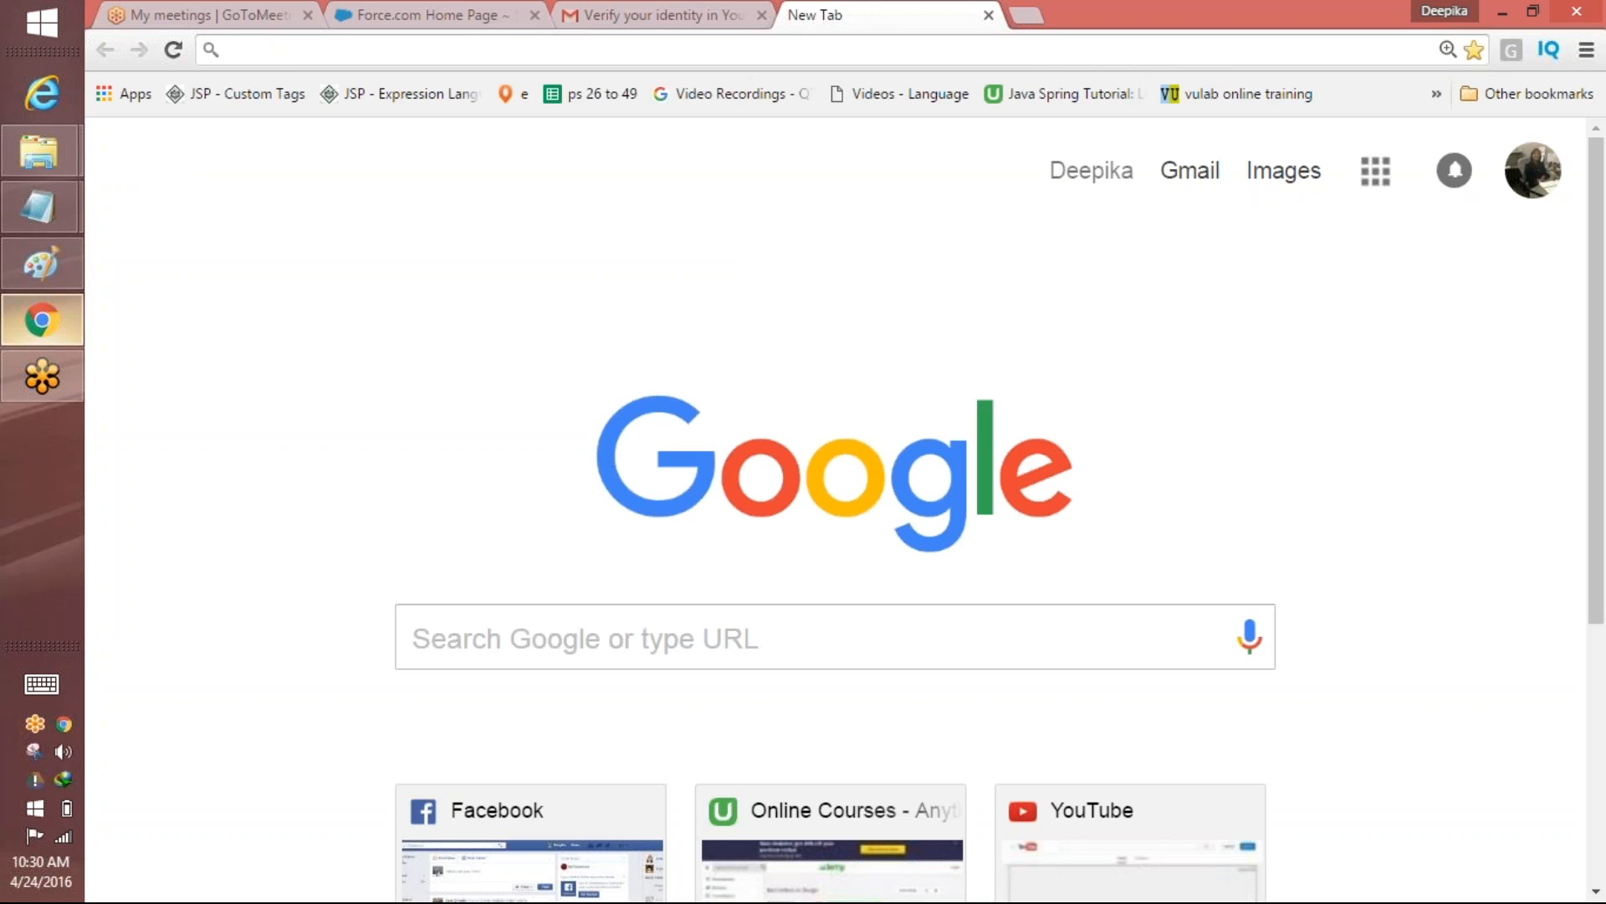
Bring up the Force.com setup home page in Chrome and dismiss the extension popup.
click(452, 18)
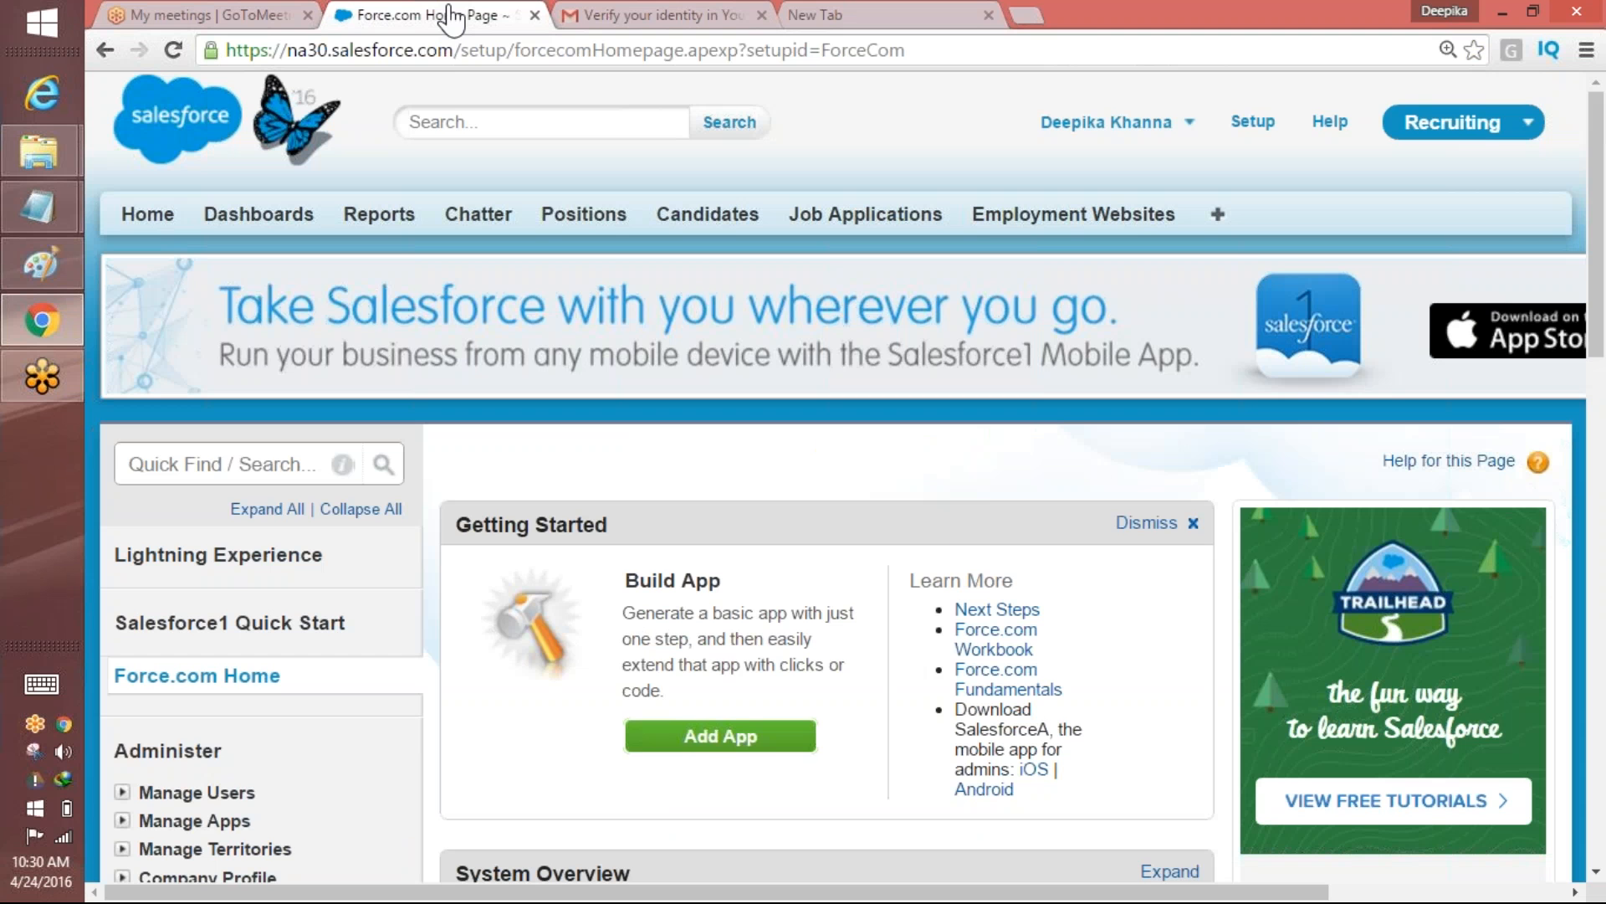
click(1572, 56)
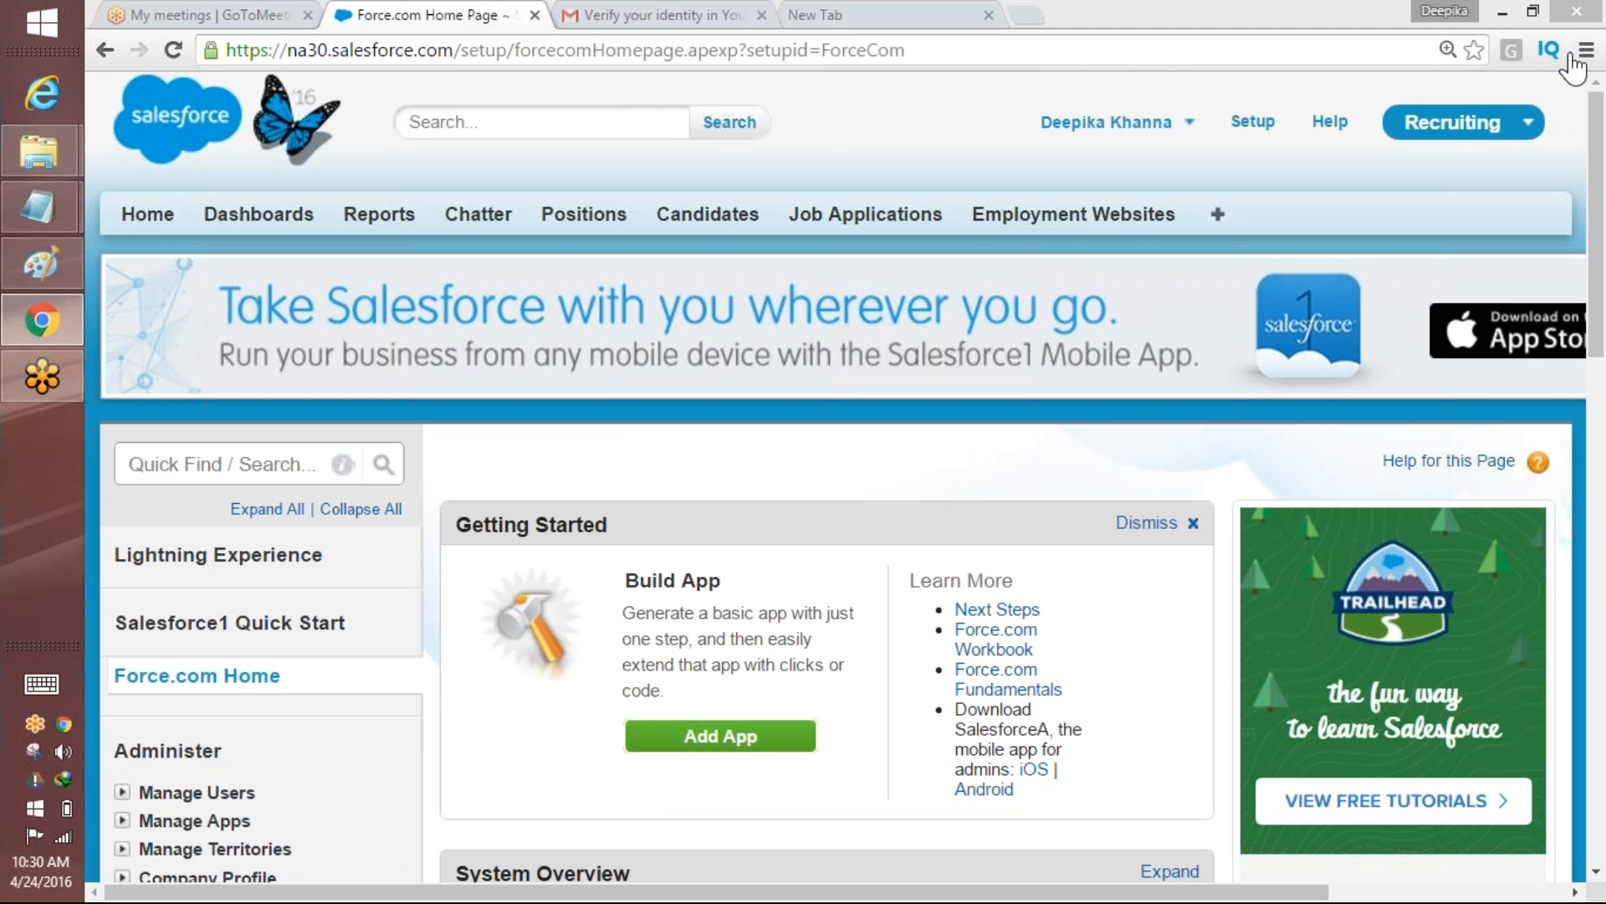
click(1099, 307)
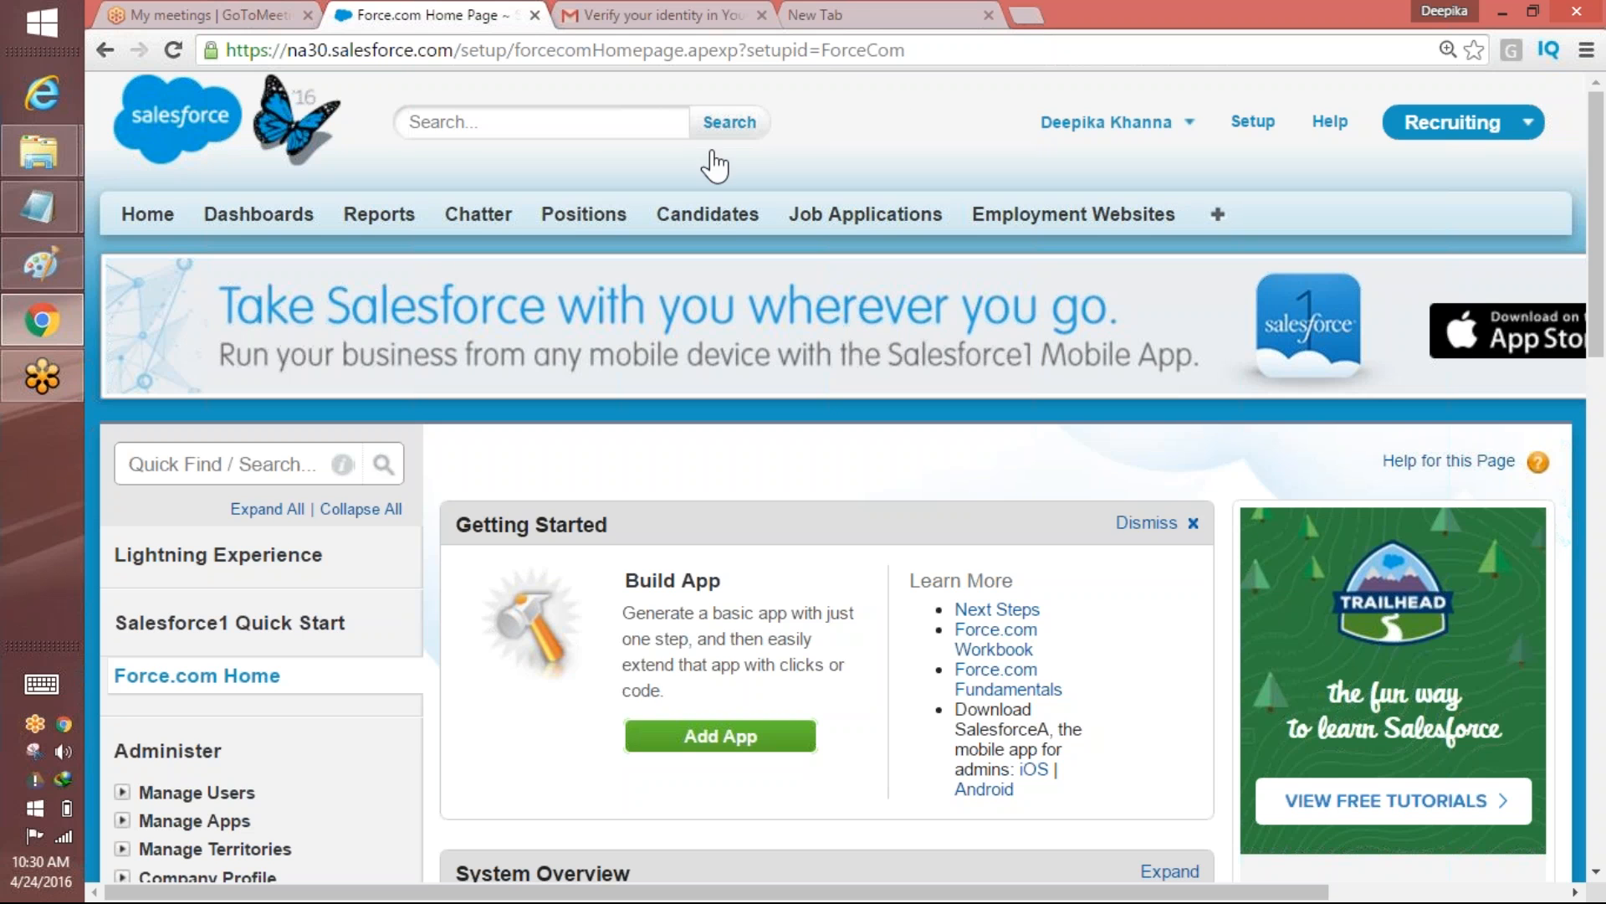
Switch from the Recruiting app to the Salesforce Chatter app and show its Chatter feed.
click(1488, 124)
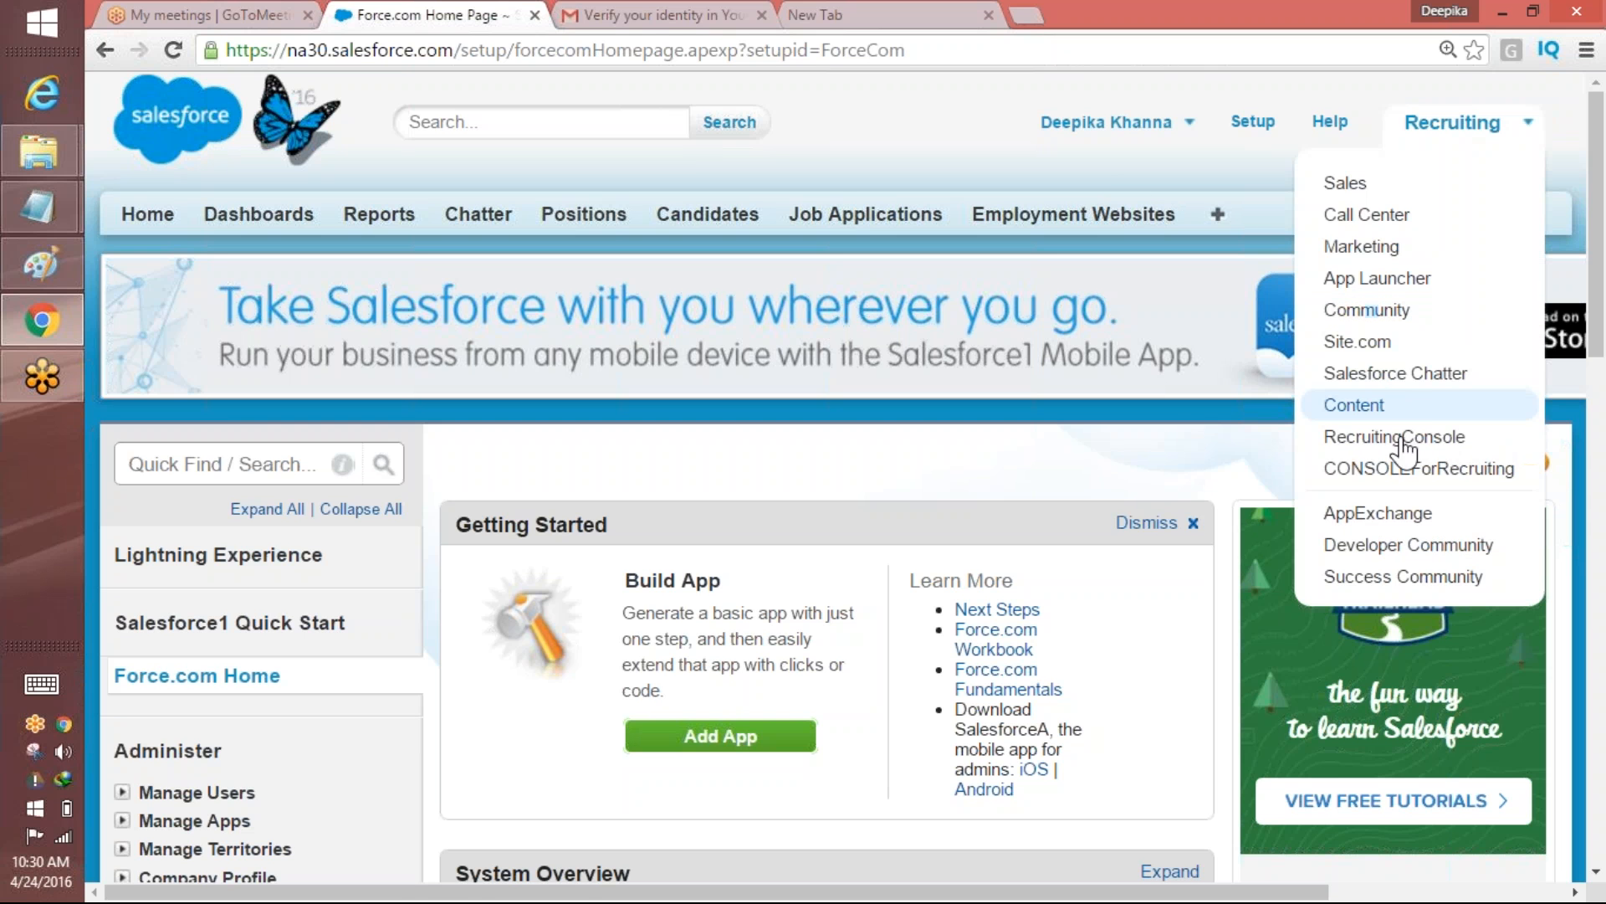
click(1431, 374)
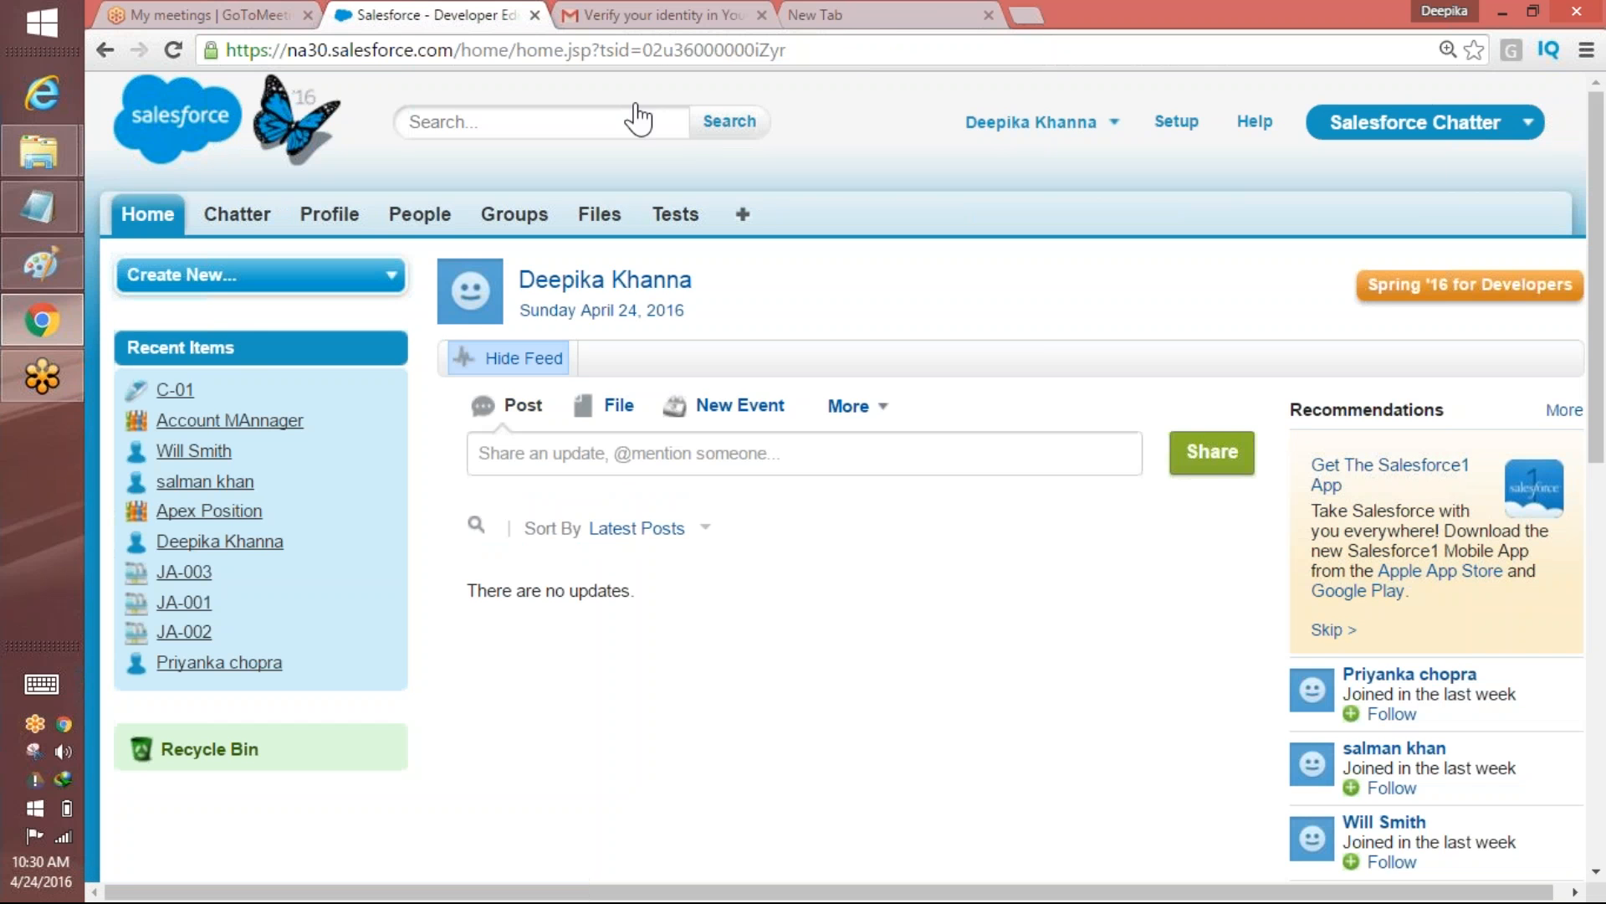
click(237, 216)
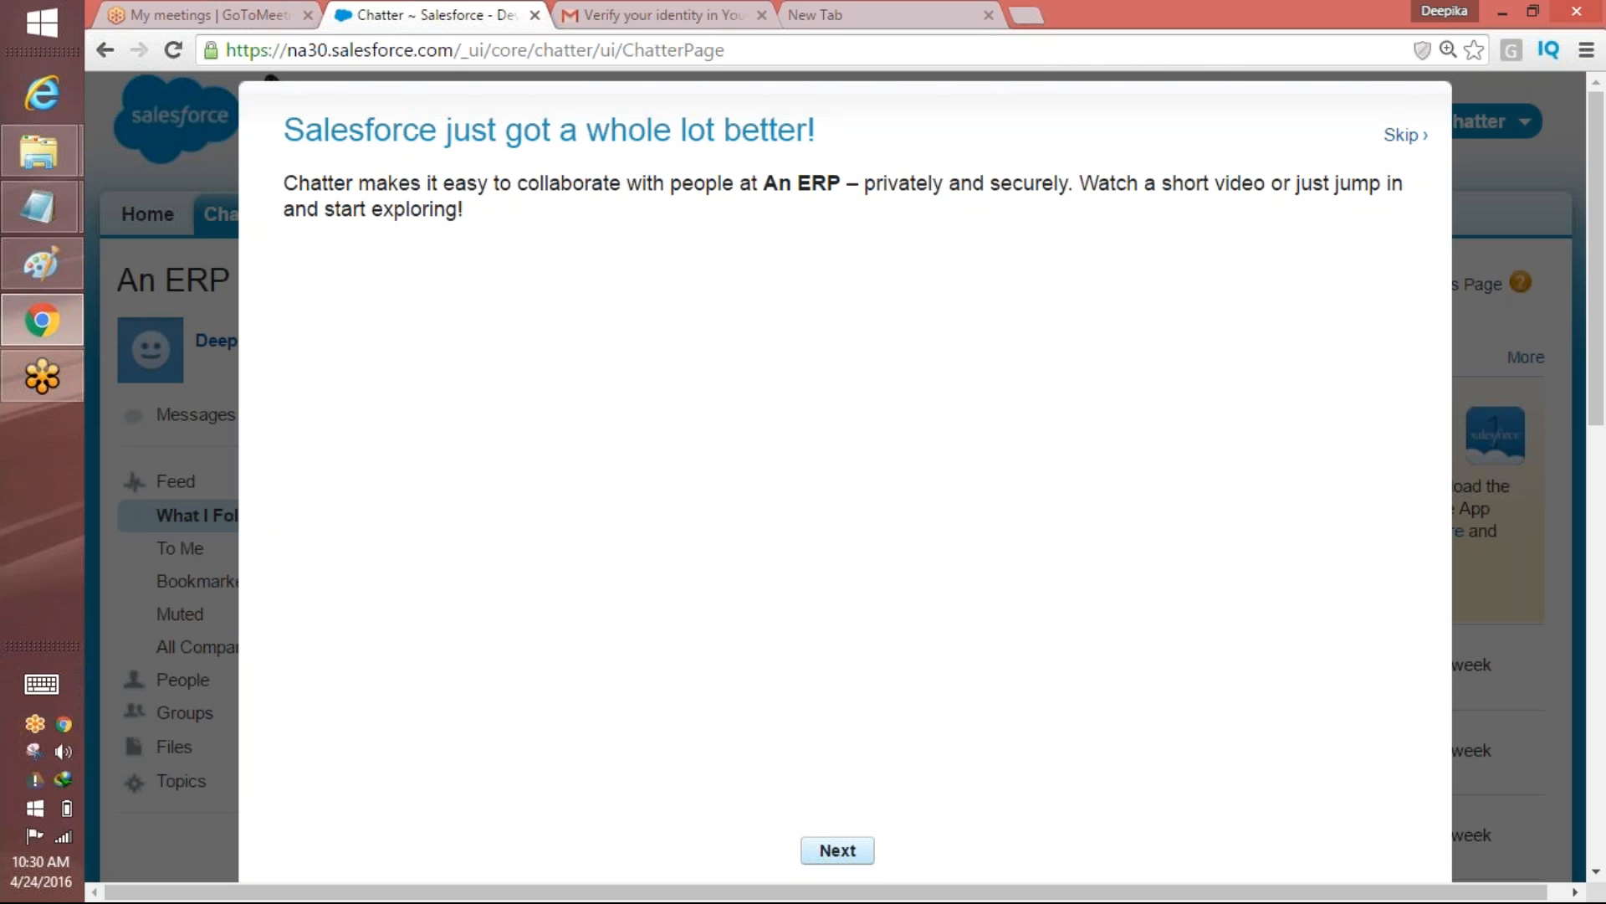
Skip the Chatter intro and suggested groups, then show the Chatter feed in the Sales app.
click(1397, 139)
click(1419, 107)
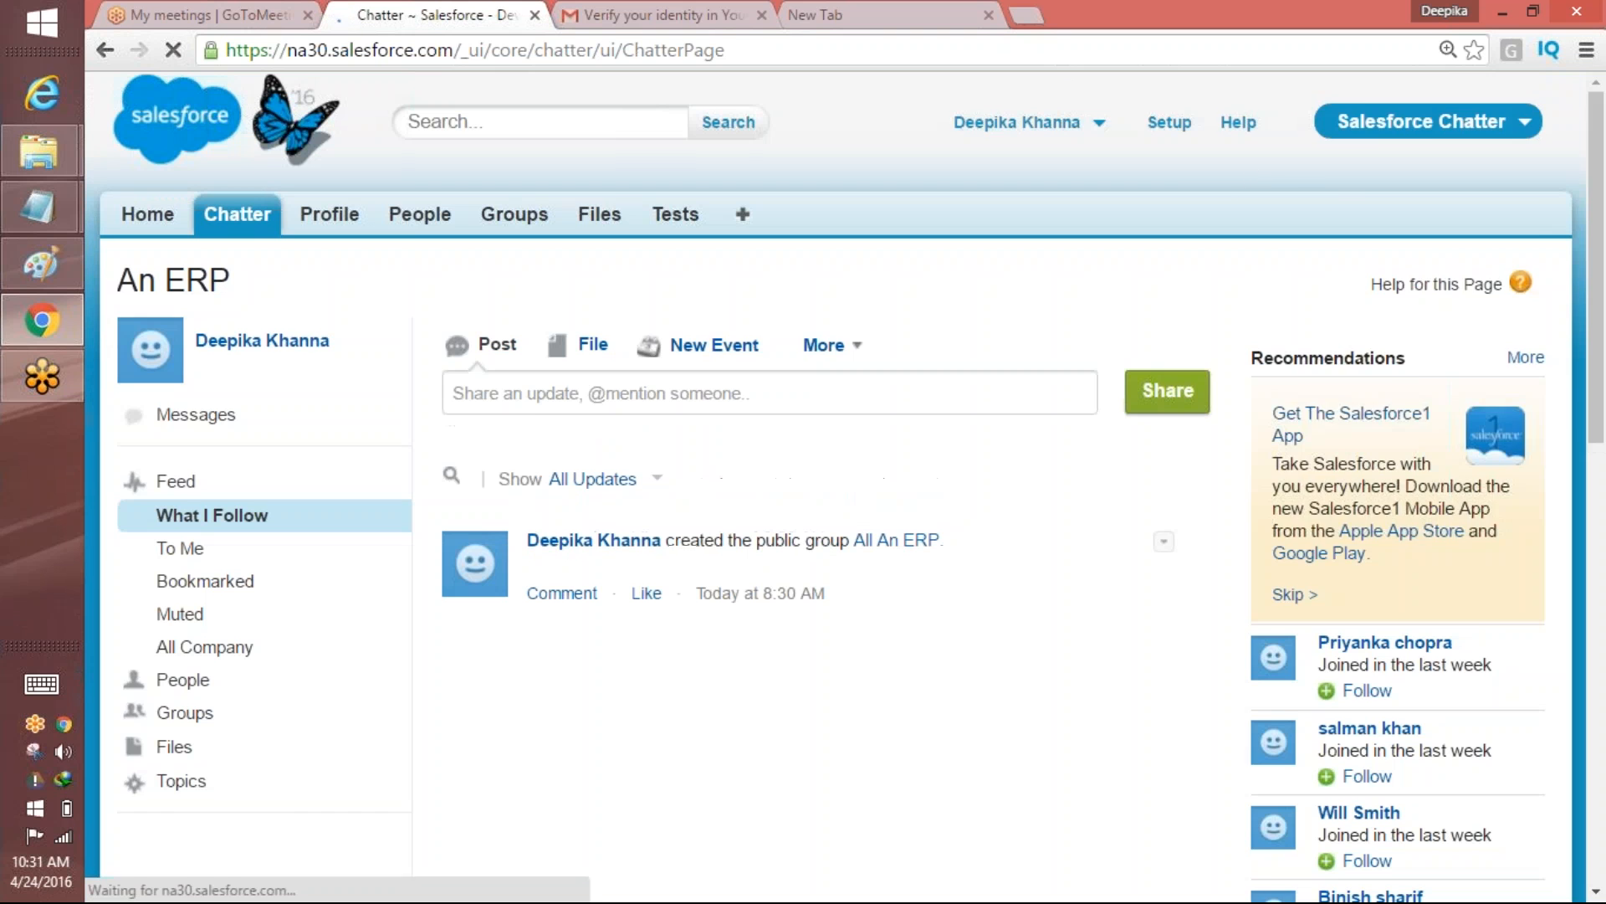
click(1432, 126)
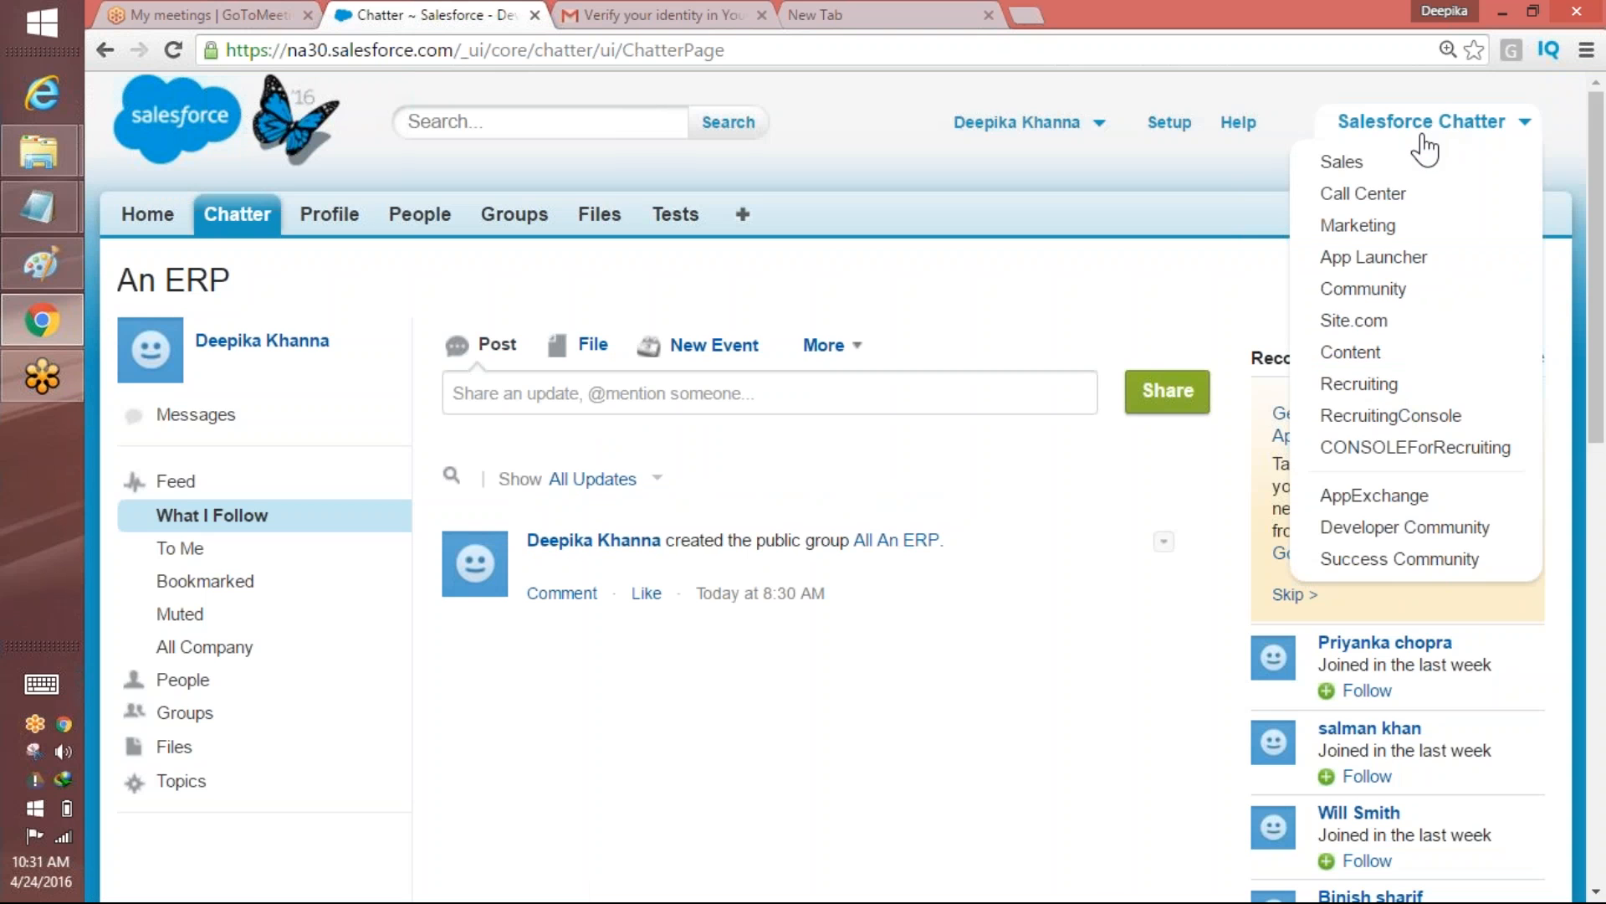
click(1337, 161)
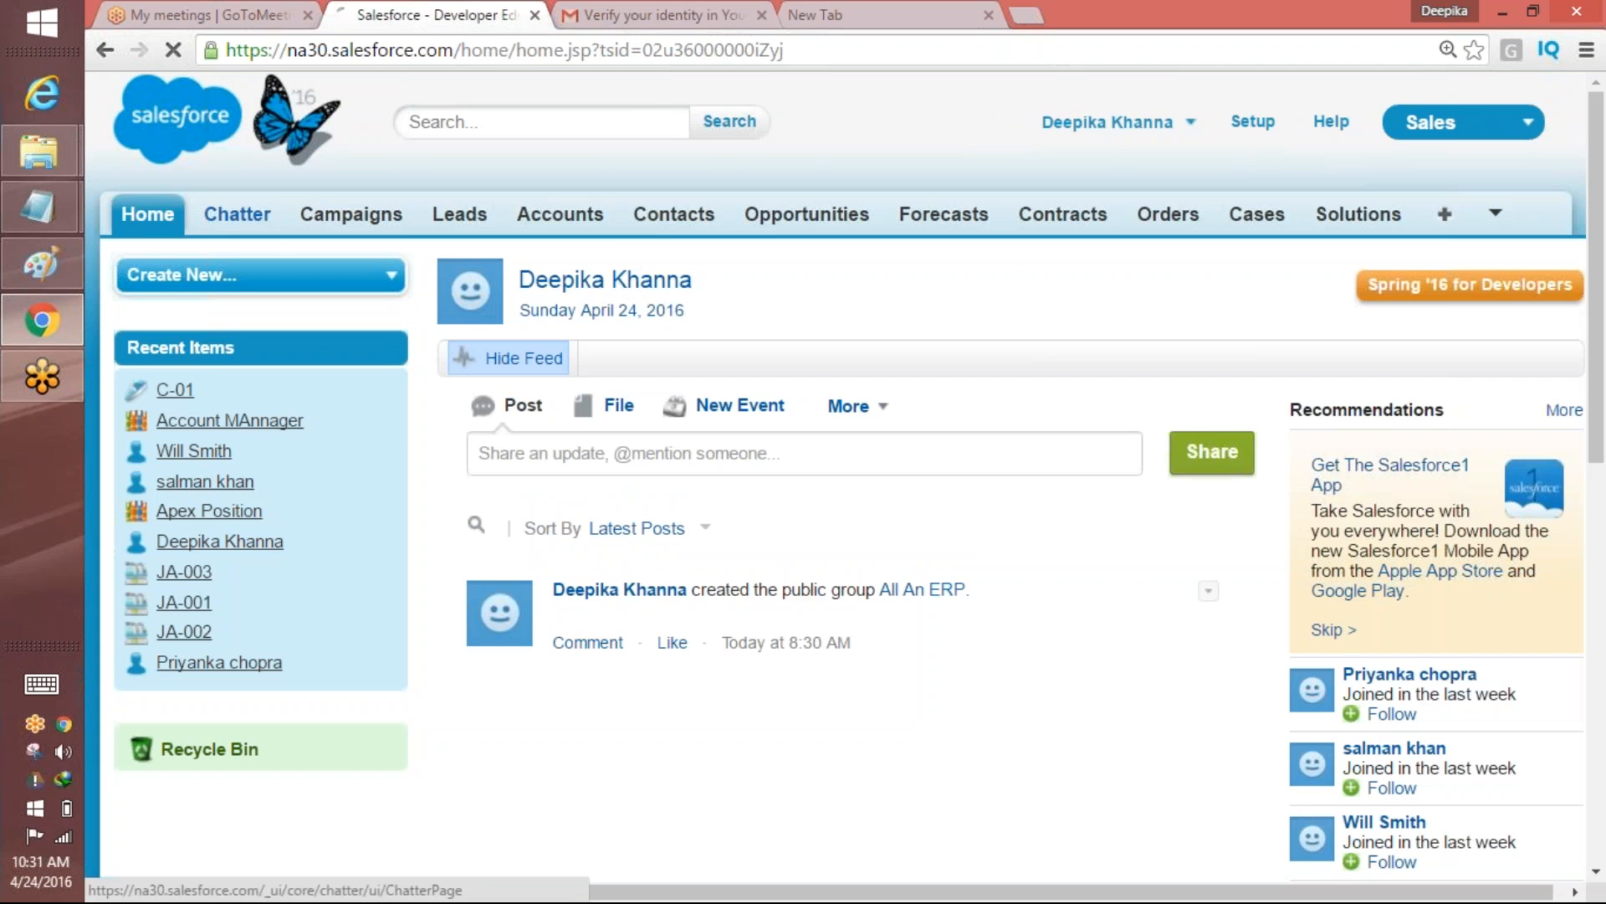
click(237, 214)
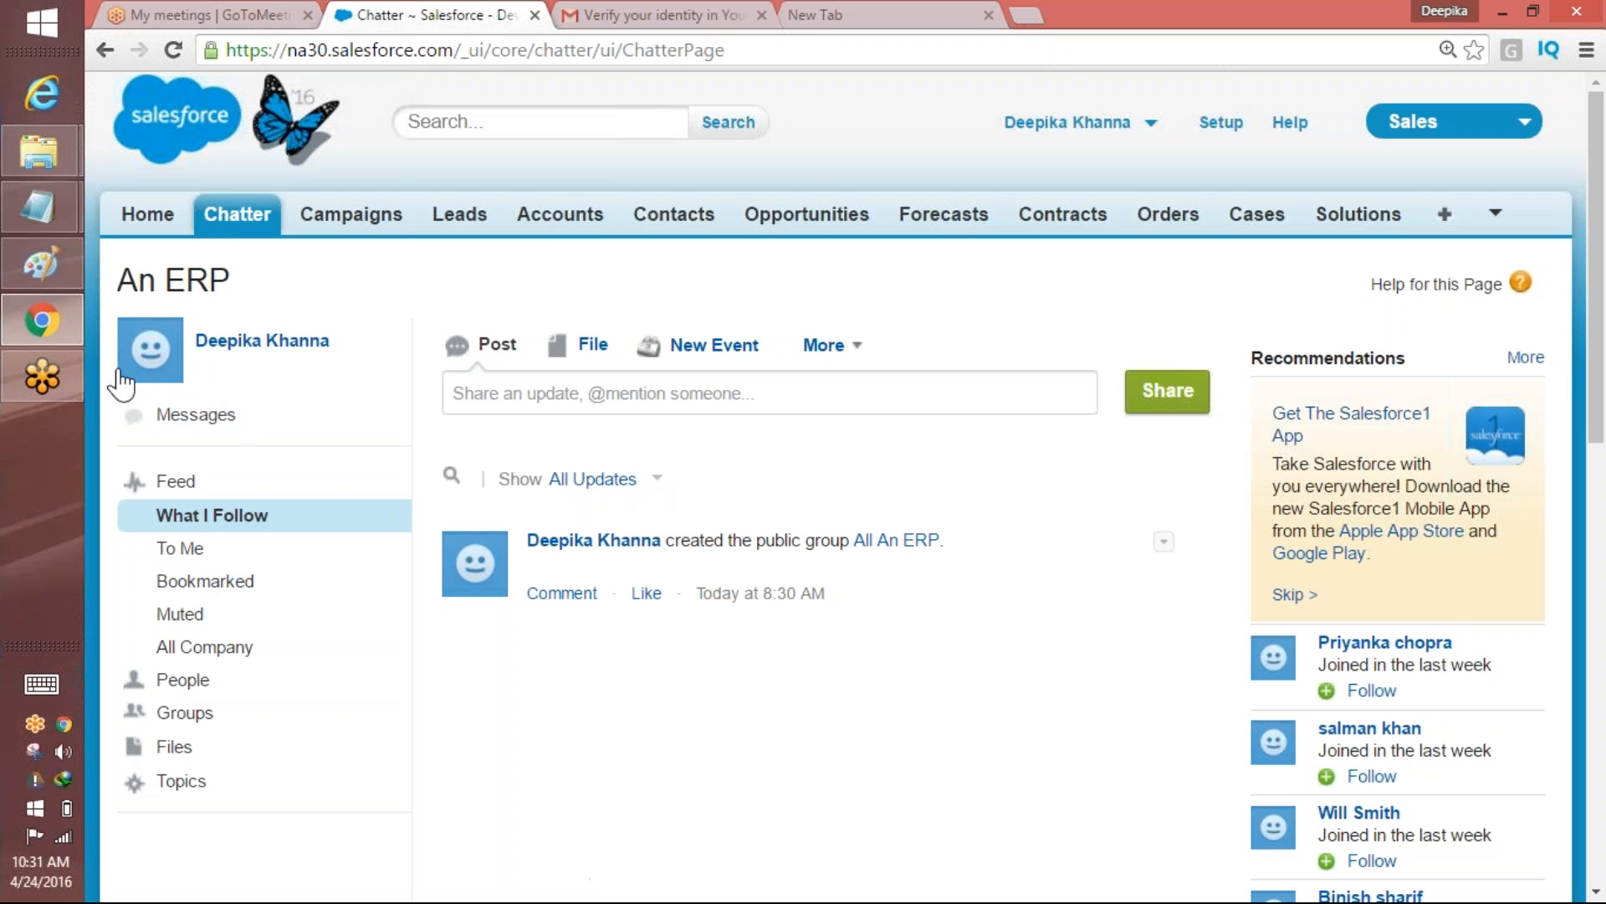
View your own Chatter profile's Overview tab with the All An ERP group, dismissing the tip.
click(262, 341)
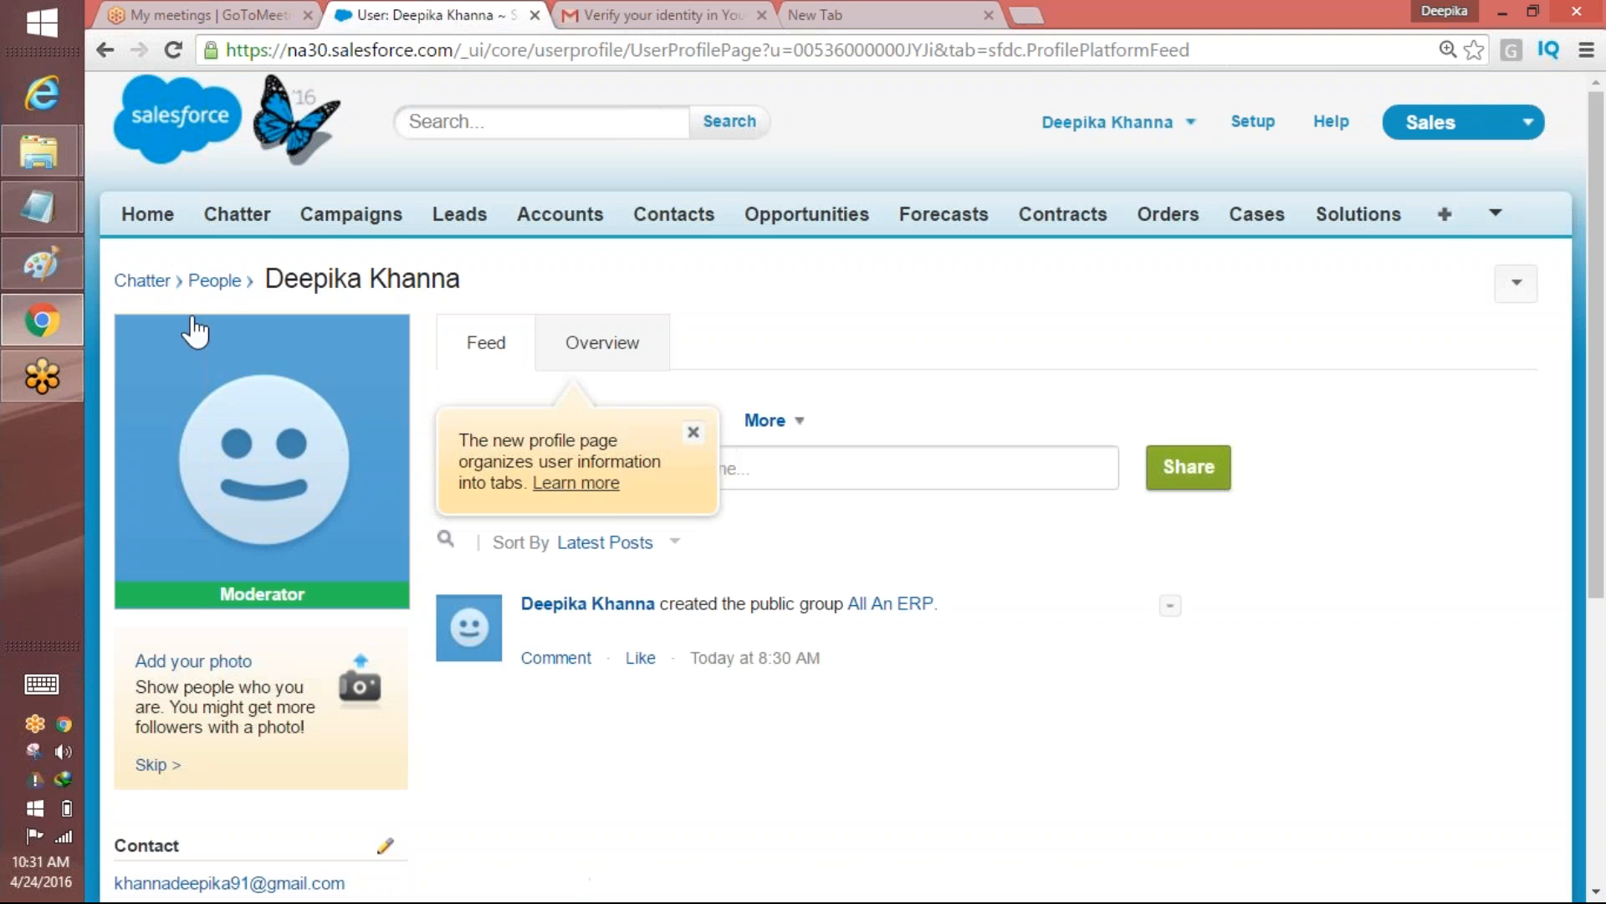
click(595, 350)
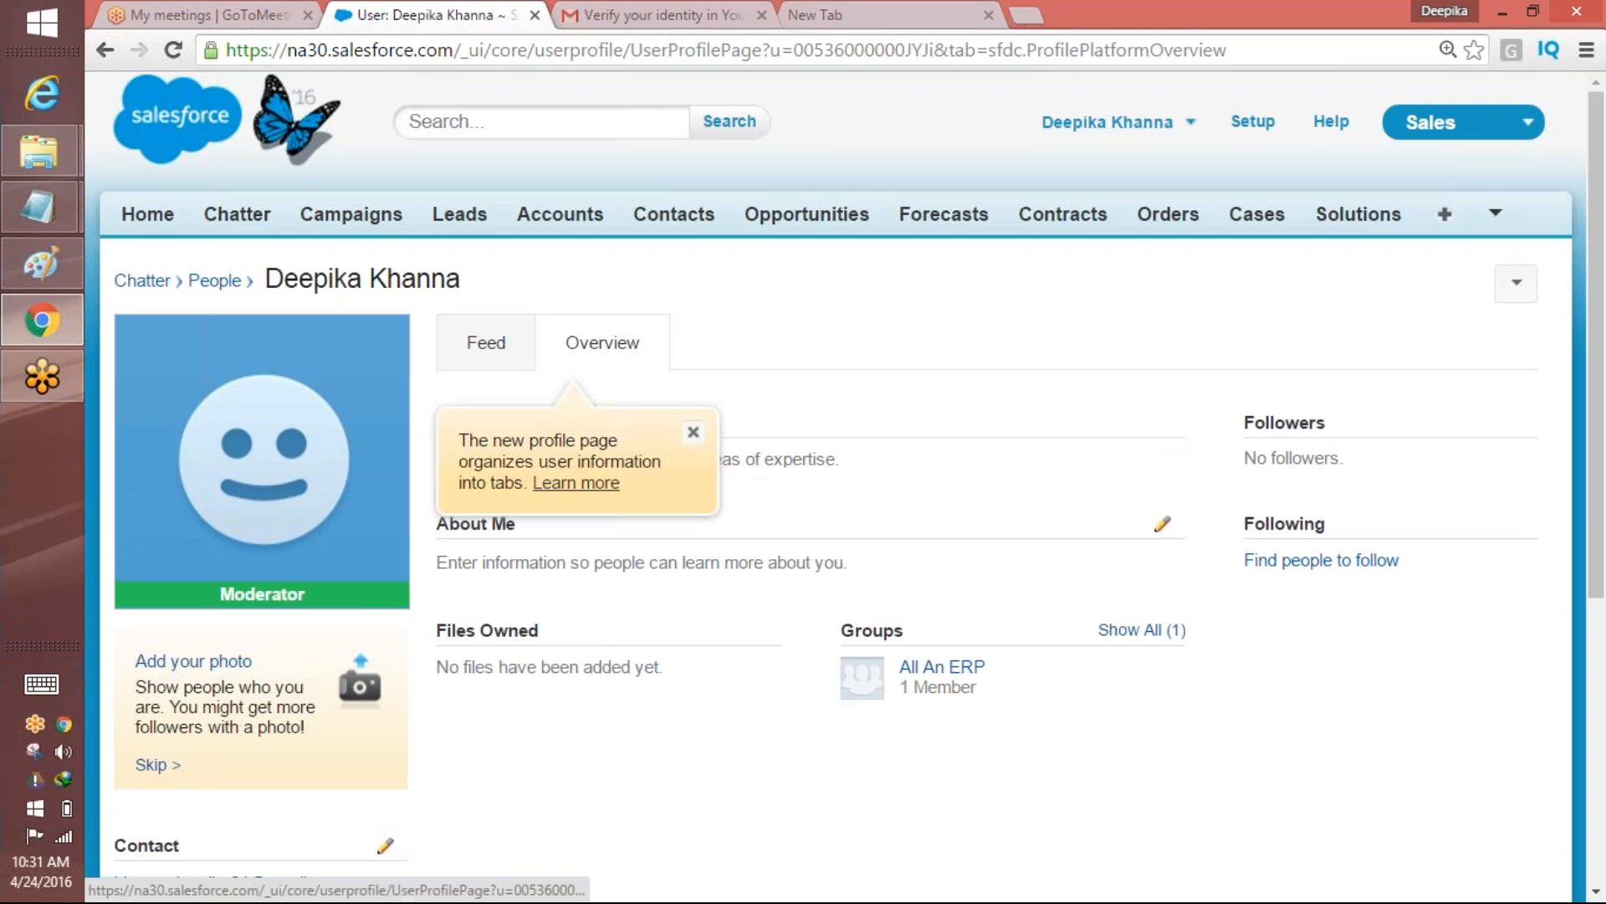
click(693, 433)
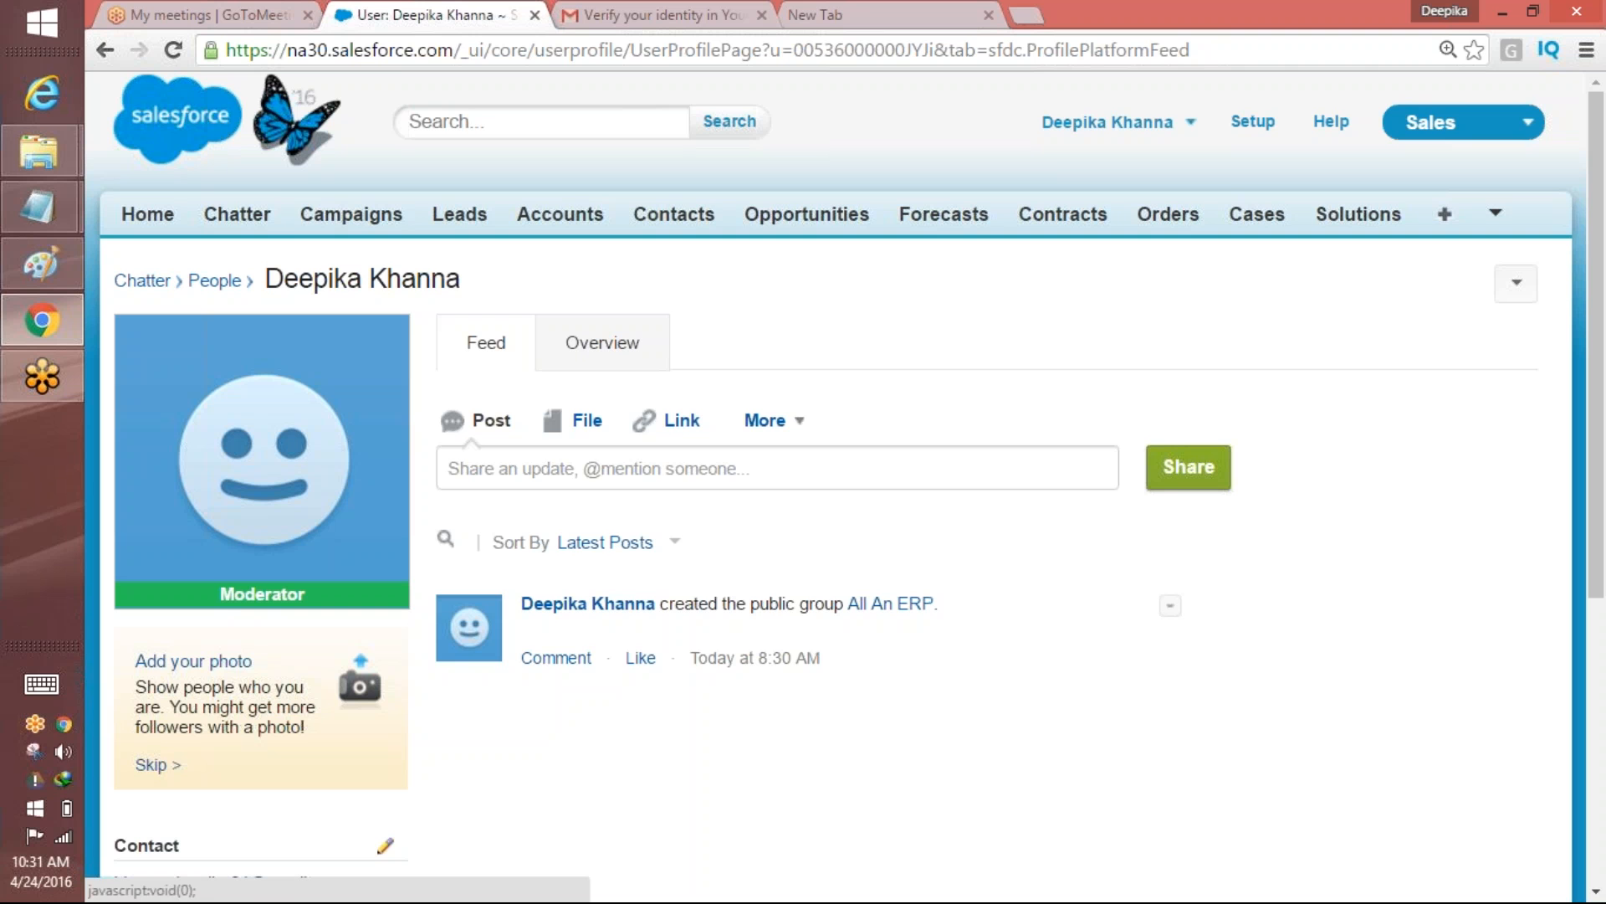
From the Chatter feed, bring up the All People directory for An ERP.
click(242, 216)
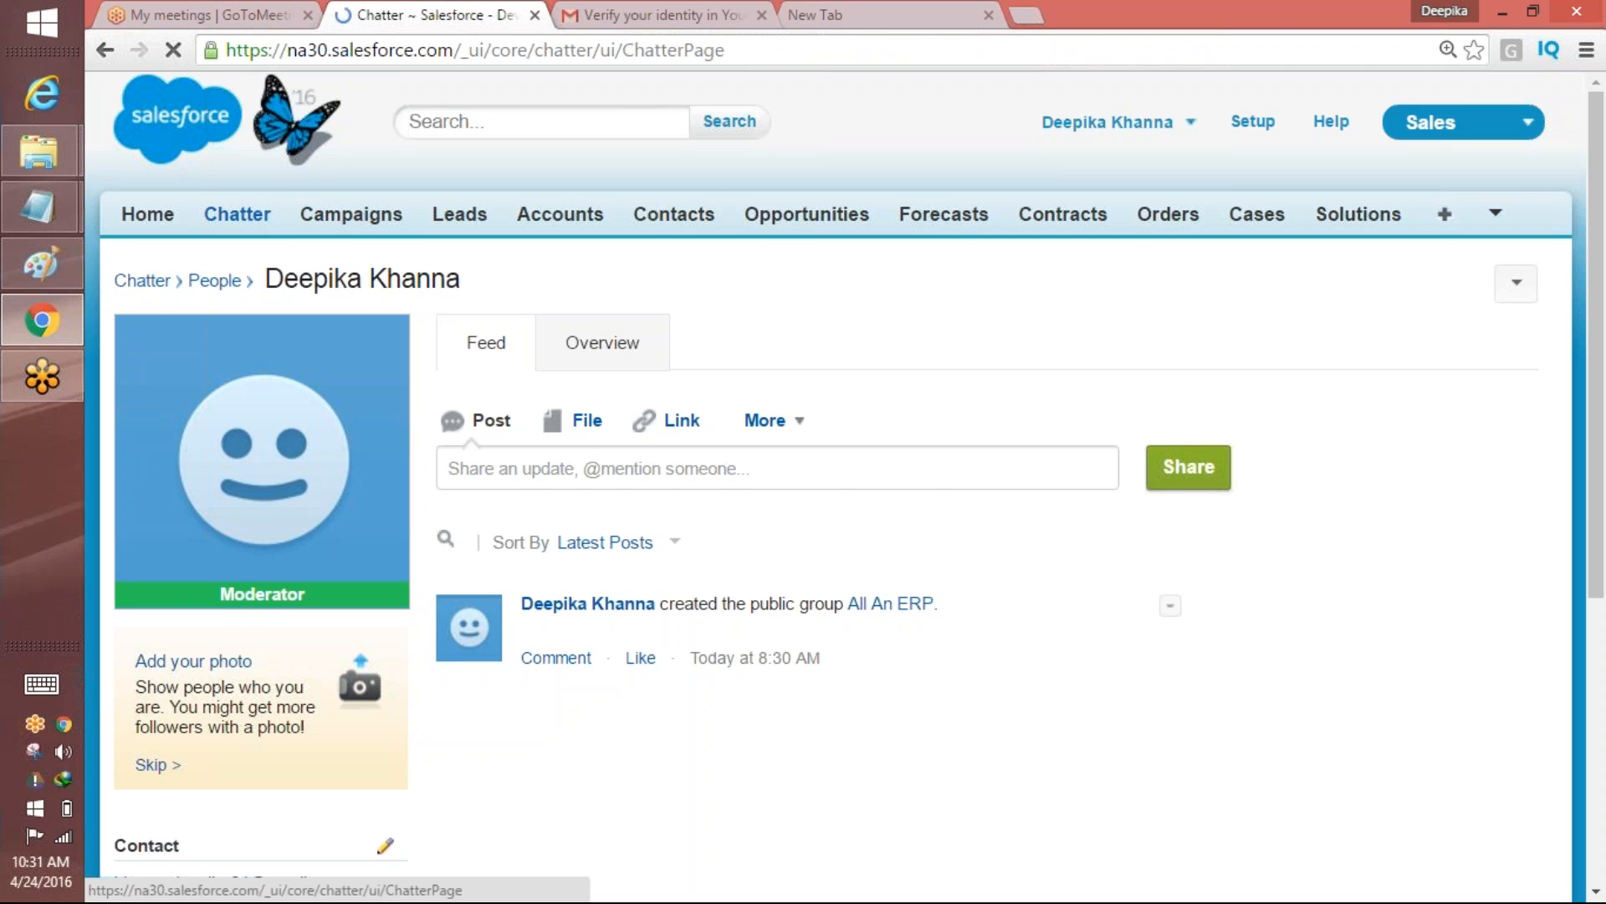
scroll(1598, 473, down, 3)
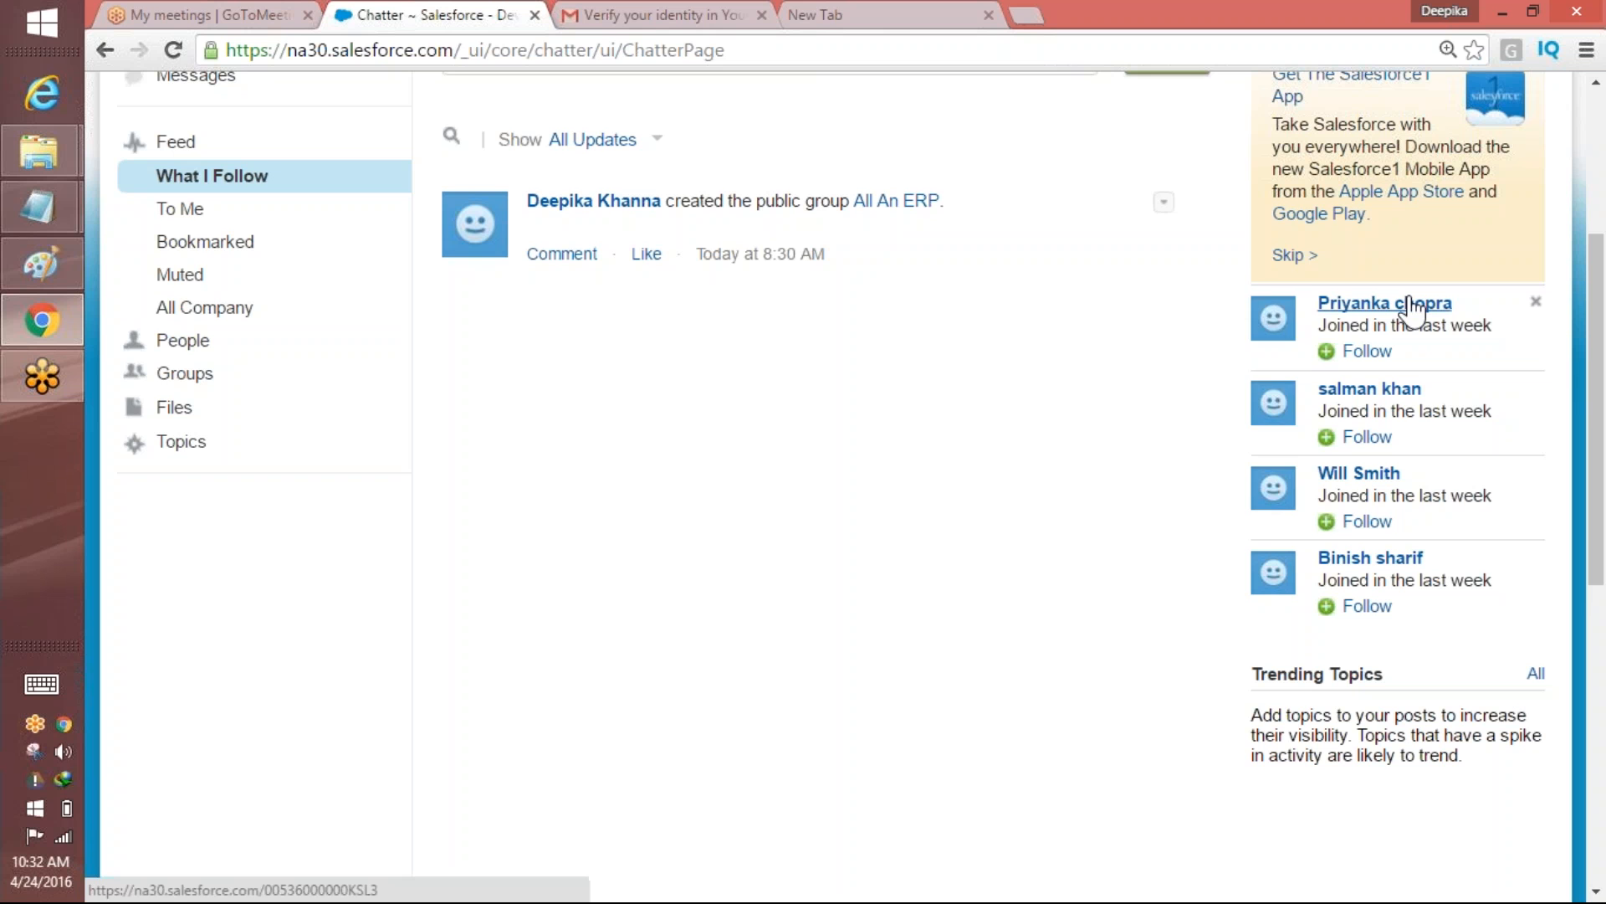
mouse_move(1413, 307)
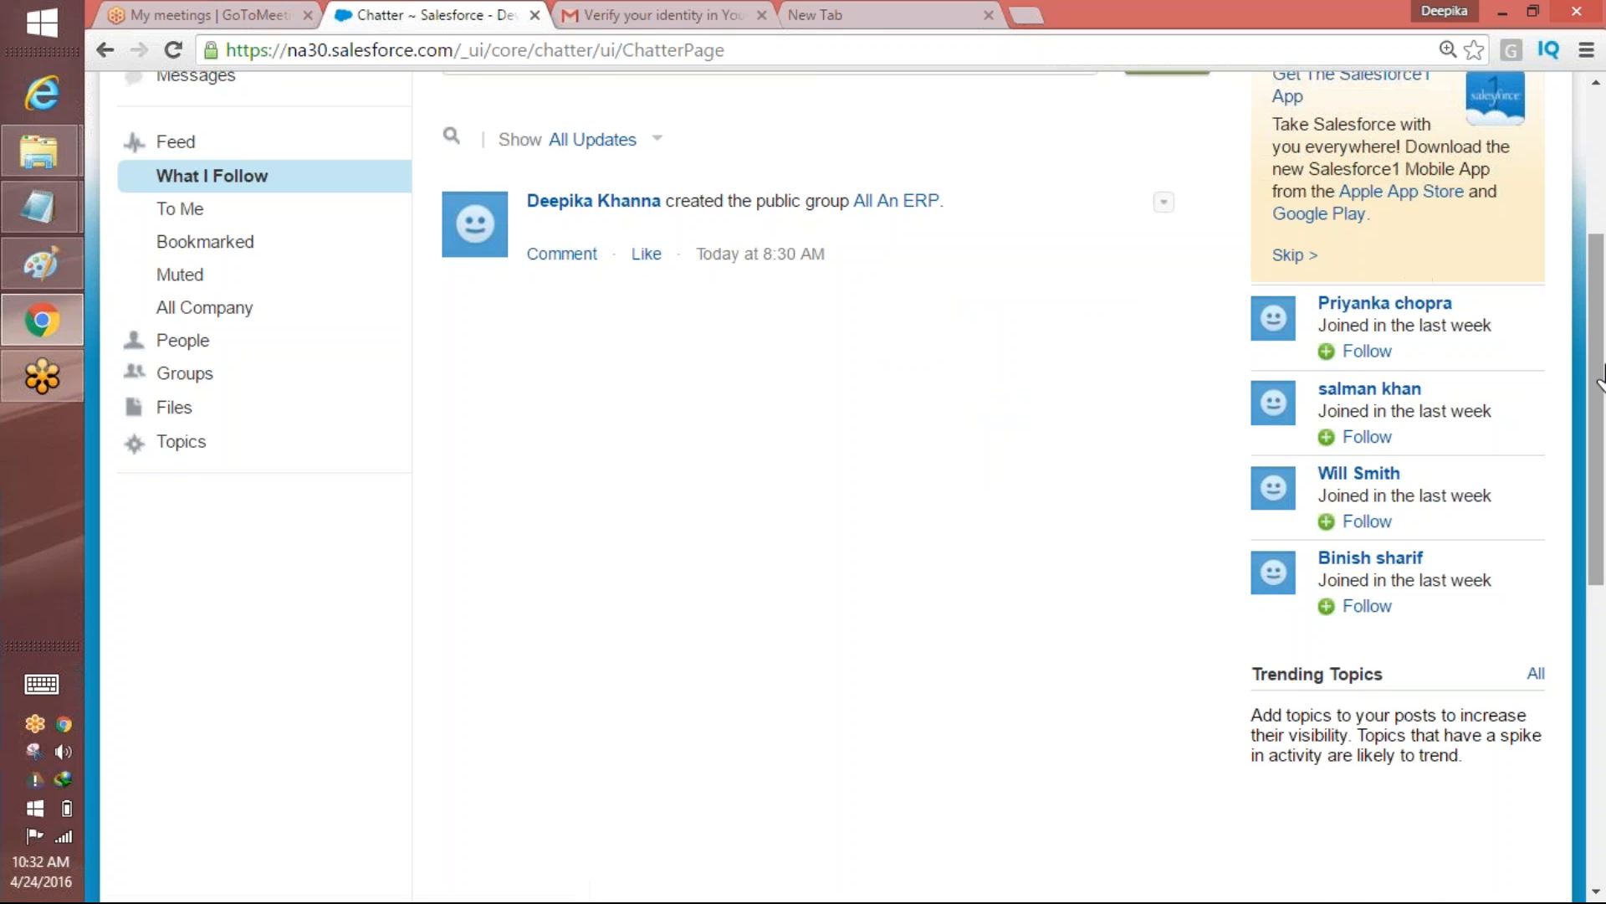
drag(1600, 367, 1599, 238)
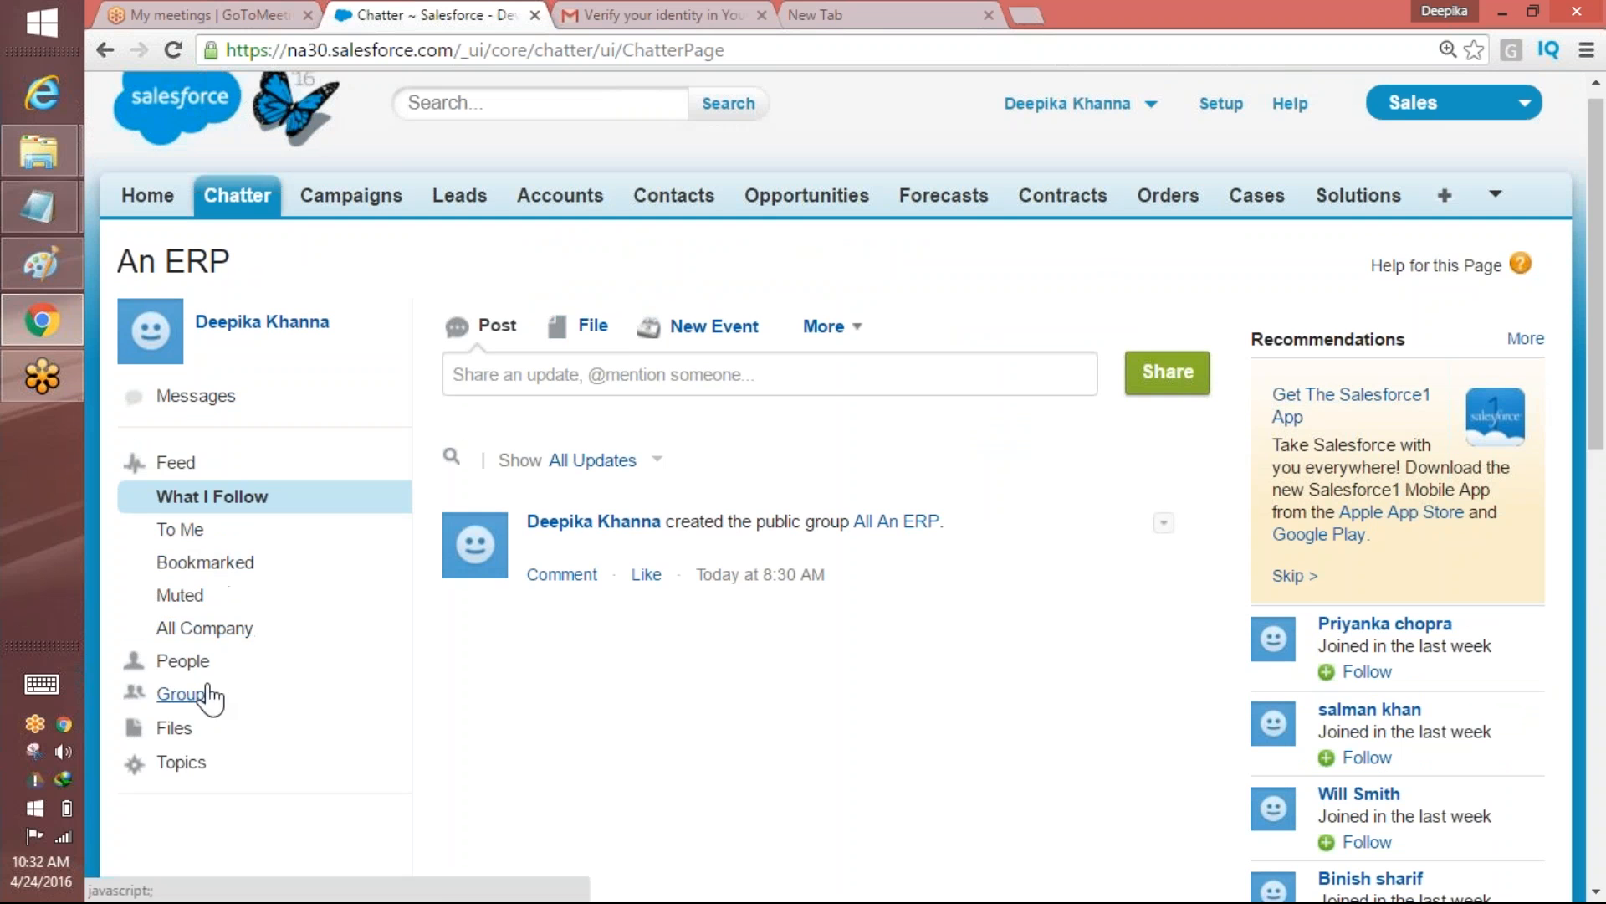
click(193, 665)
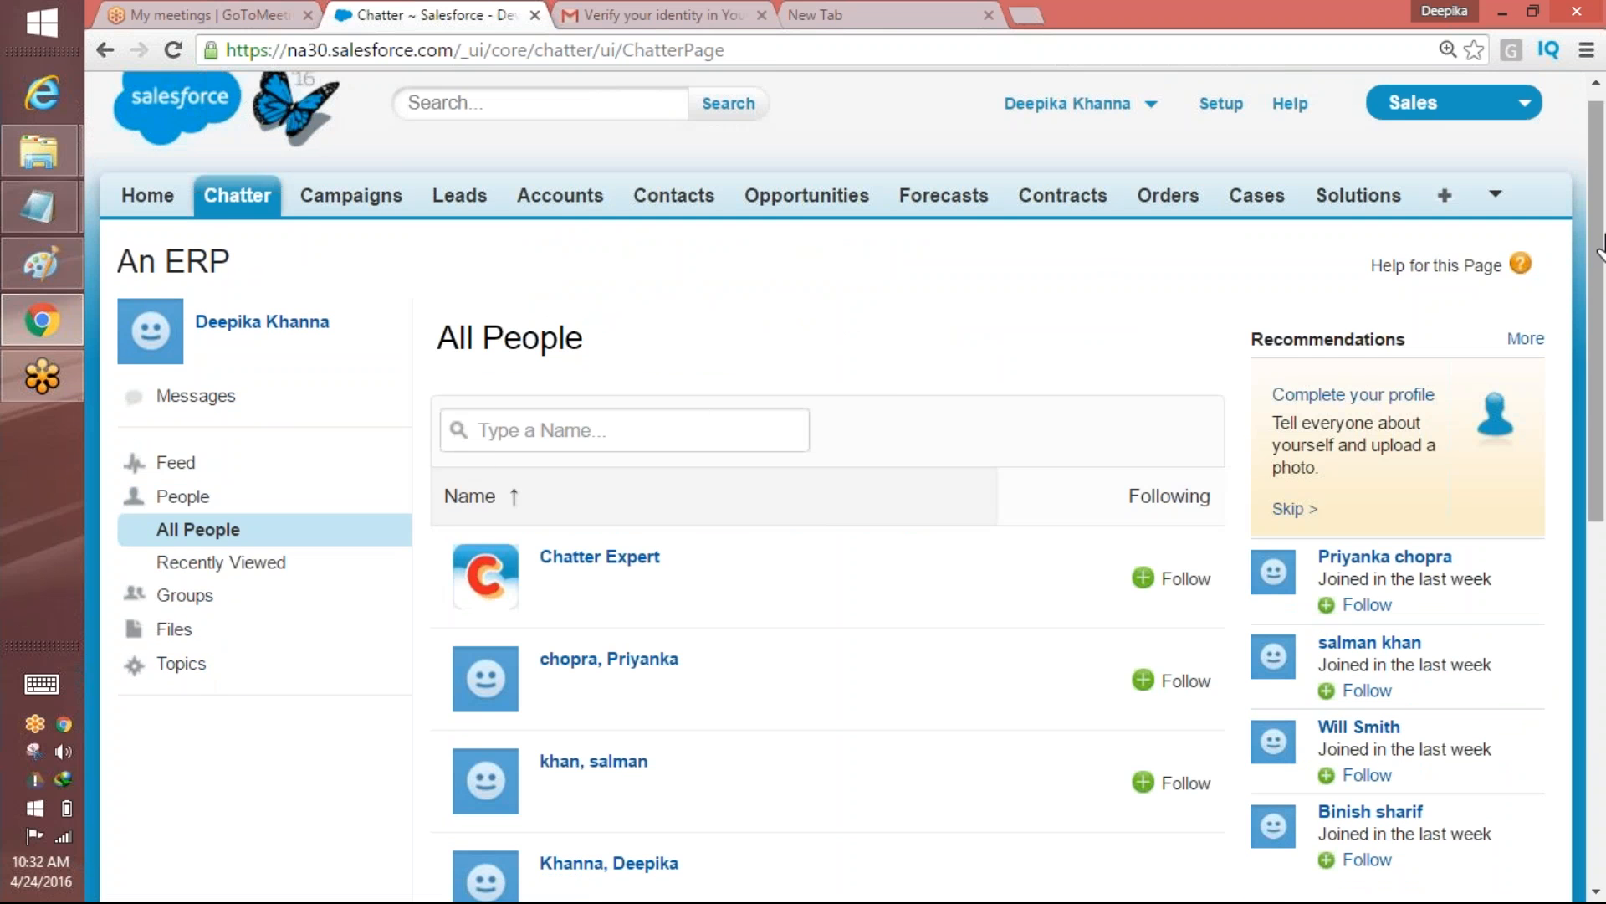
Follow a colleague listed in the All People directory.
drag(1603, 242, 1601, 459)
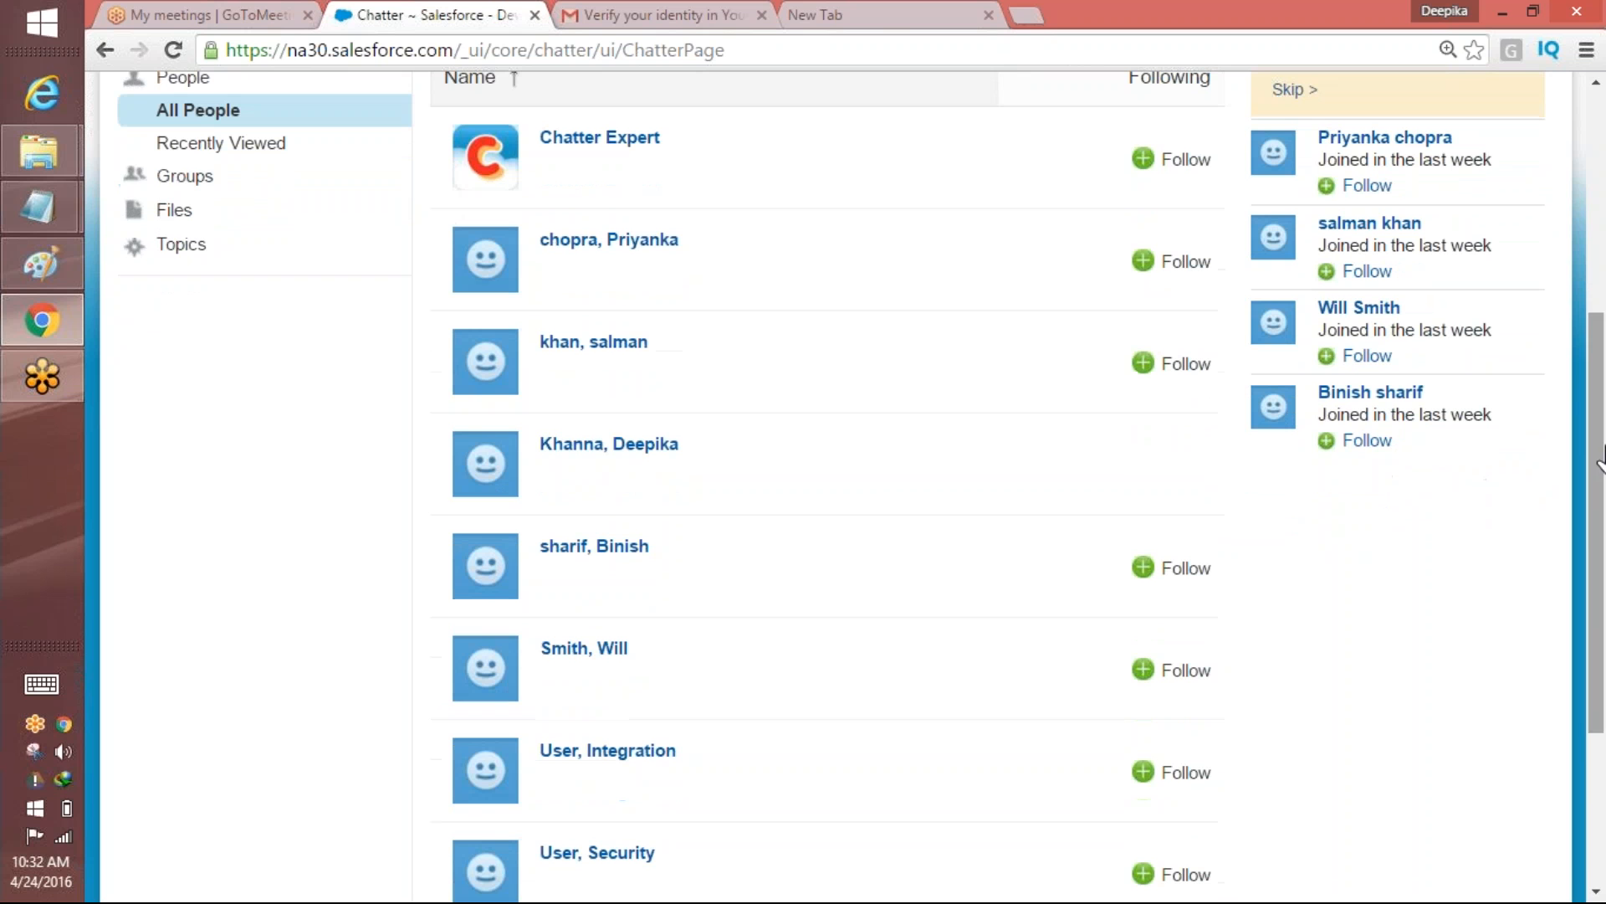
click(1184, 671)
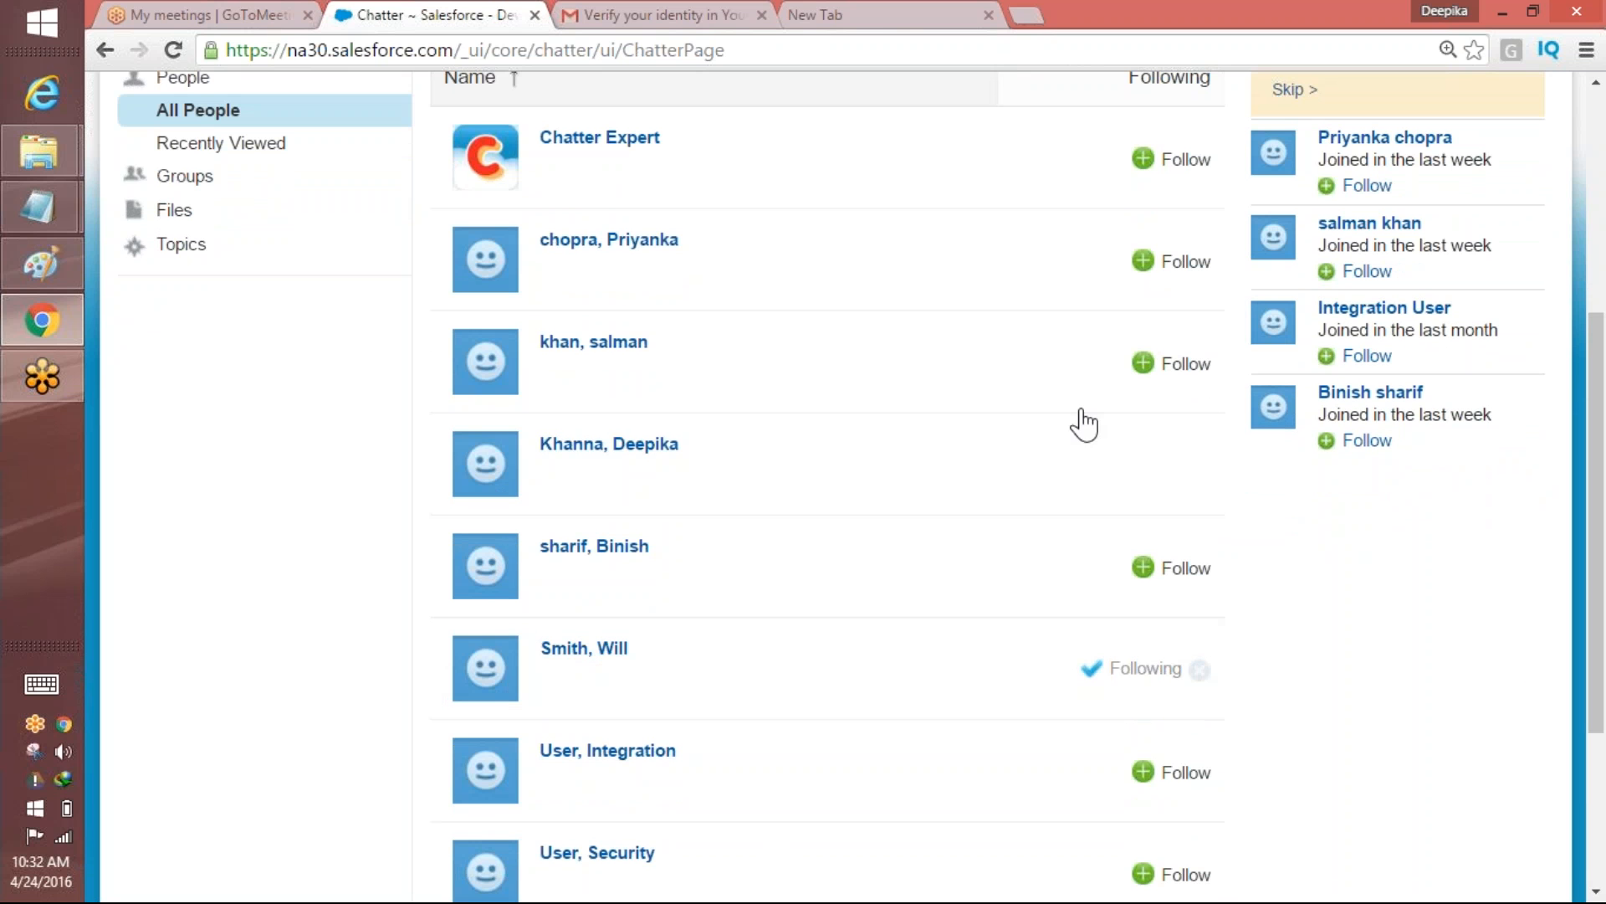
scroll(1601, 459, up, 1)
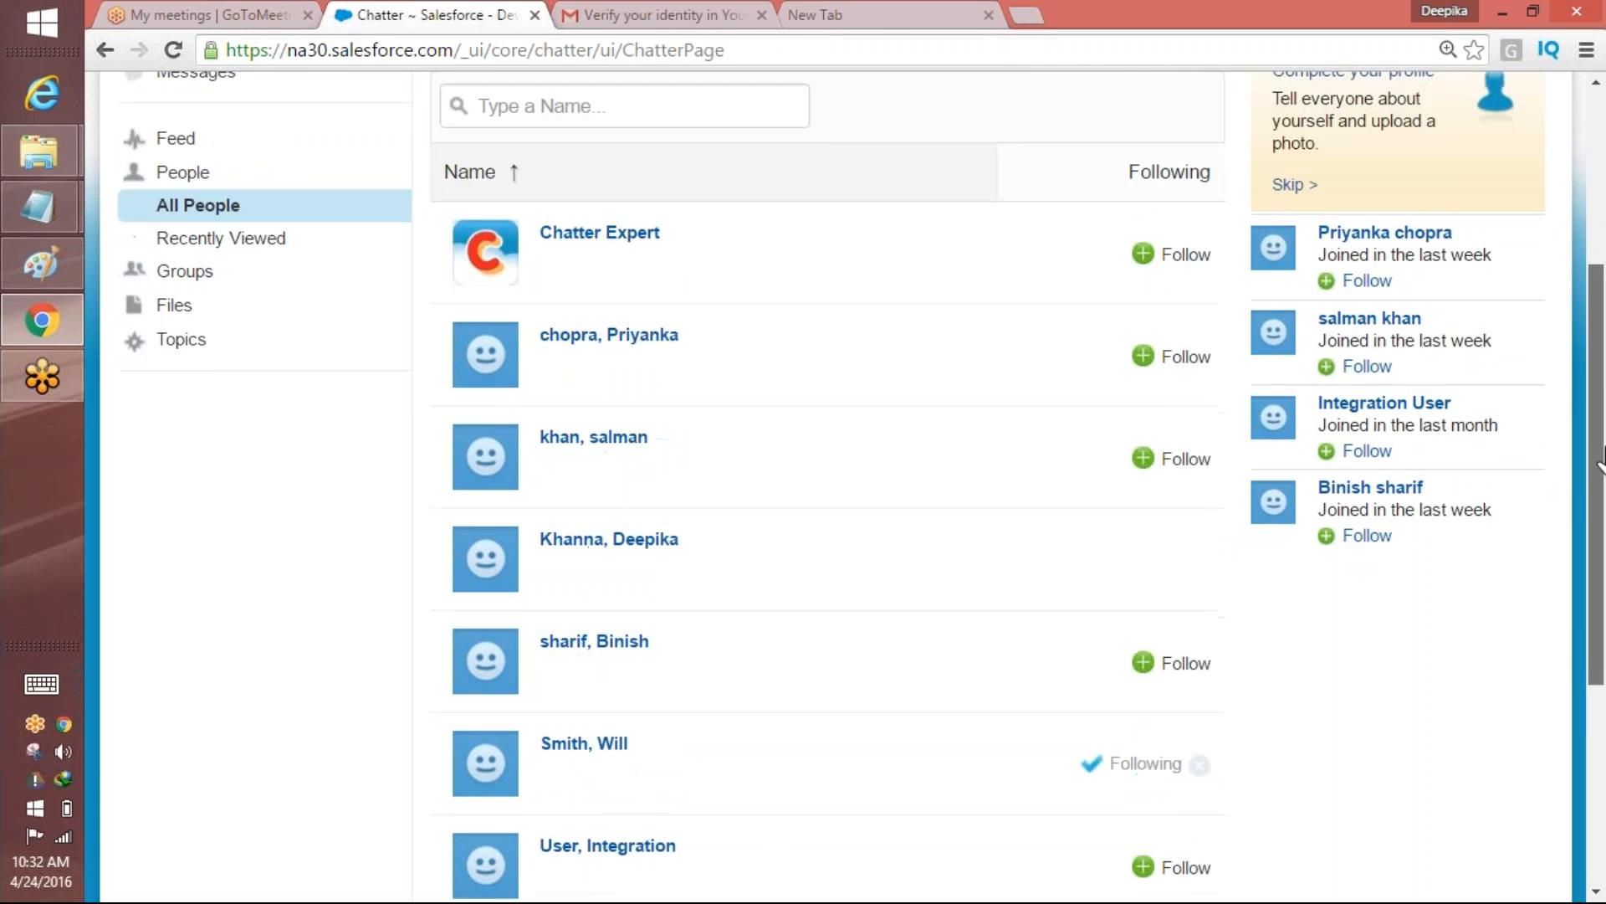
scroll(1600, 458, up, 2)
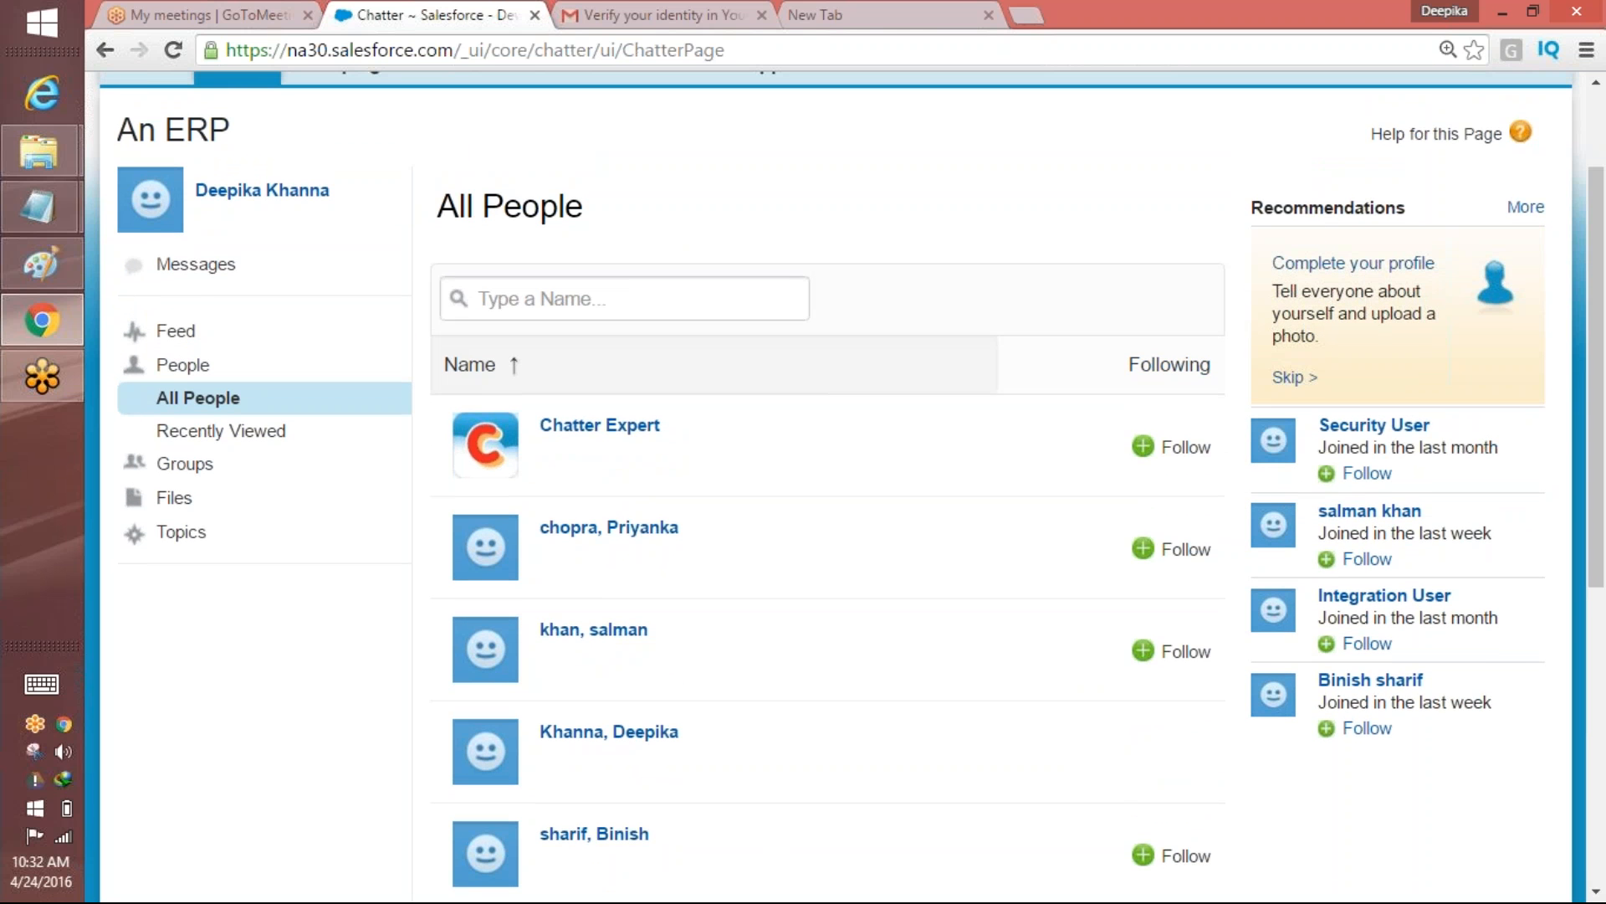
scroll(1363, 168, up, 2)
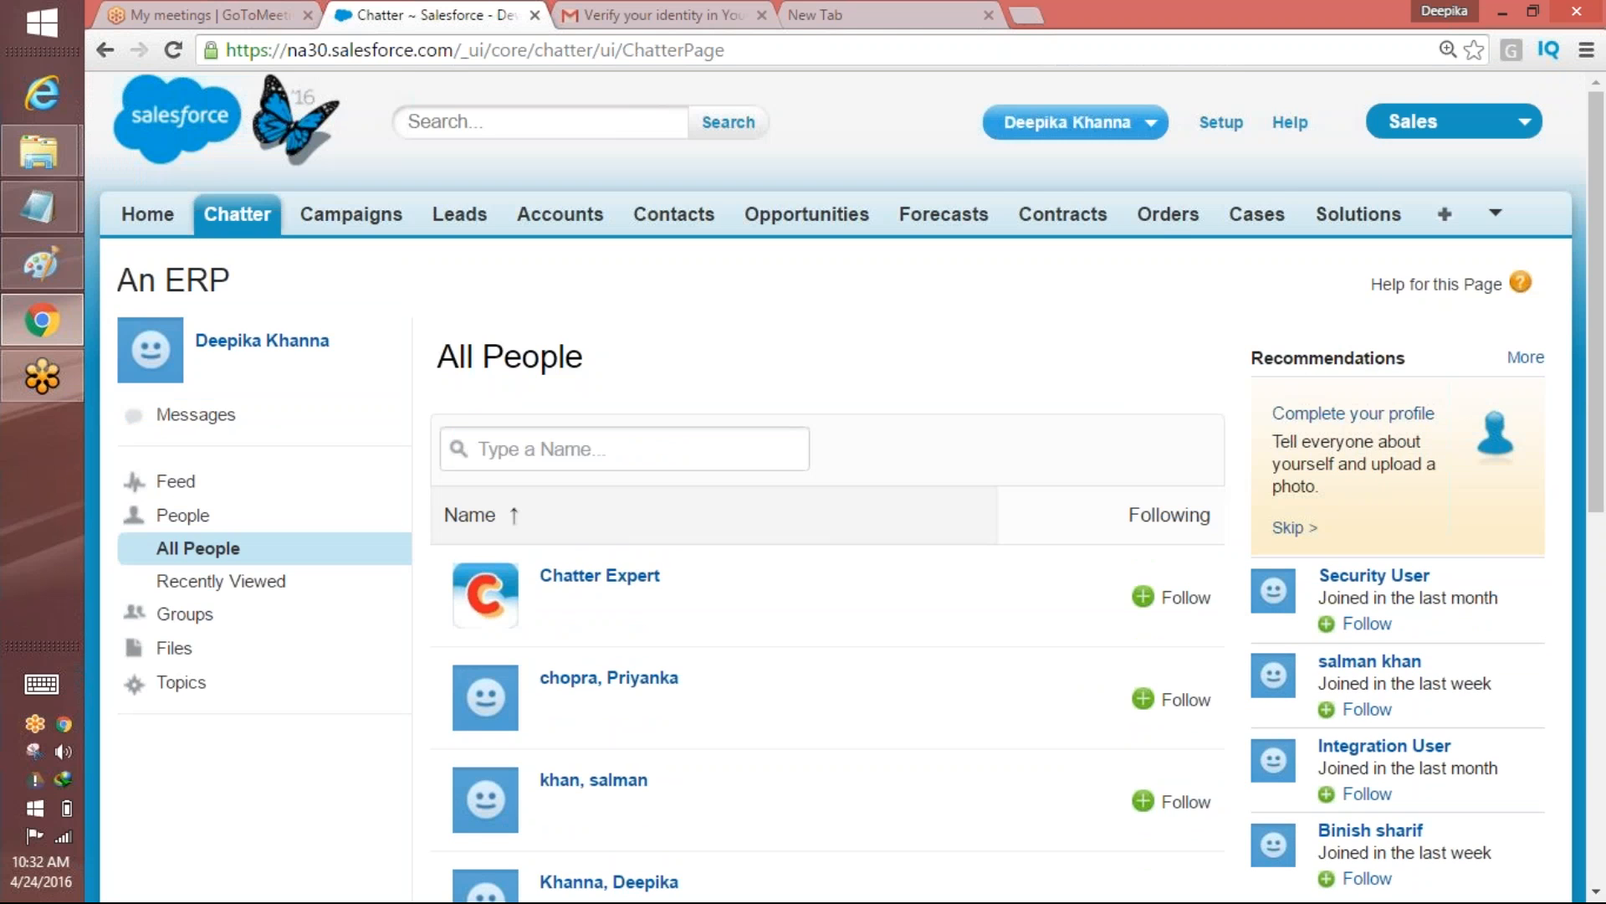
click(1148, 124)
Log out and sign in as the other user using their saved username.
click(1027, 264)
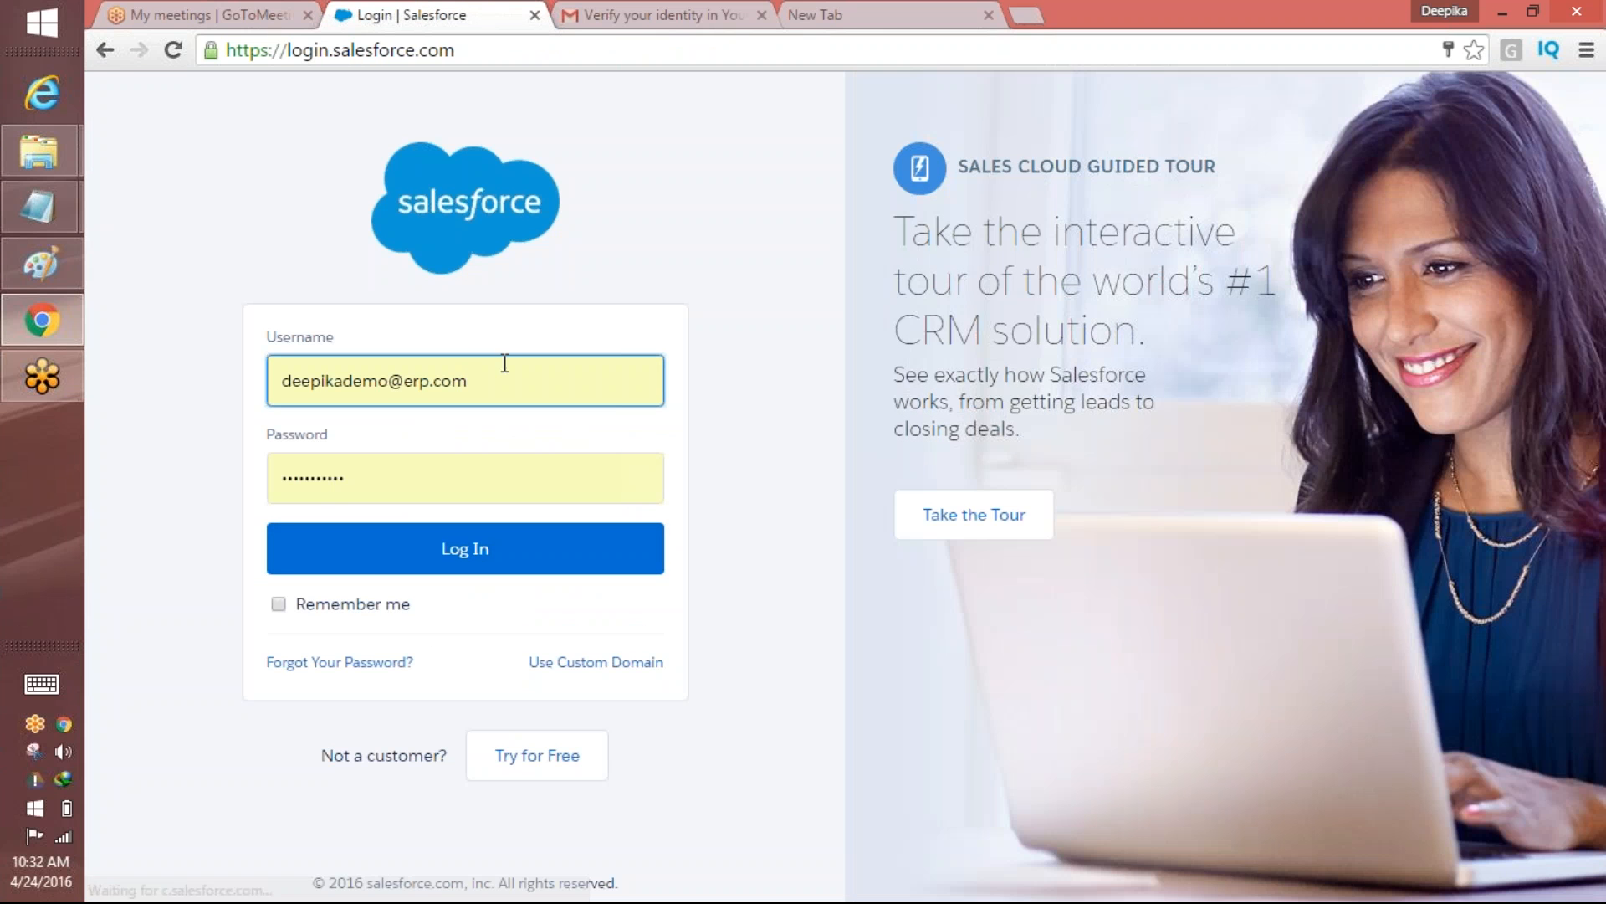
triple_click(505, 362)
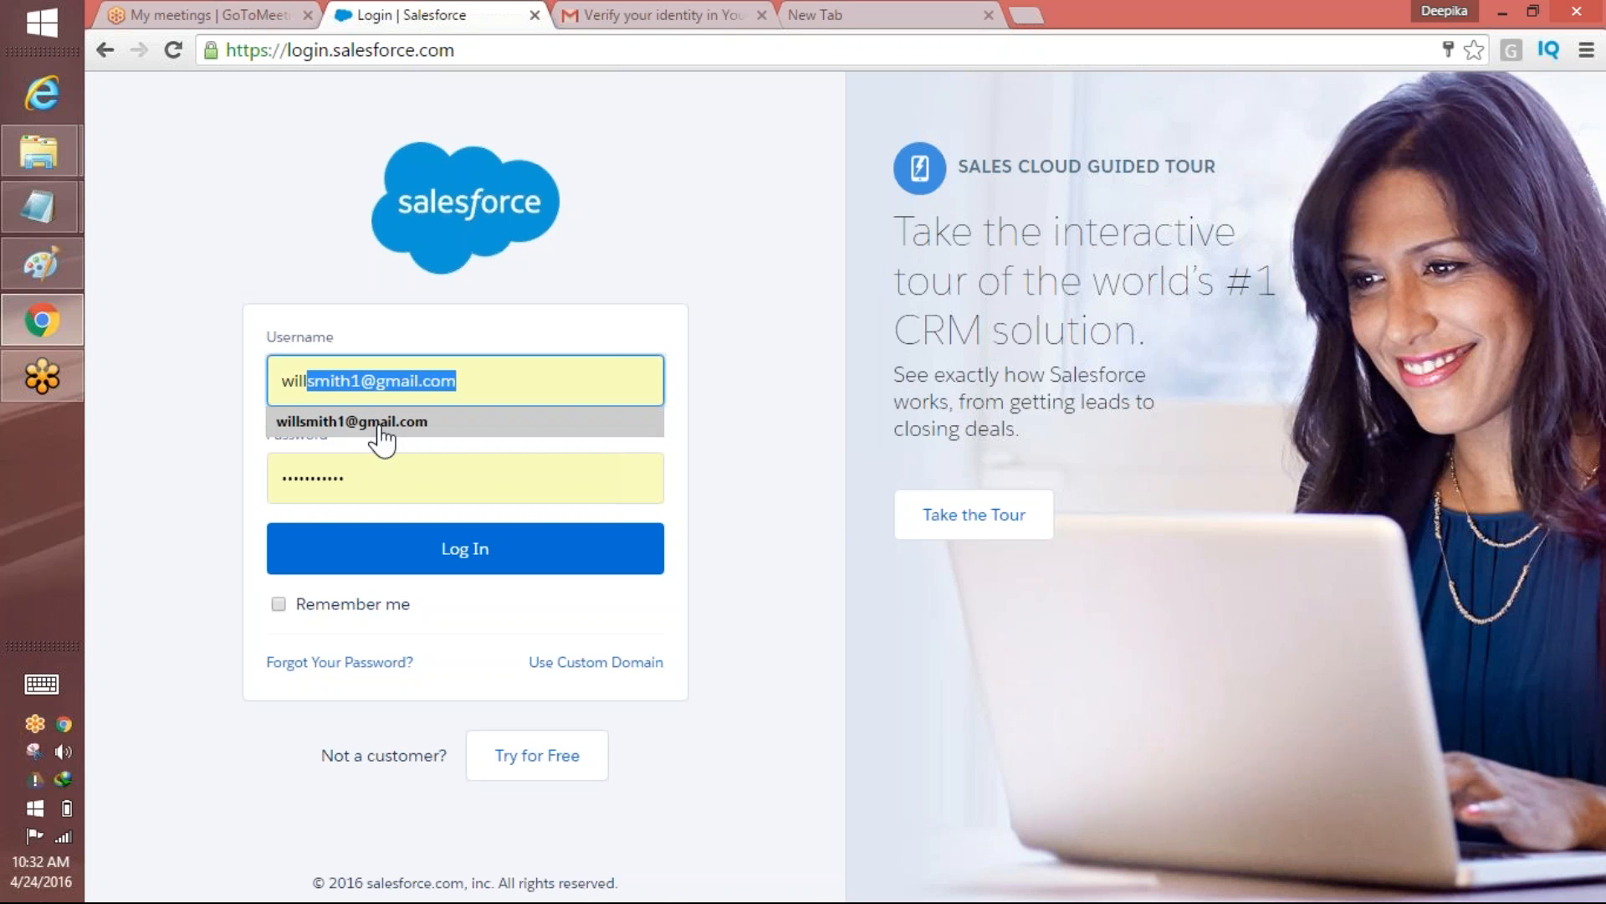
click(381, 423)
click(404, 550)
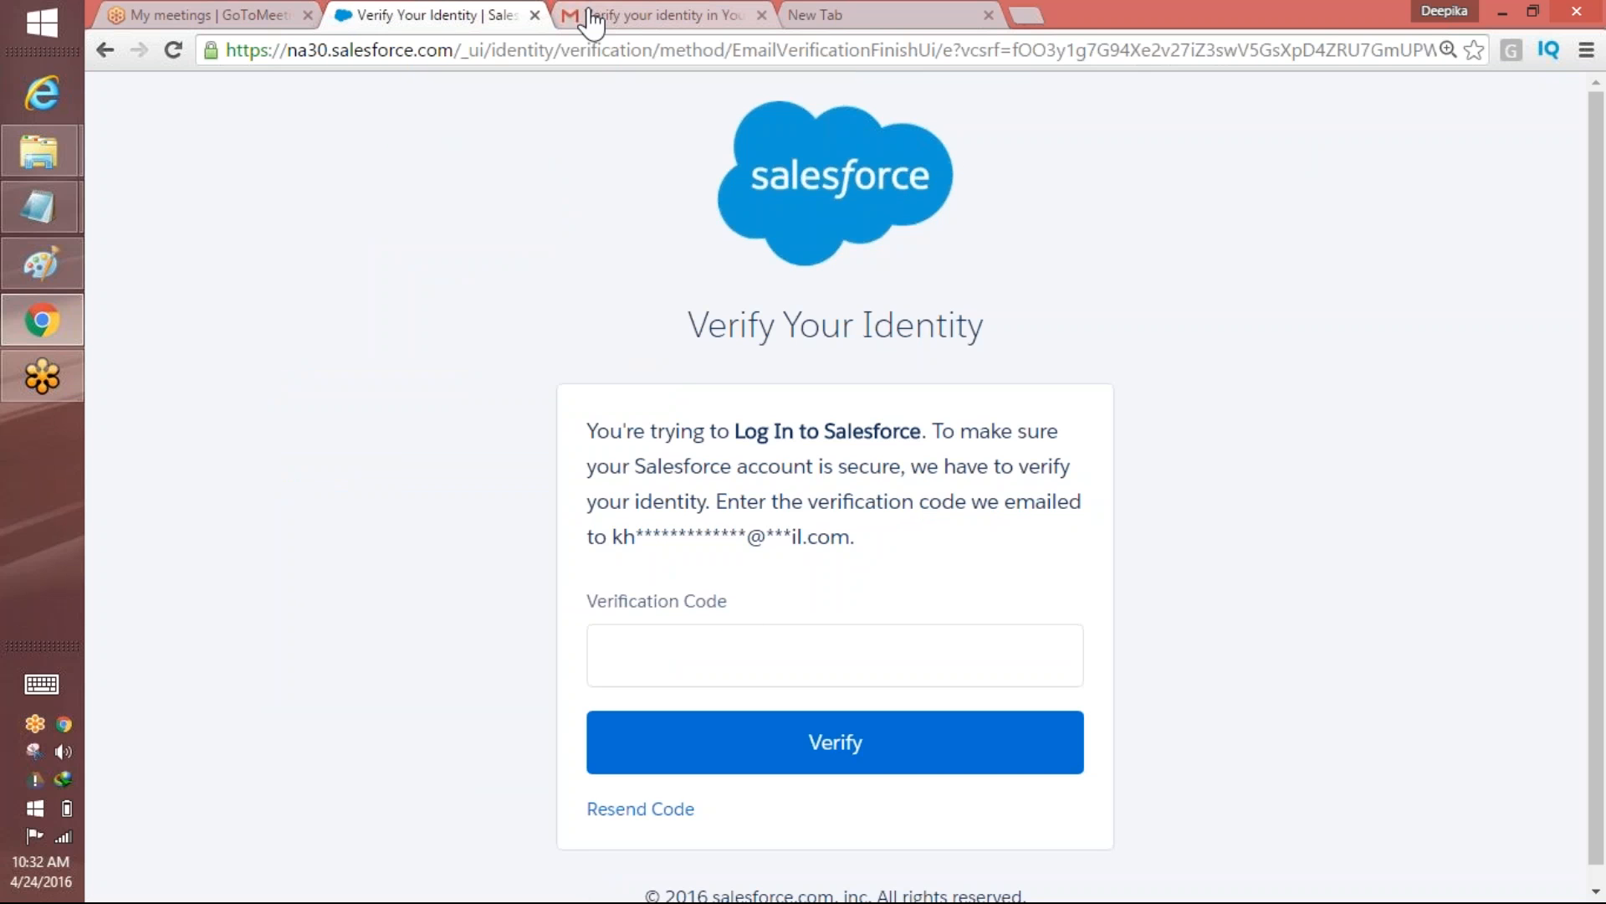
Copy the verification code from the Salesforce identity email in Gmail.
click(591, 17)
click(157, 293)
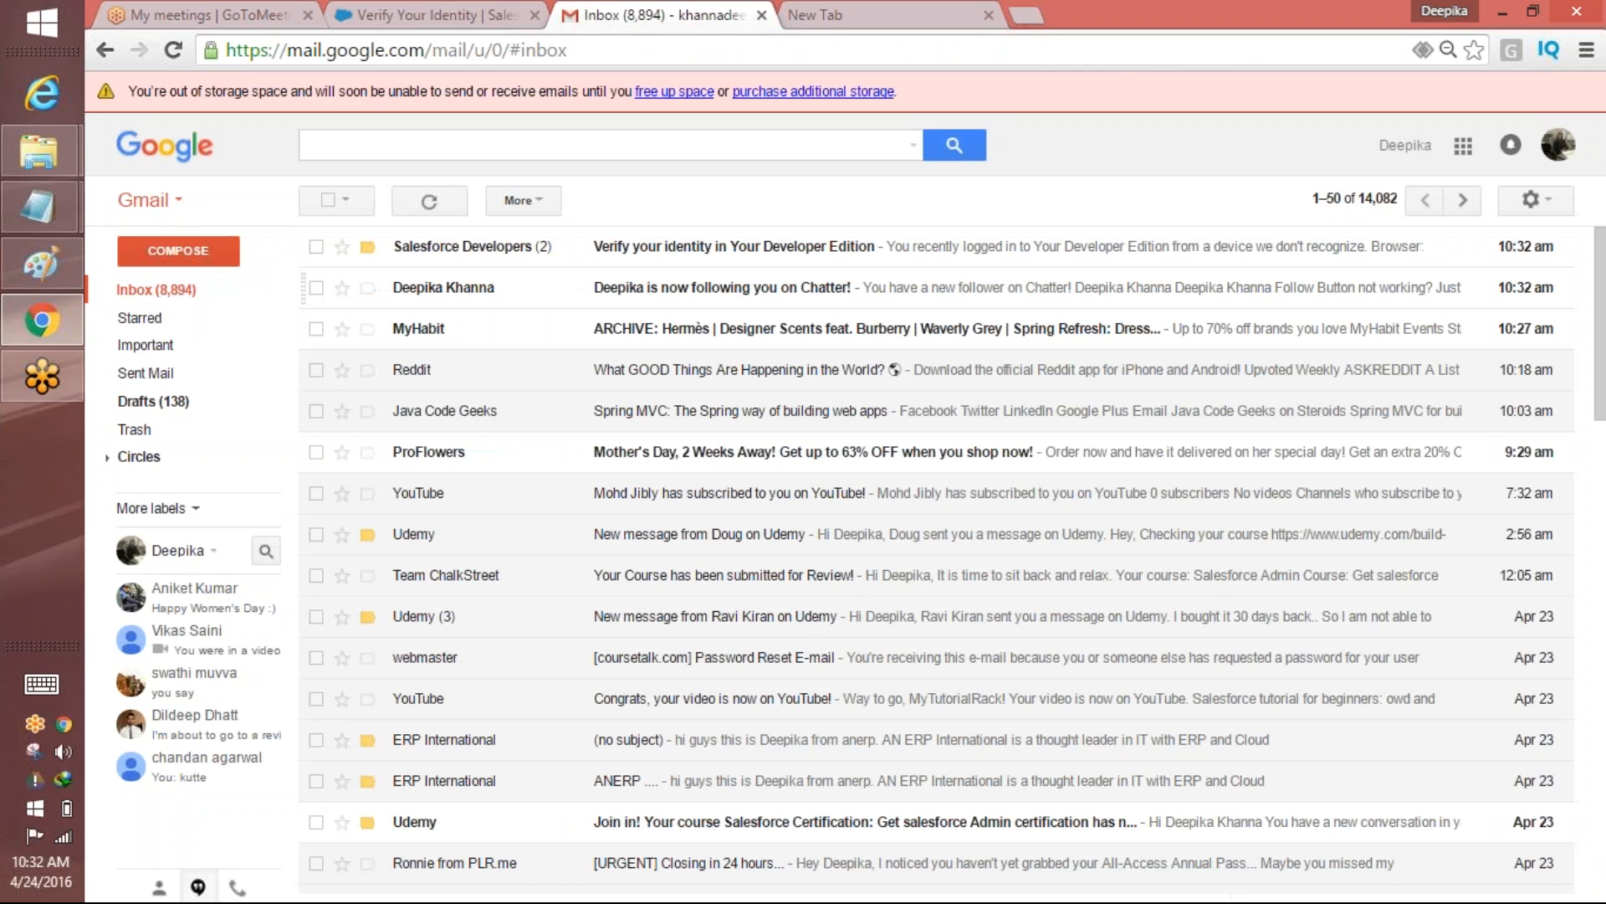
click(735, 250)
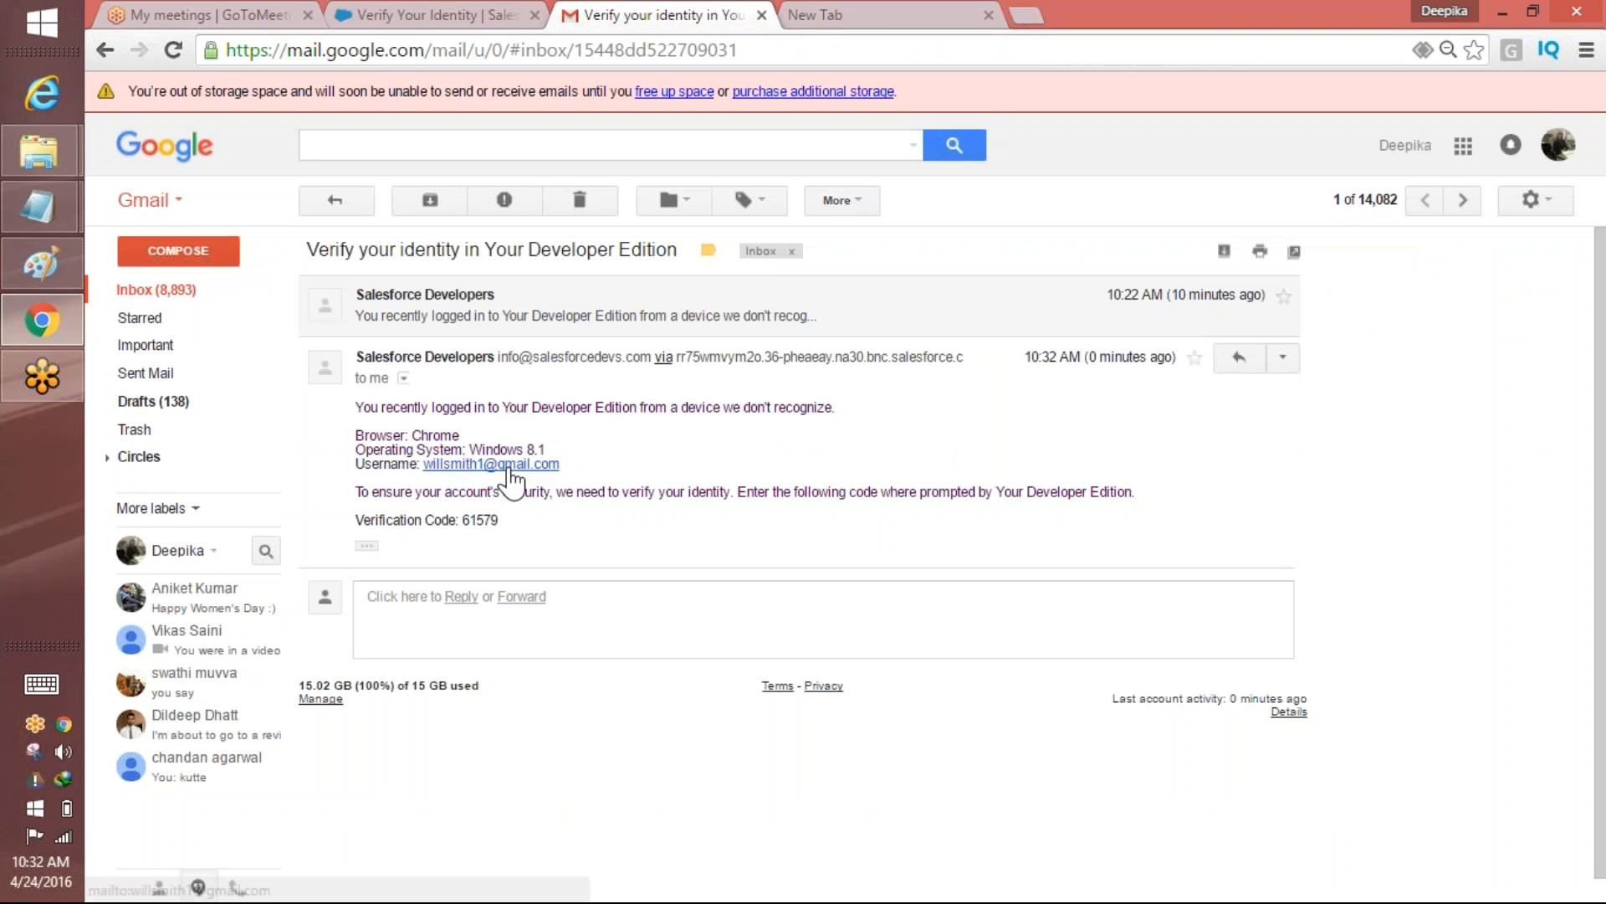
drag(481, 511, 482, 517)
click(483, 521)
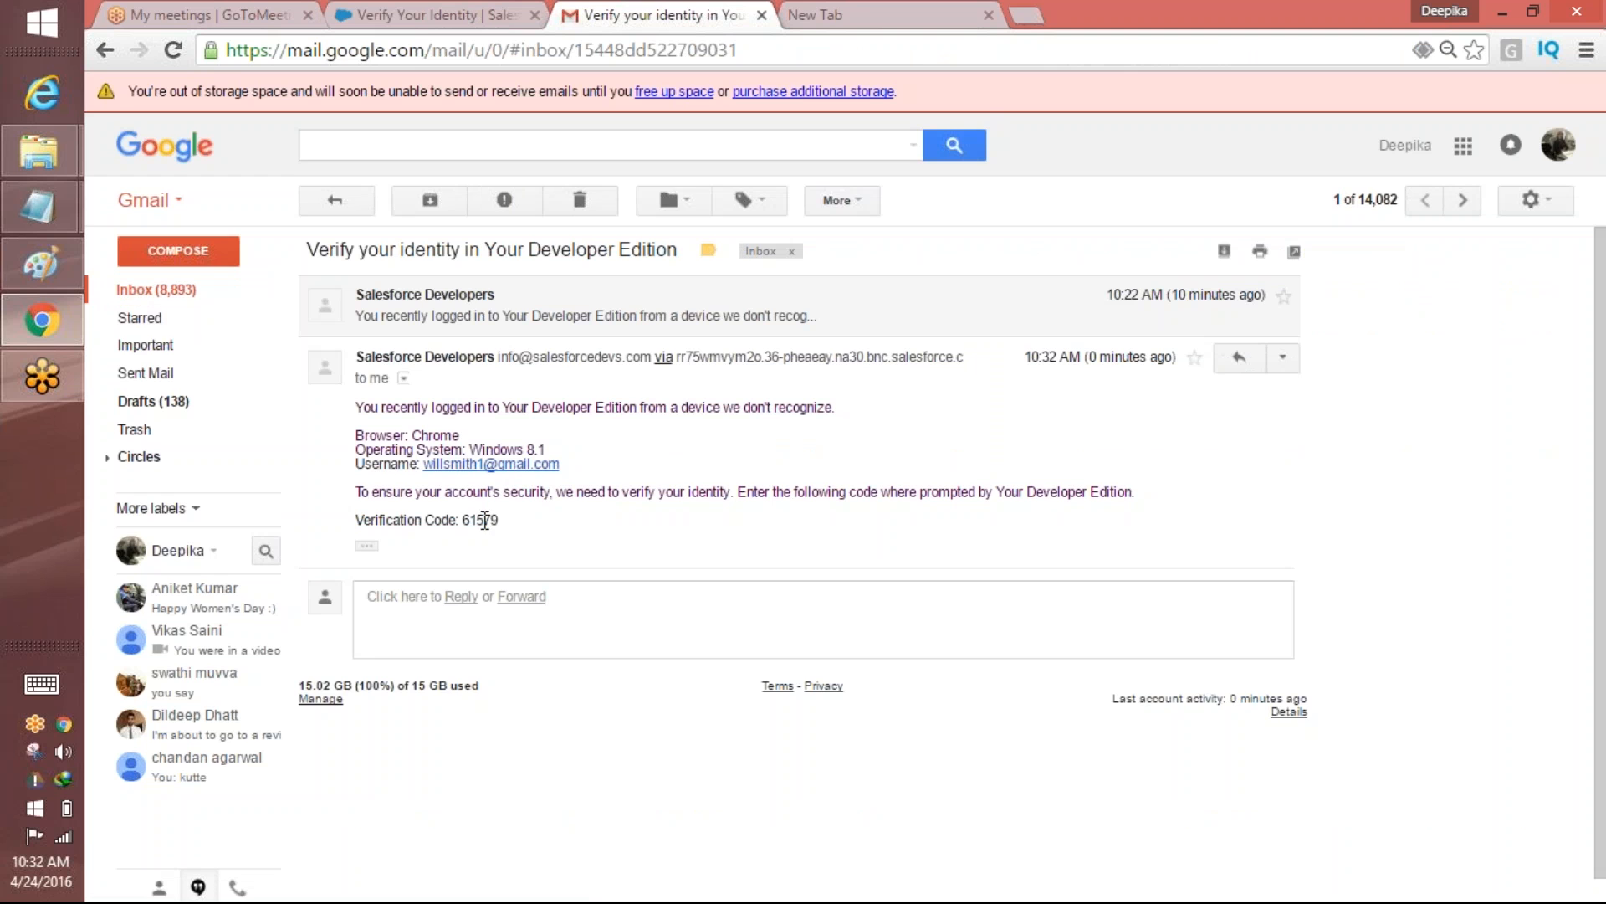
double_click(485, 520)
key(ctrl+c)
click(467, 15)
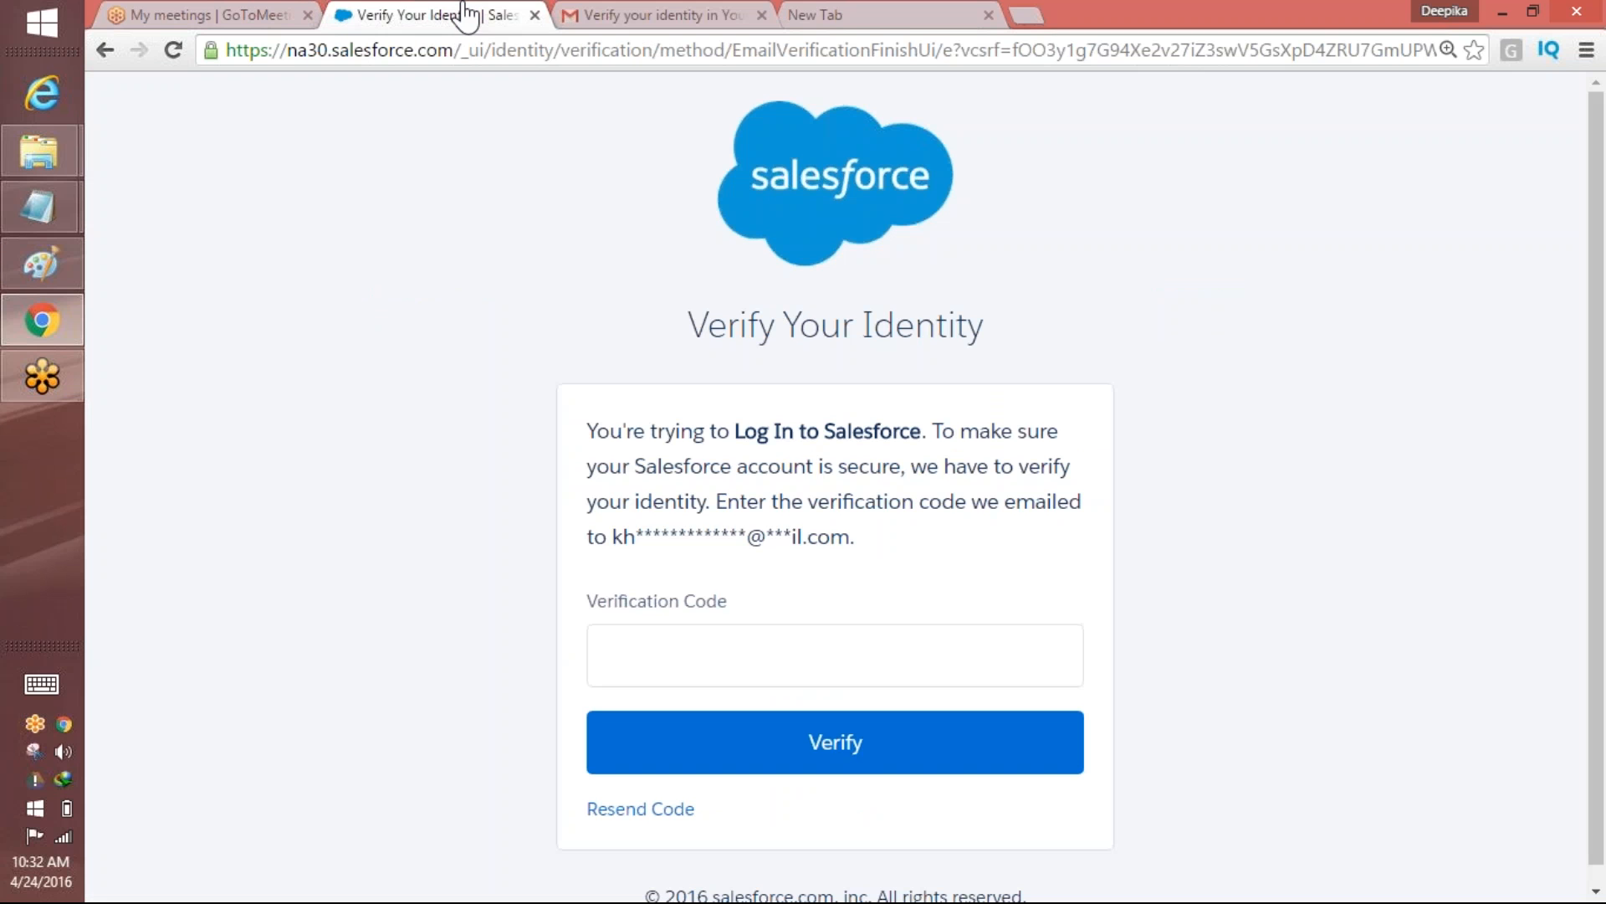
Paste the emailed verification code and submit it to pass the identity check.
click(715, 648)
key(ctrl+v)
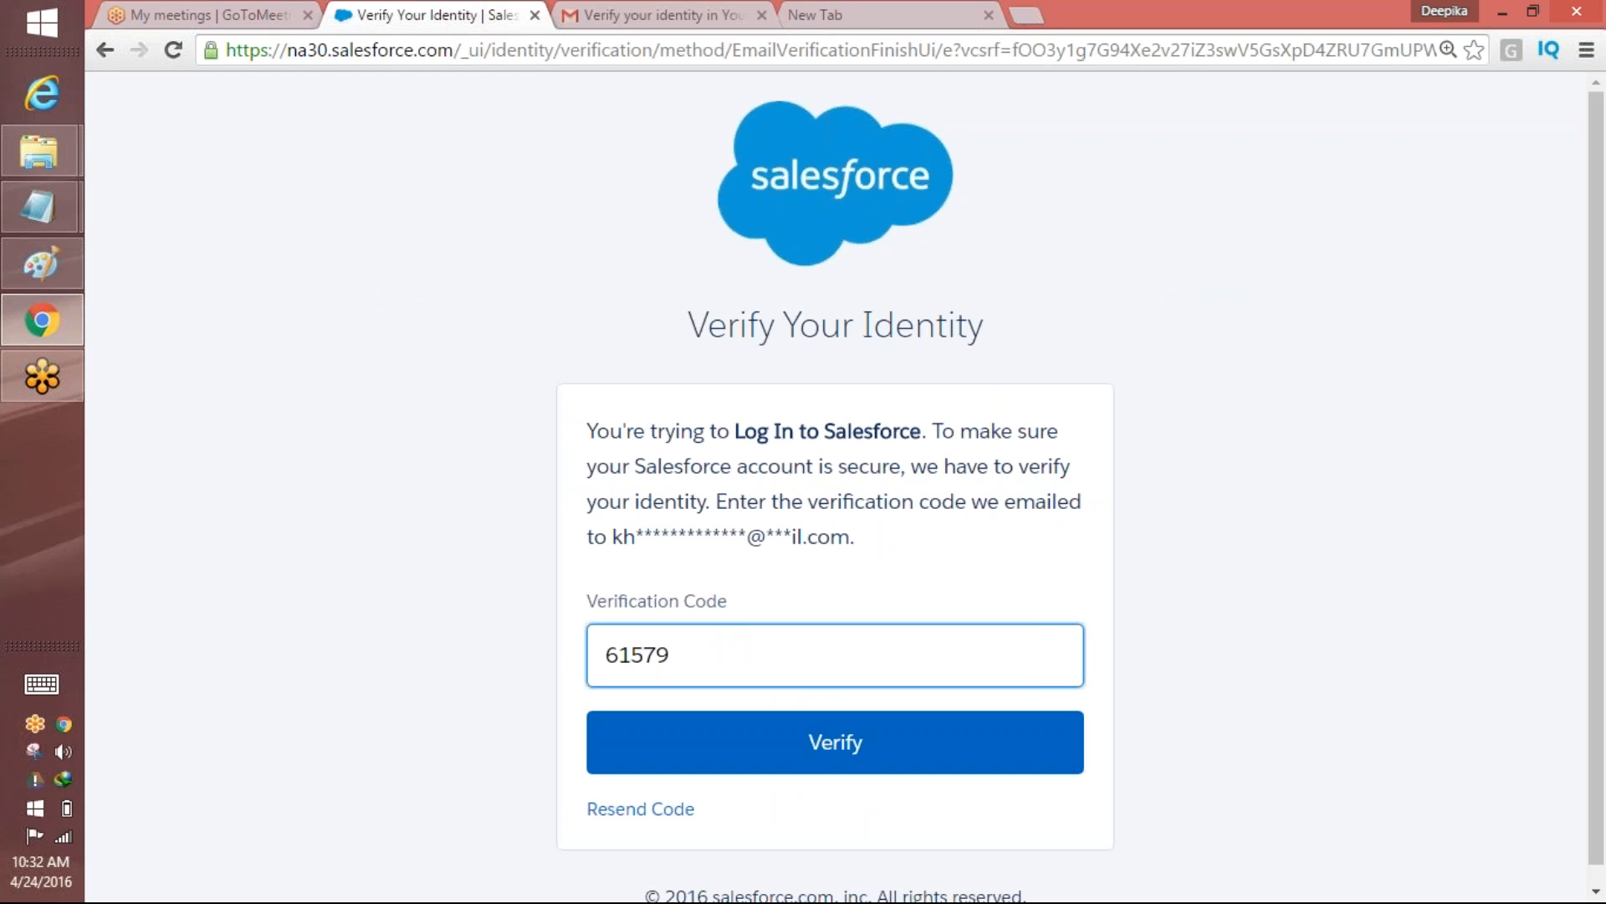
key(Return)
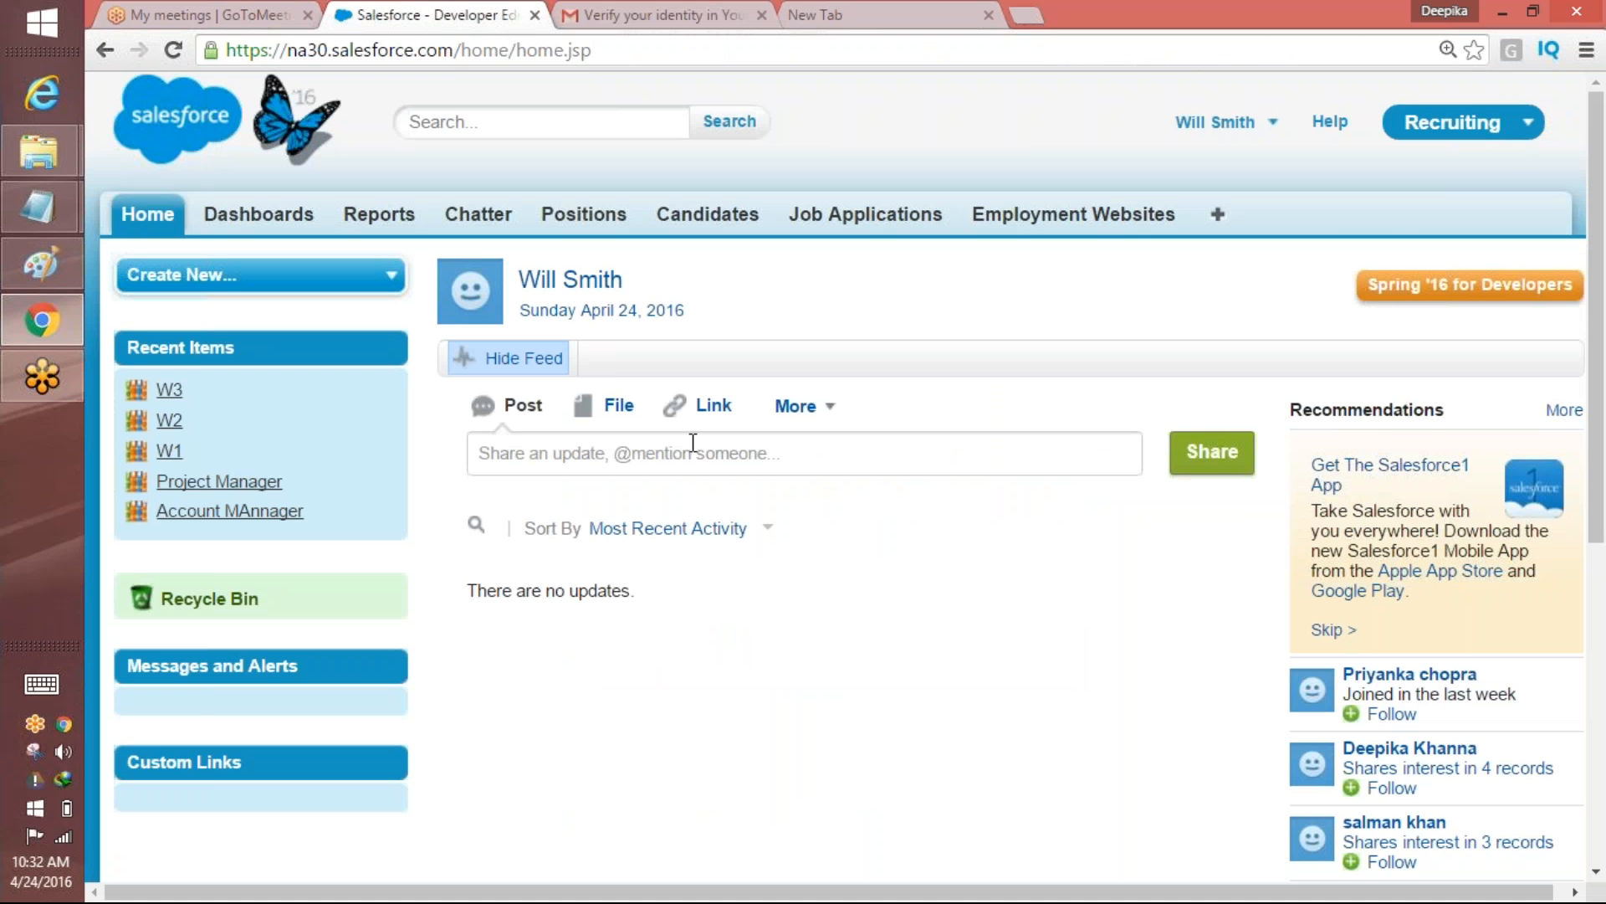
Share a short introductory greeting as a status update on the home feed.
click(694, 445)
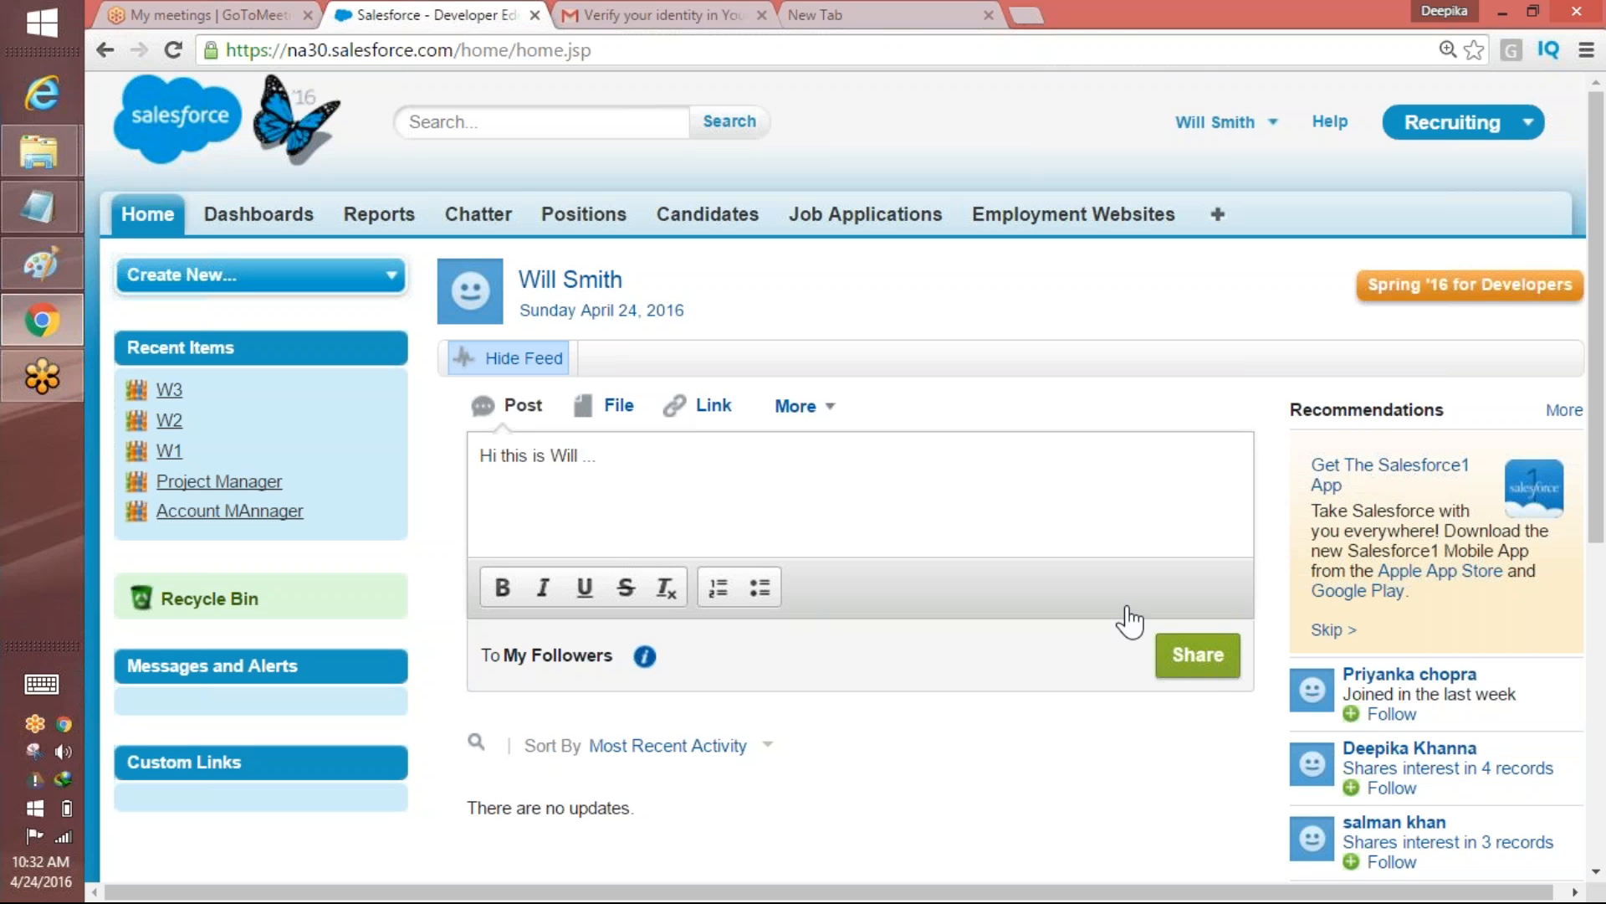
click(1198, 654)
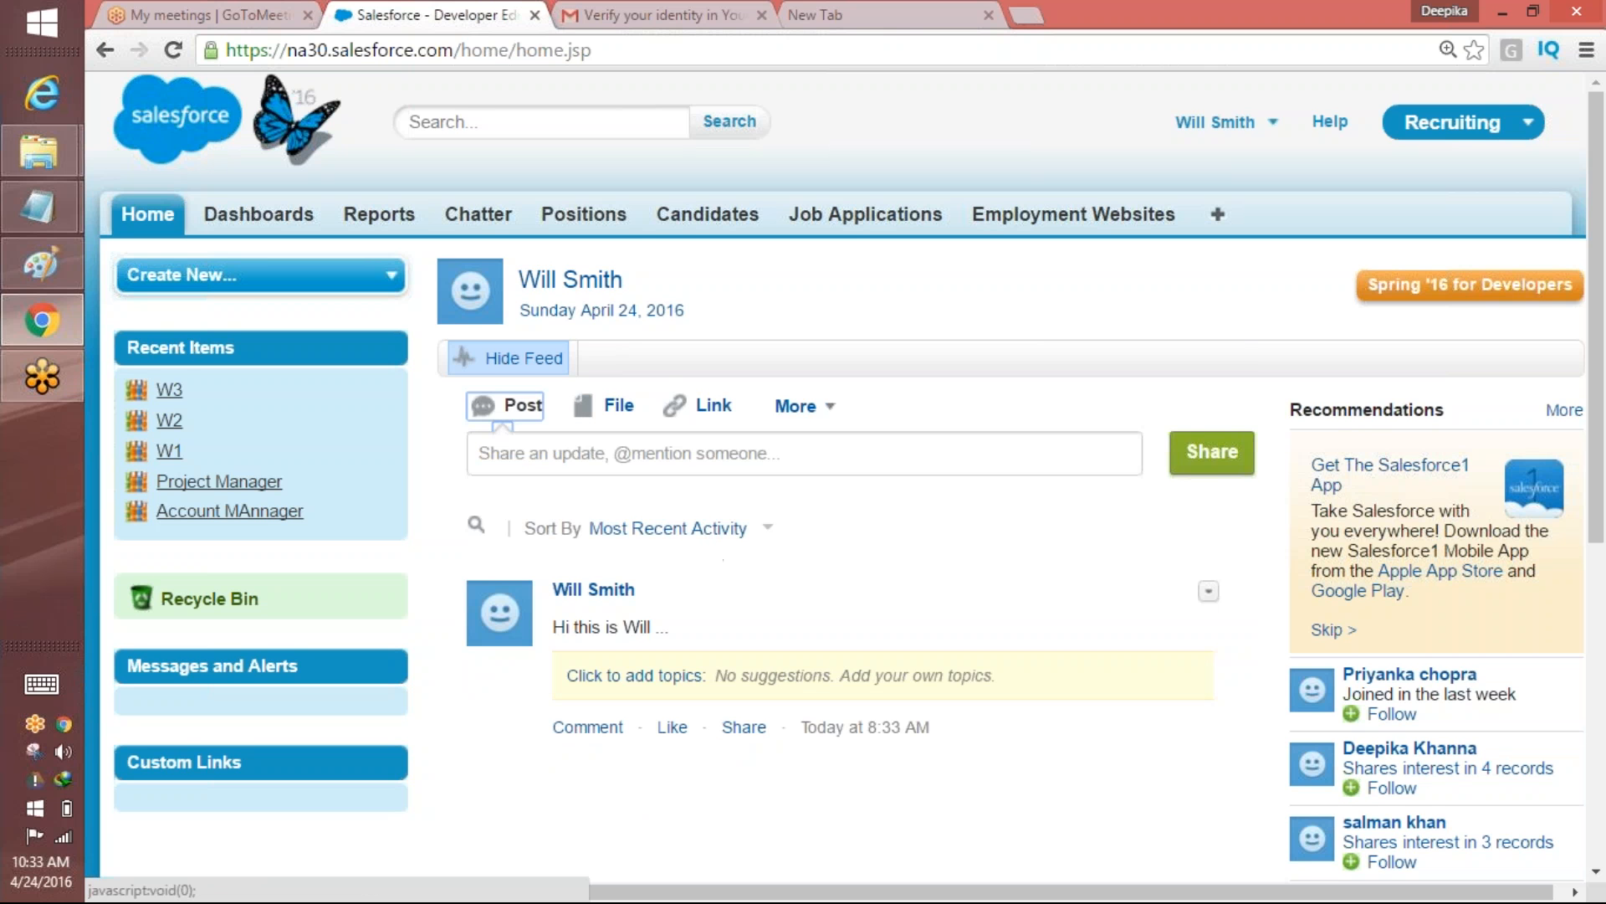
drag(1597, 400, 1597, 470)
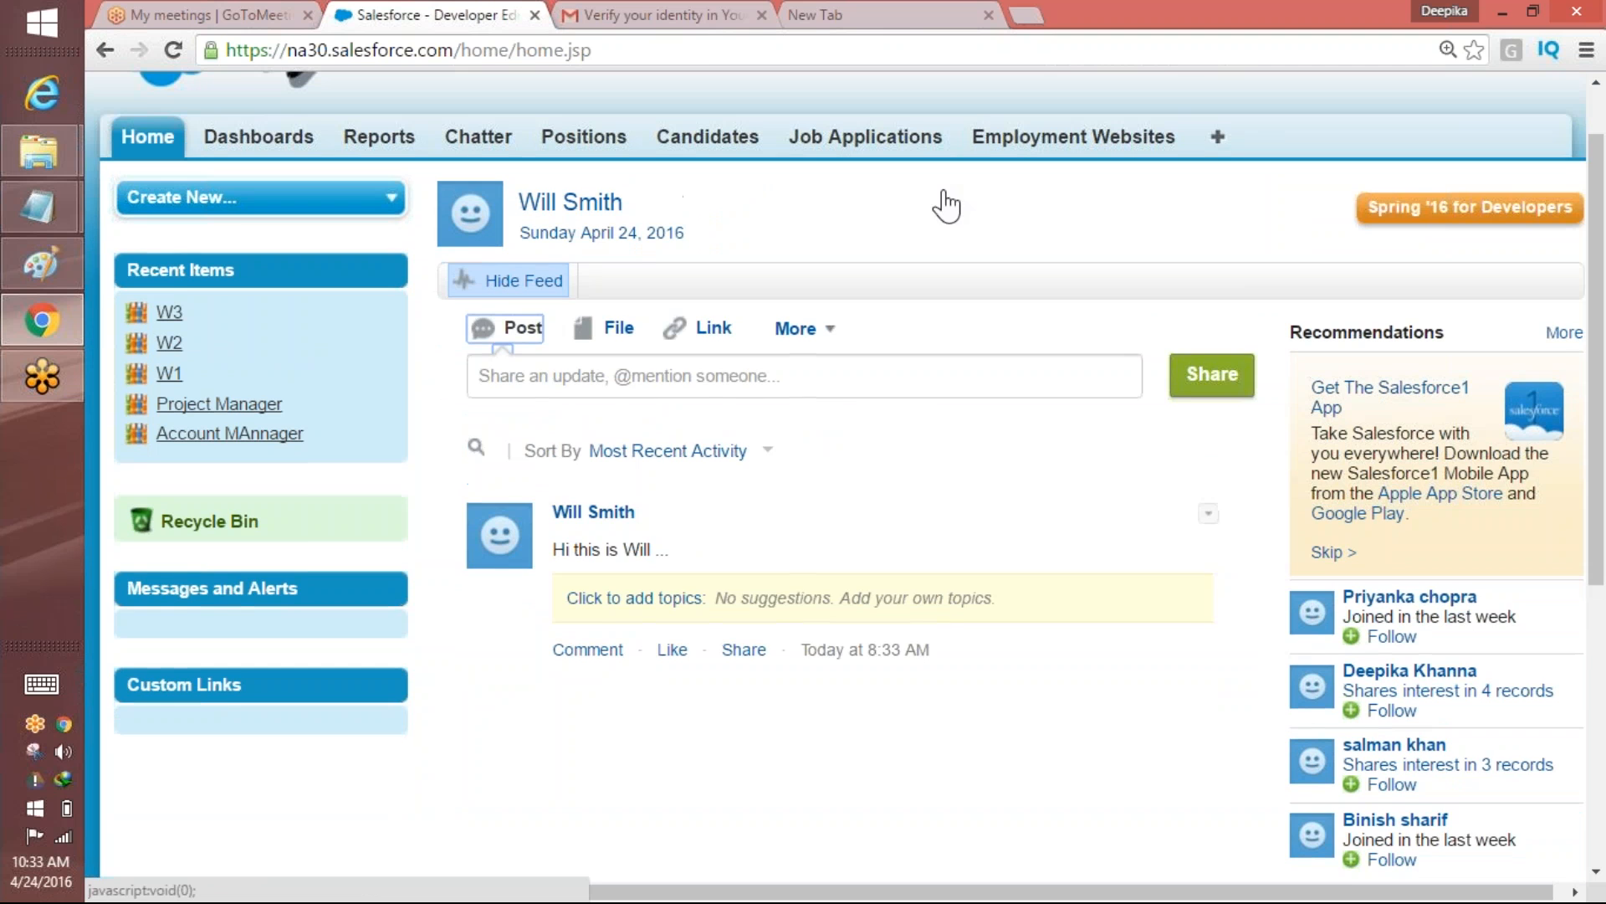
drag(1600, 248, 1599, 202)
Log out, sign back in with the original saved account, and show its Chatter feed.
click(1221, 122)
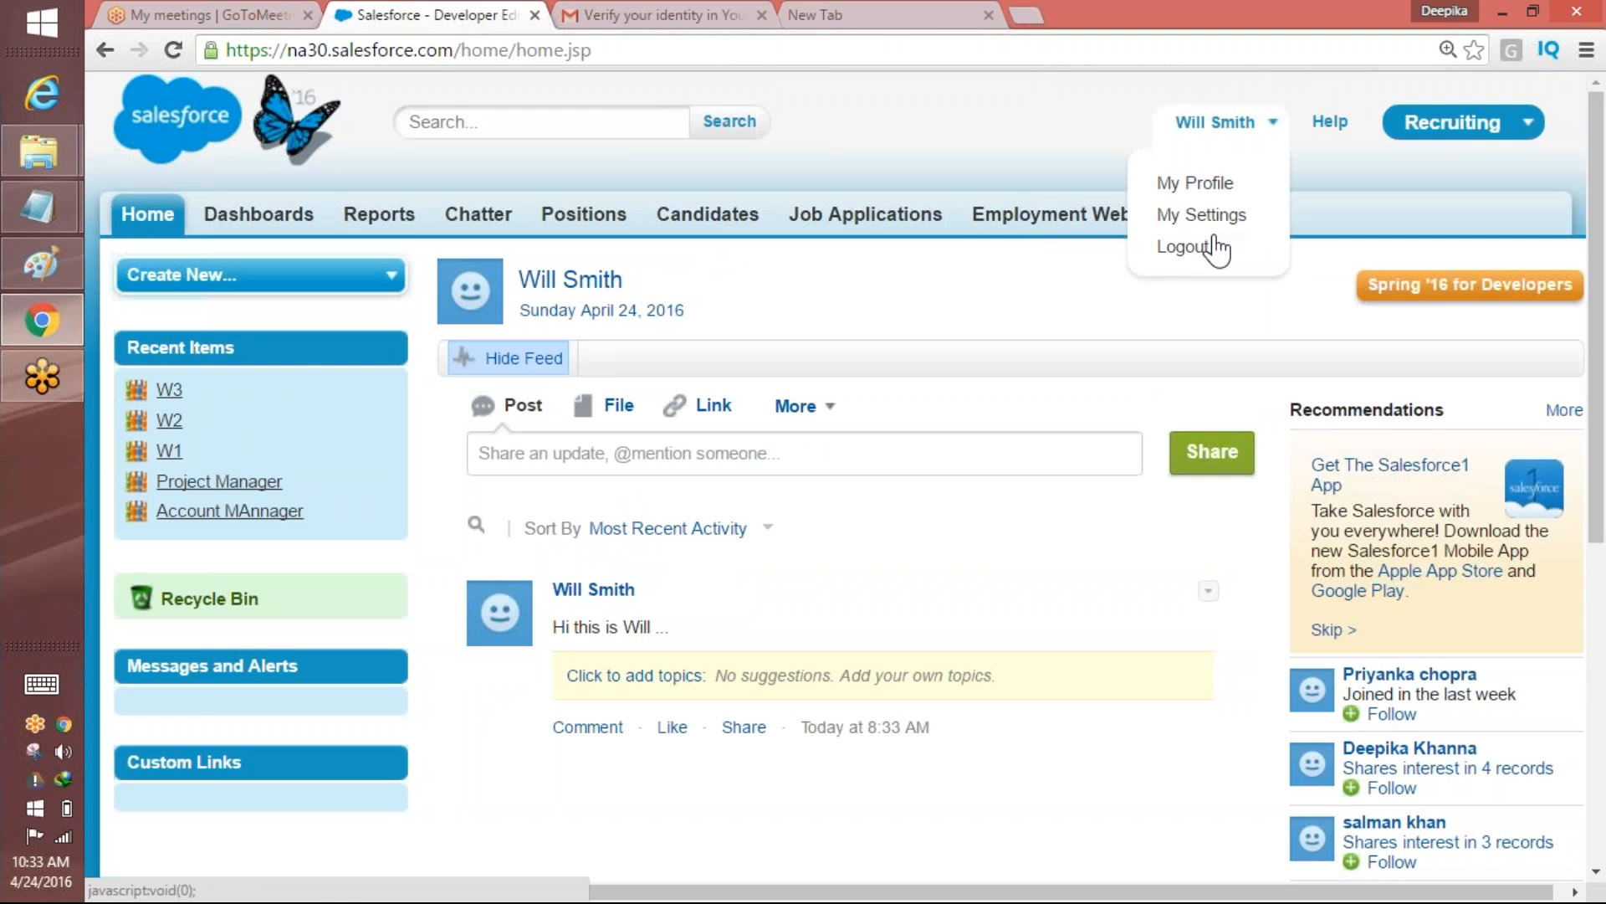
click(1165, 244)
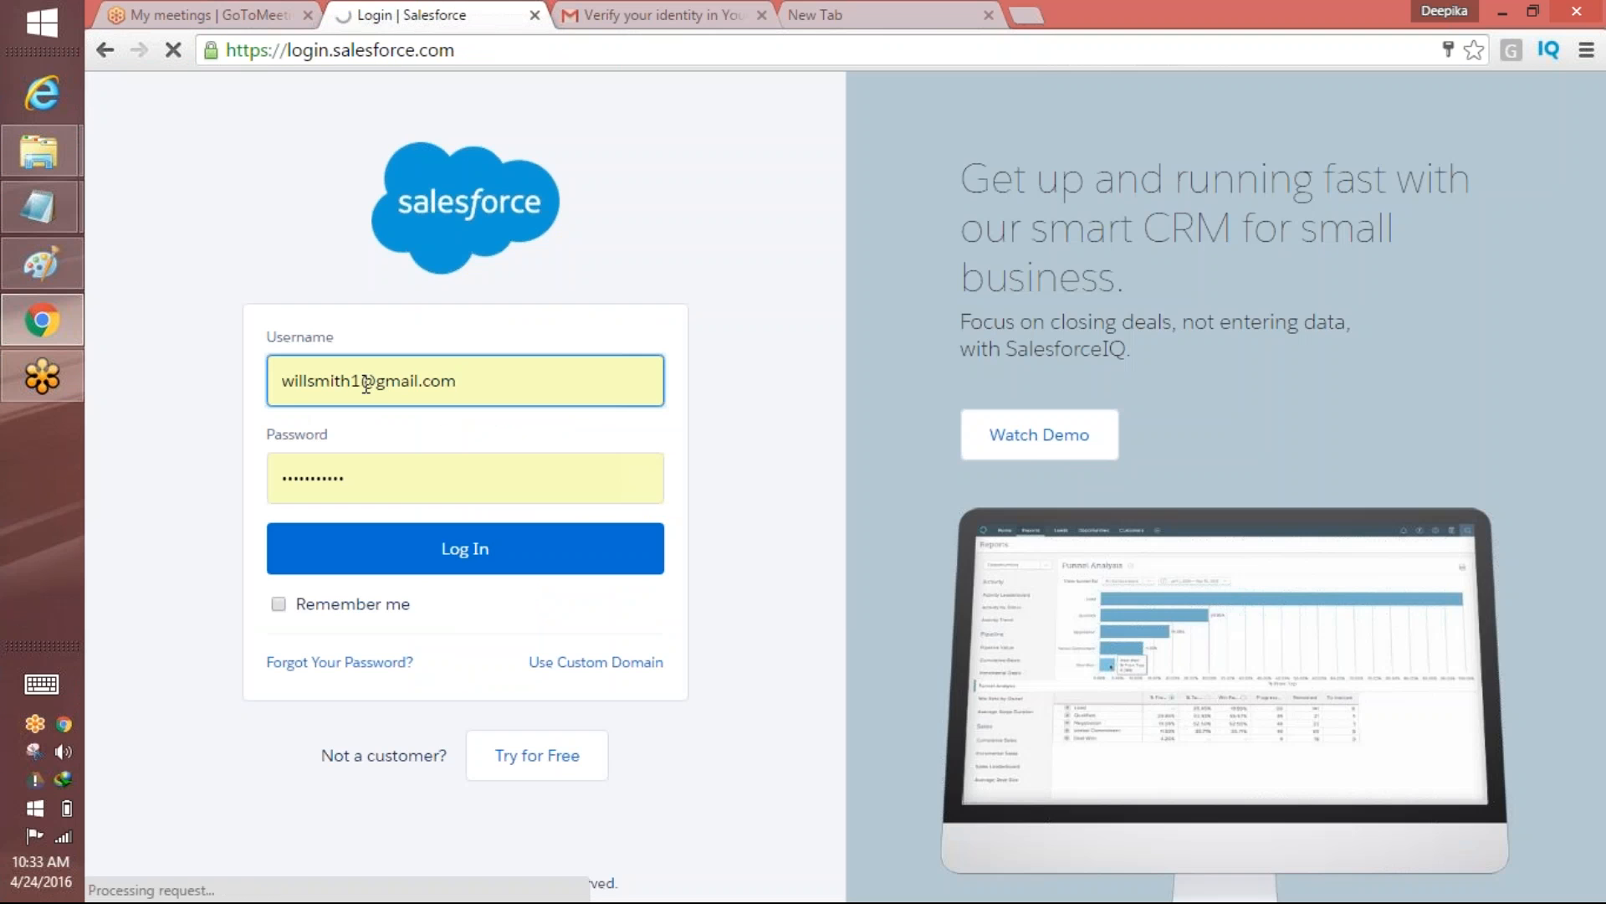
double_click(365, 385)
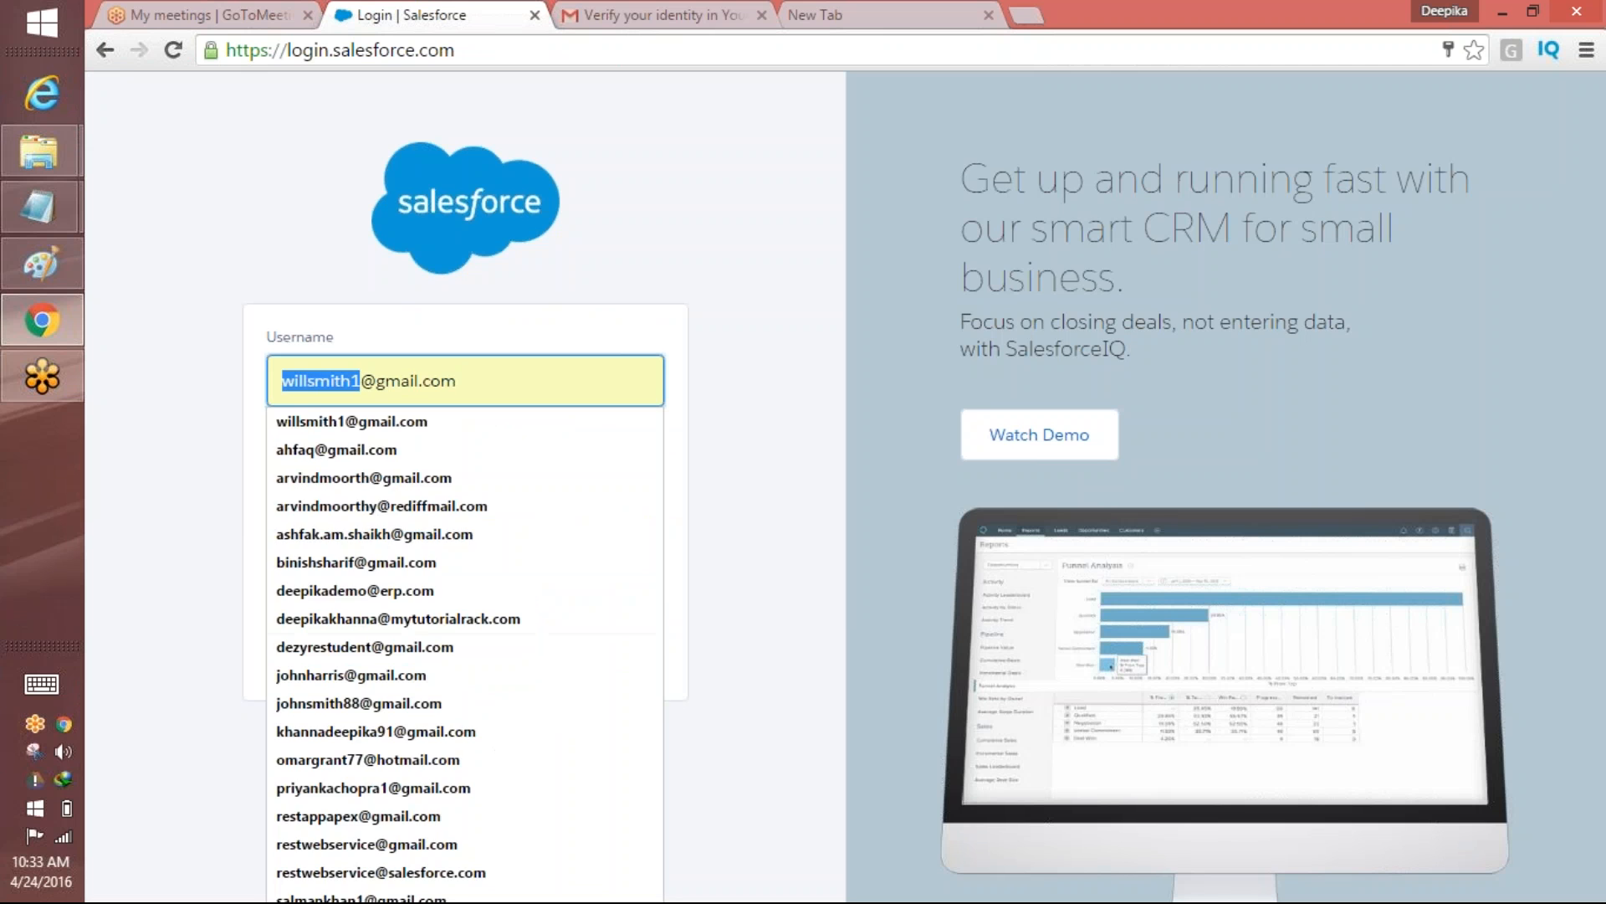
text(deepika)
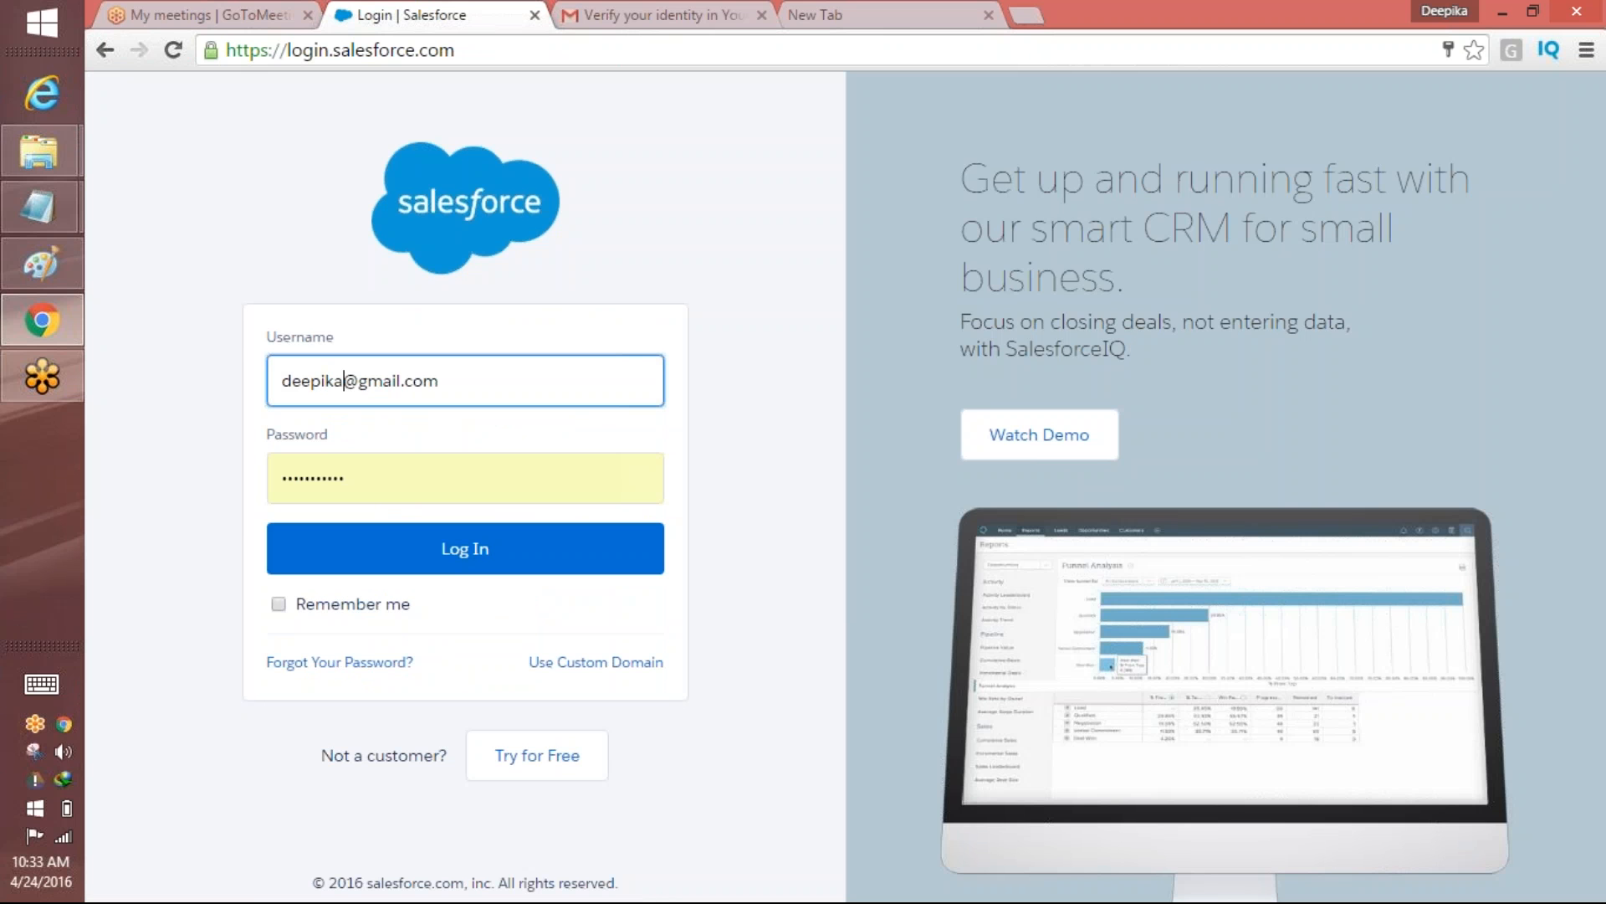
key(ctrl+a)
text(de)
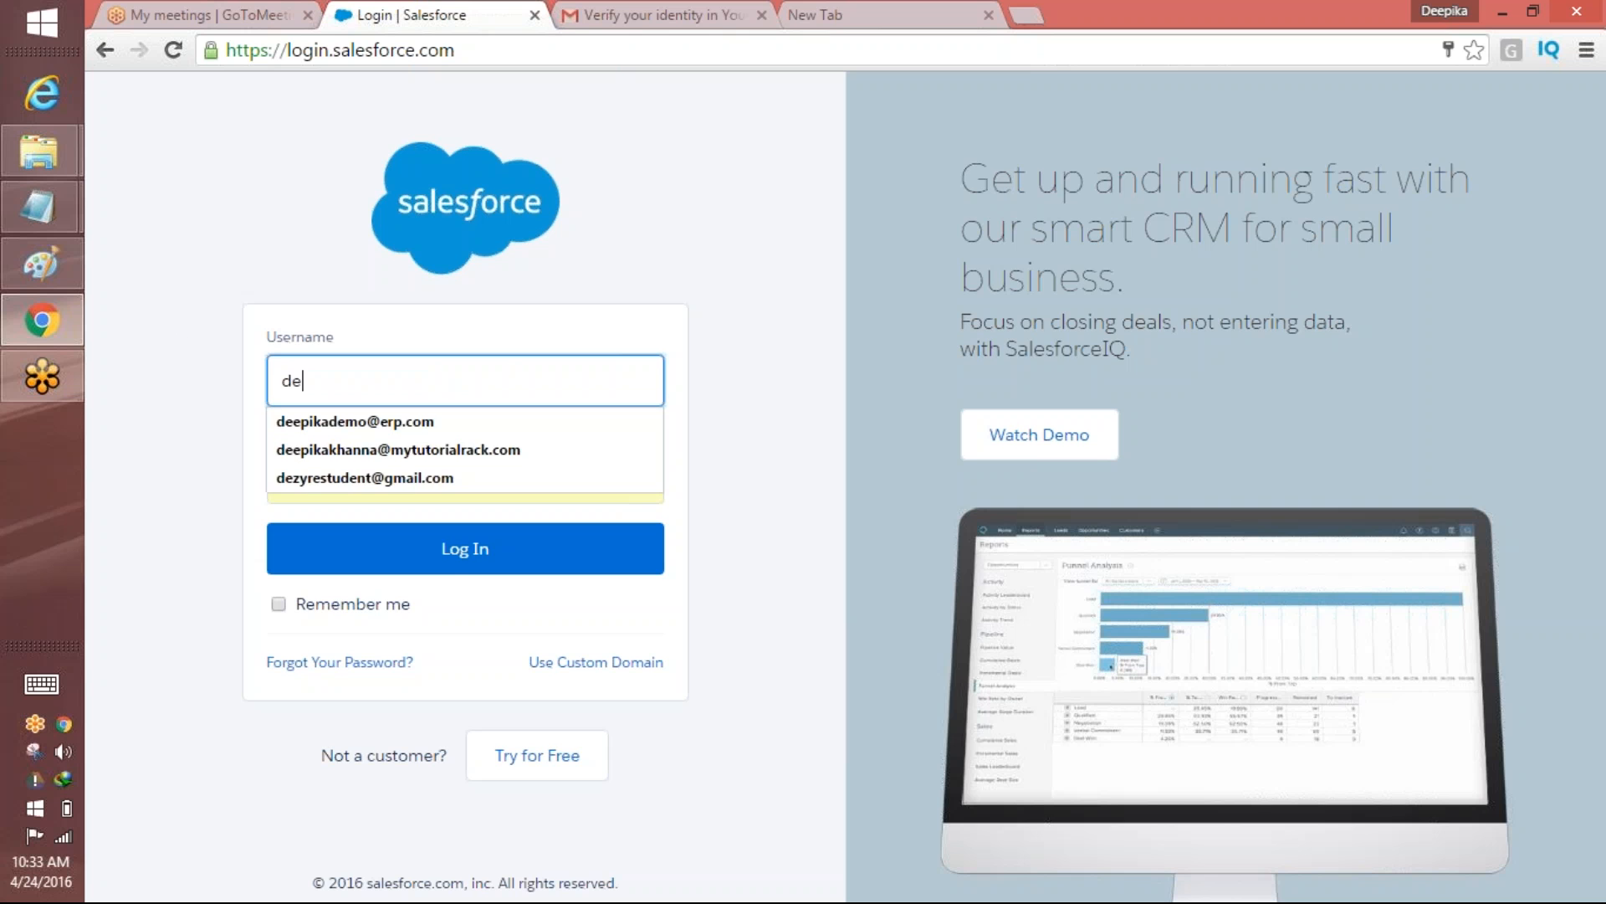
click(466, 423)
click(466, 554)
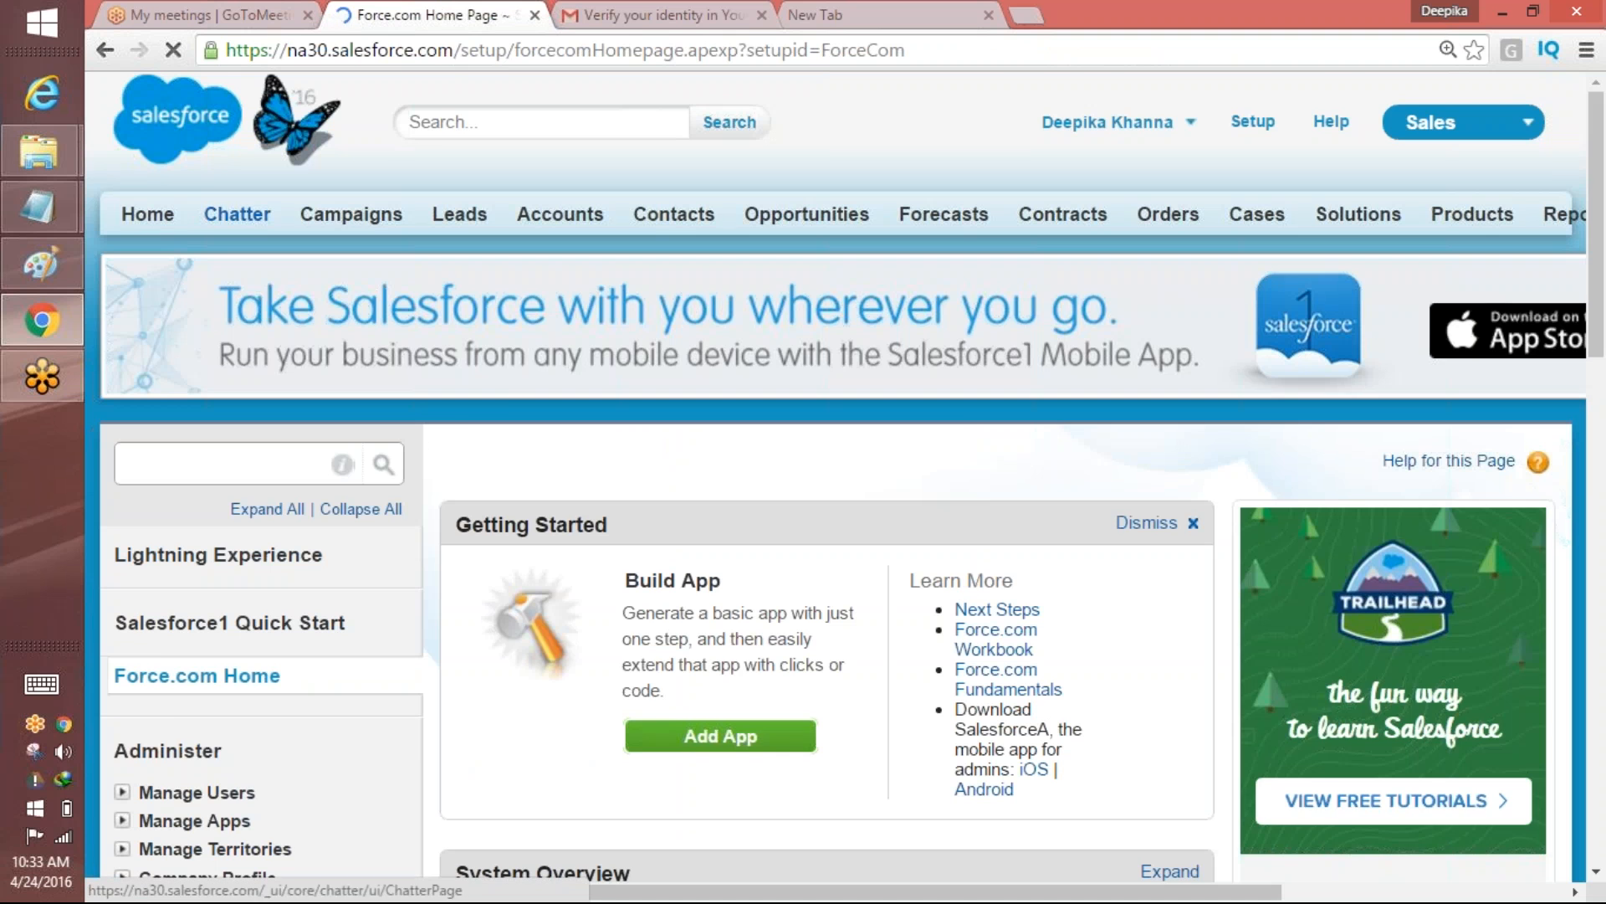
click(238, 214)
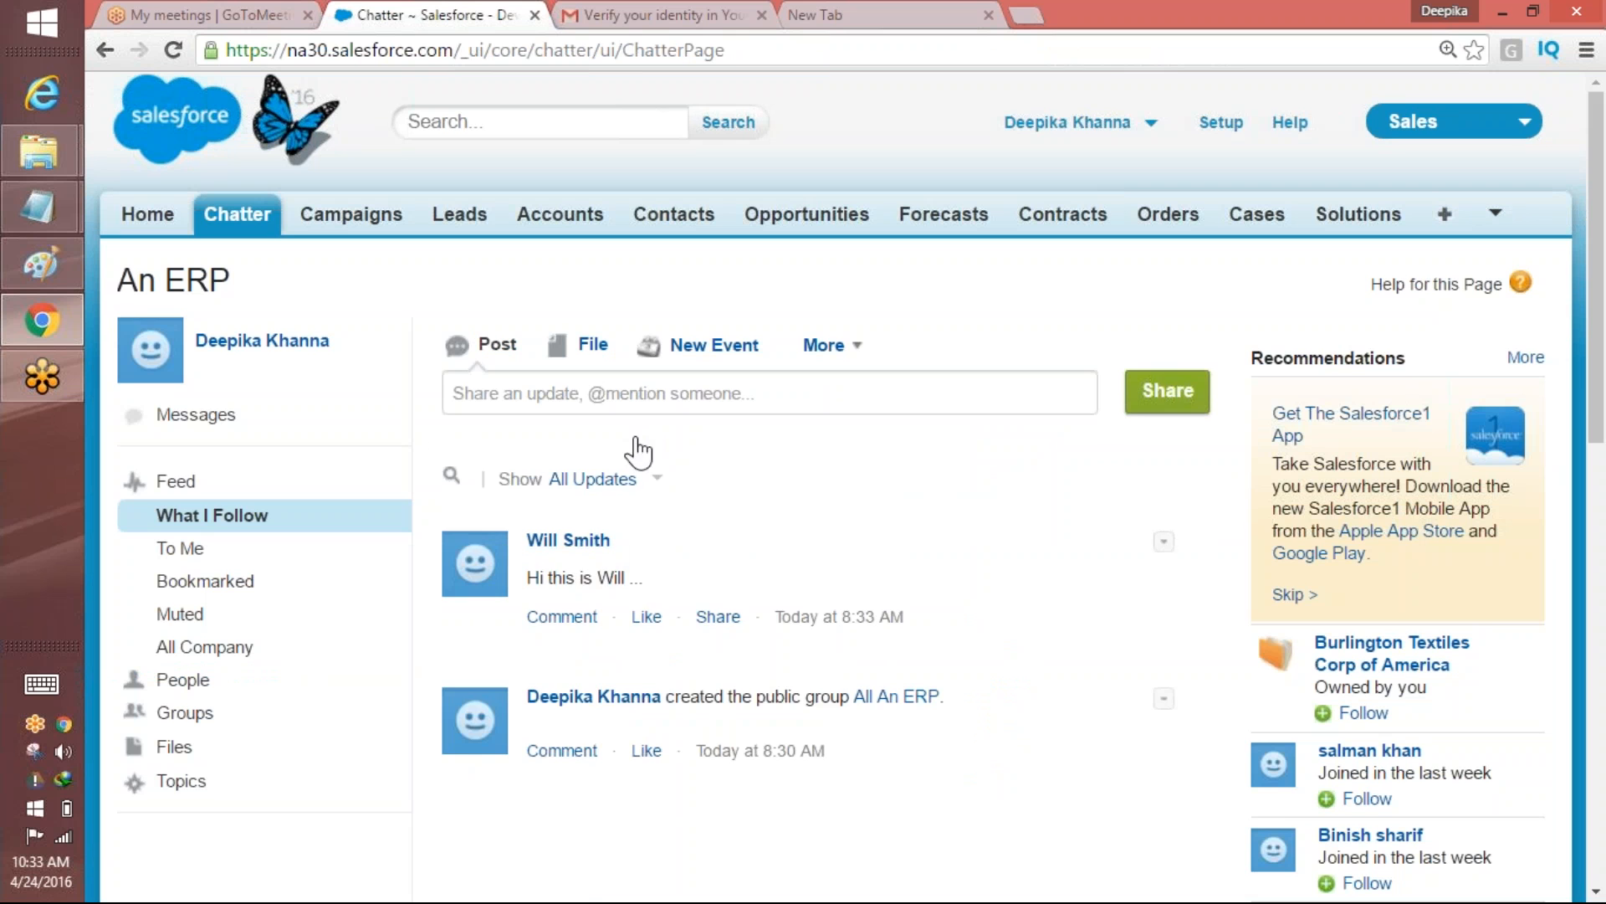
Post a greeting from the original account on Chatter, shared To My Followers.
click(664, 404)
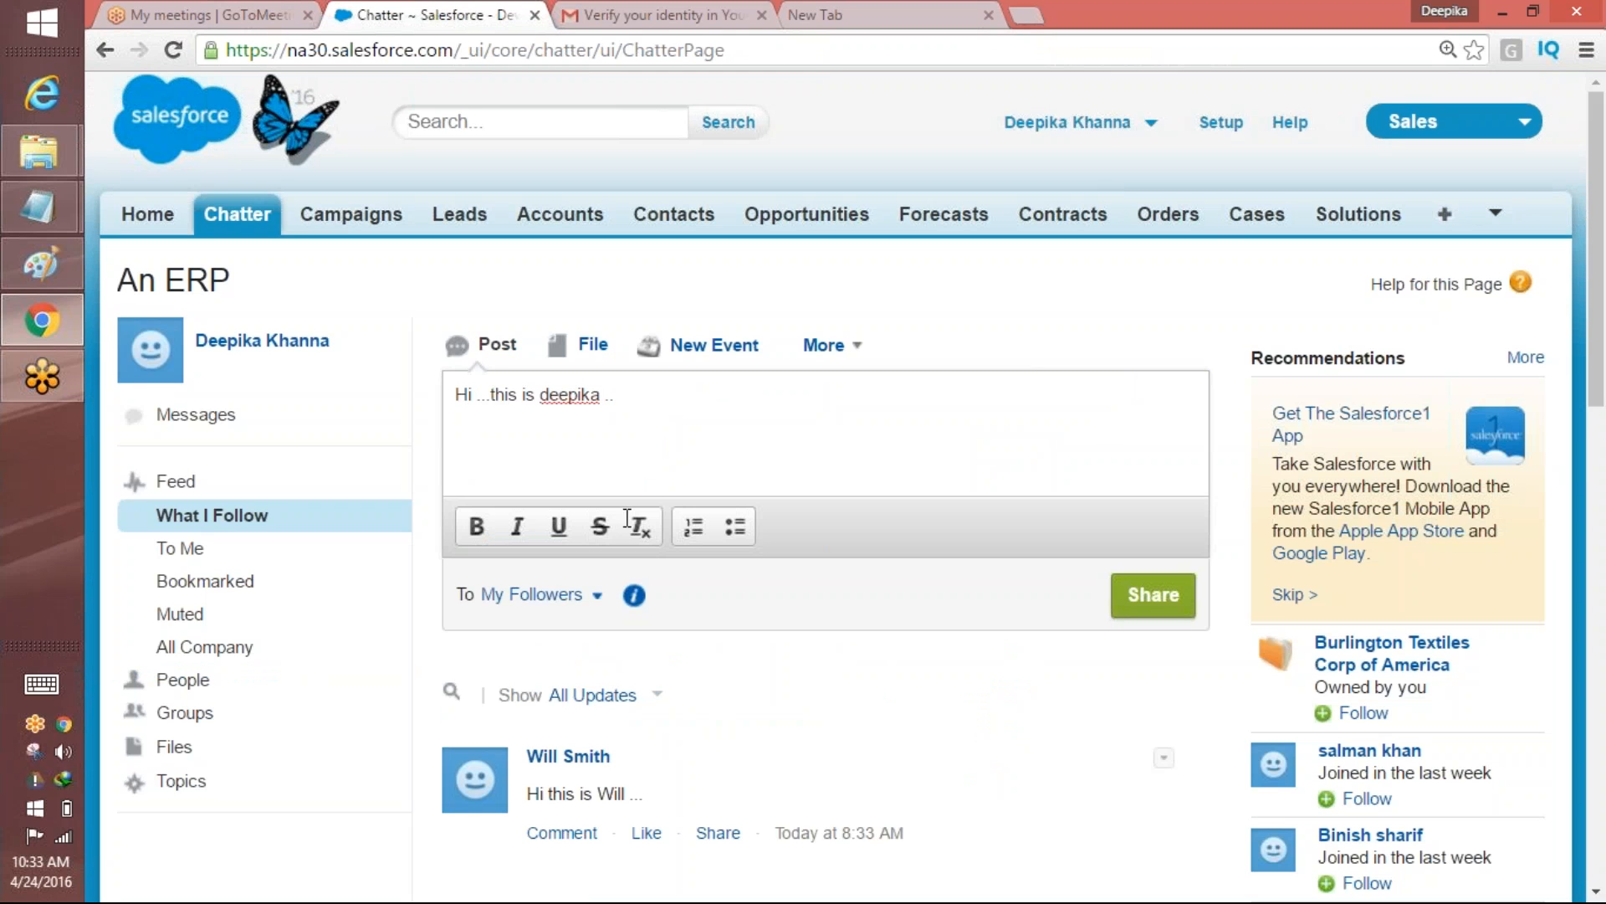
click(595, 608)
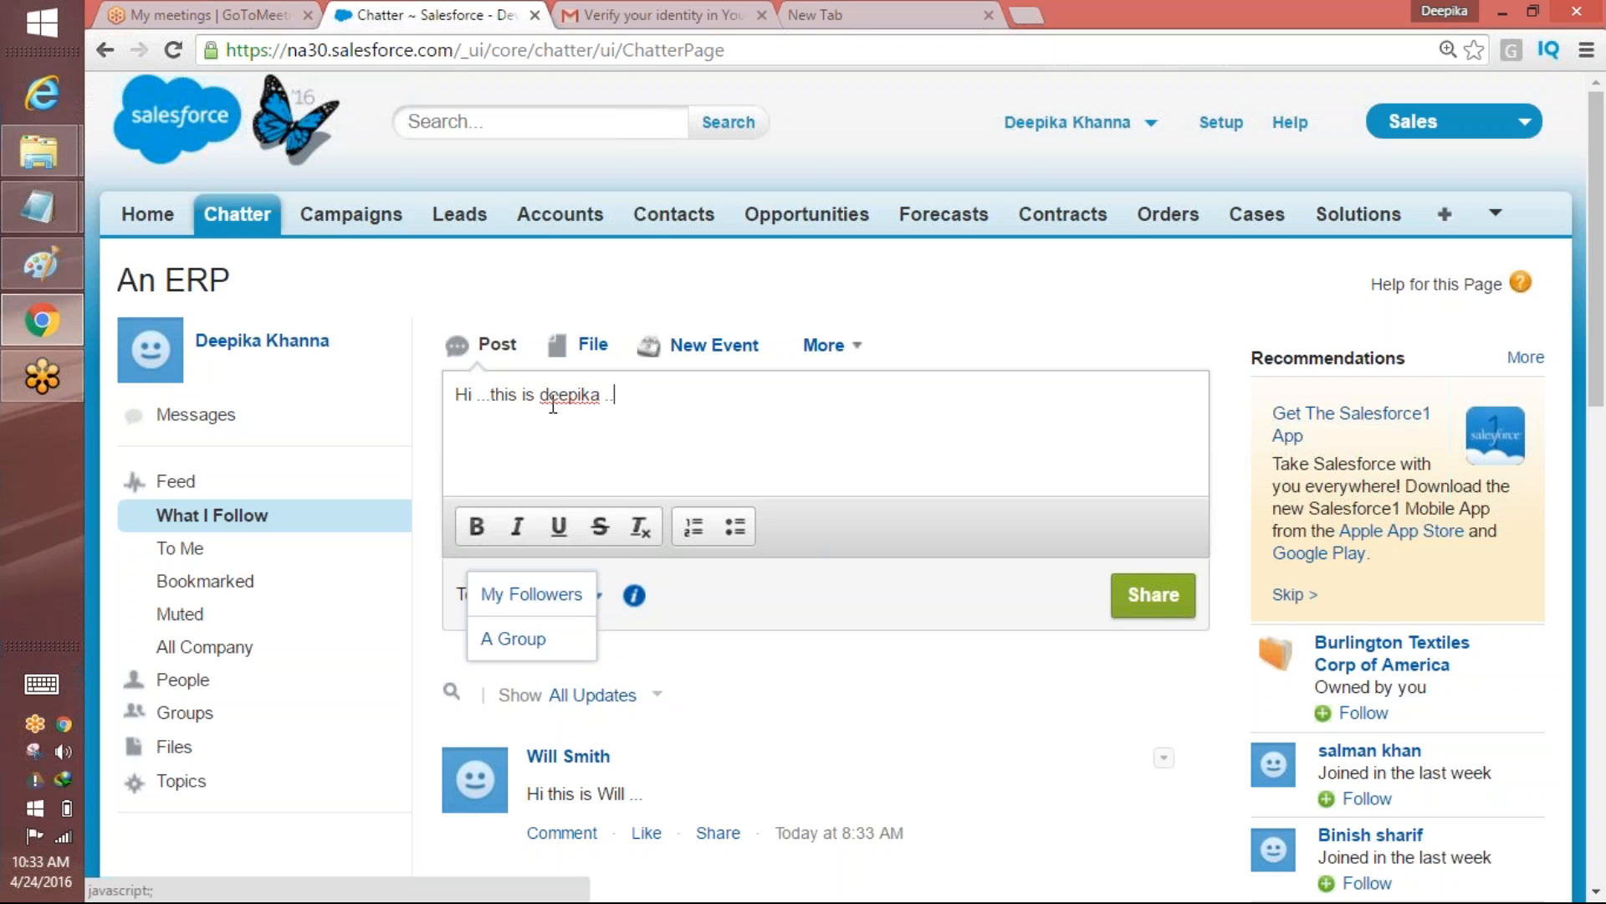
click(1196, 609)
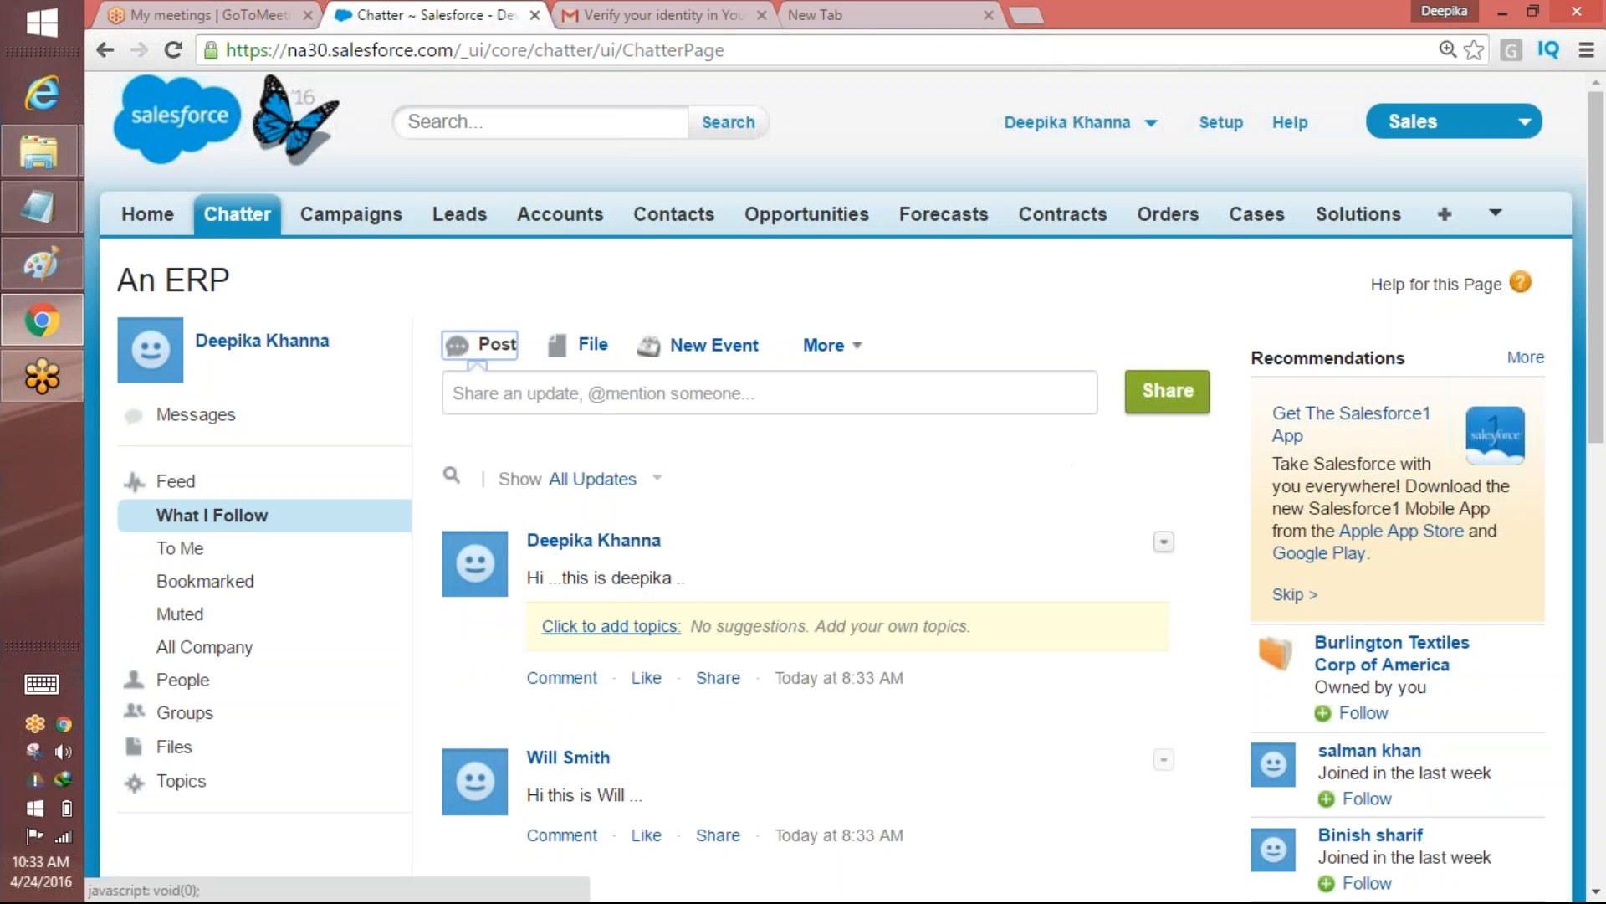
drag(688, 580, 539, 589)
click(534, 590)
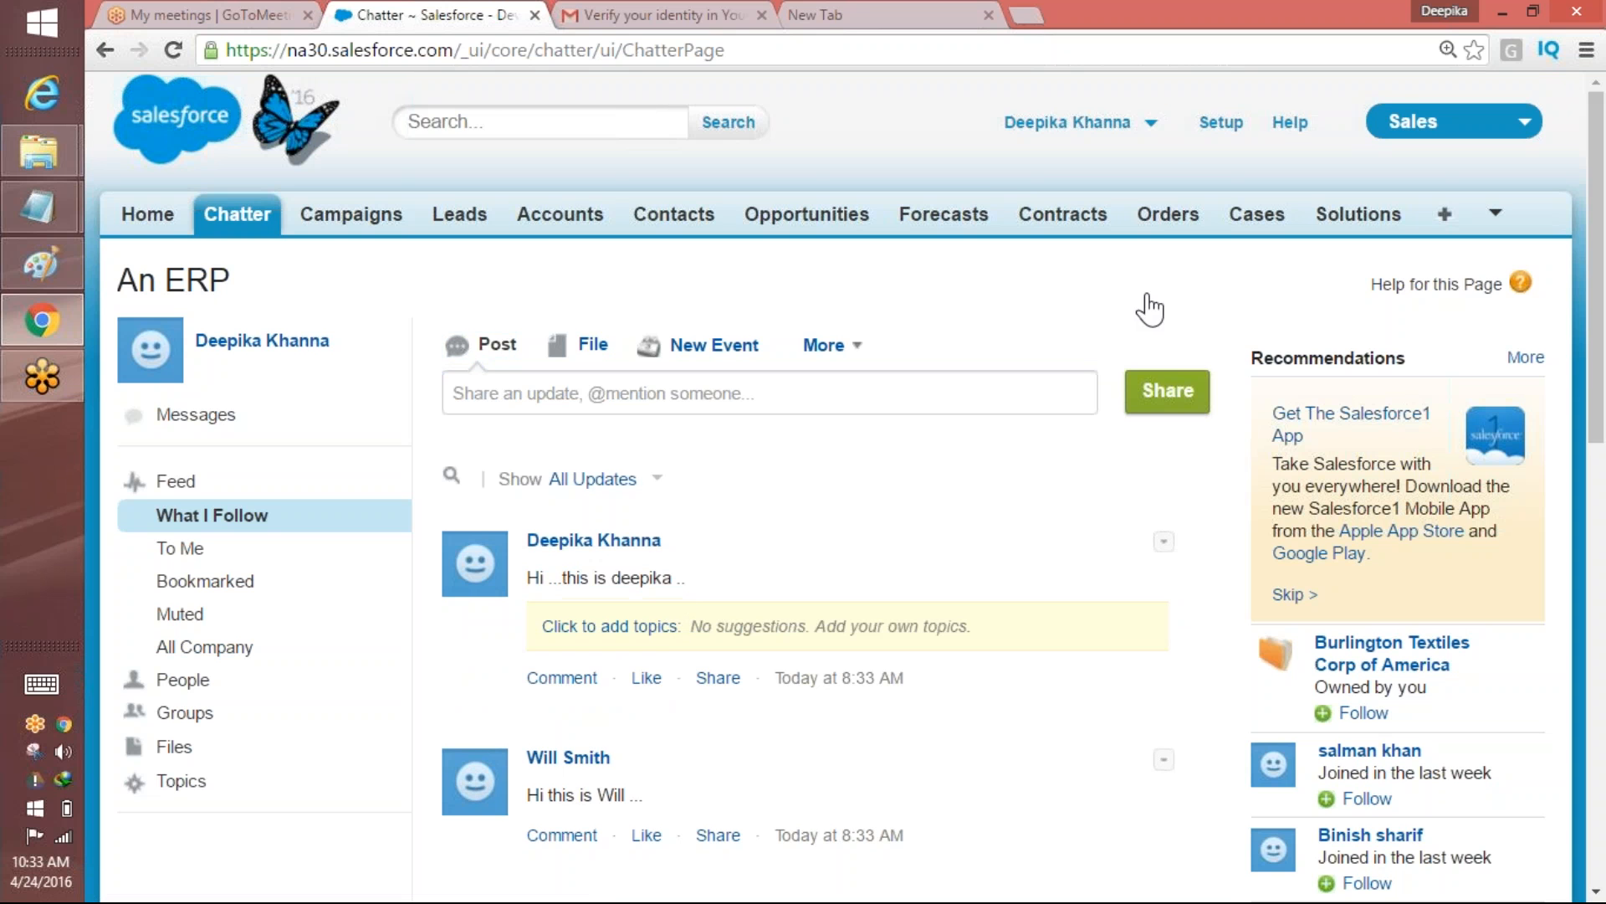
Log out and sign back in with the first account's saved username.
click(1117, 120)
click(1041, 254)
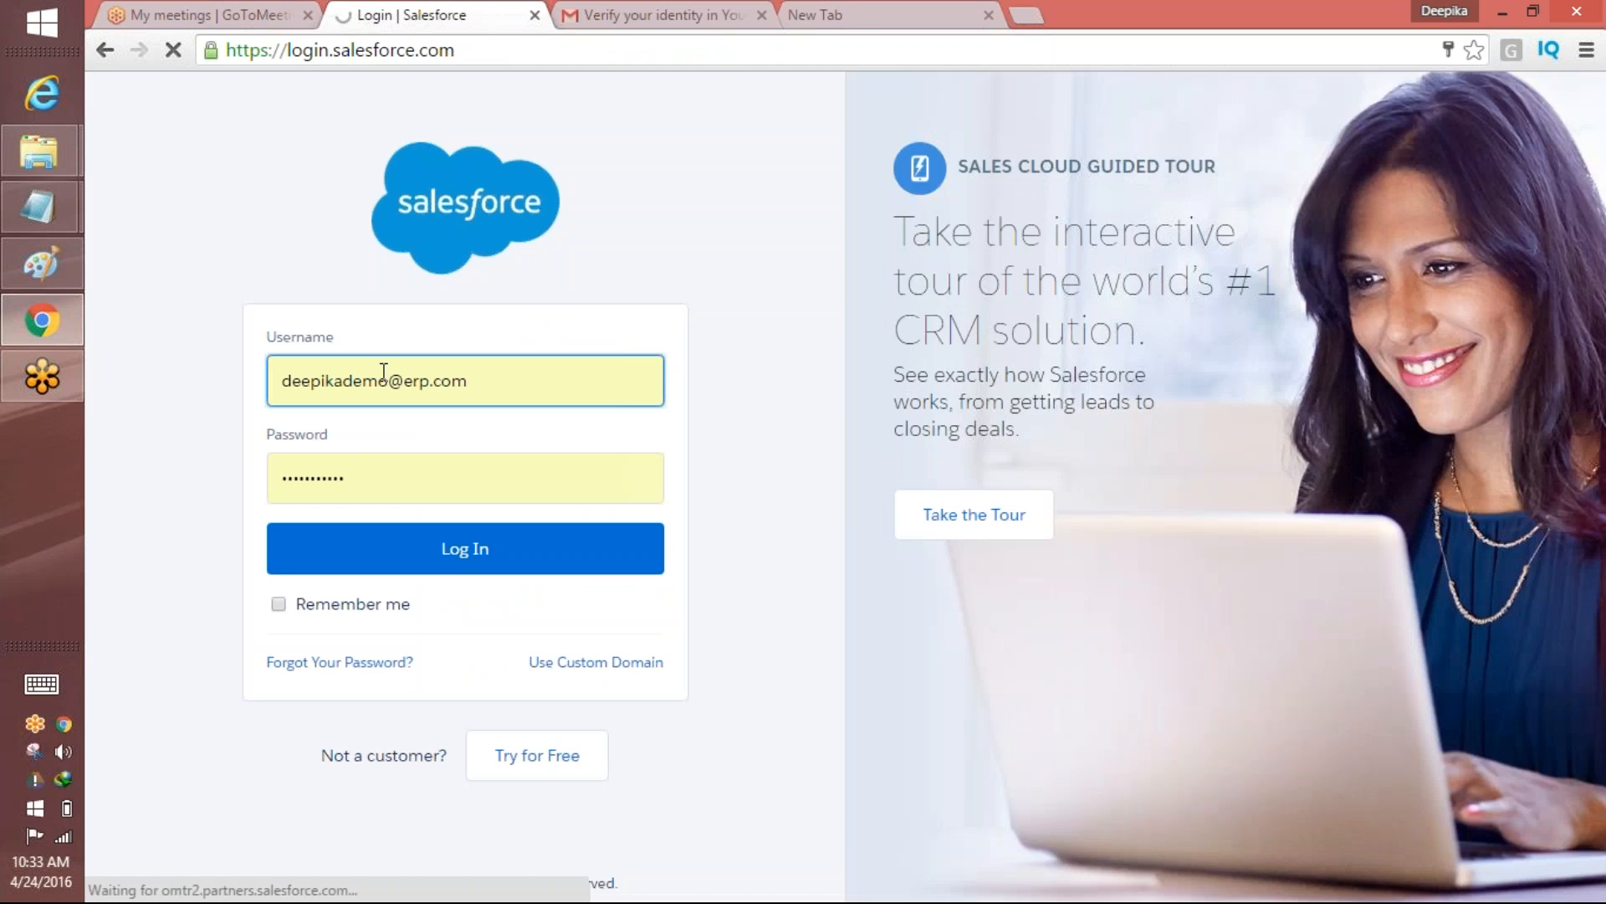
drag(387, 381, 291, 399)
key(BackSpace)
key(BackSpace)
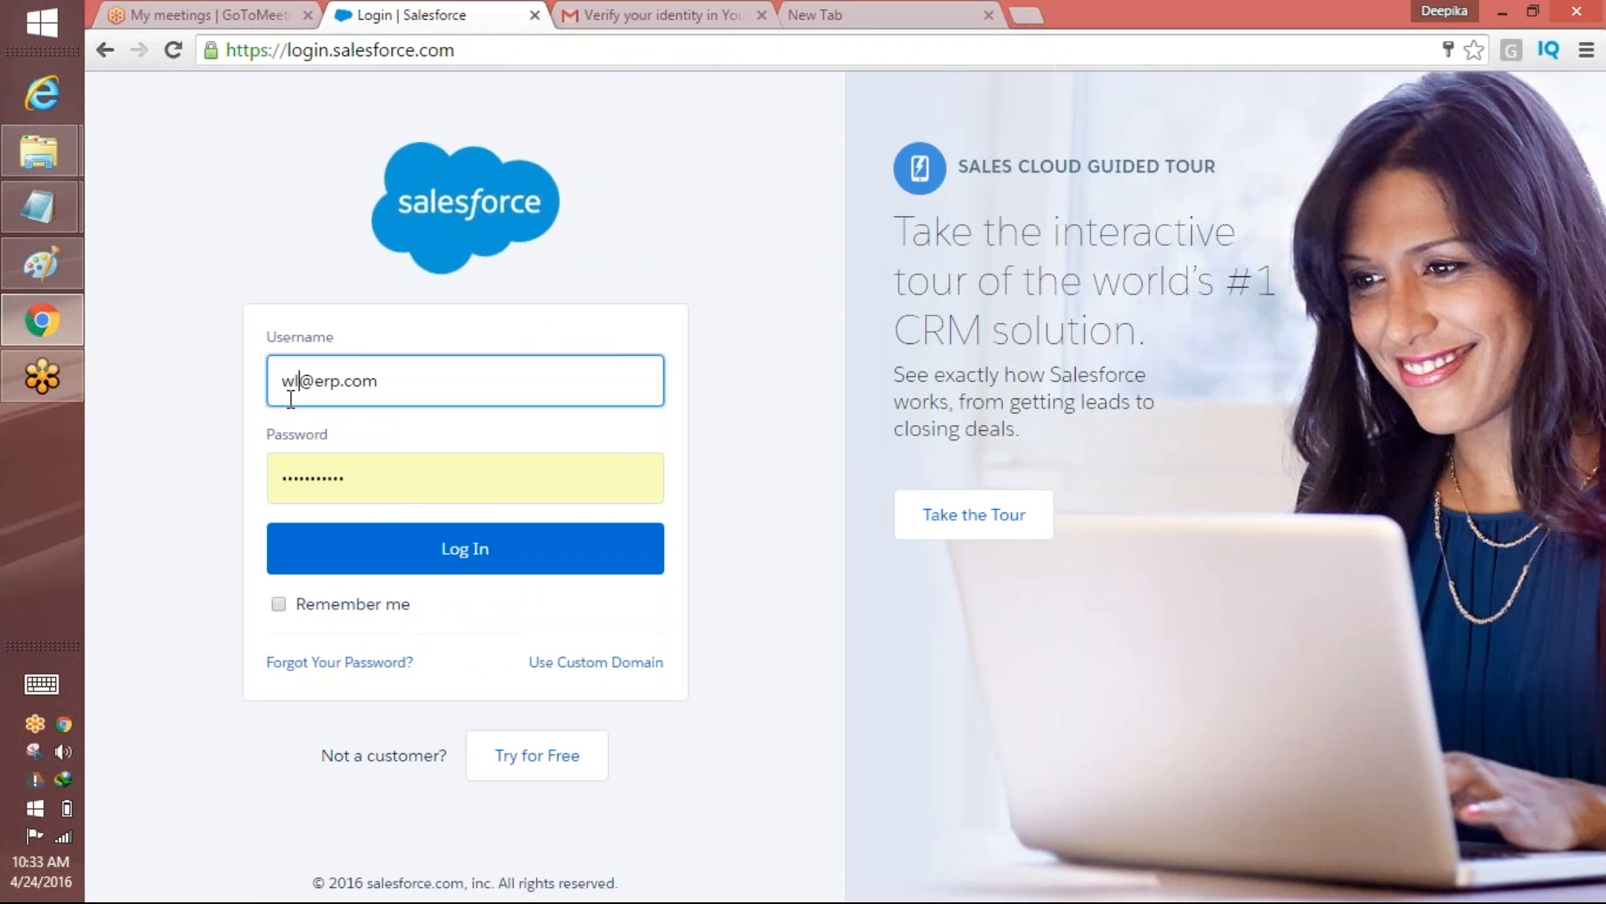
drag(445, 391, 215, 387)
text(w)
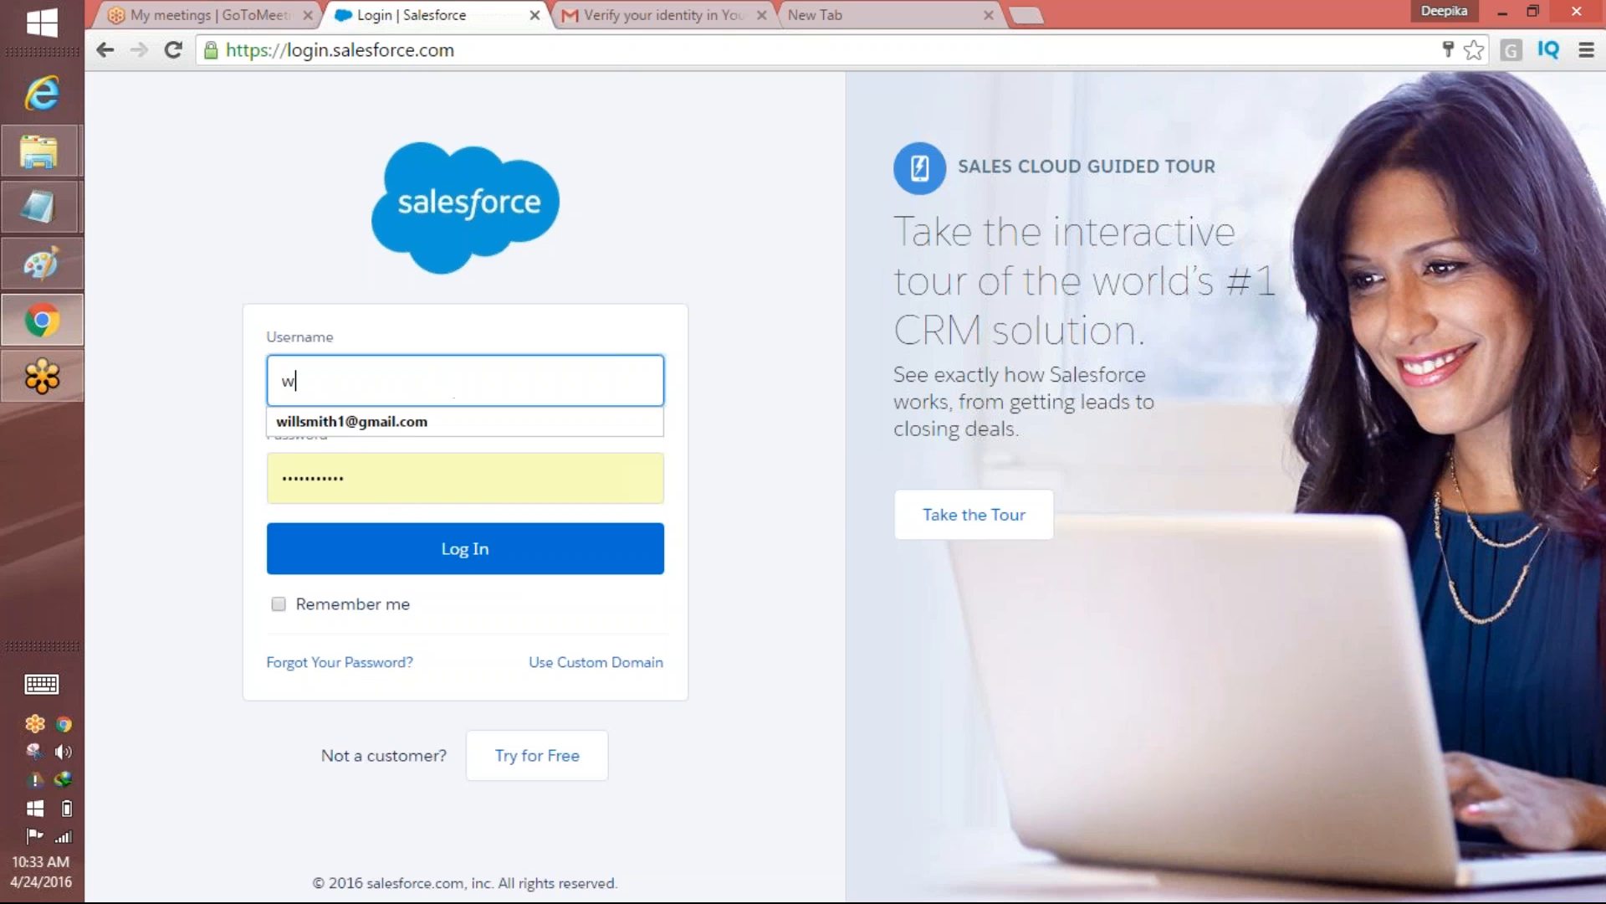
click(430, 423)
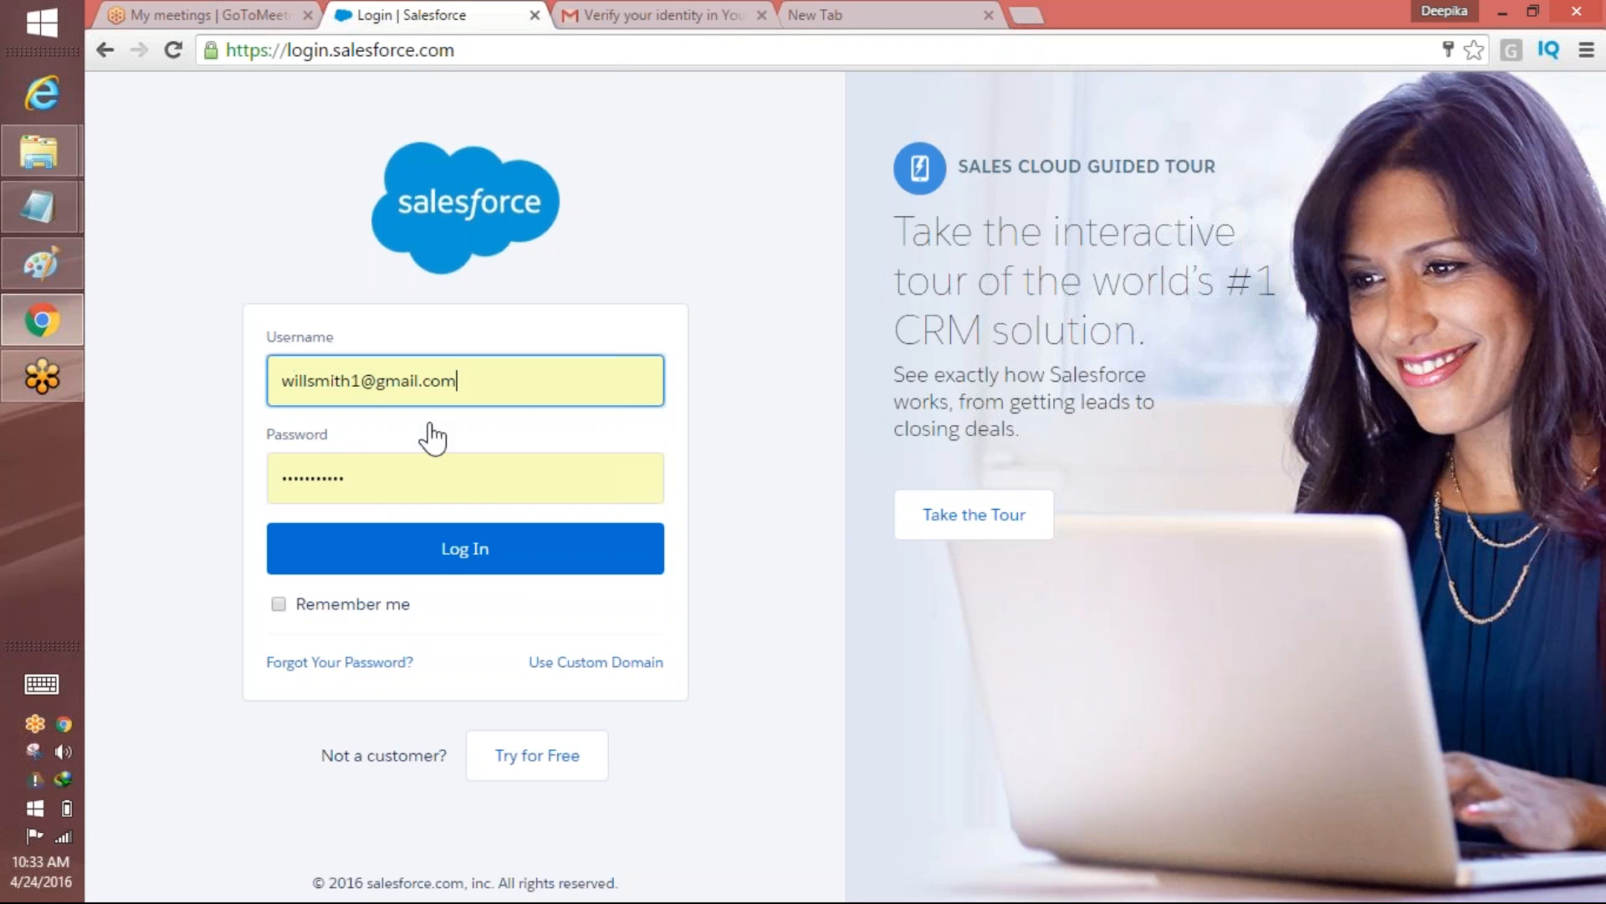
click(438, 555)
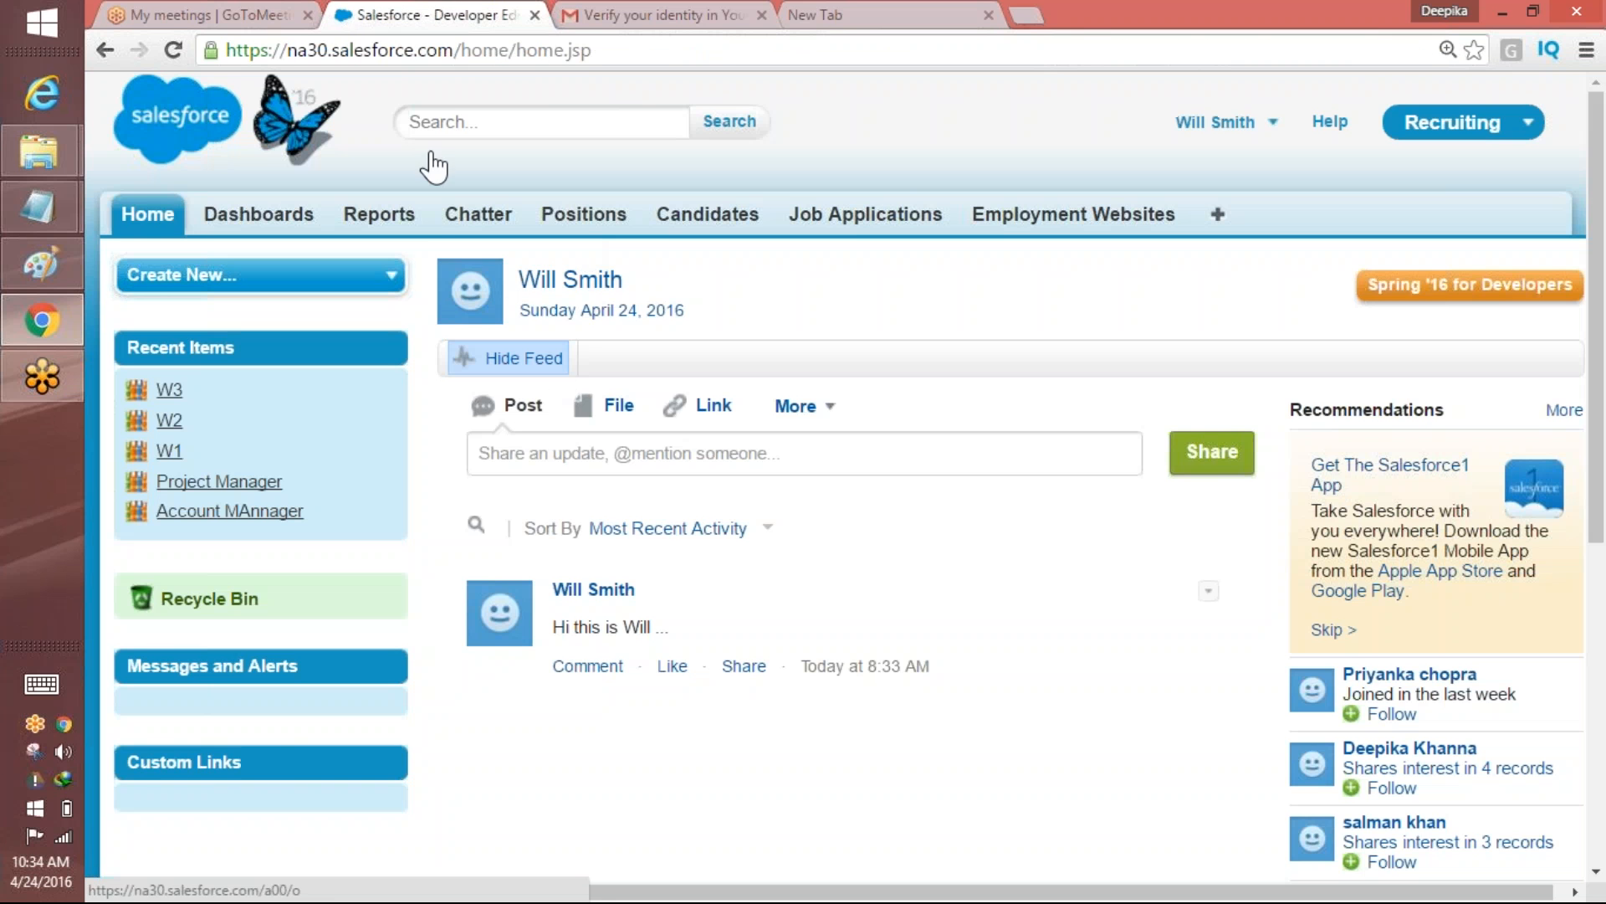
Visit the Chatter feed, dismiss its welcome dialog, then log out again.
click(477, 214)
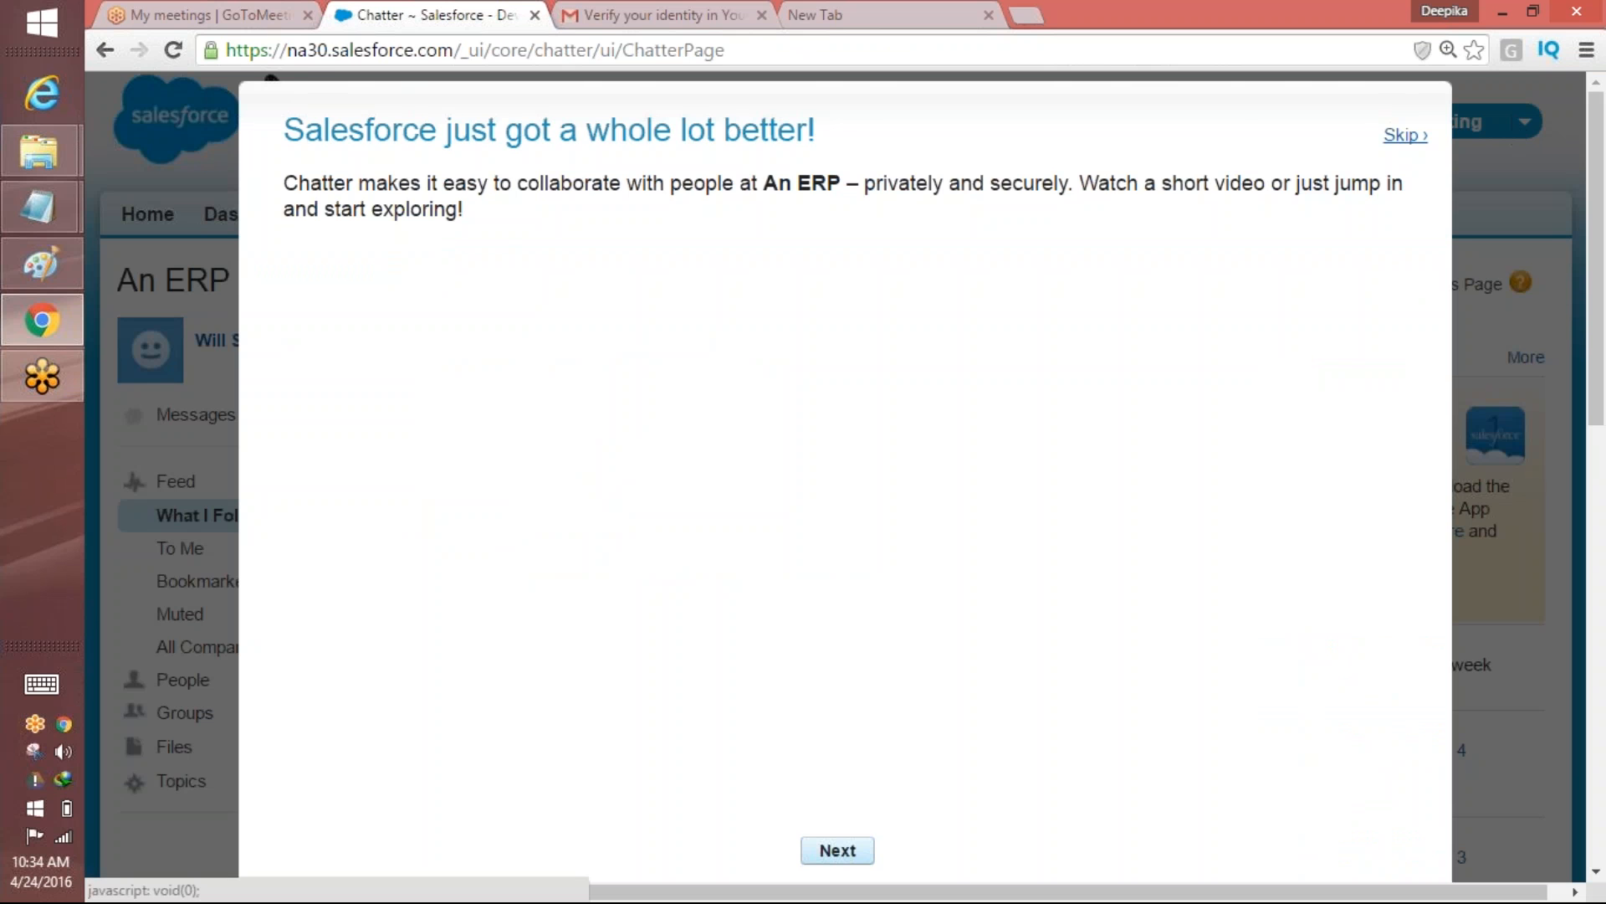
click(833, 661)
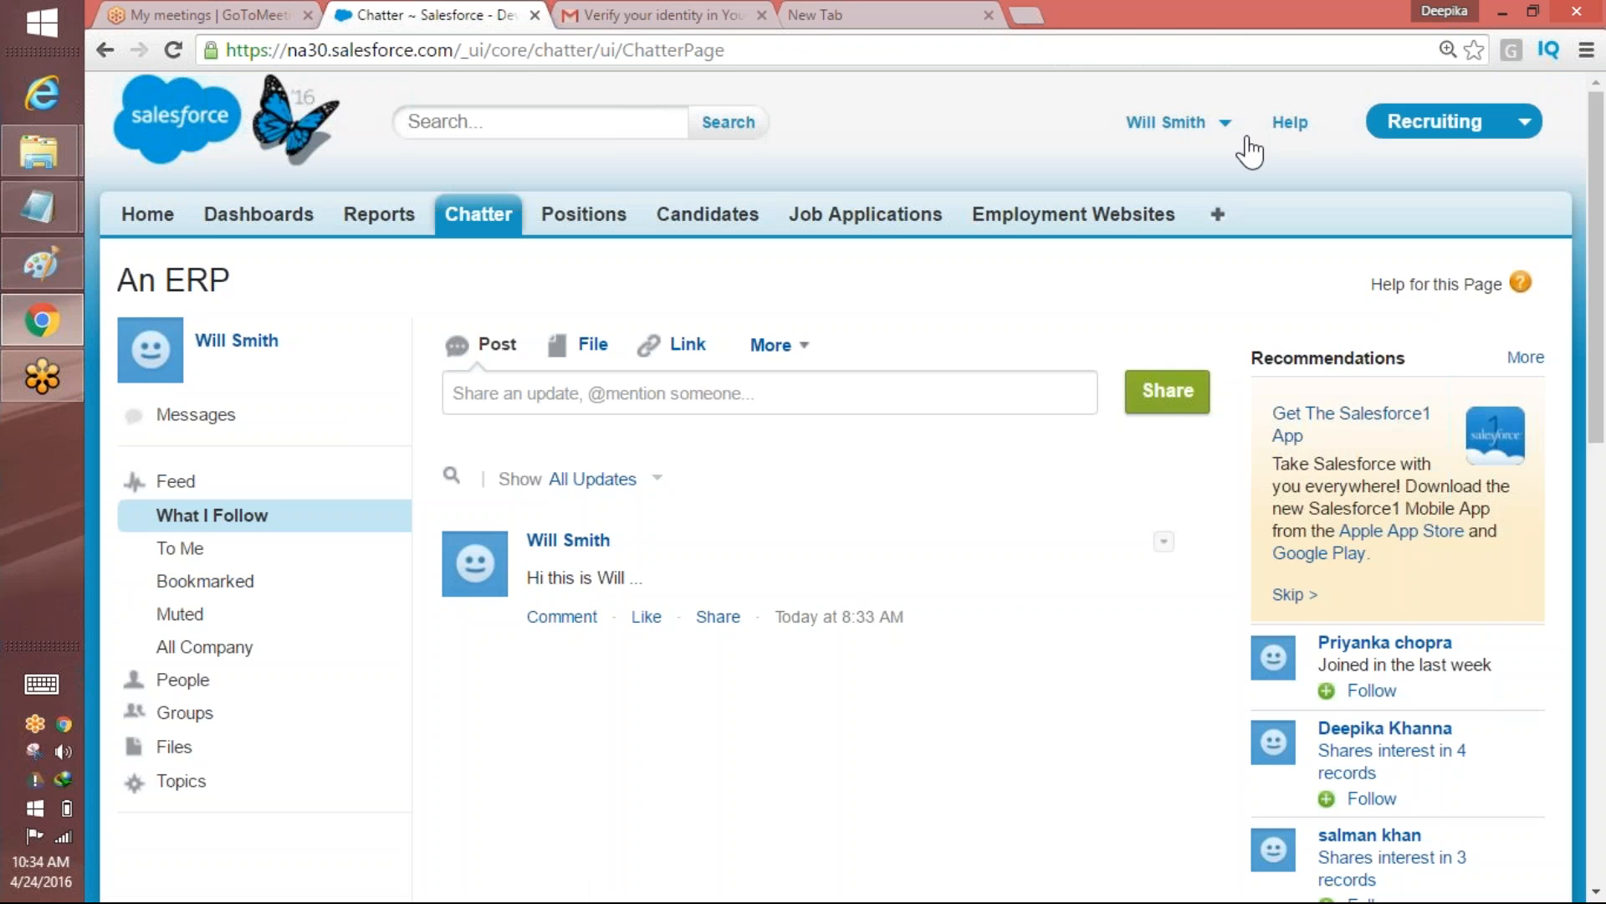
click(1223, 123)
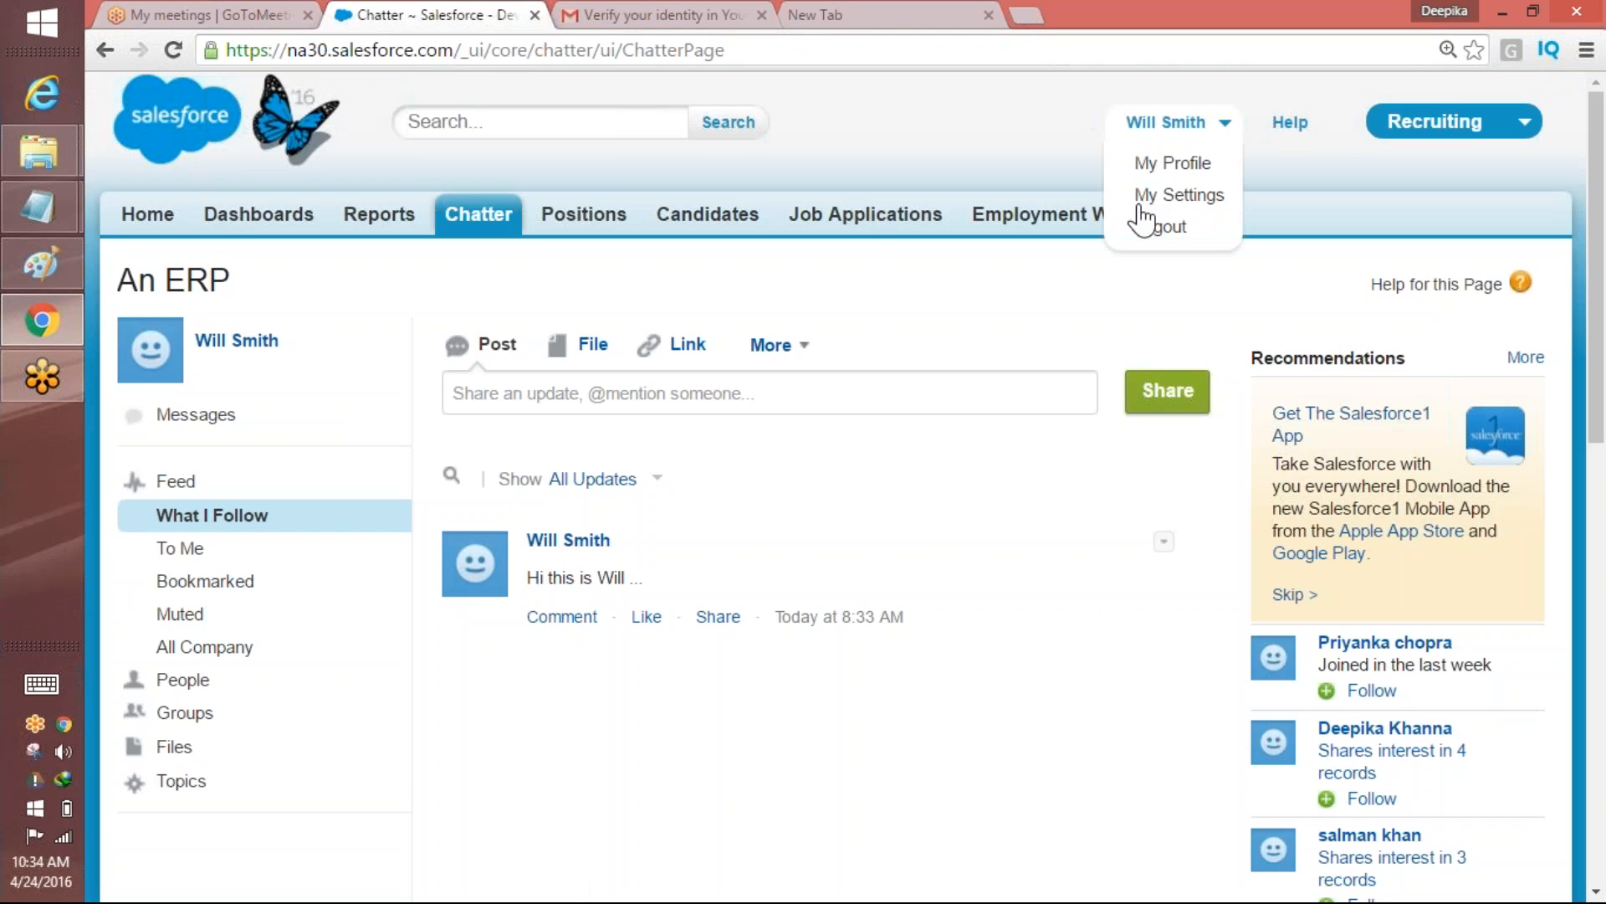
click(1141, 209)
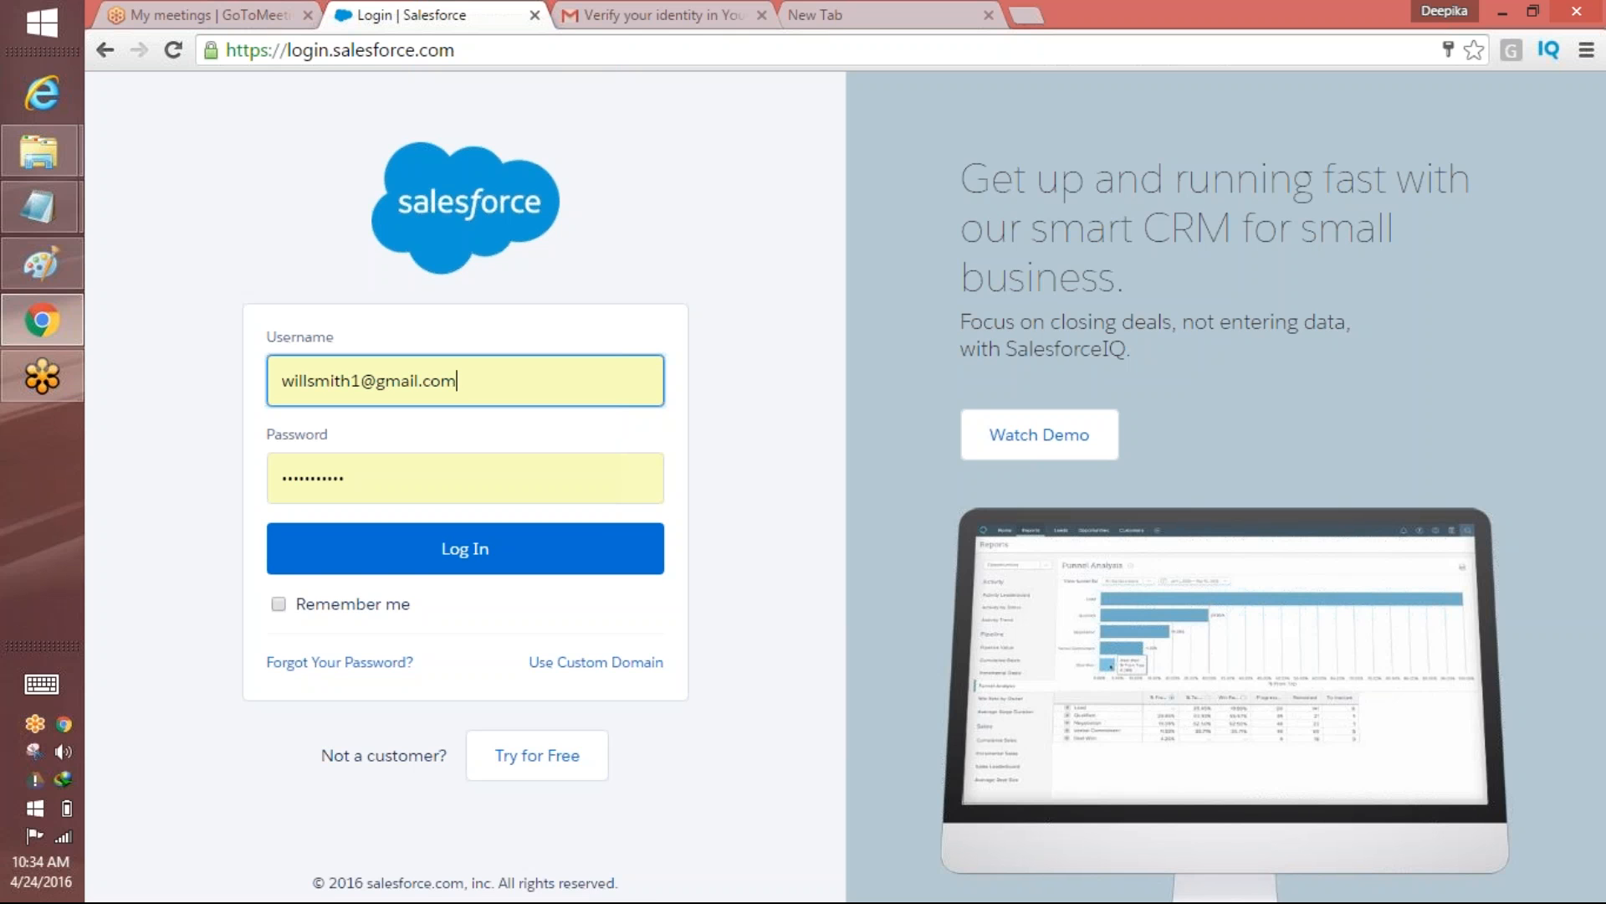
Sign back in with the saved demo account and open the Chatter feed.
key(shift+Home)
text(deep)
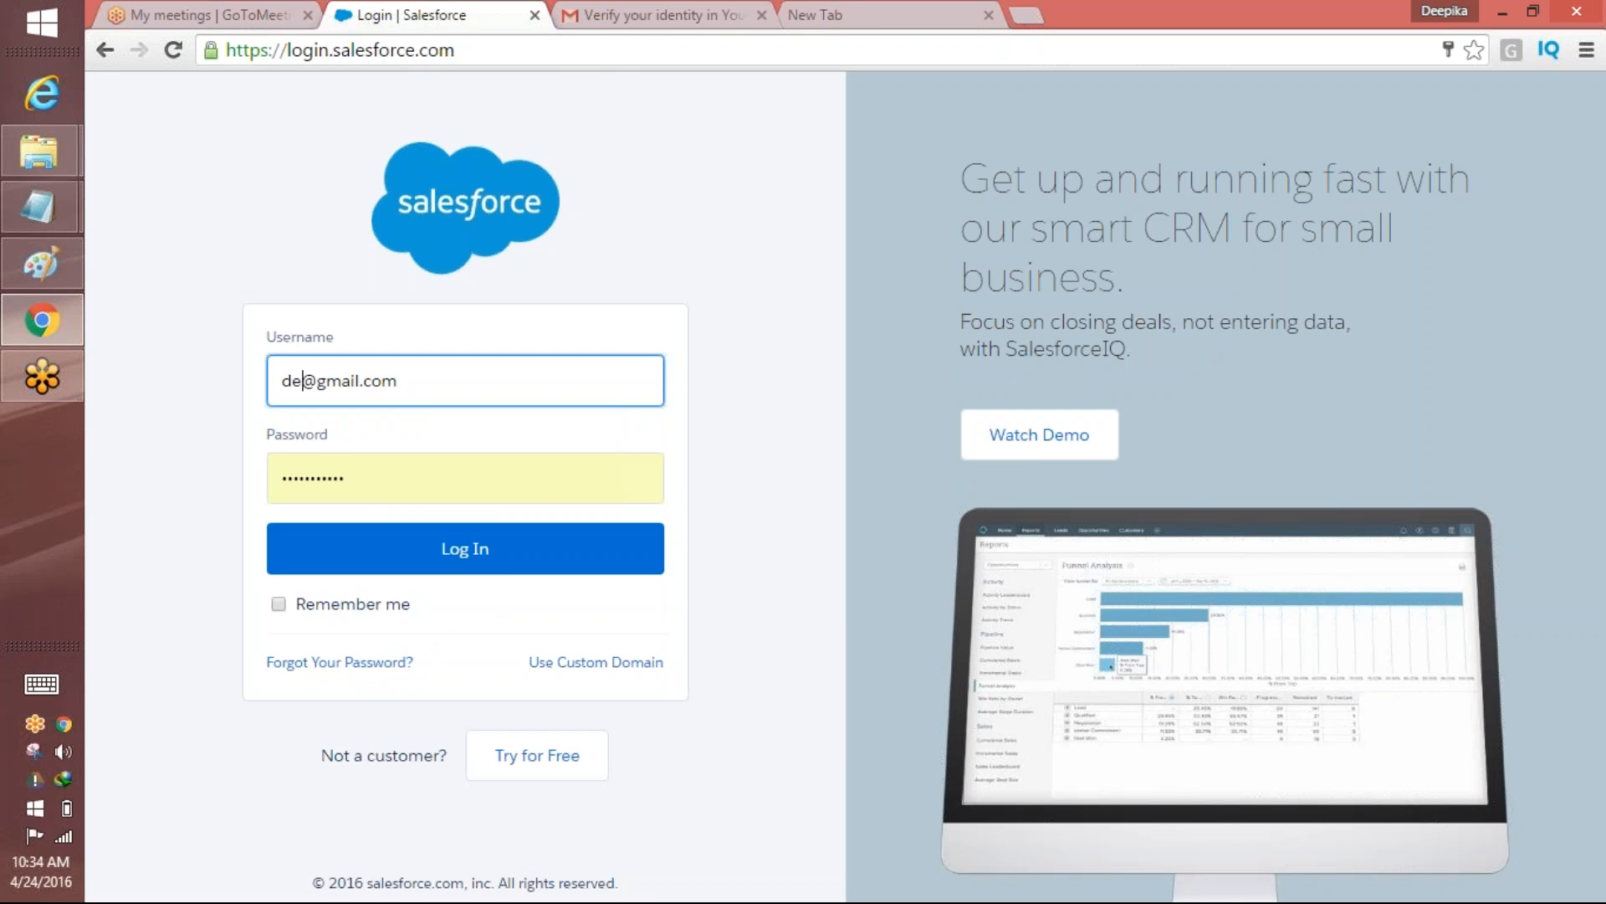
text(ikaerp)
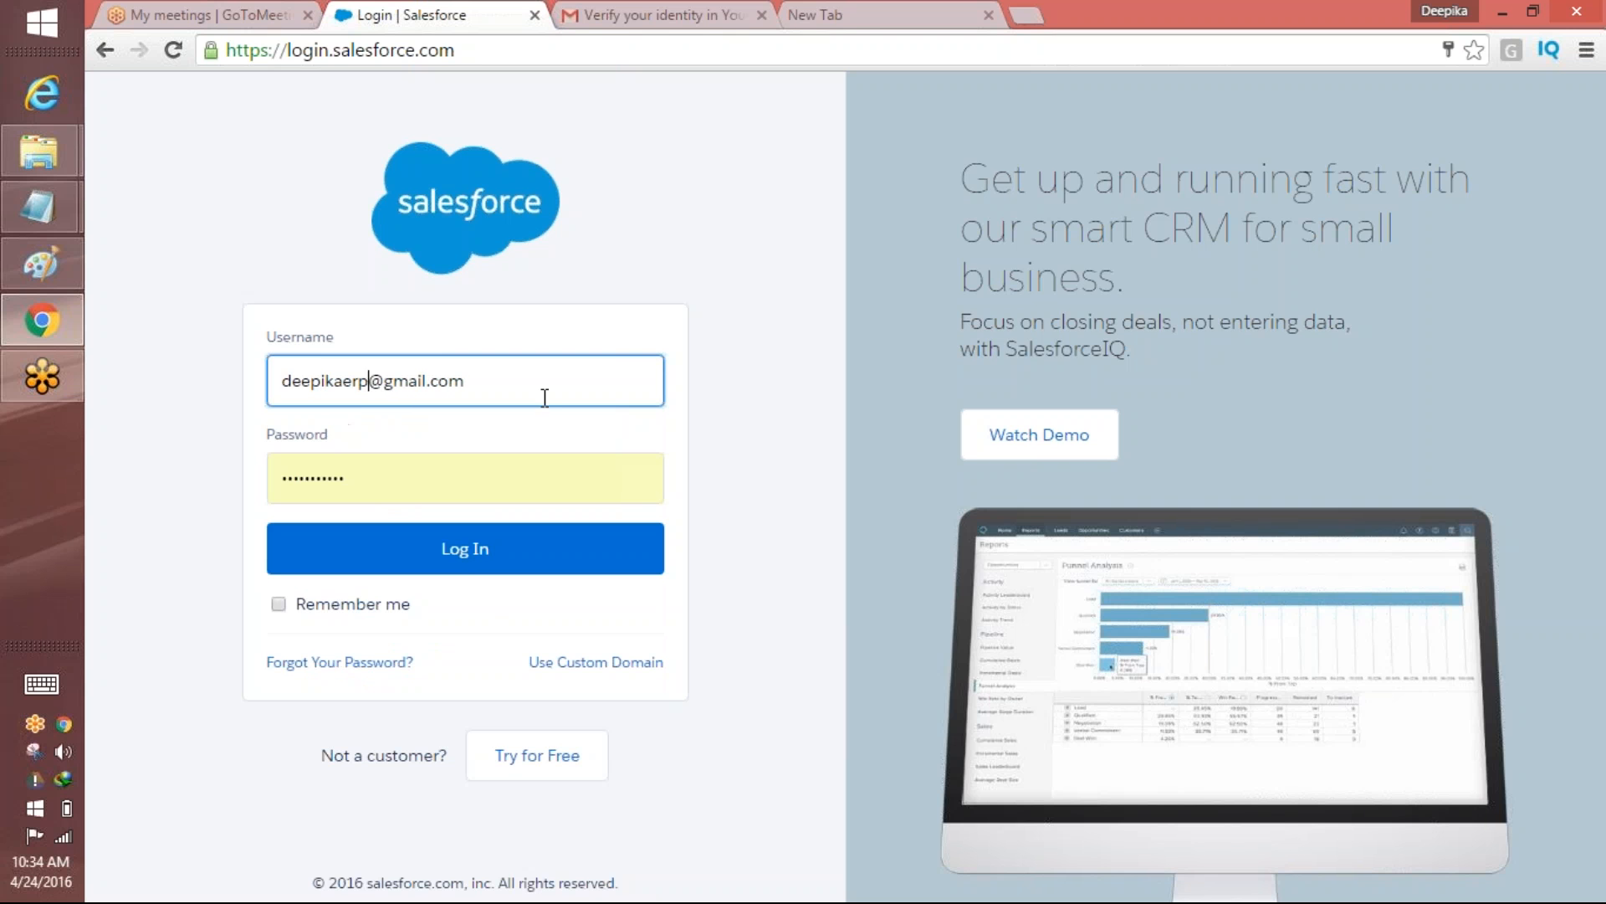
key(ctrl+a)
text(d)
click(371, 437)
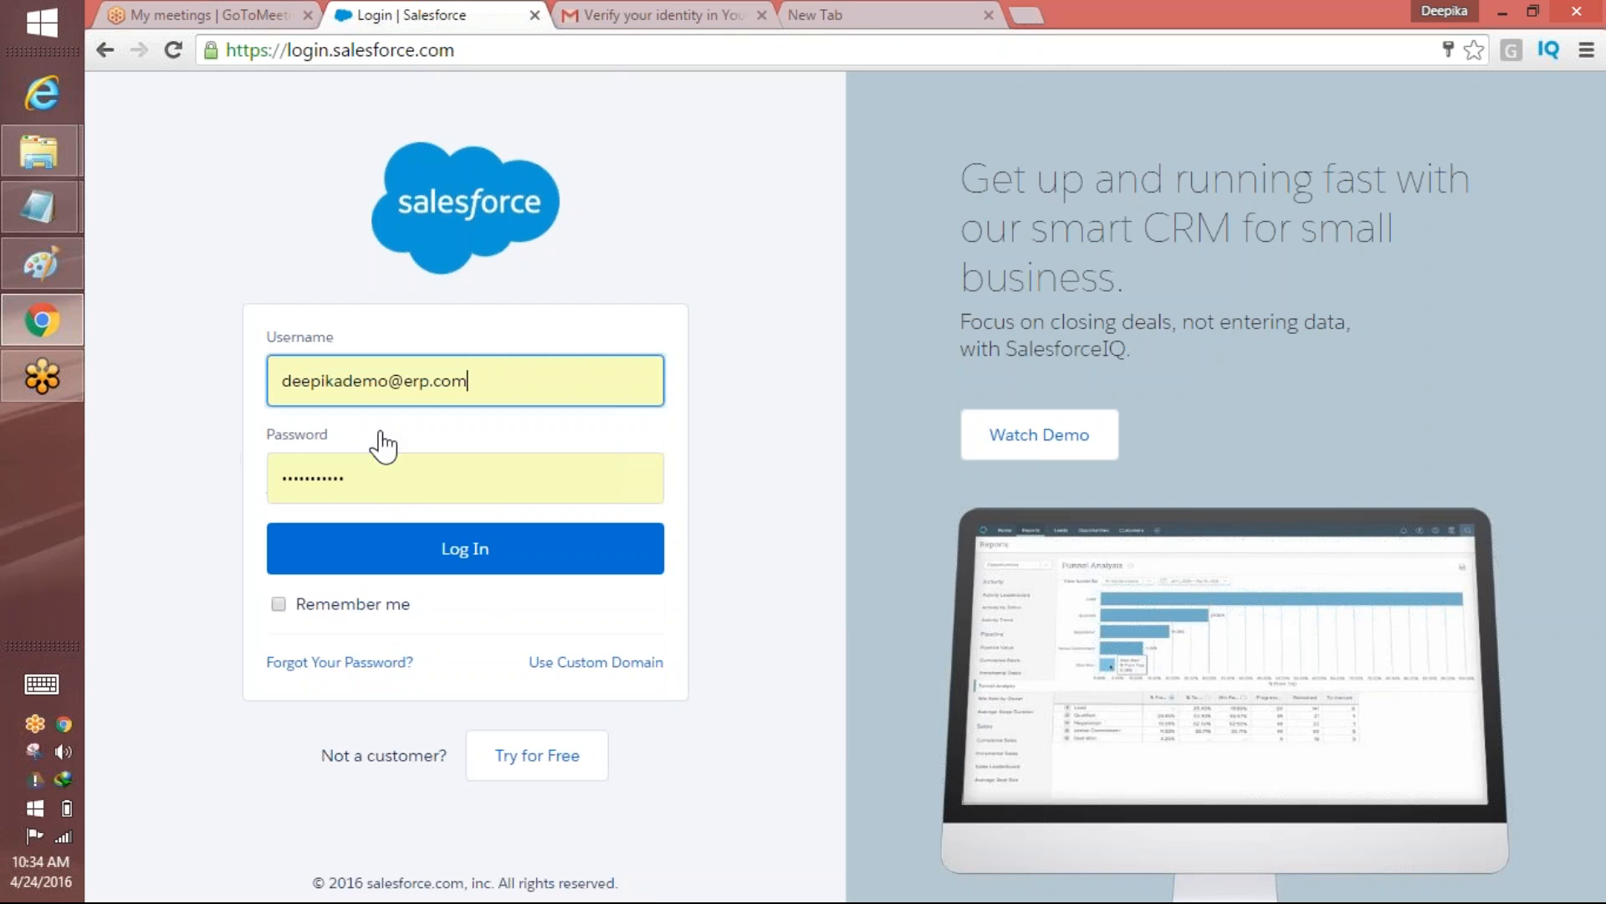
key(Return)
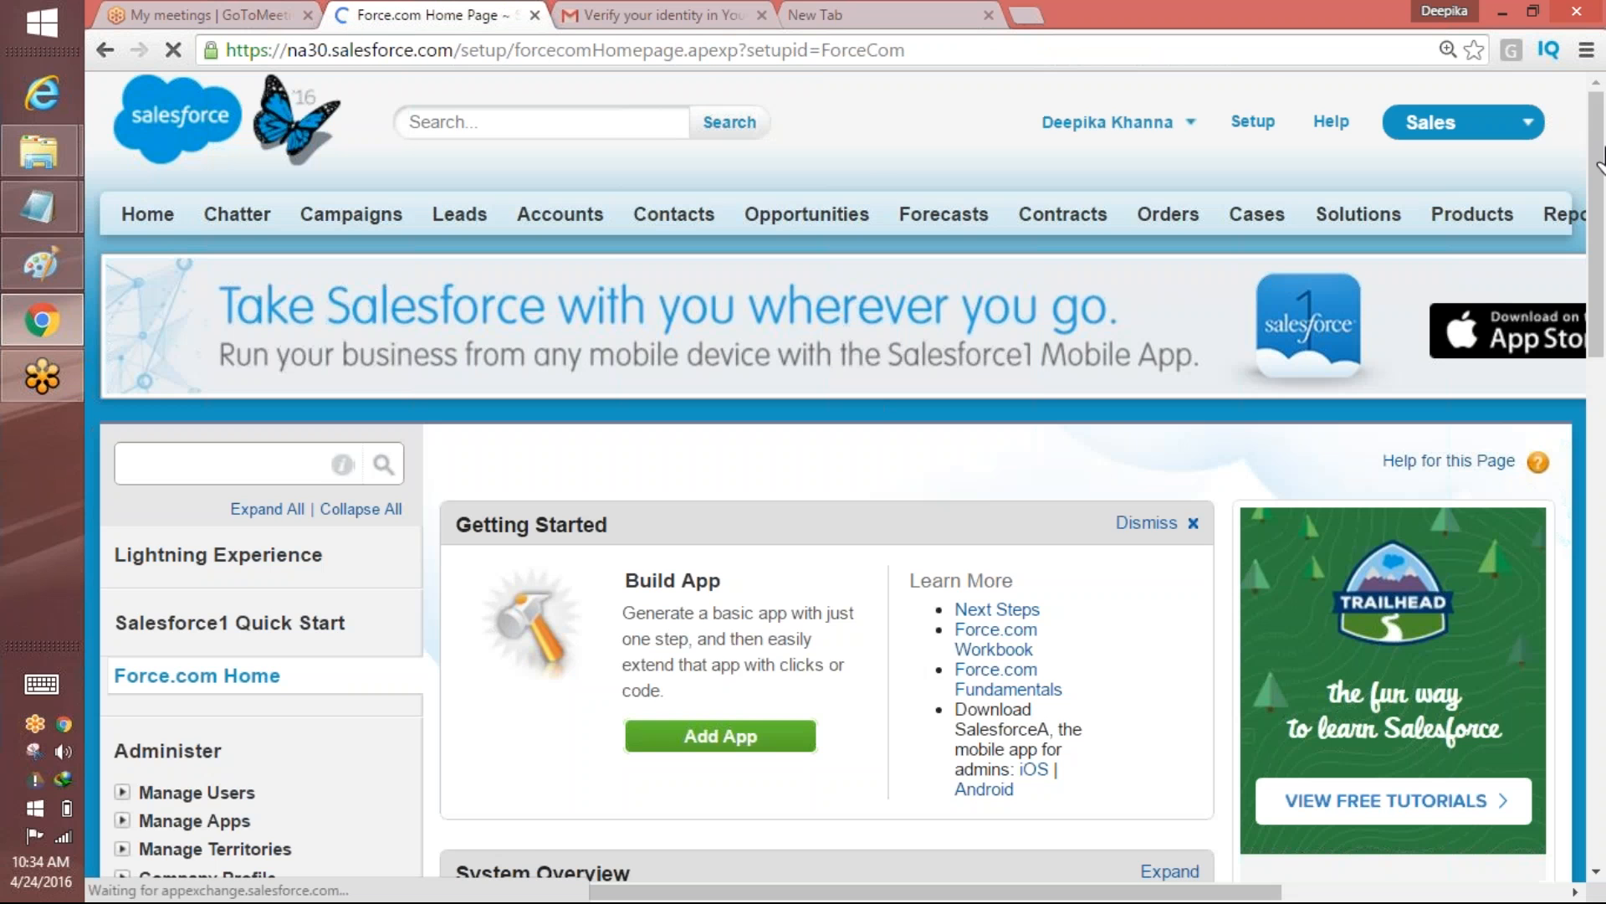
drag(1599, 164, 1598, 177)
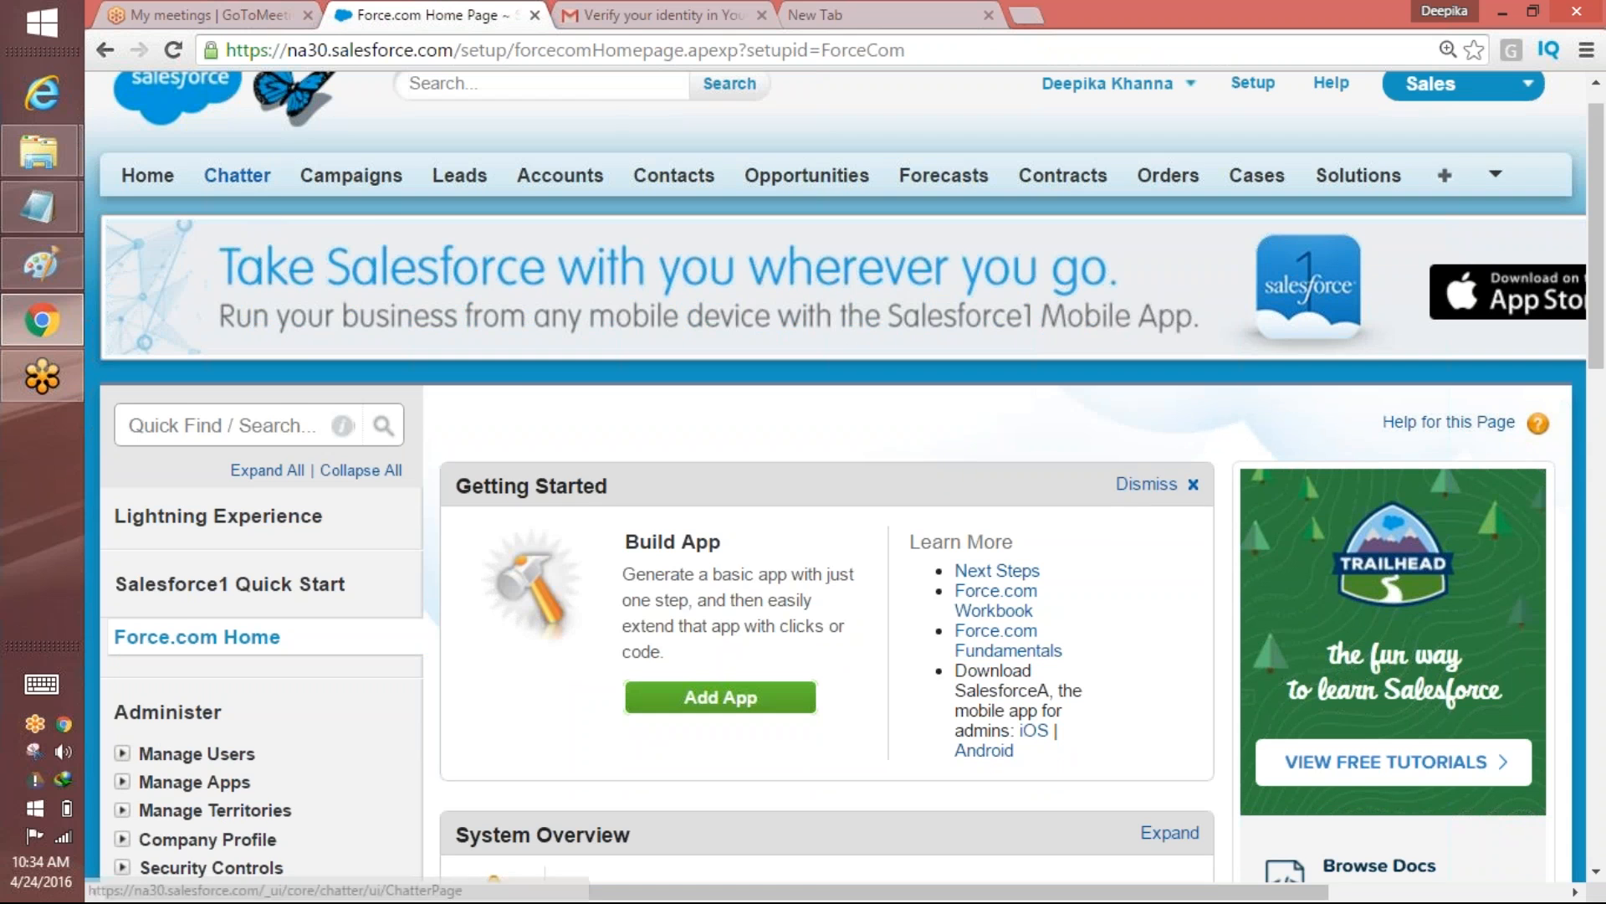
click(238, 174)
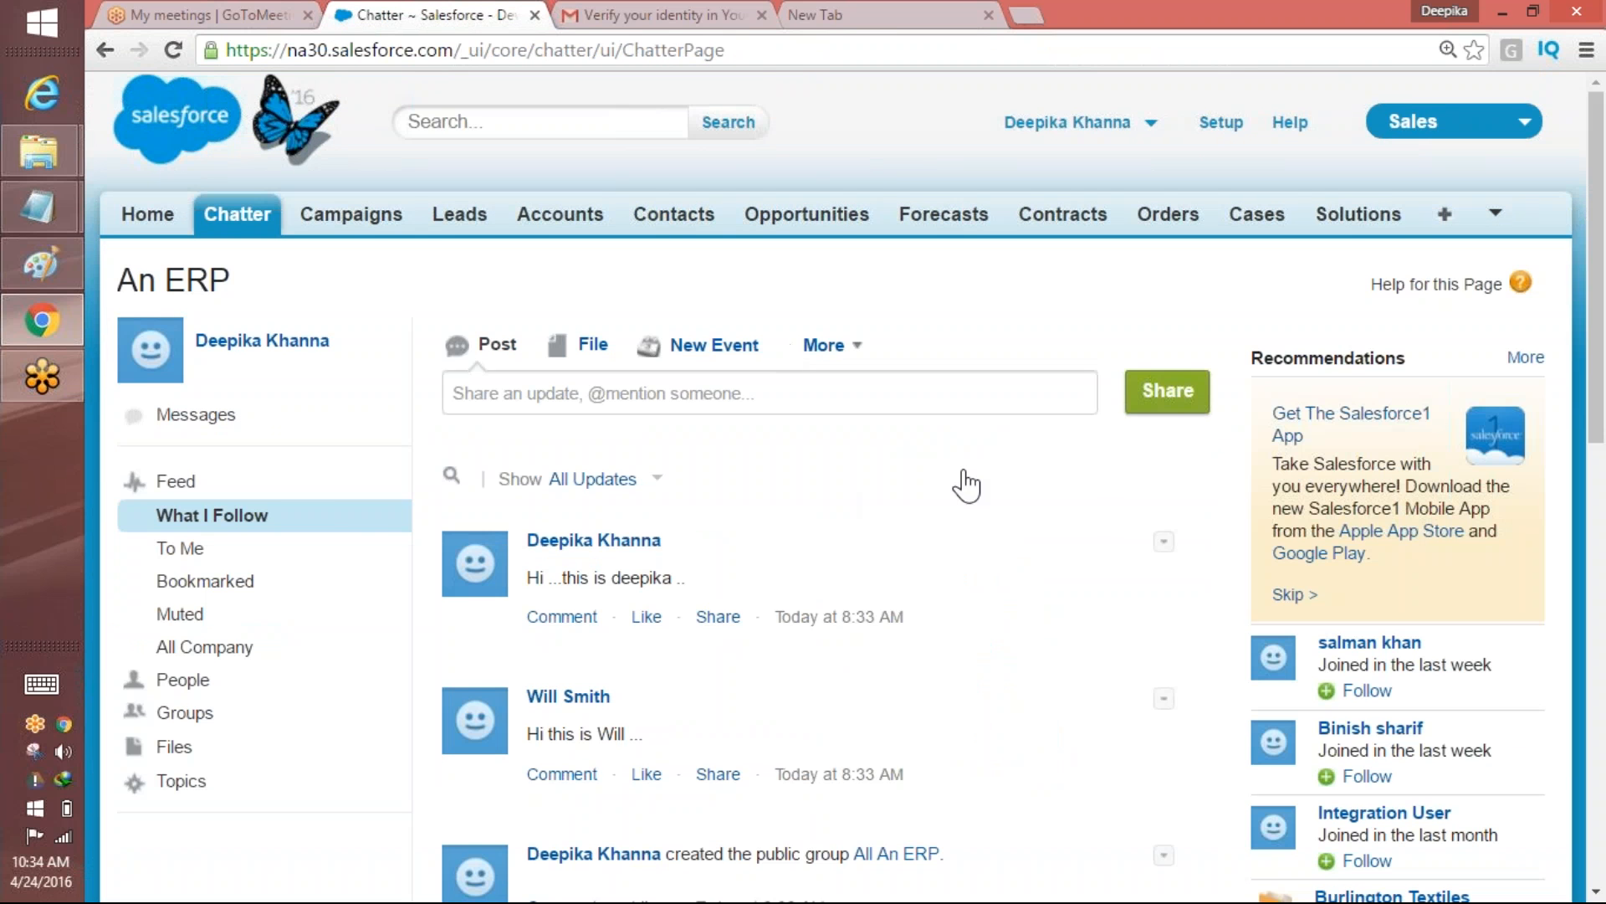
Switch to the Recruiting app and open the Account MAnnager position from the Positions list.
drag(1596, 356, 1596, 378)
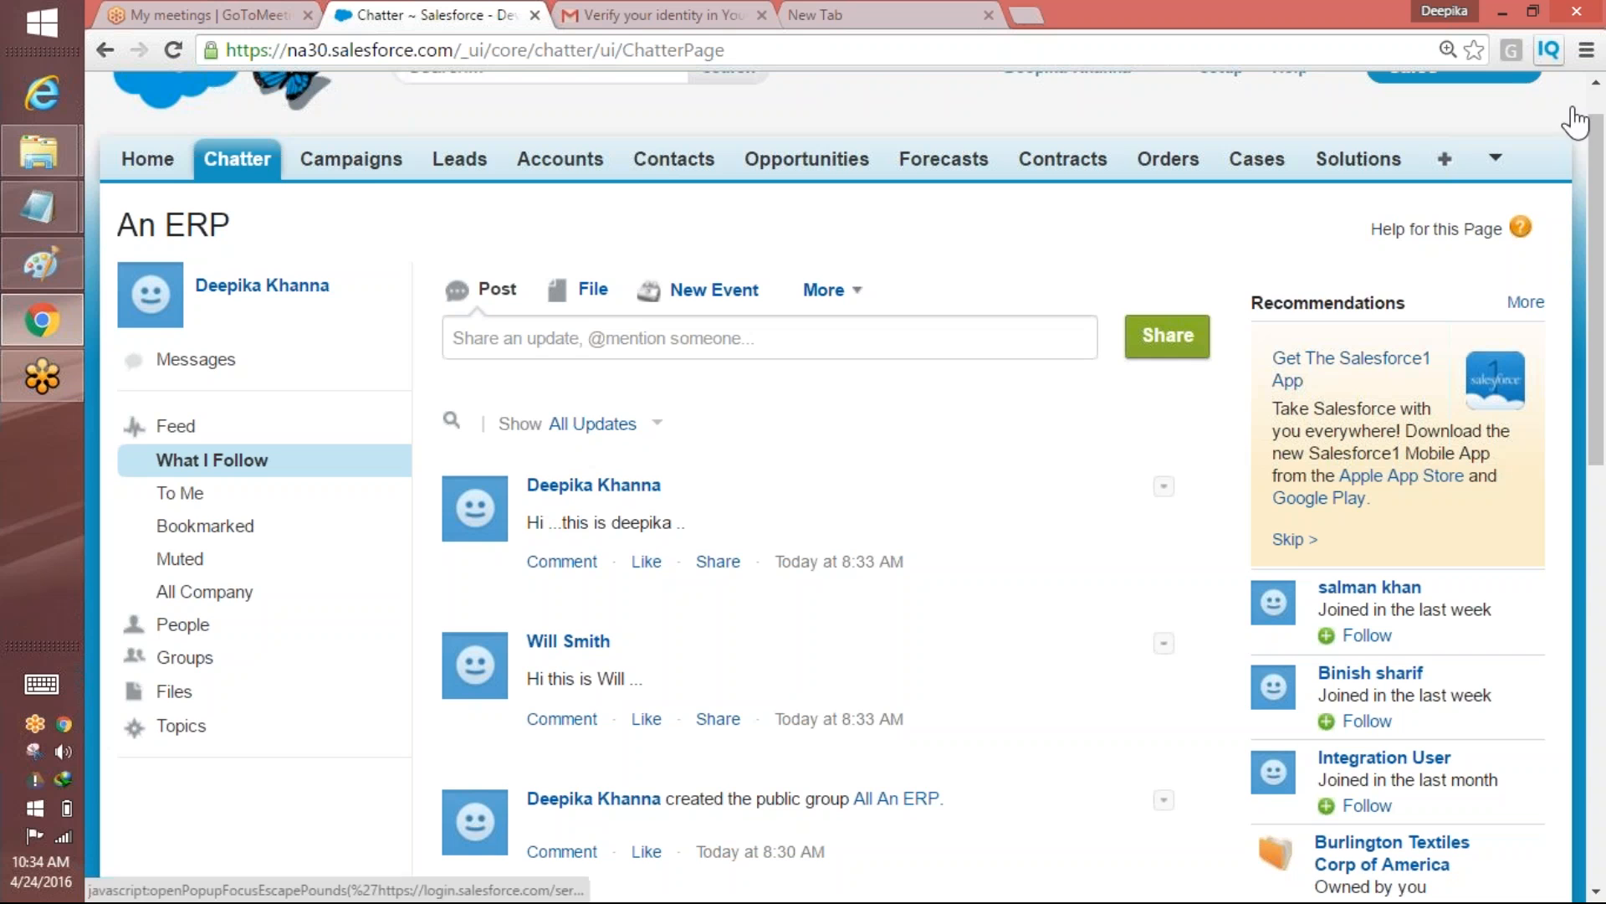
scroll(1590, 121, up, 1)
click(1435, 122)
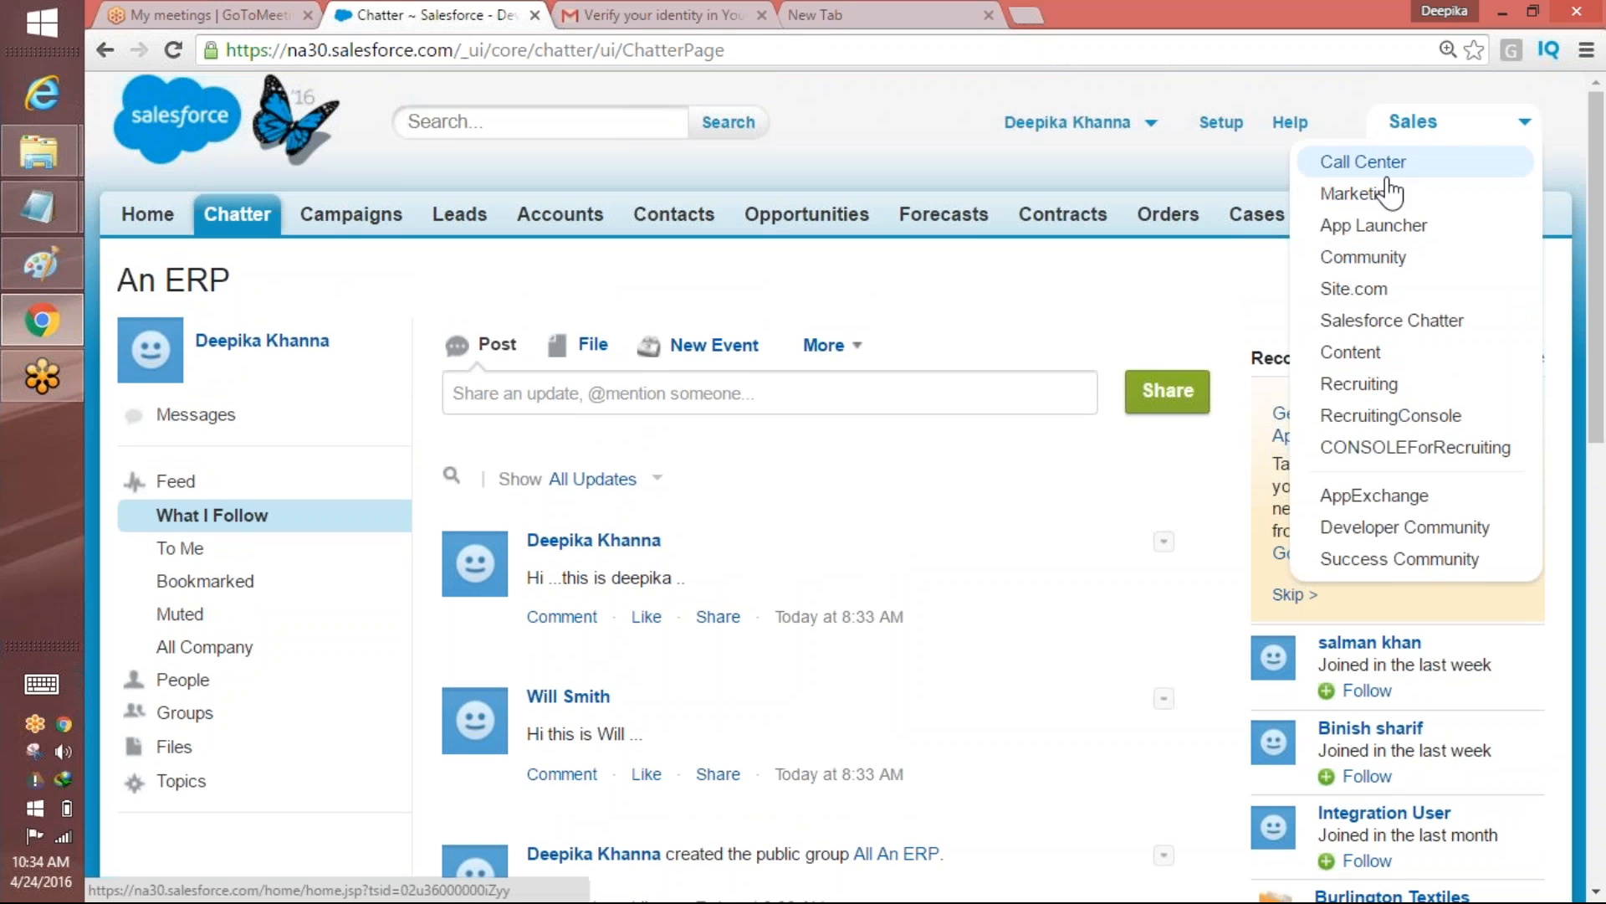
click(1388, 387)
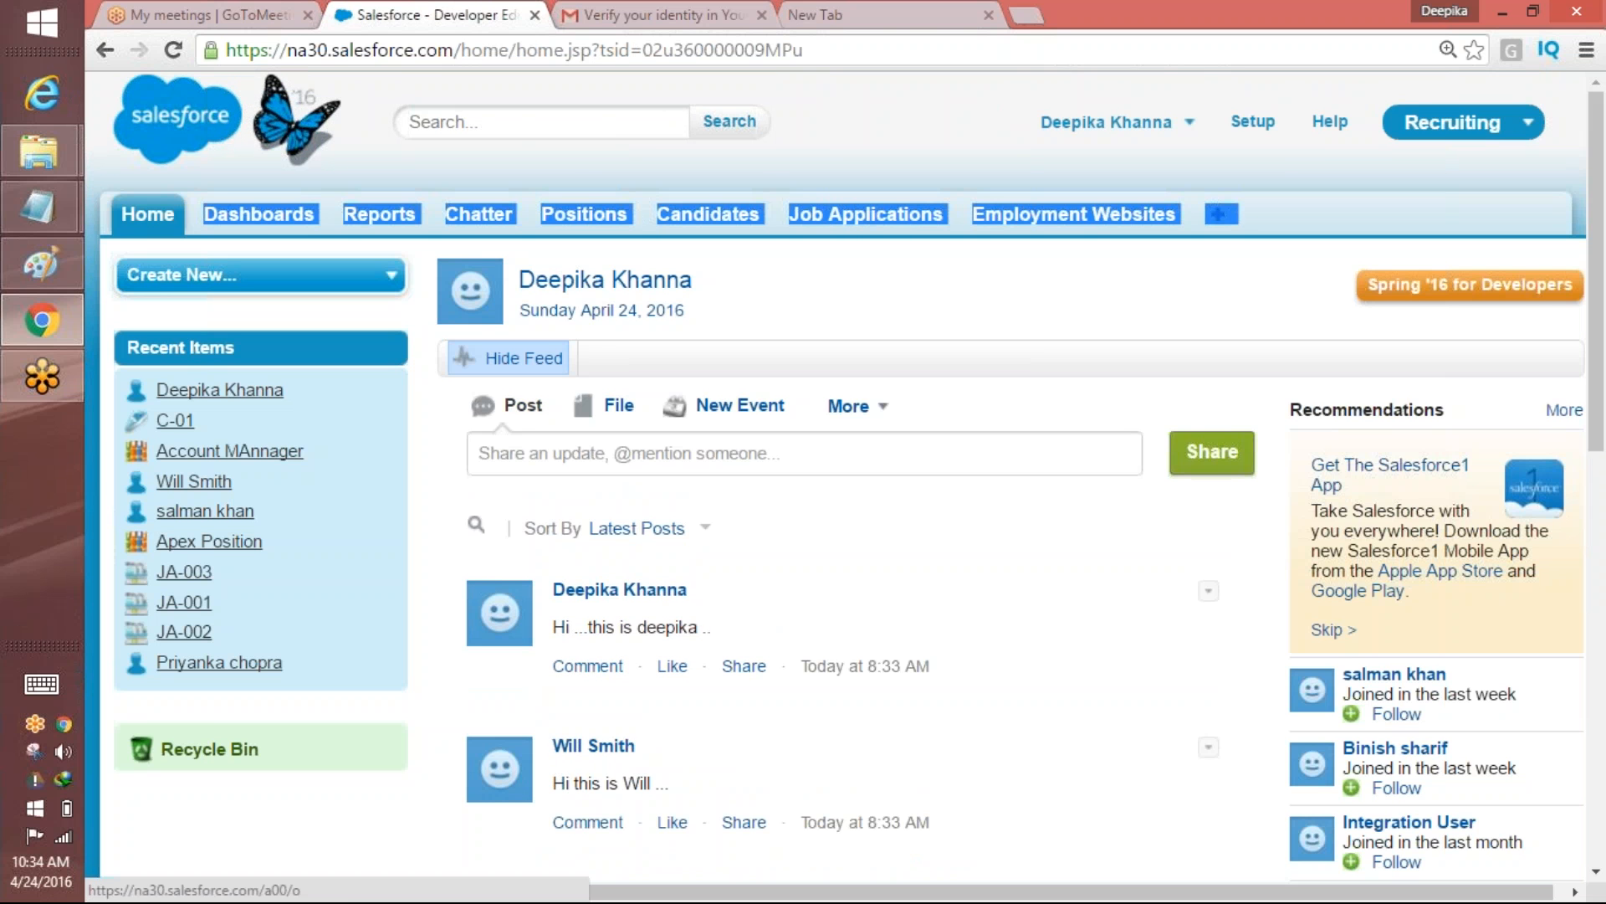
click(576, 215)
click(558, 522)
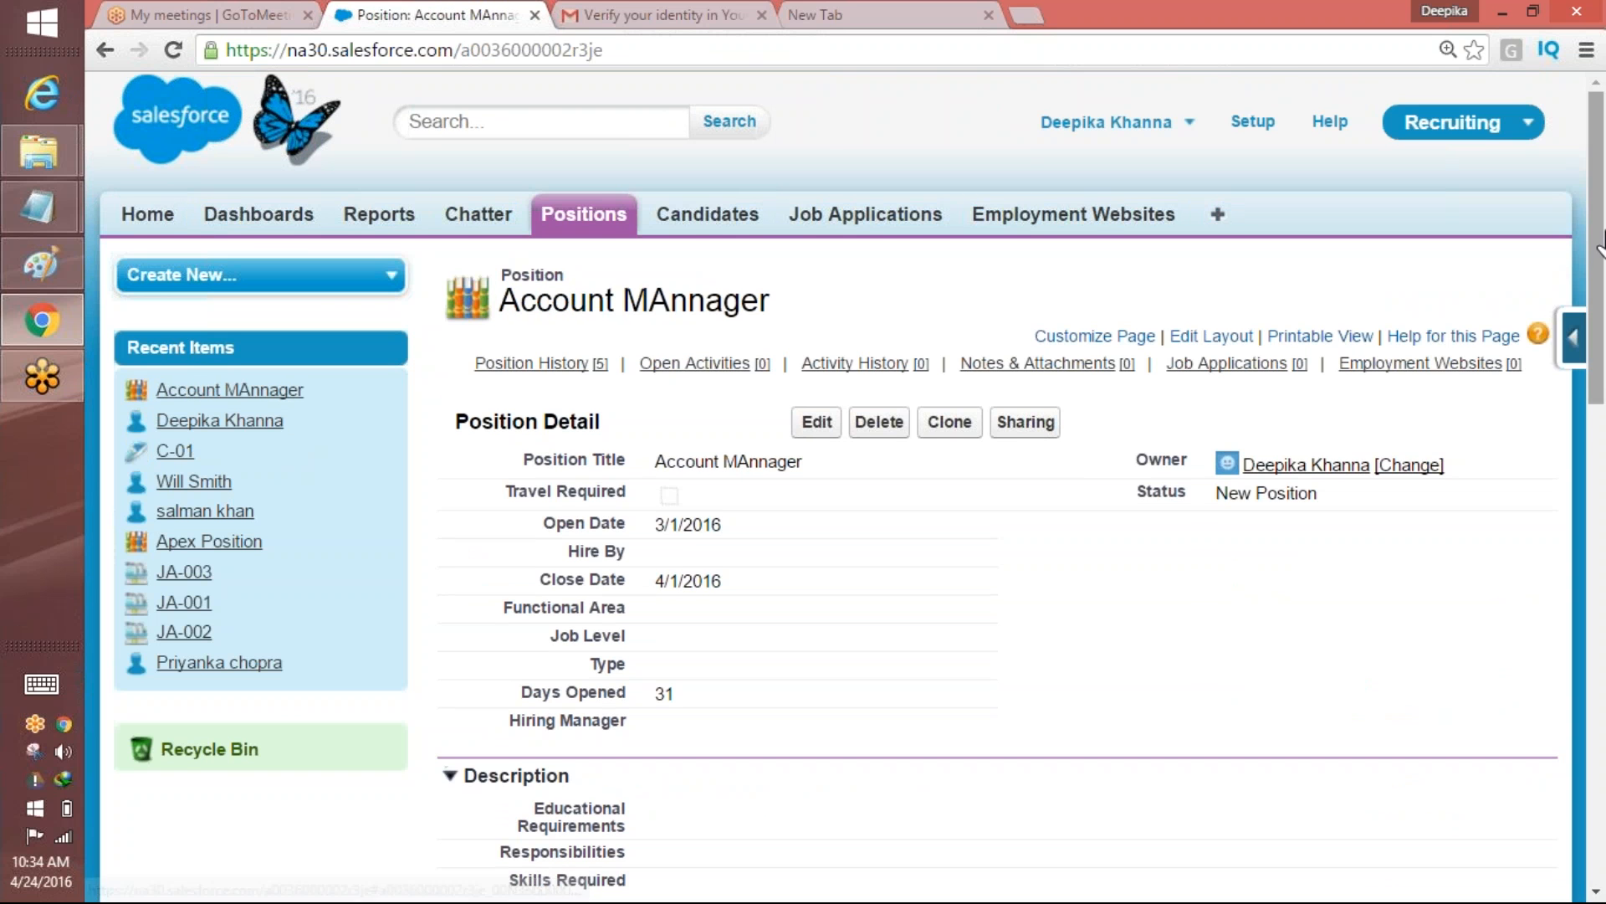
drag(1599, 249, 1567, 203)
click(1253, 121)
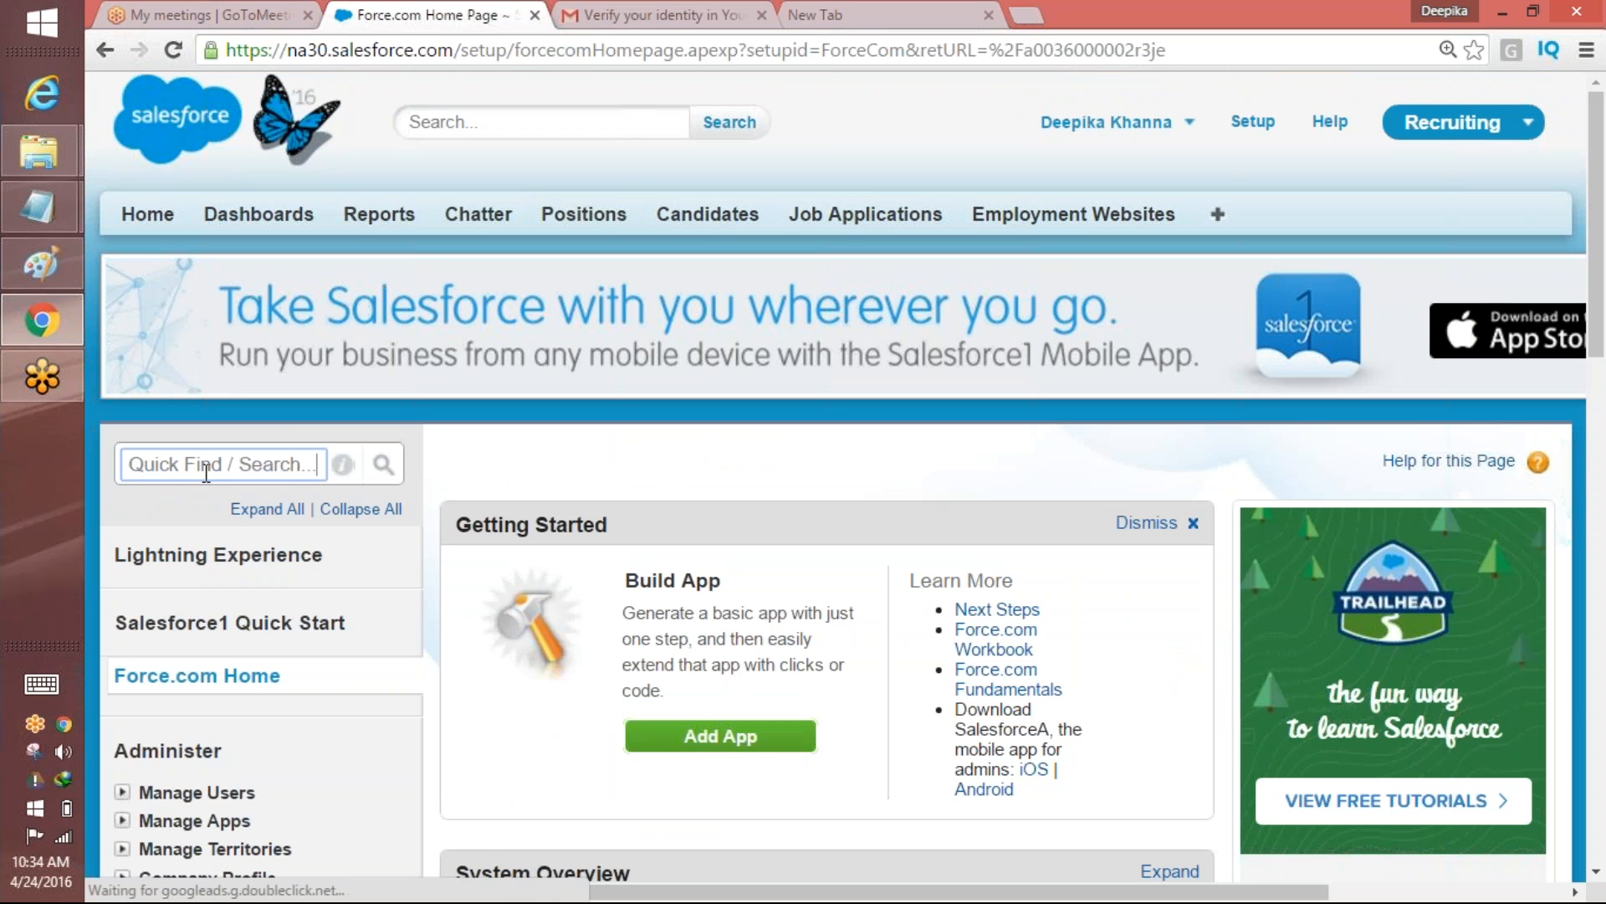
Search Quick Find for 'feed tr' and open the Feed Tracking settings.
text(fee)
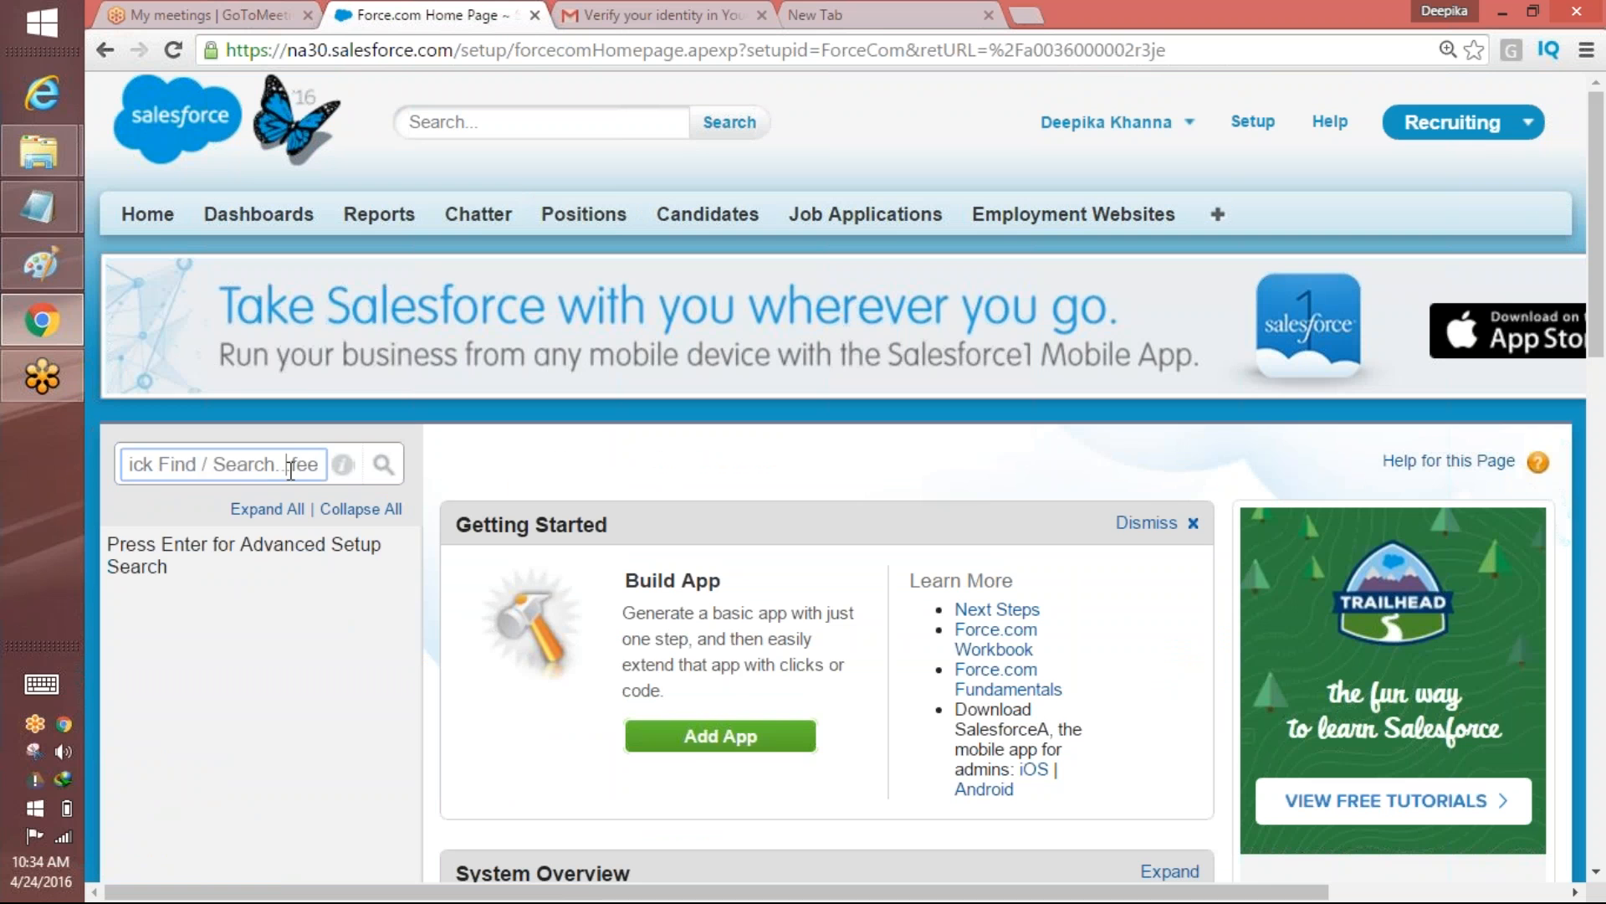
drag(290, 467, 133, 464)
key(BackSpace)
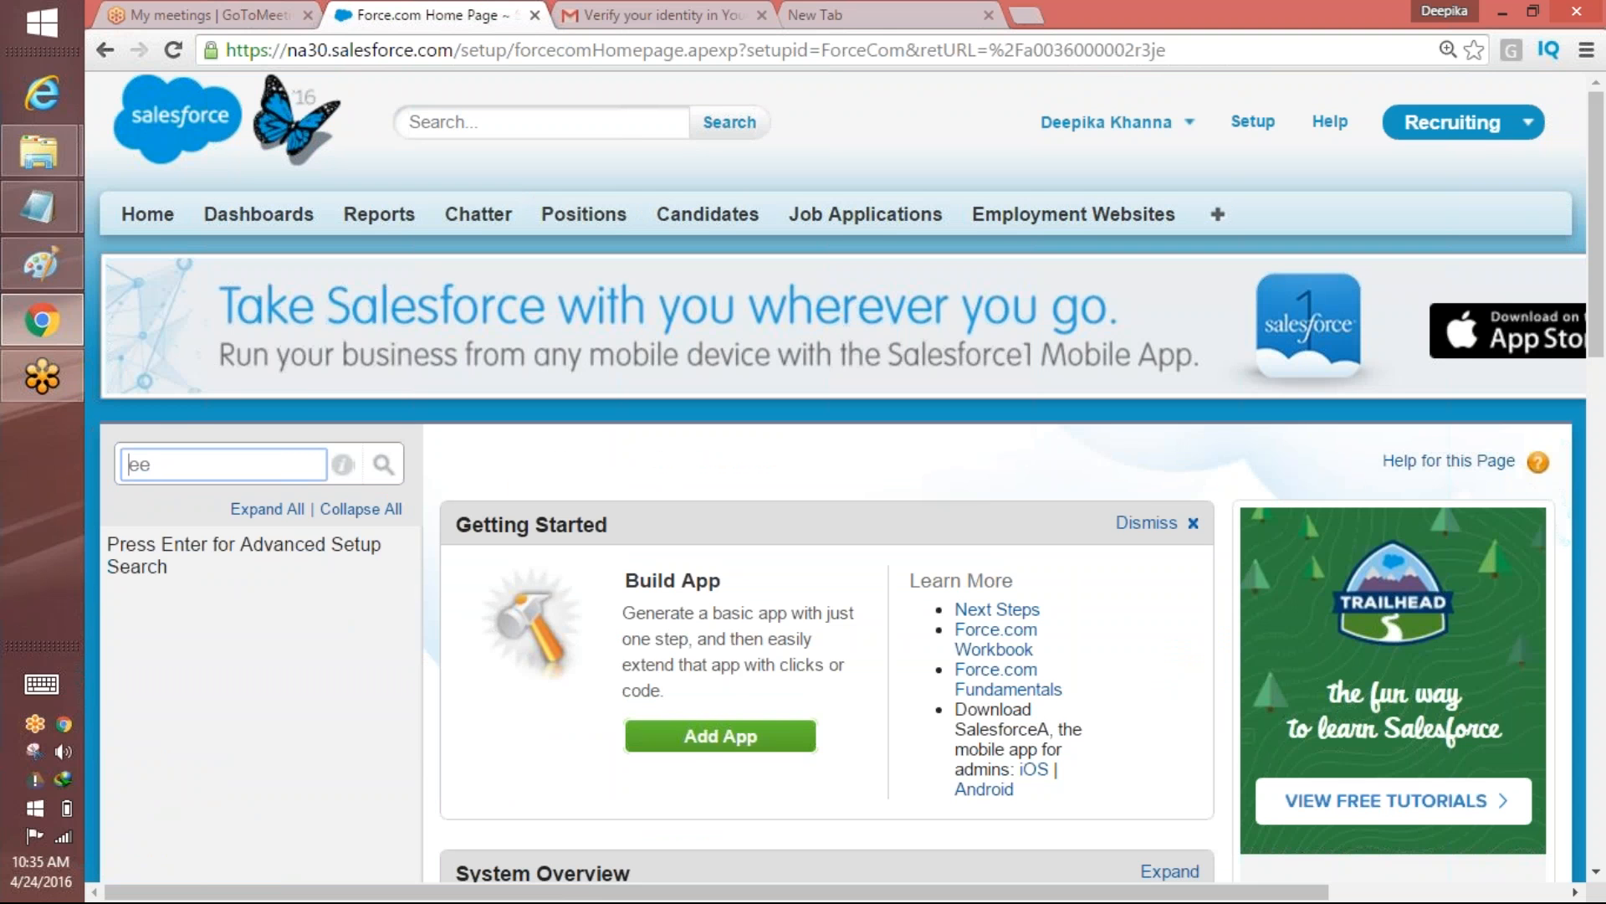
text(feed)
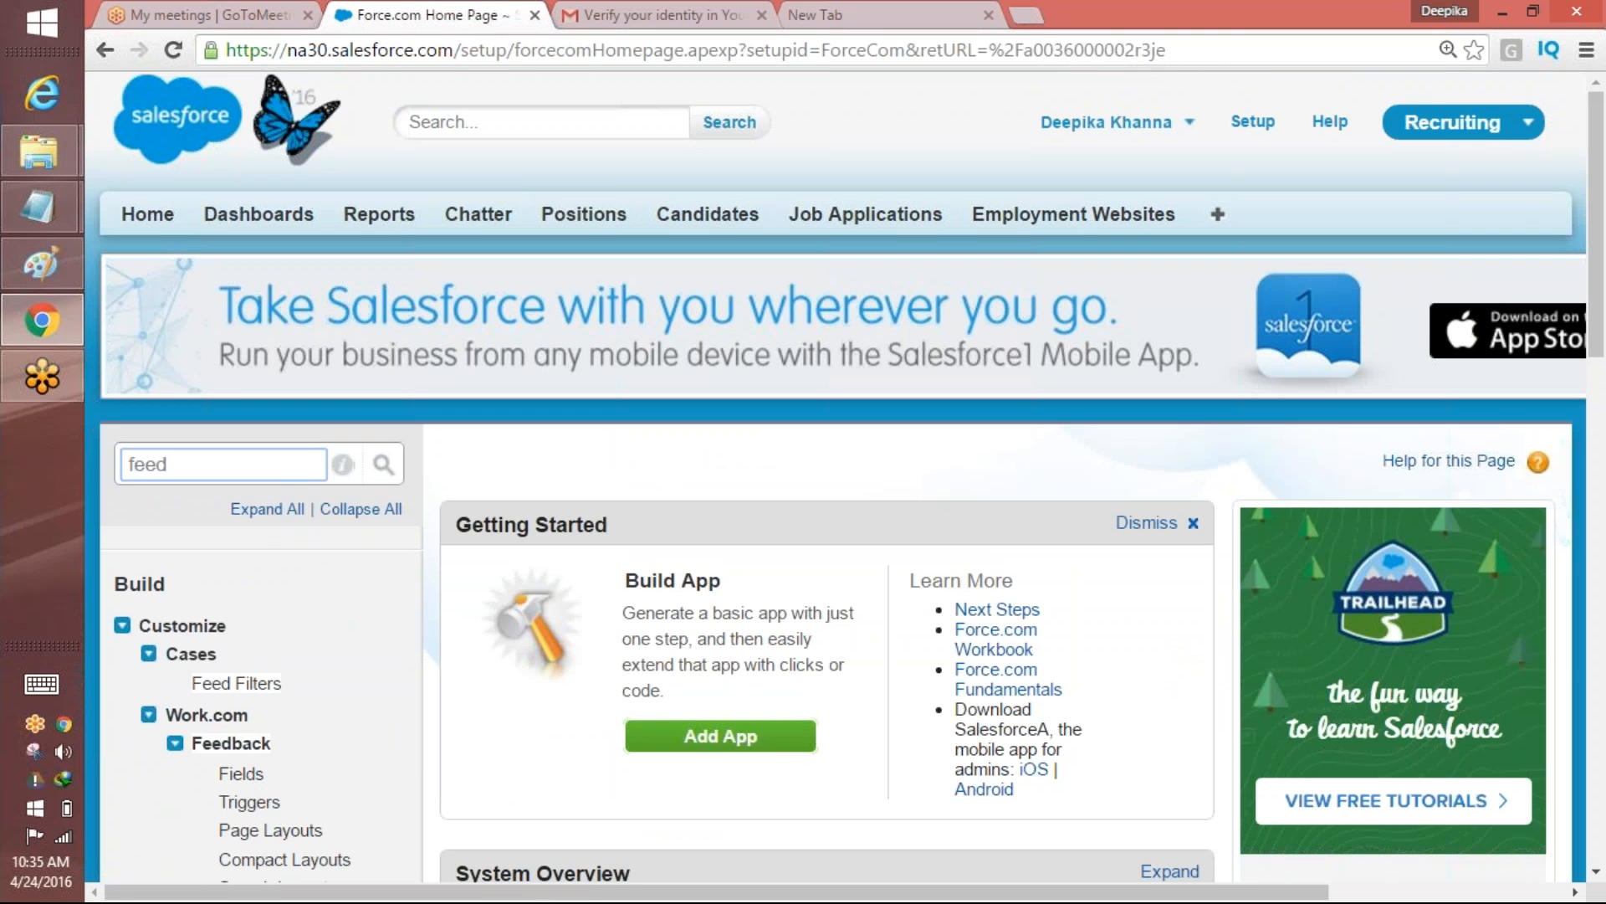
text( tr)
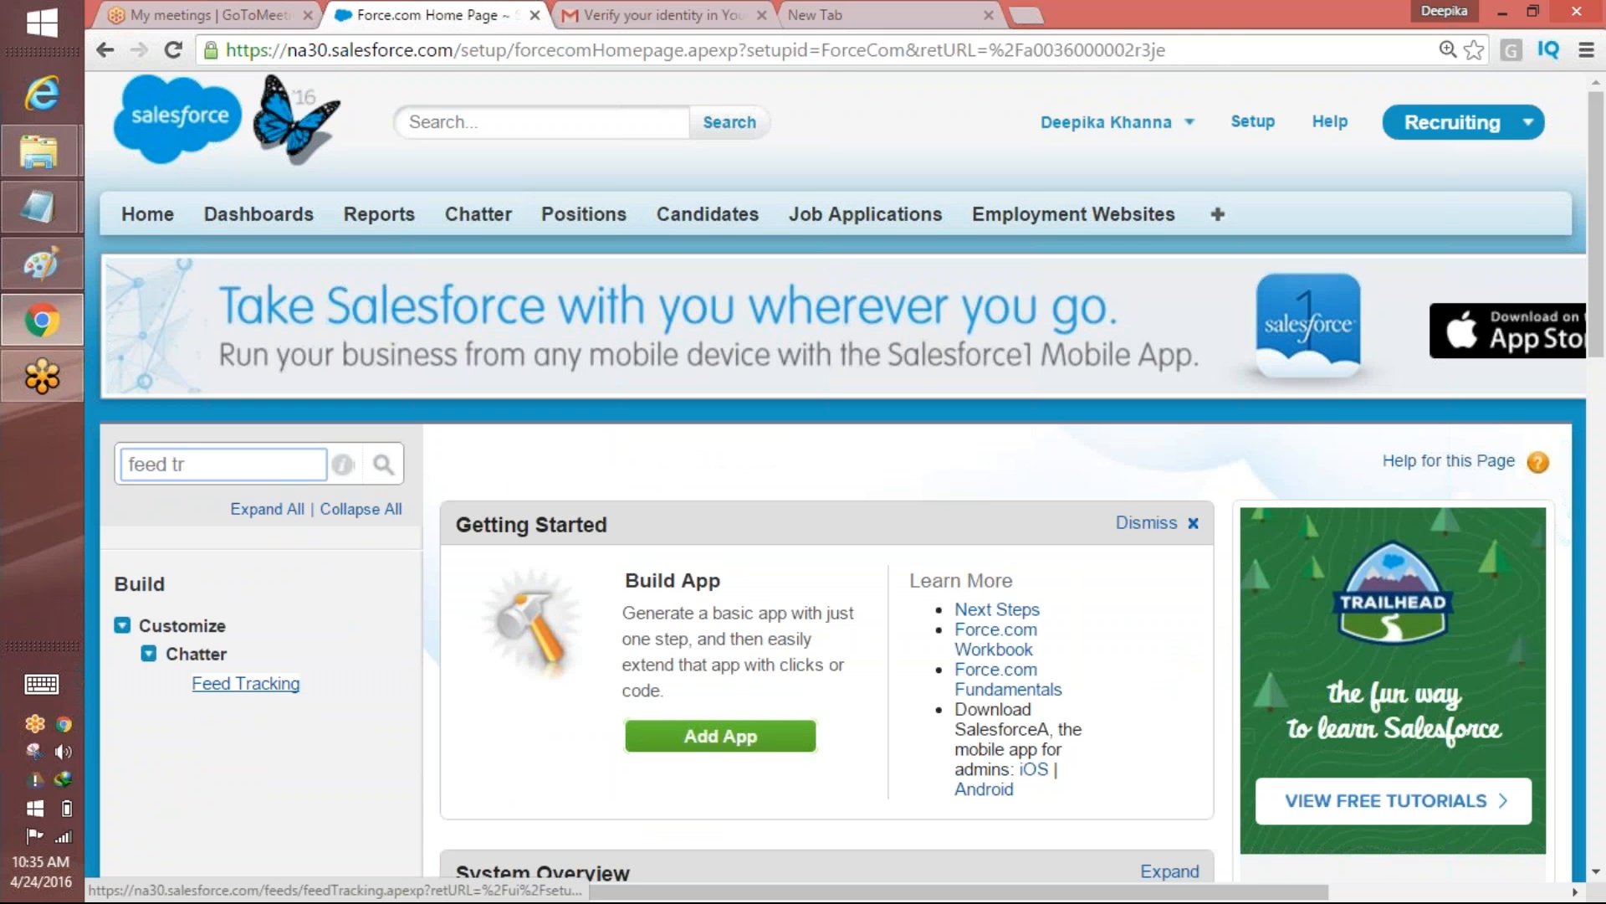
click(239, 686)
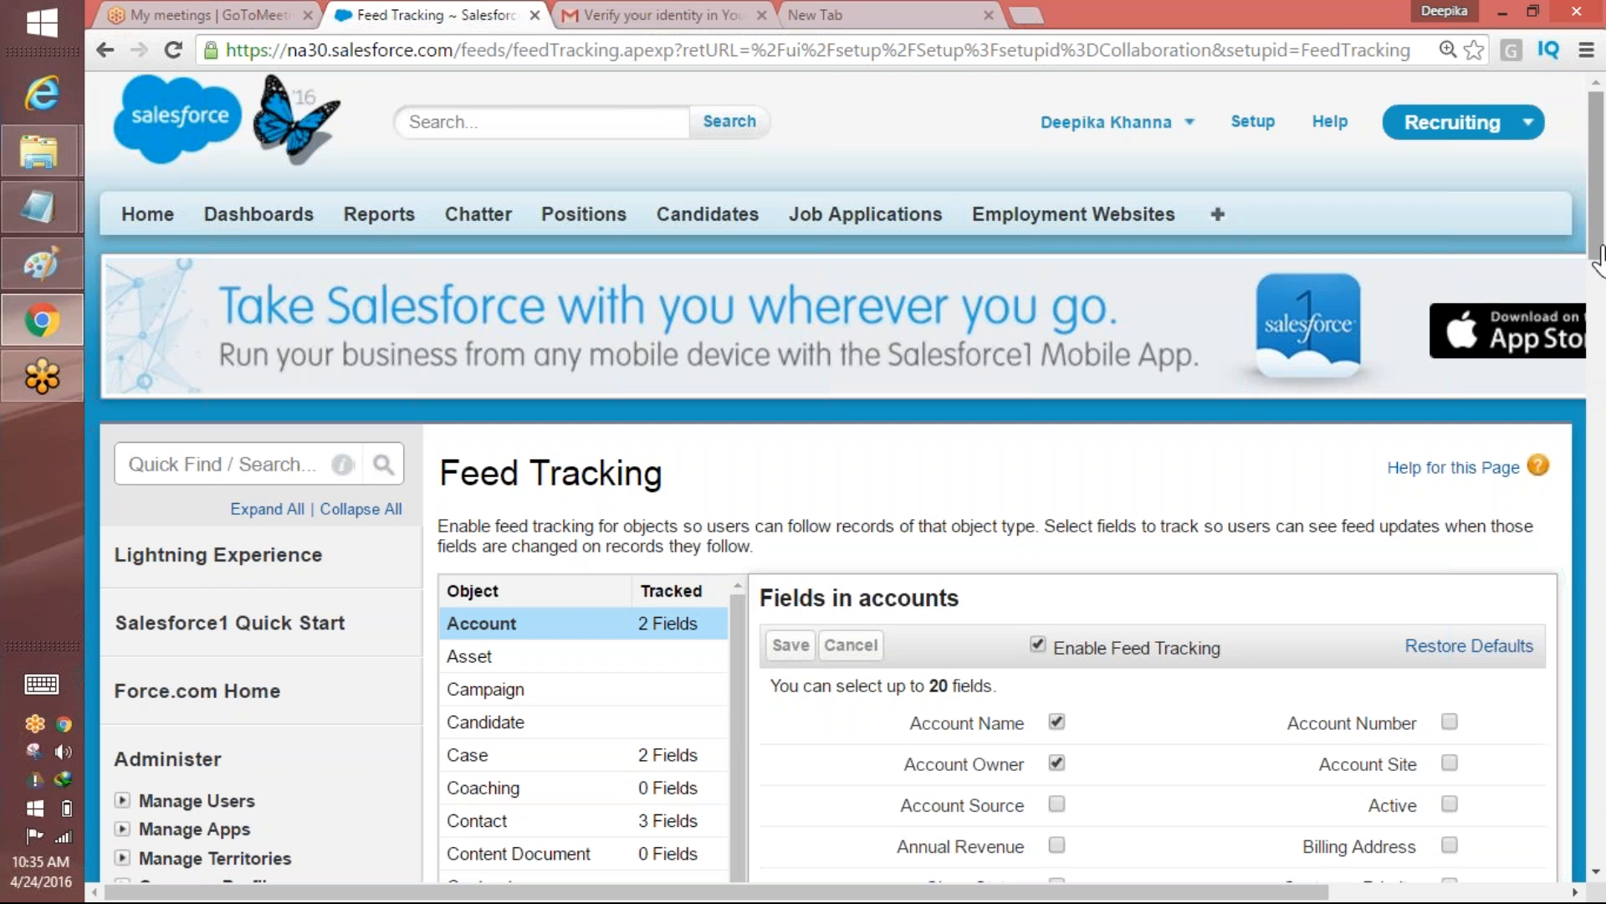
scroll(1600, 351, down, 5)
scroll(1600, 351, down, 3)
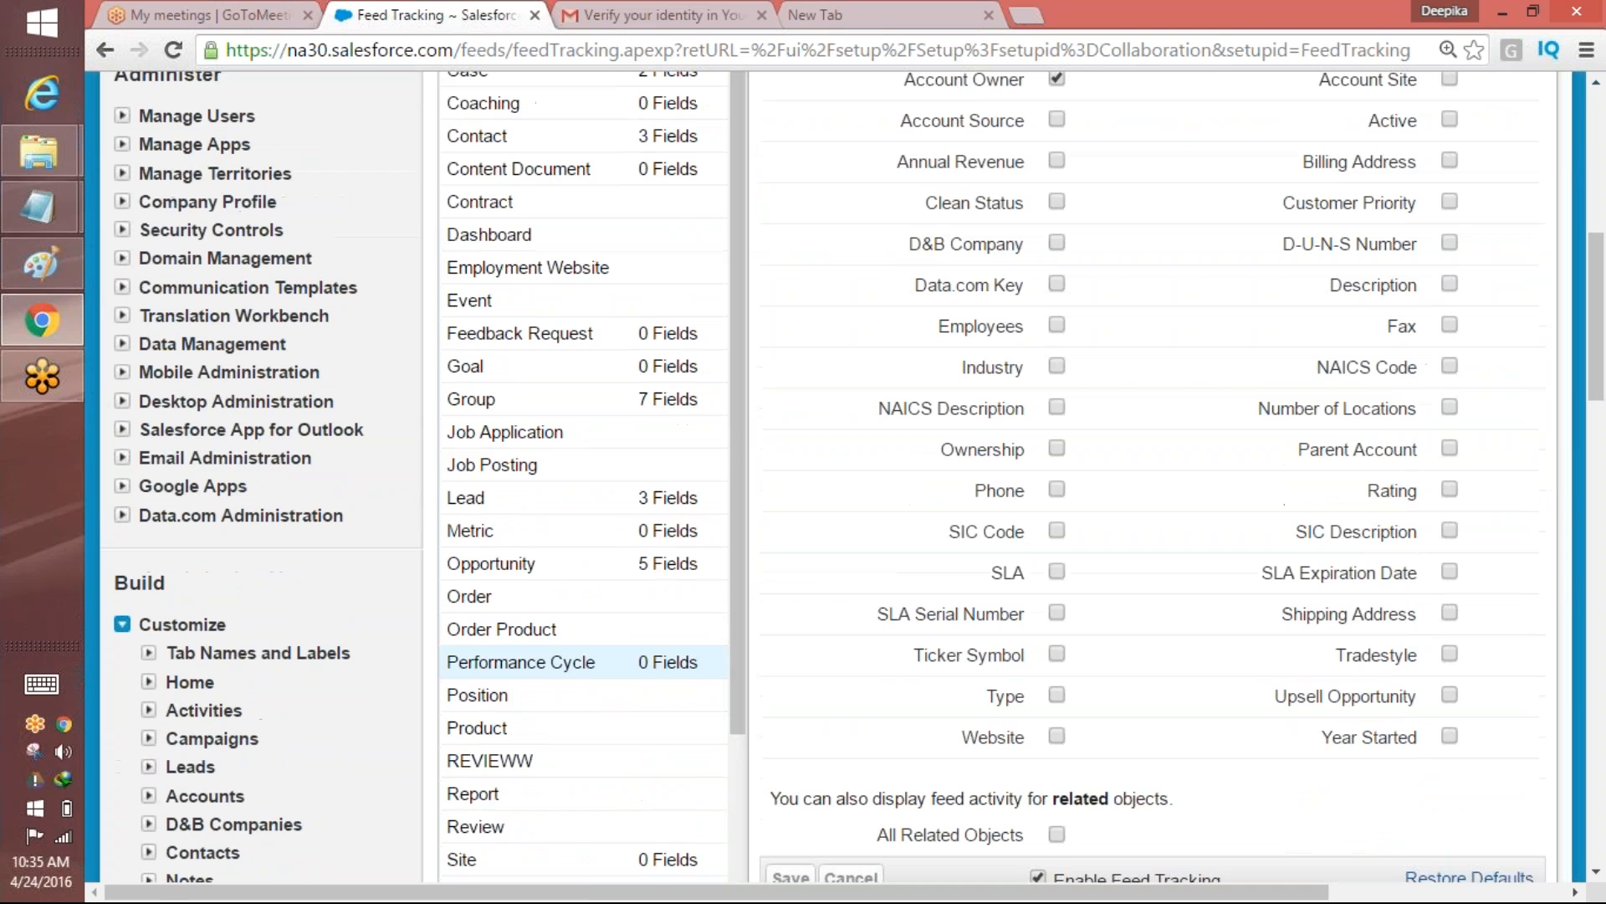
click(590, 699)
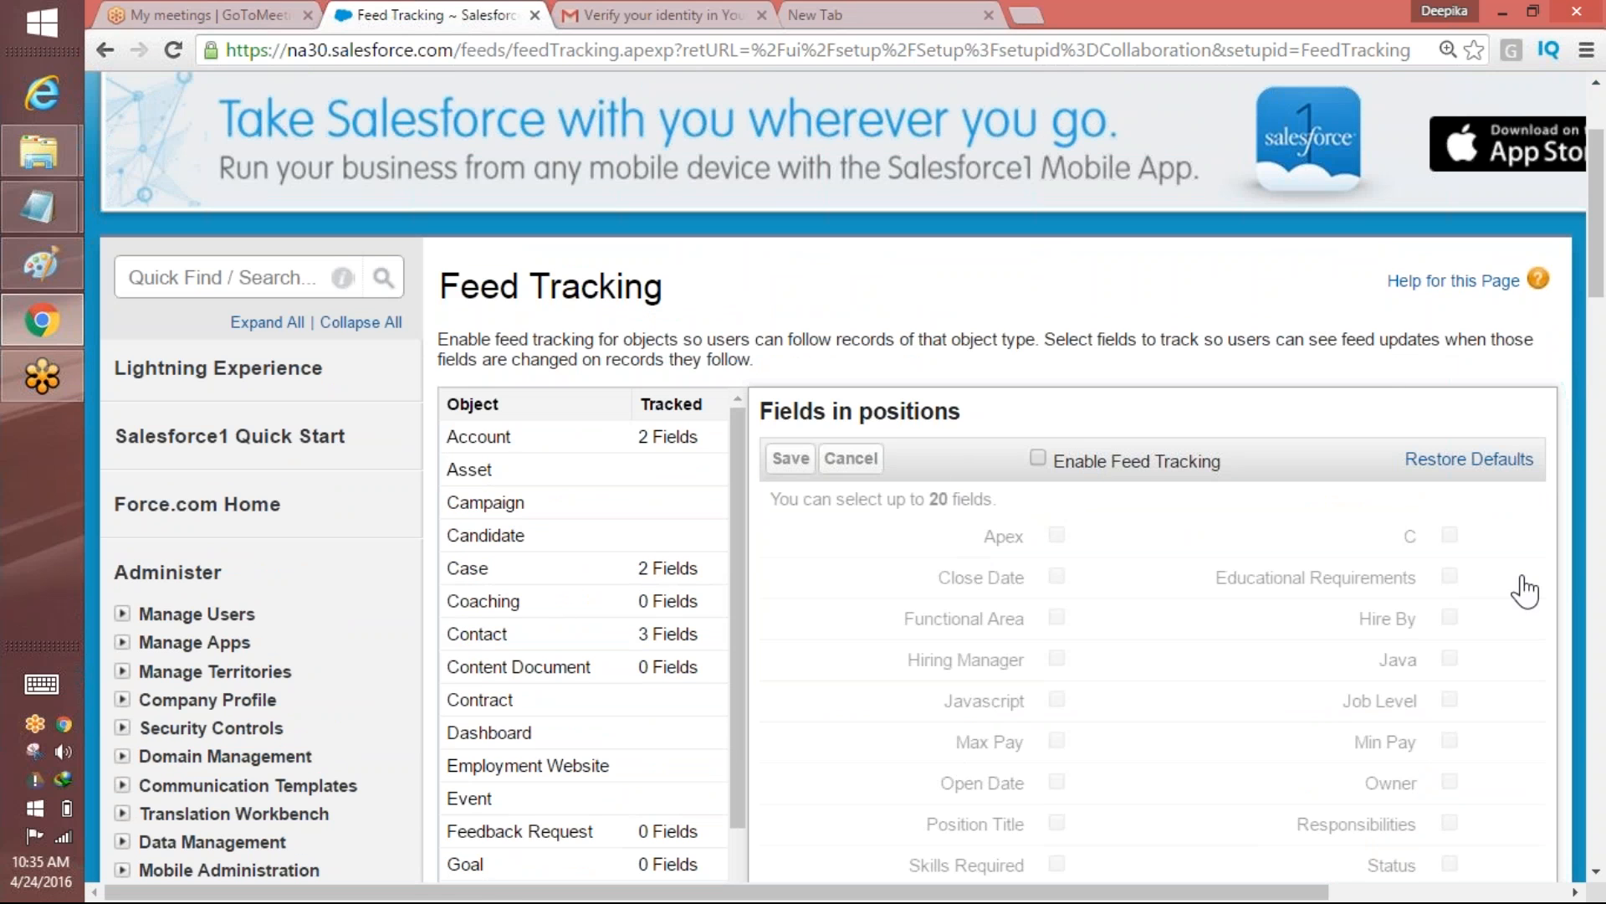
click(1568, 60)
scroll(1202, 107, up, 3)
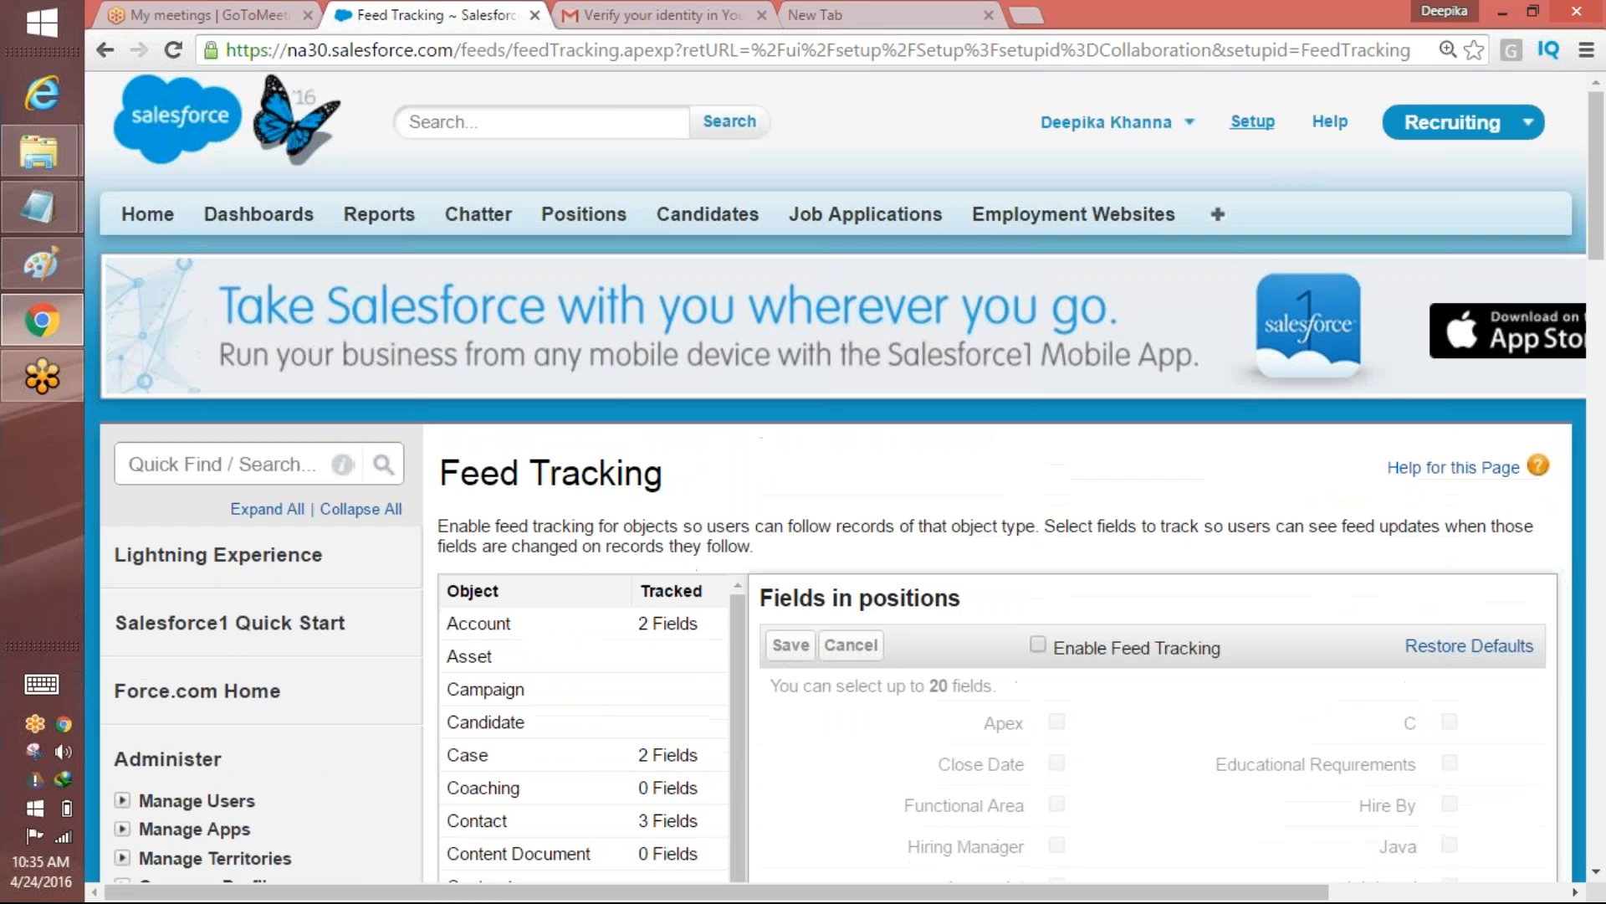
click(1253, 122)
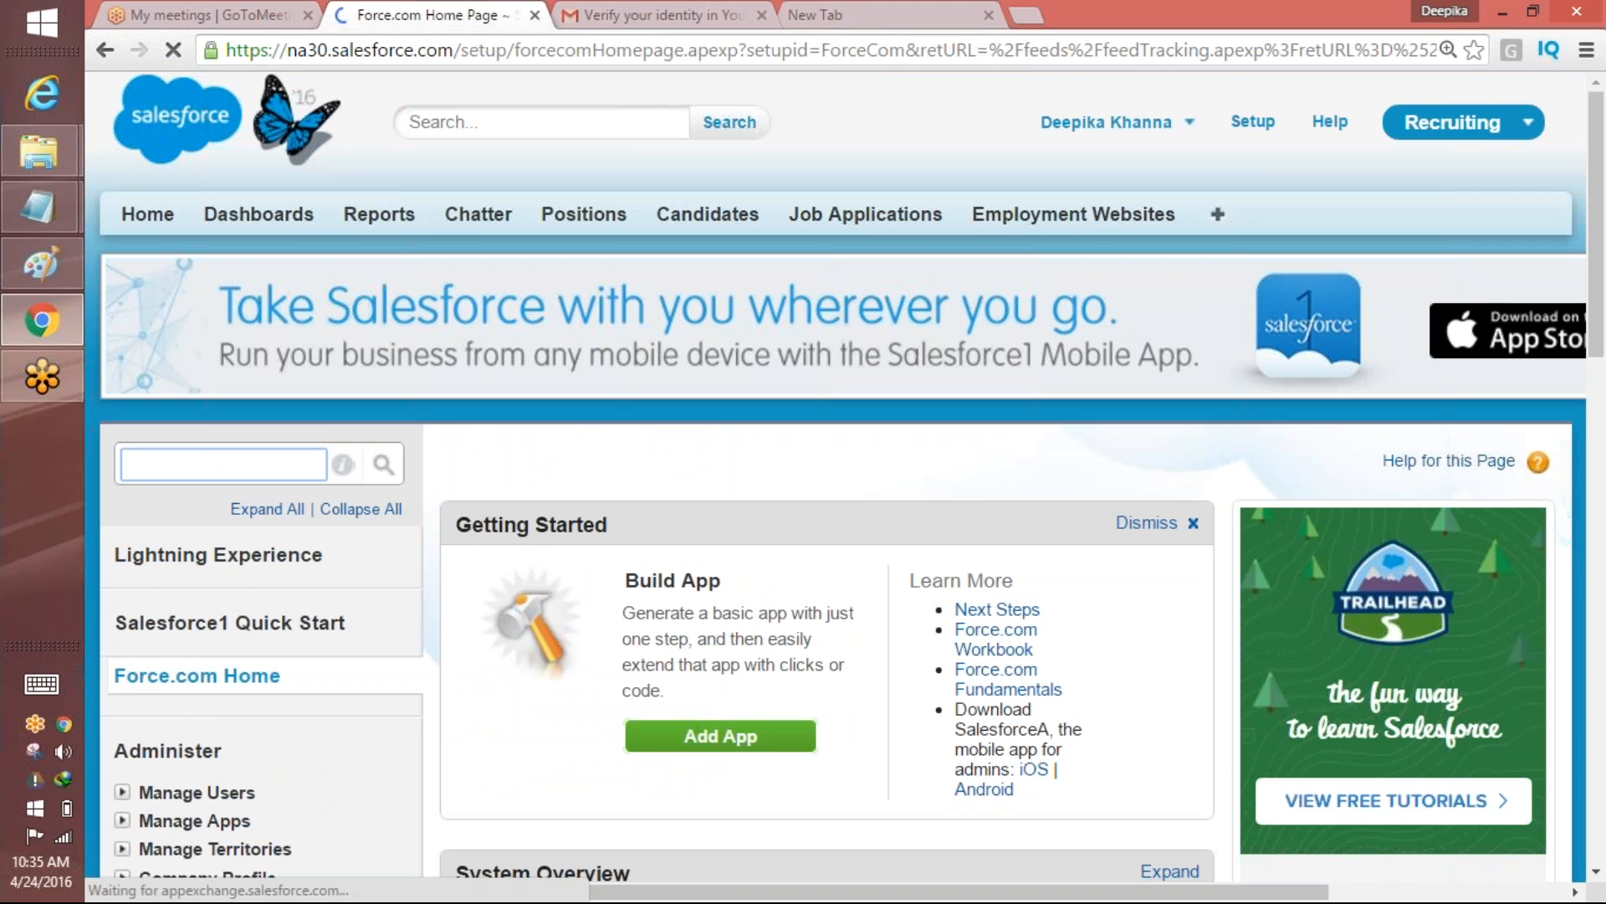
text(feed)
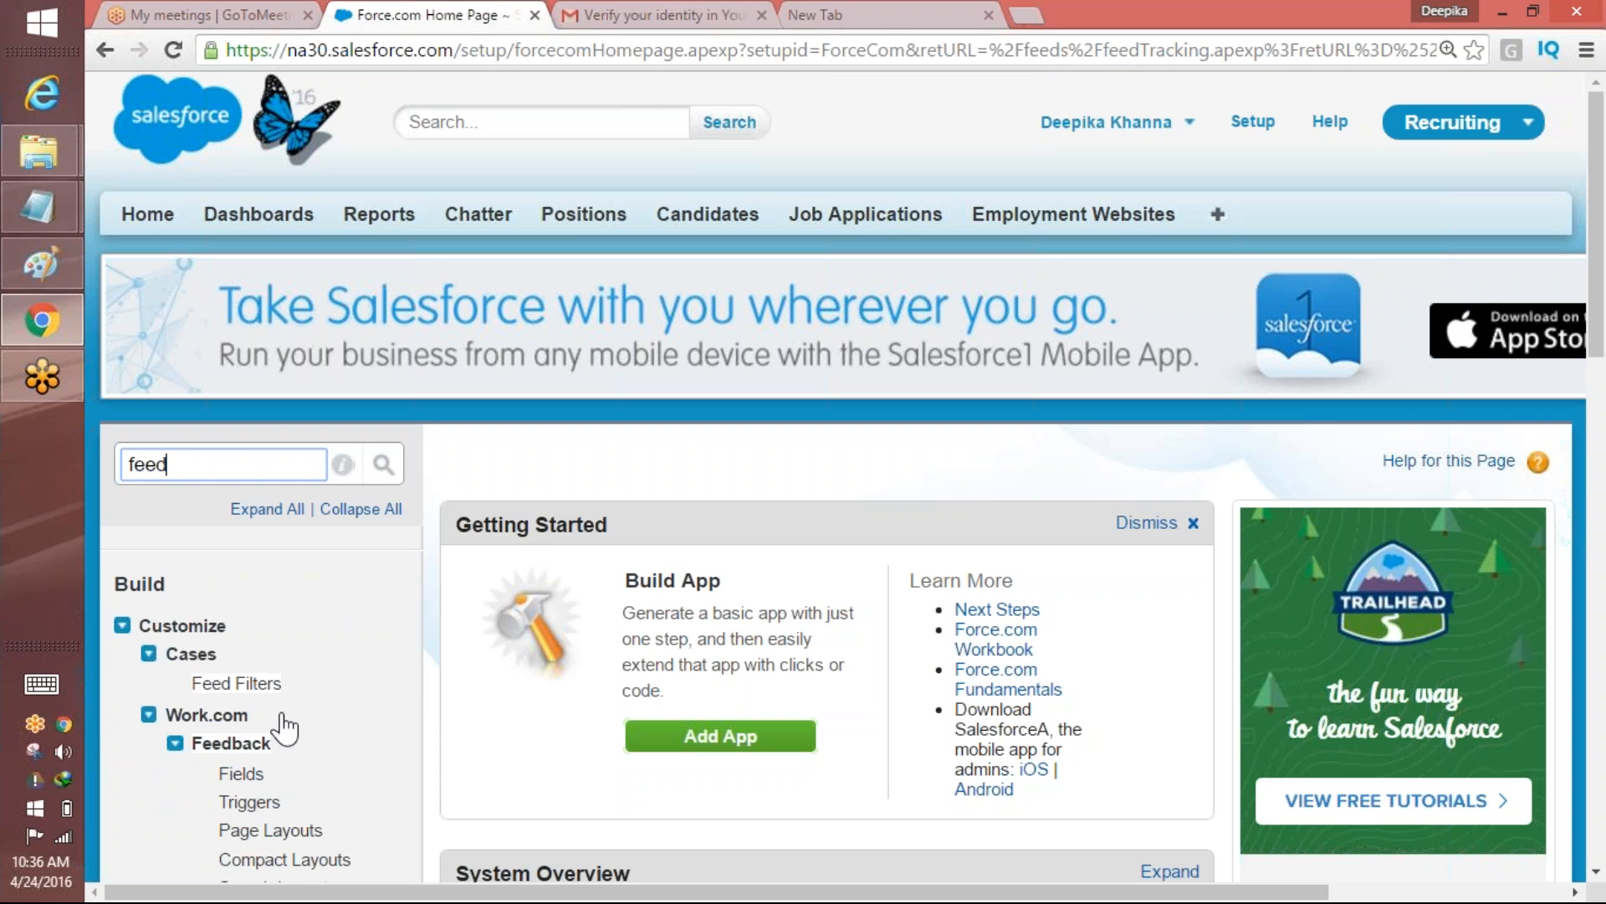
text( track)
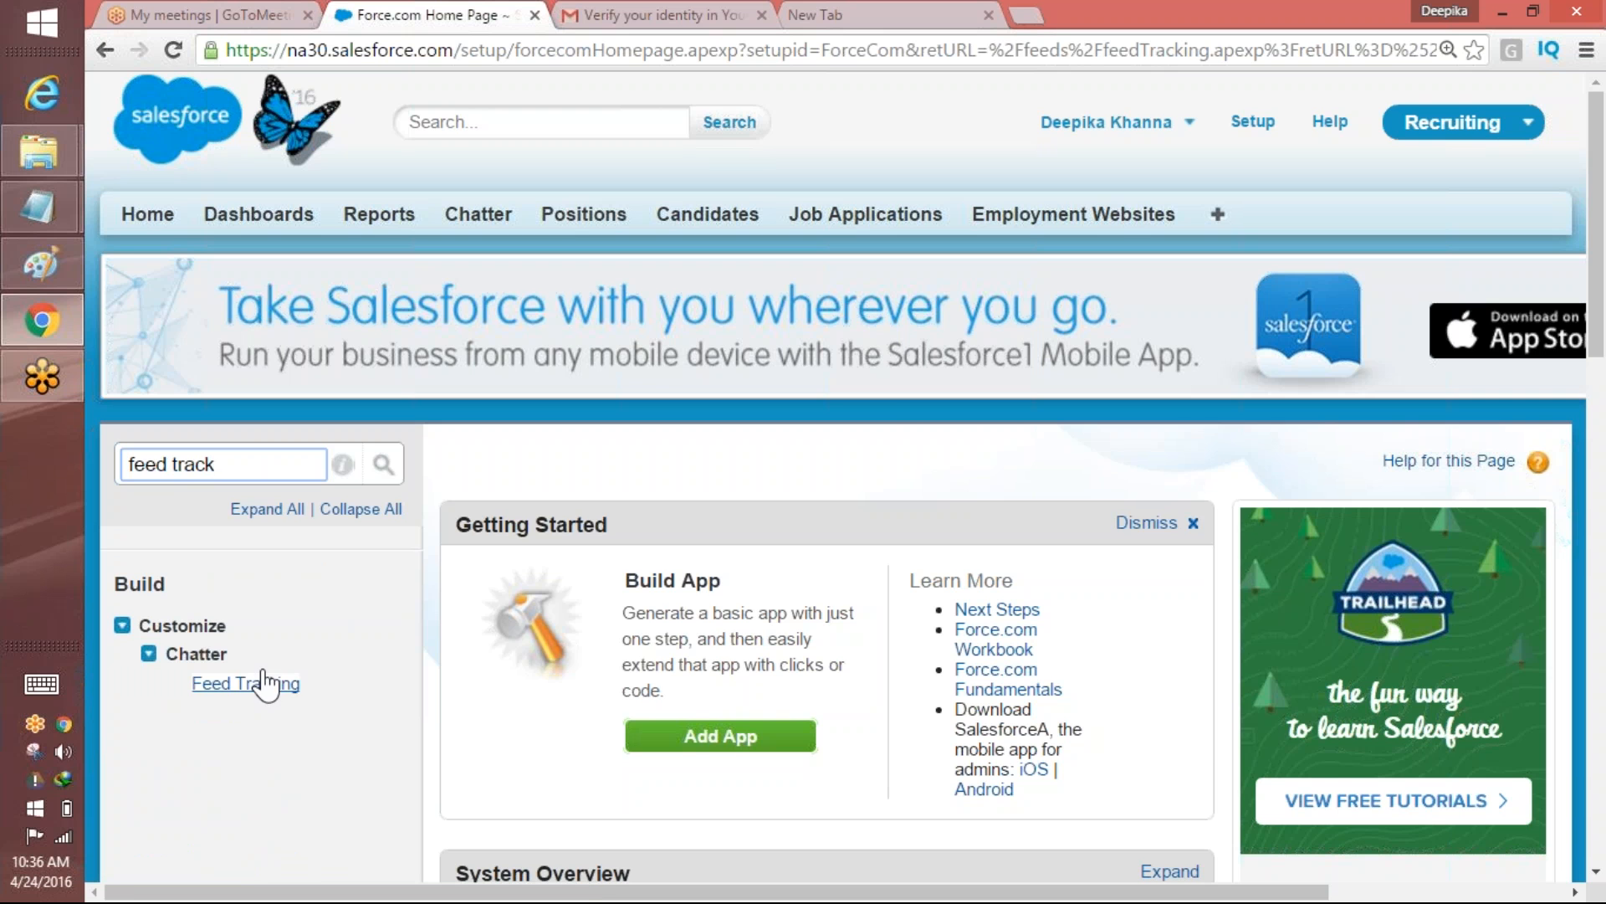
click(251, 683)
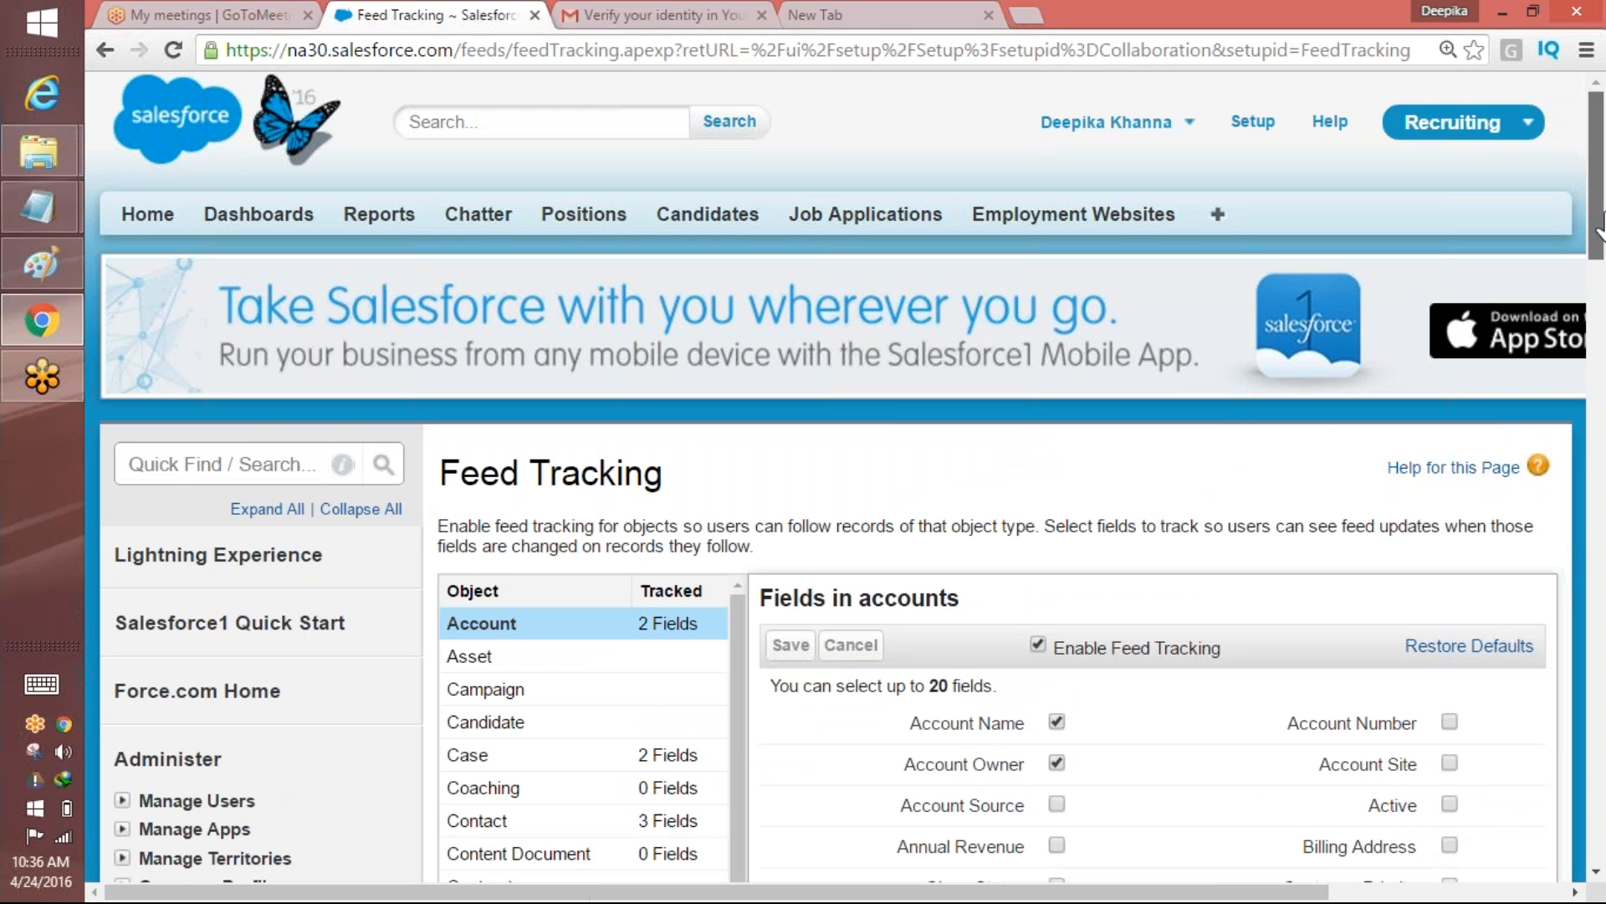
scroll(682, 423, down, 3)
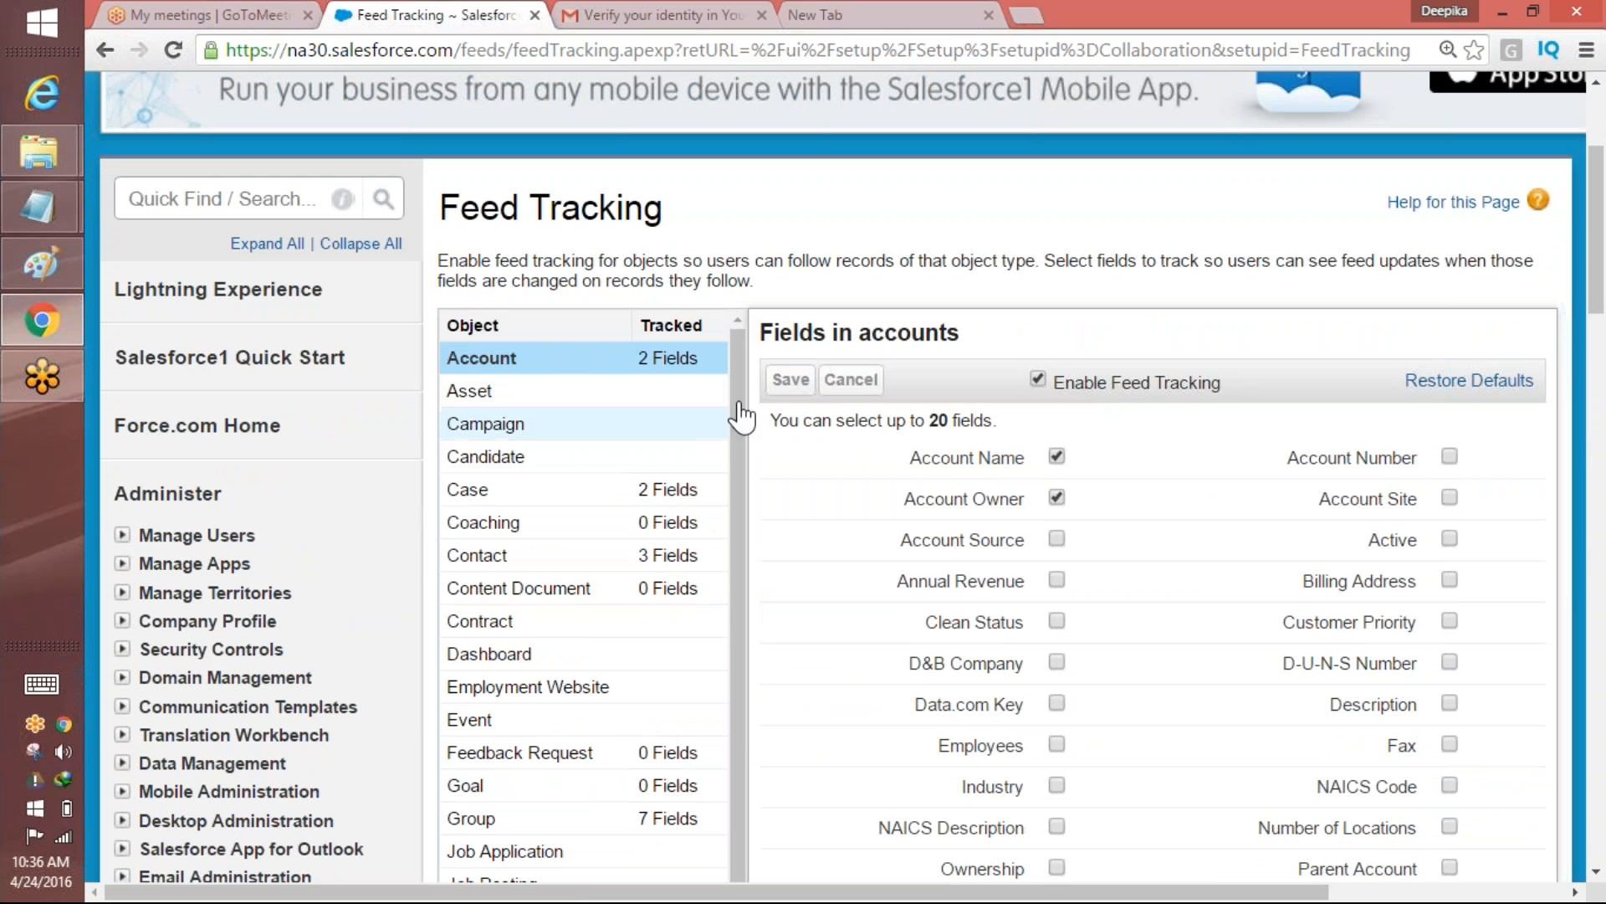
drag(742, 419, 741, 540)
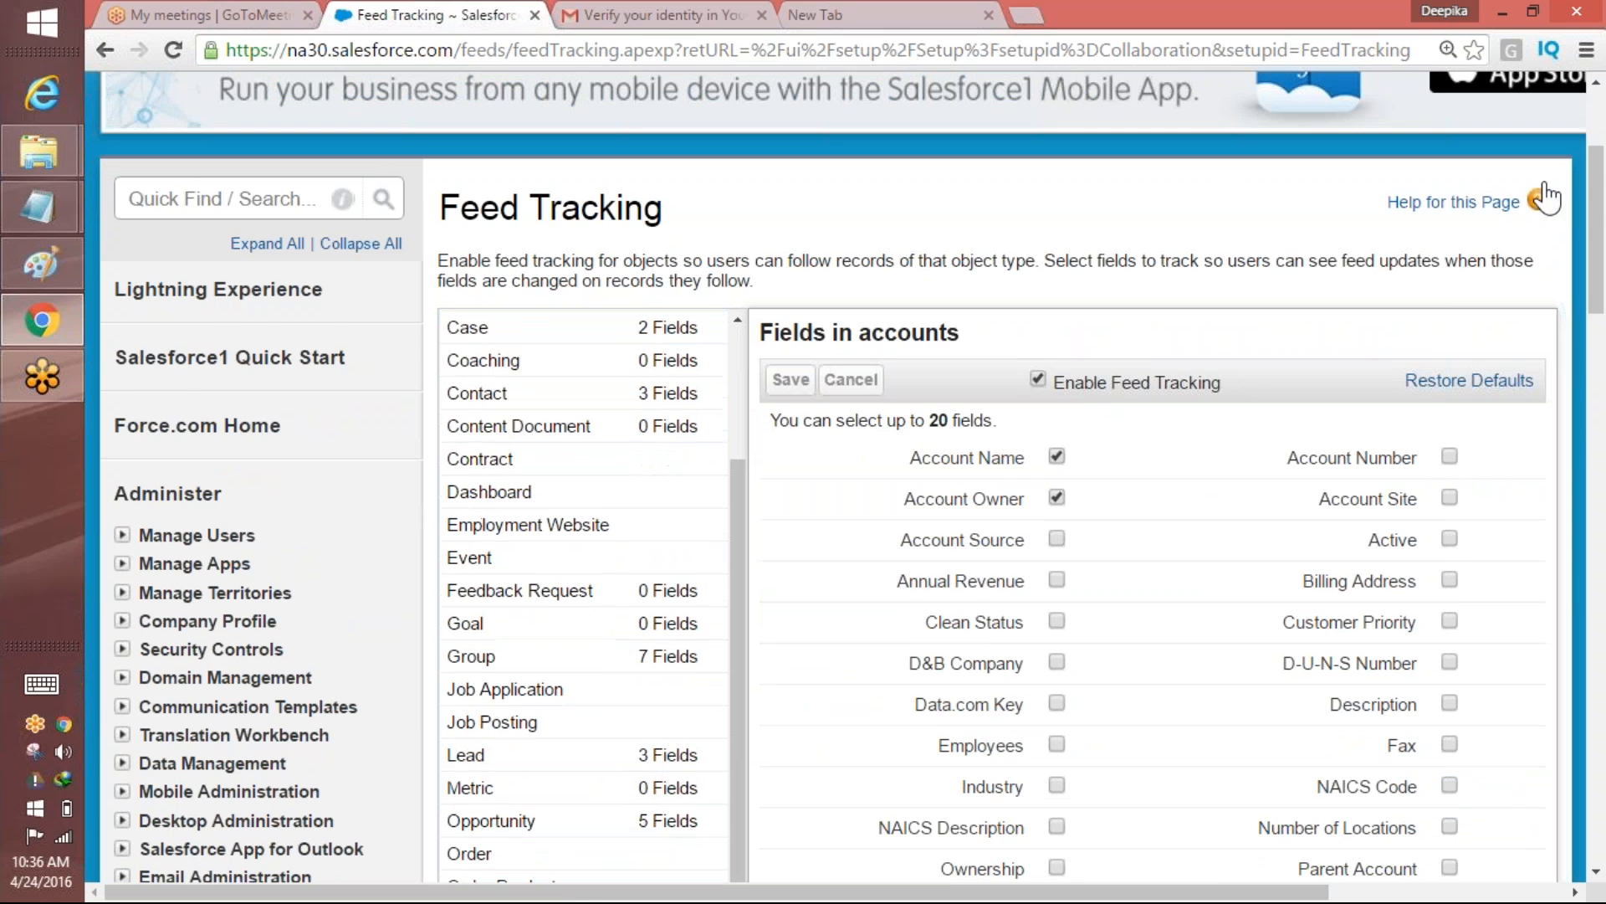
scroll(975, 339, down, 3)
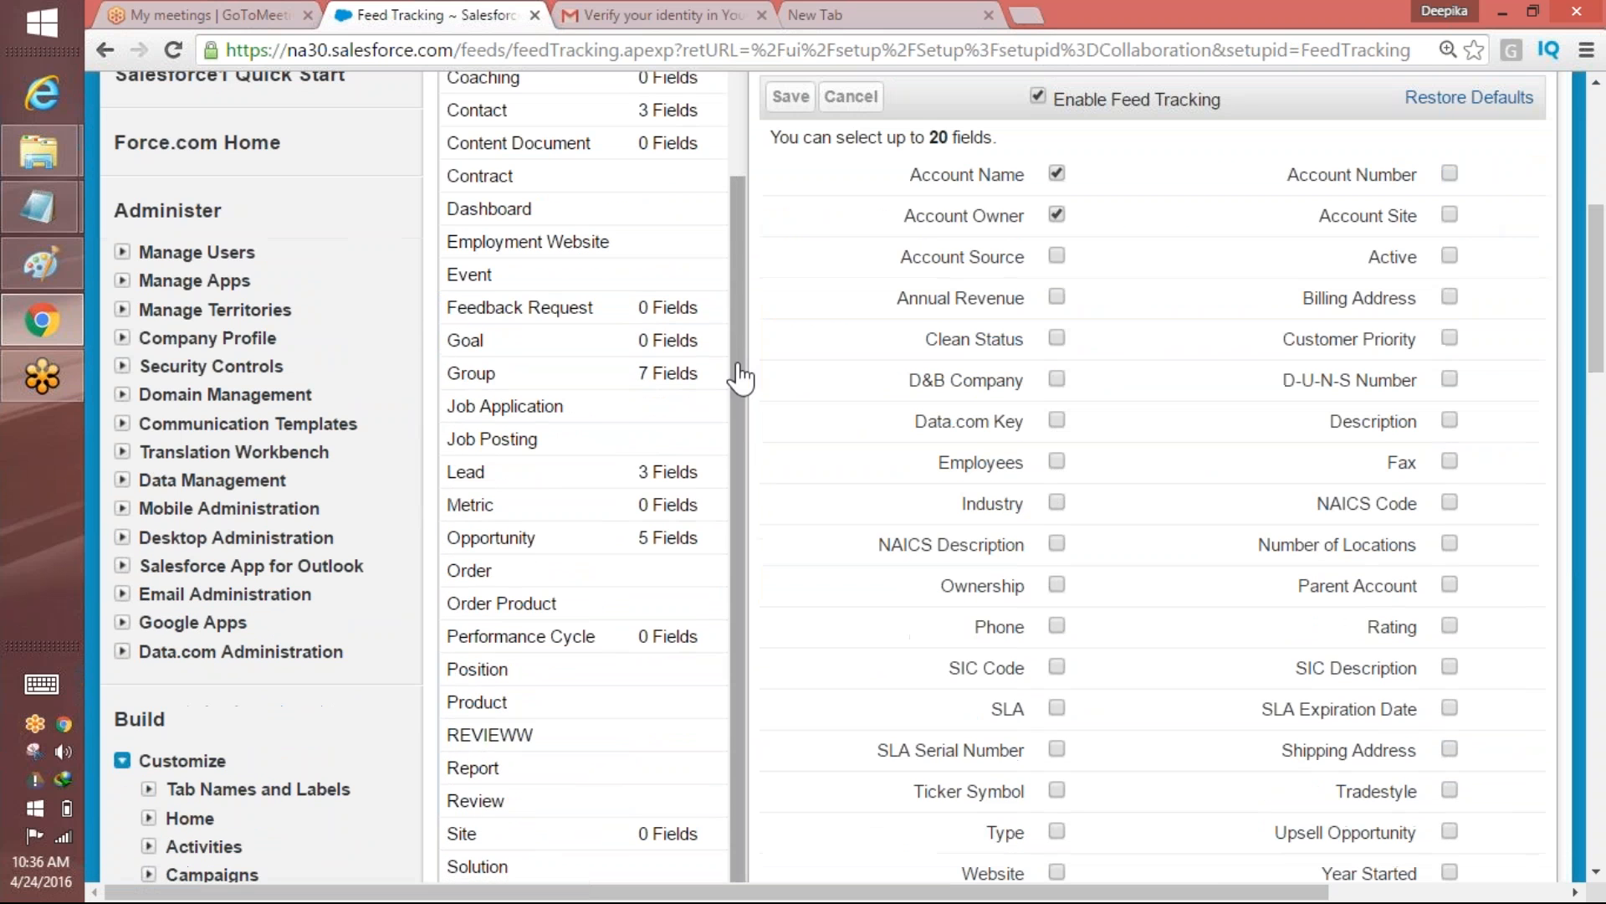
drag(742, 380, 745, 470)
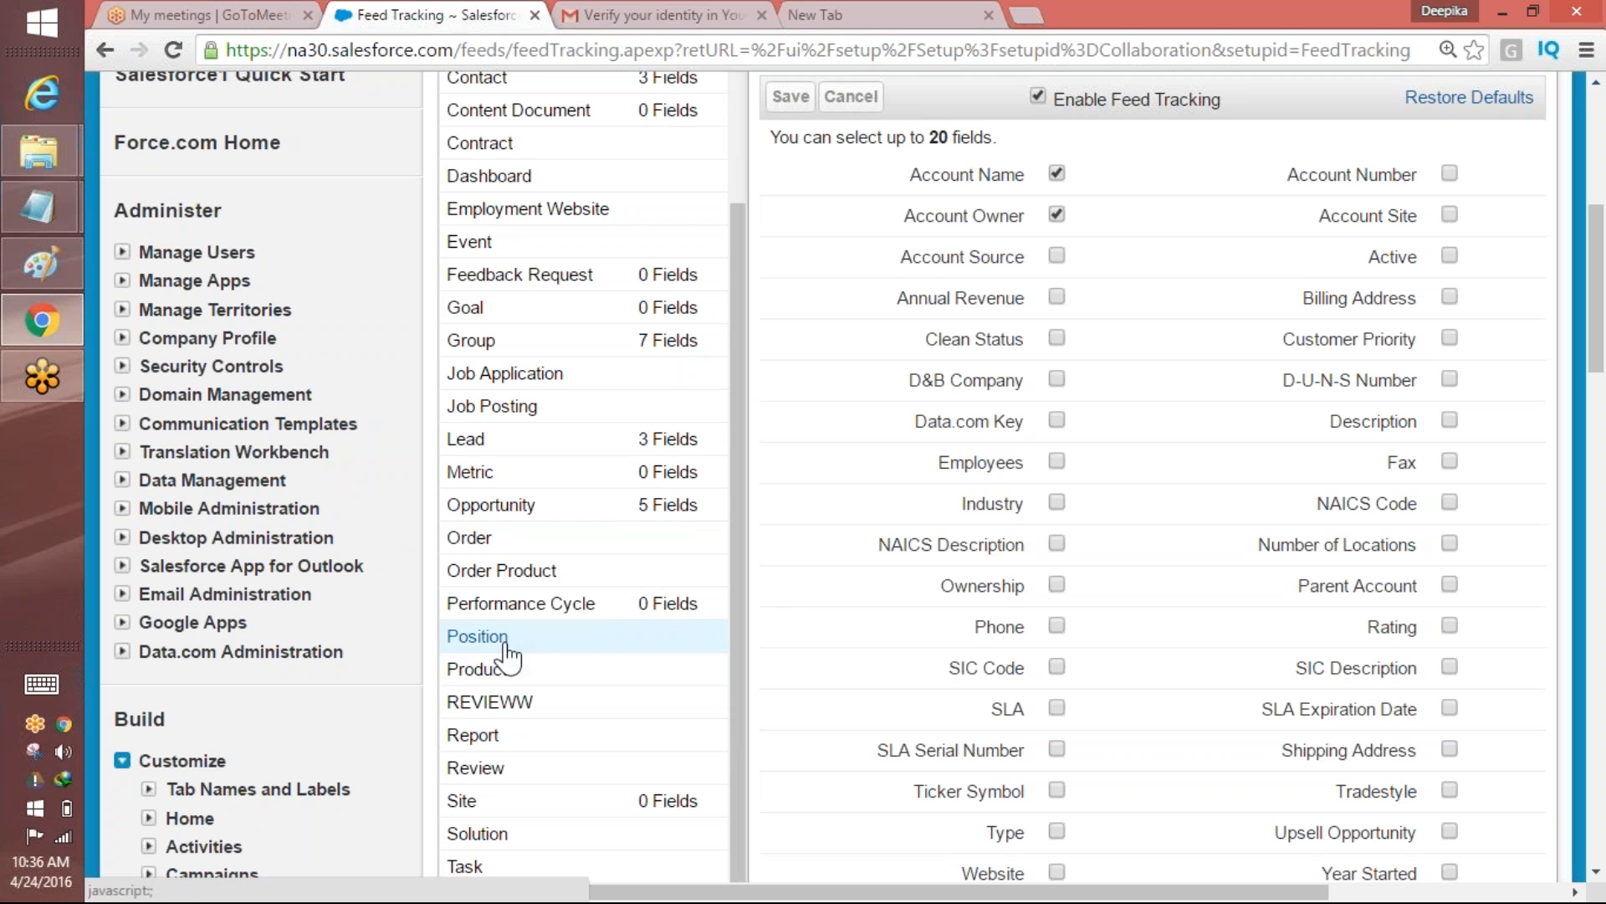
Enable Position feed tracking for Max Pay, Min Pay, Open Date and Status, and save.
click(478, 636)
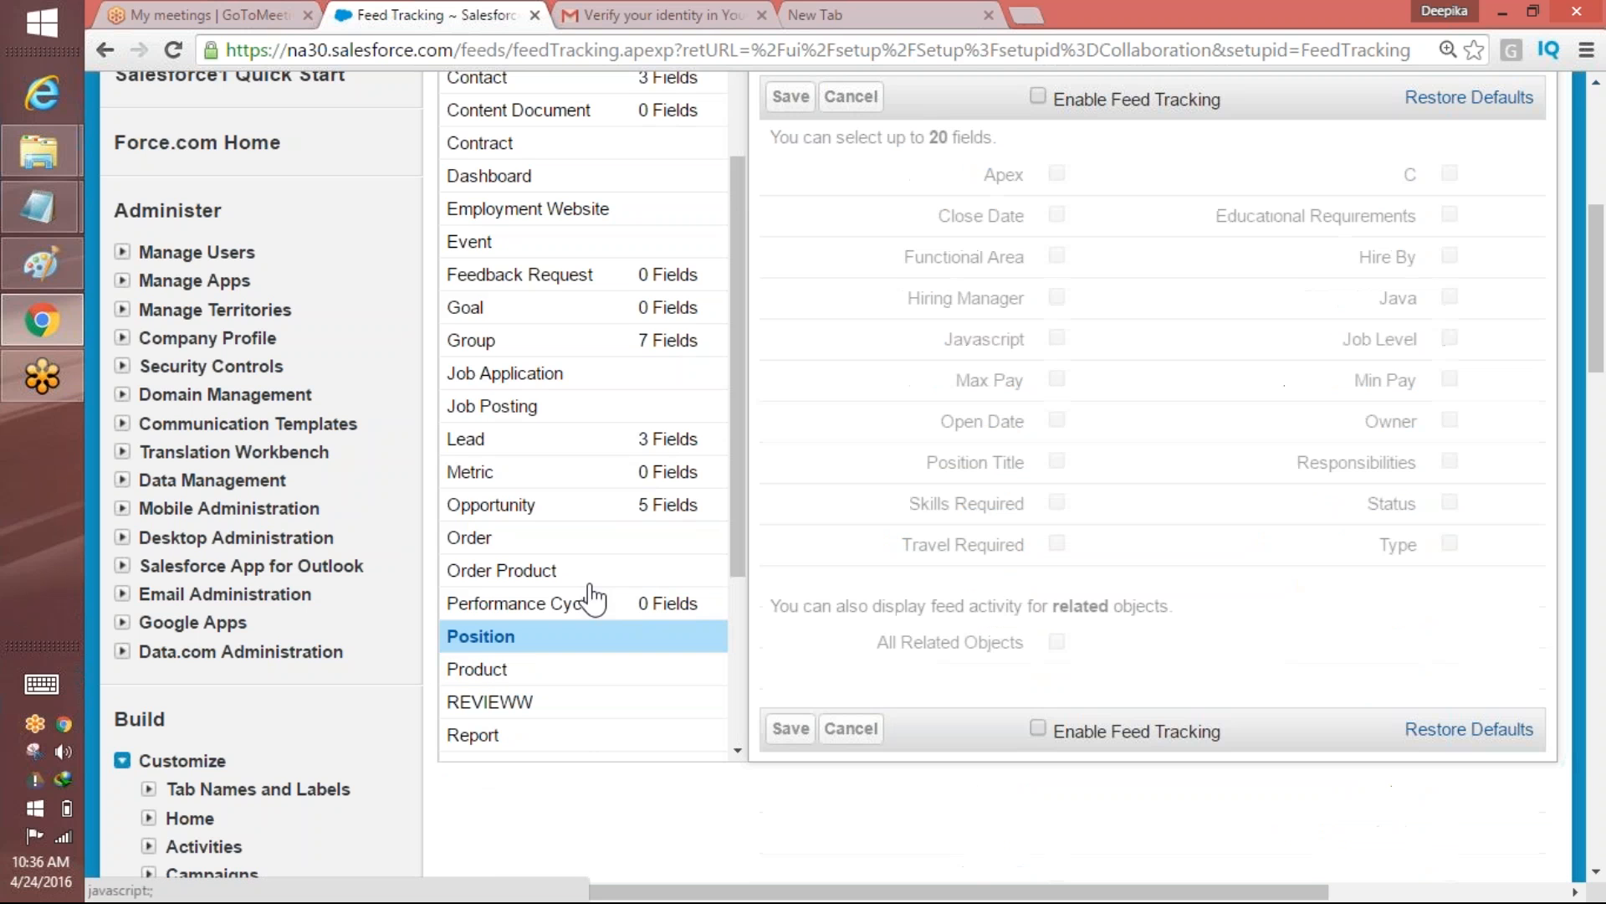
scroll(586, 703, up, 3)
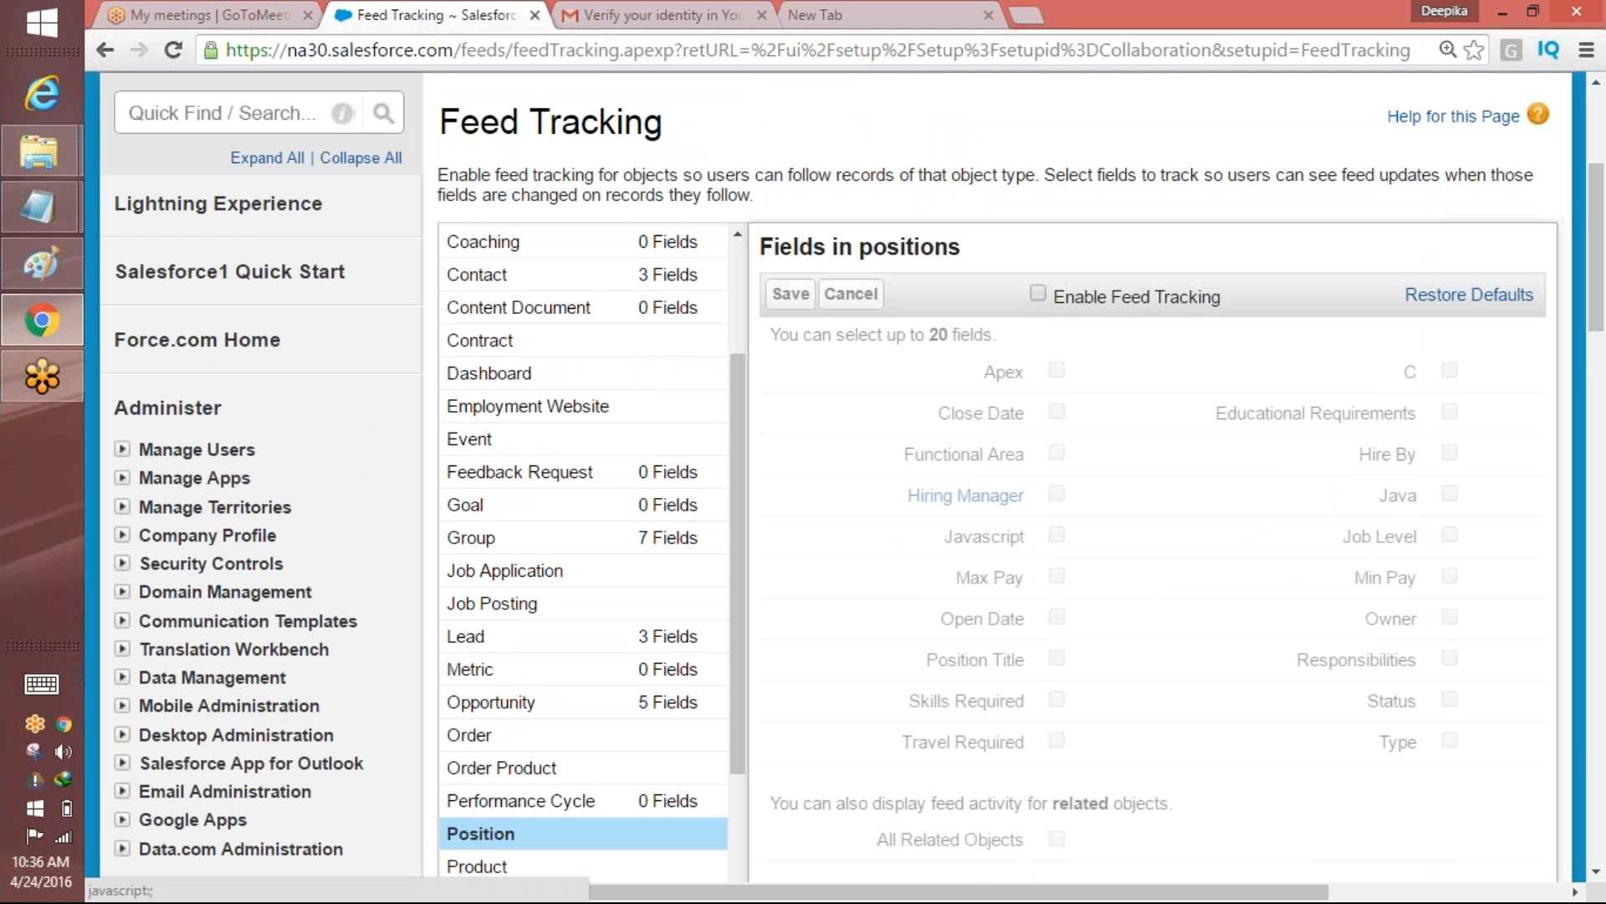
click(1048, 297)
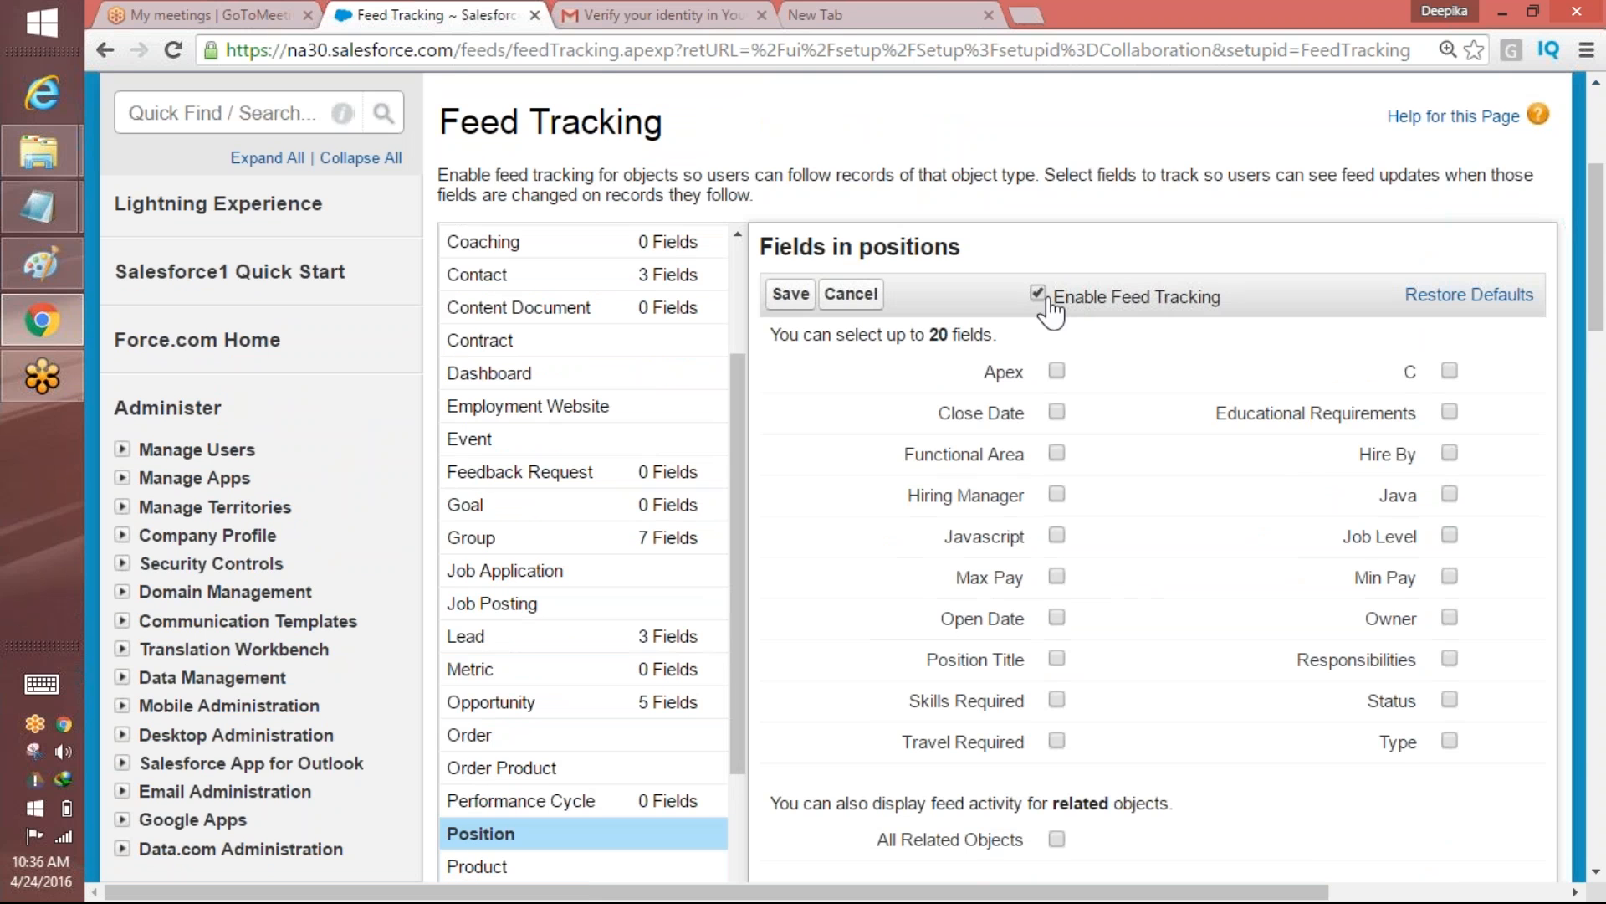
scroll(1600, 330, down, 1)
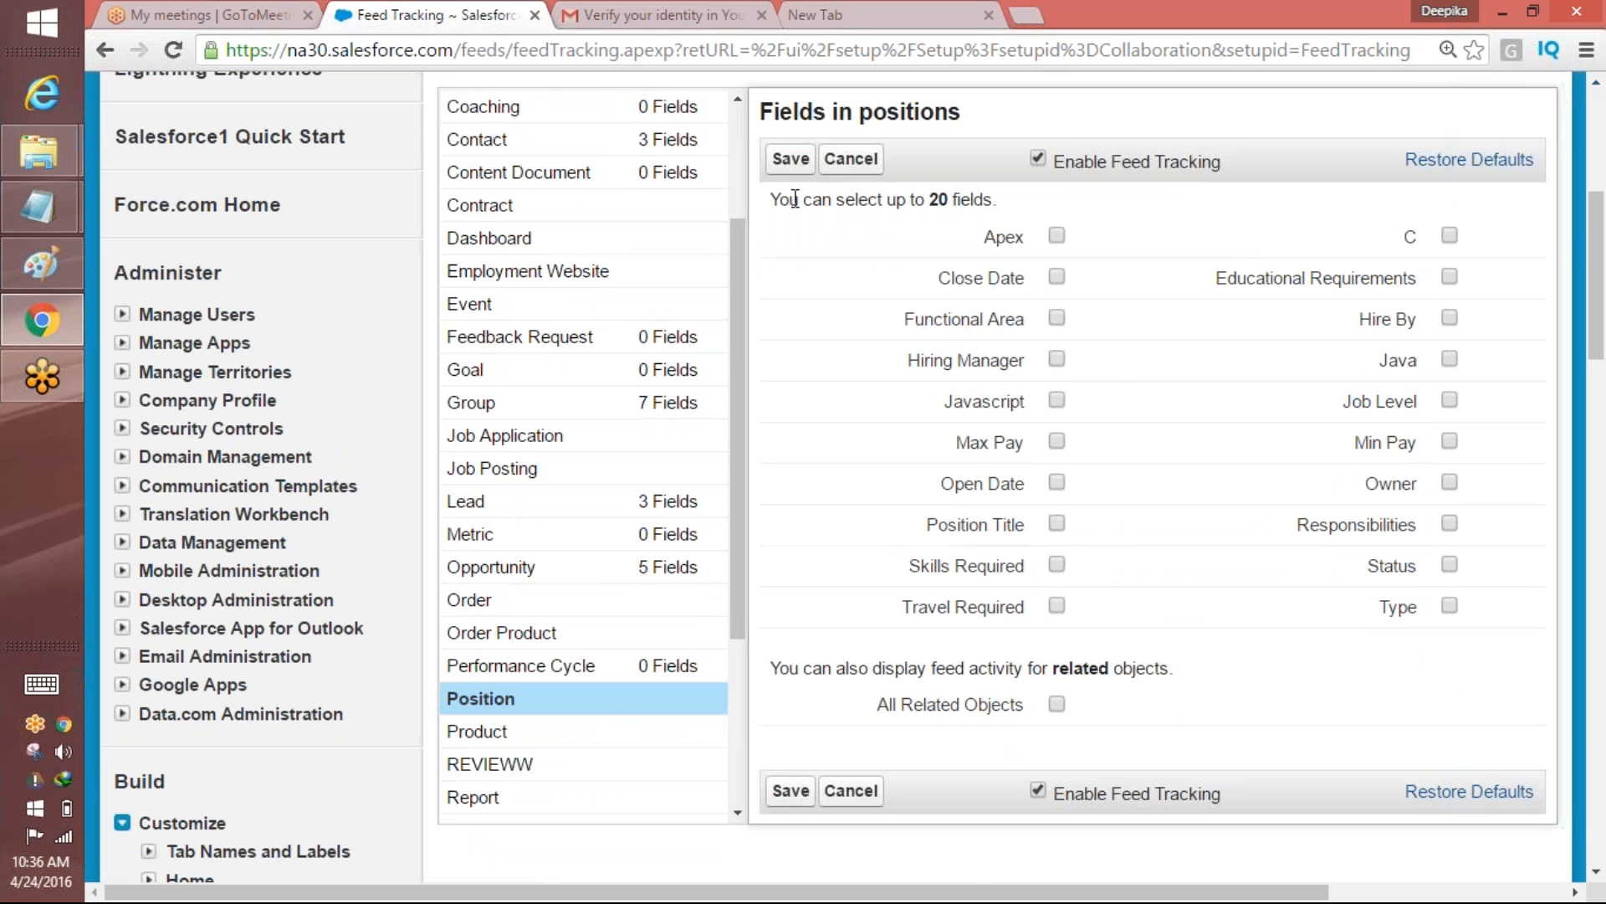
drag(778, 199, 1008, 190)
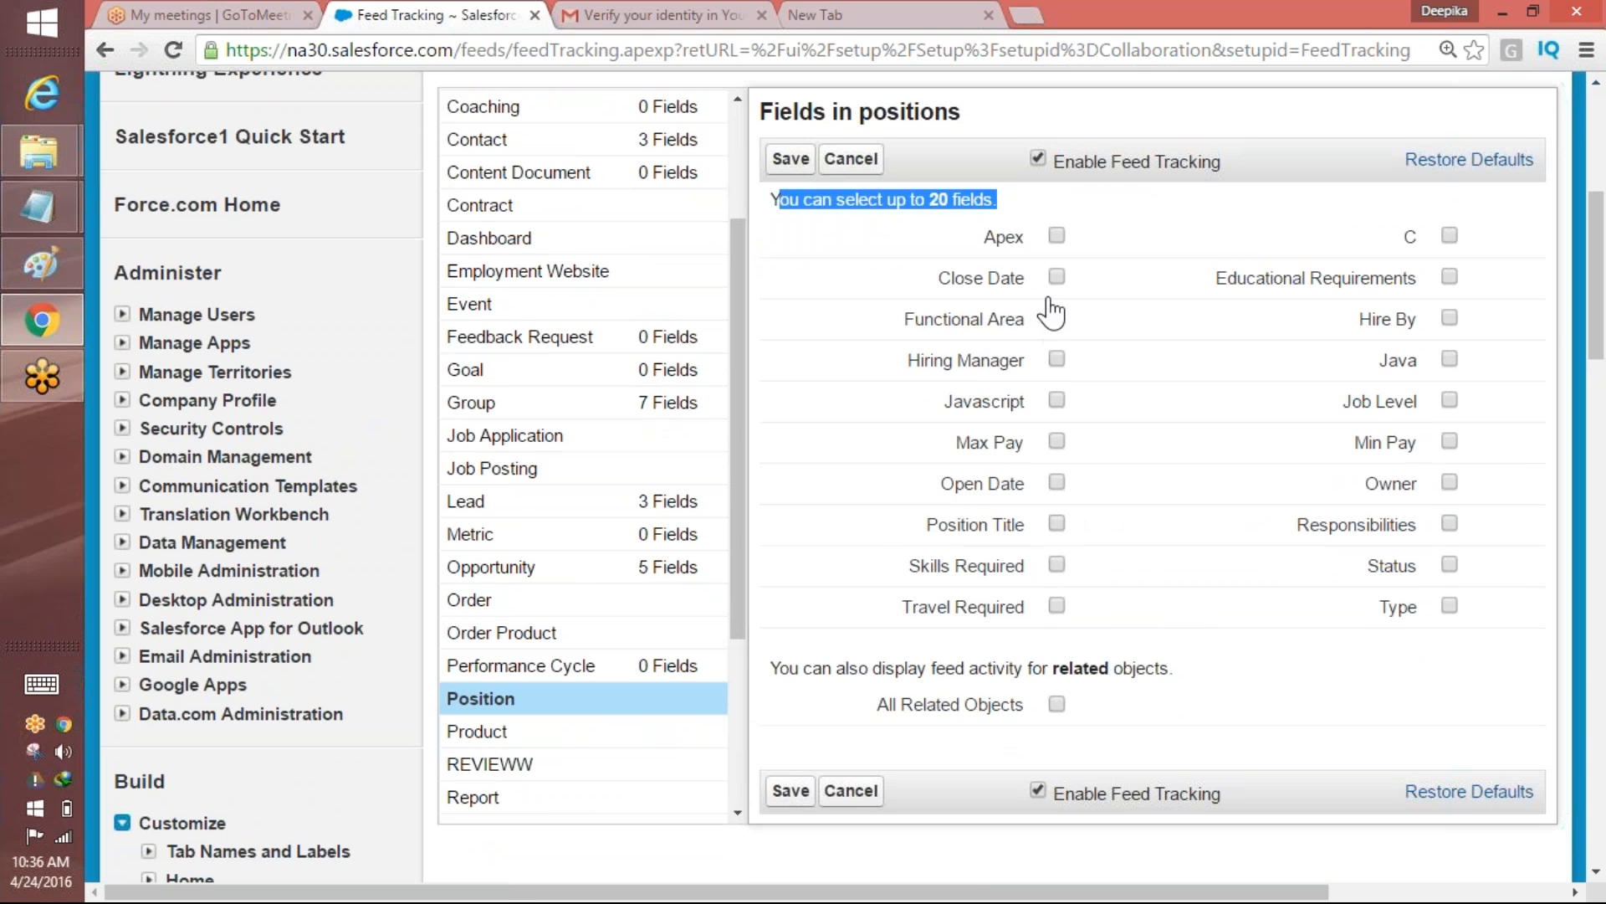
click(1450, 442)
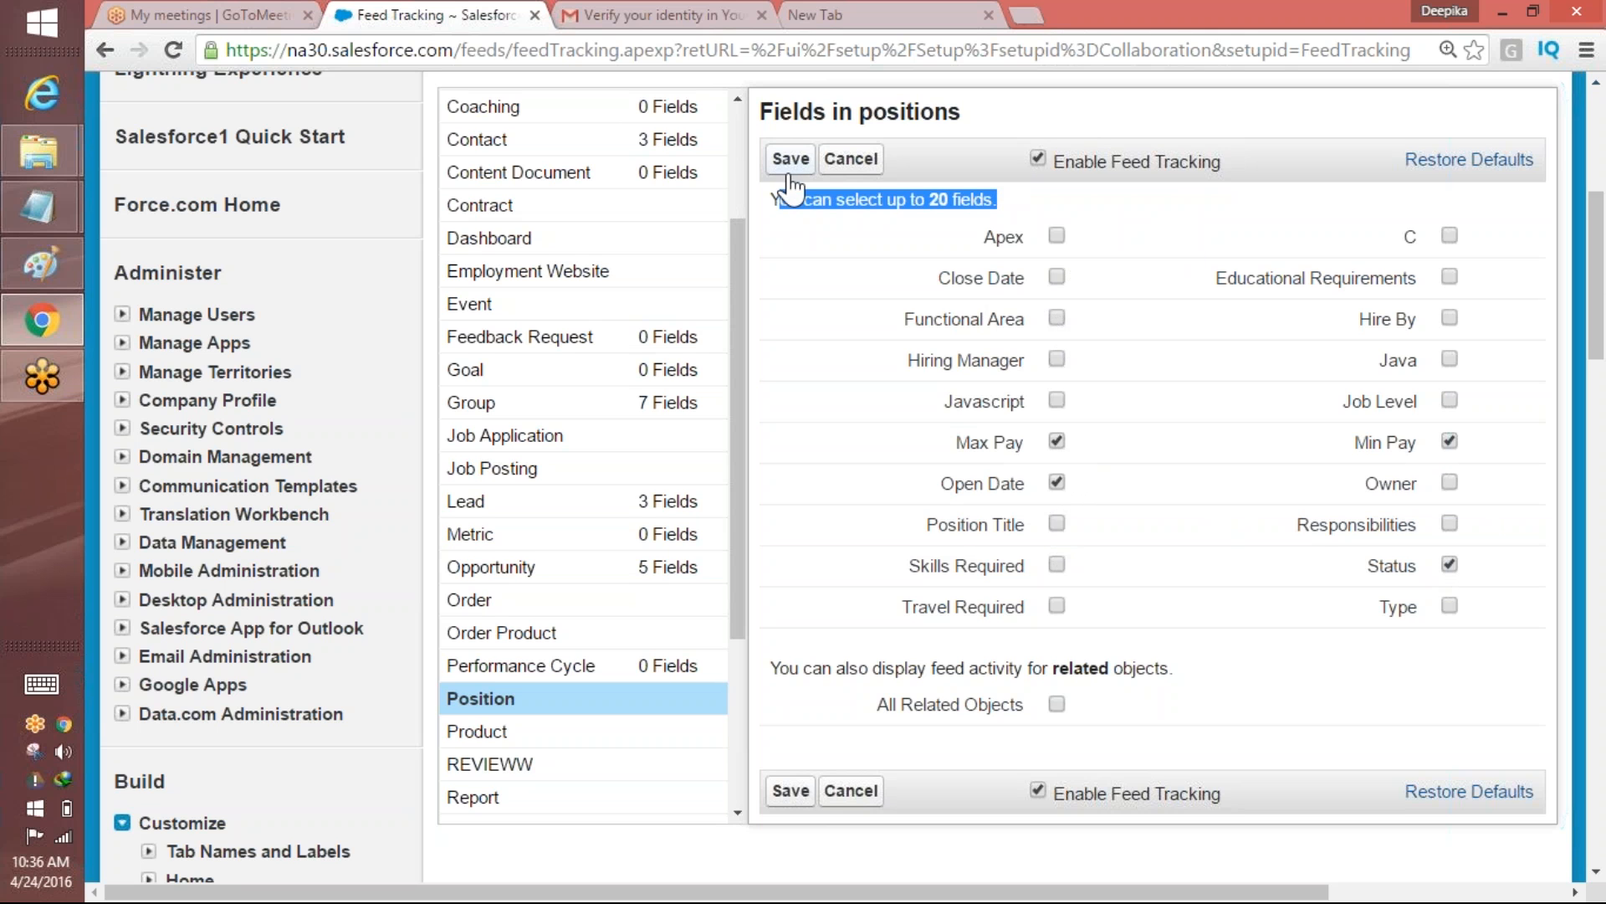
click(791, 161)
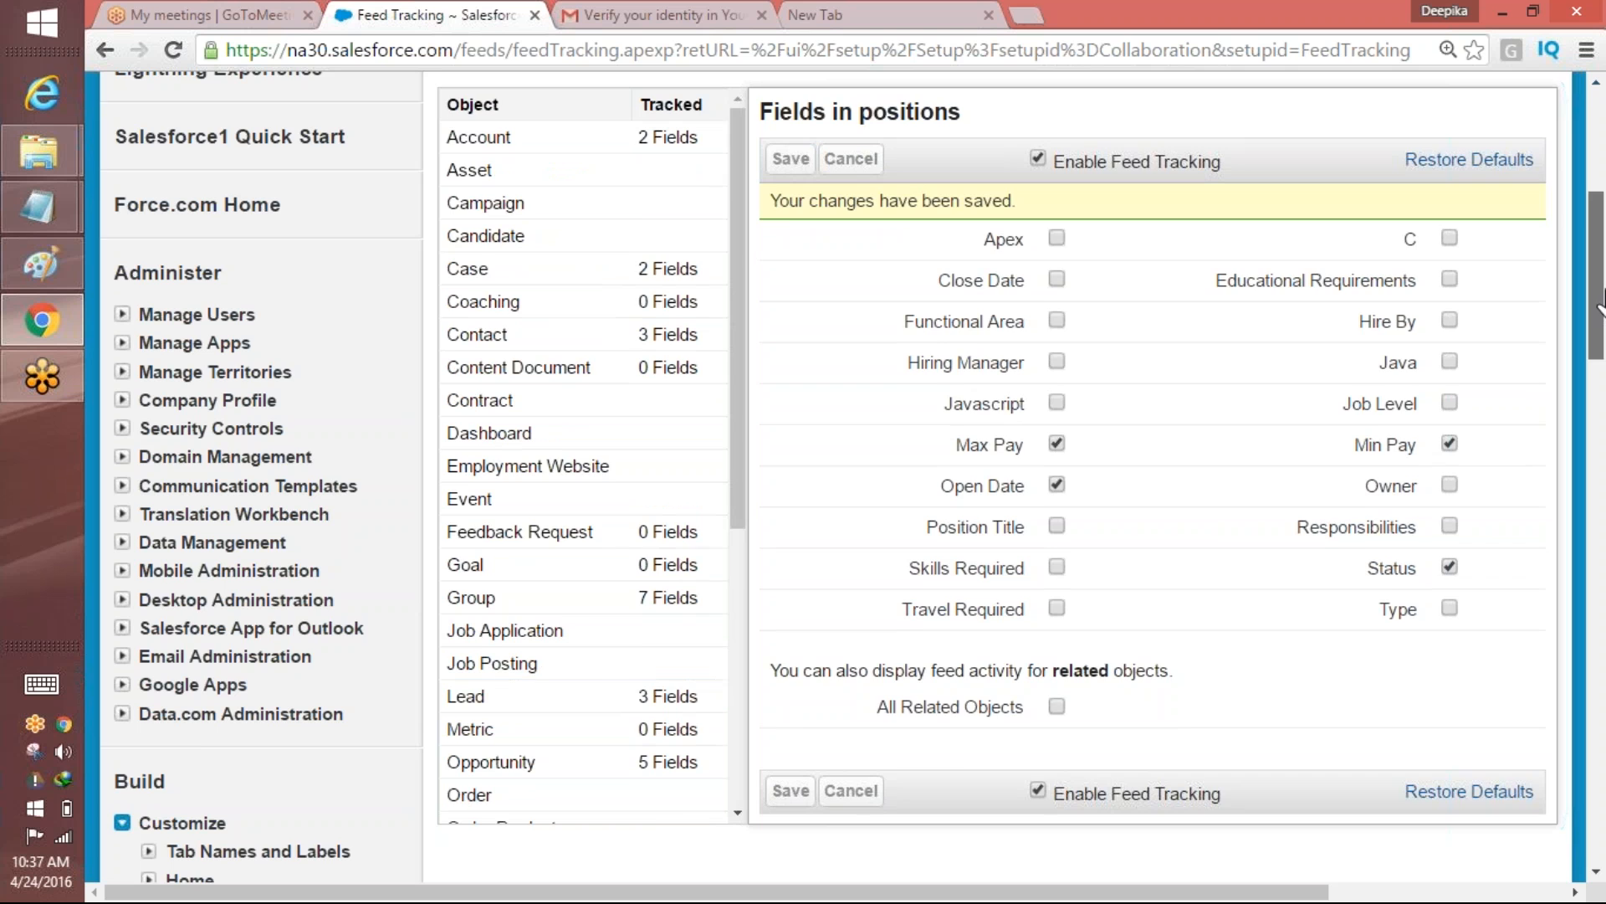
Return to the Positions home page.
scroll(1017, 178, up, 1)
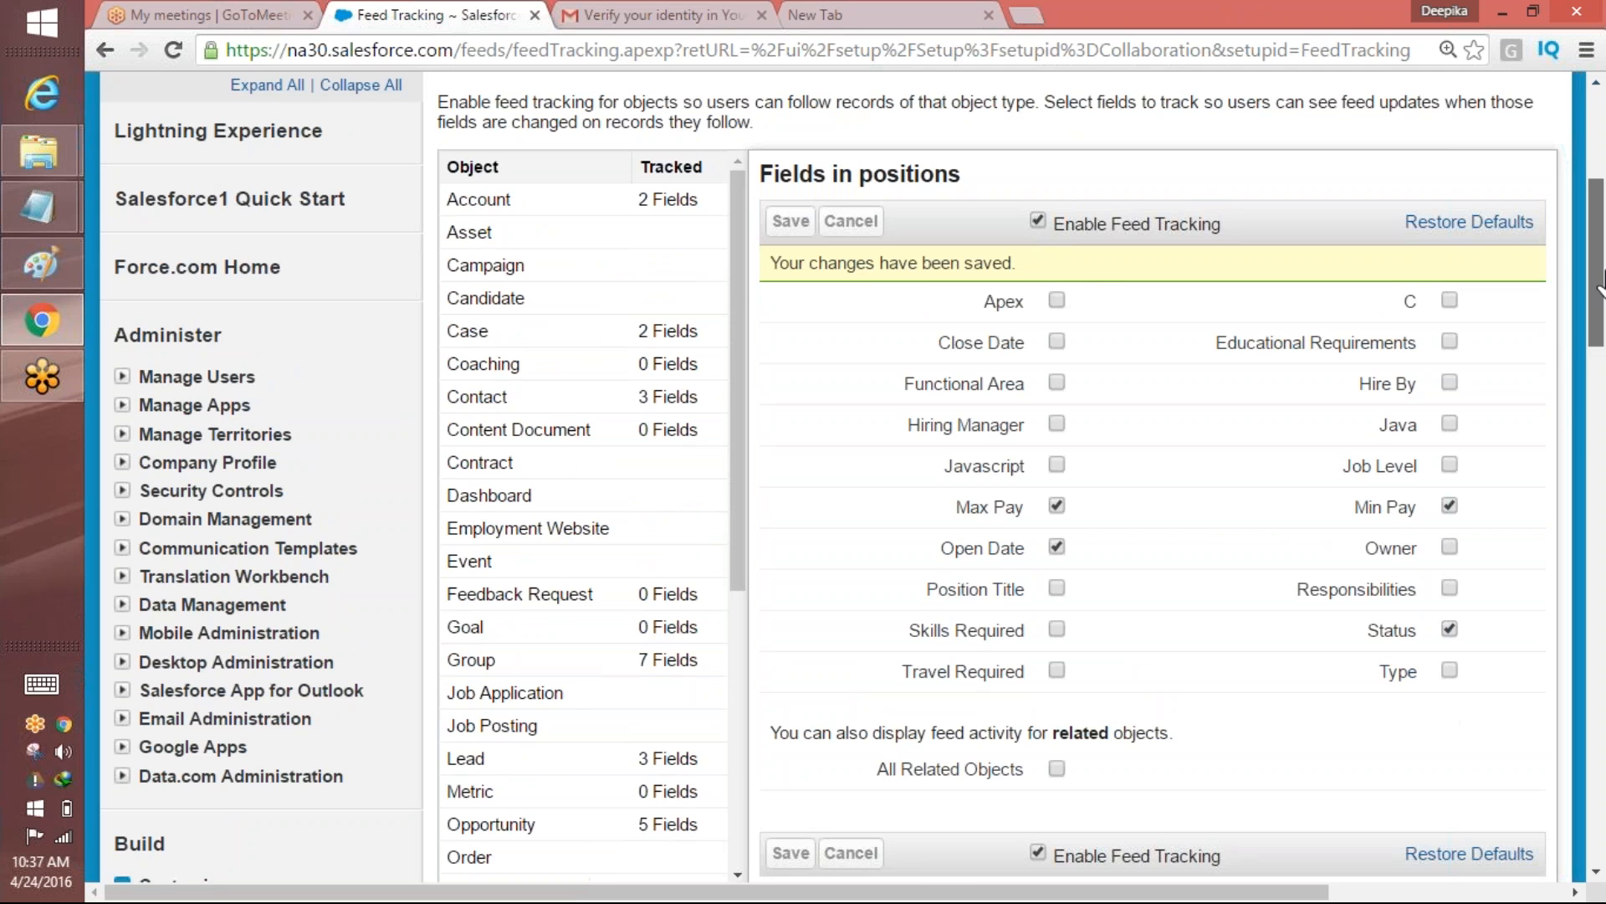
mouse_move(1600, 285)
mouse_down()
mouse_move(1600, 264)
mouse_move(1600, 396)
mouse_move(1600, 234)
mouse_move(1600, 272)
mouse_up()
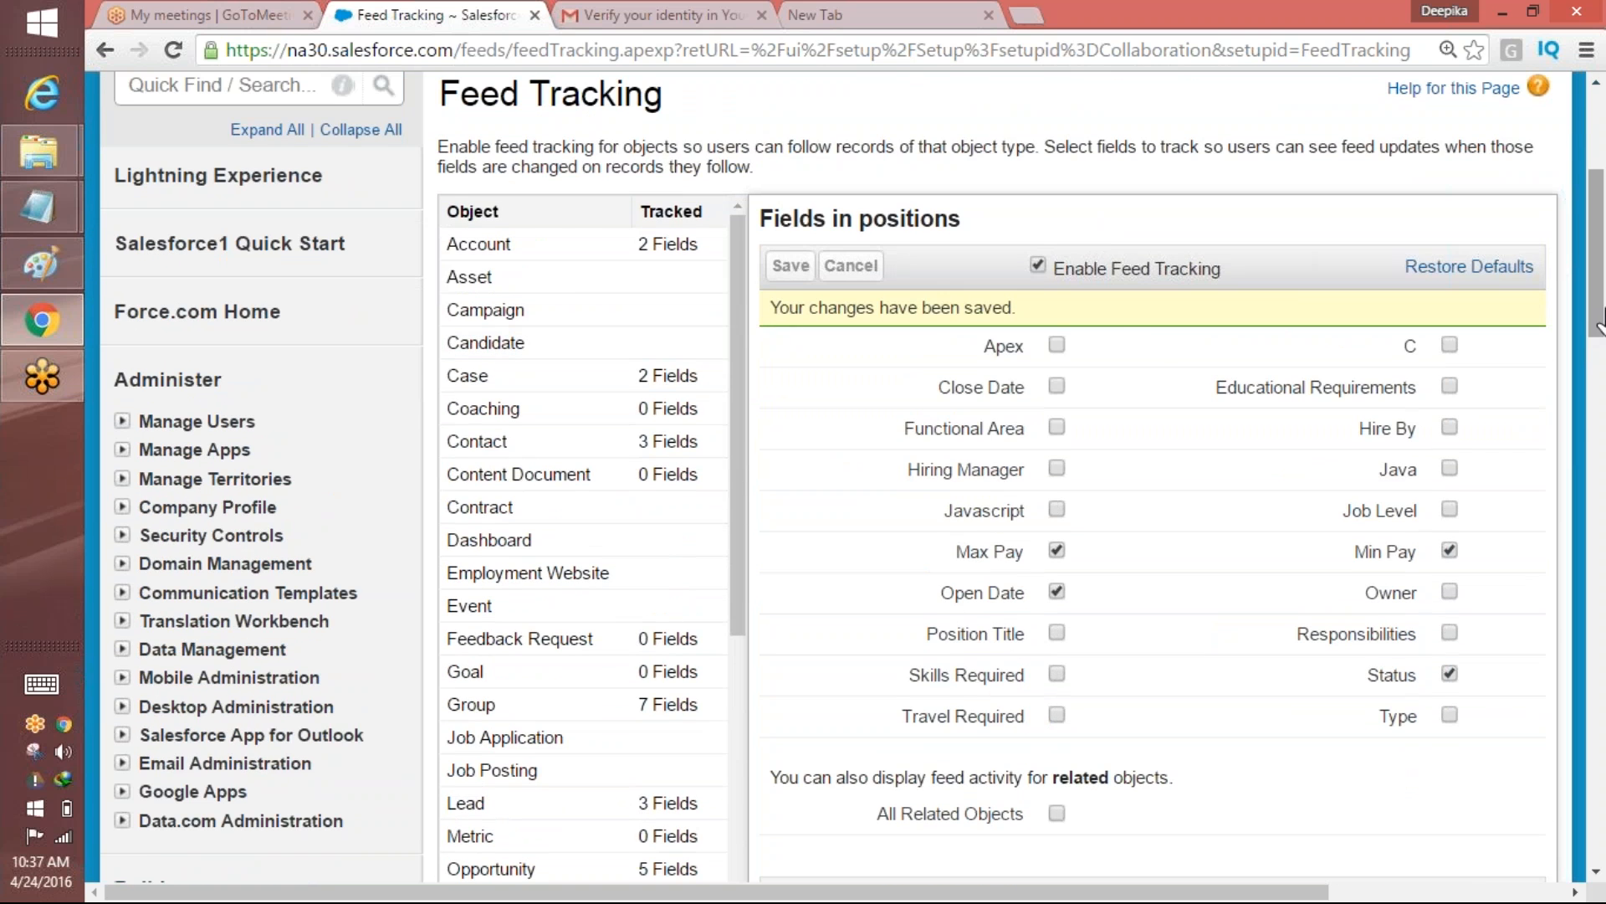
scroll(1139, 661, up, 3)
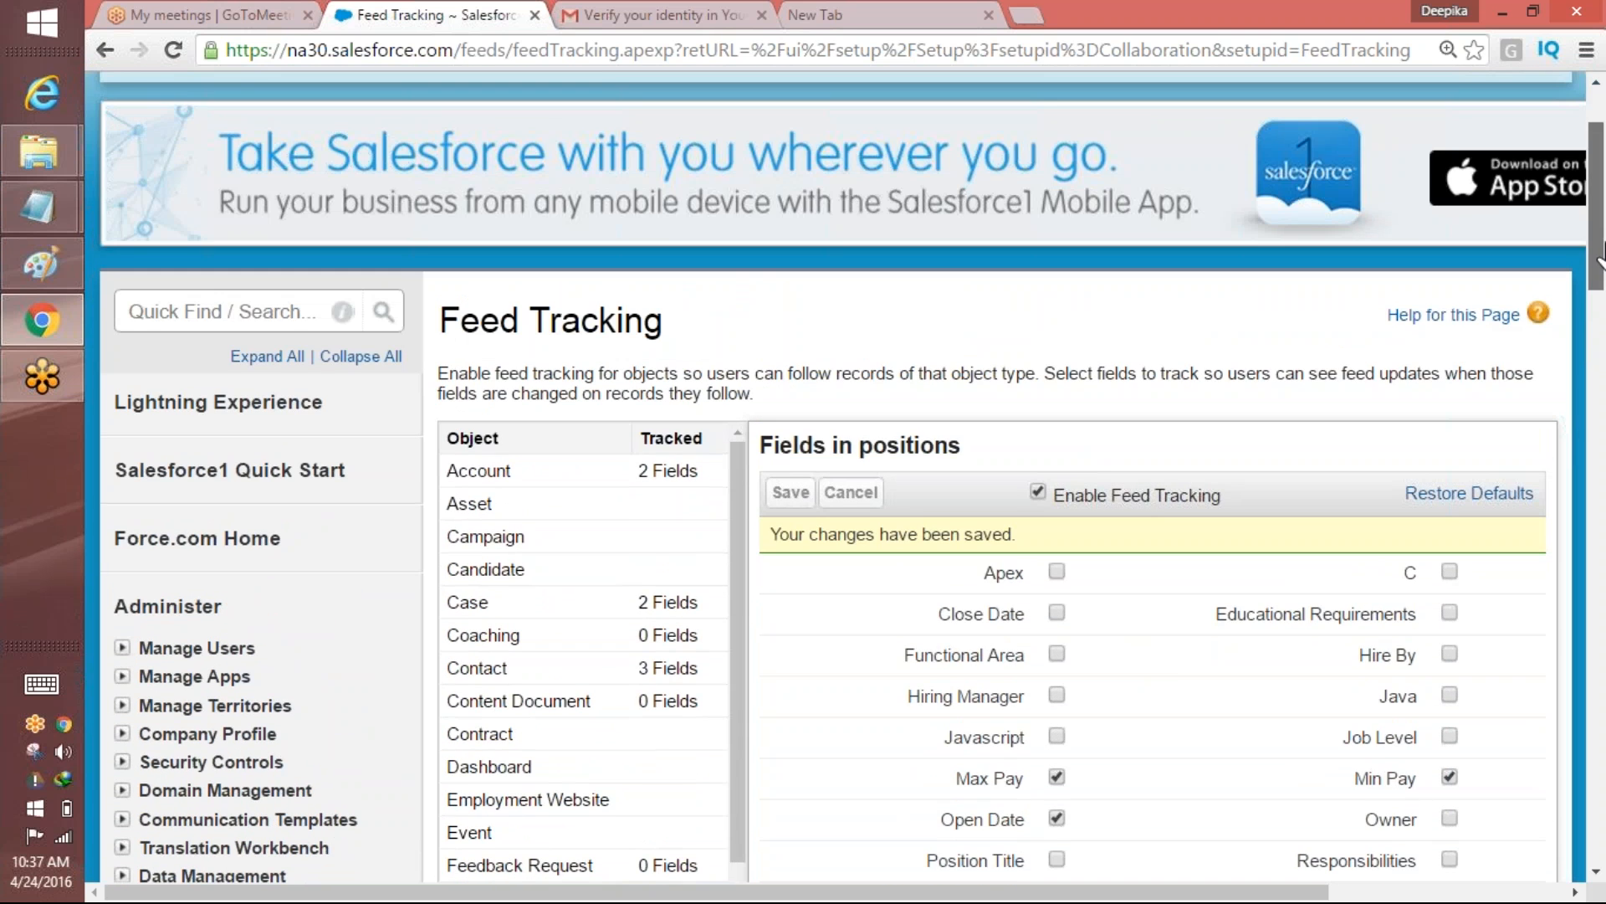
scroll(1598, 251, up, 2)
click(586, 216)
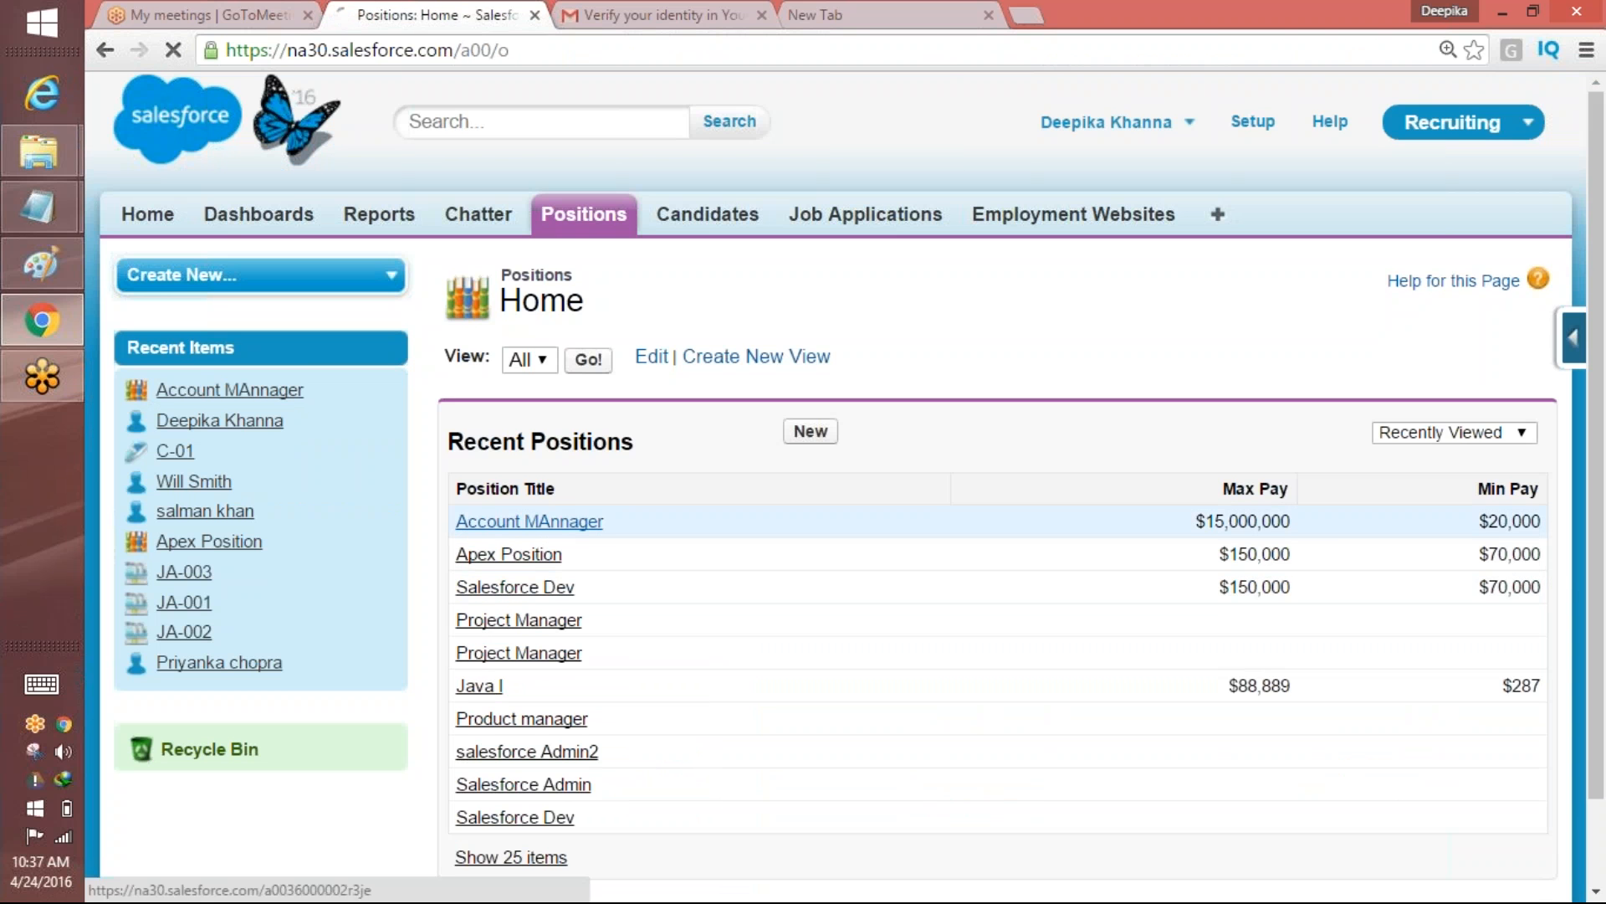
Review the Account MAnnager position, then open candidate C-01's detail record.
click(530, 520)
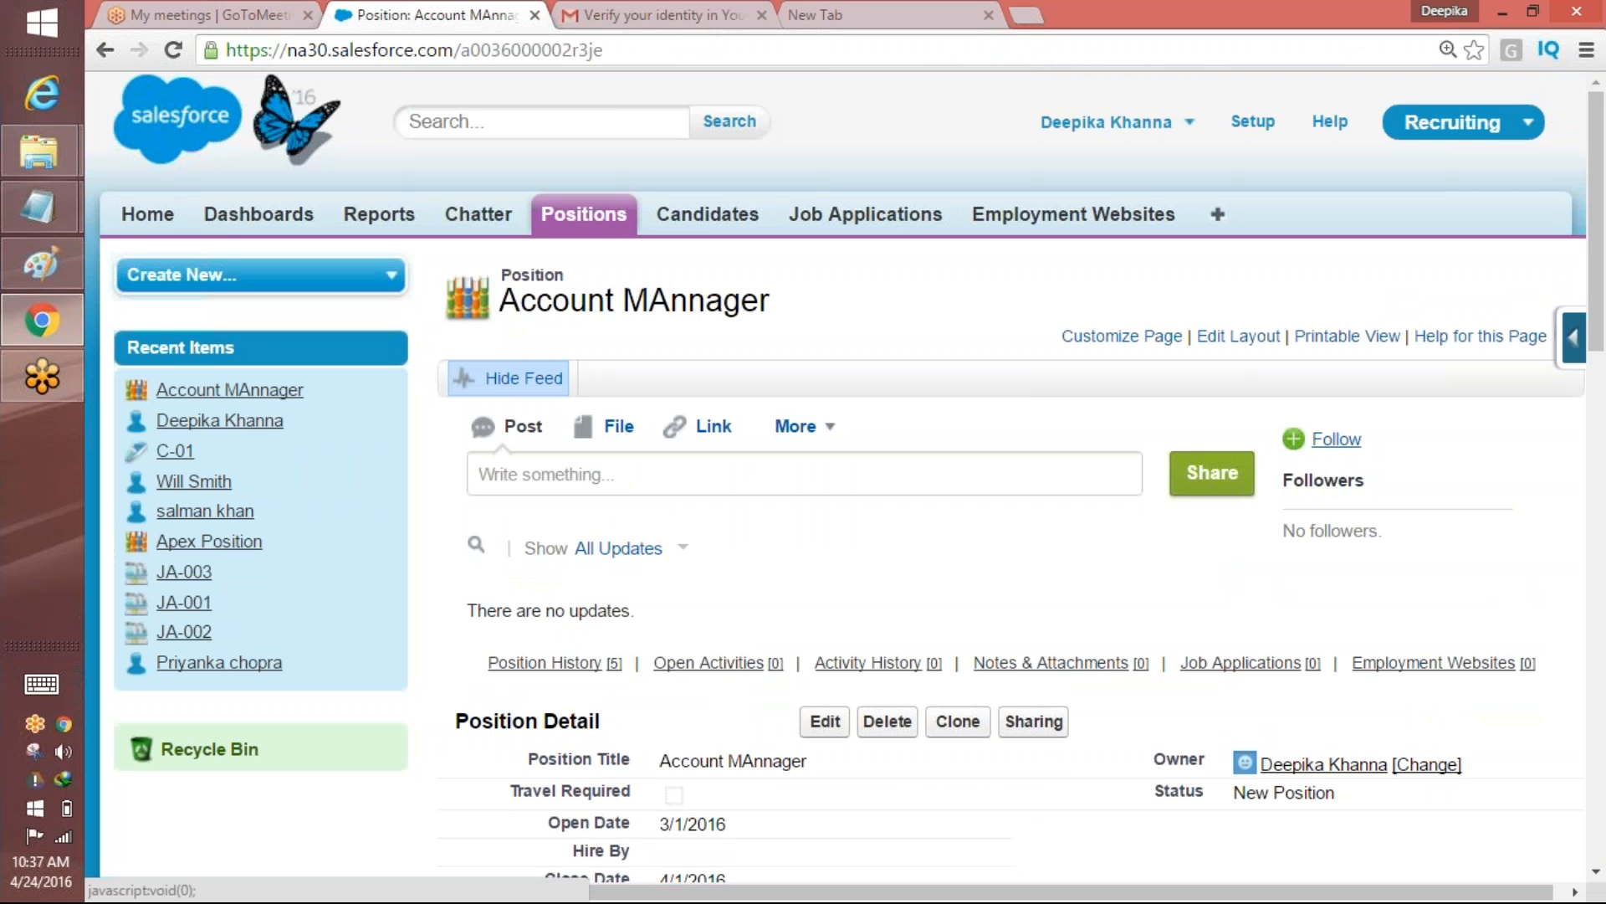
click(1346, 441)
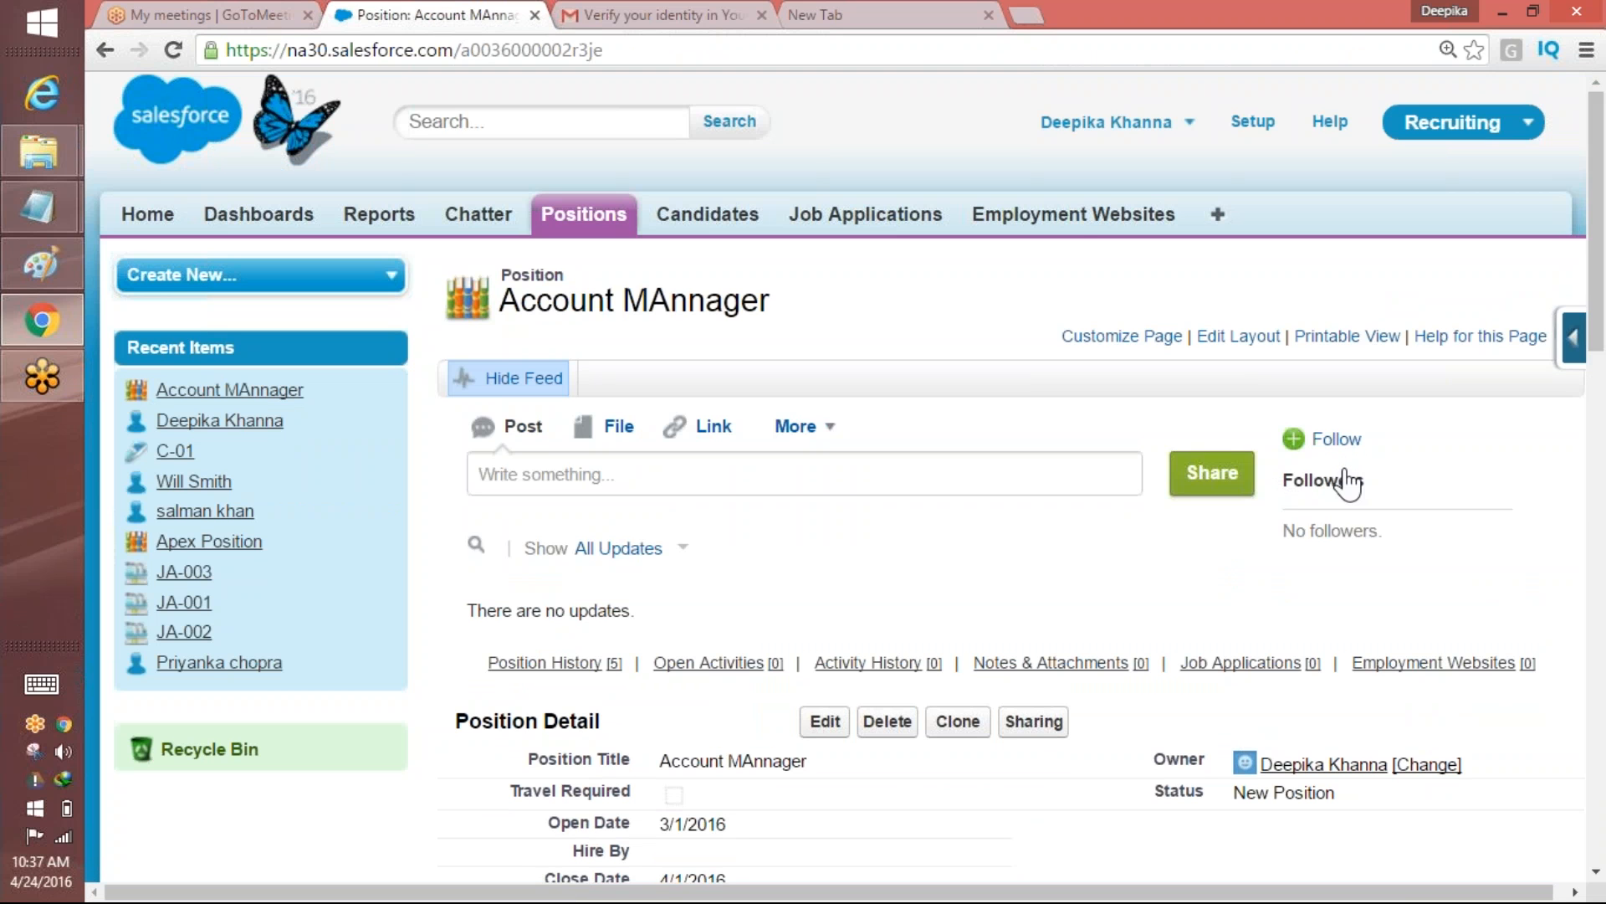
click(703, 215)
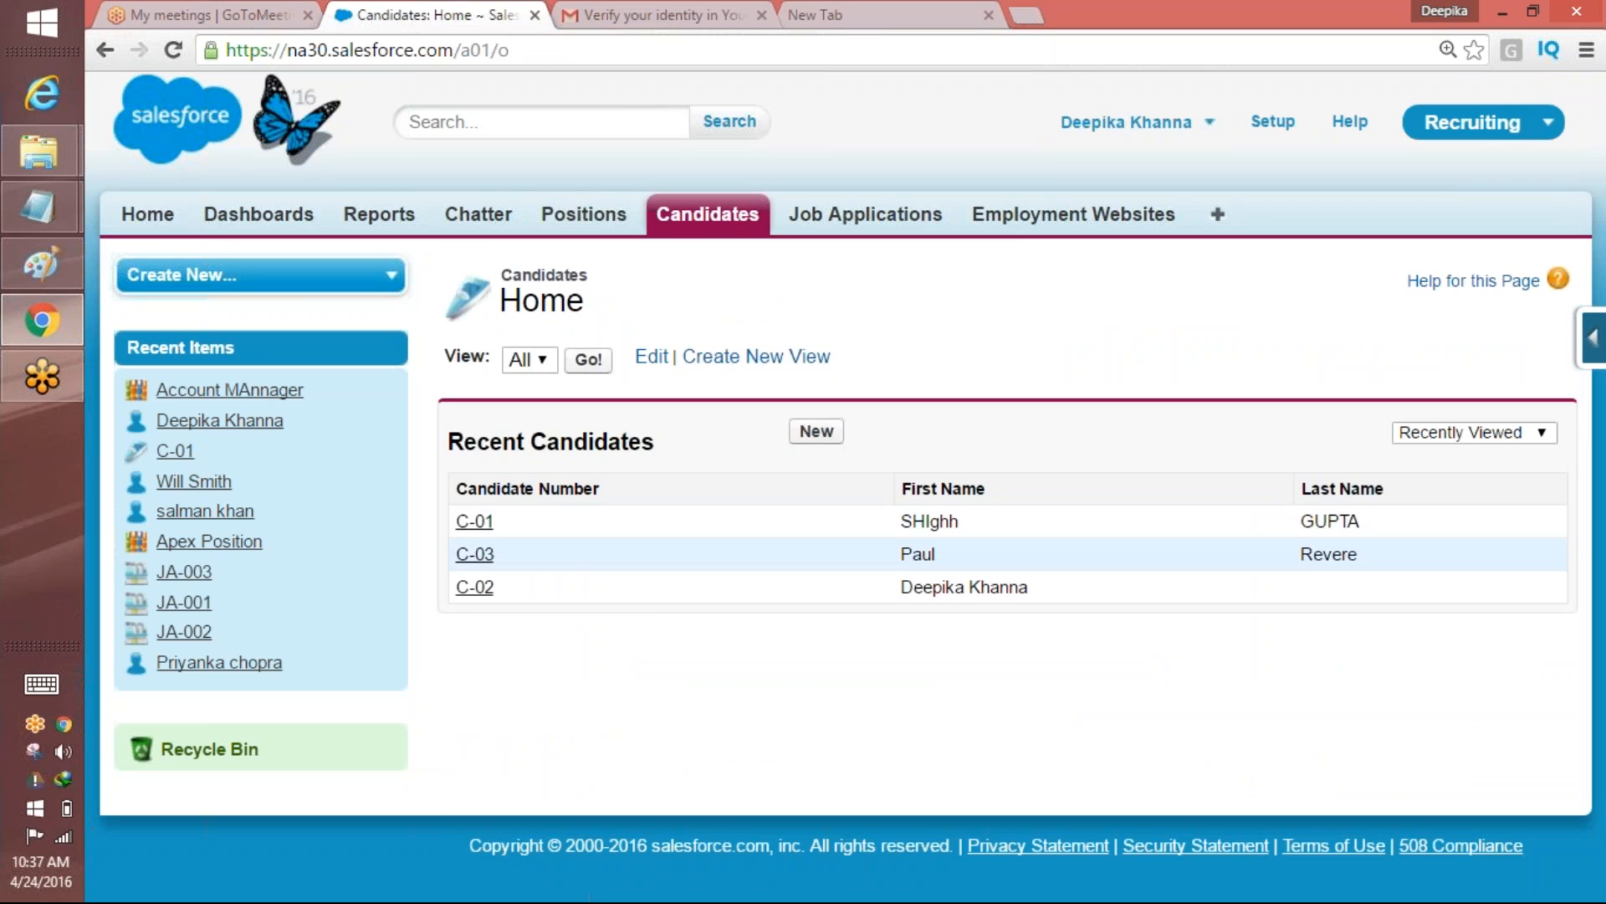
click(474, 521)
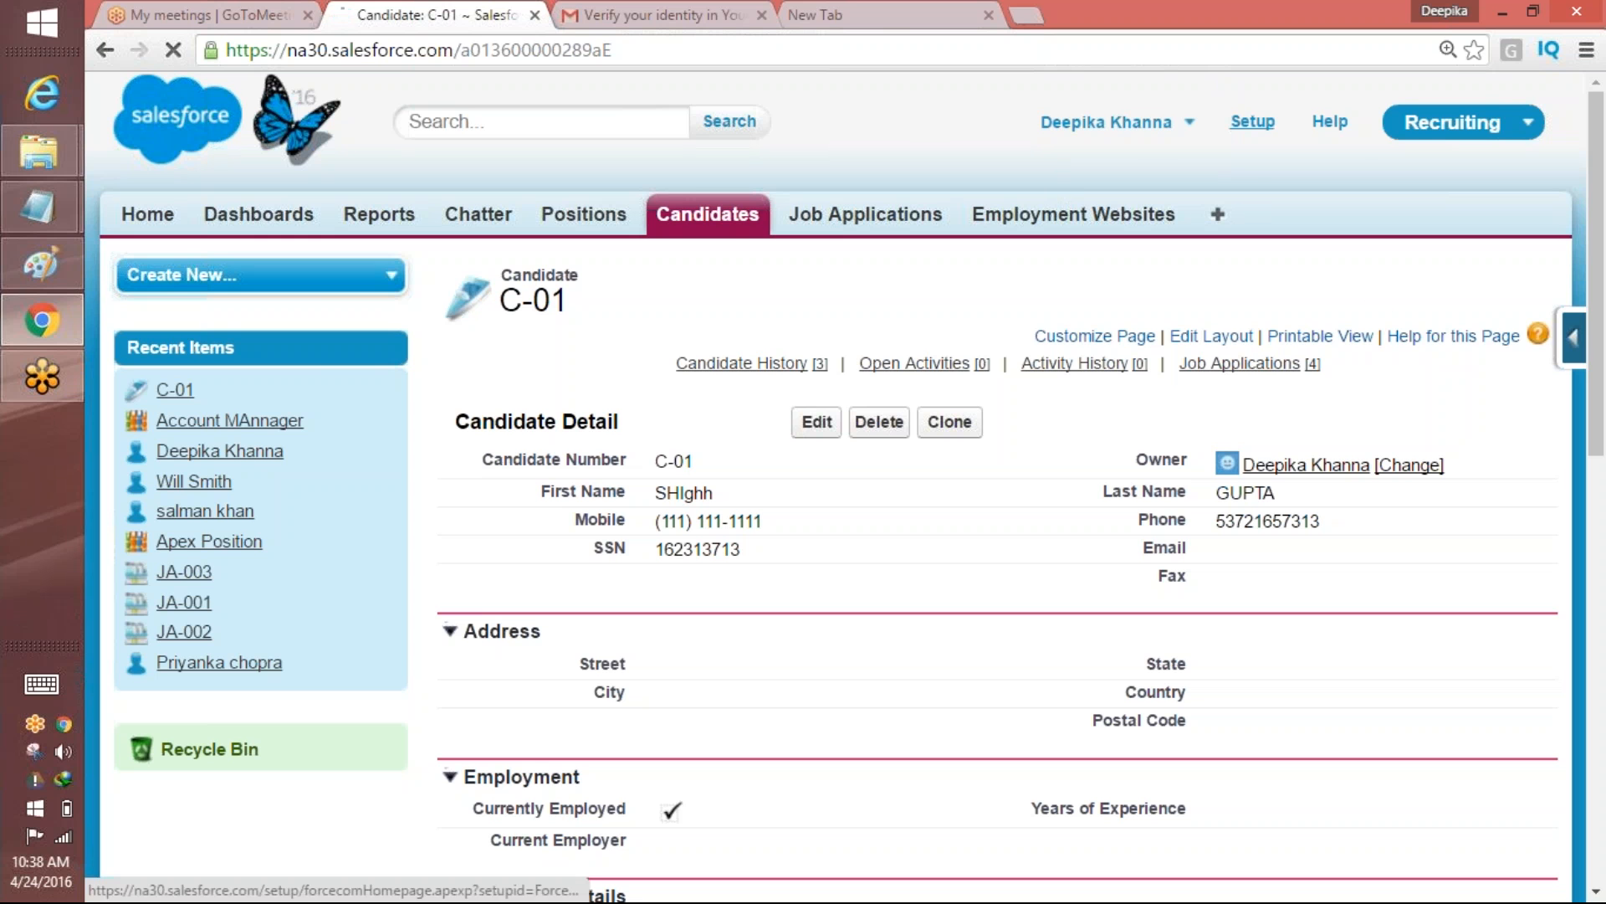
click(1231, 119)
Search Setup for 'feed tr' and open the Feed Tracking page.
click(203, 461)
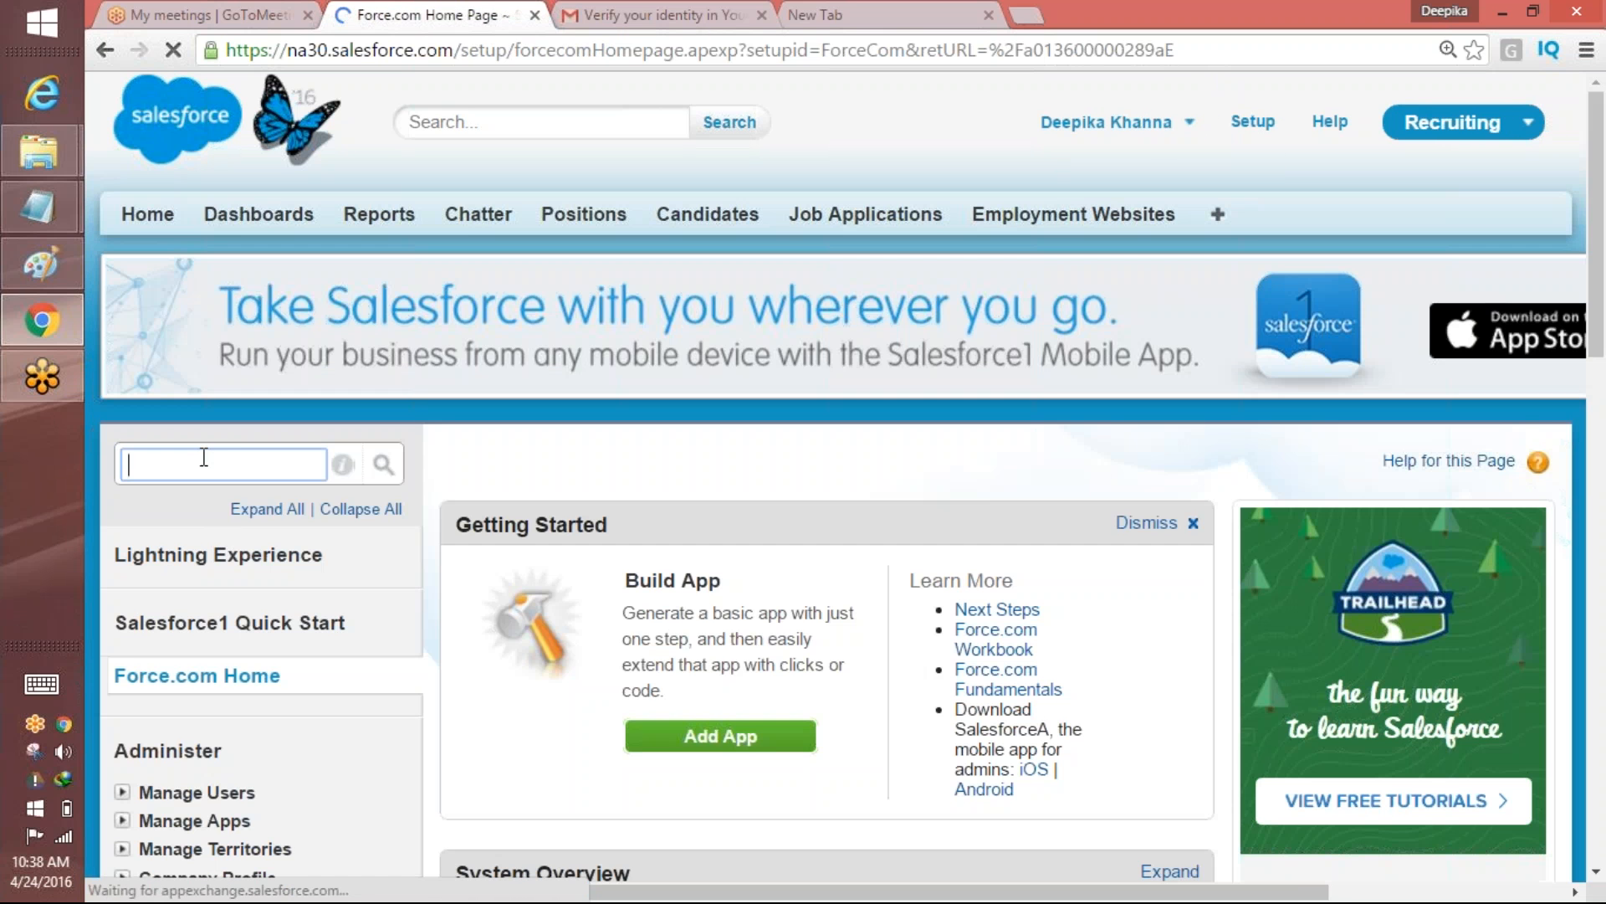
text(feed)
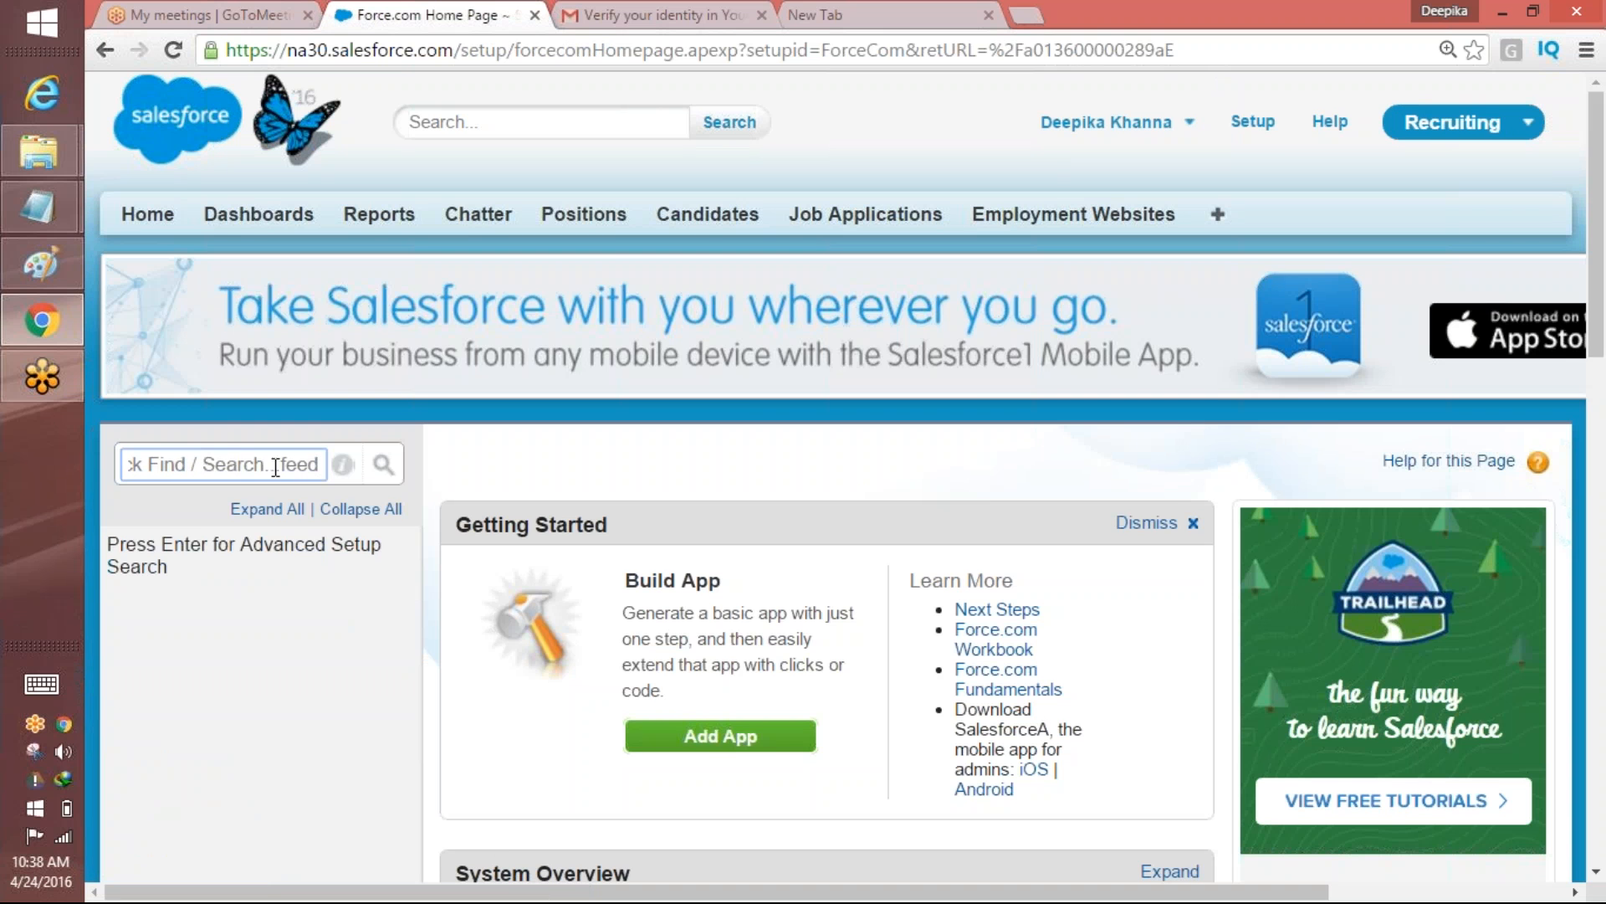
drag(276, 466, 126, 464)
key(BackSpace)
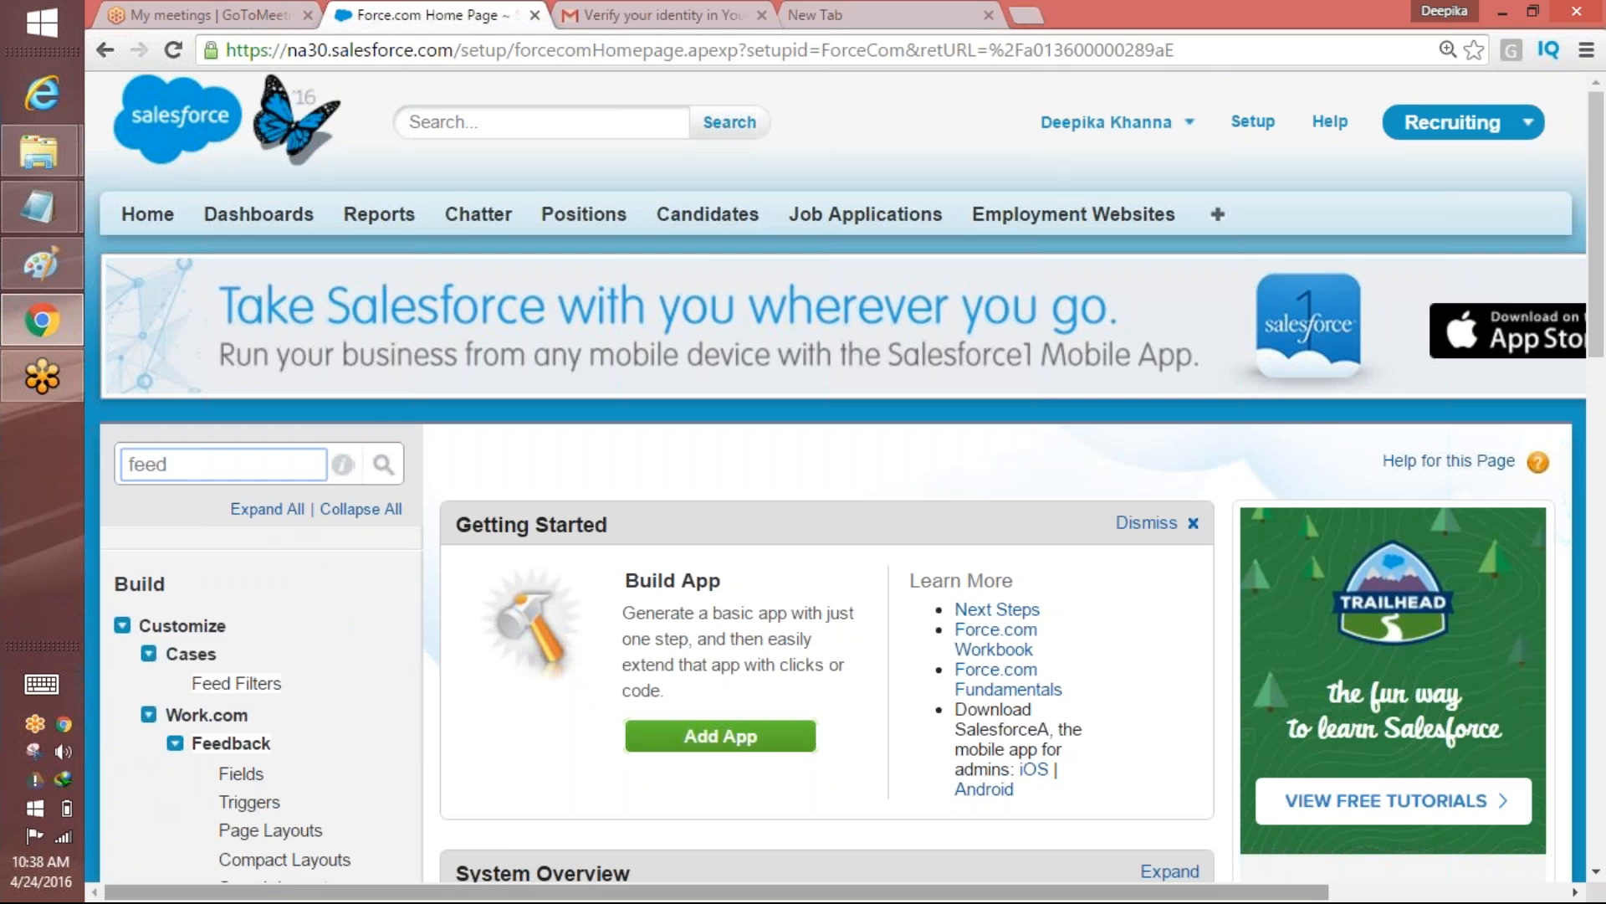
scroll(836, 476, down, 3)
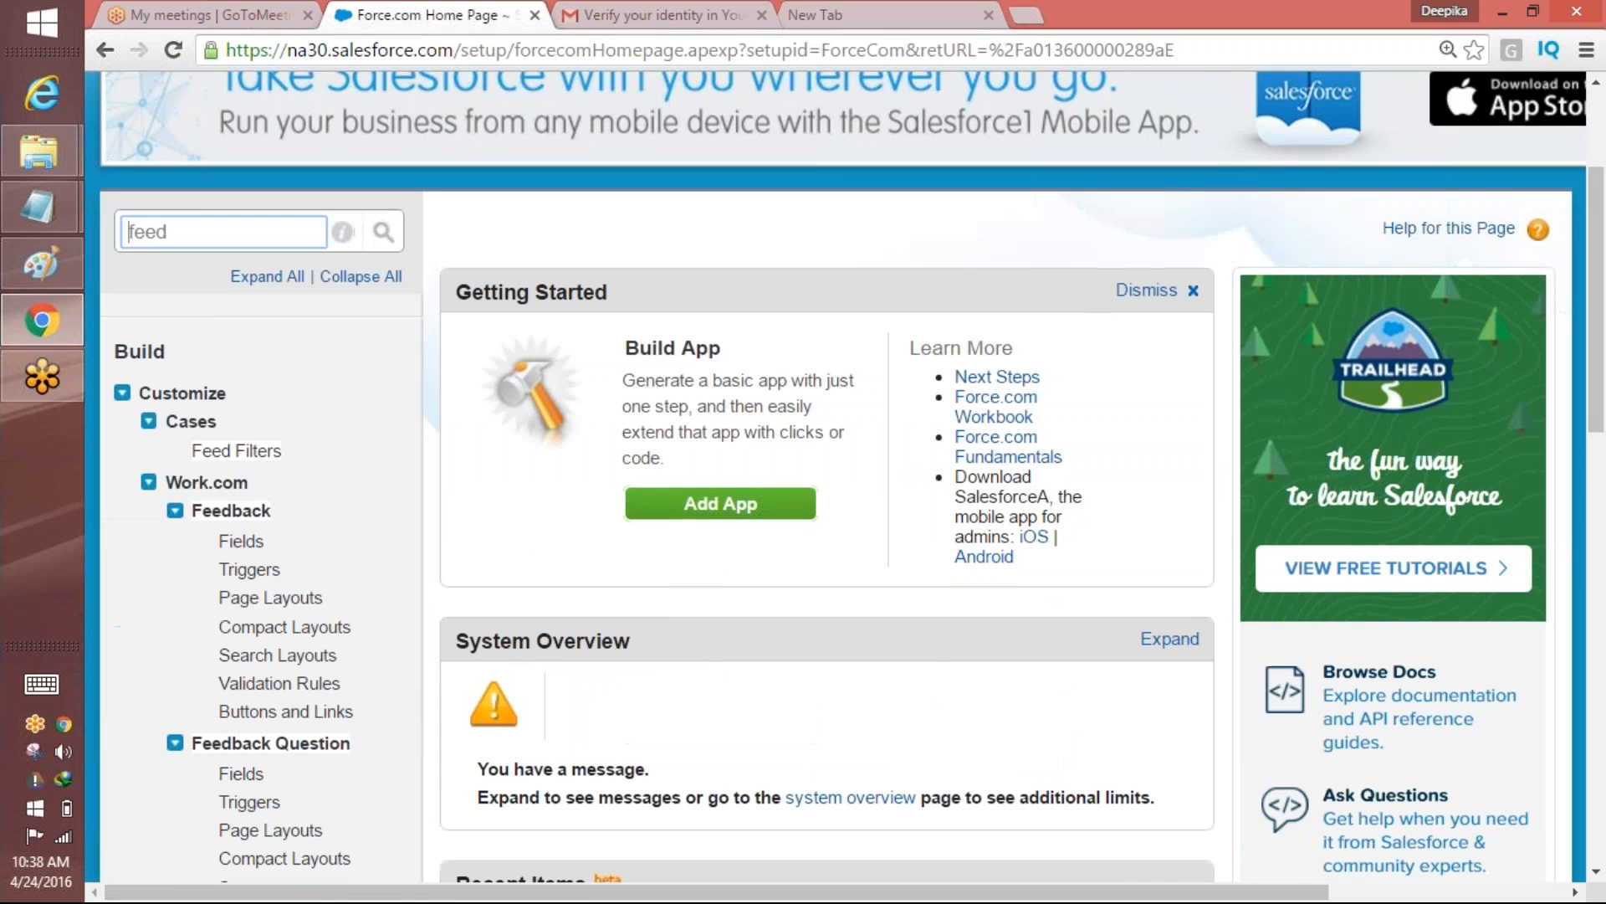
click(193, 223)
text(tr)
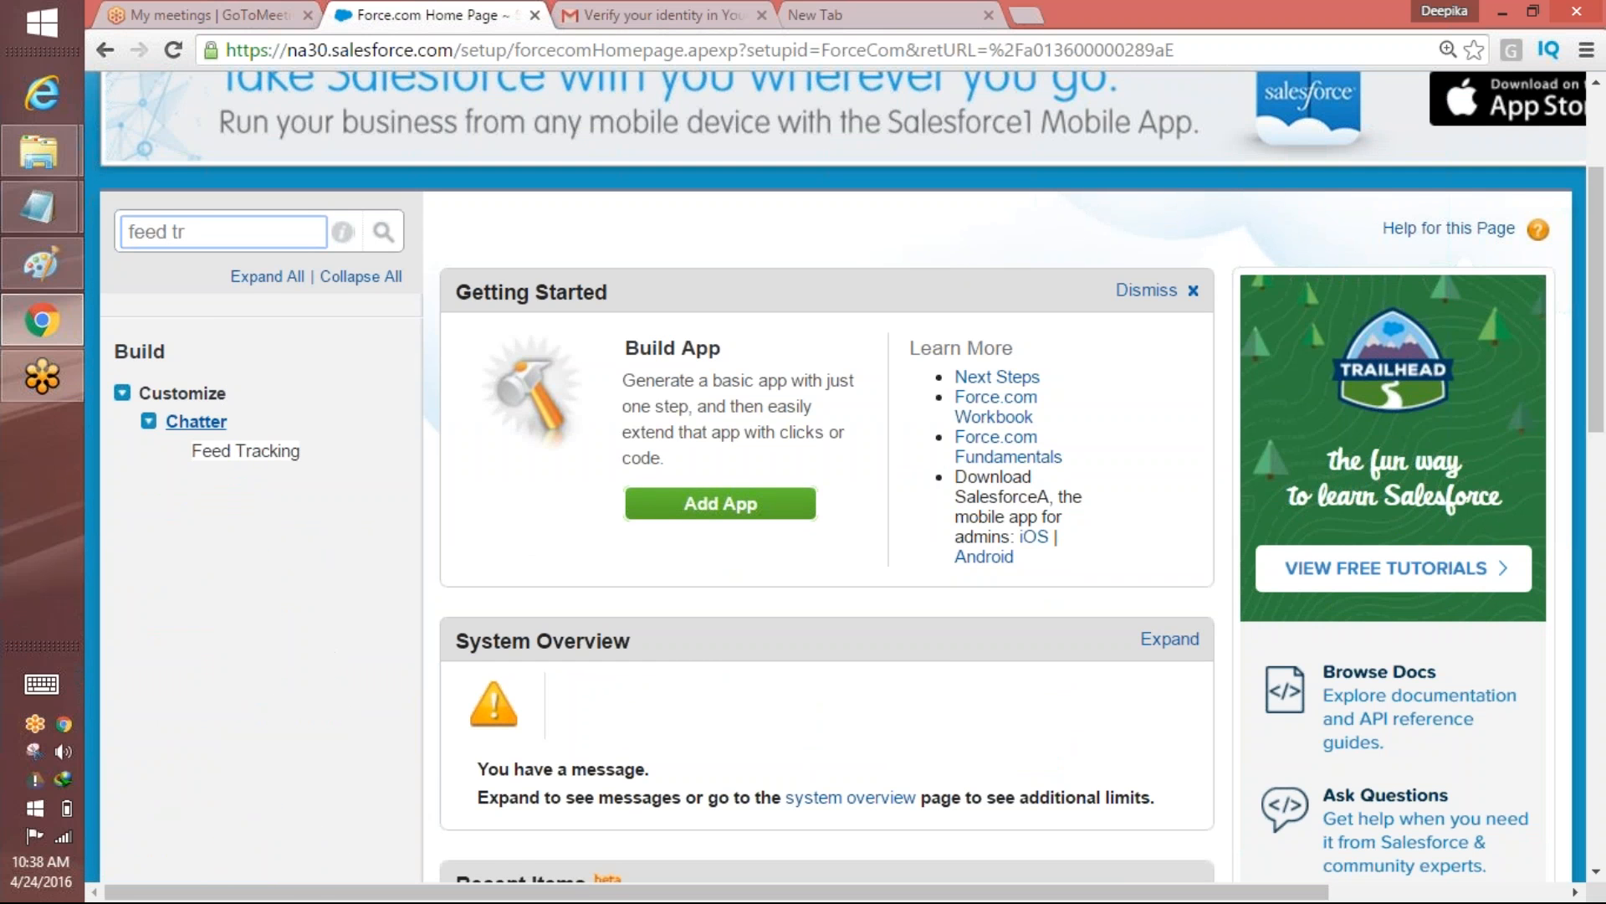
click(224, 449)
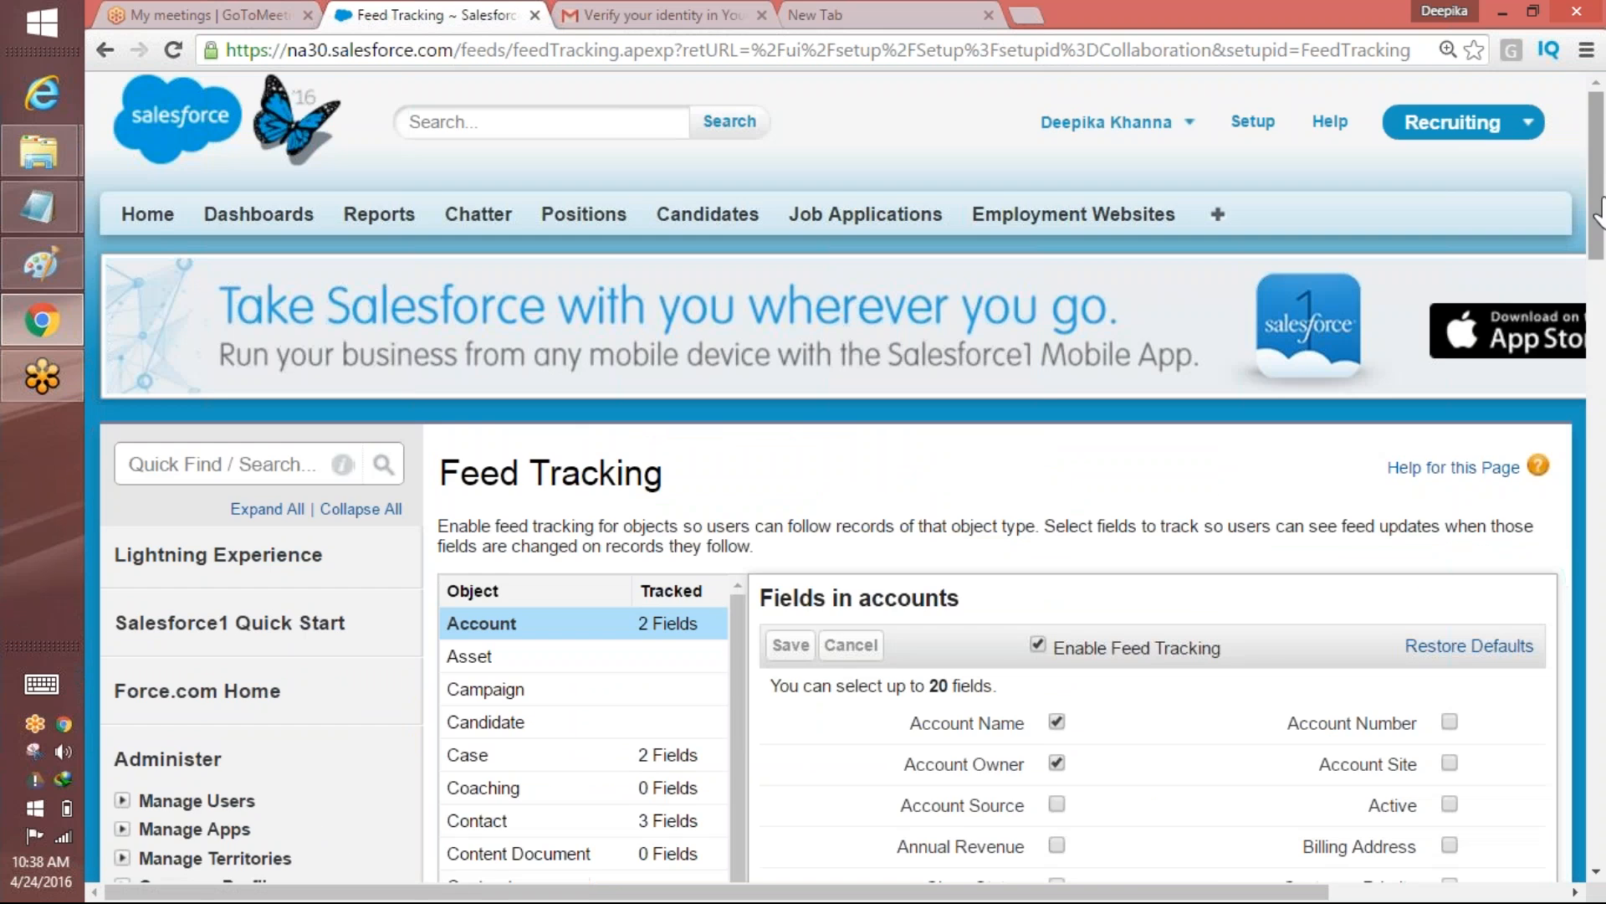
drag(1598, 212, 1598, 262)
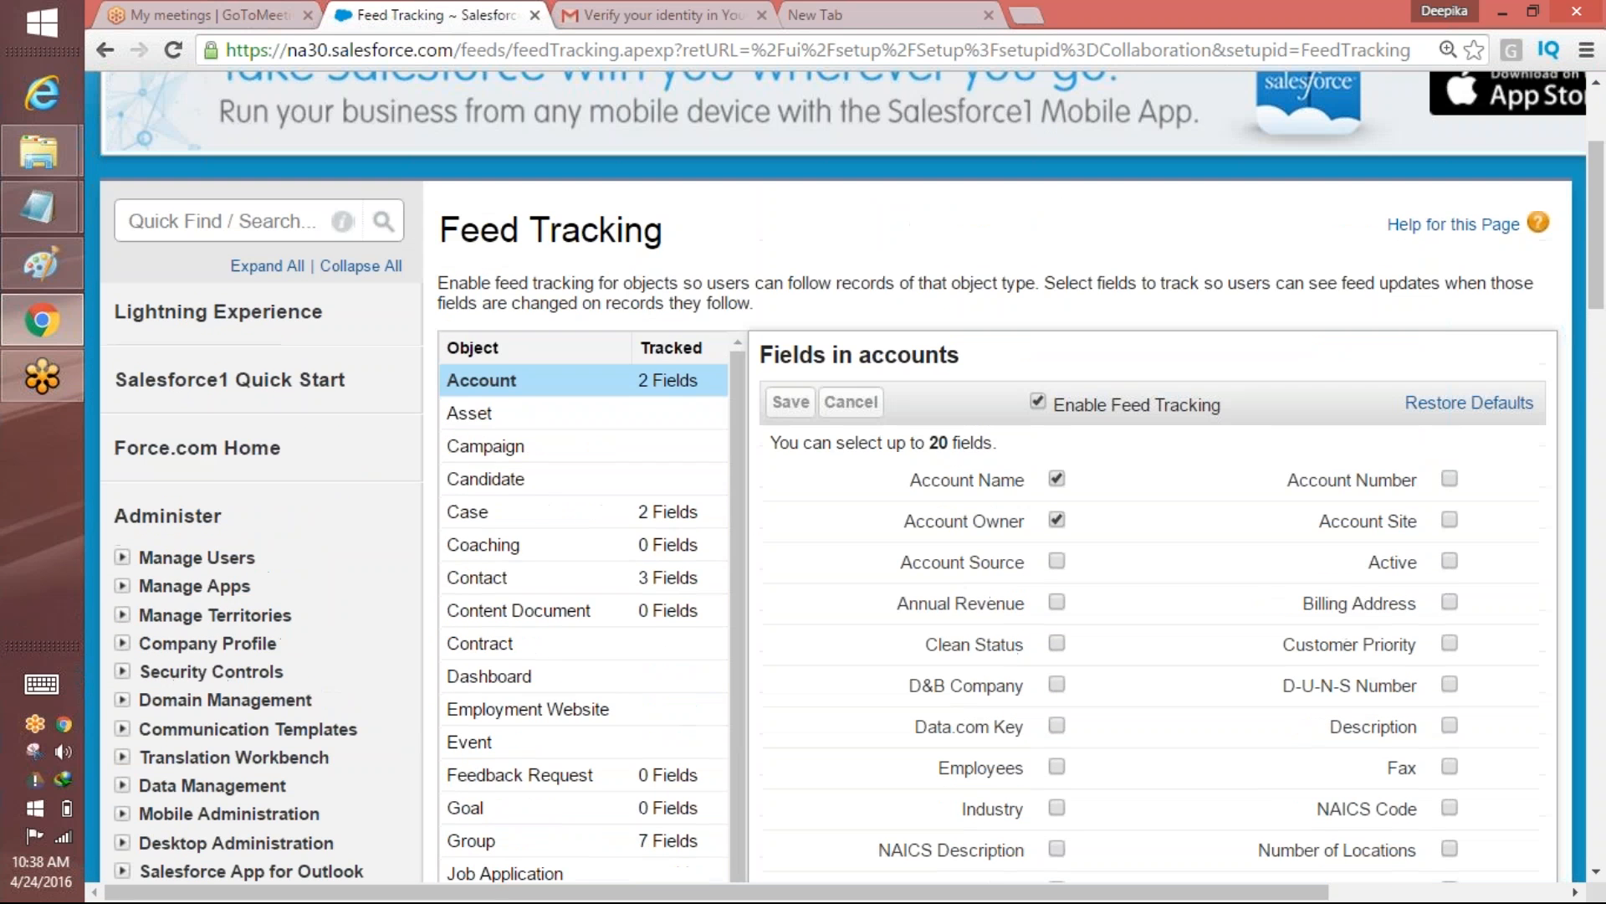
Enable Candidate feed tracking with the SSN field, save, and return to Candidates home.
click(519, 490)
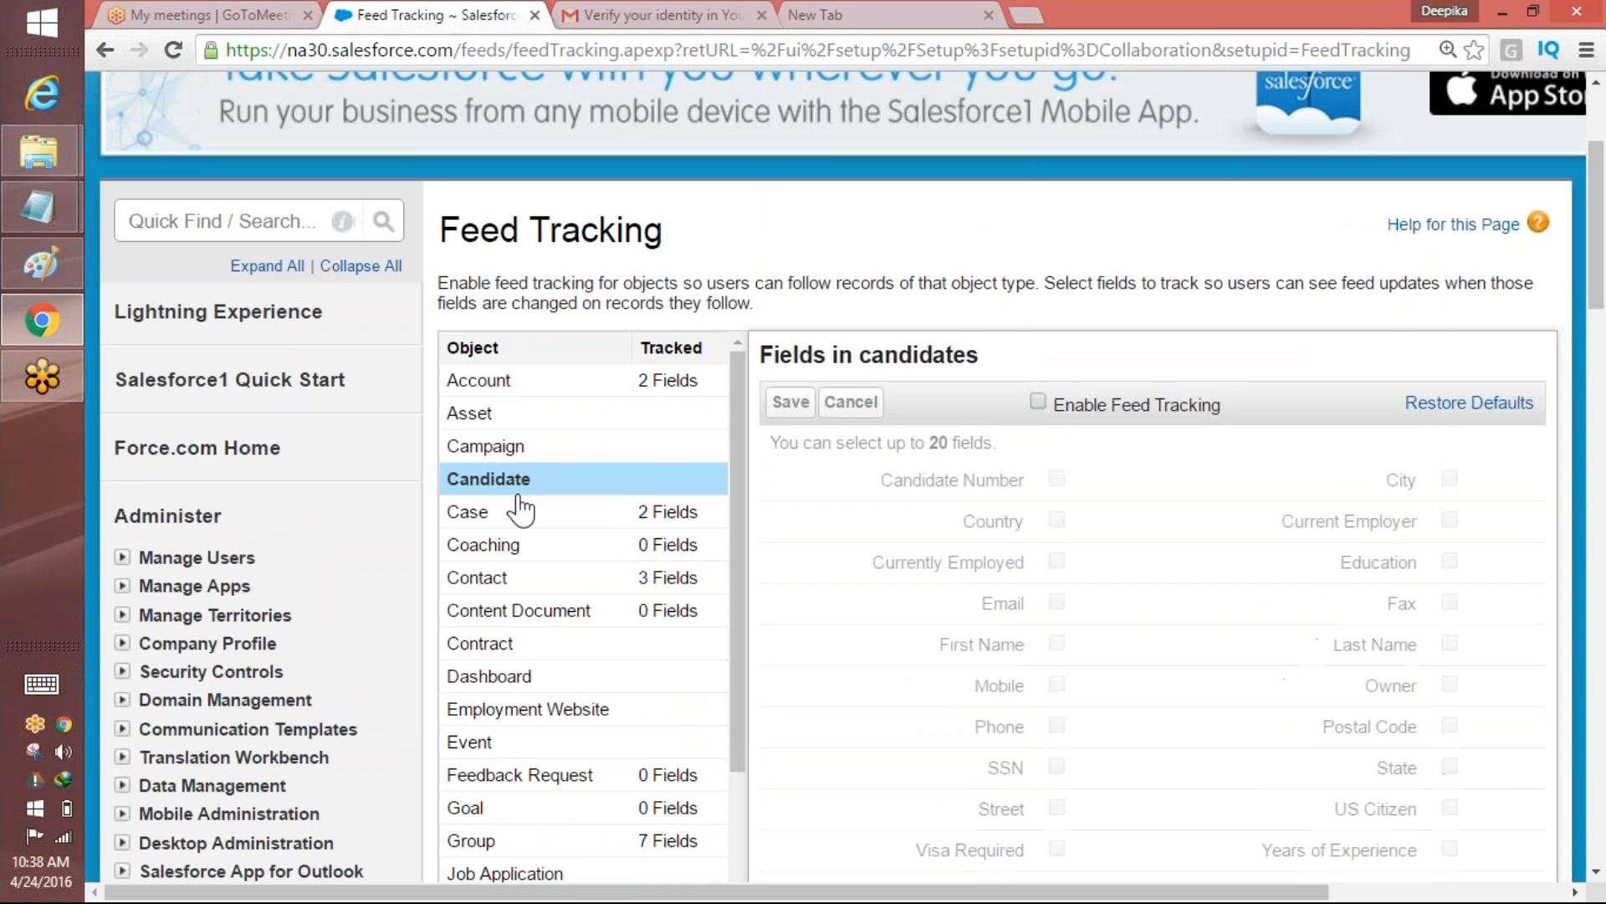
click(1038, 402)
drag(1600, 226, 1599, 272)
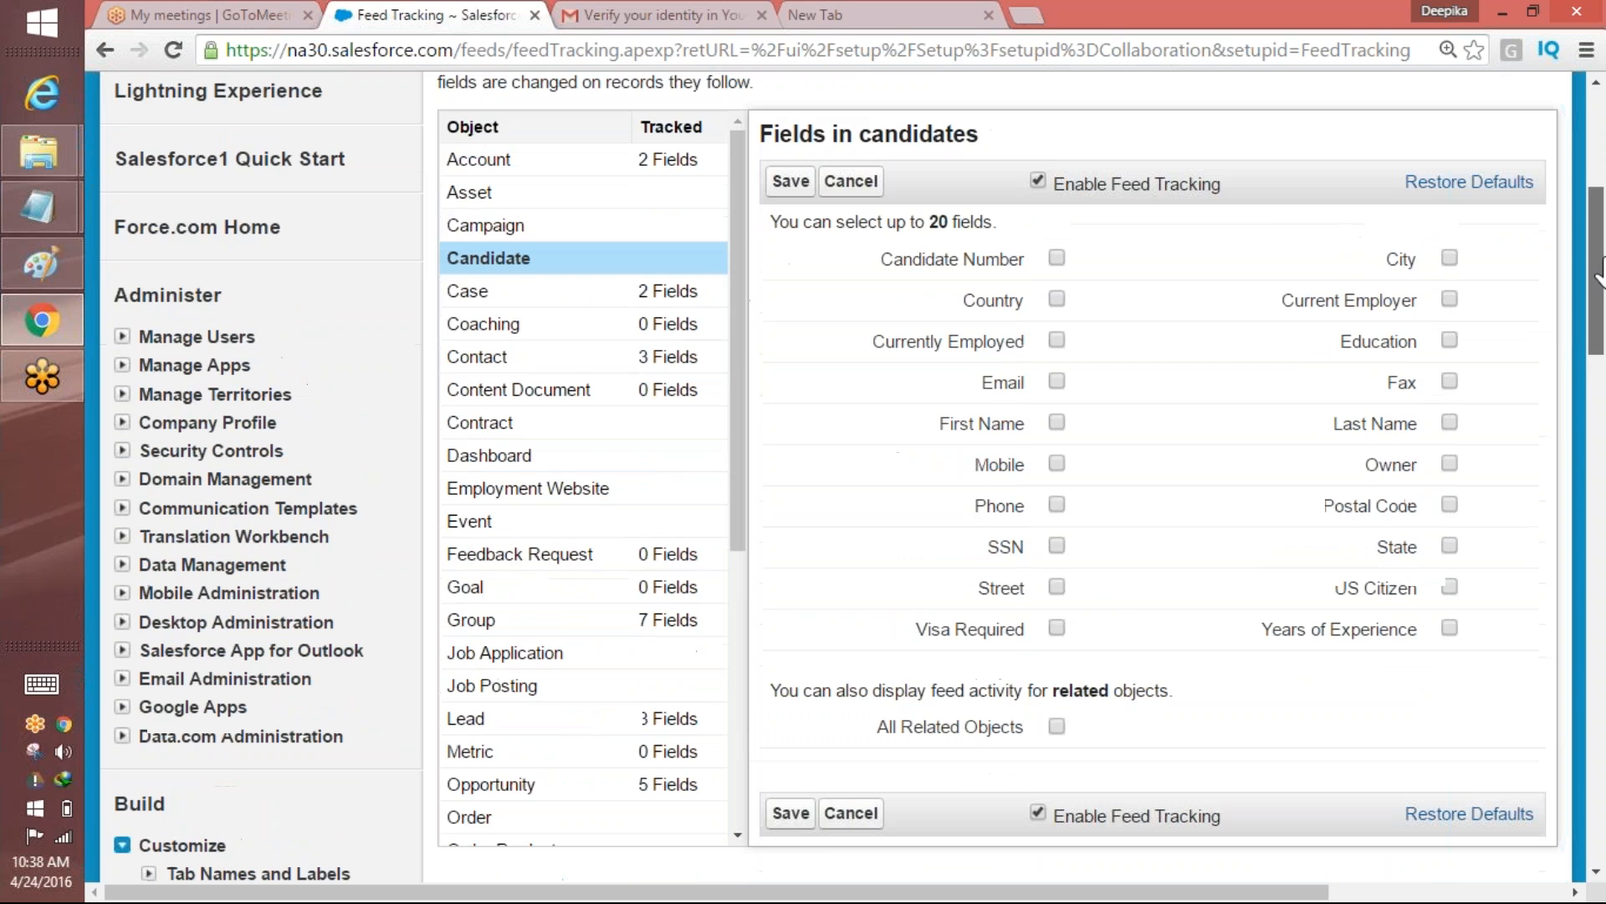
click(1057, 549)
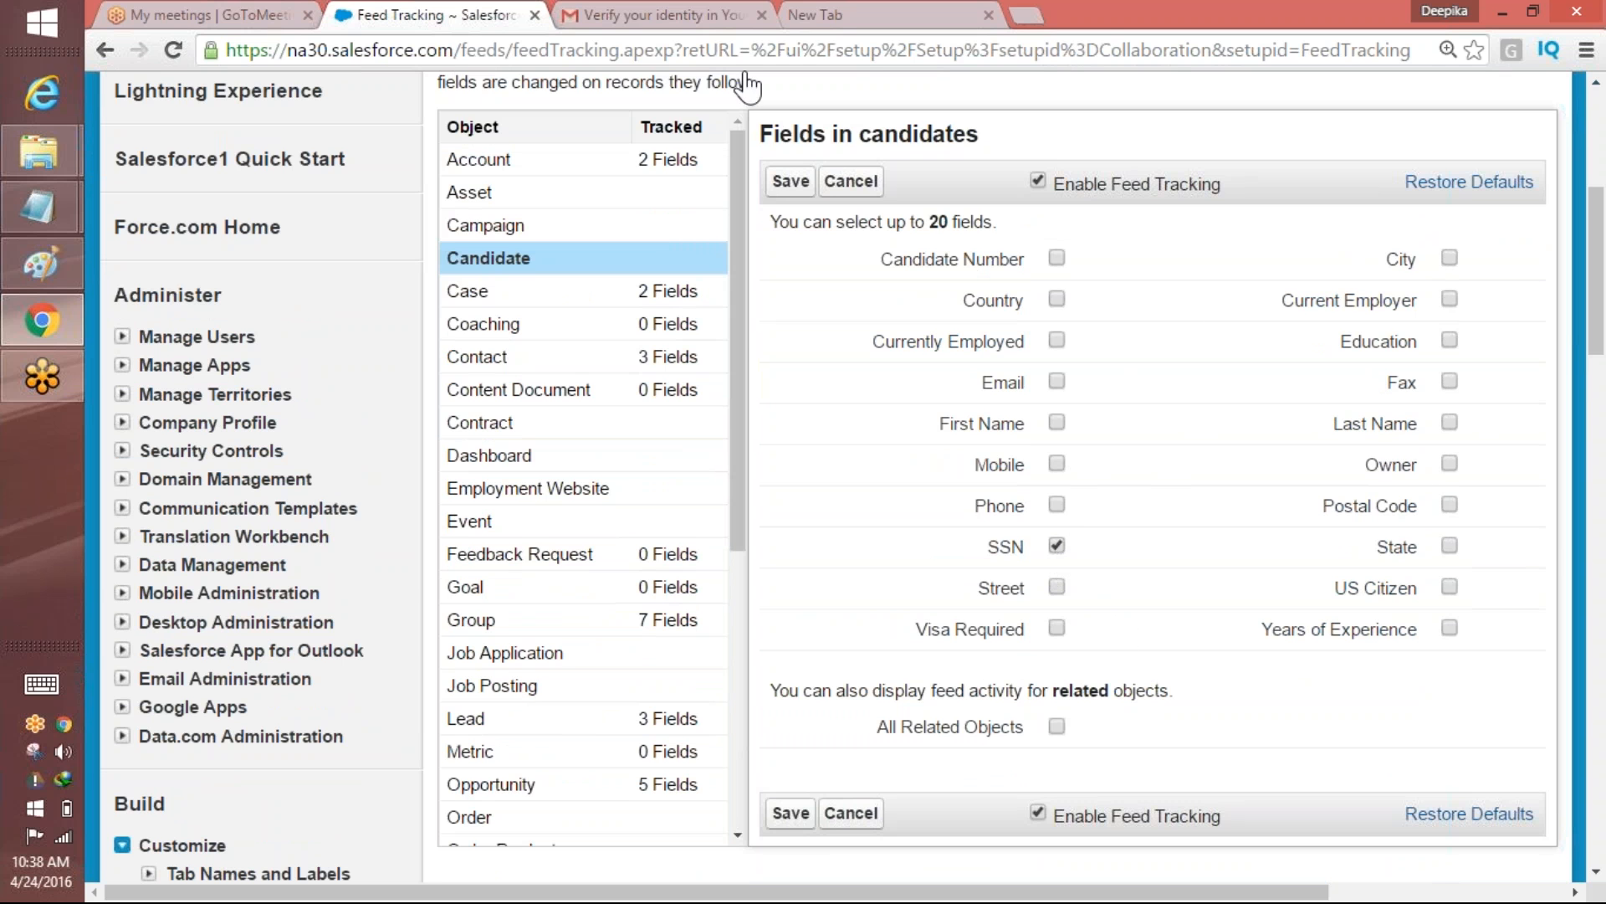
click(799, 186)
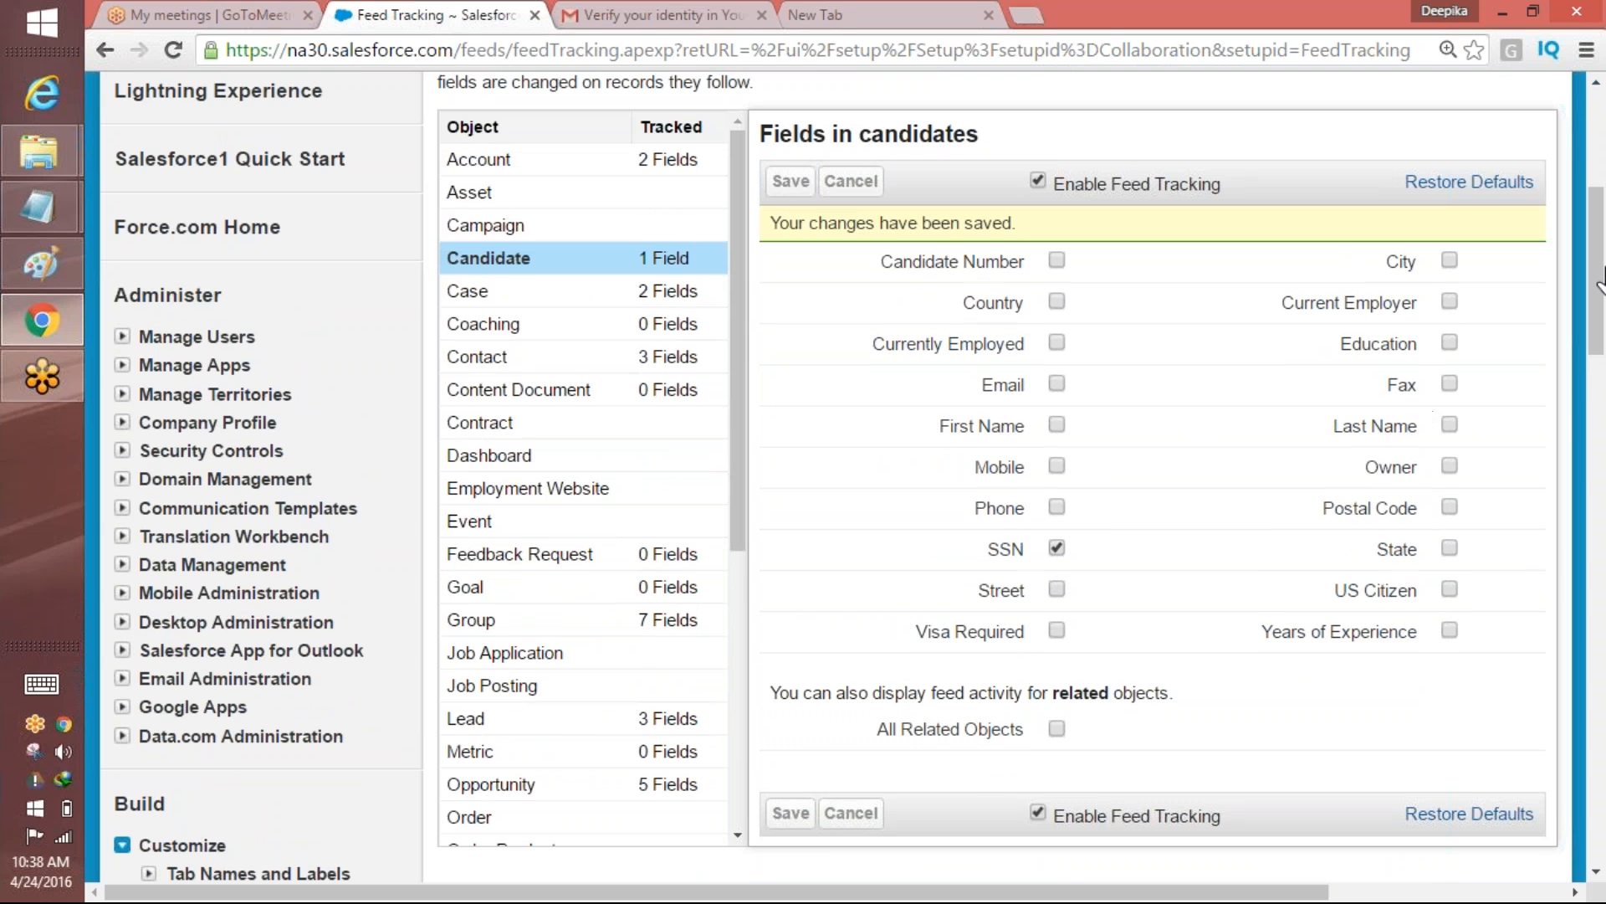
scroll(1598, 276, up, 5)
click(707, 215)
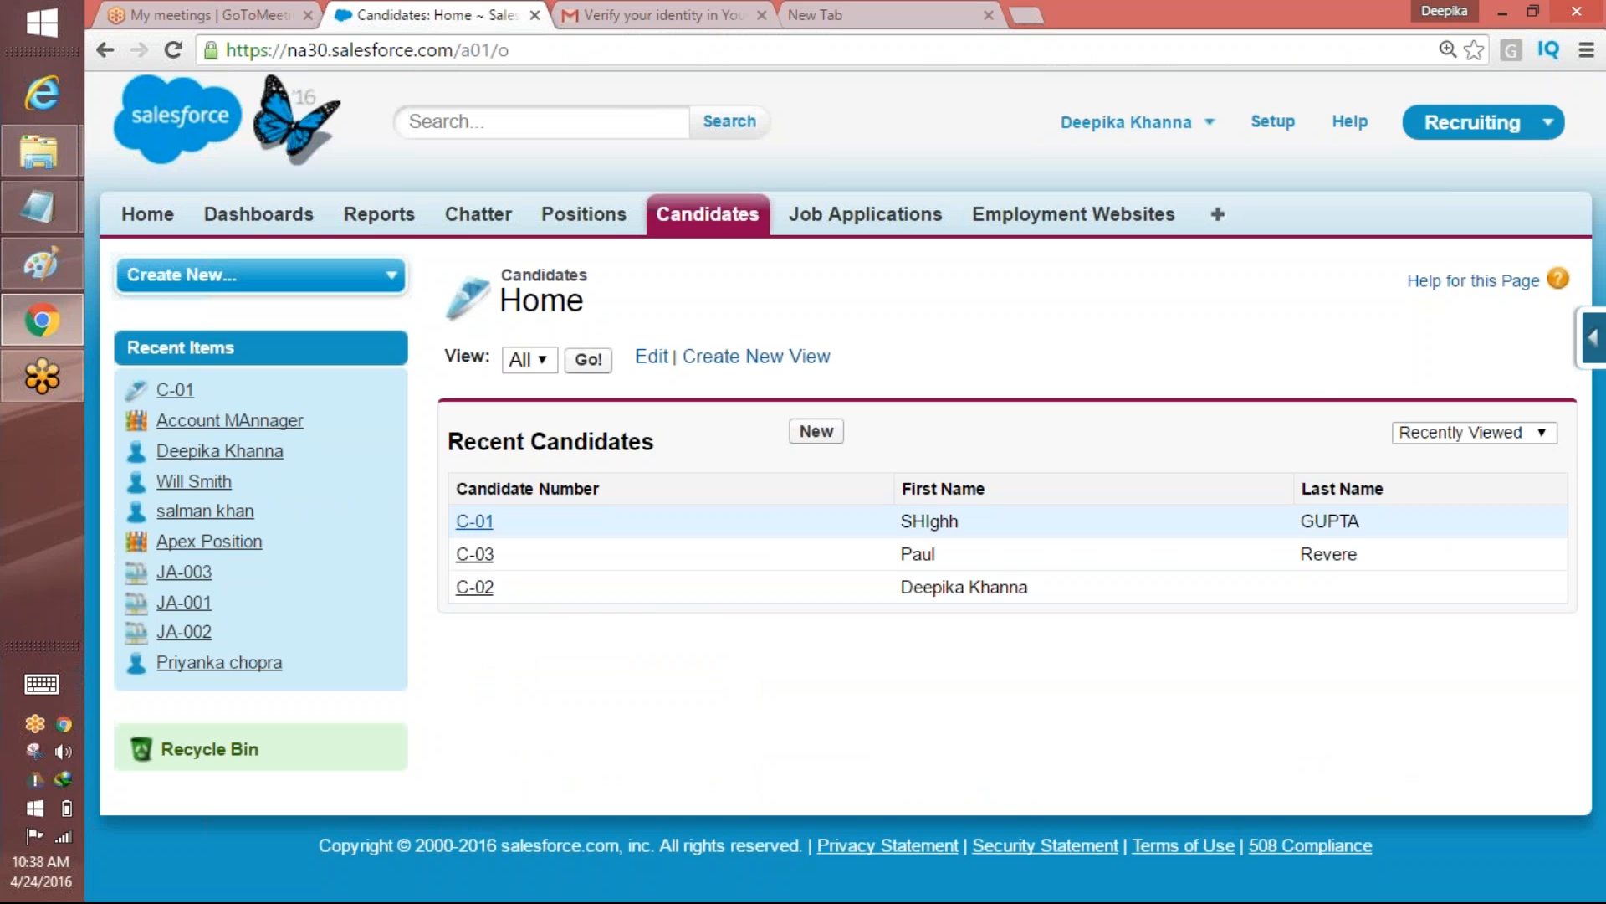
Open candidate C-01, then the Account MAnnager position record.
click(474, 521)
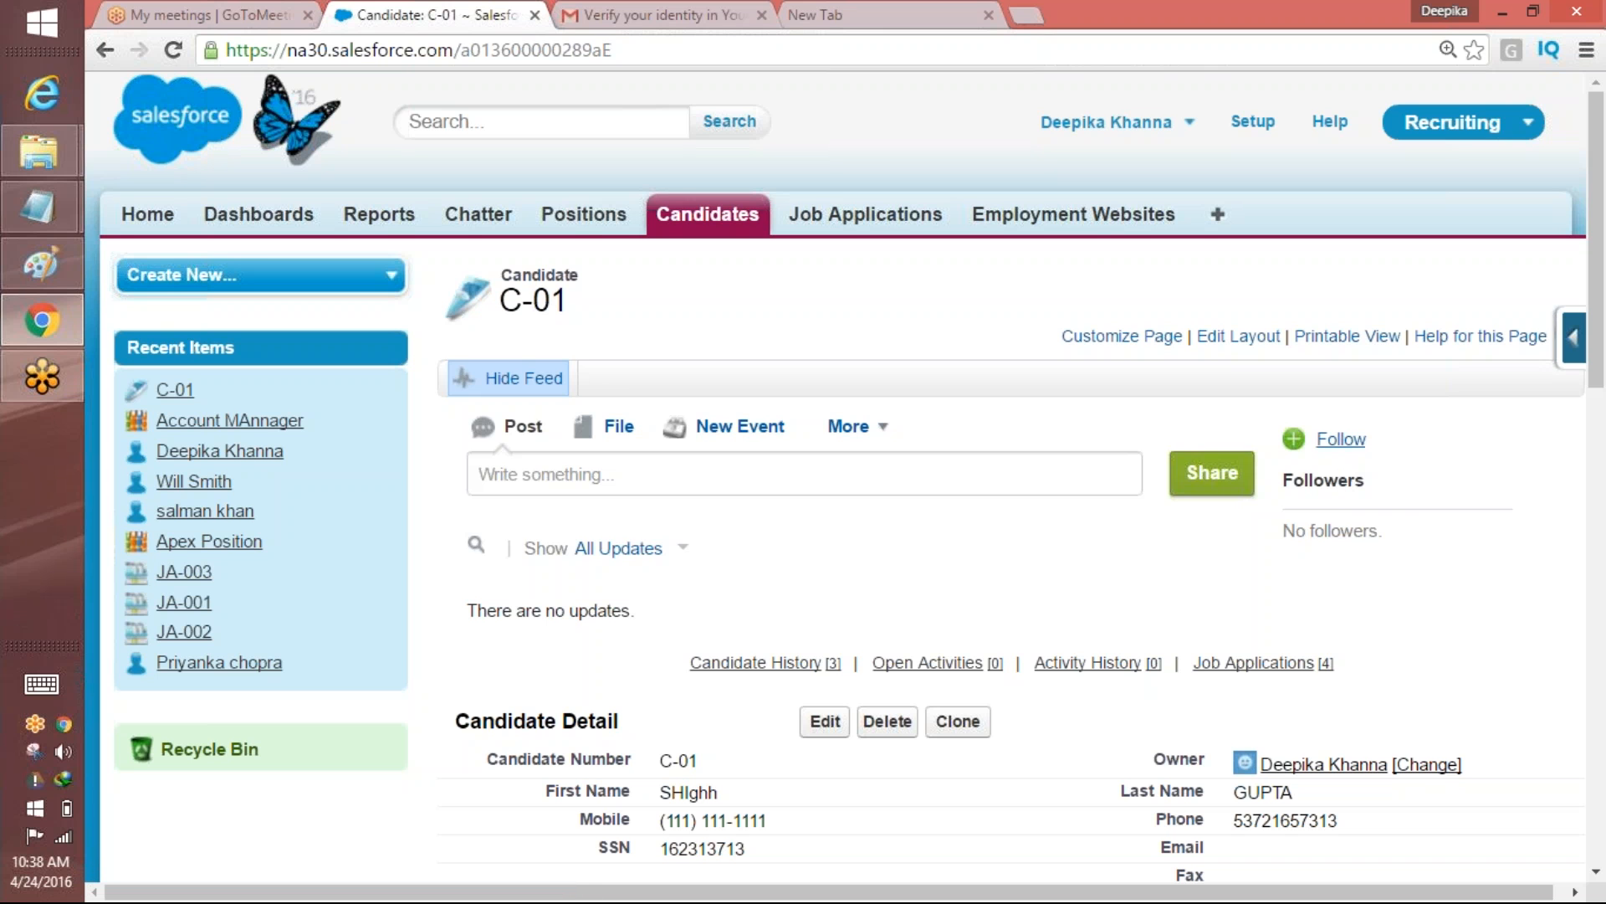
click(584, 214)
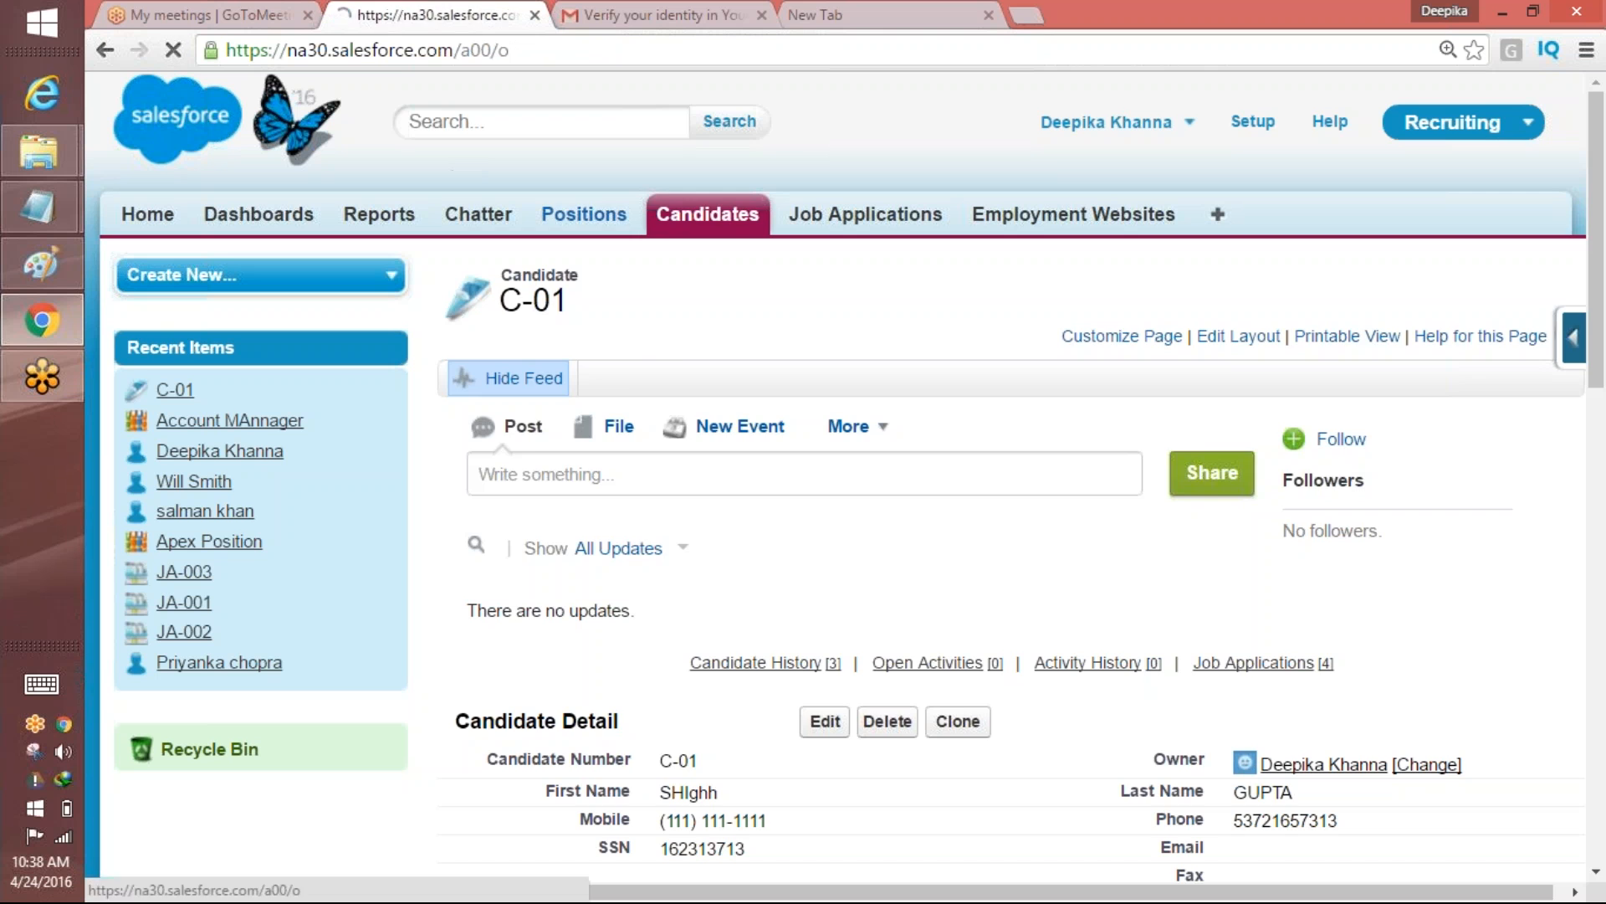
click(530, 521)
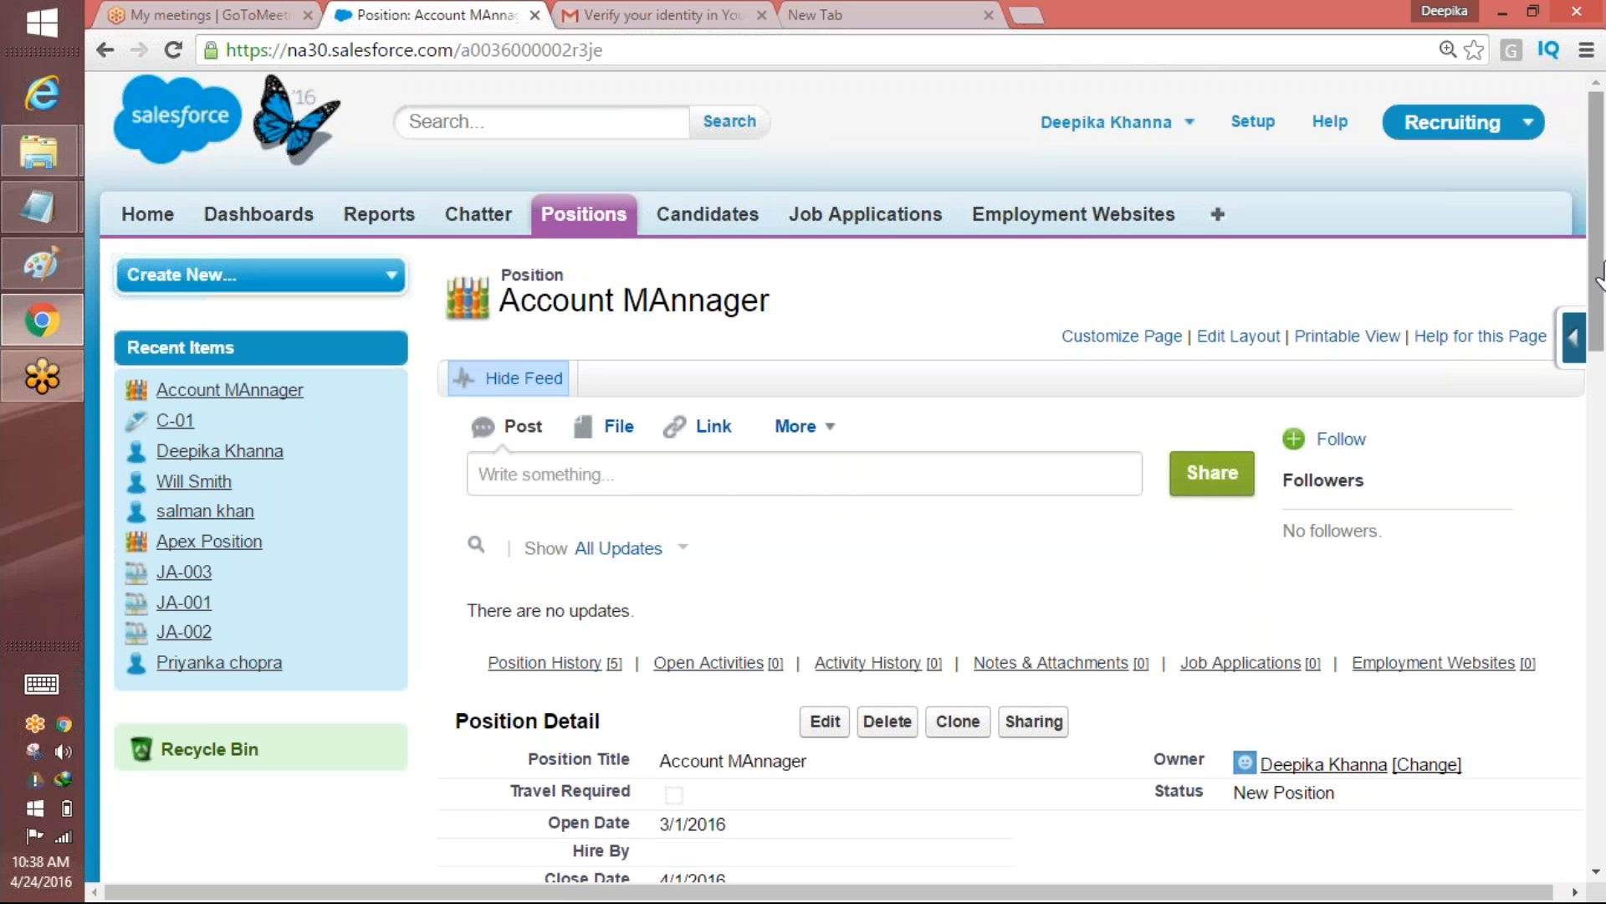
drag(1598, 266, 1597, 357)
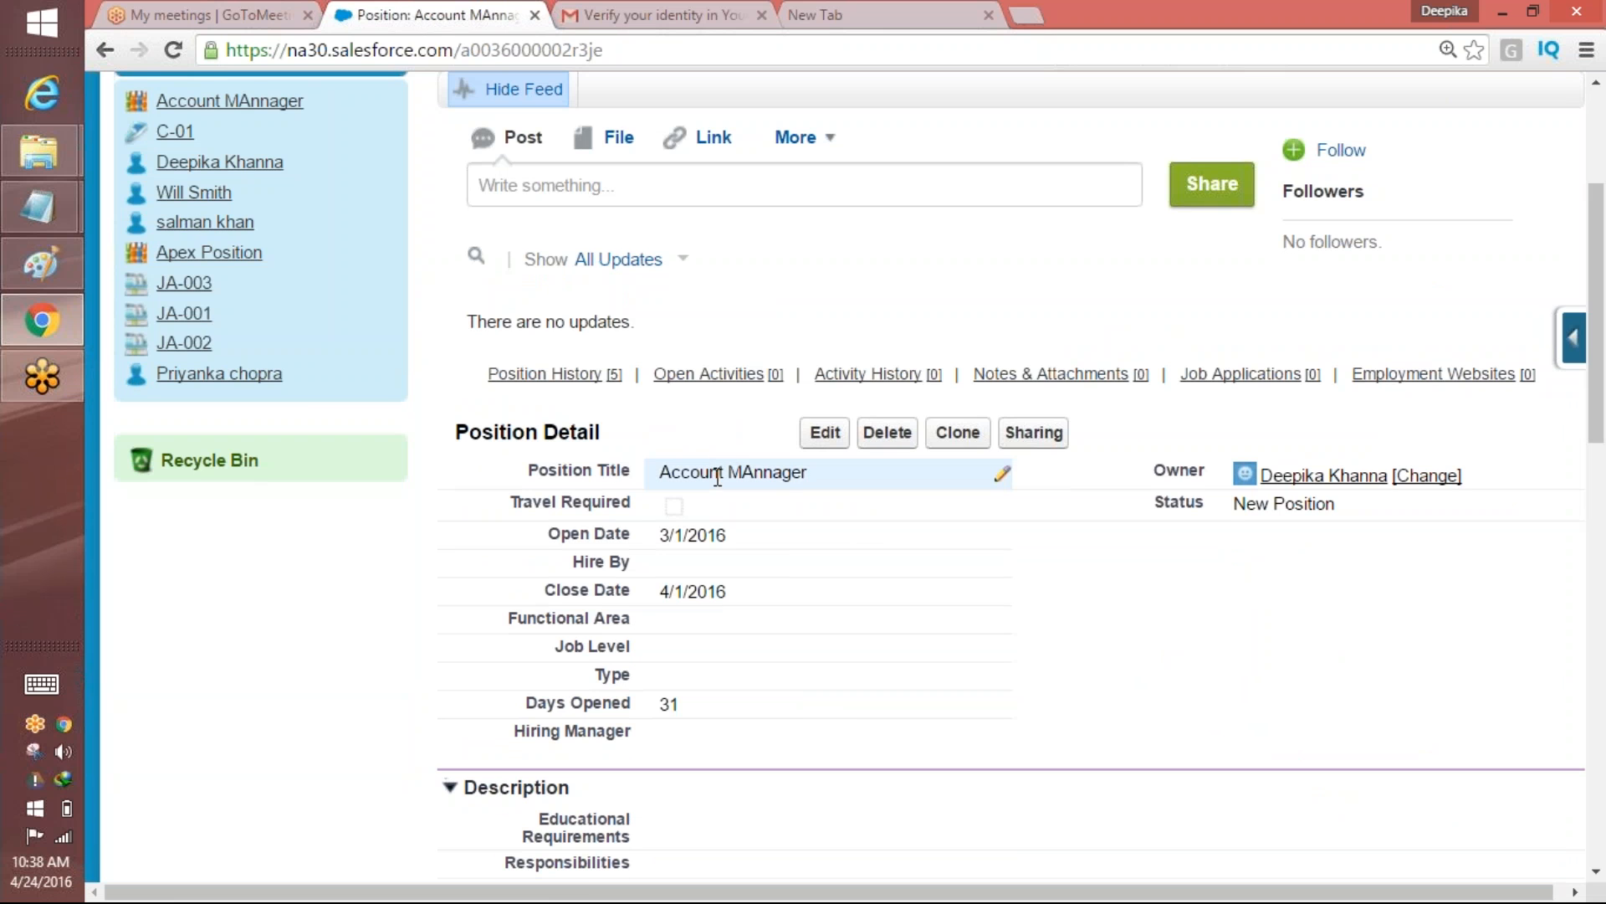
Follow the Account MAnnager position and select its Position Title inline.
click(1337, 152)
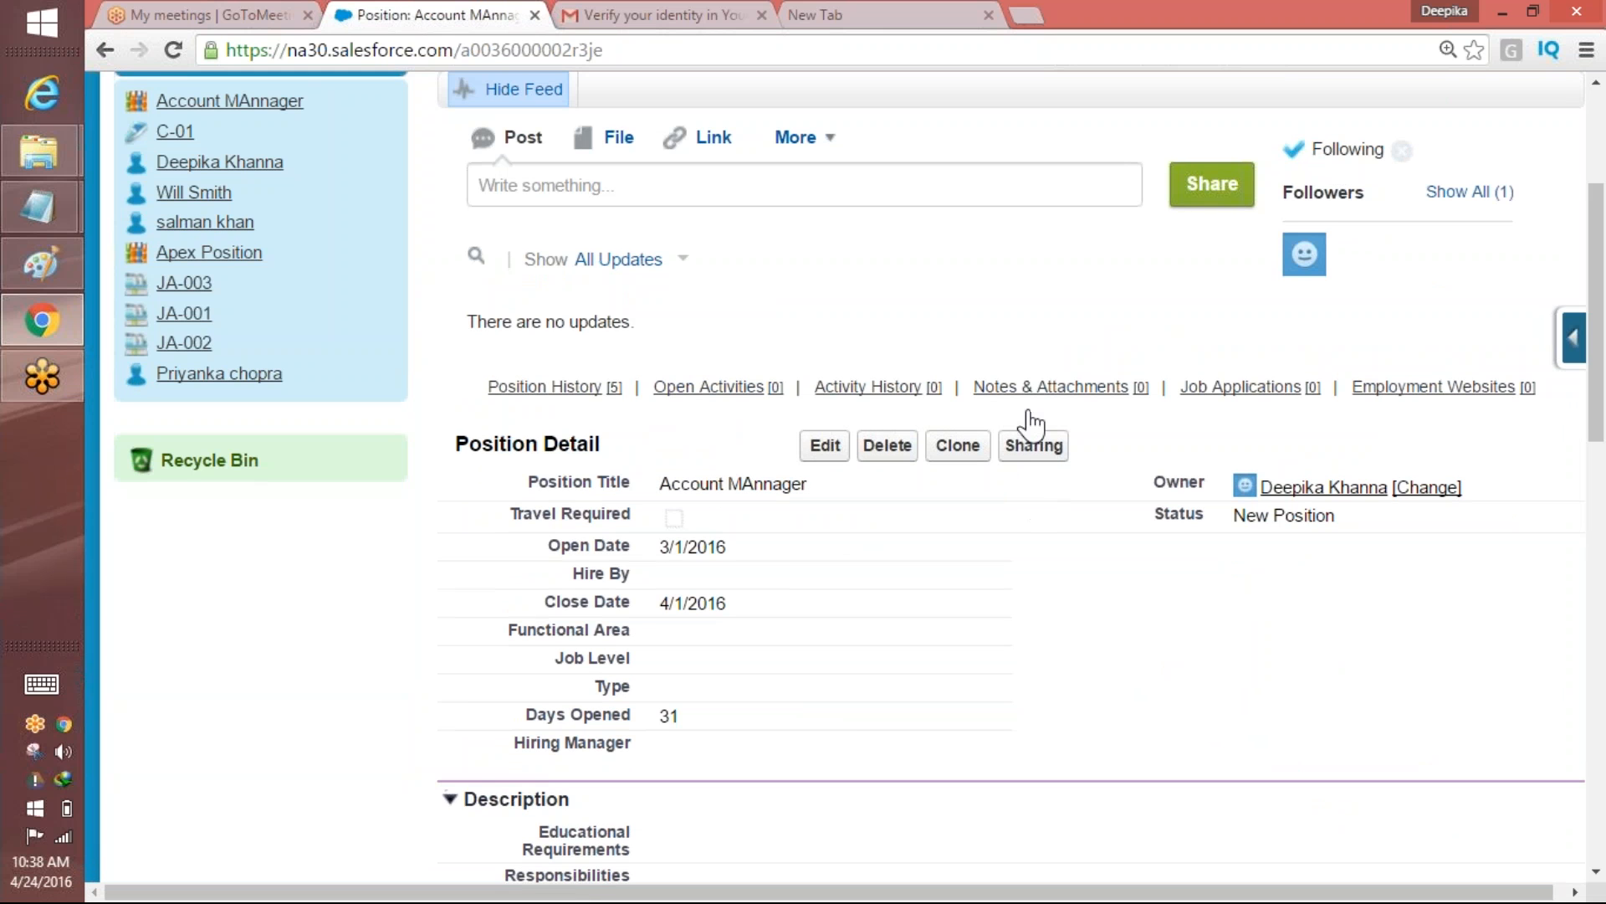
double_click(828, 485)
drag(829, 485, 666, 485)
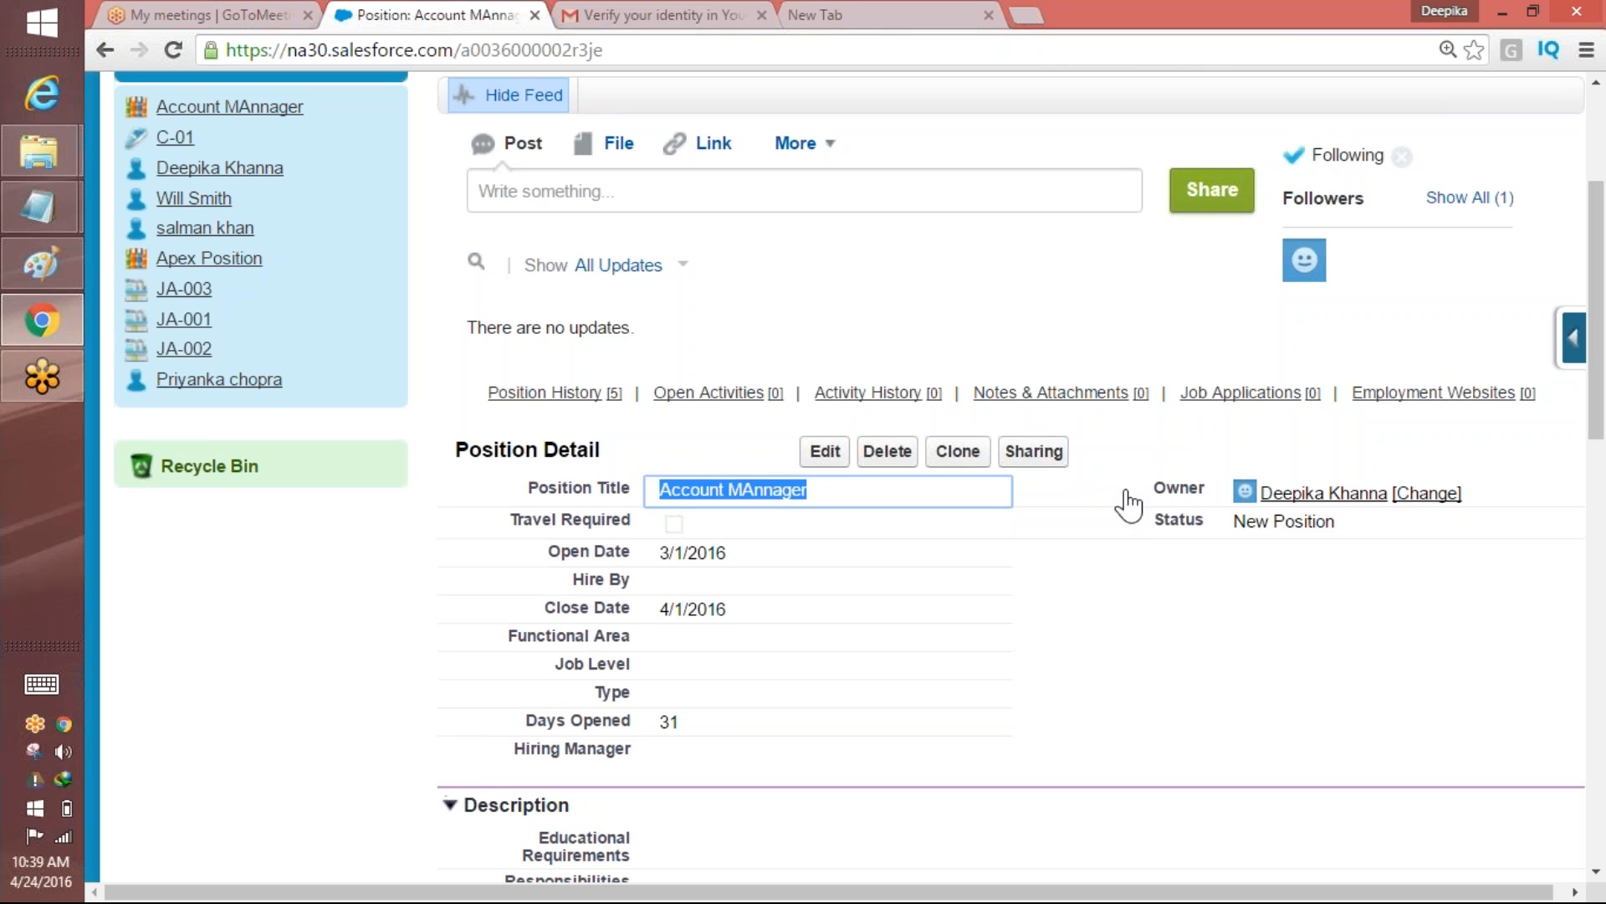
scroll(1600, 318, up, 4)
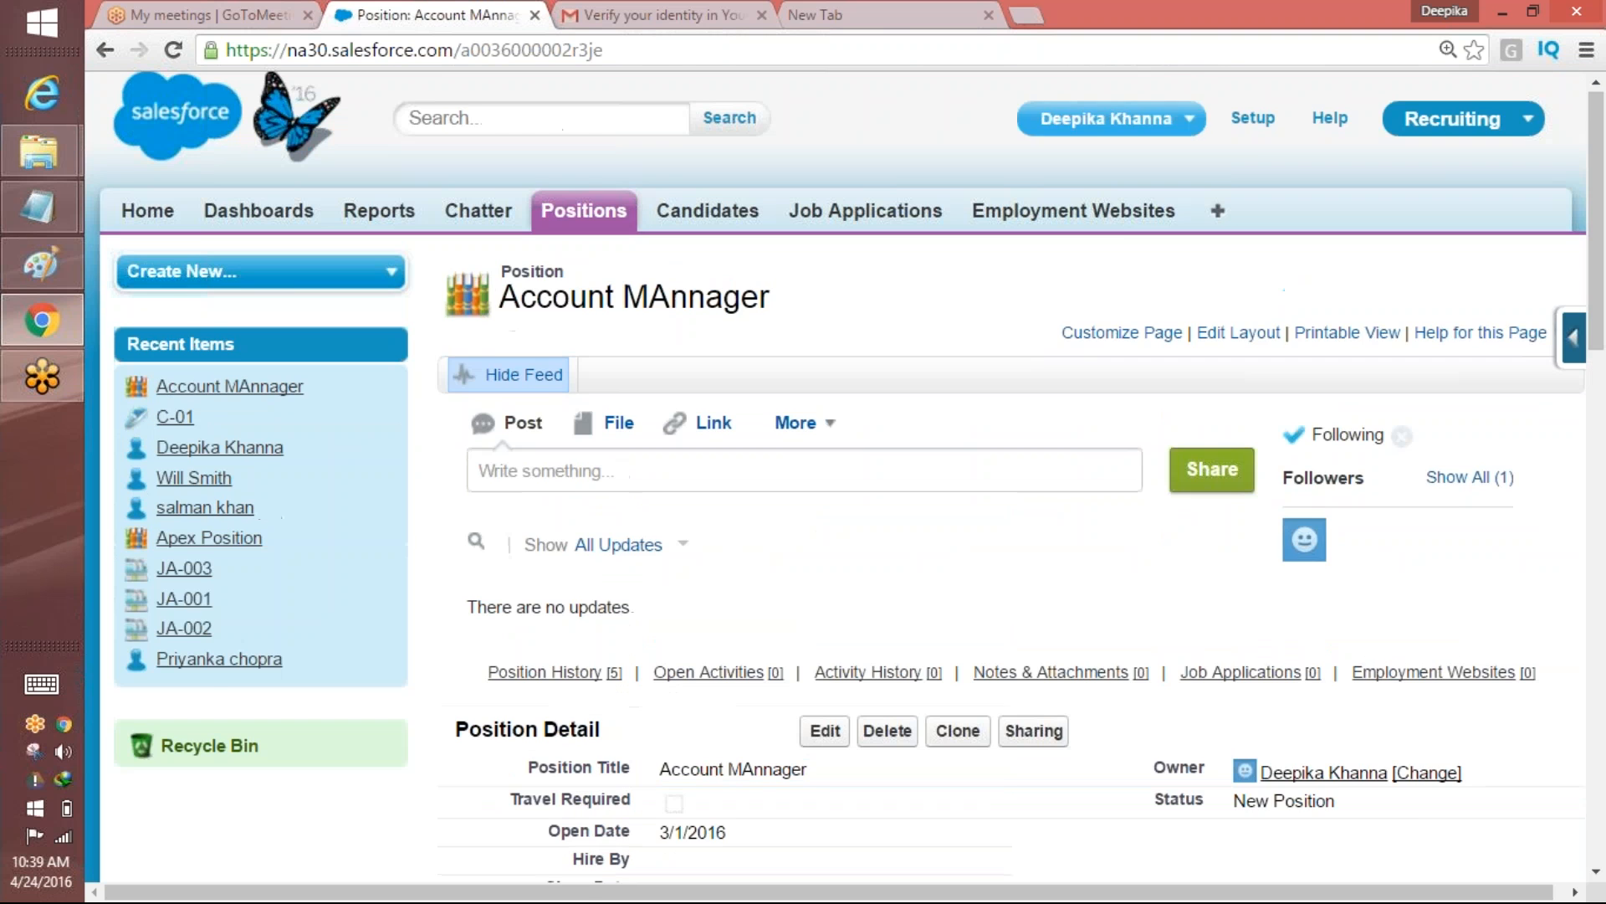
click(1253, 120)
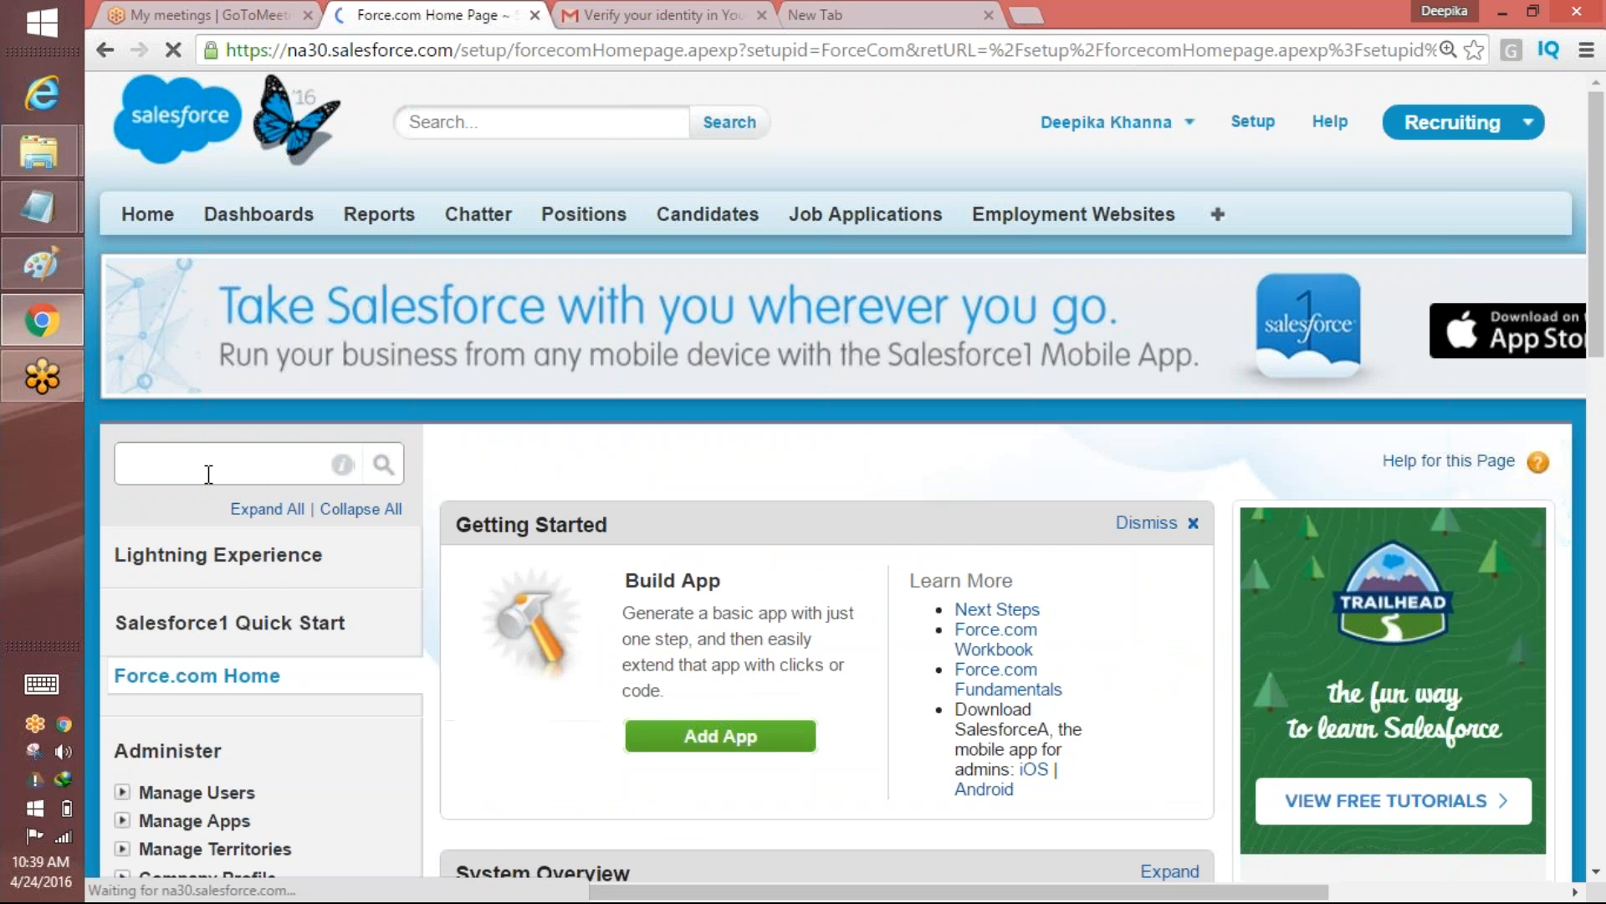
Search Quick Find for 'shar' and open Sharing Settings.
click(209, 466)
text(shar)
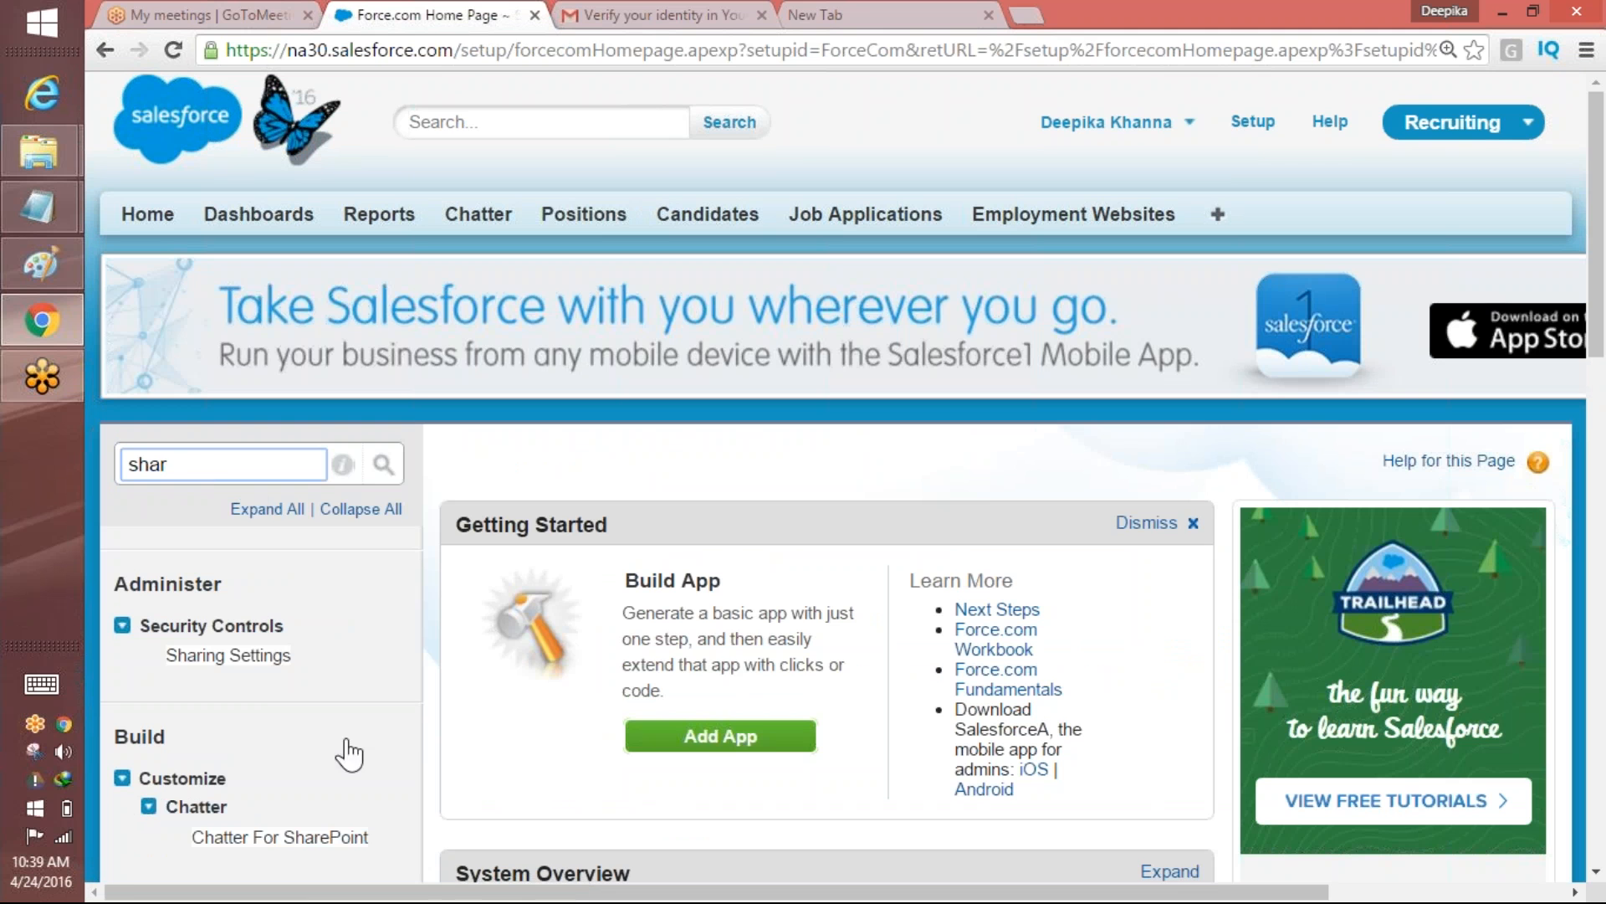
click(227, 655)
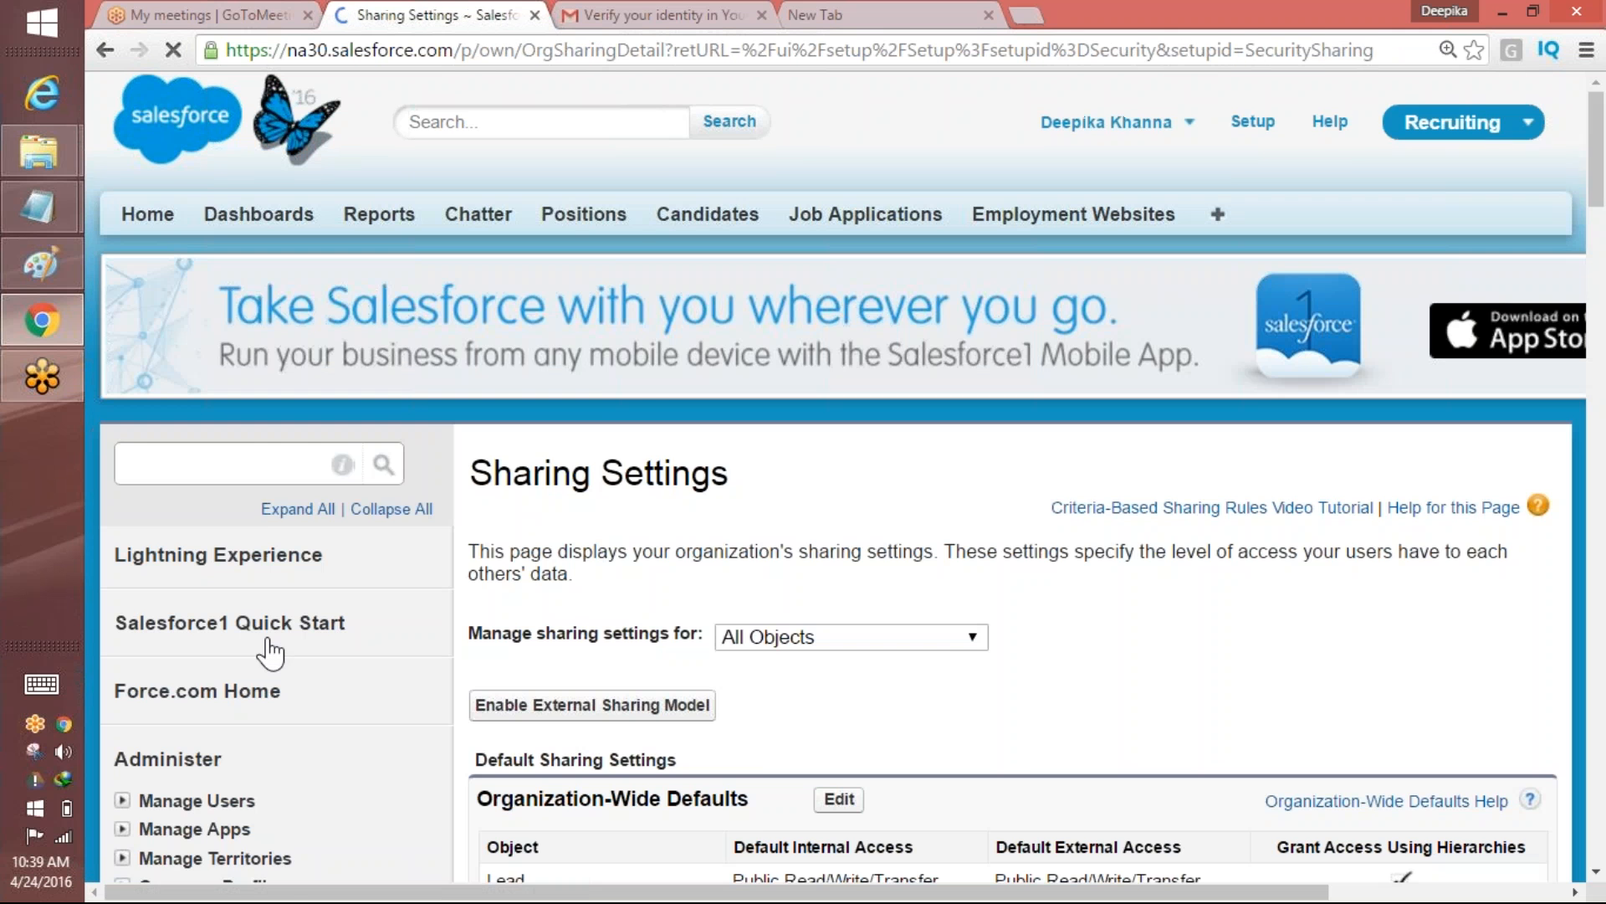
scroll(1598, 220, down, 1)
drag(1600, 219, 1600, 287)
Change the Position organization-wide default to Public Read/Write and save.
click(839, 271)
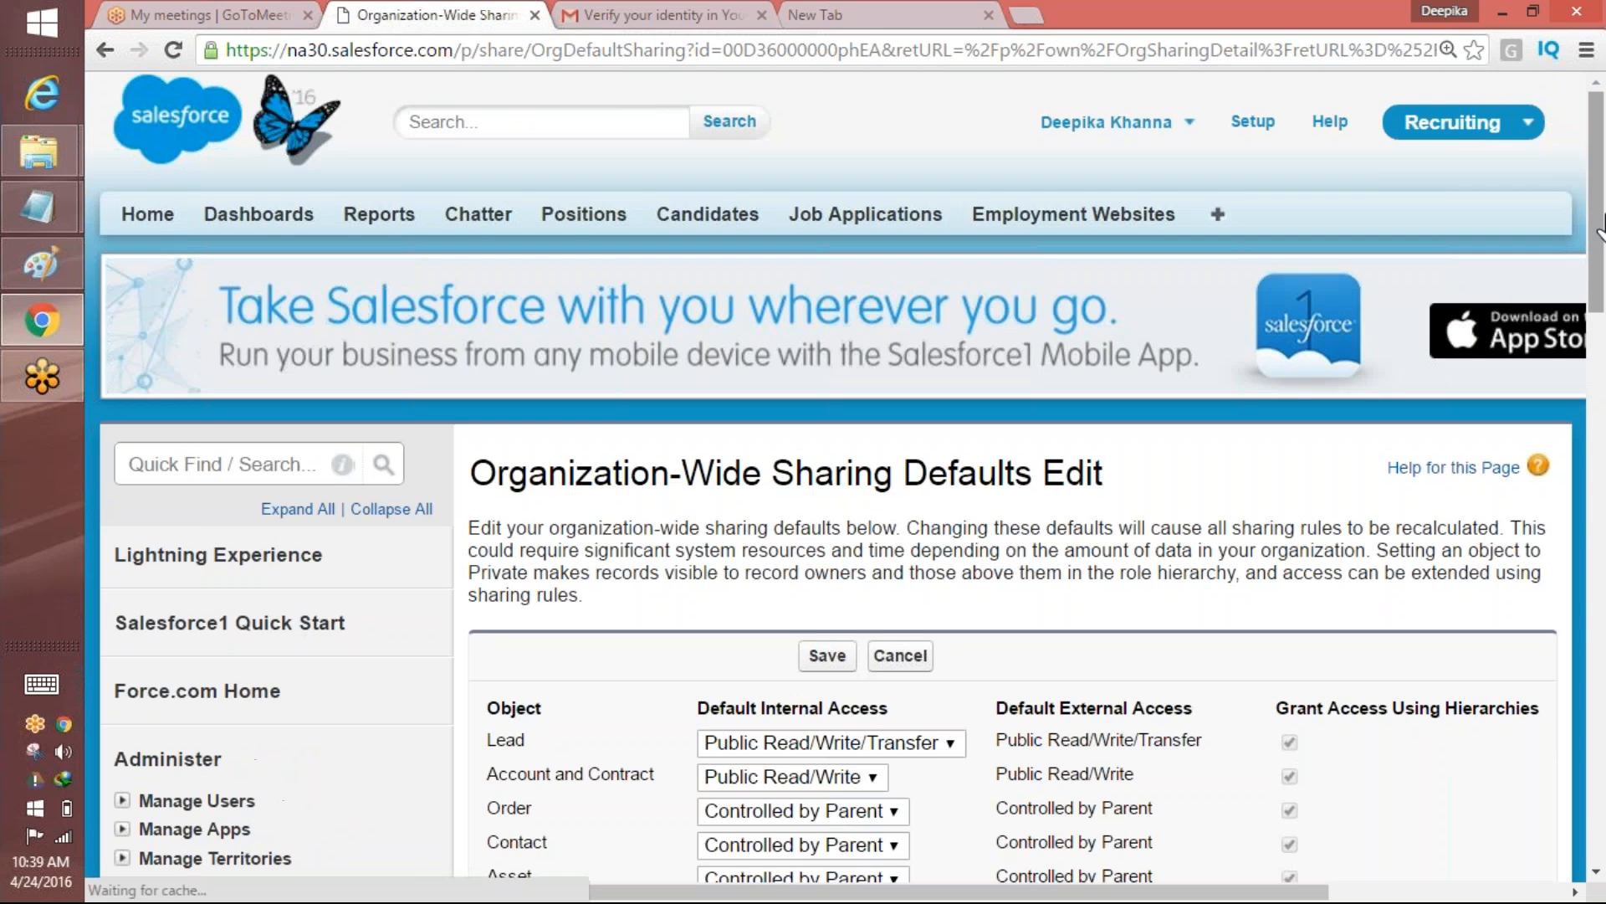
scroll(941, 535, down, 11)
click(828, 536)
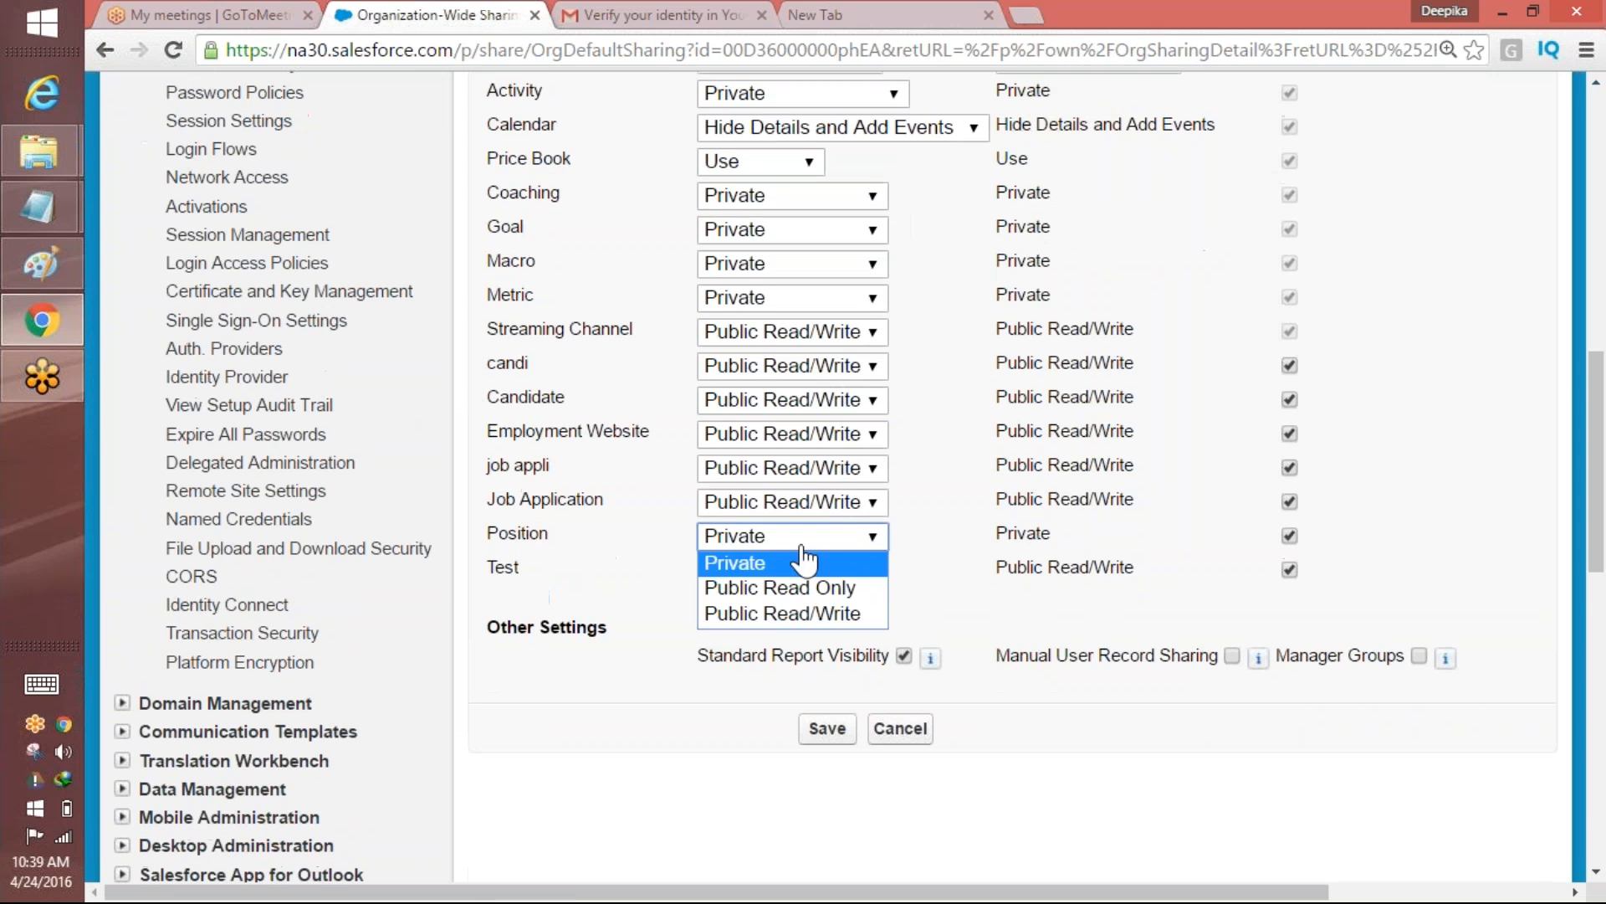
click(784, 616)
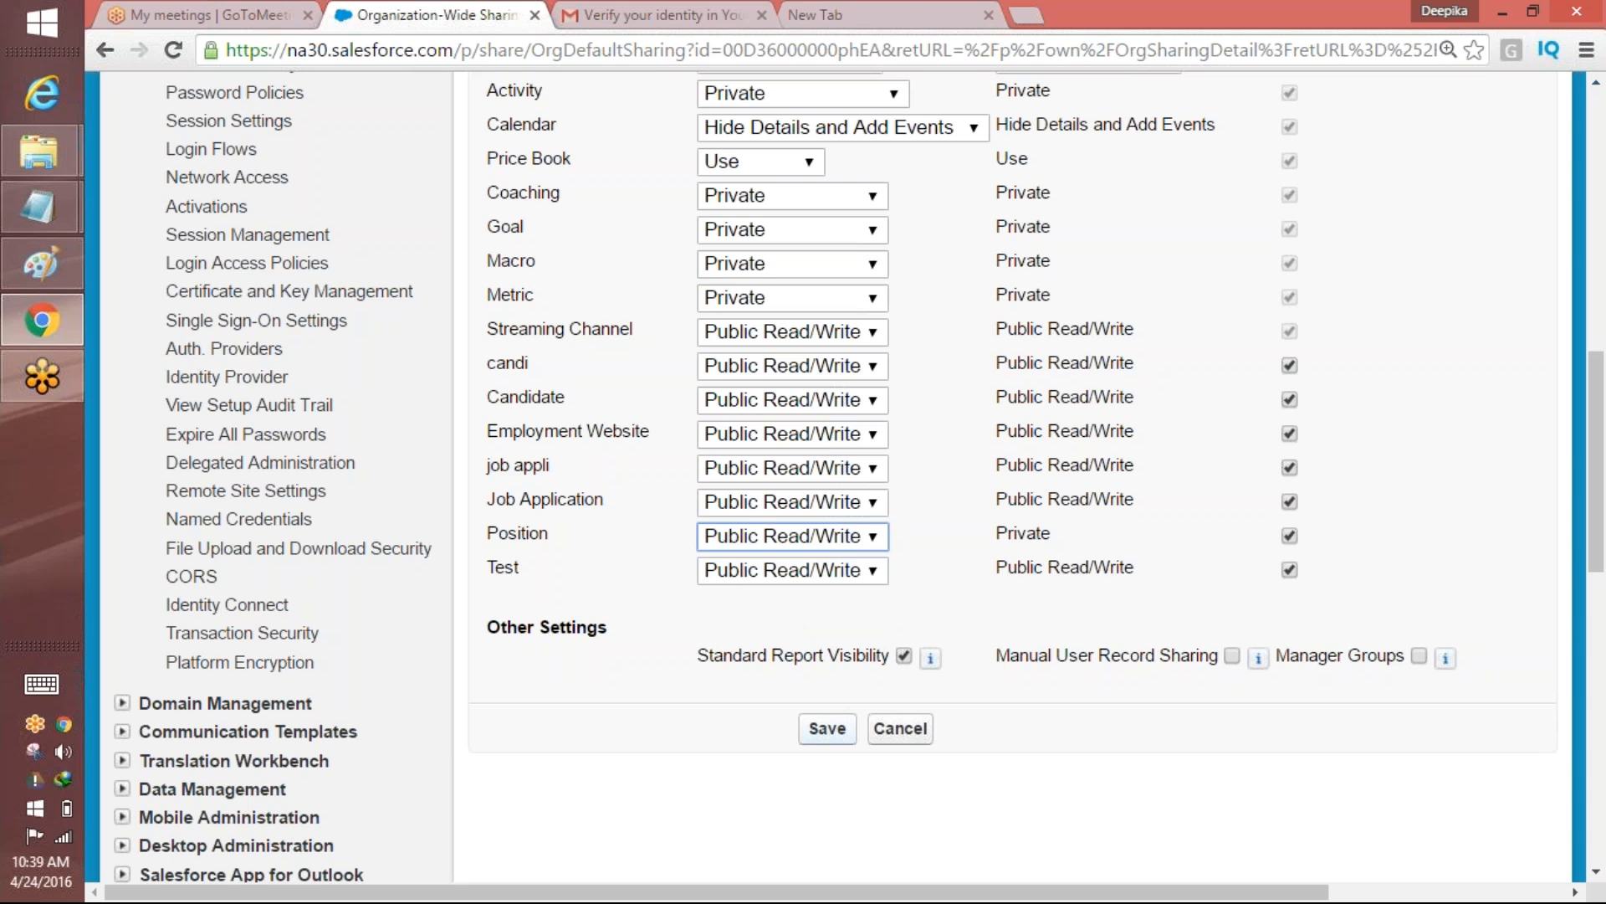
click(826, 729)
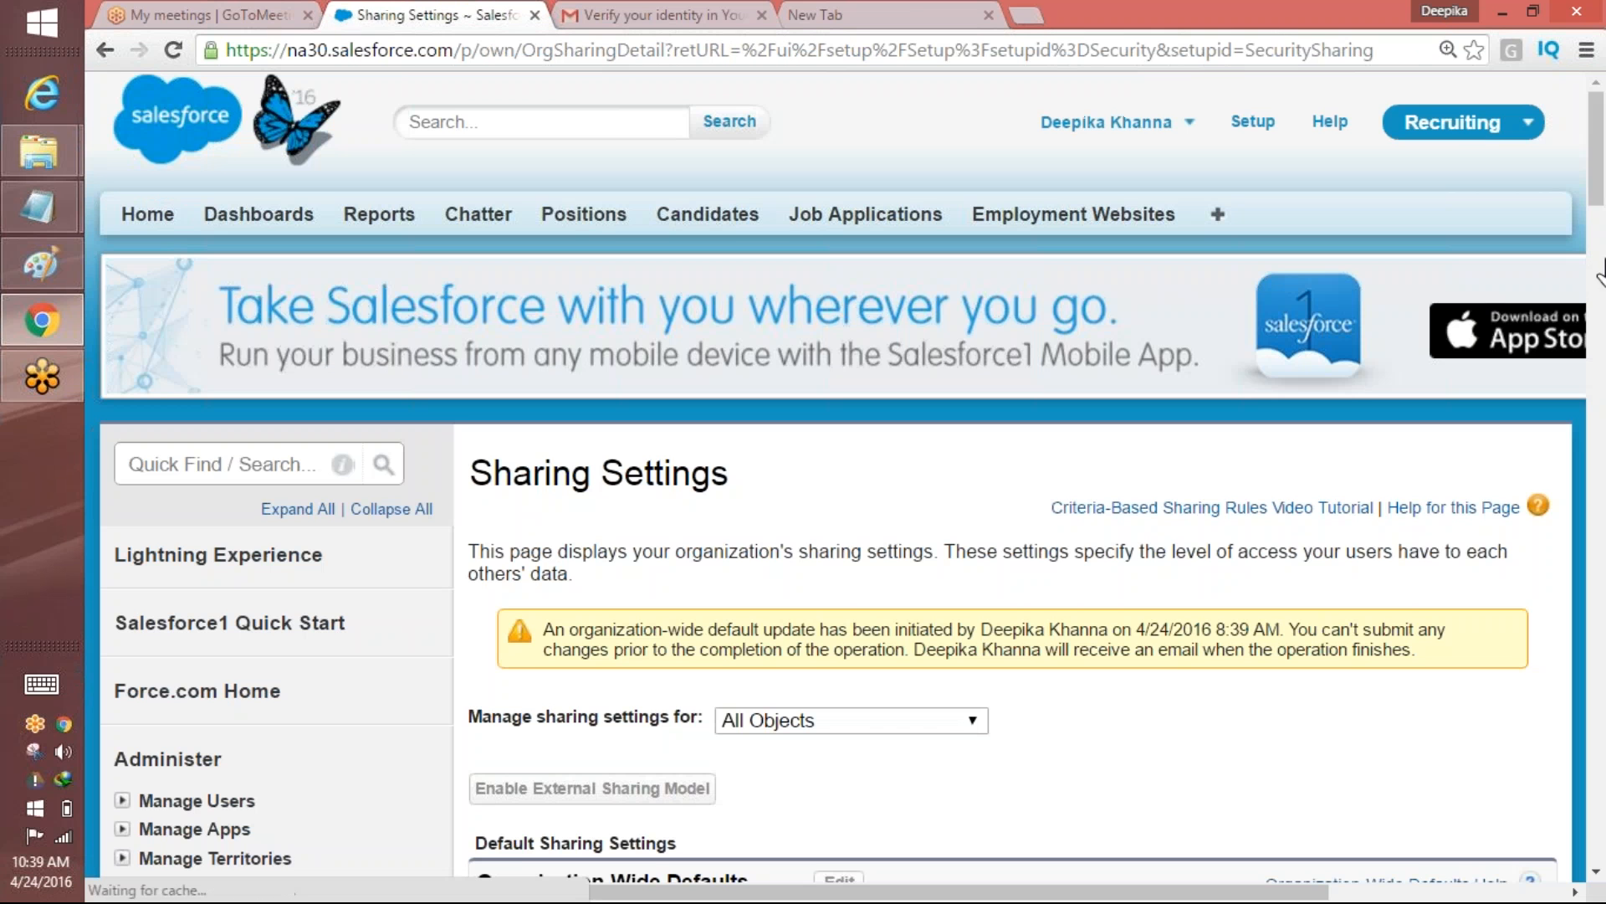
drag(1597, 179, 1599, 147)
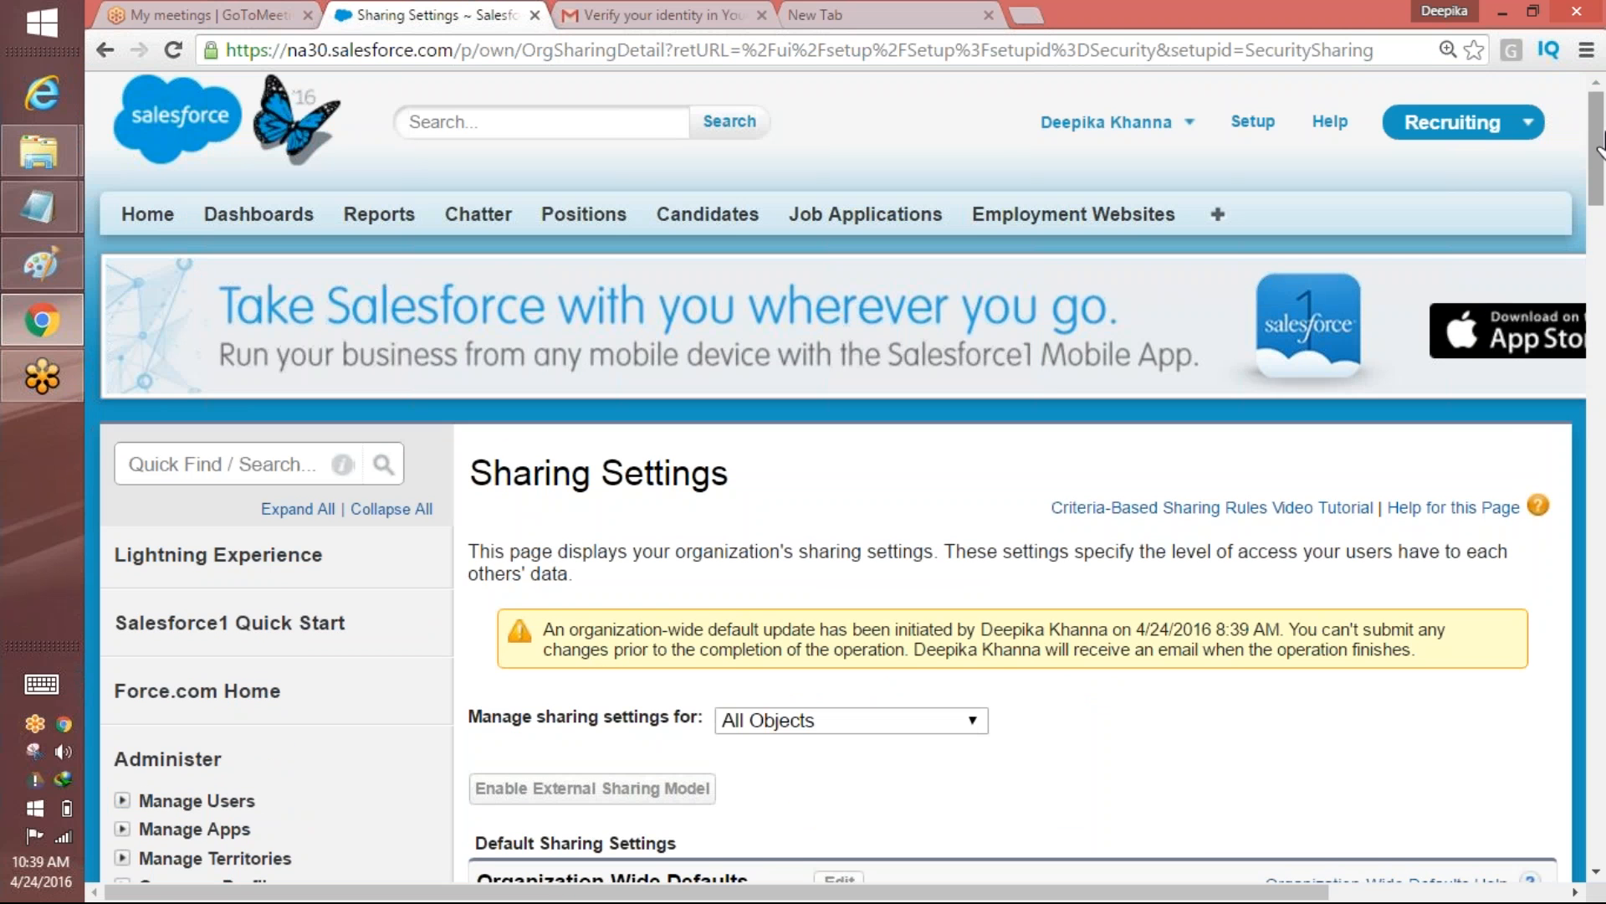
Reopen Sharing Settings via a 'sharari' search and review the organization-wide defaults.
click(282, 461)
text(s)
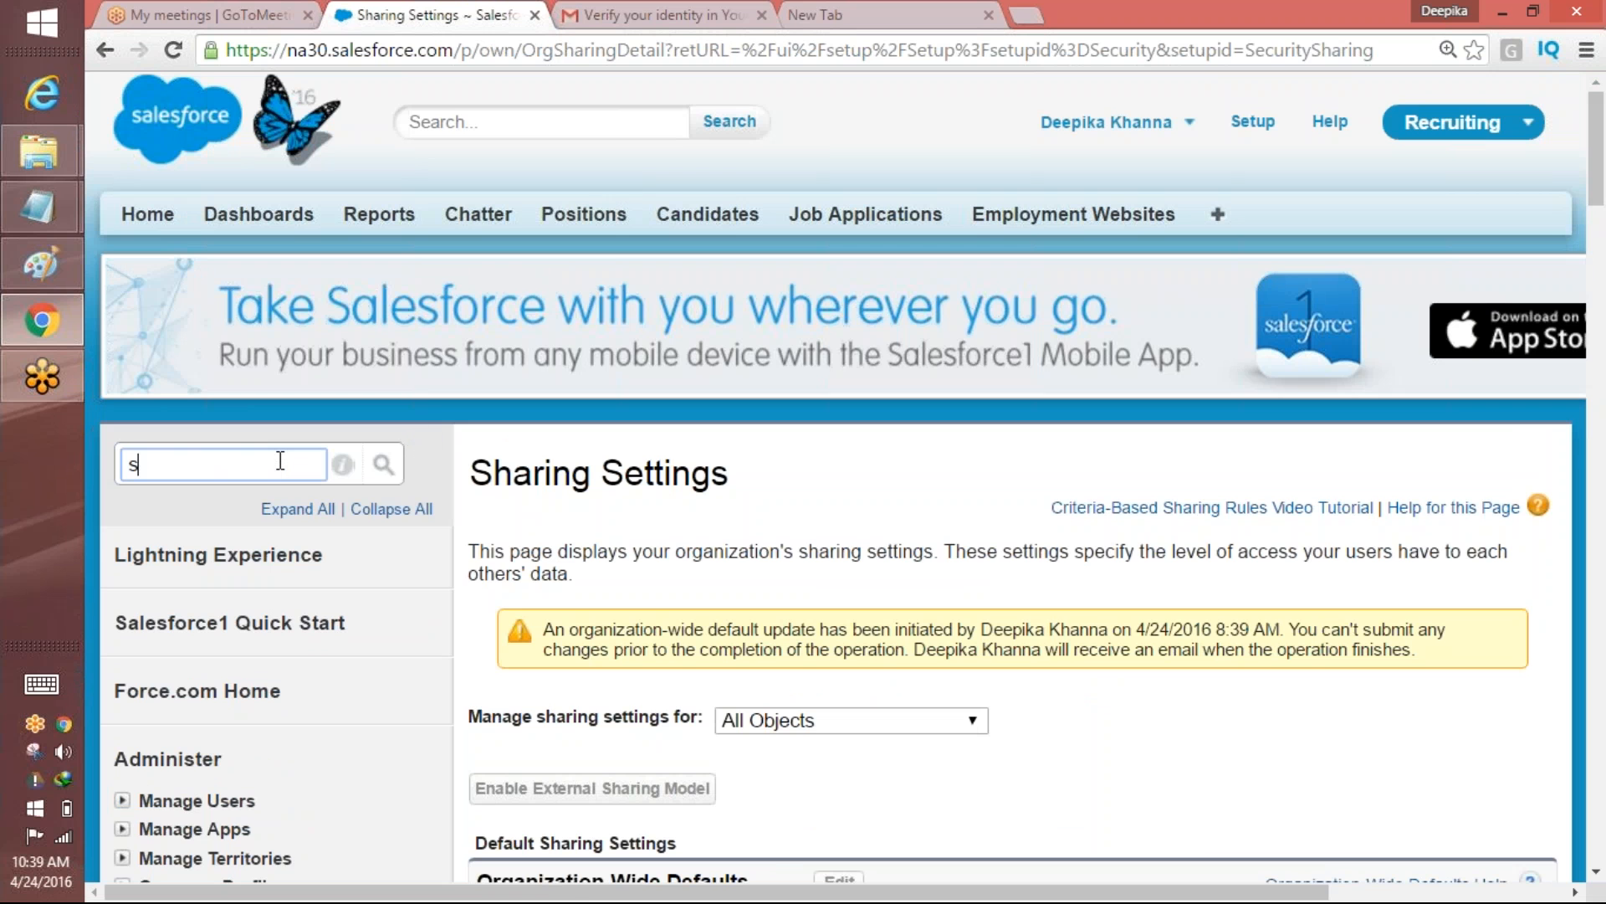
text(har)
key(BackSpace)
text(ari)
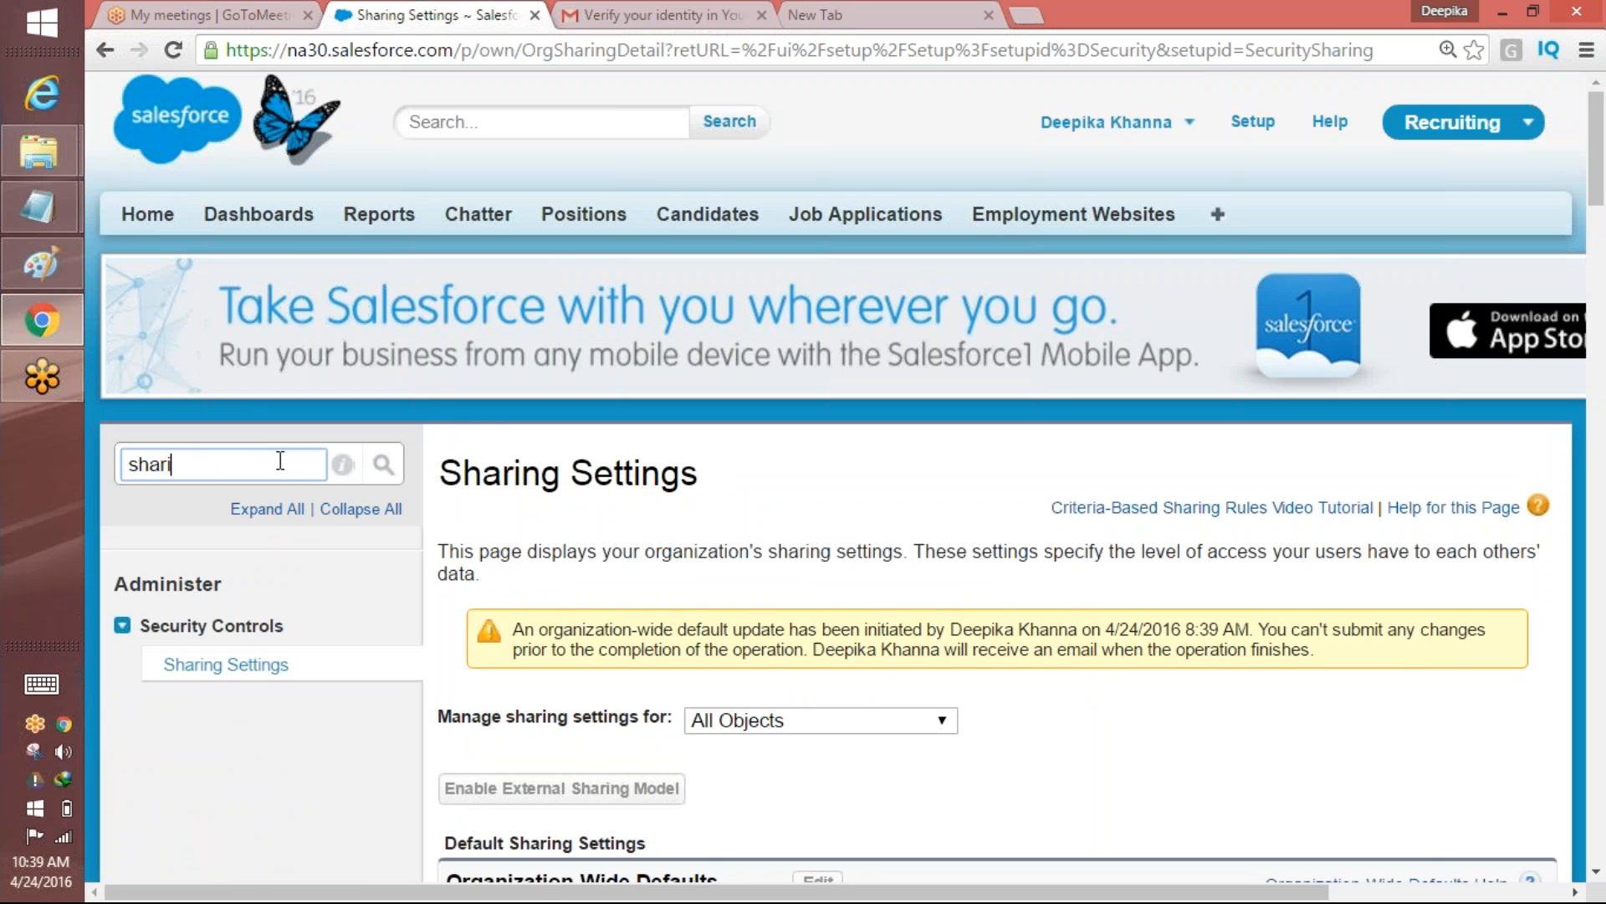
click(262, 669)
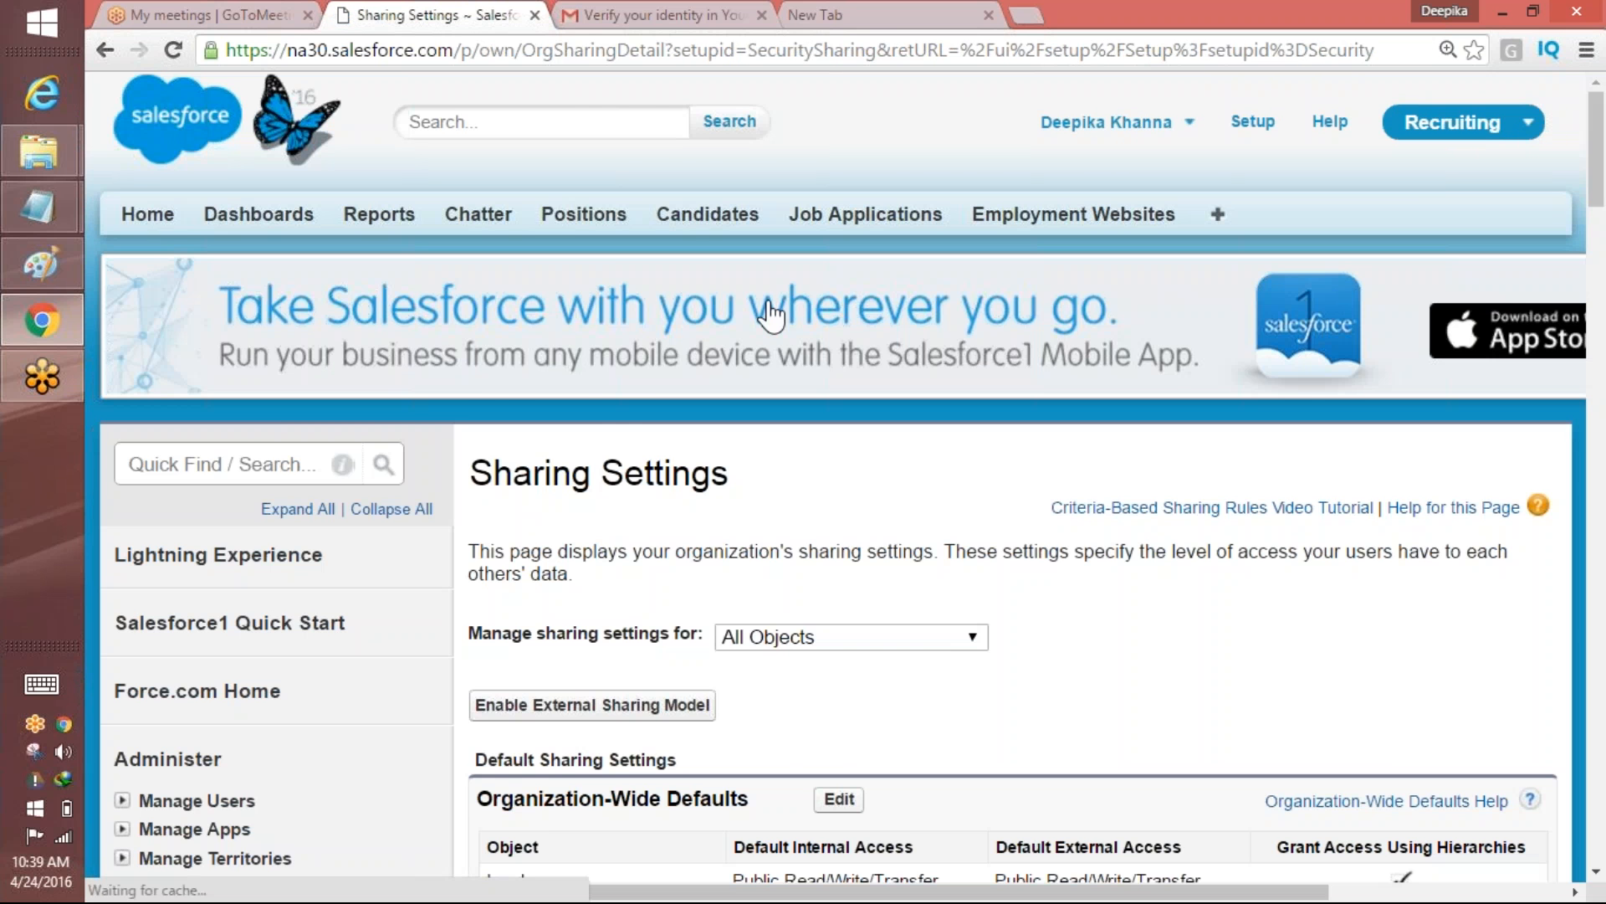
drag(1598, 192, 1599, 422)
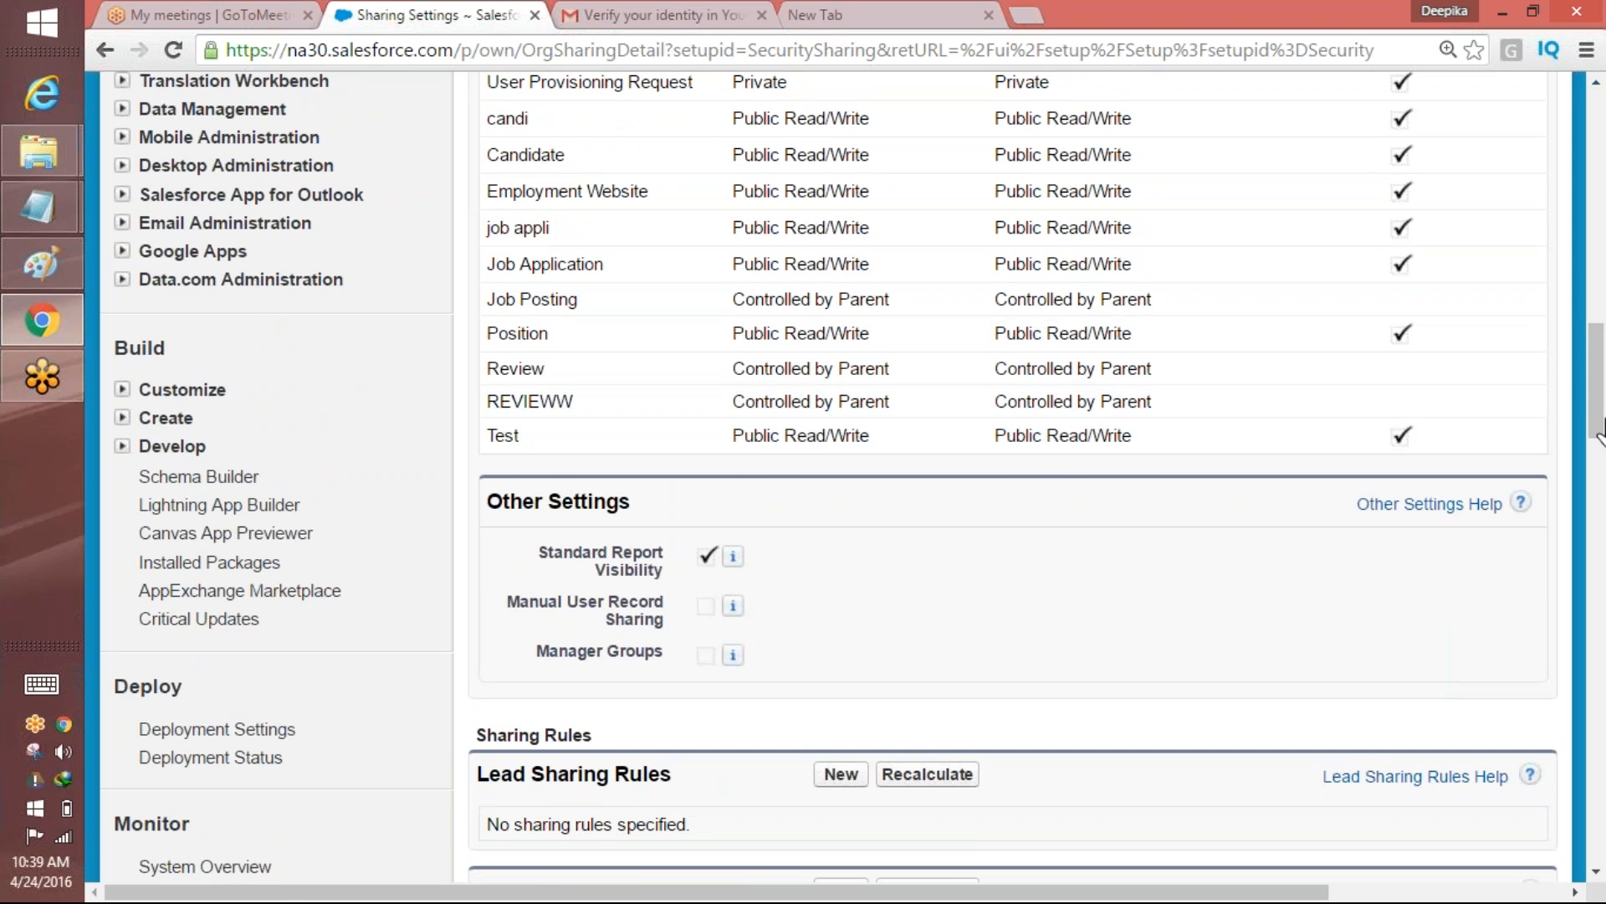
drag(1599, 429, 1600, 165)
Open the Account MAnnager position from the Positions home page.
click(1188, 122)
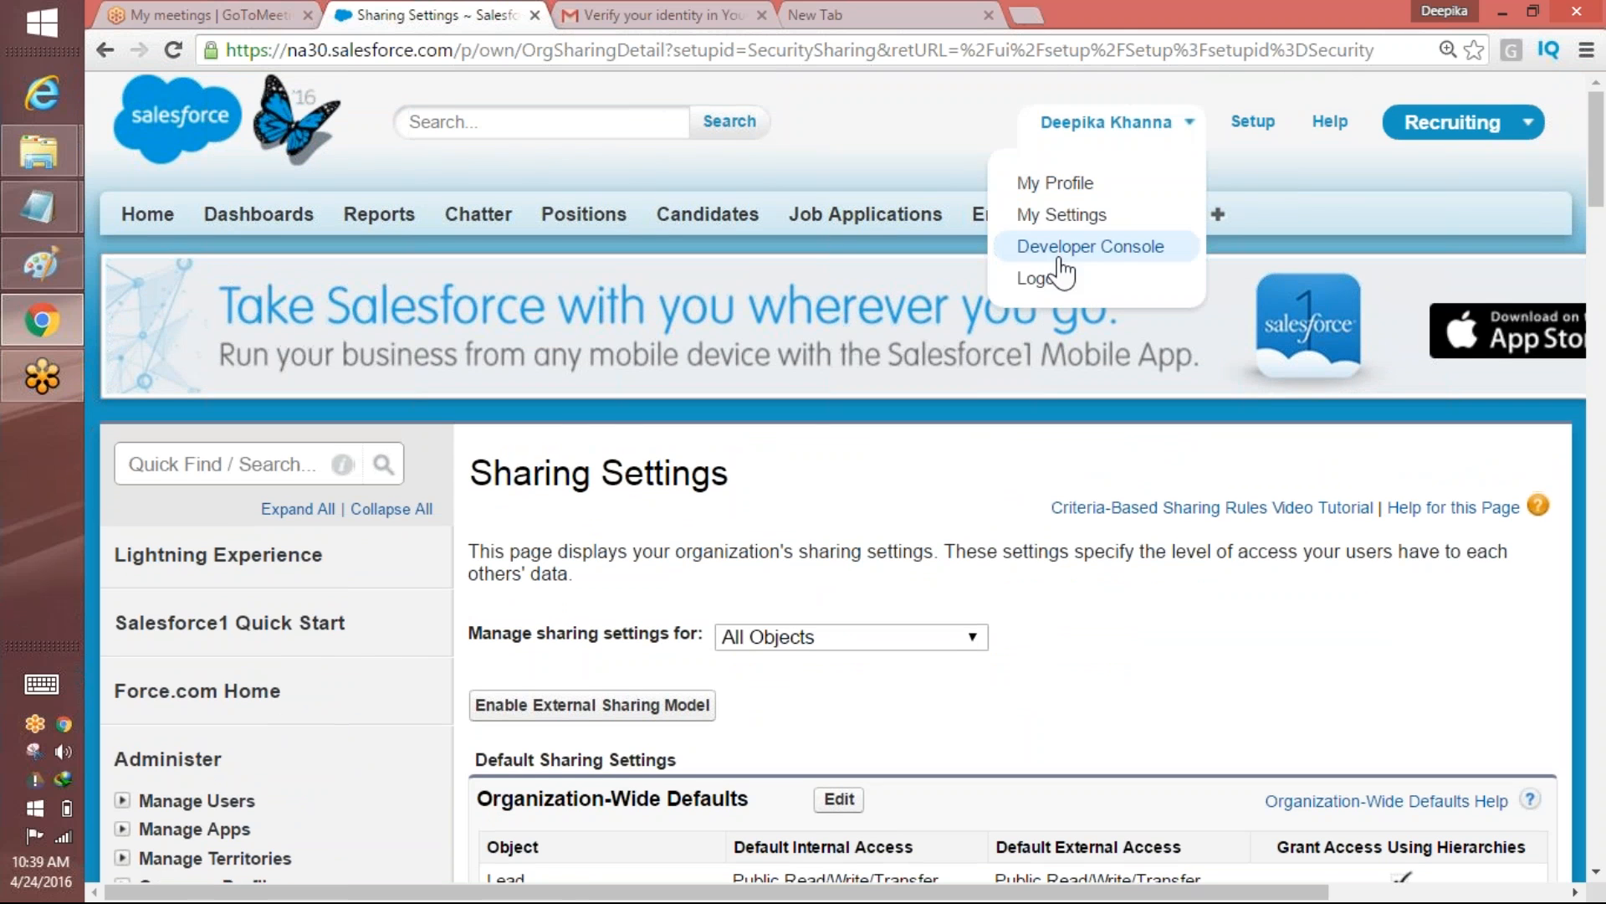
click(559, 215)
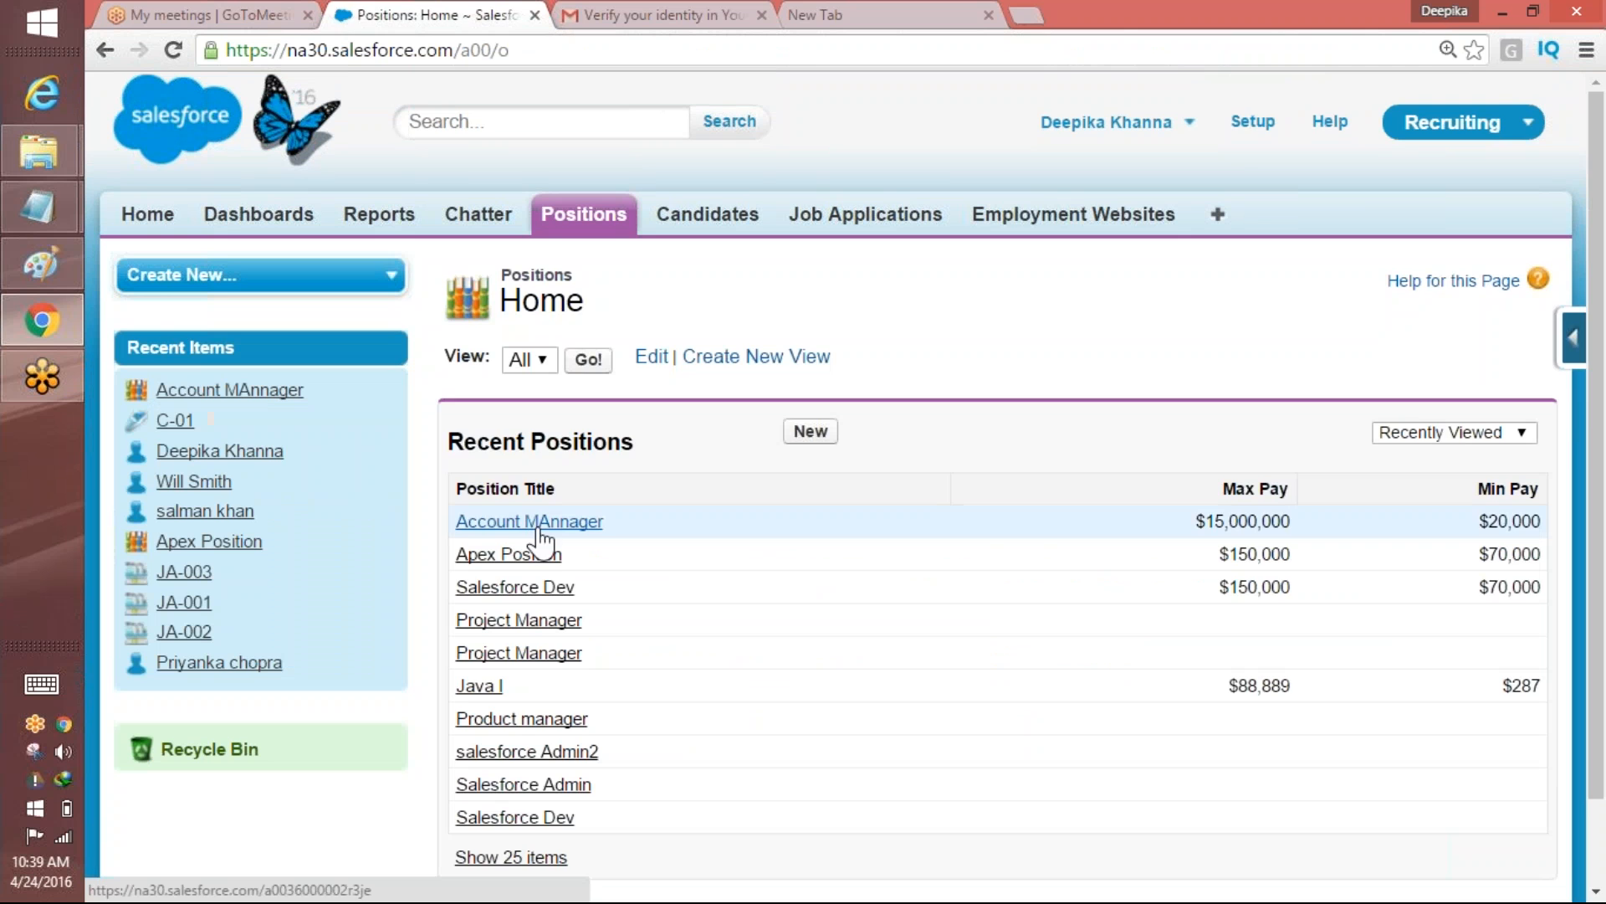
click(530, 521)
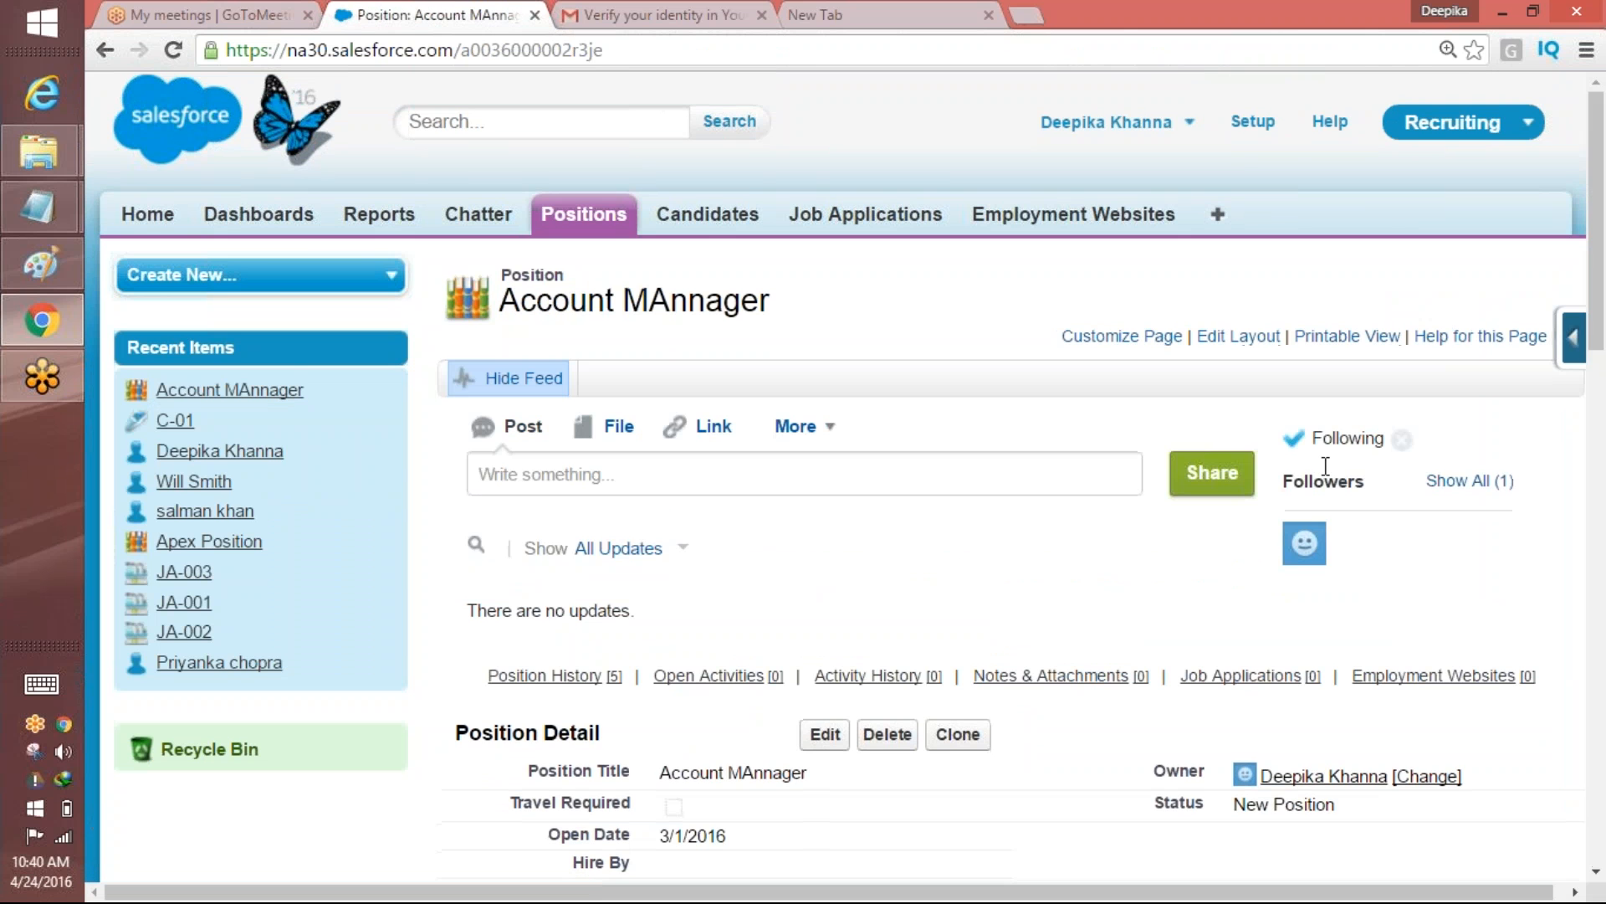
Go to the Chatter feed and log out of the current account.
scroll(1600, 385, down, 3)
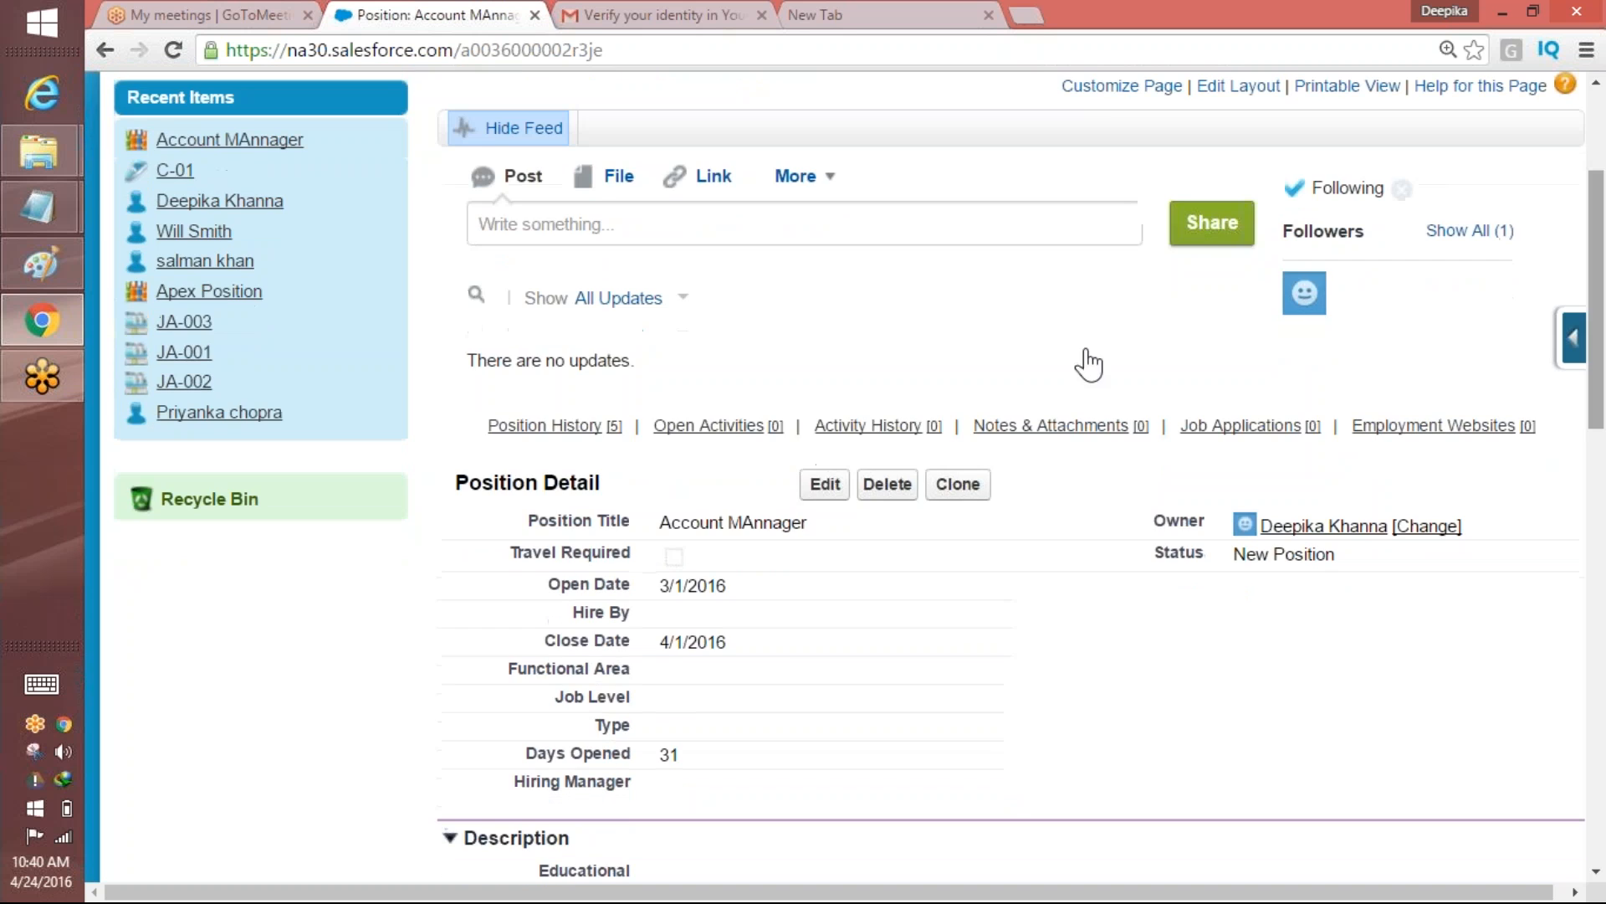
scroll(1592, 154, up, 3)
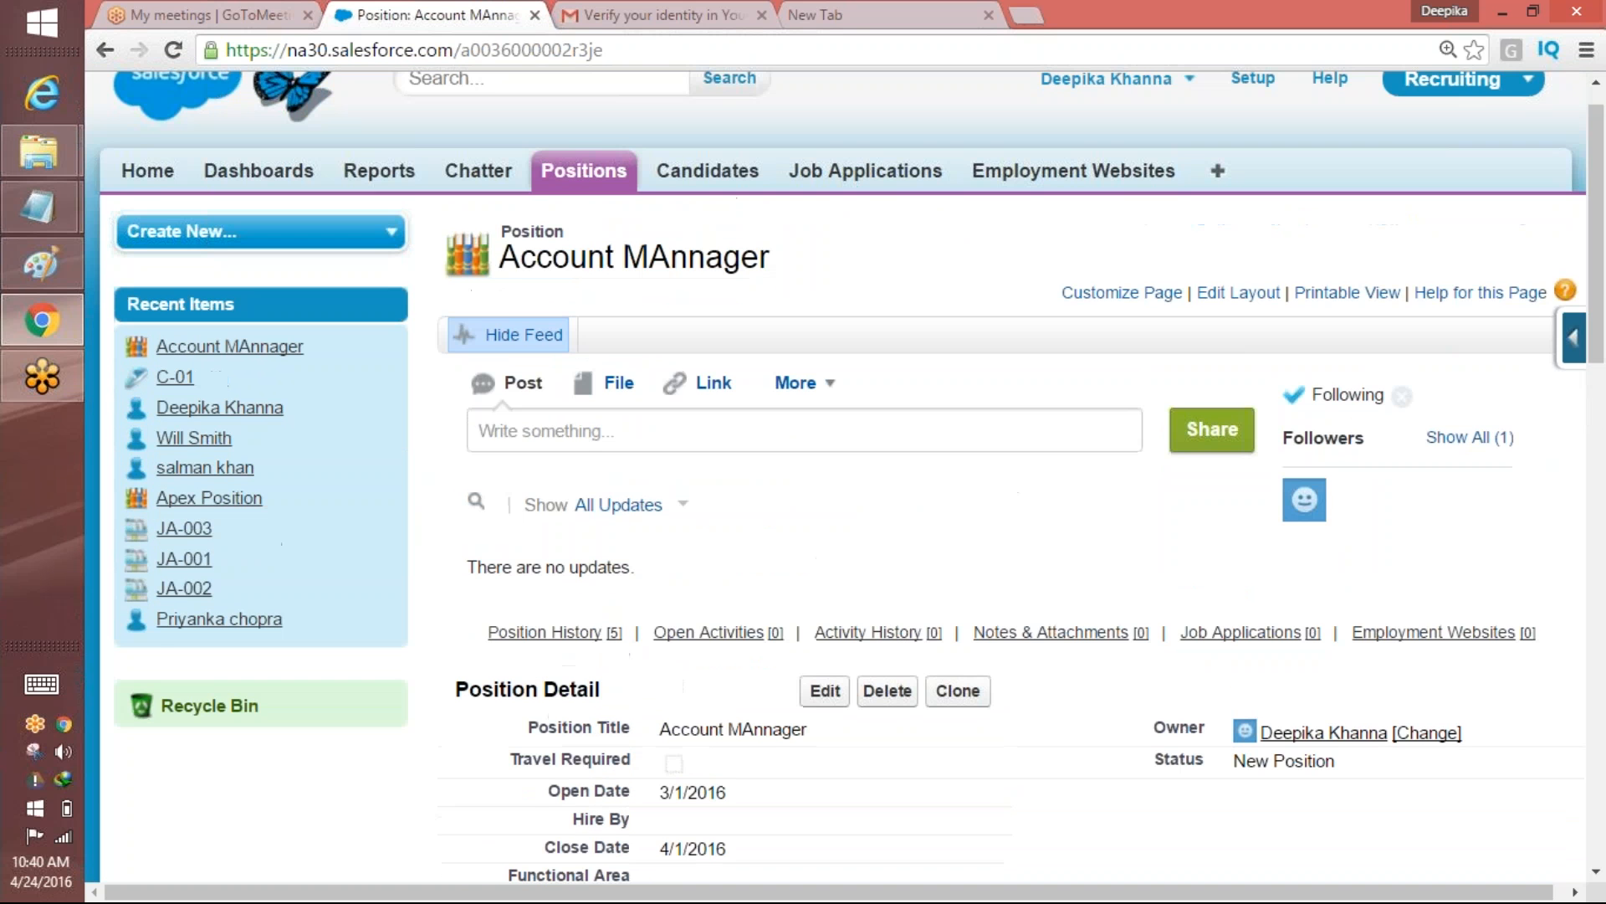
scroll(819, 209, up, 1)
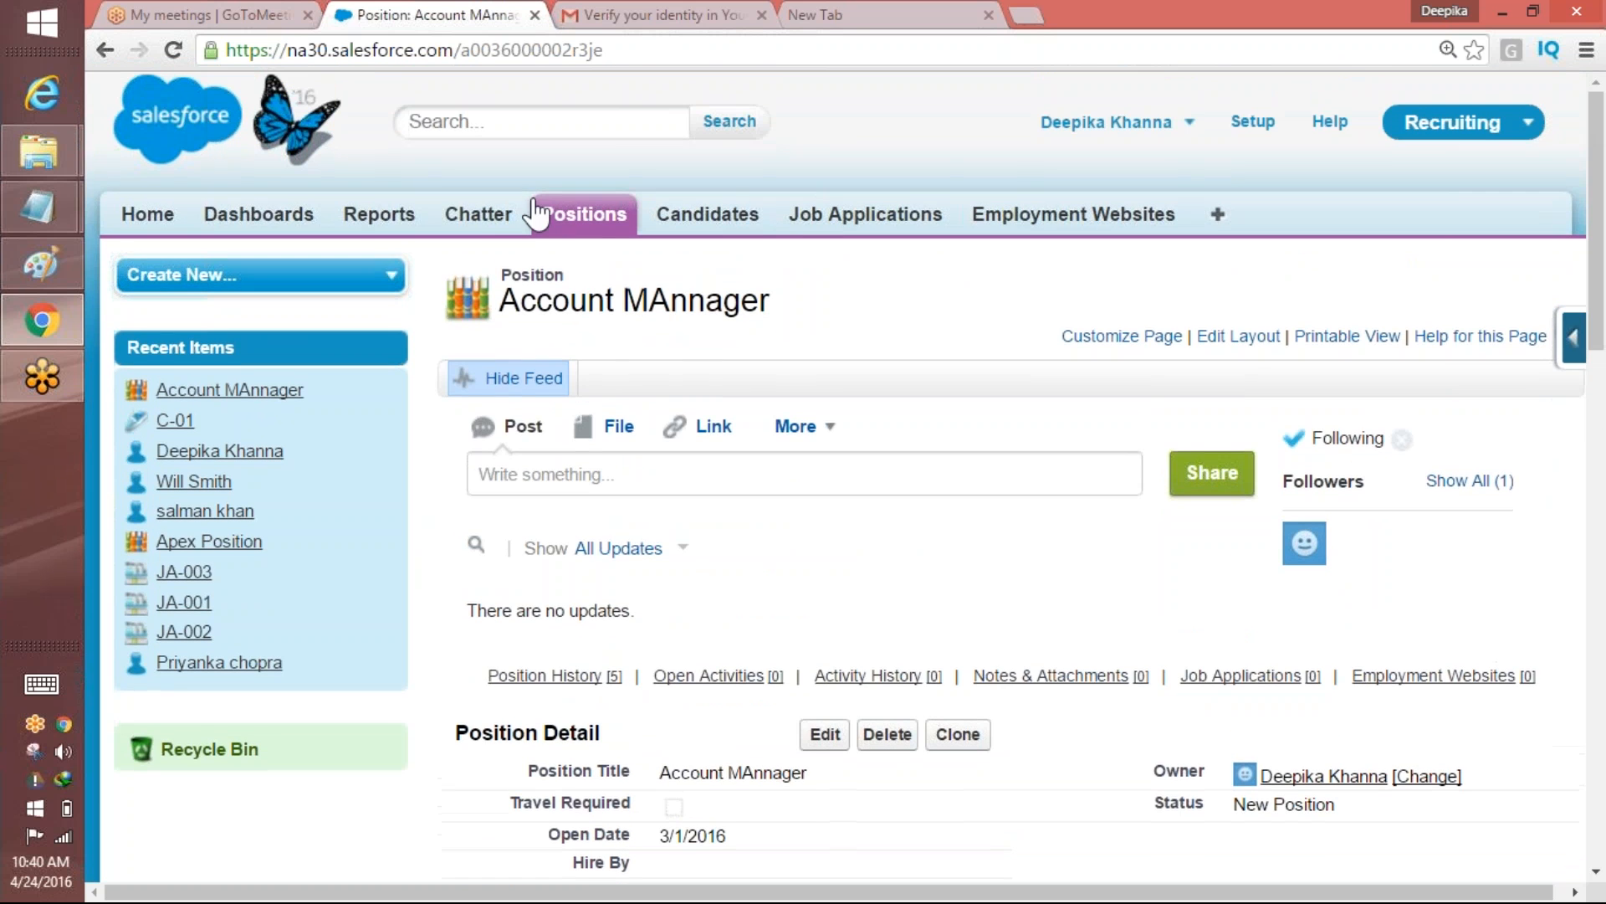
click(481, 220)
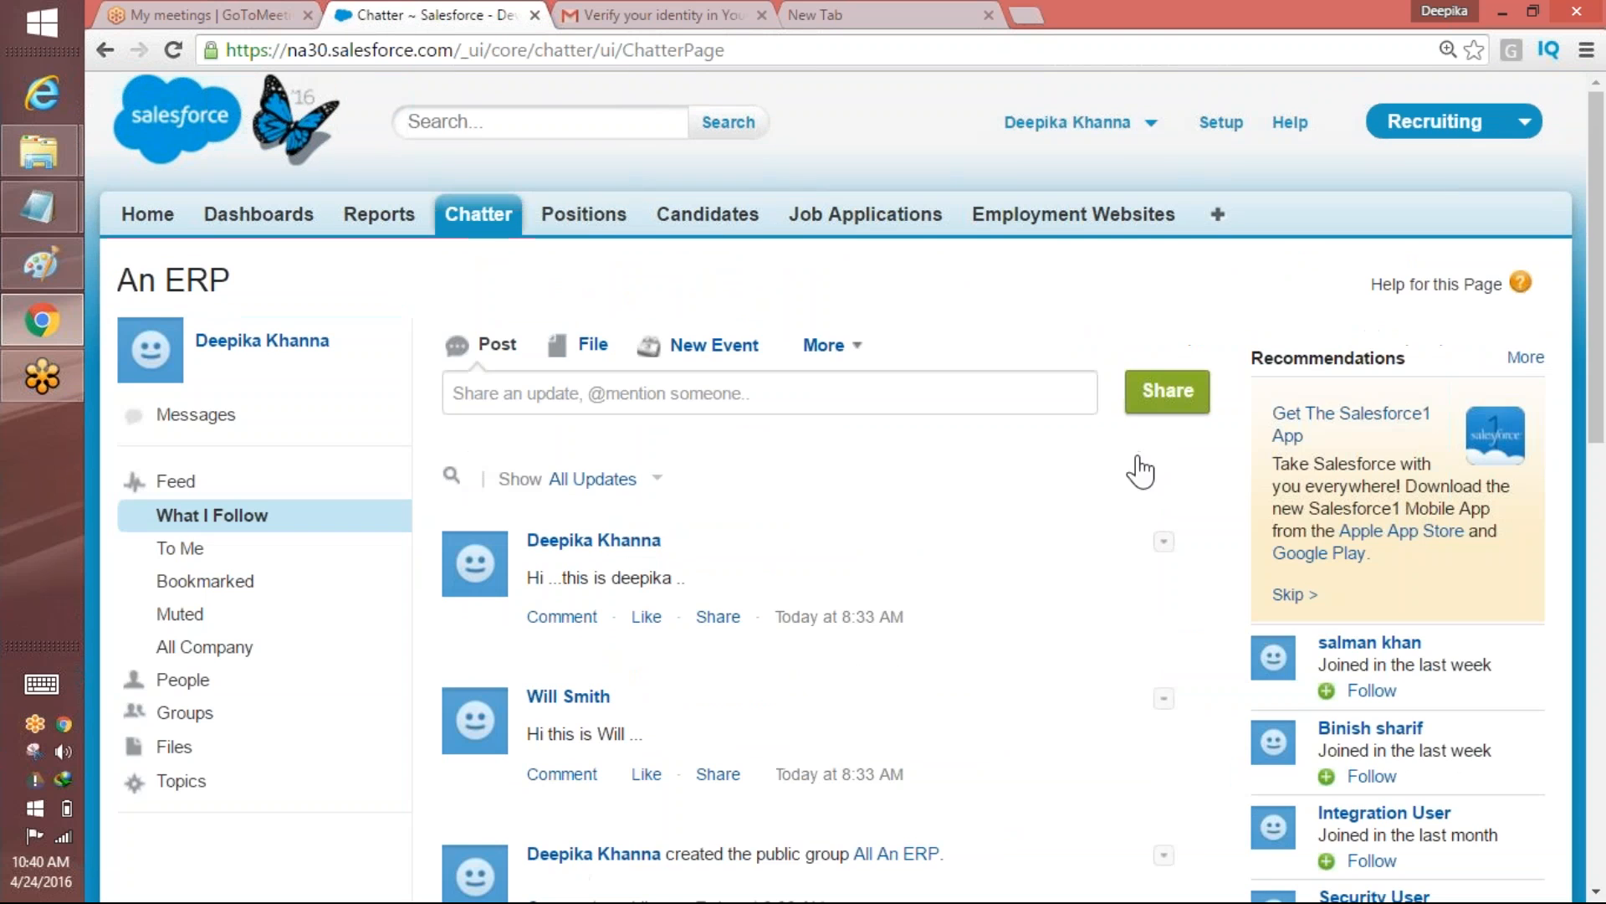
click(1134, 138)
click(1015, 260)
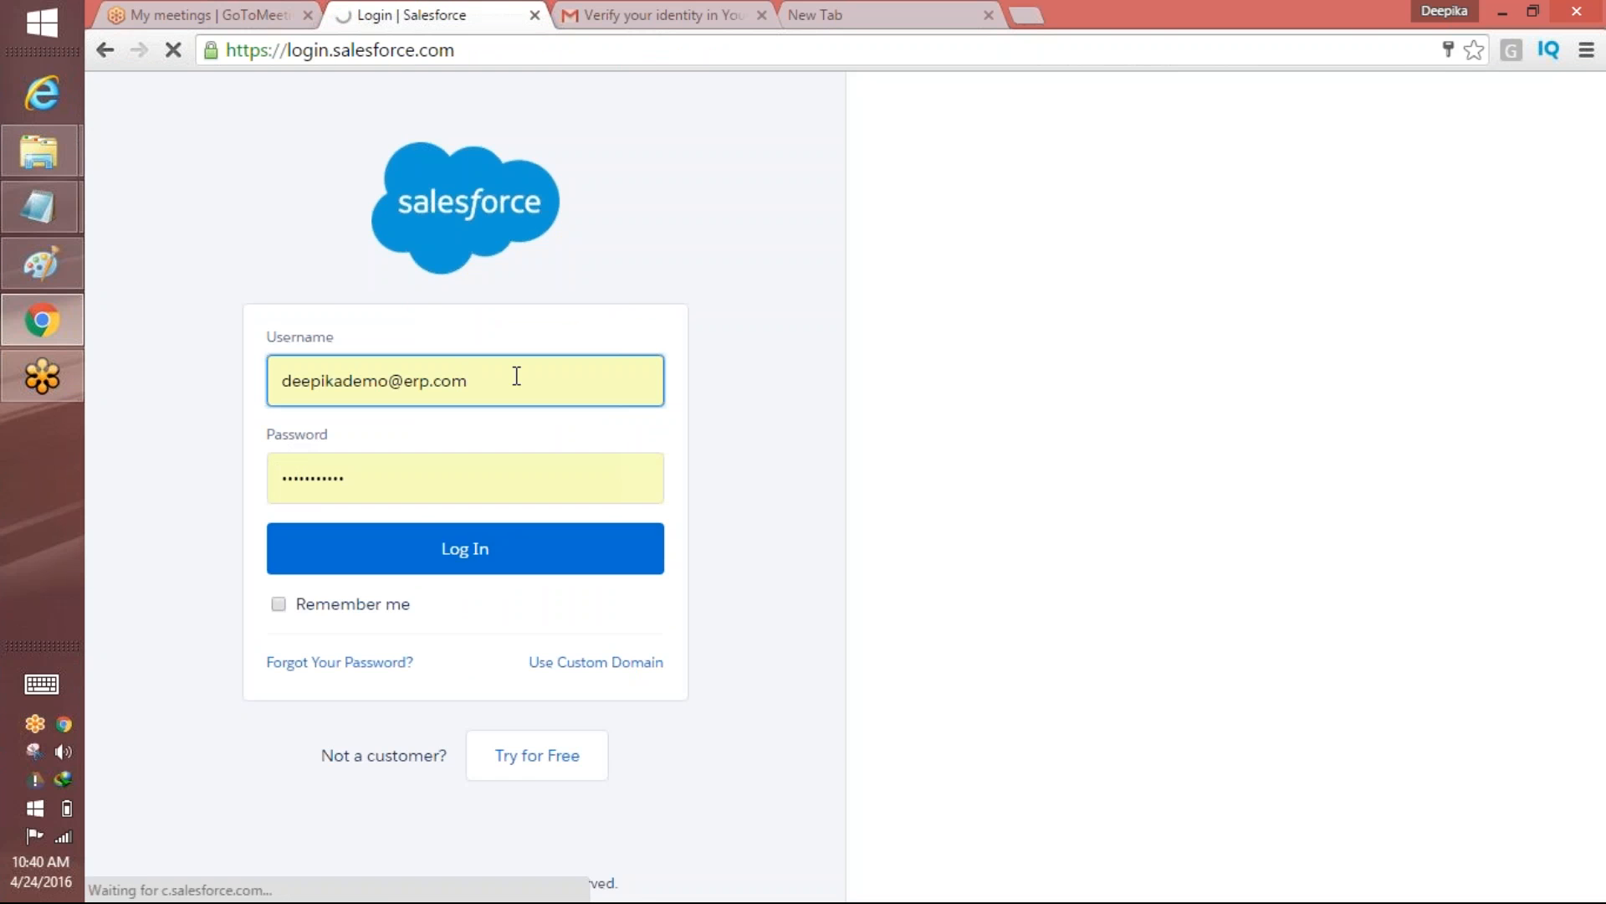
Log in as the other user from the saved usernames.
triple_click(513, 373)
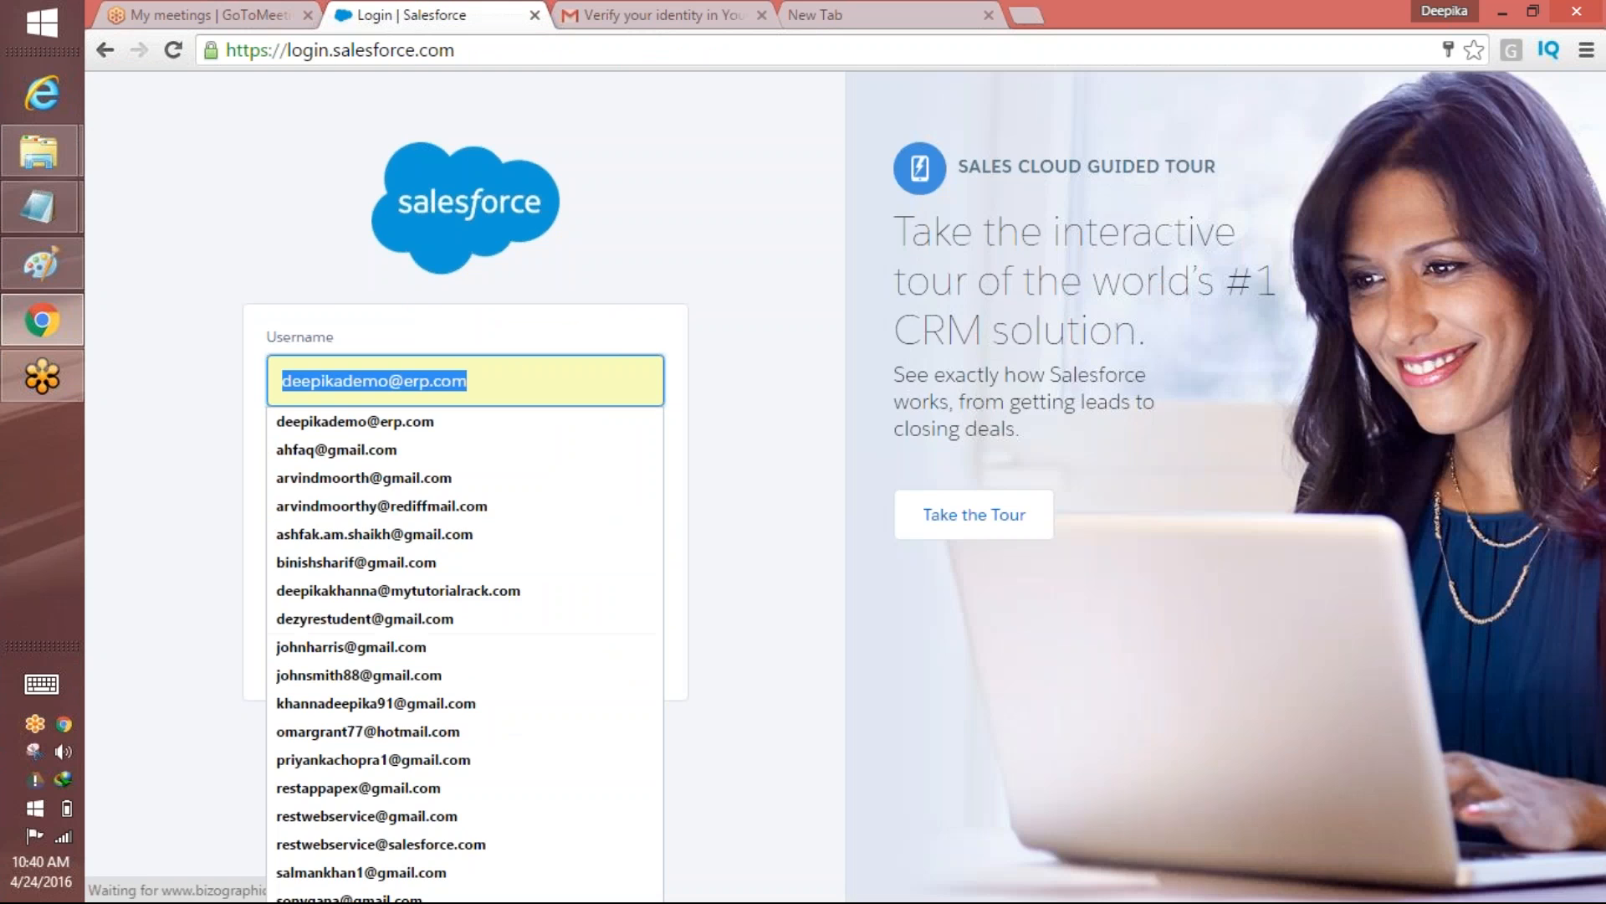
click(348, 422)
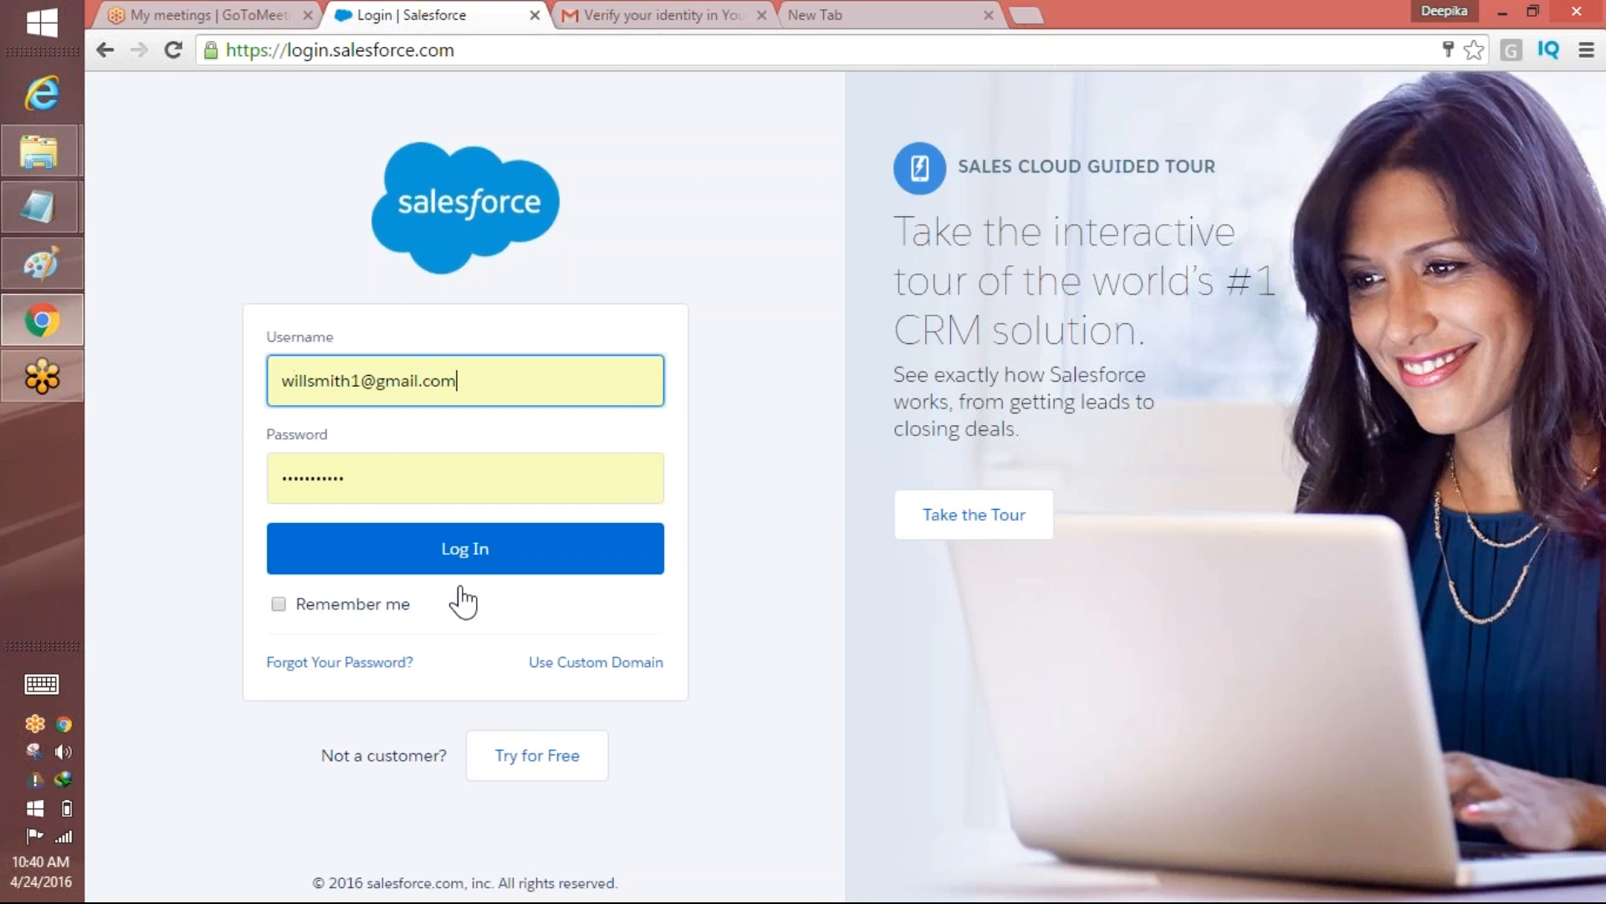
click(479, 535)
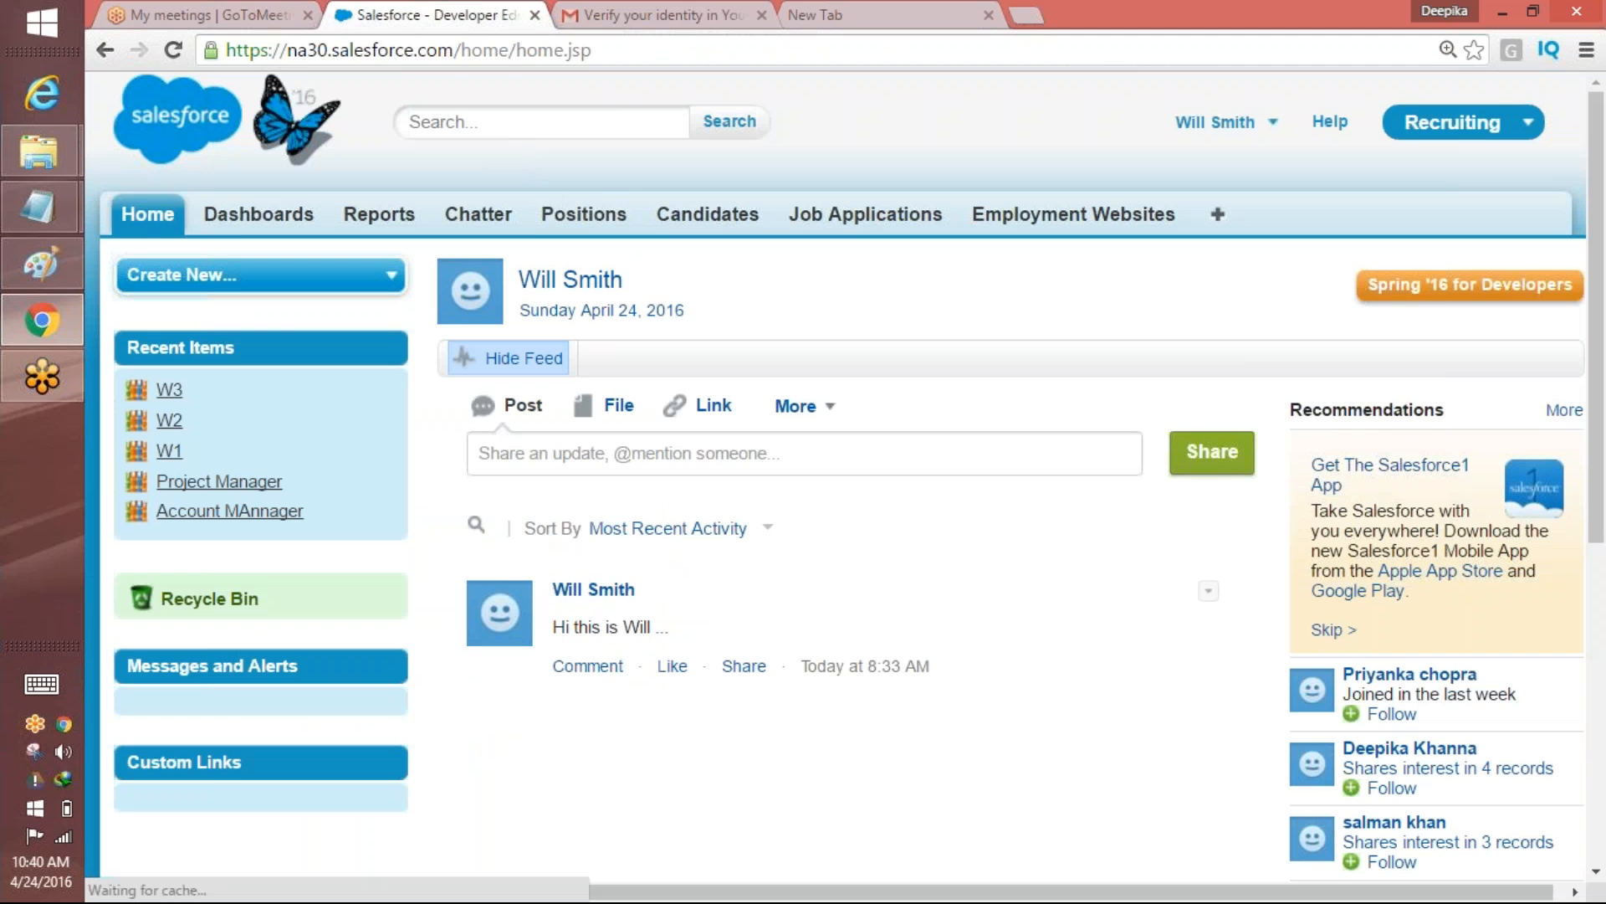
Open Account MAnnager from the full positions list and review its follower and dates.
click(584, 215)
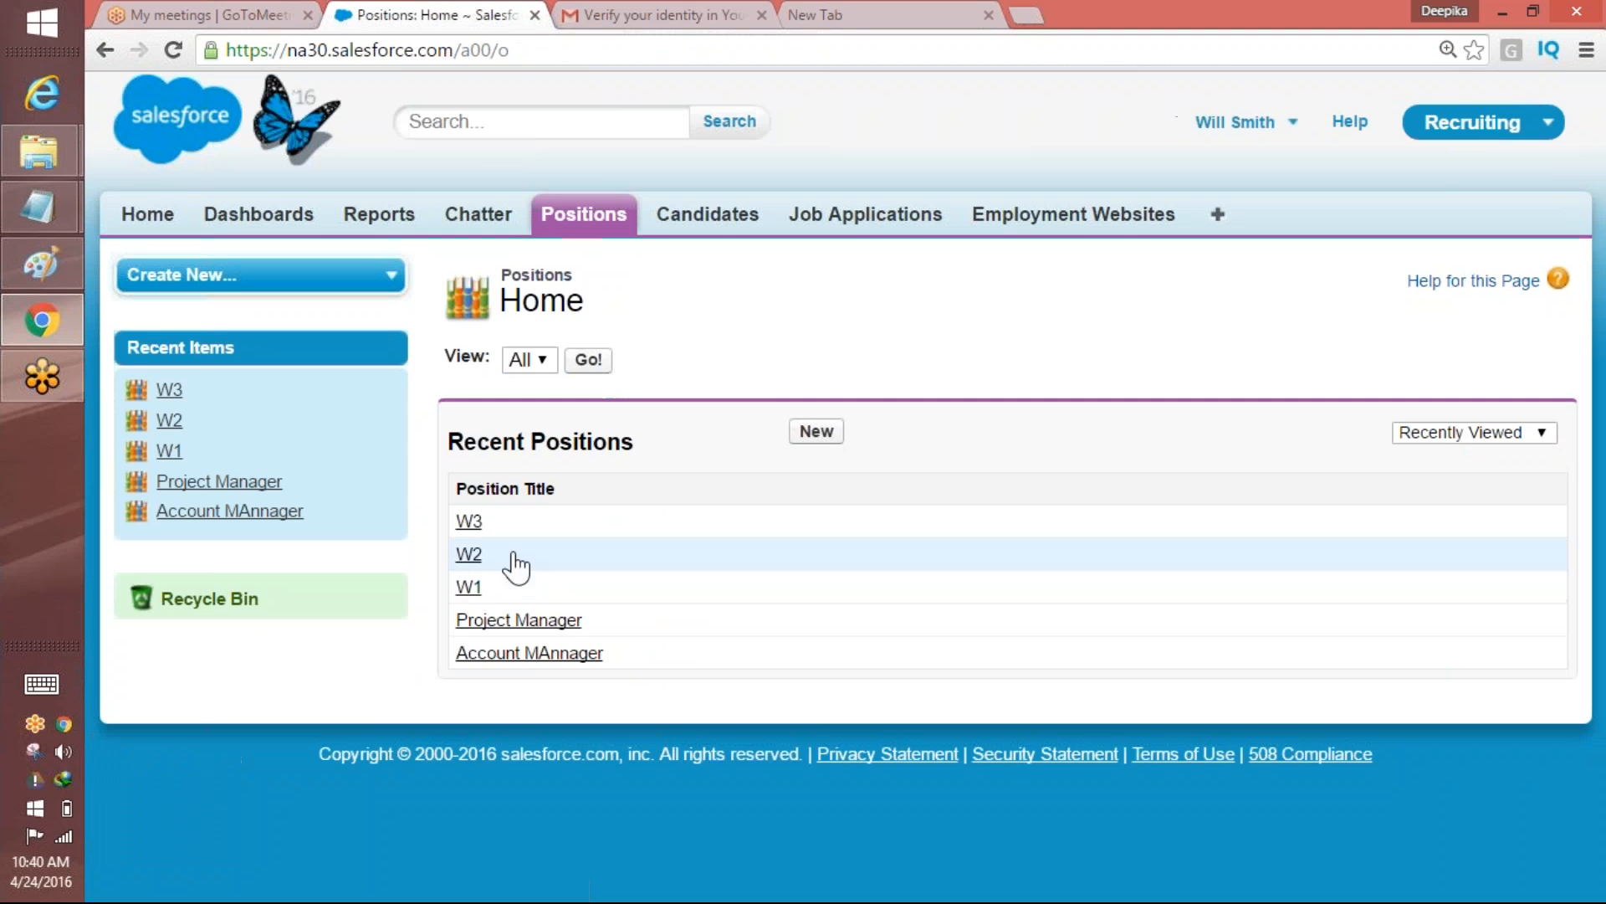
click(588, 360)
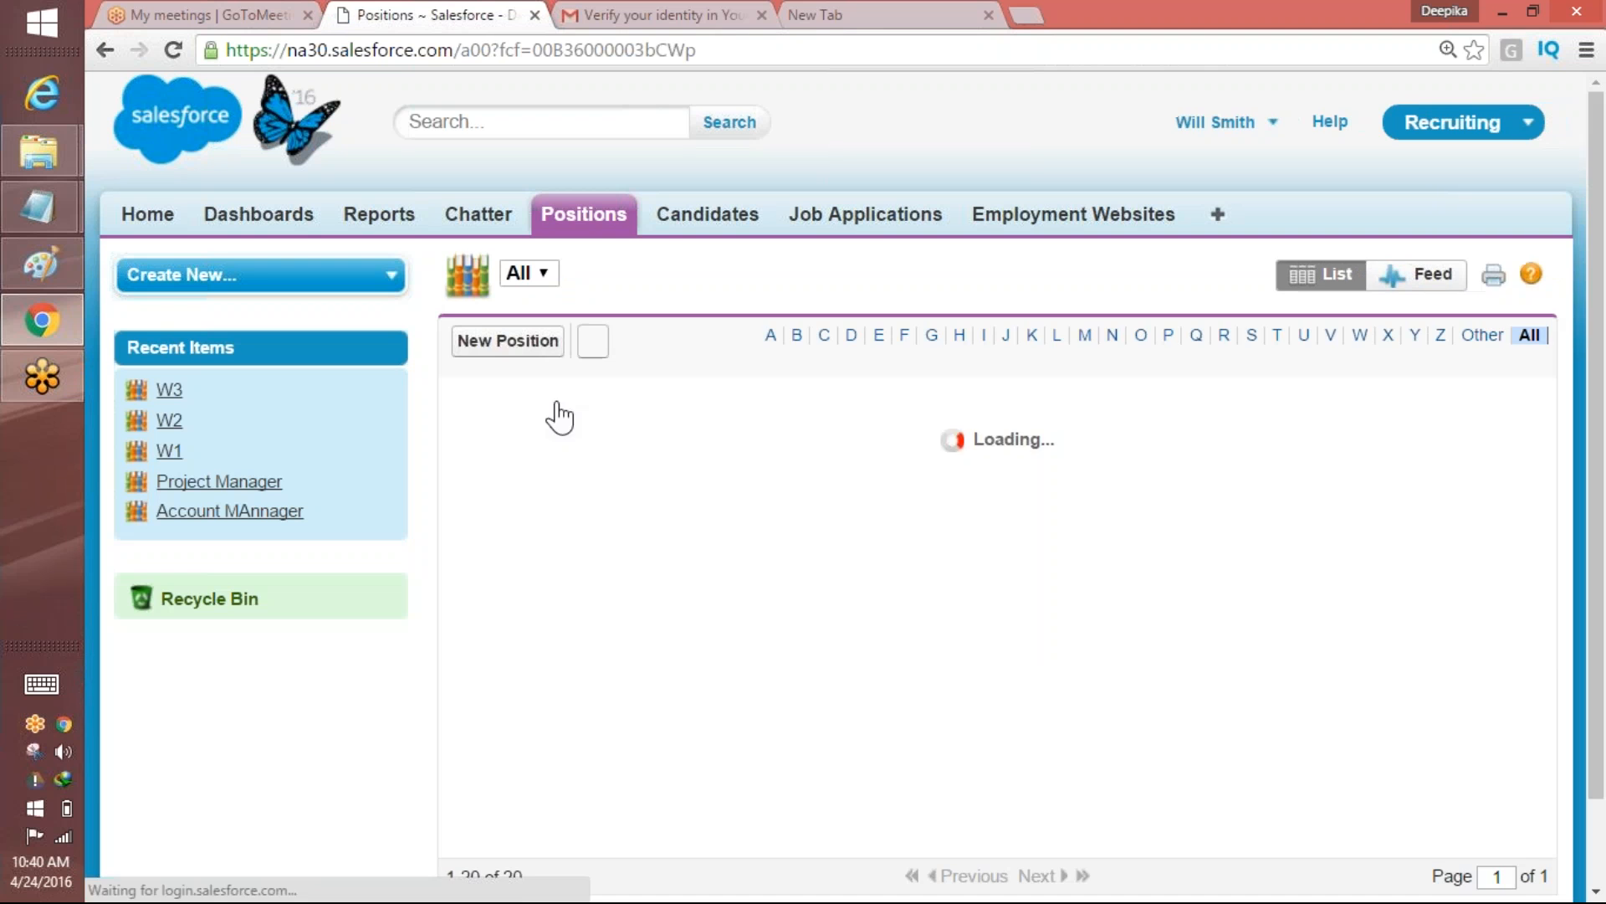
click(636, 423)
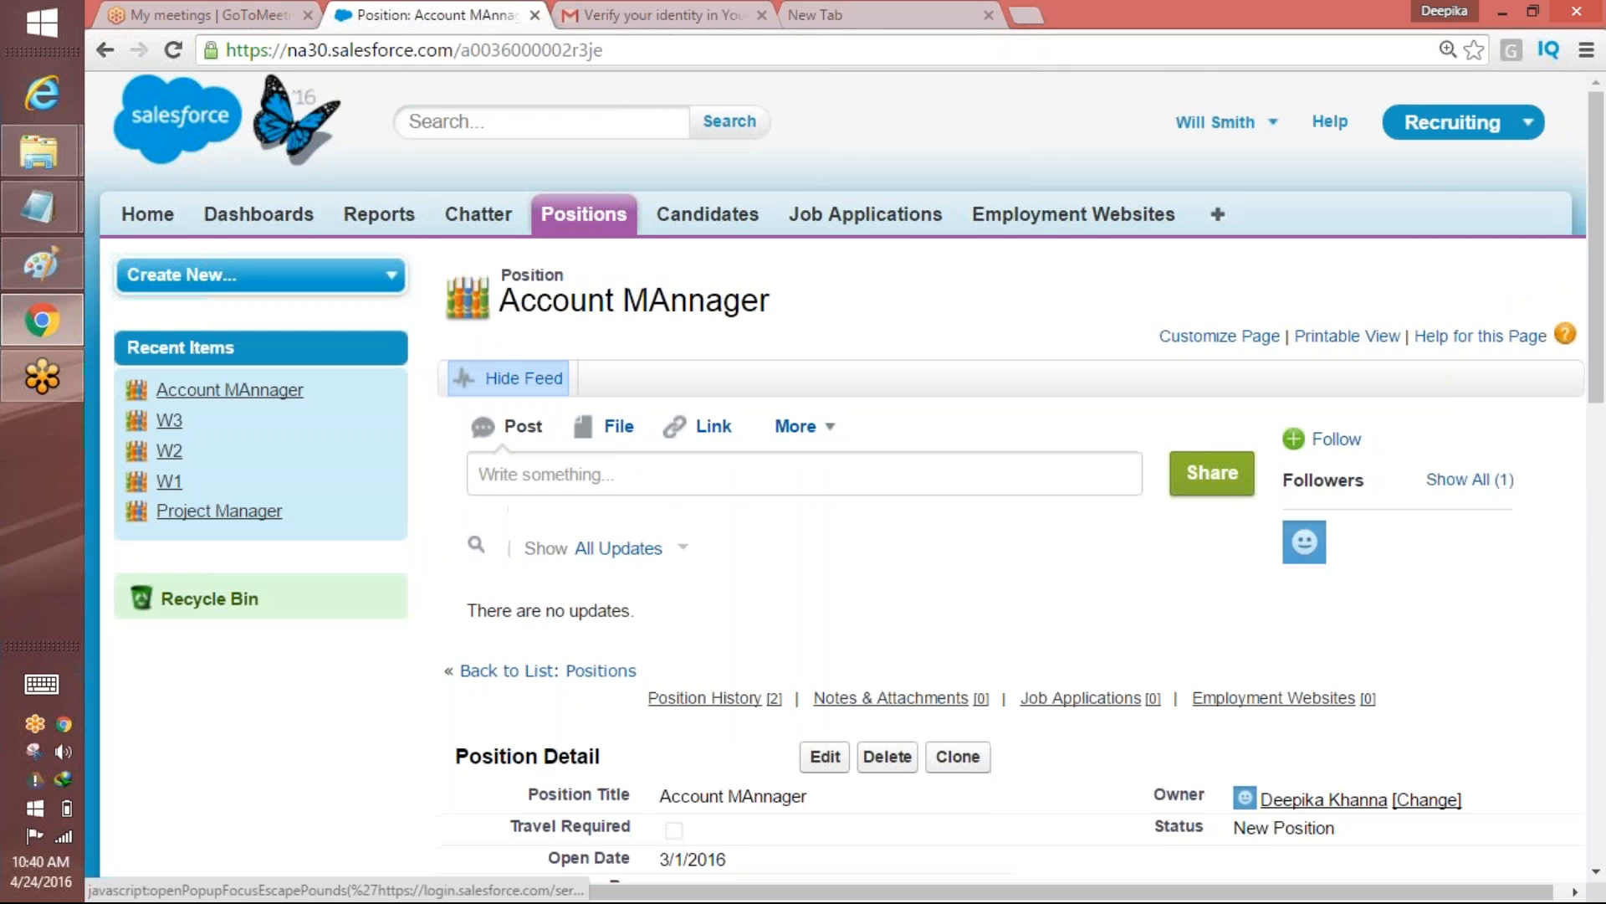
scroll(1598, 233, down, 3)
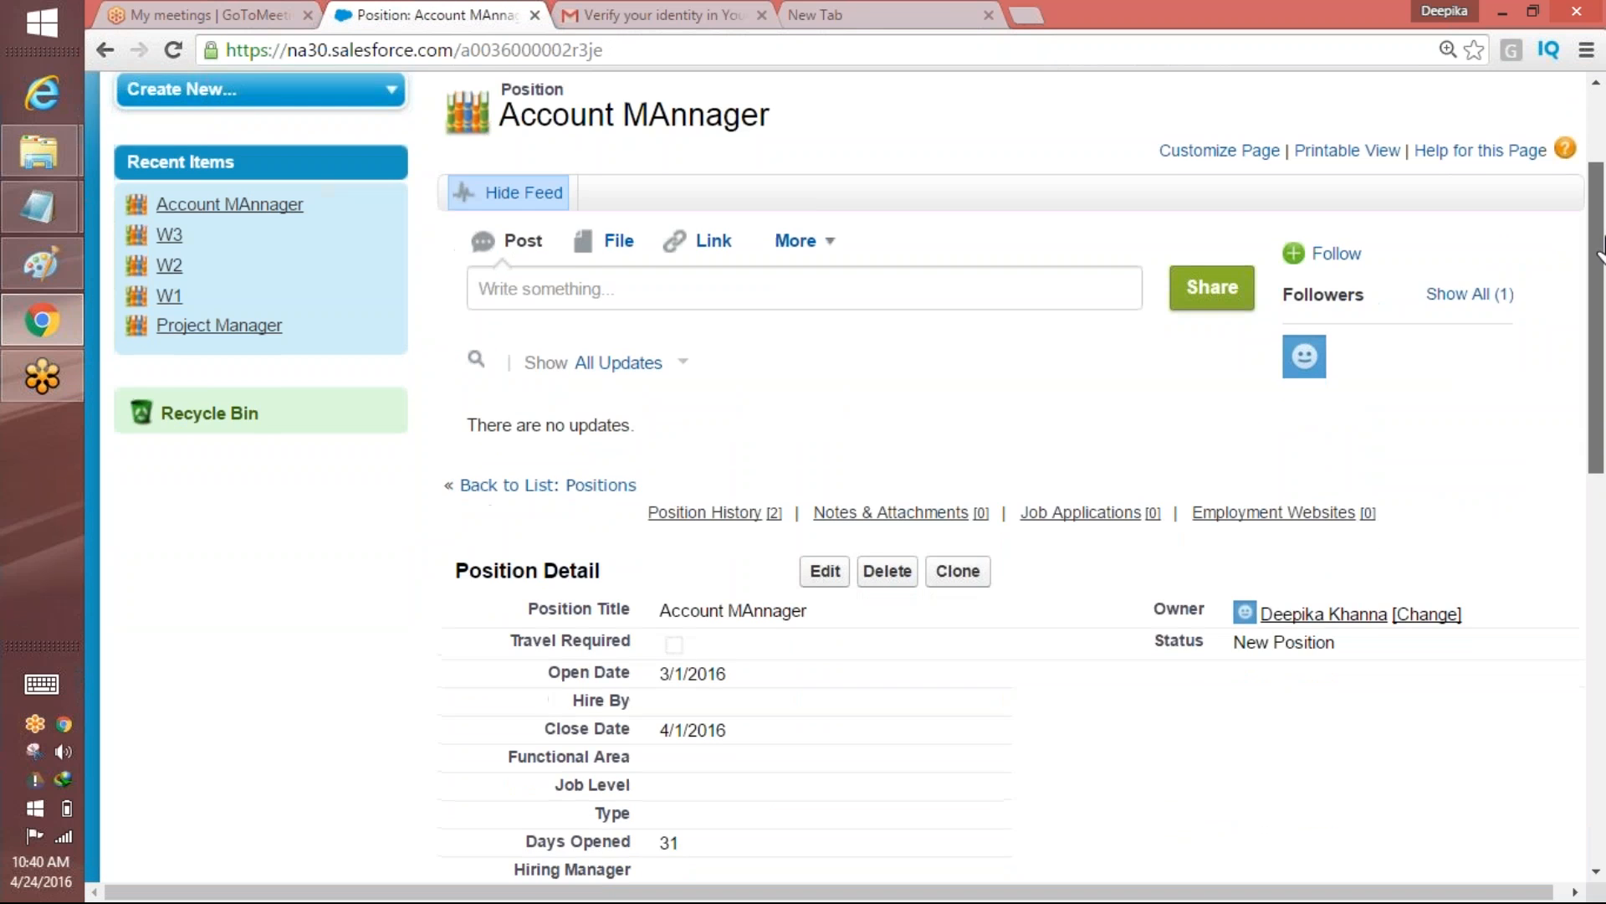
mouse_move(1308, 348)
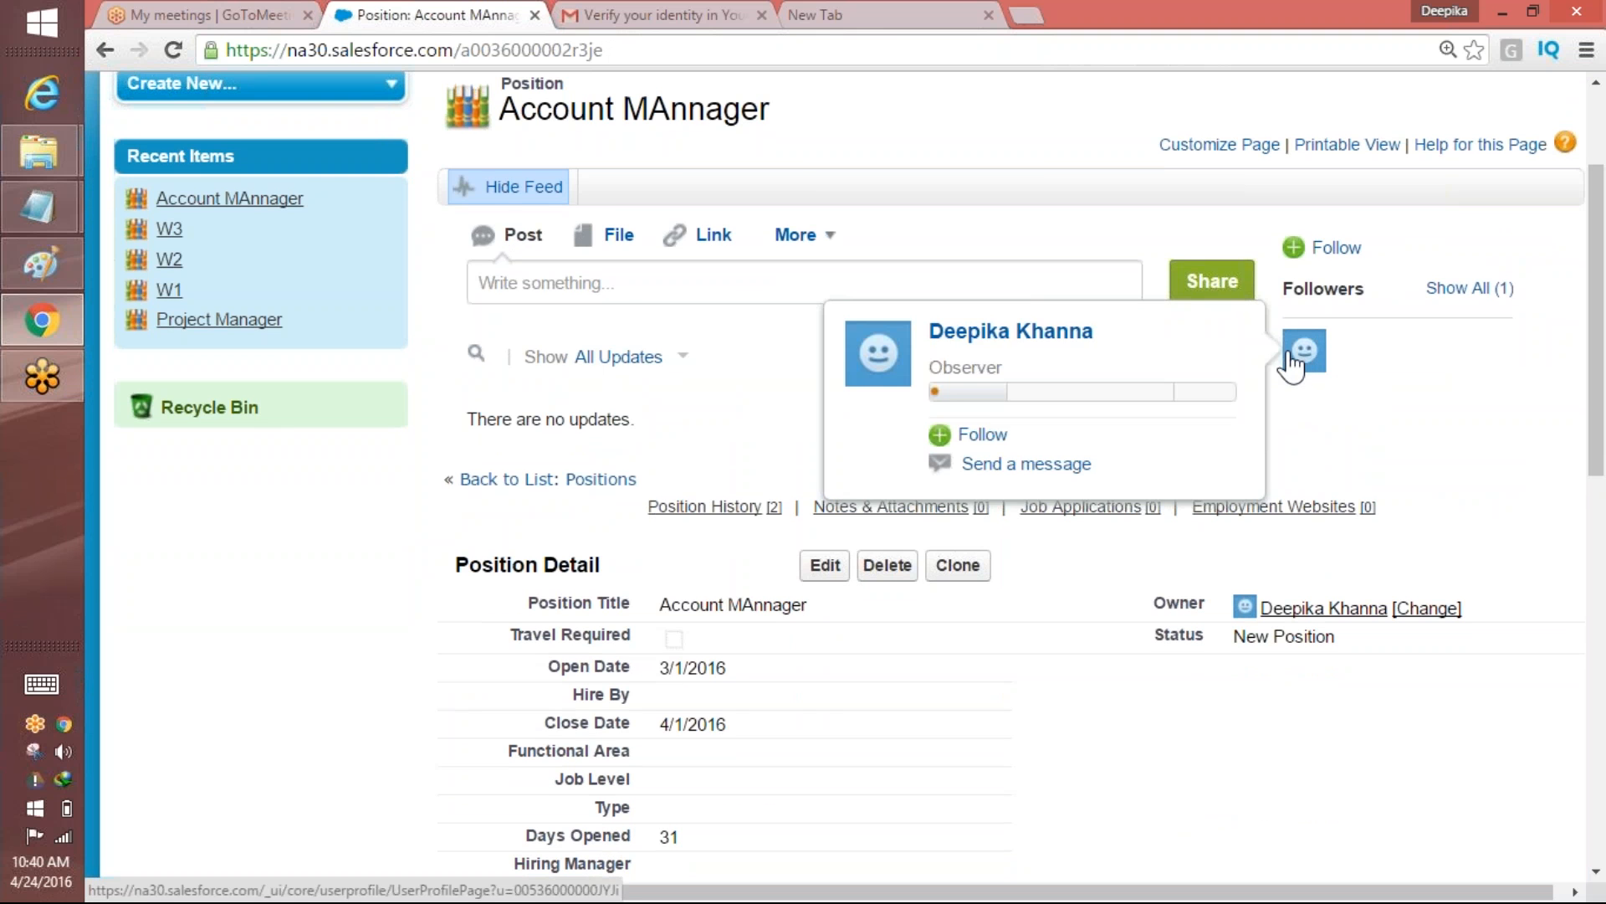
scroll(879, 405, down, 1)
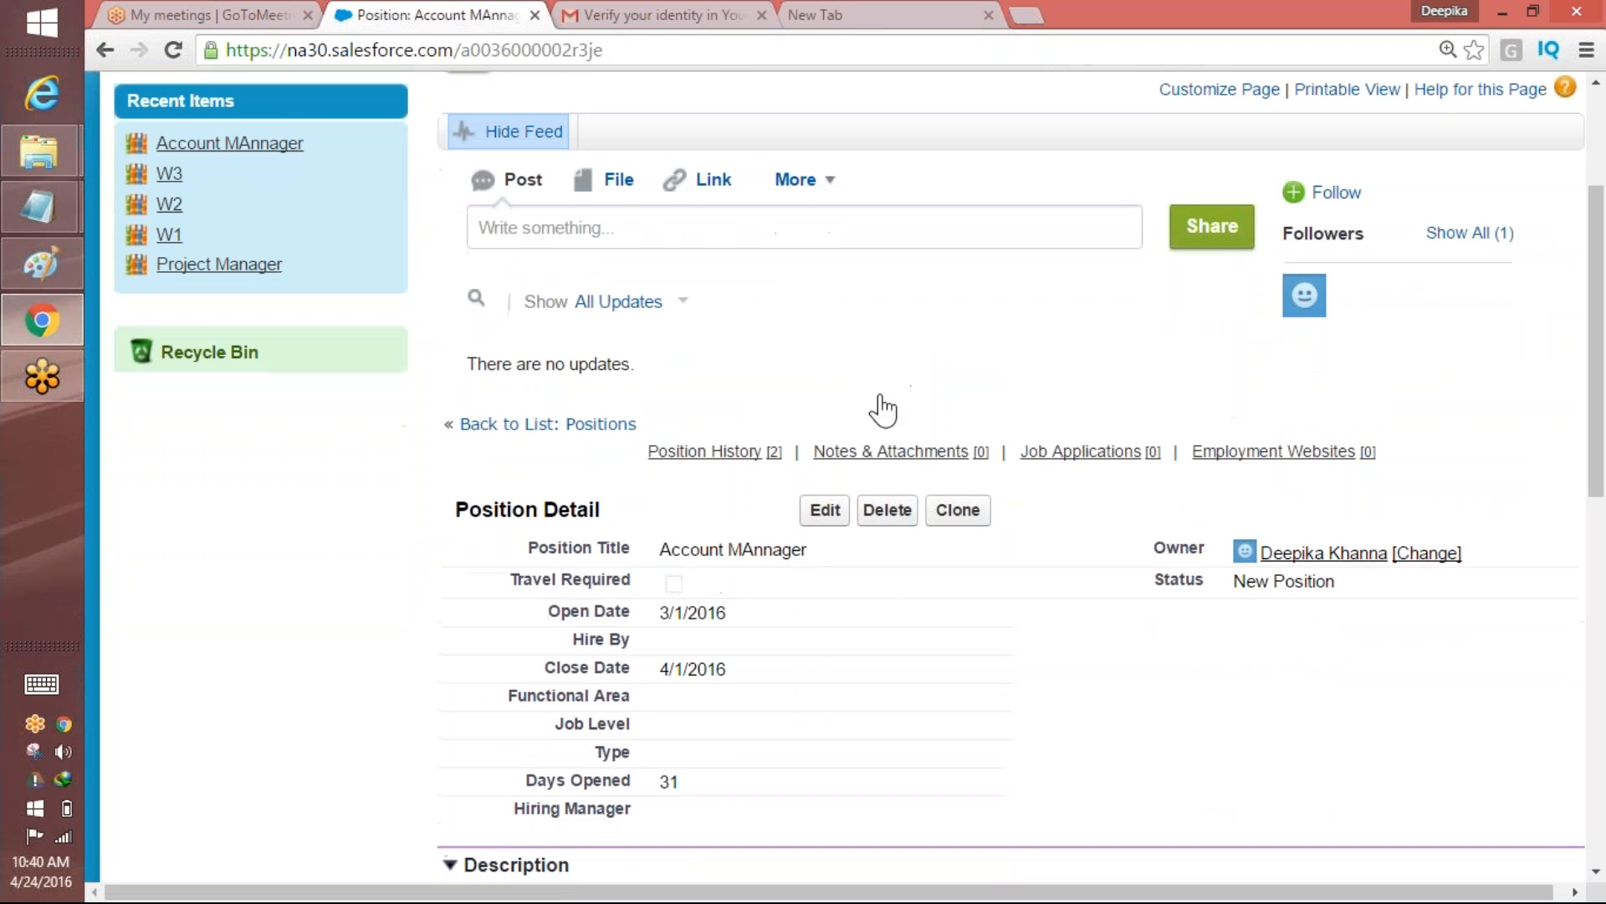
Edit the Account MAnnager position and set its Open Date to 3/4/2016.
click(824, 516)
scroll(1360, 288, down, 1)
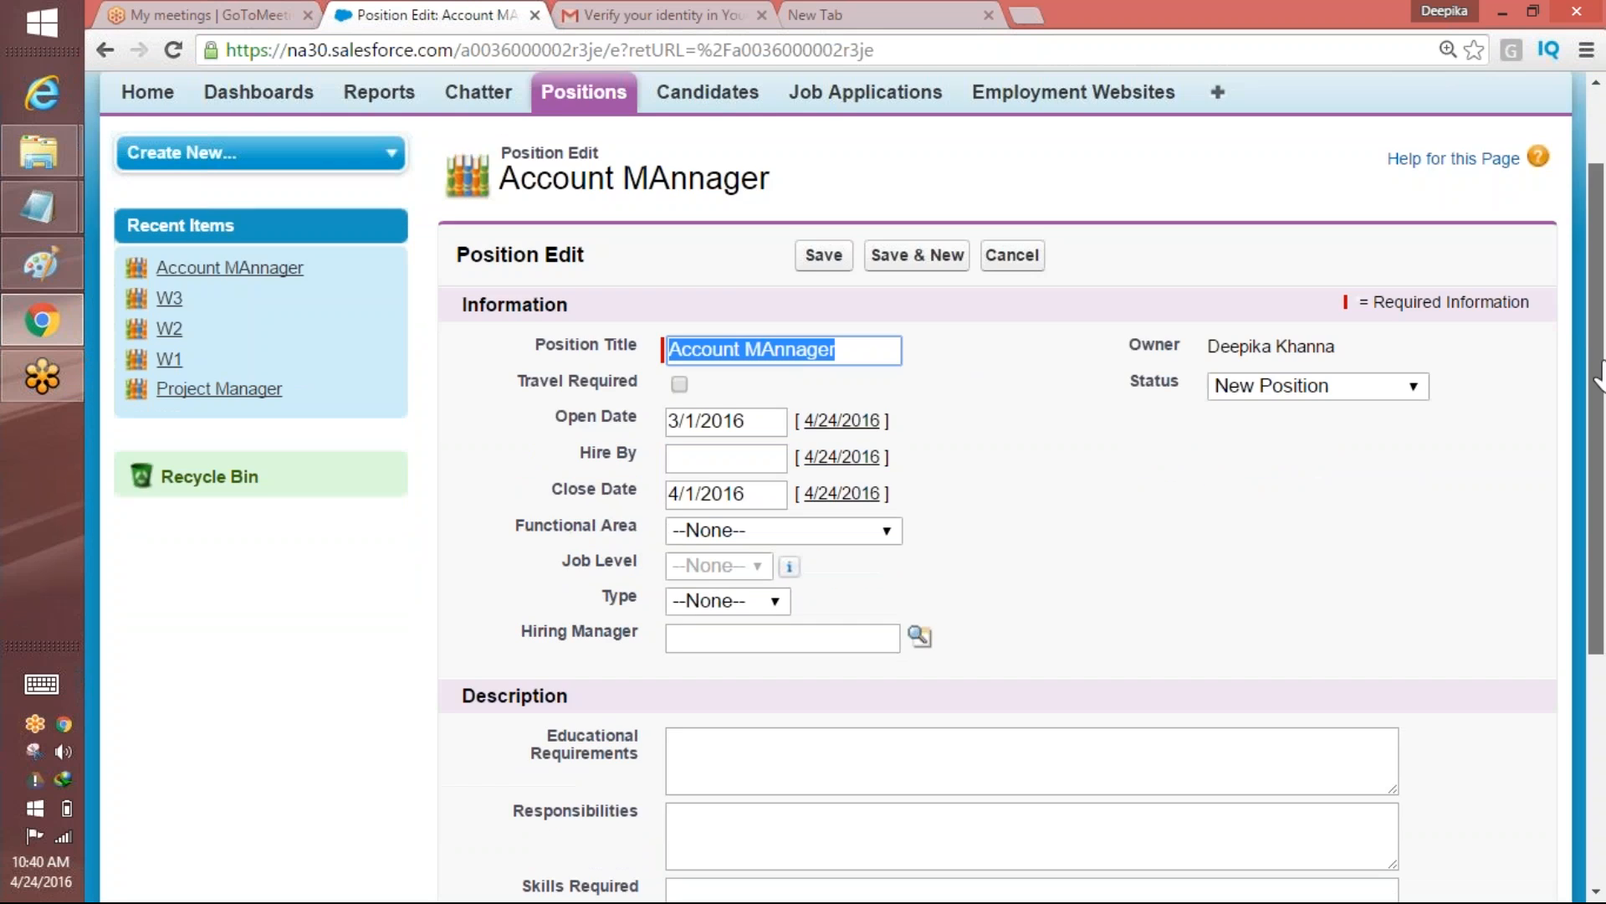
scroll(1008, 444, down, 1)
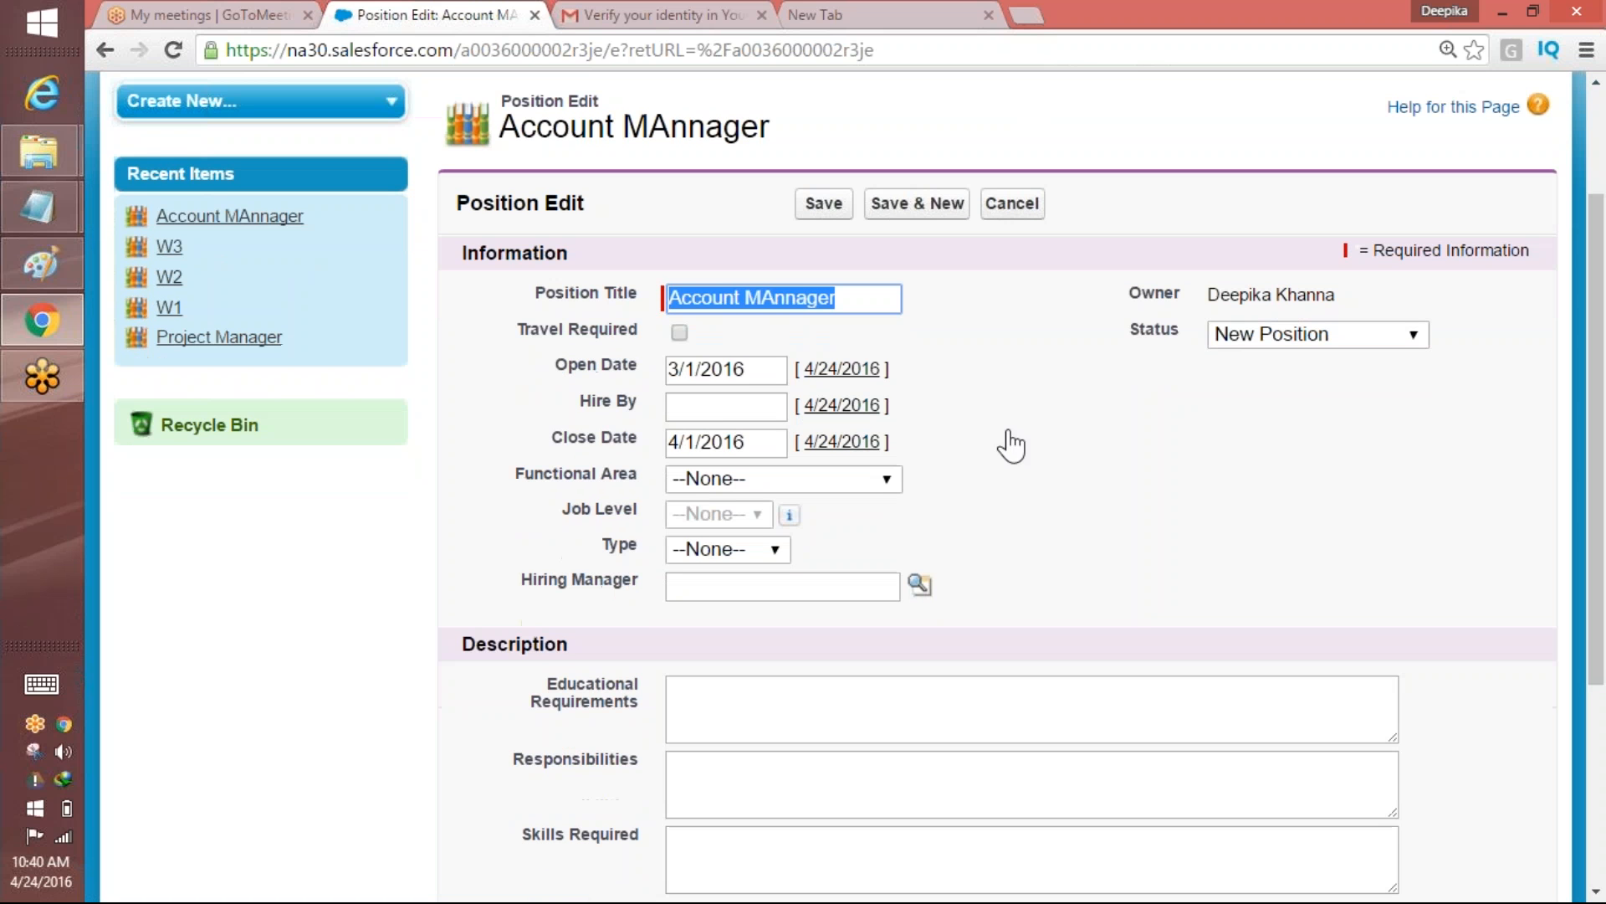
click(745, 369)
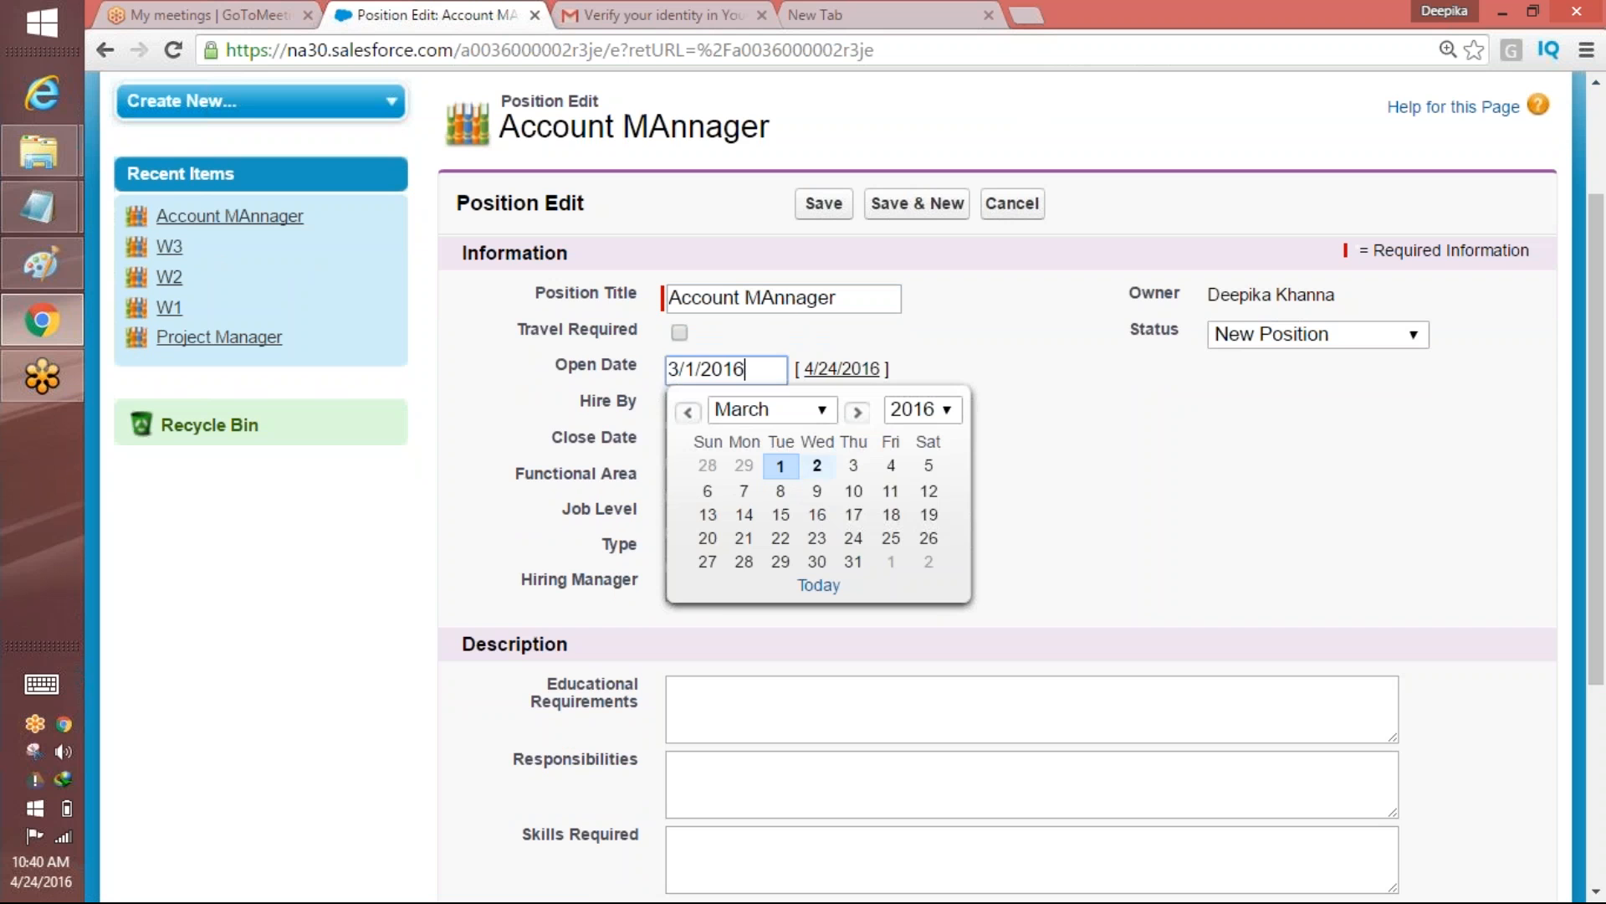
click(891, 466)
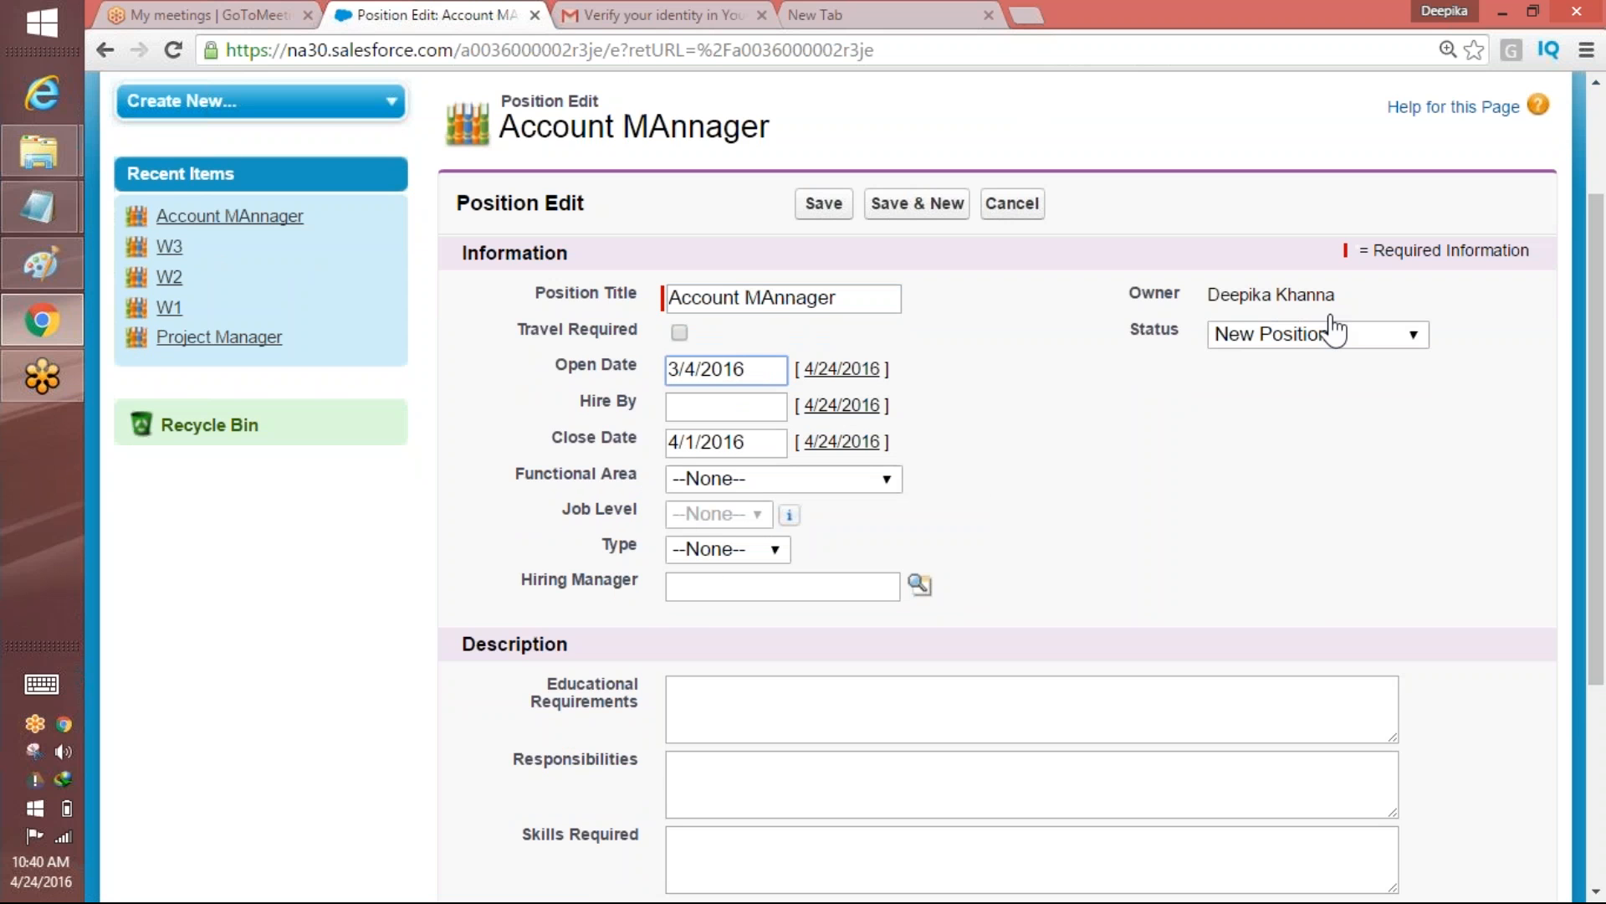
drag(1598, 373, 1599, 502)
Set the position Status to Pending Approval and Type to Full Time, then save.
click(1376, 270)
click(1230, 335)
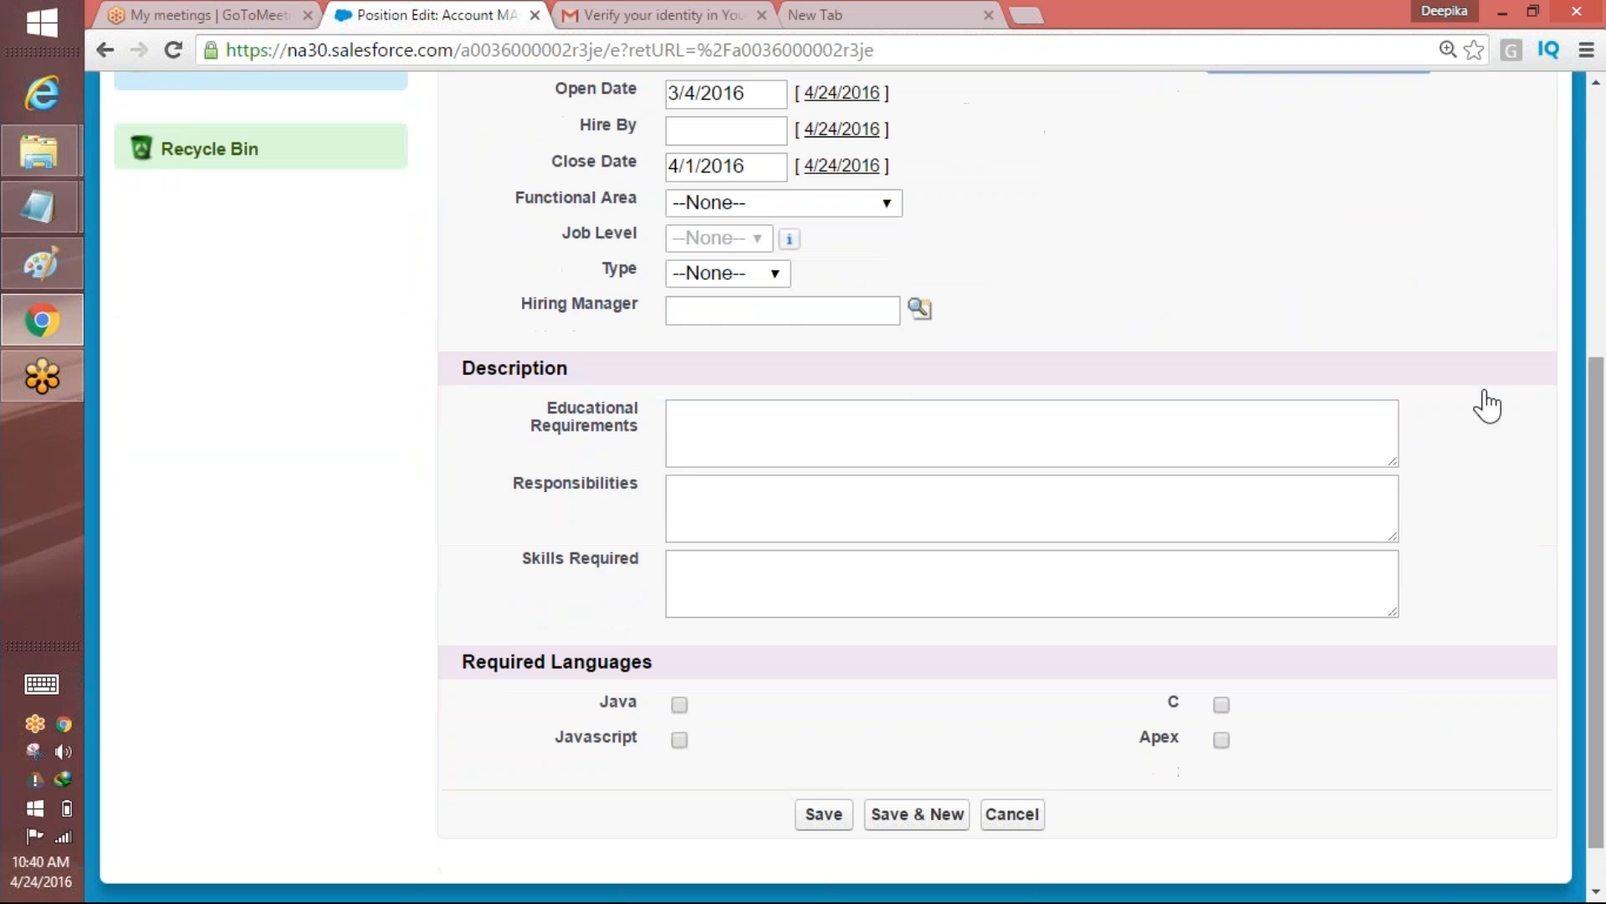
click(716, 281)
click(711, 323)
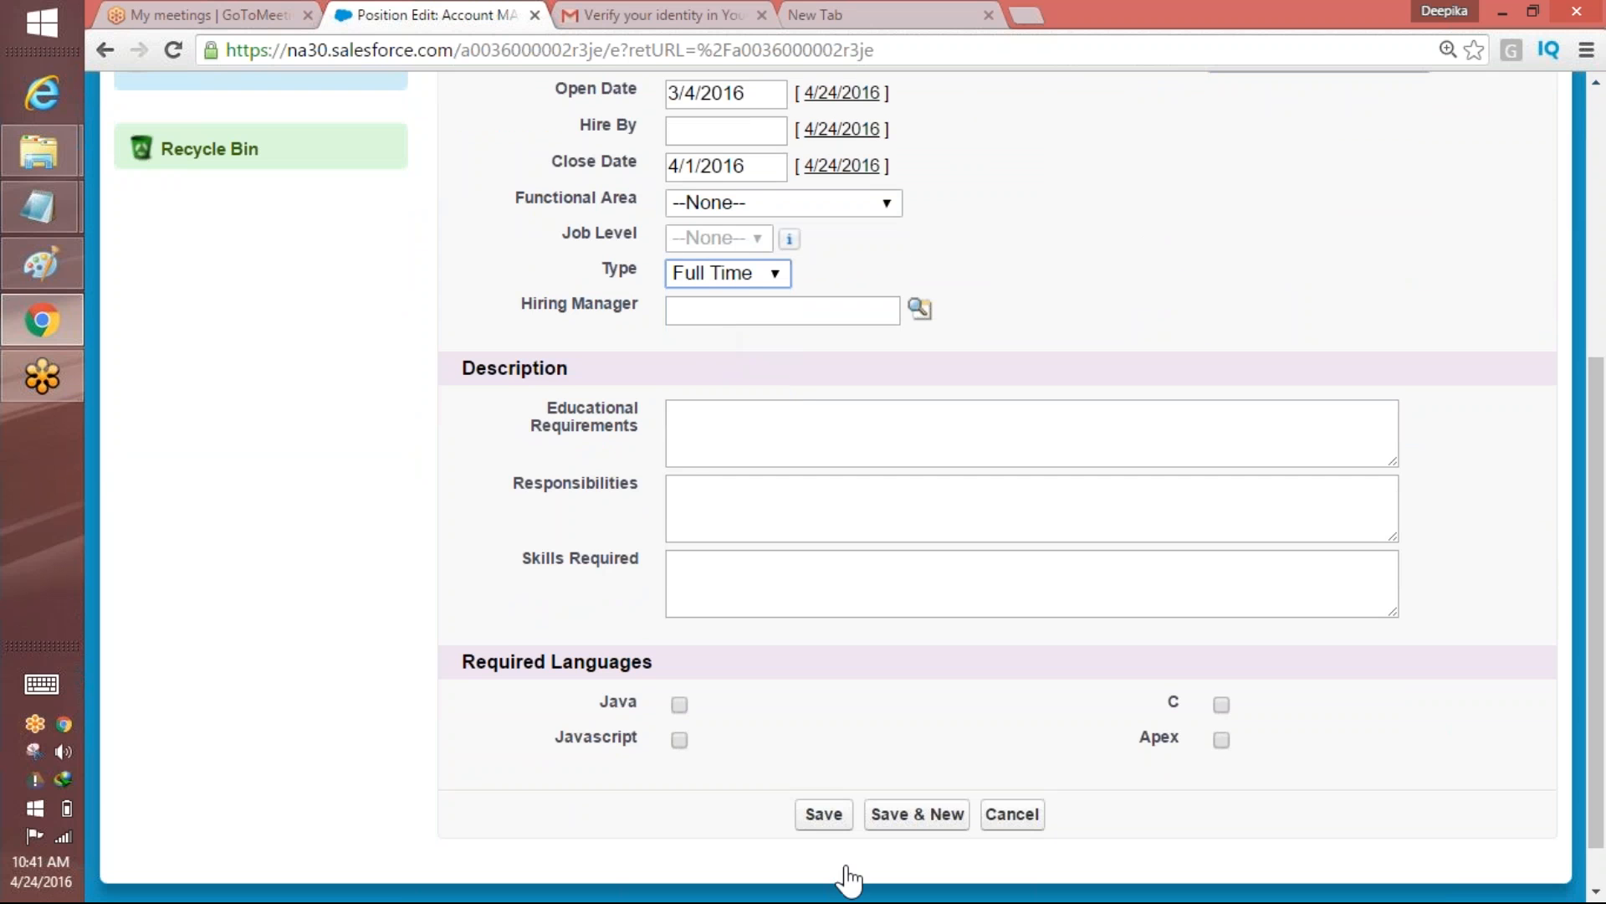
scroll(1140, 323, up, 1)
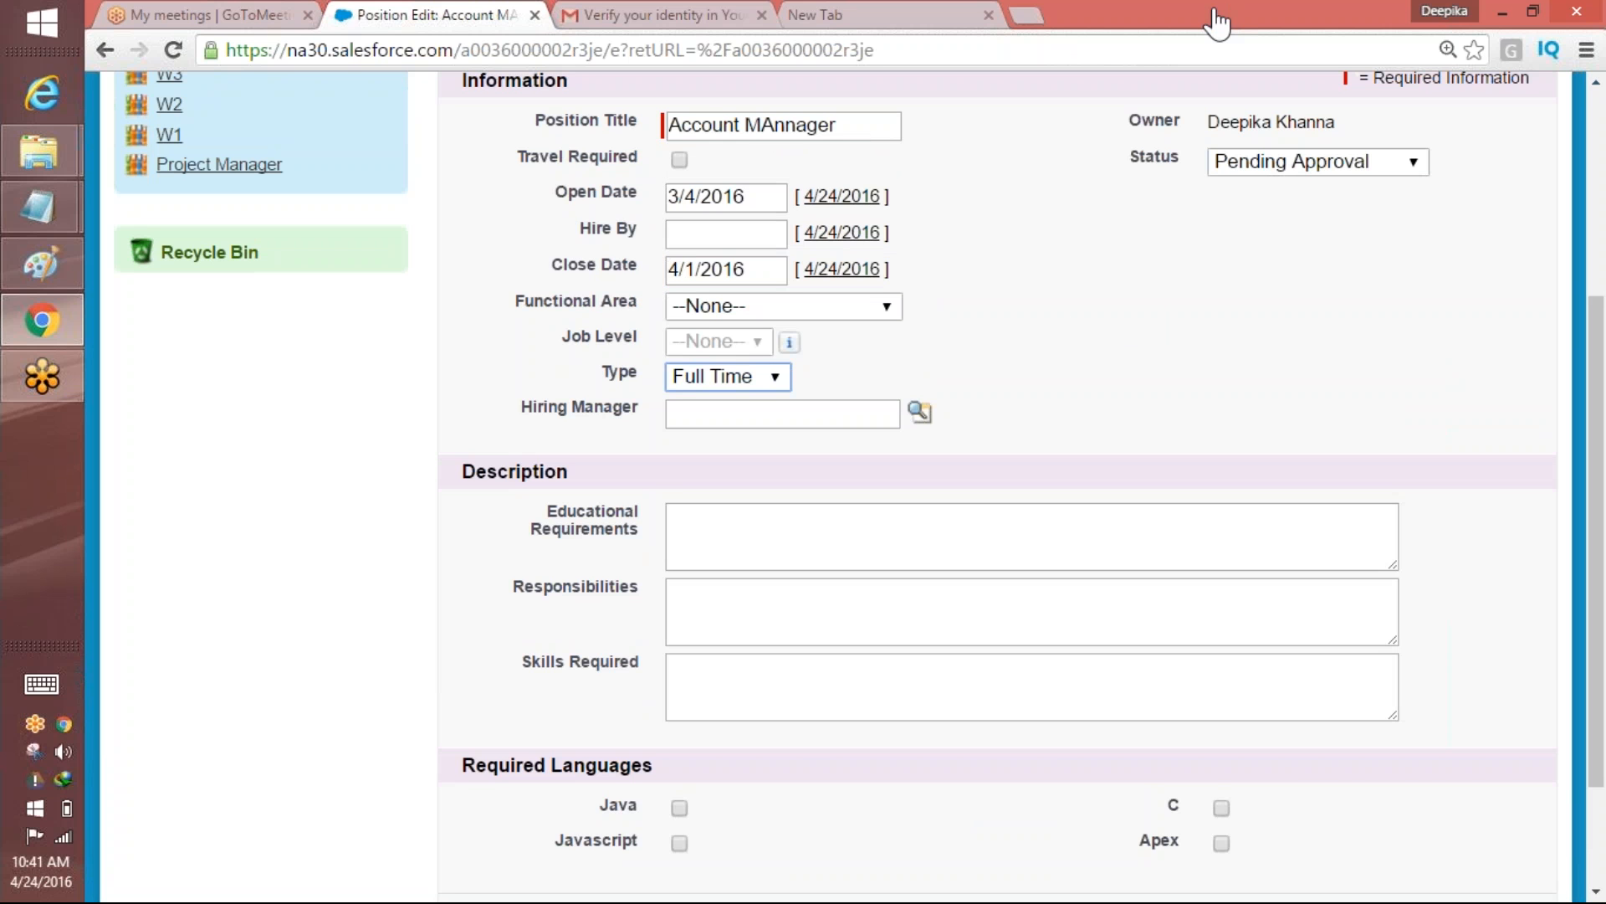
click(749, 194)
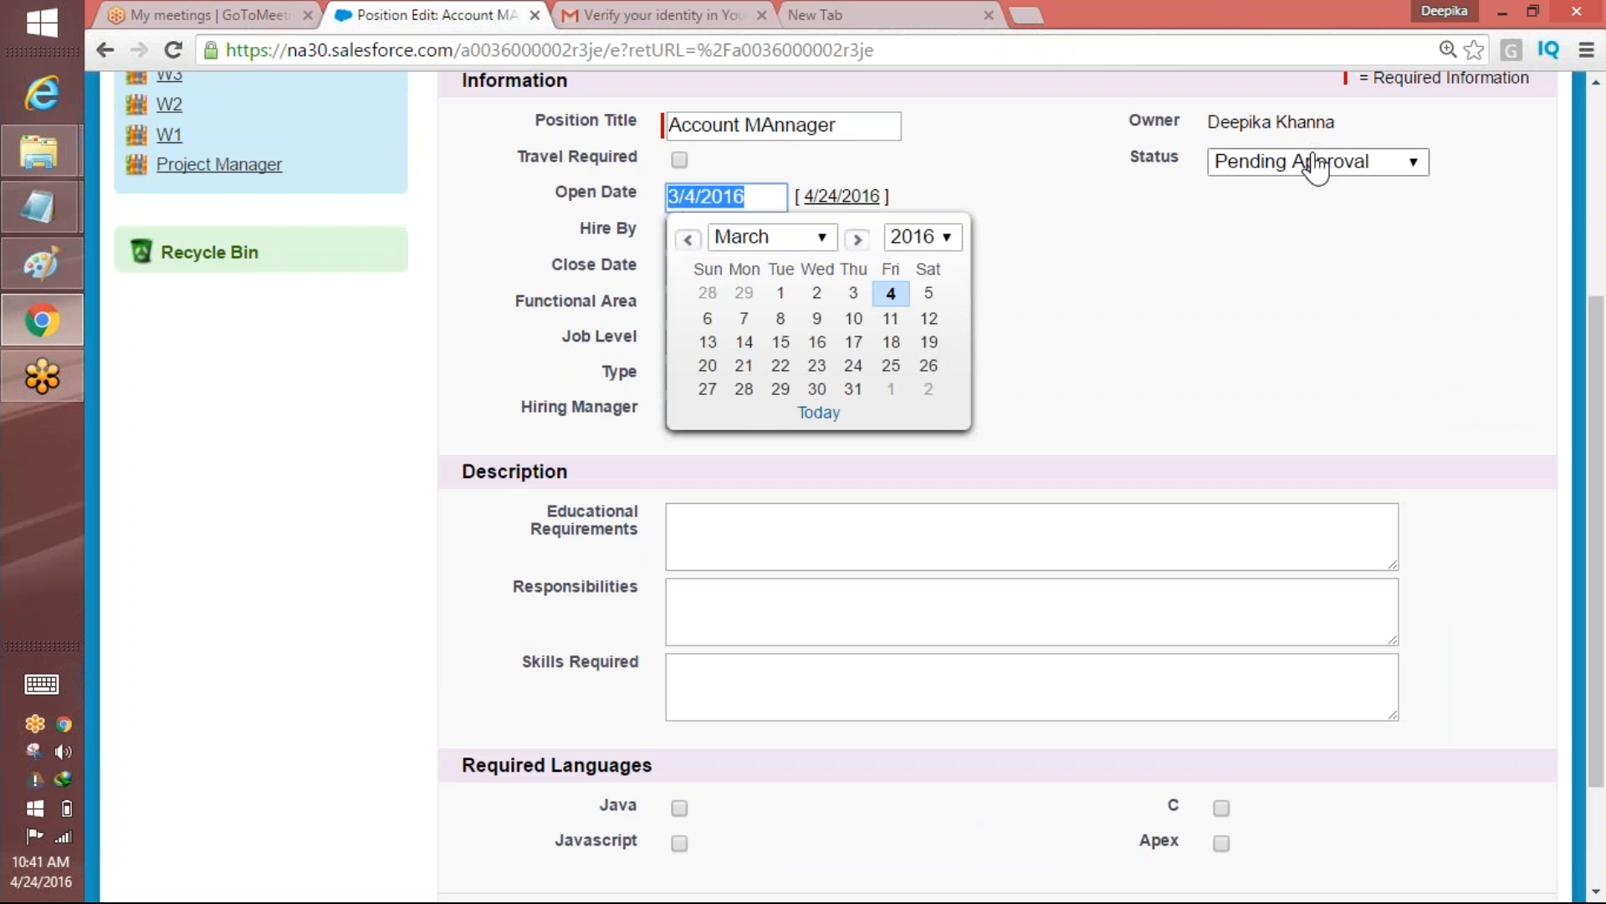
click(1255, 288)
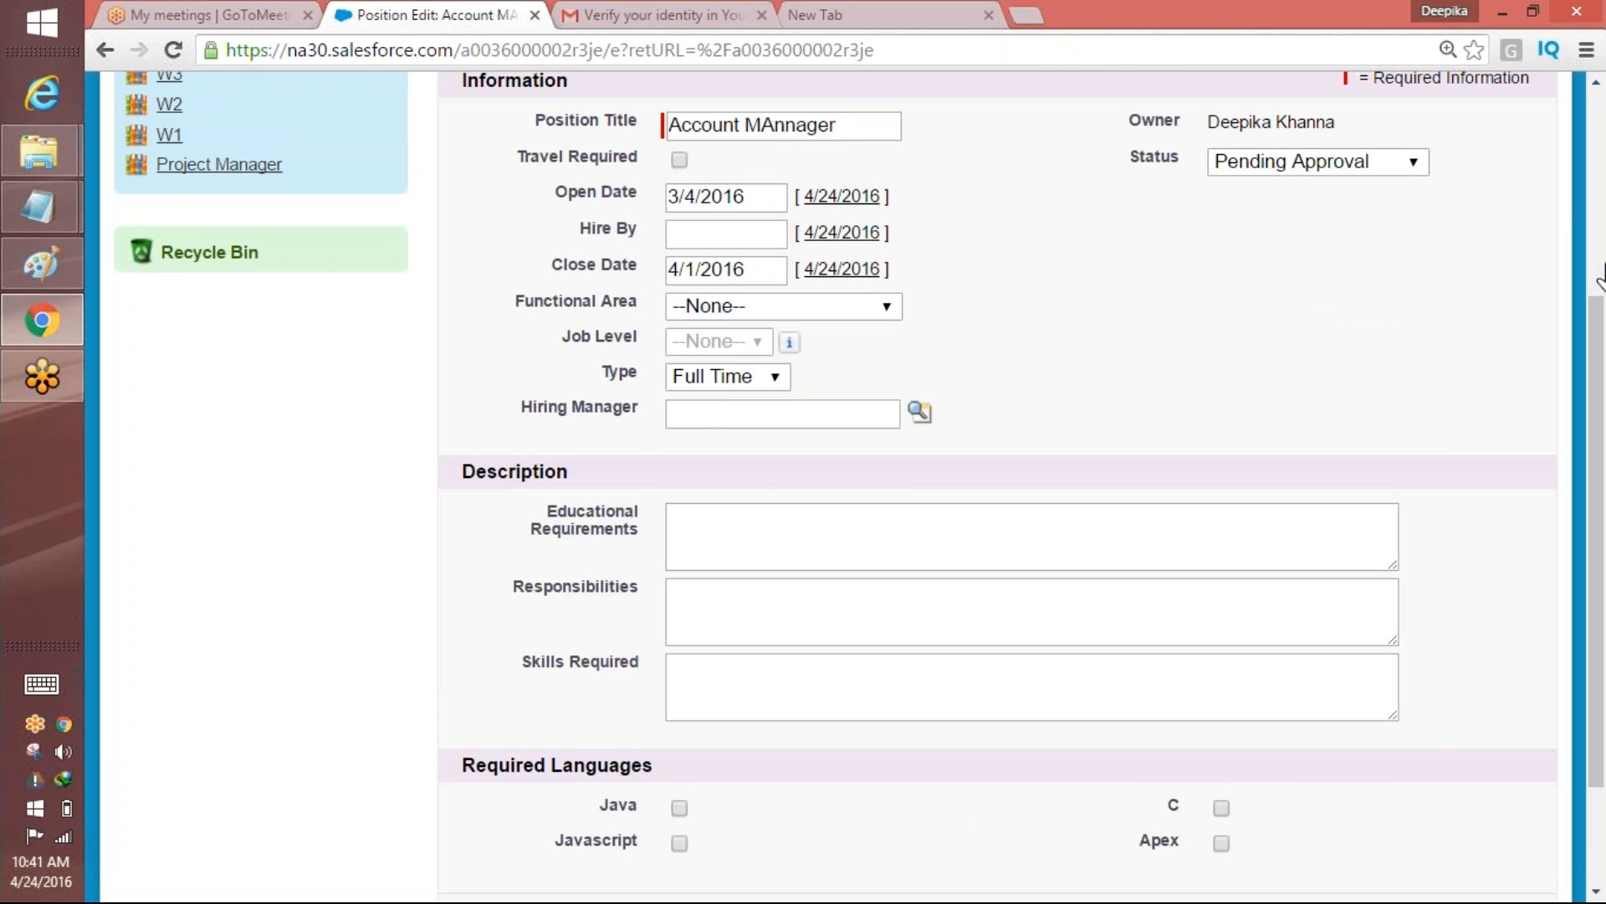
scroll(1599, 276, down, 2)
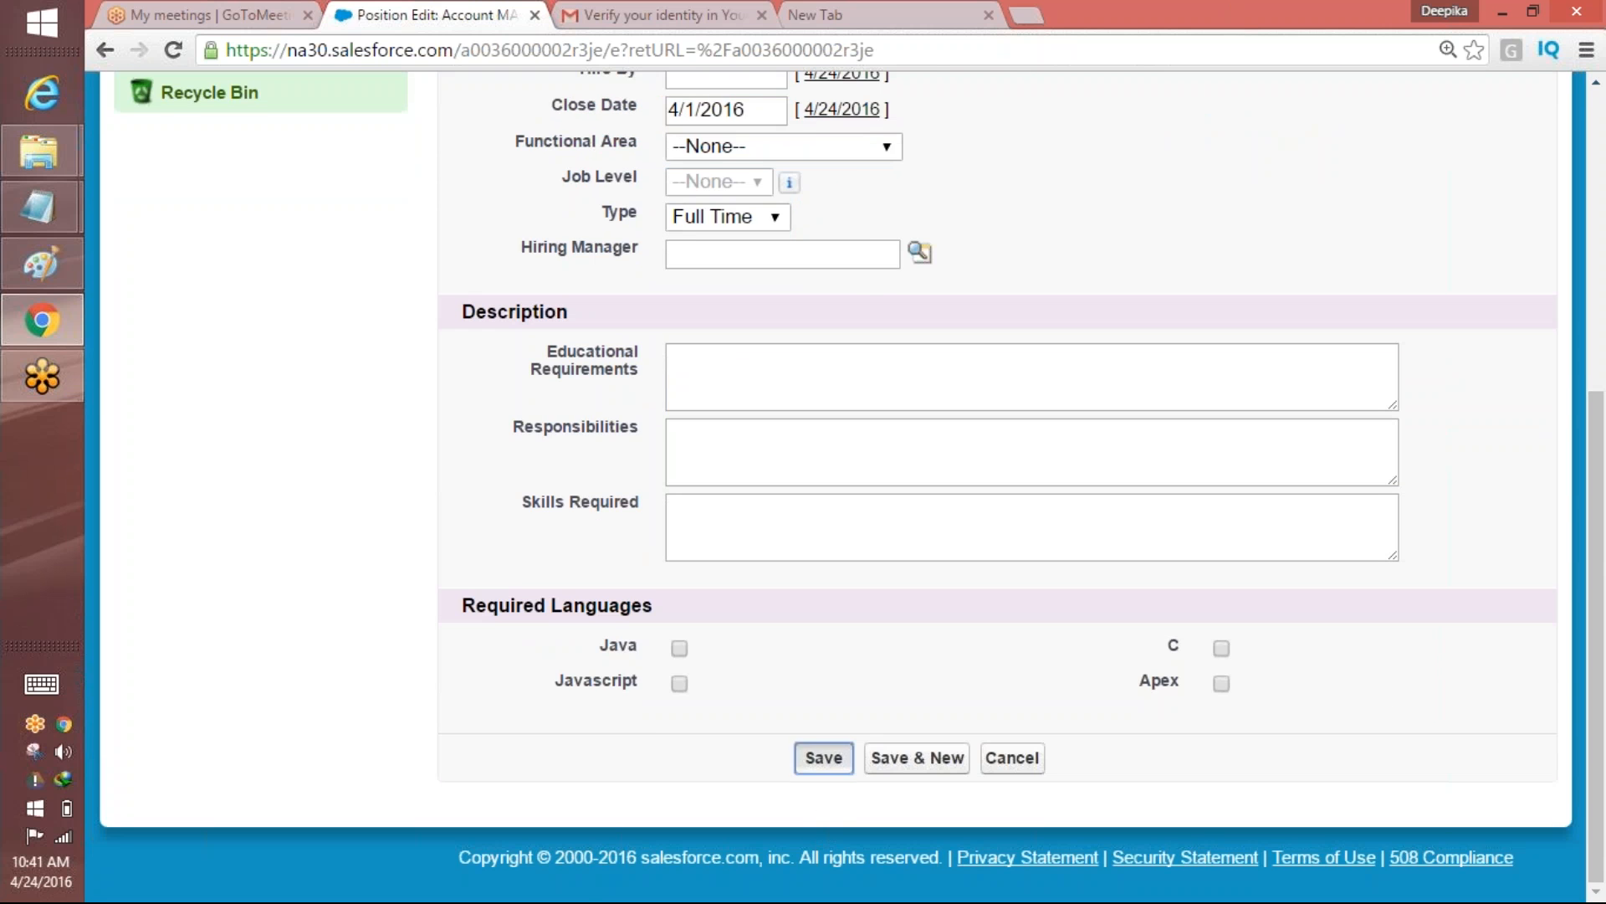
click(824, 757)
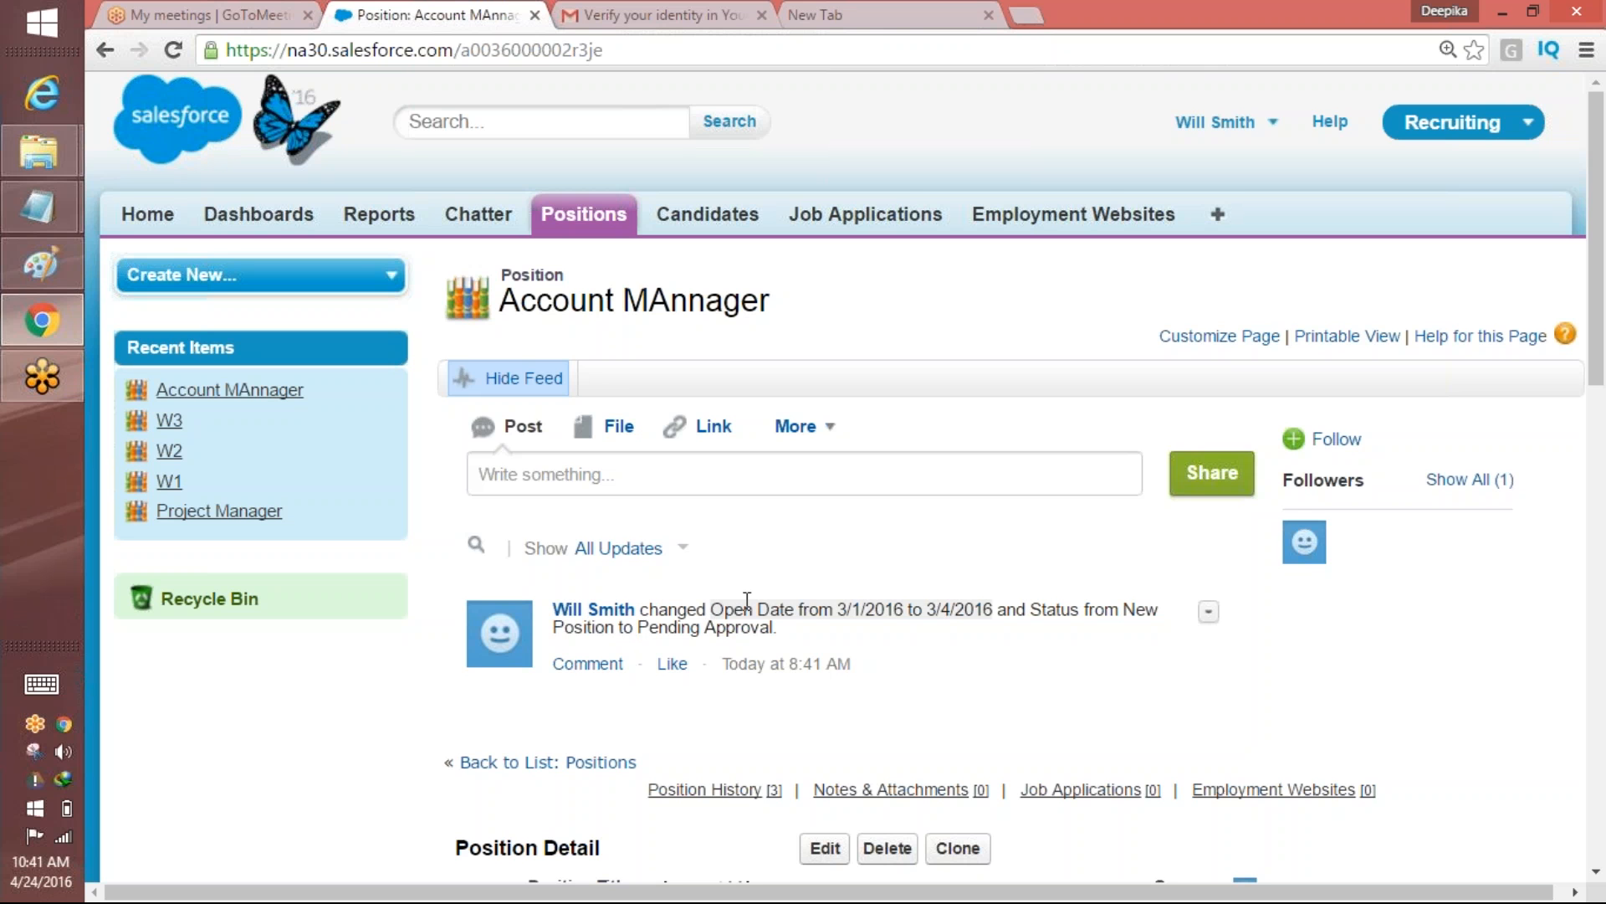
Review the logged Open Date change in the feed, then log out.
drag(711, 609, 973, 609)
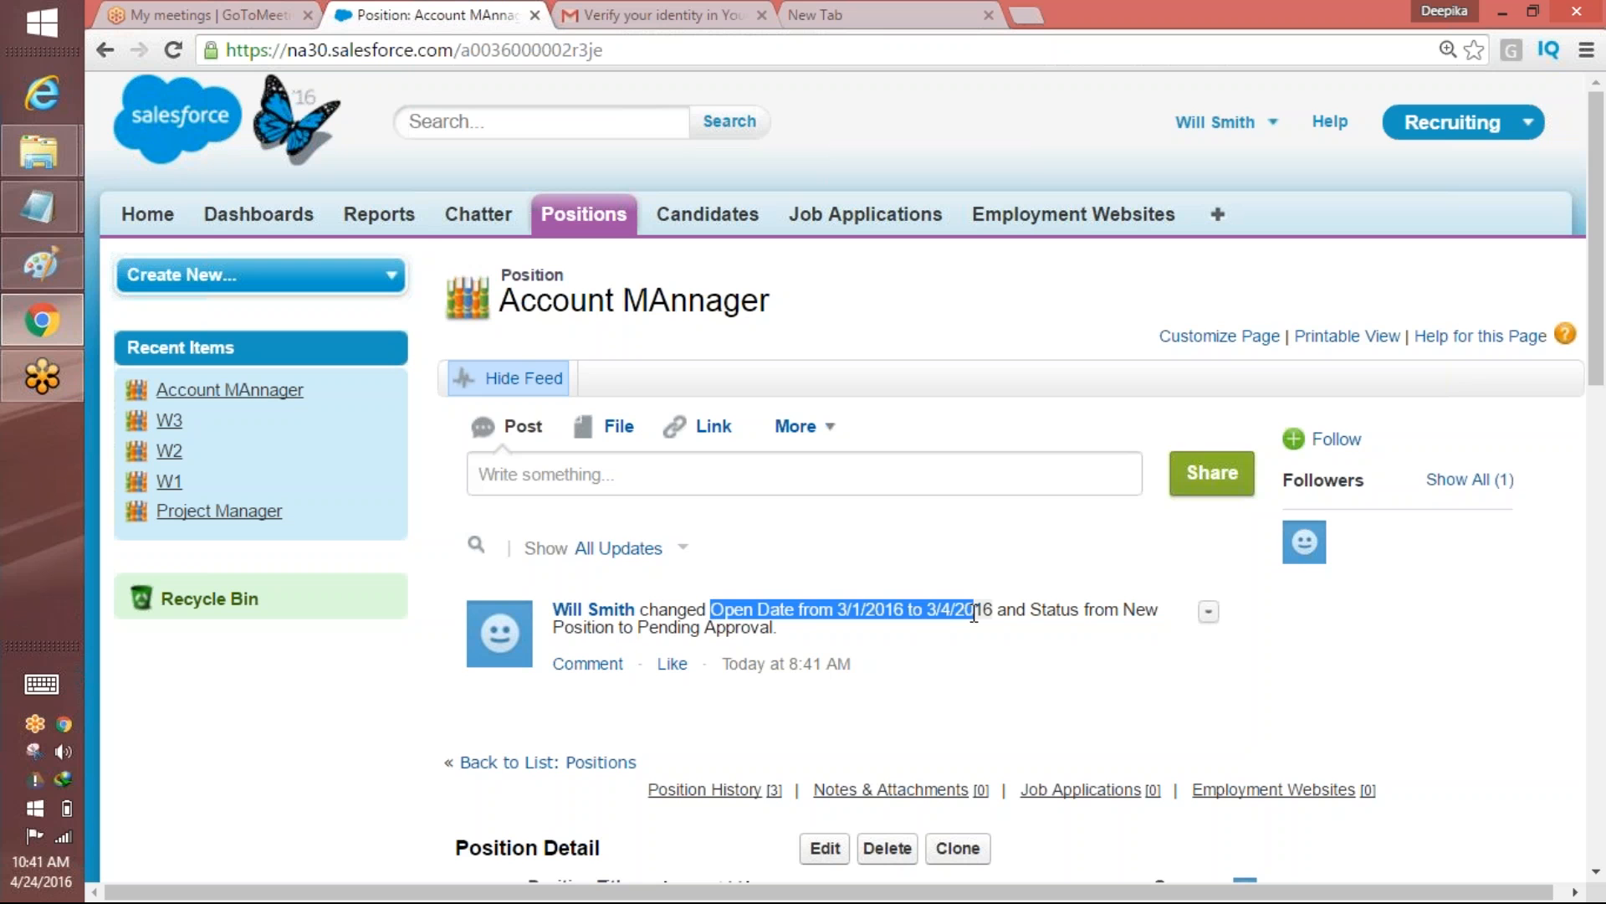
click(561, 636)
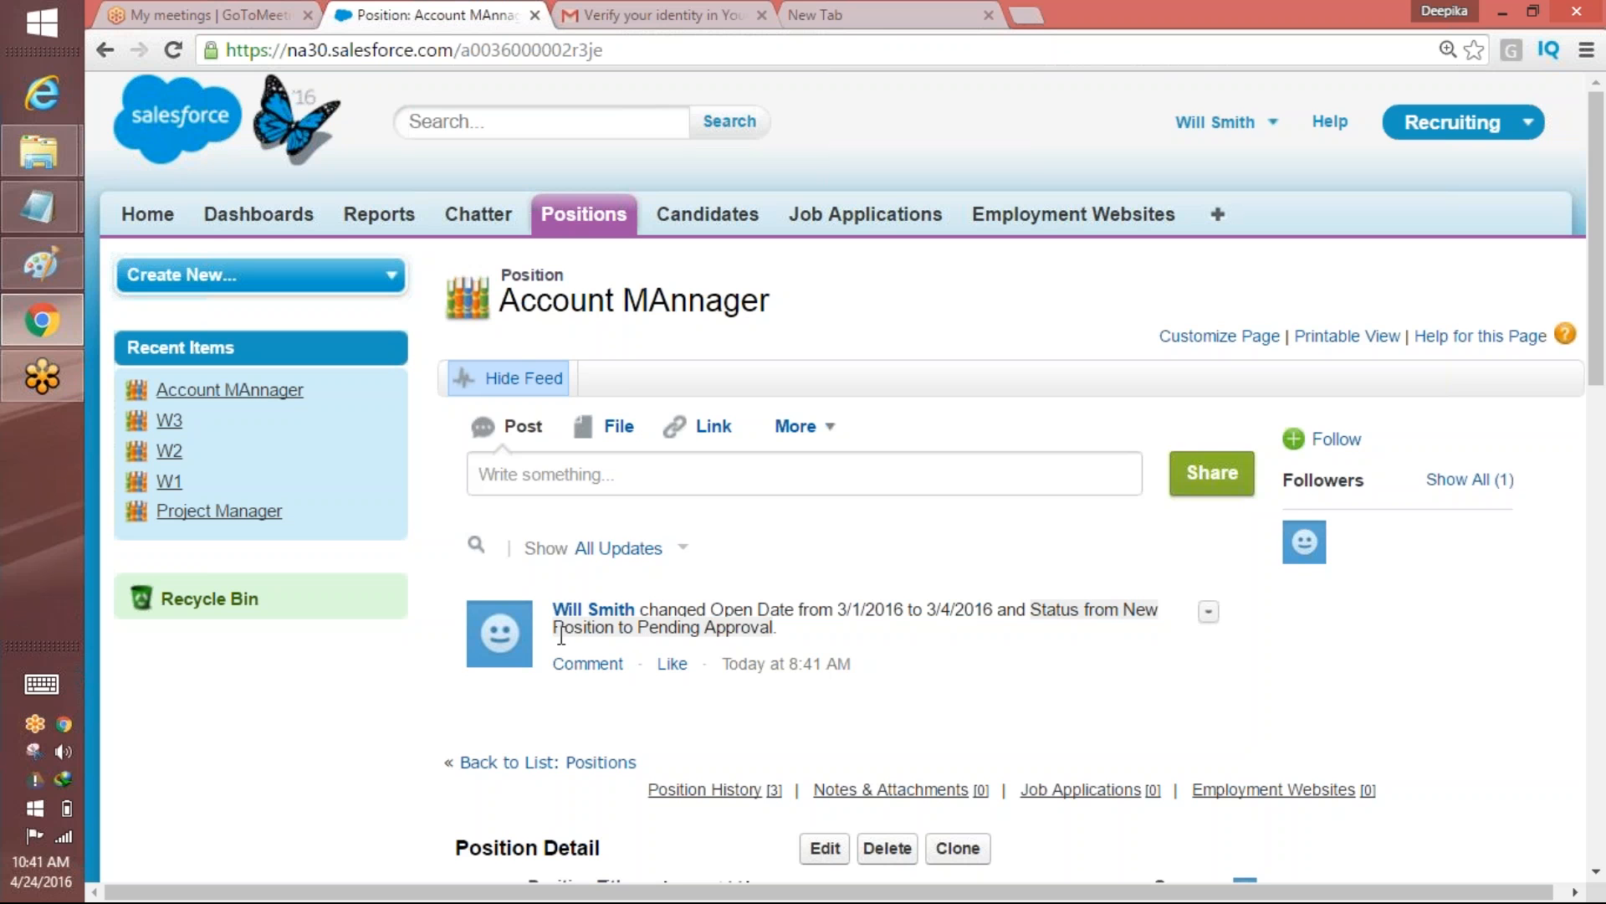
click(1215, 122)
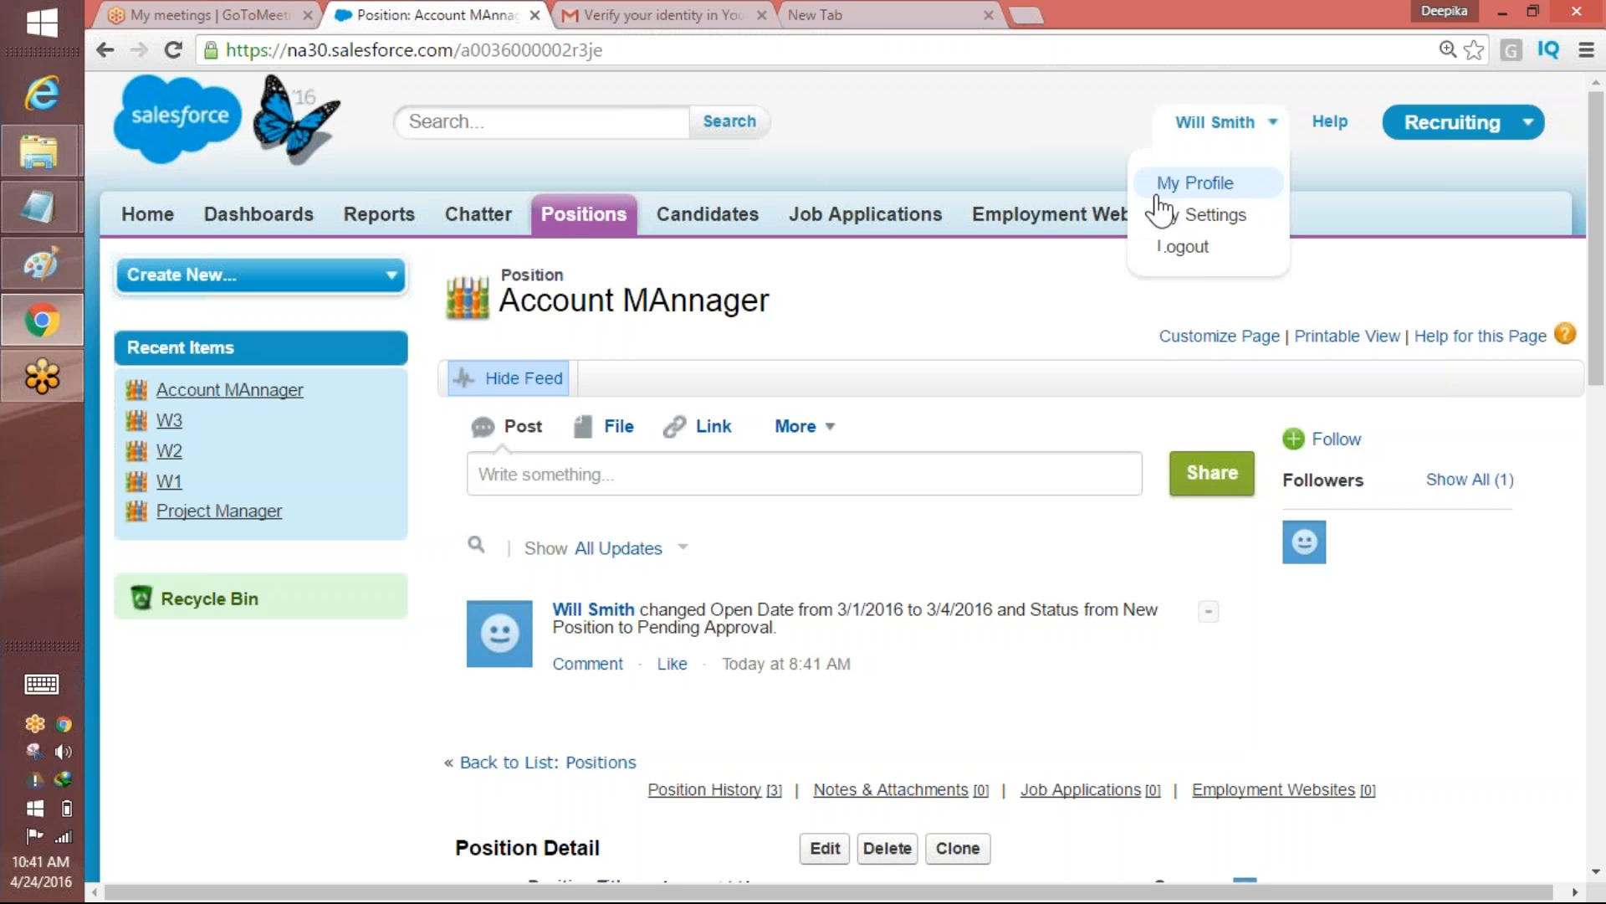
click(1183, 248)
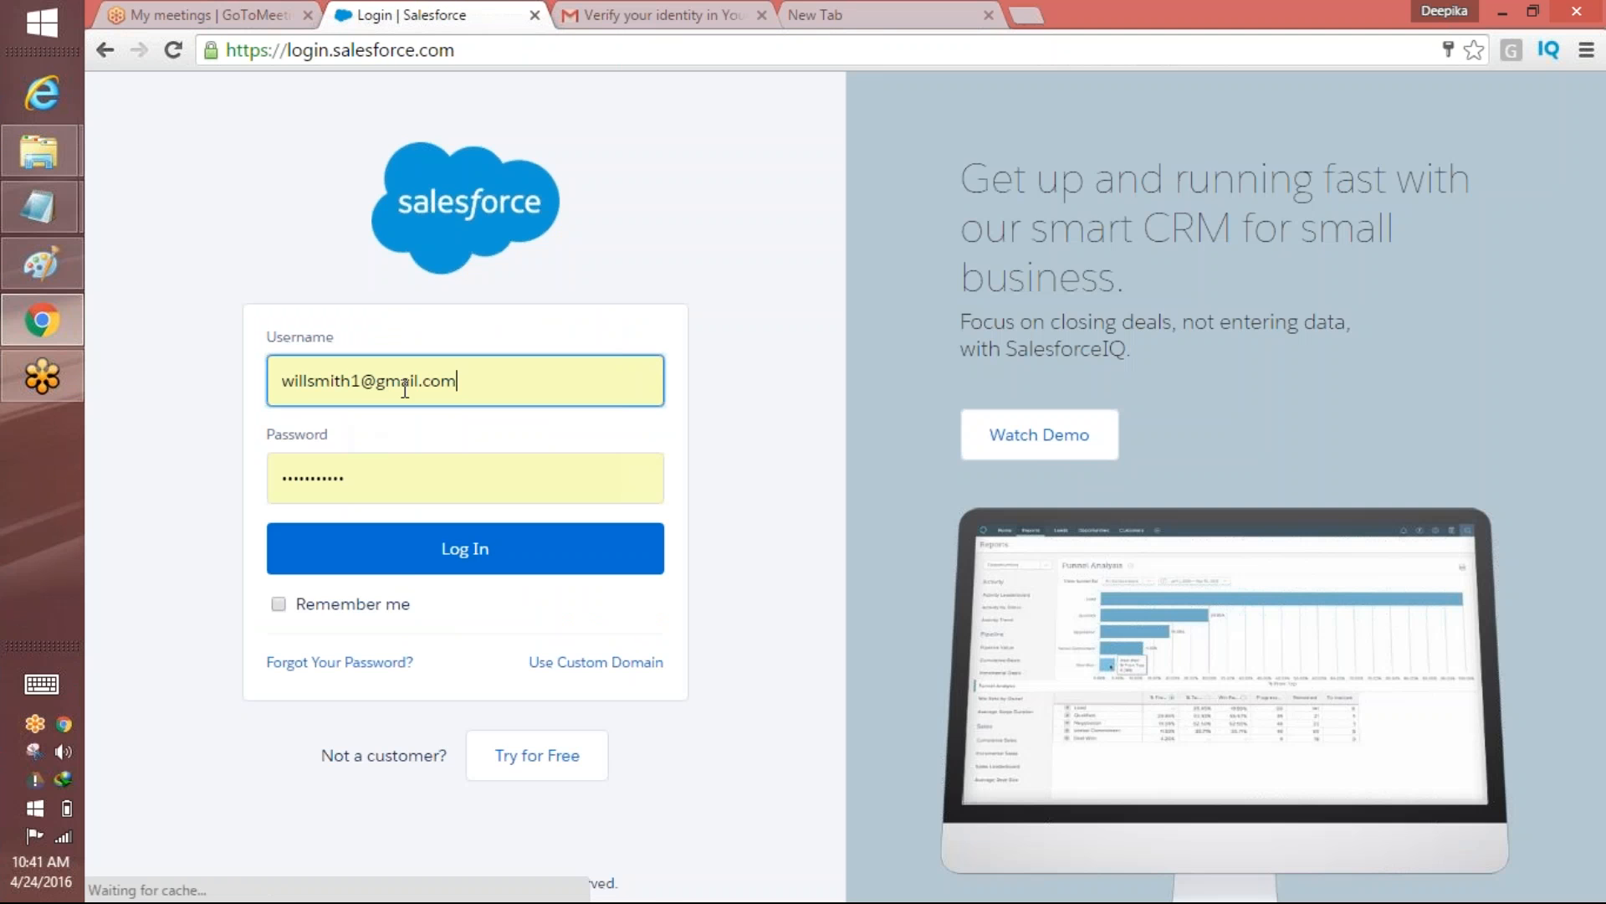
Log in to Salesforce as the other saved user account.
triple_click(405, 389)
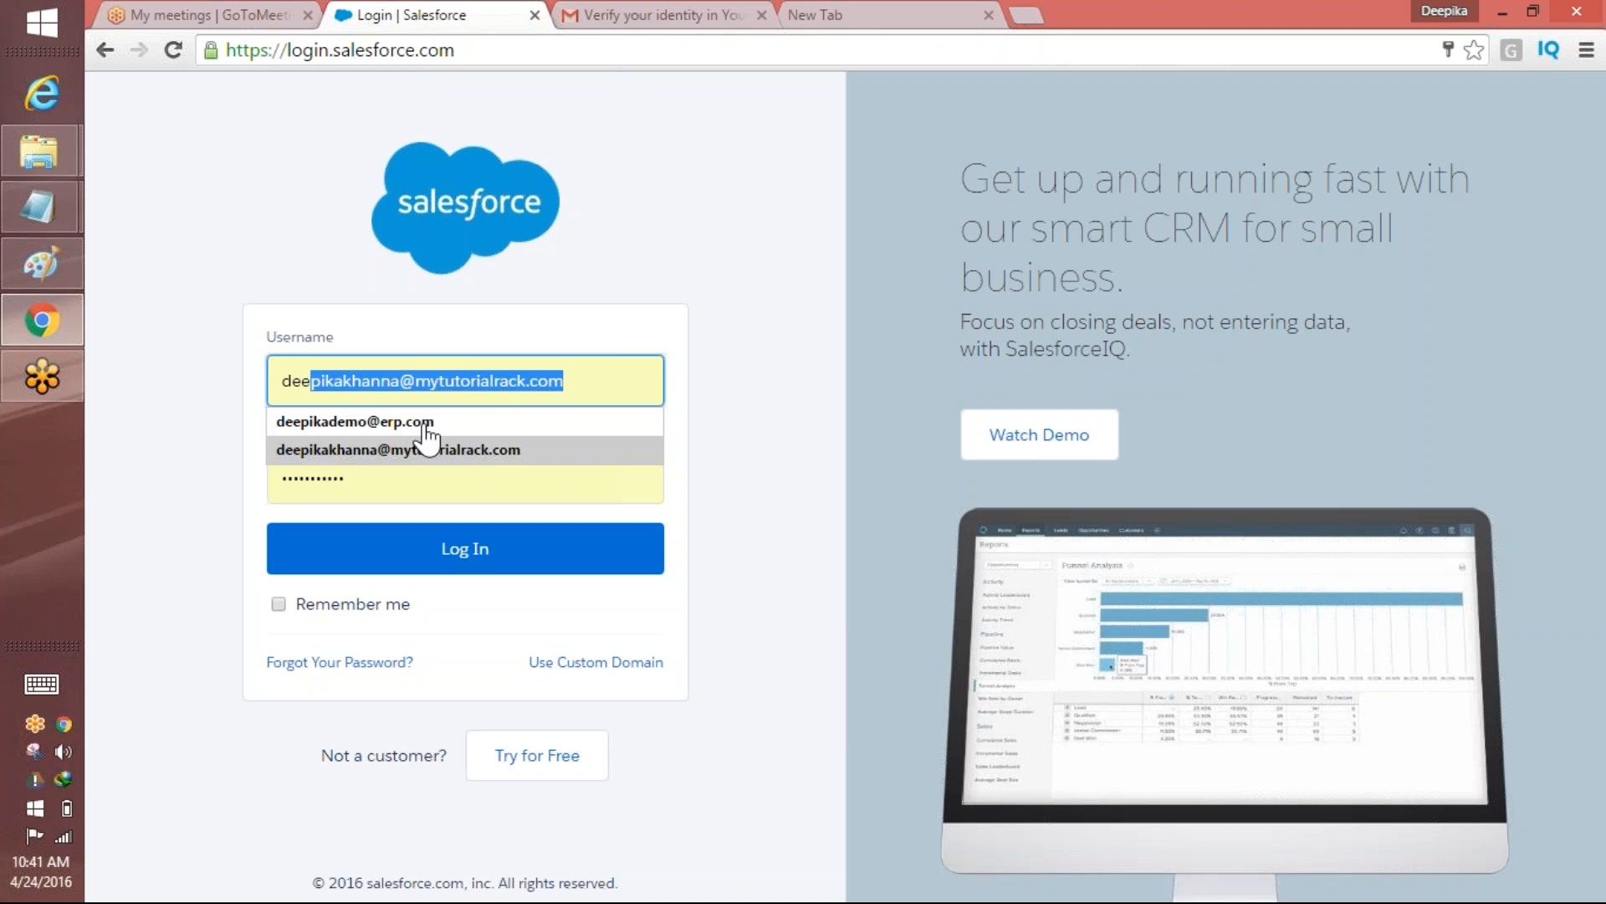
click(427, 423)
click(385, 562)
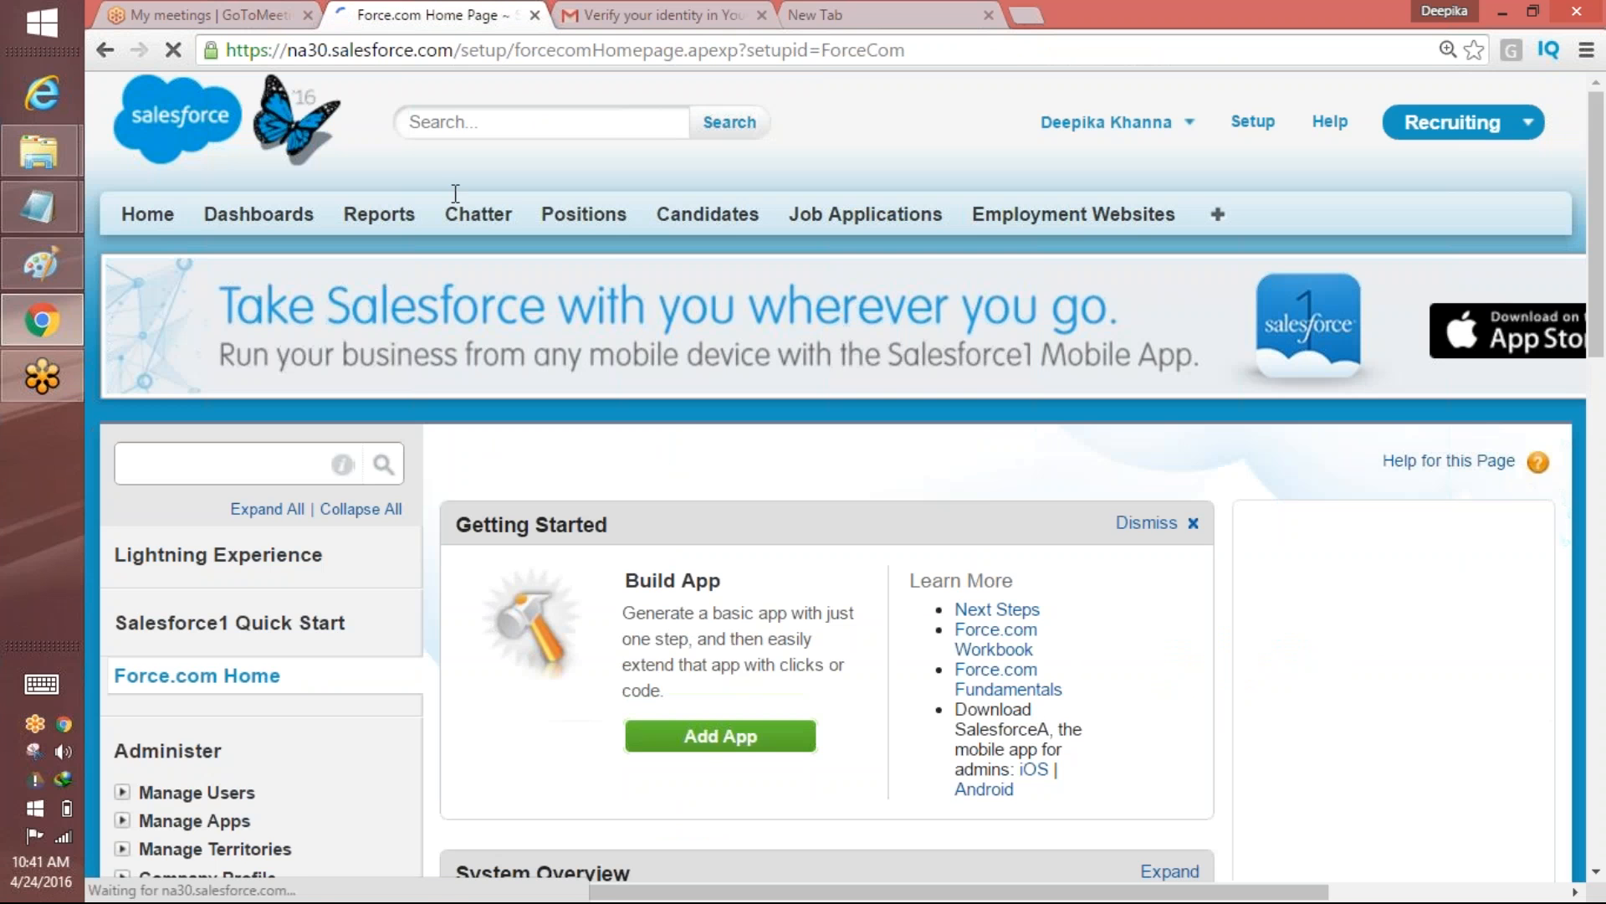
Check the Account MAnnager status change post in the Chatter feed, then go to Setup.
click(477, 215)
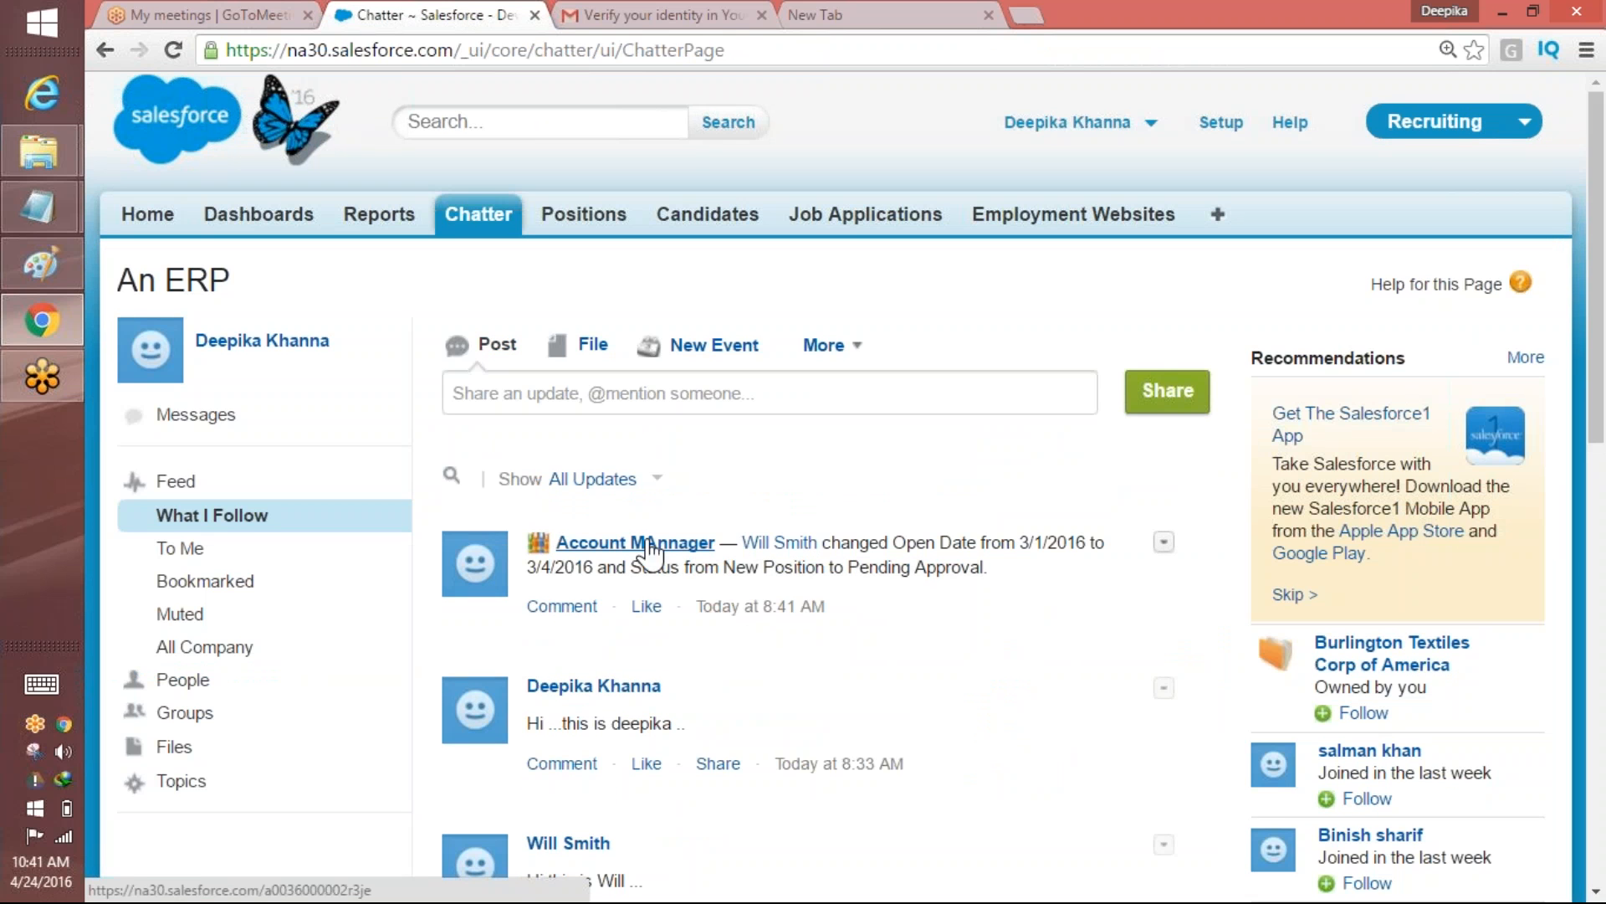
mouse_move(540, 555)
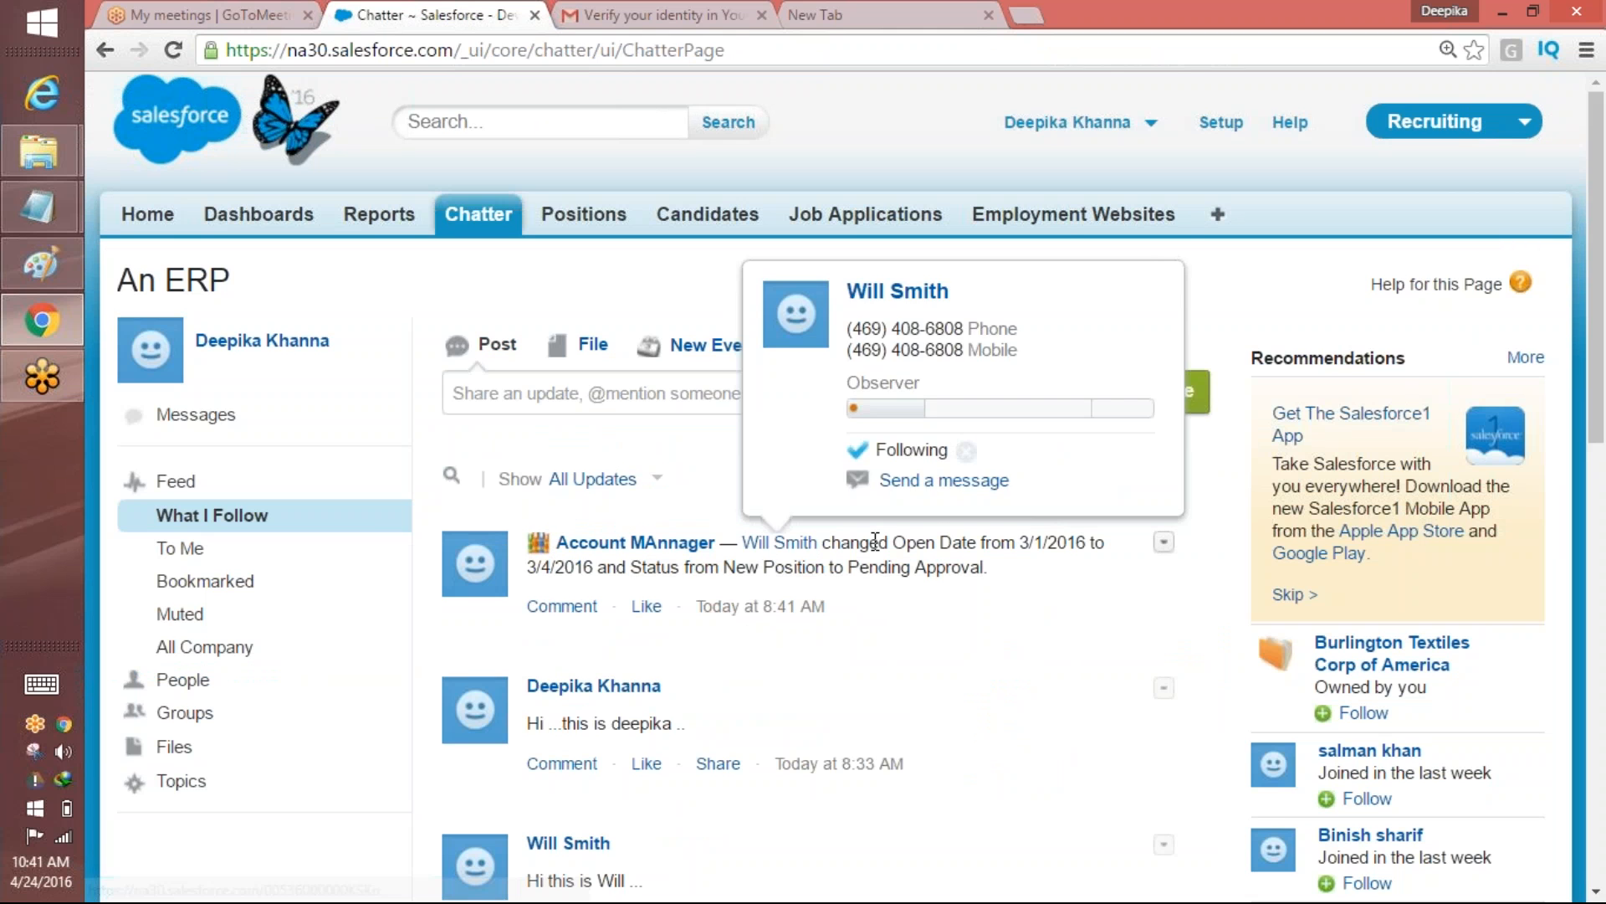
drag(825, 543, 1001, 567)
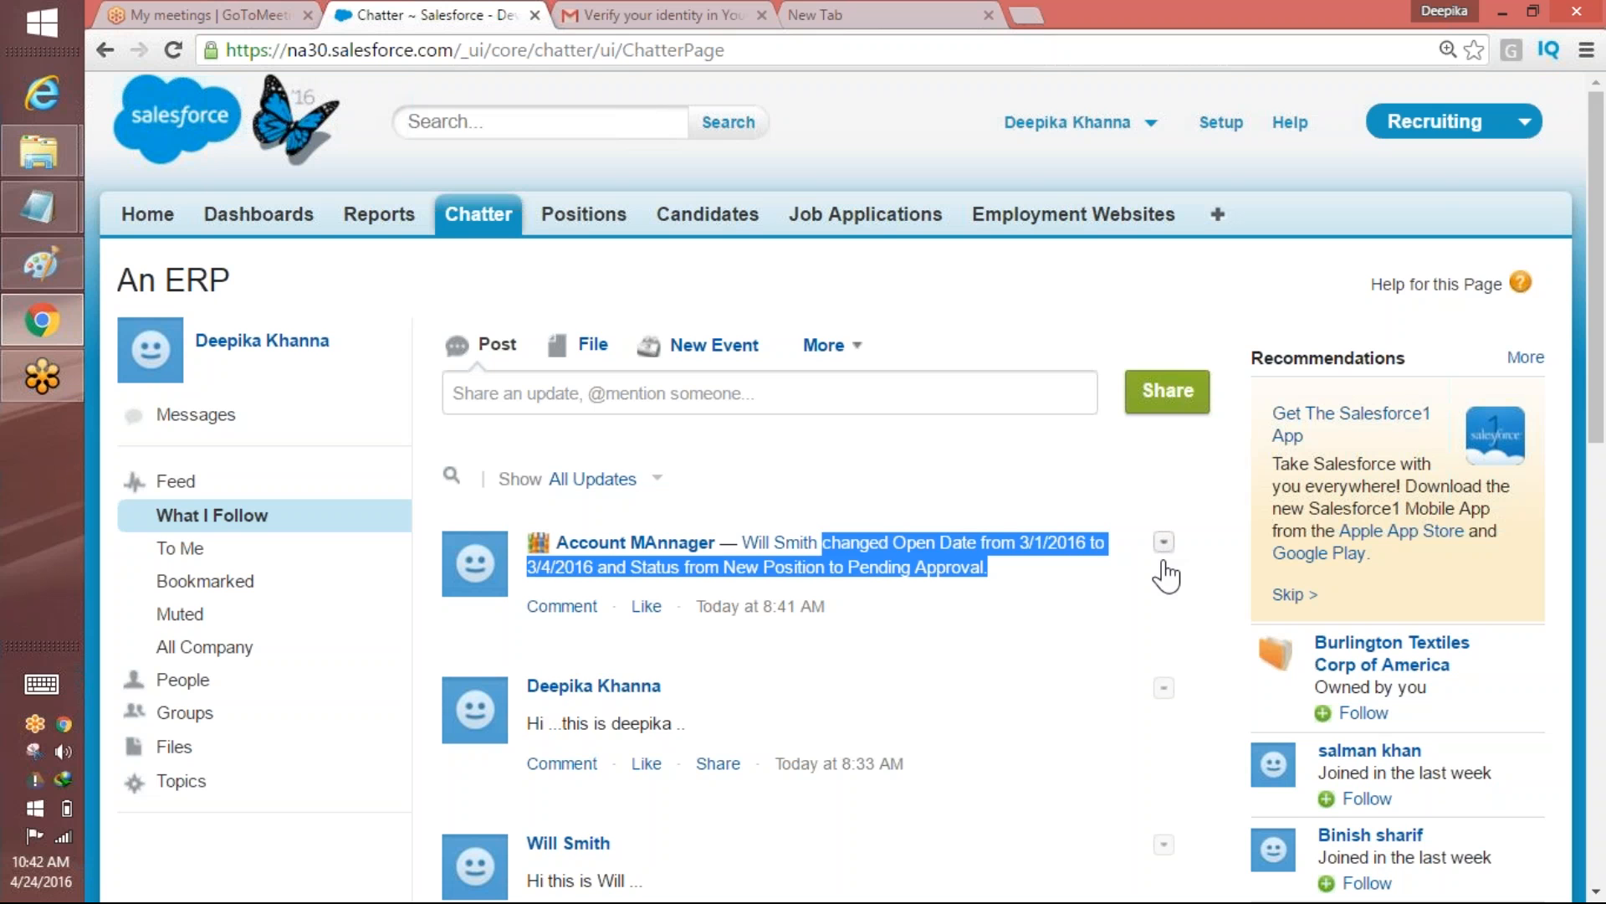
click(593, 346)
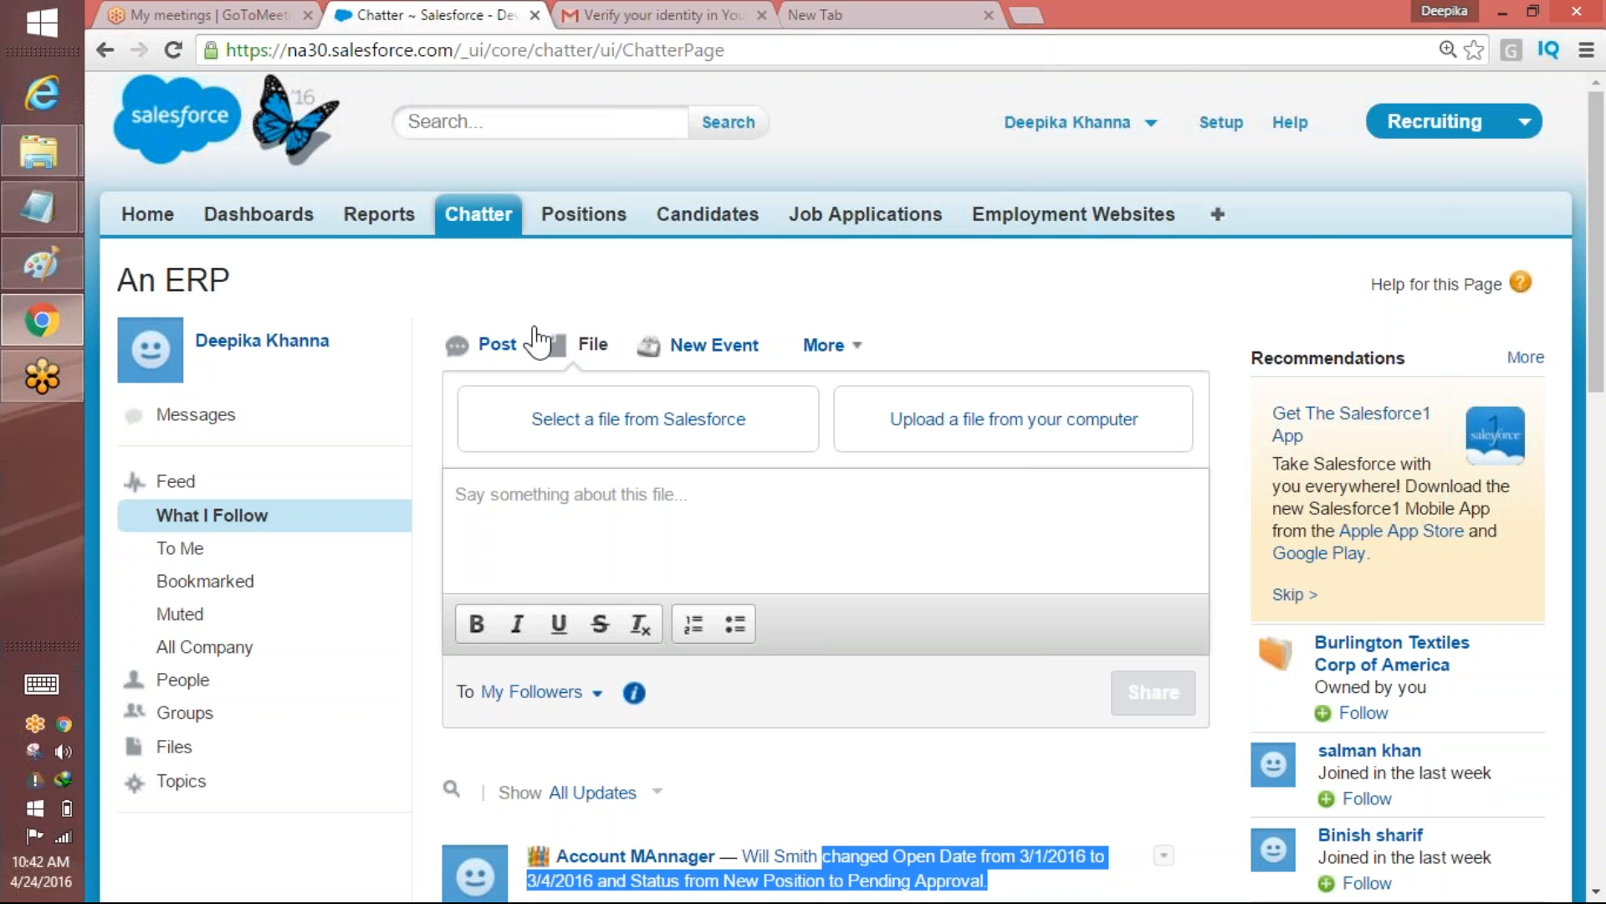
click(1221, 122)
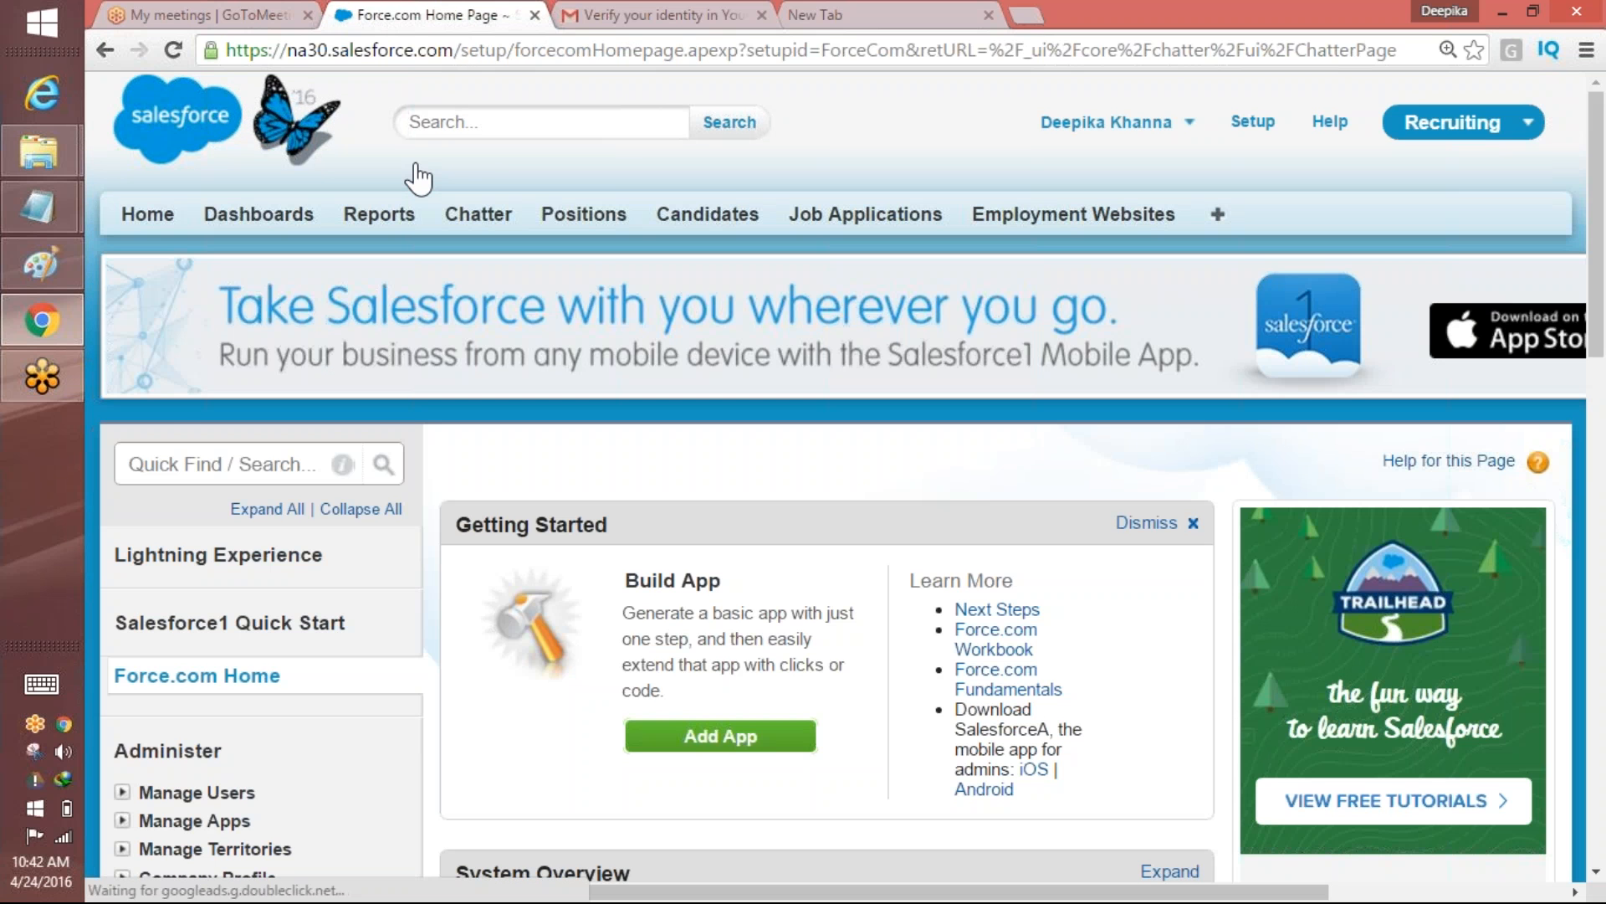
Filter the Setup Quick Find with 'app' to list Manage Apps, Connected Apps and App Menu.
click(165, 459)
text(appl)
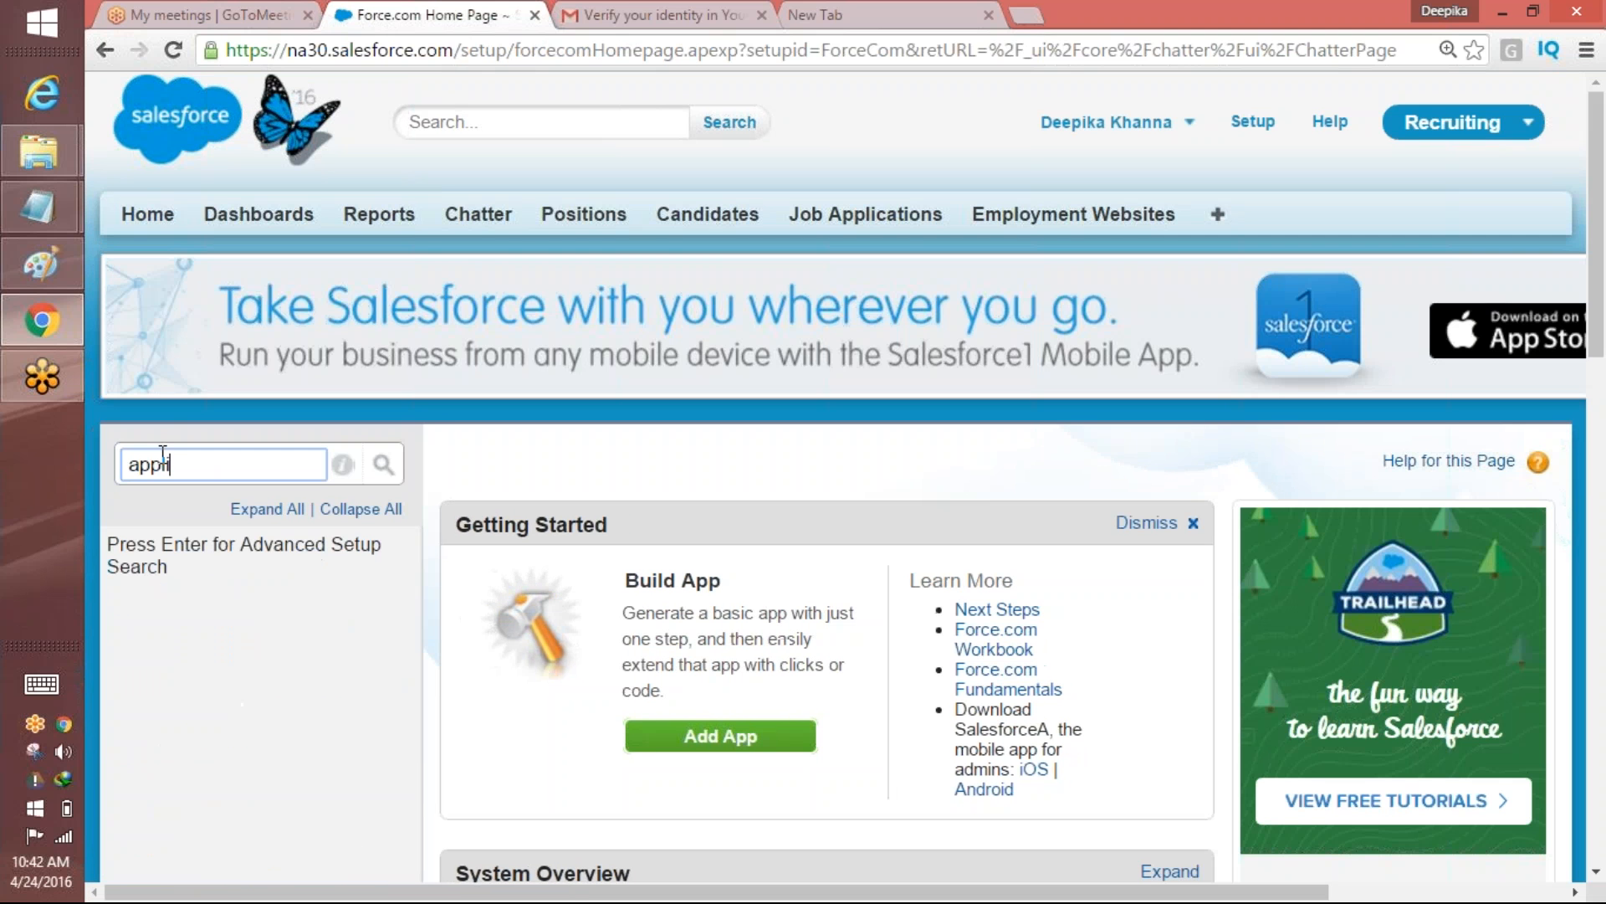
key(BackSpace)
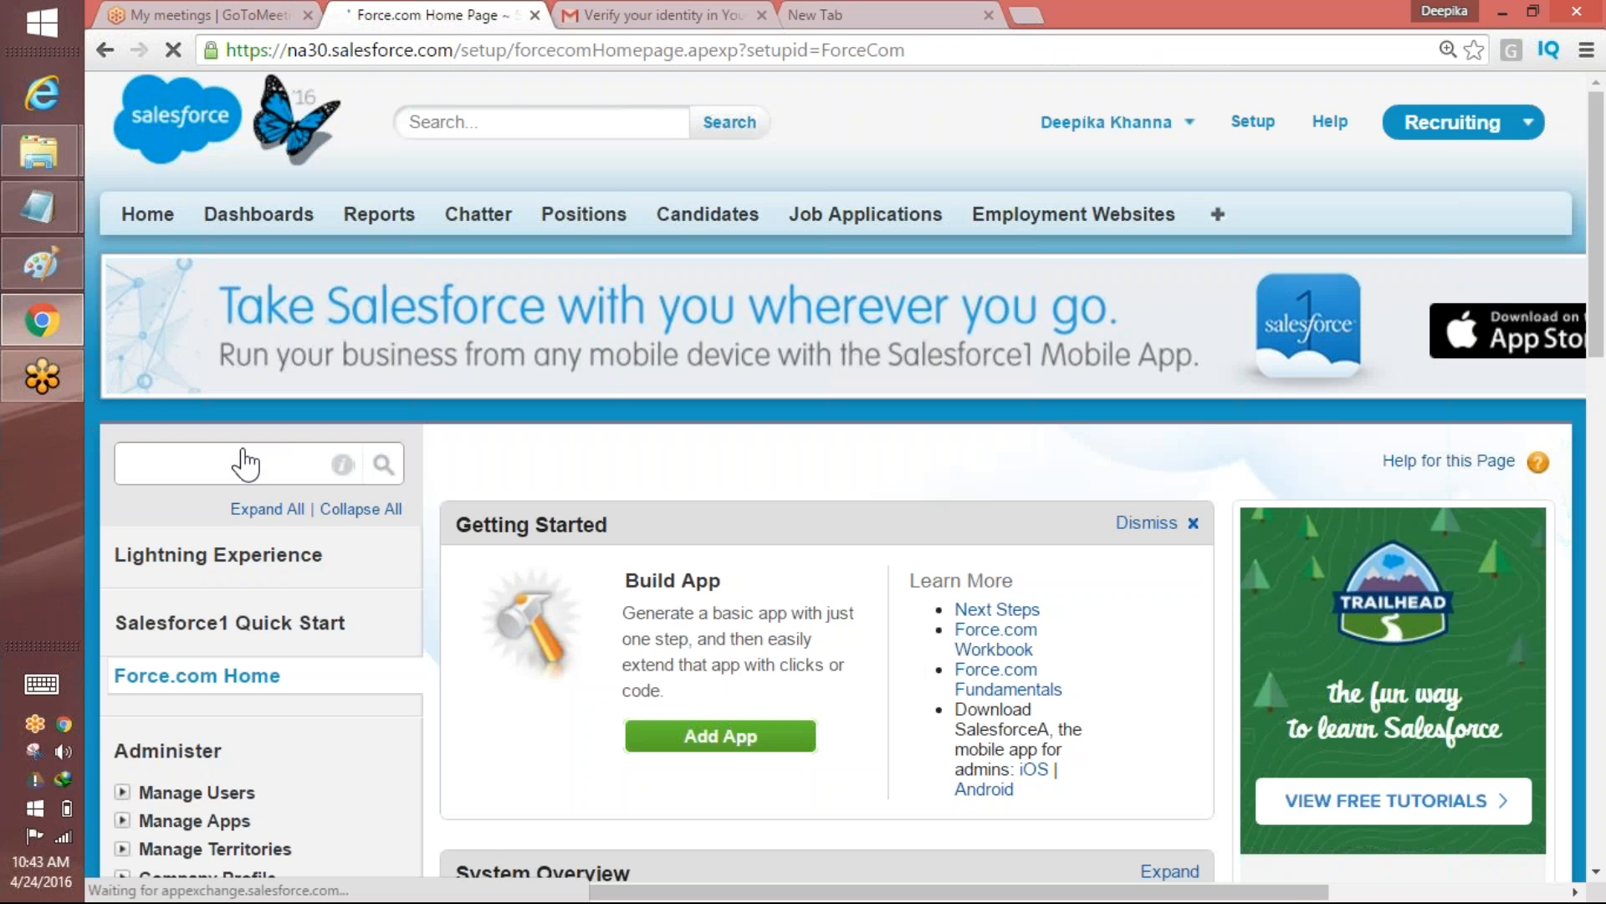
drag(323, 465, 182, 465)
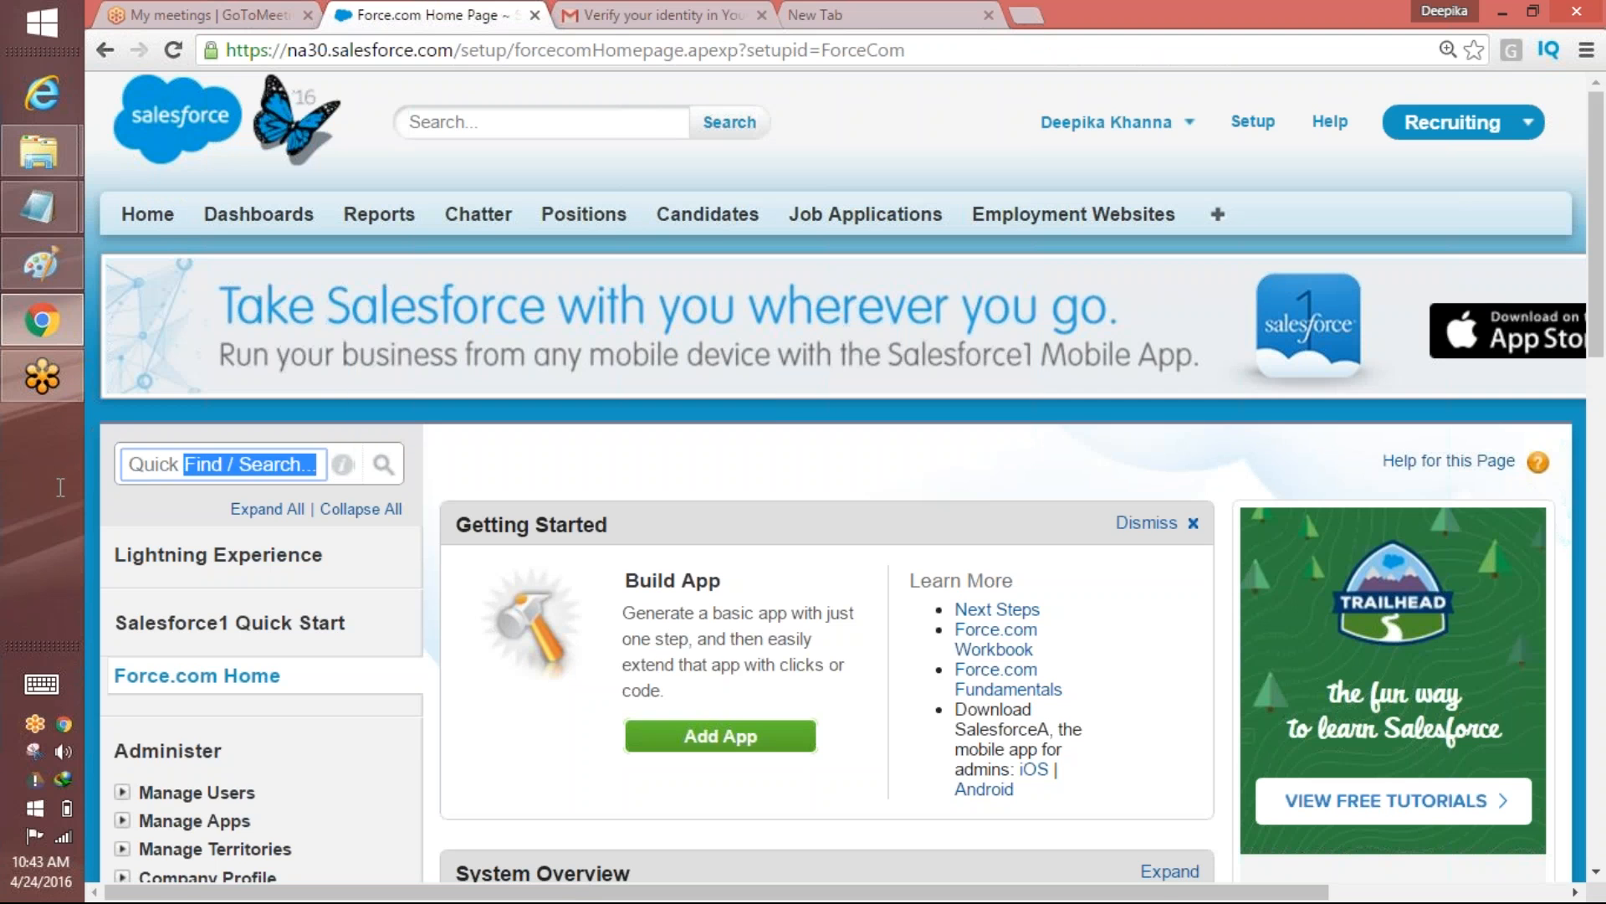
text(app)
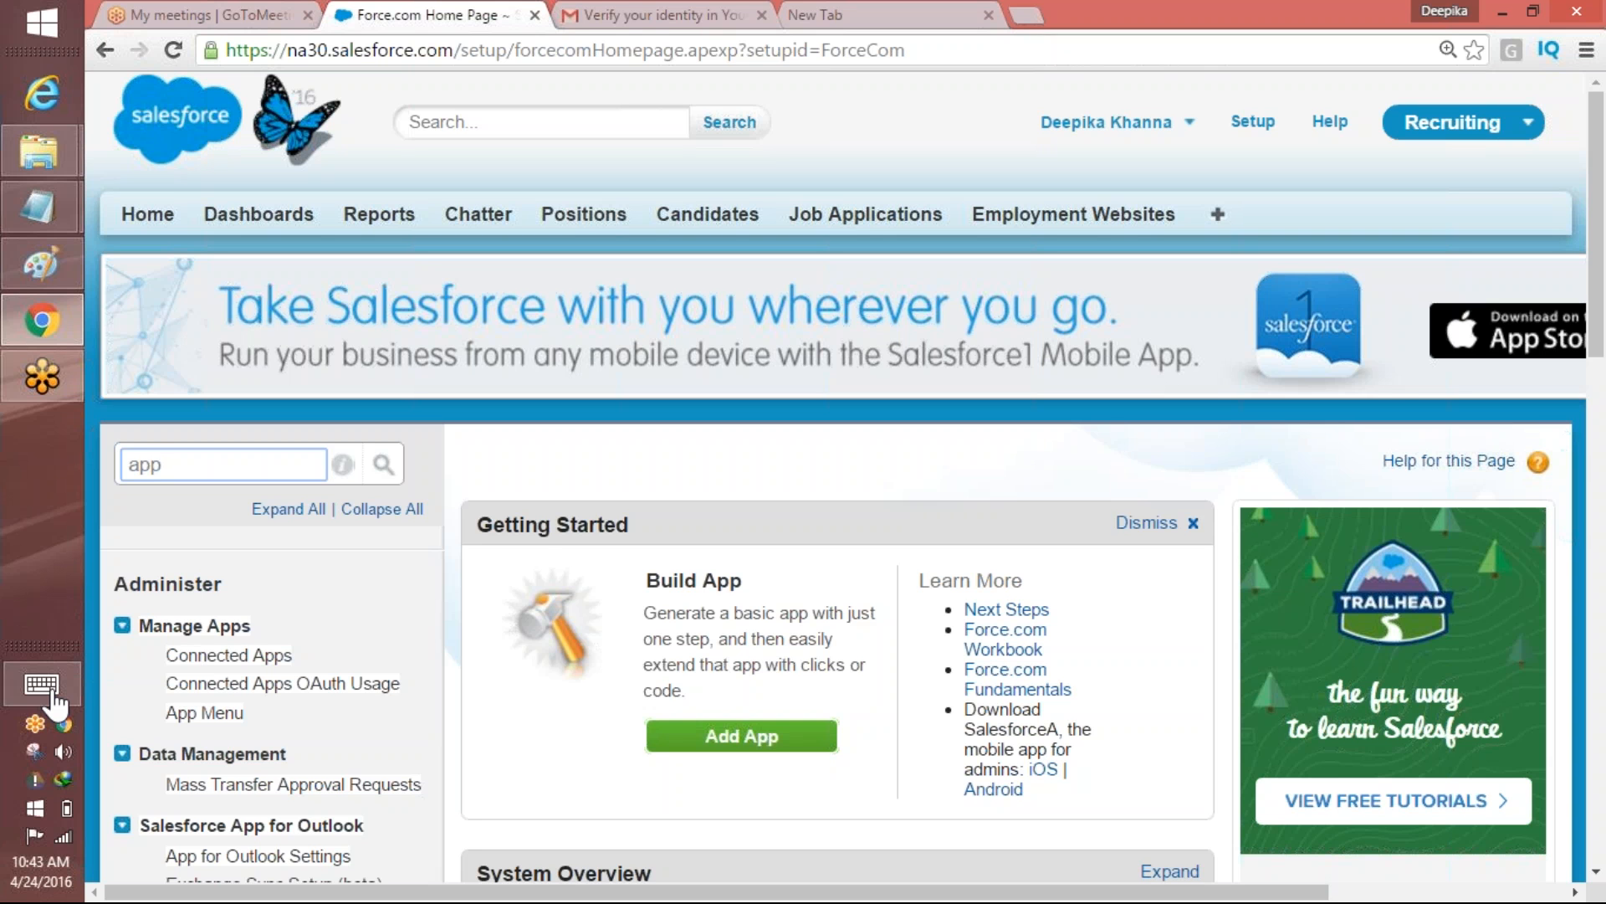
Open the All Tabs page and scroll through it, noting the Documents tab.
click(1218, 215)
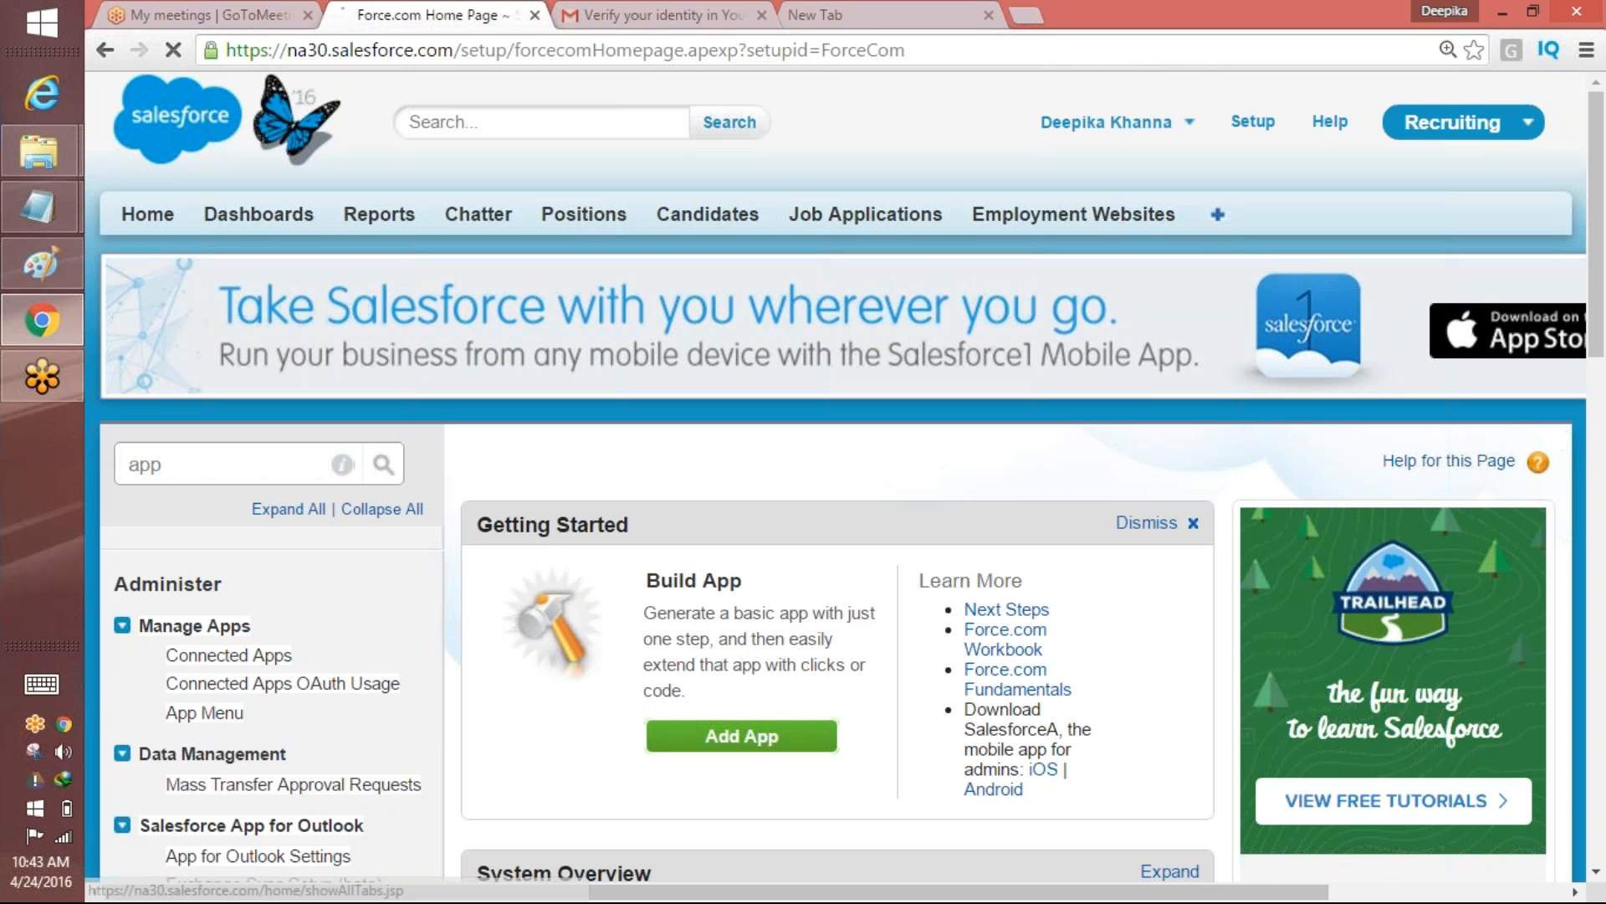
scroll(1249, 376, down, 5)
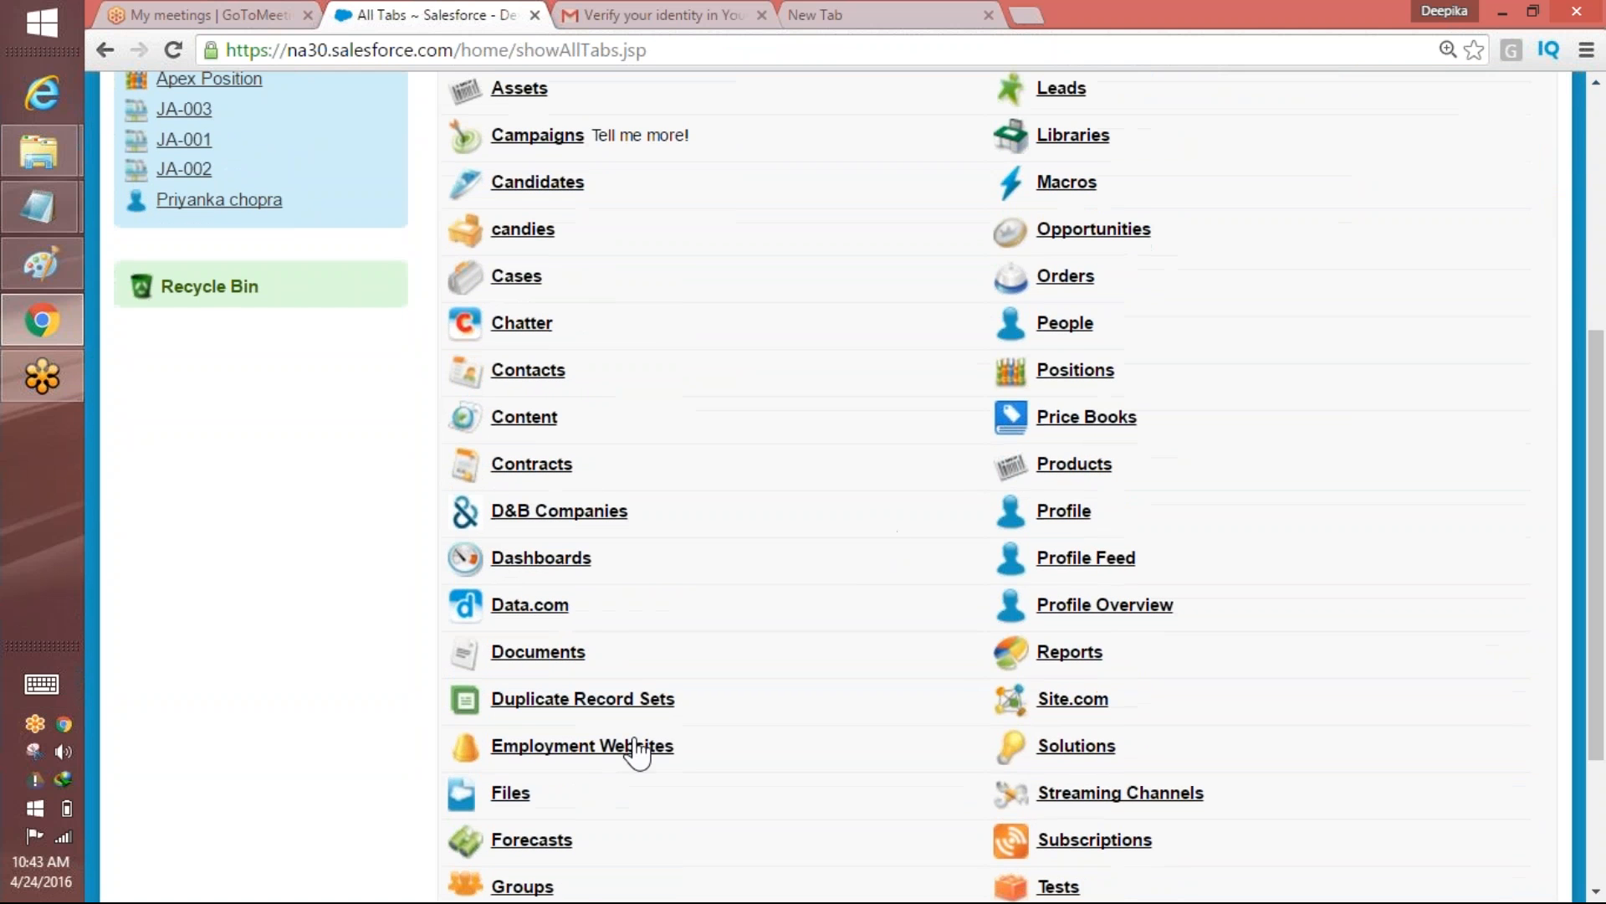
drag(587, 651, 500, 670)
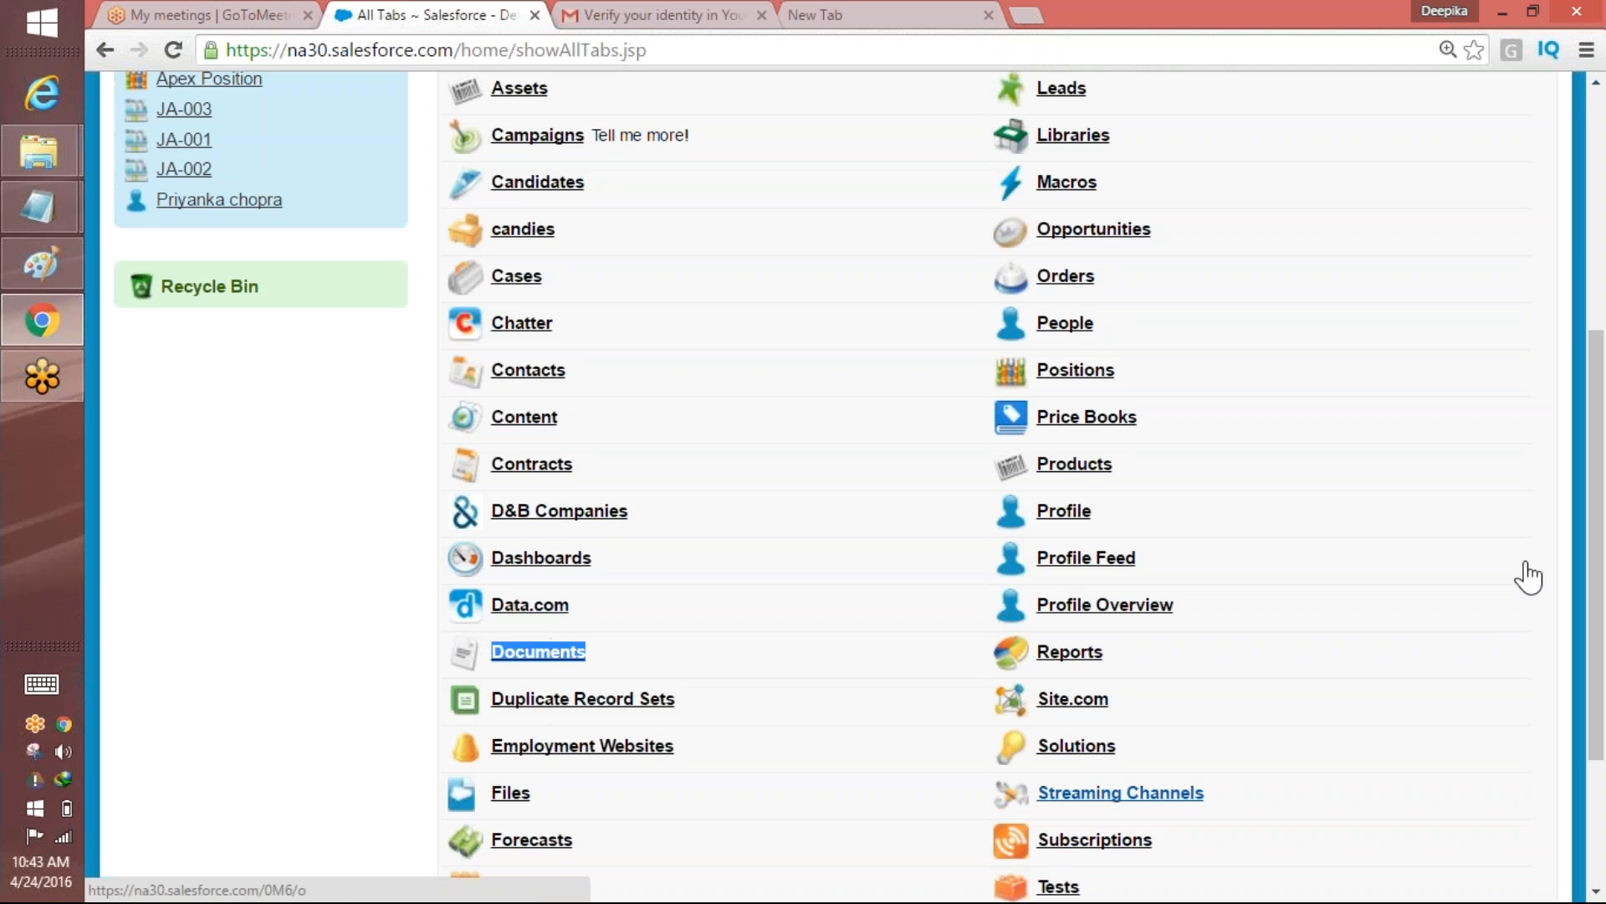
drag(1592, 538, 1596, 235)
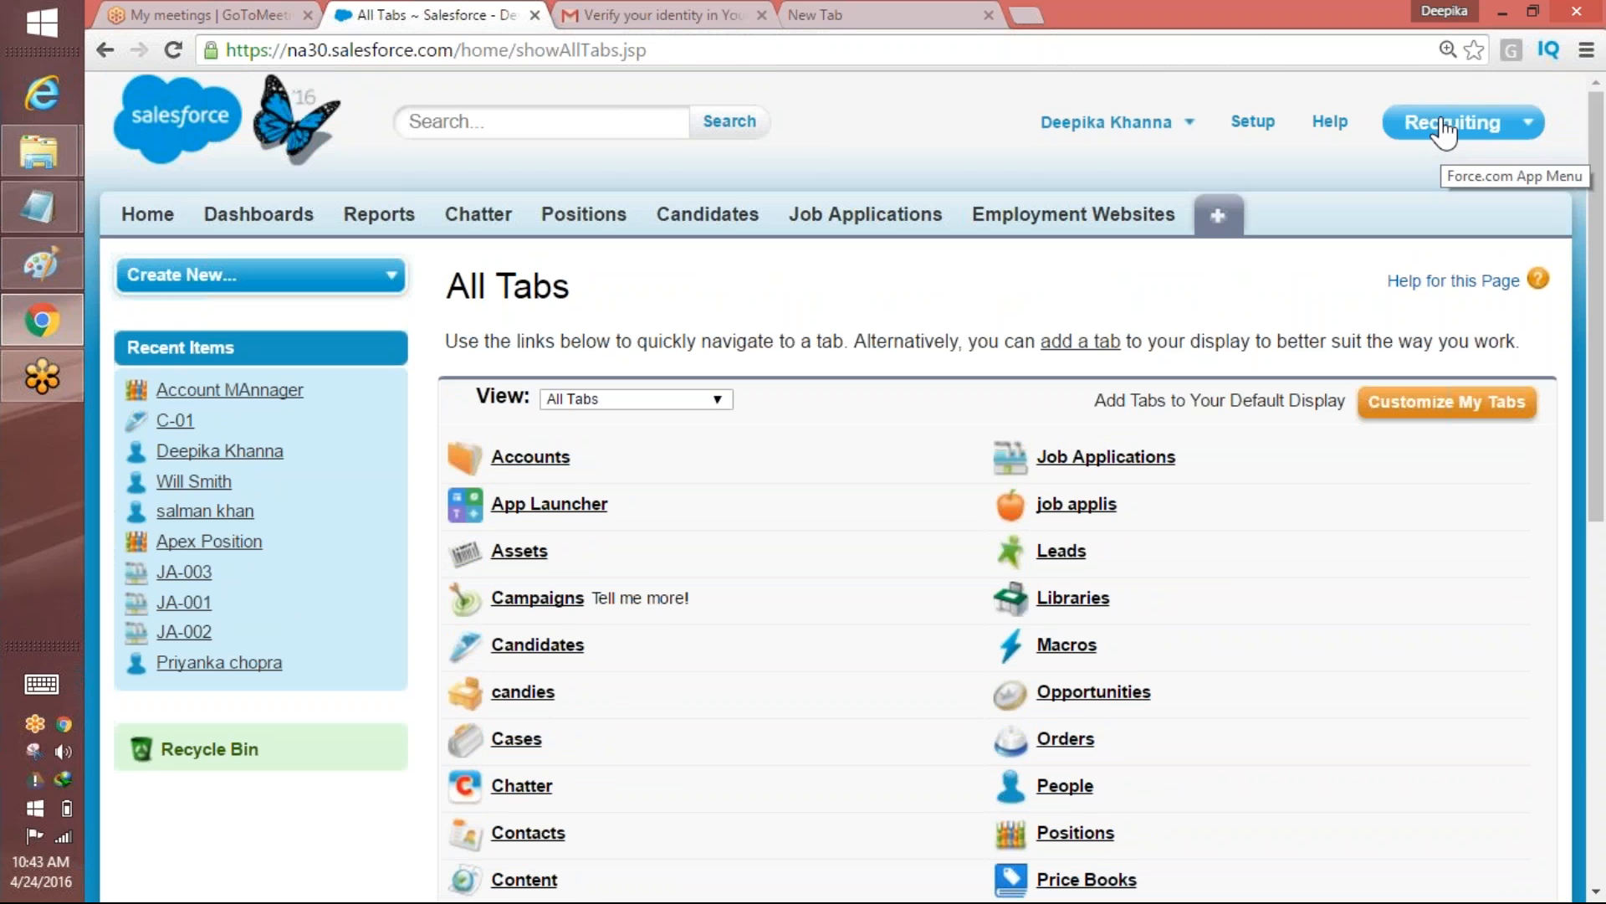
From Setup home, search 'app' and open the Apps list showing Recruiting and RecruitingConsole.
click(1233, 124)
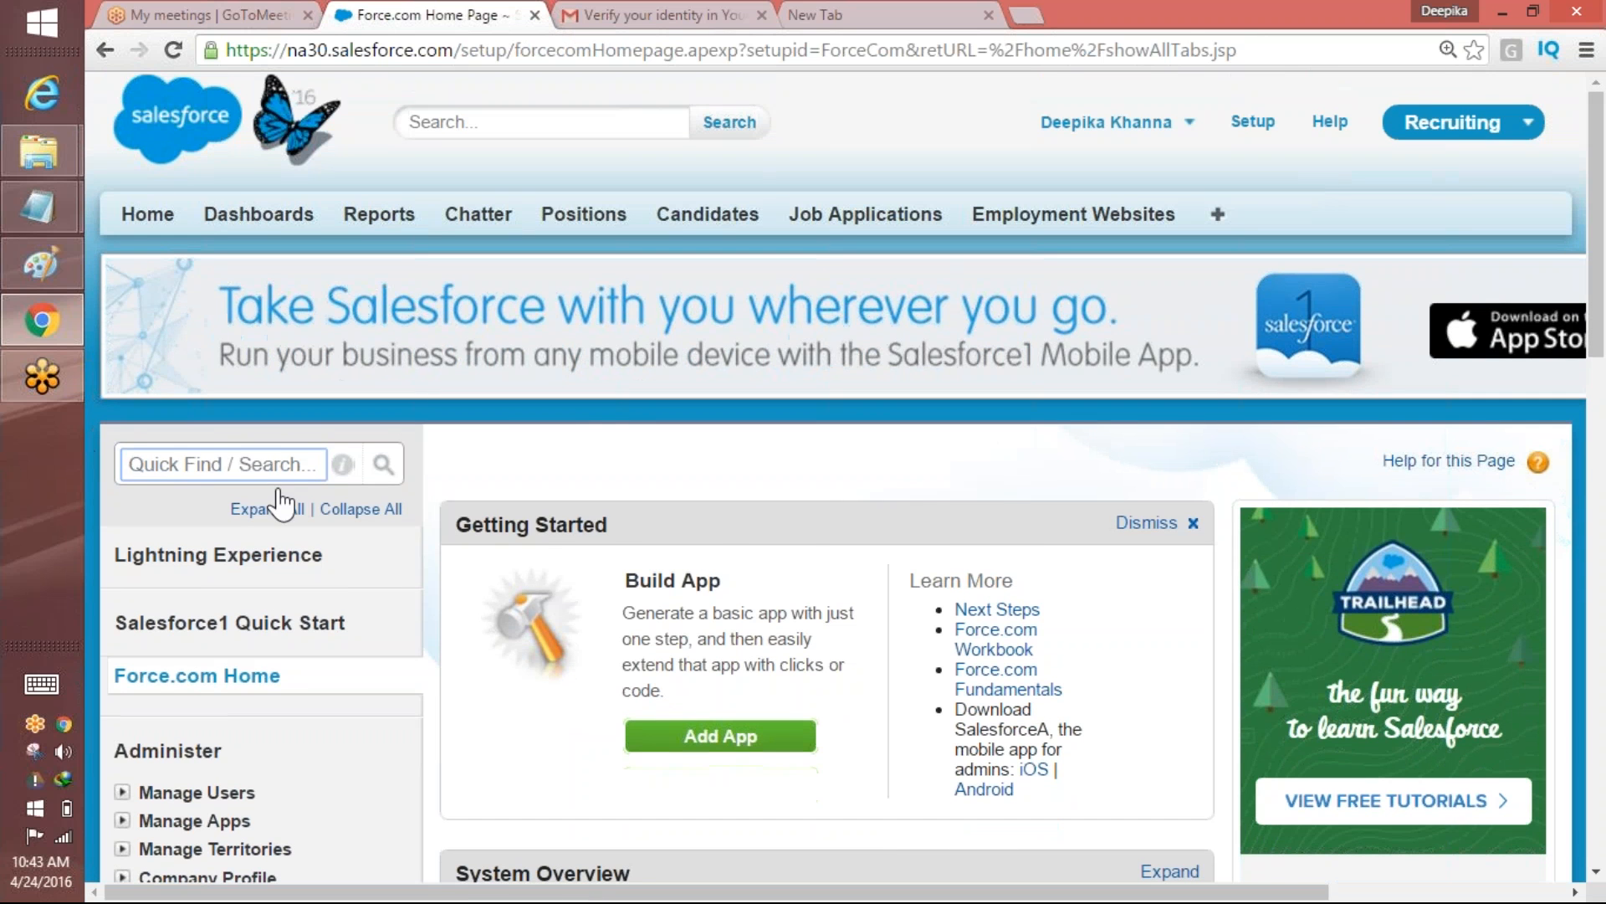
click(123, 452)
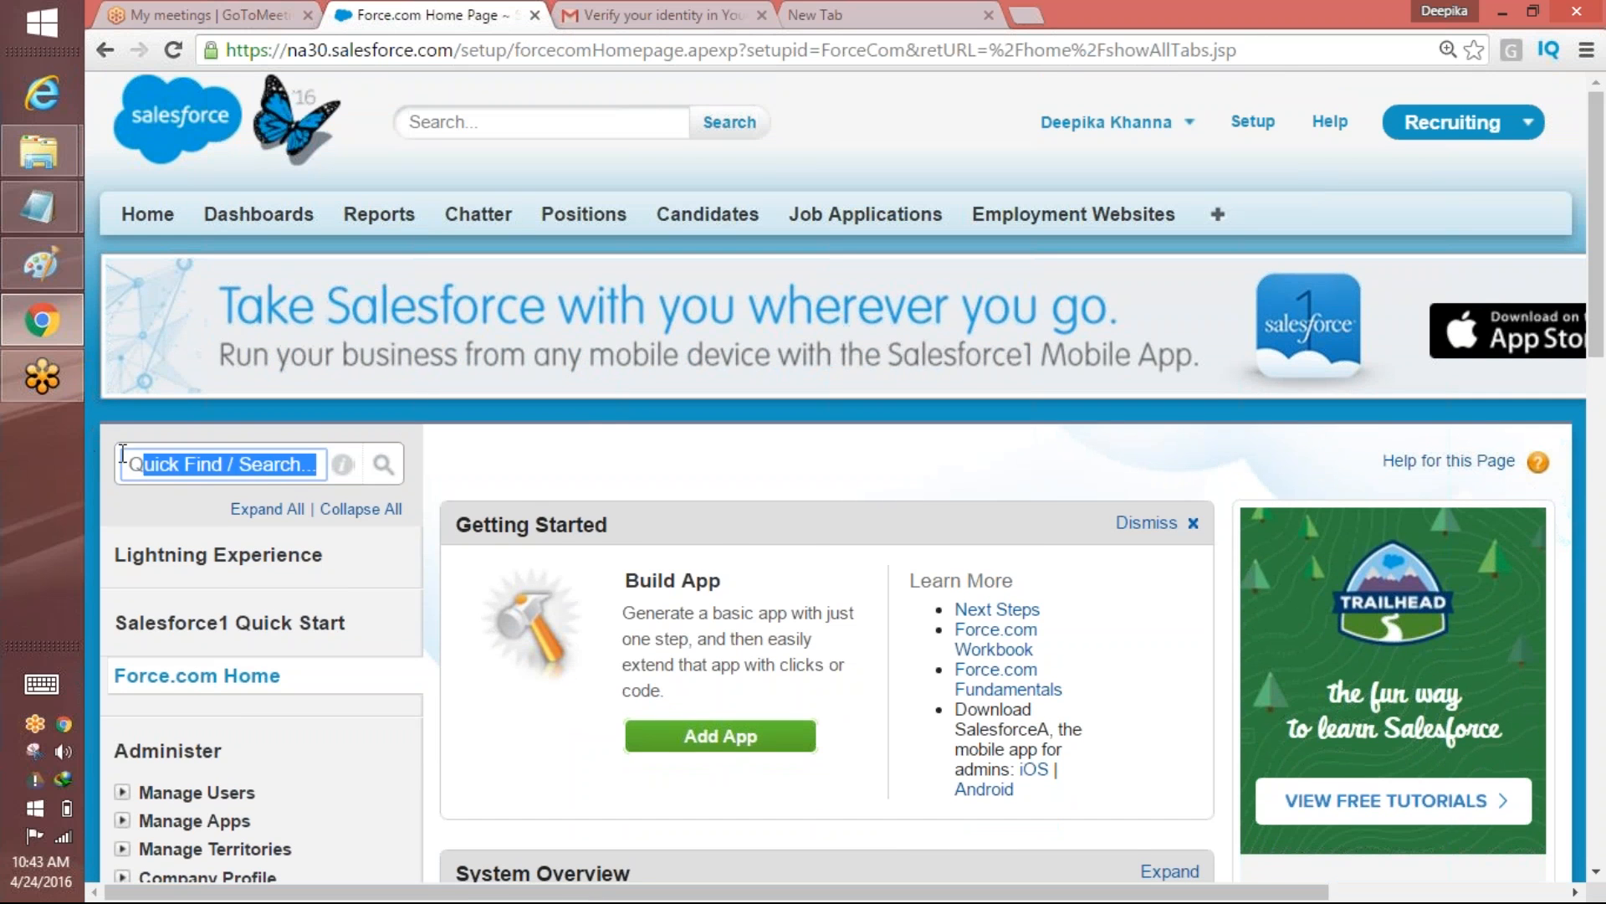
key(BackSpace)
text(a)
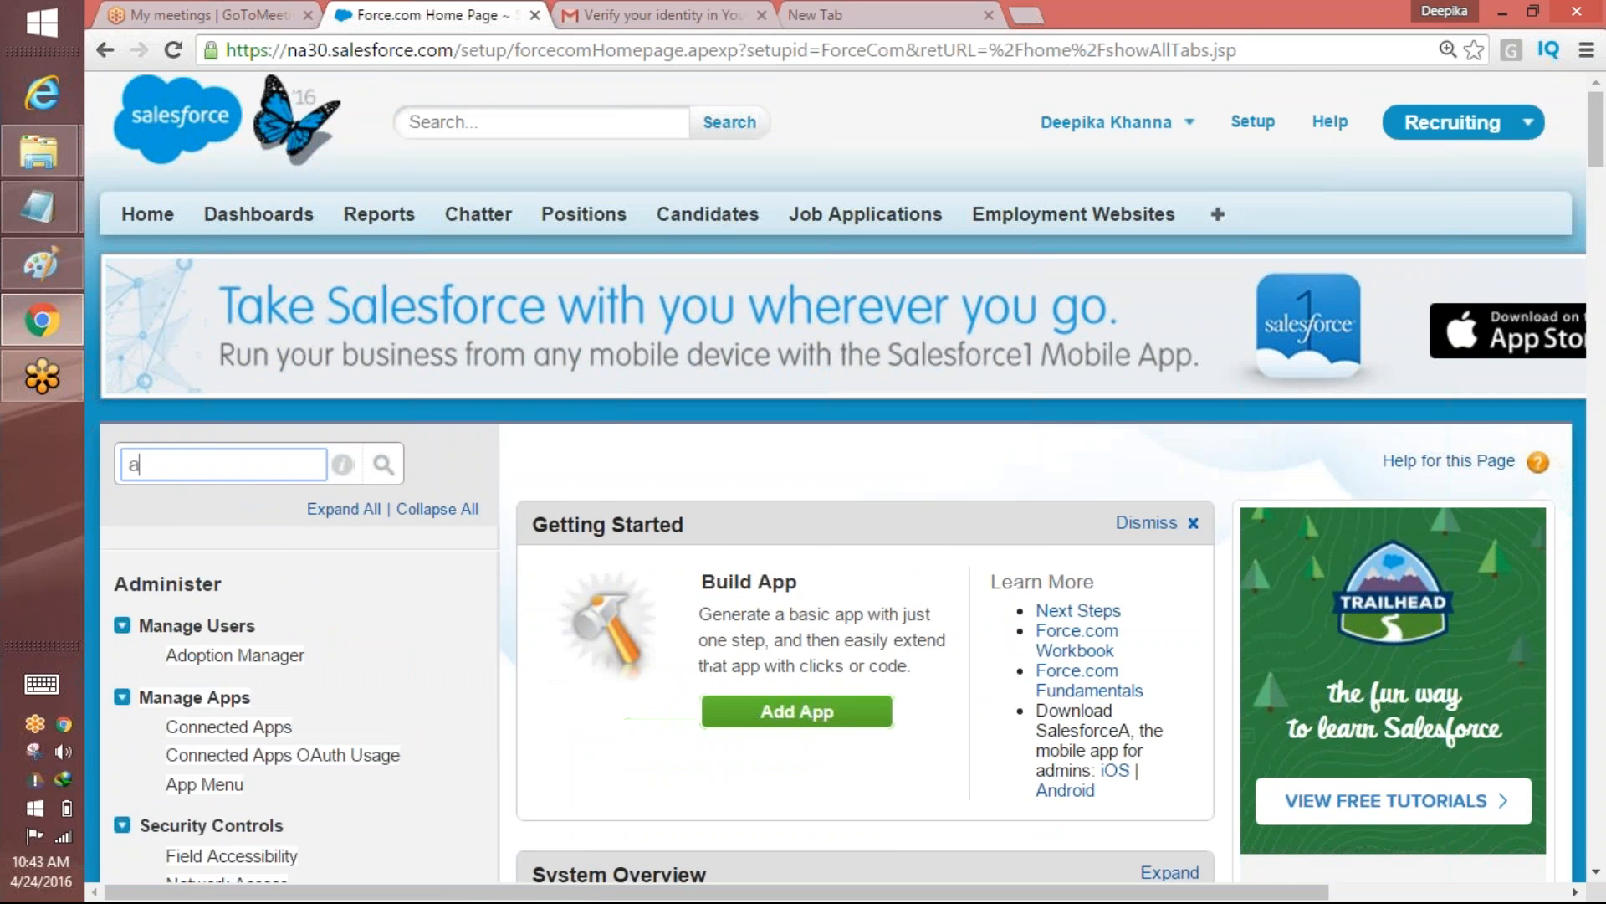
text(pp)
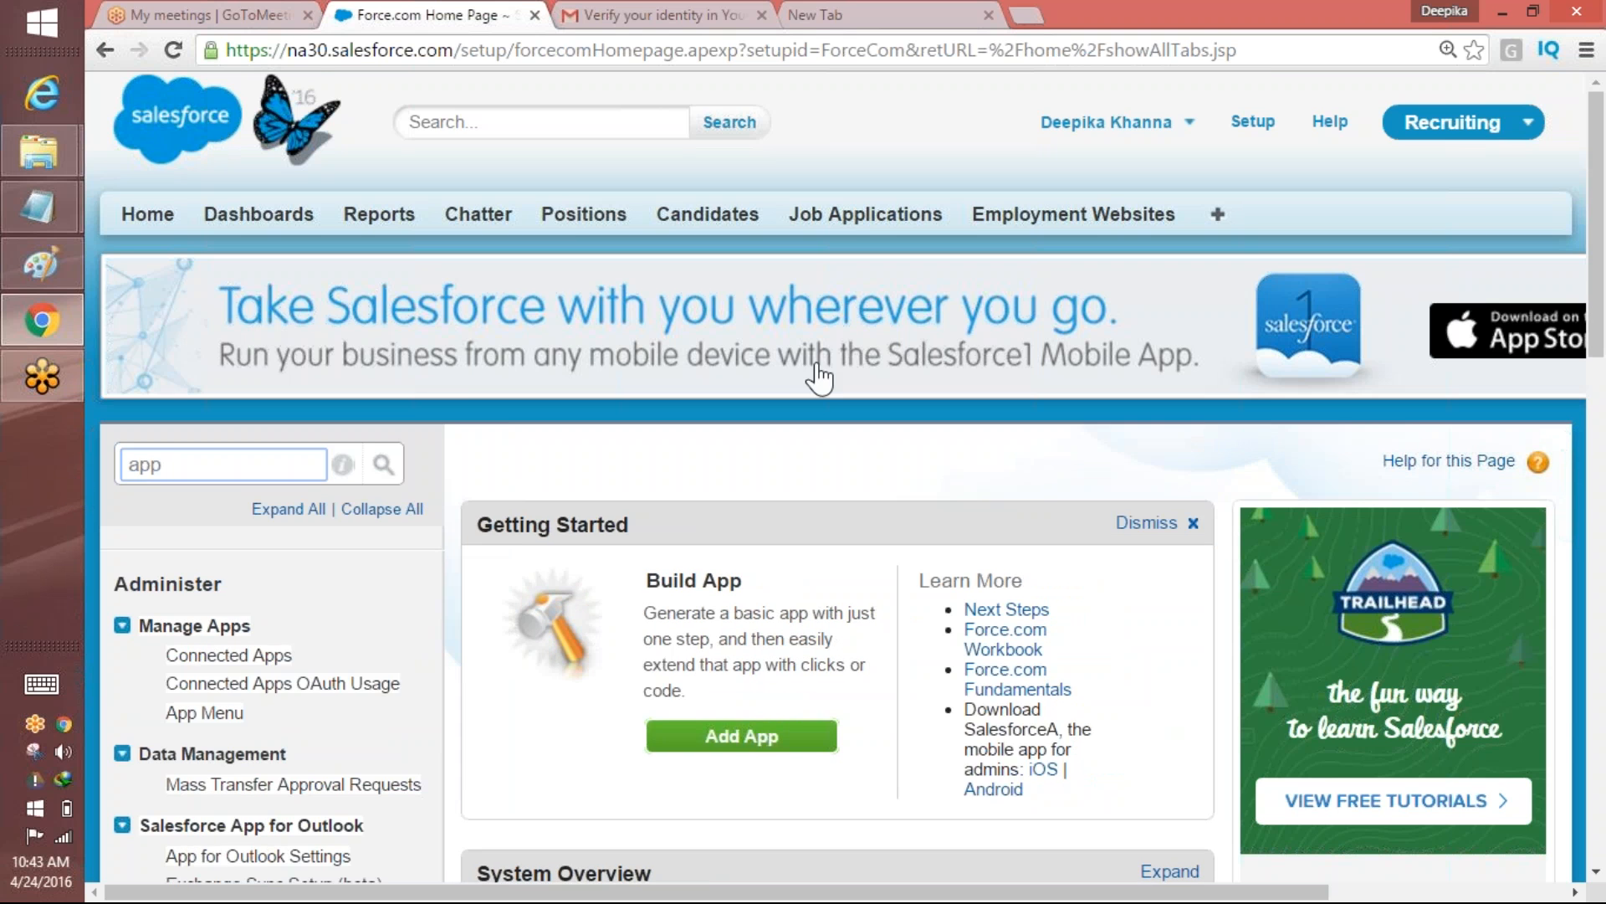
drag(1590, 283, 1587, 439)
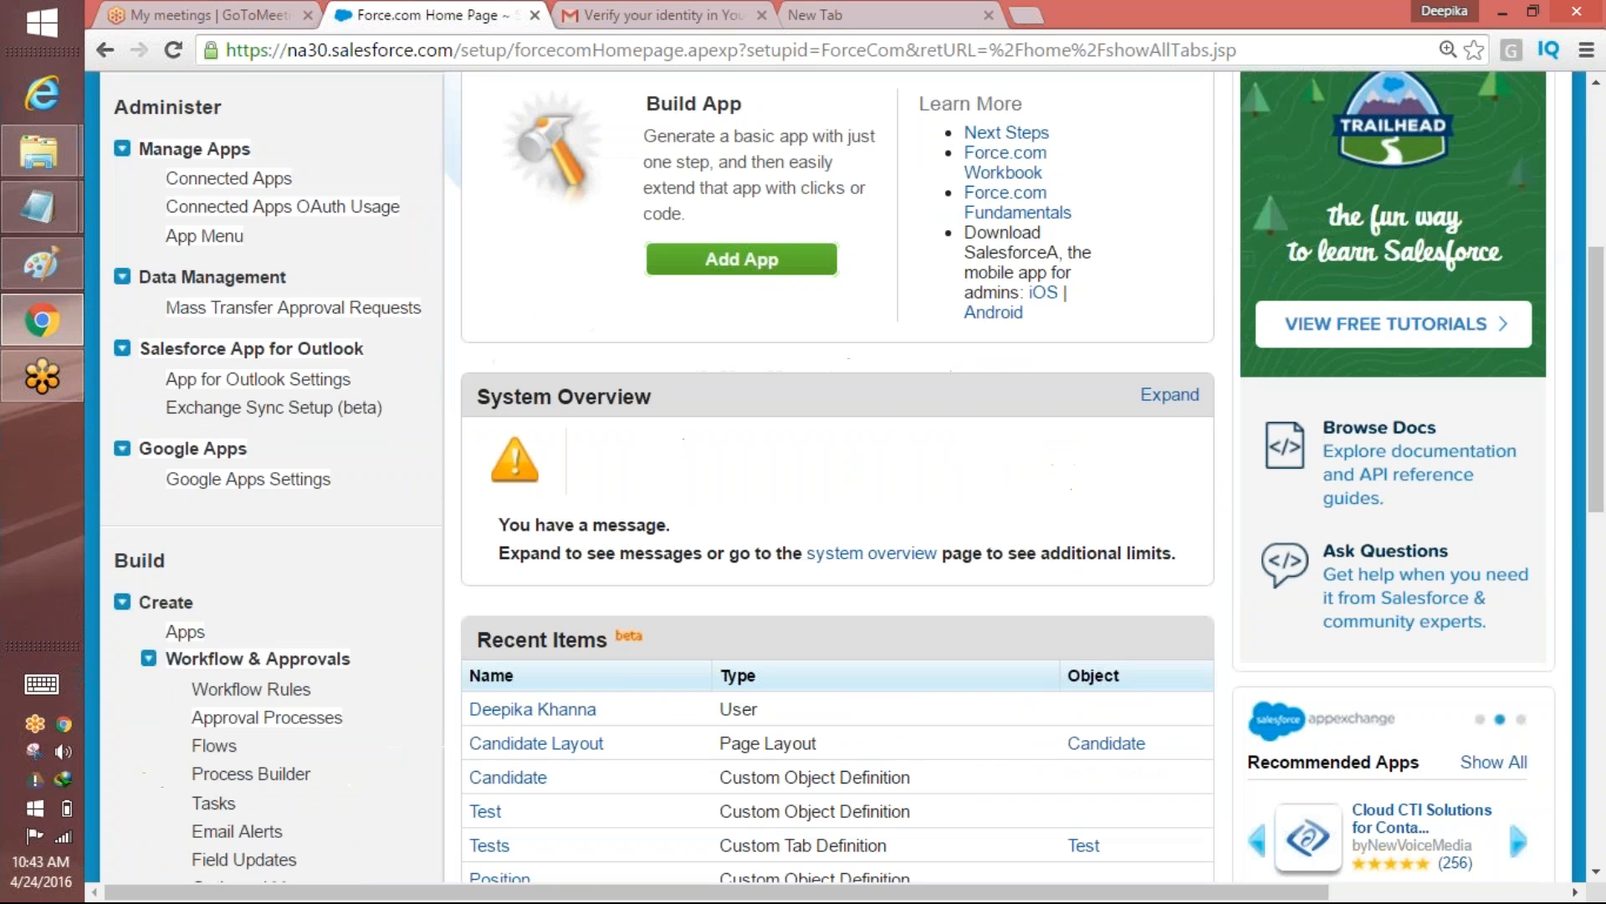
click(184, 631)
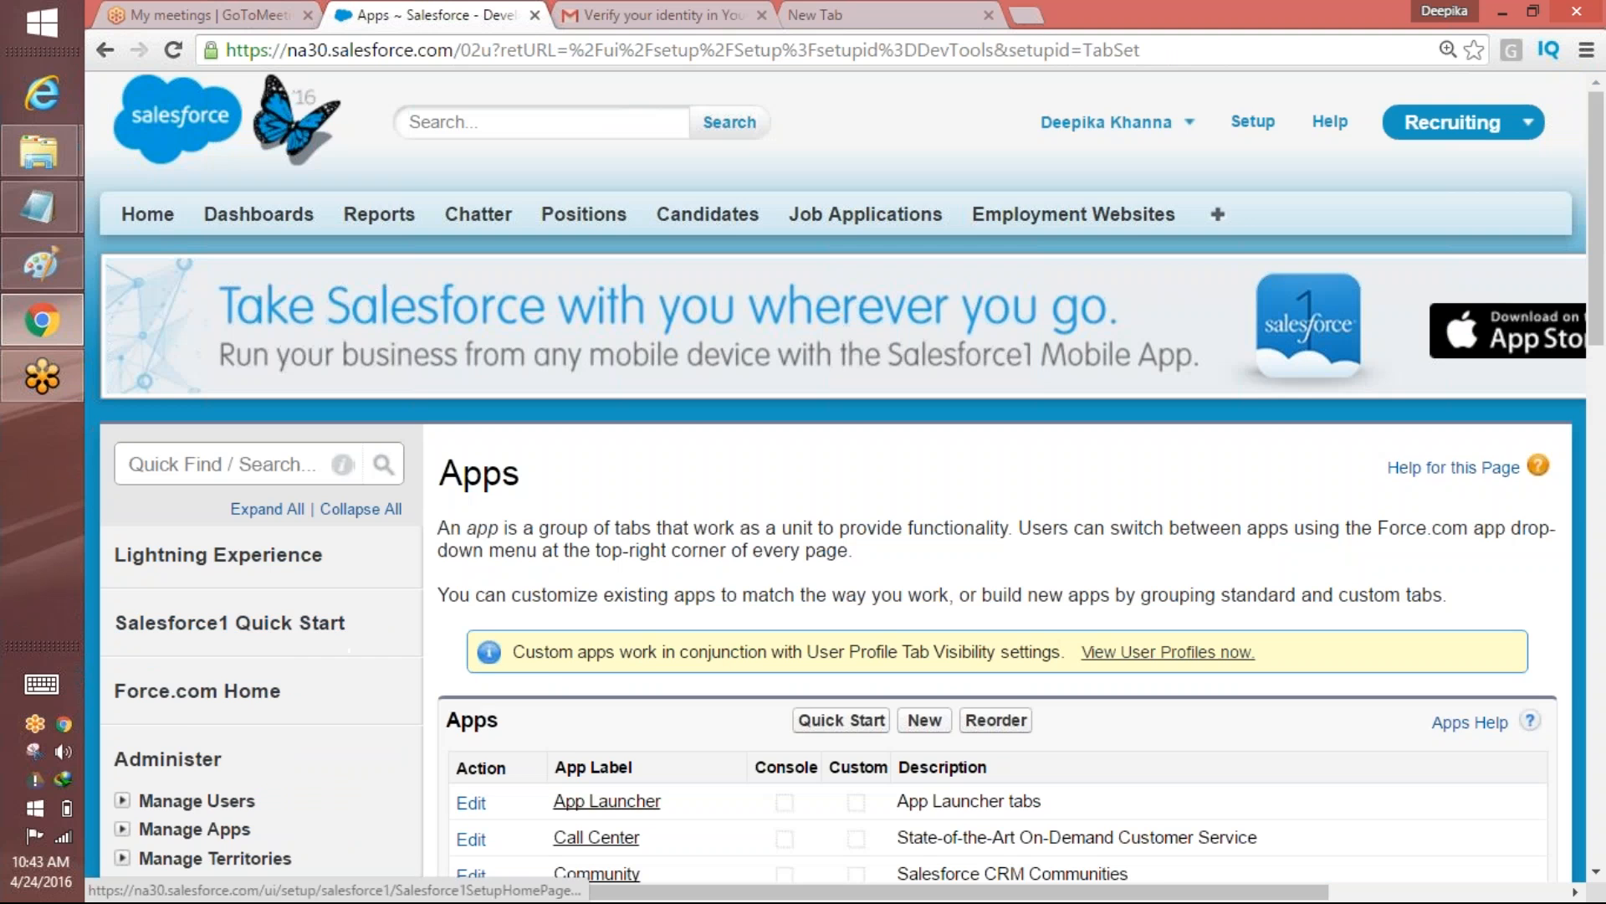
drag(1596, 216, 1598, 387)
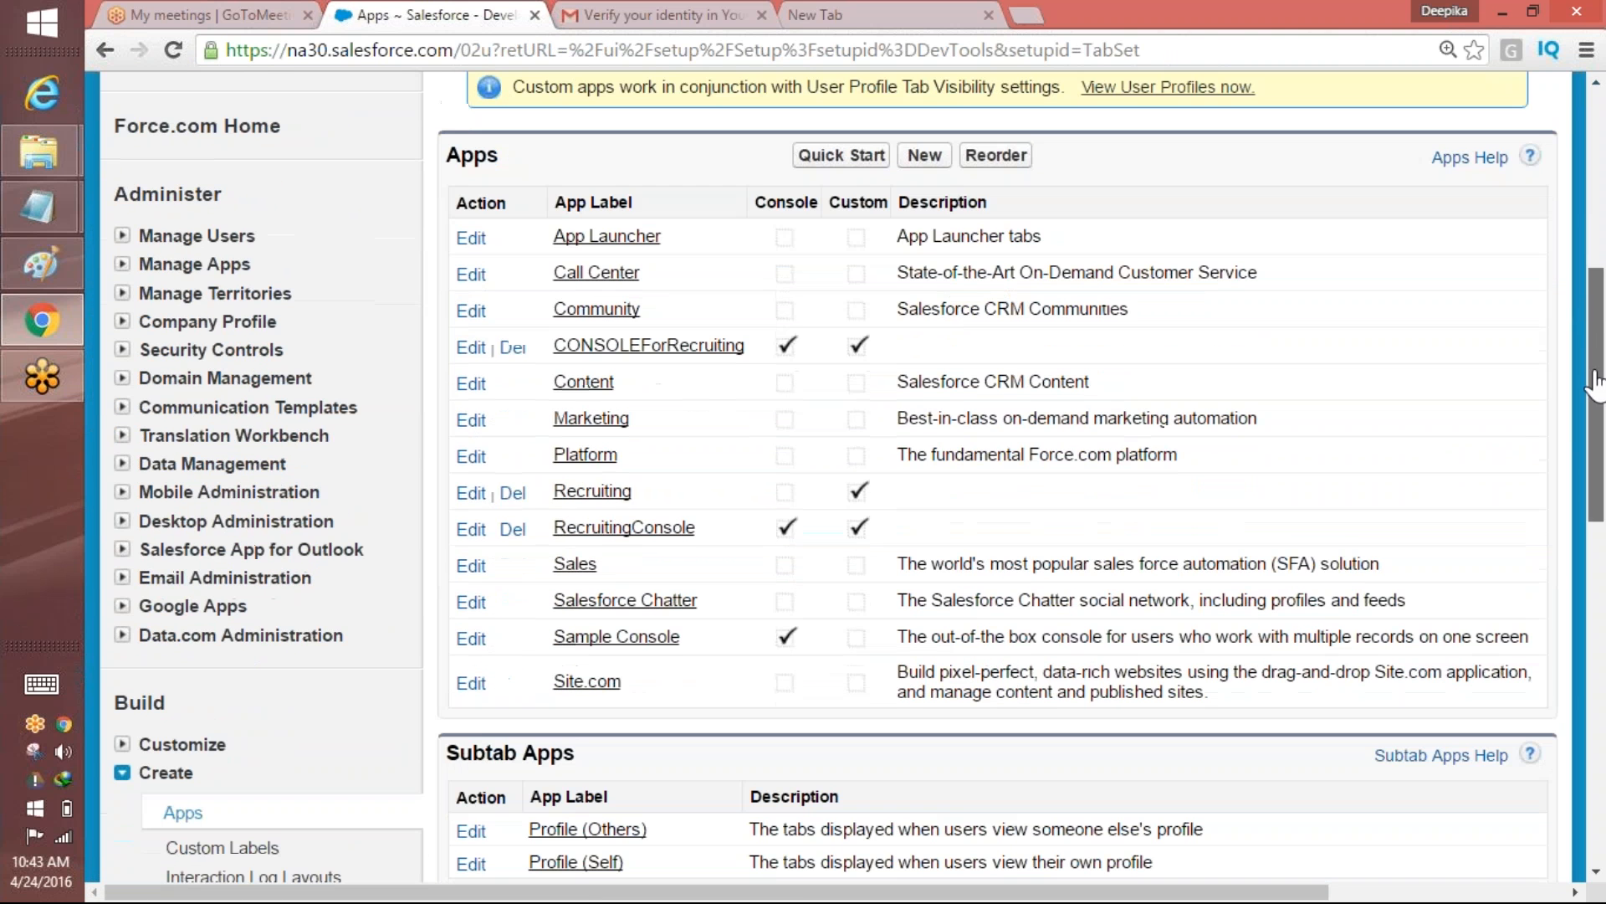
Open the Recruiting app's details and start editing it.
click(598, 494)
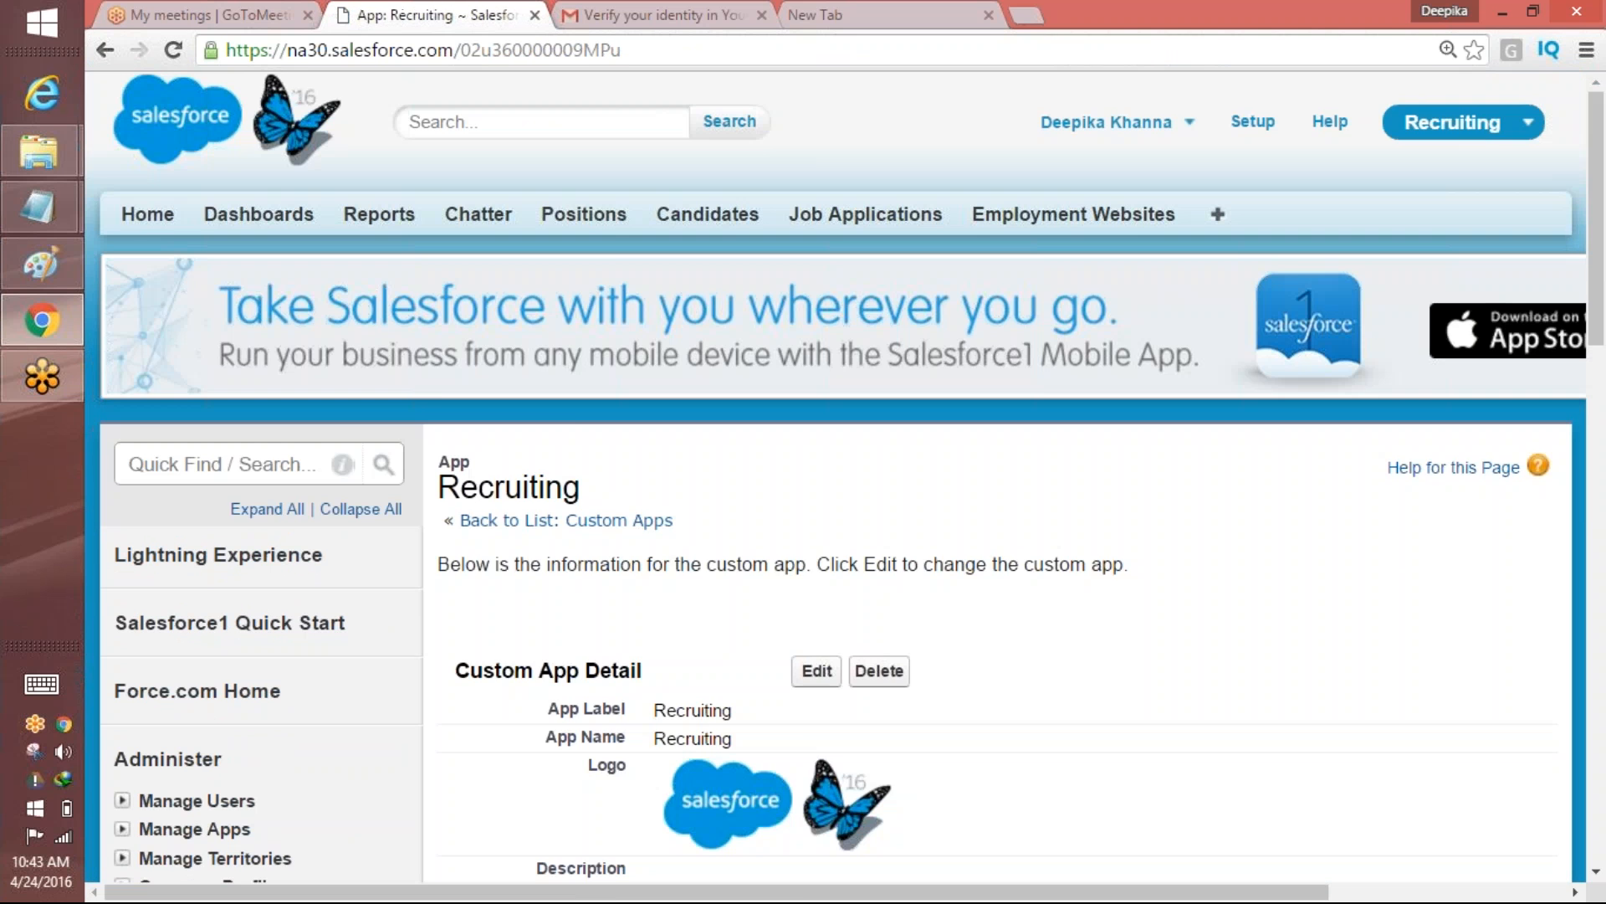
drag(1599, 257, 1598, 306)
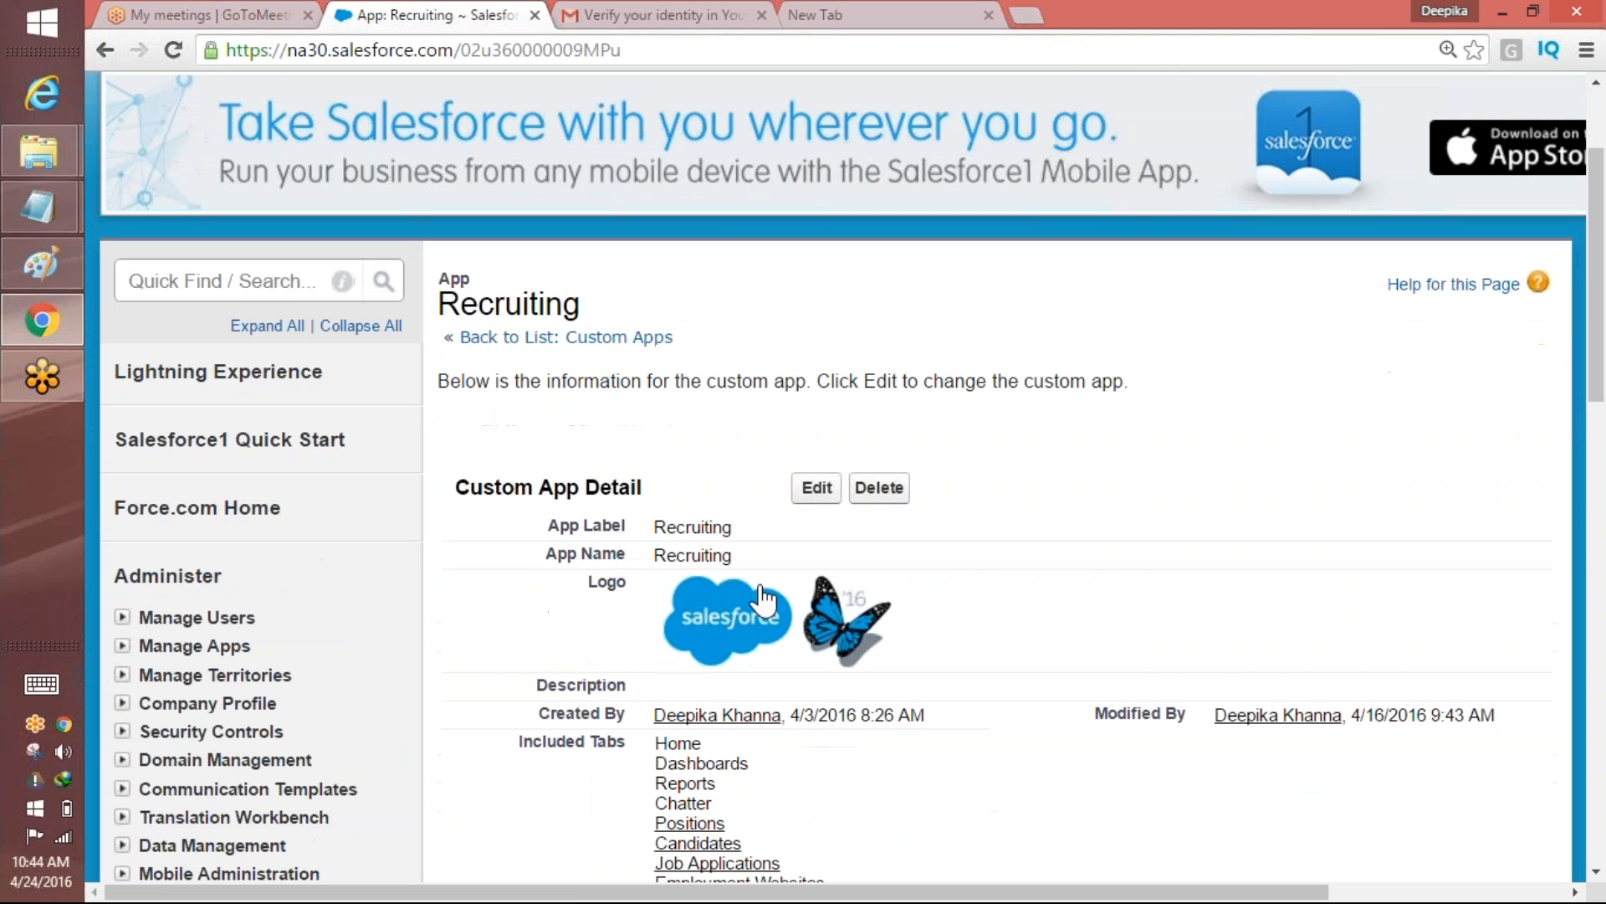
click(816, 487)
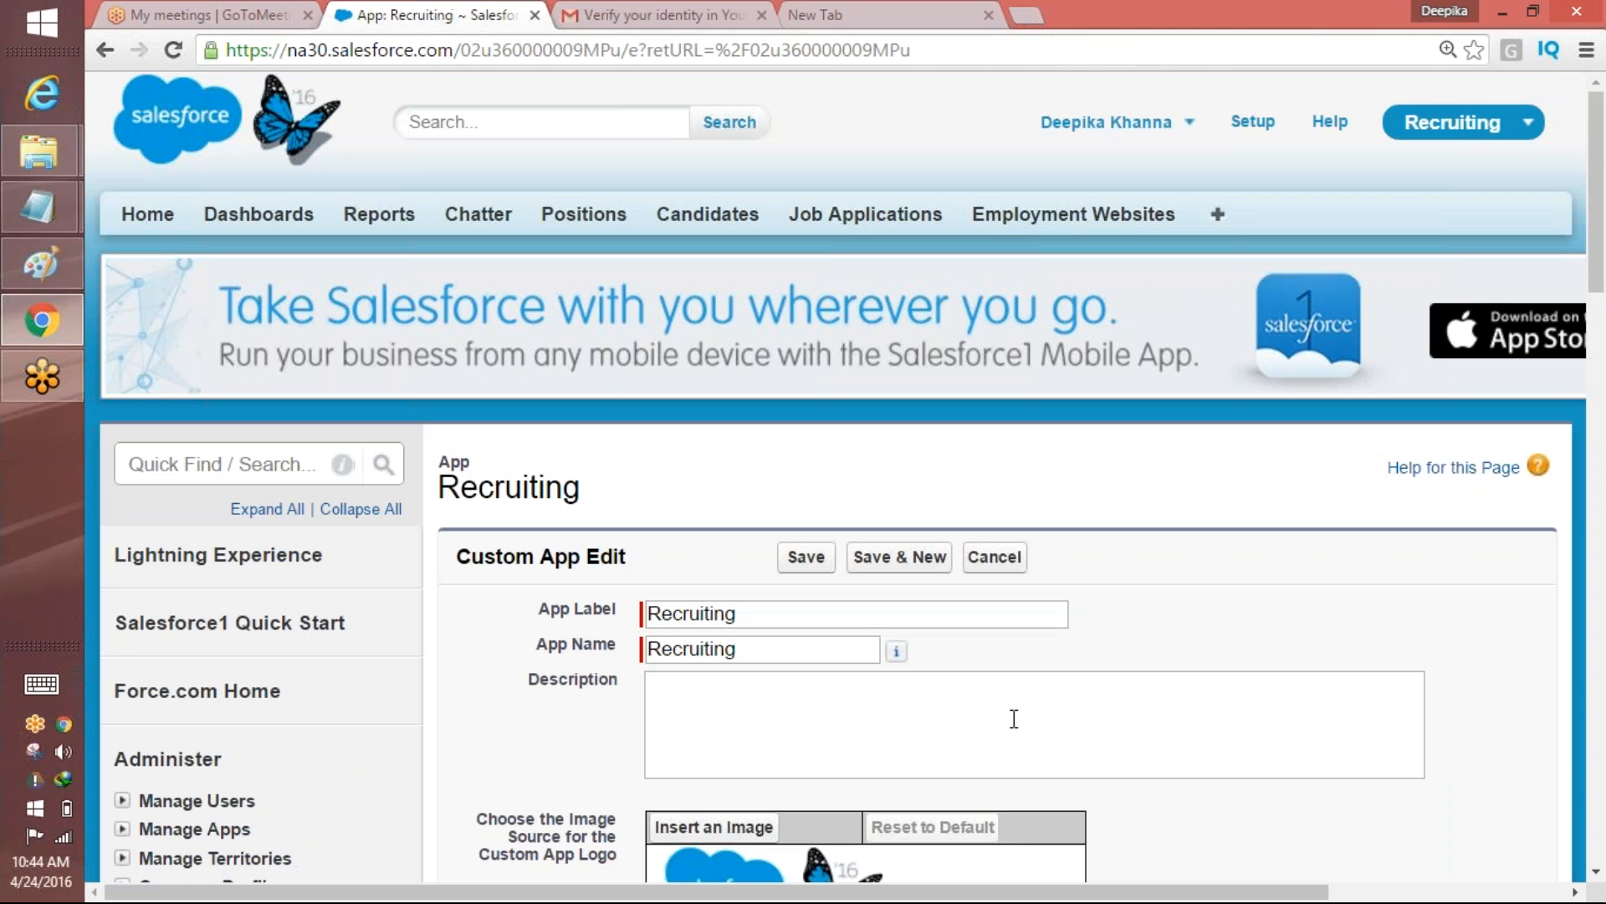
scroll(1598, 270, down, 3)
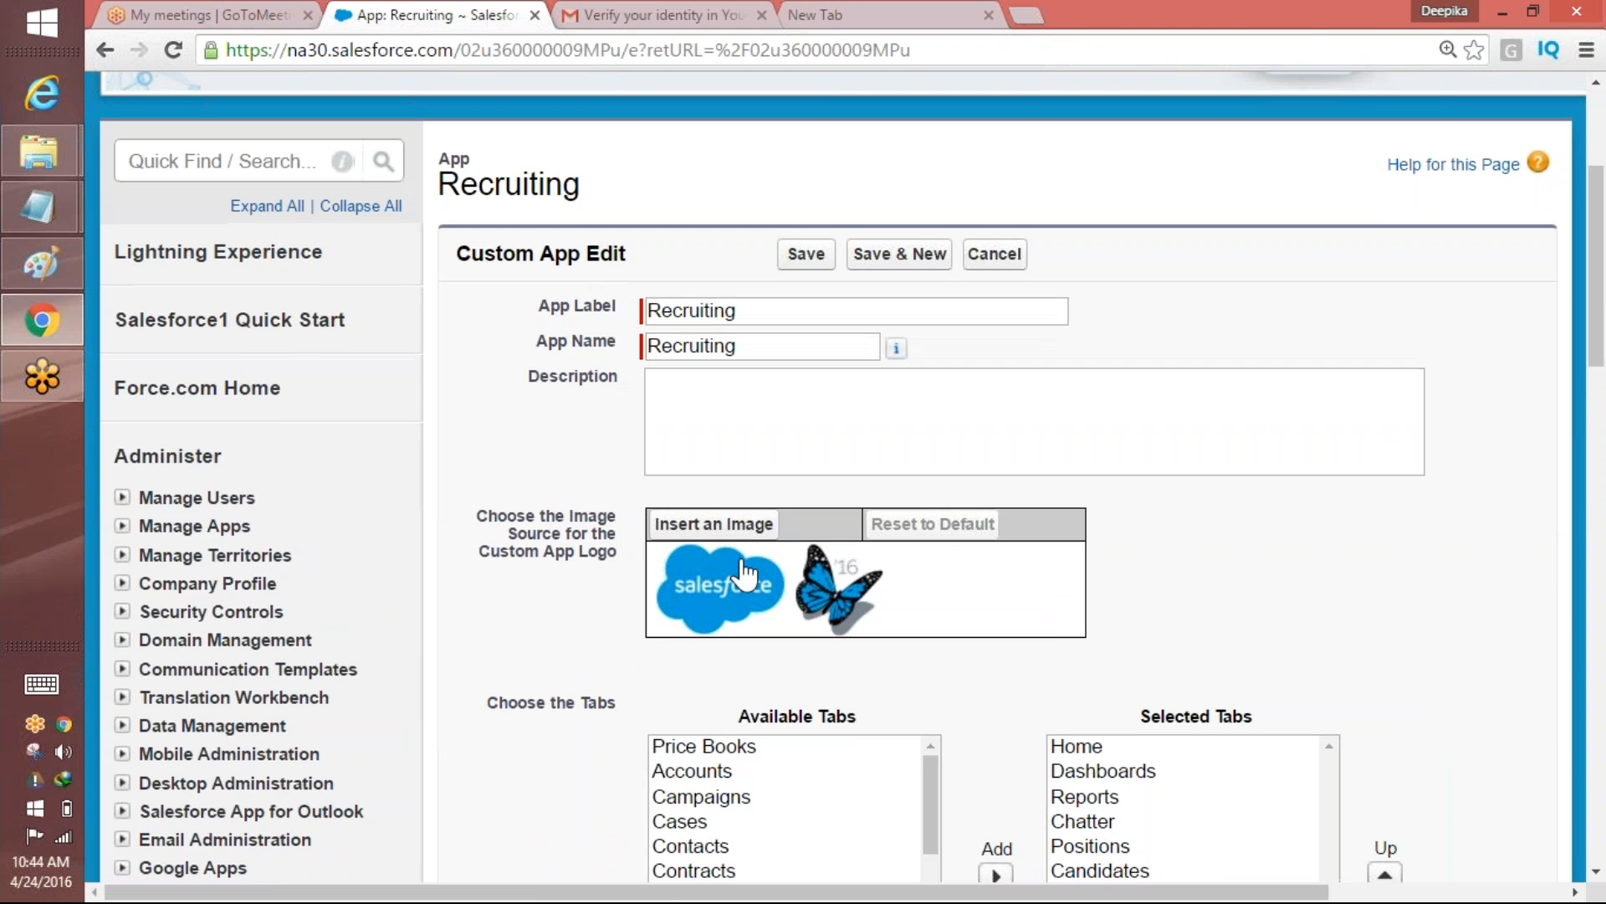
drag(1598, 285, 1598, 260)
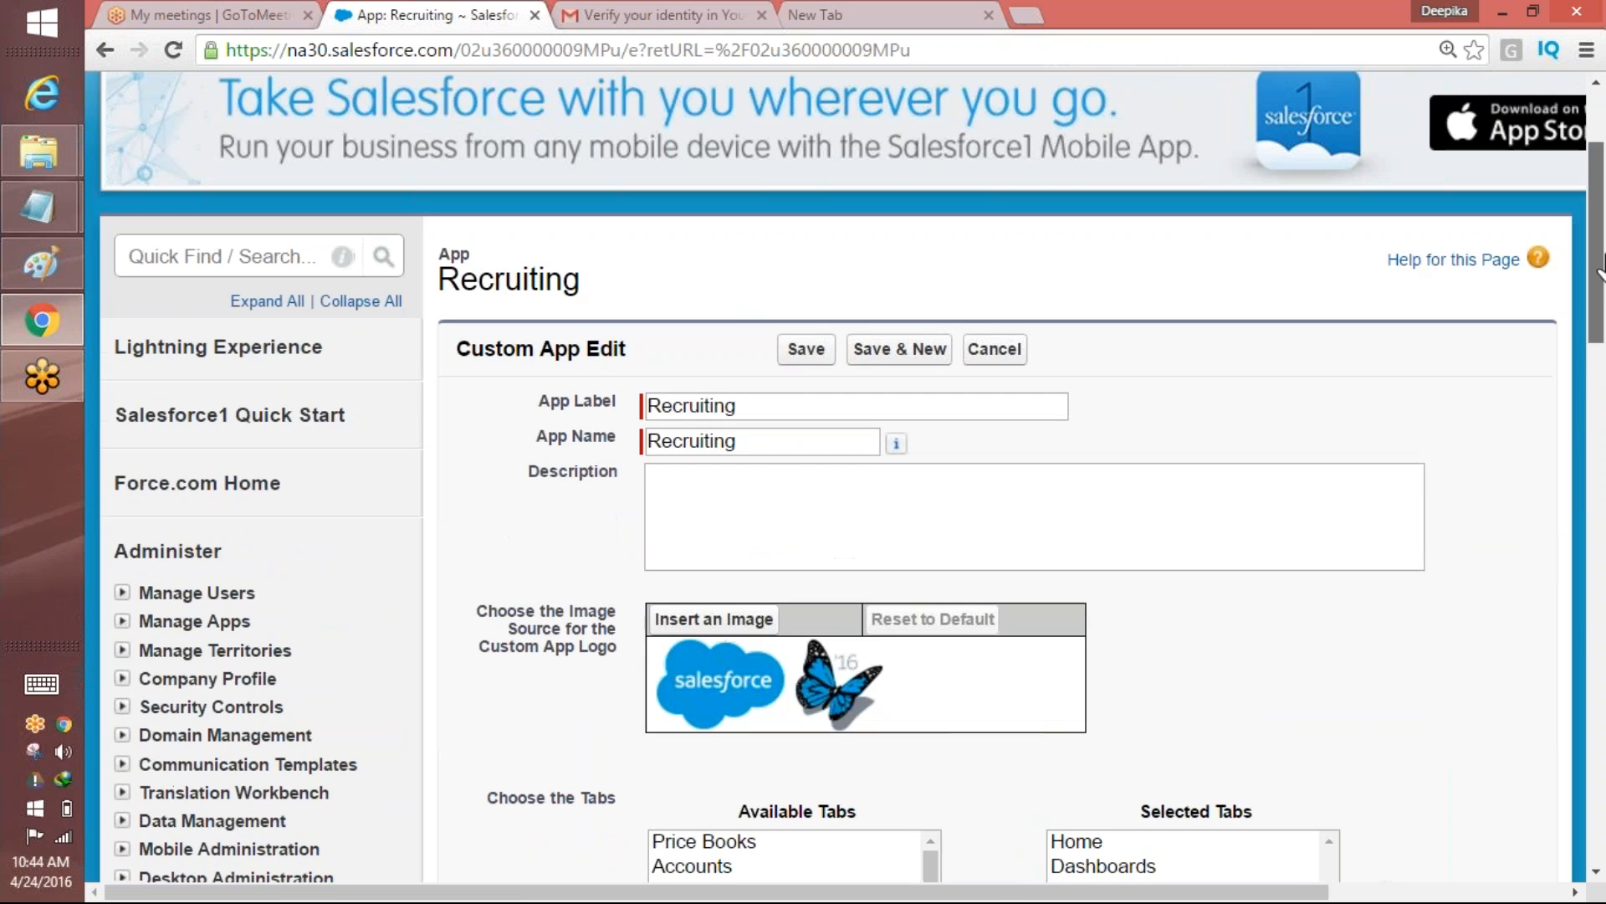
Try inserting a logo image, find no documents available, and close the file picker.
click(729, 623)
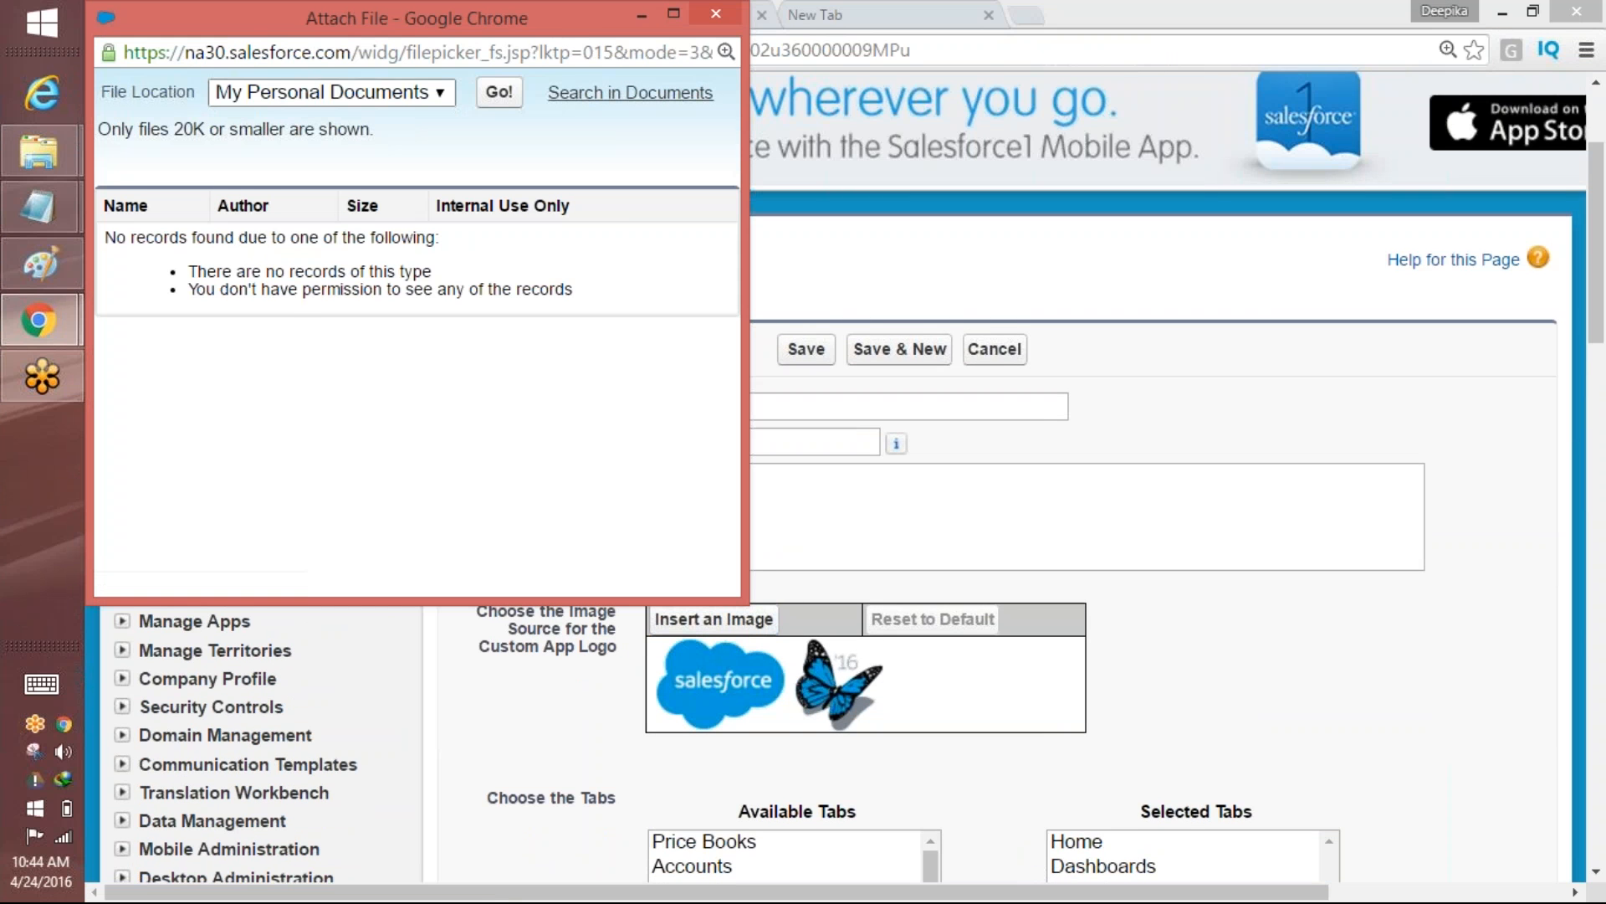
click(381, 96)
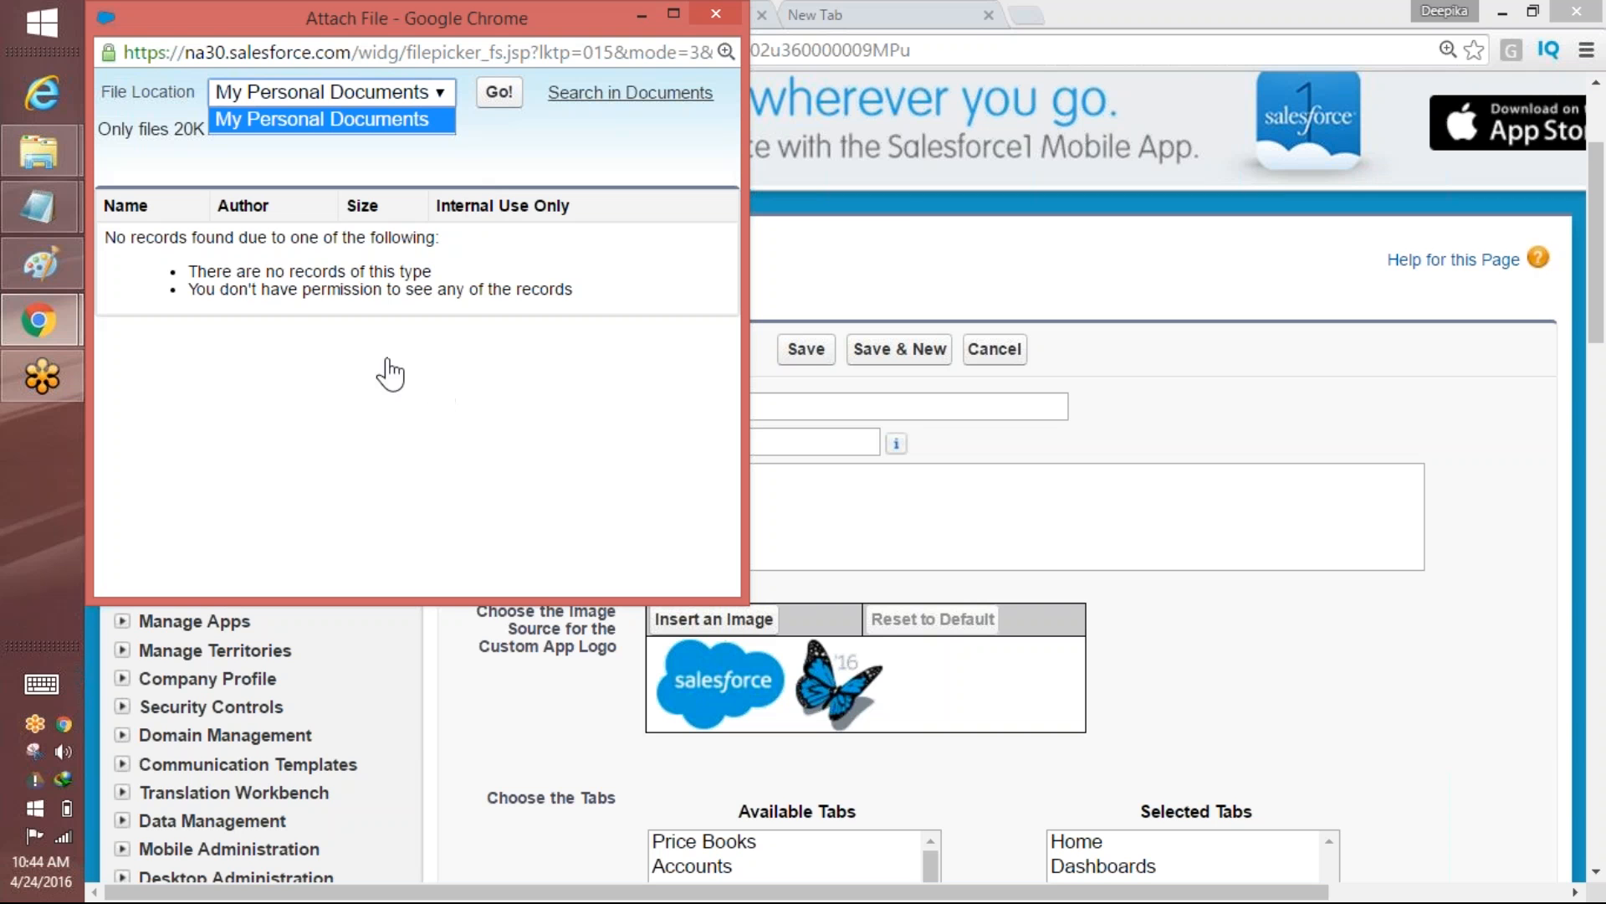
drag(444, 8, 606, 220)
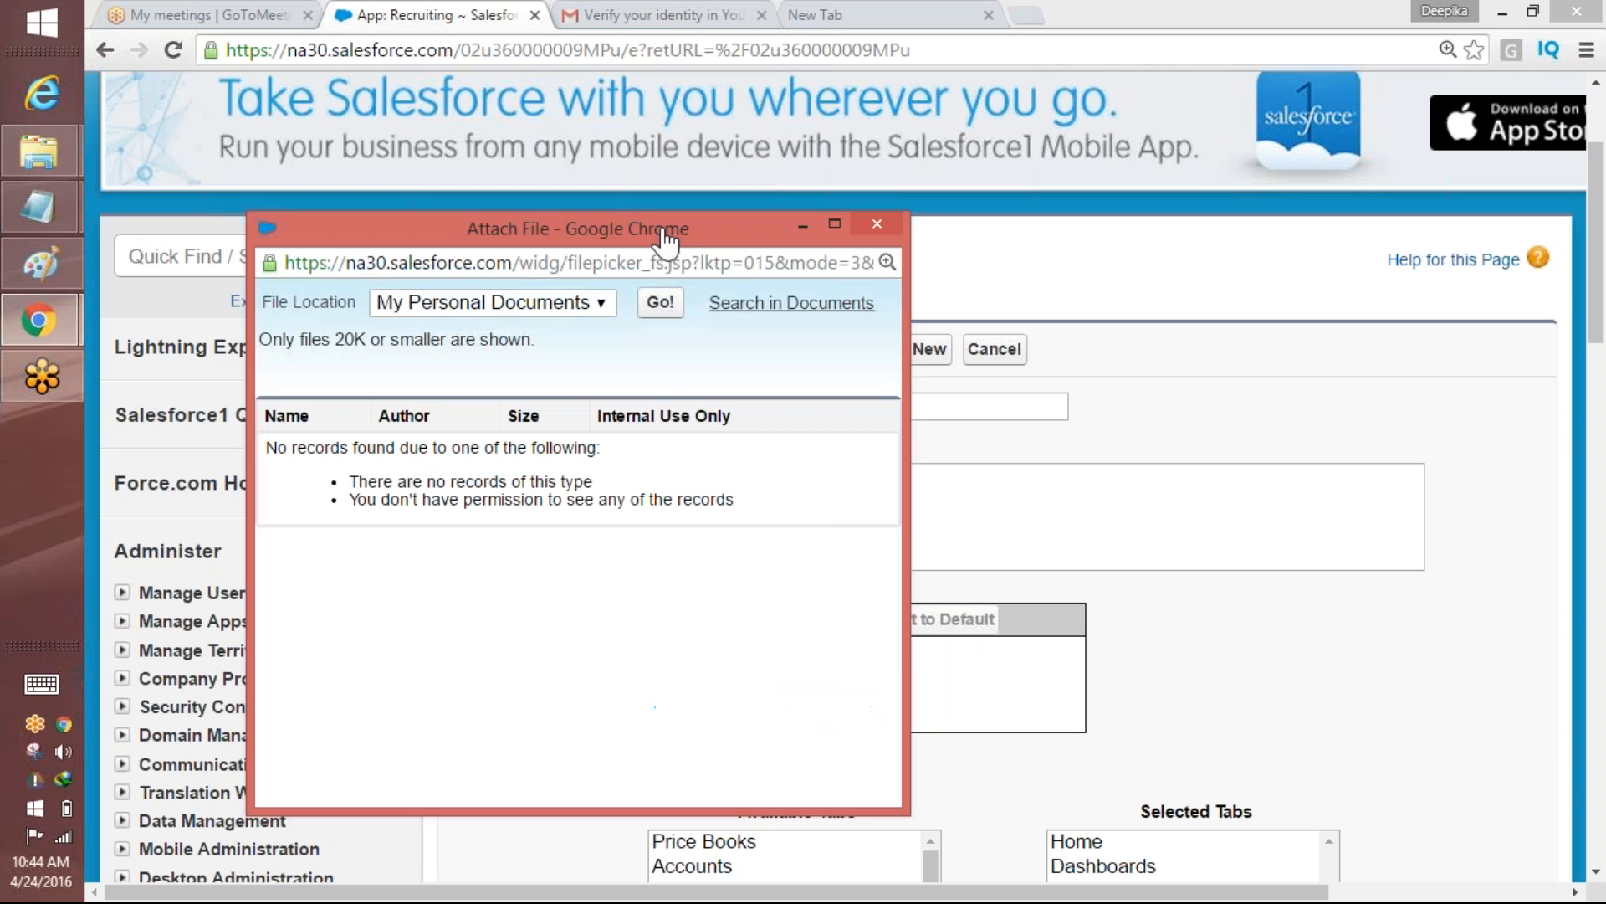
click(877, 227)
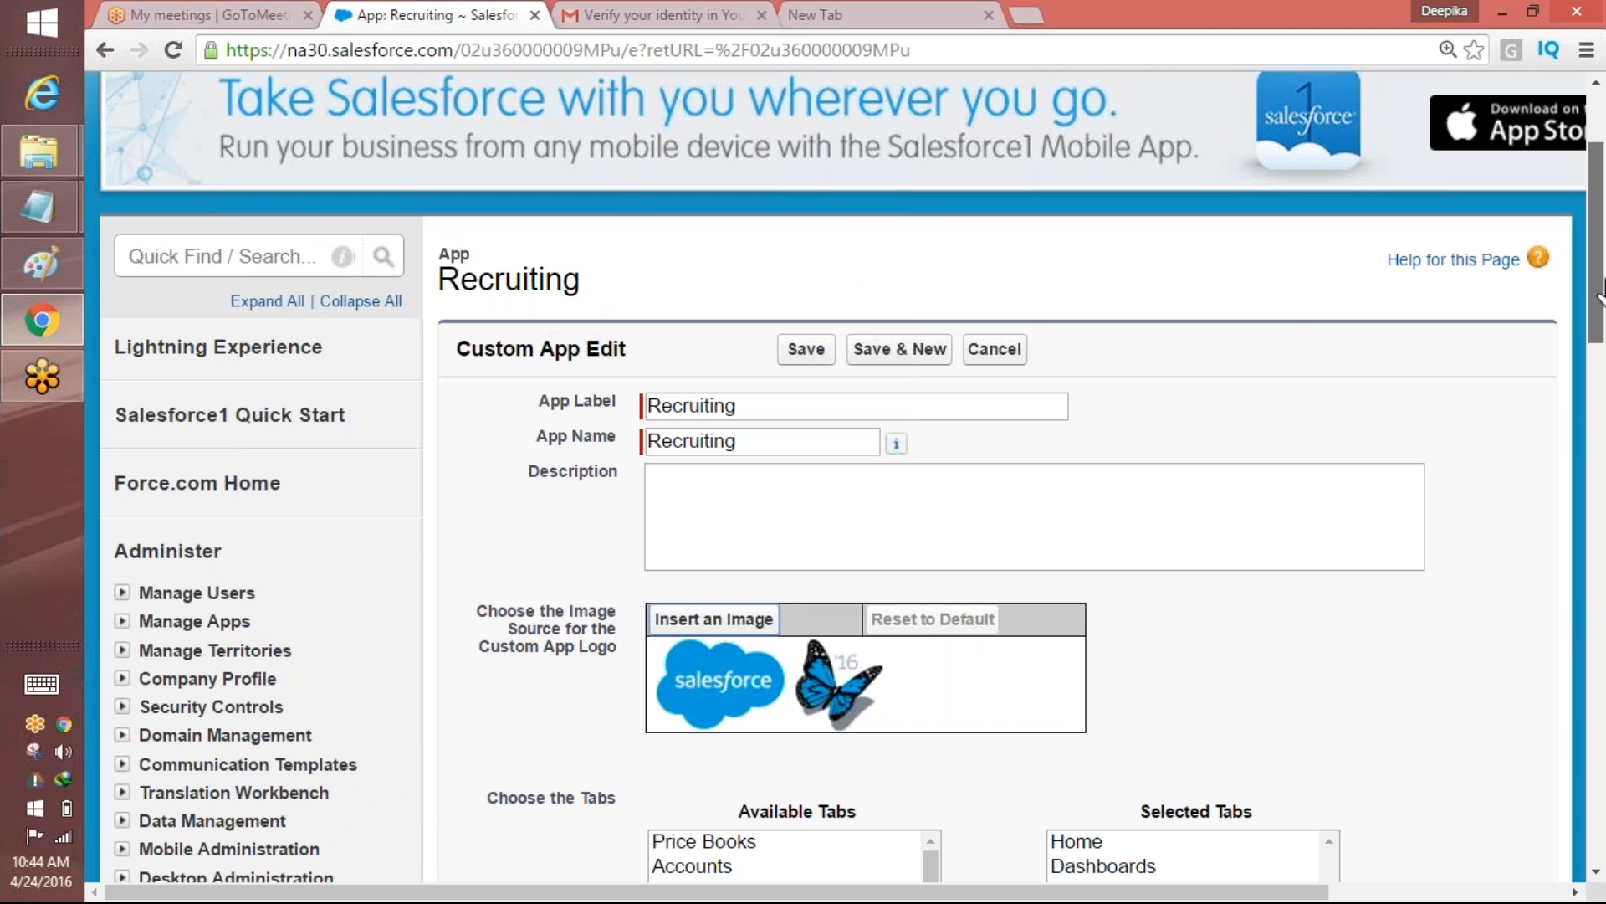
scroll(735, 244, up, 2)
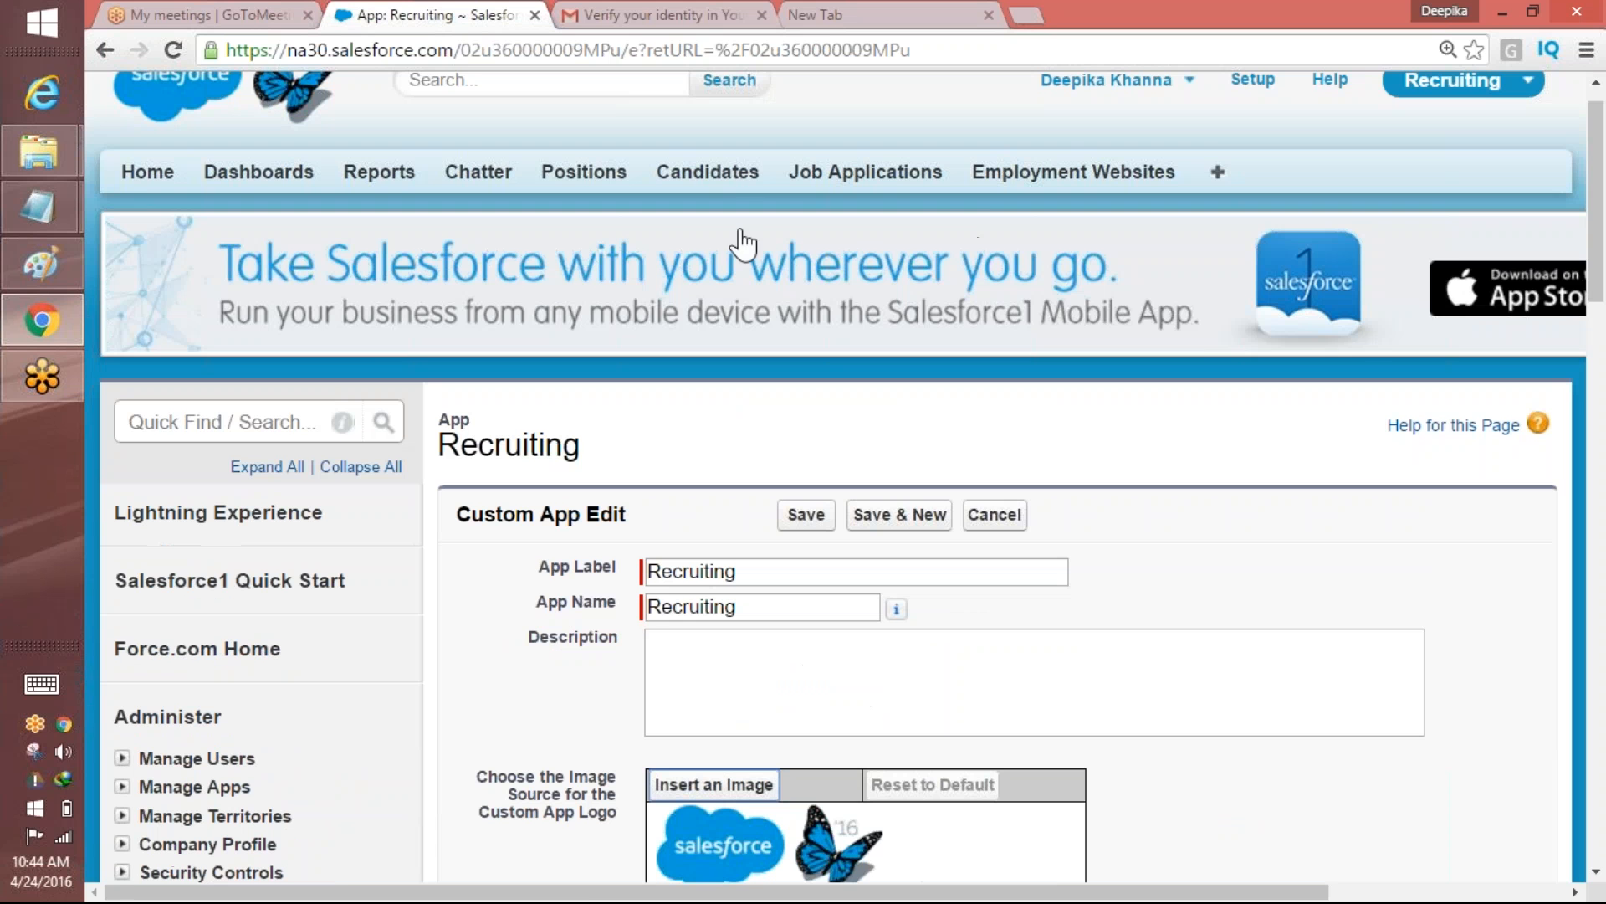
Open Documents from All Tabs and check the My Personal Documents folder.
click(1218, 172)
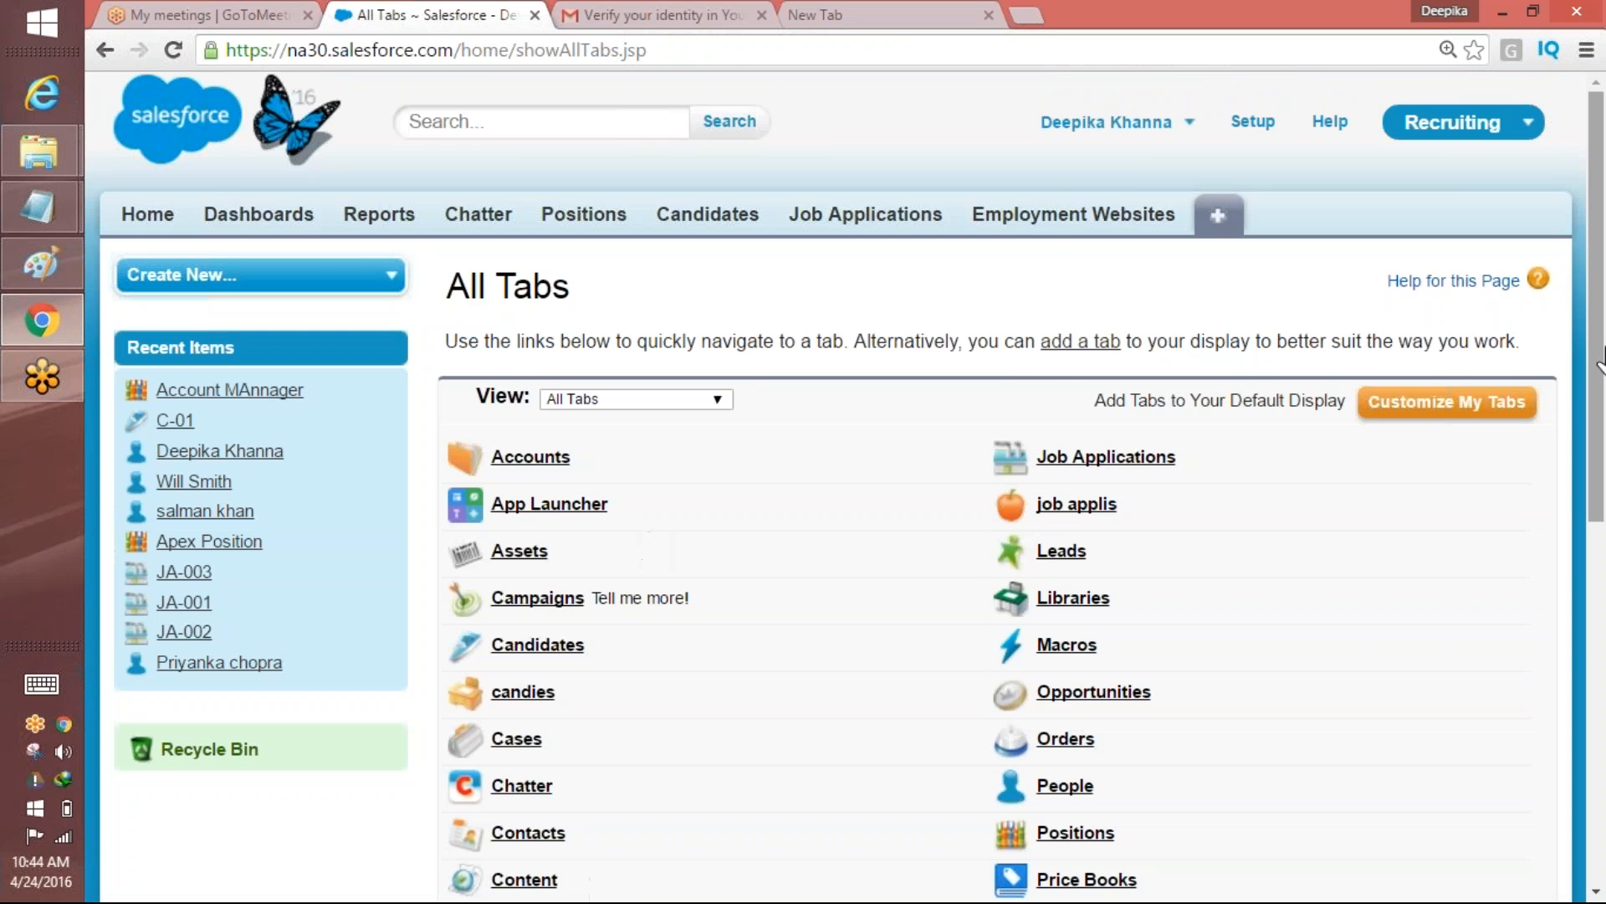
drag(1600, 358, 1600, 615)
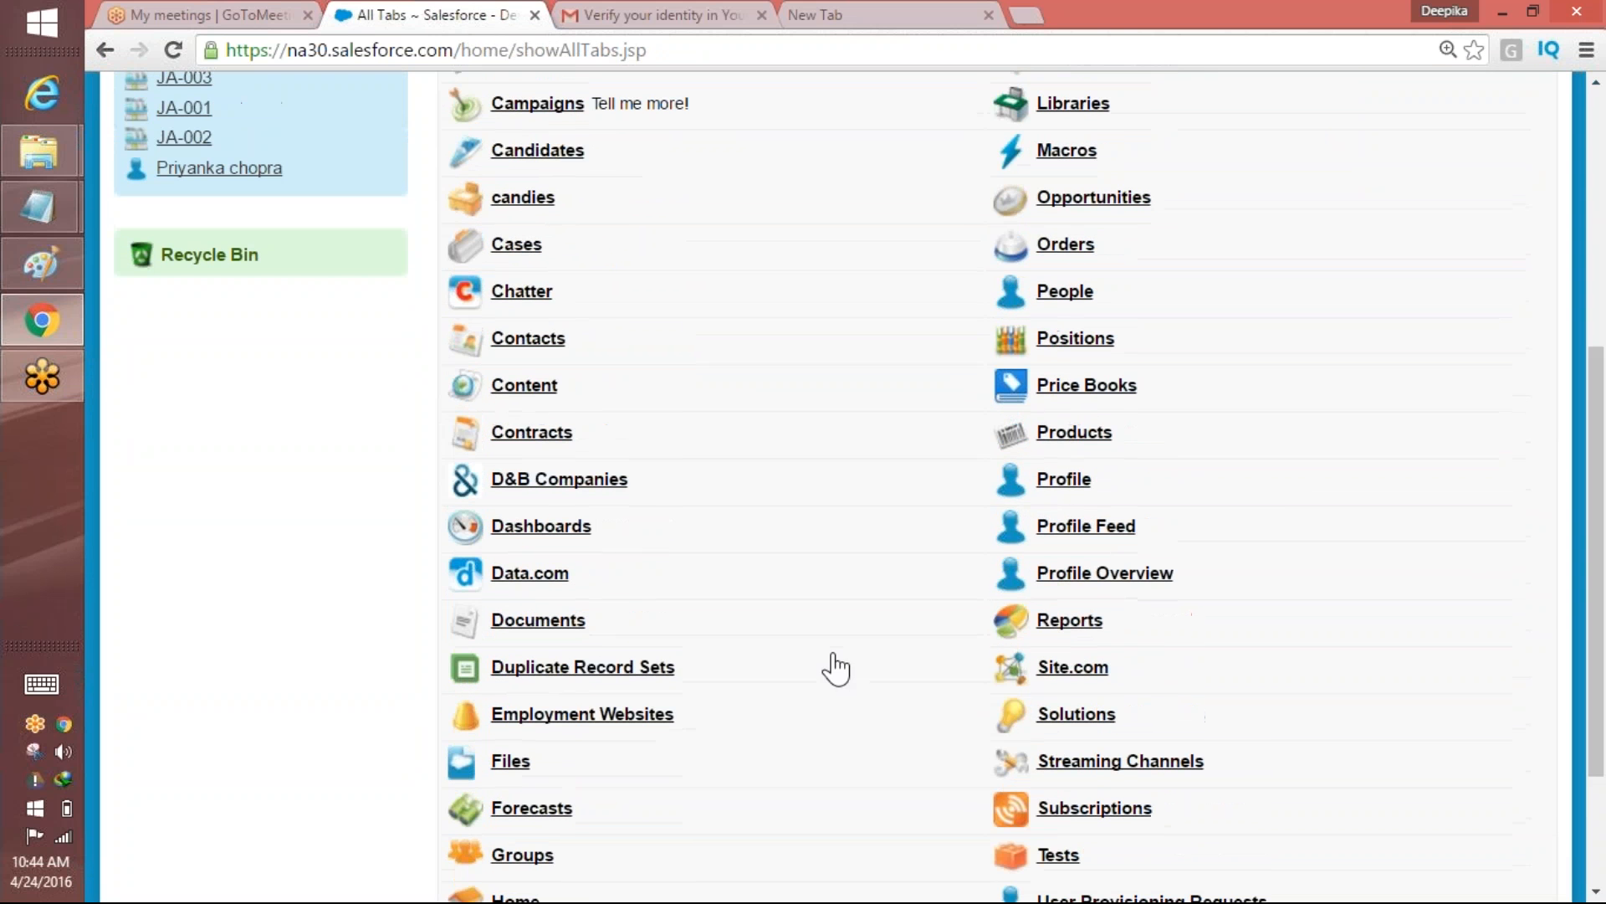
click(538, 620)
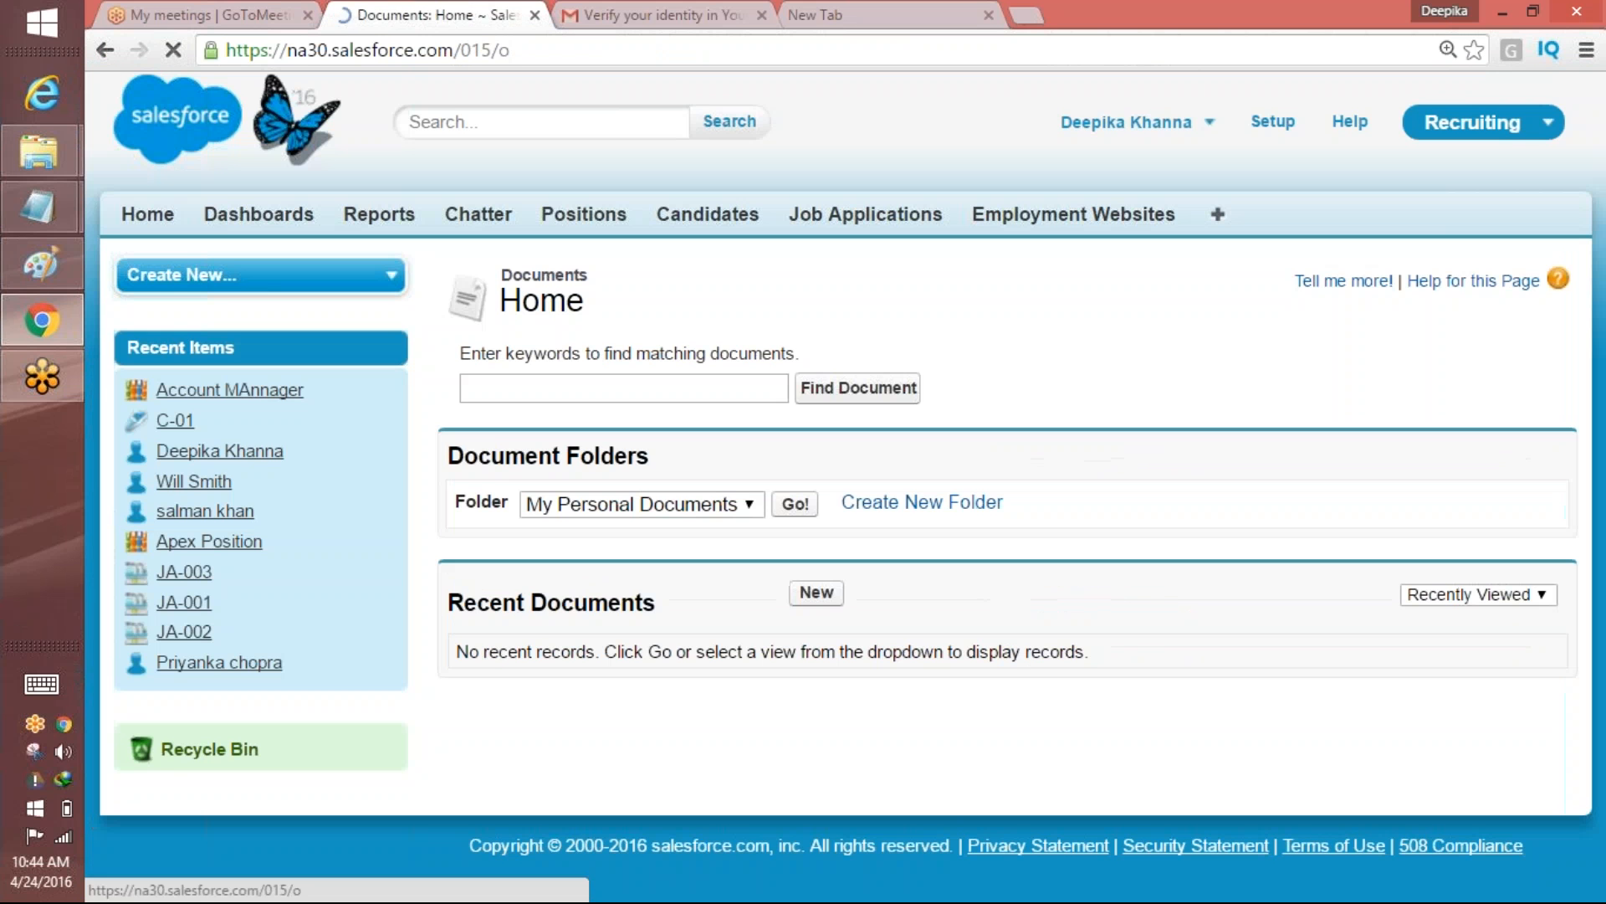
click(736, 512)
Create a new document named LogoforRecruting, marked as an Externally Available Image.
click(812, 594)
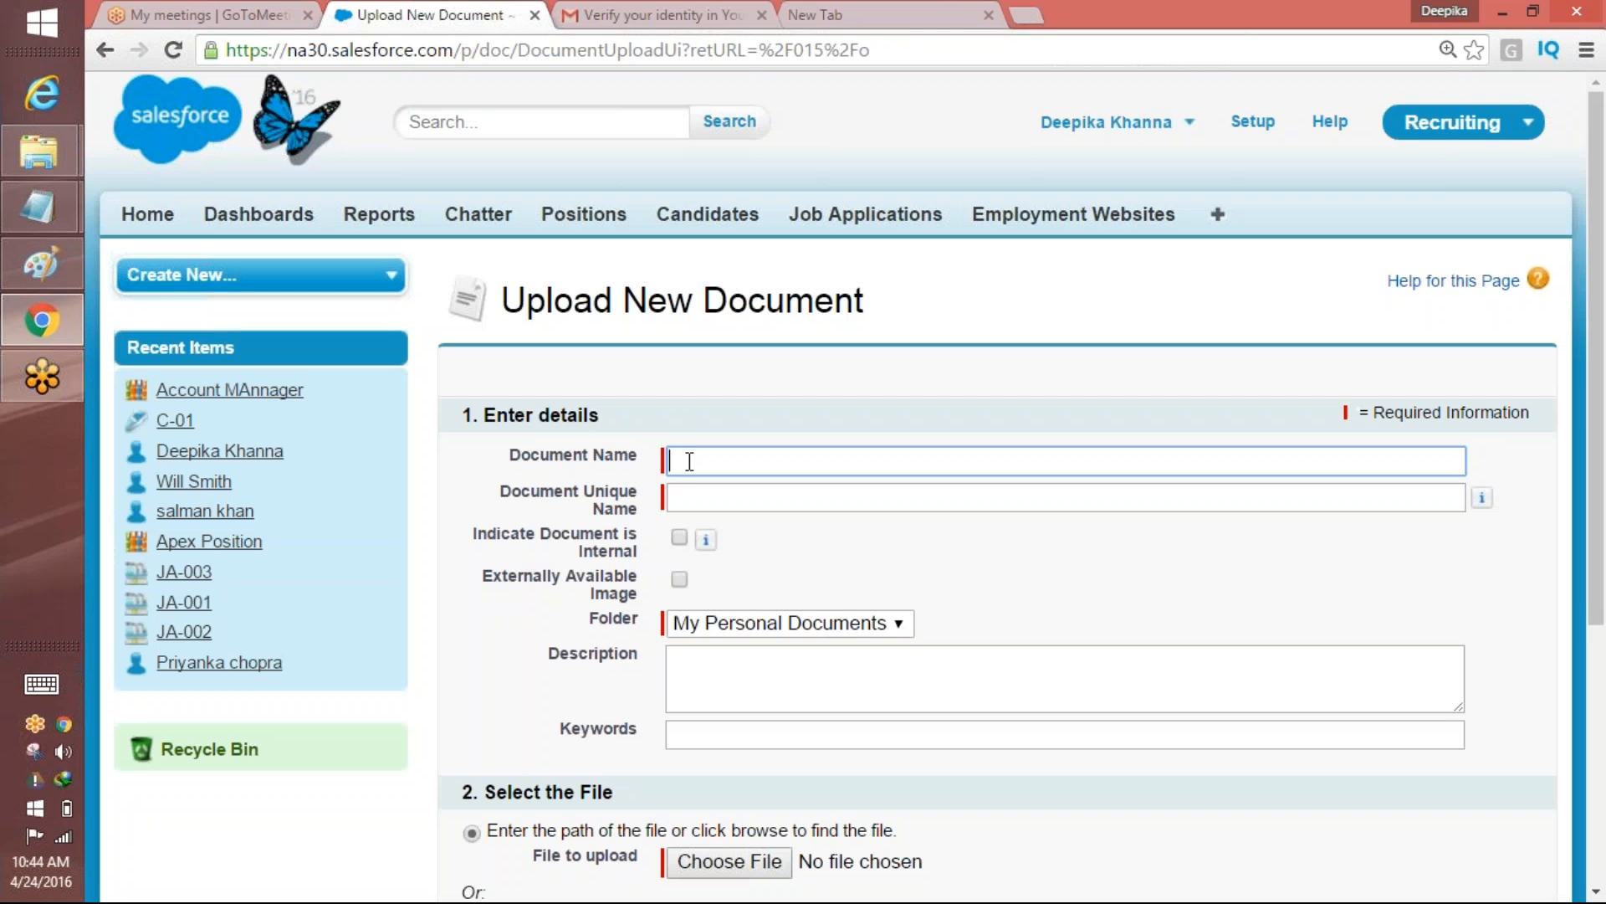
text(LogoforRecruting)
key(Tab)
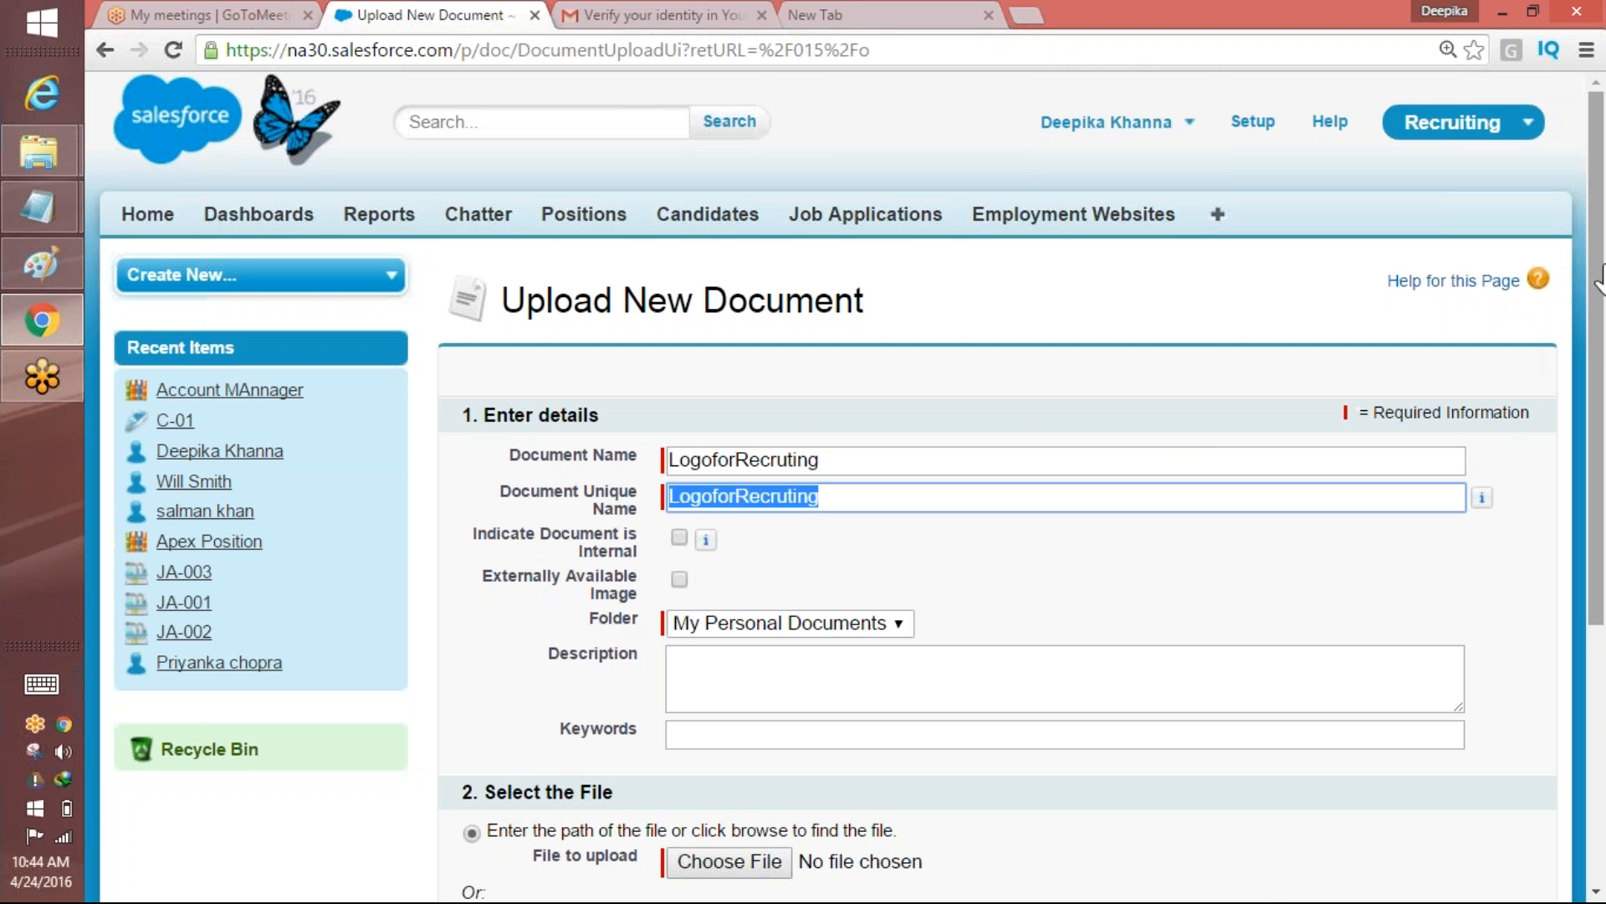
drag(1598, 279, 1599, 322)
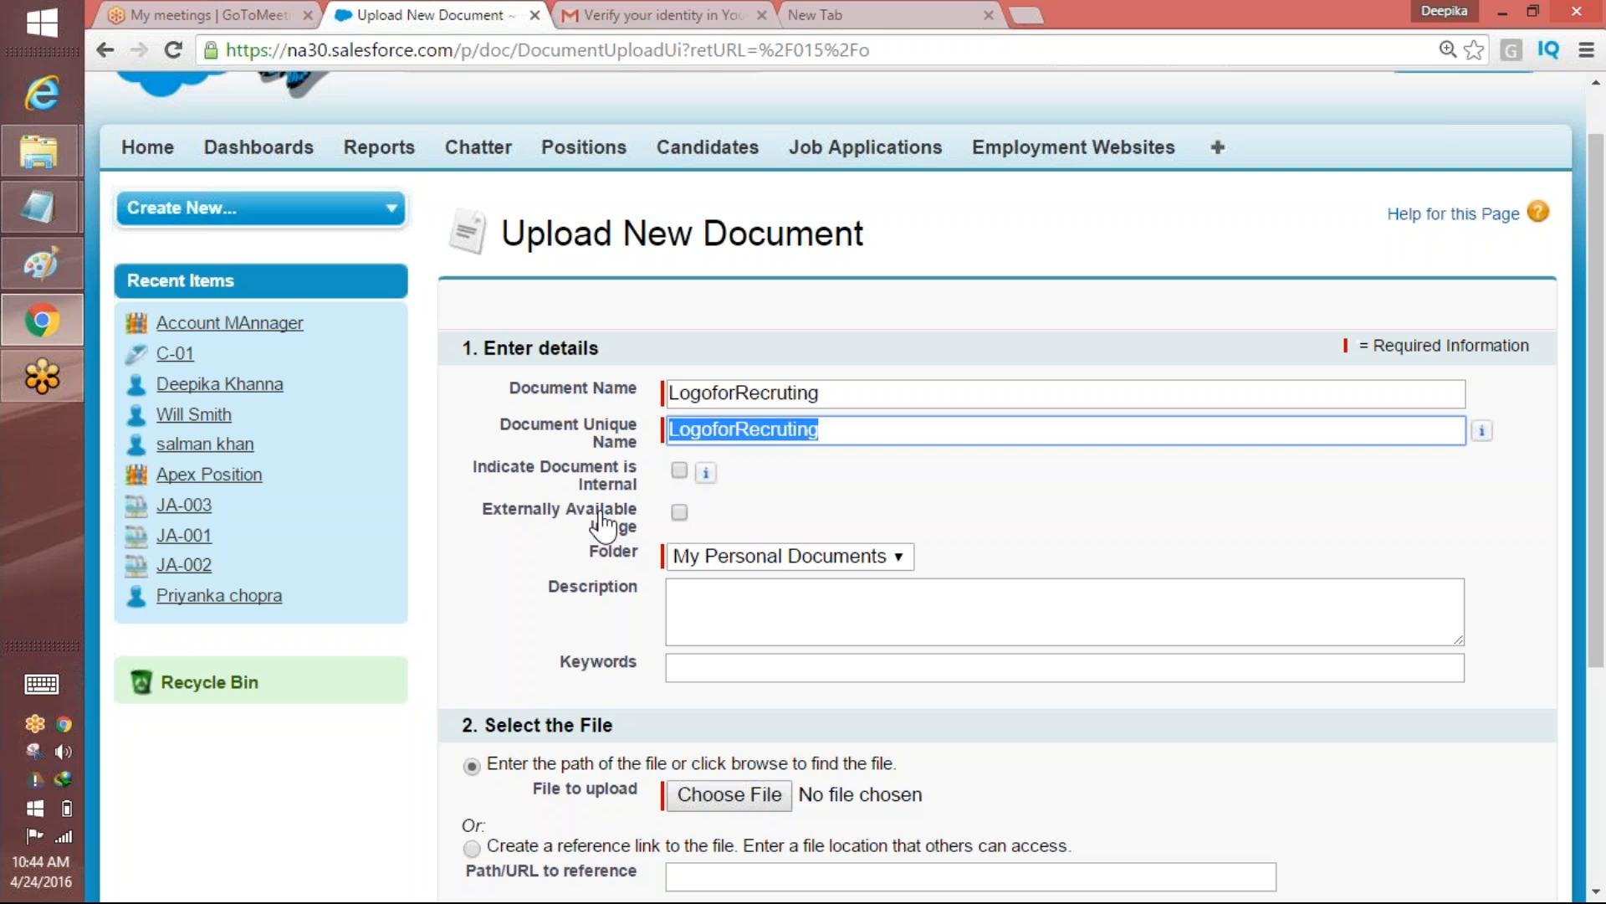
click(681, 512)
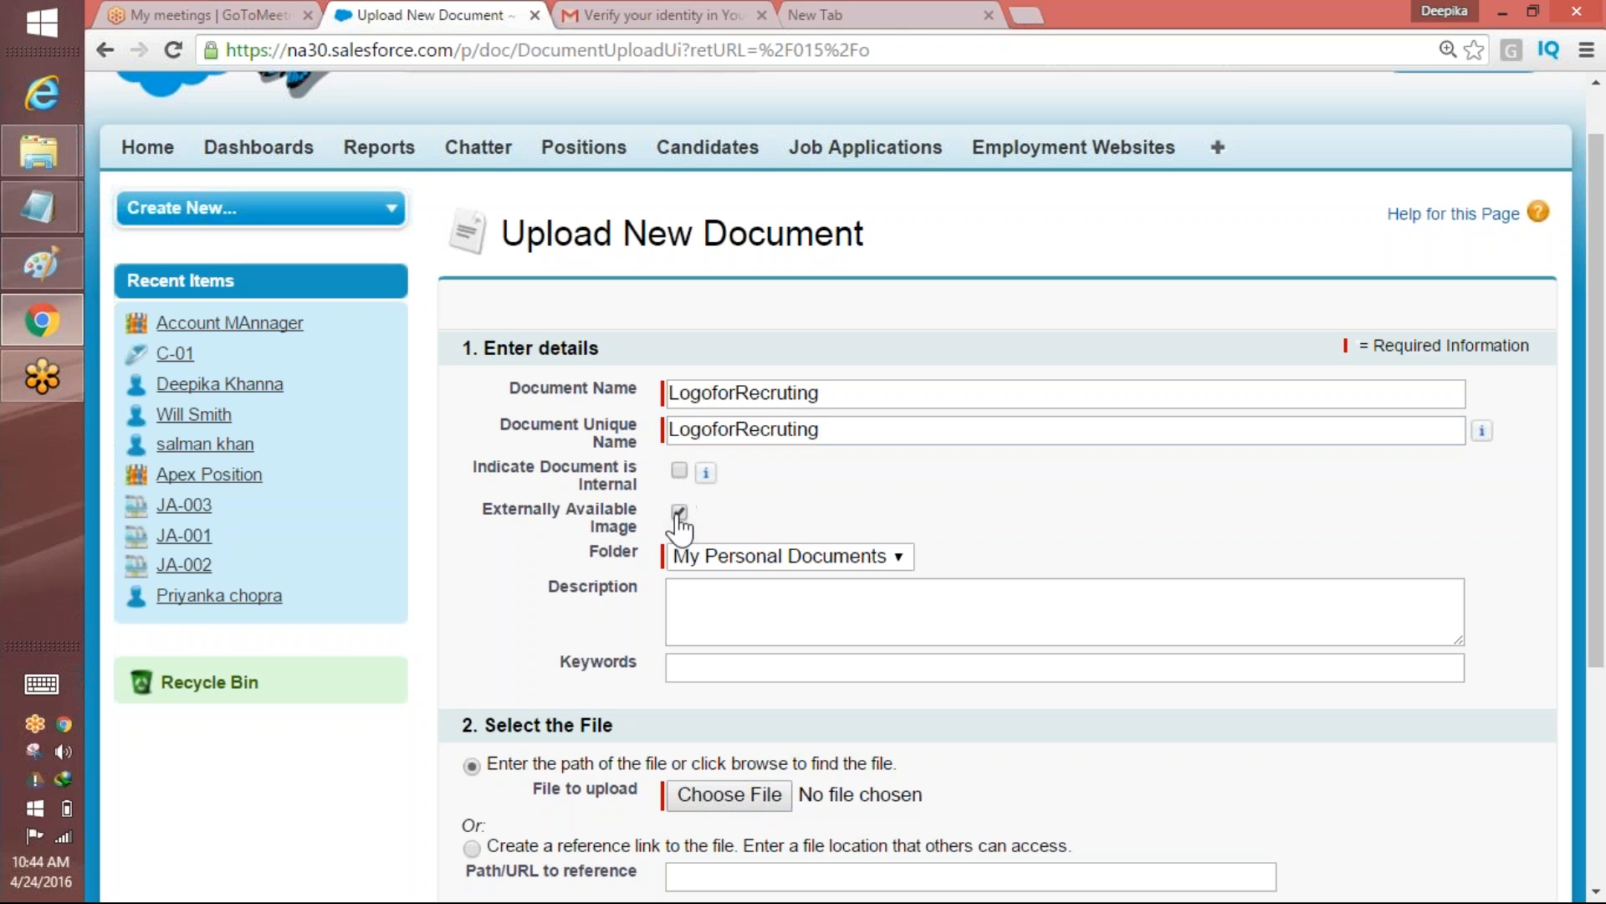
drag(597, 585, 678, 480)
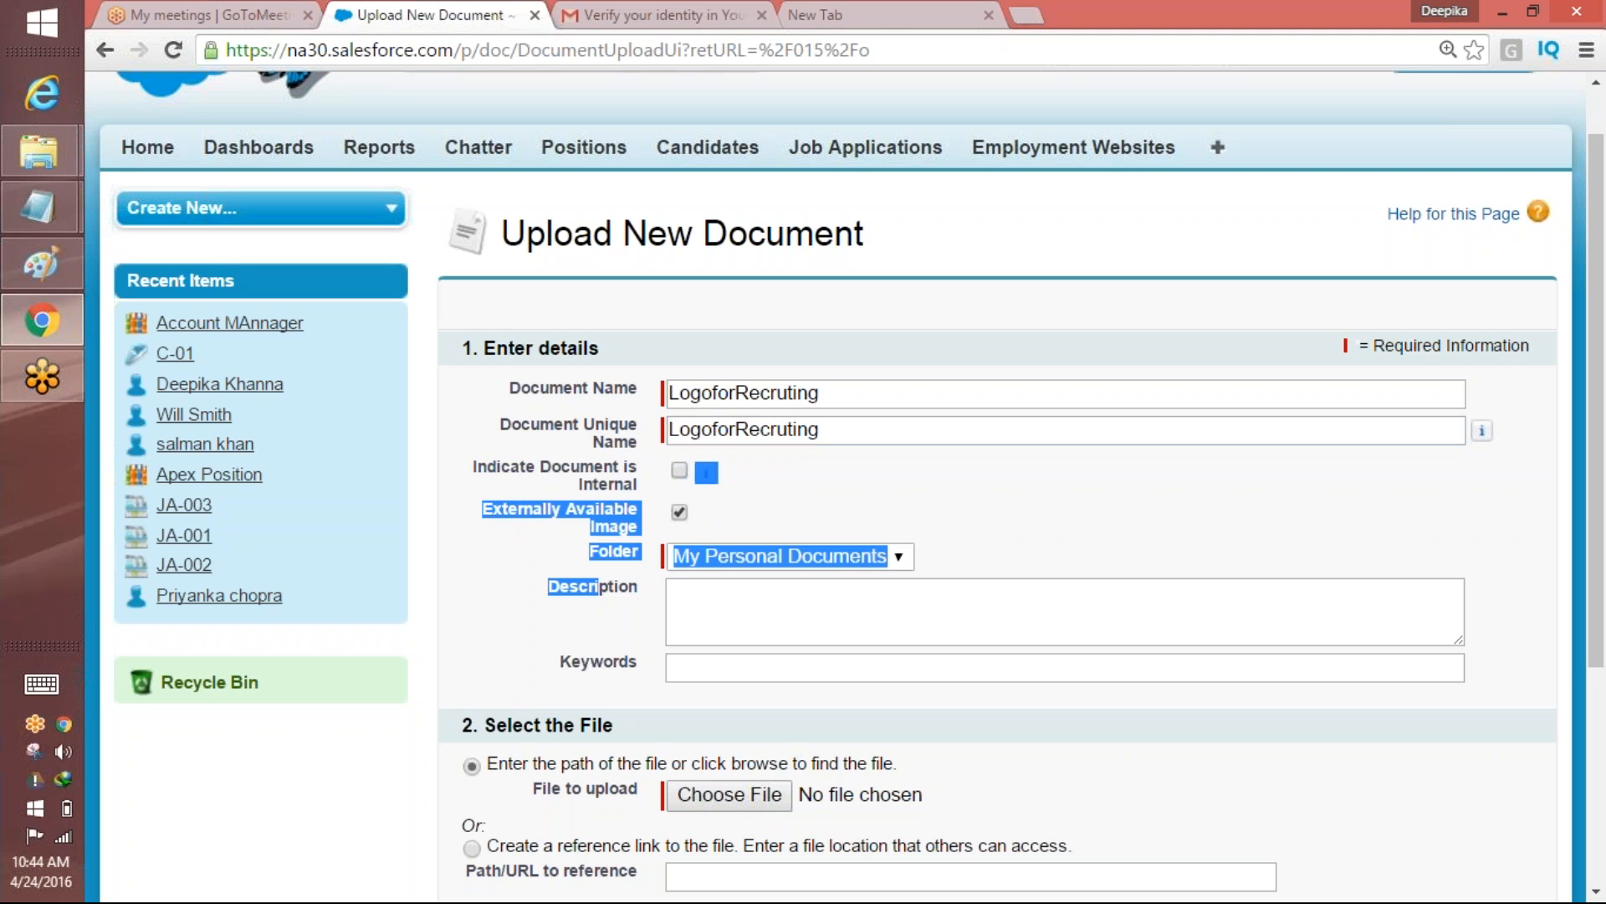
click(713, 535)
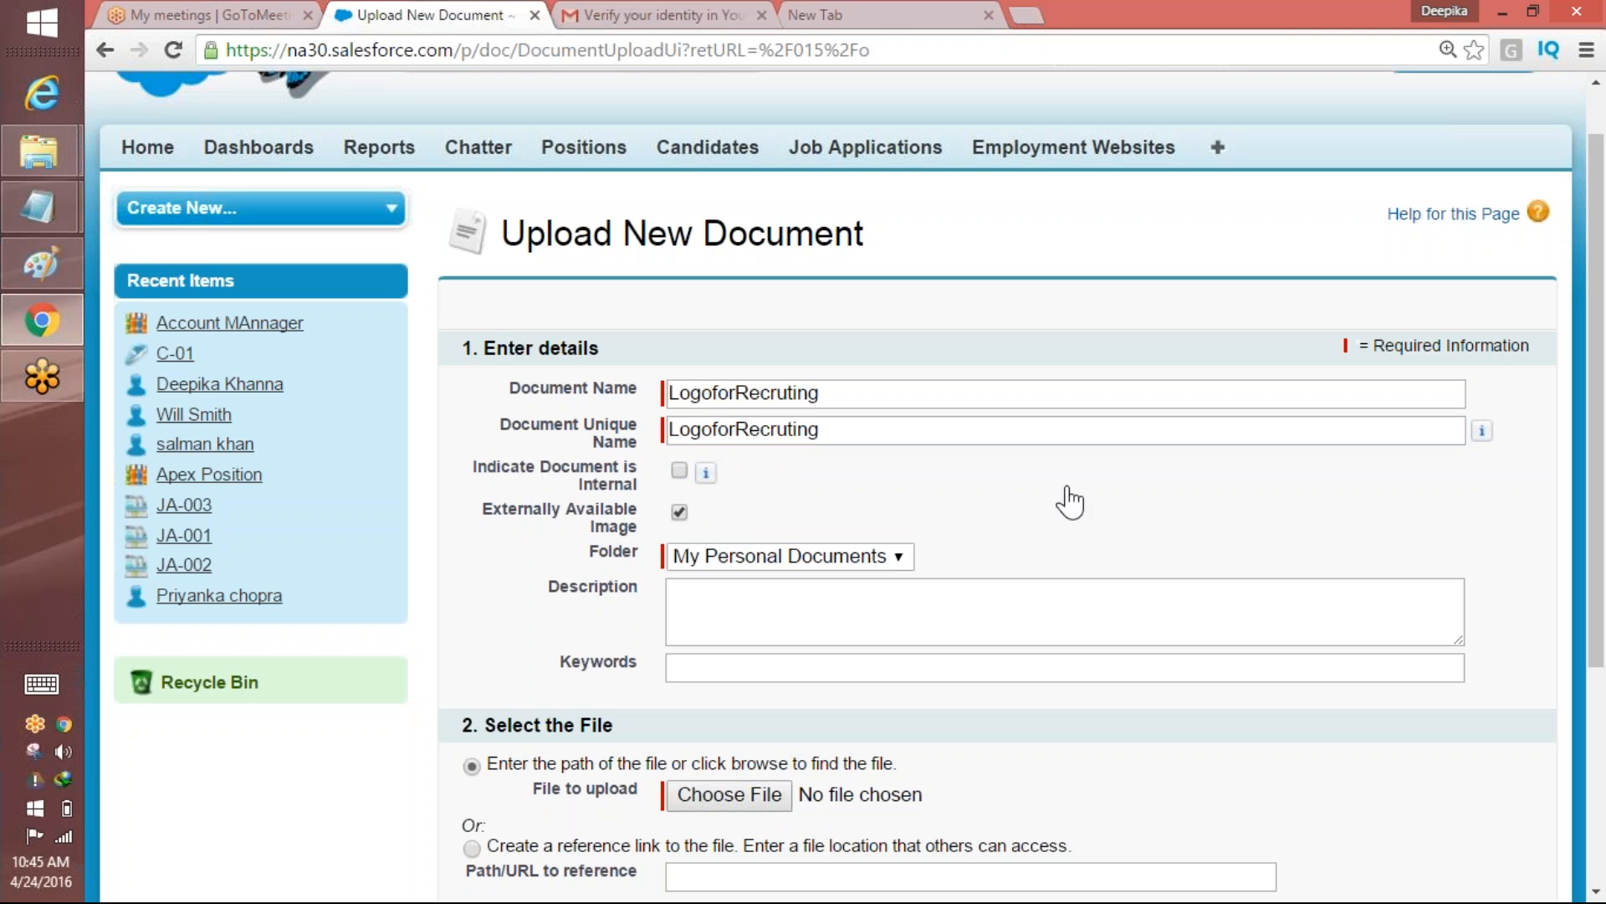
scroll(1600, 499, down, 2)
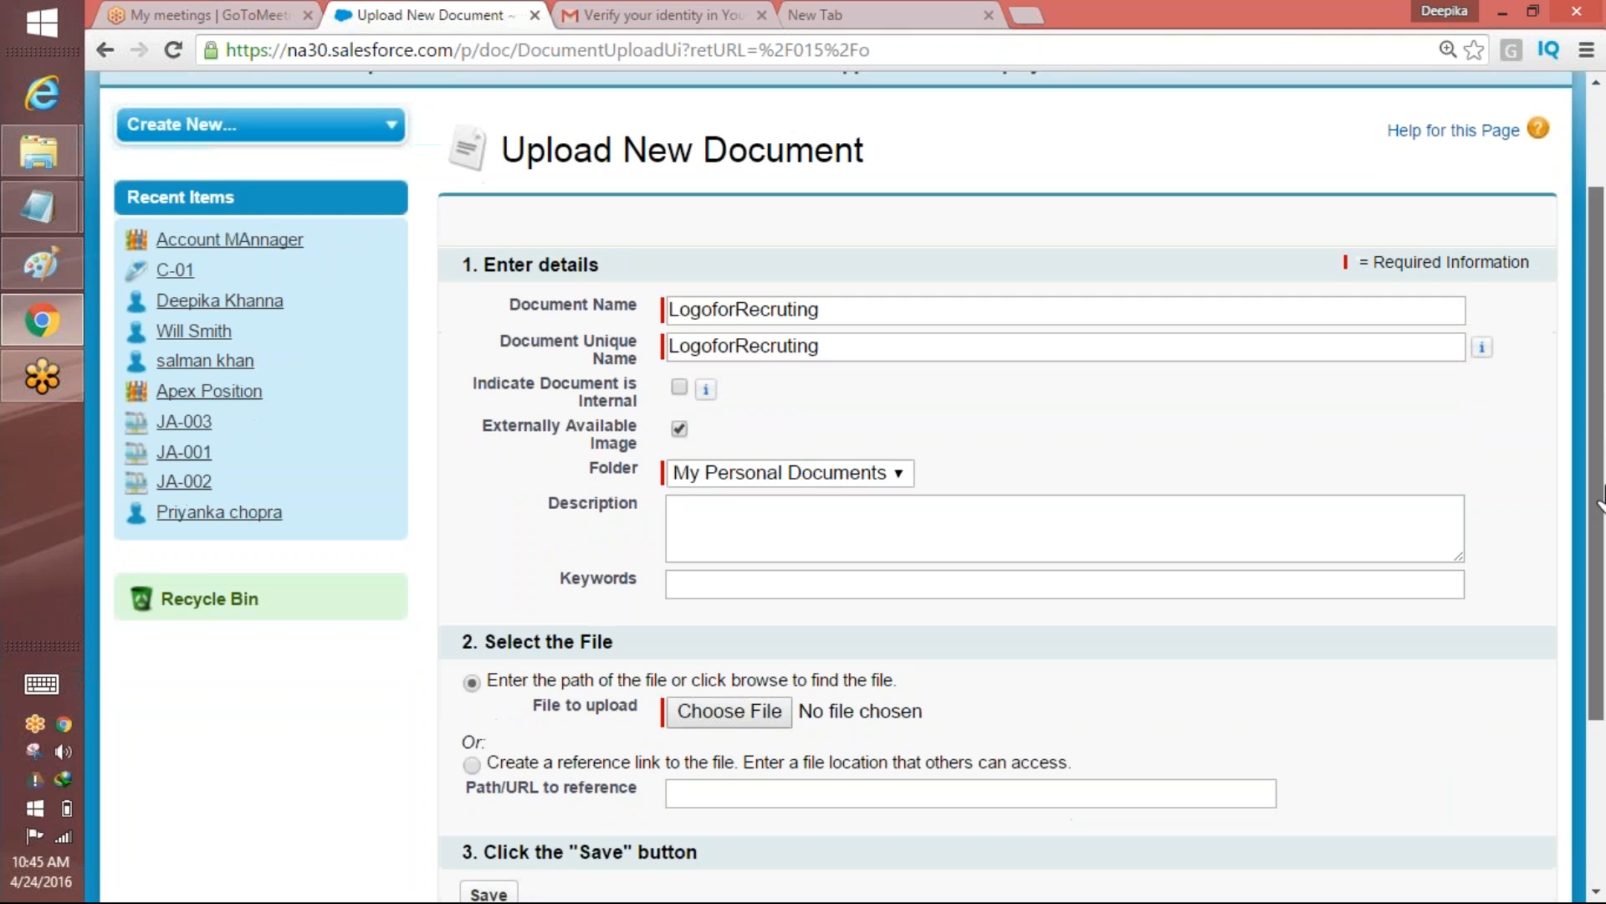
scroll(1600, 499, down, 2)
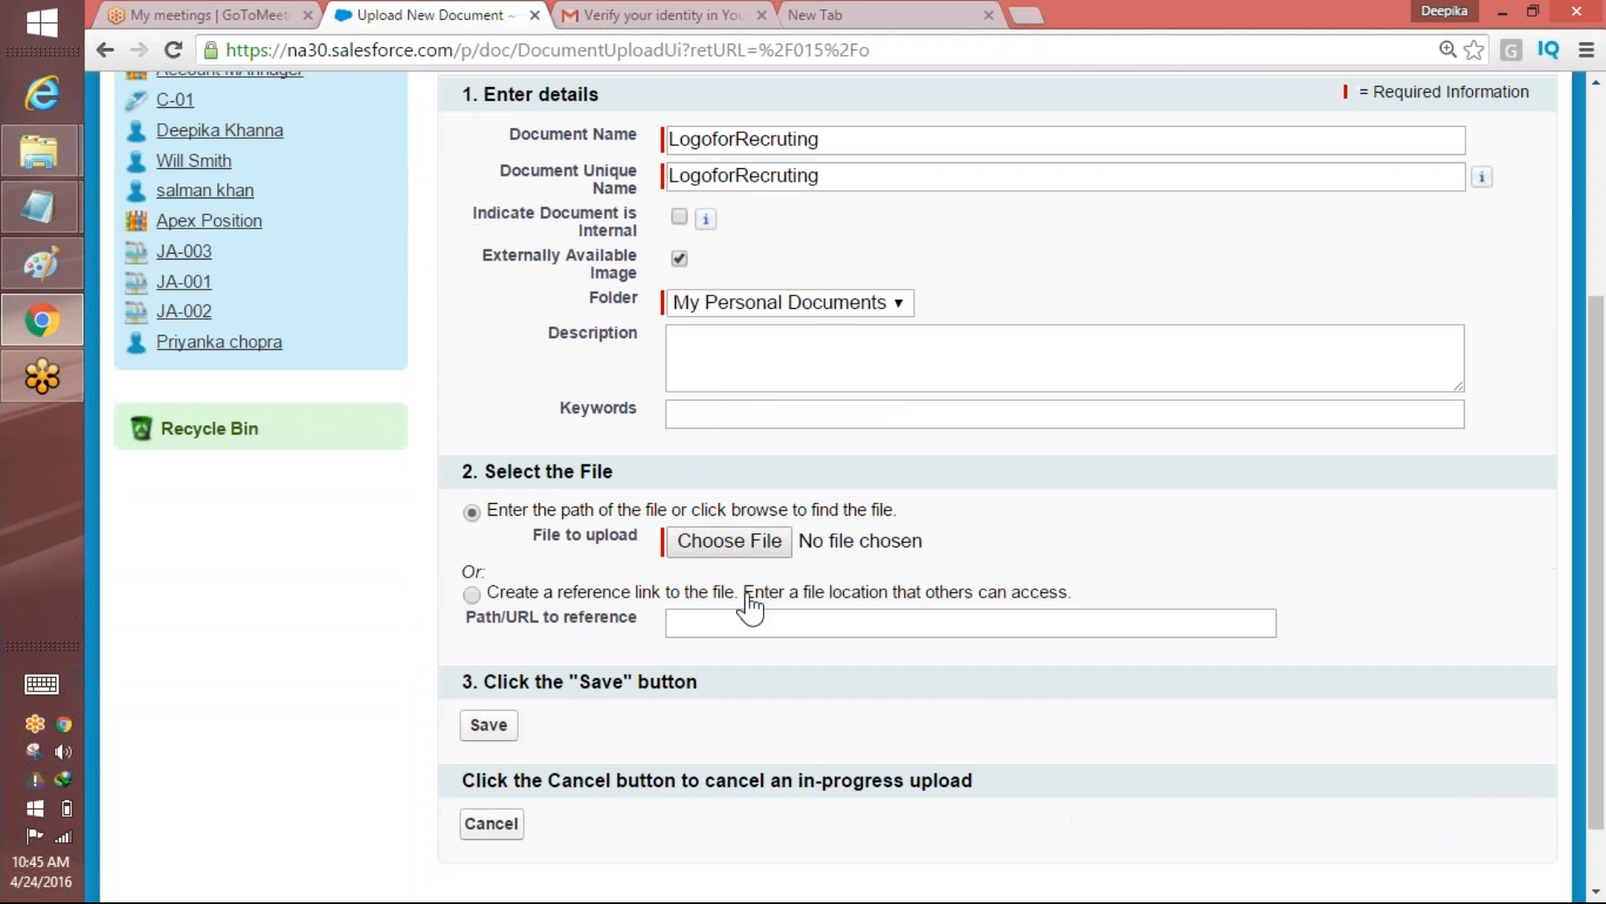
Choose Dreams-Mastery-Logo-02.png from the Desktop as the document's file.
click(740, 548)
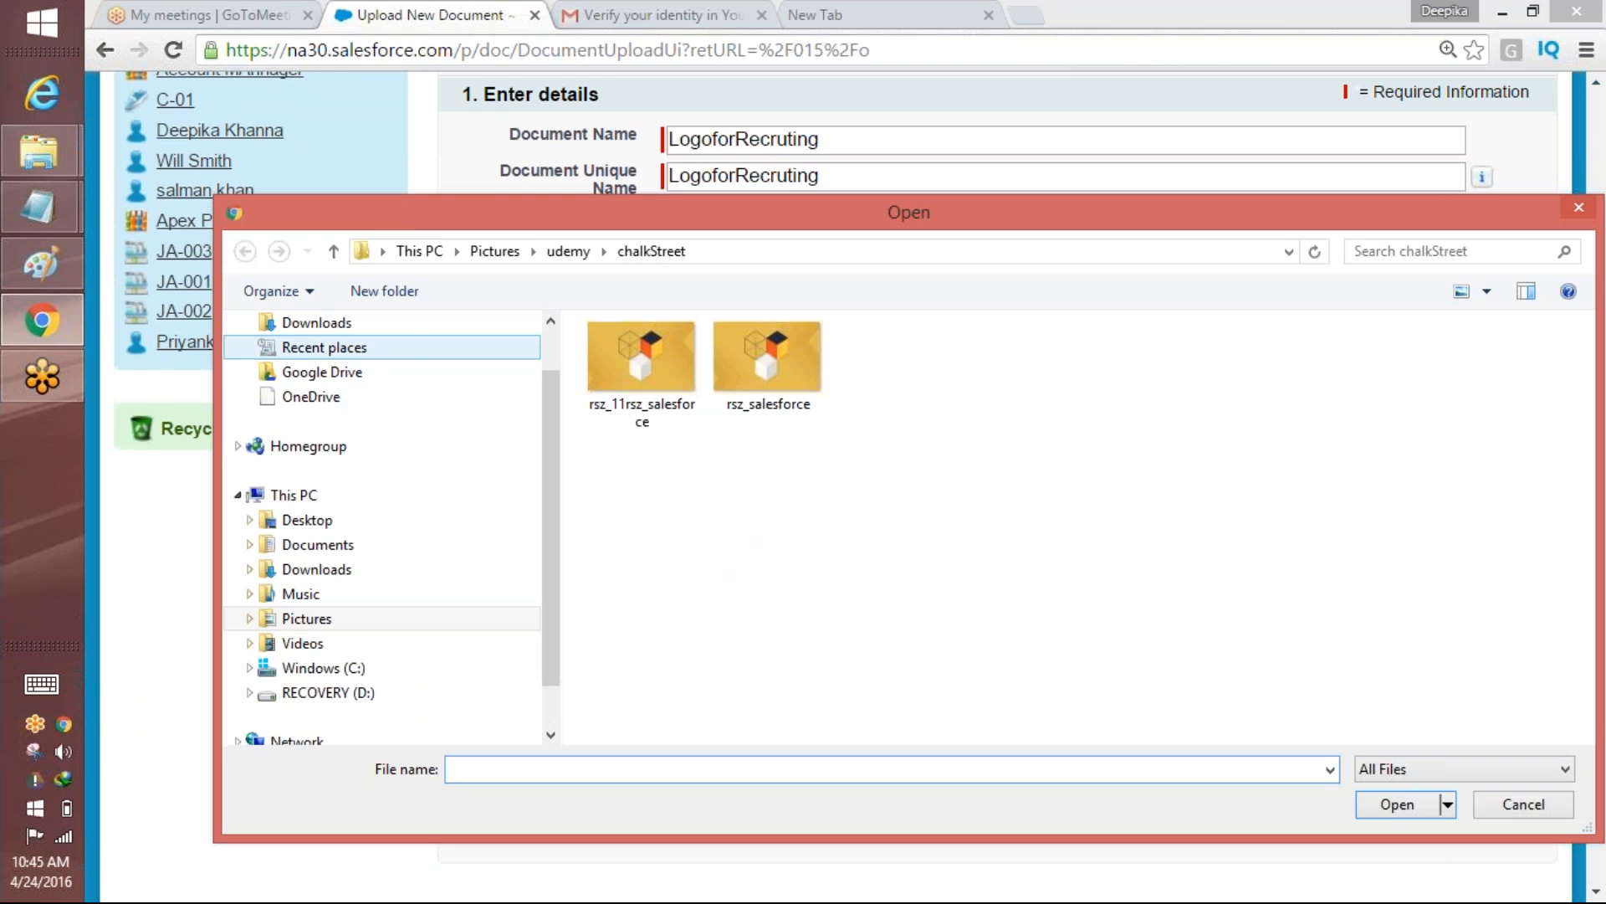
click(317, 353)
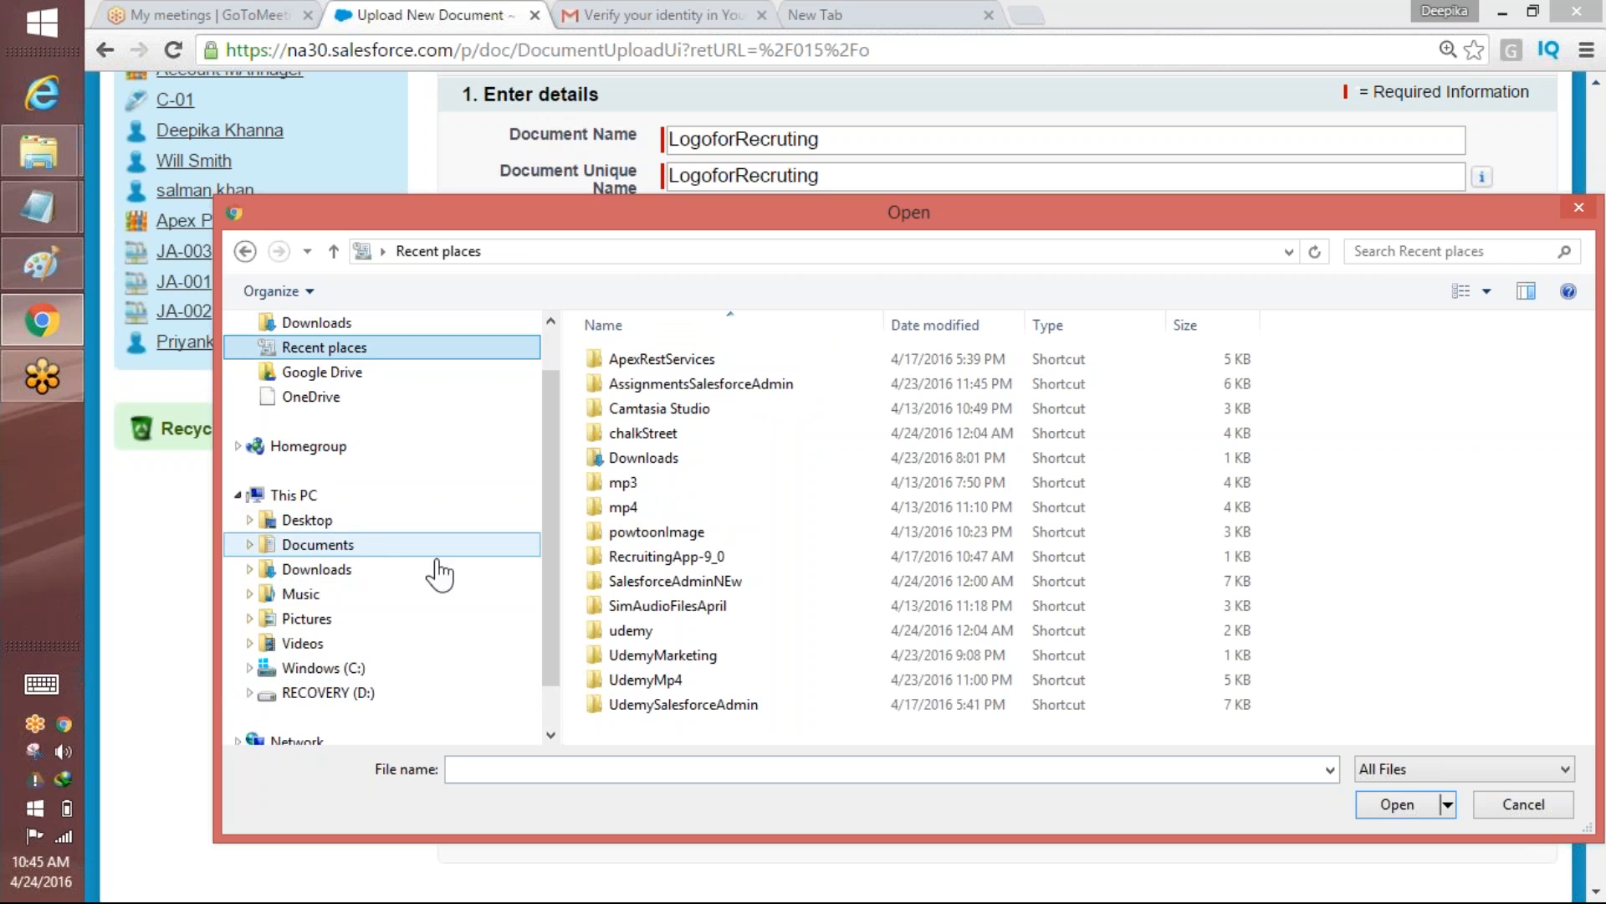
click(358, 527)
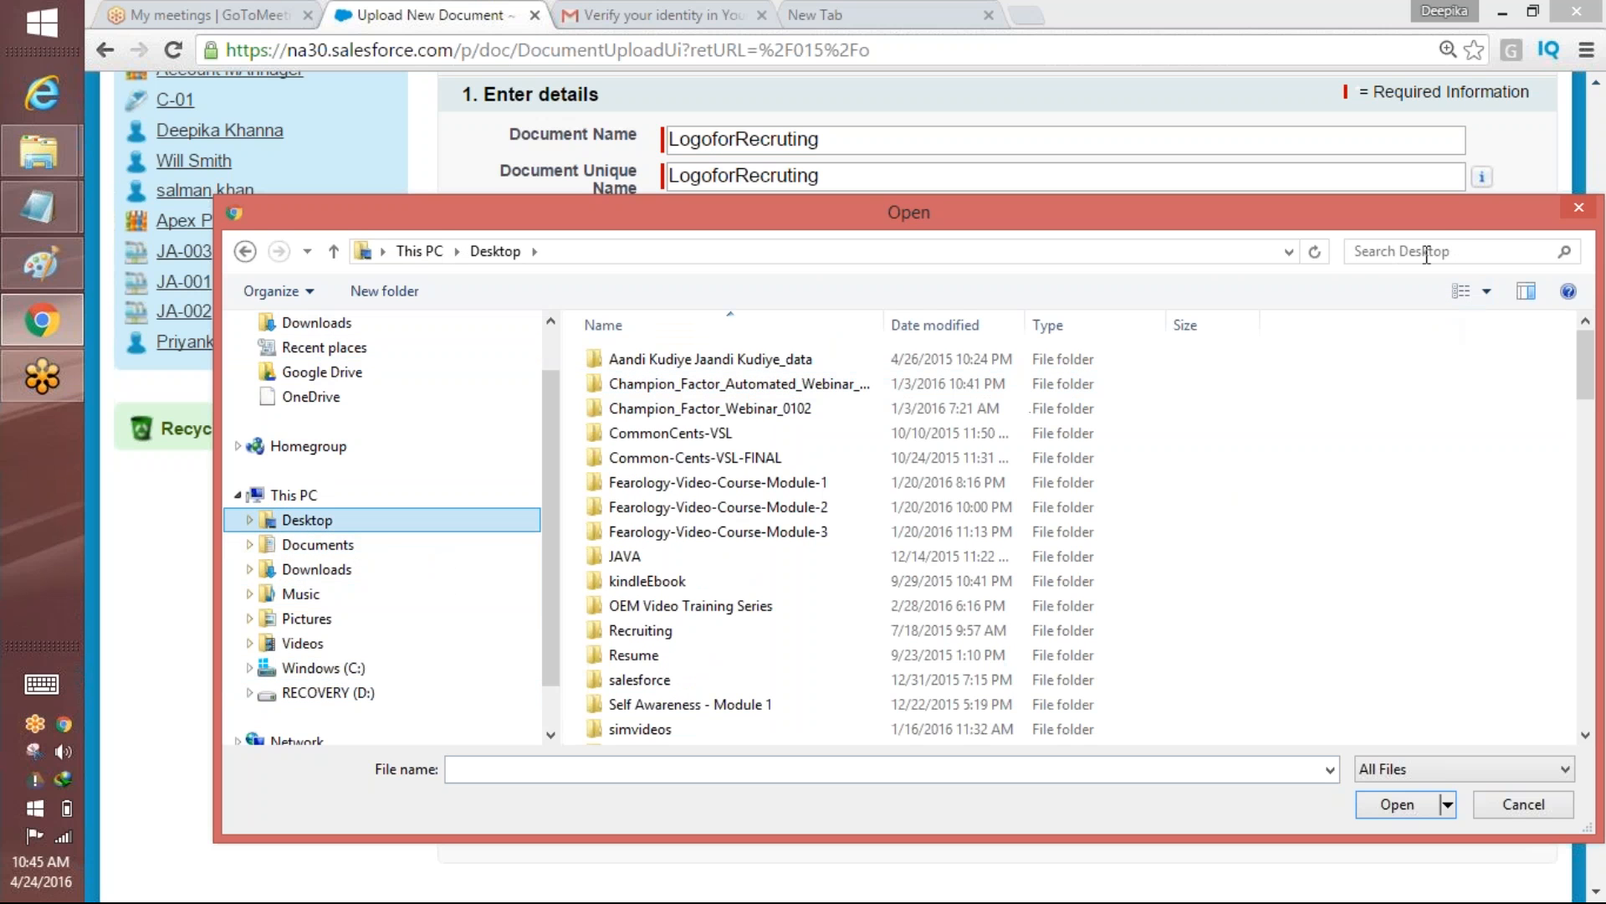
click(1427, 254)
text(dre)
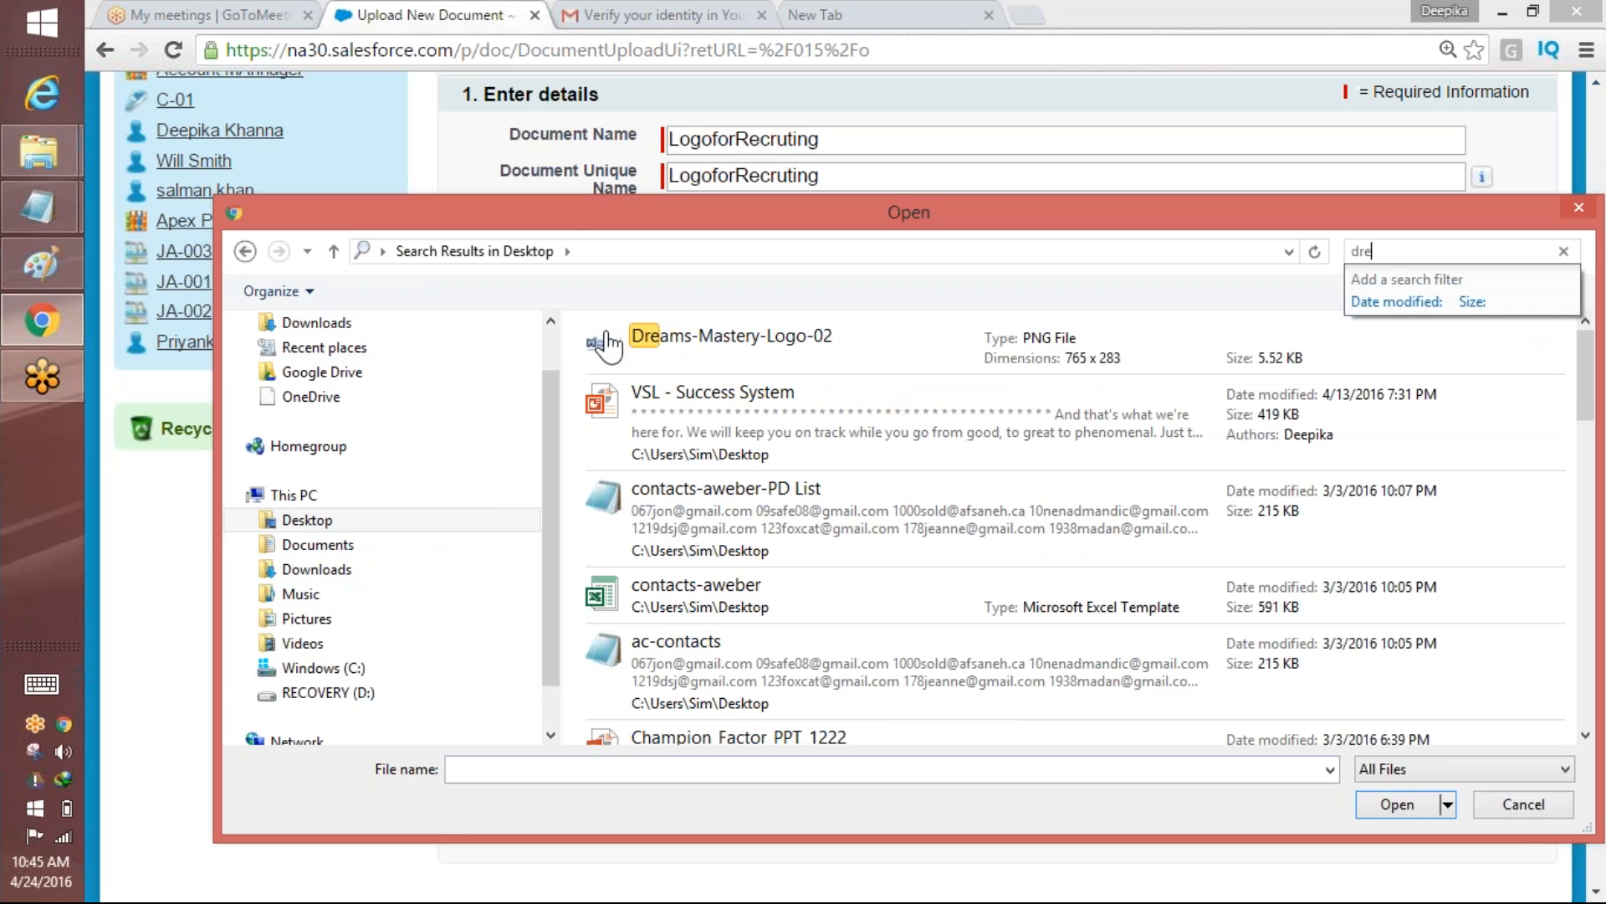
double_click(735, 369)
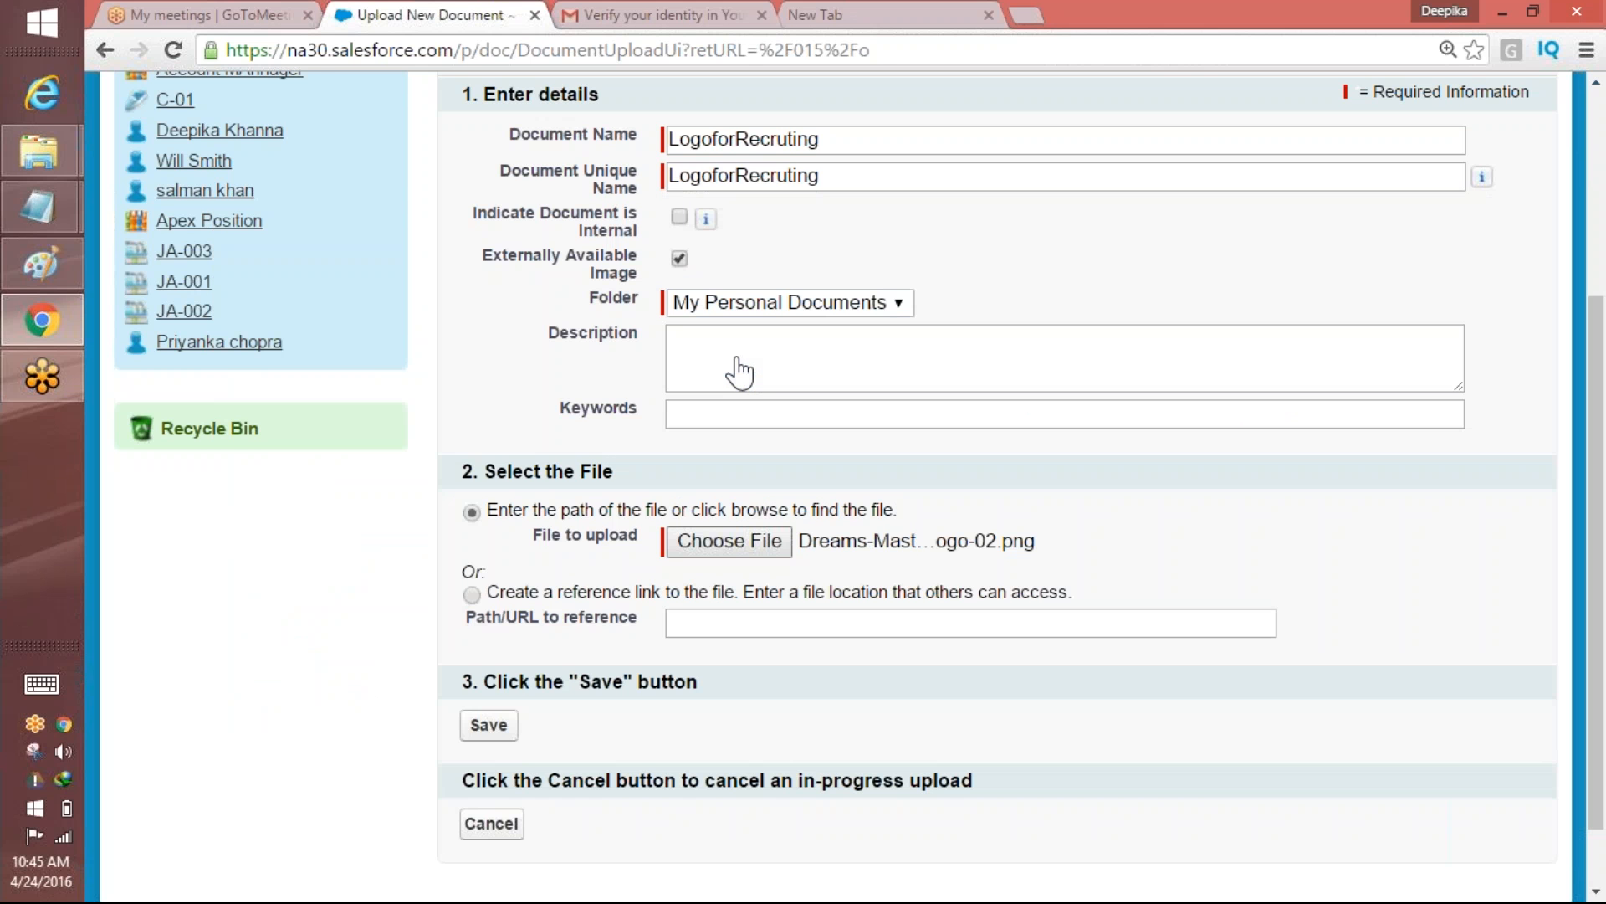
Save the LogoforRecruting document, view its Dreams Mastery image, then go to Setup.
click(465, 726)
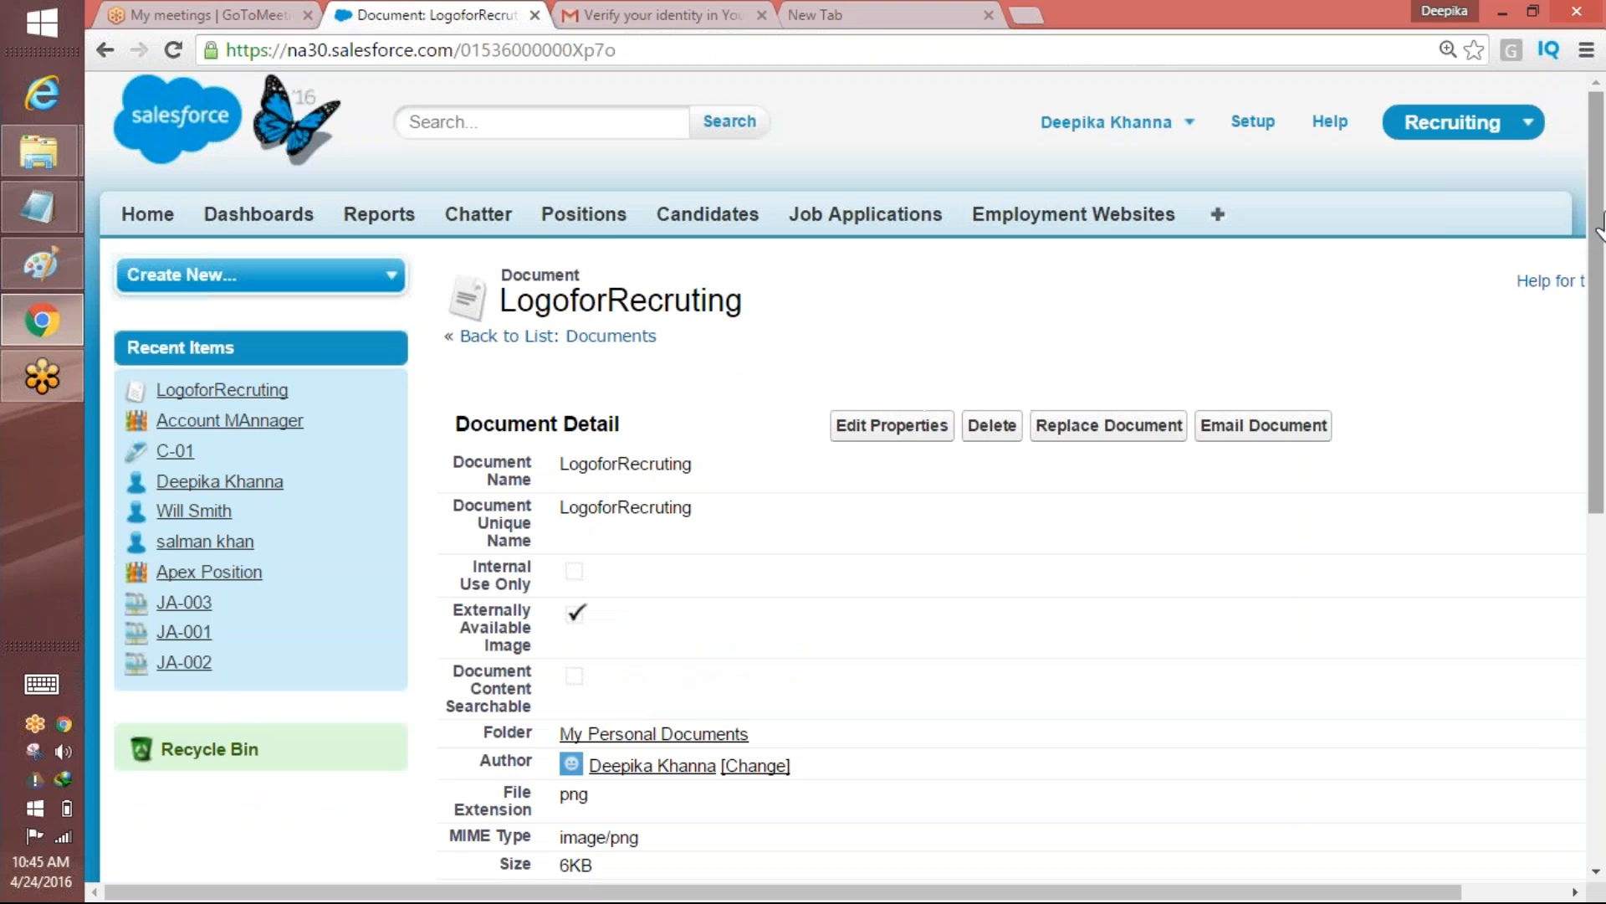
scroll(1599, 227, down, 6)
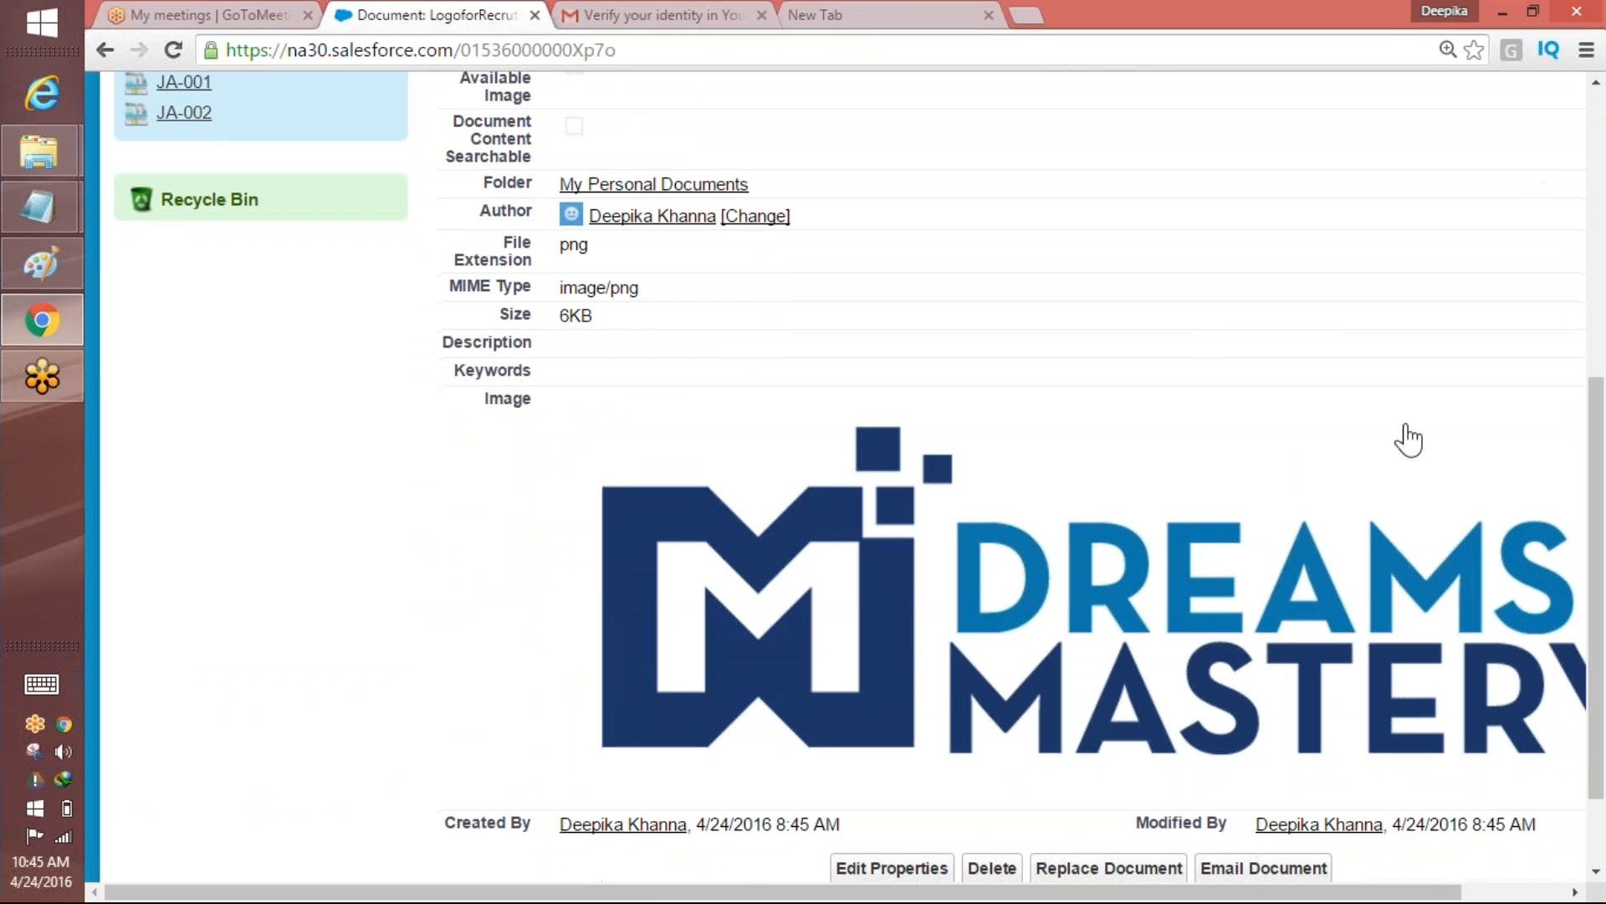
drag(1307, 892, 1423, 893)
scroll(1584, 546, up, 4)
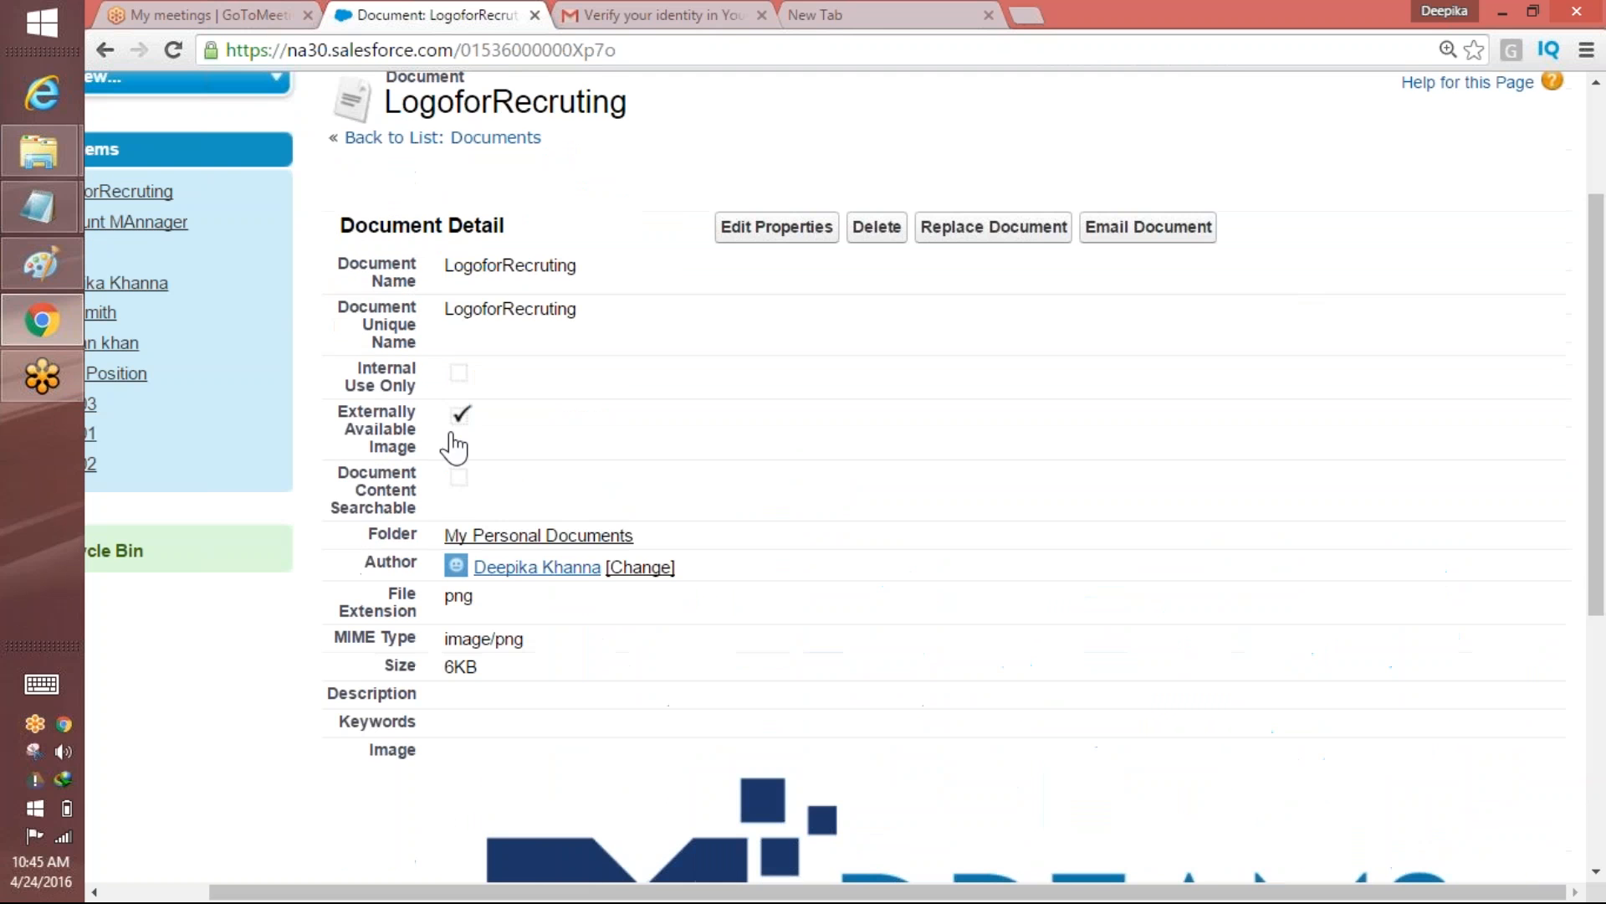
scroll(1597, 402, up, 3)
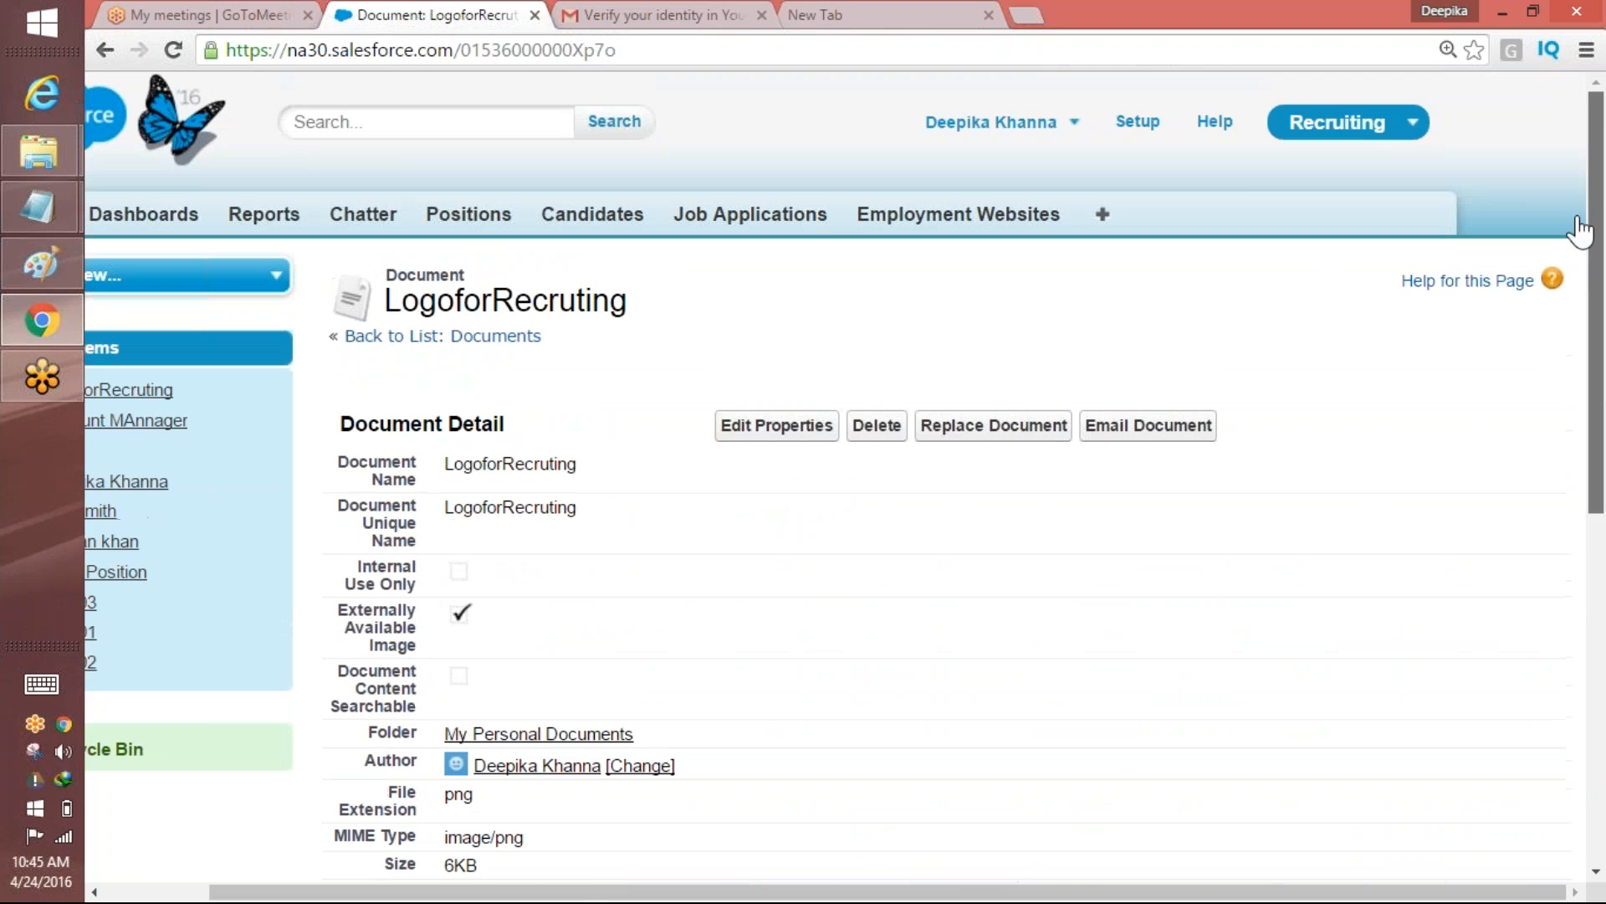
click(1136, 125)
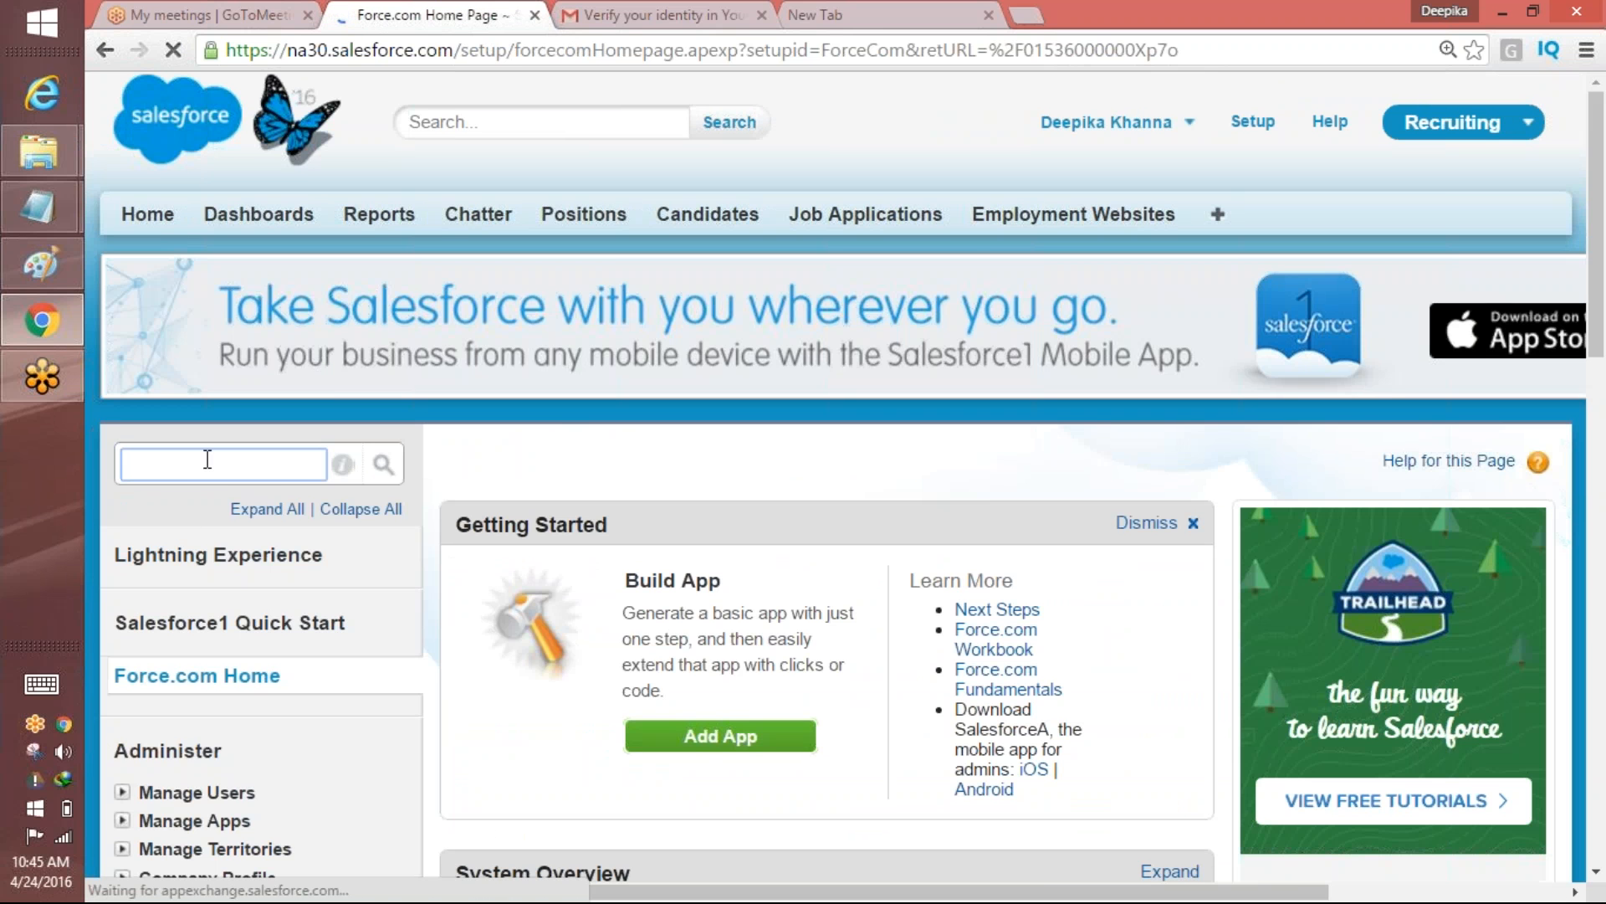
Search Quick Find for 'app' and open the Recruiting app from the Apps setup list.
text(app)
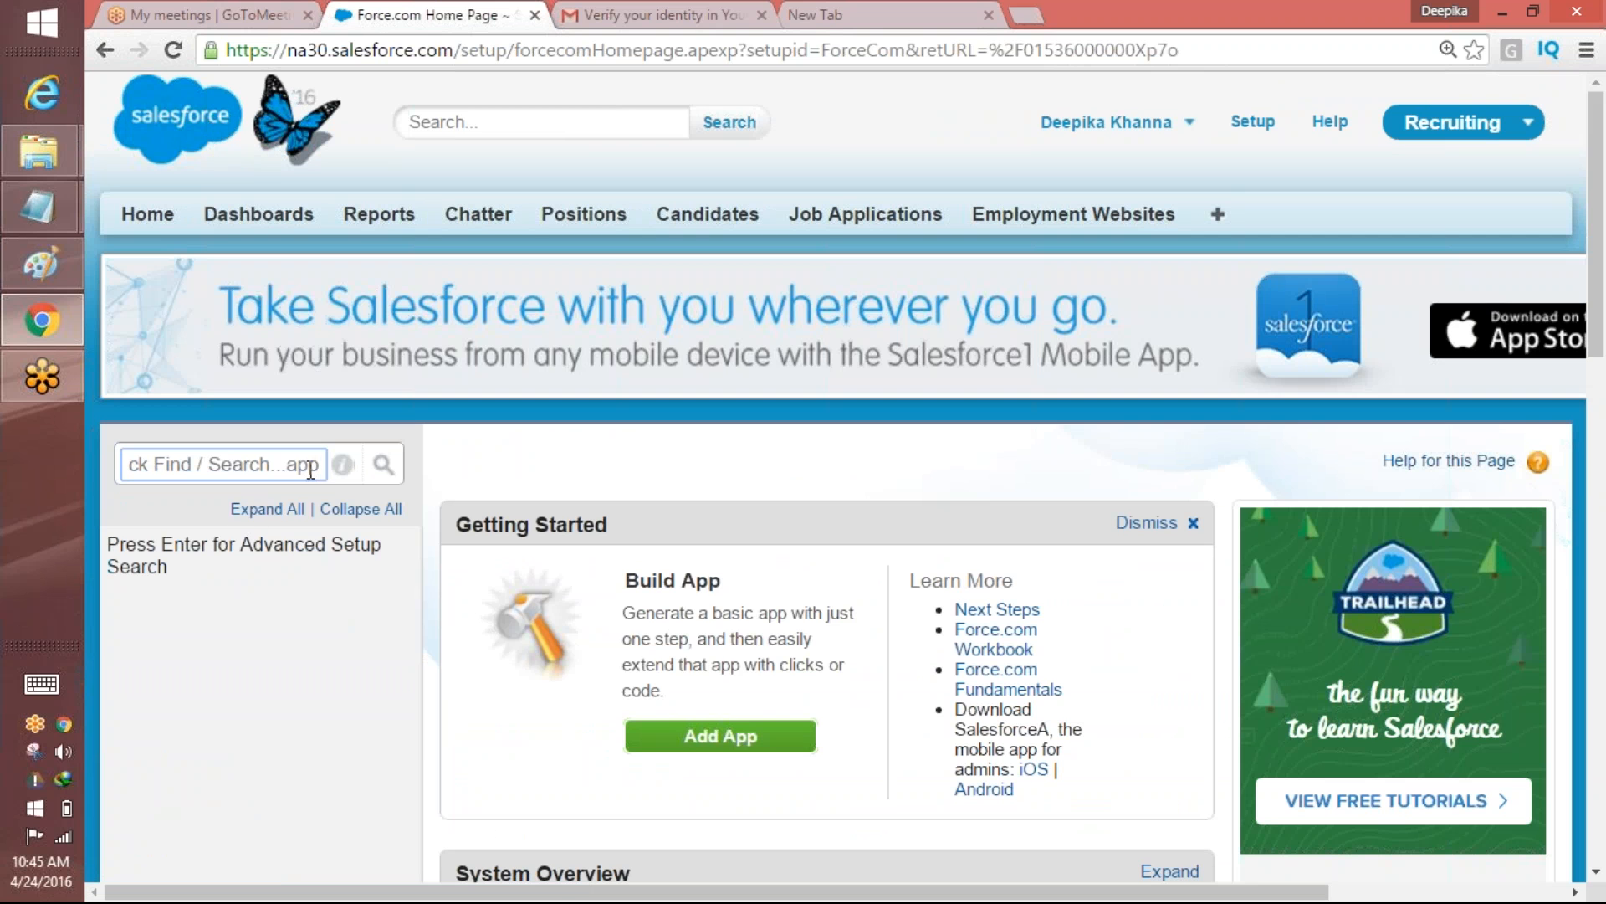
key(ctrl+a)
text(app)
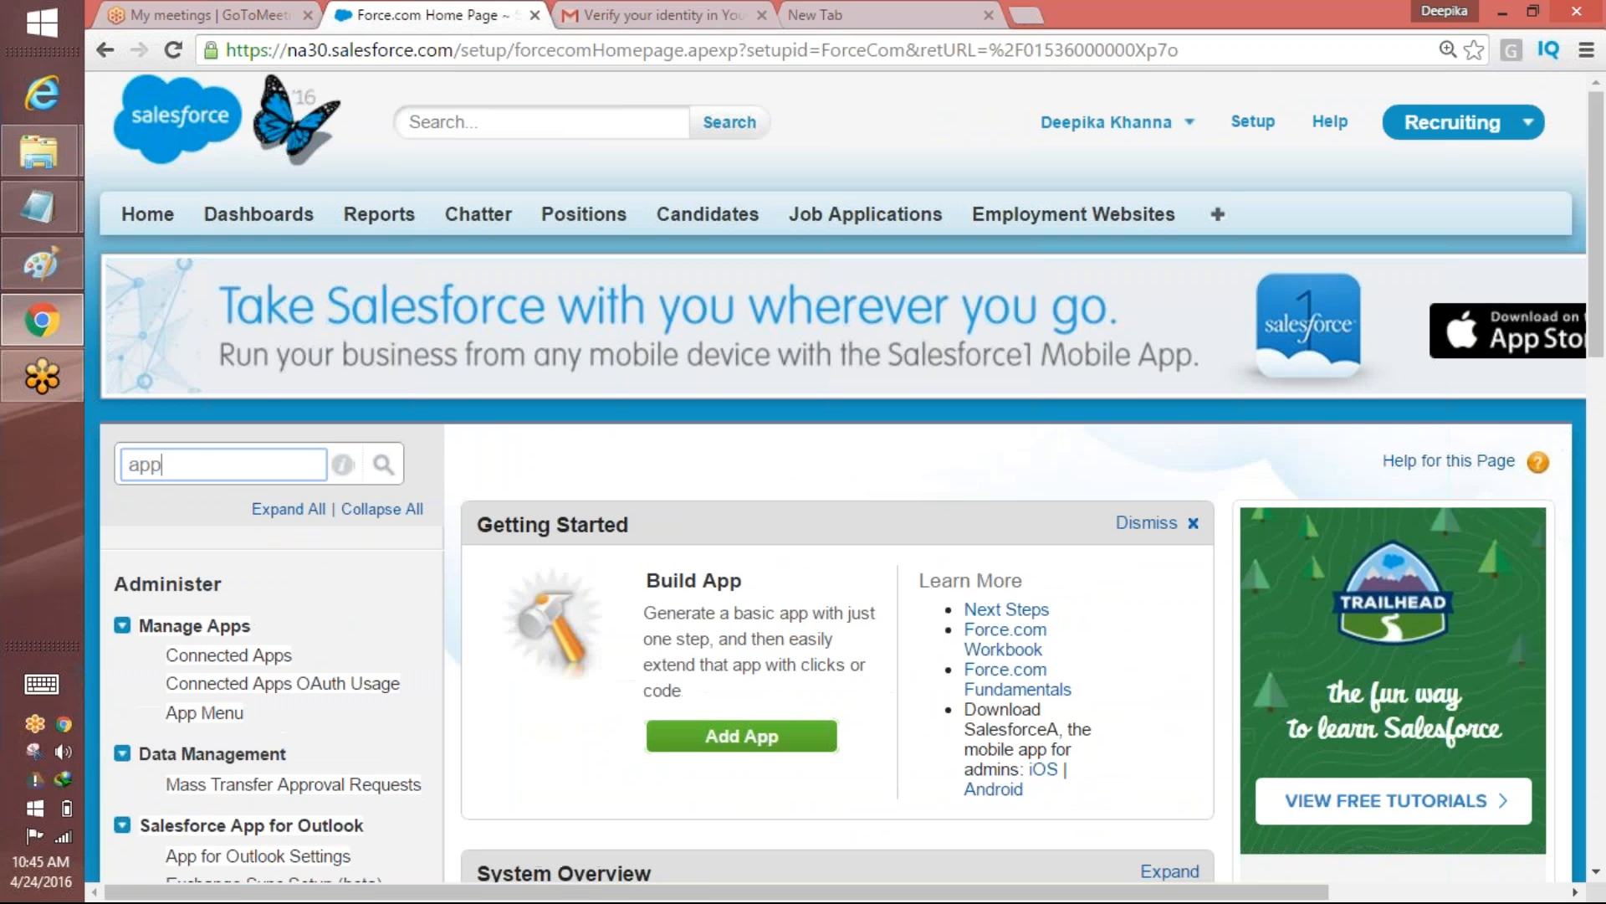
scroll(893, 407, down, 7)
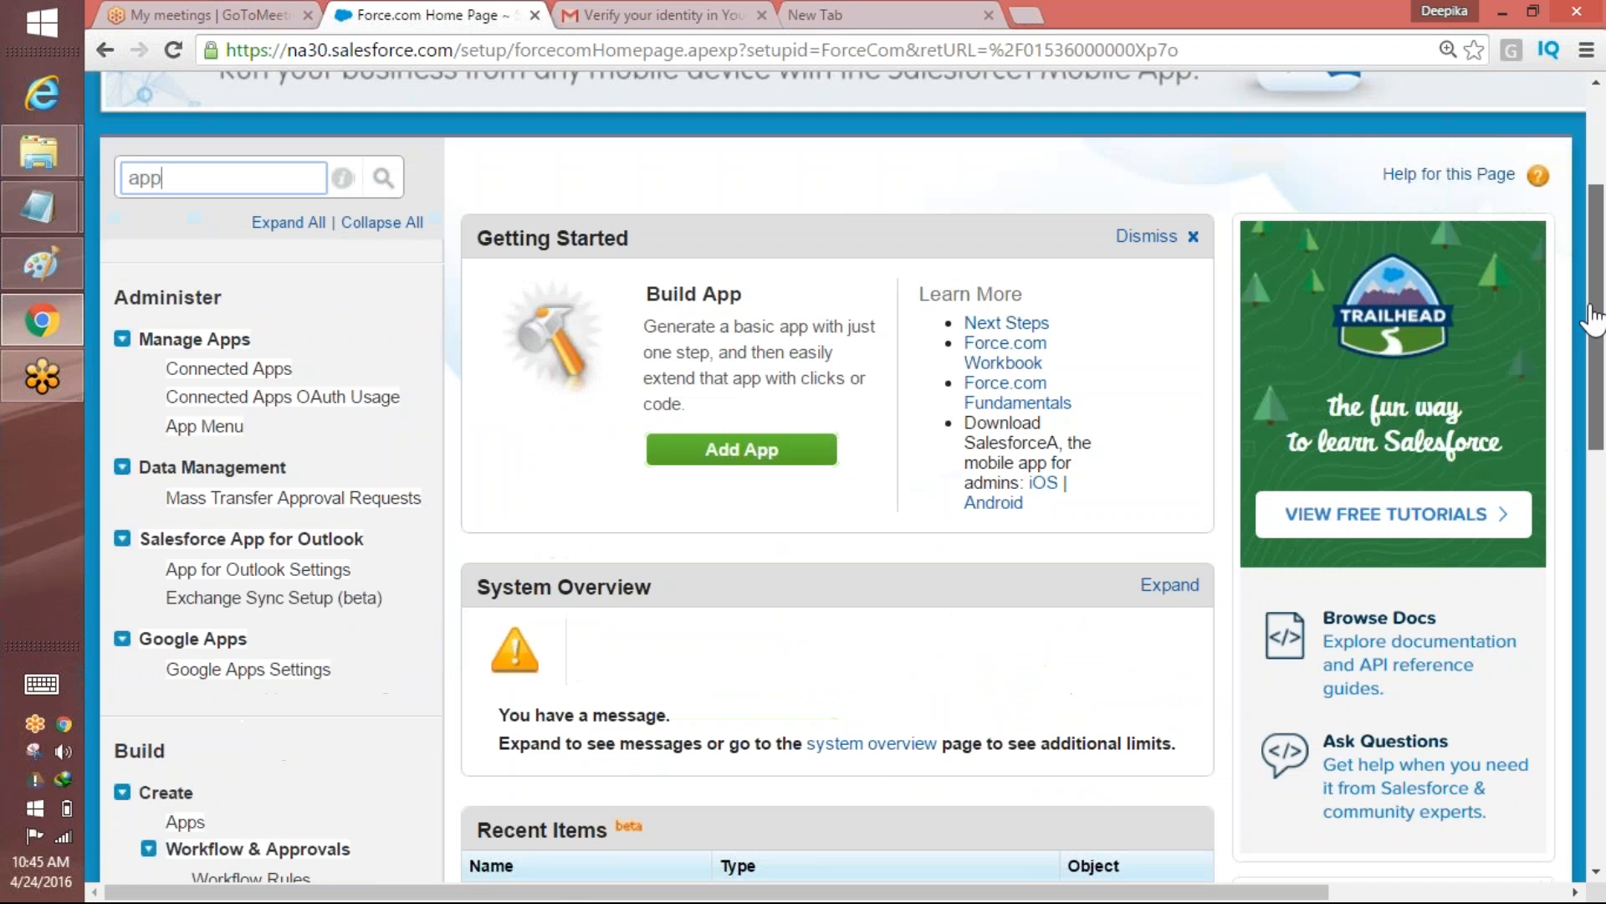
click(185, 499)
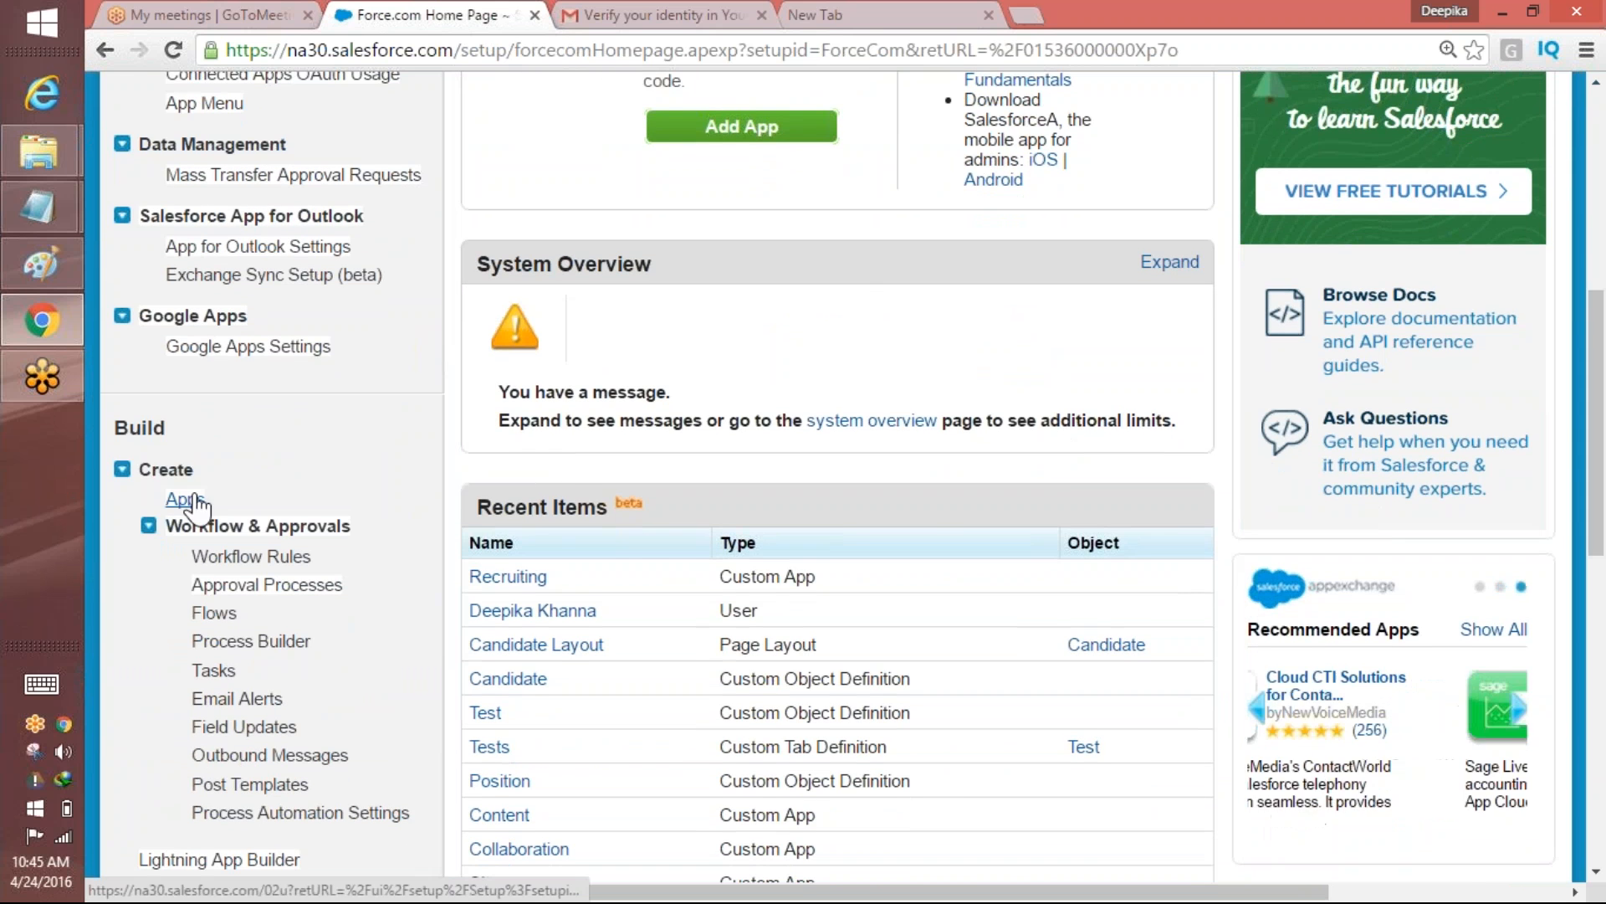
scroll(531, 452, down, 5)
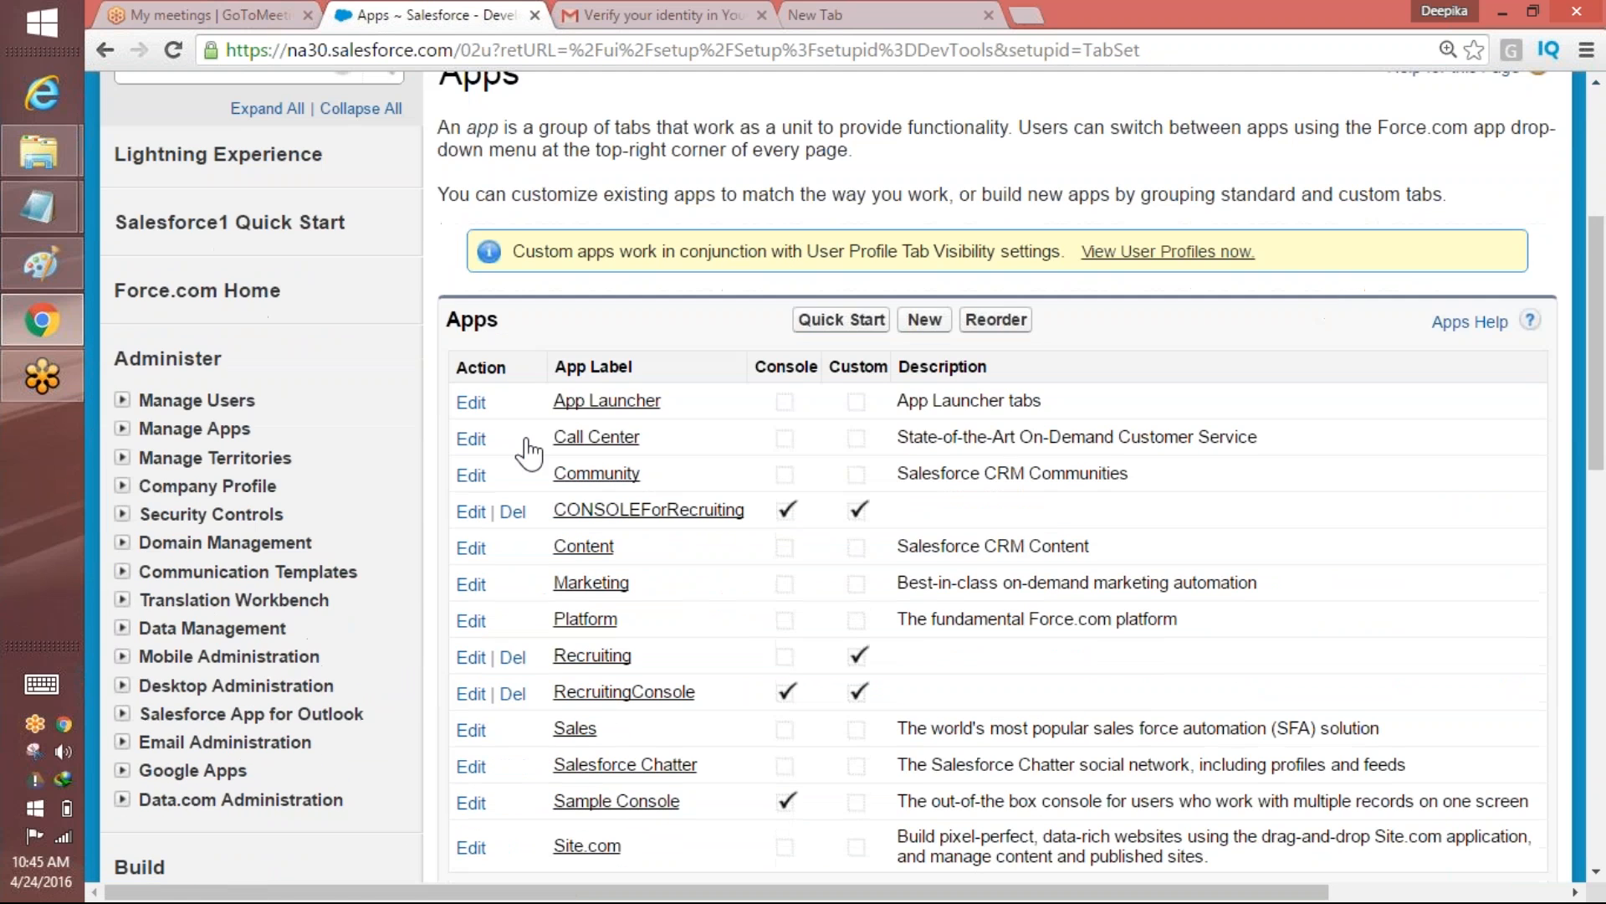
click(592, 657)
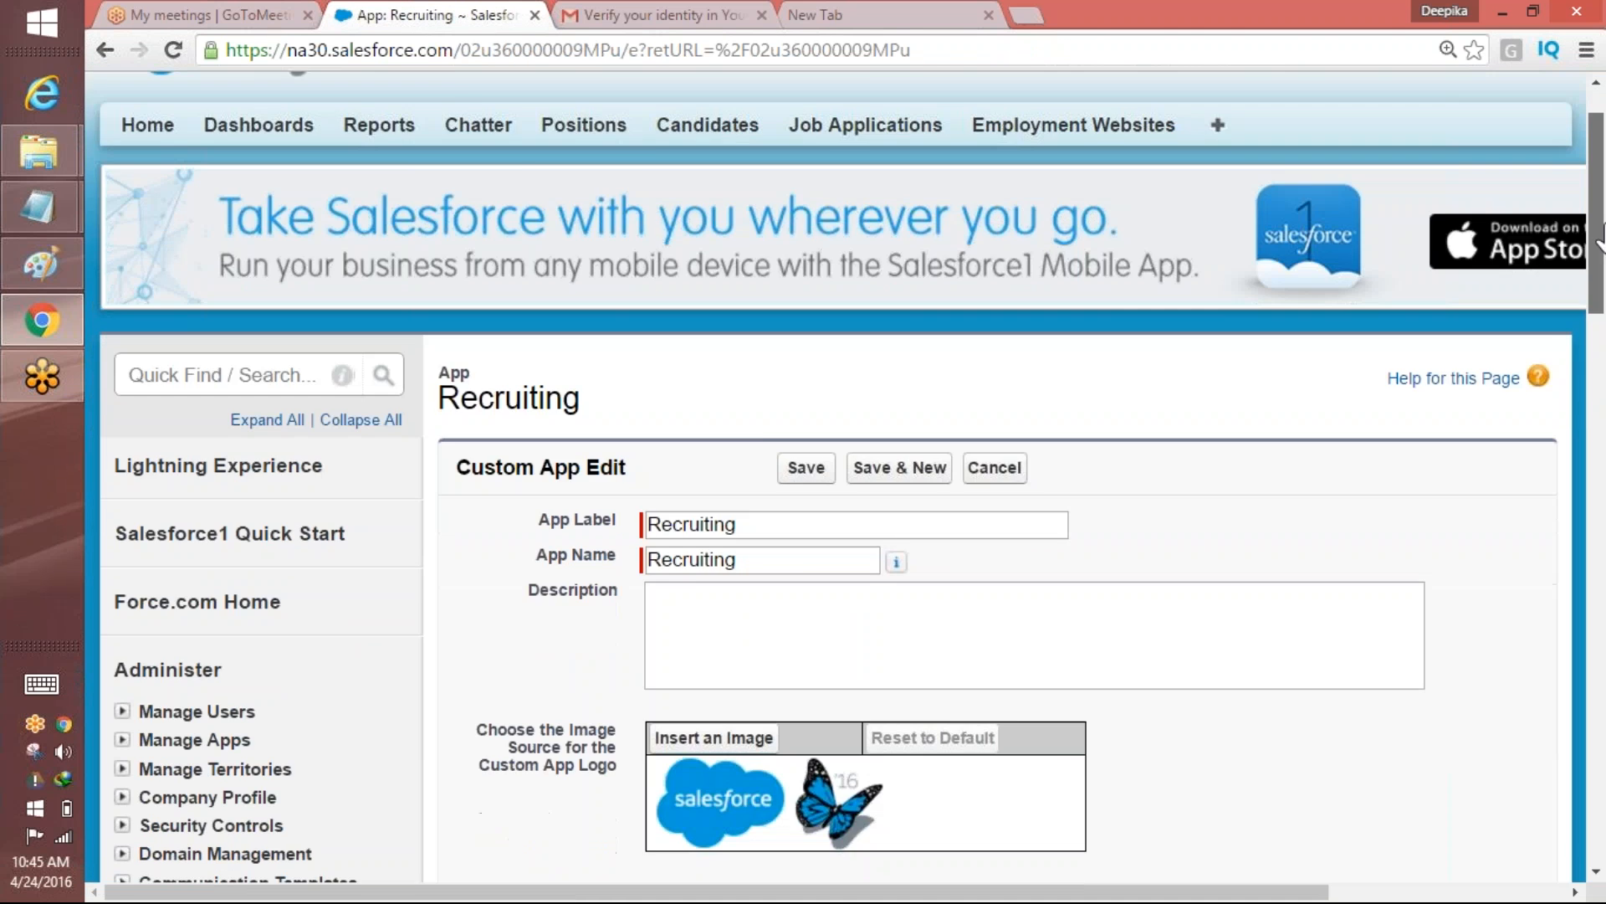
Set the Recruiting app's logo to the LogoforRecruting image and save the app.
scroll(825, 363, down, 5)
click(700, 381)
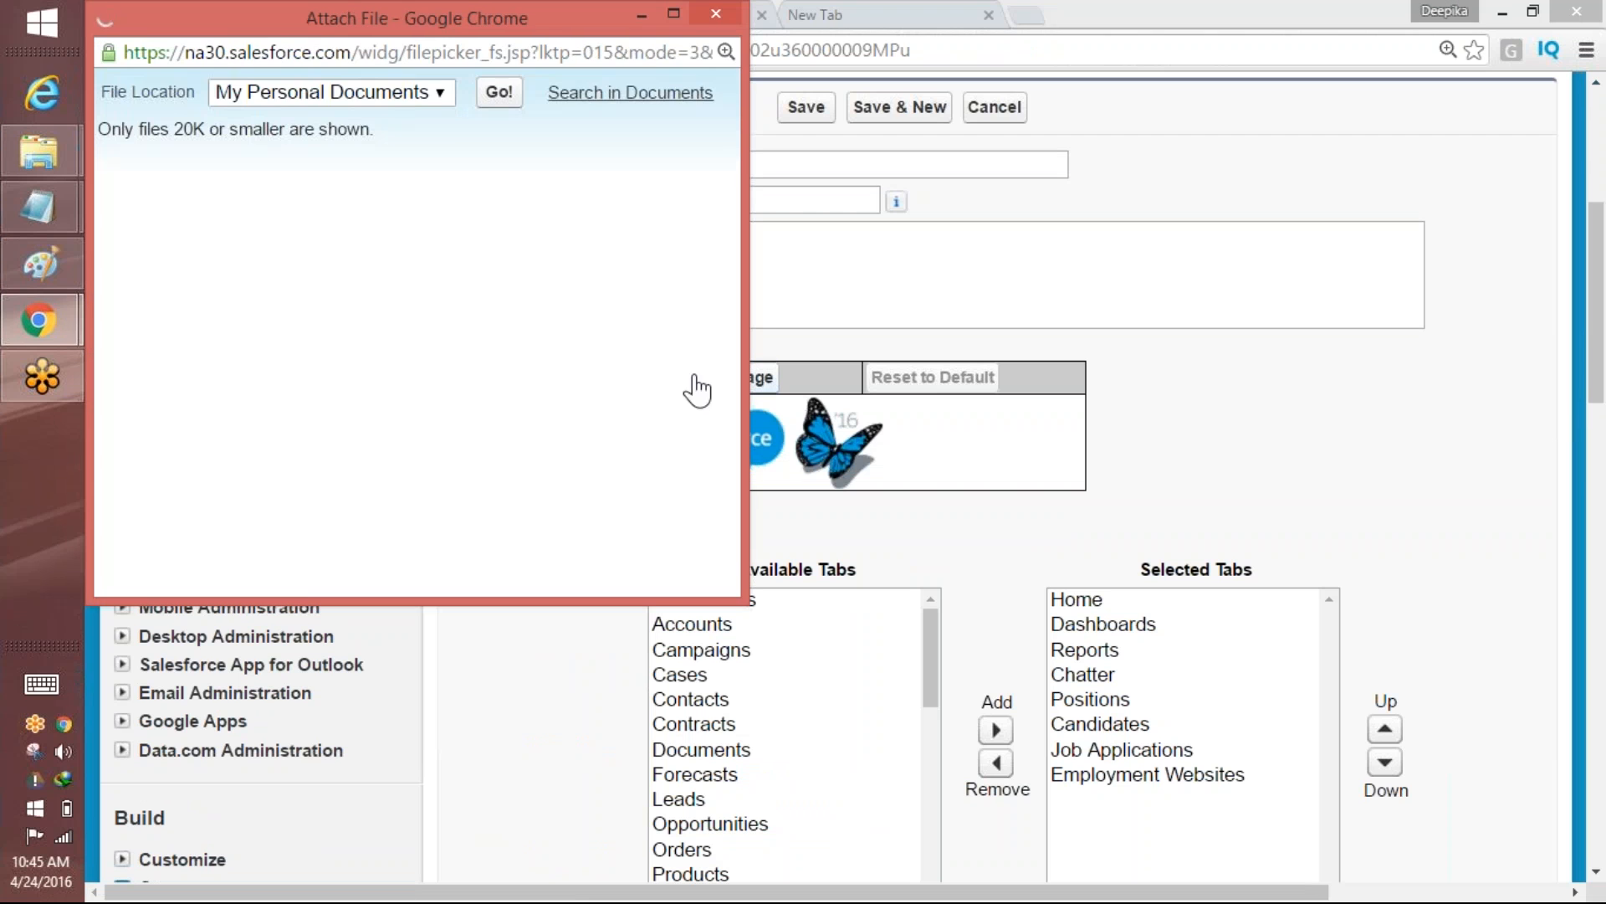
click(194, 244)
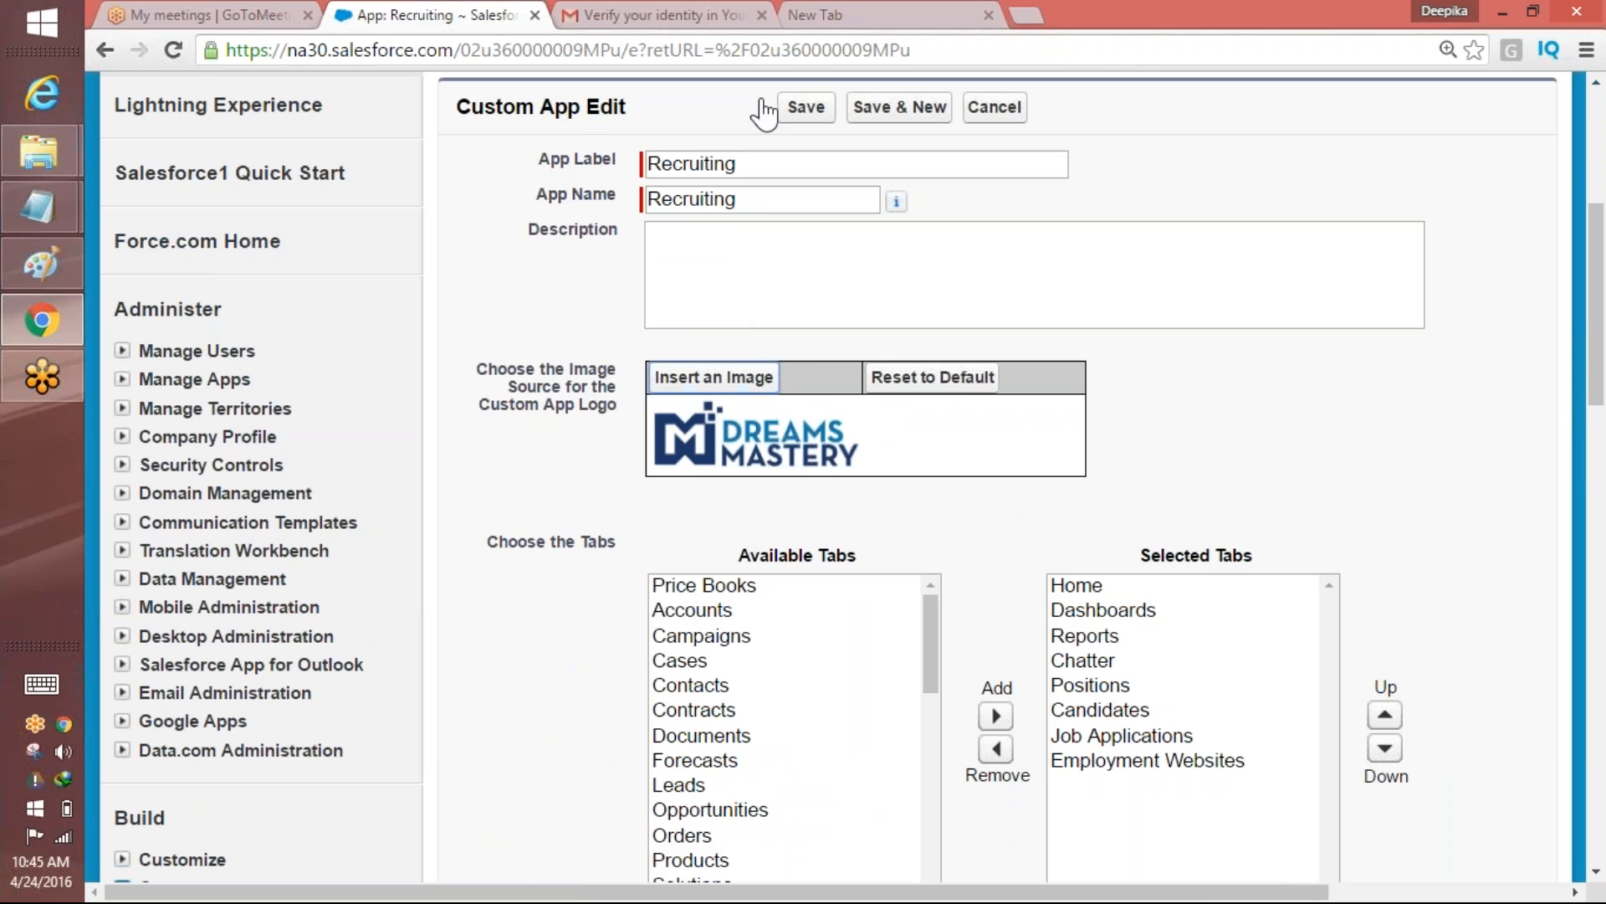
click(811, 113)
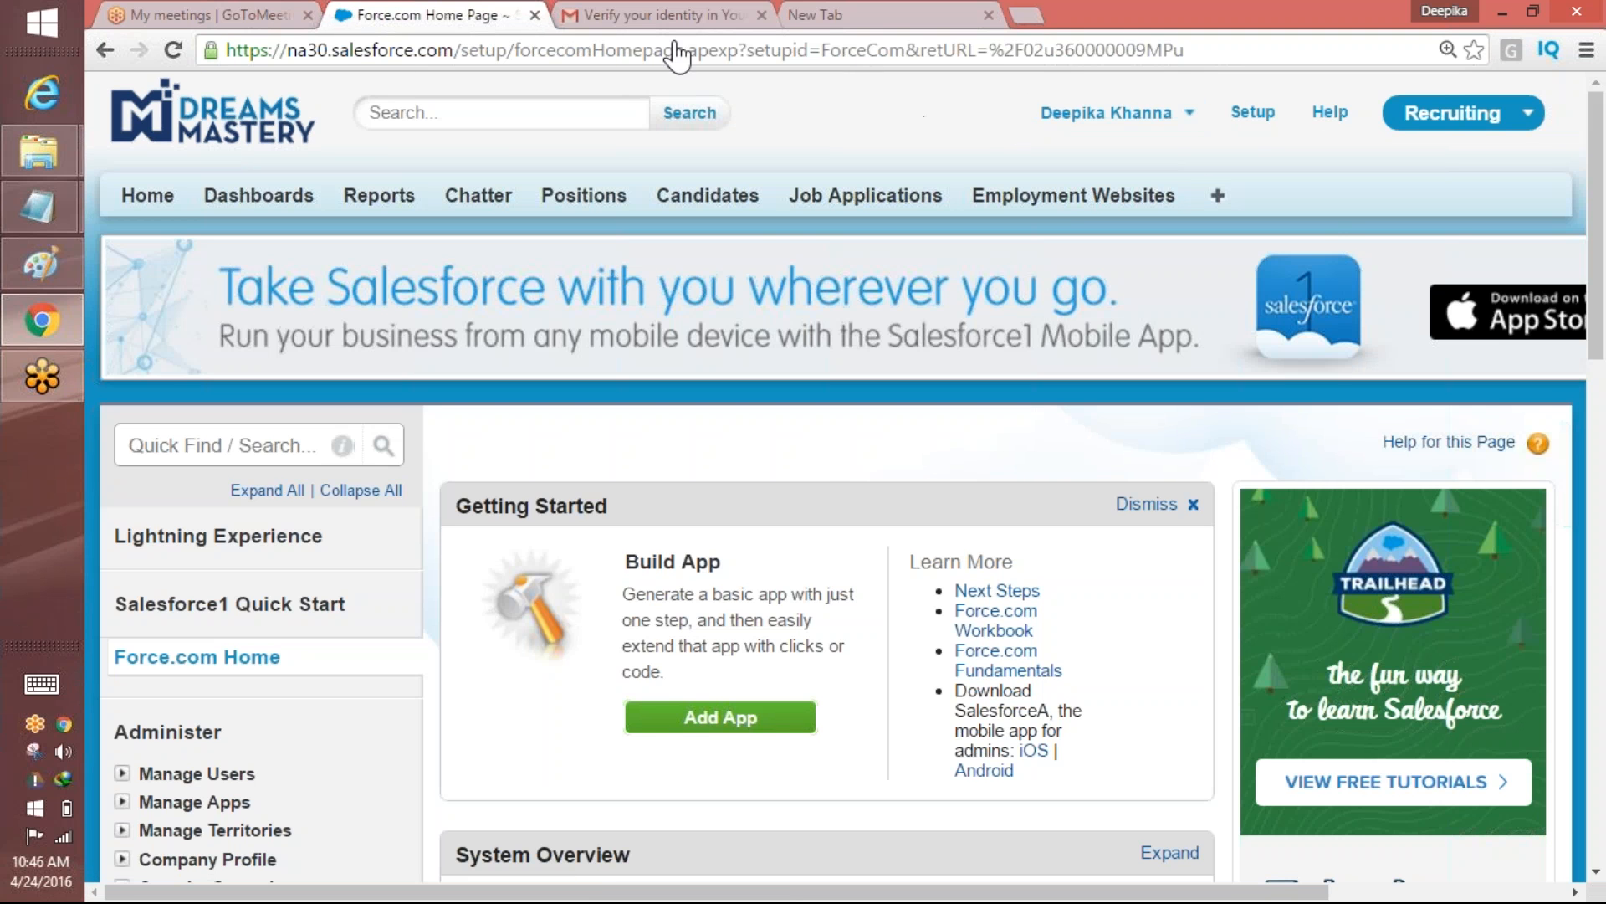
click(1506, 115)
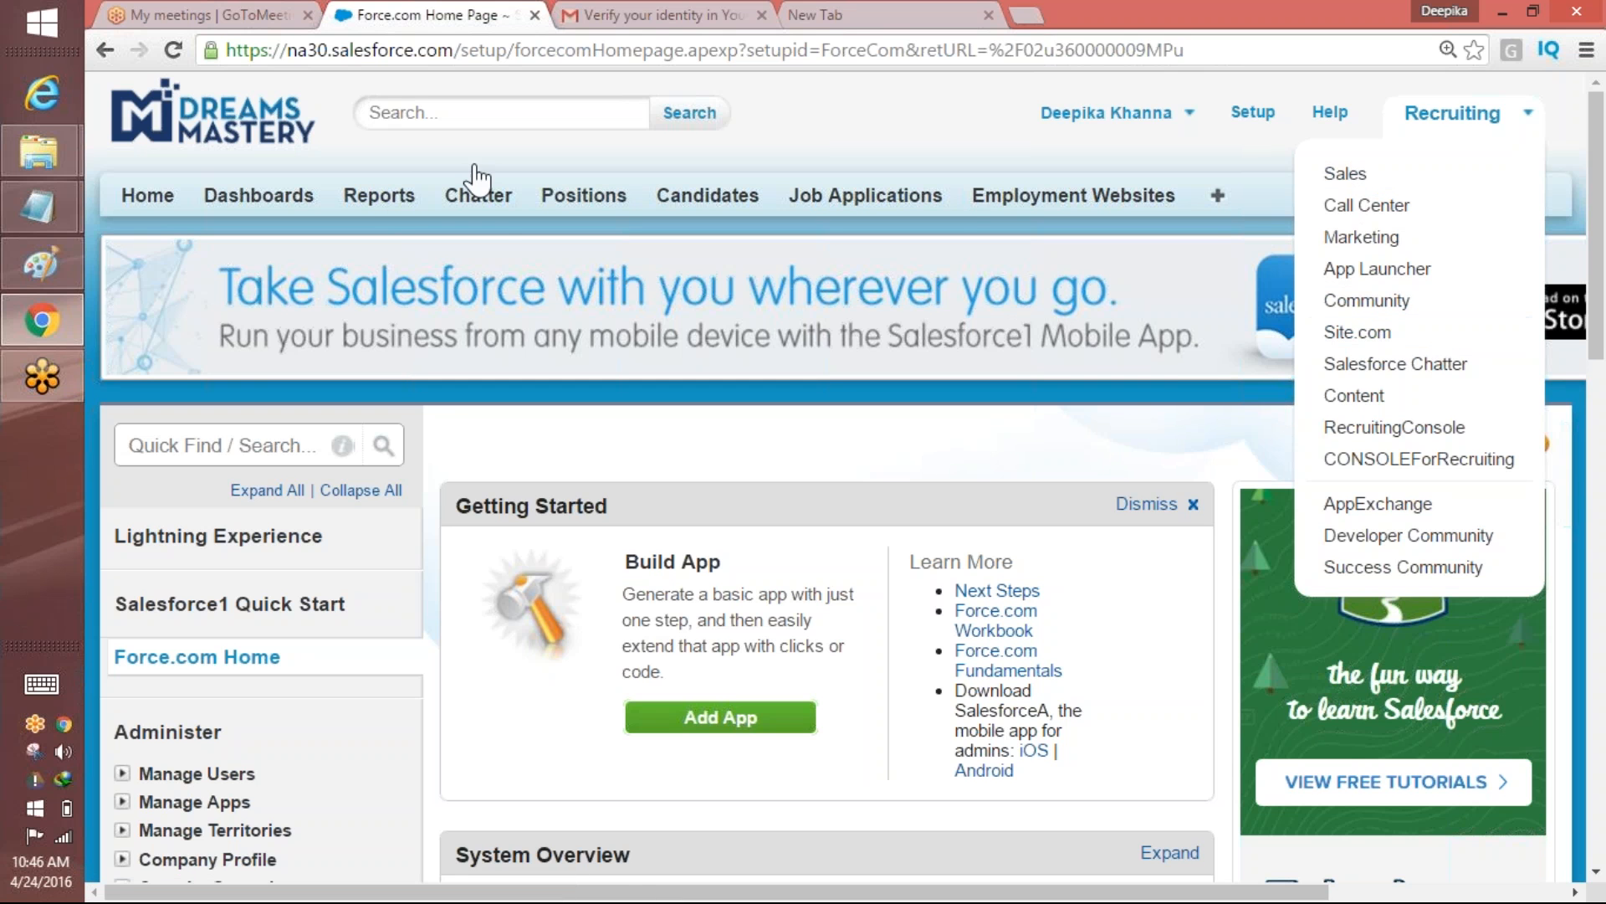
Start a Chatter file post that uploads a file from the computer.
click(485, 199)
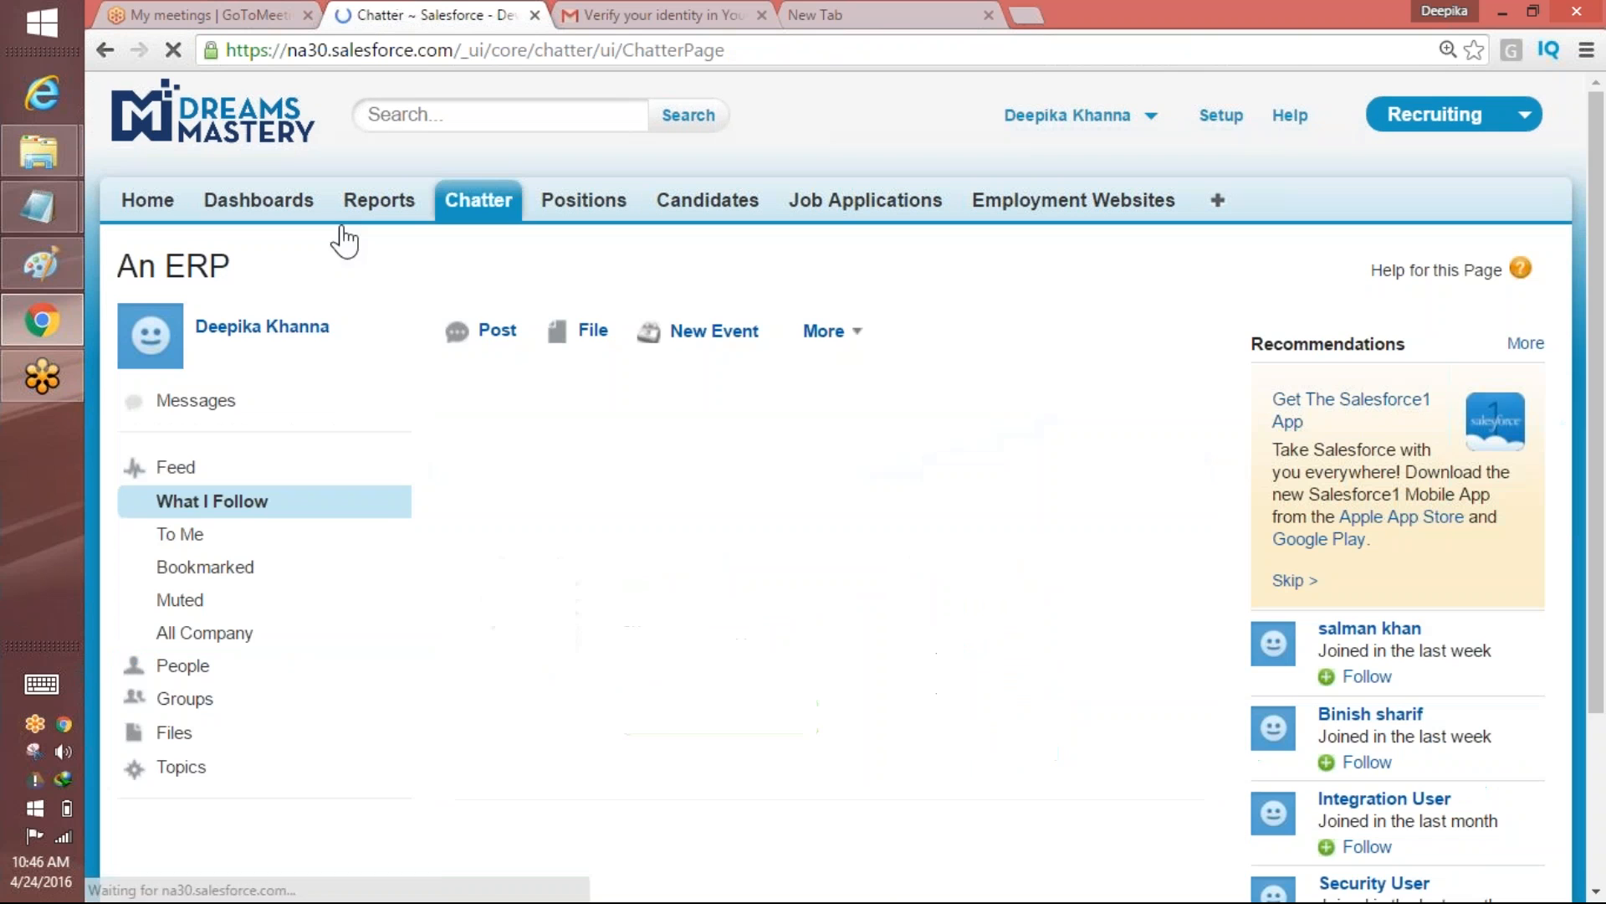
click(593, 331)
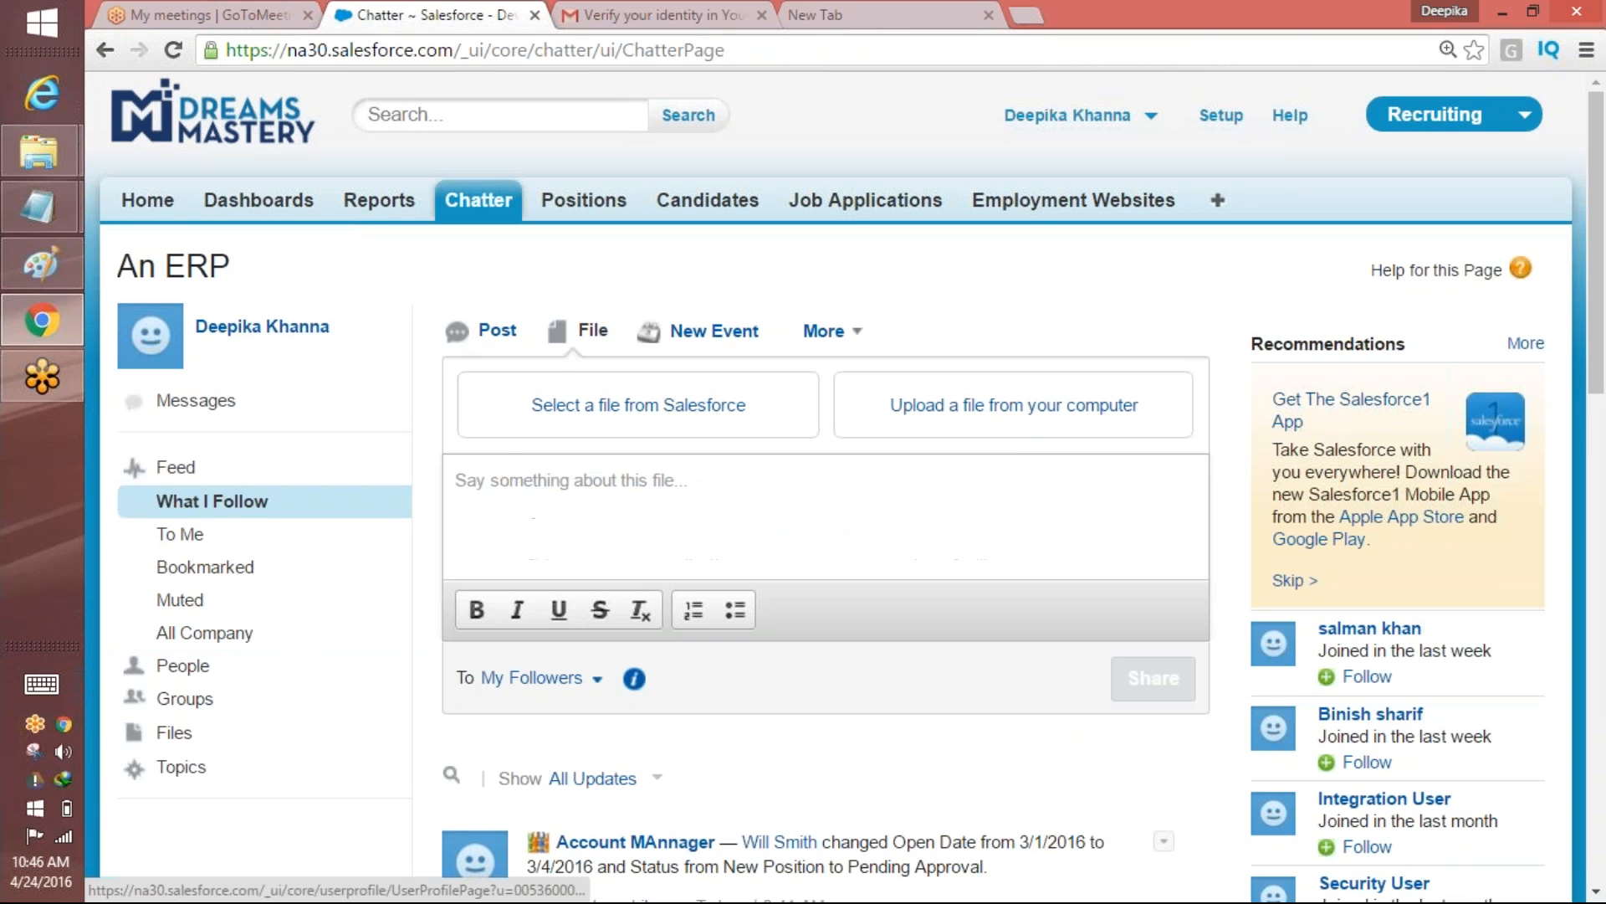
click(907, 410)
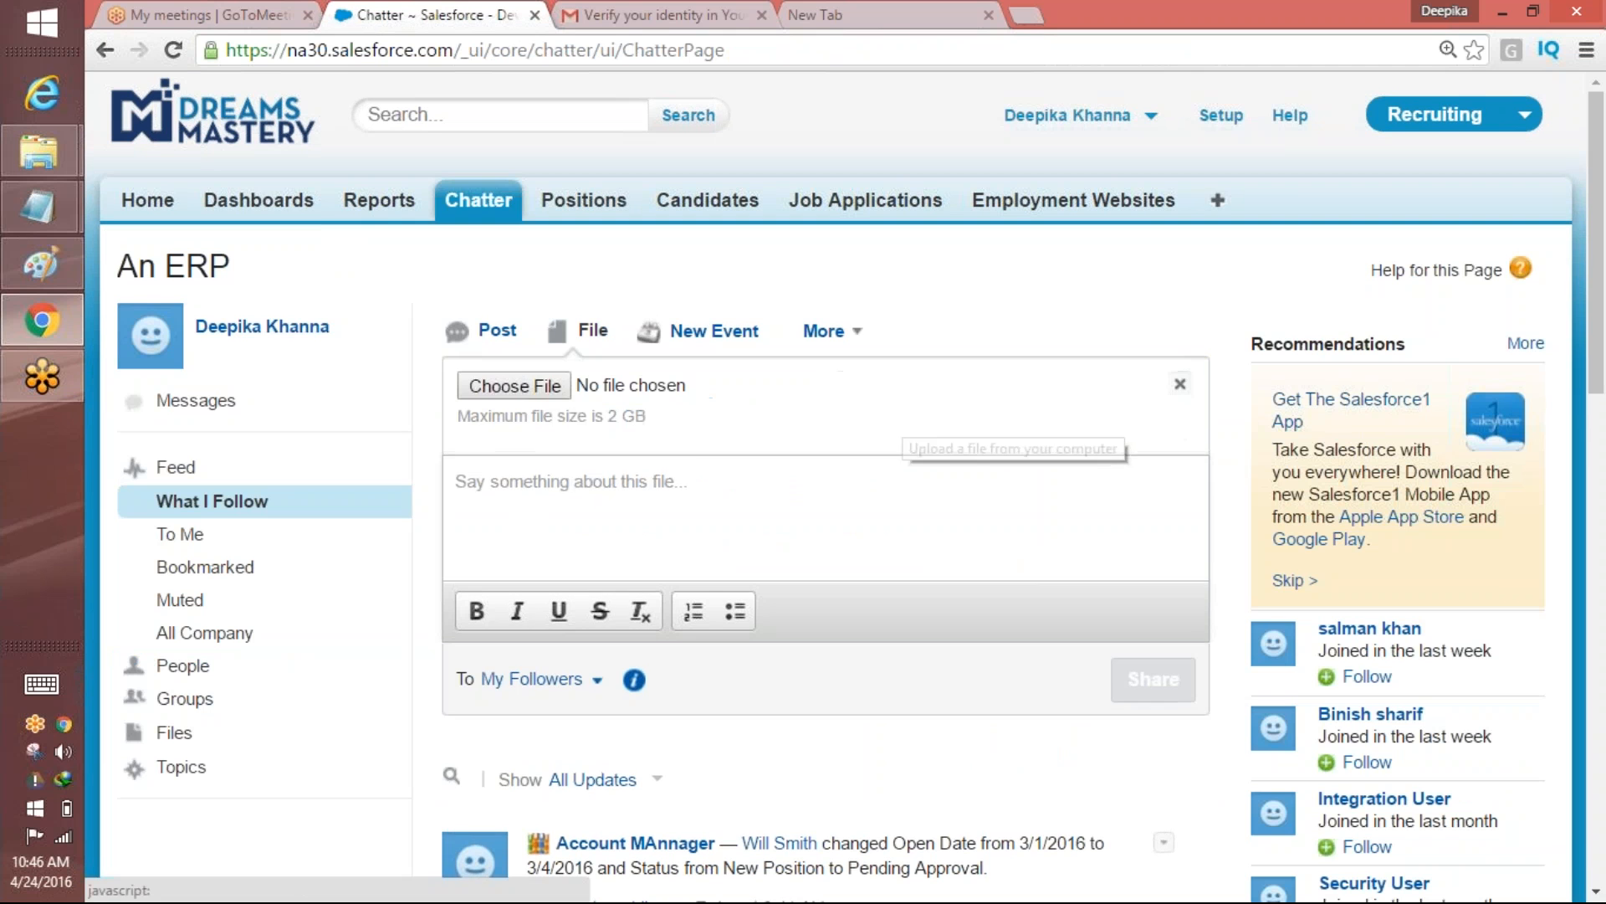
click(512, 387)
Search the Desktop and pick the 14-Easy-Habits-that-Build-Mental-Strength PDF.
drag(1035, 213, 885, 138)
drag(1448, 316, 1438, 558)
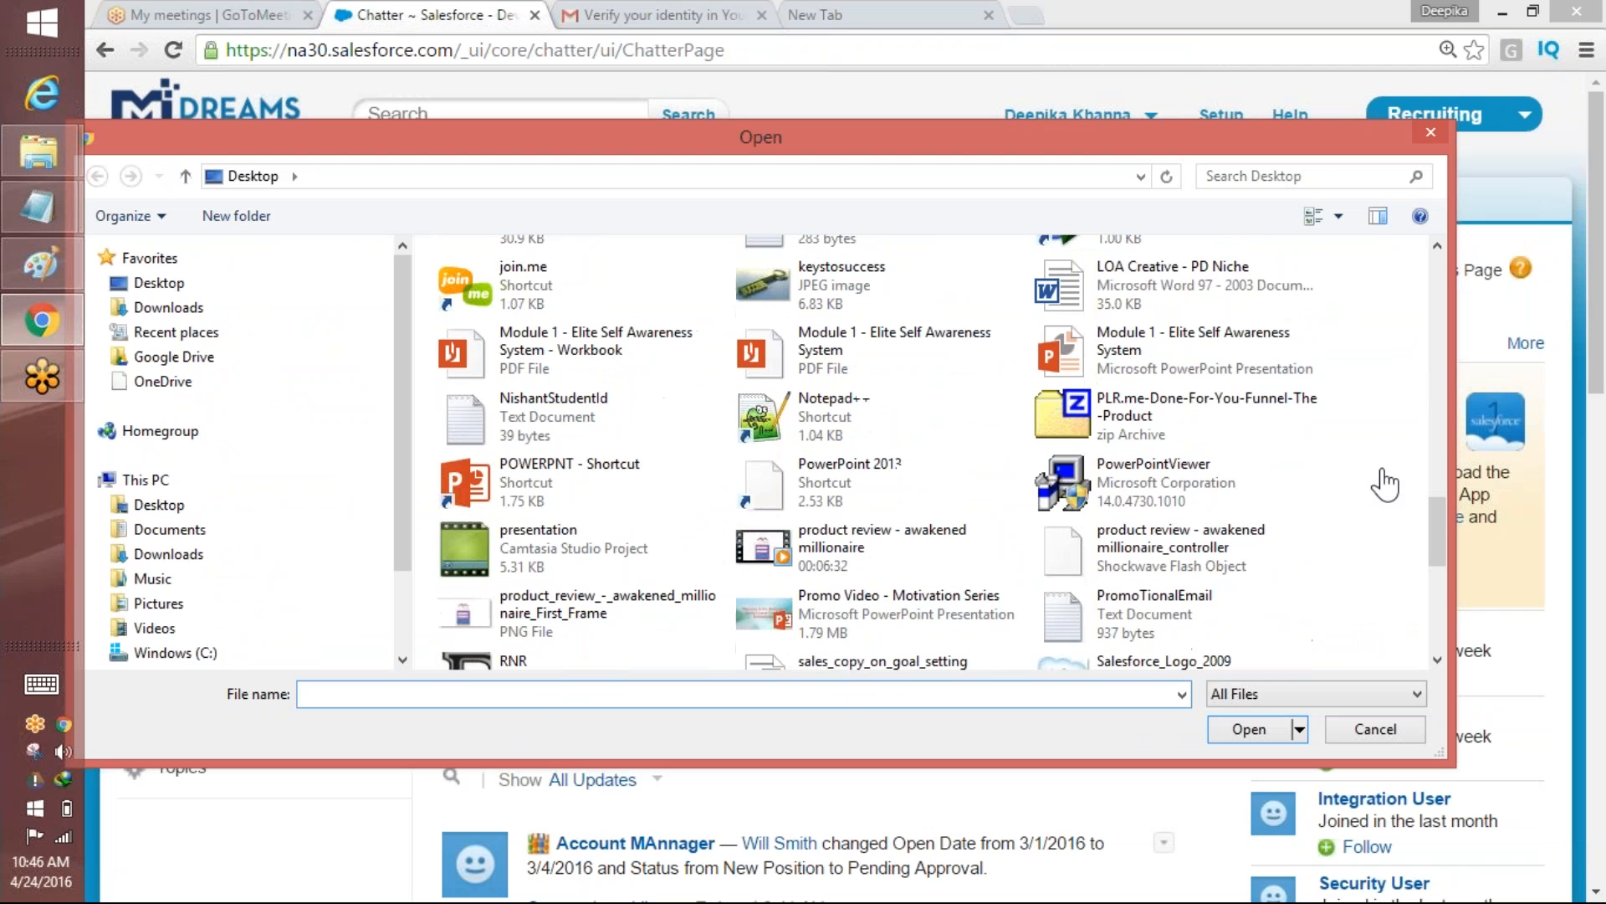
click(1305, 176)
text(study)
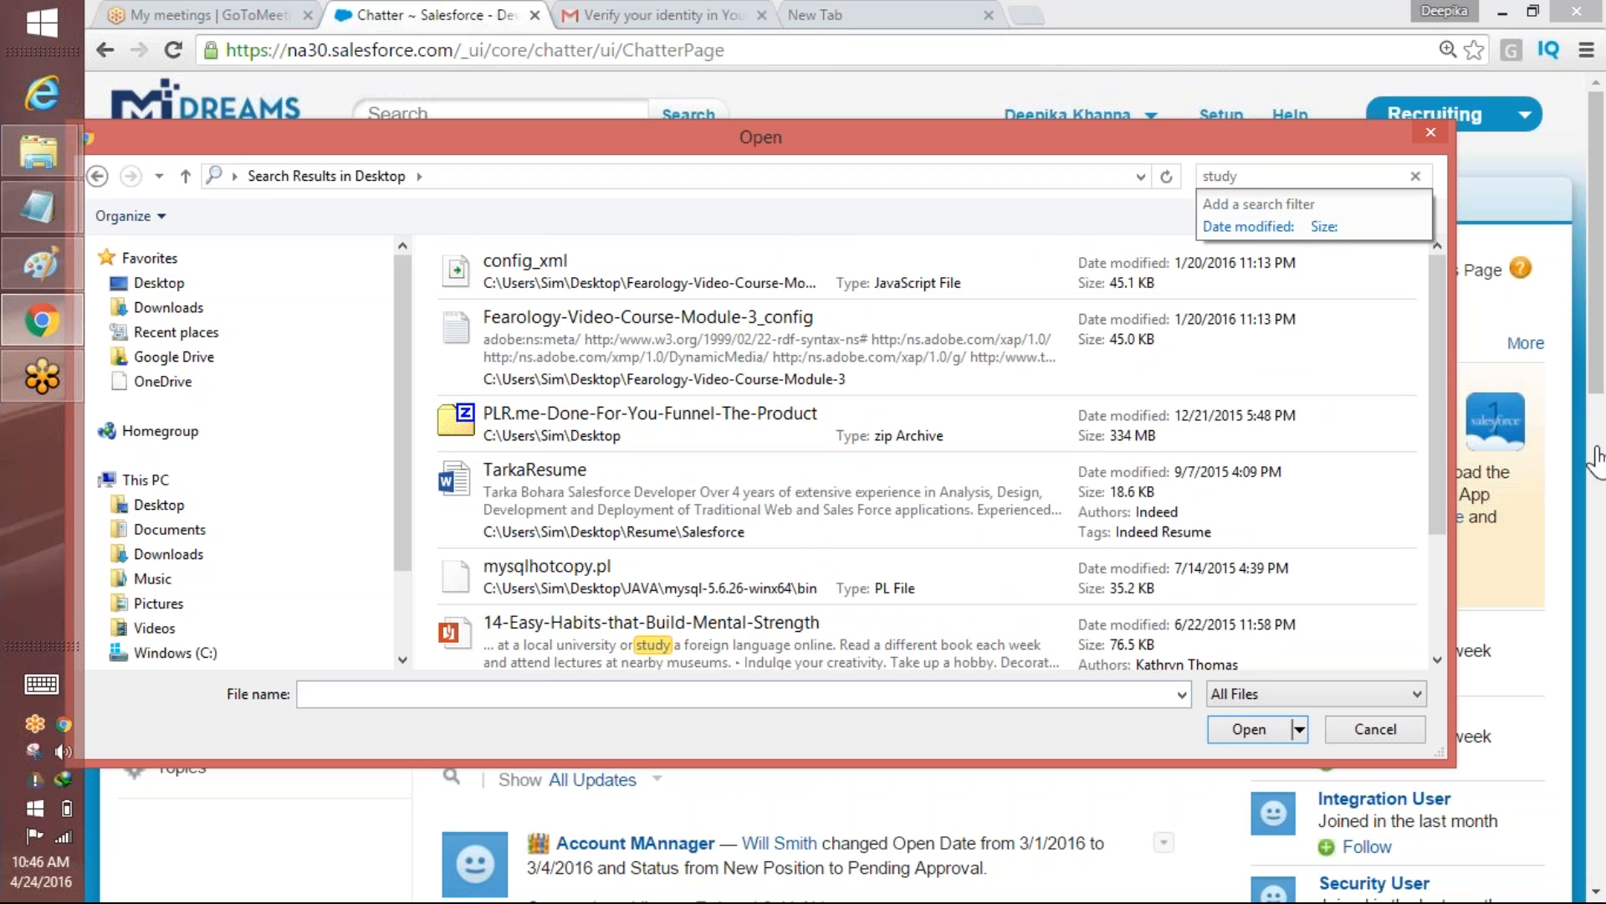
drag(1436, 362, 1432, 477)
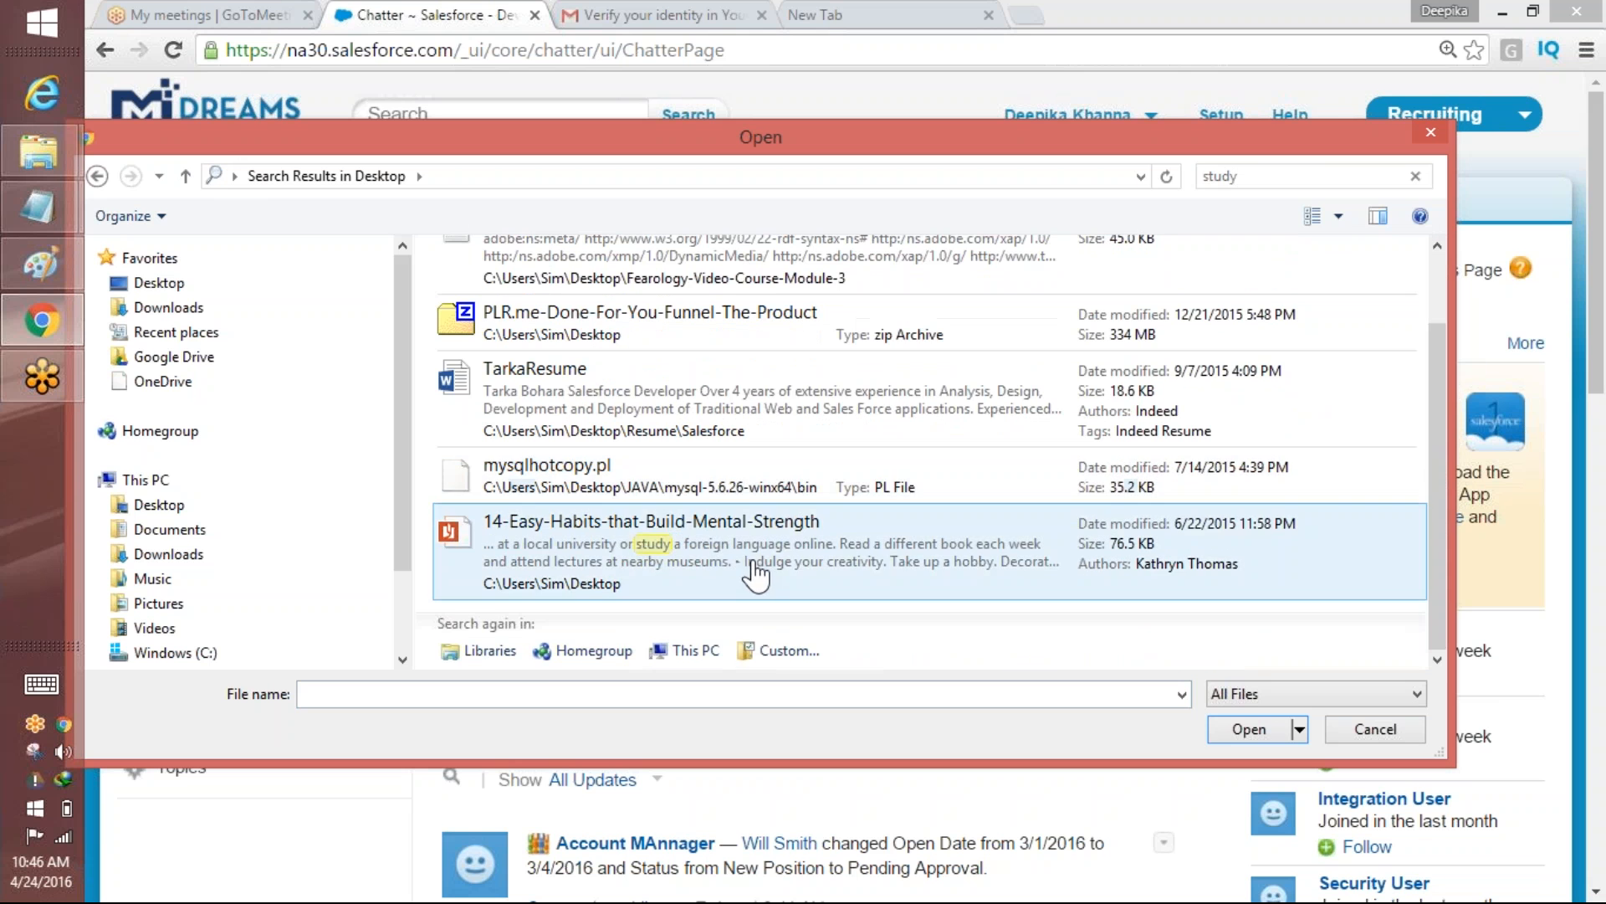
double_click(757, 569)
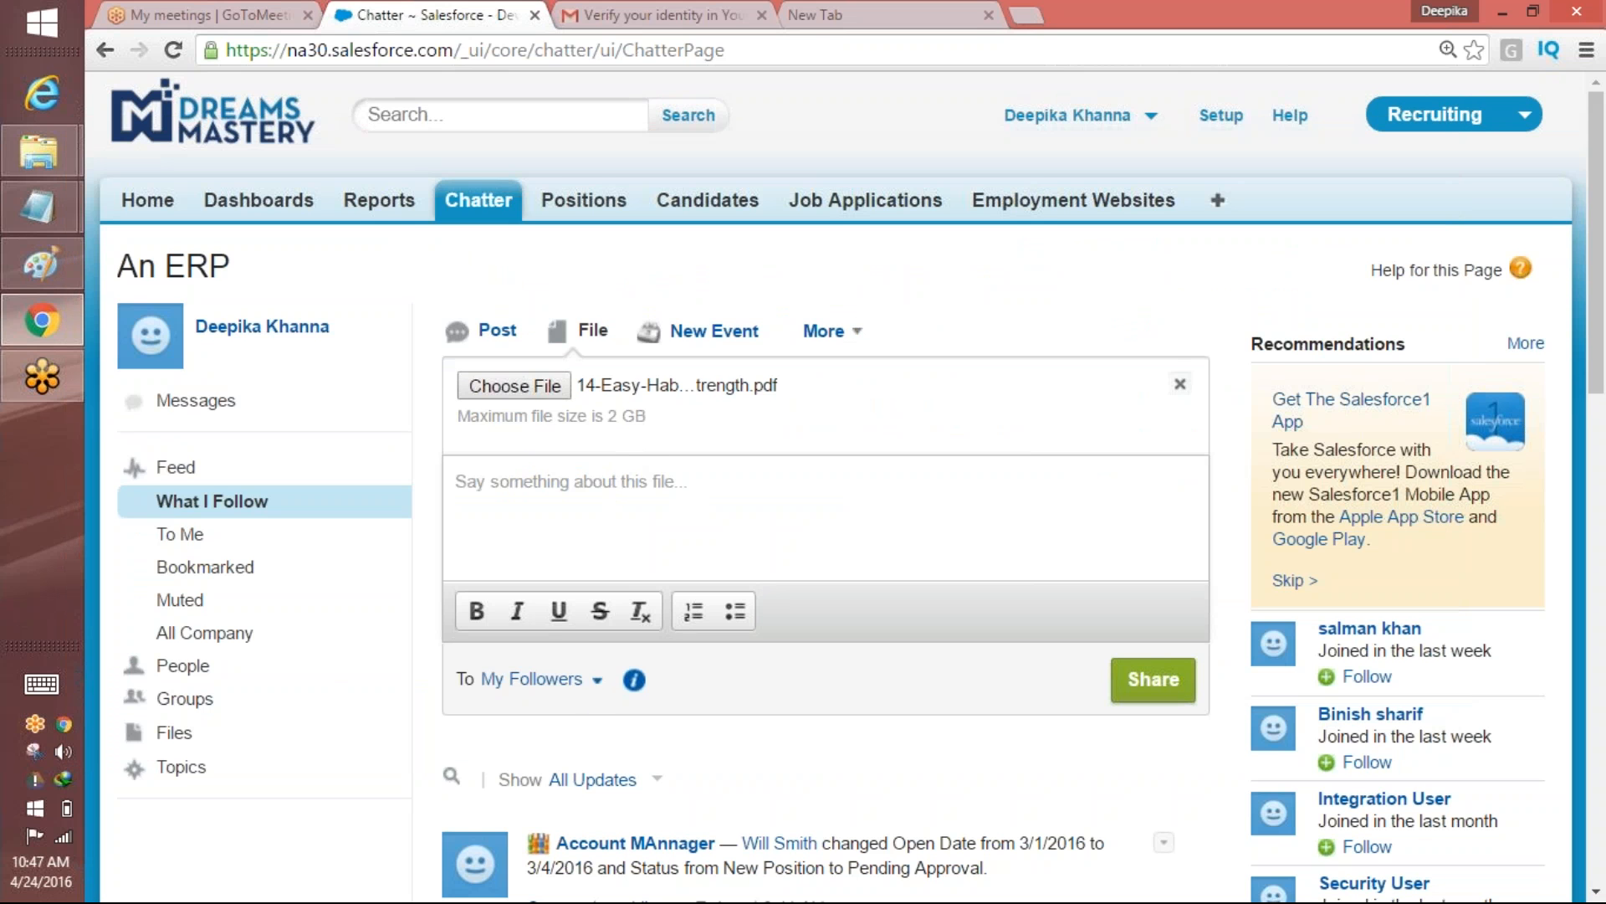
Share the PDF to My Followers with the comment 'checkout the file'.
click(535, 678)
drag(635, 413, 597, 411)
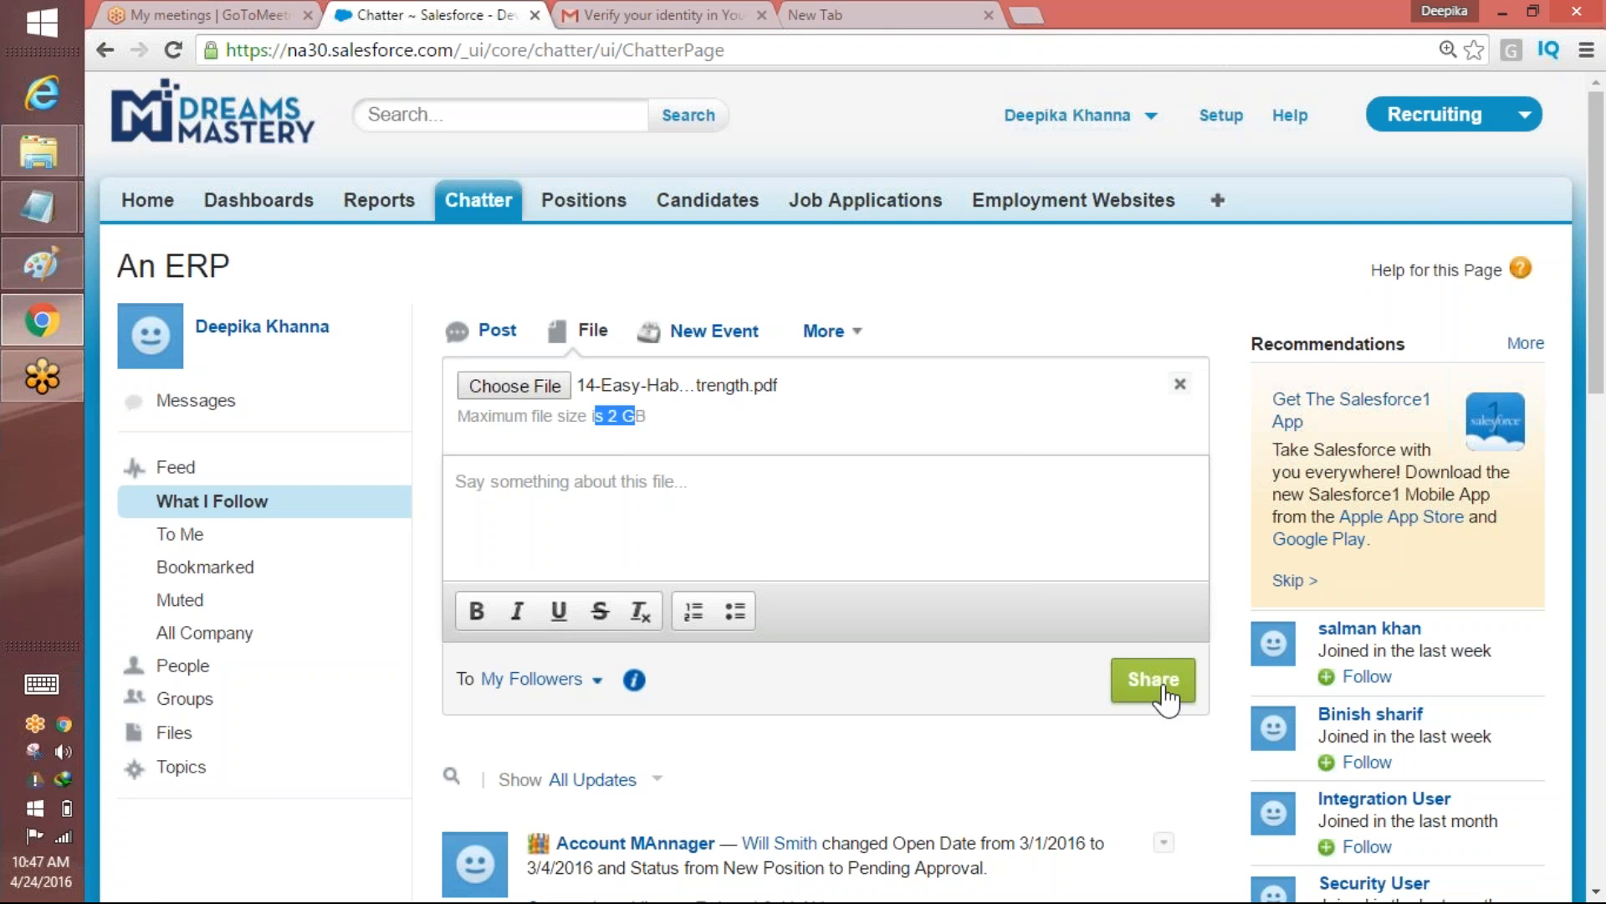
click(896, 537)
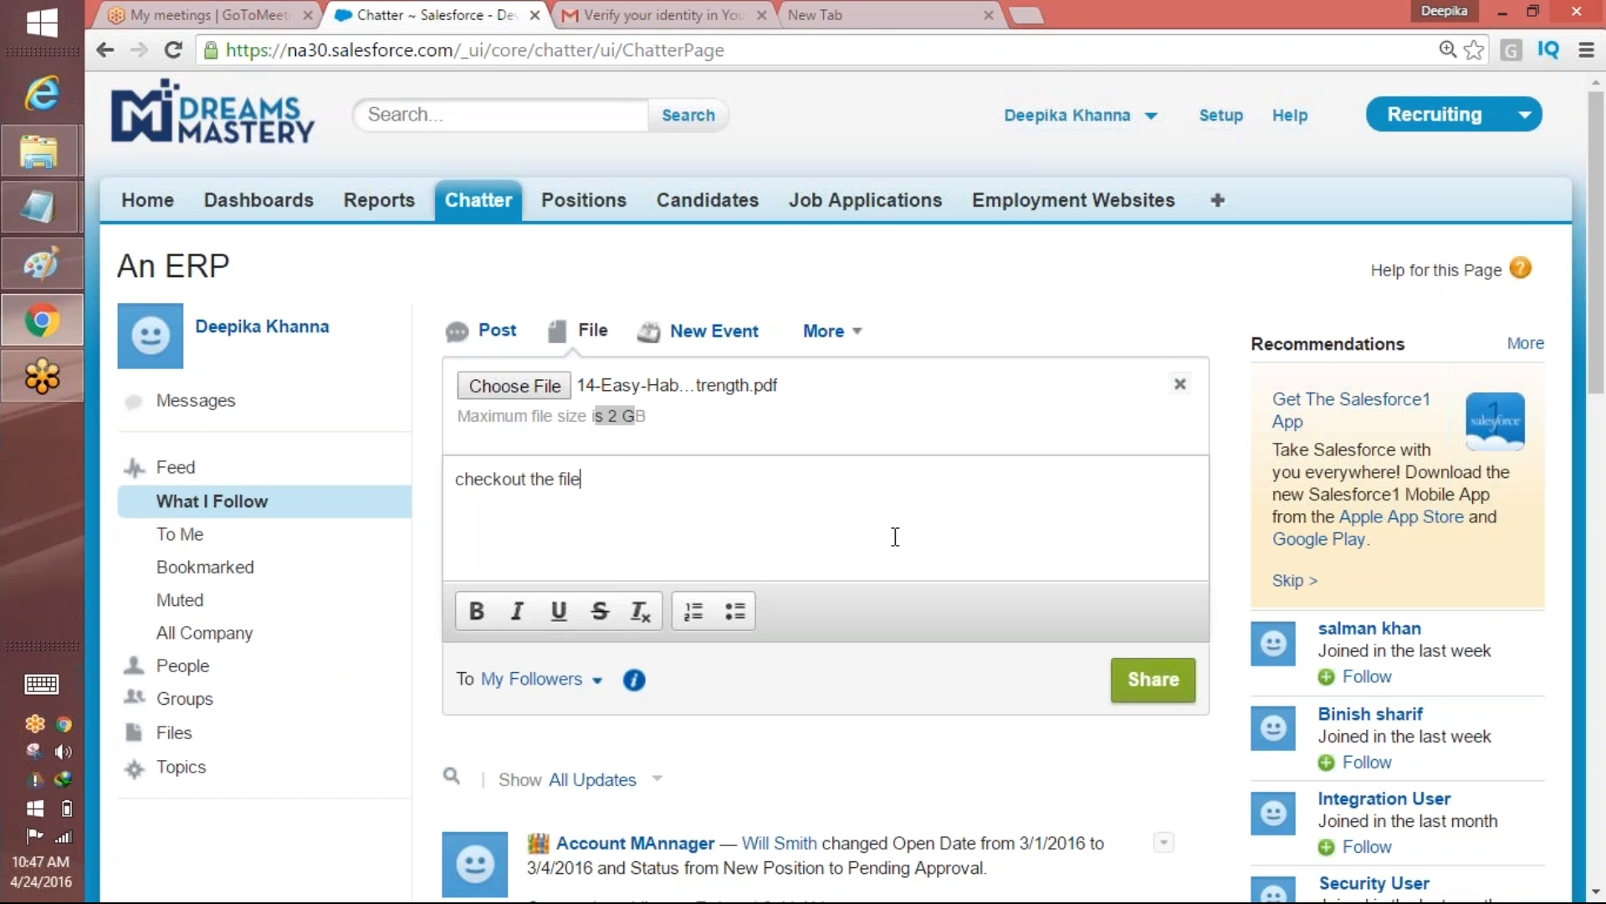
click(1165, 690)
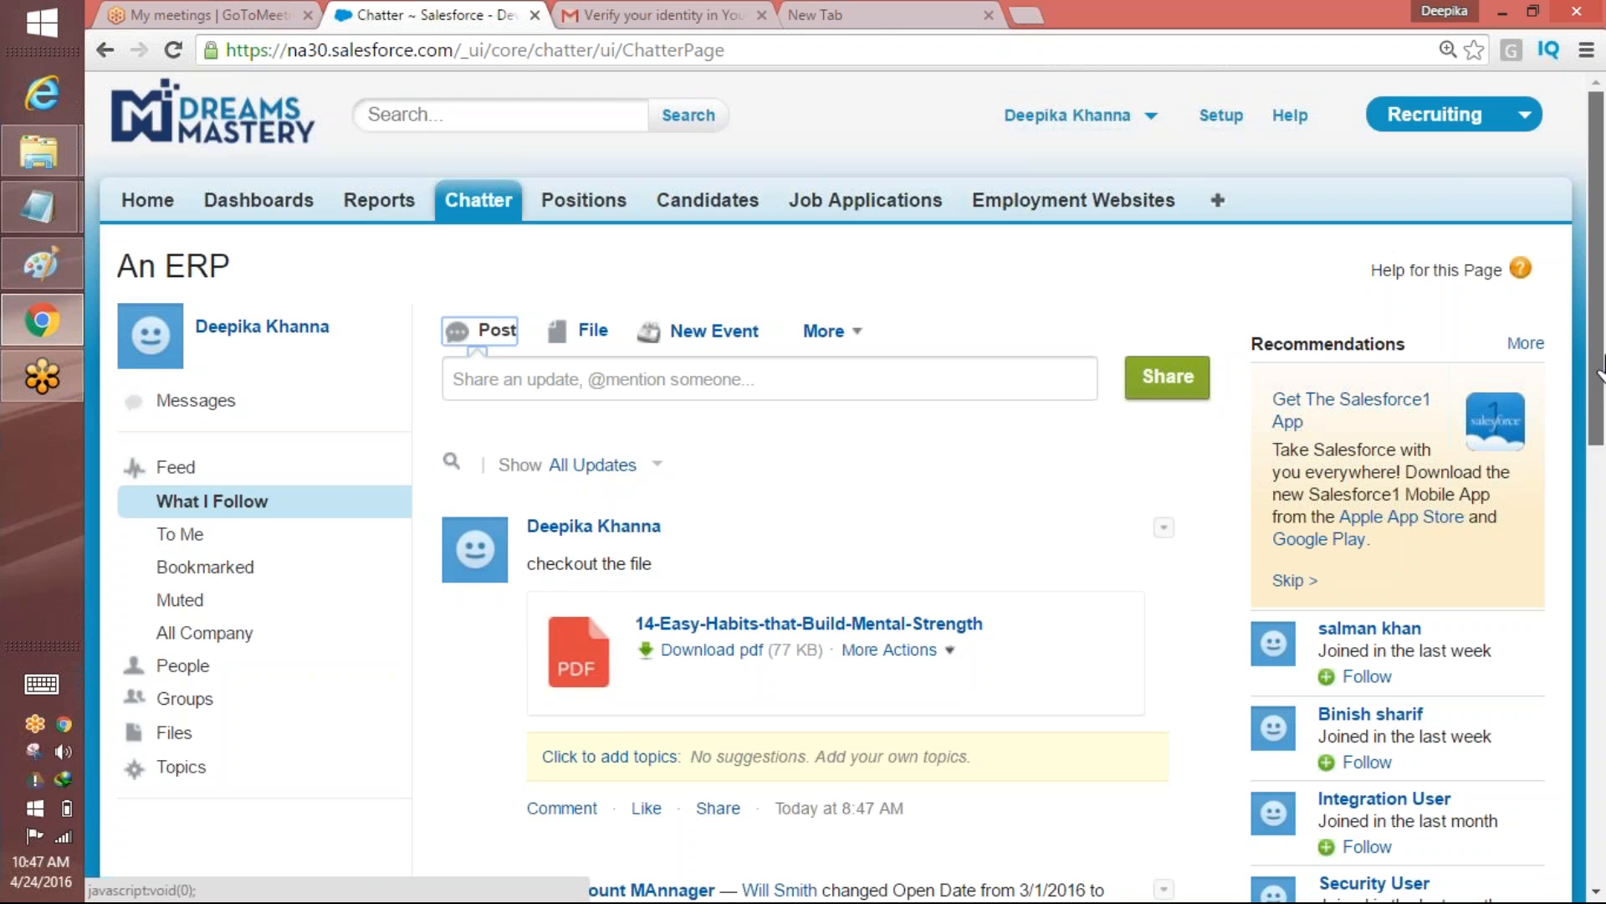
scroll(893, 707, down, 2)
Begin uploading a new version of the PDF, then cancel it.
click(943, 489)
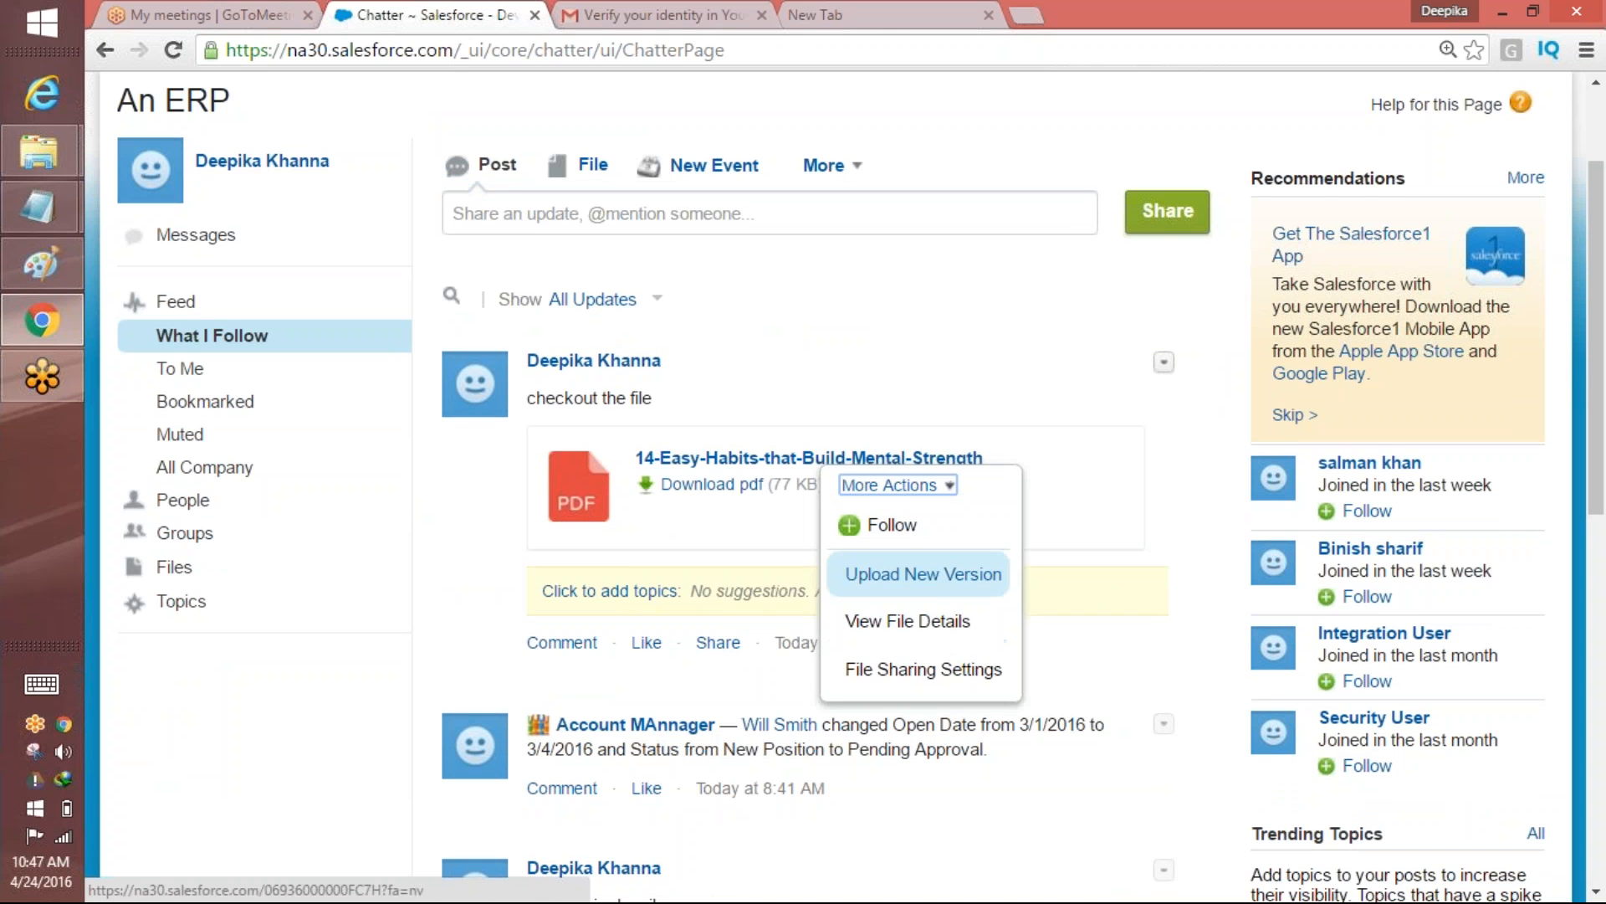
click(921, 584)
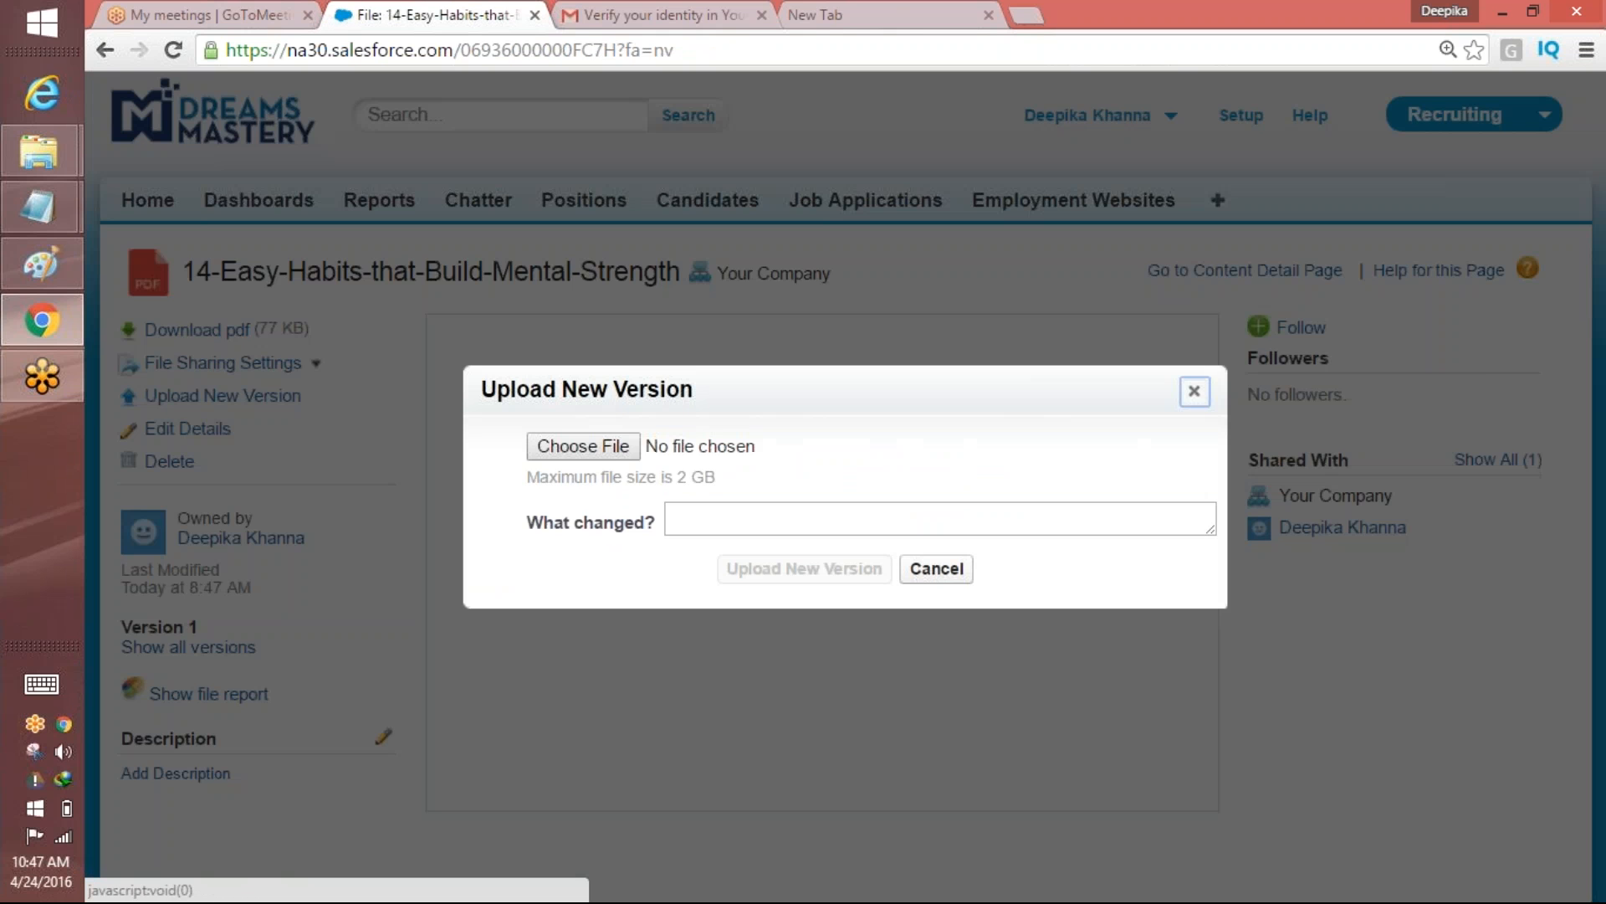
click(610, 448)
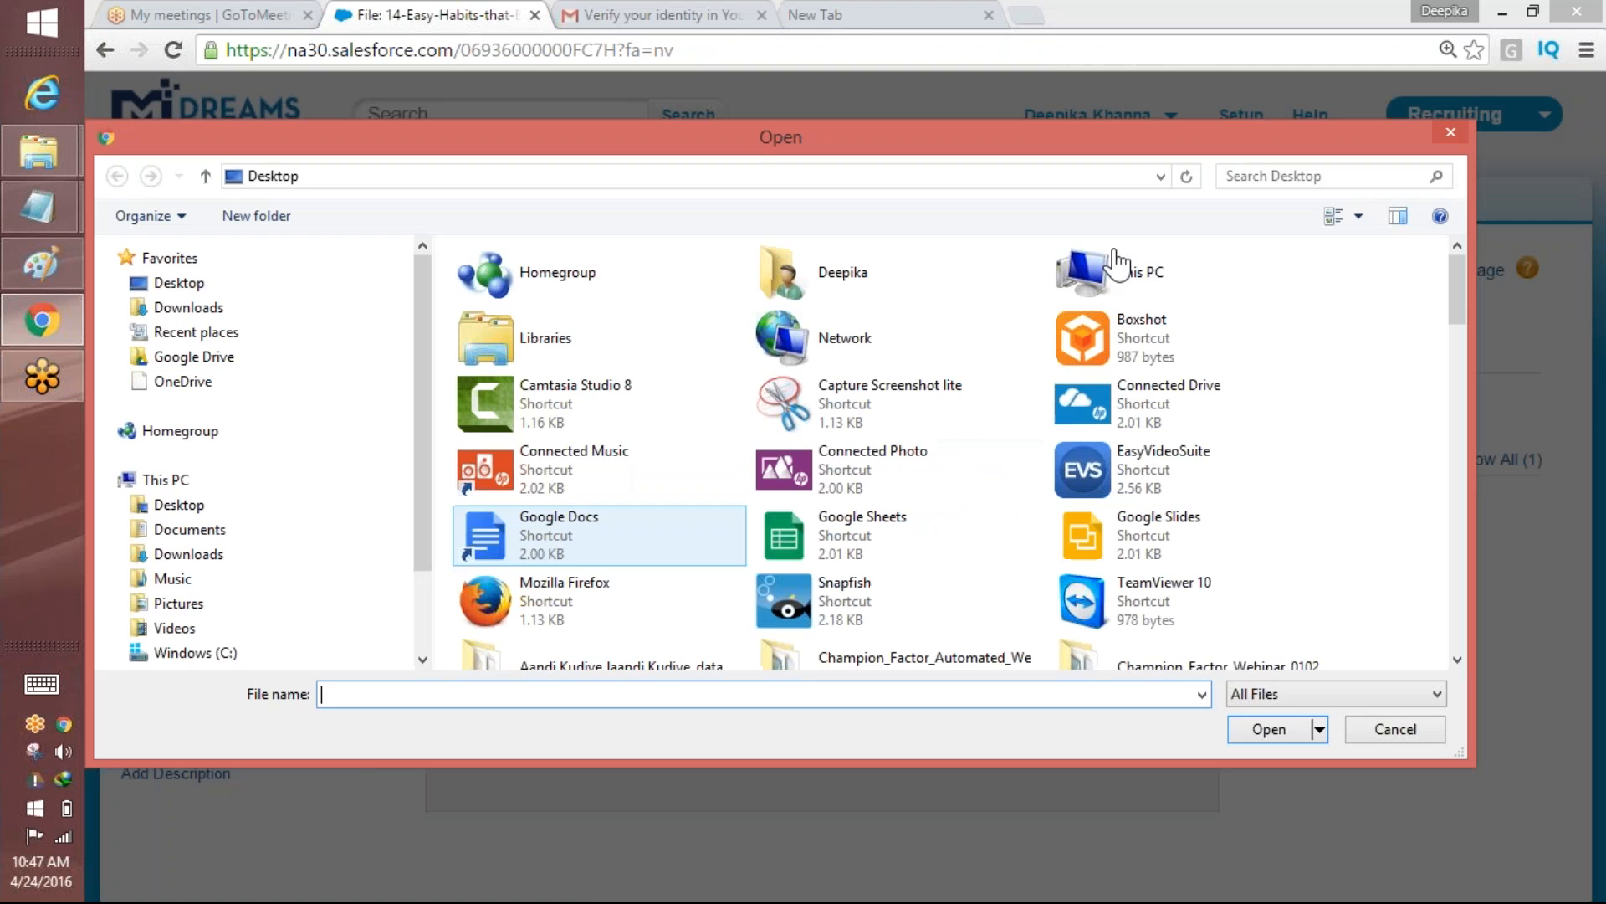
key(Escape)
click(847, 525)
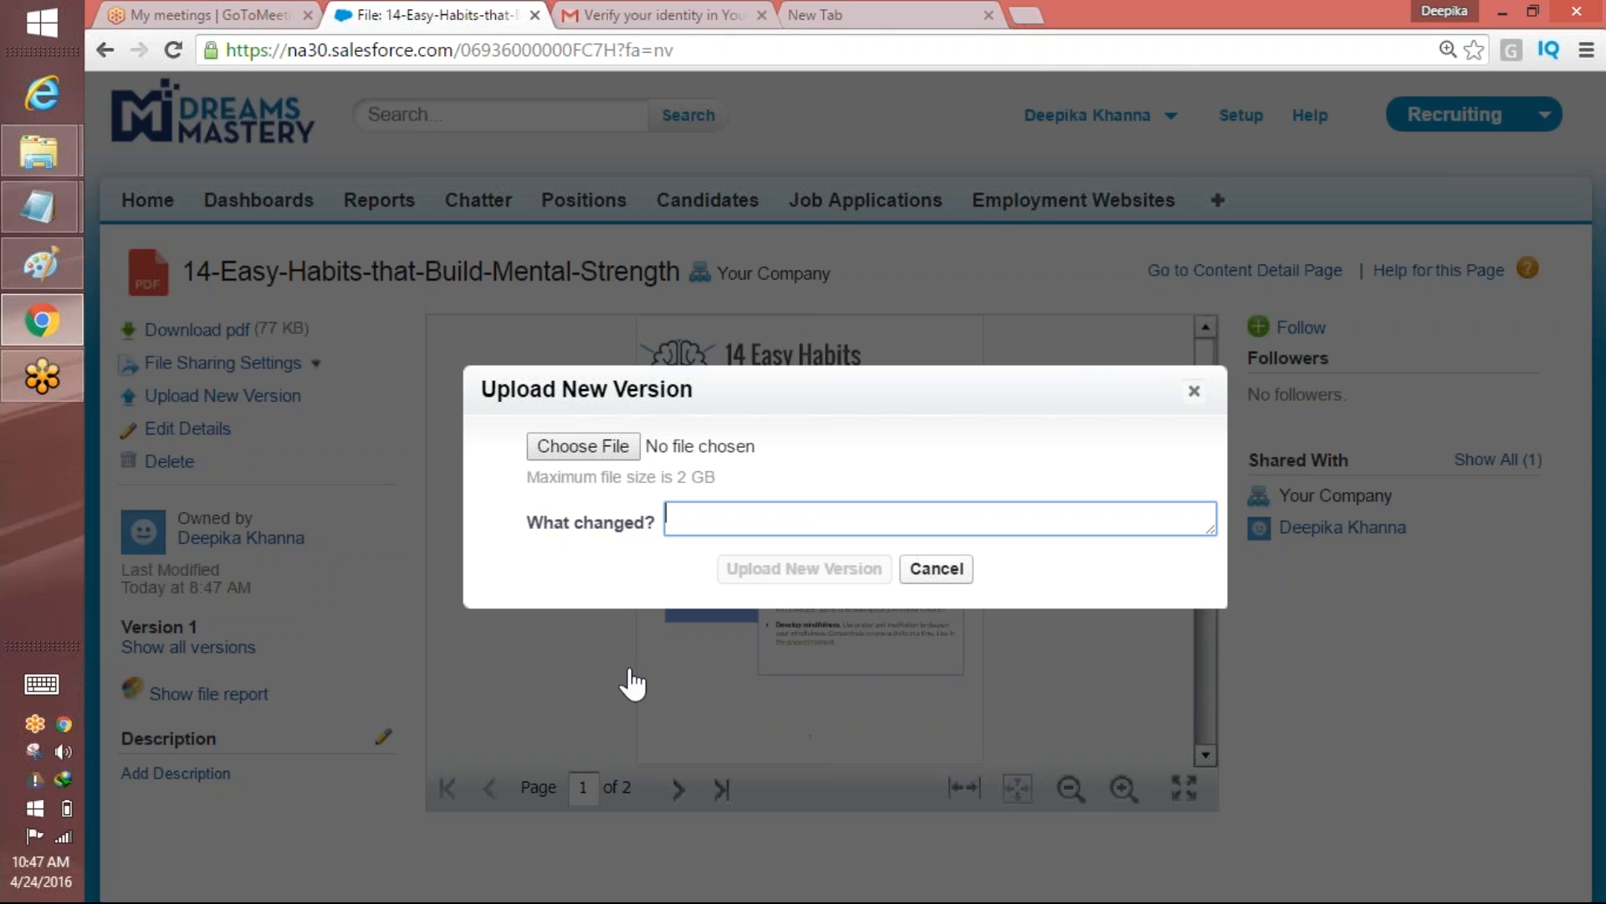
click(1194, 393)
Zoom into the PDF preview and show all versions of the file.
drag(1205, 435, 1196, 757)
click(1124, 791)
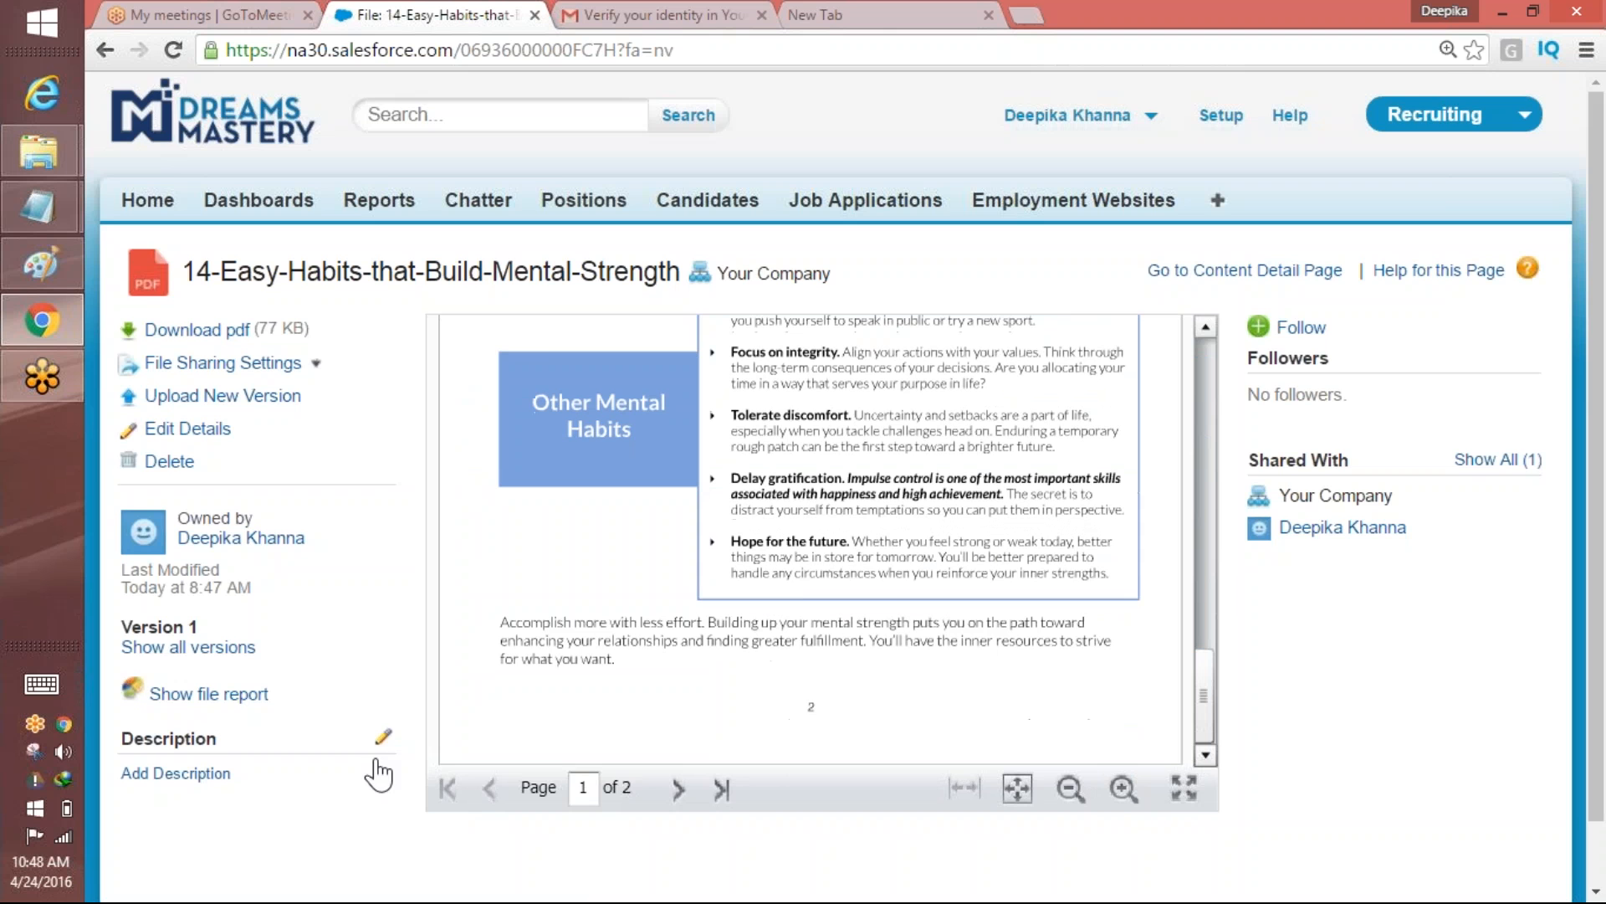
click(177, 649)
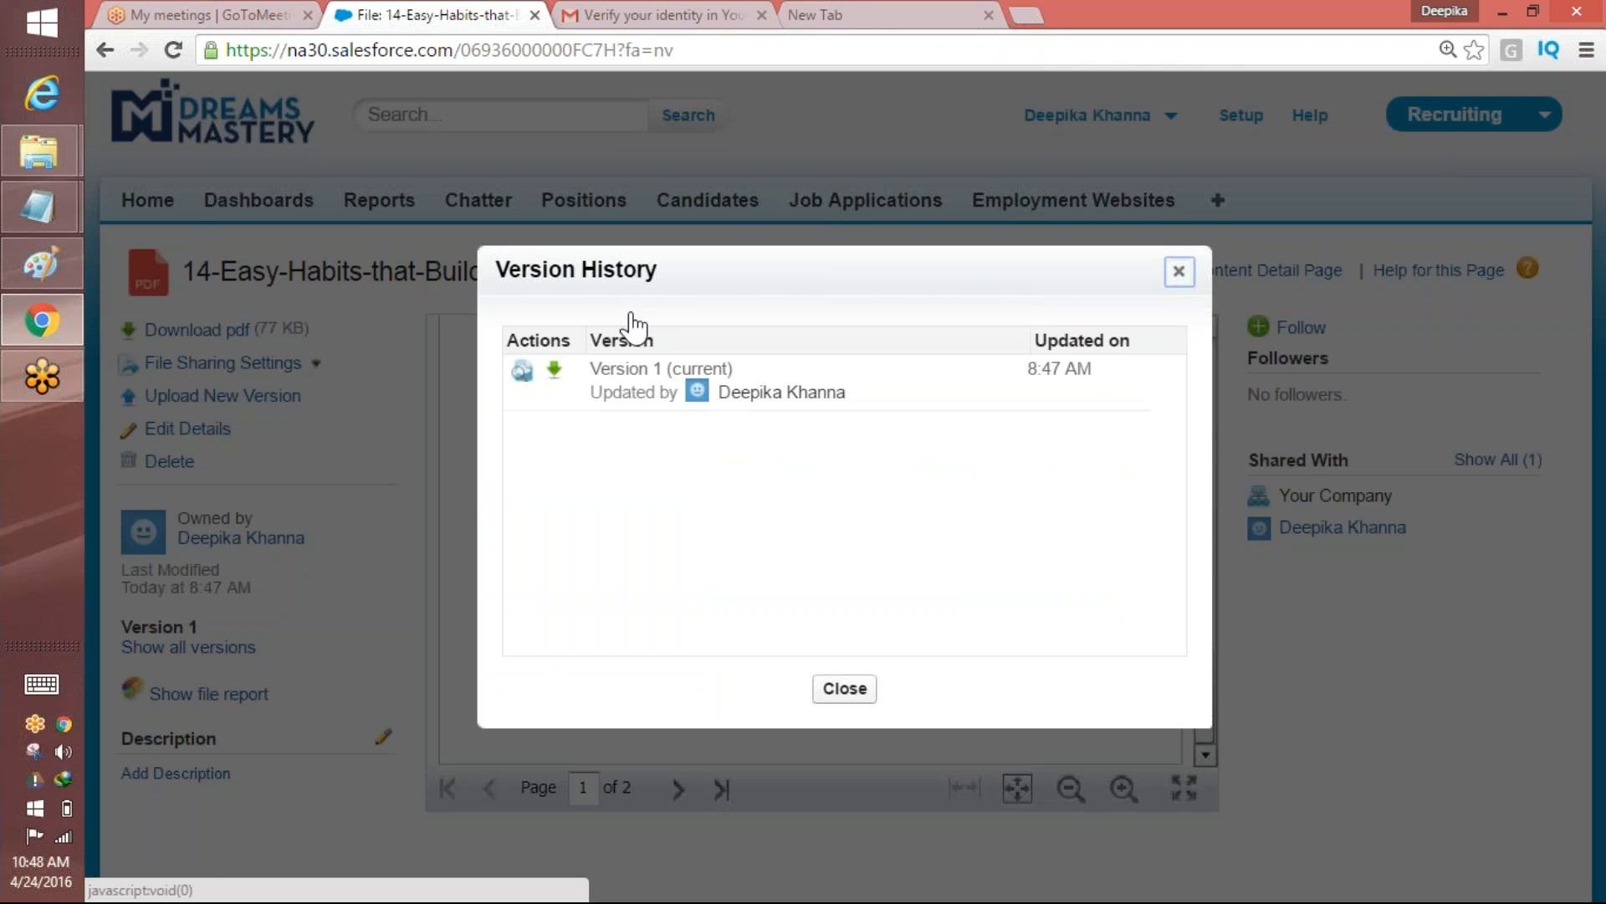
Close the Version History dialog and scroll through the PDF preview.
click(1179, 271)
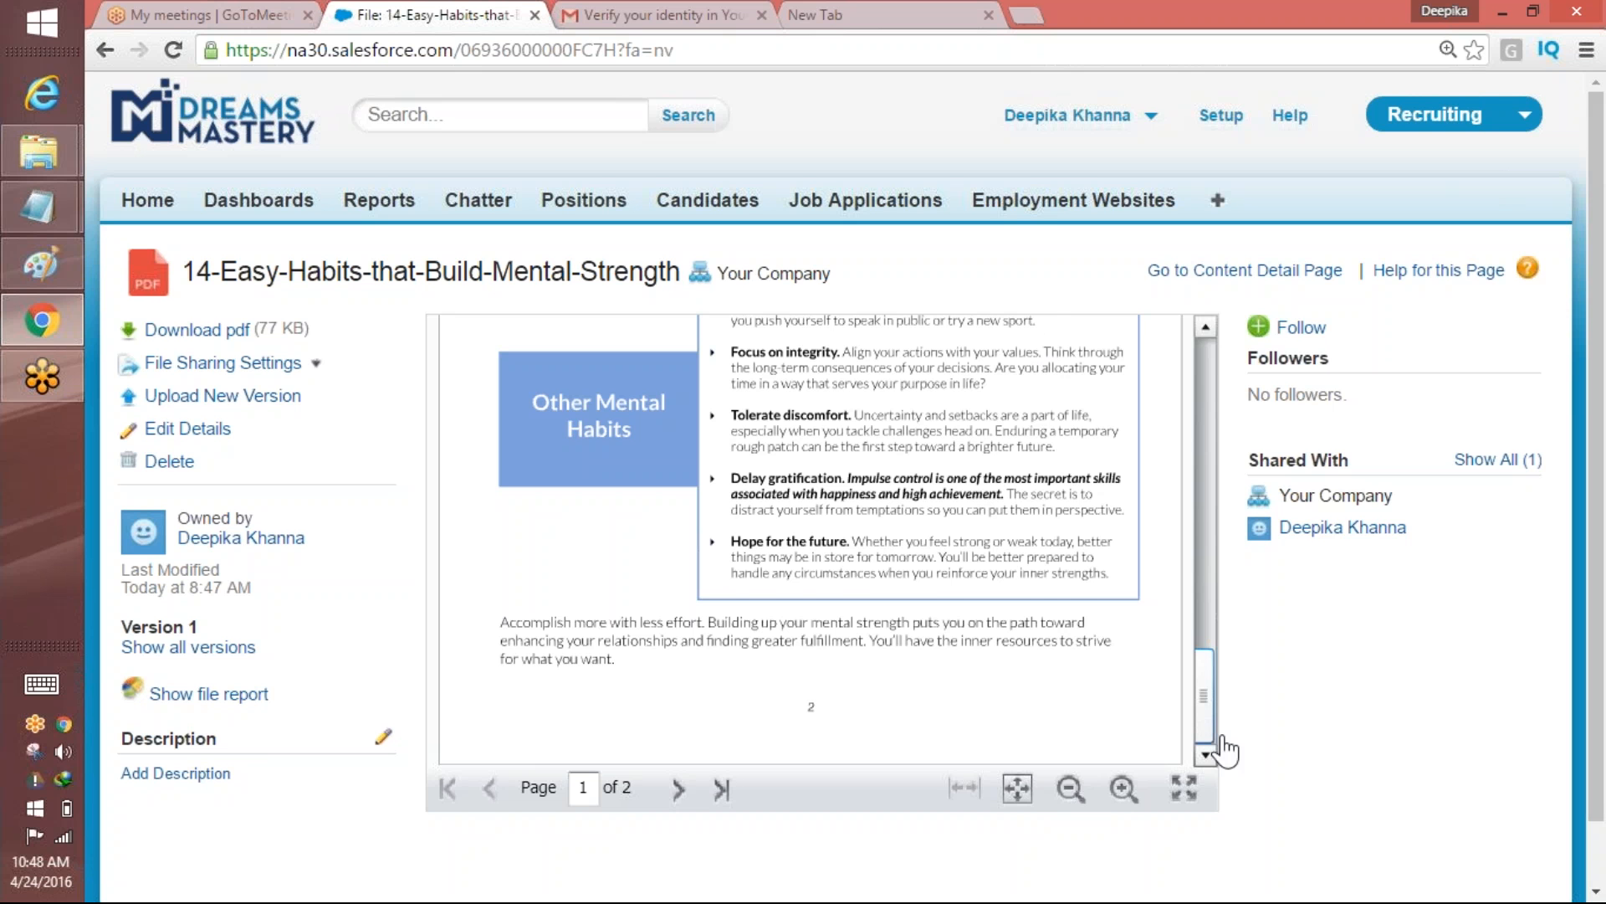
drag(1207, 730, 1255, 391)
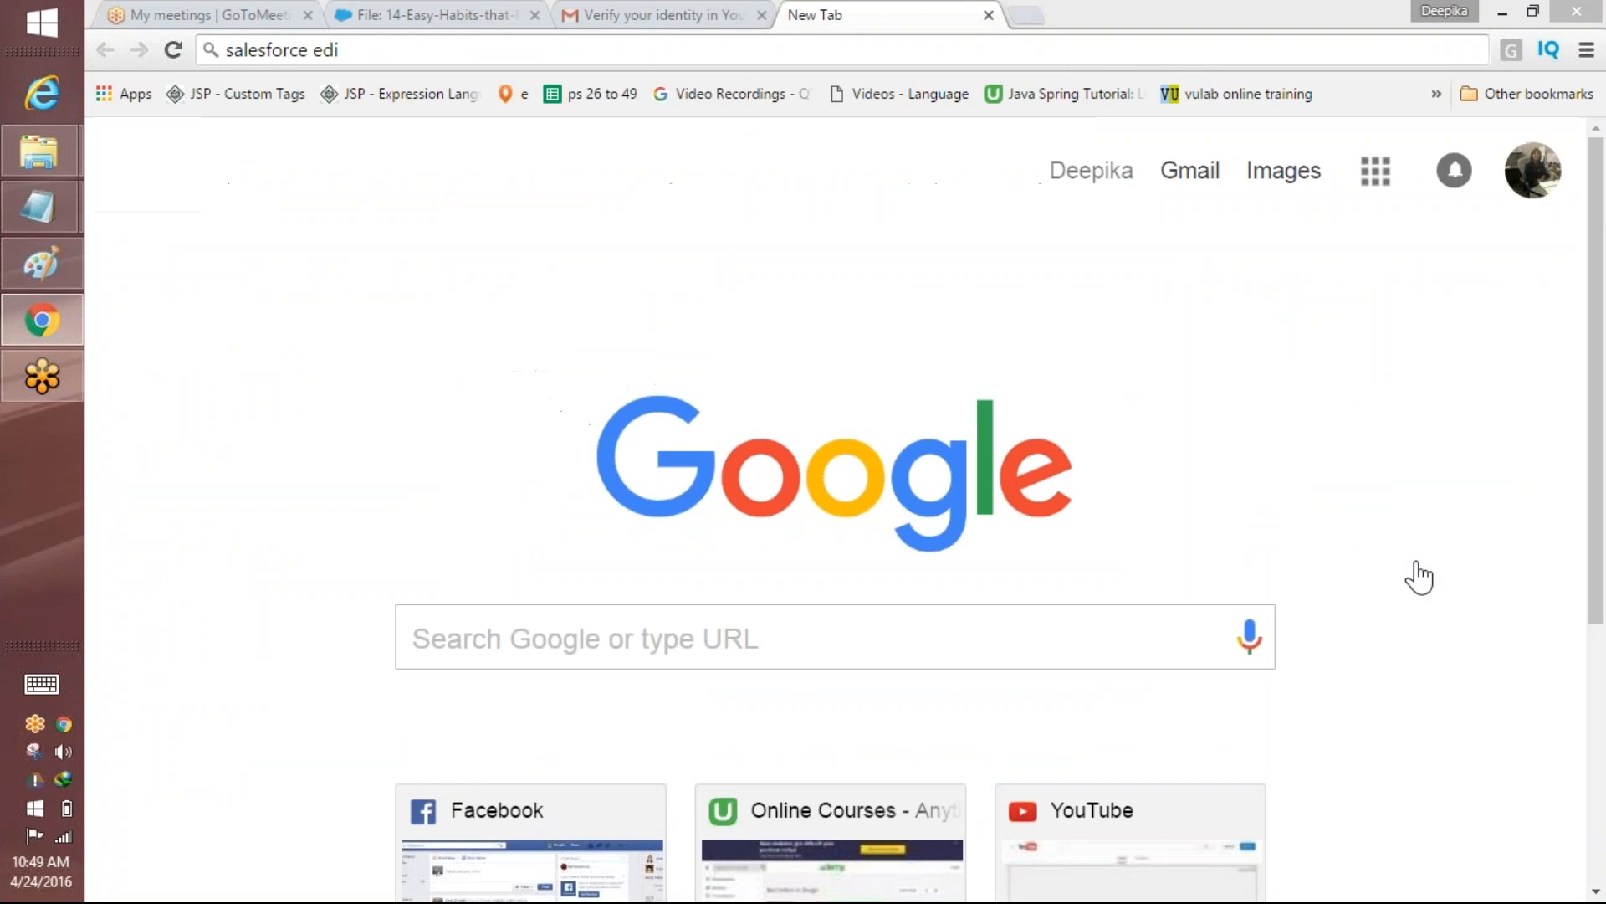
Search the web for 'salesforce editions' and open the Editions & Pricing page.
click(672, 57)
text(ions)
key(Return)
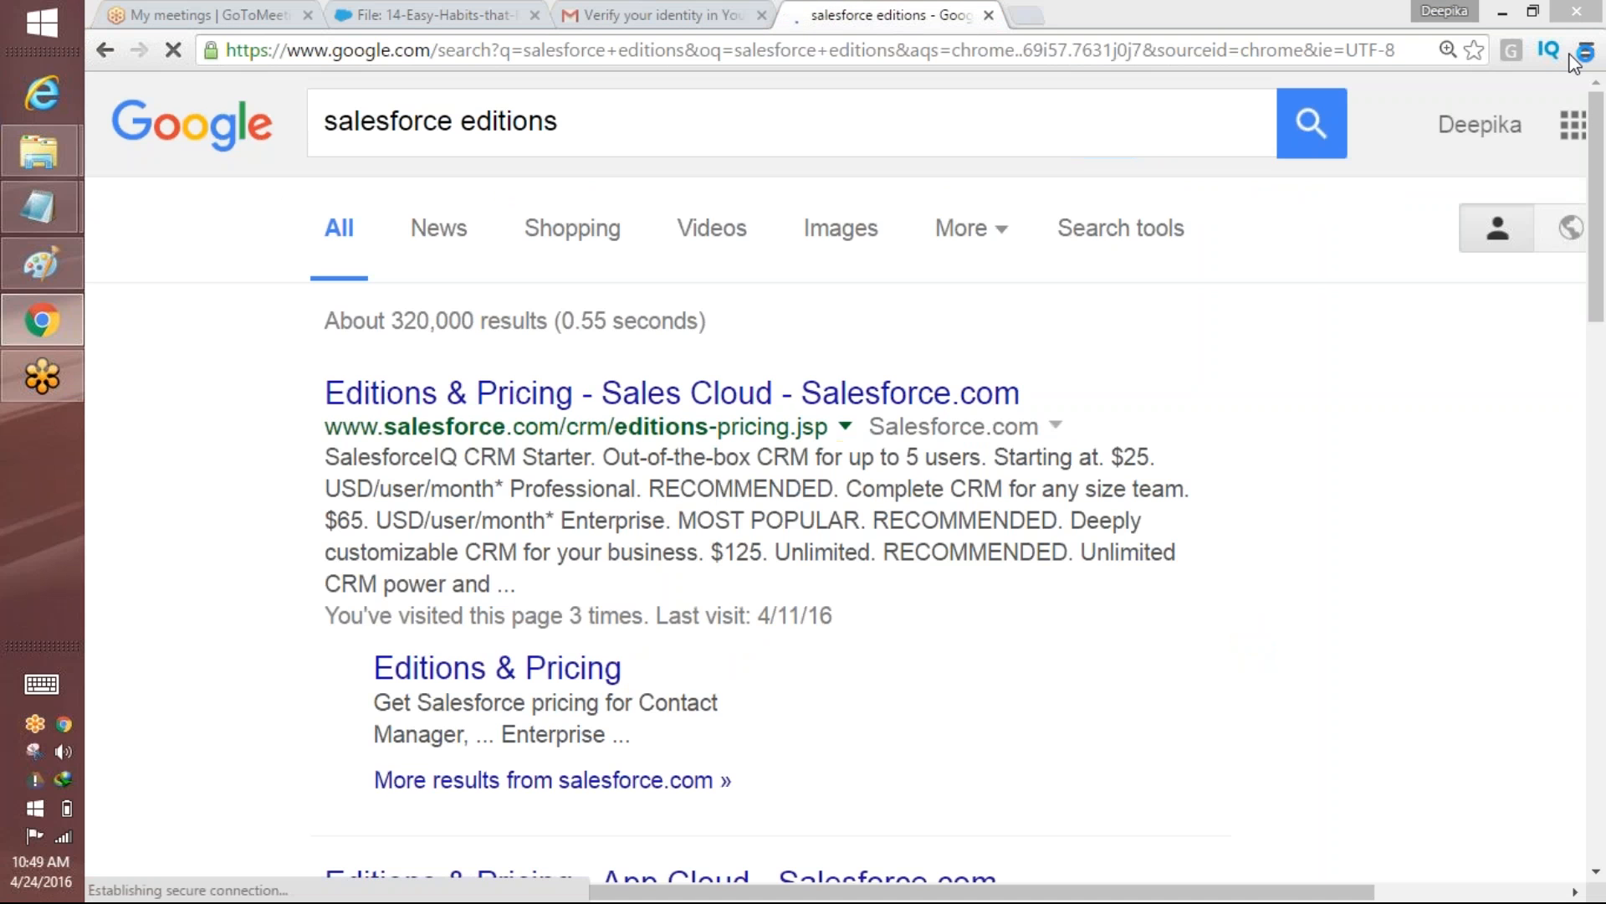
click(670, 393)
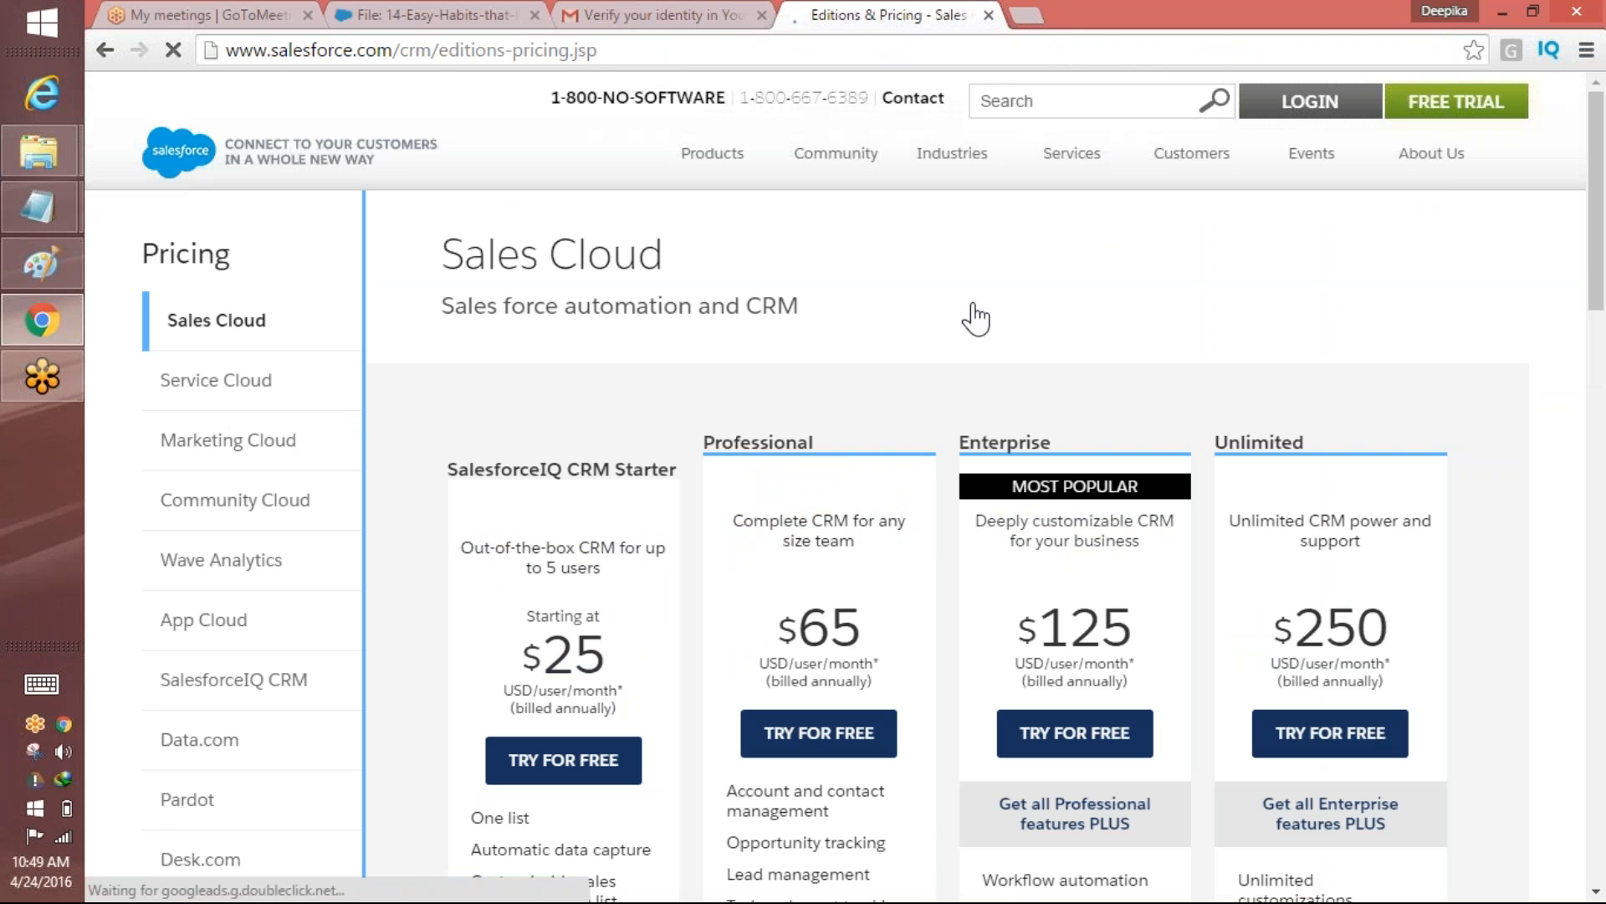
scroll(1599, 293, down, 3)
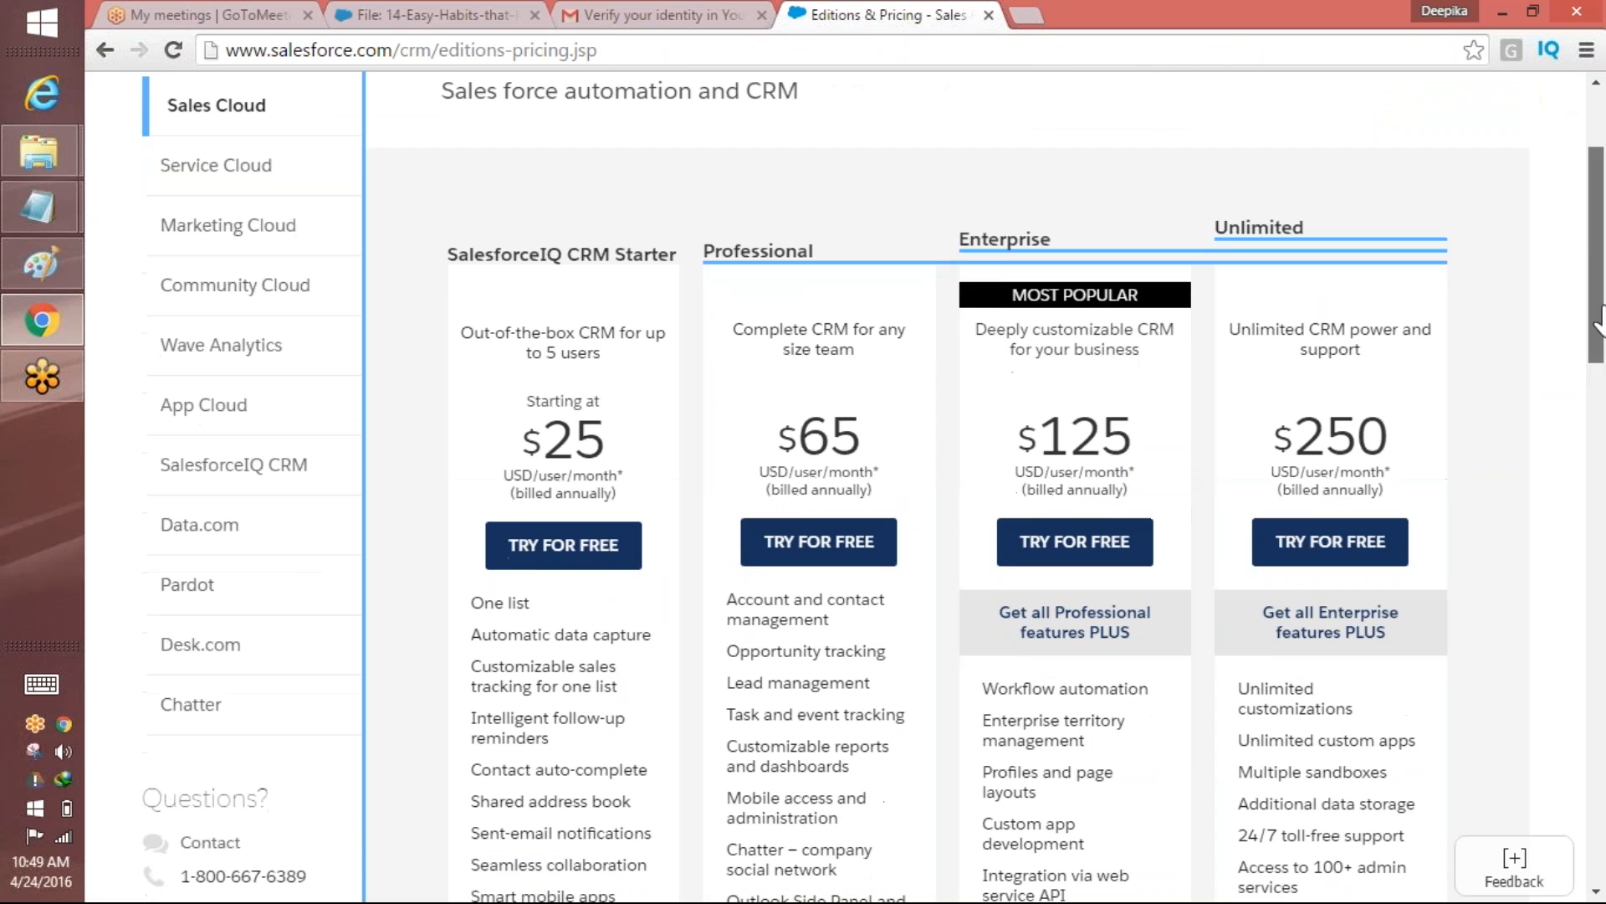
Review the Enterprise edition's $125 price and features, then start its free trial.
drag(1052, 235, 964, 235)
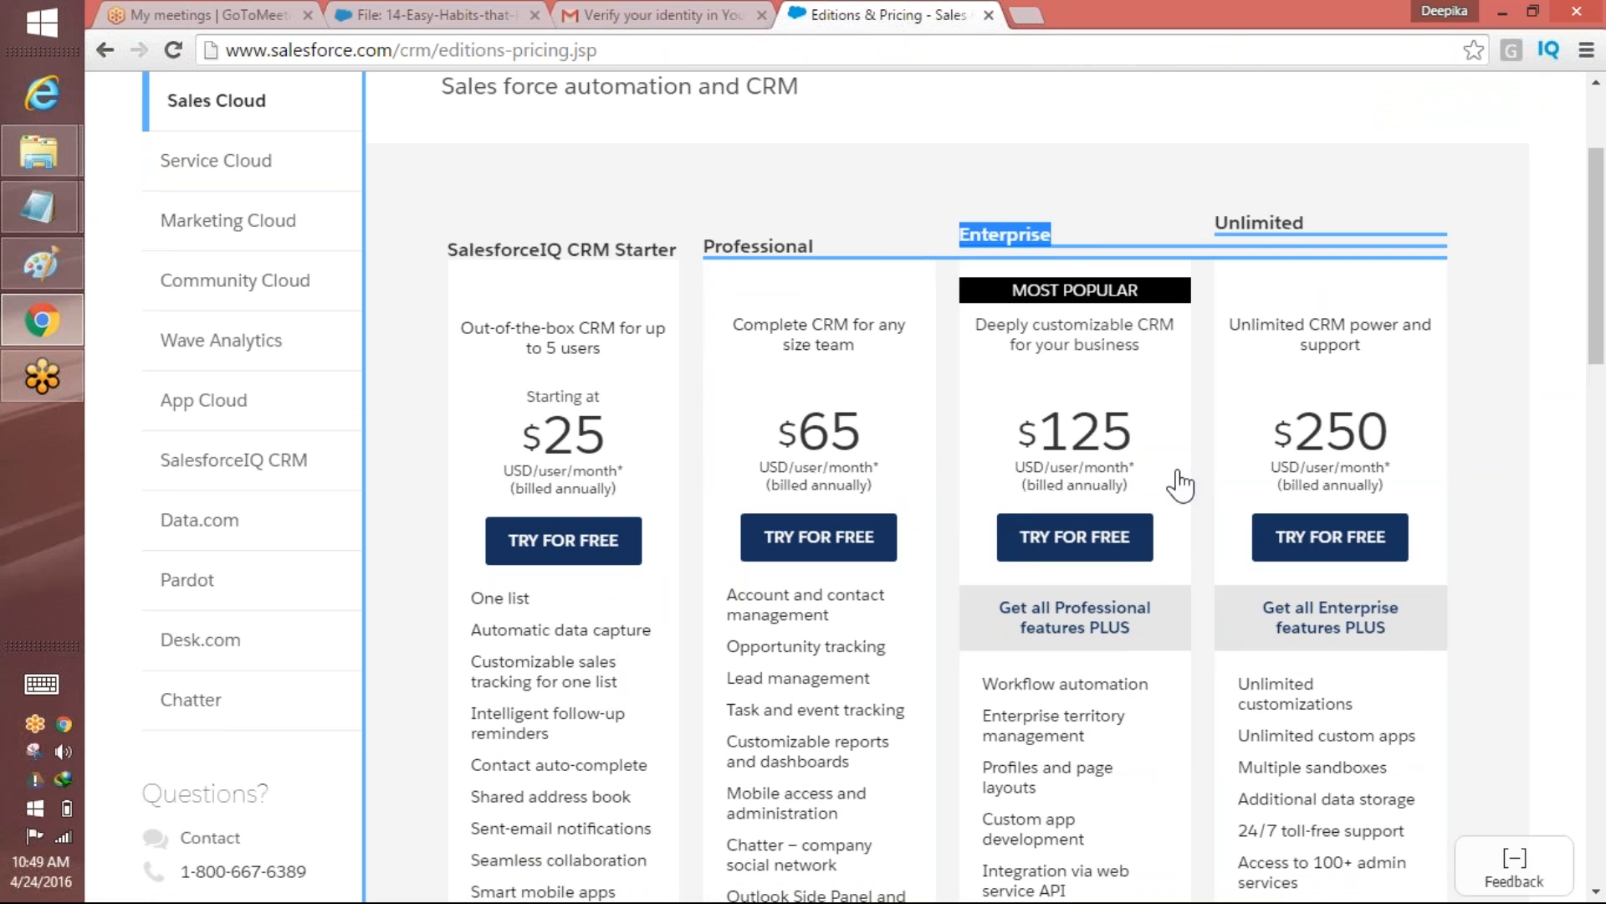
drag(1008, 427, 1114, 452)
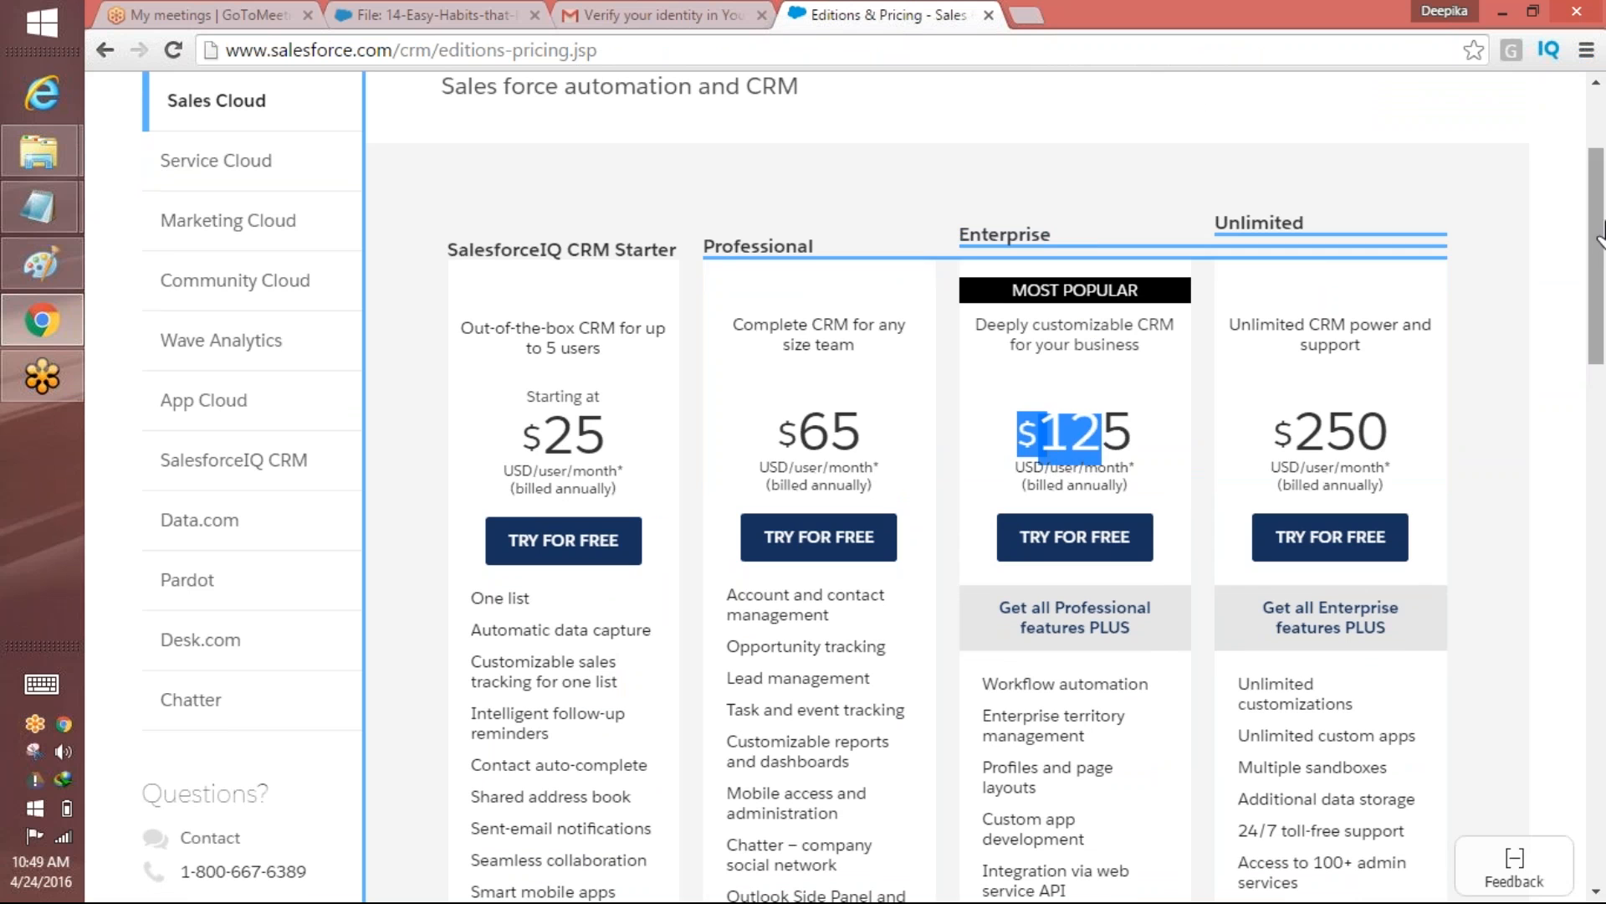
drag(1598, 242, 1600, 418)
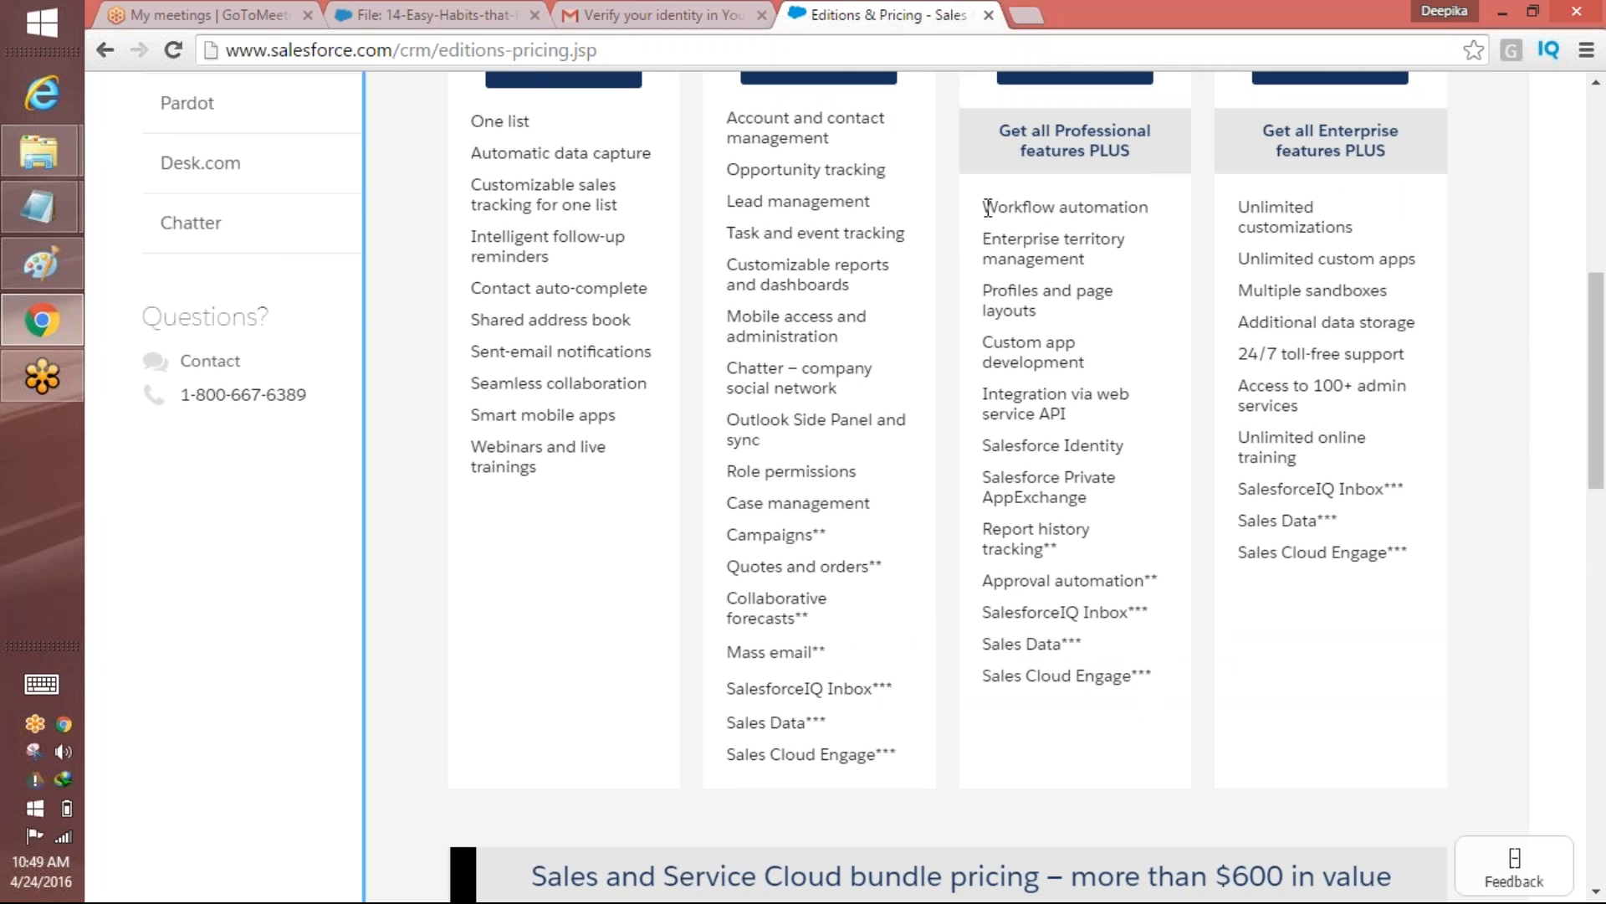
drag(988, 208, 1149, 680)
drag(1597, 403, 1597, 438)
click(1040, 317)
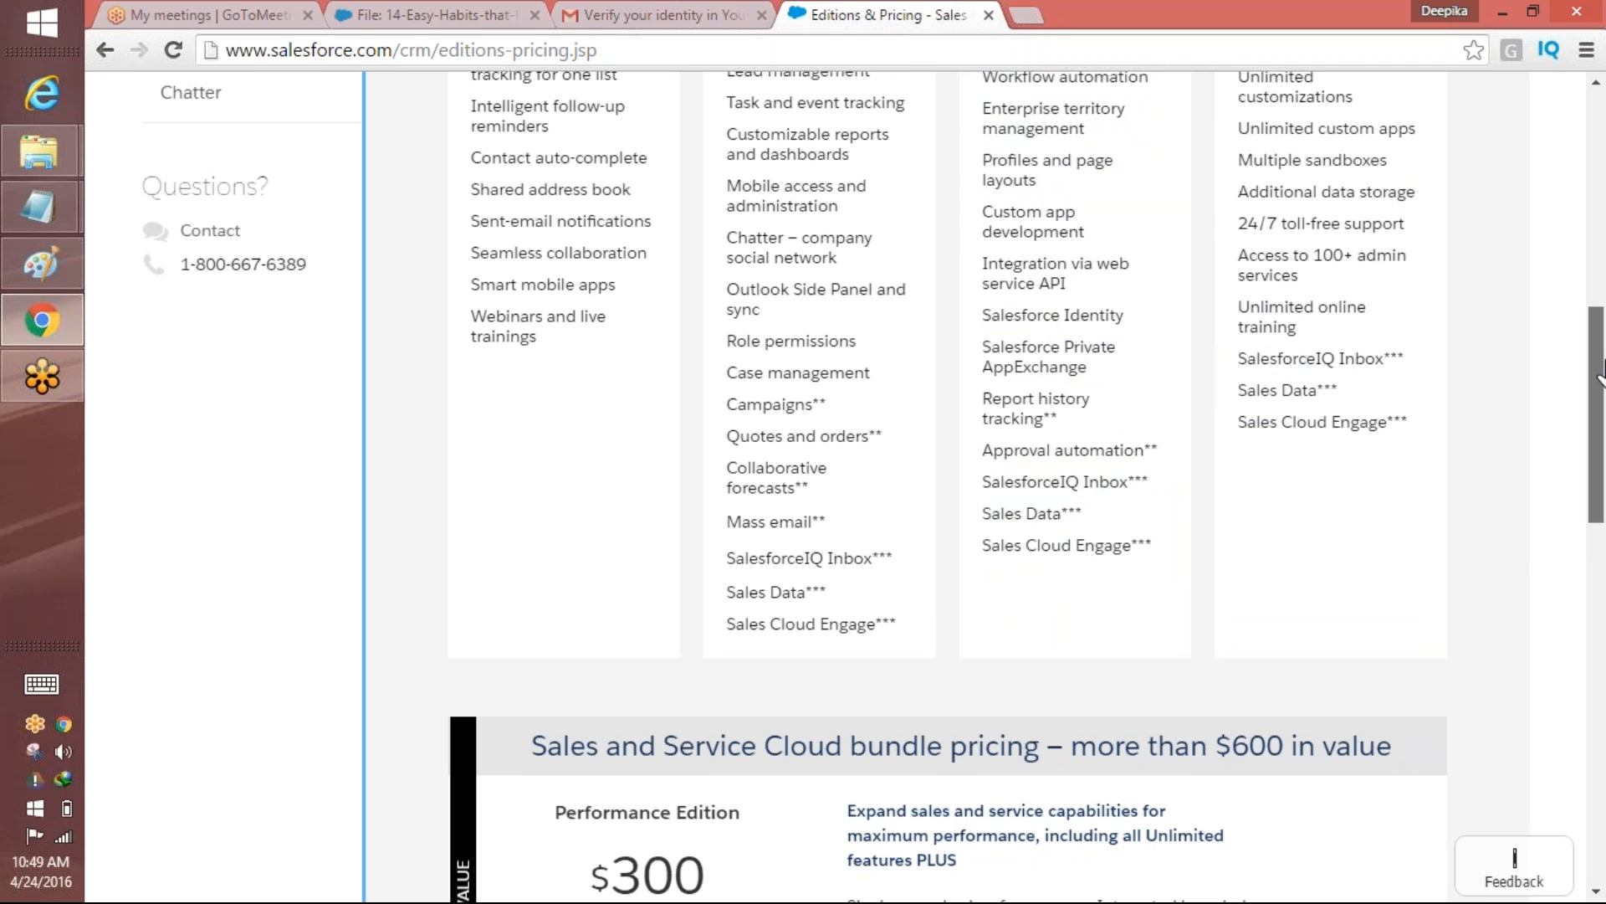
drag(1598, 386, 1600, 311)
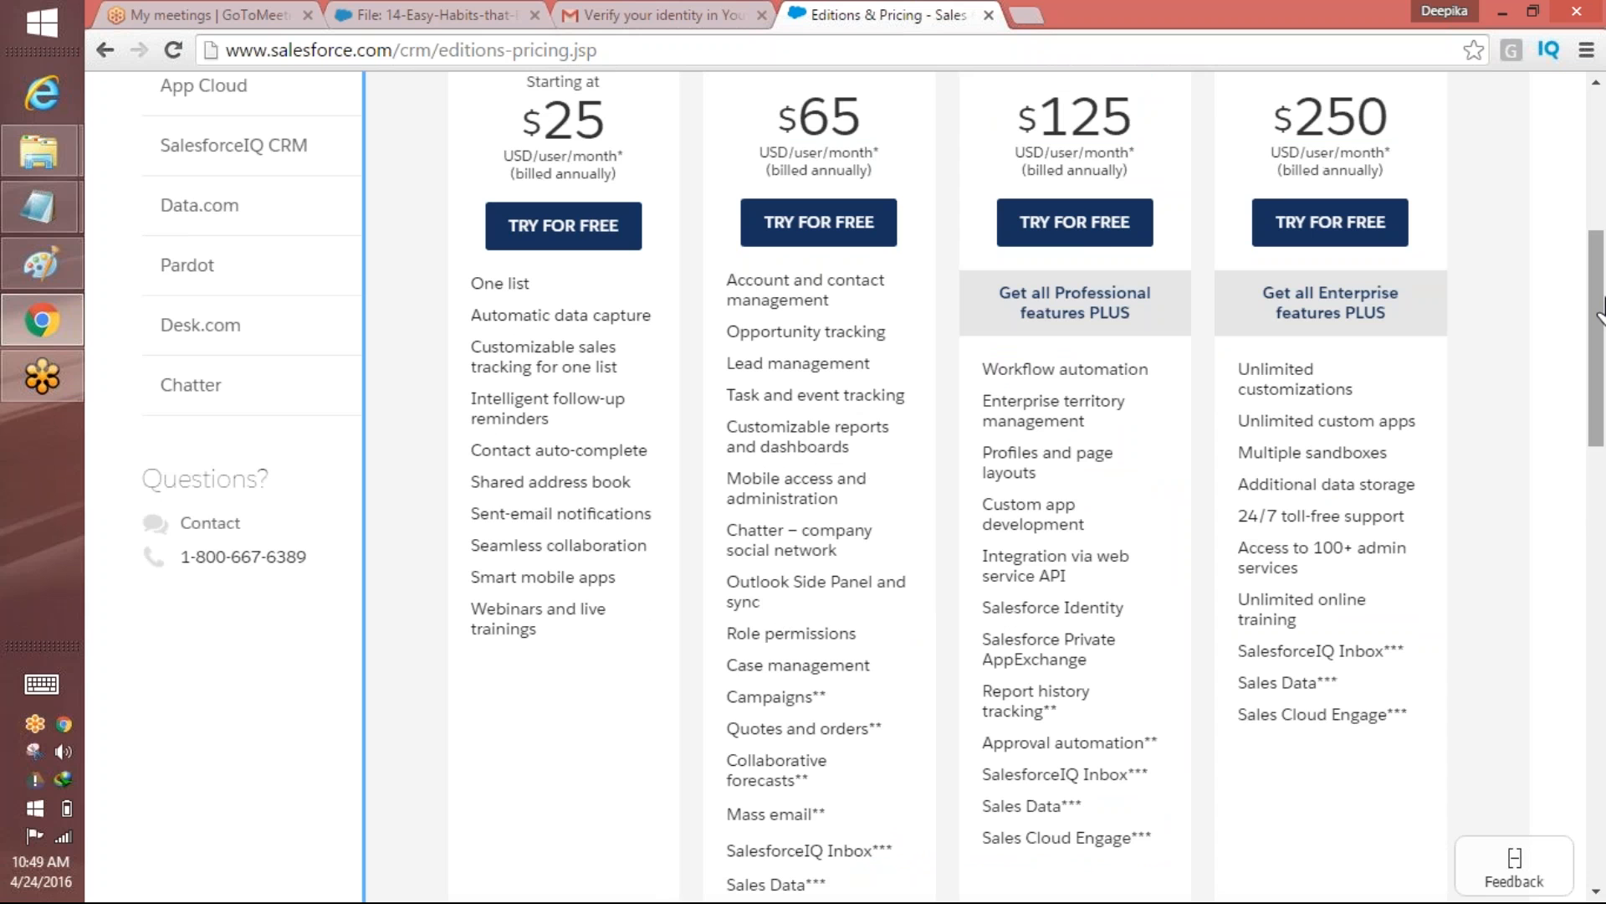
click(1075, 222)
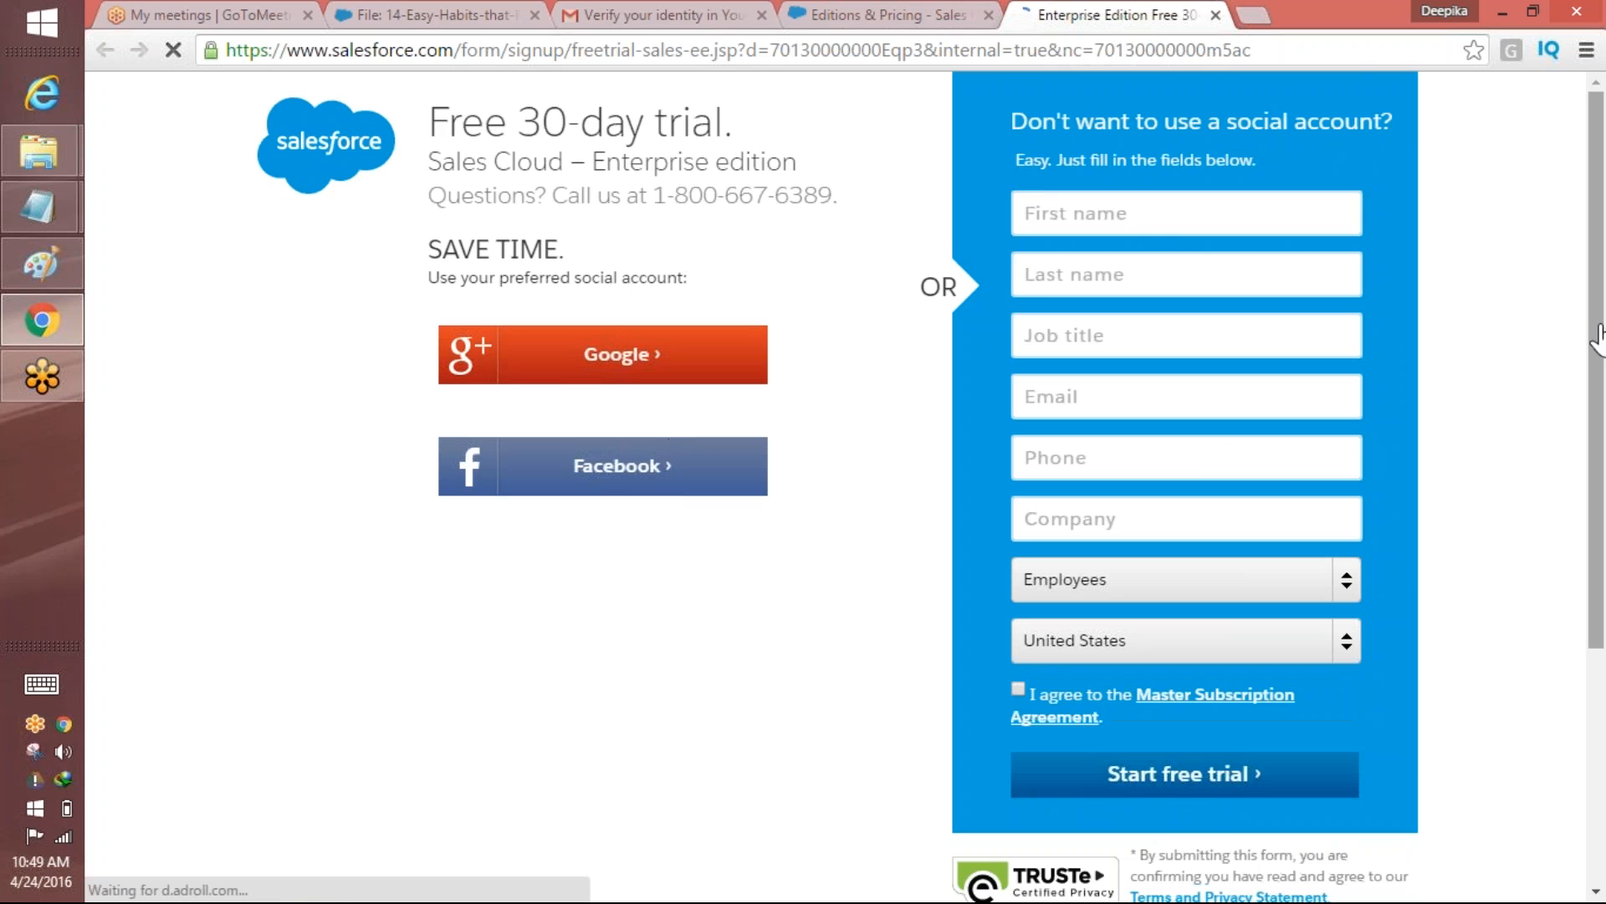
Close the Enterprise signup tab and scroll back to the top of the pricing page.
scroll(1598, 305, down, 4)
scroll(1600, 284, up, 4)
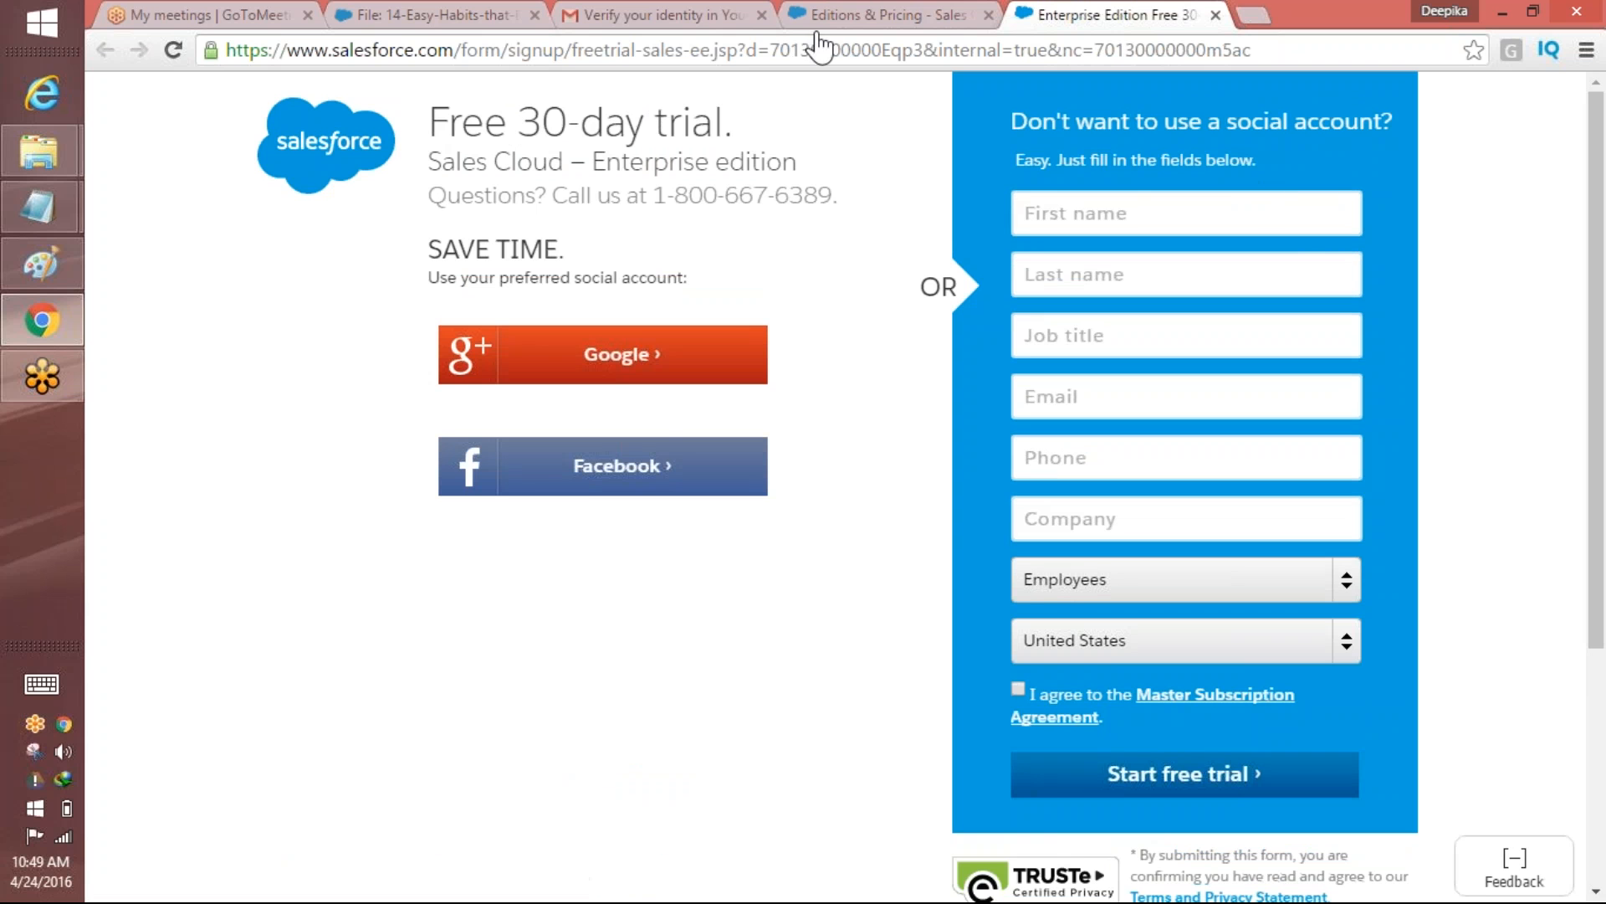
click(1216, 15)
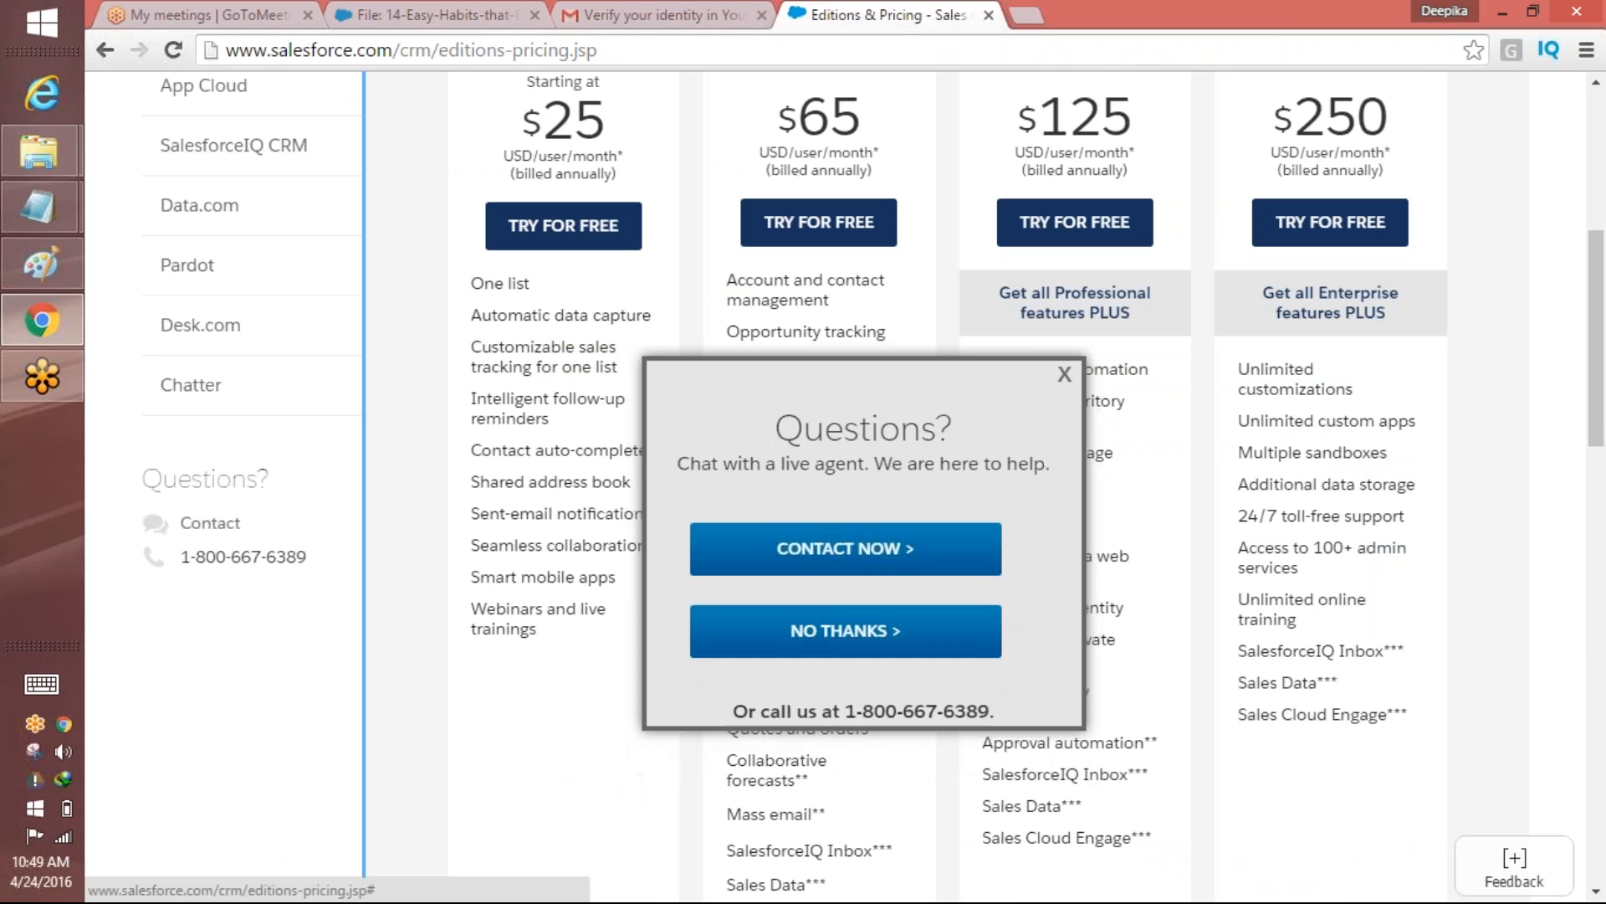
drag(1600, 300, 1601, 220)
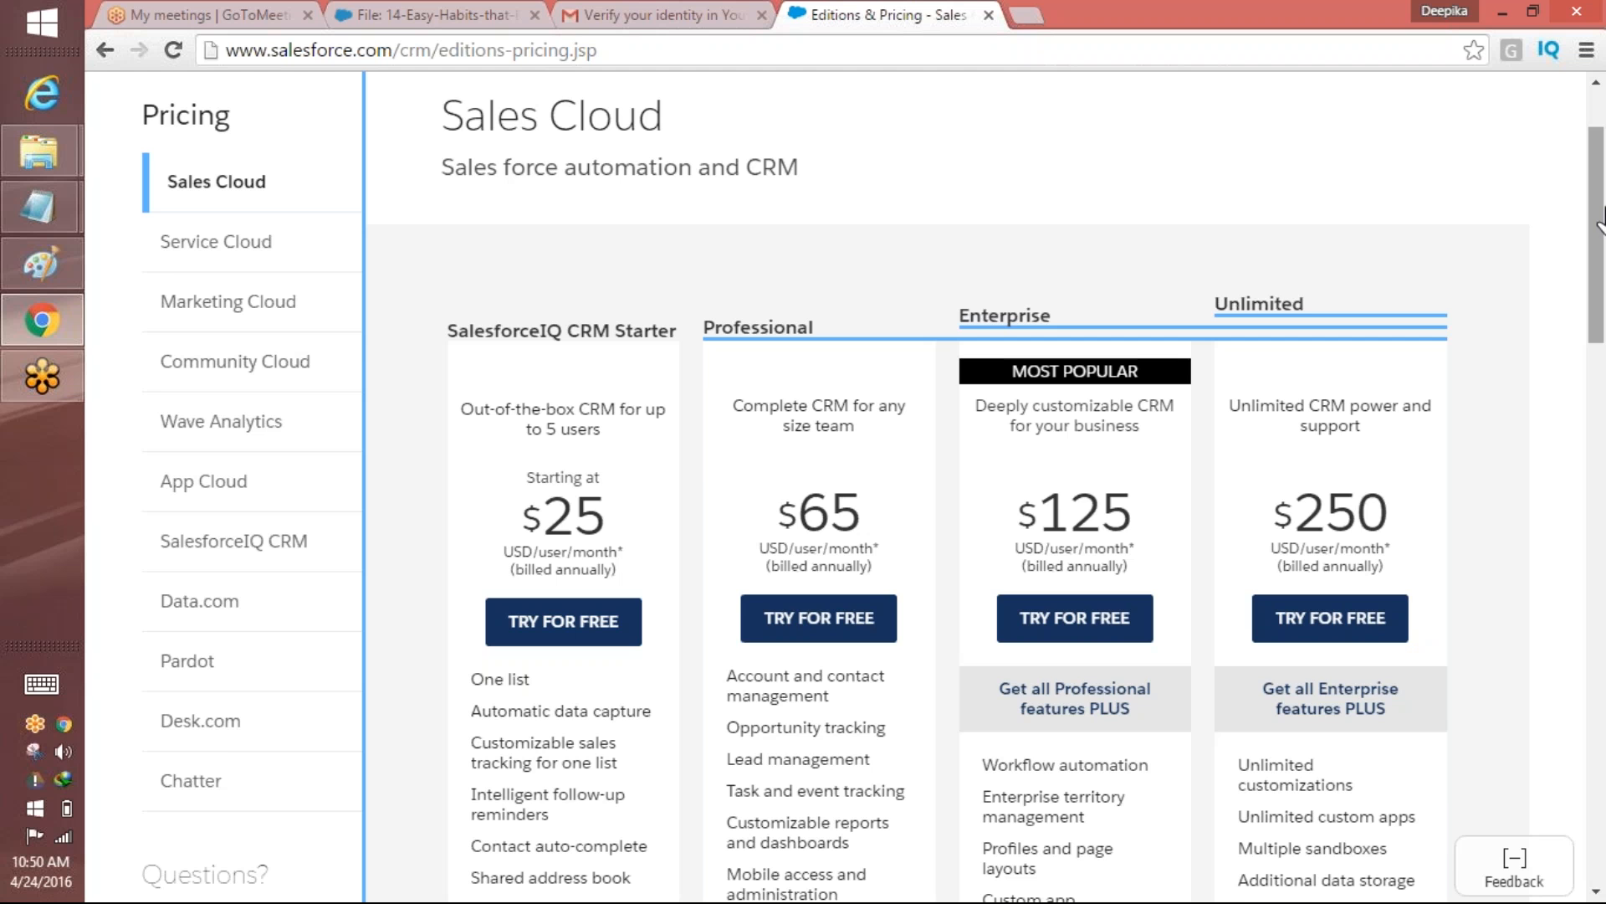
drag(1600, 219, 1601, 176)
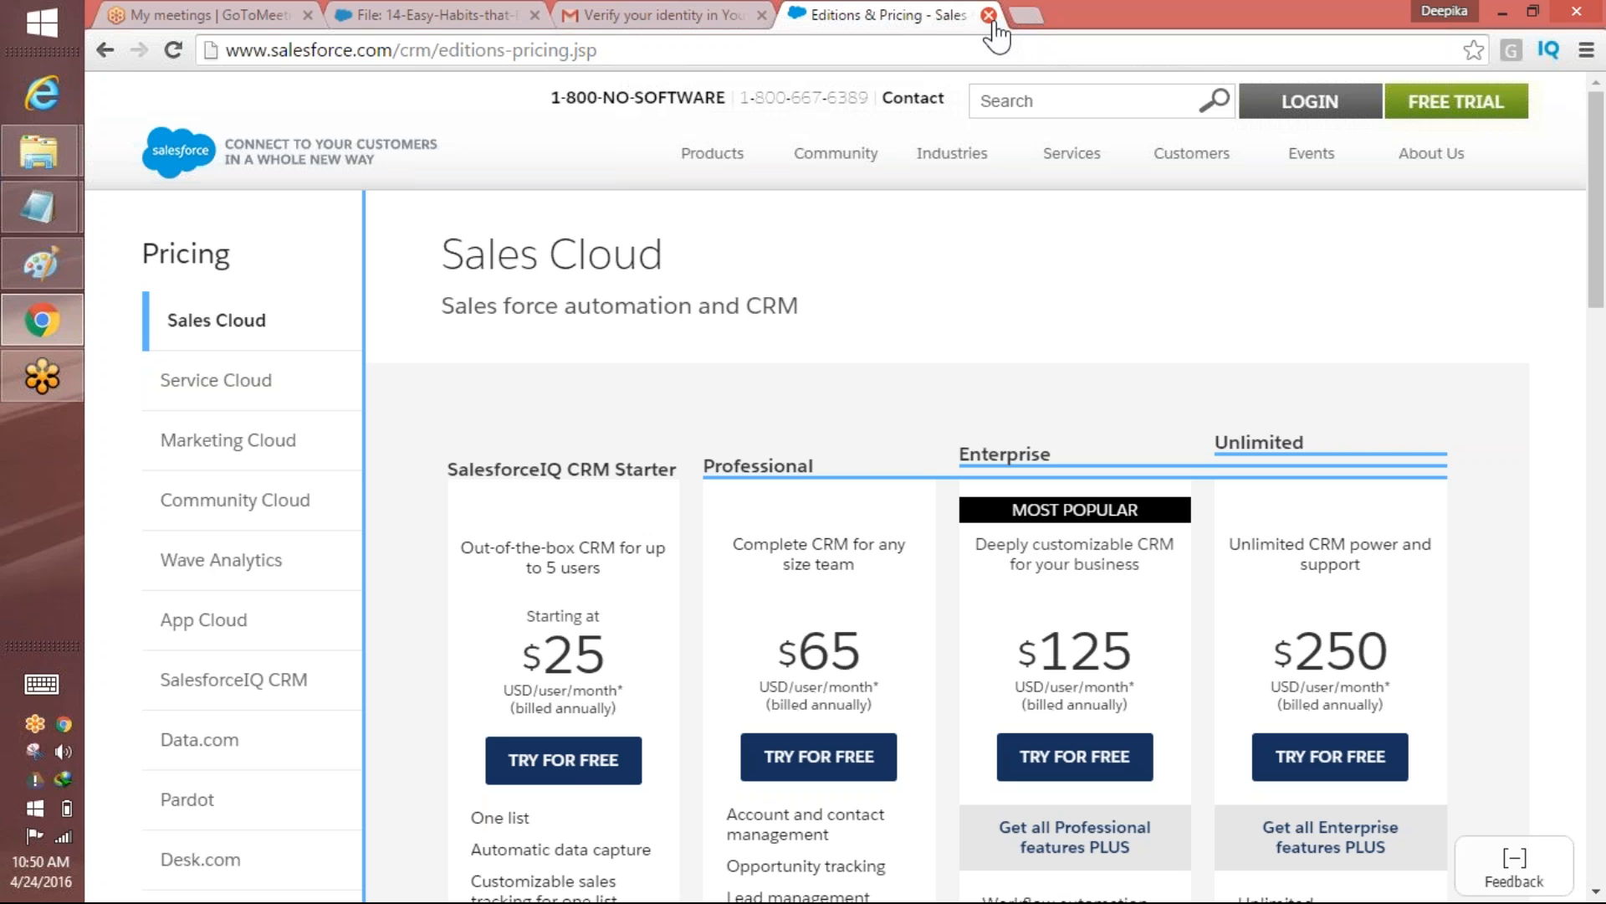
Go to login.salesforce.com and log back in to Salesforce.
click(850, 34)
text(log)
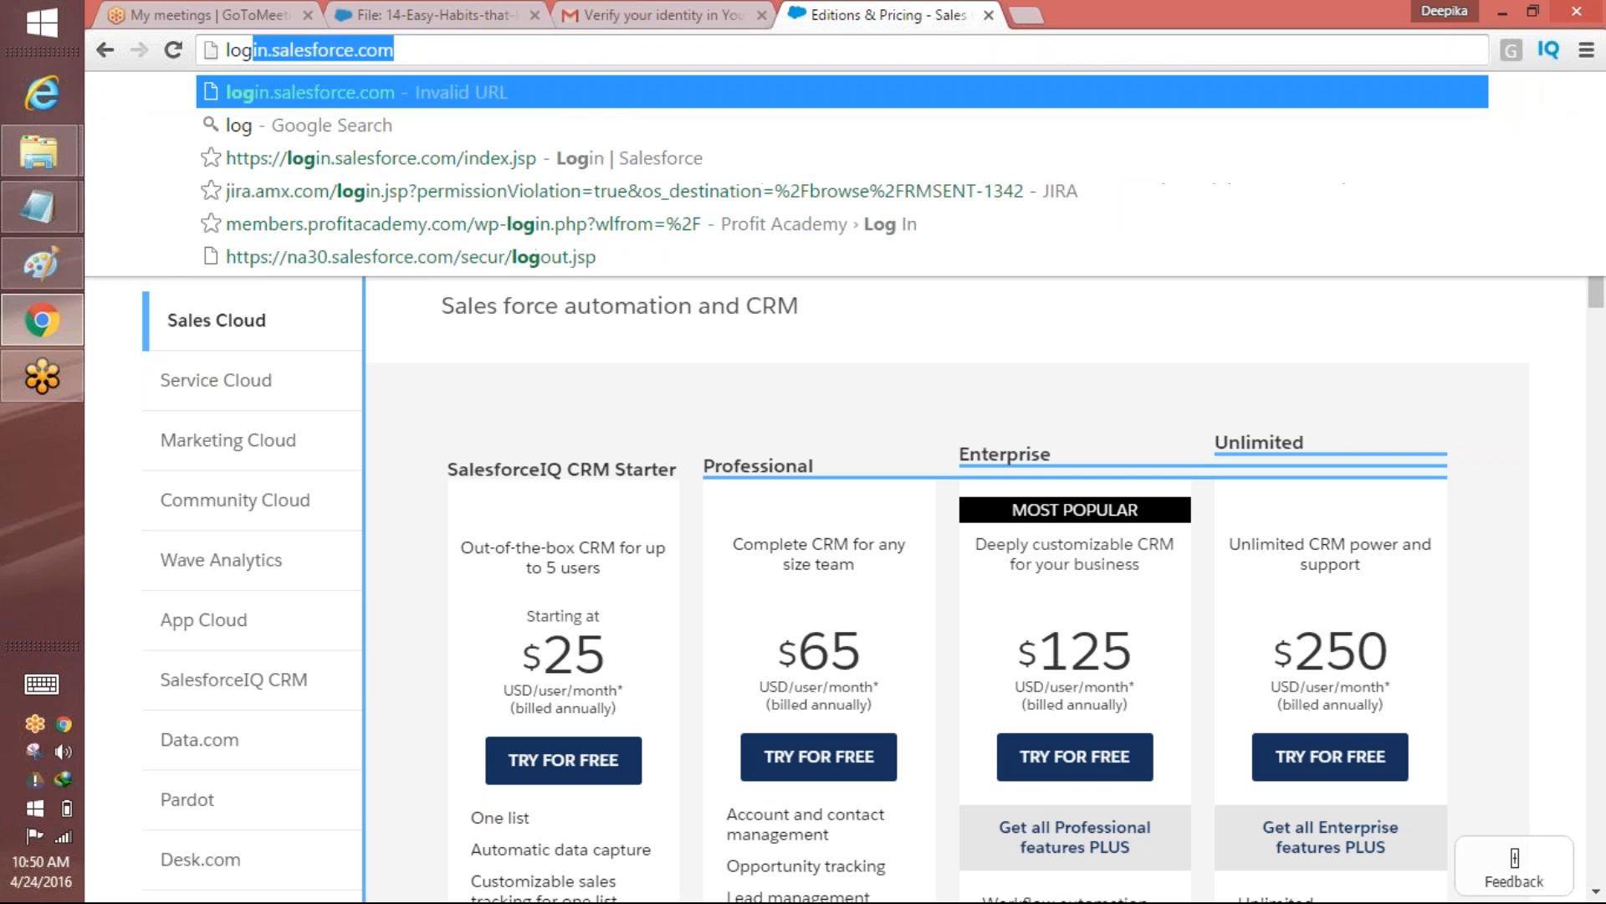
key(Return)
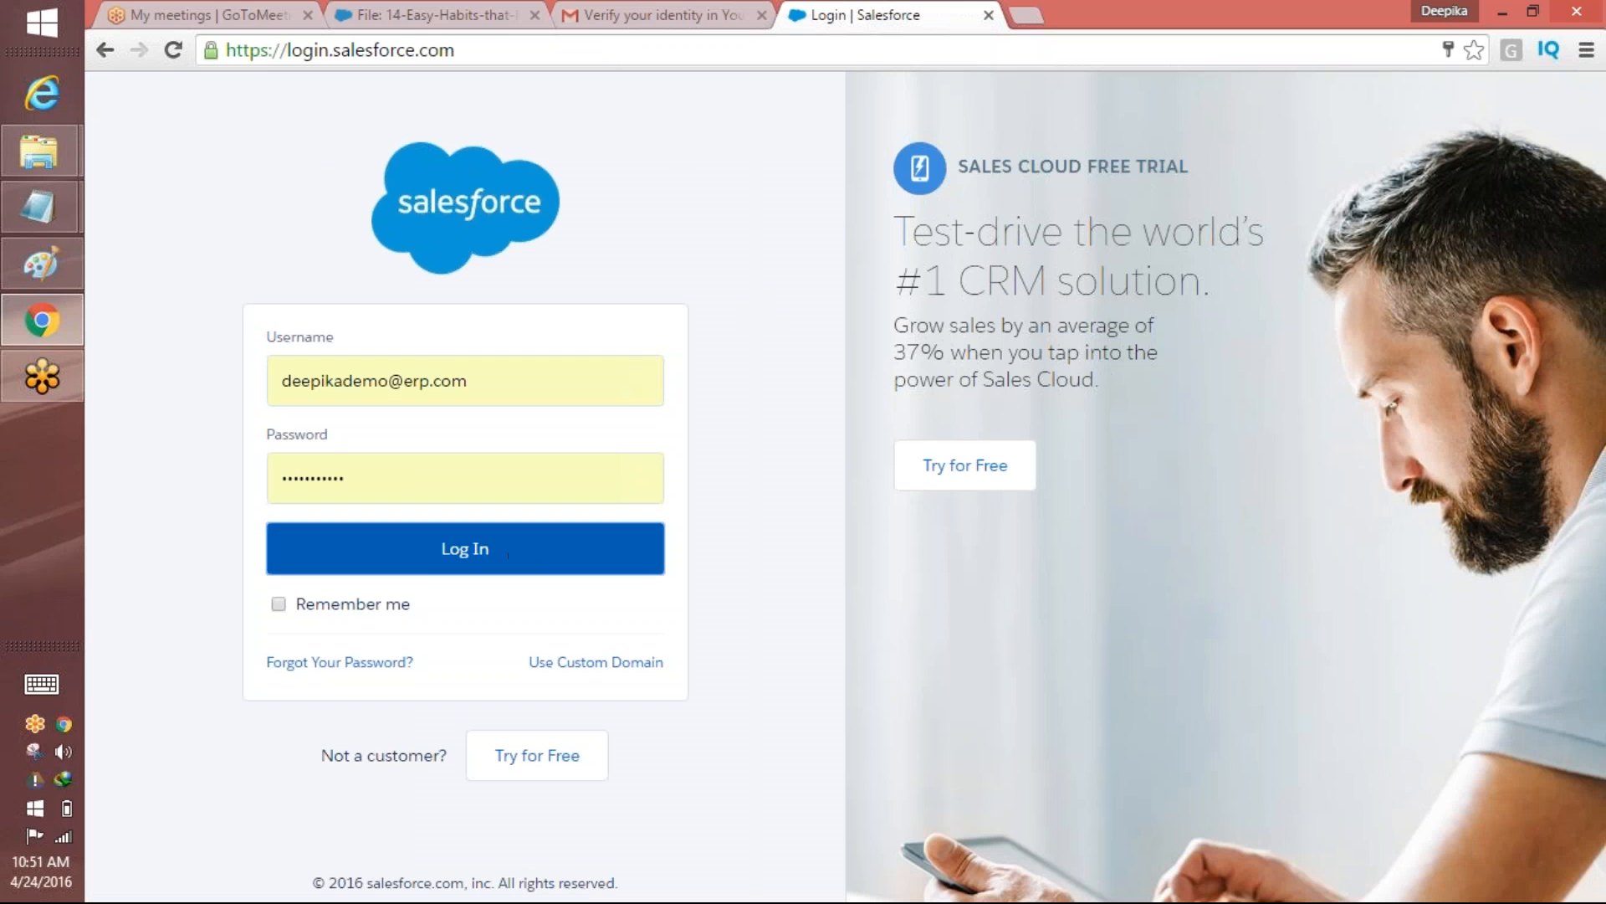
click(485, 553)
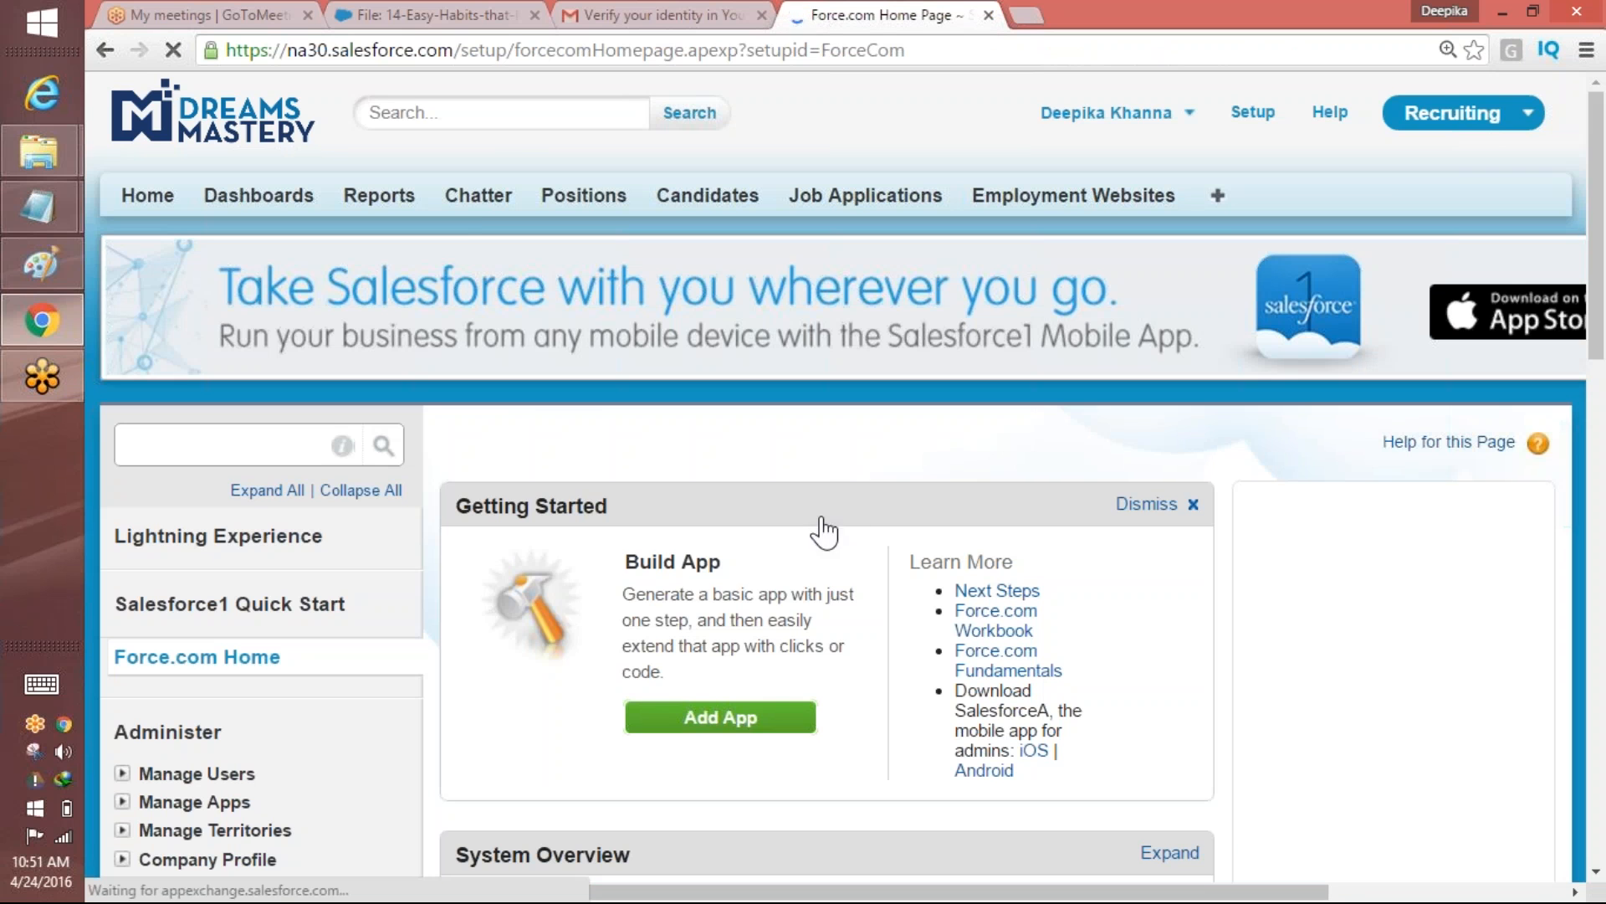
Open Chatter Groups and start a new group, scrolling to Group Access.
click(467, 201)
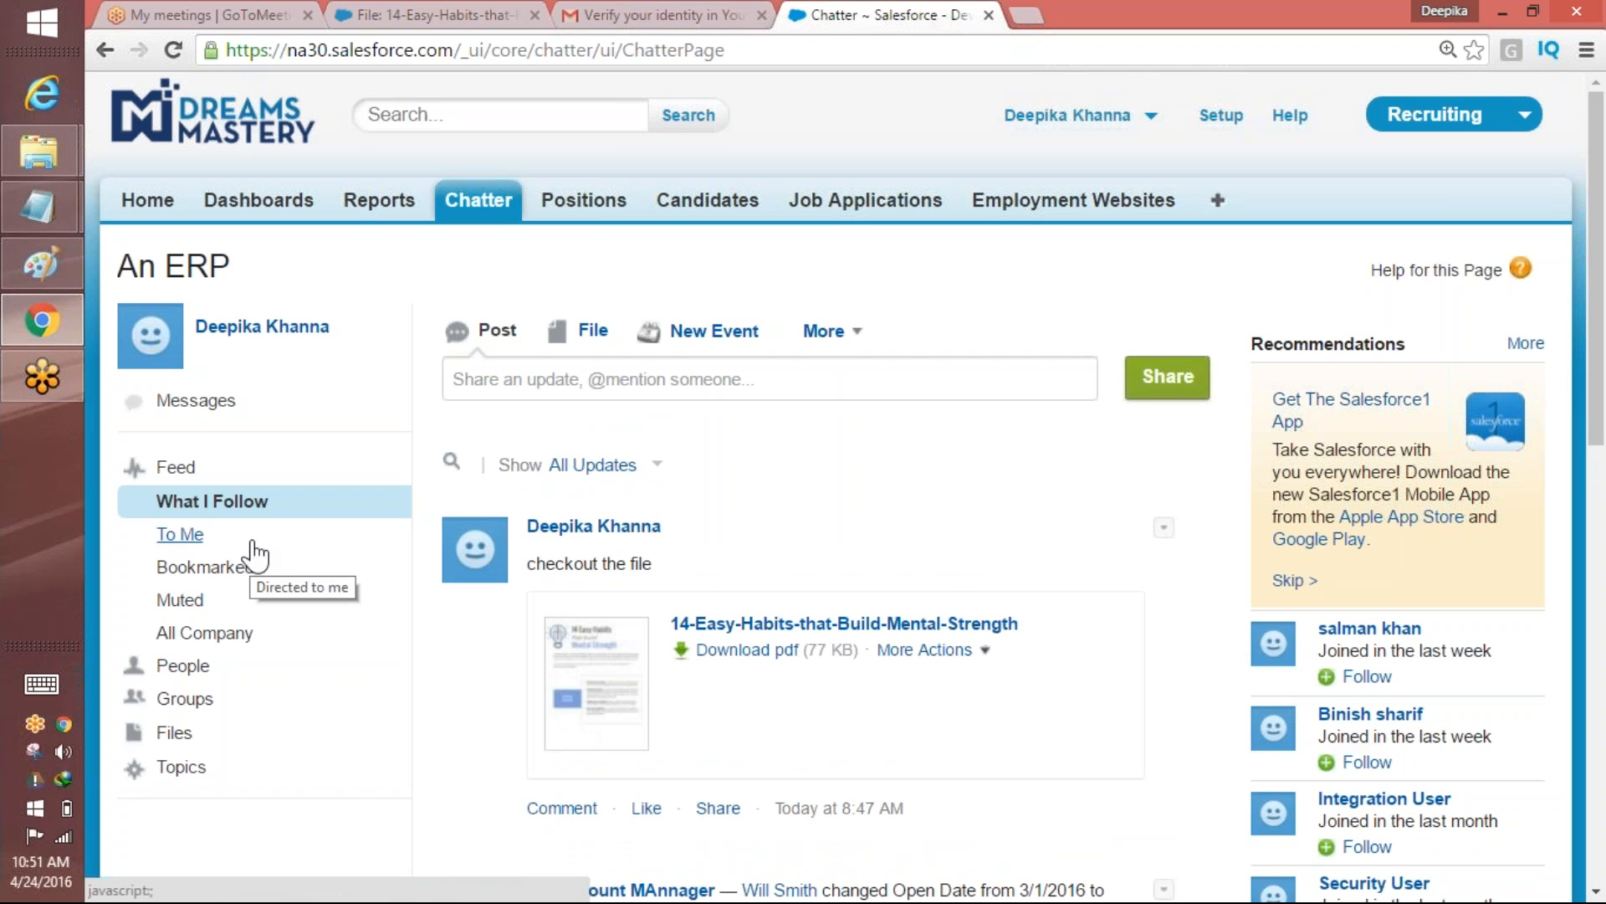
click(175, 698)
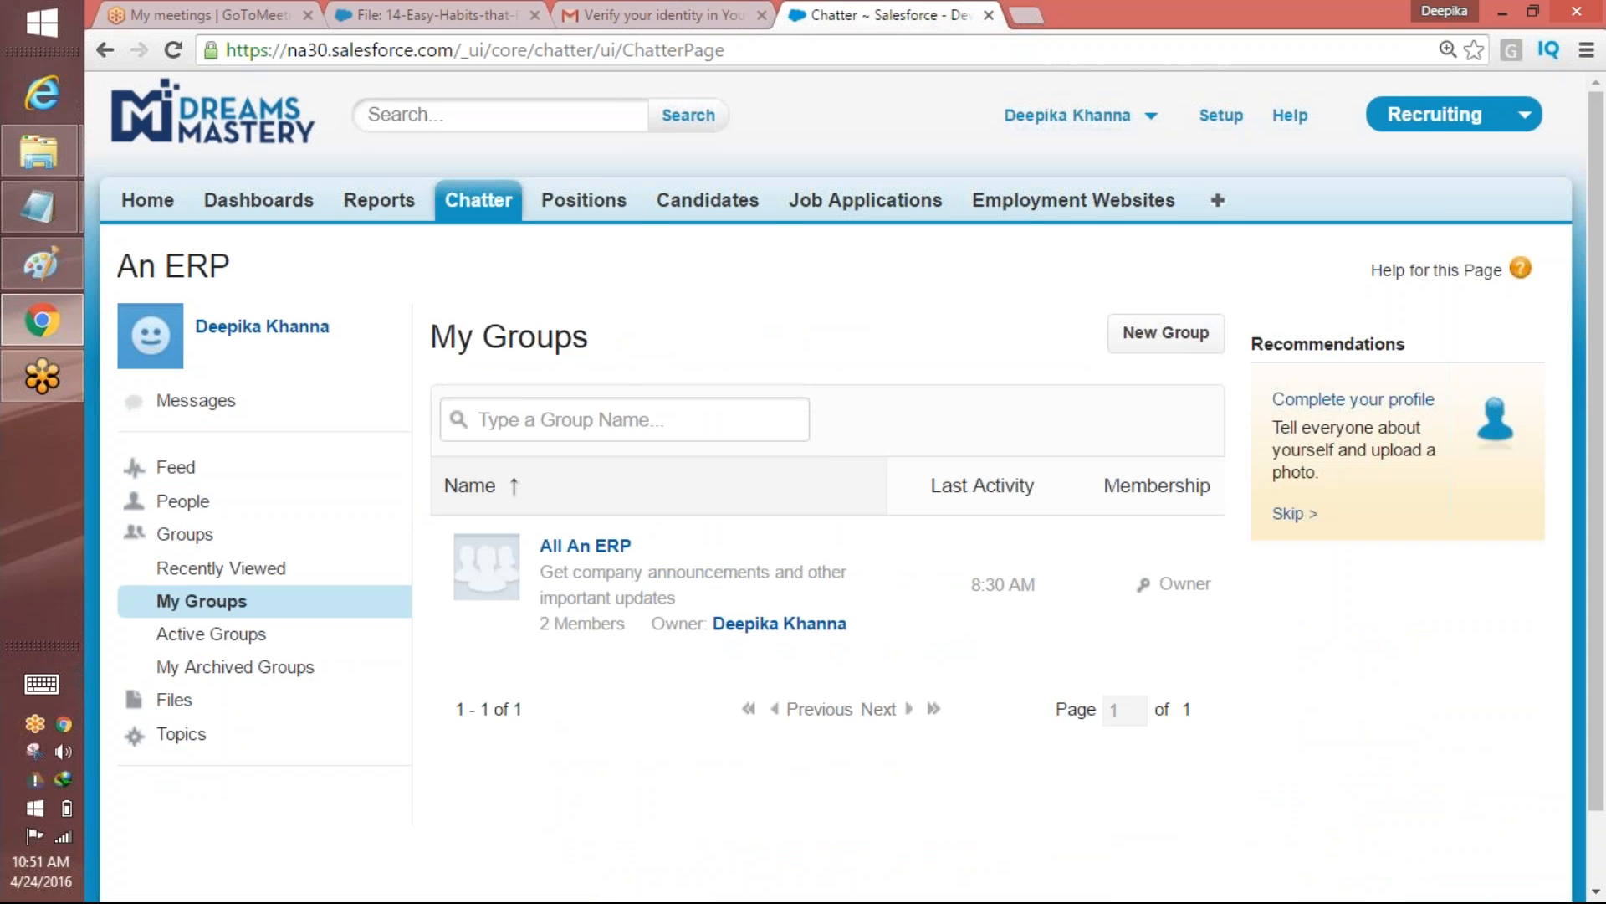
click(1166, 332)
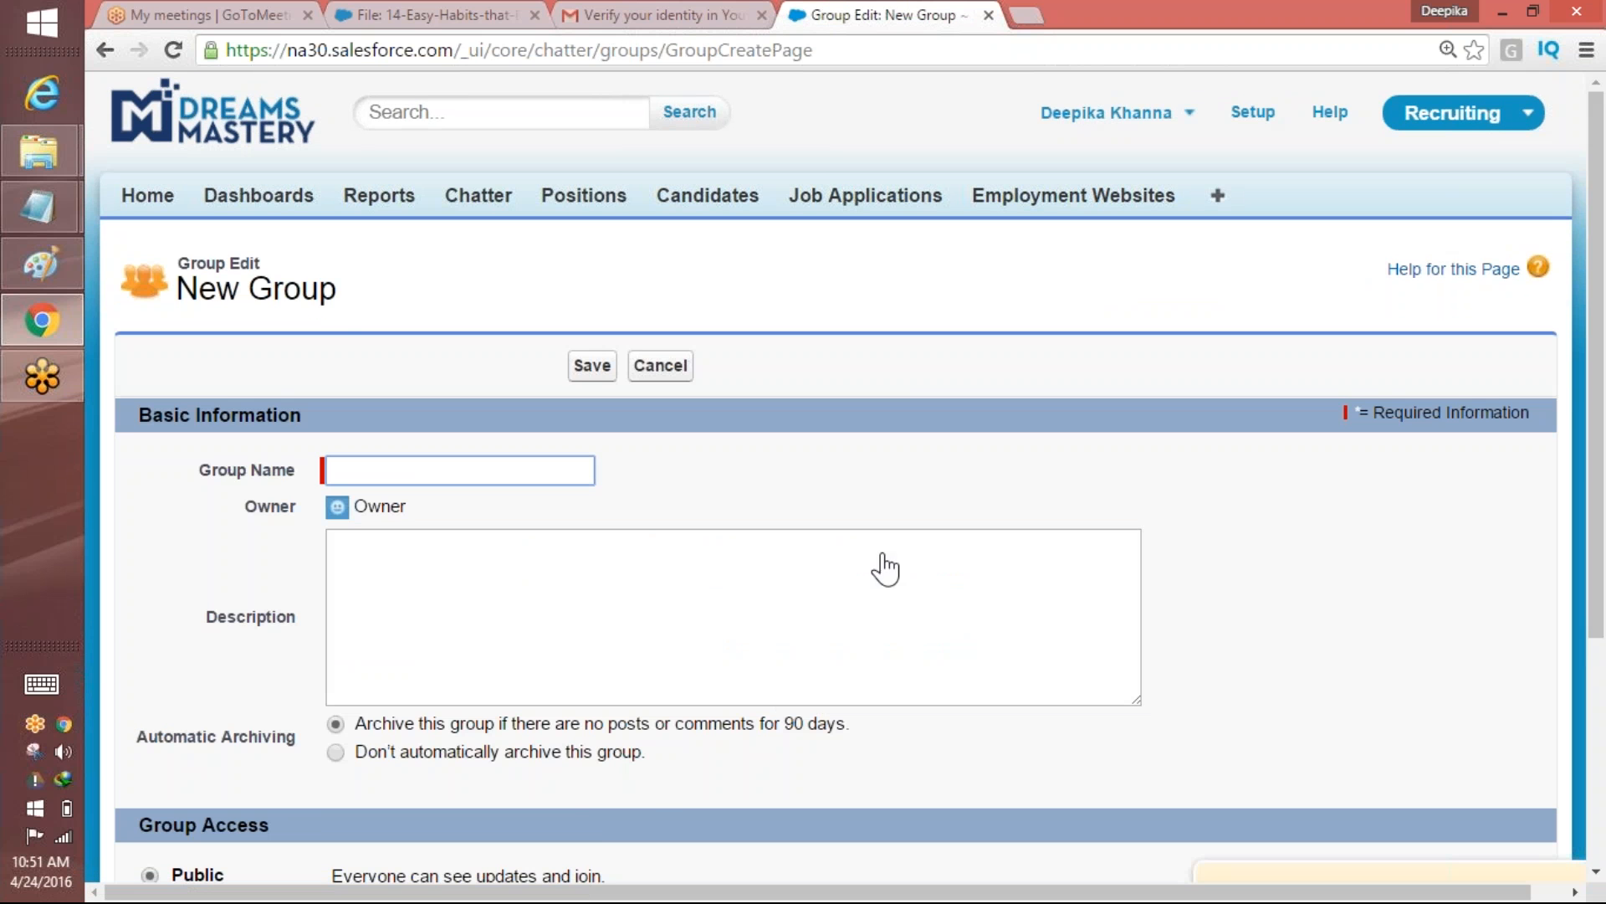
drag(1597, 302, 1598, 504)
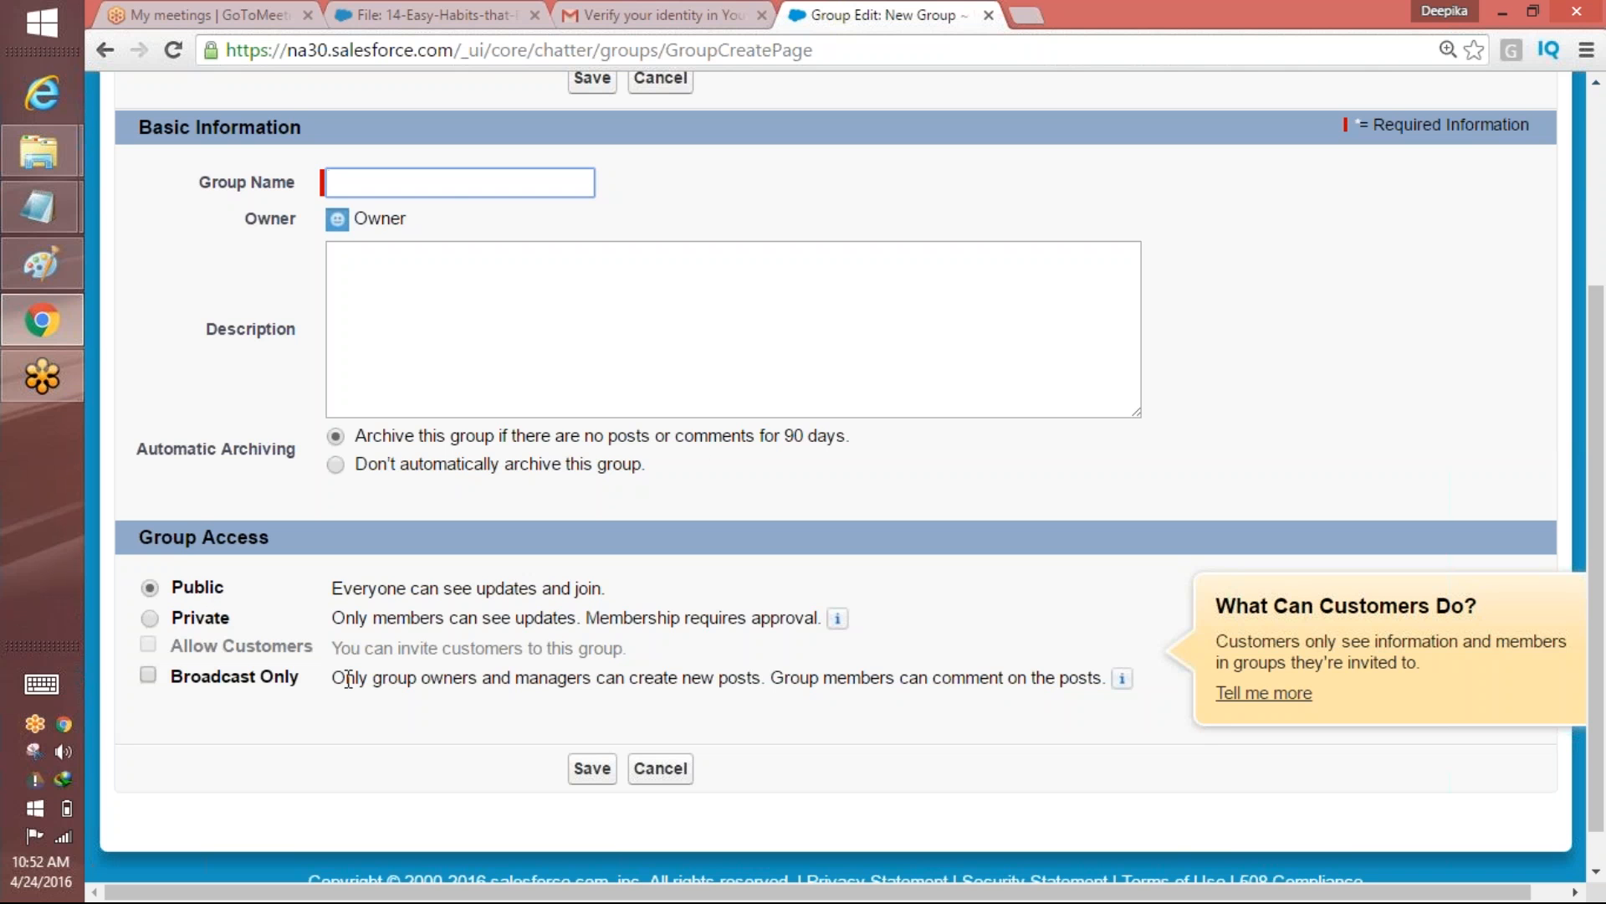
Name the public group 'RecrutingPublic Grp' and save it.
click(458, 185)
text(RecrutingPublic )
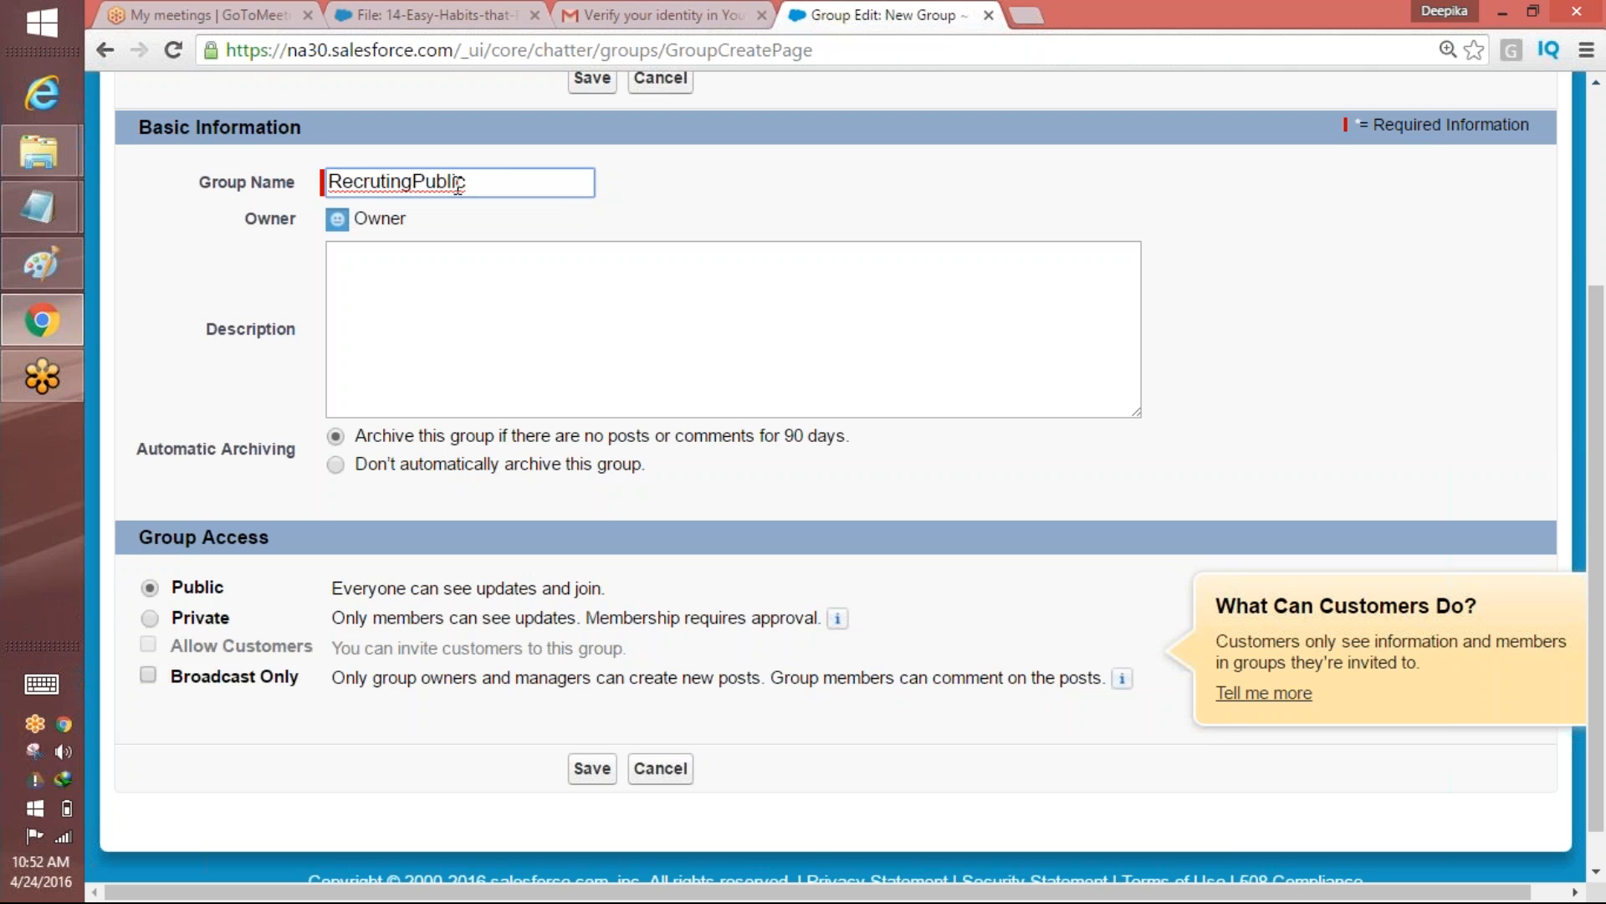
text(Grp)
click(592, 768)
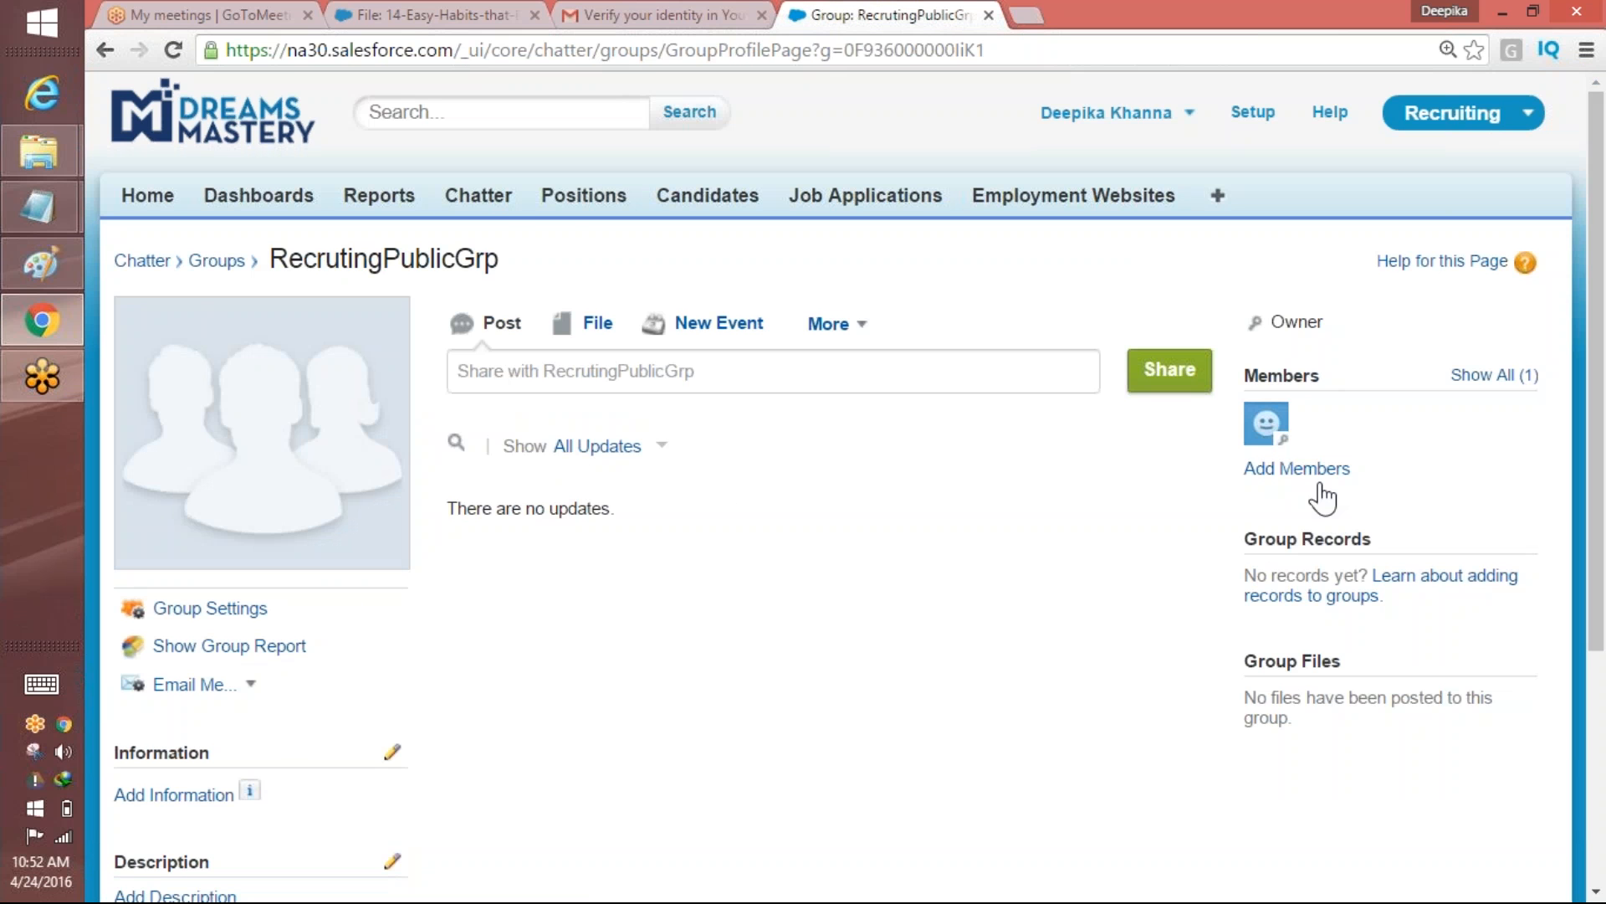
Add three users as members of RecrutingPublicGrp.
click(1307, 470)
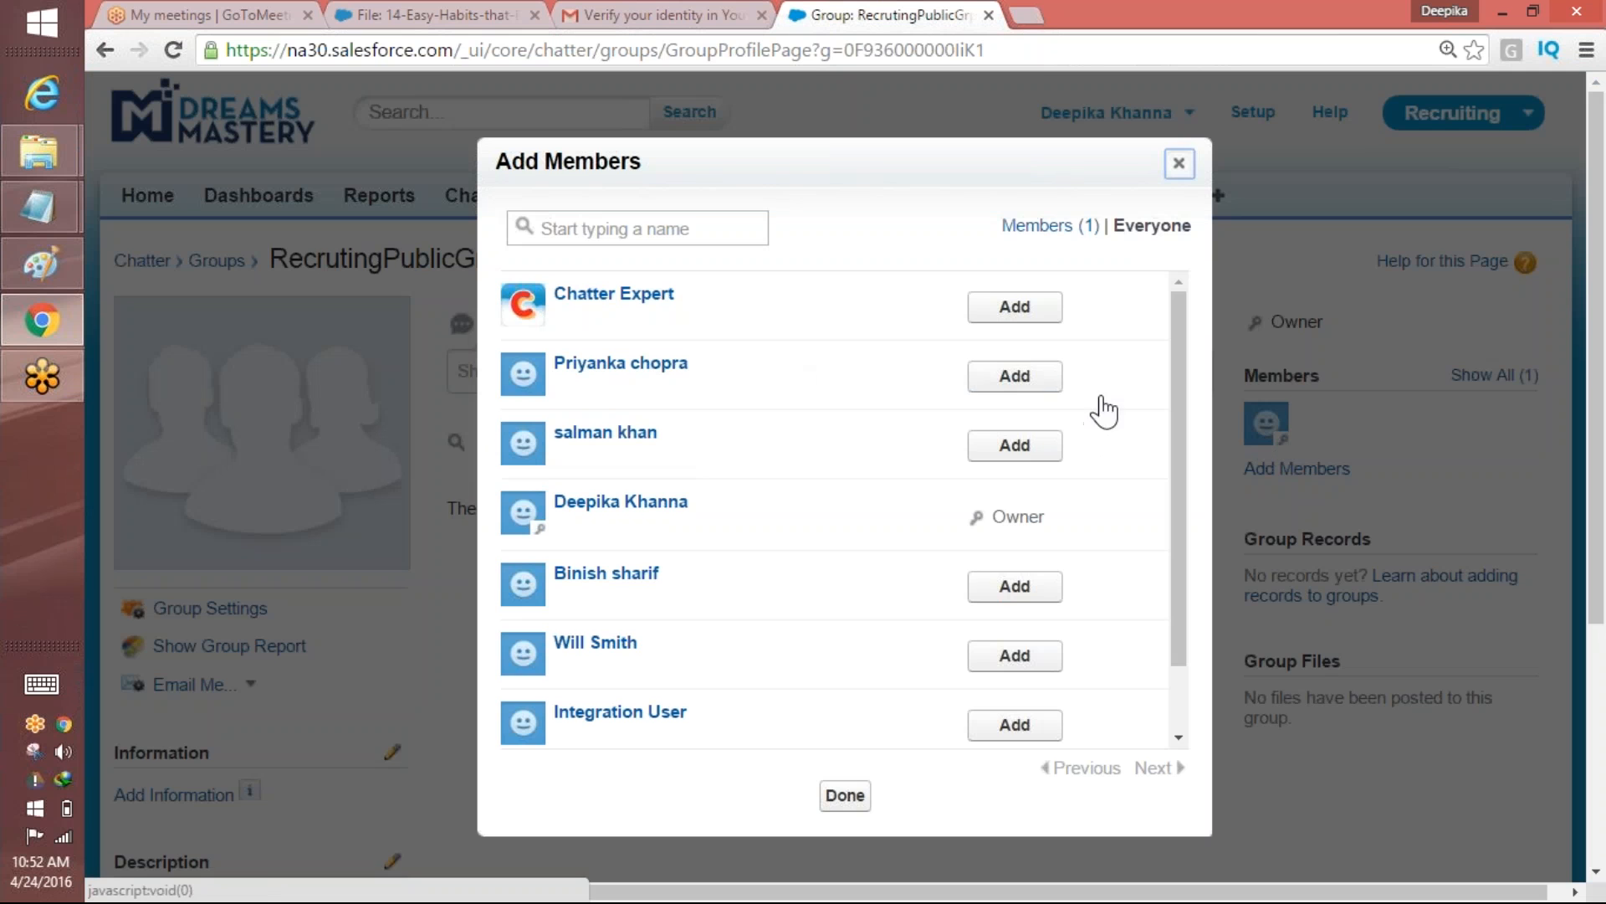
click(1038, 379)
click(995, 445)
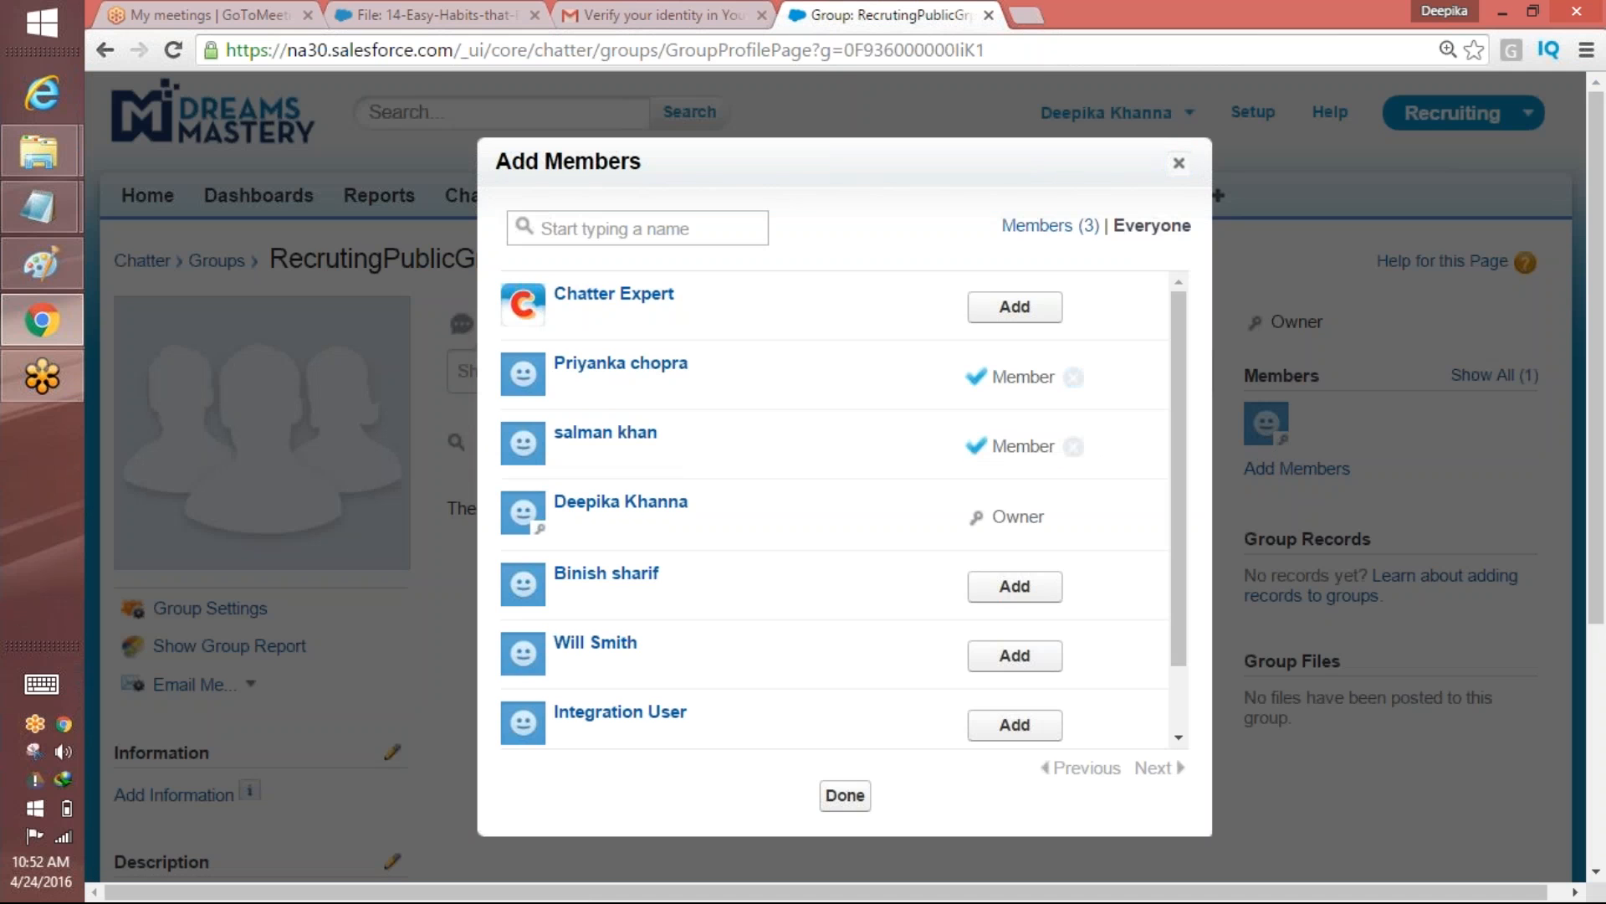
click(1022, 589)
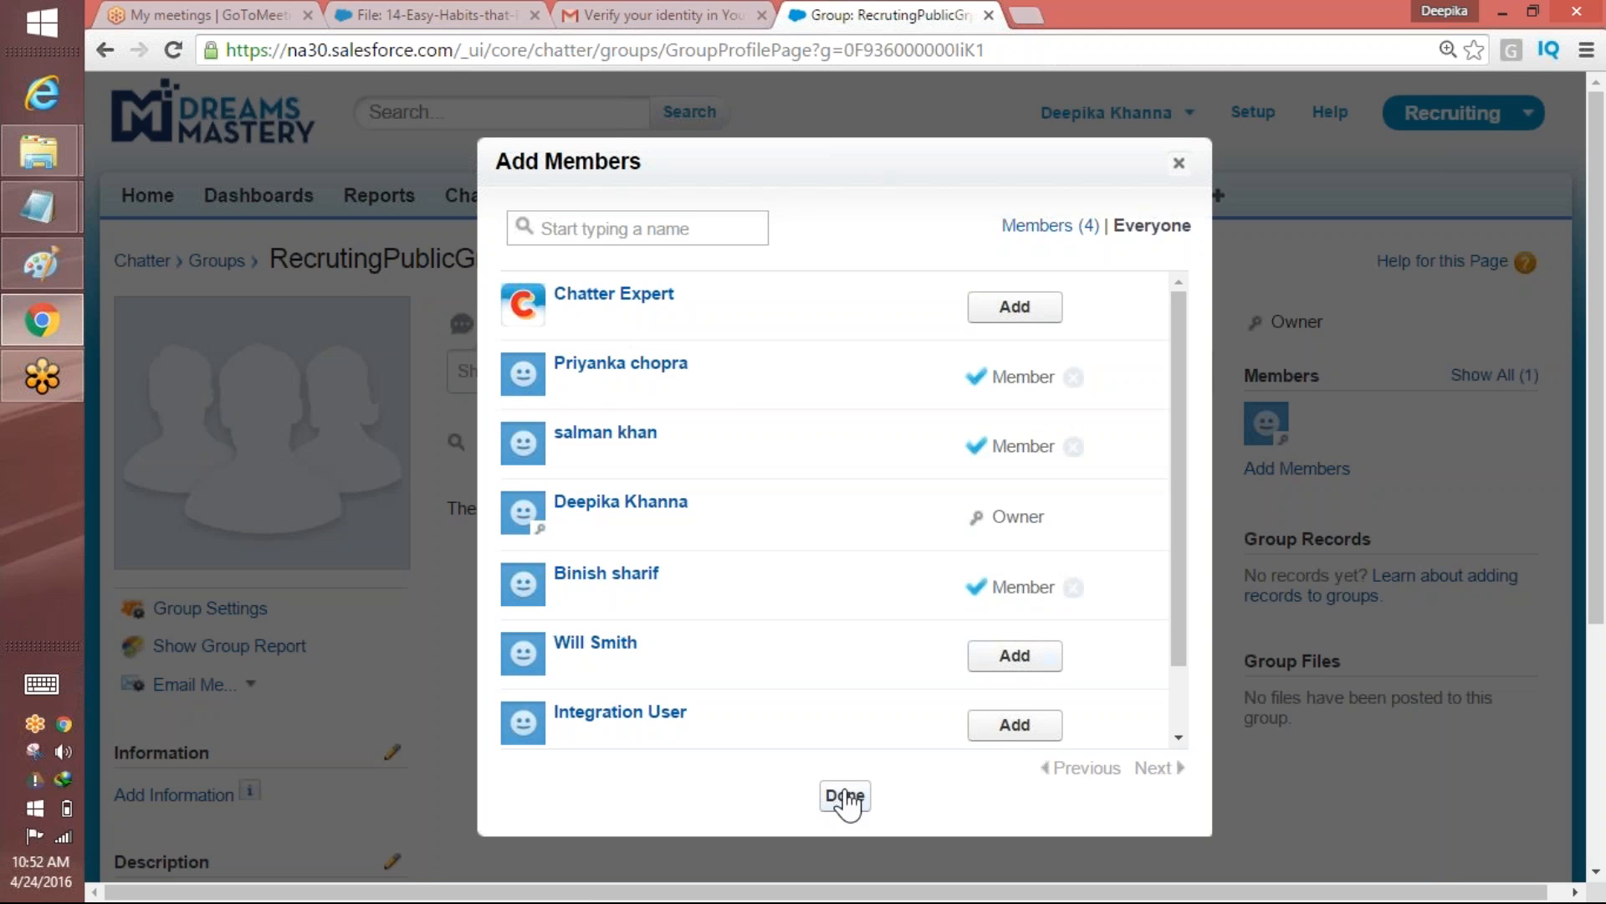
click(845, 796)
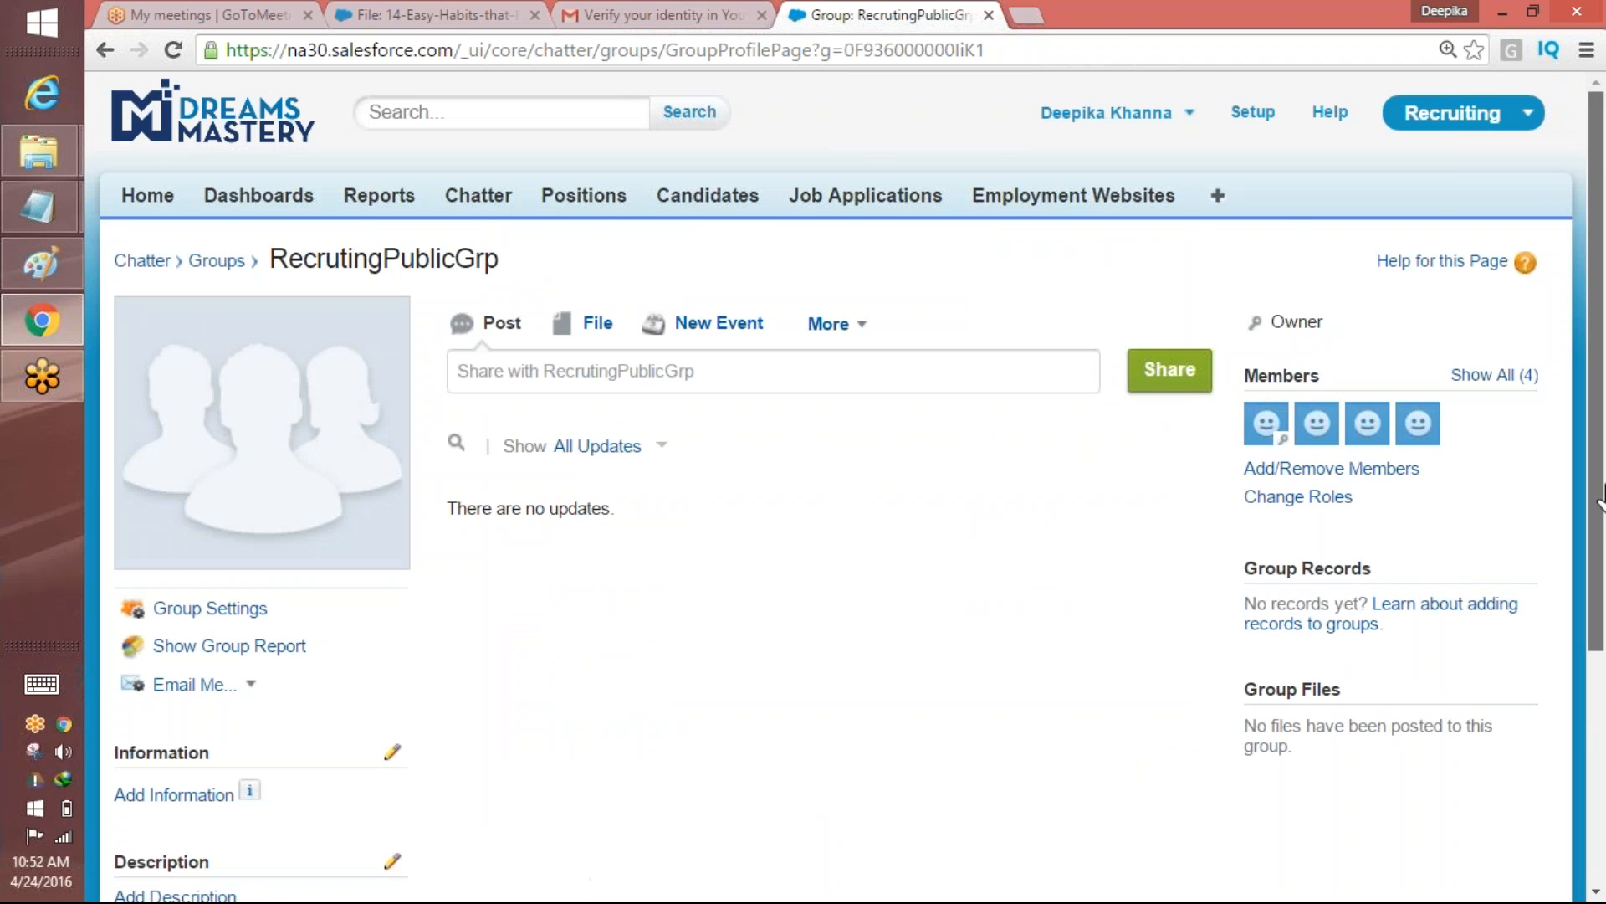
Look at the group members' role settings and close them without changes.
drag(1603, 495, 1600, 452)
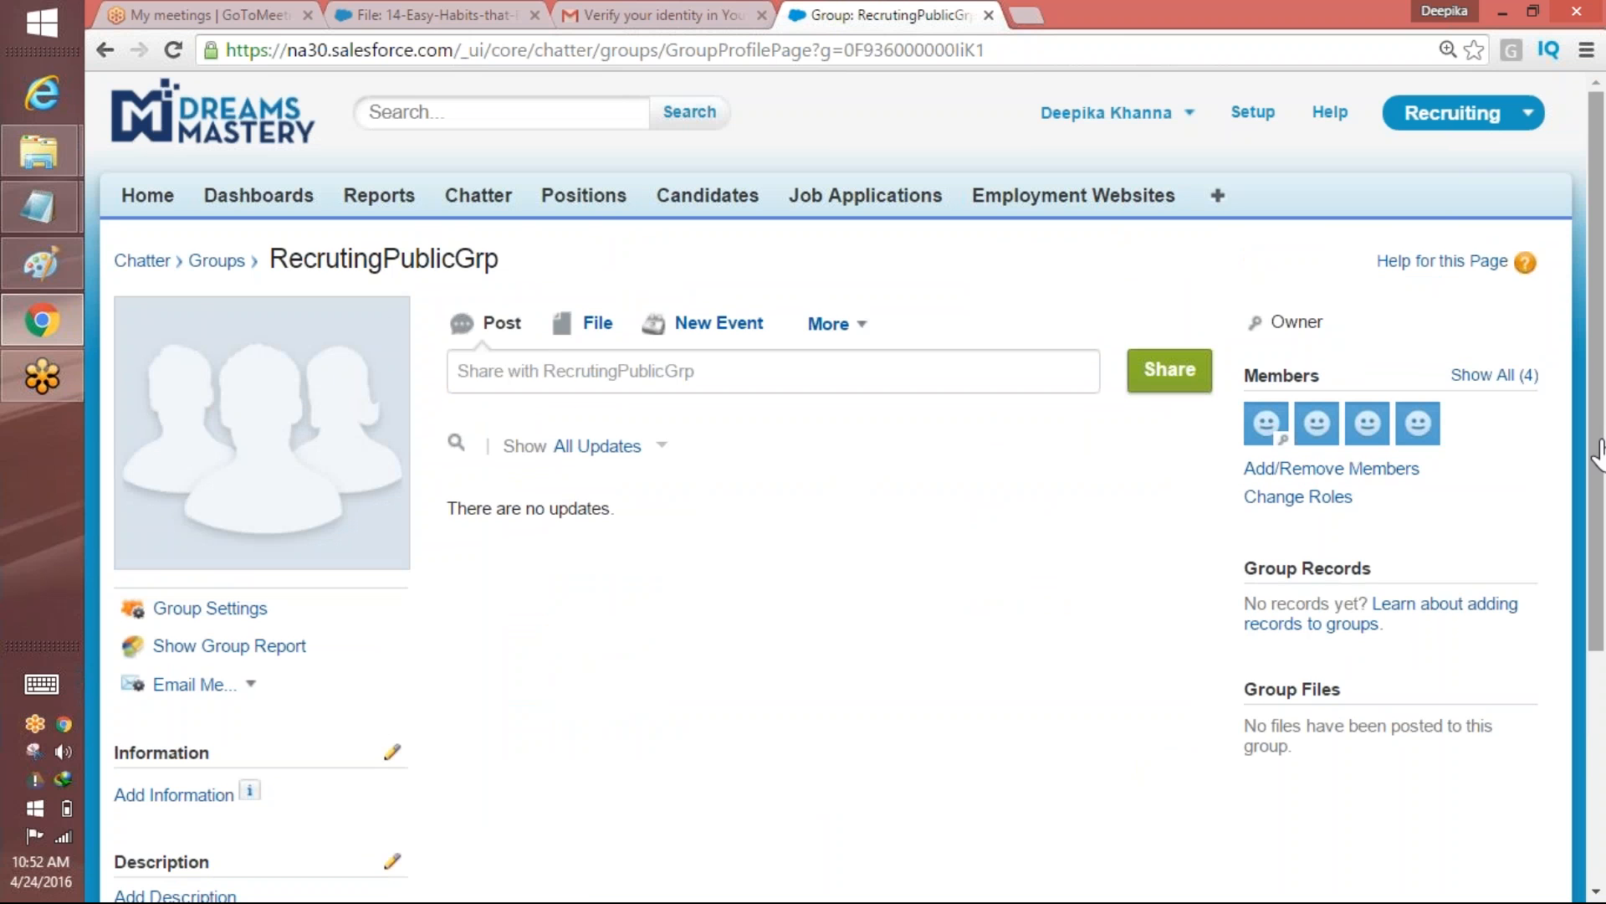
click(1331, 500)
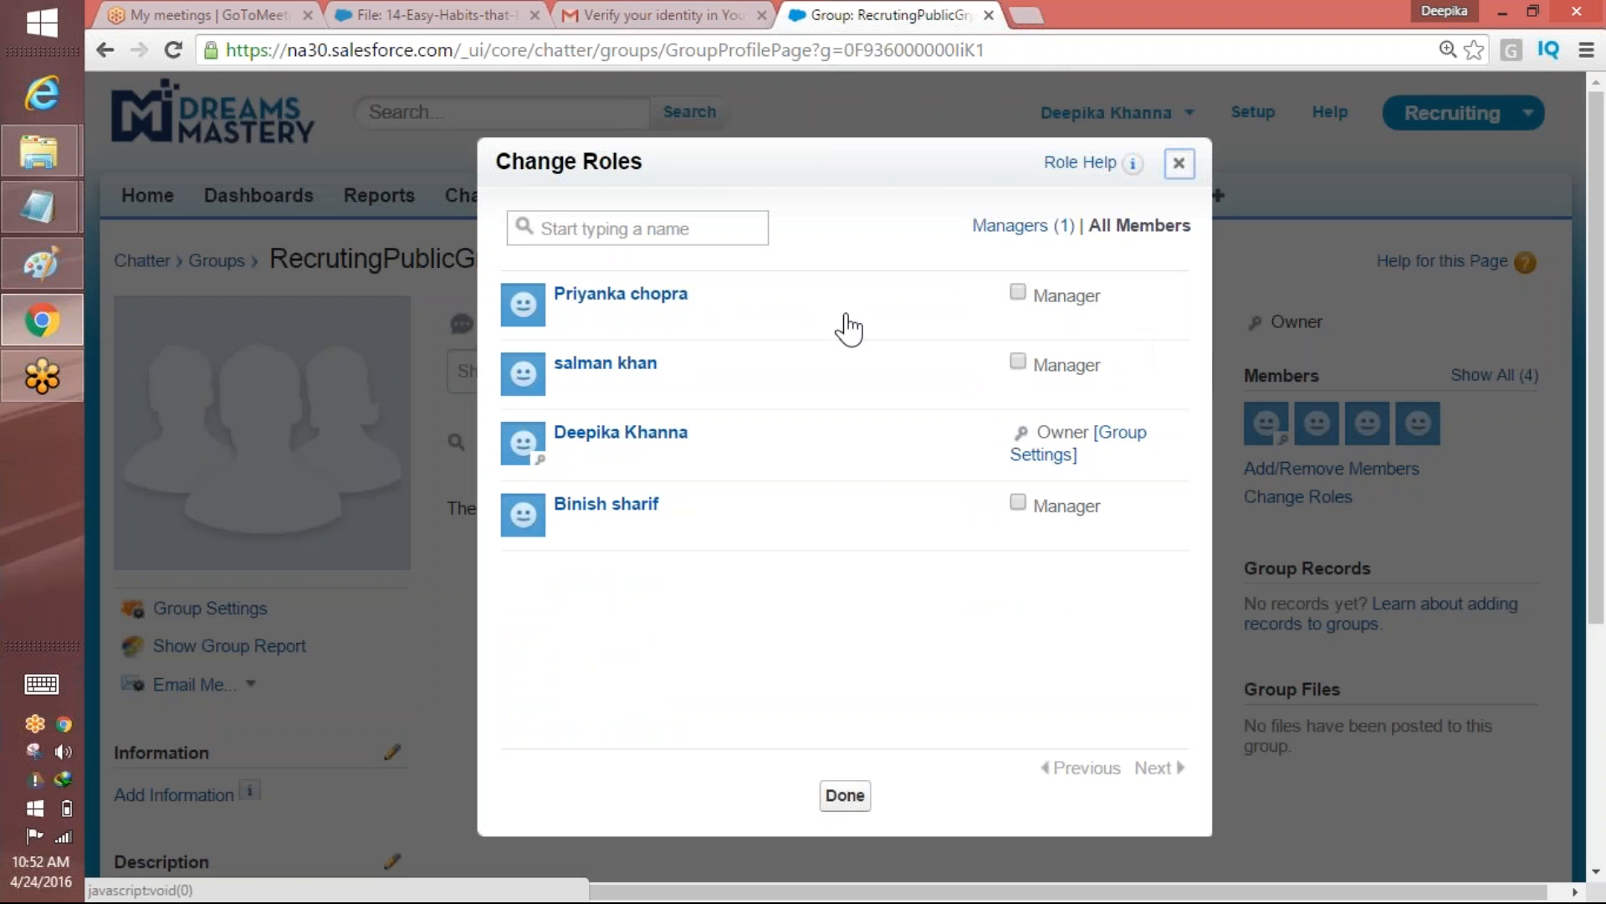
click(1179, 164)
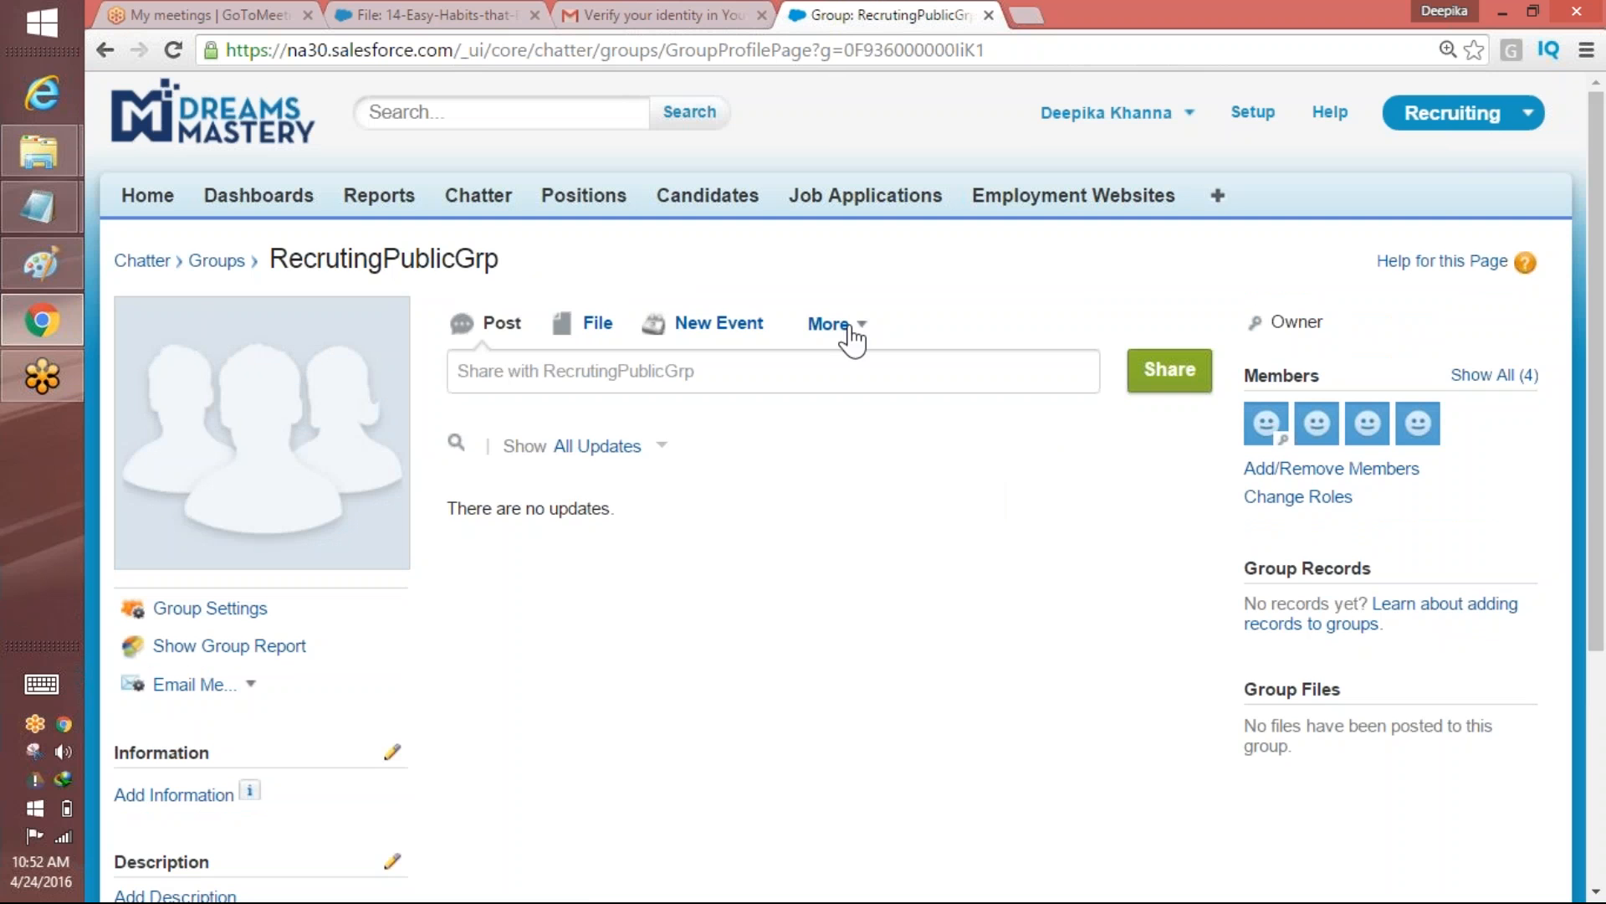
Preview the group feed's New Event and New Task posting forms.
click(699, 328)
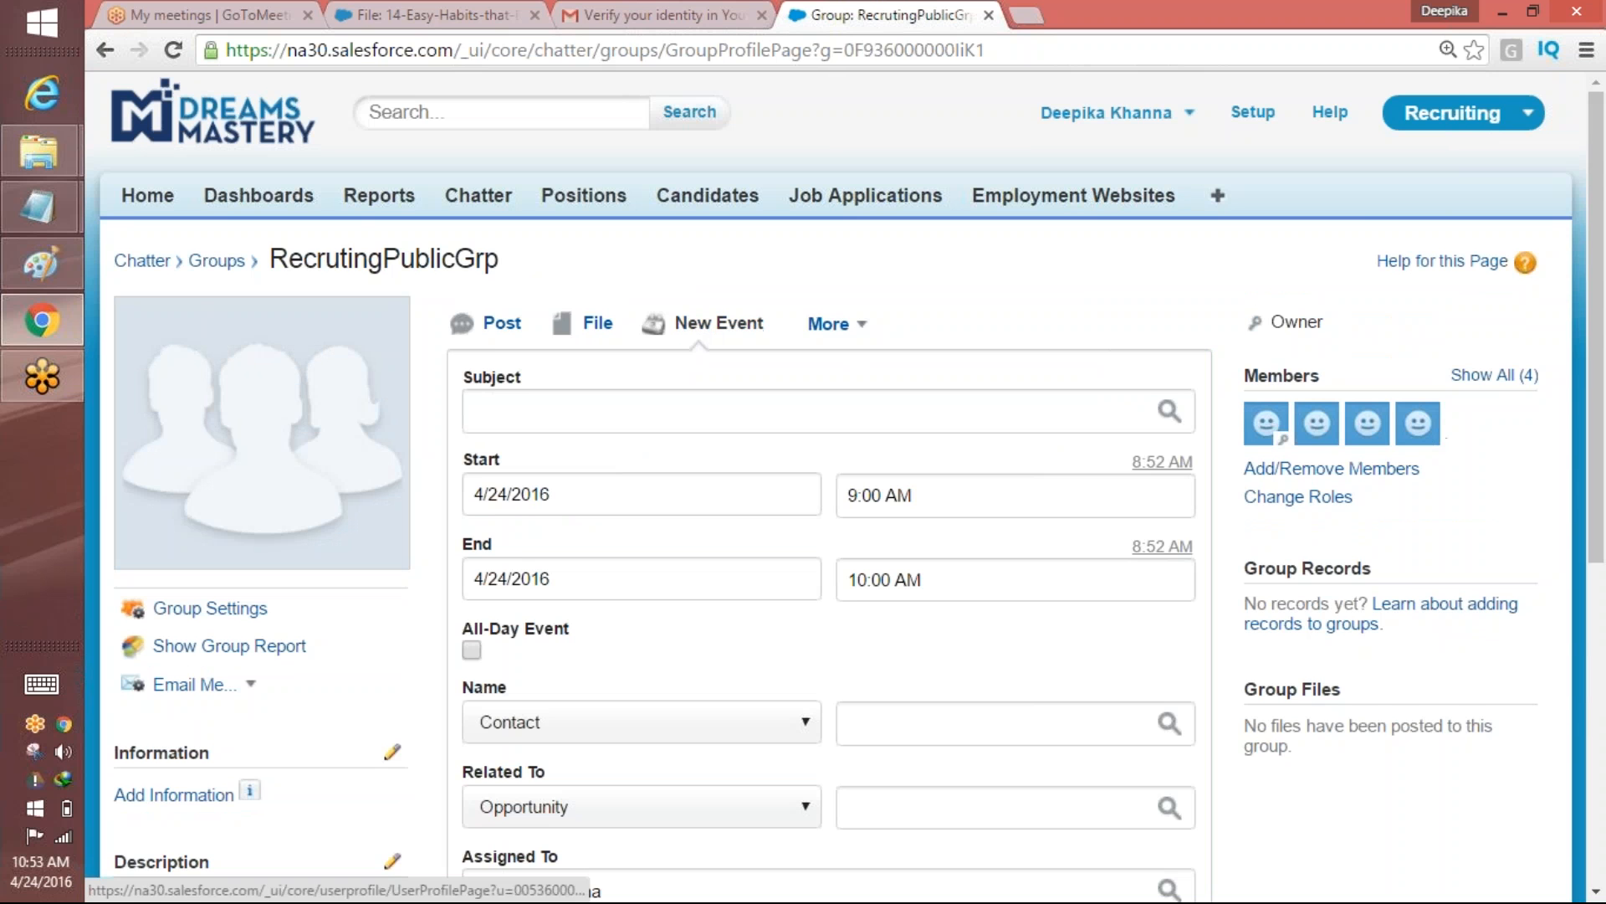
scroll(1598, 403, down, 3)
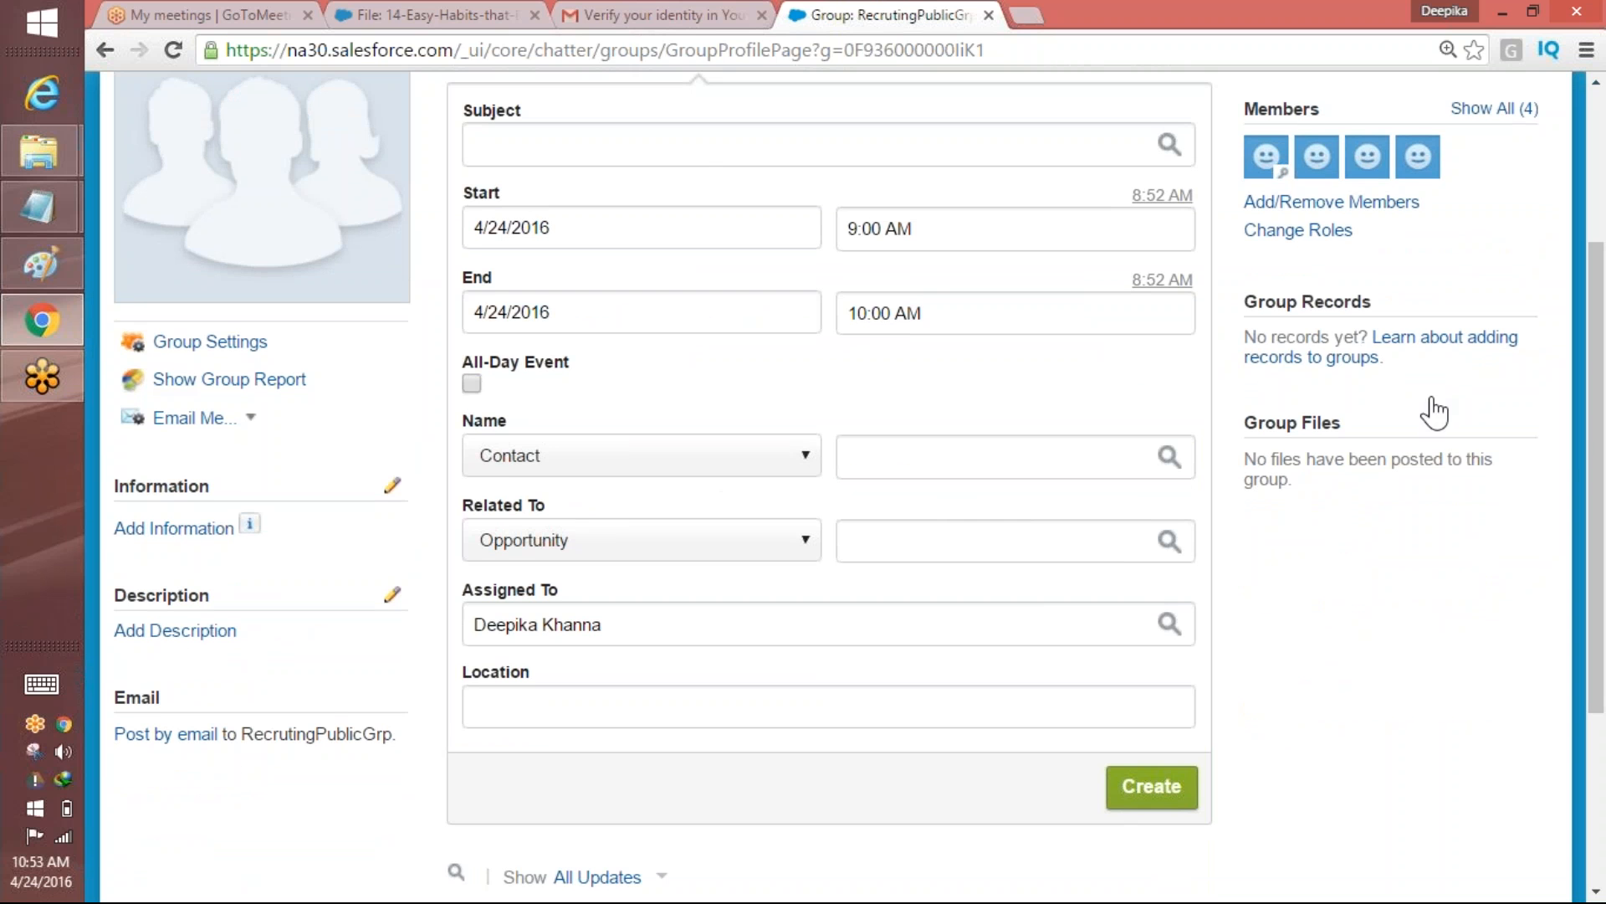
scroll(1598, 448, up, 2)
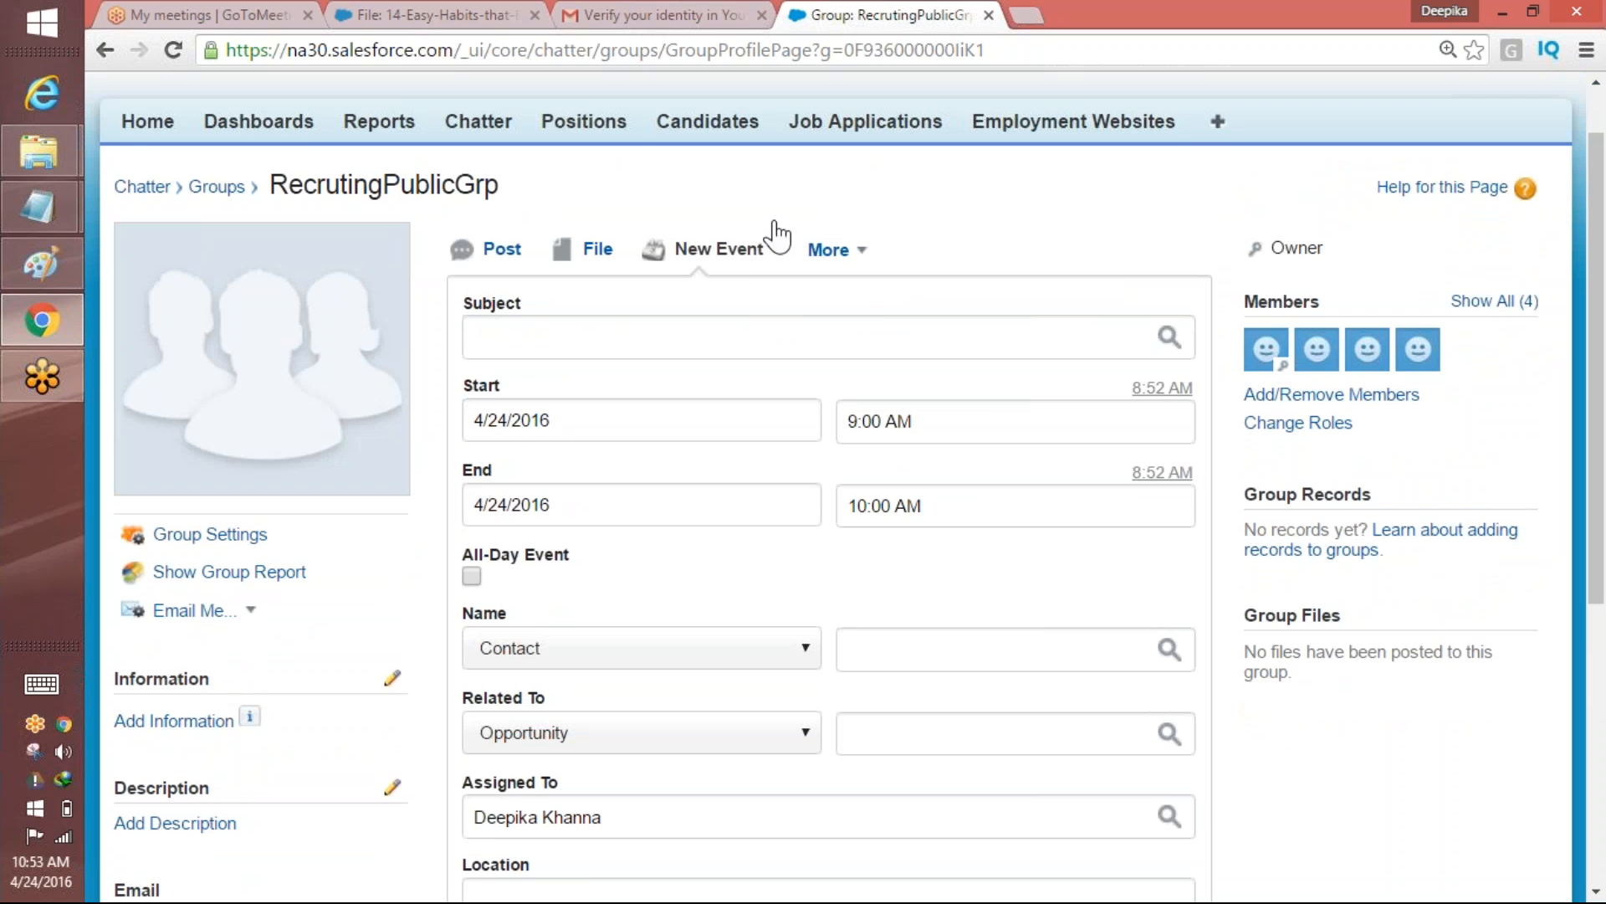
click(849, 248)
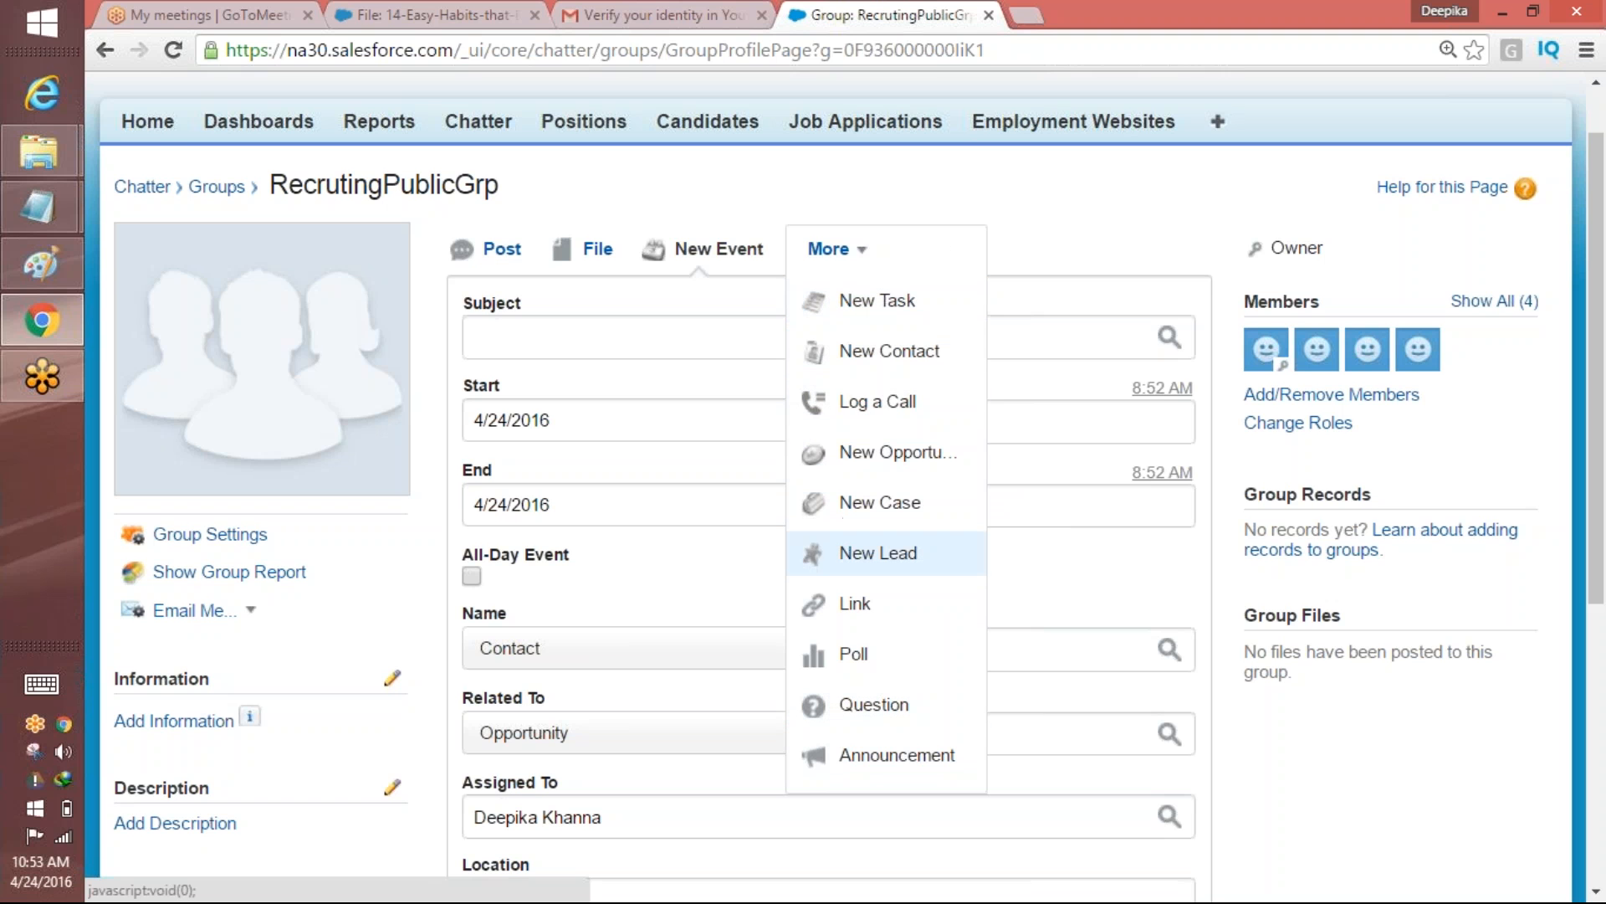
click(888, 303)
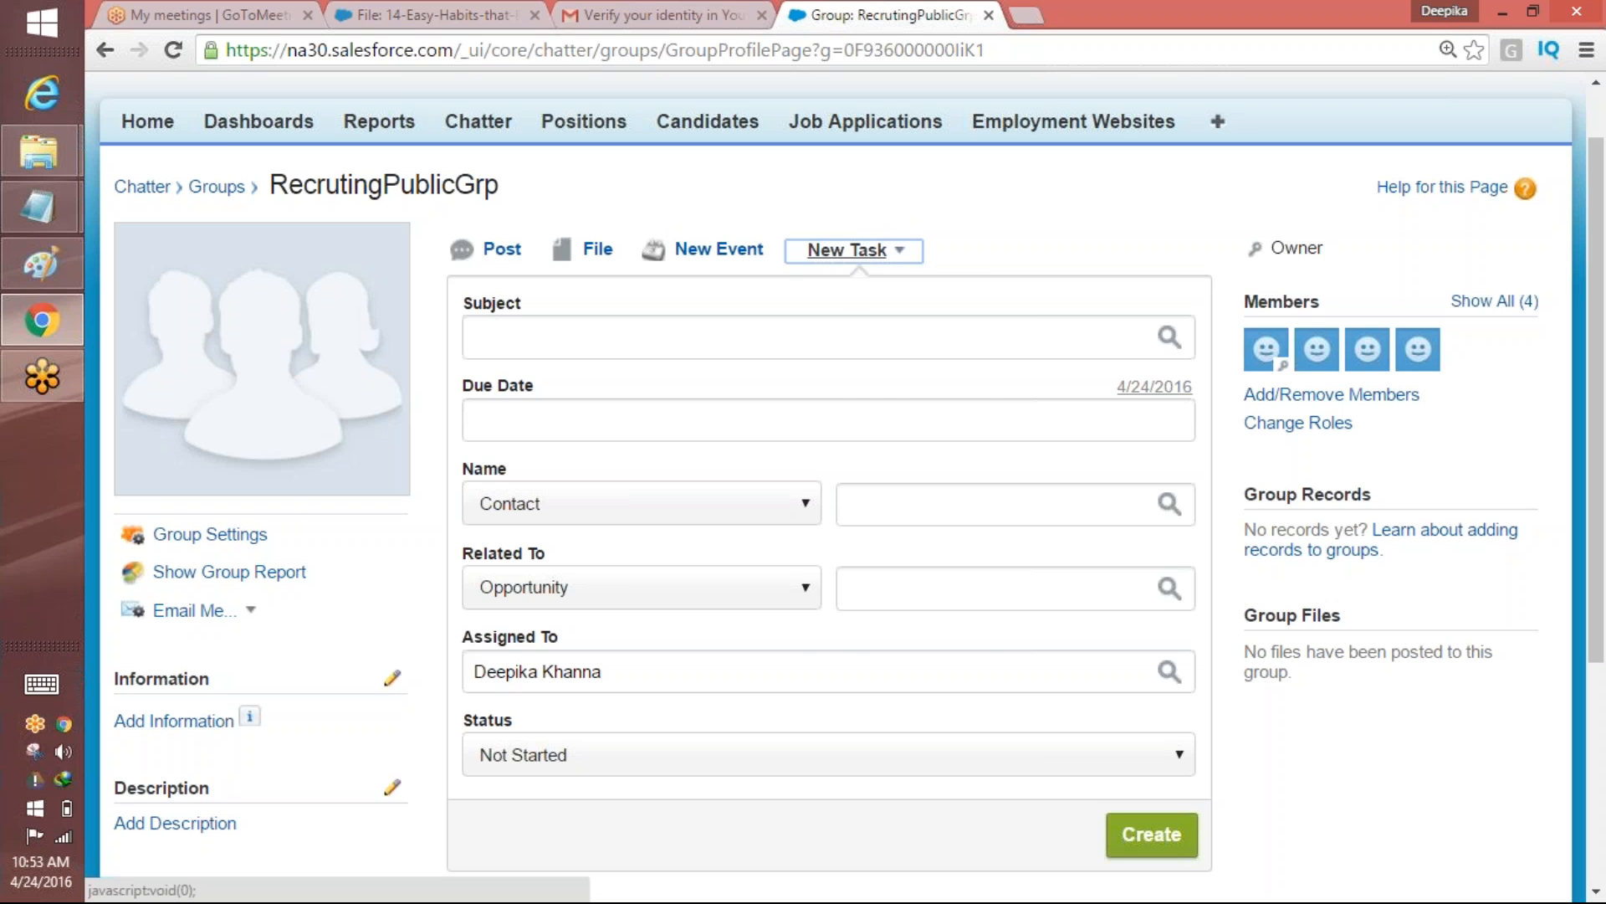
click(860, 251)
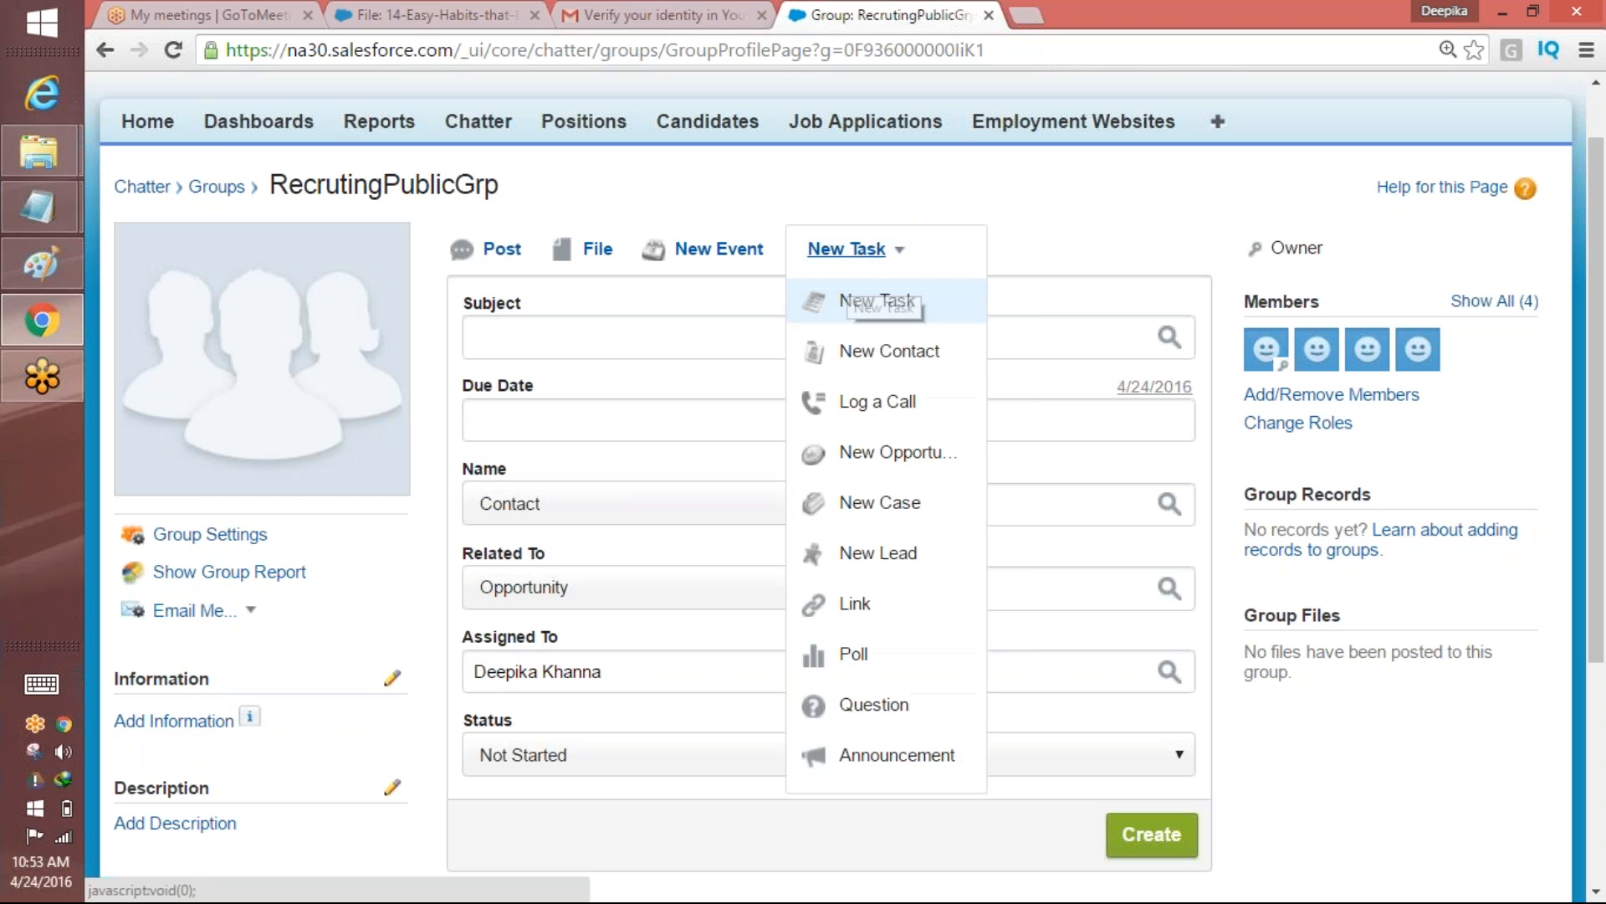
click(645, 330)
Switch to the Sales app from the app menu.
scroll(1600, 255, up, 2)
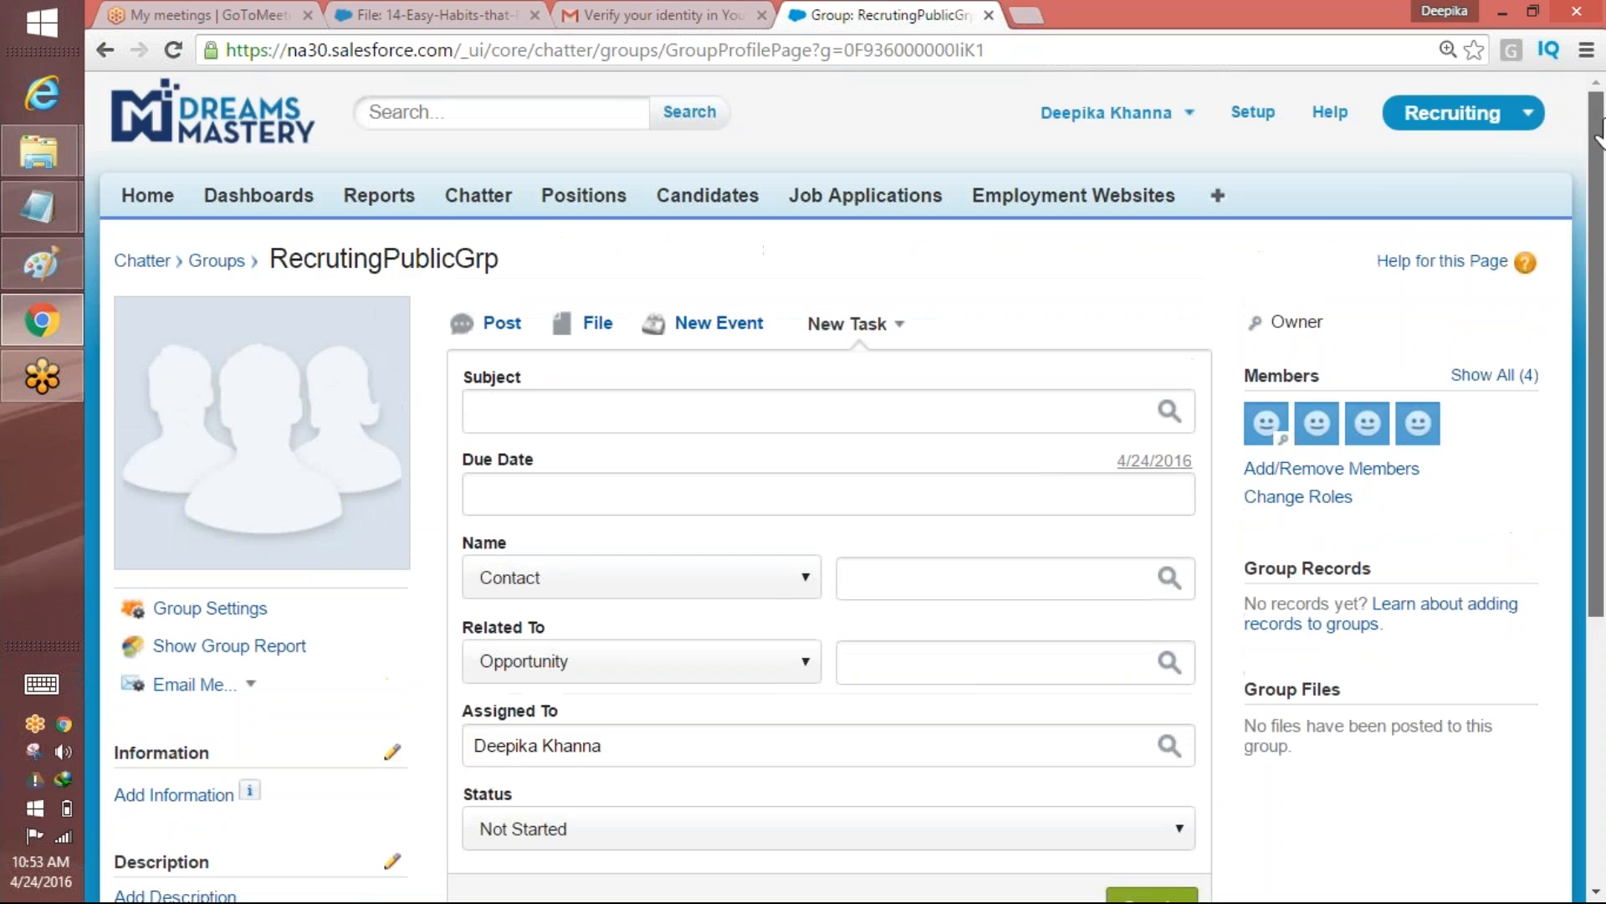
click(1528, 112)
click(1347, 167)
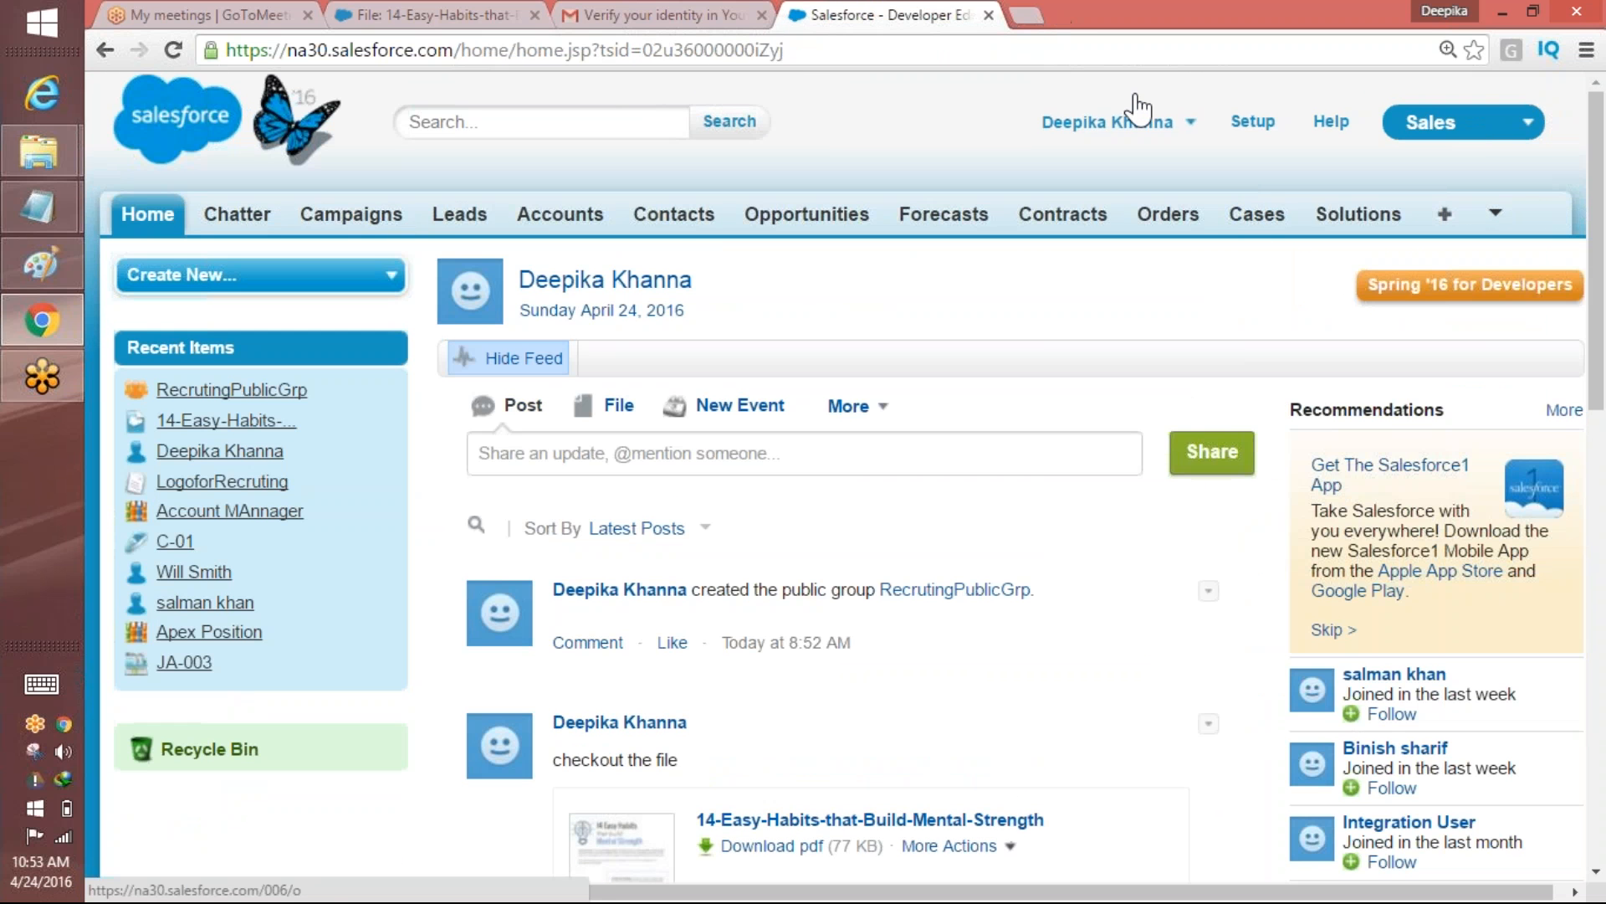
In the Chatter feed, preview the New Contact and New Case publisher forms.
click(1253, 122)
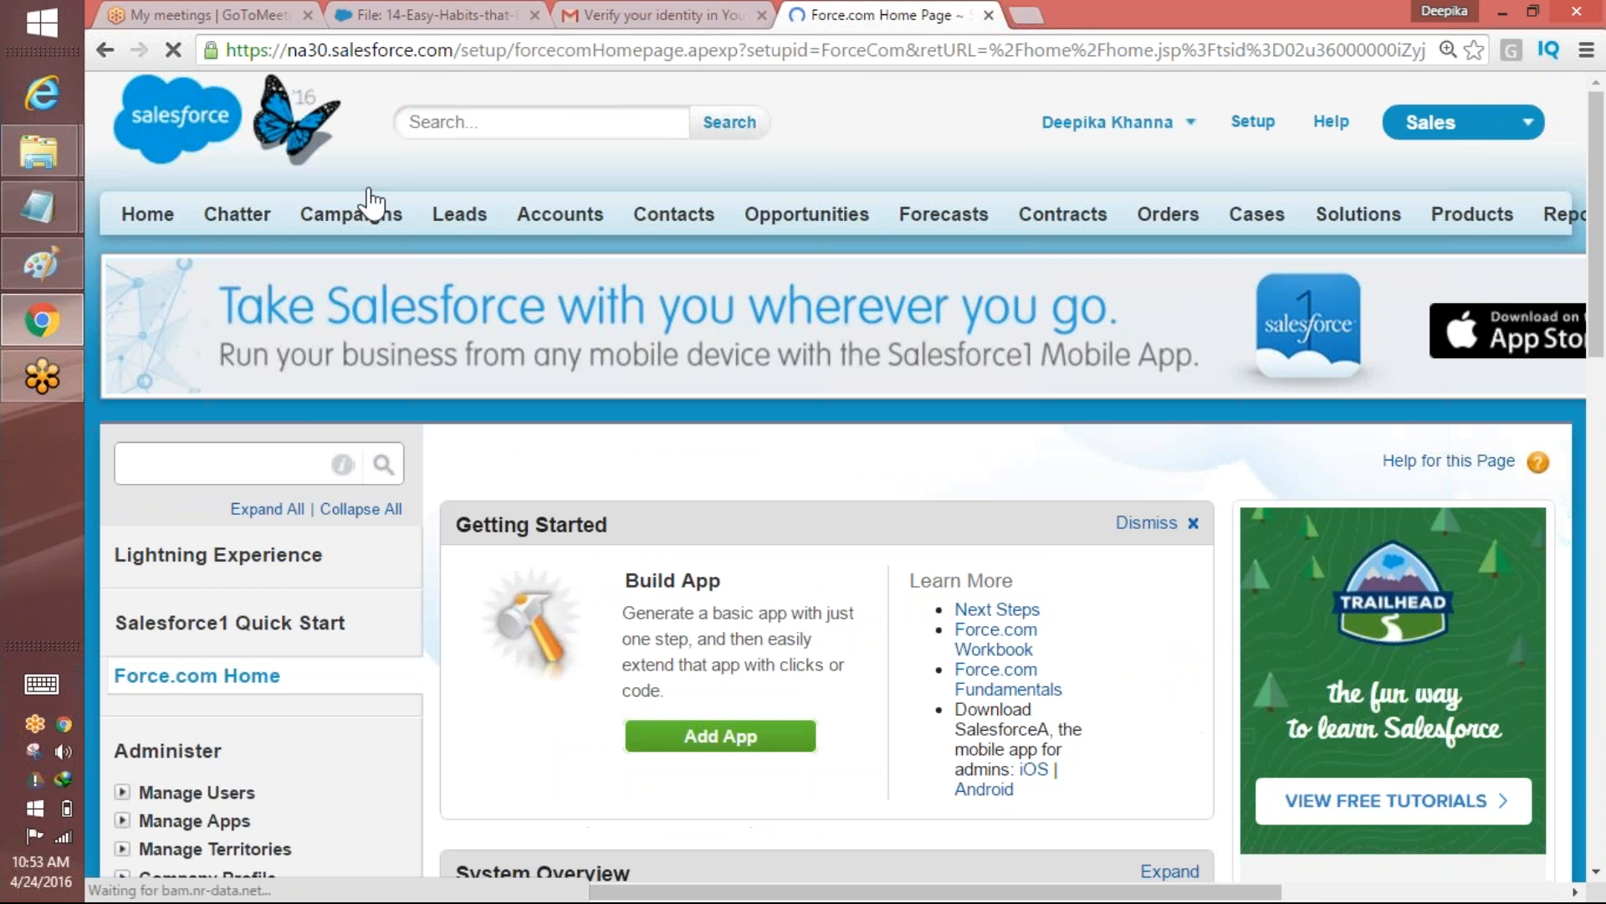
click(234, 215)
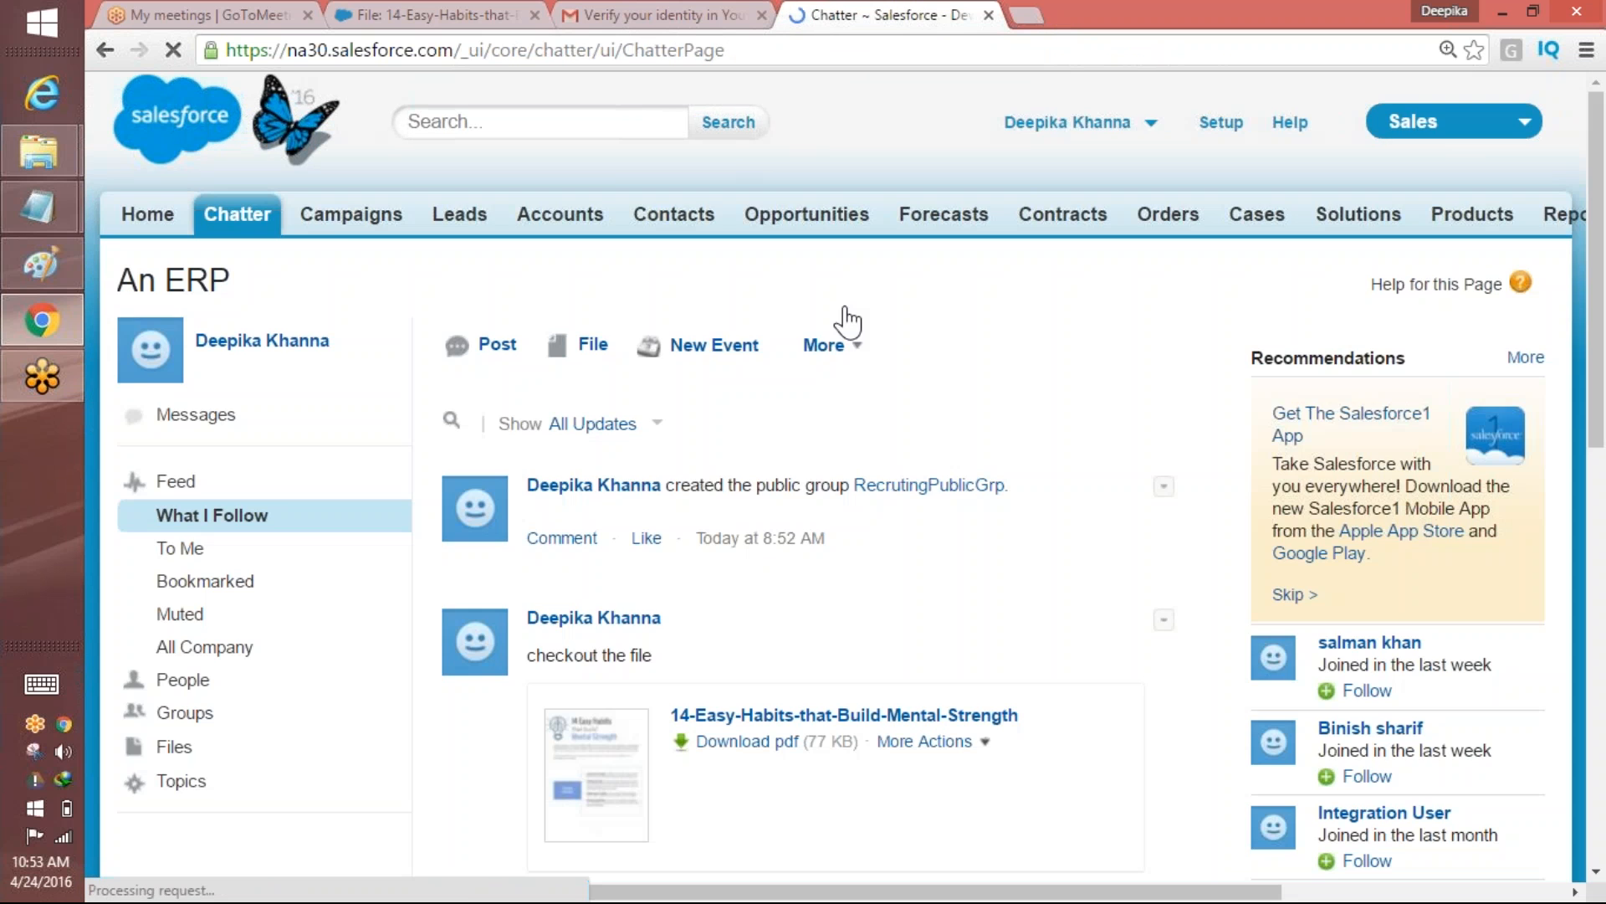
click(837, 344)
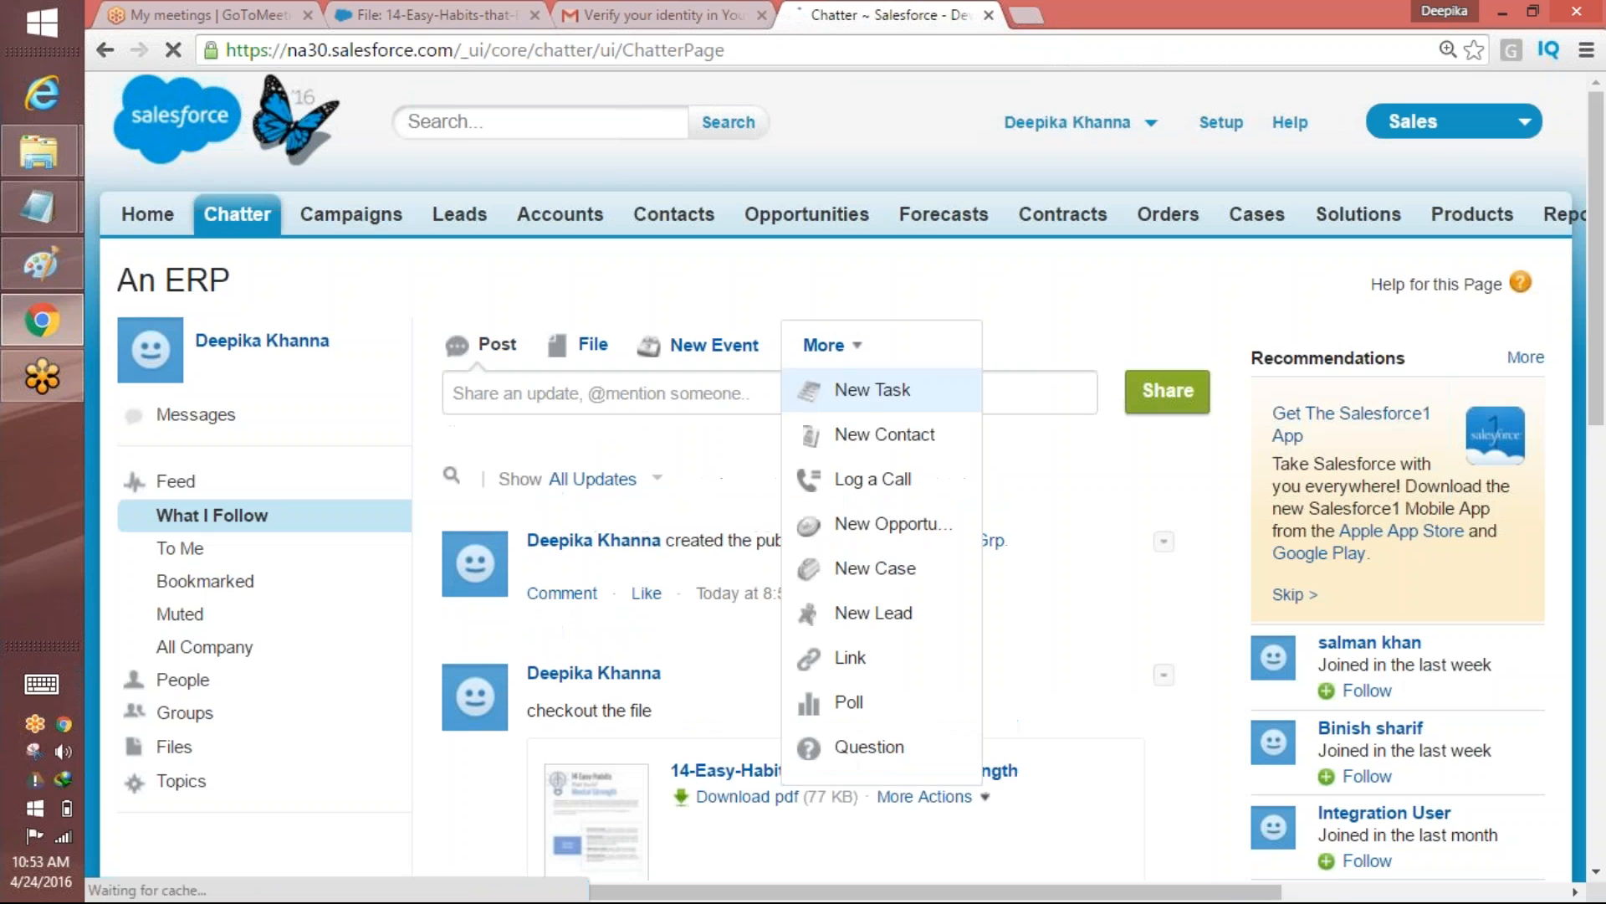
click(892, 456)
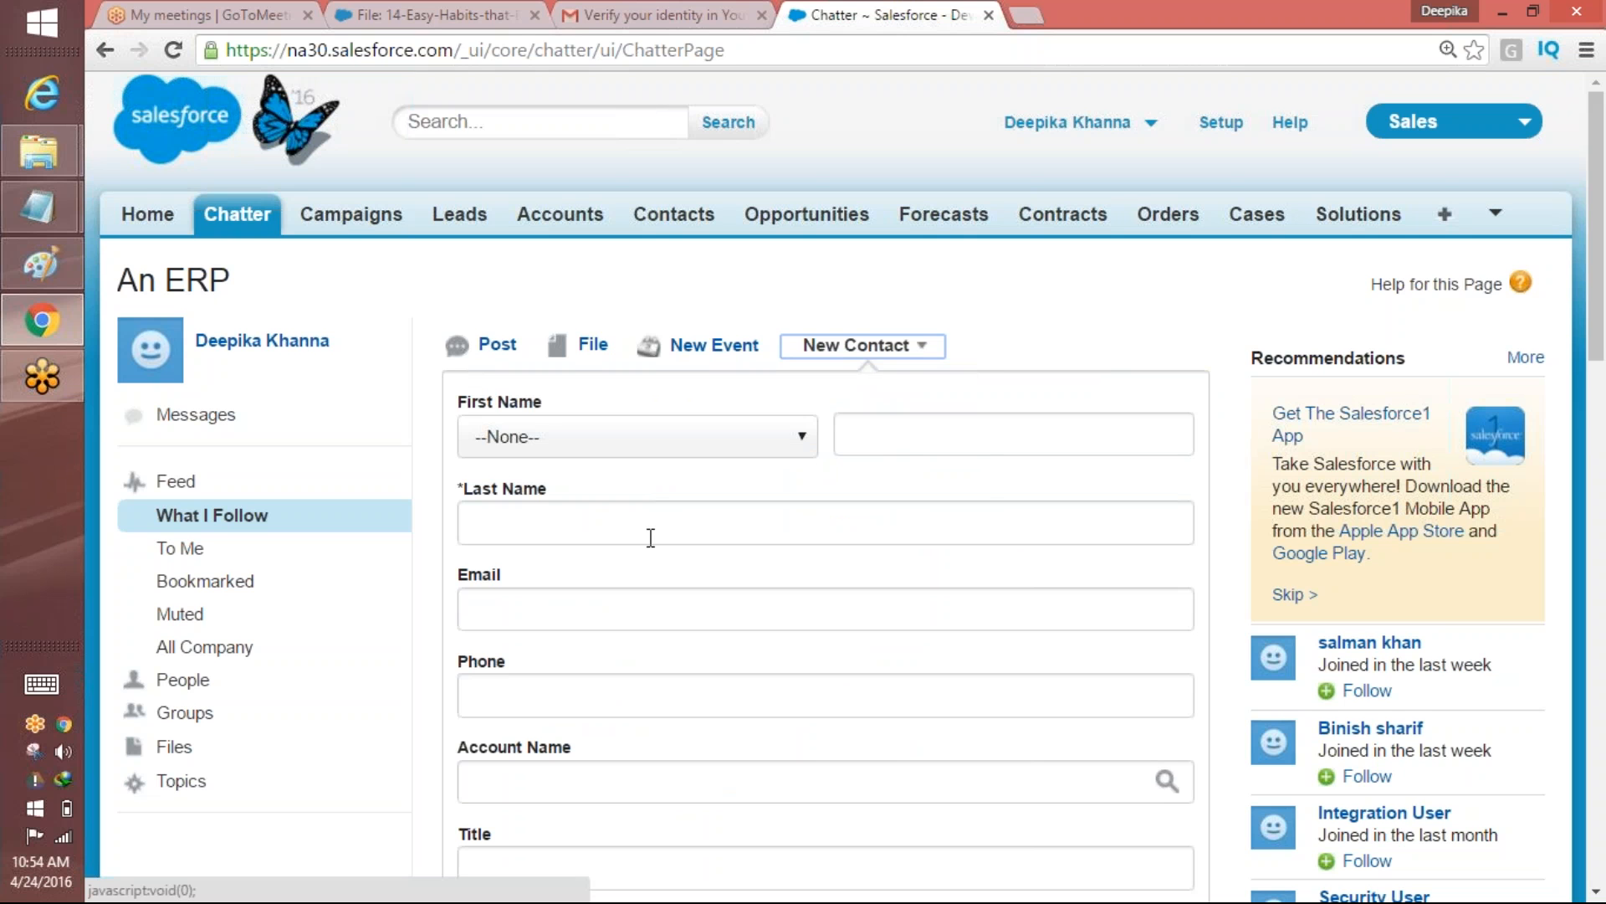
click(866, 346)
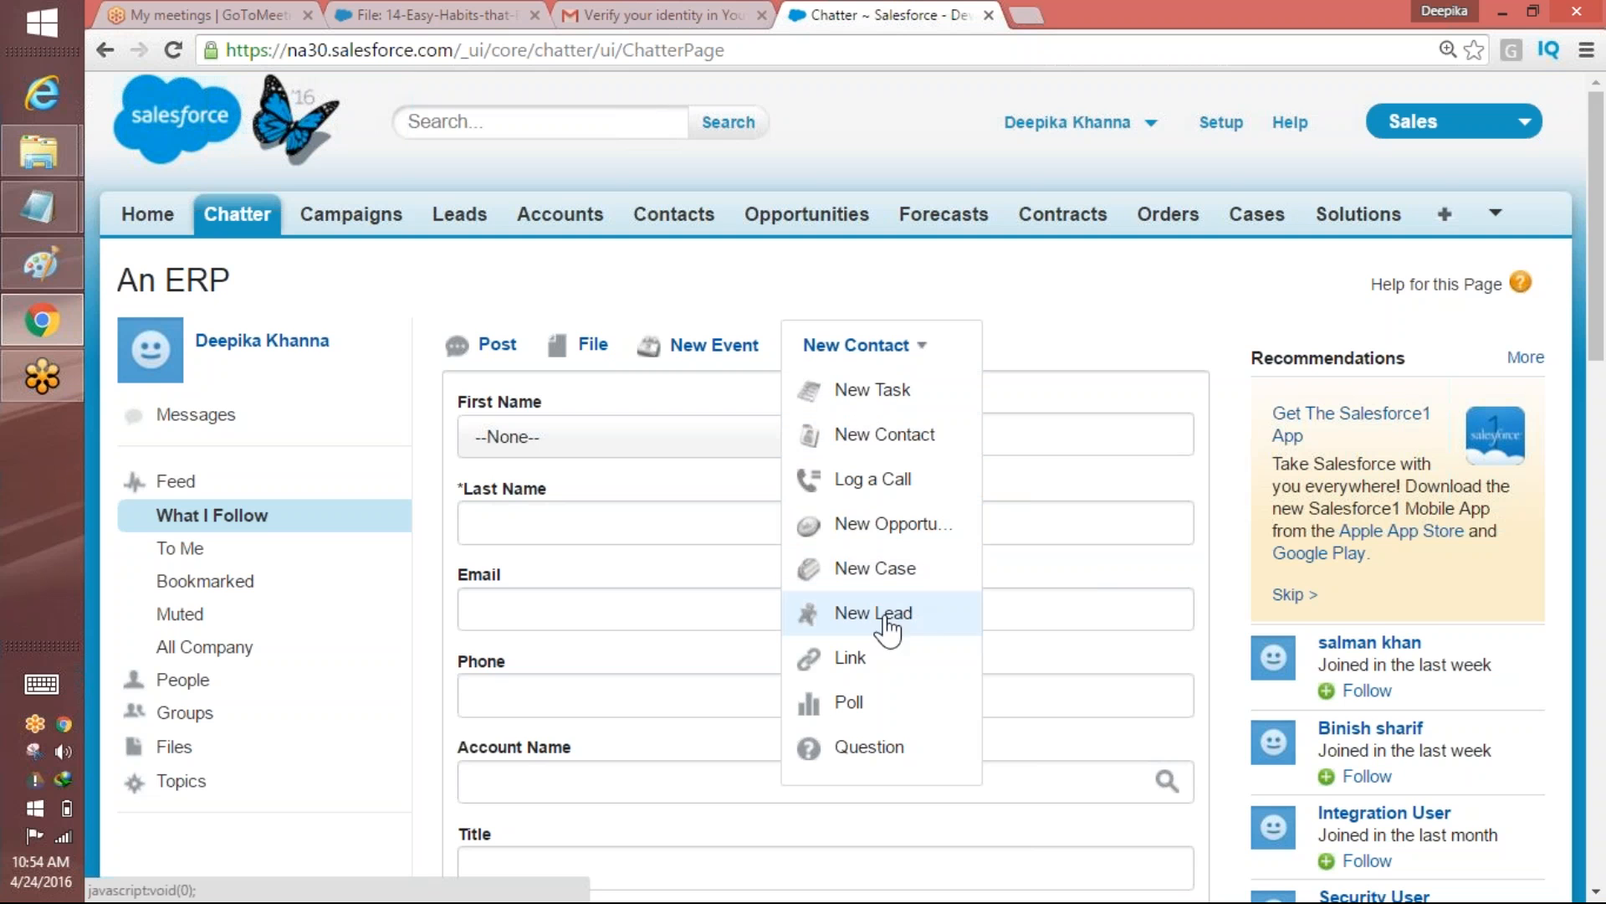
click(883, 573)
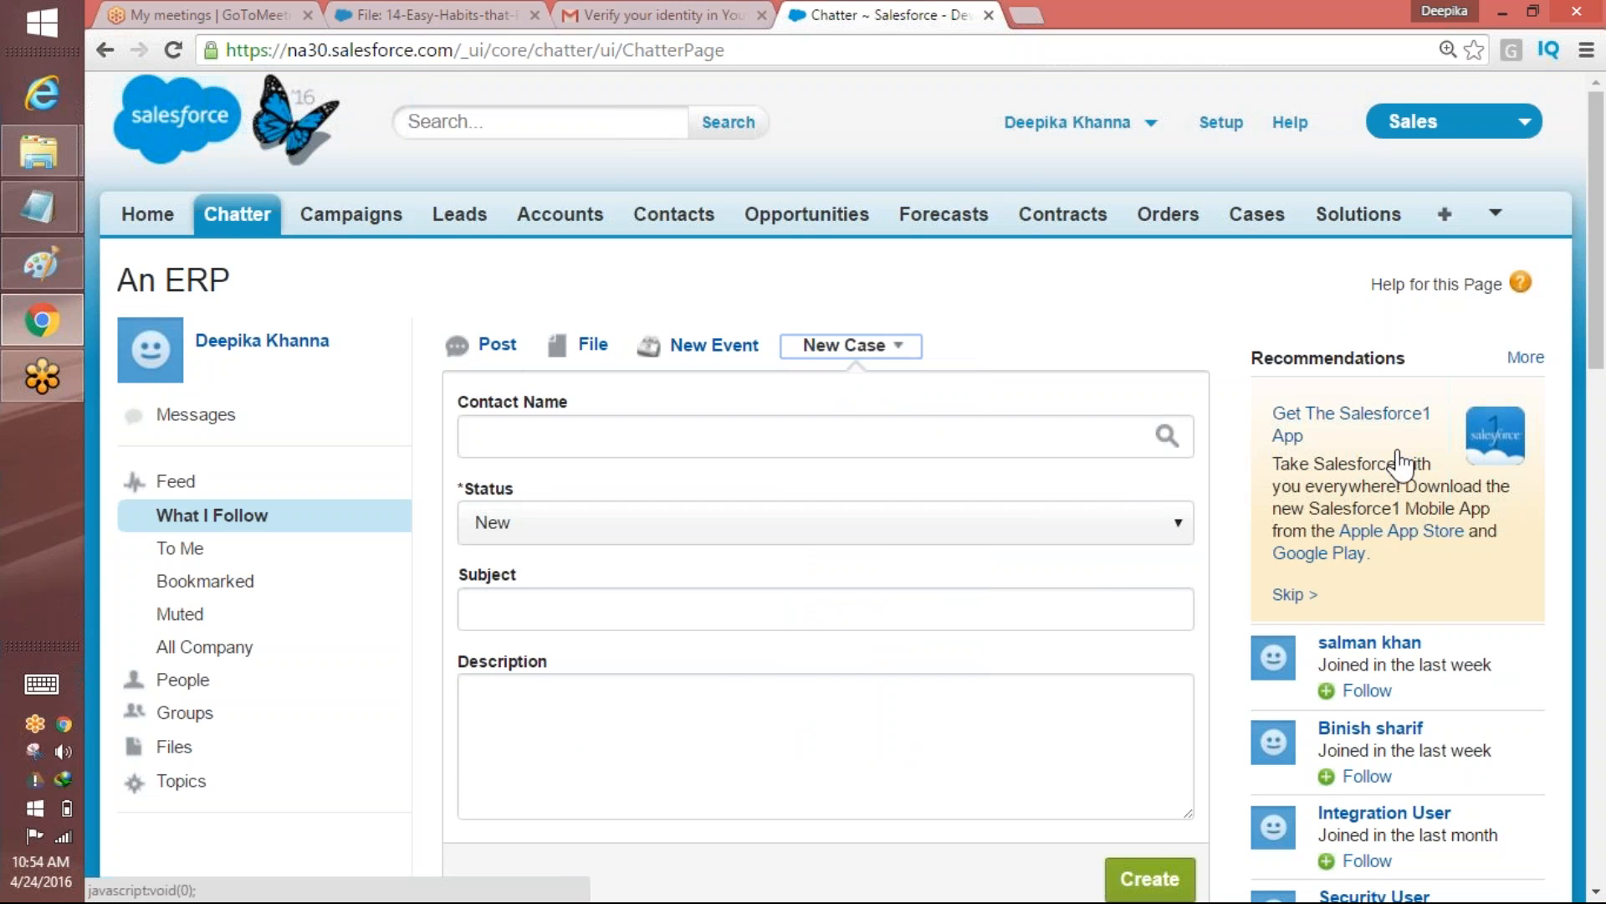
scroll(1596, 251, down, 5)
scroll(1597, 251, up, 5)
Look at the new case record page, then return to the Chatter feed.
click(1253, 216)
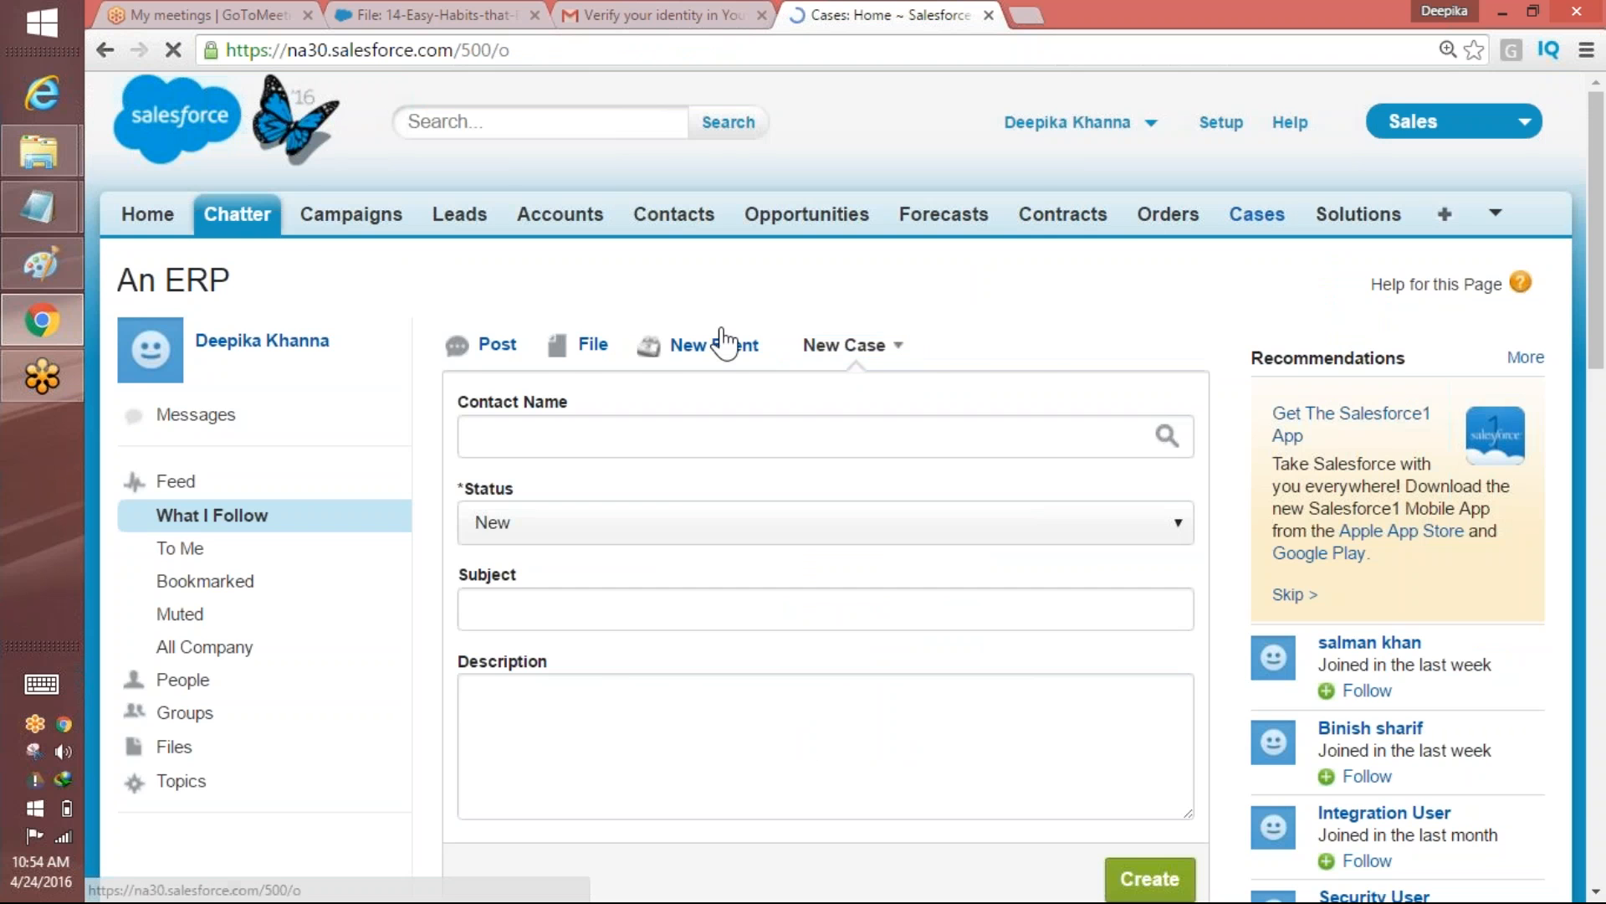
click(810, 431)
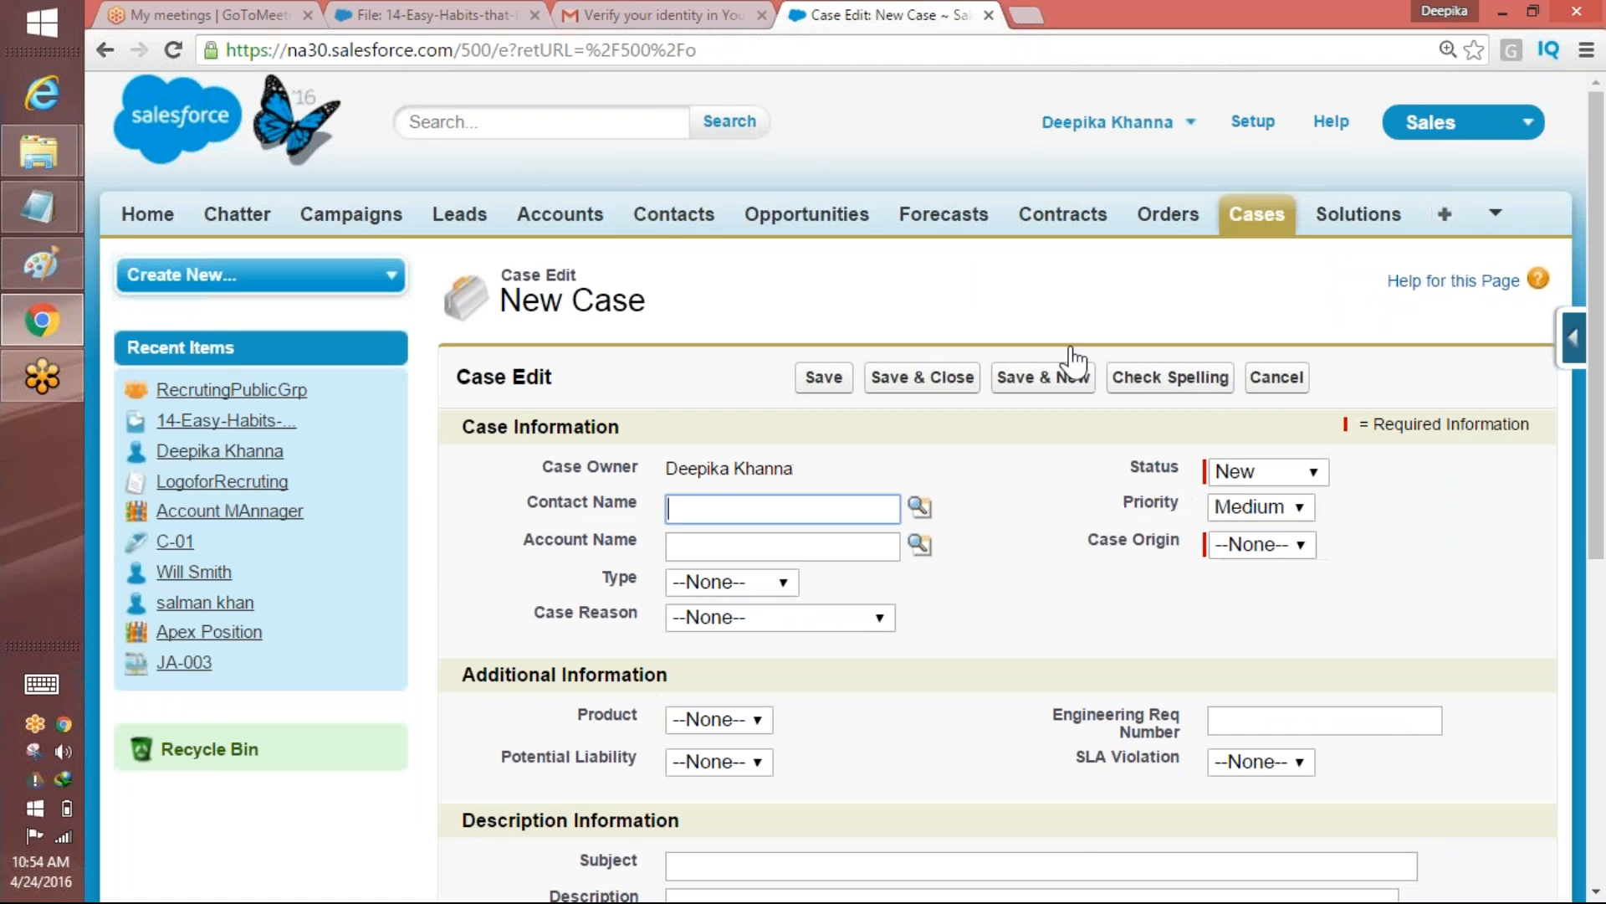
scroll(1597, 334, down, 7)
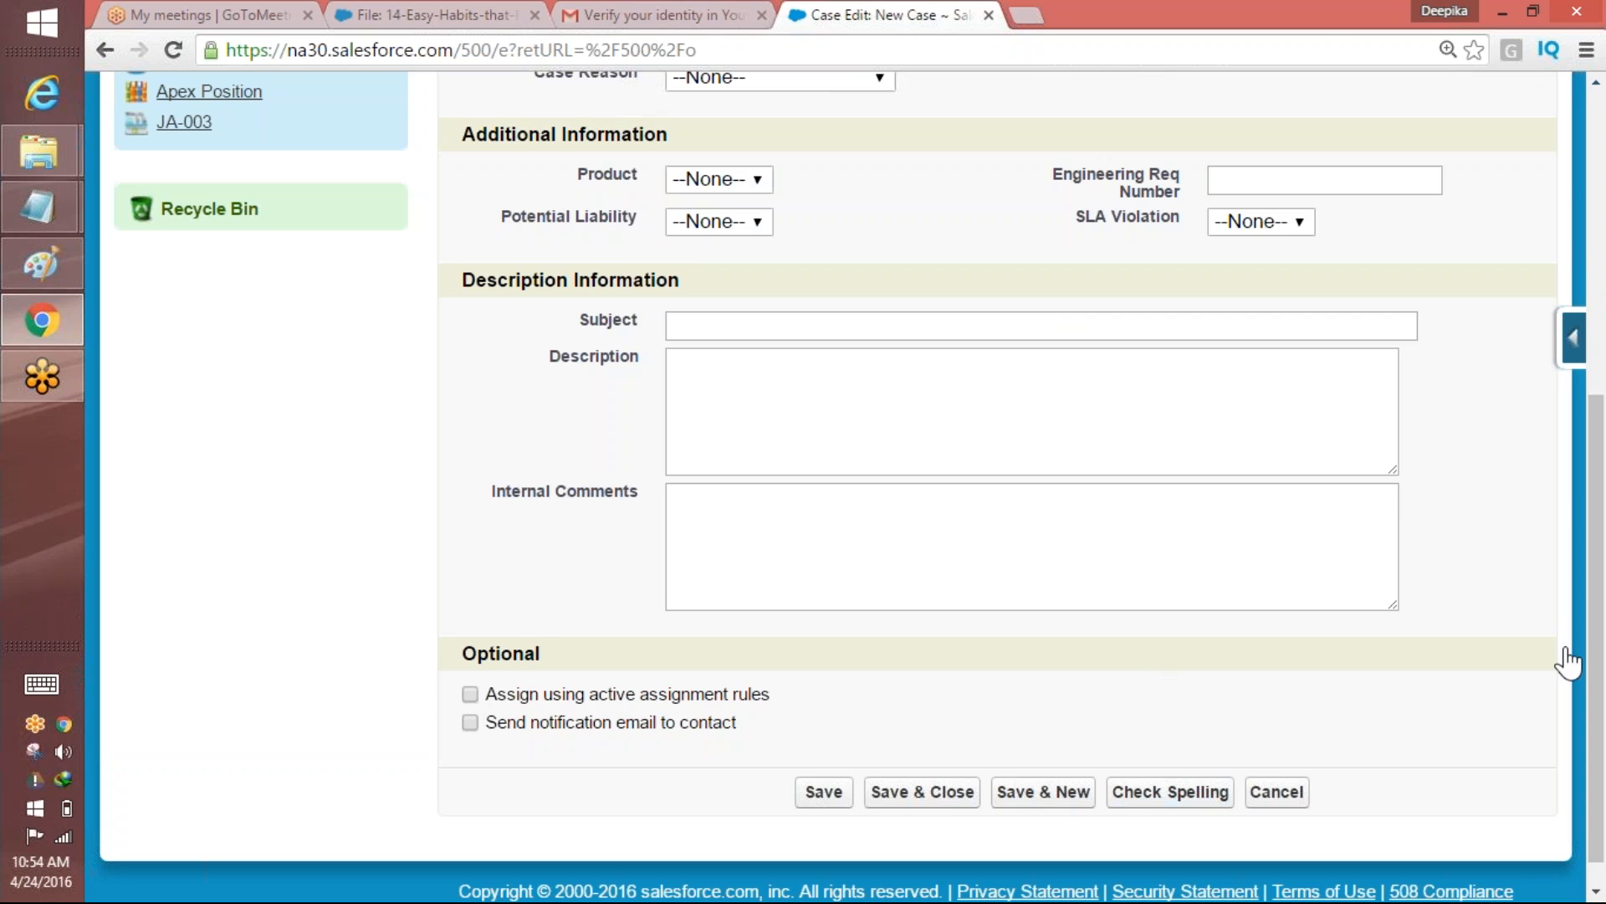
drag(1594, 636, 921, 186)
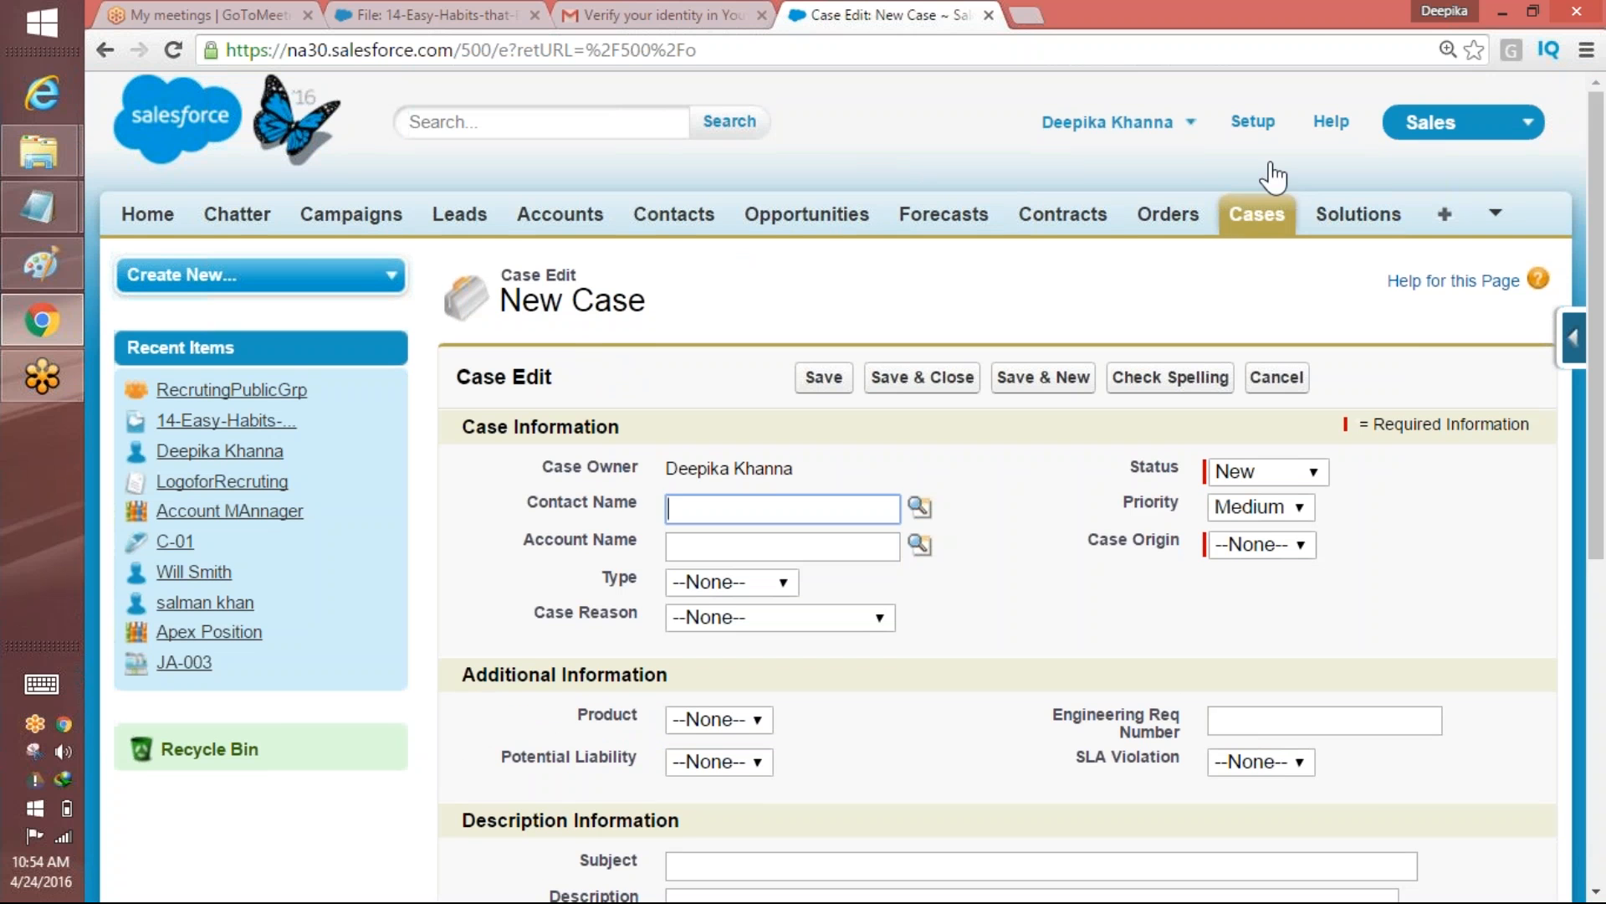
click(1260, 222)
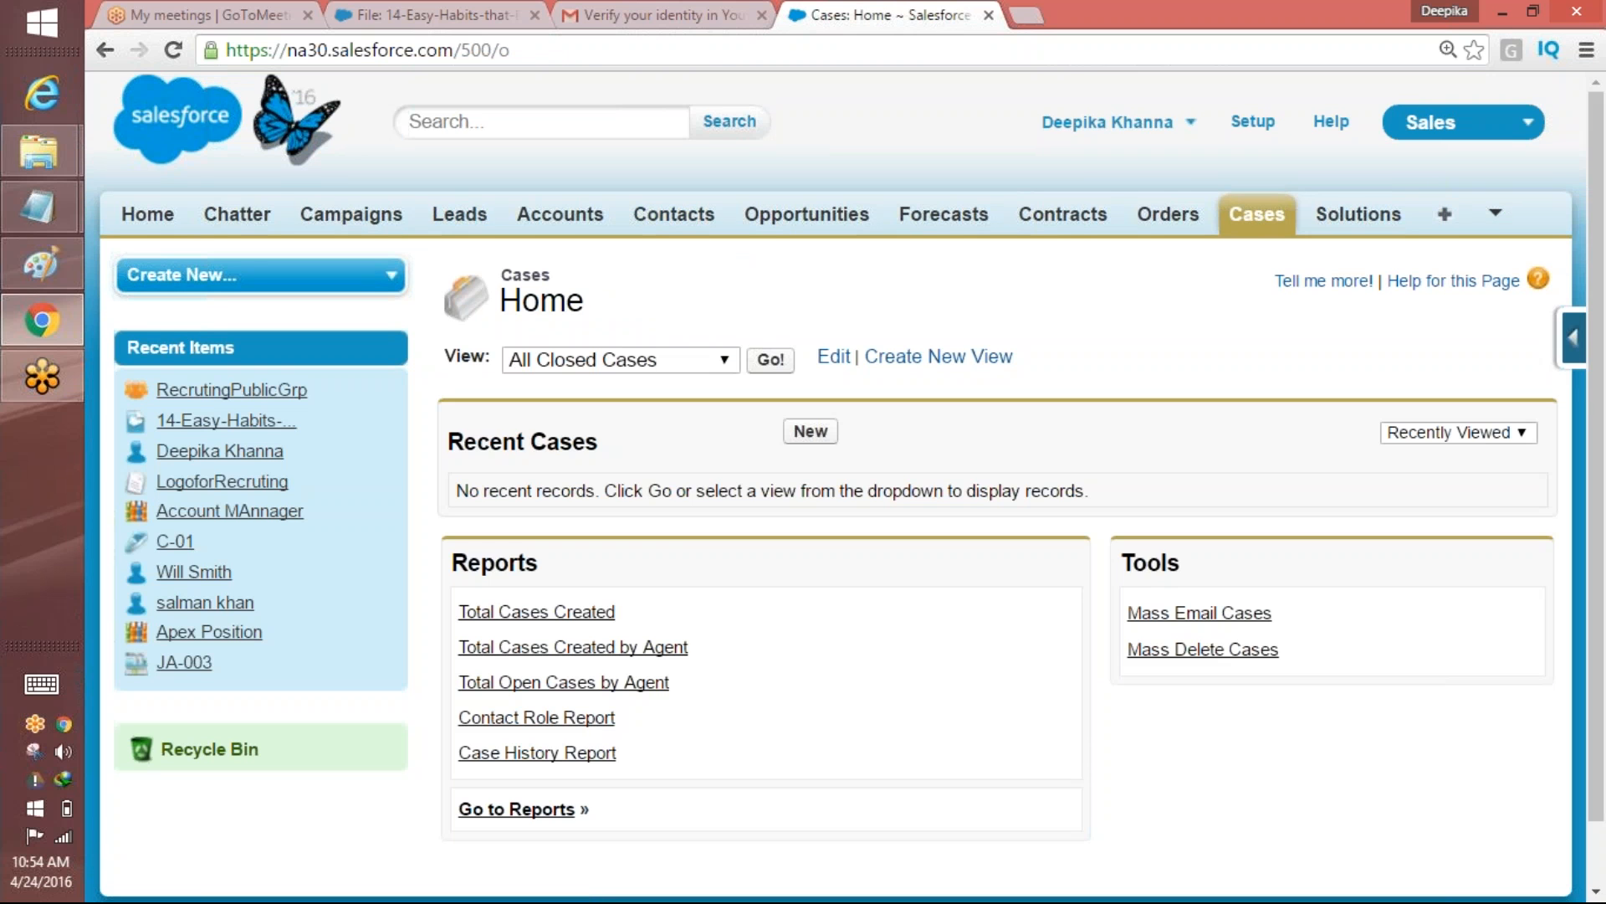
click(238, 215)
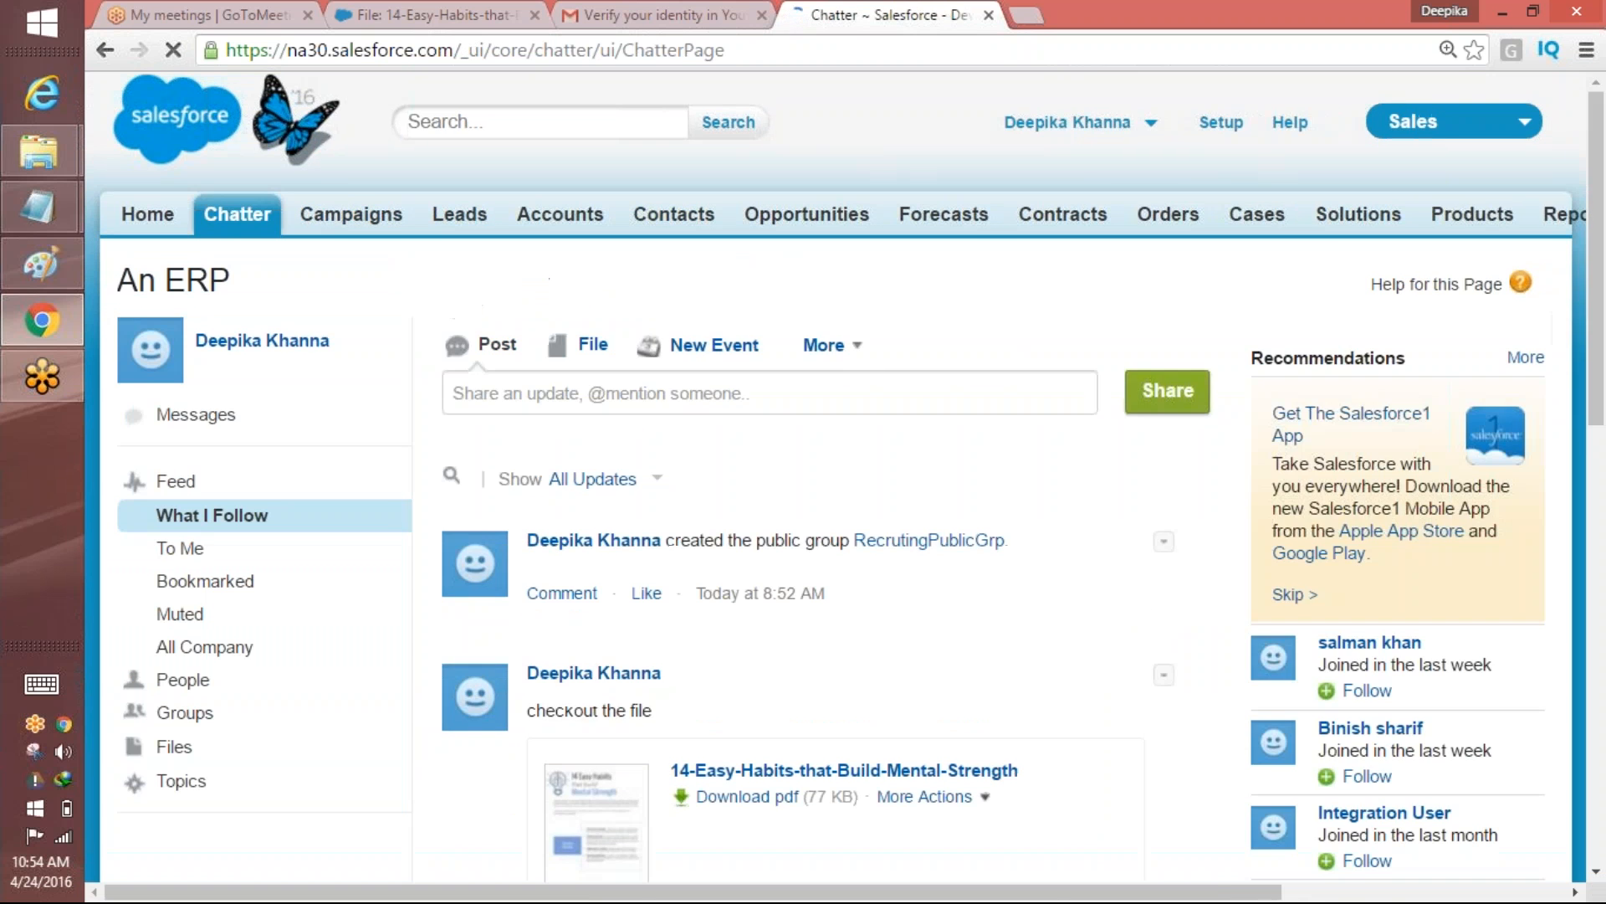
Go to Setup's Global Actions list by searching 'glo' in Quick Find.
click(824, 345)
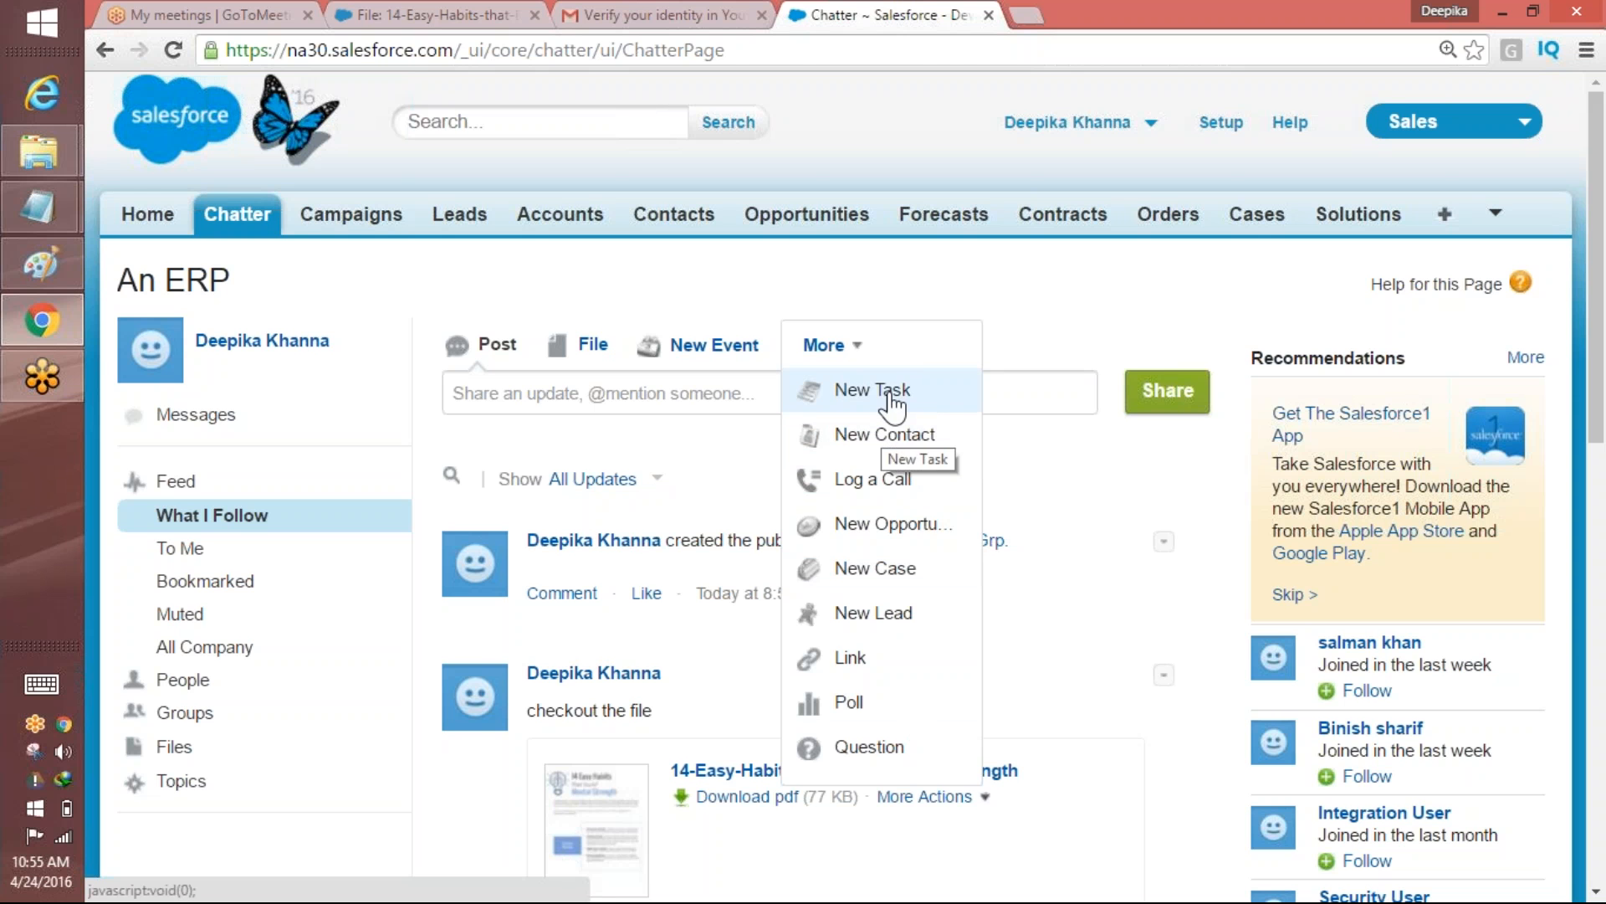
click(1221, 122)
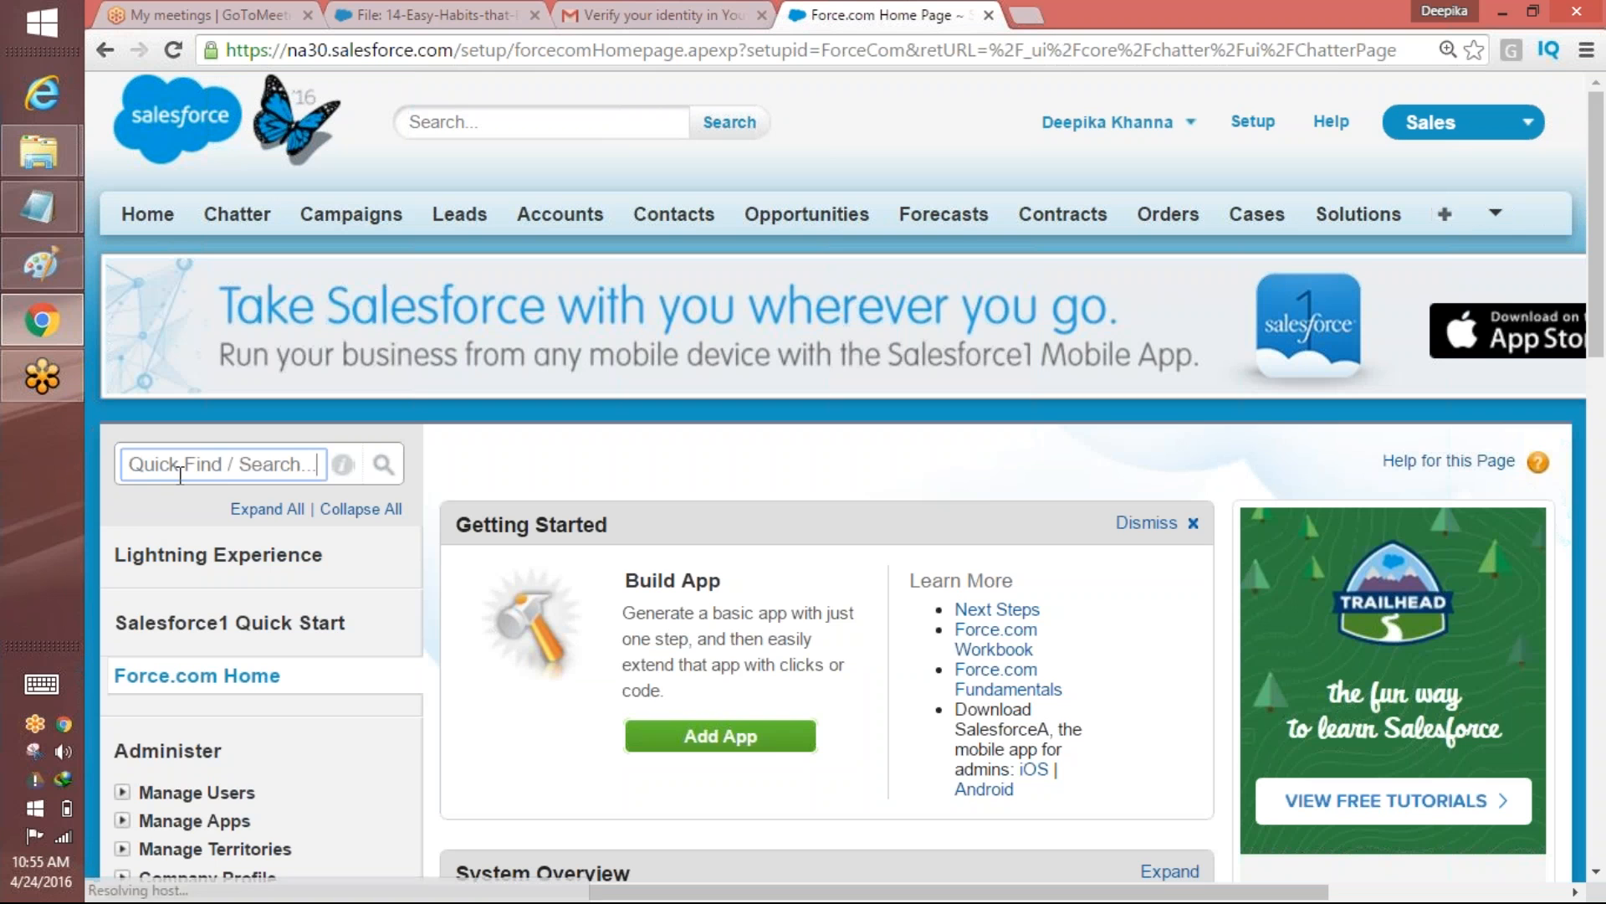
drag(322, 465, 13, 514)
key(BackSpace)
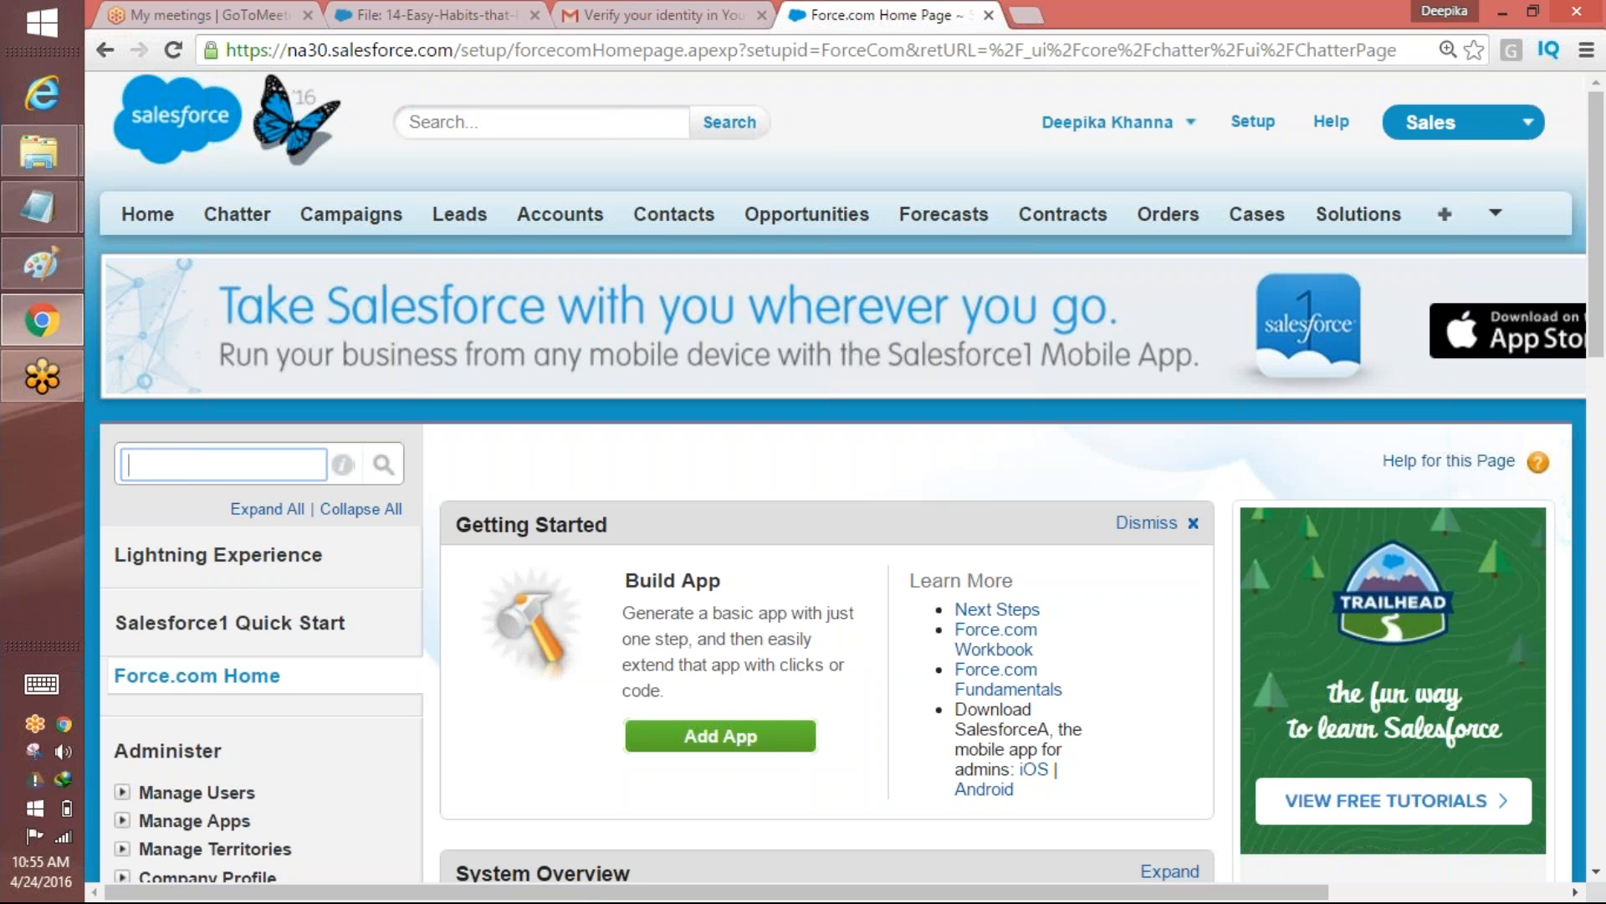
text(glo)
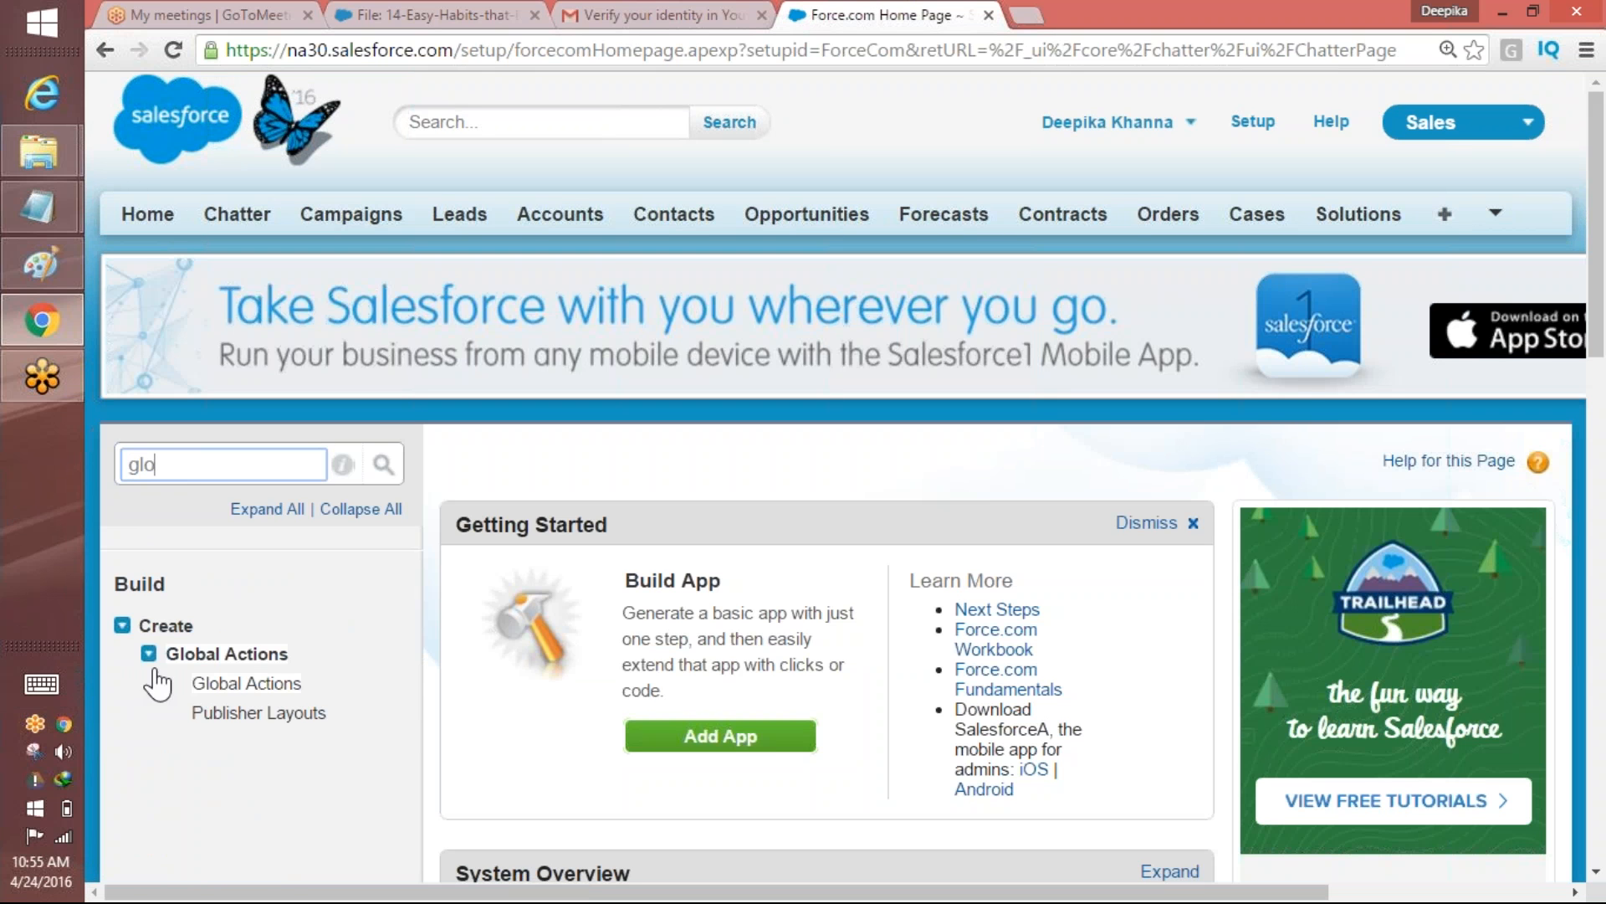
click(222, 685)
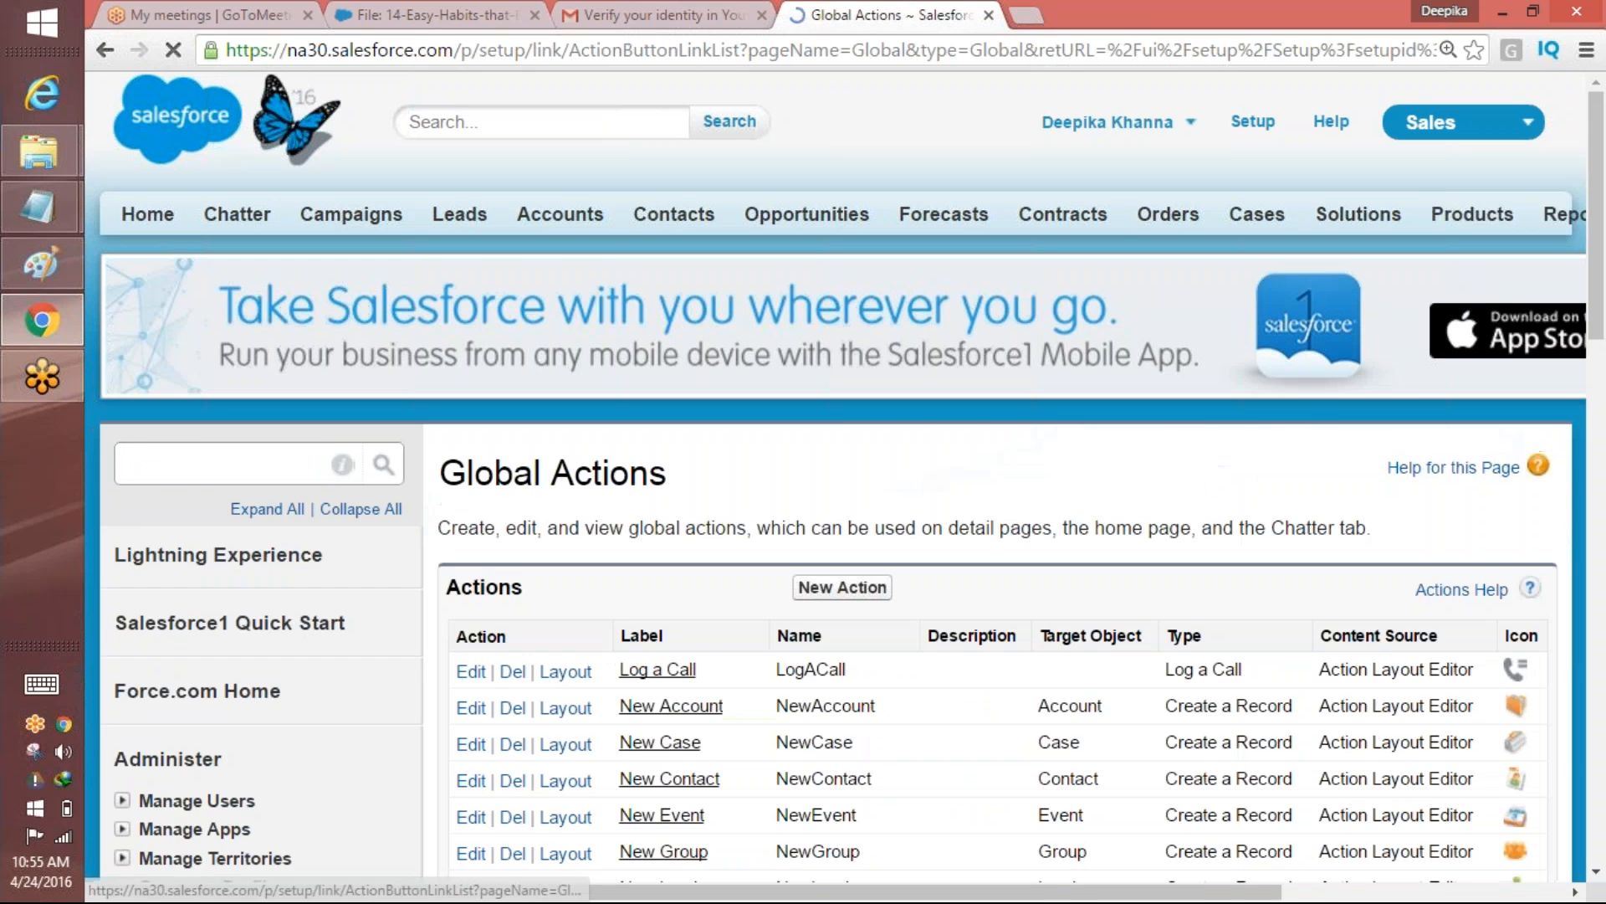
scroll(1007, 443, down, 1)
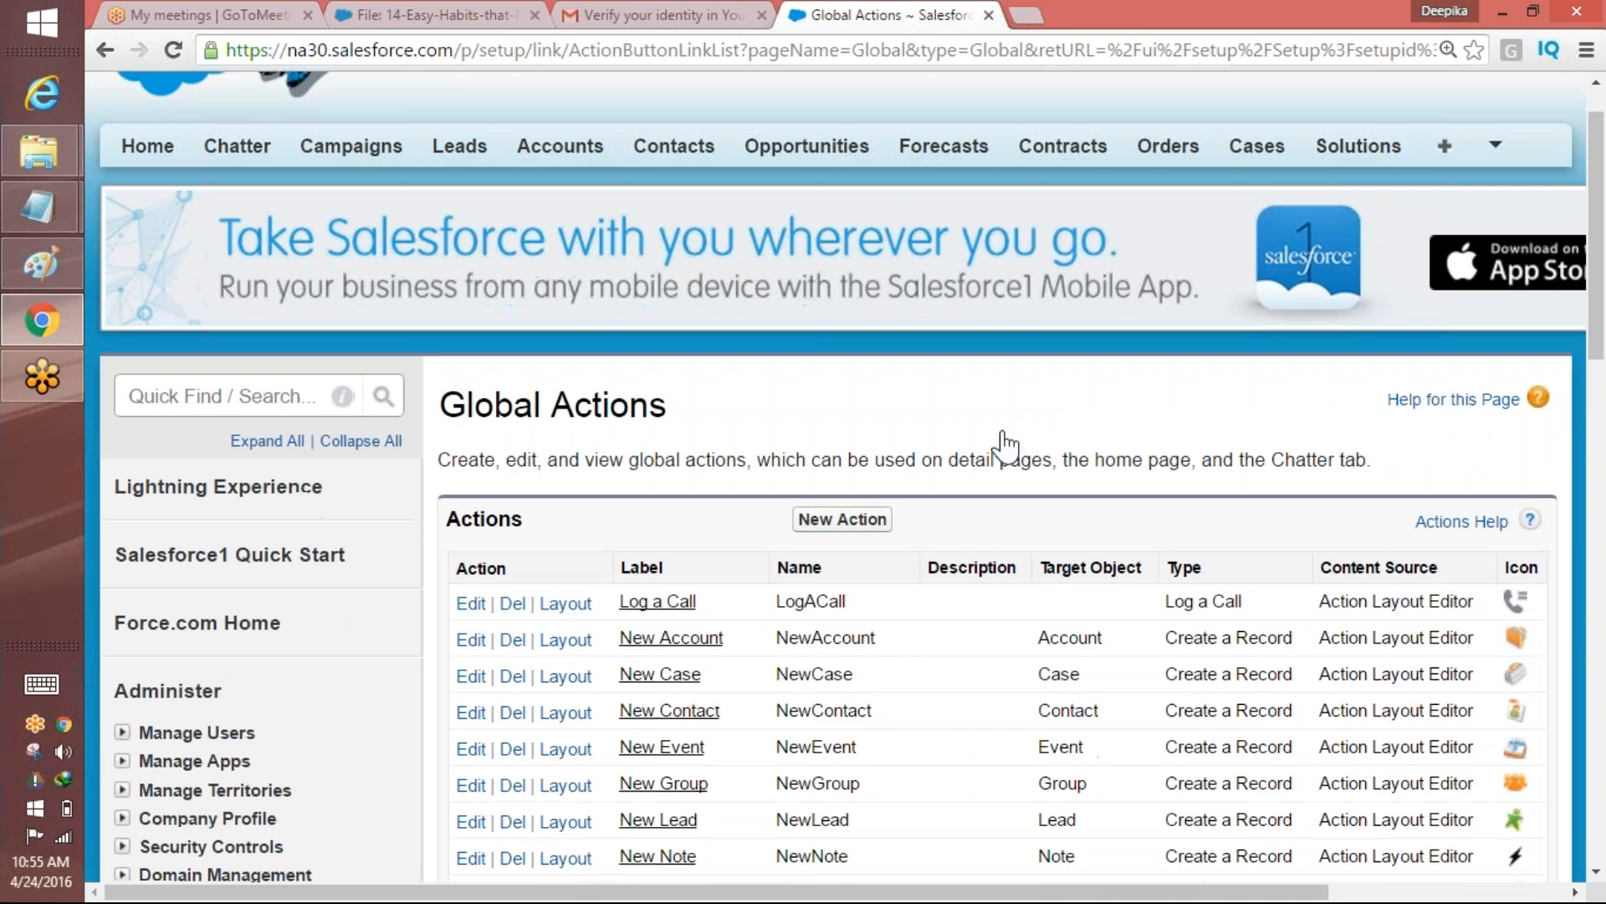
Start a new global action targeting Position with the New [Record] label type.
click(845, 522)
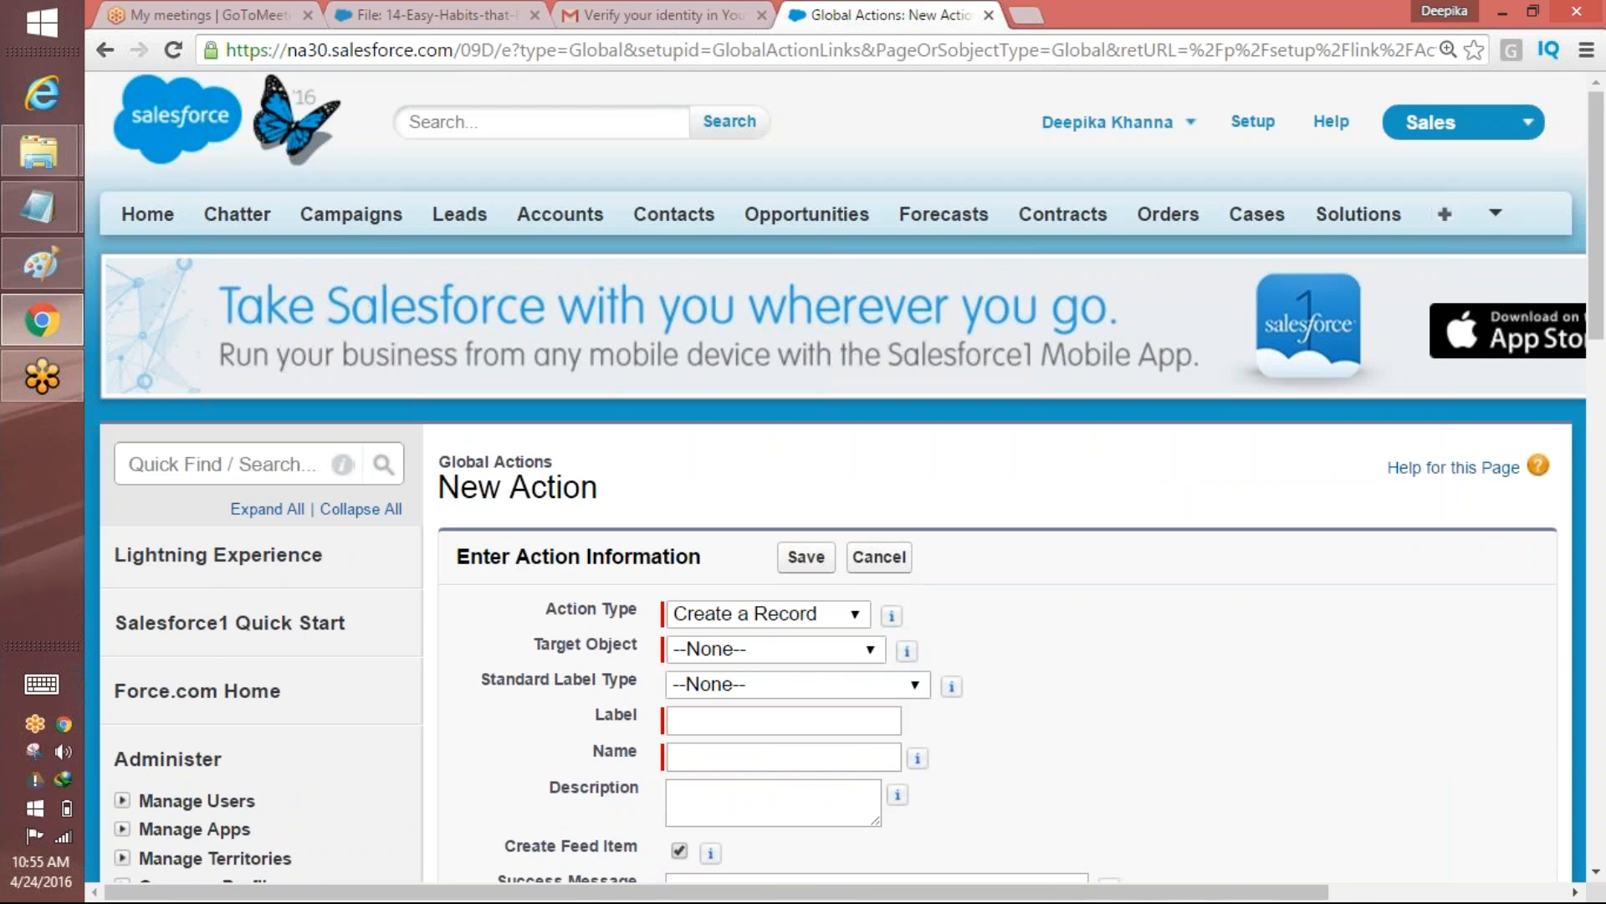
scroll(1600, 199, down, 3)
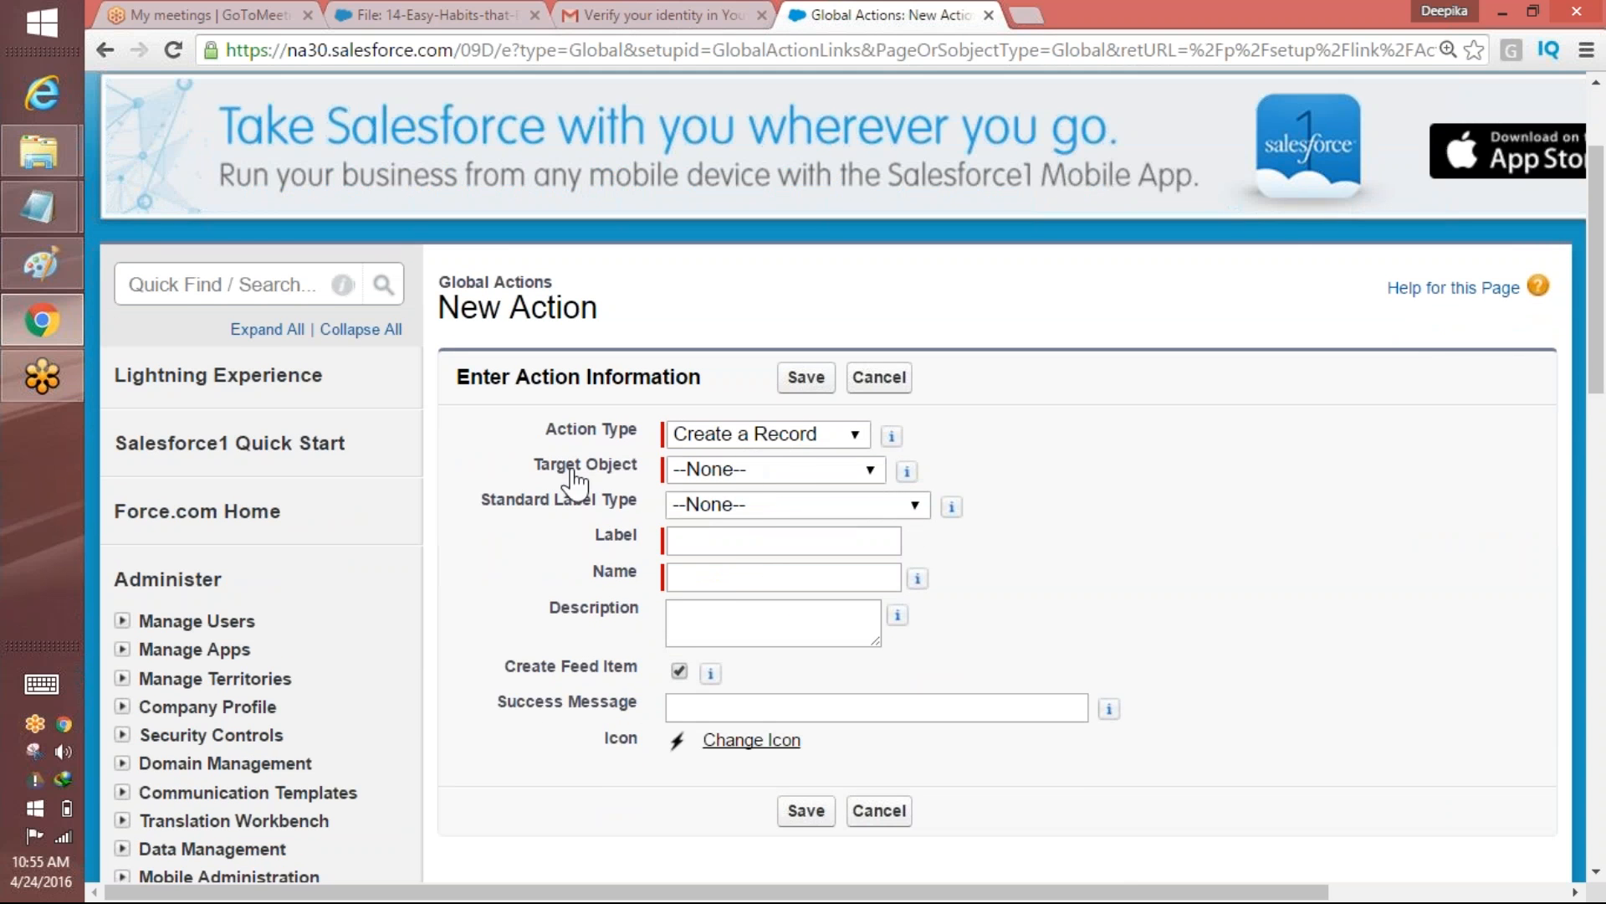
click(875, 472)
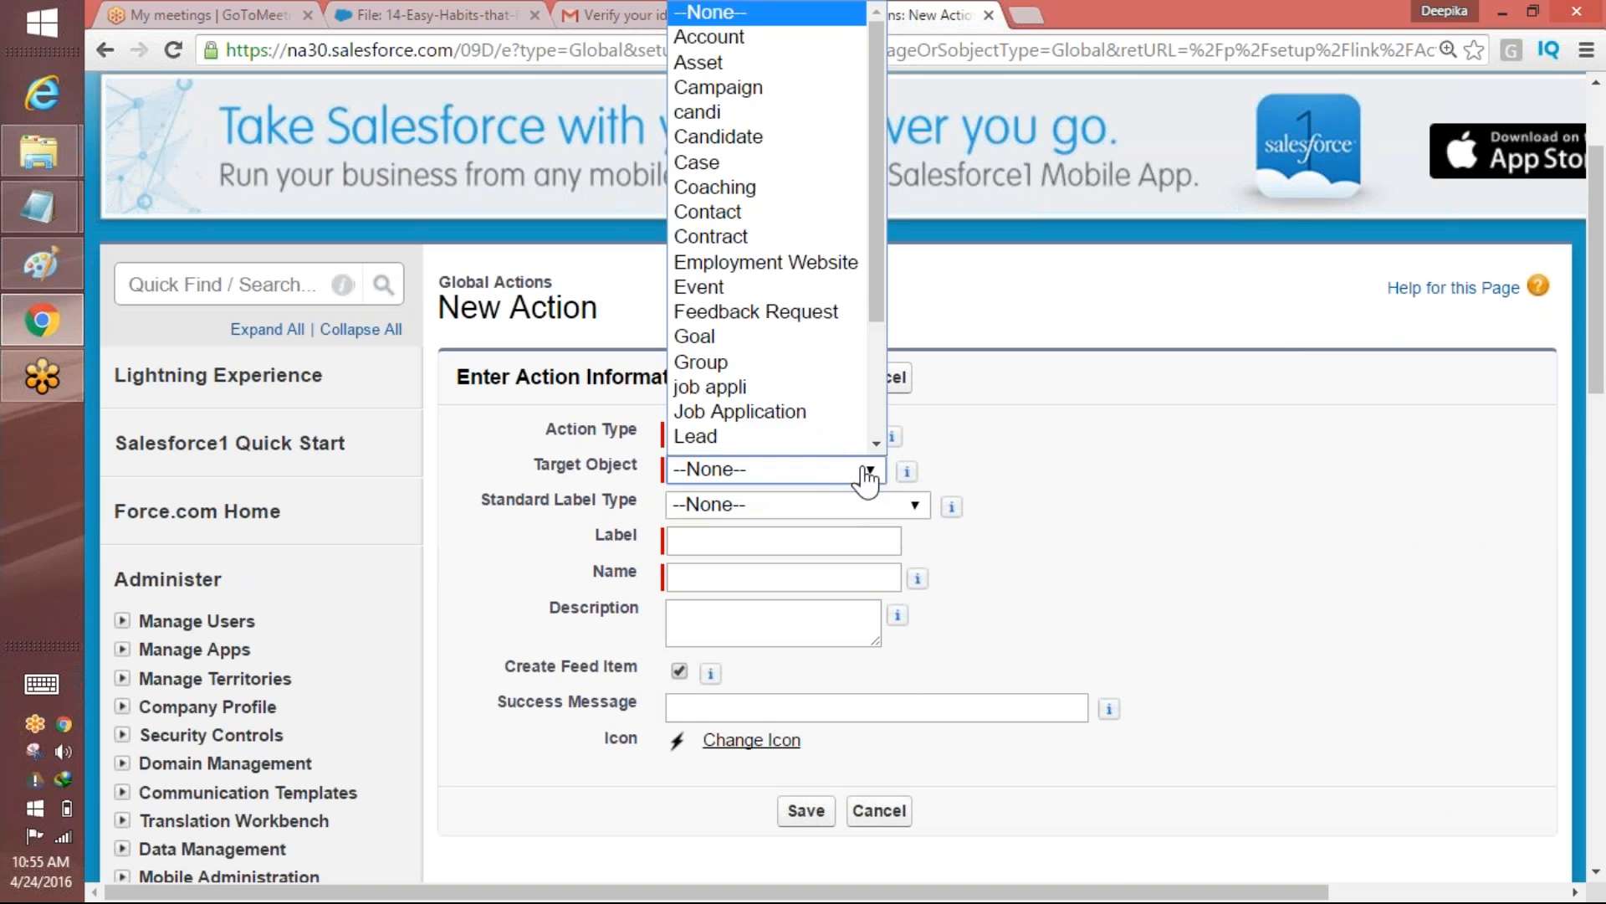
drag(878, 310, 873, 415)
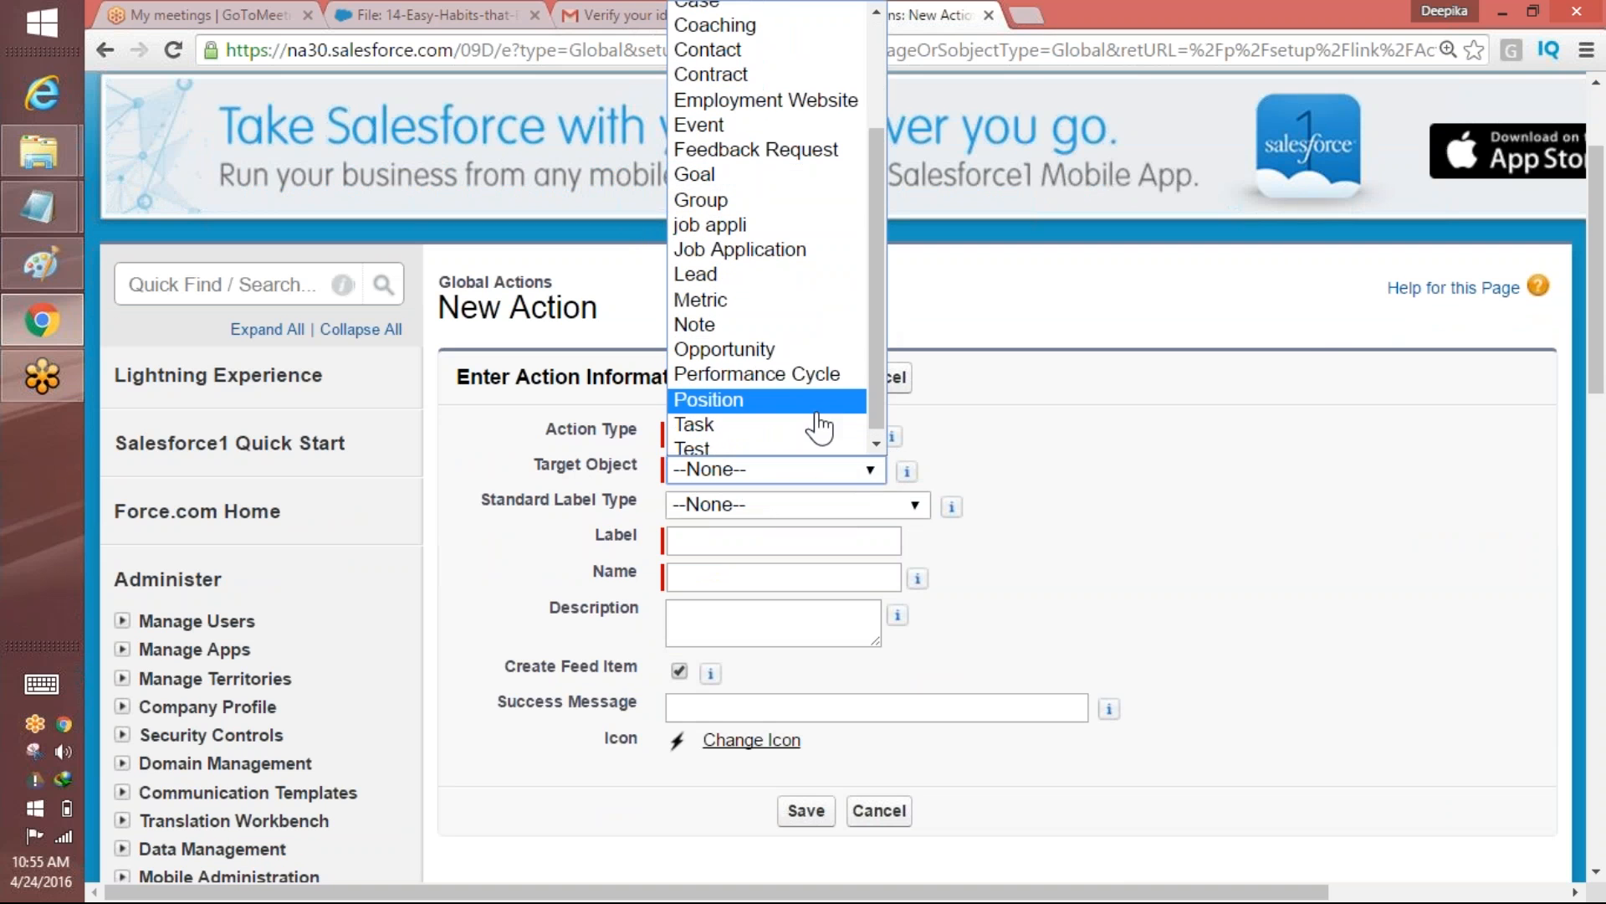
click(799, 404)
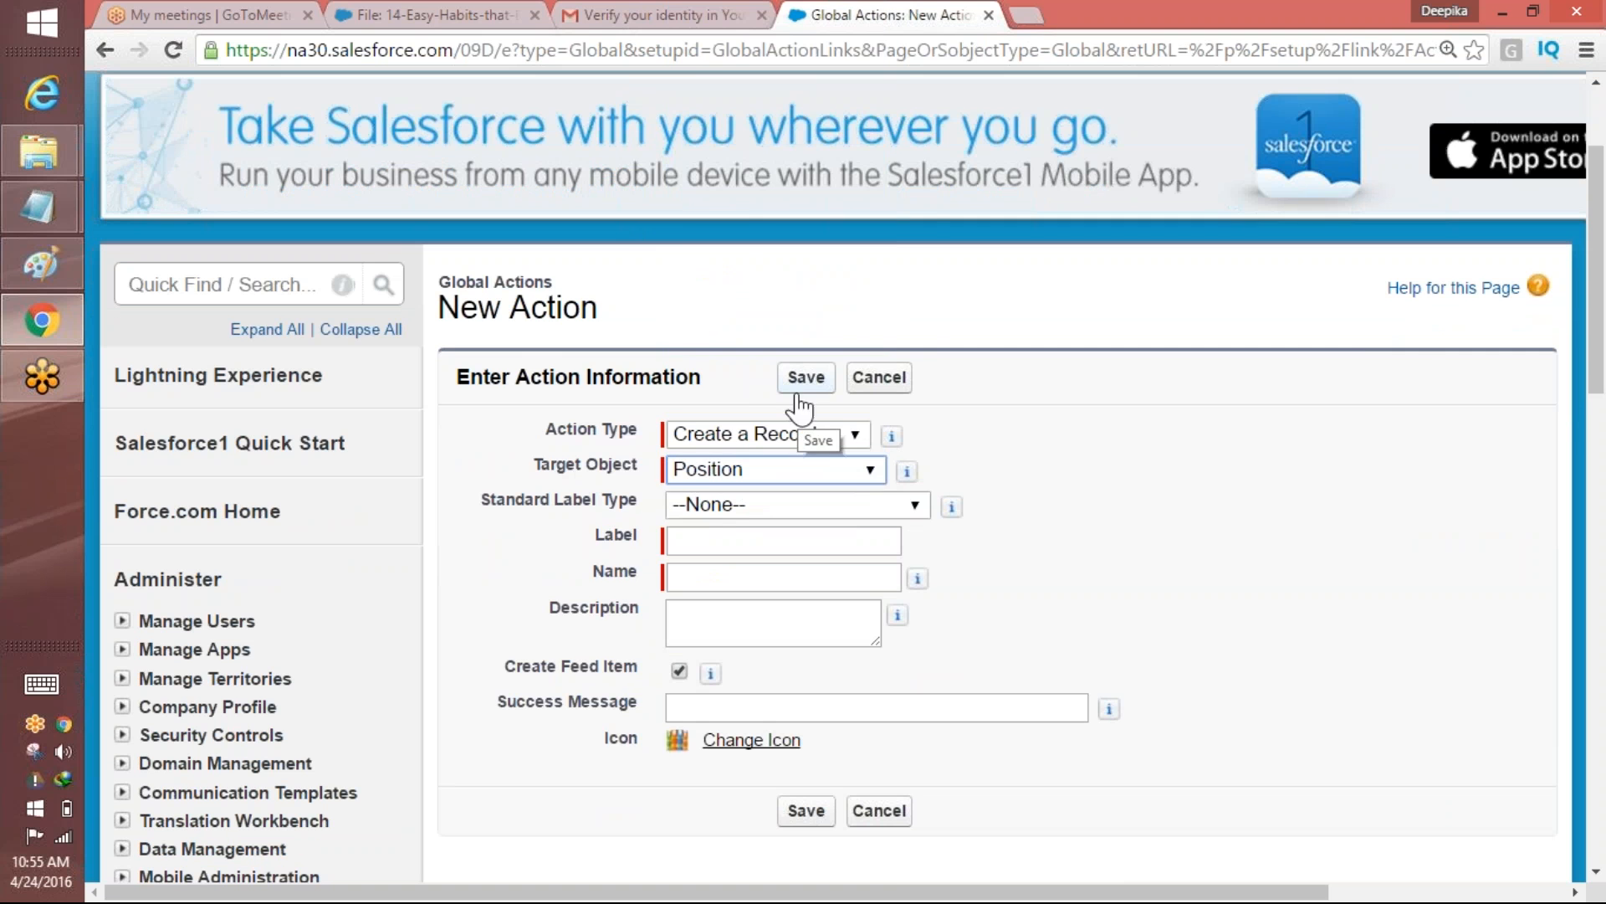
click(750, 515)
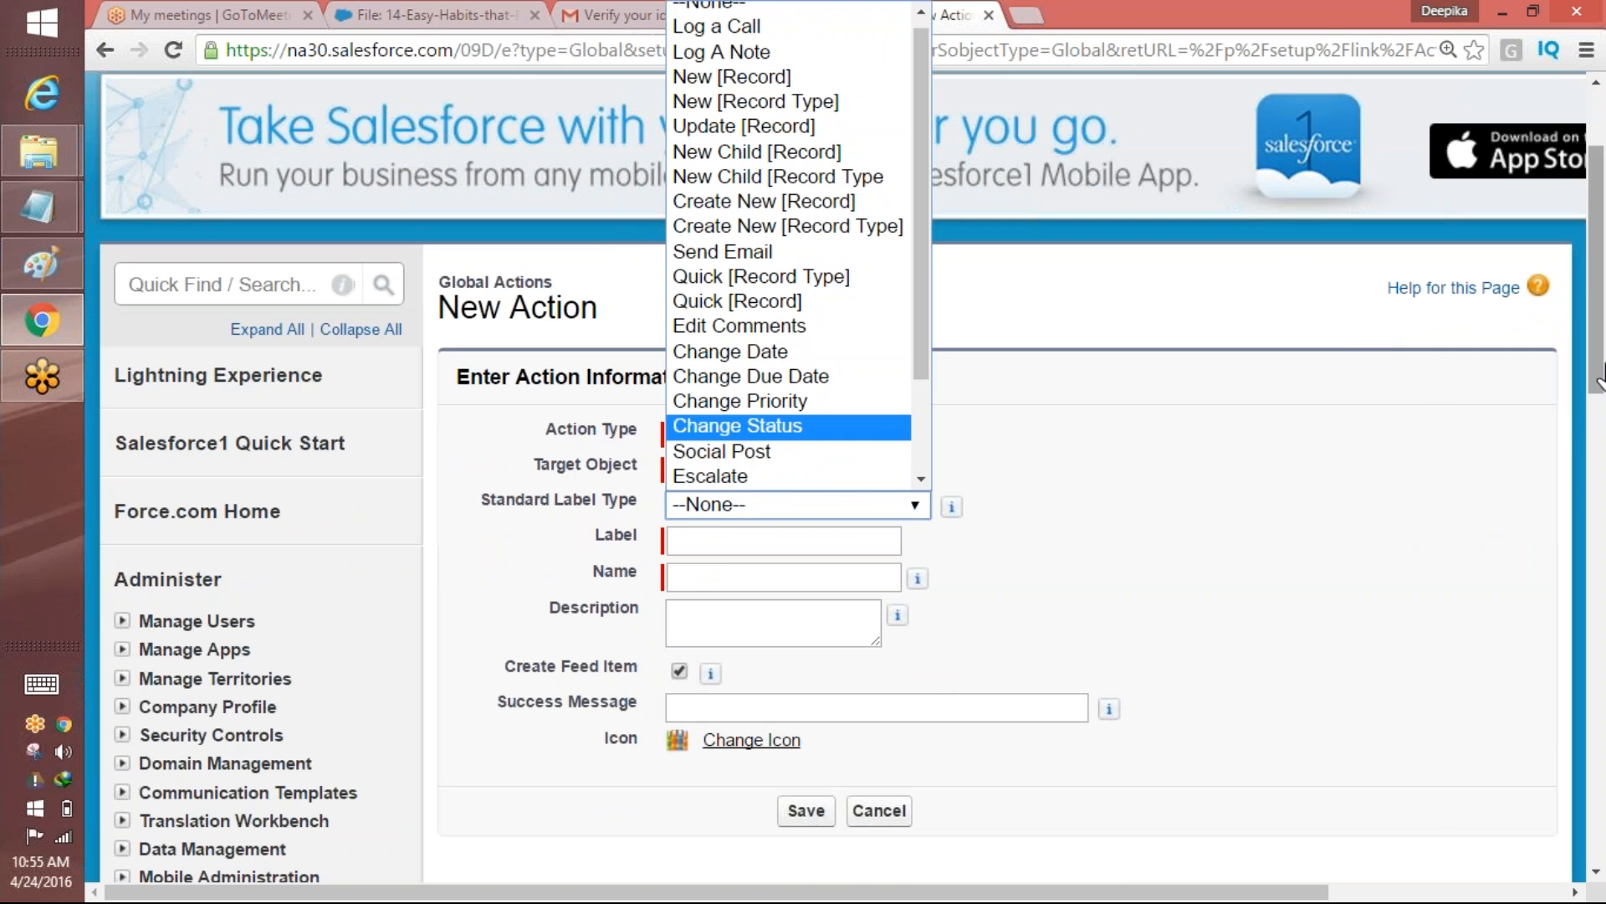
drag(1599, 373, 1598, 352)
click(895, 579)
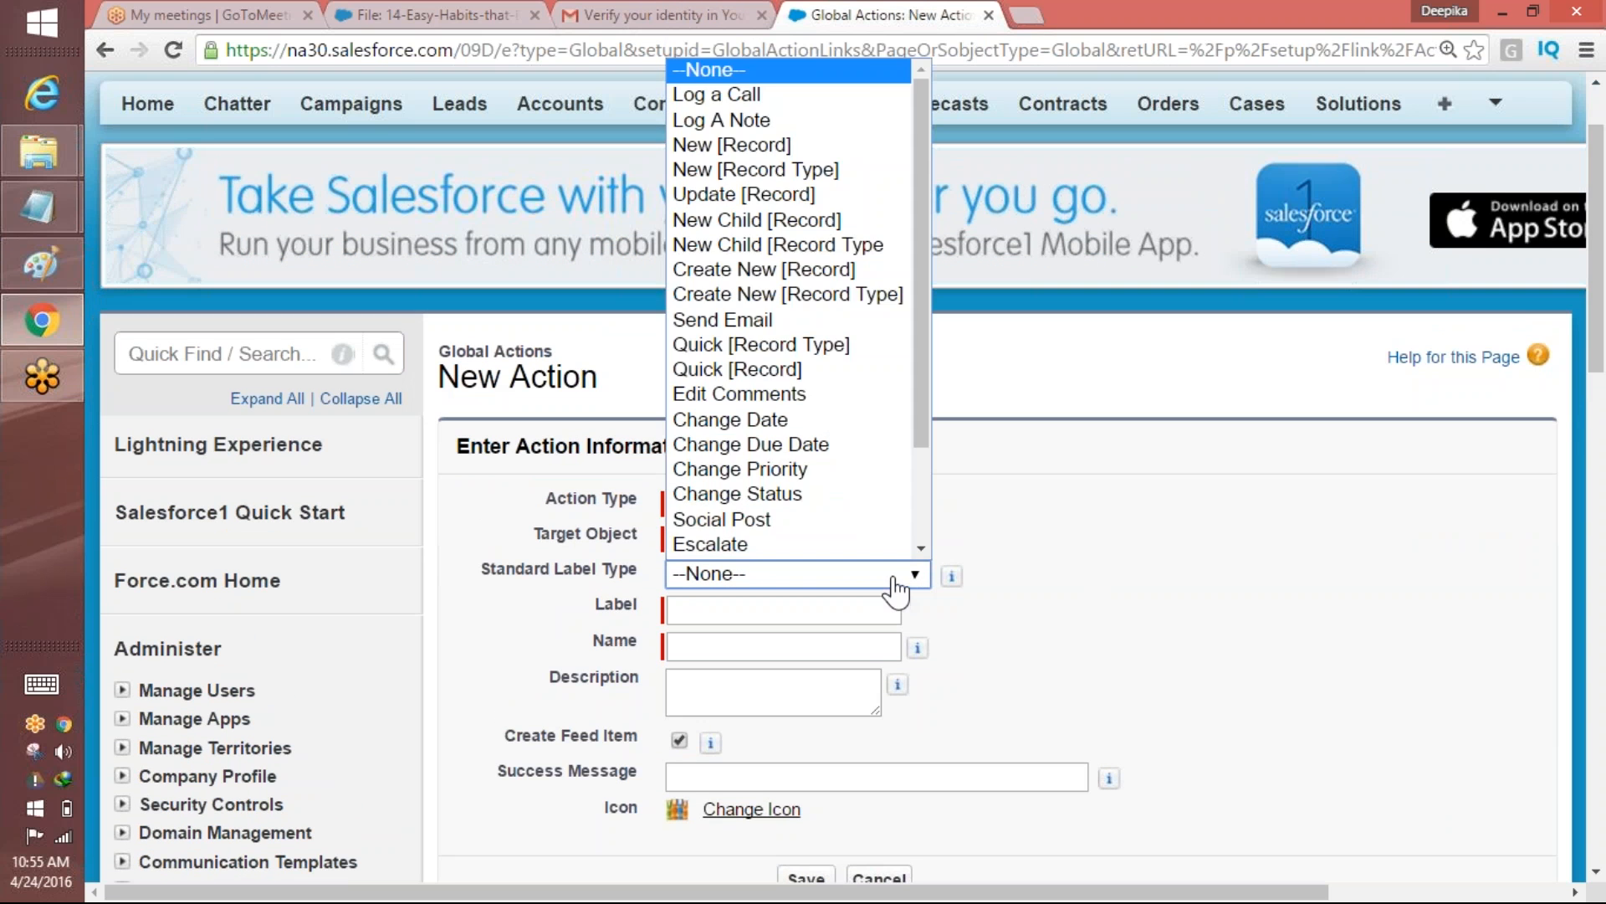
click(739, 154)
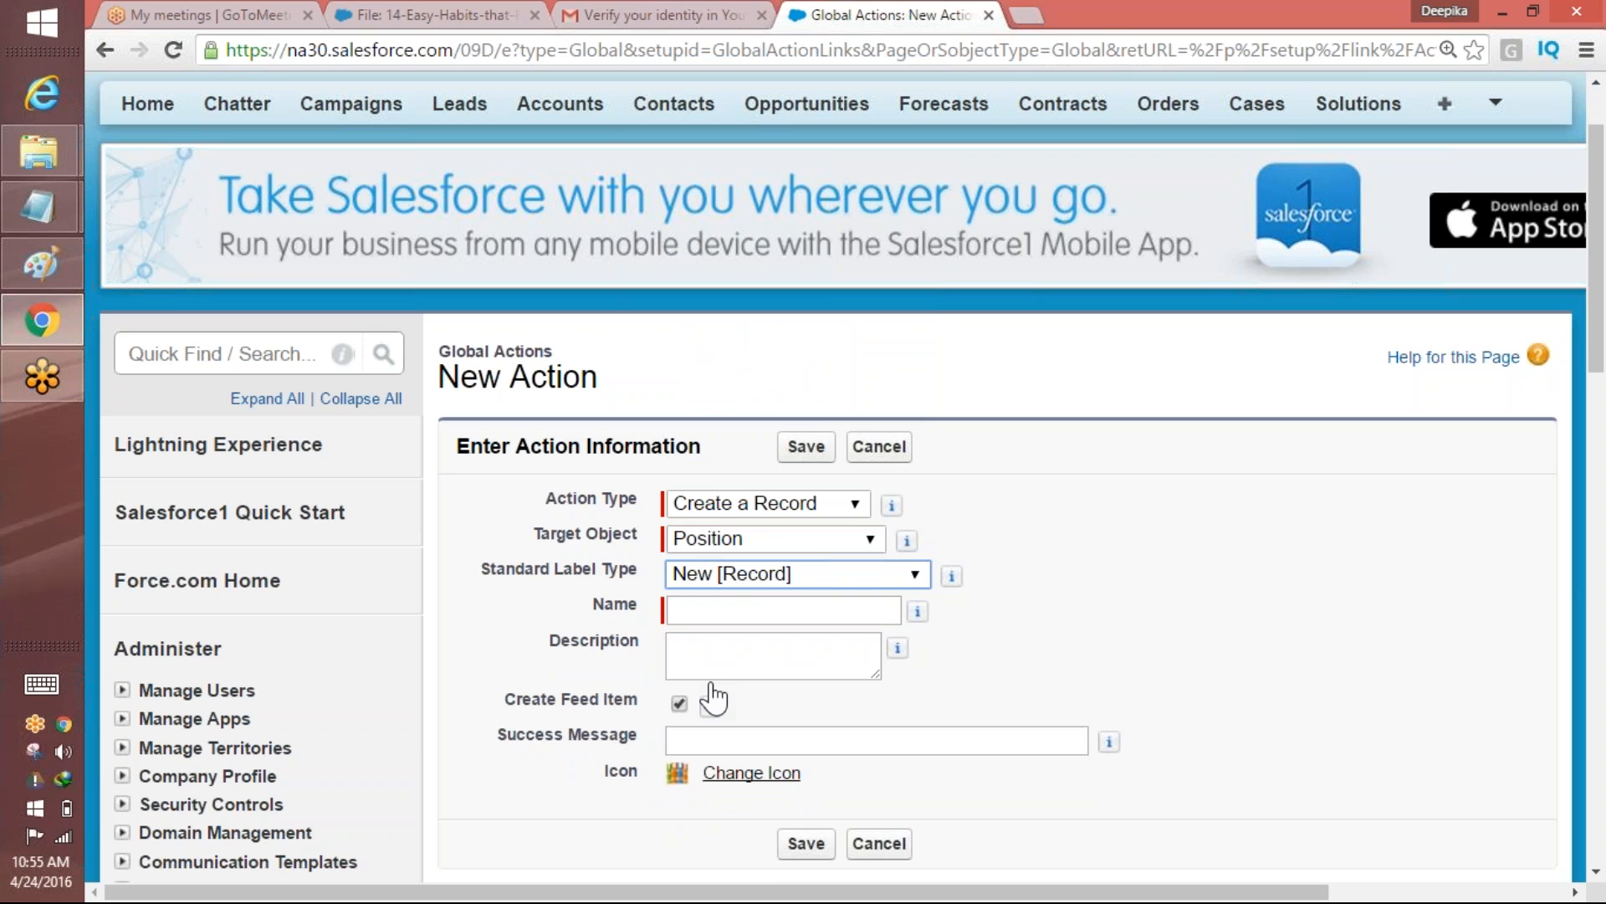
Name the action New_Position and save it.
click(801, 605)
mouse_move(918, 610)
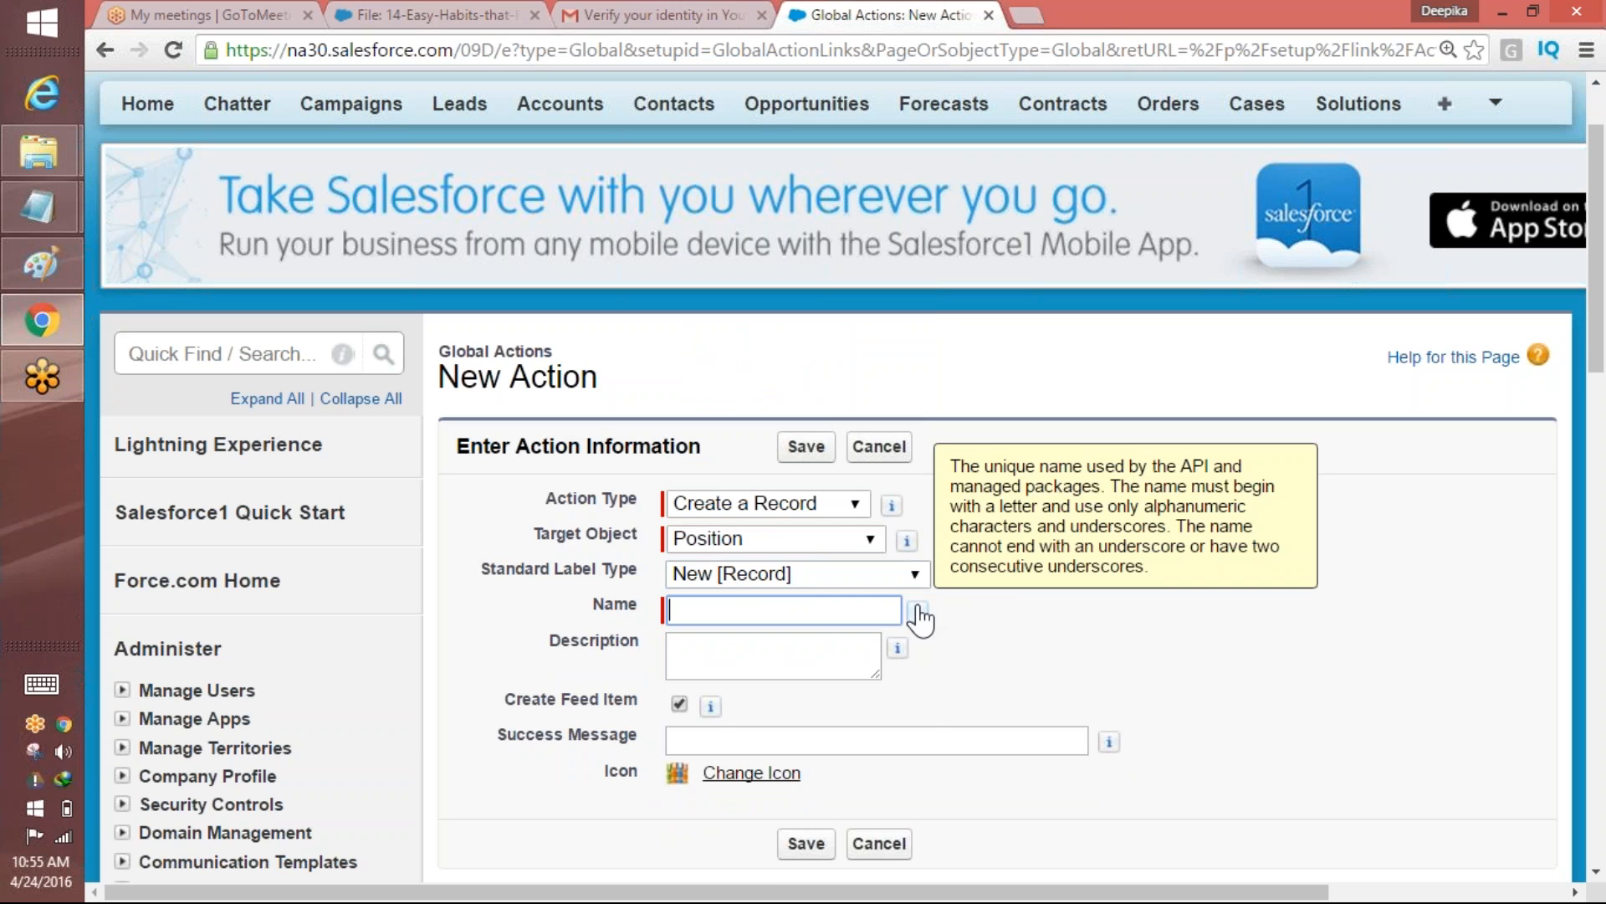
click(717, 613)
text(Ne)
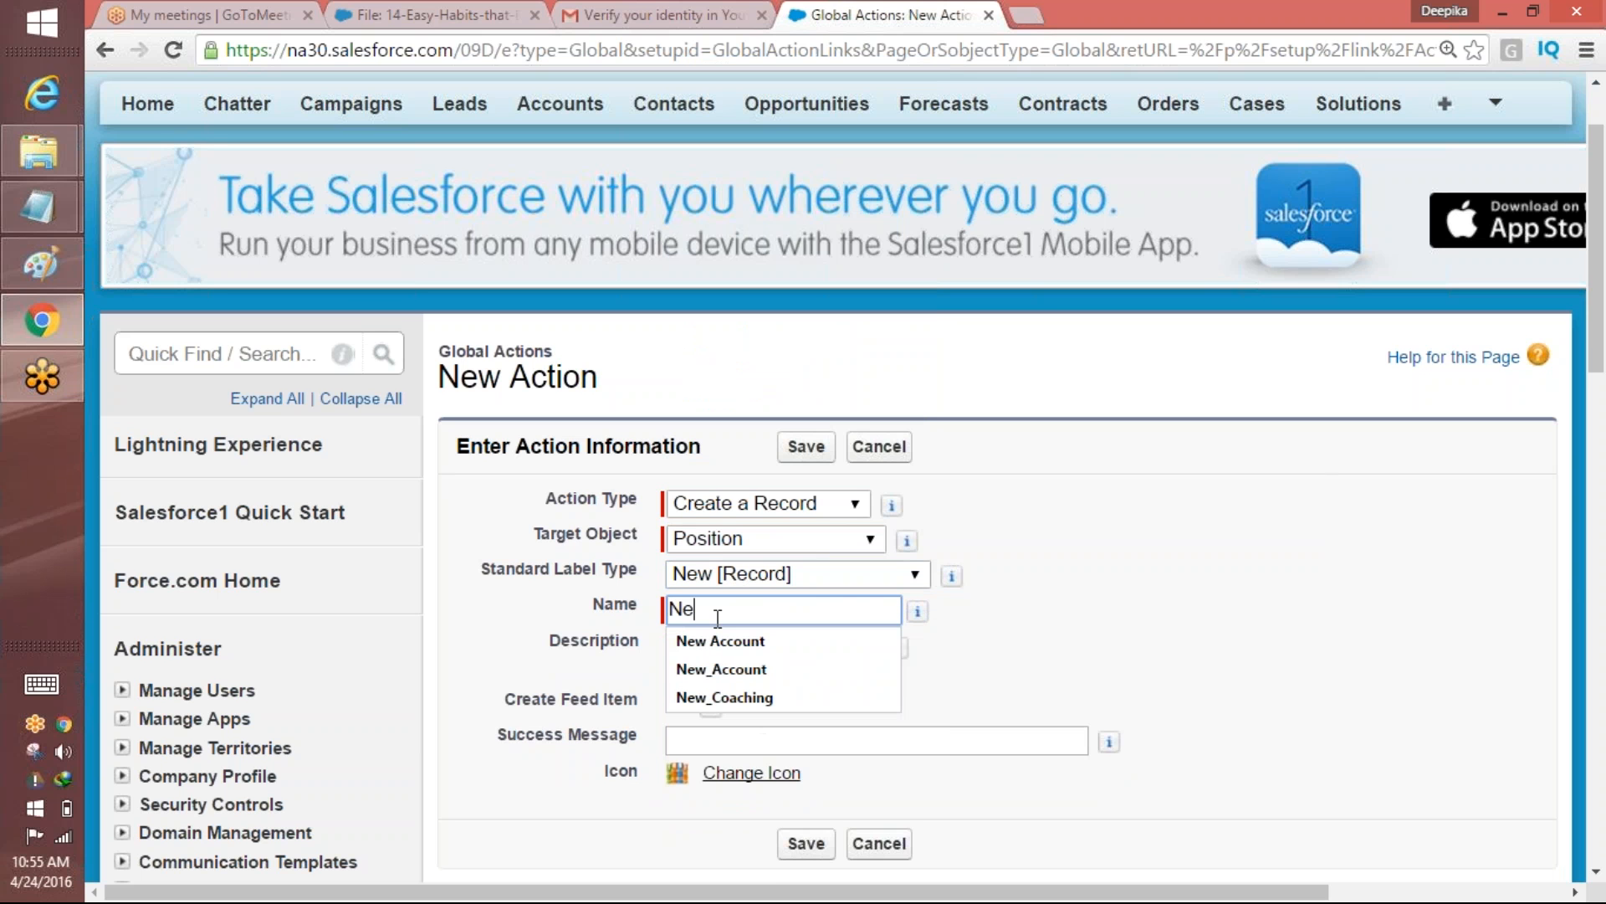
text(w_Position)
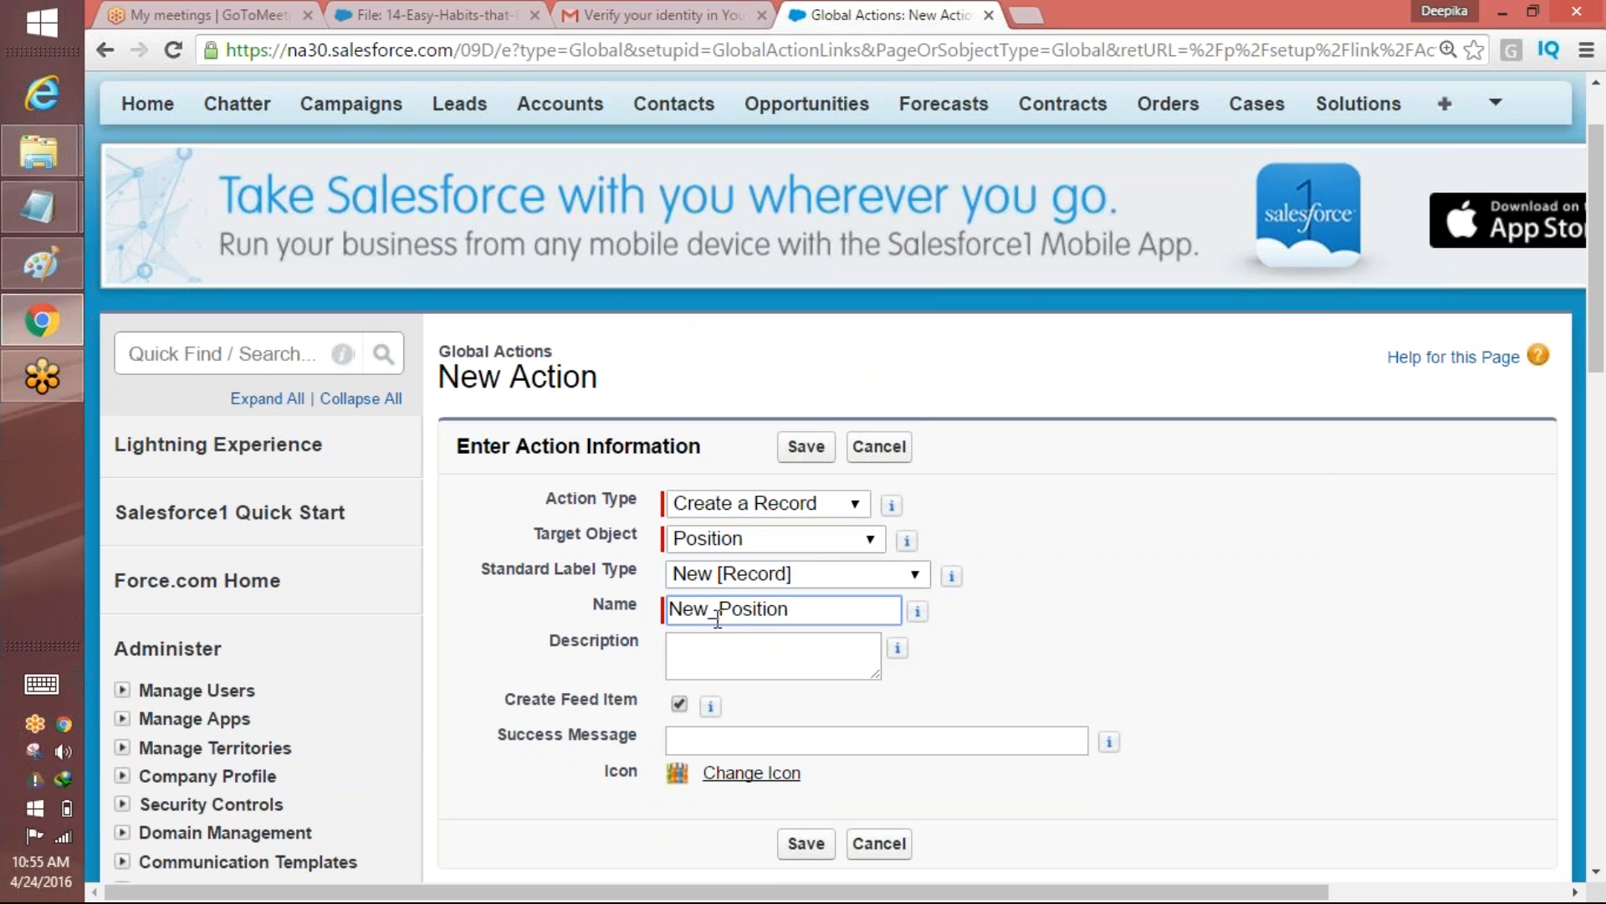
key(Tab)
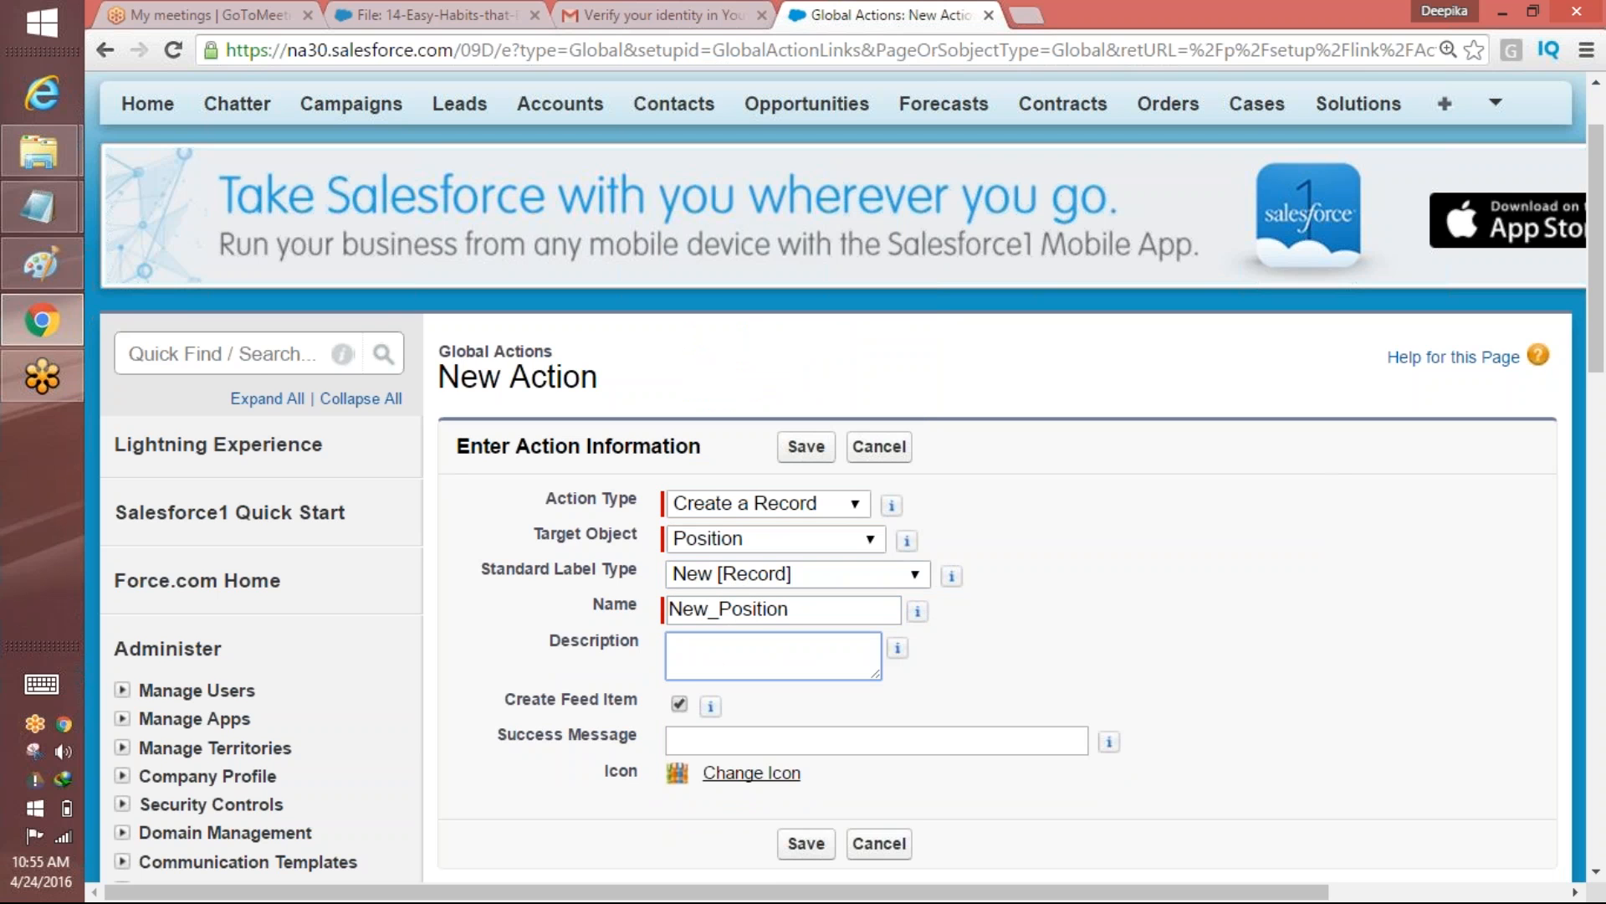
drag(596, 377, 436, 361)
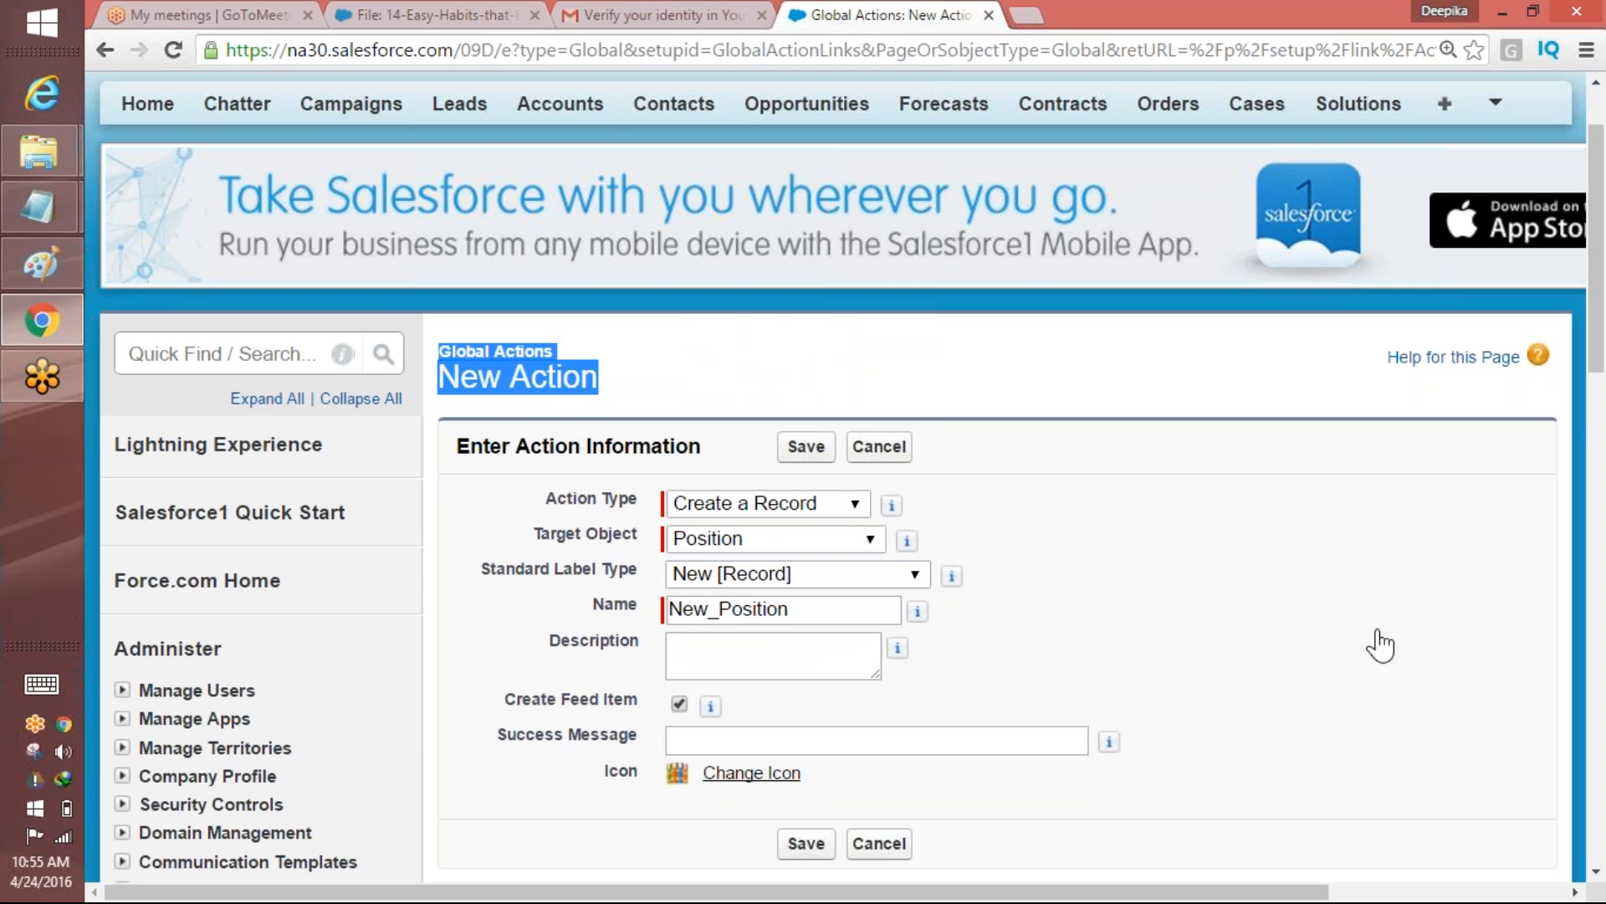
scroll(1004, 619, down, 2)
click(822, 653)
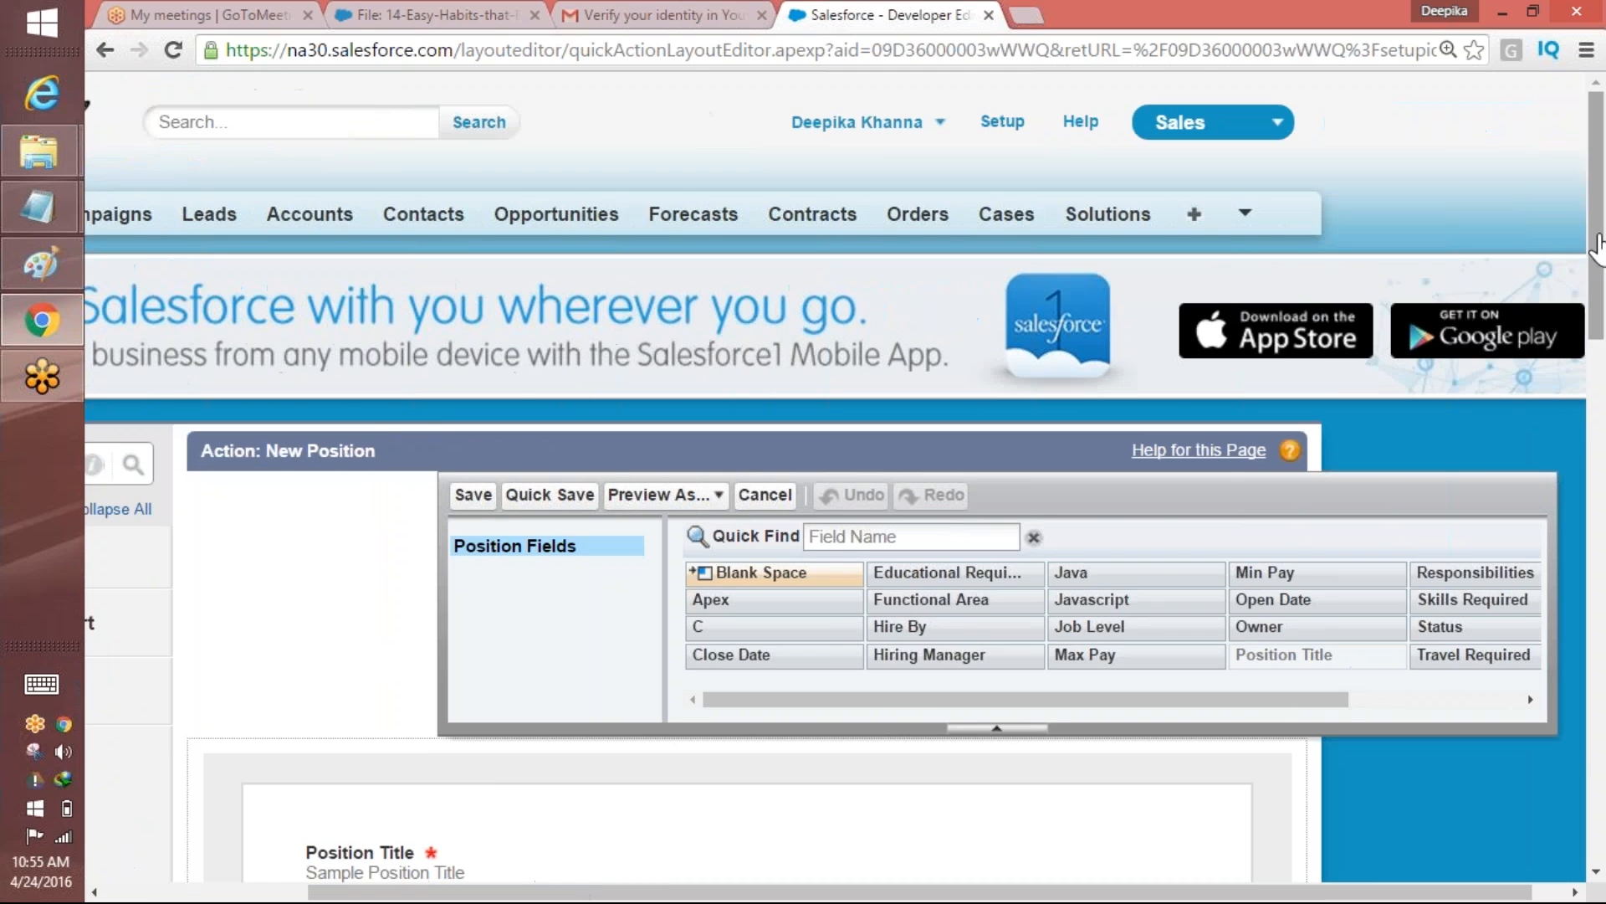
Add Status, Max Pay, Min Pay and Open Date around Position Title and save the layout.
drag(1597, 274, 1598, 330)
drag(1066, 309, 779, 313)
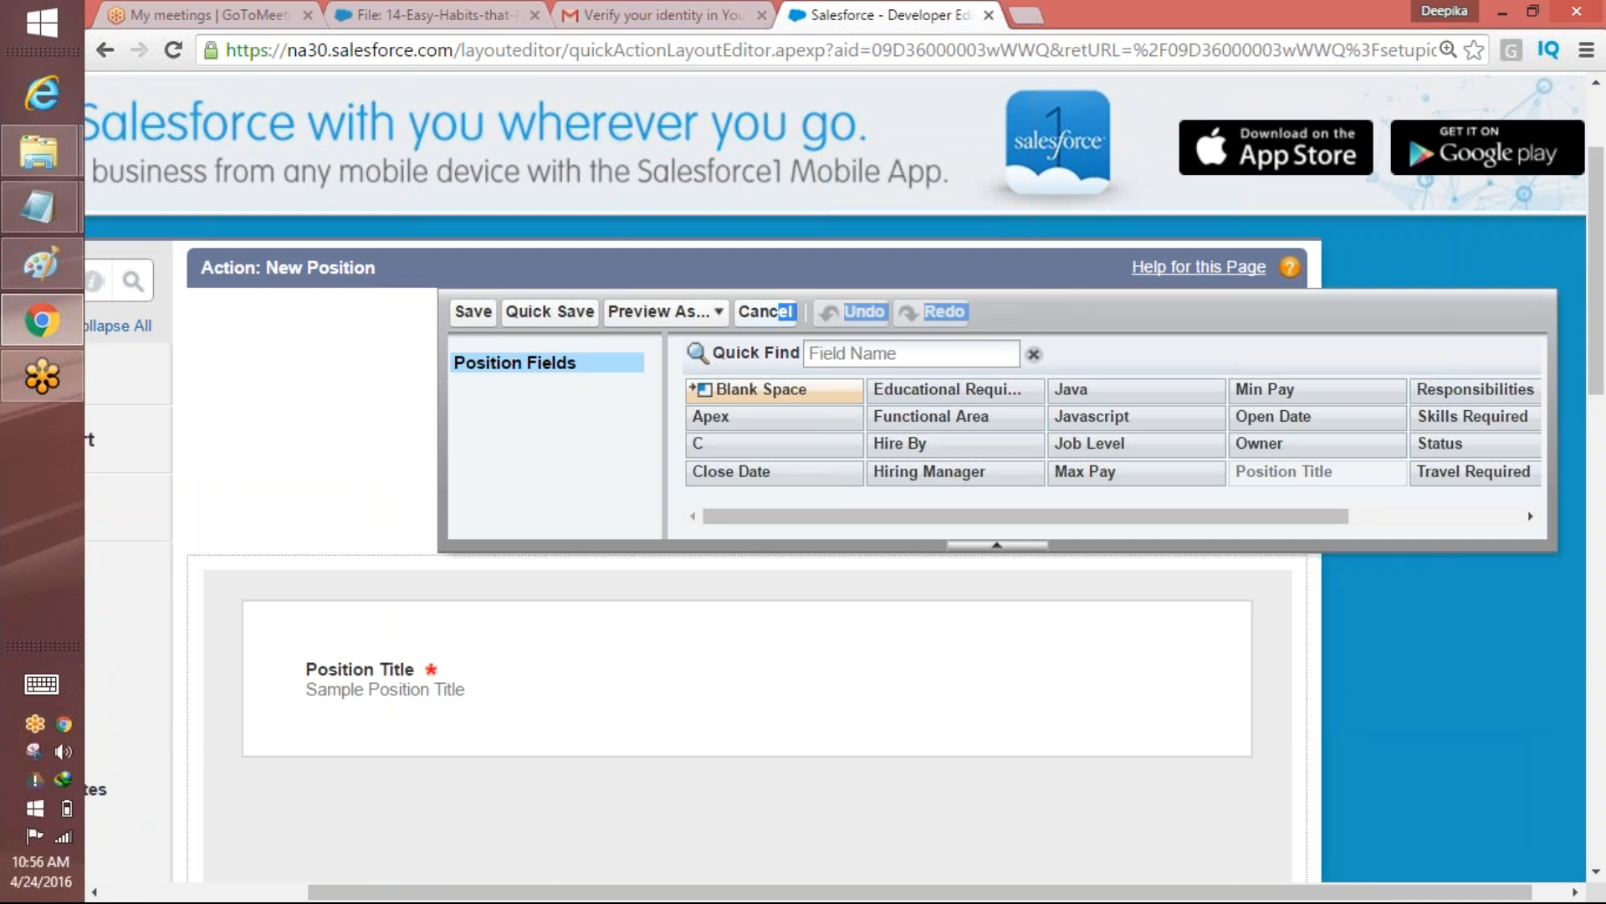
click(721, 327)
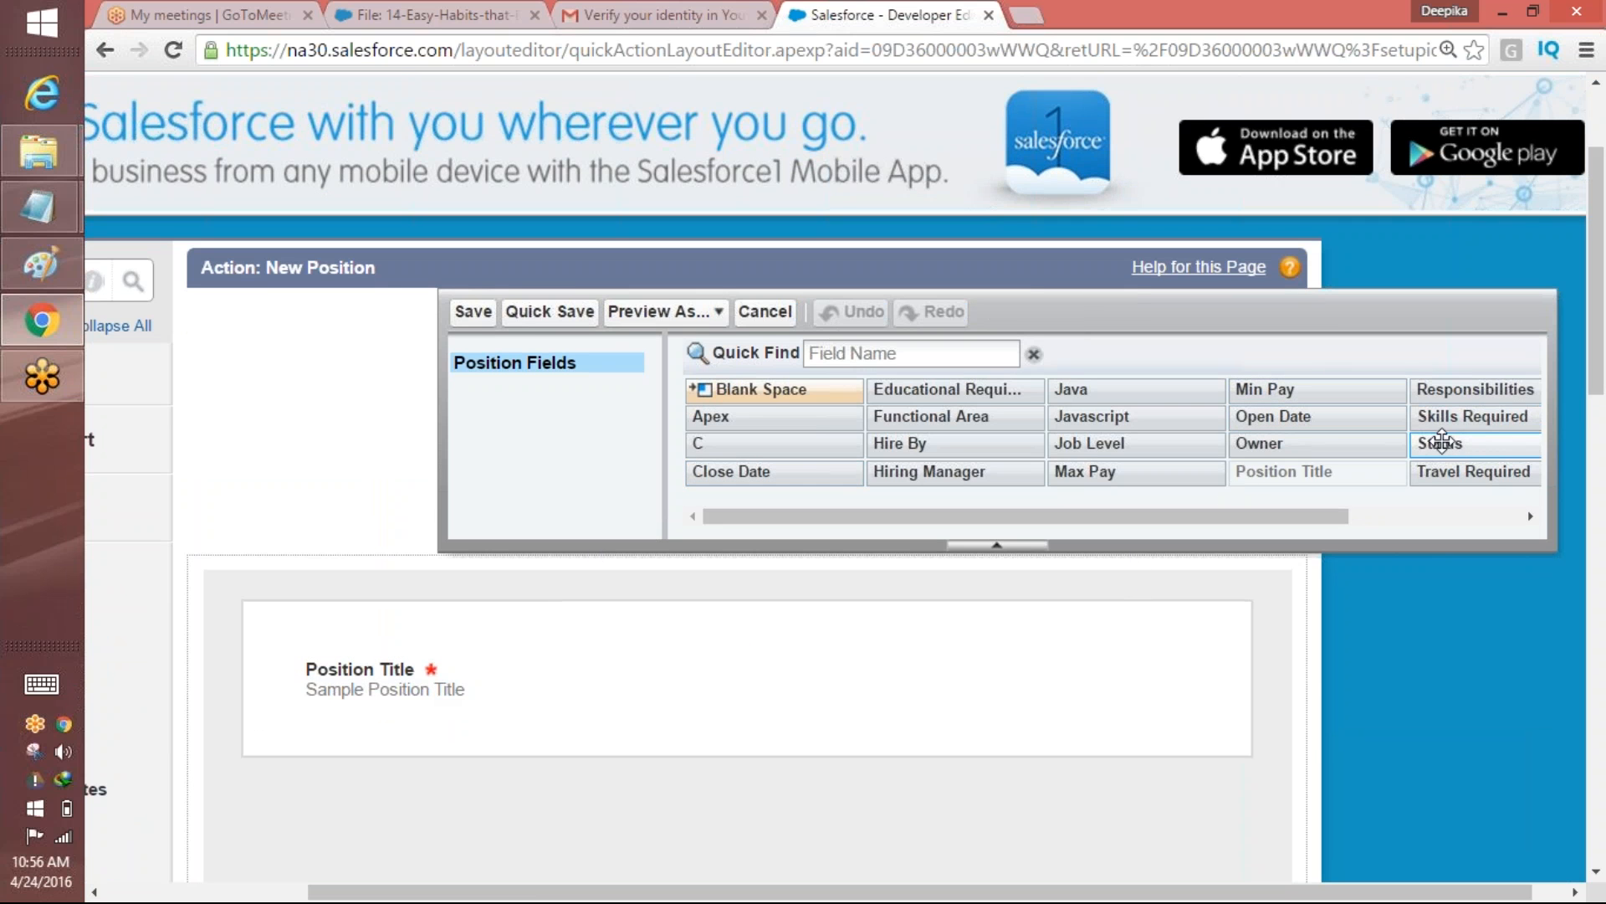
drag(1443, 442, 1101, 667)
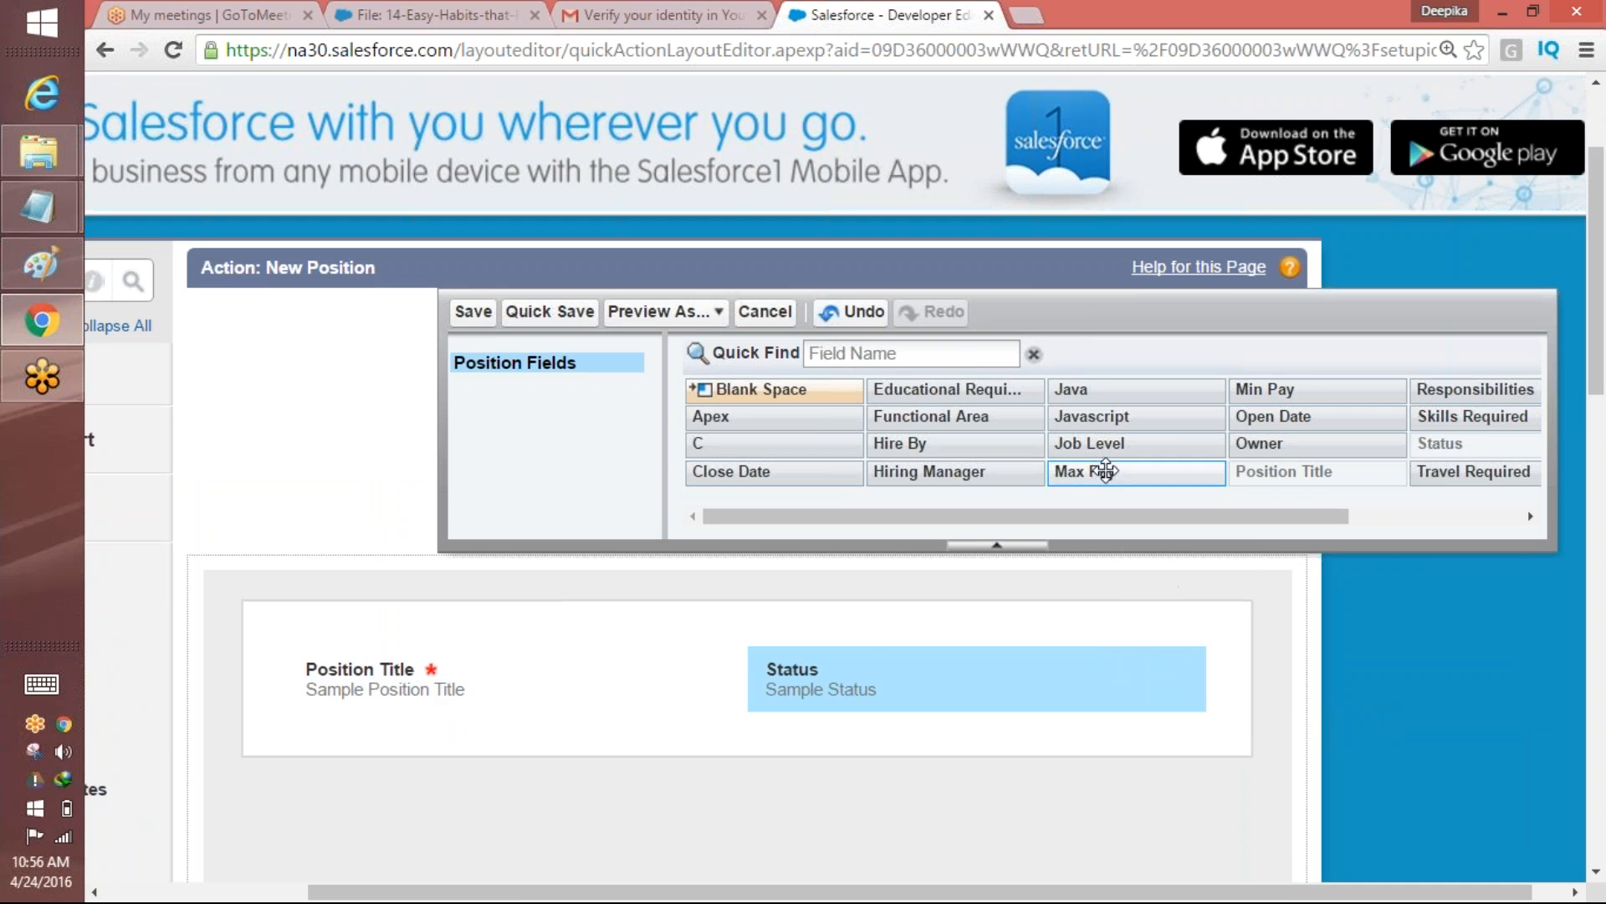
drag(1105, 471, 502, 741)
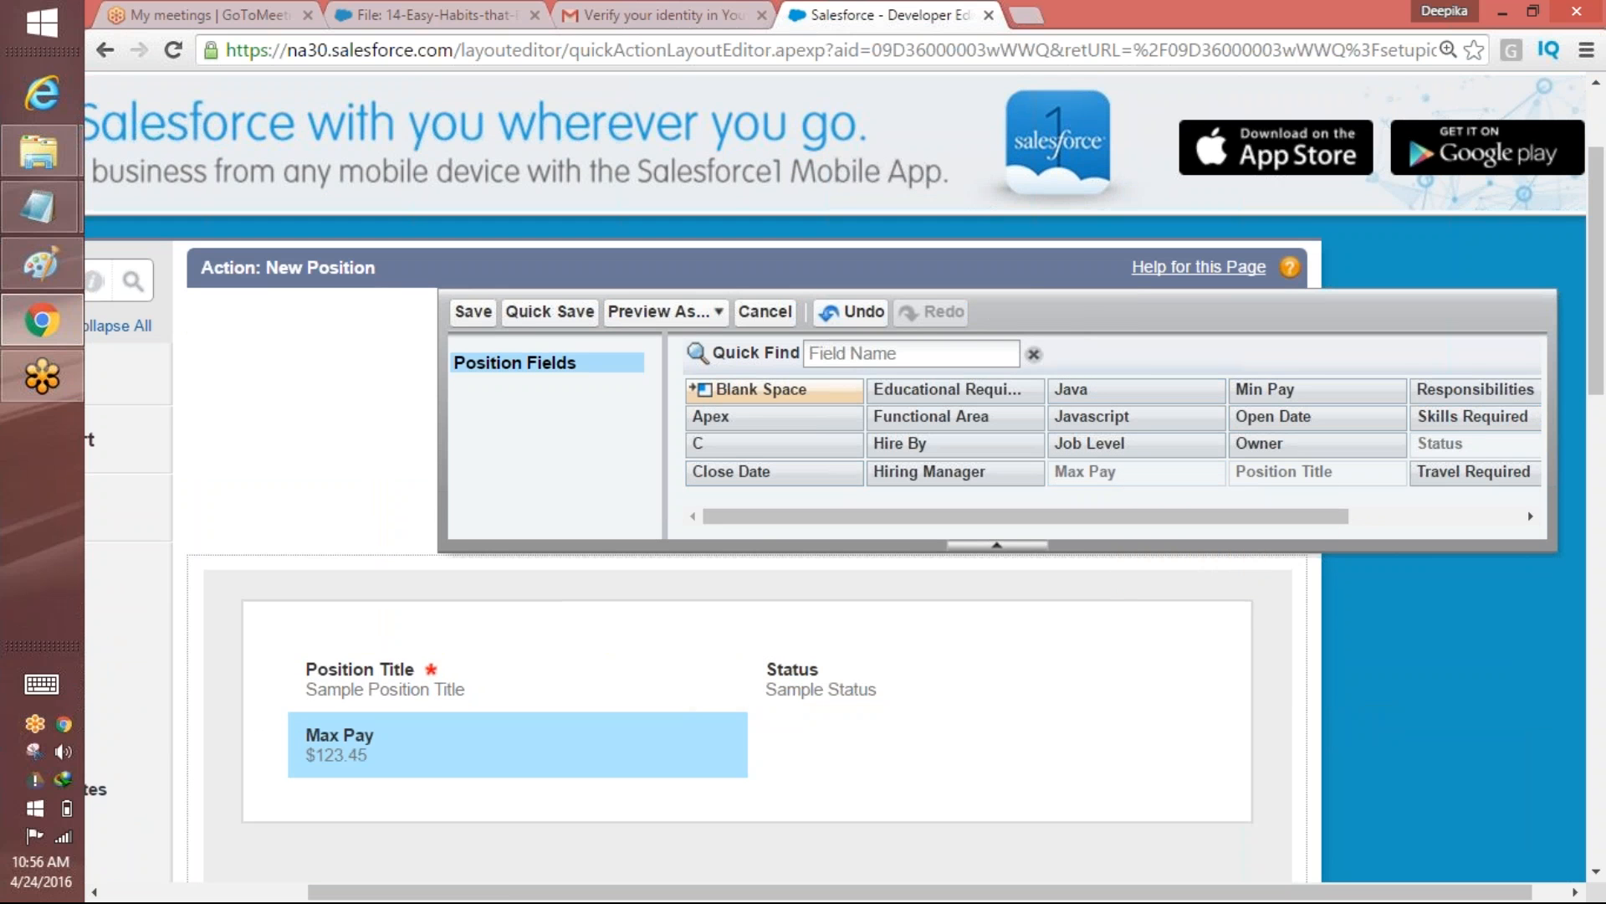
drag(1276, 389, 971, 745)
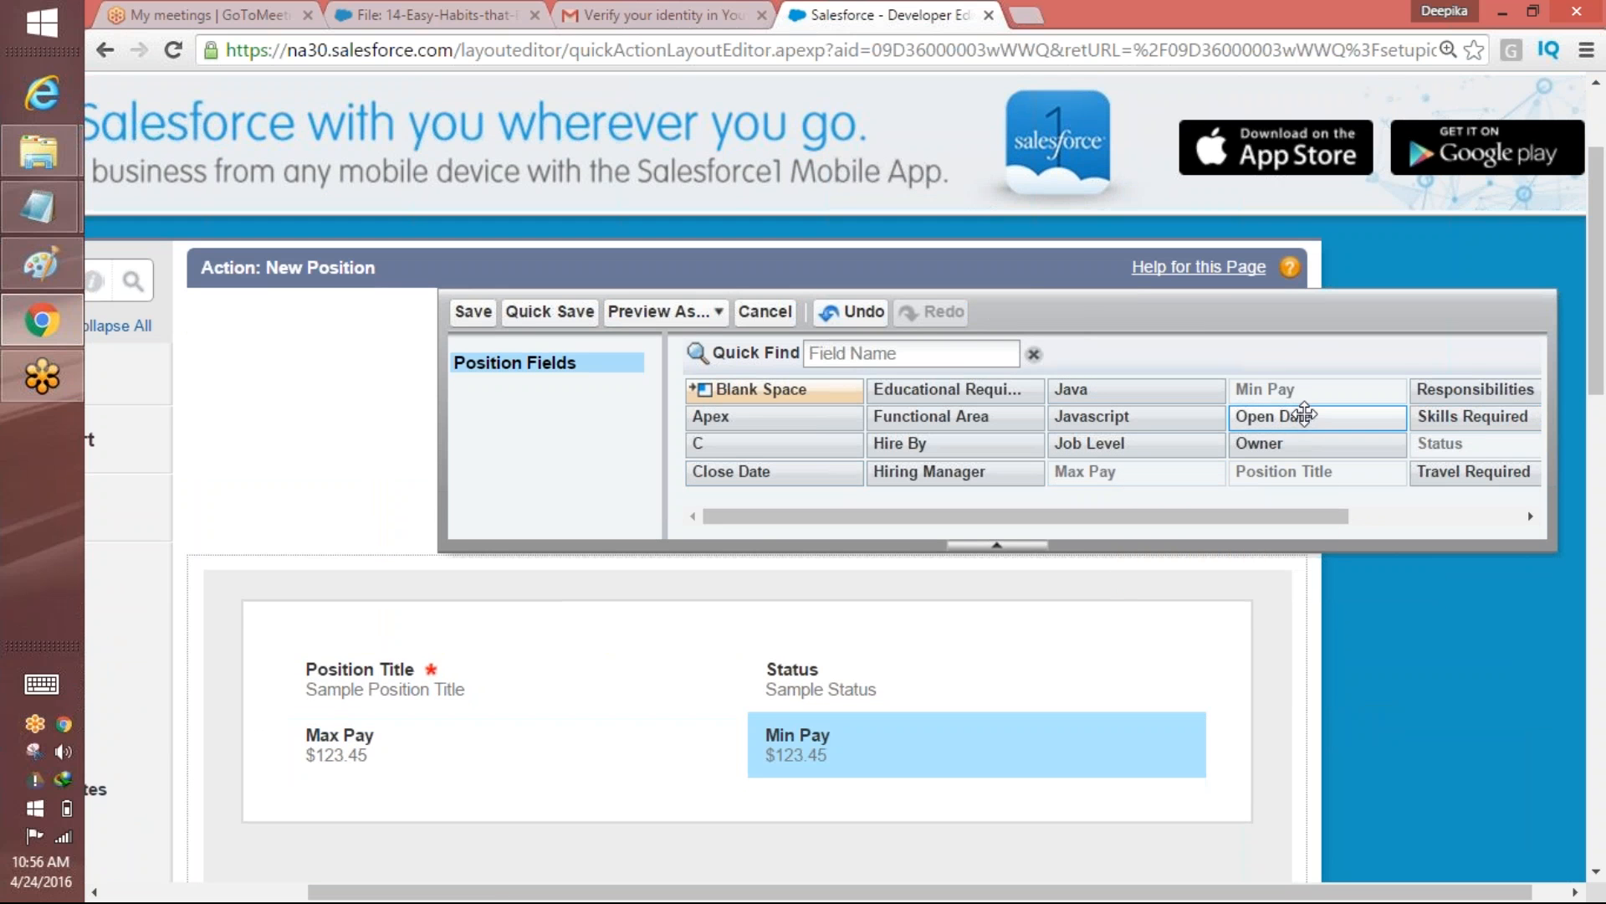
drag(1305, 414, 941, 824)
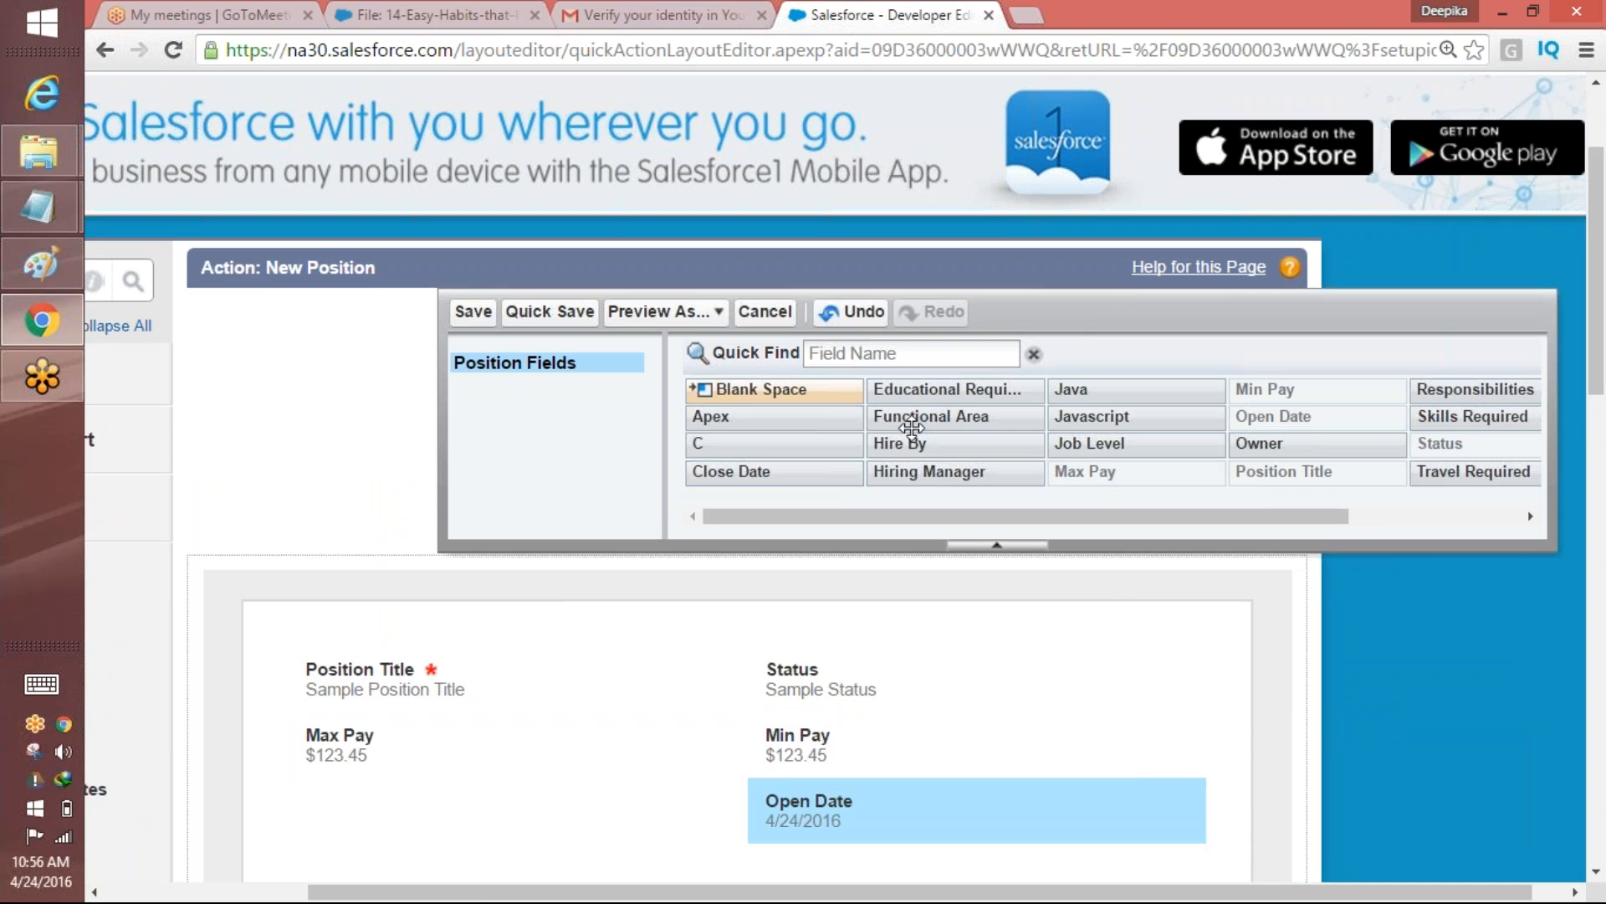
drag(1594, 288, 1588, 322)
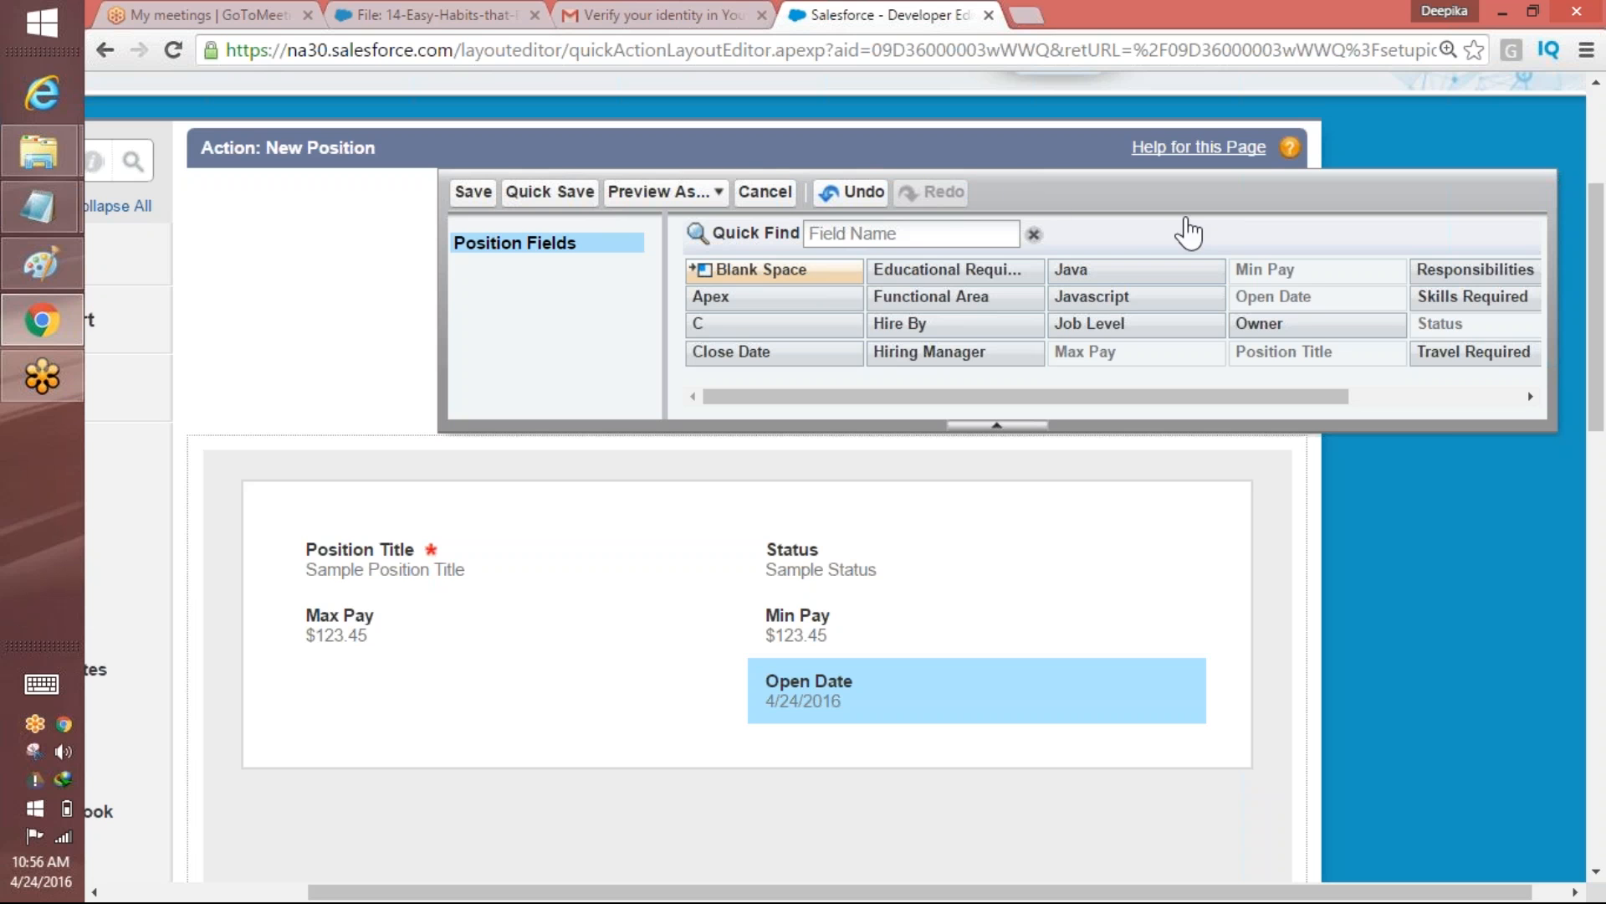
drag(1598, 384, 1600, 578)
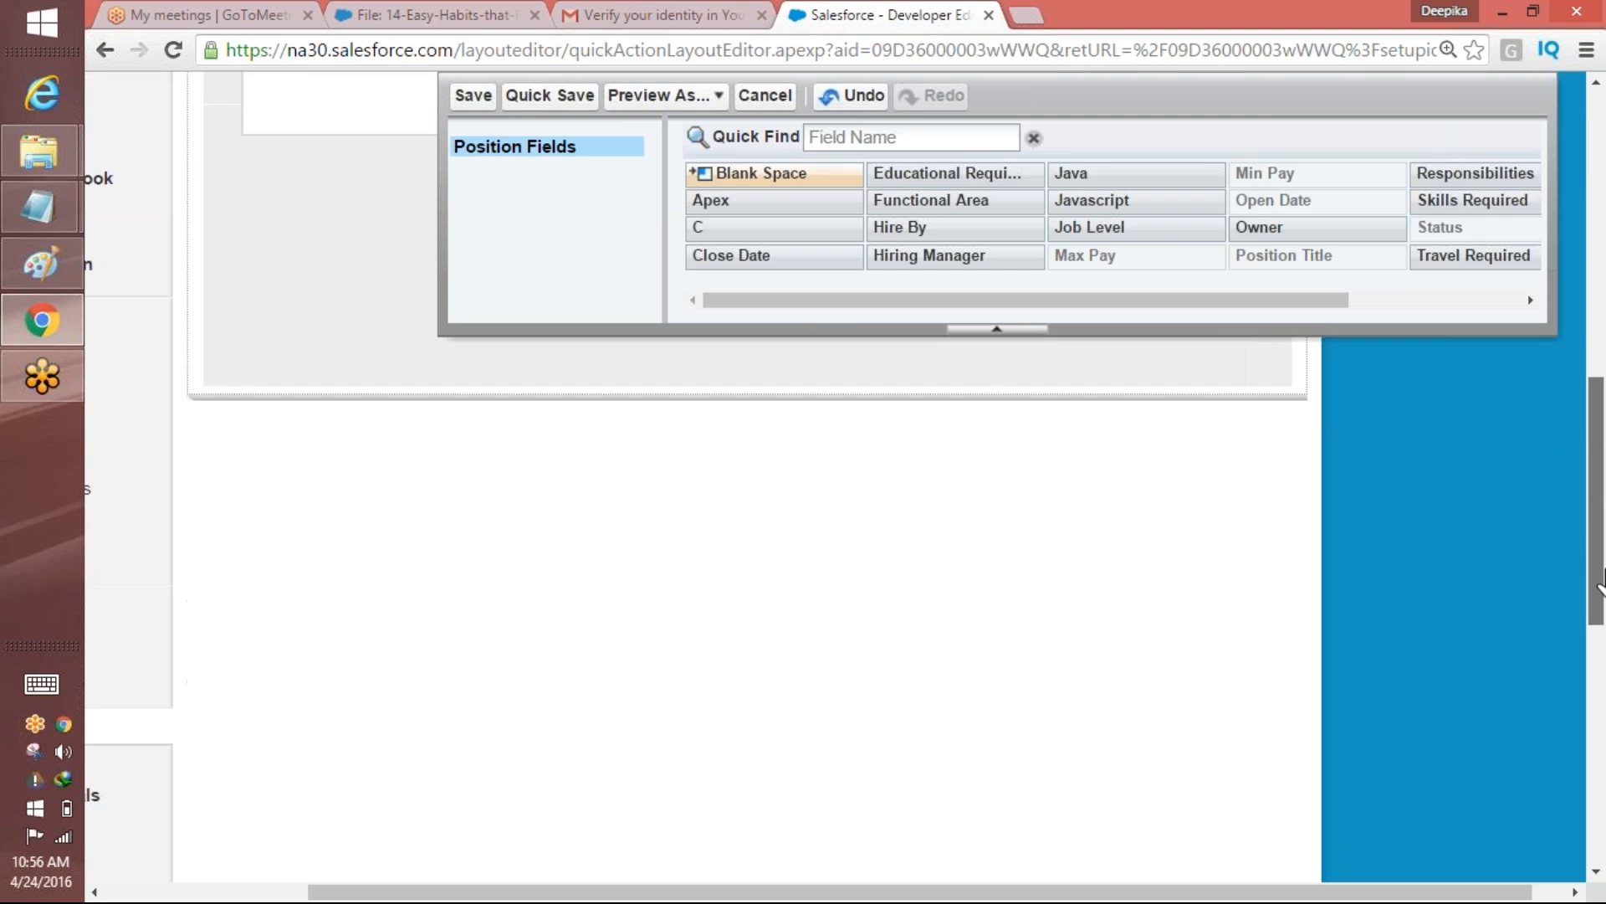
scroll(999, 312, up, 10)
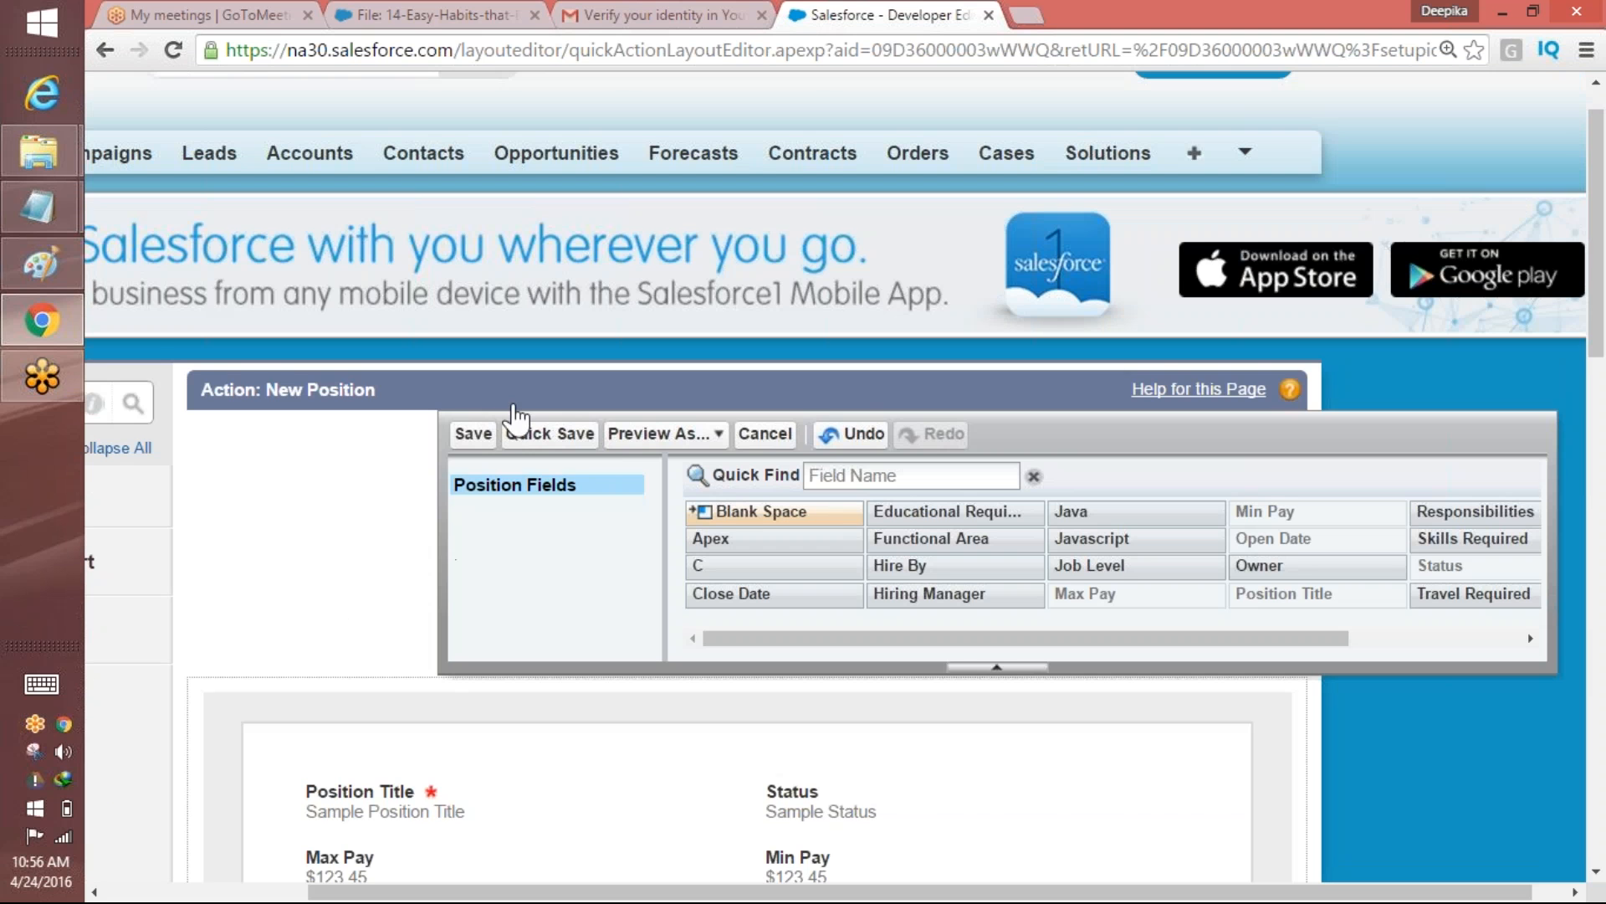
click(473, 434)
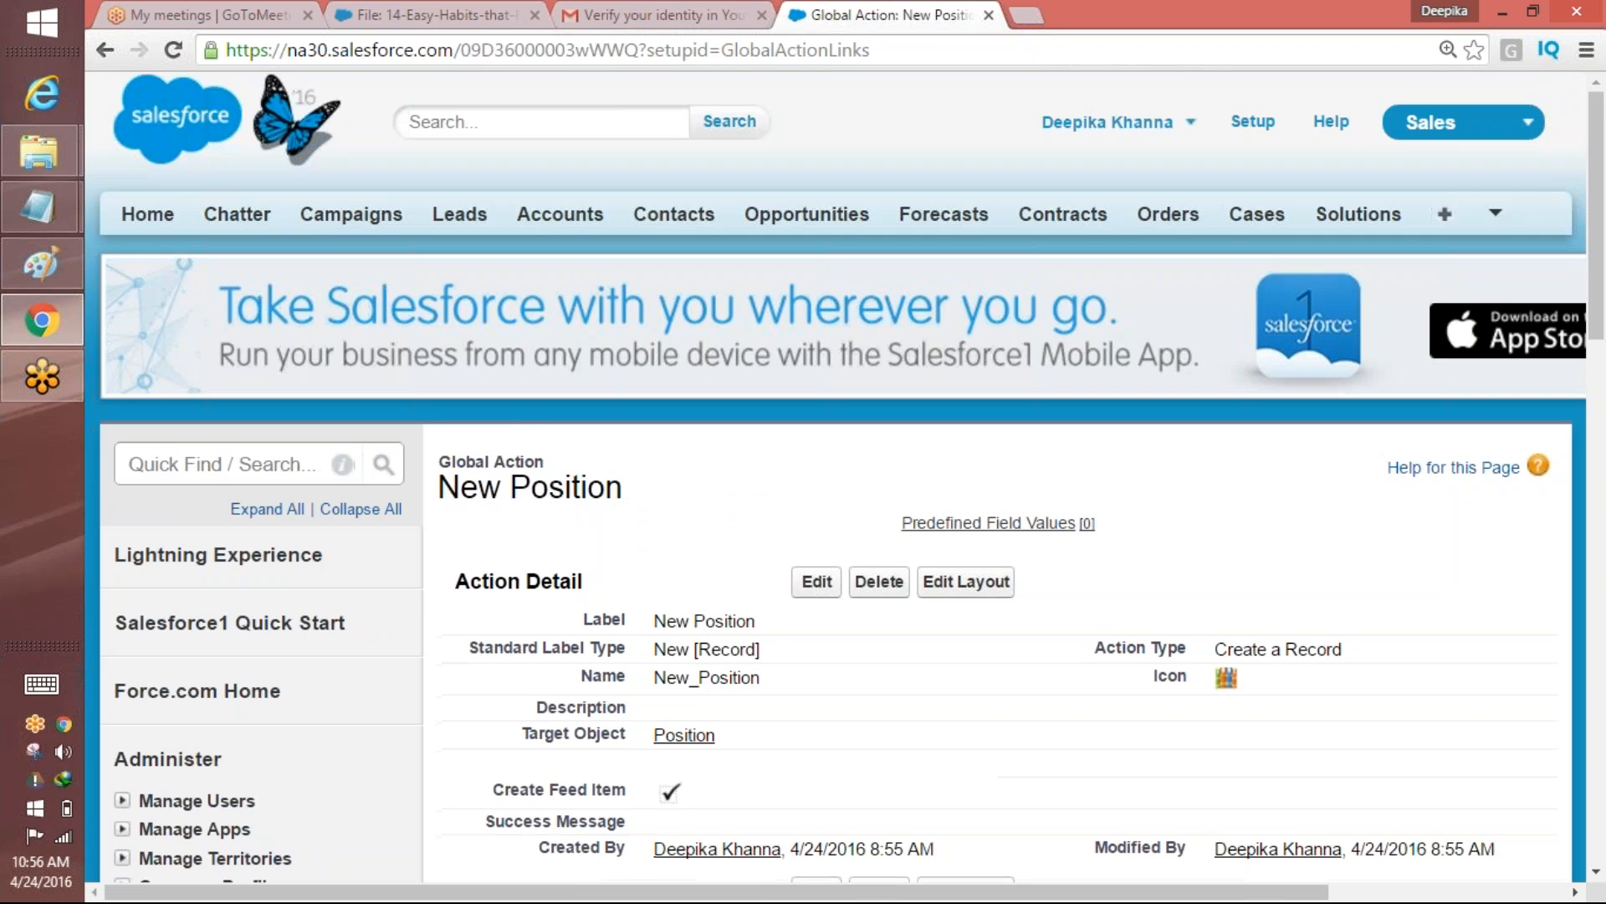
Add a predefined Status value of New Position, then start another predefined value.
drag(1594, 279, 1594, 460)
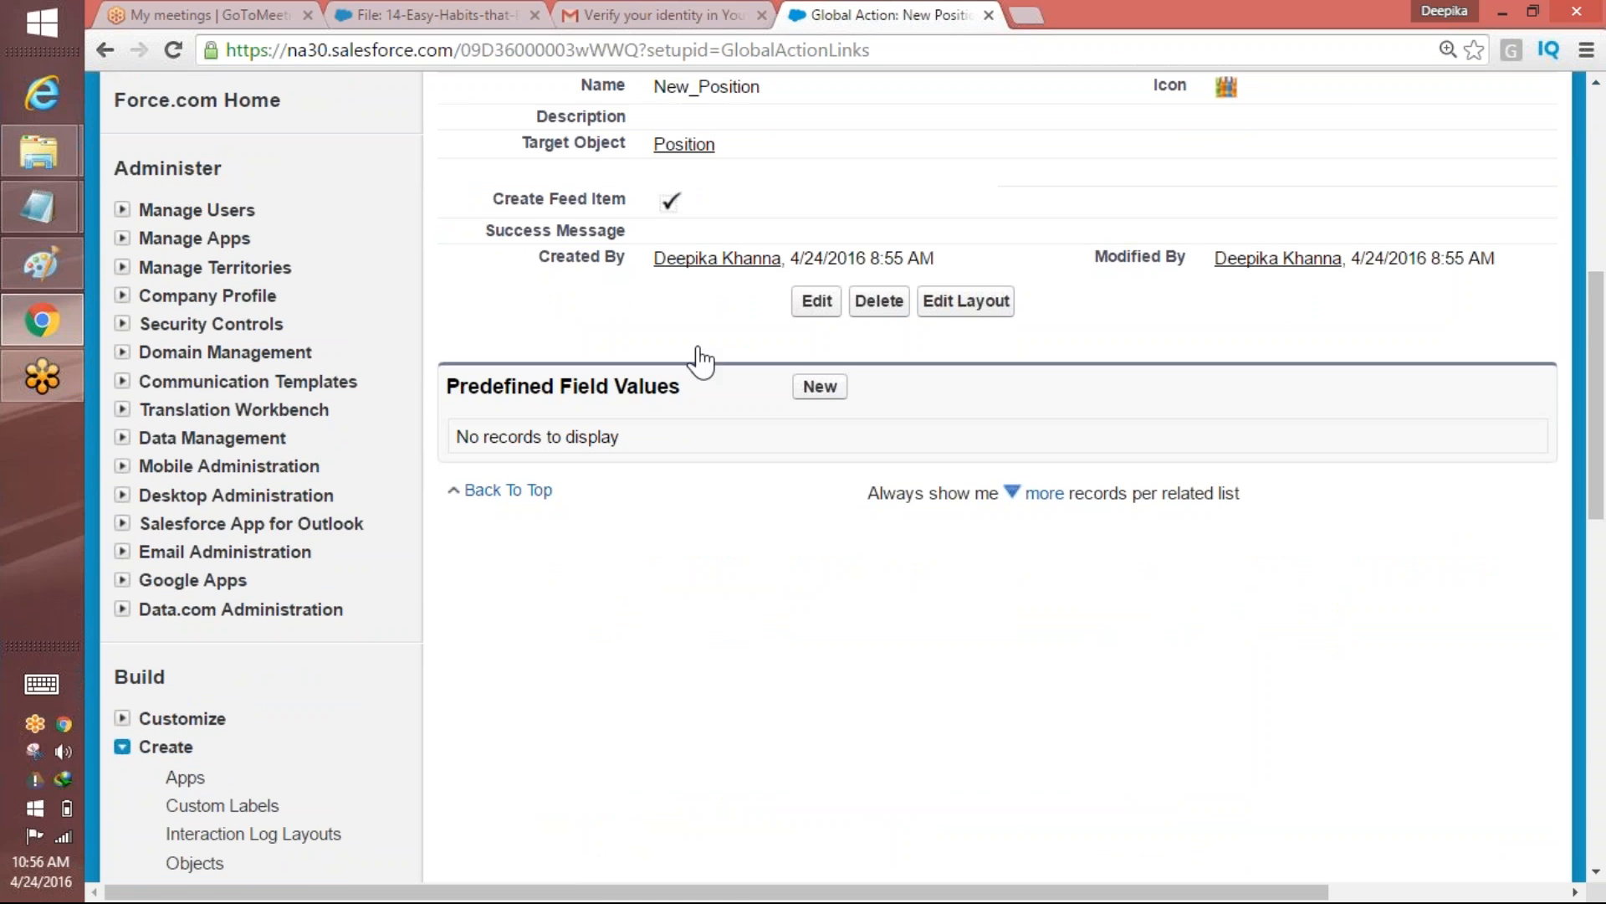
click(810, 397)
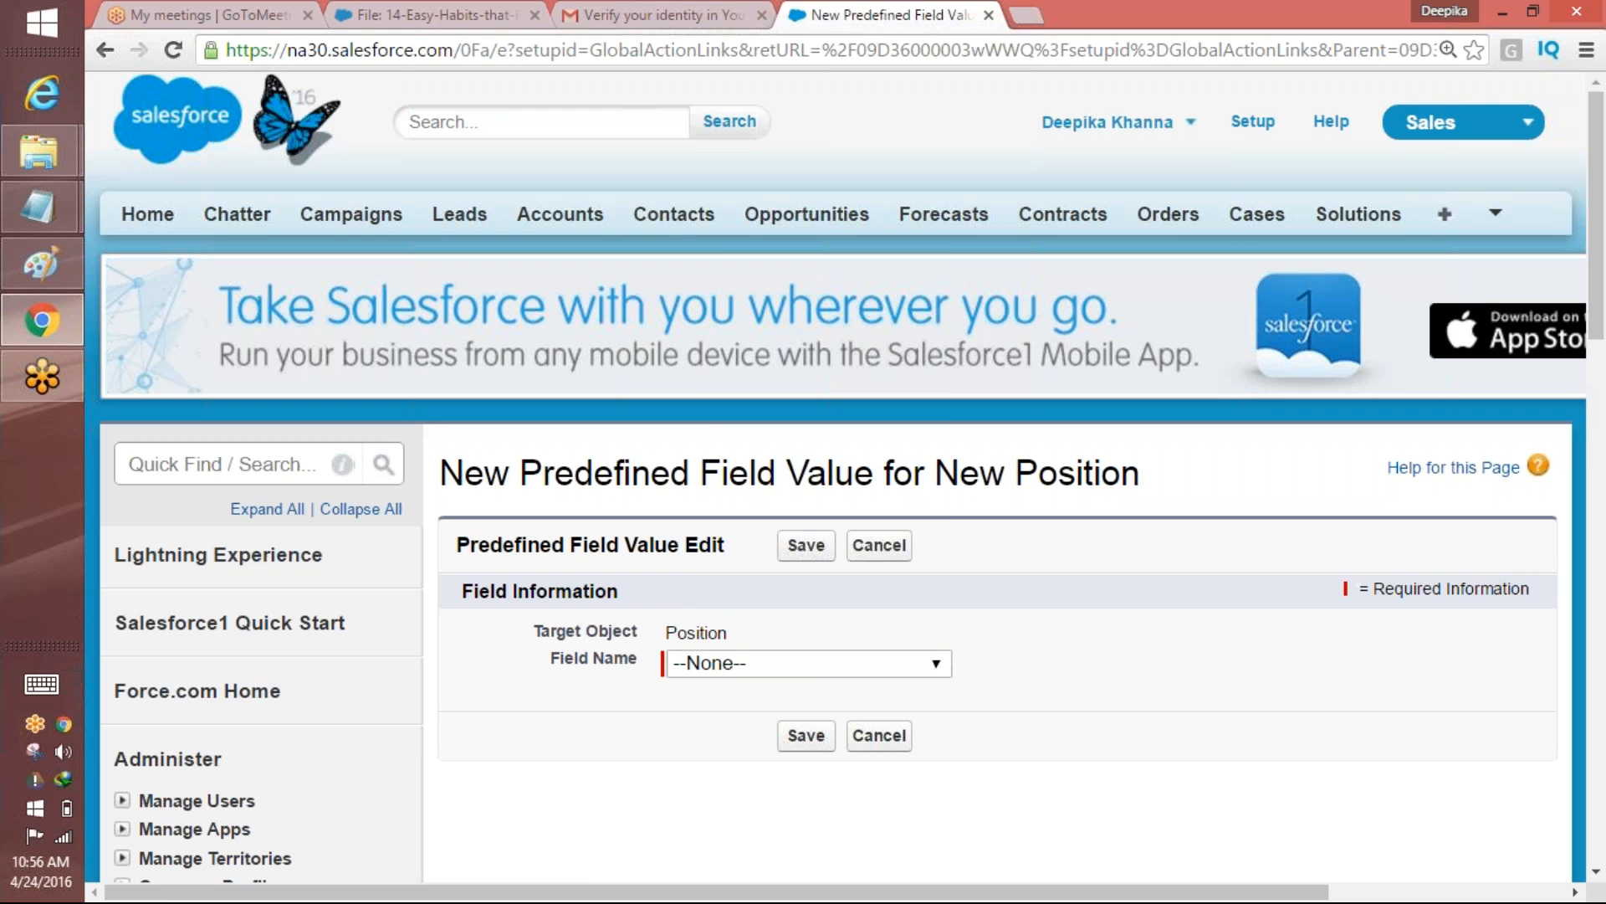
click(803, 666)
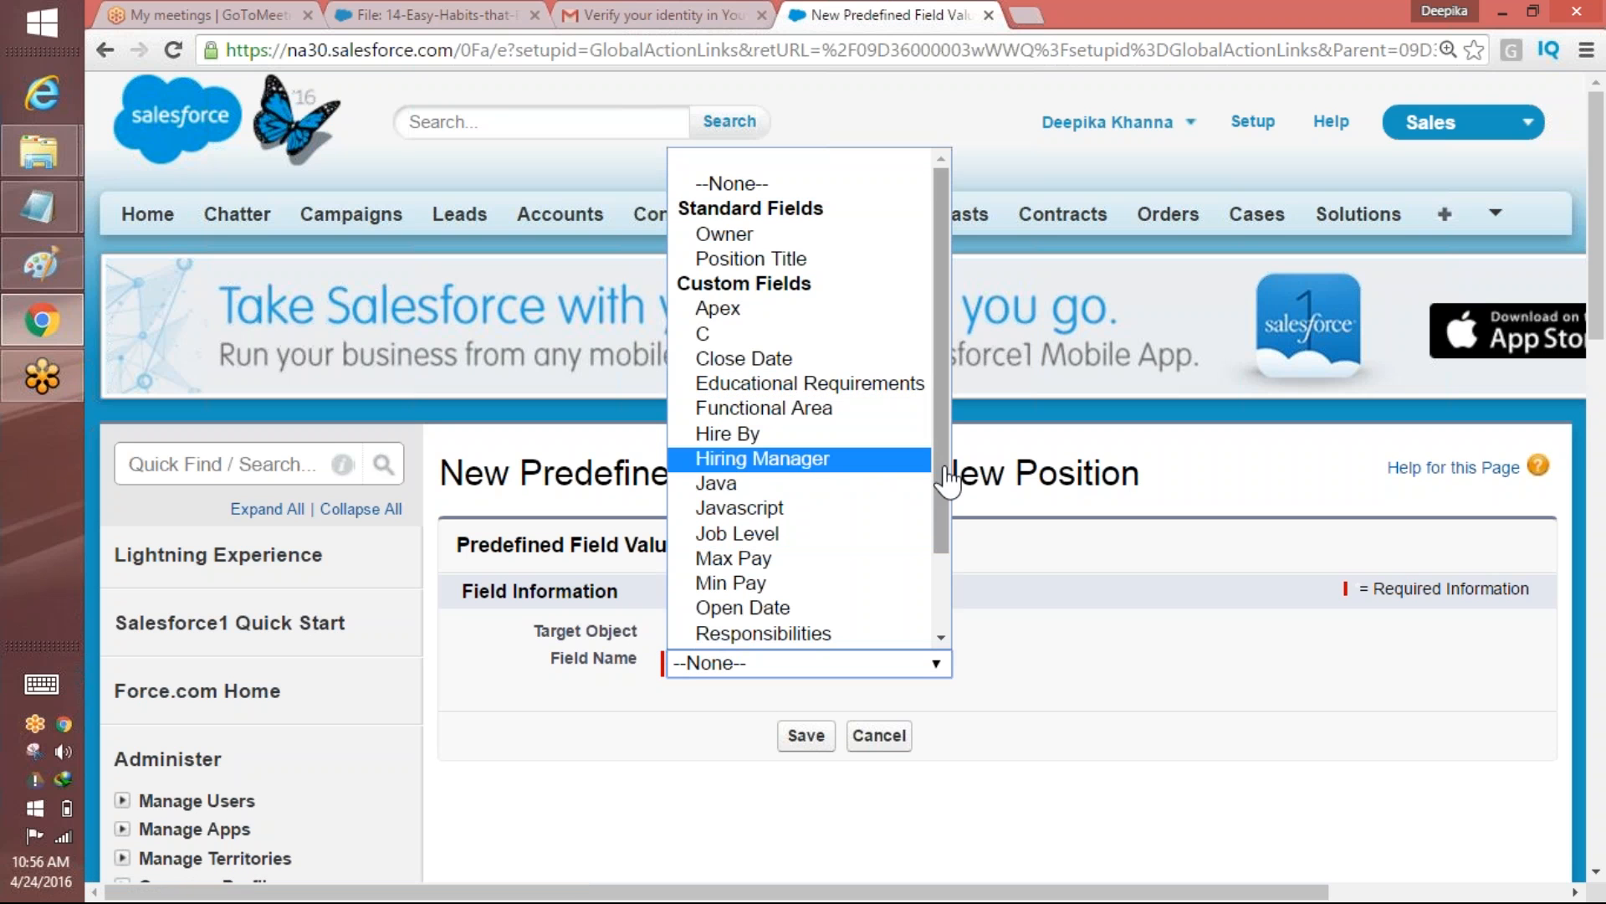
drag(948, 480, 939, 592)
click(915, 585)
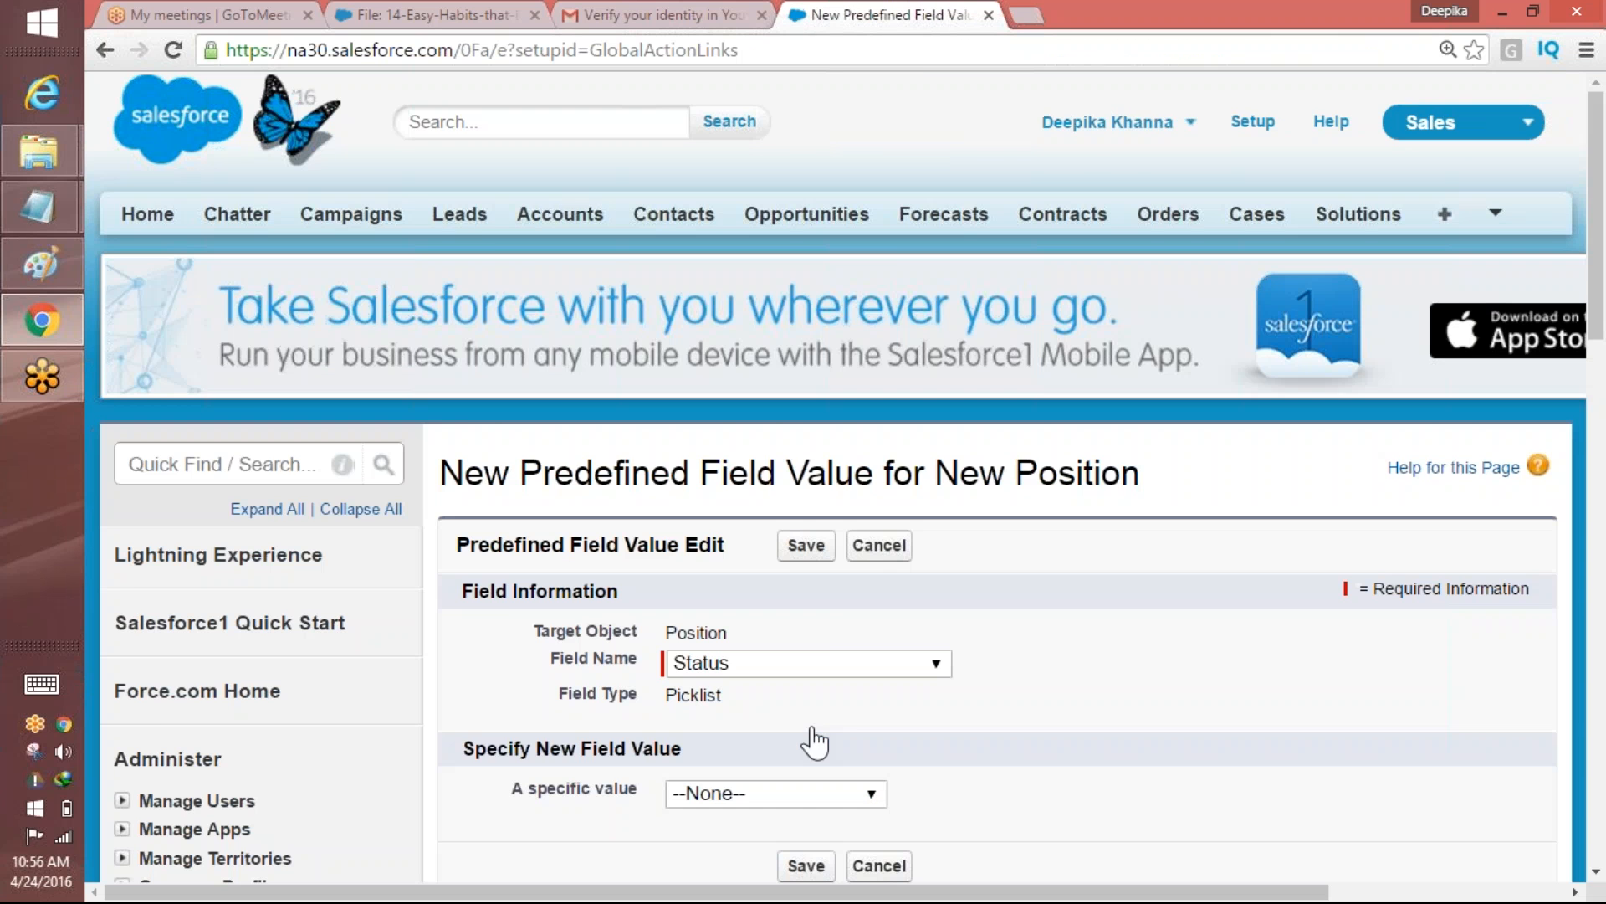
scroll(1226, 645, down, 3)
click(814, 567)
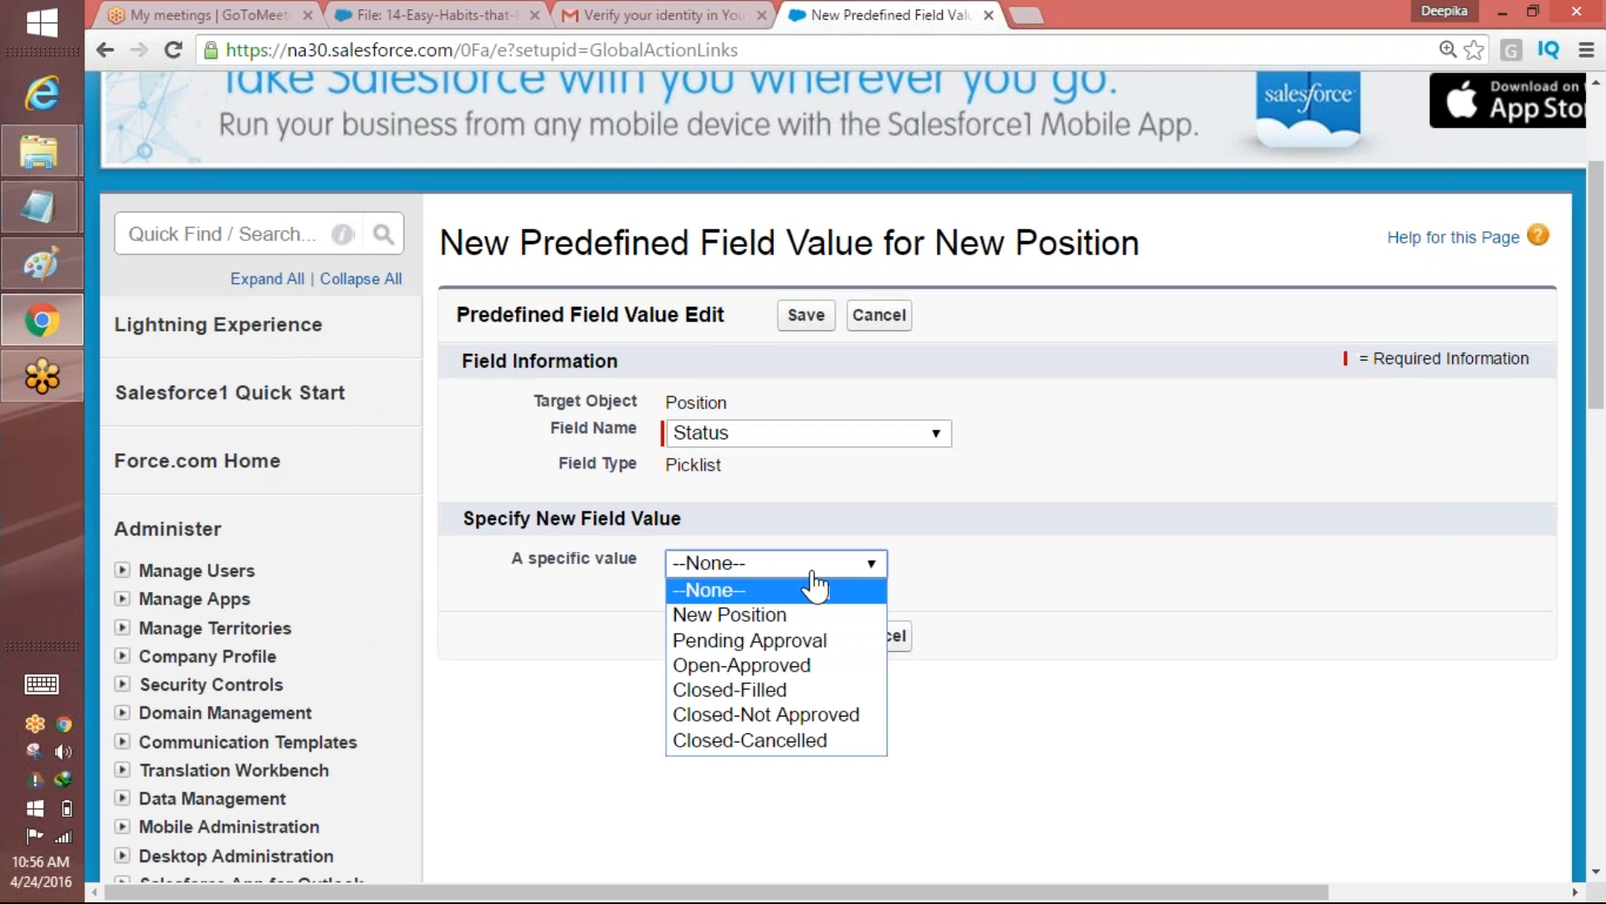
click(753, 615)
click(805, 638)
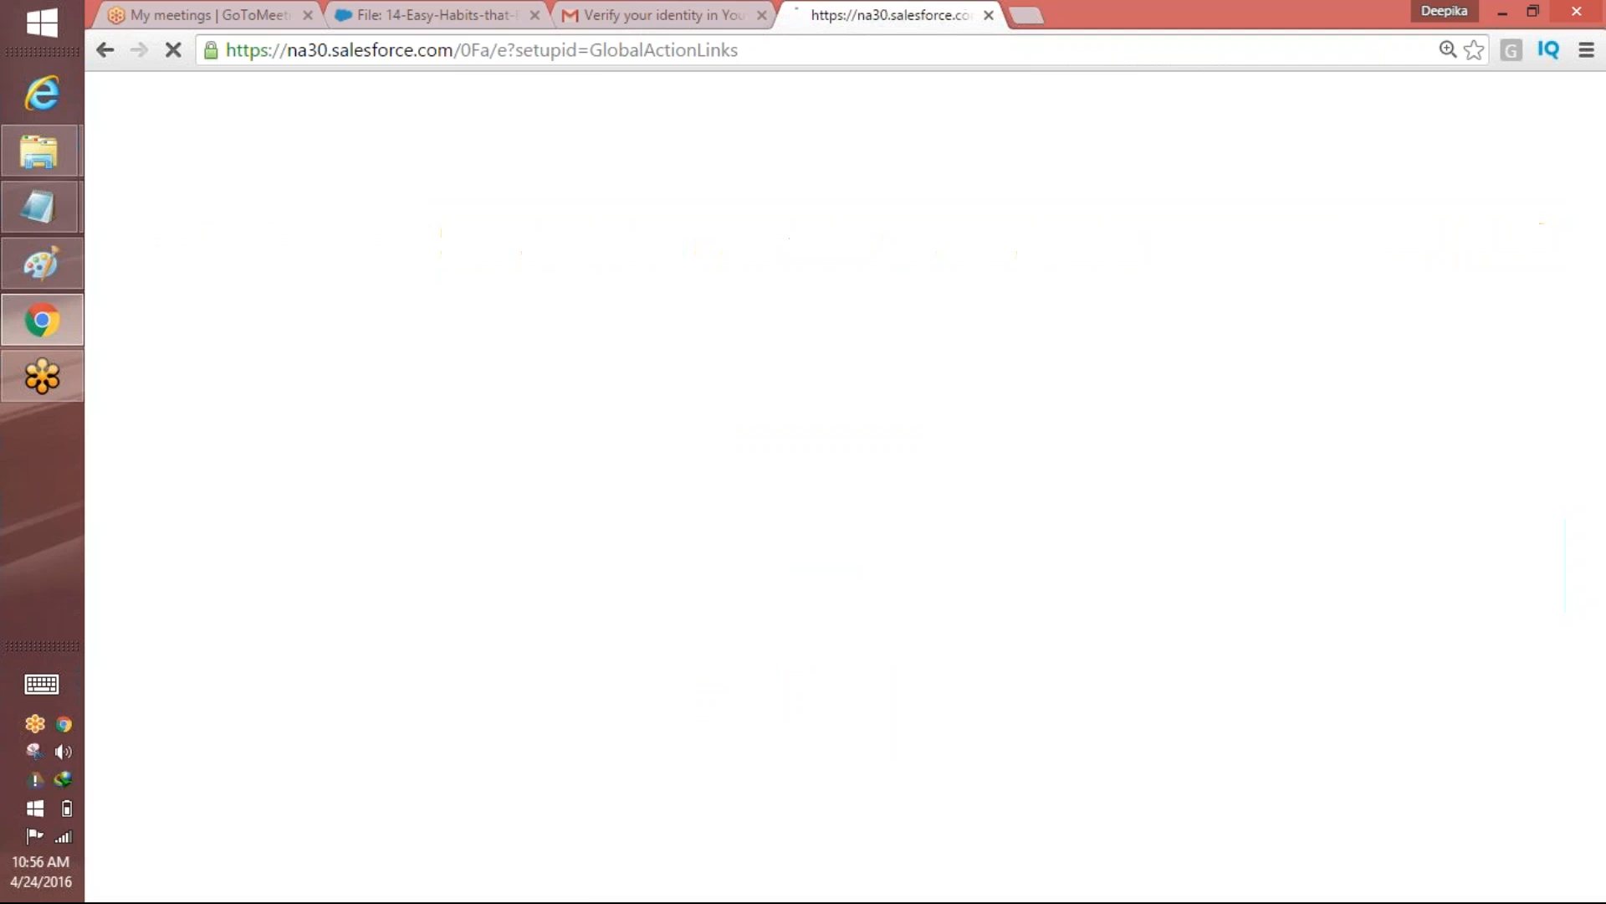
drag(1587, 184, 1587, 351)
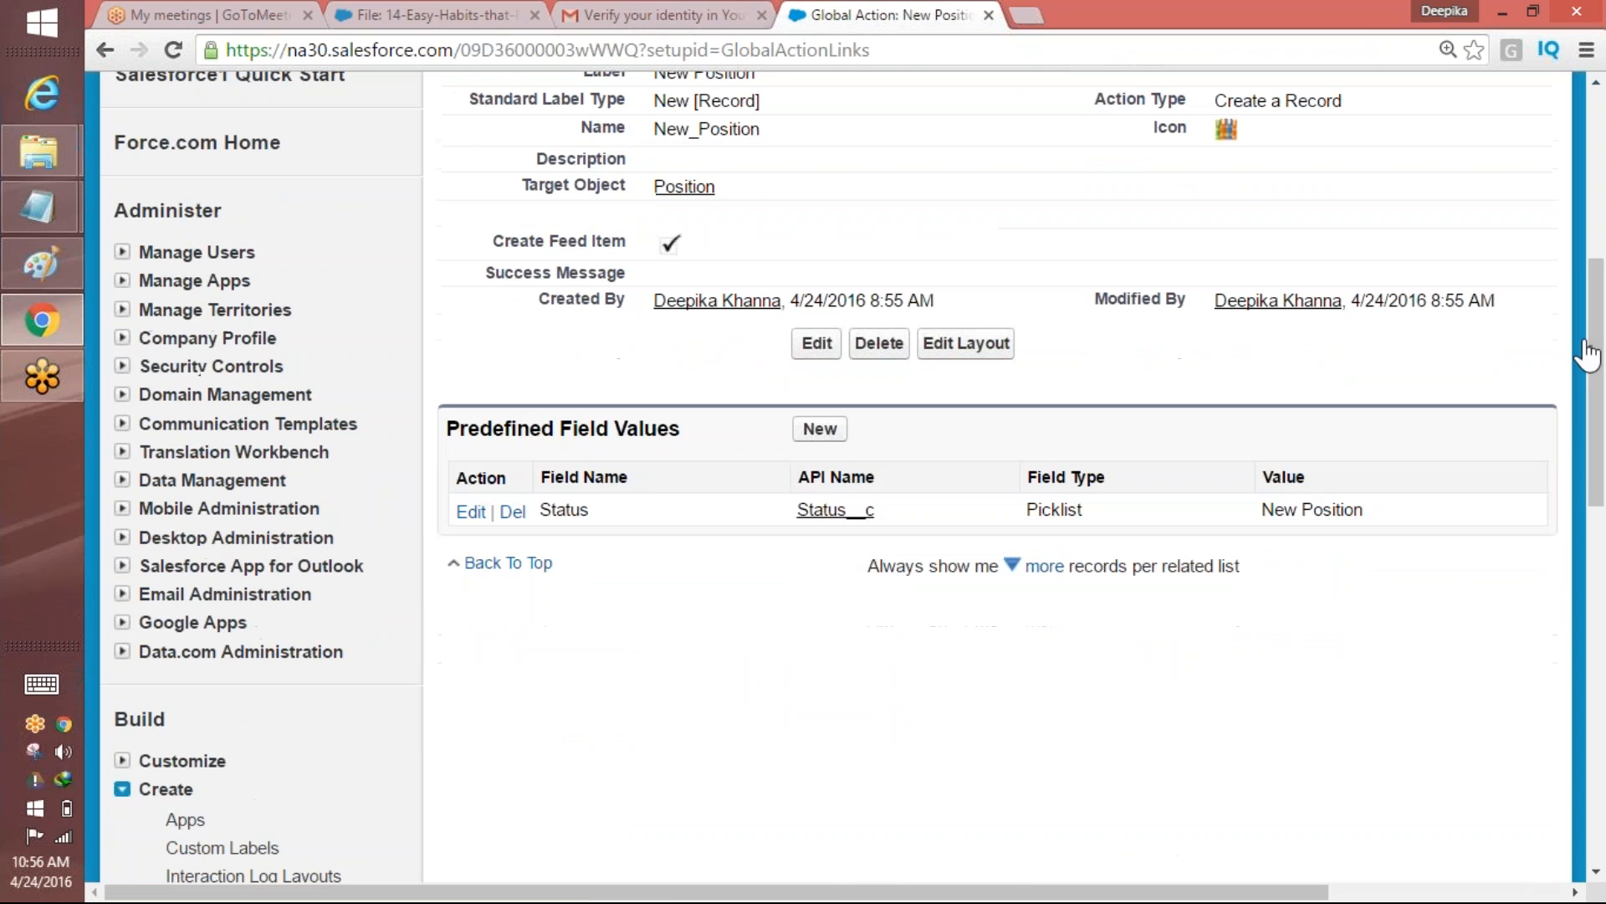
click(820, 429)
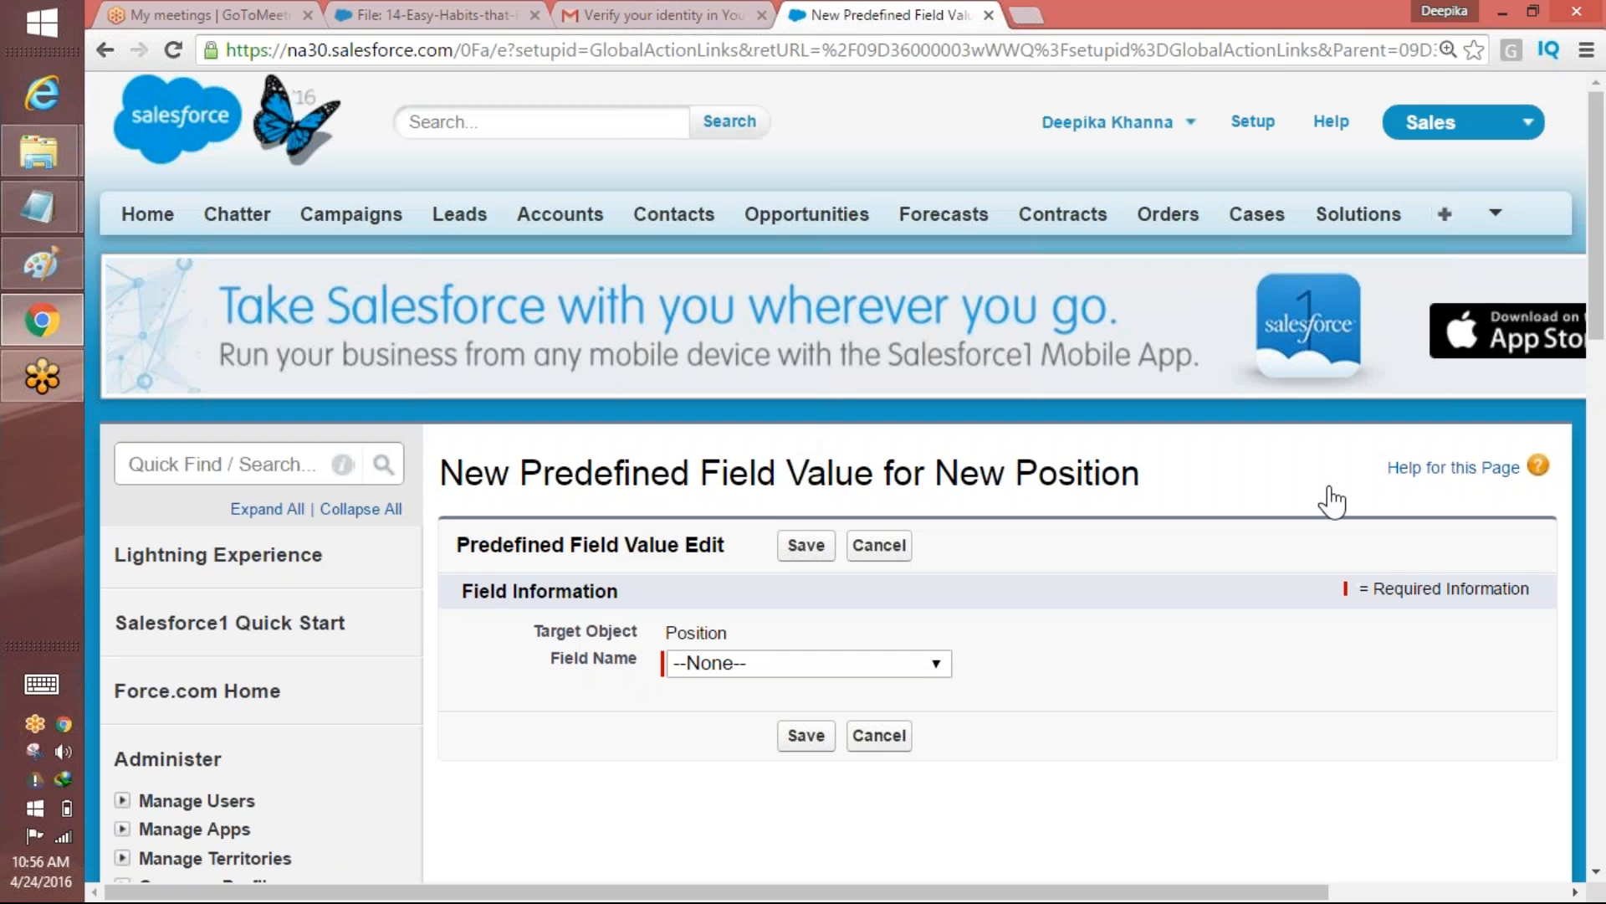
Predefine Functional Area as Information Technology for the New Position action.
scroll(919, 599, down, 1)
click(857, 594)
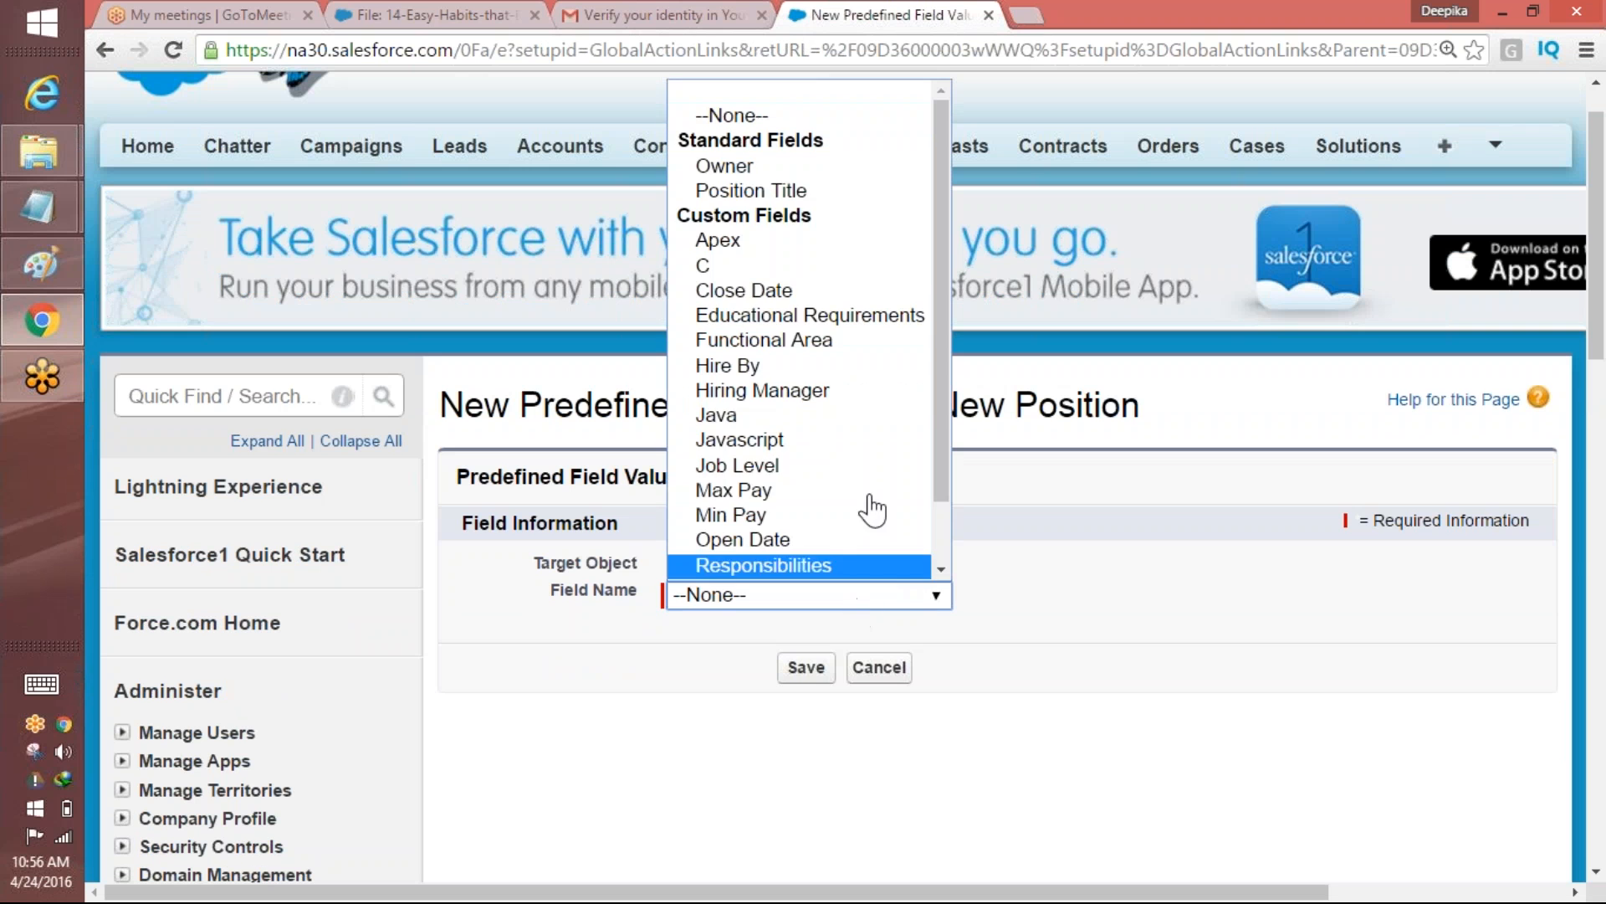
drag(940, 435, 965, 502)
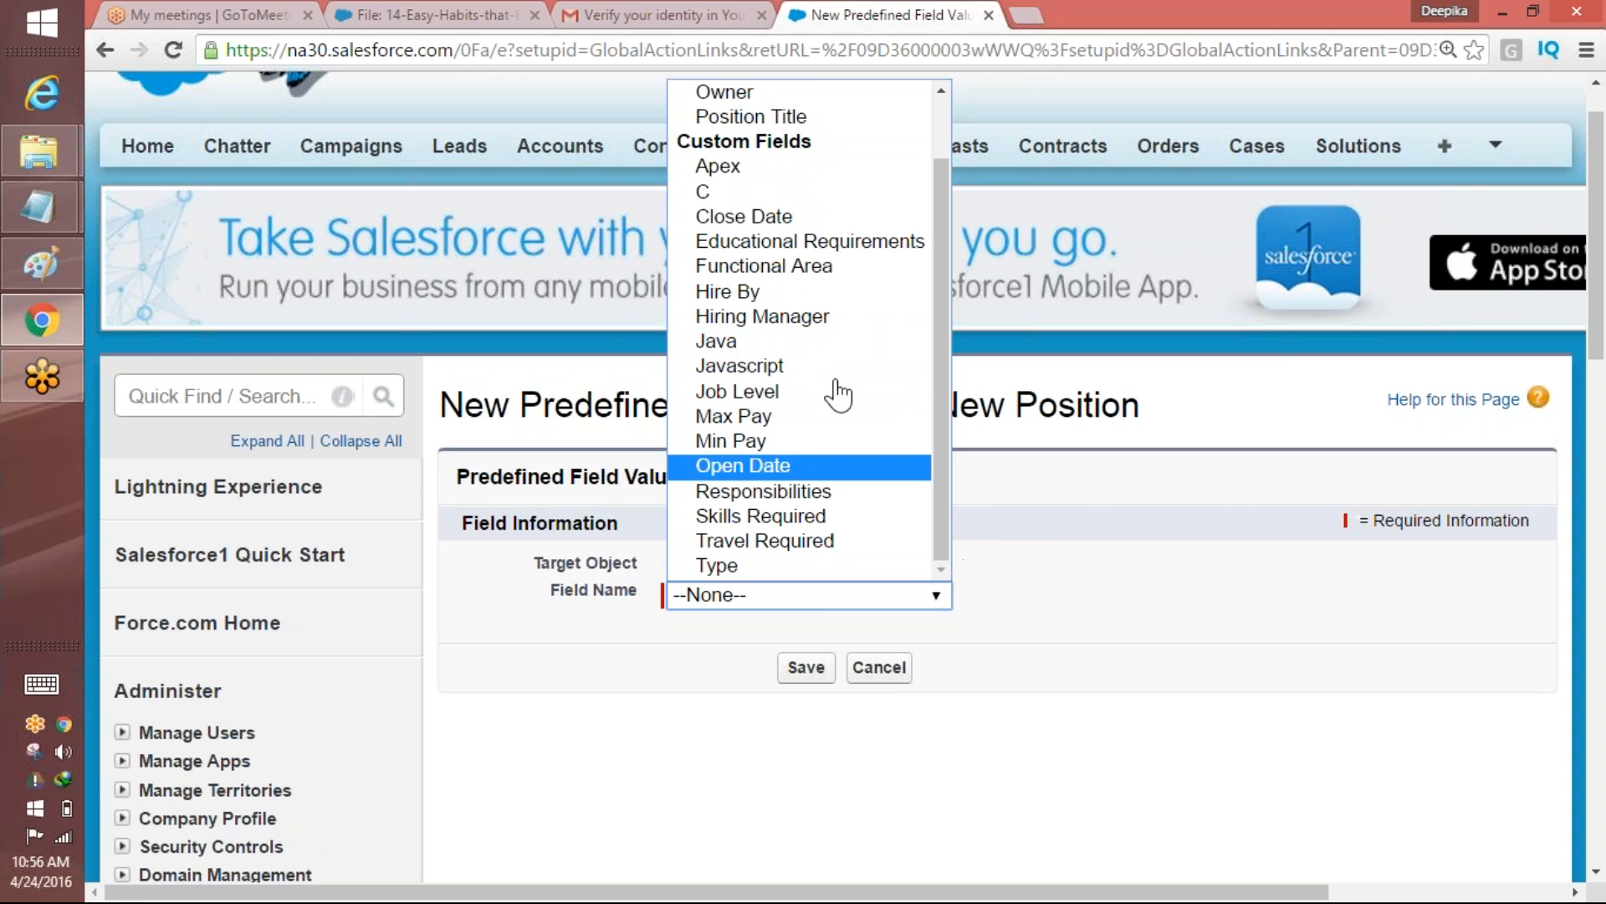
click(782, 269)
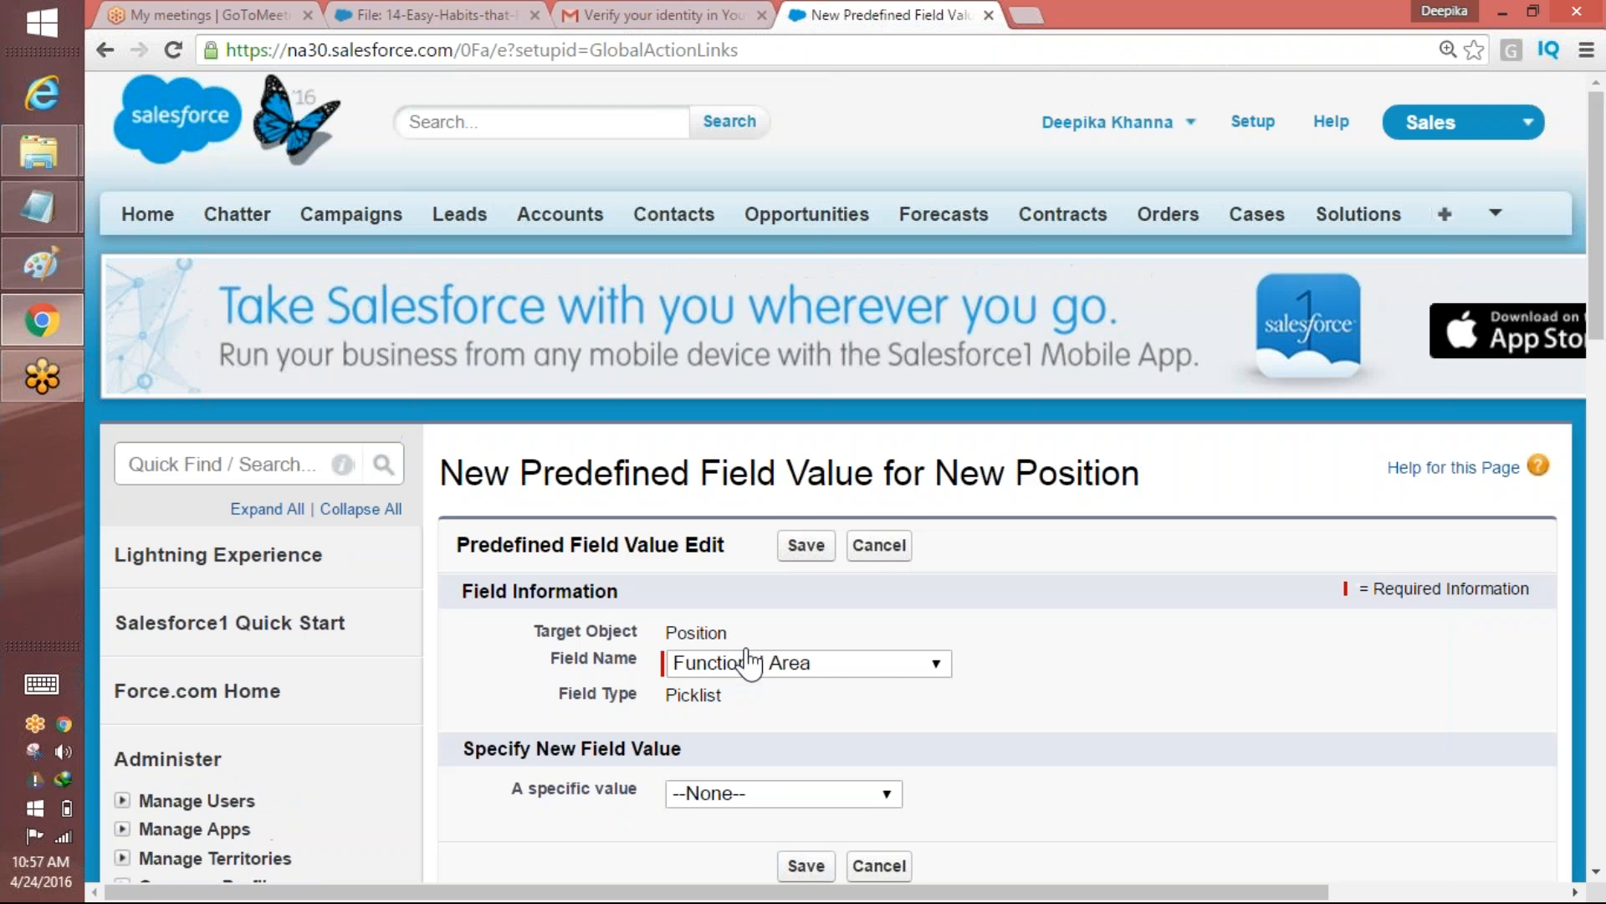
click(742, 801)
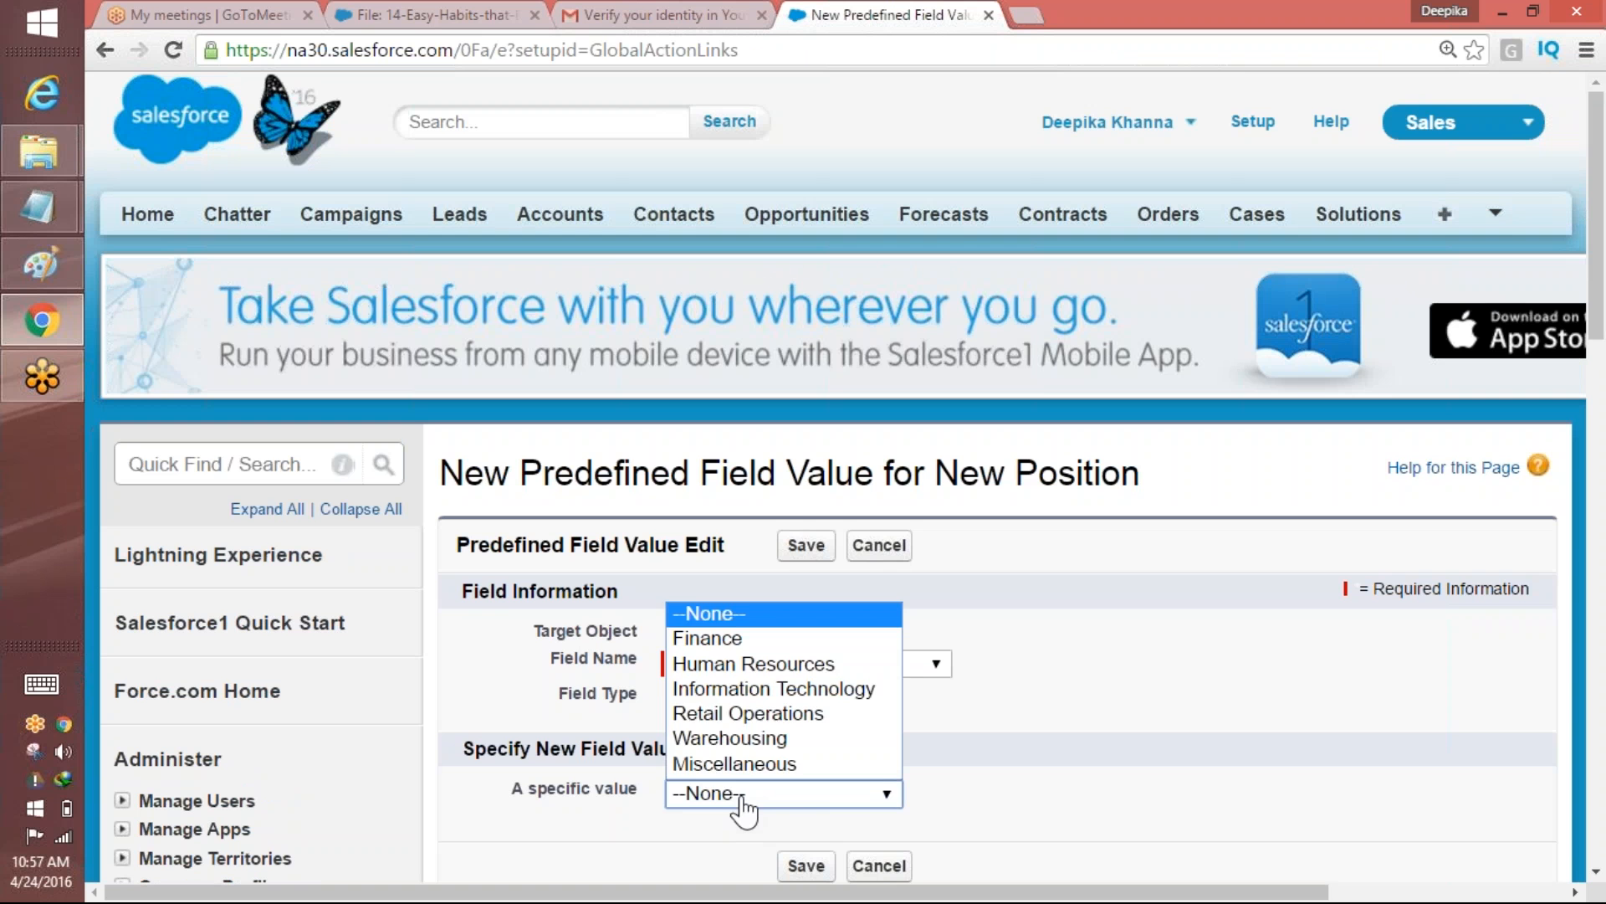
click(774, 689)
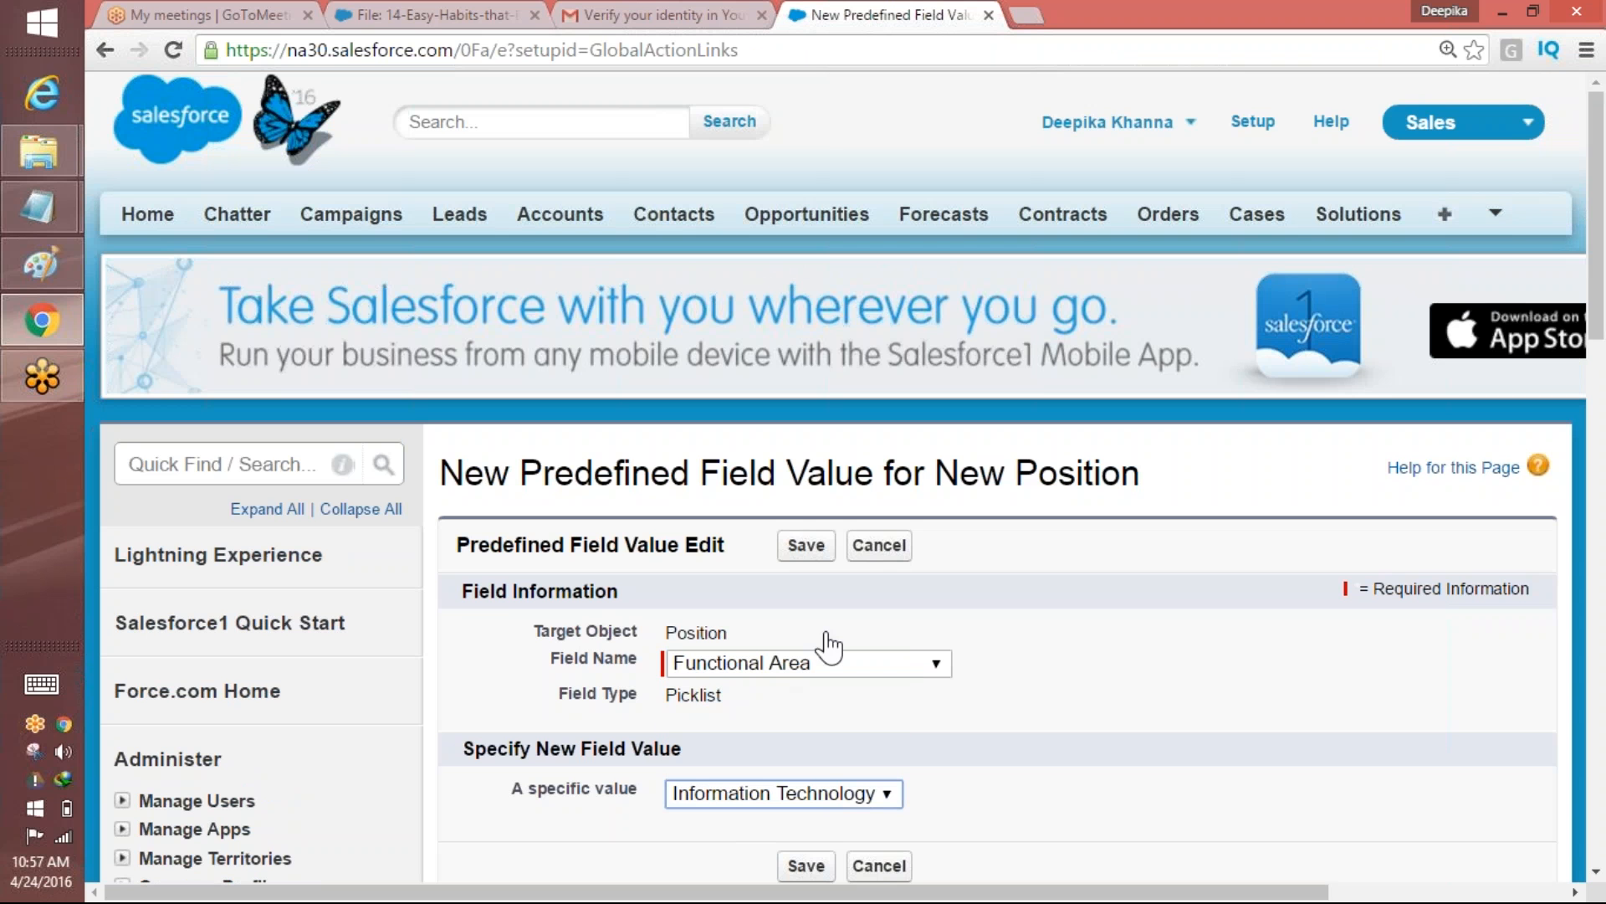
click(816, 543)
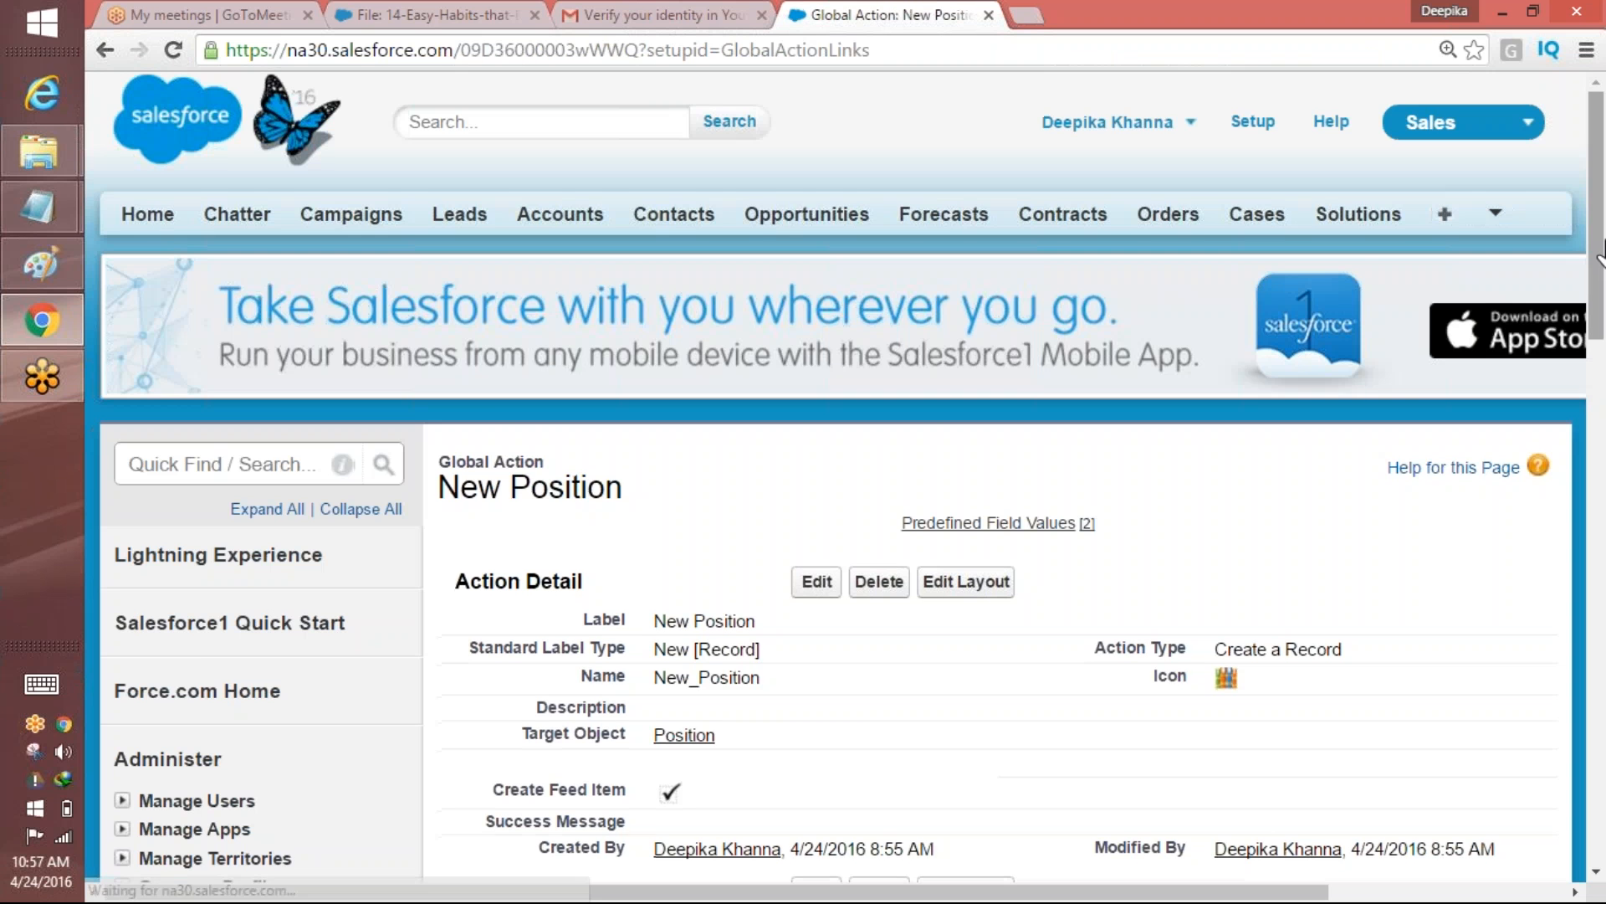
Add a predefined Min Pay value of 70000 and save it.
scroll(925, 590, down, 3)
click(820, 731)
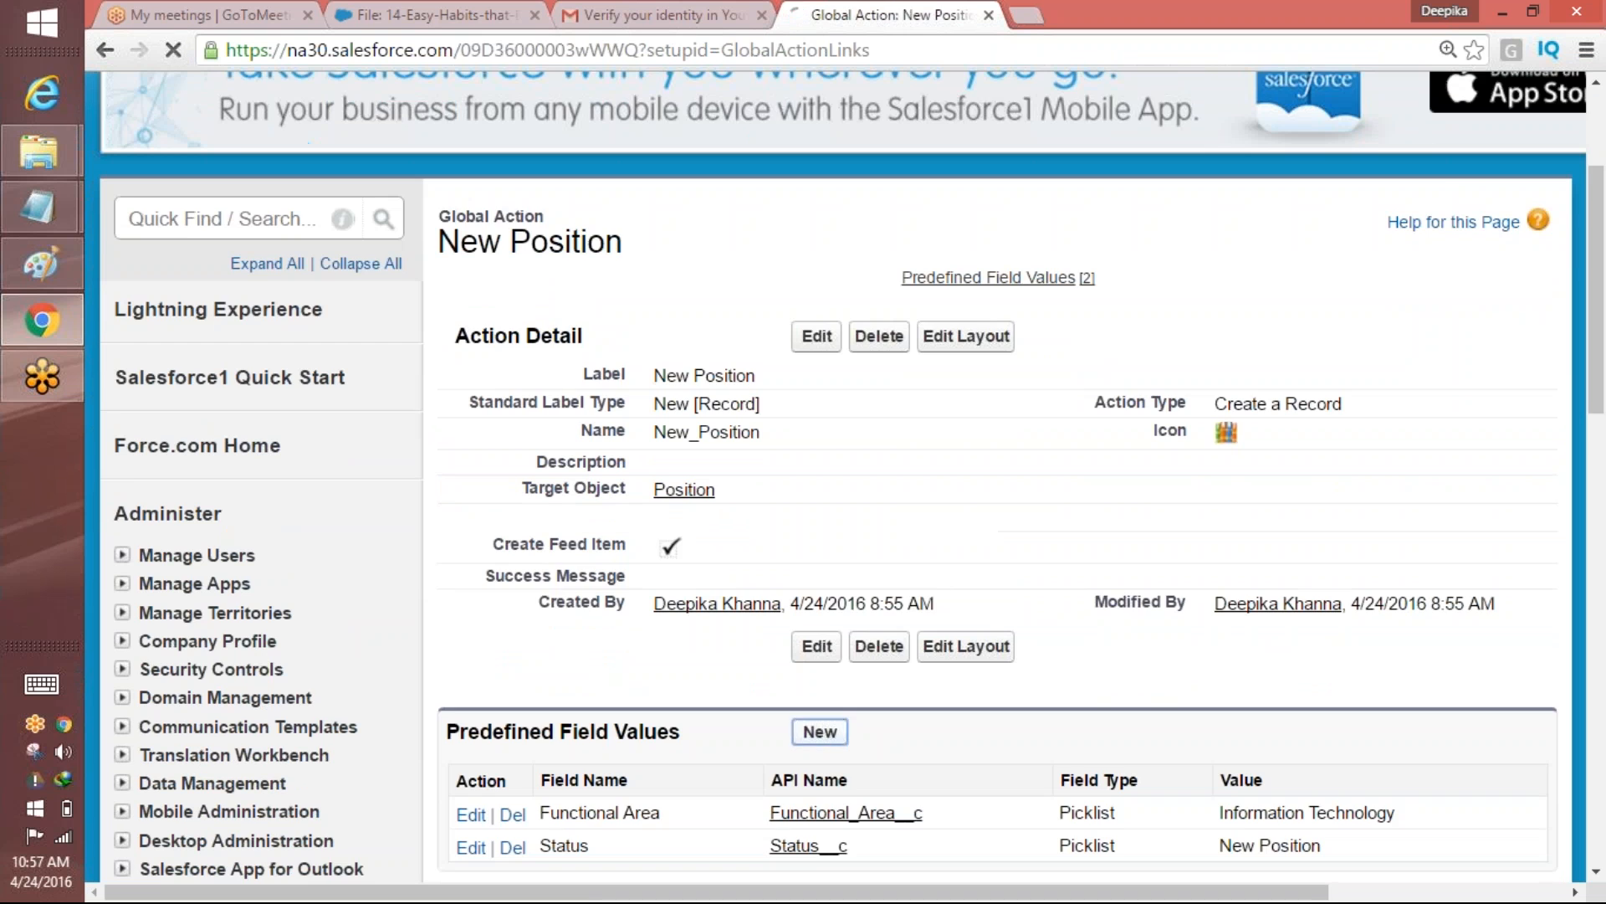
click(835, 665)
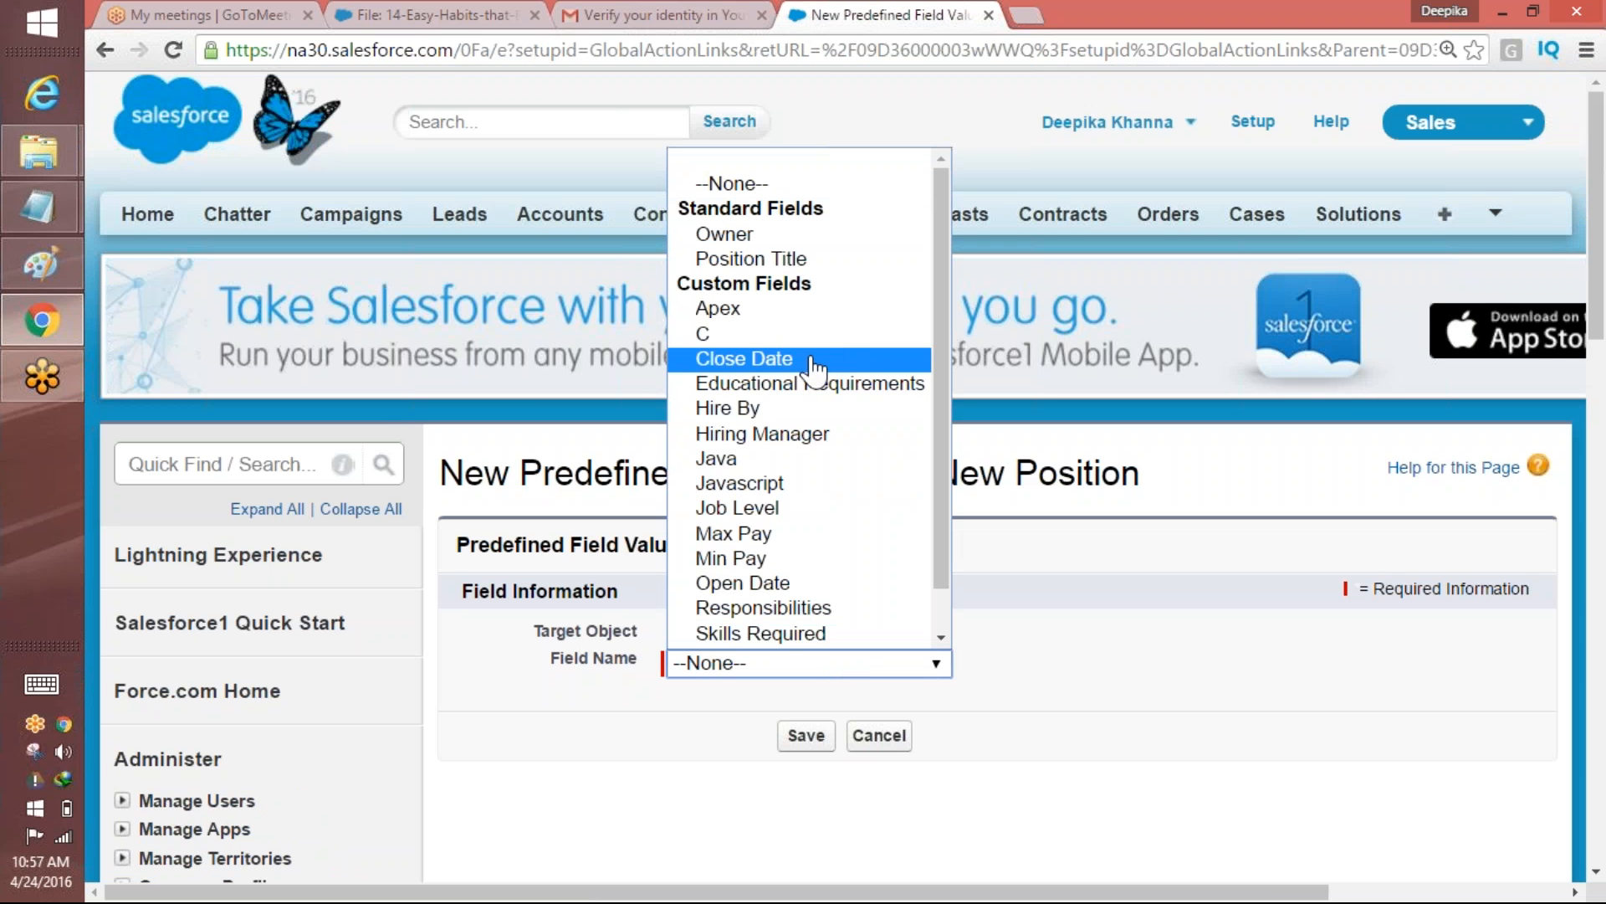
click(735, 558)
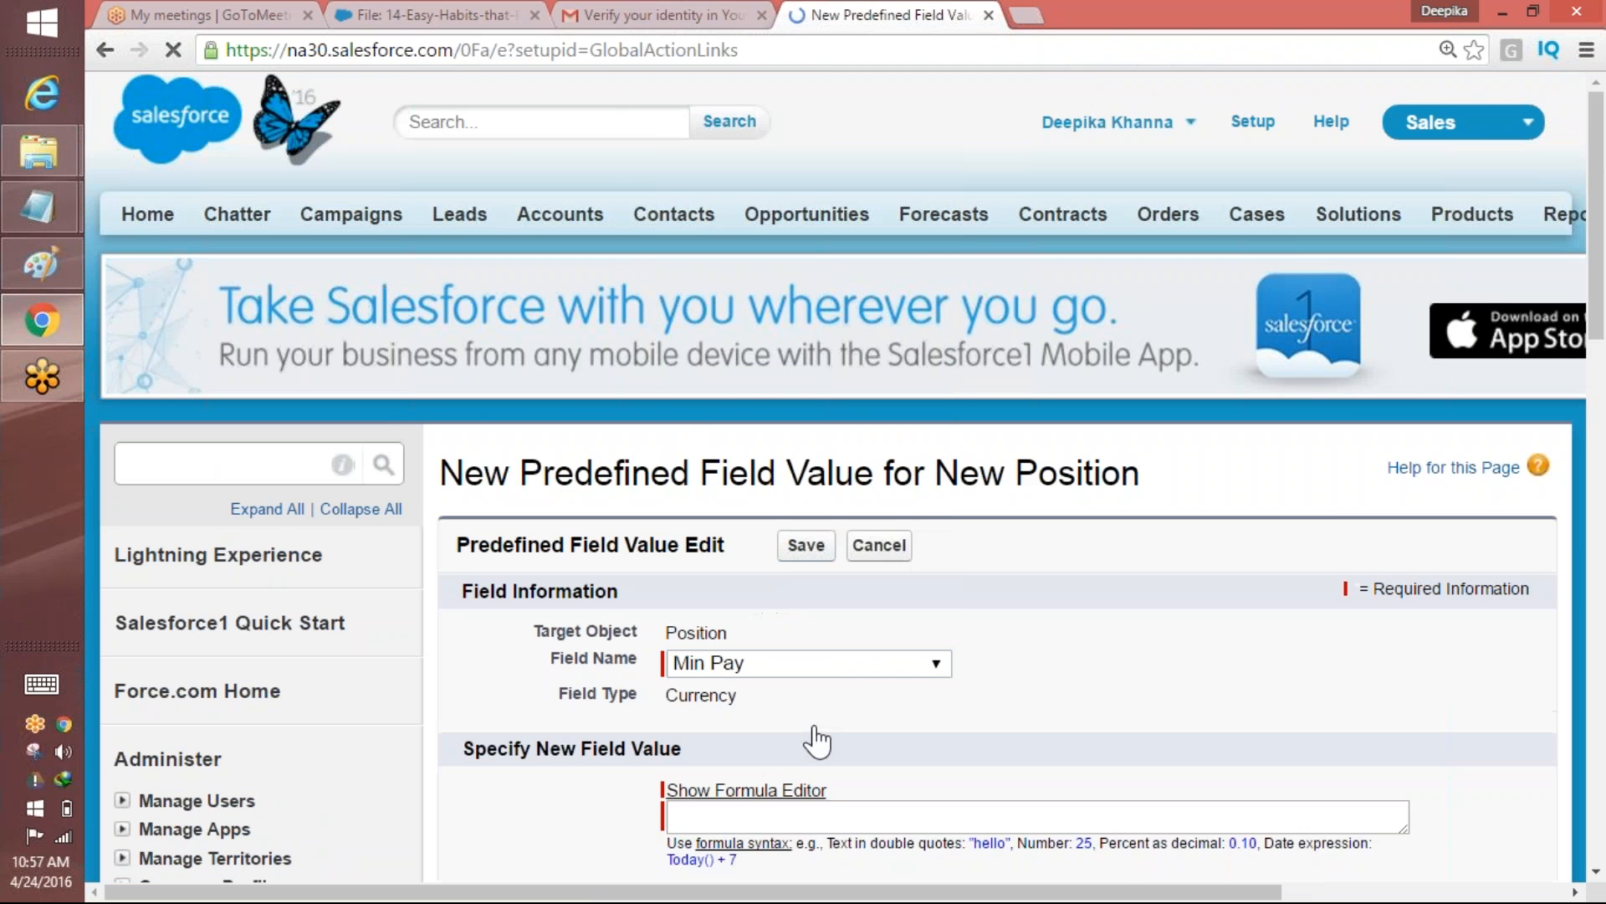
scroll(817, 736, down, 5)
click(1166, 377)
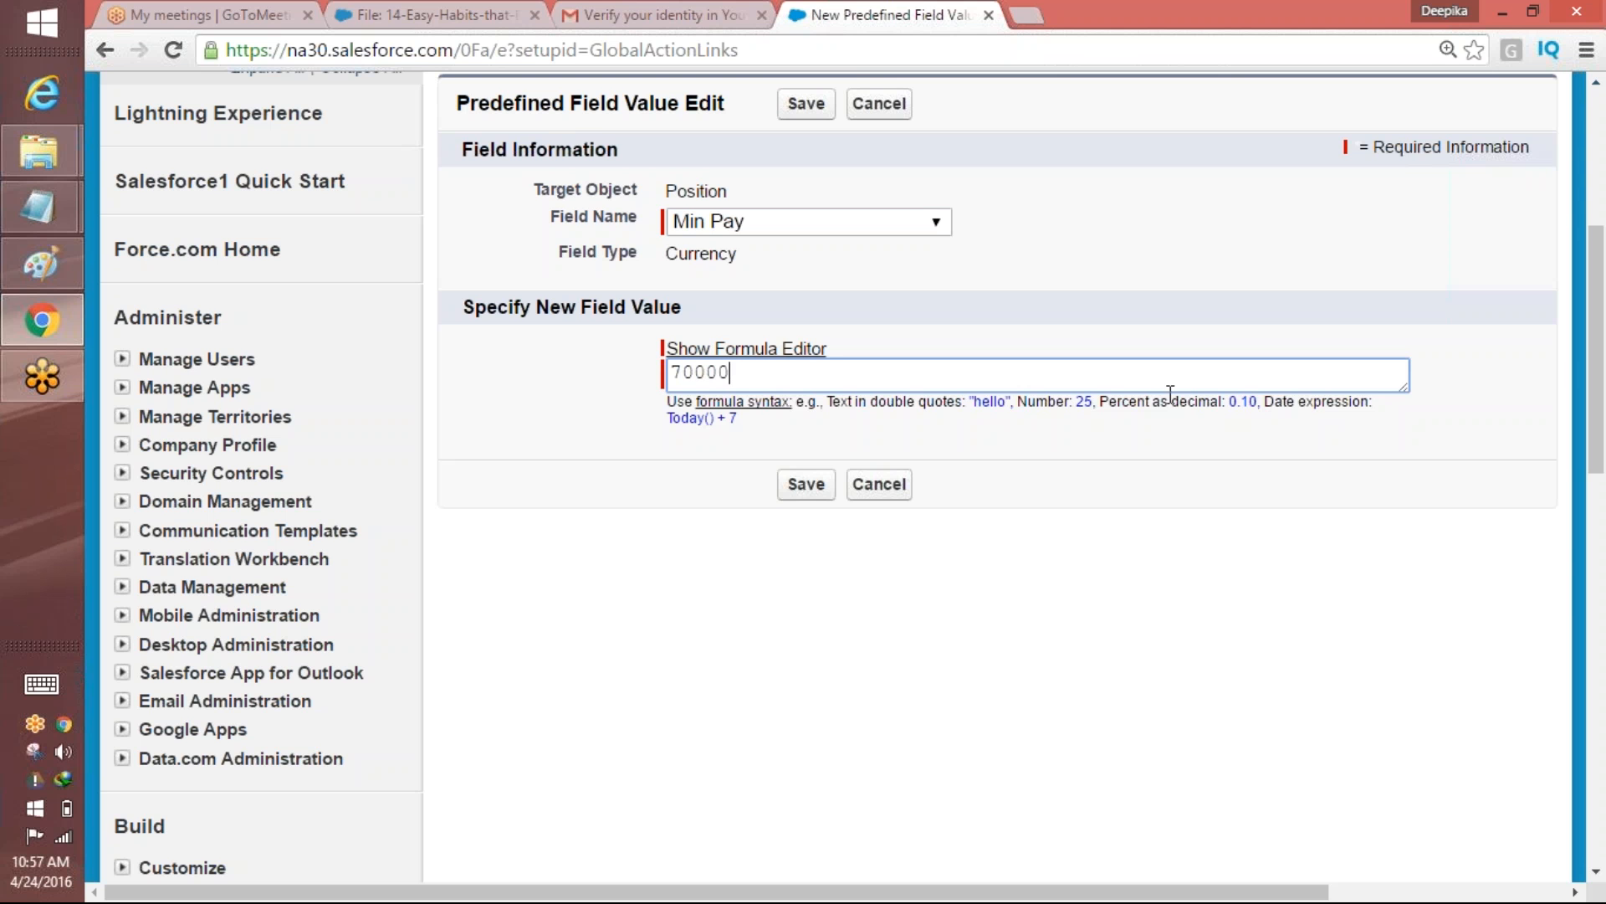
click(806, 484)
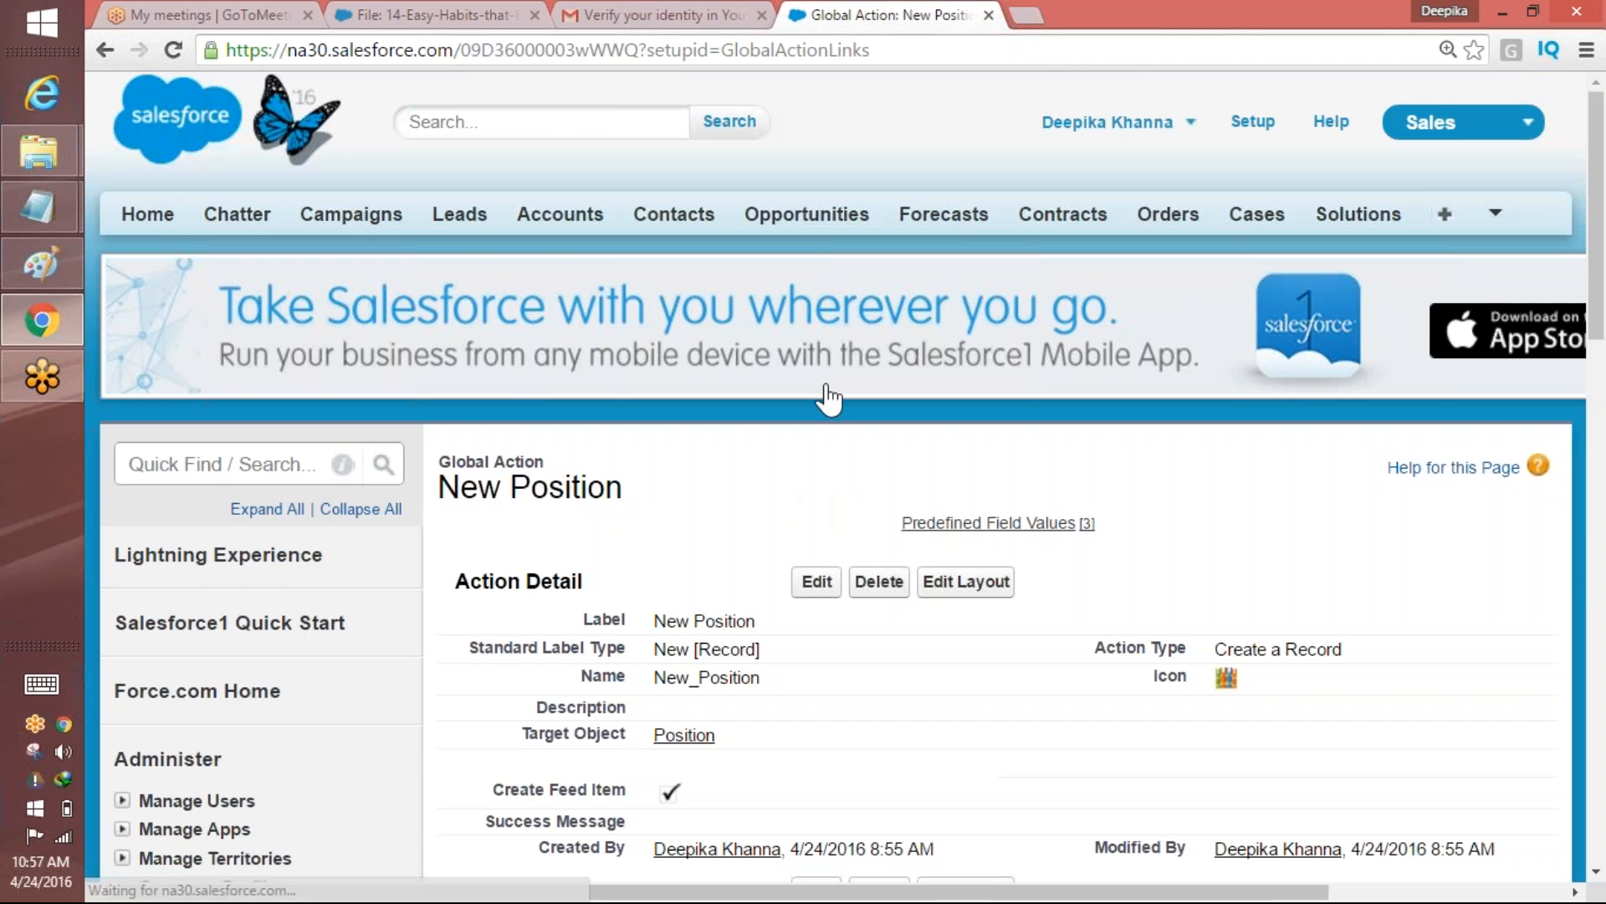
scroll(1600, 324, down, 8)
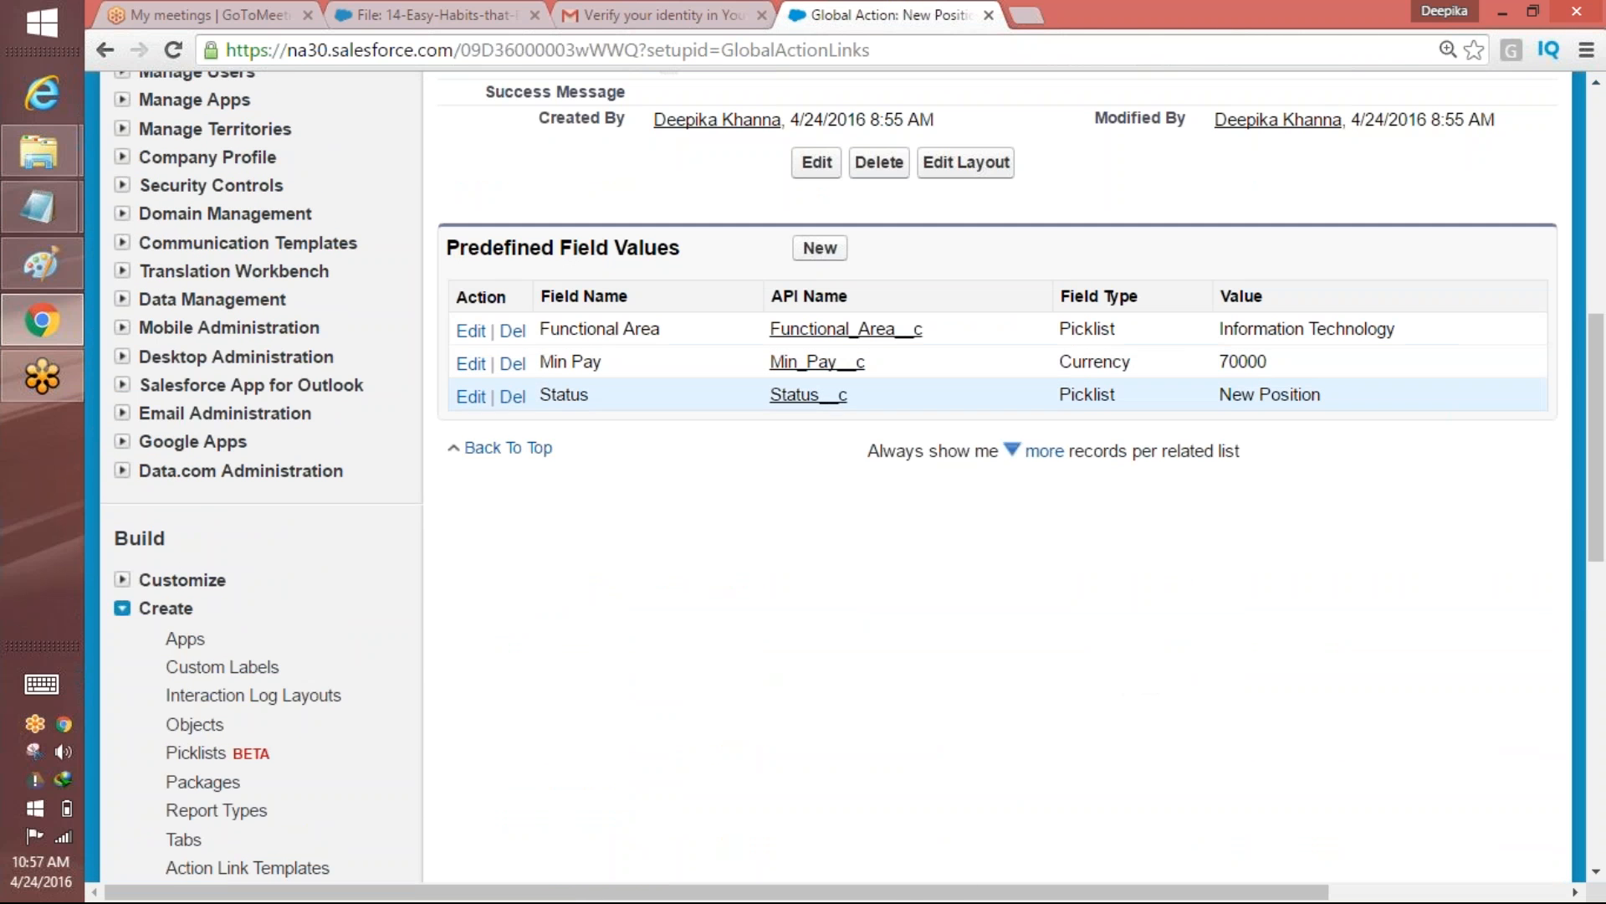
scroll(1600, 448, up, 7)
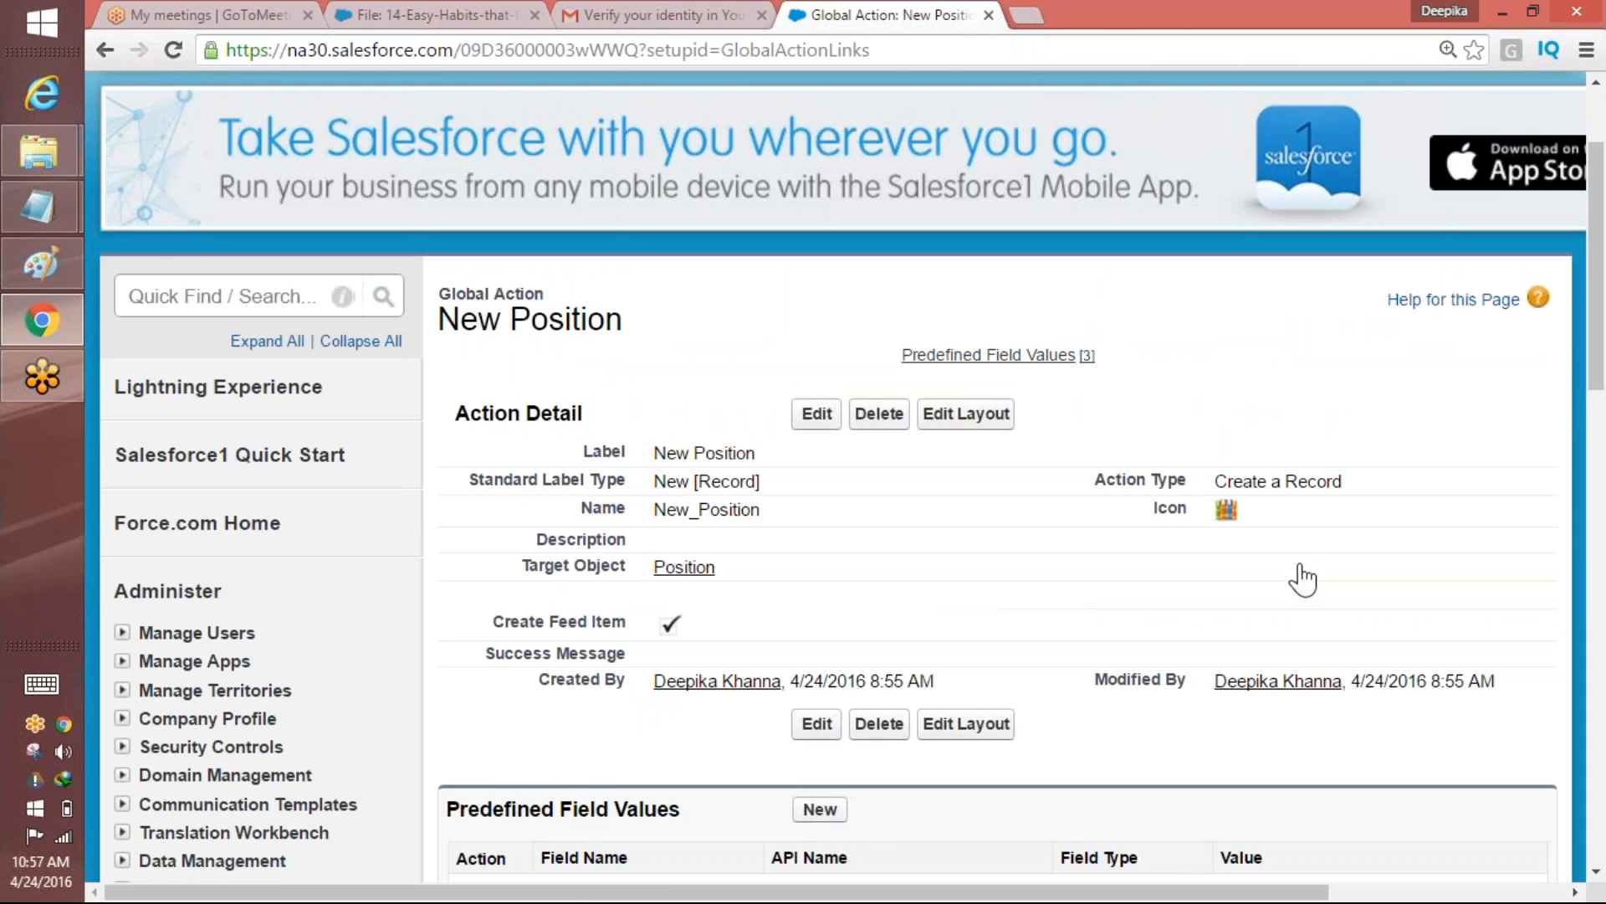
scroll(1600, 301, up, 2)
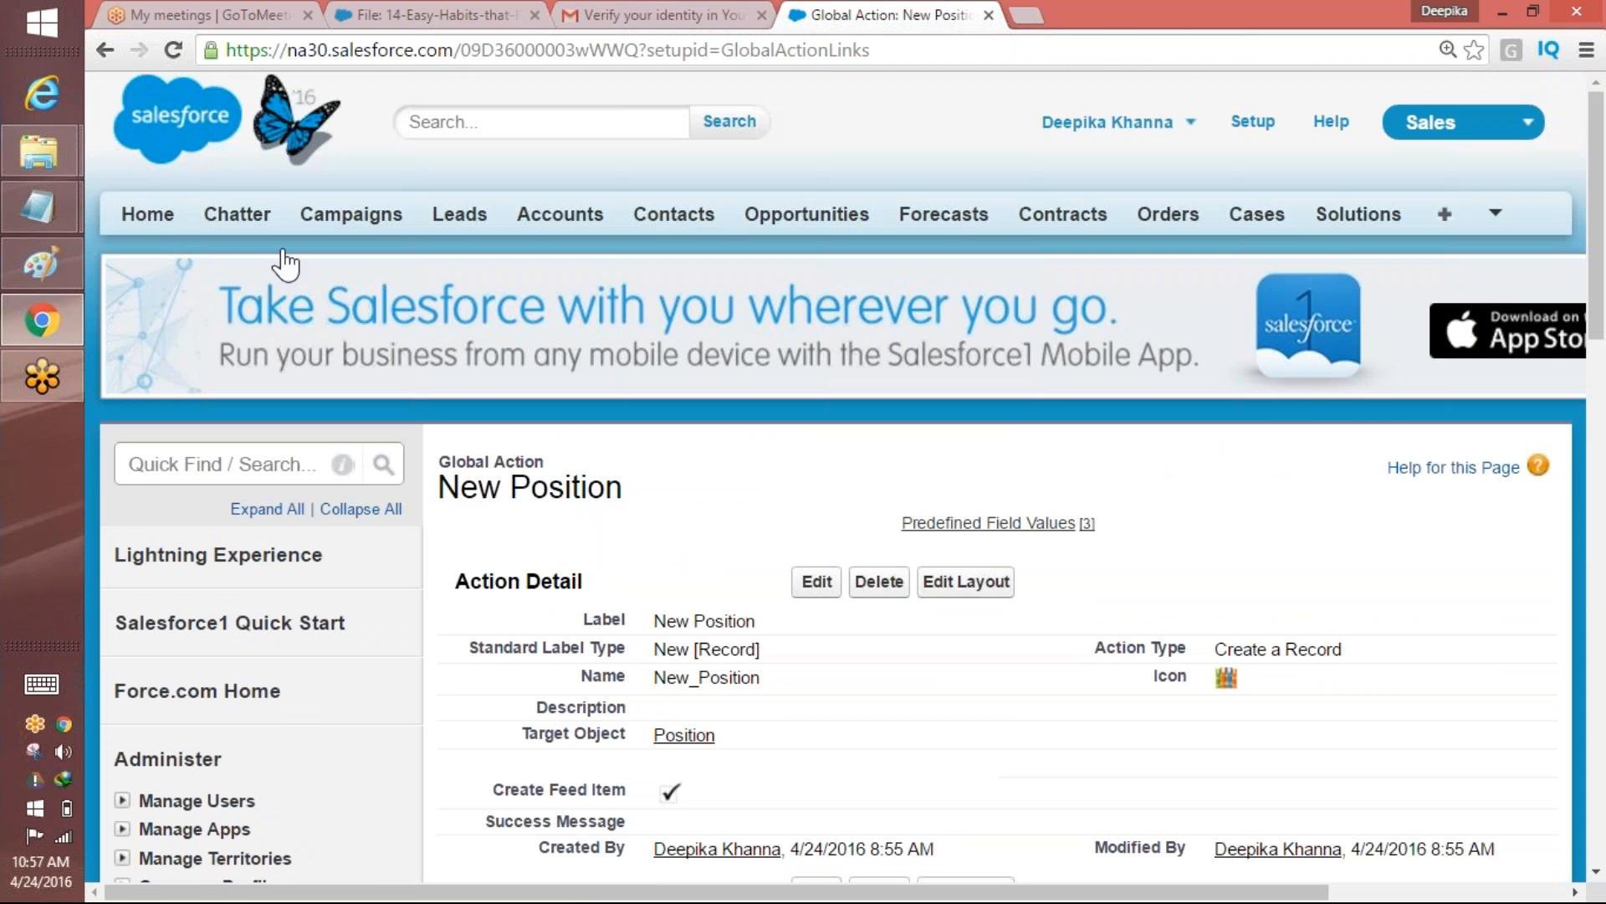
Review the Chatter publisher's additional actions, then return to Force.com Home in Setup.
click(238, 214)
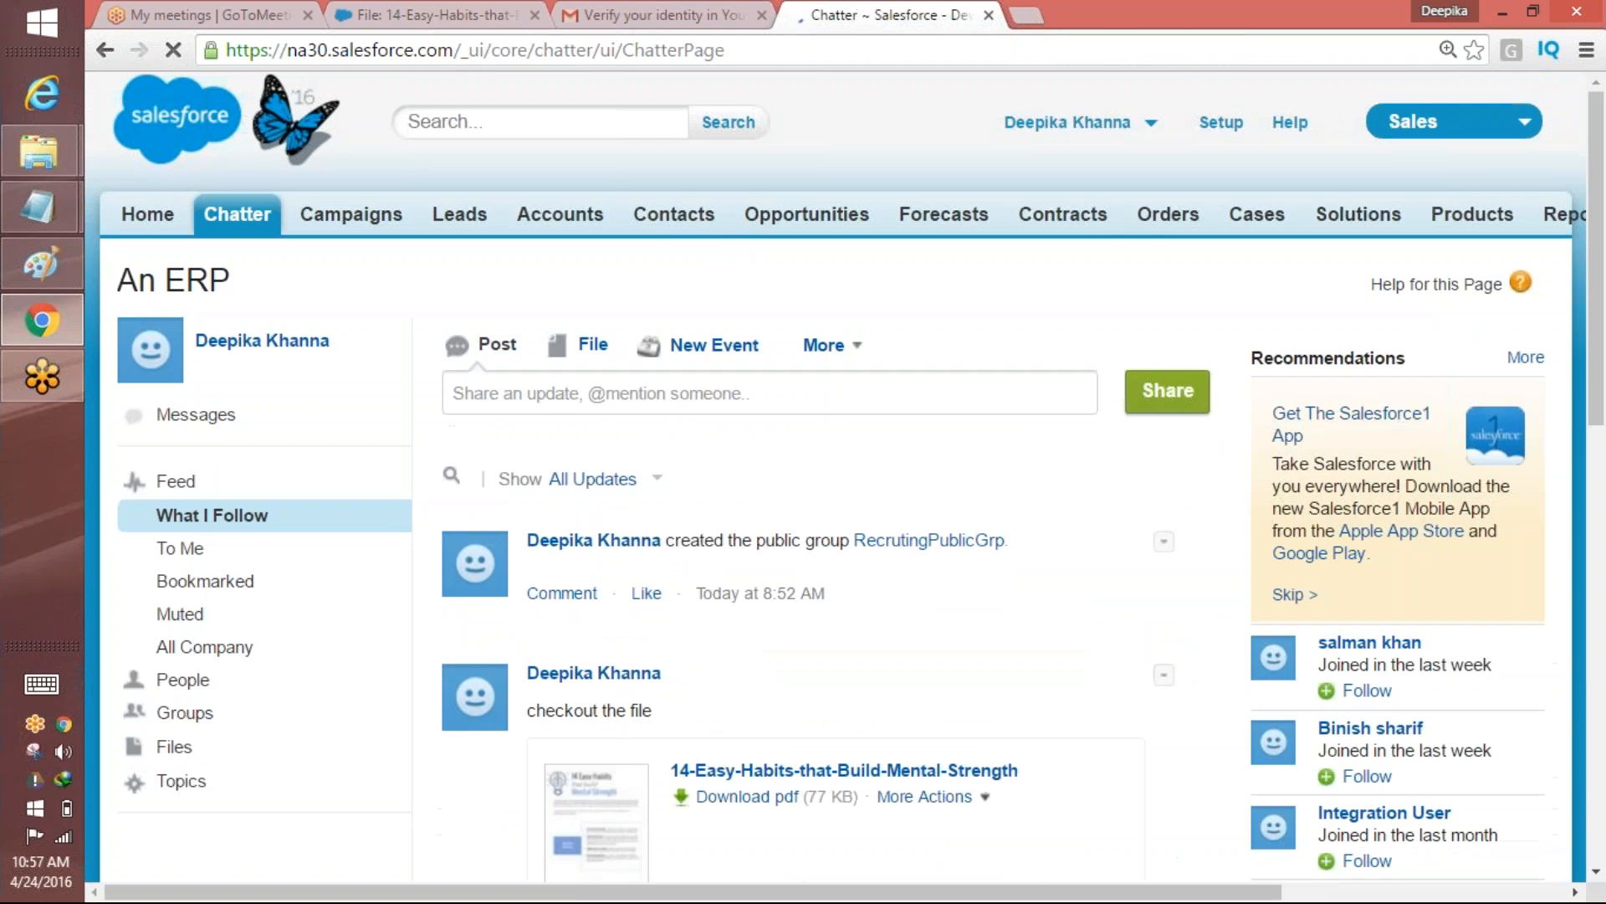
click(825, 346)
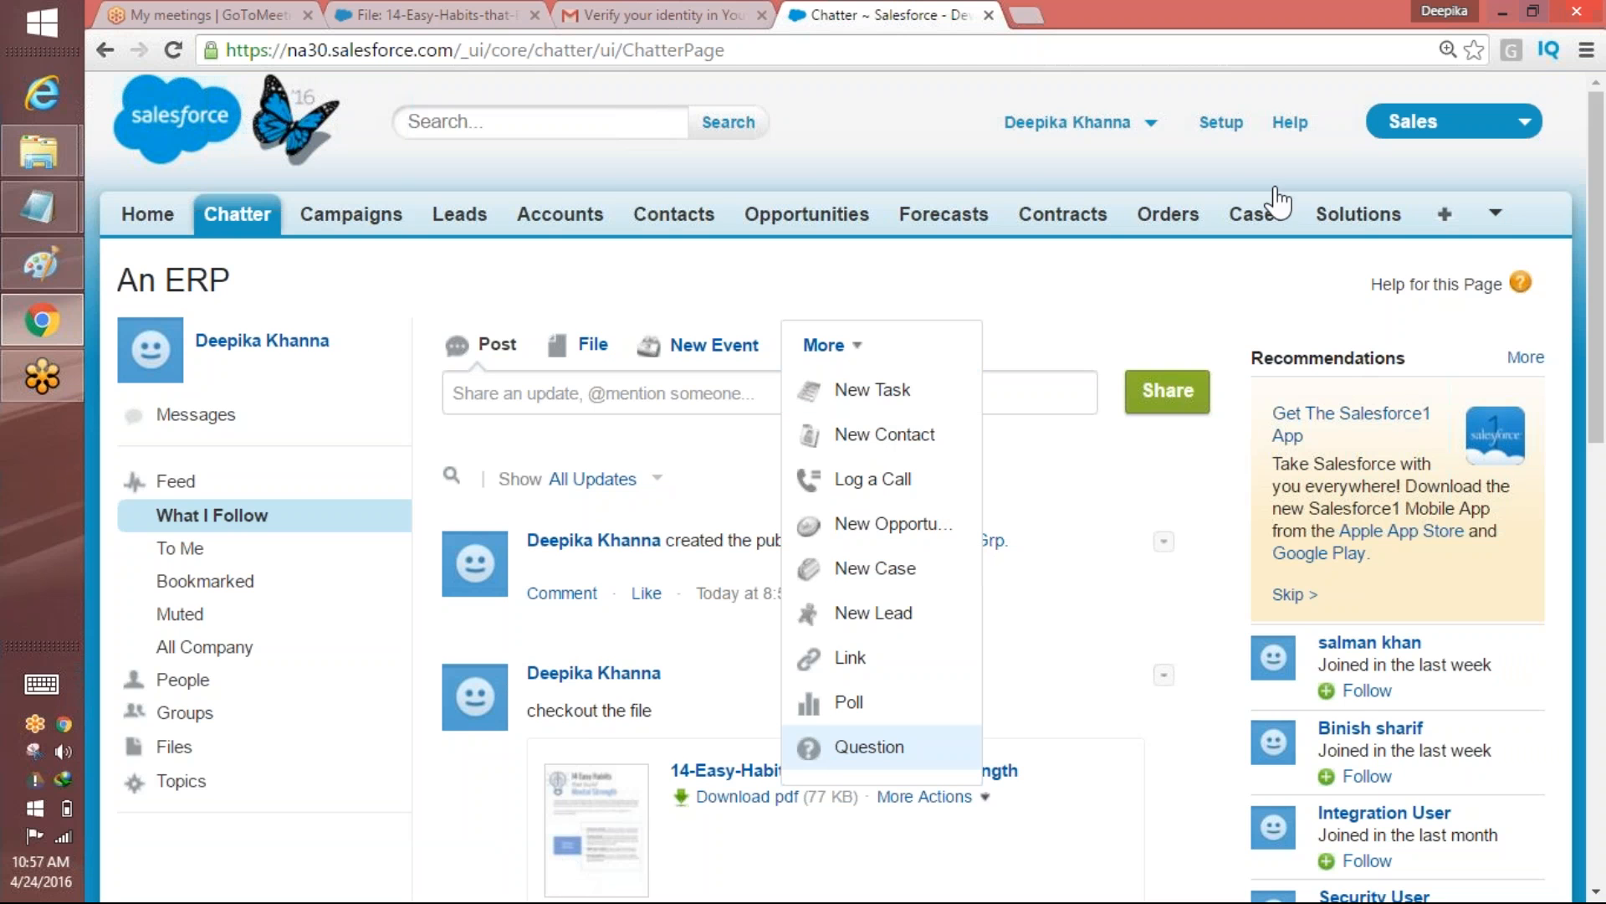
click(1220, 122)
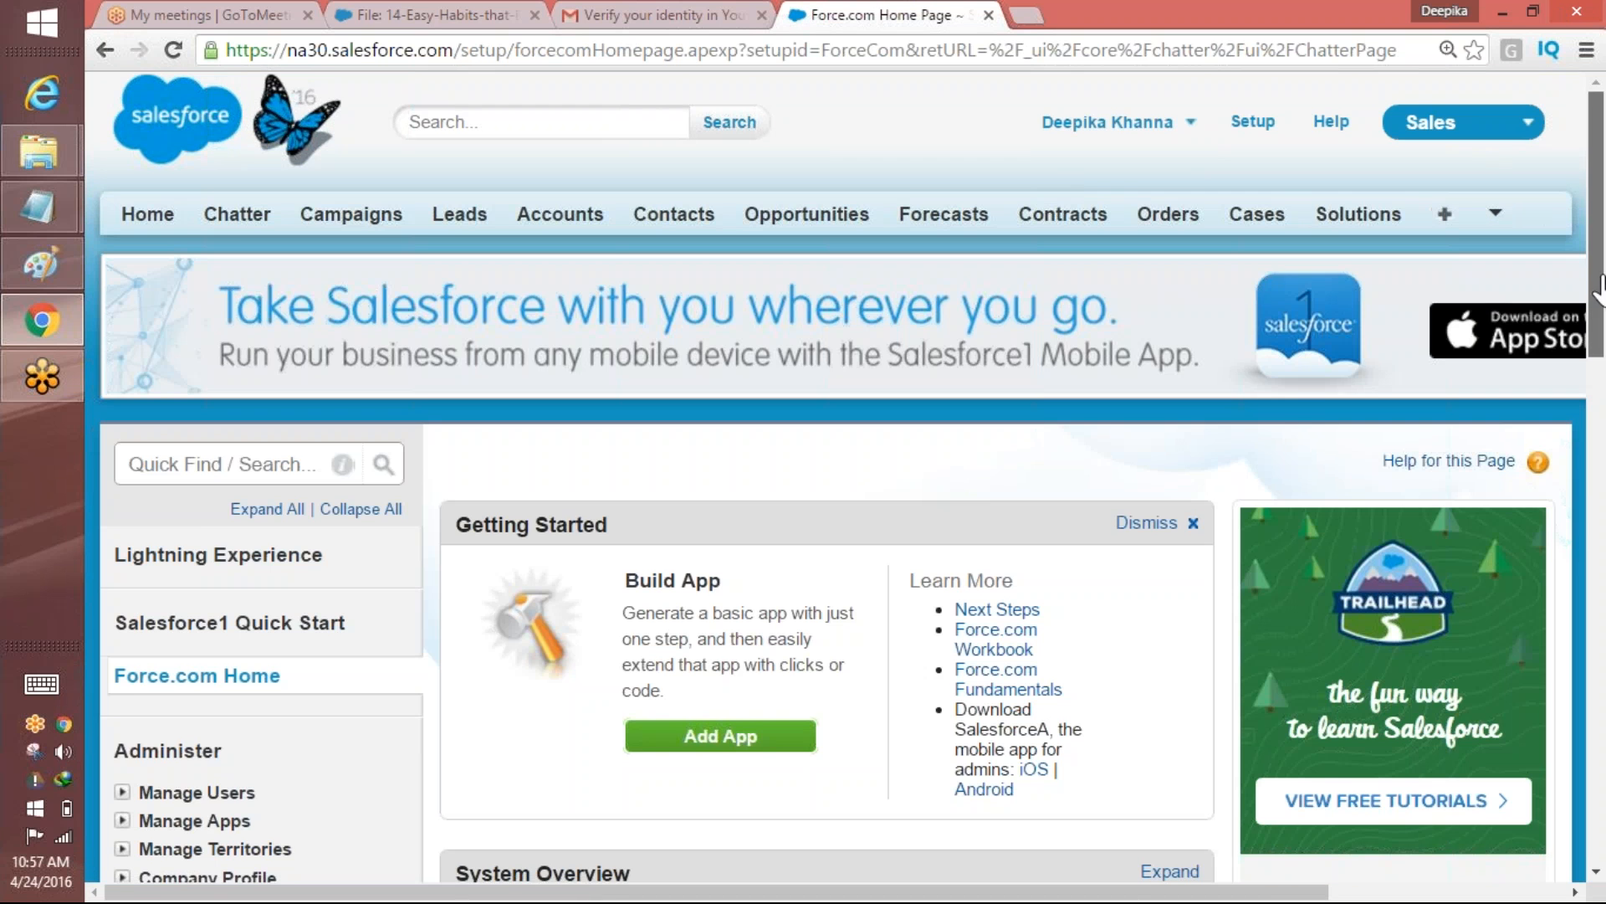
scroll(1600, 297, down, 1)
scroll(1600, 297, up, 1)
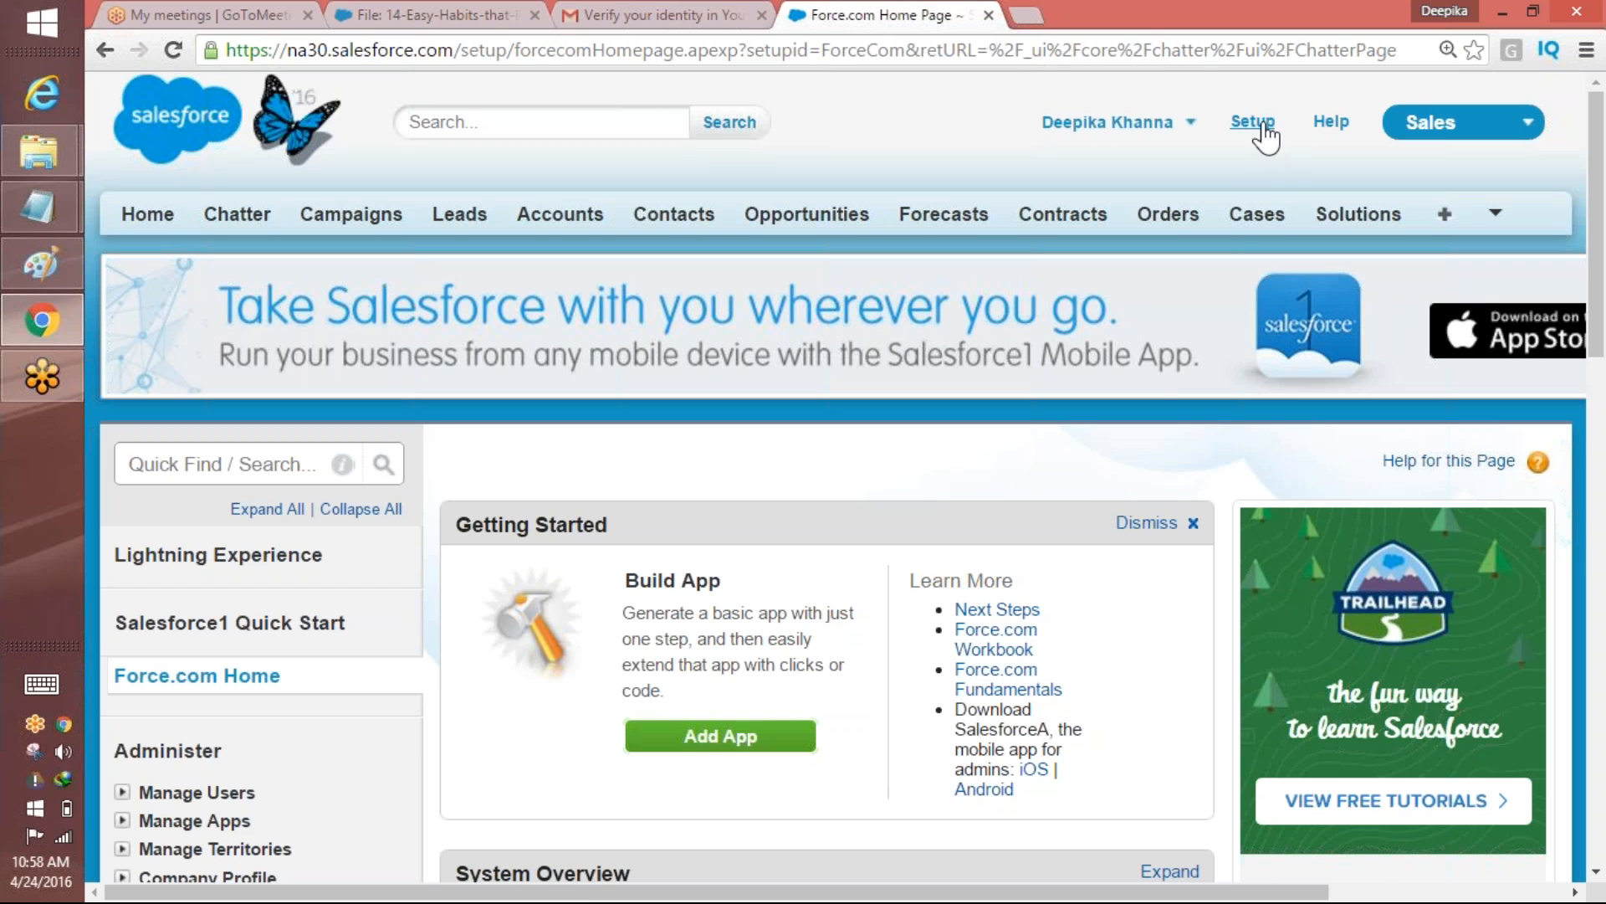
Find Publisher Layouts via Quick Find 'glo' and edit the Global Layout.
click(279, 471)
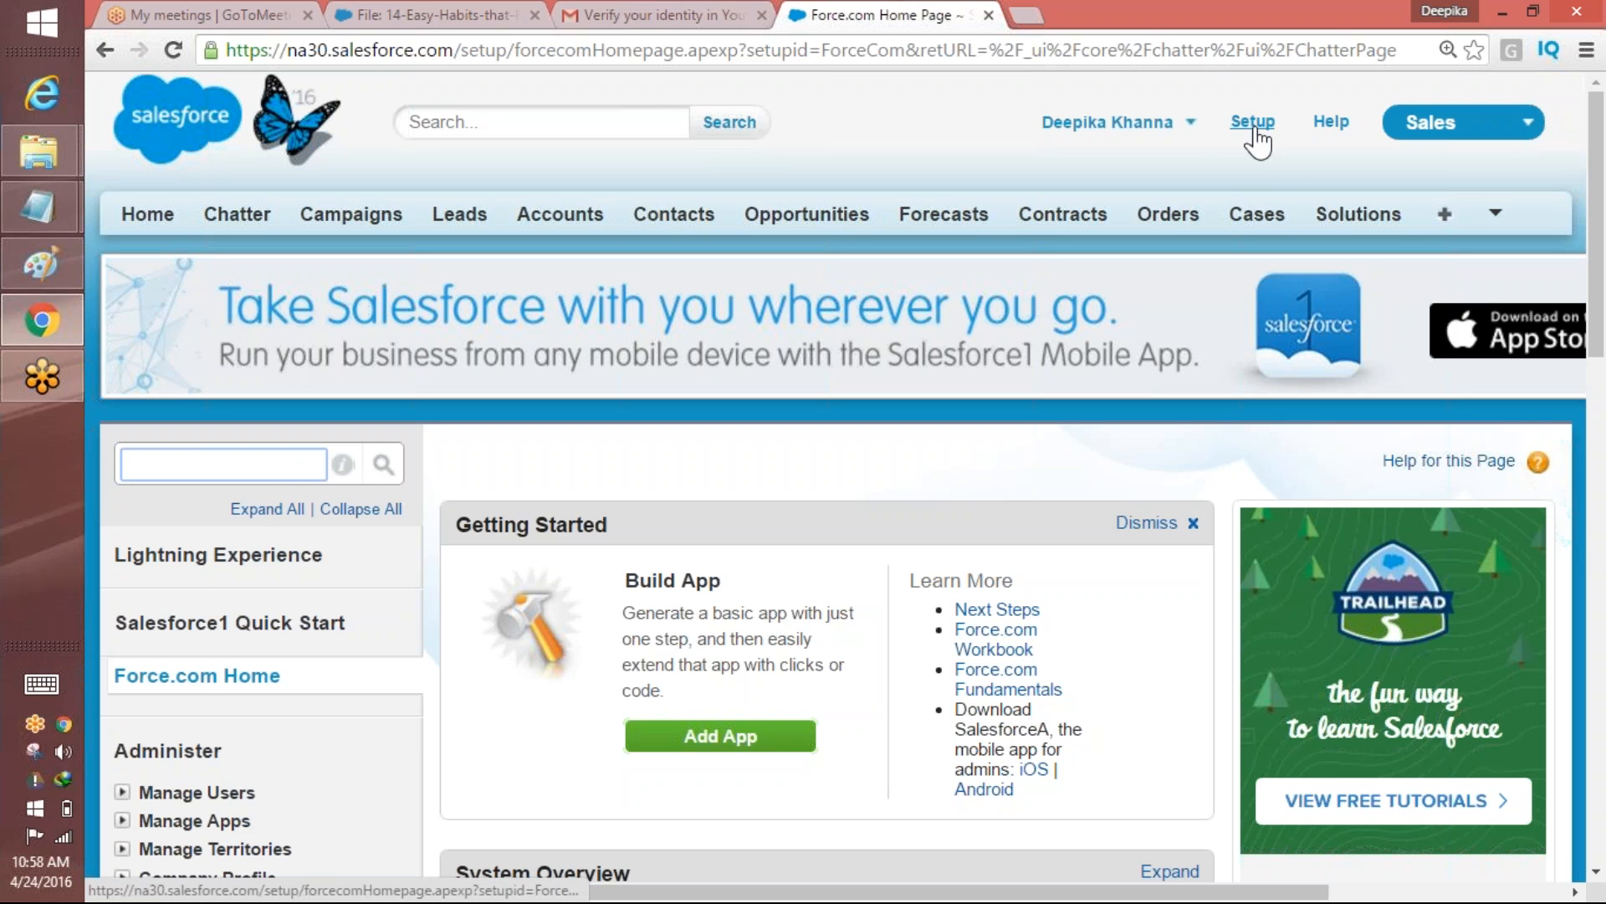
text(gl)
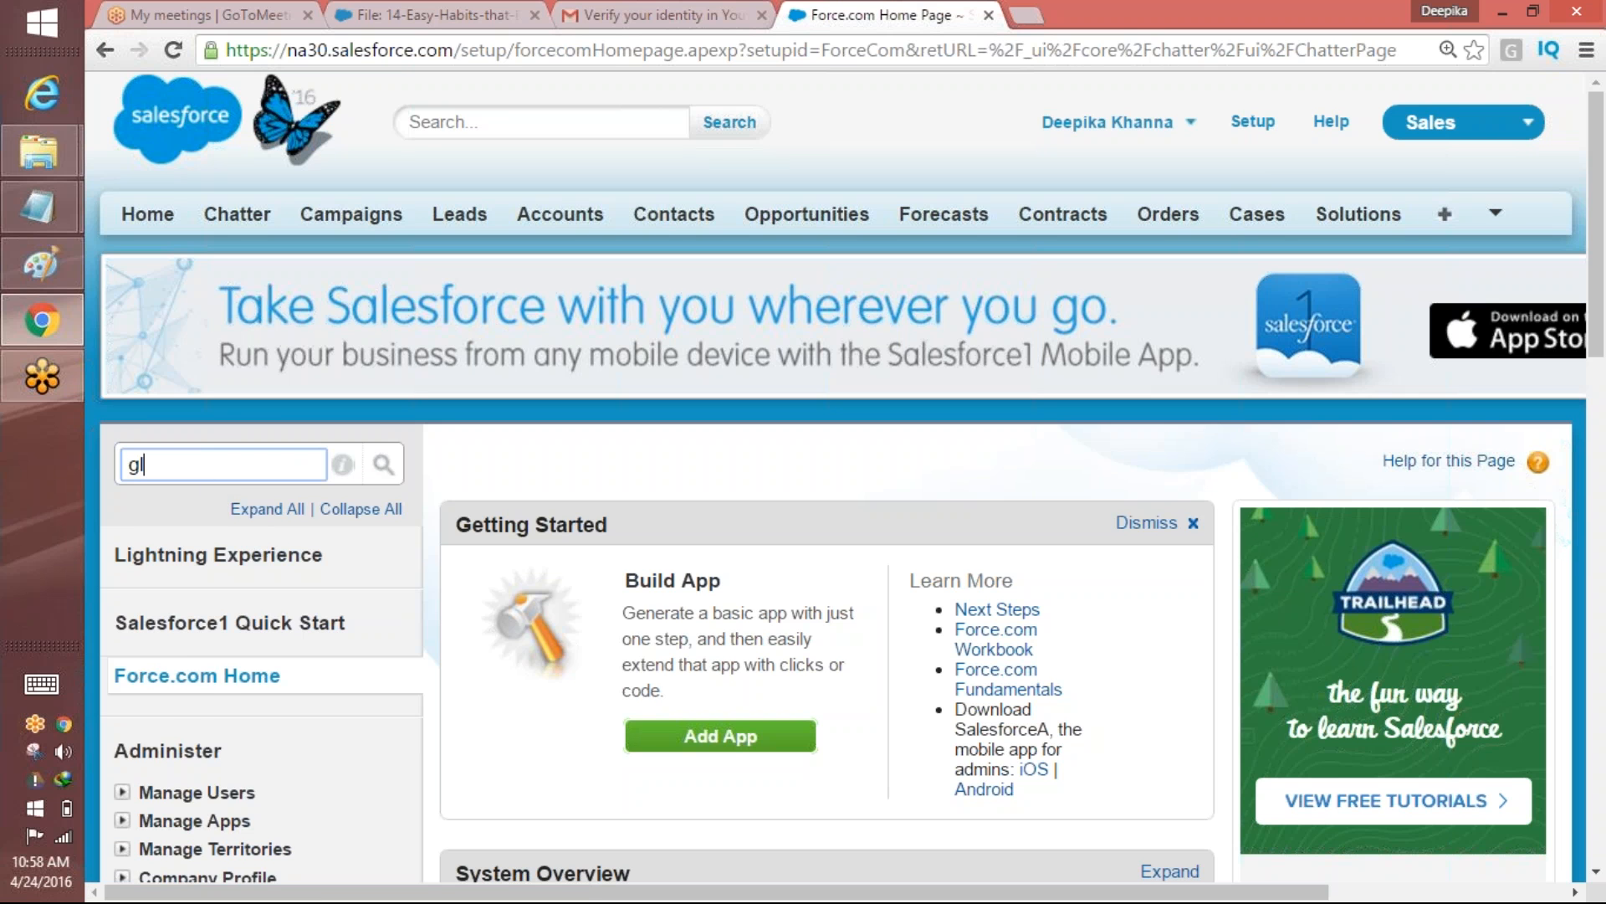
text(o)
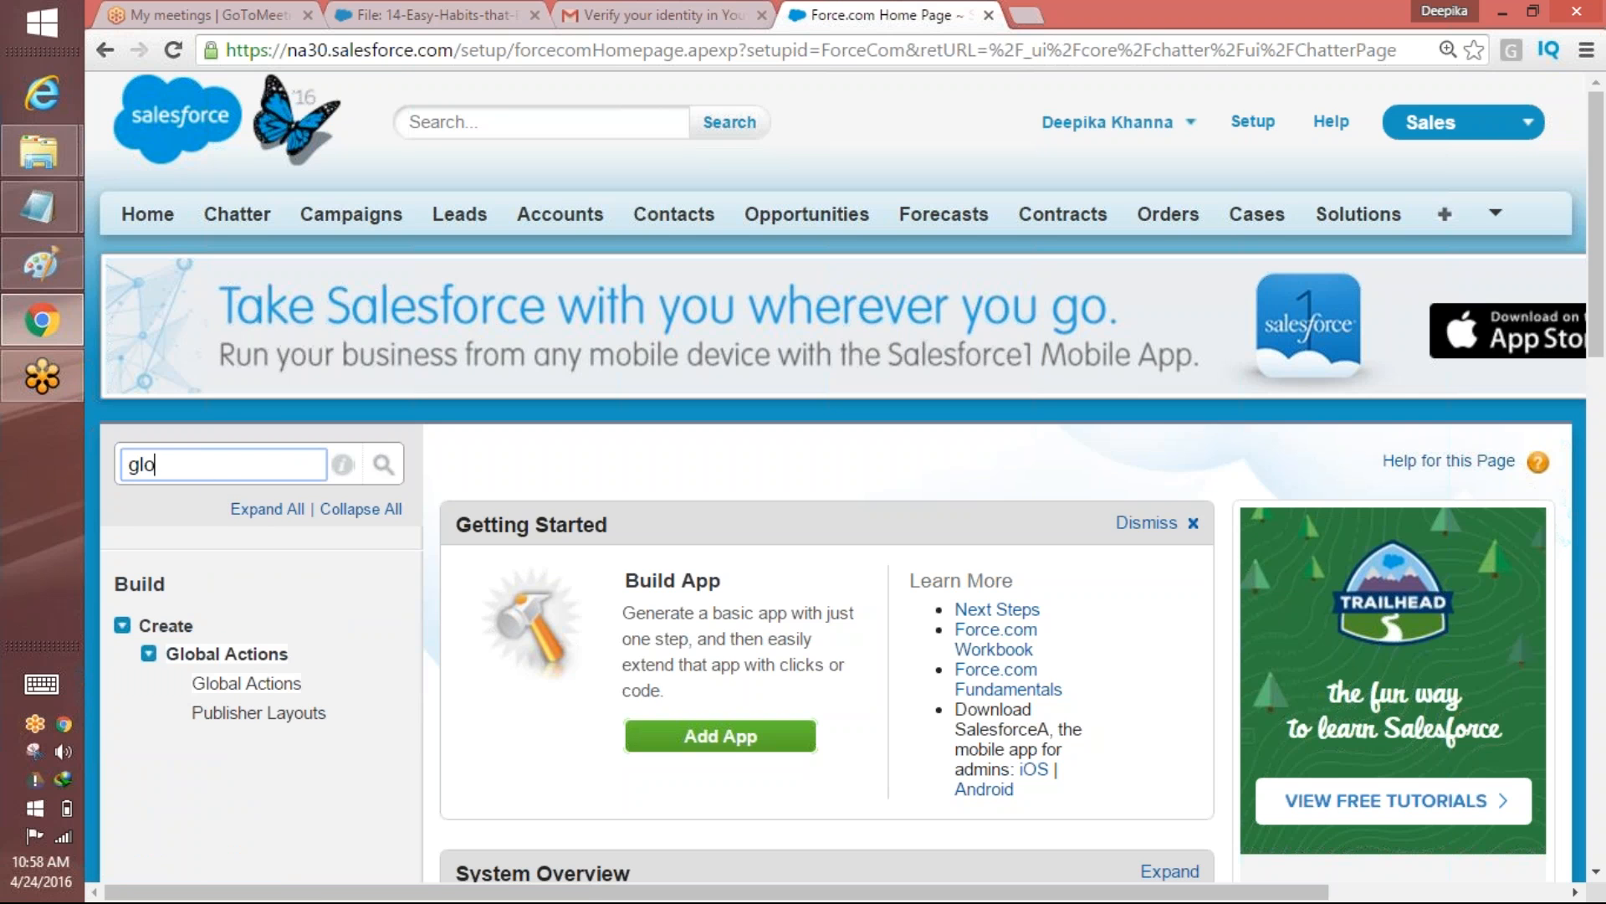
click(256, 715)
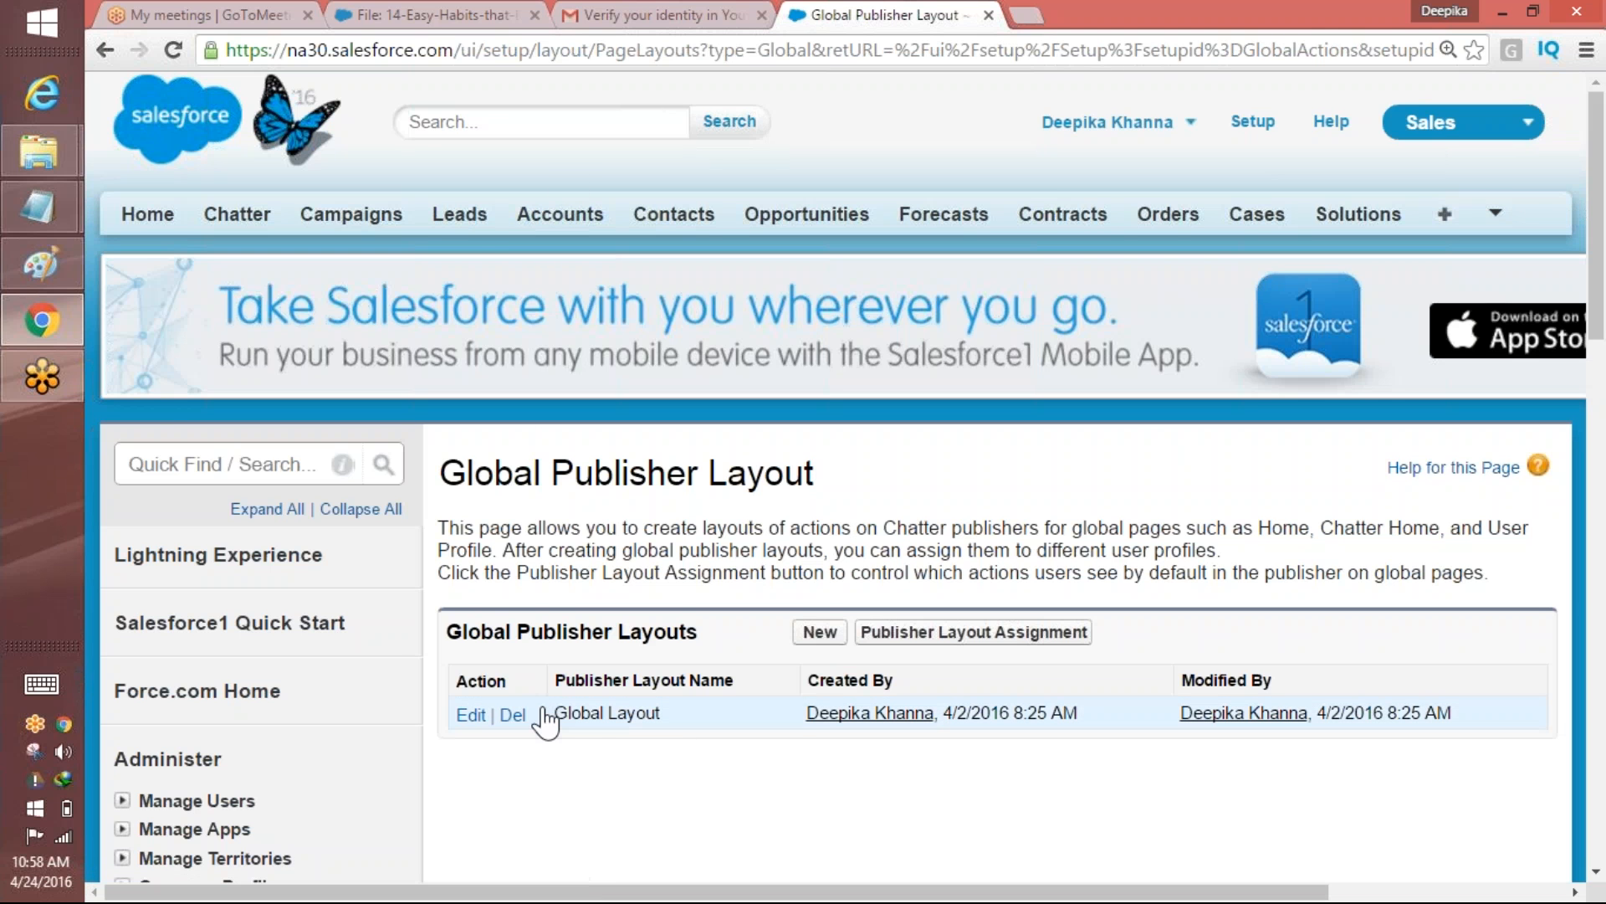
click(470, 715)
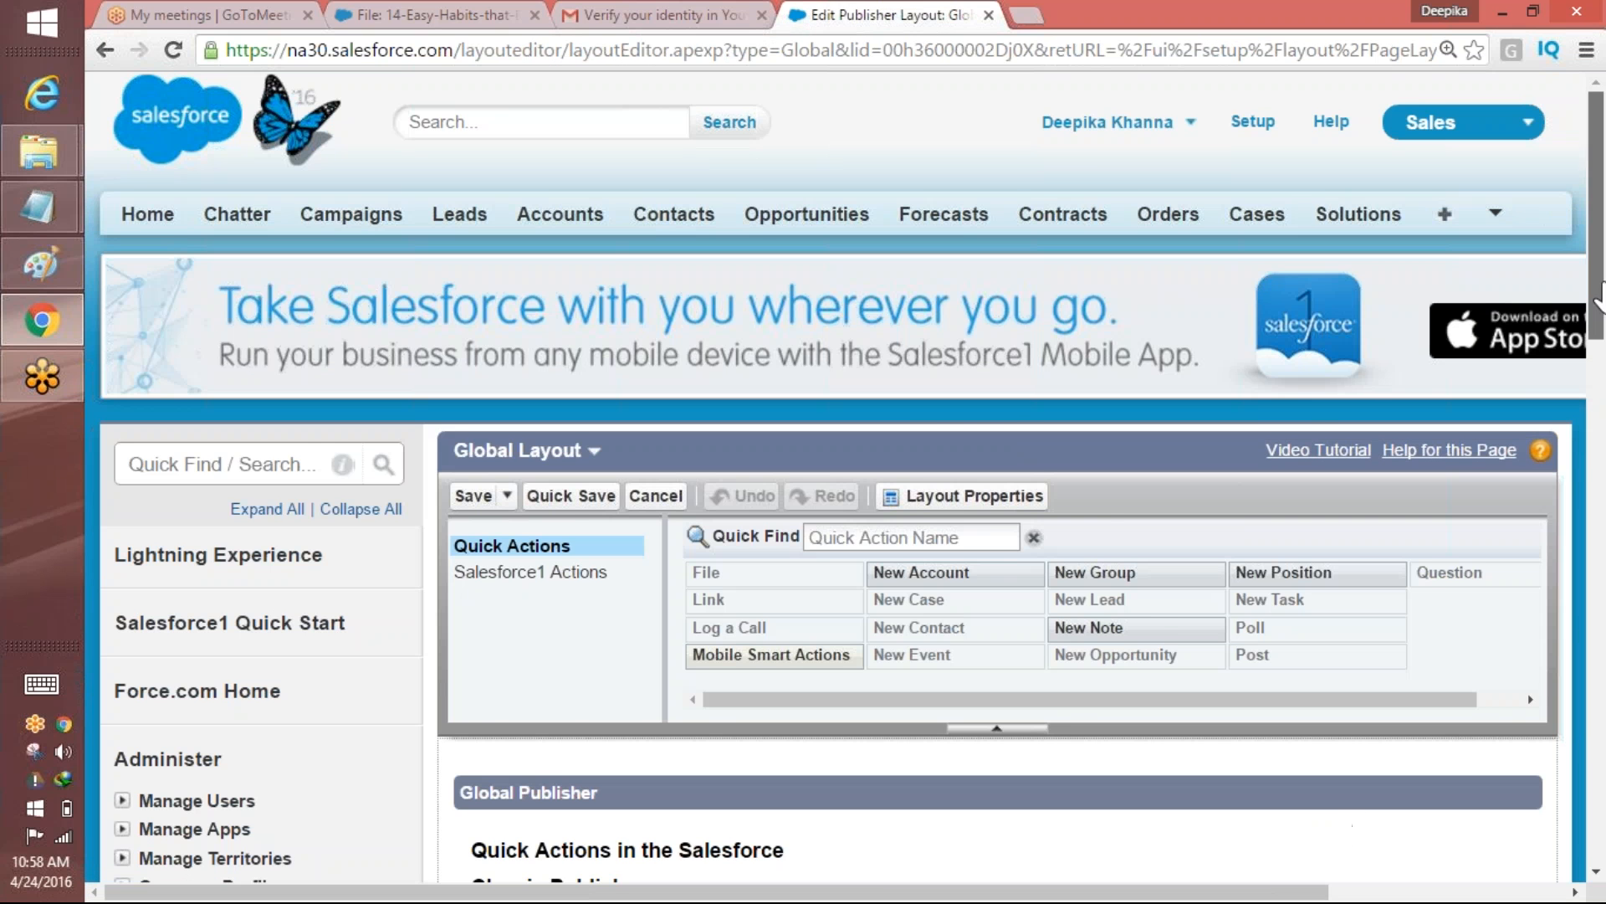
Add New Position to the Classic Publisher quick actions and save the layout.
drag(1600, 318, 1600, 338)
scroll(1600, 339, down, 3)
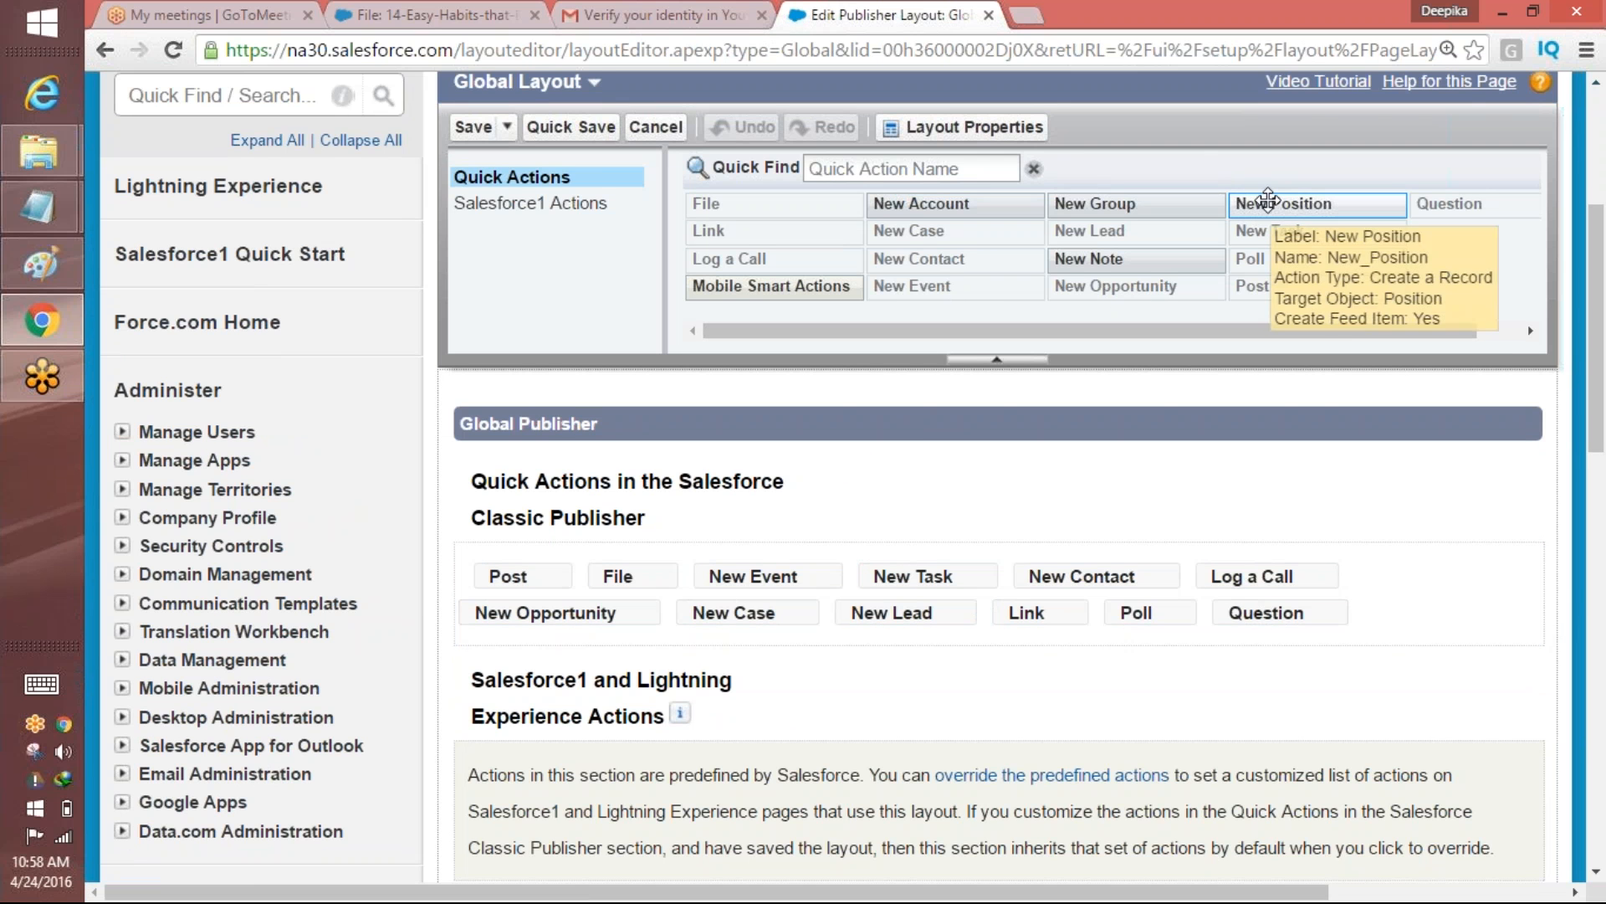
mouse_move(1268, 201)
mouse_down()
mouse_move(1409, 555)
mouse_move(1355, 567)
mouse_up()
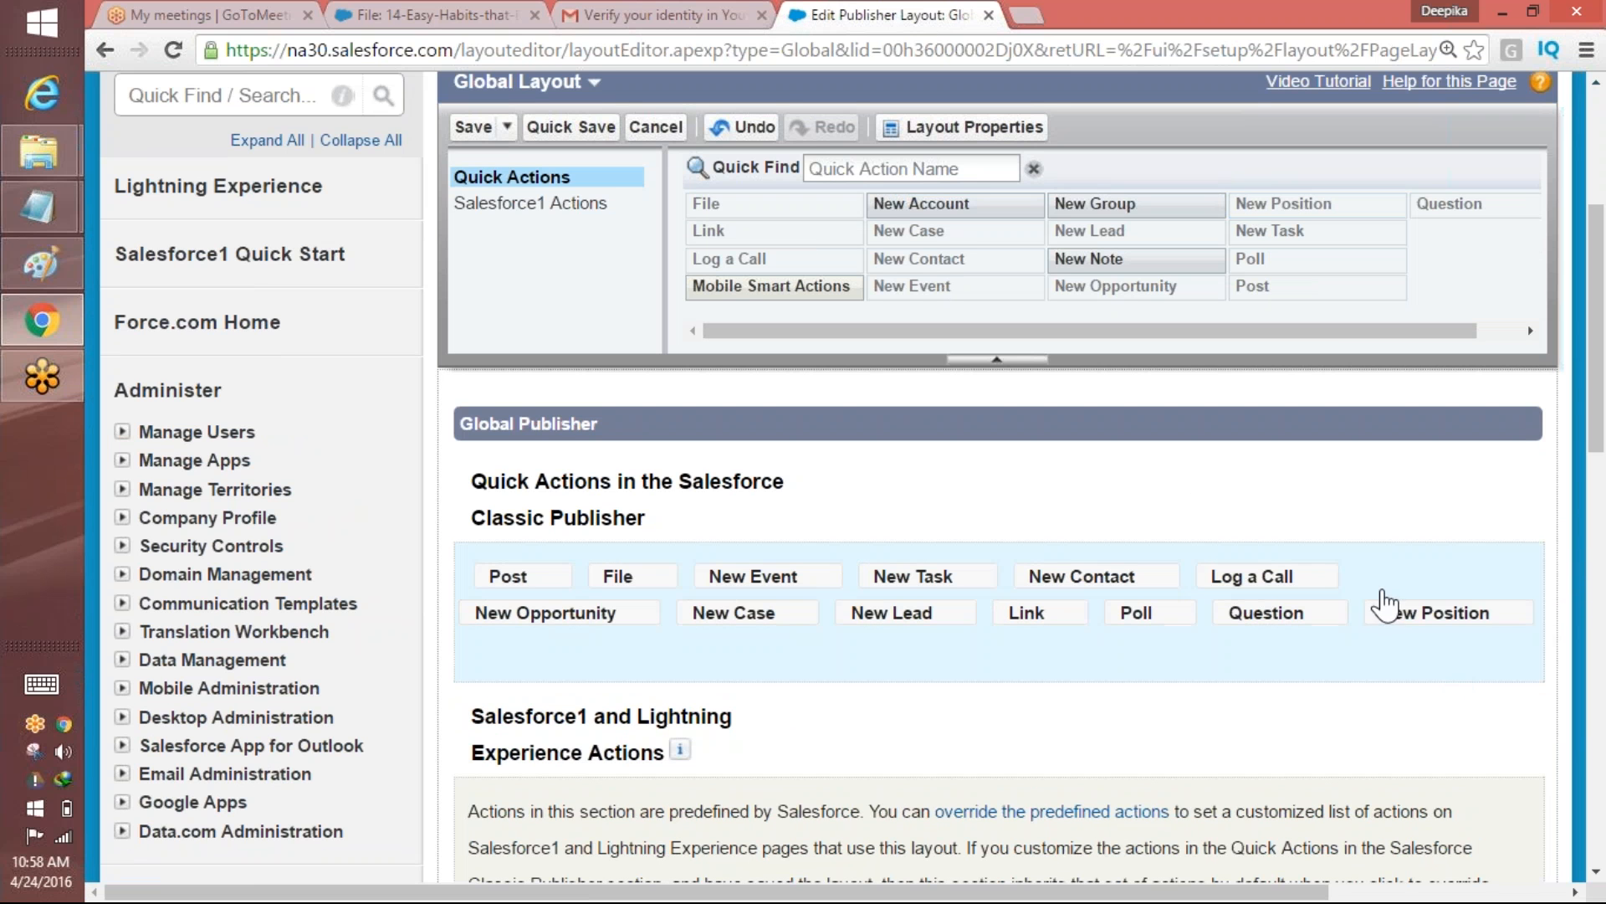
click(471, 130)
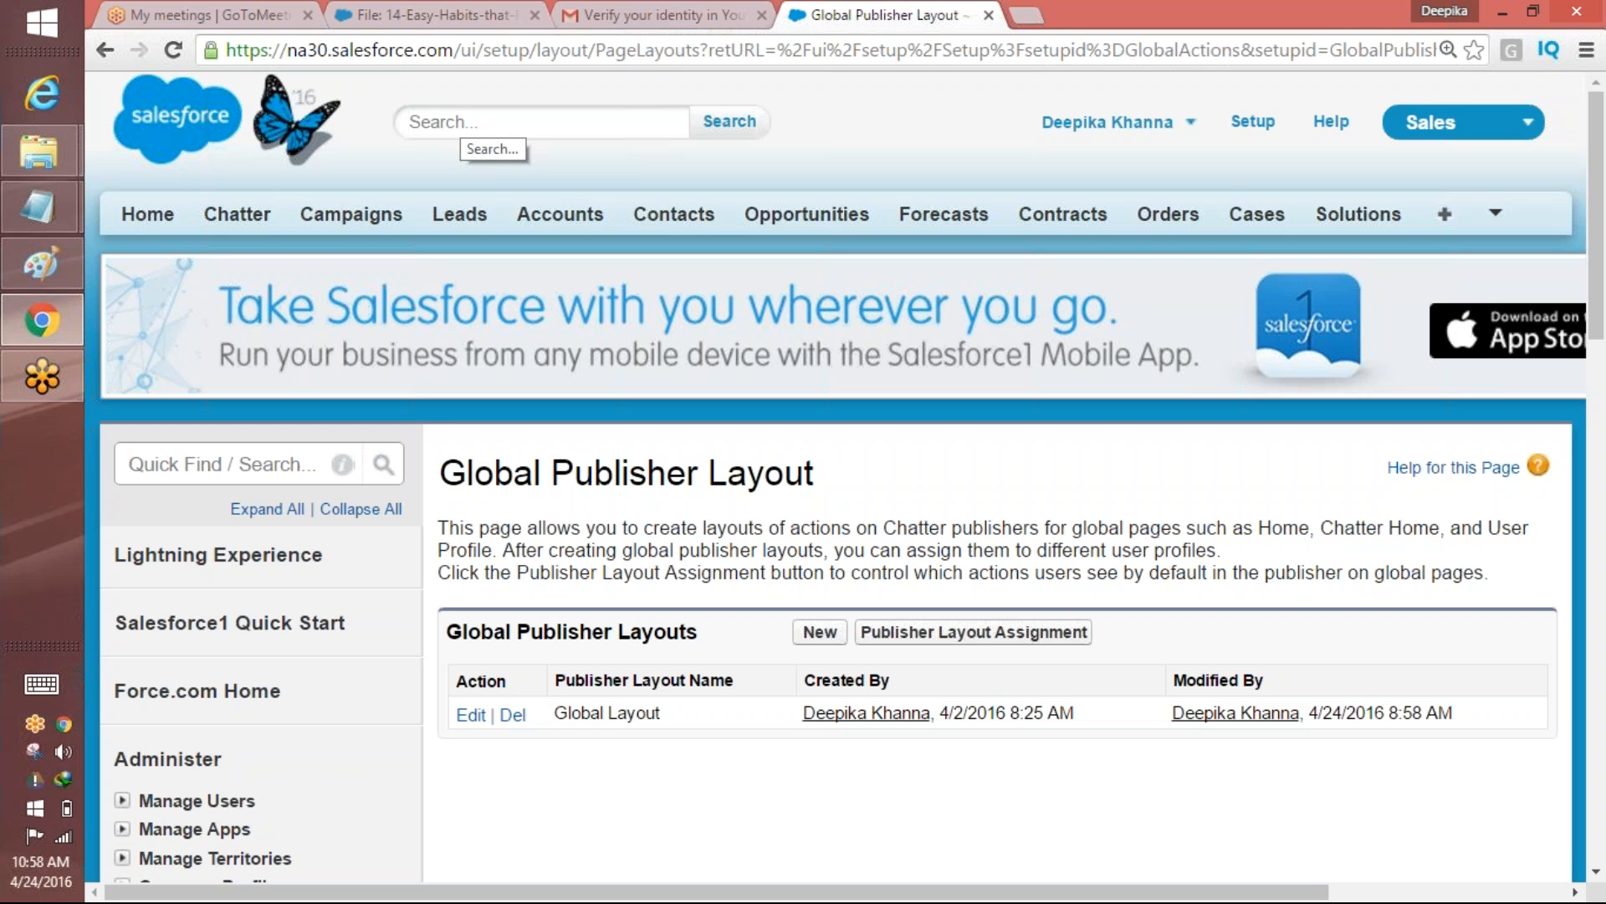
Open the New Position action from the Chatter publisher's More menu.
click(251, 214)
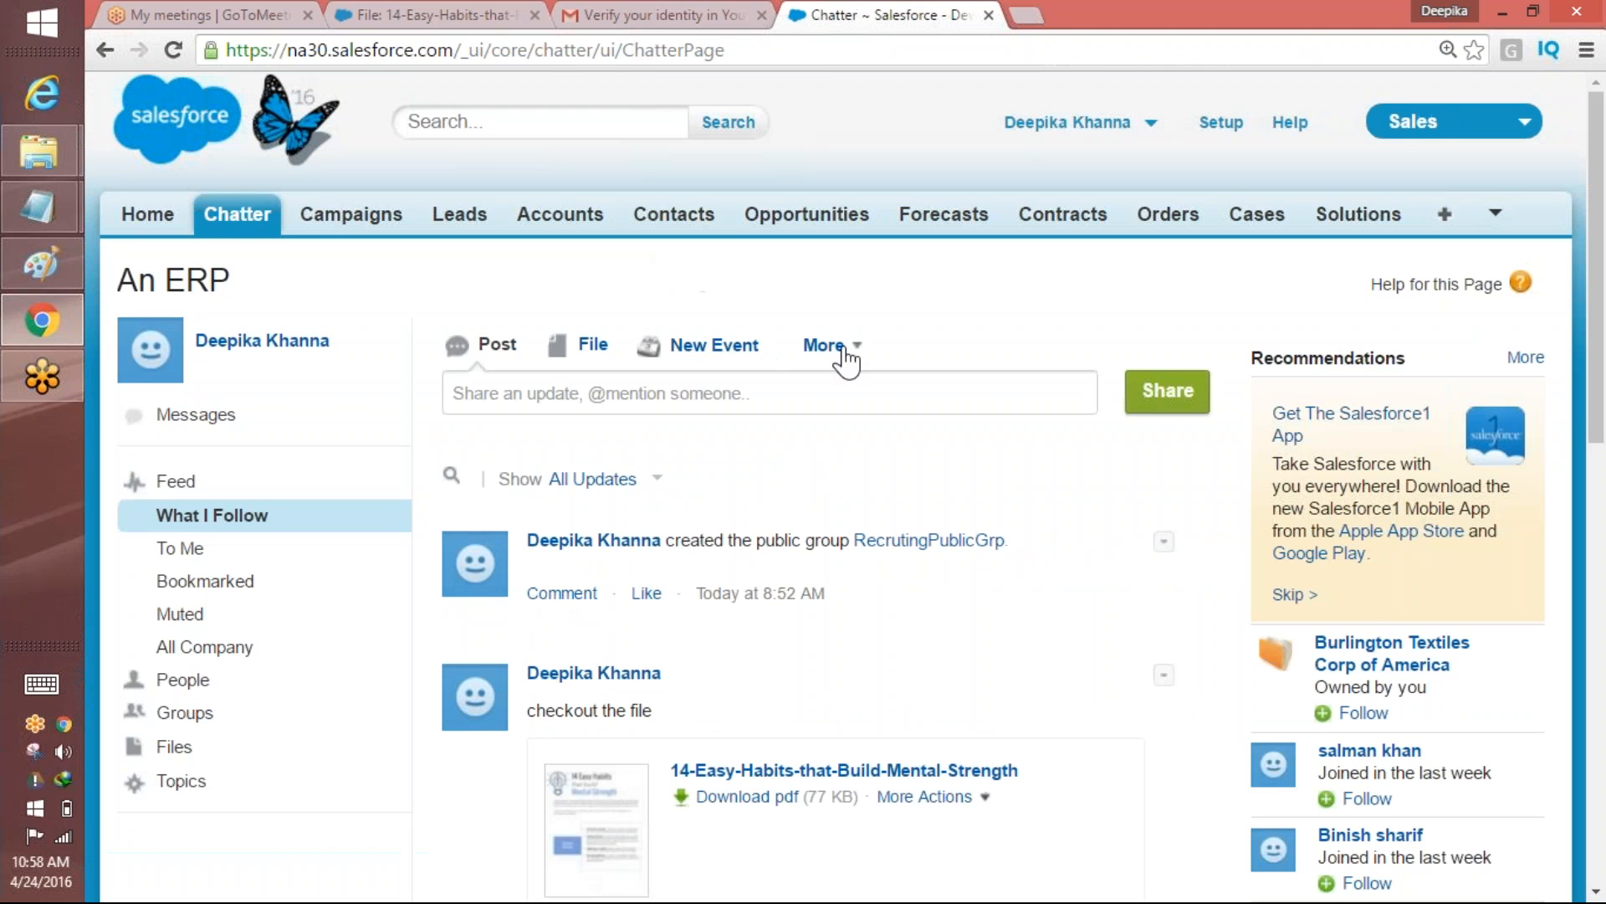
click(839, 350)
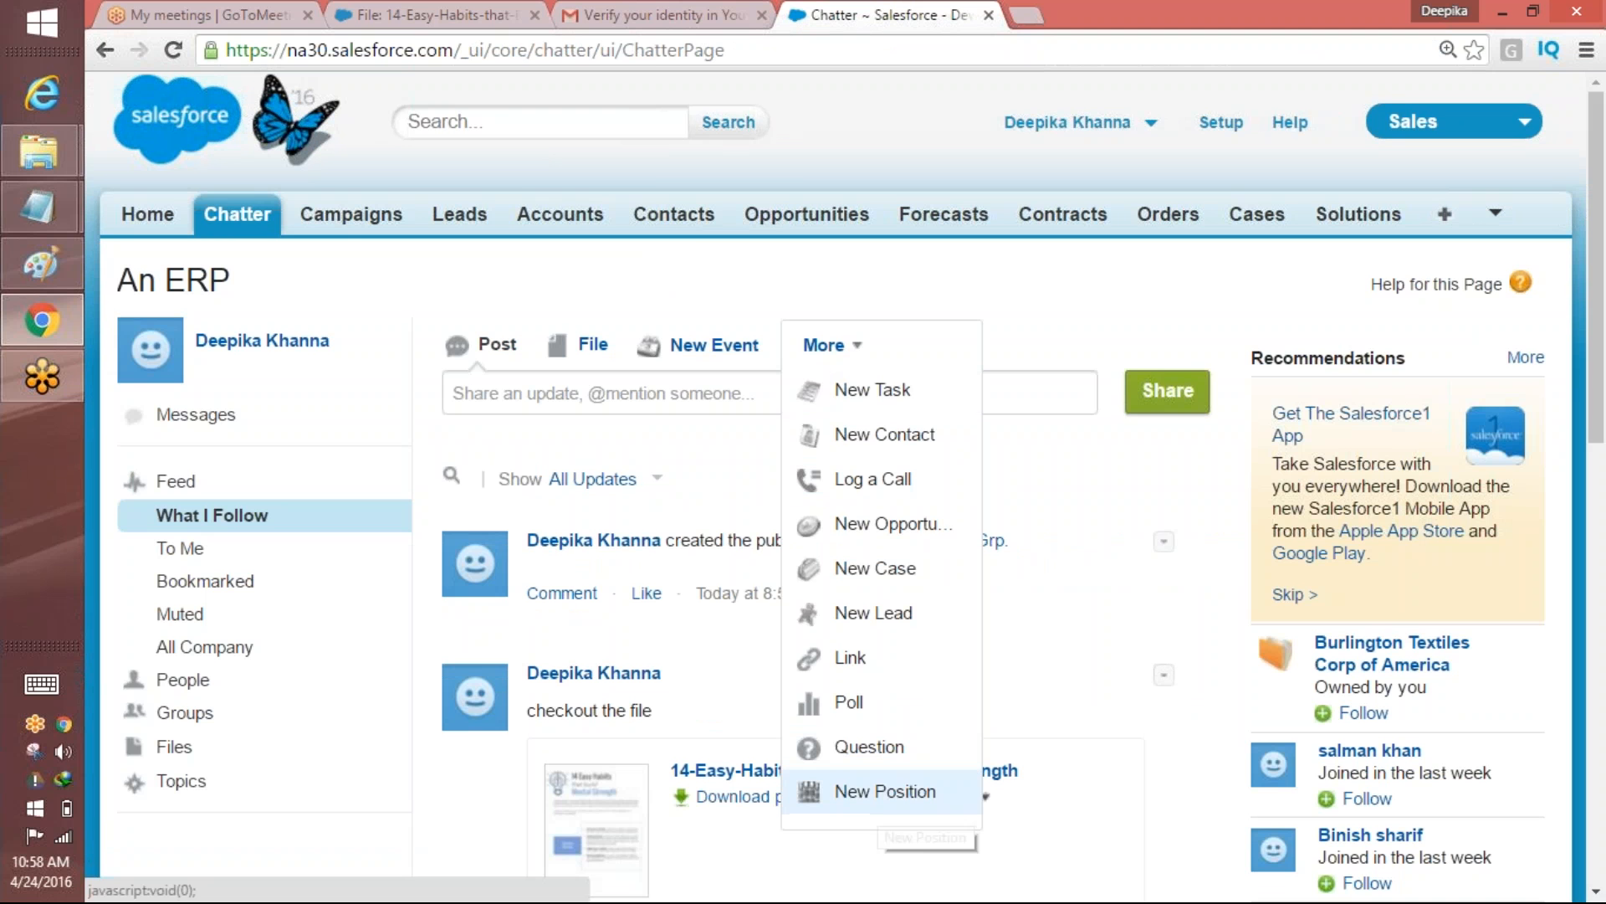
click(885, 791)
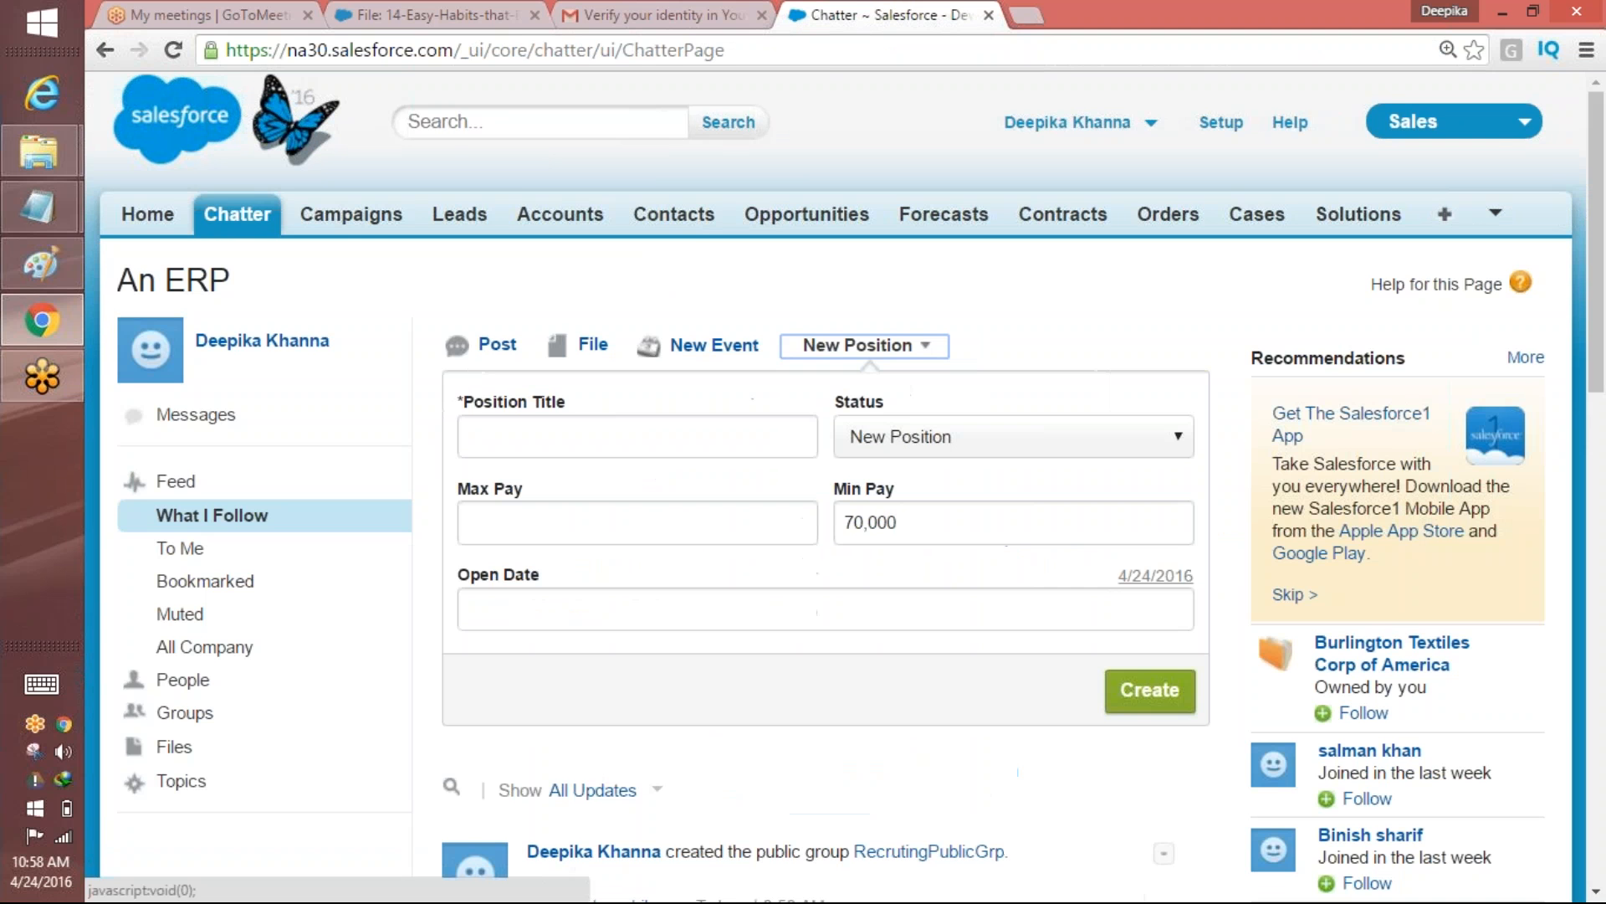
scroll(781, 707, down, 1)
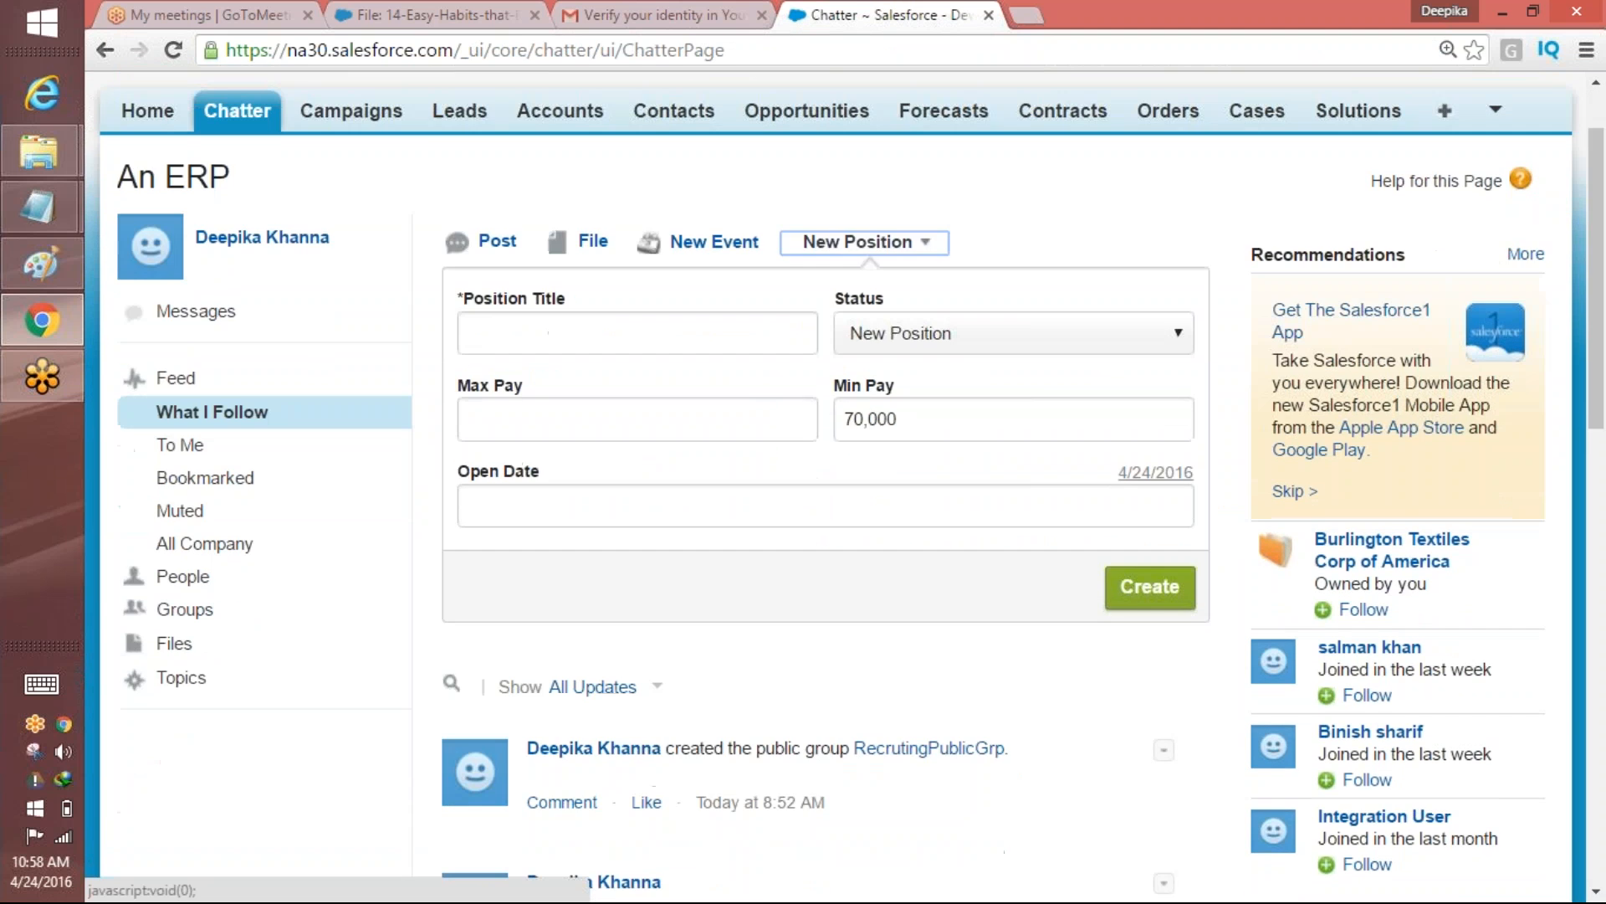
drag(900, 420, 844, 421)
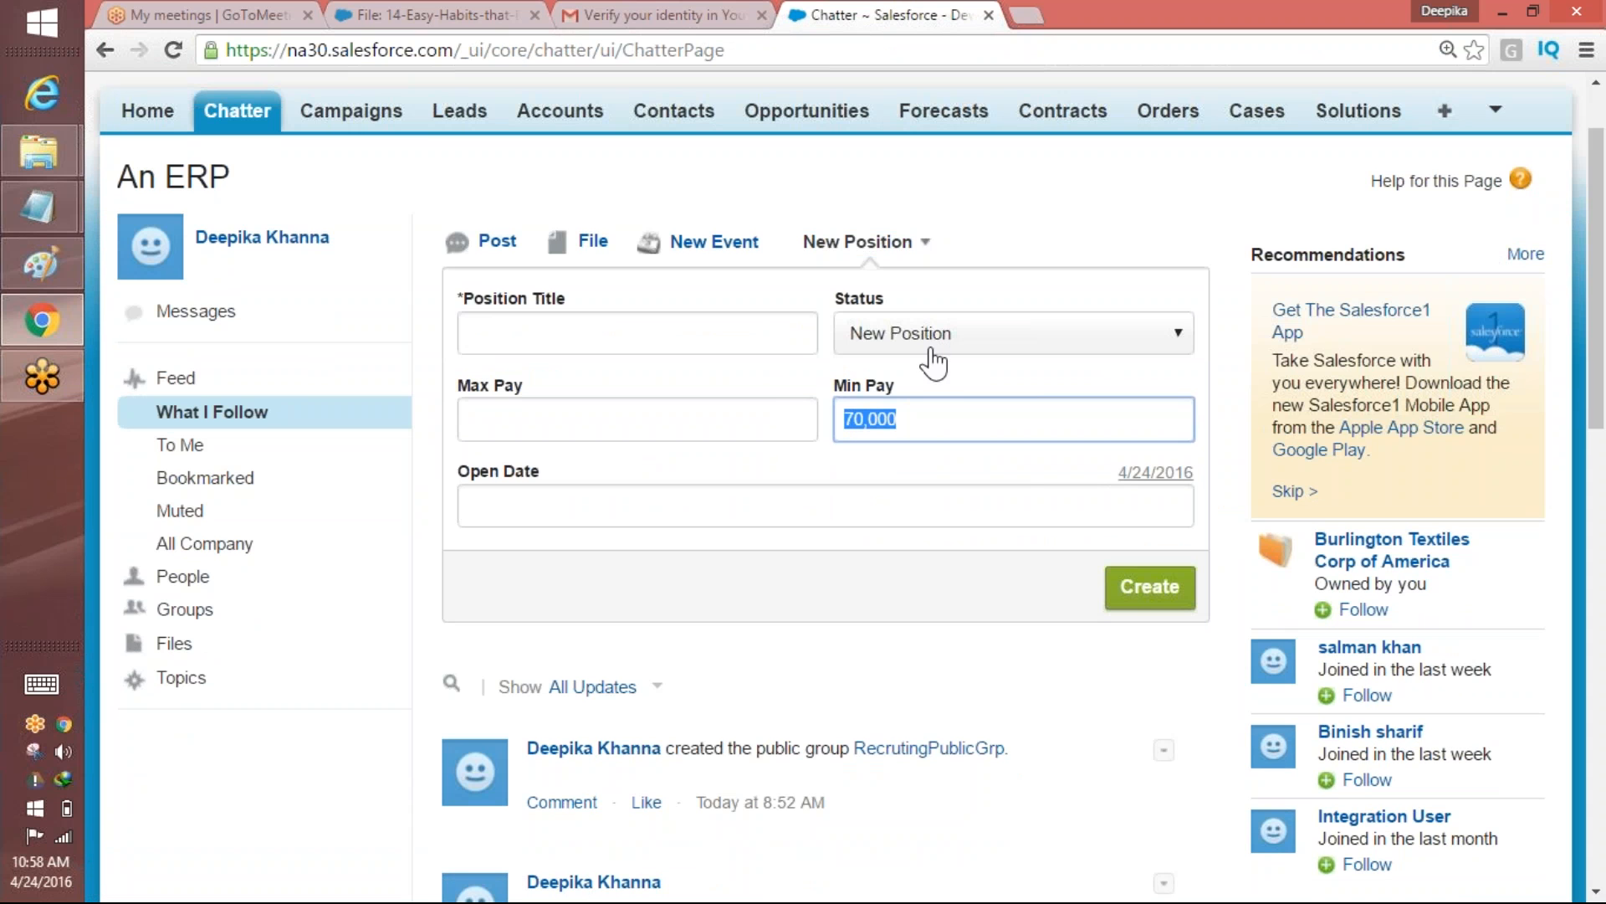
Enter title 'Salesforce Level 1', Max Pay 60000 and Open Date 4/24/2016, then submit.
click(506, 319)
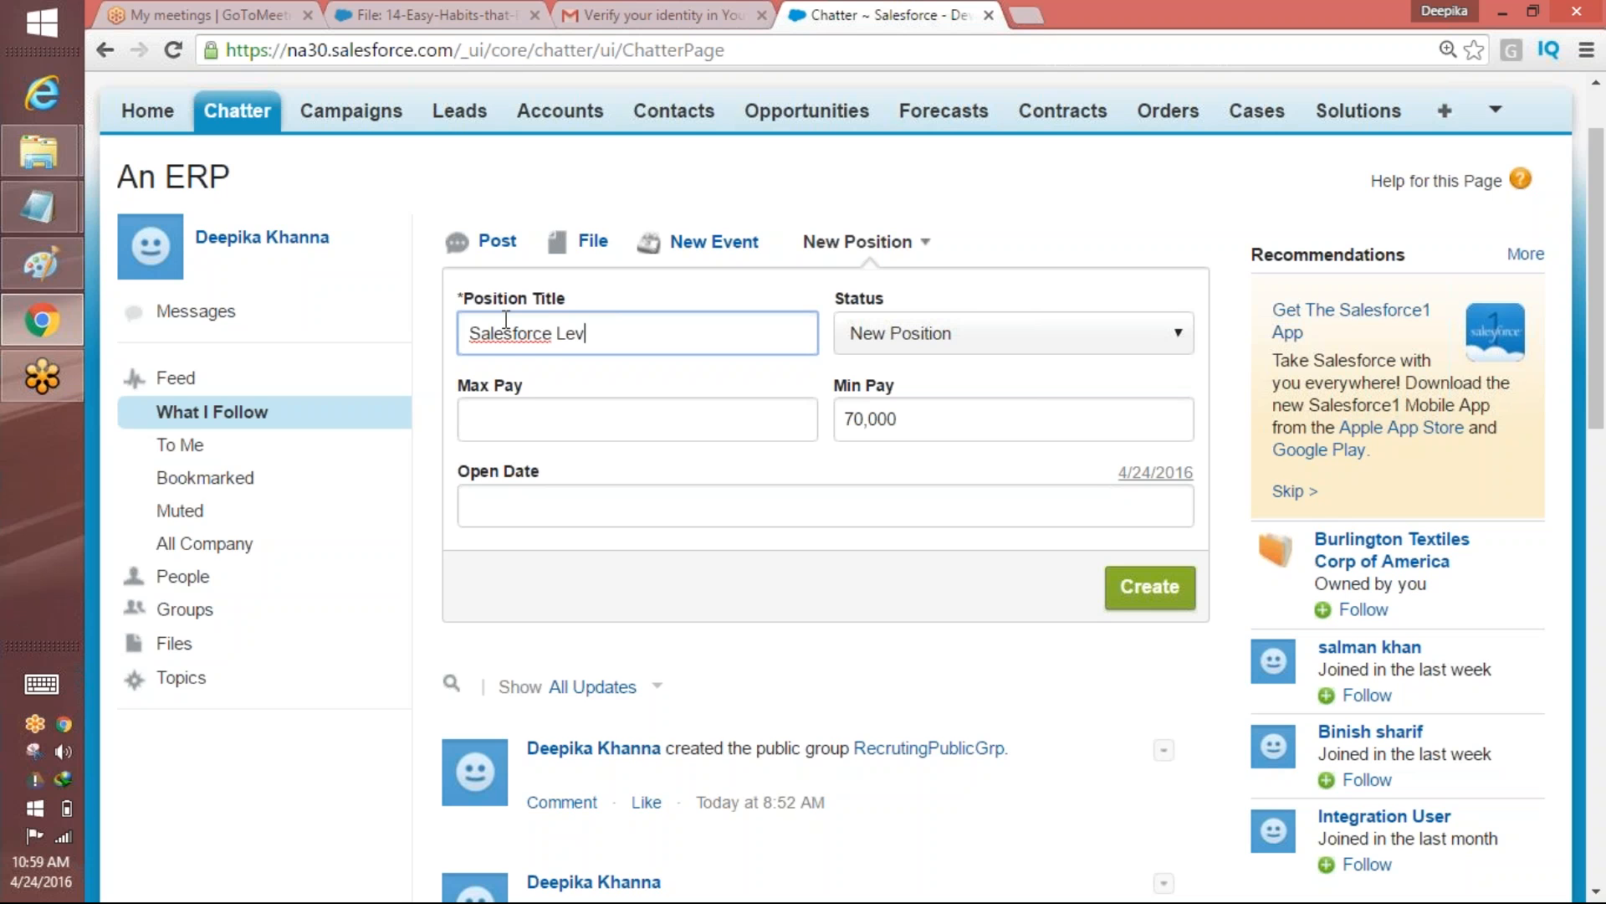
text(Salesforce Level 1)
key(Tab)
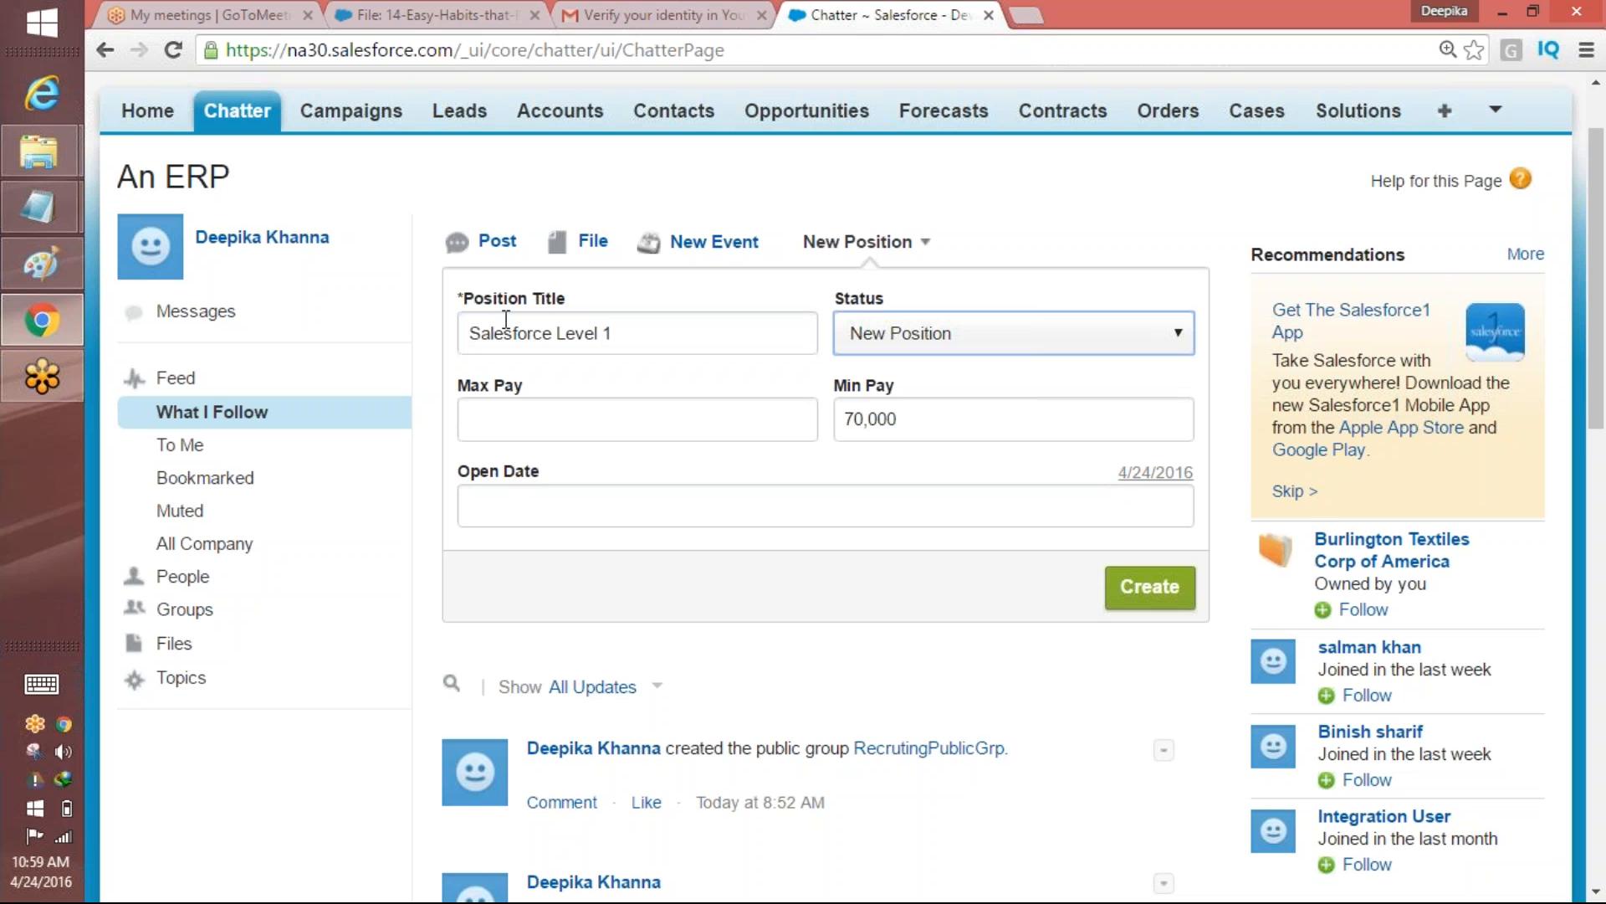
click(492, 410)
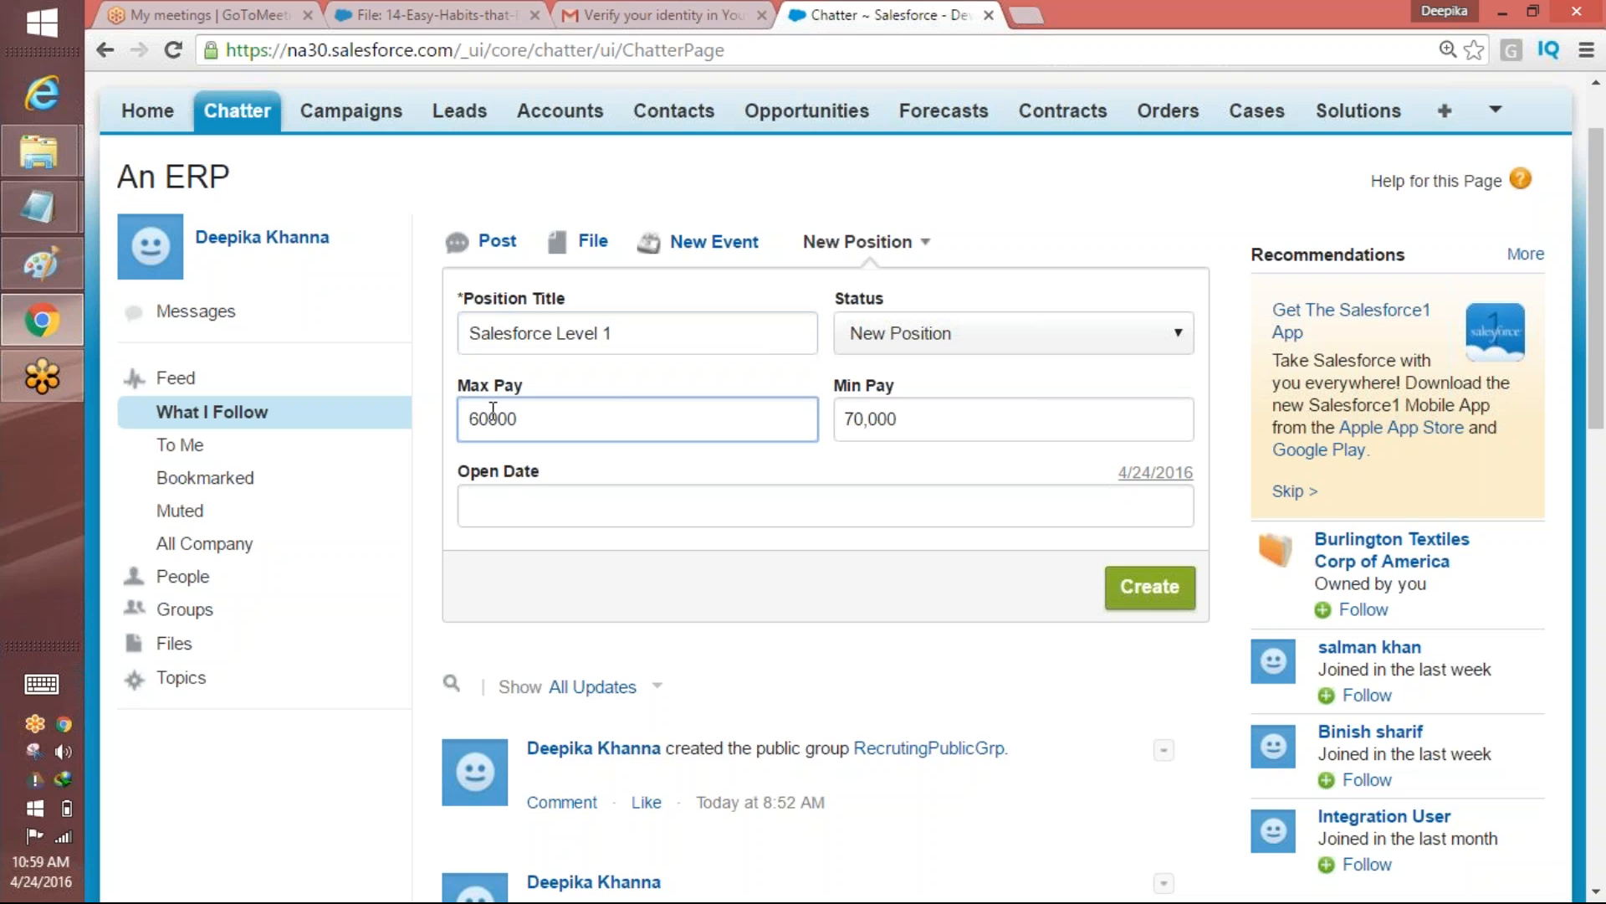
click(635, 501)
click(497, 707)
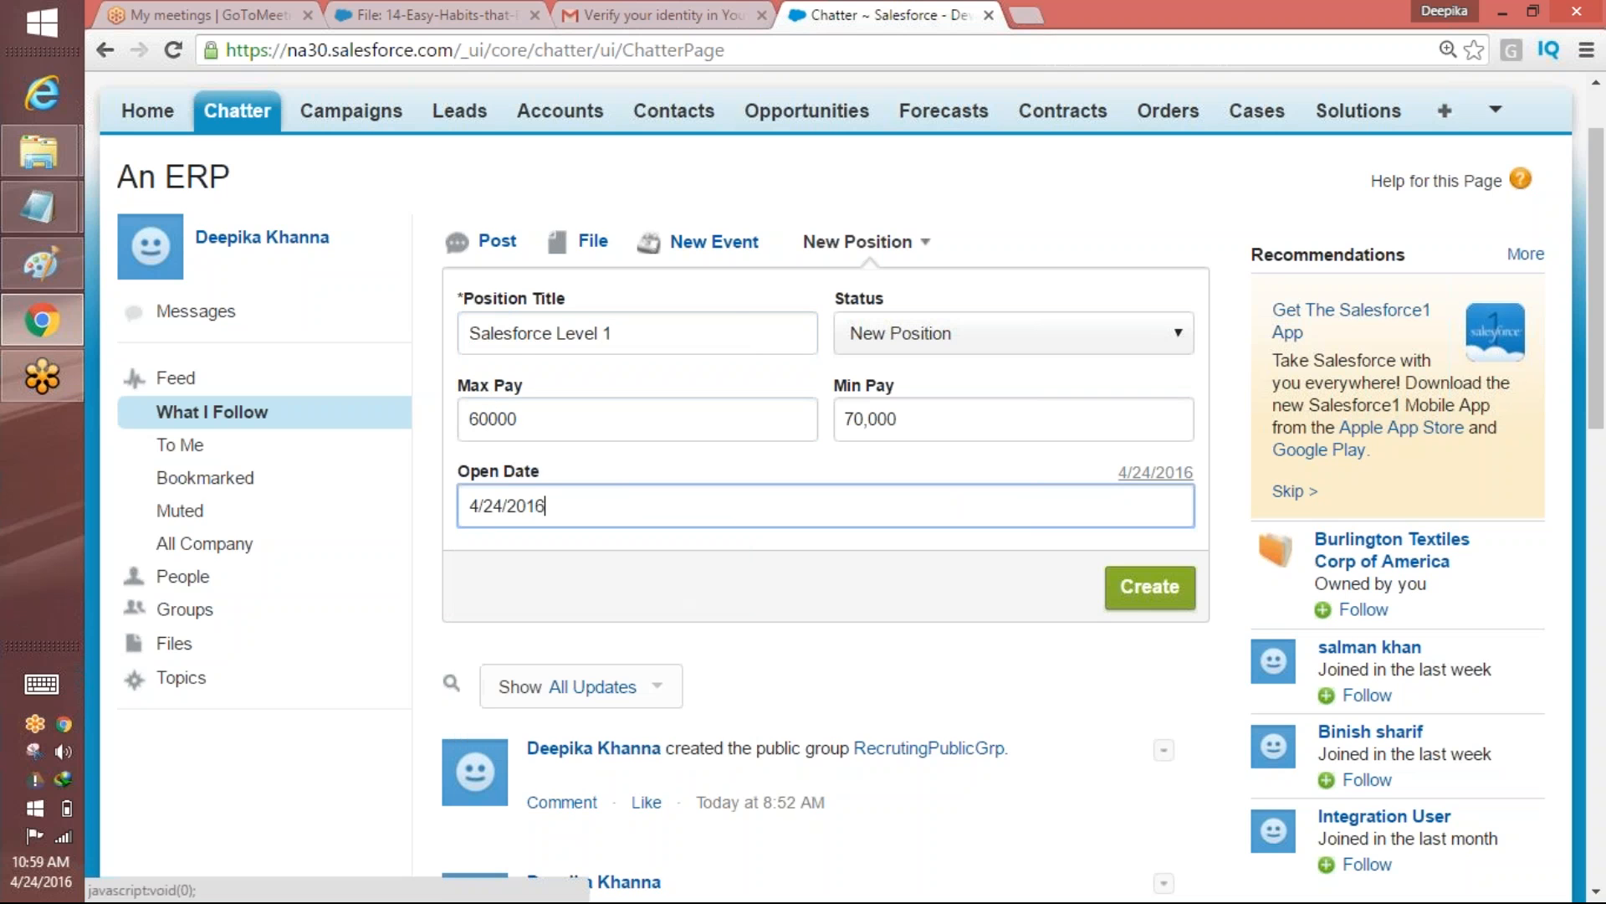
click(1144, 586)
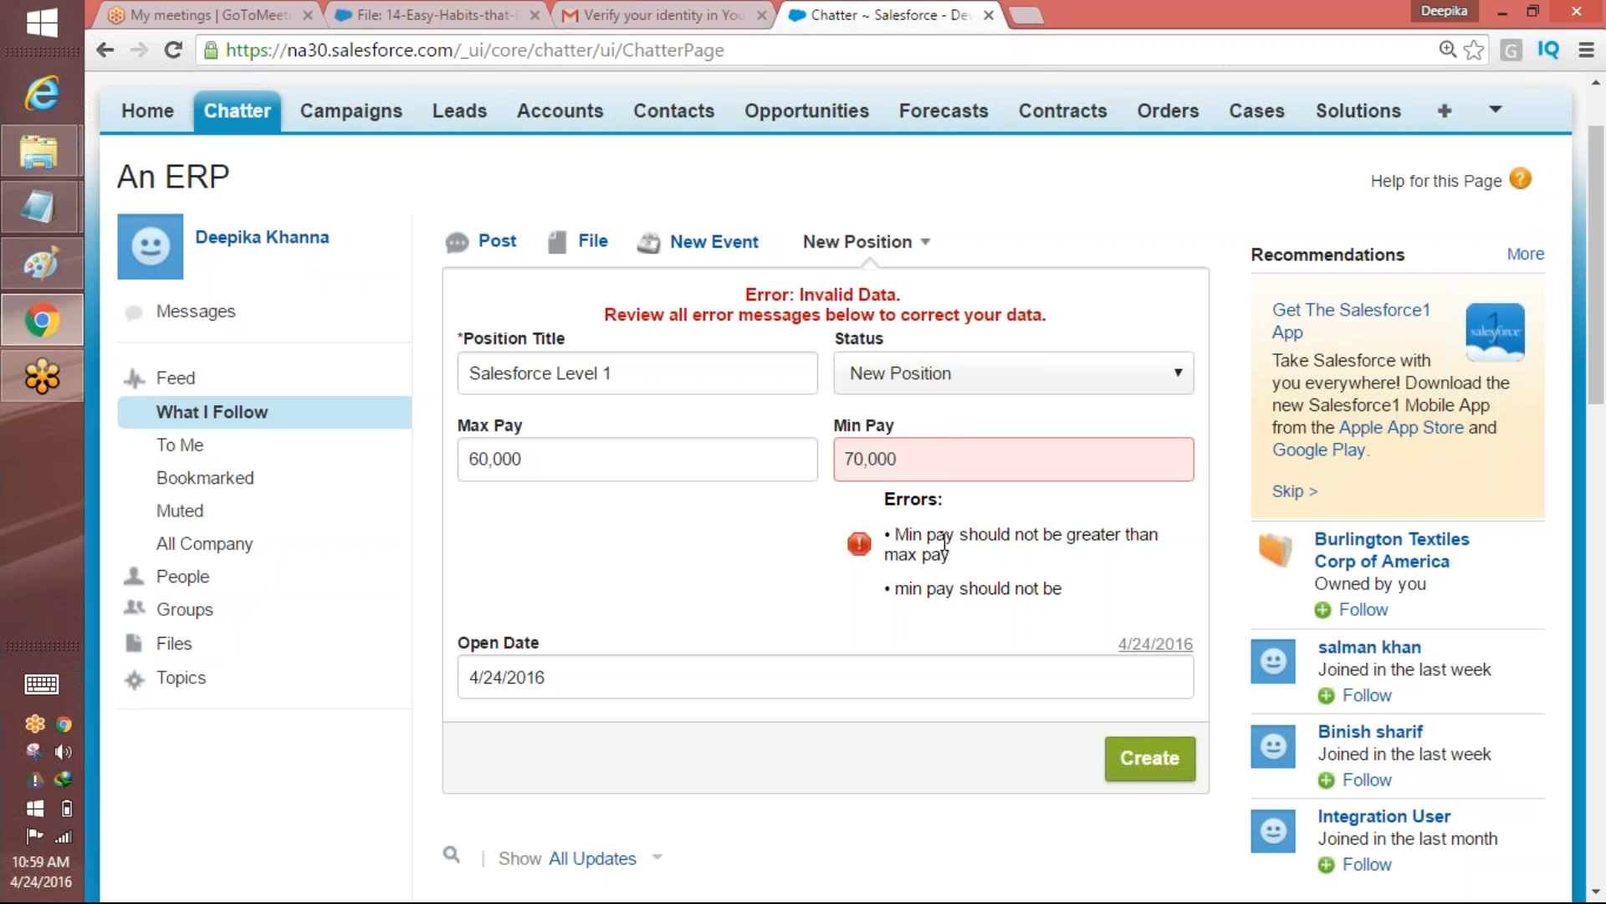
Raise Max Pay to 160,000, create the position, and find its post in the feed.
drag(951, 556, 895, 534)
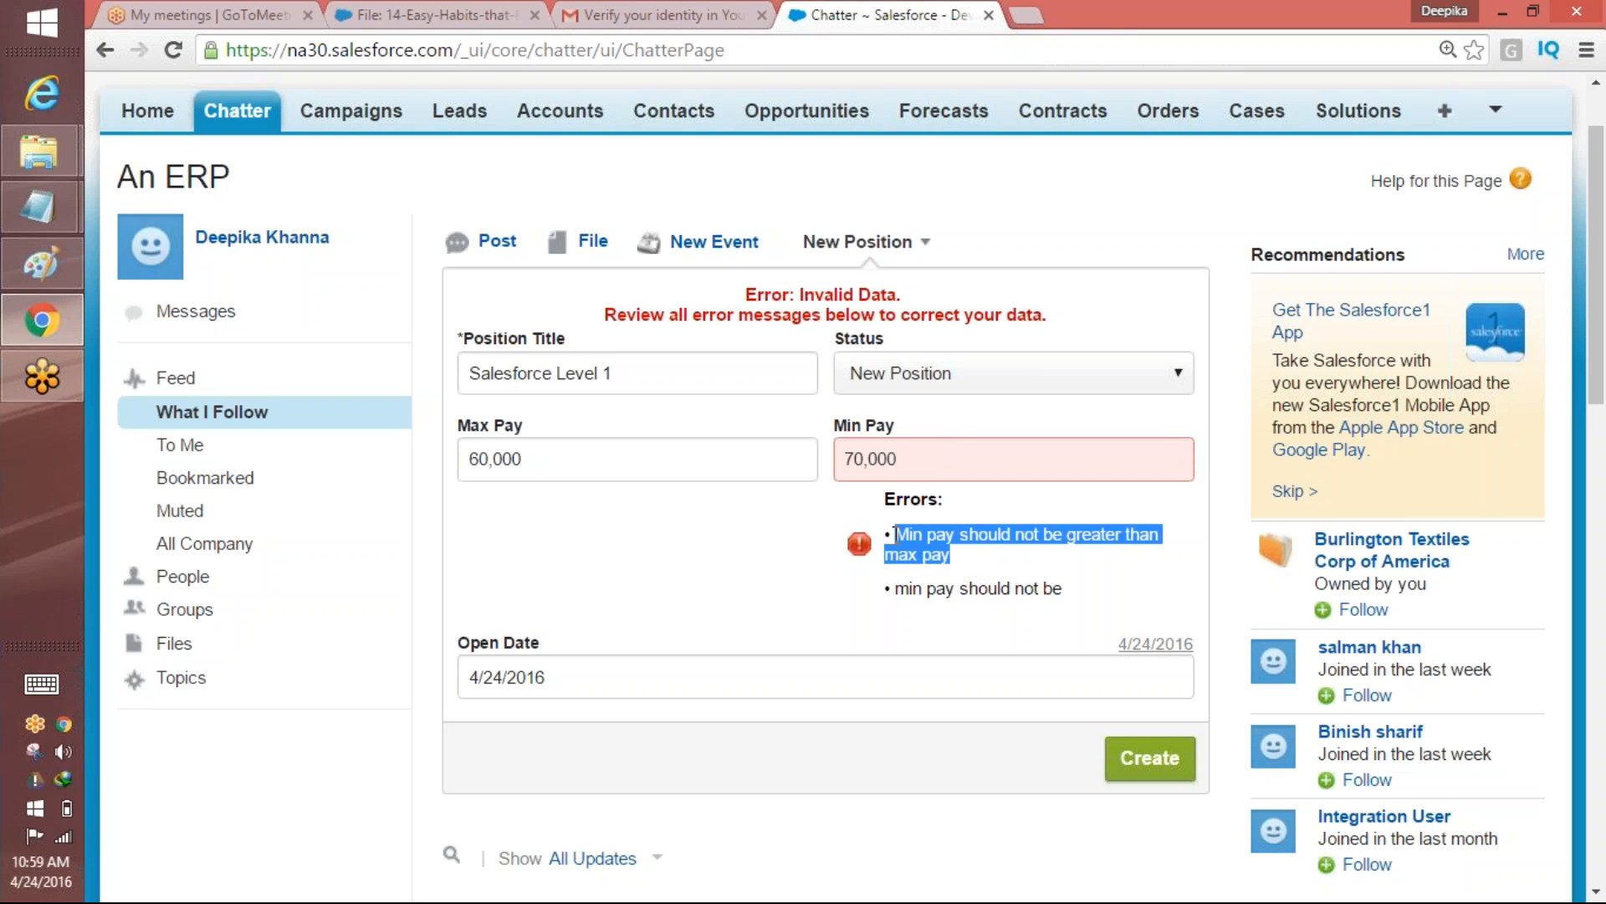
click(470, 458)
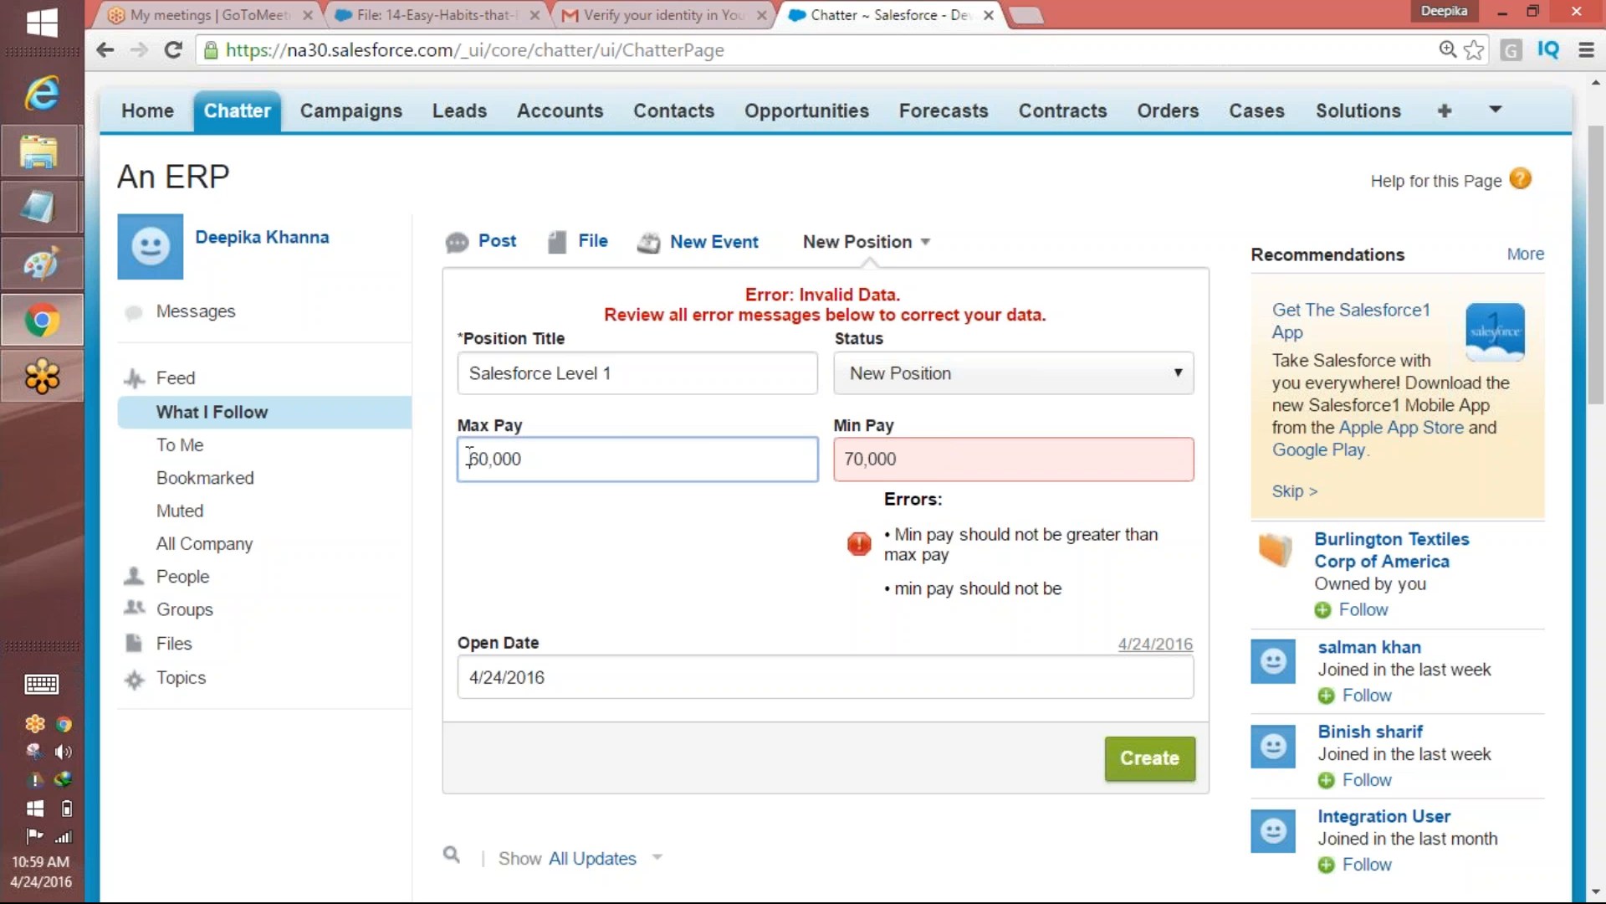
click(1133, 778)
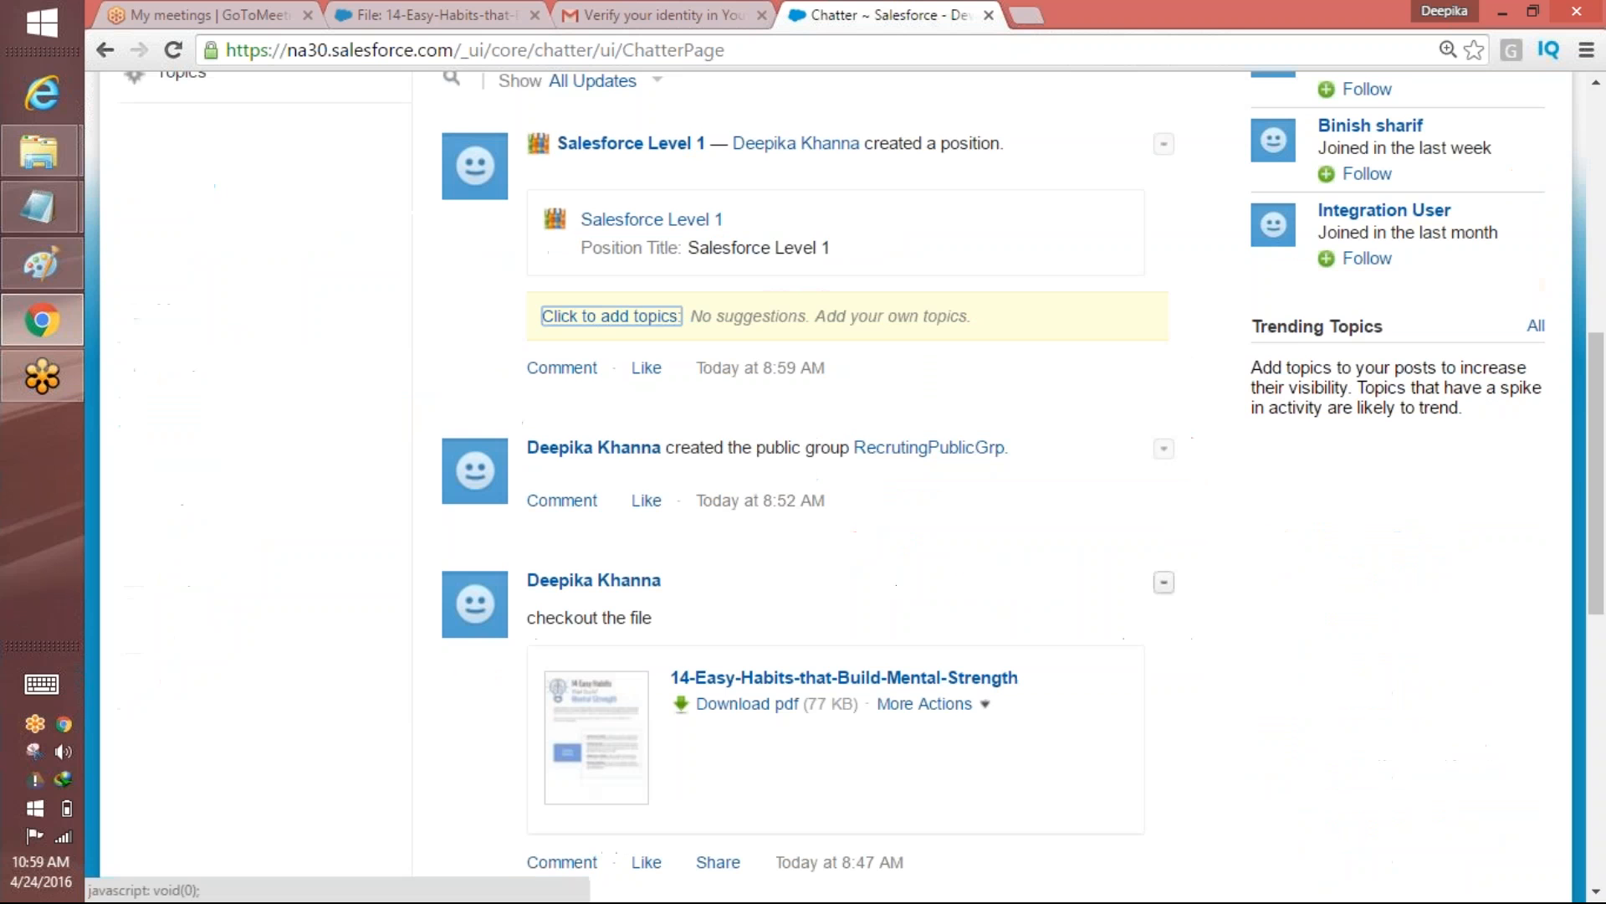
scroll(1600, 507, up, 8)
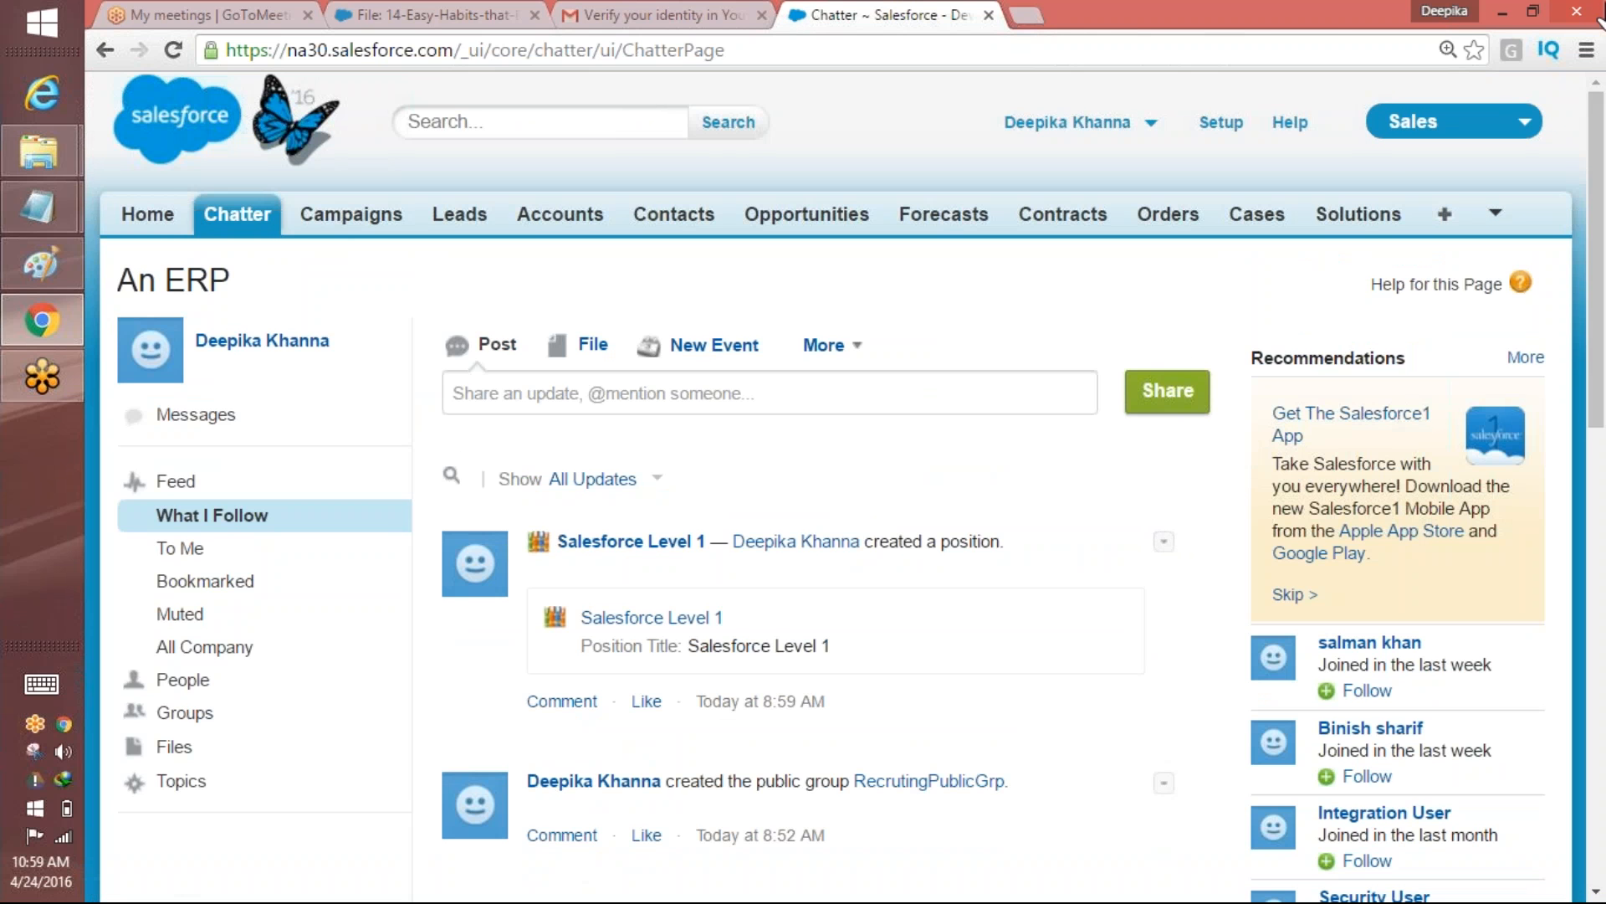
drag(1600, 166, 1600, 202)
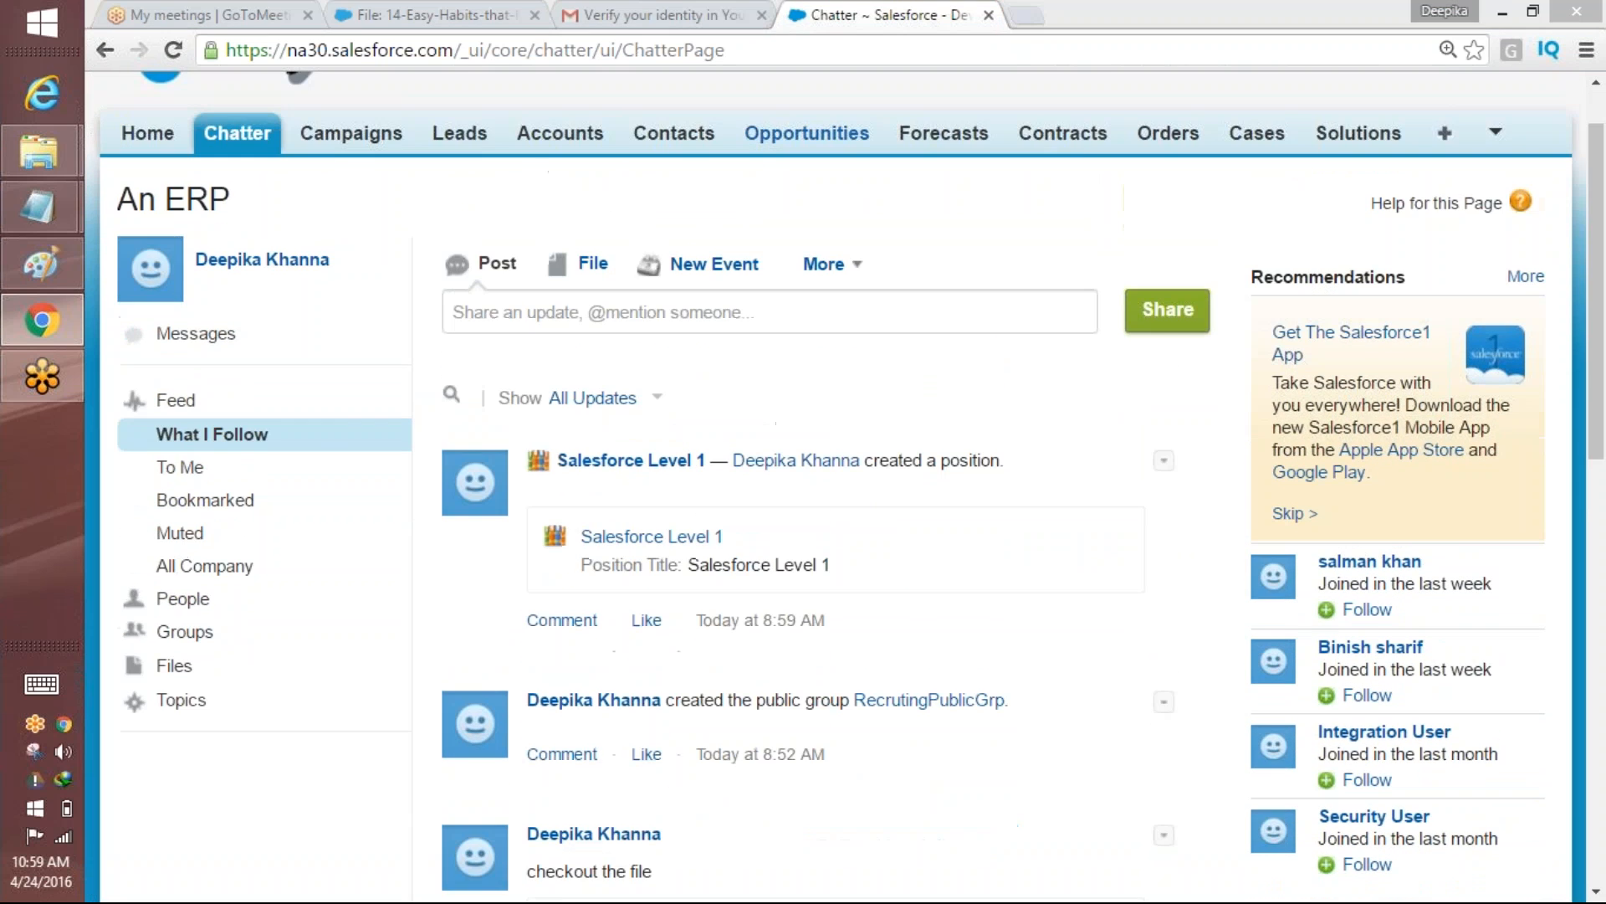
Switch to the Recruiting app and open the Salesforce Level 1 position record.
click(1495, 131)
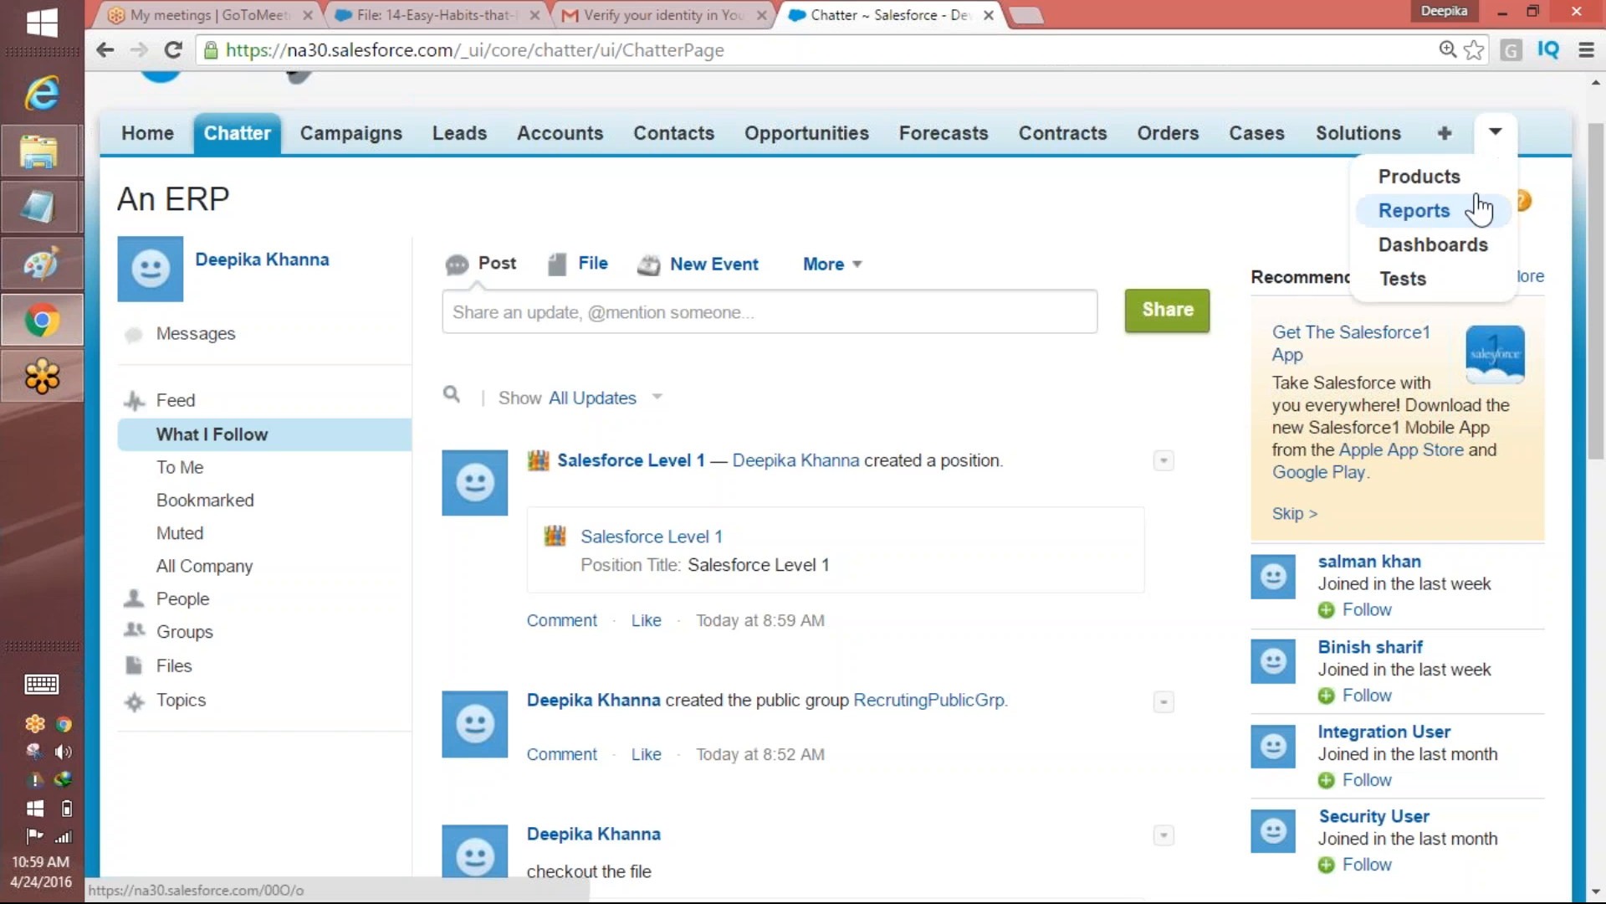
scroll(996, 205, up, 1)
click(1372, 123)
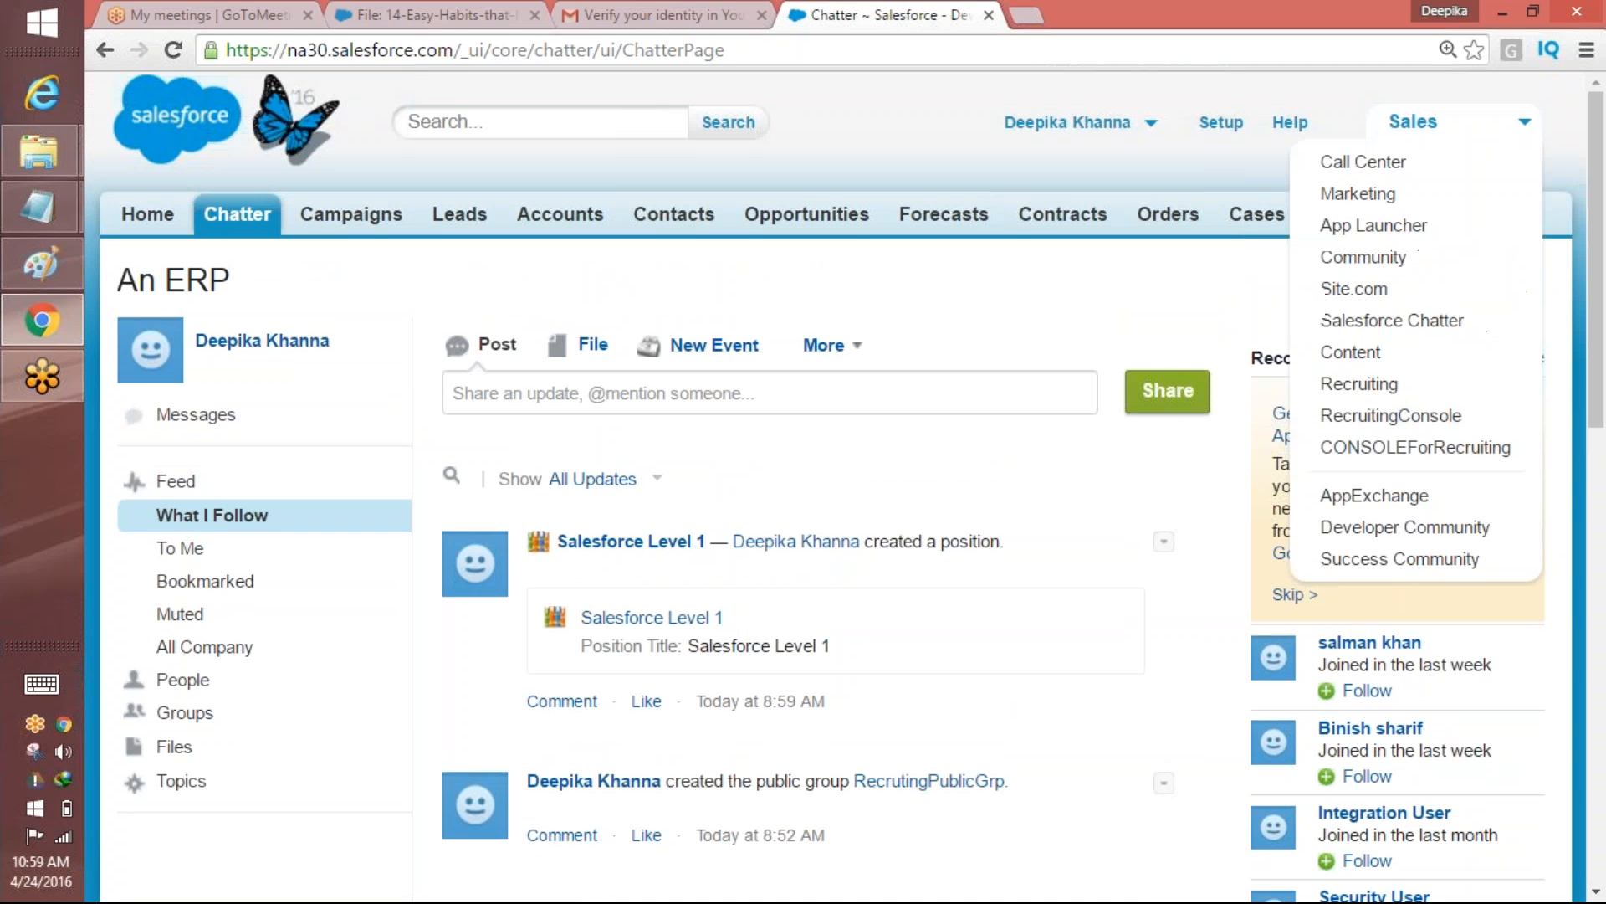
click(1362, 381)
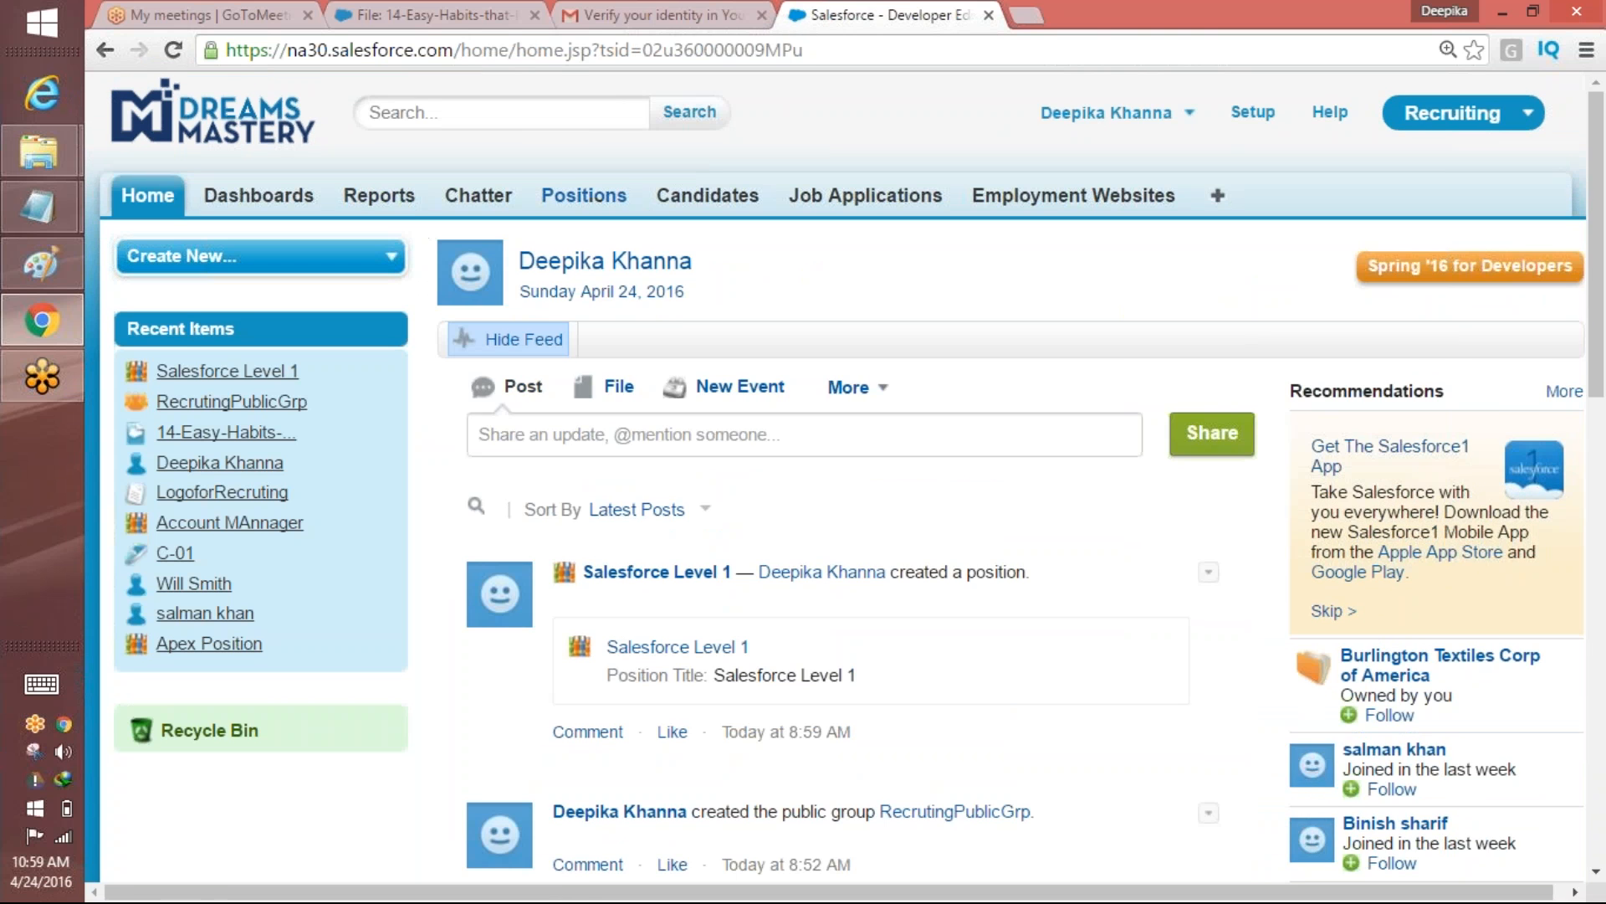
click(584, 195)
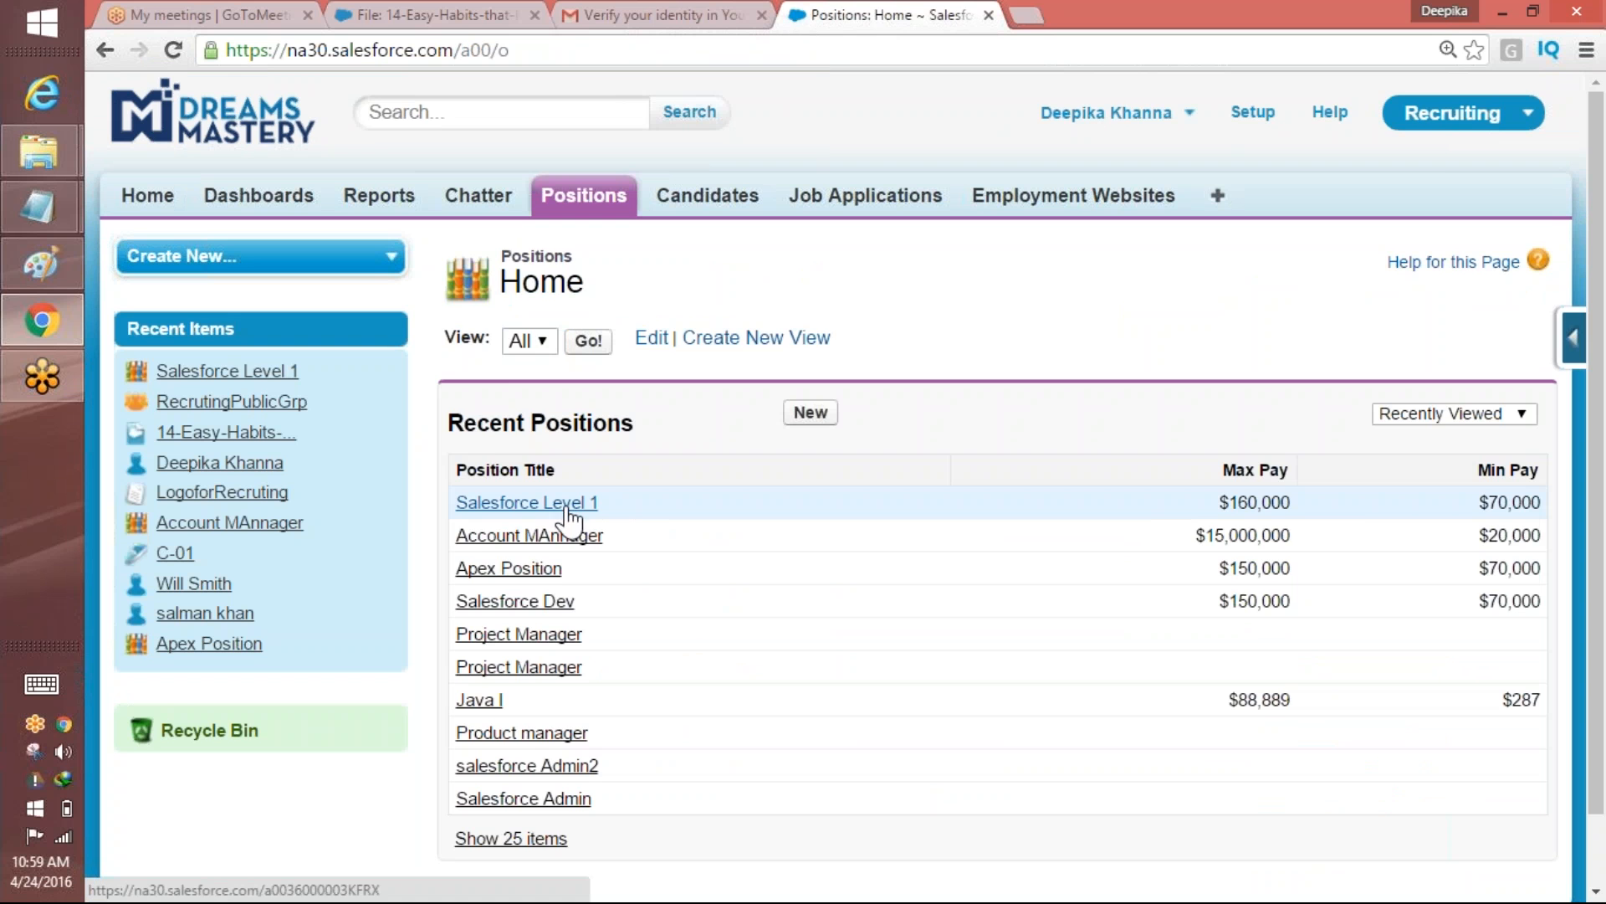
click(569, 504)
Review the record's prefilled Status, Functional Area and Min Pay, then go to Setup.
scroll(1599, 373, down, 5)
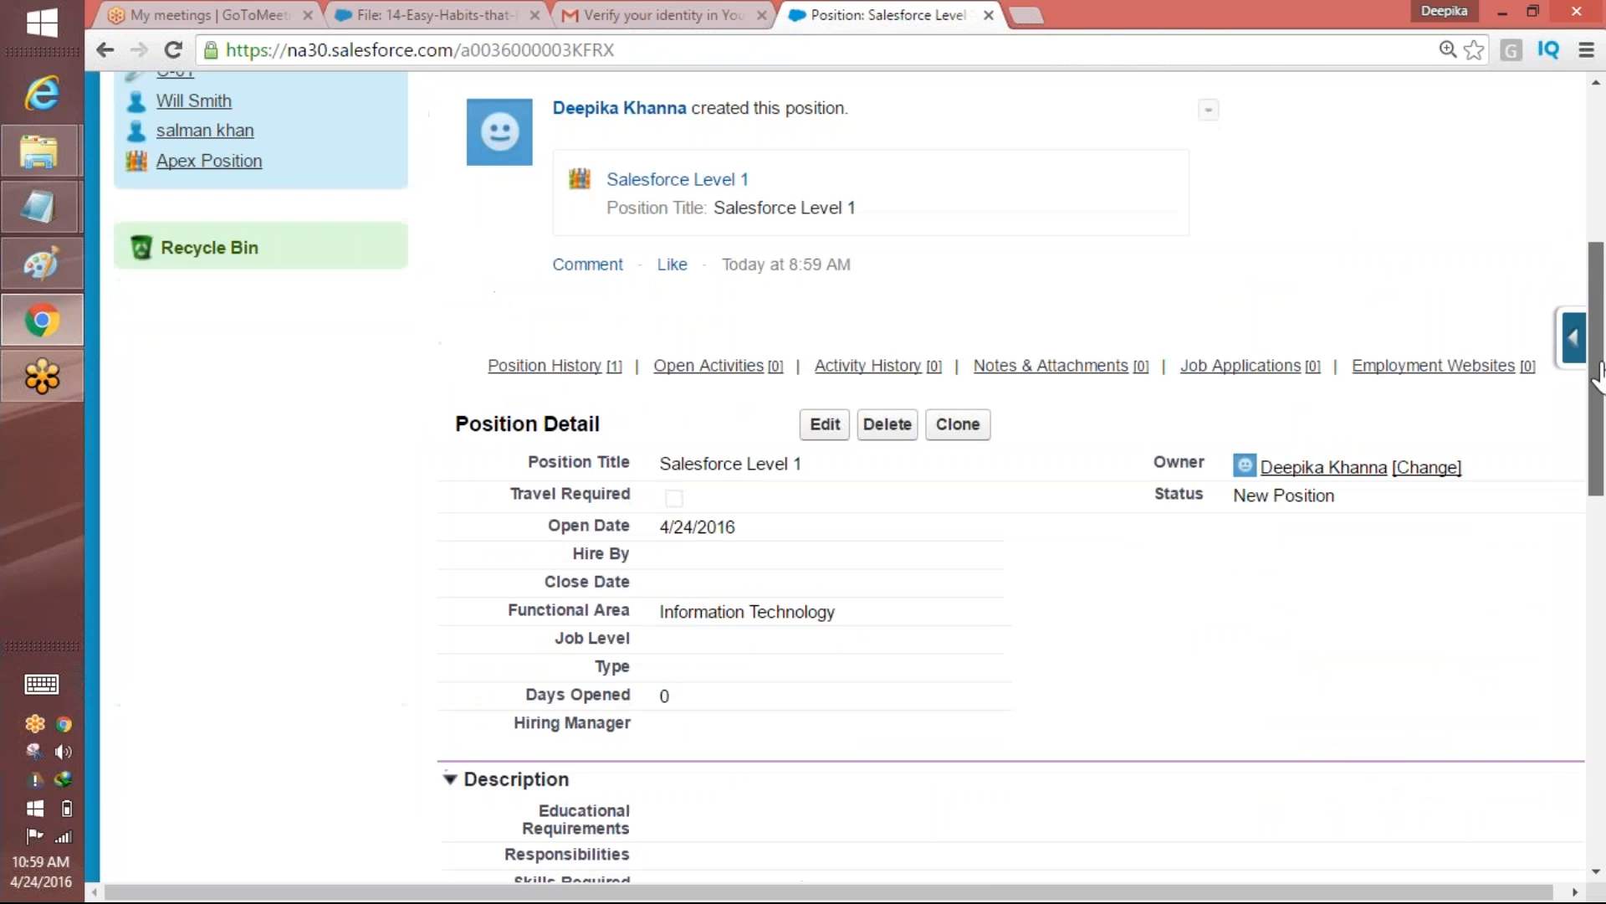
scroll(1598, 372, down, 2)
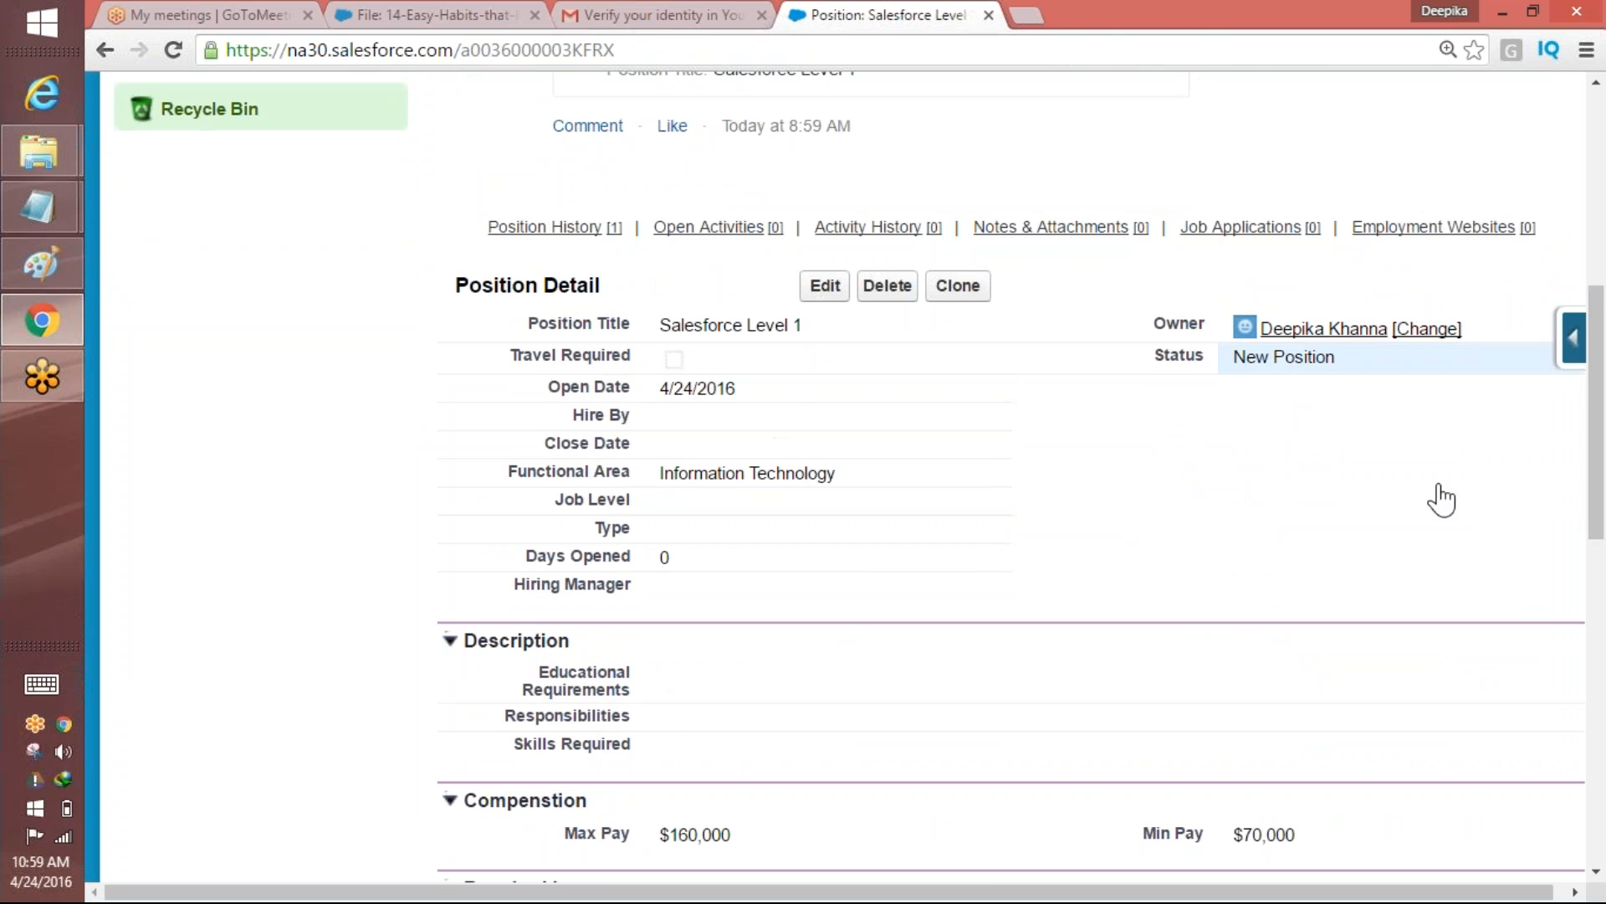
scroll(1597, 452, down, 3)
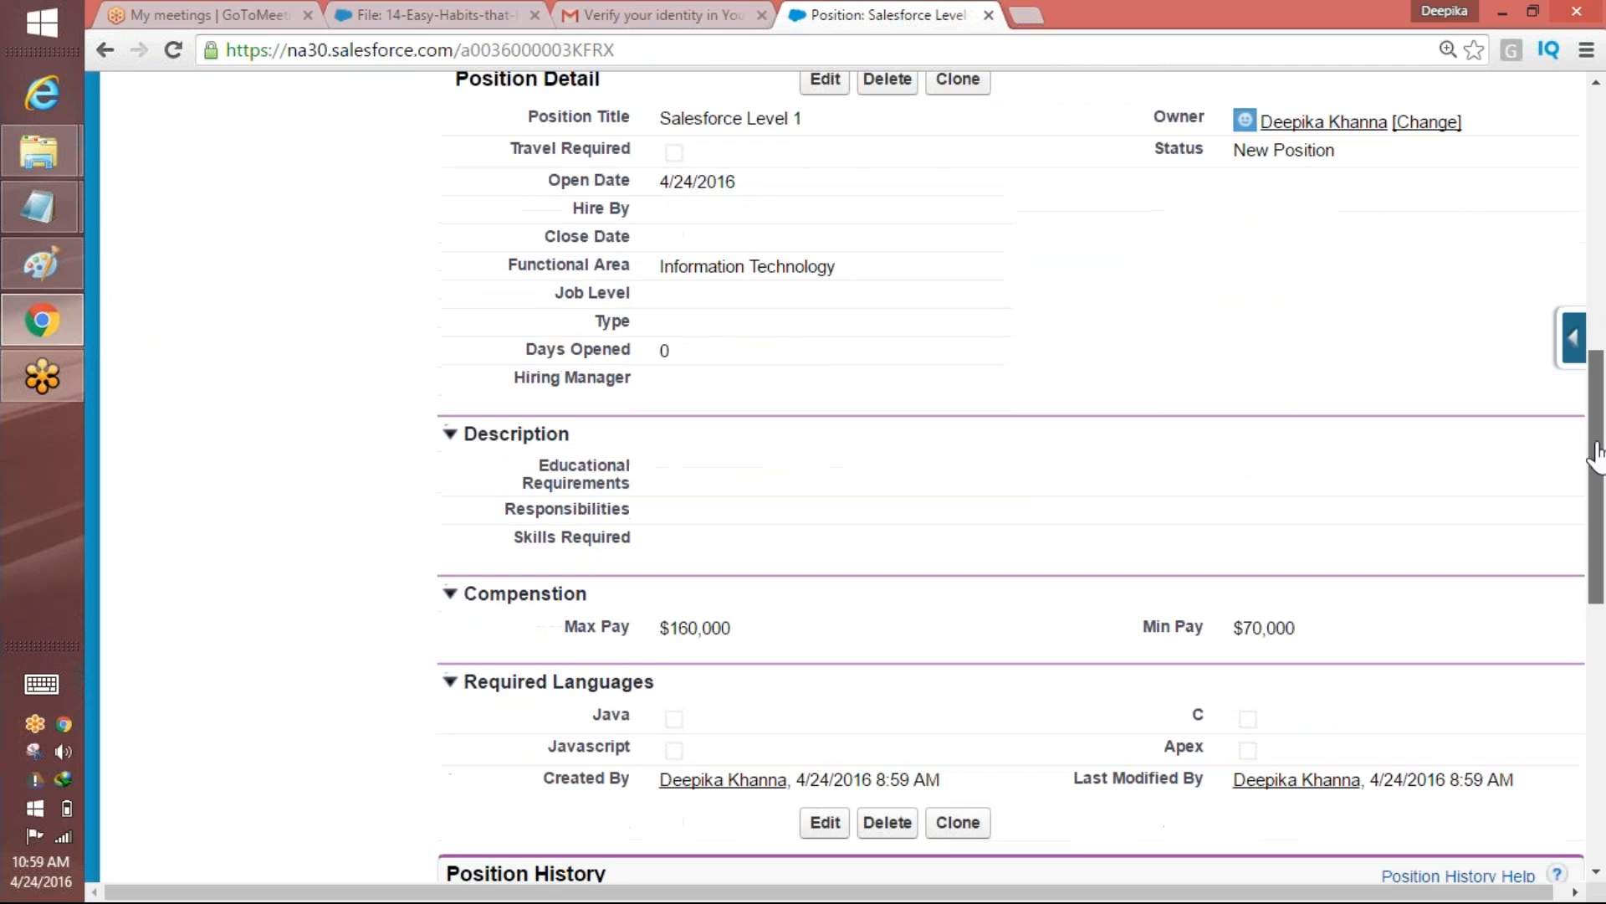
scroll(1598, 452, up, 10)
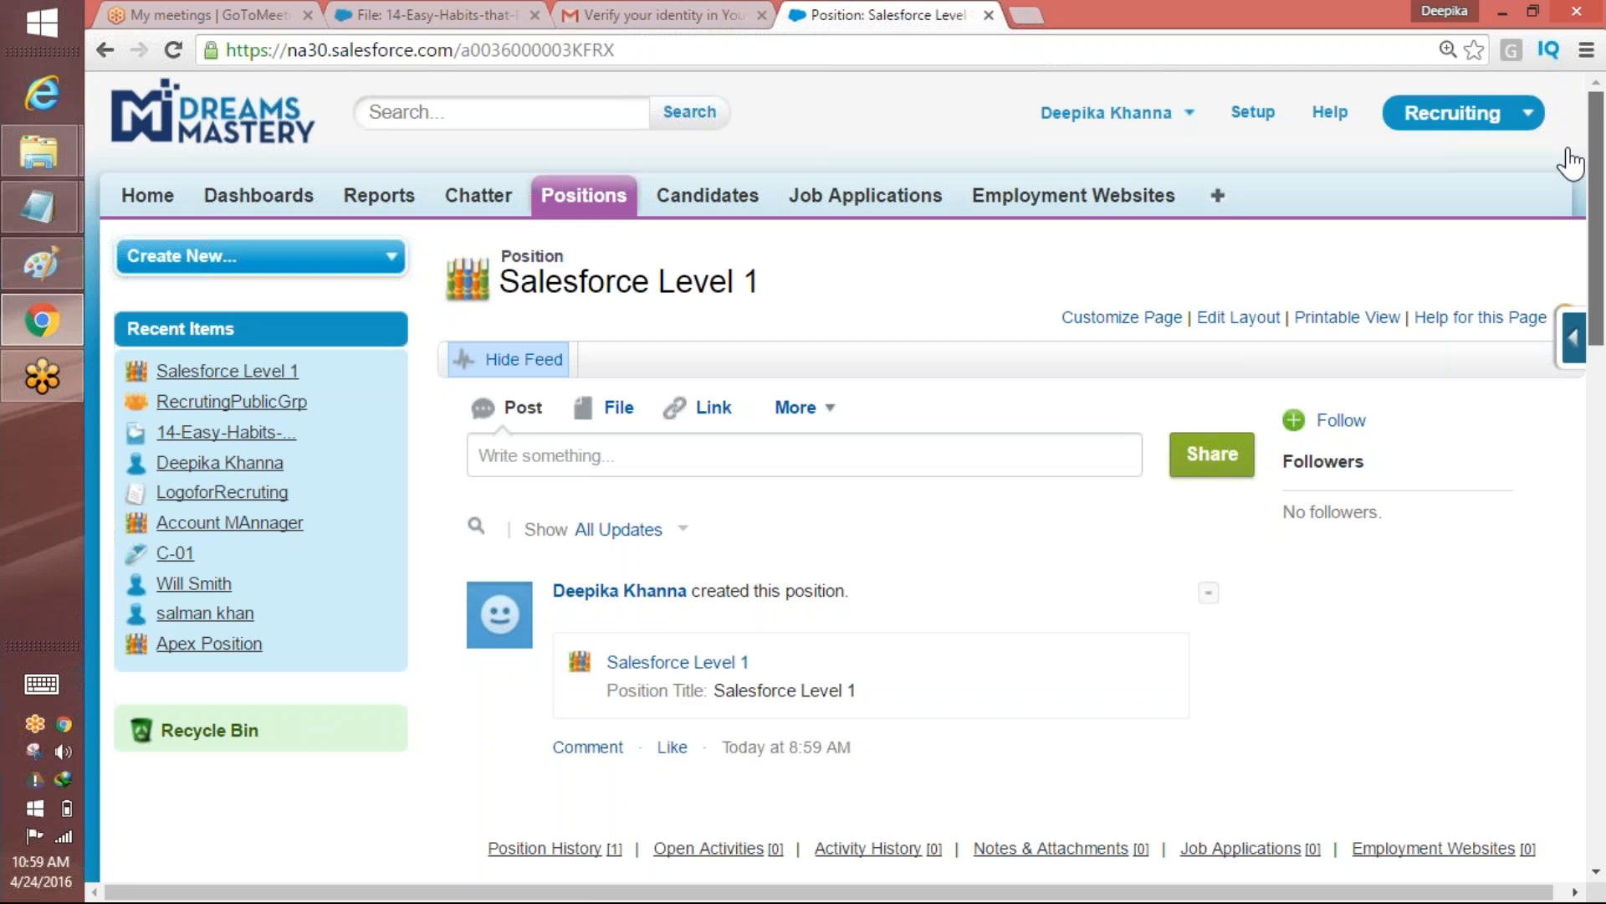
click(1263, 118)
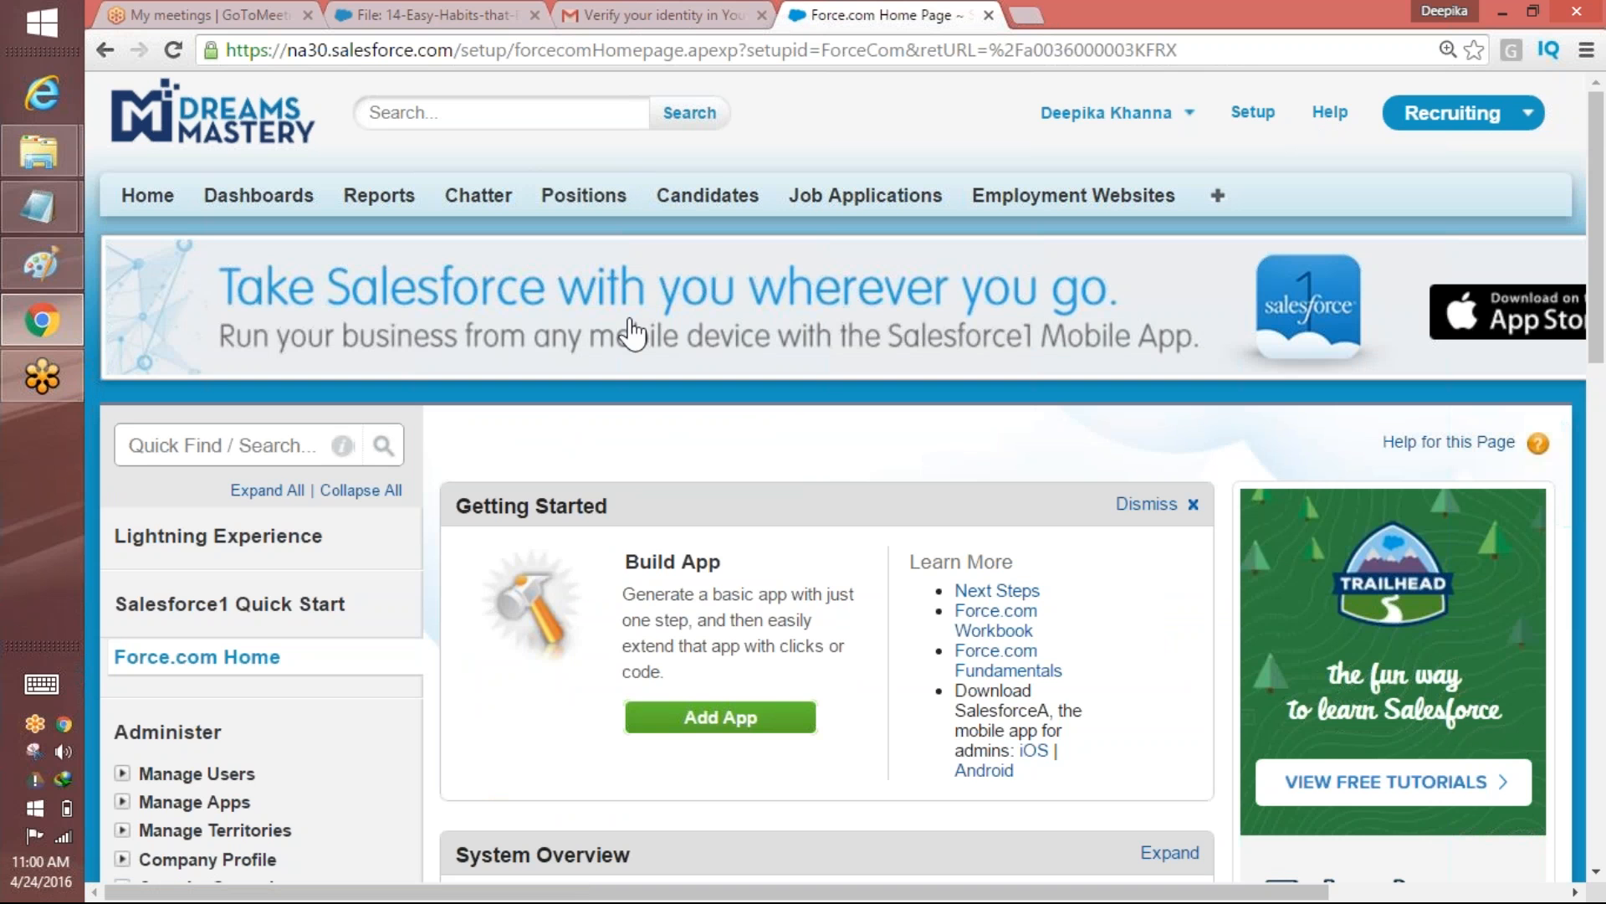
Reload Setup home, then list Chatter's extra publisher actions: New Position but no New Candidate.
click(1251, 112)
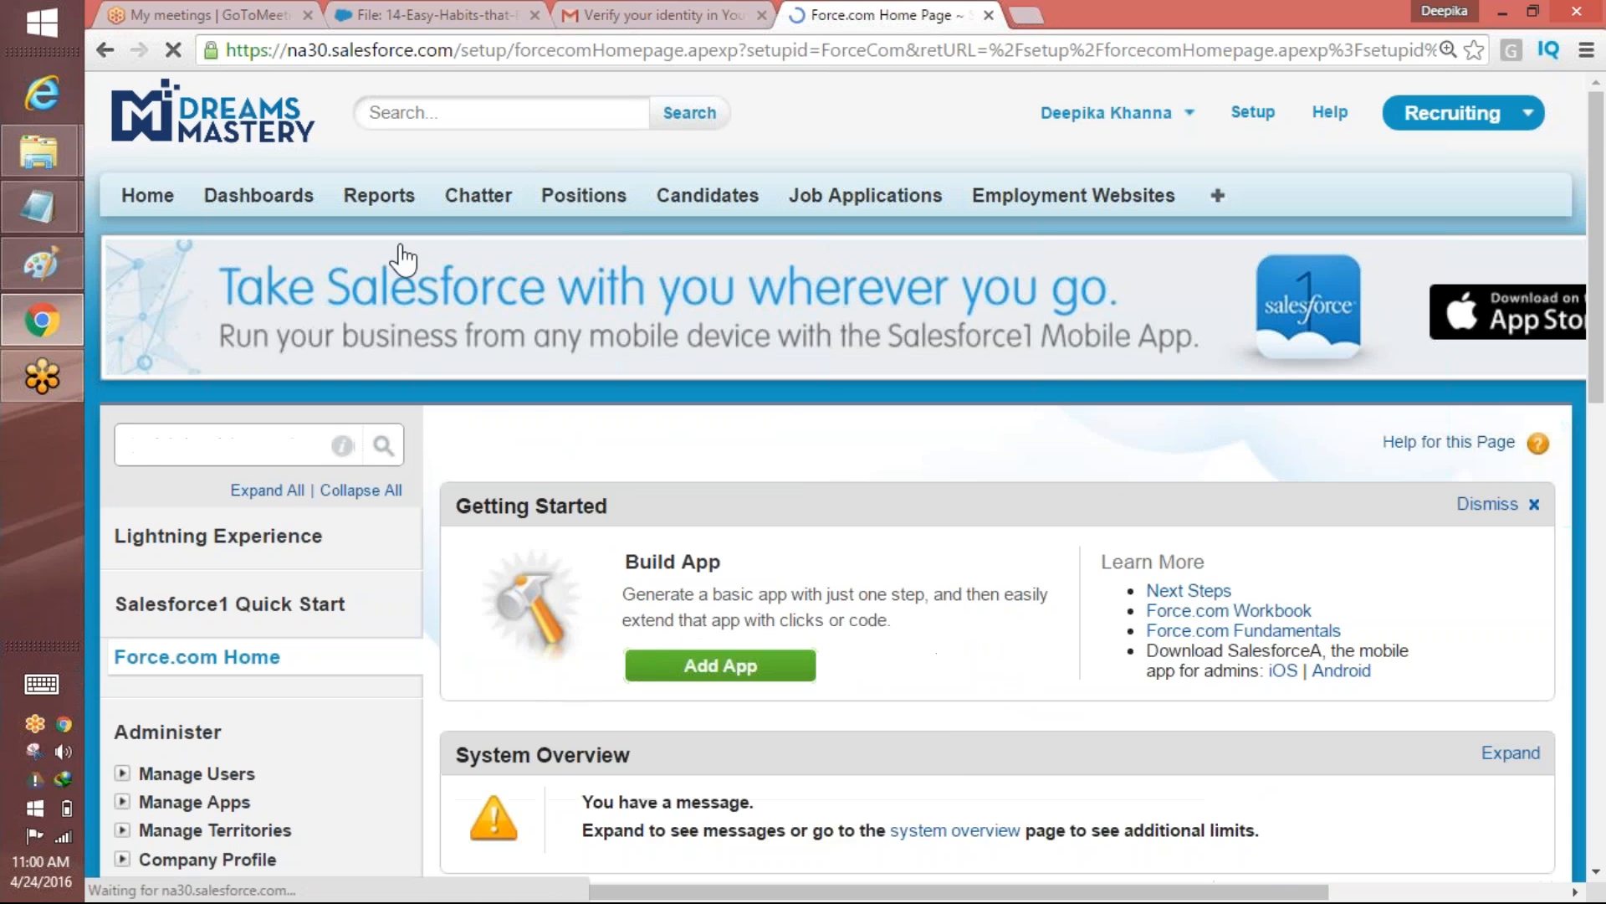
click(494, 192)
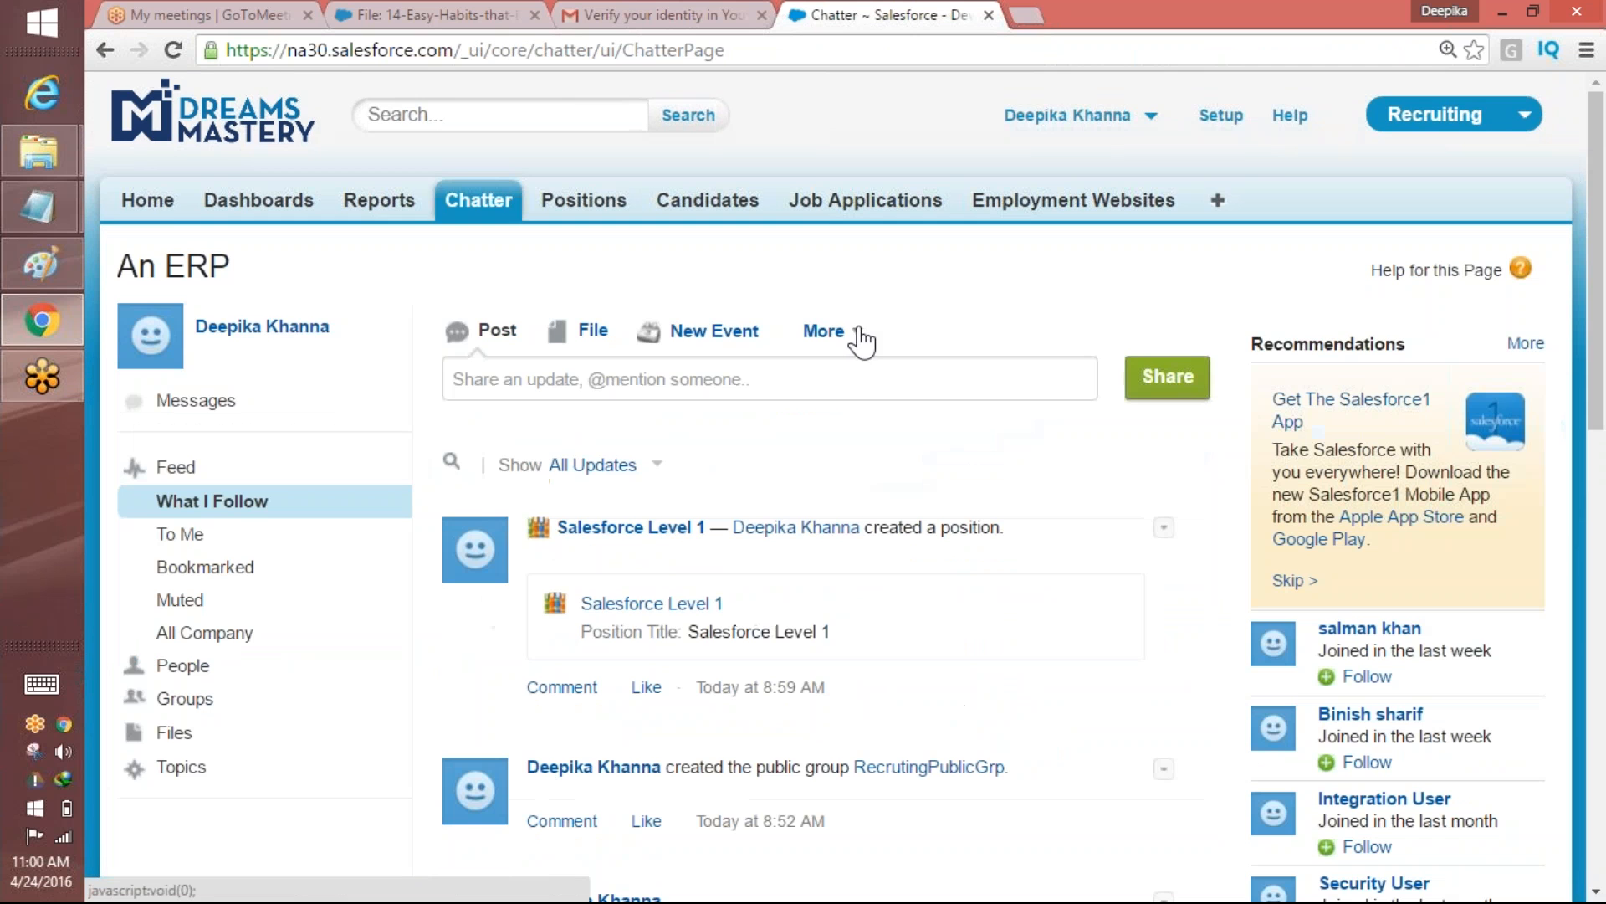
click(858, 337)
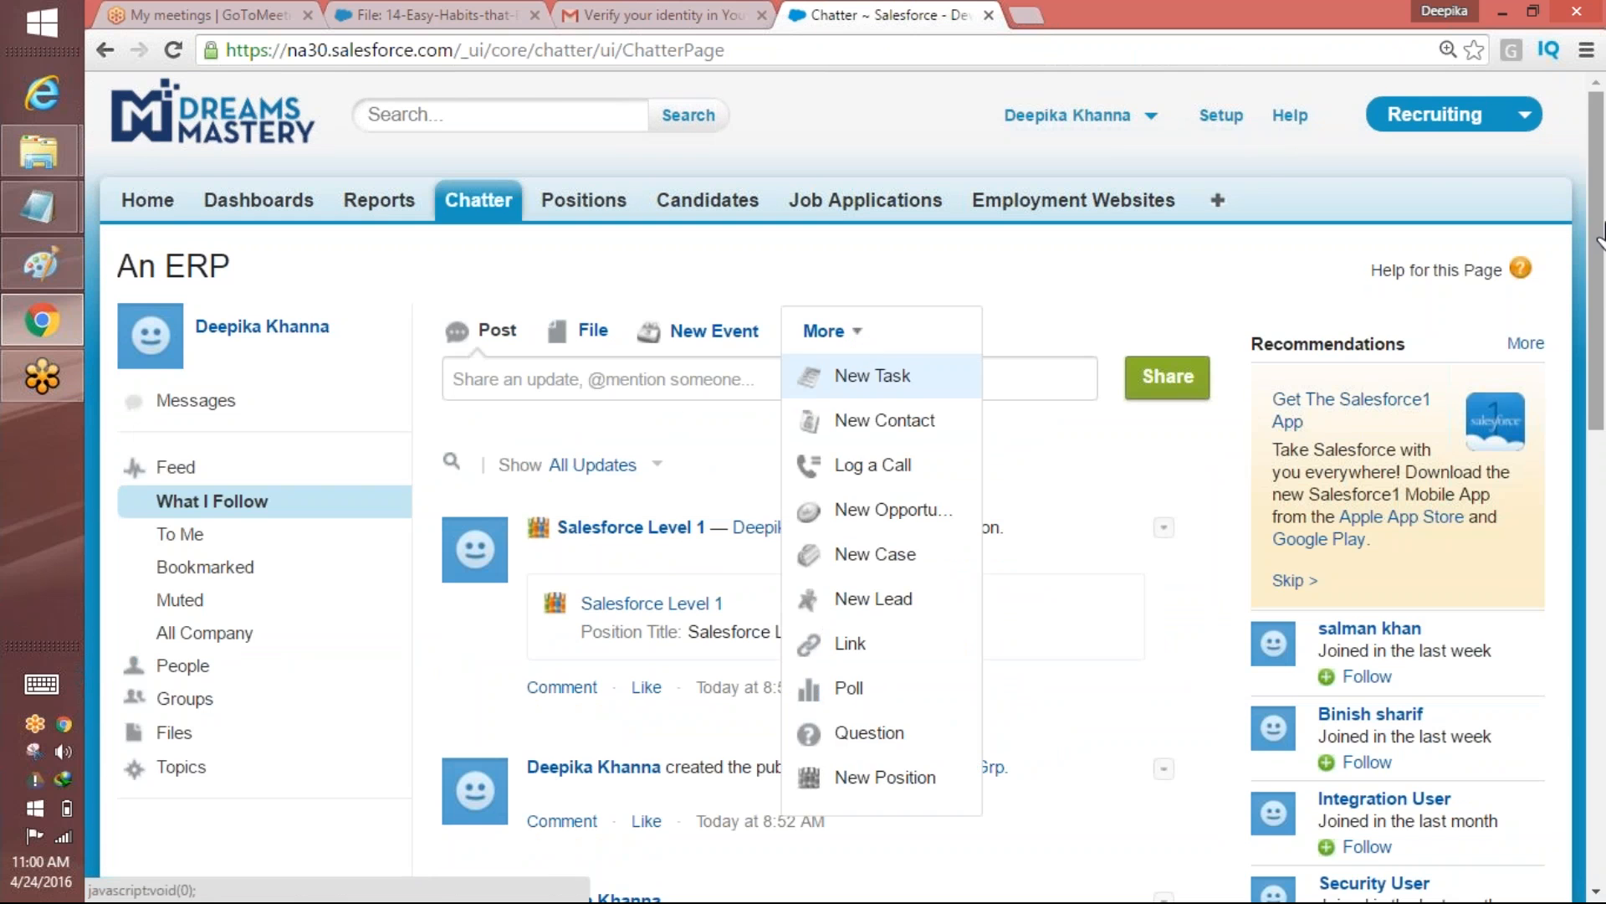
drag(1600, 231, 1600, 268)
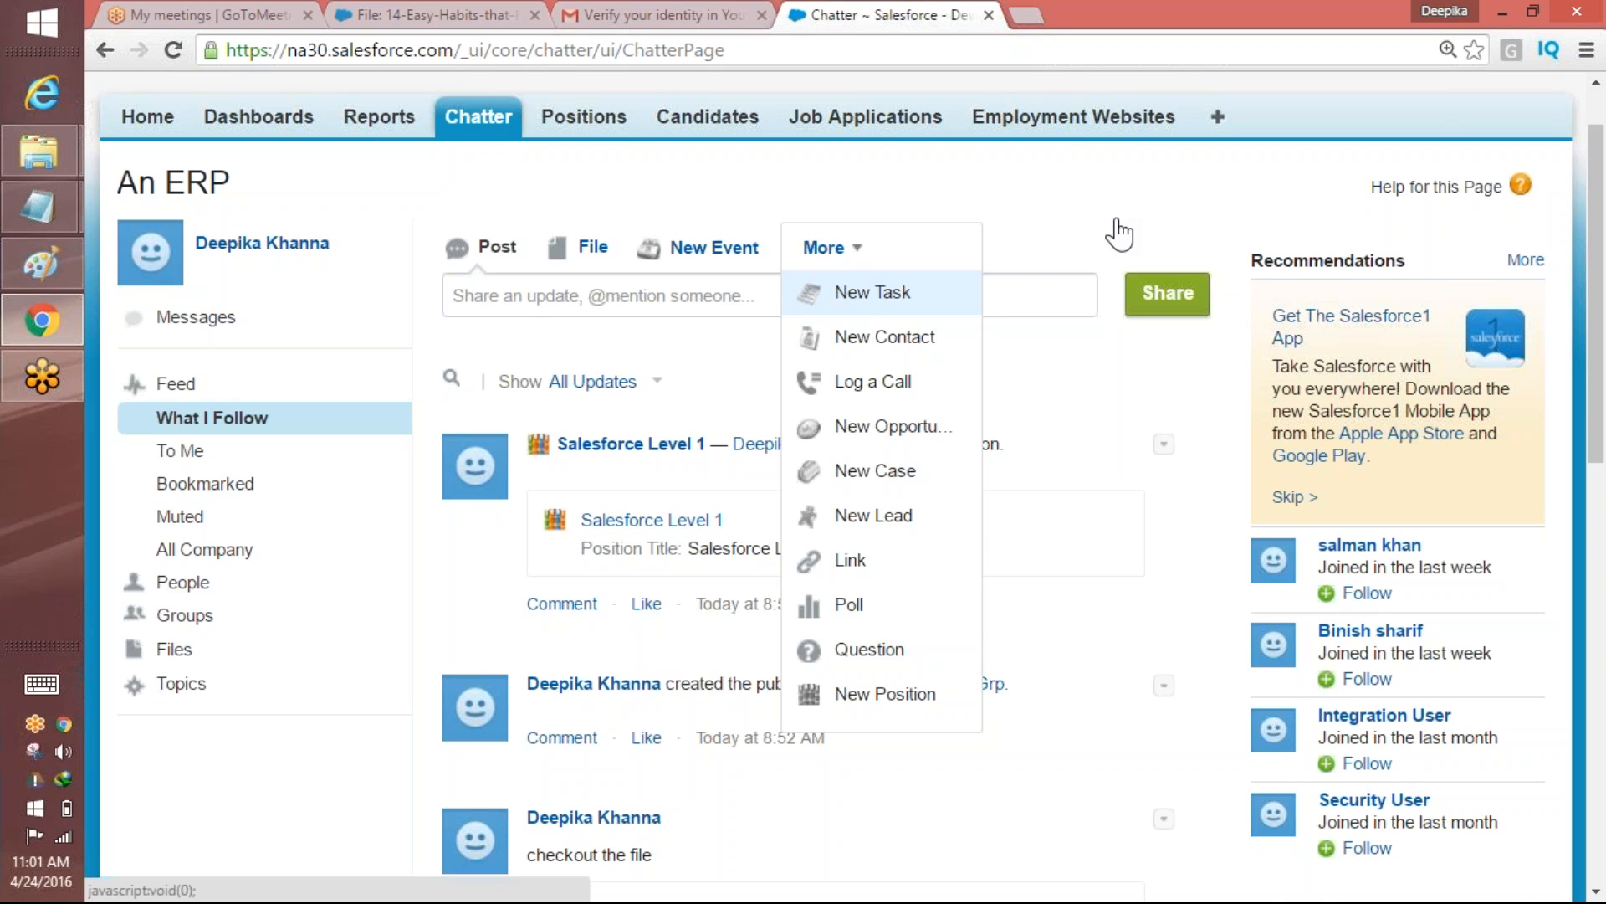
Review the fields of a blank New Candidate form, then return to Setup.
mouse_move(1598, 353)
mouse_down()
mouse_move(1598, 377)
mouse_move(1599, 322)
mouse_up()
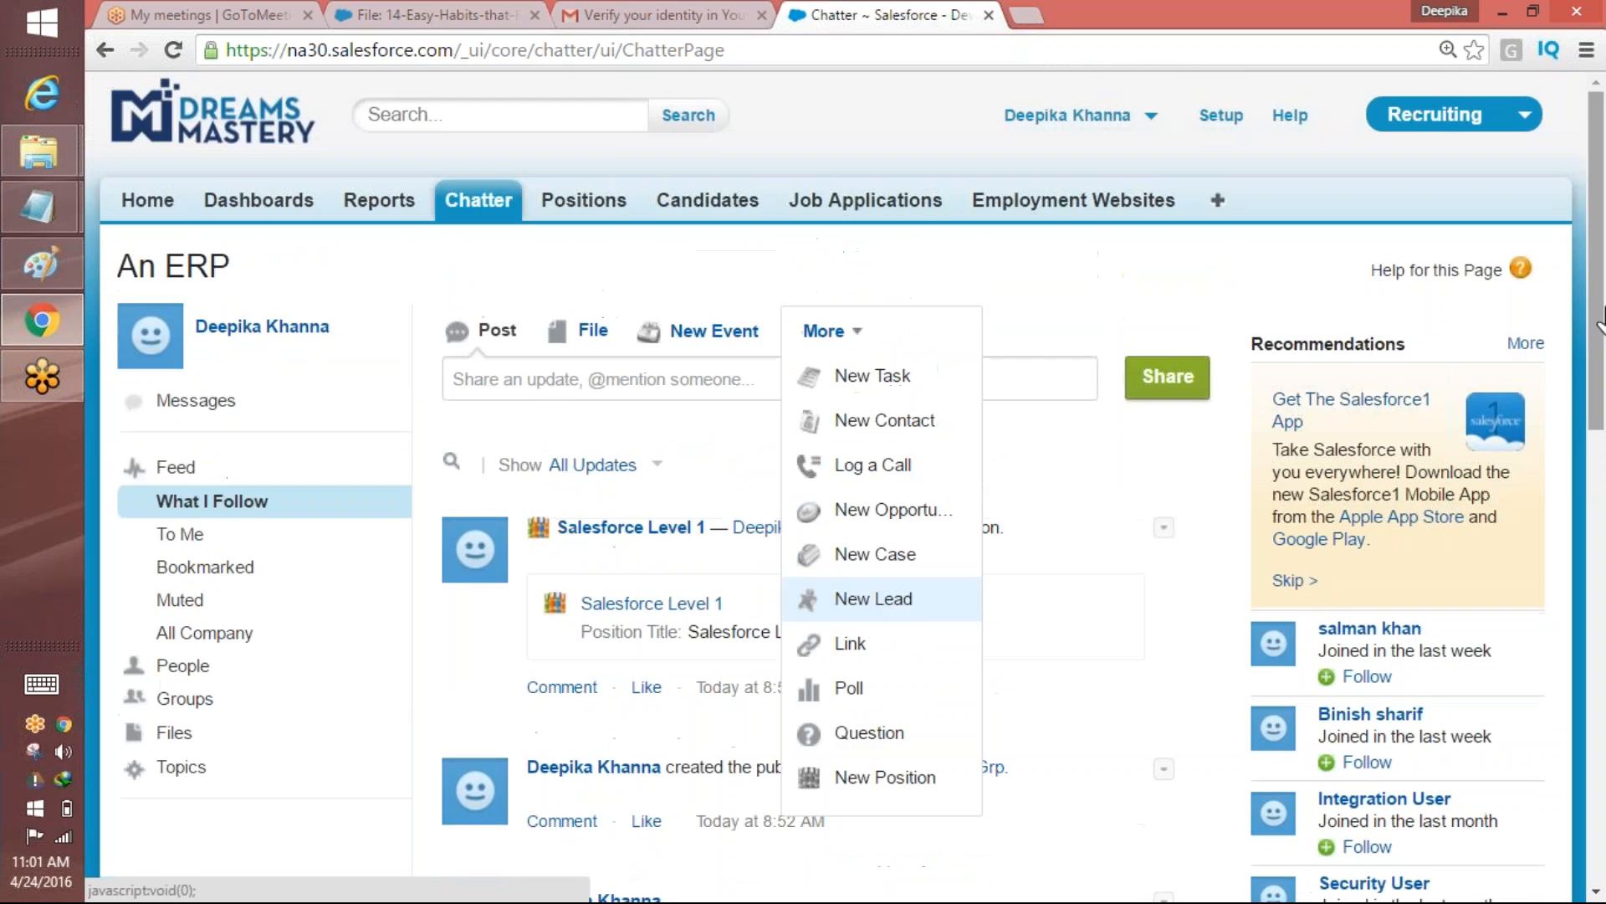
click(708, 200)
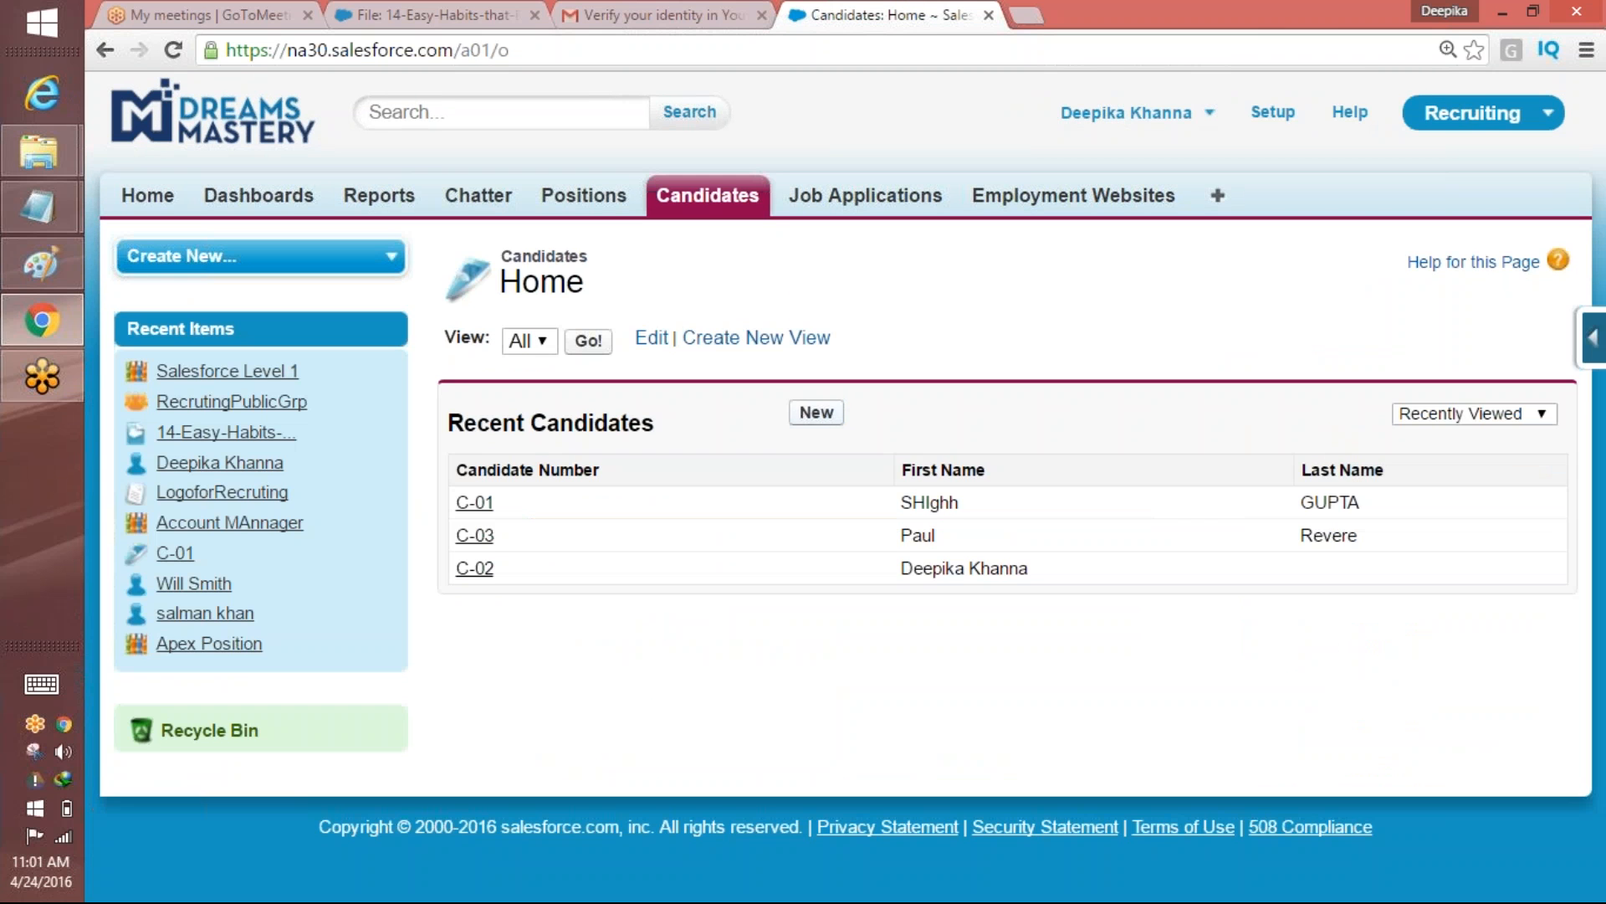
click(816, 412)
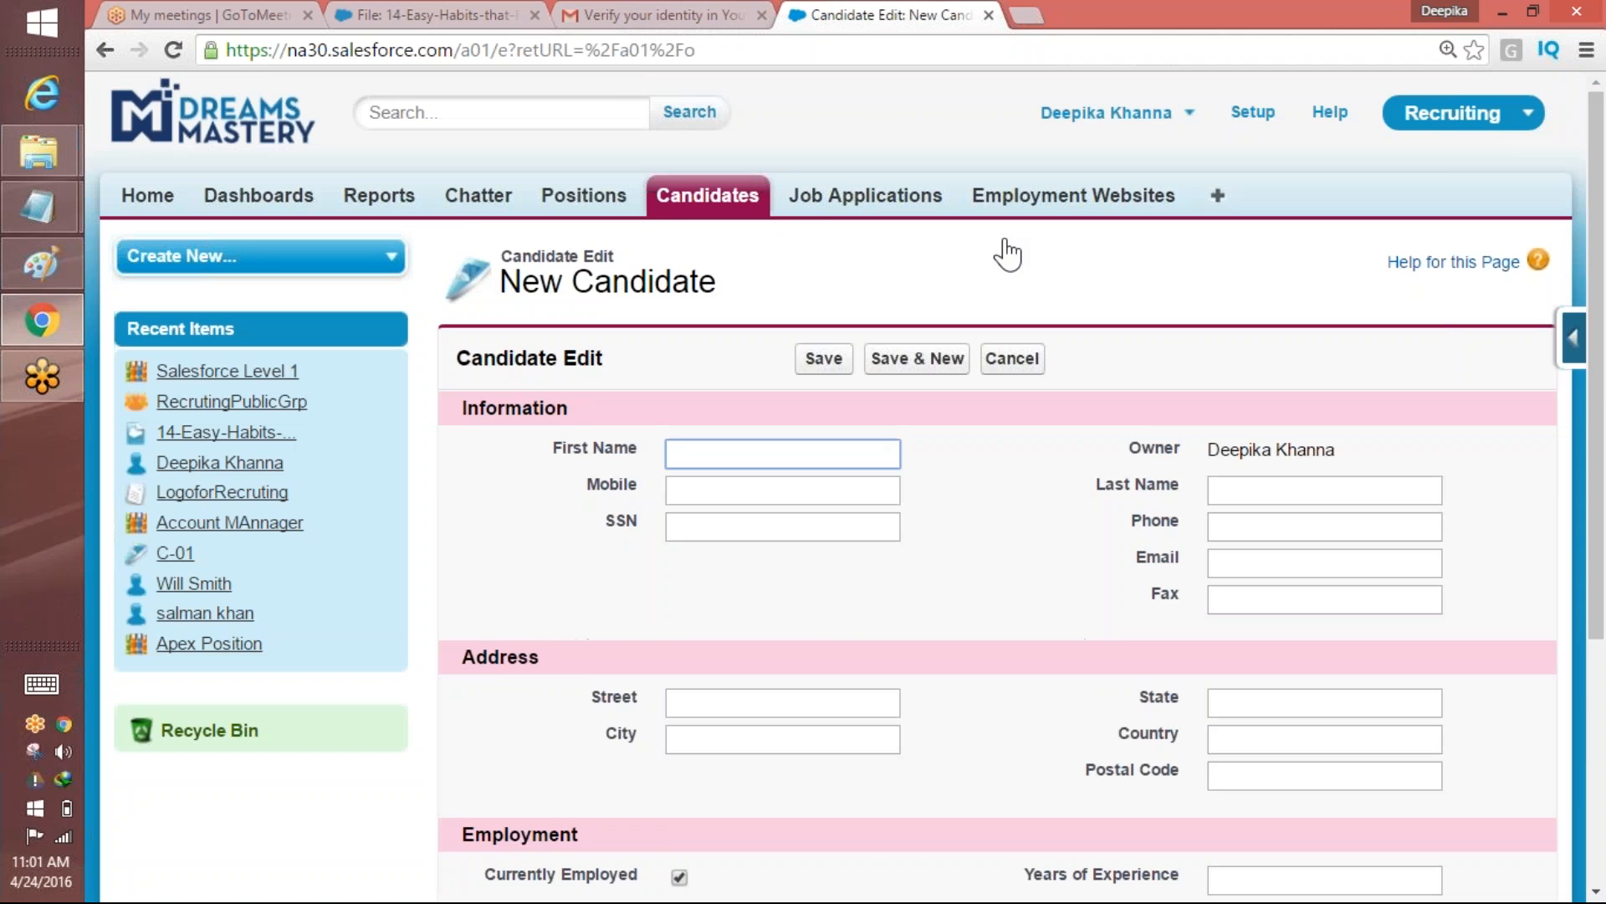
scroll(837, 117, down, 2)
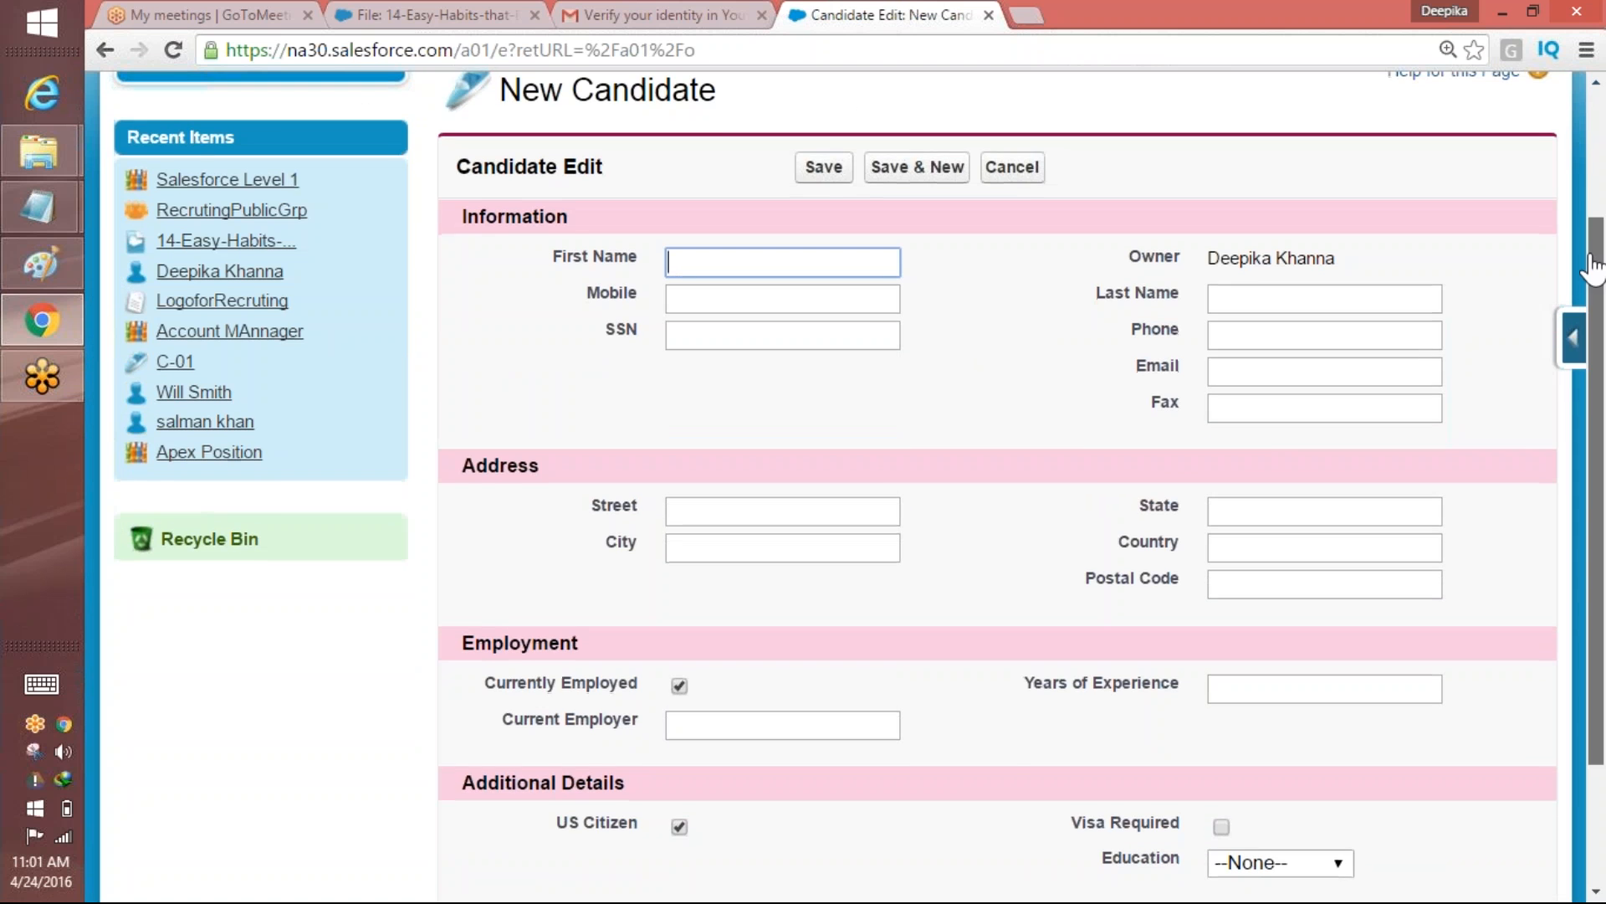
scroll(1592, 266, up, 2)
click(1253, 102)
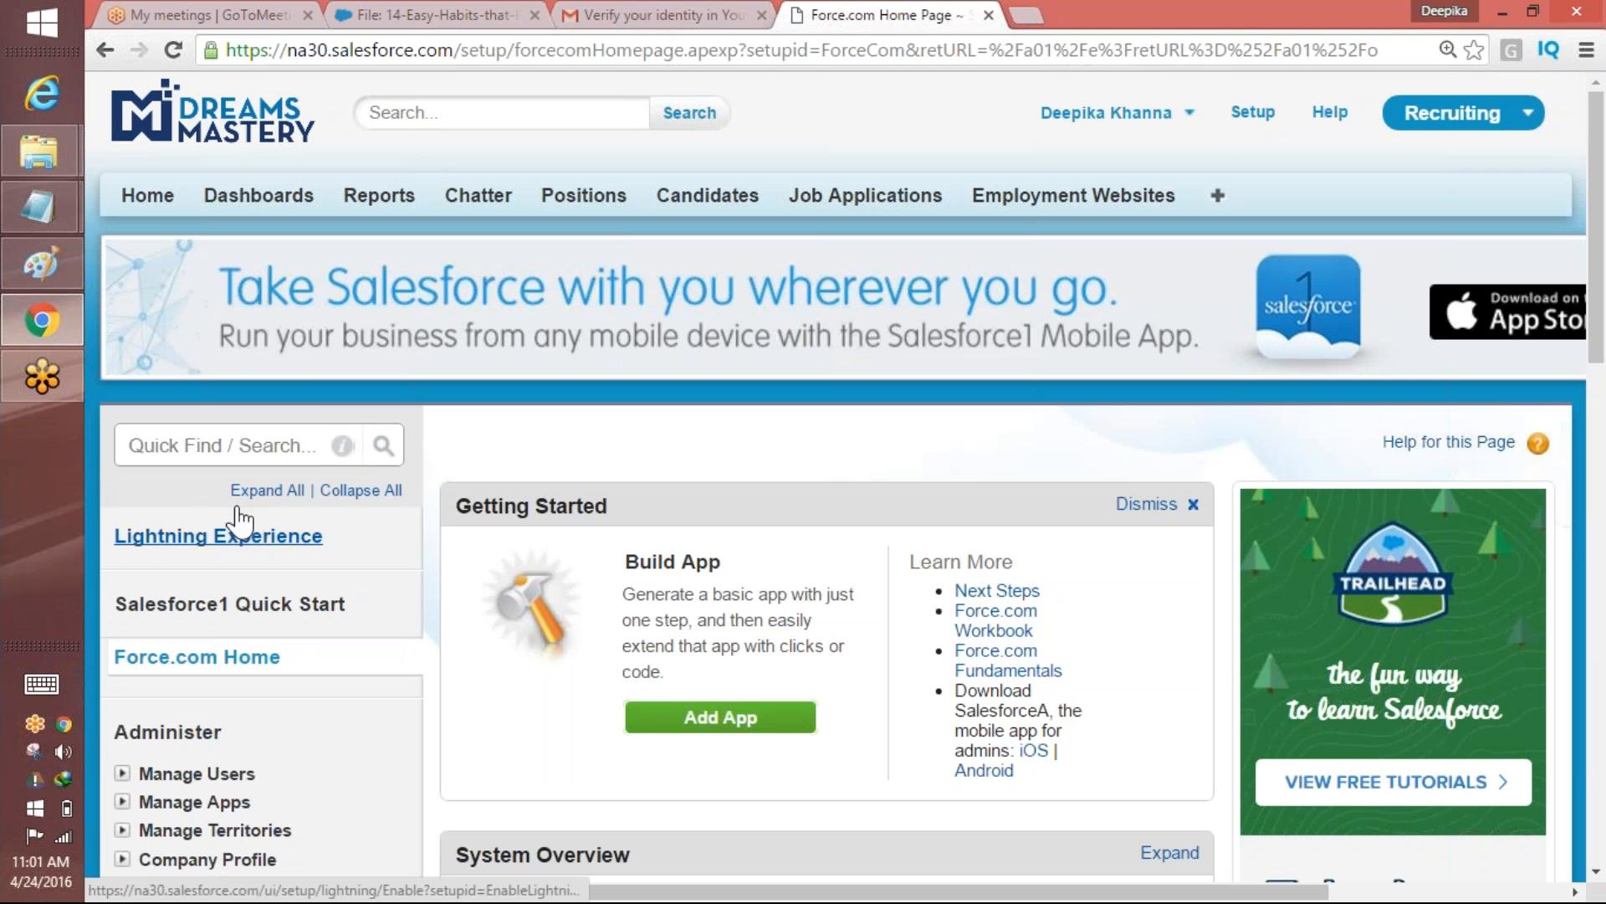
Find Global Actions via Quick Find 'global' and start a new global action.
click(235, 435)
text(g)
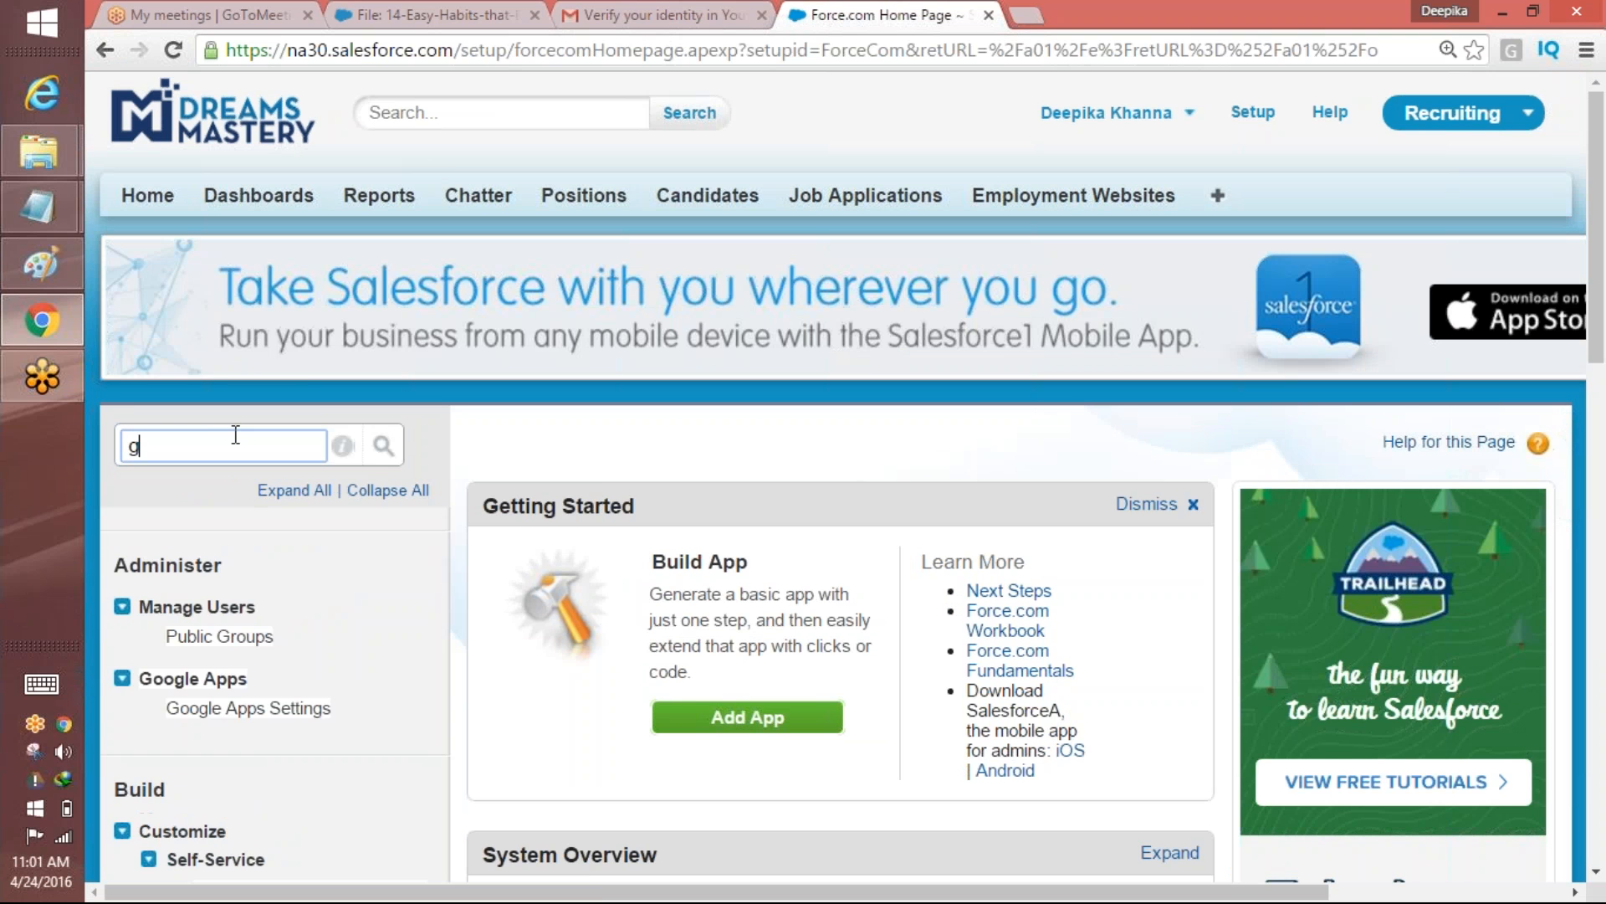
text(lb)
key(BackSpace)
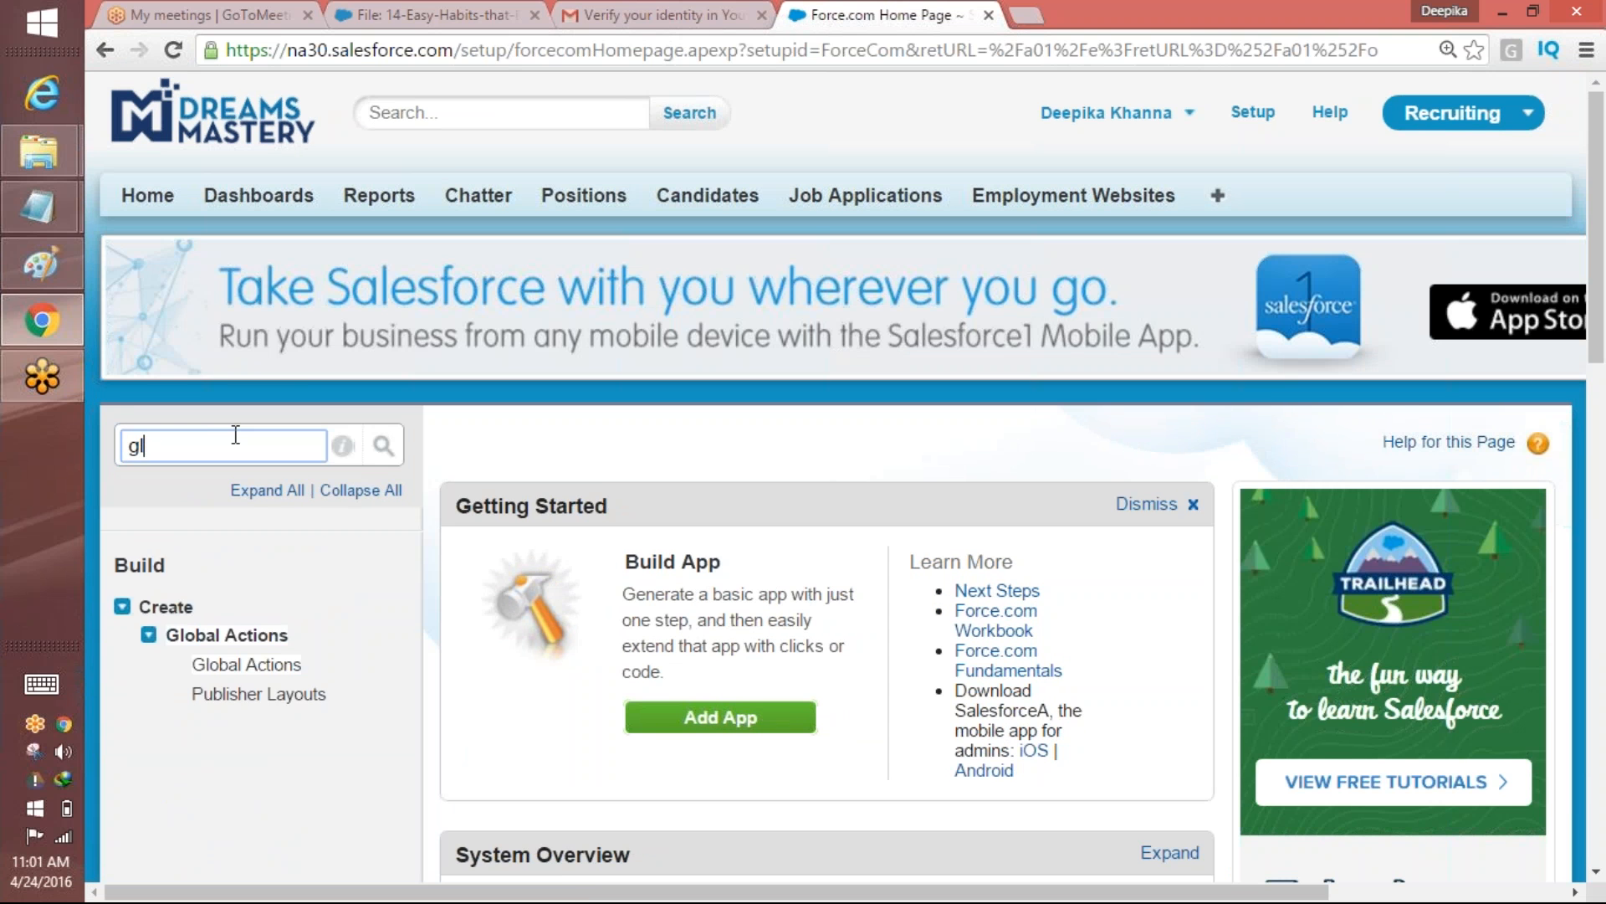
text(ob)
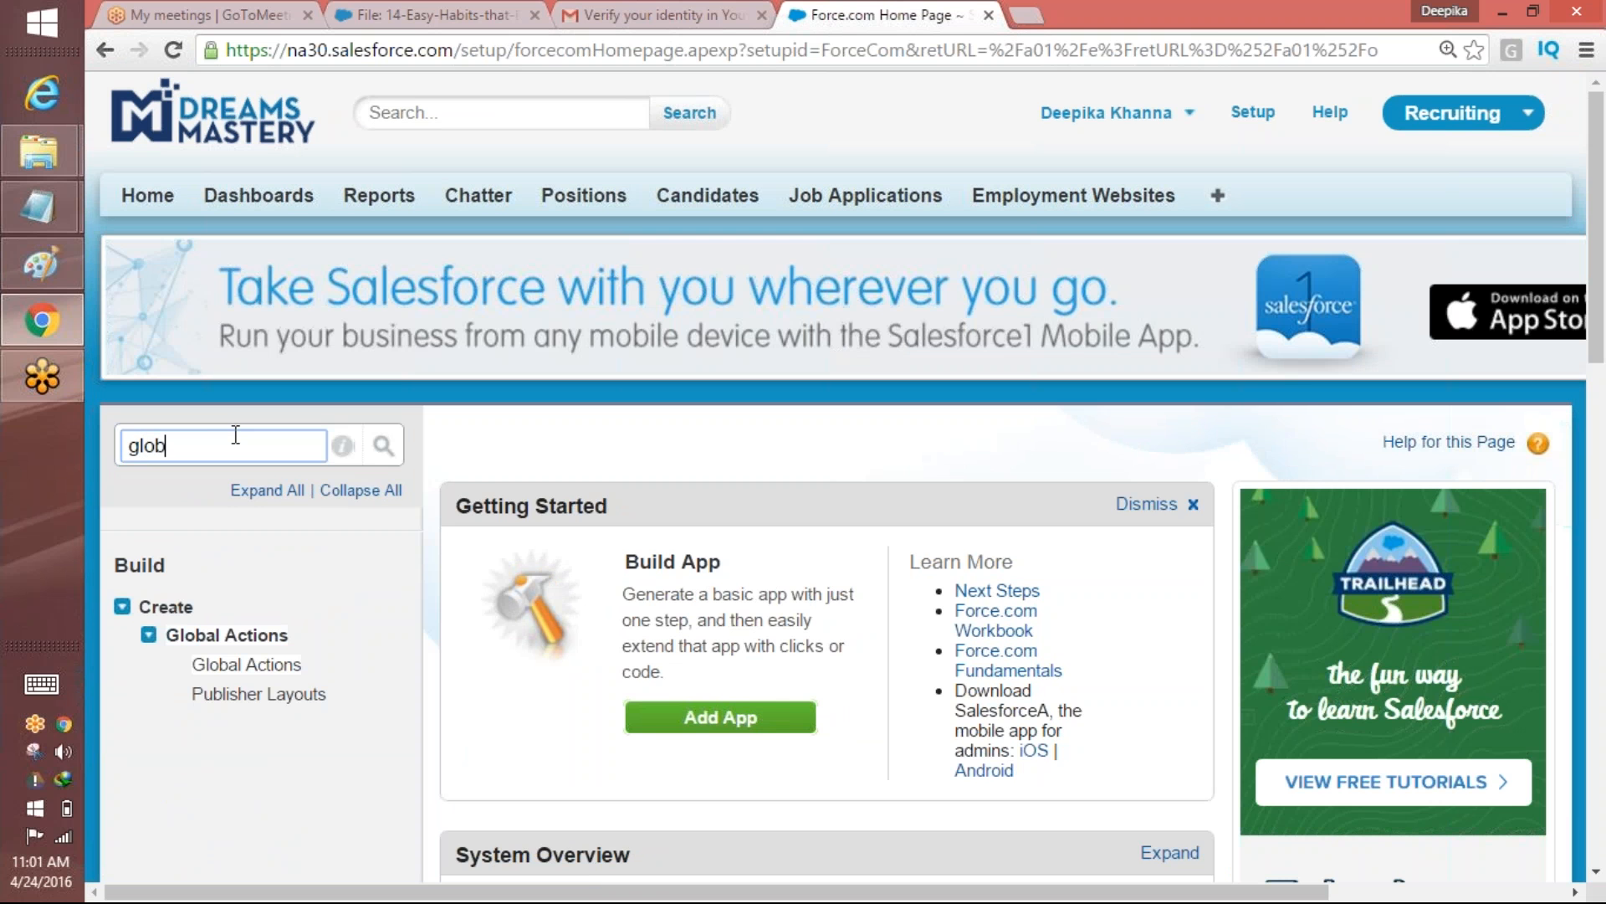
click(293, 665)
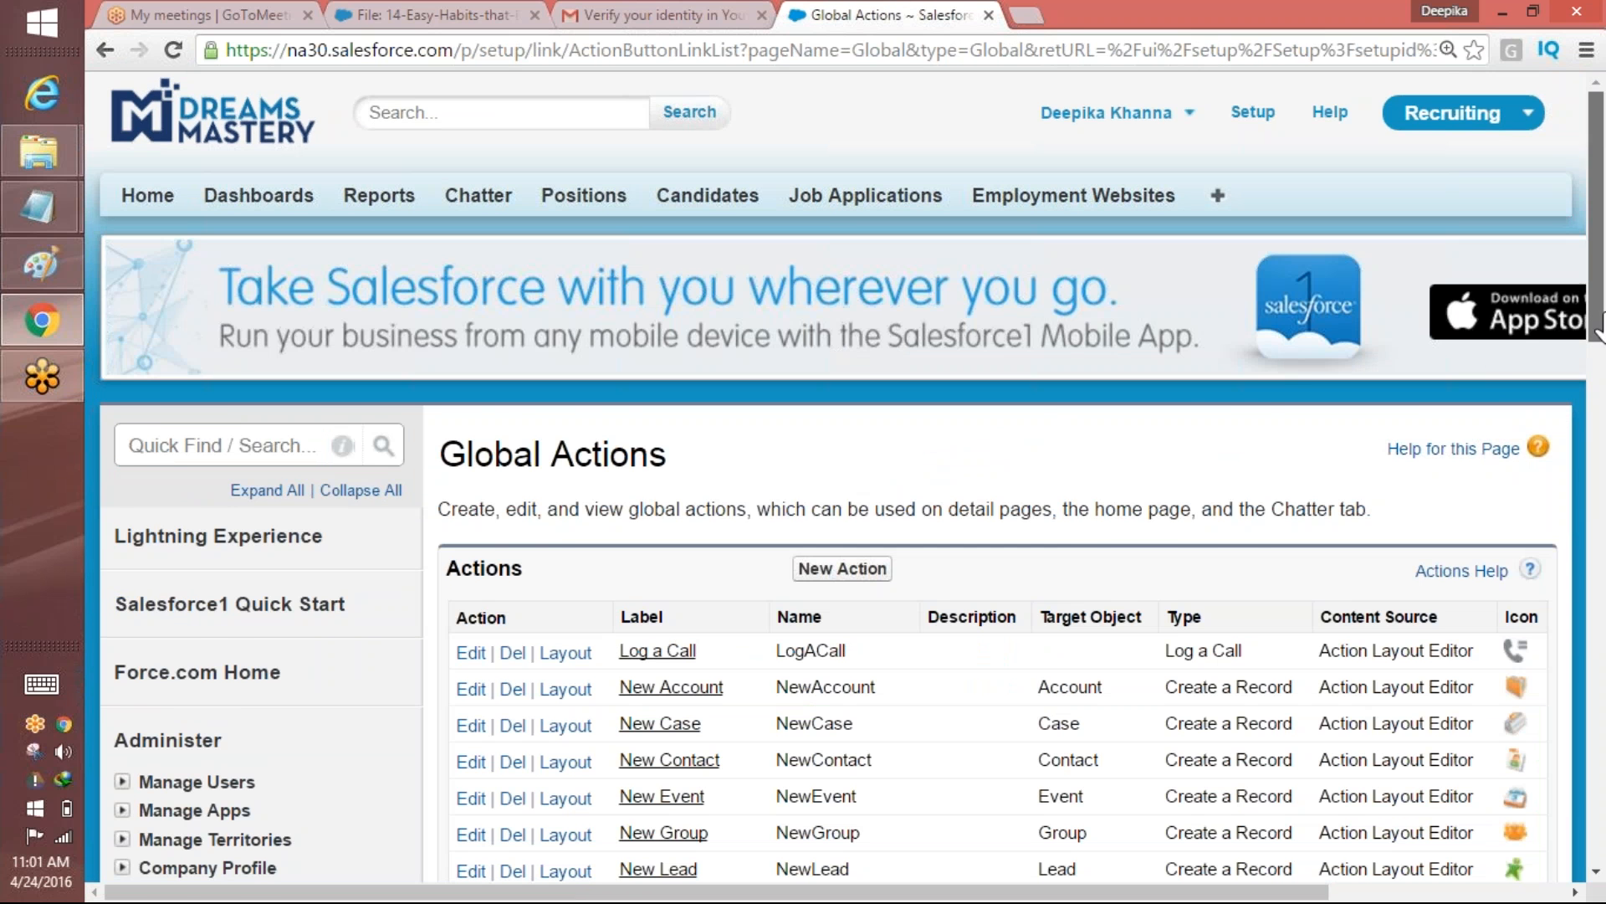
scroll(1598, 380, down, 2)
scroll(1598, 380, down, 1)
click(870, 355)
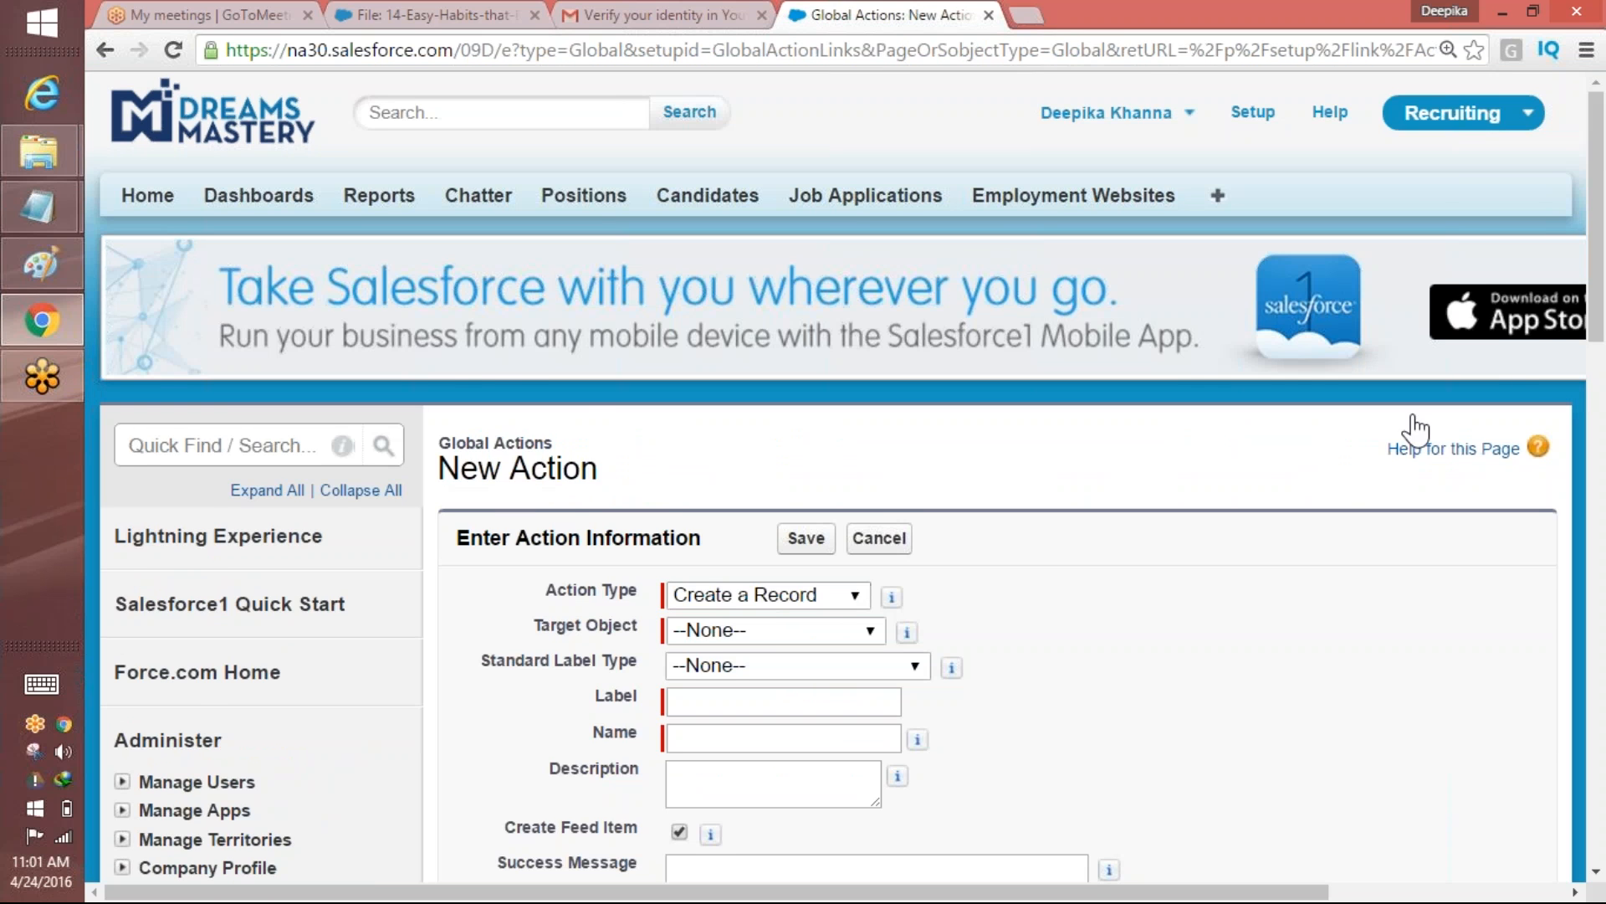
Set target object Candidate, label type New [Record], name New_Candidate, and save.
scroll(1600, 284, down, 1)
click(764, 522)
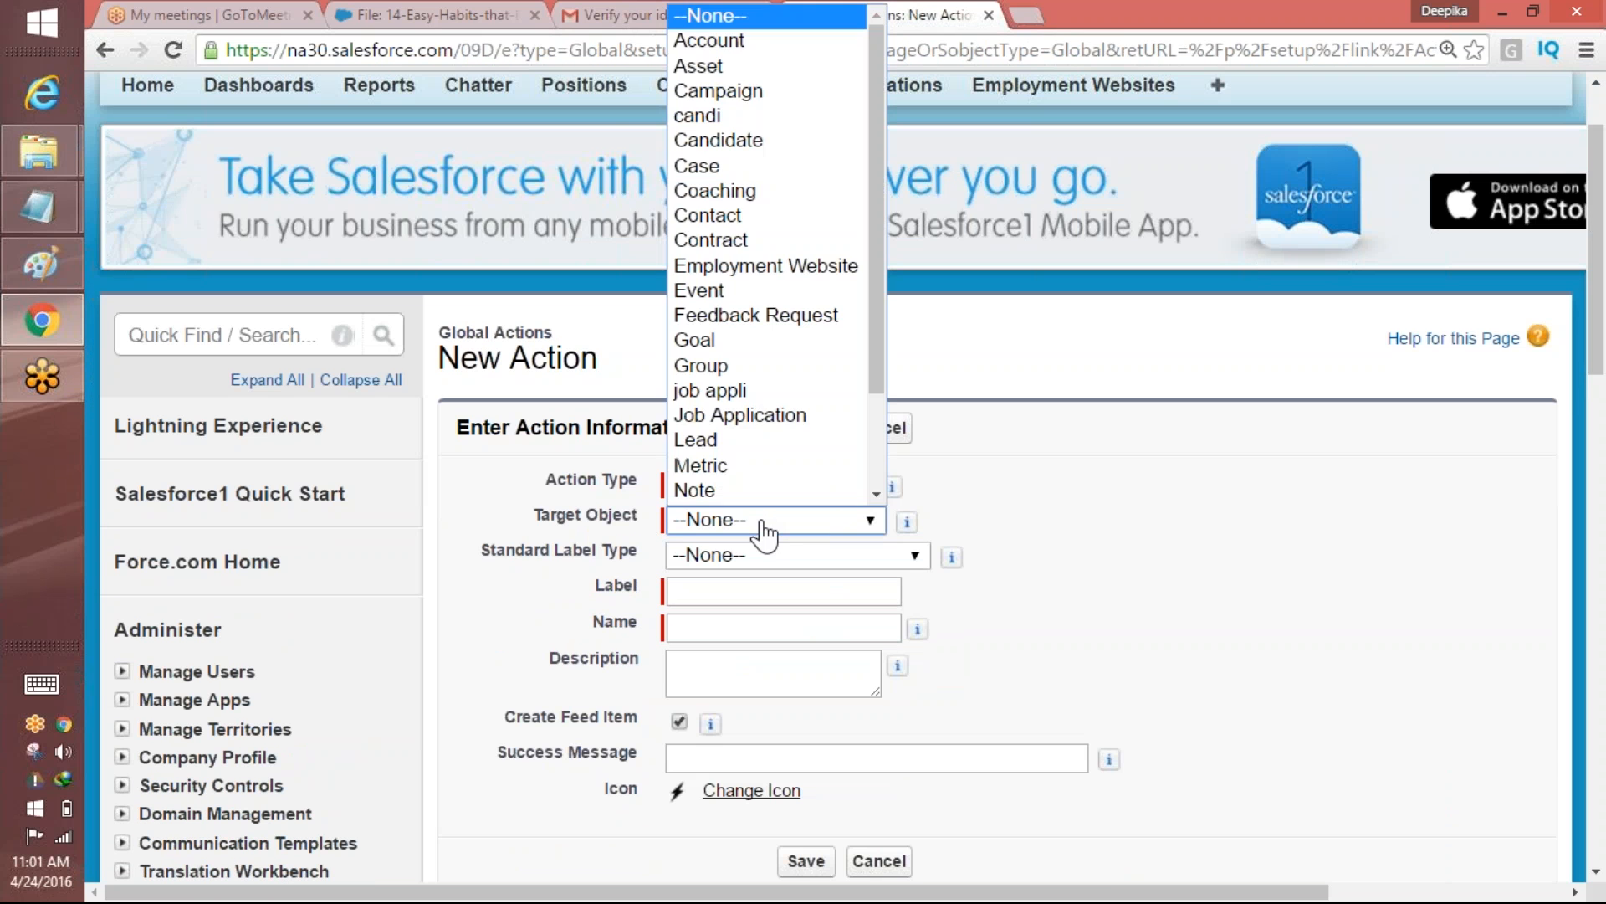
click(745, 140)
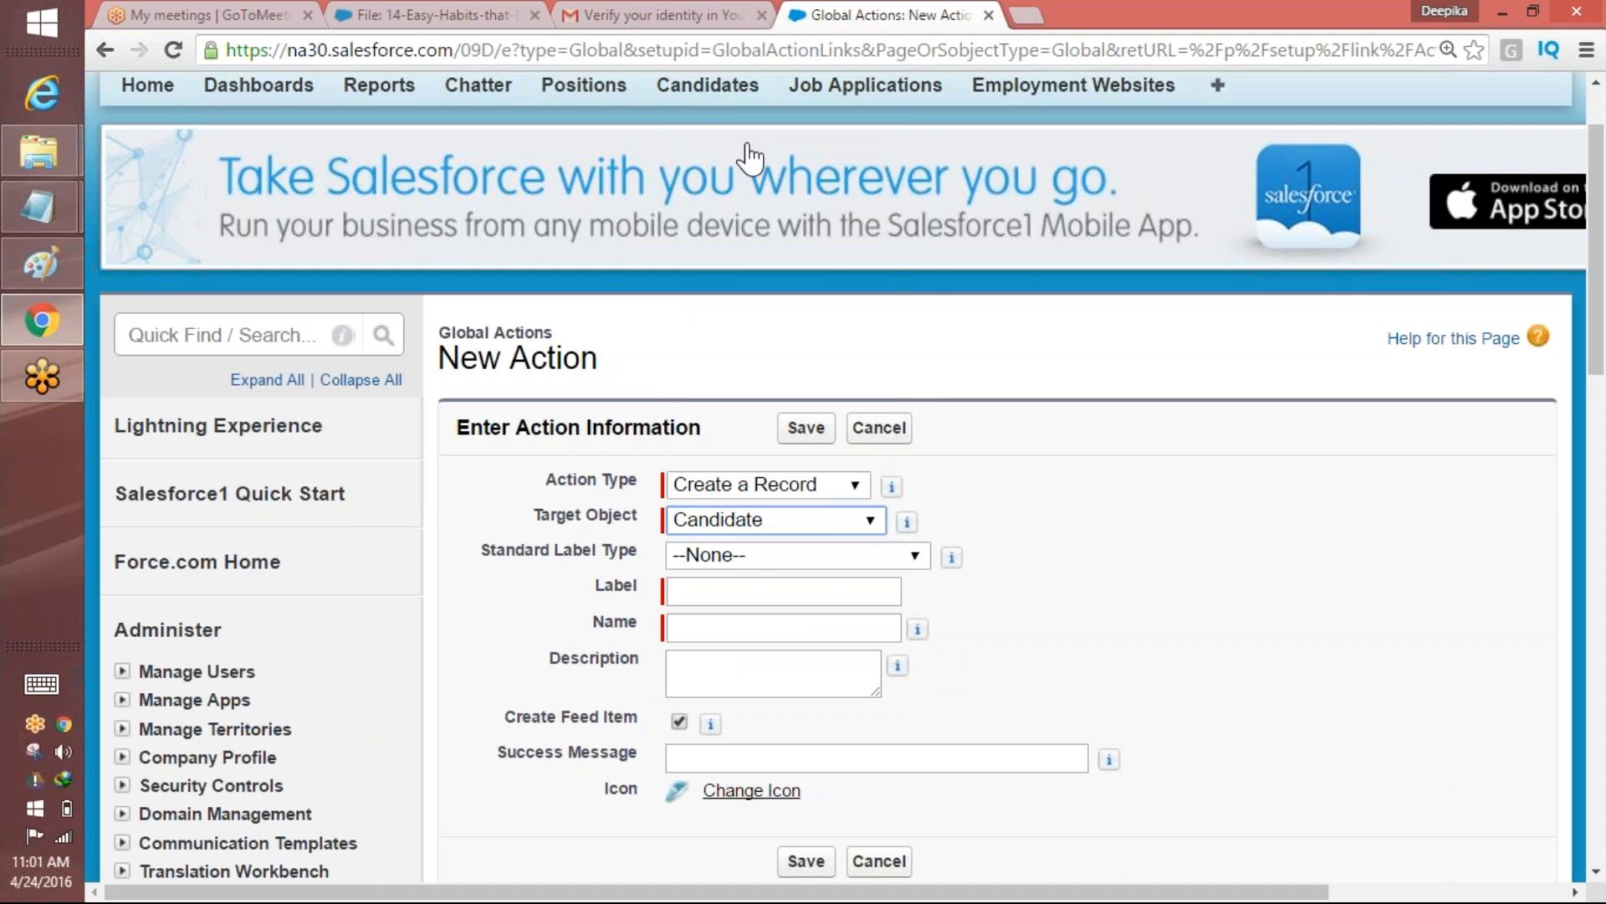
click(756, 554)
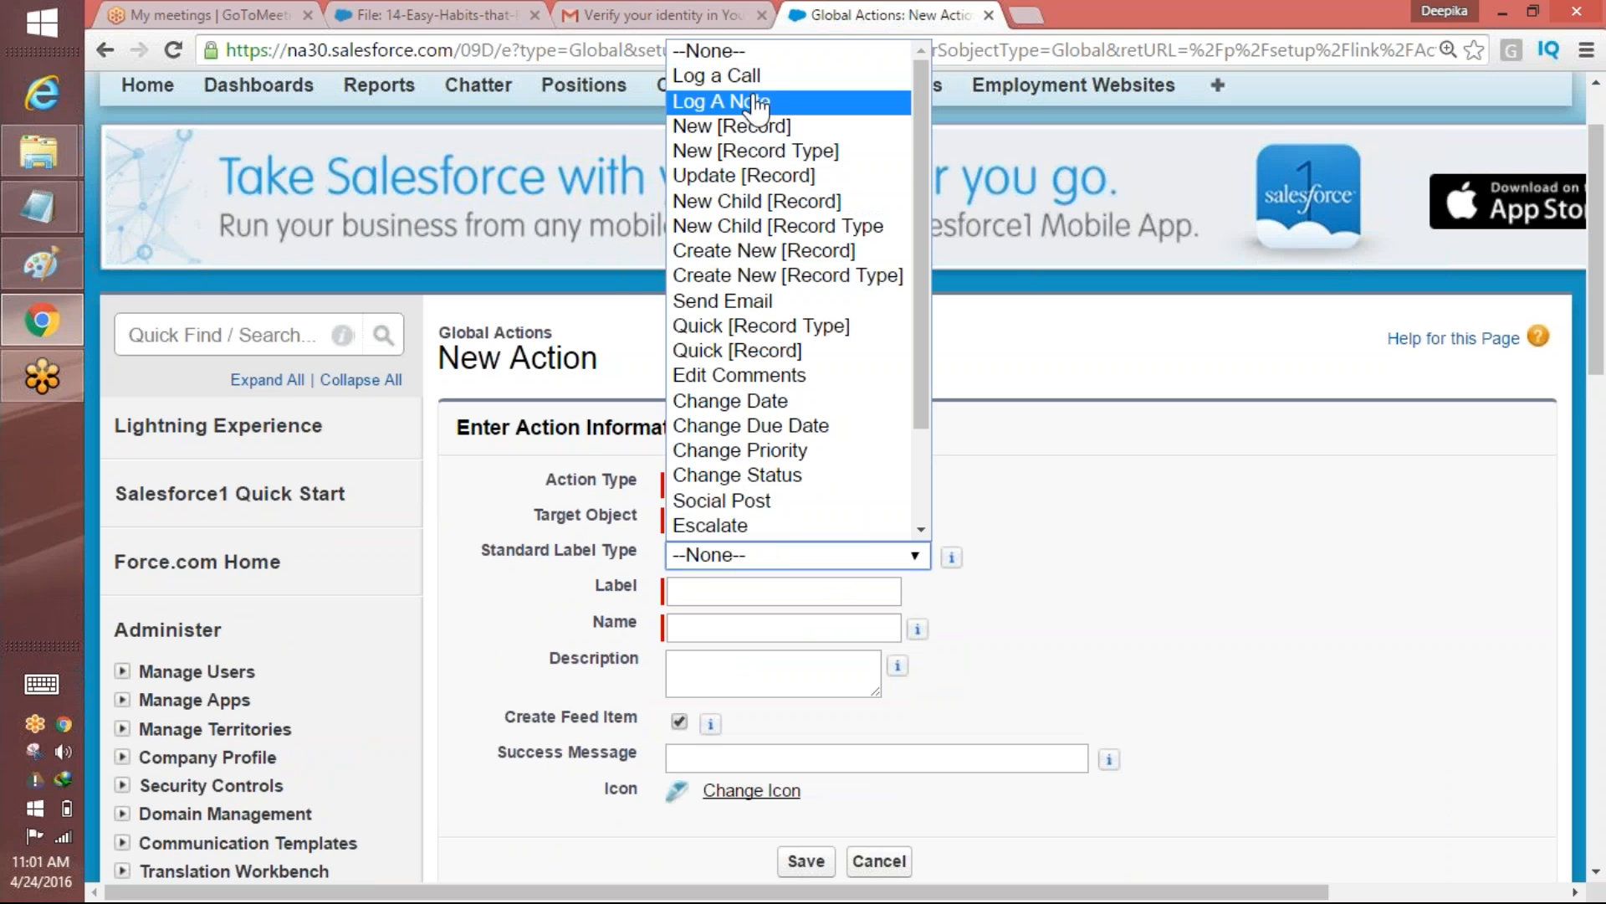
click(756, 127)
click(708, 589)
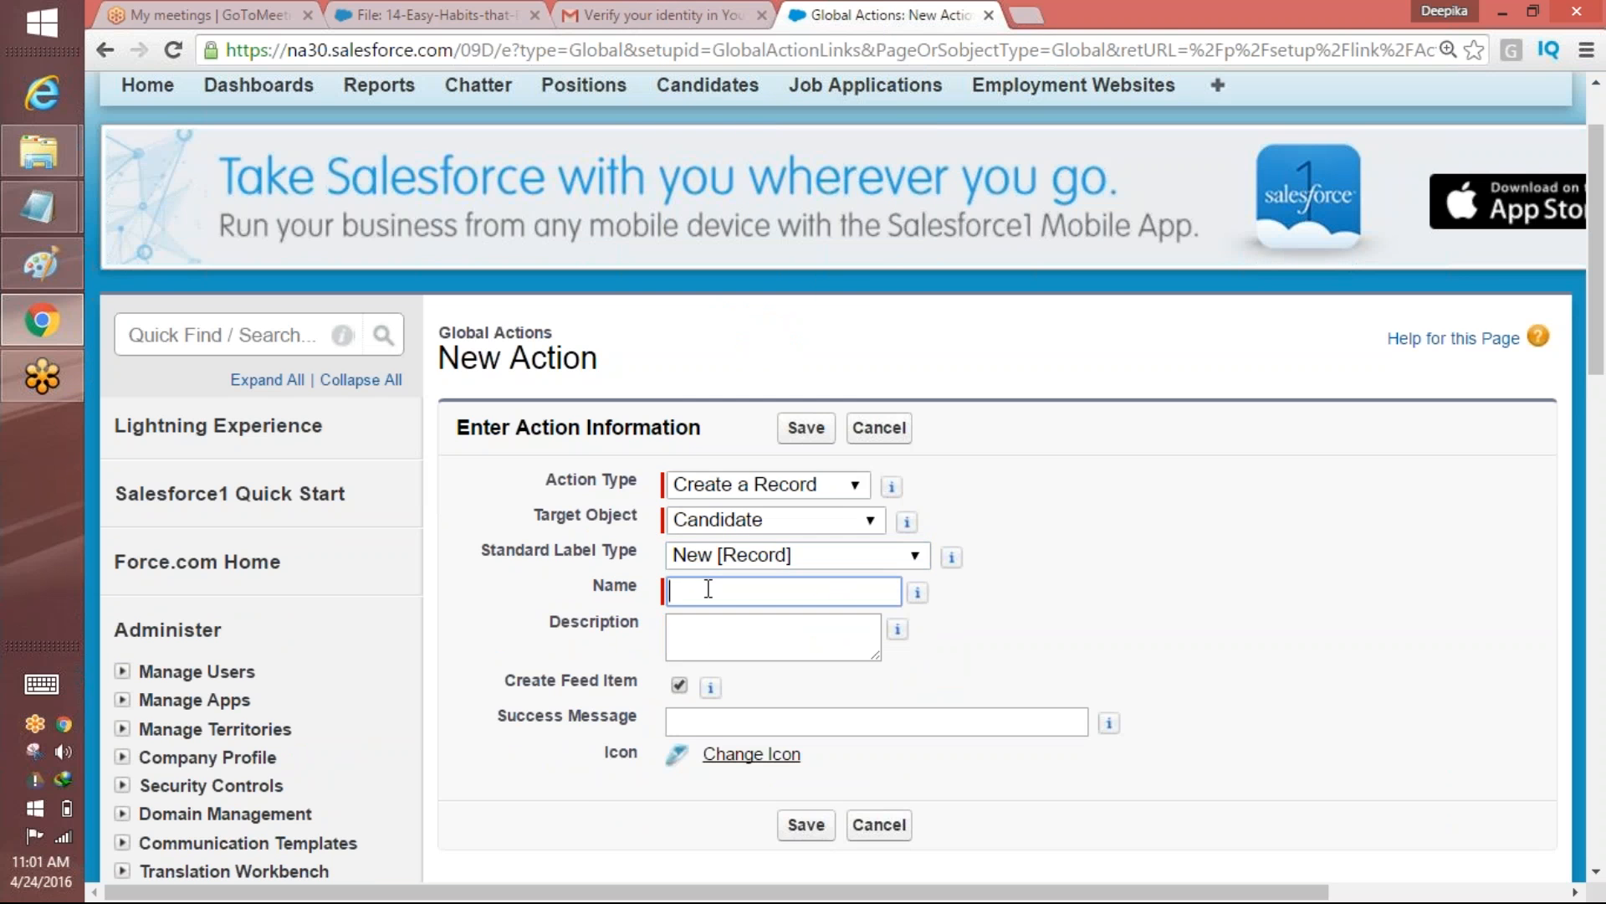
text(New_an)
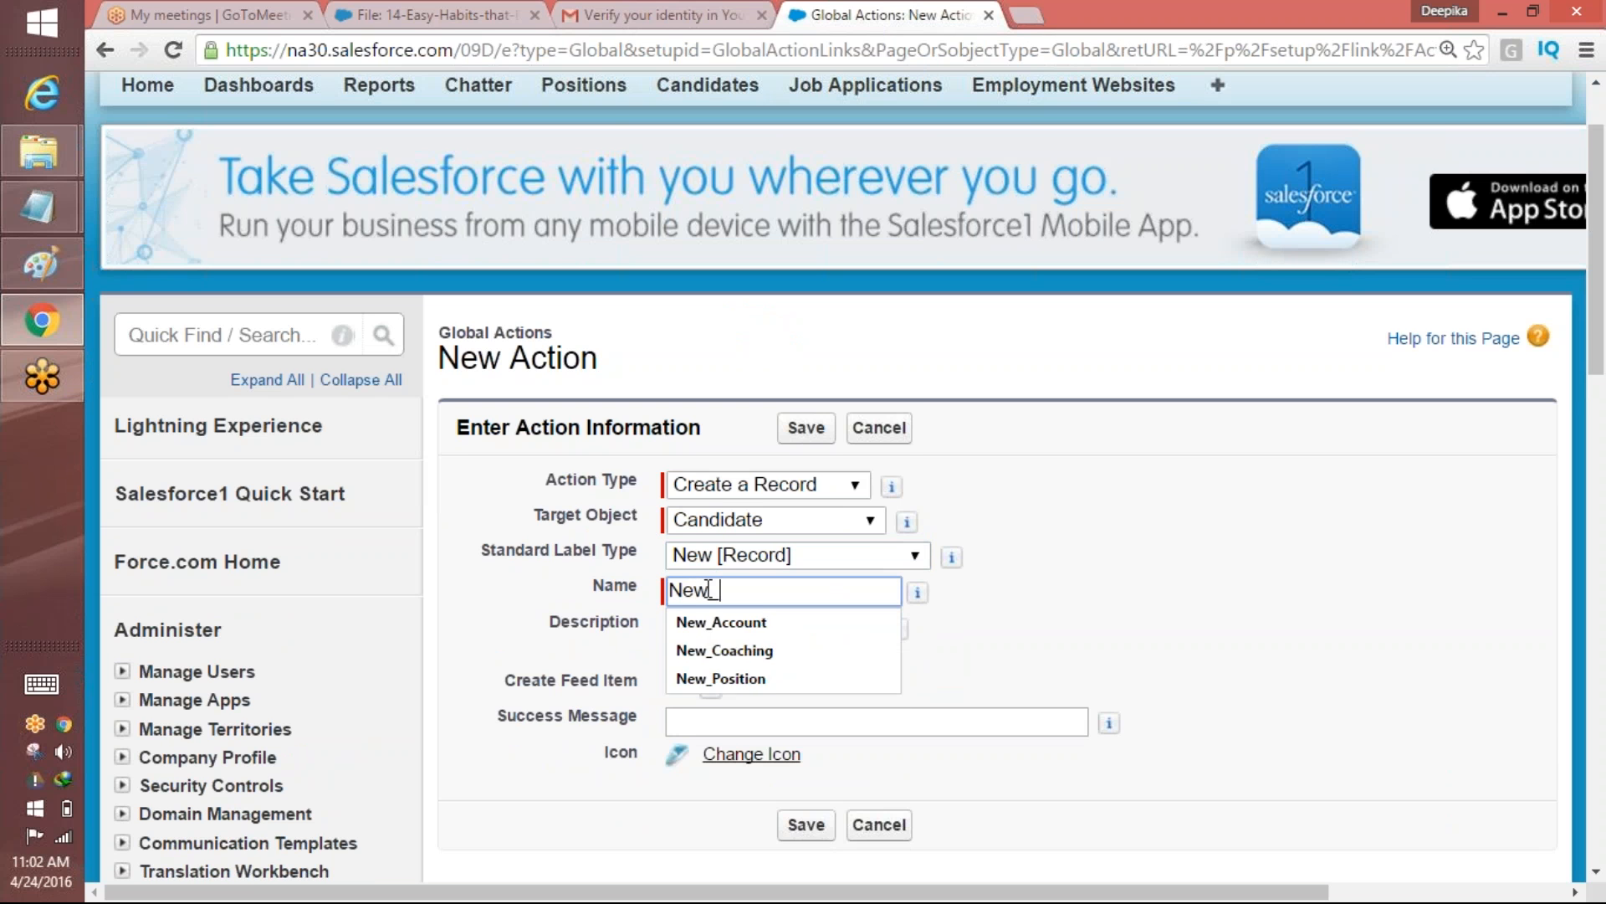
key(BackSpace)
key(BackSpace)
key(BackSpace)
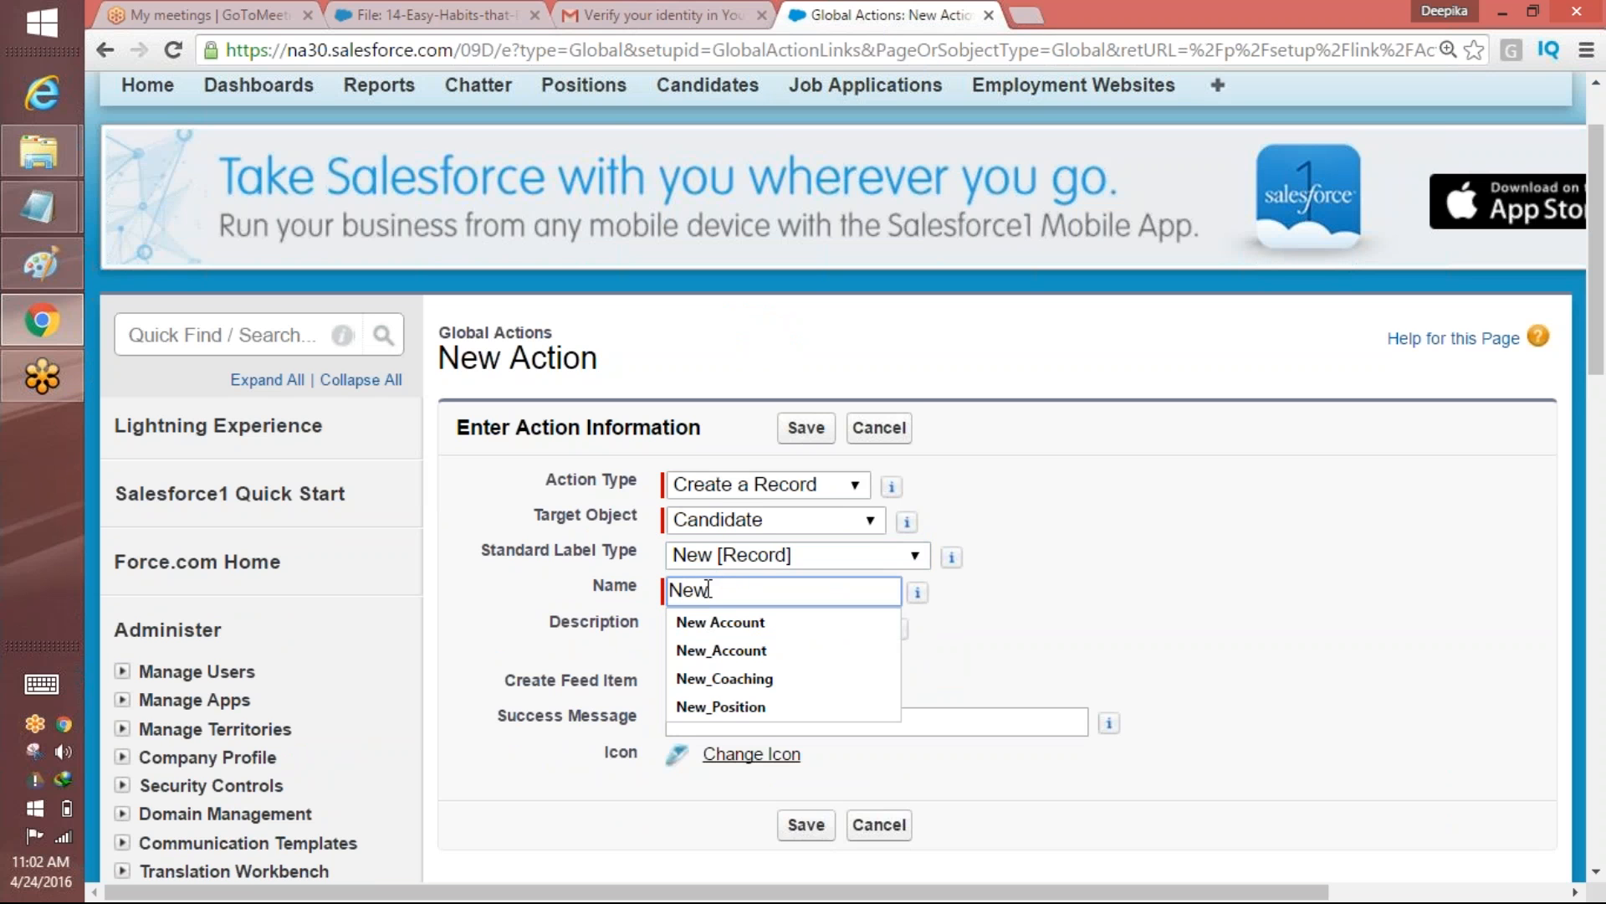
text(_)
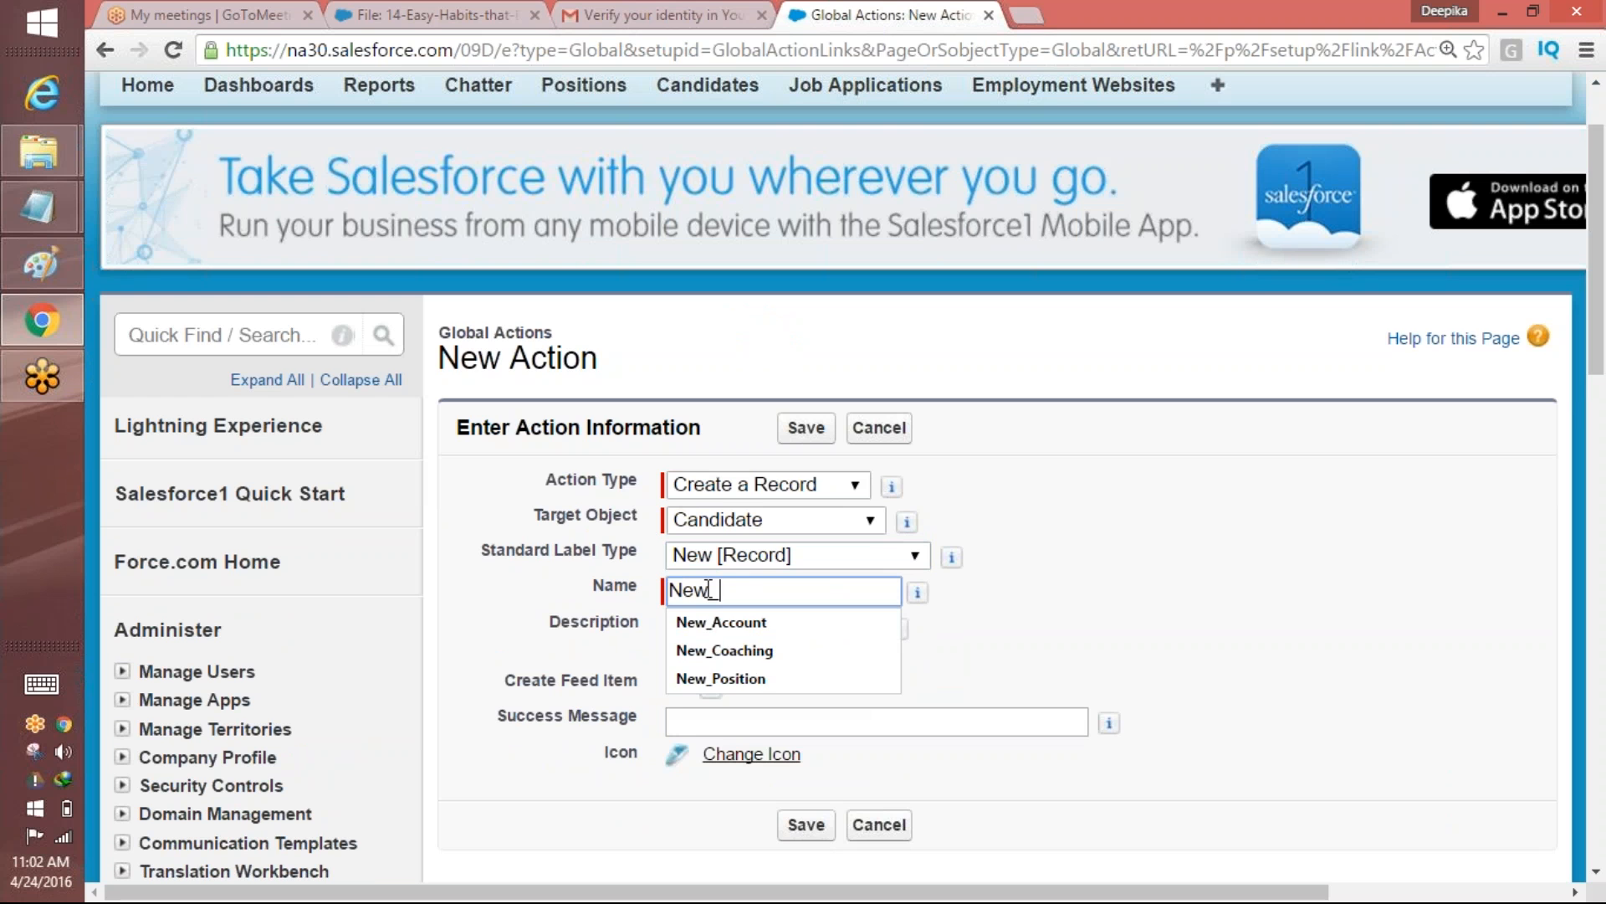
text(Cand)
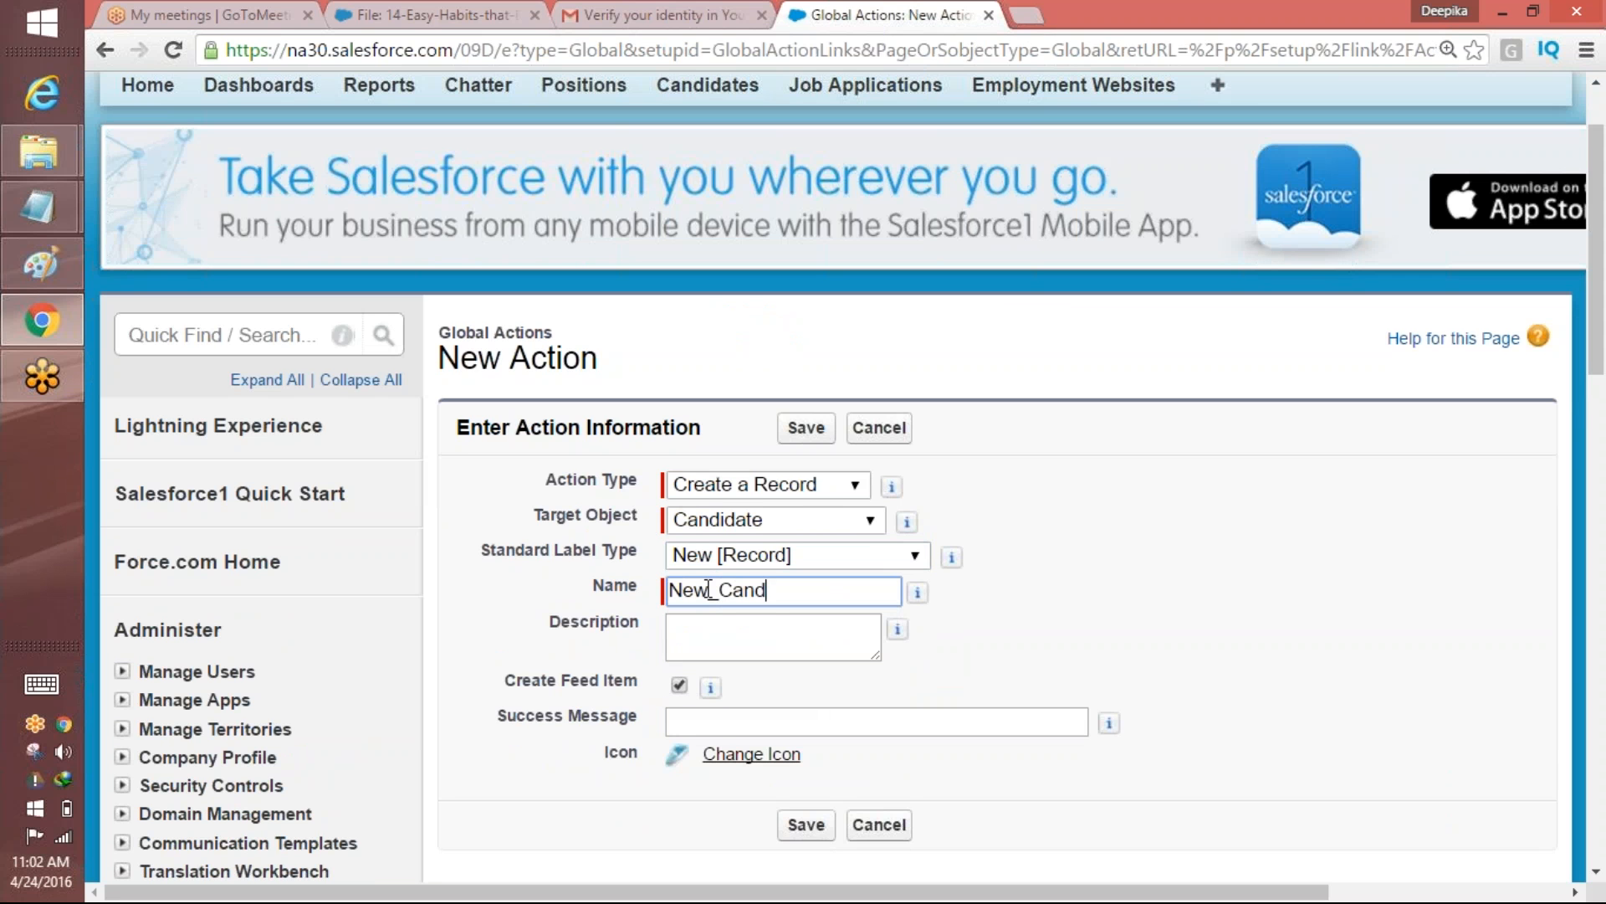
text(idate)
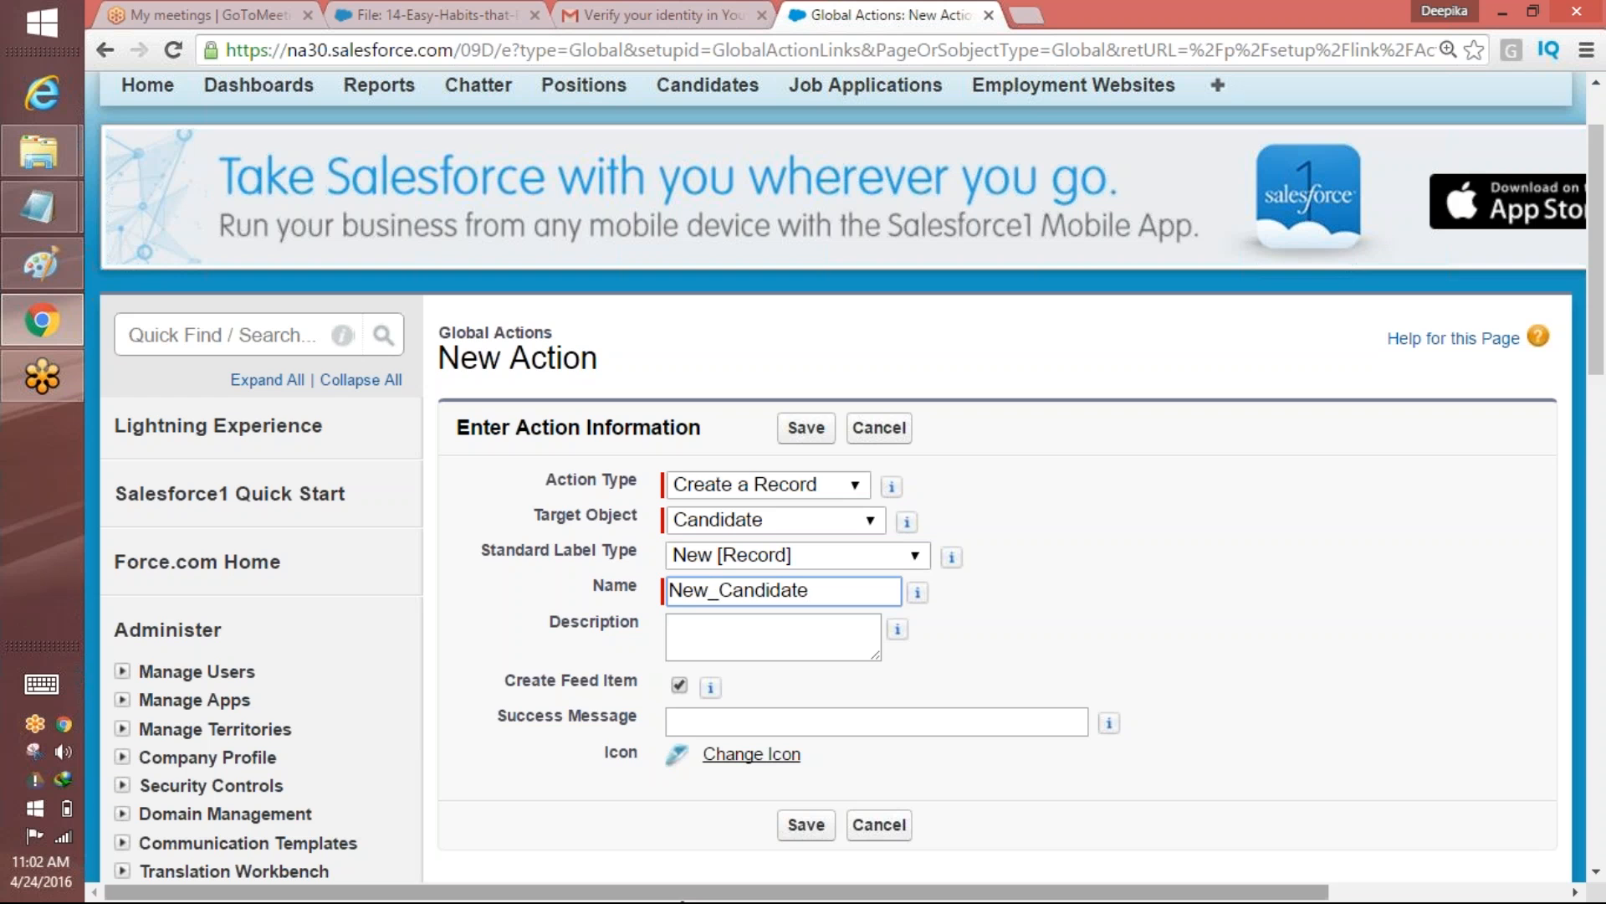
click(806, 824)
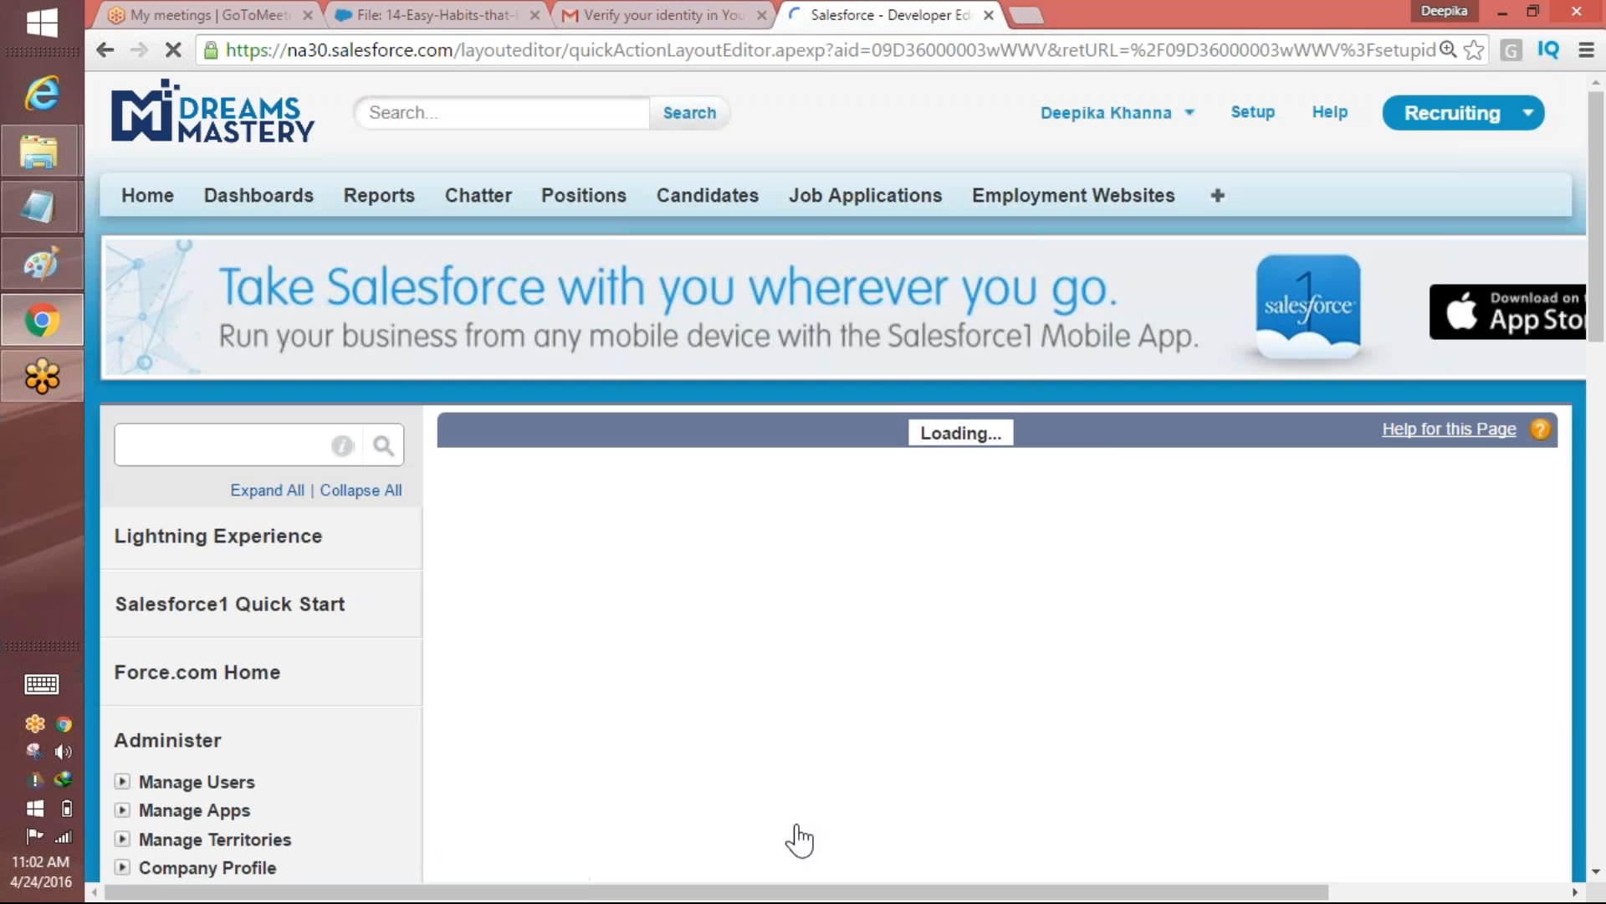
Lay out First Name, Last Name, Email, SSN and Visa Required on the New Candidate action, then save.
drag(1593, 284, 1588, 410)
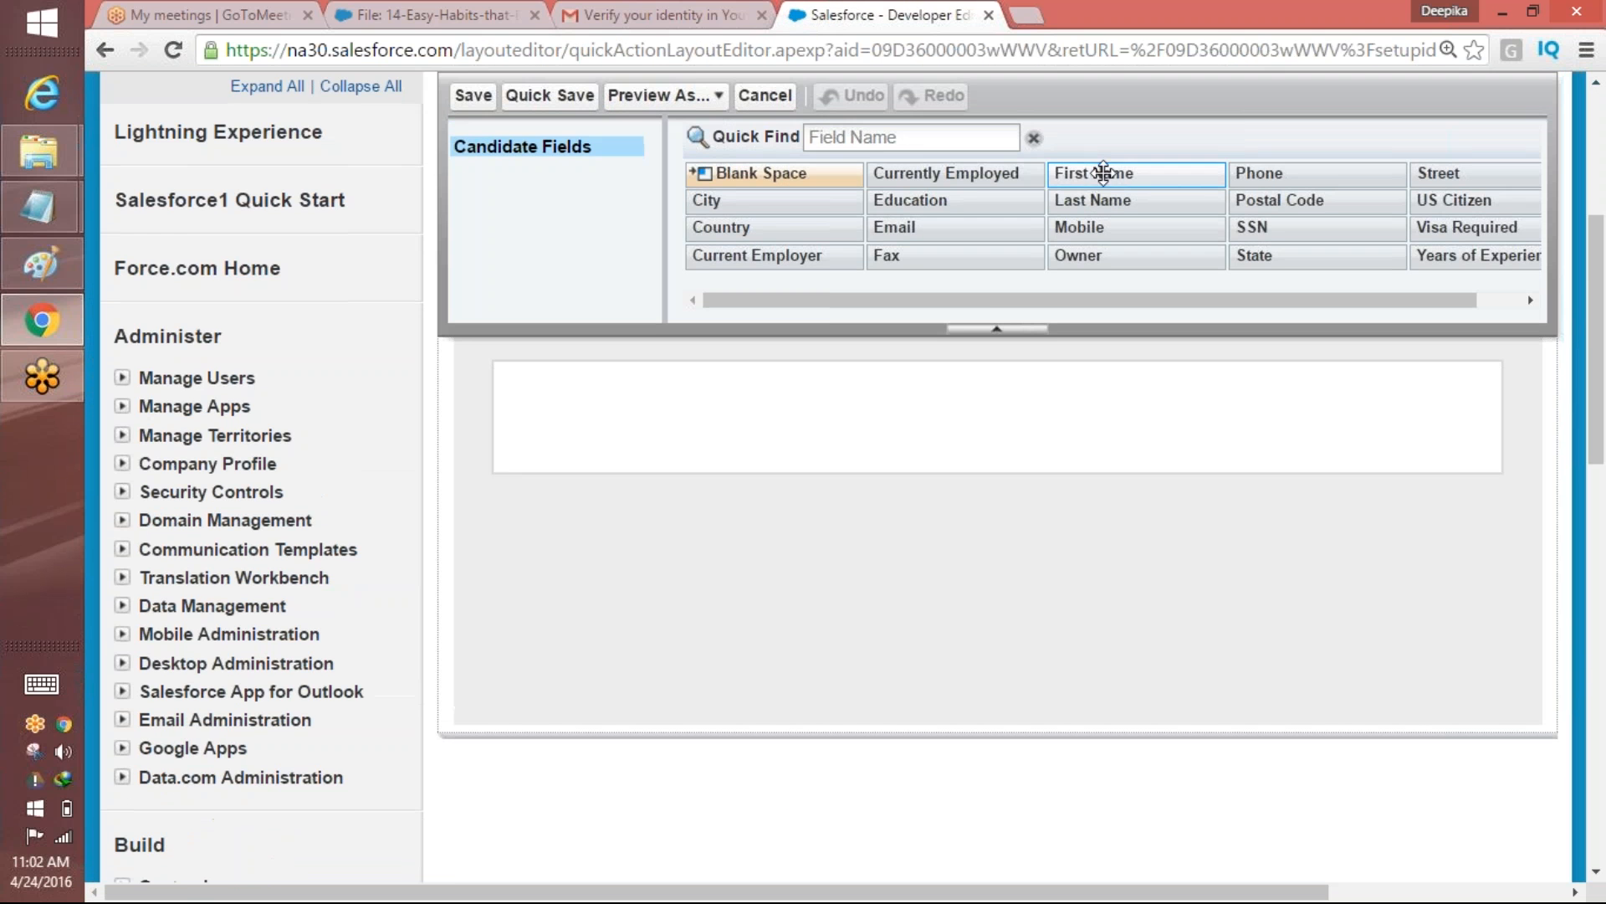
drag(1109, 170, 554, 442)
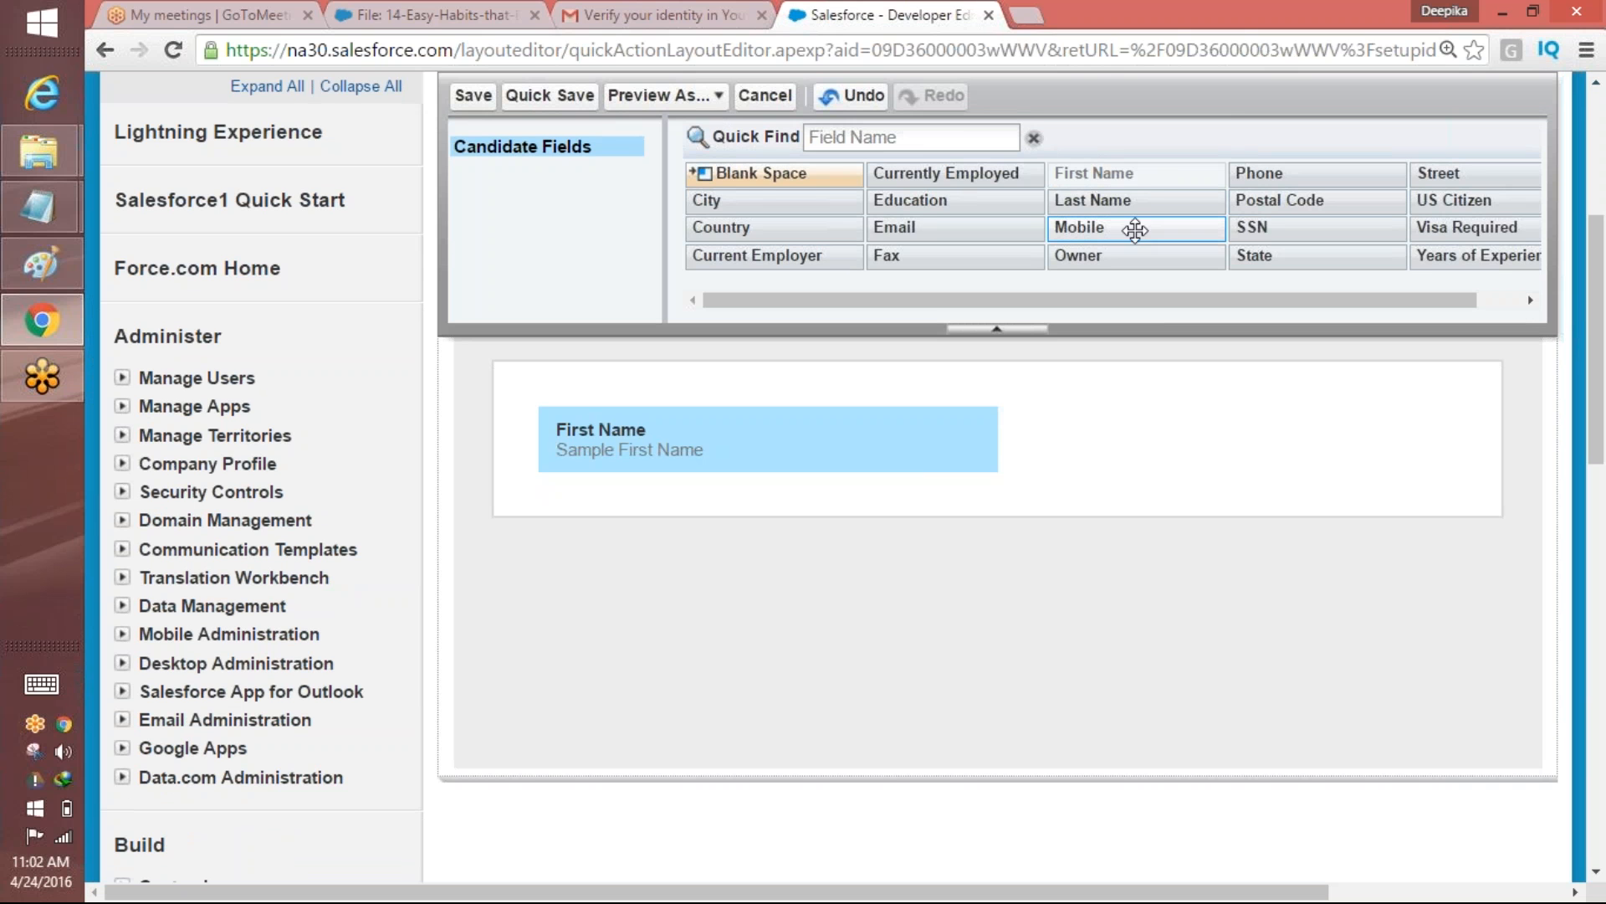
drag(1155, 197, 1255, 439)
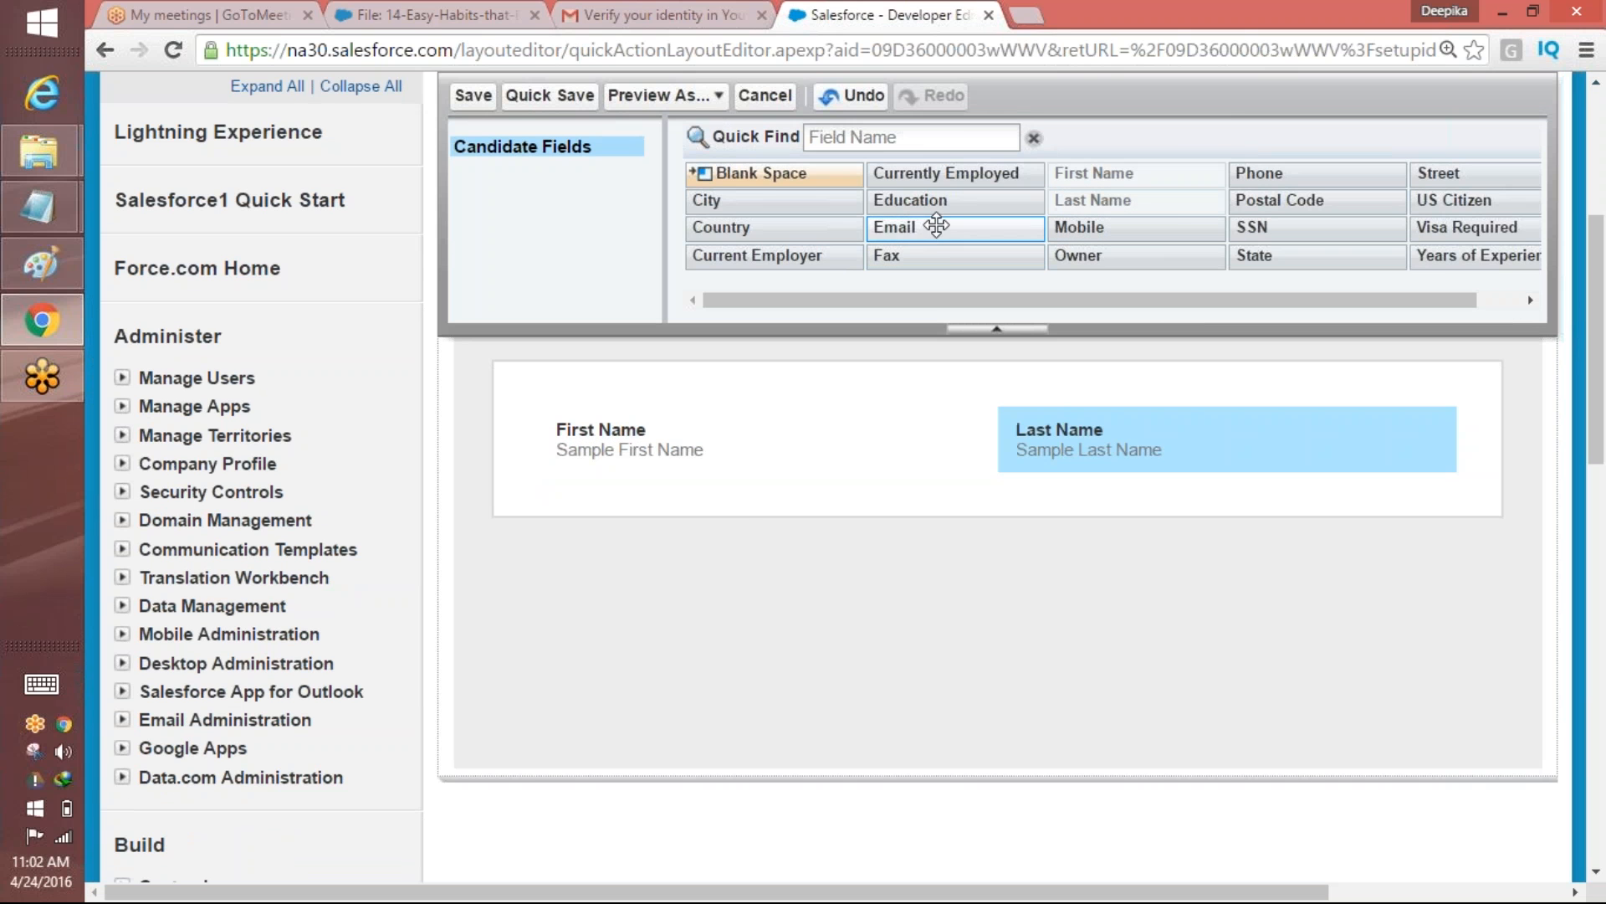
drag(929, 228, 764, 501)
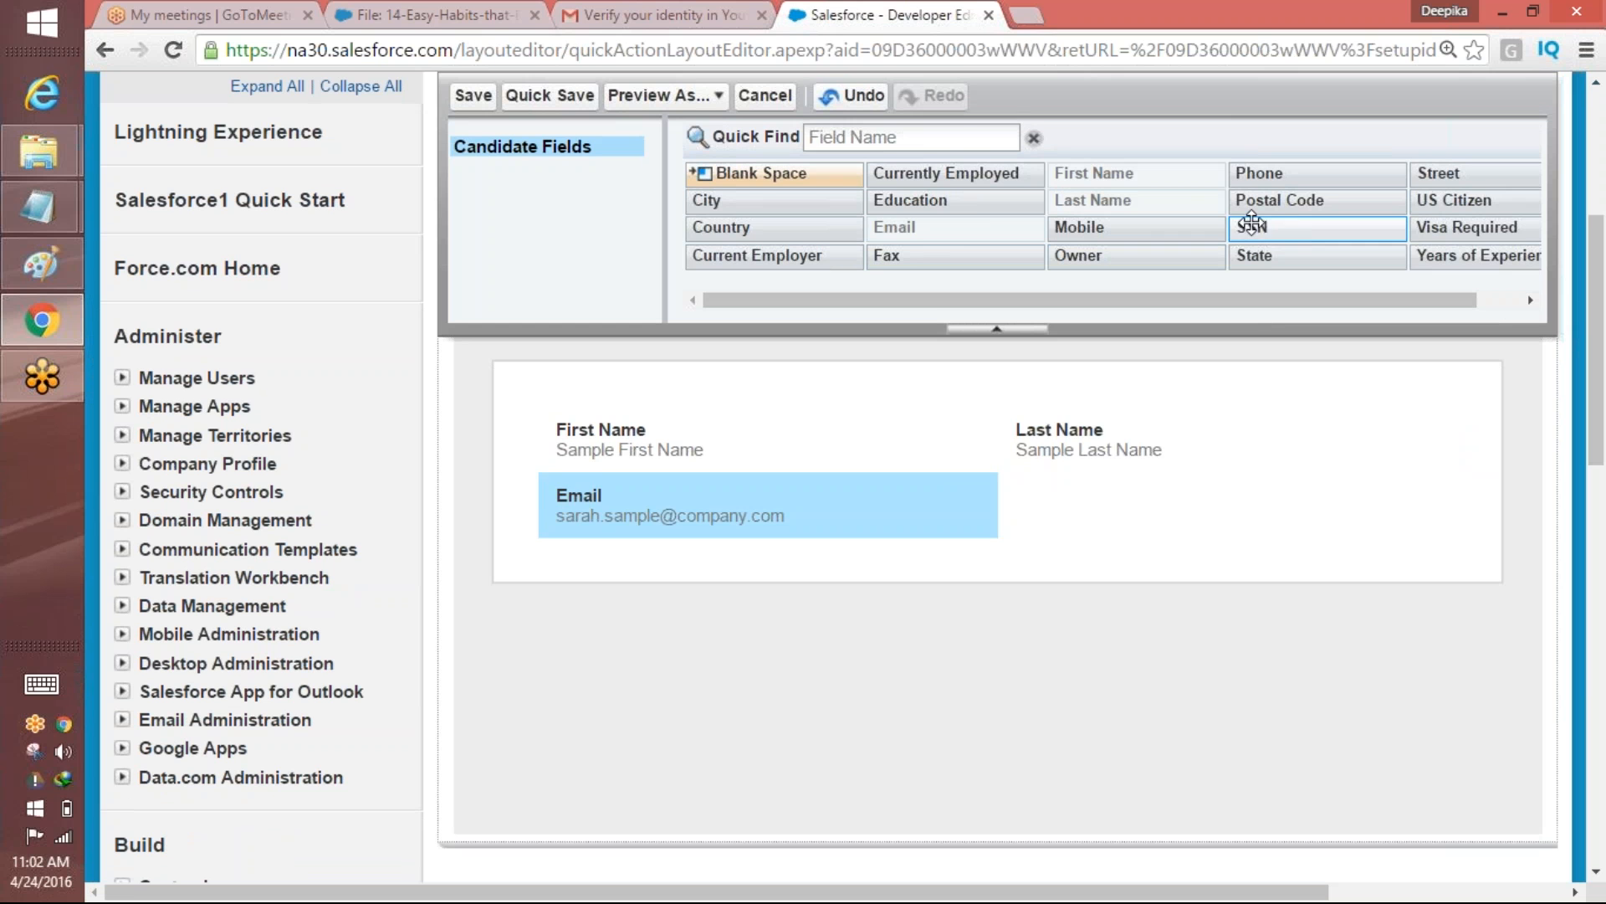
drag(1252, 227, 1244, 504)
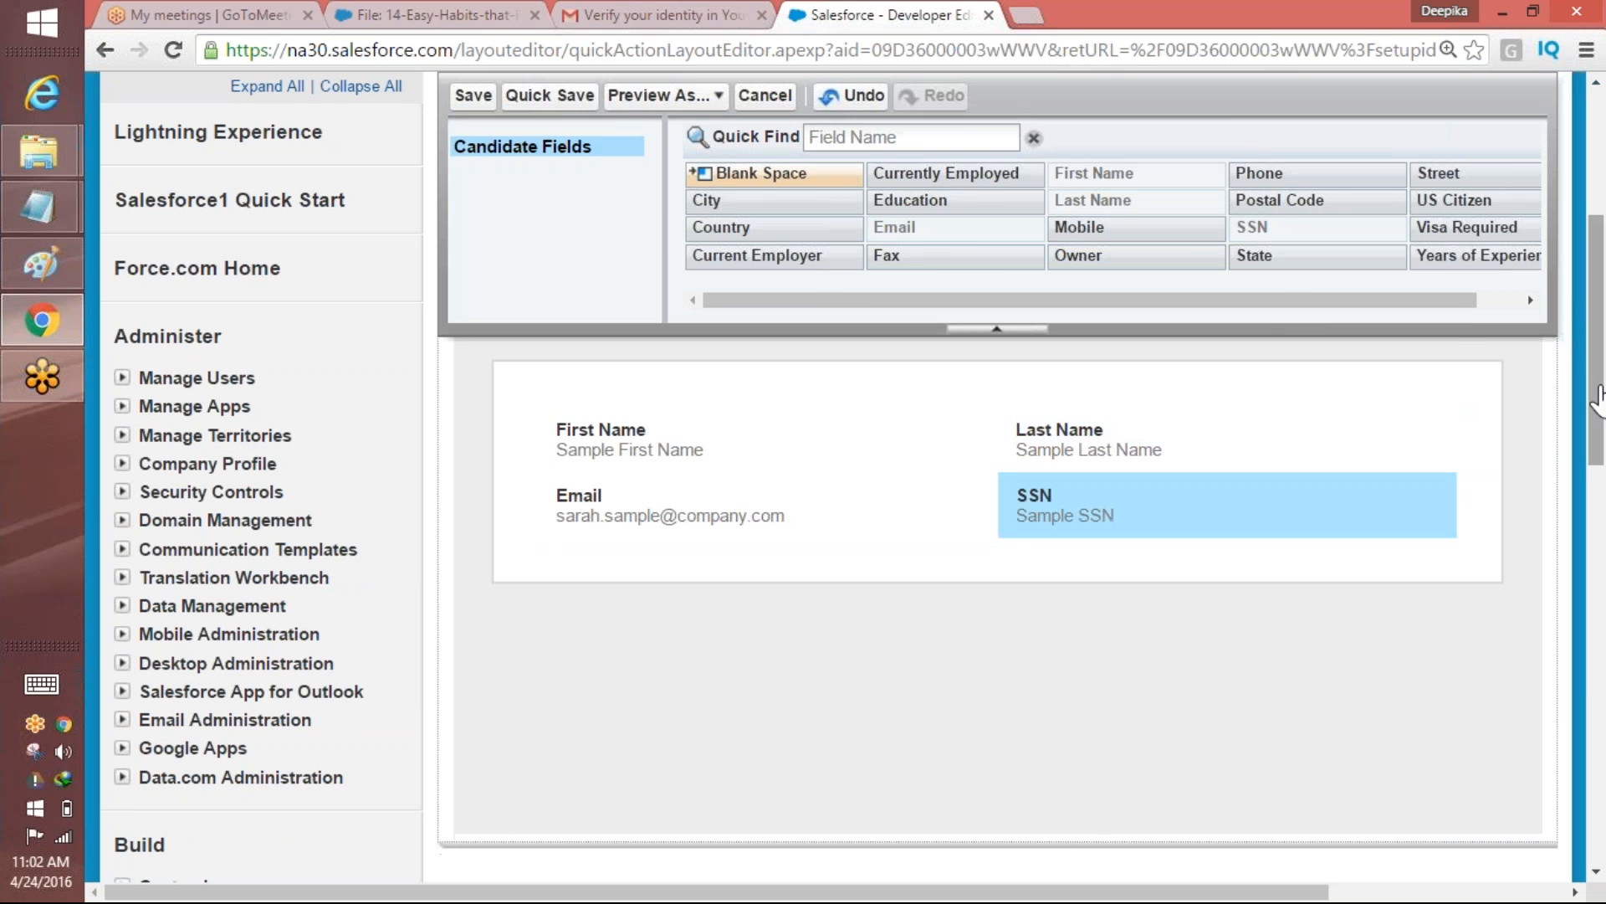
scroll(1330, 334, up, 4)
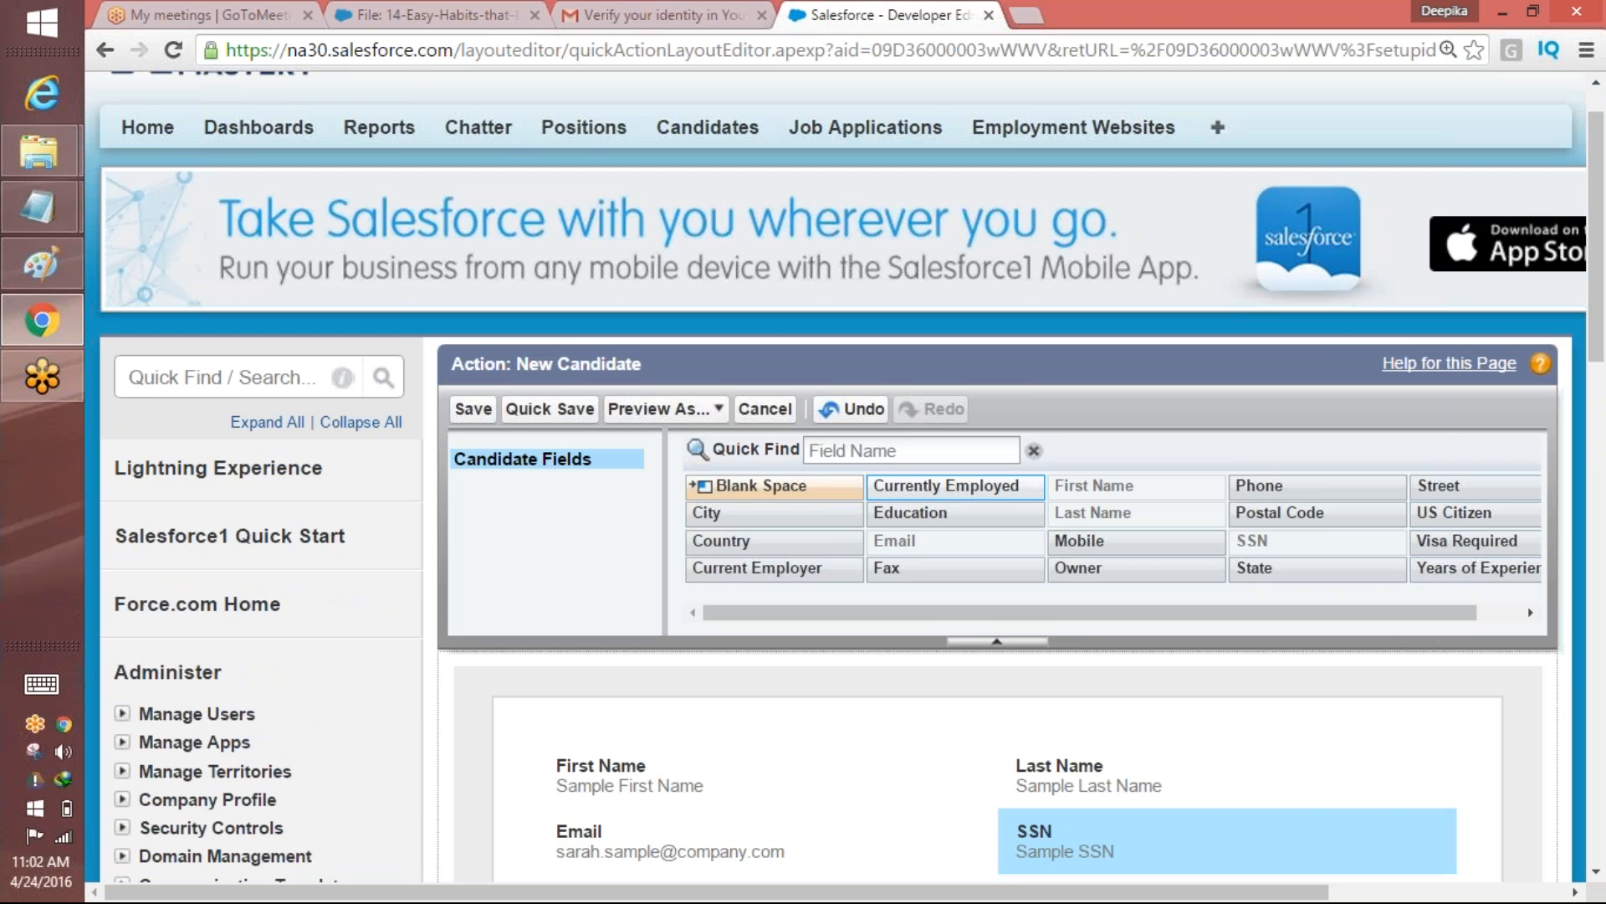
scroll(1599, 351, down, 3)
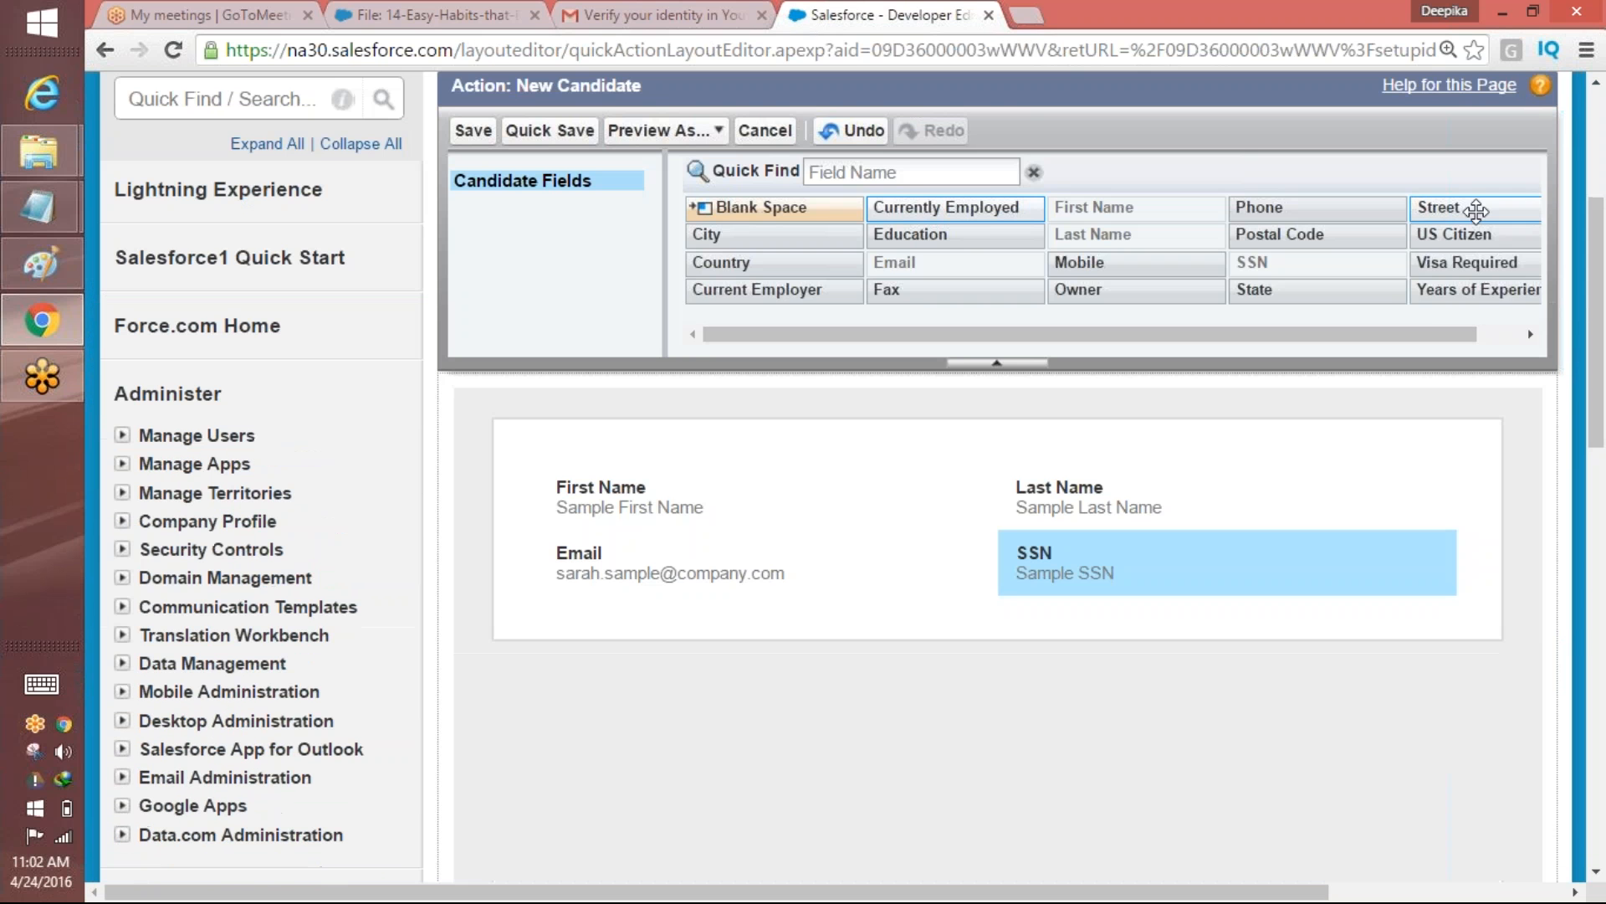
drag(1460, 262, 874, 643)
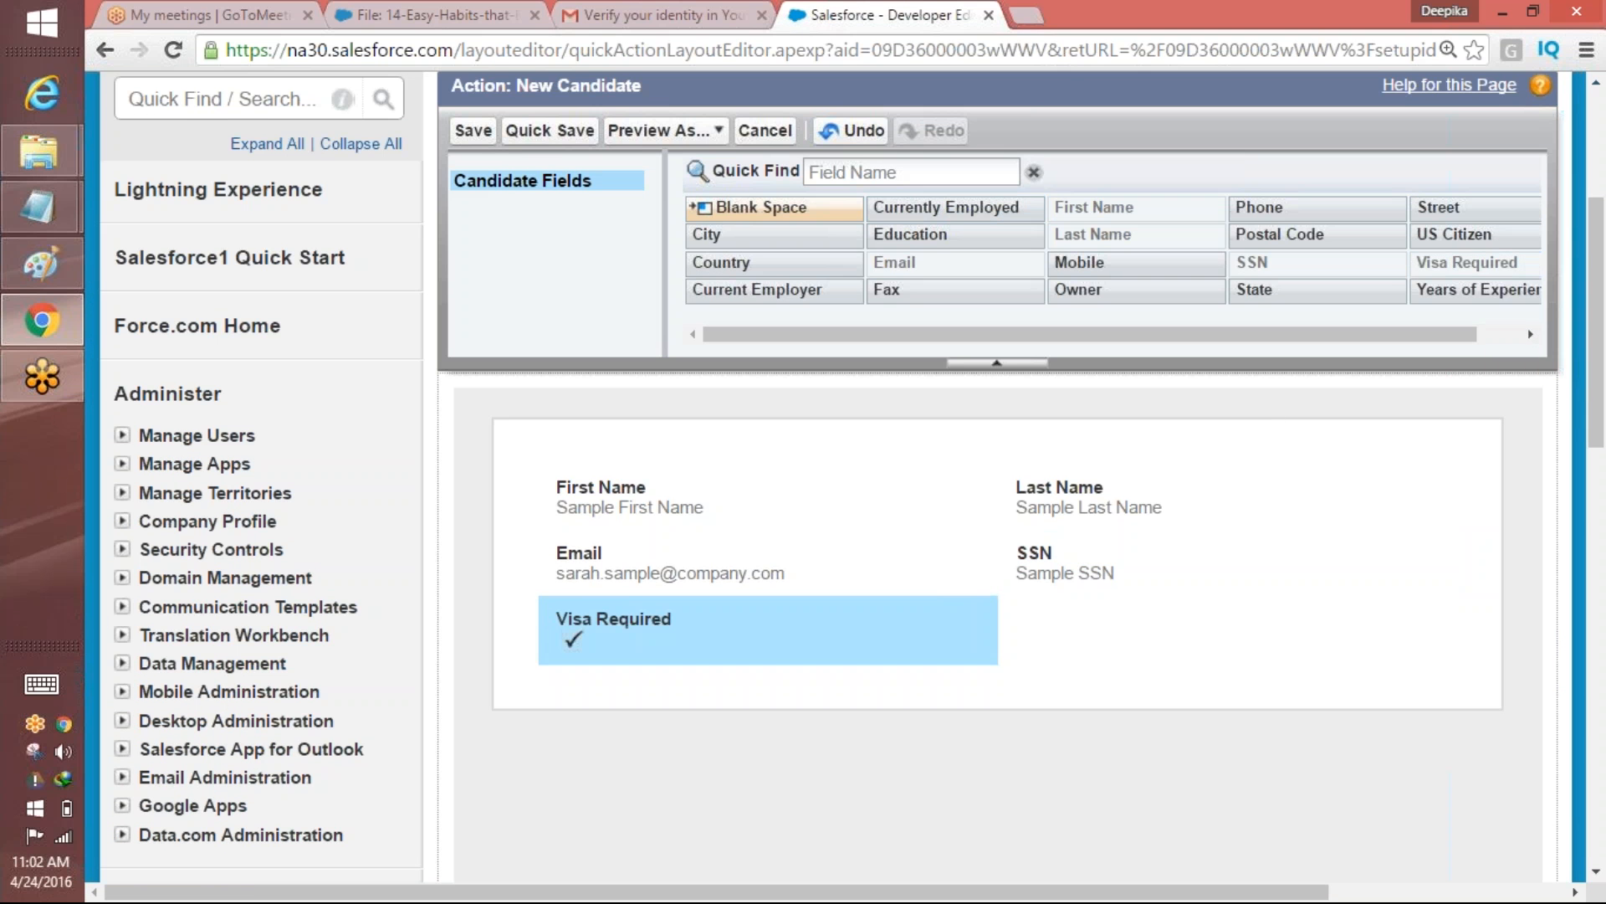
click(474, 132)
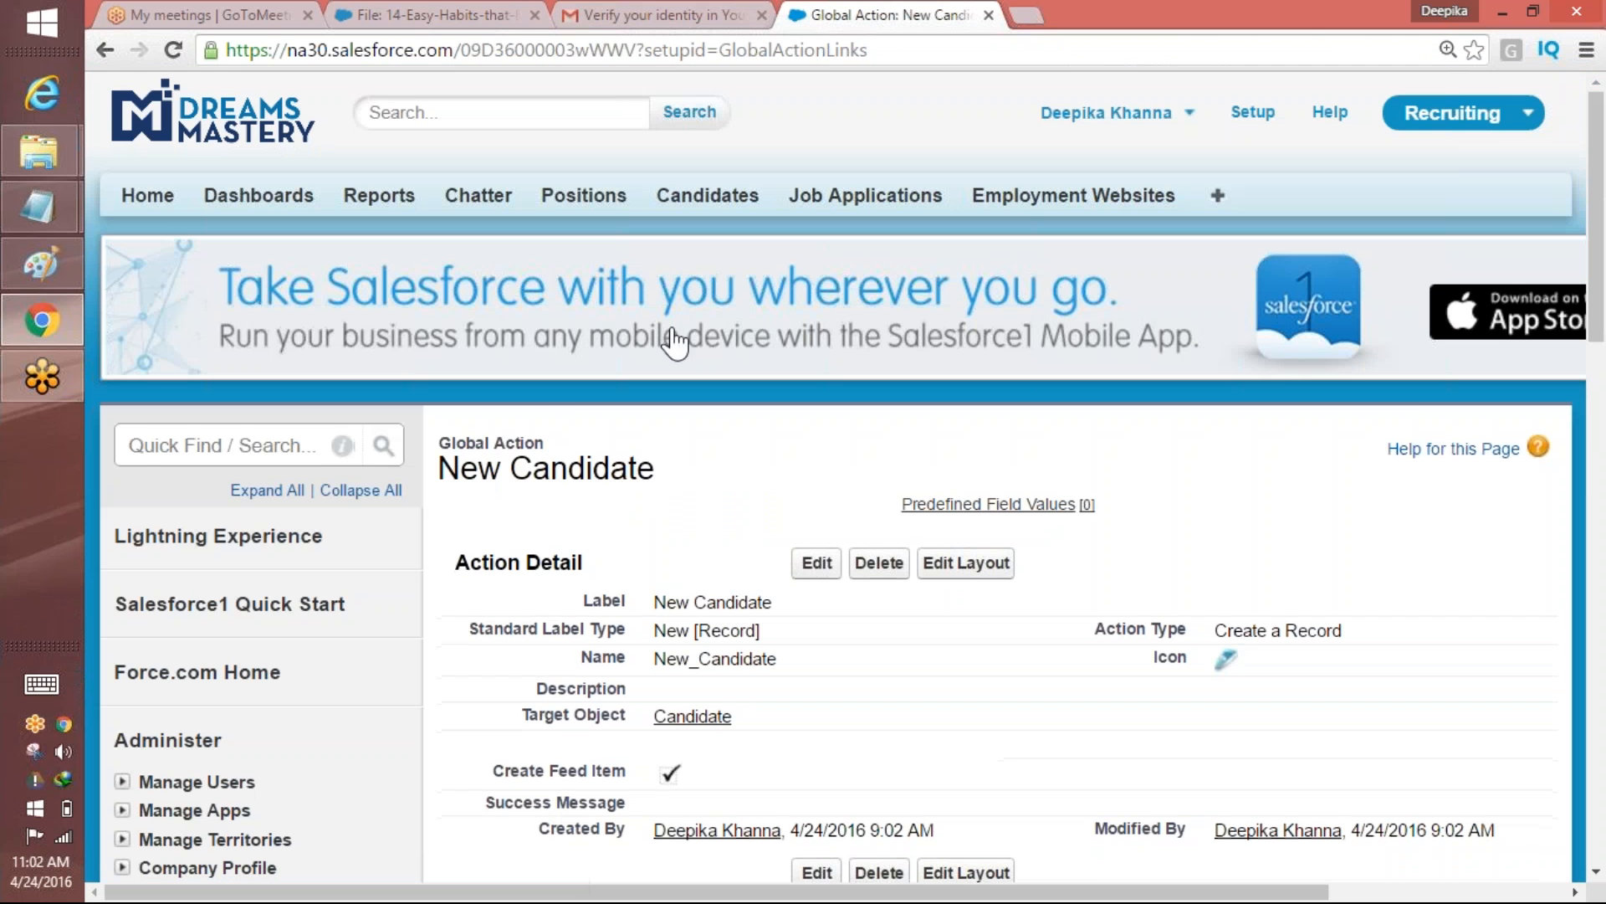
Add a predefined Country value of 'United States' to the New Candidate action.
scroll(1600, 226, down, 6)
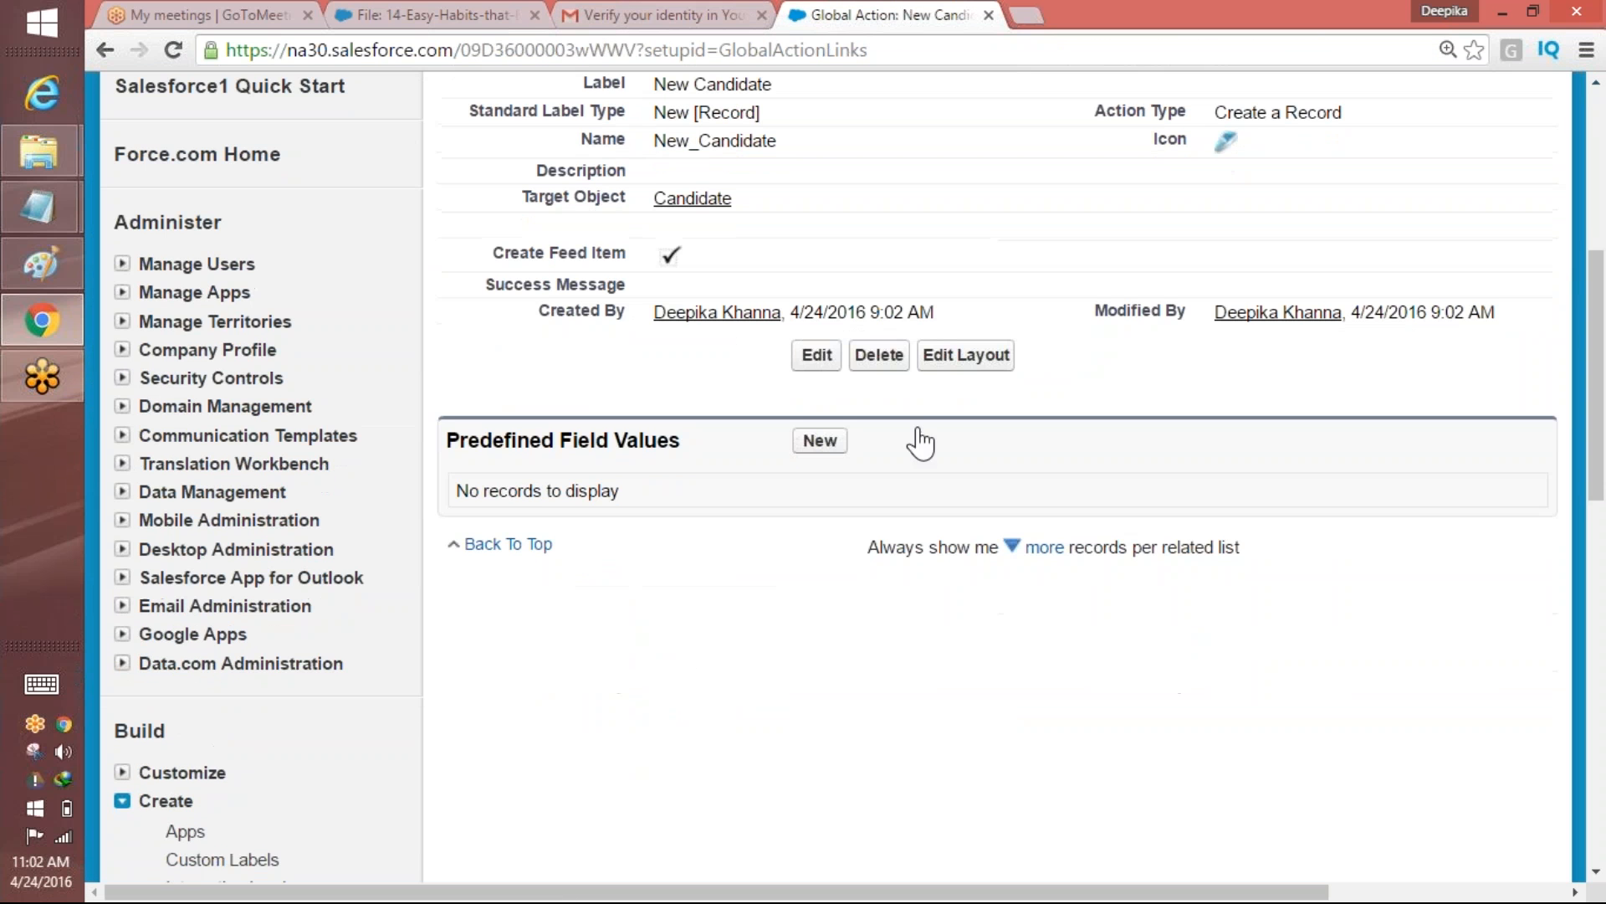
click(817, 444)
click(825, 642)
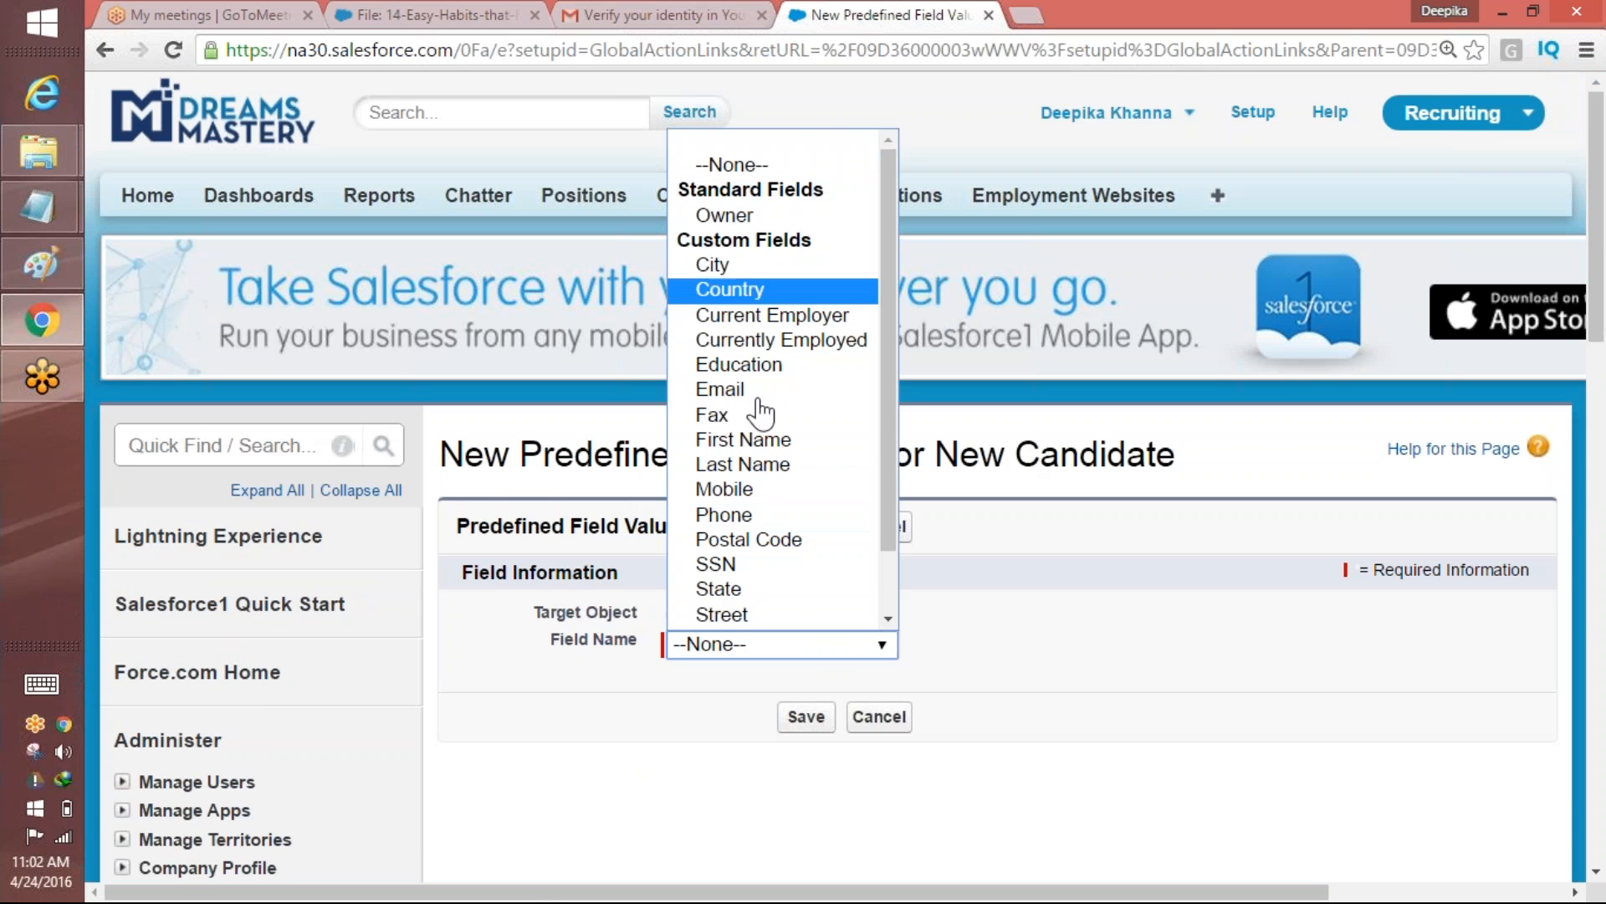
click(769, 293)
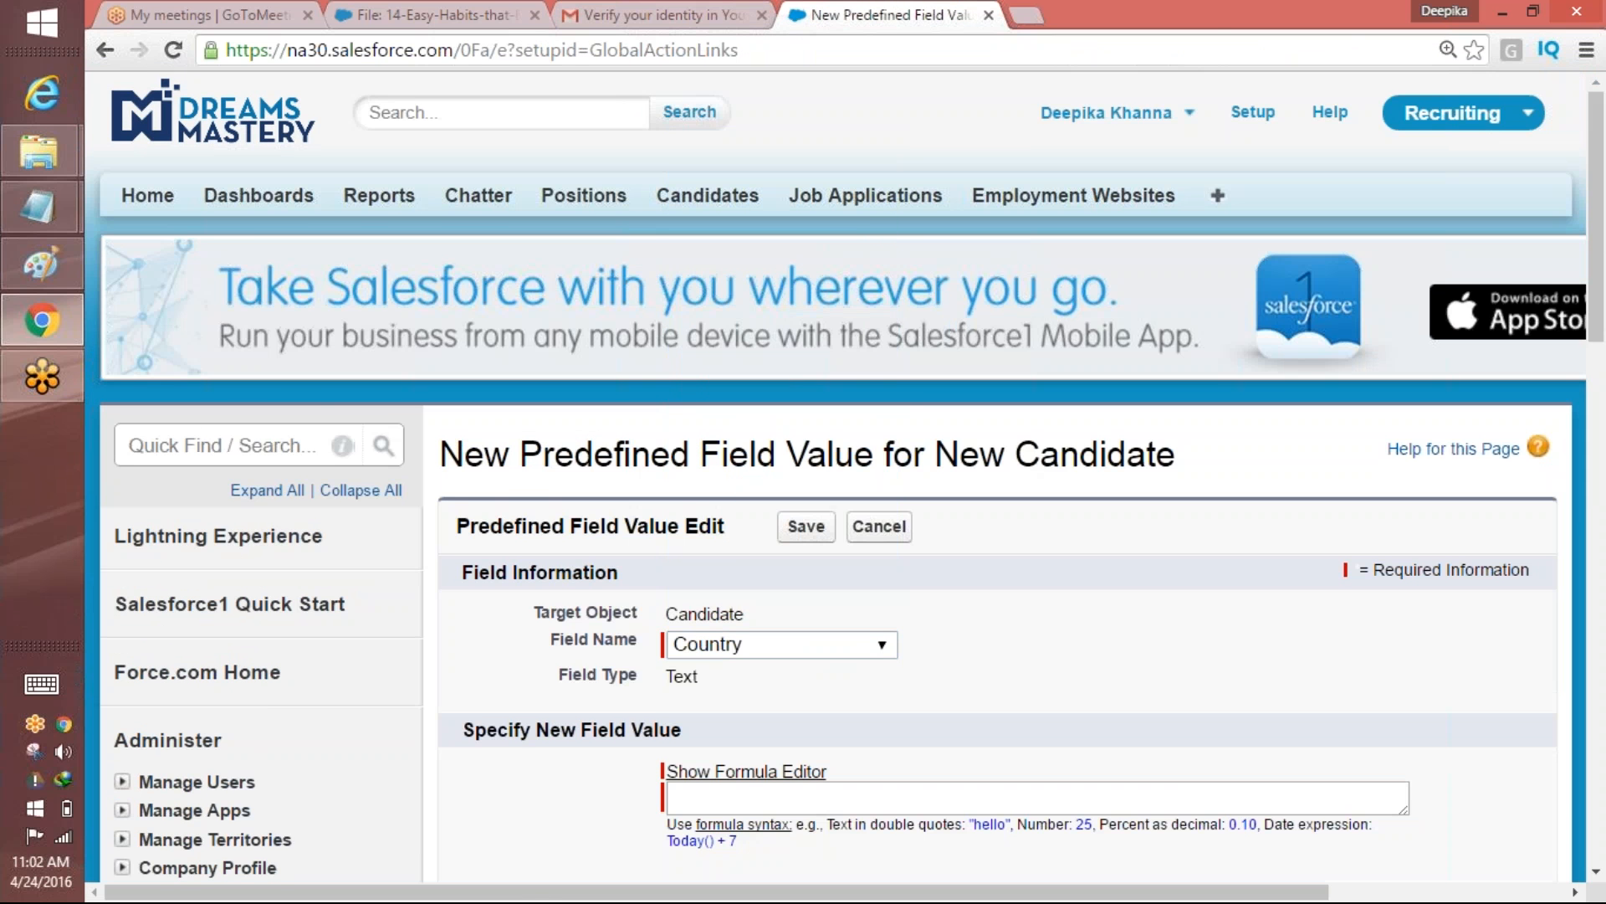
click(750, 795)
text("U)
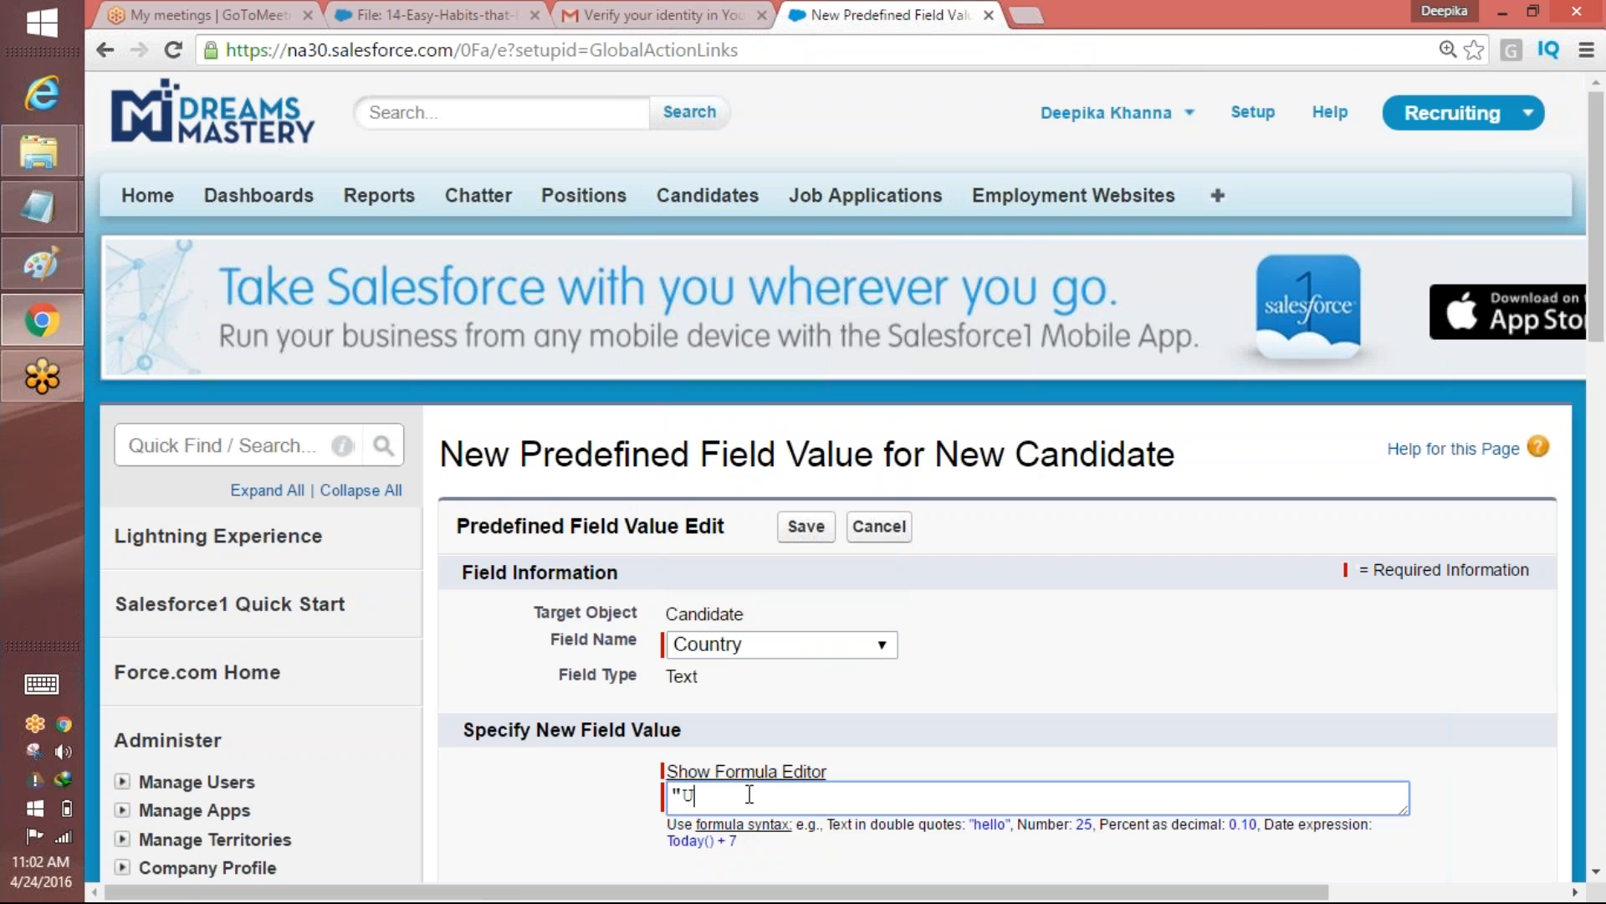
text(nited States")
scroll(843, 745, down, 3)
click(806, 694)
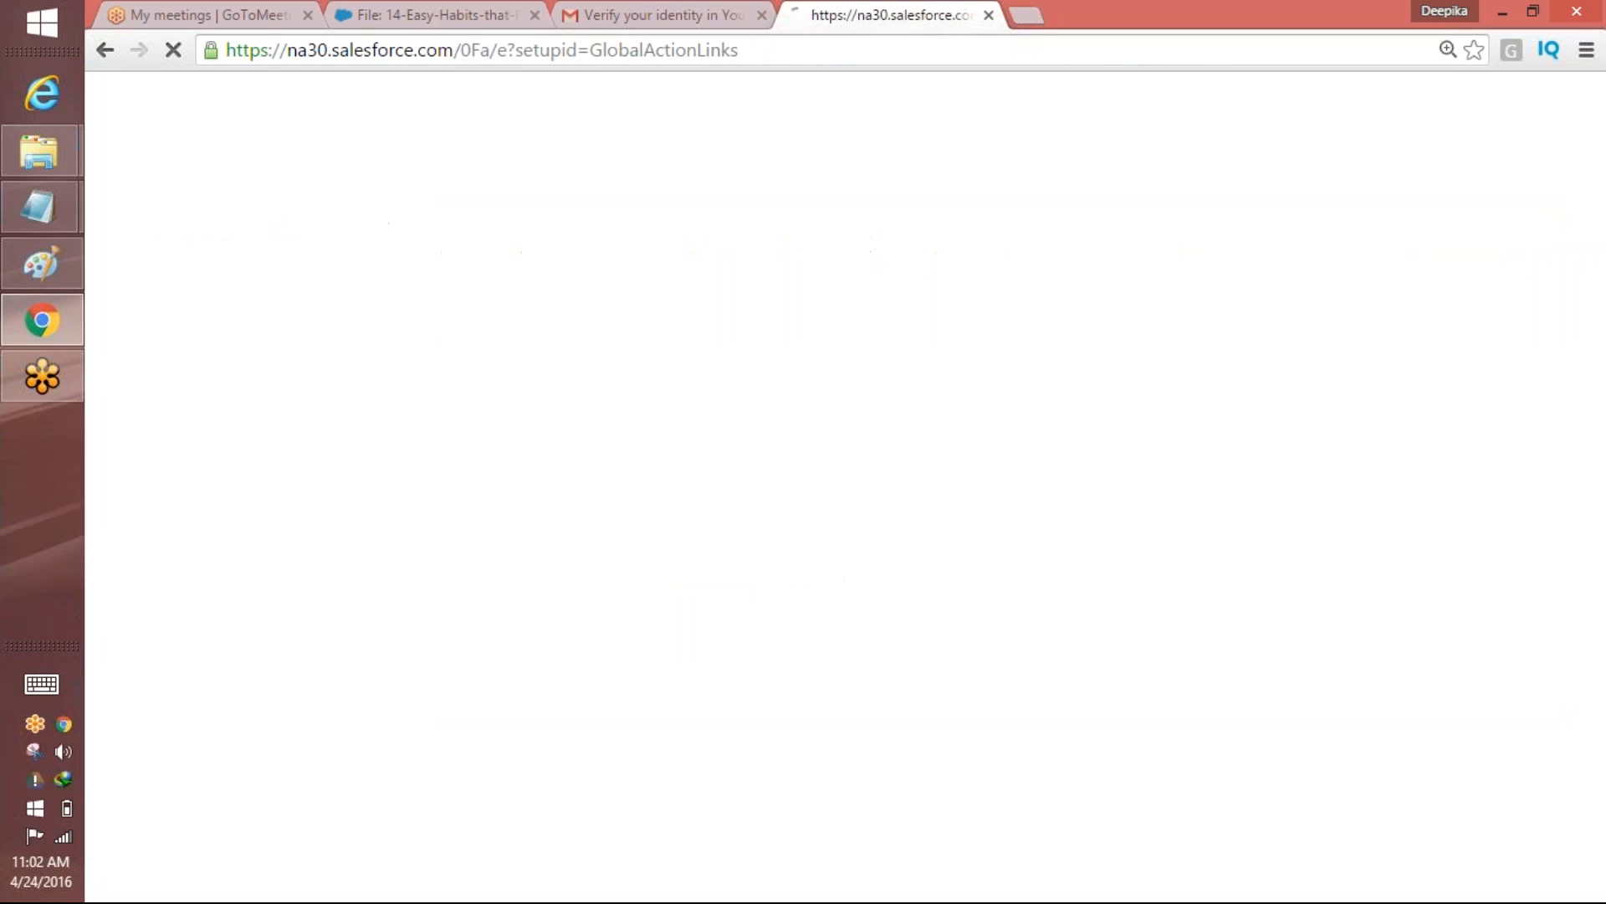
scroll(1589, 422, down, 9)
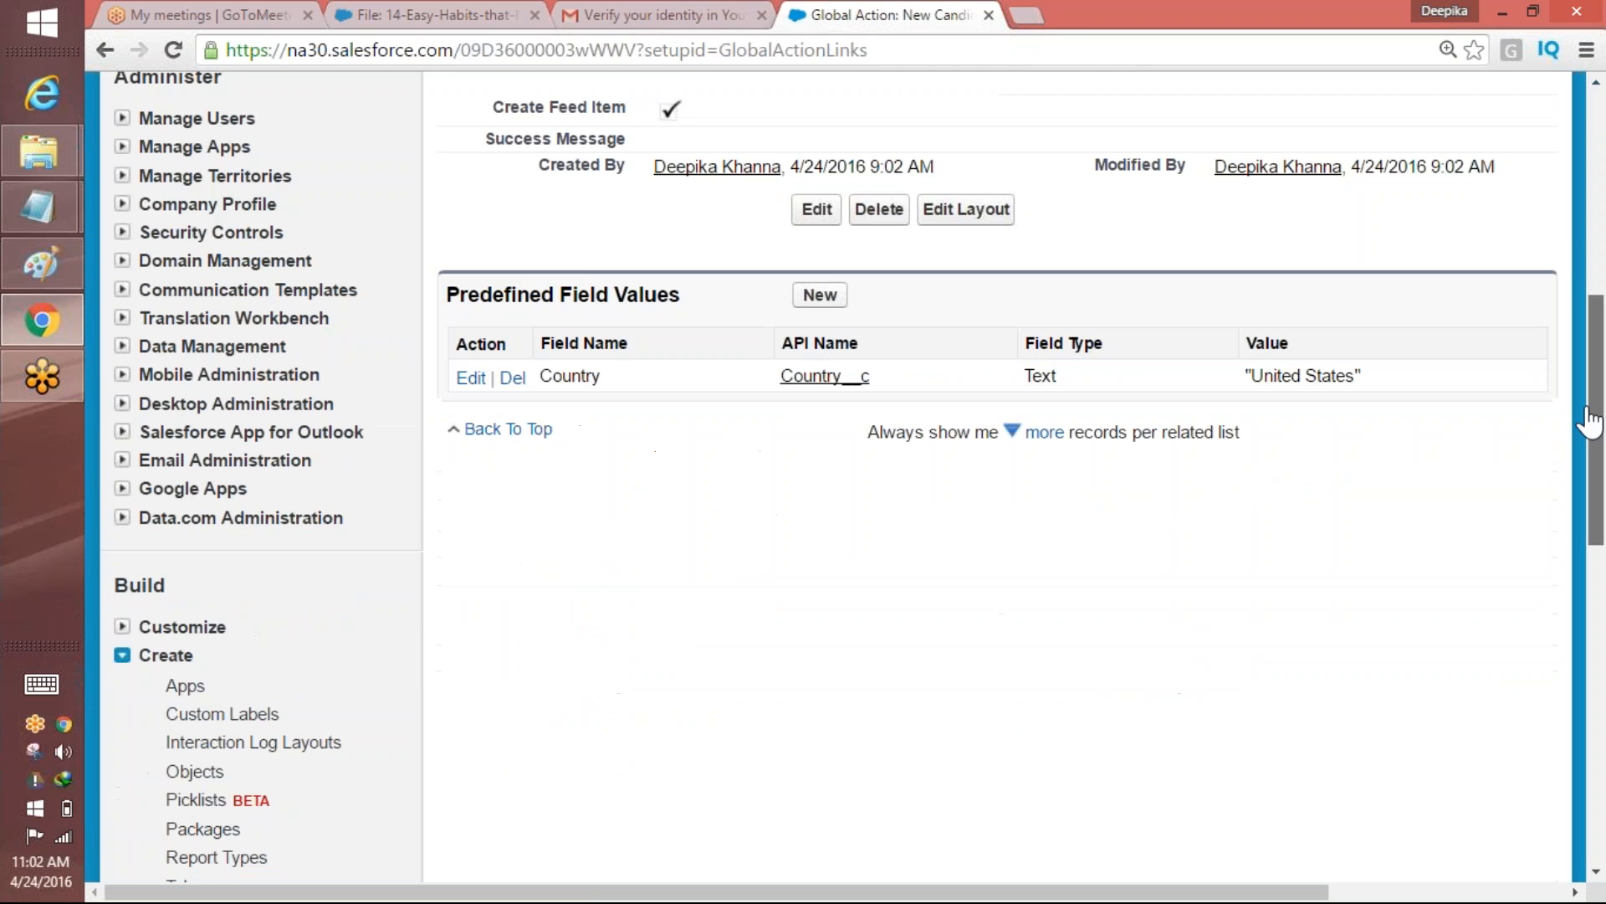
scroll(1589, 423, up, 9)
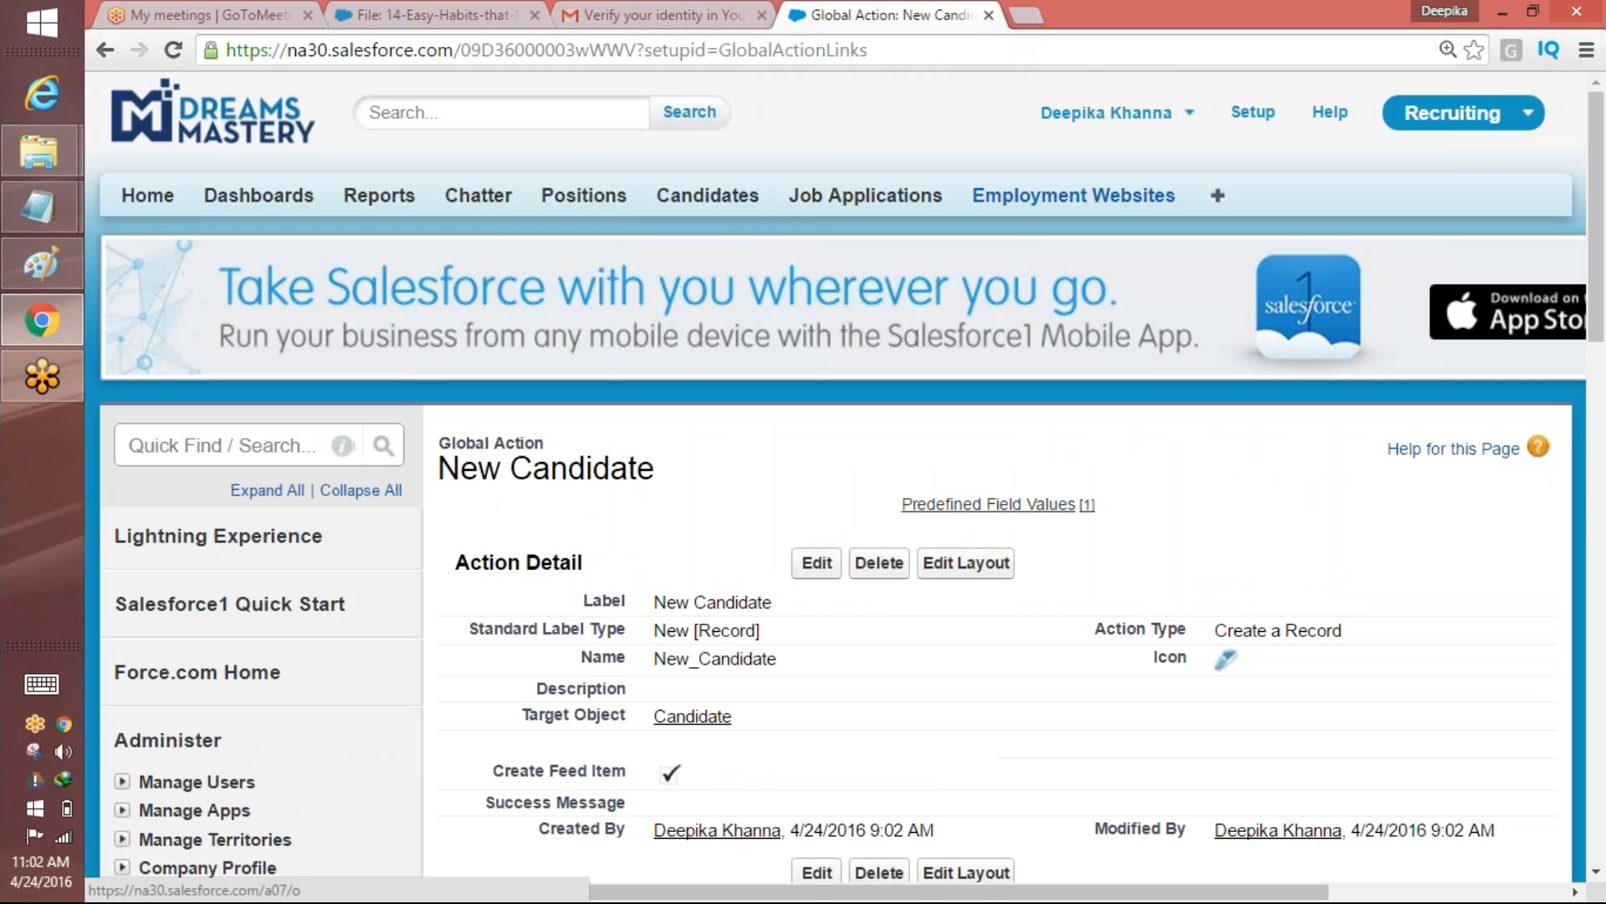
Check Chatter's extra actions, then open Publisher Layouts in Setup via Quick Find 'glo'.
click(499, 201)
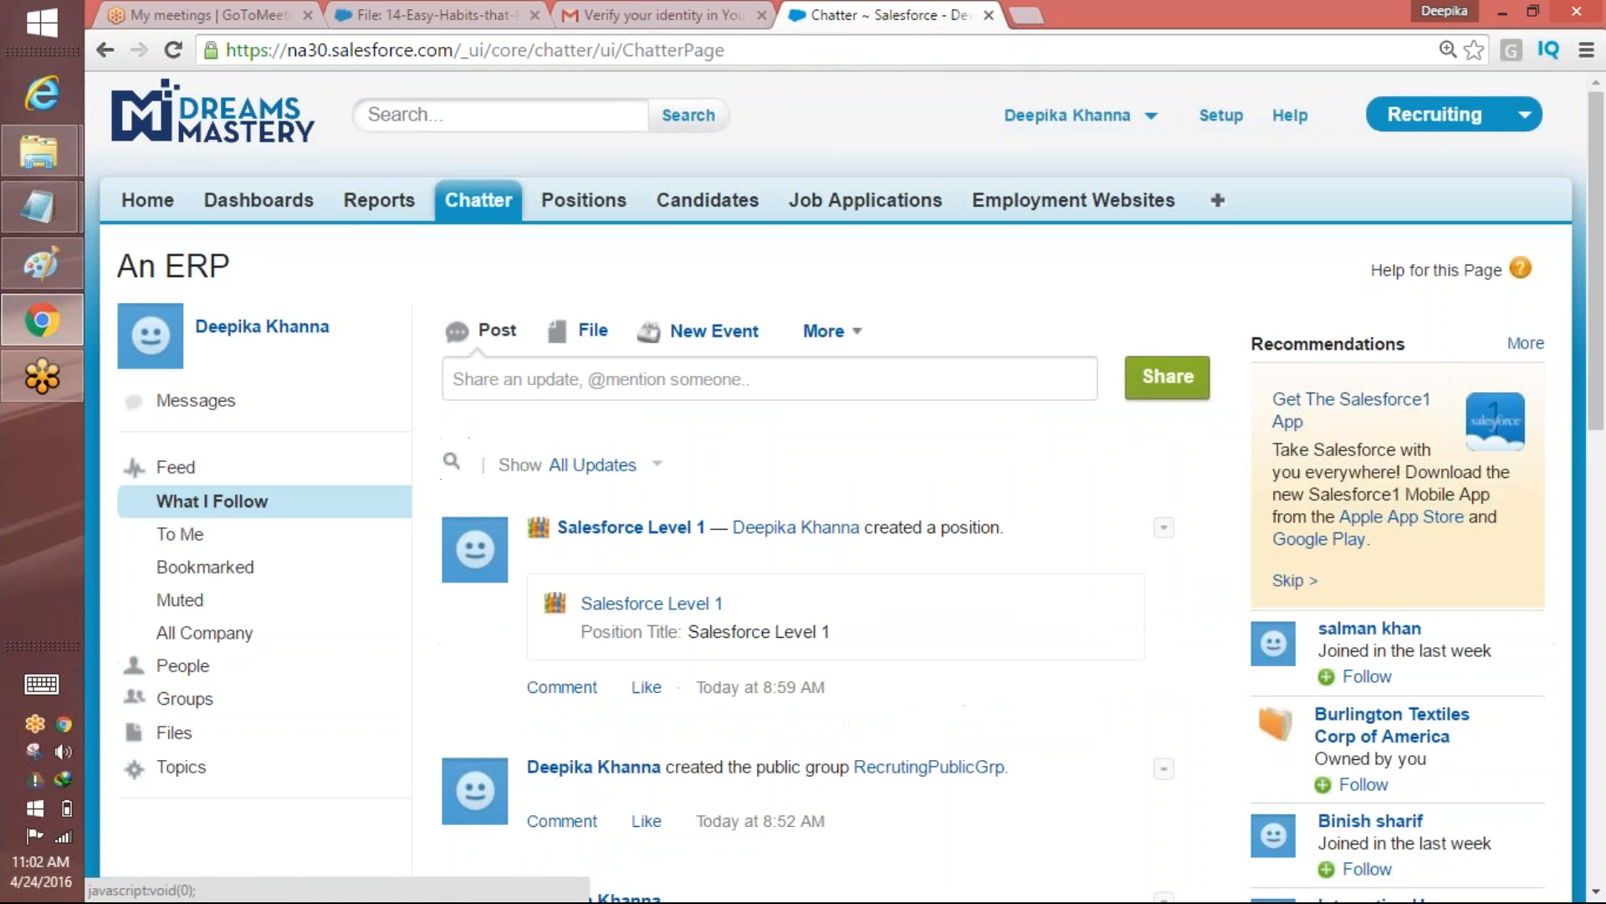
click(833, 331)
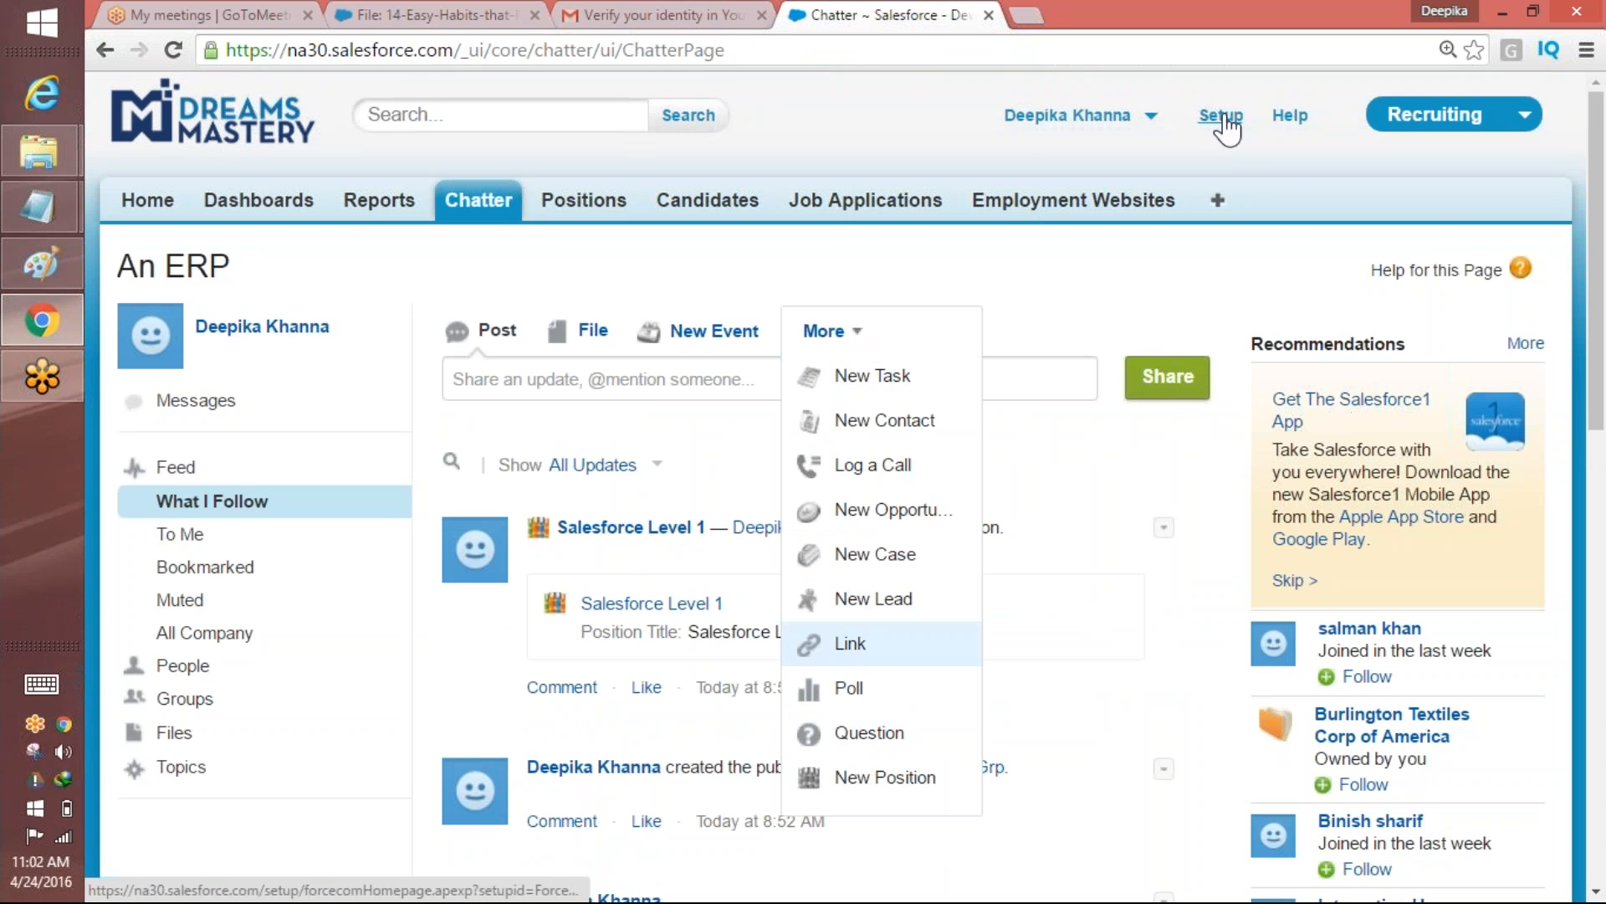
click(1223, 119)
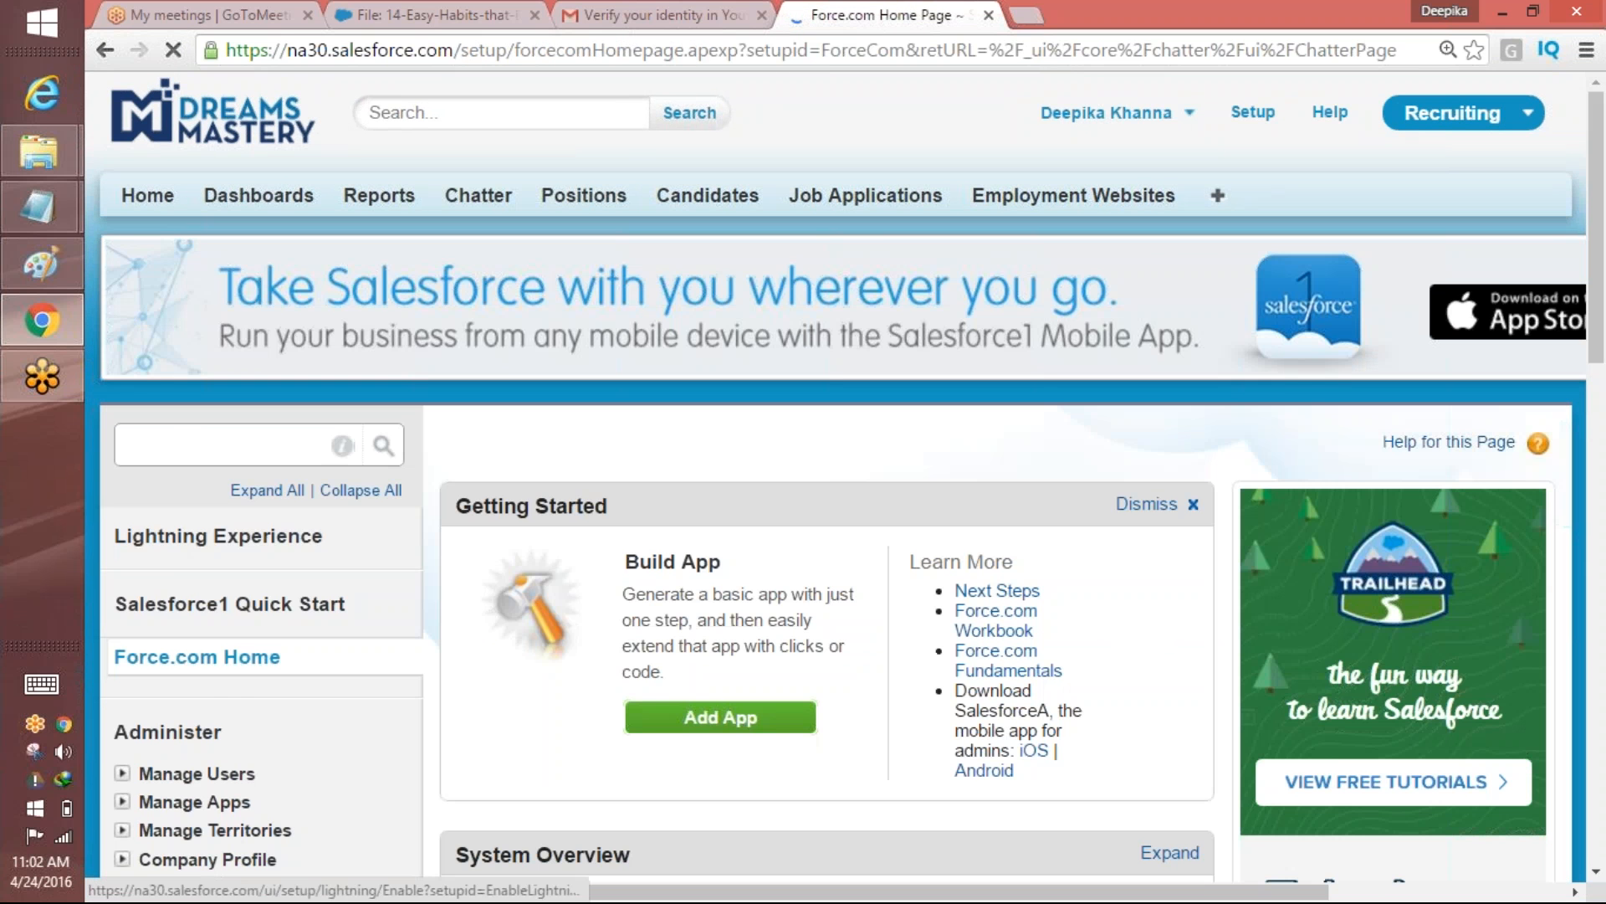
text(g)
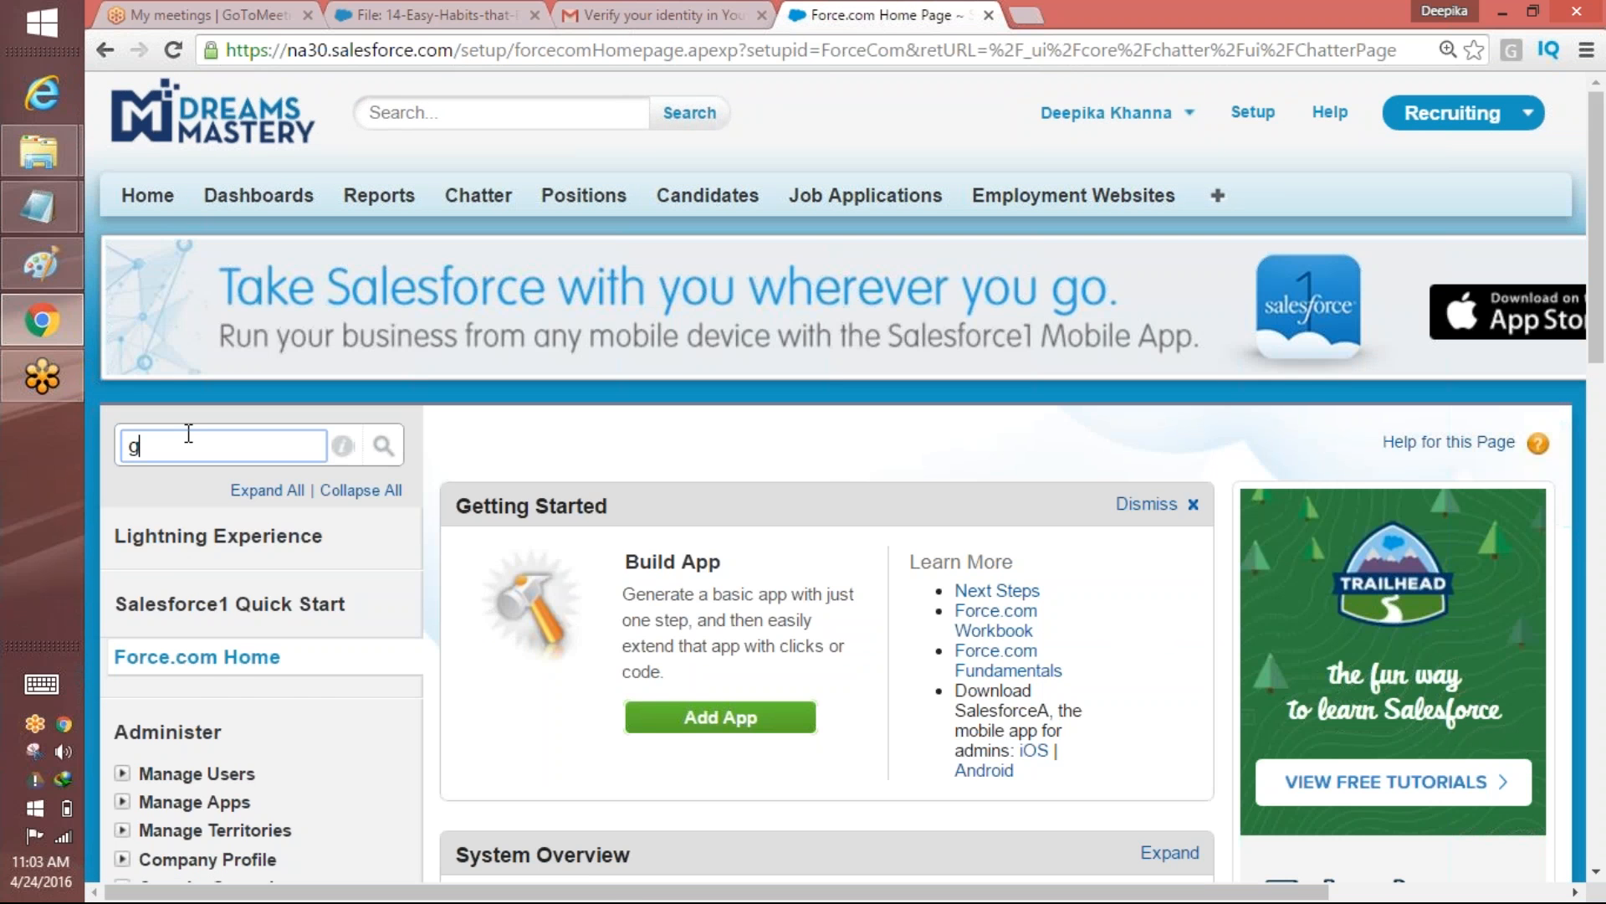
text(lo)
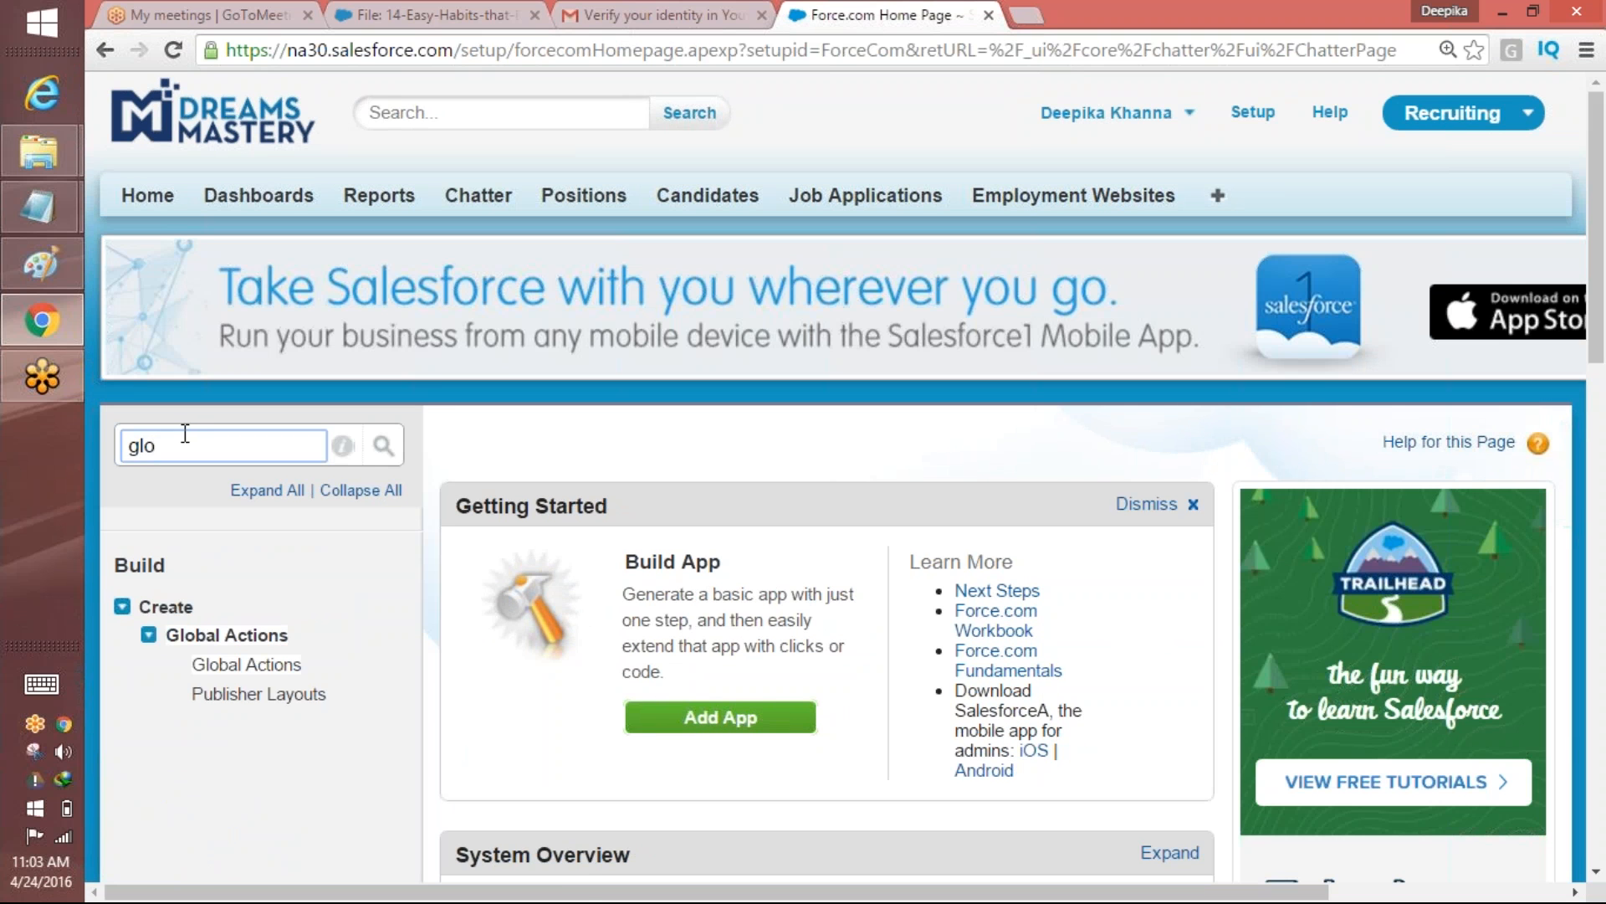
click(251, 696)
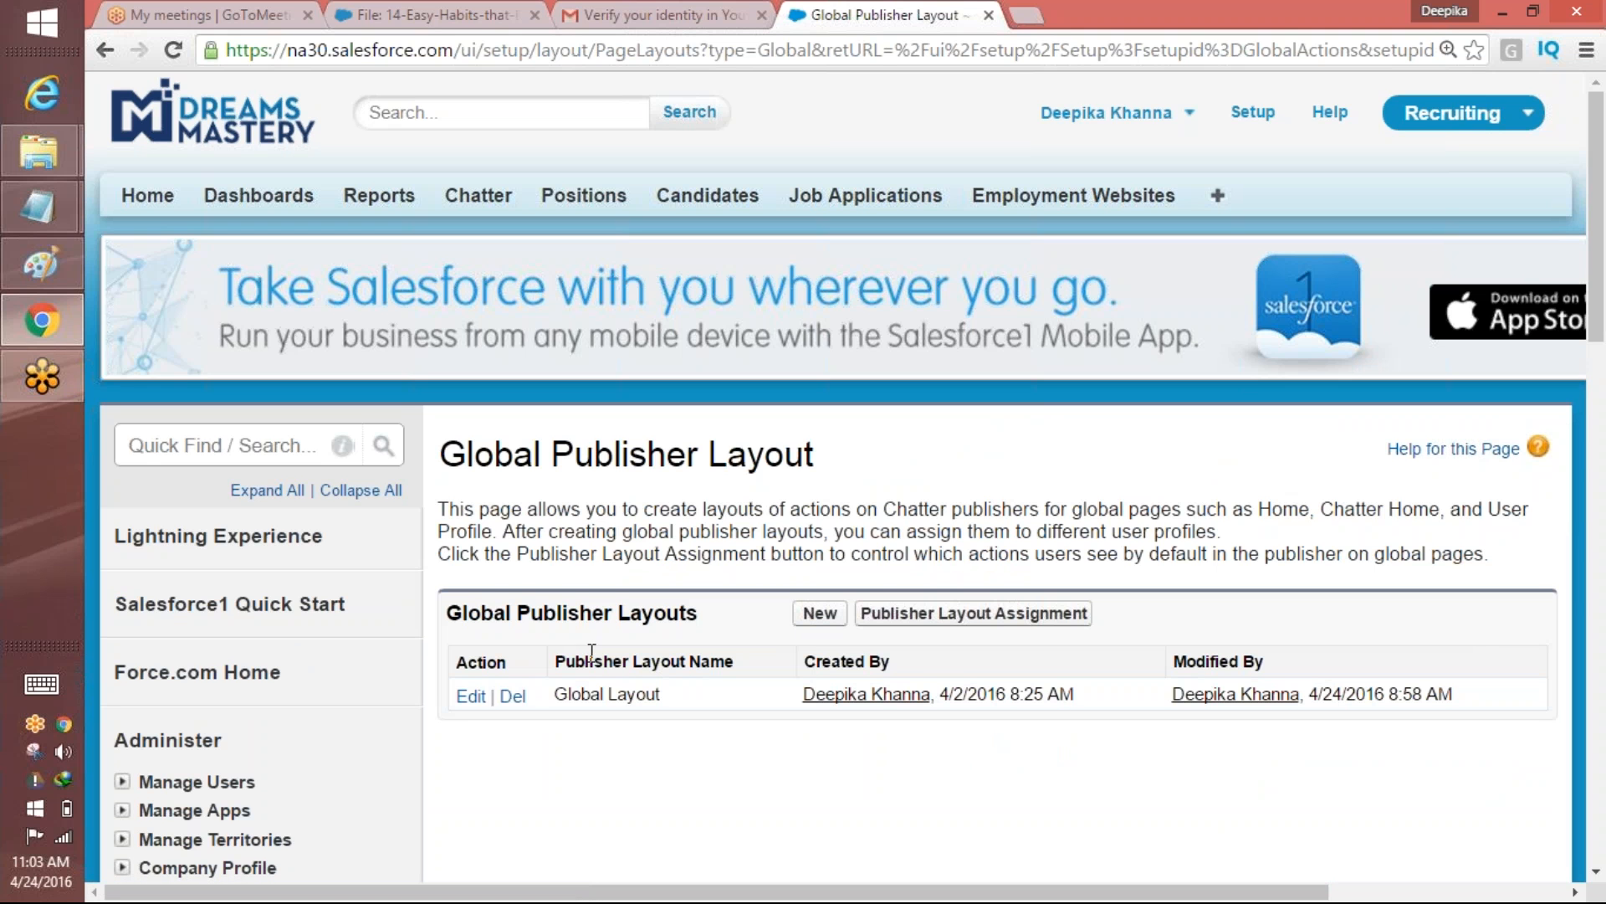
Clone the existing Global Layout into a new publisher layout named 'CUSTOM GLOBAL LAYOUT' and save it.
click(820, 613)
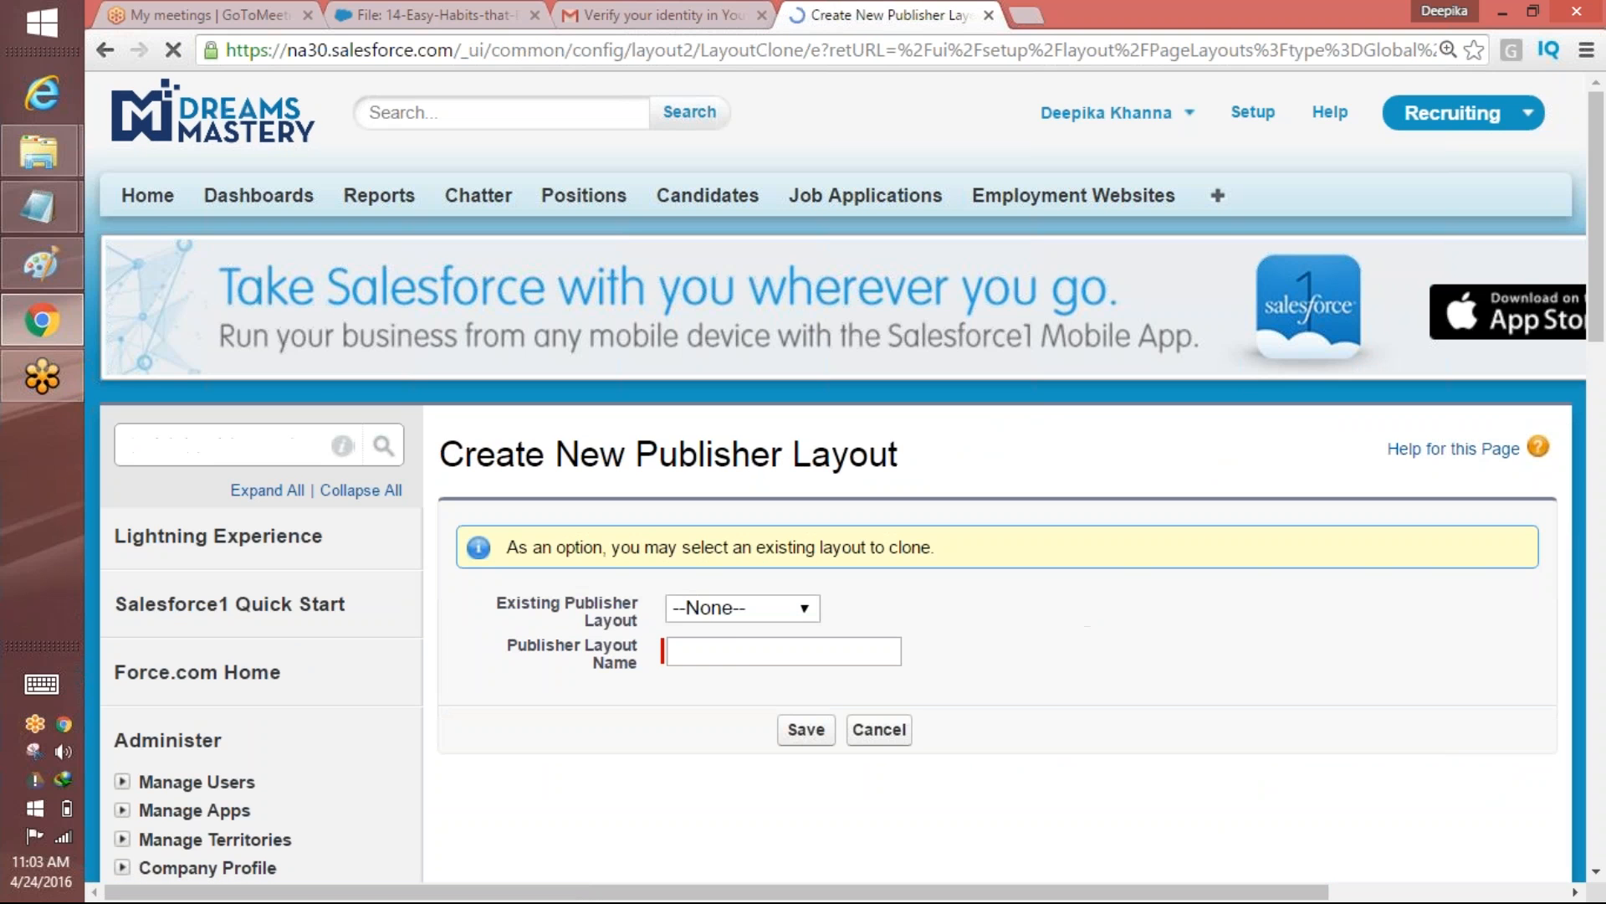
click(741, 609)
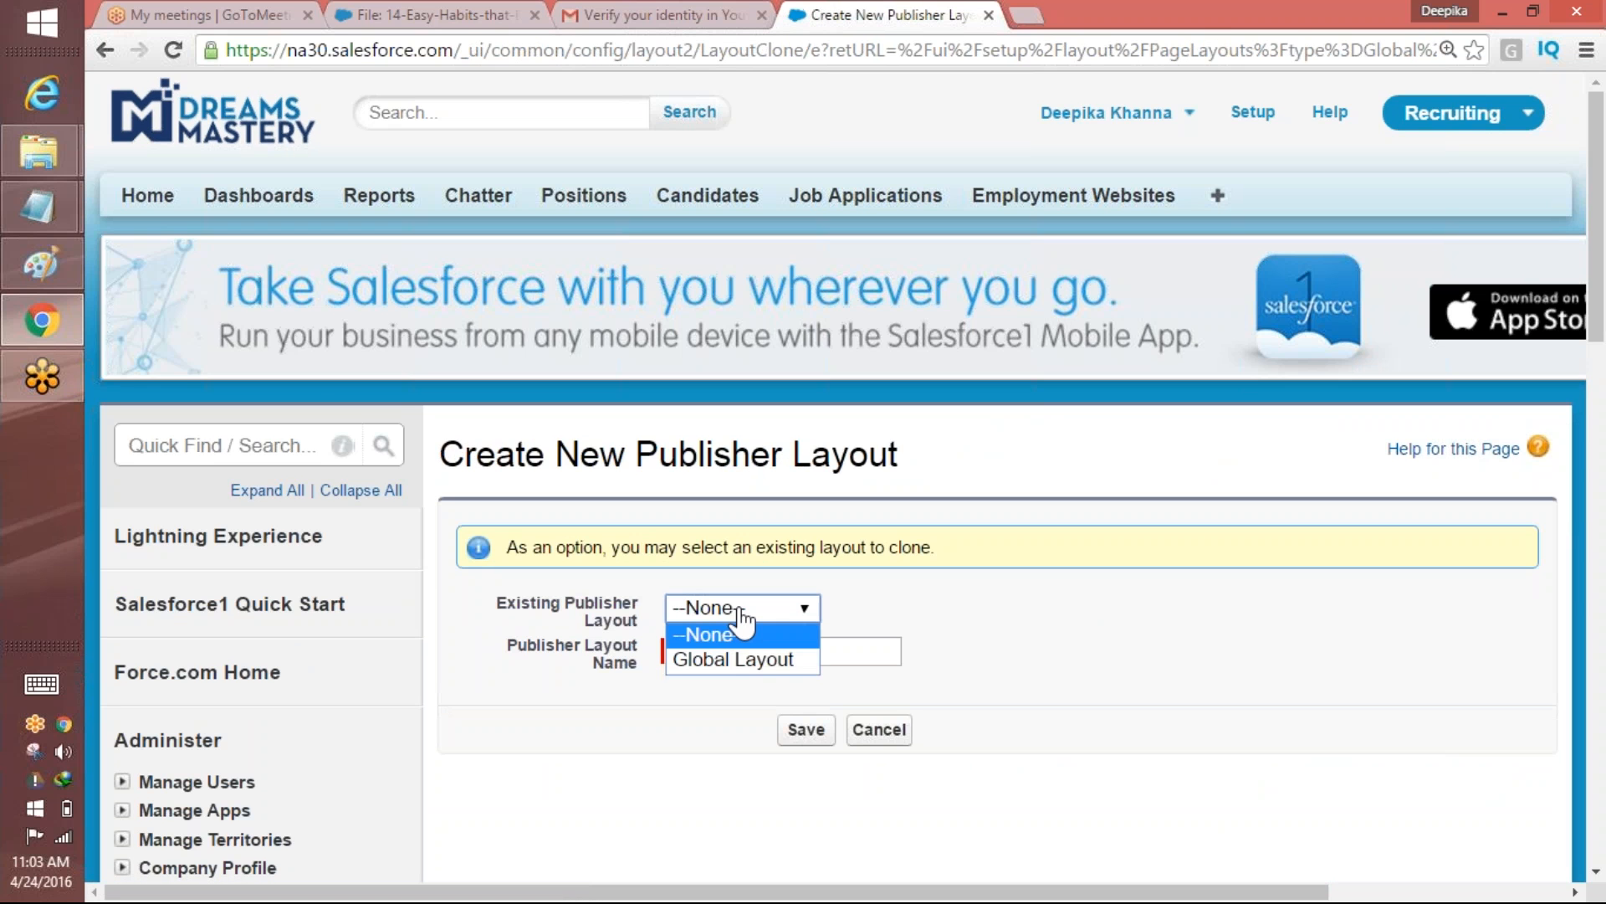
click(725, 660)
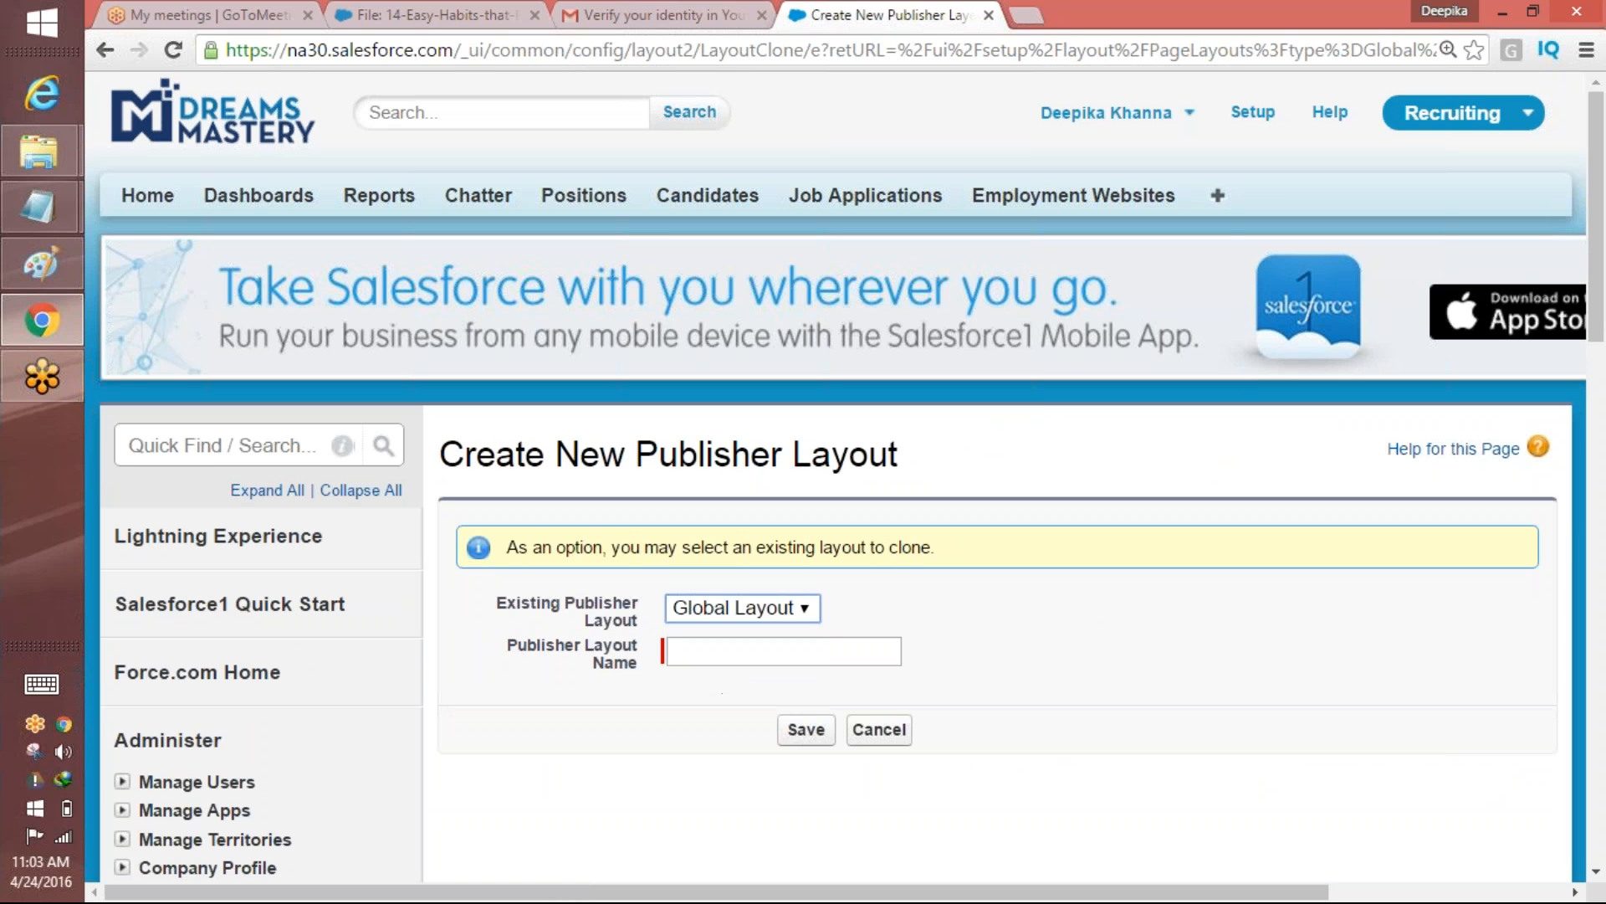
key(Tab)
text(cus)
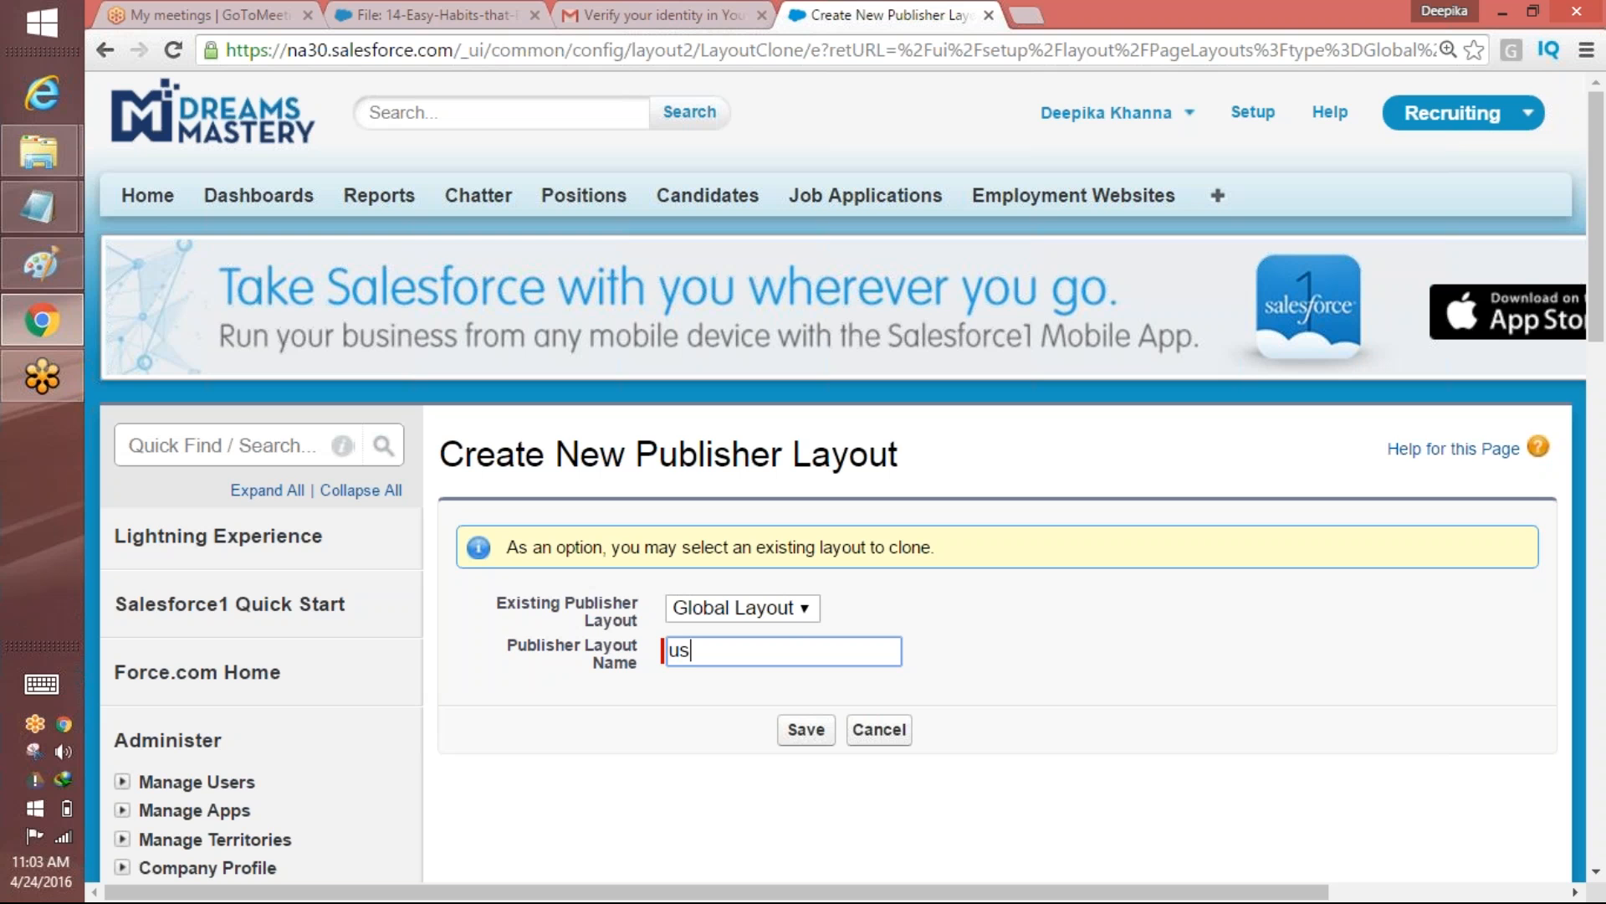
key(BackSpace)
key(BackSpace)
key(BackSpace)
text(CUSTOM GLOVA)
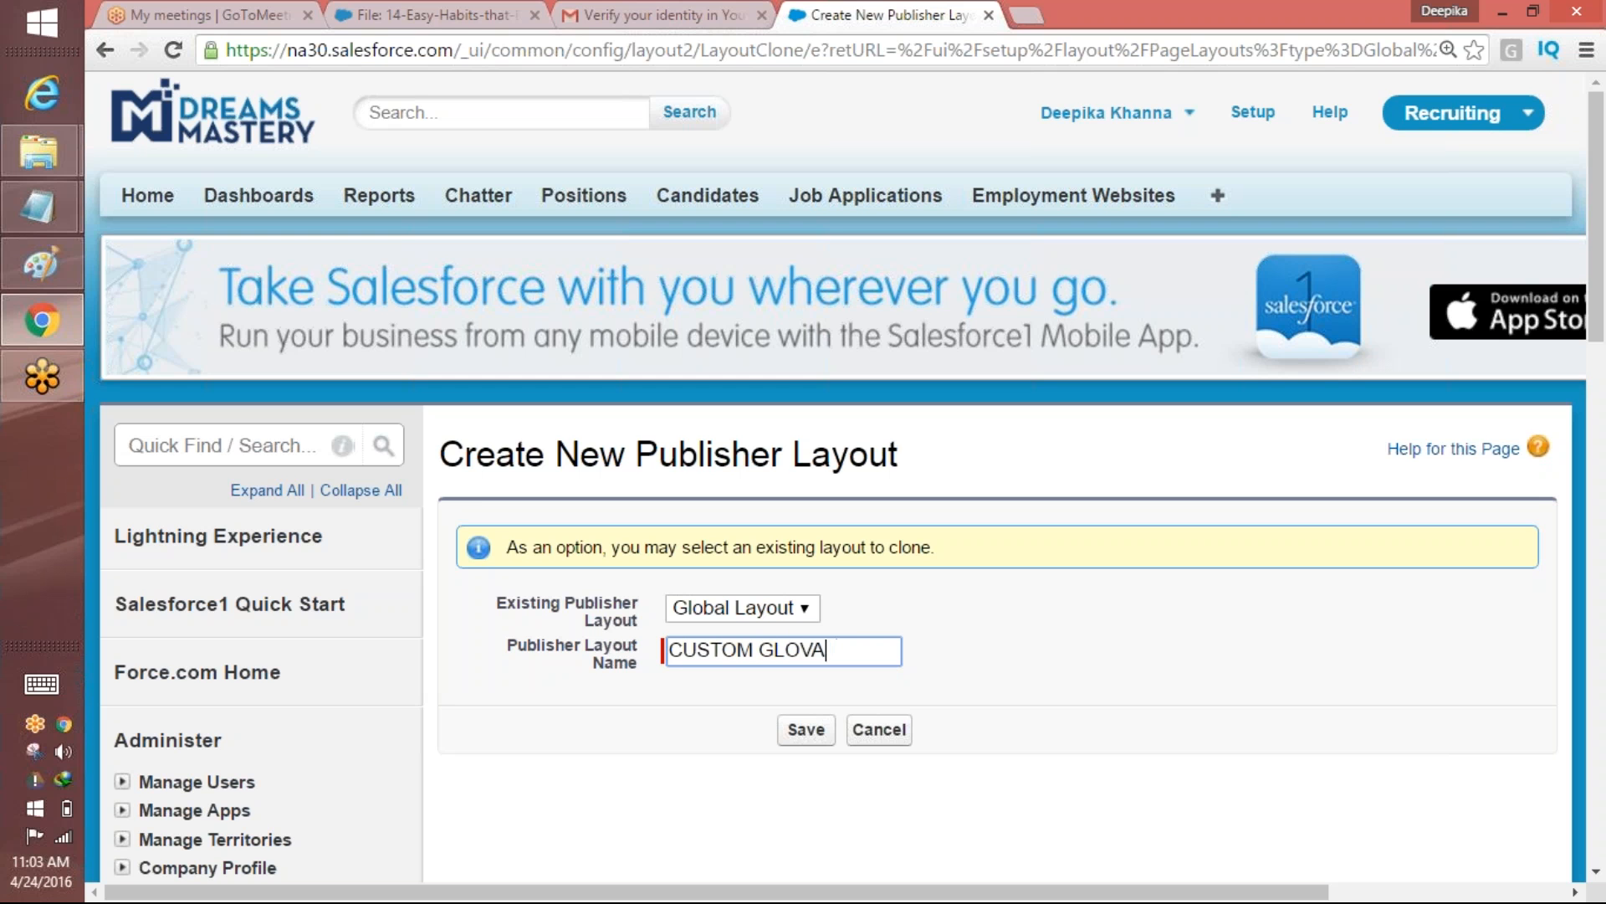
key(BackSpace)
key(BackSpace)
text(BAL)
text(YOUT)
key(Return)
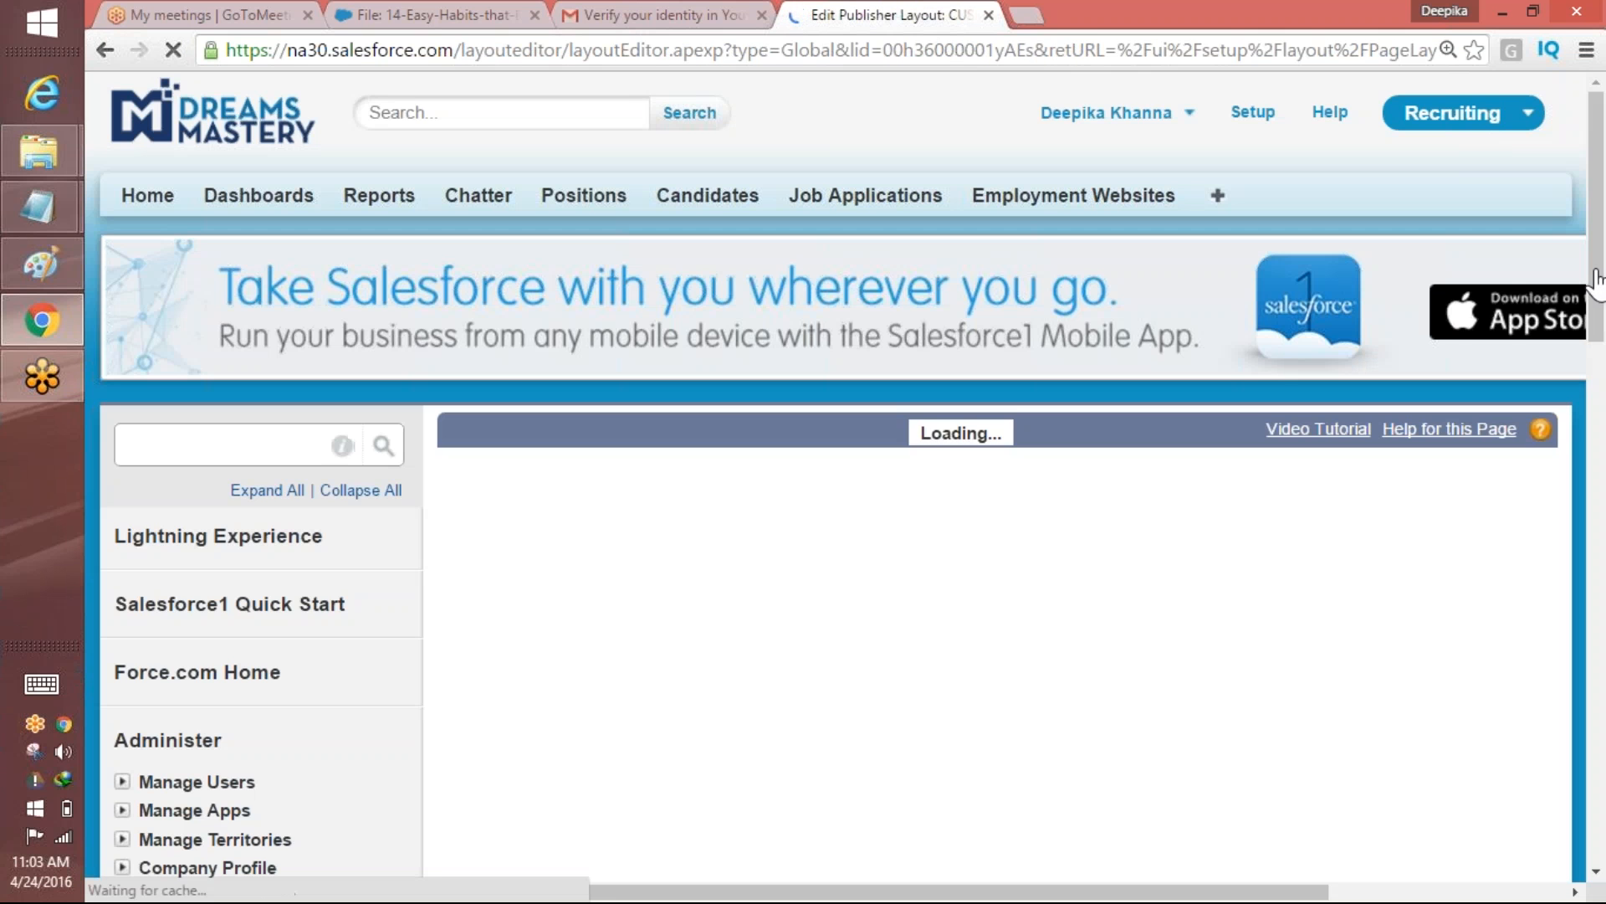
Drag New Candidate into the Classic Publisher actions, save the layout, and return to Chatter.
drag(1598, 274, 1593, 402)
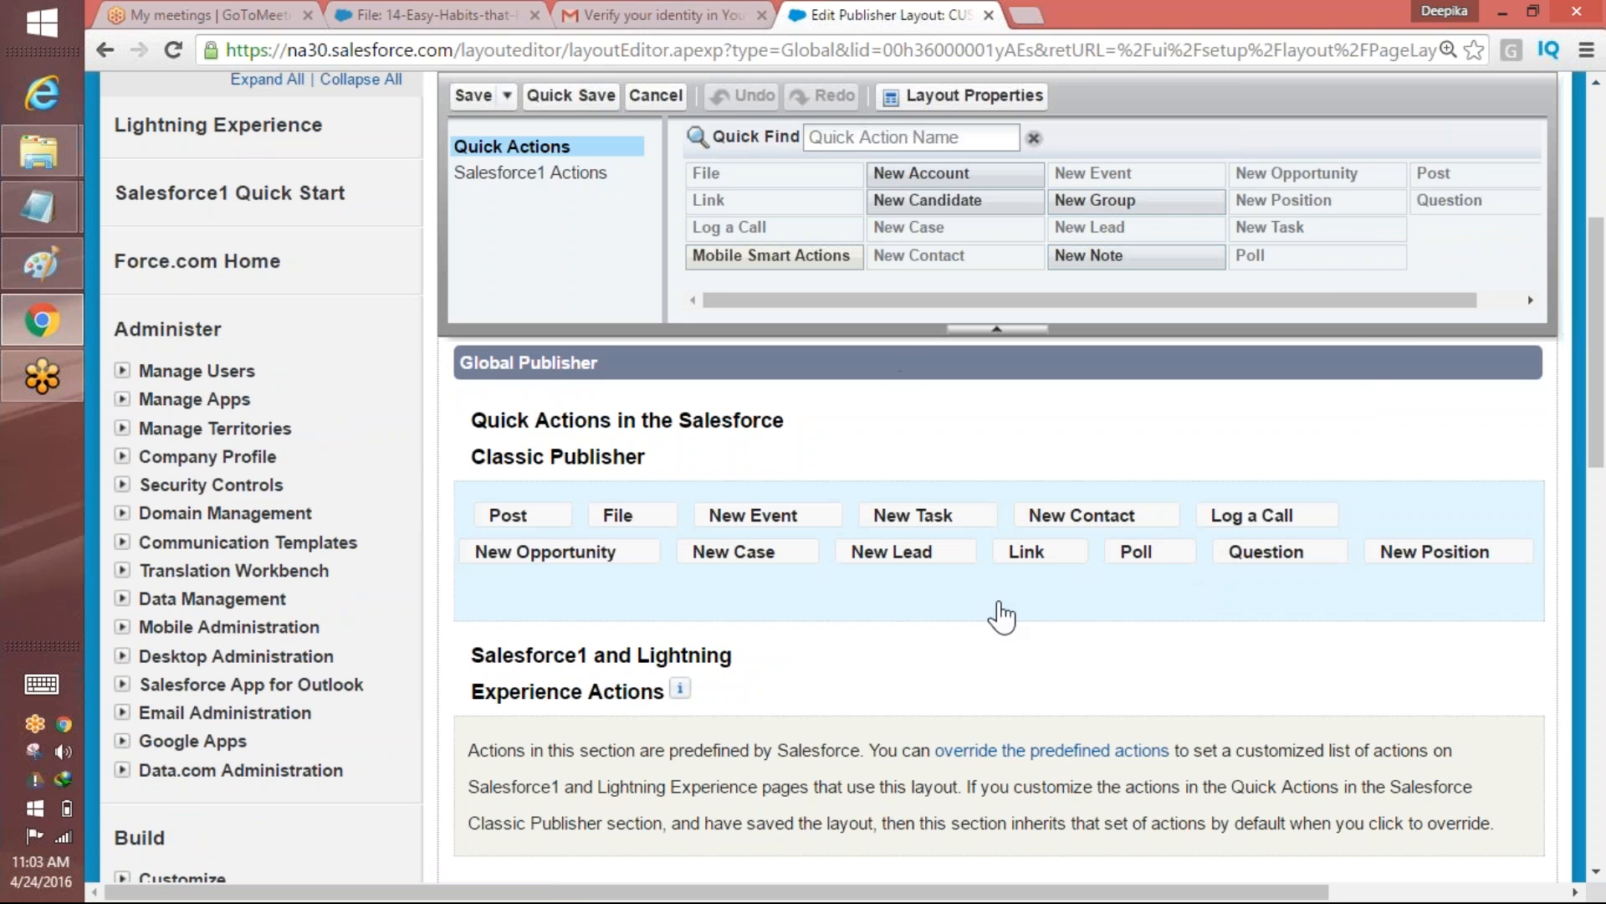
drag(1015, 203, 943, 586)
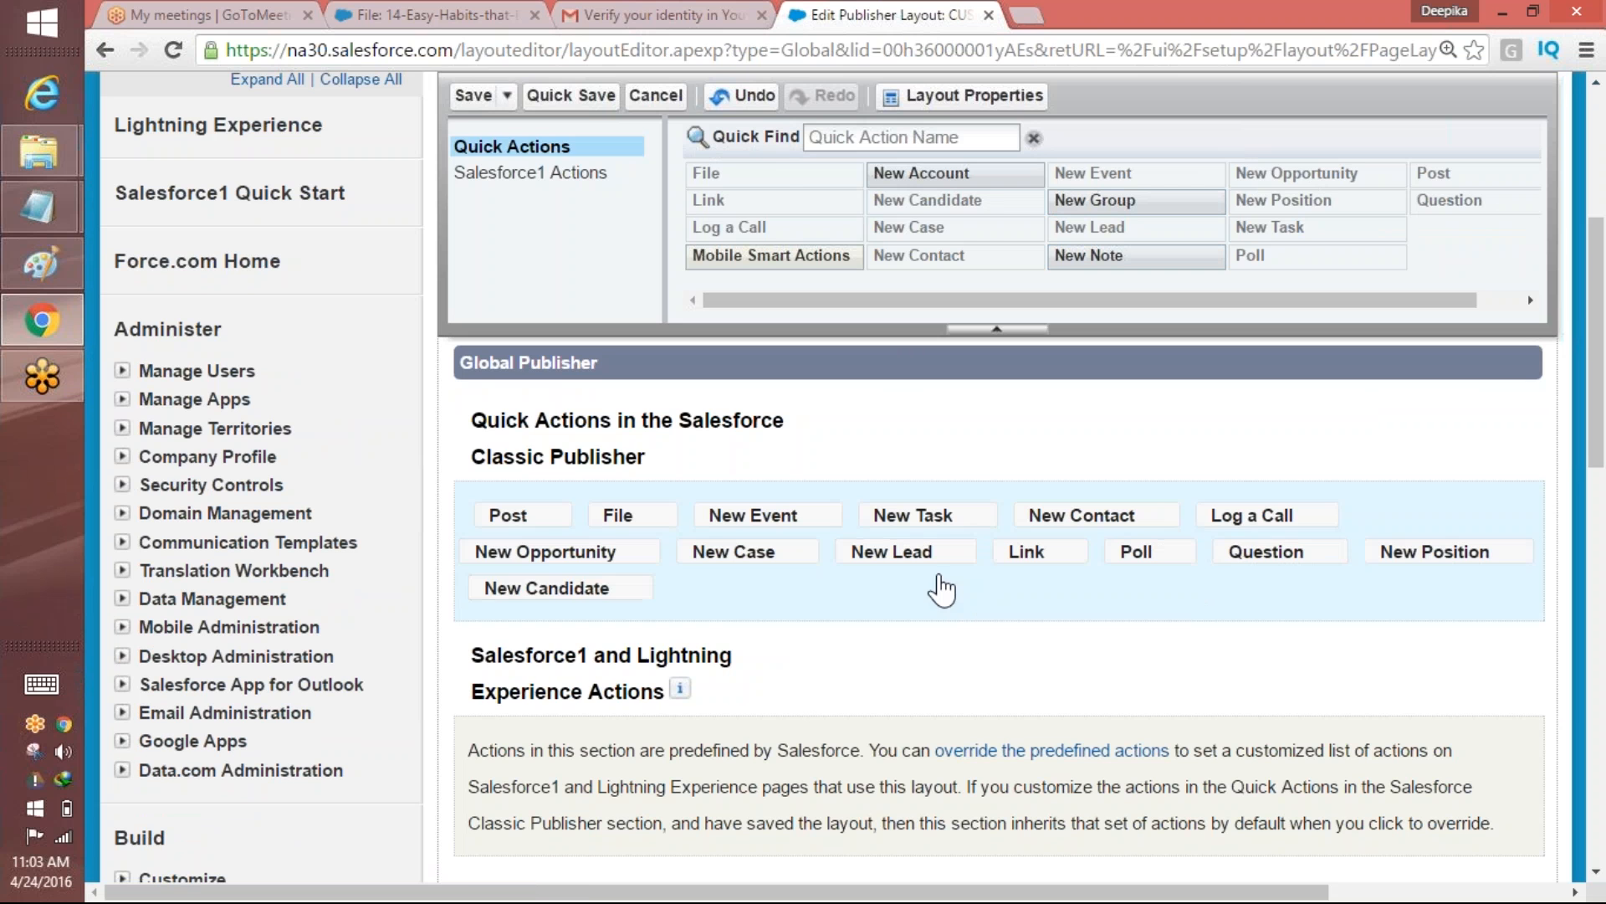
click(474, 95)
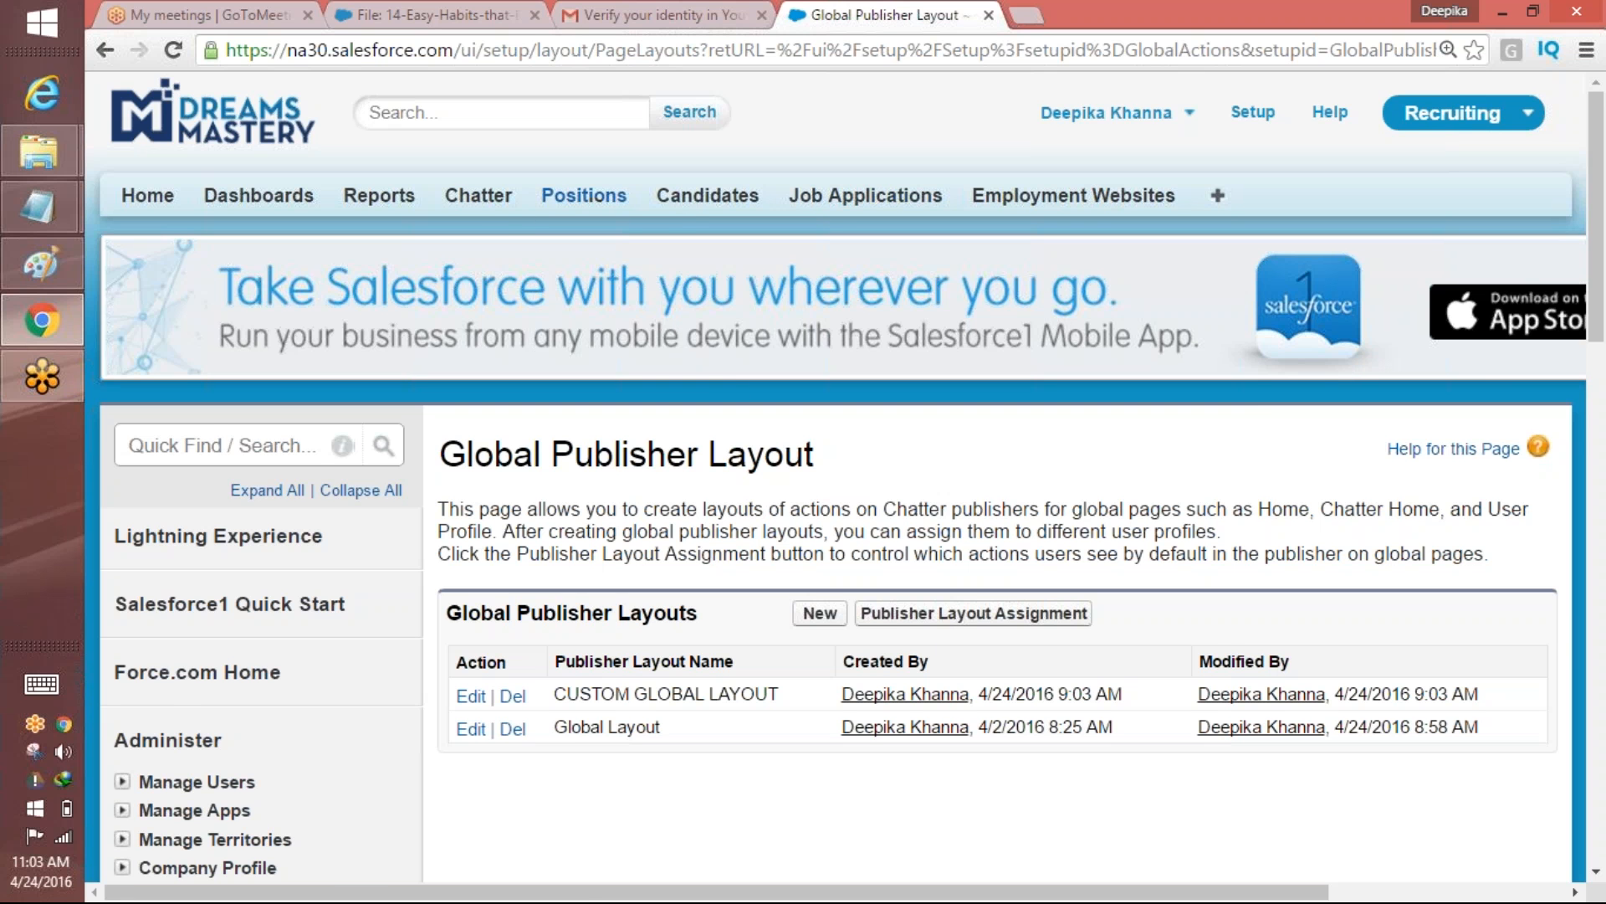
click(500, 203)
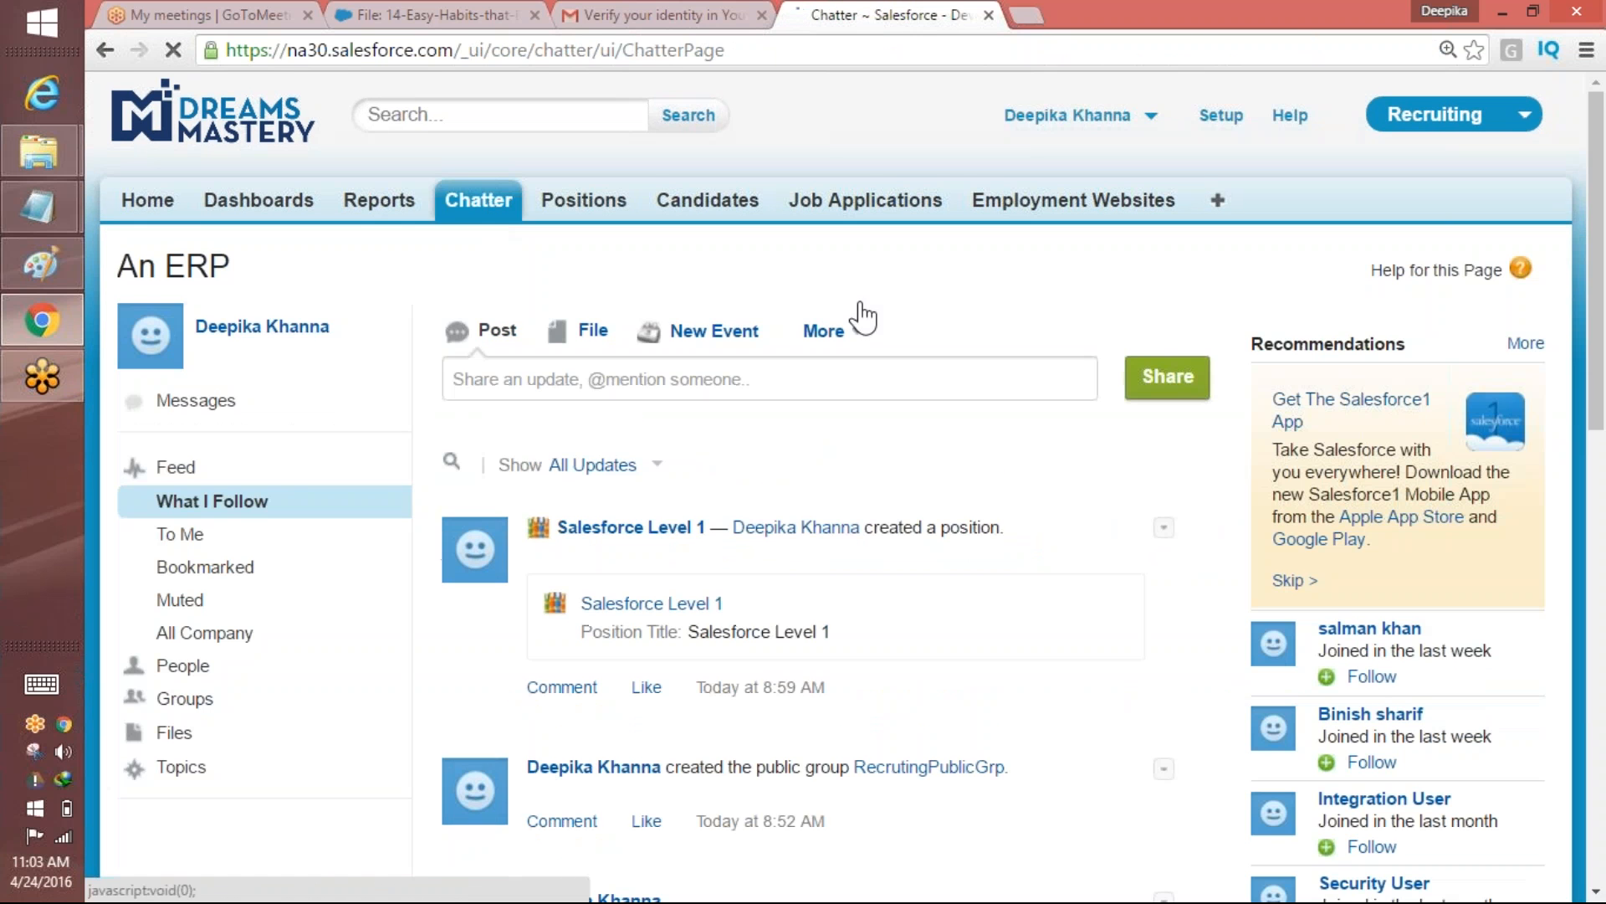
Check Chatter's extra actions, then use Setup Quick Find 'GLO' to reach Global Publisher Layouts.
click(862, 335)
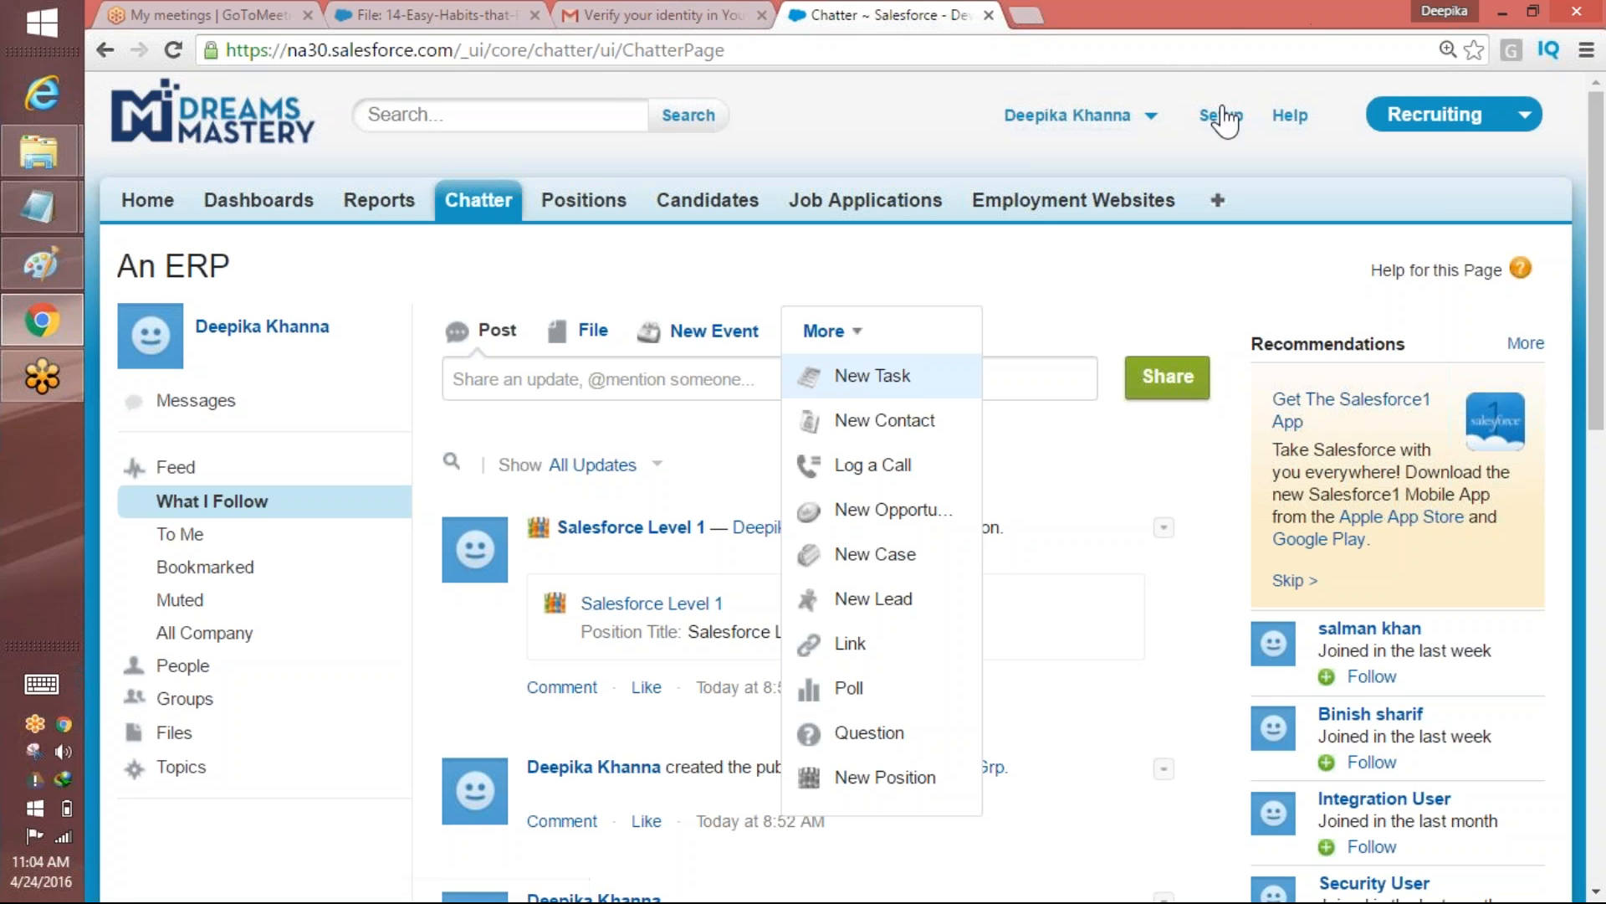
click(1222, 115)
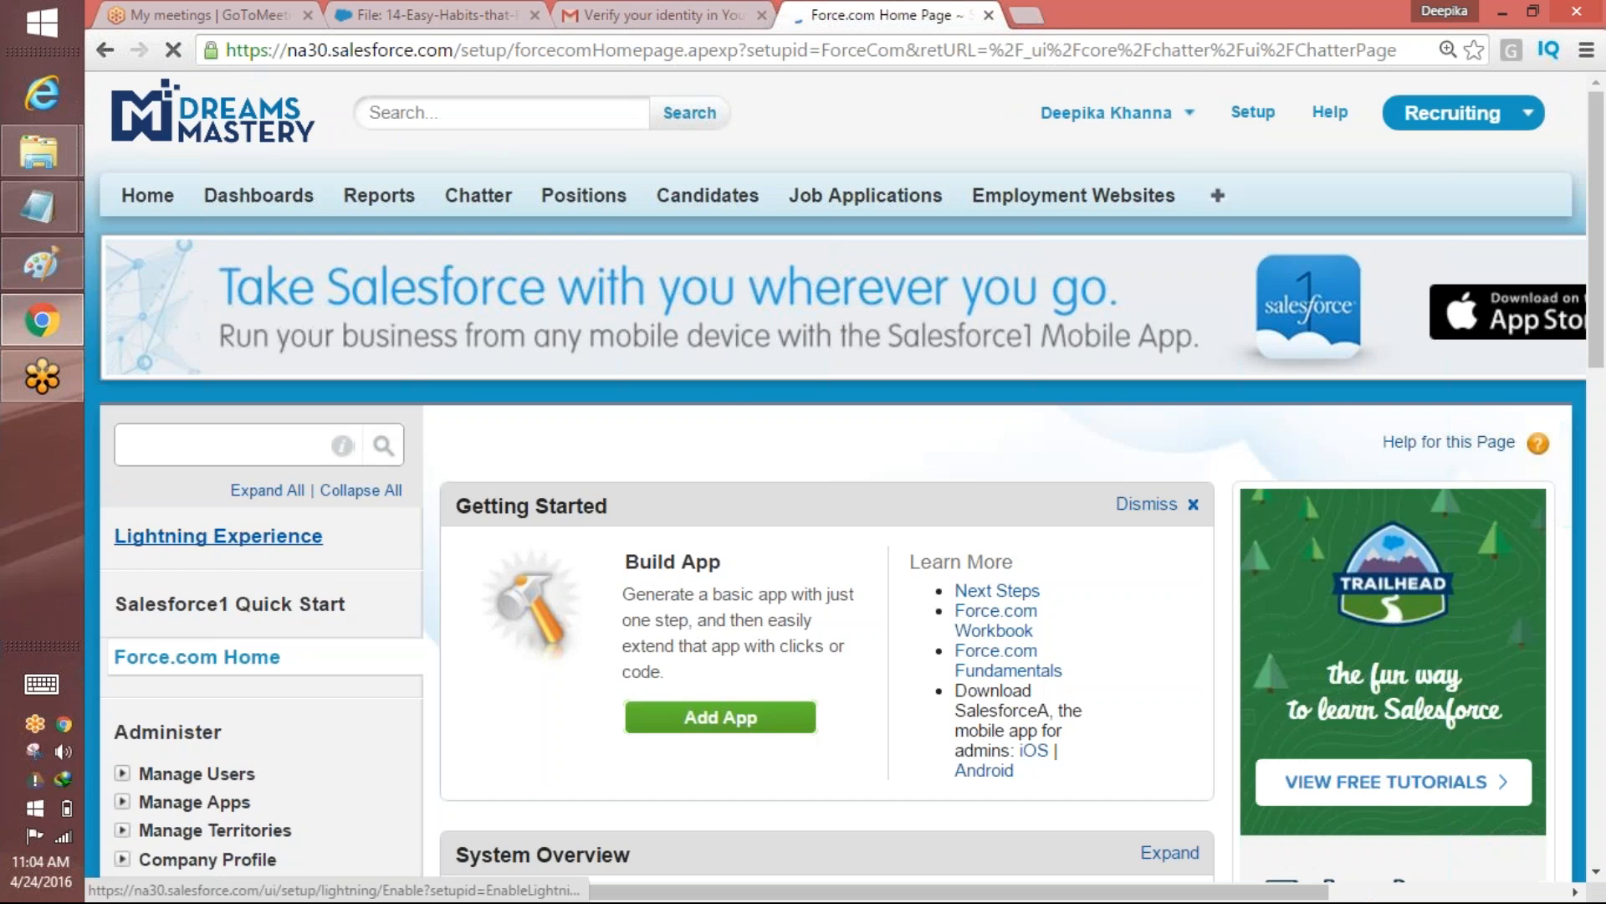
key(BackSpace)
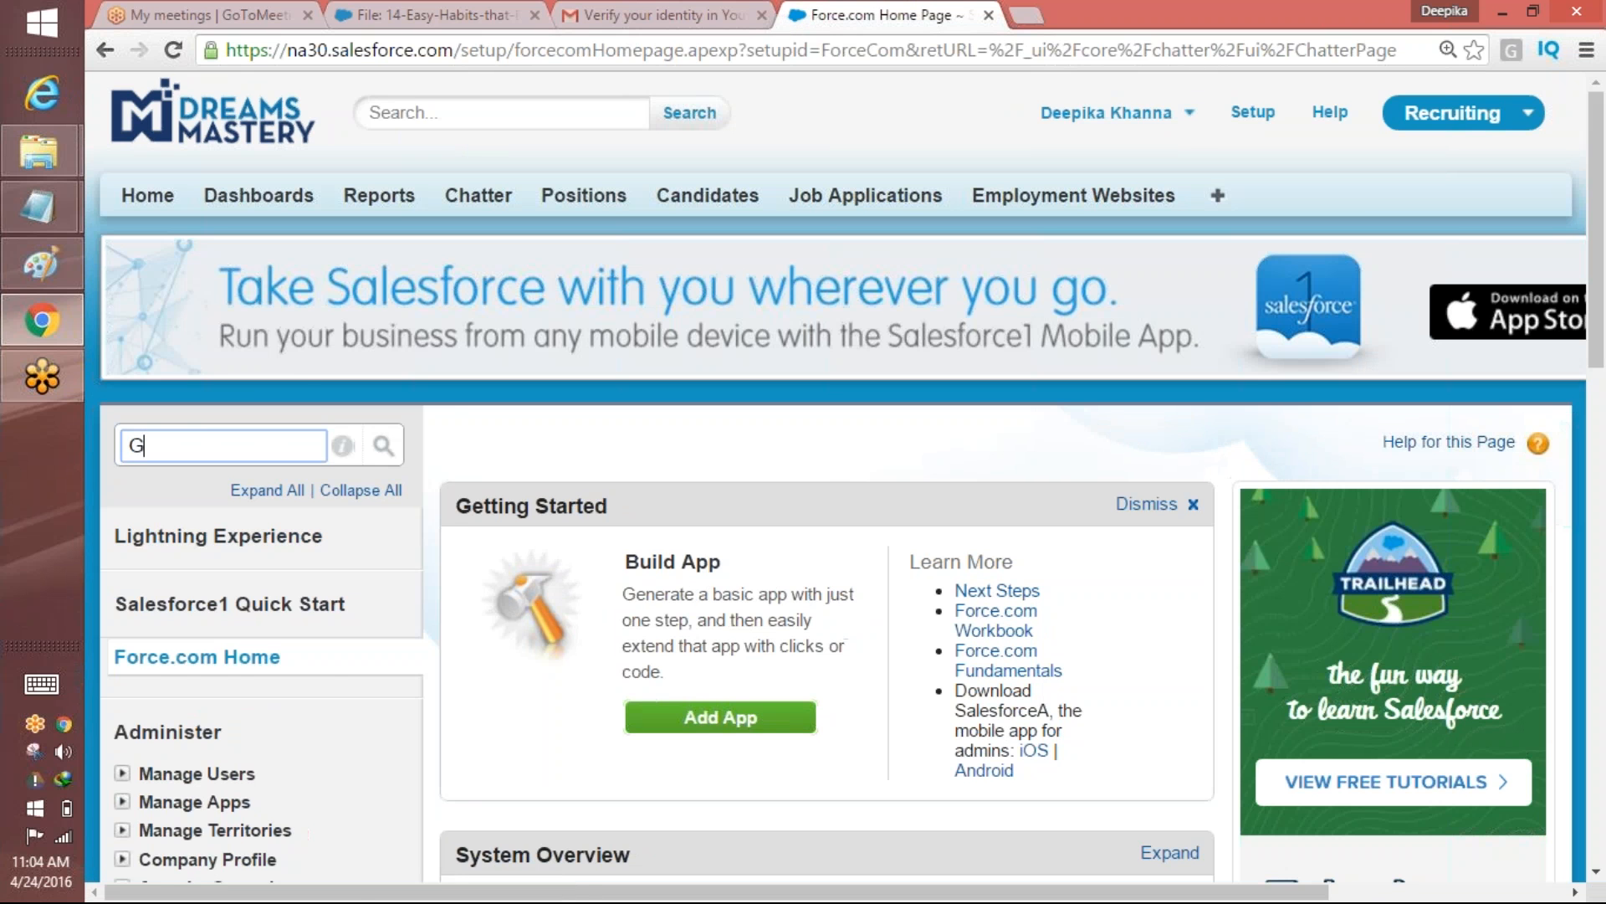
text(GLO)
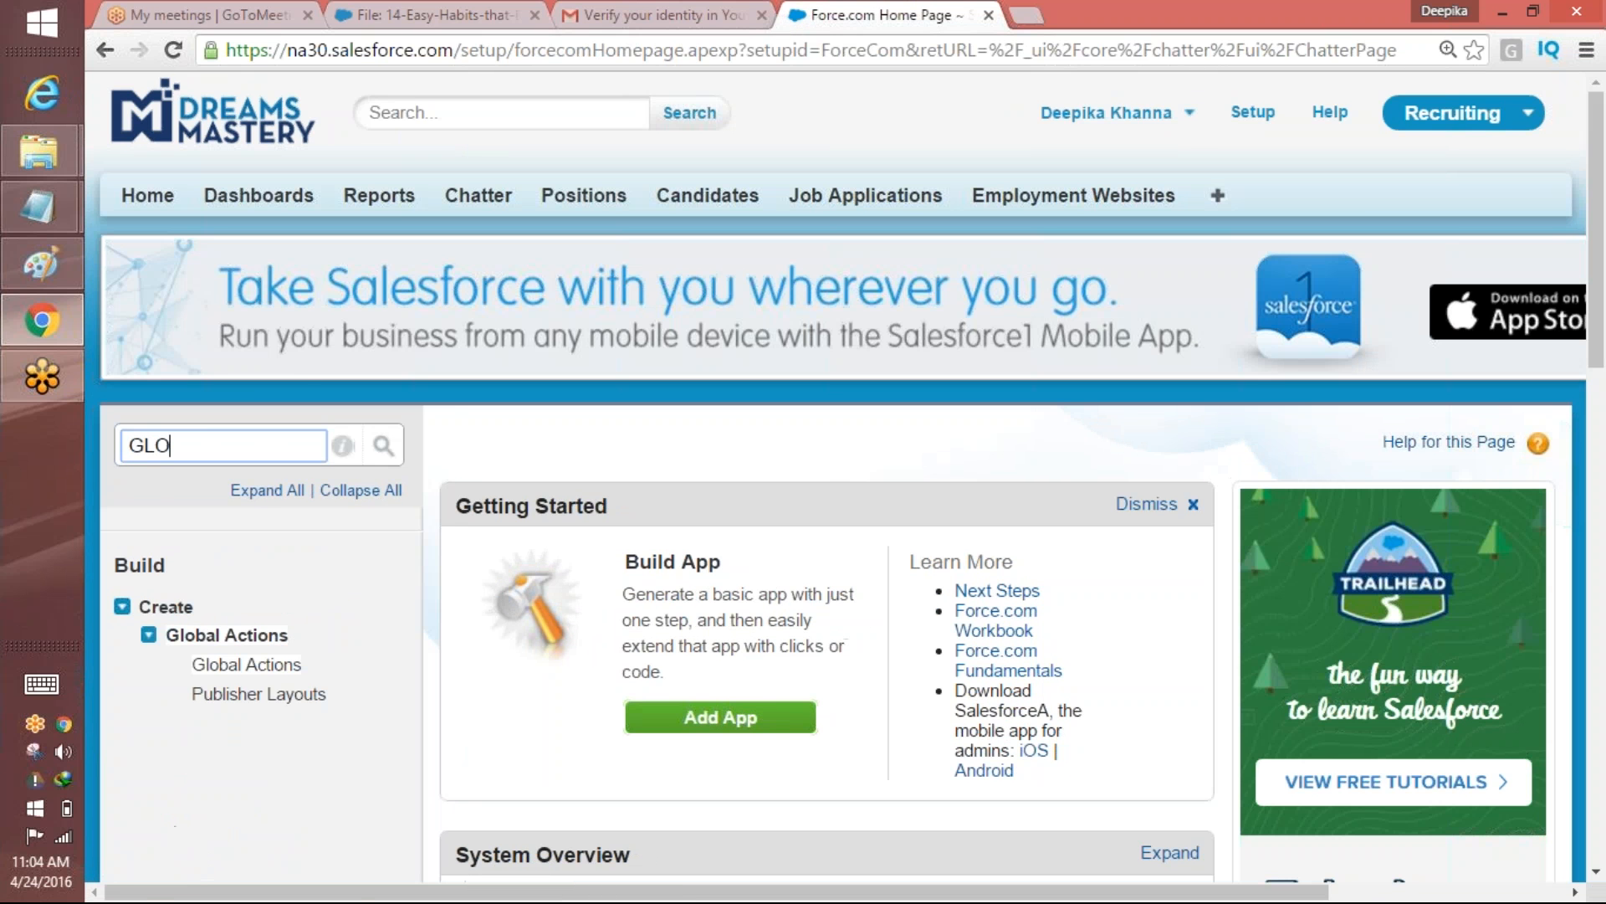
click(255, 694)
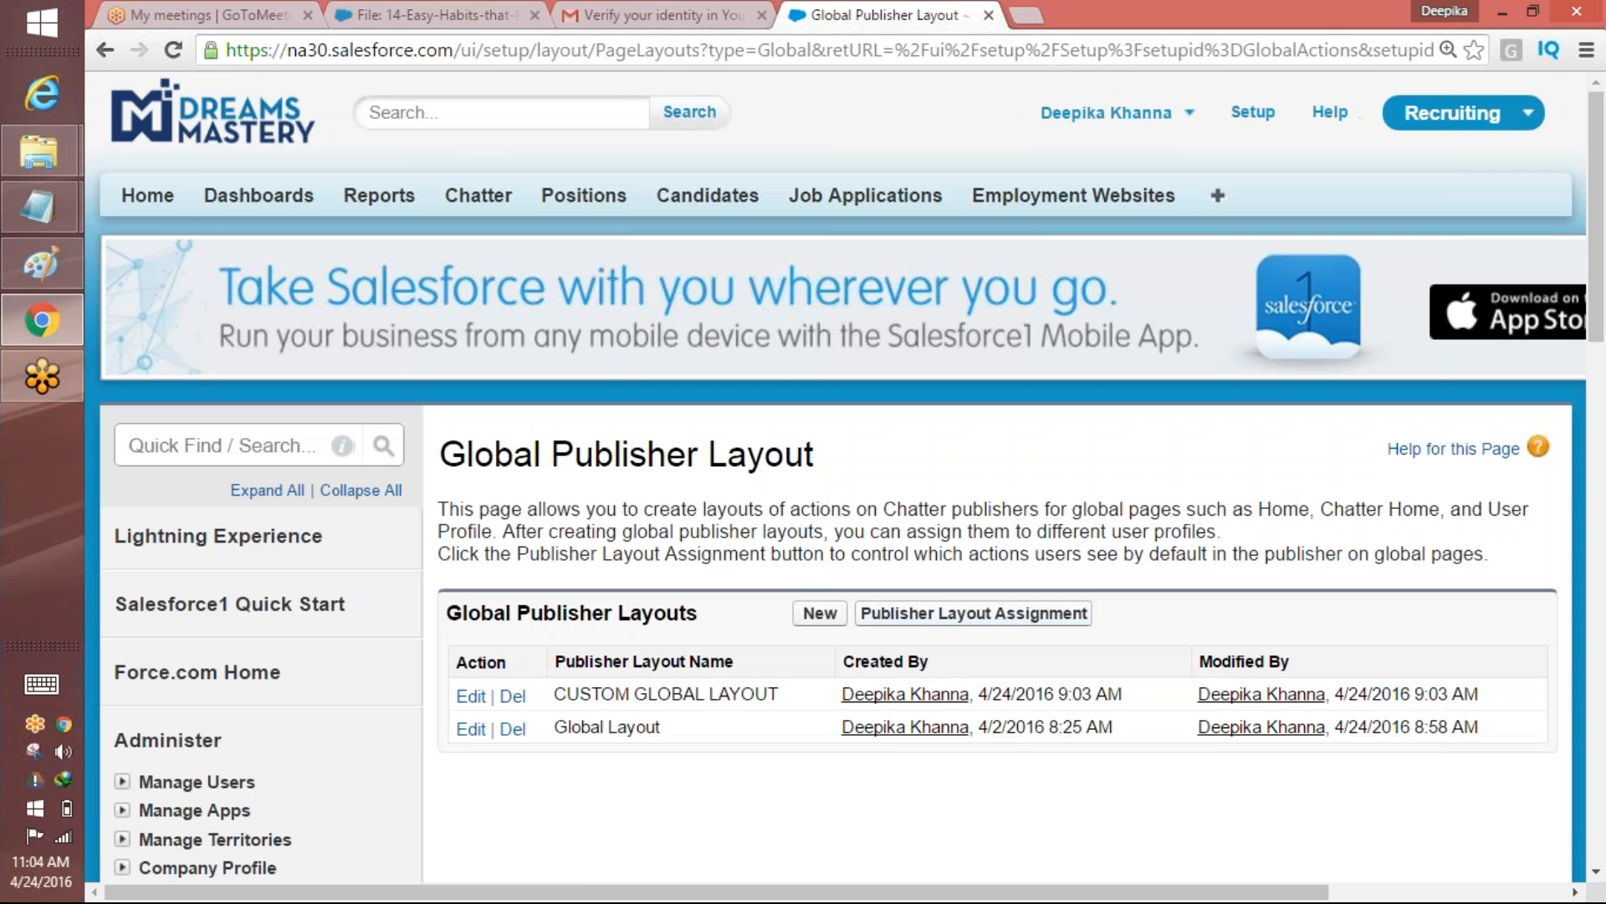
click(975, 614)
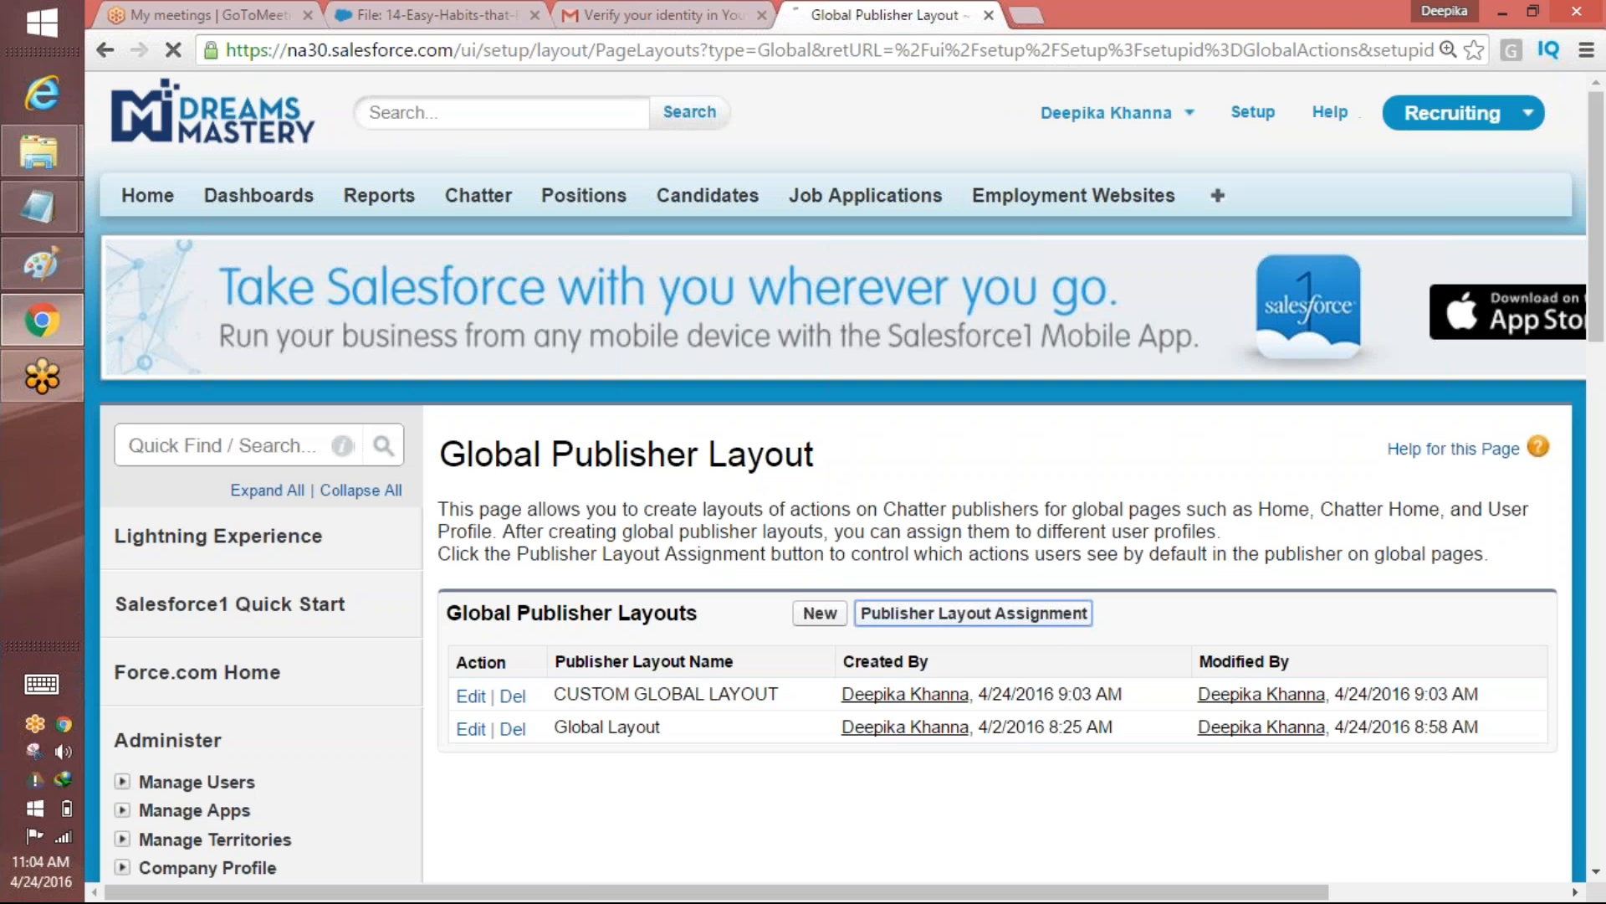
Edit layout assignments so System Administrator uses CUSTOM GLOBAL LAYOUT, and save.
scroll(1252, 323, down, 7)
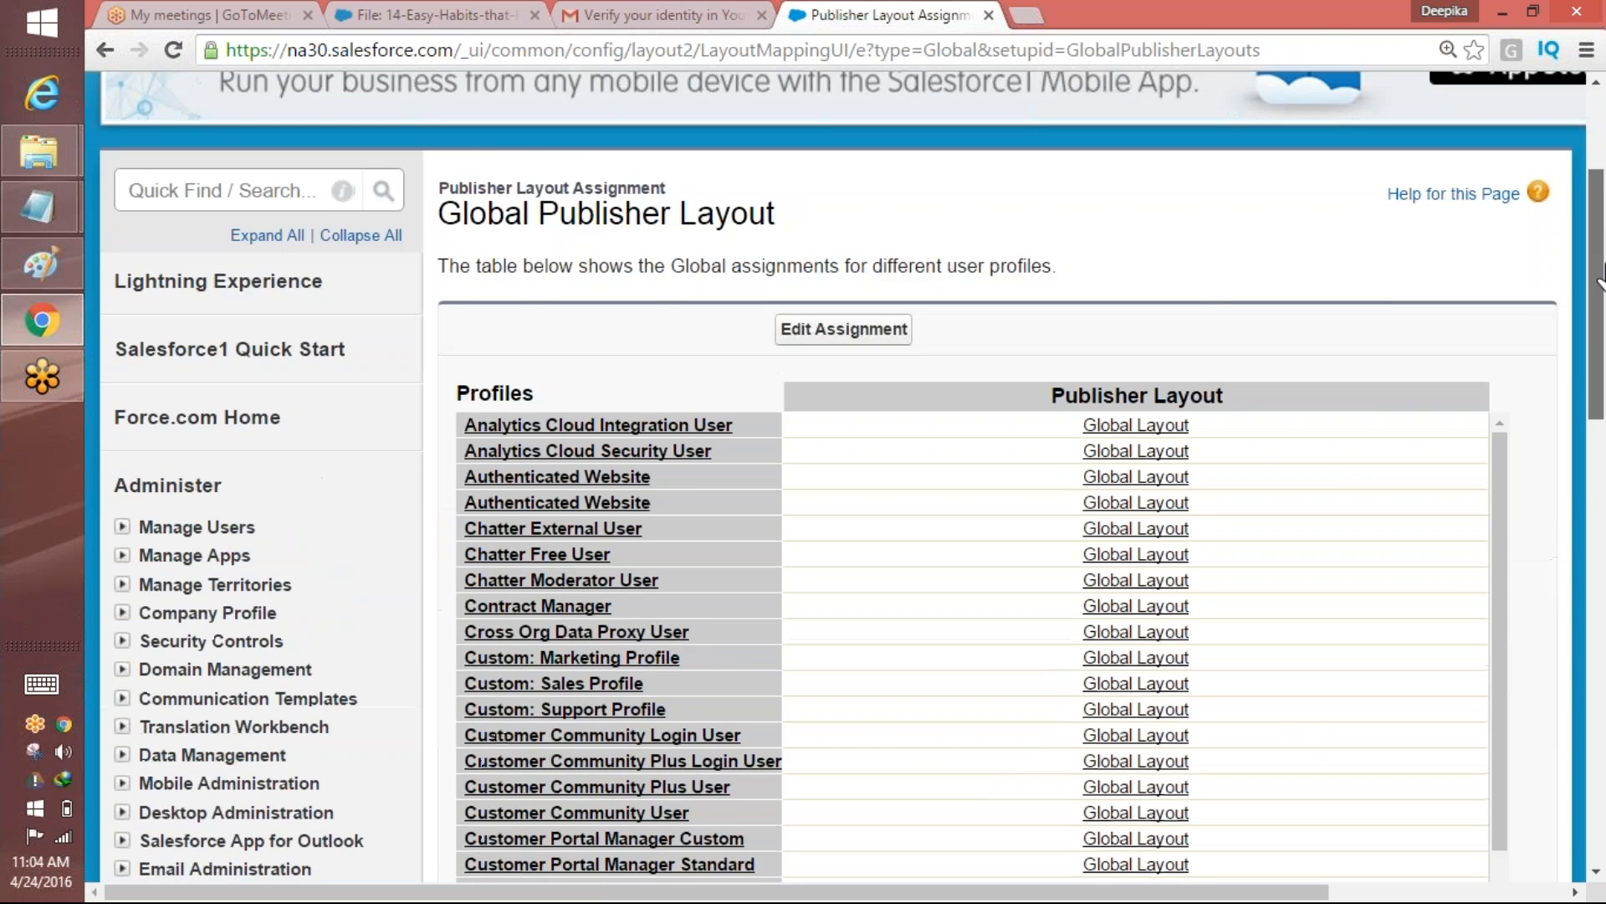
drag(1499, 455, 1518, 691)
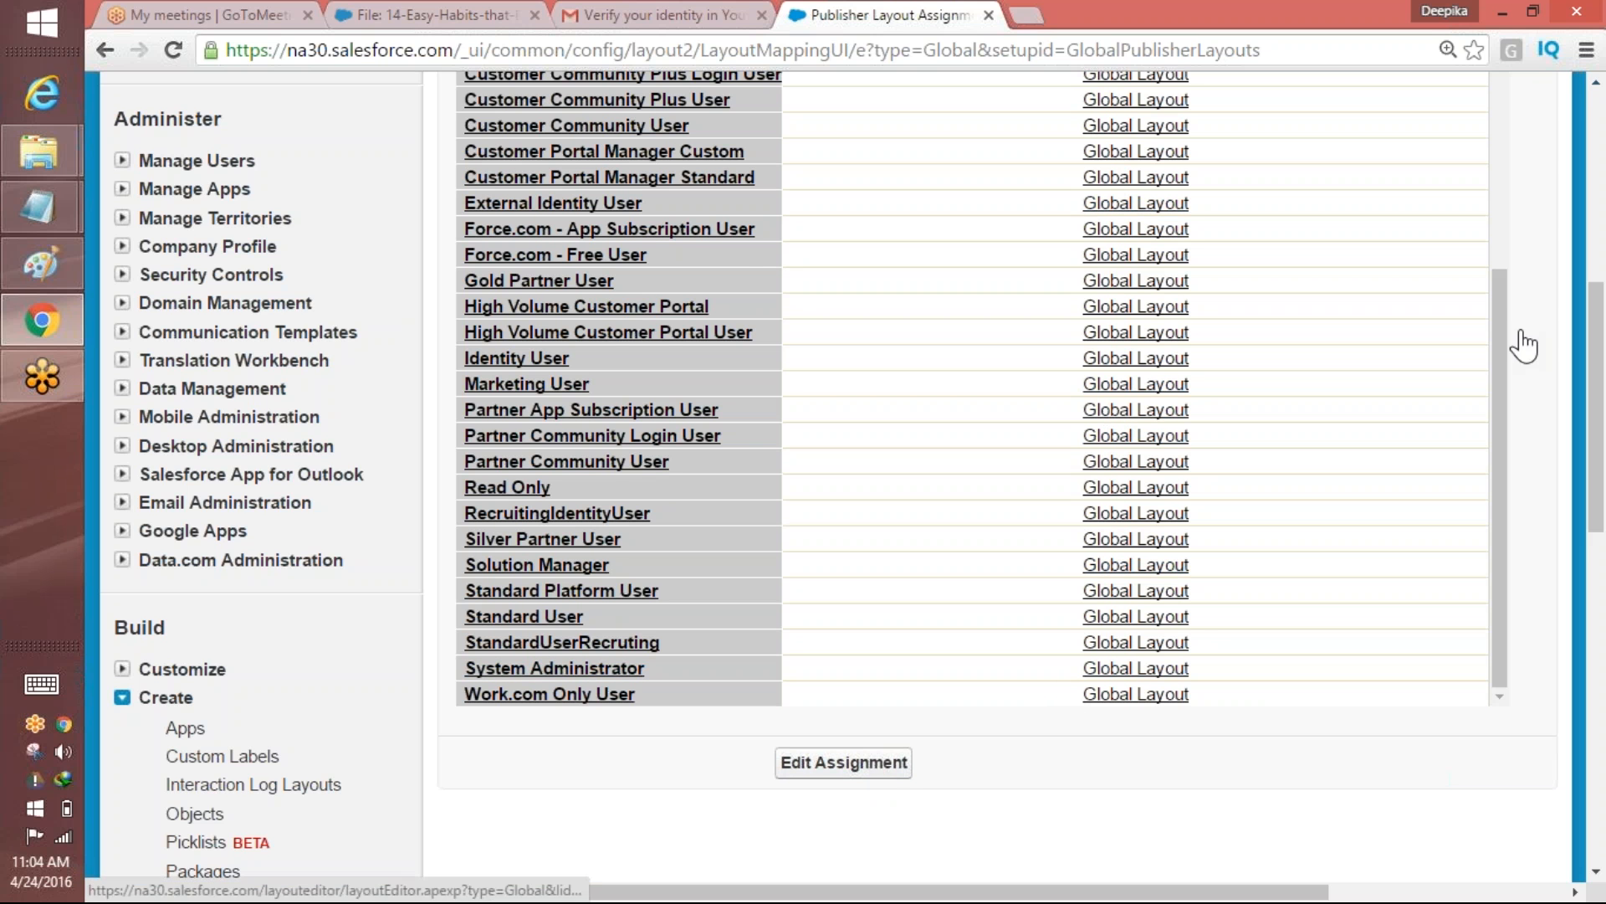
scroll(1527, 344, up, 4)
click(841, 256)
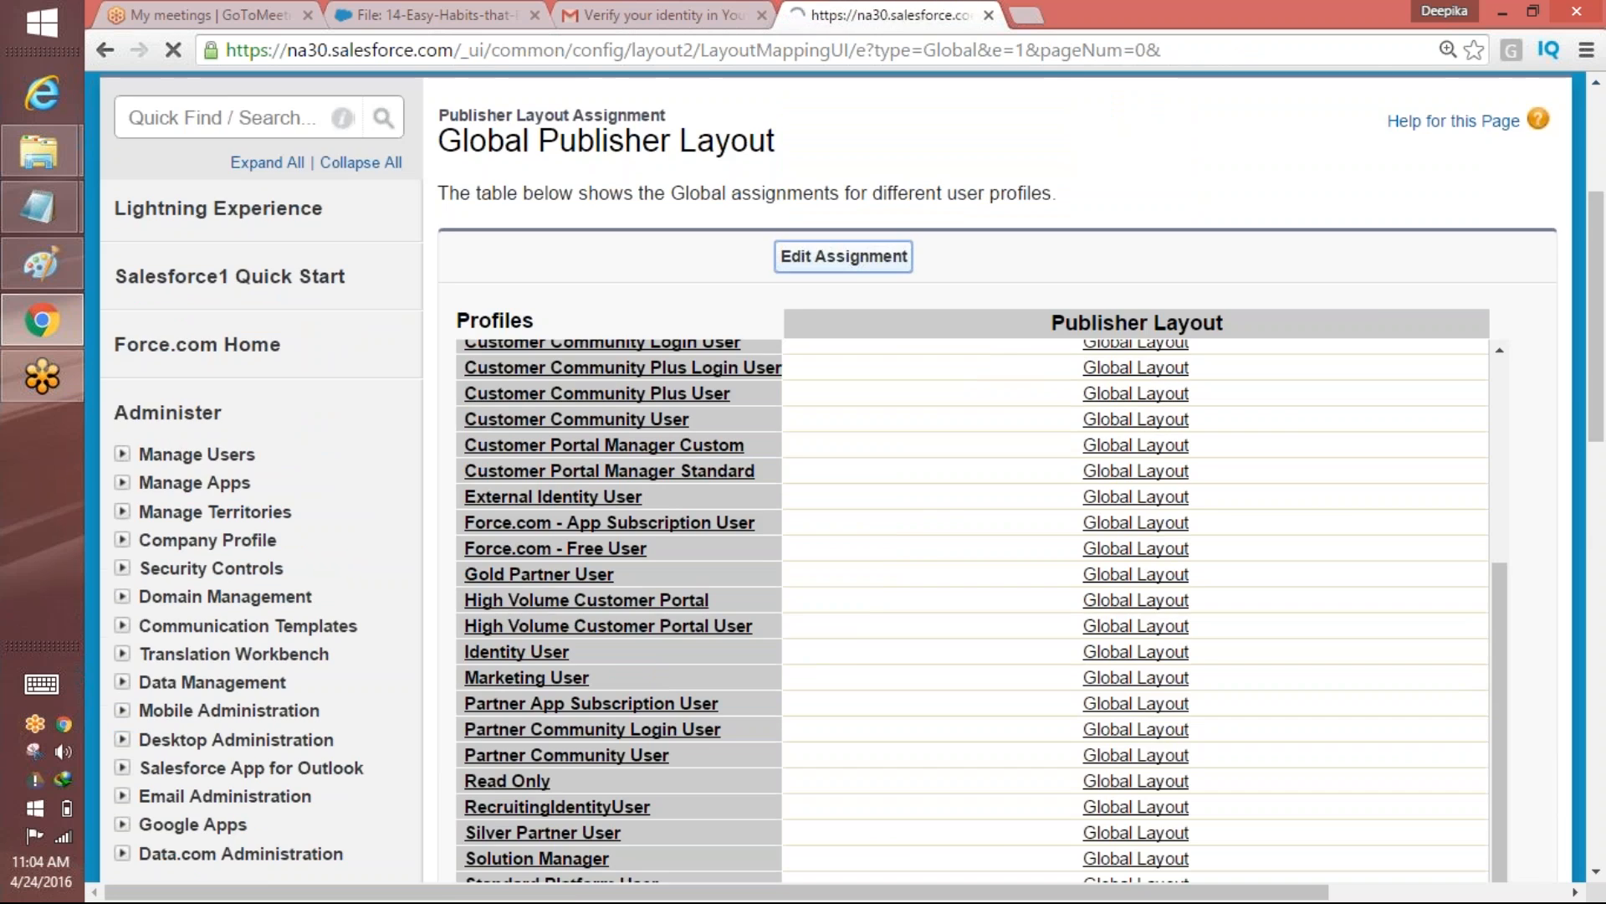
scroll(1599, 451, down, 6)
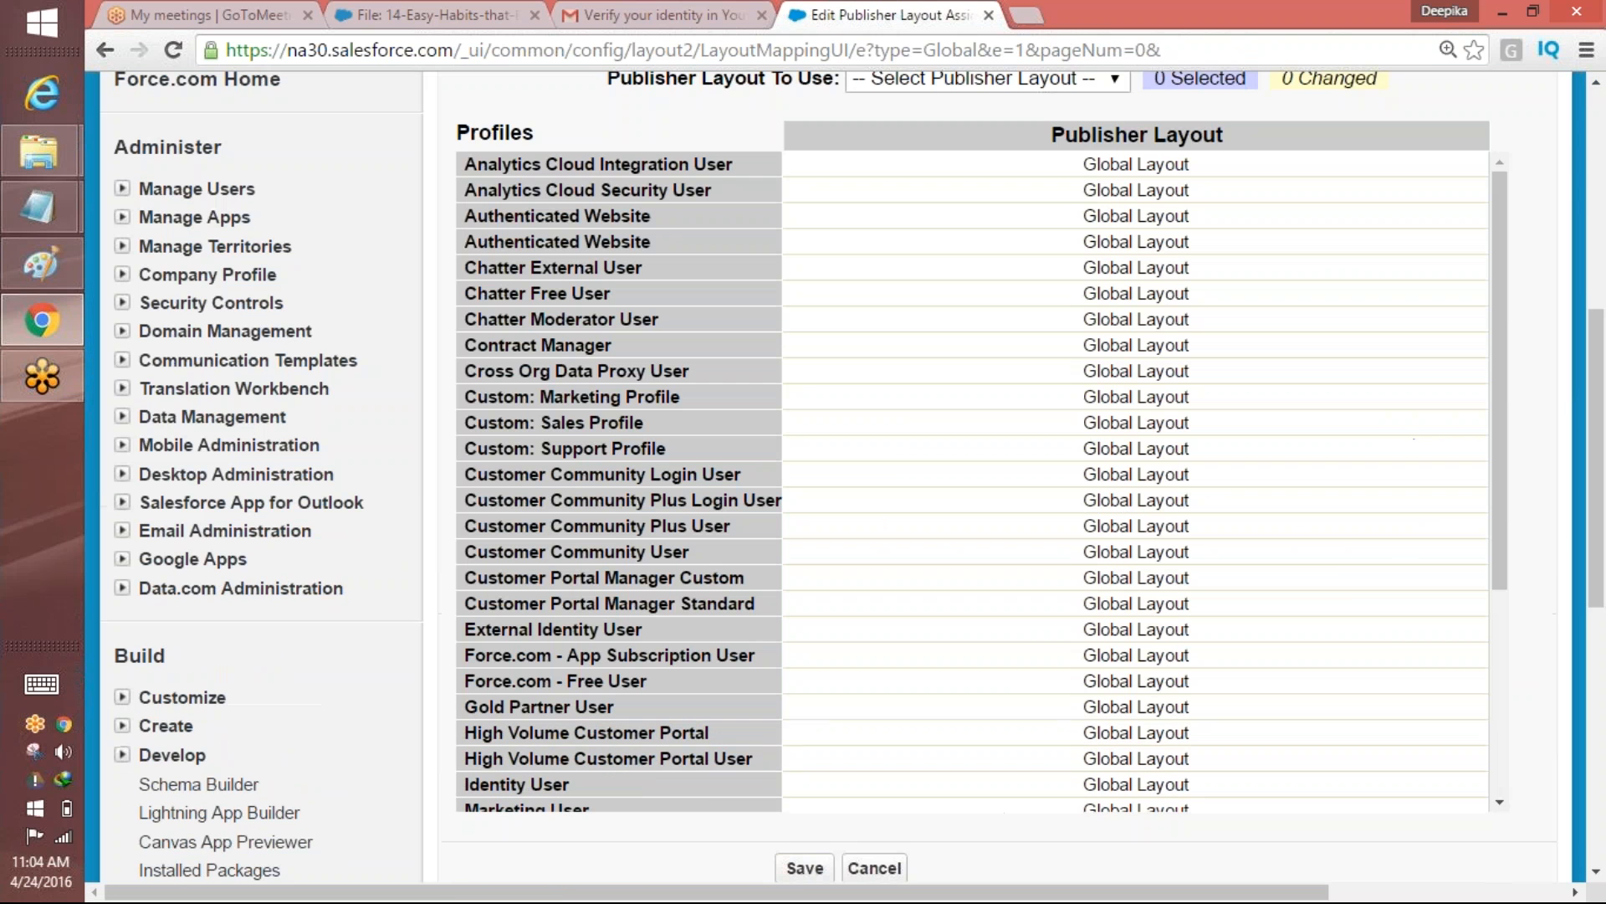
scroll(1521, 620, down, 2)
scroll(1521, 619, down, 3)
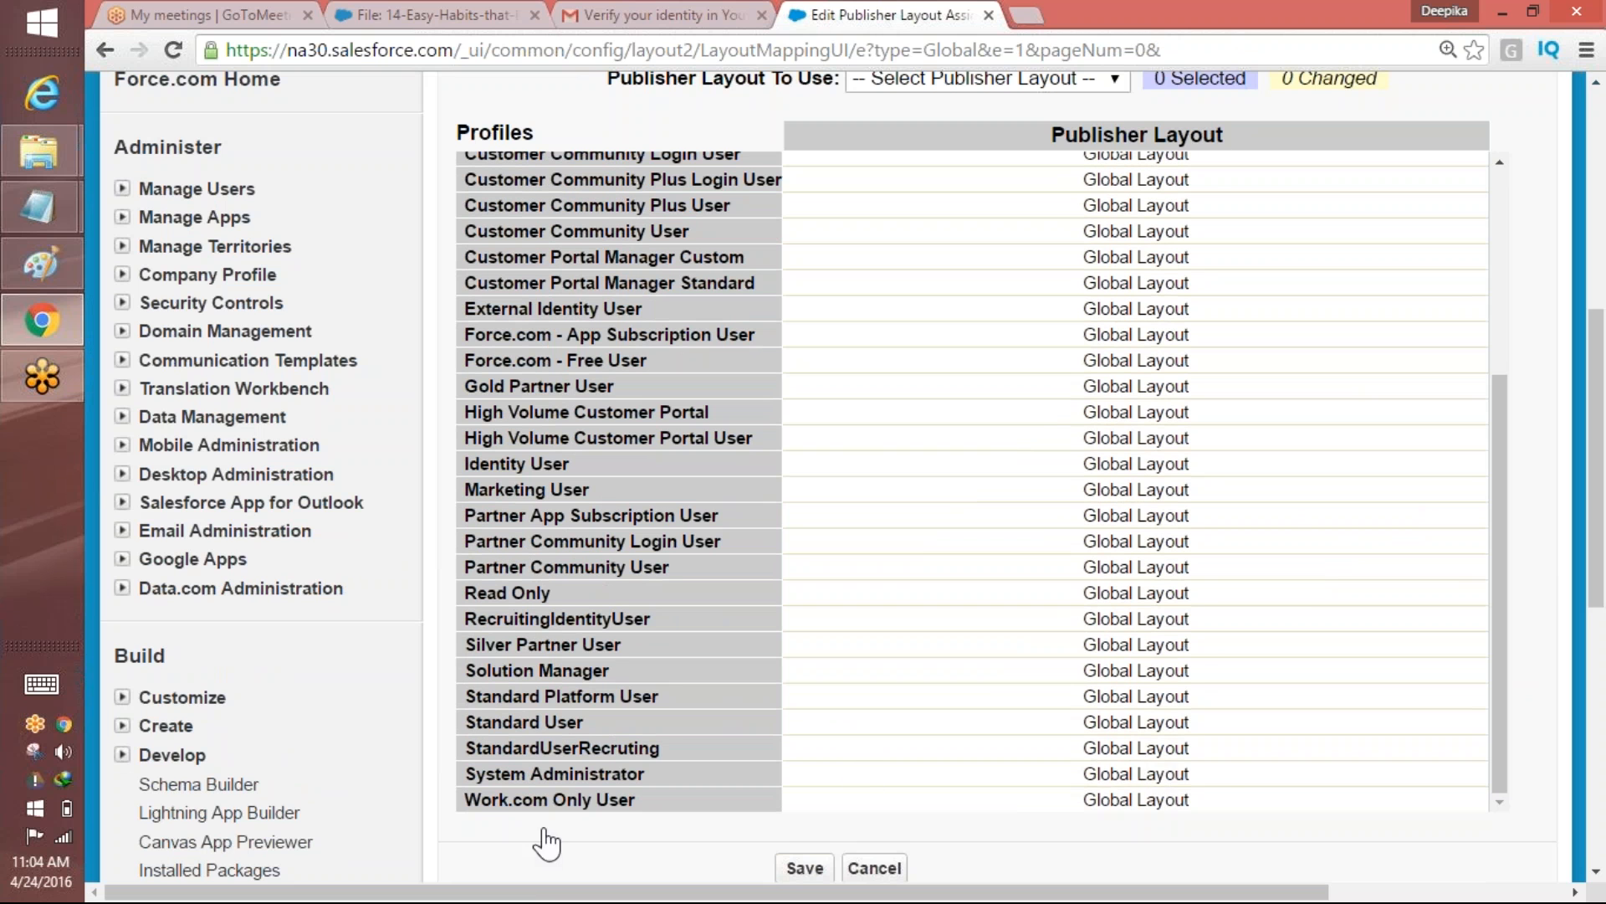
click(1159, 774)
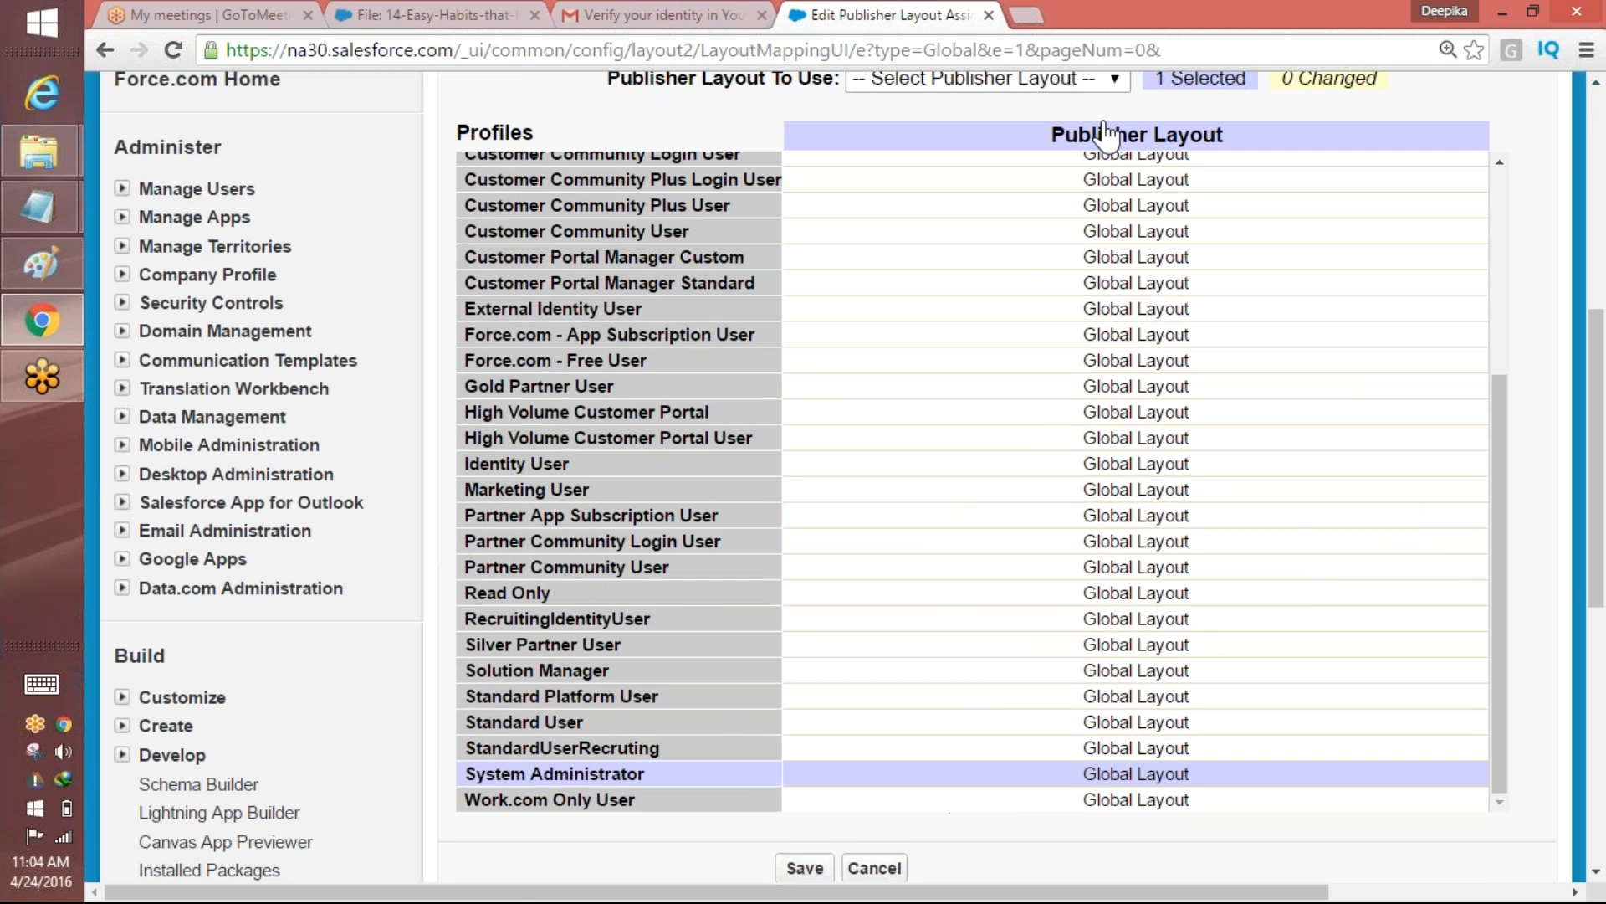
click(1111, 78)
click(1008, 141)
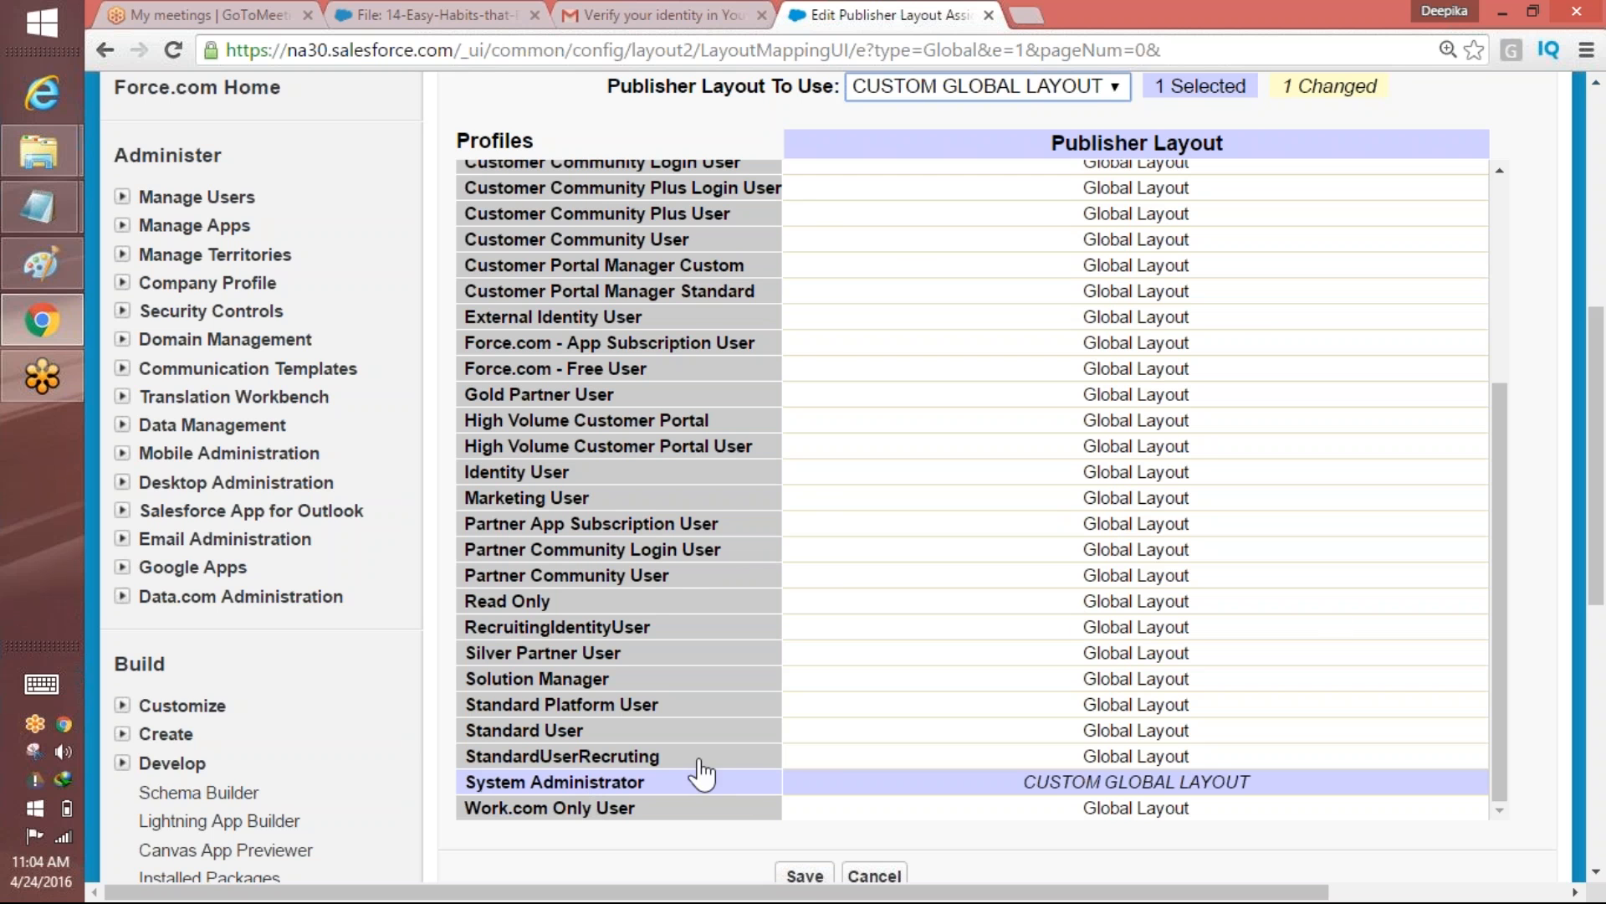
click(819, 878)
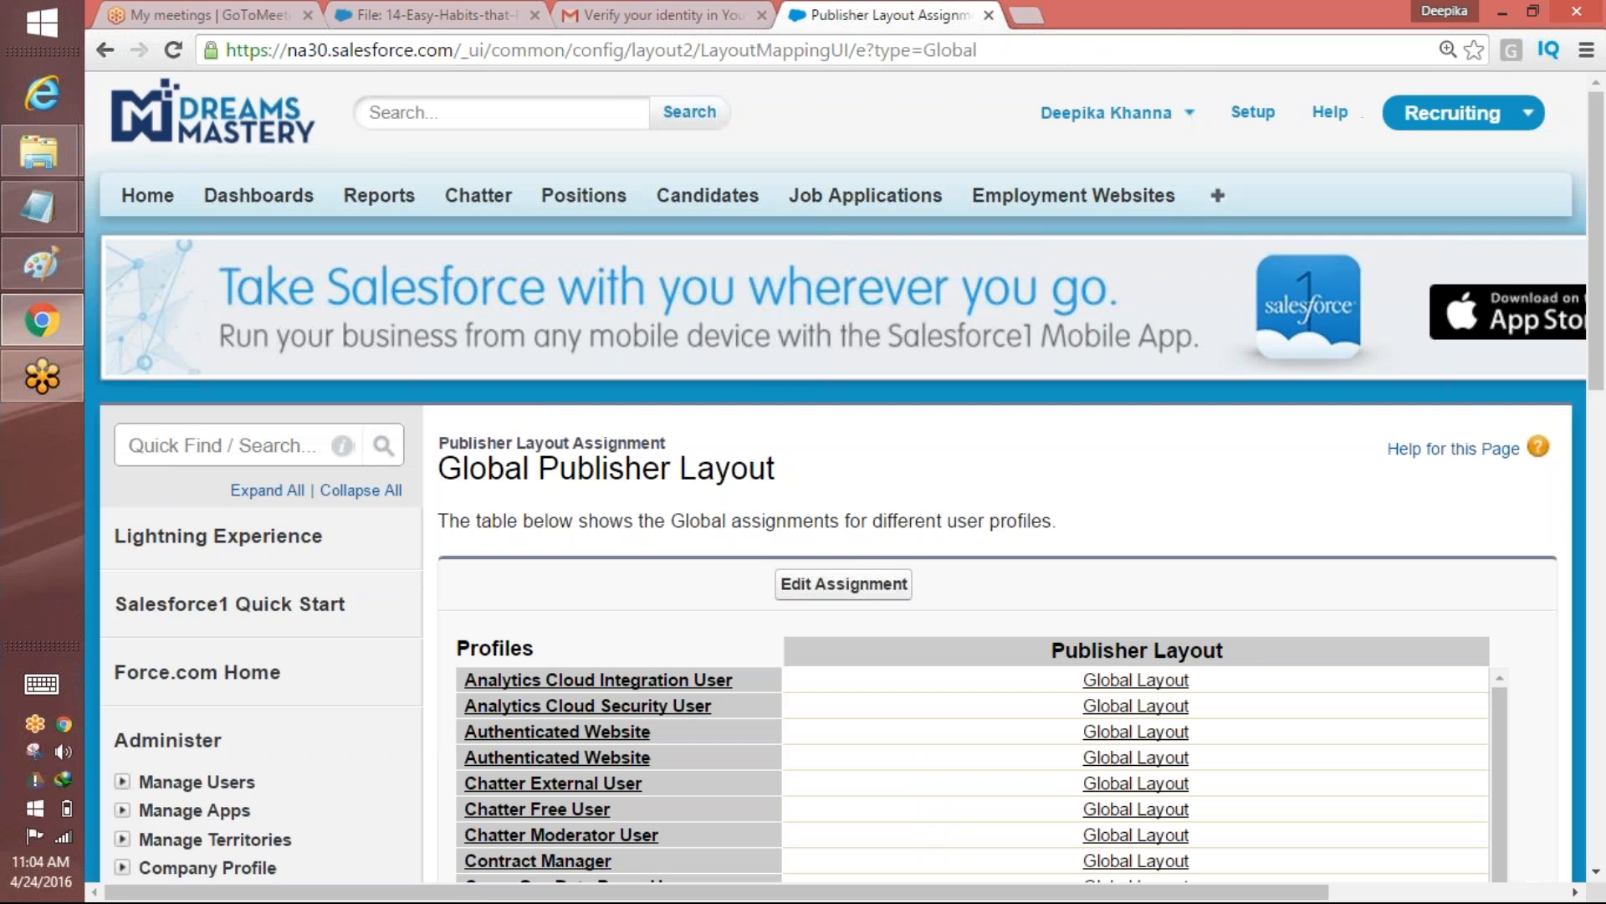
Verify New Candidate appears in Chatter's More actions, then log out of Salesforce.
click(472, 201)
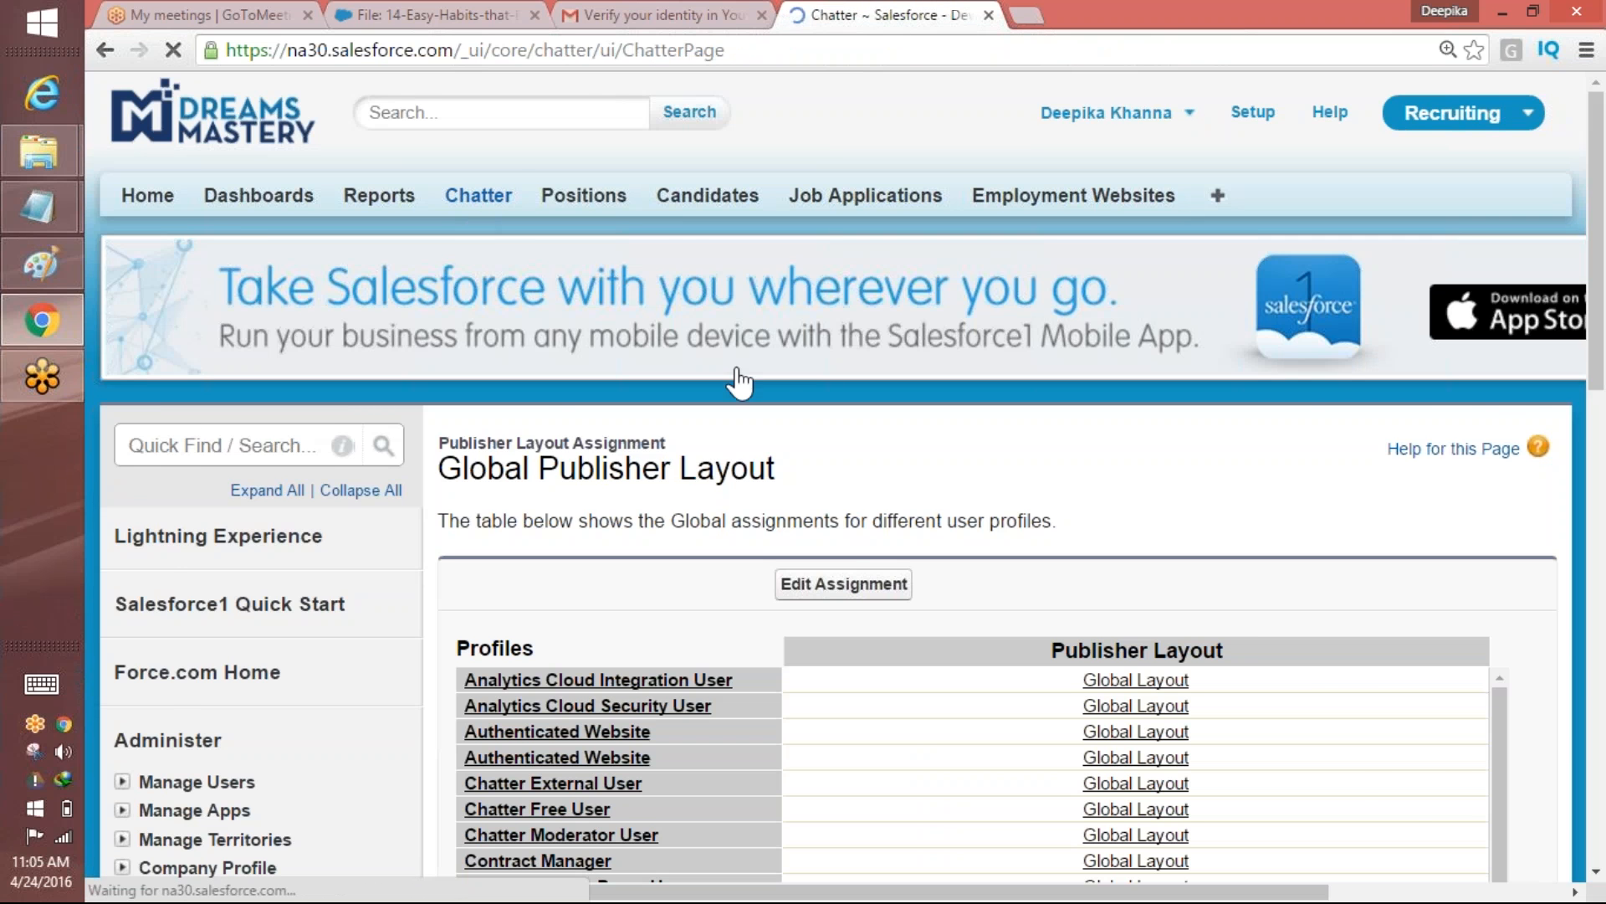
click(827, 332)
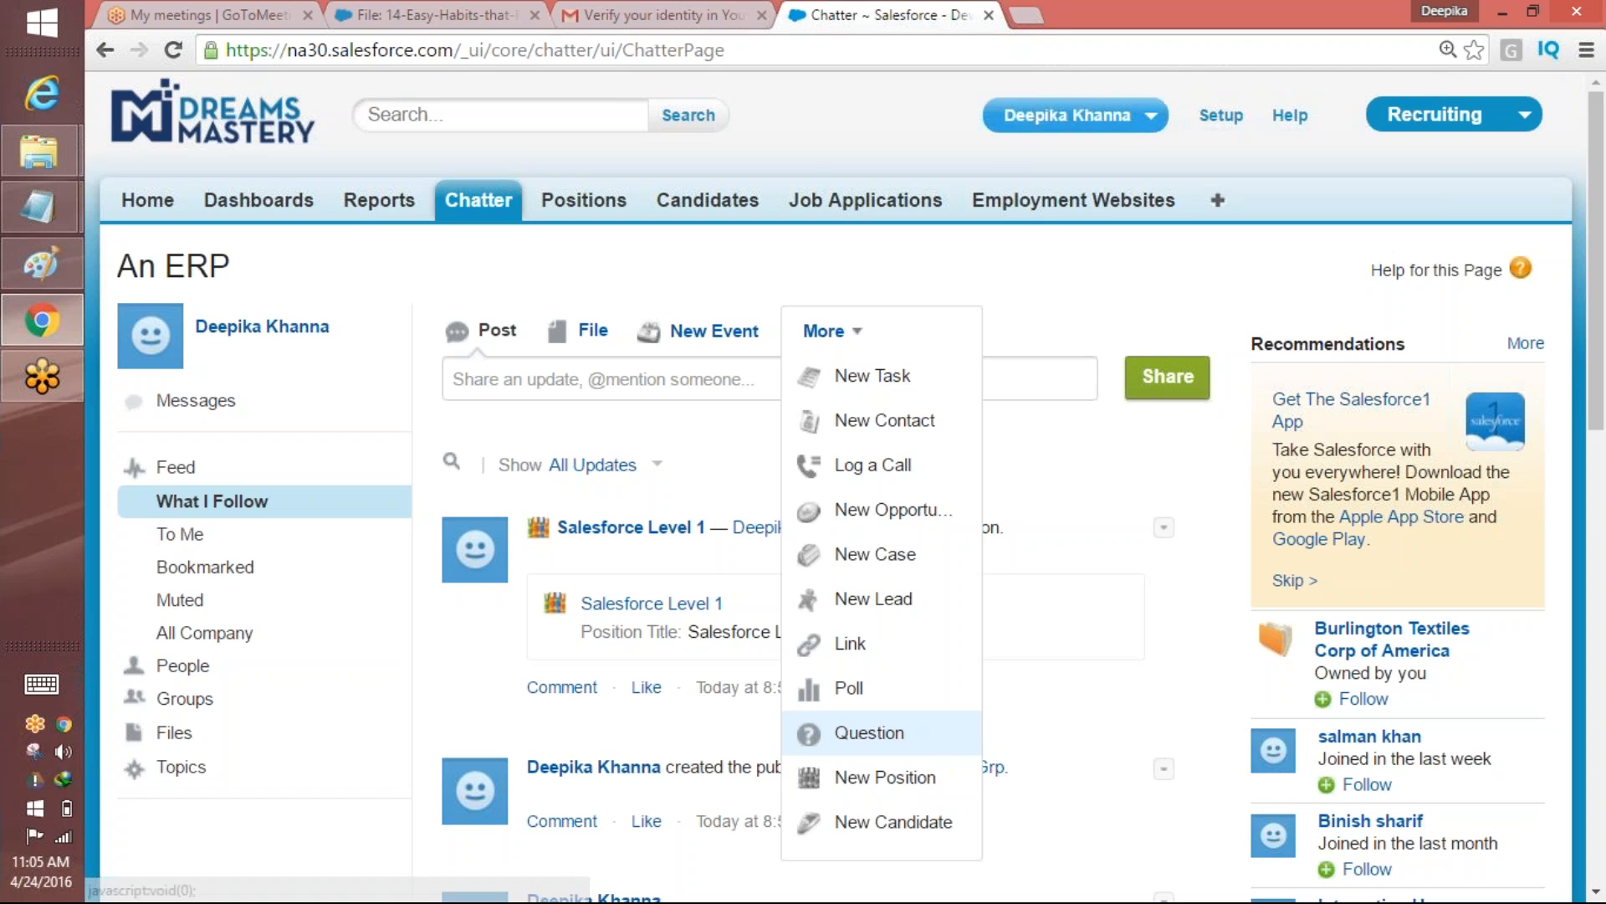
click(1080, 114)
click(1067, 249)
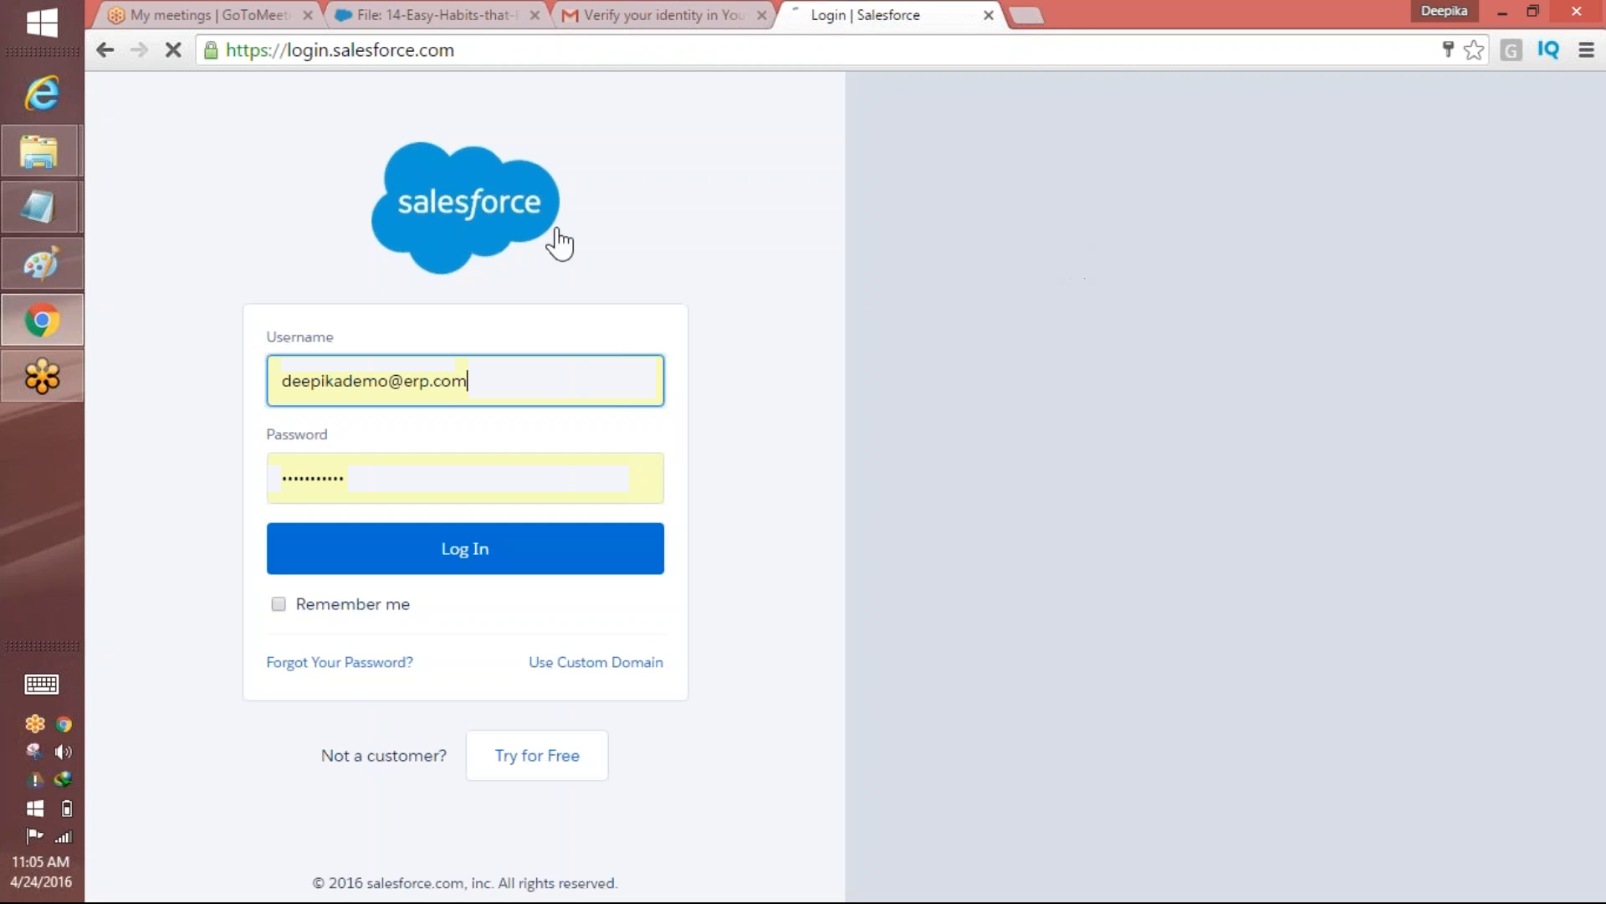
Log in with the other user's saved username, then bring up the Gmail inbox.
drag(500, 383, 198, 416)
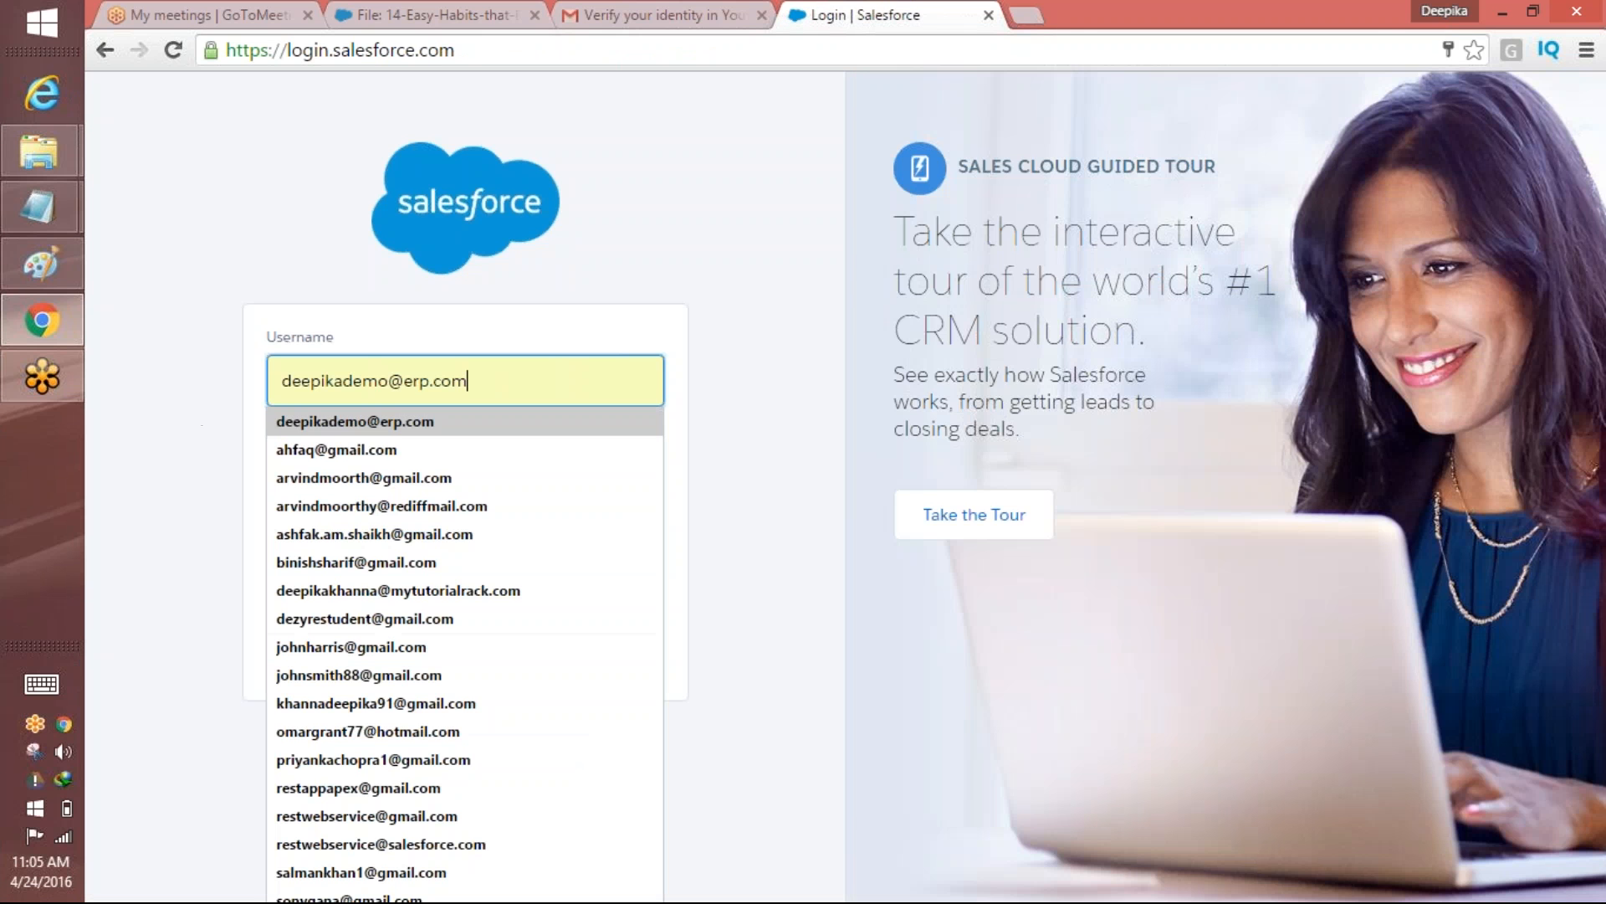
drag(473, 381, 278, 380)
text(PR)
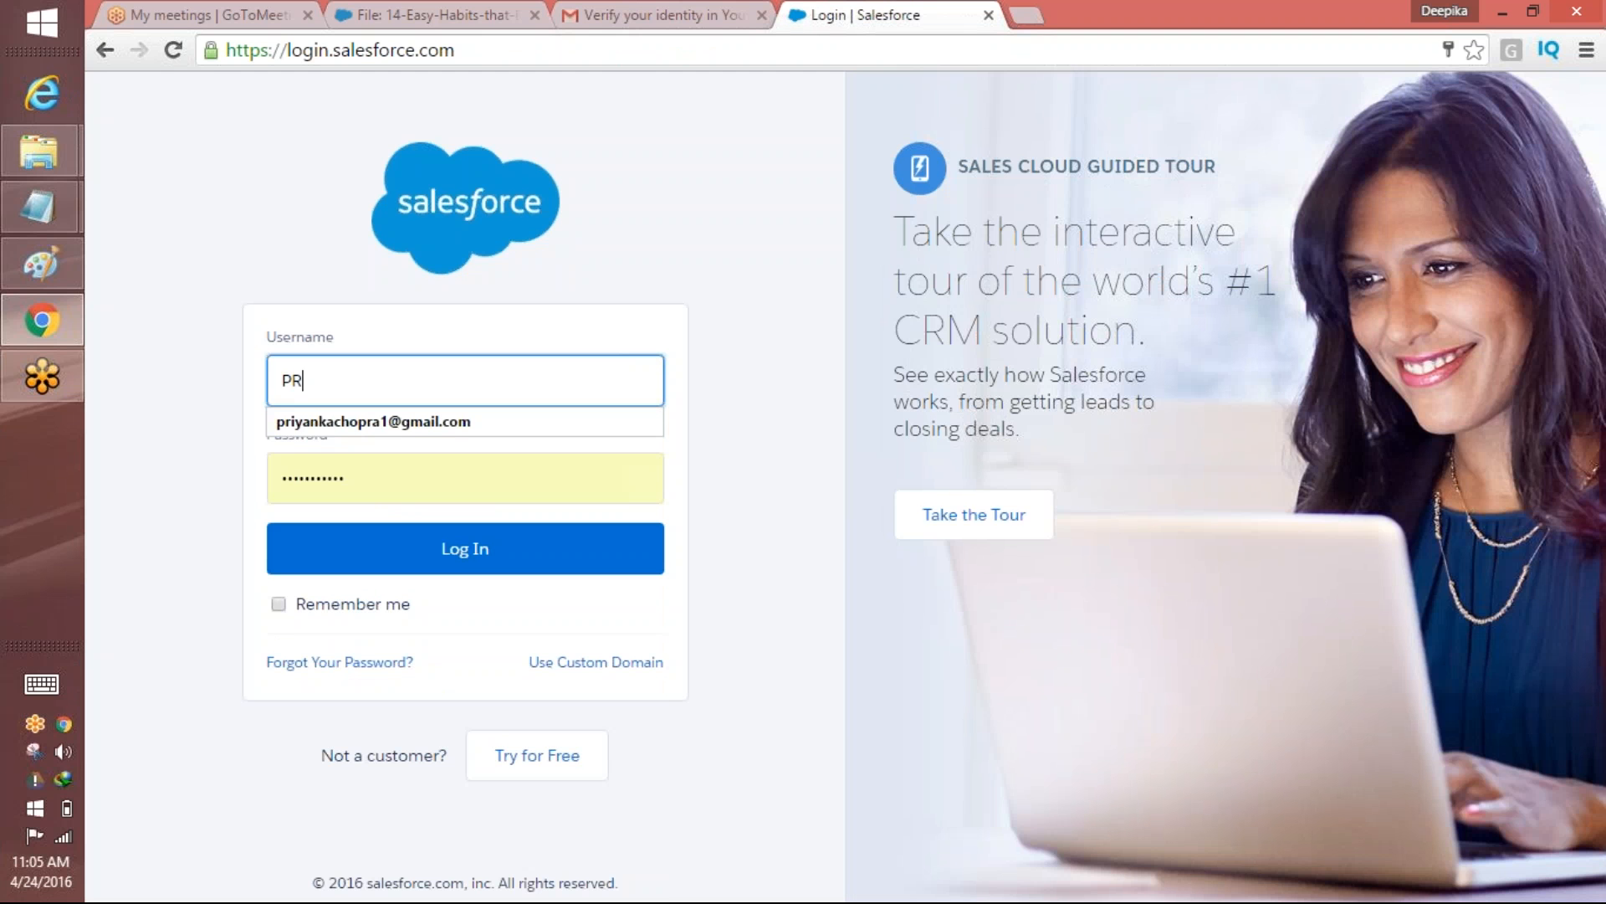
click(347, 423)
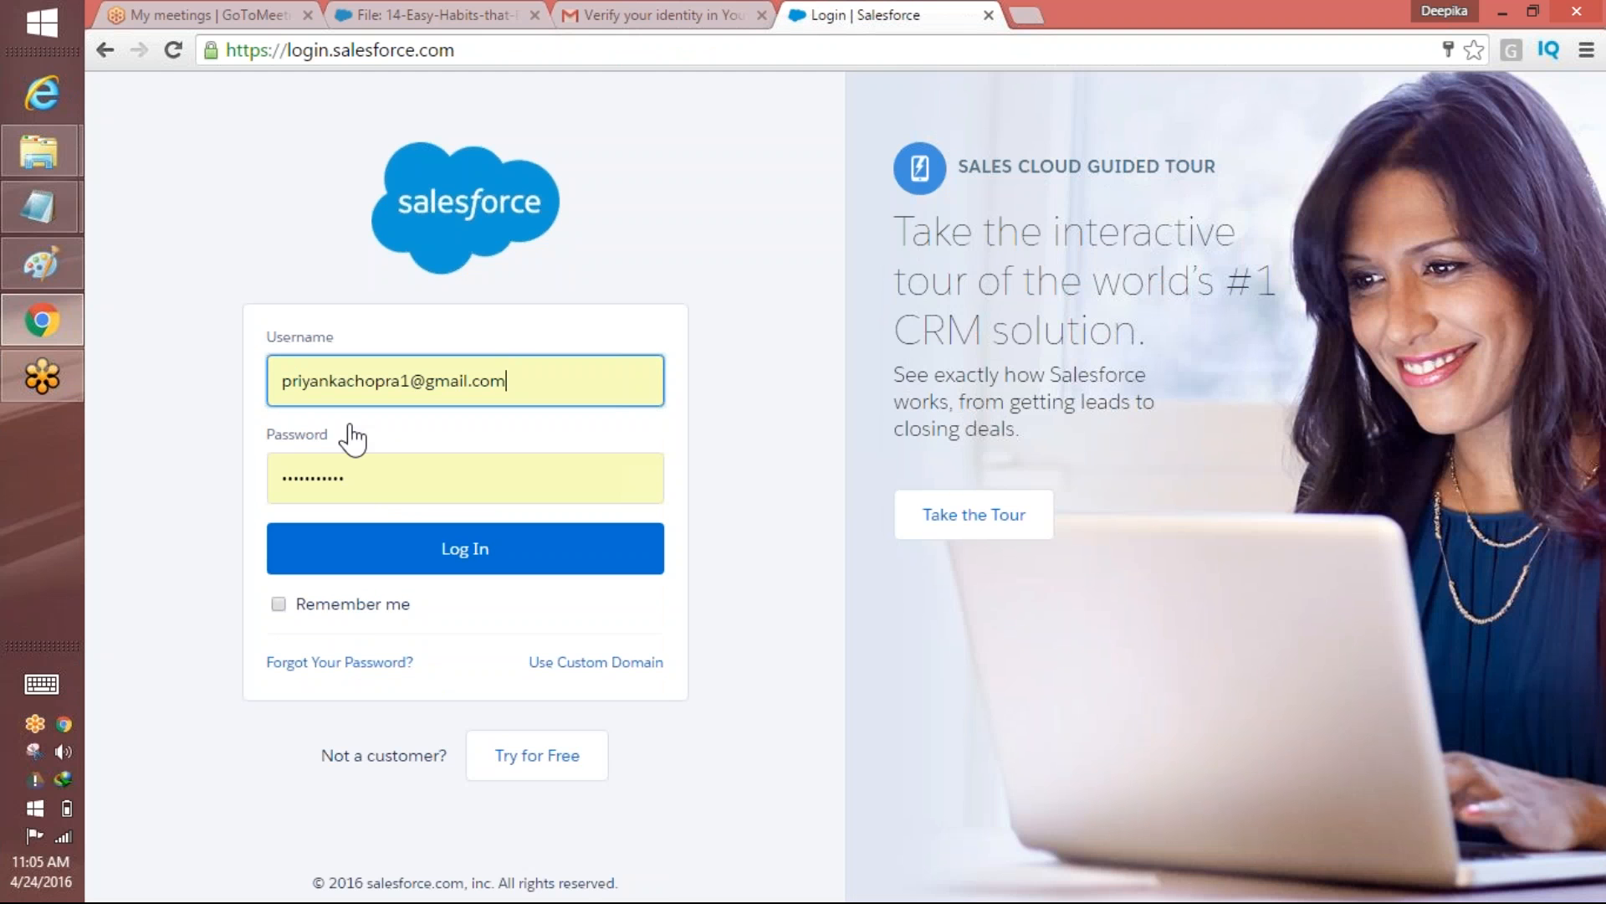
click(402, 553)
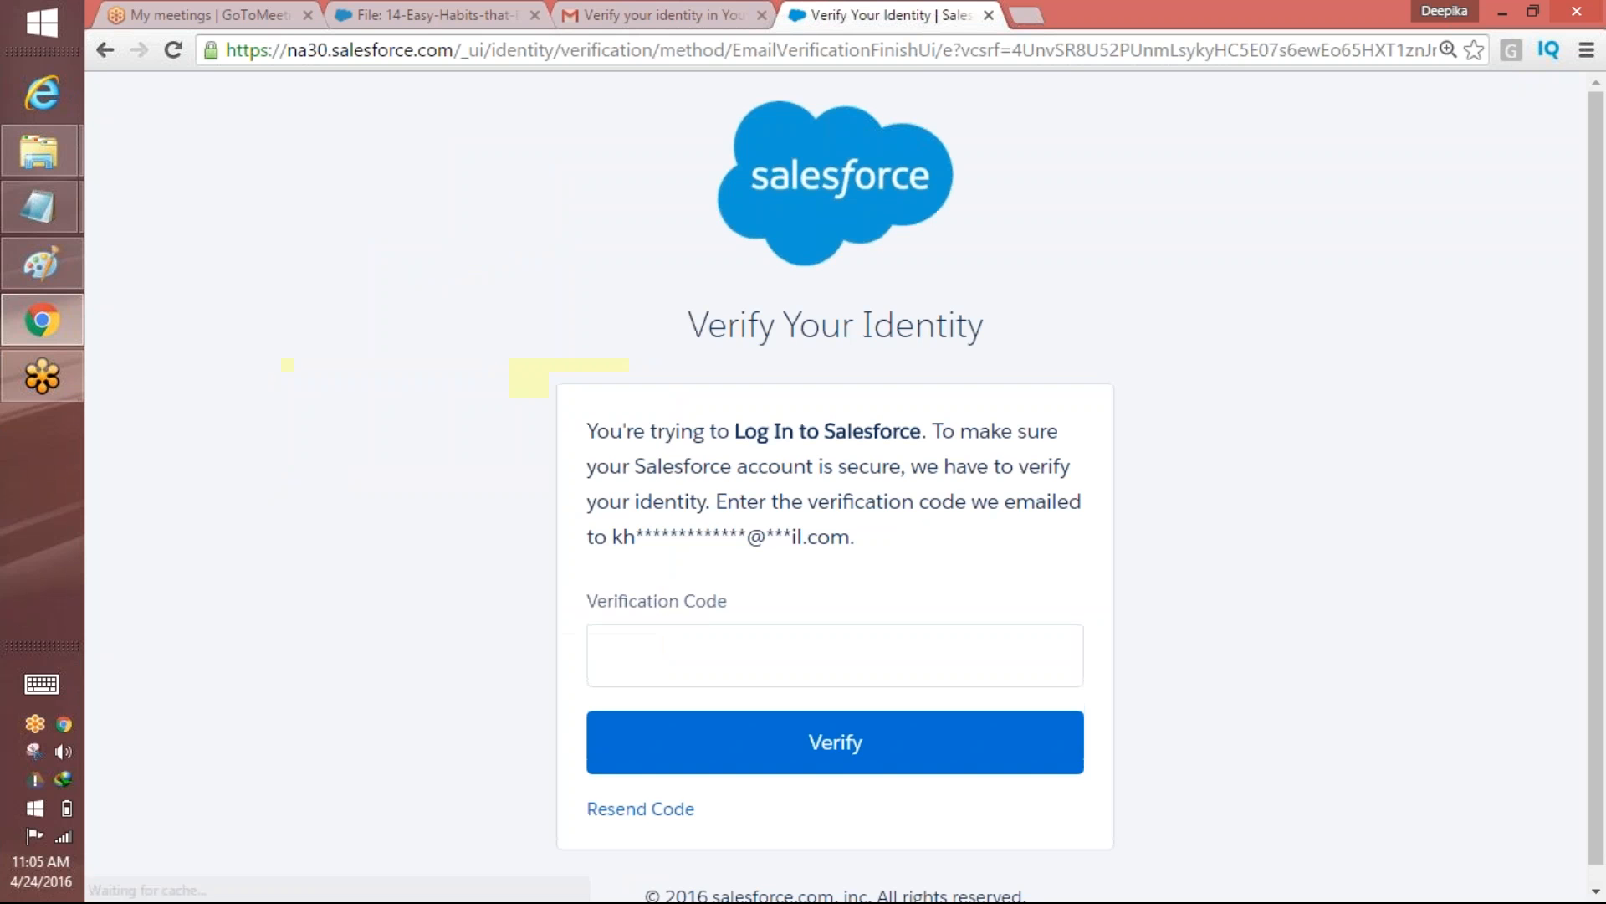
click(574, 15)
click(172, 289)
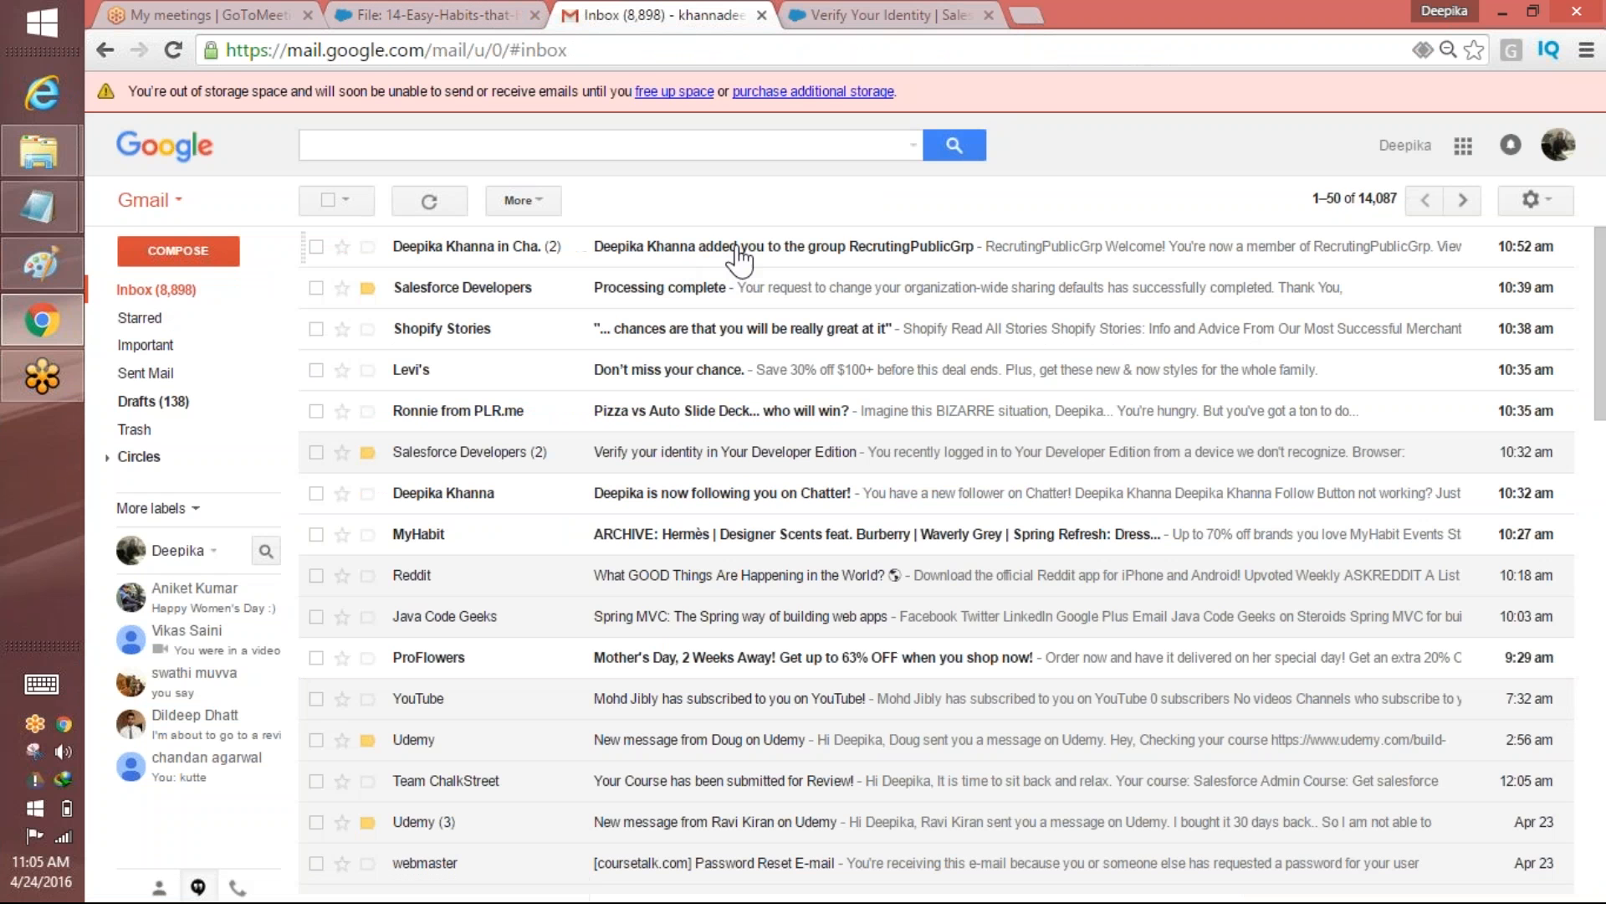
Open the new 'Verify your identity in Your Developer Edition' email, copy its code, and return to Salesforce.
click(713, 293)
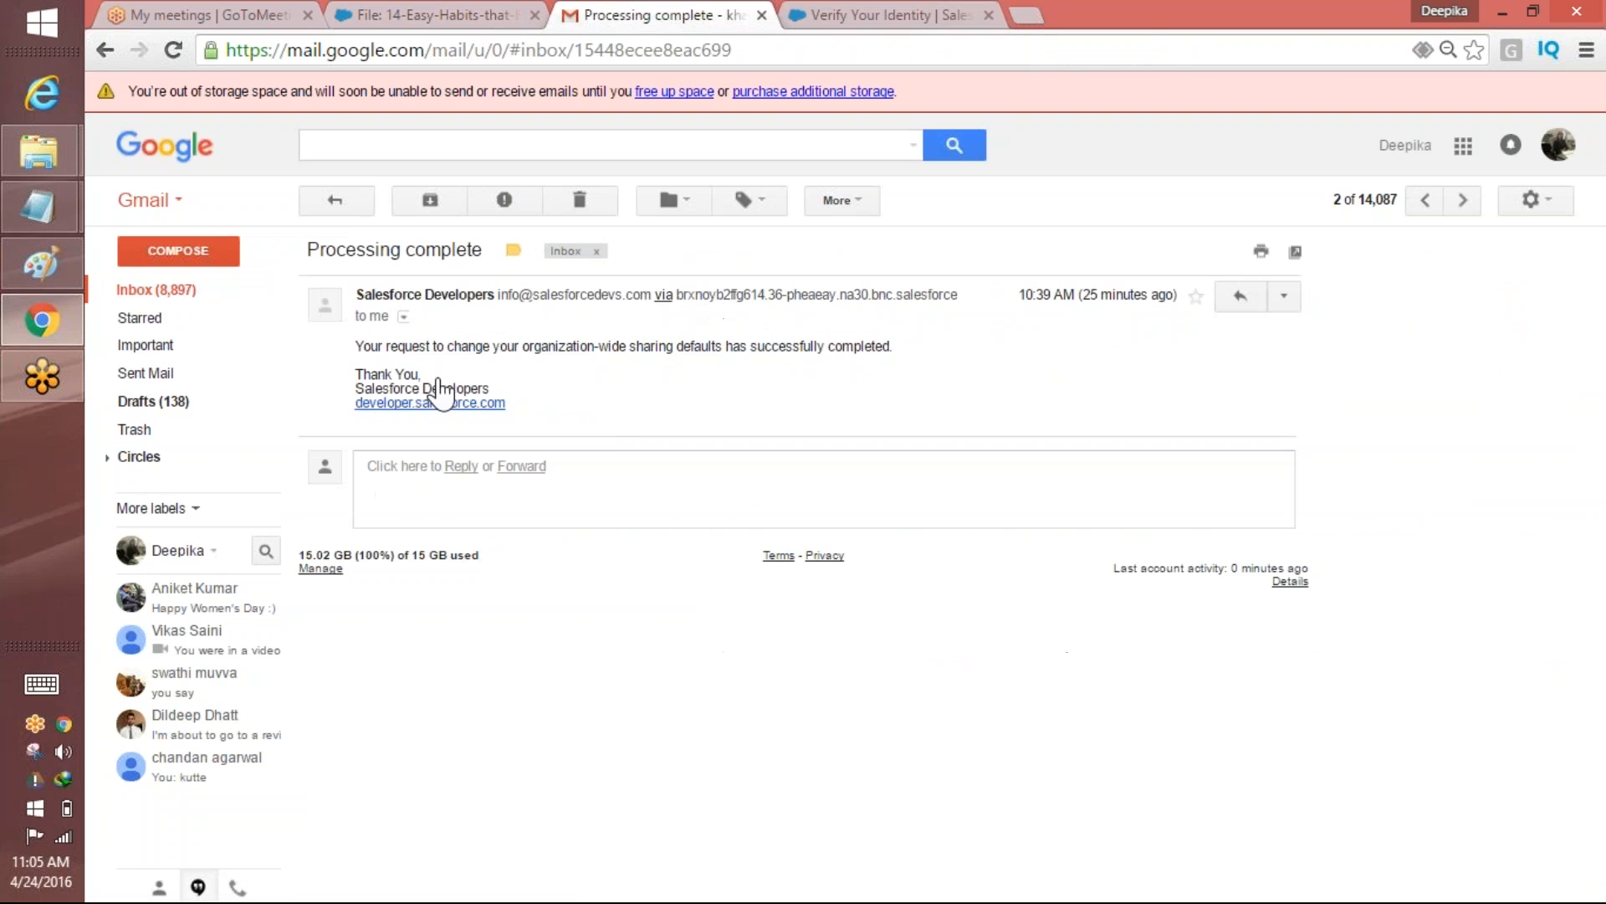
click(173, 291)
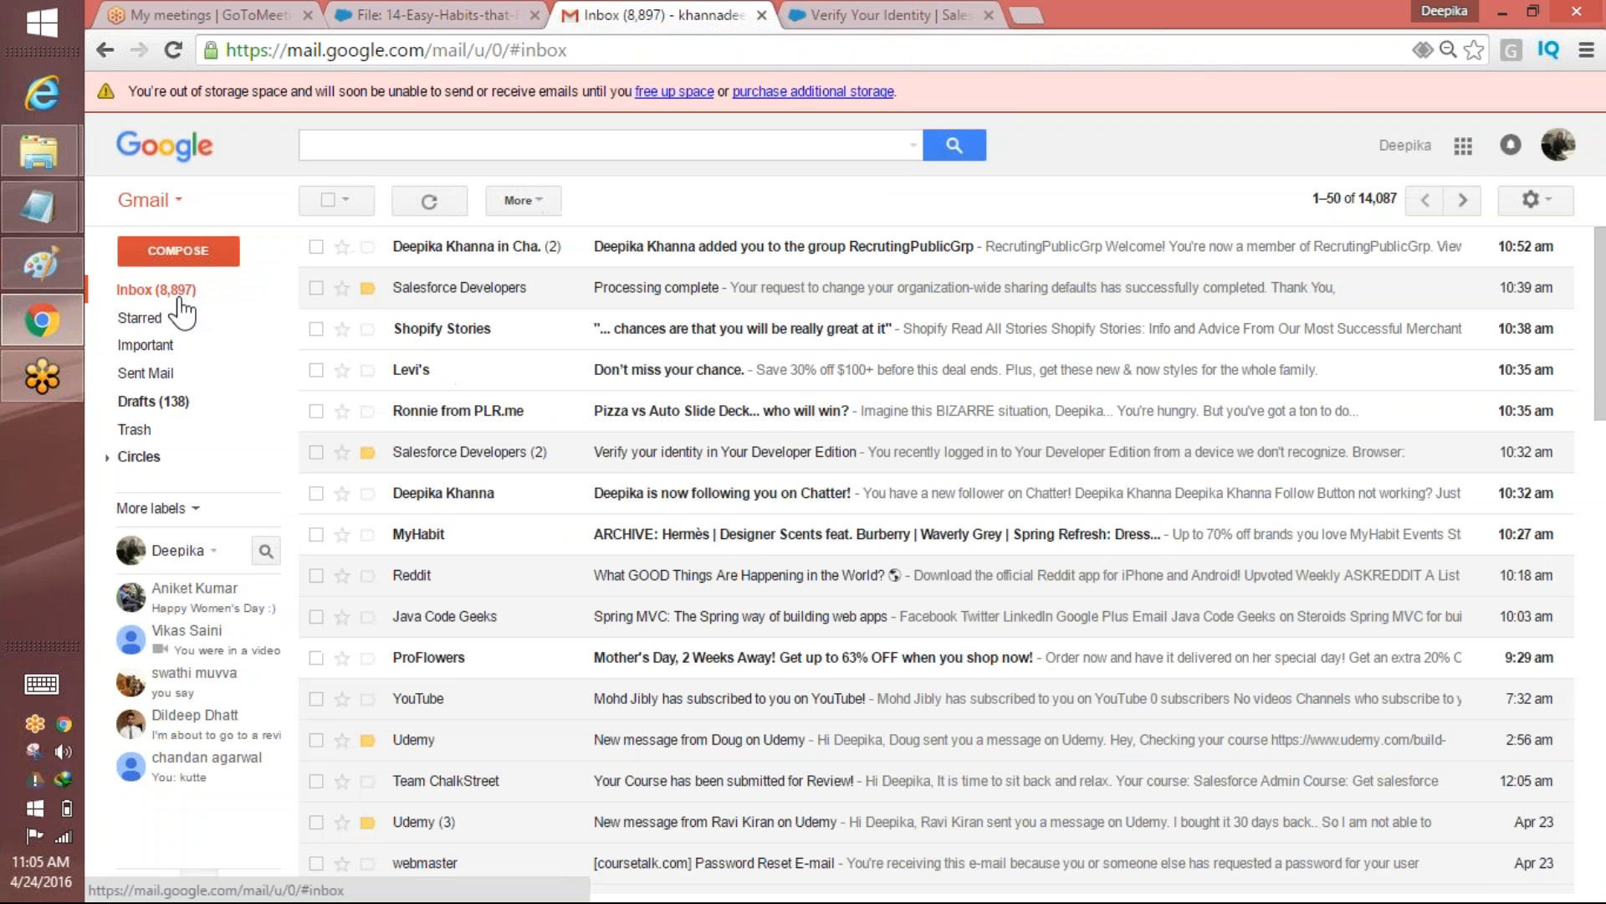
click(670, 246)
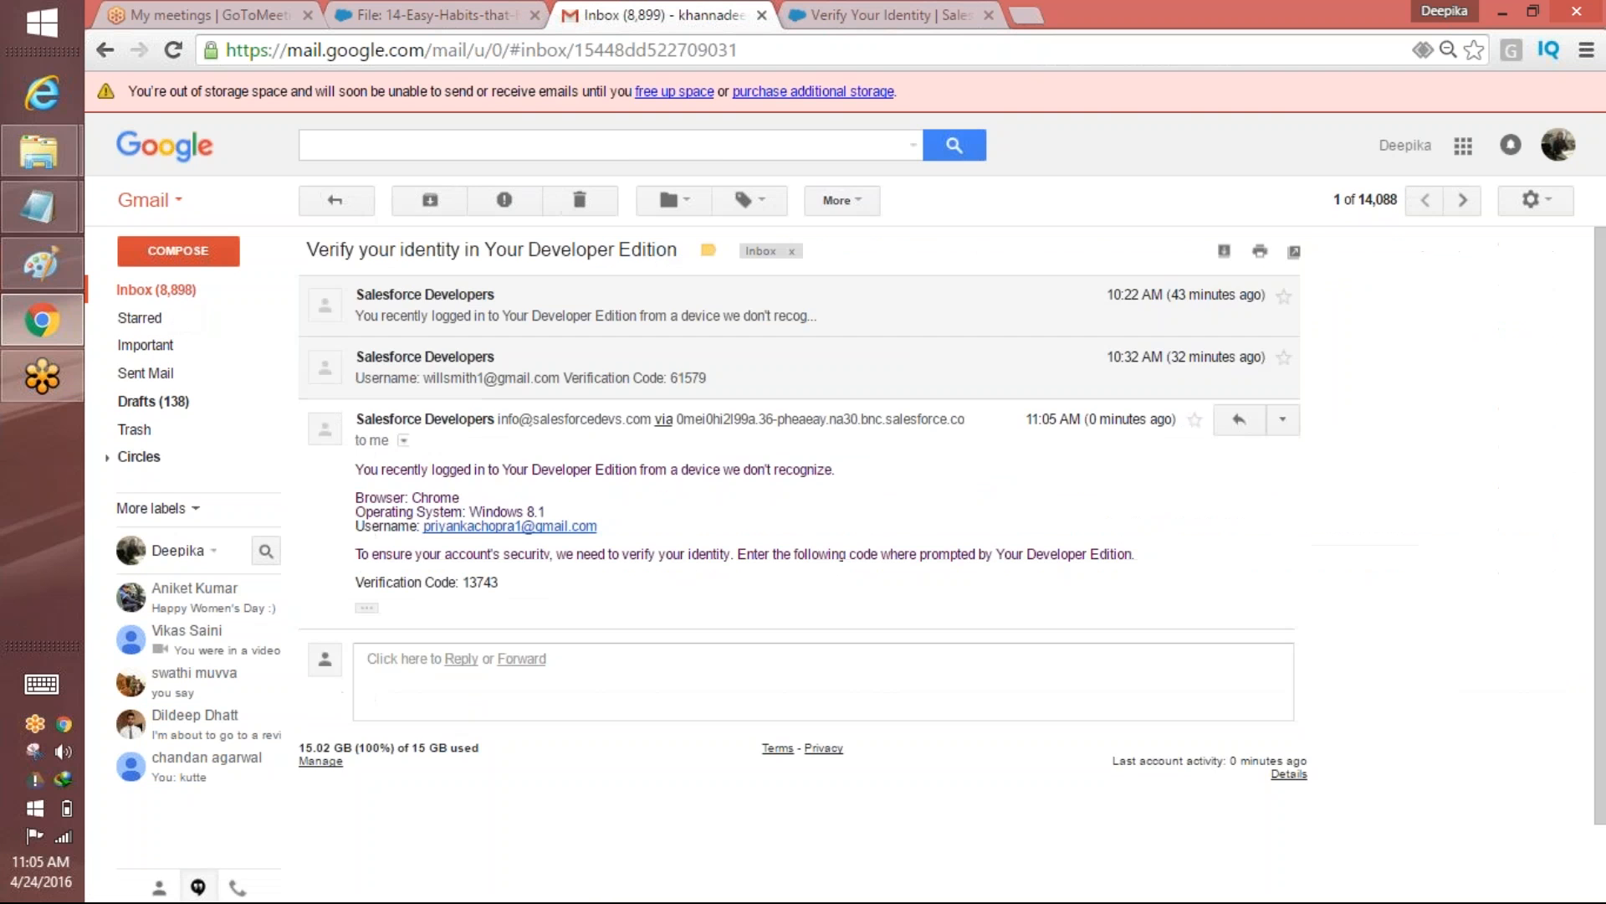
double_click(485, 579)
key(ctrl+c)
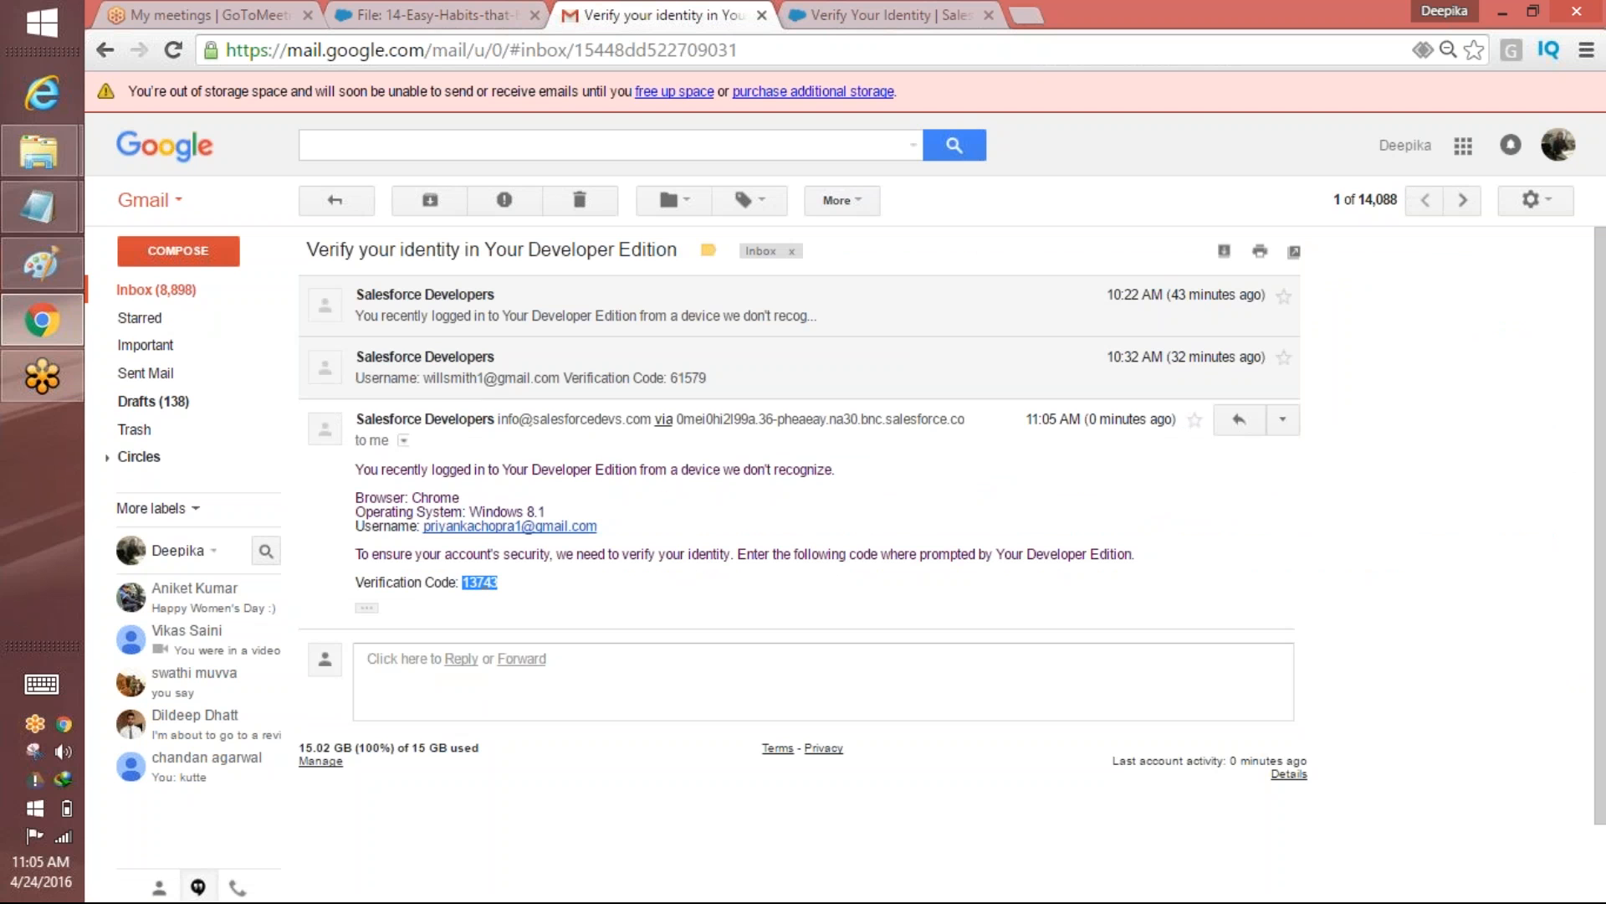
click(971, 31)
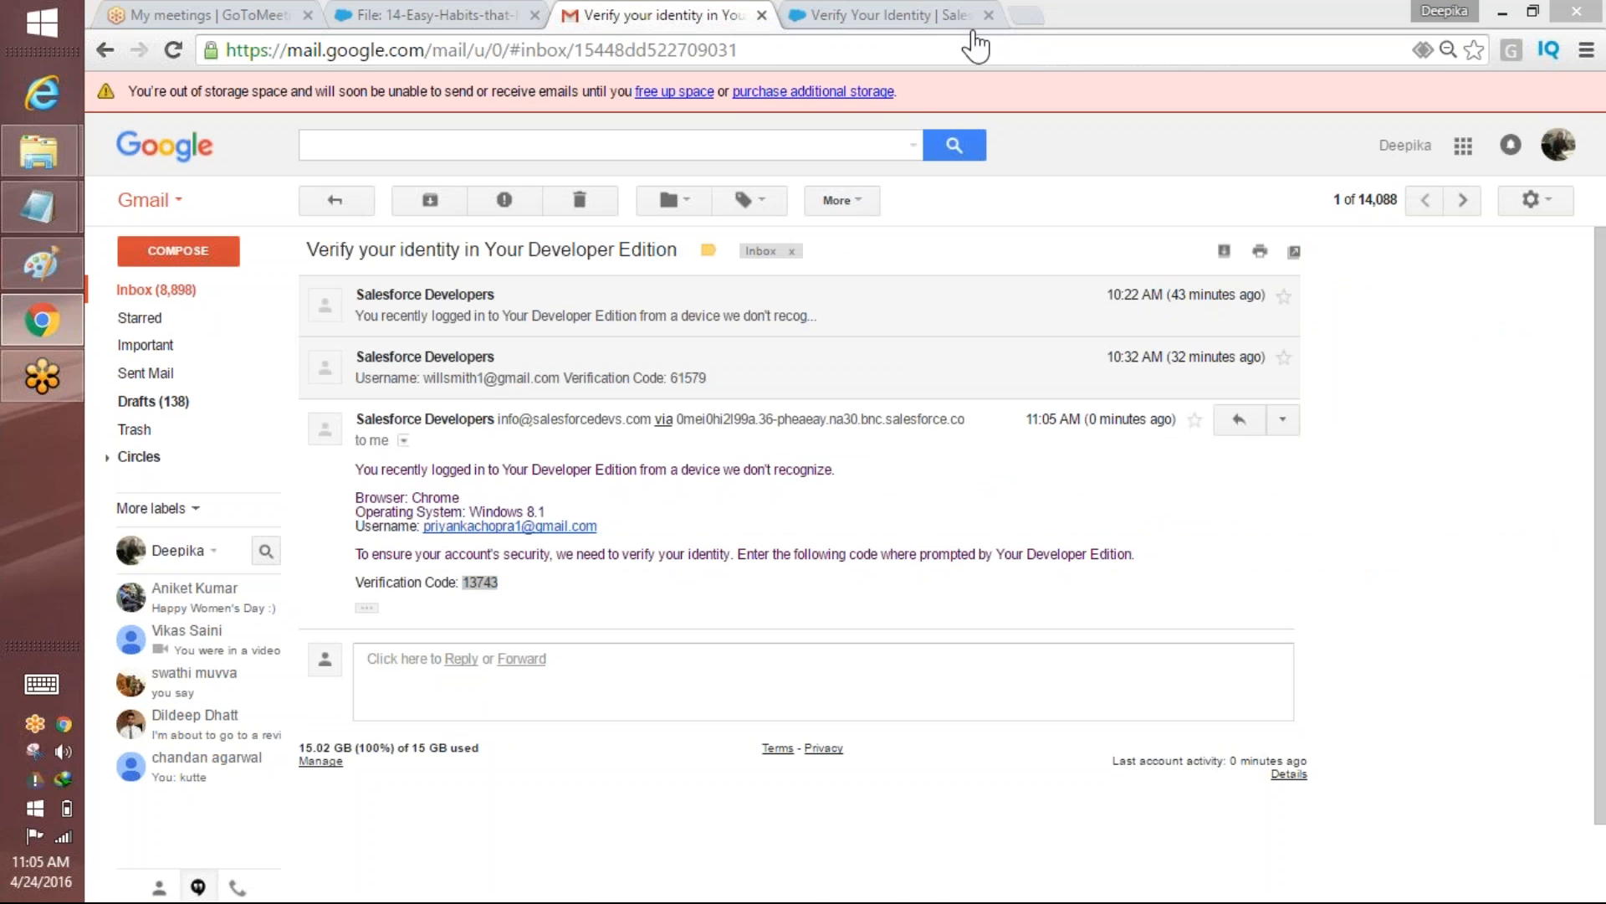
click(973, 25)
Paste the emailed verification code and submit it.
click(714, 658)
key(ctrl+v)
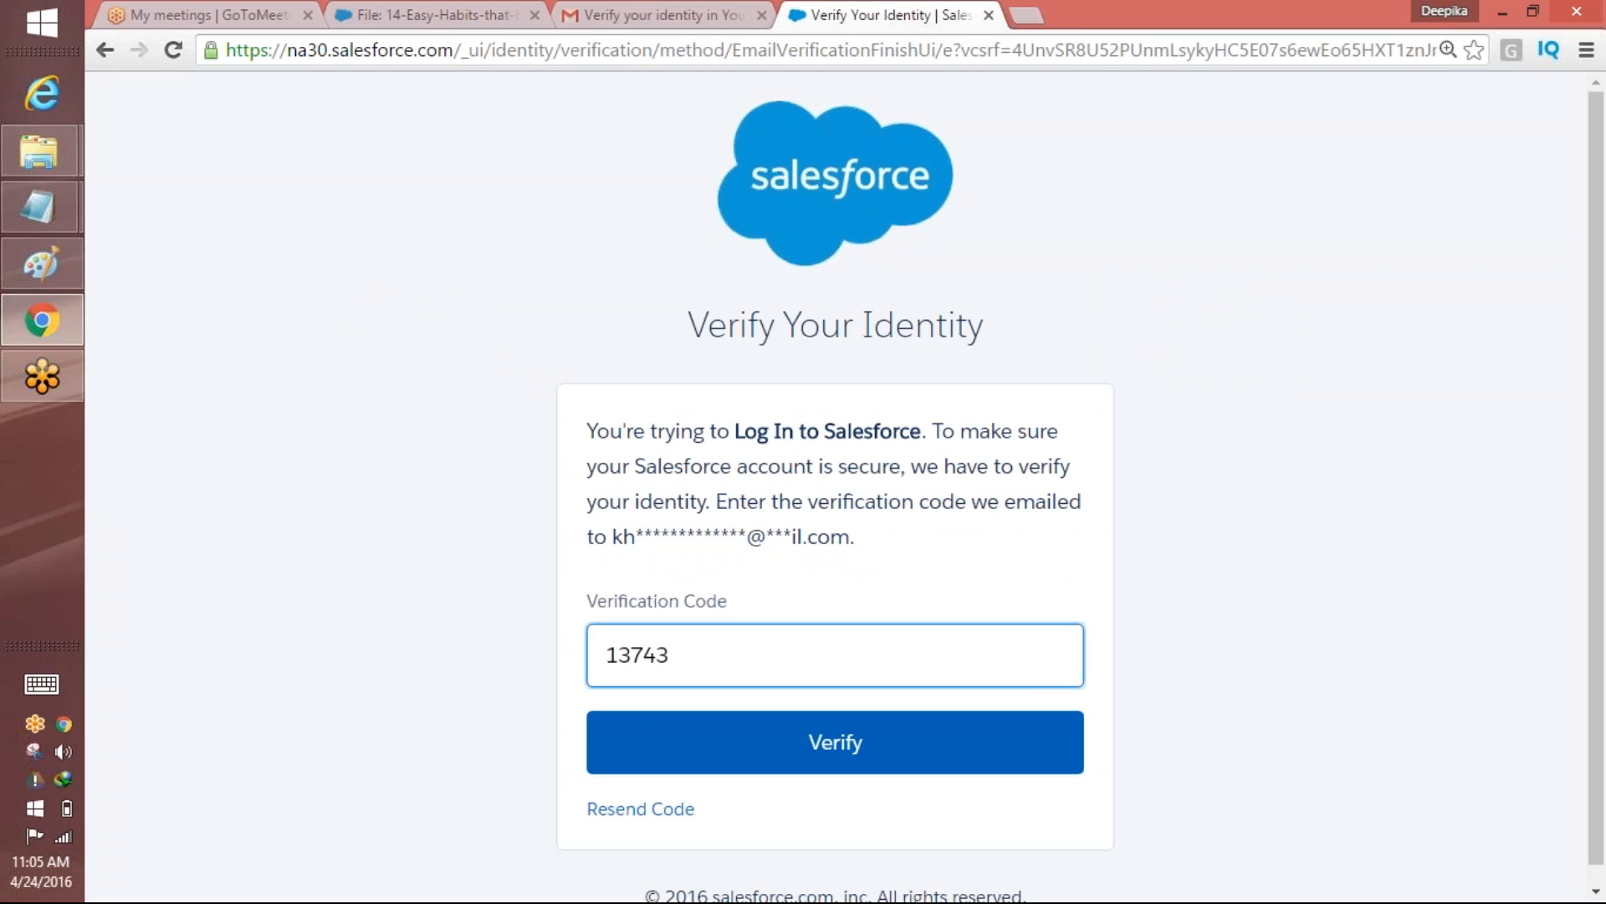
key(Return)
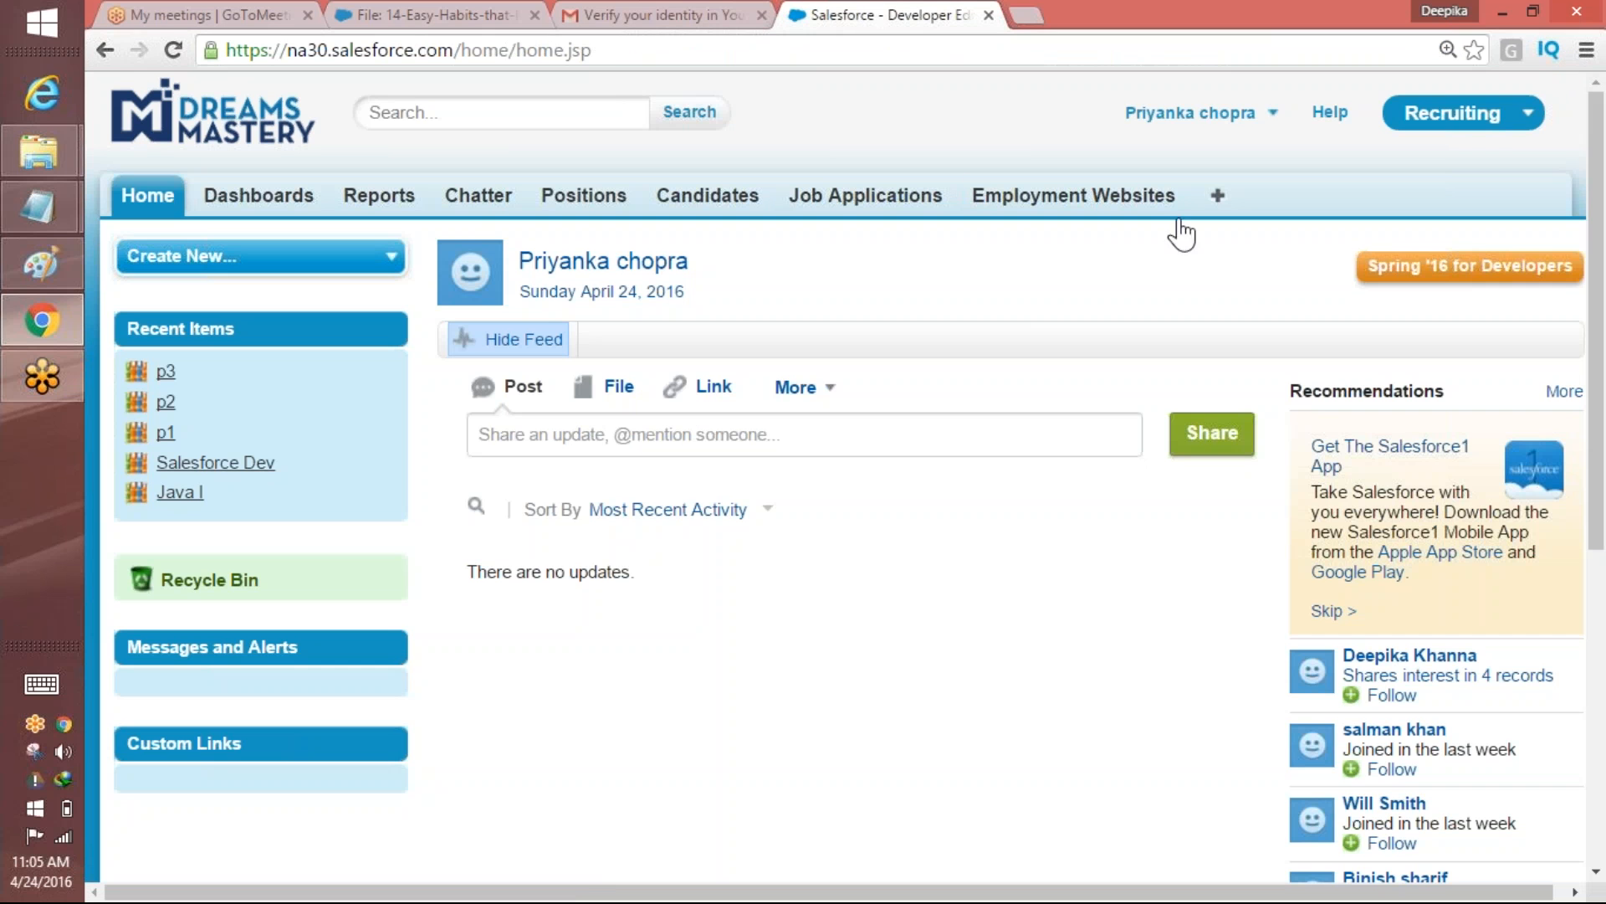
Open Chatter, skip the welcome tour, and close the group-suggestions dialog.
click(495, 205)
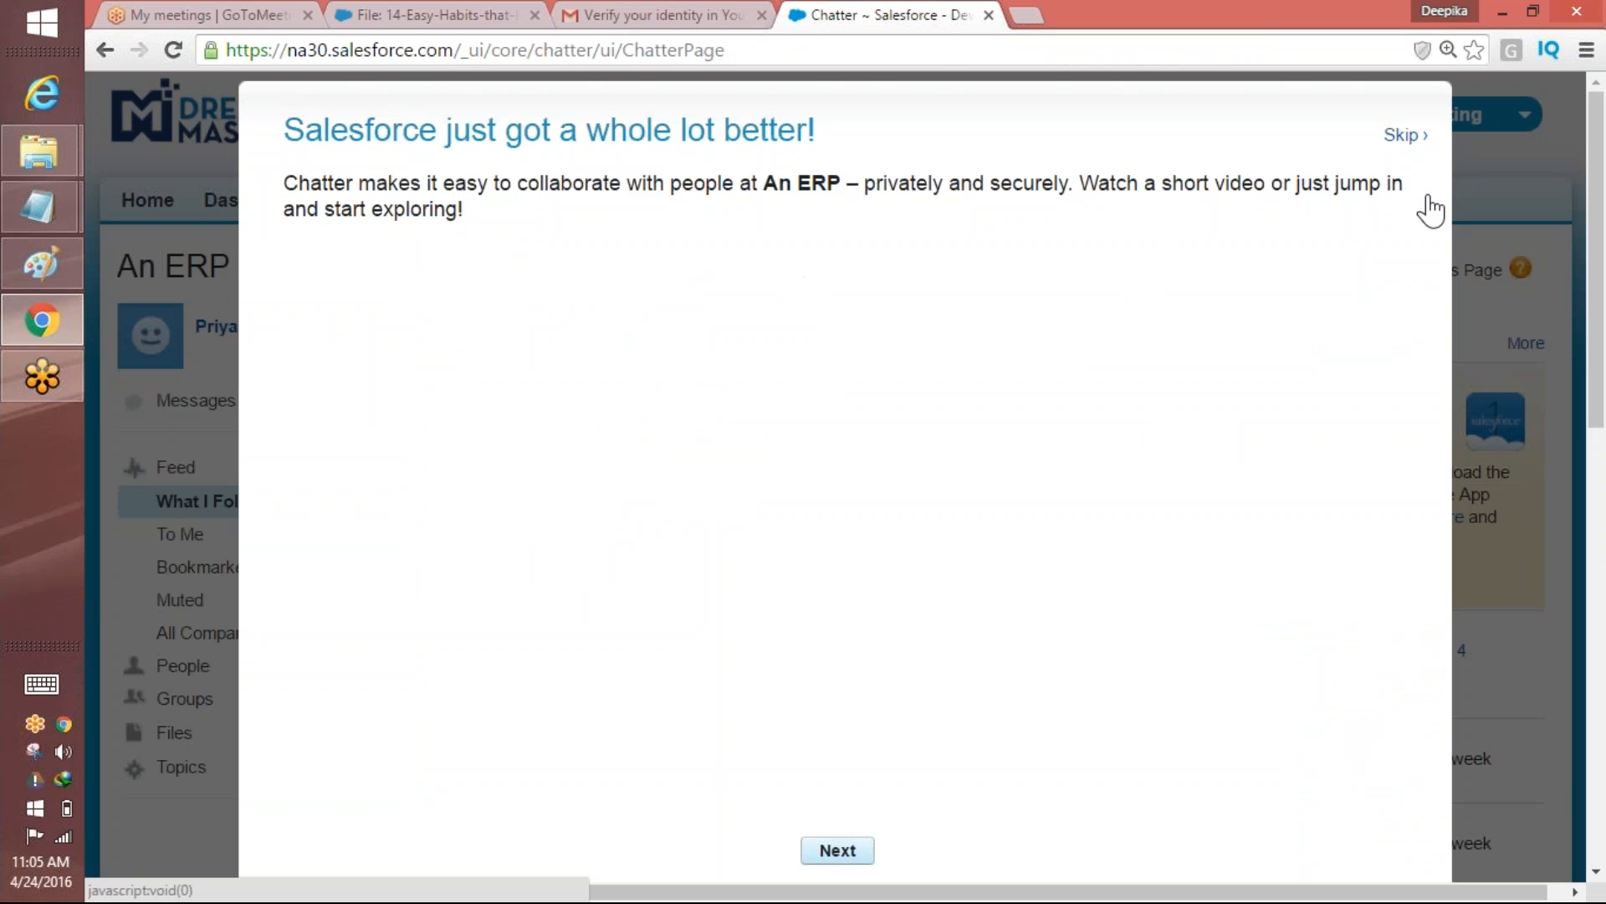
click(1397, 138)
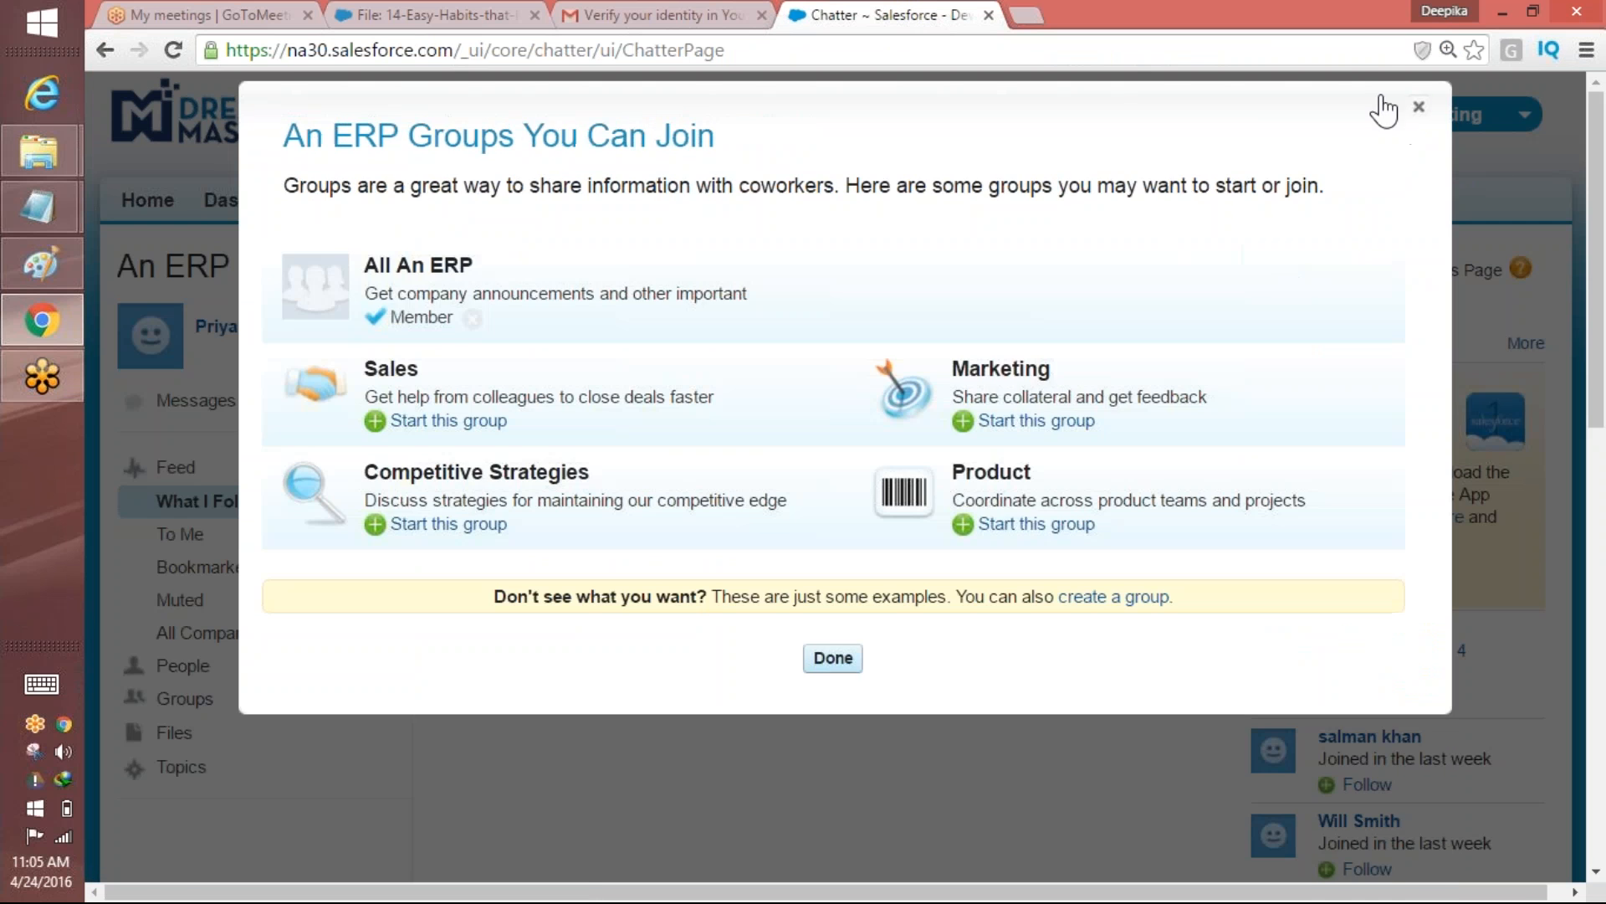
click(1419, 105)
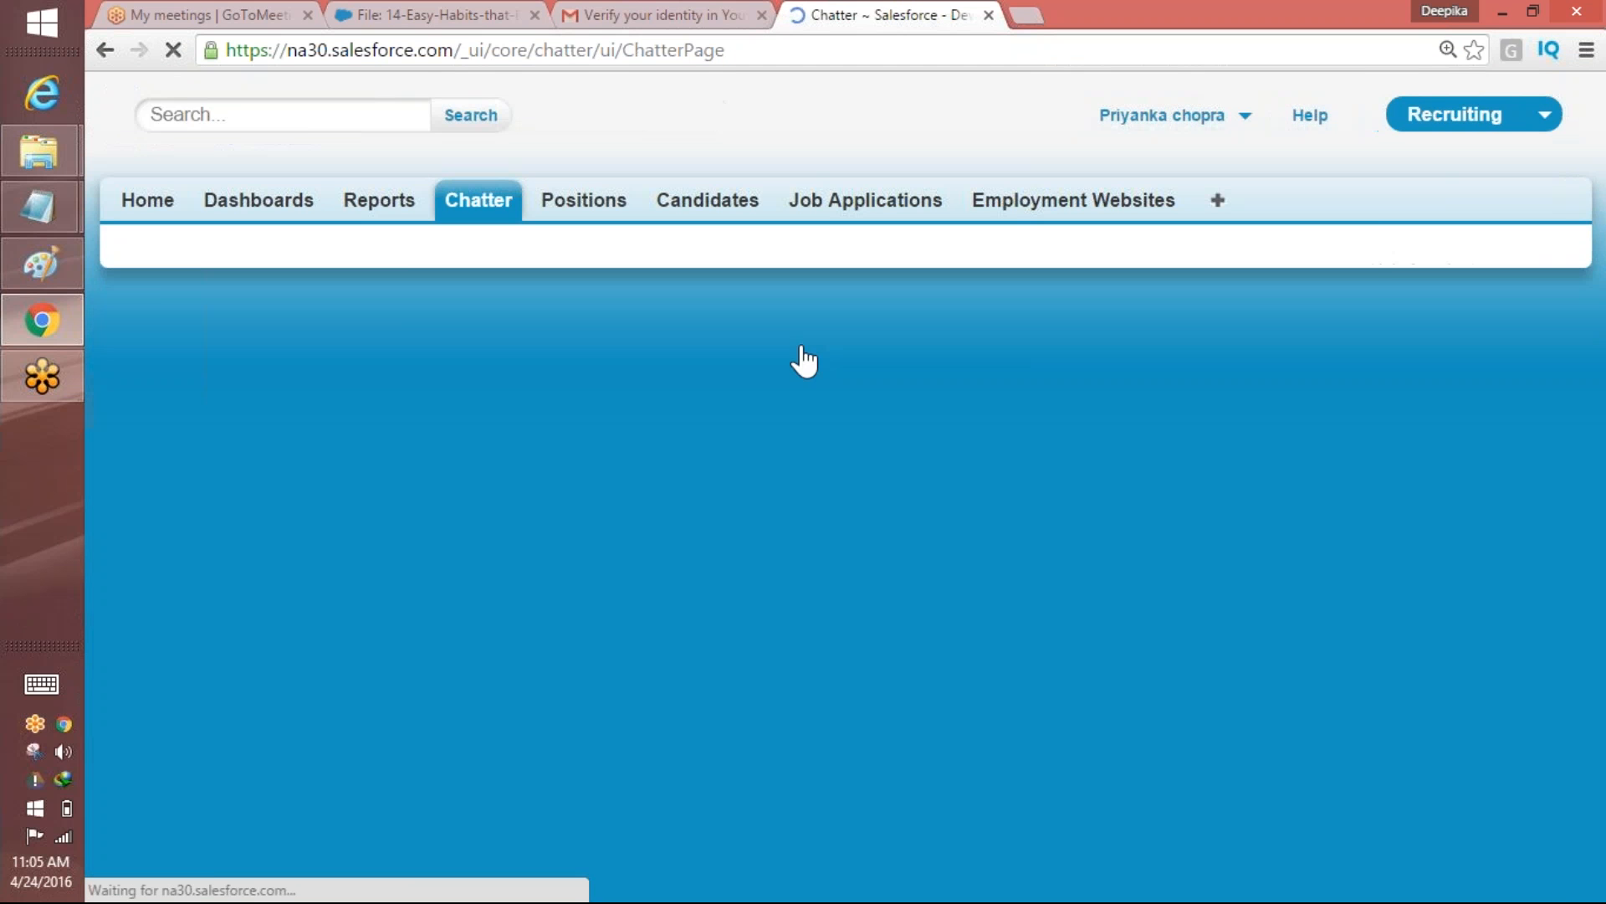
Reload Chatter and view the publisher's extra actions: Poll, Question and New Position.
click(795, 333)
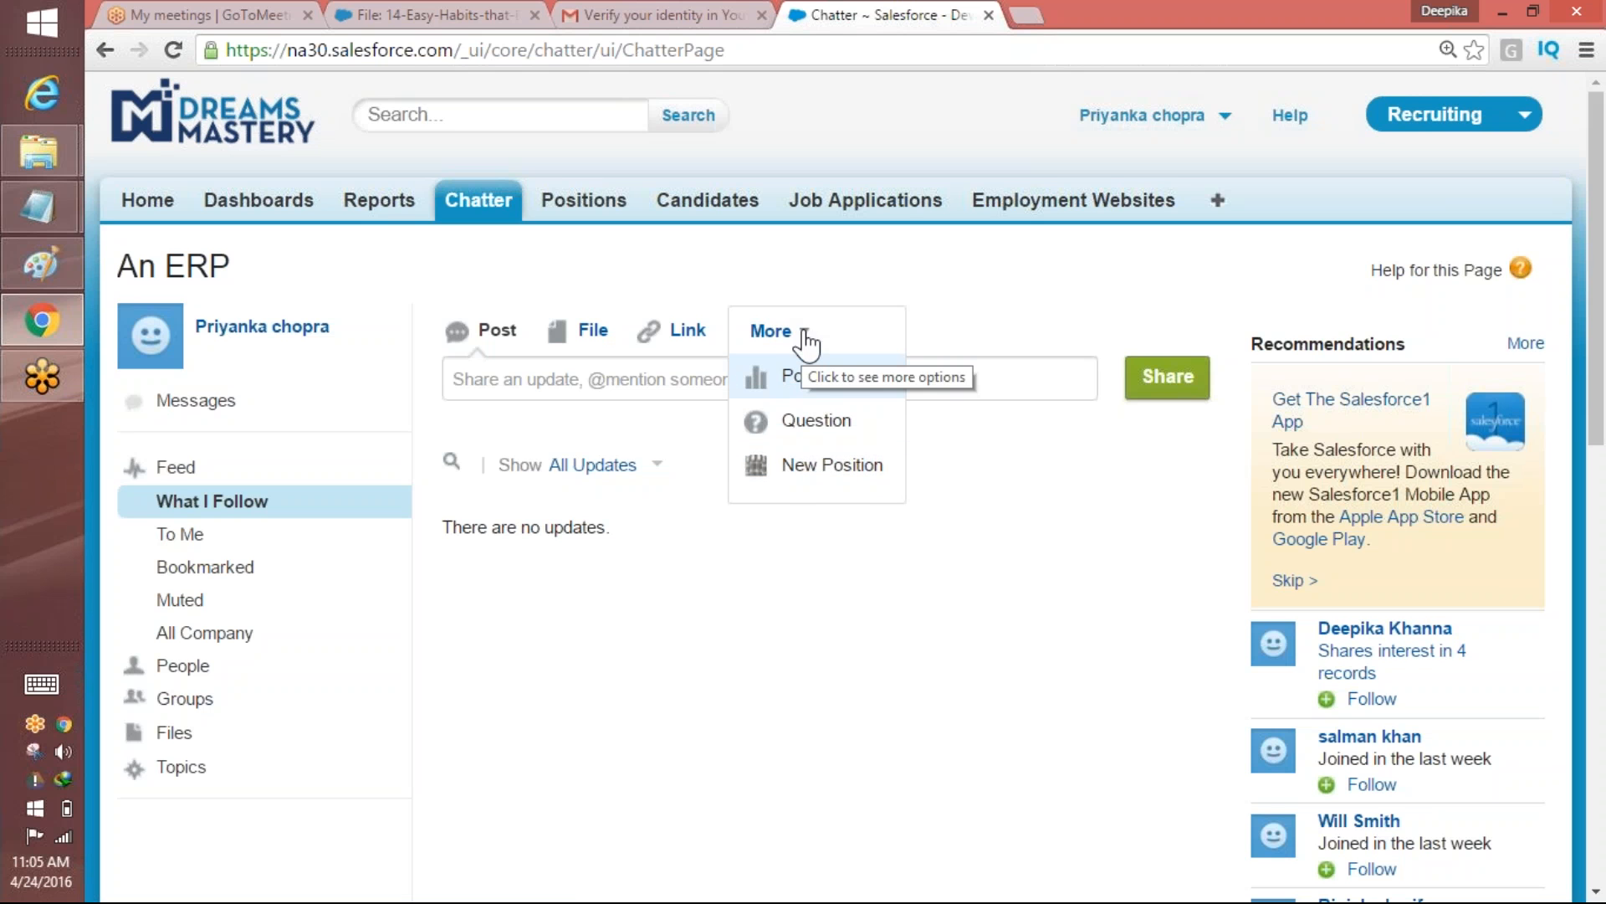
click(1058, 693)
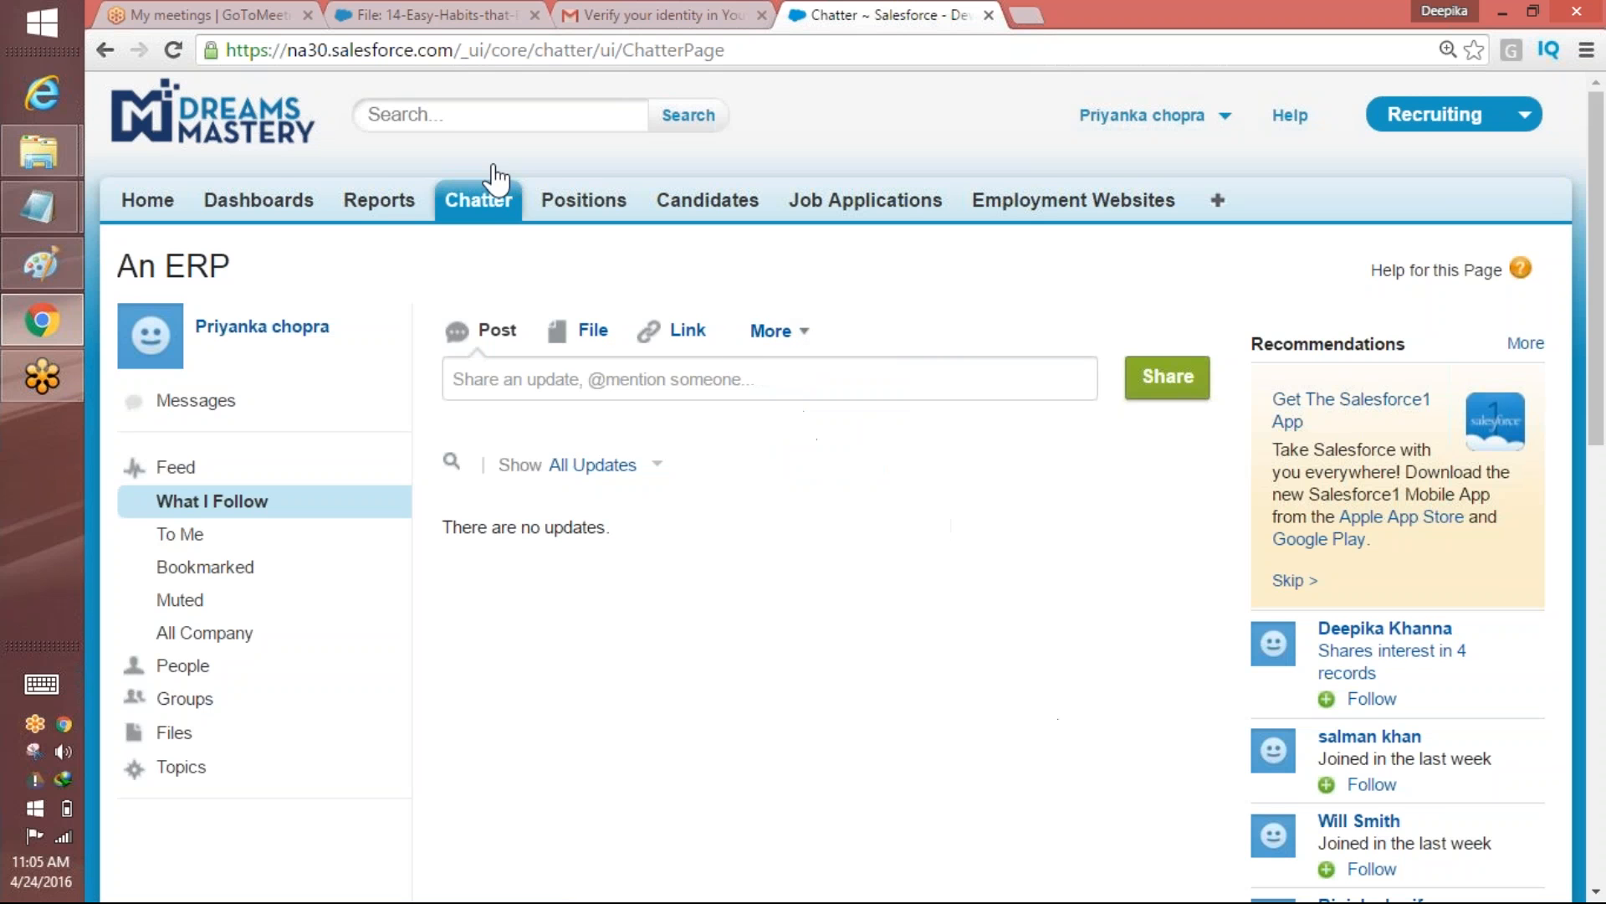
click(479, 203)
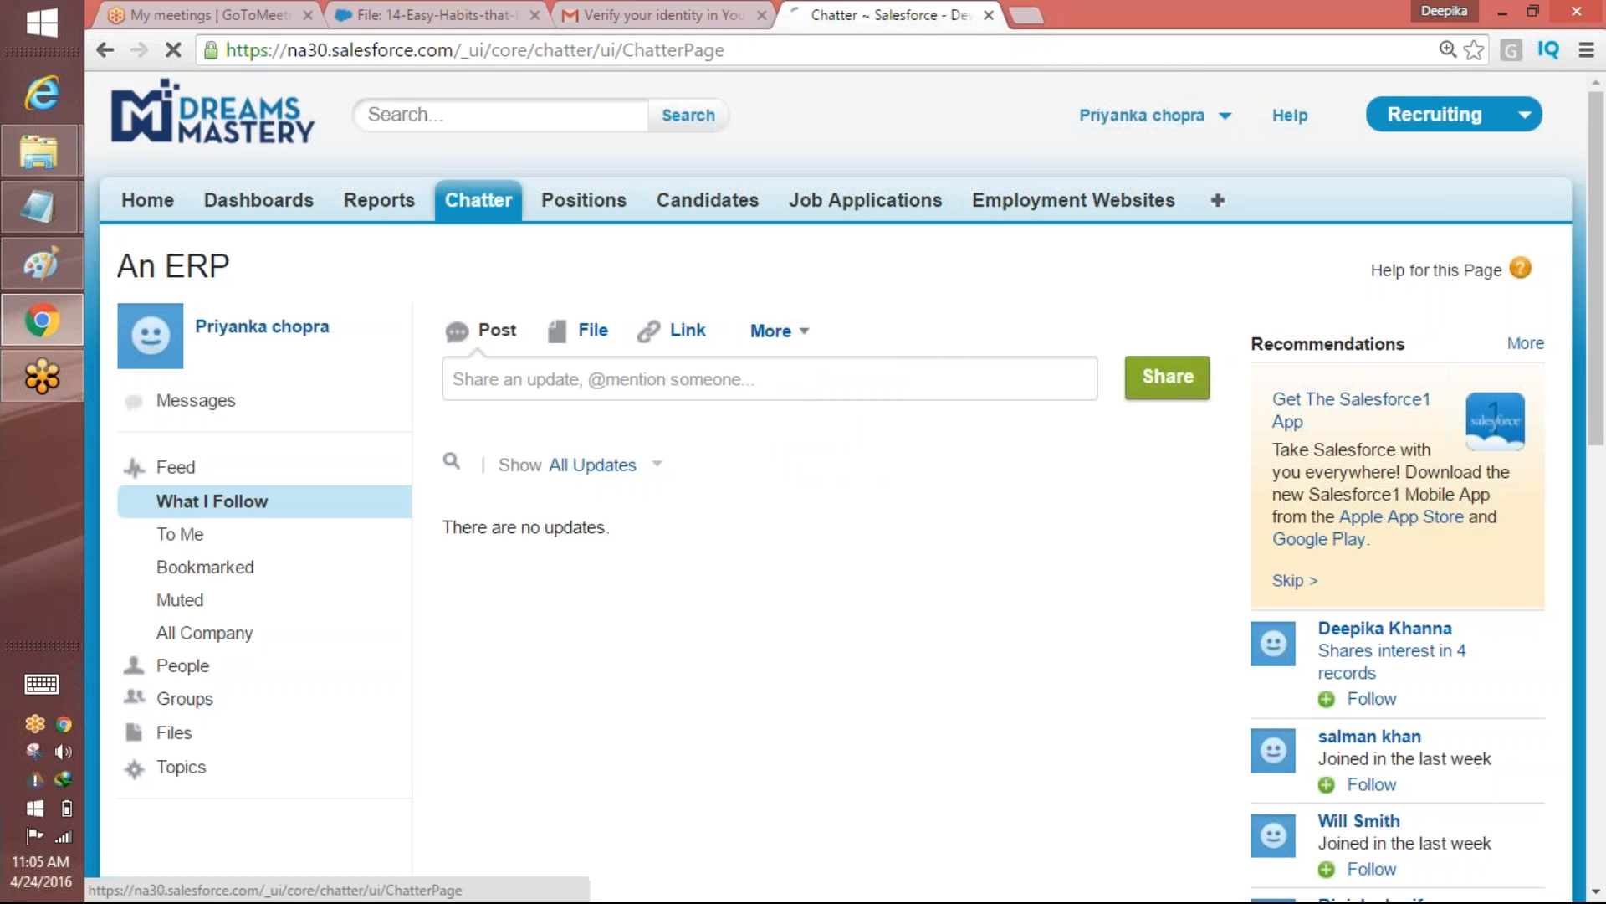
click(803, 337)
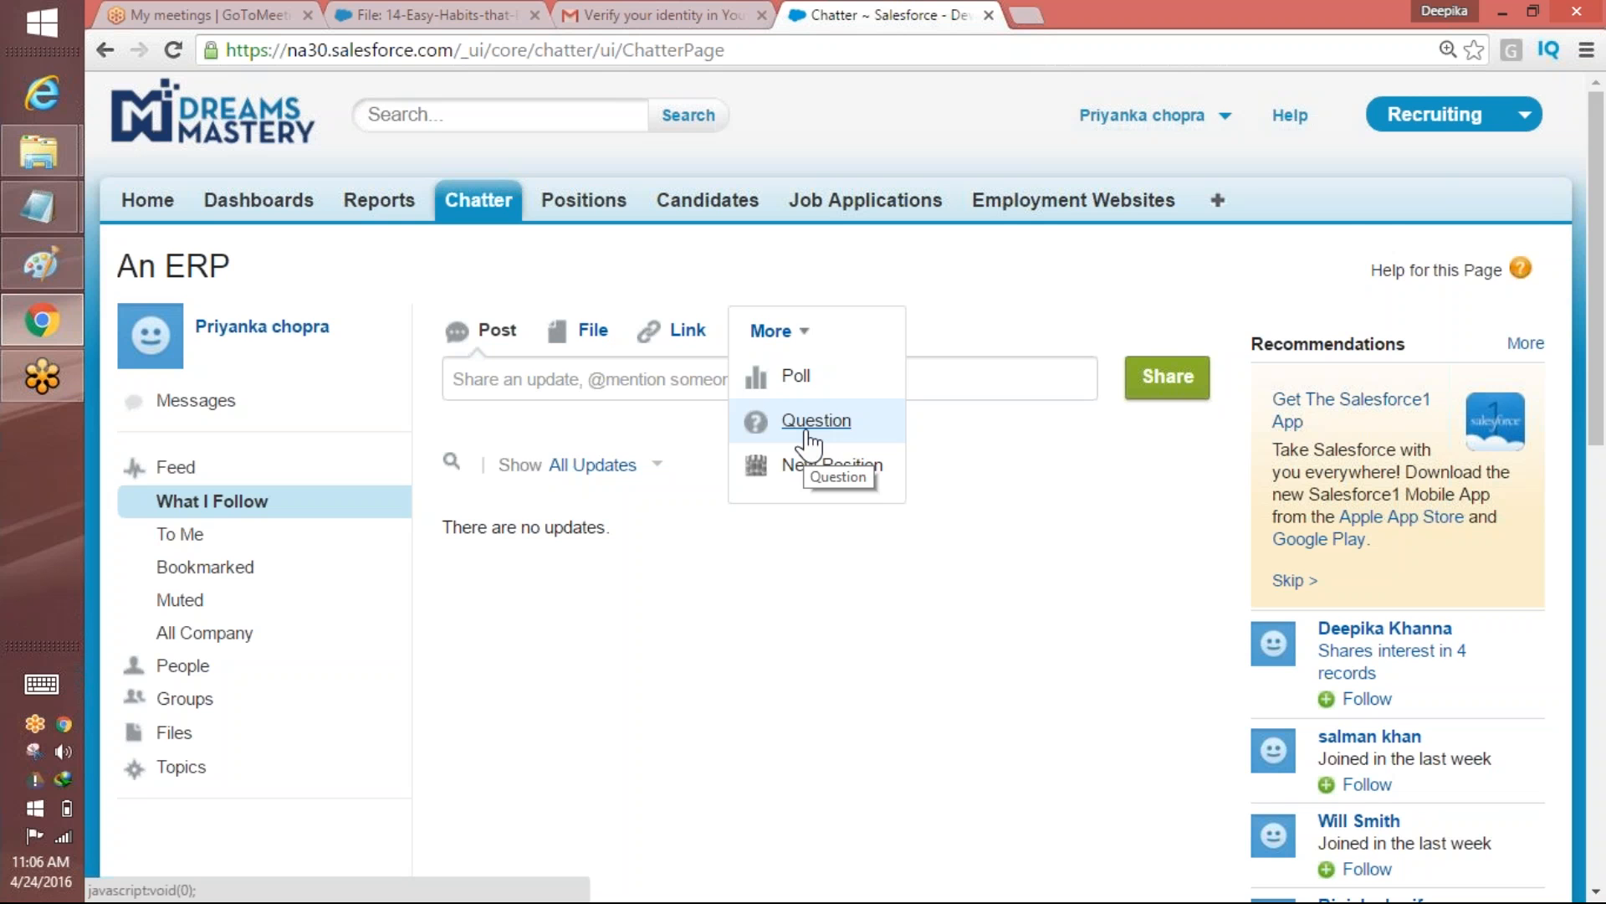
Switch to the Sales app and view the Home publisher's extra actions: Poll, Question, New Position.
click(1456, 126)
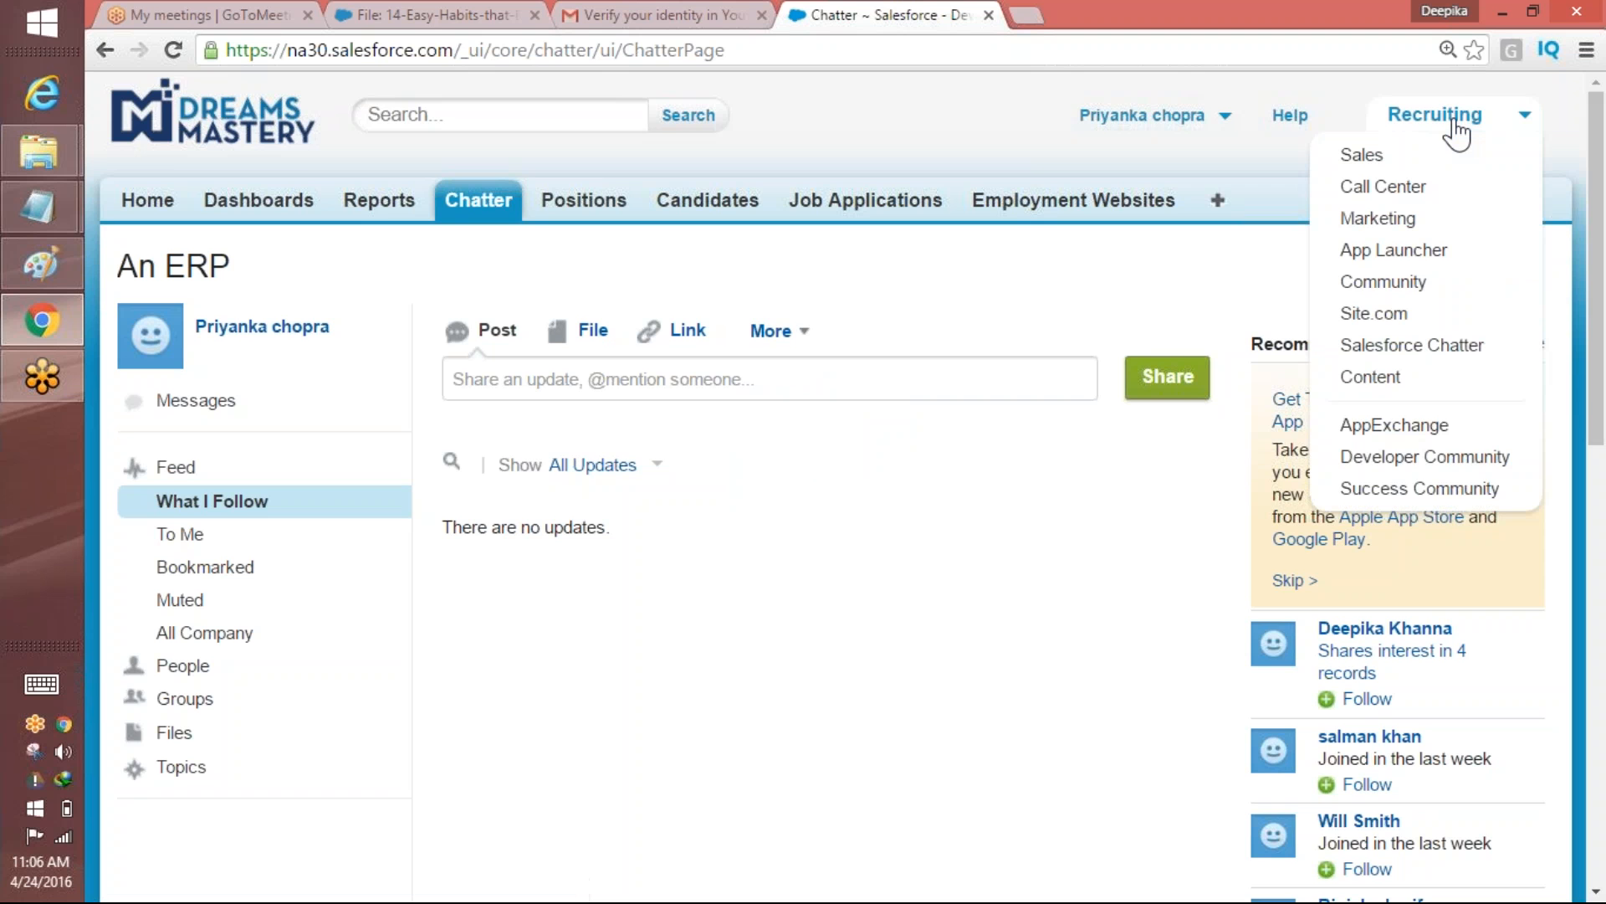
click(1374, 155)
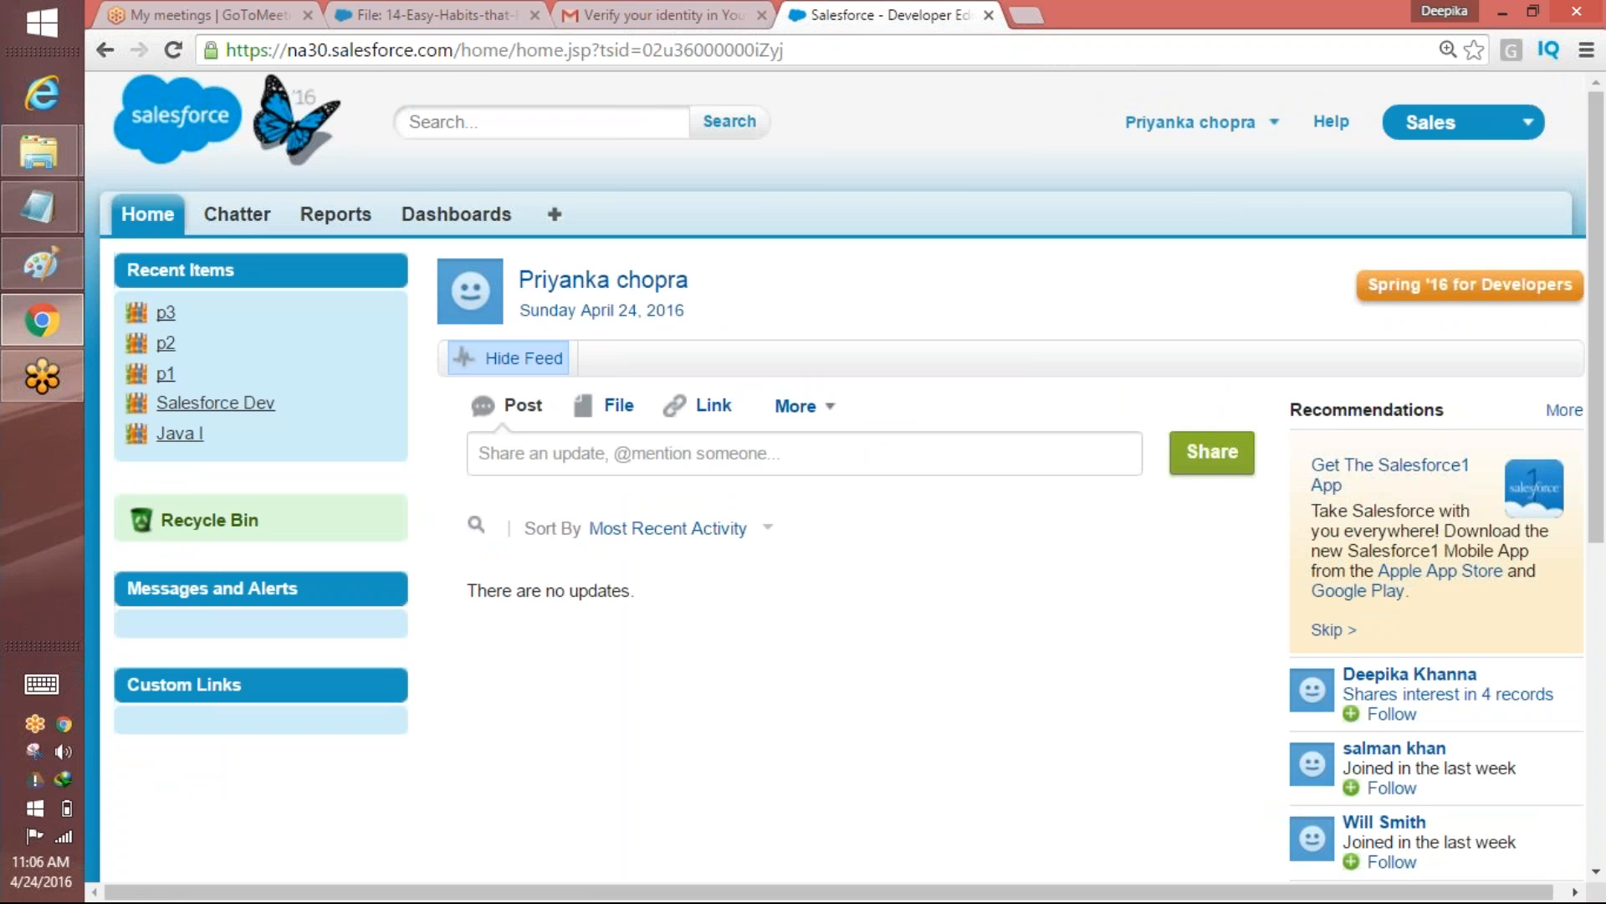
click(820, 410)
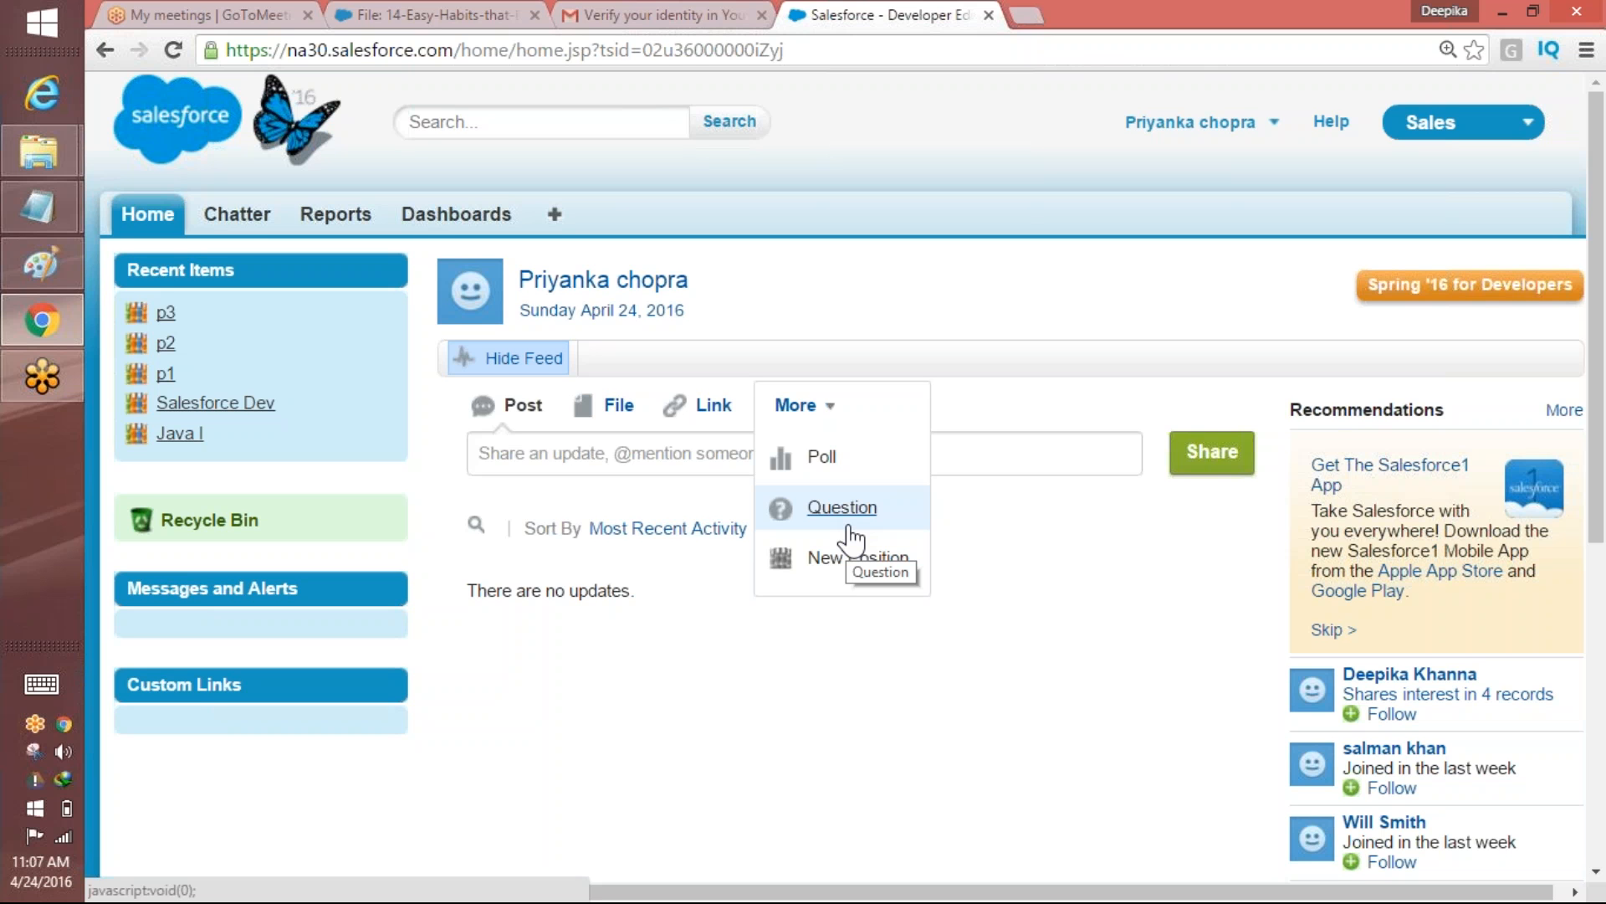
Start a fresh blank Paint canvas, discarding the Chatter sketch without saving.
click(25, 279)
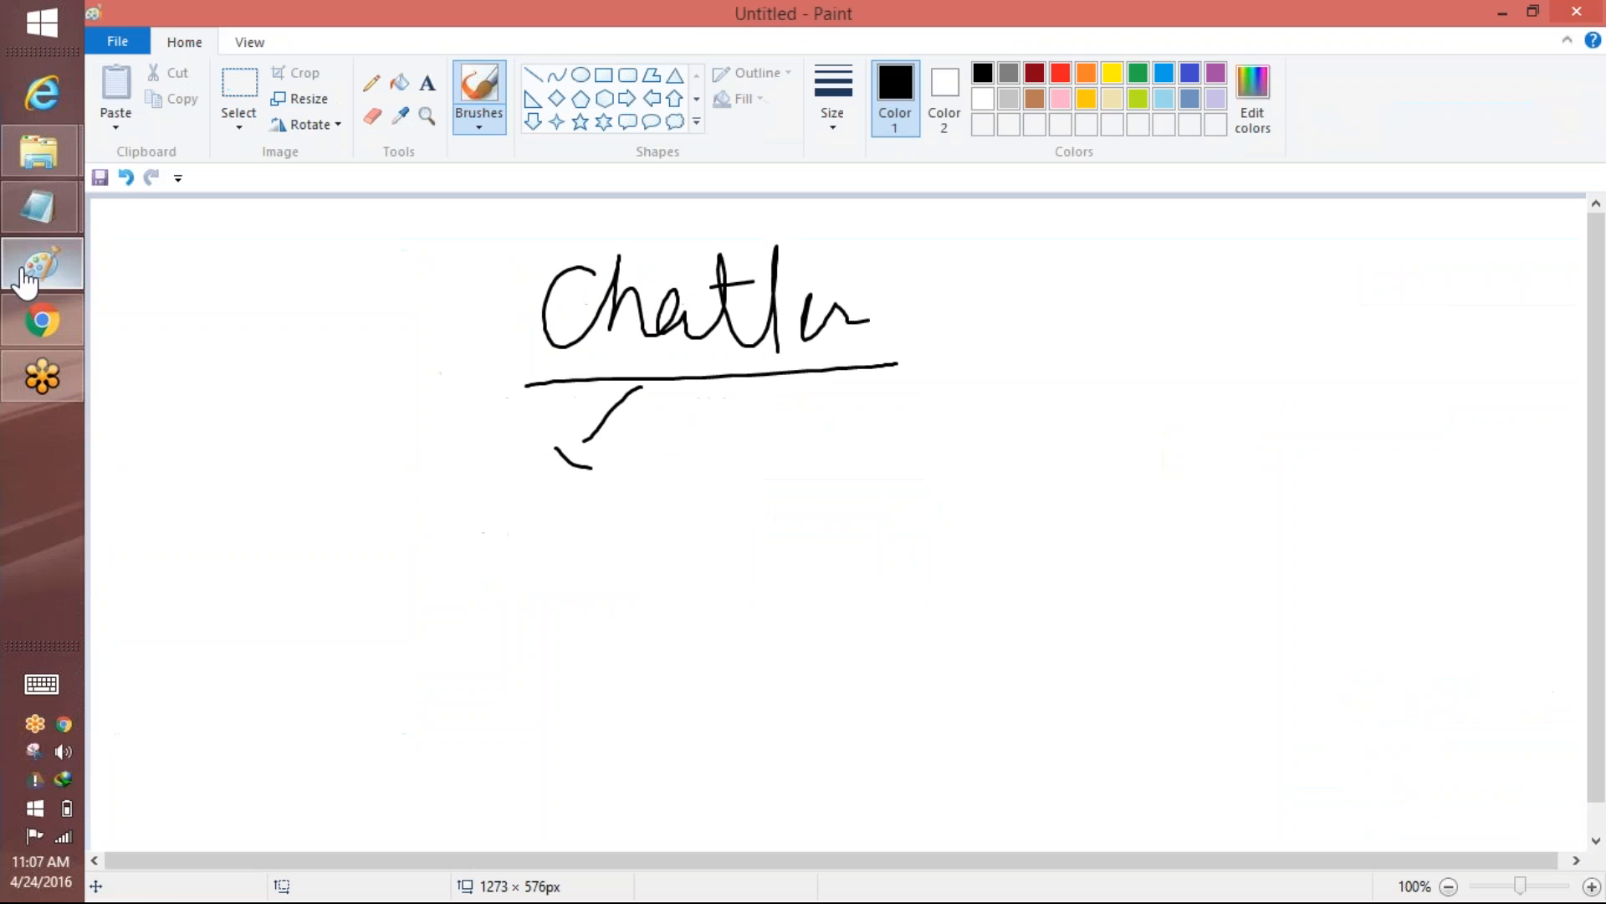
key(alt+f)
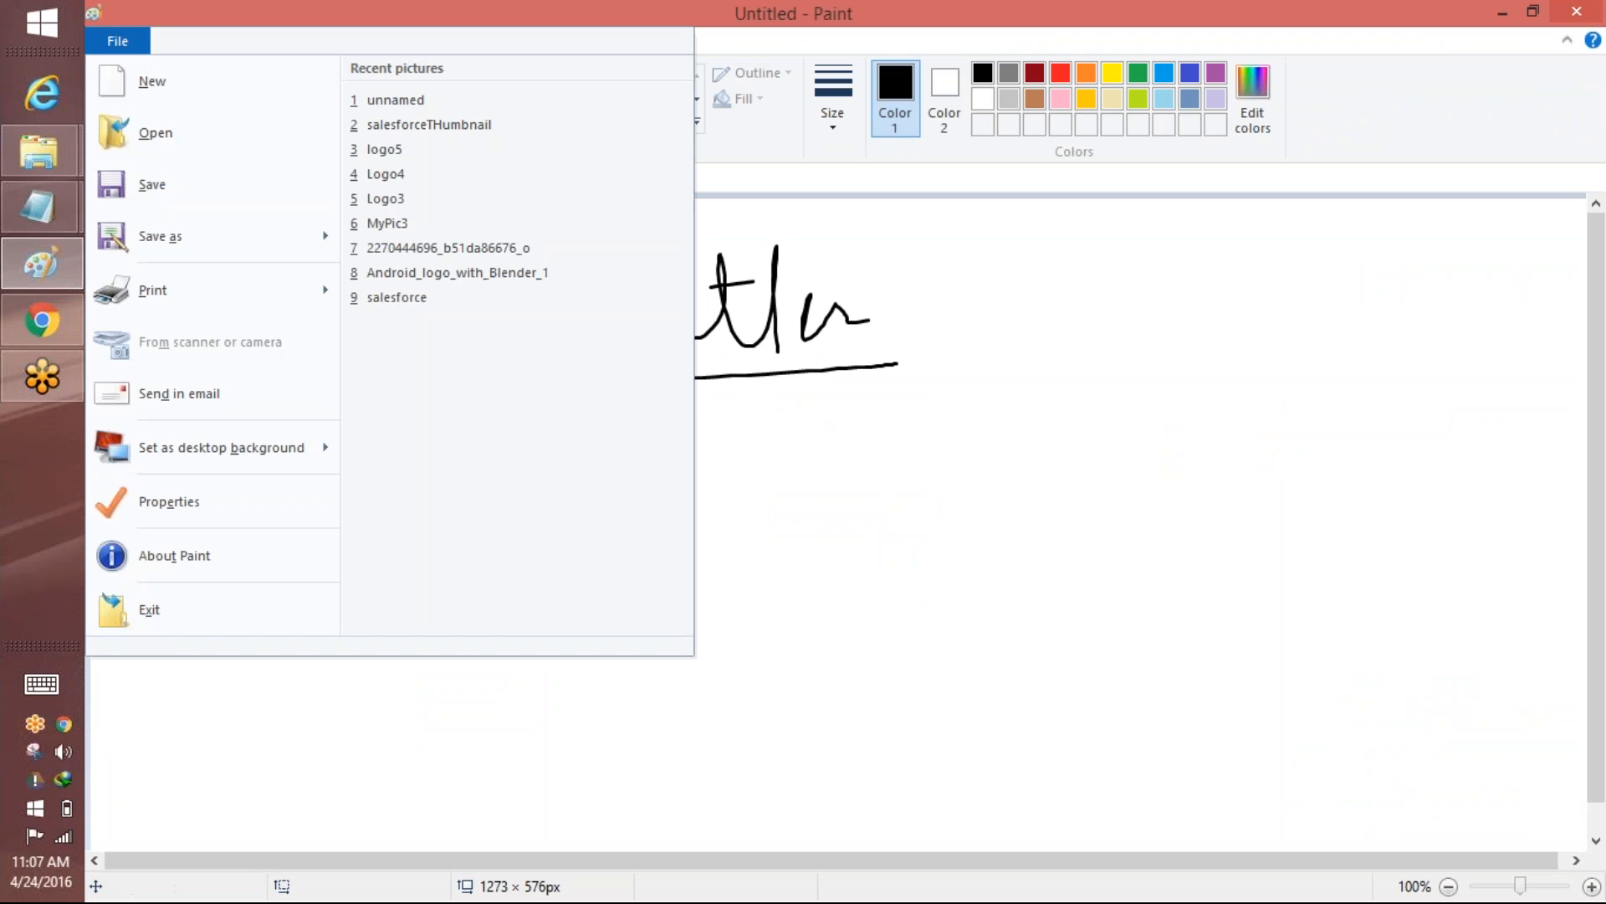
click(171, 84)
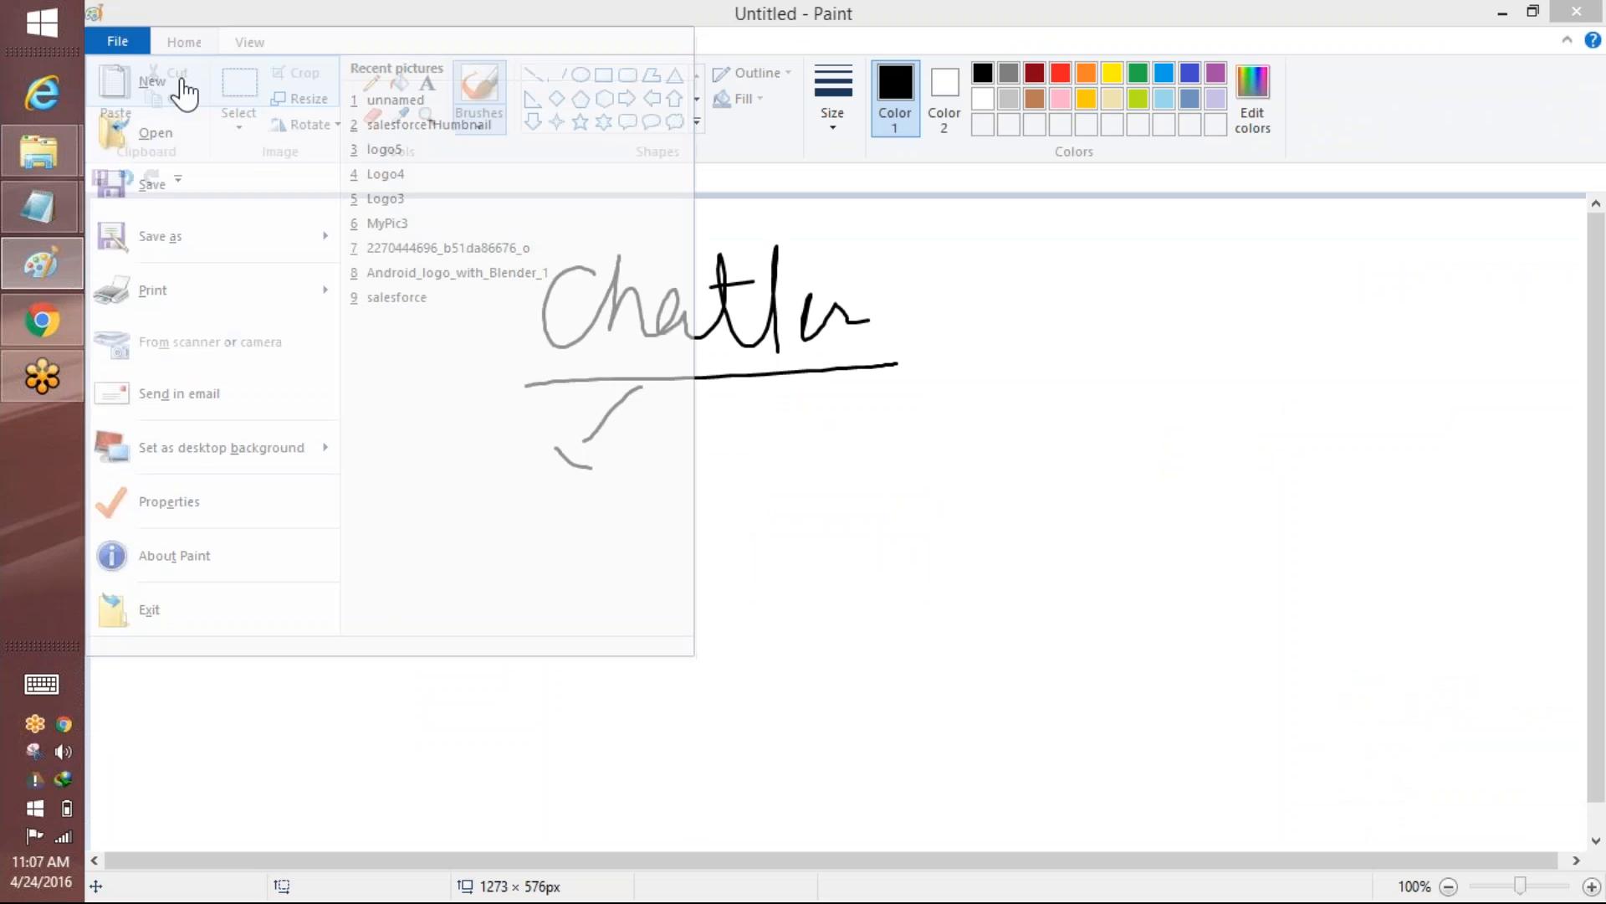
click(892, 457)
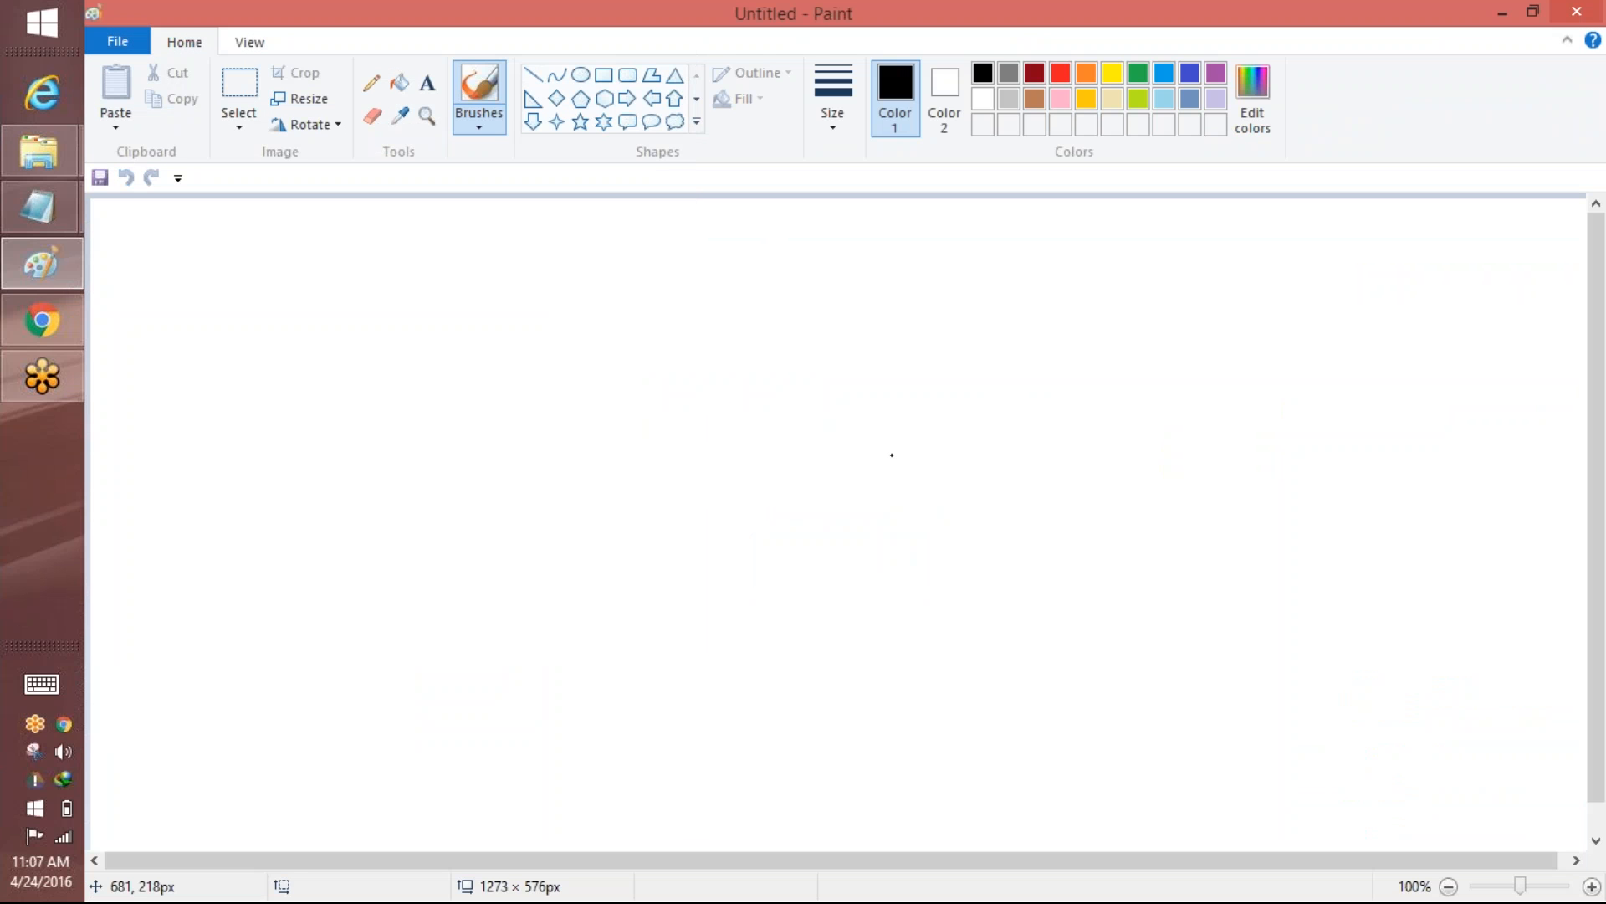
Hand-write an underlined 'Record Types' heading on the canvas and bring Salesforce back to the front.
mouse_move(574, 256)
mouse_down()
mouse_move(594, 352)
mouse_move(630, 334)
mouse_move(803, 354)
mouse_up()
mouse_move(838, 321)
mouse_down()
mouse_move(850, 290)
mouse_move(845, 344)
mouse_up()
mouse_move(910, 279)
mouse_down()
mouse_move(989, 263)
mouse_move(951, 336)
mouse_up()
mouse_move(960, 323)
mouse_down()
mouse_move(1037, 344)
mouse_move(1103, 303)
mouse_move(1155, 352)
mouse_up()
drag(528, 383, 1238, 372)
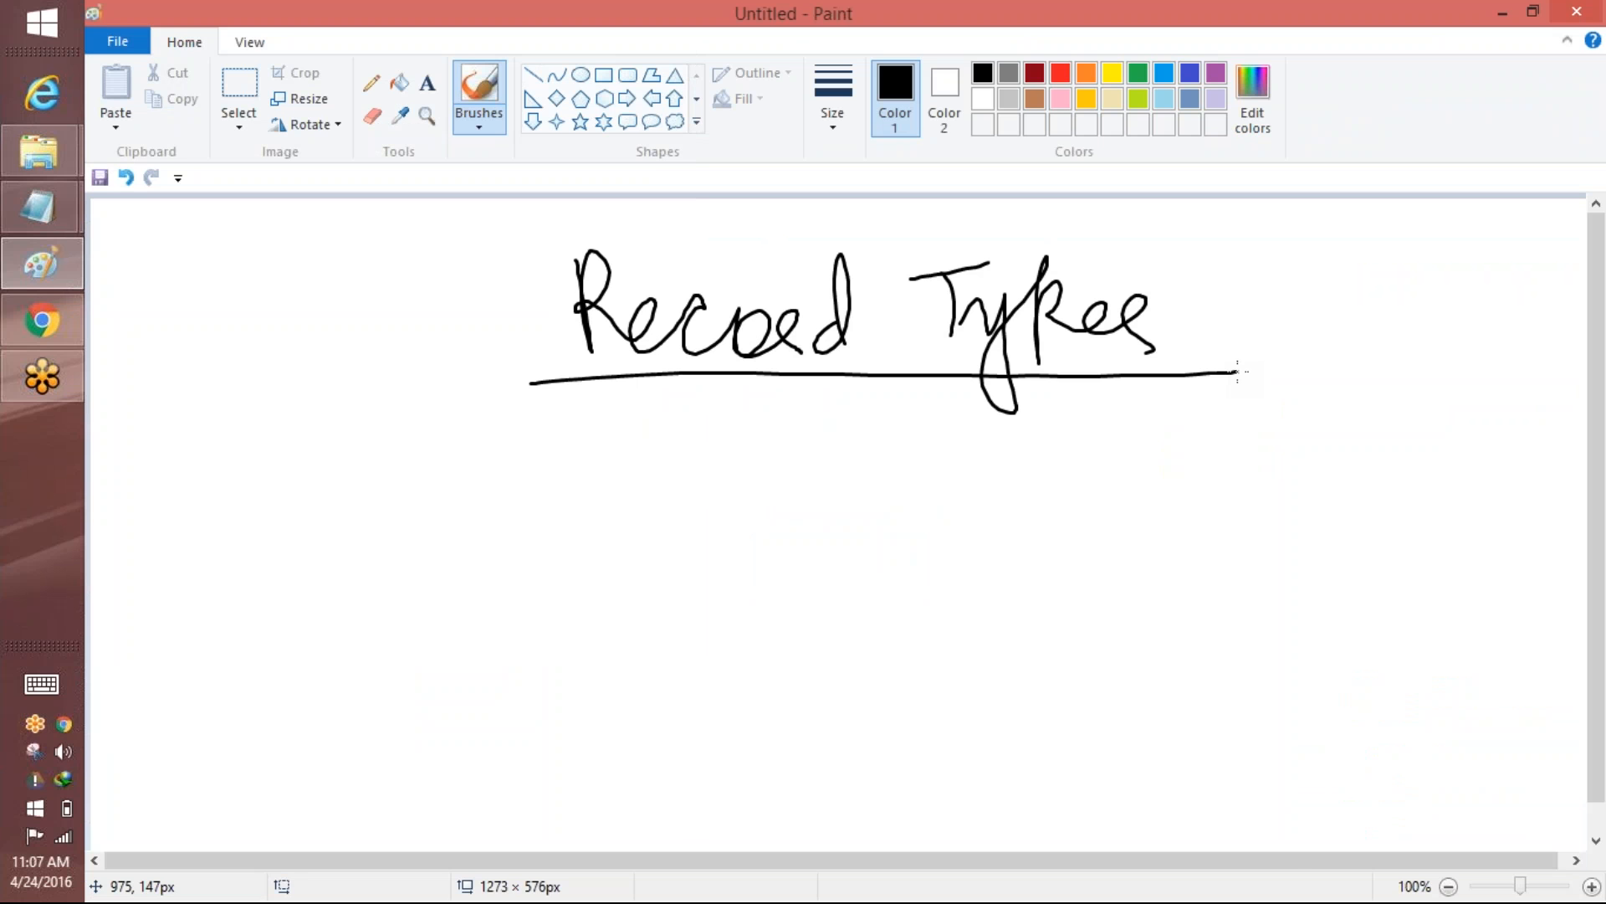
click(12, 321)
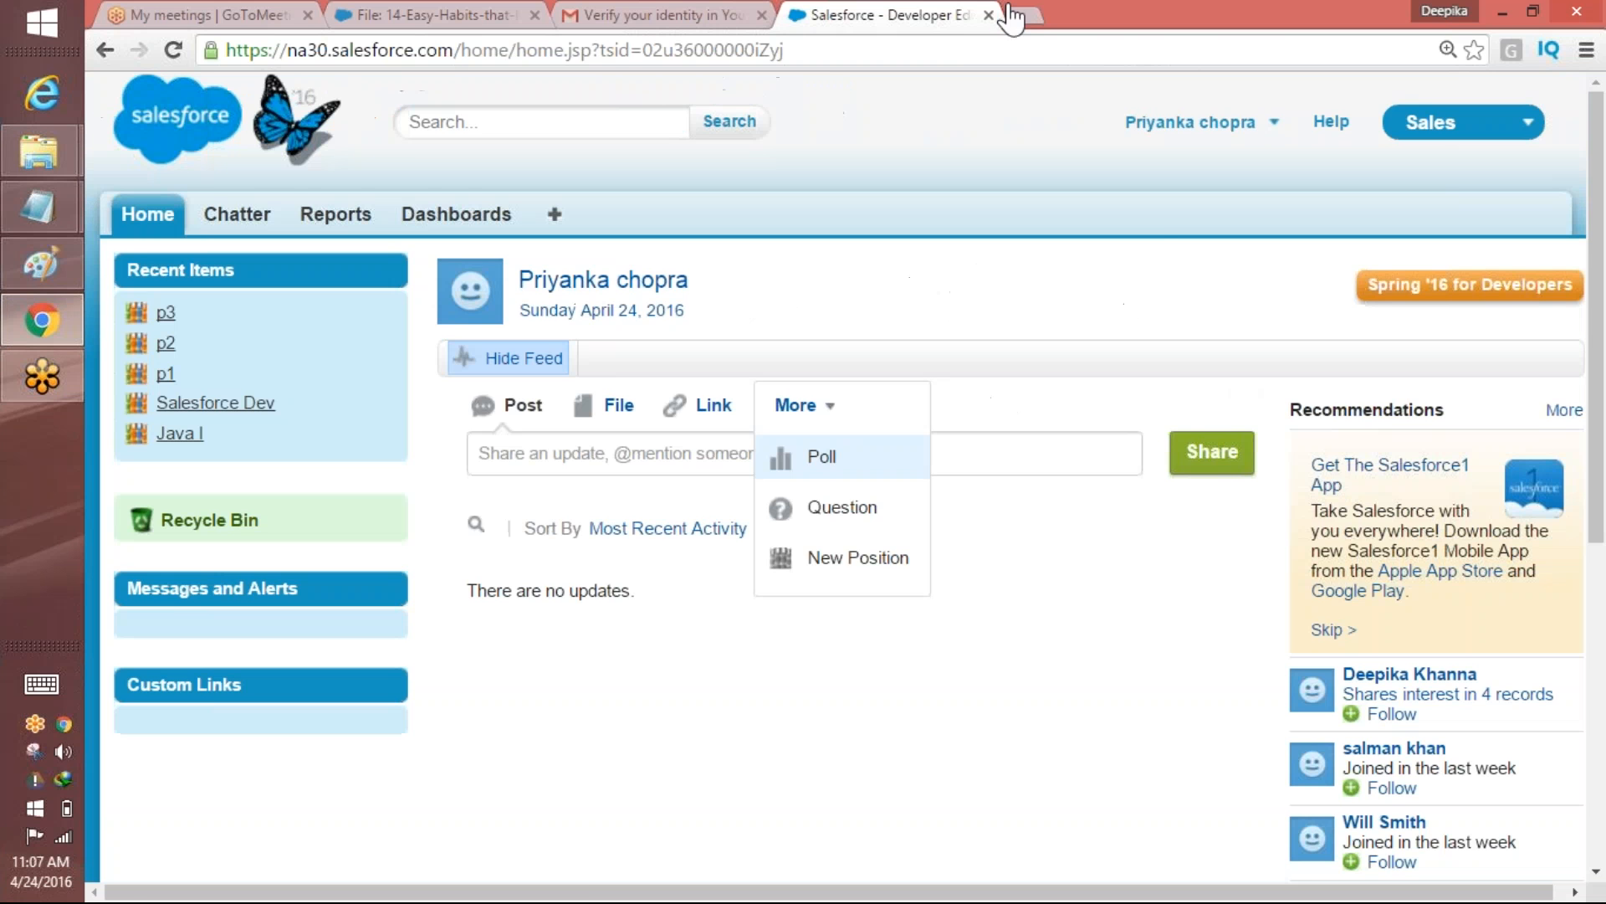
Switch to the Recruiting app and start a new Position record from the Positions tab.
click(1229, 152)
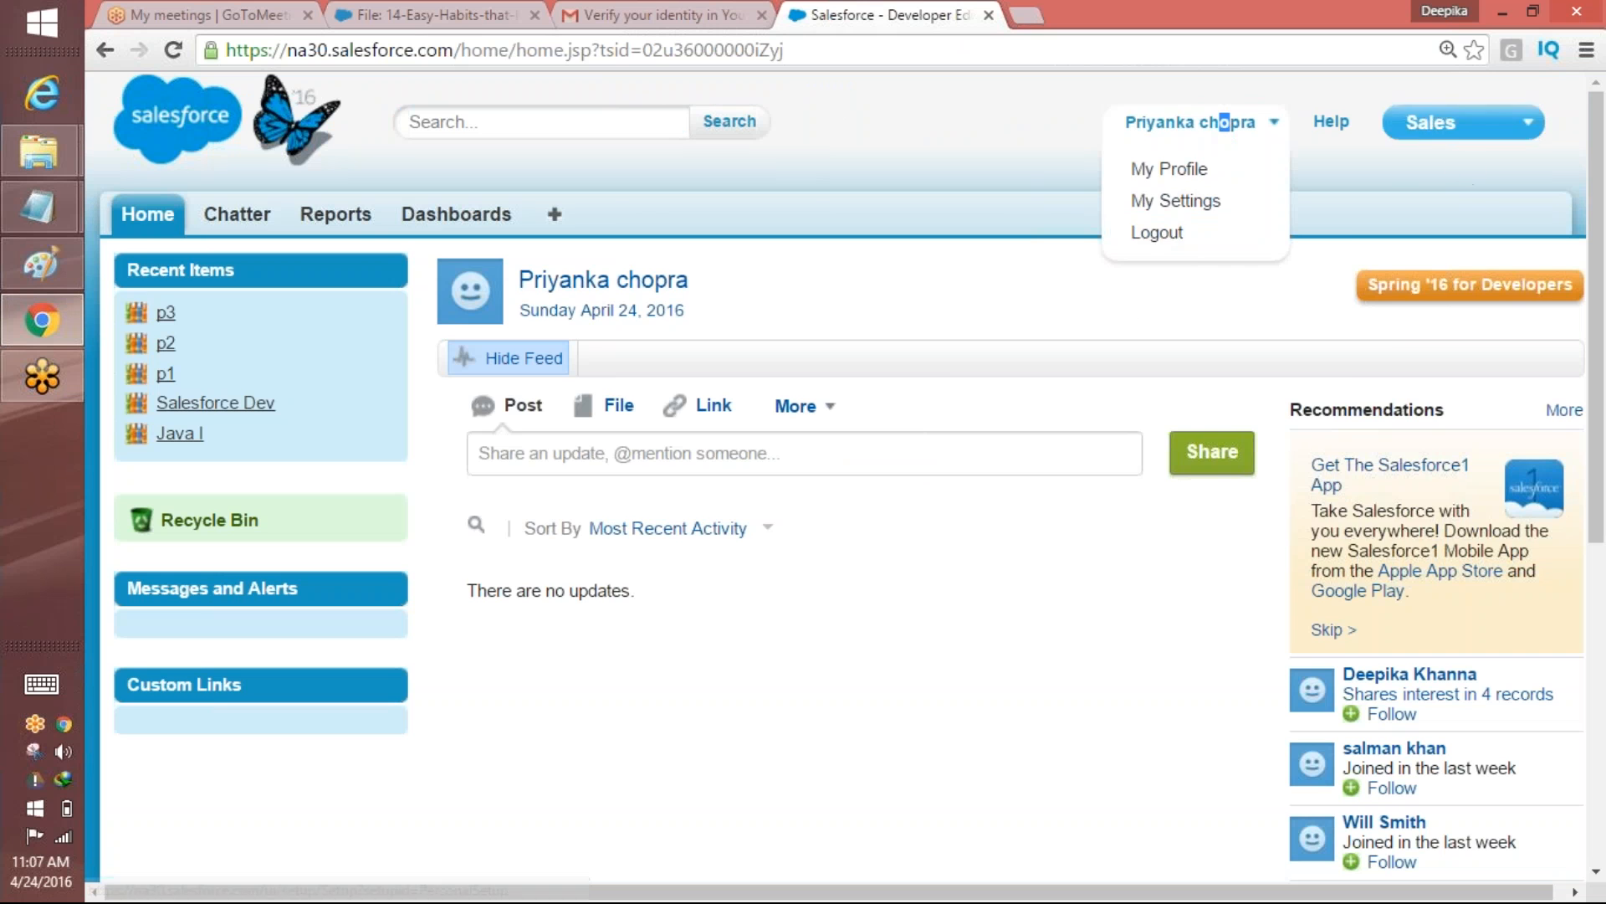
click(1455, 124)
click(1384, 405)
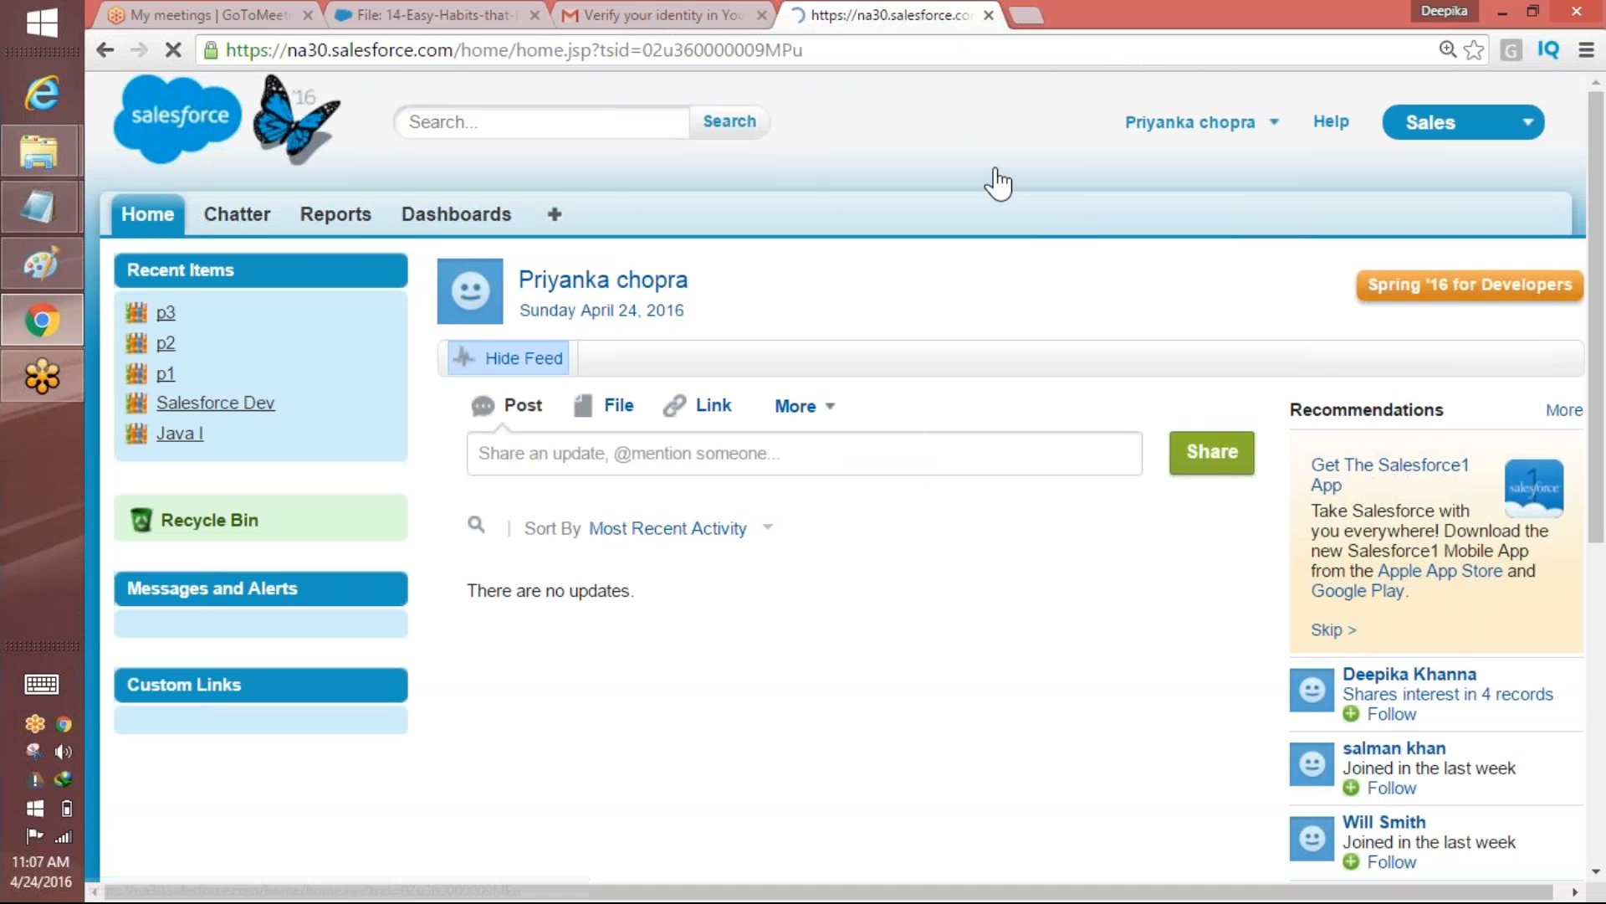
click(584, 201)
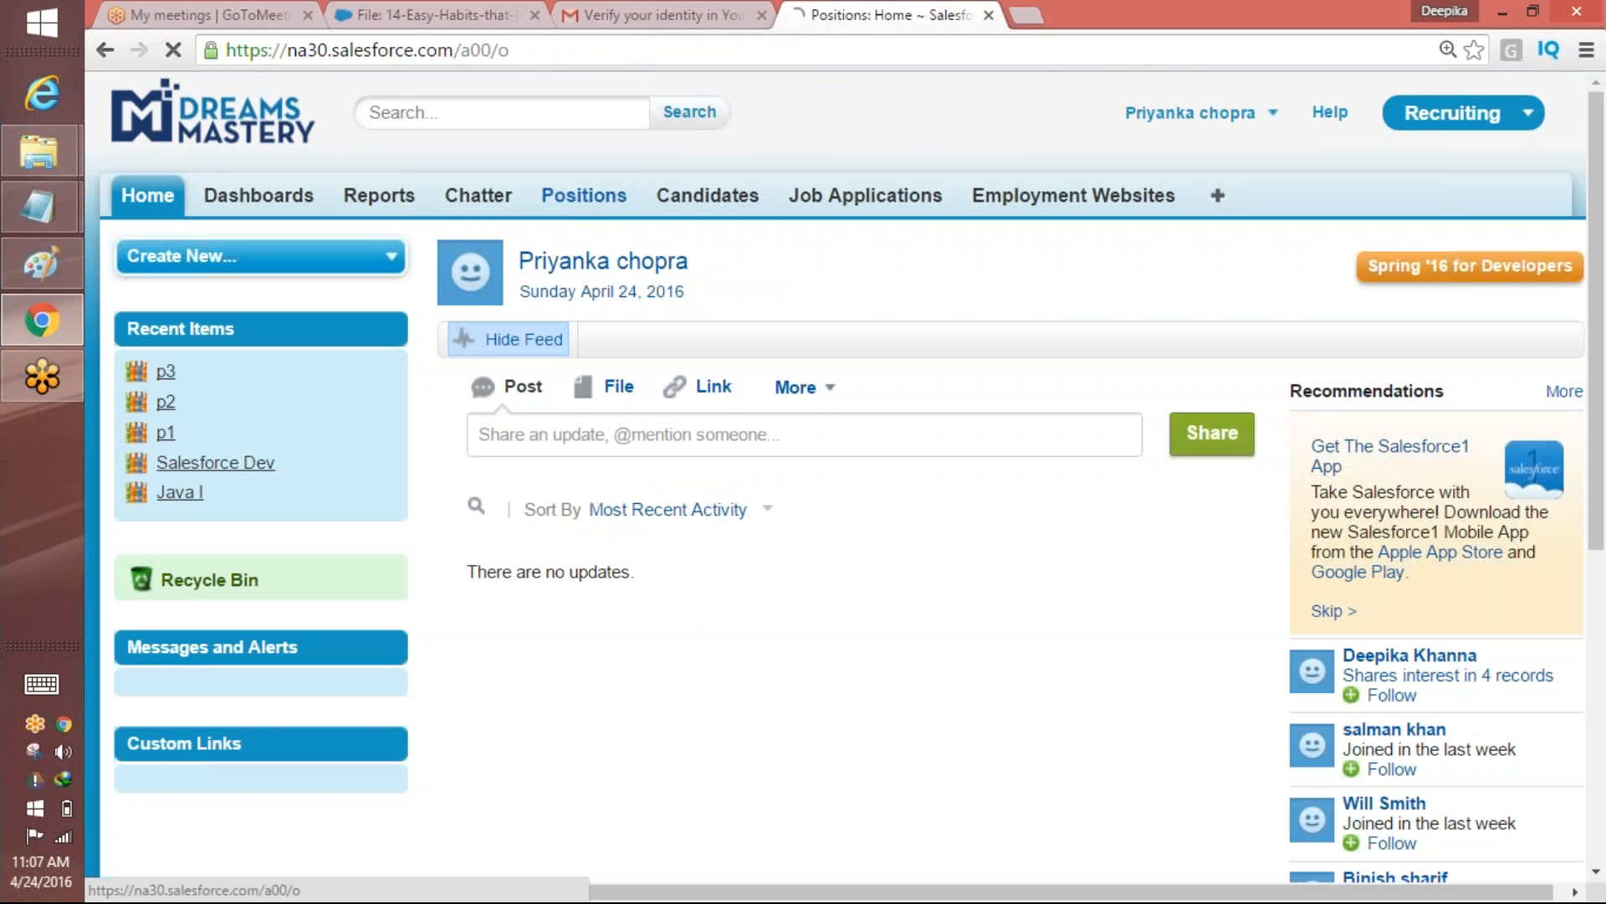
click(817, 411)
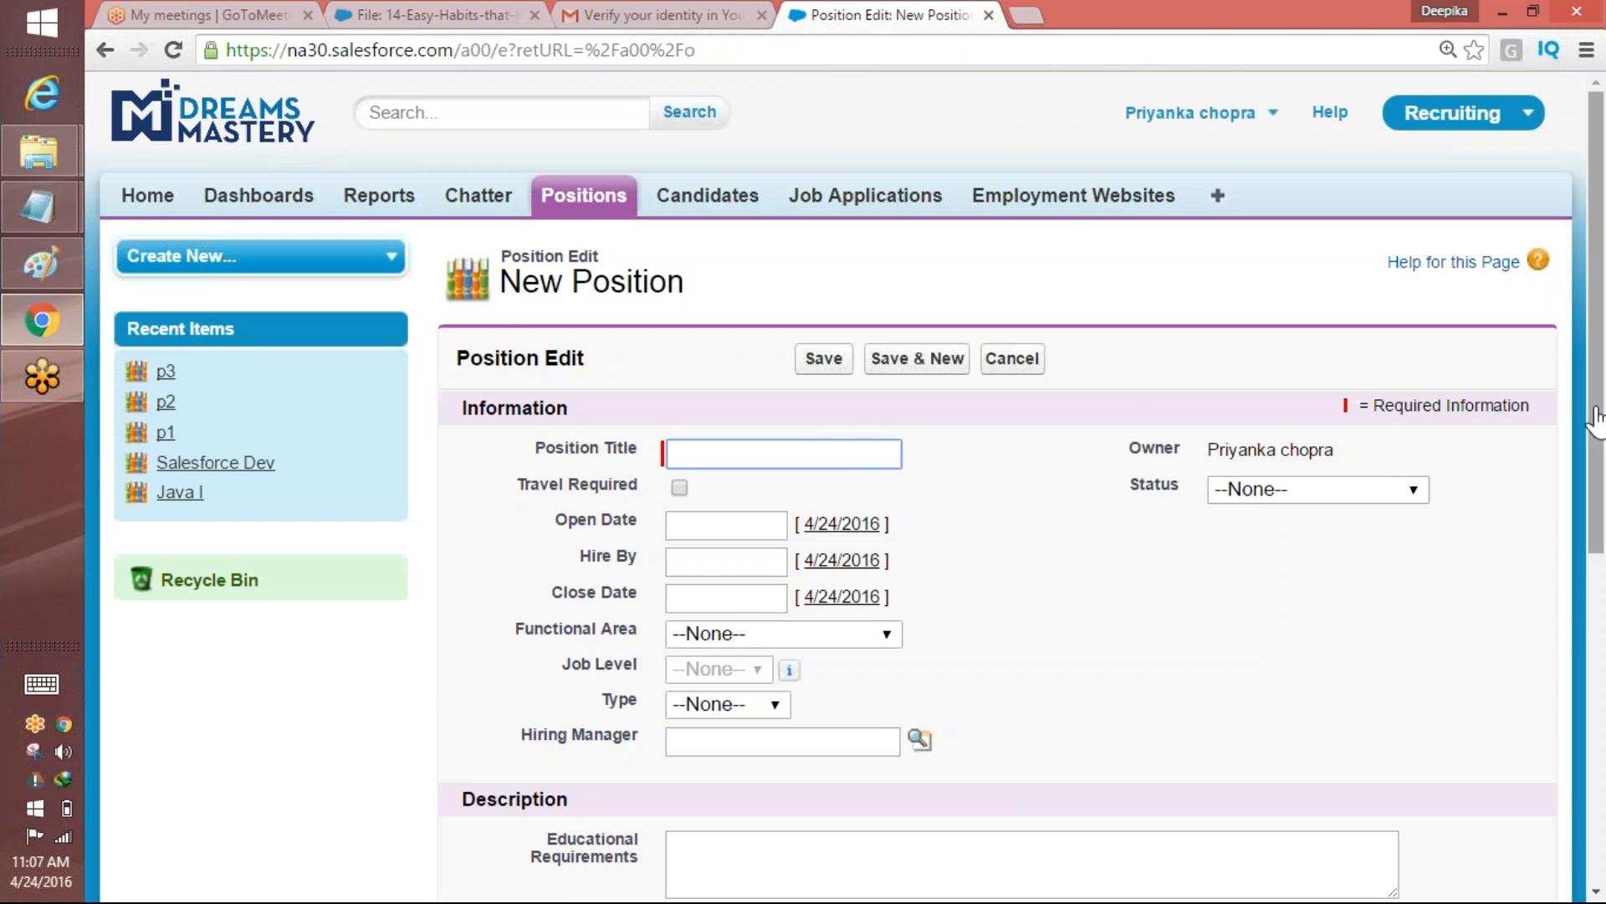
Scroll through the blank New Position form, highlighting the Required Languages section labels.
scroll(1594, 576, down, 1)
scroll(1594, 575, down, 4)
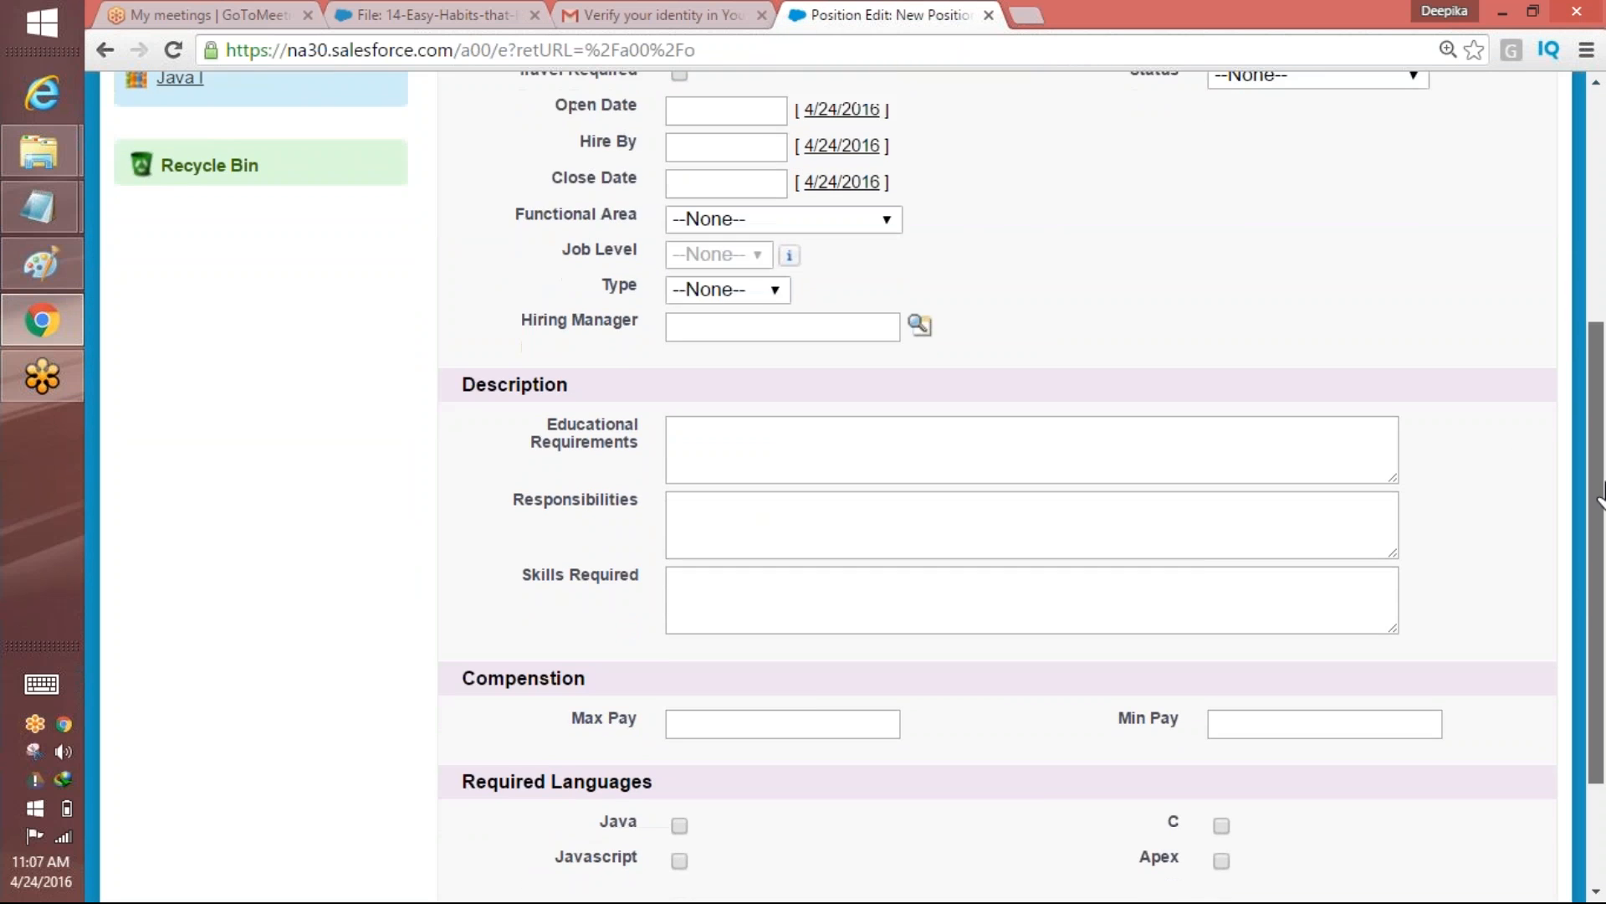
scroll(1598, 349, up, 3)
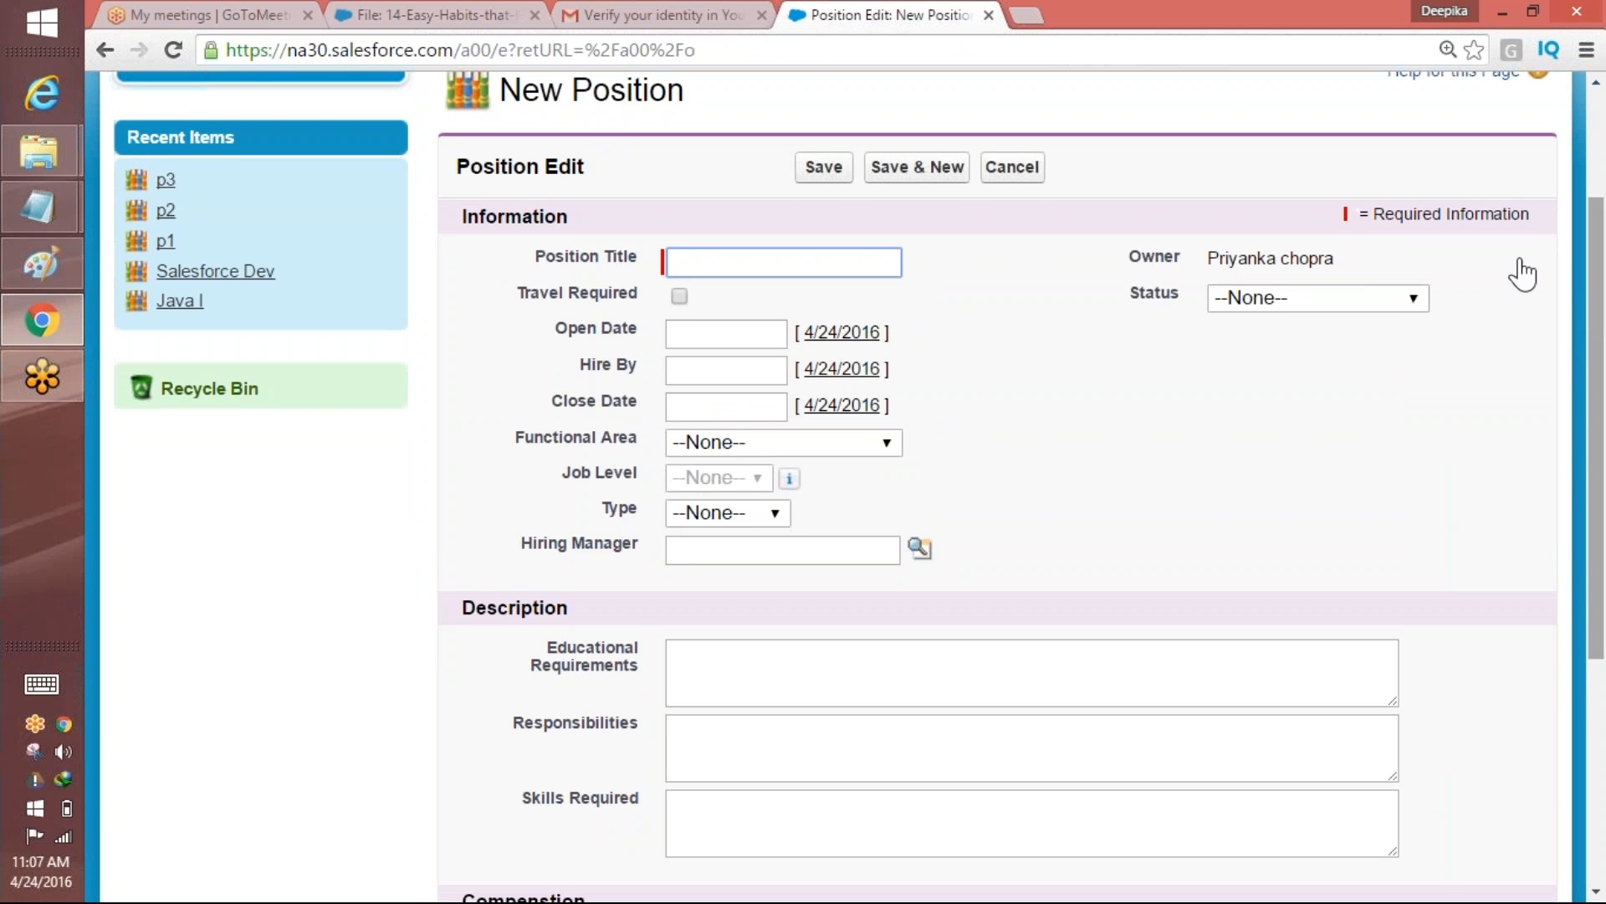
drag(1593, 343, 1595, 356)
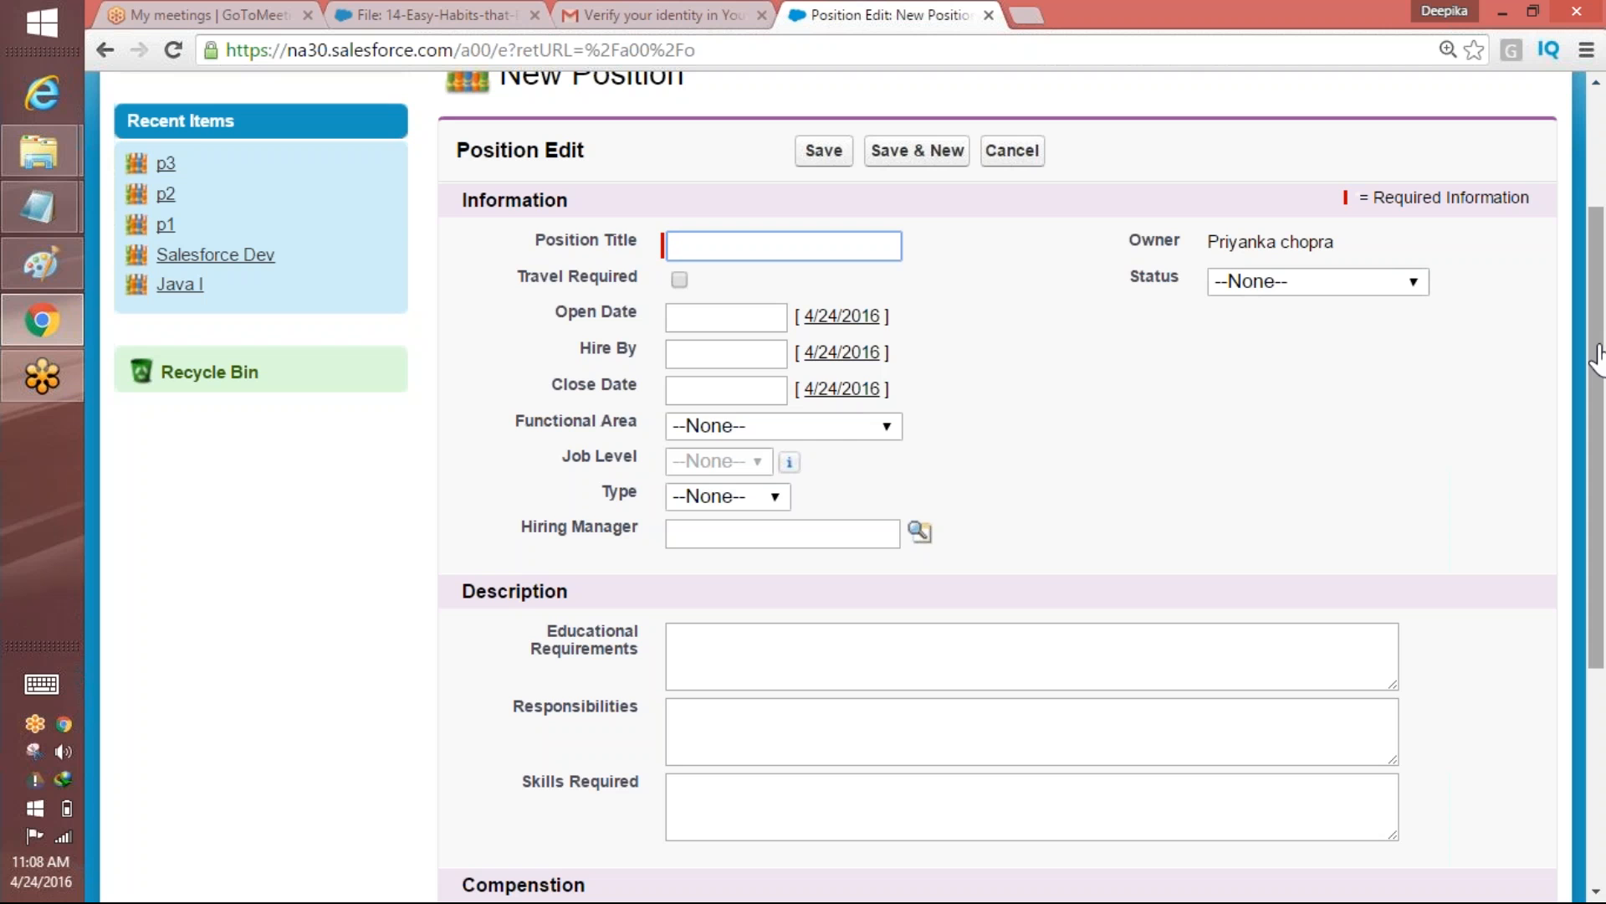
drag(1598, 356, 1598, 514)
drag(516, 705, 1281, 783)
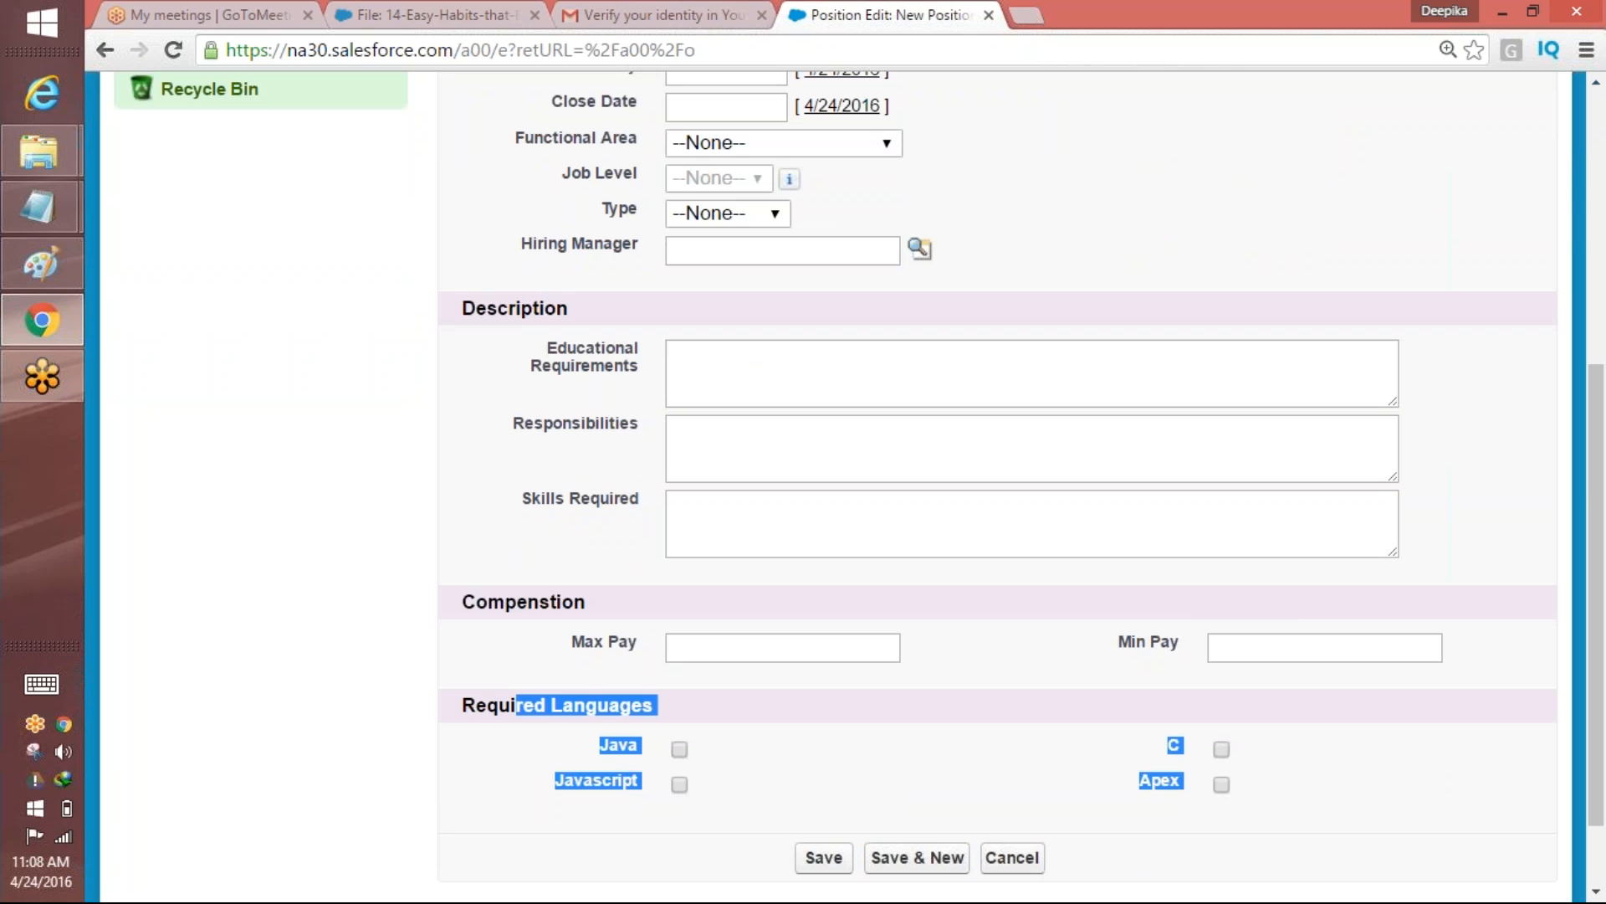
drag(1600, 681, 1600, 408)
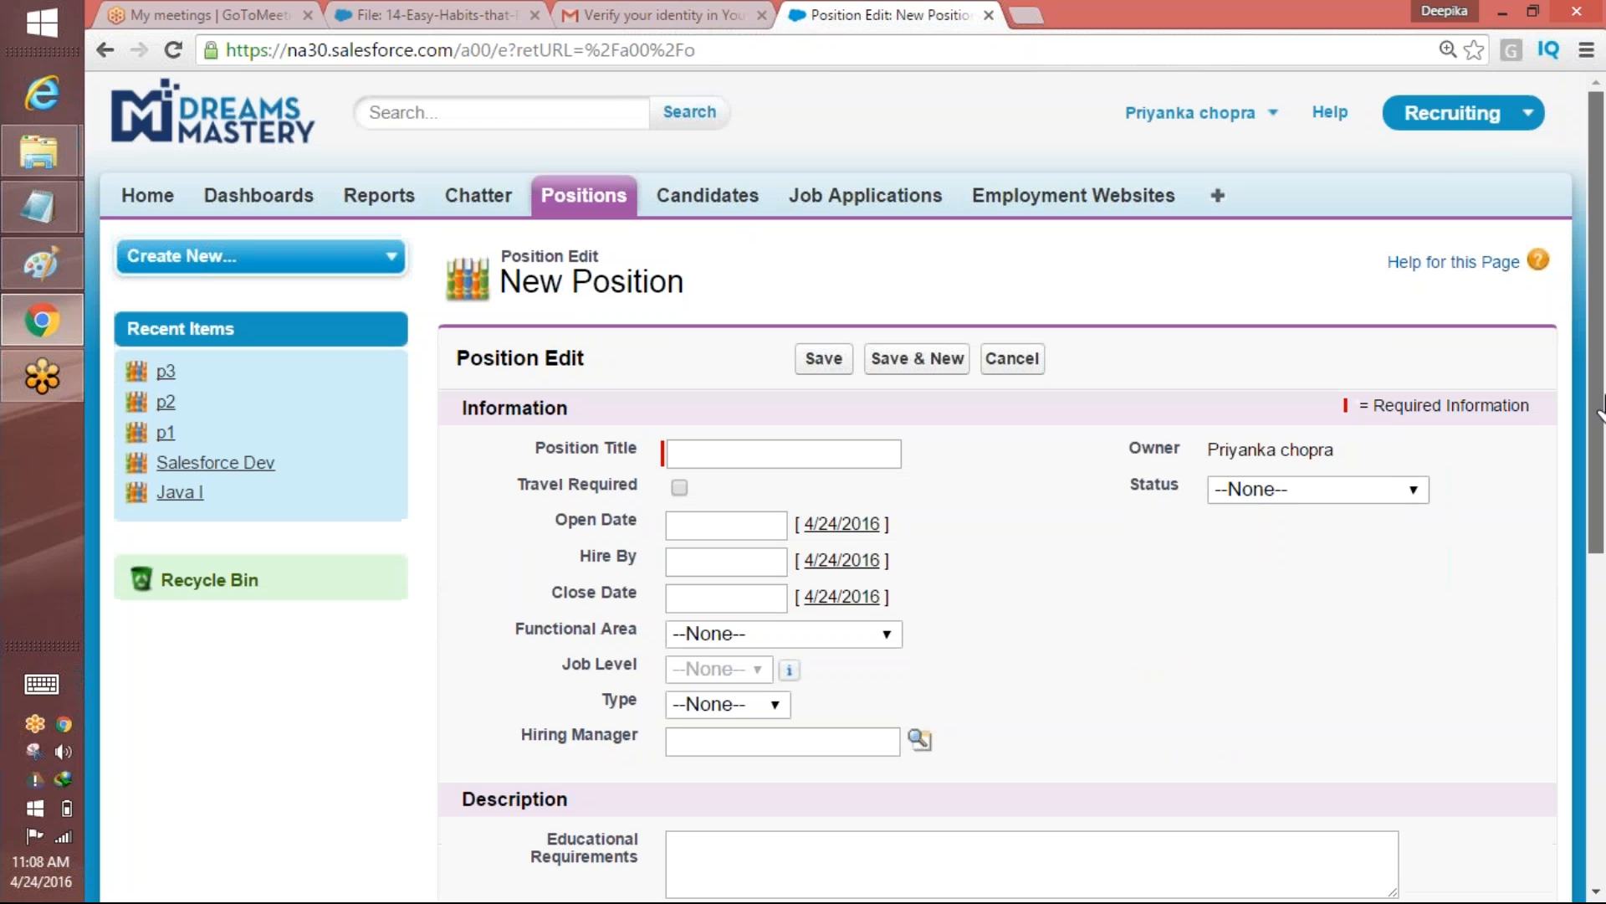
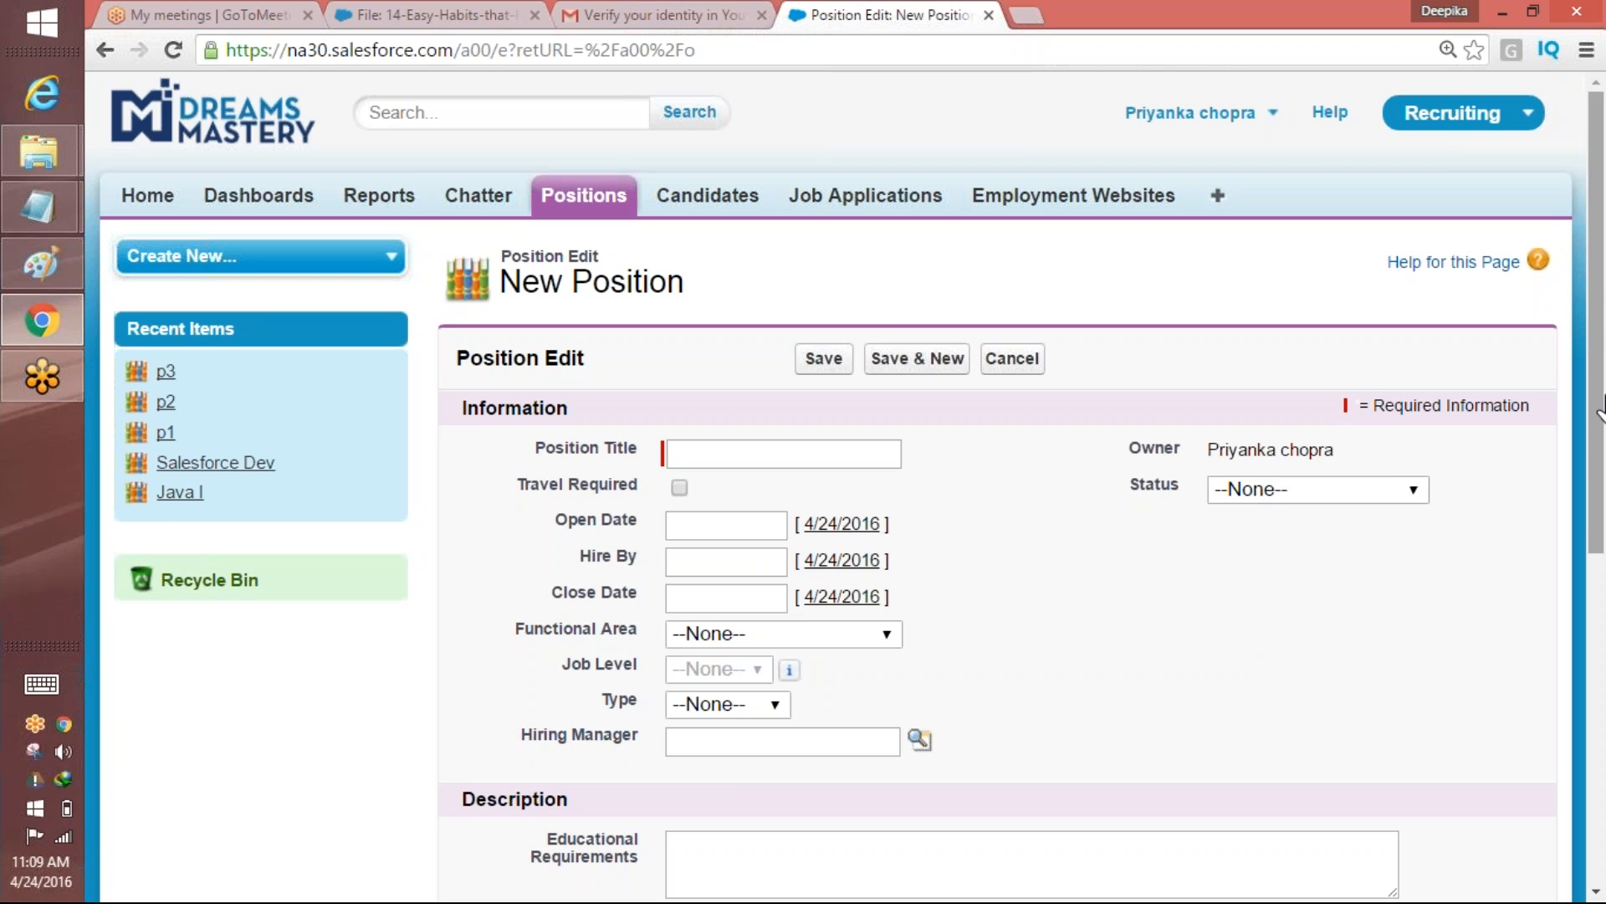
Log out of the current Salesforce user from the user name menu.
click(1228, 125)
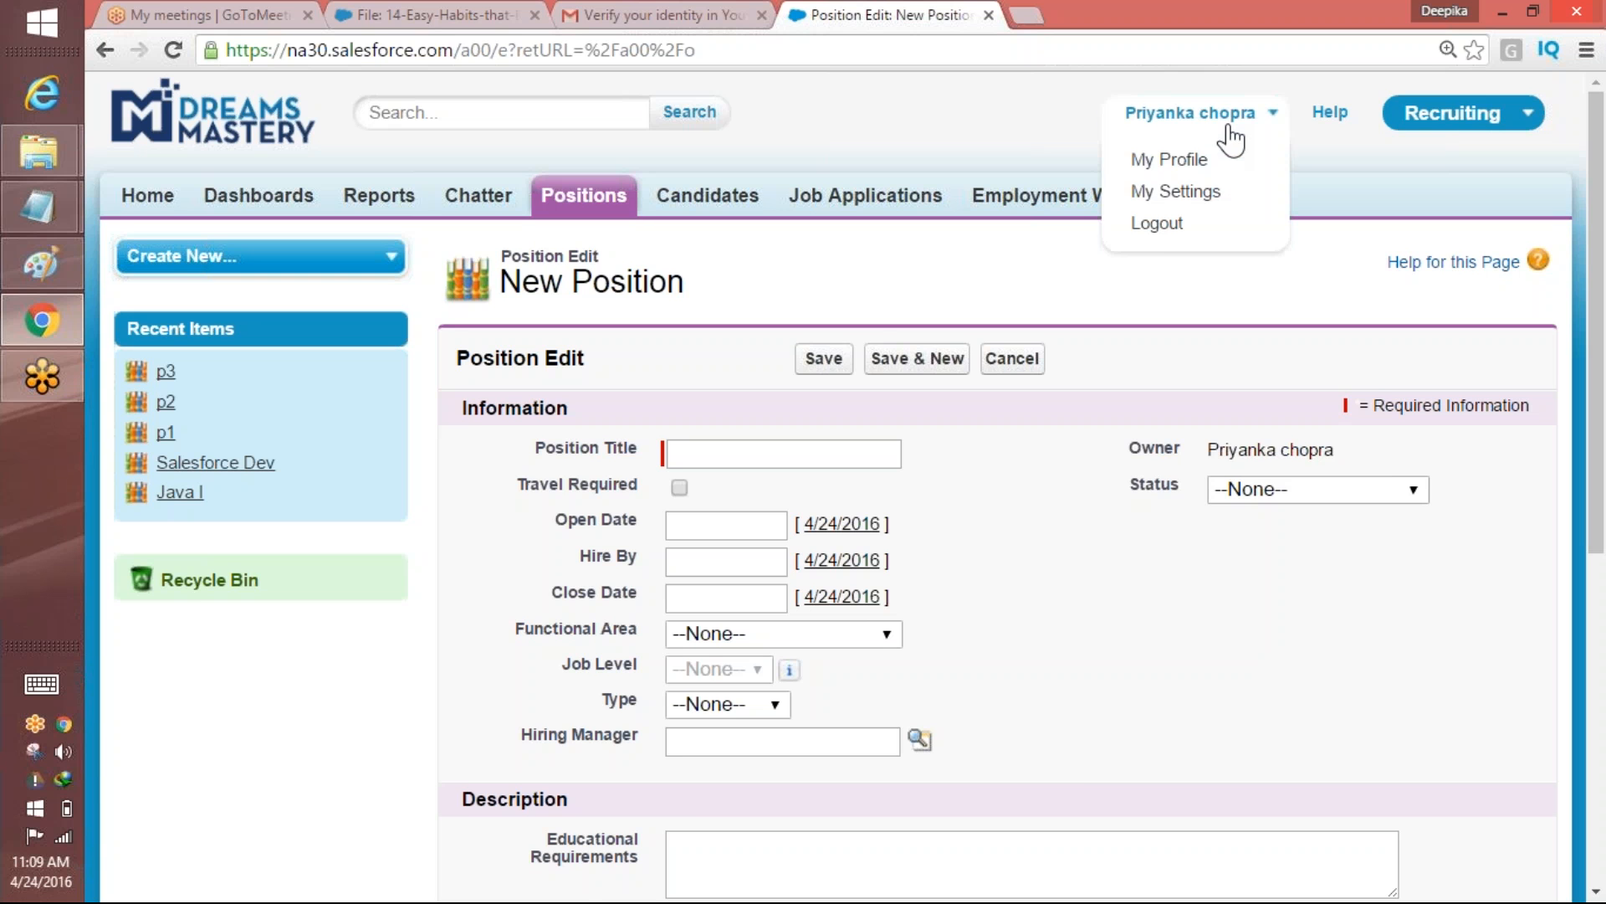
click(1167, 224)
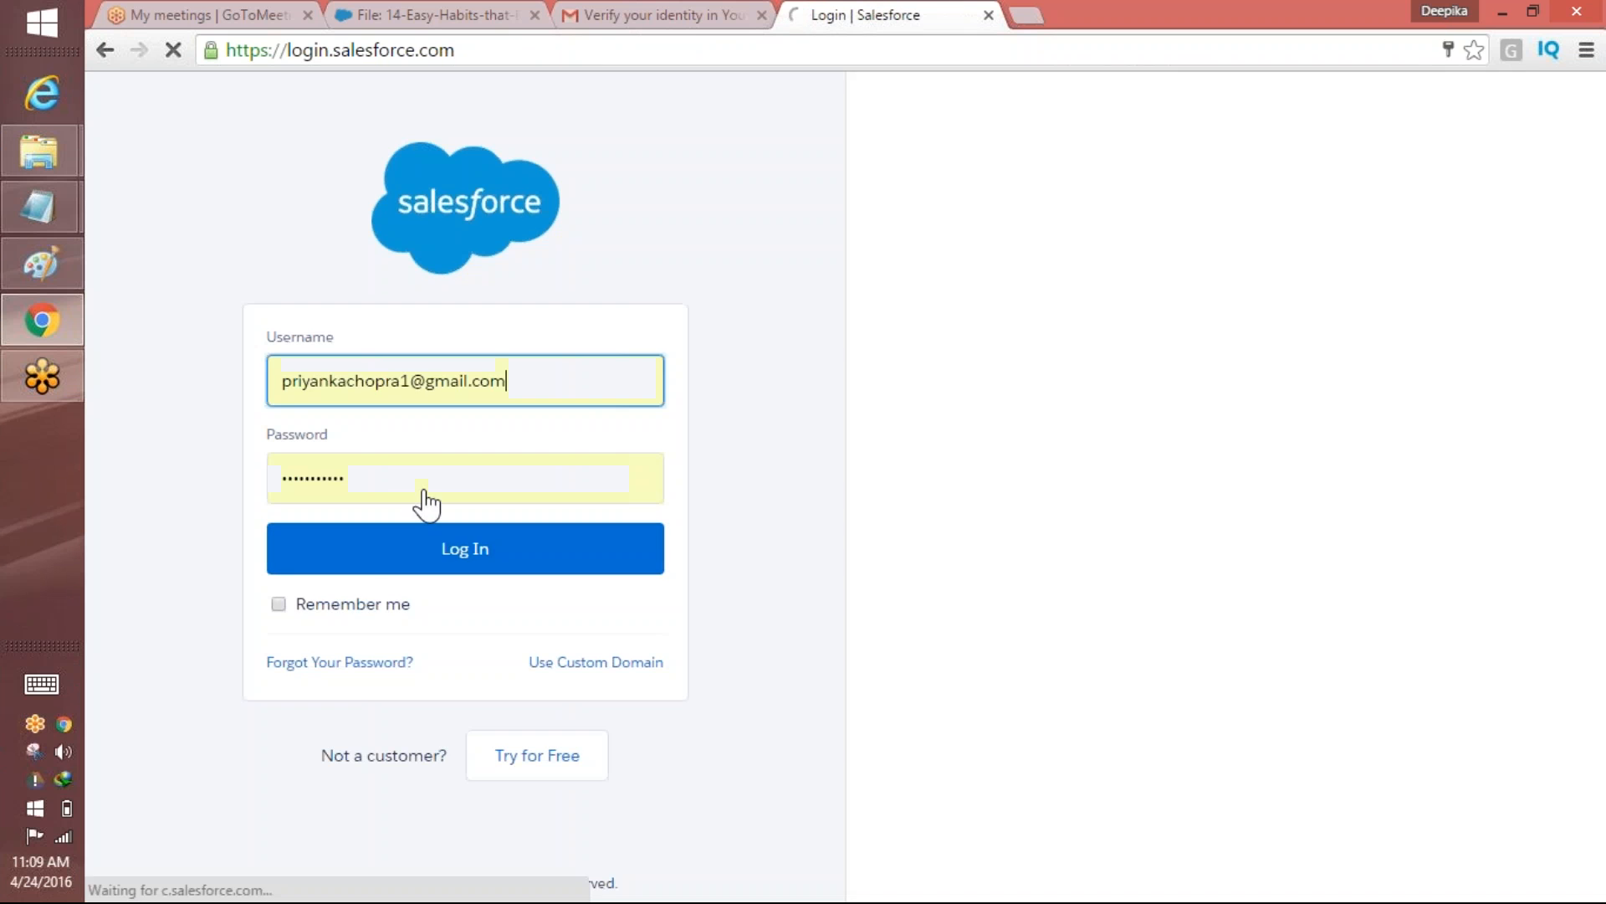
Log back in with a different saved username picked from autocomplete.
drag(507, 381, 282, 381)
text(D)
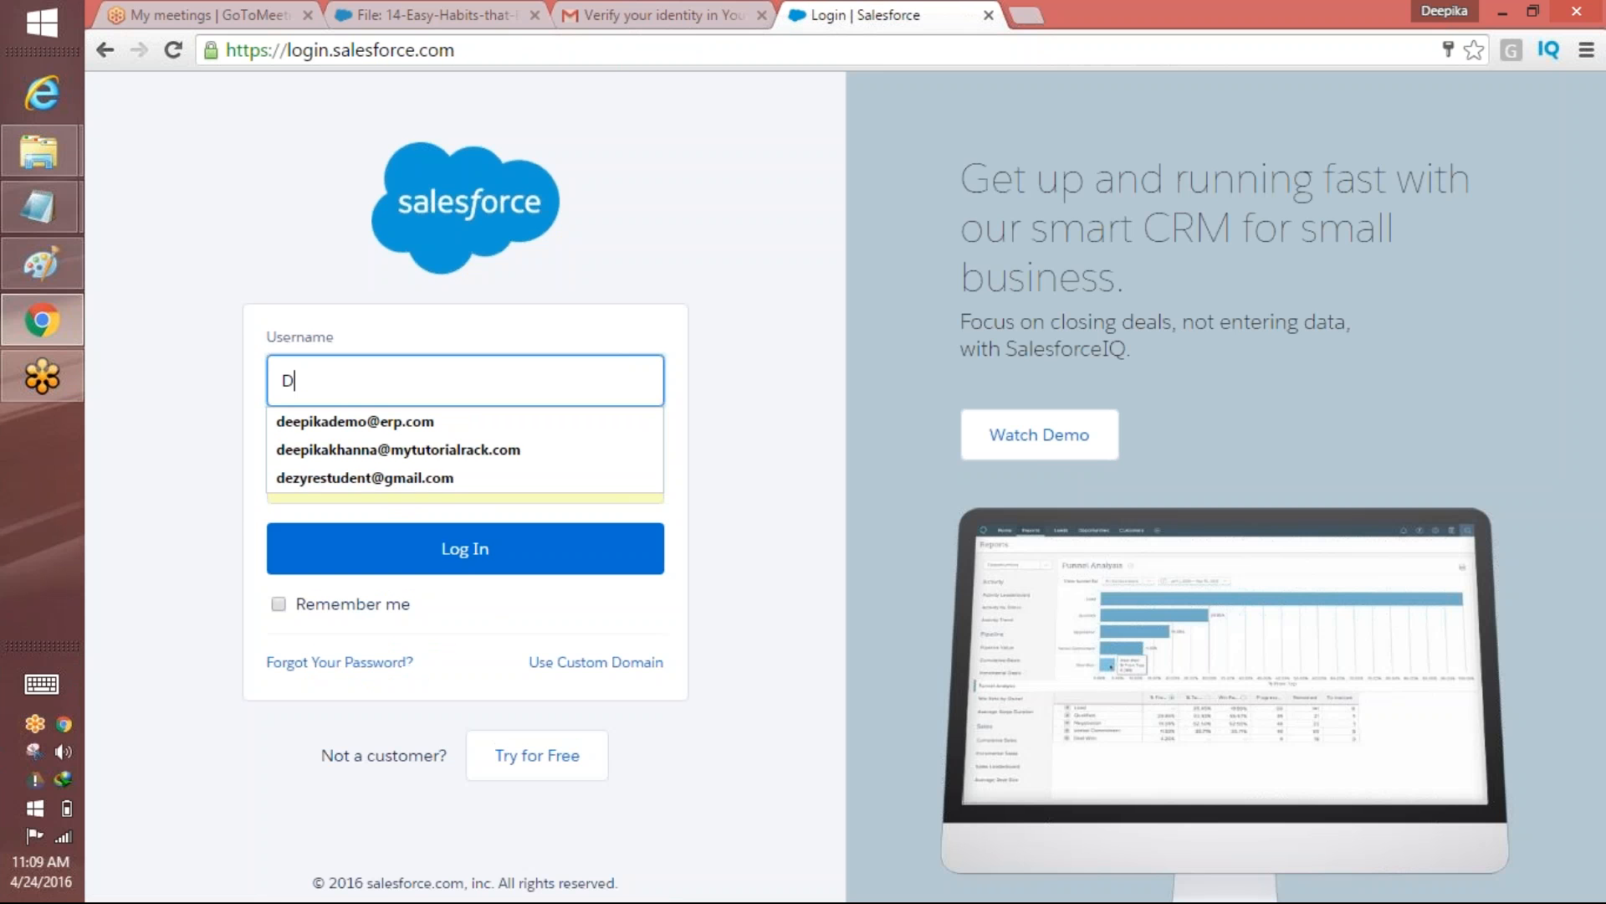
text(ee)
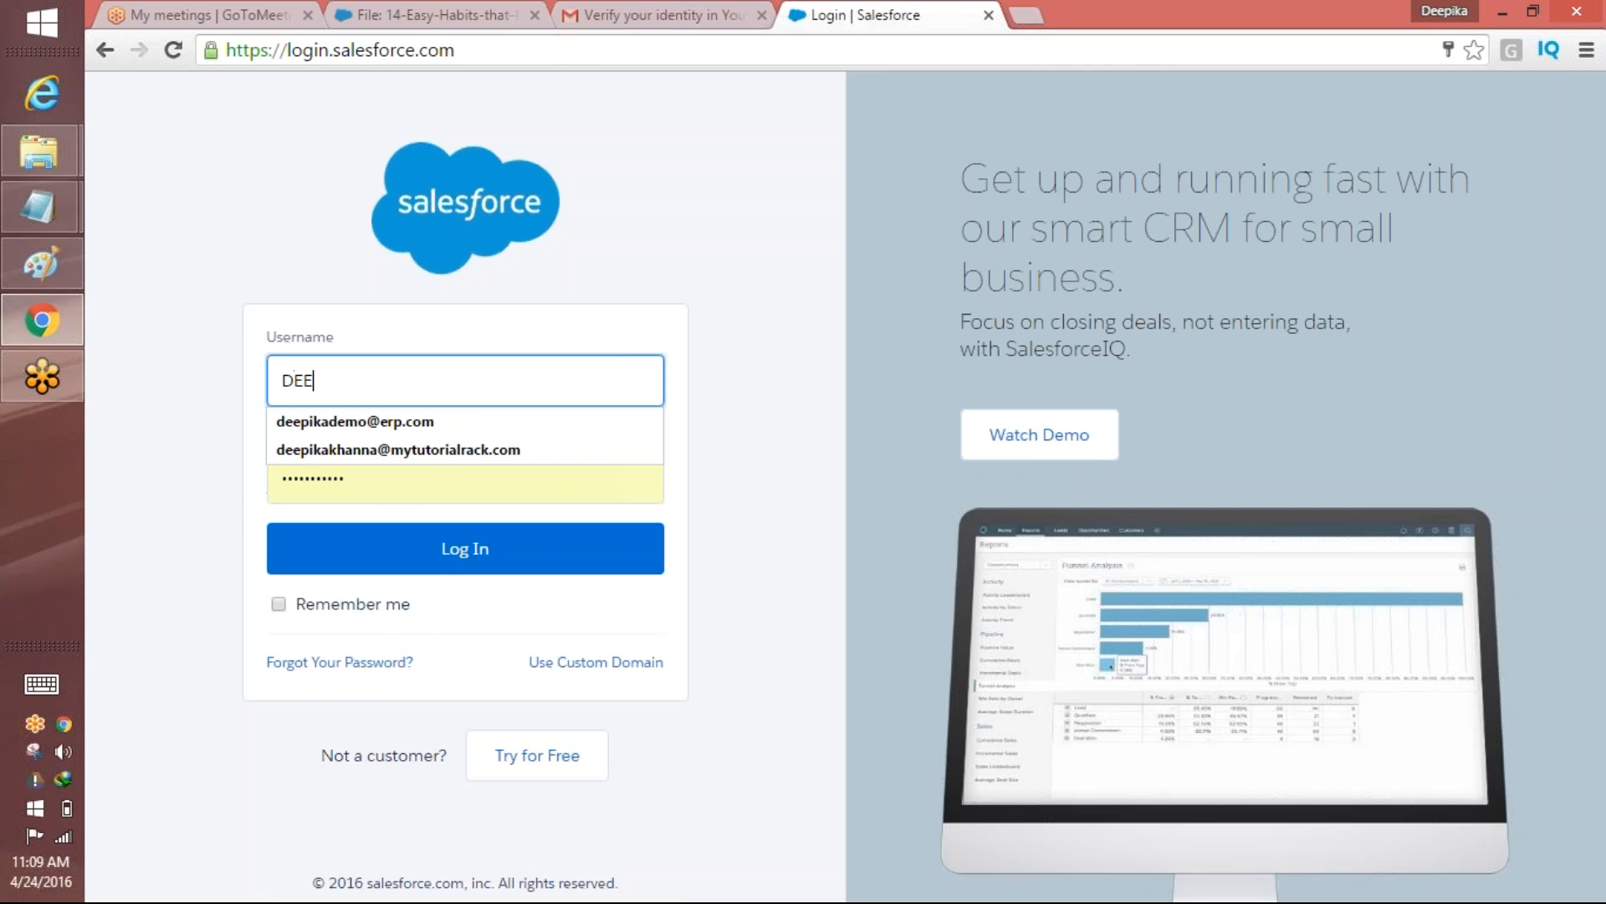
click(369, 427)
click(467, 556)
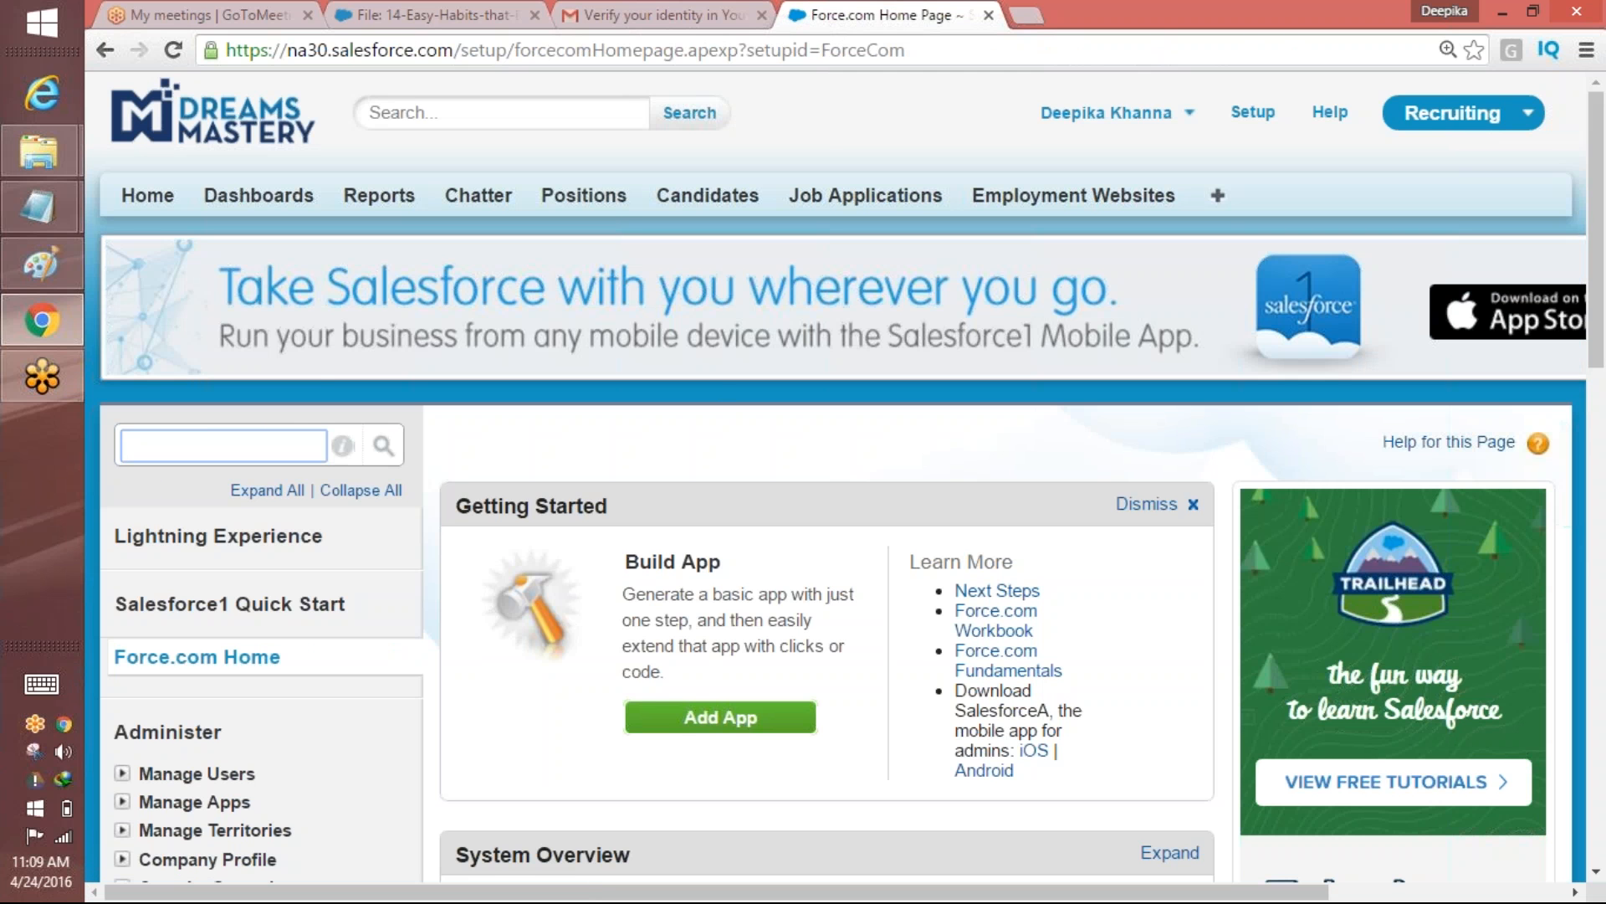
Filter Setup's Quick Find with 'RECORD TY' to list the Record Types entries.
text(REC)
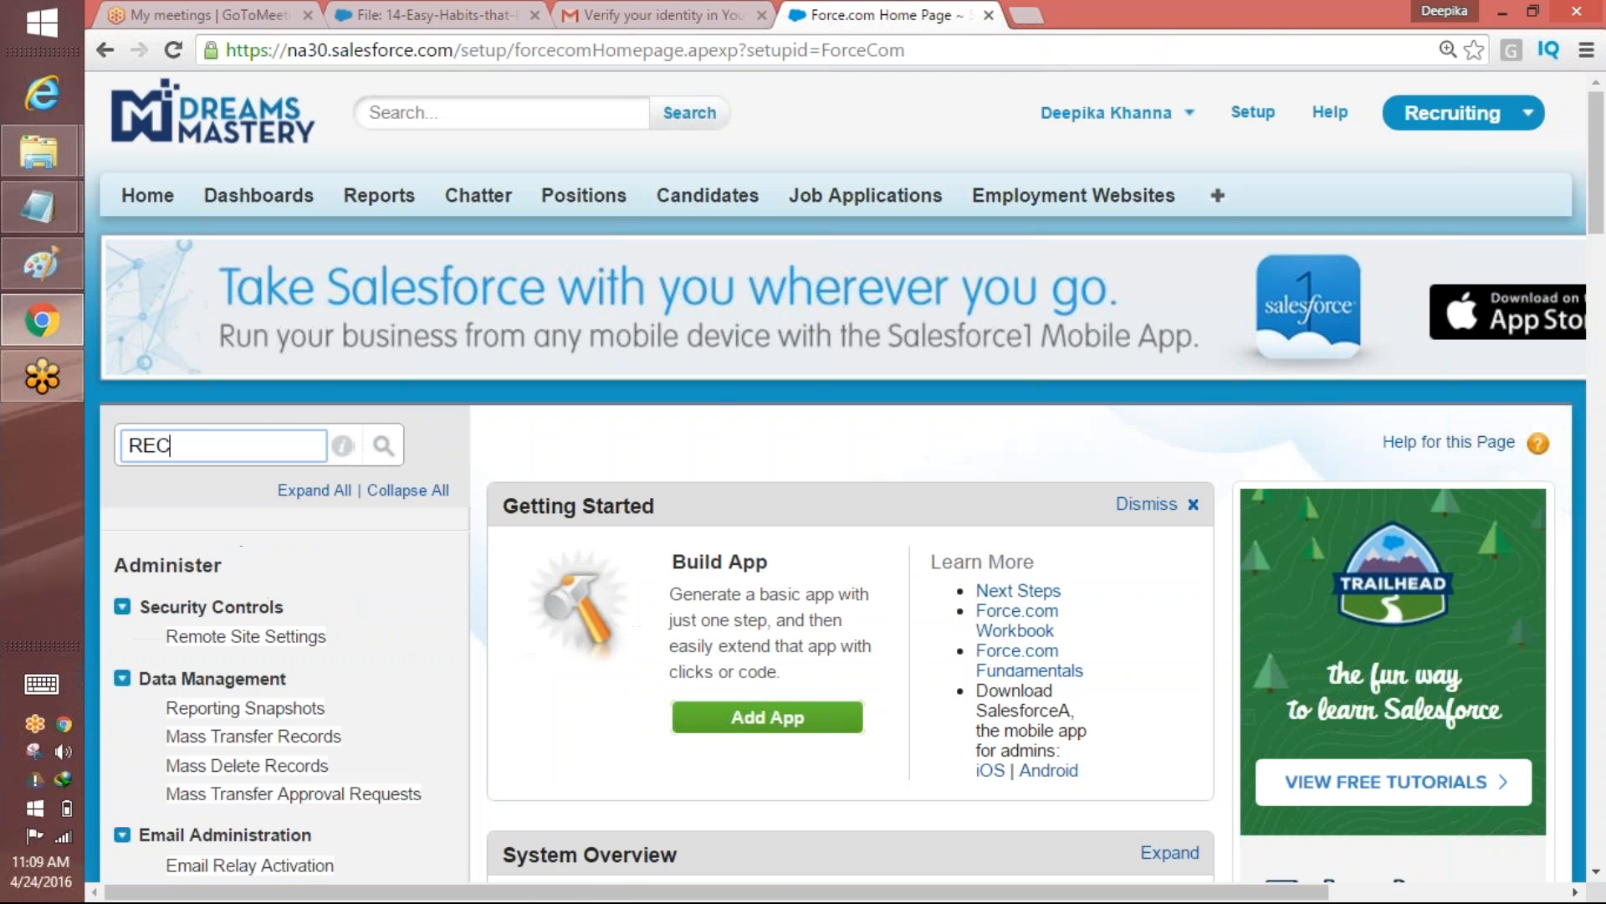
text(ORD T)
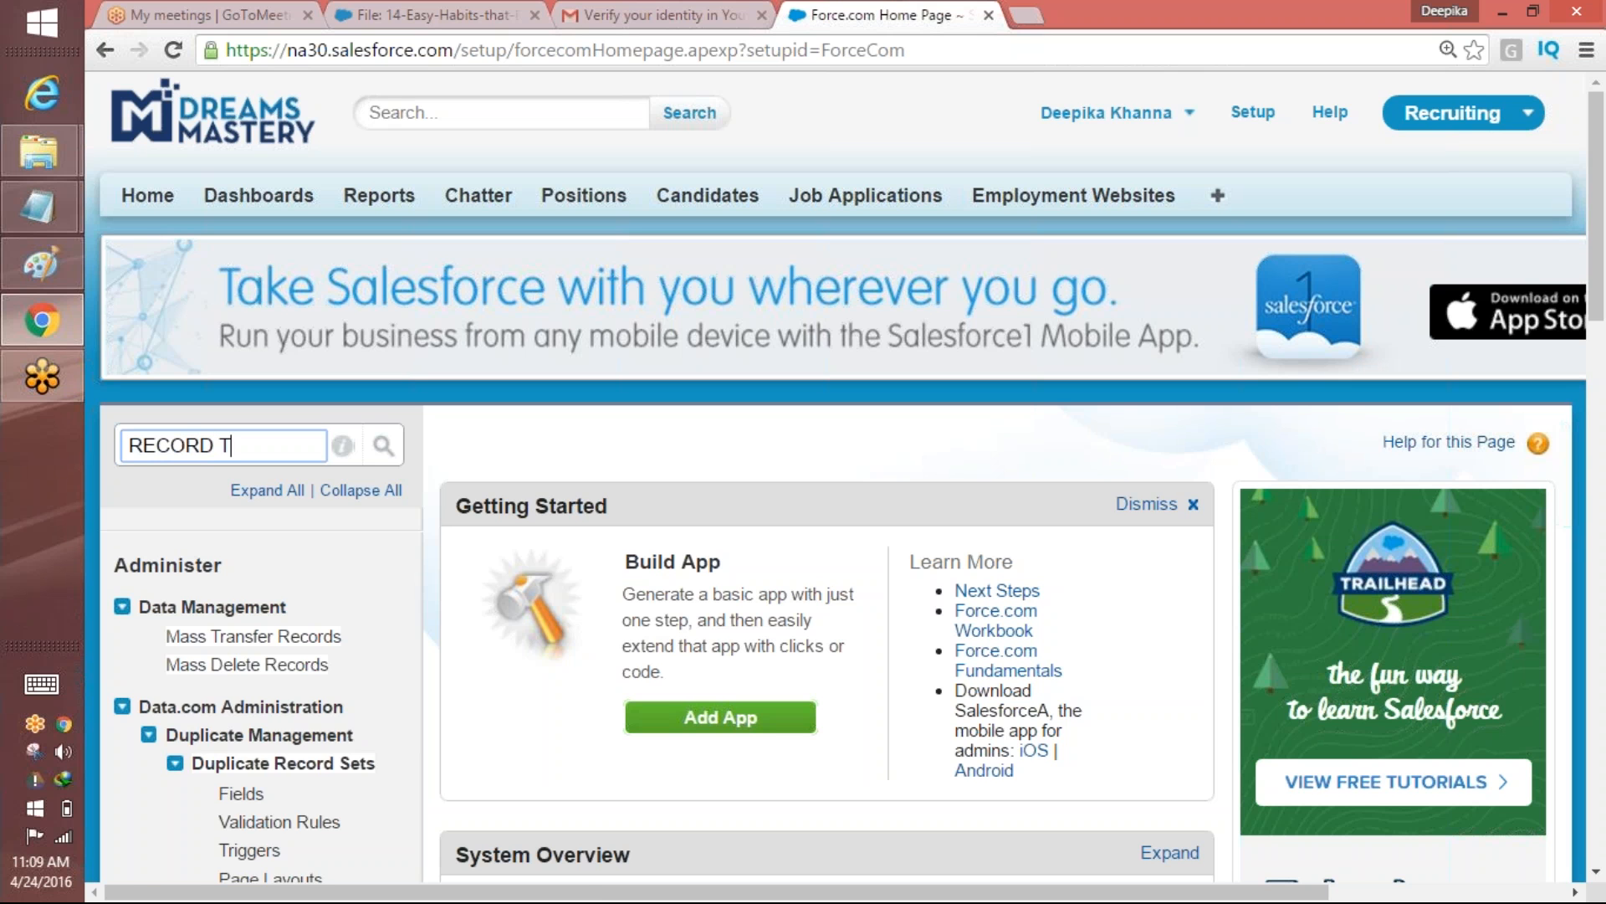
text(Y)
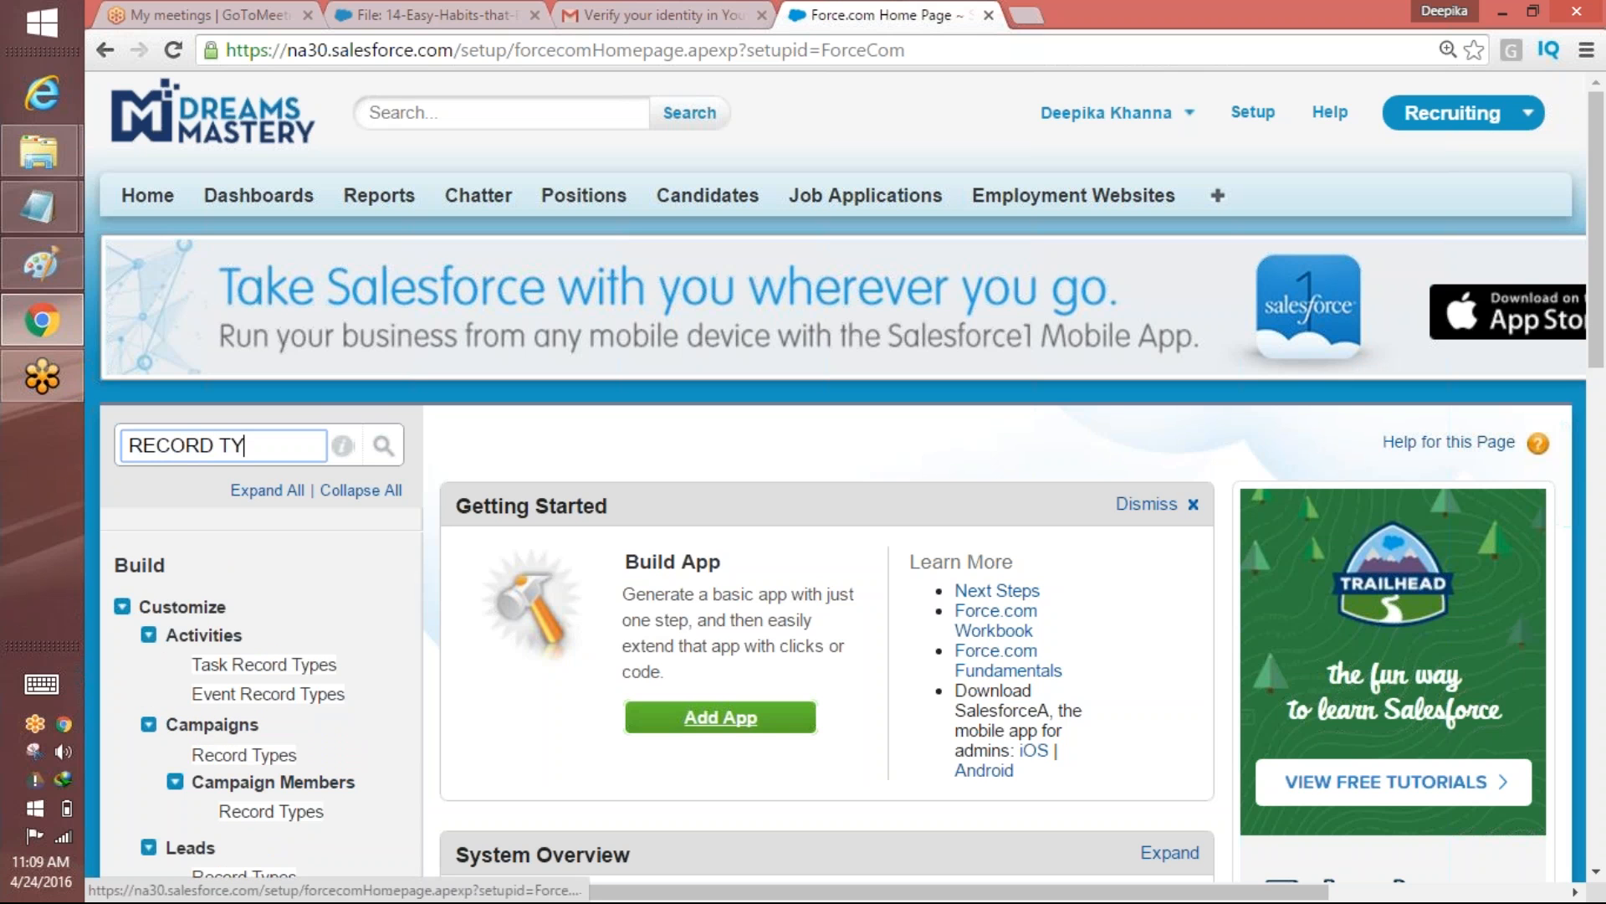
scroll(1597, 352, down, 6)
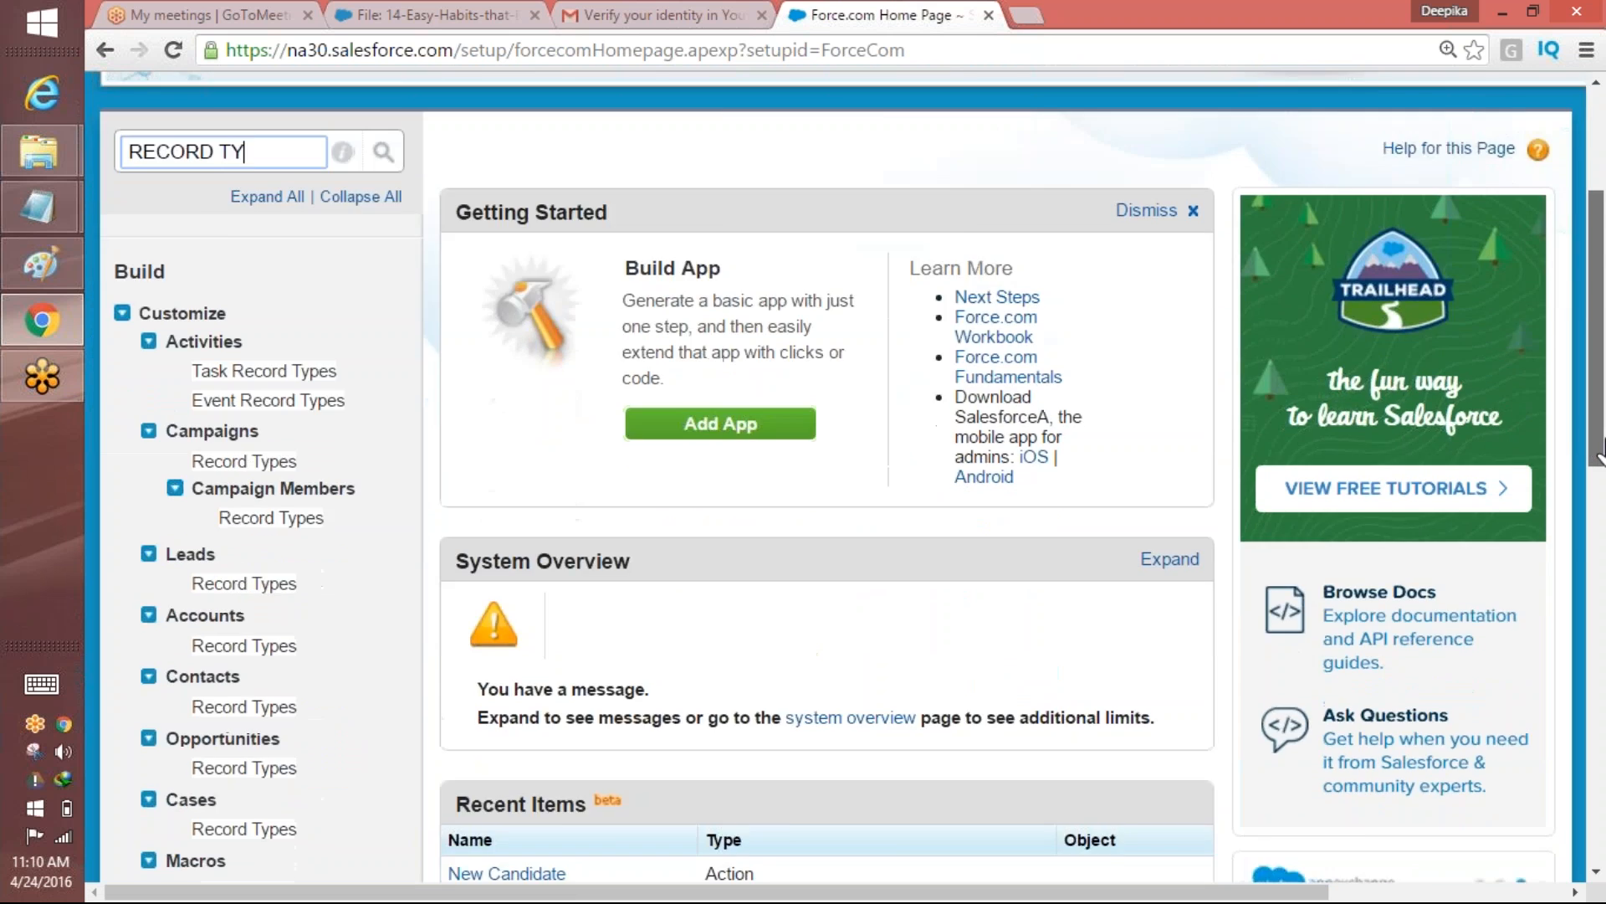
scroll(1599, 443, up, 6)
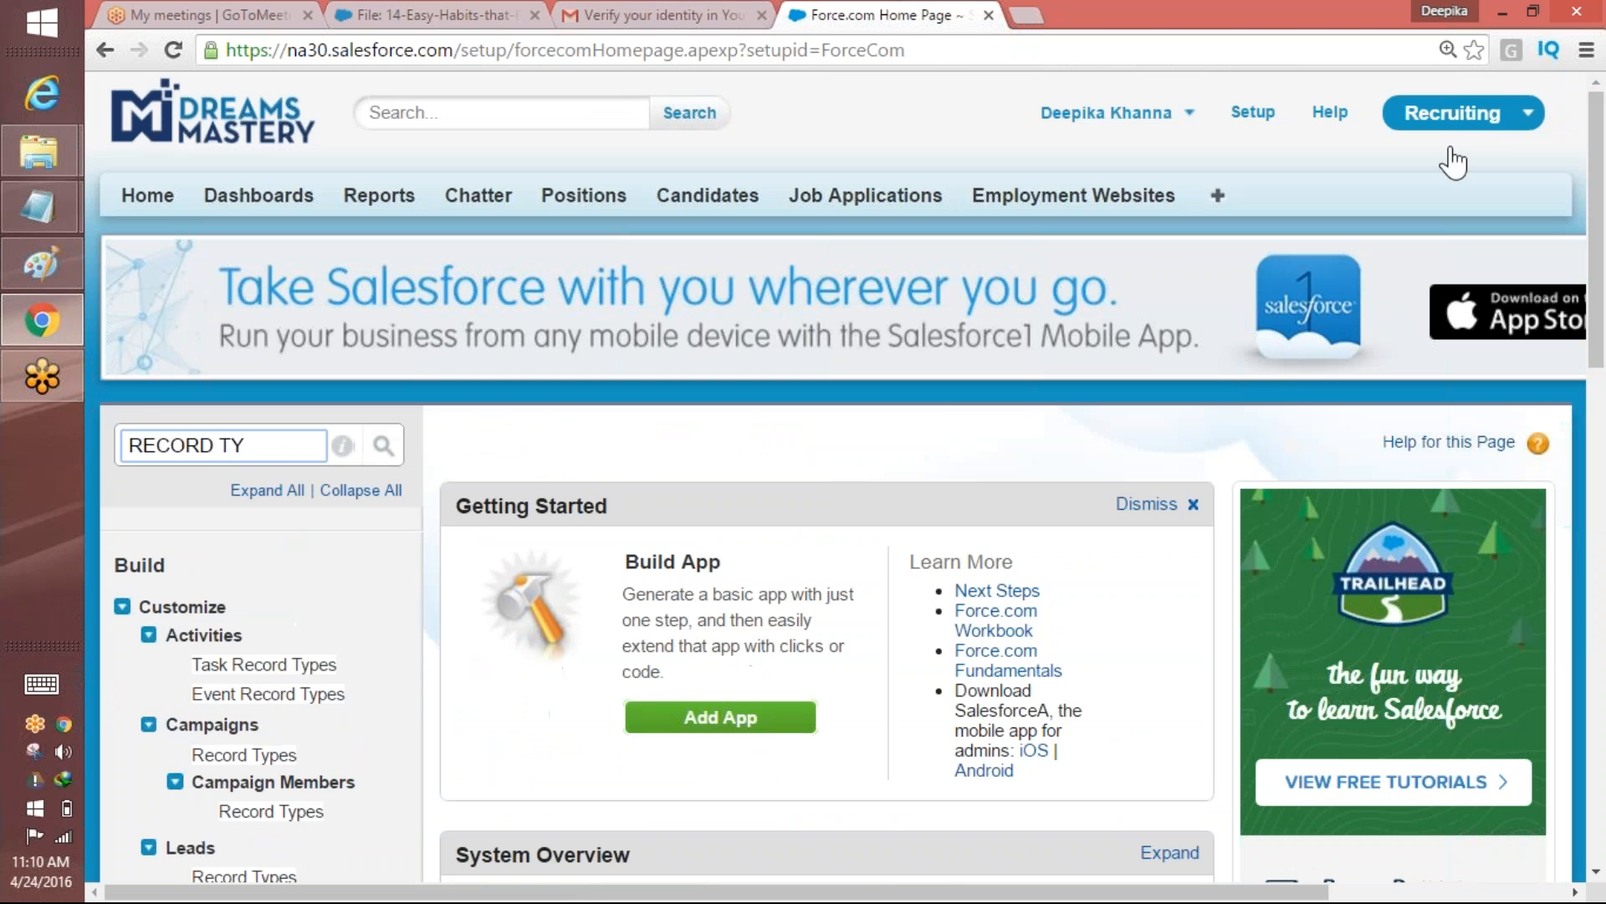
Open the Position object's fields page and scroll down to its Record Types section.
click(598, 200)
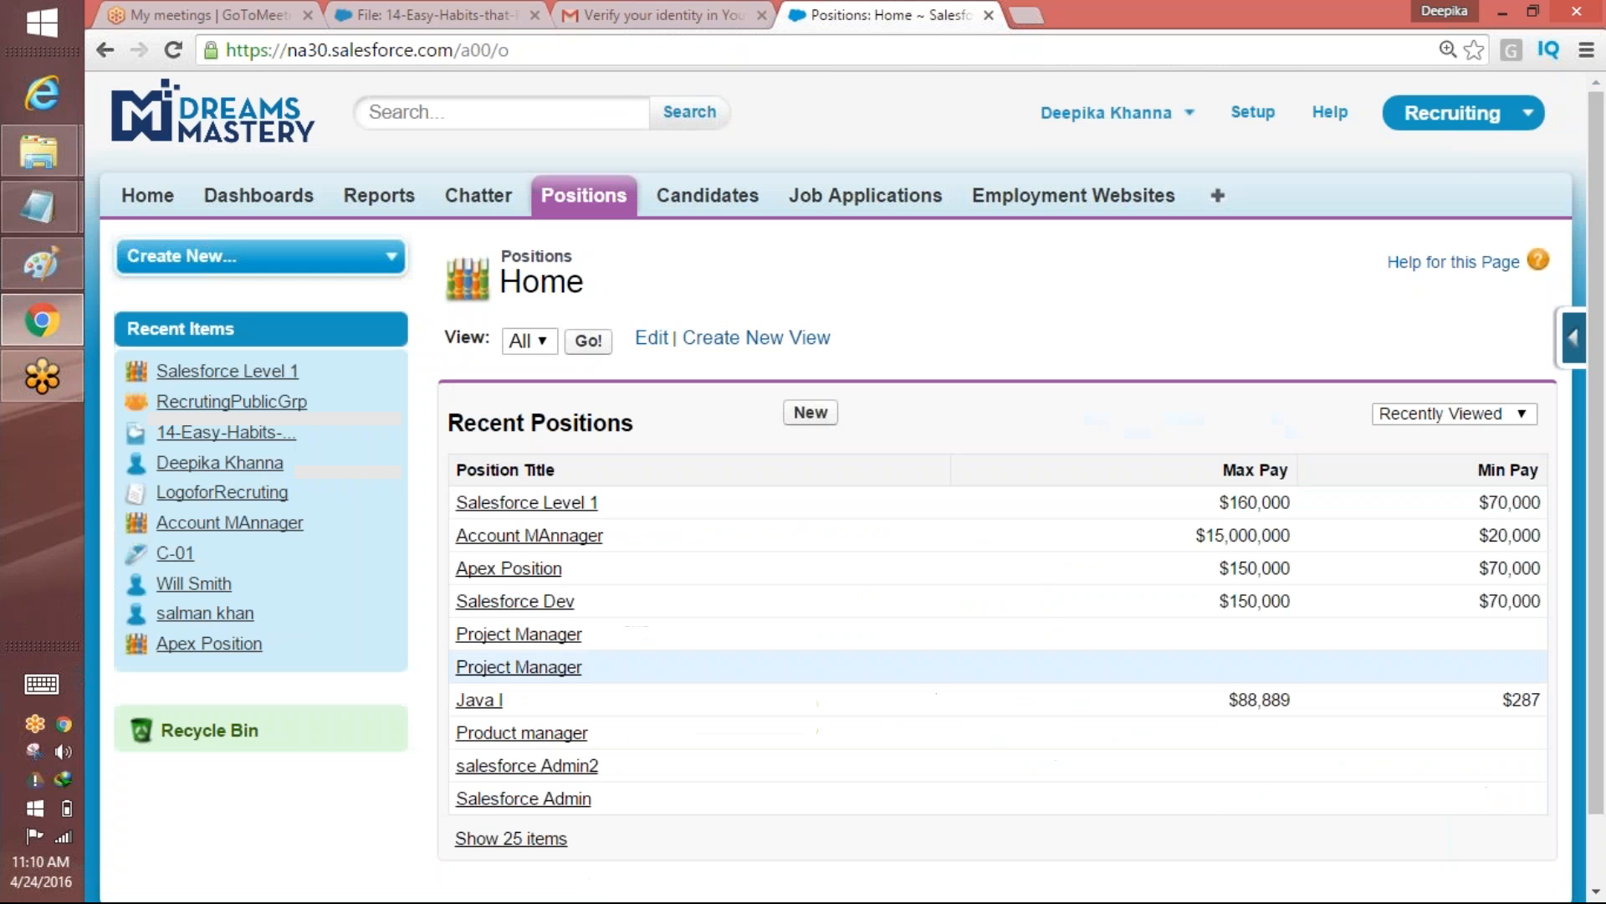
click(1573, 337)
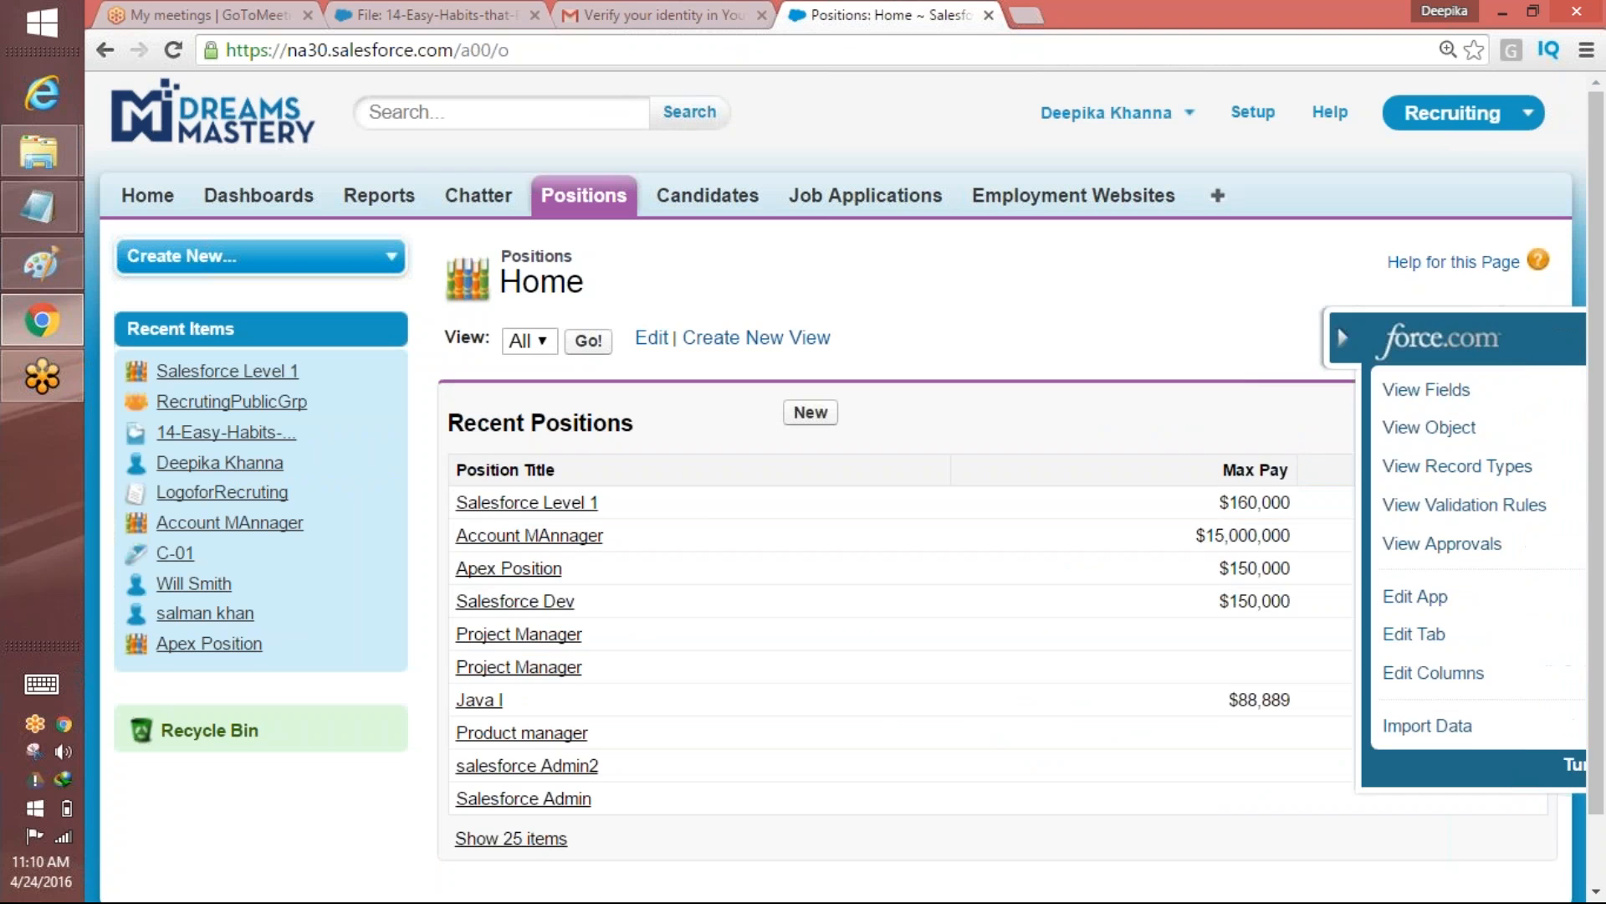
click(1330, 387)
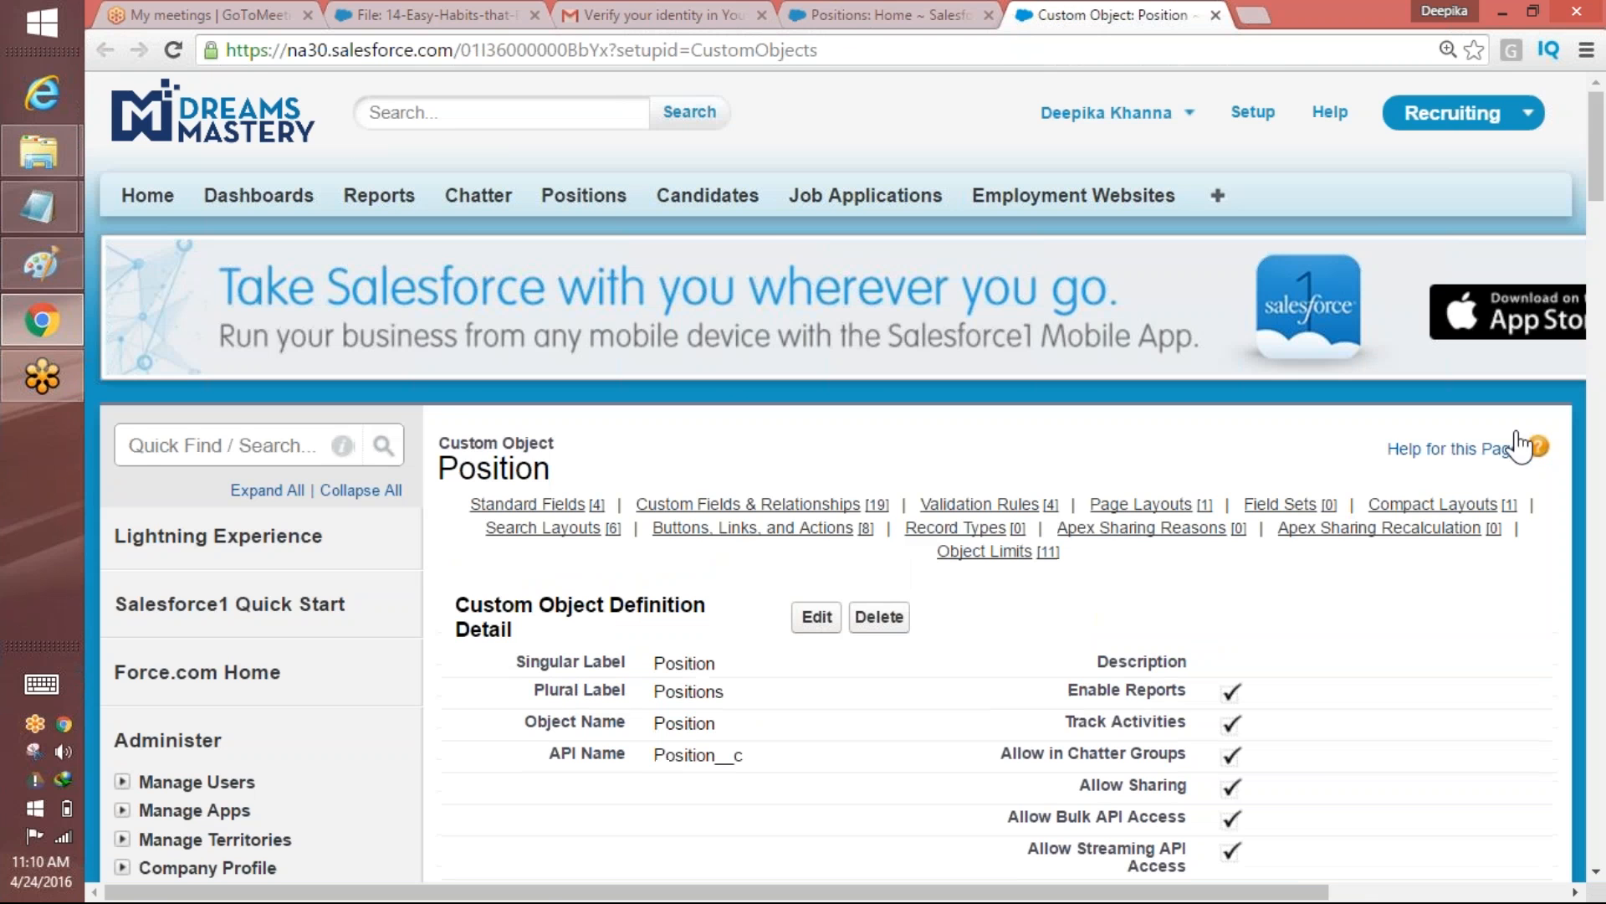
drag(1598, 209, 1593, 606)
drag(1594, 596, 1580, 798)
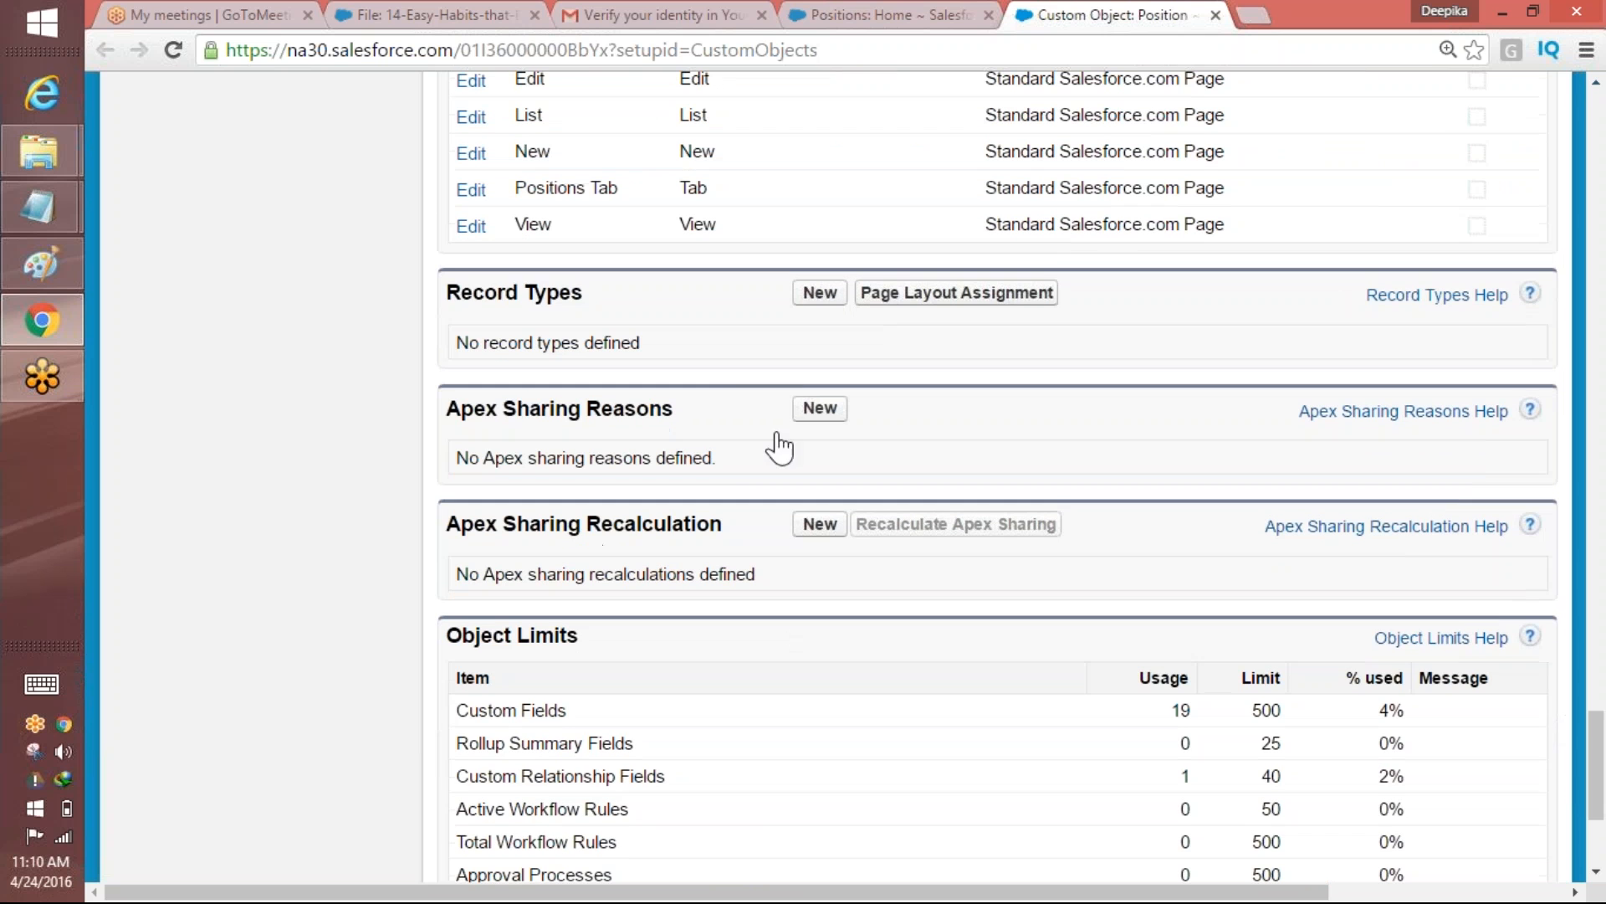
drag(617, 301, 426, 304)
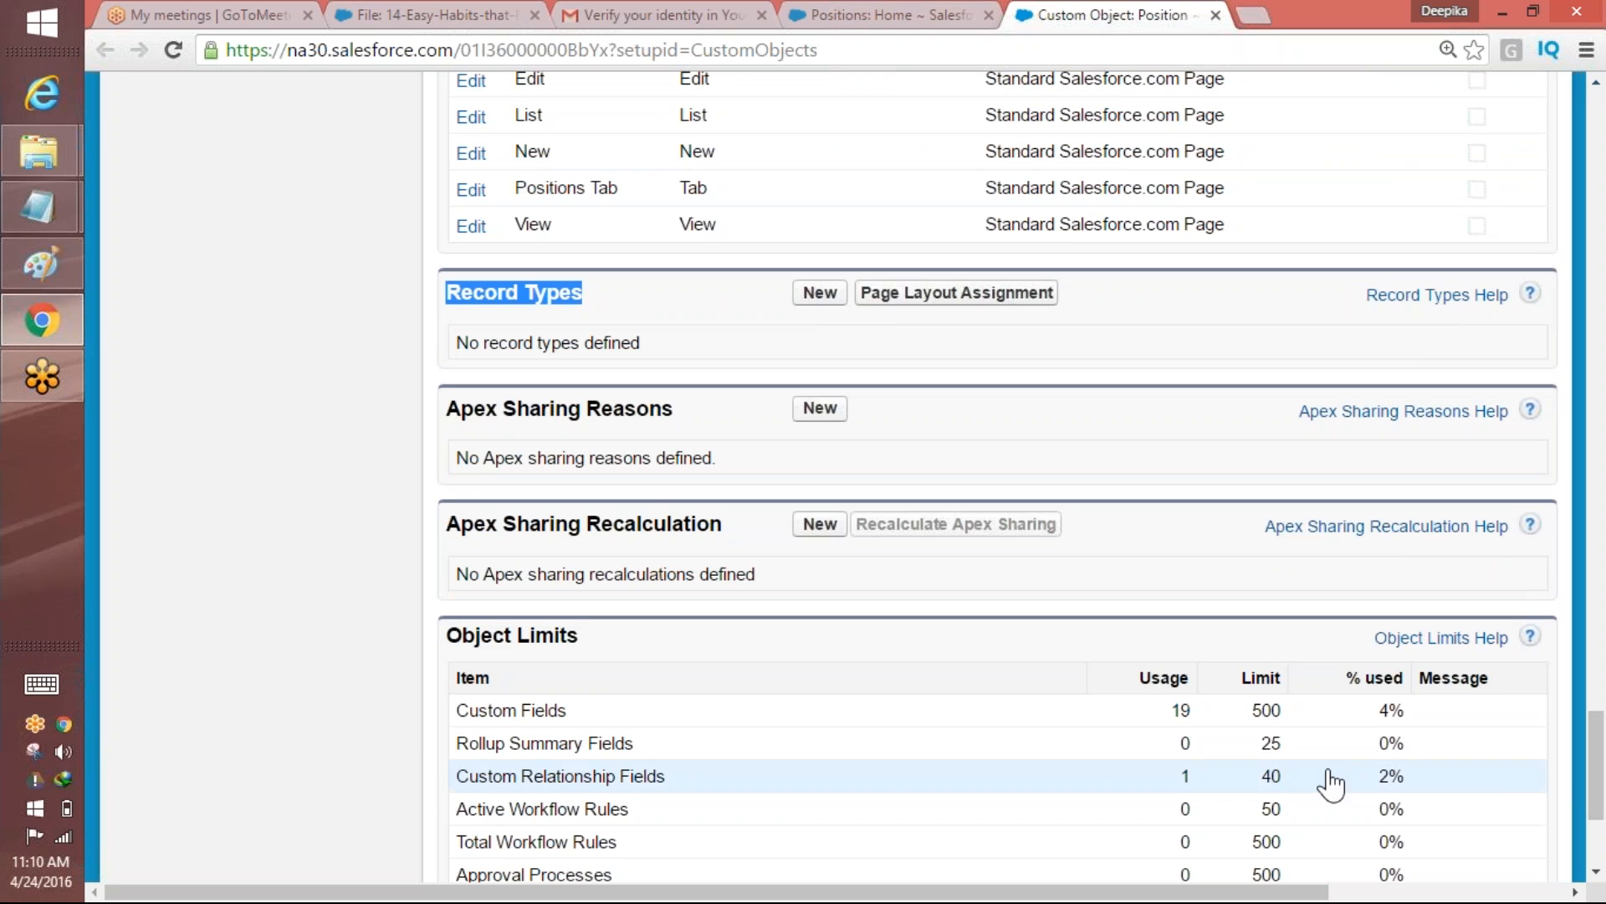
drag(1596, 761, 1587, 128)
Open the Salesforce Level 1 position record, review it, then go to Setup home.
click(584, 195)
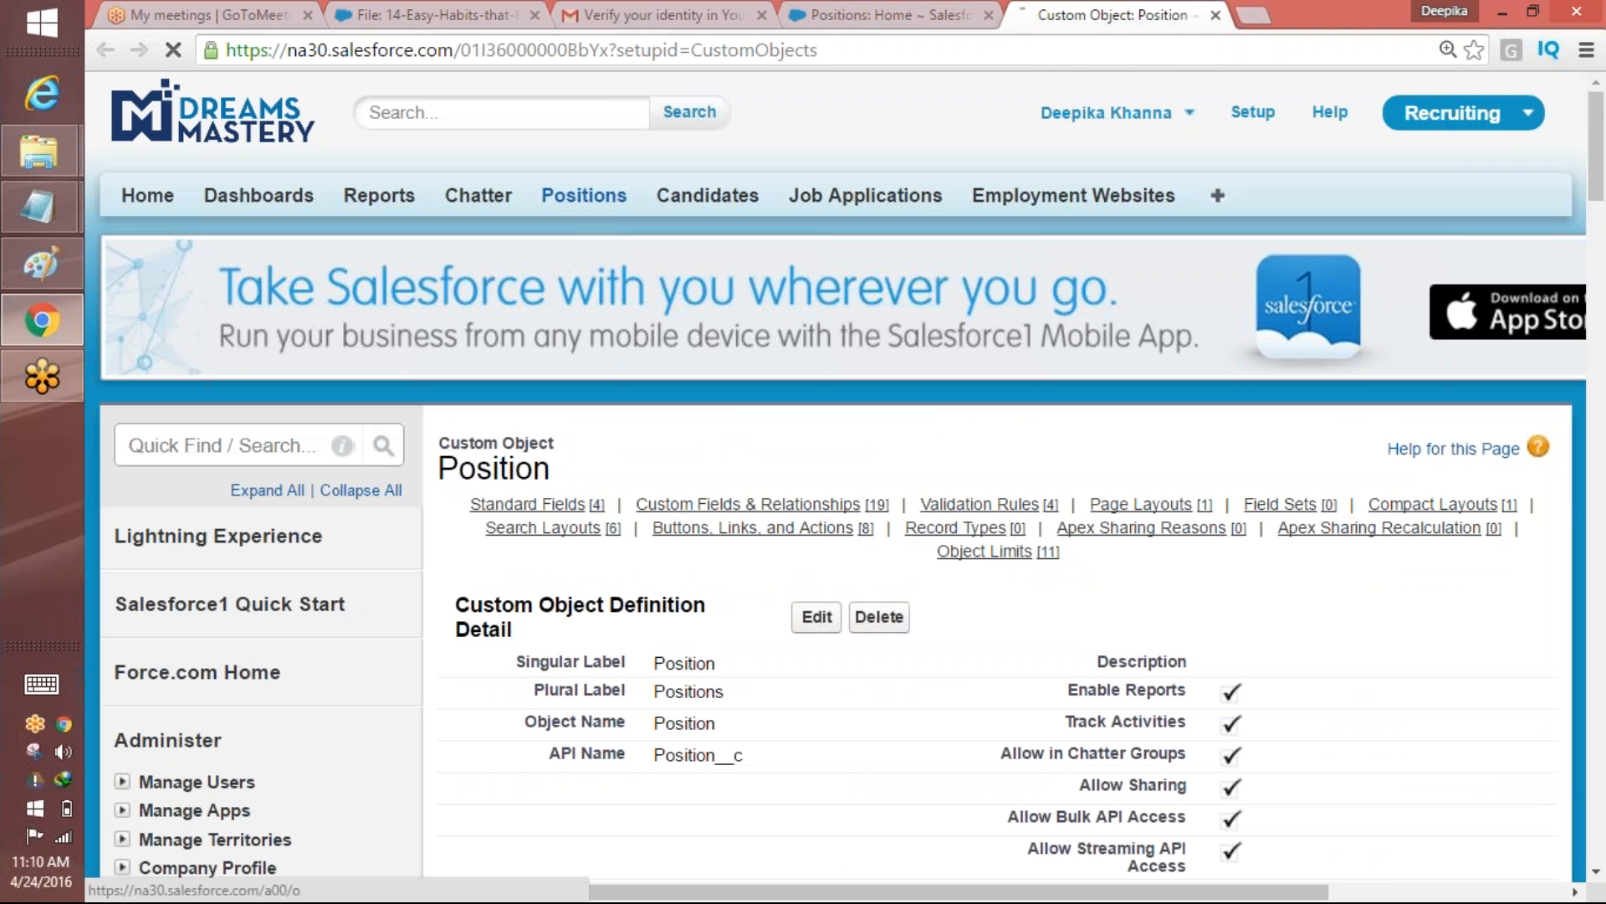
scroll(896, 527, down, 1)
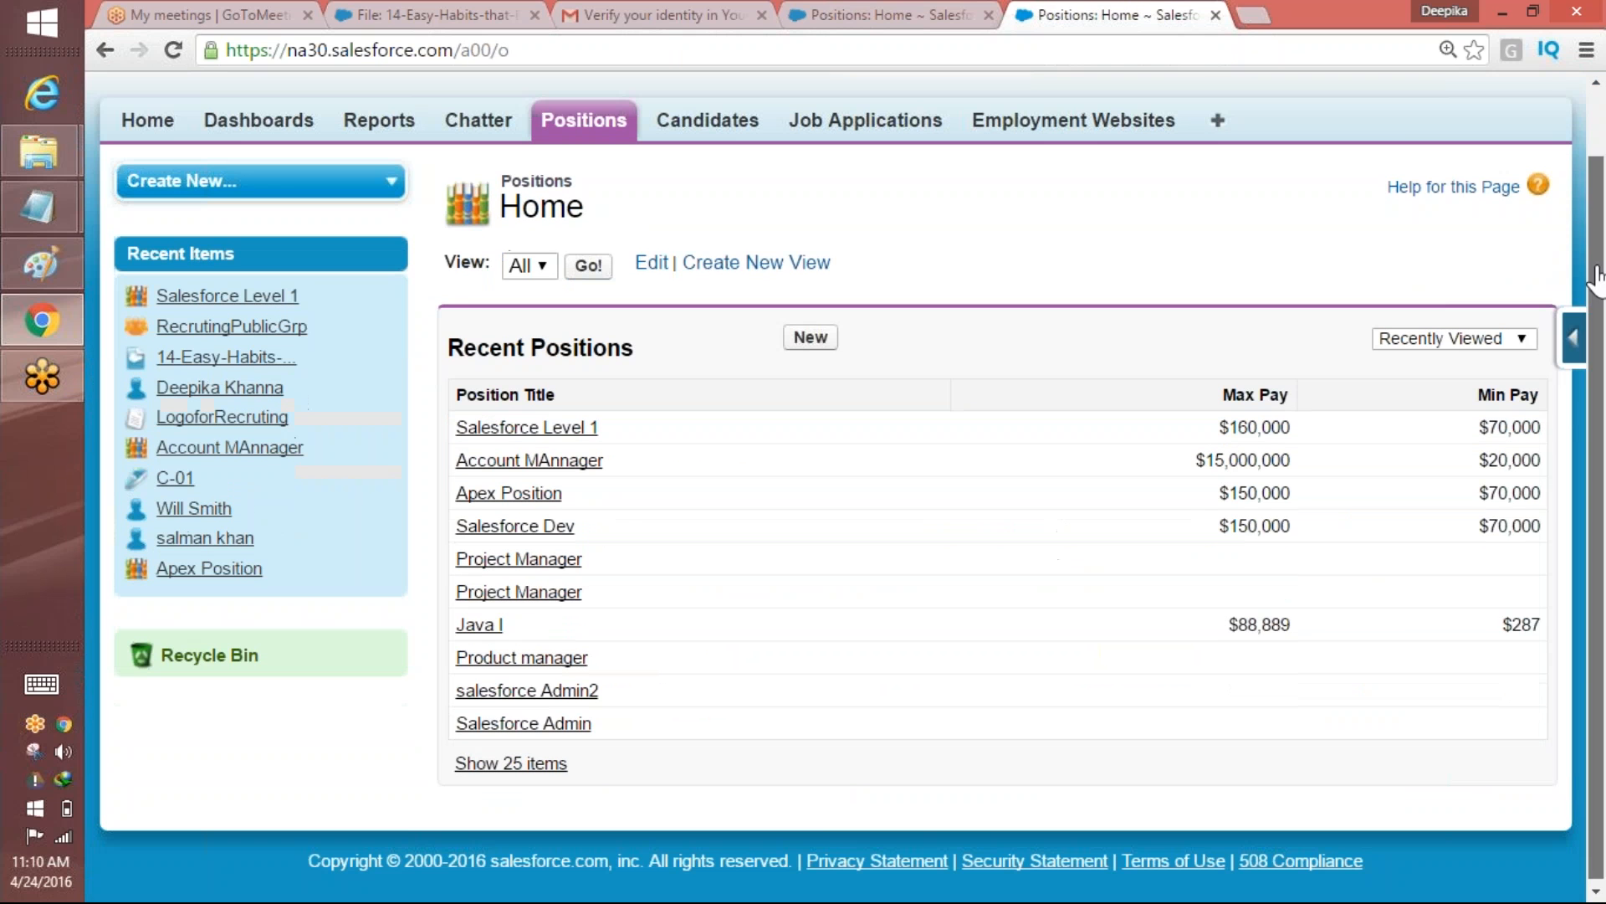
click(561, 431)
scroll(1549, 656, down, 18)
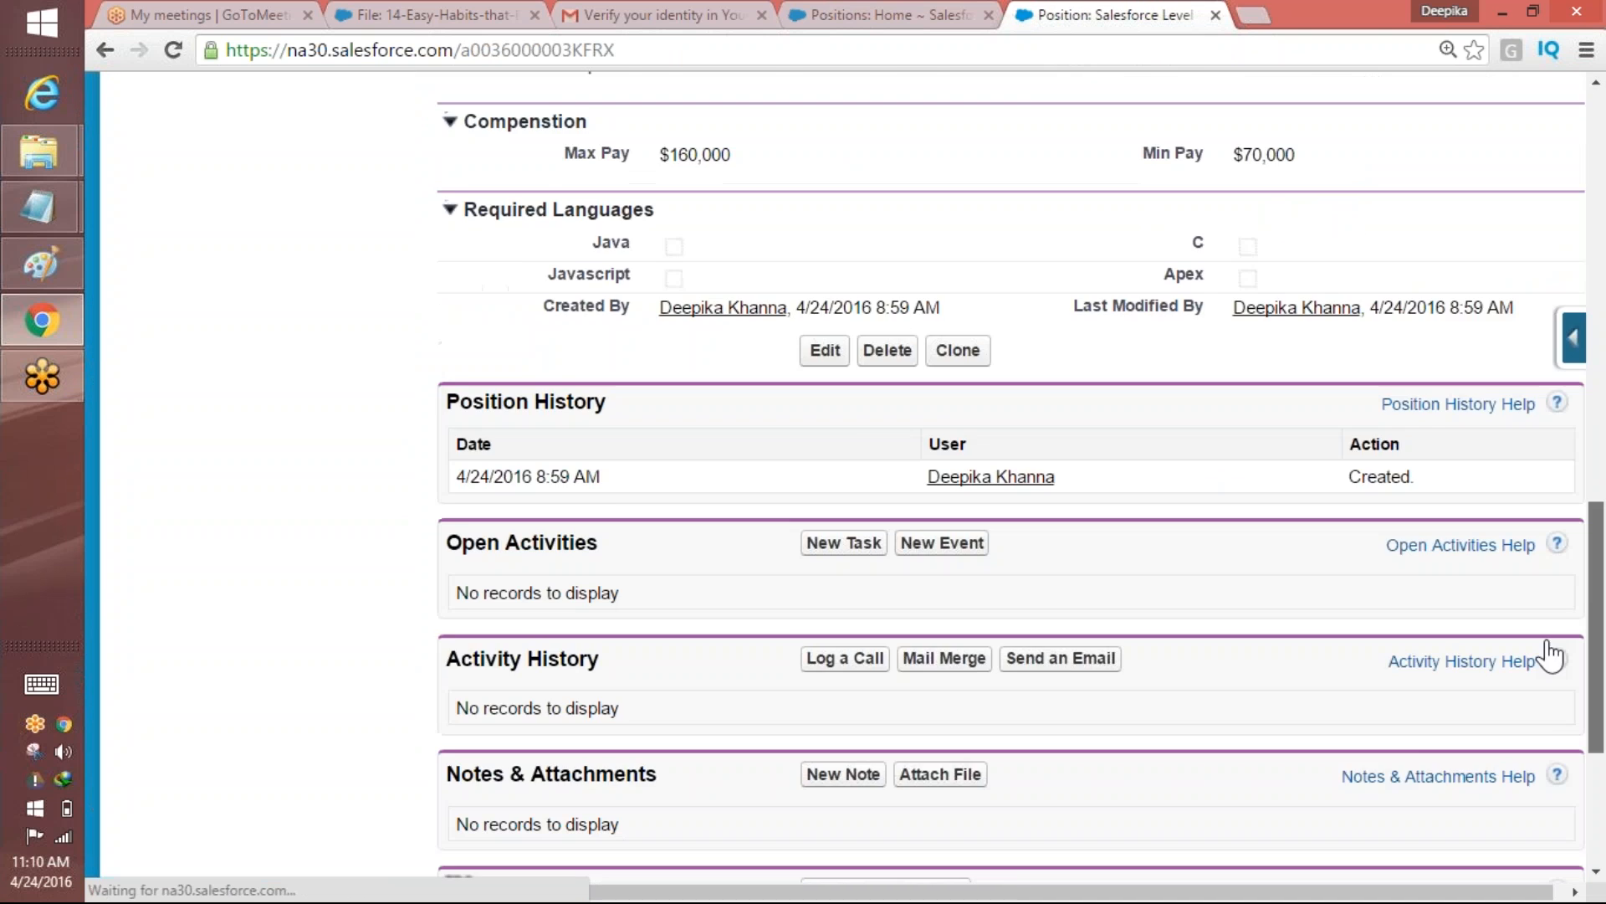
scroll(1560, 448, up, 12)
scroll(1555, 293, up, 6)
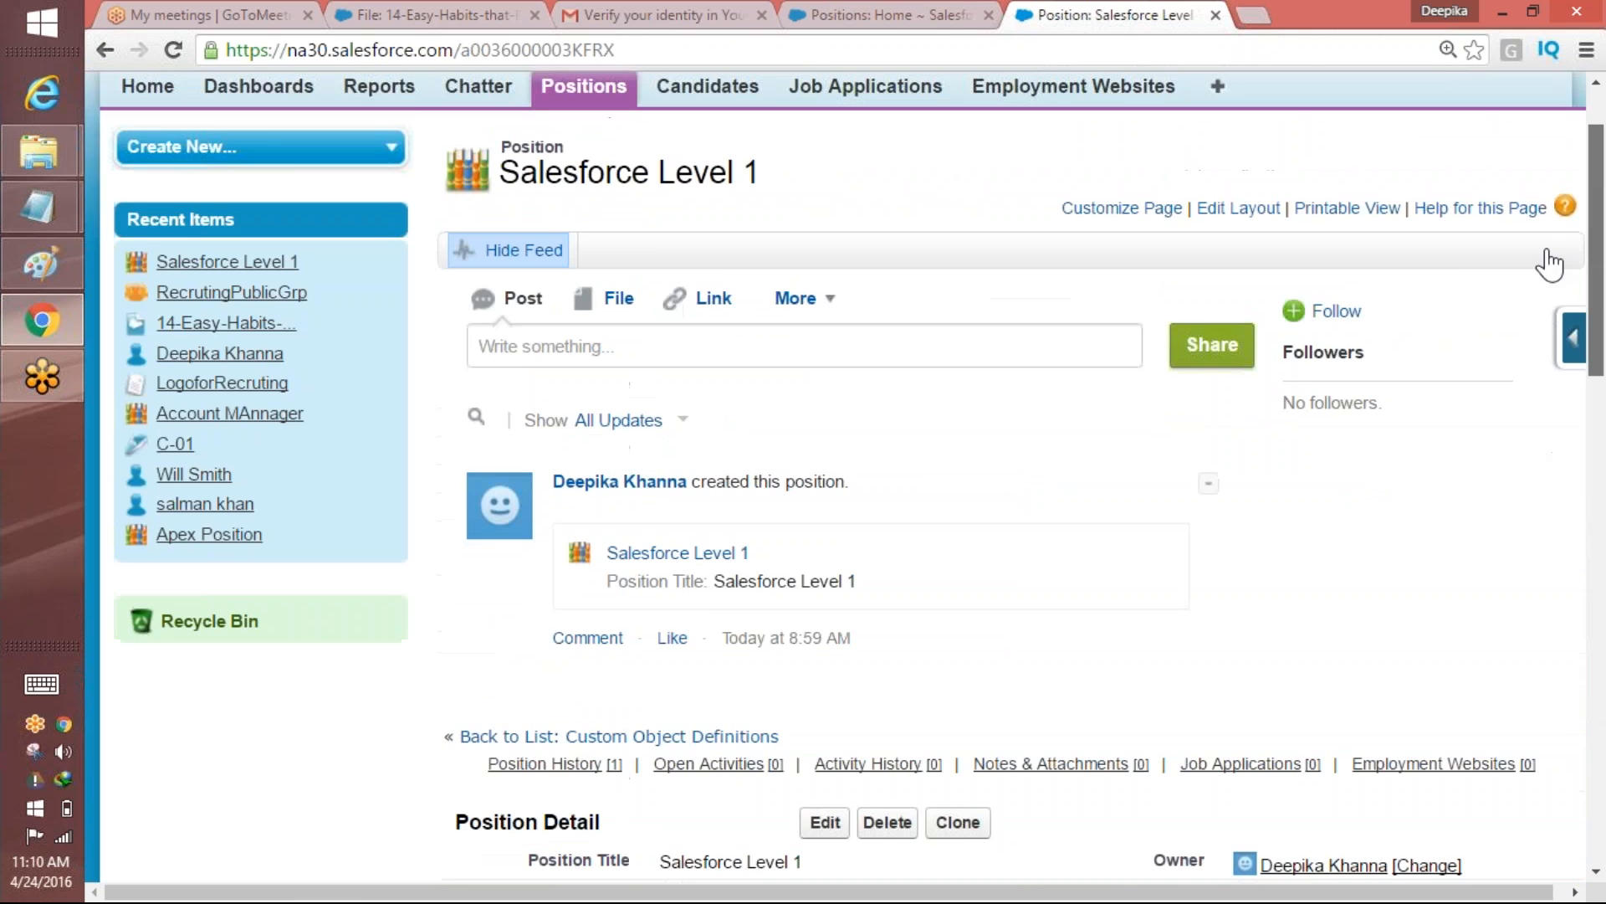
scroll(1582, 394, down, 7)
scroll(1570, 453, down, 1)
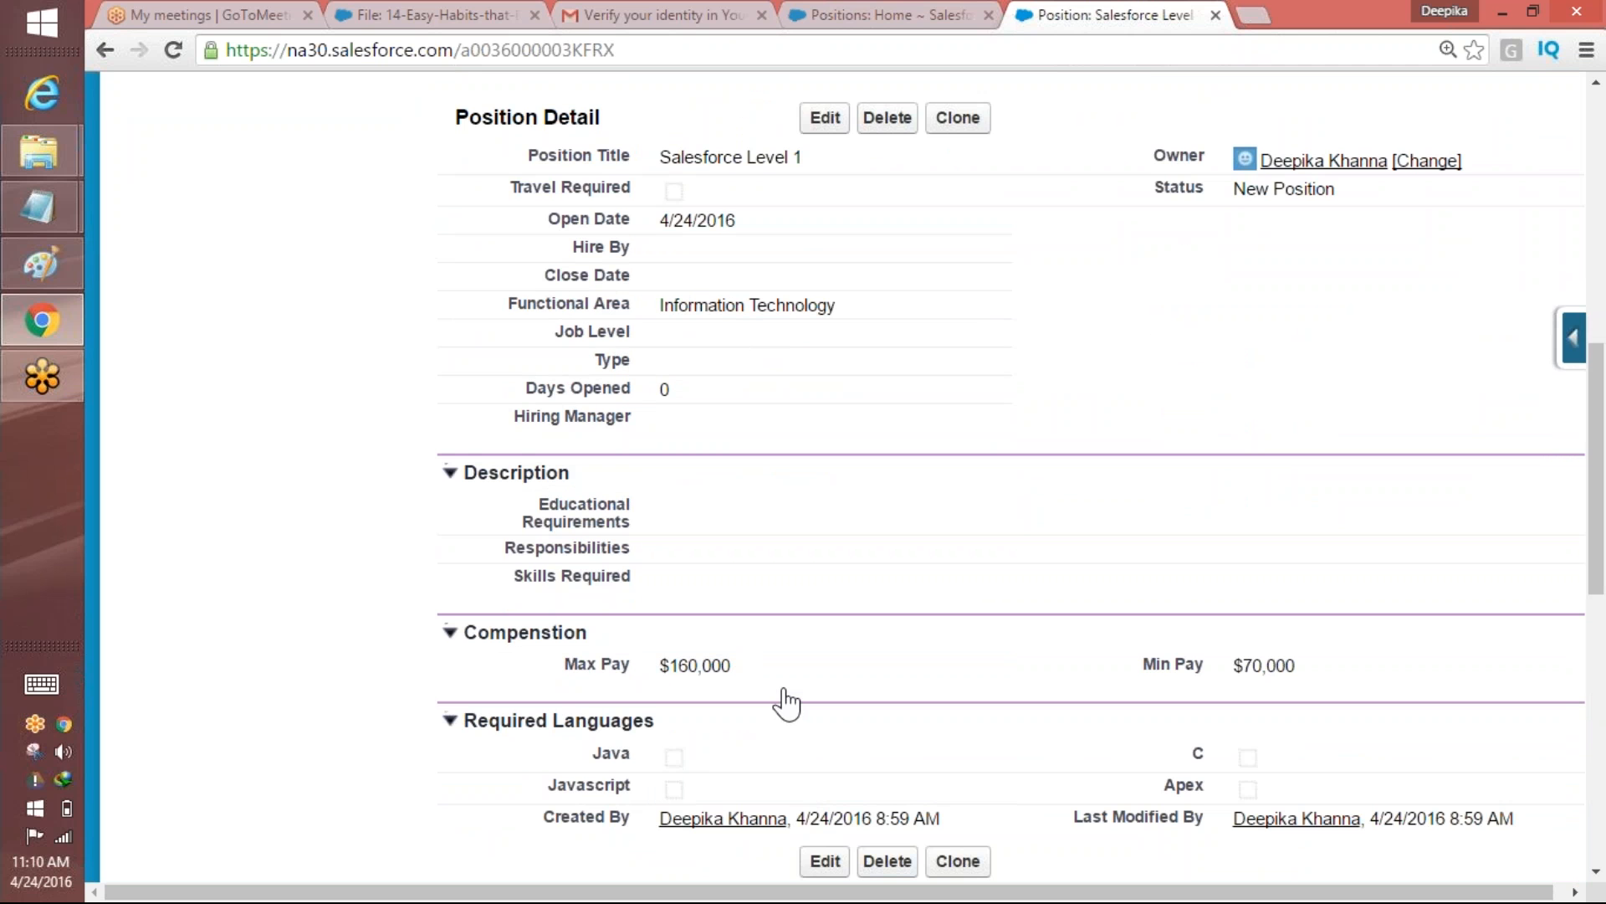
drag(1597, 469, 1596, 217)
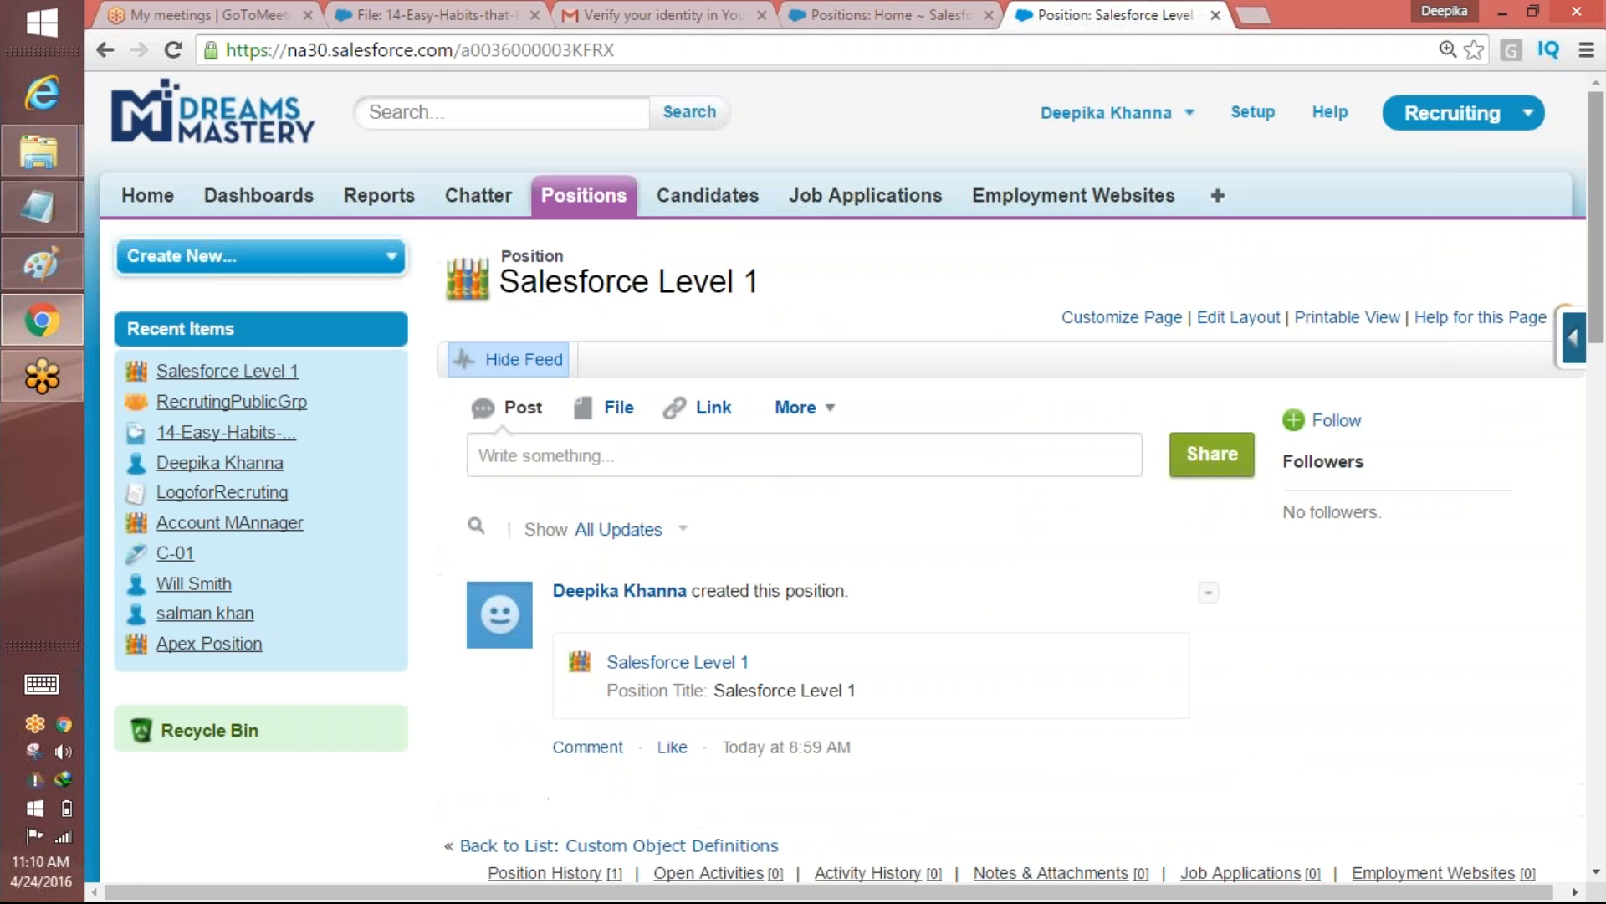
click(1252, 112)
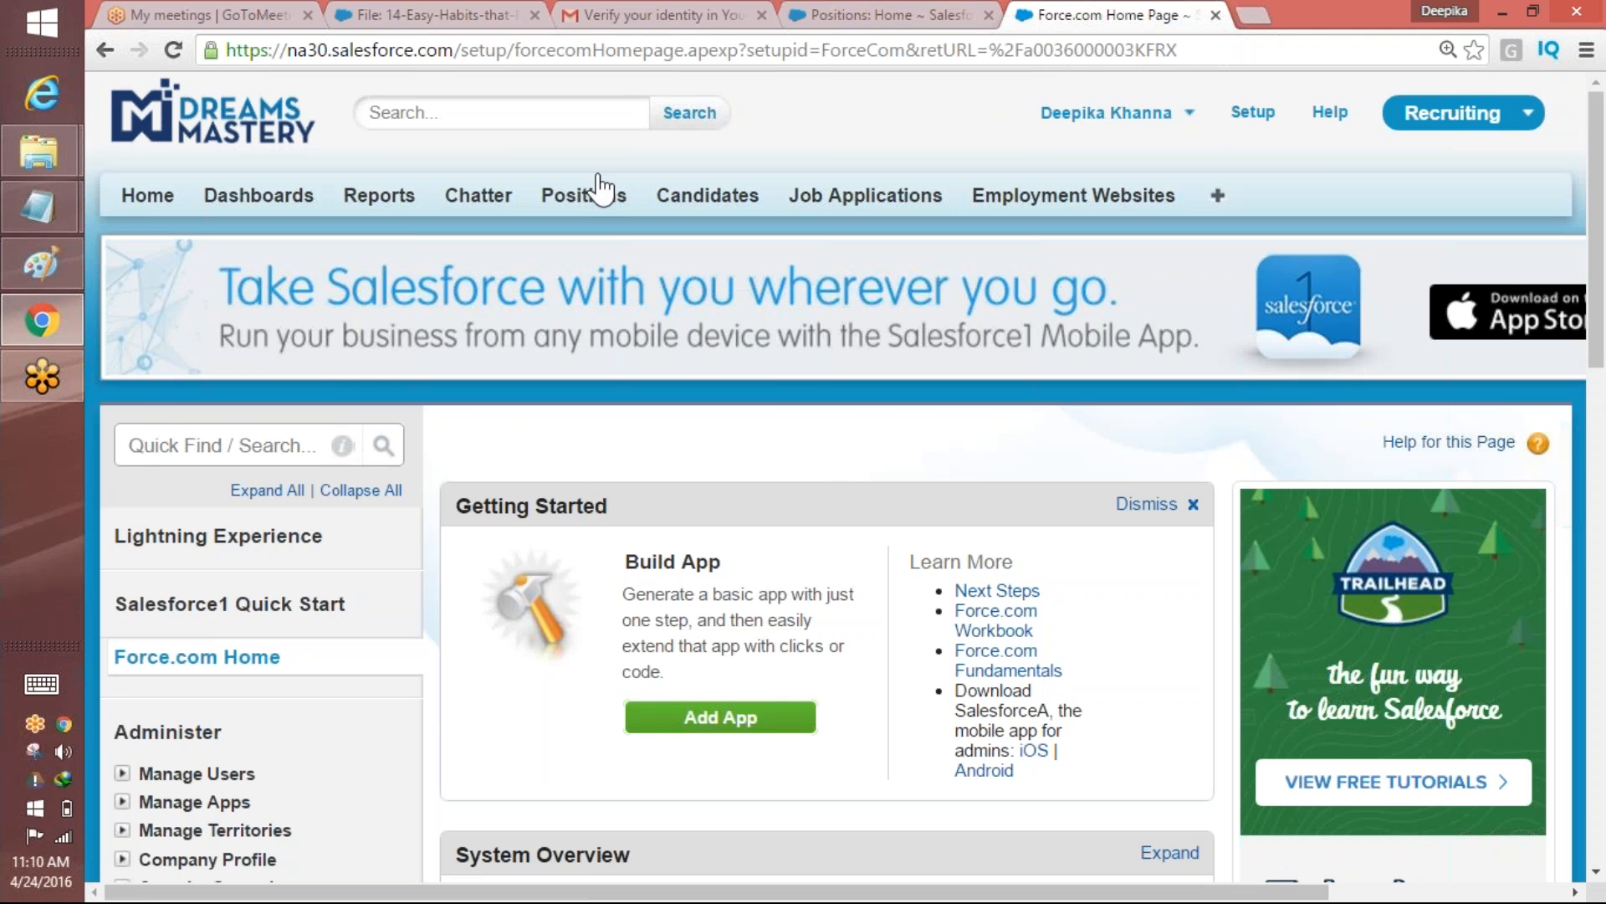
Open the Position object definition page and scroll down to its Record Types list.
click(601, 186)
click(1573, 335)
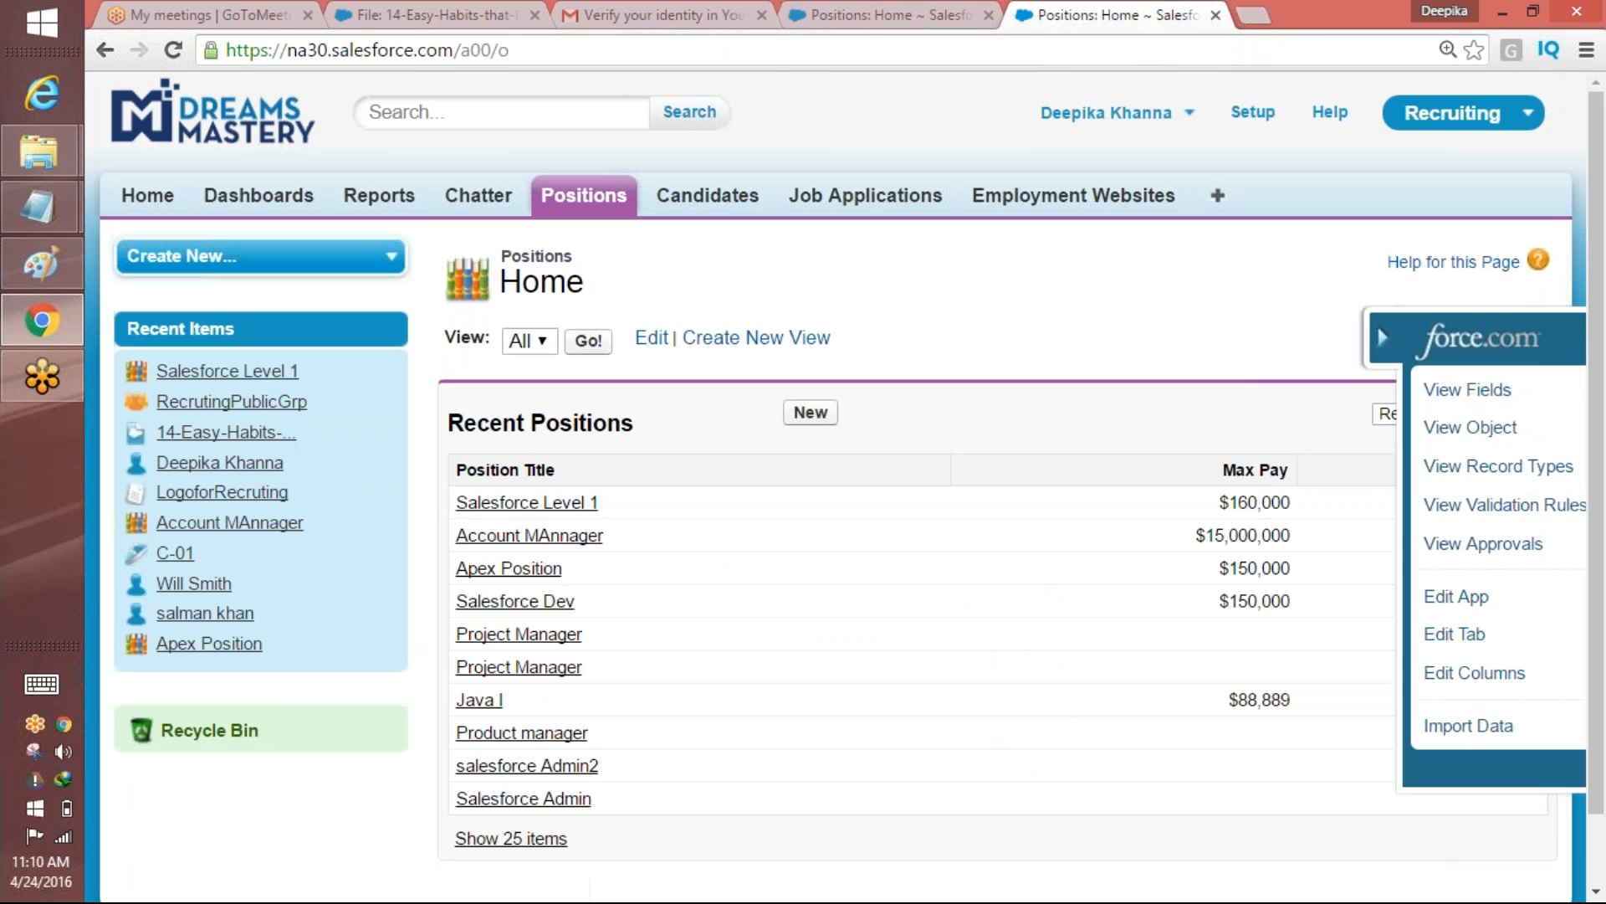
click(1318, 423)
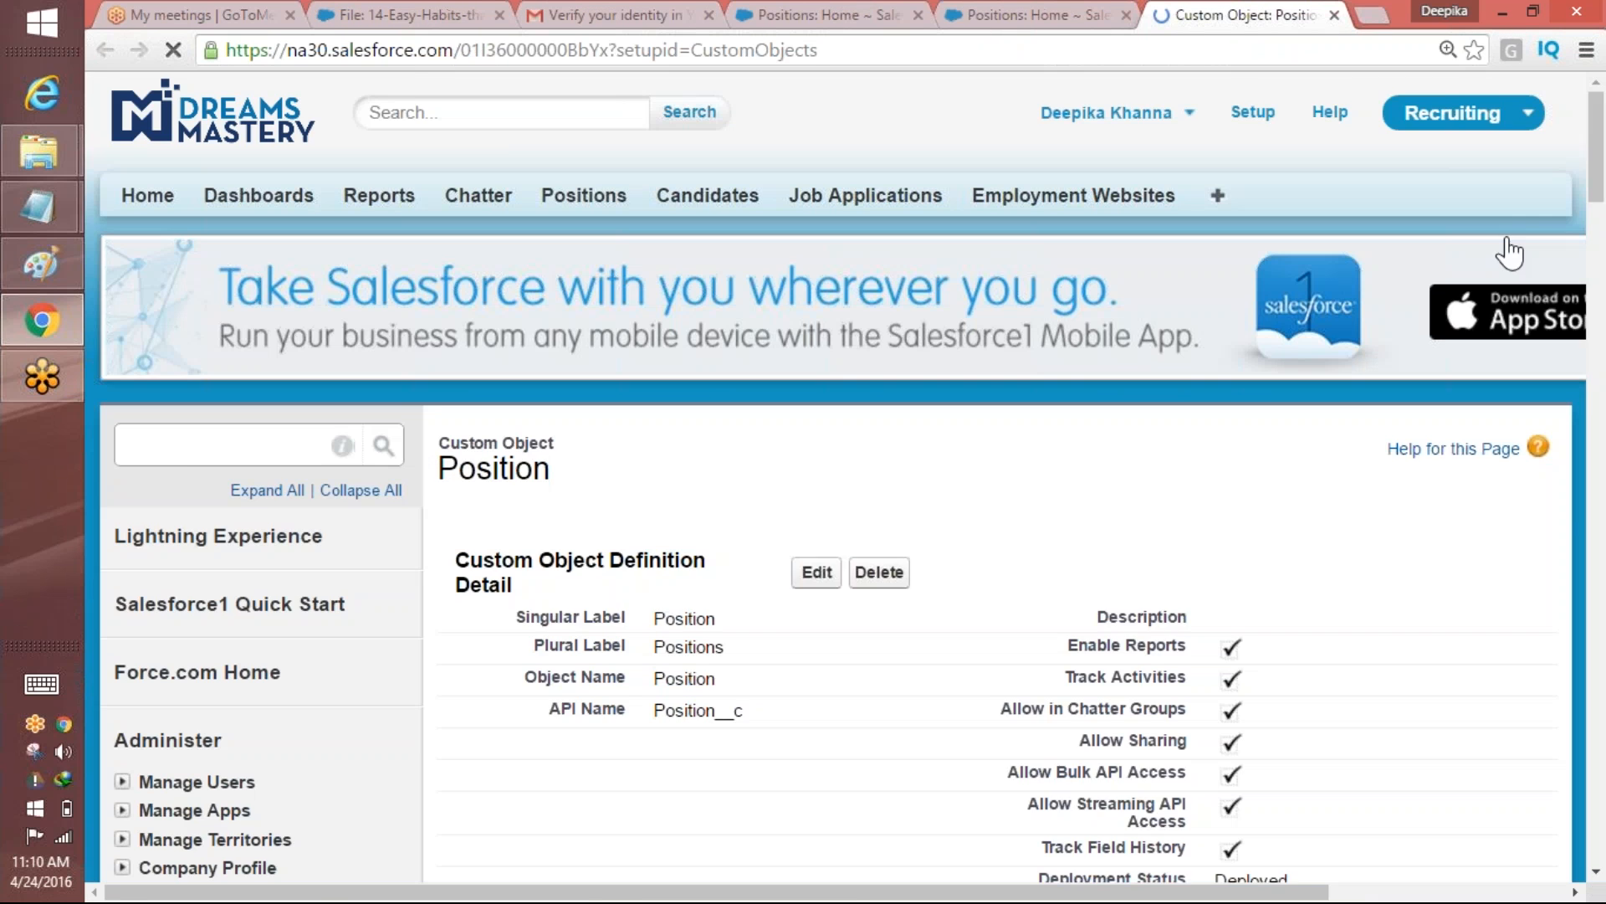
drag(1596, 191, 1599, 766)
drag(584, 536, 448, 545)
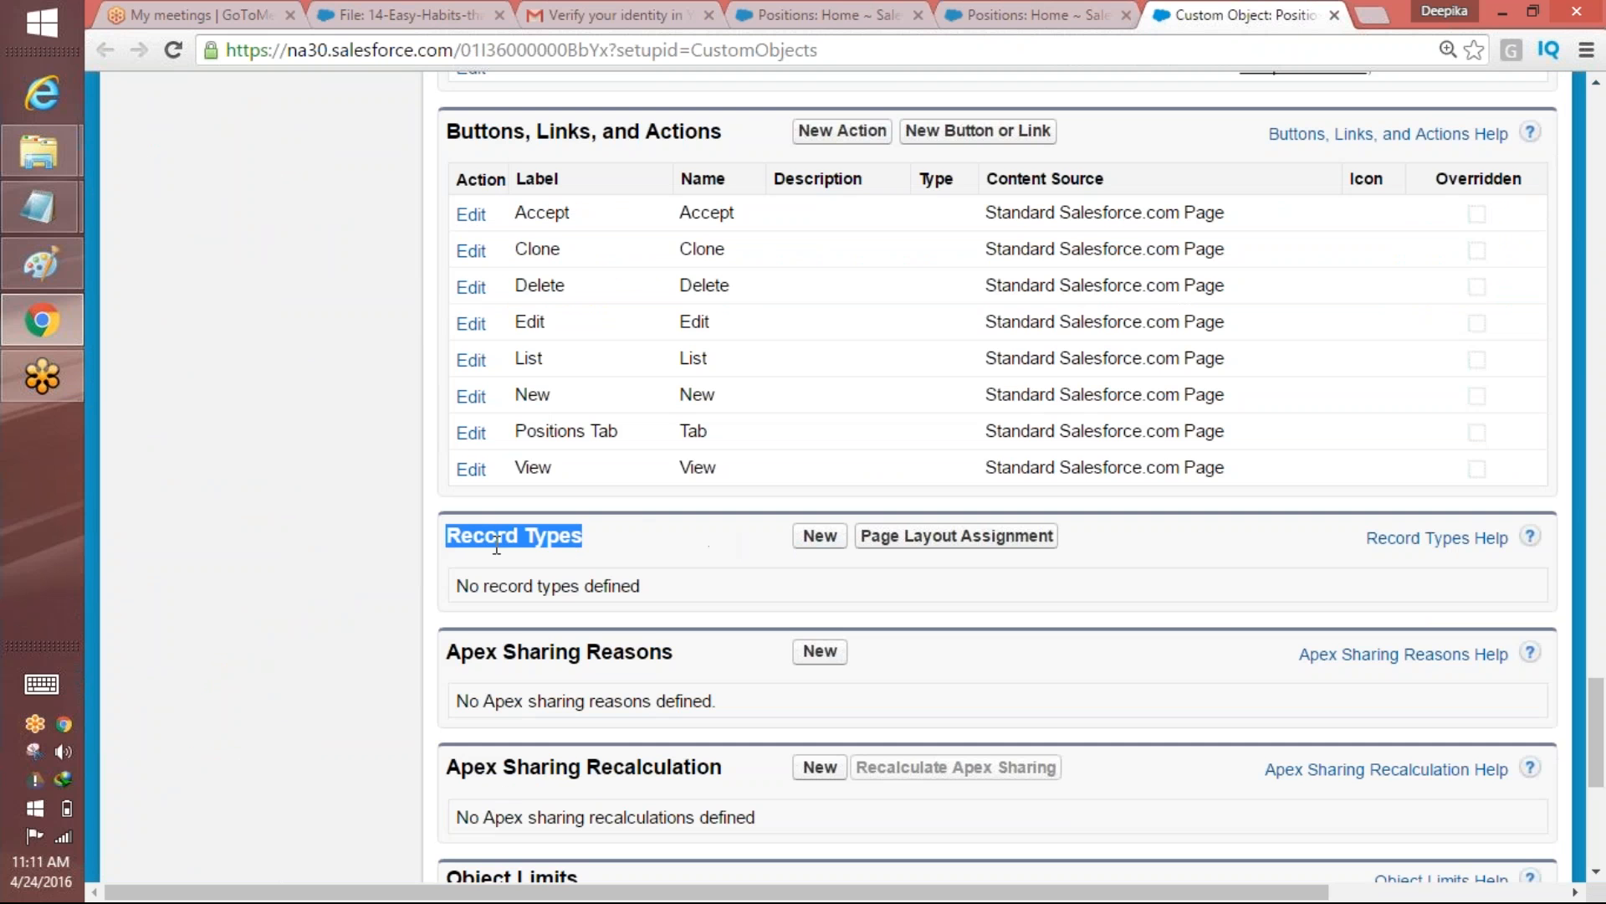
Start a new Position record type based on --Master--, labelled 'IT positions'.
click(820, 538)
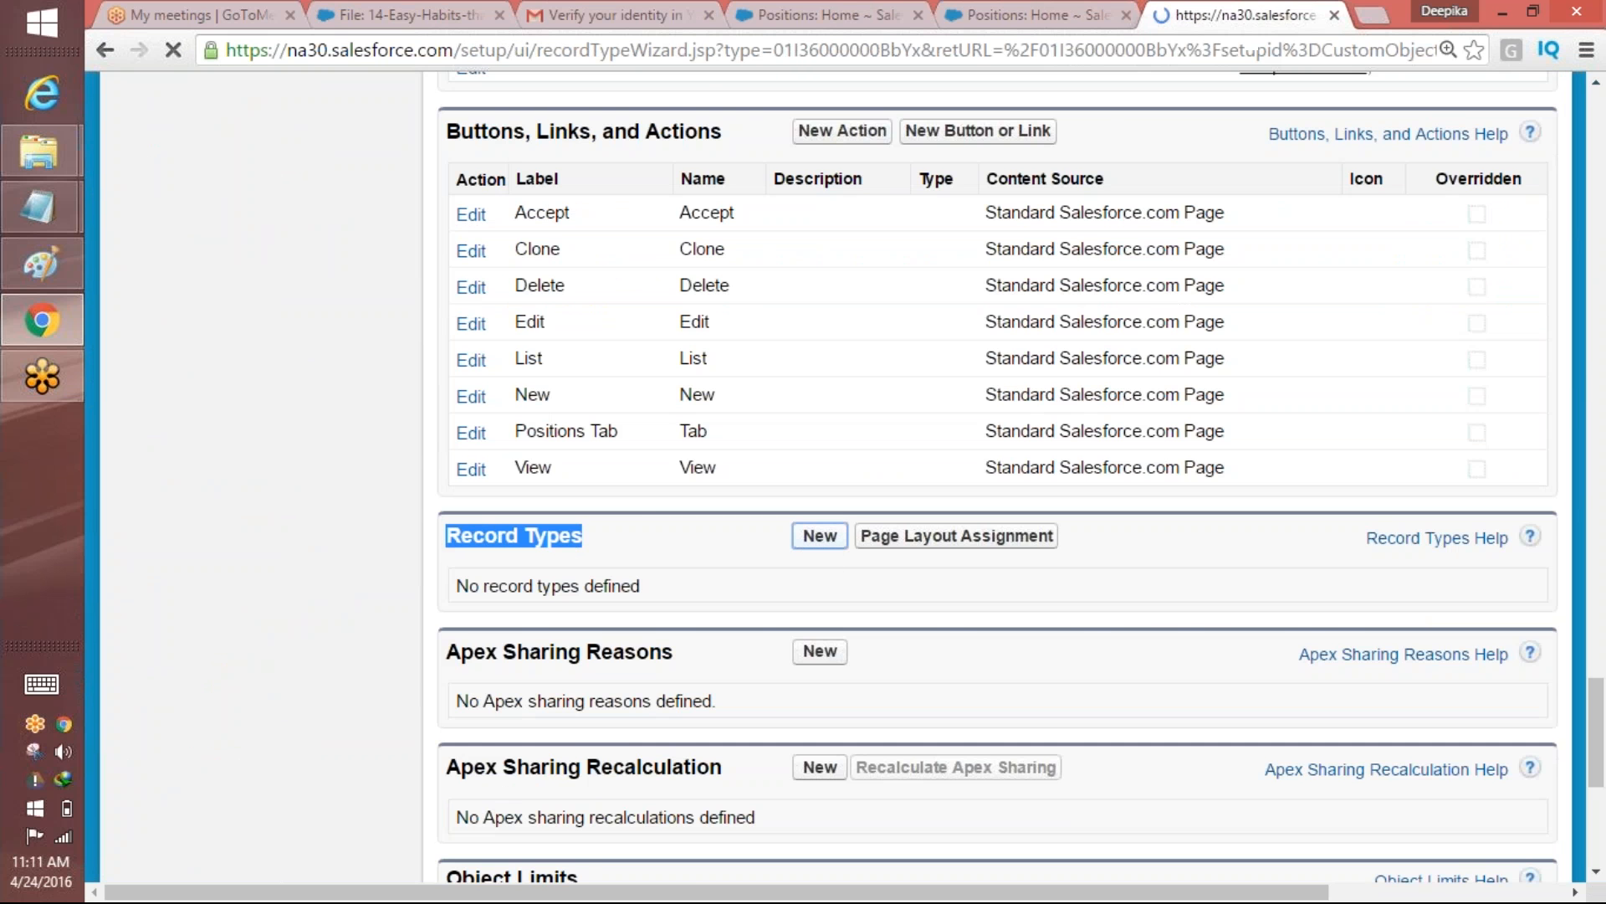
scroll(912, 343, down, 2)
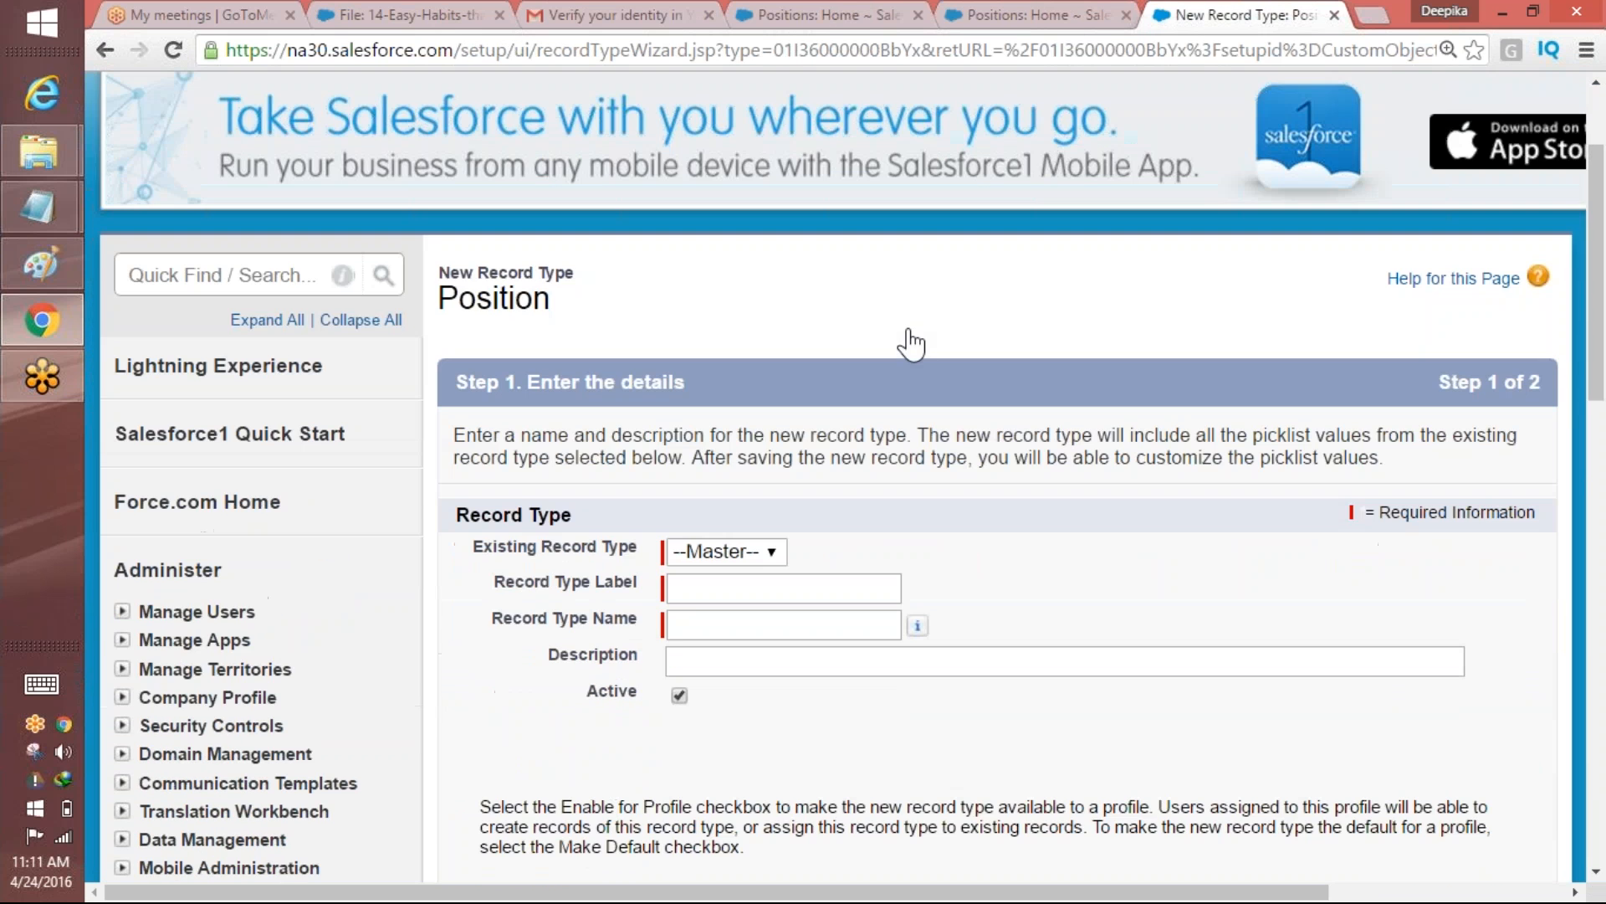
click(715, 557)
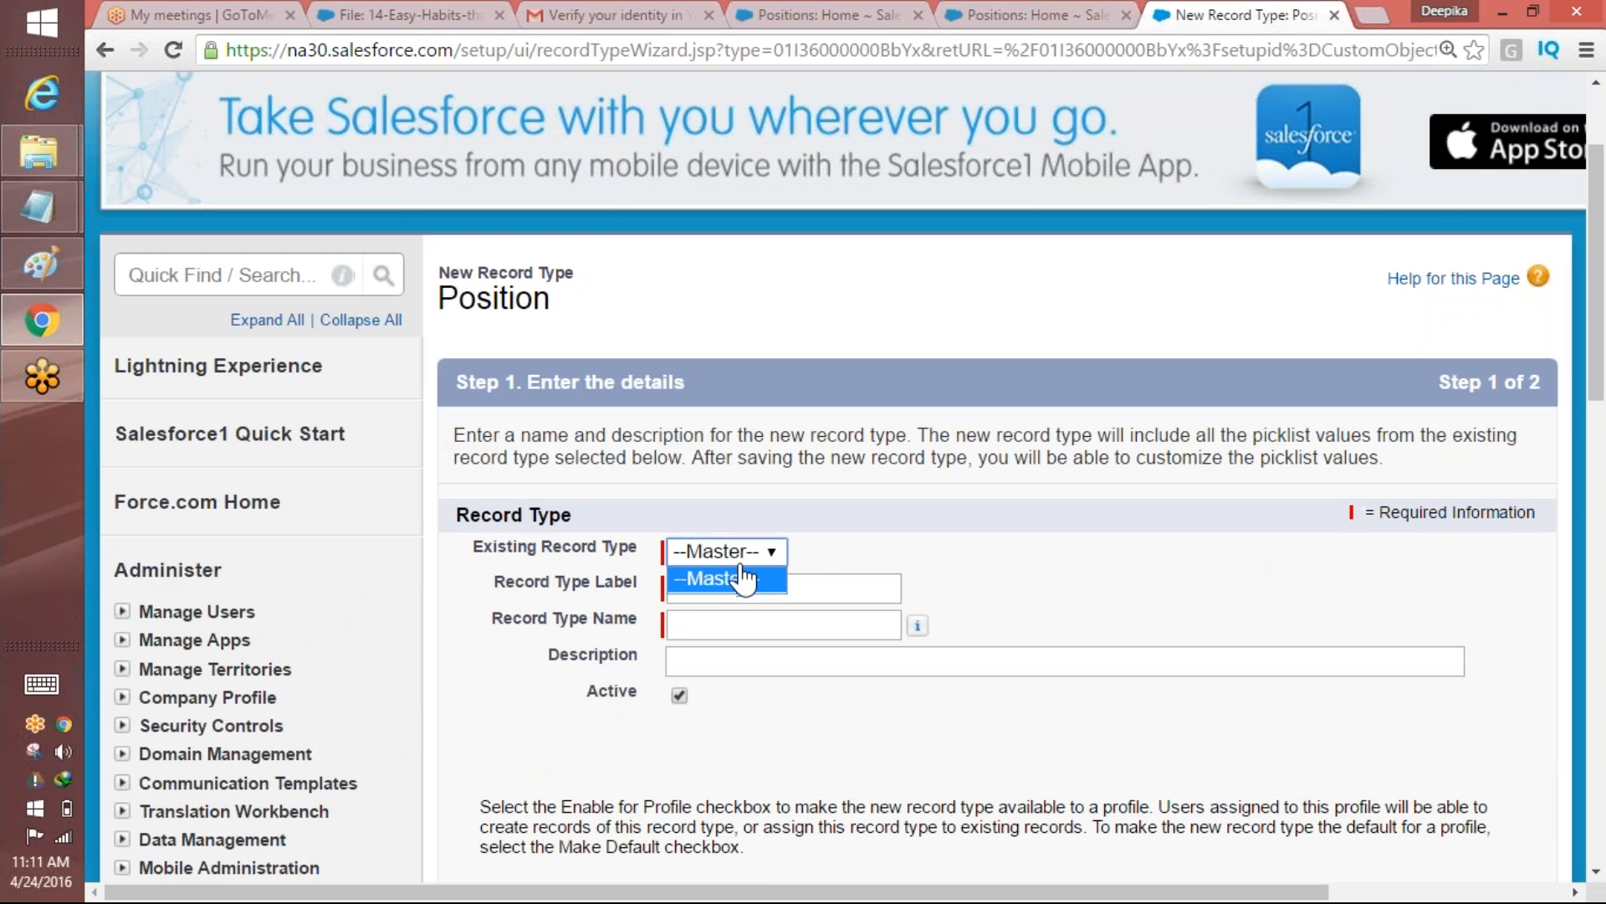
click(742, 580)
click(718, 593)
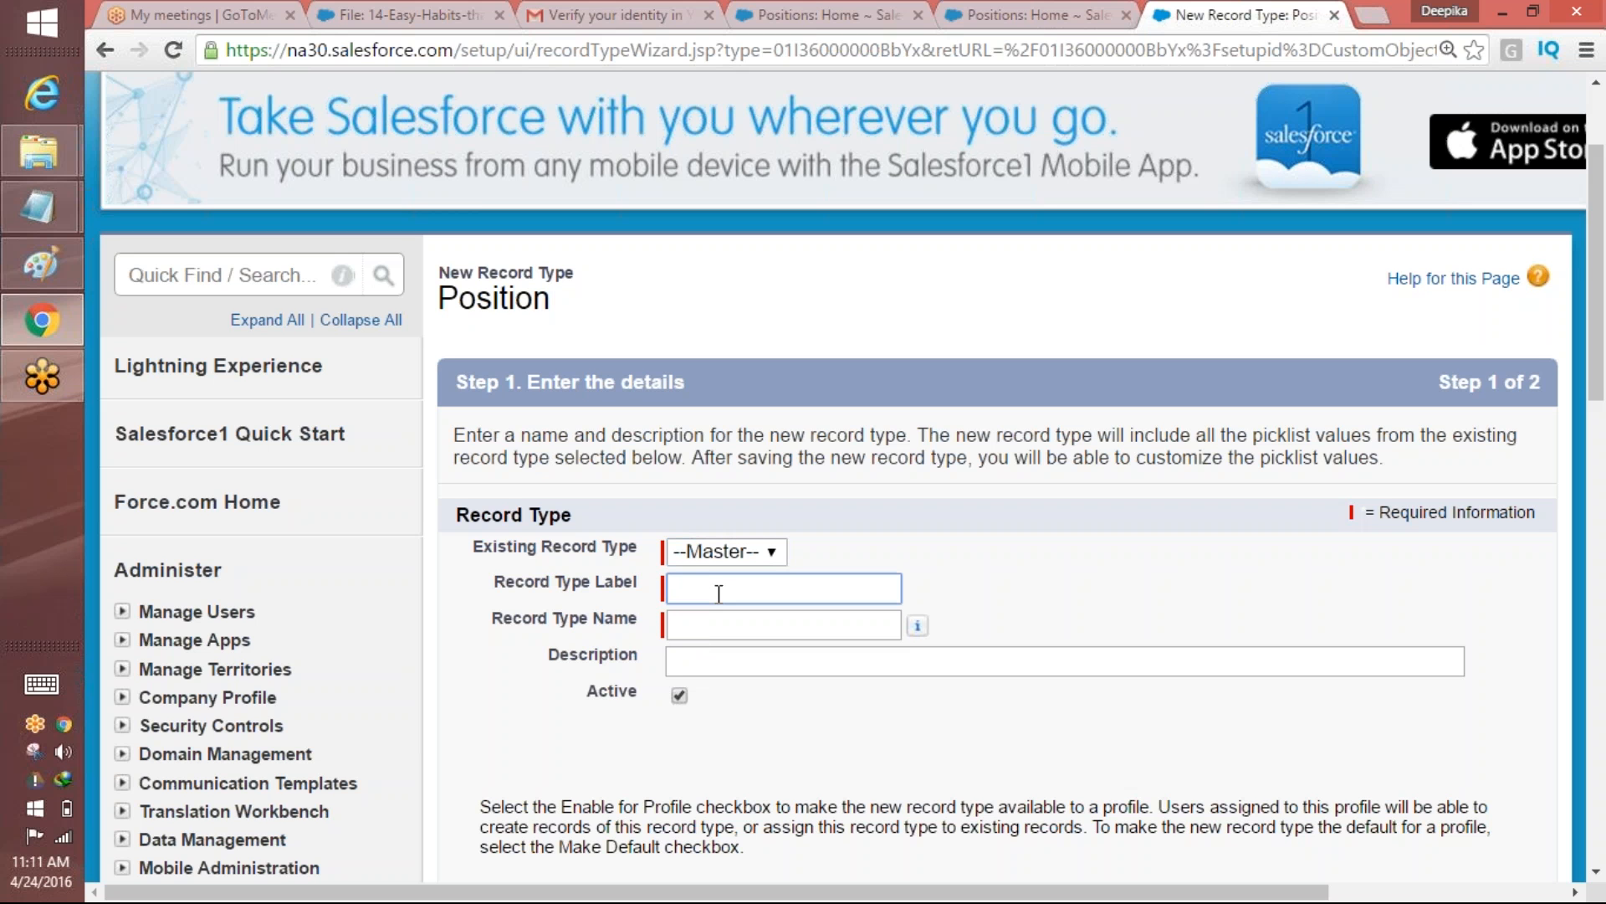
text(IT reco)
key(BackSpace)
key(BackSpace)
key(BackSpace)
key(BackSpace)
text(positions)
key(Tab)
click(749, 663)
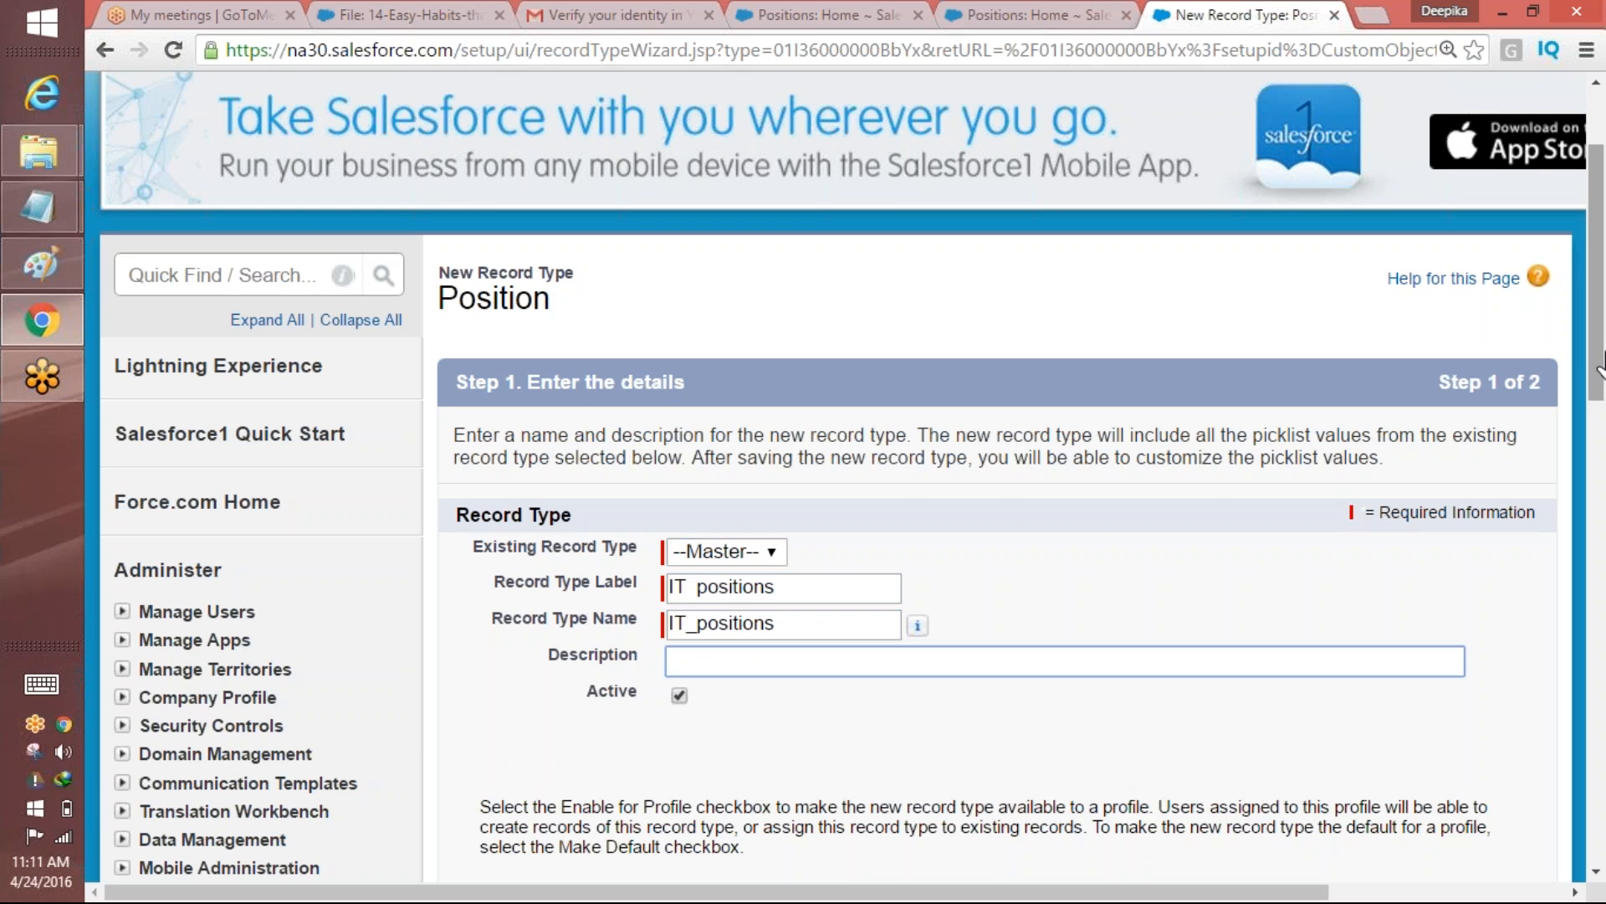
Apply Position Layout to all profiles and save the IT positions record type.
drag(1598, 328, 1598, 494)
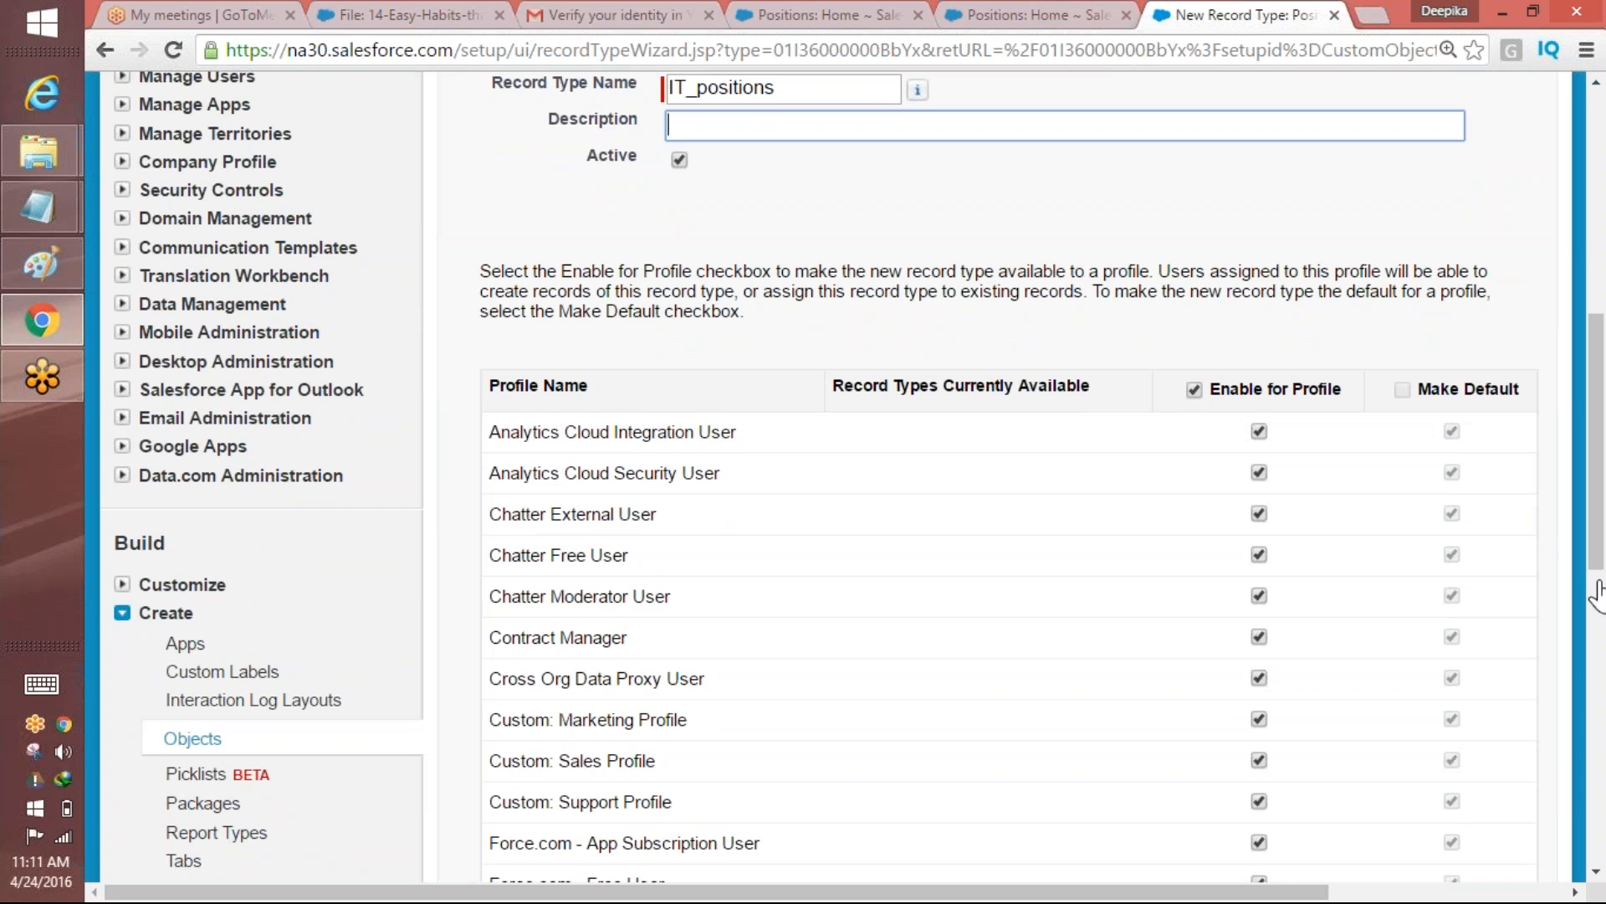
drag(1598, 569, 1579, 783)
click(1445, 731)
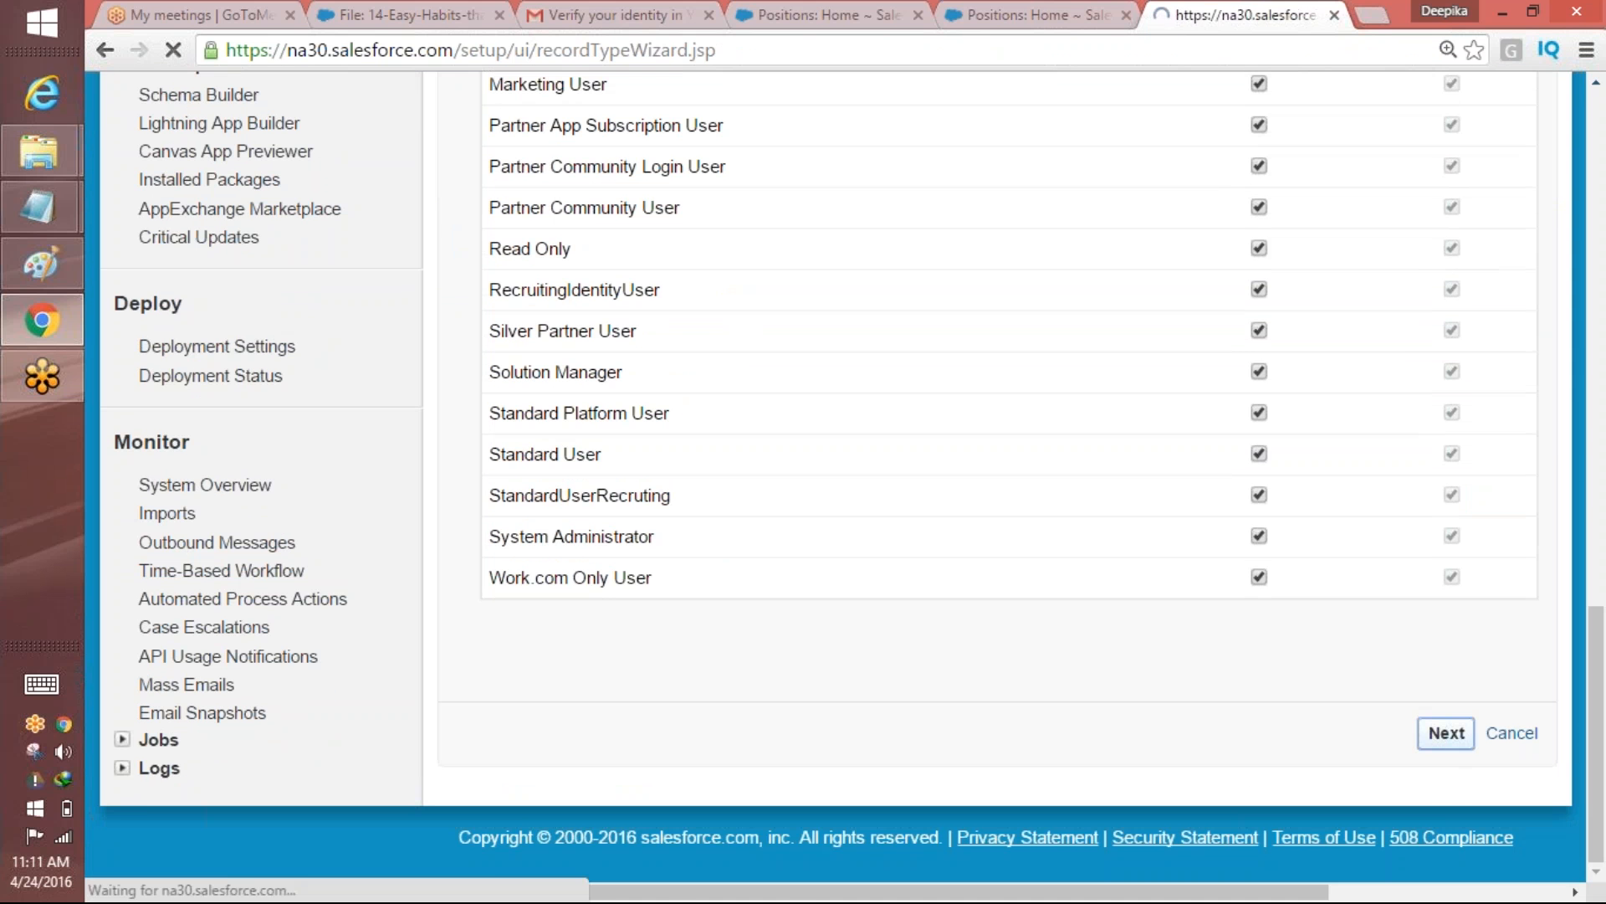
scroll(836, 476, down, 5)
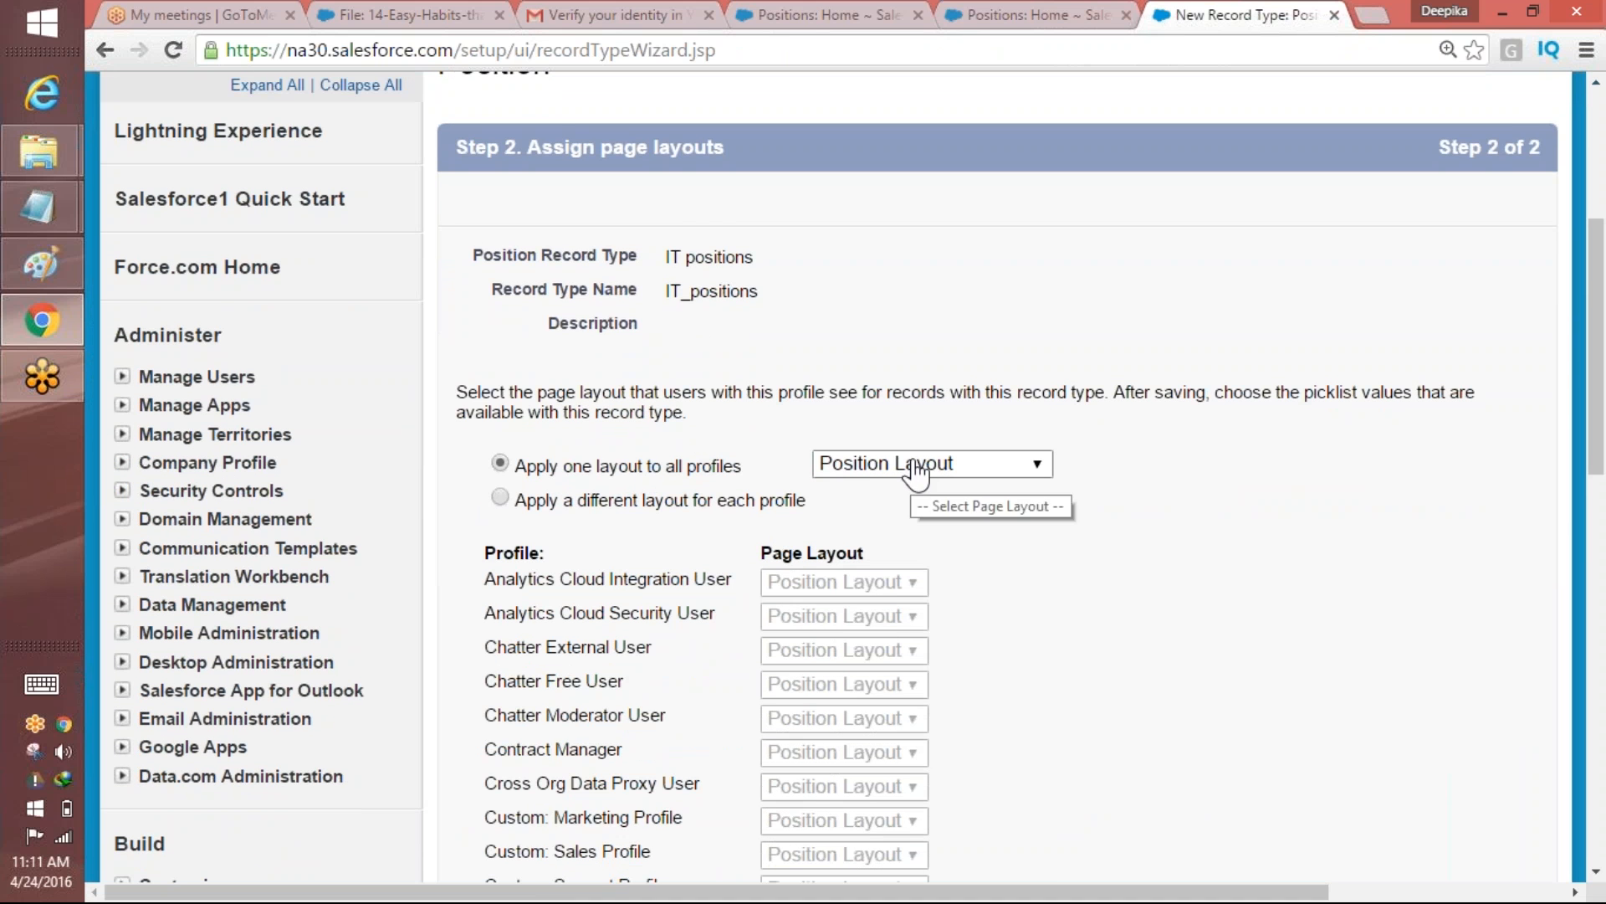
drag(1602, 412, 1593, 740)
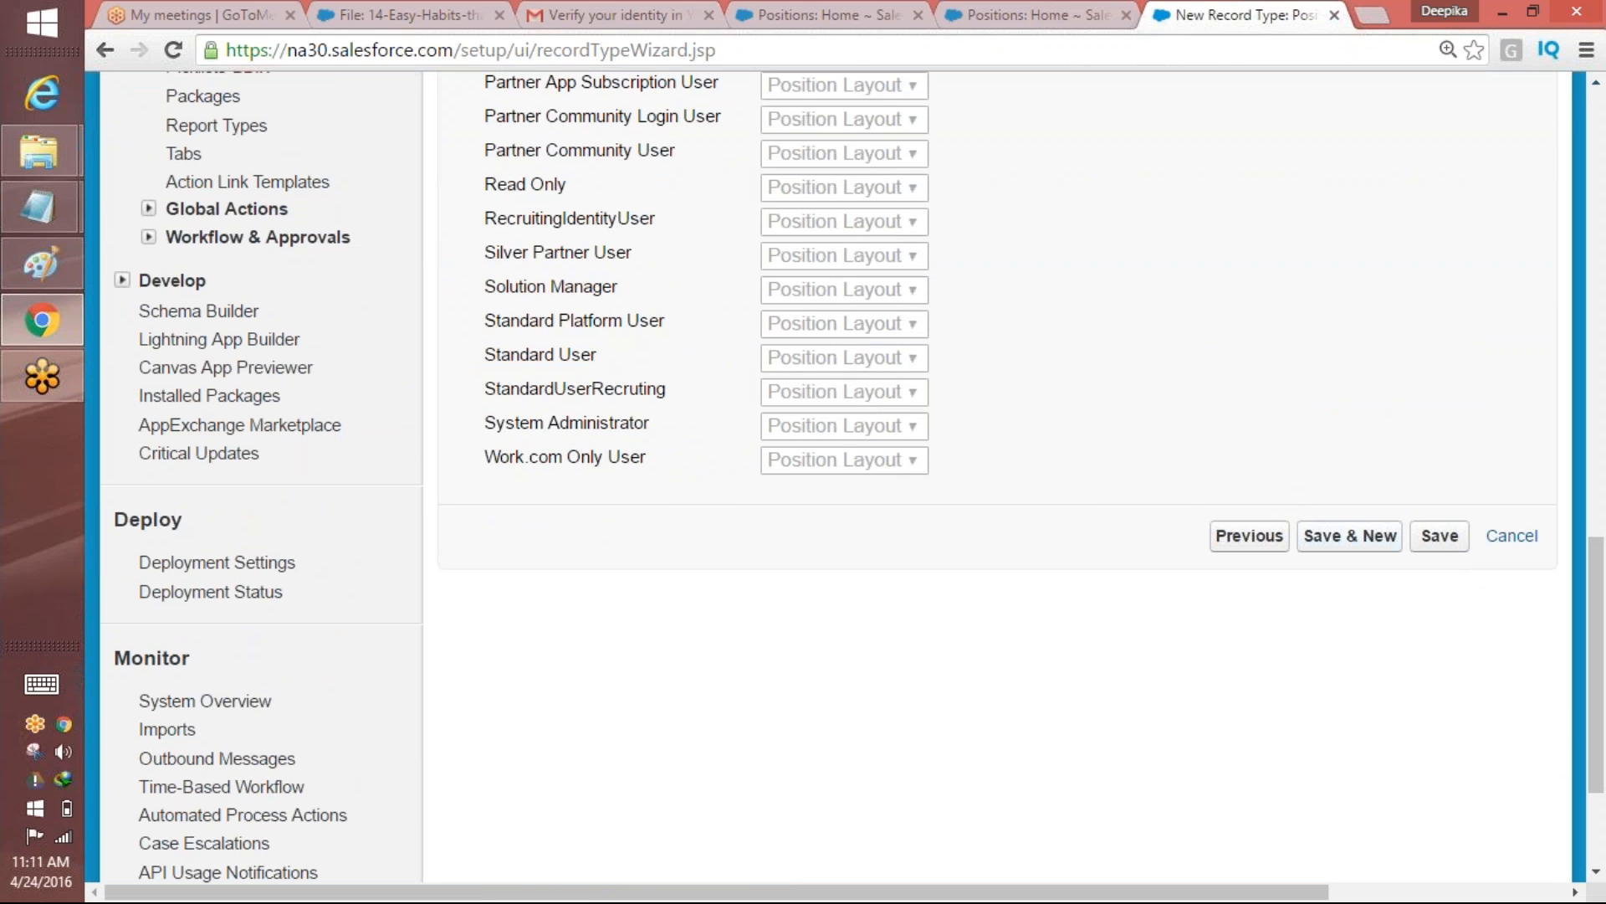
click(1436, 540)
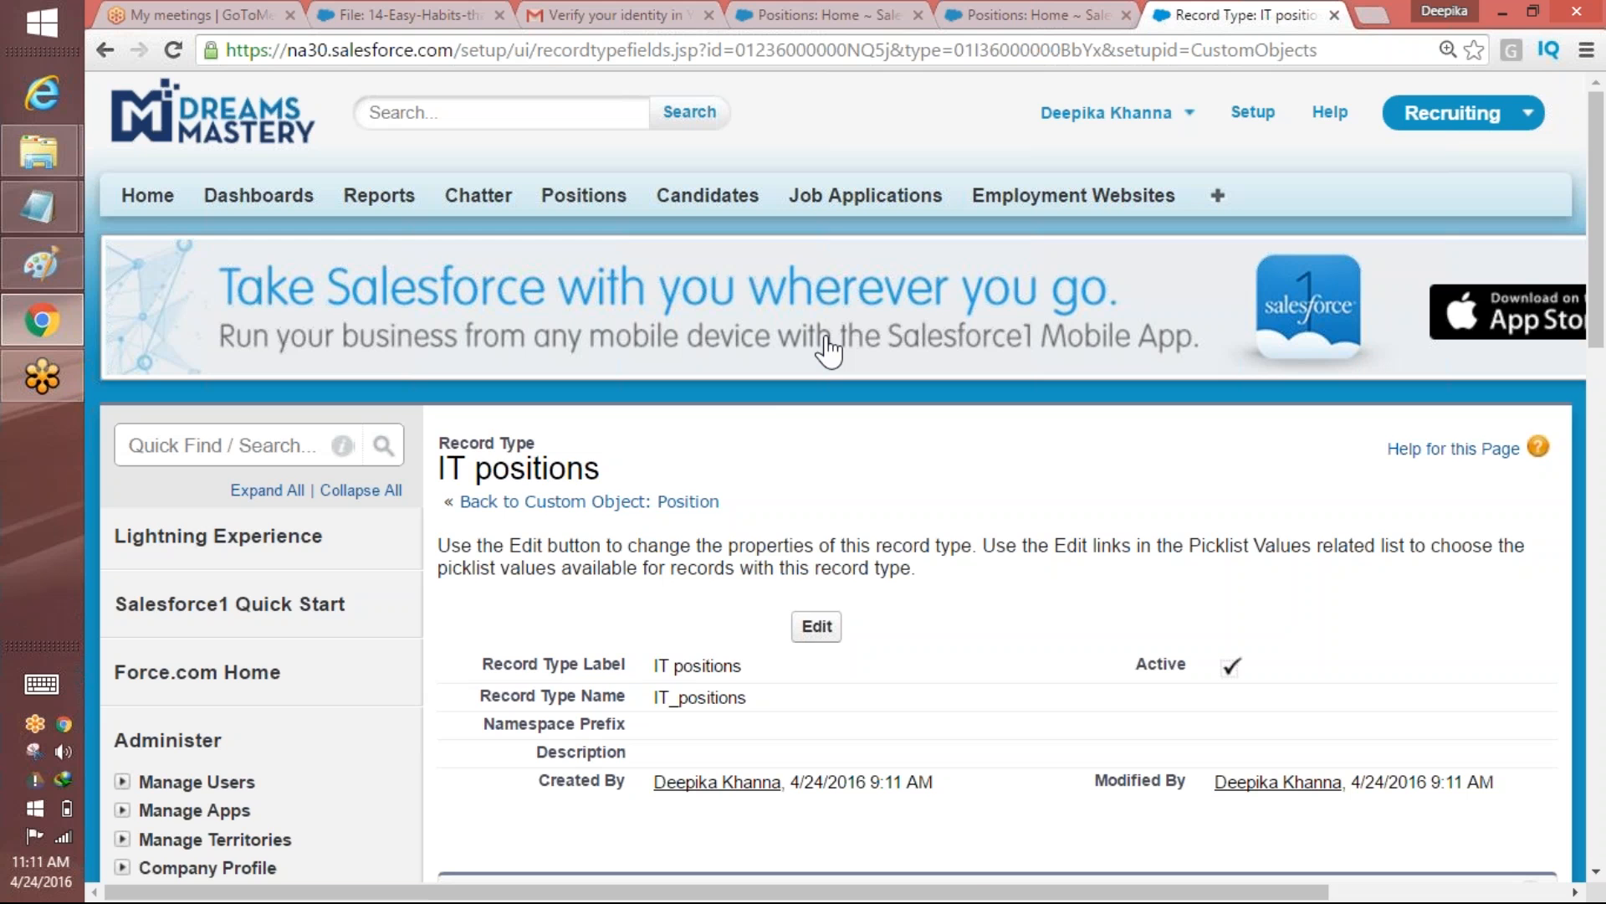
In the Paint sketch, hand-write 'IT' and 'non IT' under the Record Types heading.
click(39, 269)
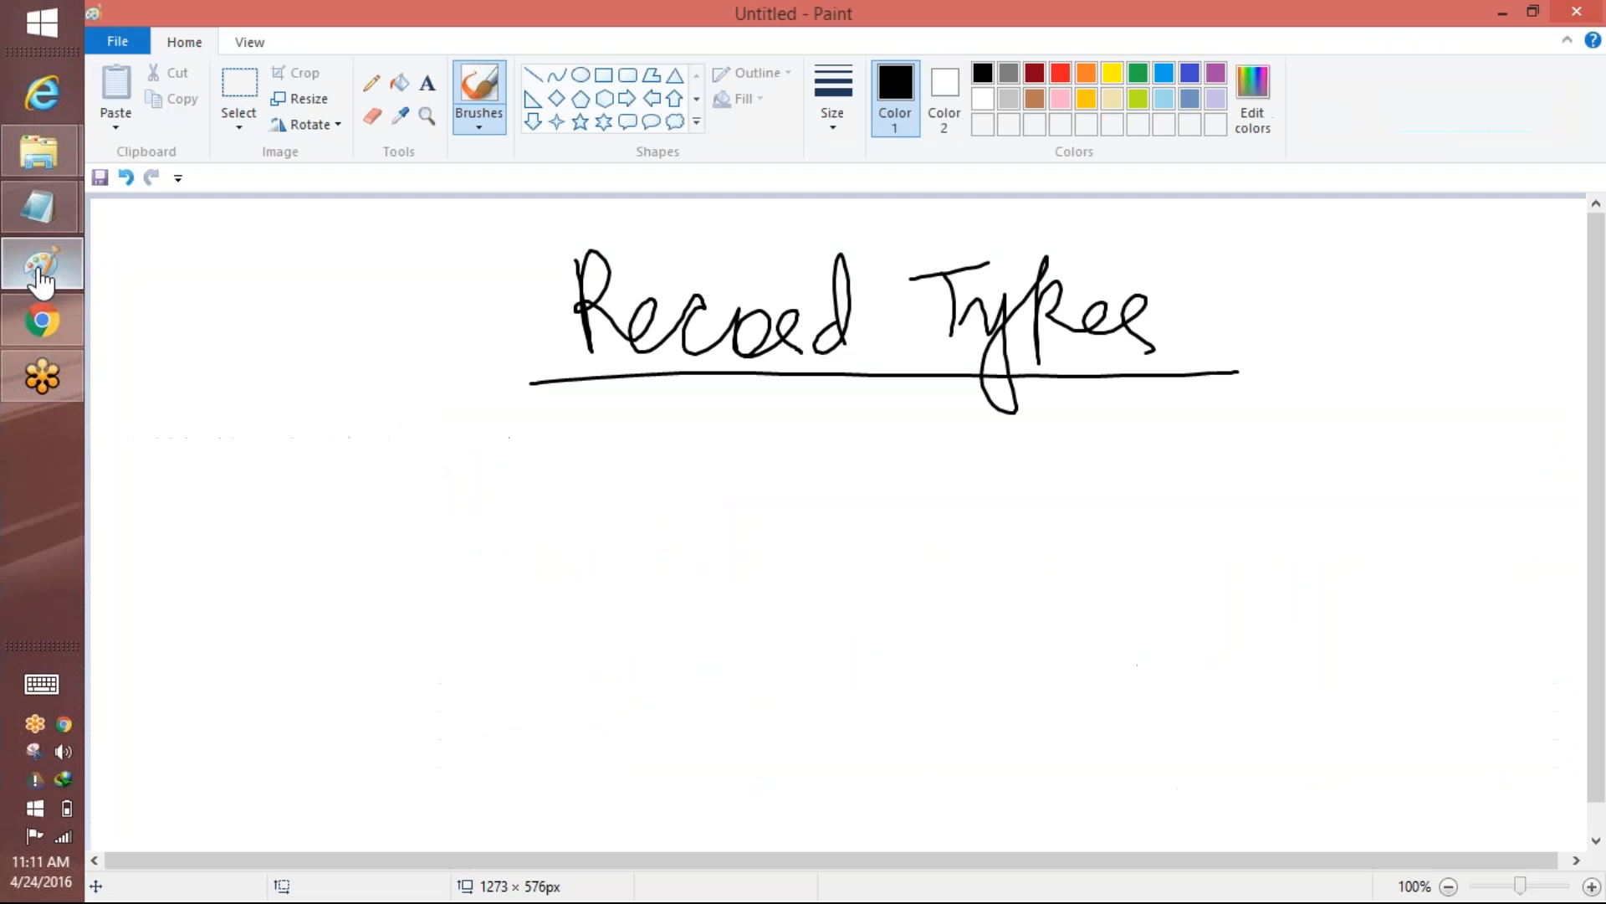
mouse_move(355, 451)
mouse_down()
mouse_move(473, 421)
mouse_move(433, 514)
mouse_move(453, 520)
mouse_up()
mouse_move(487, 450)
mouse_down()
mouse_move(536, 436)
mouse_move(525, 511)
mouse_up()
mouse_move(403, 657)
mouse_down()
mouse_move(467, 674)
mouse_move(571, 655)
mouse_up()
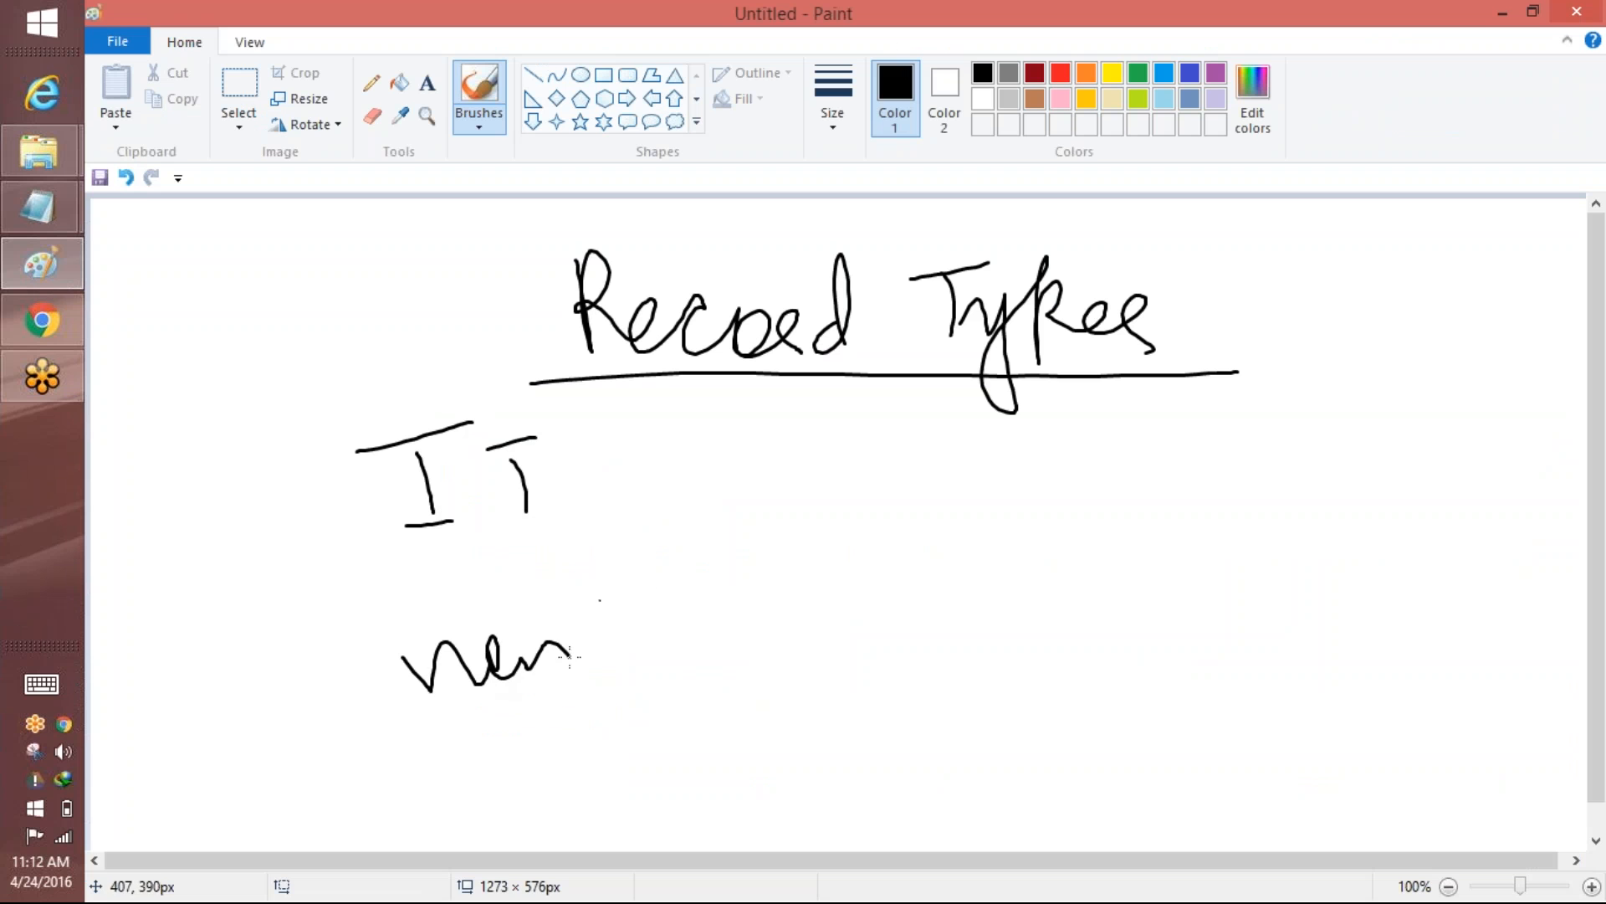
drag(598, 599, 638, 586)
mouse_move(622, 613)
mouse_down()
mouse_move(635, 645)
mouse_move(680, 577)
mouse_up()
Draw arrows from IT and non IT to boxes labelled 'page layout'.
mouse_move(554, 483)
mouse_down()
mouse_move(769, 450)
mouse_move(737, 479)
mouse_up()
mouse_move(839, 411)
mouse_down()
mouse_move(845, 484)
mouse_move(945, 456)
mouse_move(853, 464)
mouse_up()
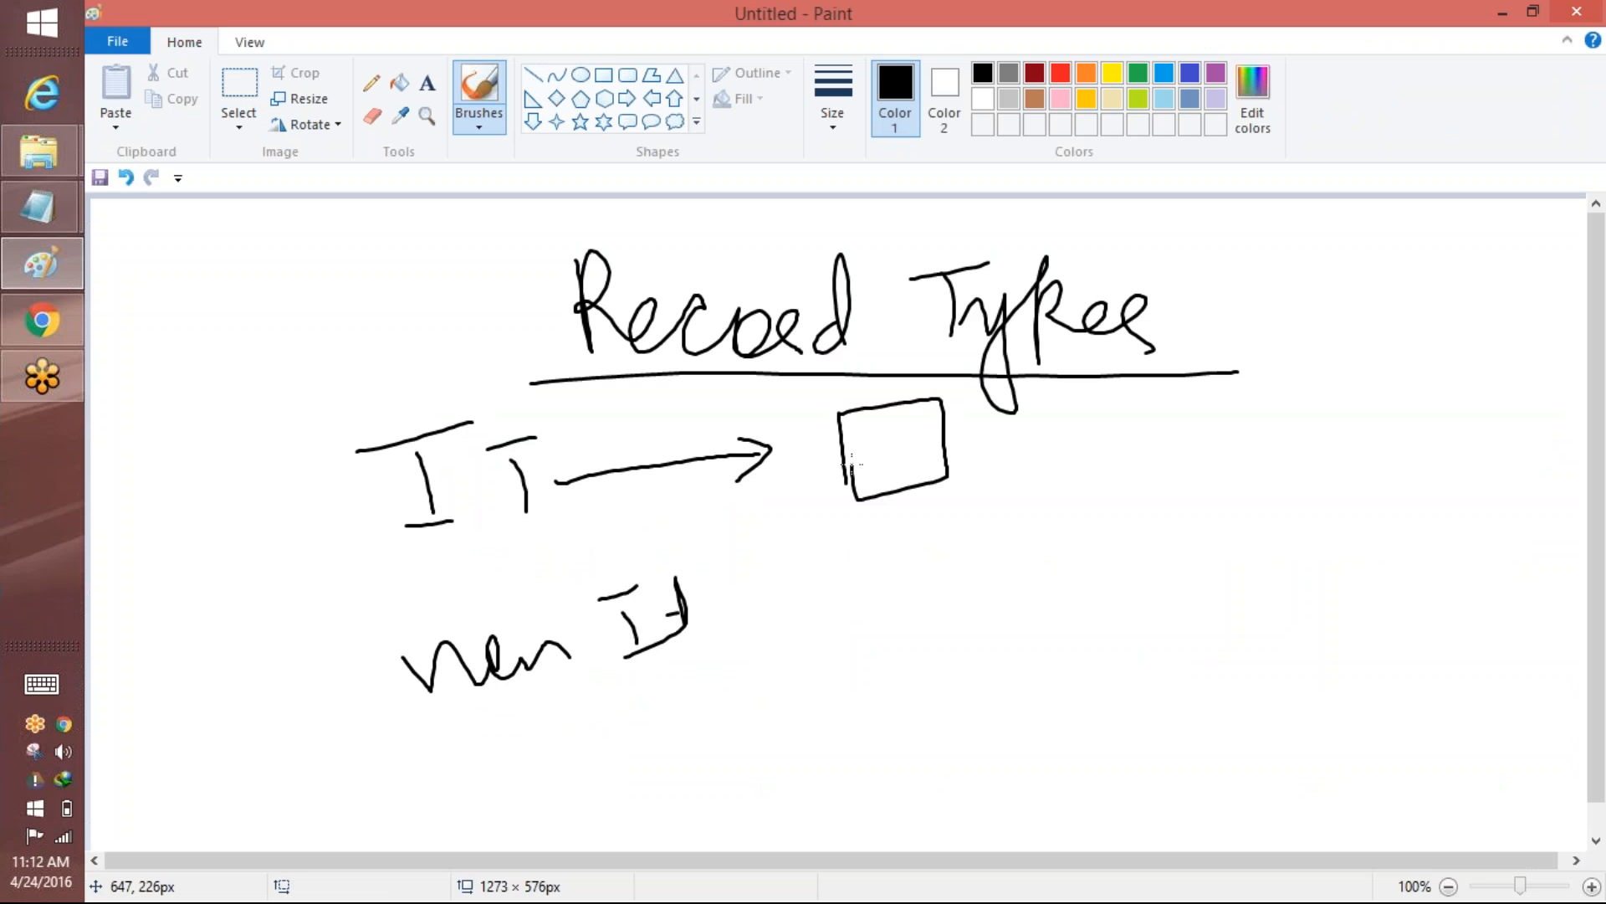
mouse_move(723, 615)
mouse_down()
mouse_move(841, 592)
mouse_move(847, 605)
mouse_up()
mouse_move(894, 553)
mouse_down()
mouse_move(917, 623)
mouse_move(1041, 610)
mouse_move(918, 643)
mouse_up()
mouse_move(1031, 400)
mouse_down()
mouse_move(1050, 422)
mouse_move(1174, 451)
mouse_move(1339, 436)
mouse_up()
mouse_move(1106, 558)
mouse_down()
mouse_move(1195, 553)
mouse_move(1263, 576)
mouse_up()
drag(1272, 539, 1285, 542)
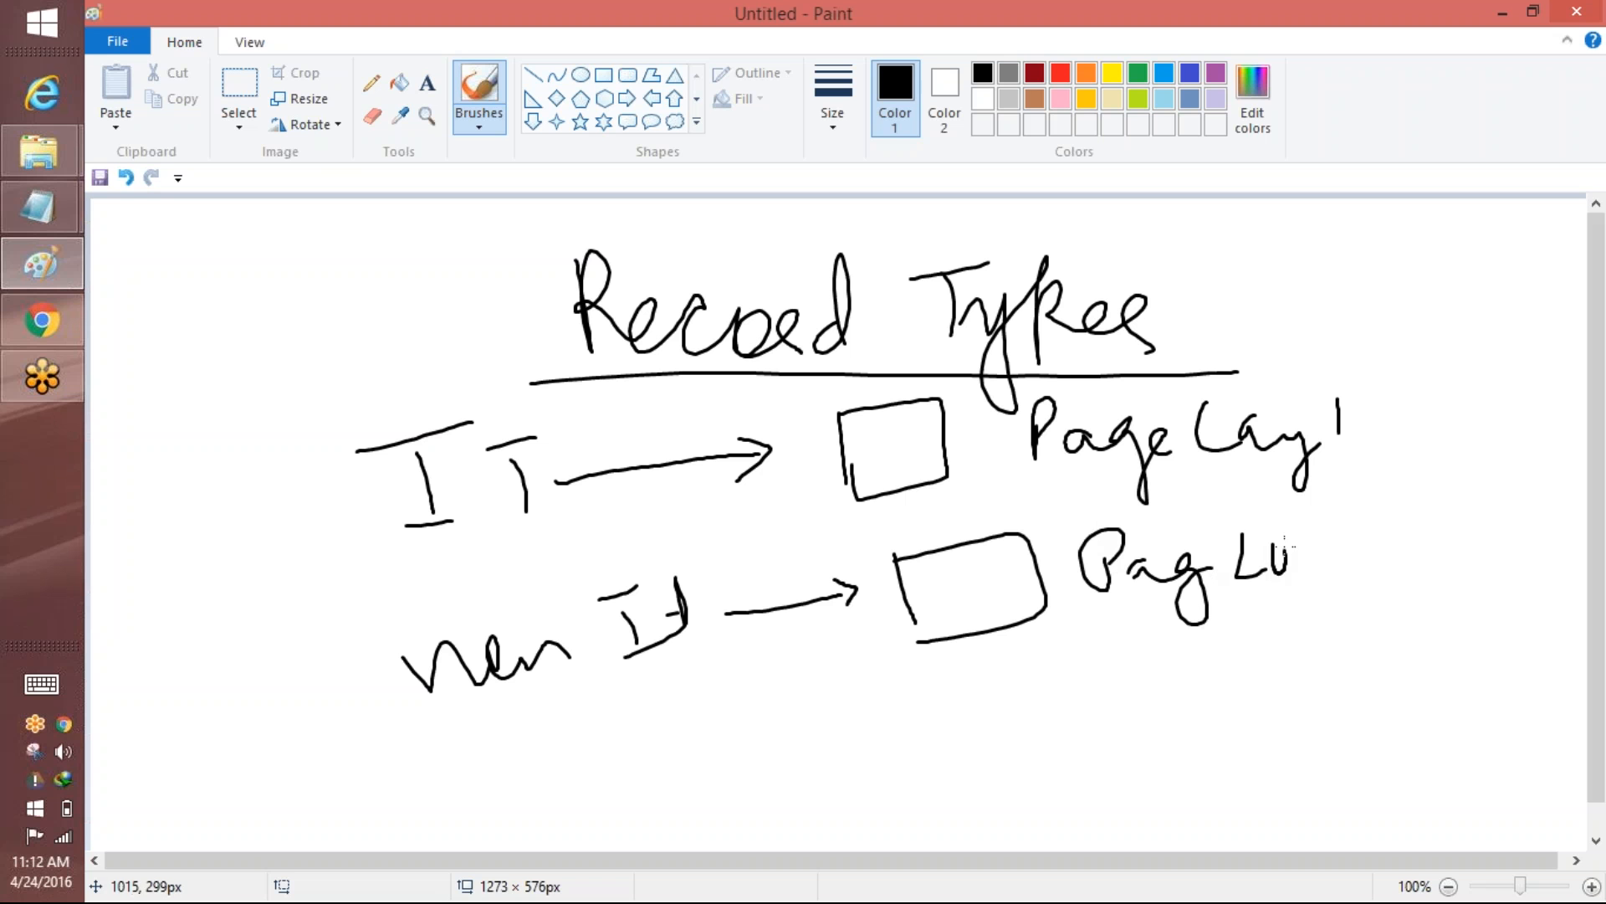
Circle IT, add 'Position' to the upper box's label, and return to Chrome.
mouse_move(511, 405)
mouse_down()
mouse_move(311, 569)
mouse_move(504, 414)
mouse_up()
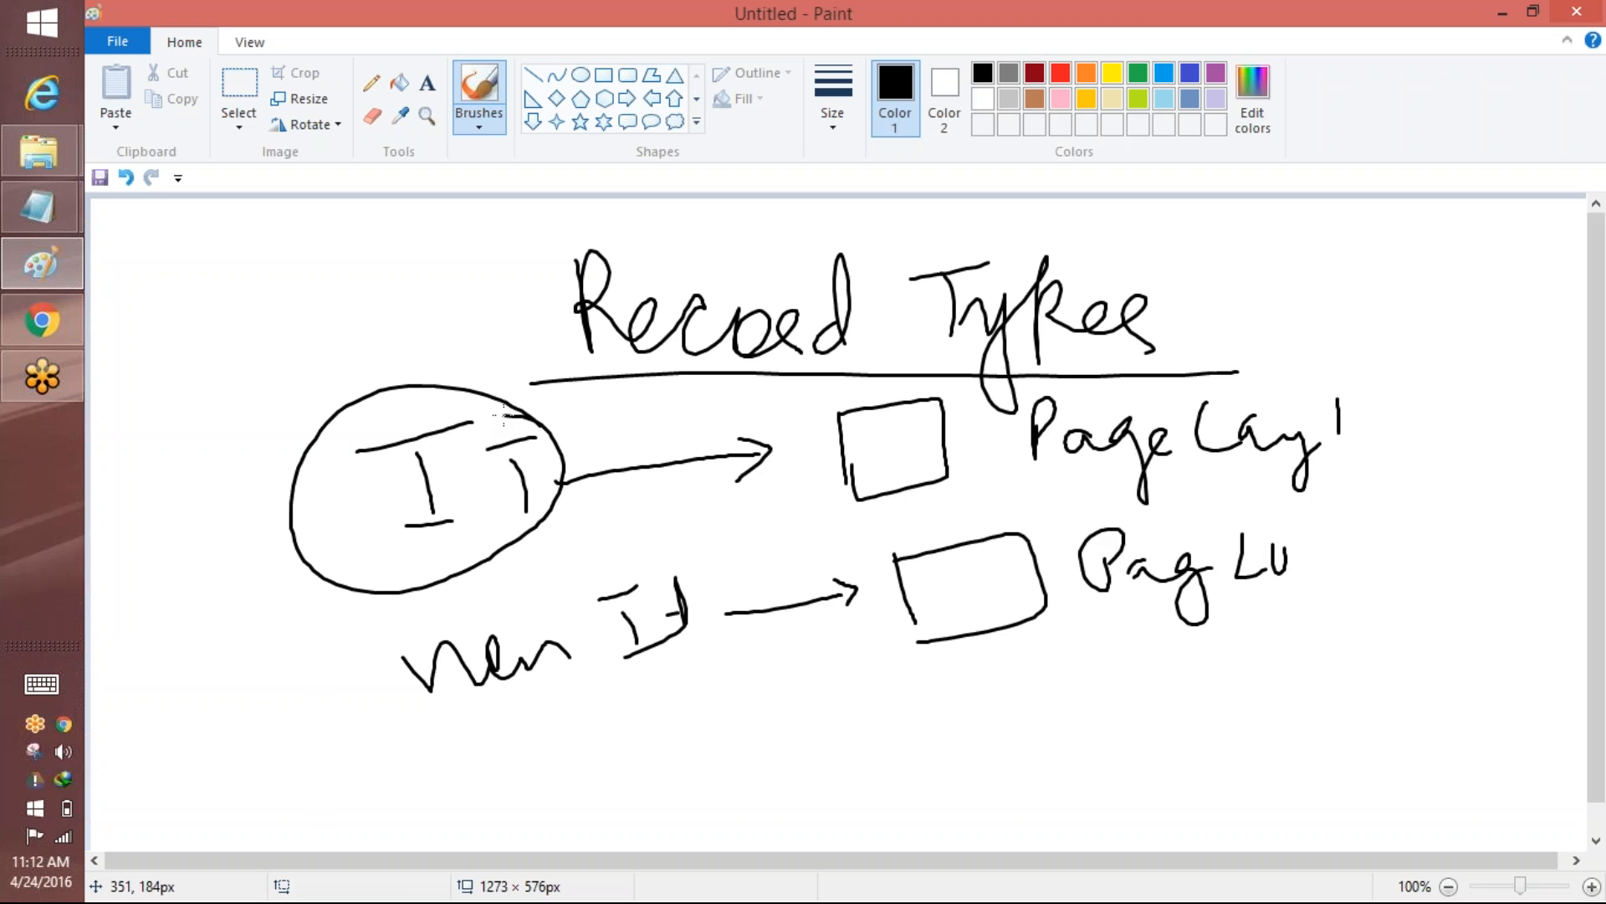
drag(1382, 368, 1385, 434)
drag(1380, 372, 1452, 423)
mouse_move(1470, 398)
mouse_down()
mouse_move(1472, 421)
mouse_move(1515, 410)
mouse_move(1525, 431)
mouse_up()
click(41, 319)
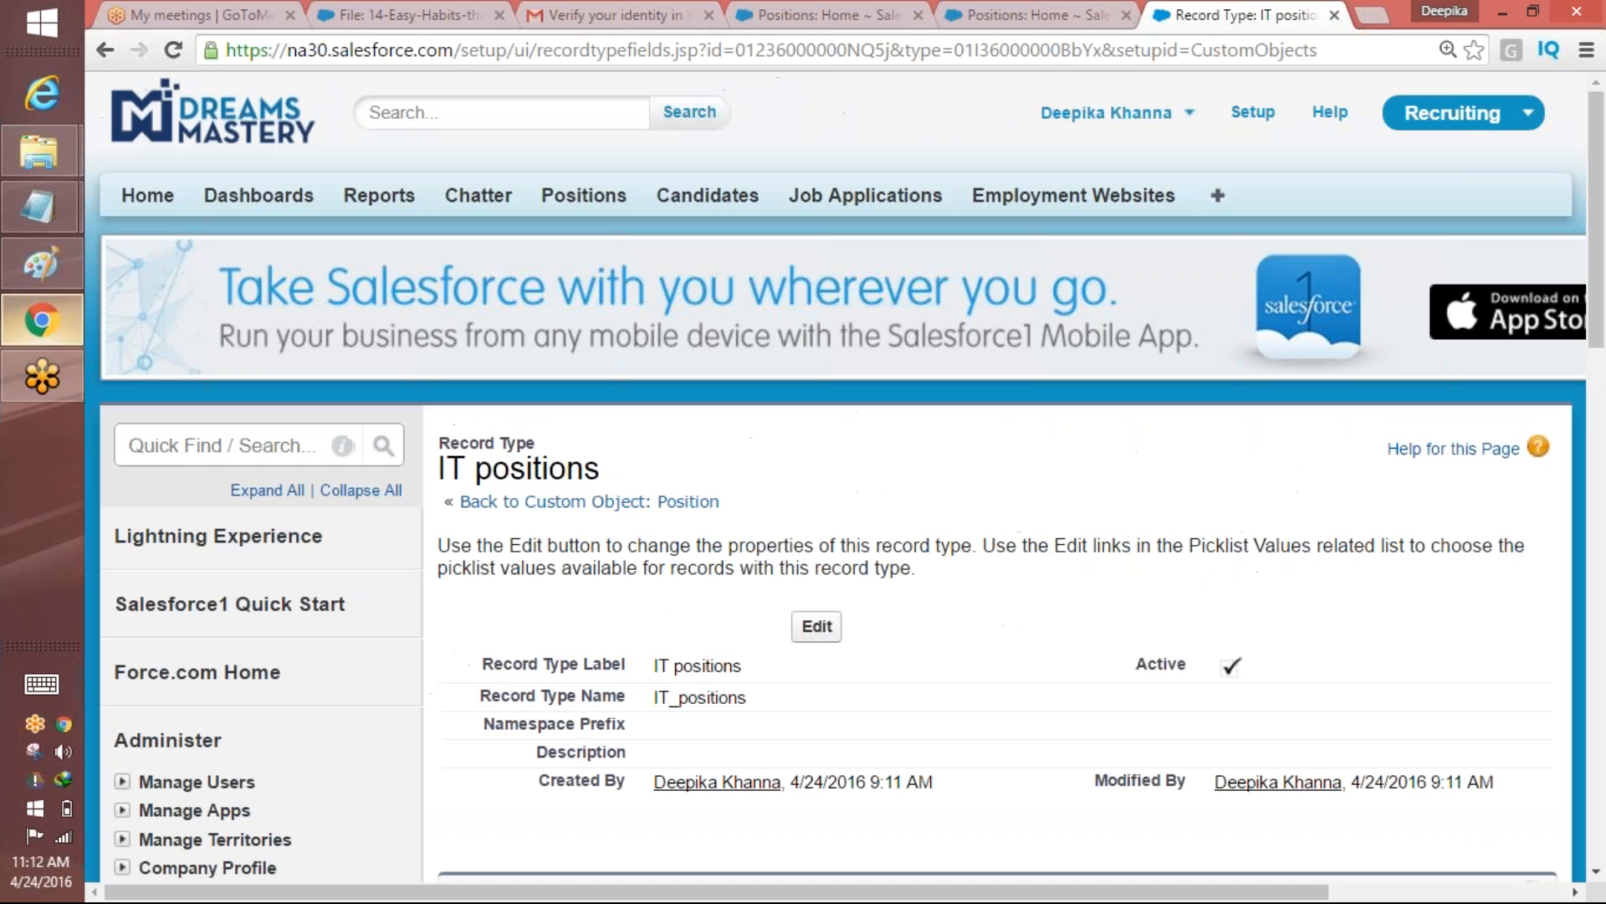
Open a blank New Position form and scroll through its fields.
click(584, 195)
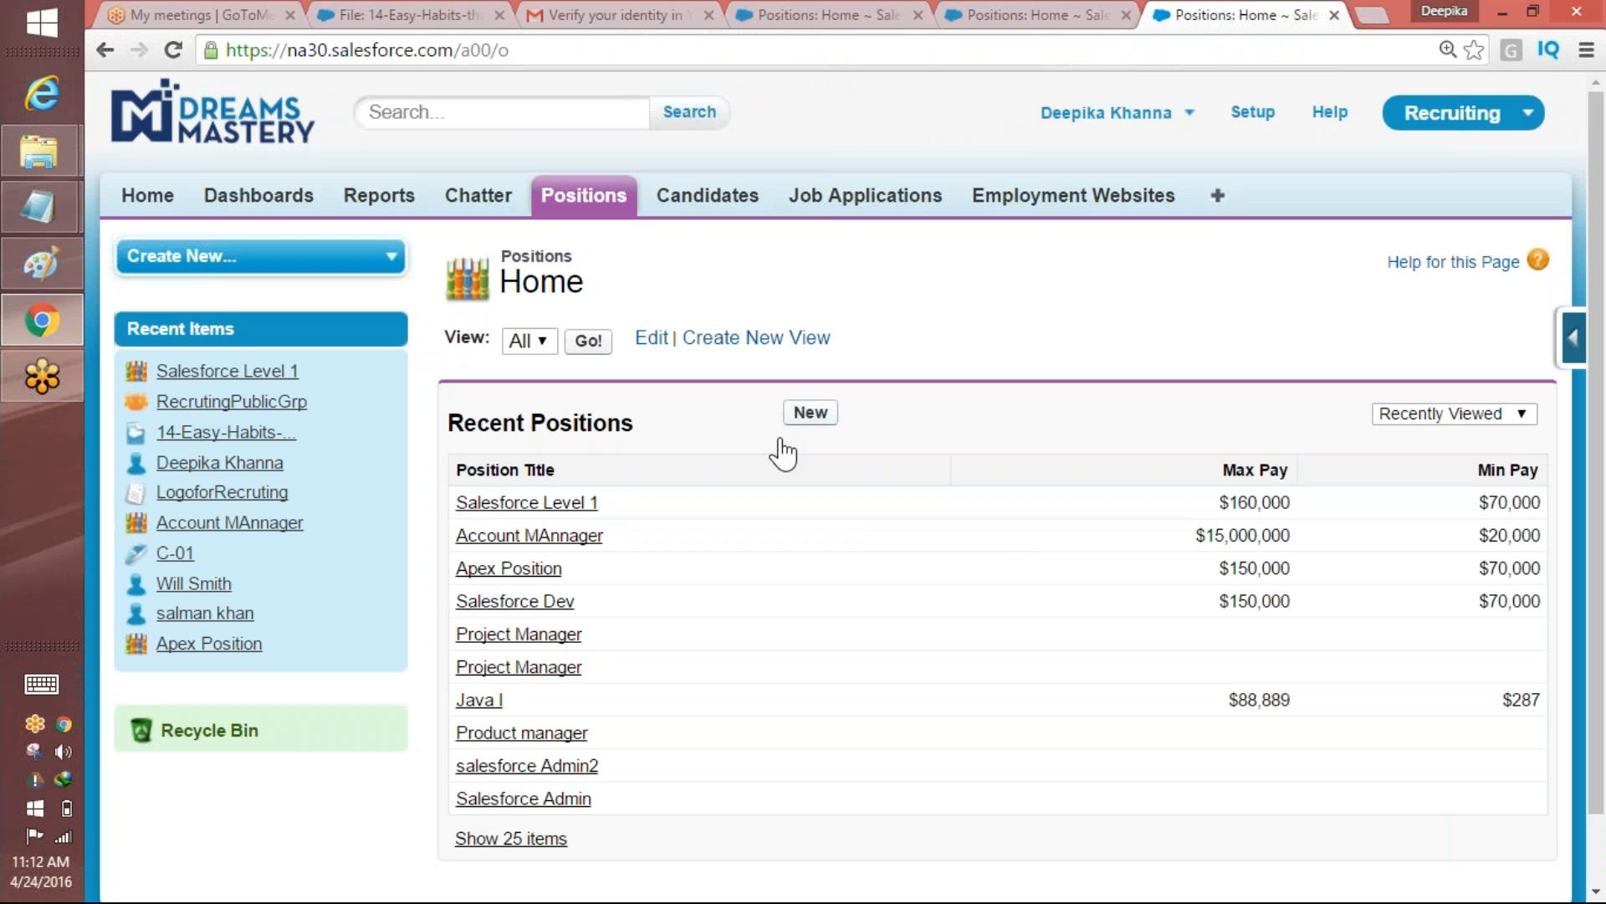
click(811, 412)
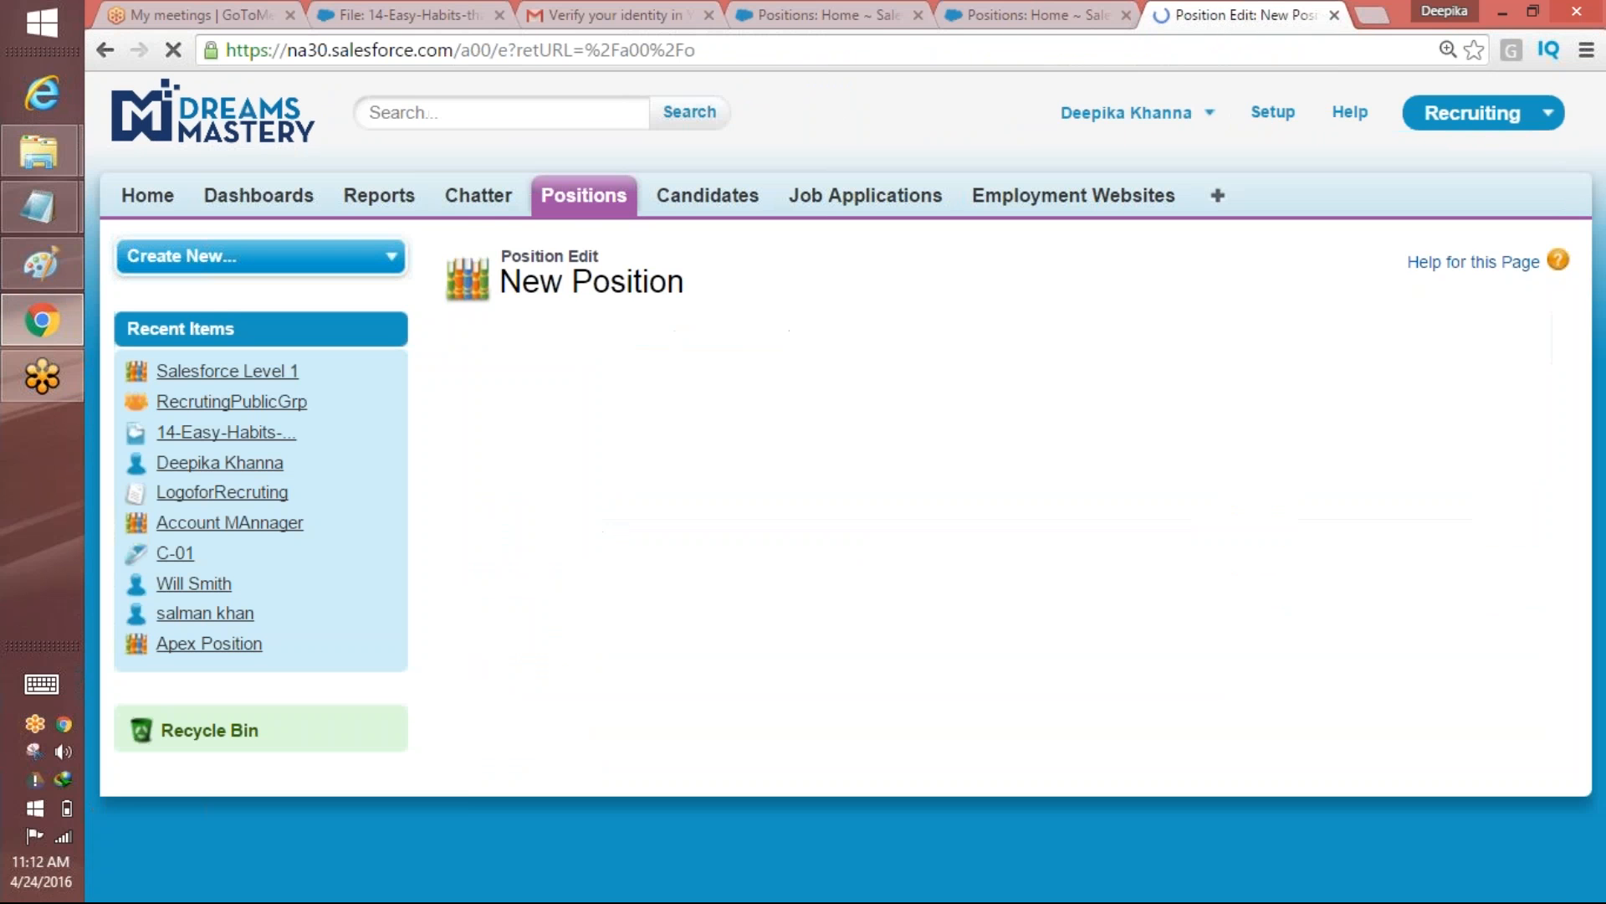
scroll(1242, 421, down, 2)
scroll(1241, 421, down, 5)
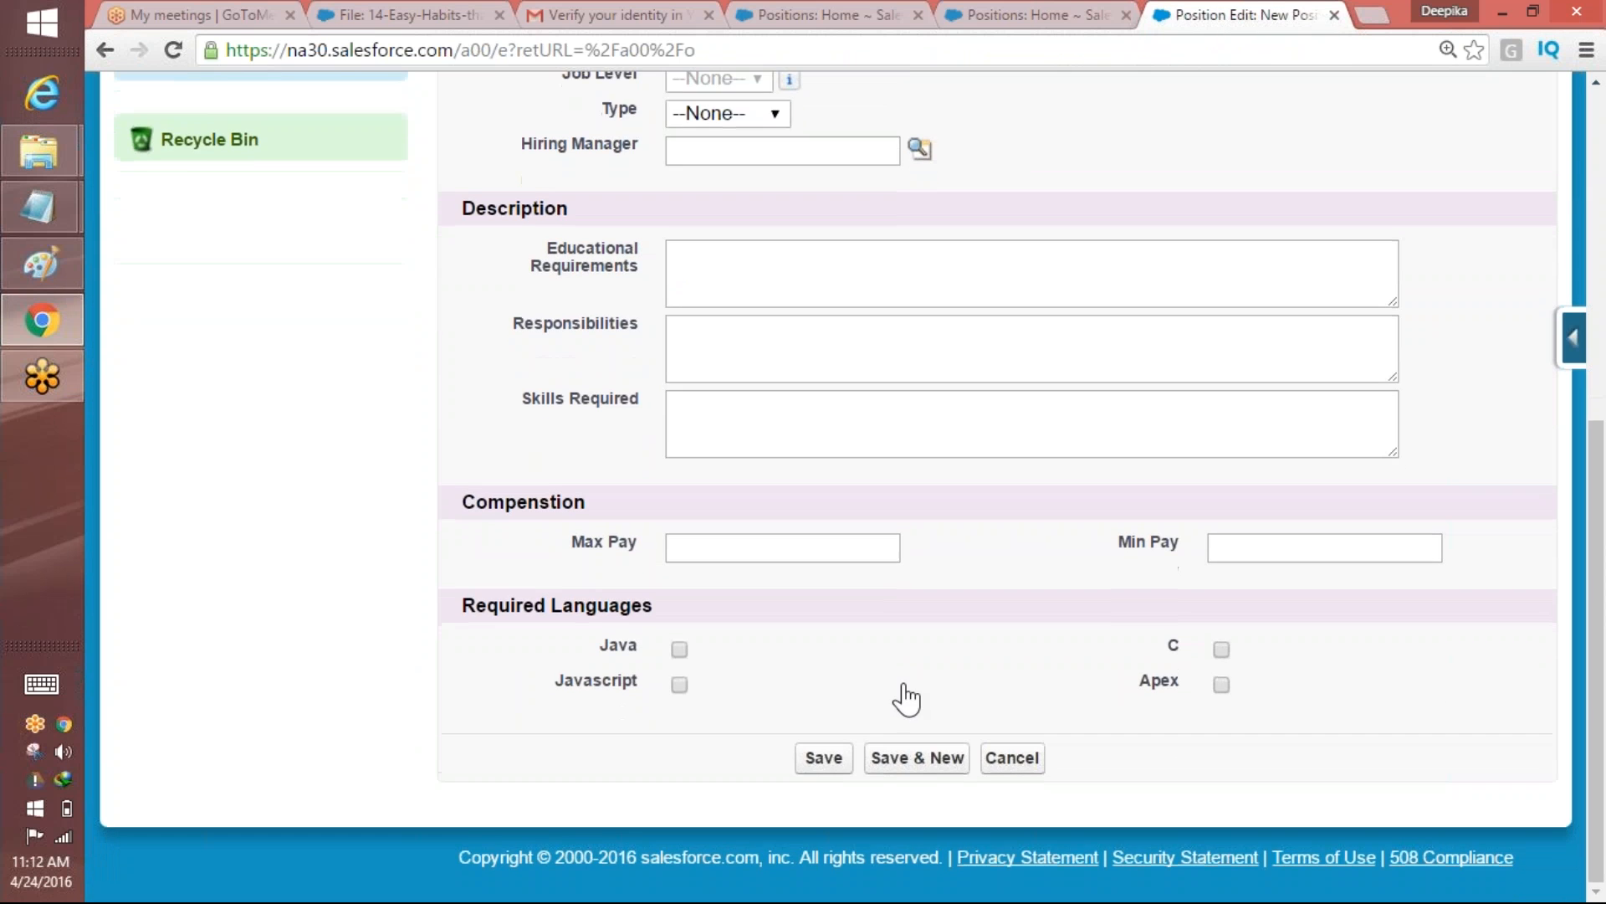
scroll(1064, 599, up, 7)
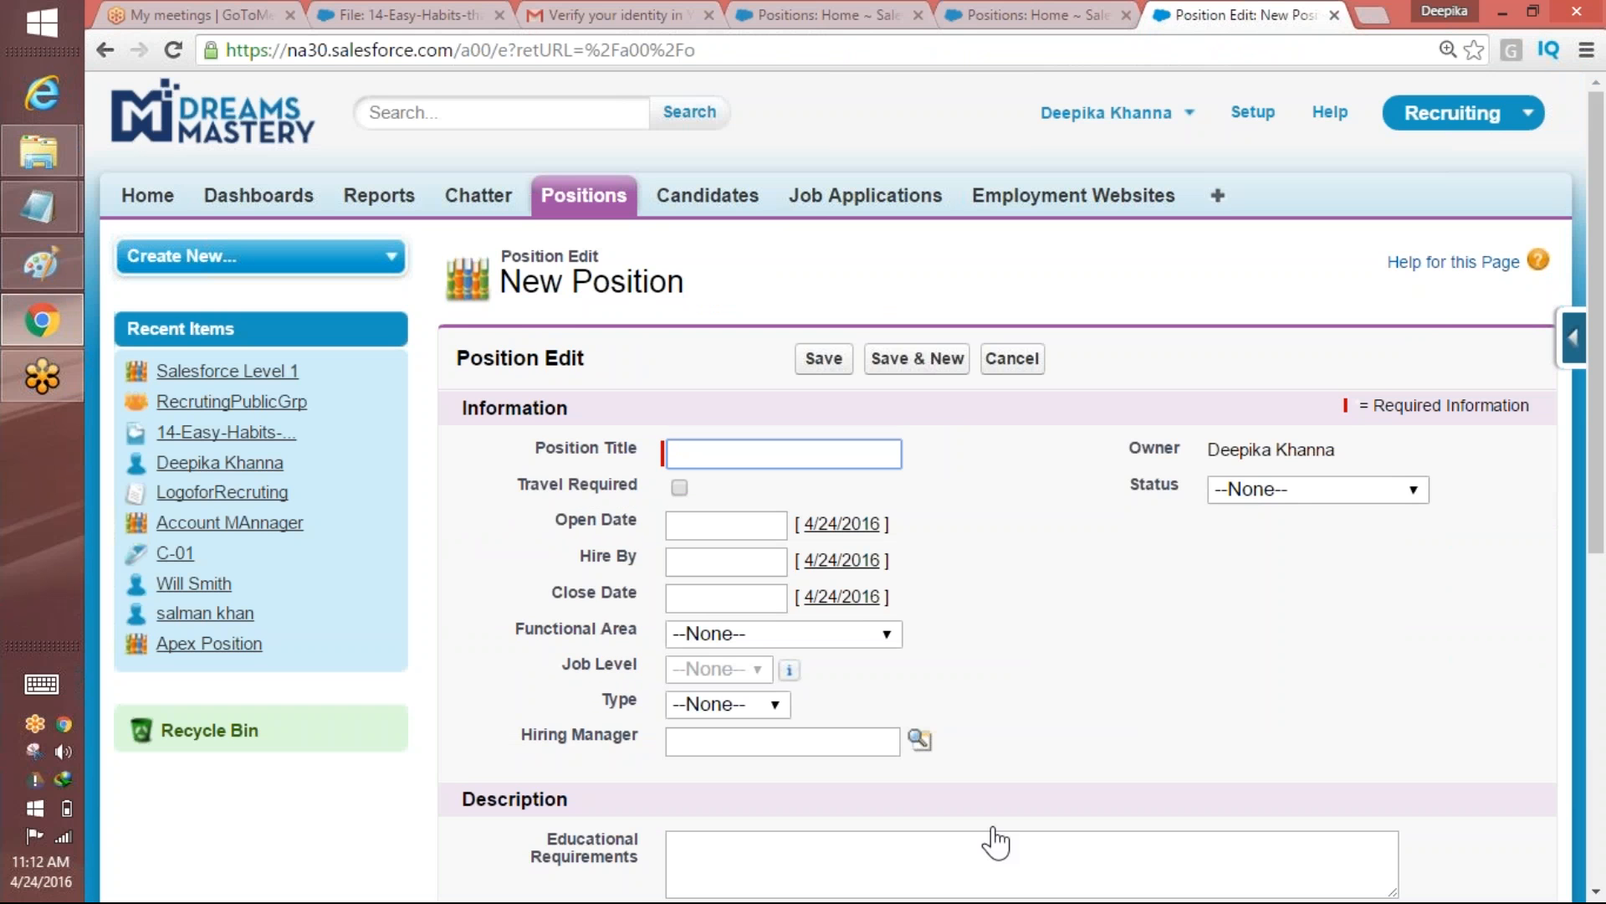
scroll(1086, 466, down, 7)
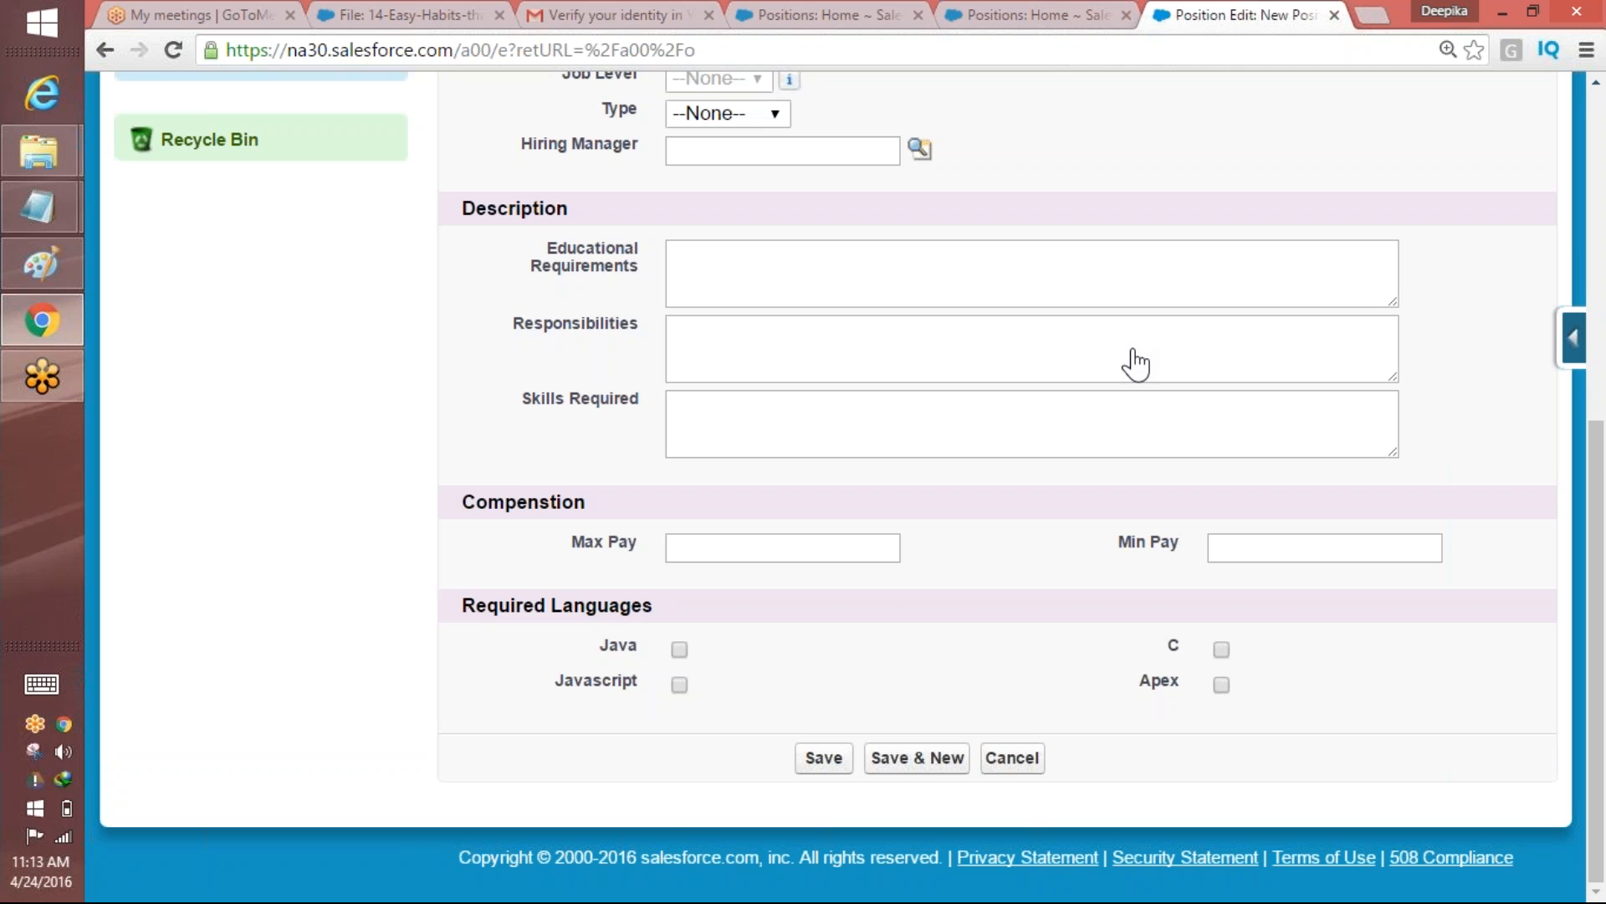
drag(1598, 454, 1600, 126)
Go back to the Positions home list via Setup and open its quick-access menu.
click(1247, 117)
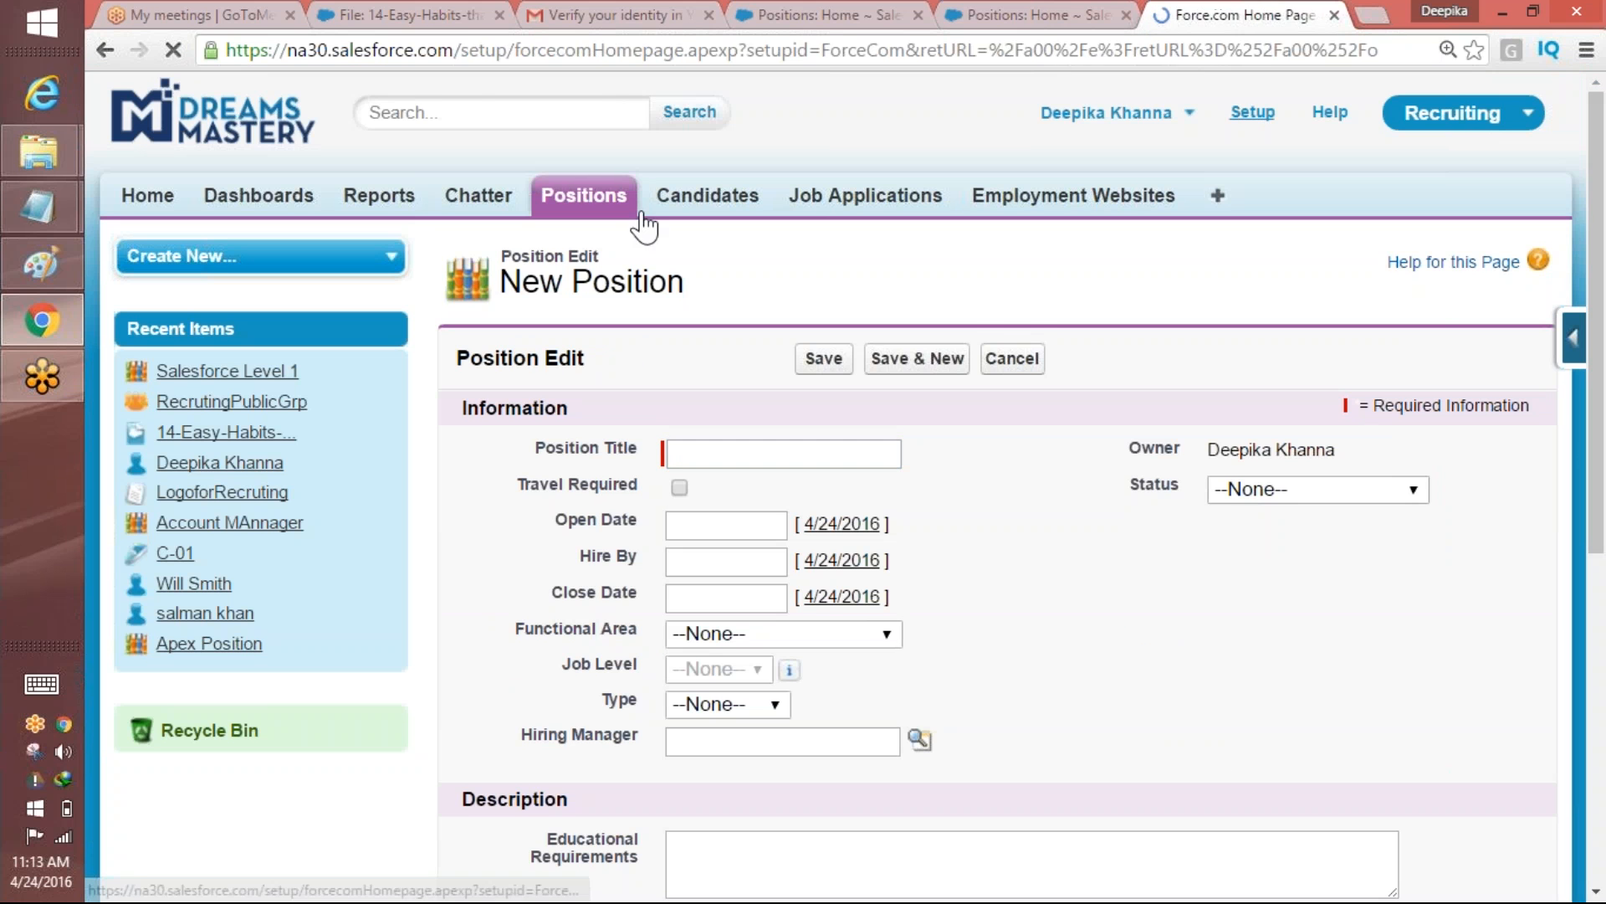
click(584, 195)
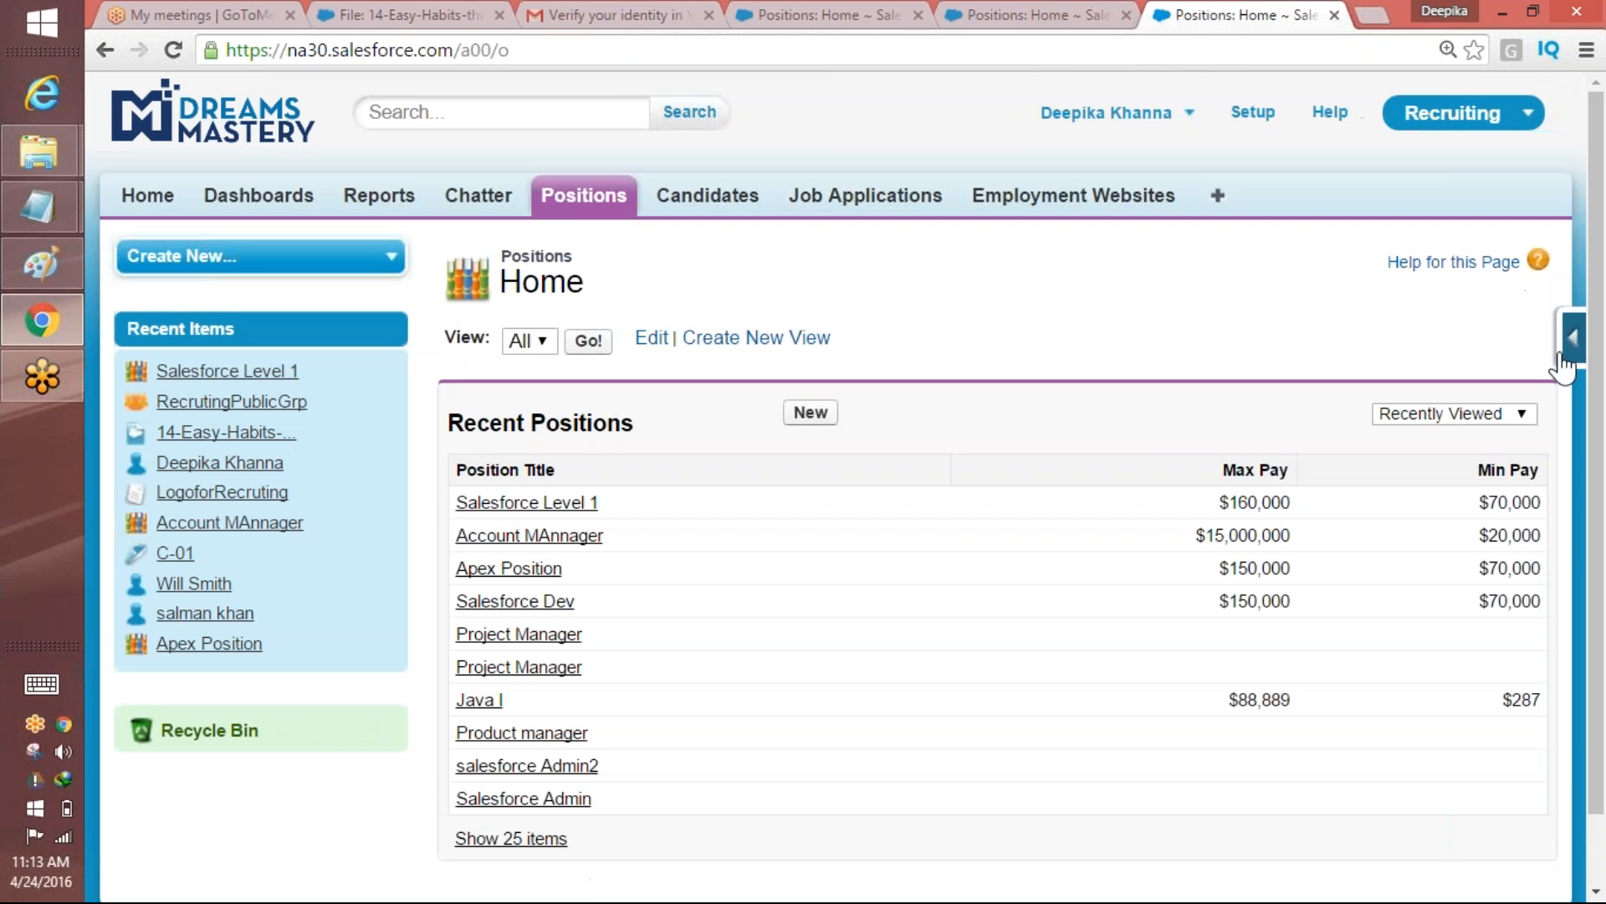
click(1596, 338)
Create and save a Position page layout 'NOn IT layout' cloned from Position Layout.
click(1343, 429)
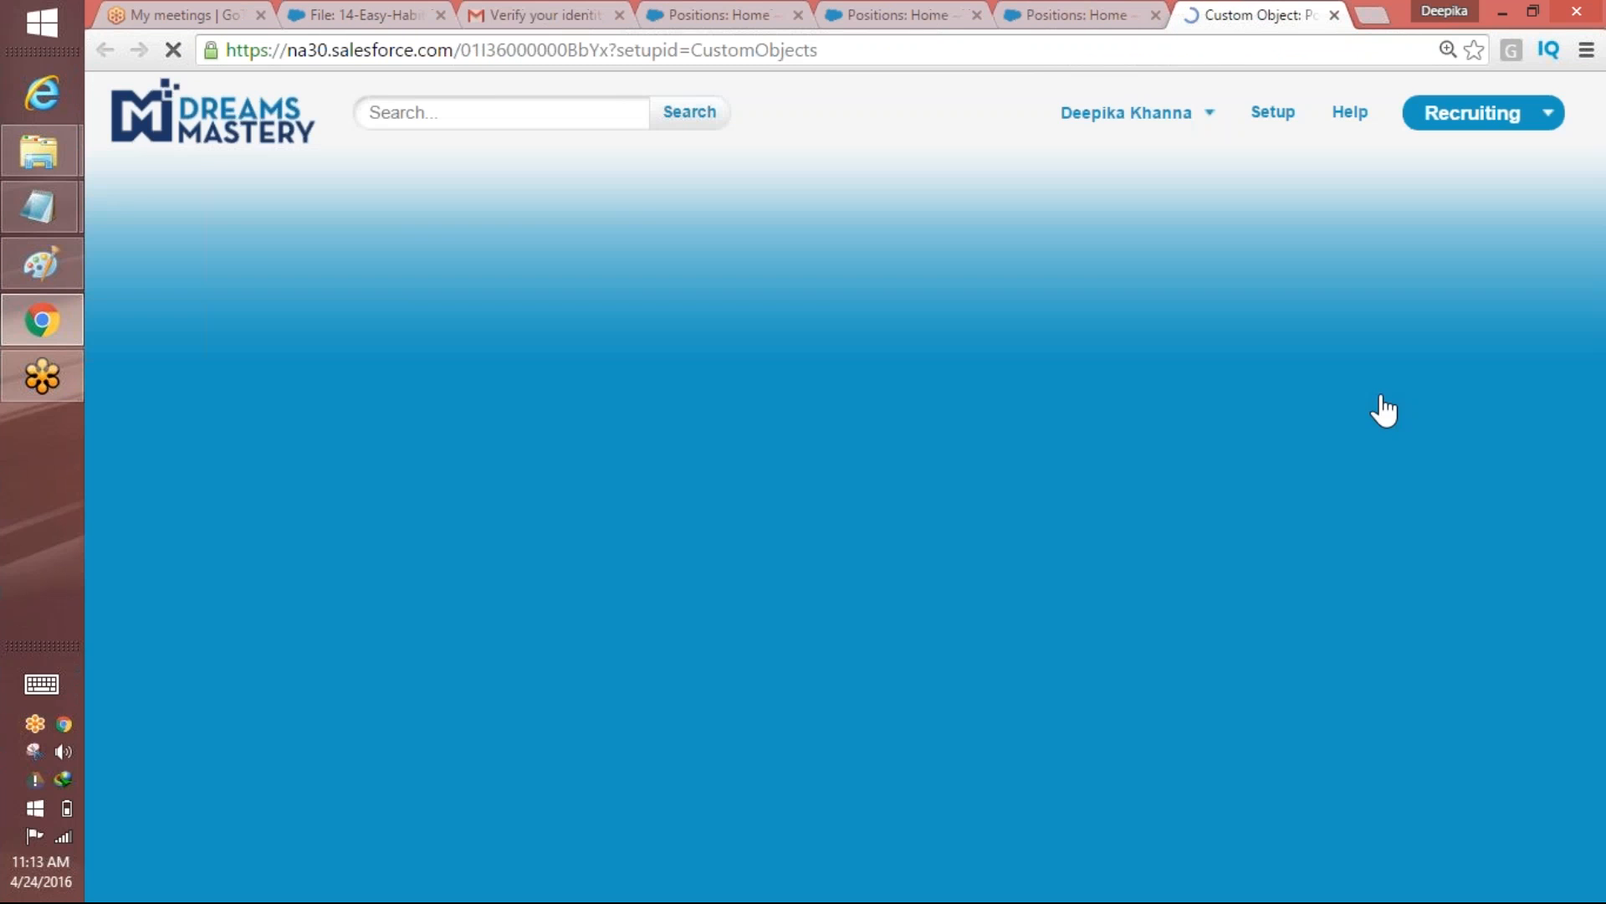
drag(1599, 179, 1600, 626)
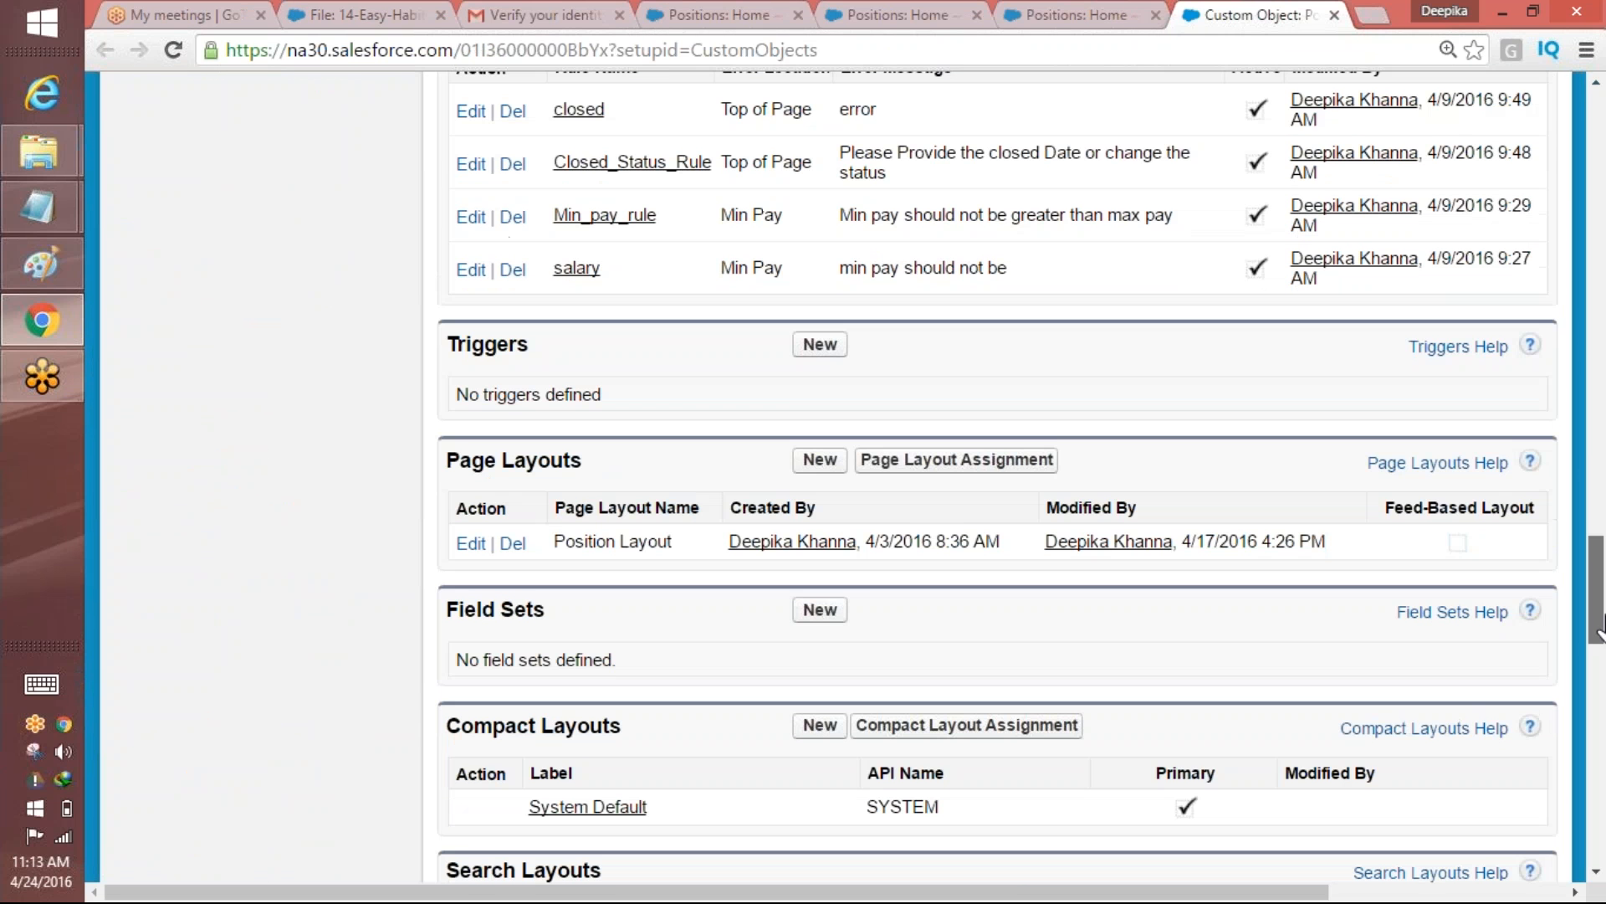
drag(567, 542, 652, 541)
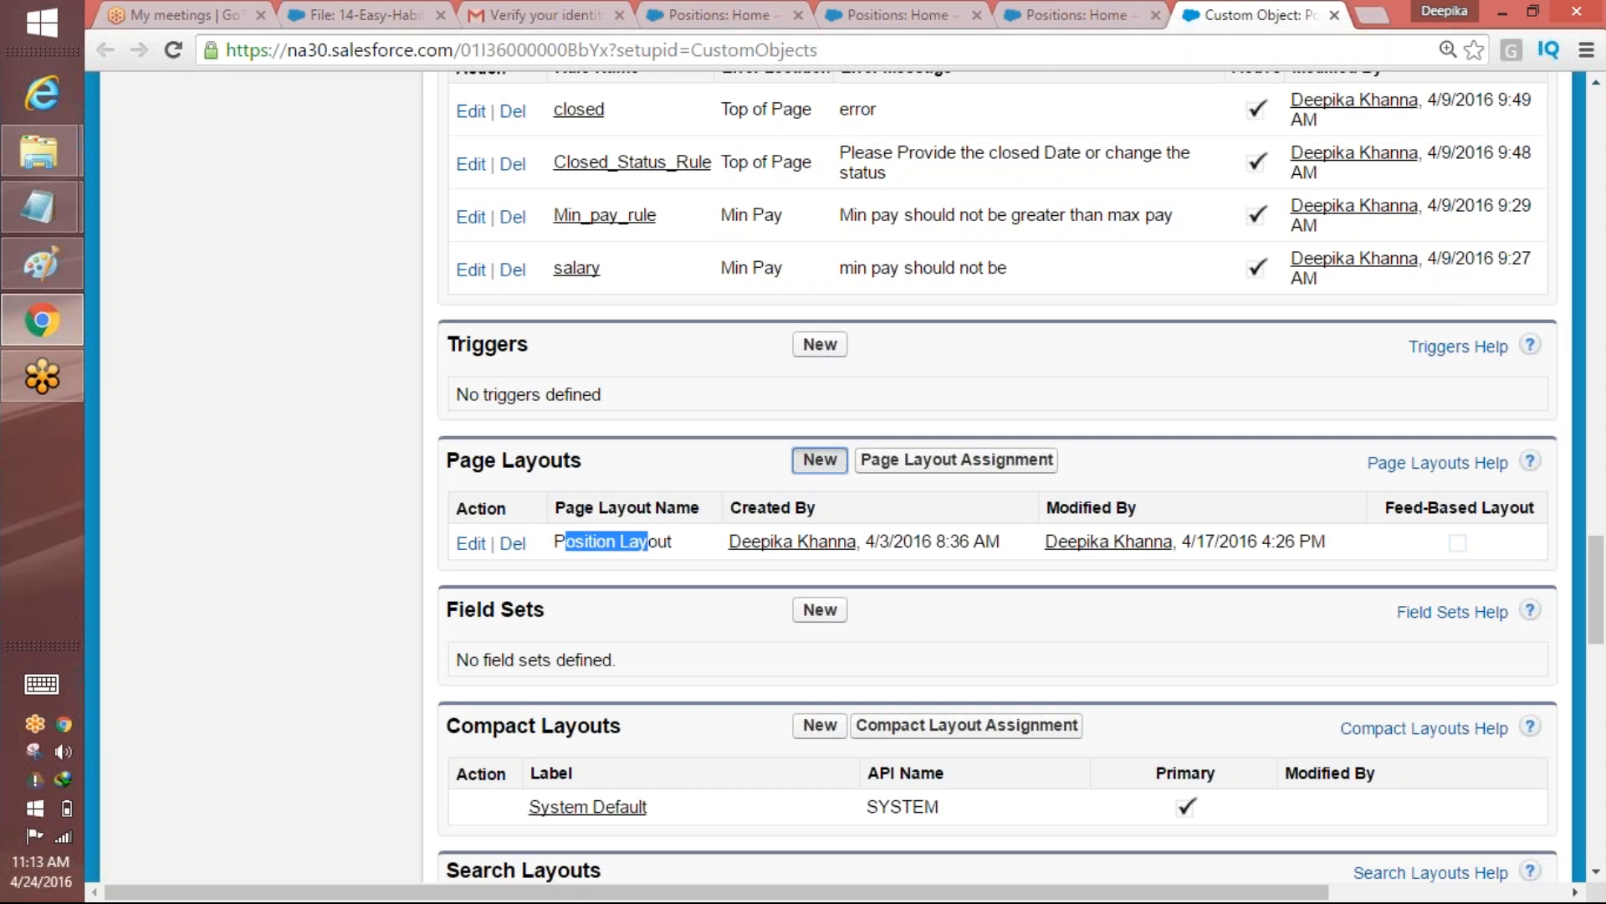
click(820, 459)
click(762, 625)
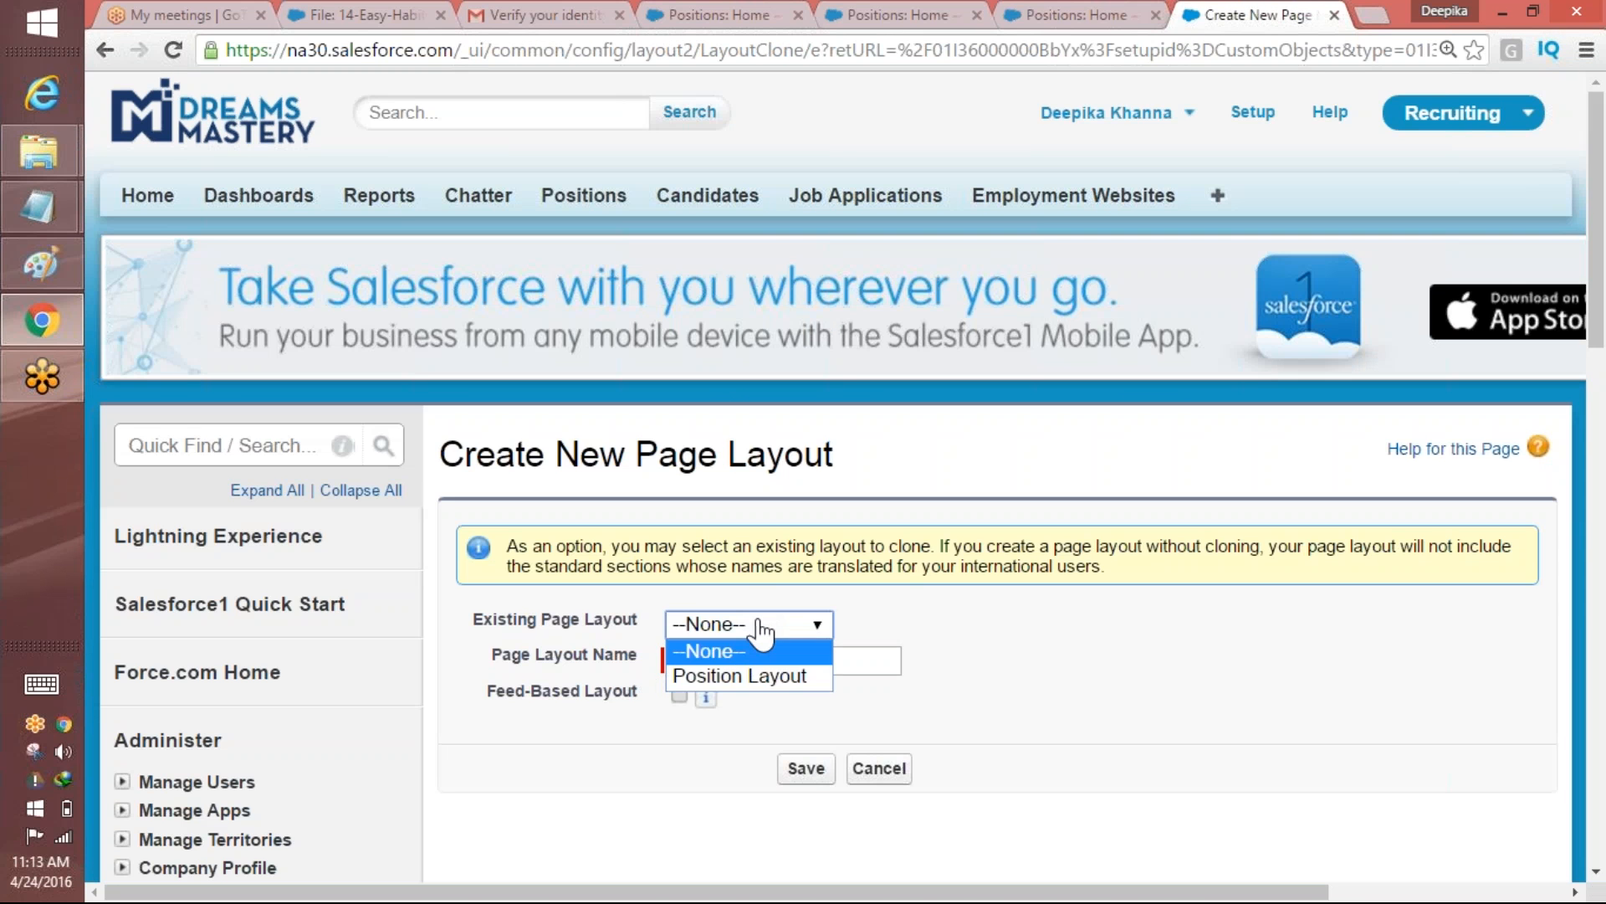
click(741, 672)
click(715, 659)
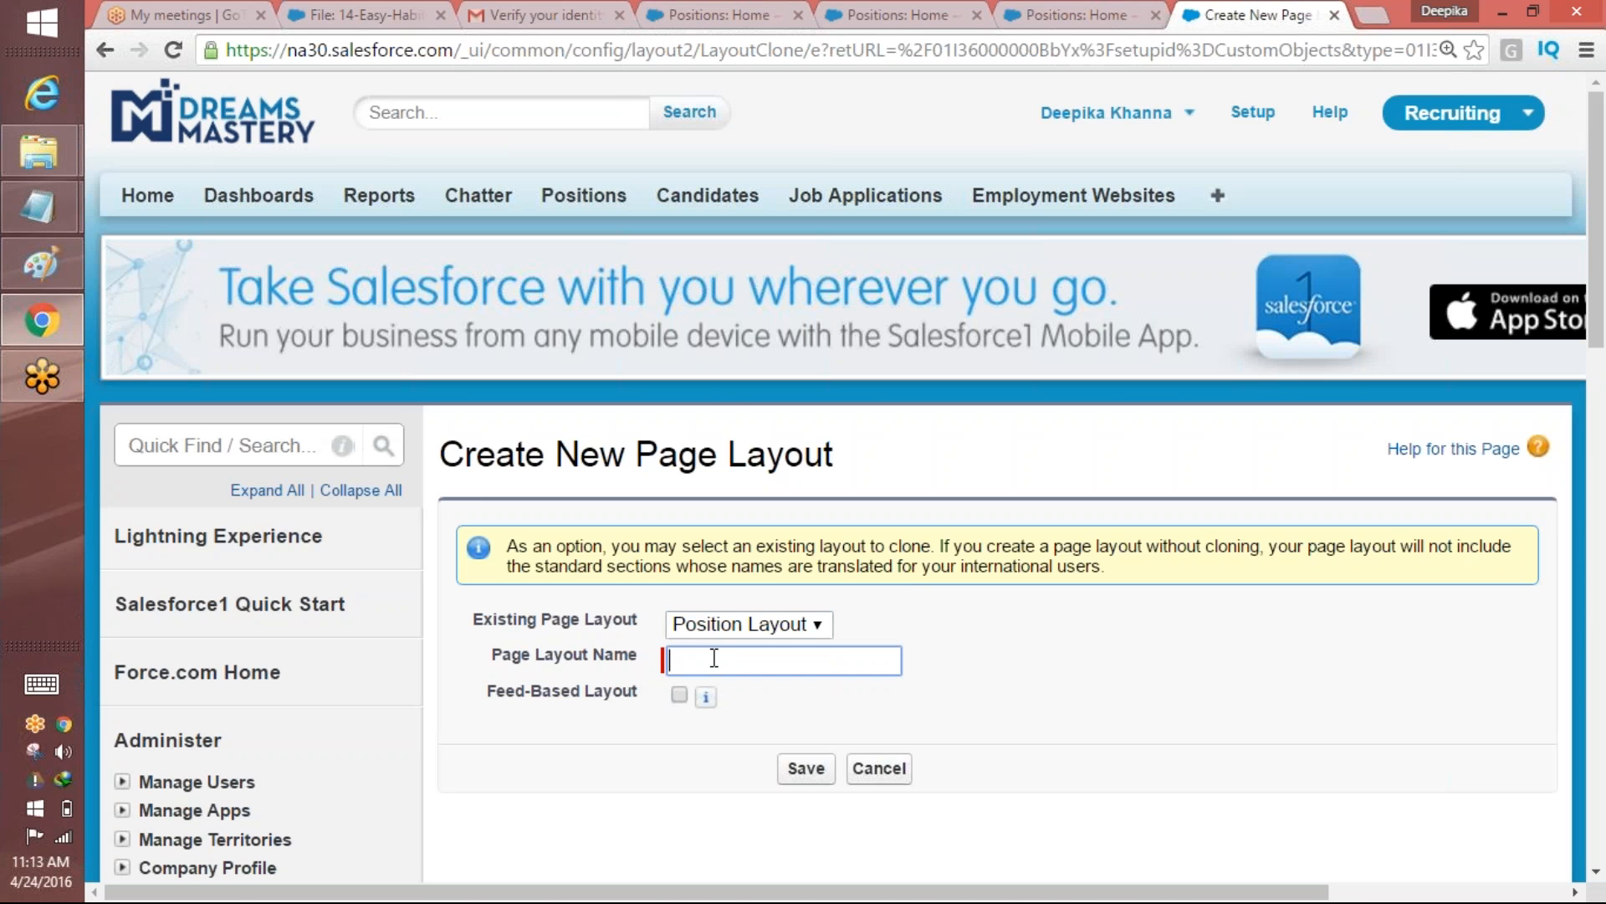
text(NOn IT layout)
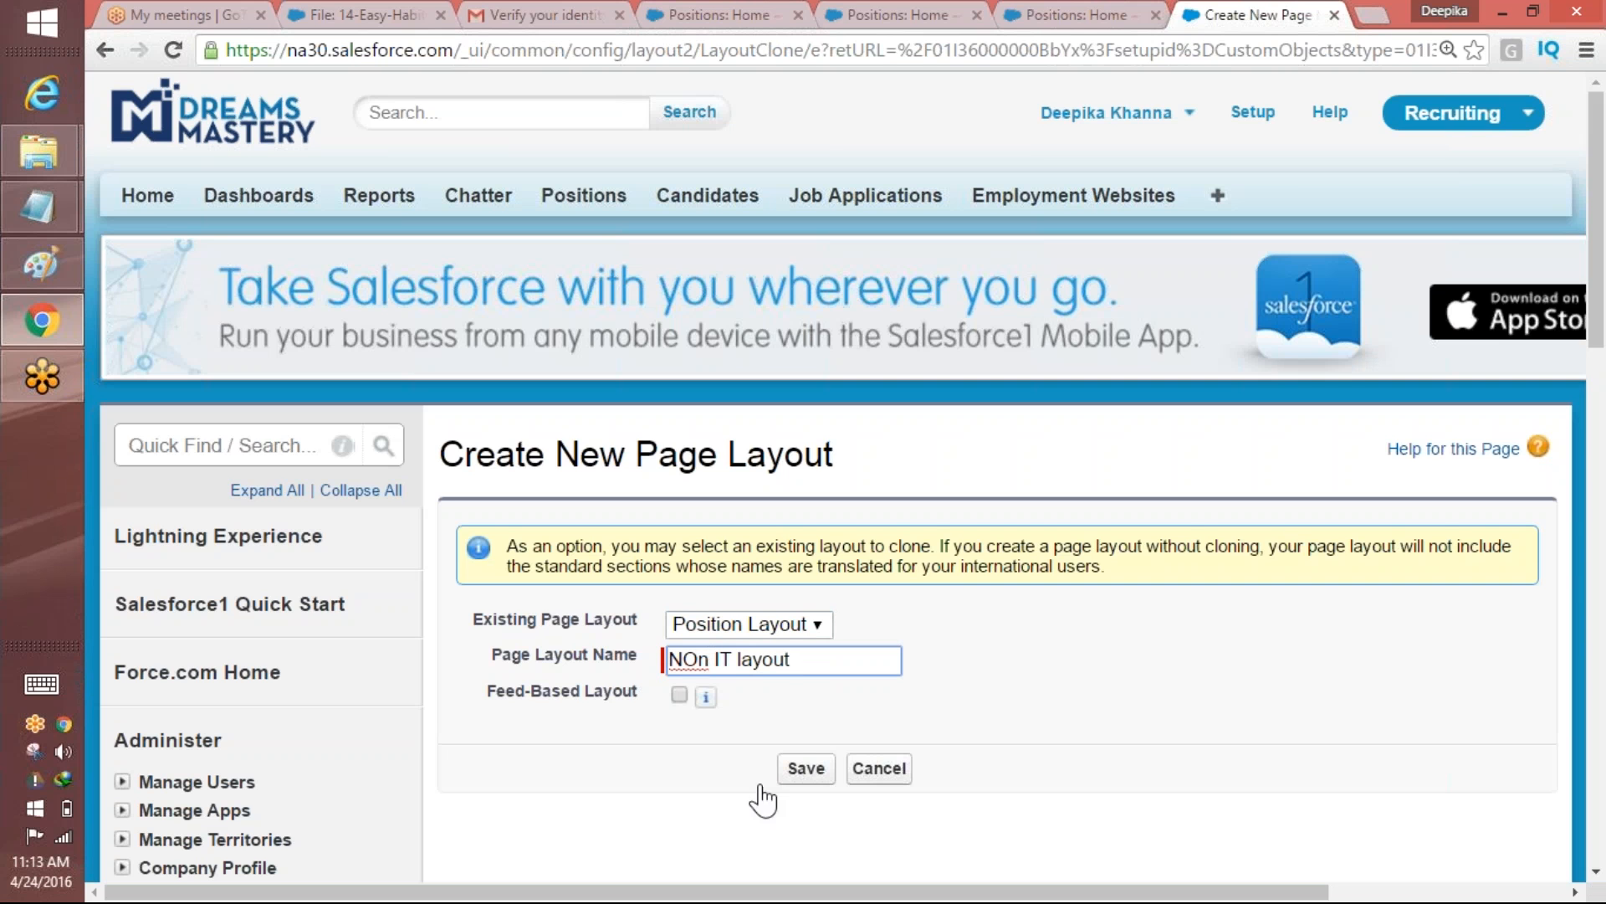
click(807, 771)
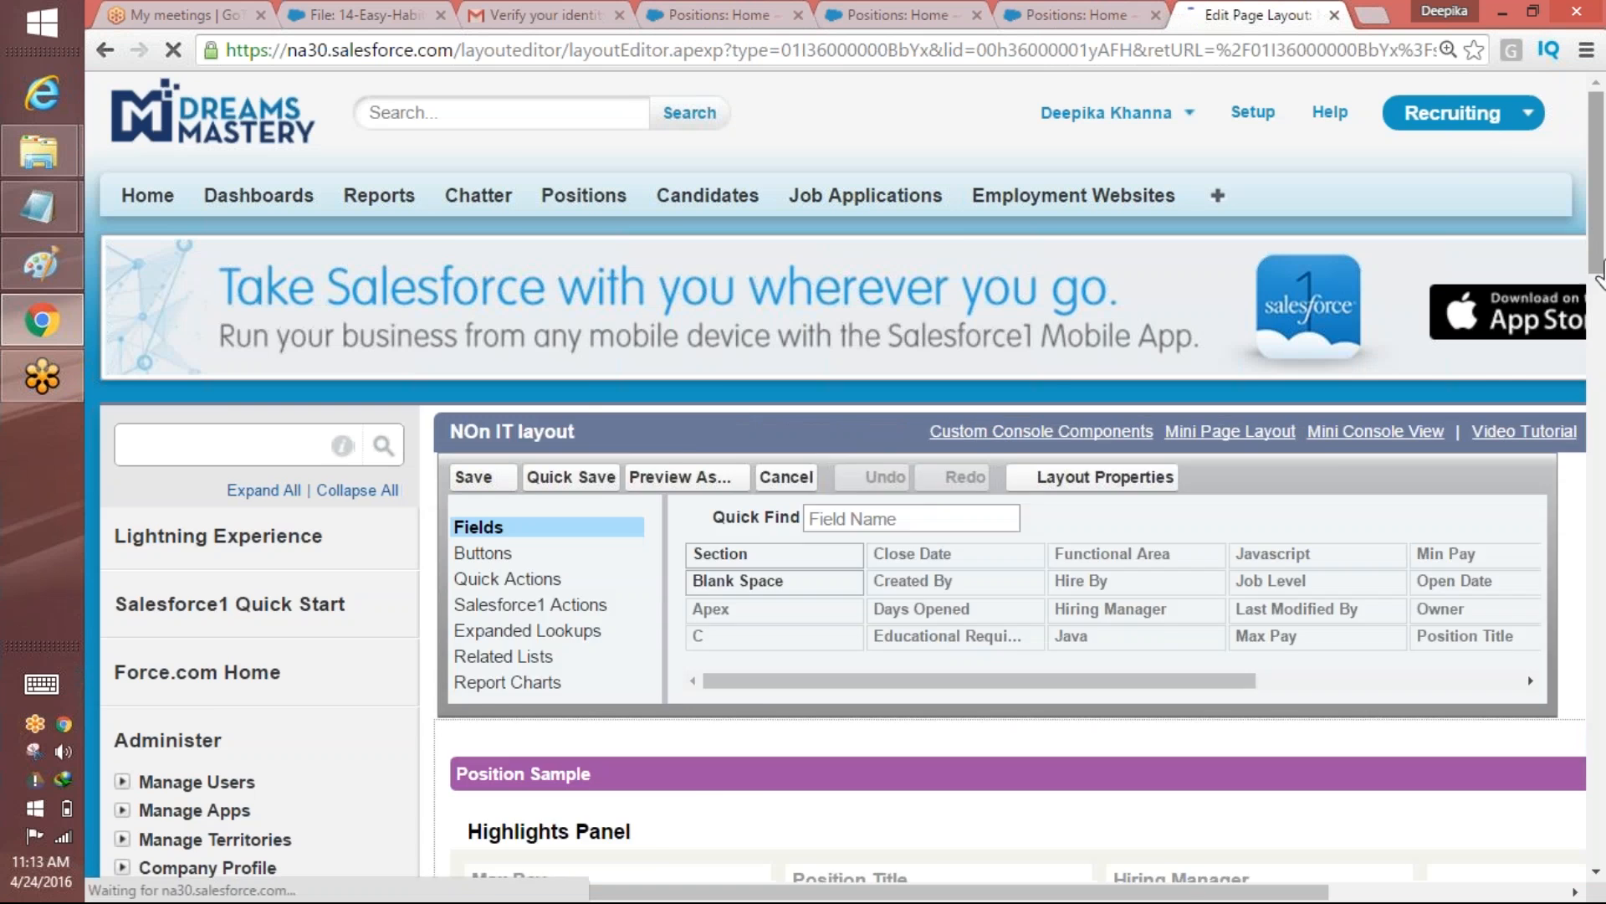
Delete the Required Languages section from NOn IT layout in the editor and save it.
drag(1599, 266, 1597, 559)
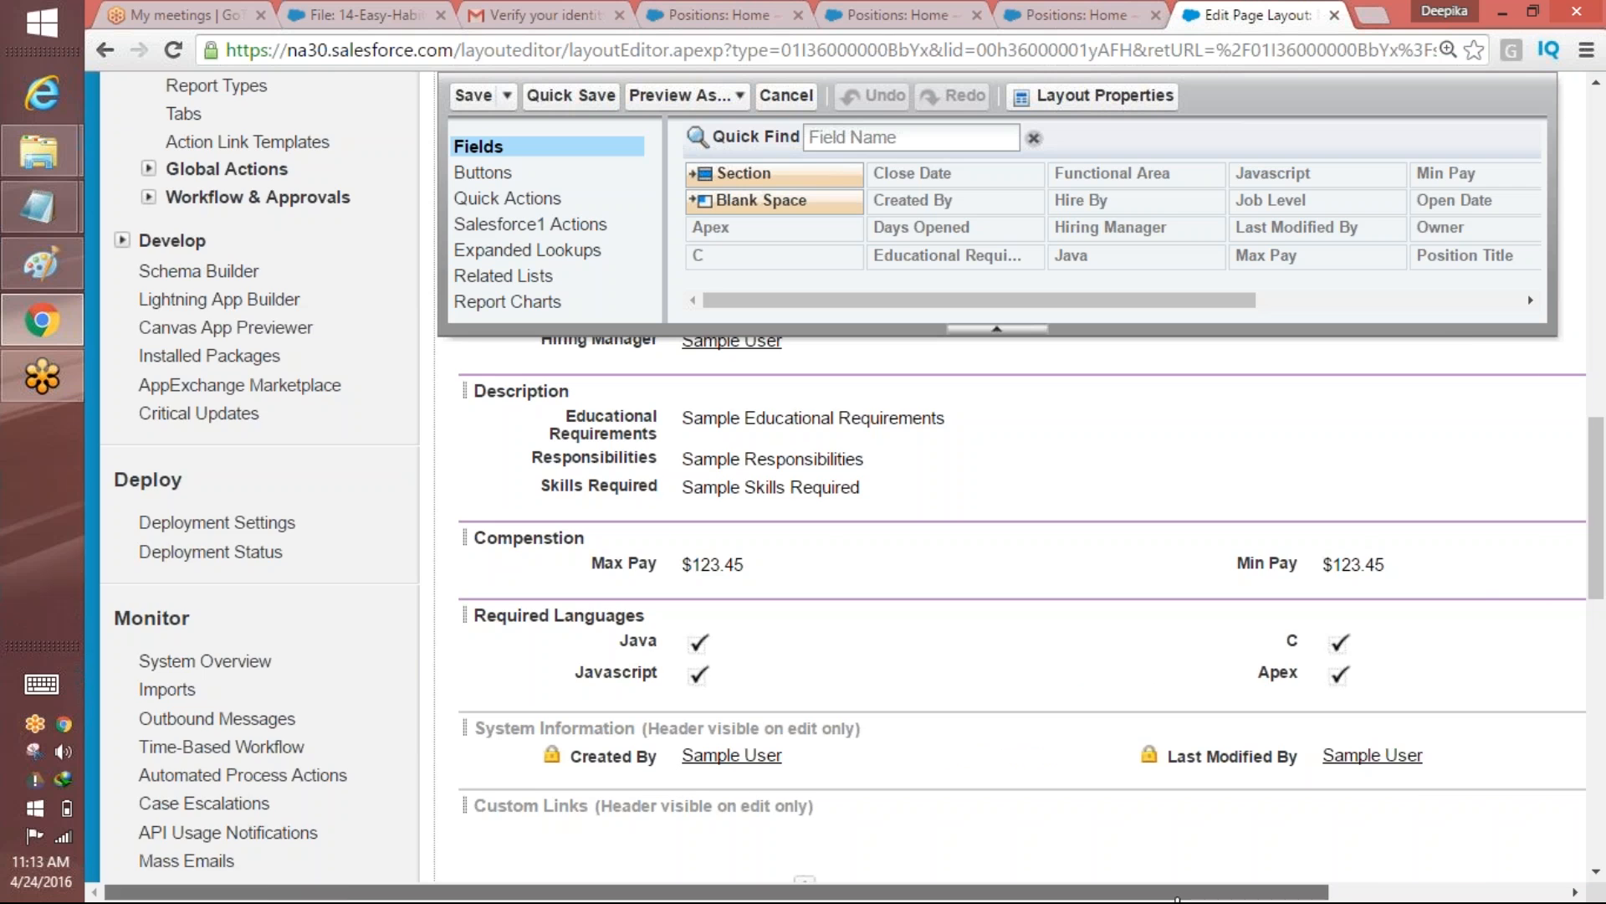
drag(1177, 897, 1420, 894)
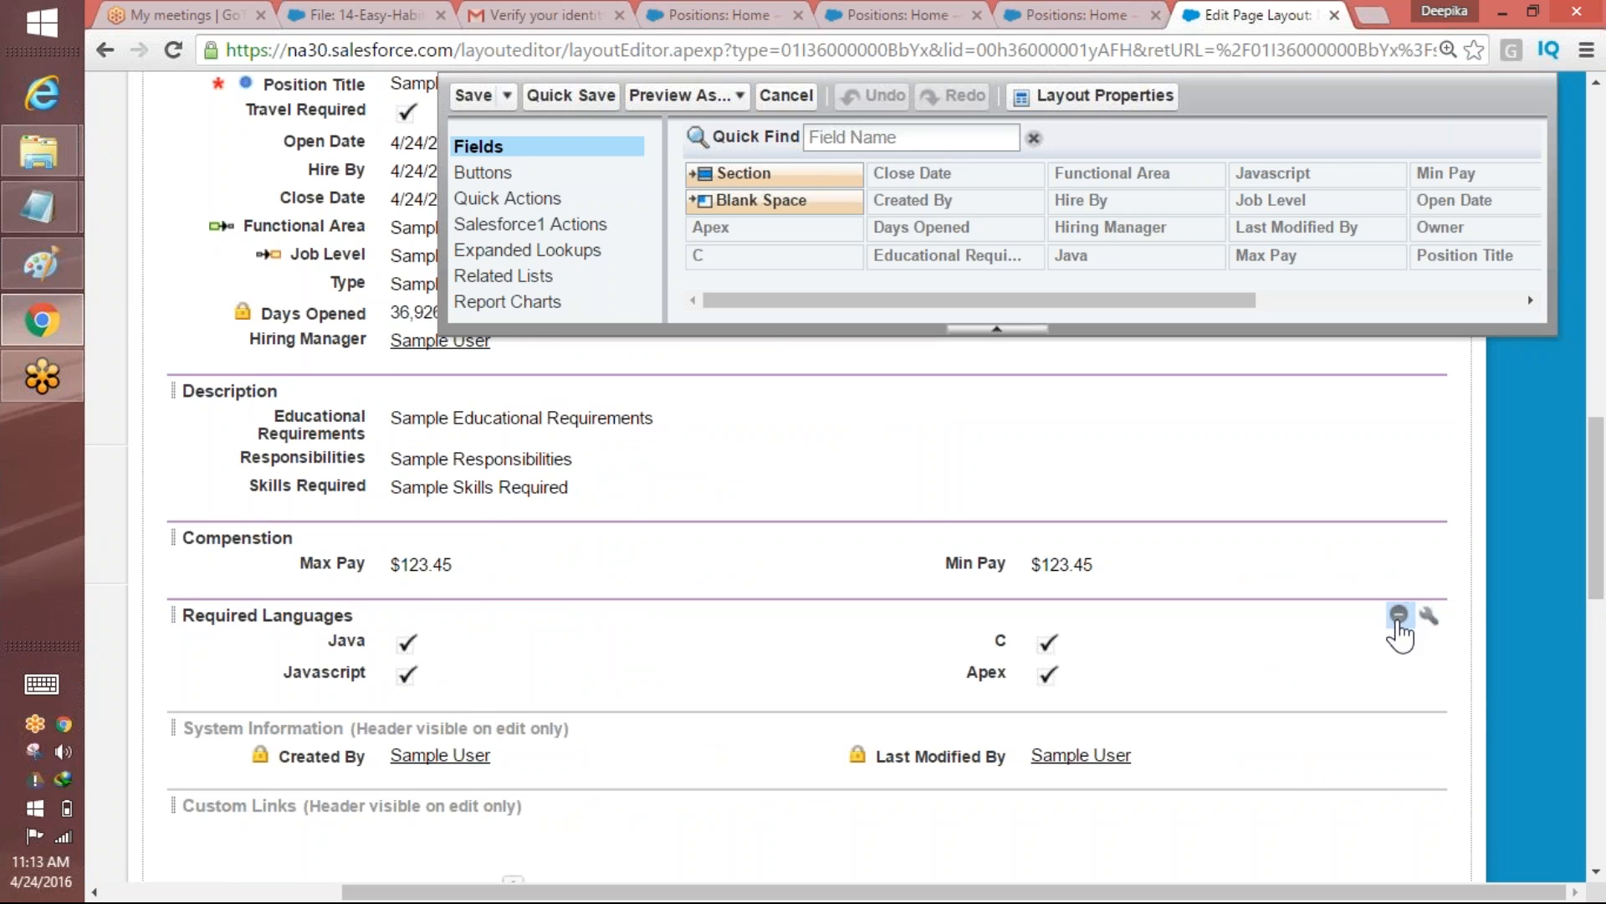
click(1397, 618)
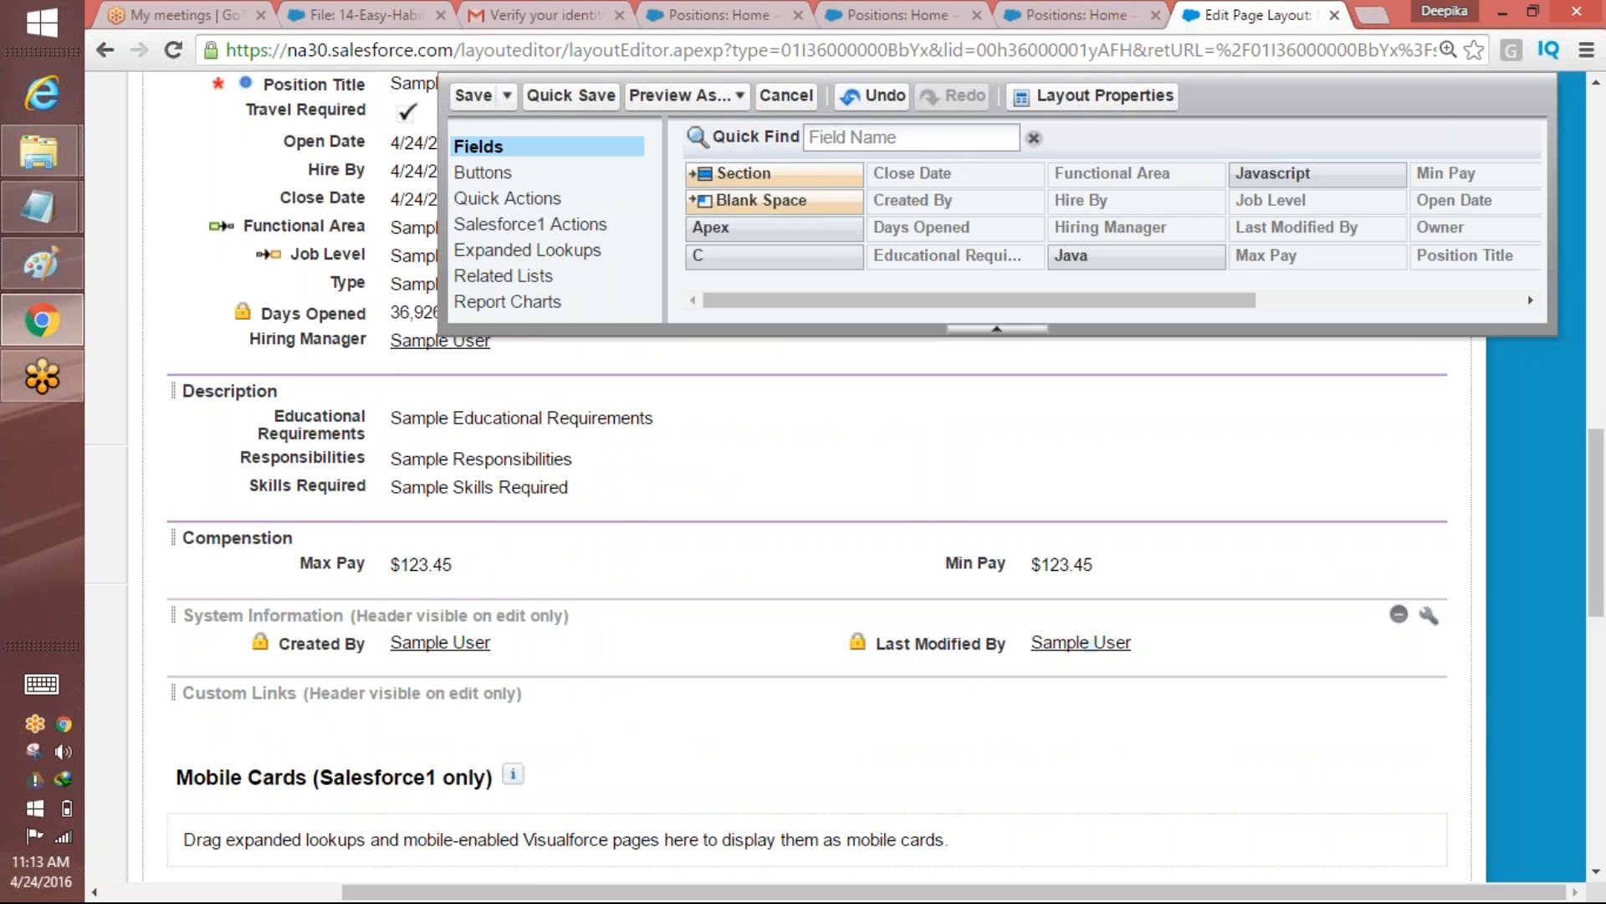
drag(1596, 617, 1042, 689)
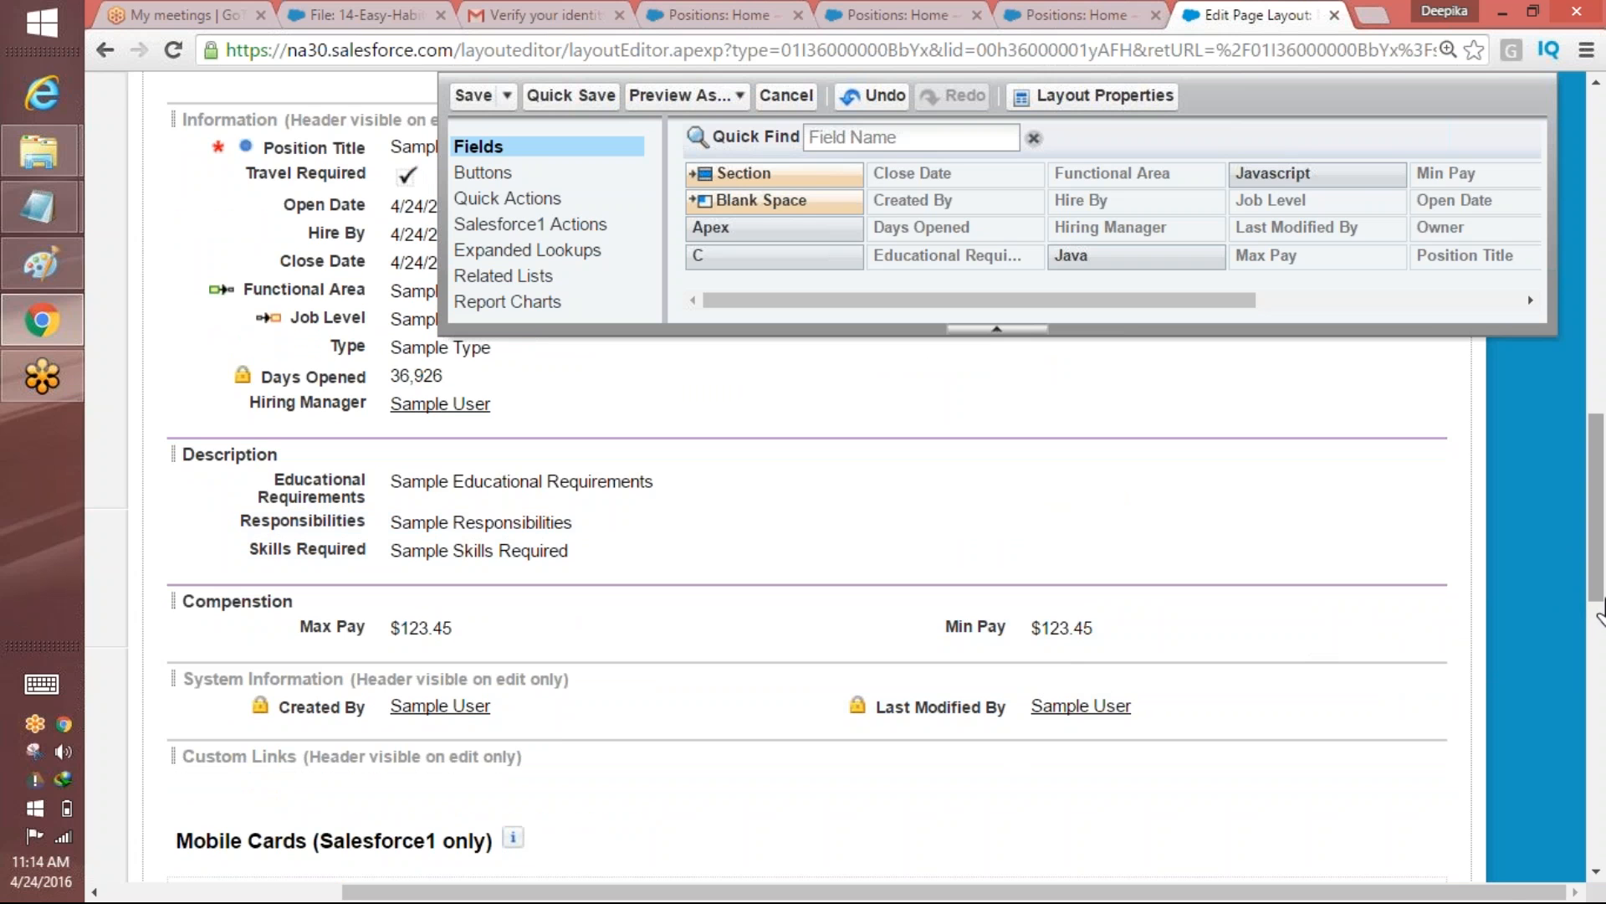
drag(1599, 583, 1595, 252)
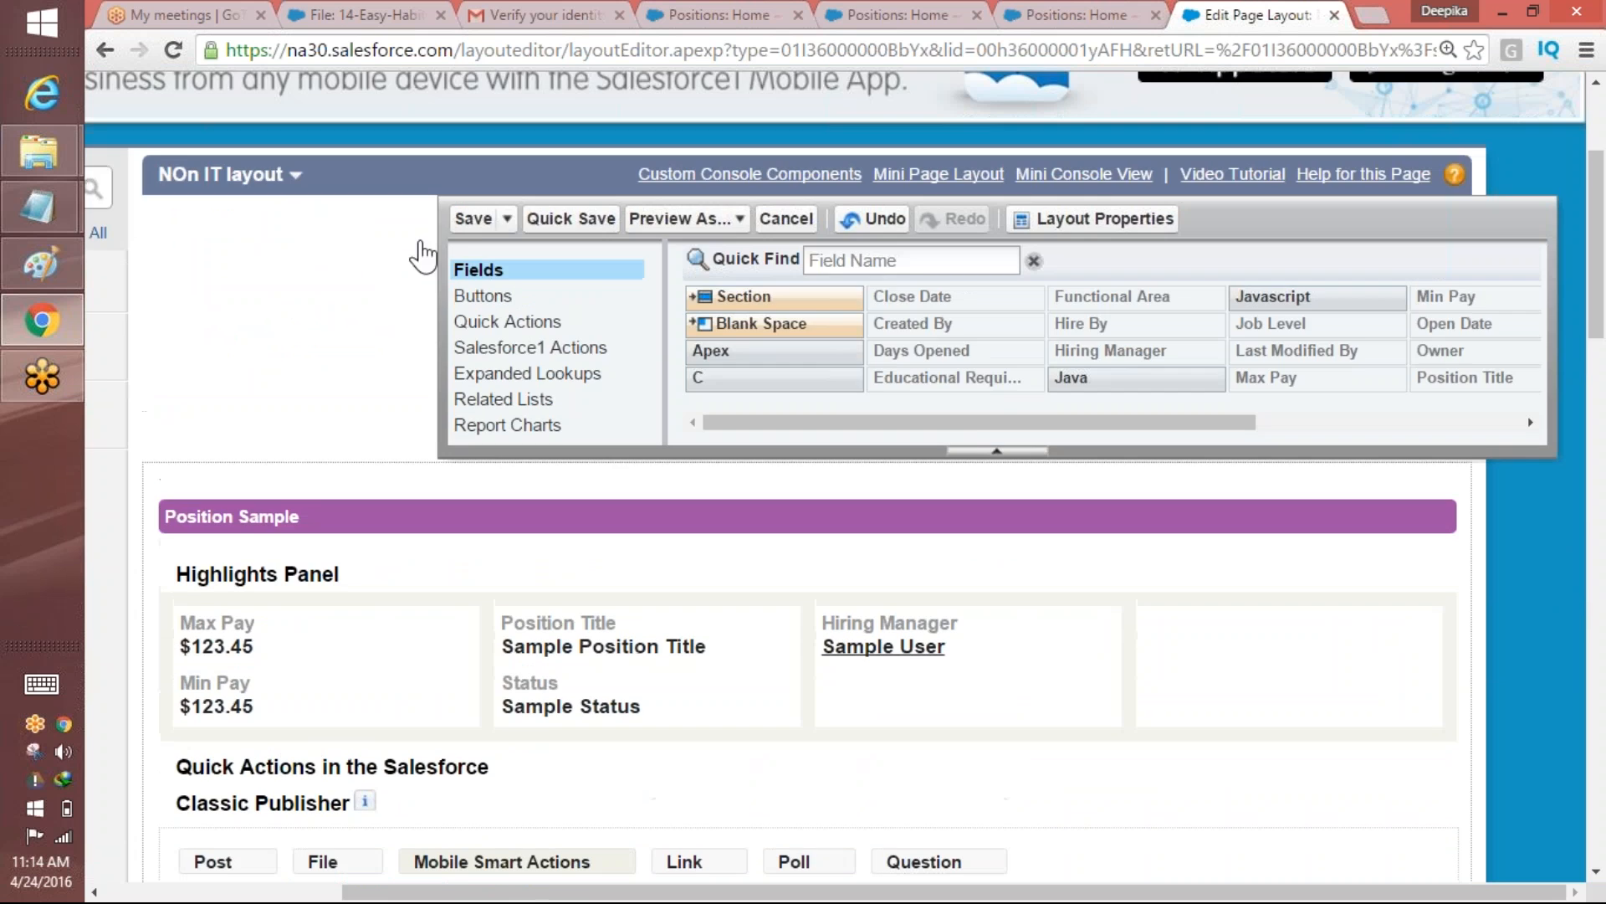
click(473, 221)
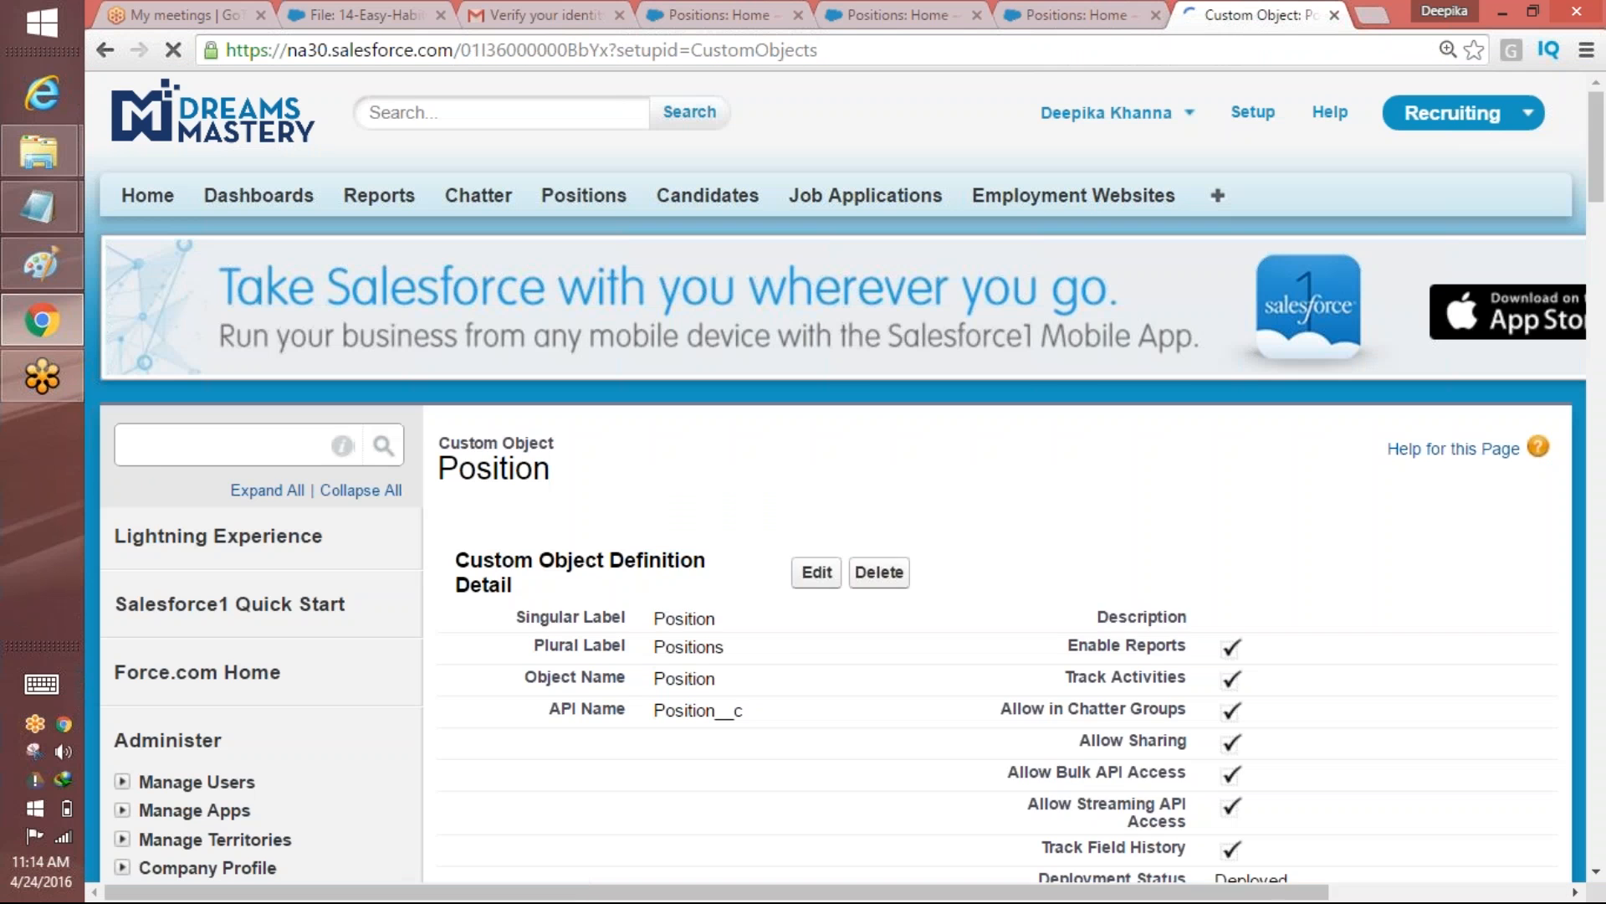
Scroll to the Position object's Page Layouts list and open Position Layout for editing.
drag(1589, 126, 1598, 419)
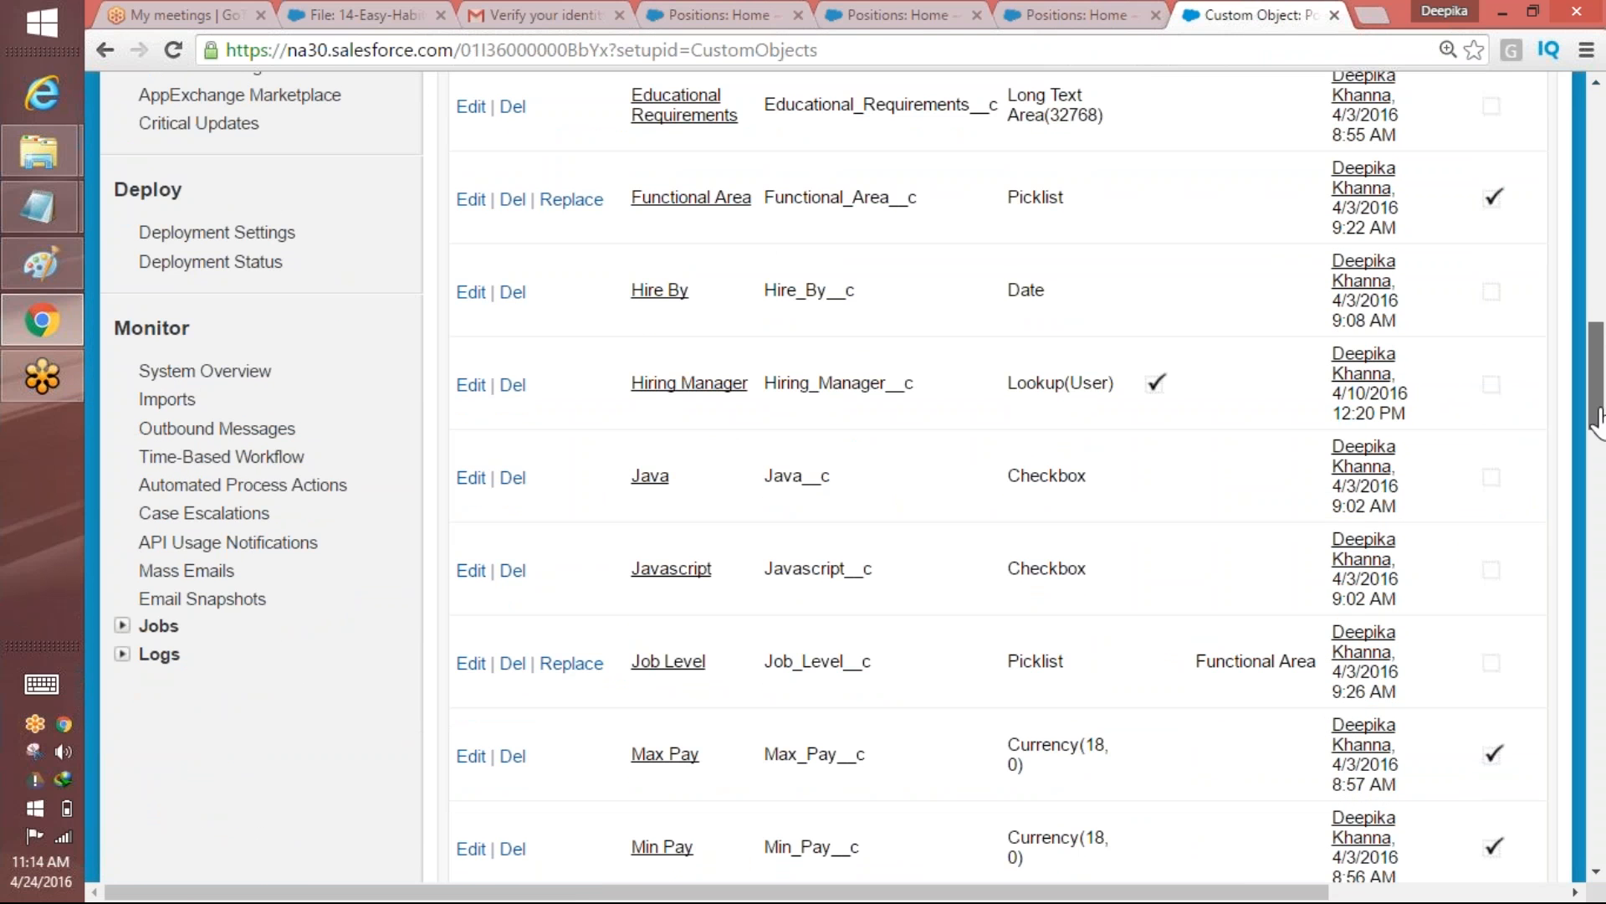
drag(1598, 418, 1601, 210)
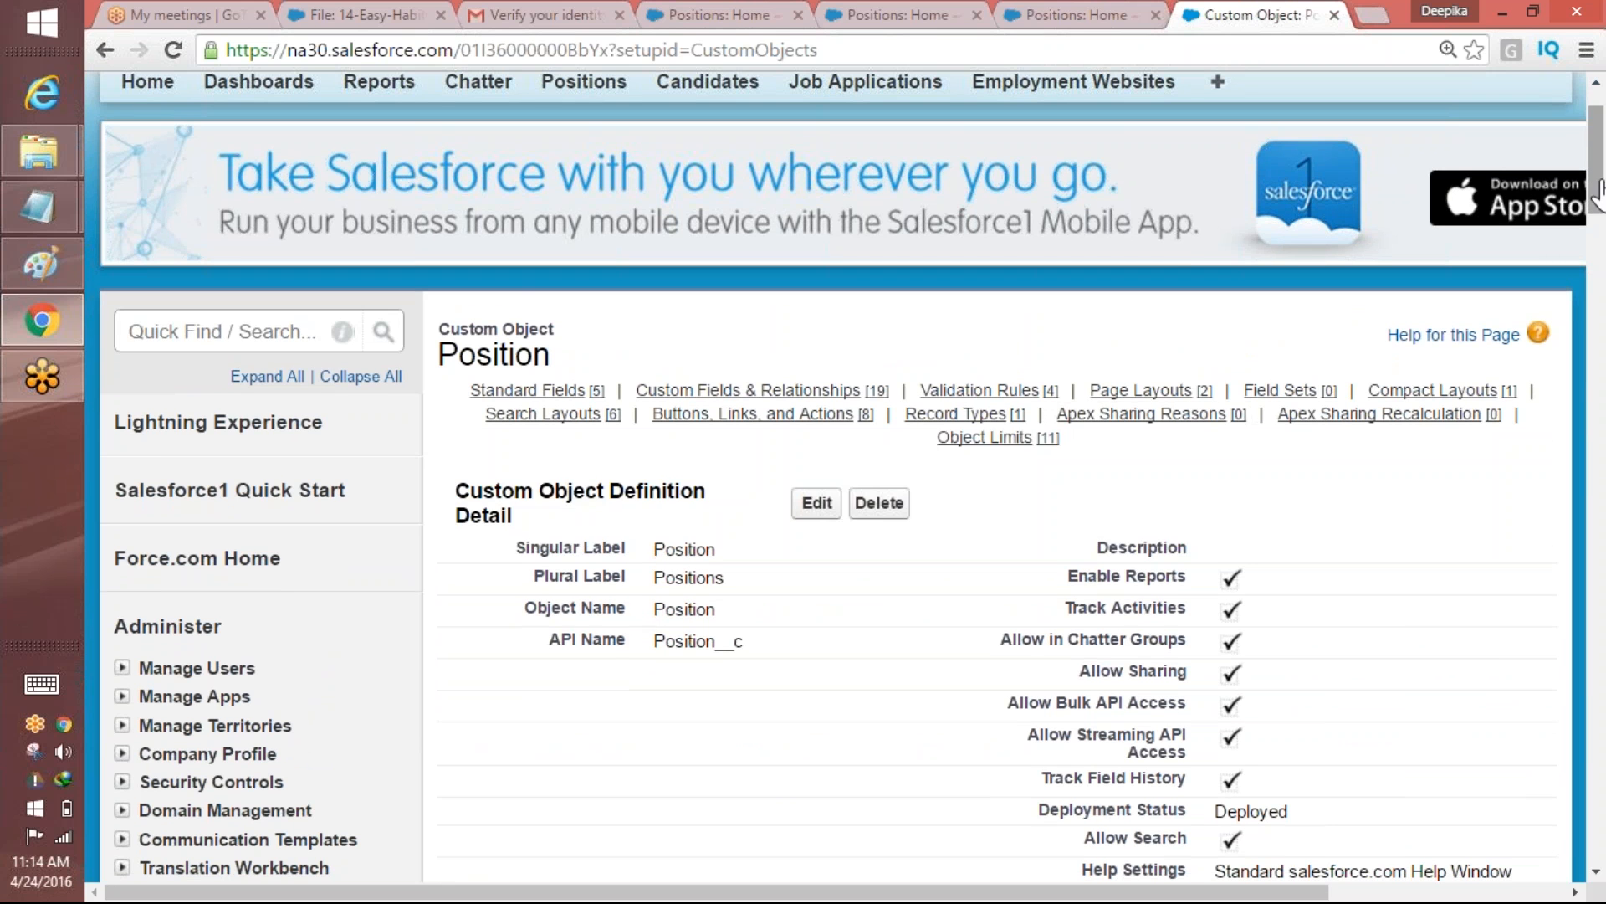
scroll(1598, 208, down, 1)
drag(1599, 208, 1598, 377)
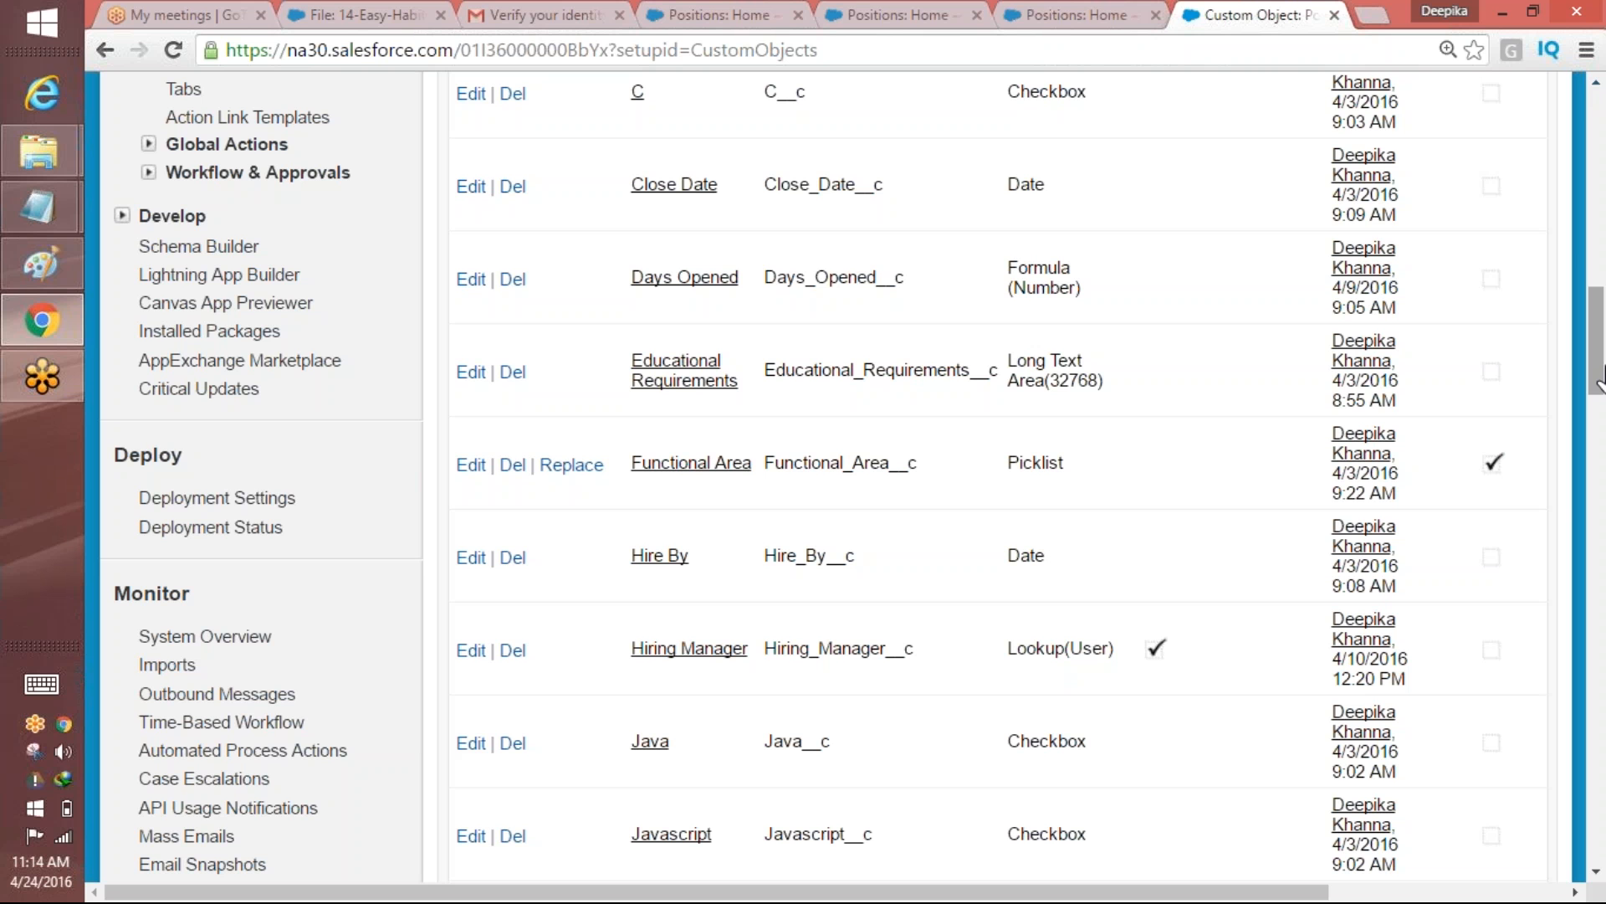
drag(1598, 377, 1590, 657)
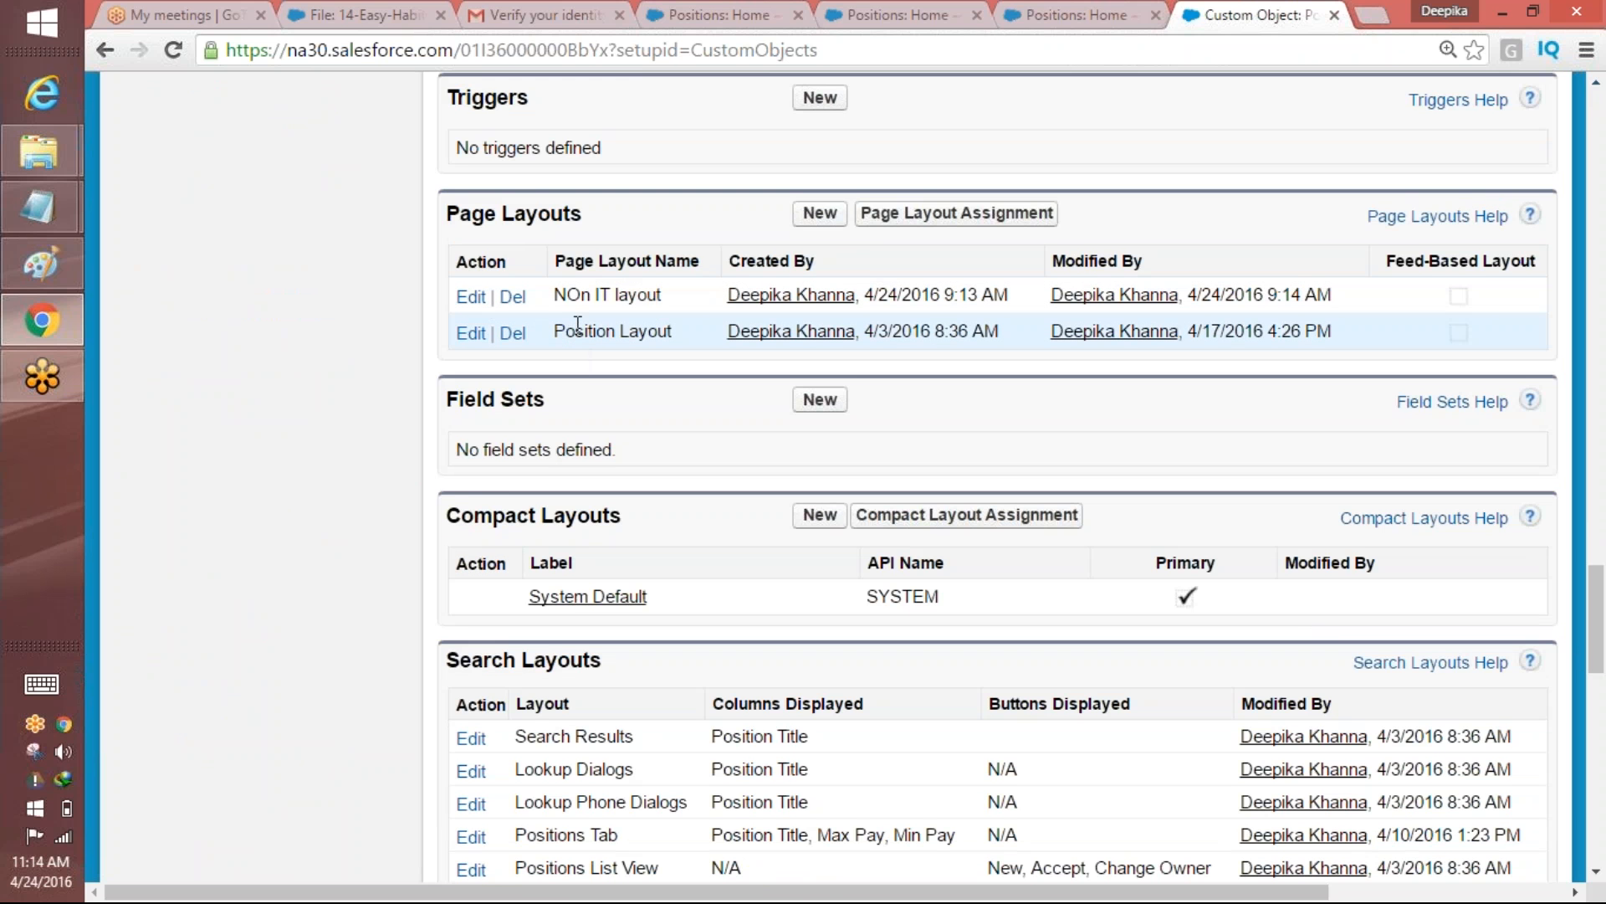
drag(554, 331, 663, 339)
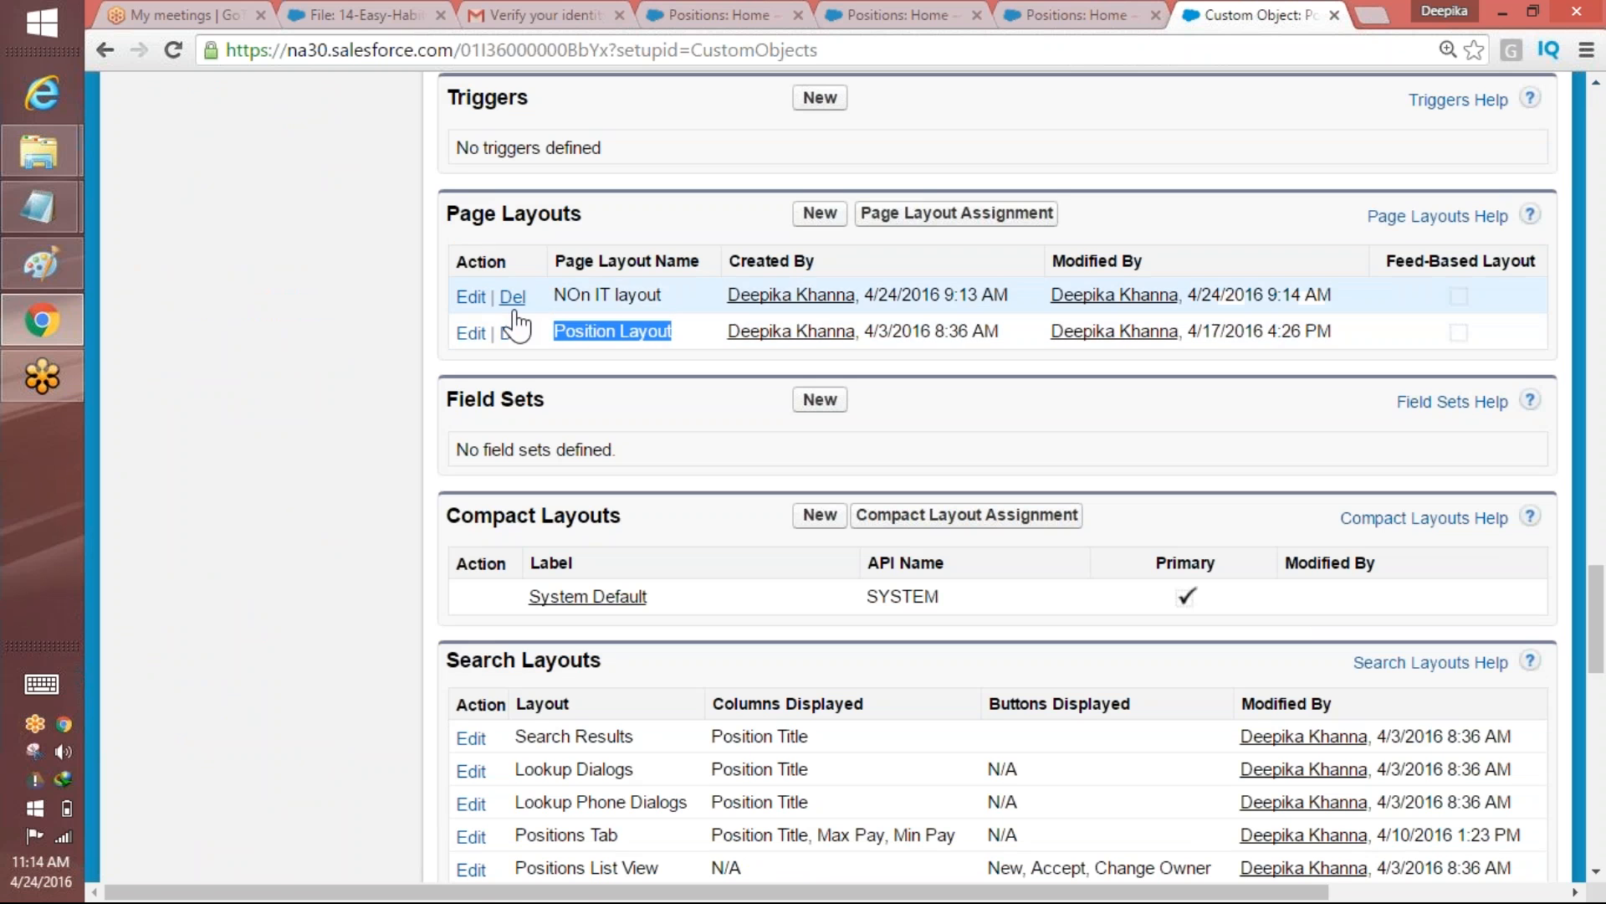
click(471, 334)
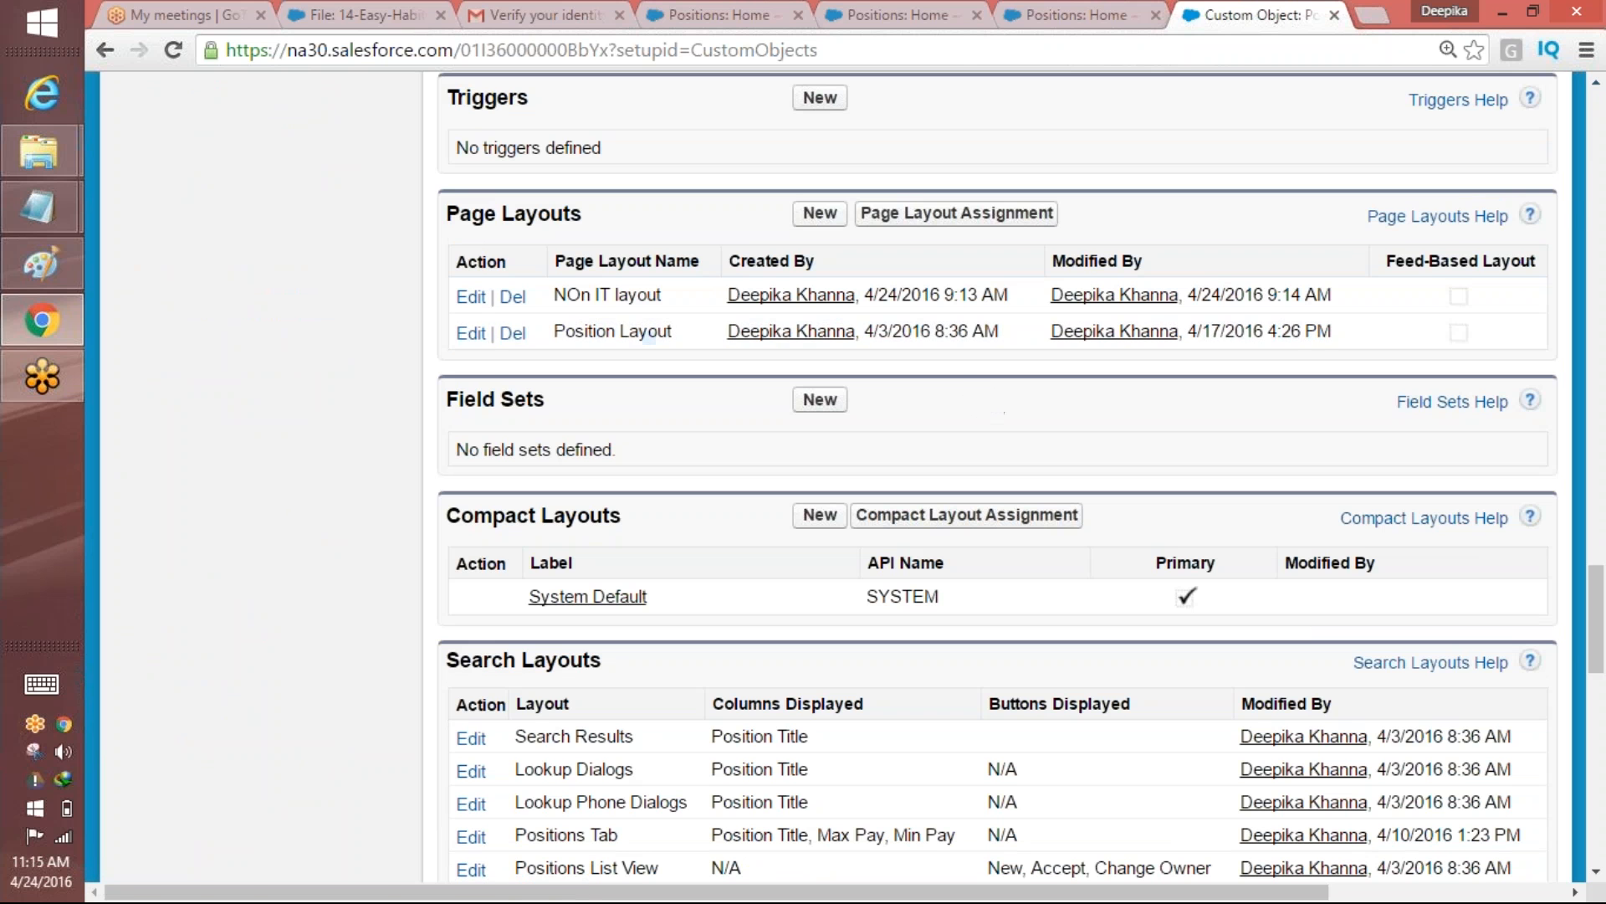
click(471, 334)
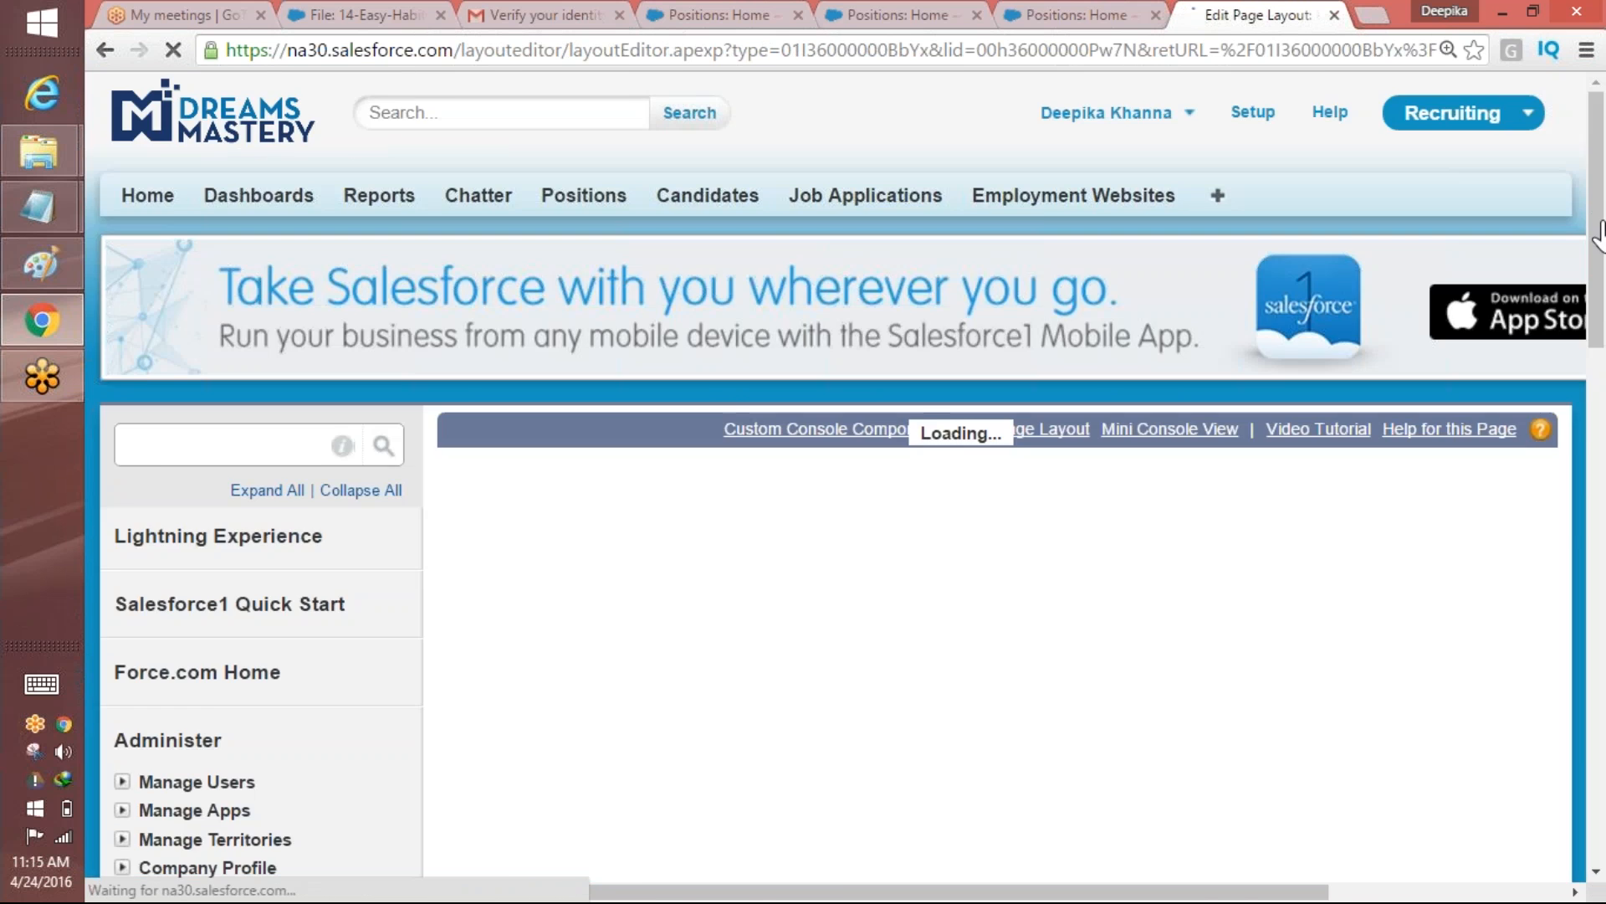
Save Position Layout unchanged, then open the IT positions record type's detail page.
drag(1599, 225, 1602, 335)
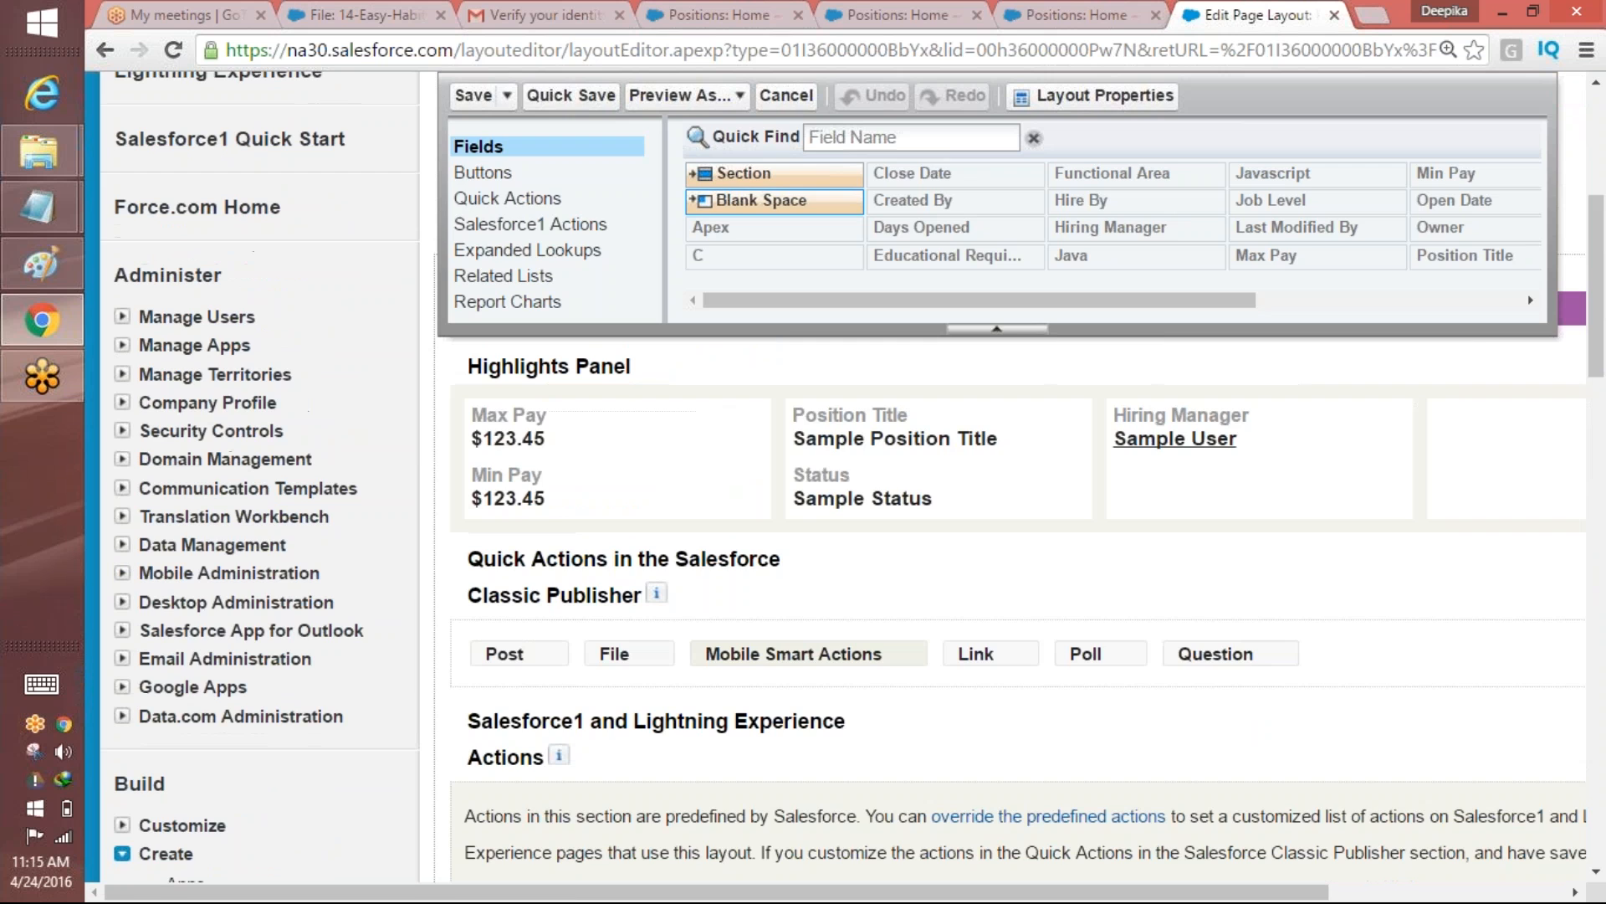
click(473, 96)
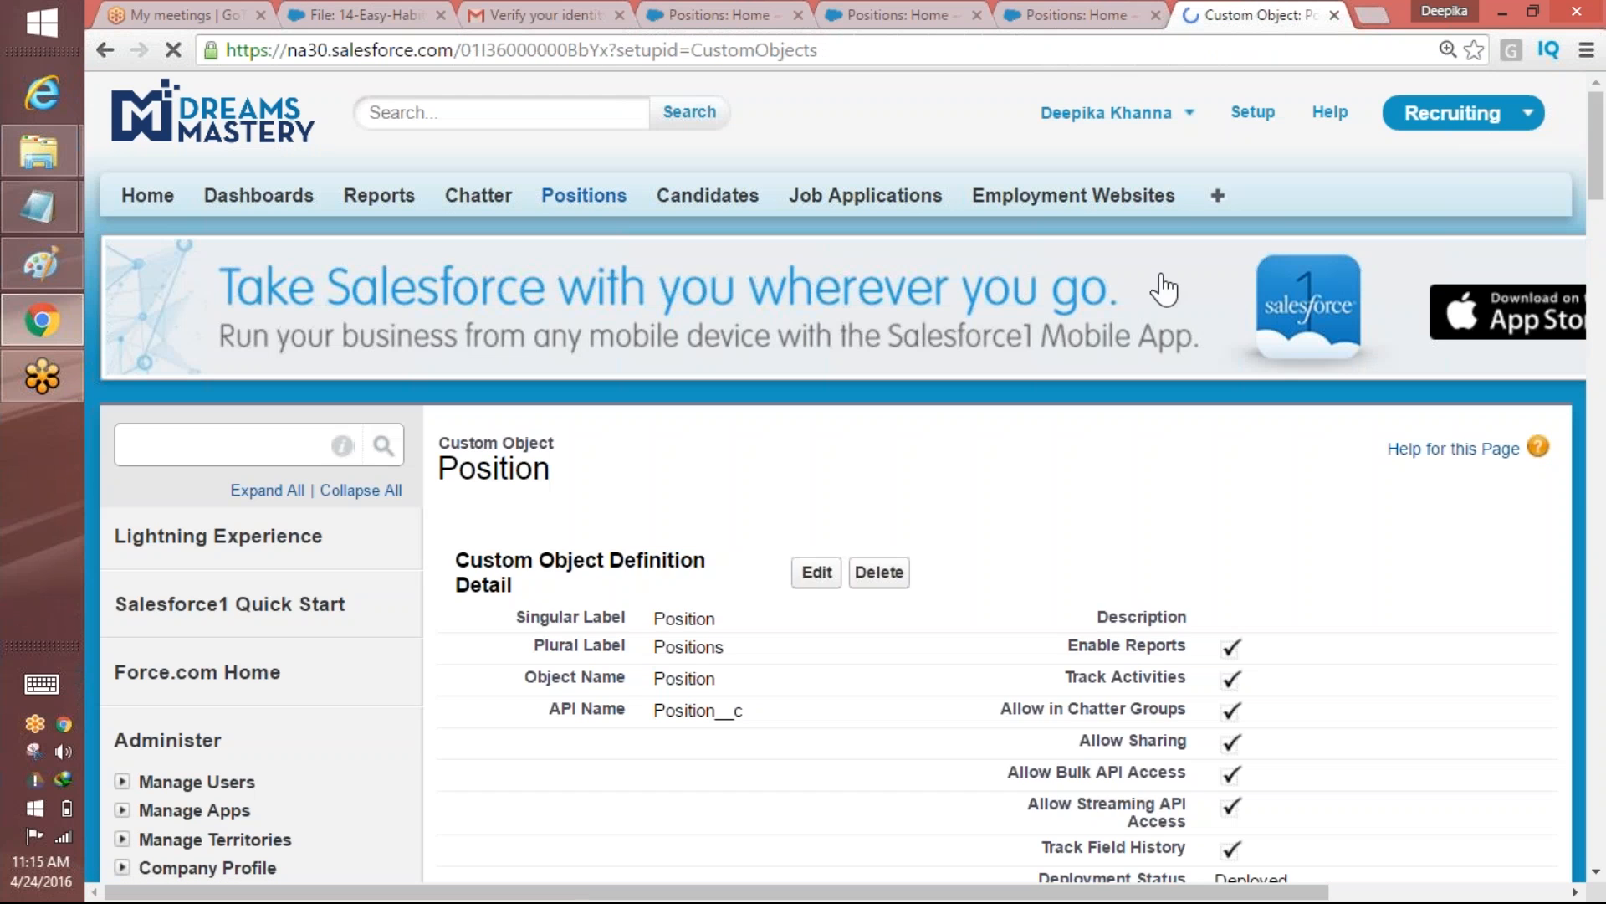
drag(1596, 193, 1600, 603)
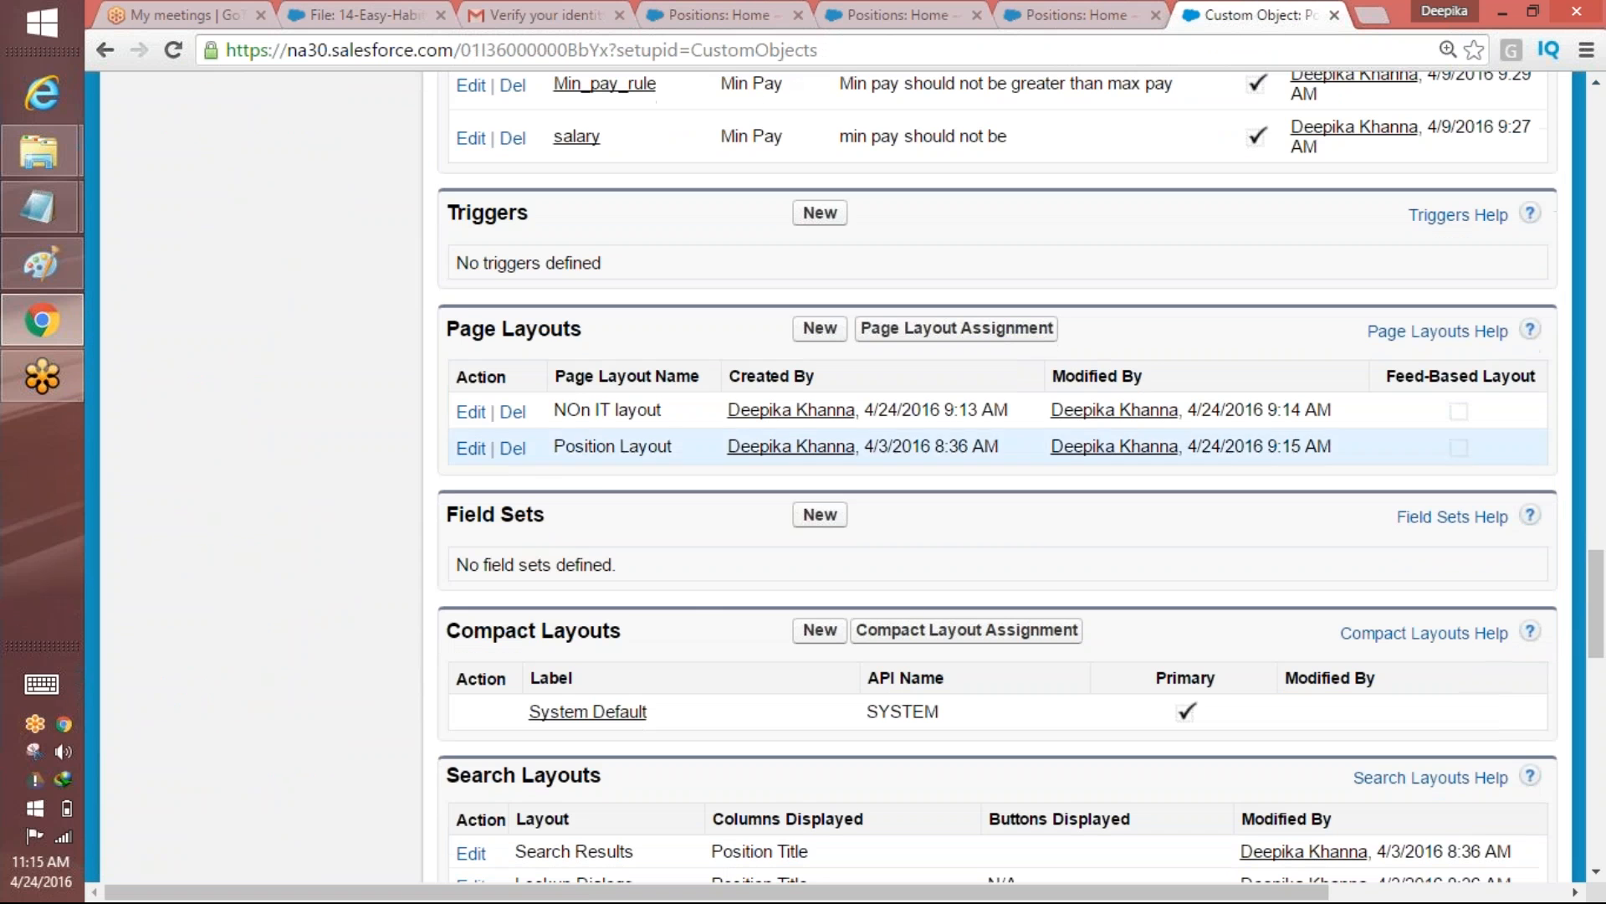
drag(1598, 614, 1596, 745)
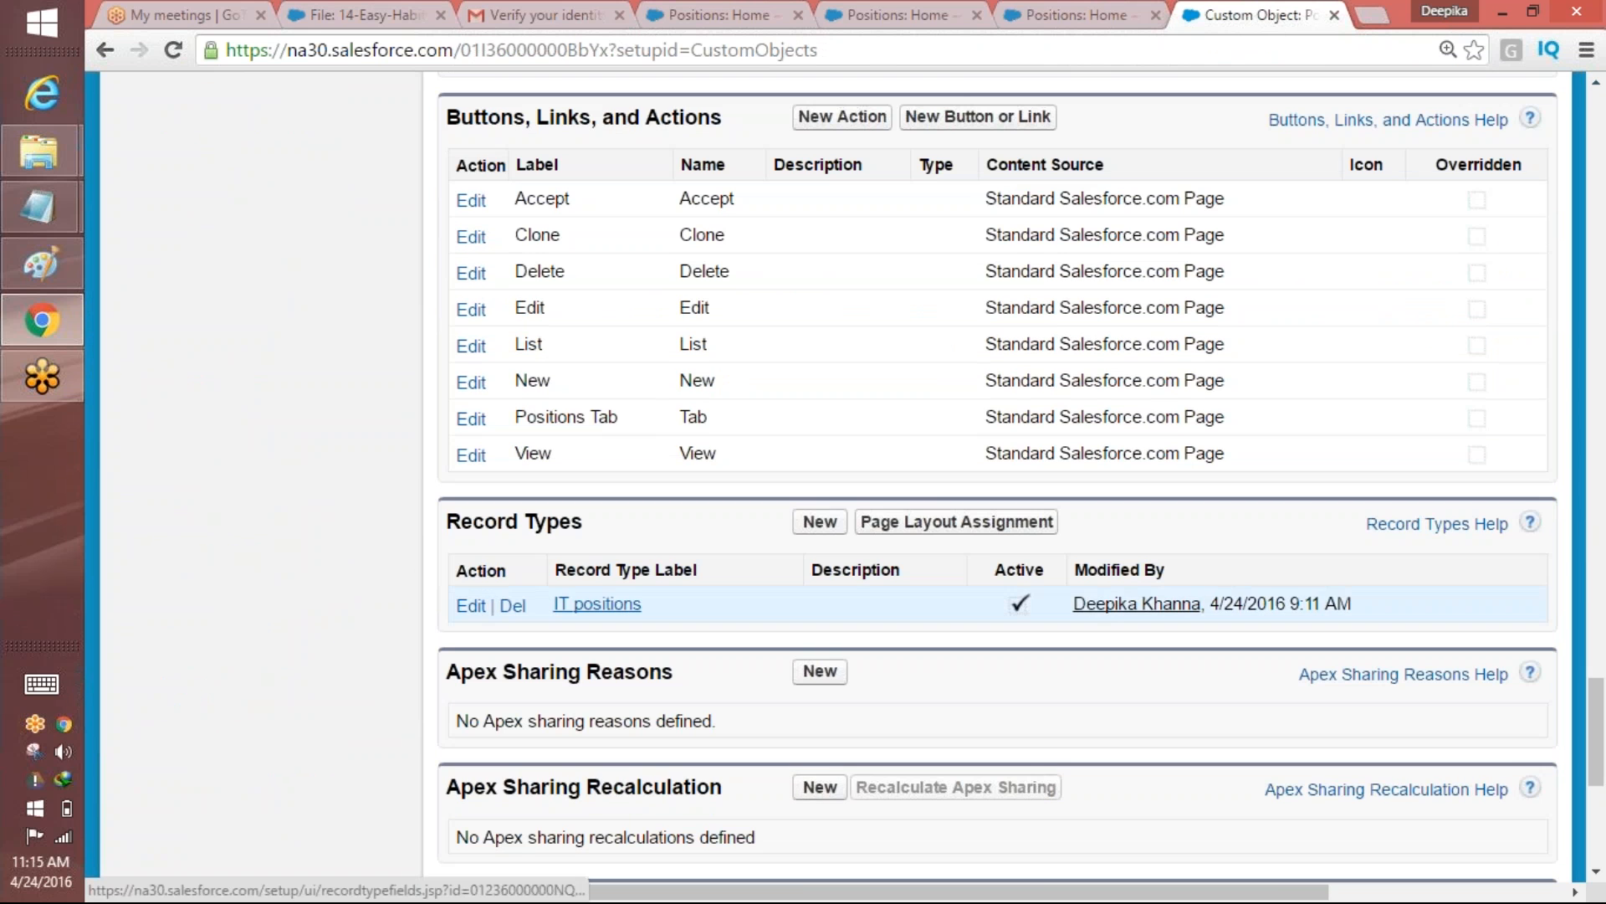
click(596, 604)
drag(1596, 273, 1596, 394)
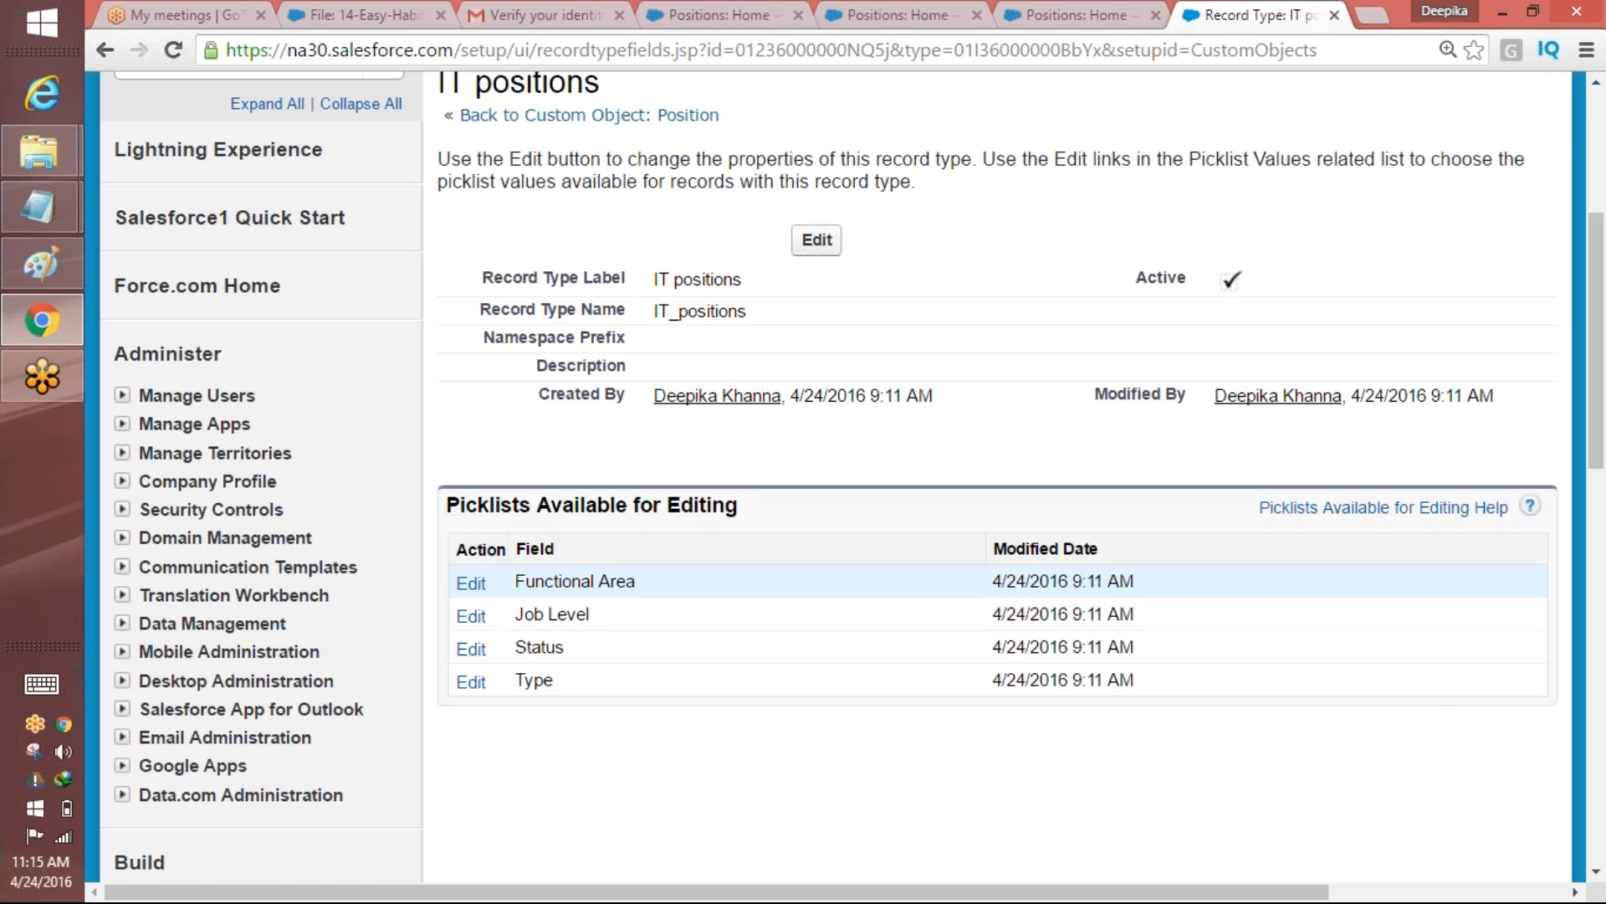
click(471, 584)
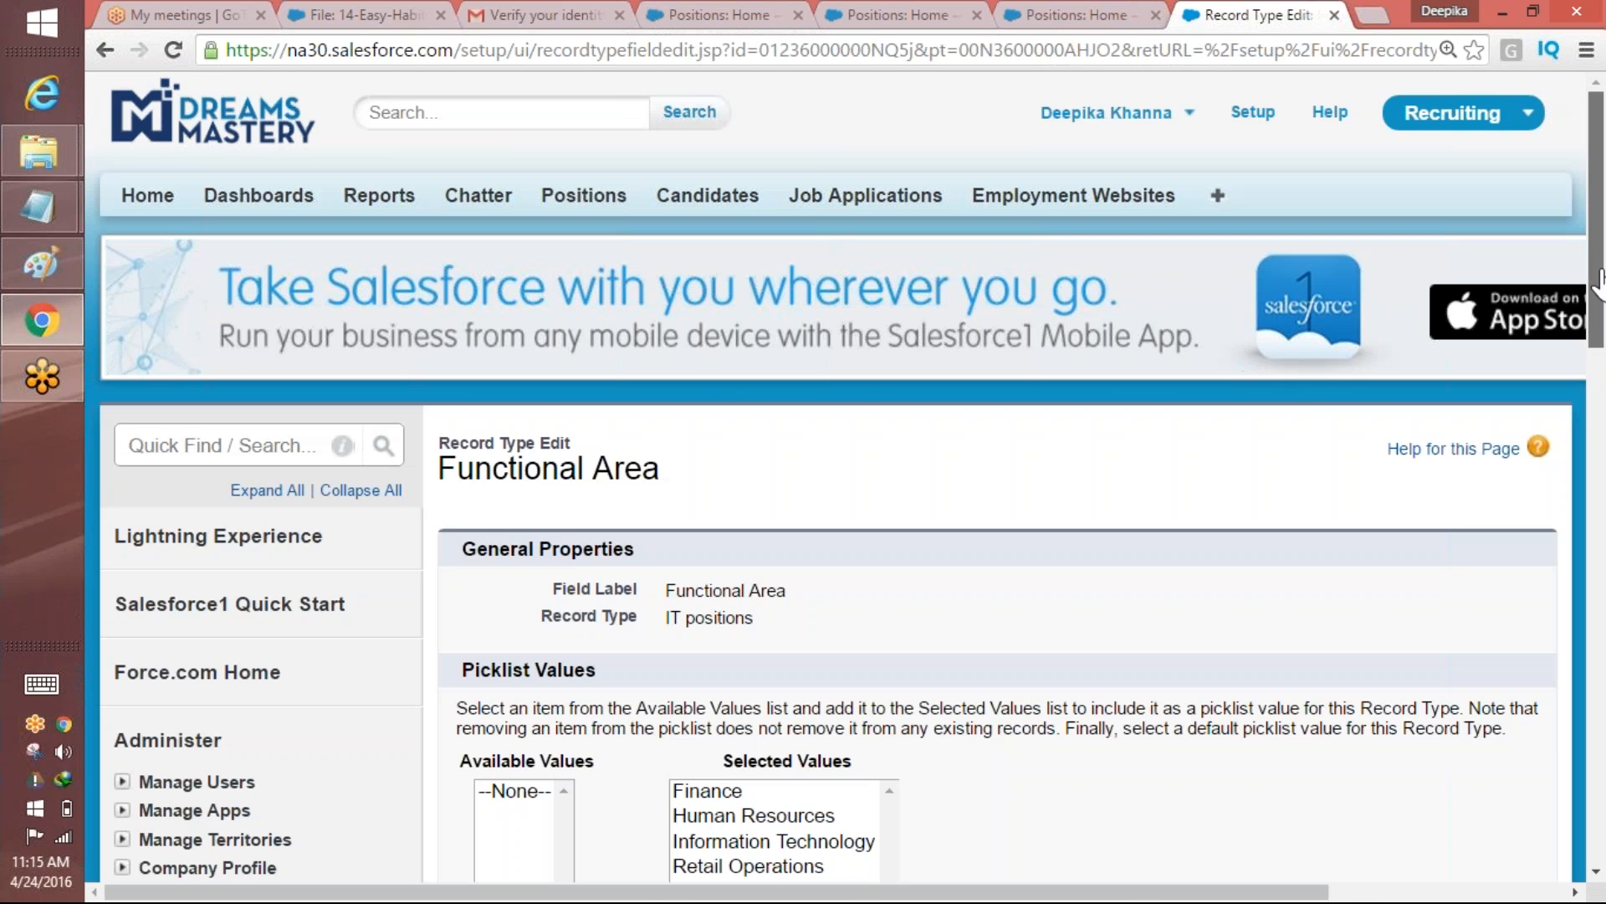
scroll(890, 256, down, 2)
drag(667, 461, 715, 461)
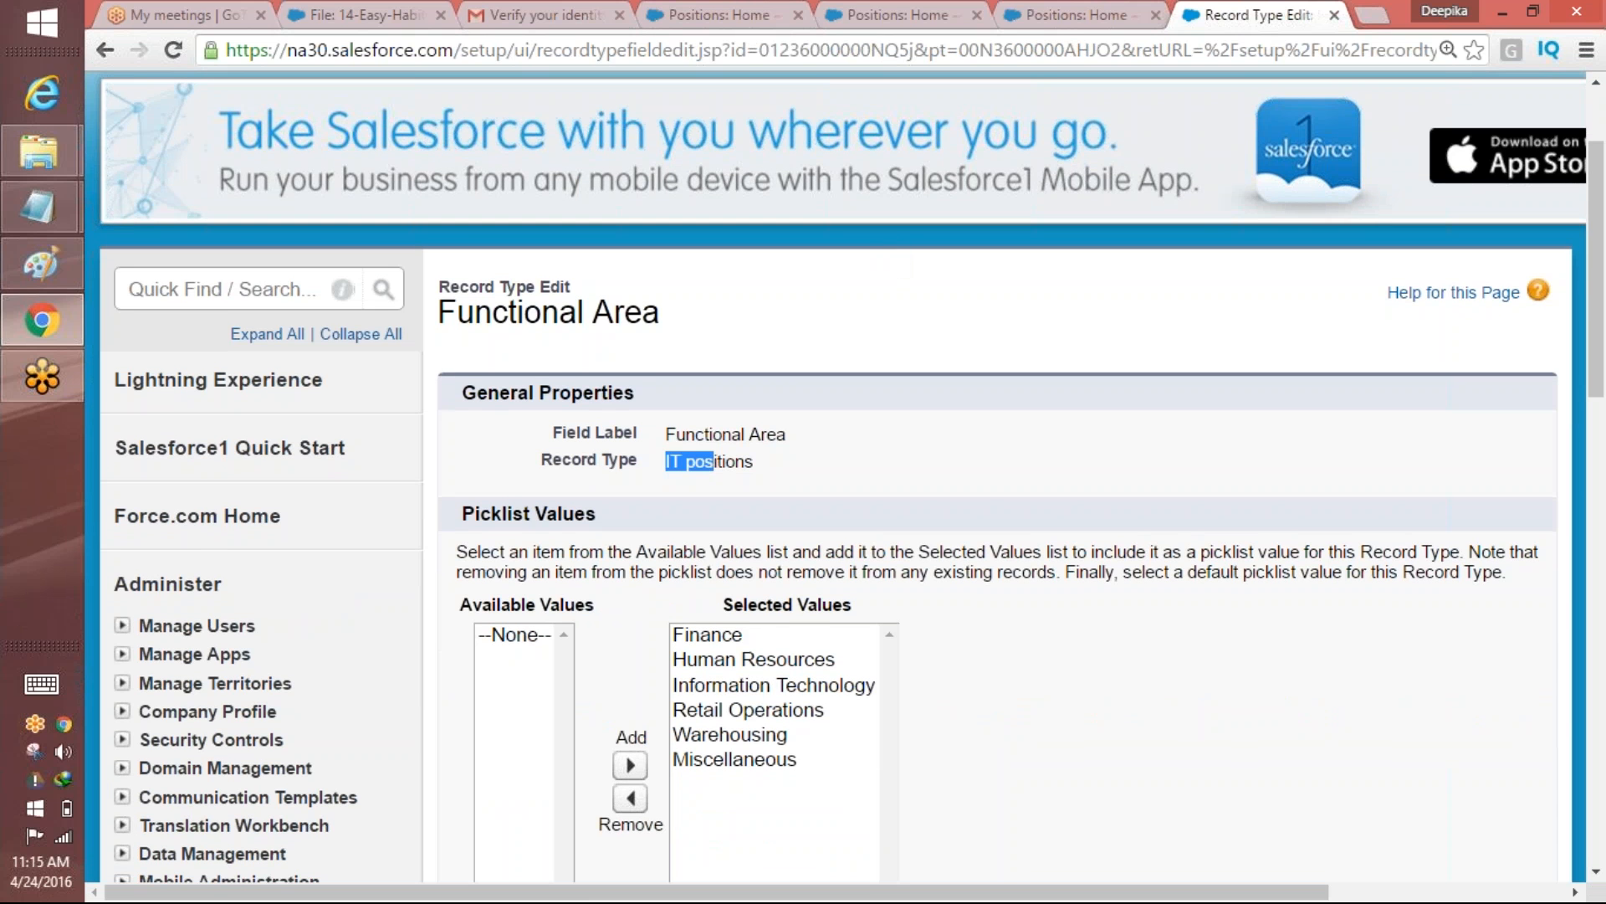
click(775, 685)
scroll(783, 699, down, 1)
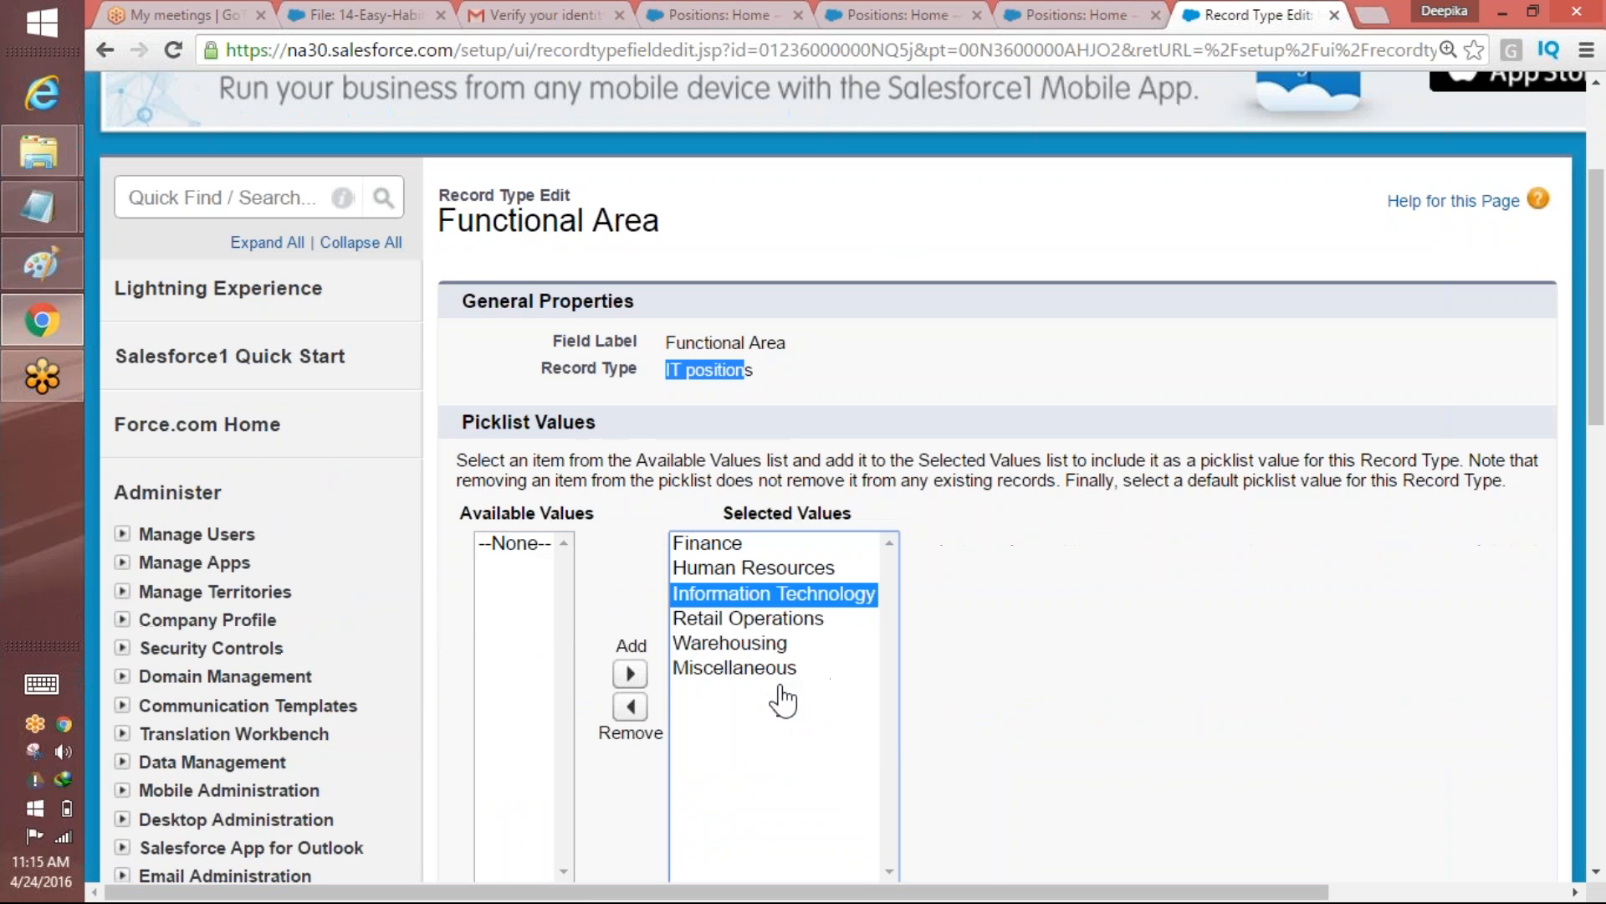
click(801, 572)
click(634, 708)
click(753, 545)
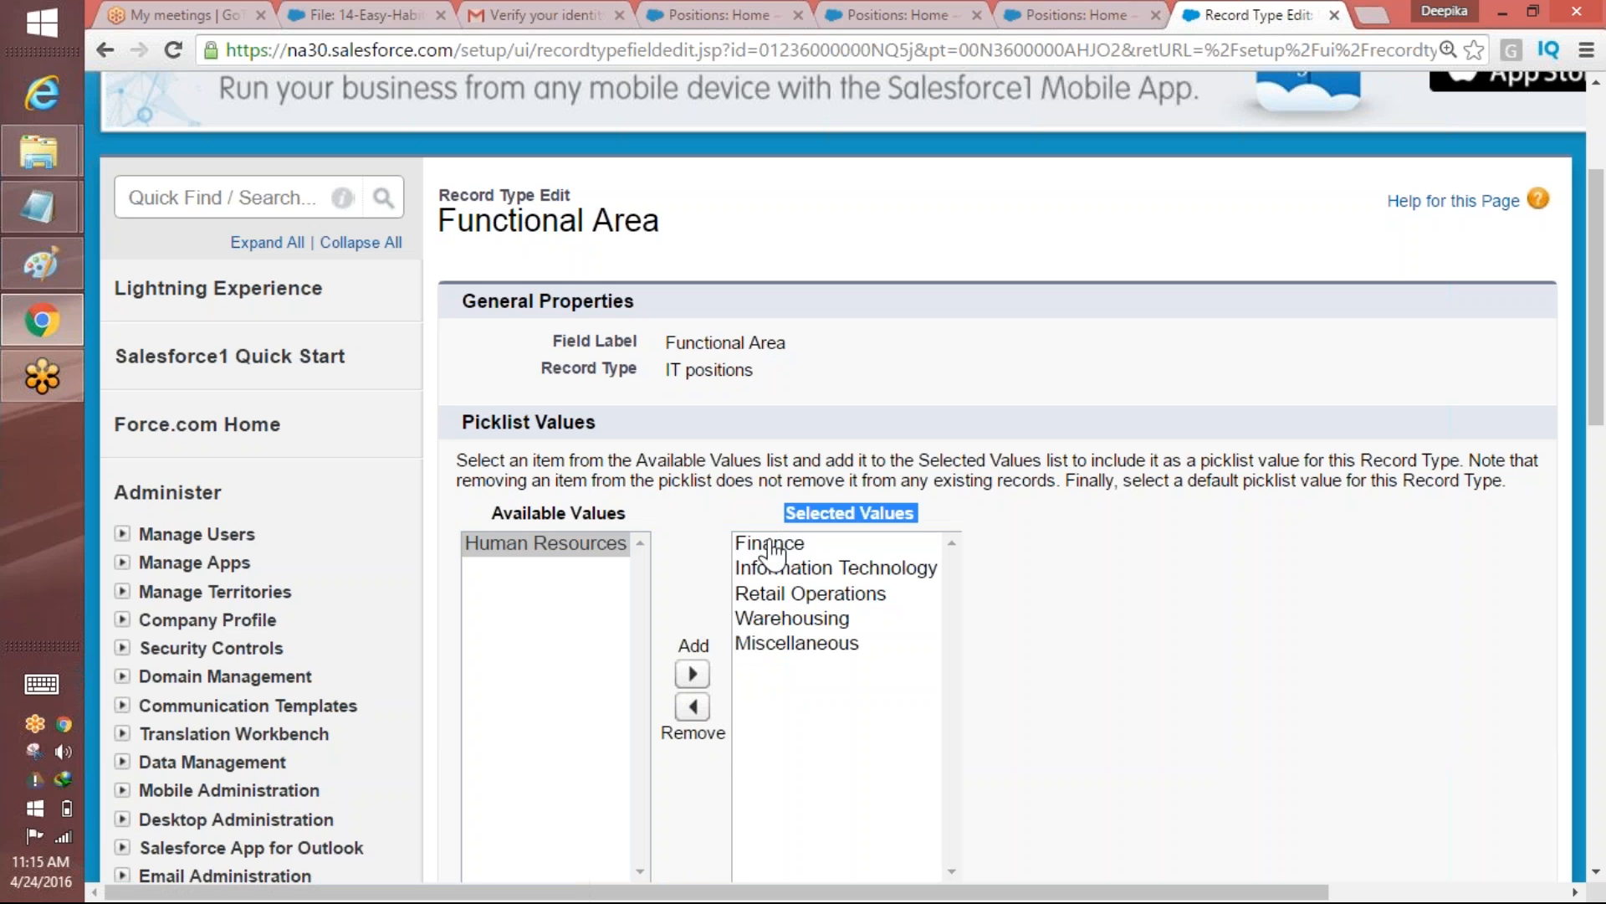
click(695, 710)
click(810, 568)
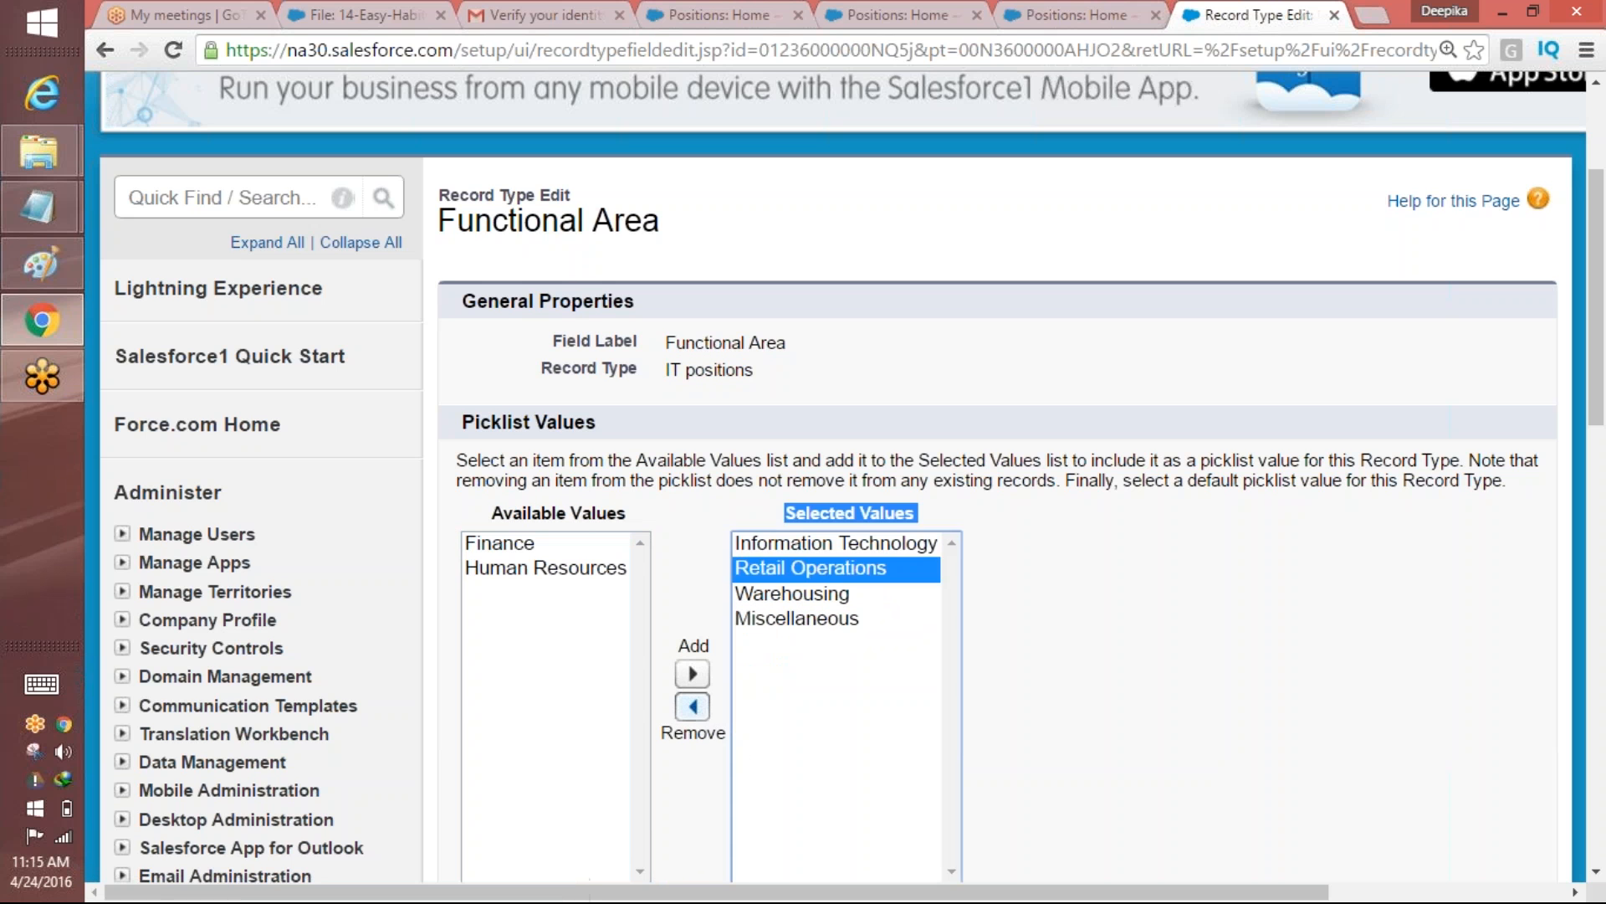
click(693, 707)
click(798, 595)
click(693, 707)
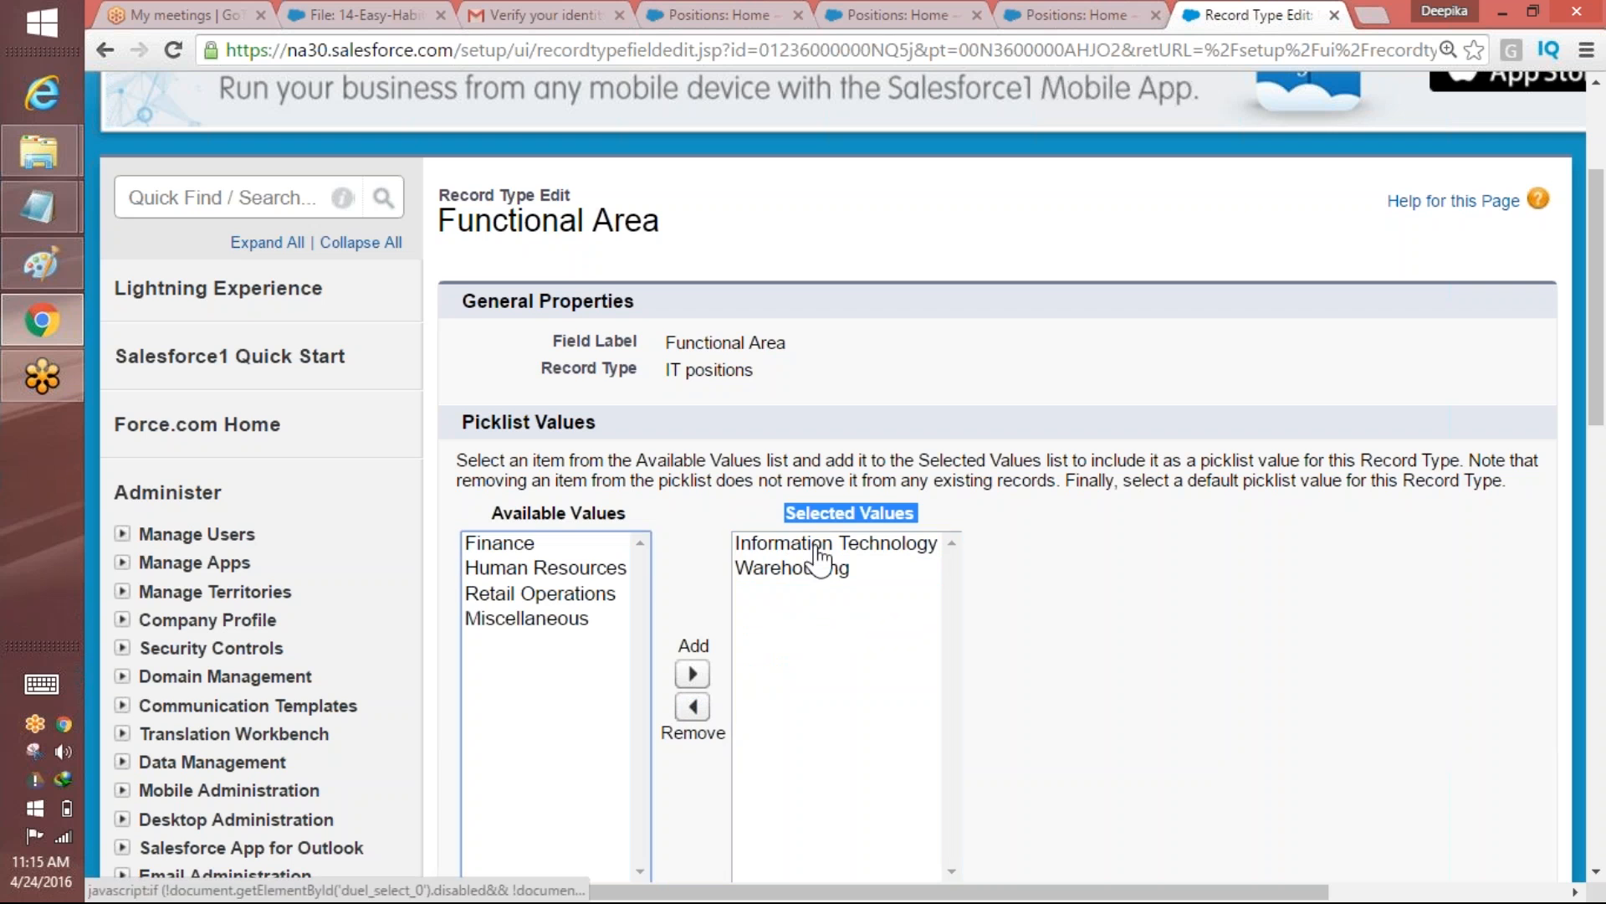
click(811, 570)
click(692, 707)
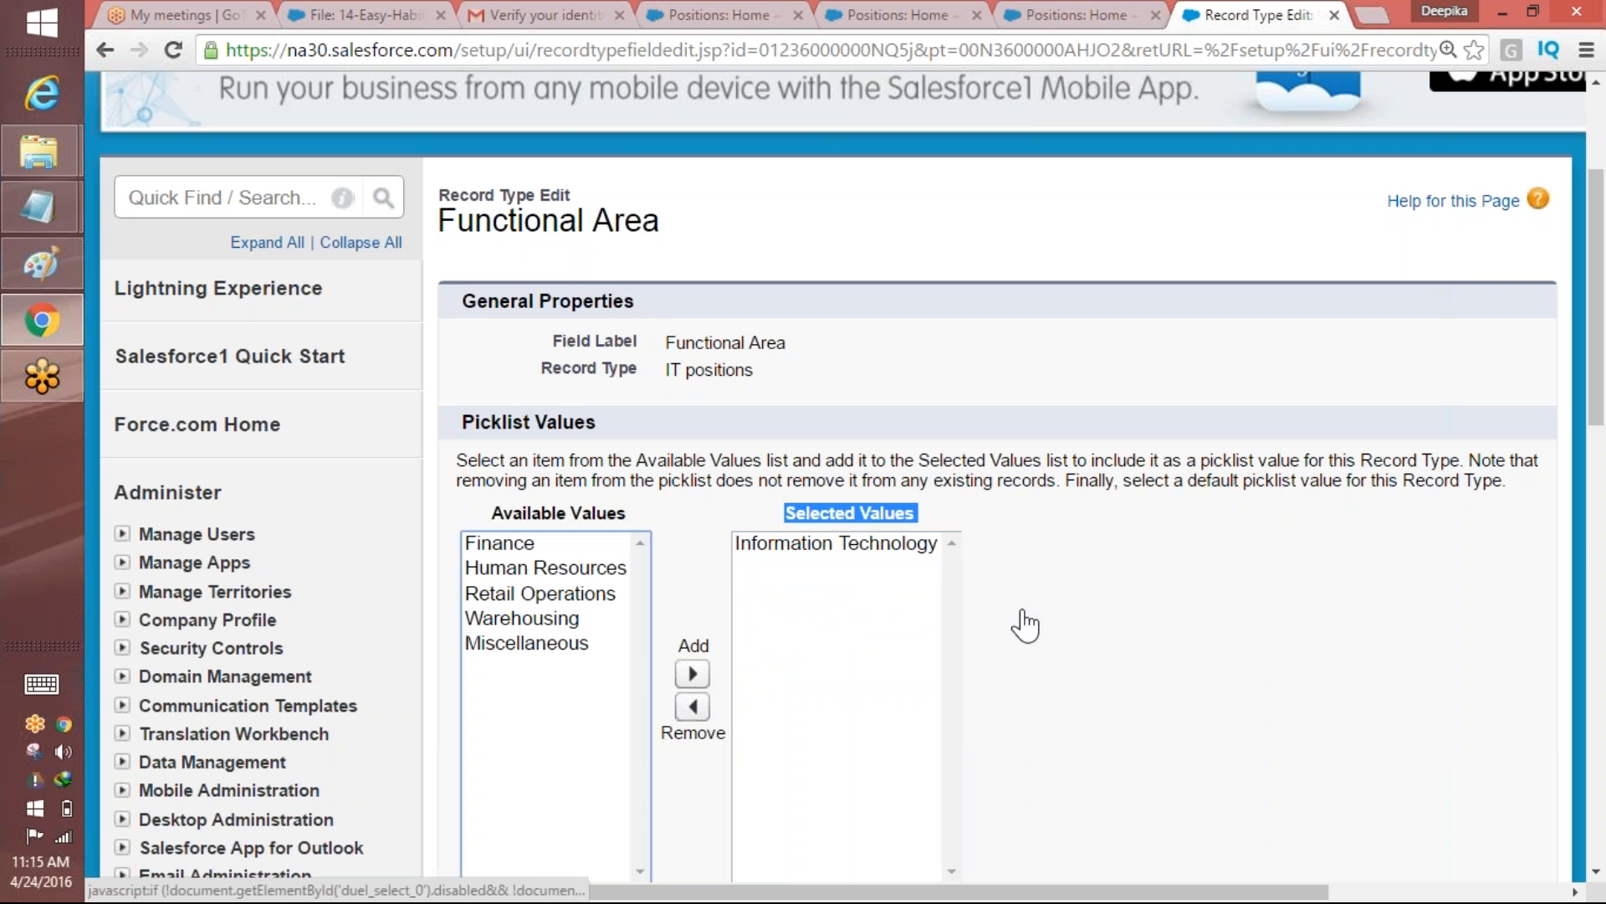
drag(1600, 247, 1600, 377)
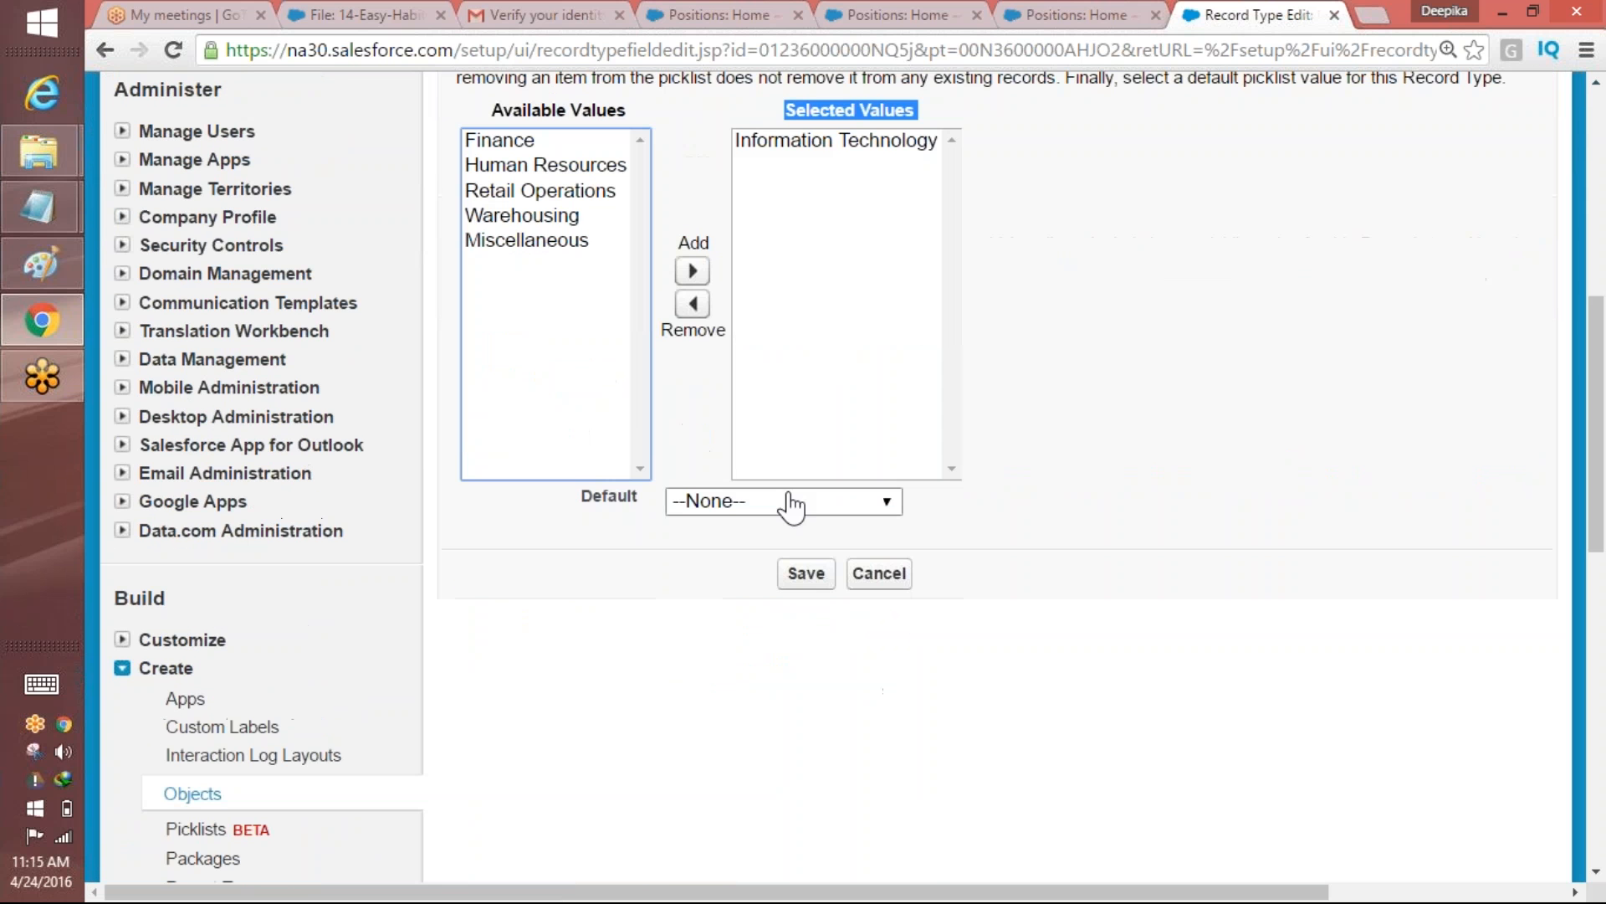
click(878, 574)
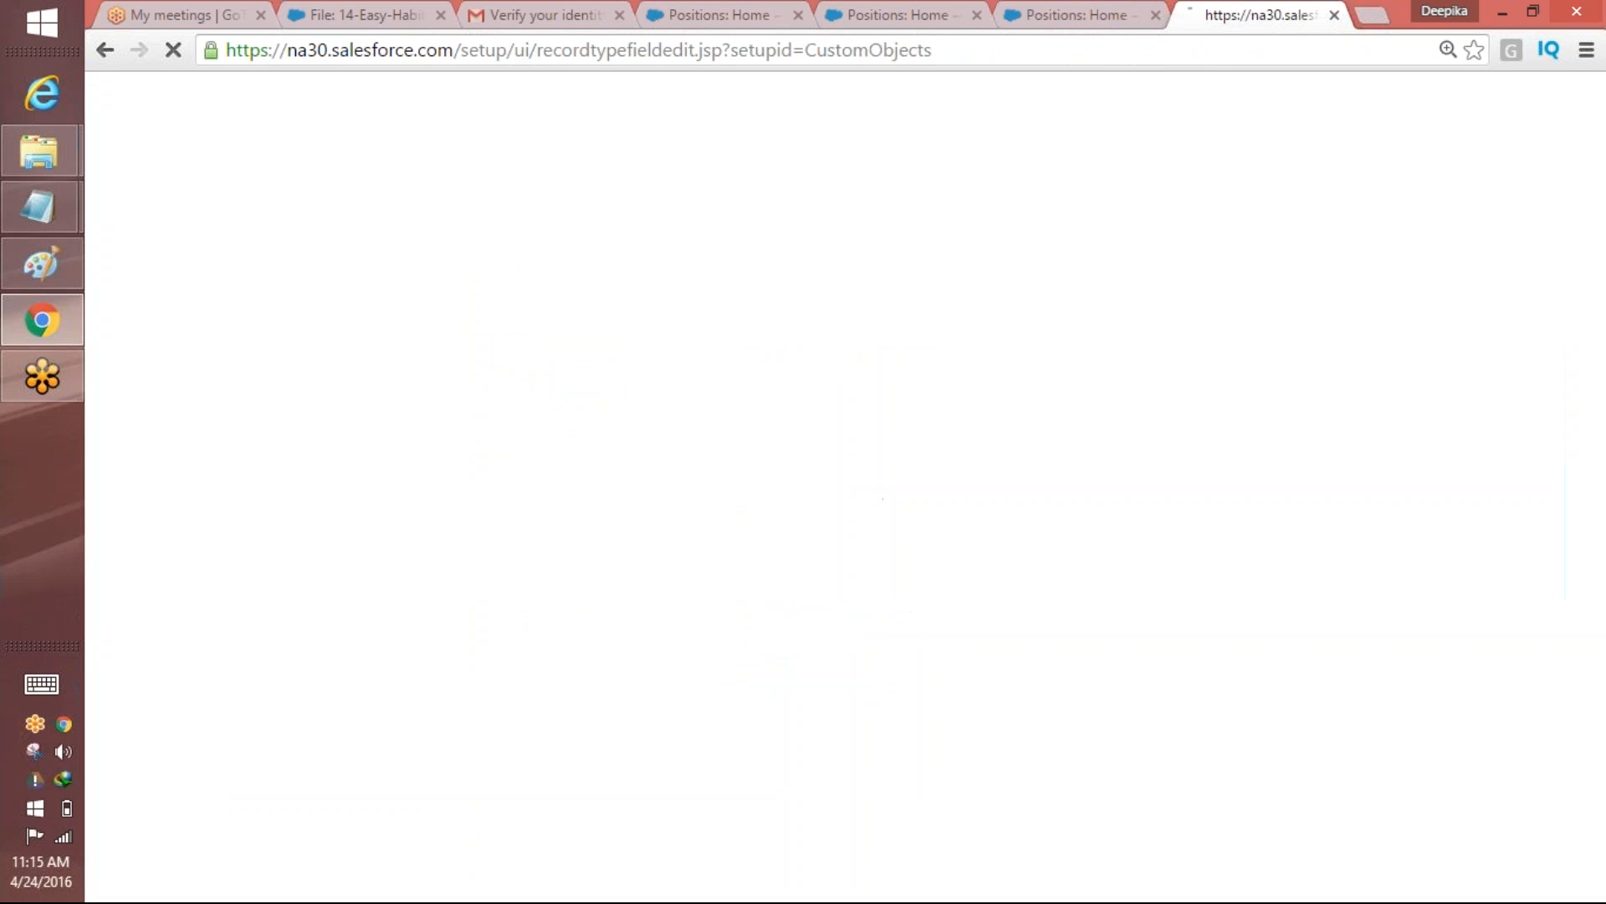
drag(1599, 214, 1600, 318)
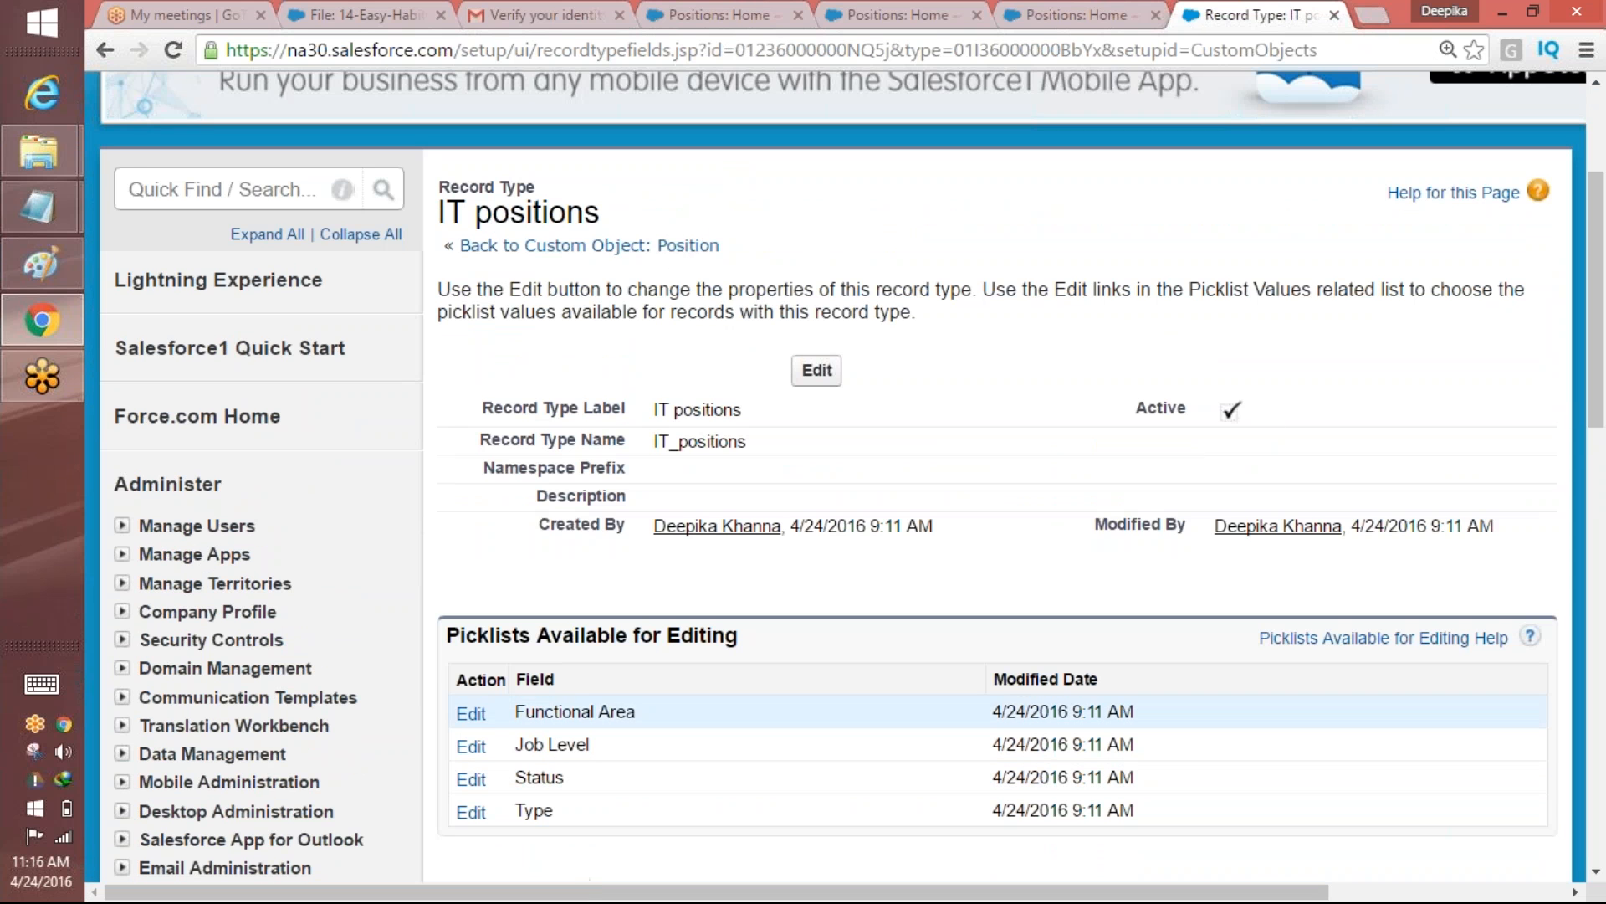
Edit the IT positions Functional Area values, removing Finance and Human Resources.
drag(444, 654, 771, 648)
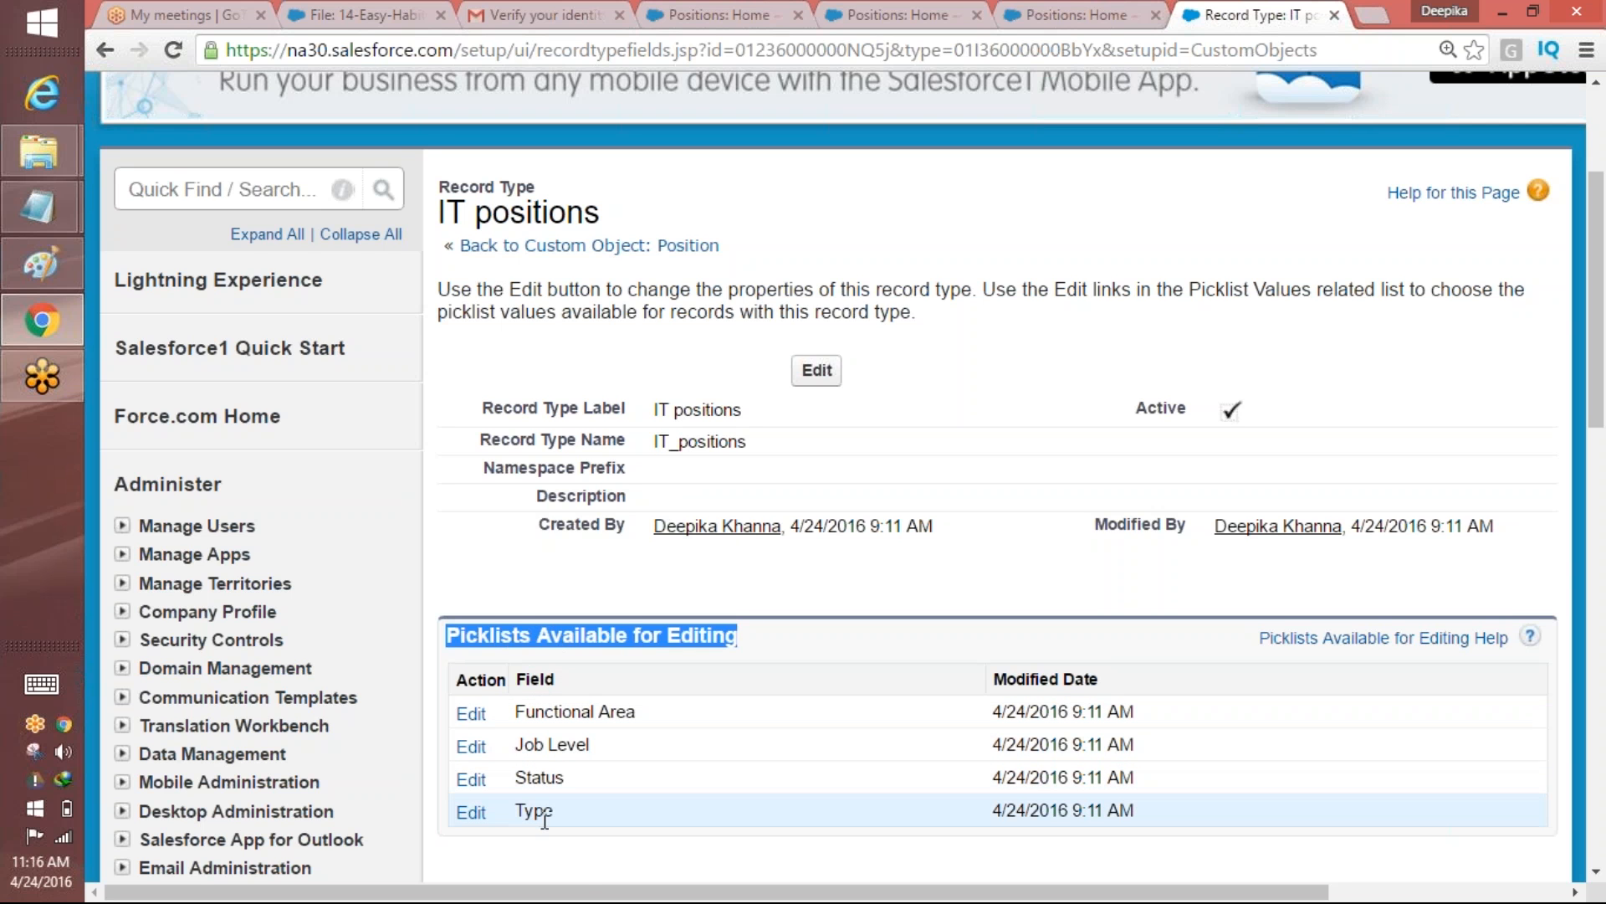
click(465, 714)
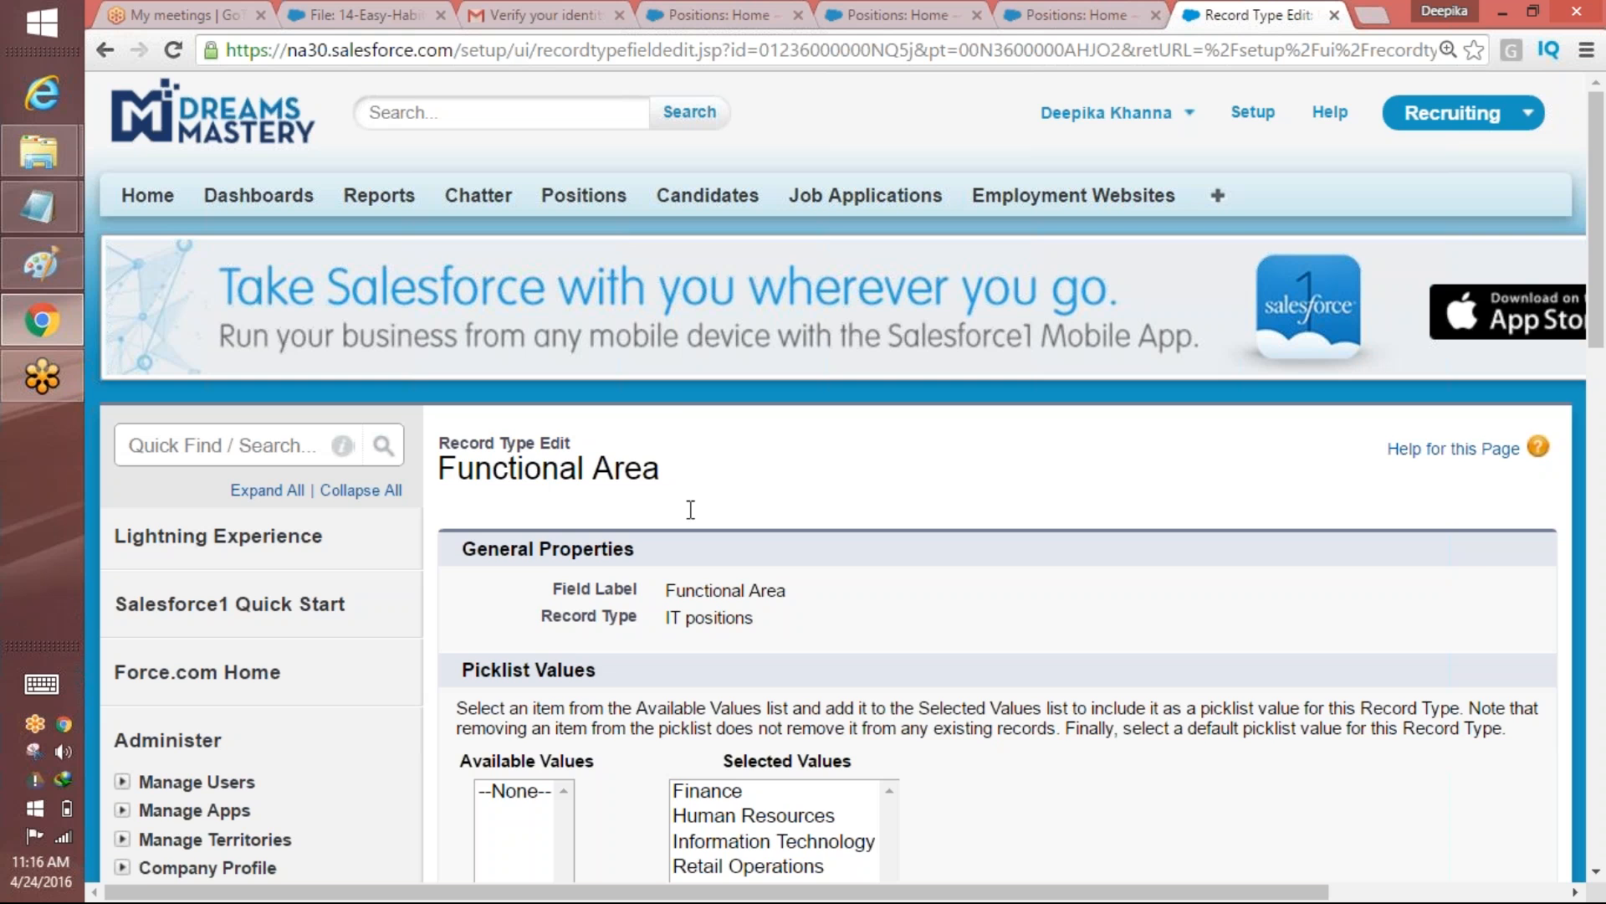
drag(1598, 228, 1598, 288)
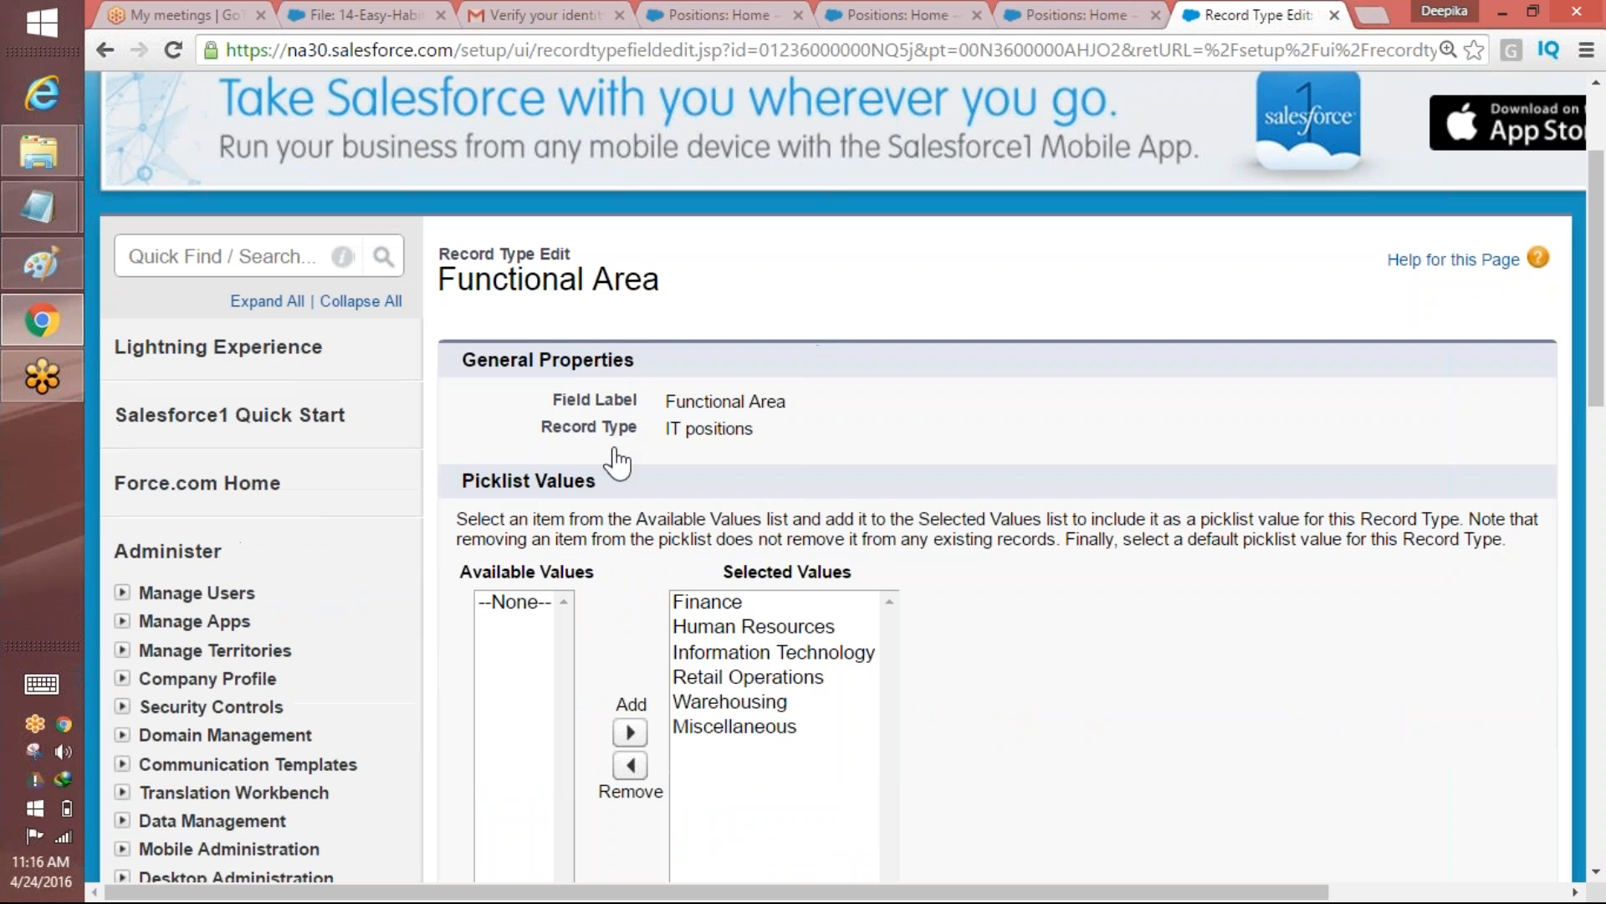
drag(667, 429, 770, 438)
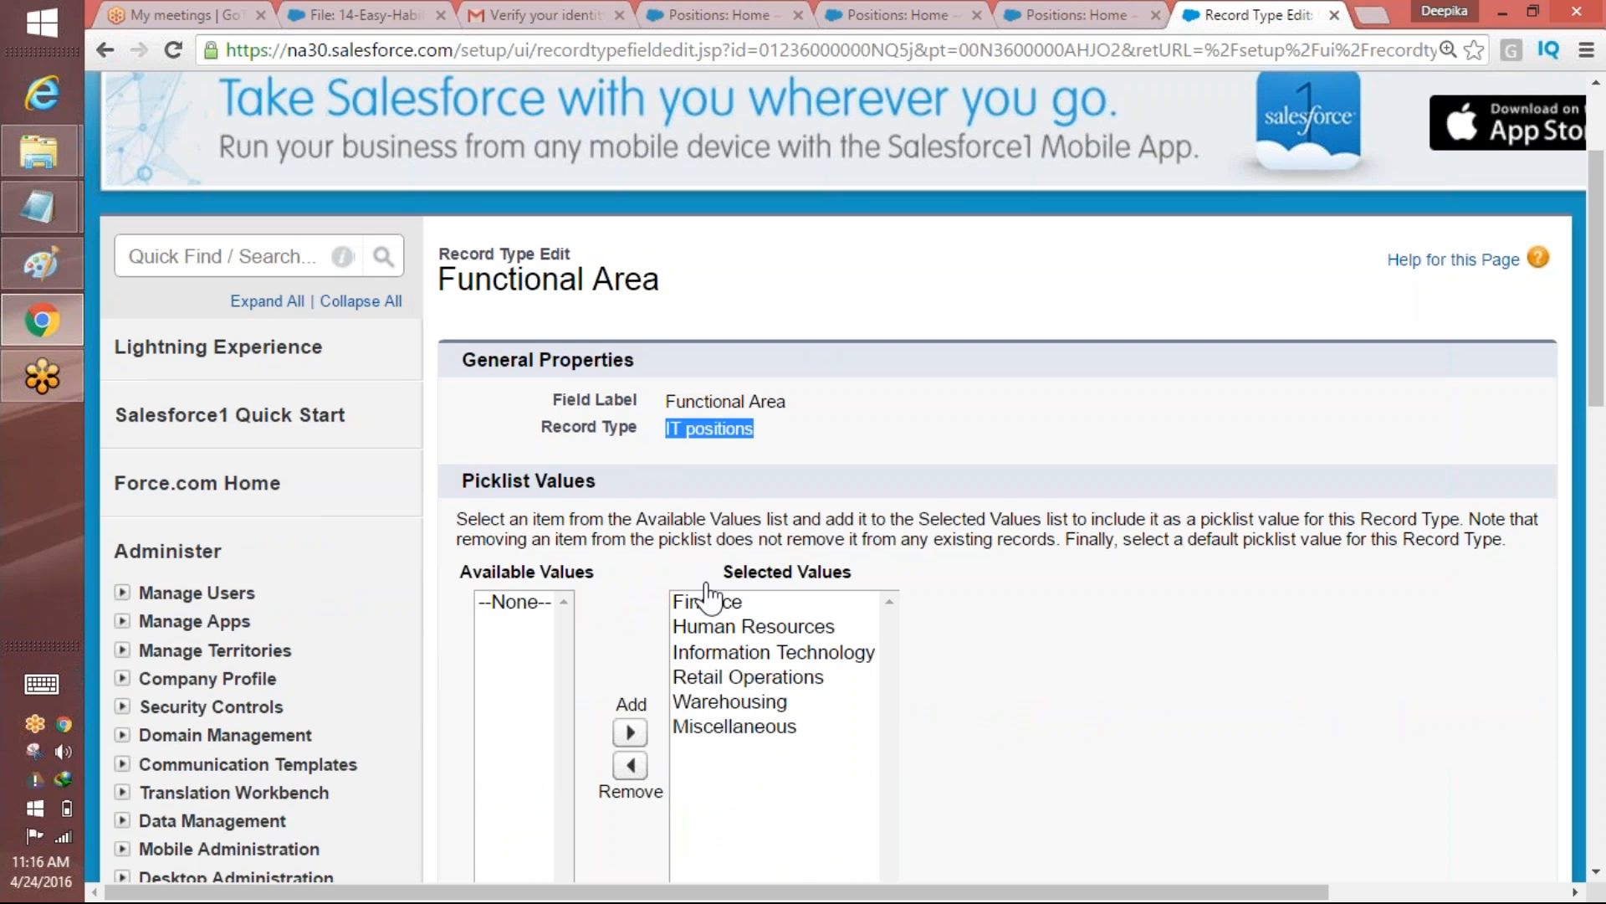
click(723, 609)
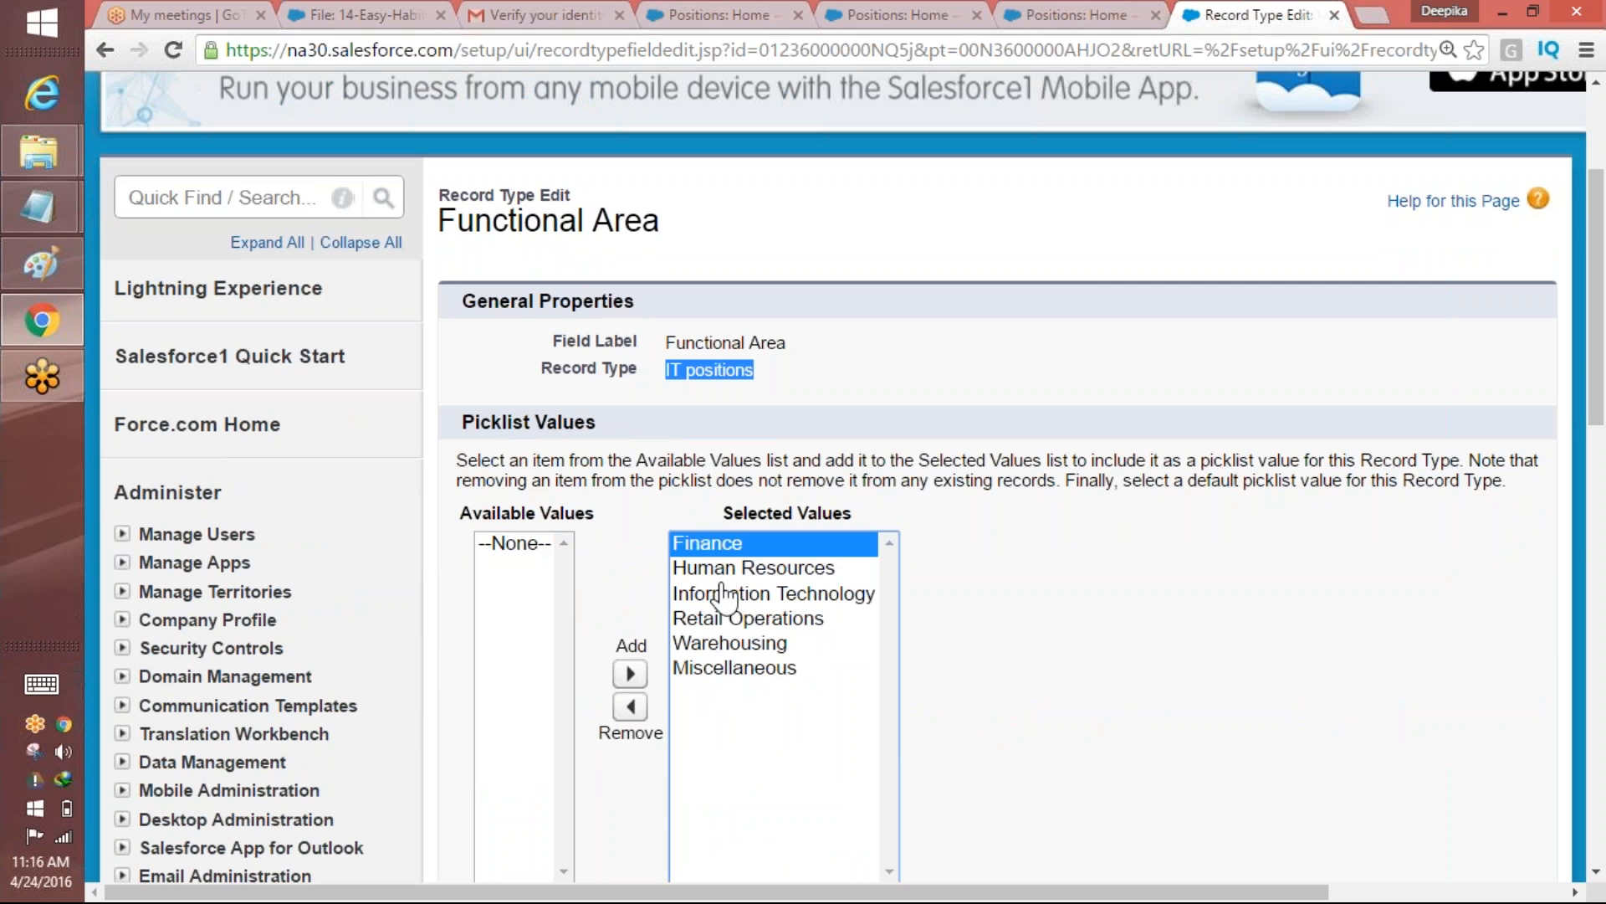
shift+click(738, 574)
click(630, 707)
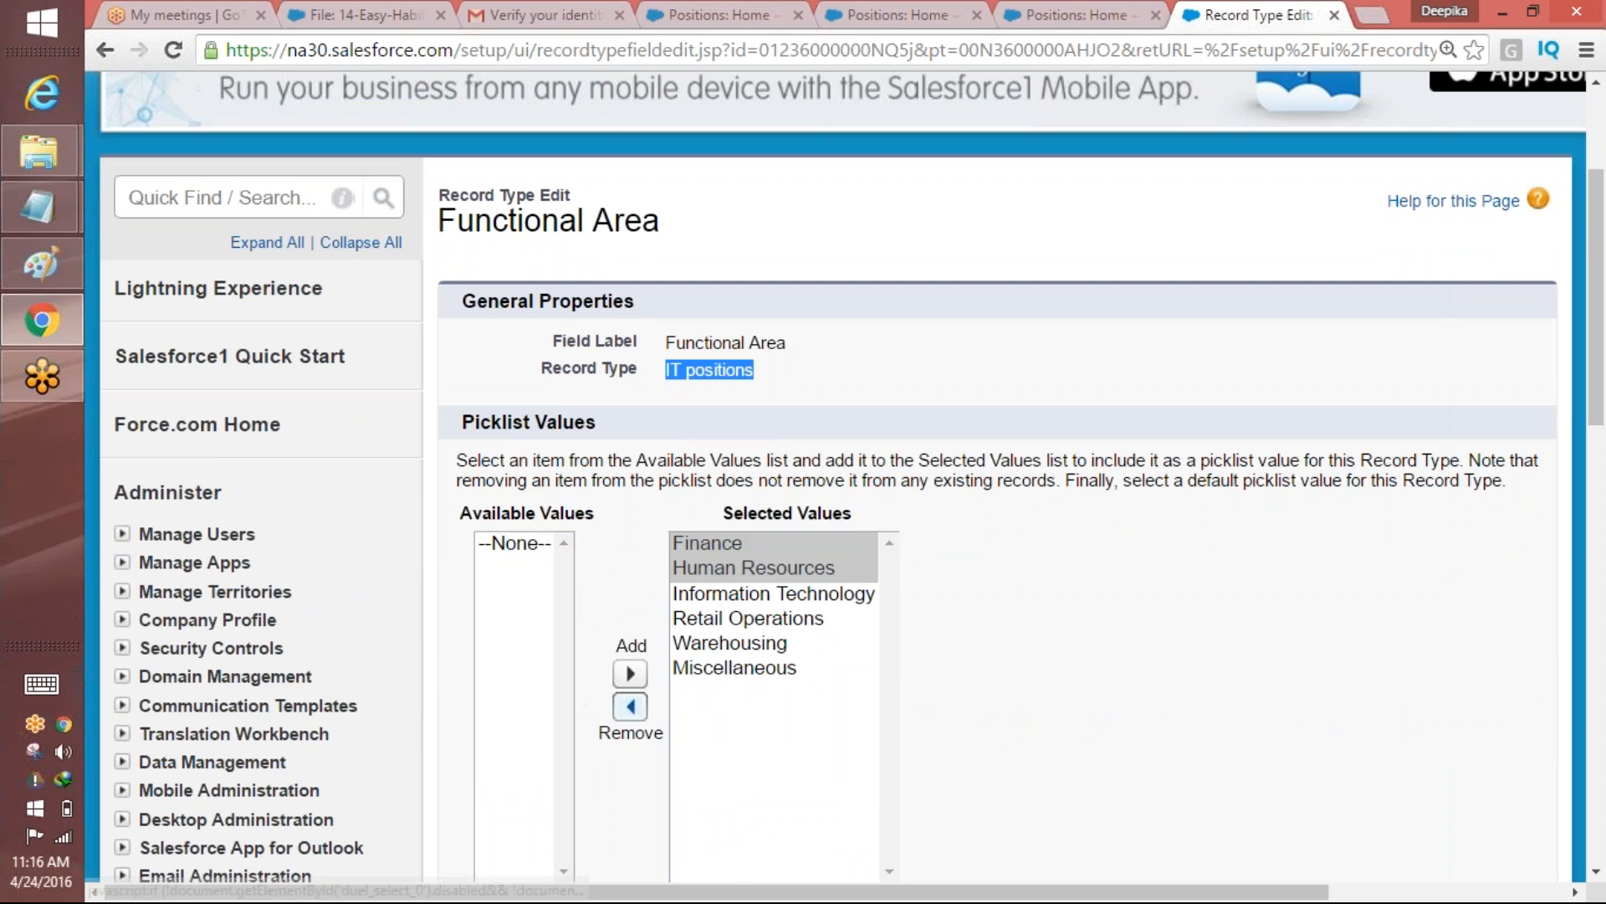
Remove Retail Operations, Warehousing and Miscellaneous, save with only Information Technology, and return to Positions home.
click(801, 579)
shift+click(810, 621)
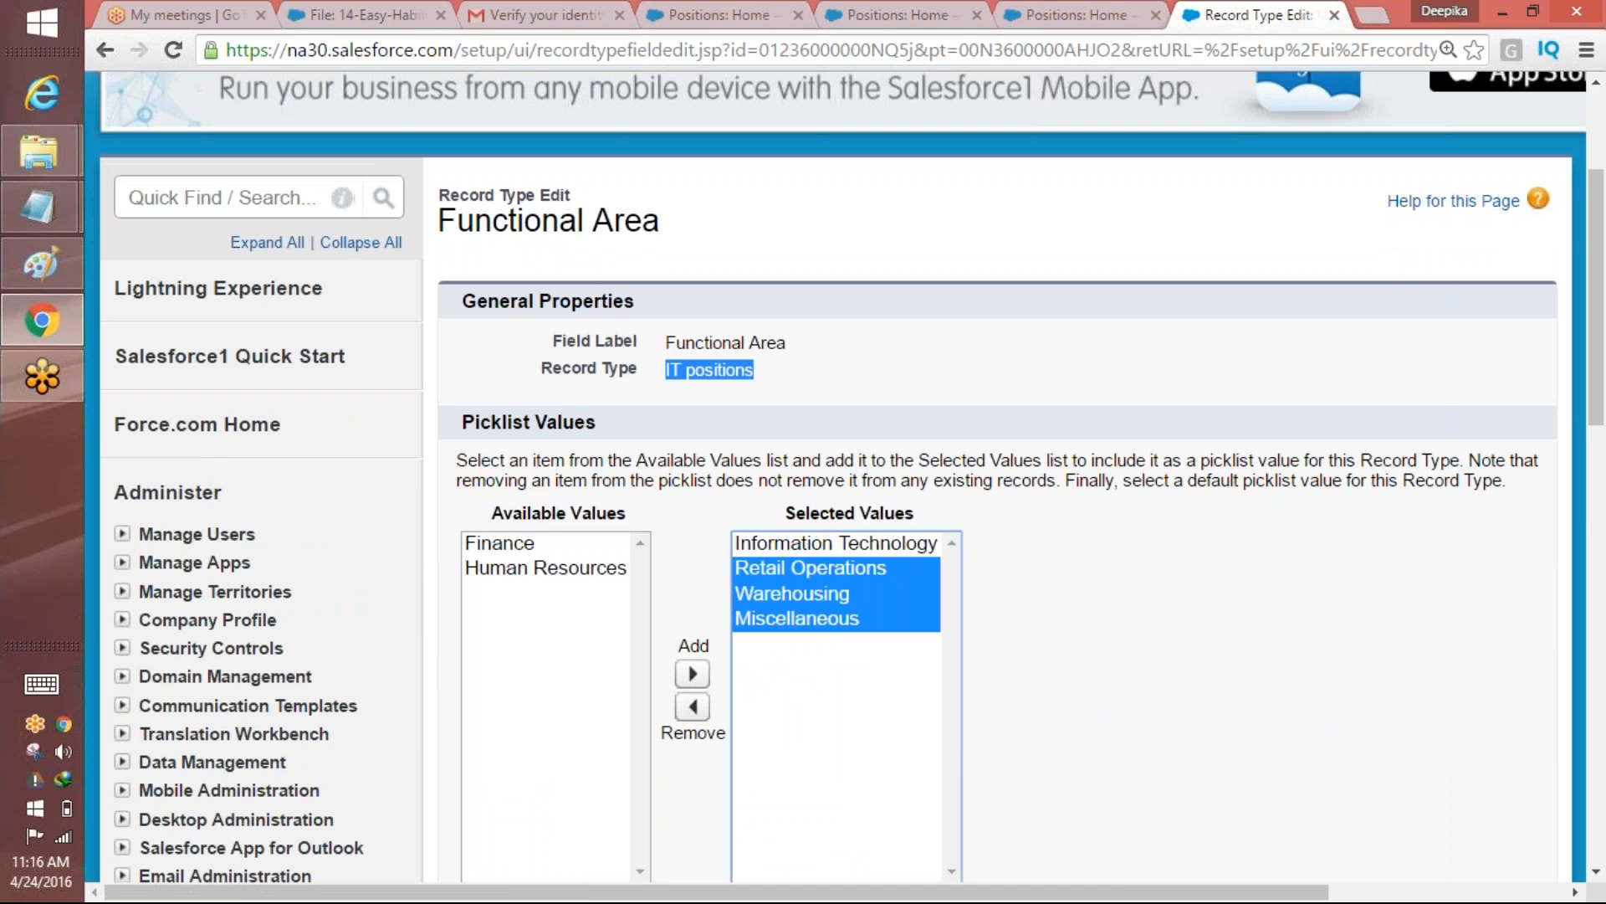
click(693, 708)
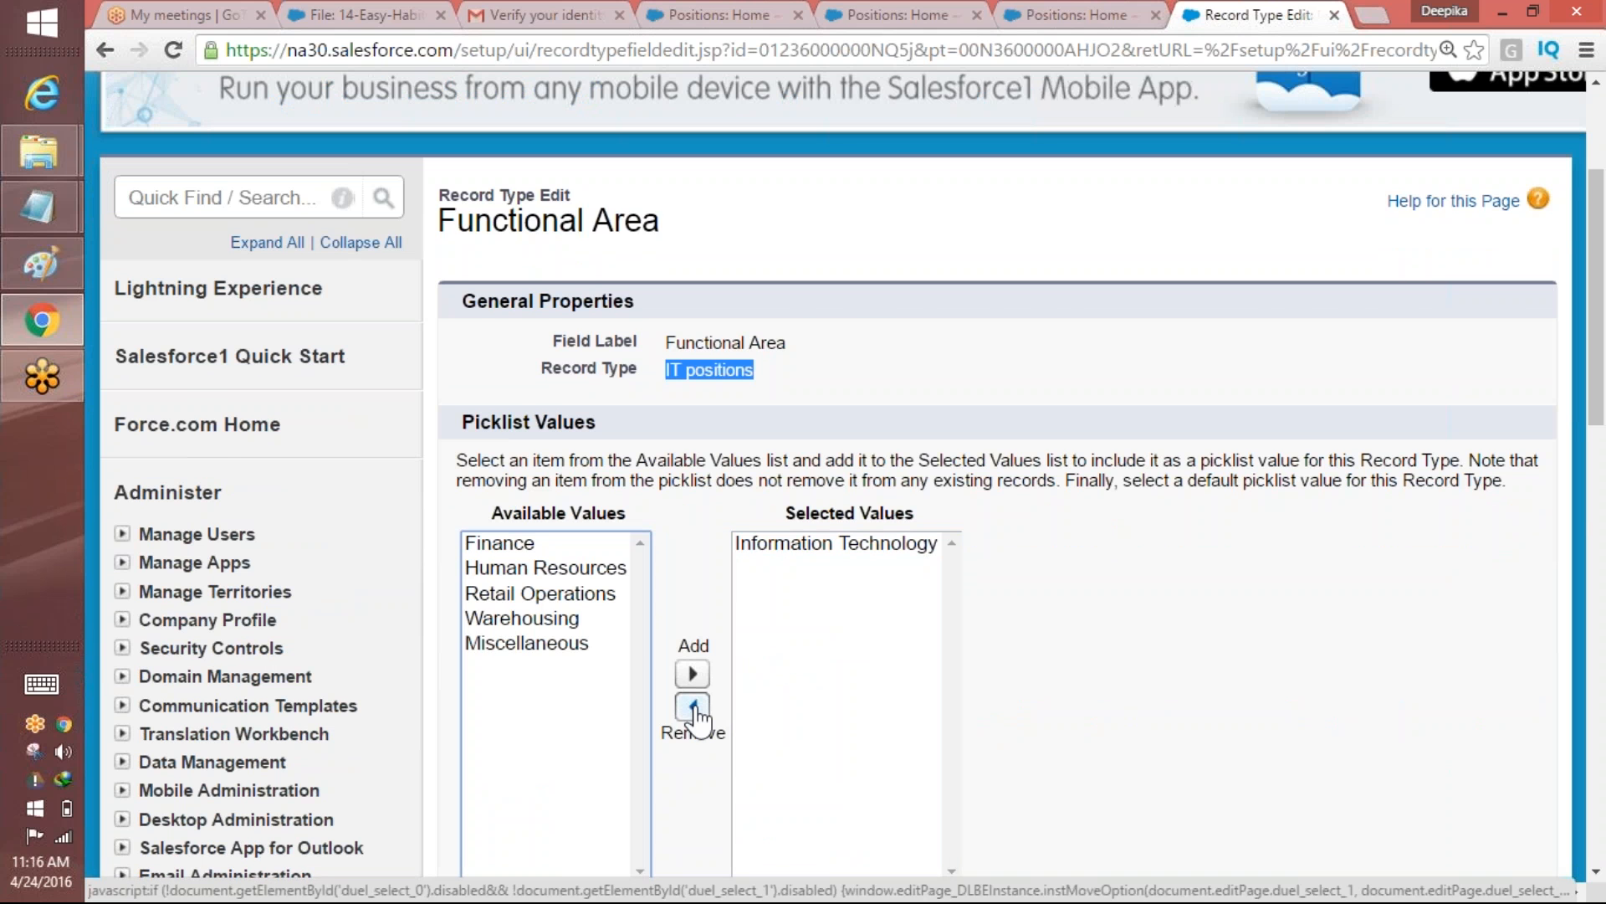
drag(1598, 301, 1598, 402)
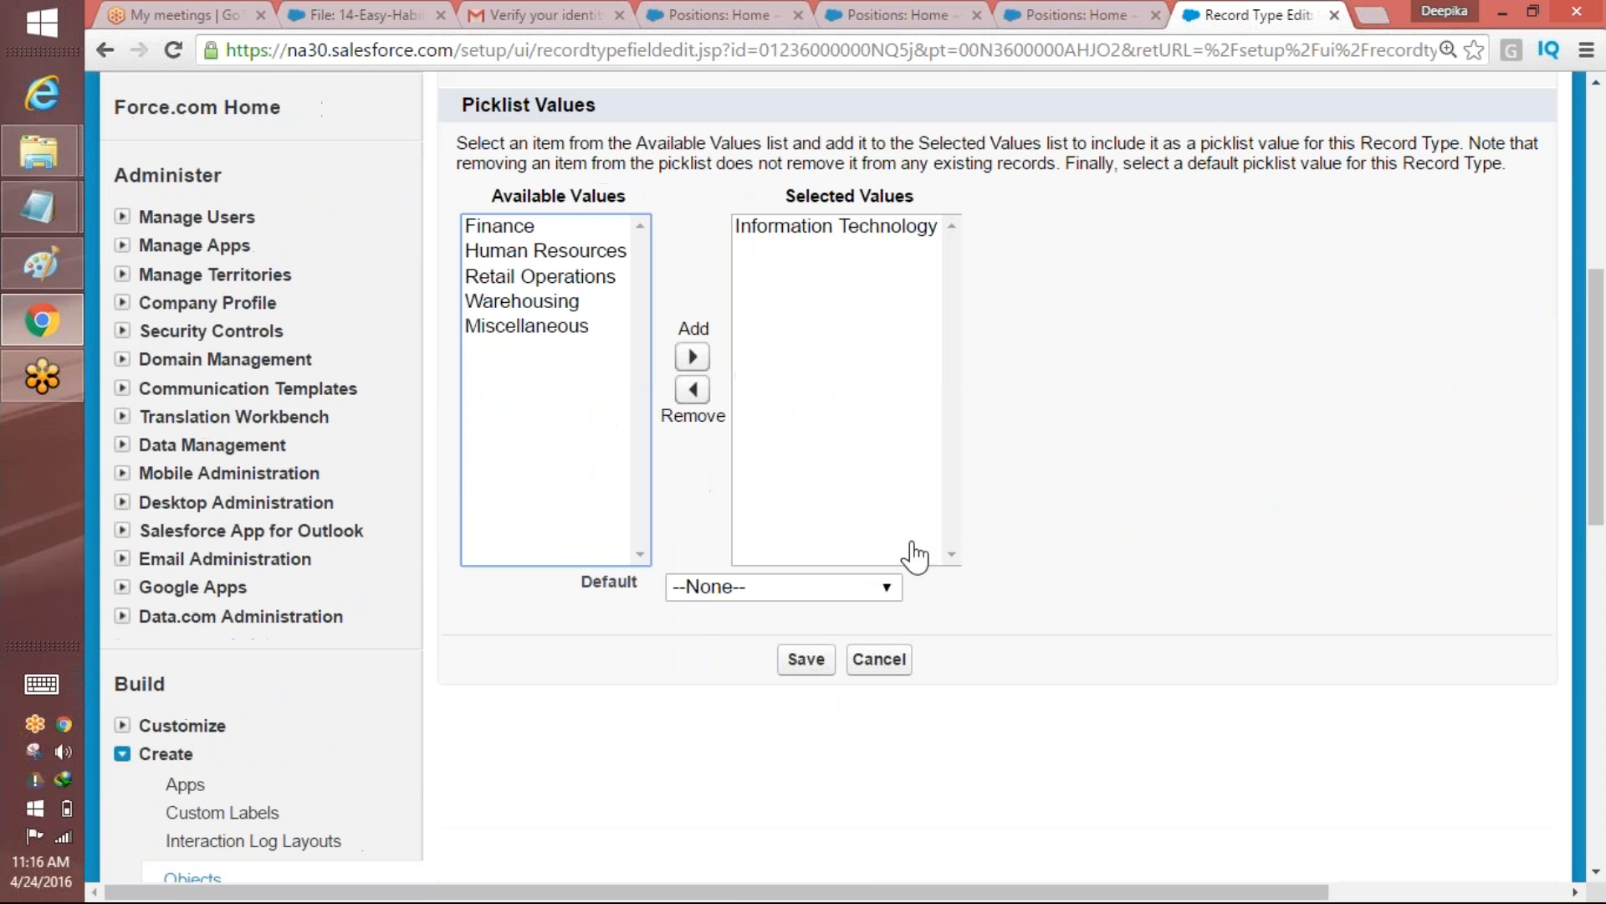
click(805, 659)
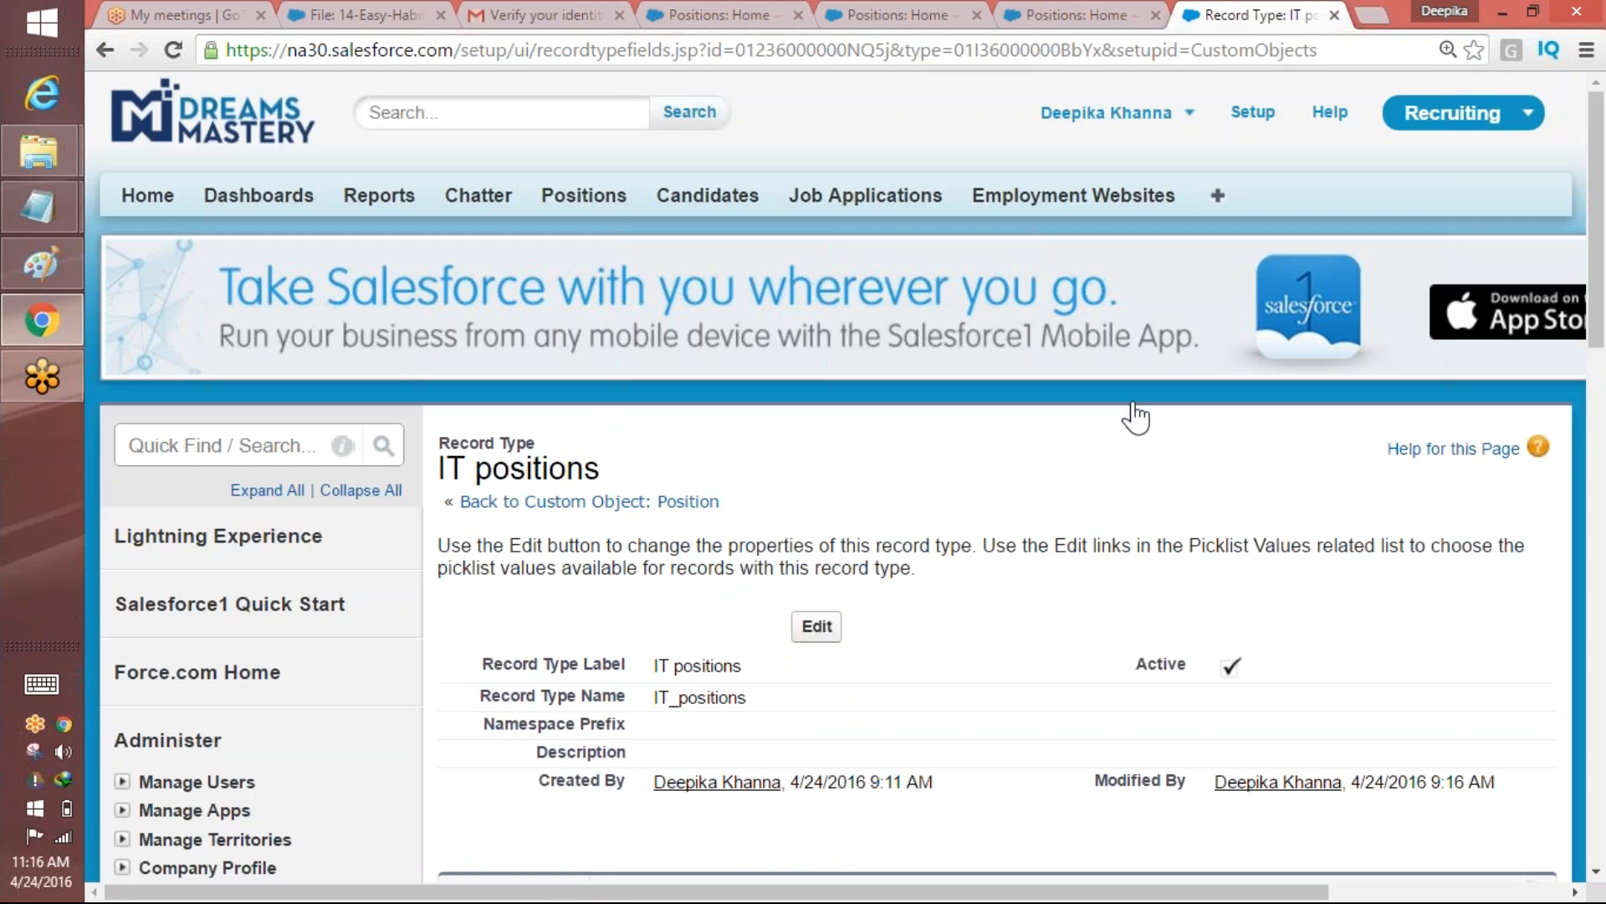
drag(1600, 254, 1599, 343)
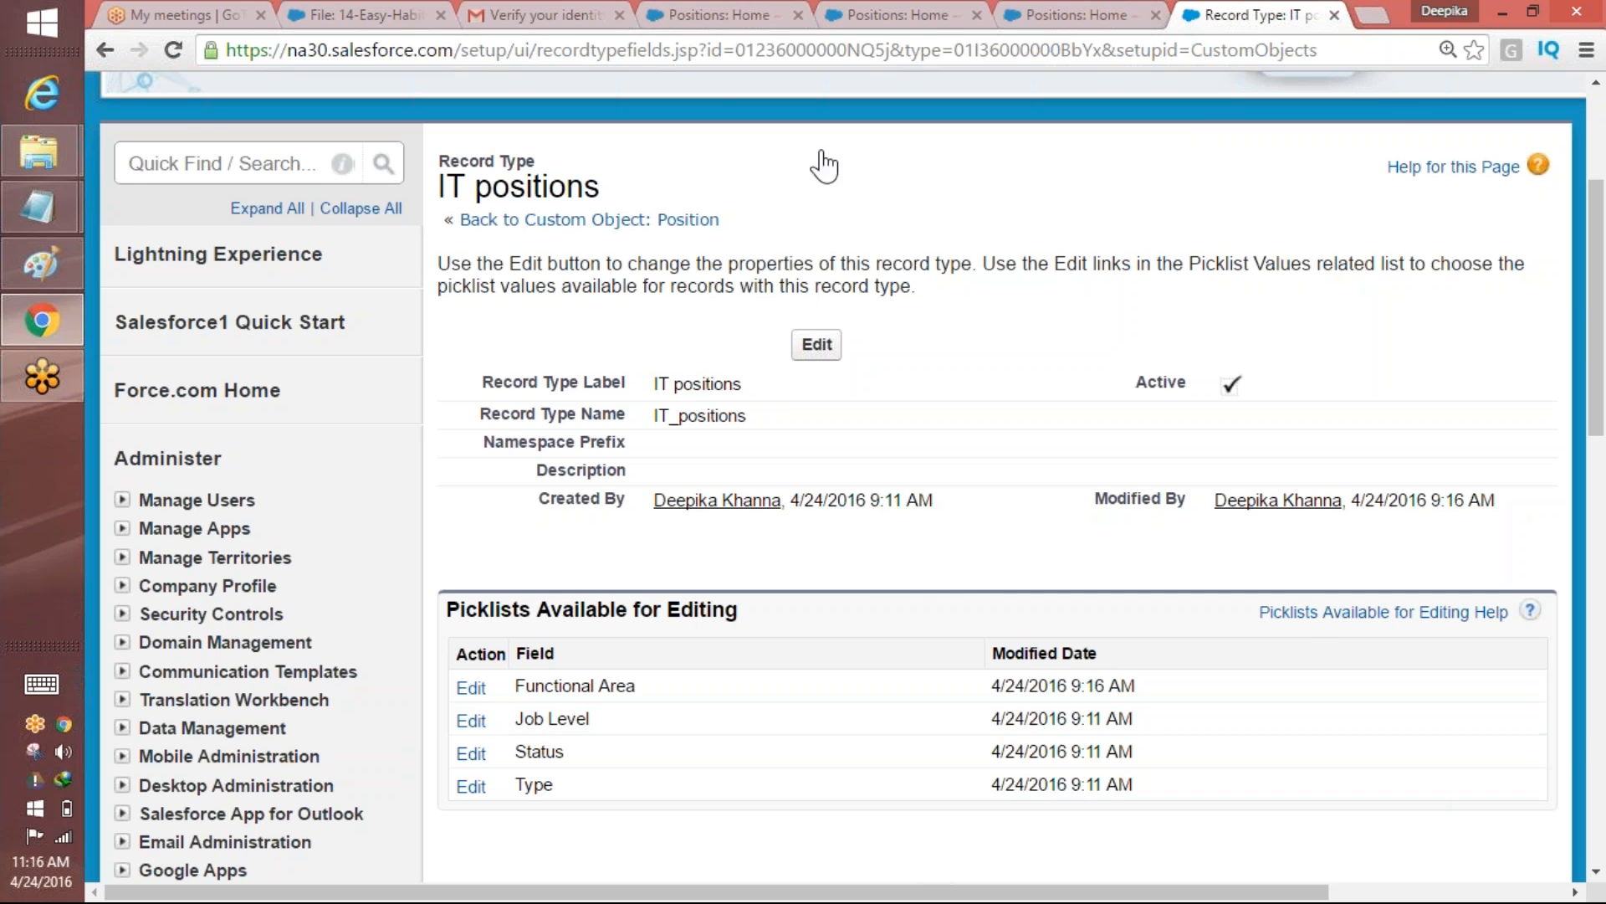
click(1079, 15)
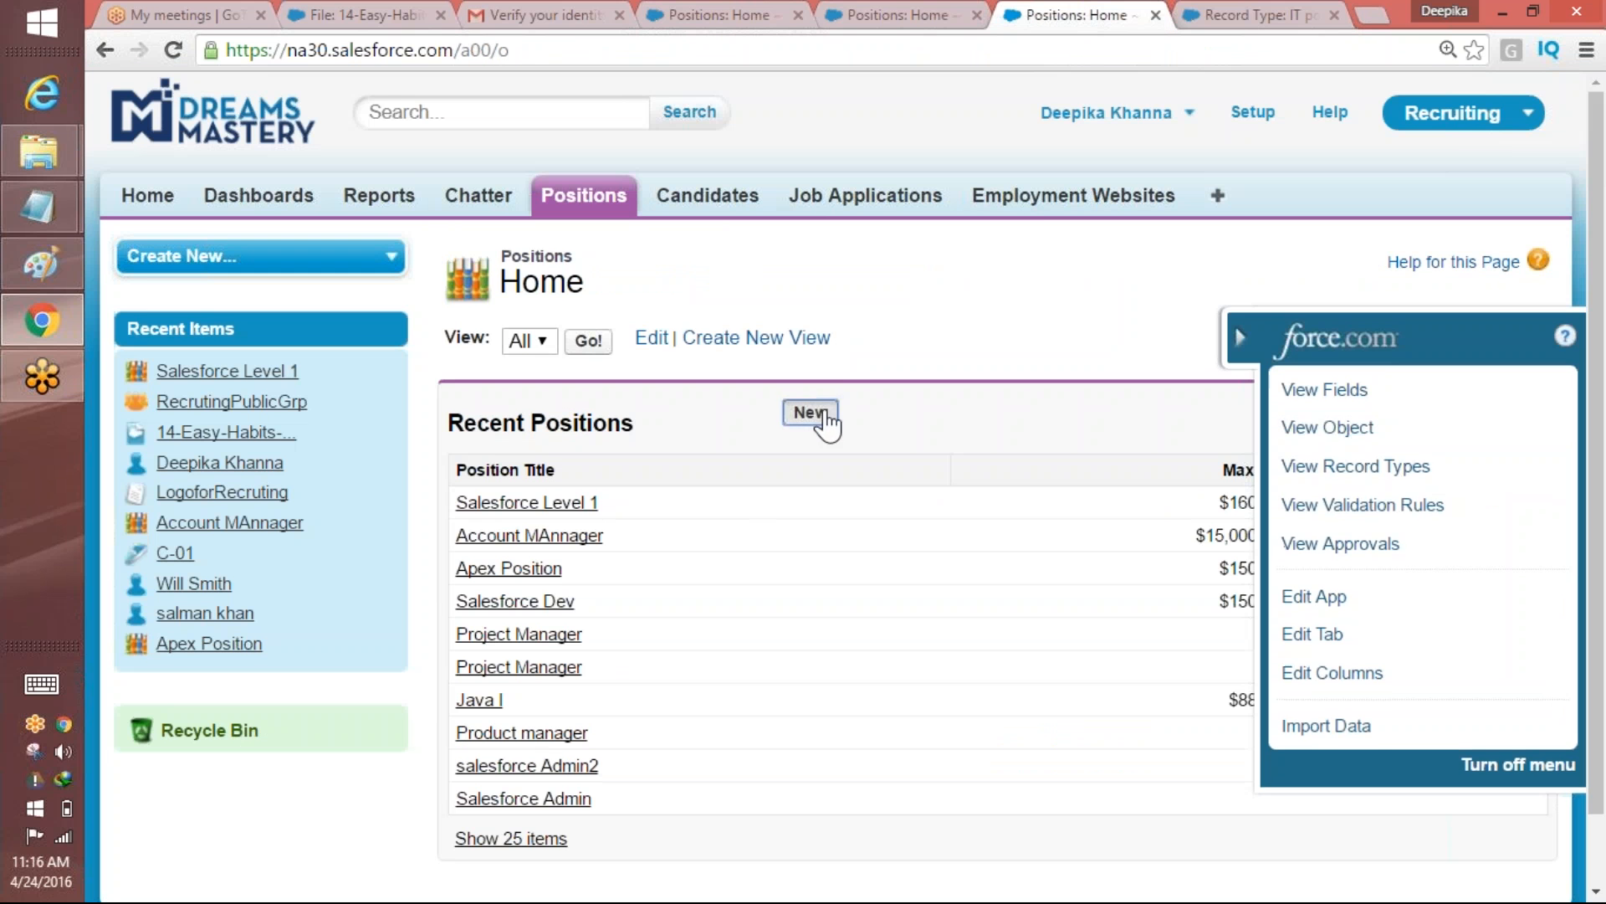
Verify a New Position's Functional Area lists only Information Technology, then go back to the IT positions record type.
click(824, 416)
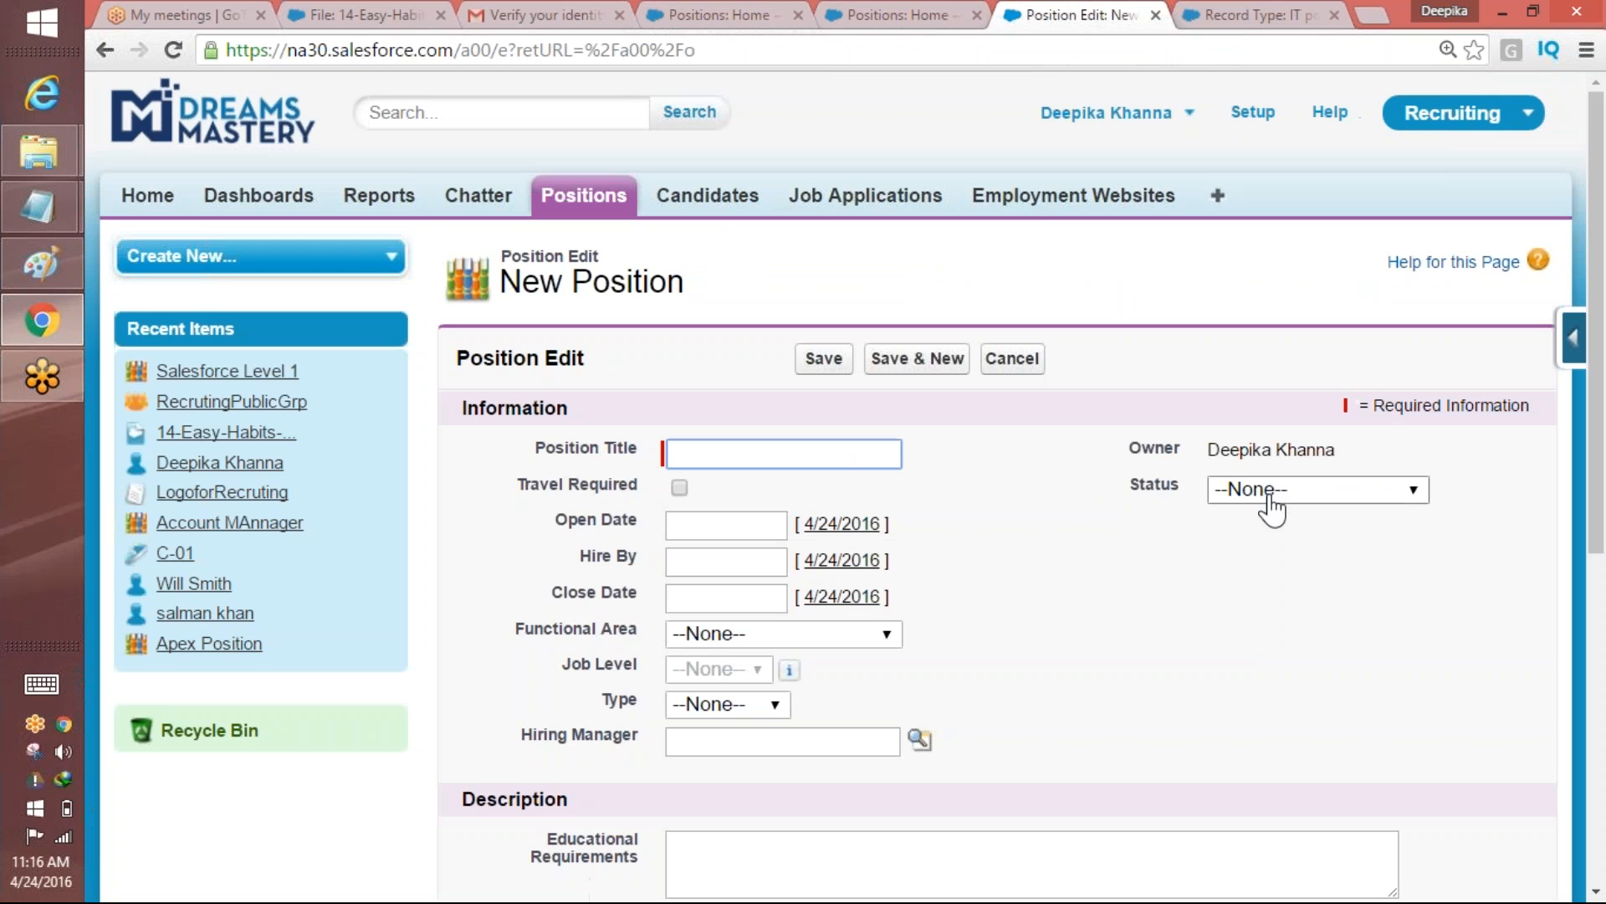
click(740, 640)
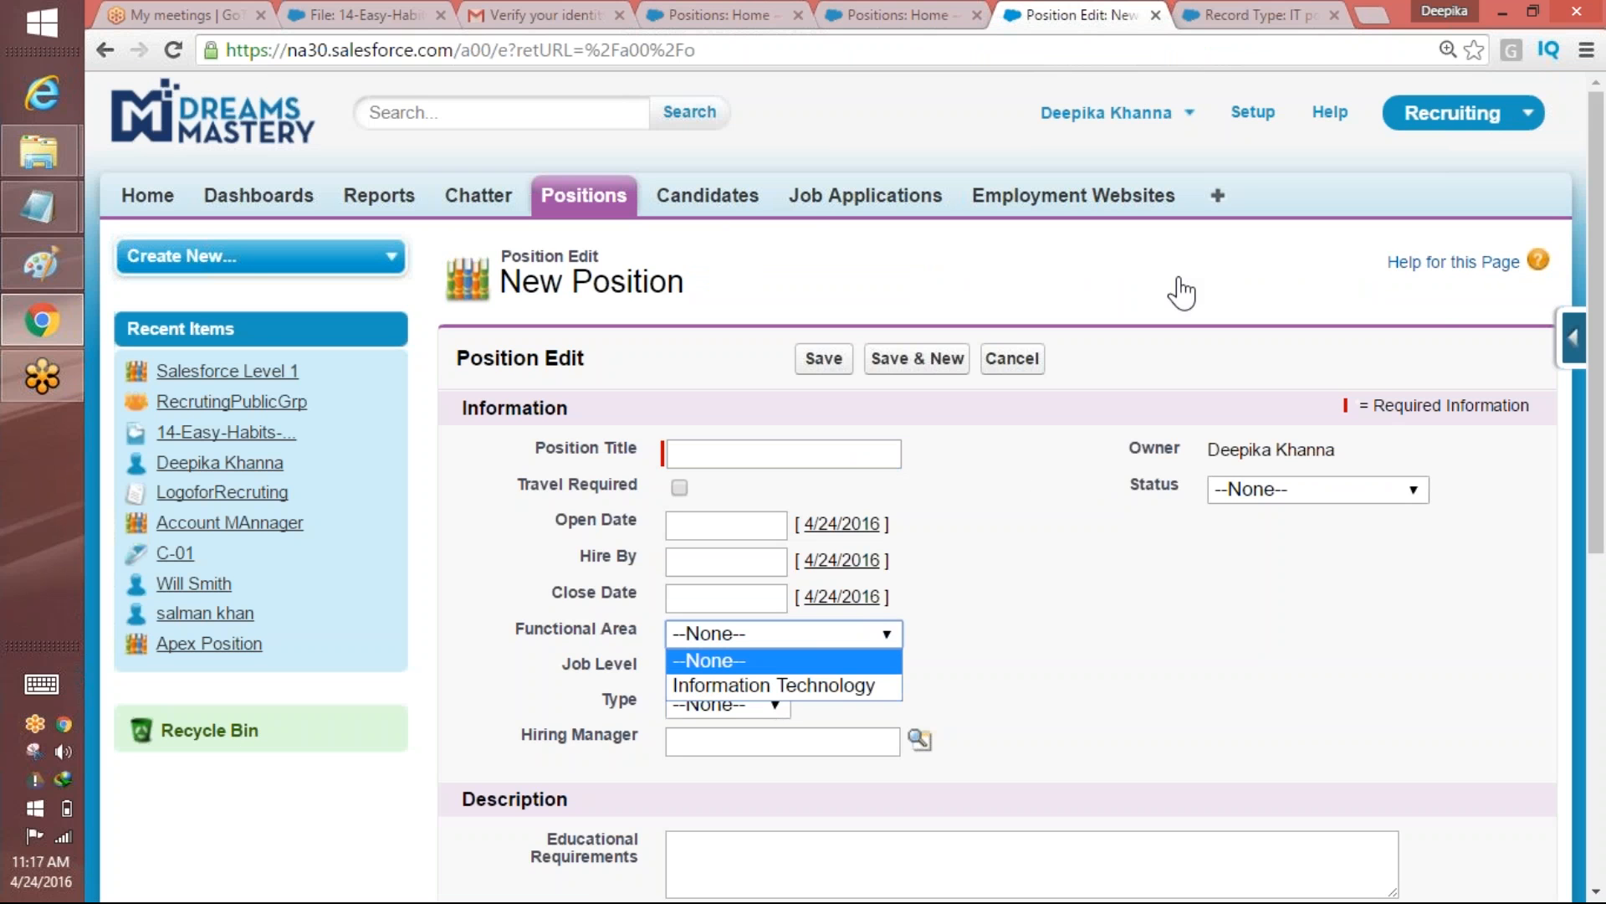
click(1280, 15)
drag(1598, 255, 1599, 173)
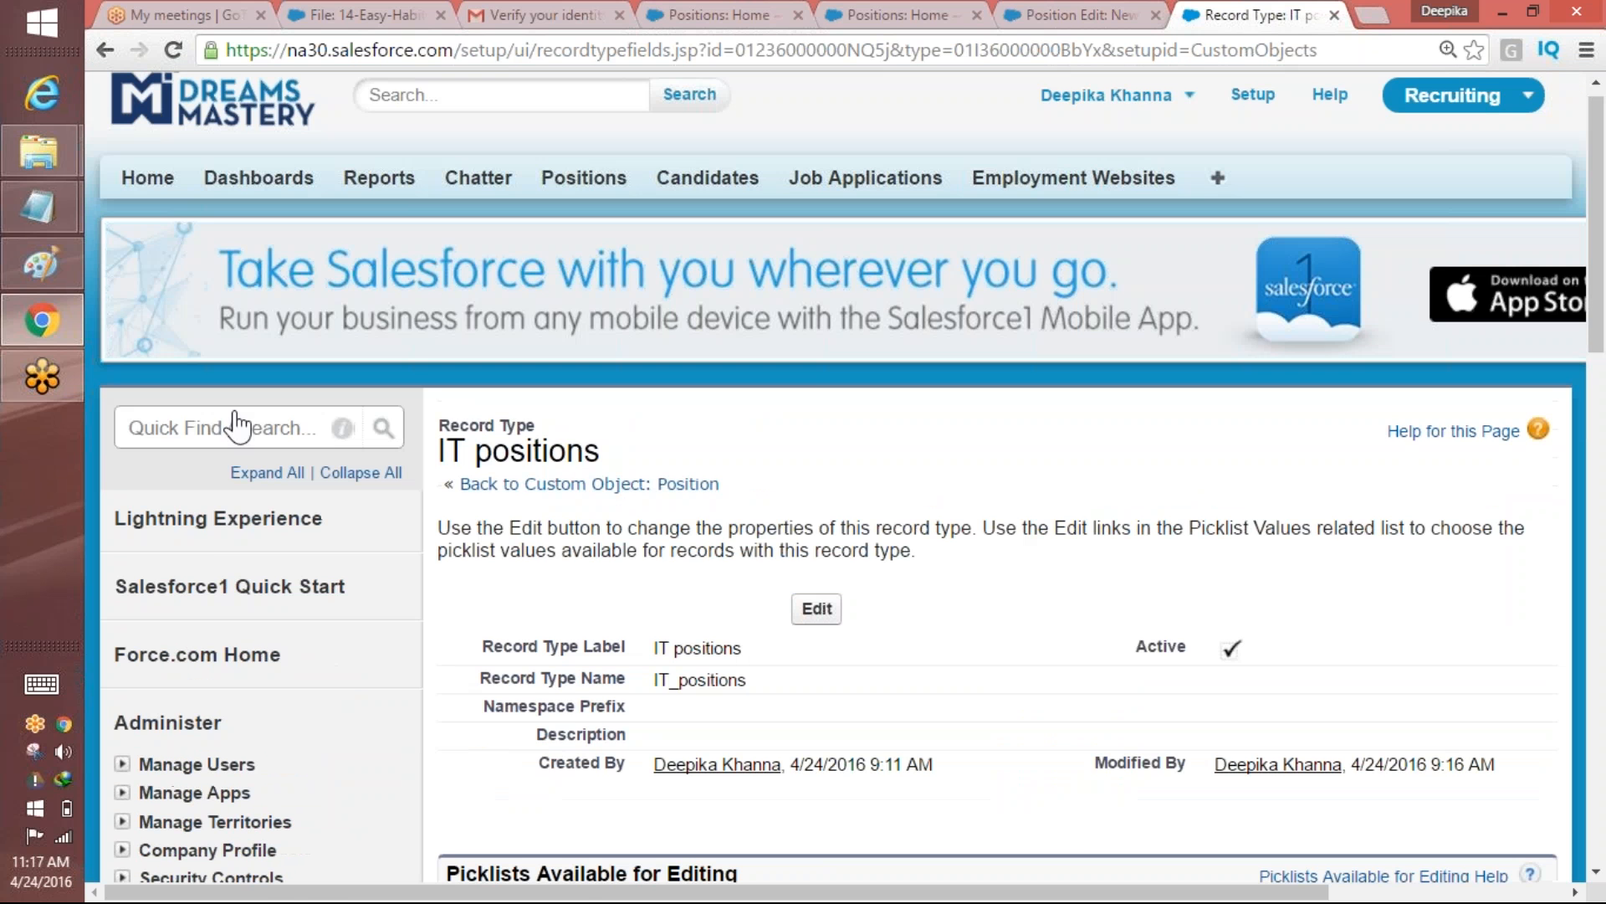
Go back to the Position object, glance at Compact Layout Assignment, and begin a new record type.
click(552, 485)
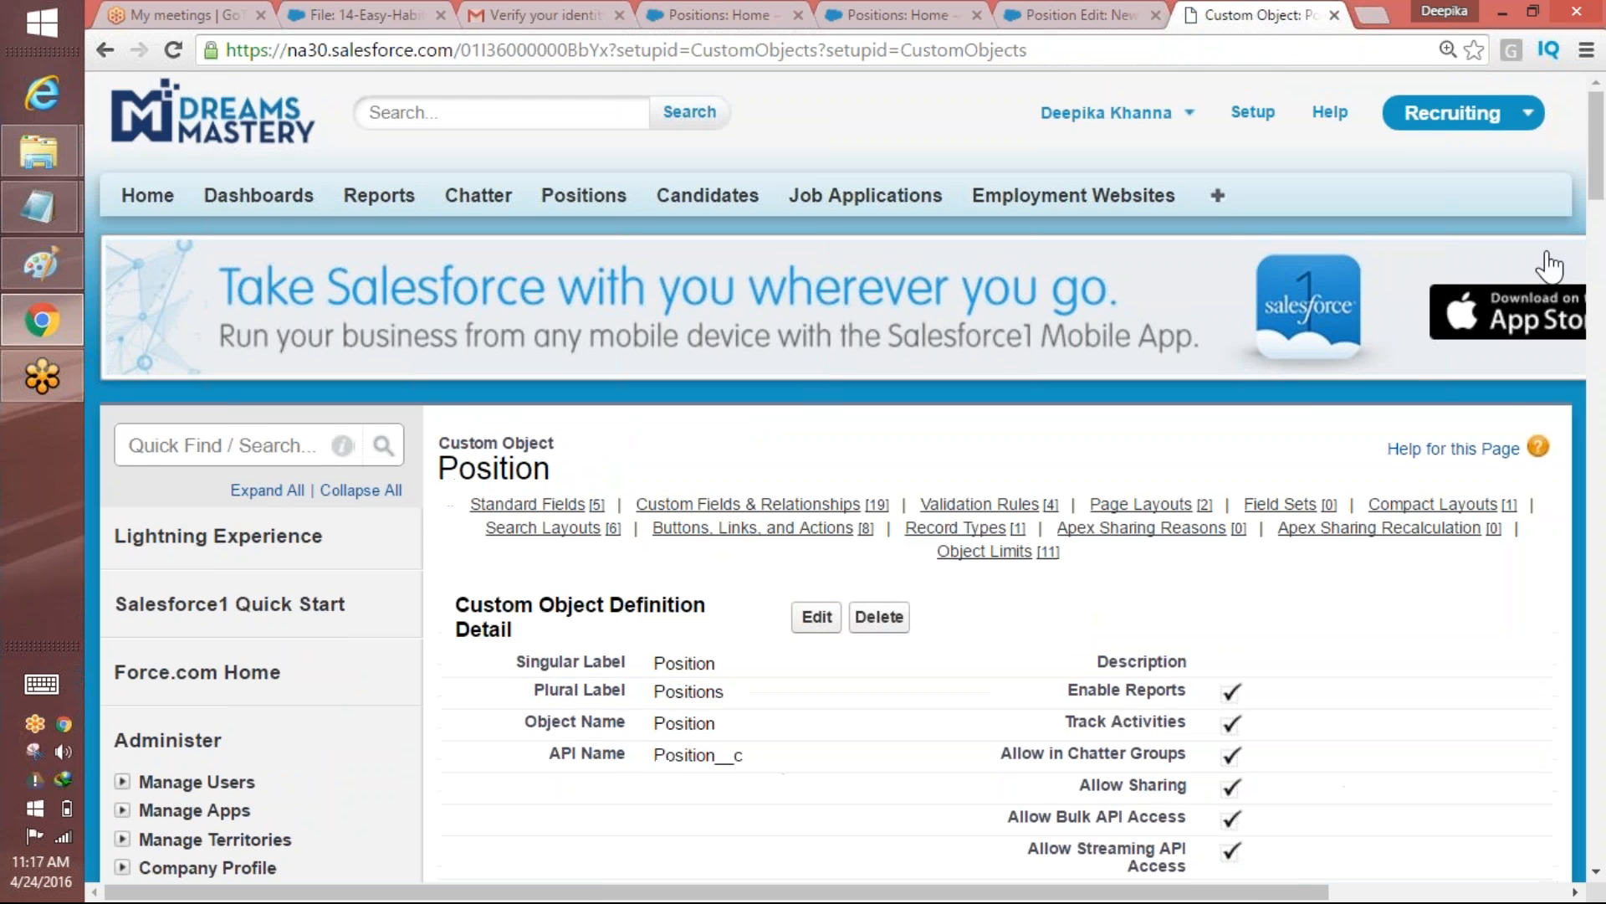
drag(1599, 163, 1578, 615)
click(1066, 667)
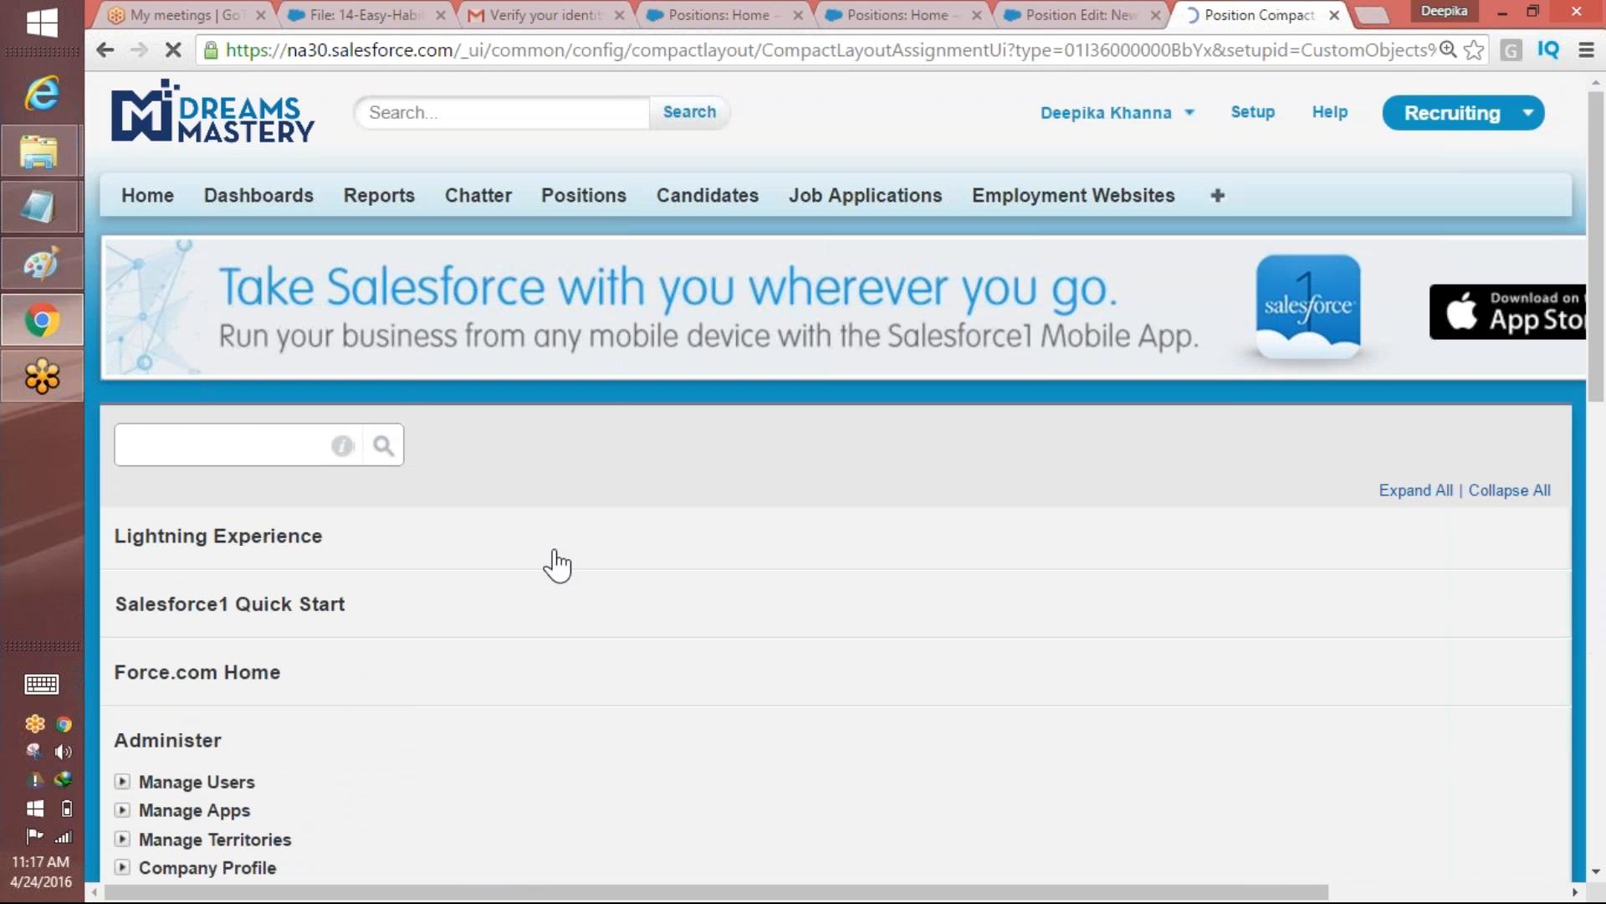
click(106, 49)
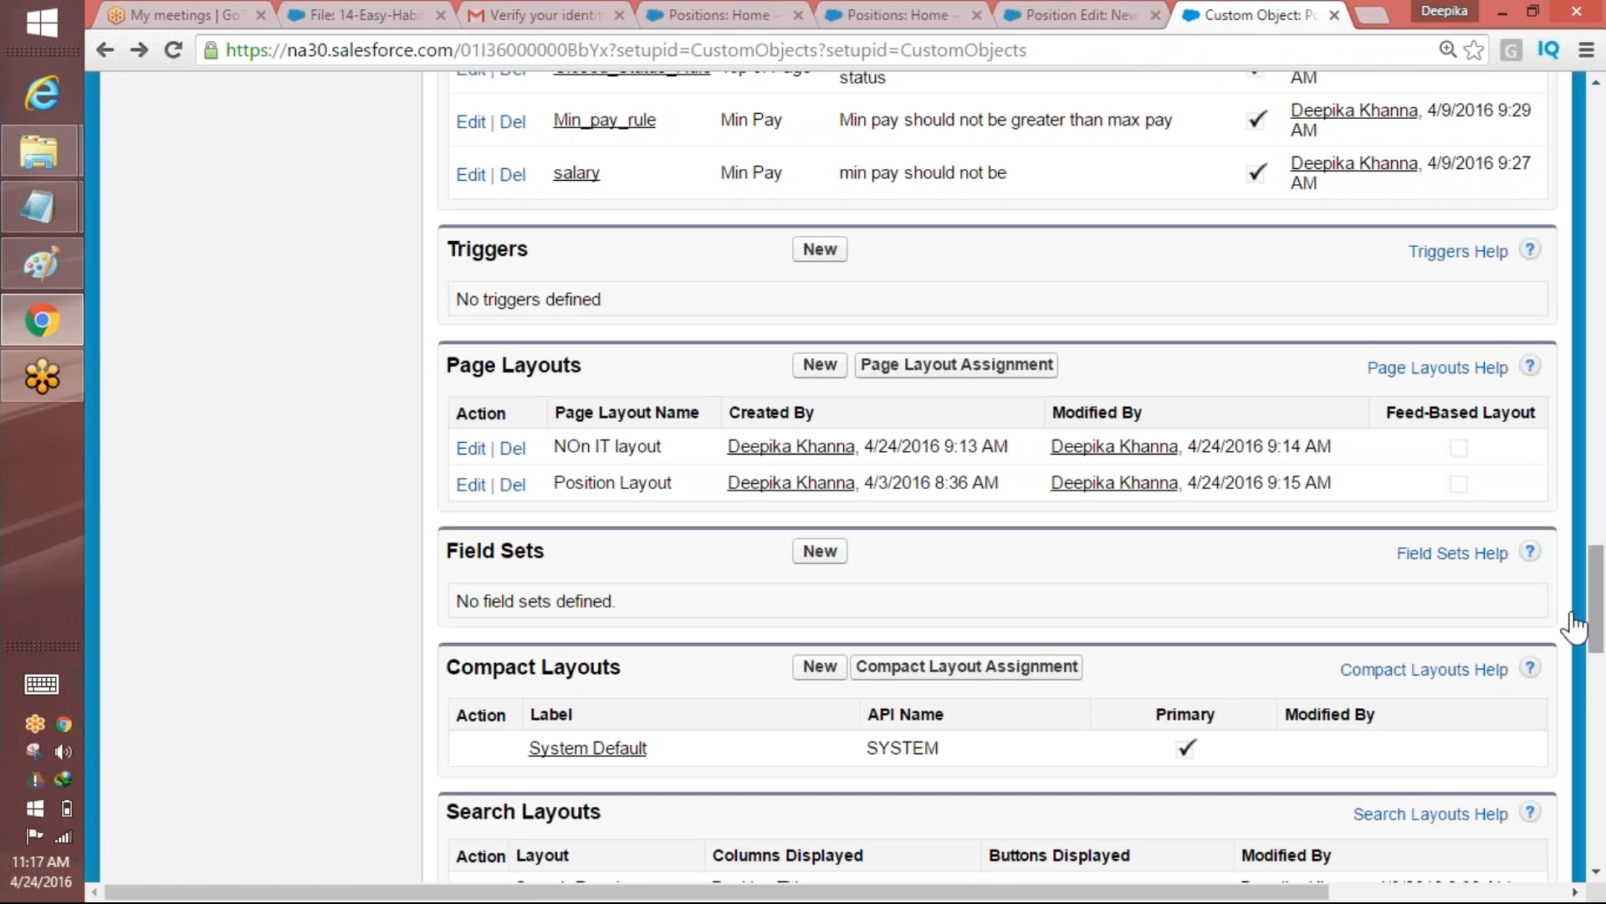
drag(1588, 623, 1588, 752)
click(821, 577)
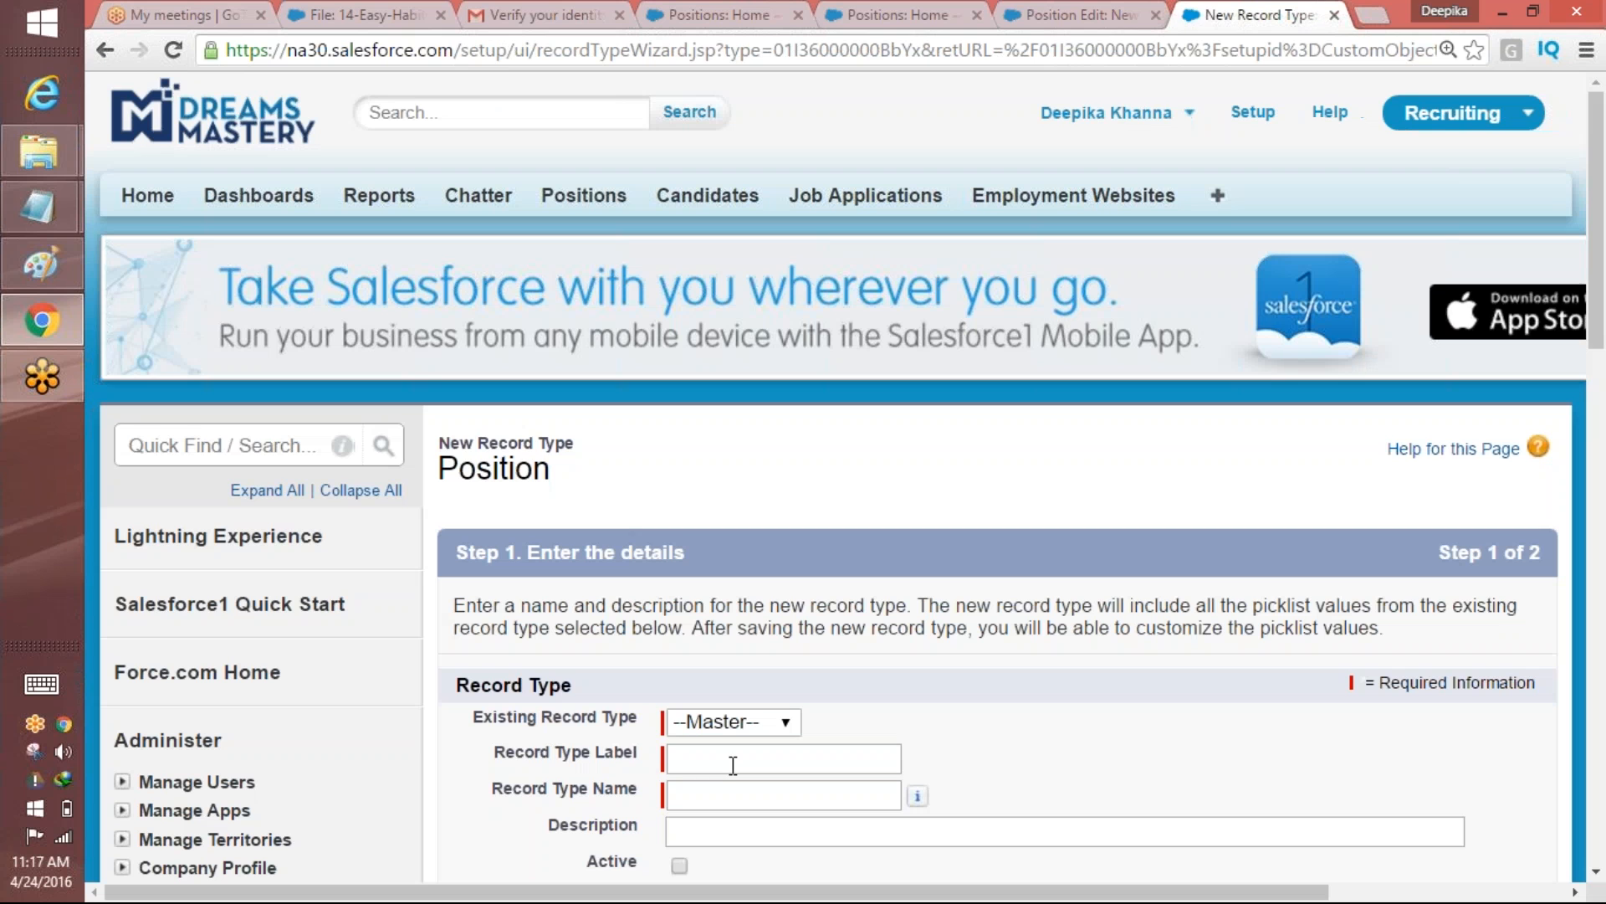
Label the new record type NON IT and mark it Active.
click(730, 763)
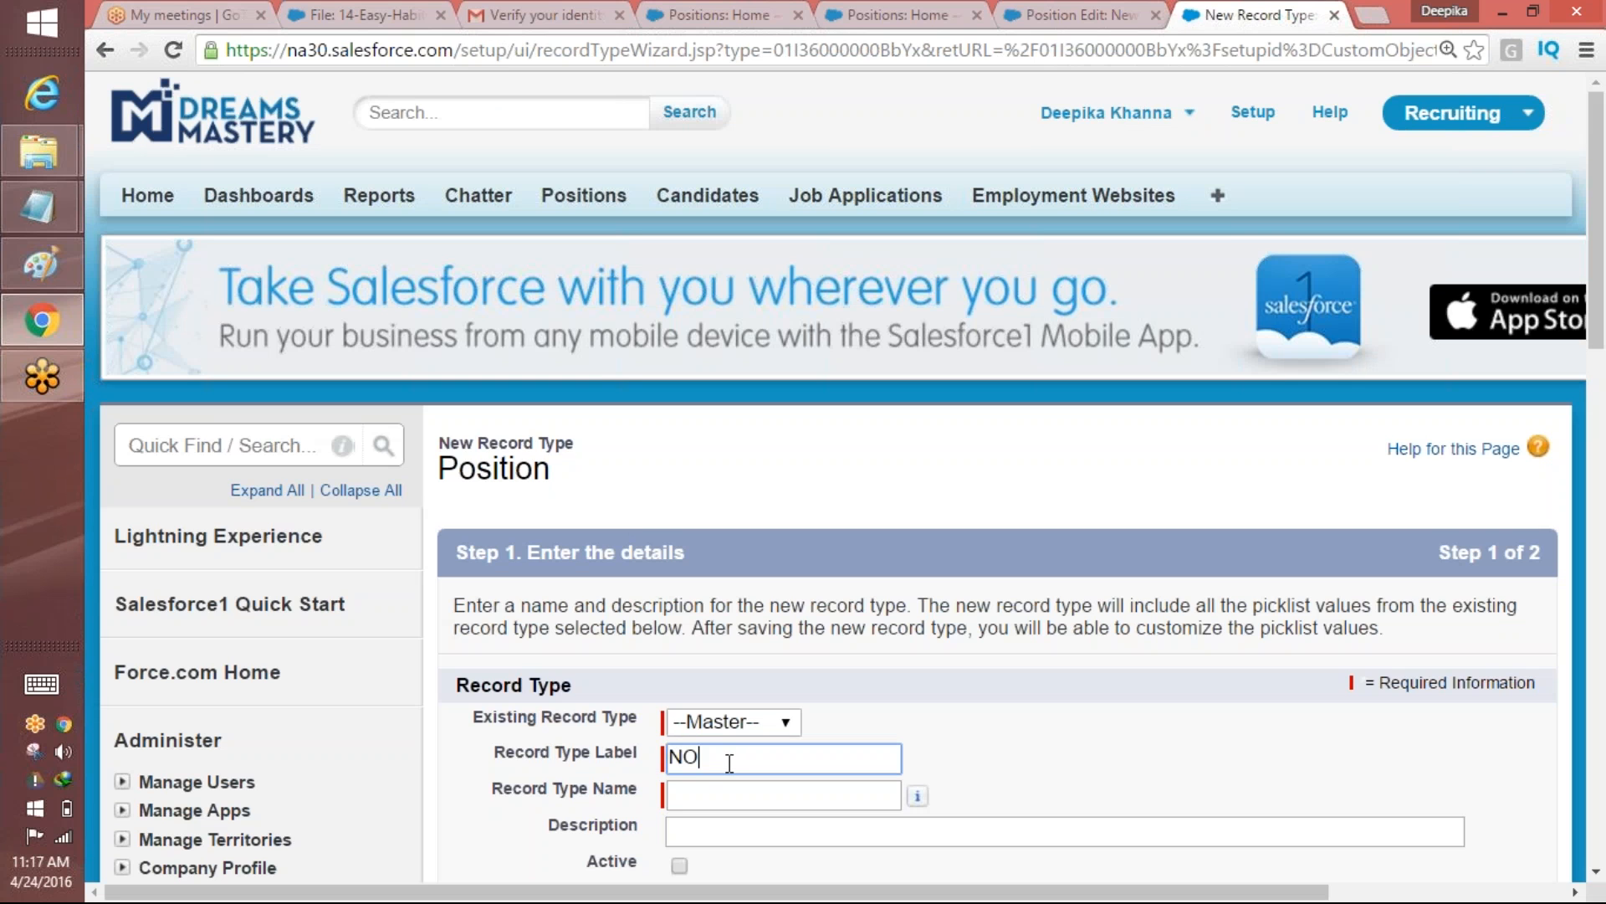
key(Tab)
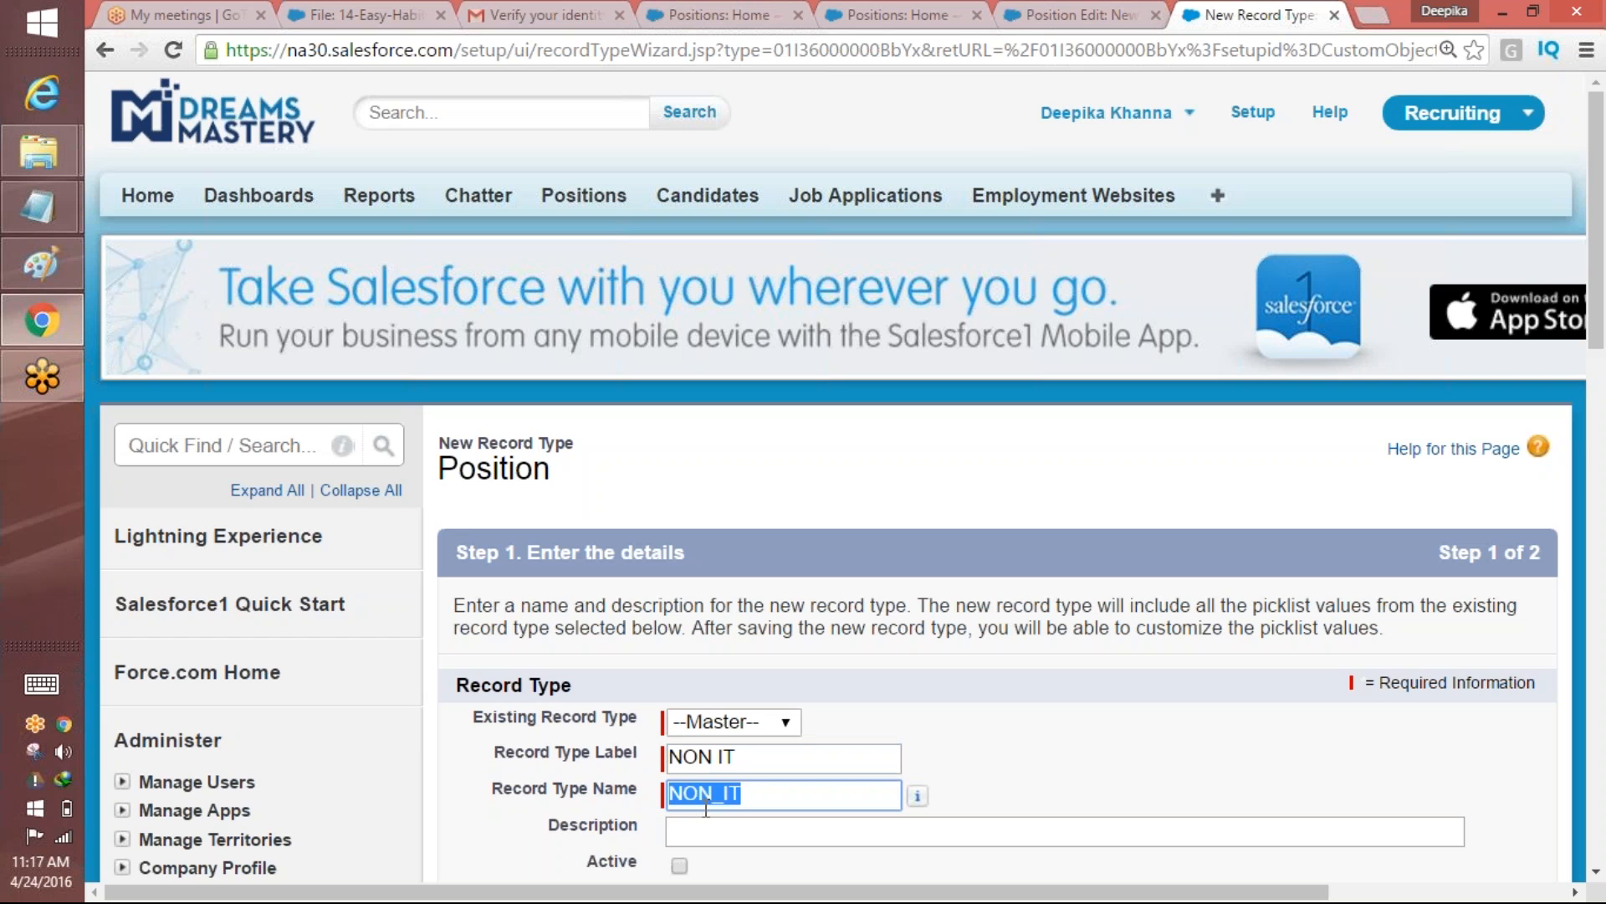
scroll(706, 807, down, 6)
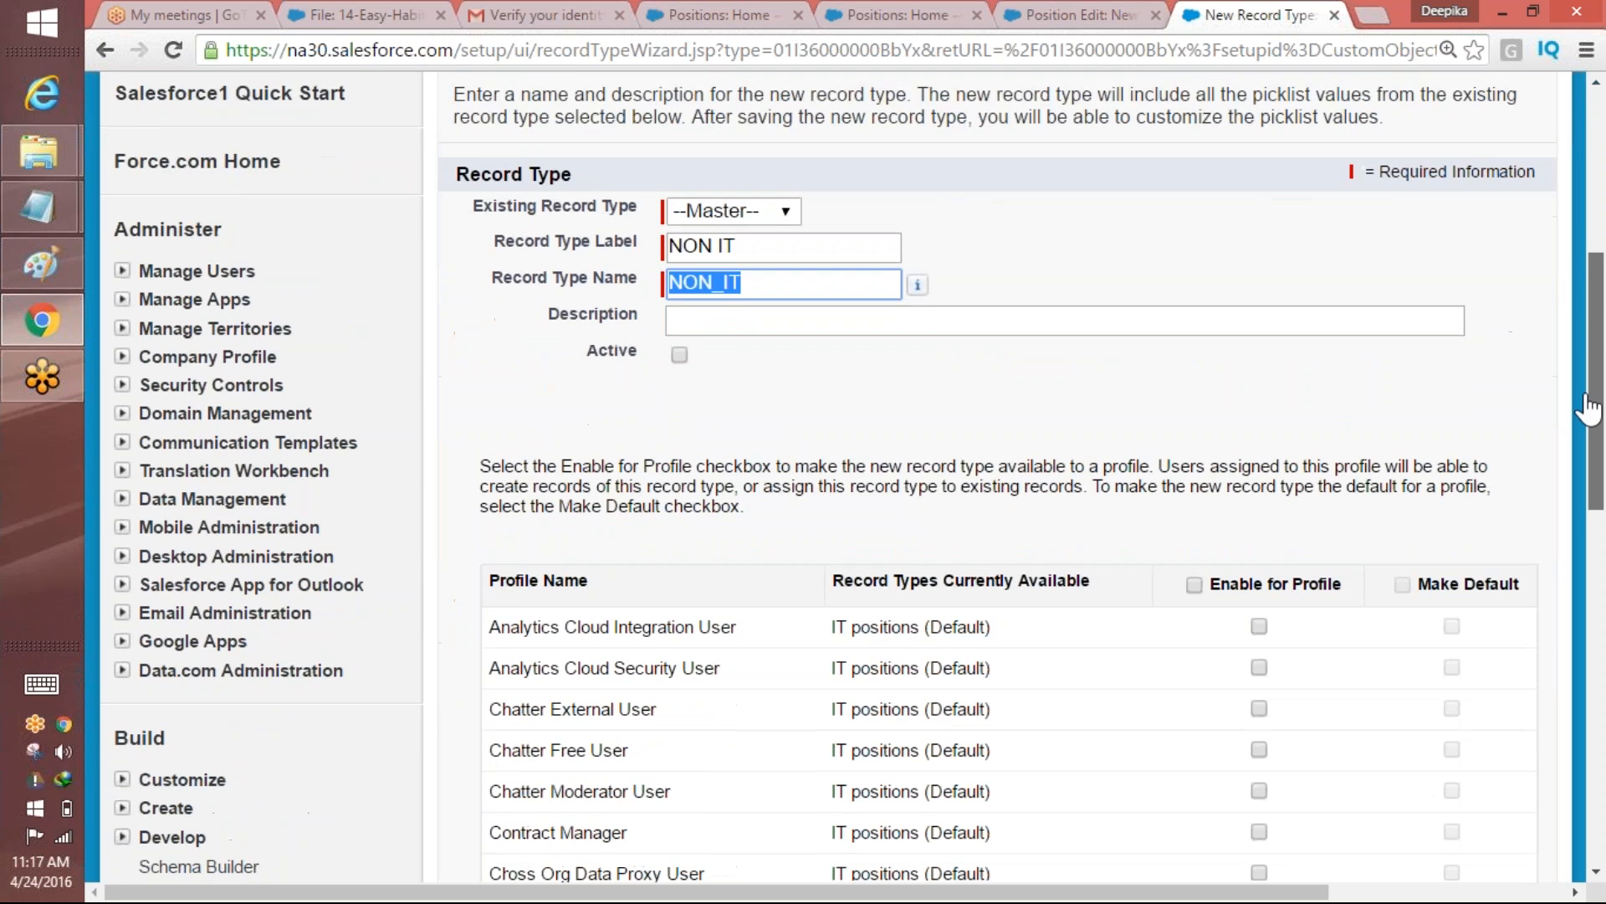
click(753, 219)
click(676, 328)
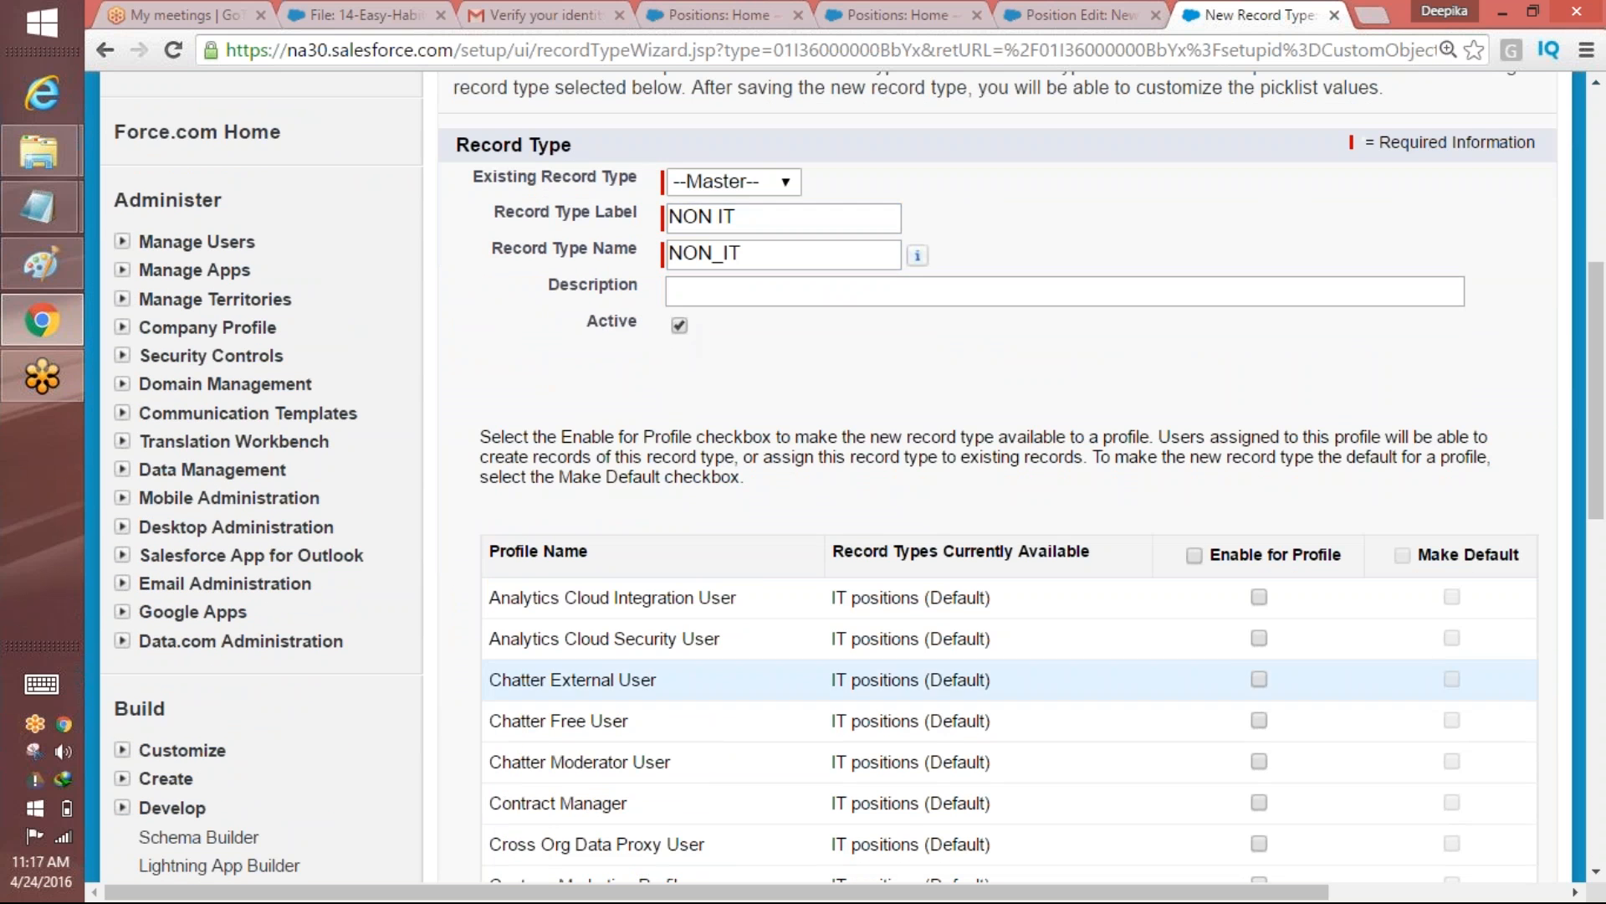
Enable NON IT for every profile, make it default for StandardUserRecruting, and continue.
click(1194, 555)
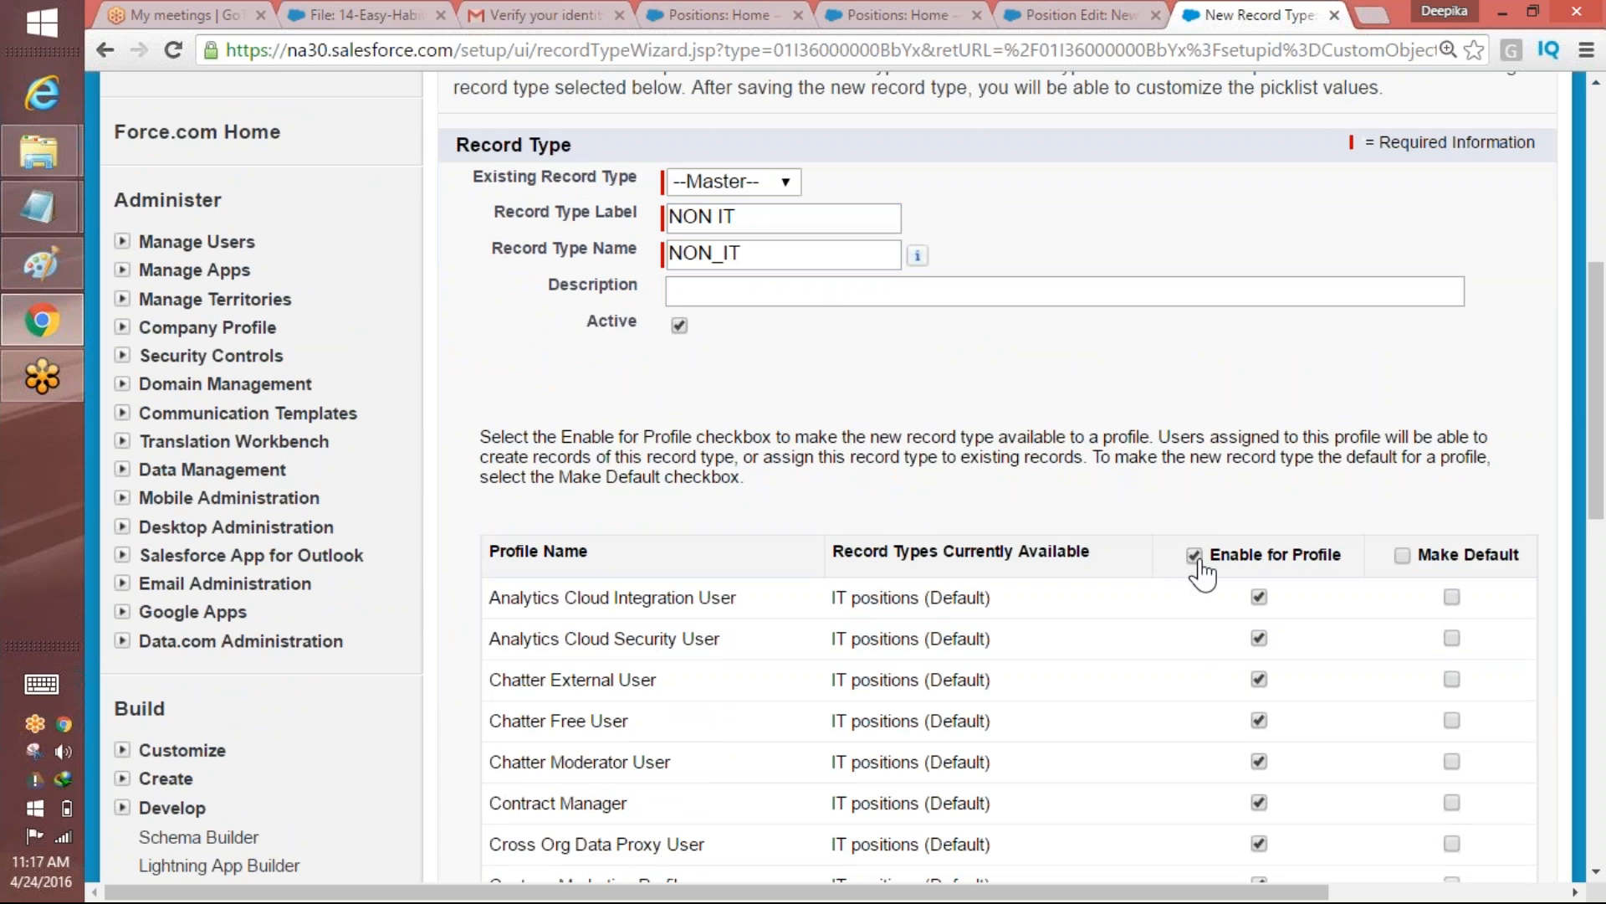
scroll(1378, 312, down, 4)
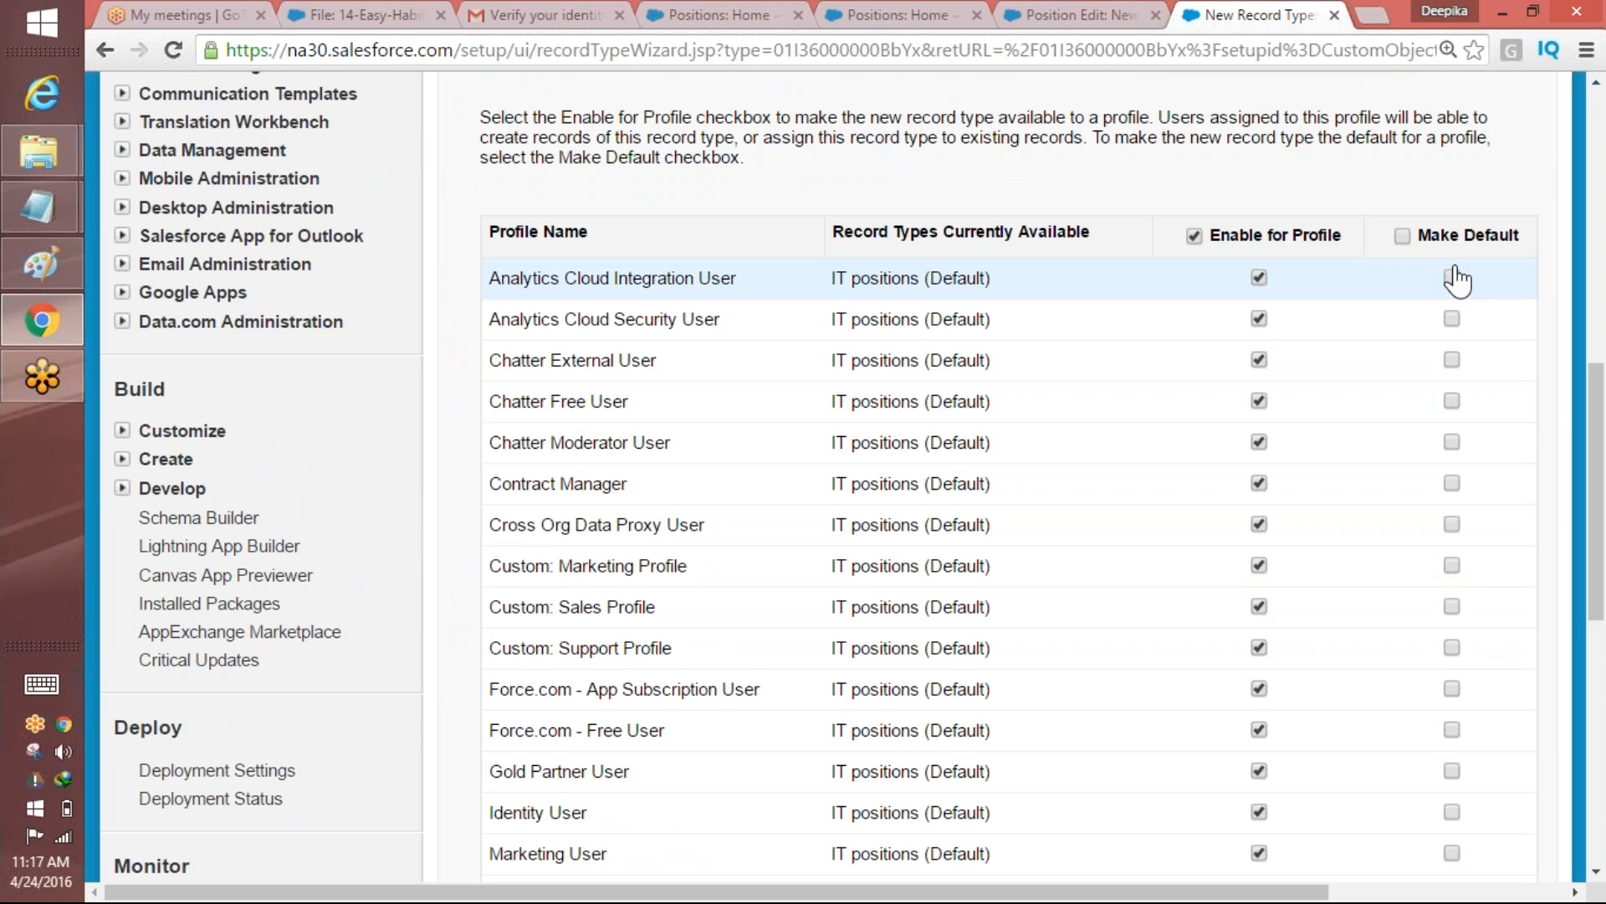
scroll(1454, 272, up, 3)
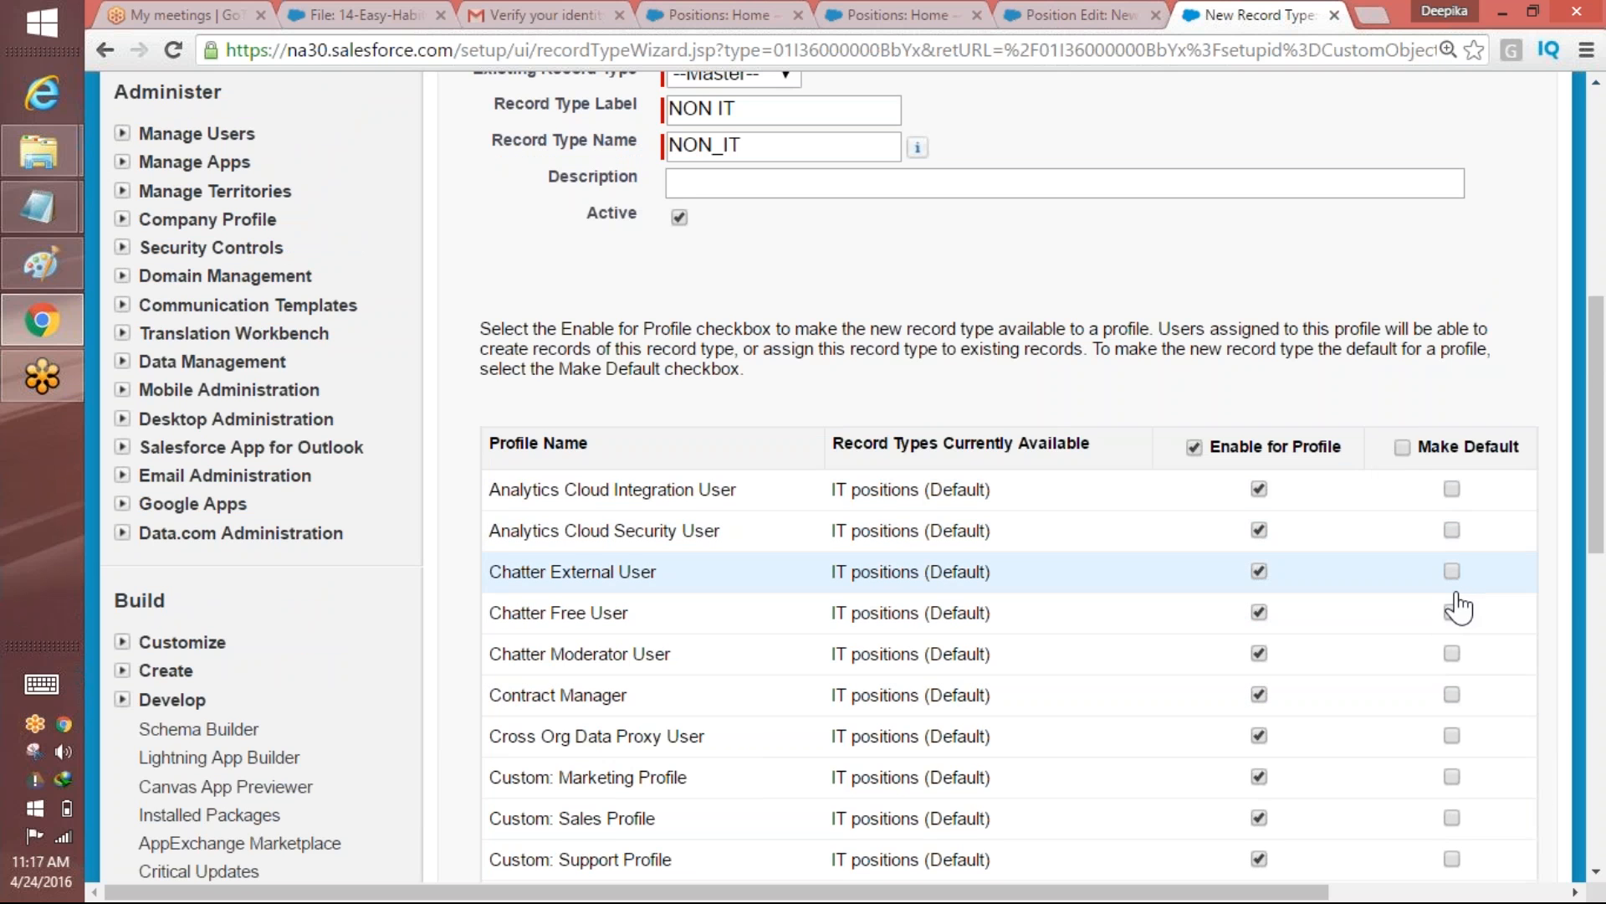
drag(1598, 548, 1598, 764)
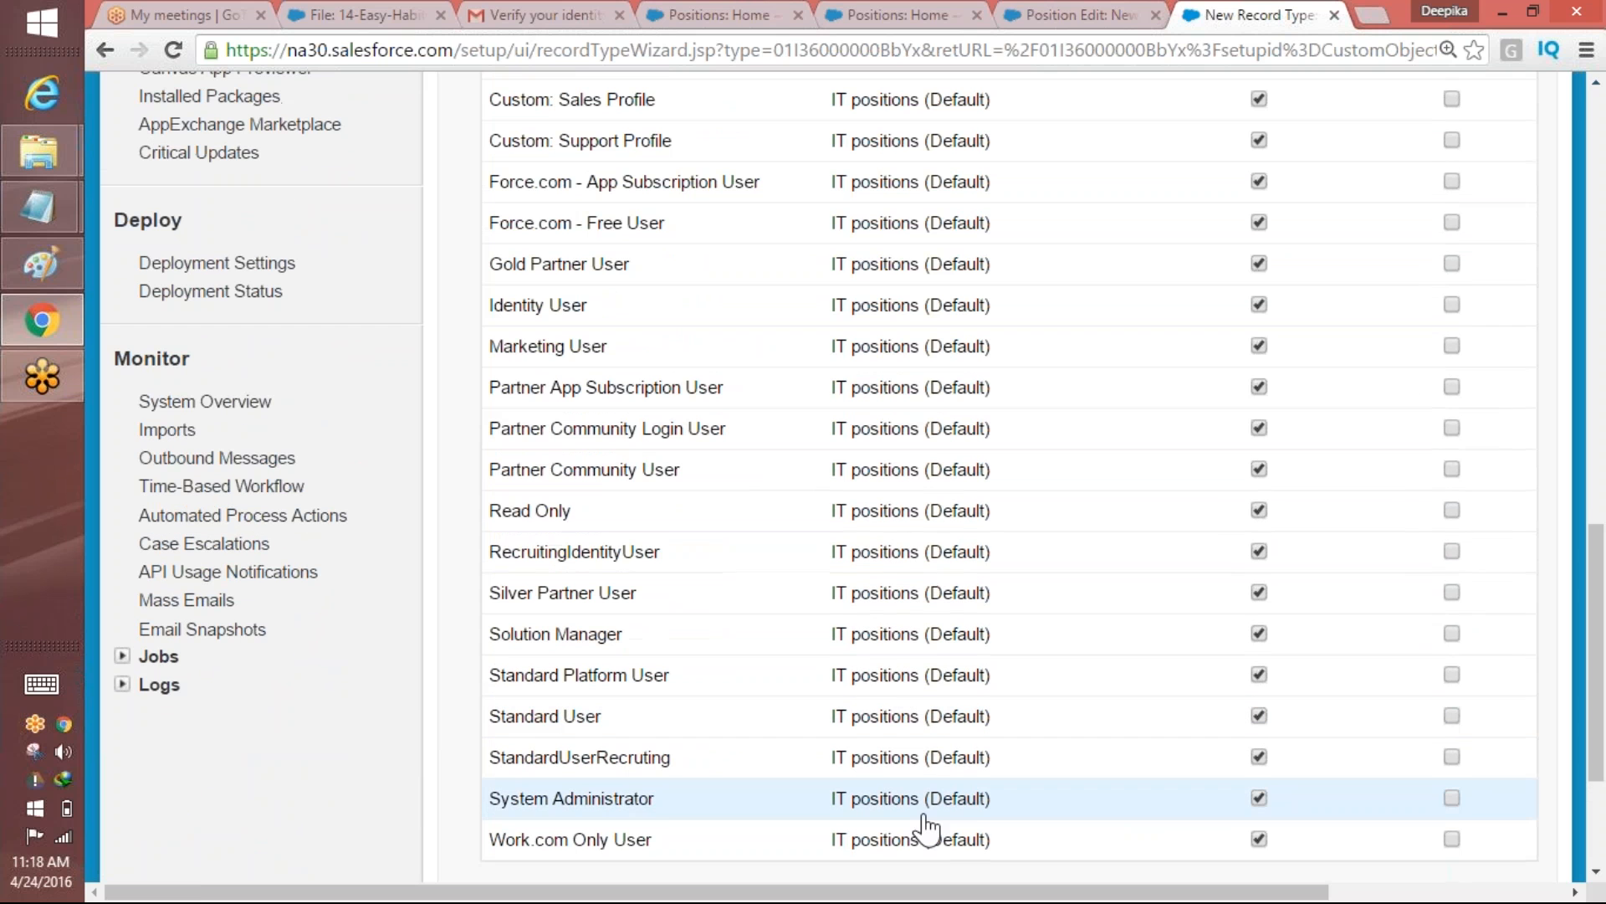
click(1452, 757)
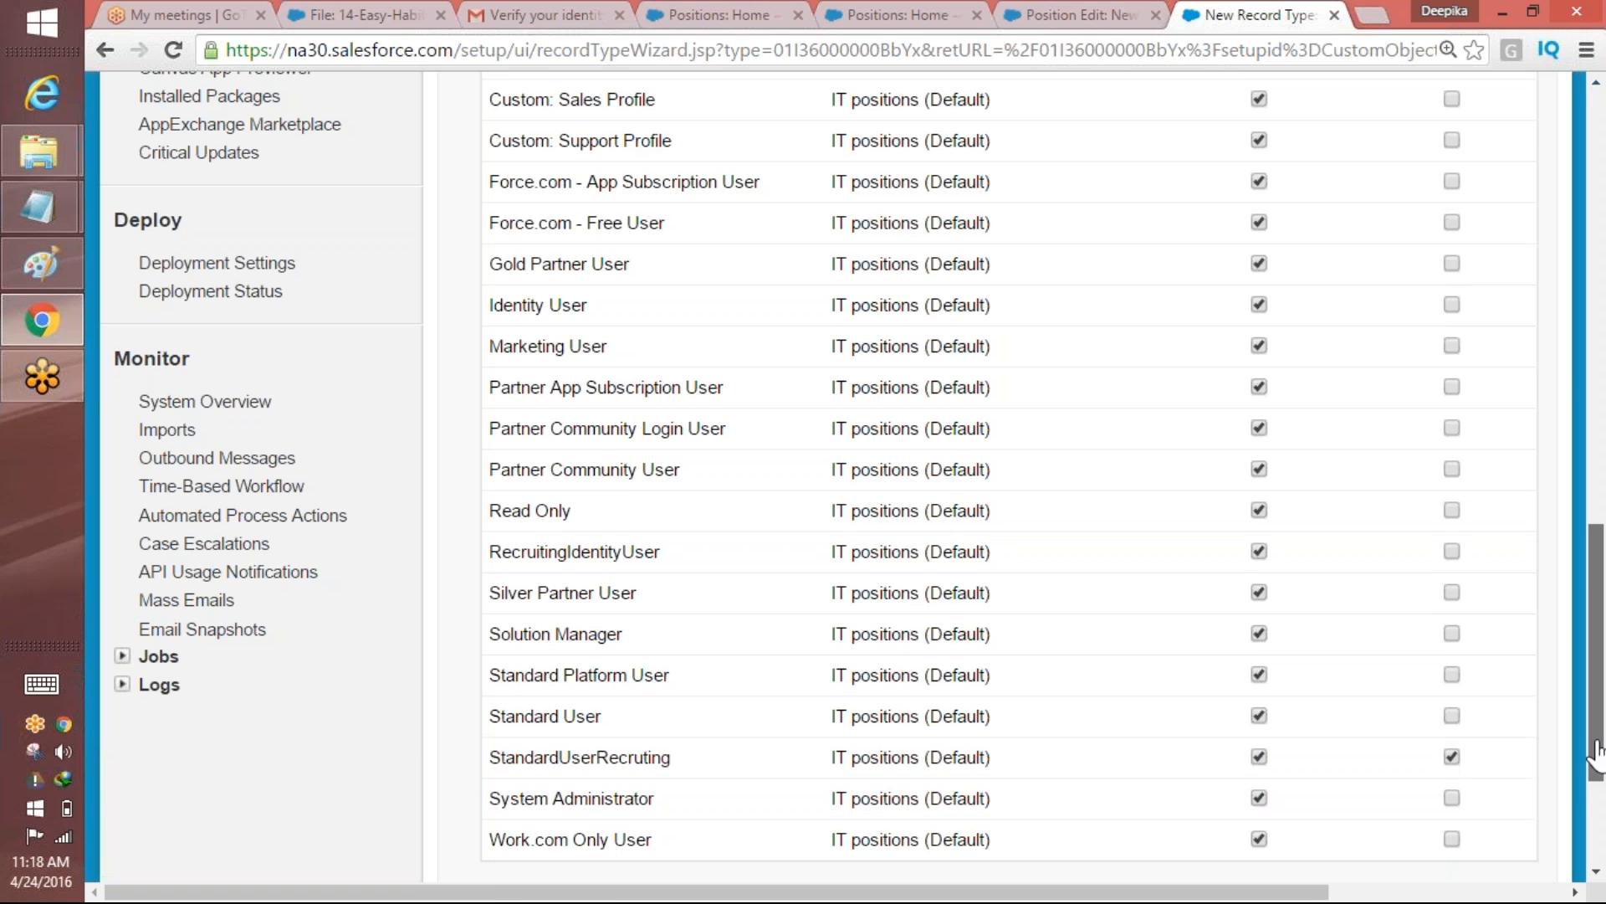
scroll(1414, 778, down, 3)
click(1445, 743)
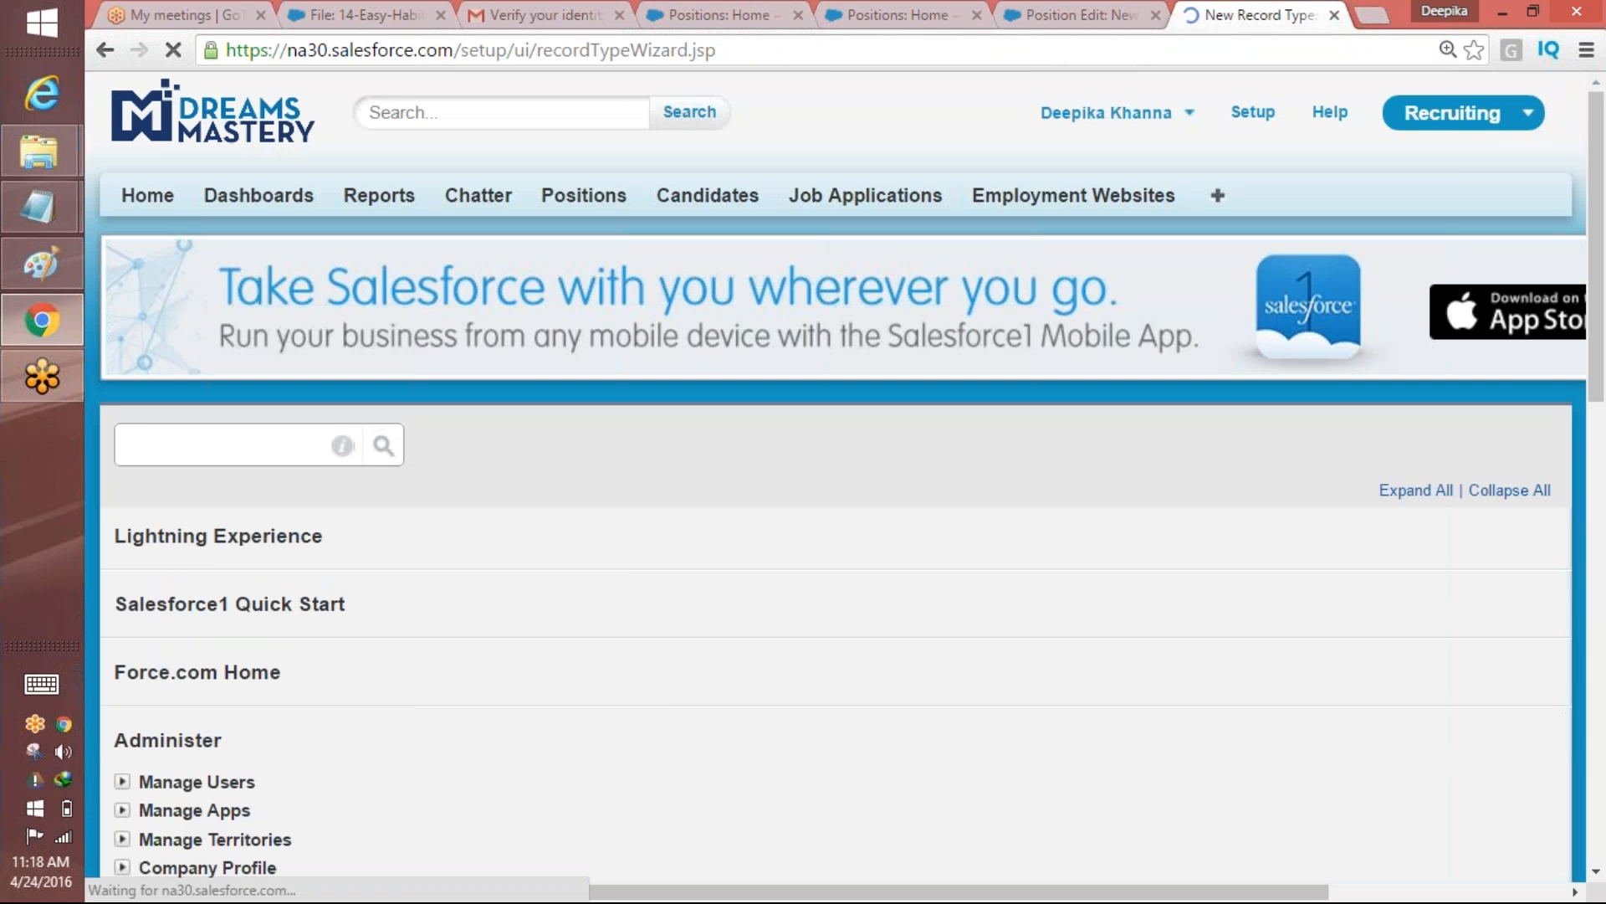
Apply 'NOn IT layout' to all profiles and save the NON IT record type.
drag(1600, 343, 1598, 494)
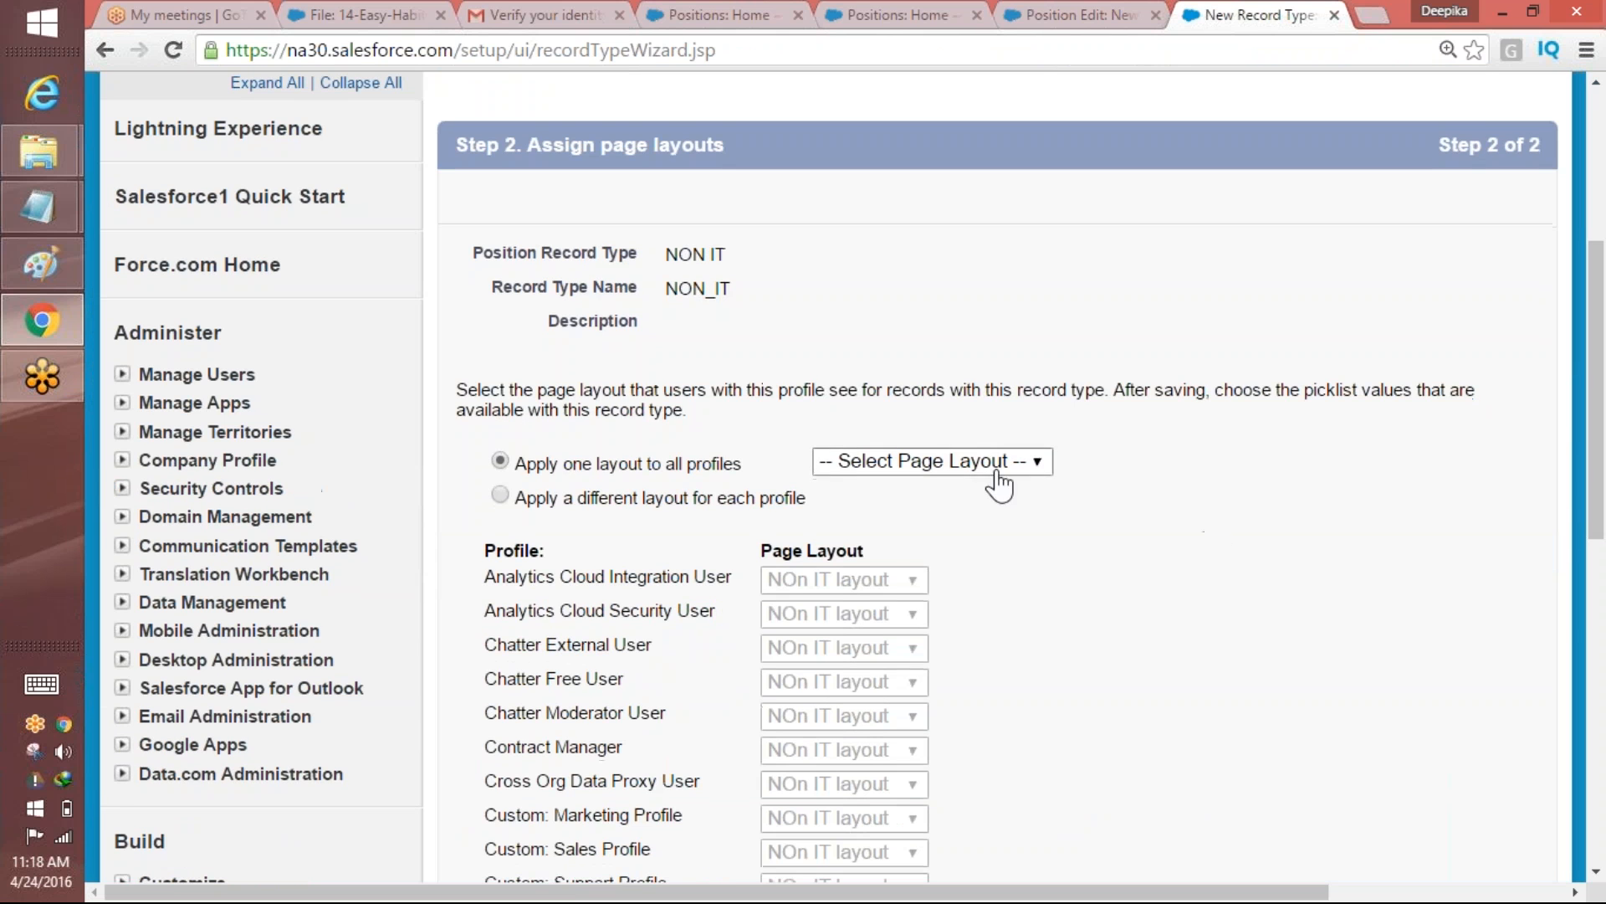
click(995, 461)
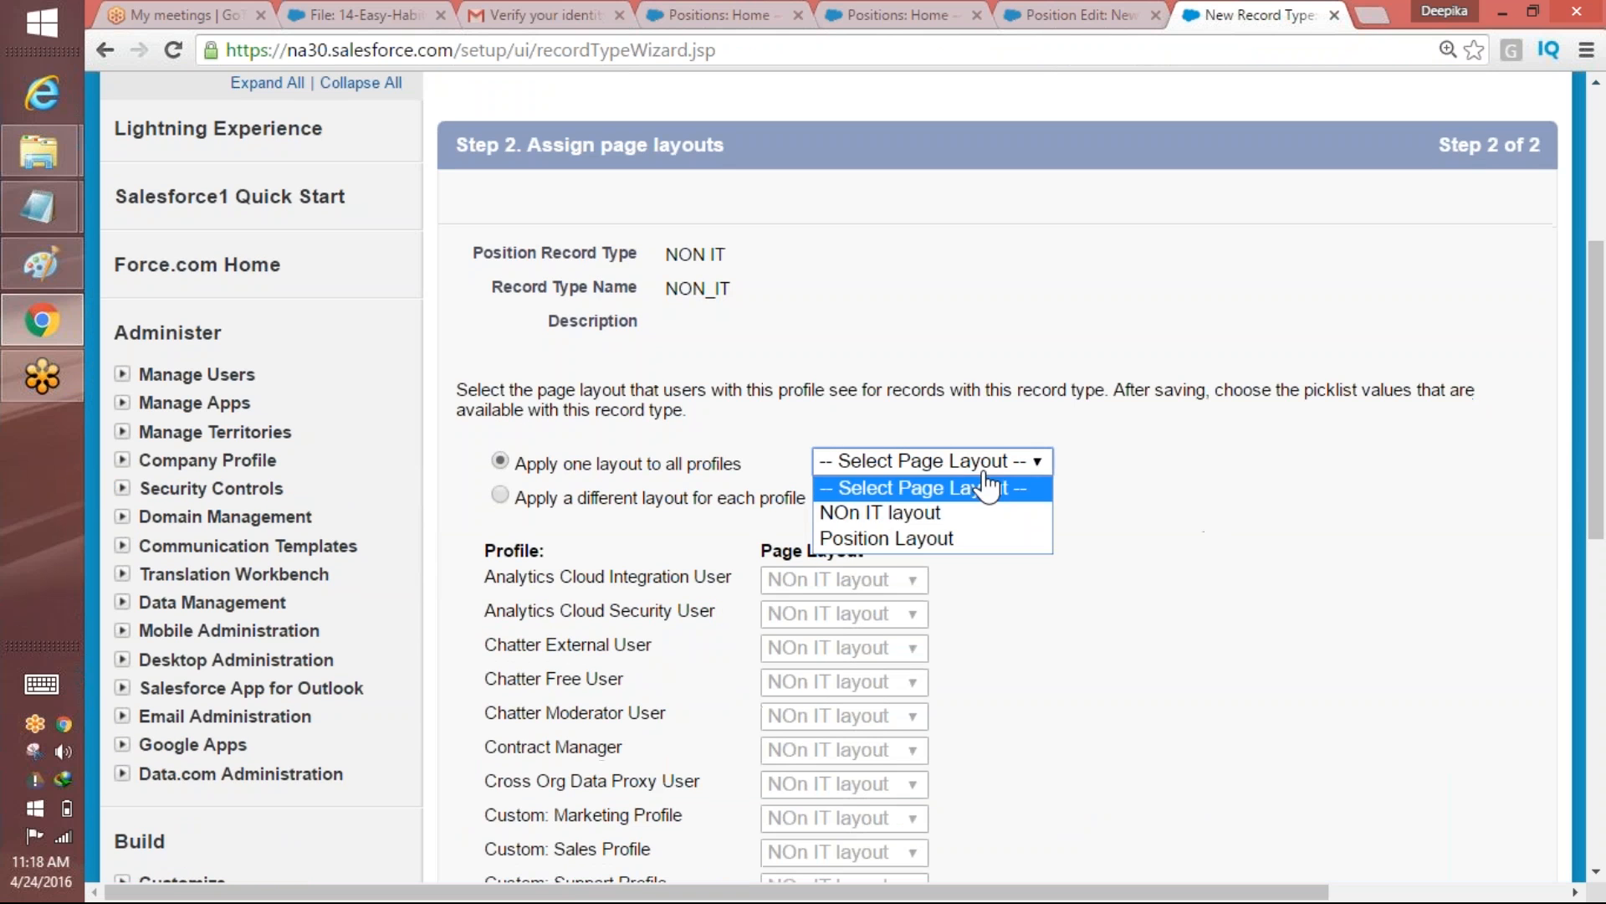
click(892, 515)
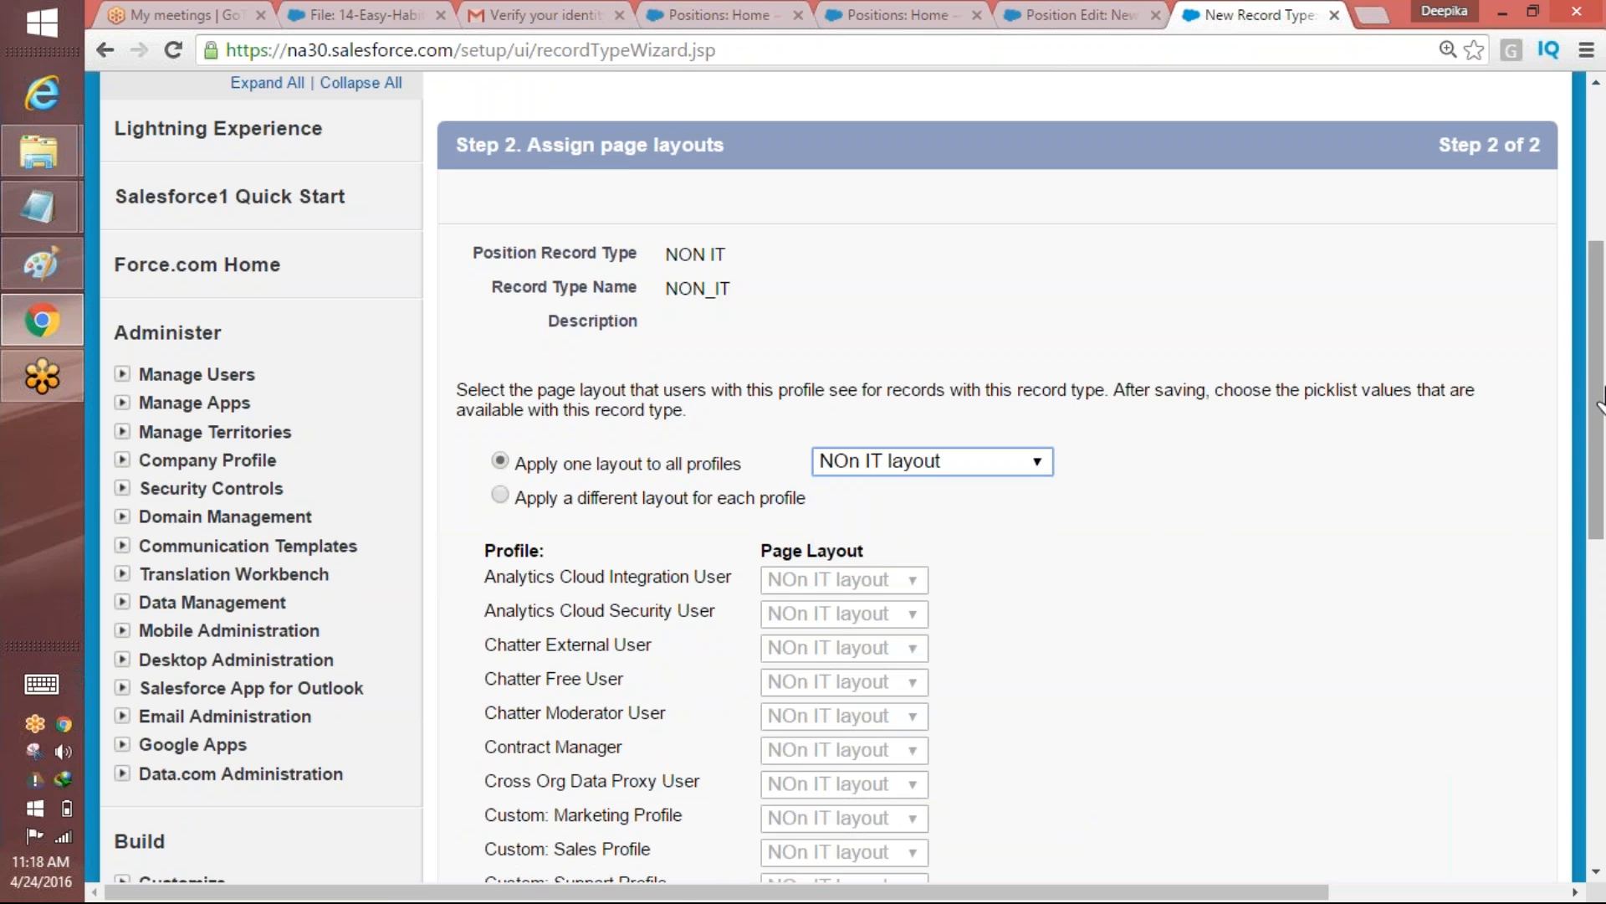
scroll(1600, 400, down, 10)
click(1422, 670)
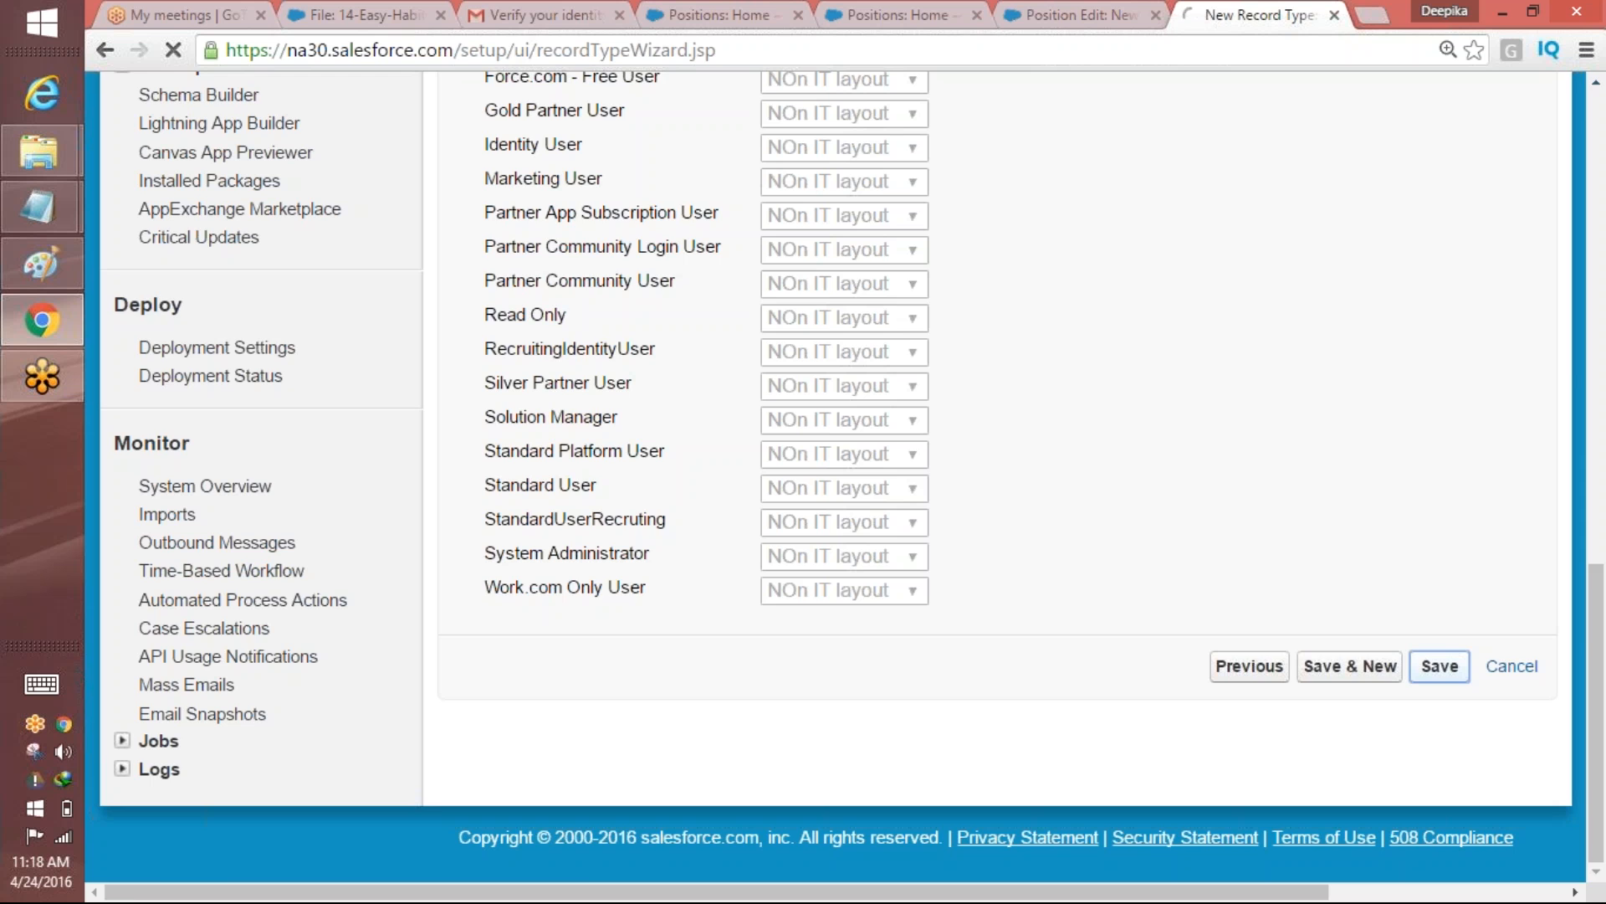
scroll(1600, 400, down, 7)
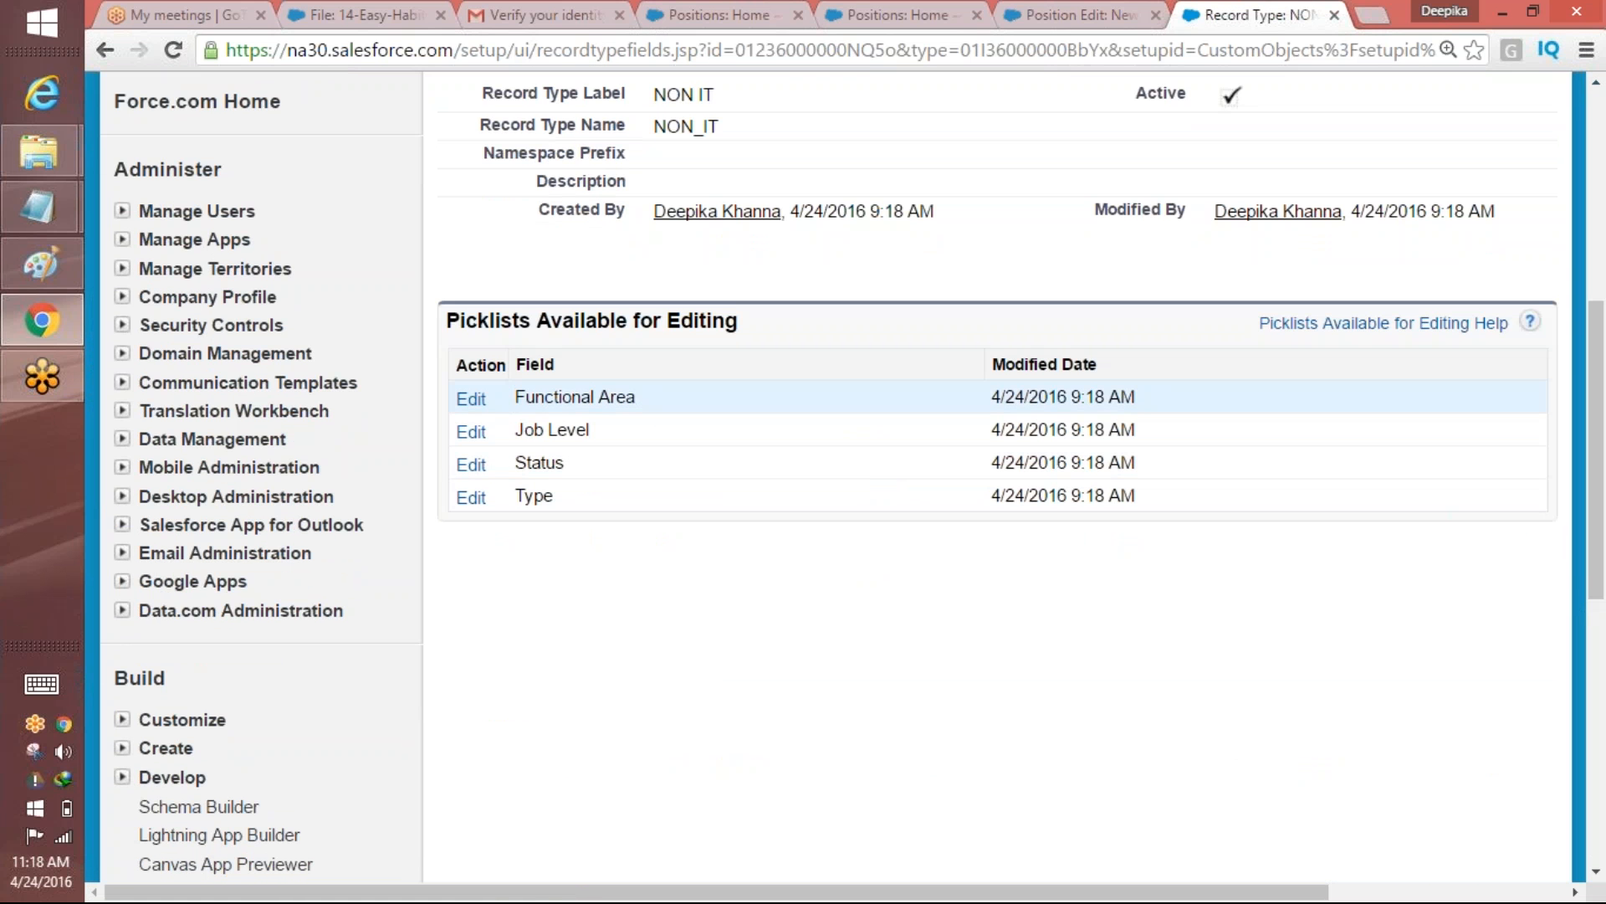
Drop Information Technology from NON IT's Functional Area values and save the remaining five.
click(471, 398)
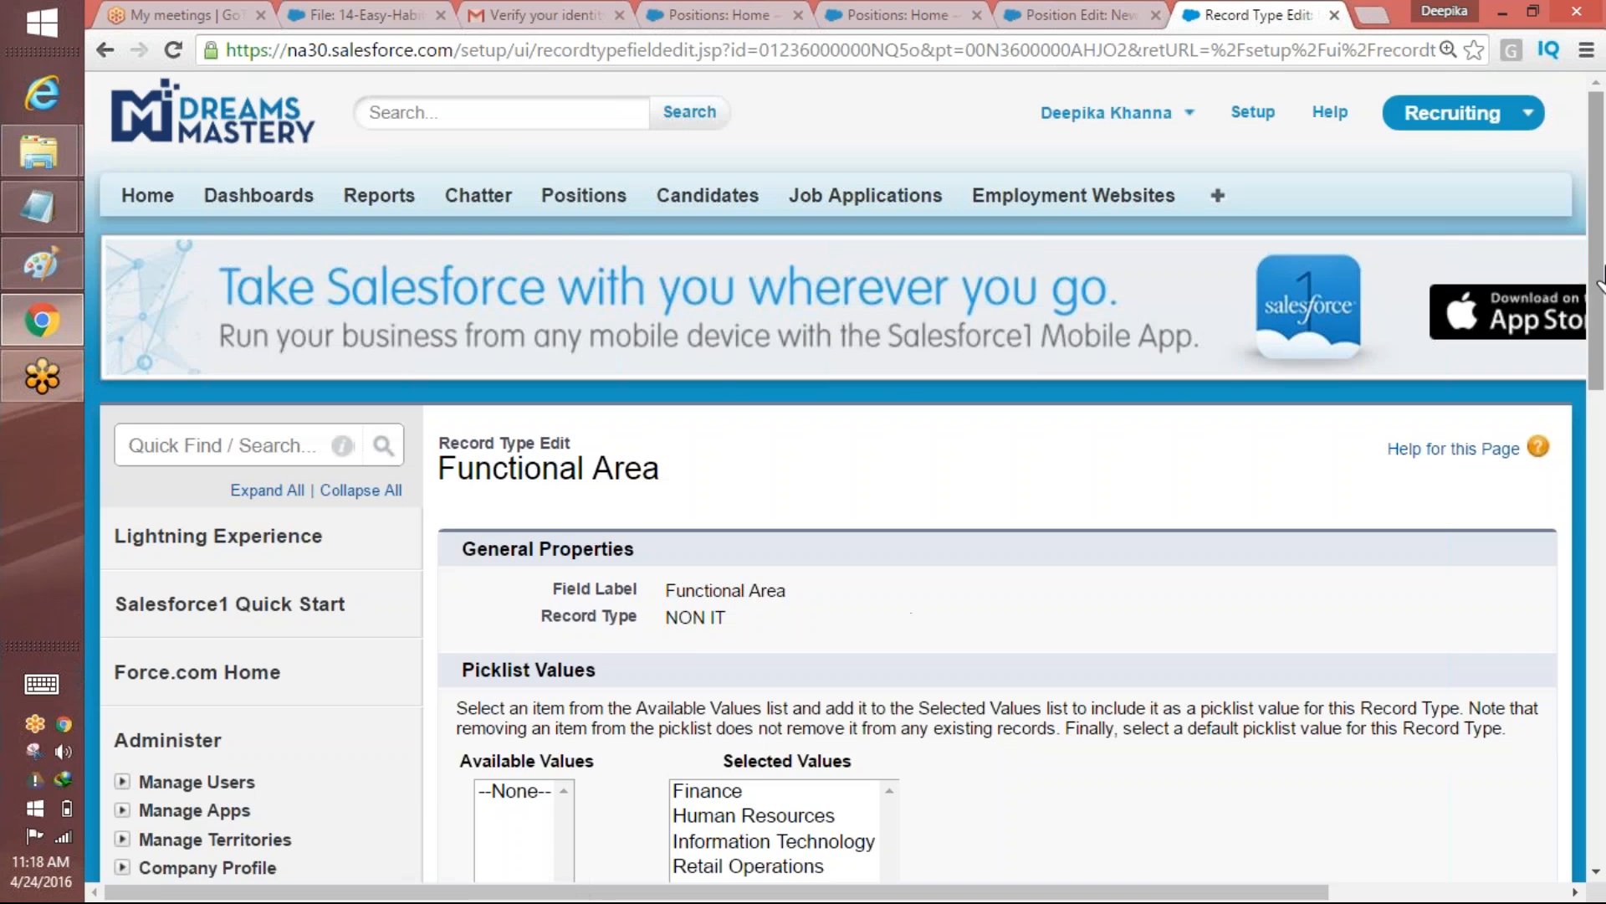
scroll(753, 519, down, 5)
click(785, 443)
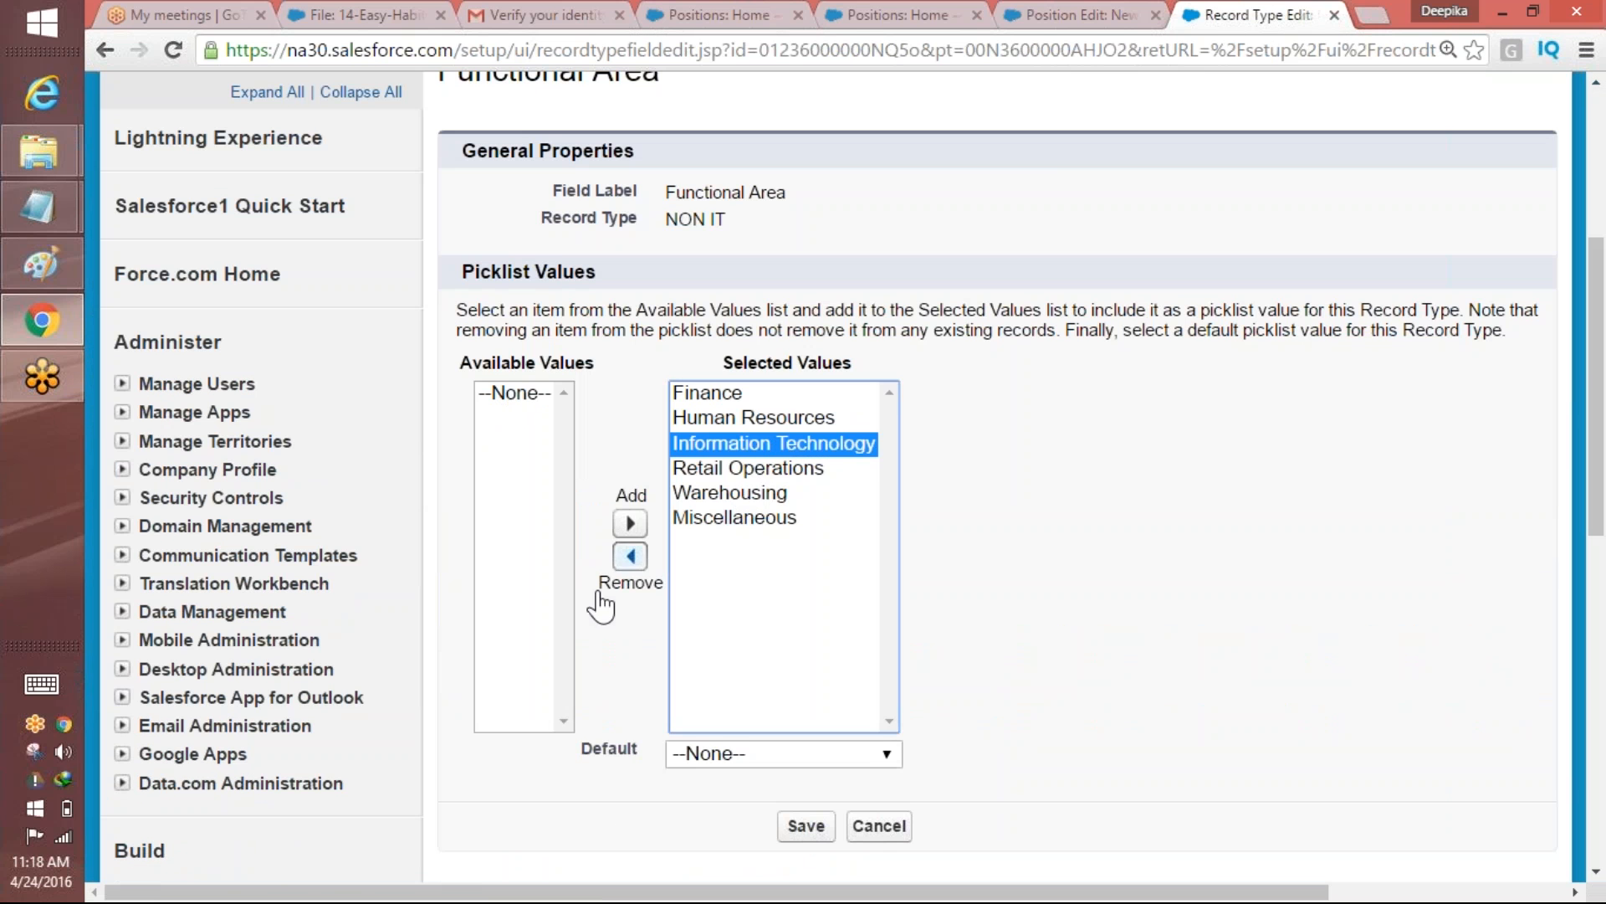
click(630, 555)
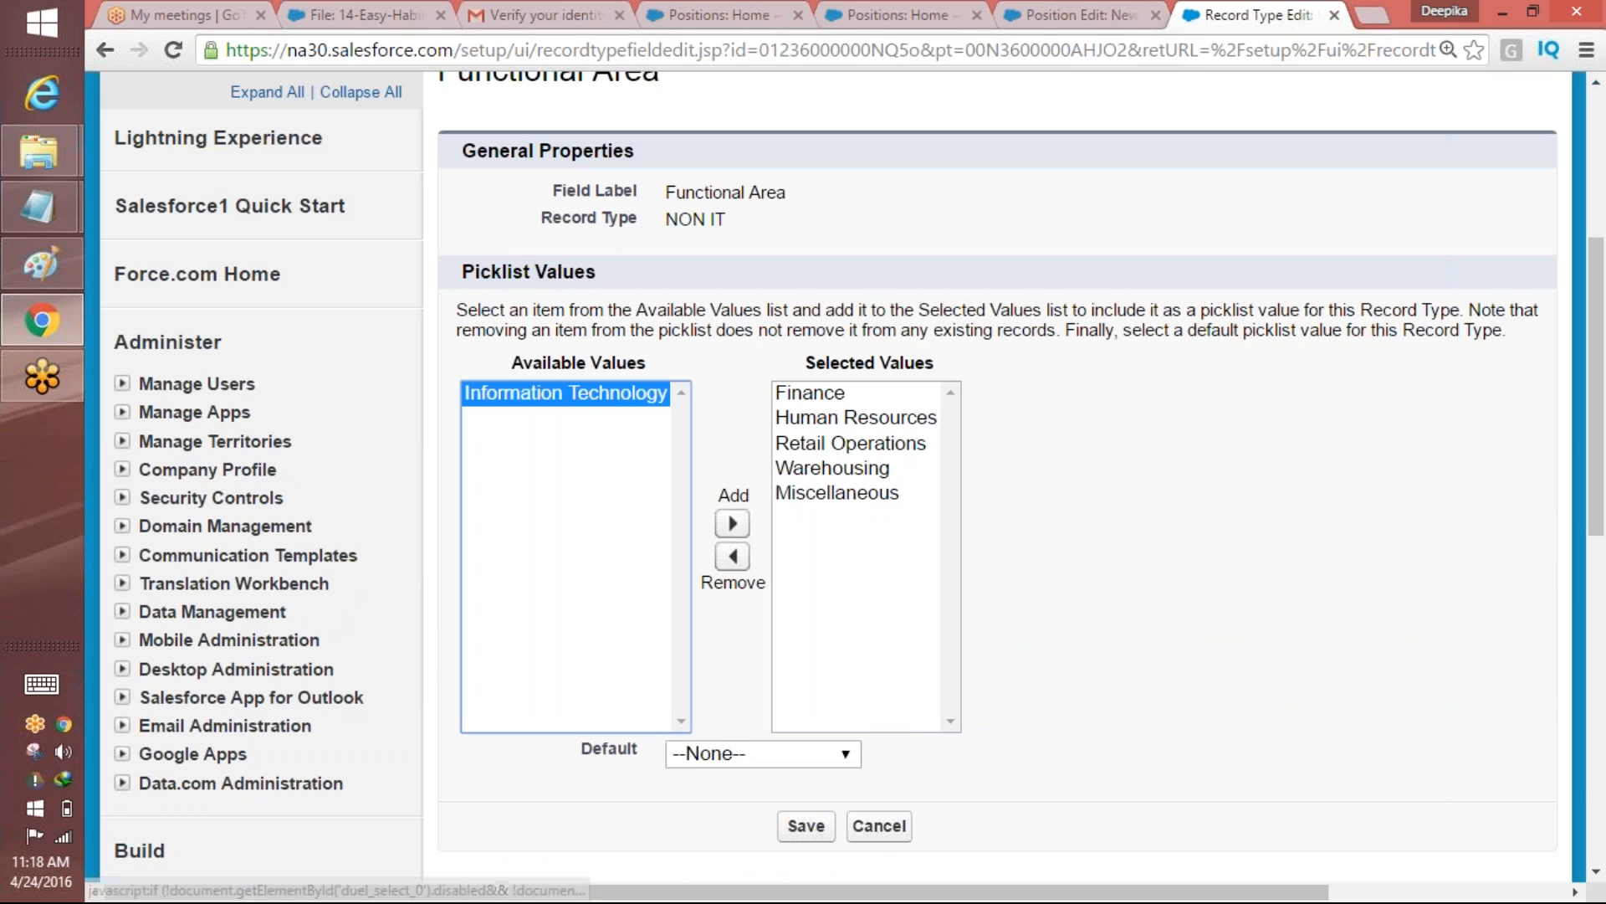
click(806, 828)
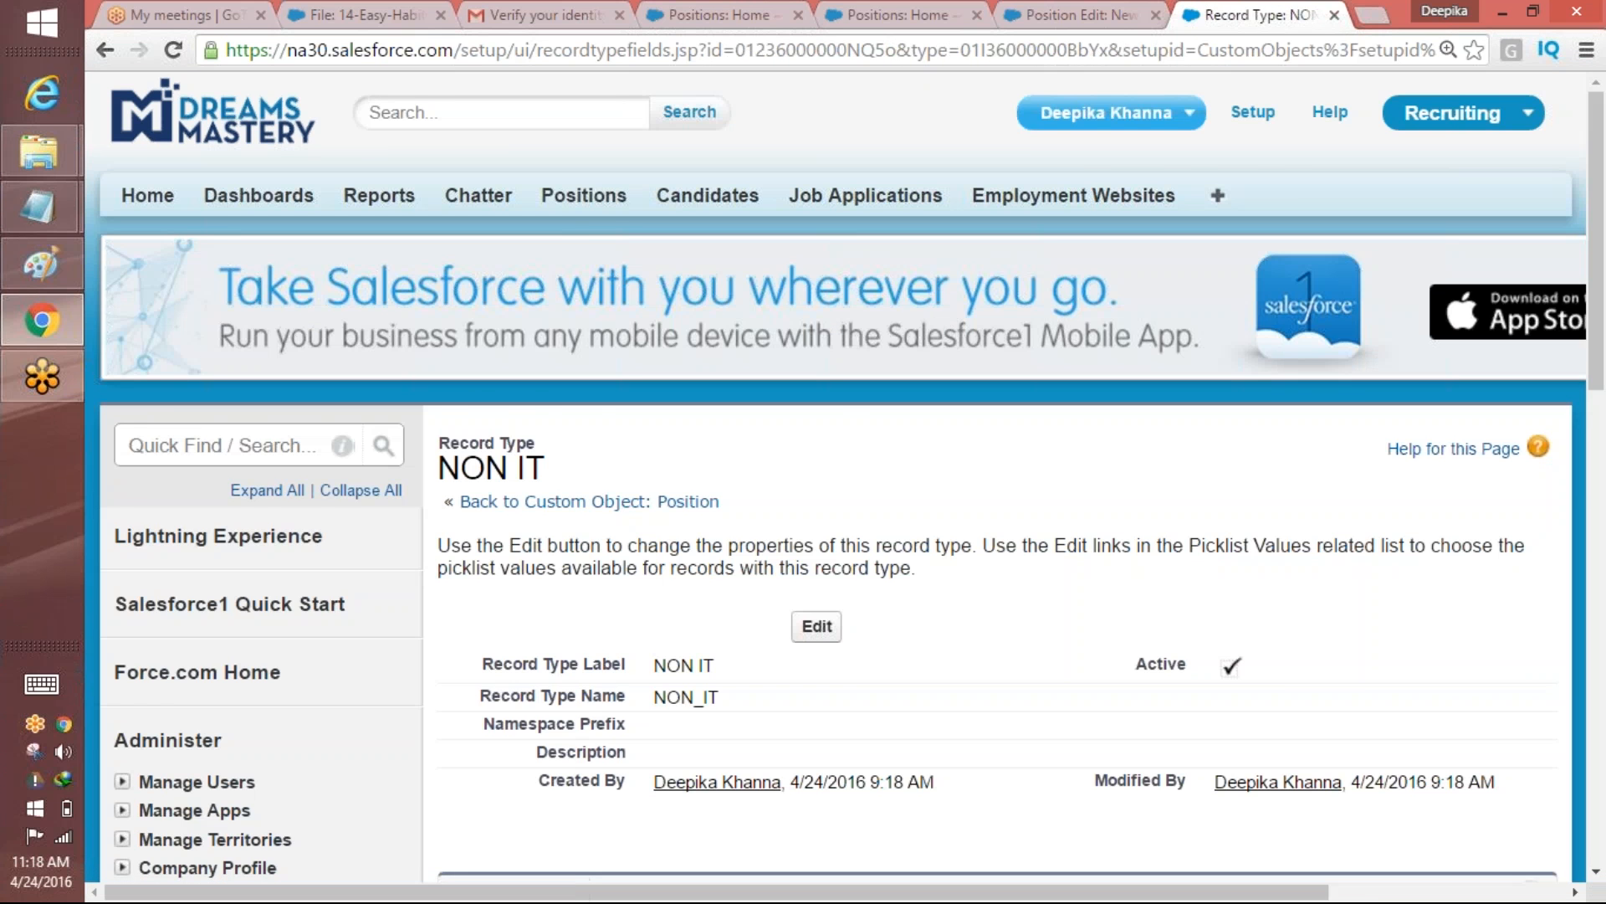
Try a new position with the IT positions record type, review the form, and cancel.
click(603, 197)
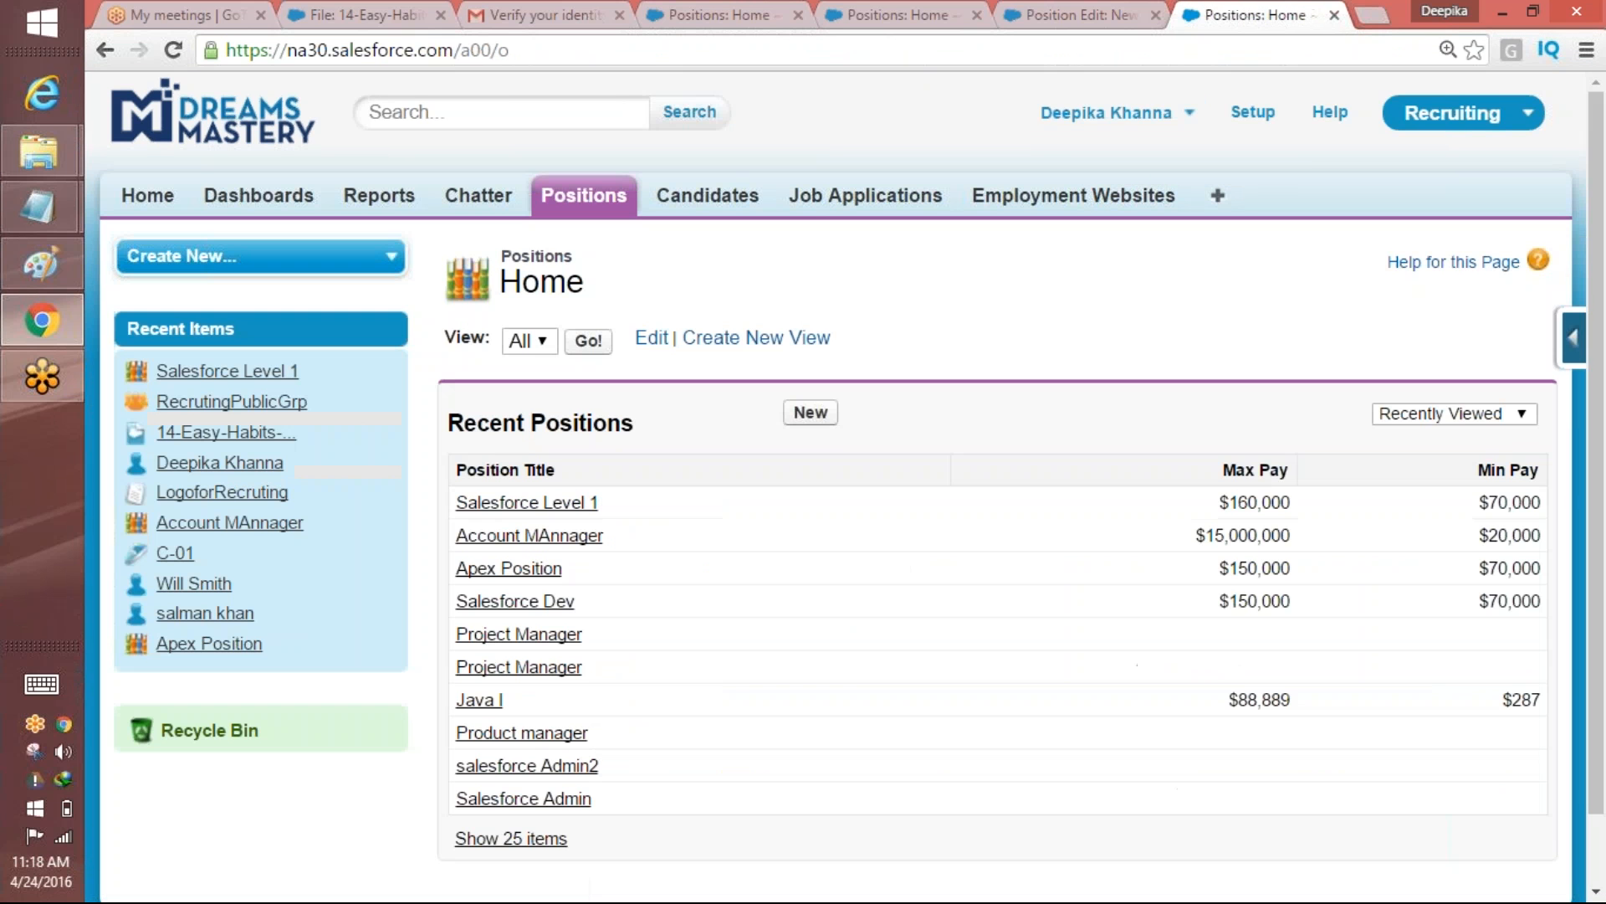
click(816, 415)
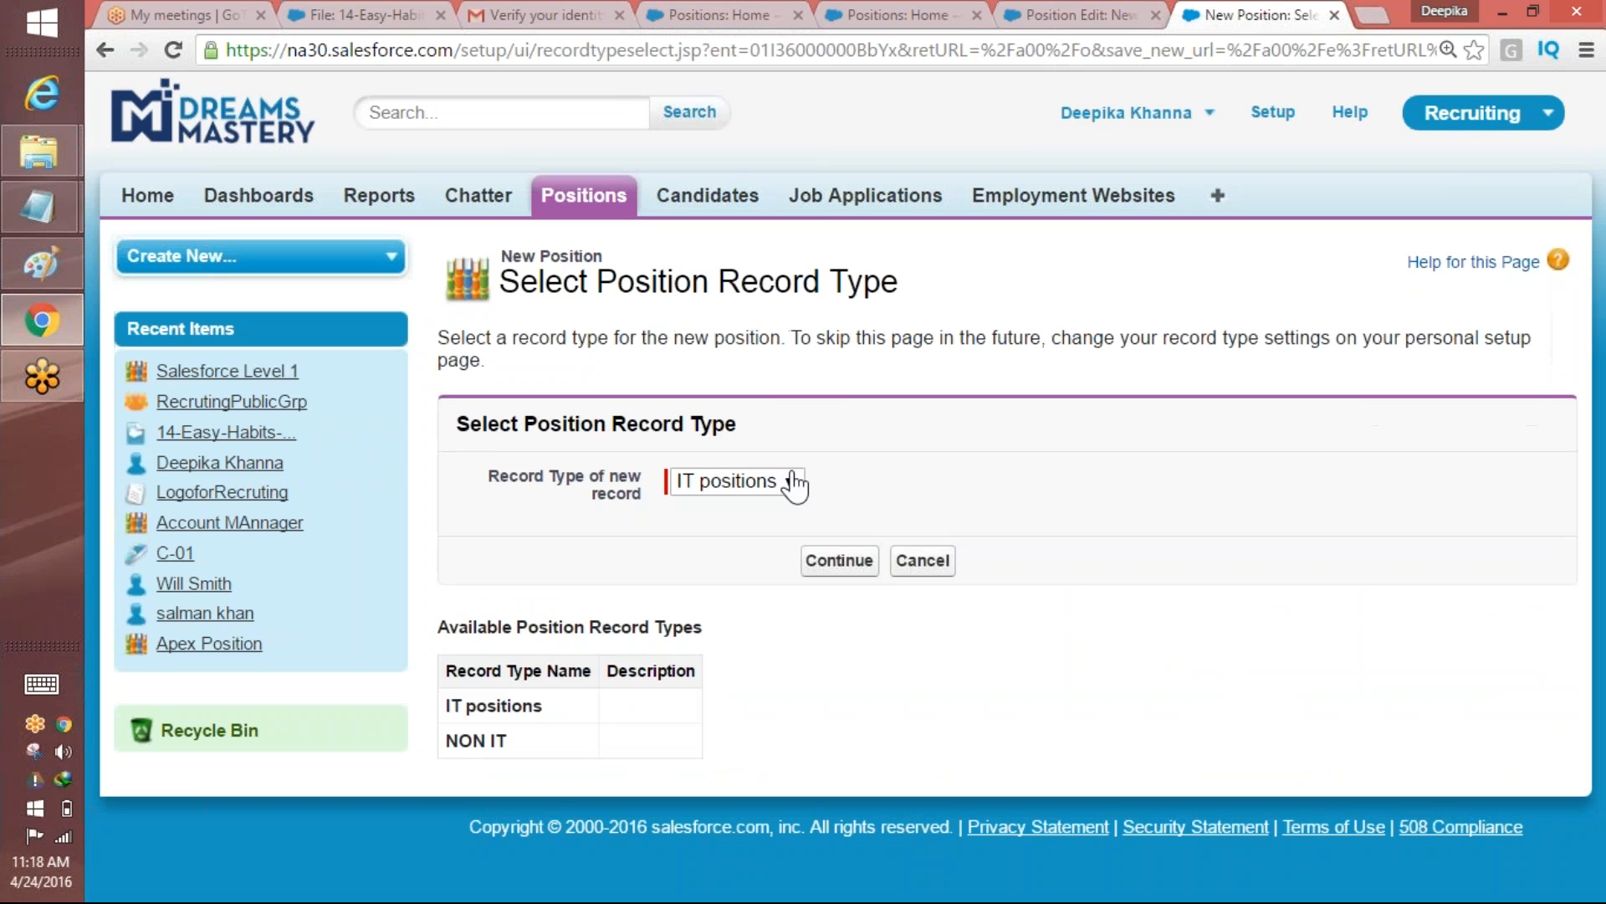
click(739, 482)
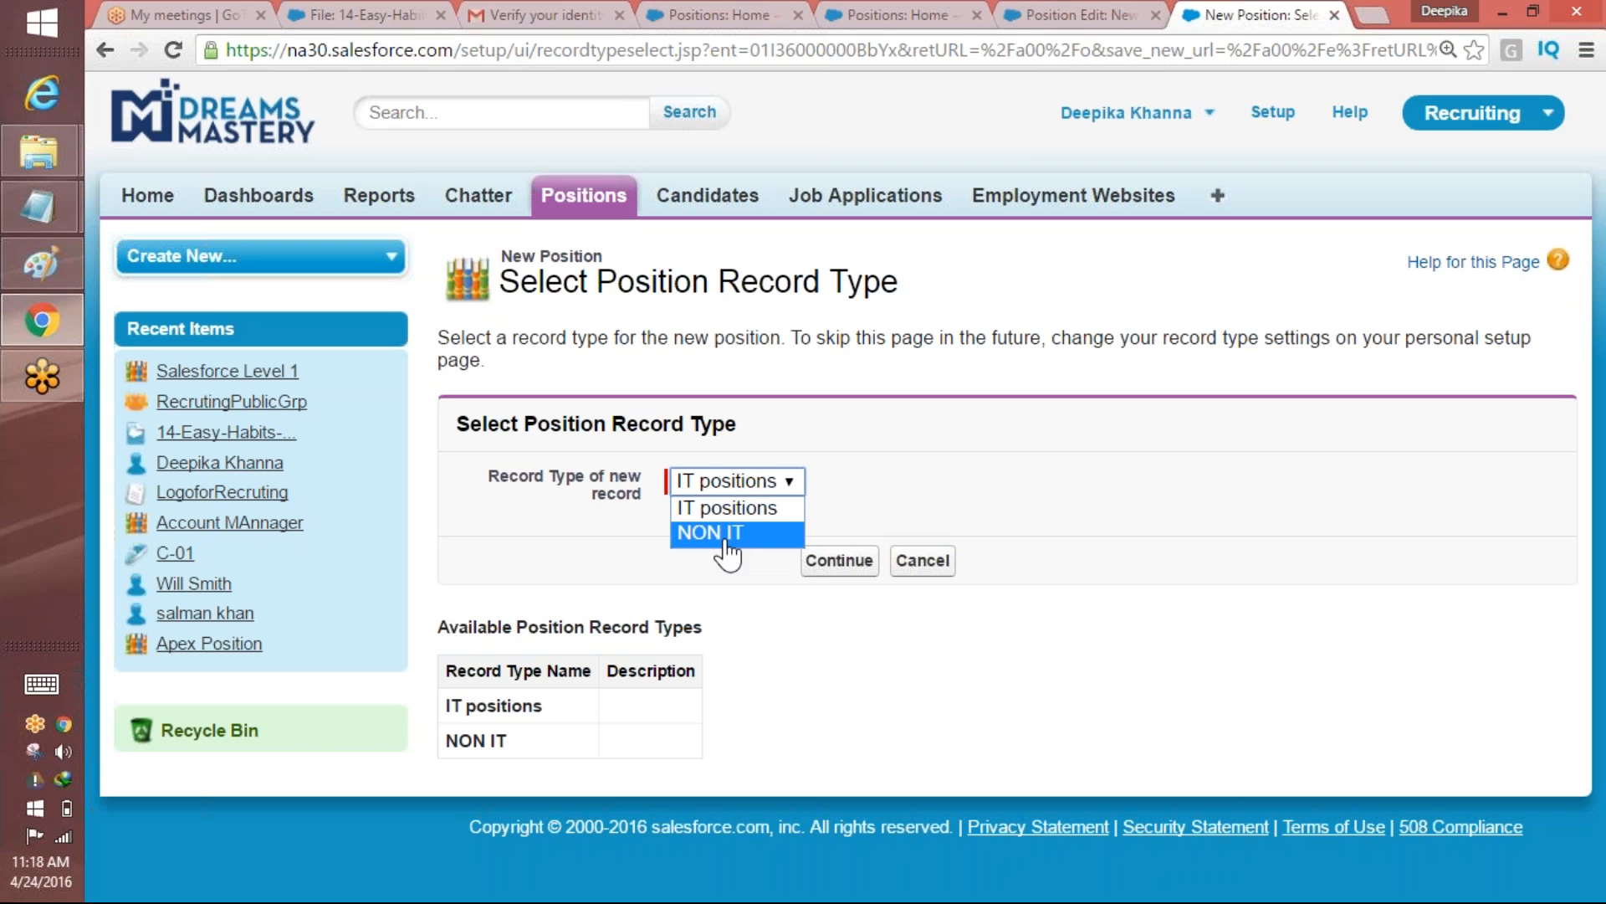
click(741, 508)
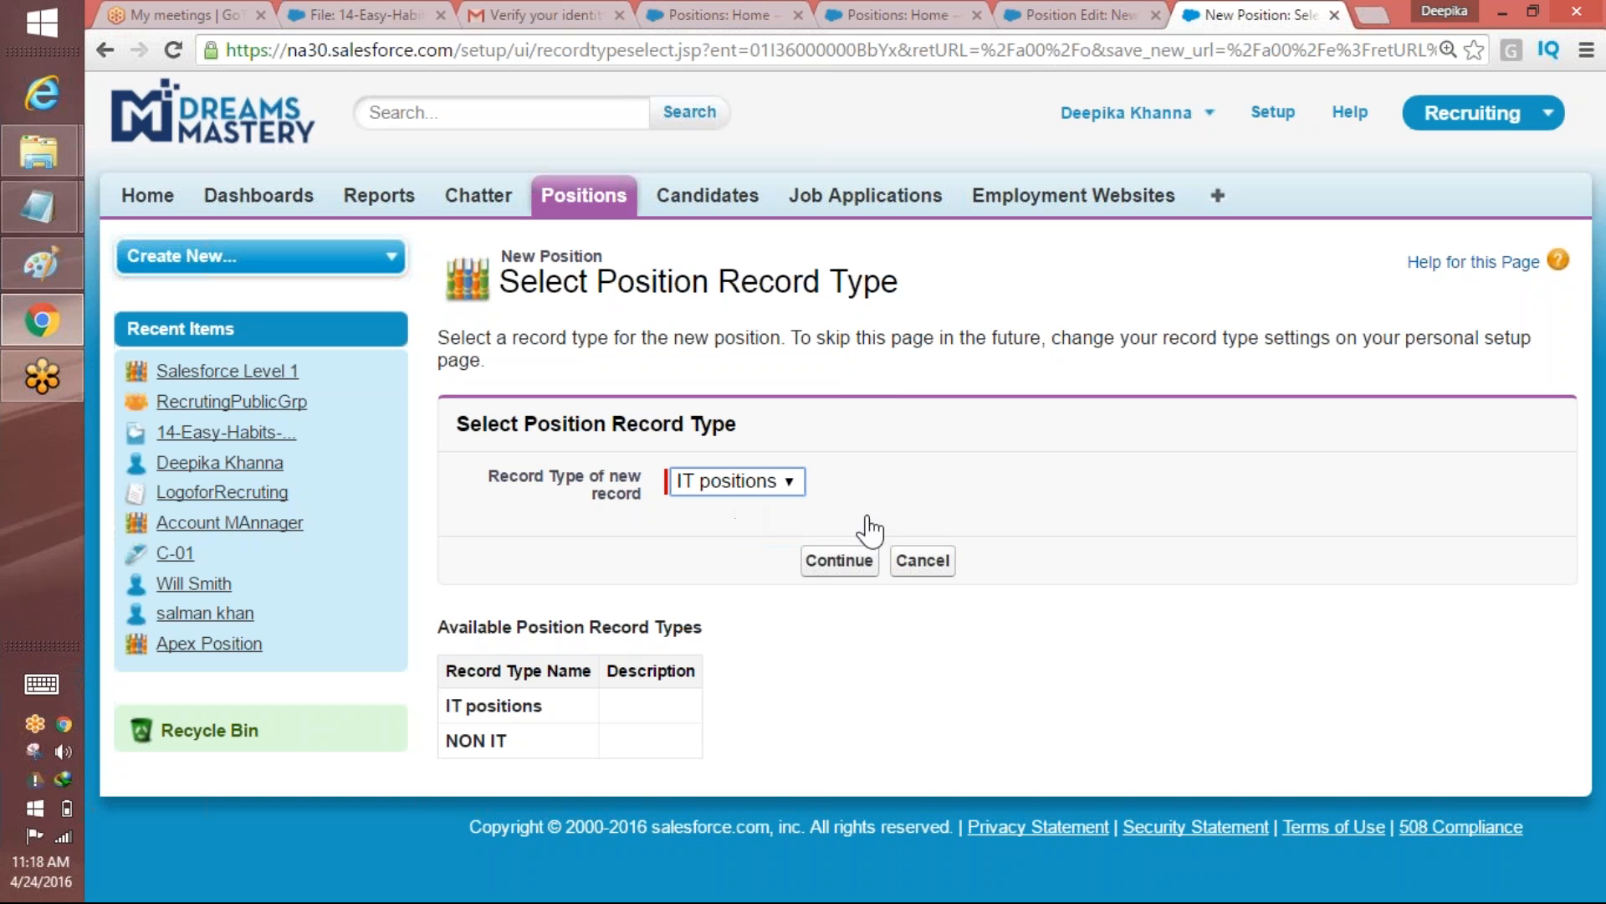
click(839, 559)
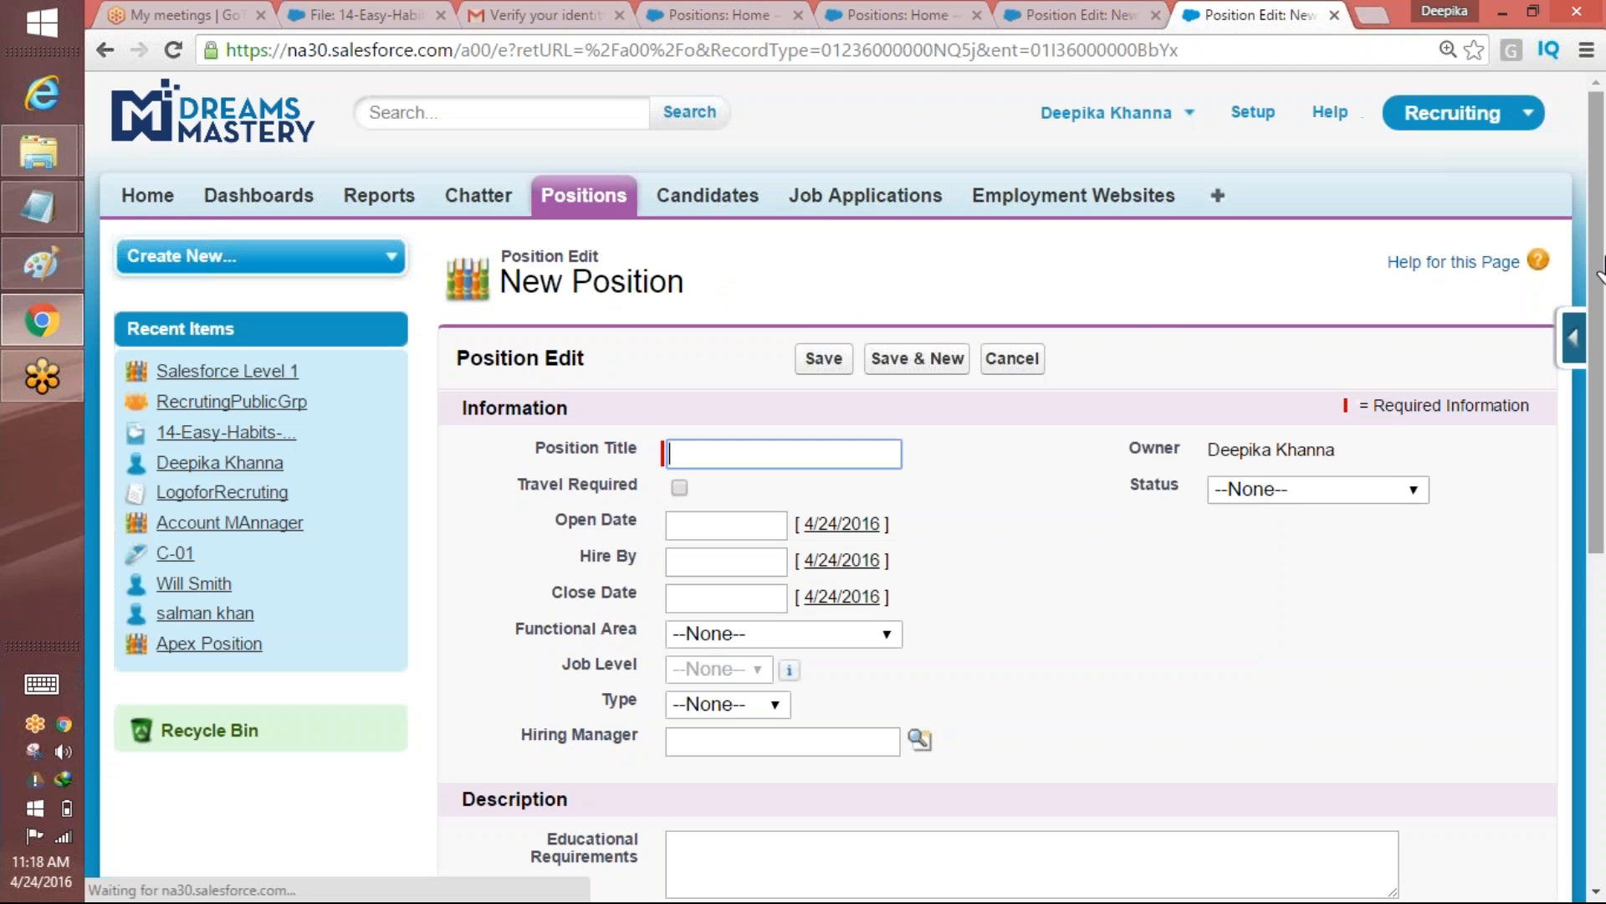
scroll(1590, 548, down, 5)
scroll(1590, 548, down, 2)
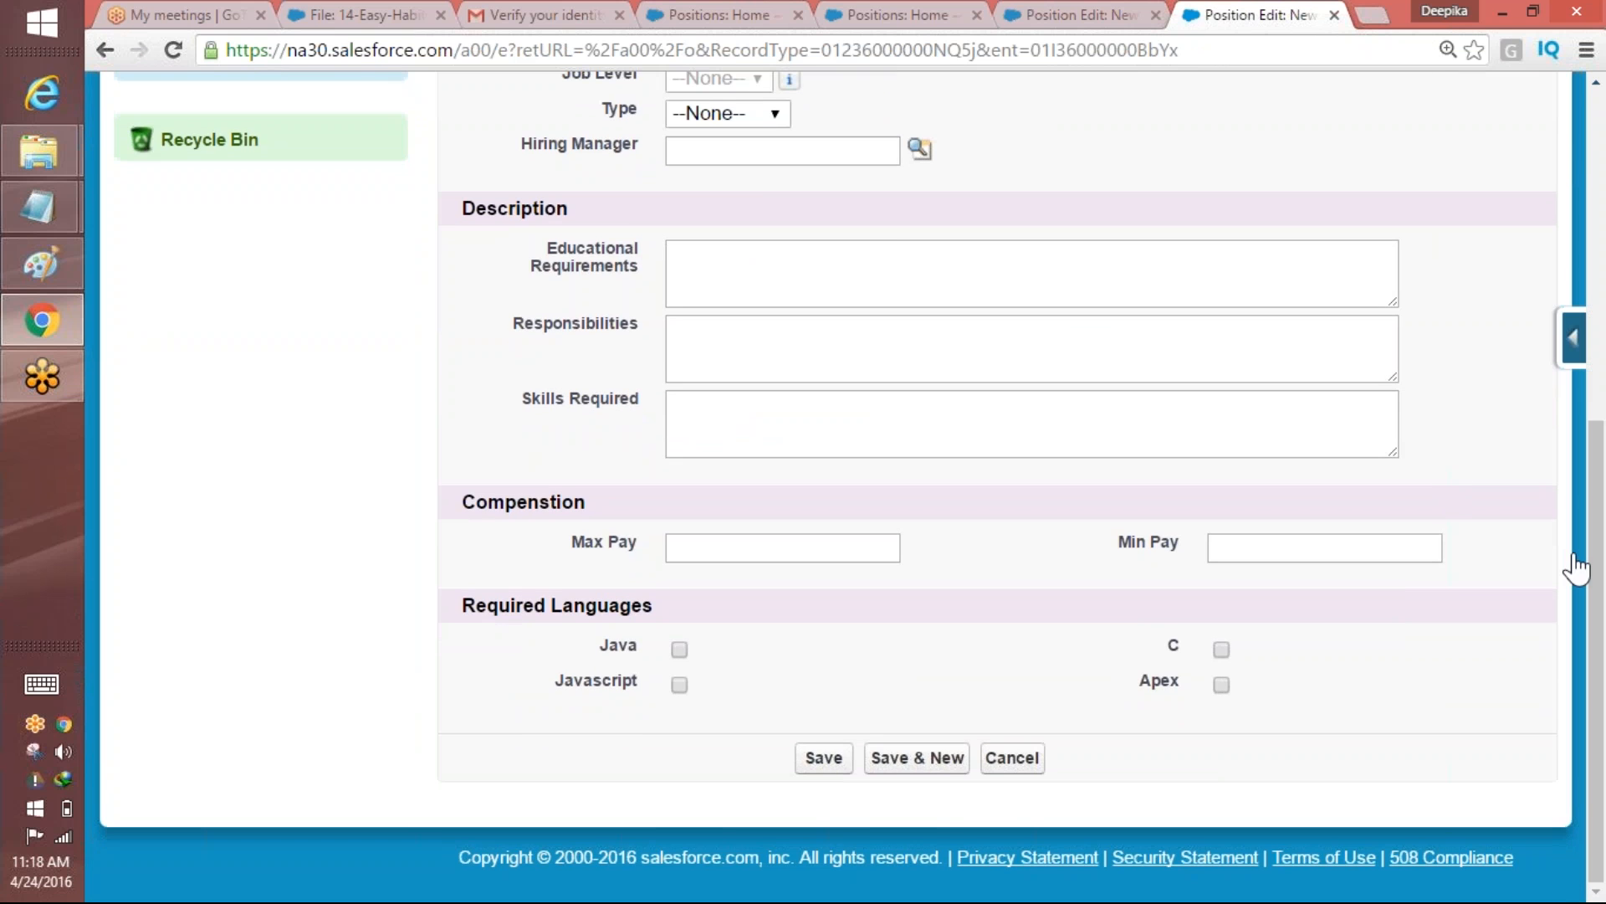
drag(1599, 548, 1577, 597)
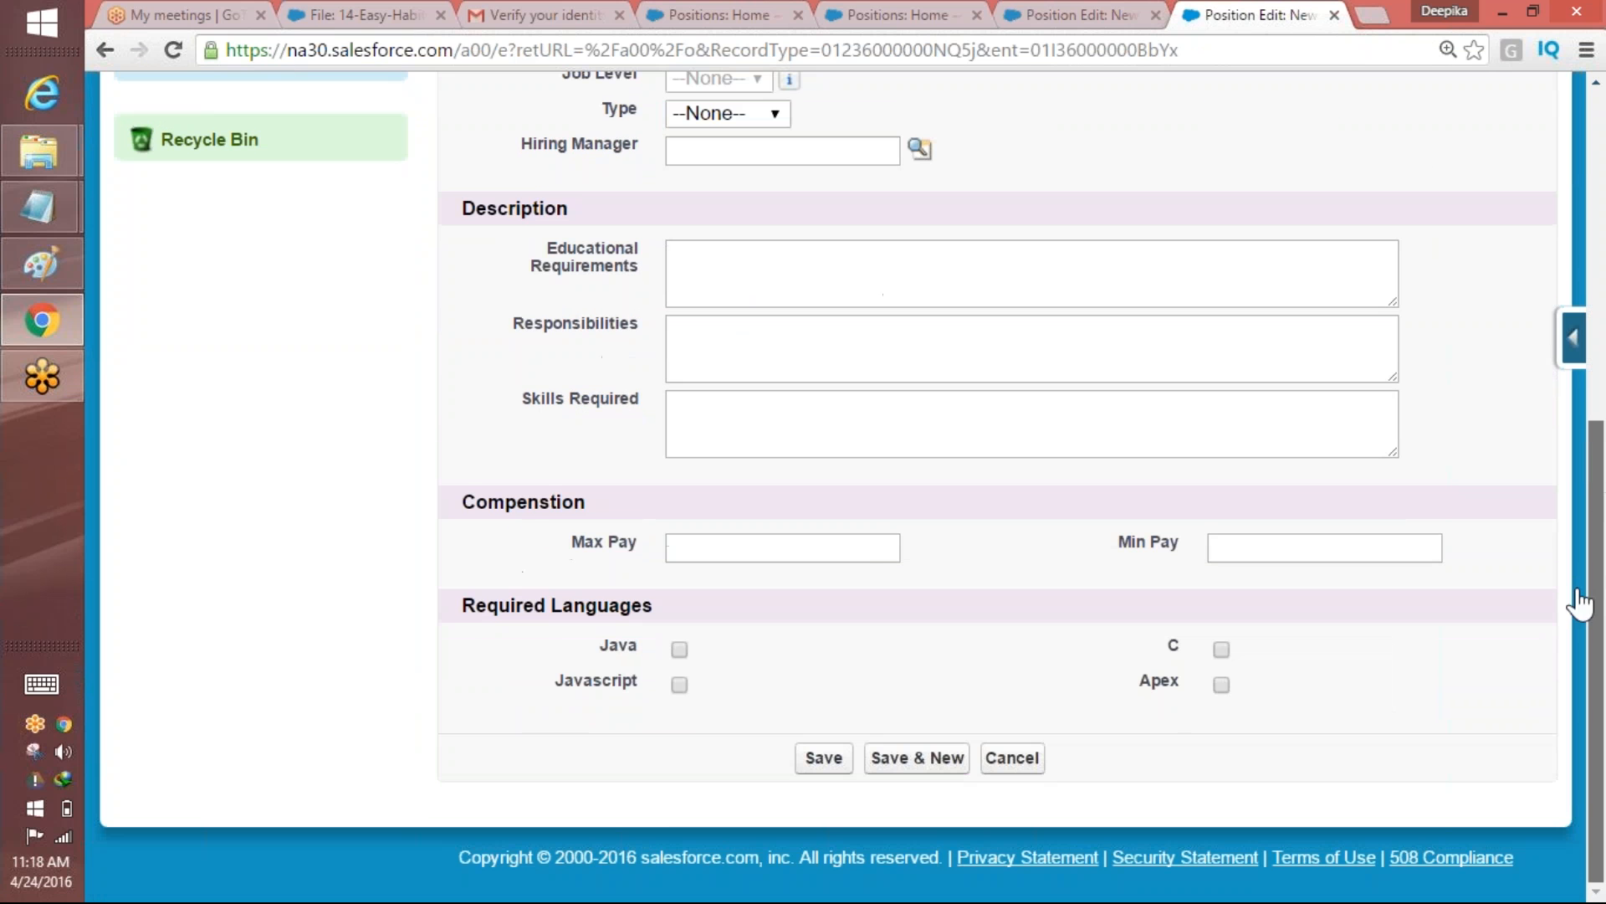
drag(1592, 438, 1581, 159)
click(1015, 265)
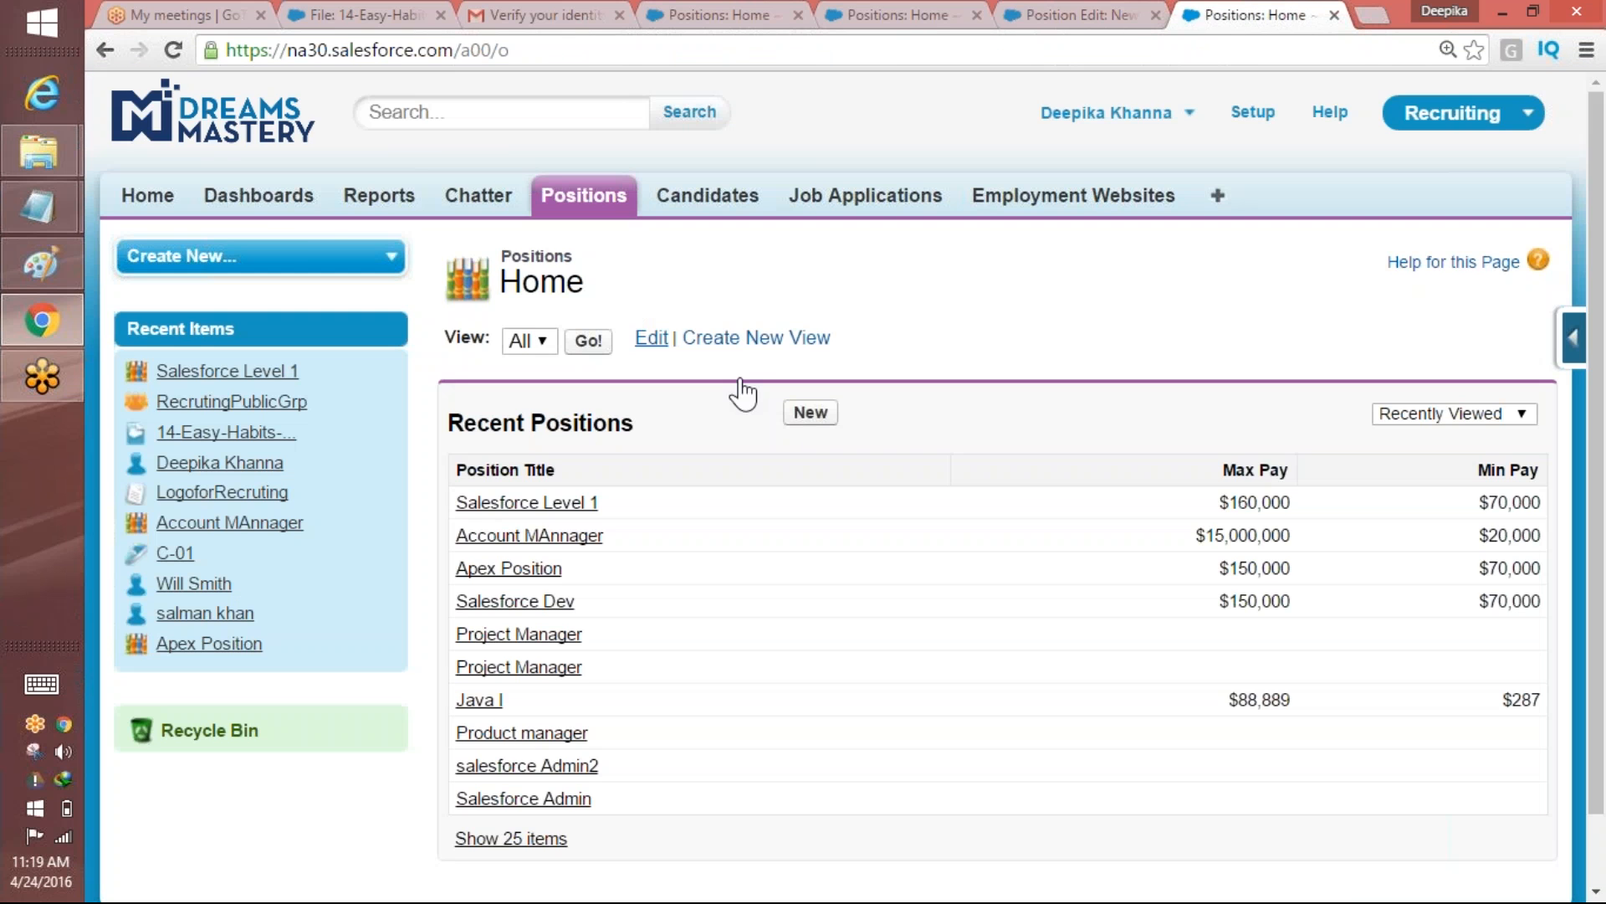
Try a new position with the NON IT record type and return to Positions home.
click(805, 416)
click(711, 481)
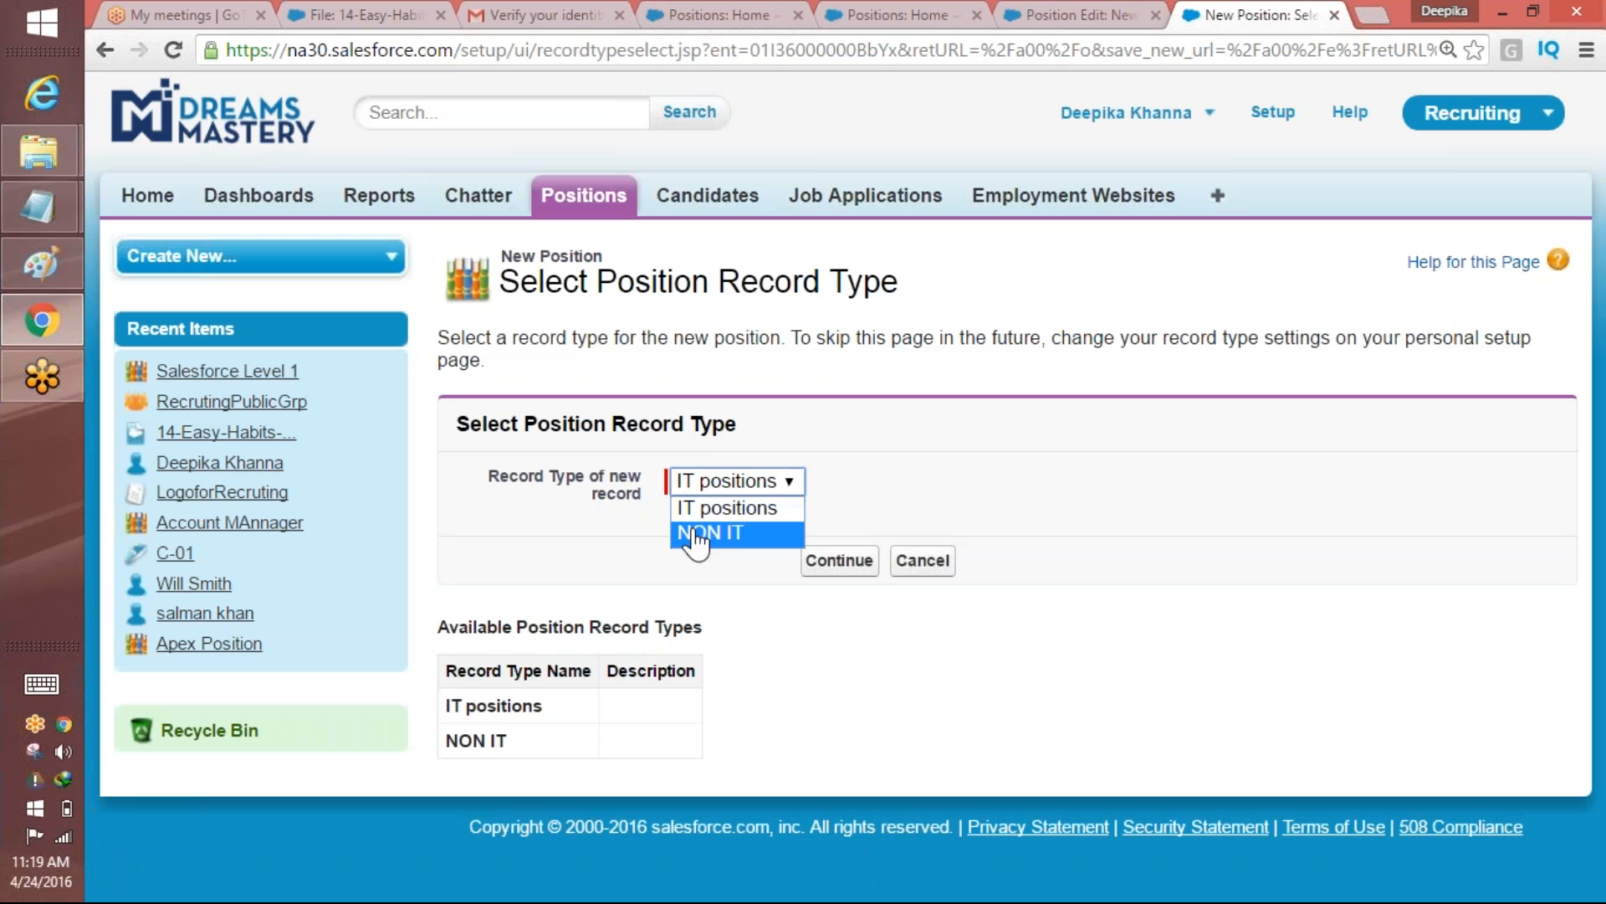
click(693, 538)
click(828, 561)
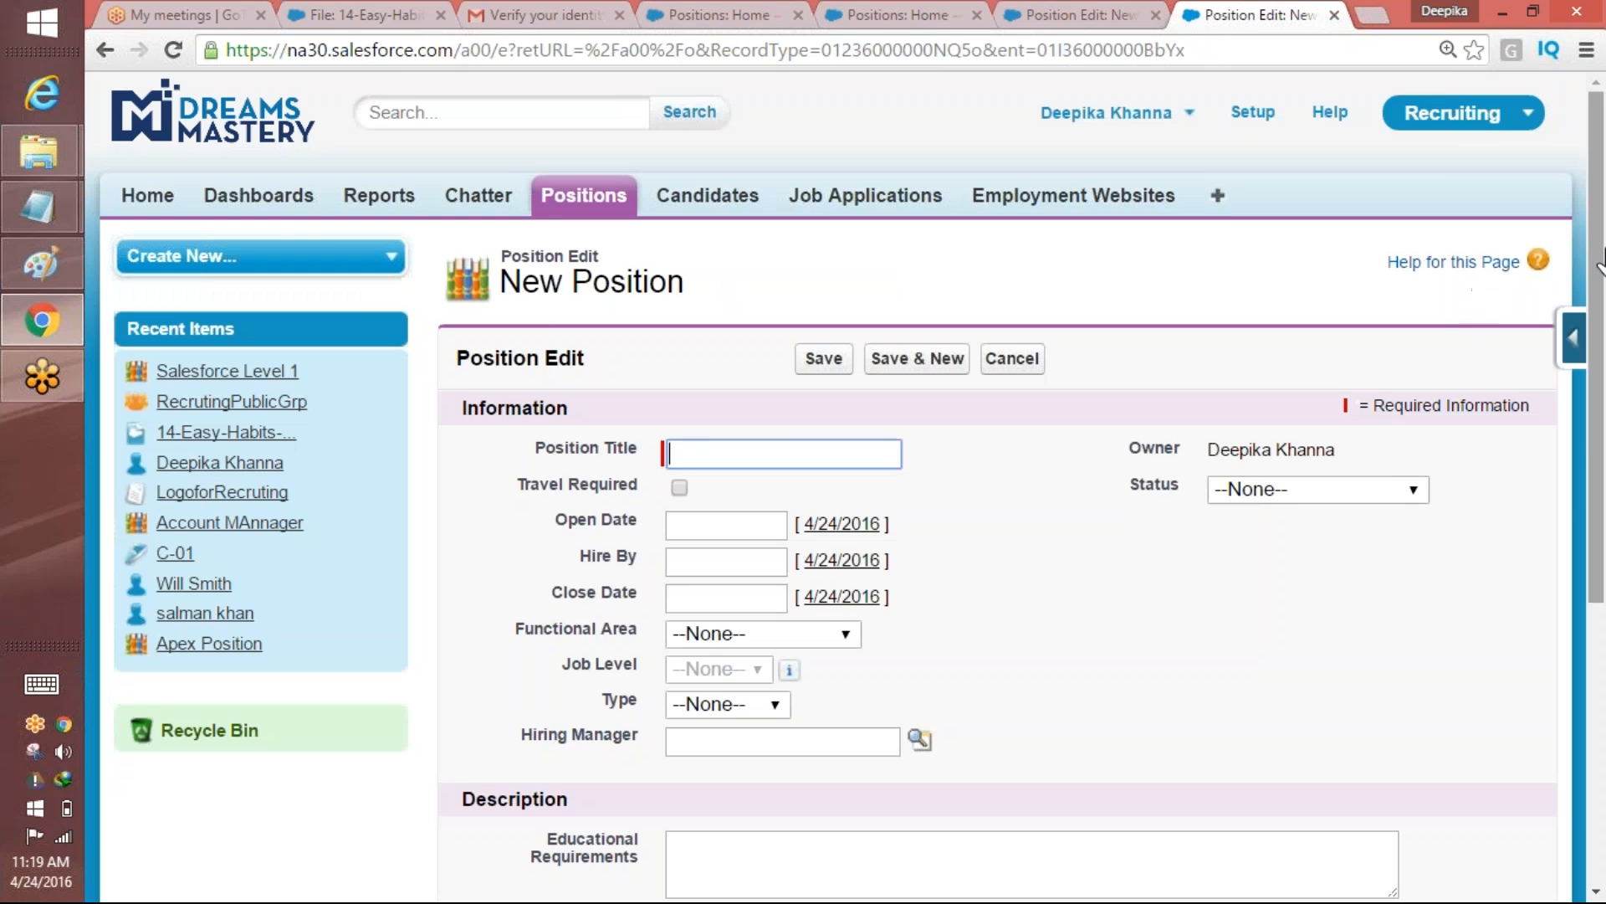
drag(1589, 328, 1594, 623)
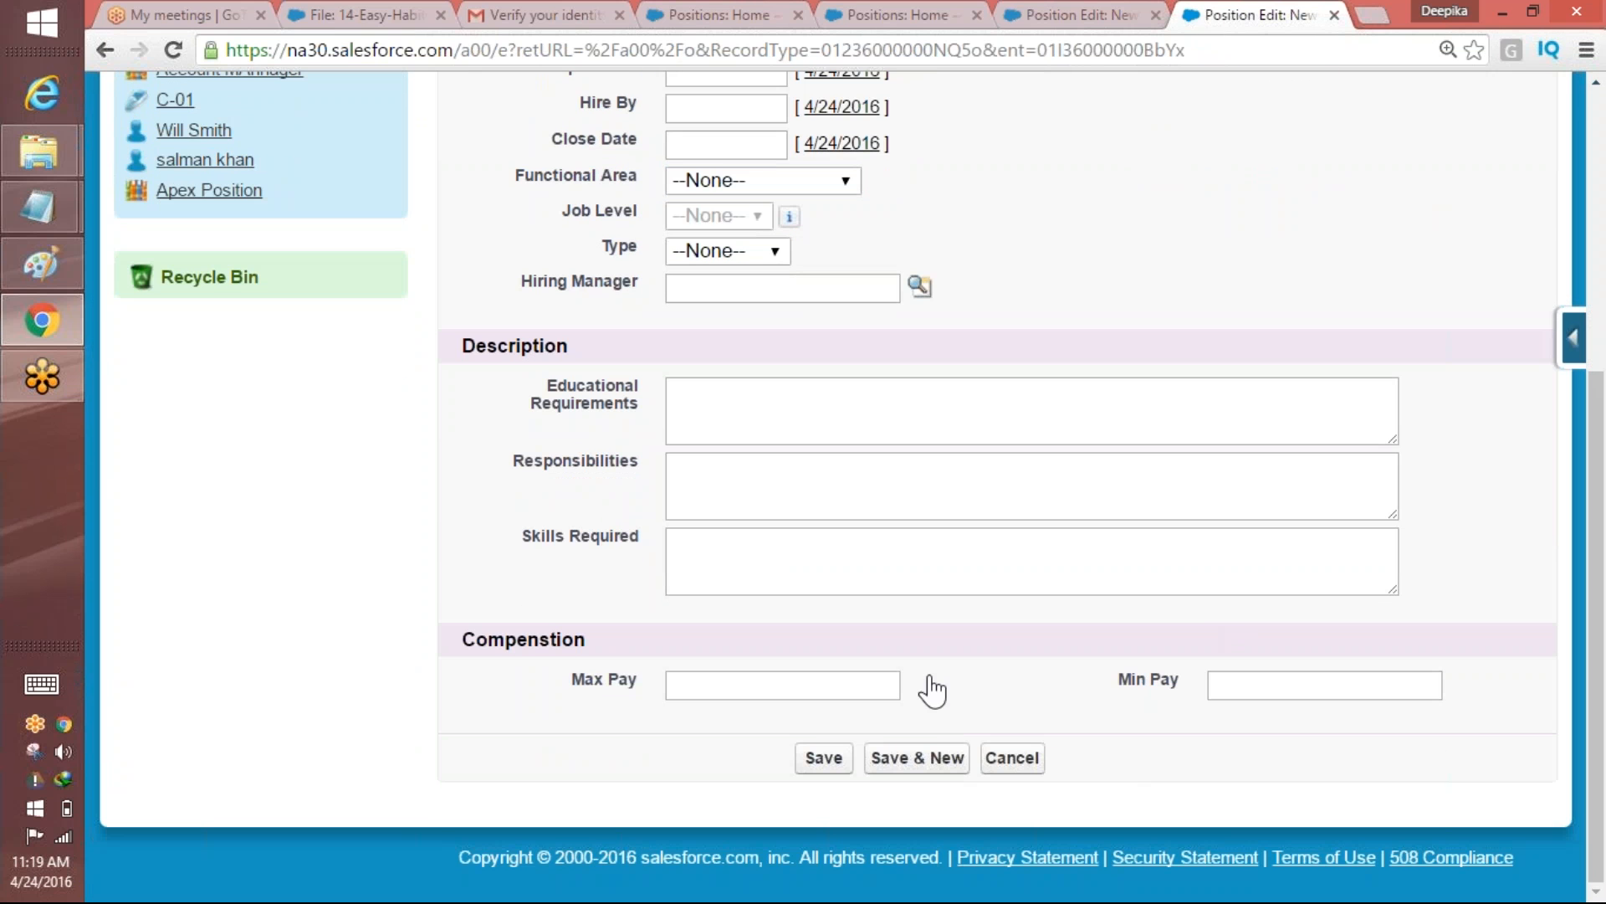
drag(1600, 548, 1558, 233)
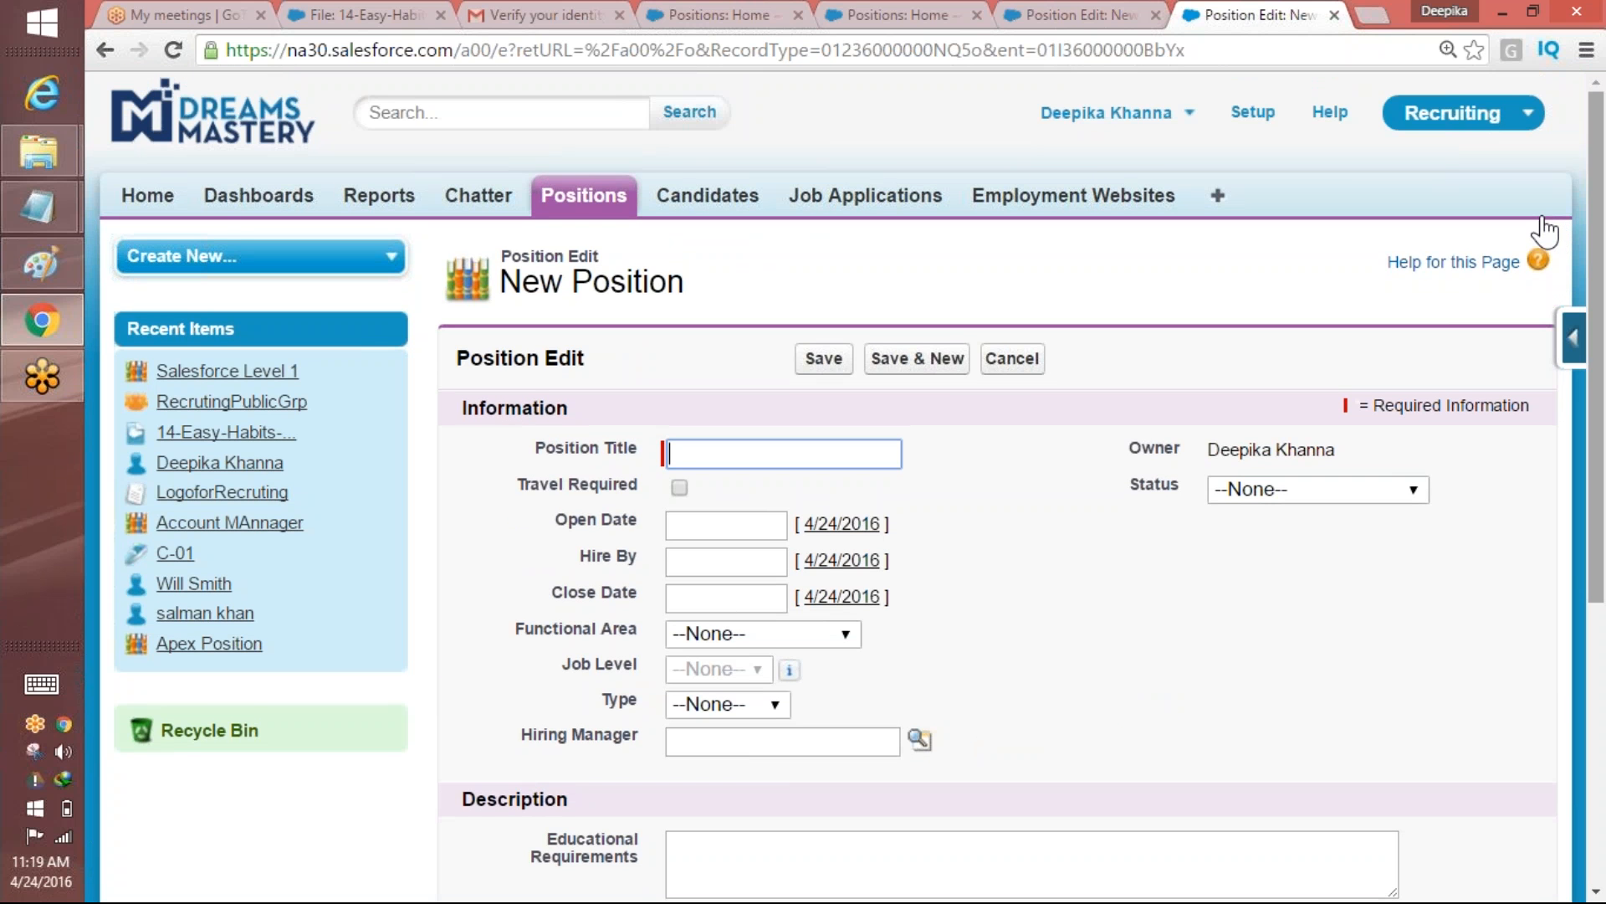
click(604, 204)
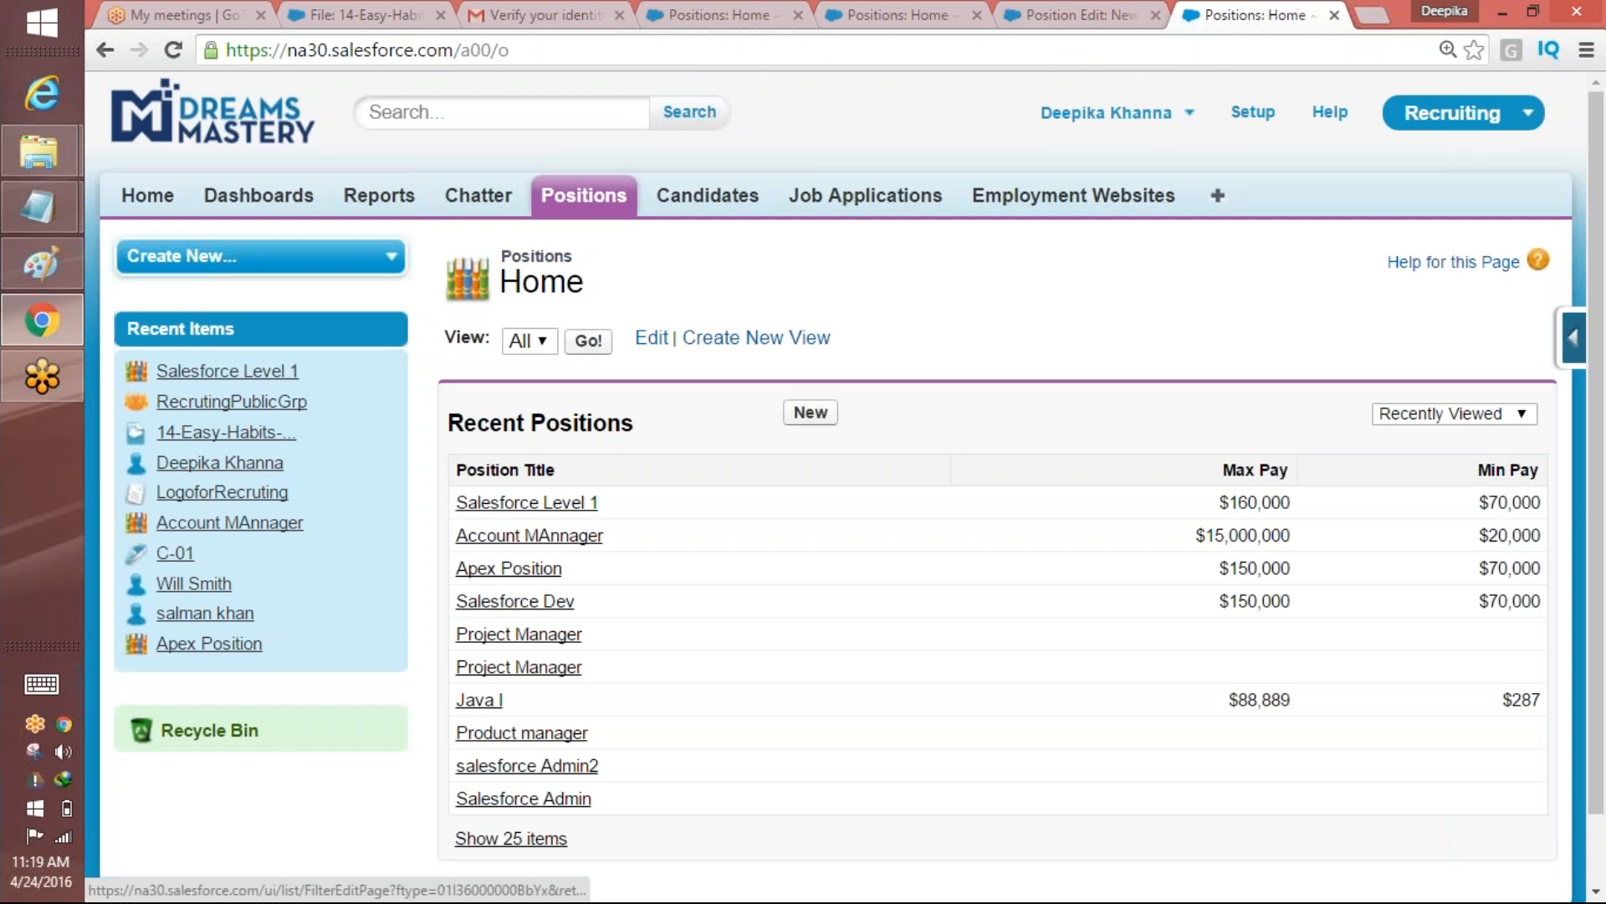
Dismiss another record type choice, log out, and select the username on the login page.
click(808, 411)
click(736, 482)
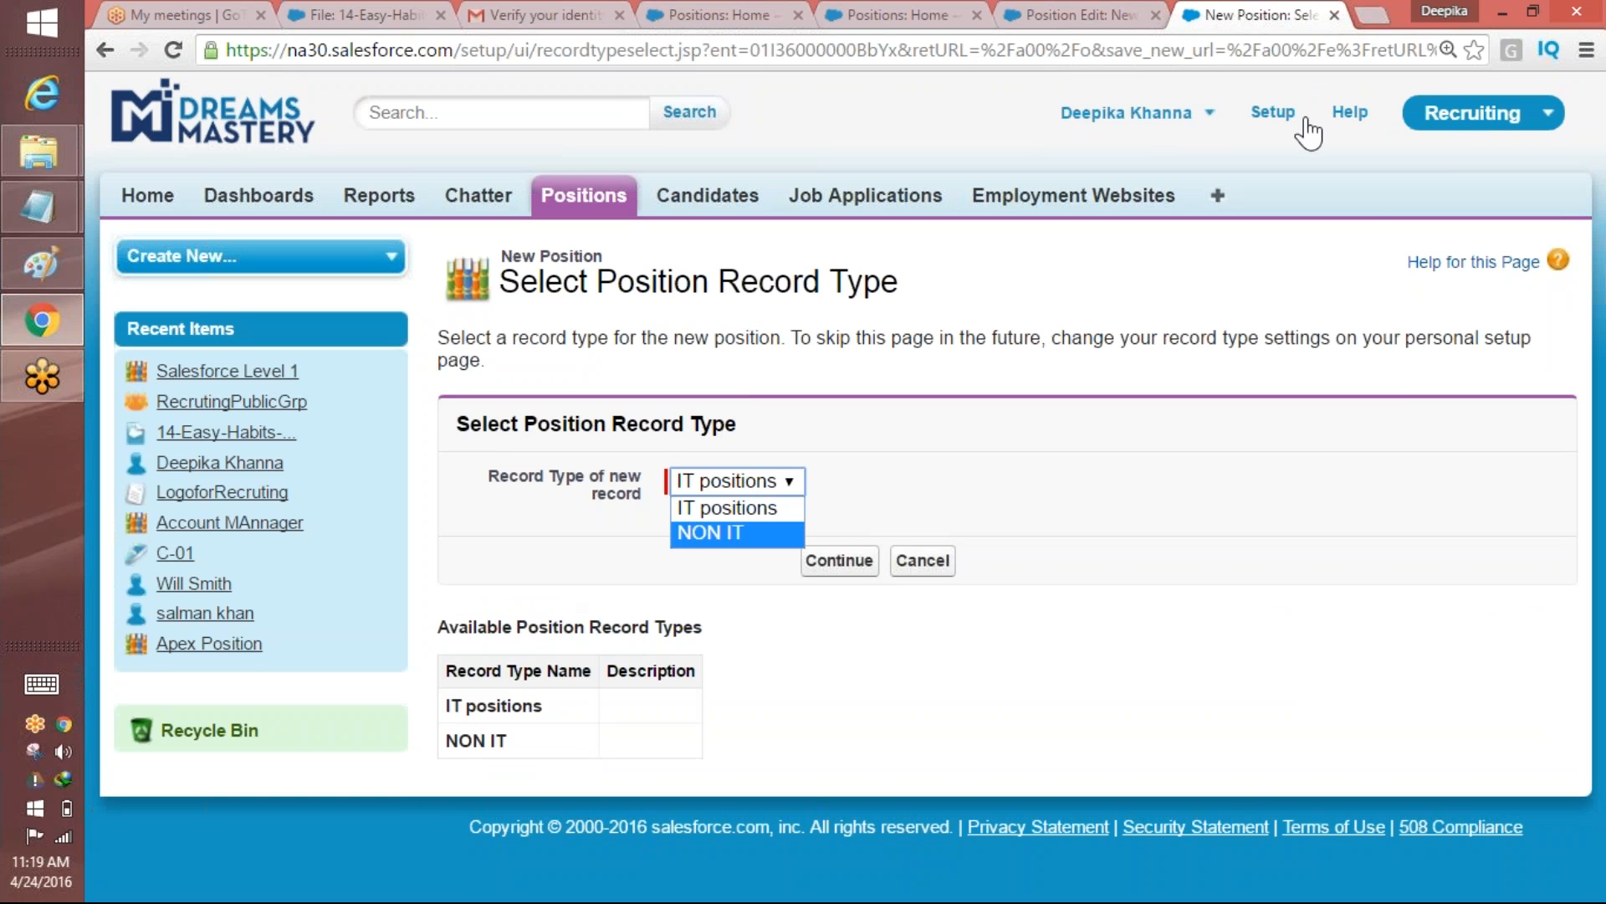
click(1429, 119)
click(1205, 117)
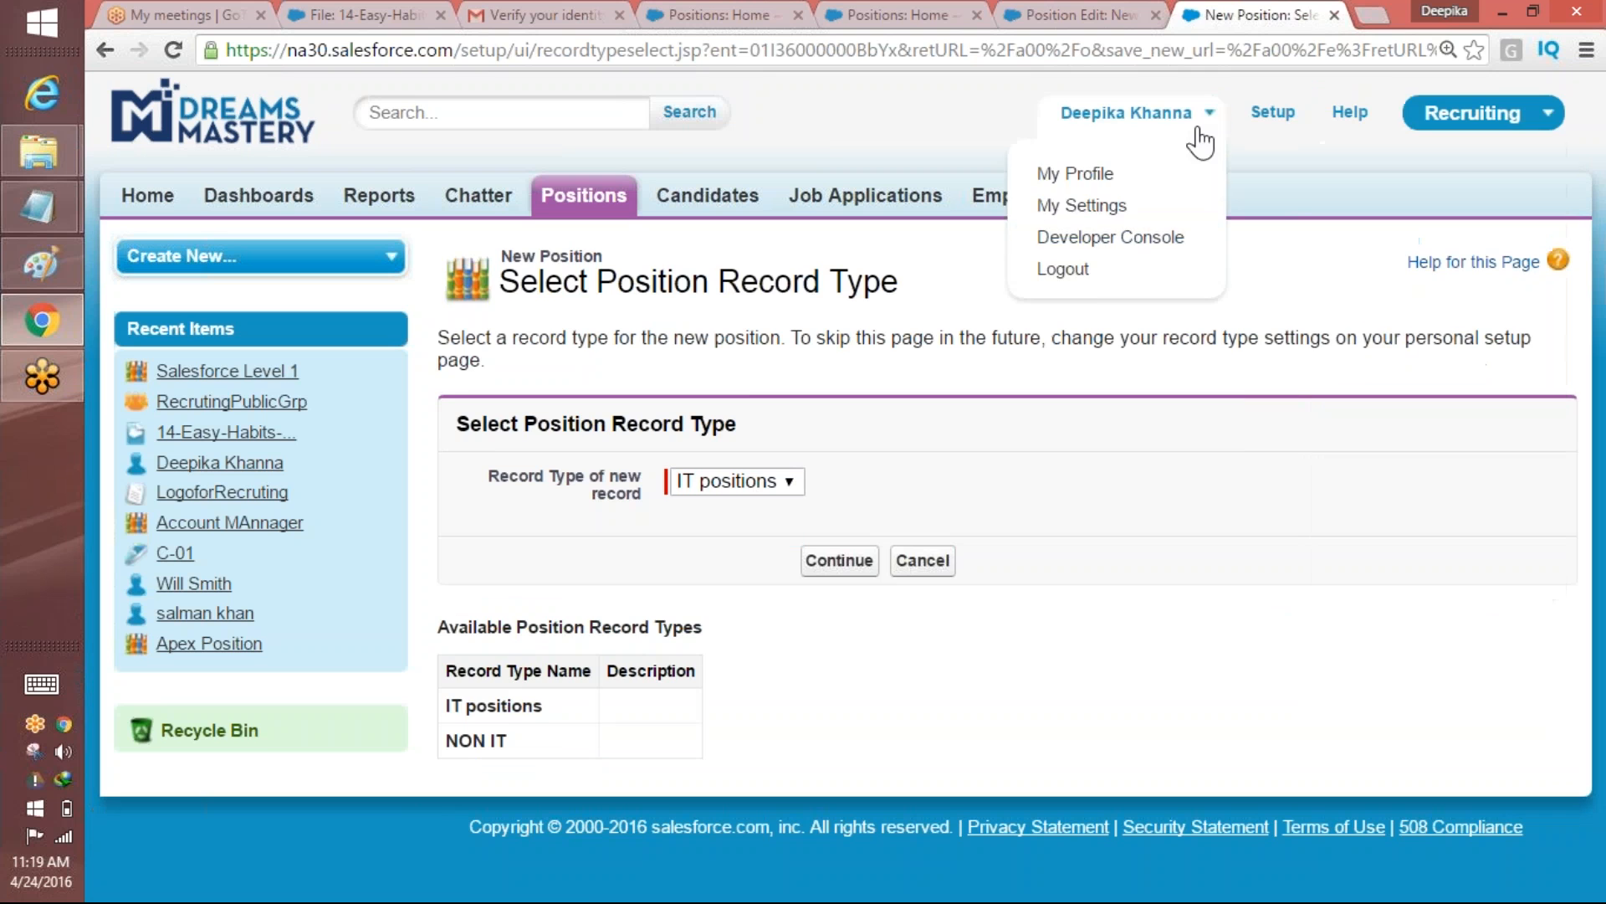
click(1096, 272)
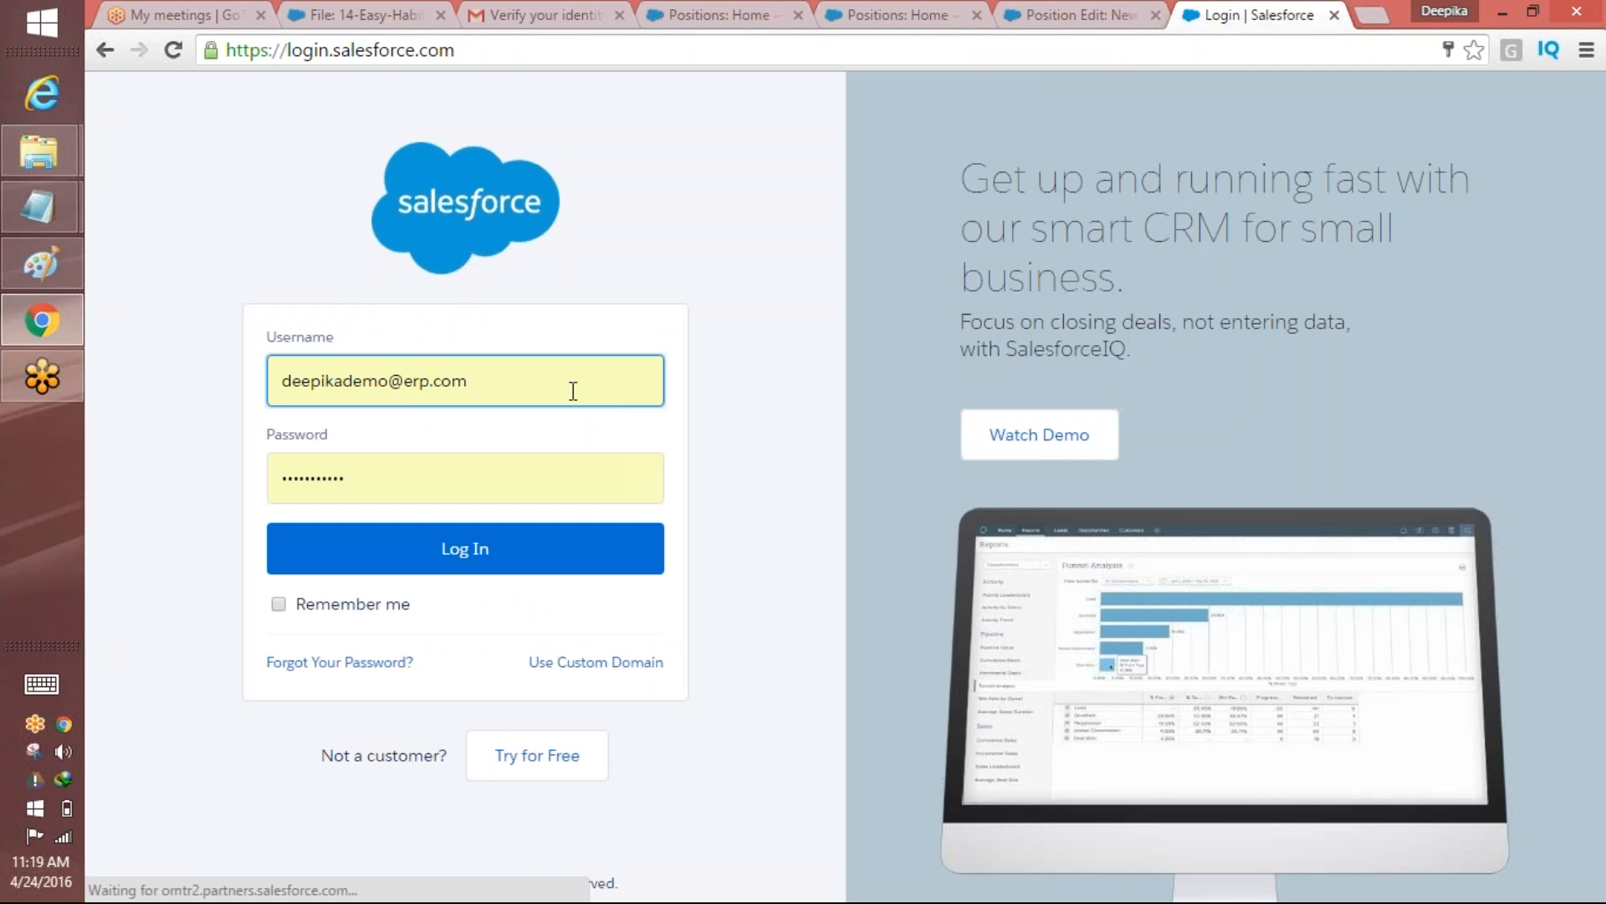
drag(573, 391, 244, 387)
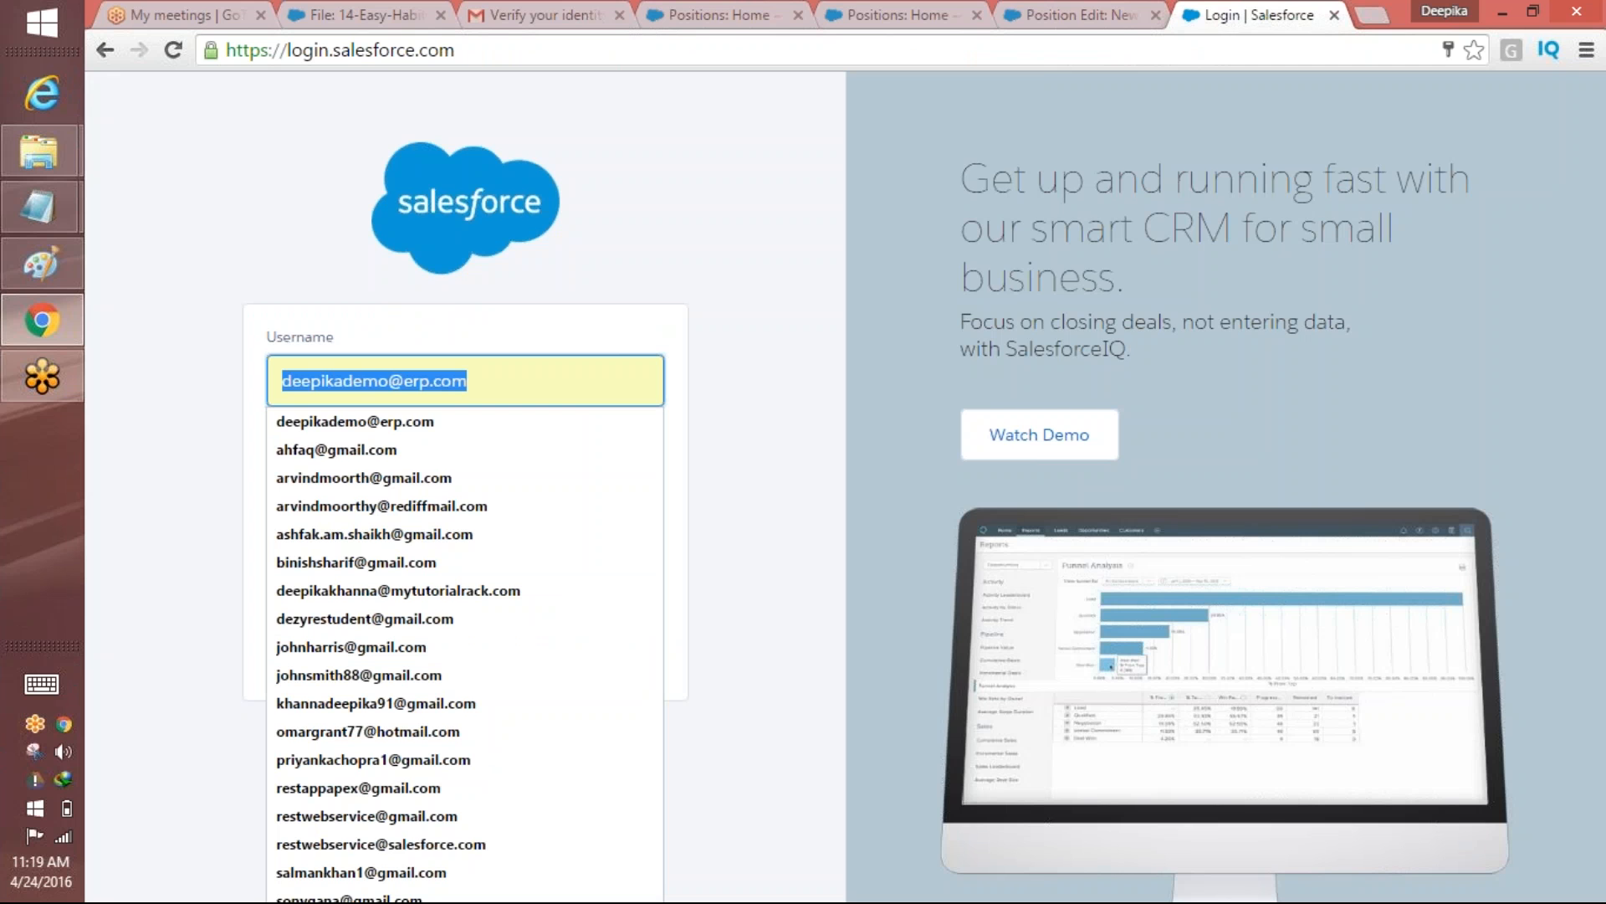
Sign in as the other user and verify identity with the code from the email.
text(b)
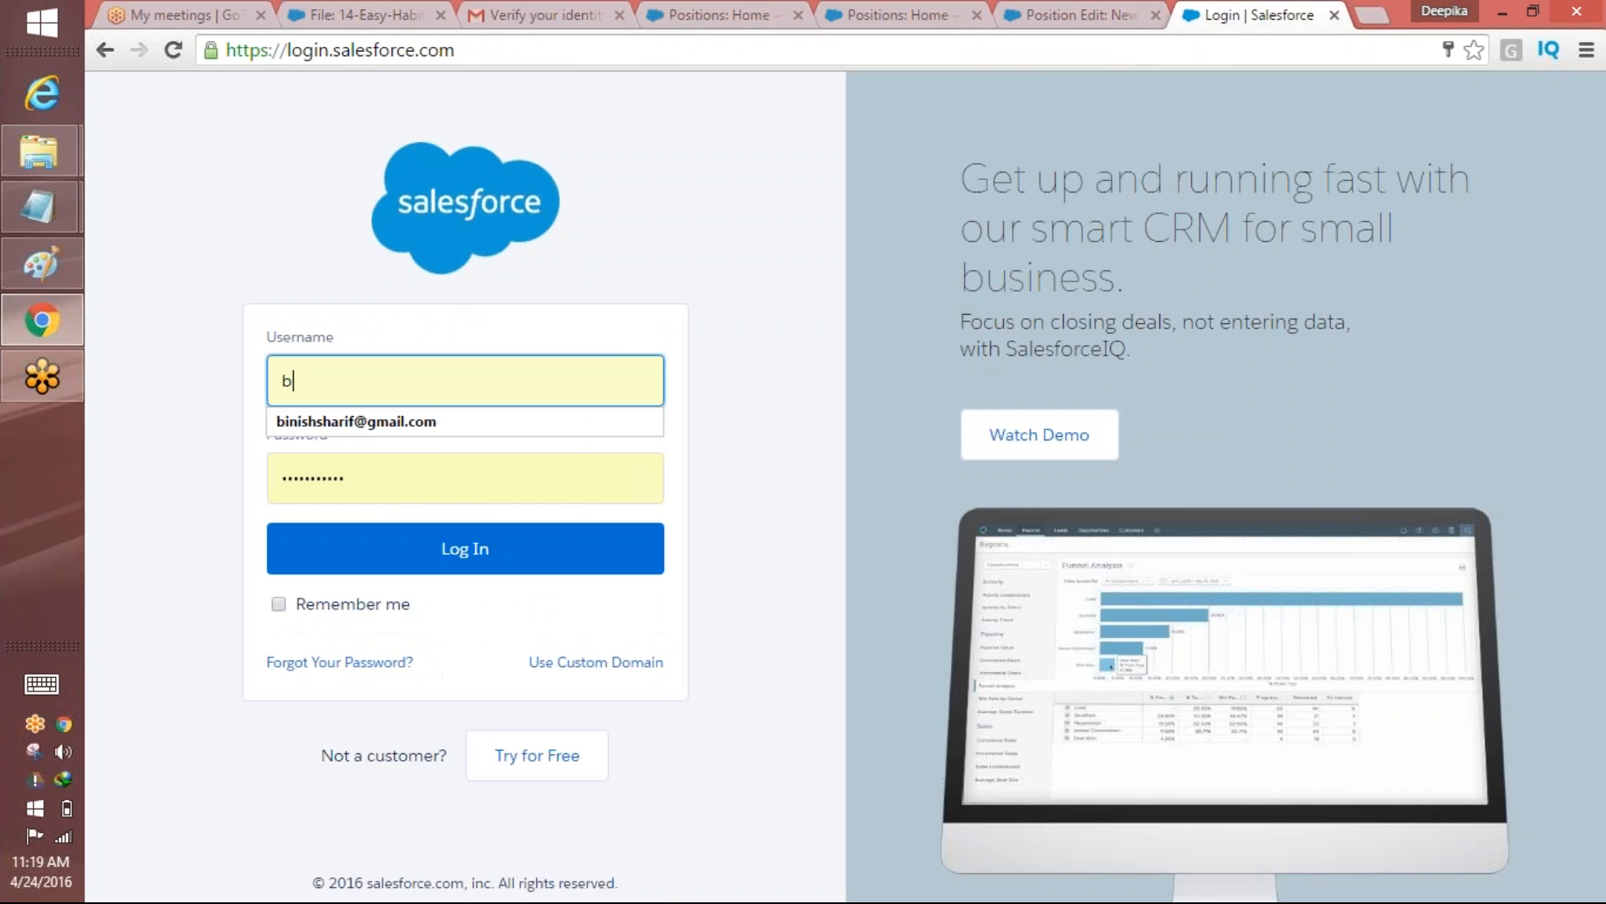
text(in)
click(428, 433)
key(Return)
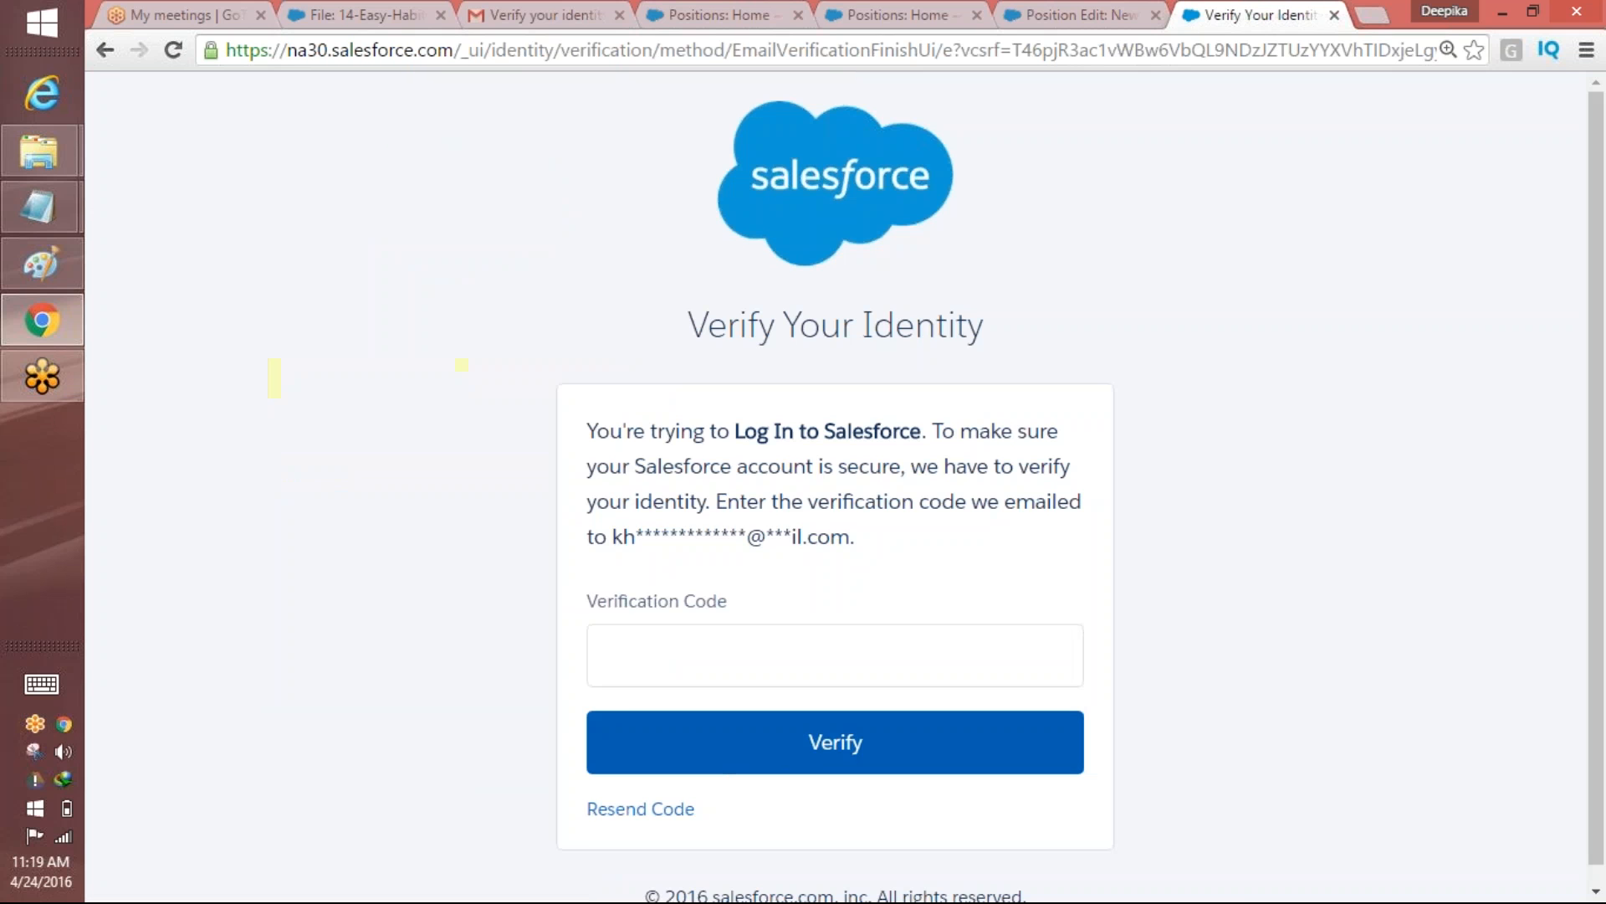
click(488, 10)
click(183, 292)
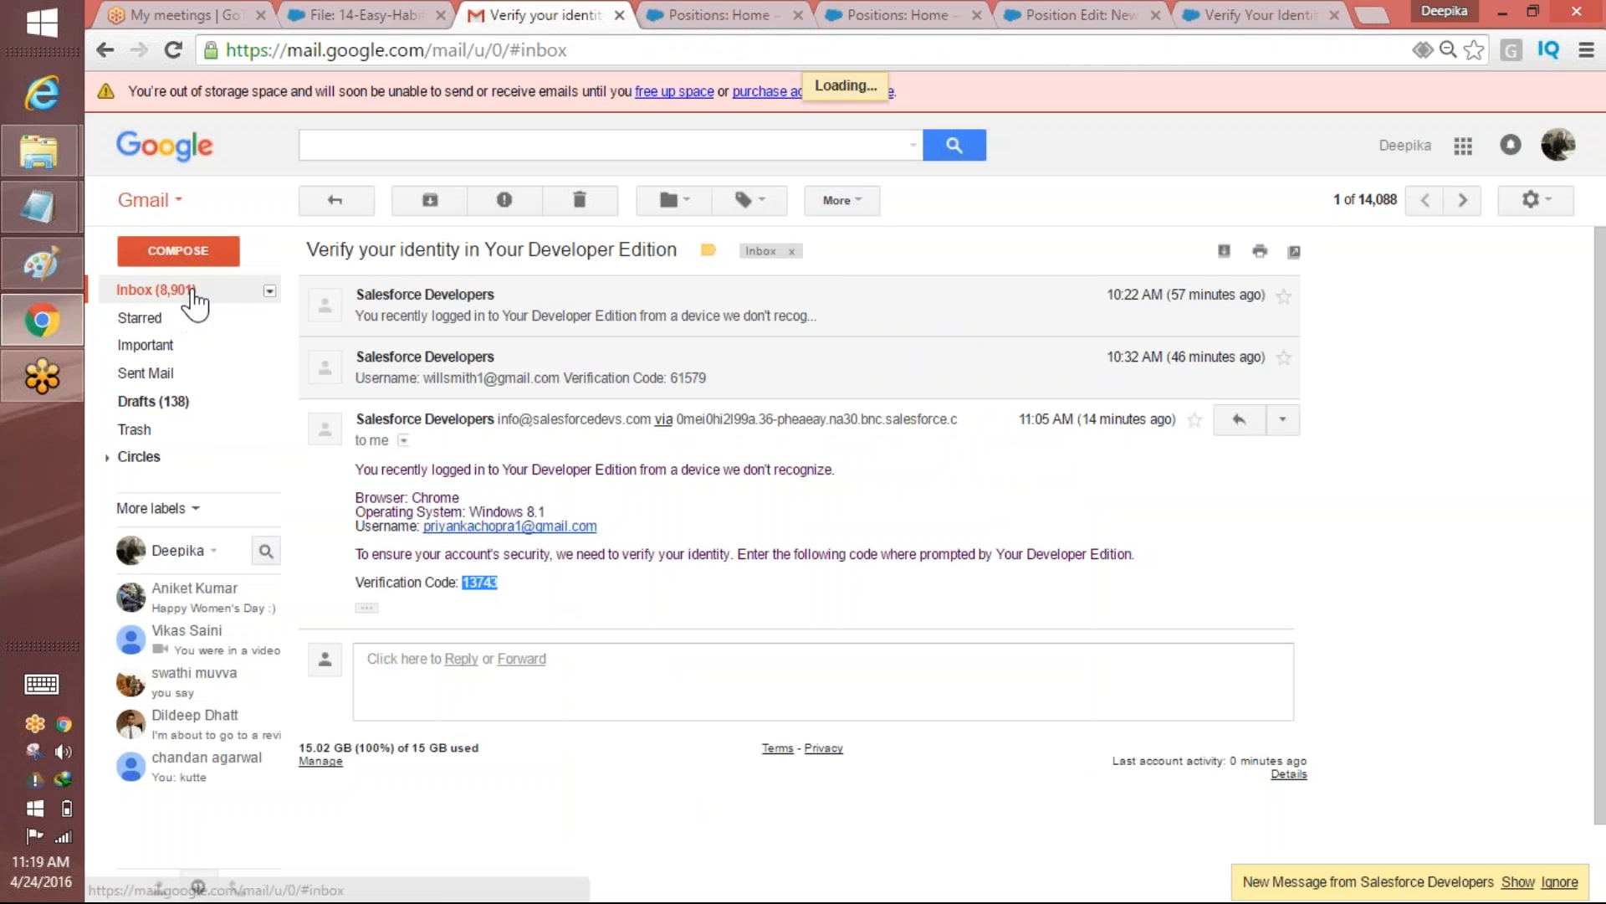
click(669, 246)
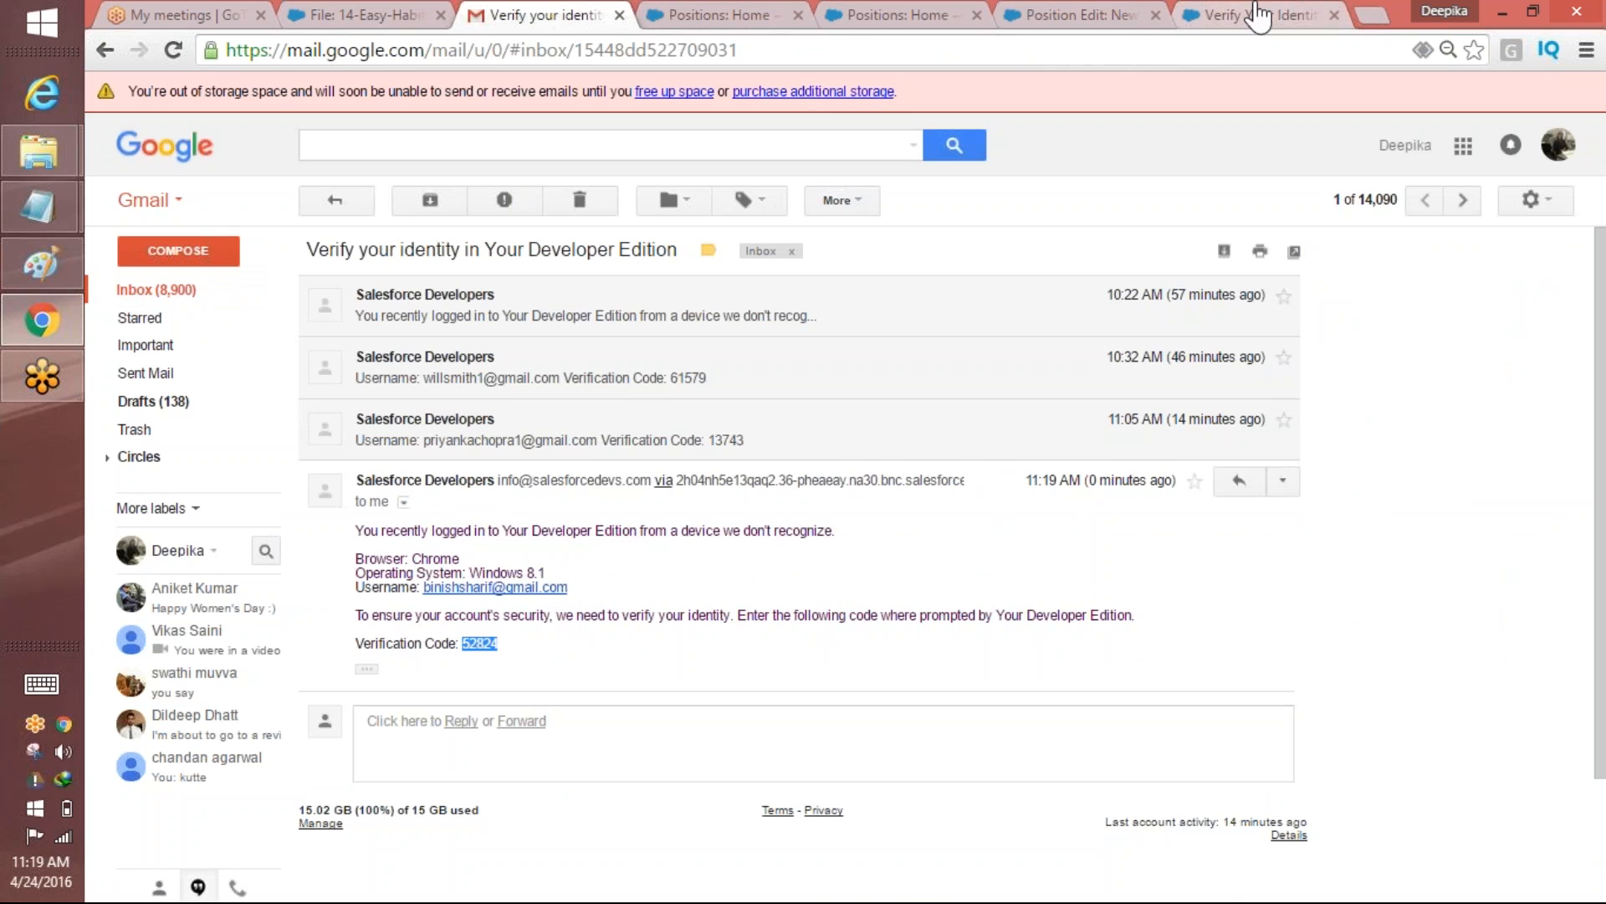
click(1302, 15)
click(750, 649)
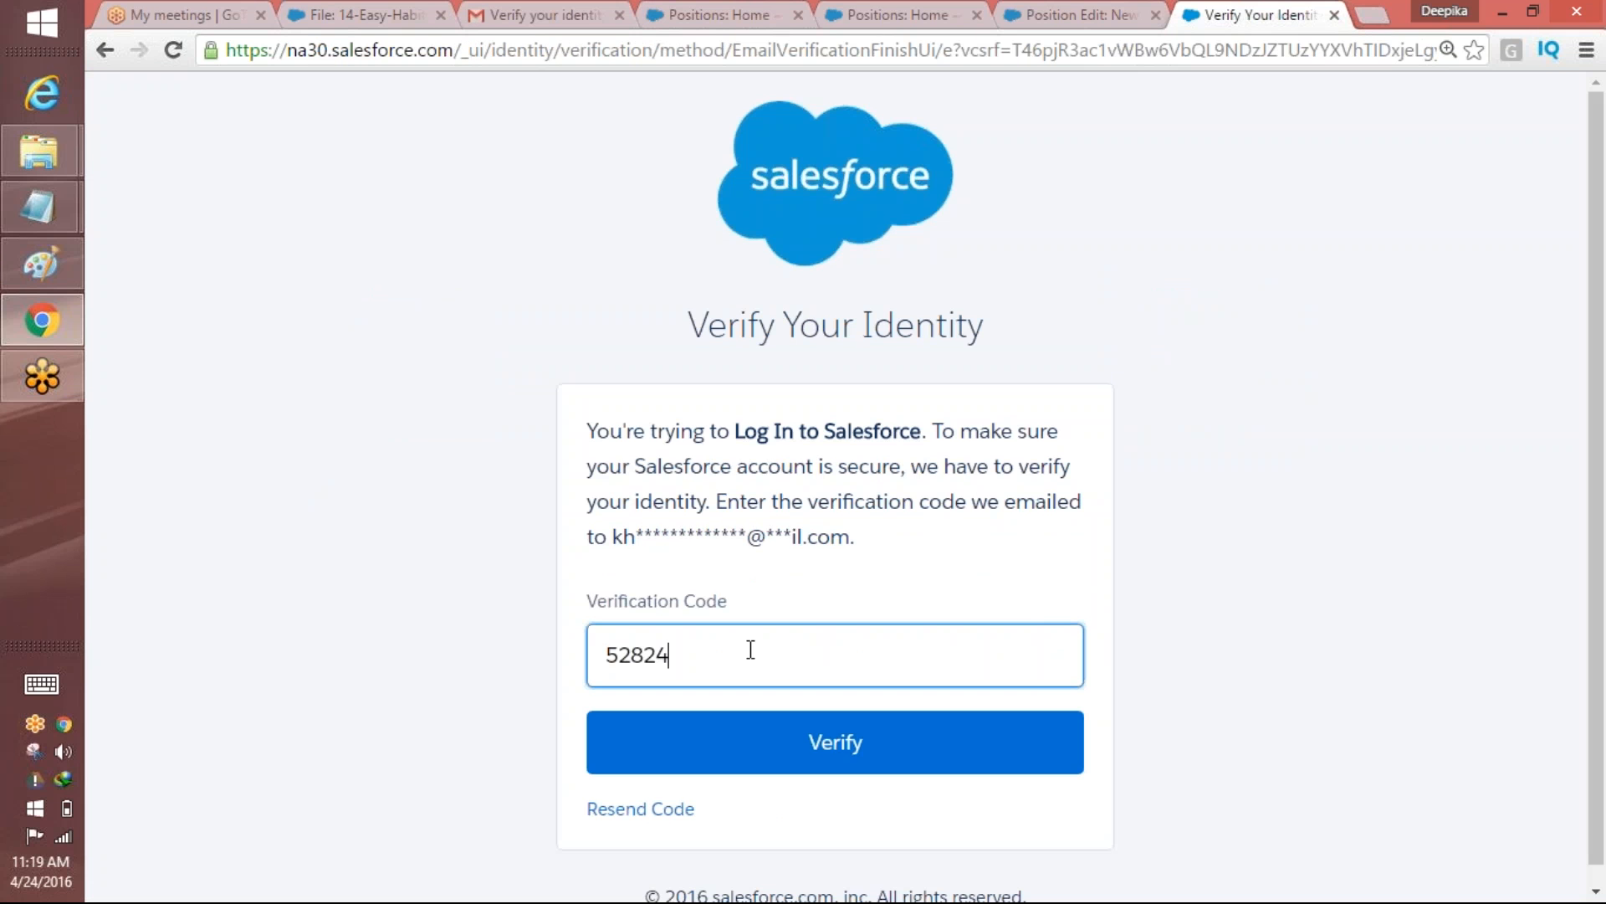
click(843, 765)
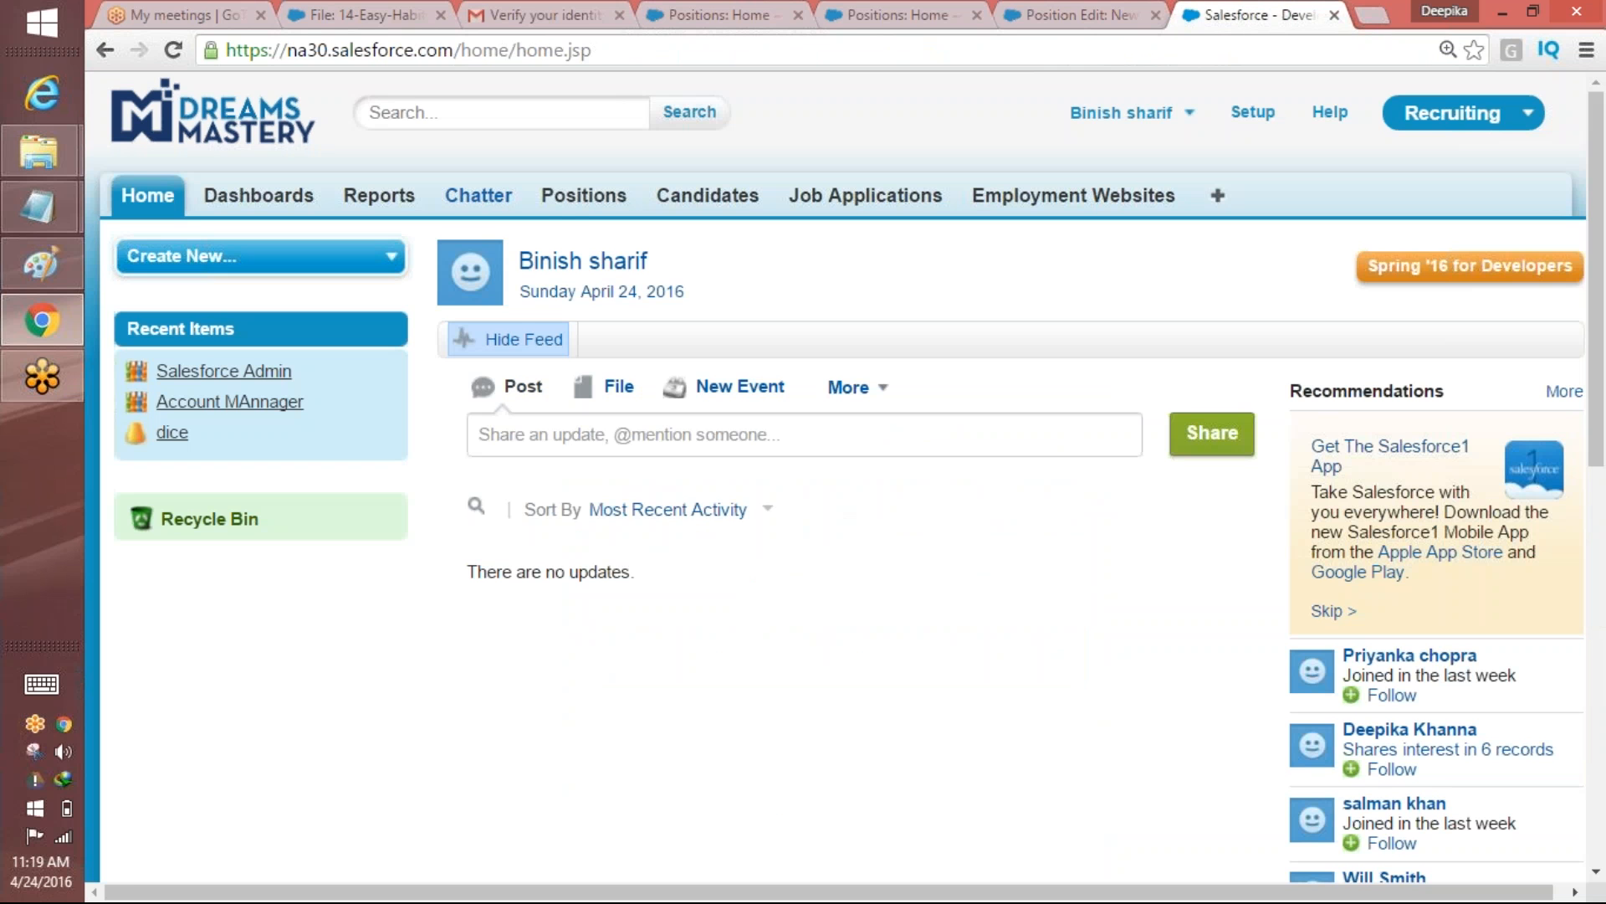
Check which record types a new position offers this user, cancel, and log out.
click(576, 196)
click(814, 413)
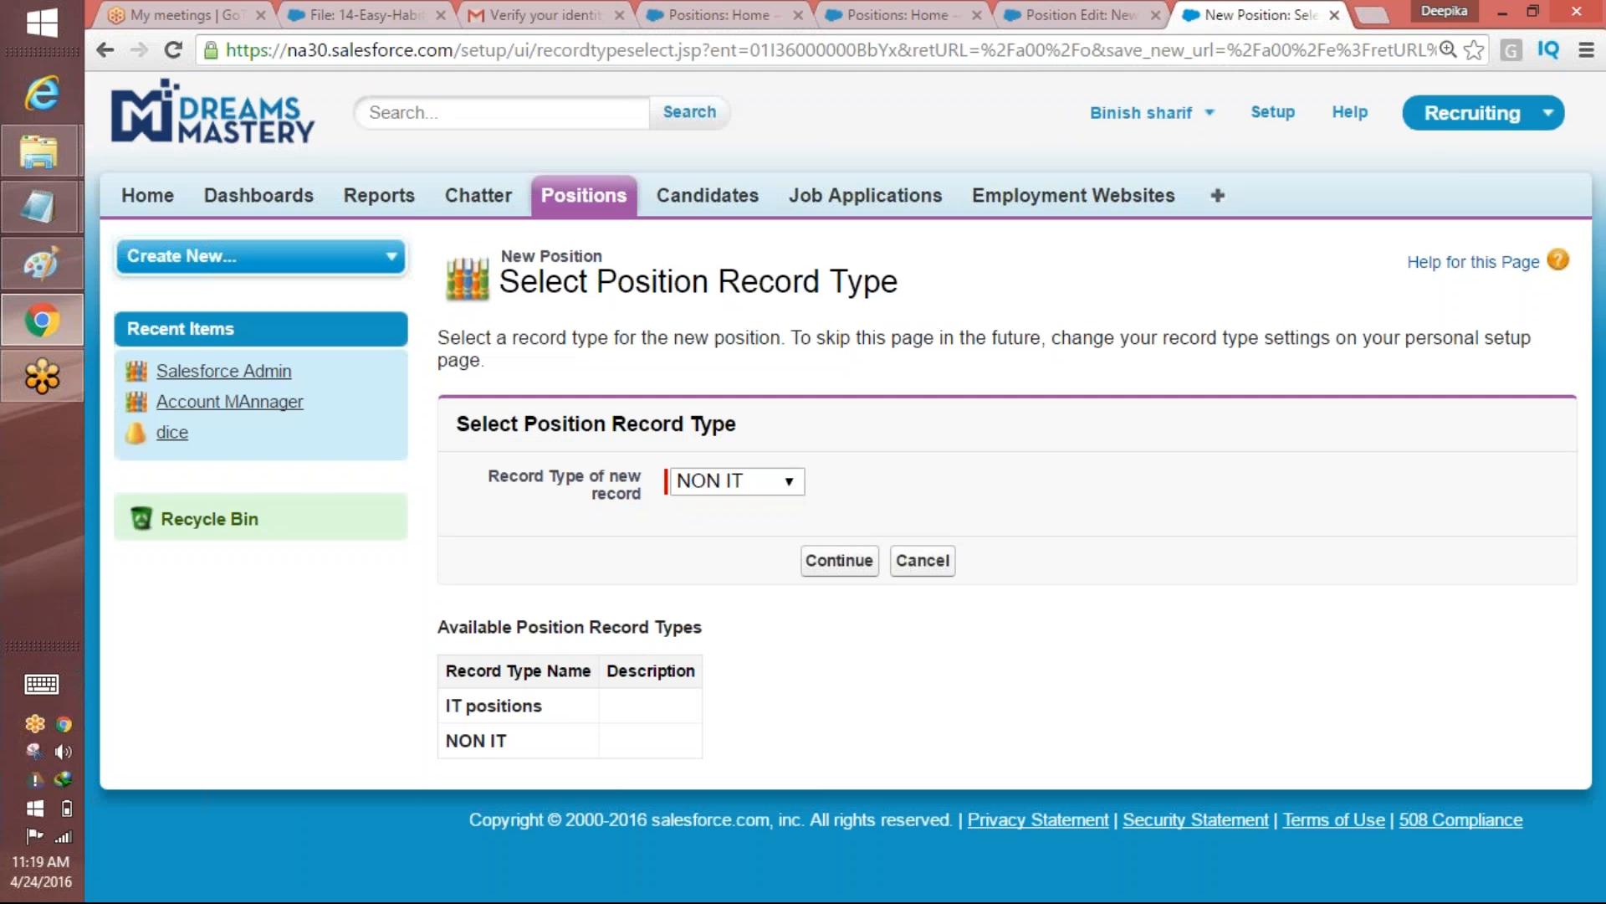
click(768, 482)
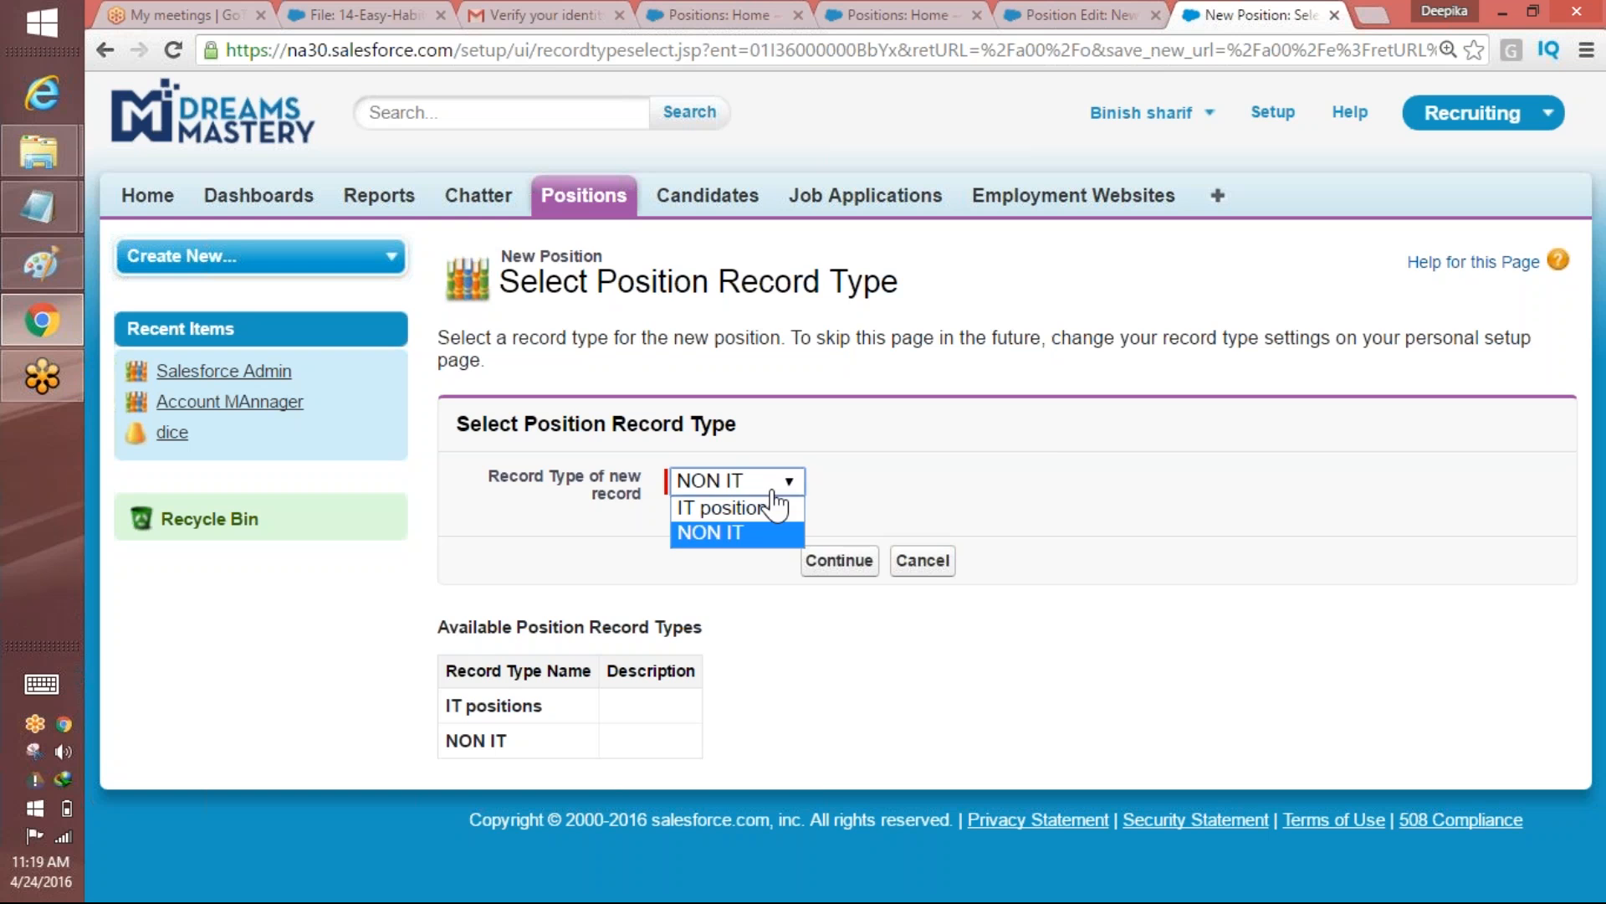
click(868, 558)
click(924, 562)
click(1514, 114)
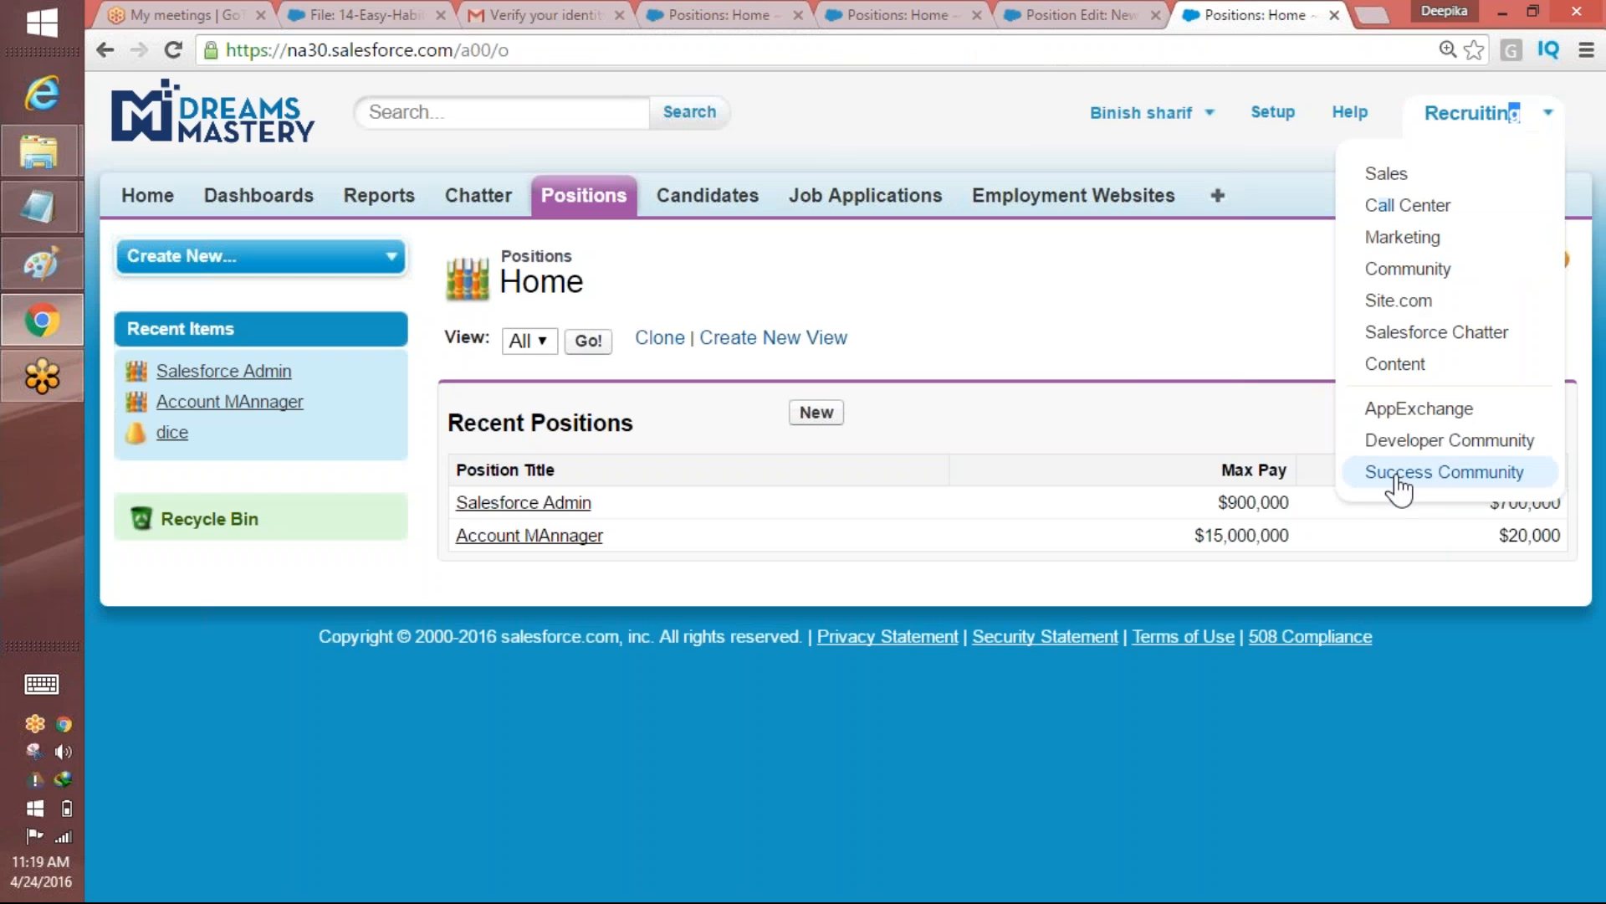
click(1145, 113)
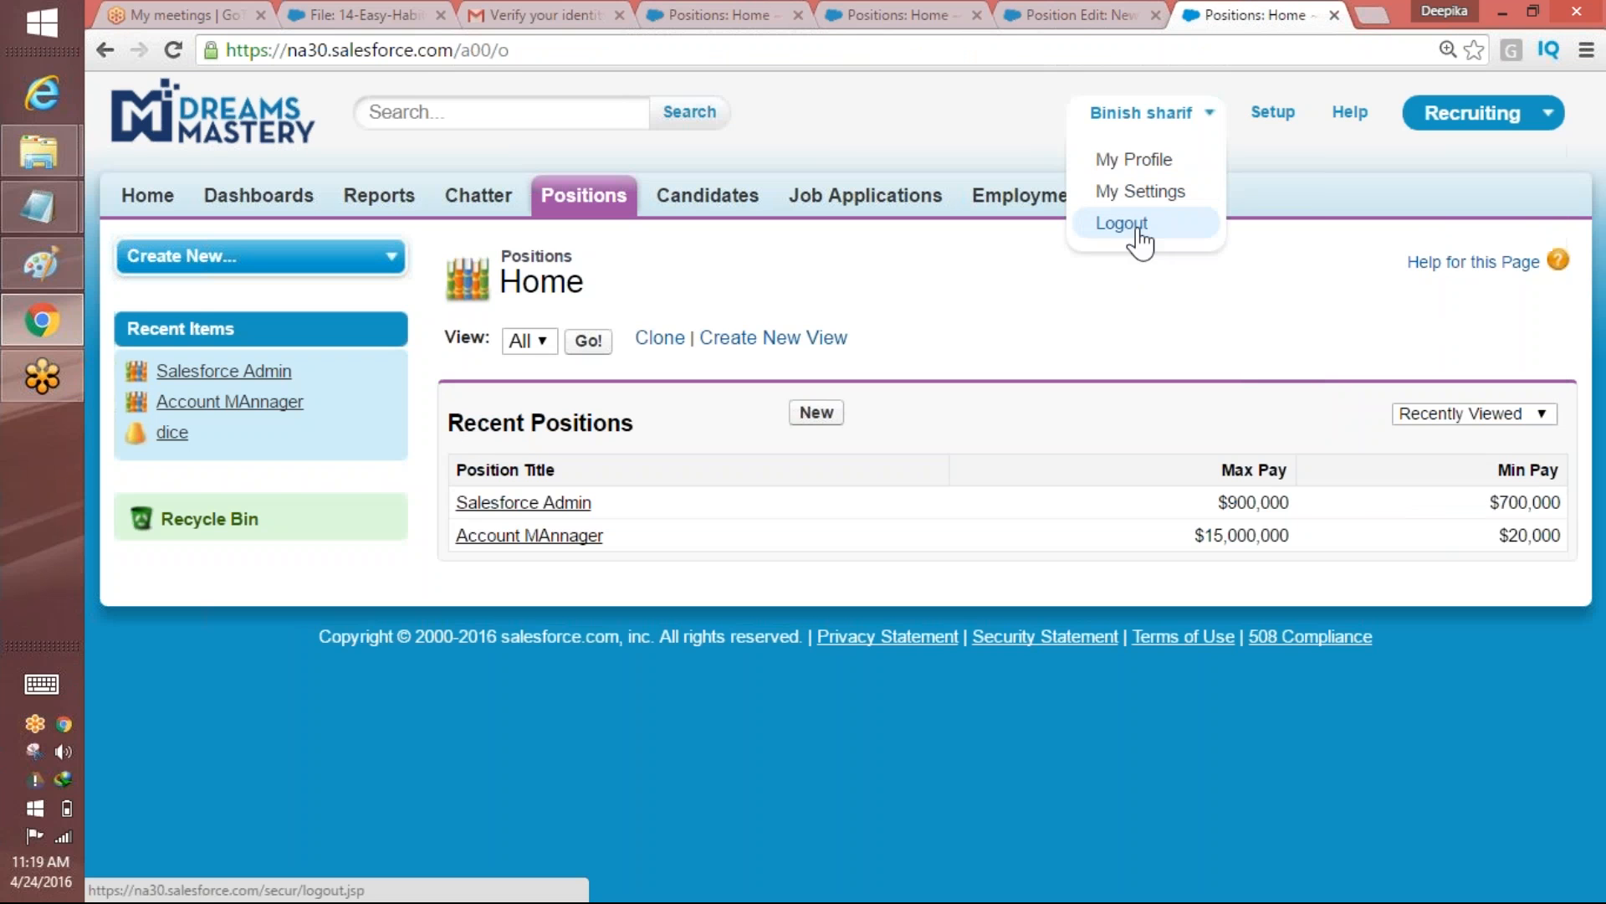
click(1139, 233)
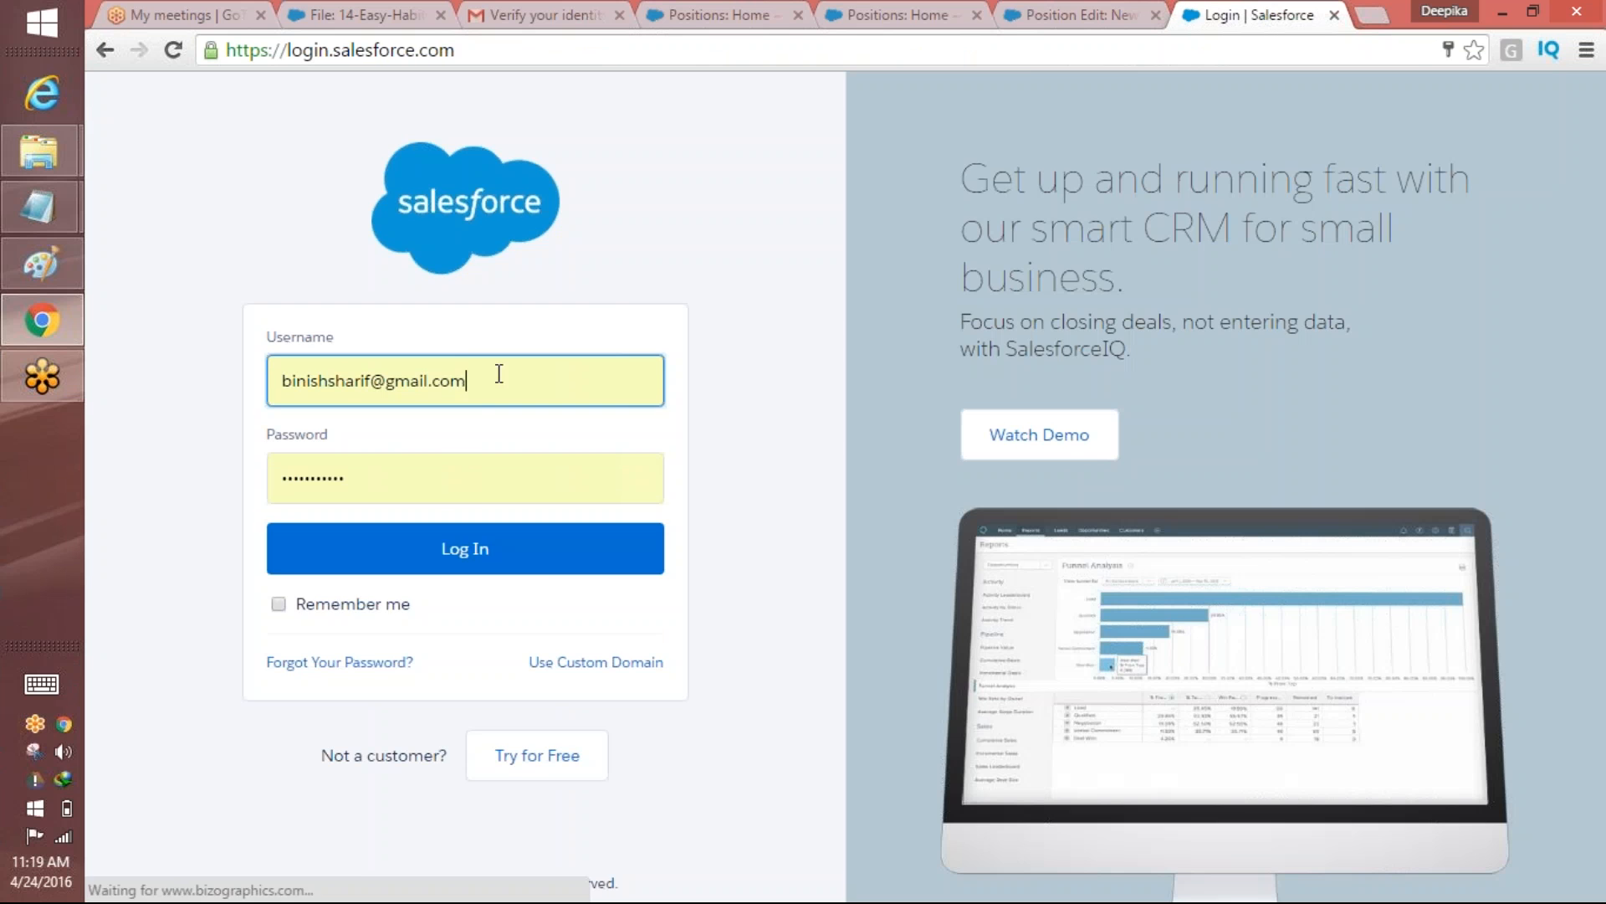
Sign in as the third user with their saved username.
triple_click(499, 374)
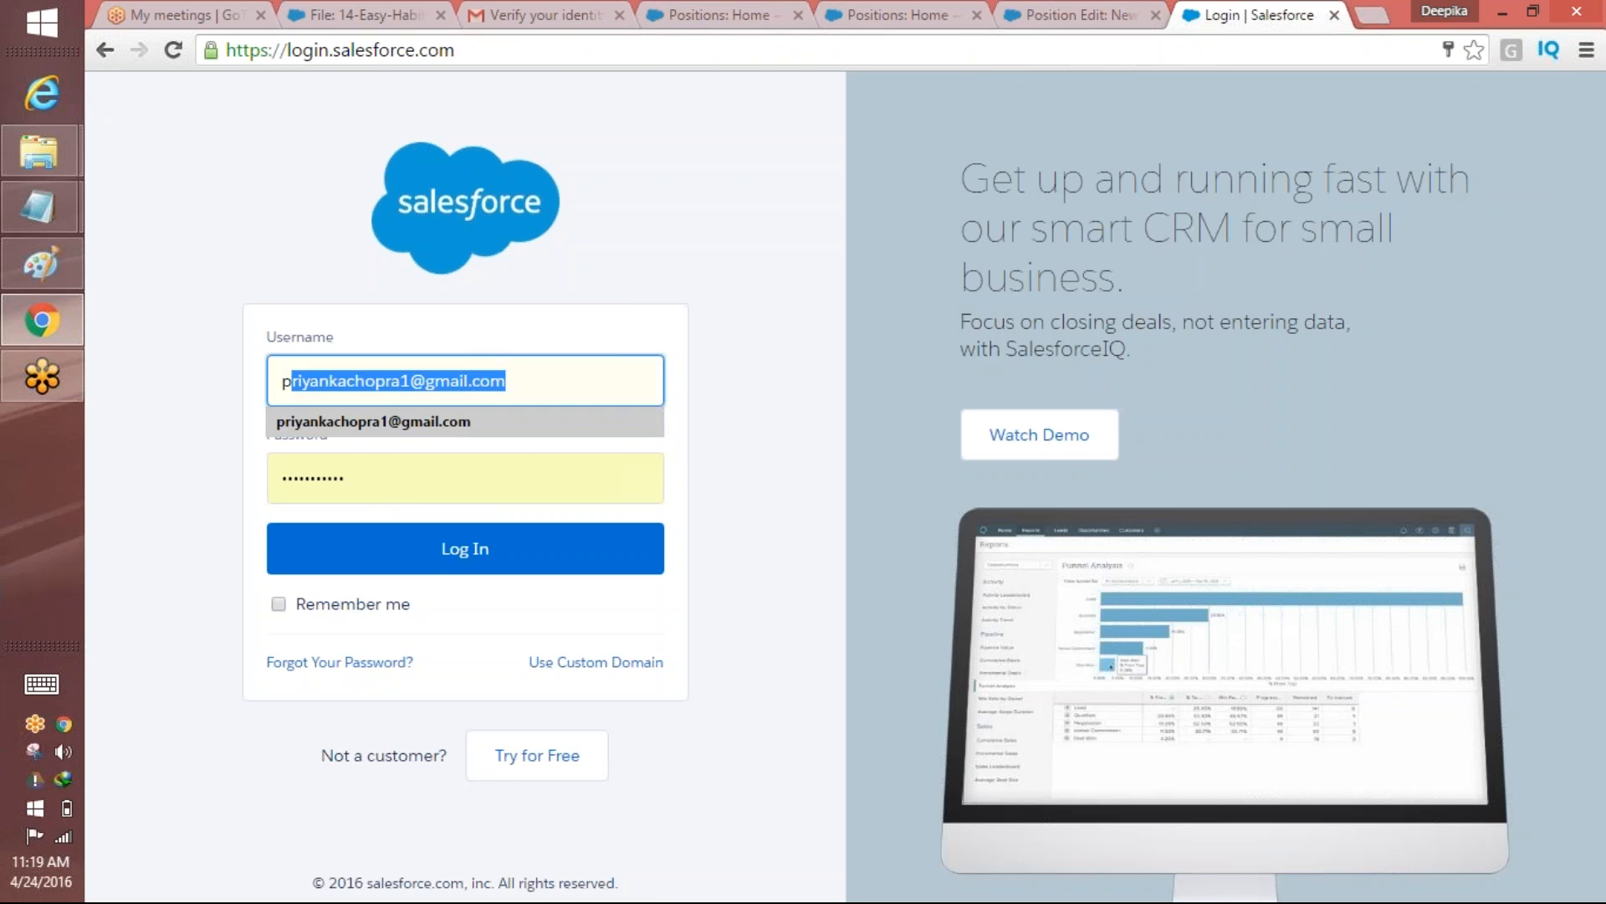
click(469, 422)
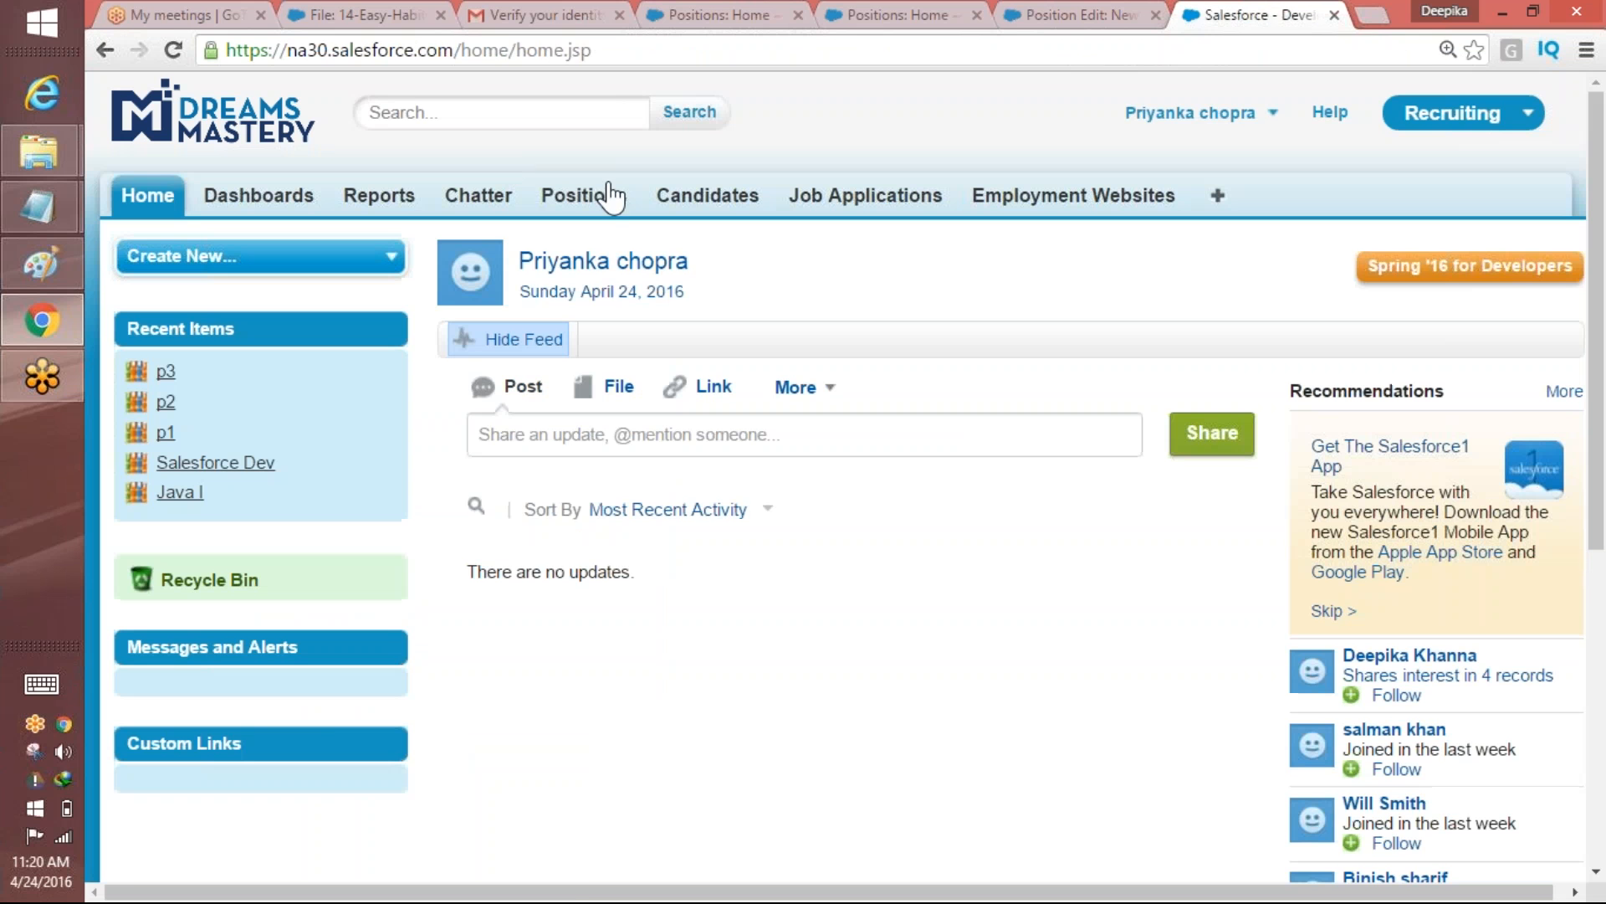
Open a New Position form under IT positions, then log out.
click(610, 197)
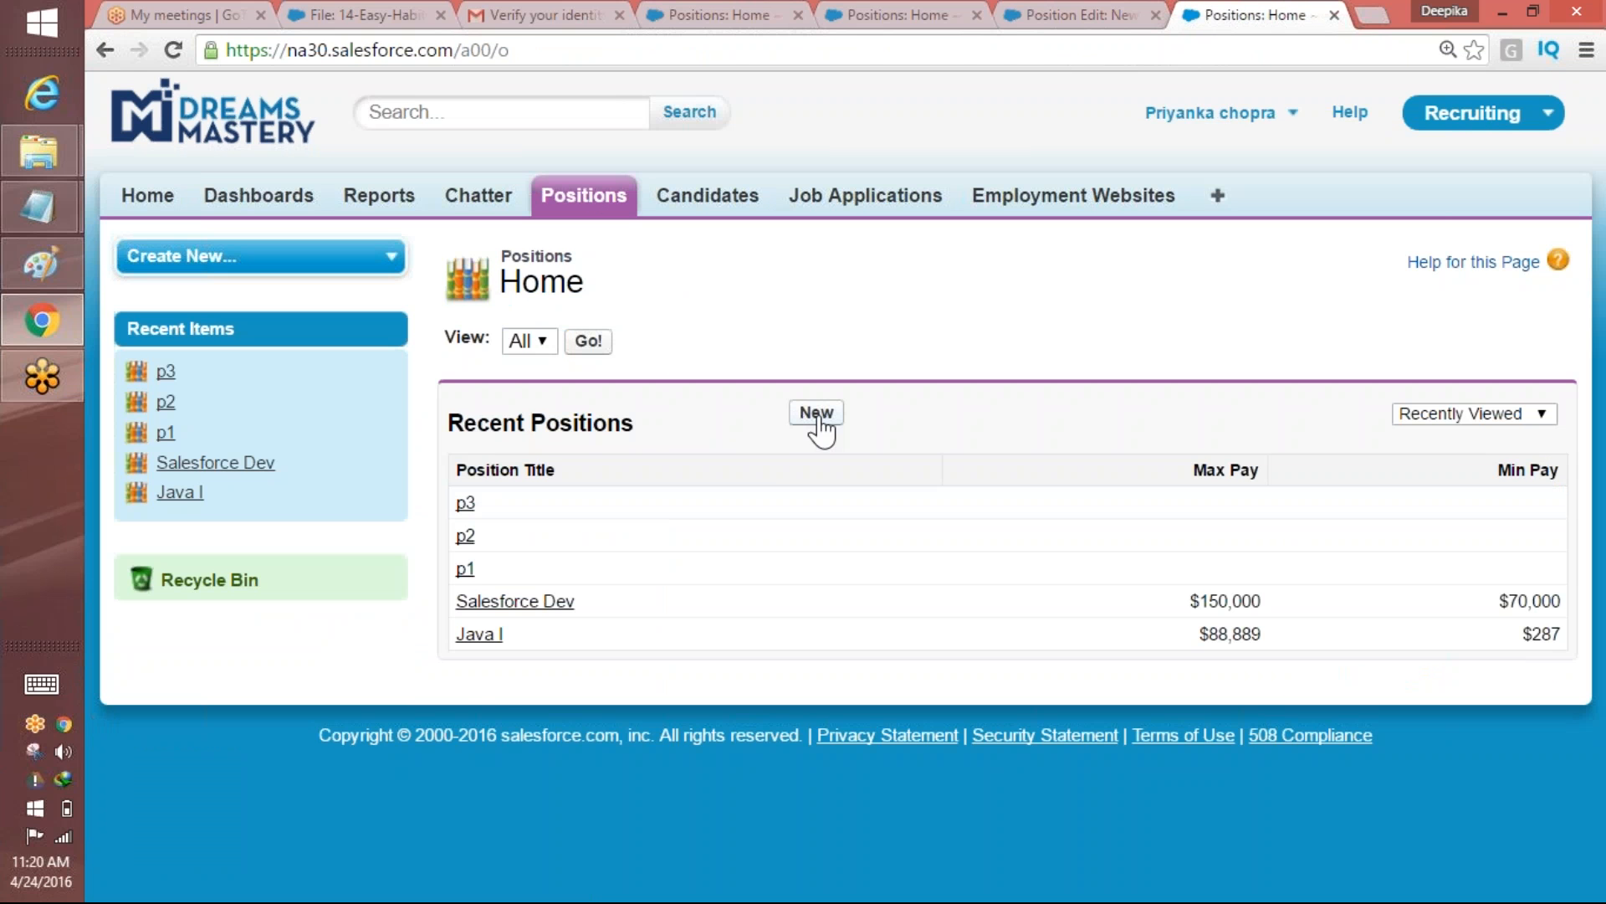
click(818, 415)
click(693, 499)
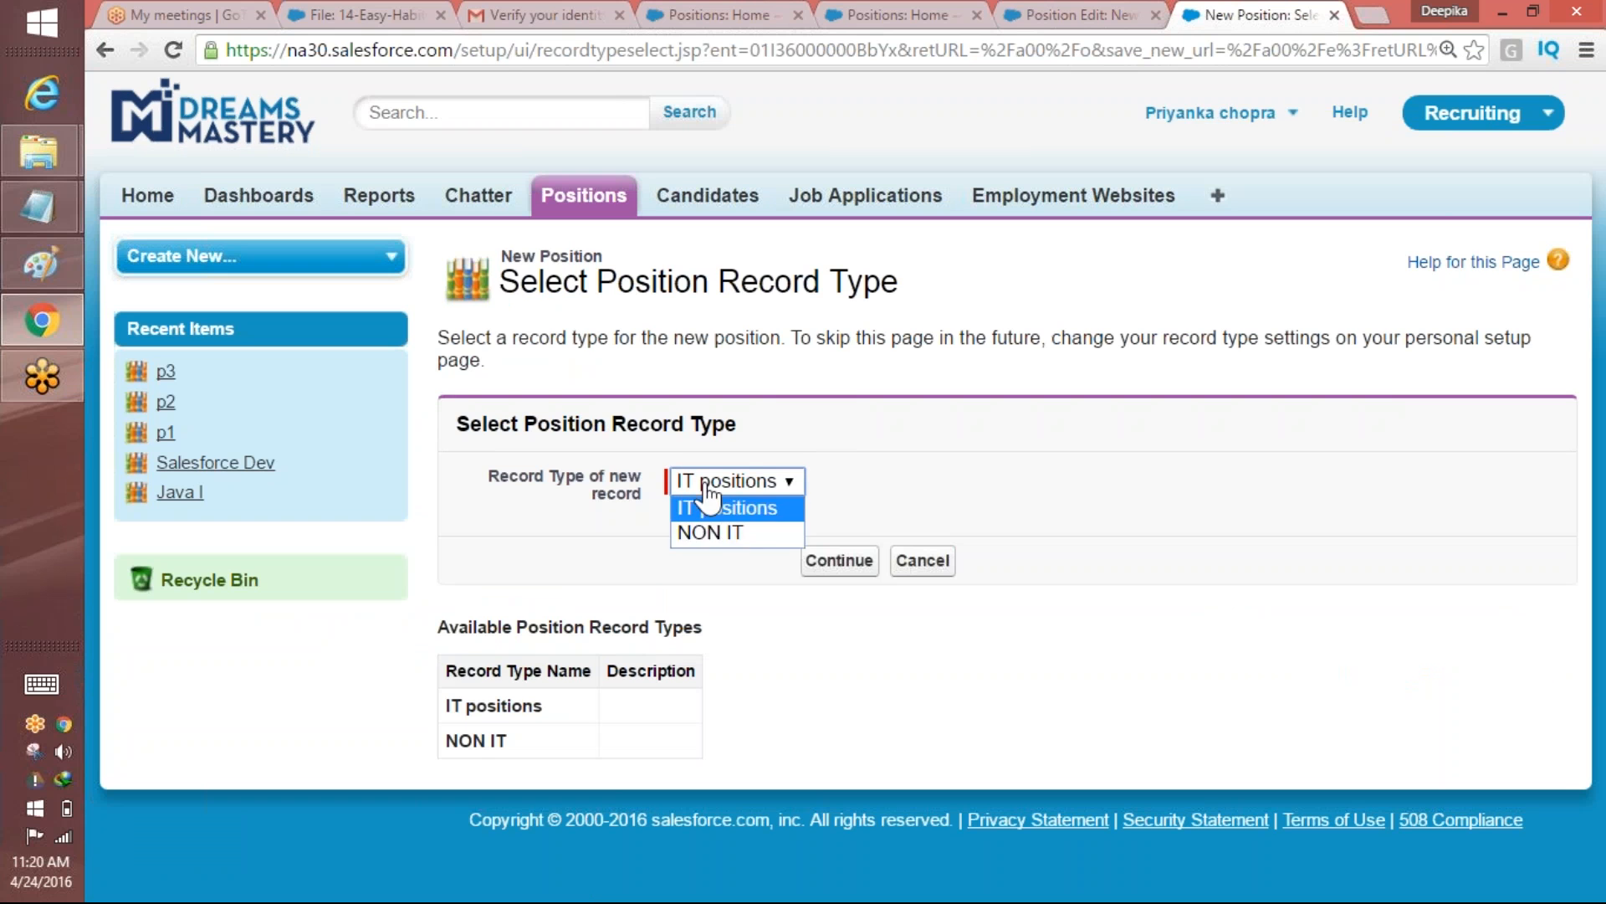
click(720, 508)
click(814, 562)
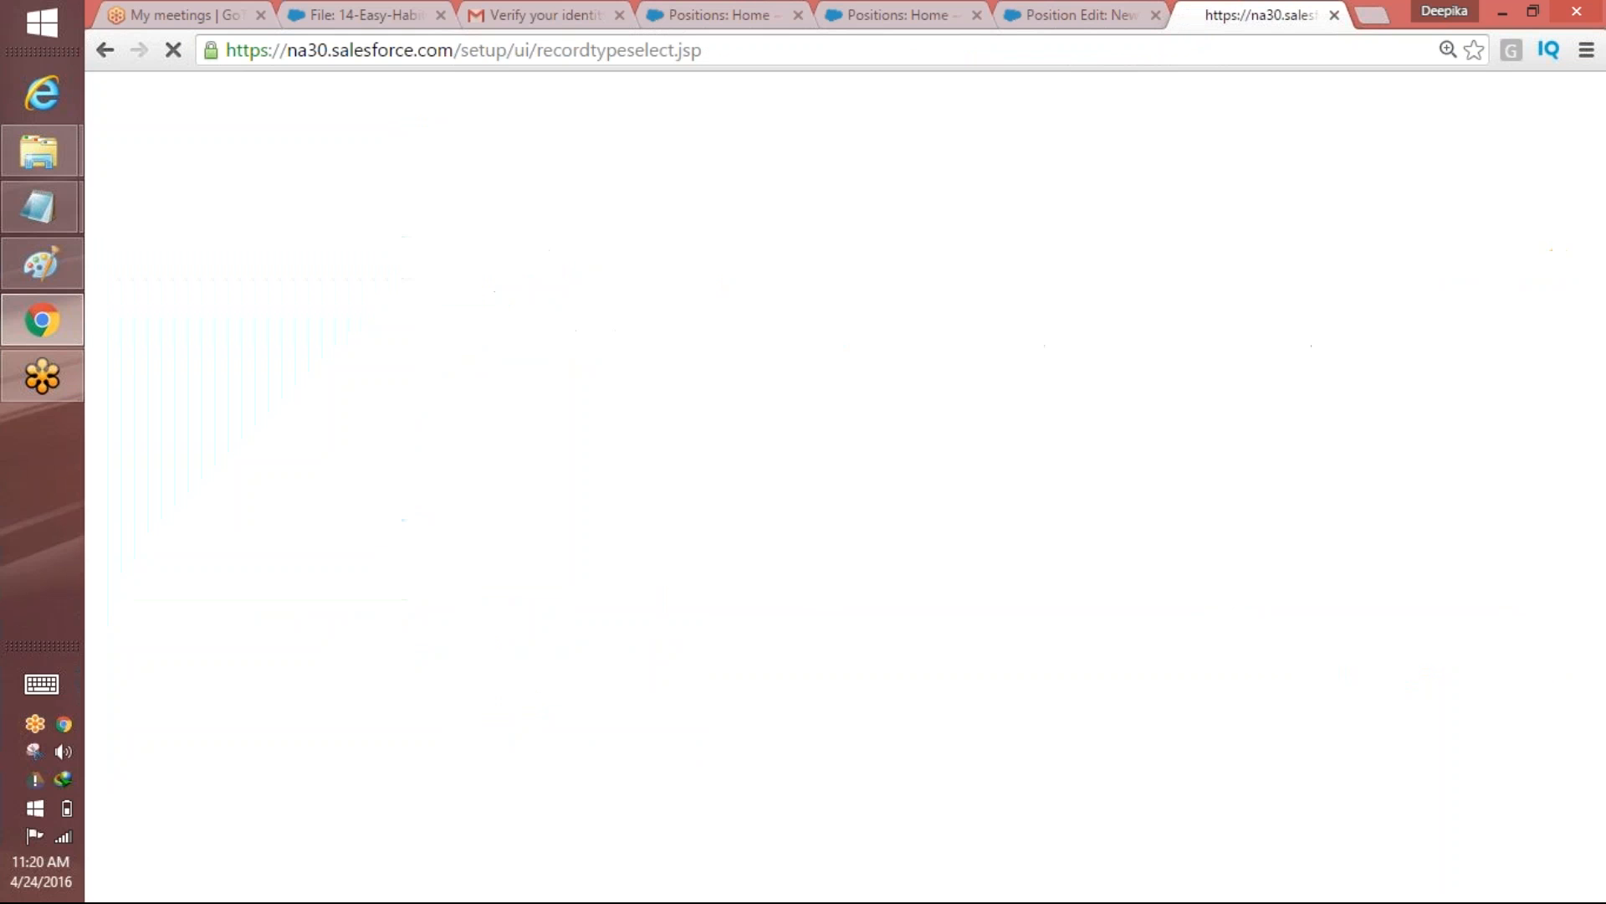
mouse_move(1601, 331)
mouse_down()
mouse_move(1600, 613)
mouse_move(1598, 310)
mouse_up()
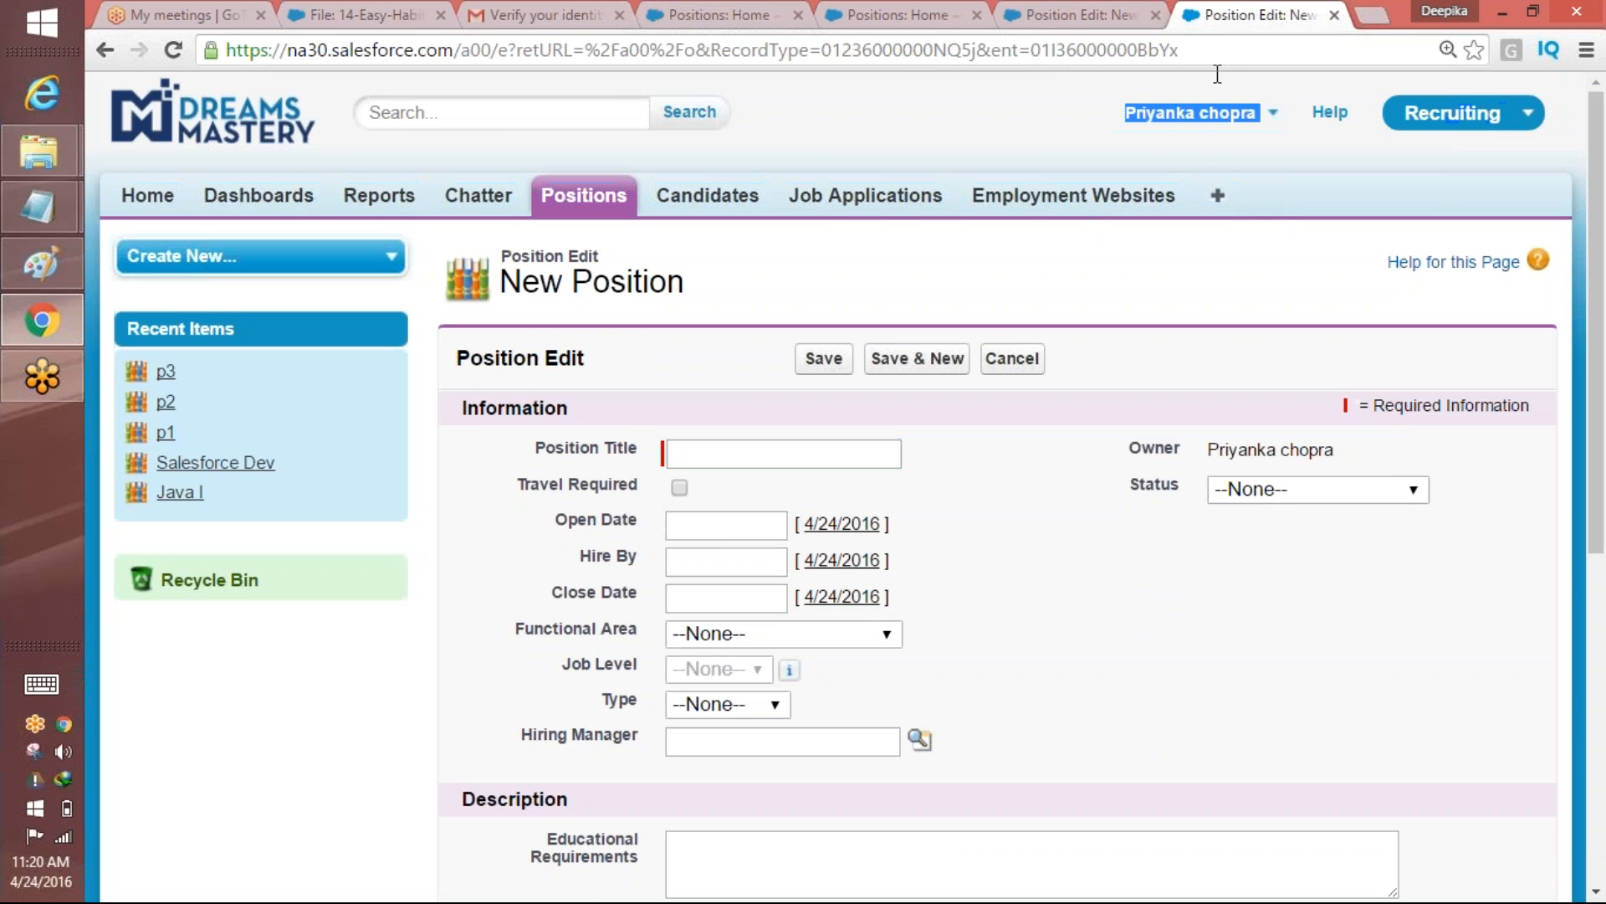
click(1190, 113)
click(1155, 223)
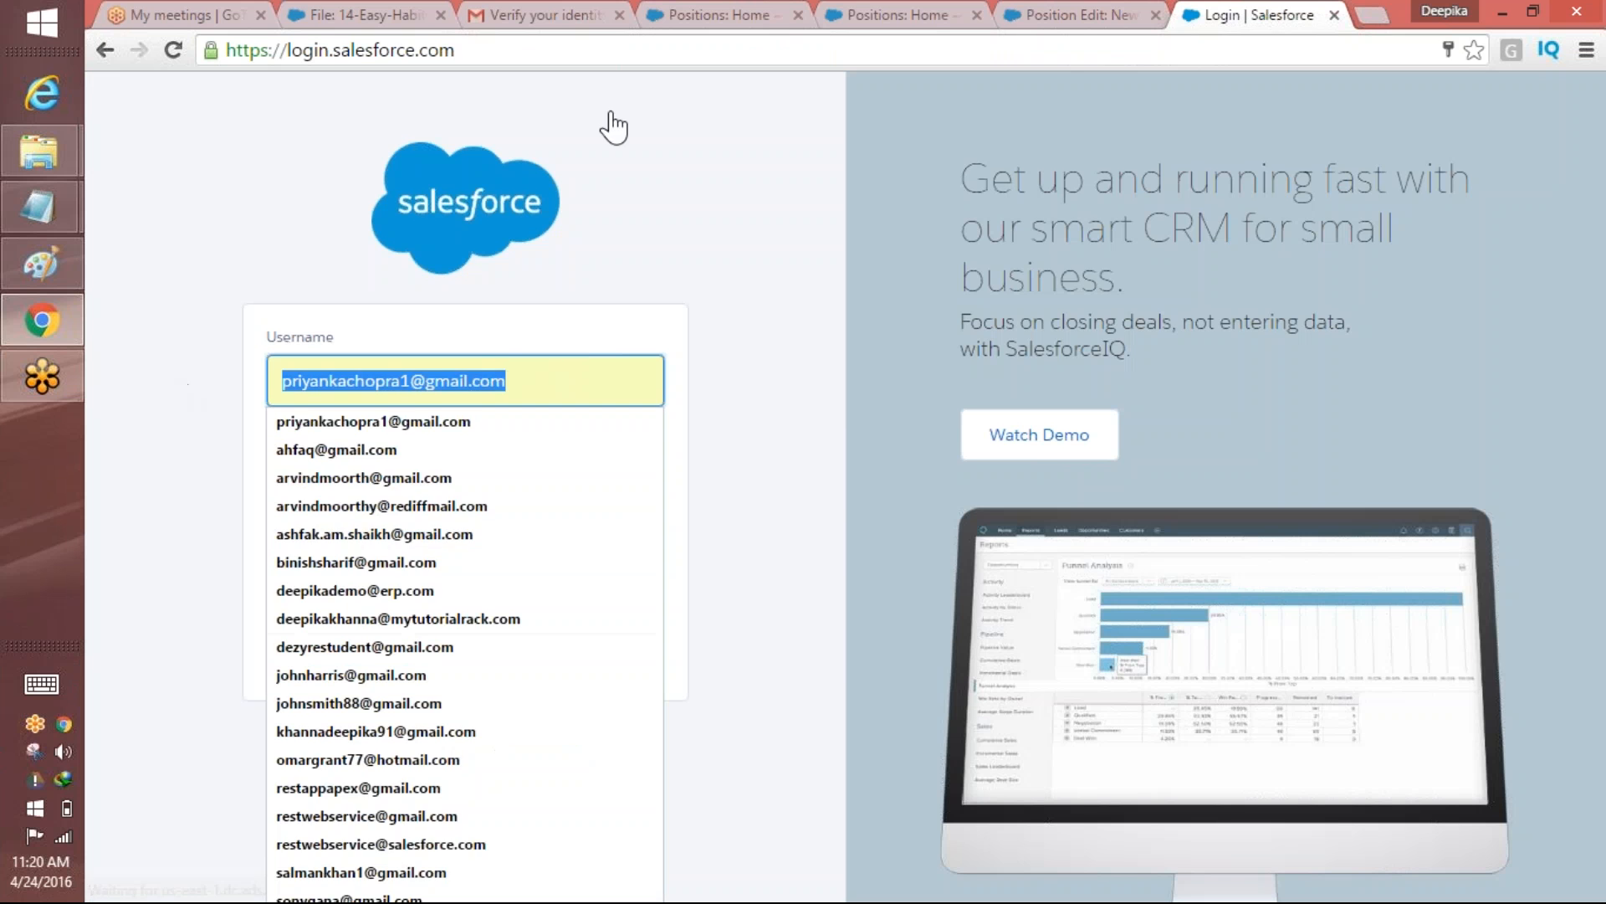
Log in as the system administrator using the saved username.
click(527, 323)
drag(513, 383, 263, 431)
click(325, 425)
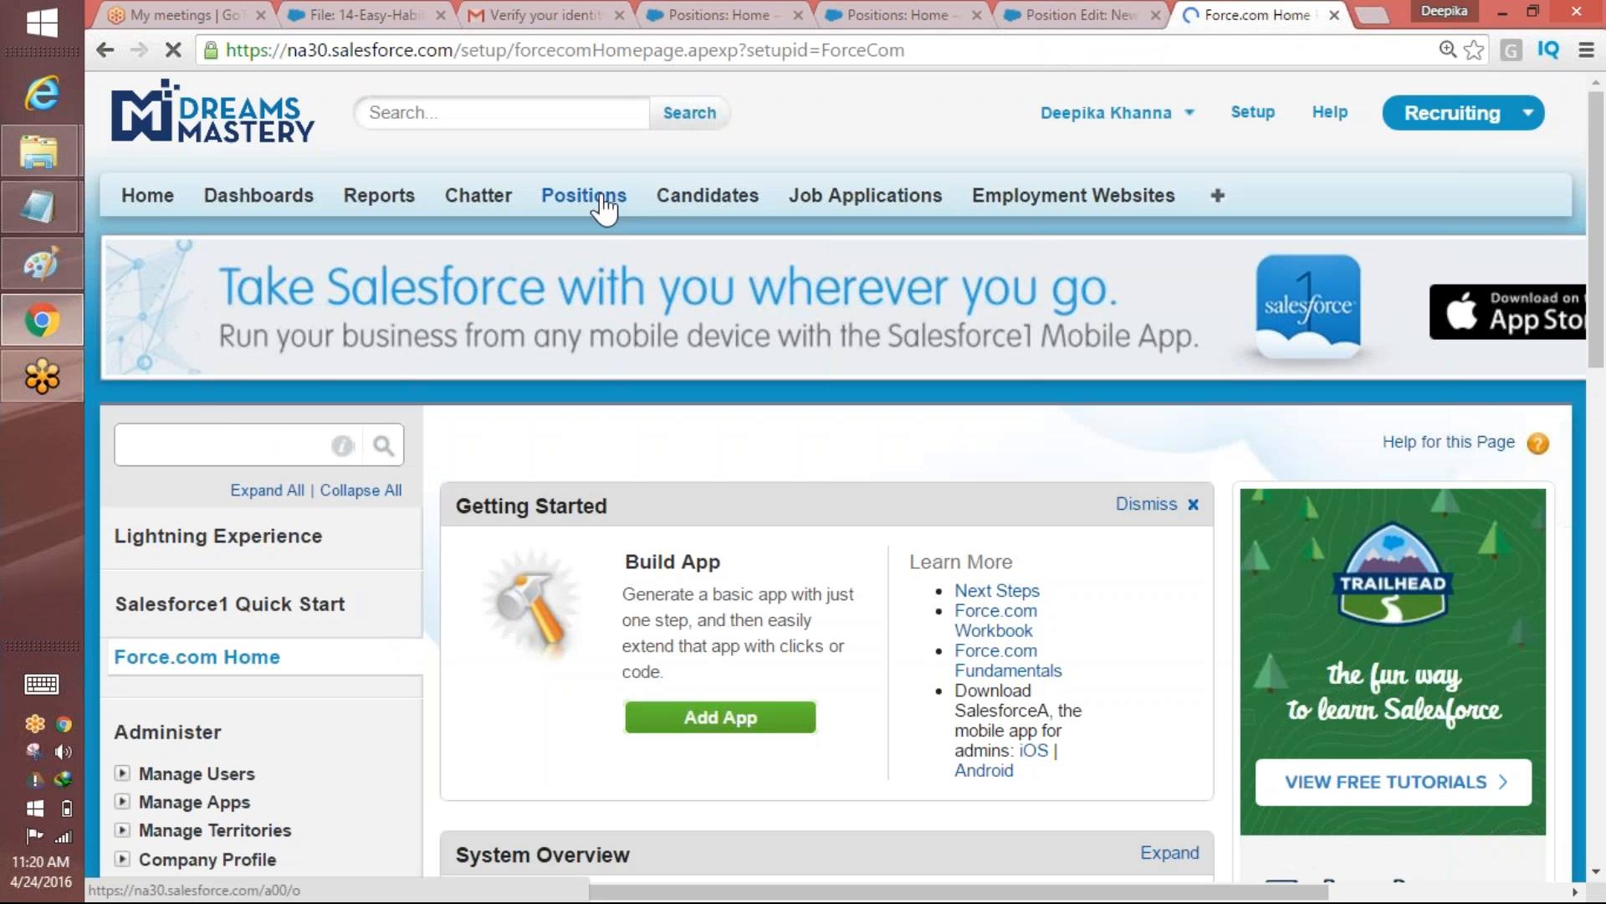
Find Users via Setup Quick Find and review the All Users list's roles and profiles.
click(205, 445)
text(users)
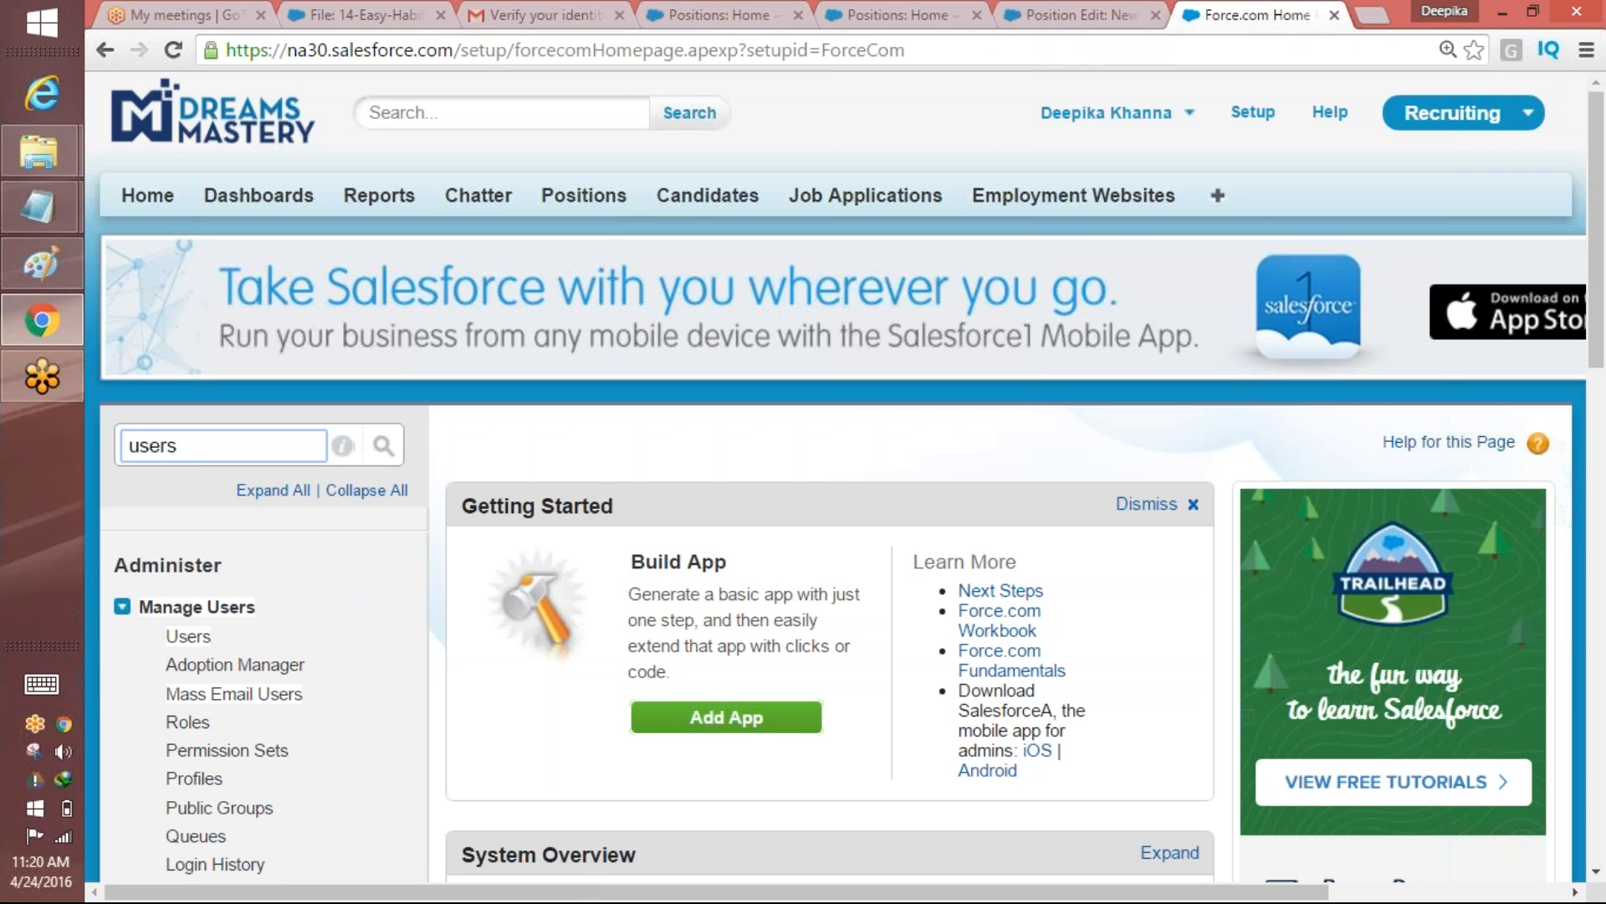
click(189, 636)
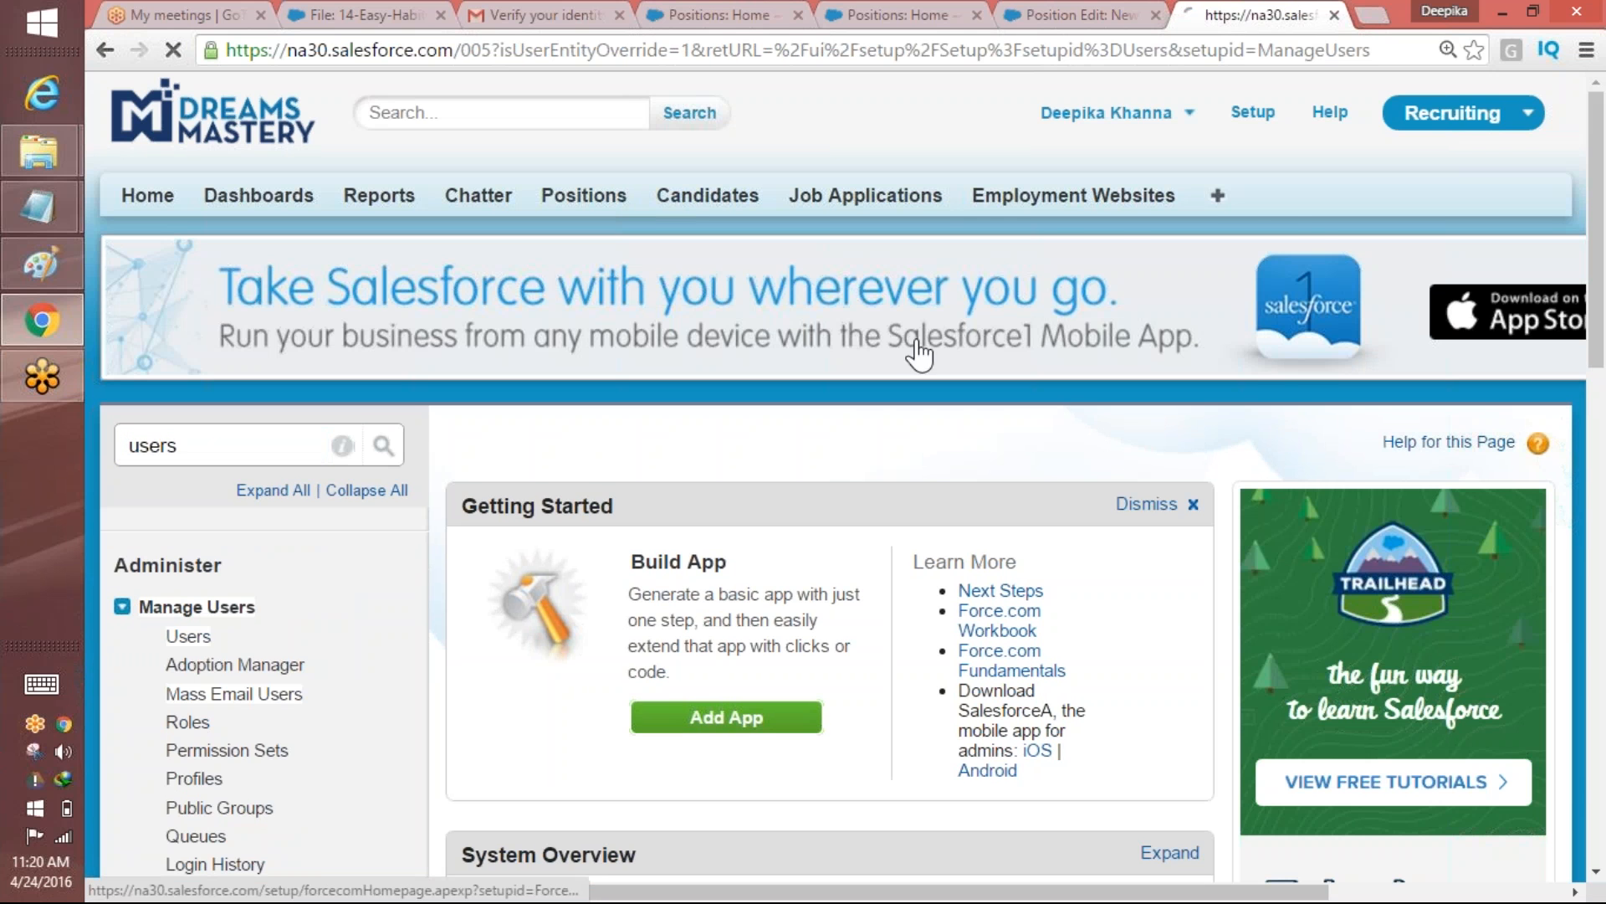
scroll(1599, 234, down, 1)
drag(1599, 239, 1600, 343)
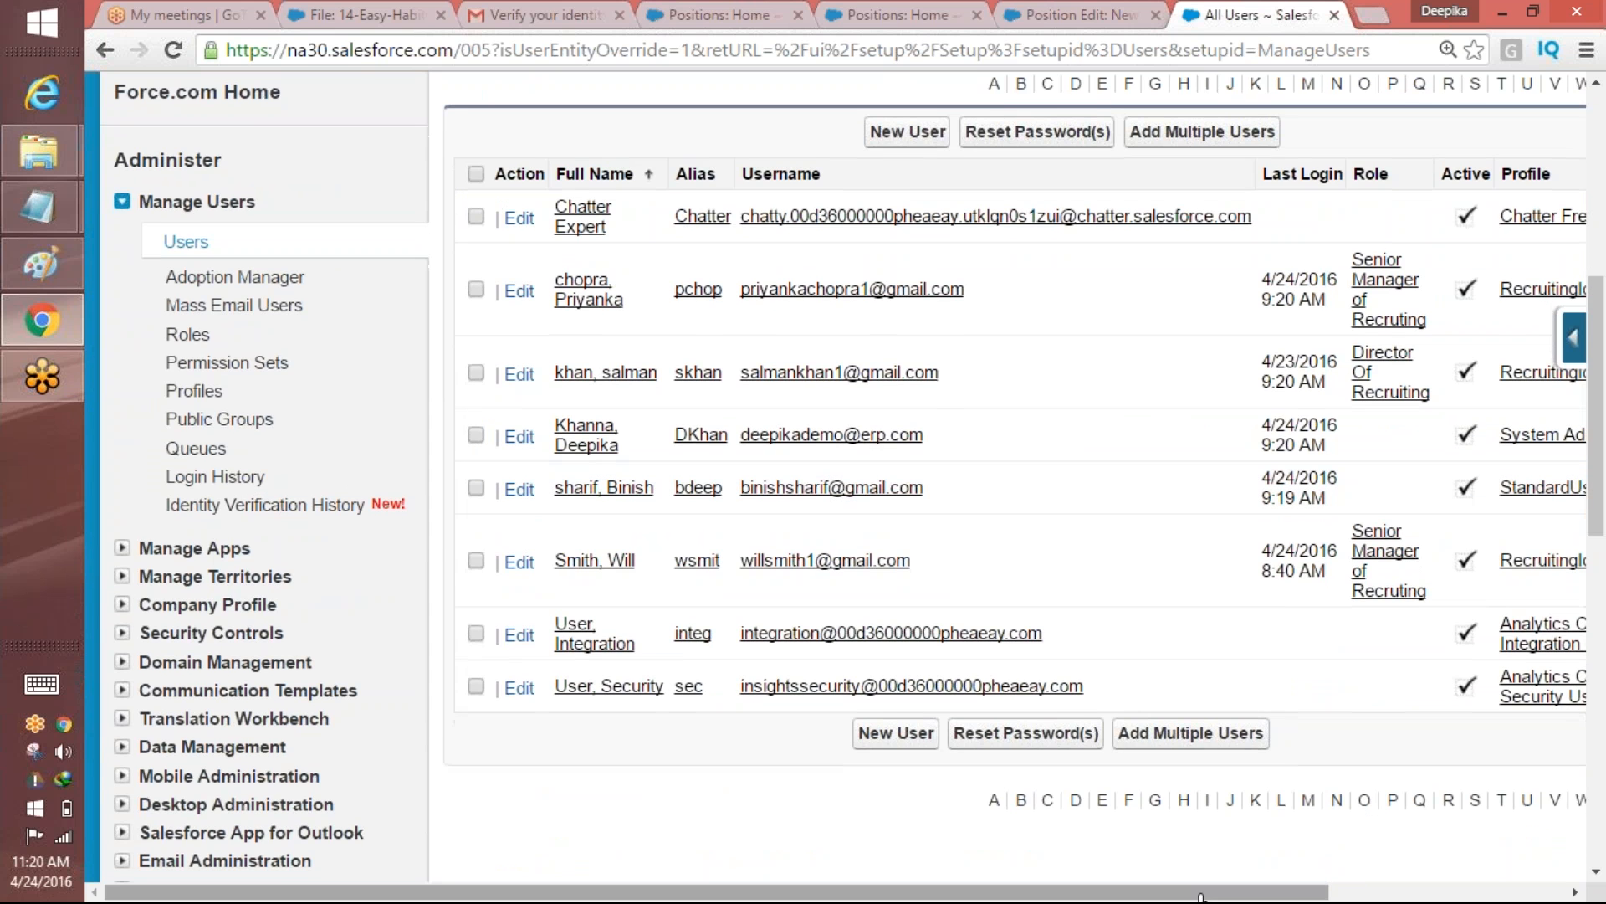
drag(1204, 892, 1359, 894)
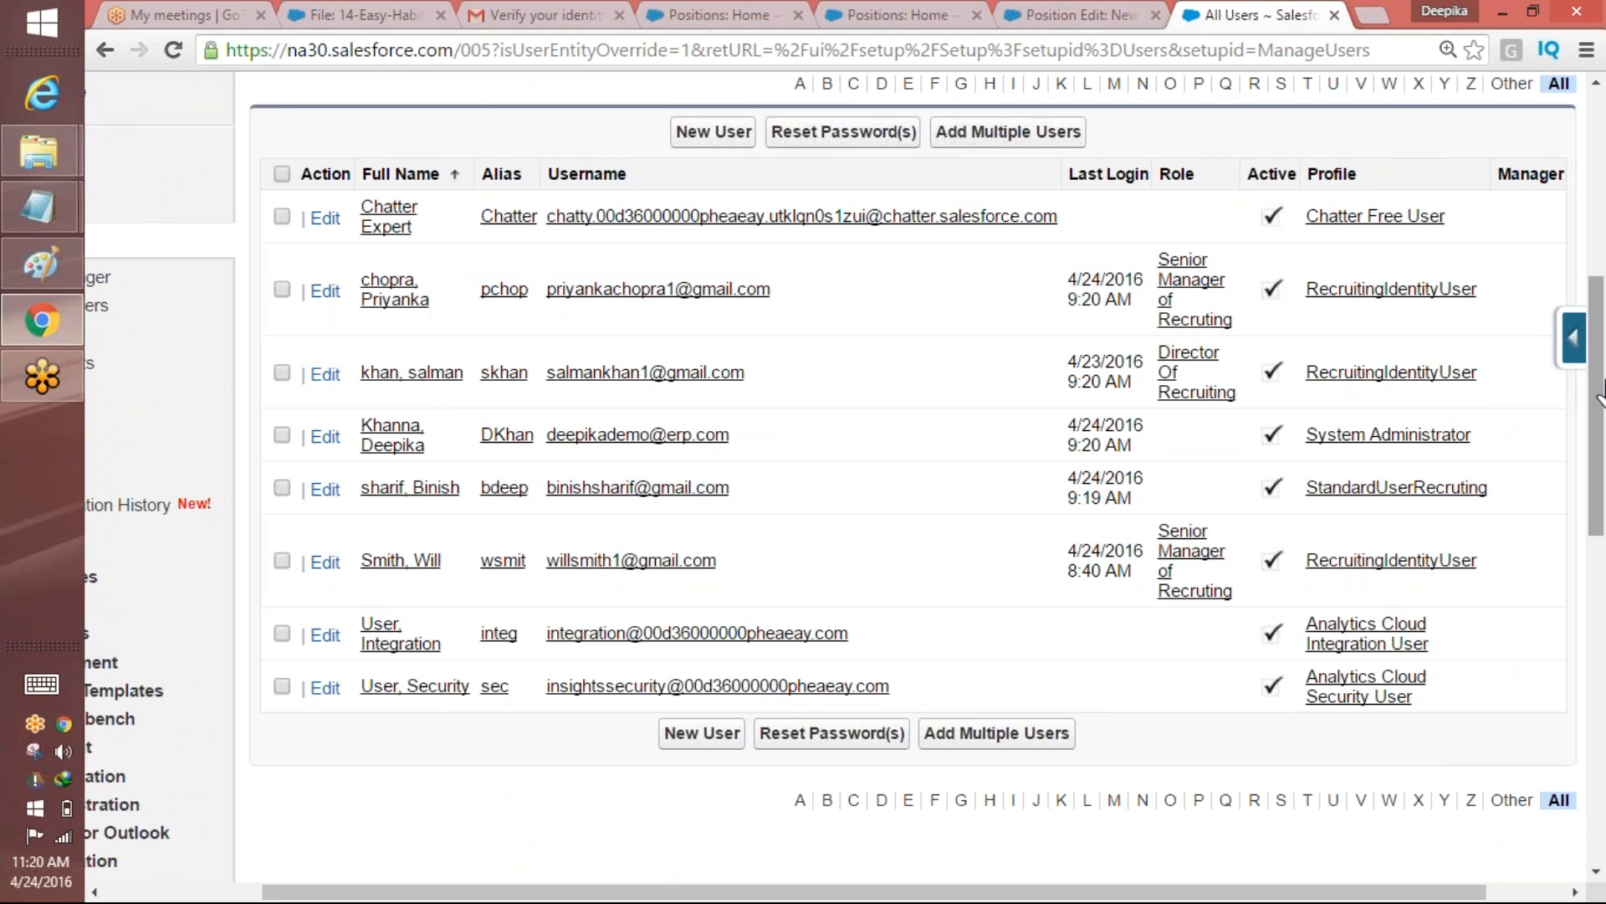
drag(1600, 389, 1582, 167)
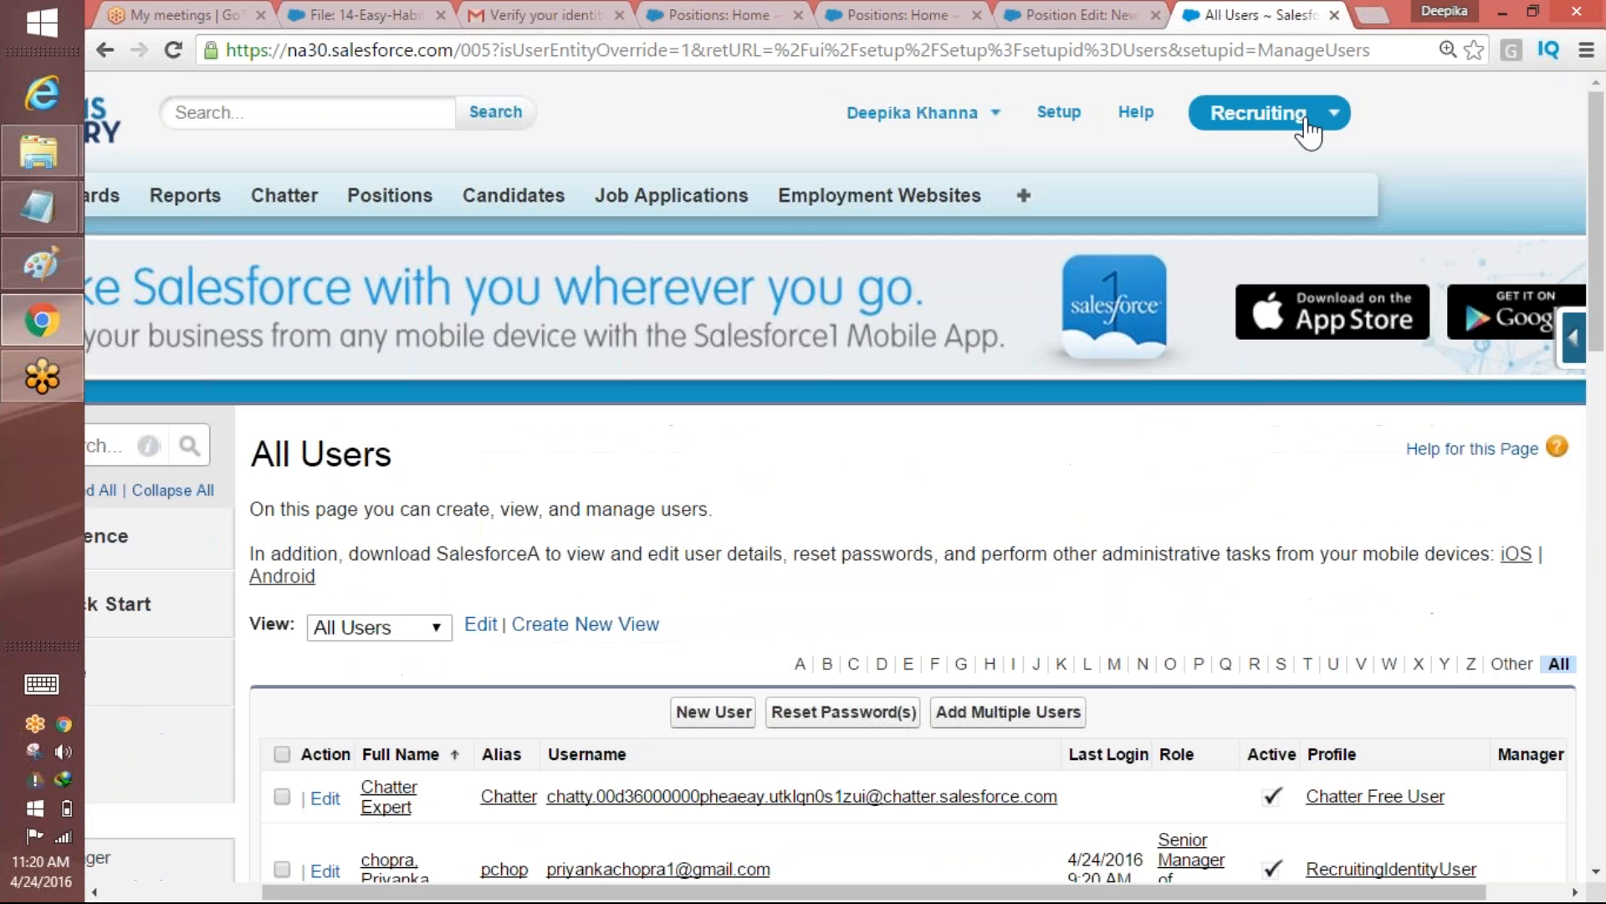
Log out of the administrator account and select the prefilled username.
click(912, 112)
click(855, 266)
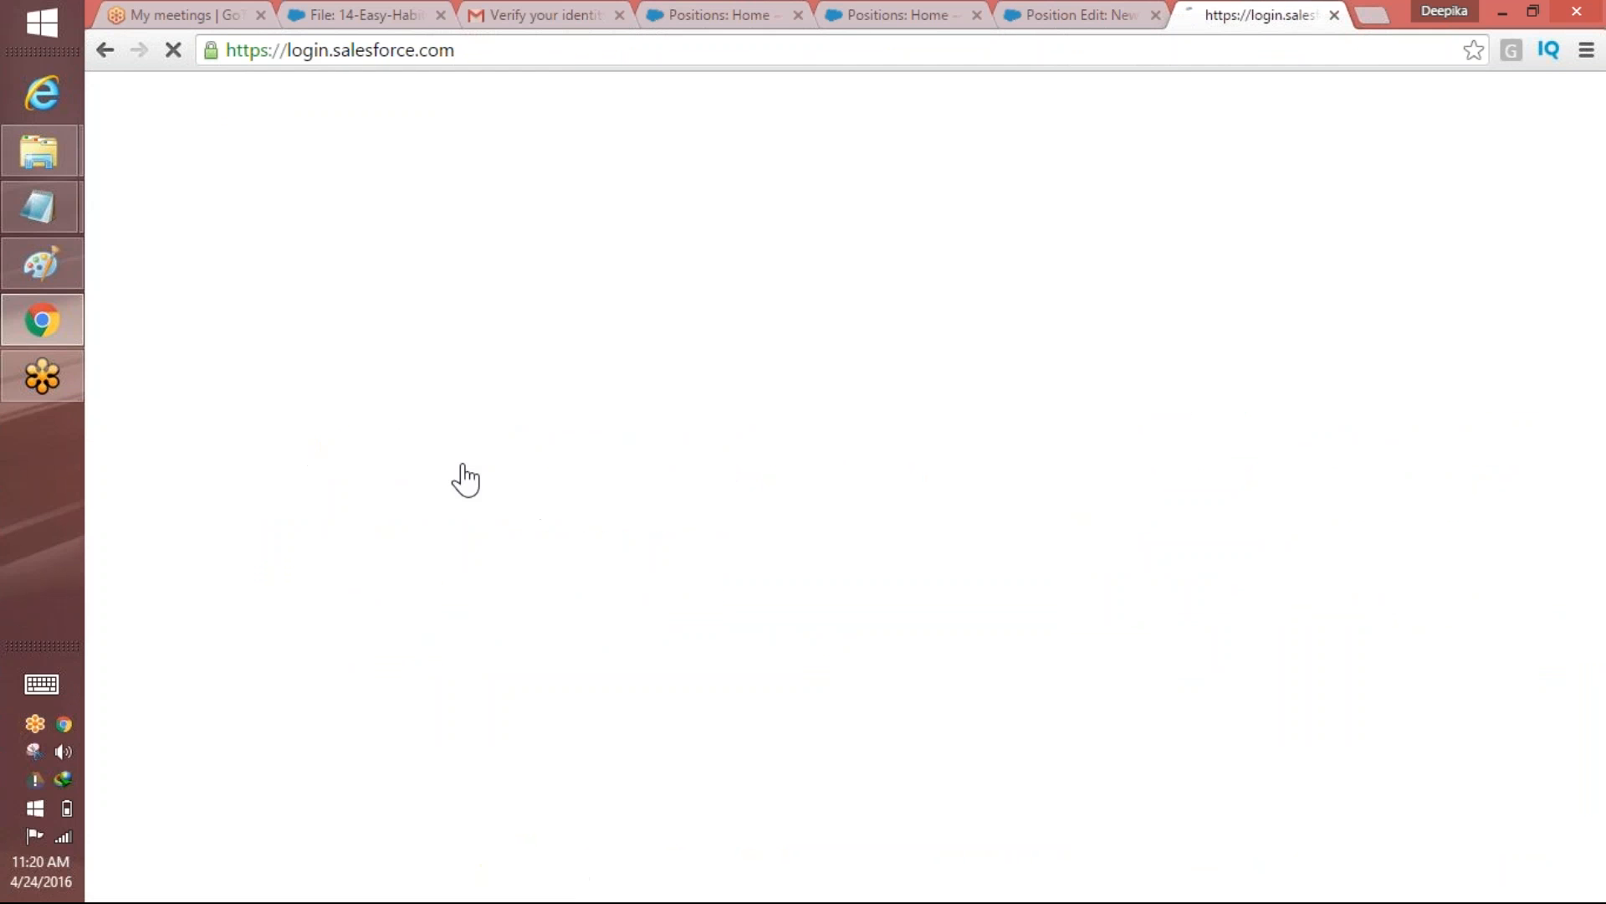
key(ctrl+a)
Sign in as the other recruiting user and start a new Position with the NON IT record type.
text(bi)
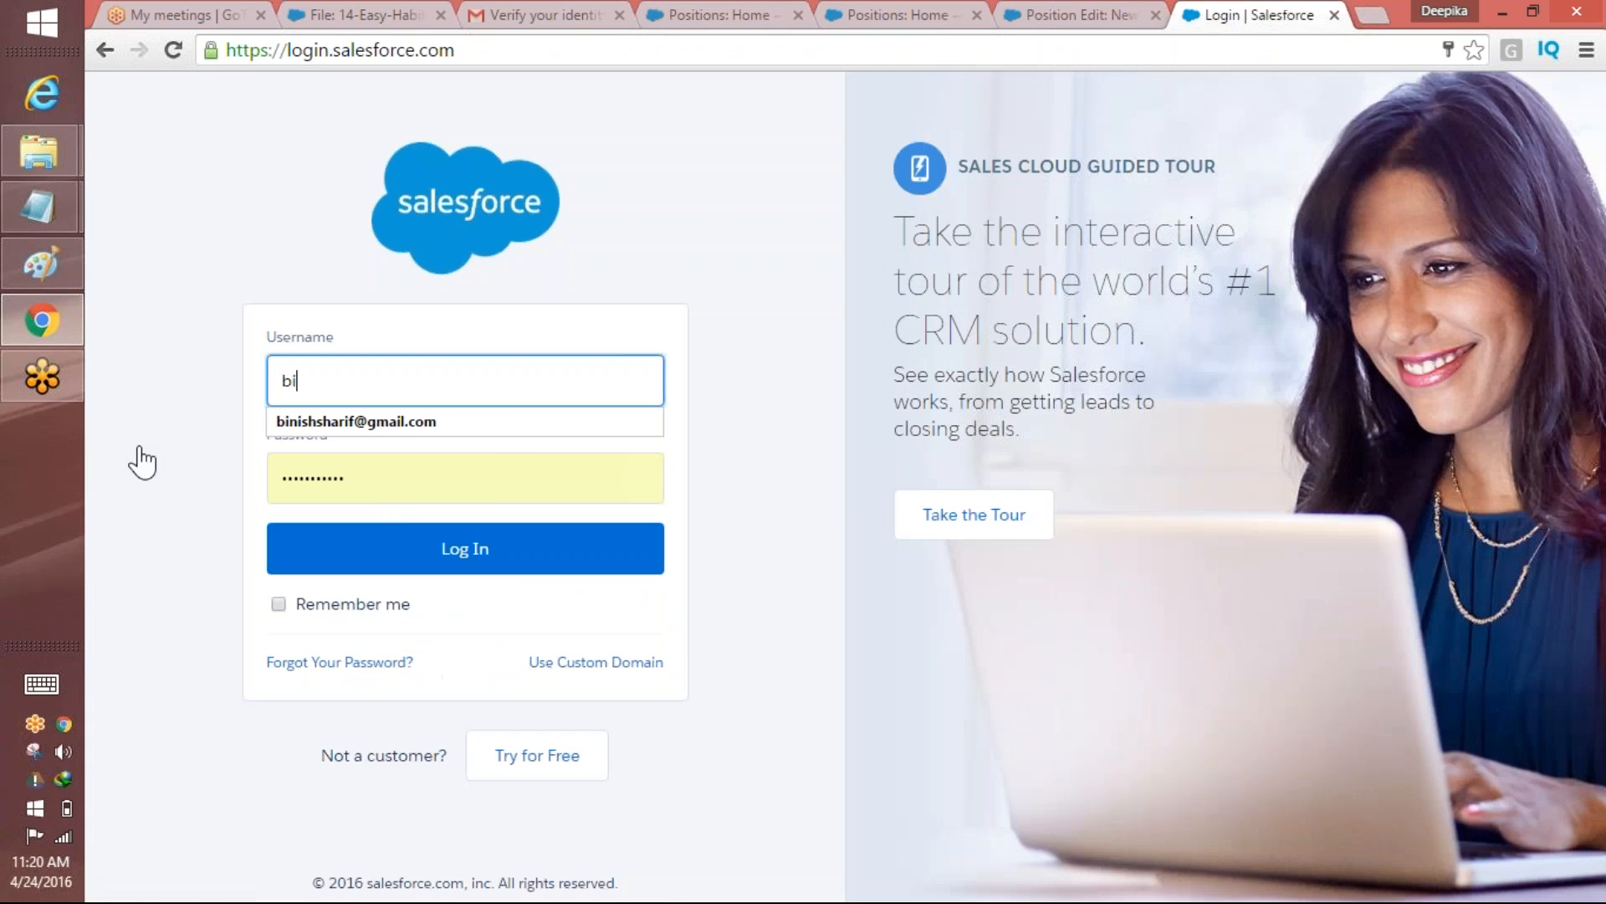
click(492, 426)
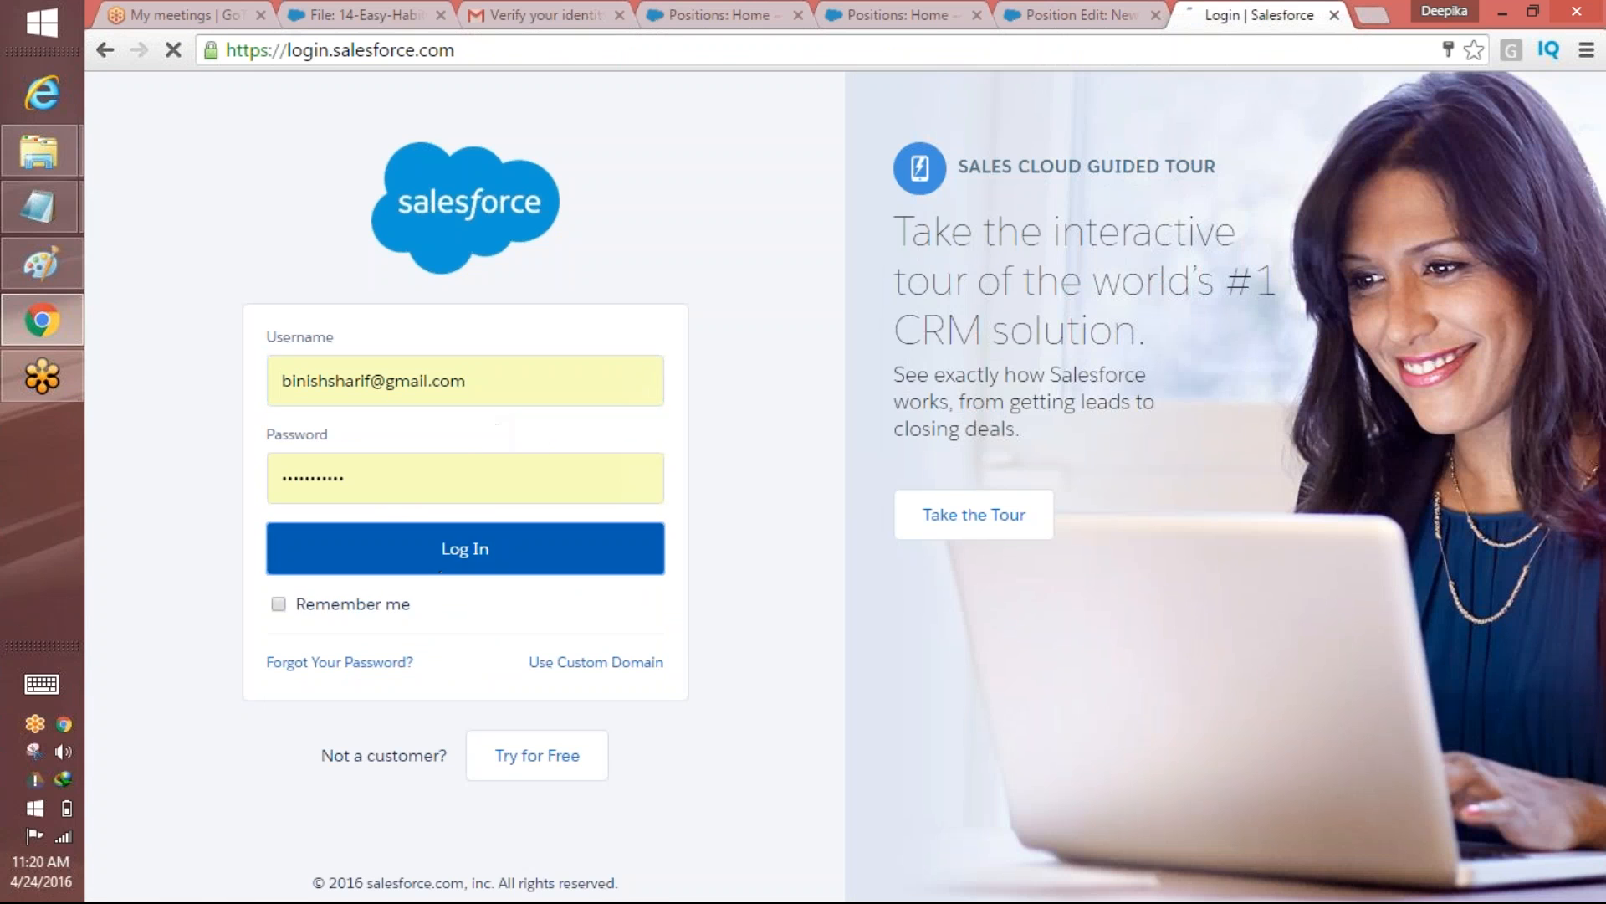
click(465, 548)
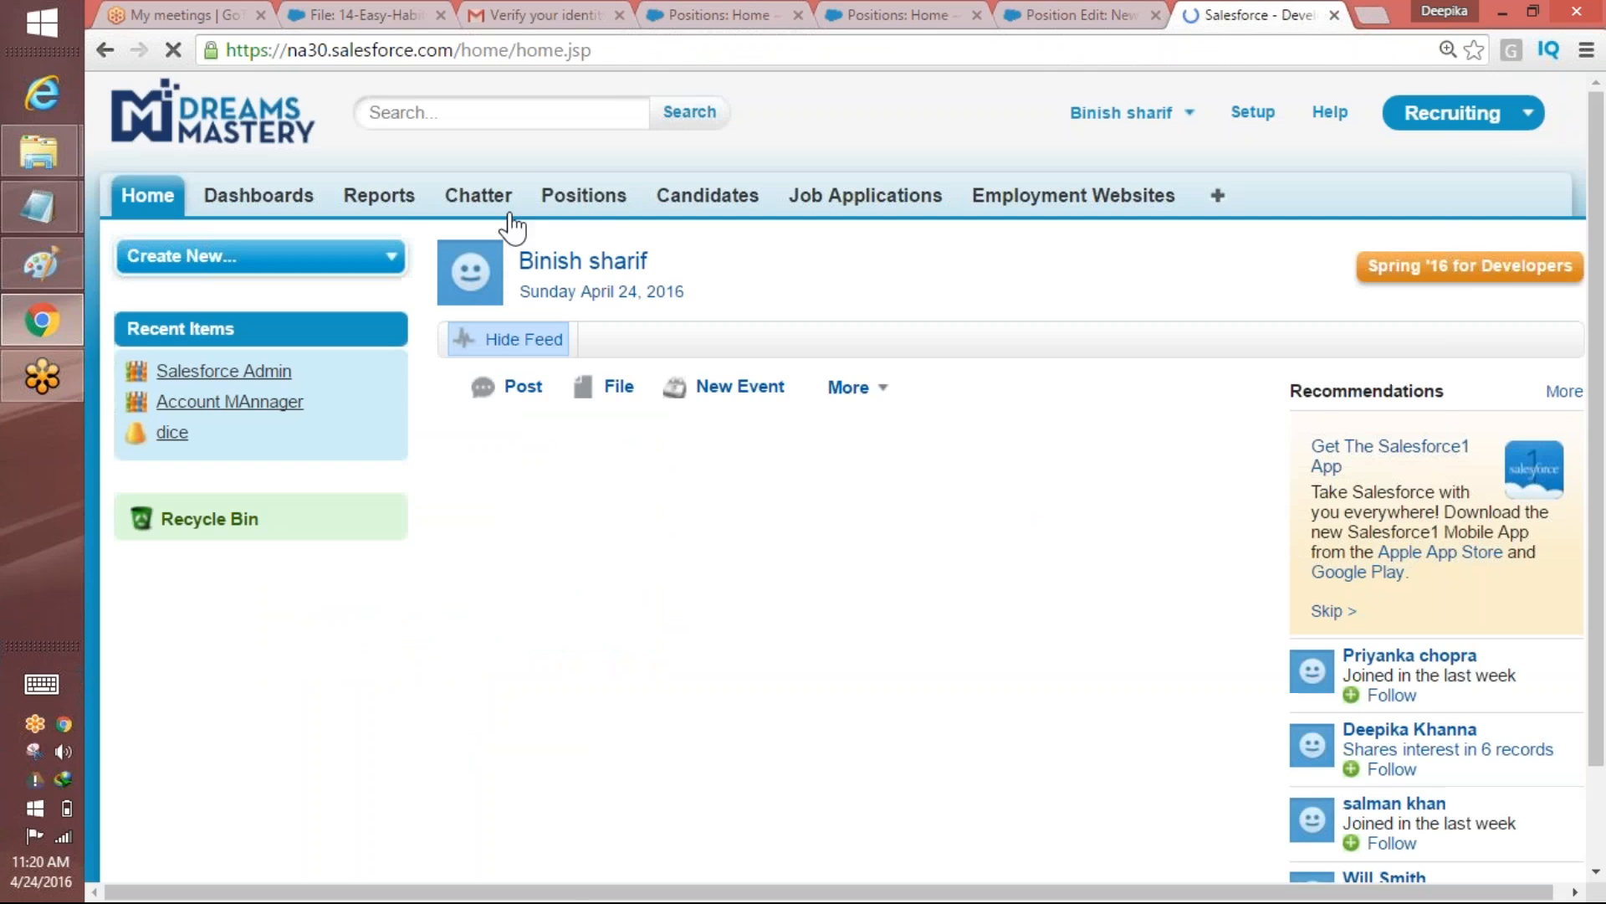
click(584, 195)
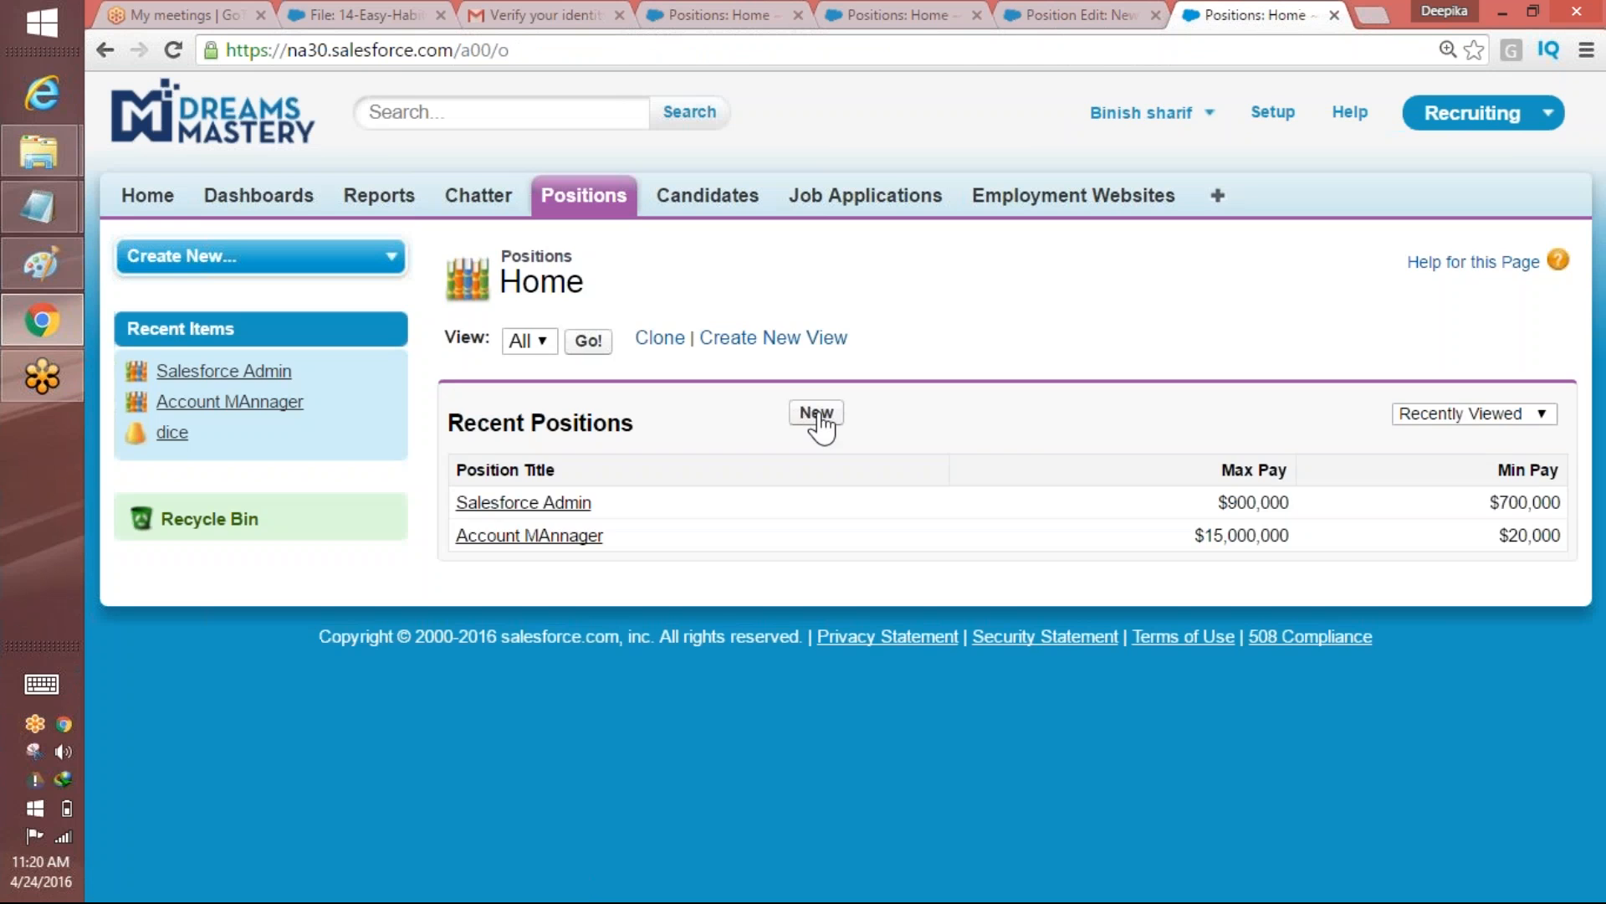
click(756, 485)
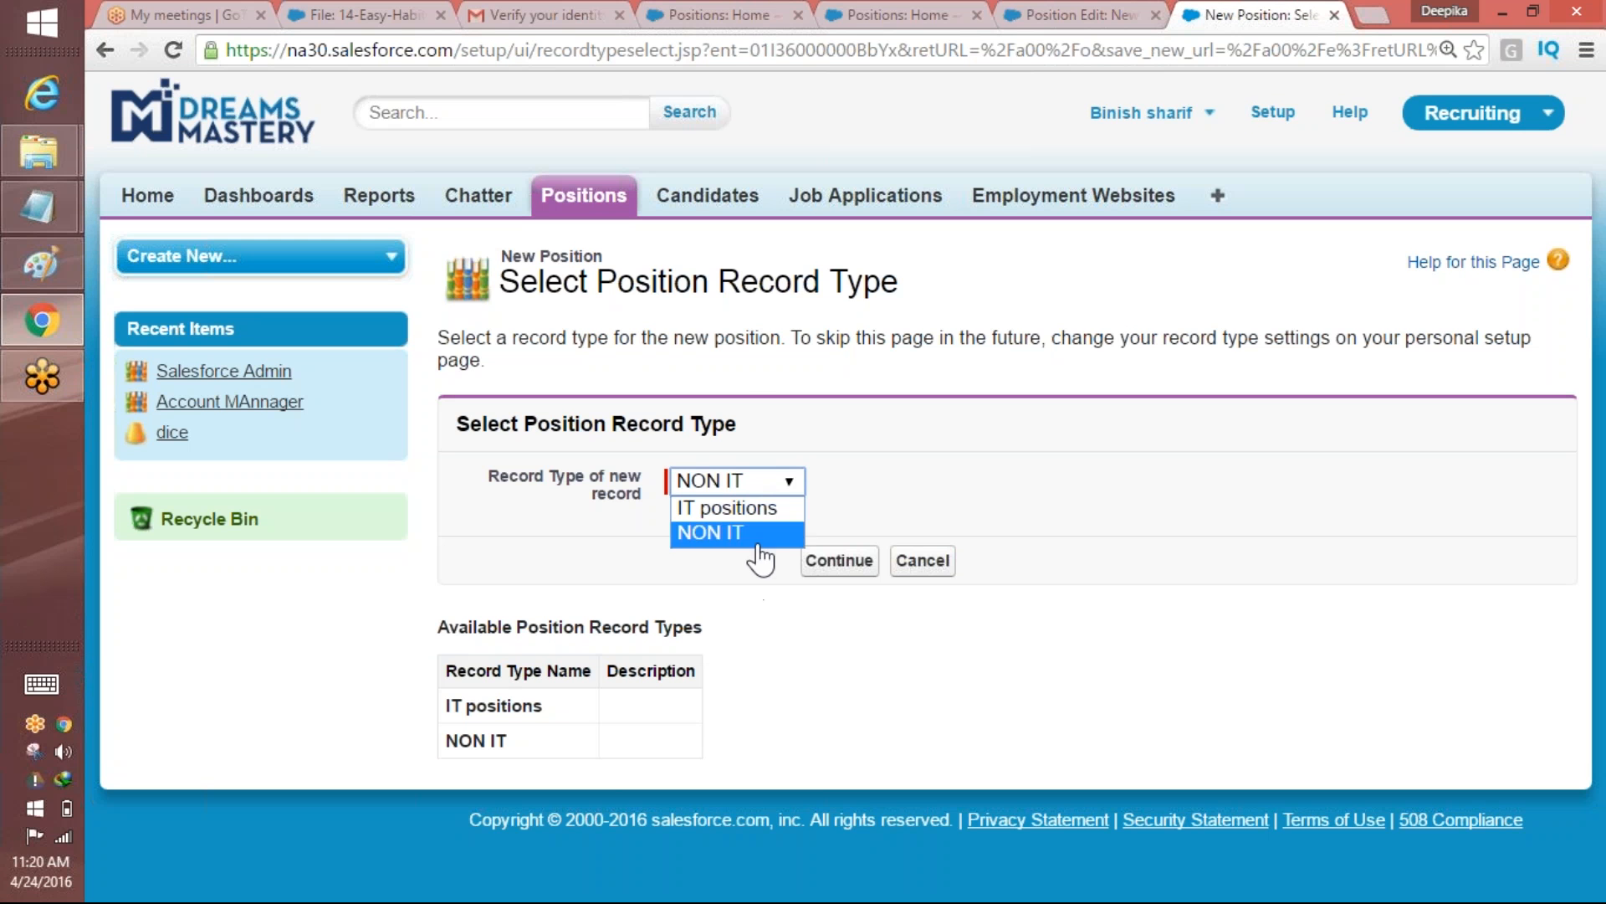
click(820, 563)
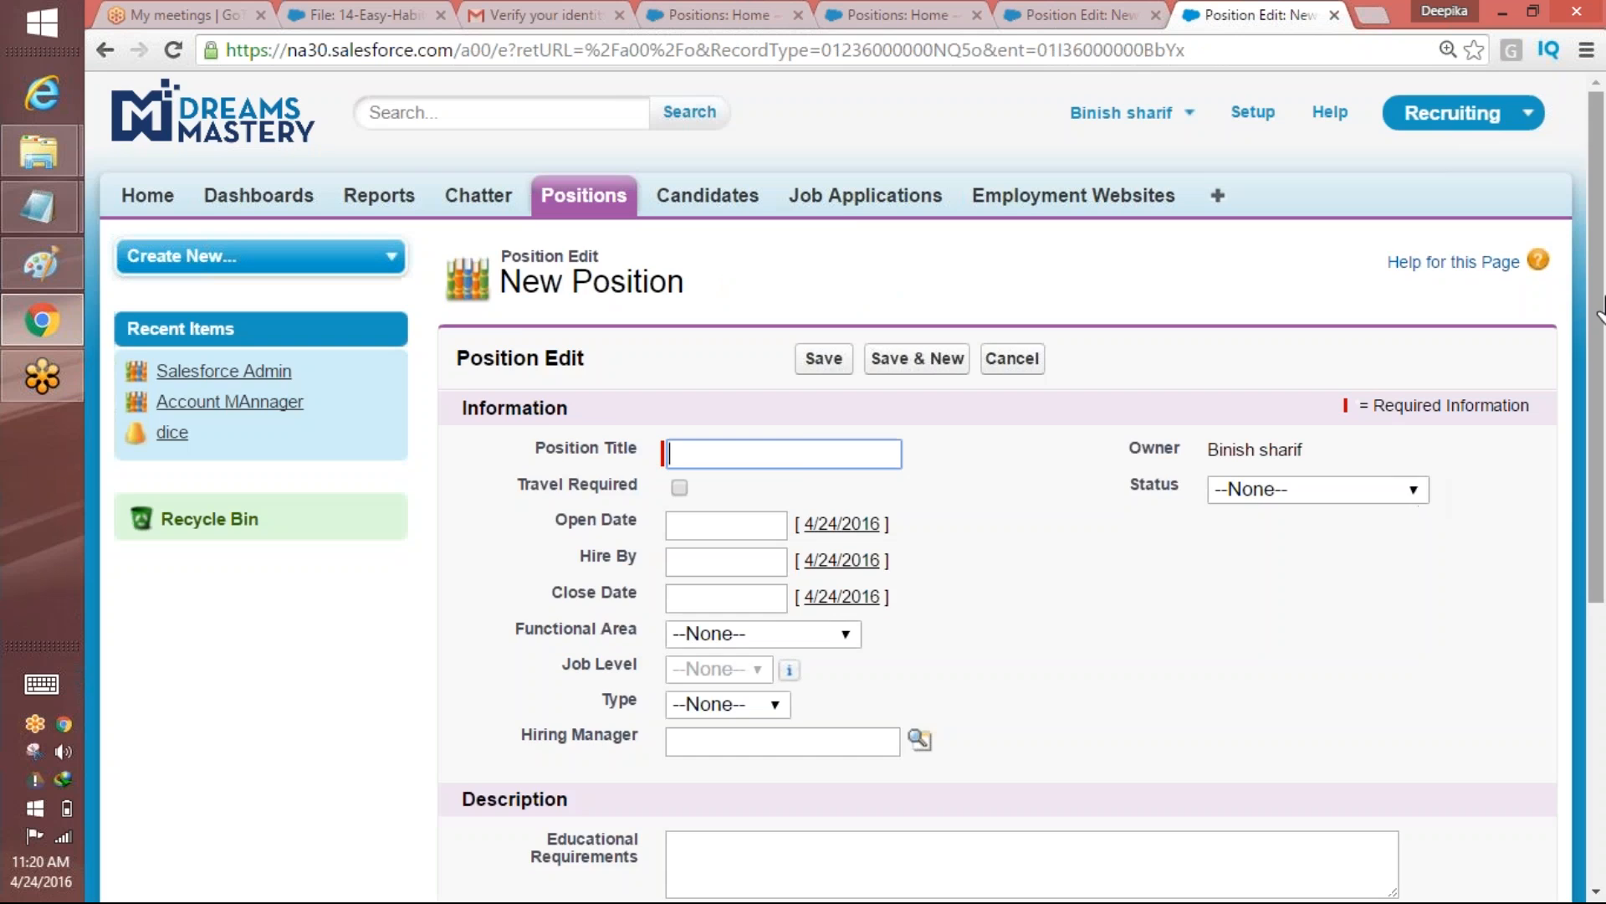
mouse_move(1598, 326)
mouse_down()
mouse_move(1600, 600)
mouse_move(1601, 326)
mouse_up()
Start another new Position with the IT positions record type, then return to Positions Home.
click(580, 117)
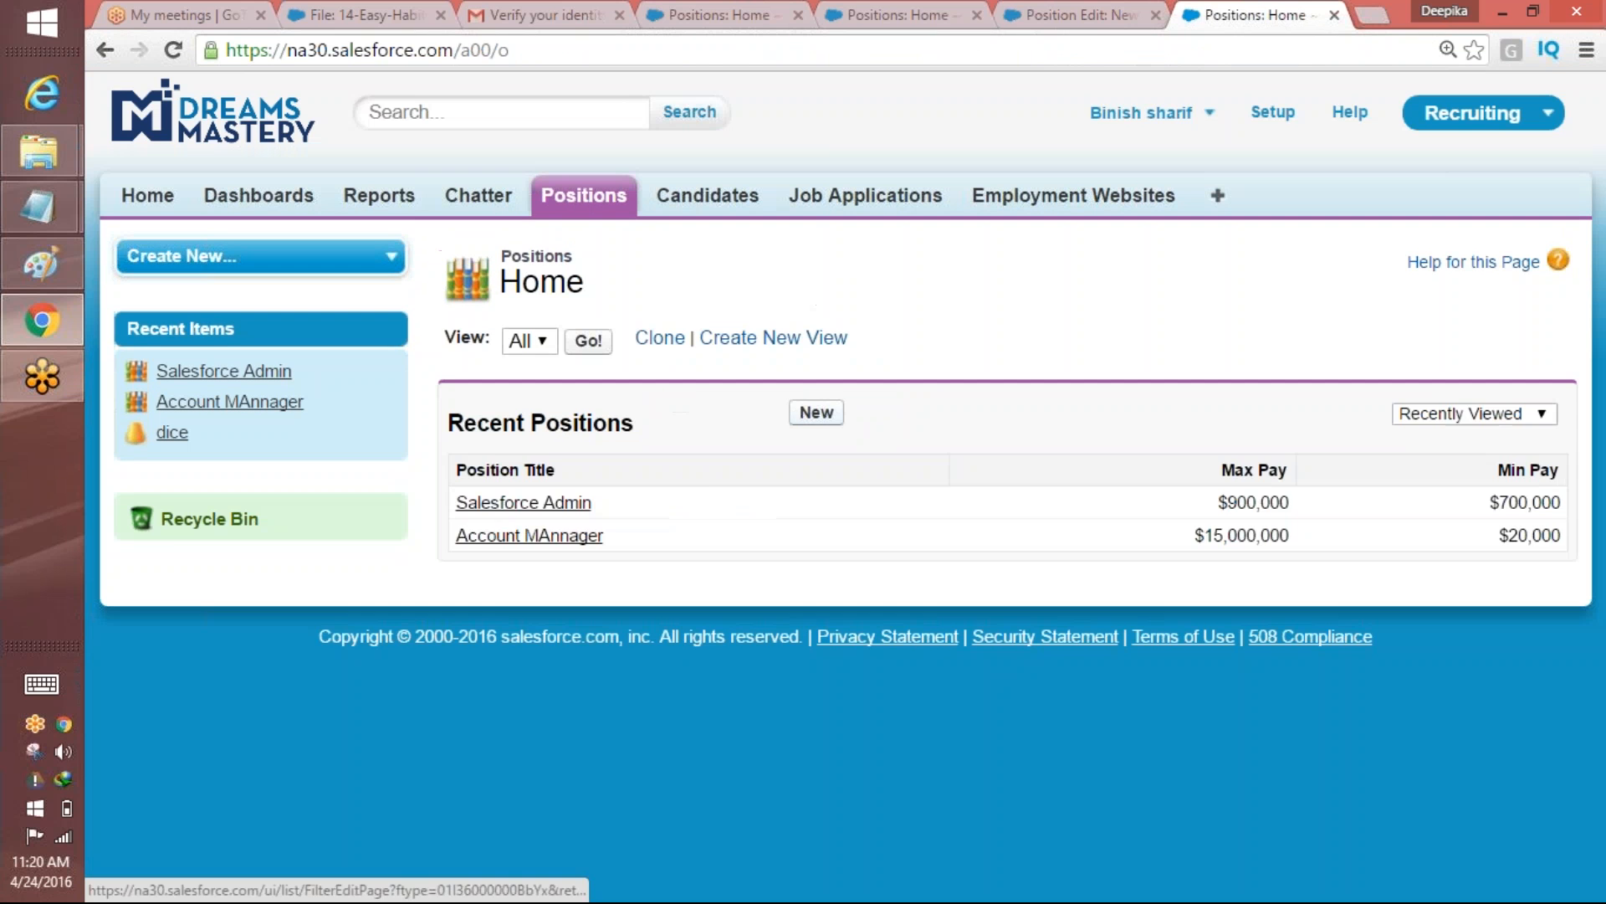
click(817, 413)
click(736, 482)
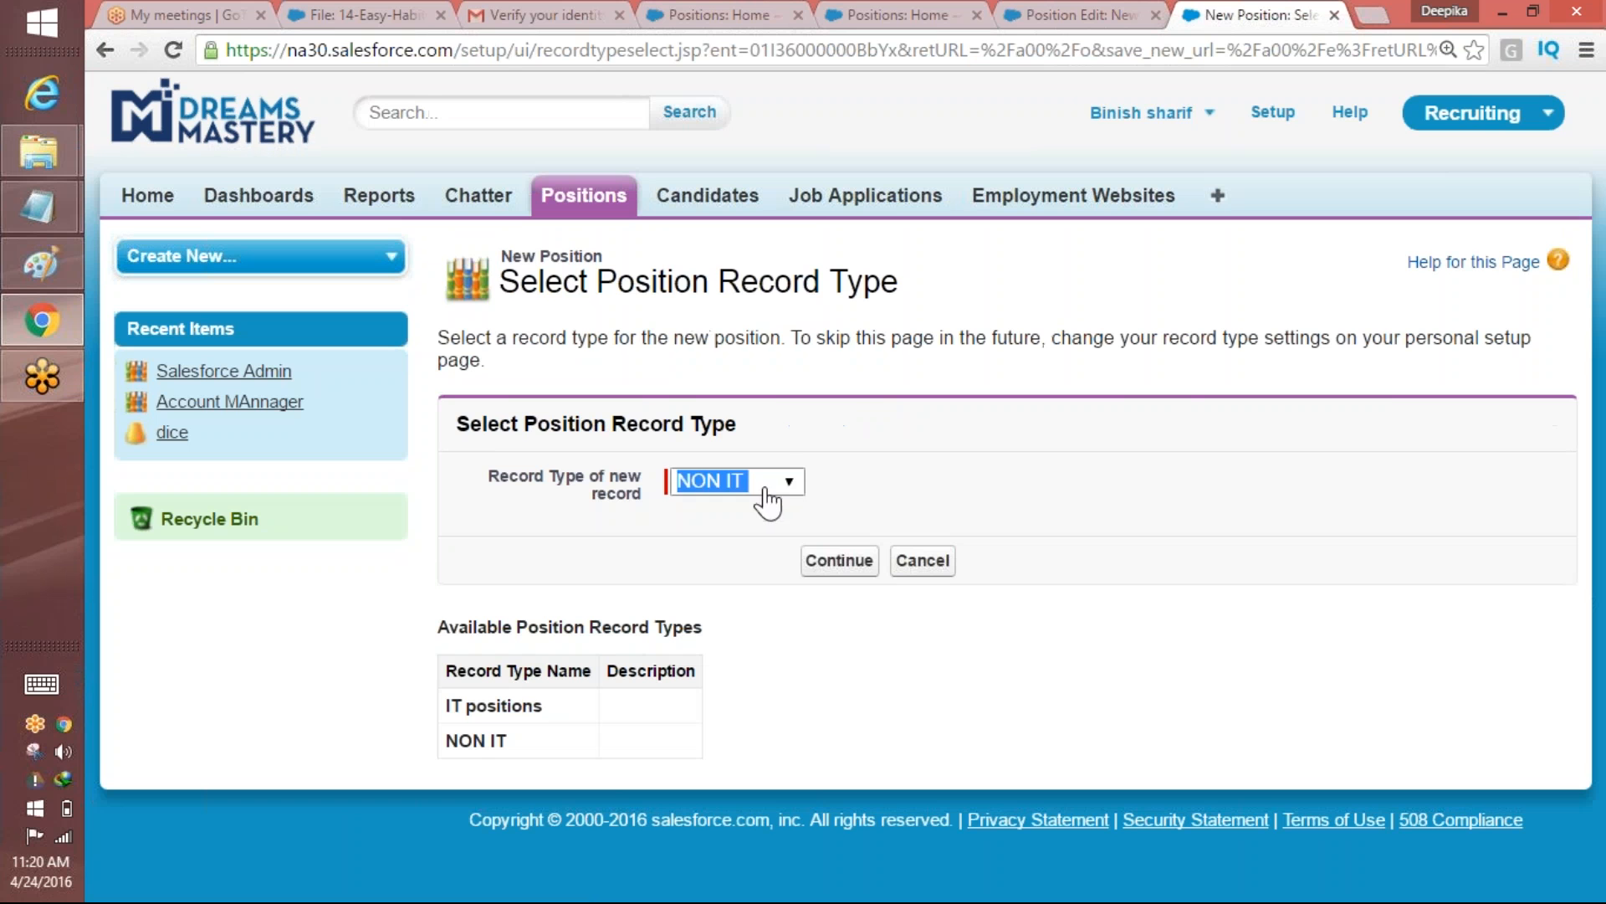
click(719, 505)
click(837, 562)
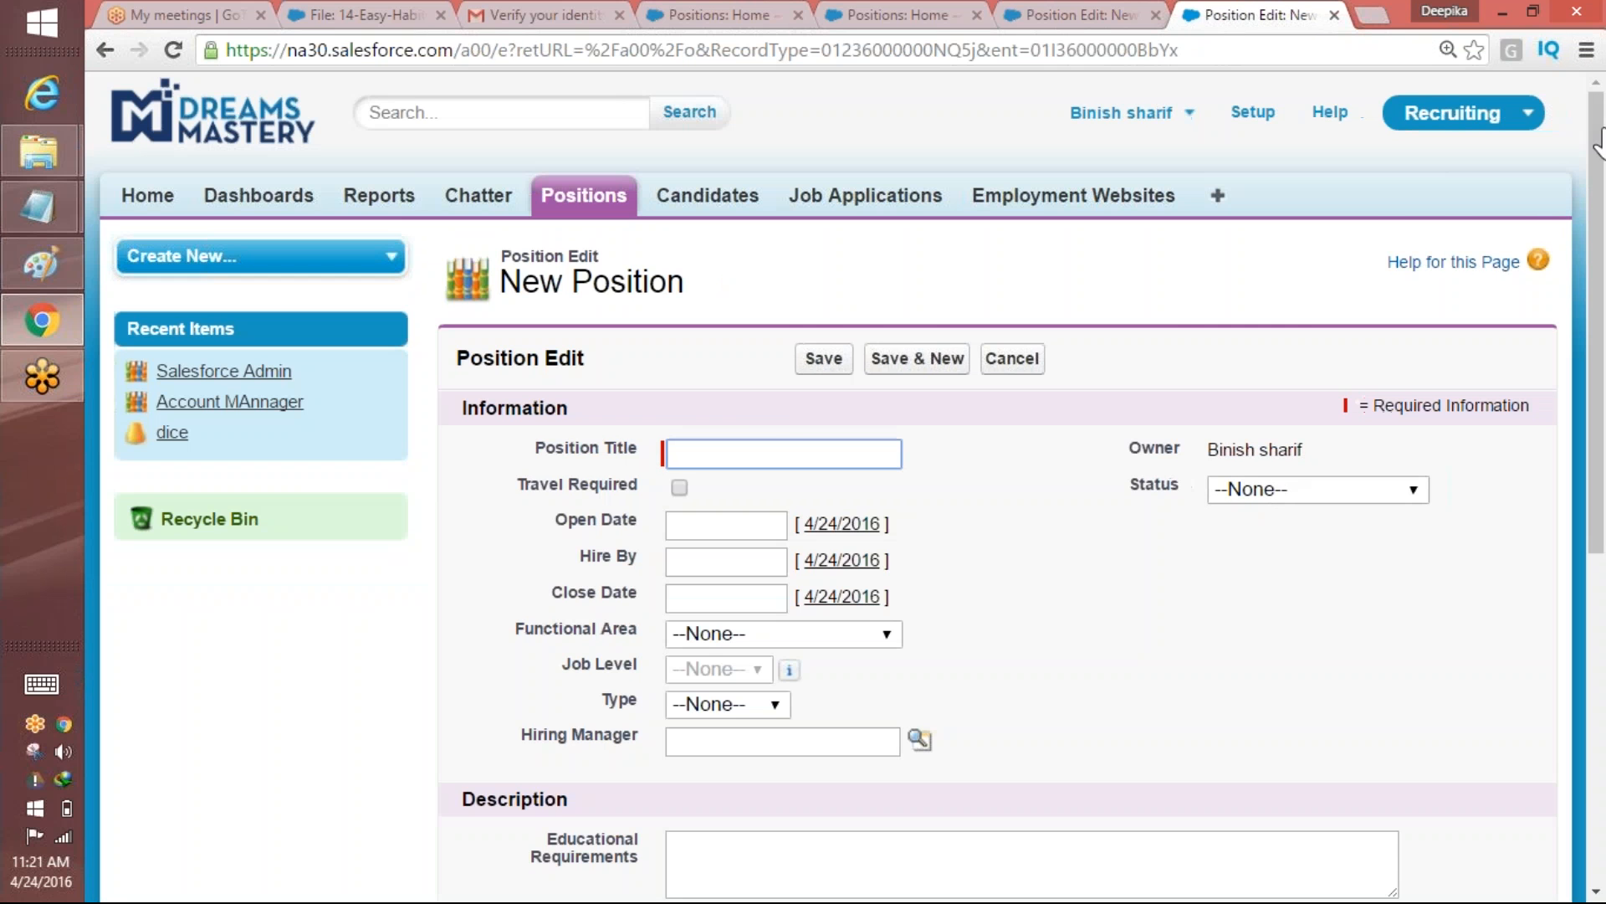
drag(1598, 142, 1600, 535)
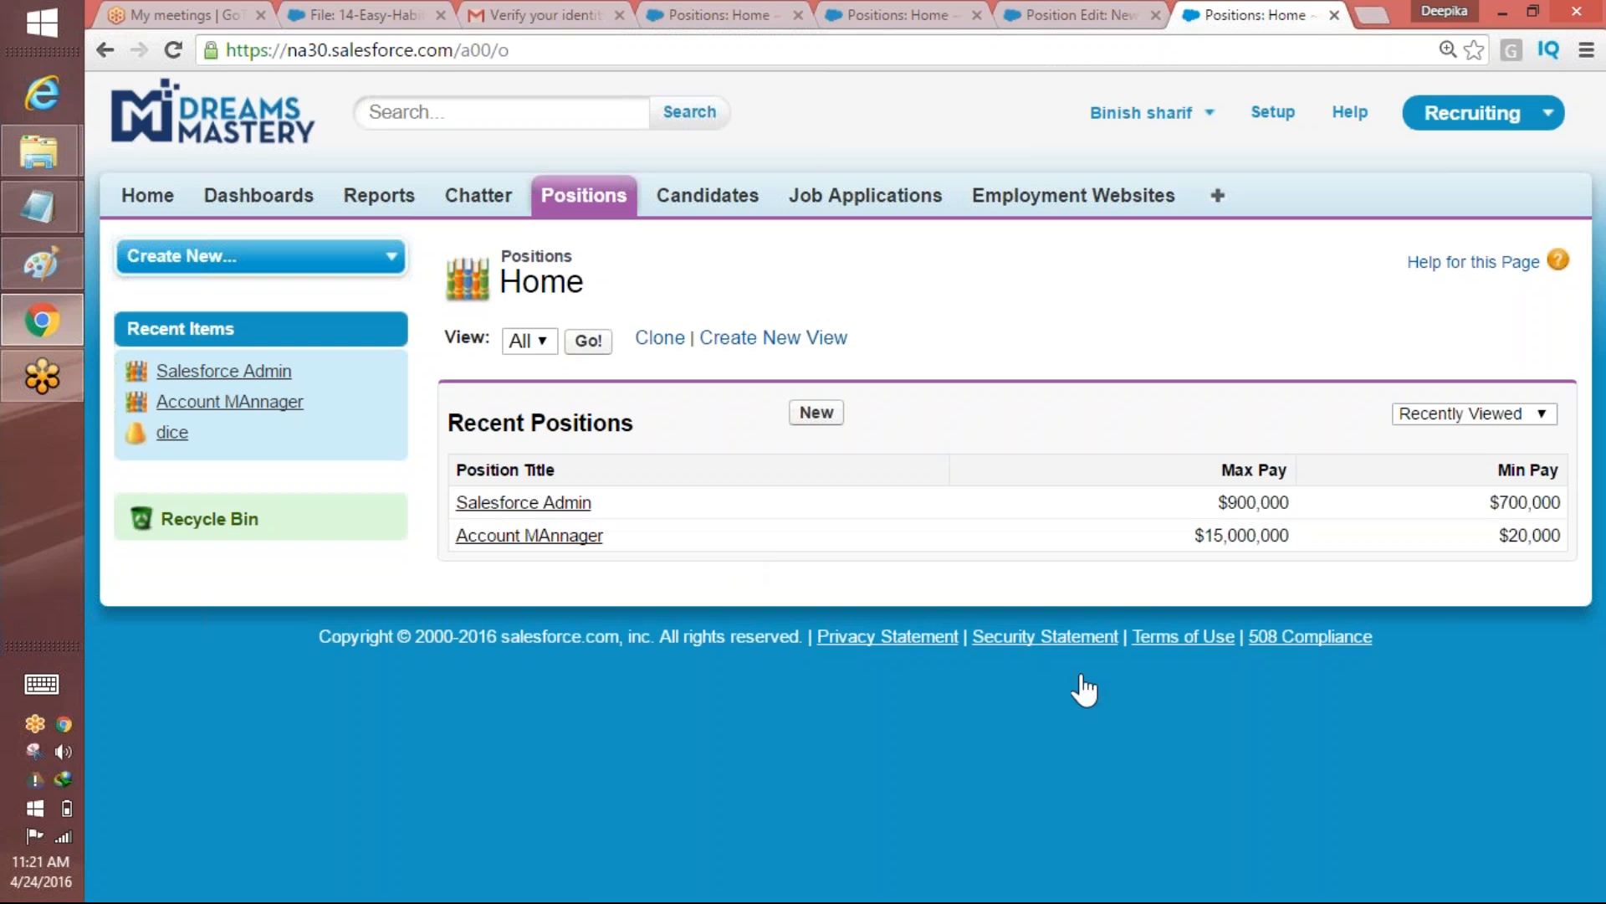
drag(521, 195, 466, 138)
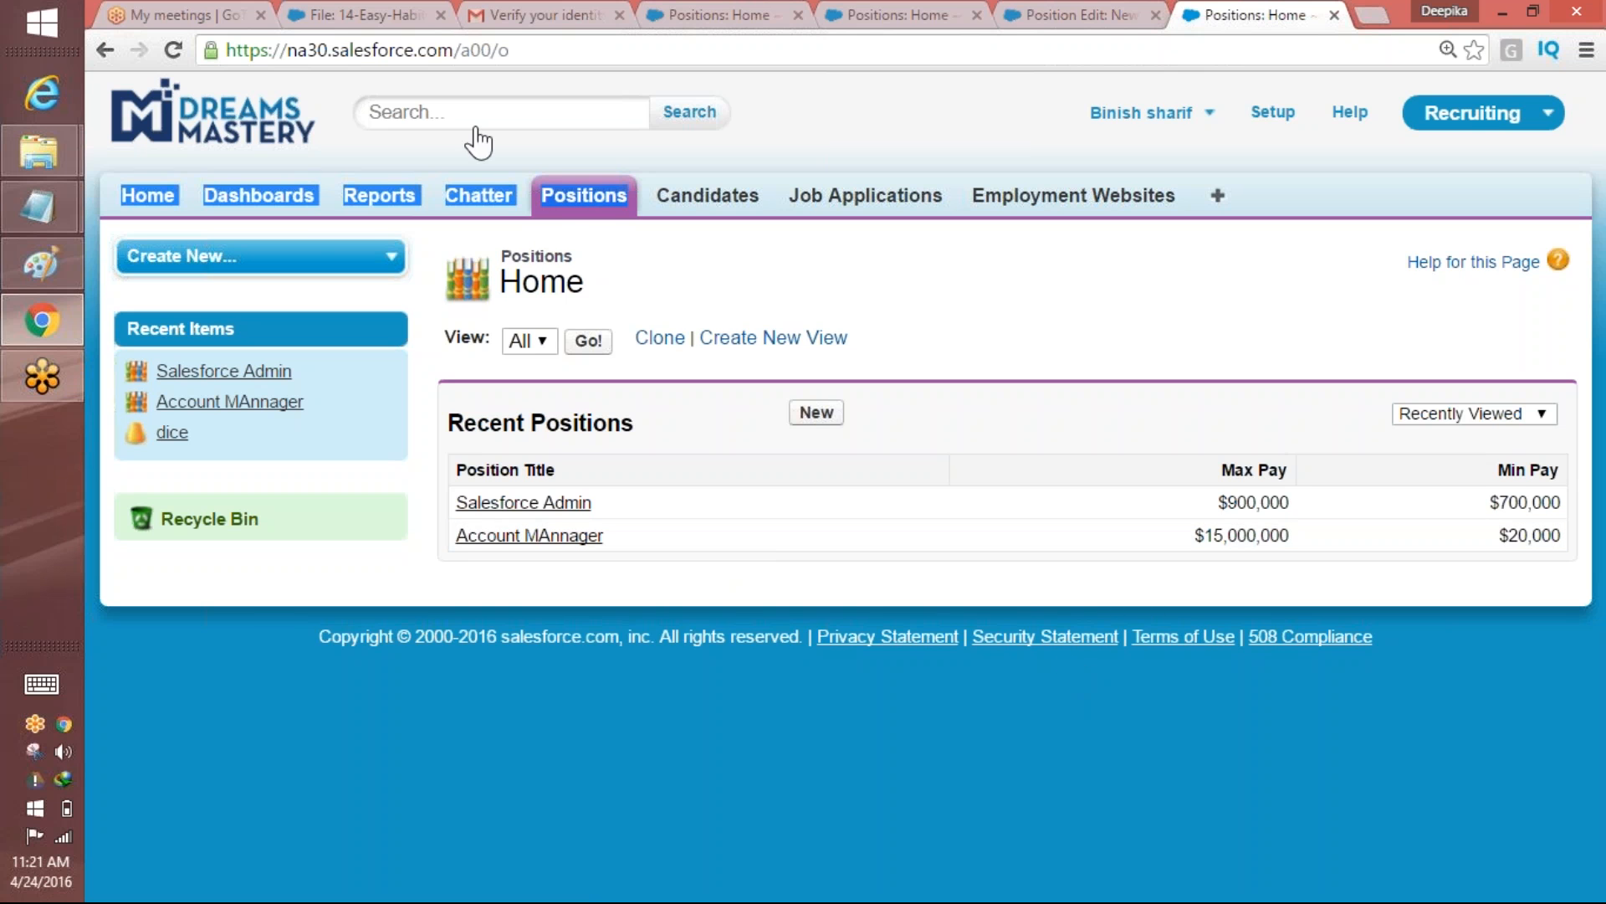
Search setup Quick Find for 'recor', then go back to Positions and start a new position.
click(535, 198)
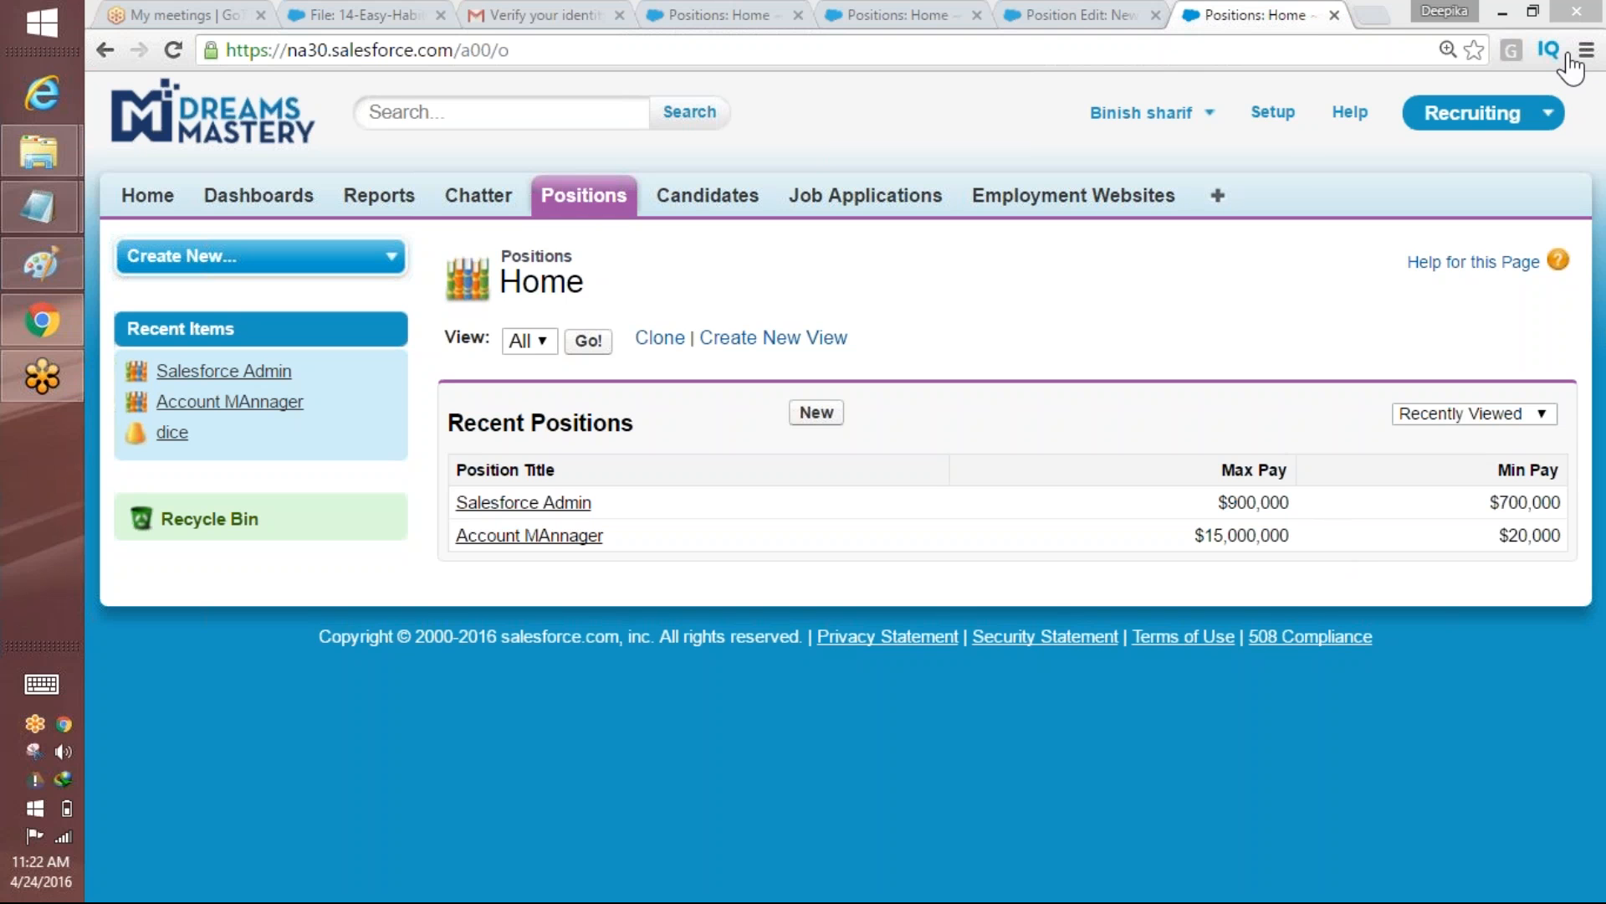
click(1275, 116)
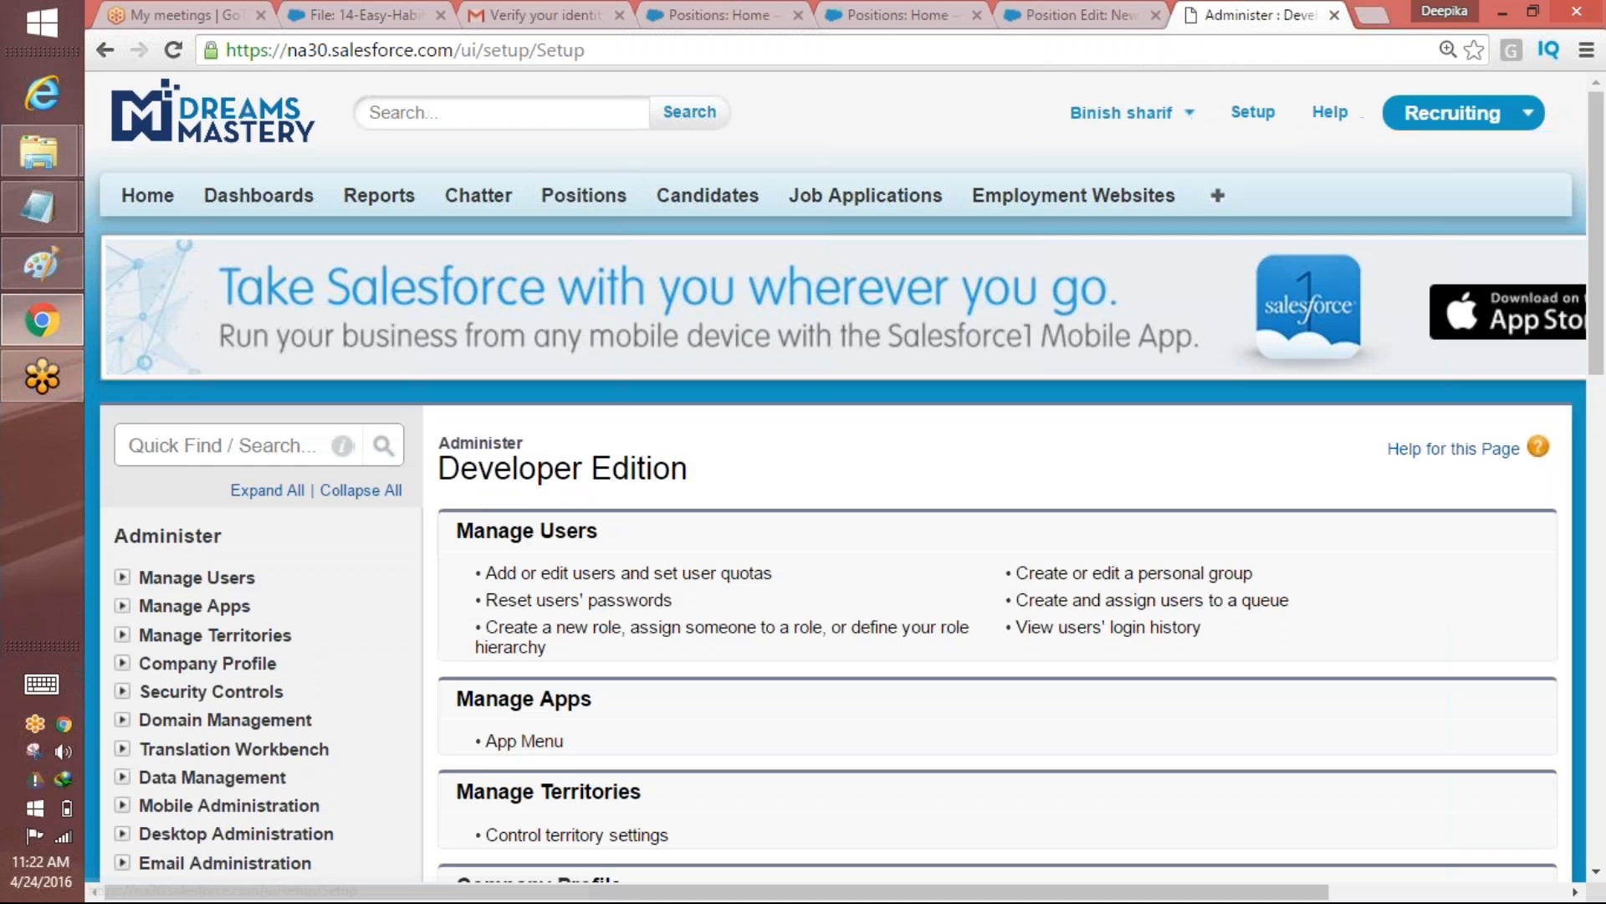
click(226, 445)
text(recor)
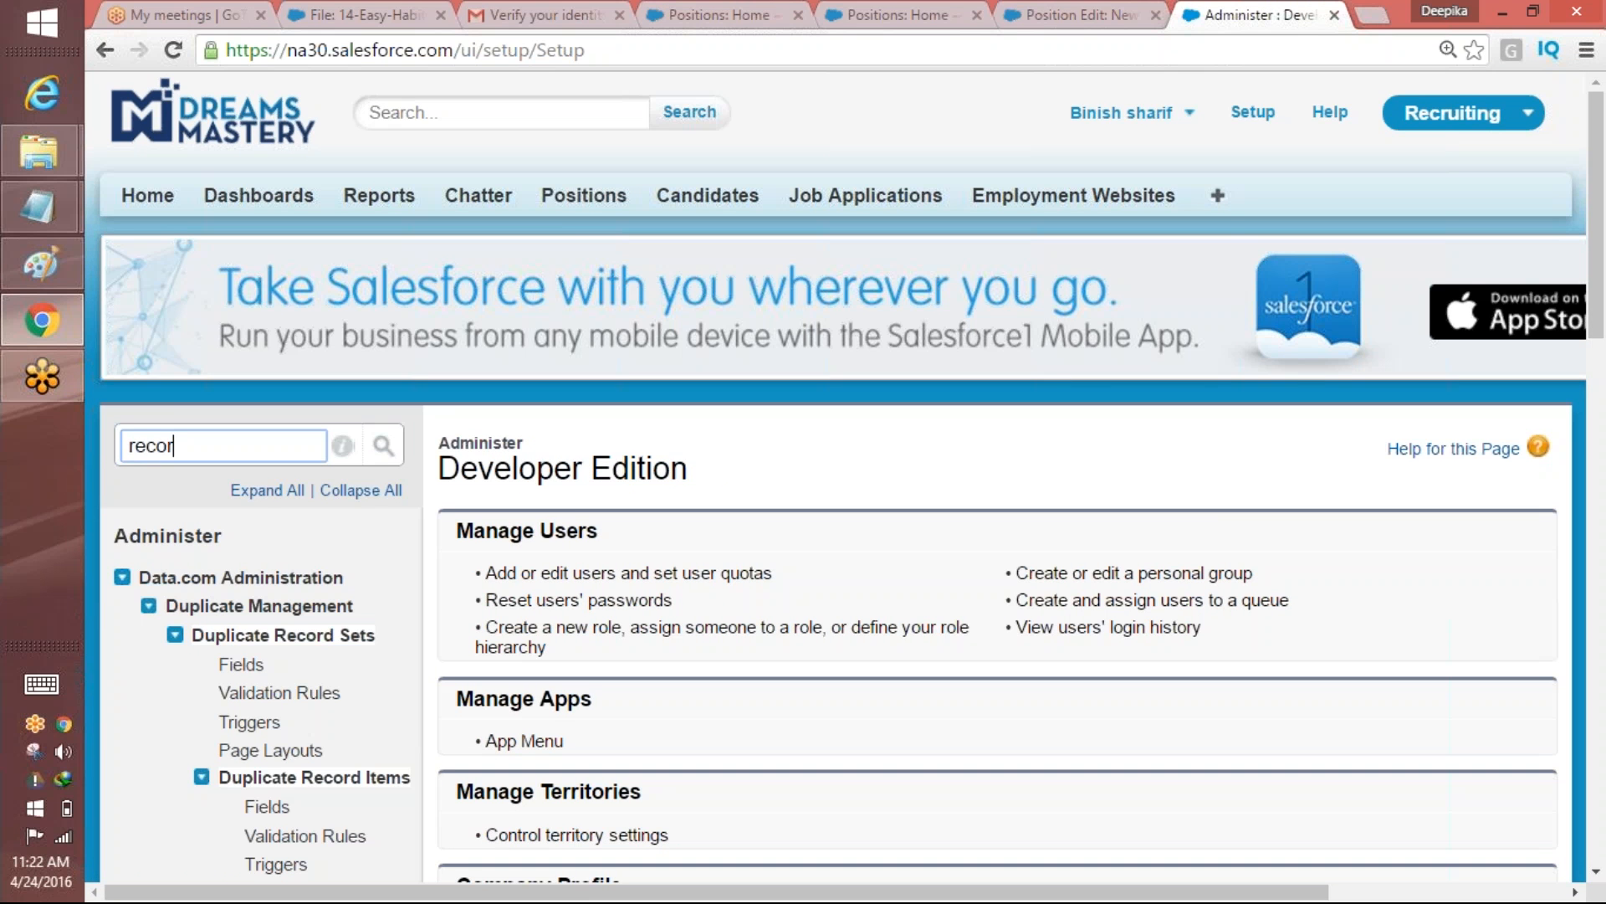
click(584, 196)
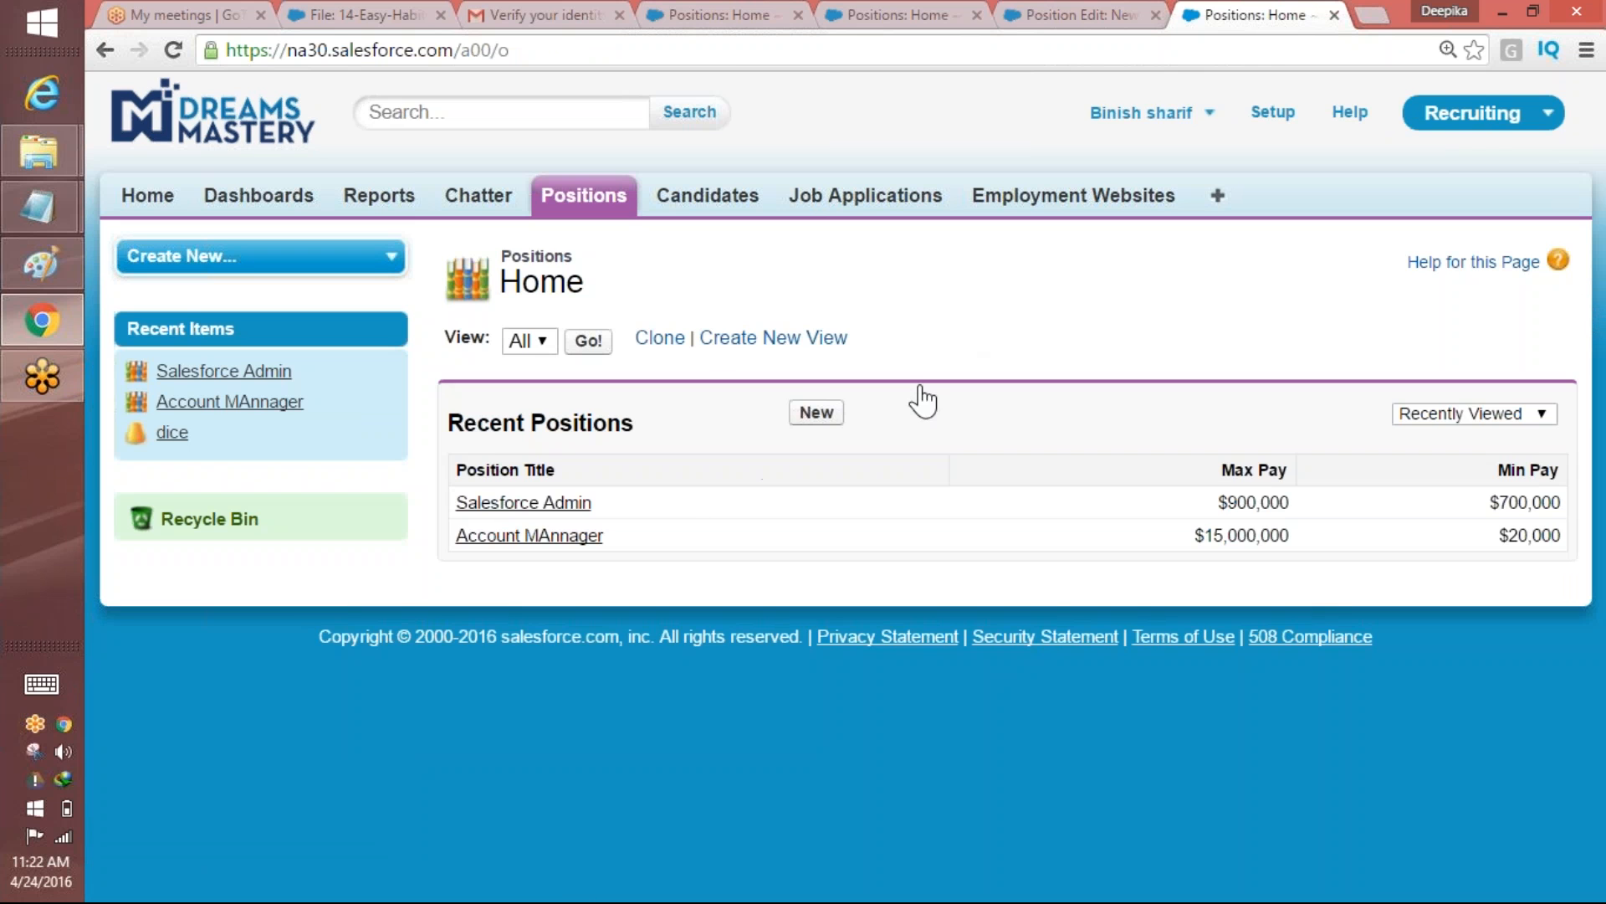
click(816, 411)
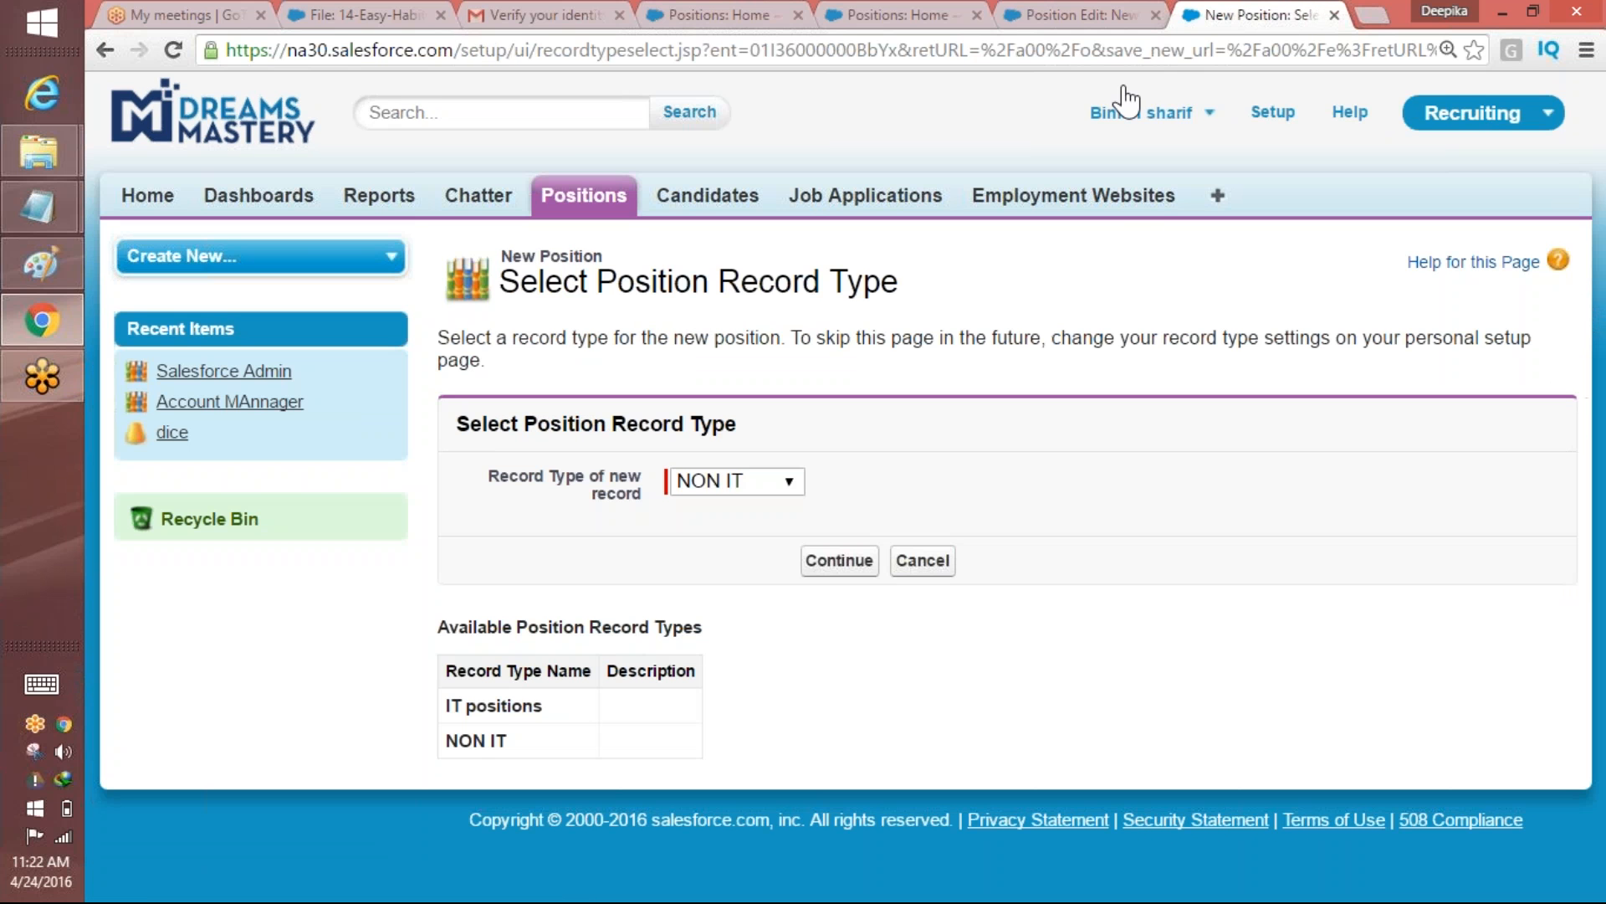
Log out and sign back in as the administrator, then open Positions home.
click(1181, 105)
click(1088, 219)
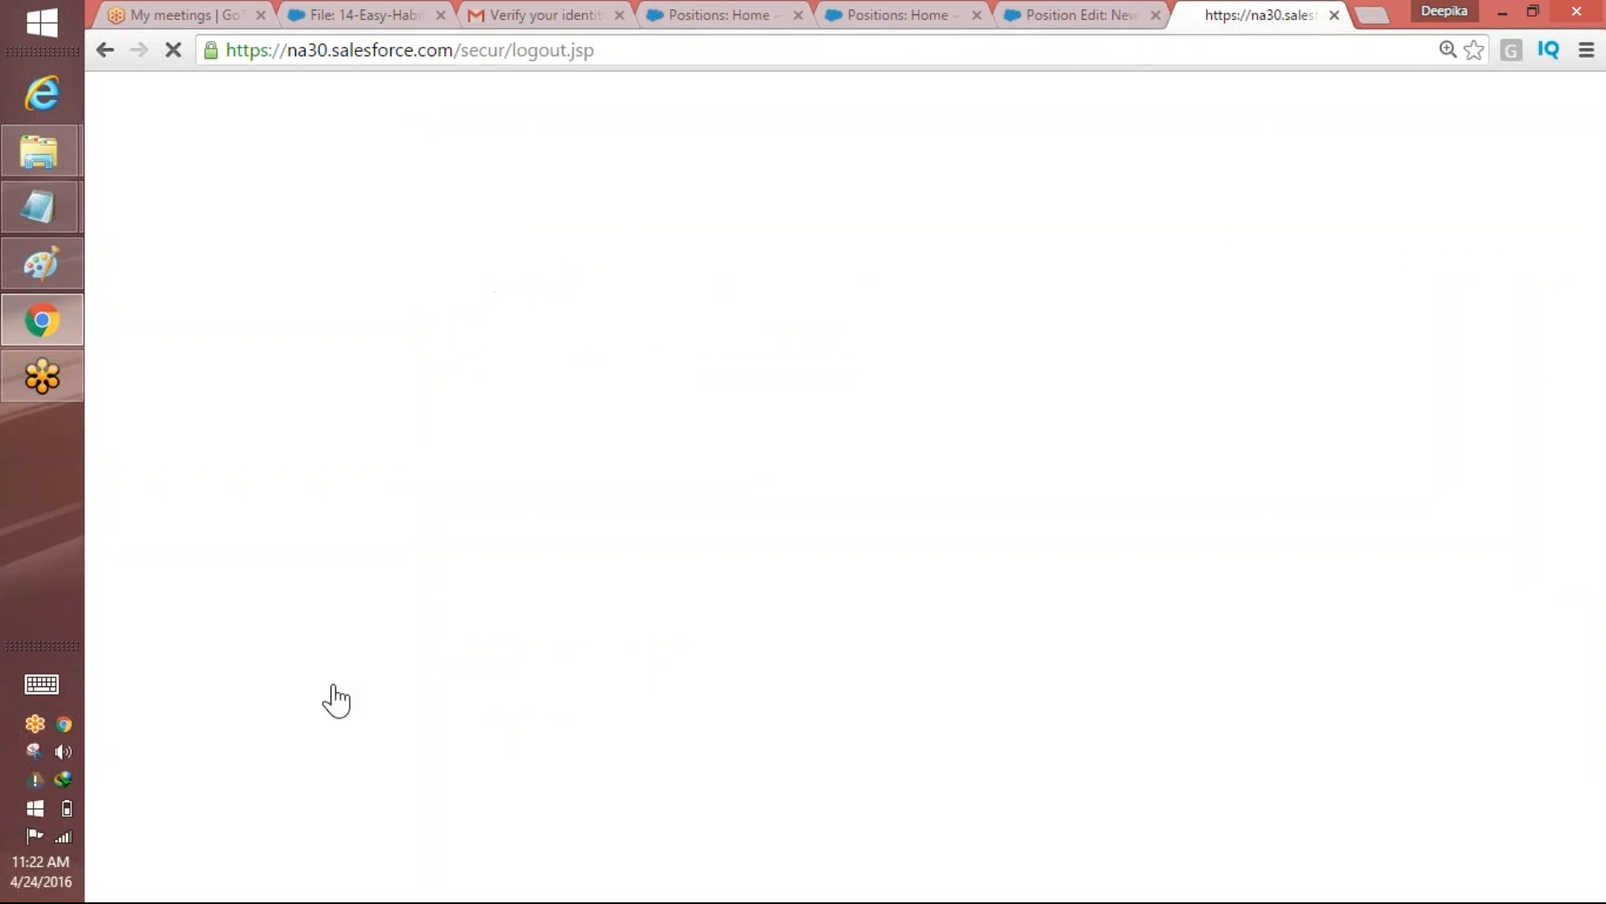
key(ctrl+a)
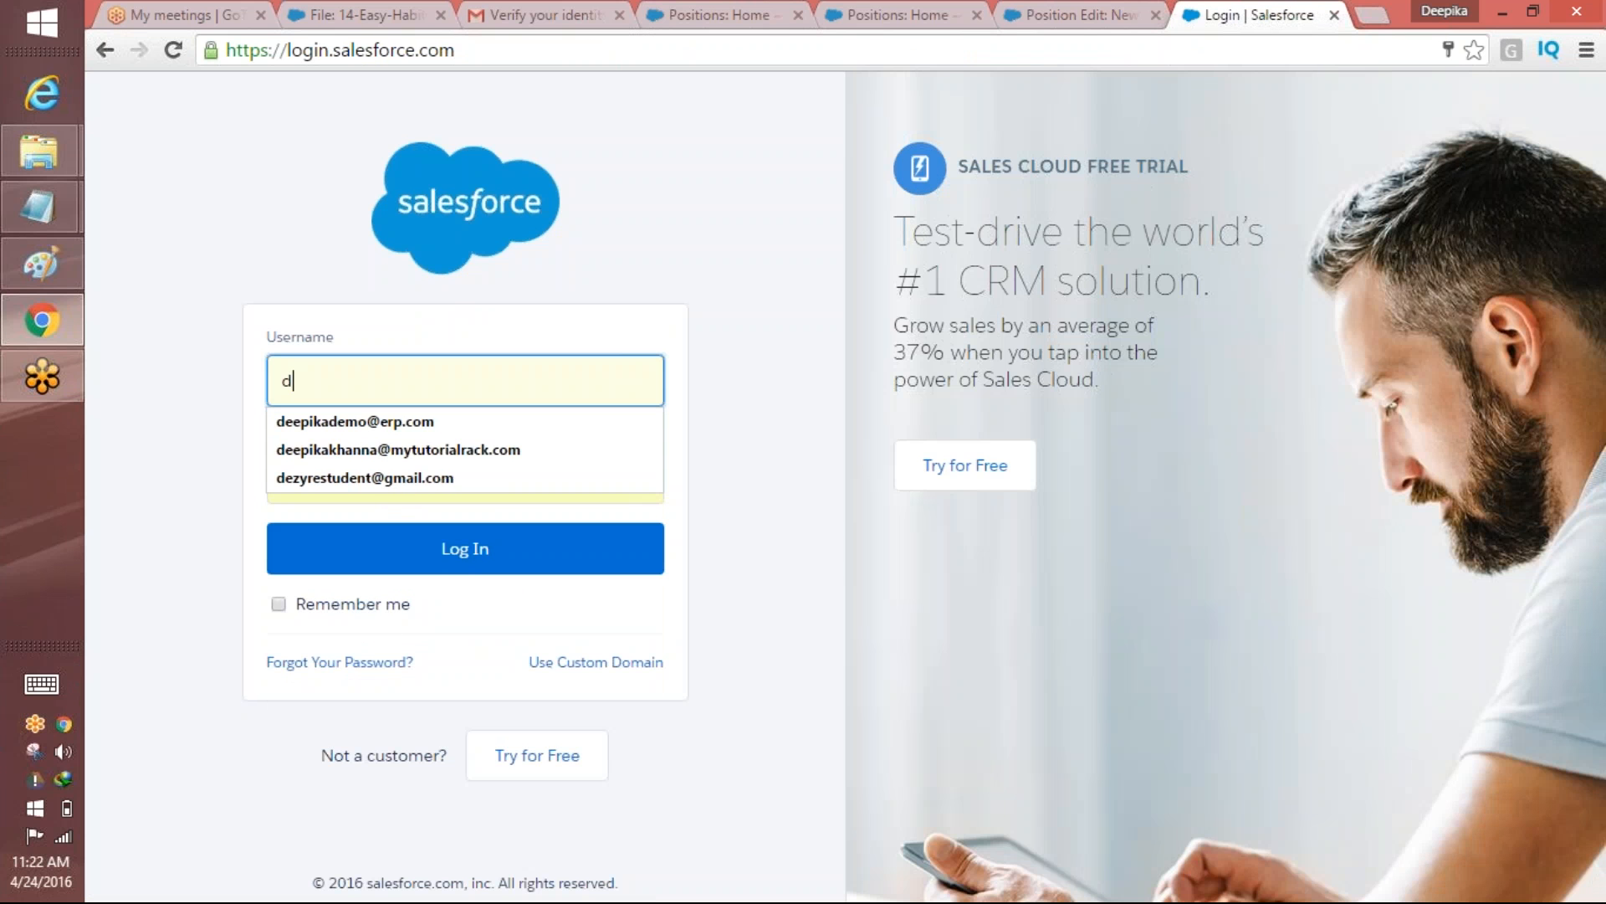
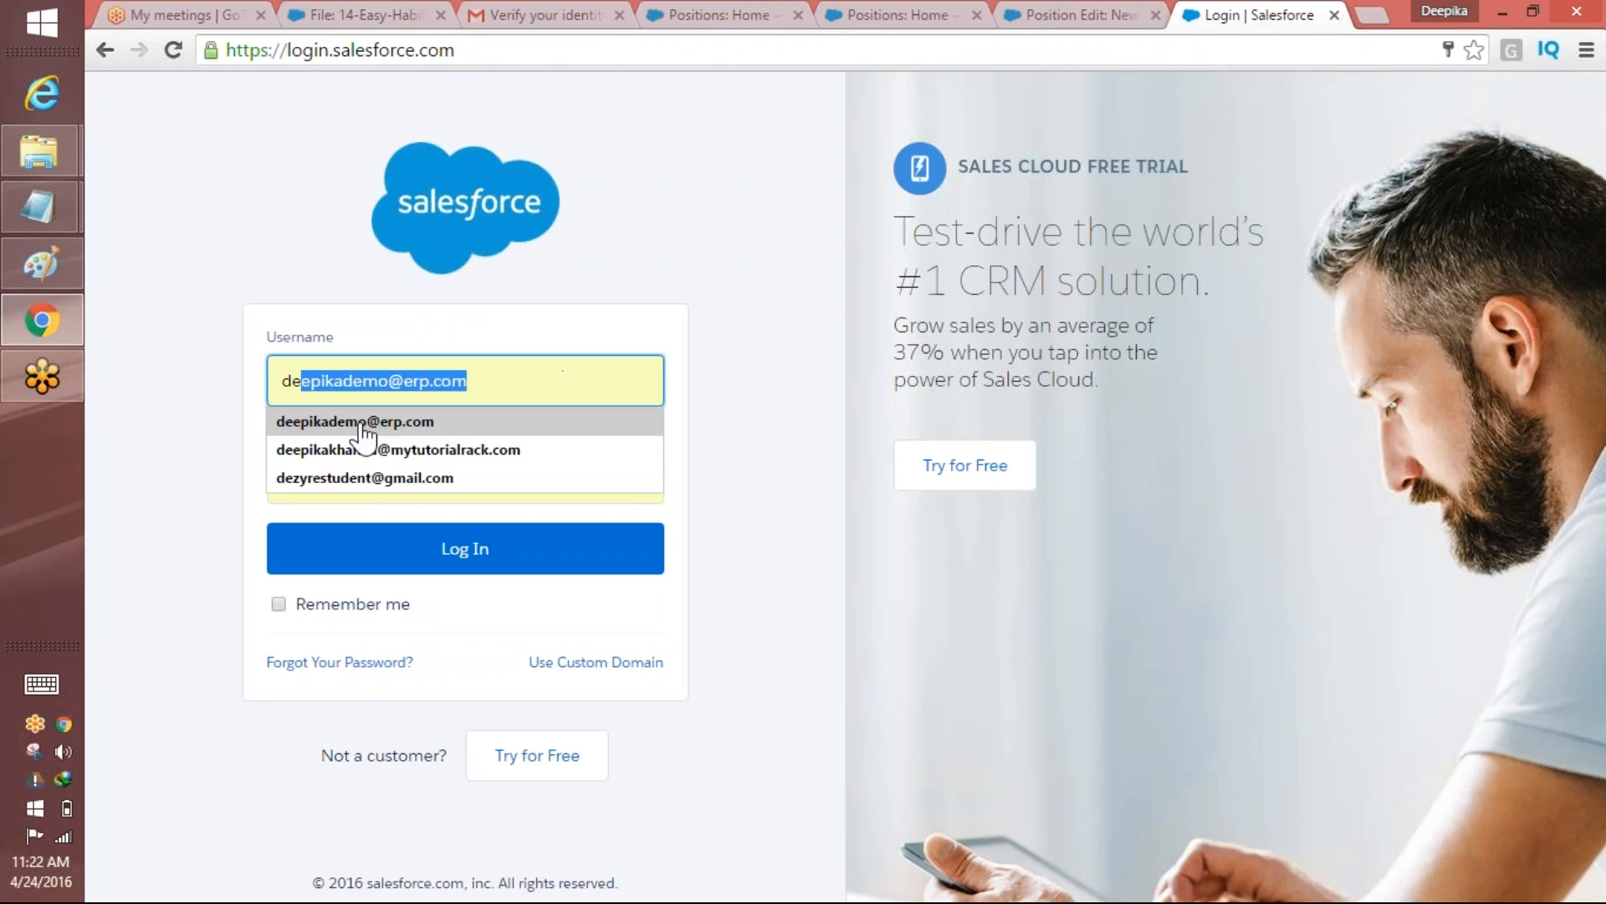
click(393, 422)
click(458, 548)
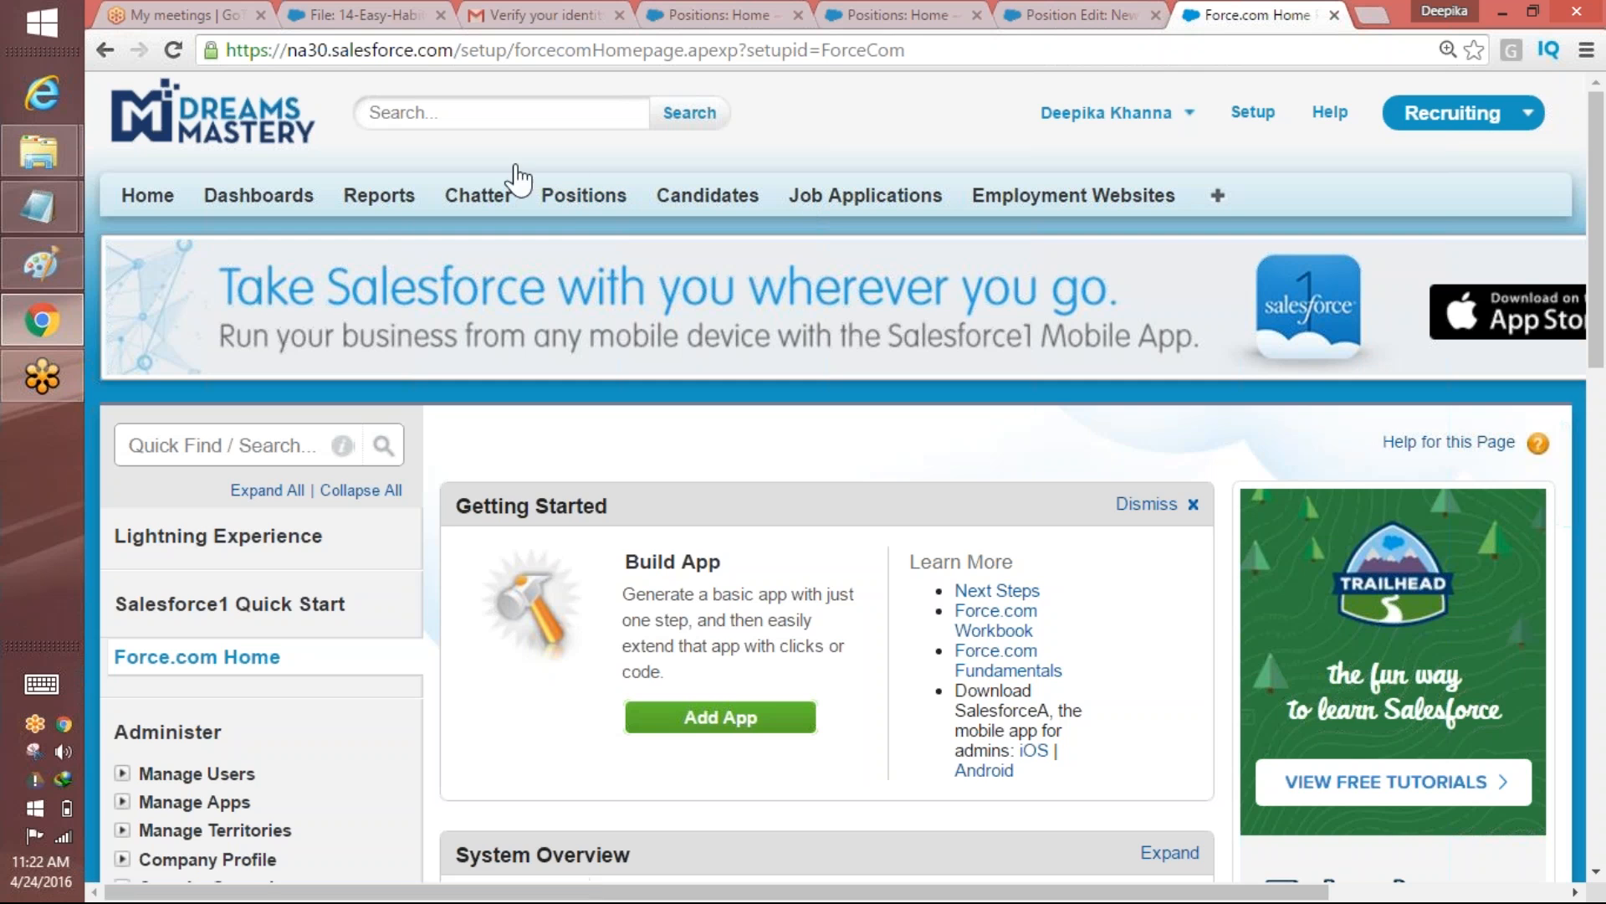
click(583, 194)
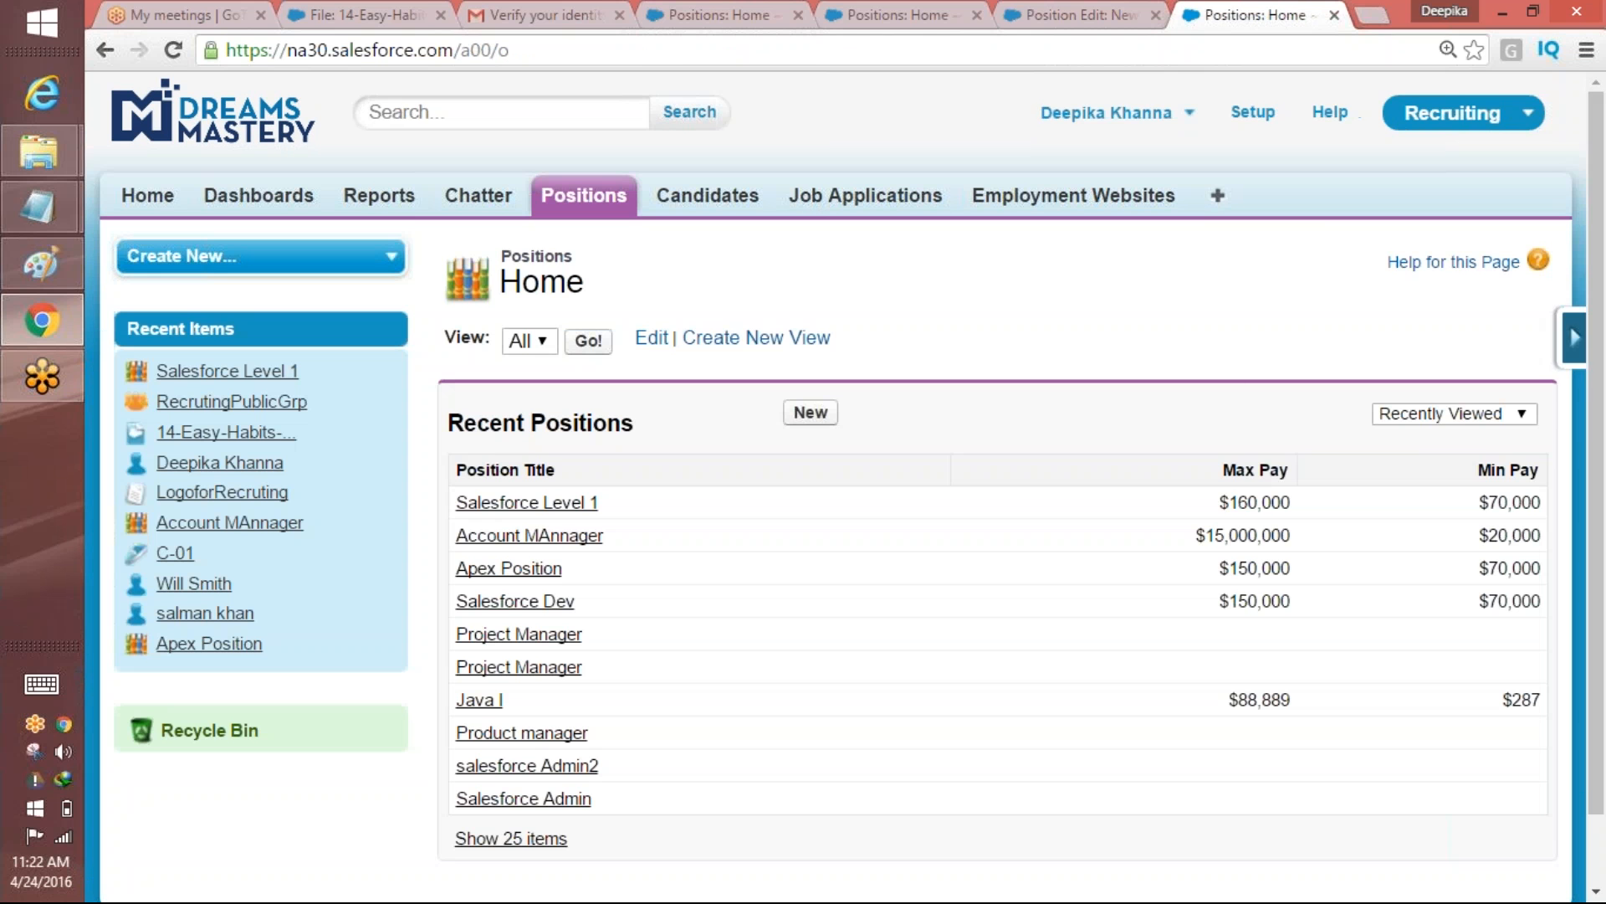
click(1573, 341)
click(1328, 428)
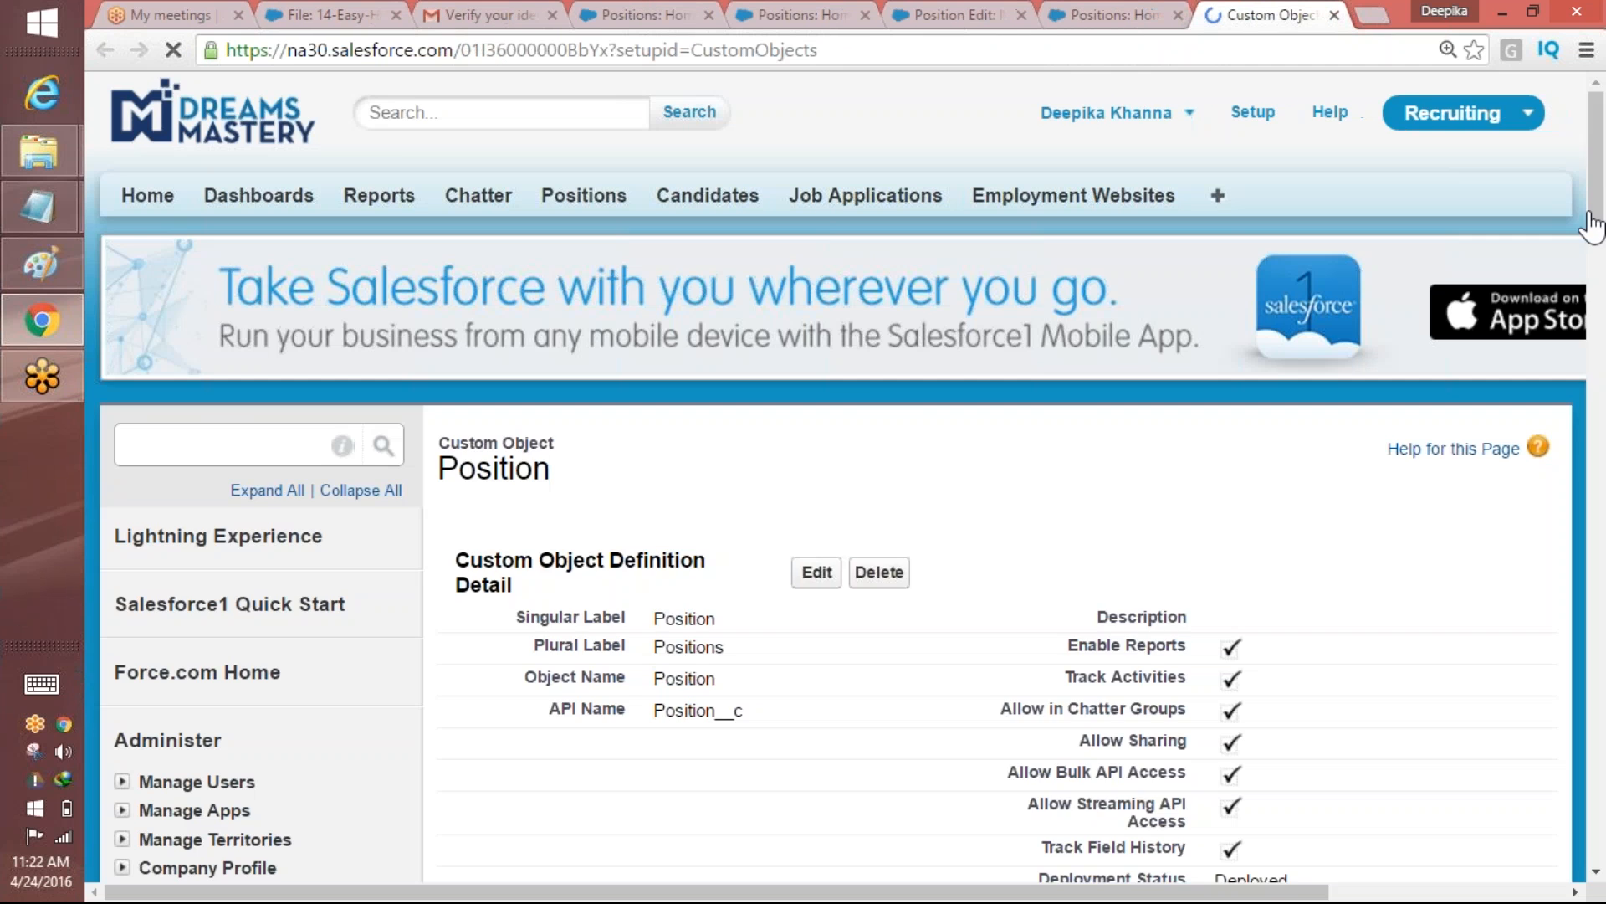
scroll(1596, 337, down, 8)
scroll(1596, 338, down, 20)
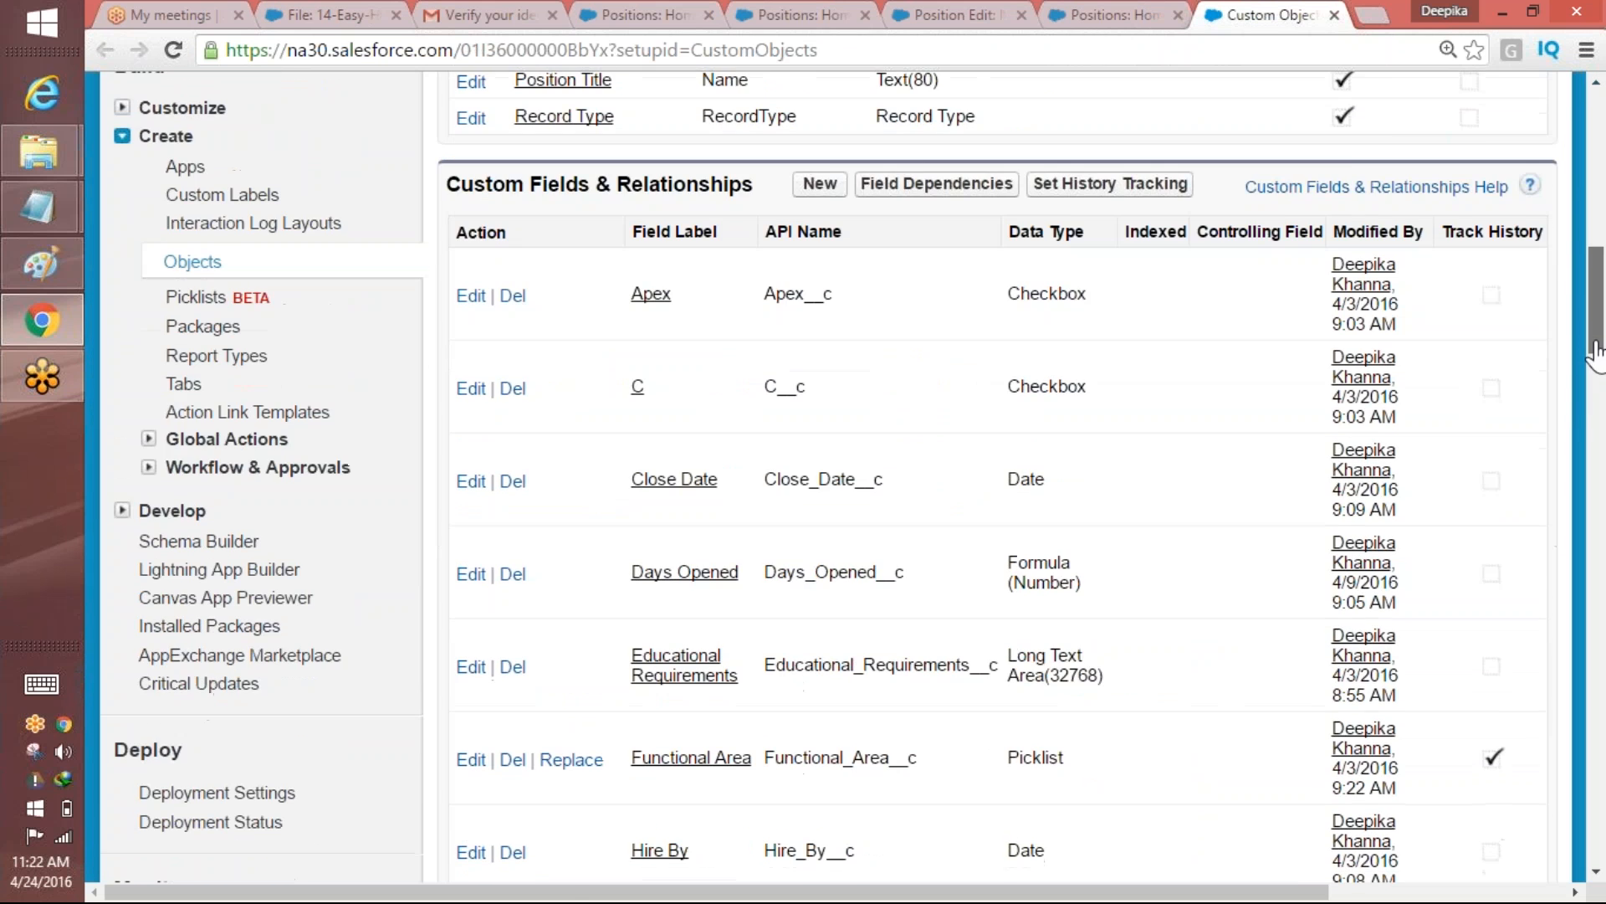
drag(1582, 604, 1584, 664)
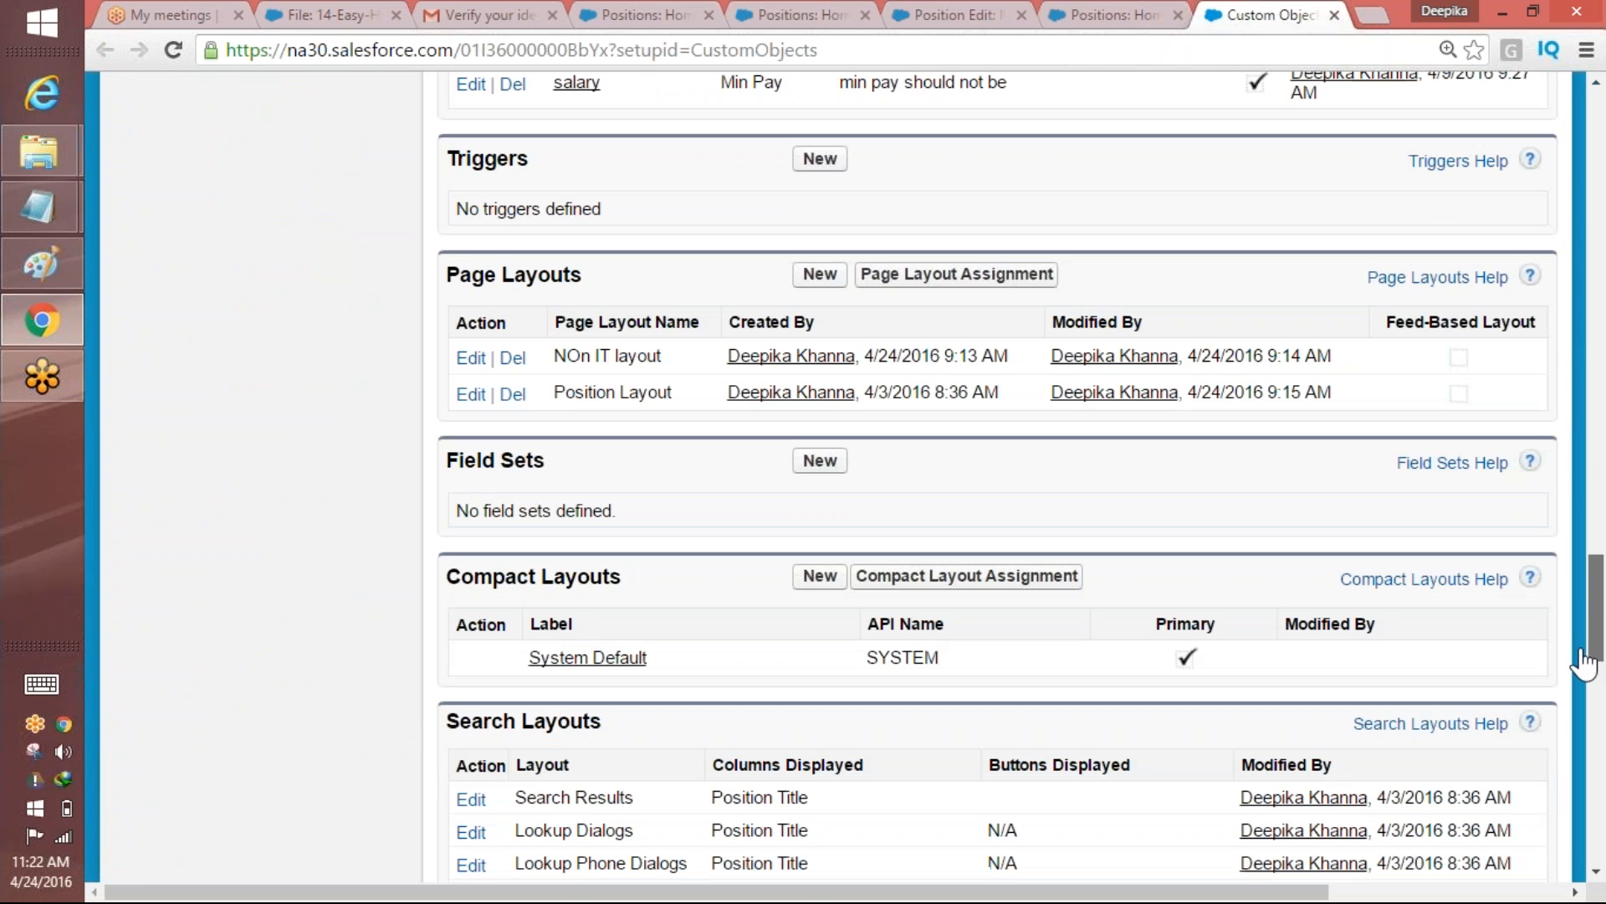
drag(1596, 597, 1593, 717)
click(834, 513)
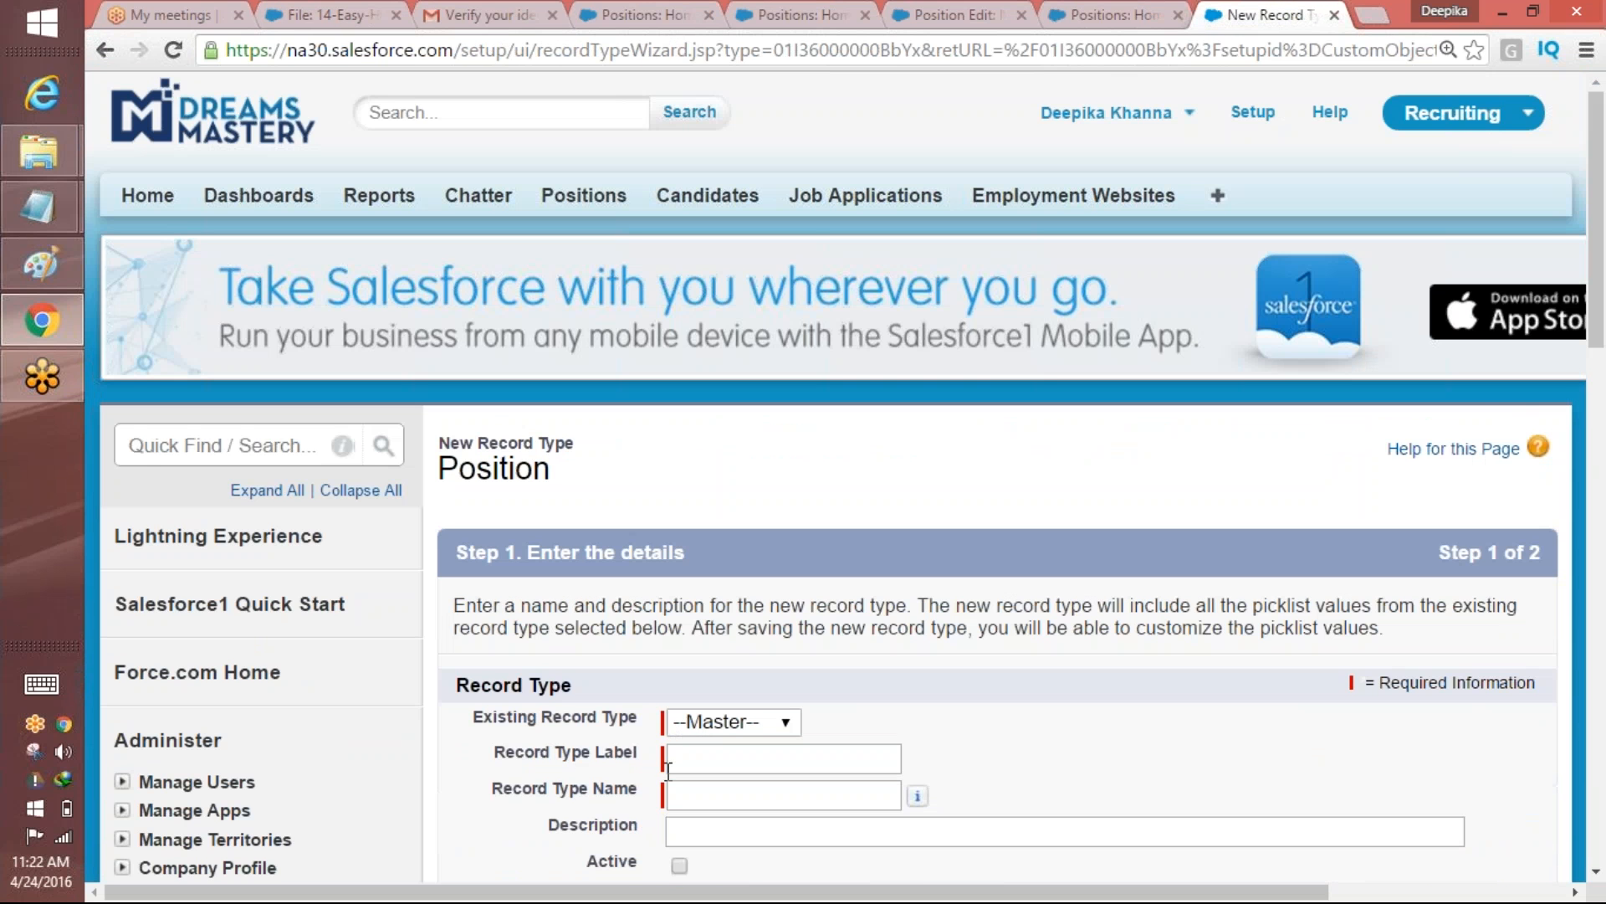
click(668, 768)
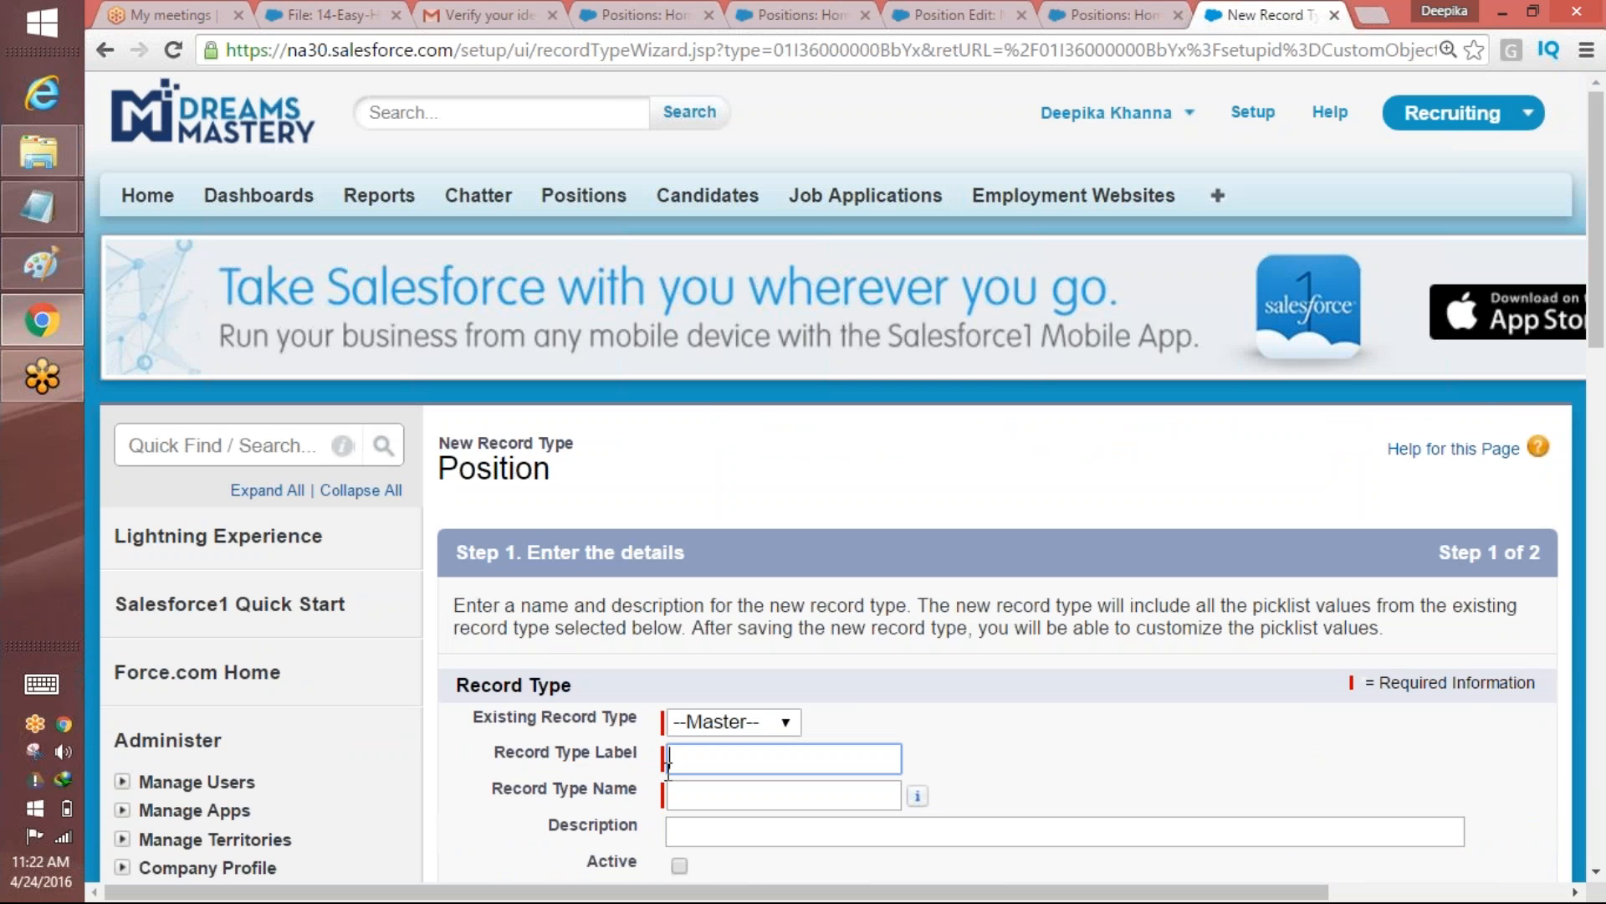
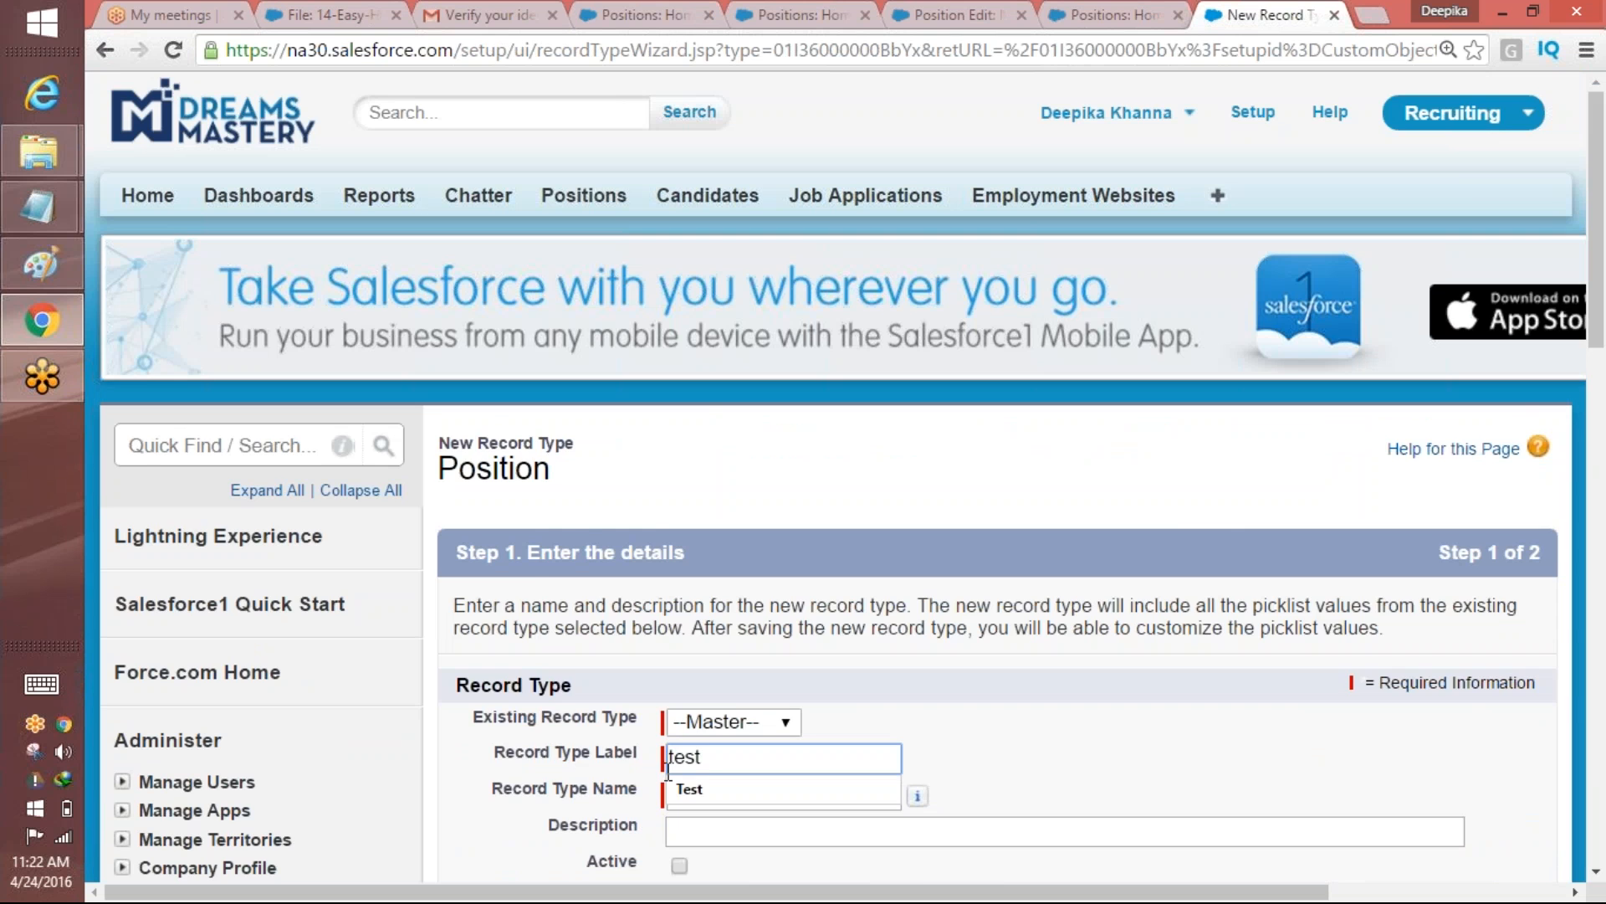
scroll(678, 774, down, 3)
click(783, 504)
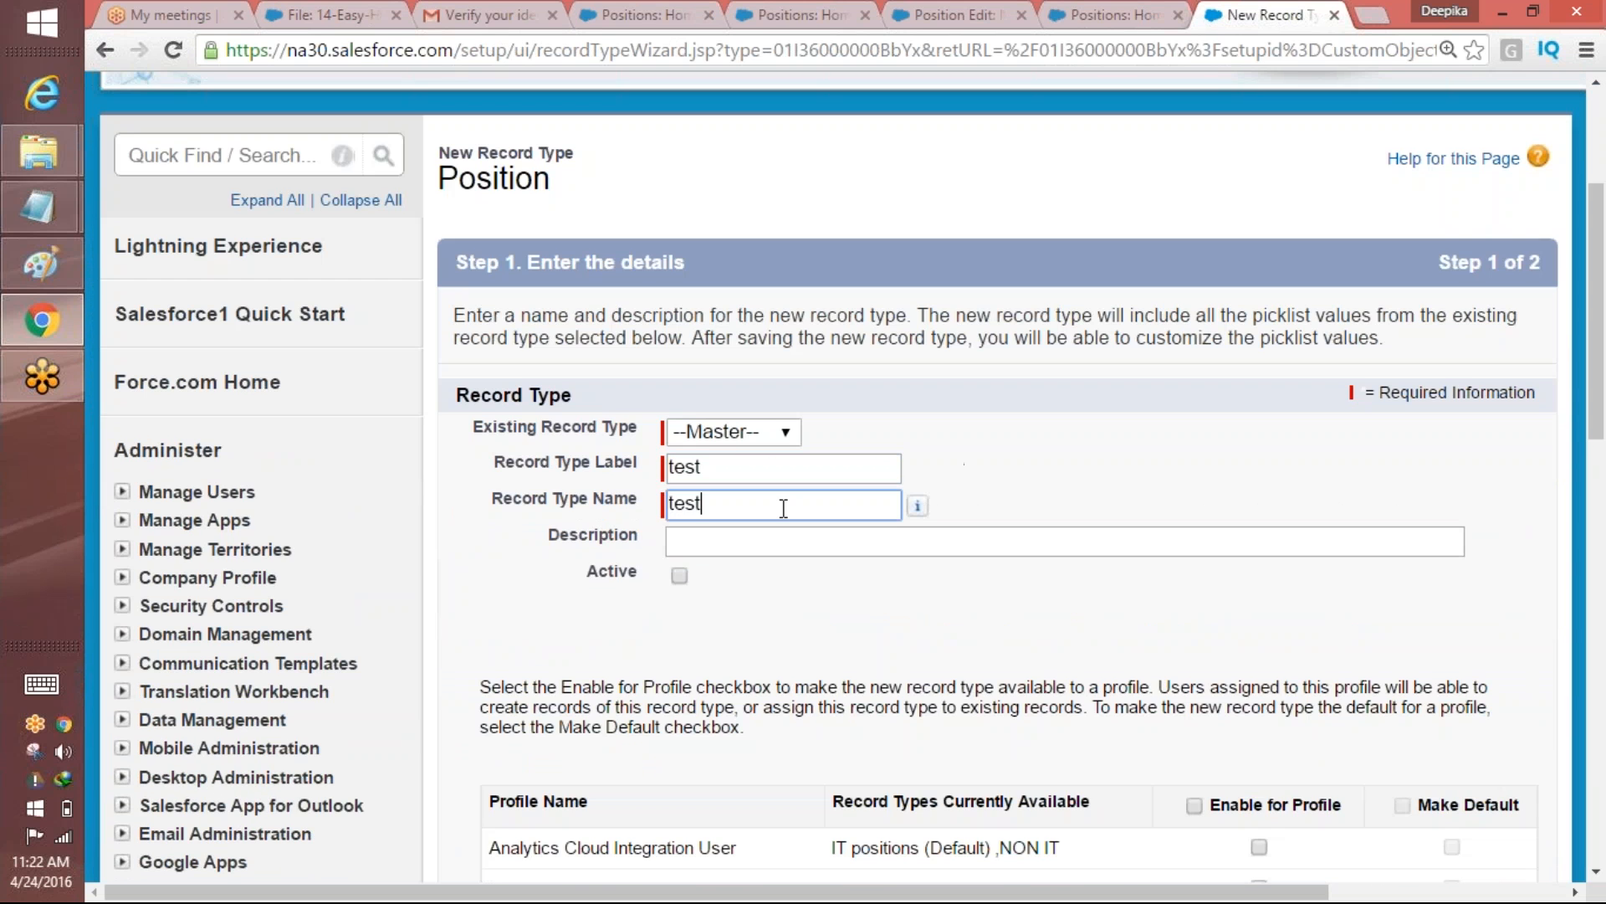
scroll(1094, 401, down, 5)
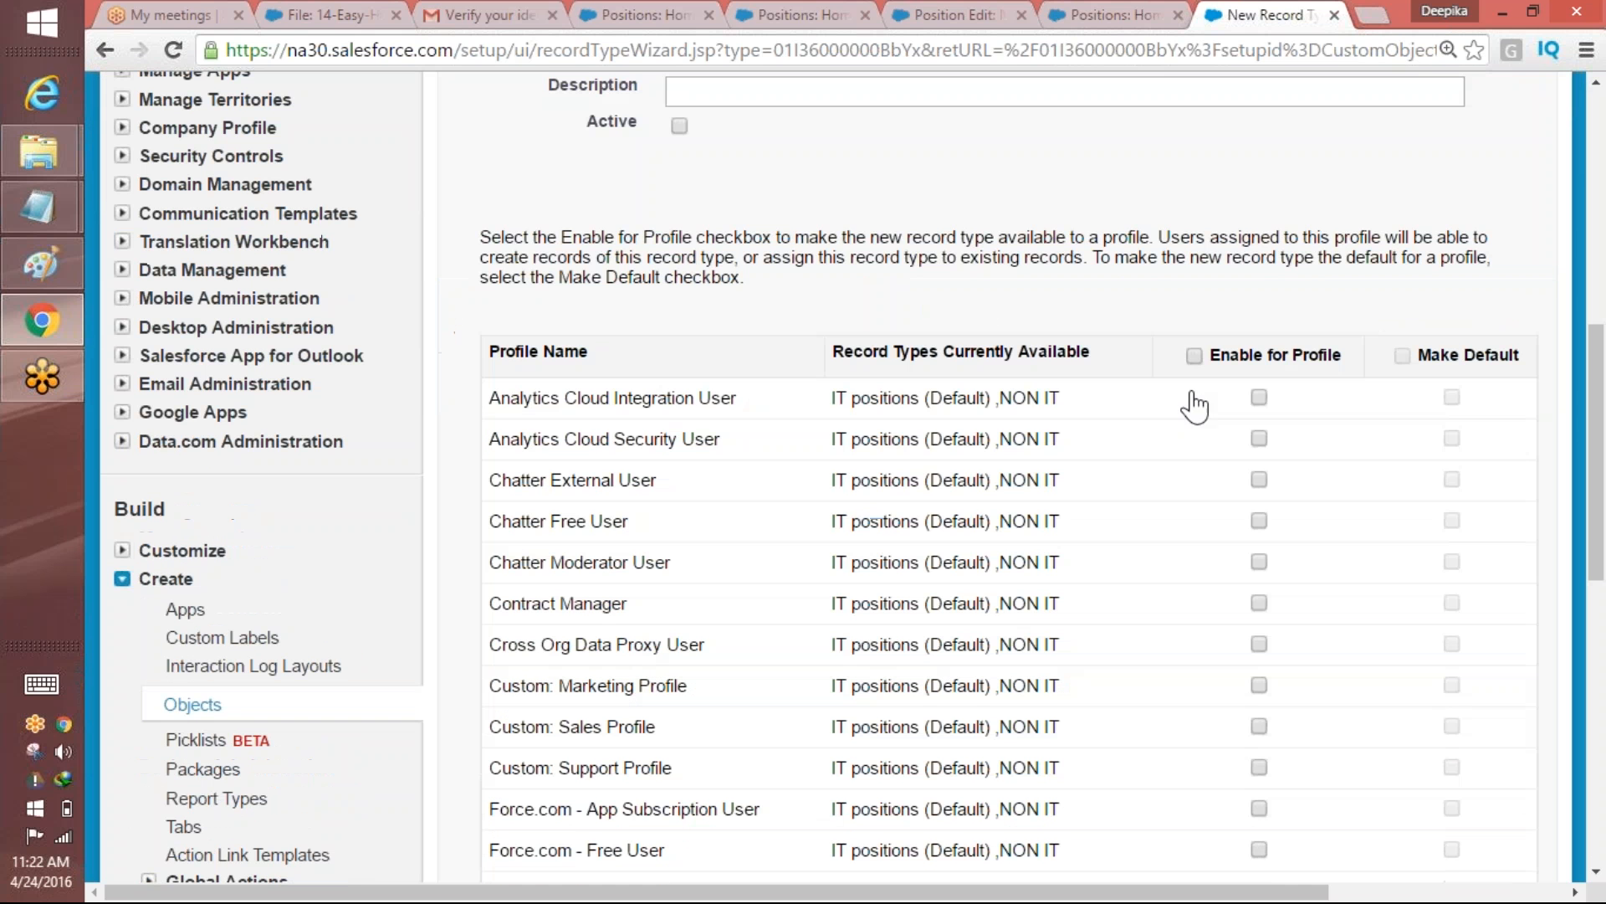
click(677, 129)
drag(1211, 373, 1364, 350)
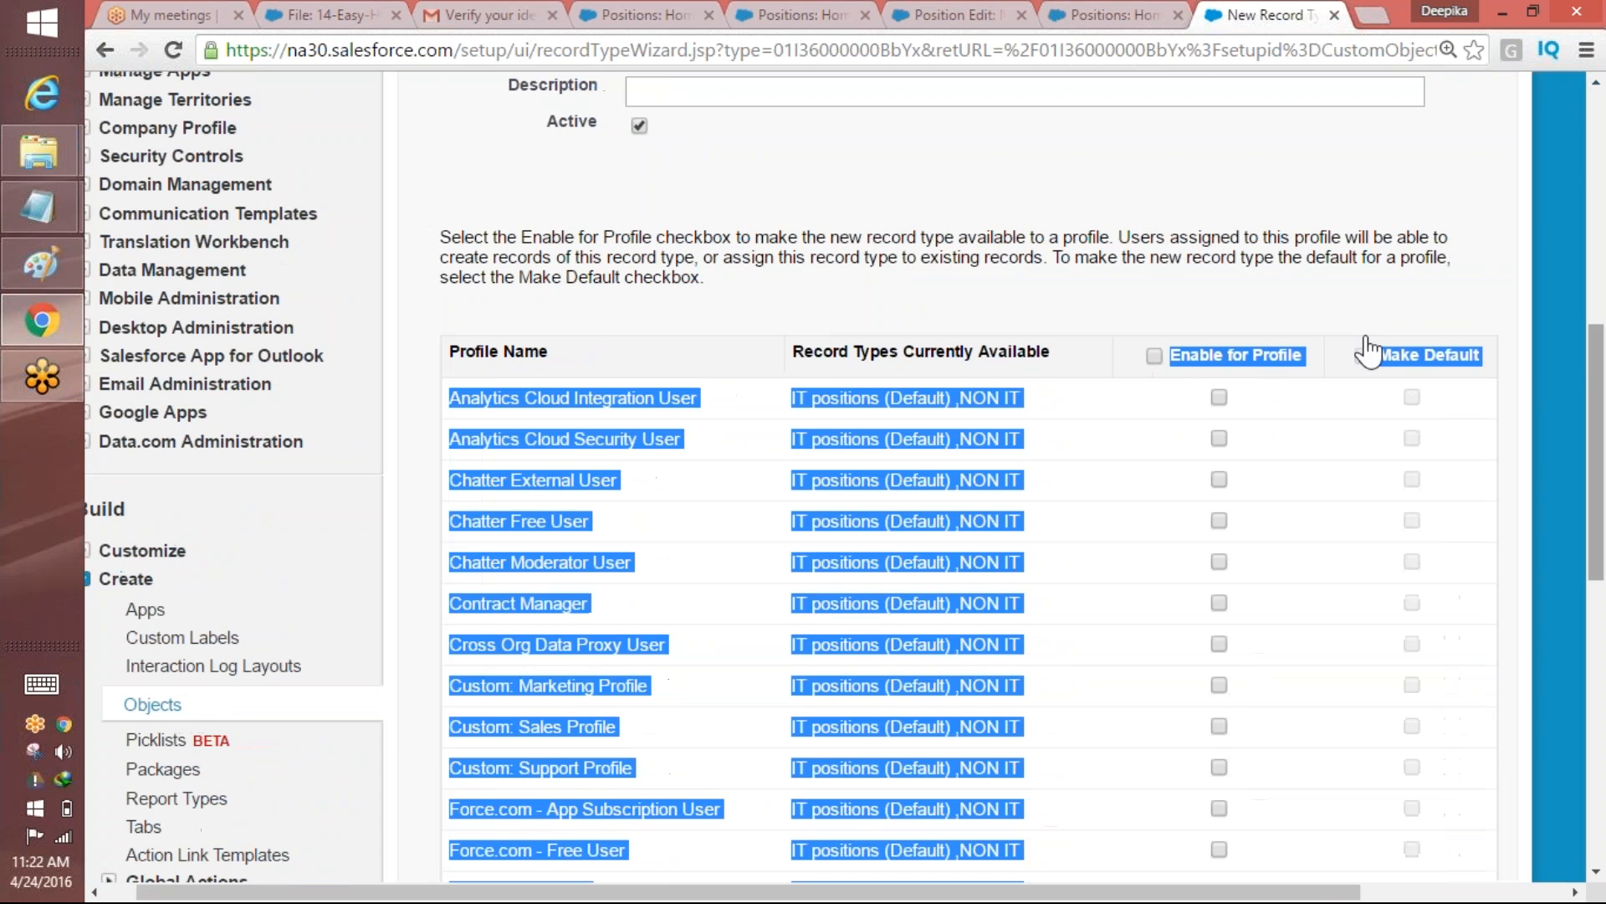
click(1155, 357)
drag(1597, 403, 1598, 720)
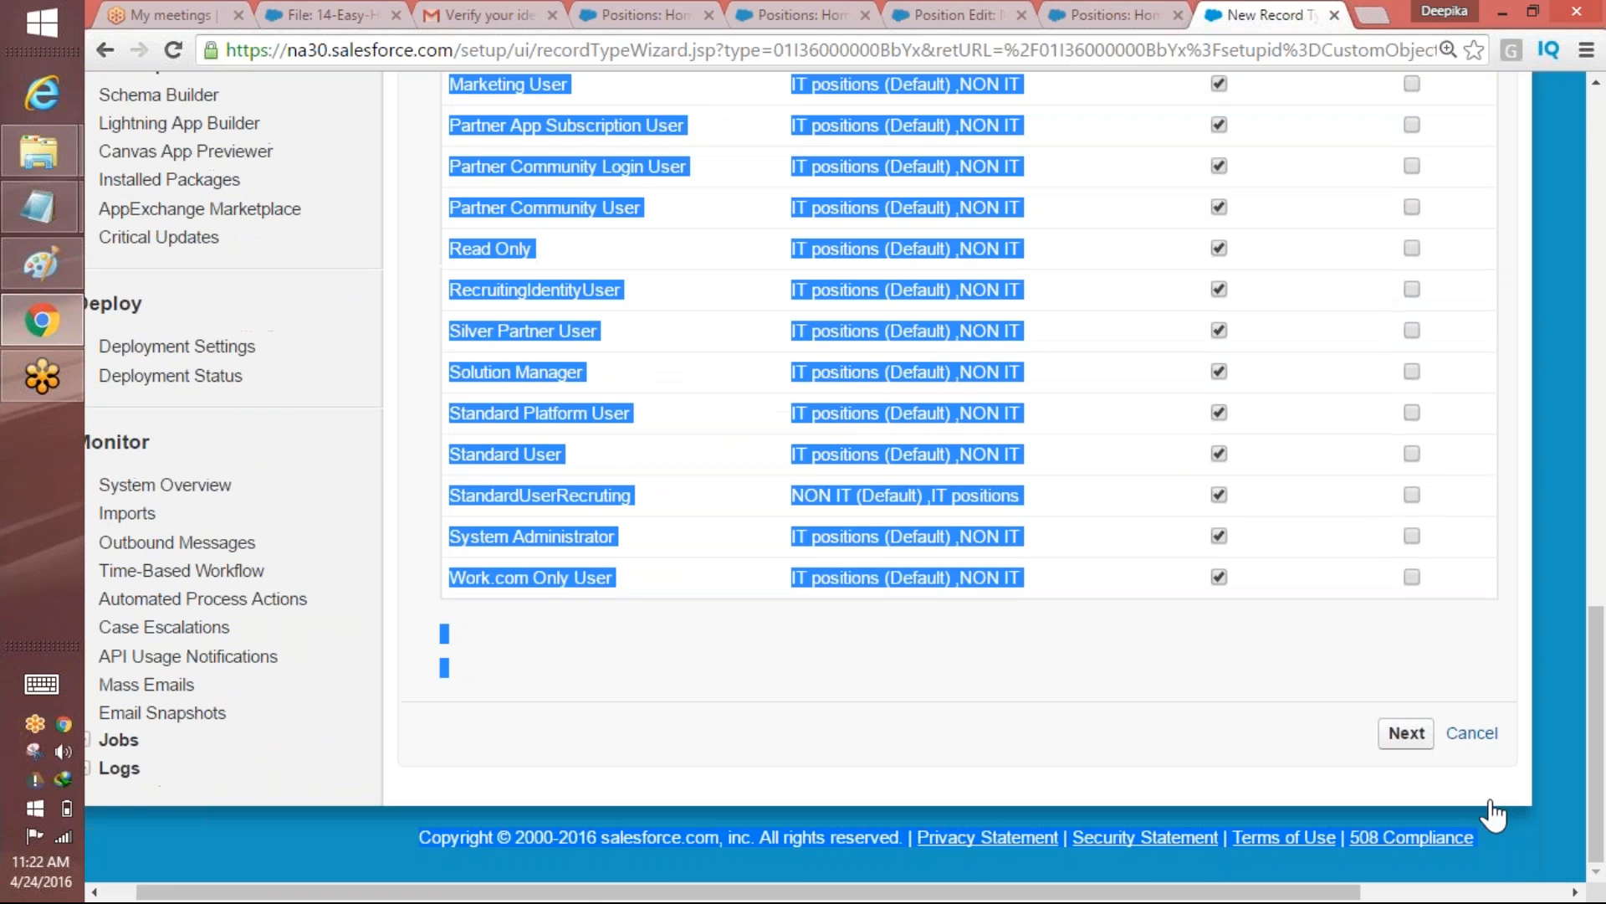
click(1407, 733)
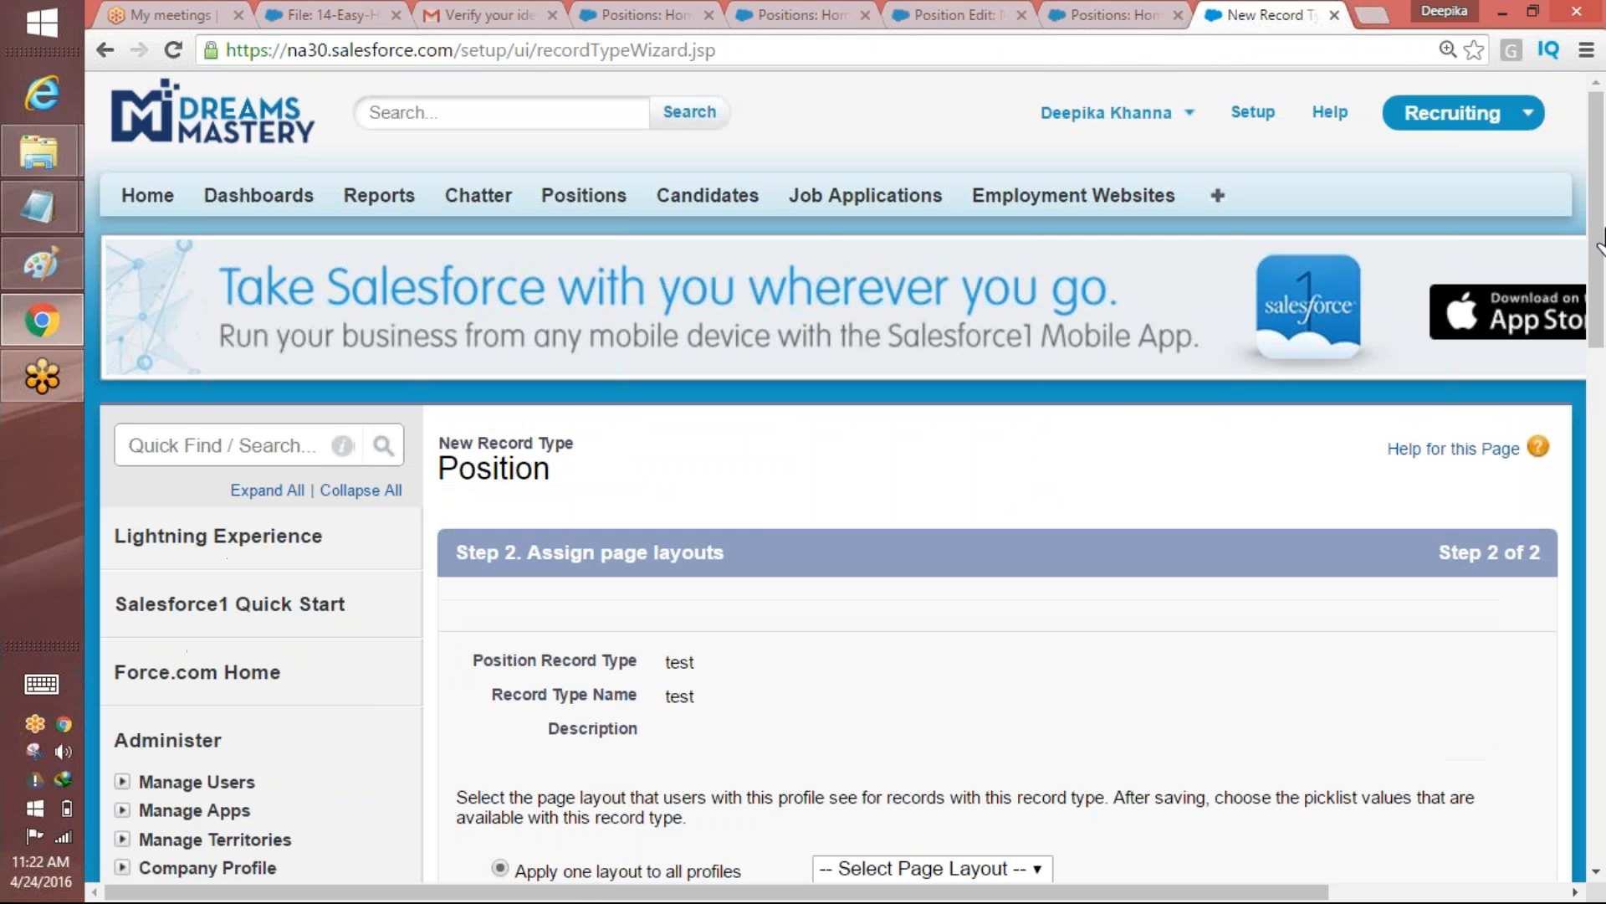
drag(1600, 239, 1600, 360)
click(976, 484)
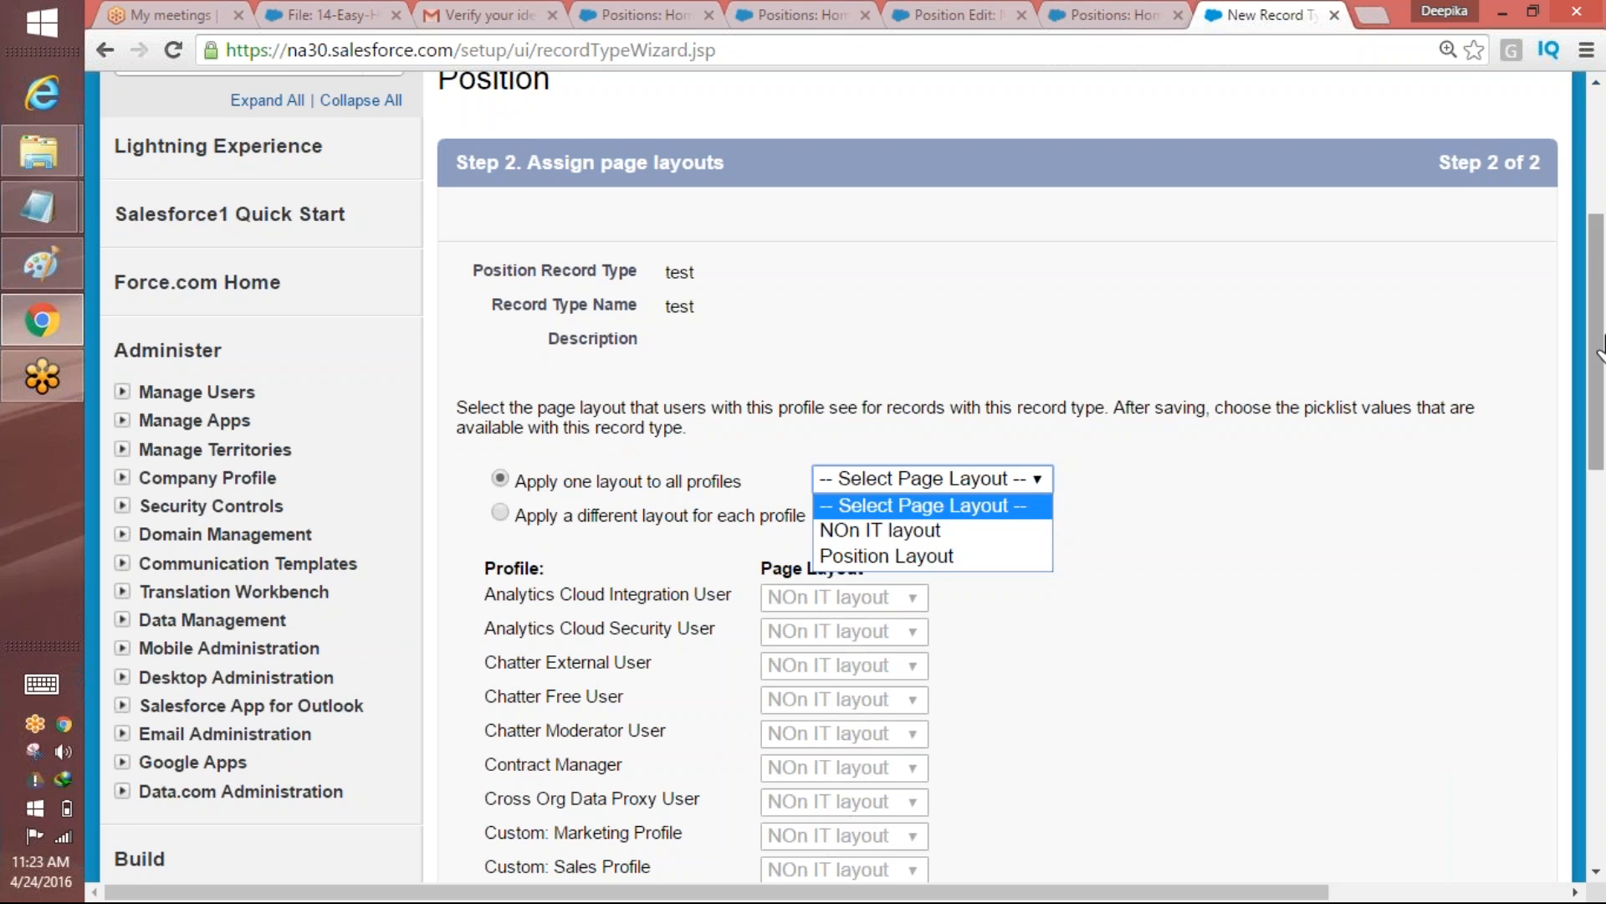
scroll(1600, 335, up, 1)
scroll(1600, 335, down, 10)
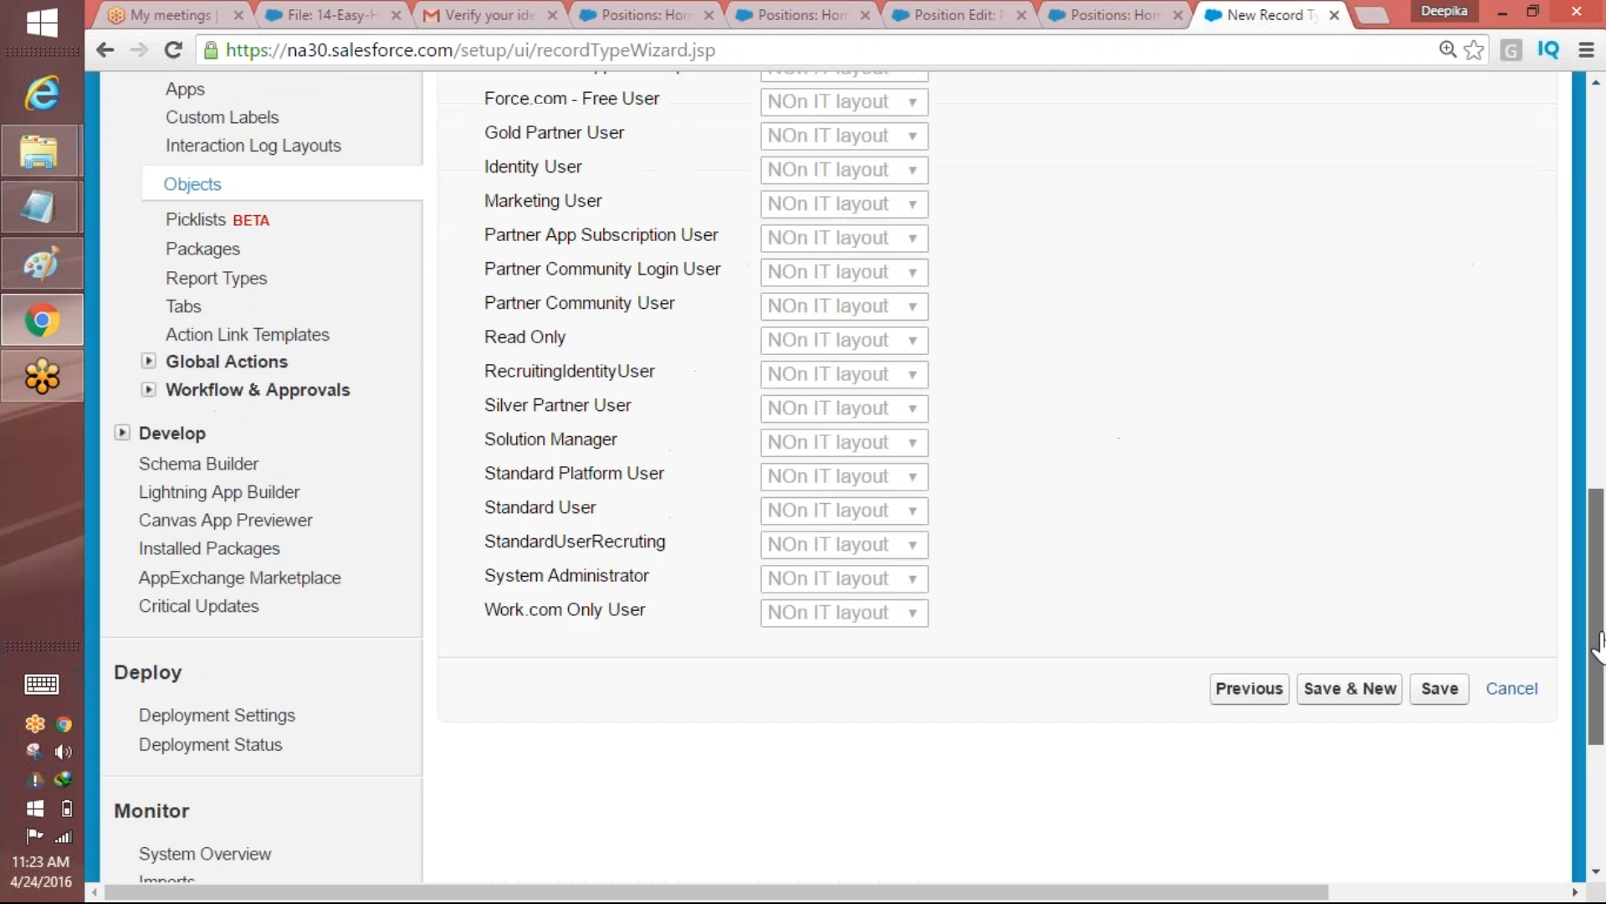
click(1512, 618)
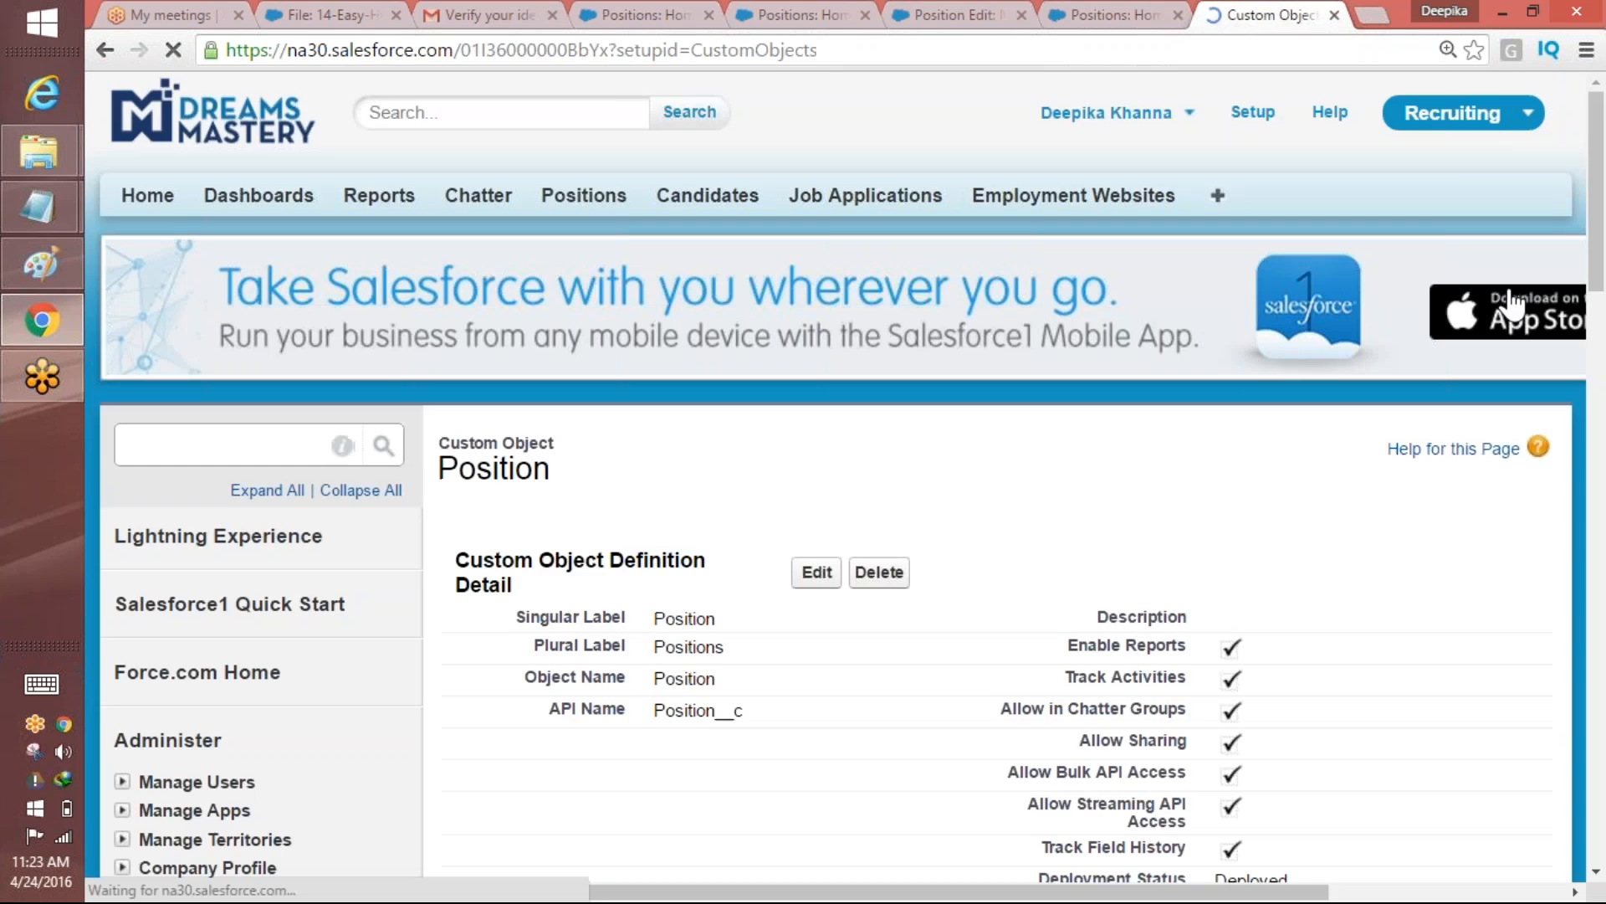
Open the Position page layout assignments and switch to Edit Assignment.
drag(1593, 201, 1600, 795)
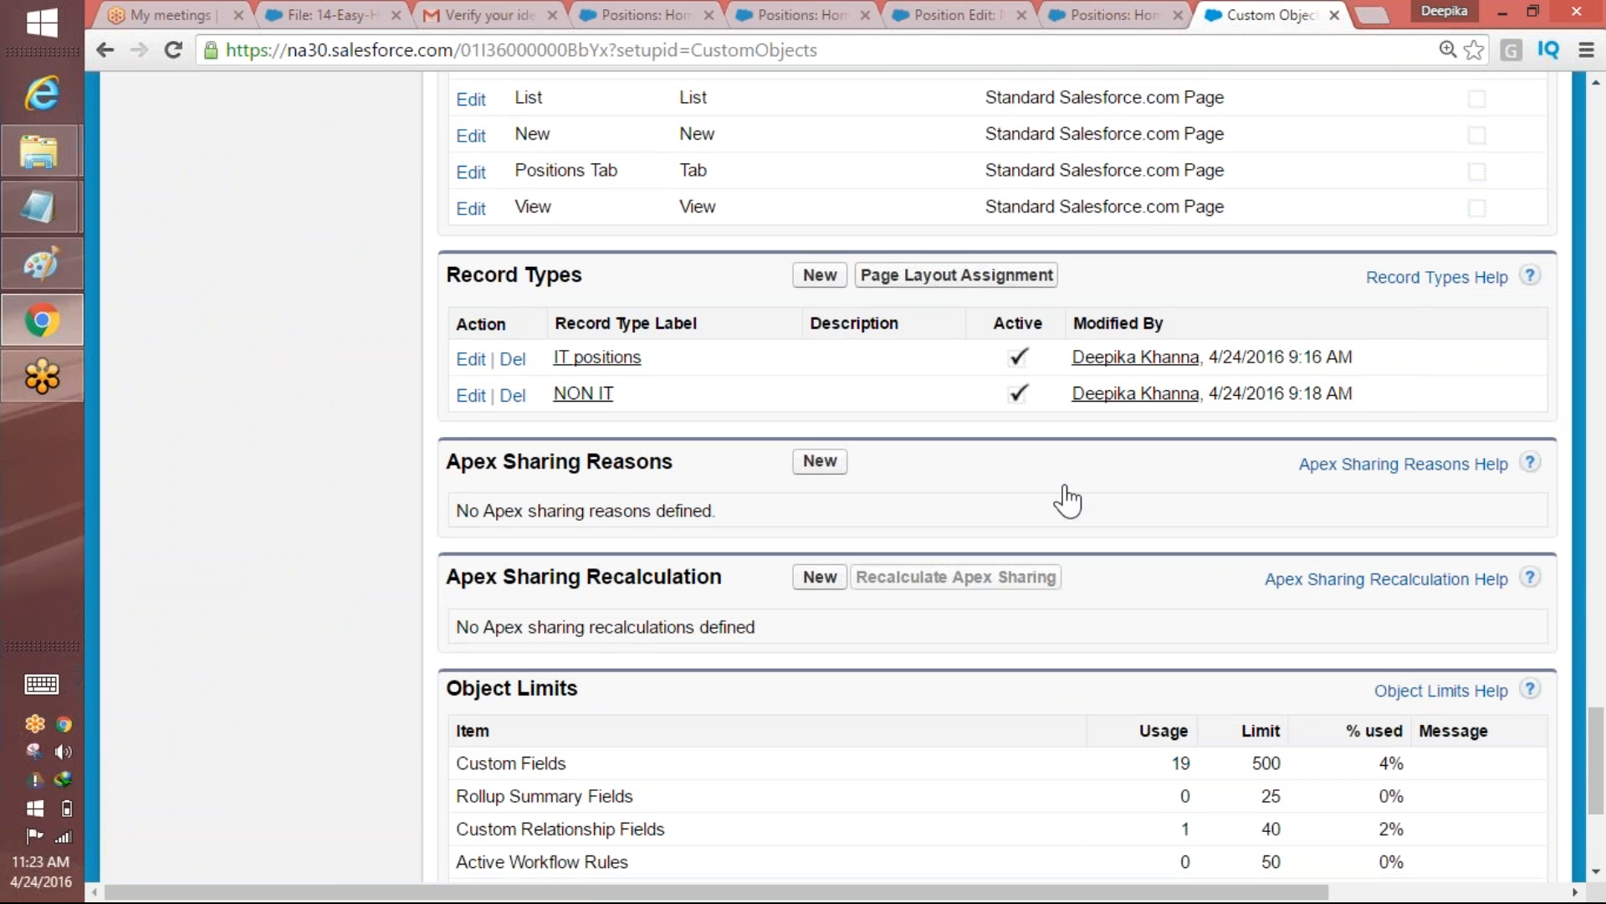
click(996, 276)
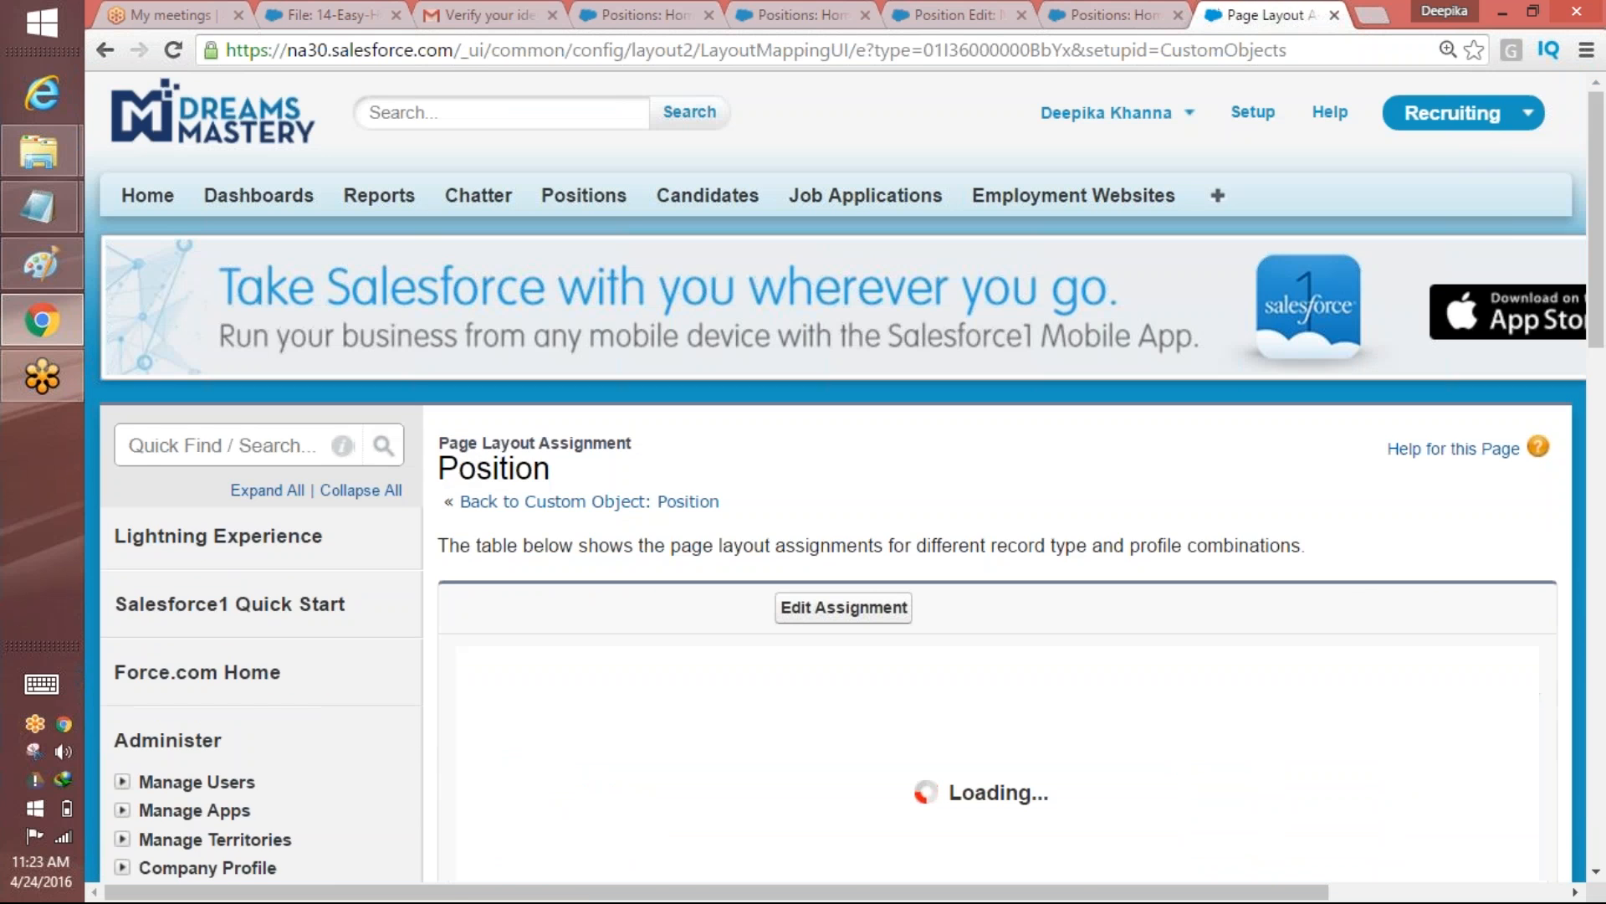
drag(1602, 261, 1602, 392)
drag(1184, 291, 1115, 291)
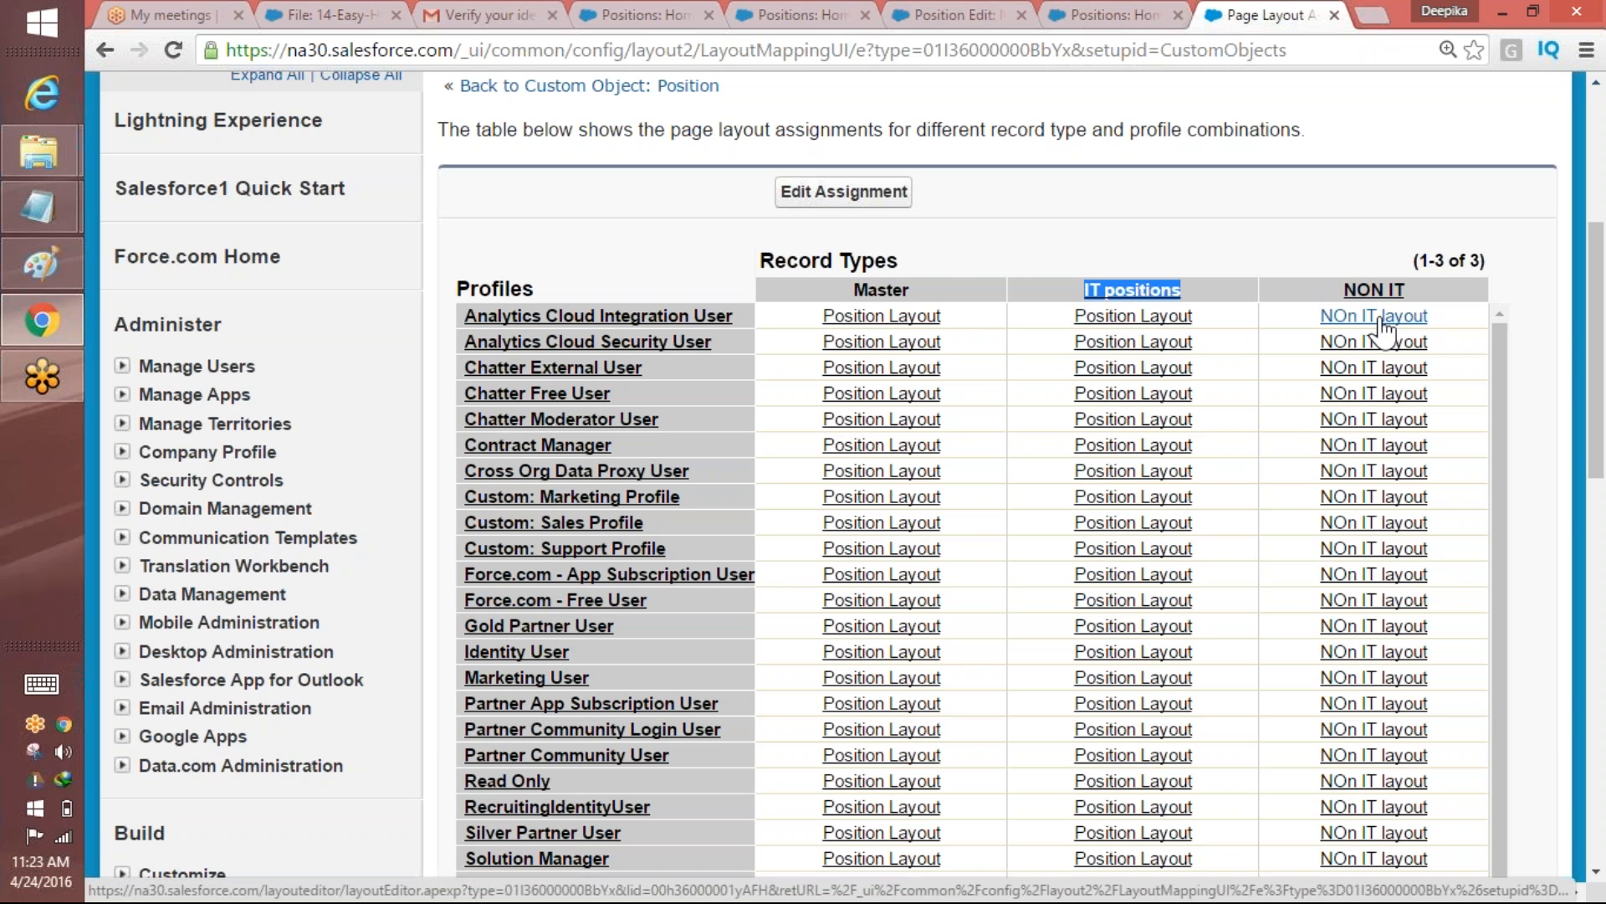
click(1466, 301)
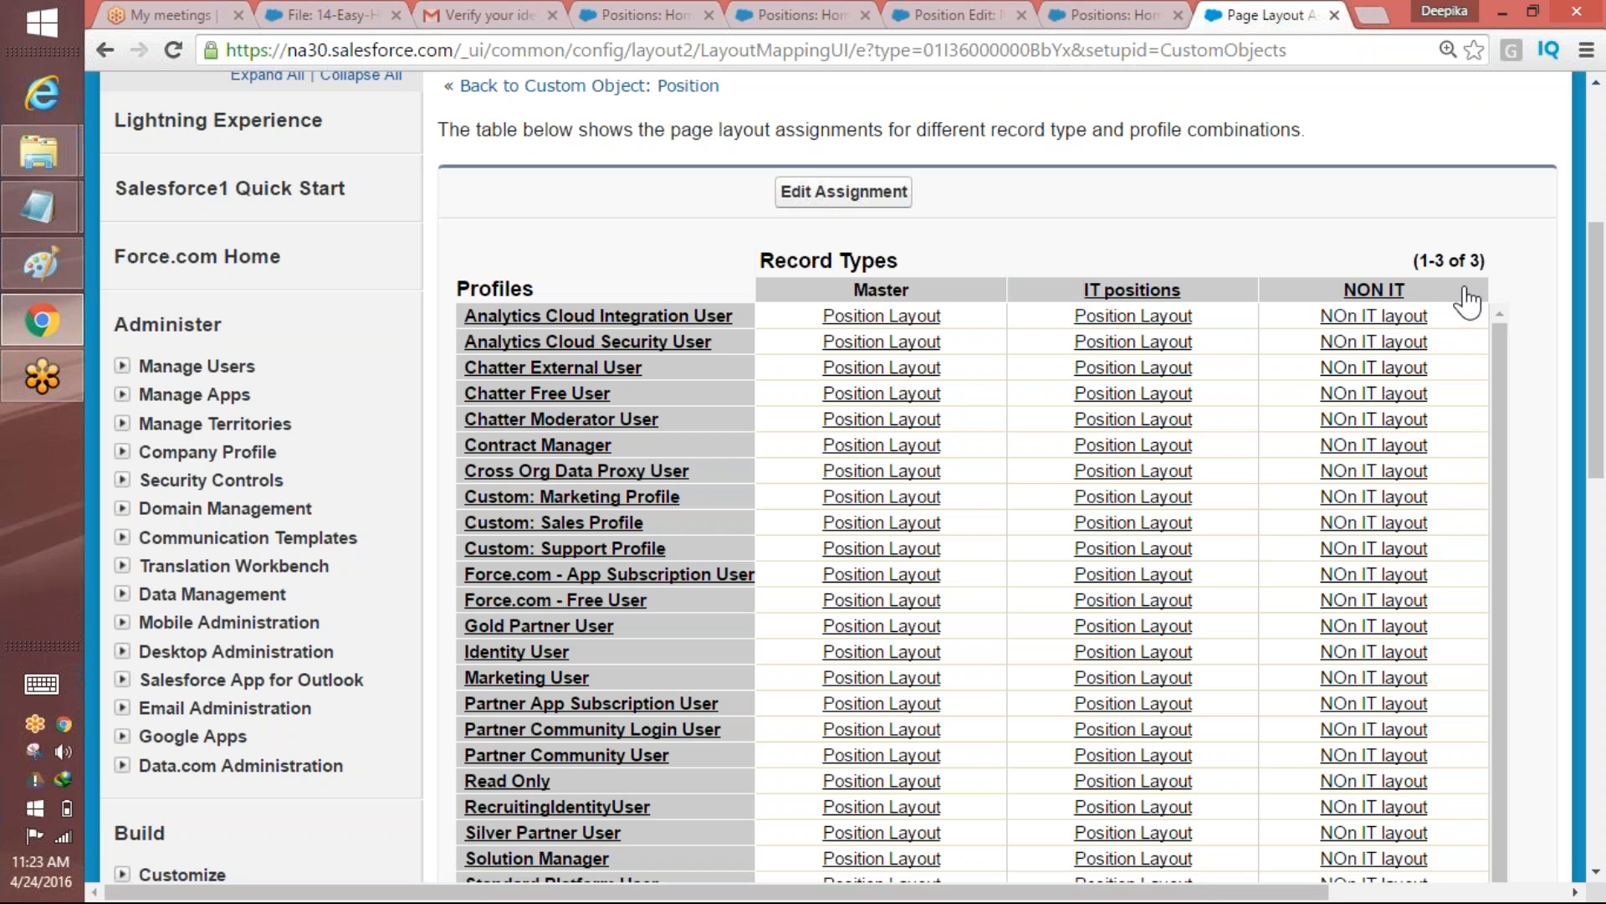
click(875, 197)
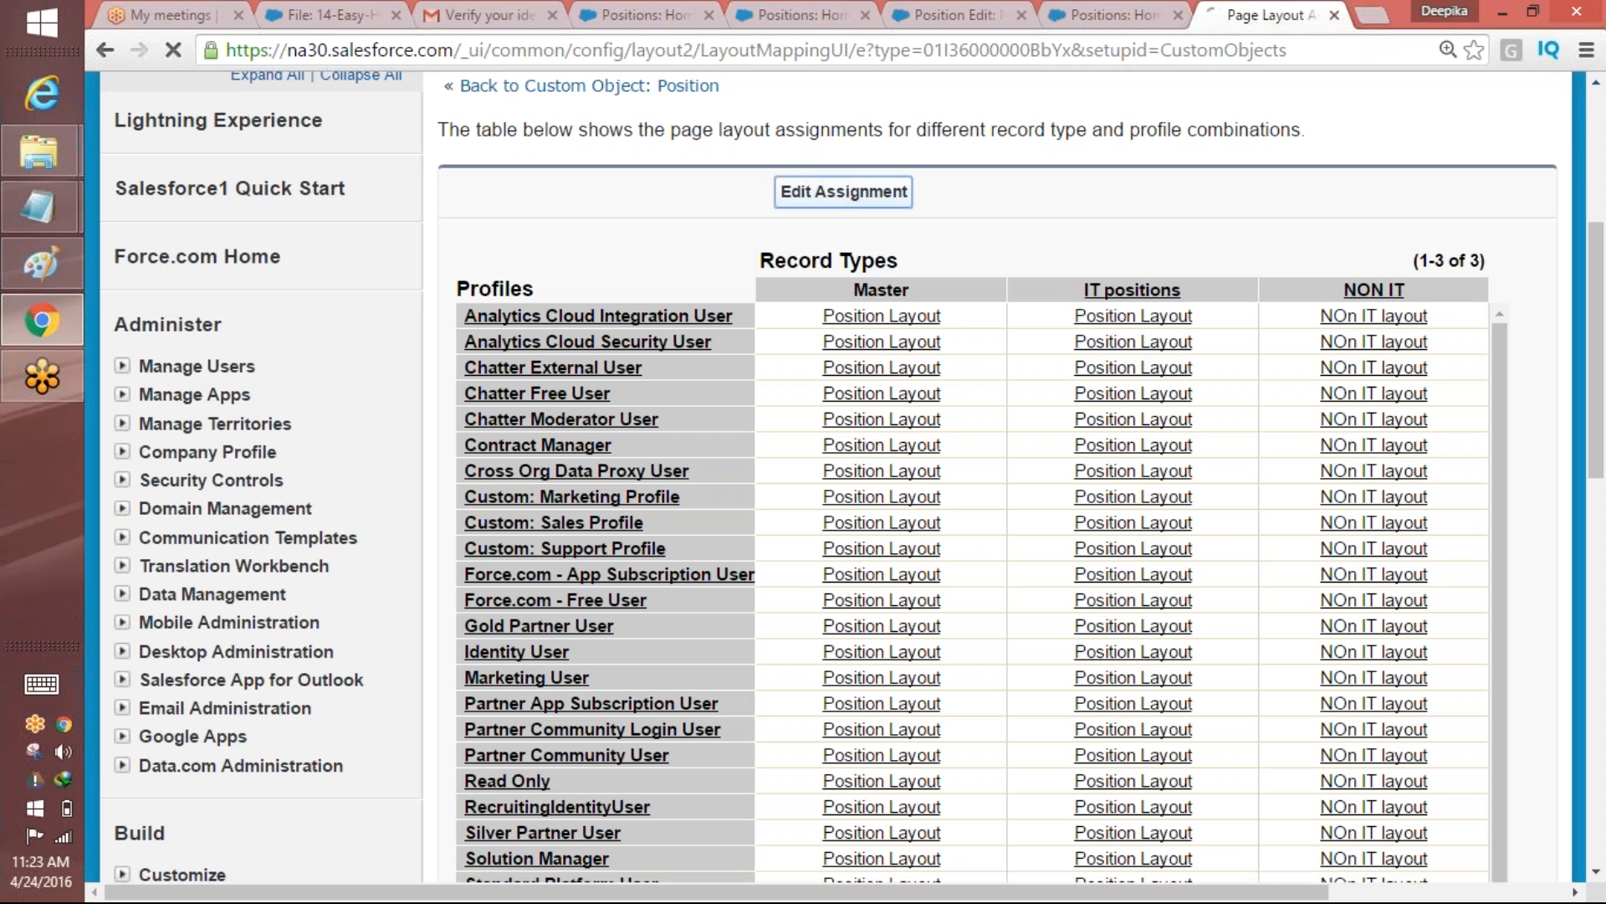
scroll(1600, 295, down, 7)
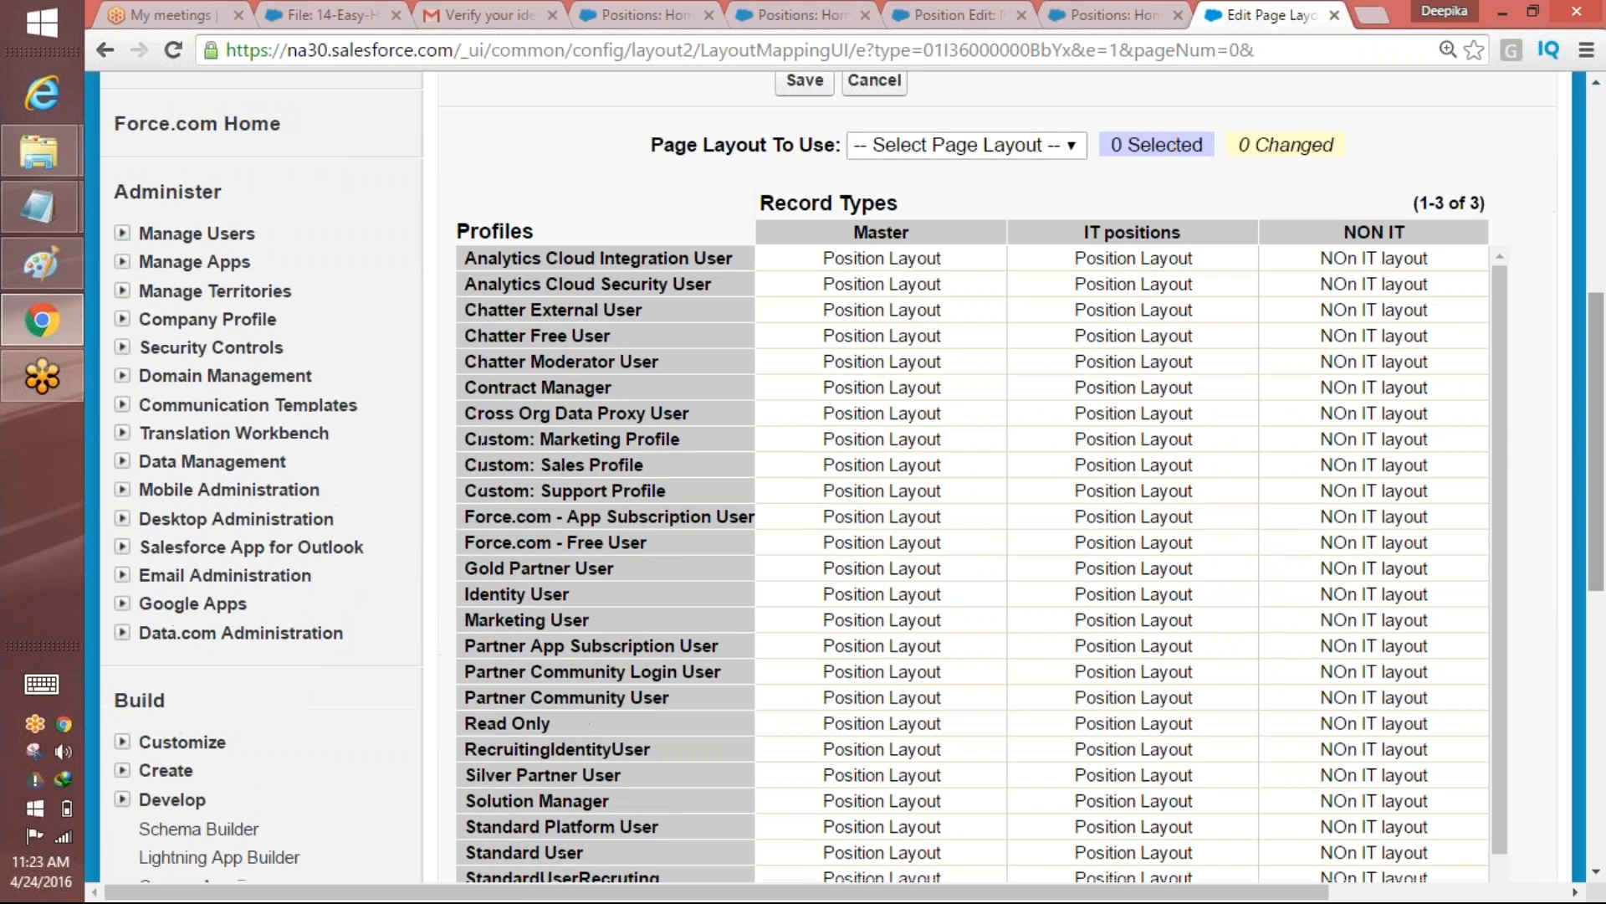
Select the NON IT column for all 27 profiles and assign the NOn IT layout.
click(1031, 149)
click(1001, 201)
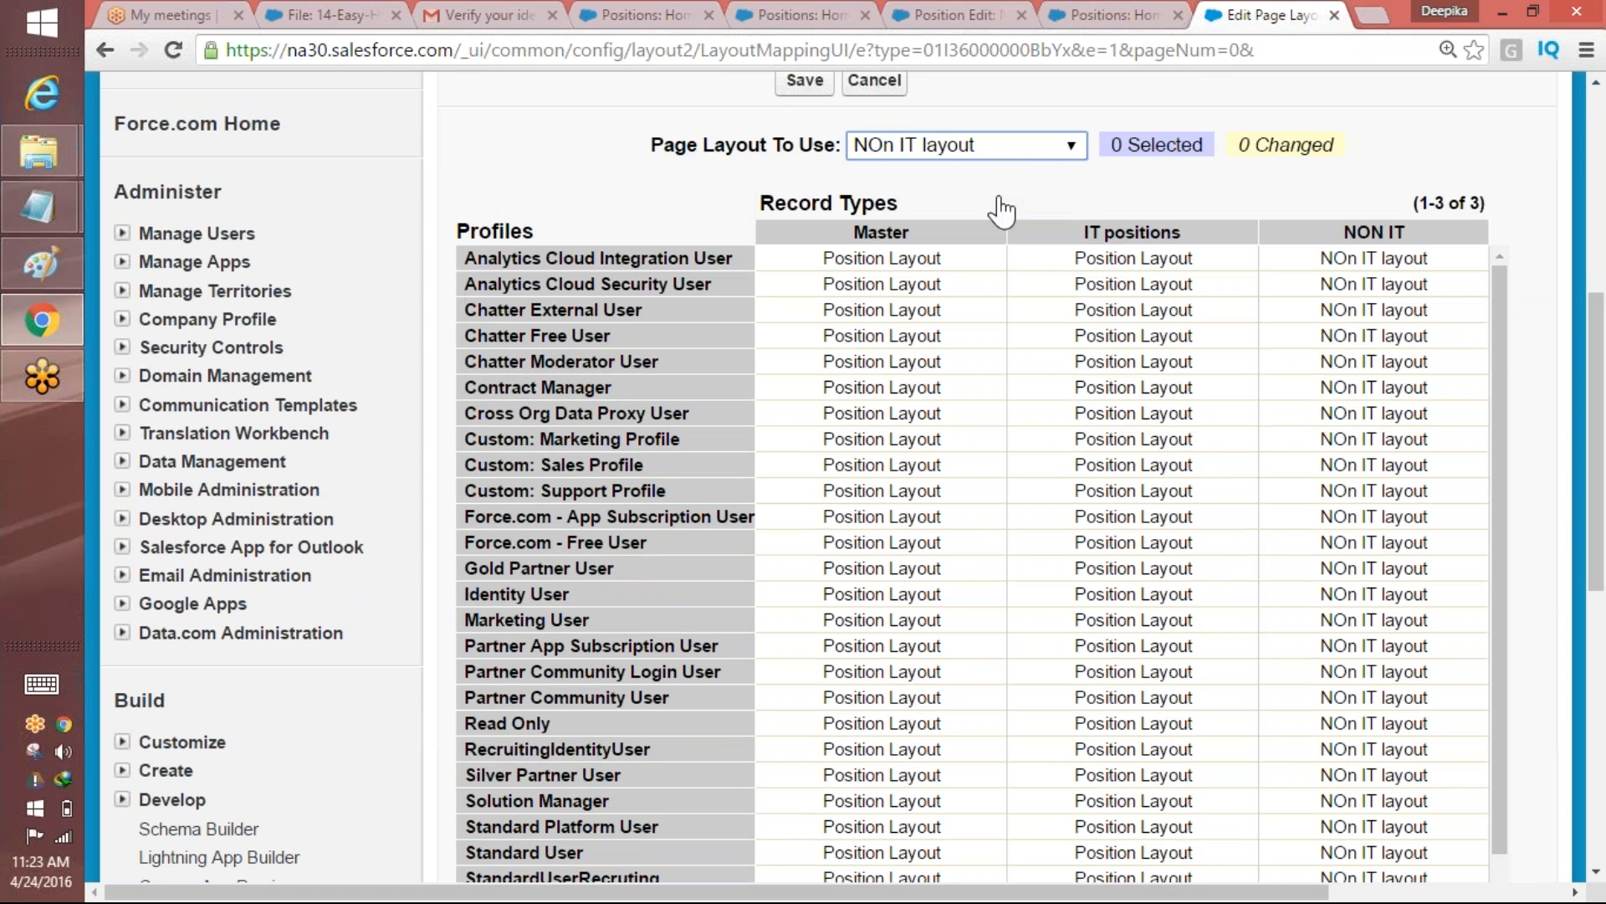
click(1441, 259)
drag(1598, 579, 1600, 654)
drag(1503, 612, 1506, 657)
shift+click(1447, 697)
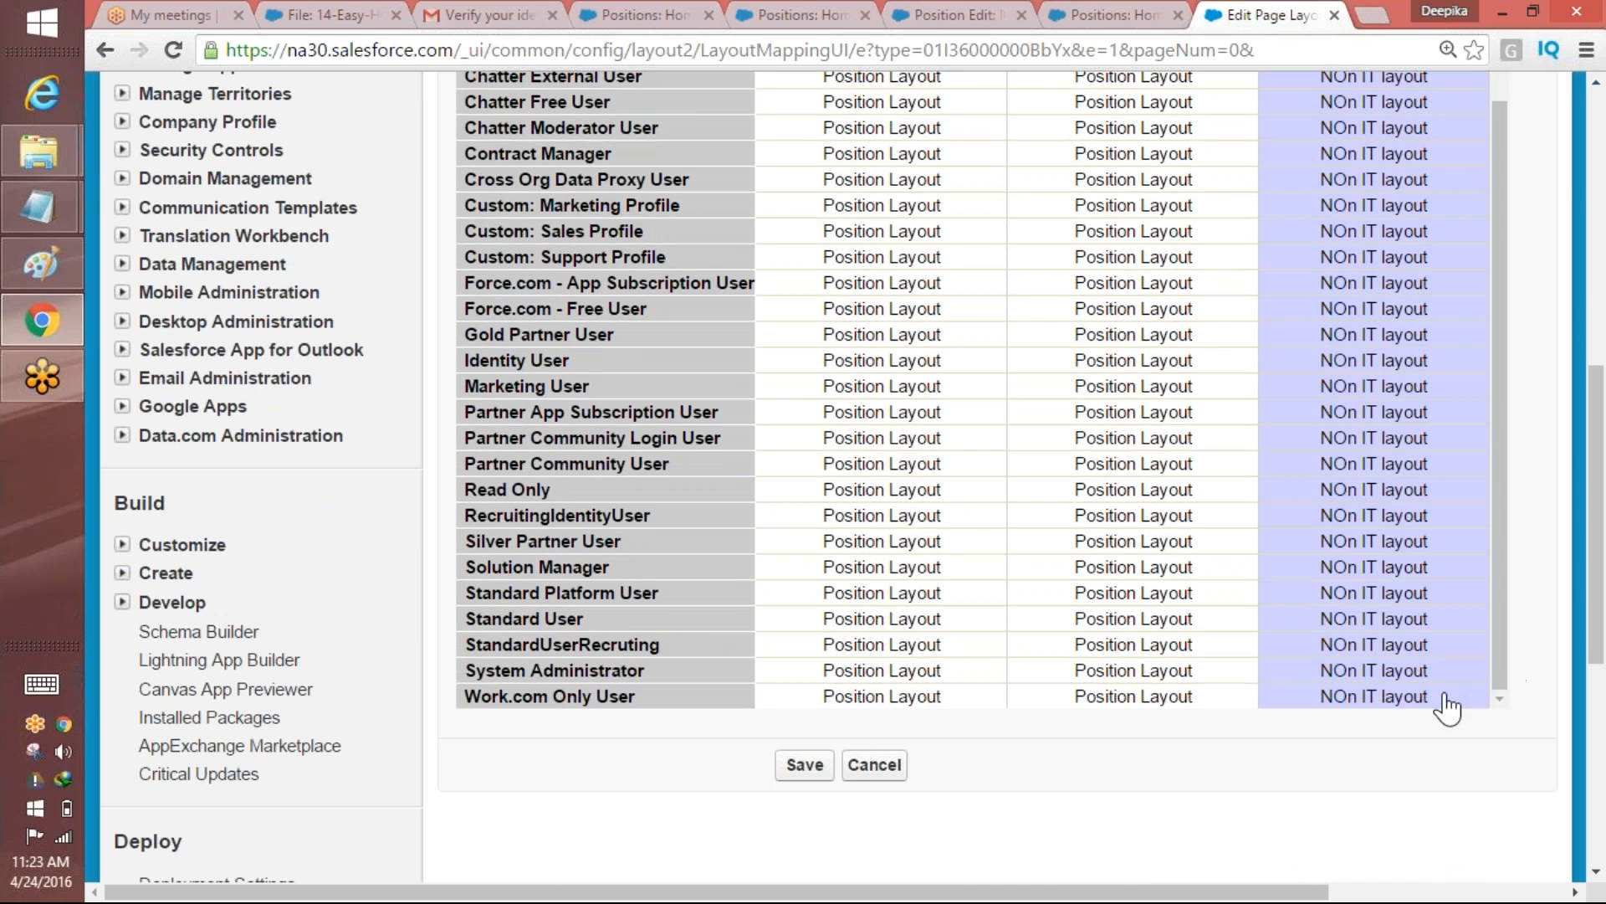
scroll(1570, 331, up, 5)
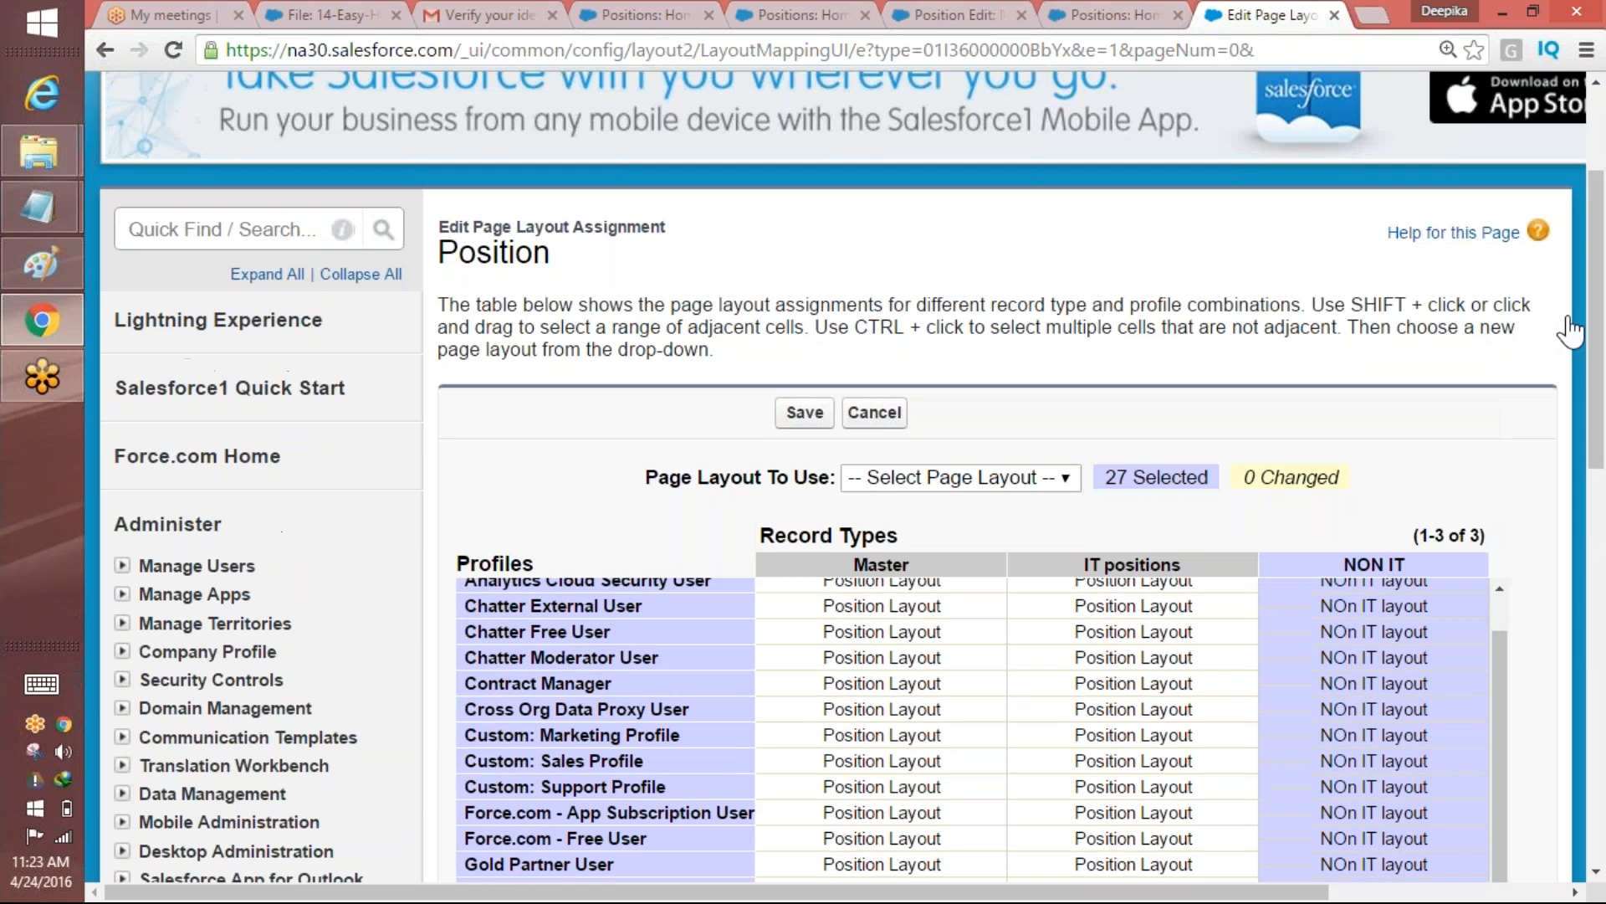
click(988, 481)
click(949, 535)
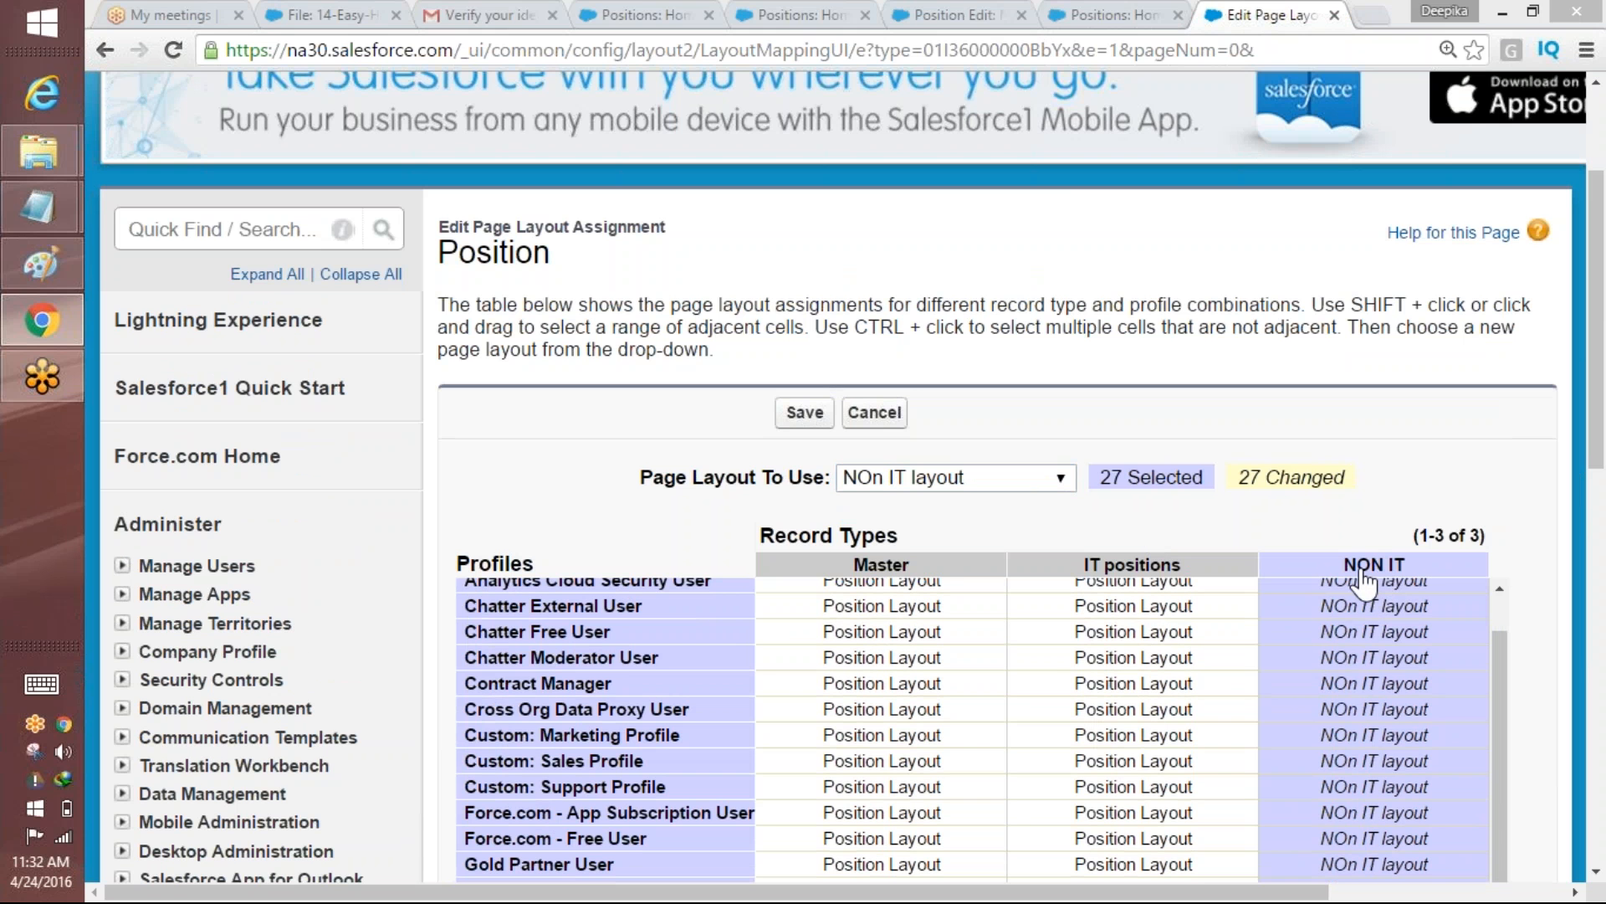
click(1083, 230)
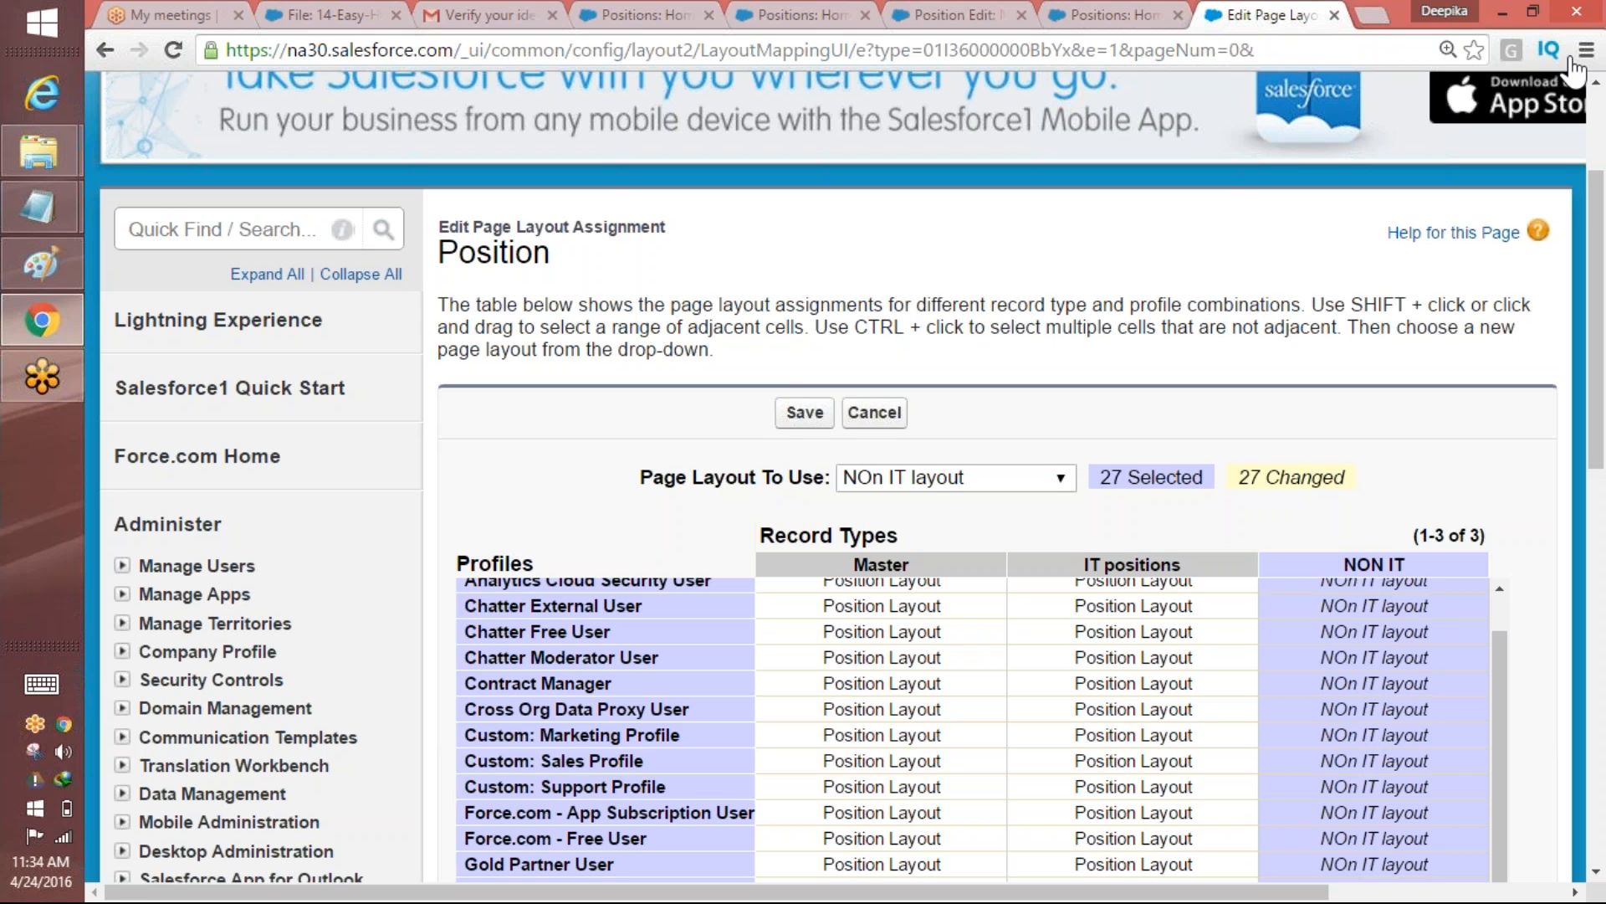
Find and open the Email Templates setup page using Quick Find 'email templ'.
click(174, 221)
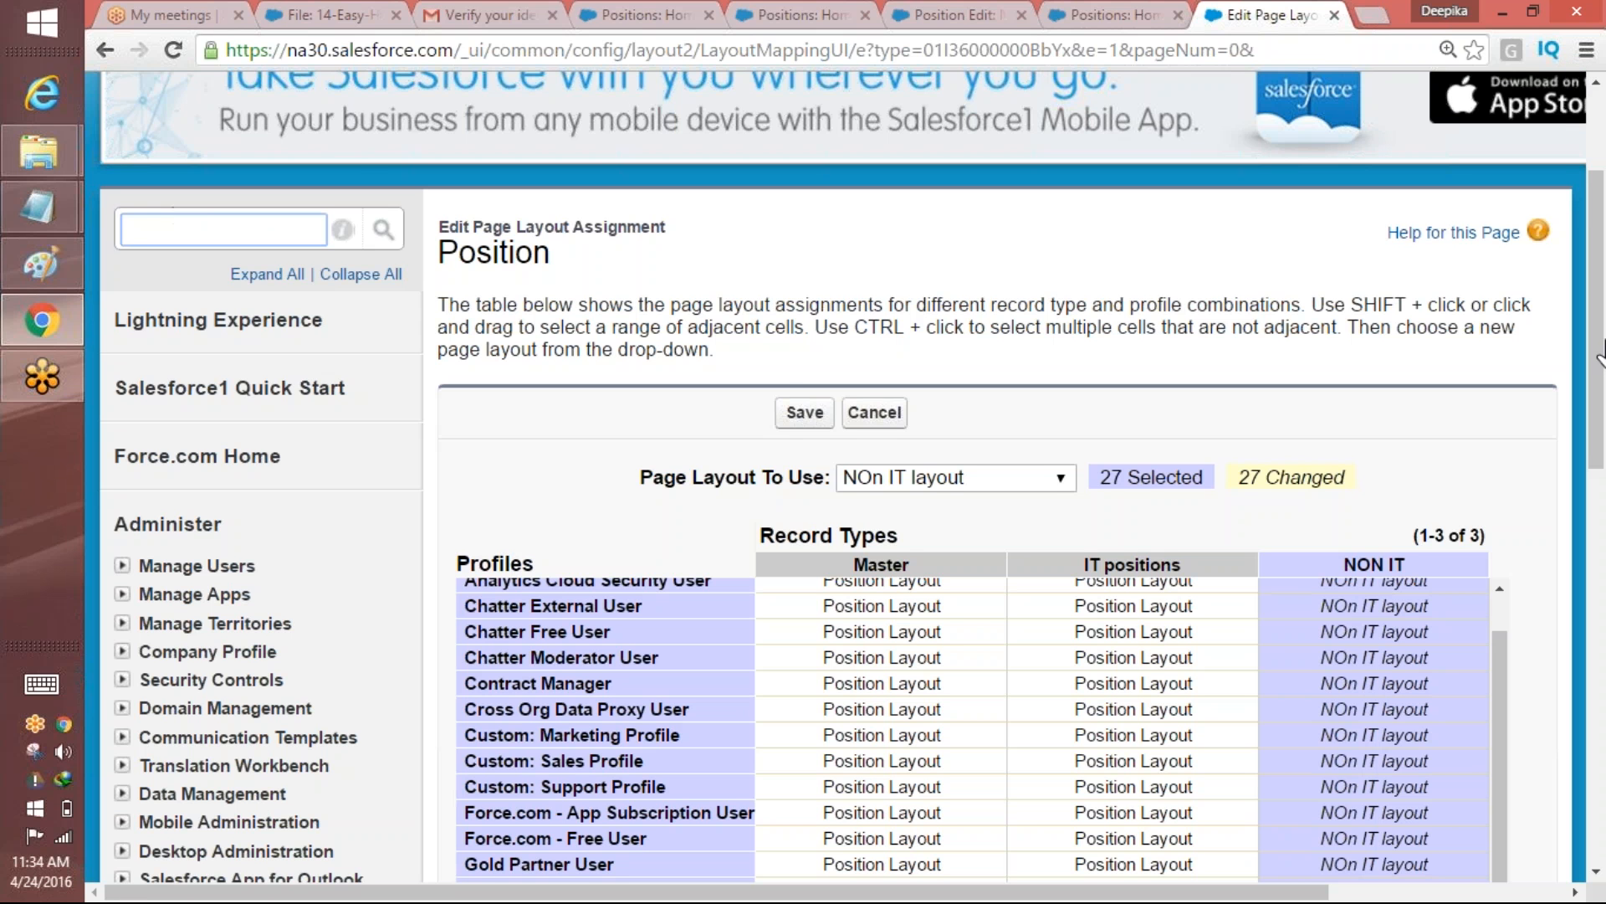
scroll(1601, 277, up, 3)
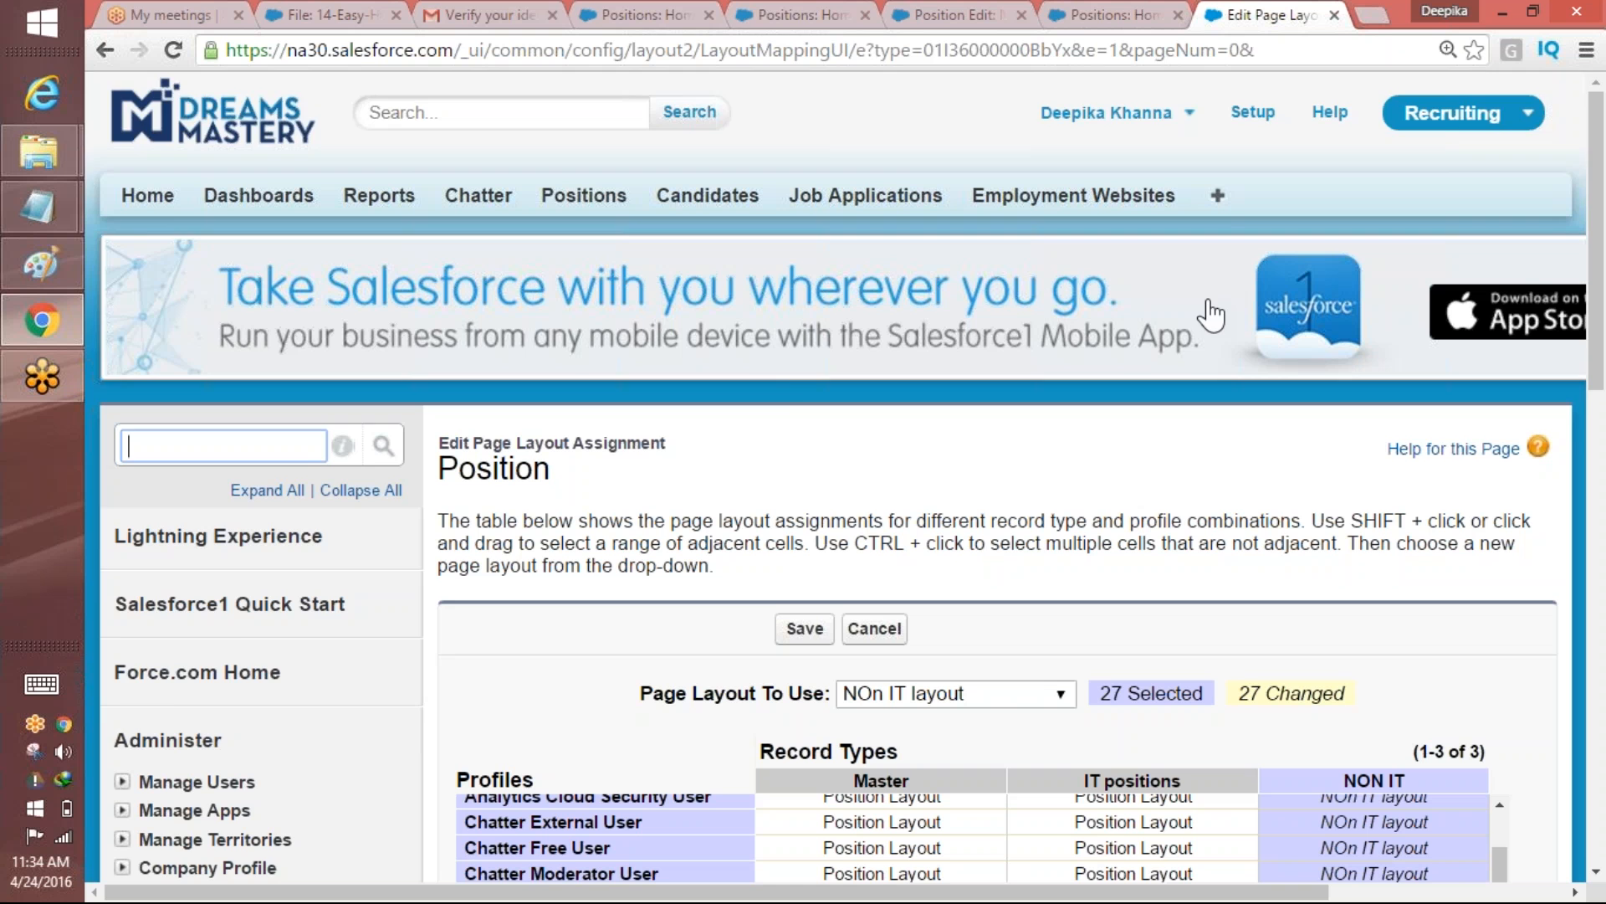
scroll(138, 326, down, 1)
text(e)
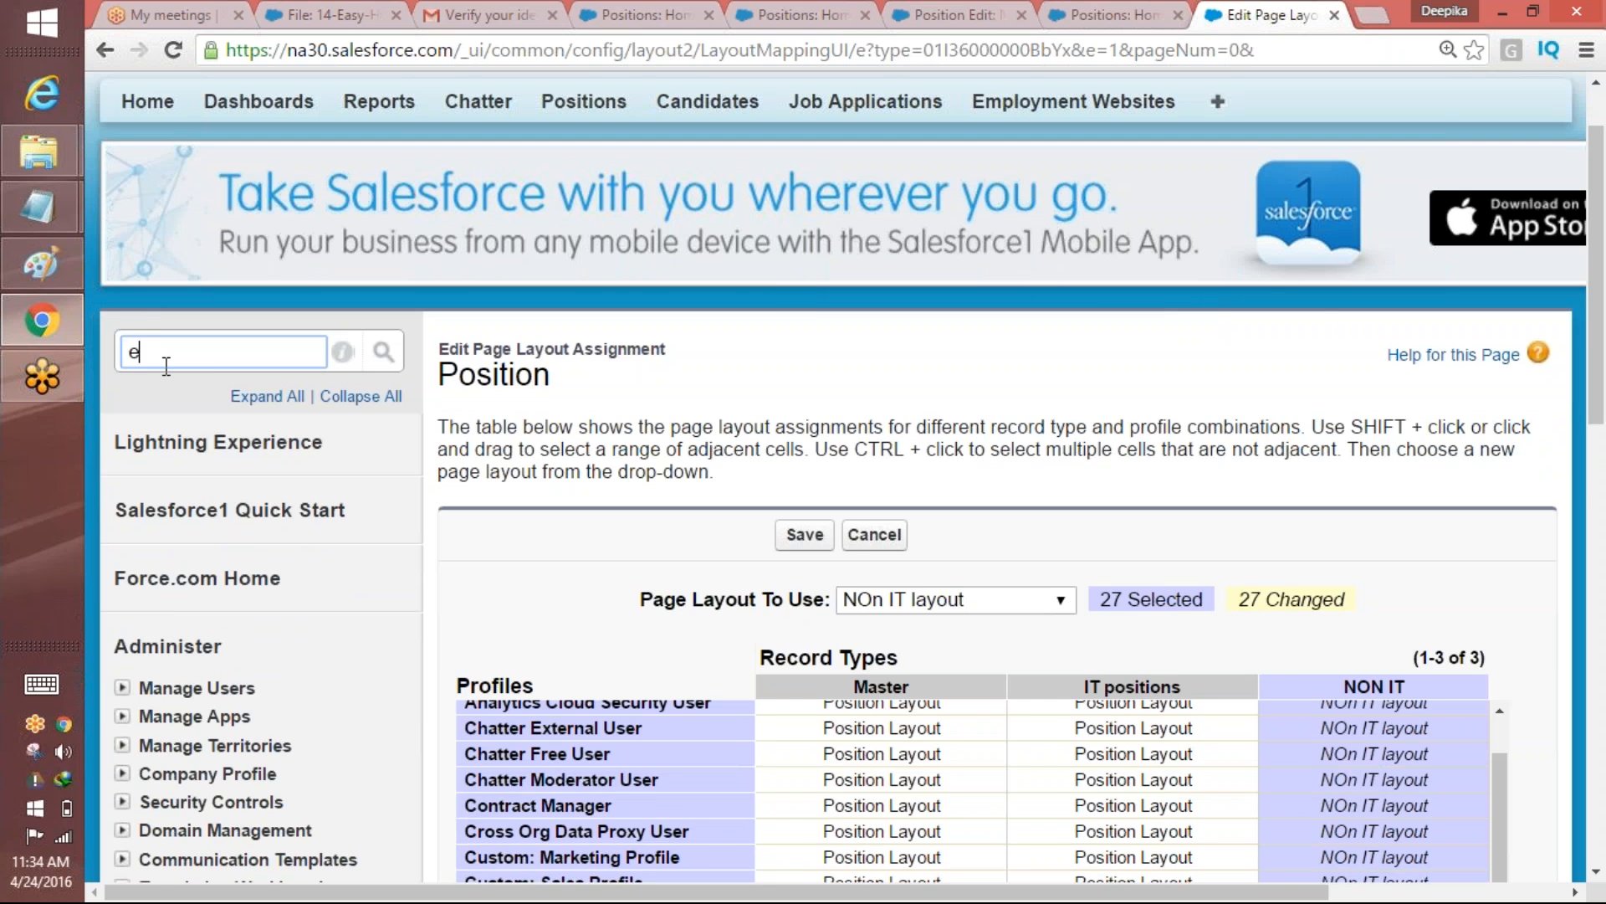
text(mail te)
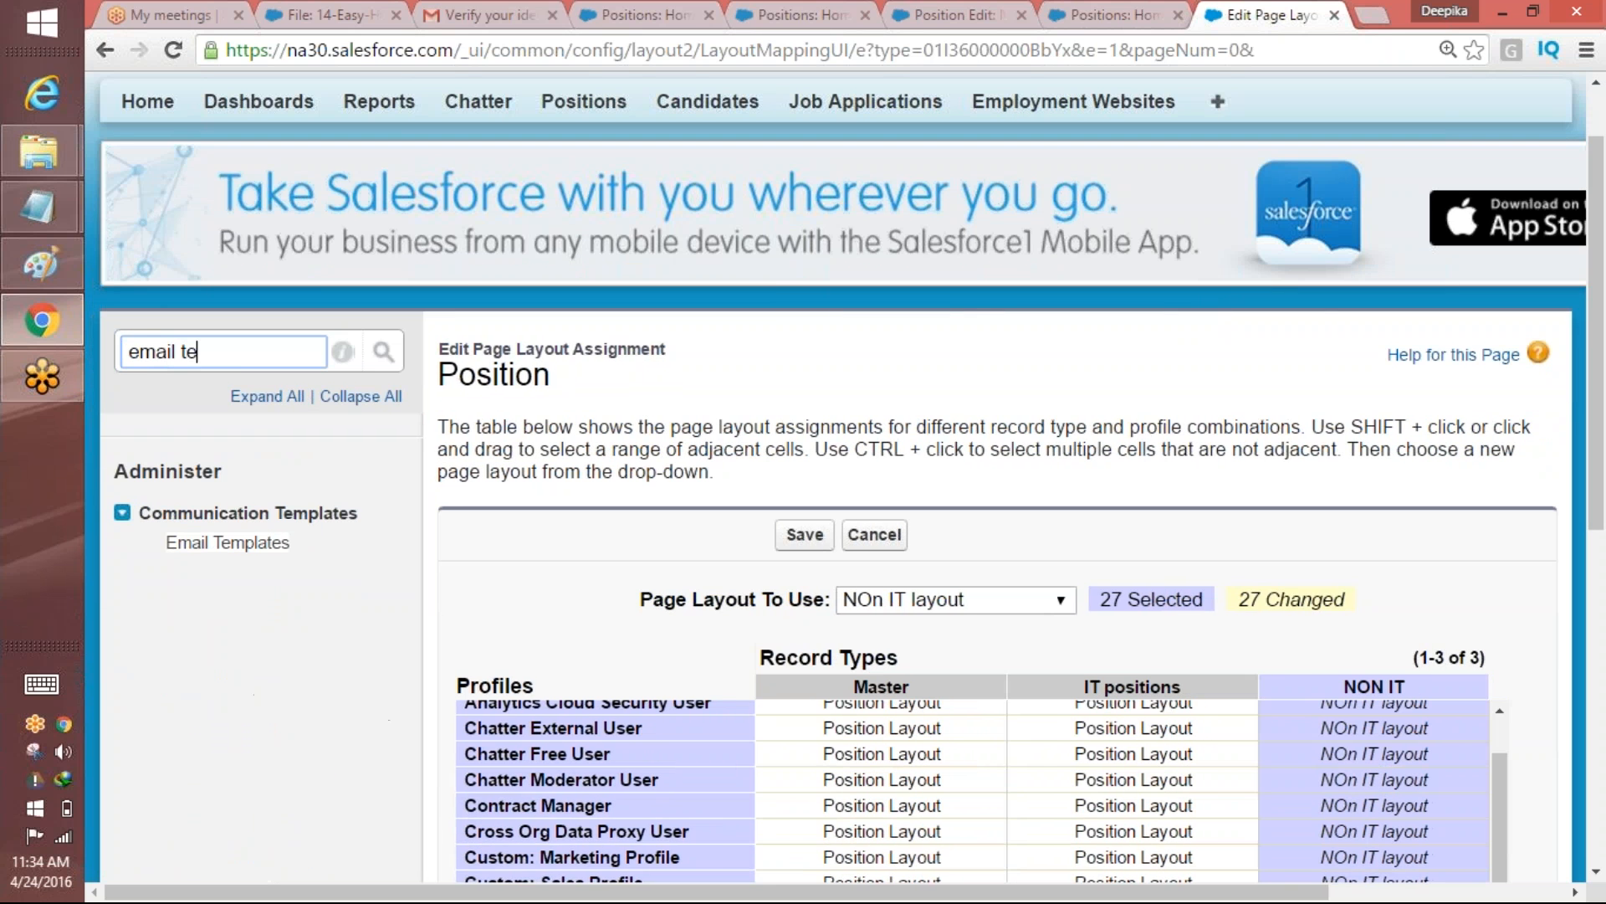
text(mpl)
click(239, 543)
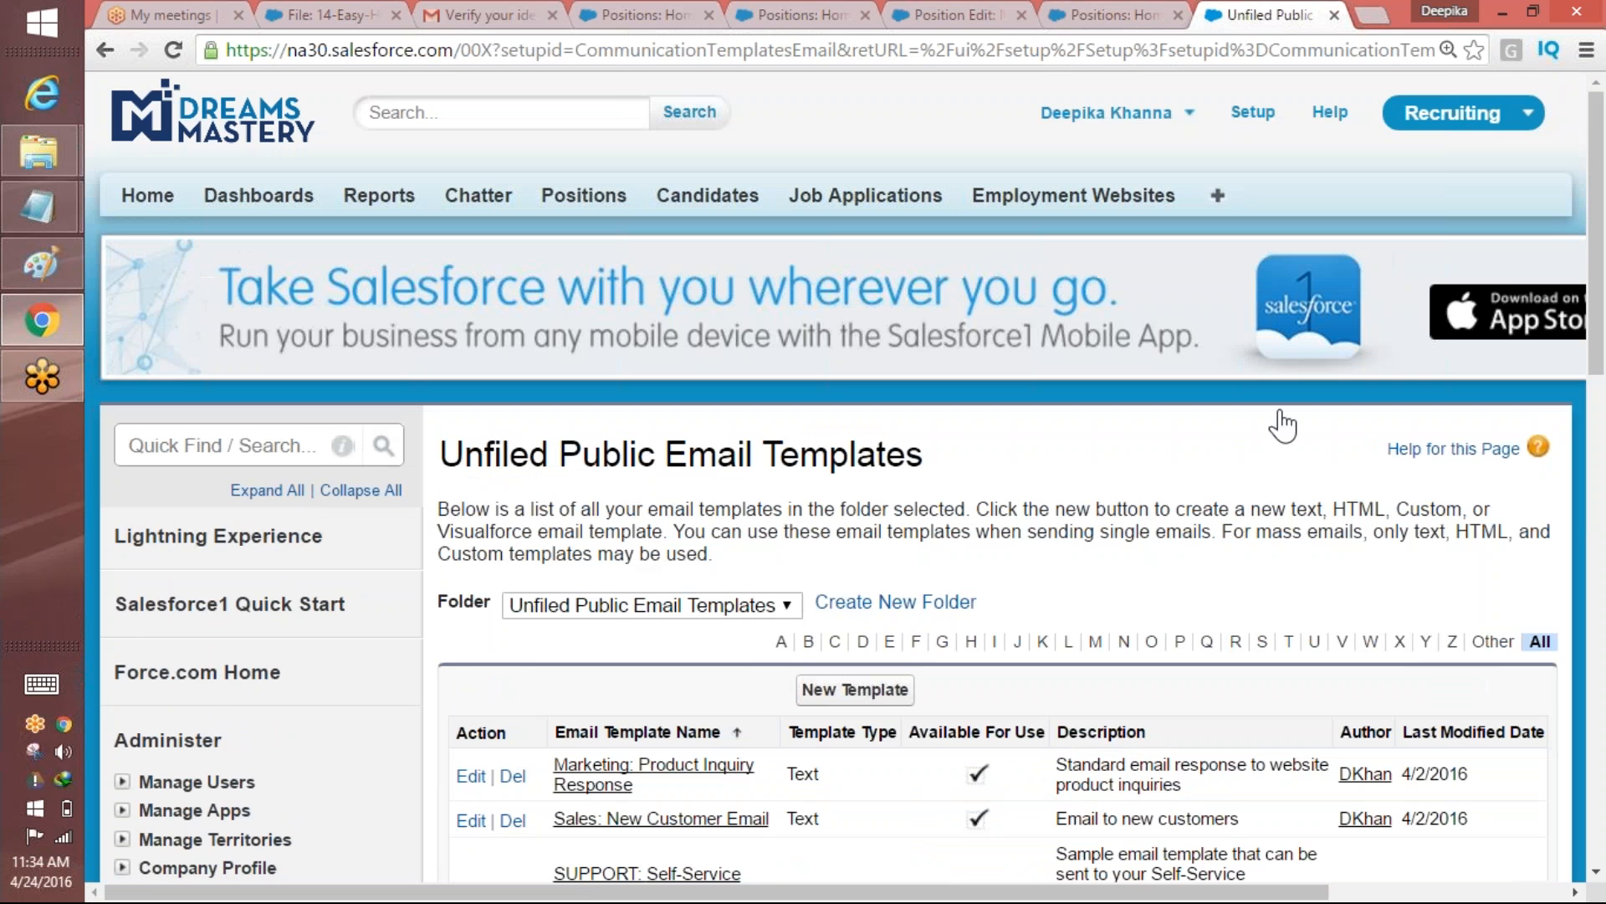
drag(1599, 311, 1599, 317)
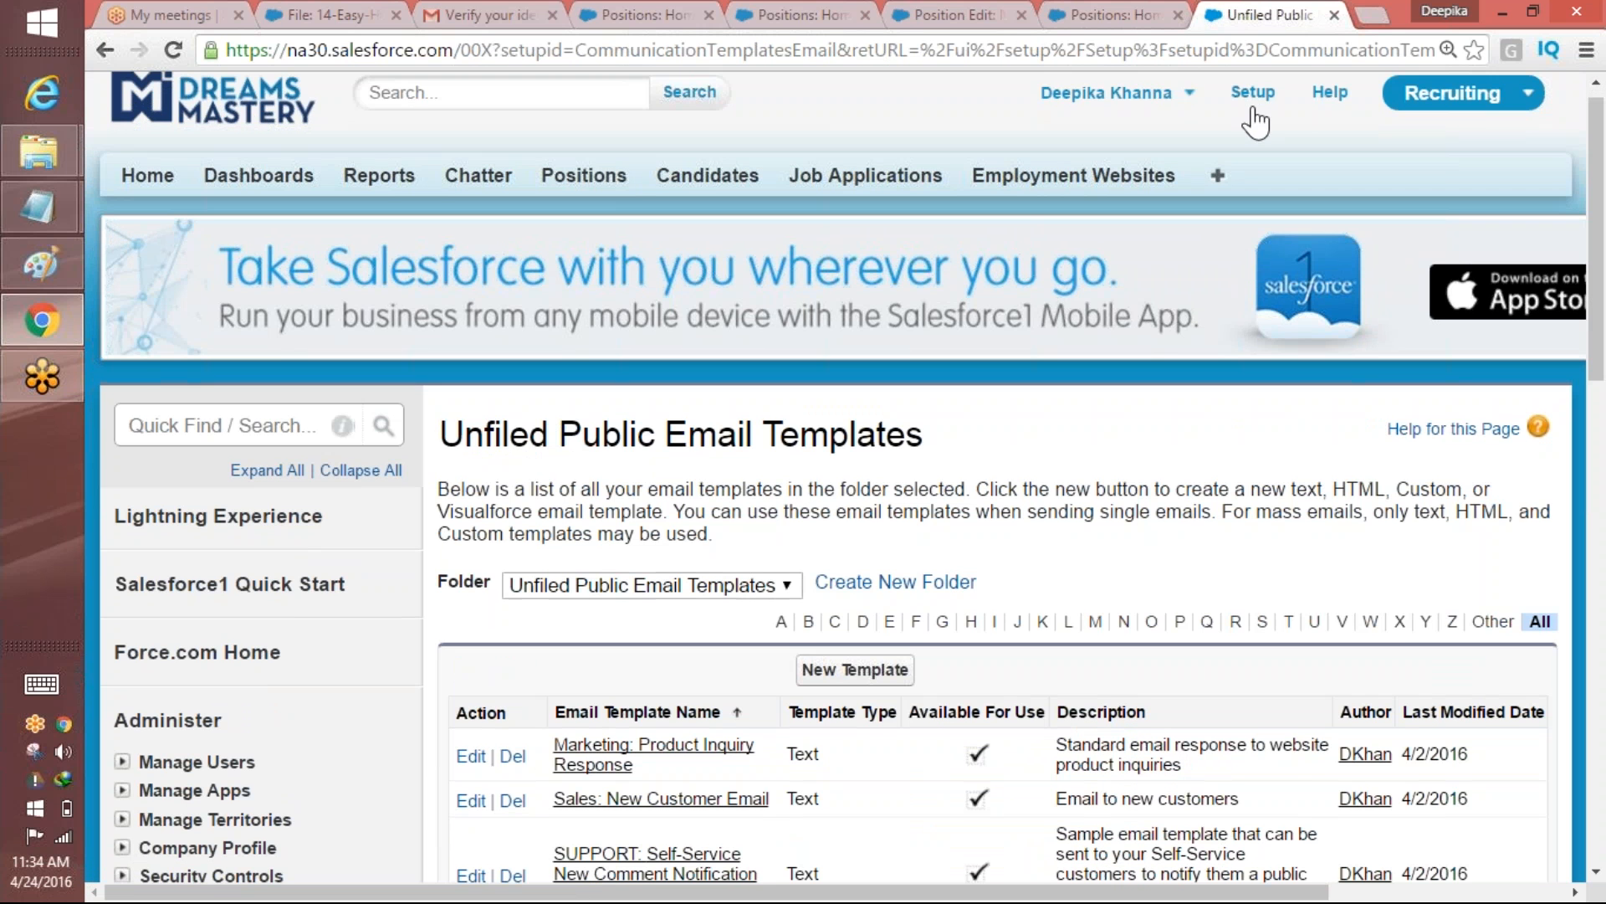
click(1253, 92)
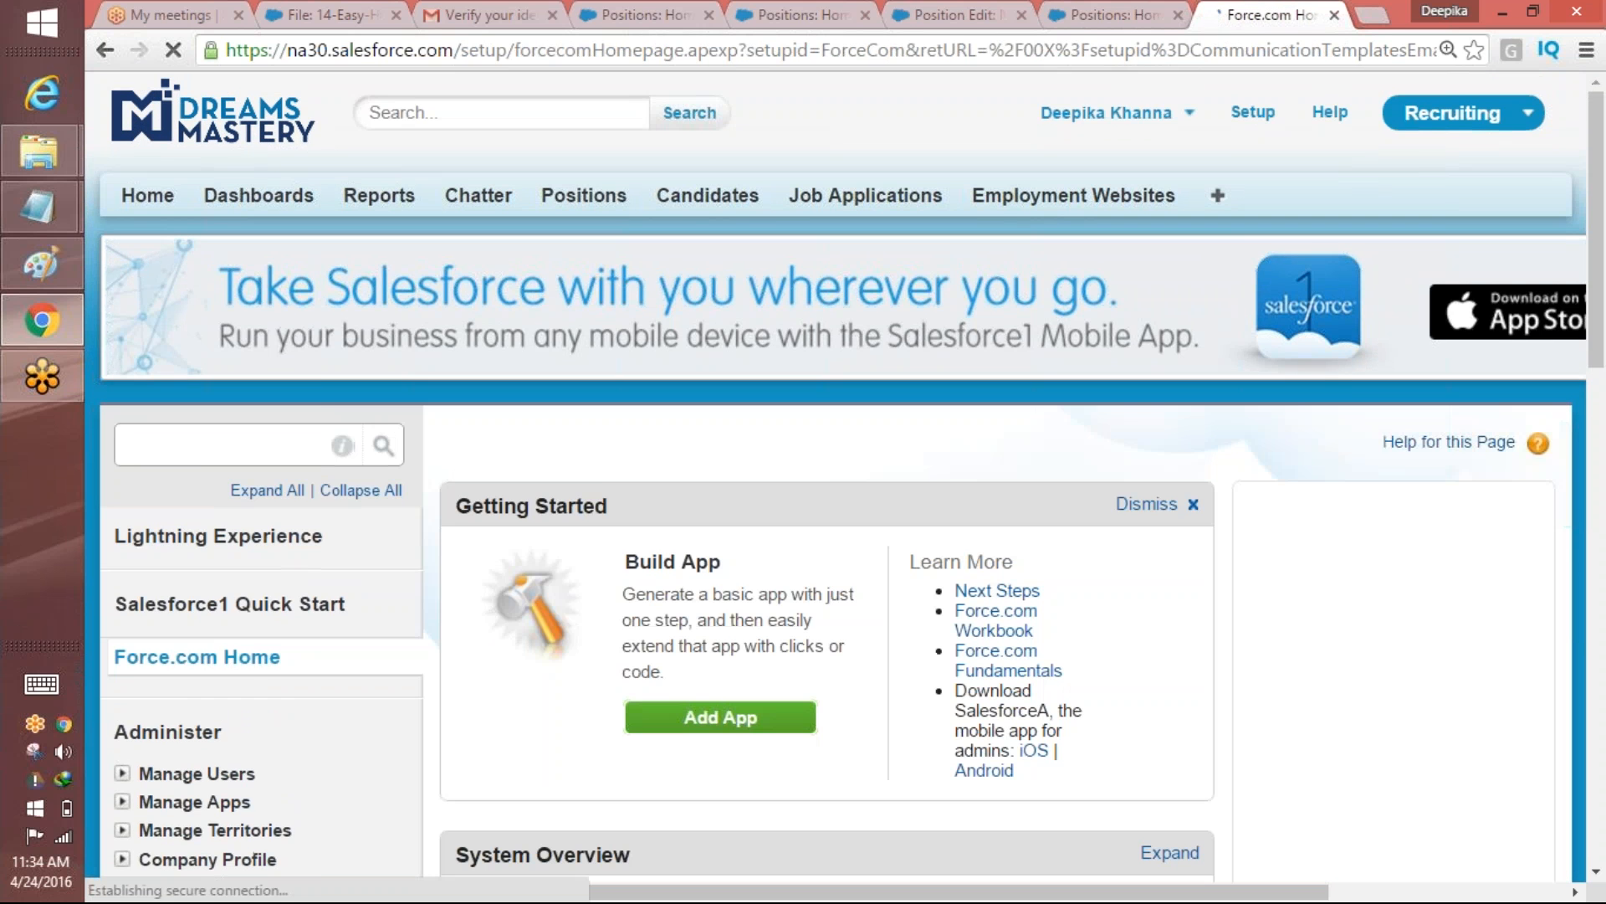
text(email templ)
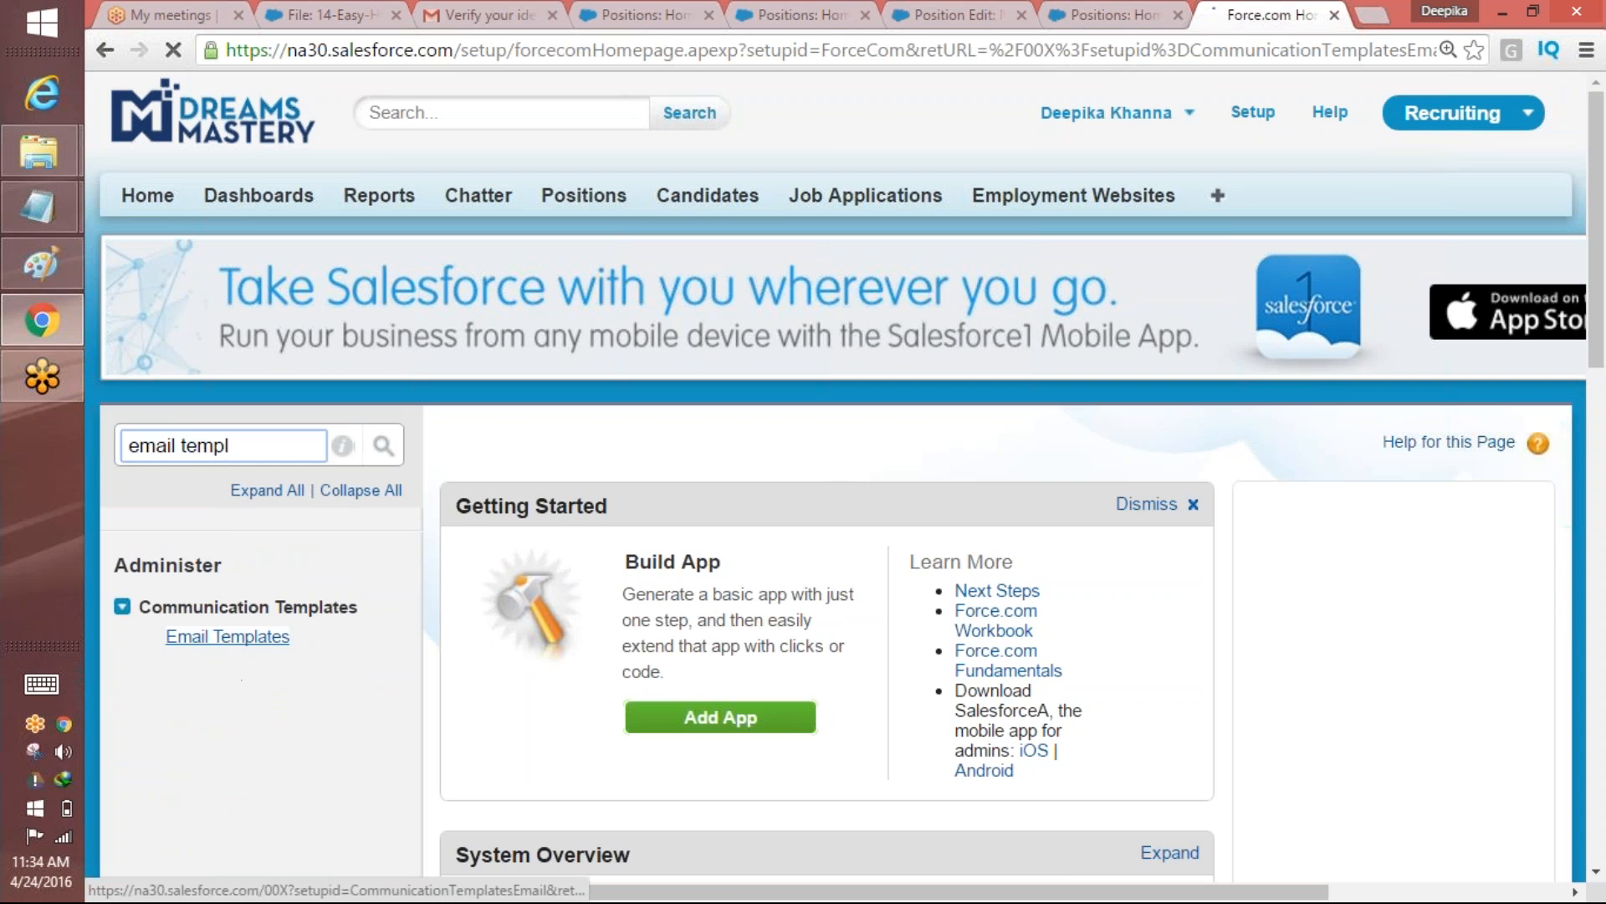
click(245, 647)
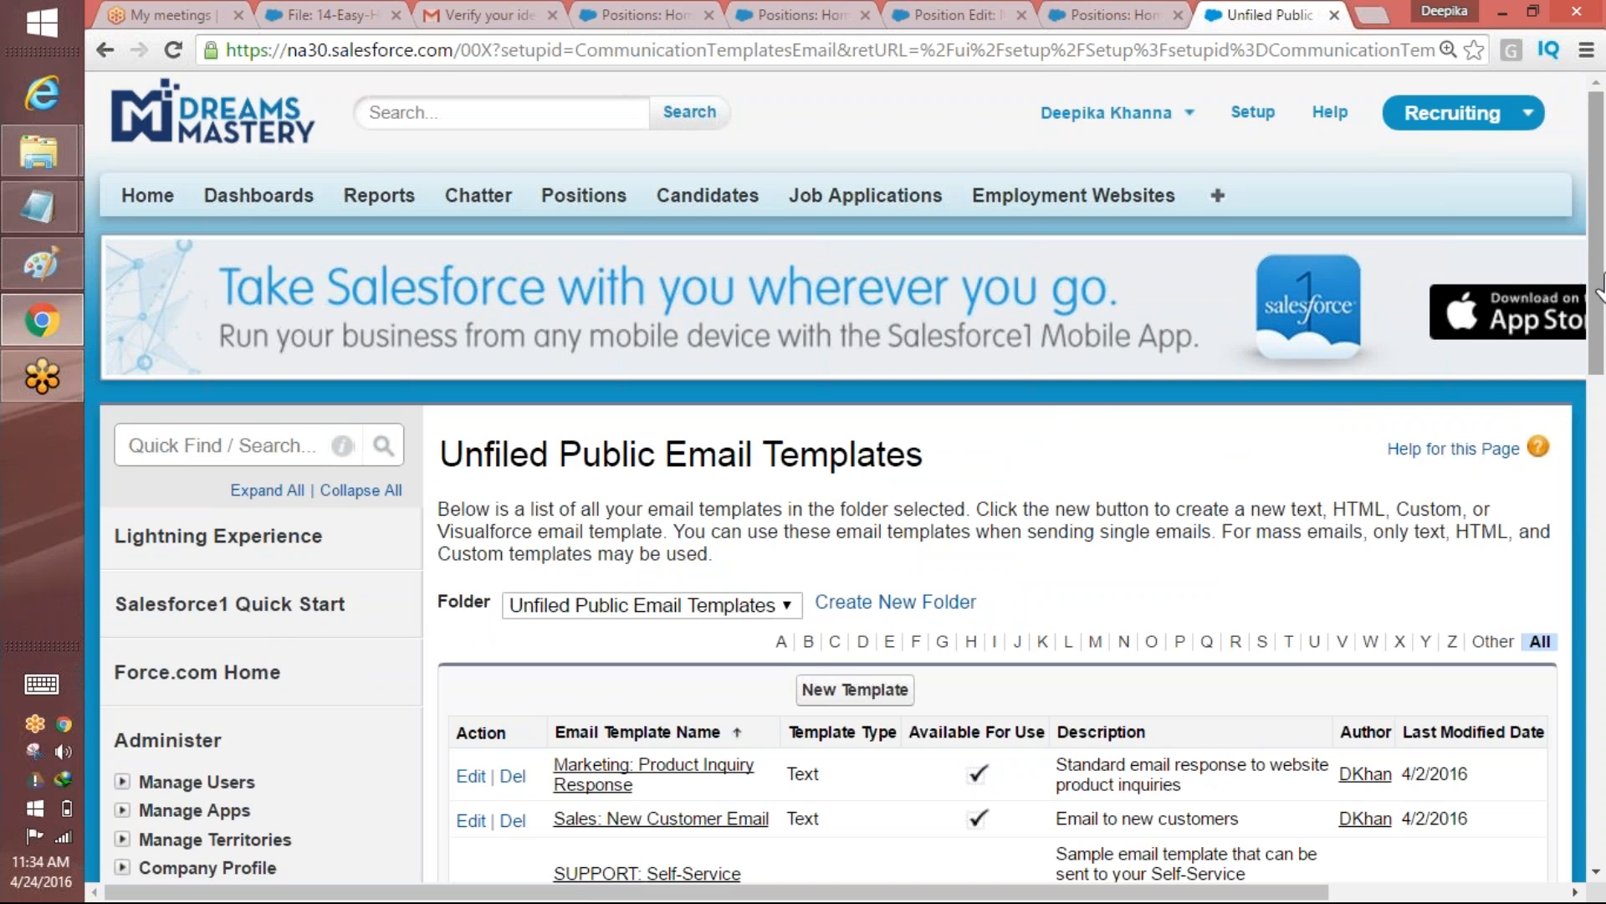
Switch the template folder to My Personal Email Templates.
drag(1598, 301, 1599, 372)
scroll(1600, 400, down, 5)
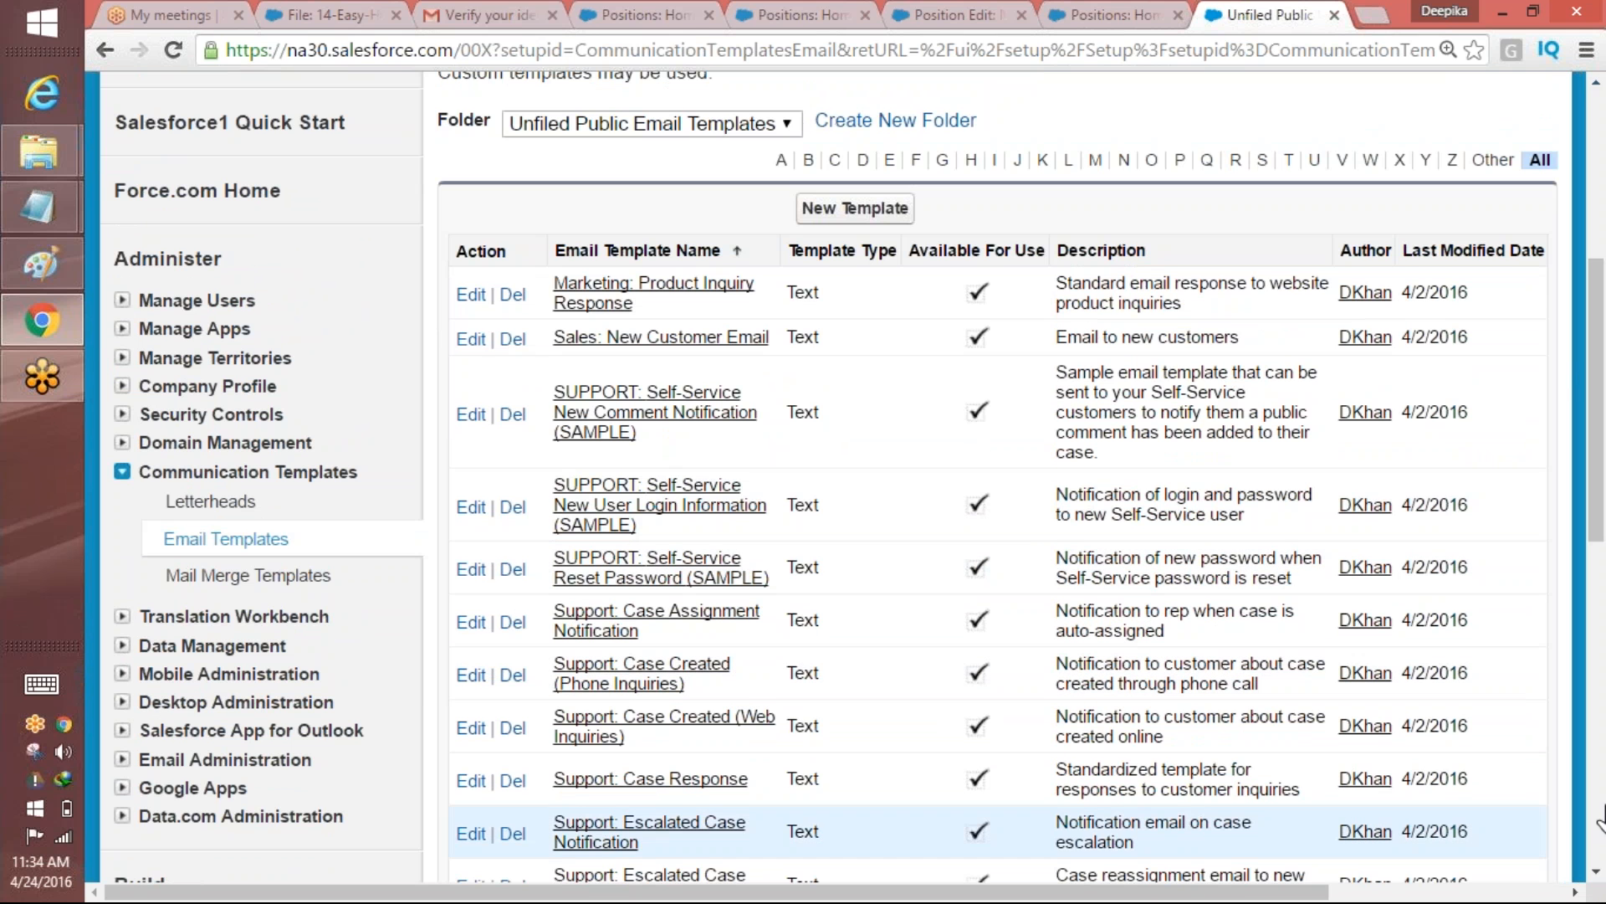
click(1561, 898)
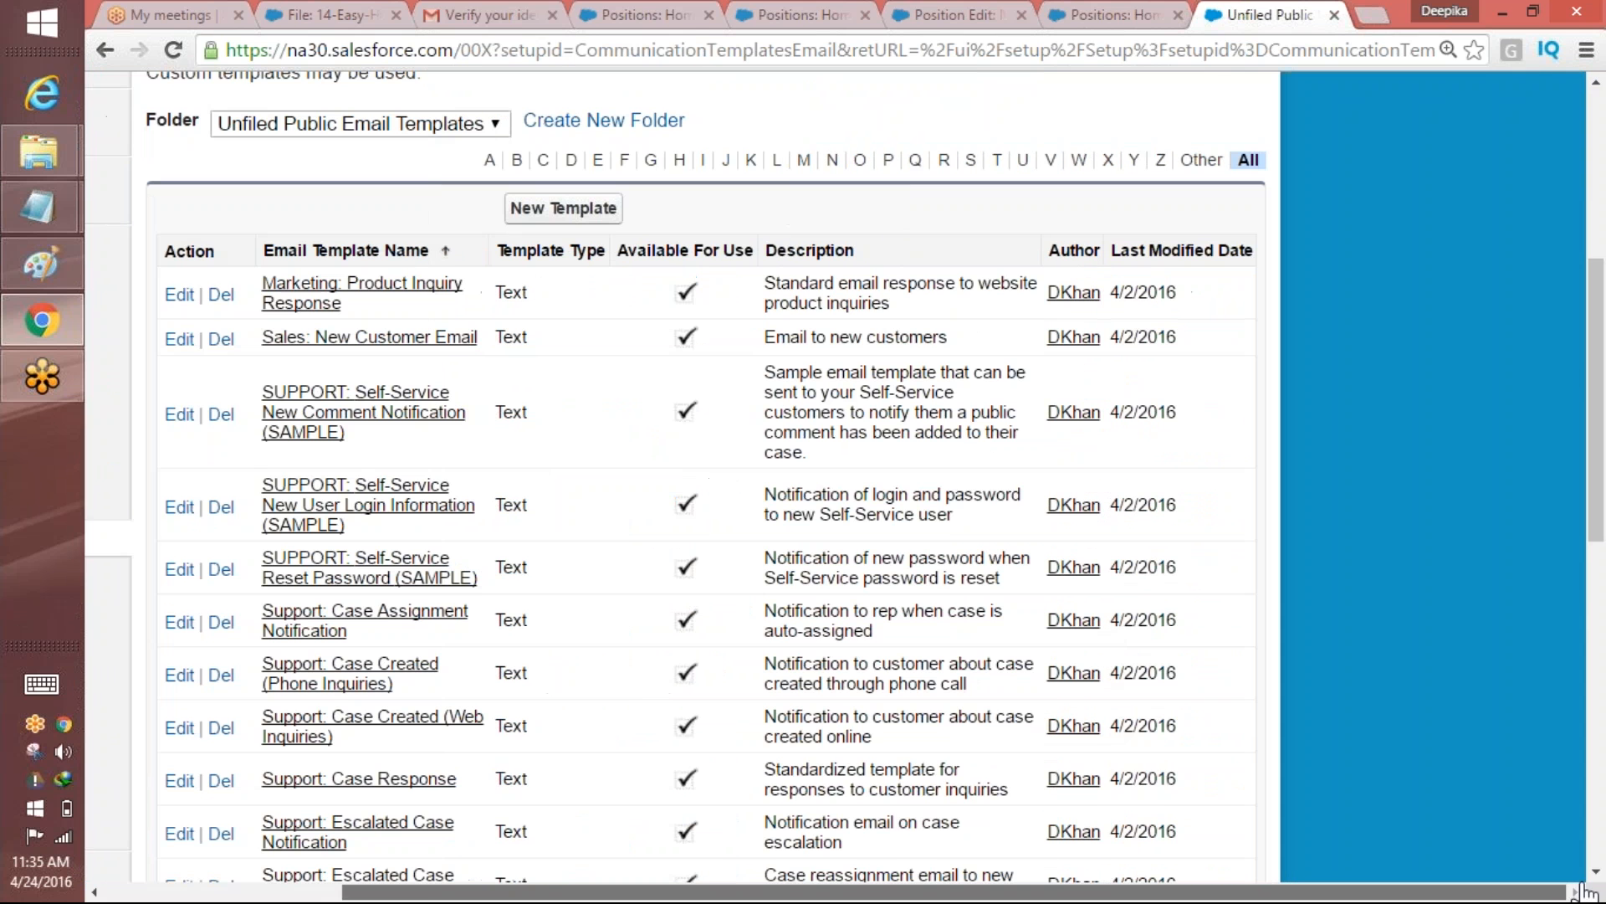
click(441, 125)
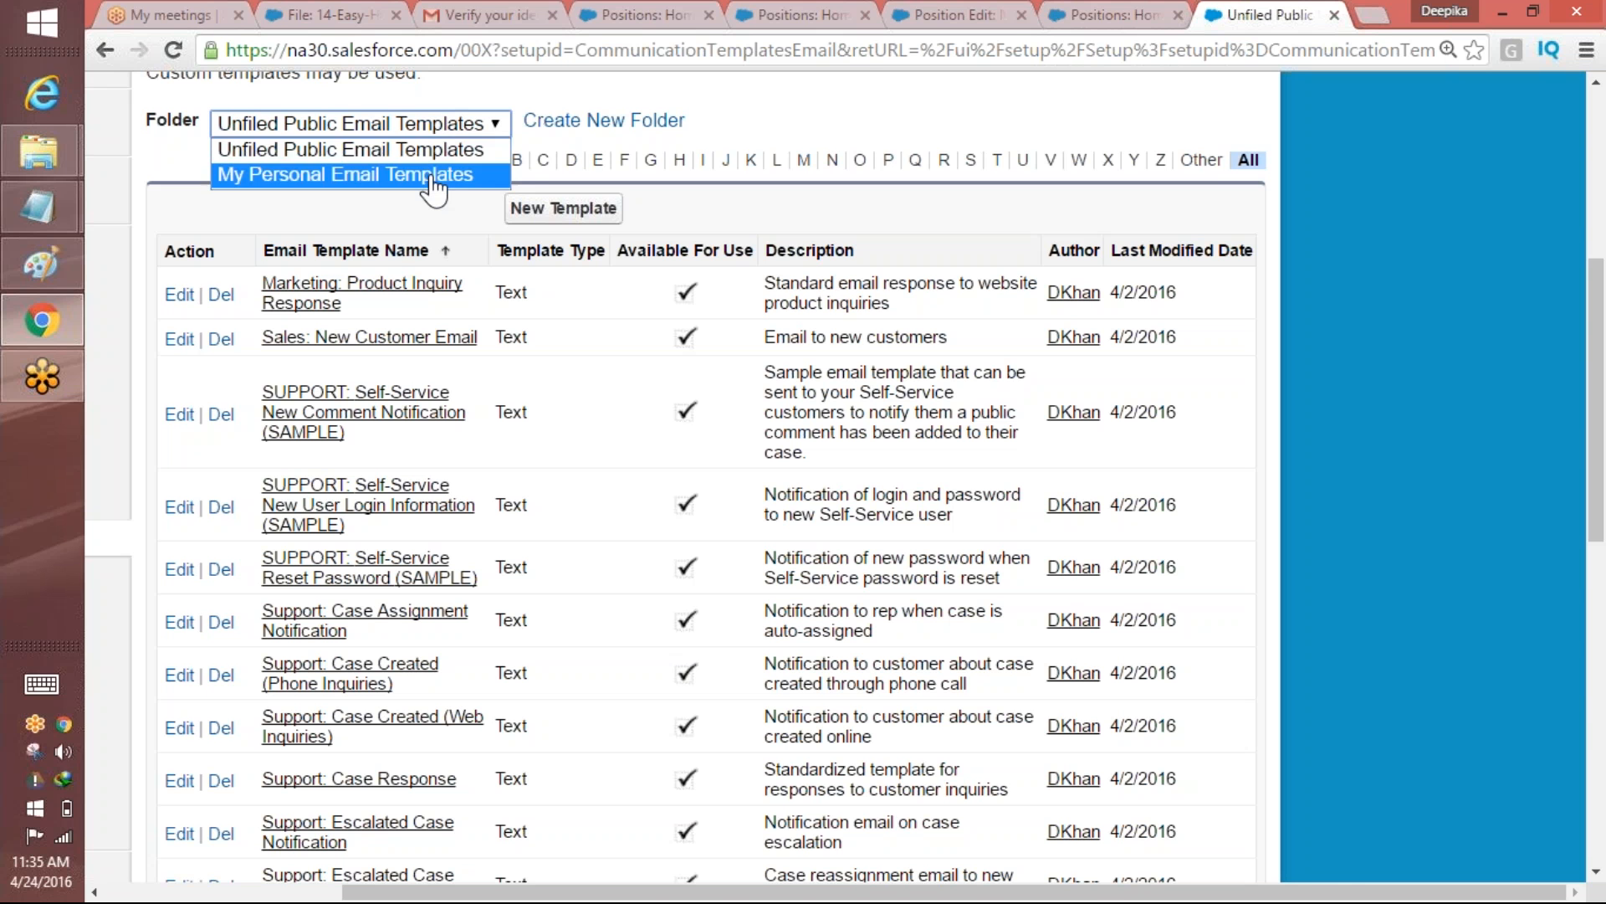
click(431, 174)
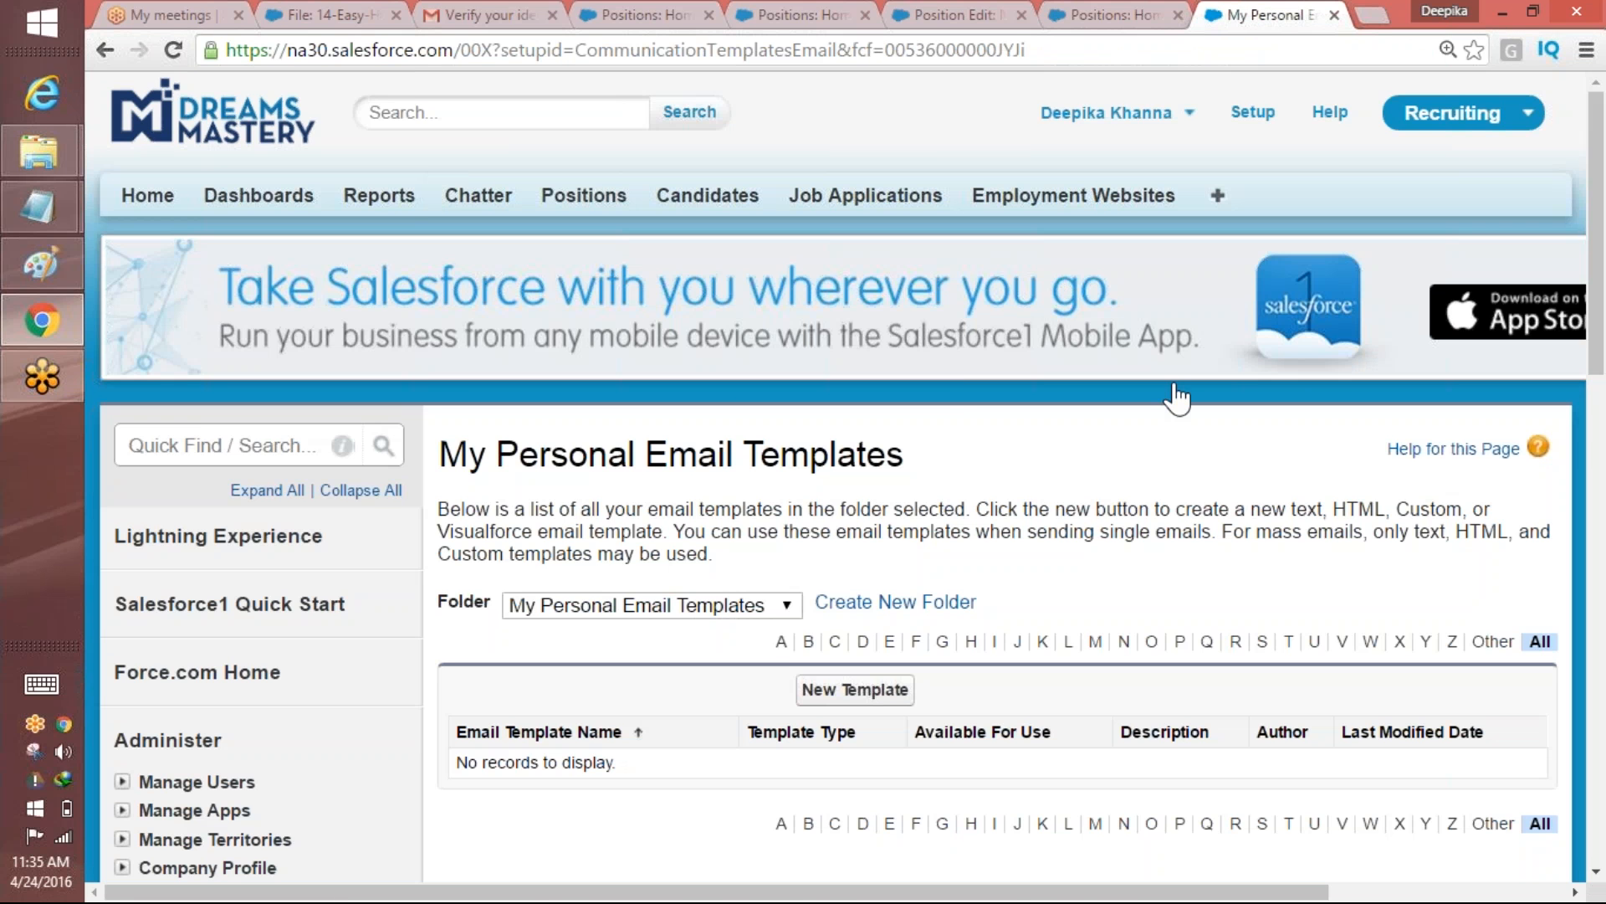
scroll(1179, 399, down, 2)
Start a new email template and review the Text, HTML, Custom and Visualforce type options.
click(880, 523)
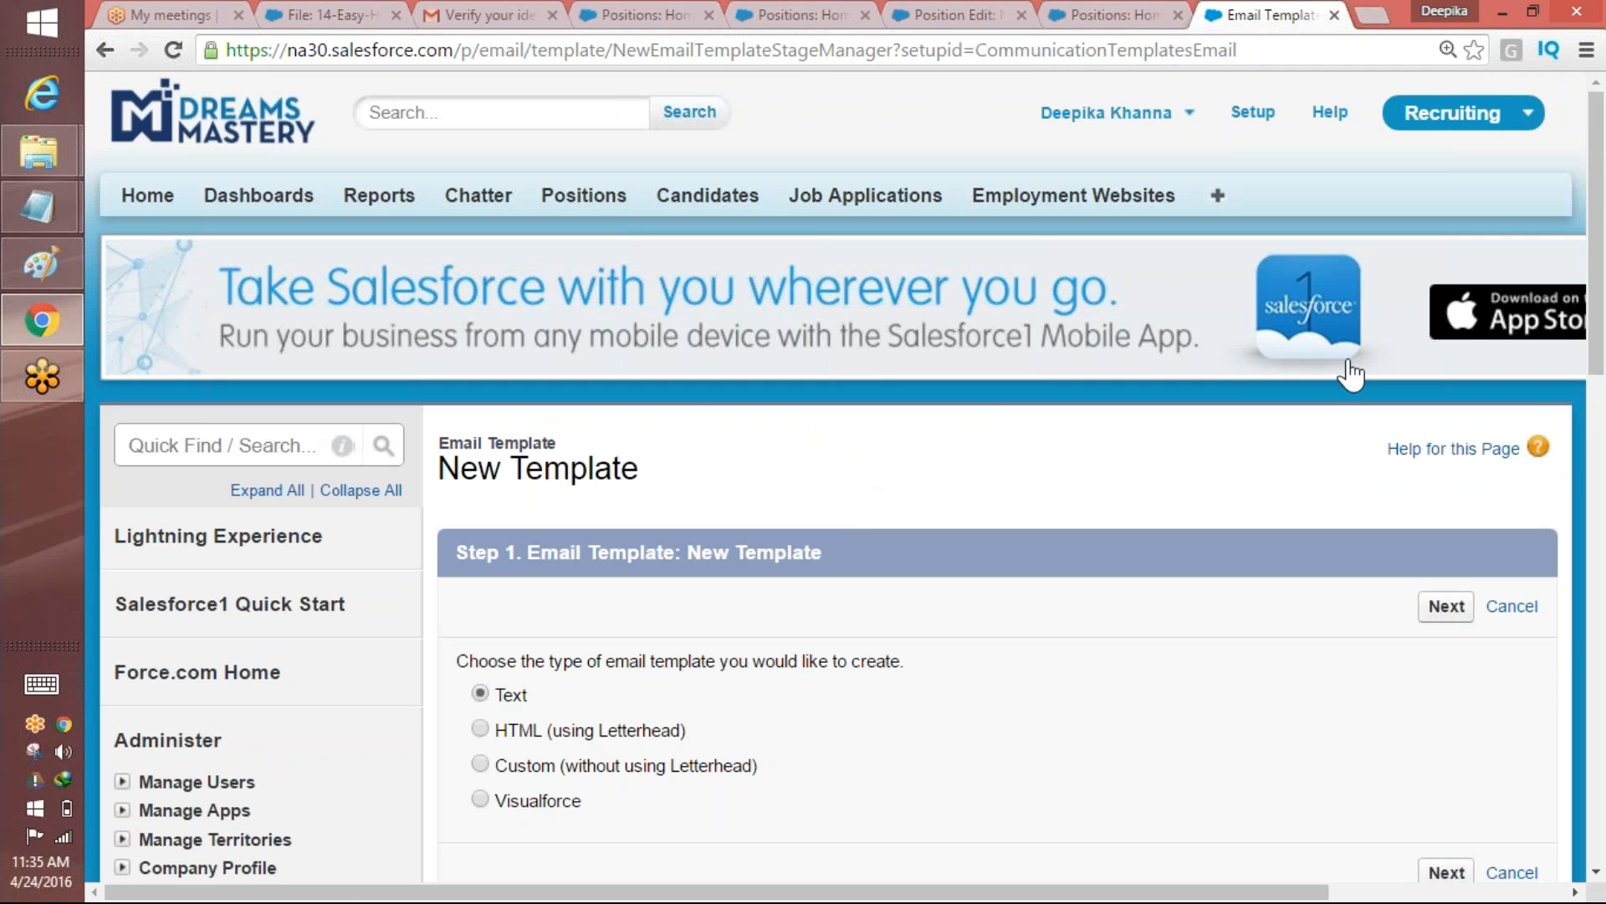
scroll(1599, 280, down, 2)
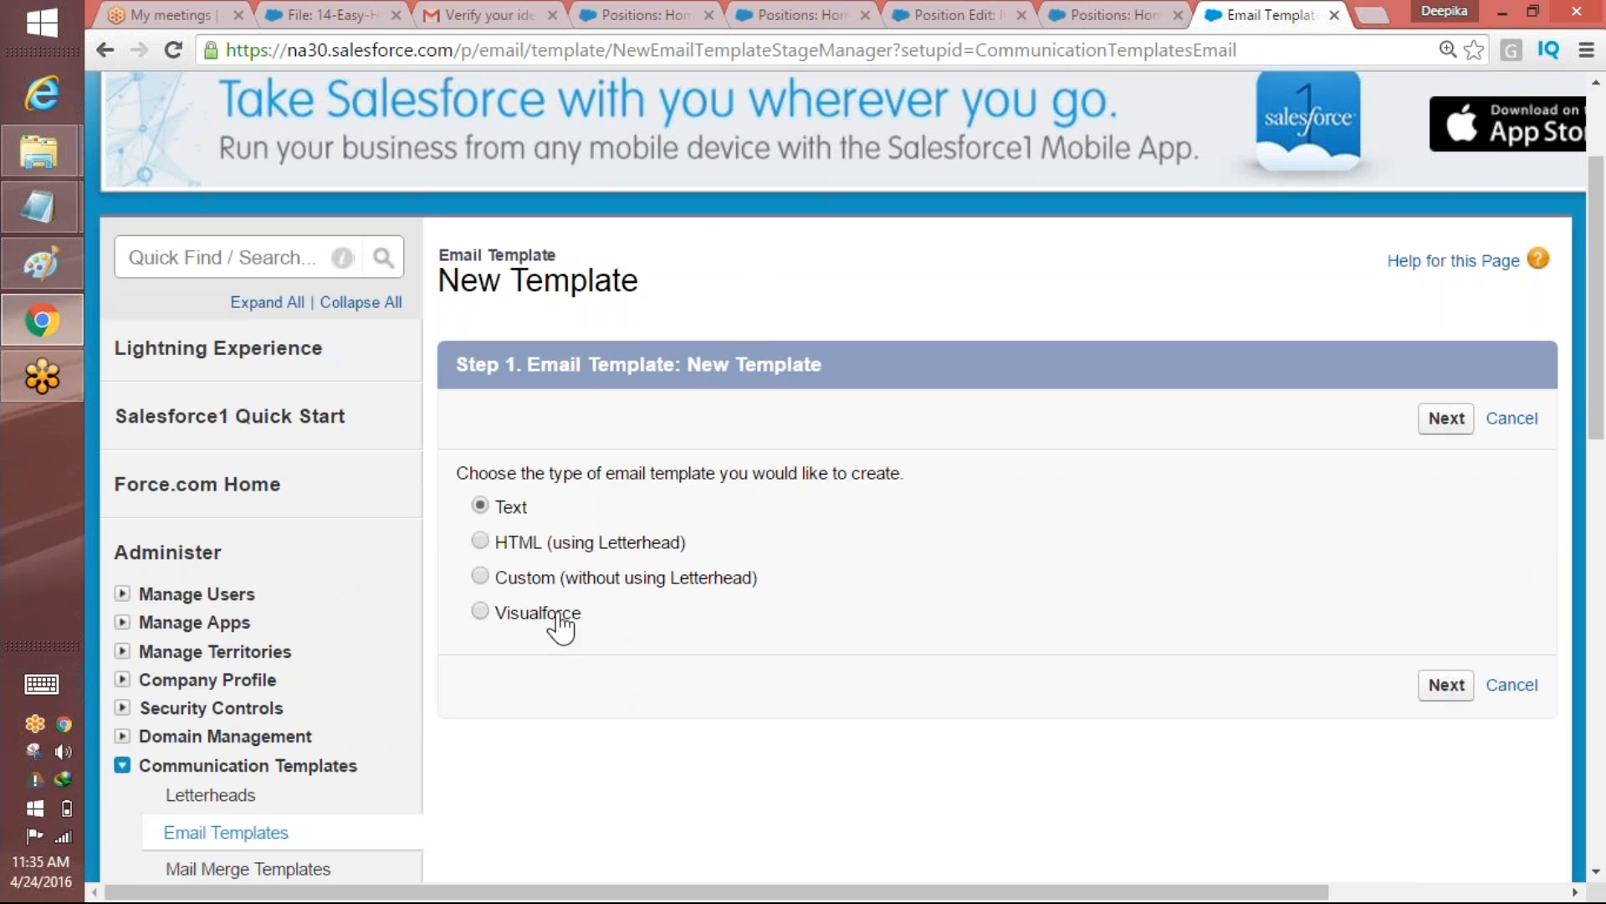
drag(584, 542, 674, 555)
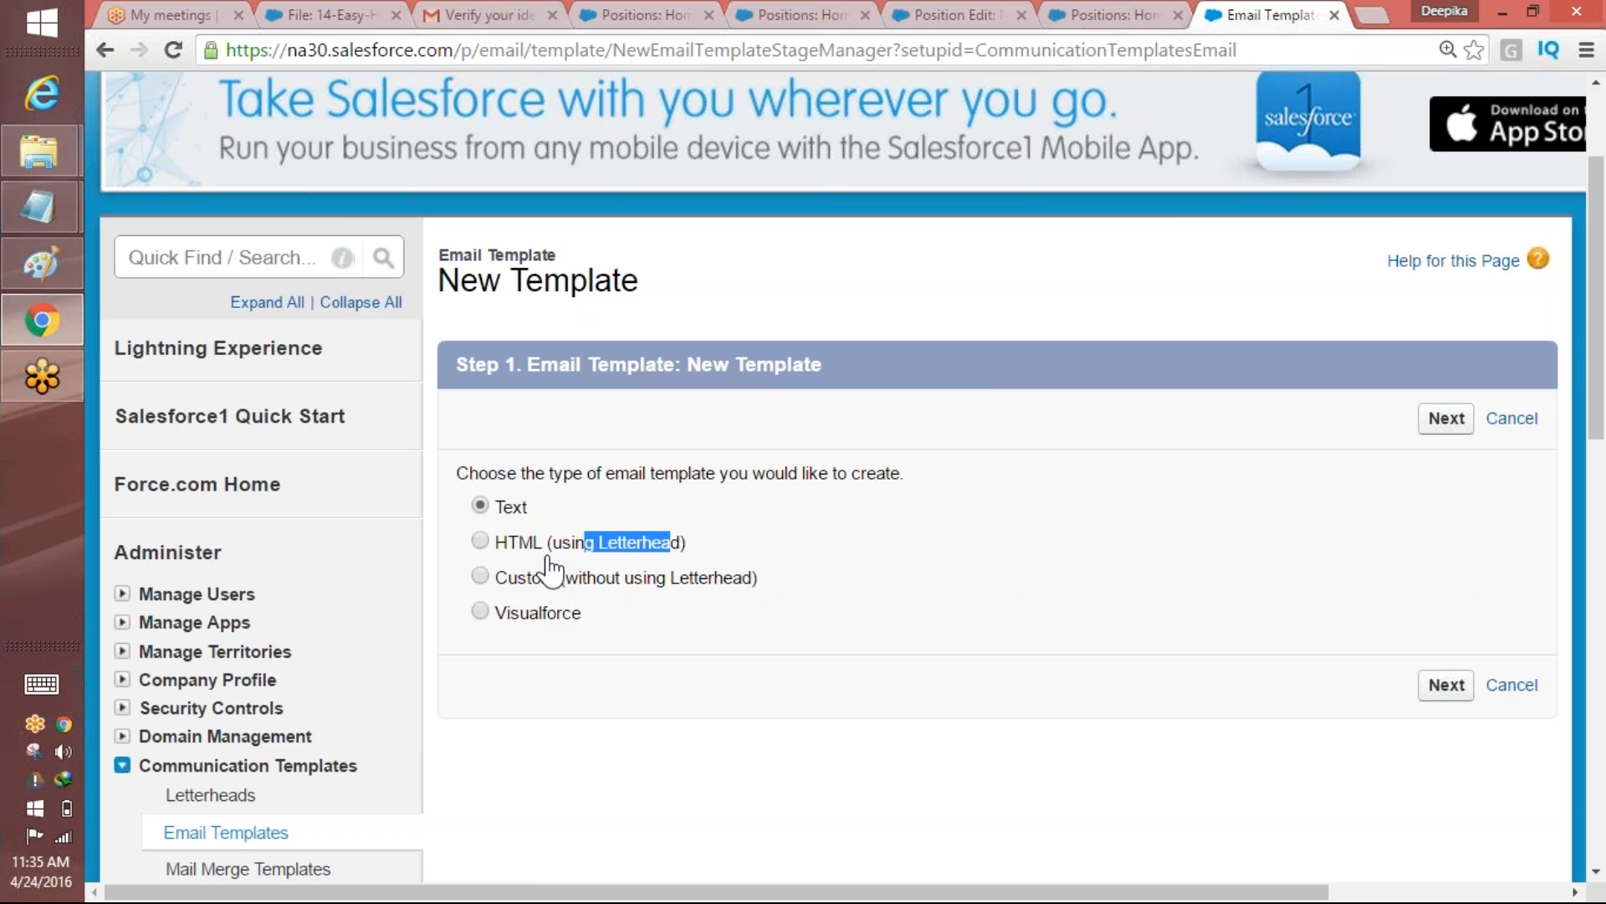
Open Letterheads via Quick Find 'lett' and bring up a blank New Letterhead form.
click(211, 257)
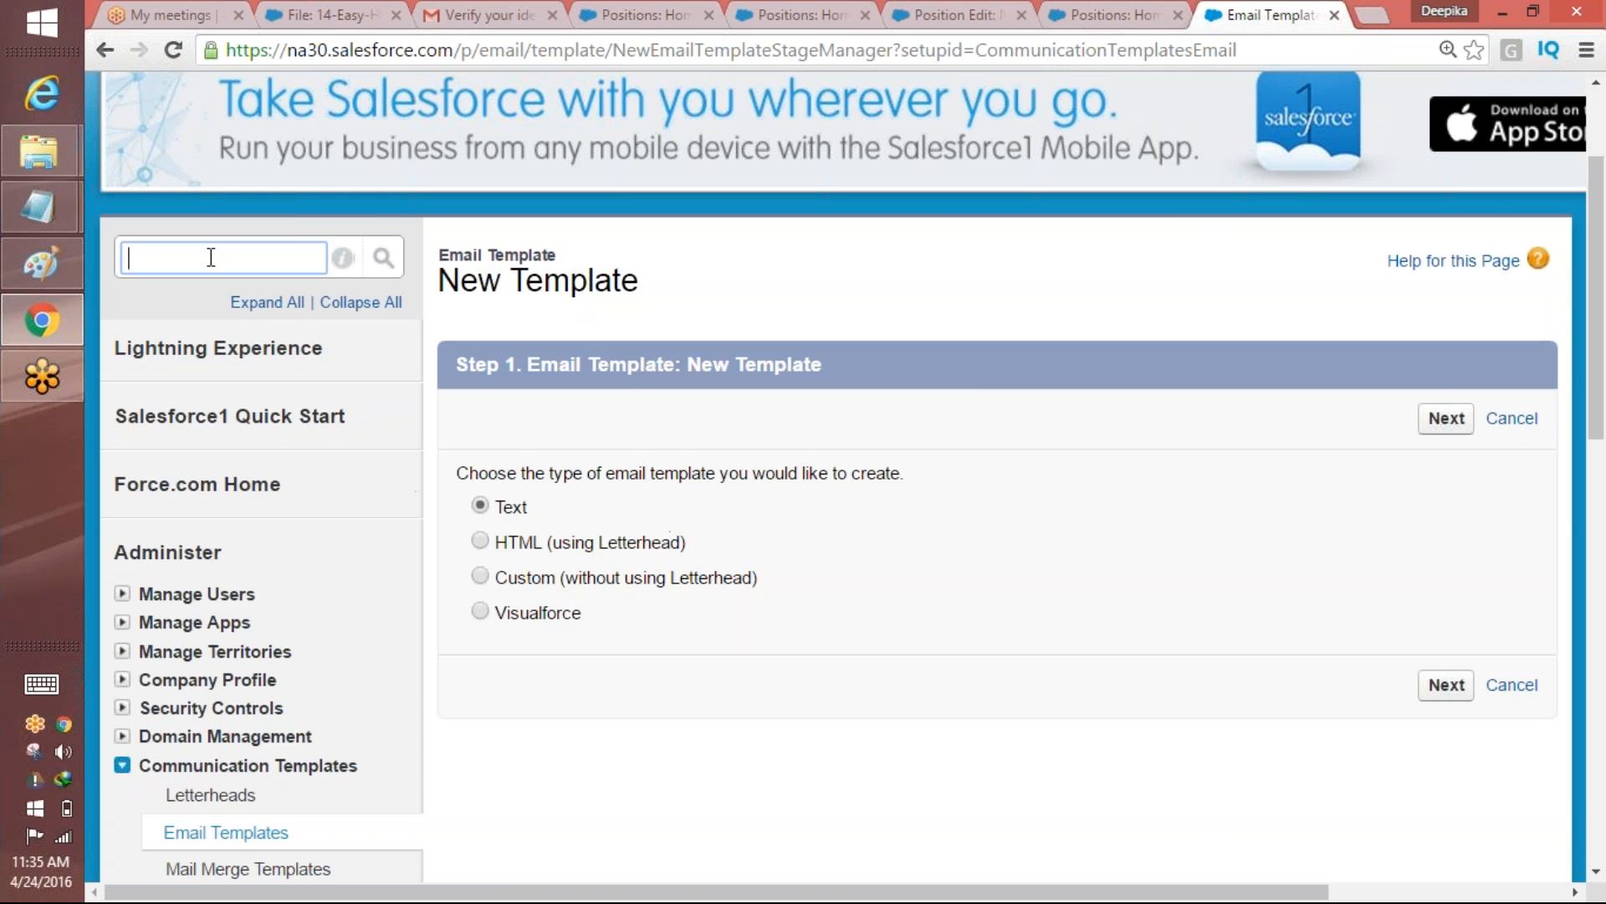
text(letter)
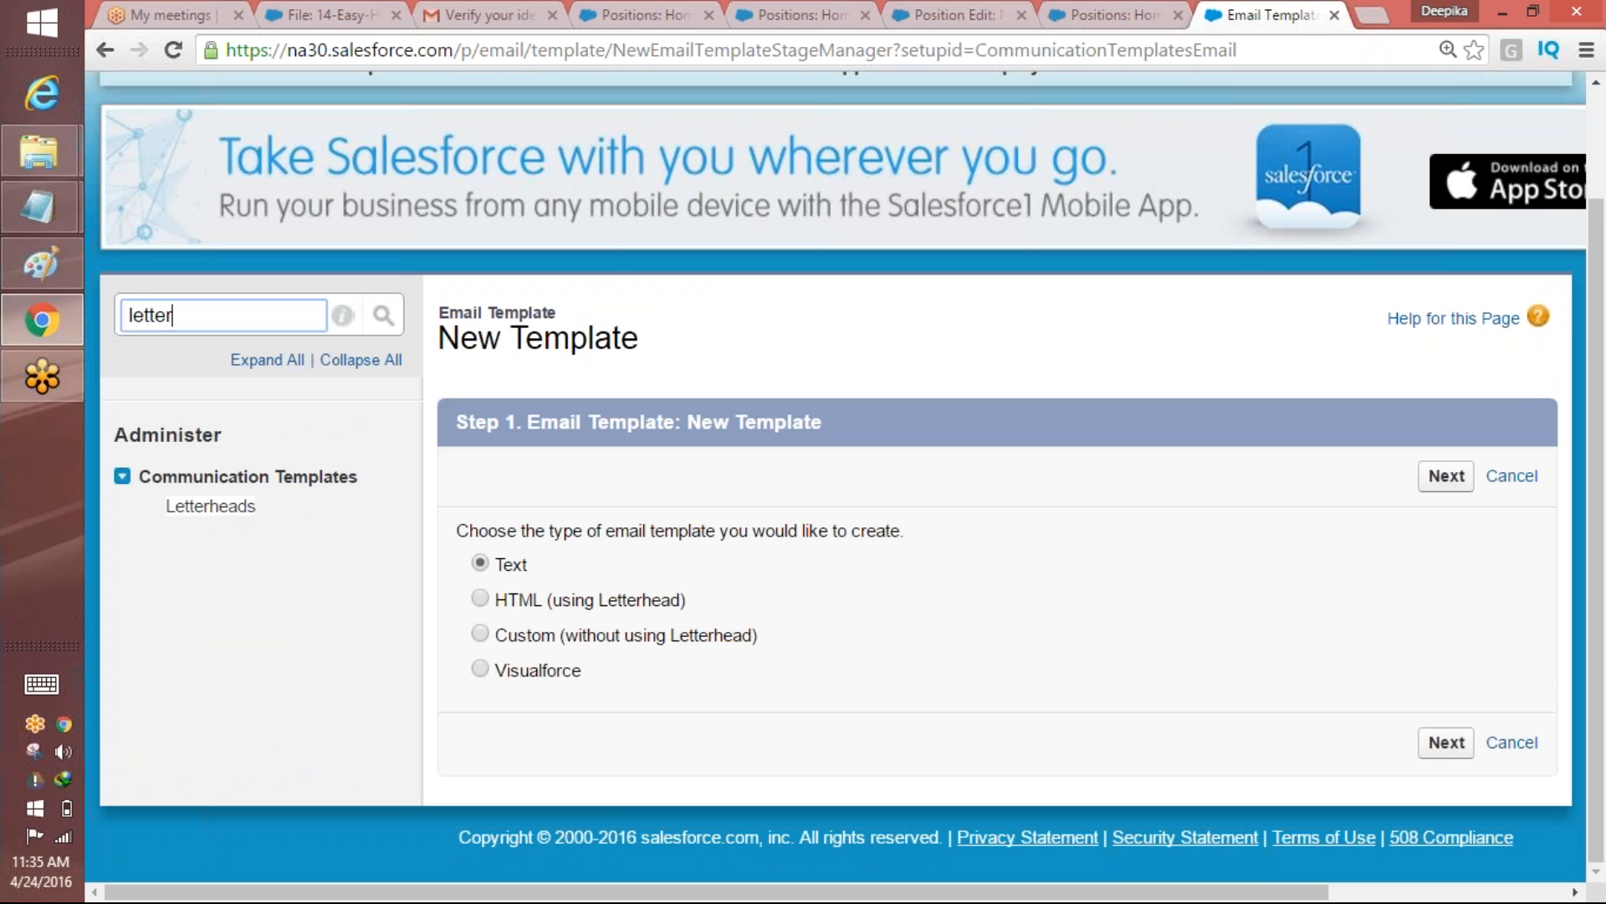
drag(208, 262, 205, 516)
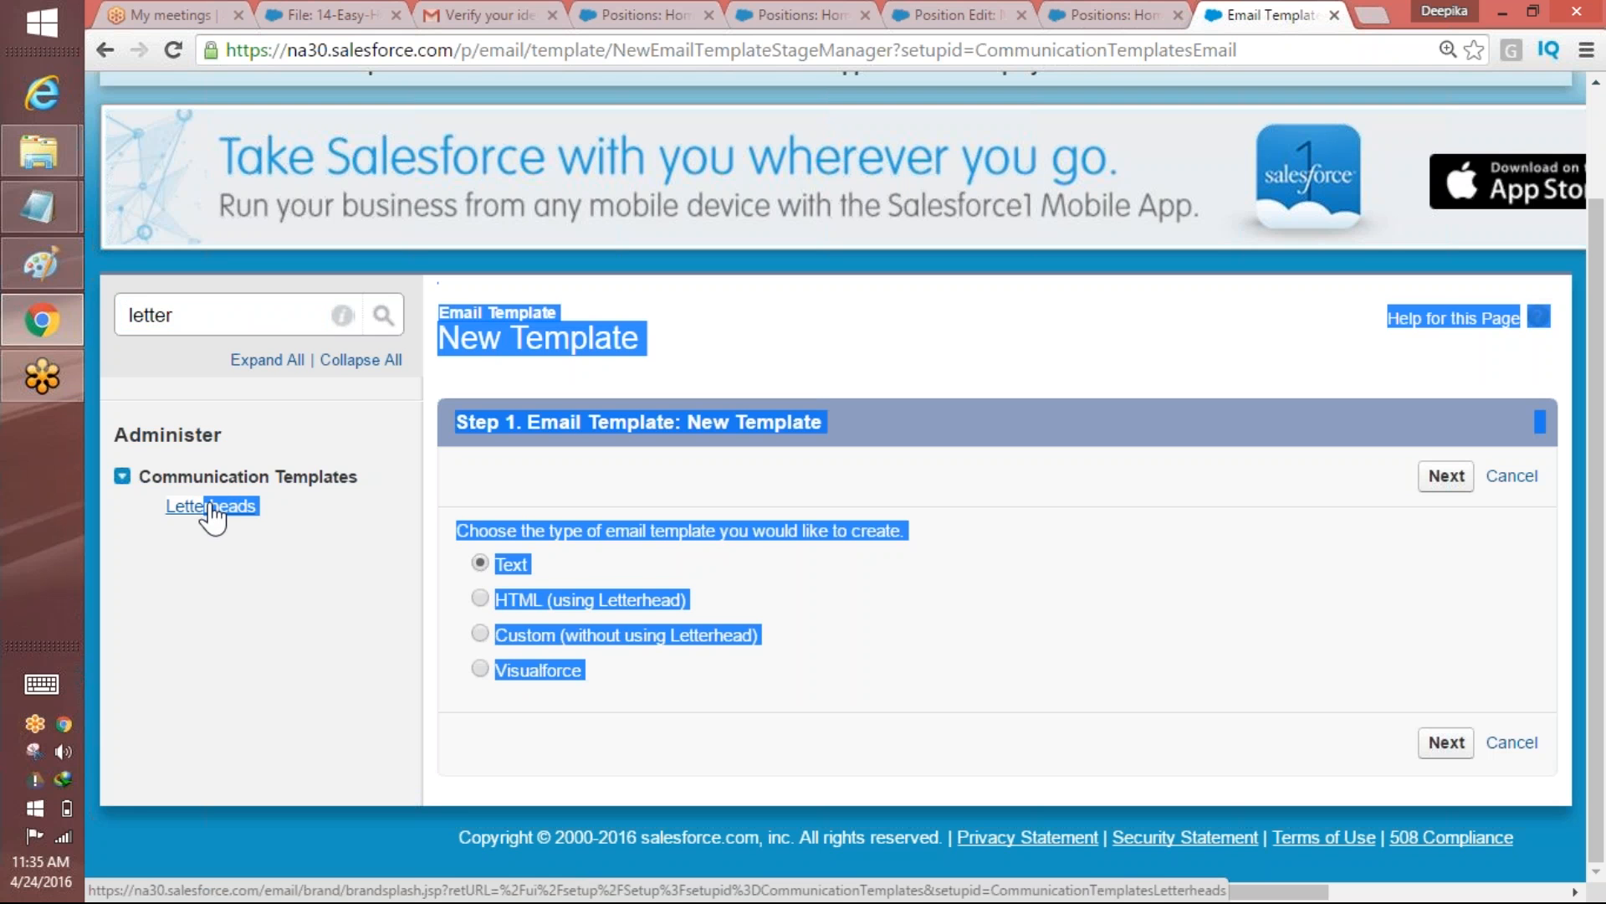
click(204, 513)
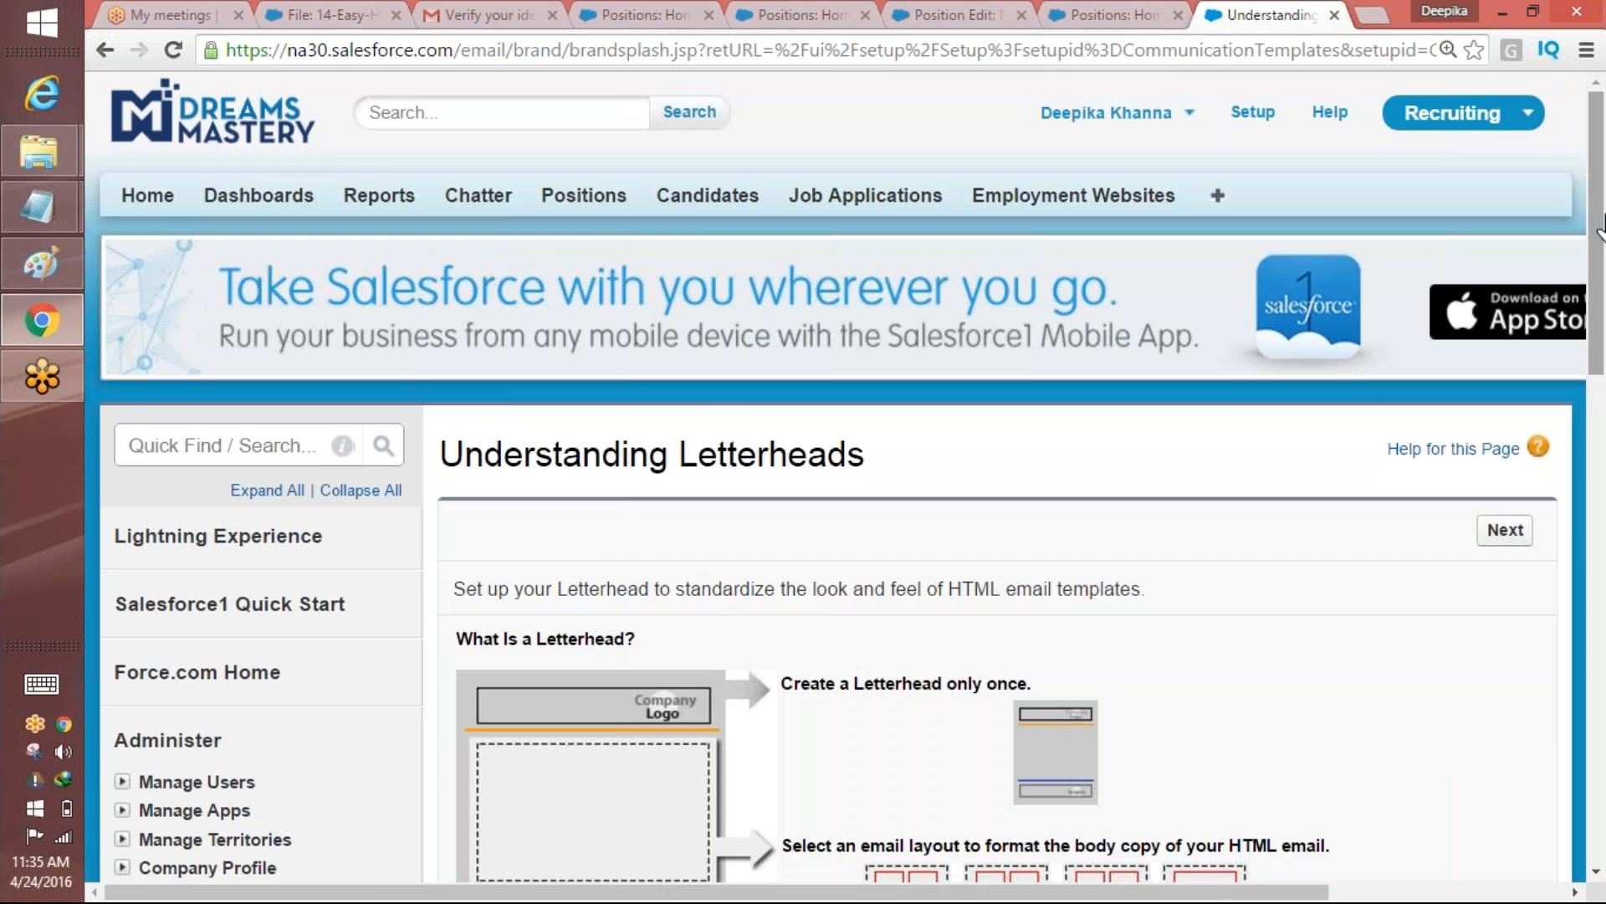
scroll(1300, 274, down, 6)
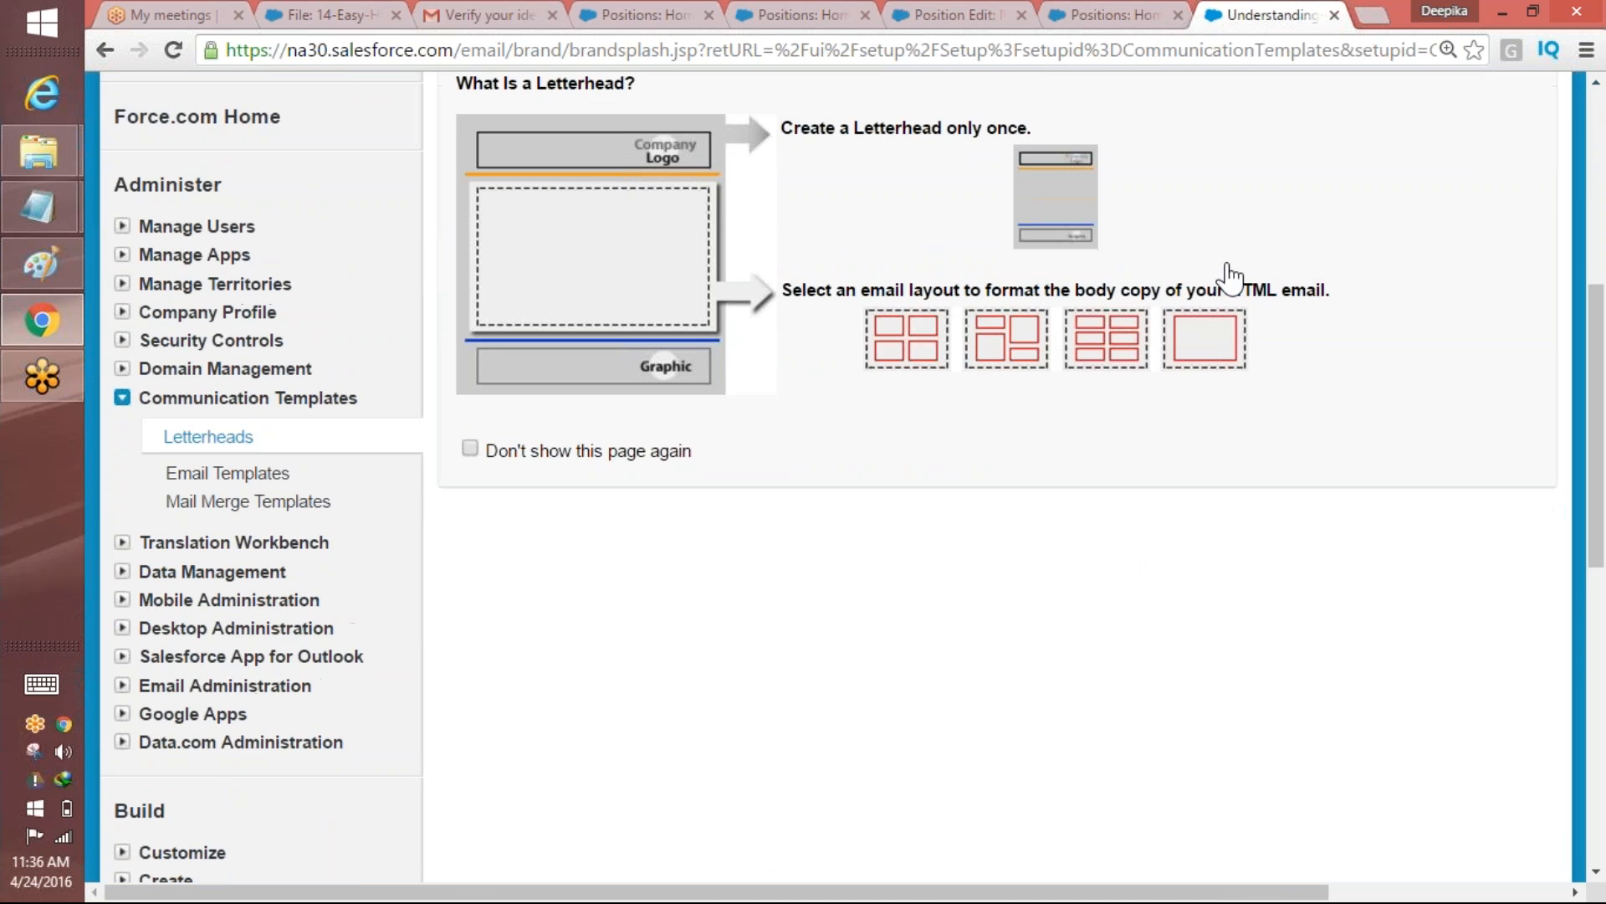
scroll(1224, 269, up, 4)
click(1506, 292)
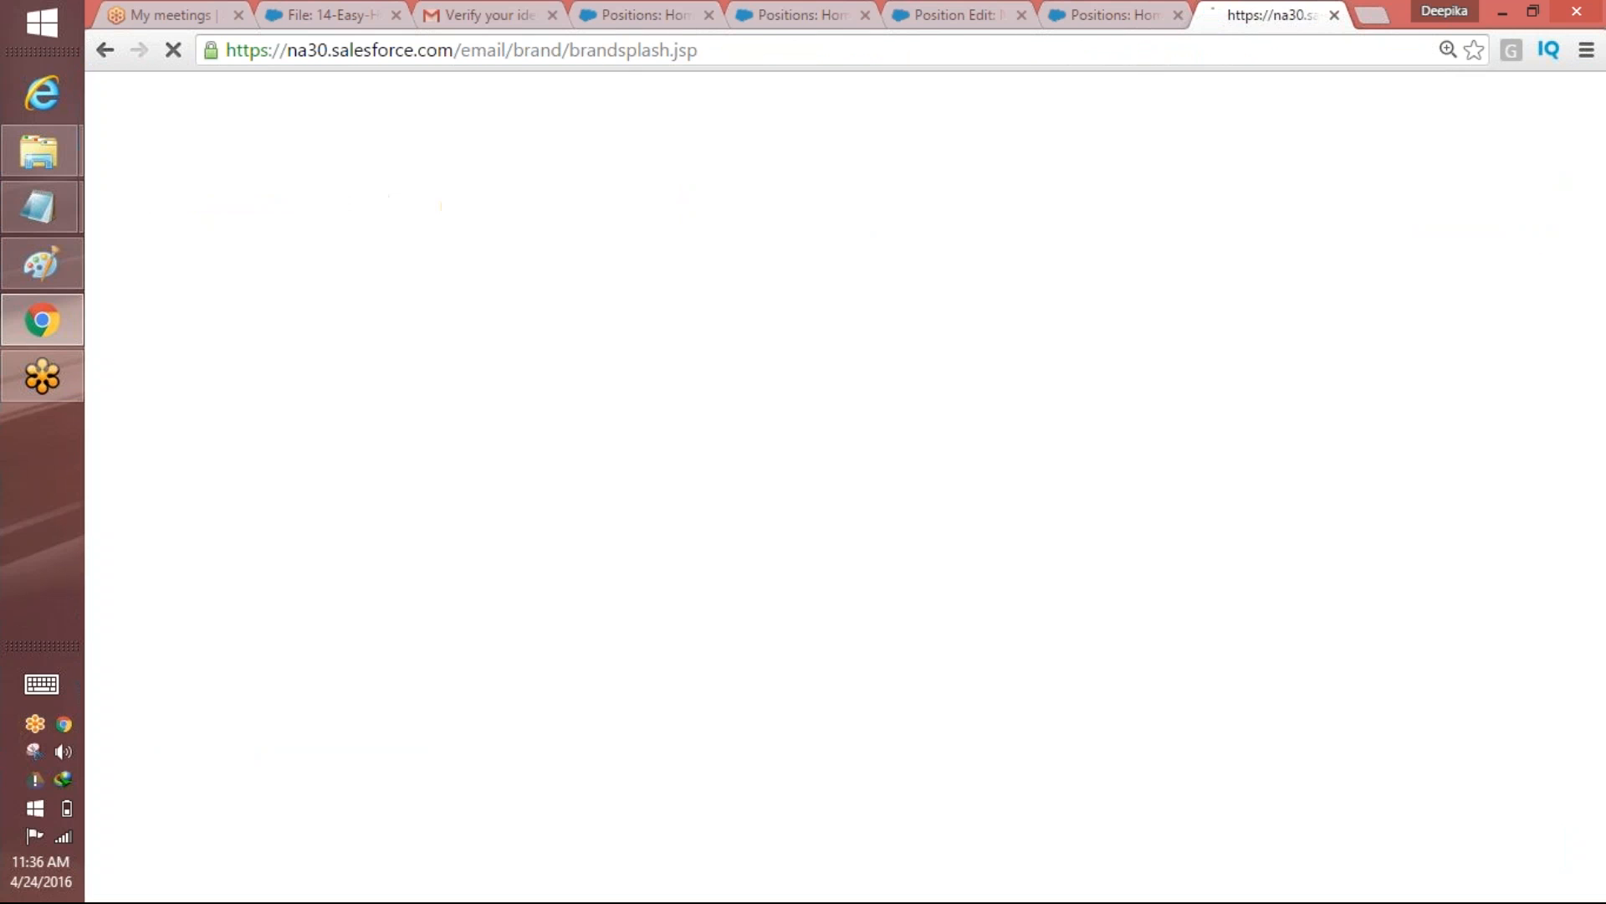
scroll(908, 535, down, 3)
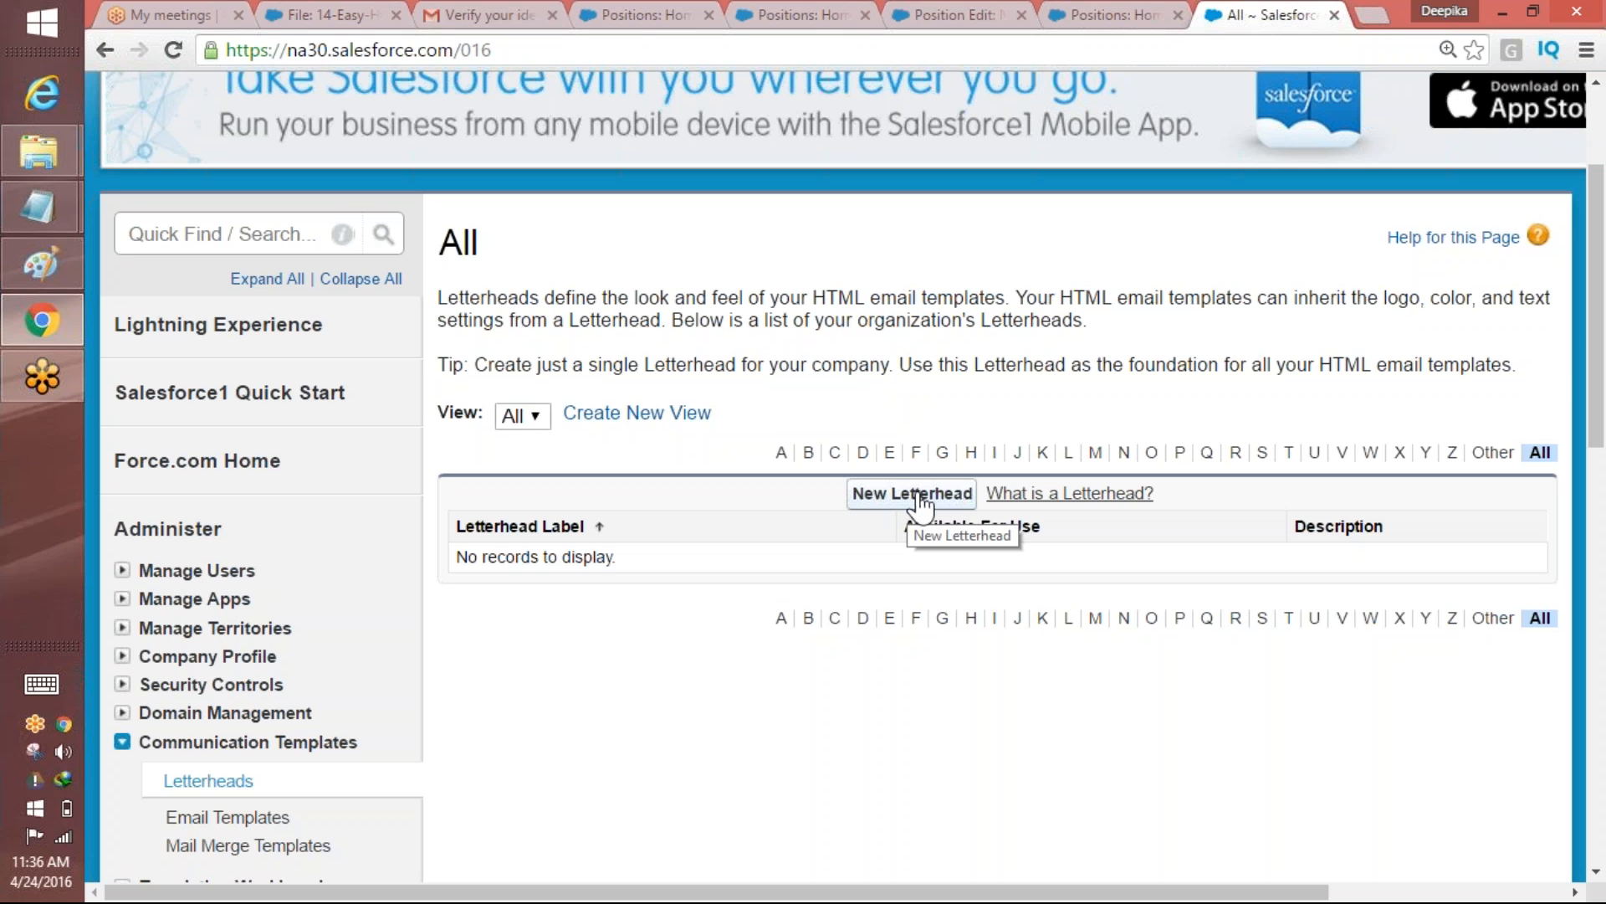
click(921, 495)
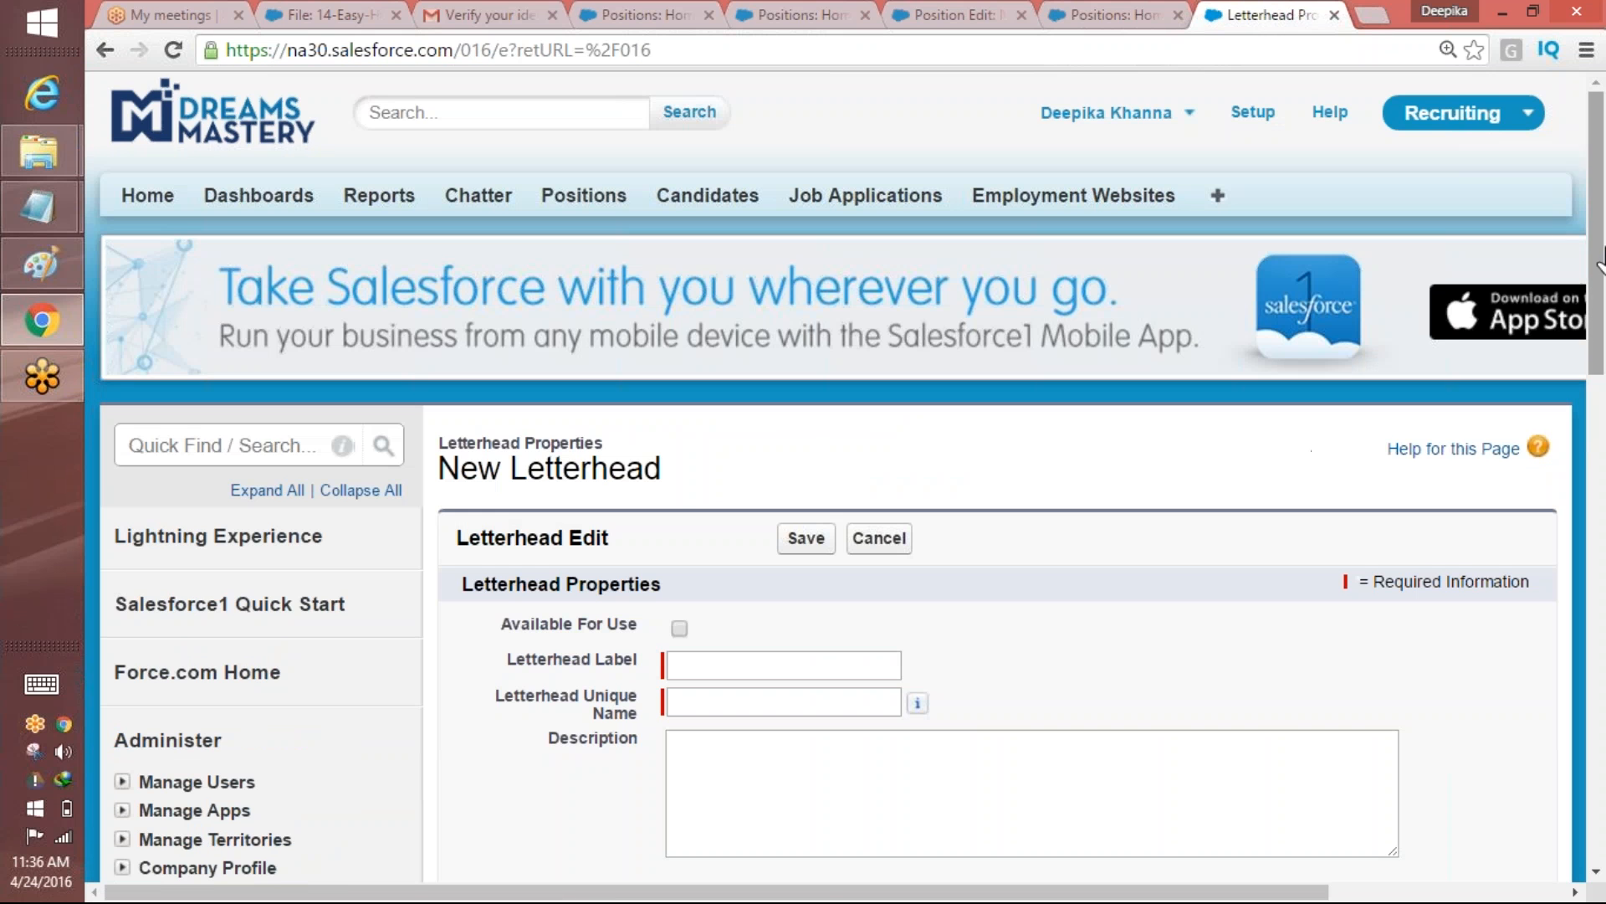
drag(1598, 316, 1600, 331)
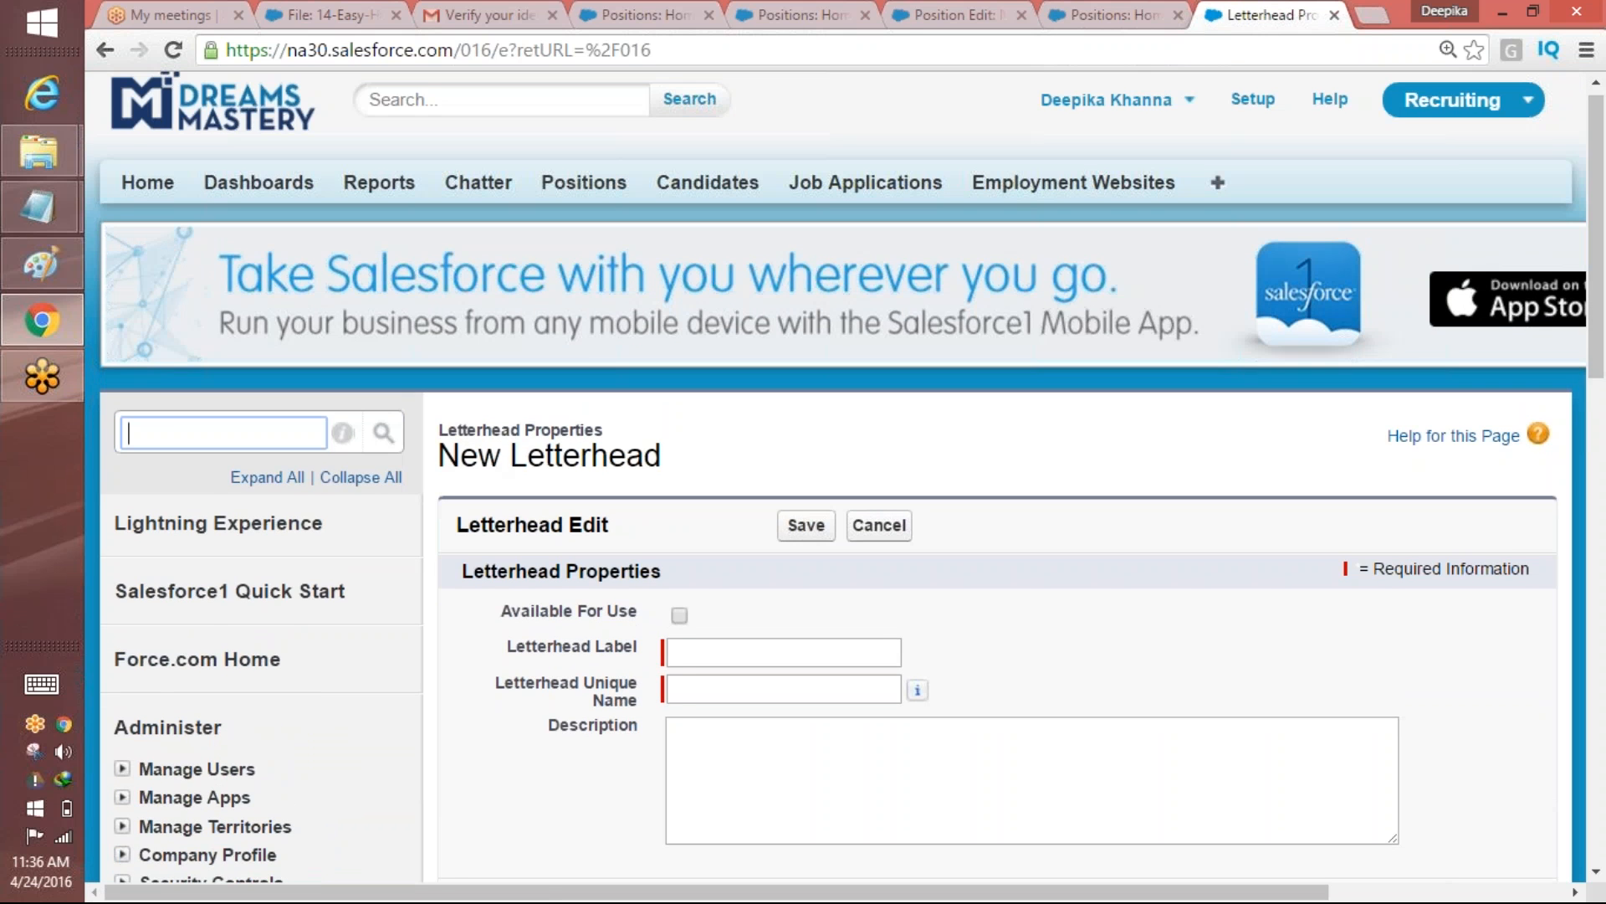
Search 'email' and return to the empty email templates list.
text(email)
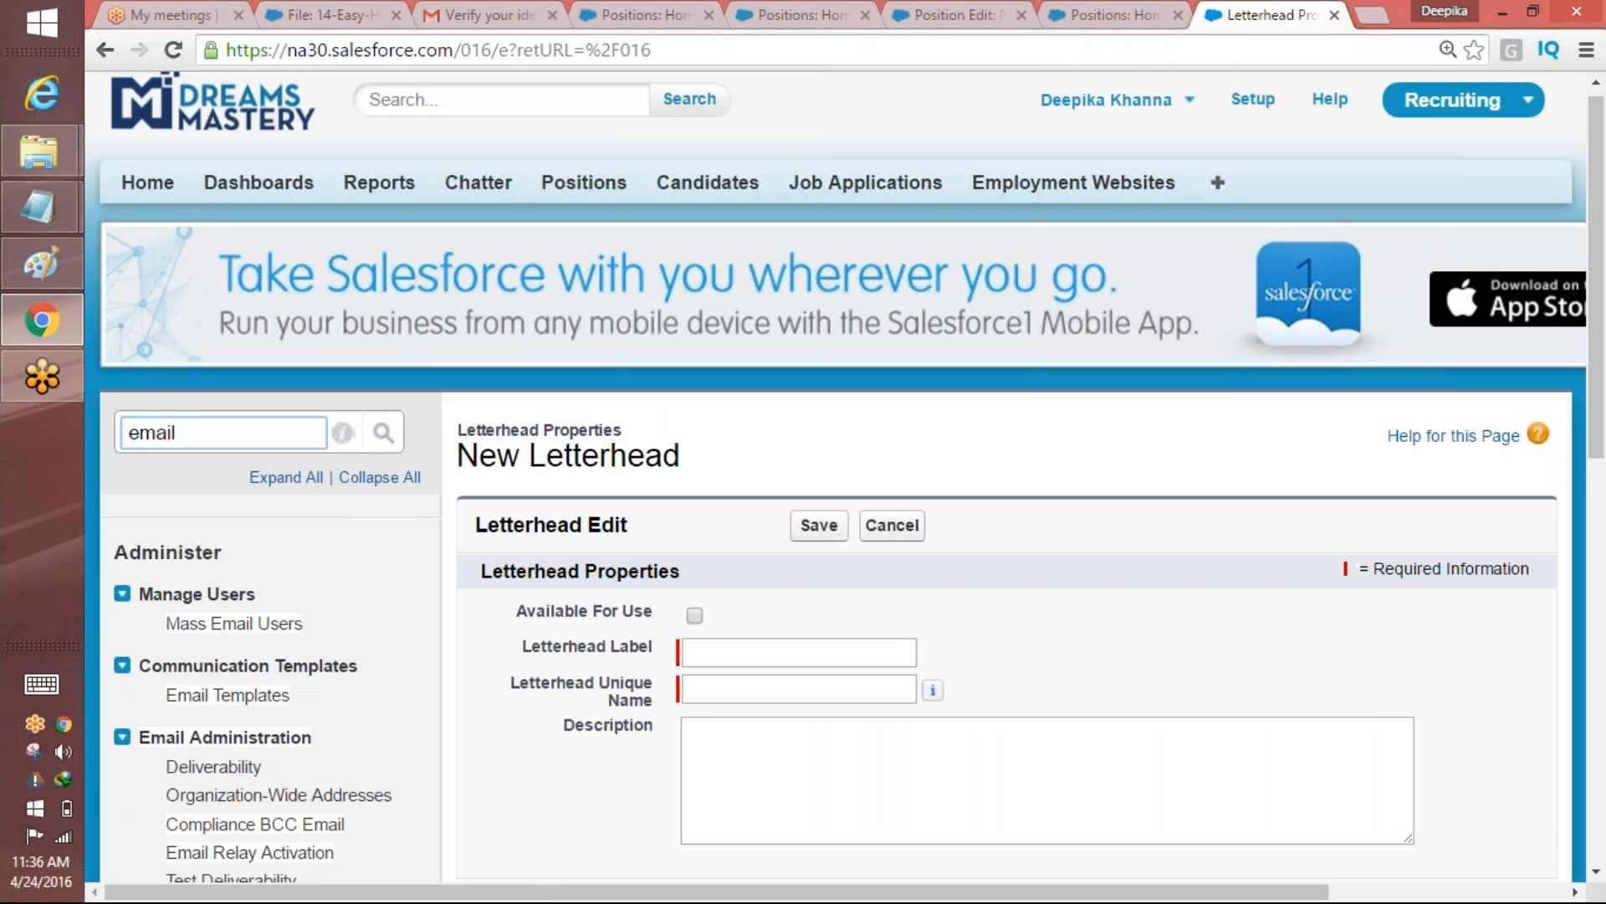
click(228, 695)
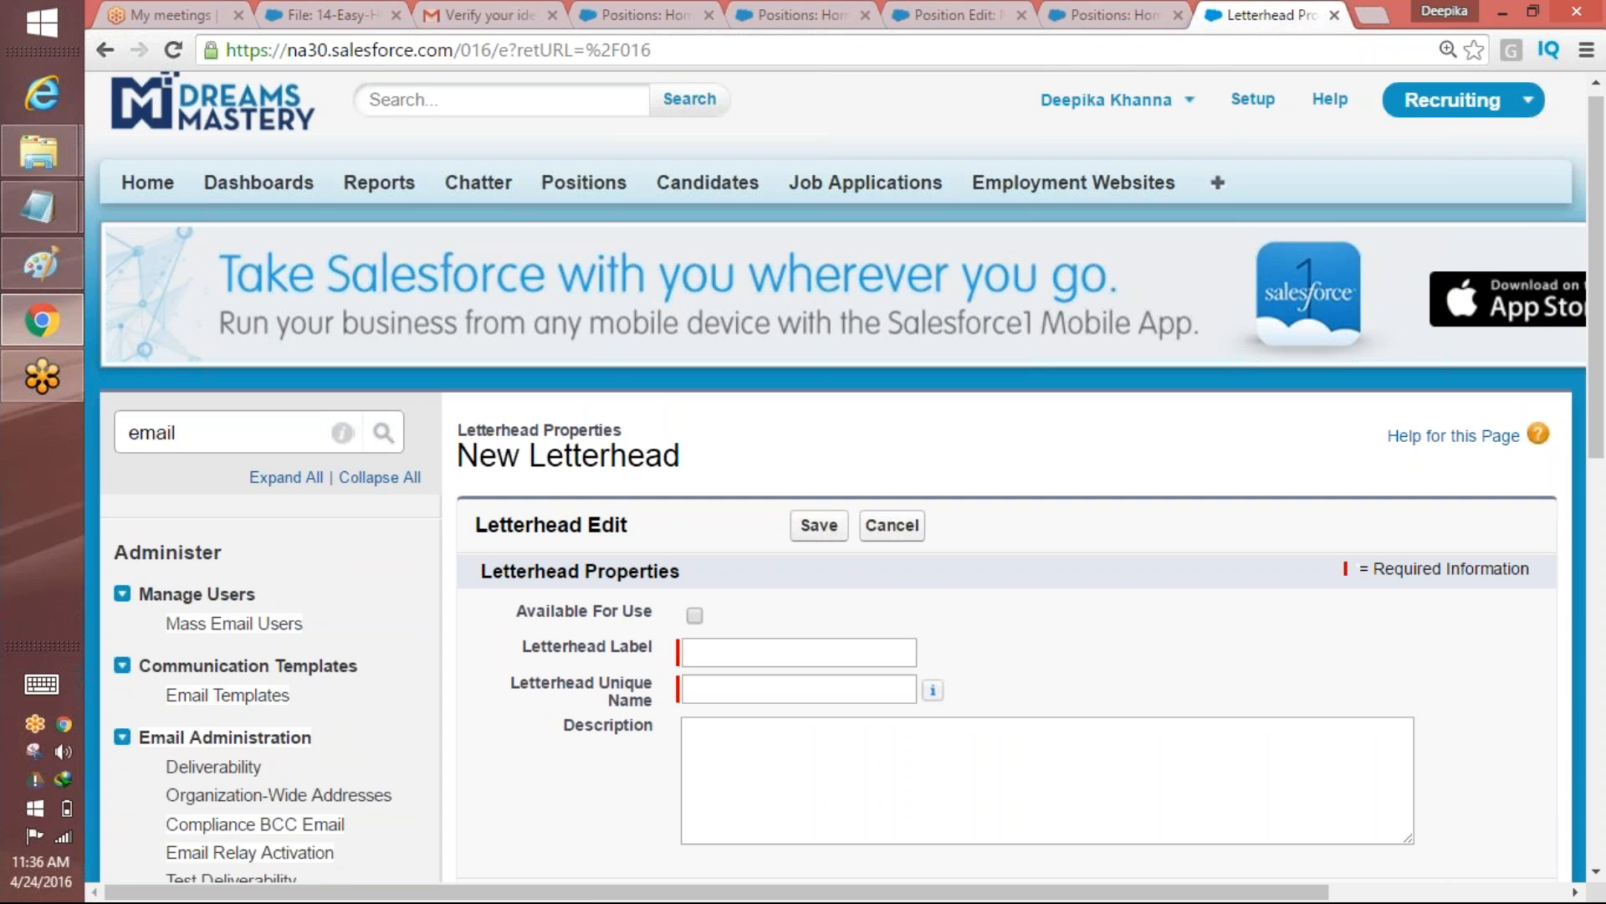
click(253, 701)
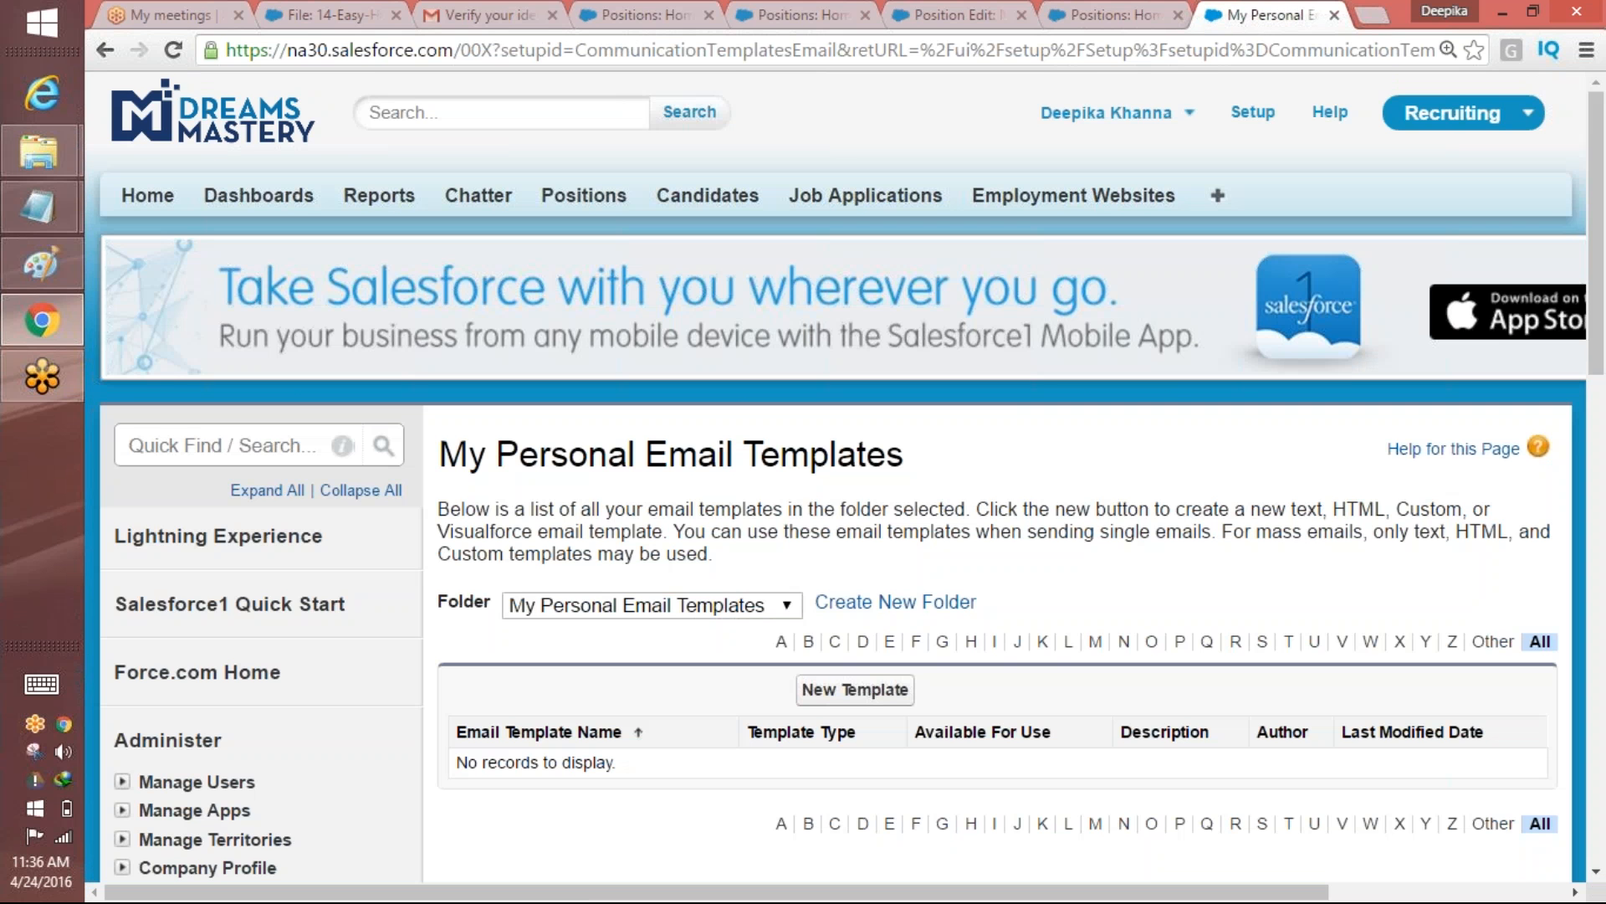
Start an HTML (using Letterhead) template and see the Active Letterhead Required notice.
click(885, 693)
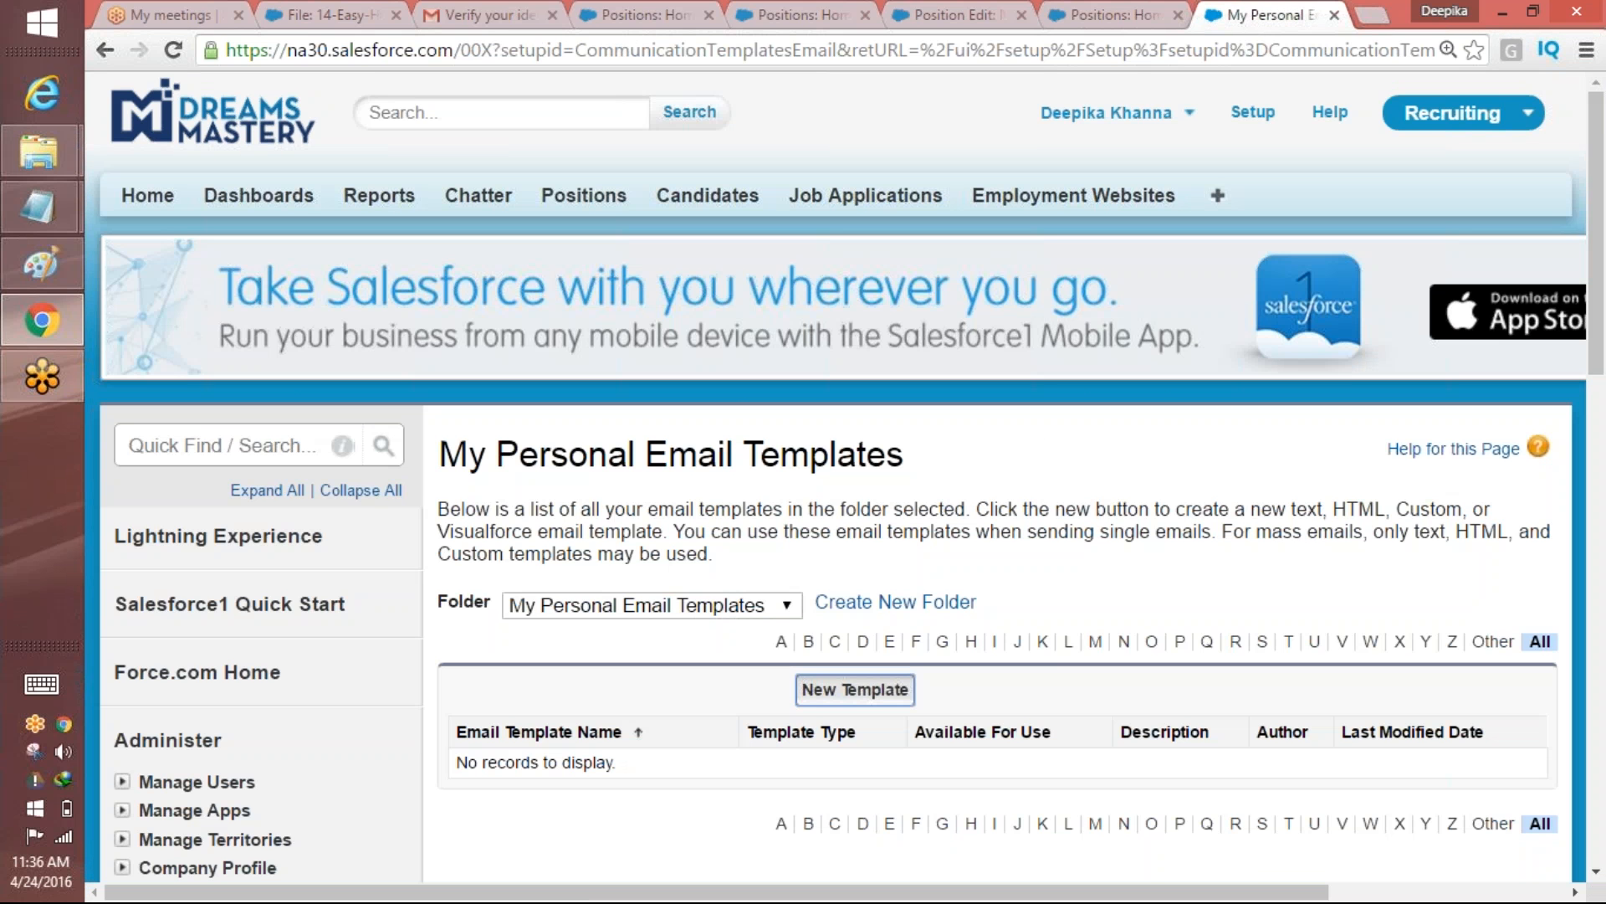
click(480, 729)
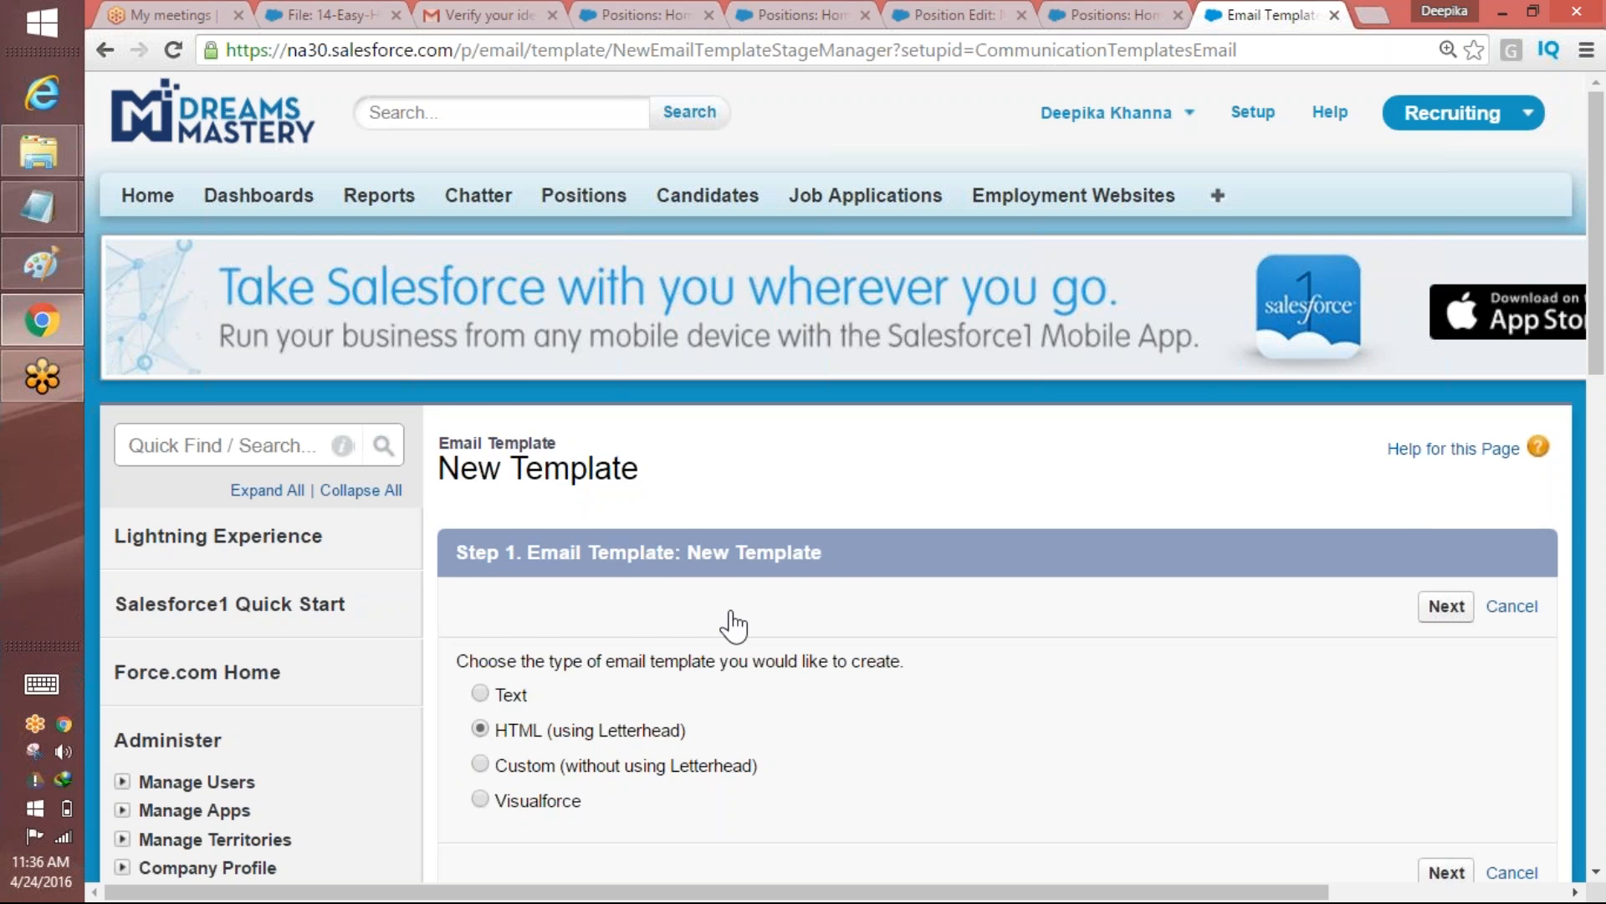
scroll(728, 619, down, 3)
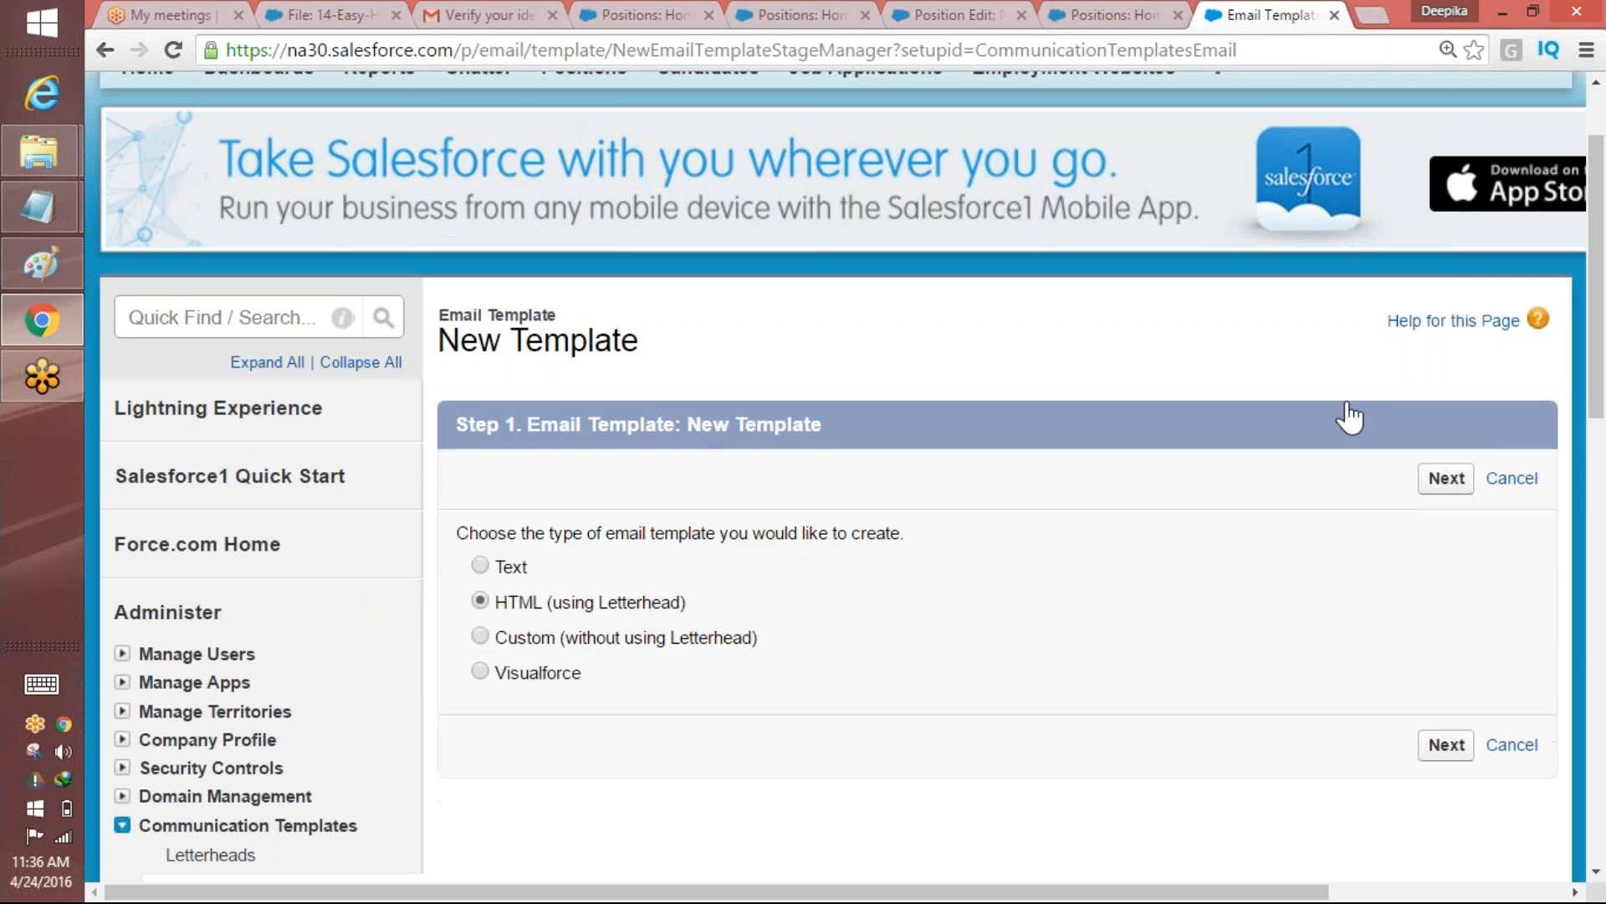
click(1447, 478)
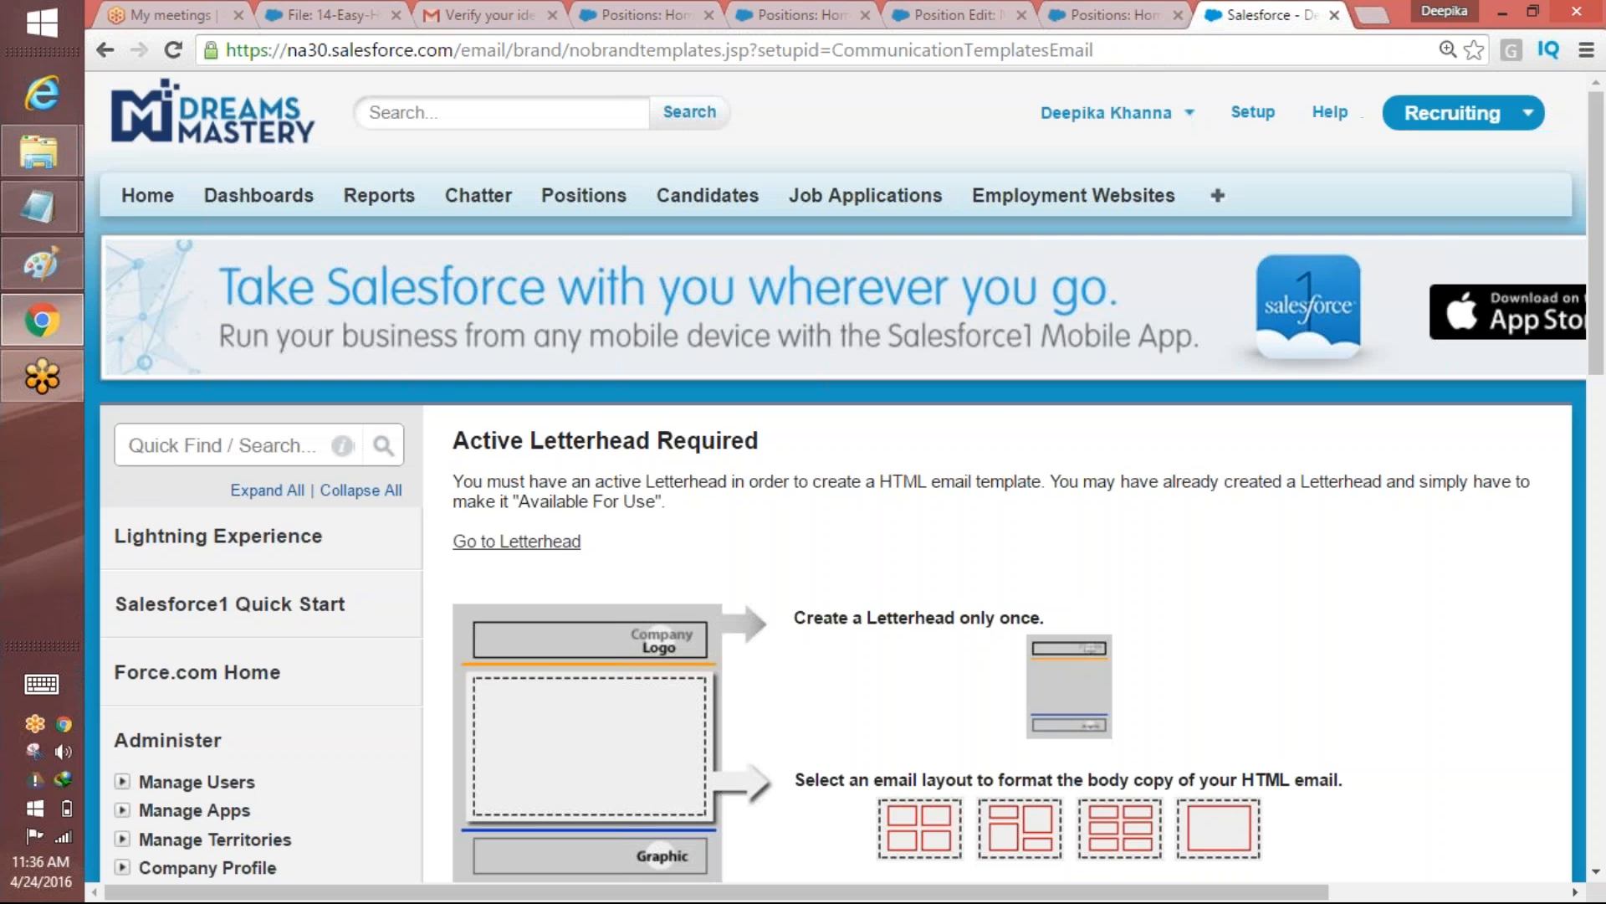
drag(1598, 326, 1598, 719)
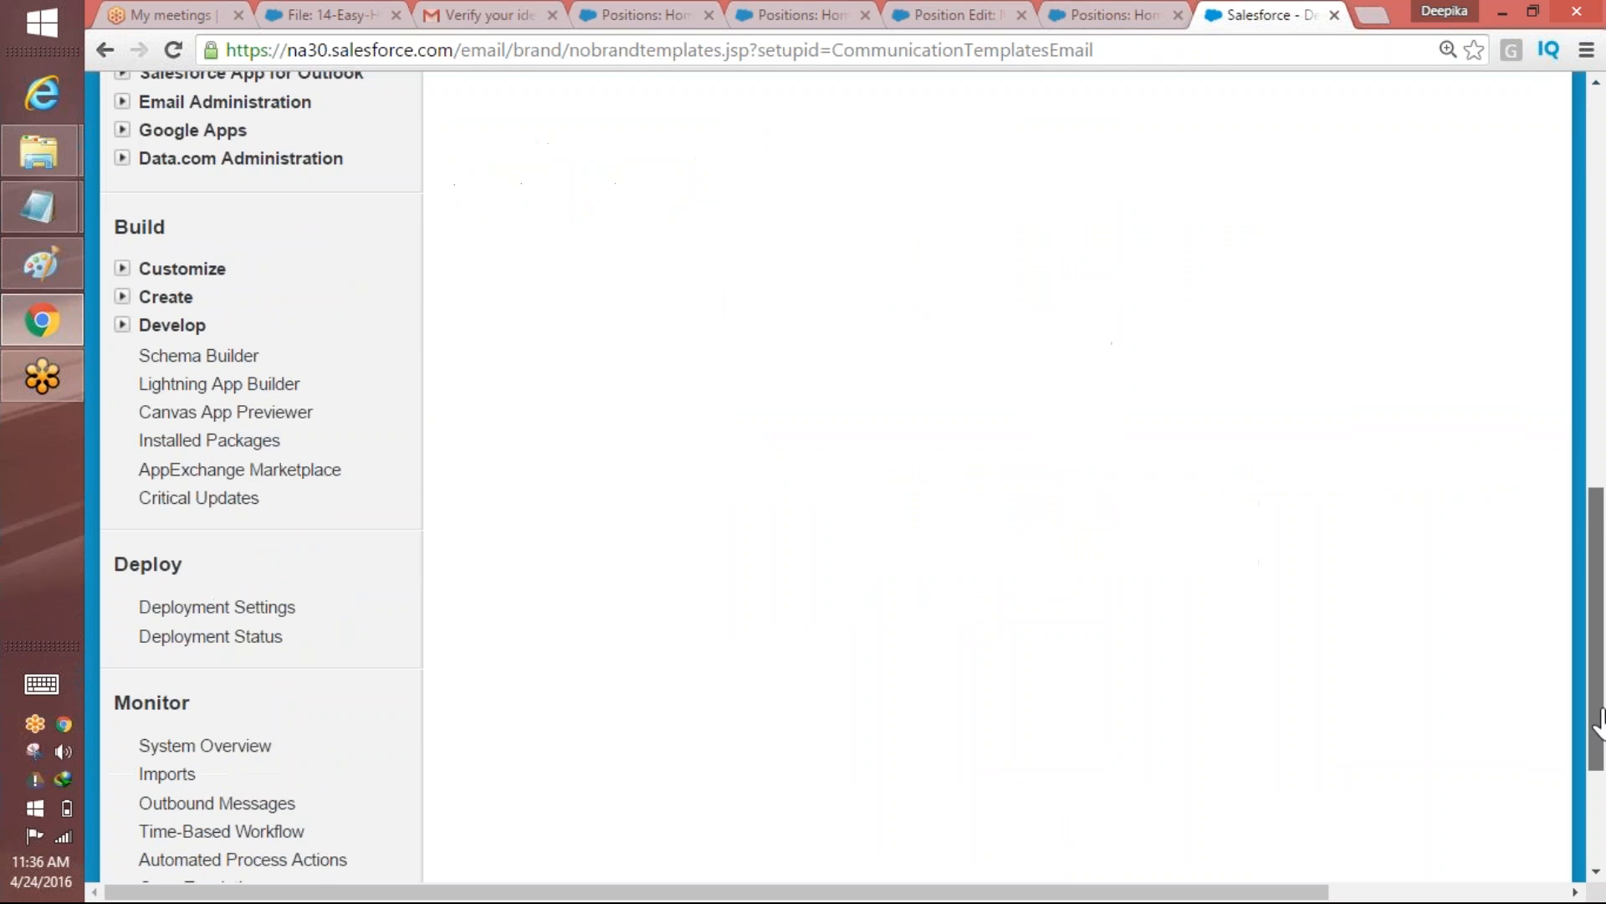
scroll(404, 306, up, 10)
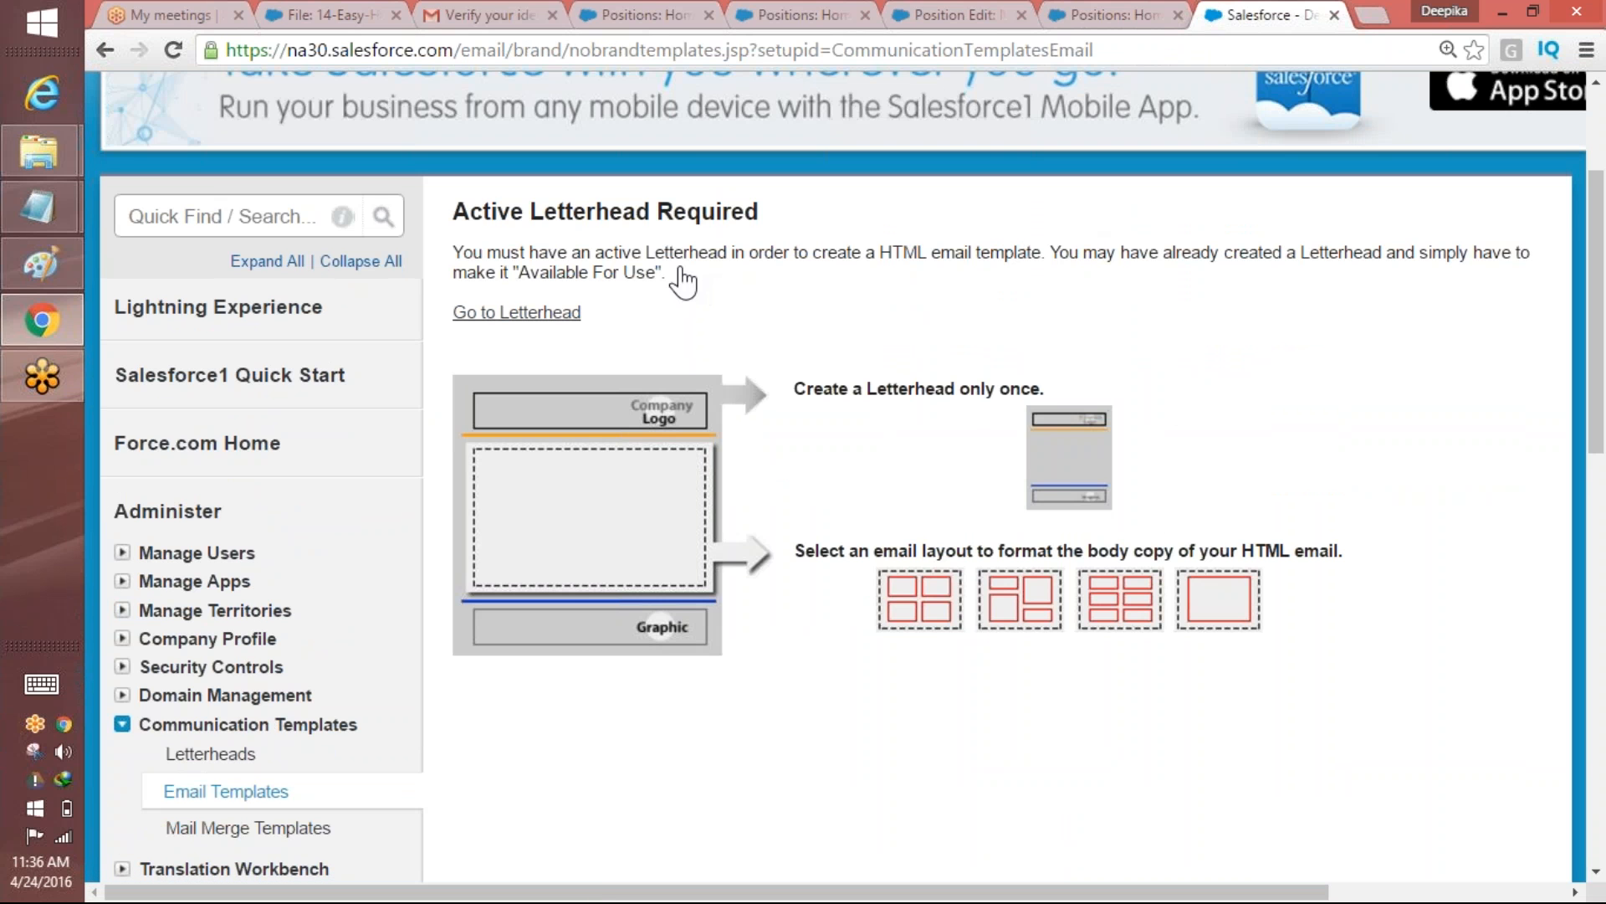
drag(615, 252, 732, 243)
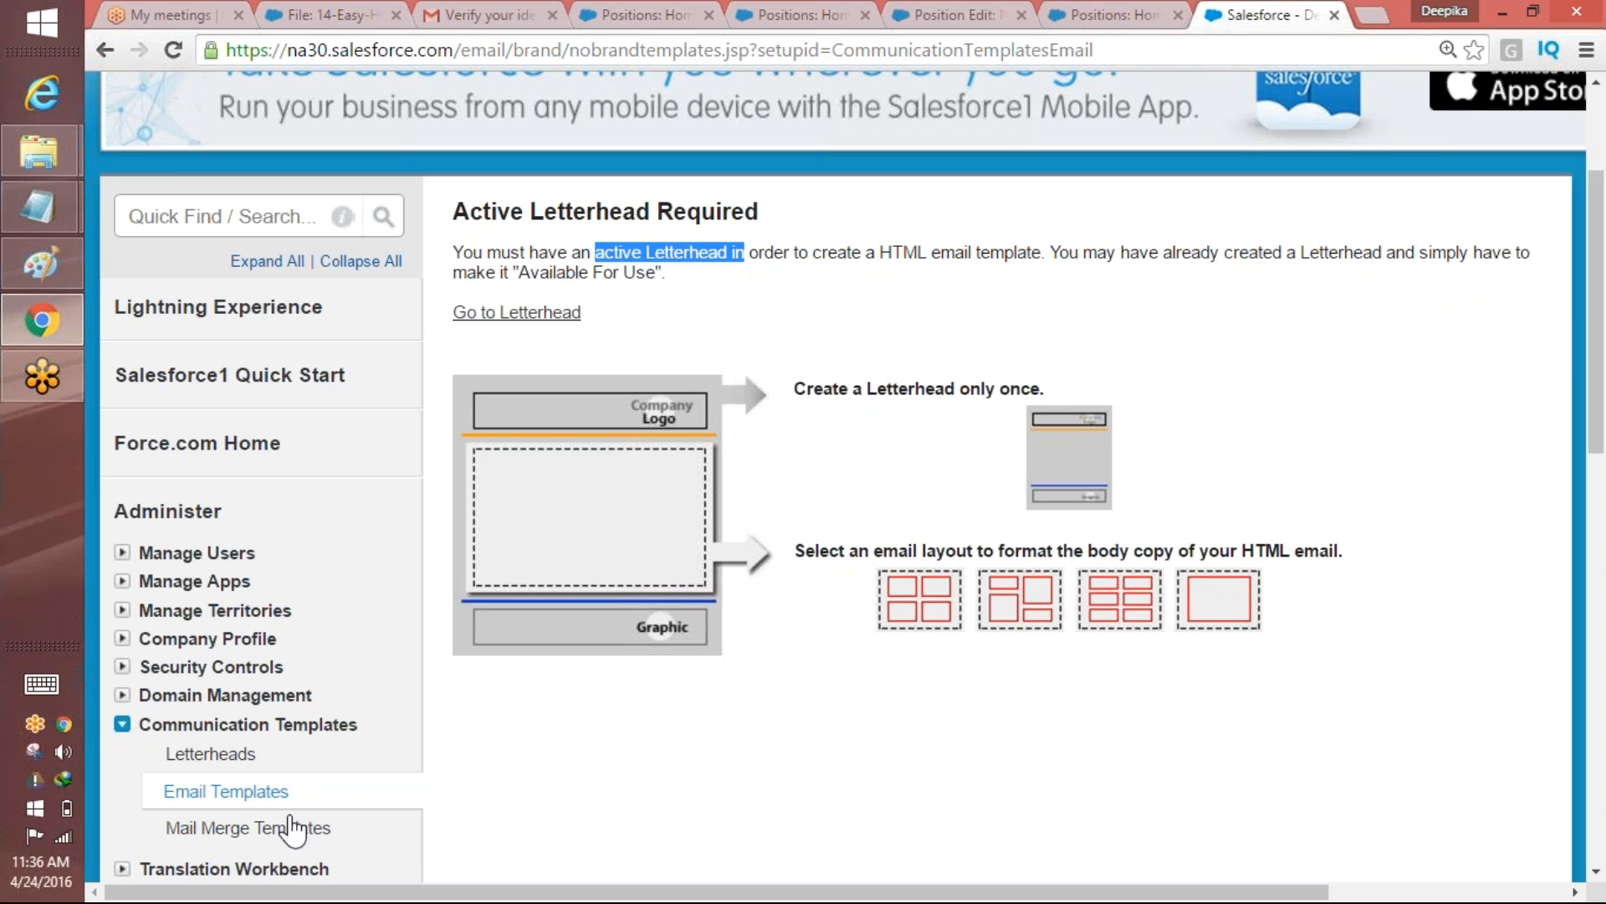
Open the Letterheads setup page and continue to its empty list.
click(210, 754)
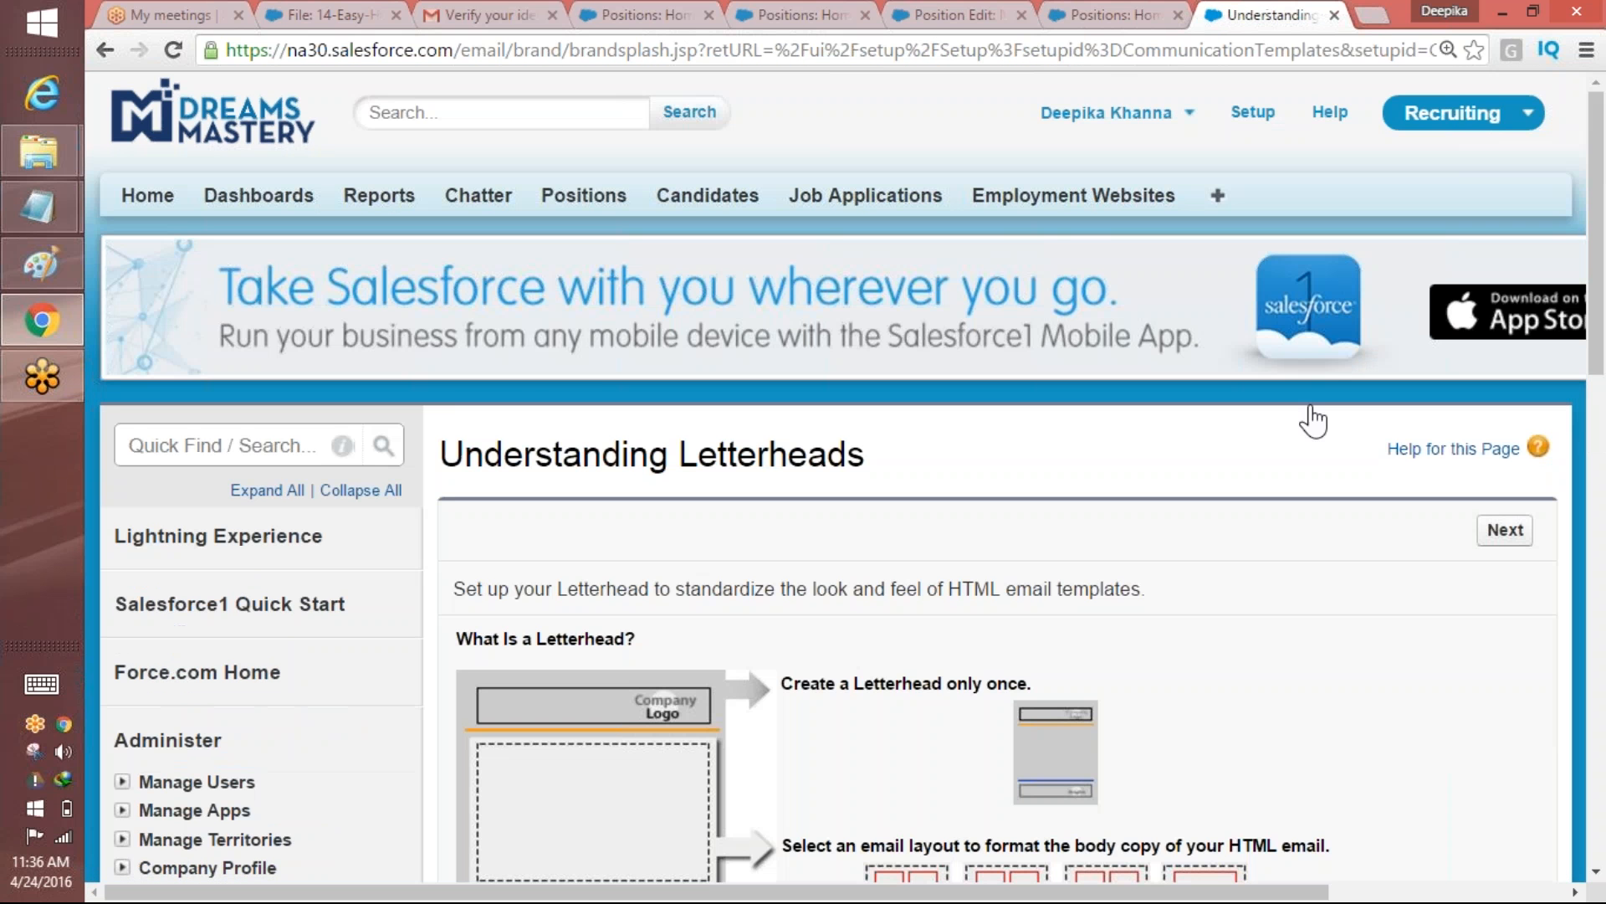
drag(1596, 224, 1596, 260)
click(1509, 443)
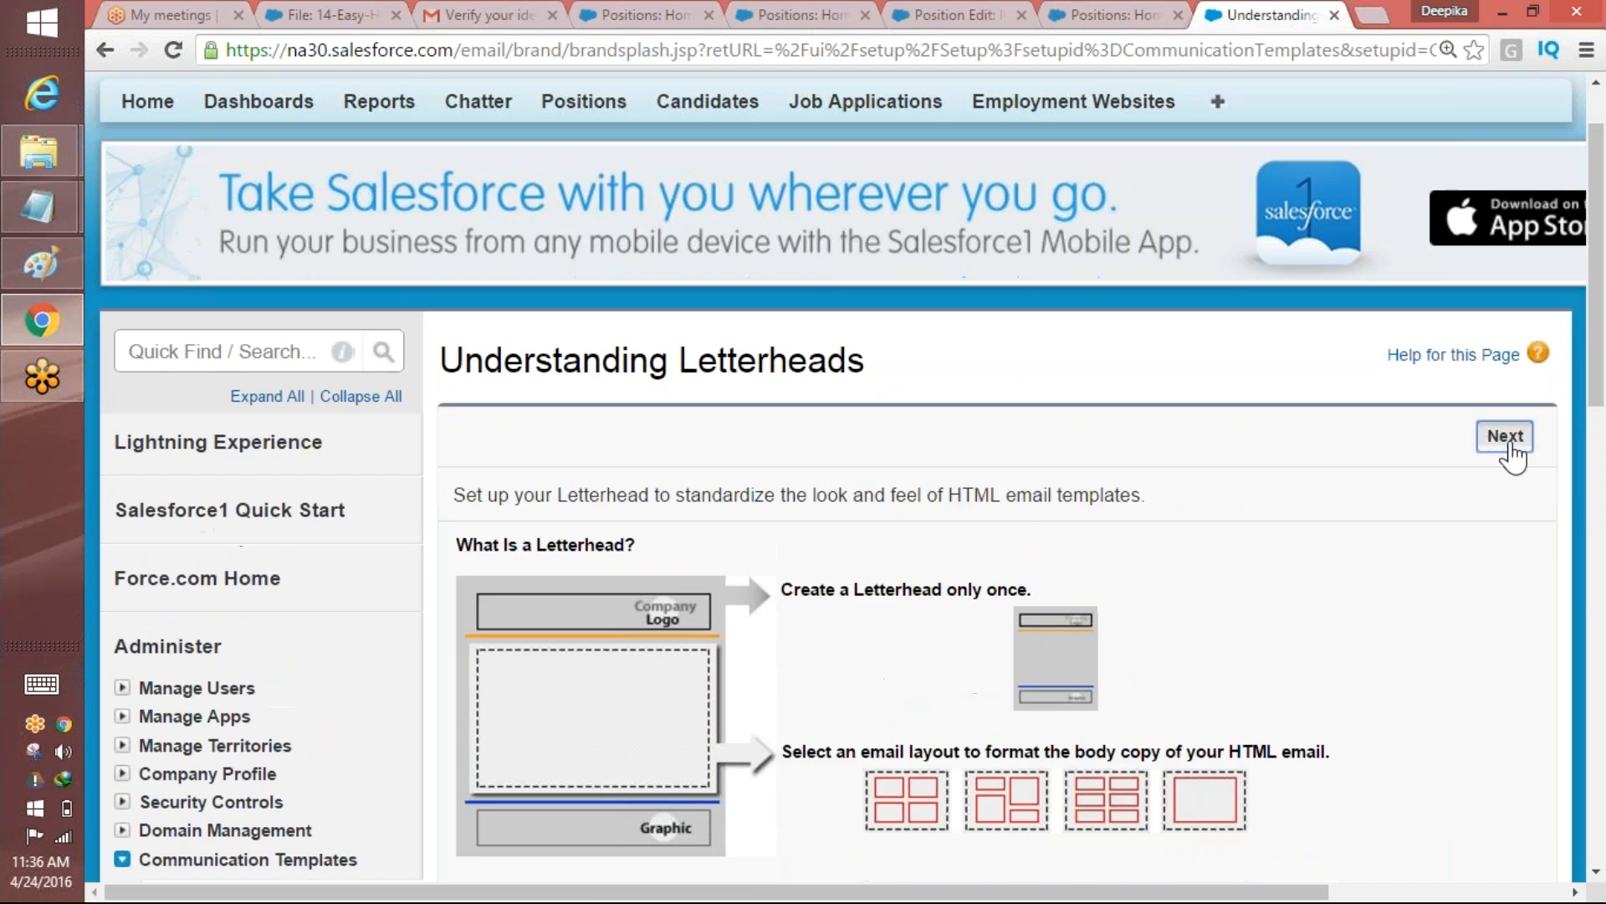
scroll(816, 386, down, 3)
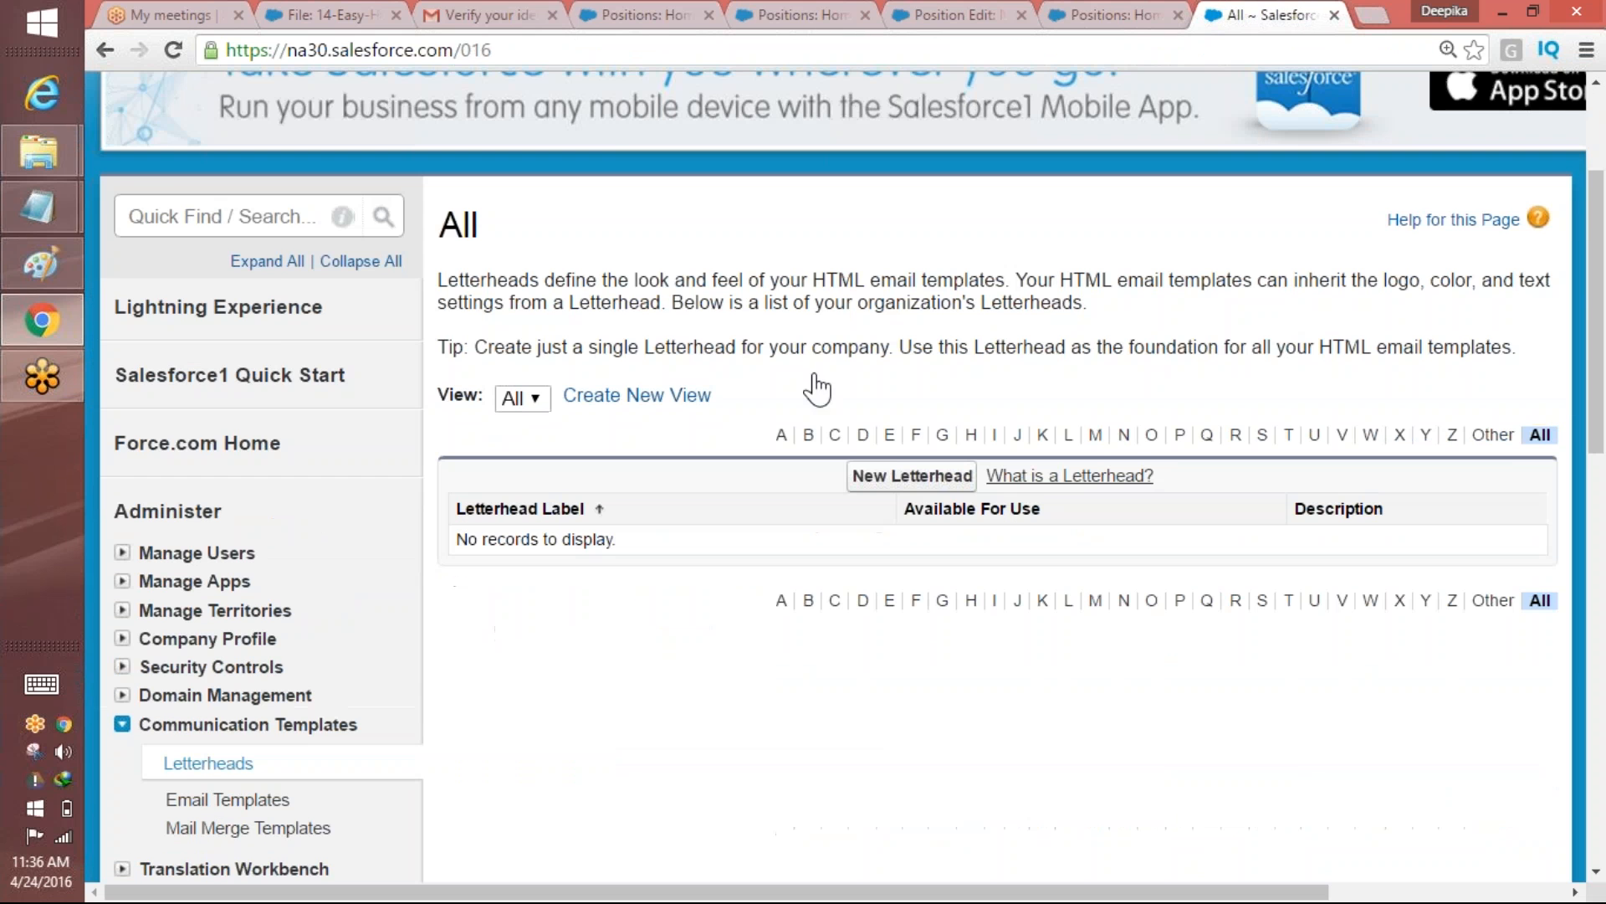
Create a new letterhead marked Available For Use with label RecruitingCompanyLetterhead and matching unique name.
click(899, 475)
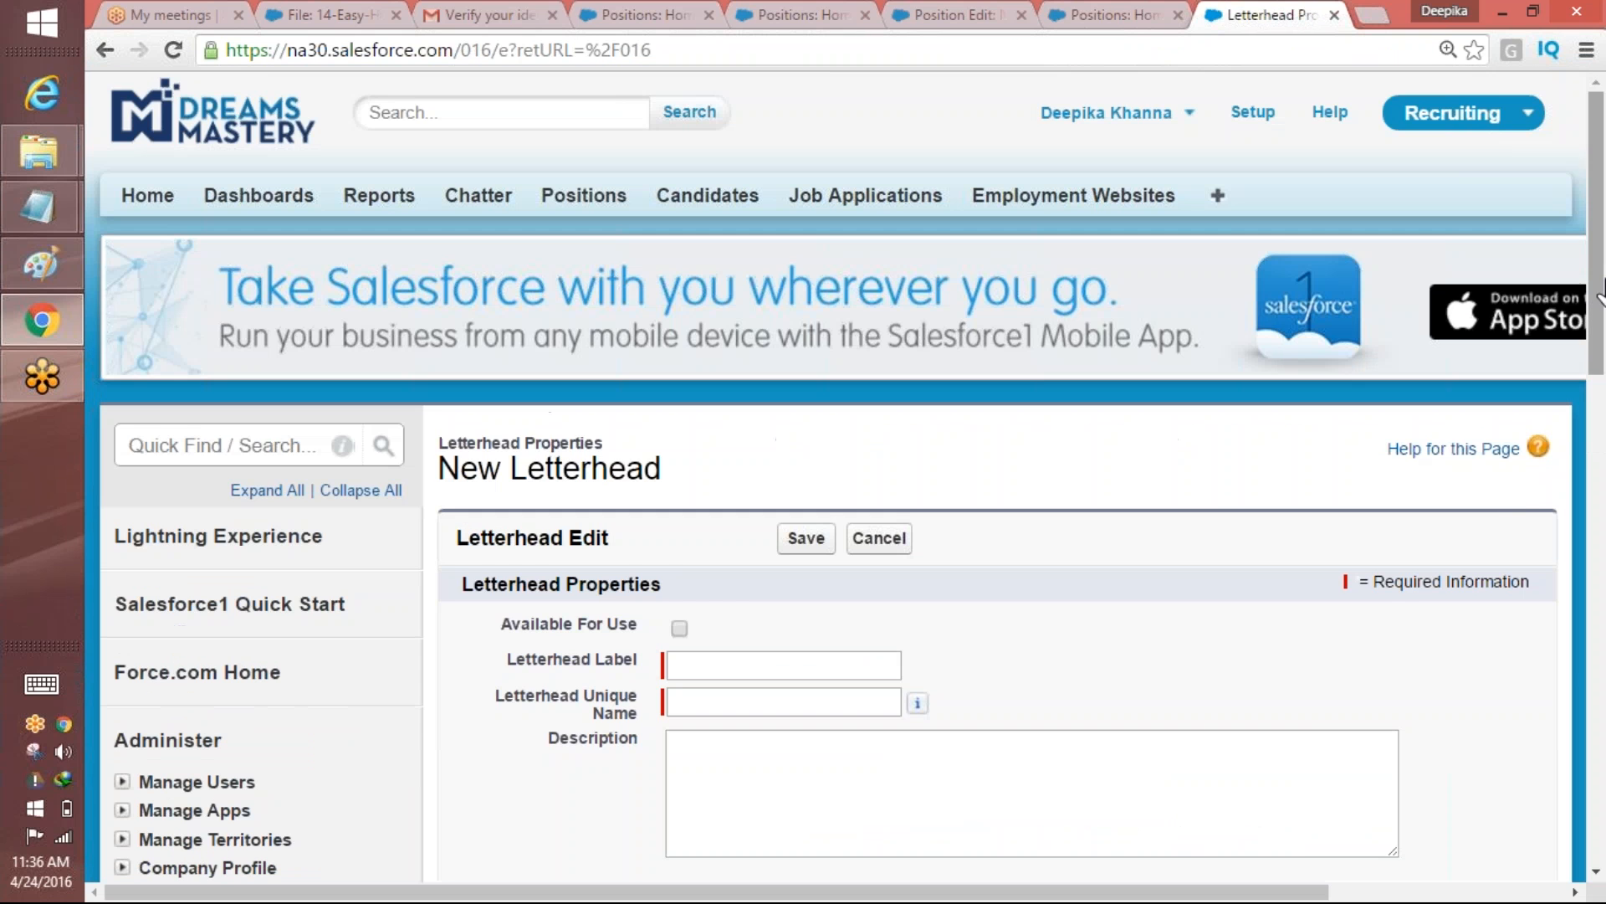
click(680, 628)
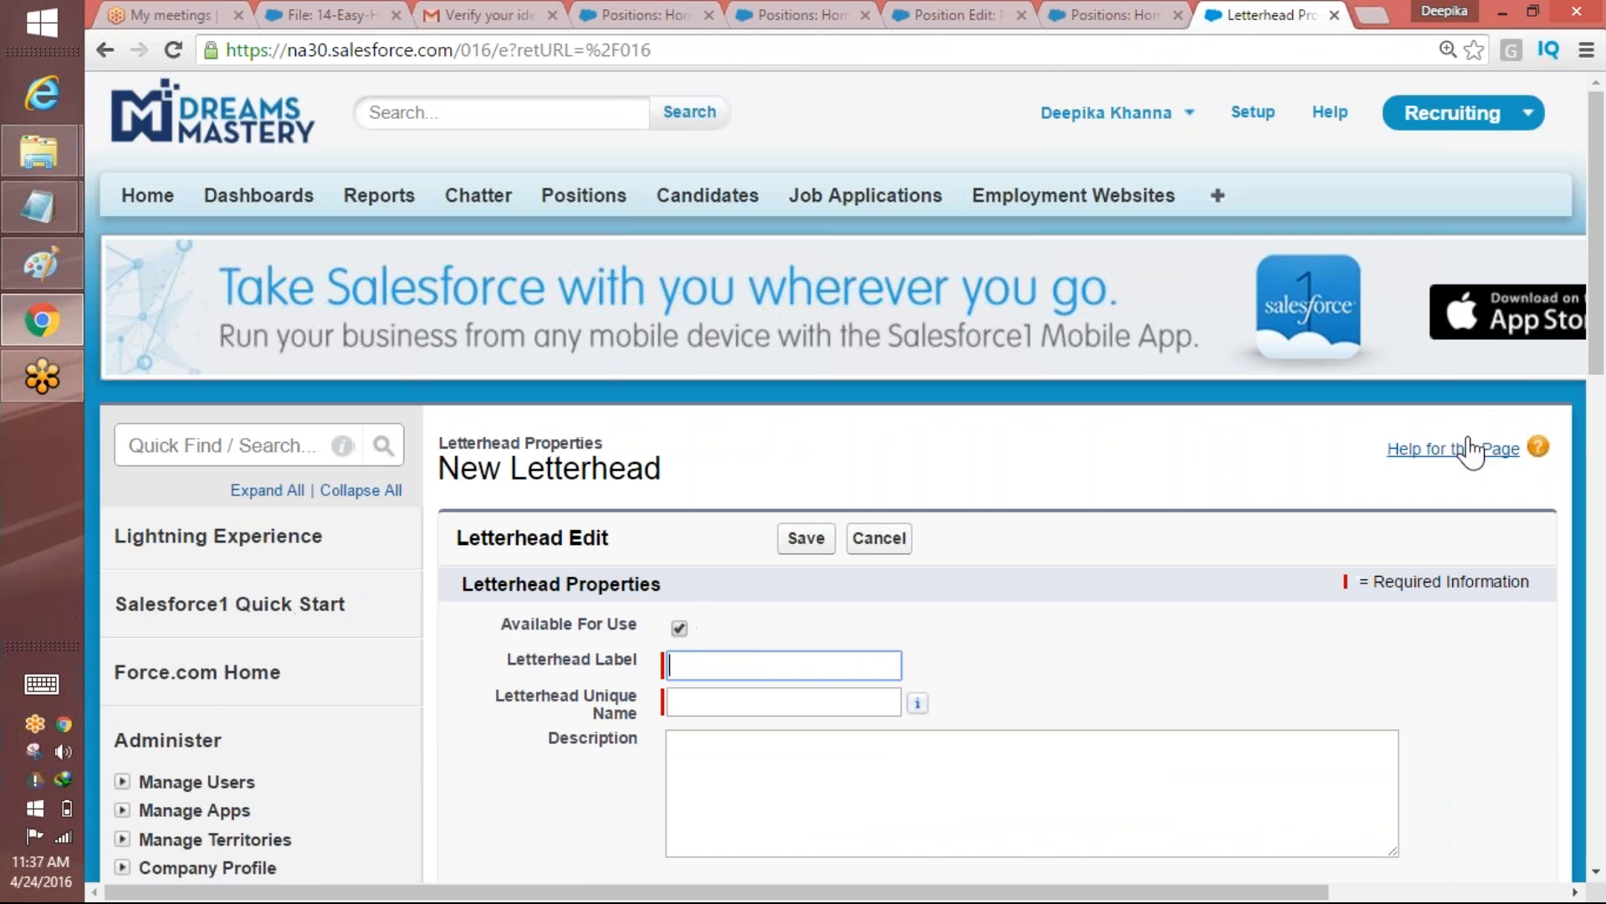
scroll(1598, 364, down, 1)
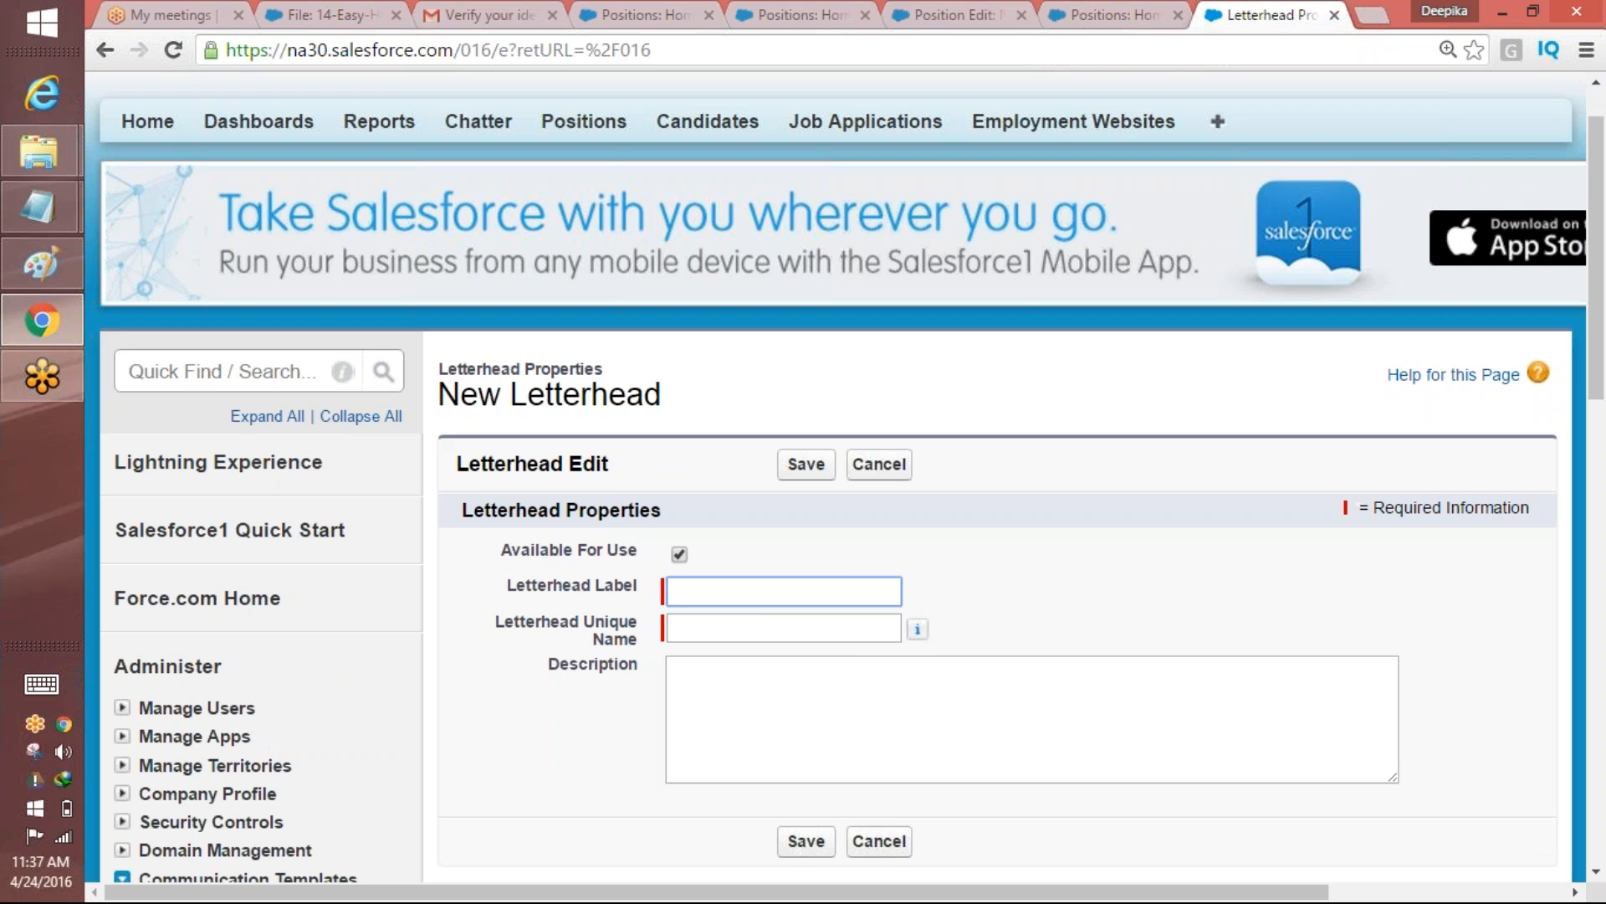
click(756, 602)
text(RecruitingCompan)
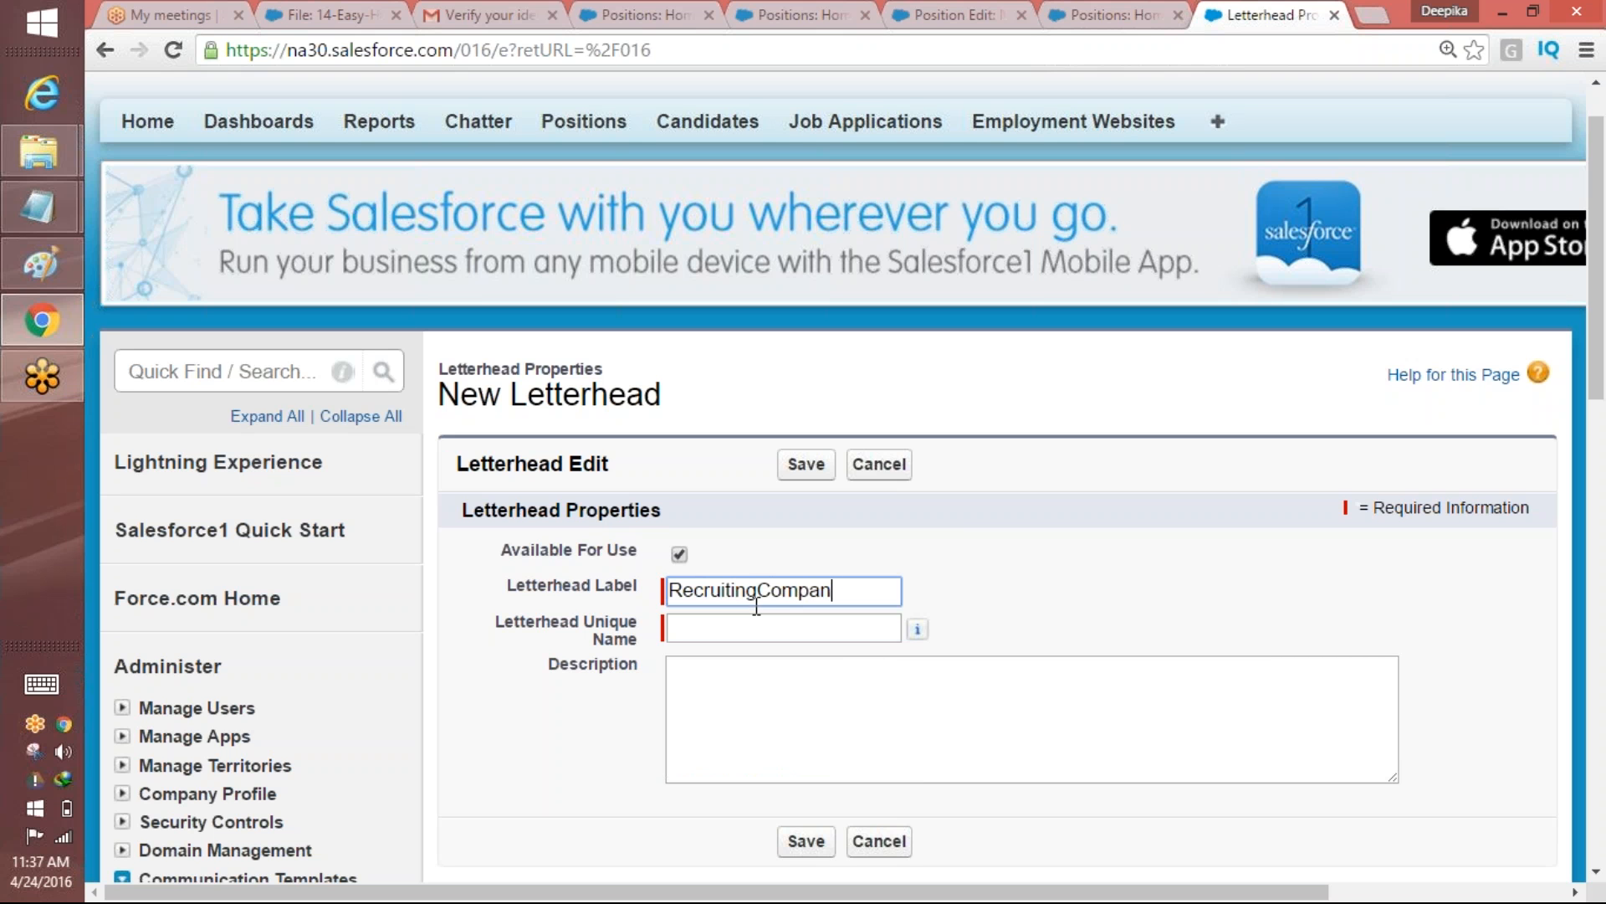
text(rhead)
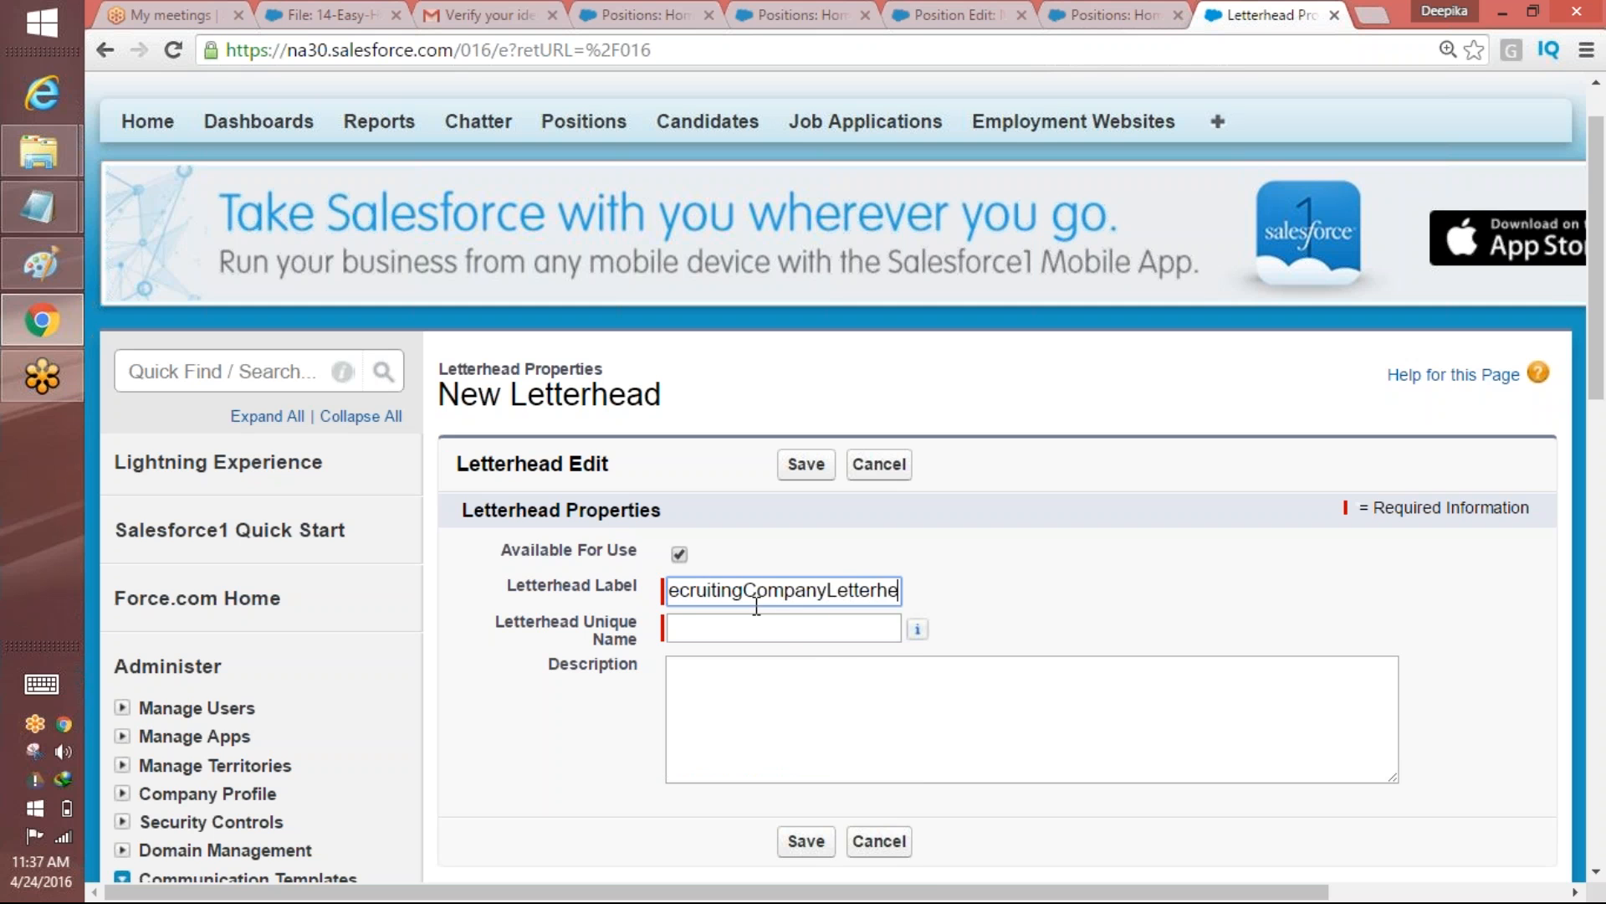
key(Tab)
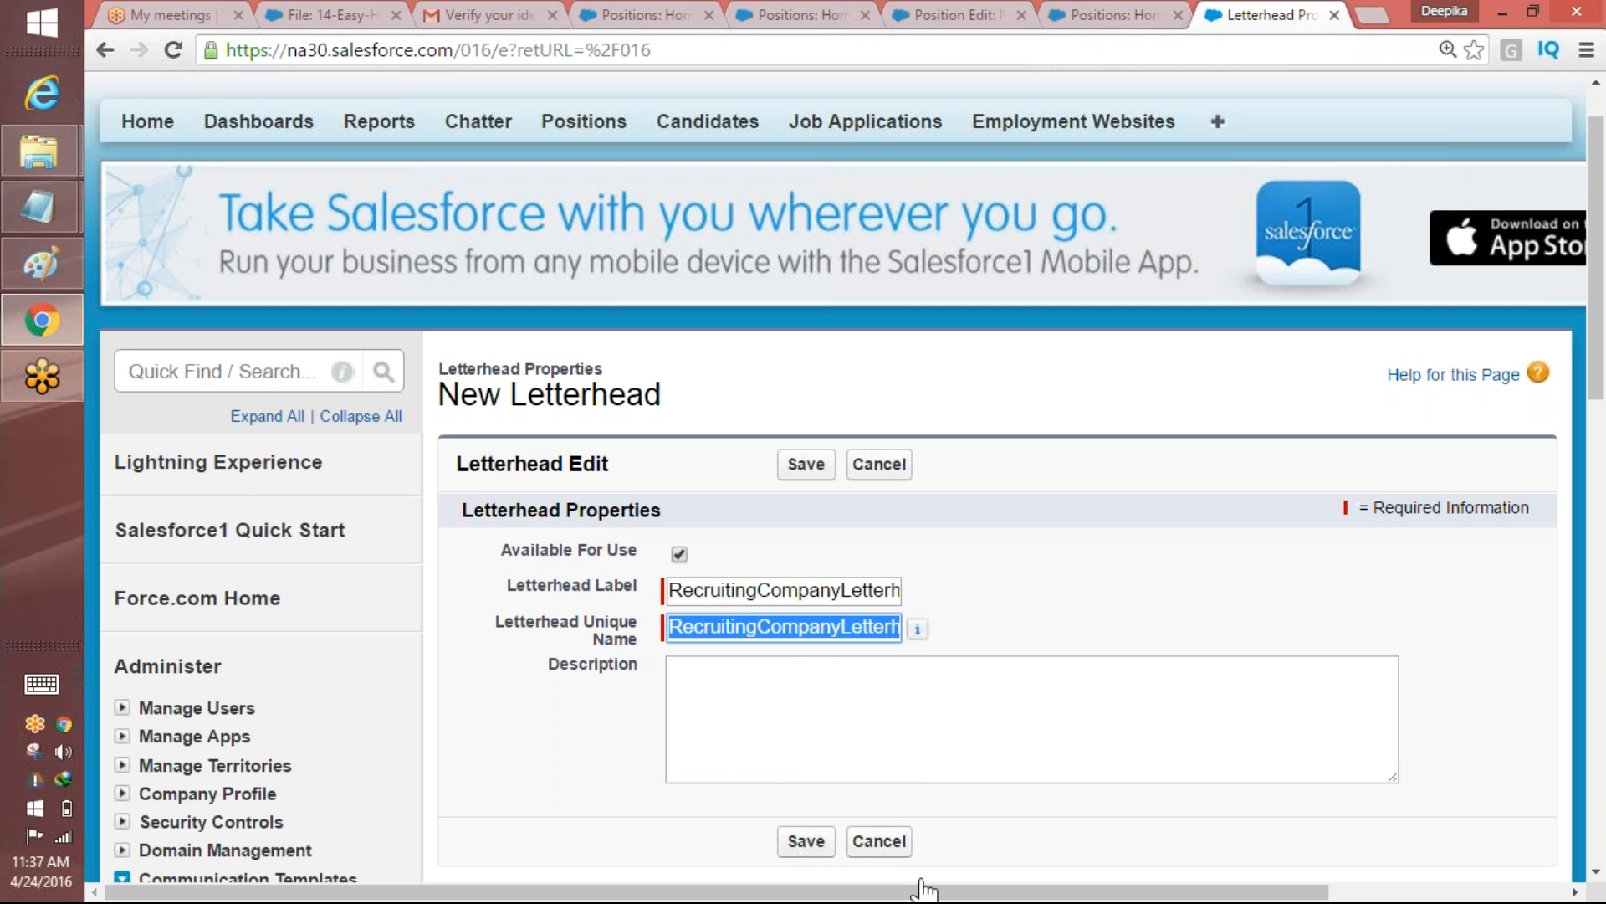
Save the letterhead and set LogoforRecruting as both the header and footer logo.
click(817, 466)
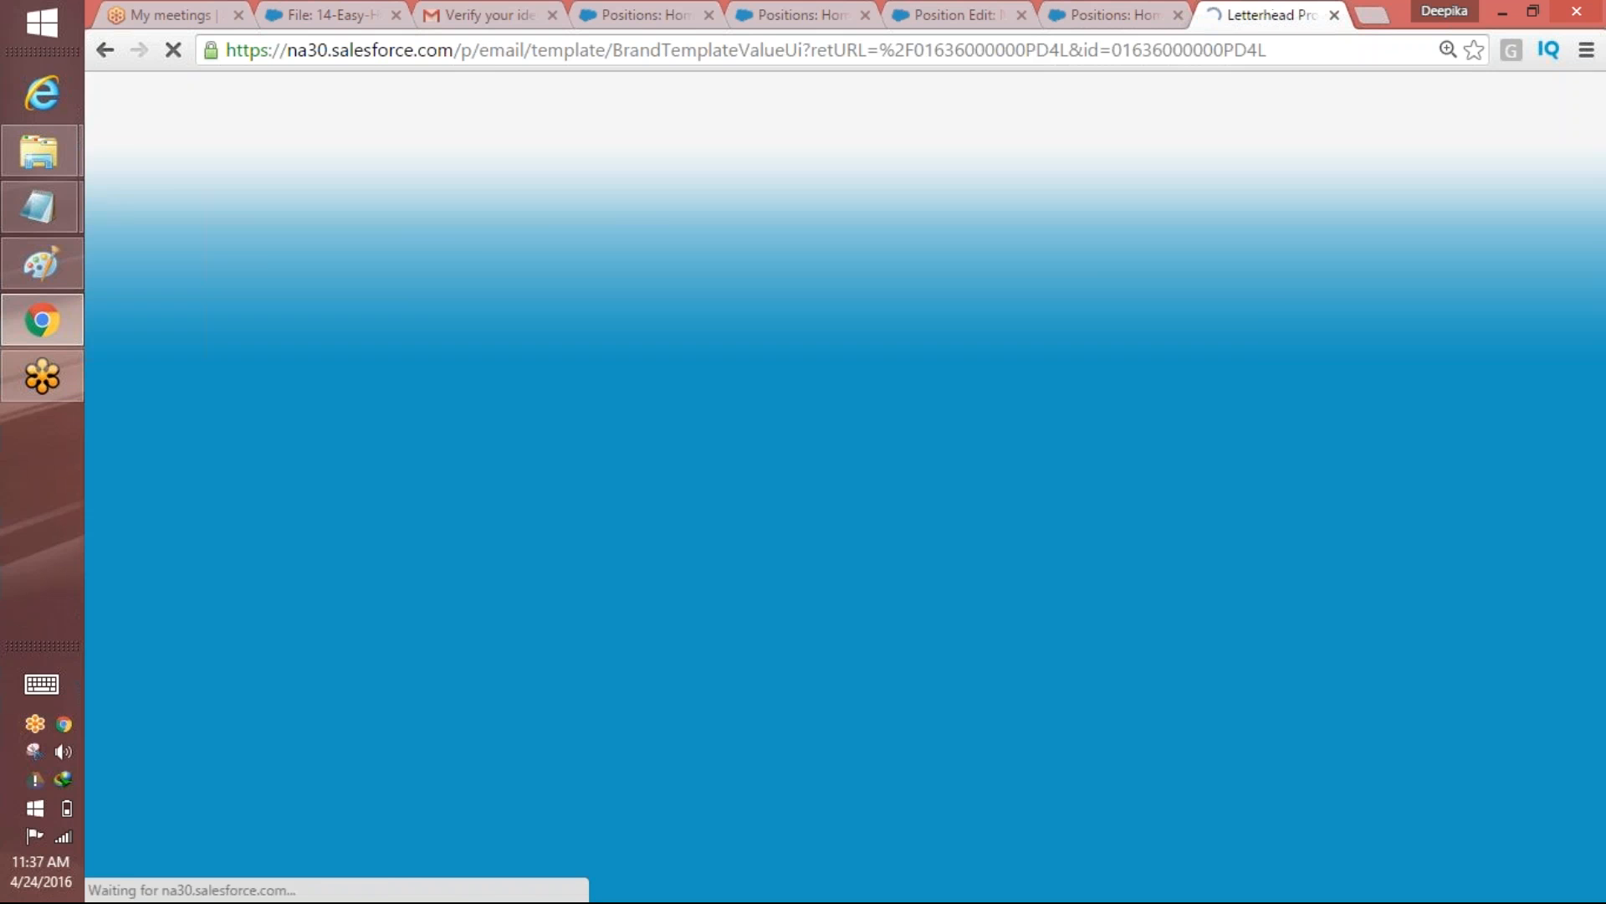
scroll(1600, 344, down, 4)
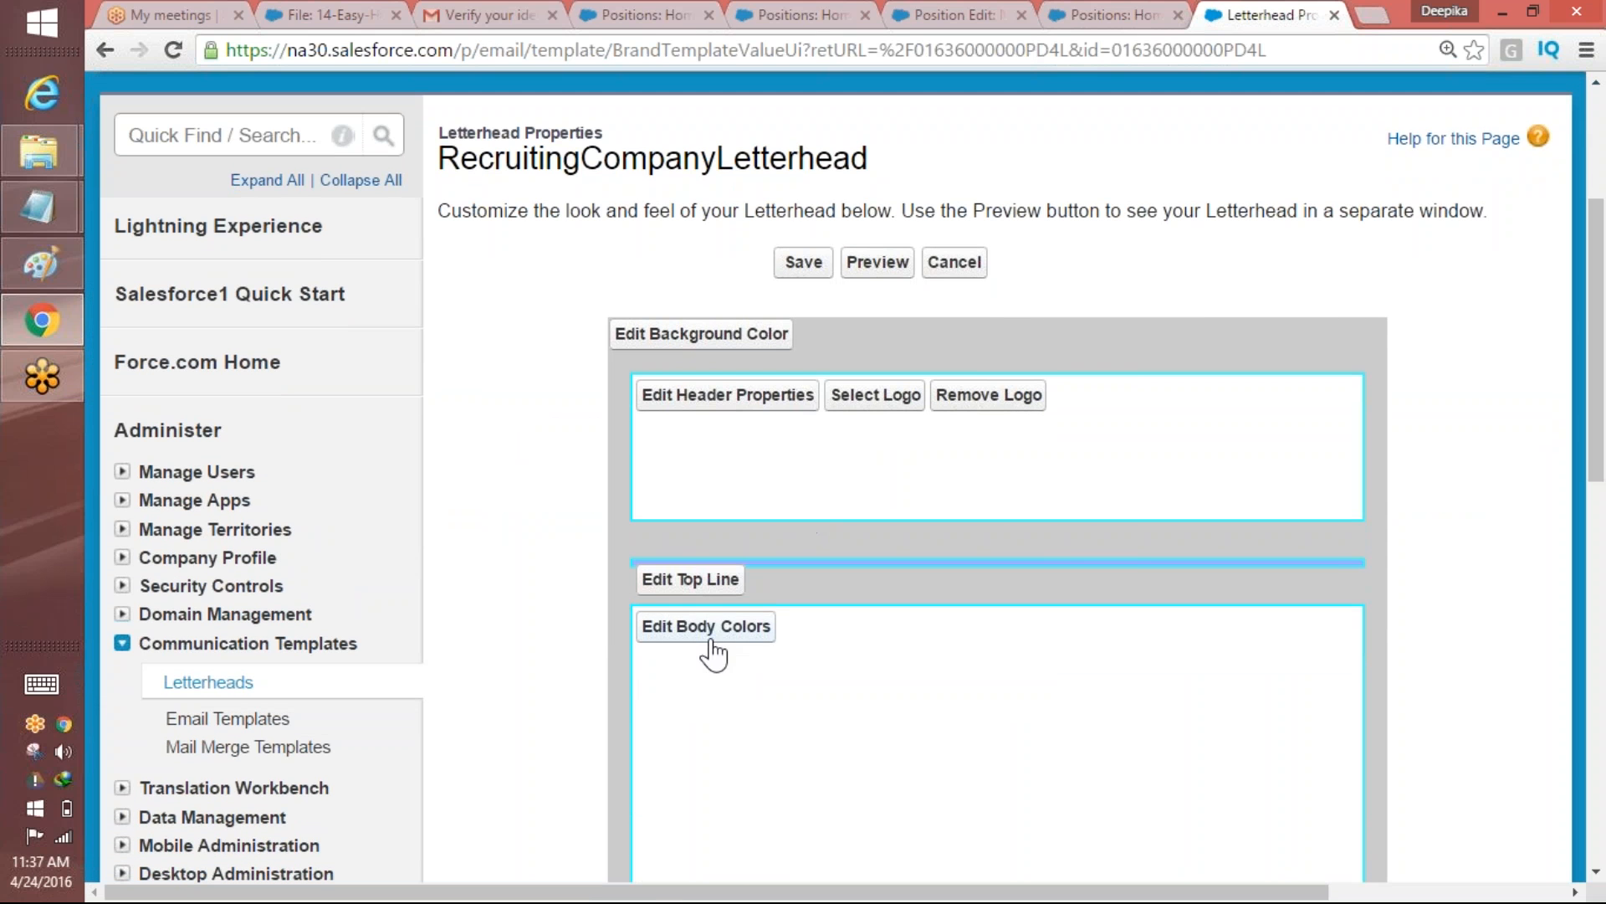
click(876, 395)
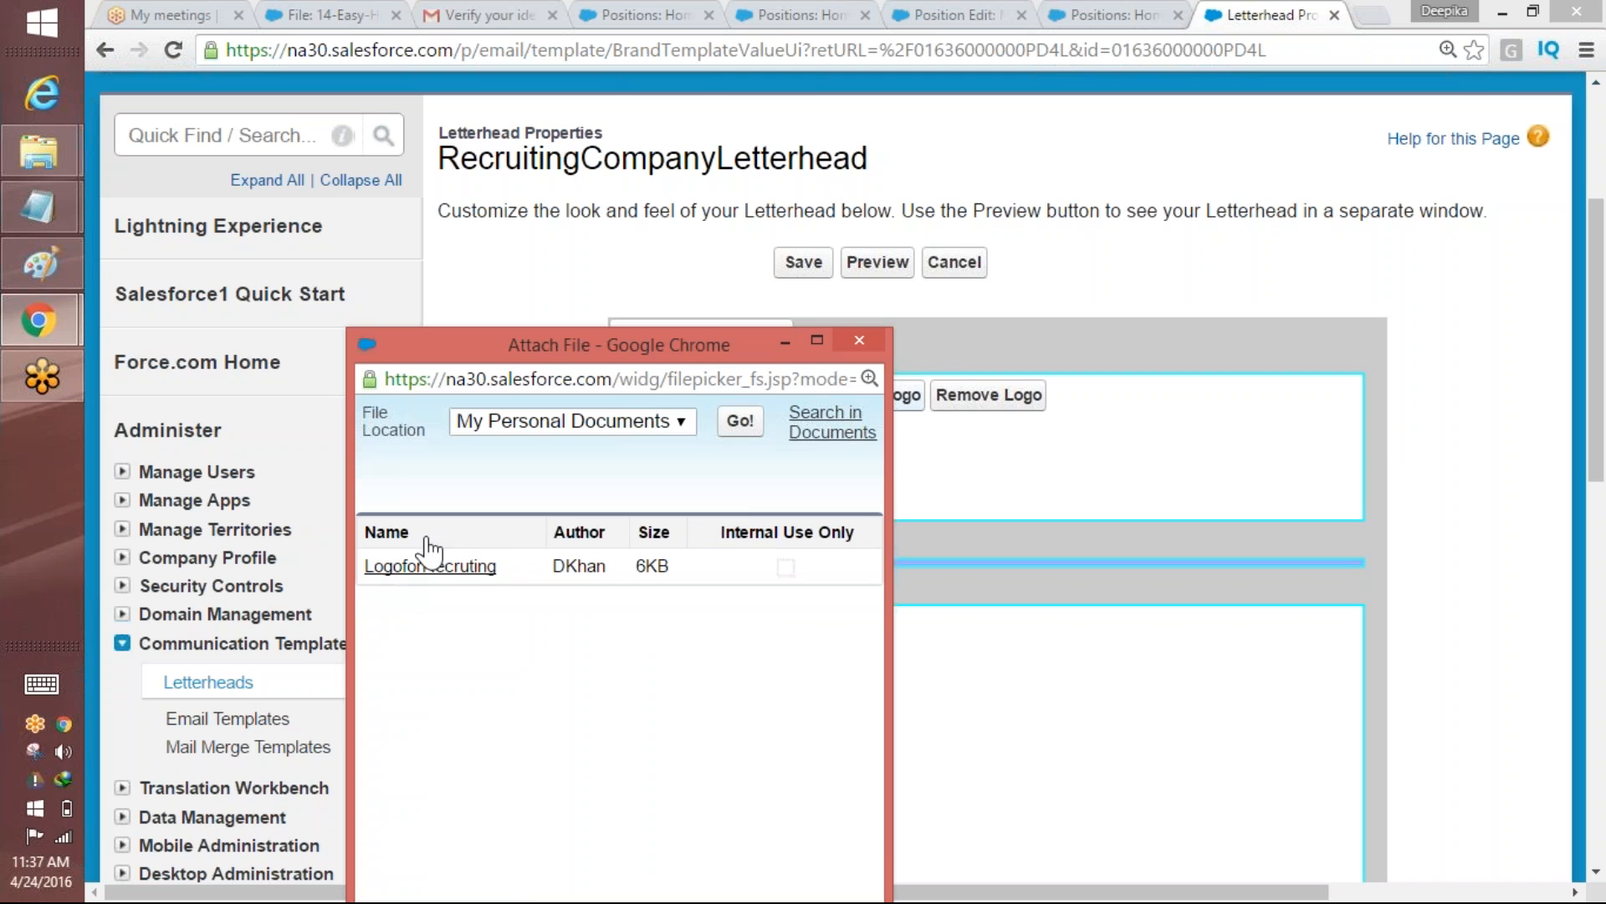
click(462, 568)
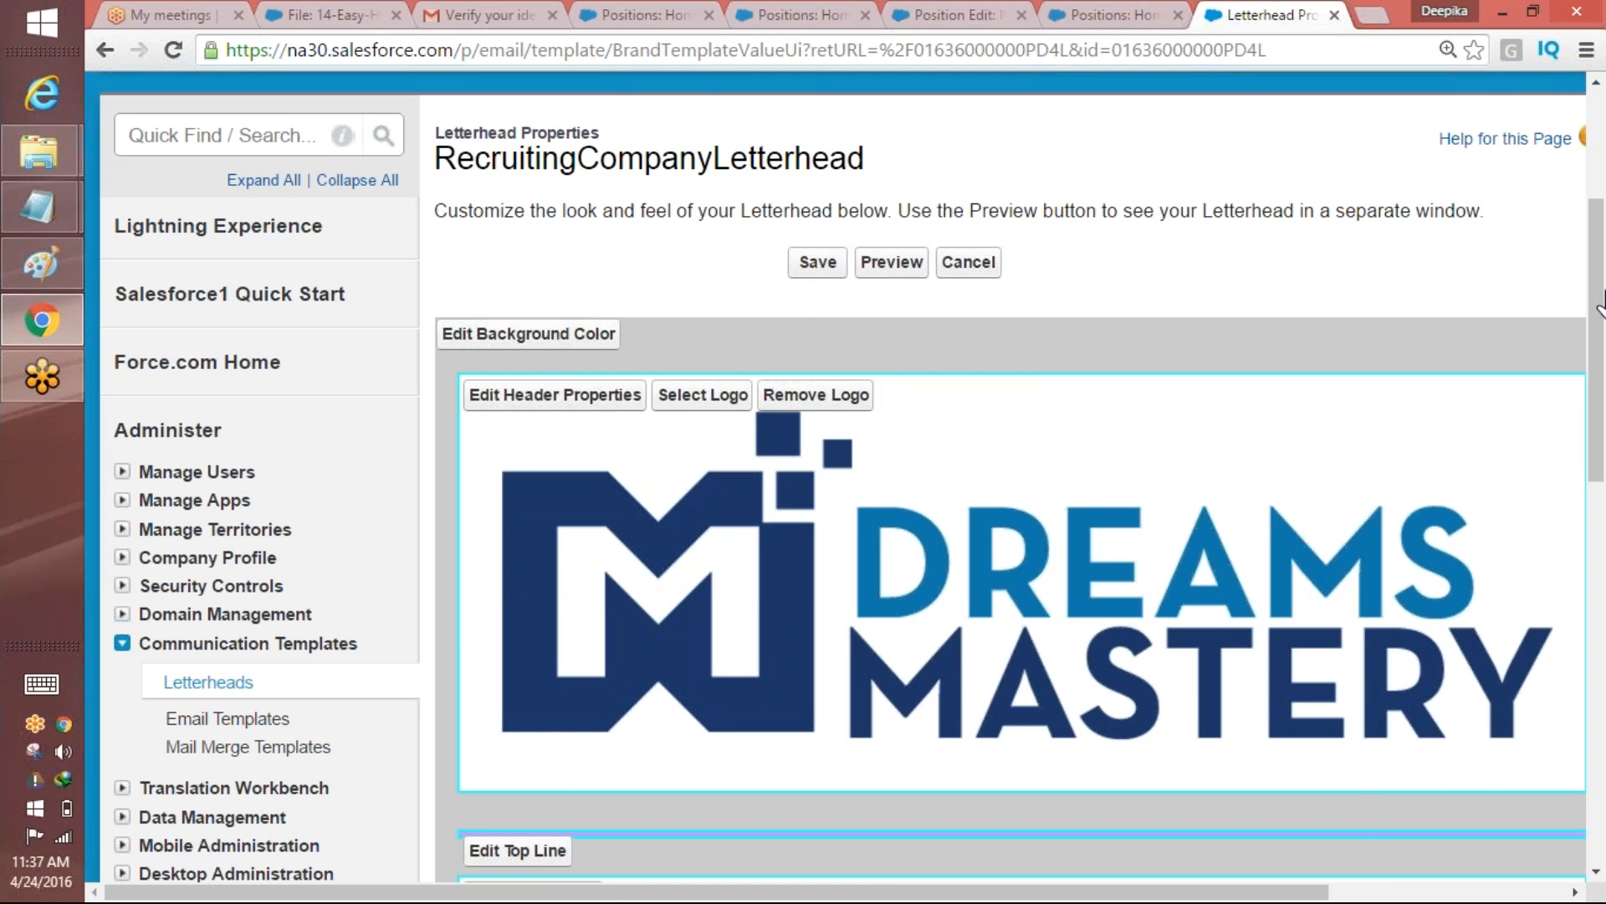
scroll(1085, 658, down, 10)
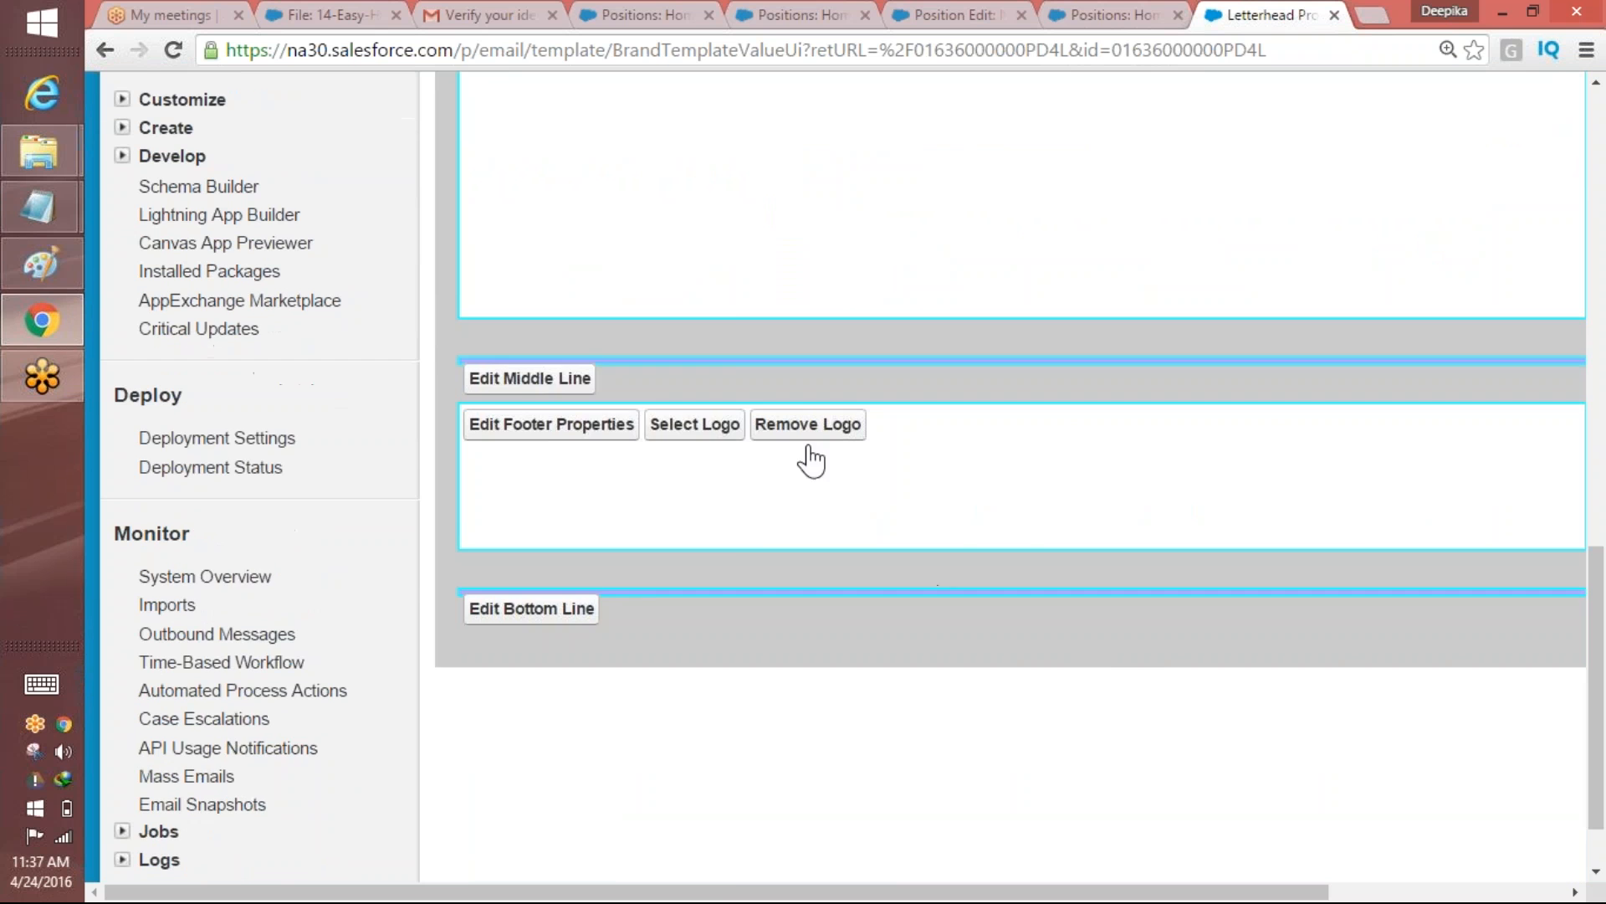
click(724, 424)
click(251, 567)
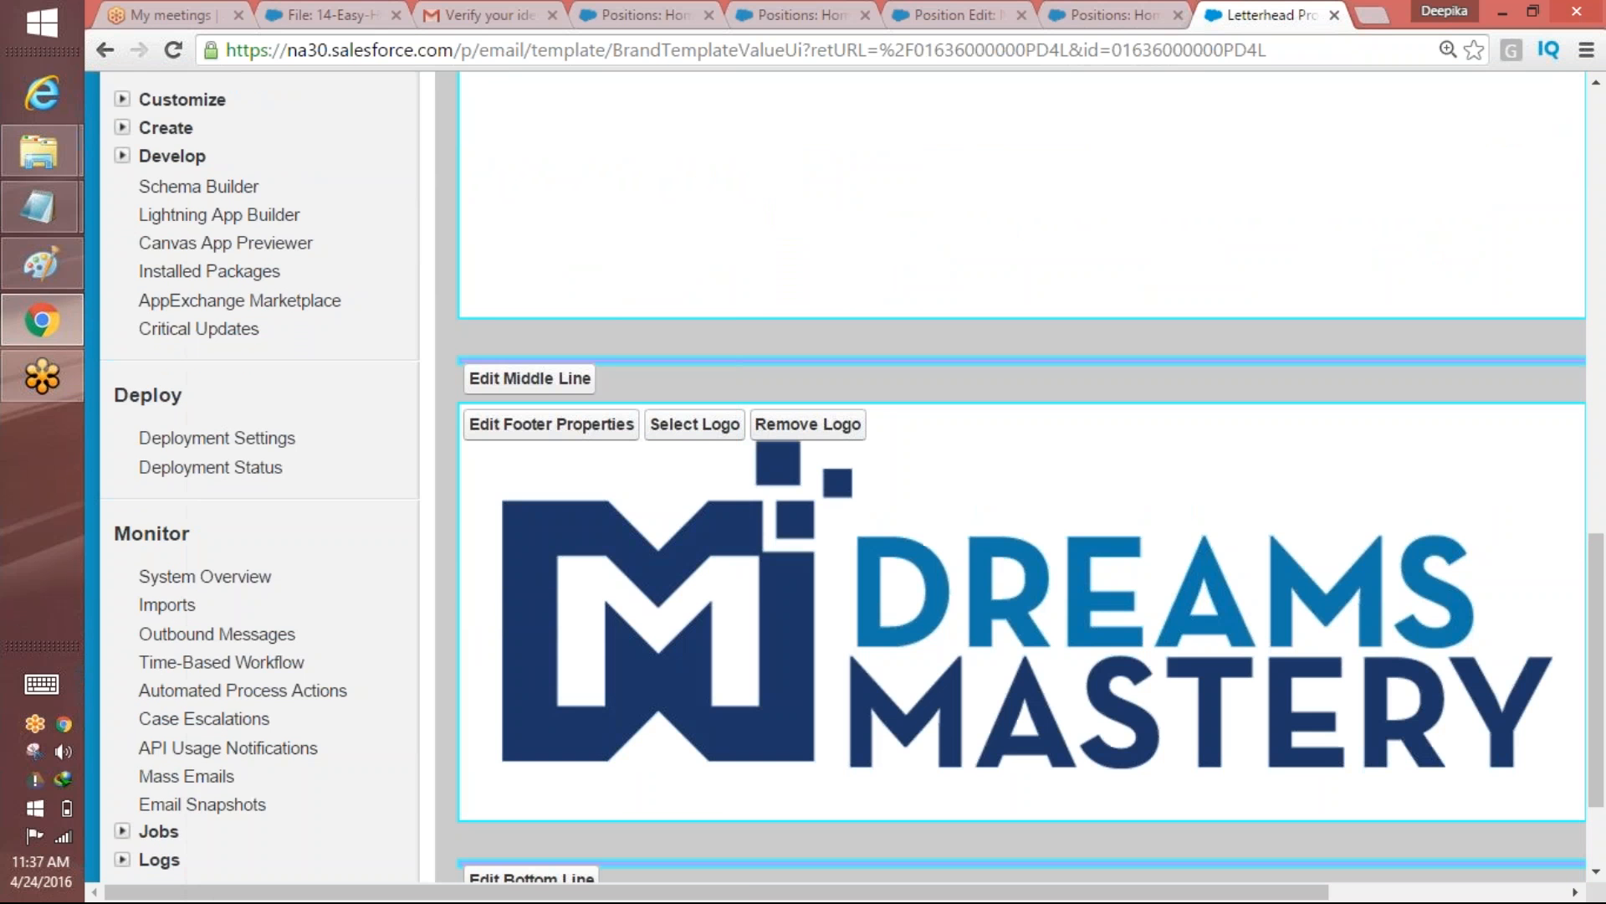
Open Edit Header Properties and cancel without changes.
drag(1593, 602, 1594, 255)
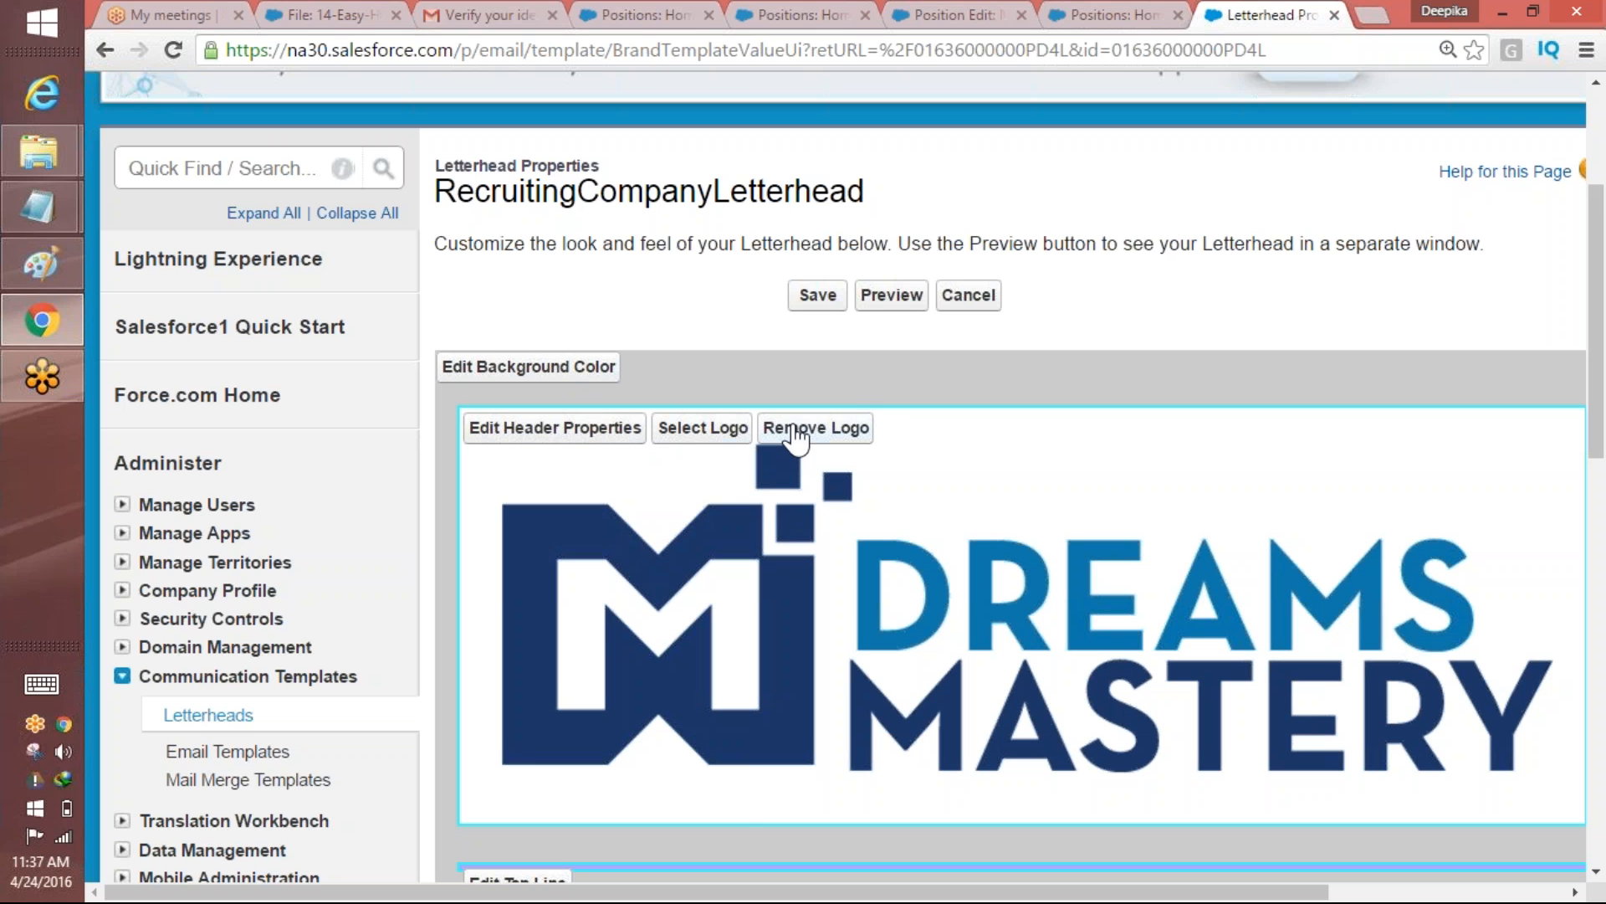
click(556, 430)
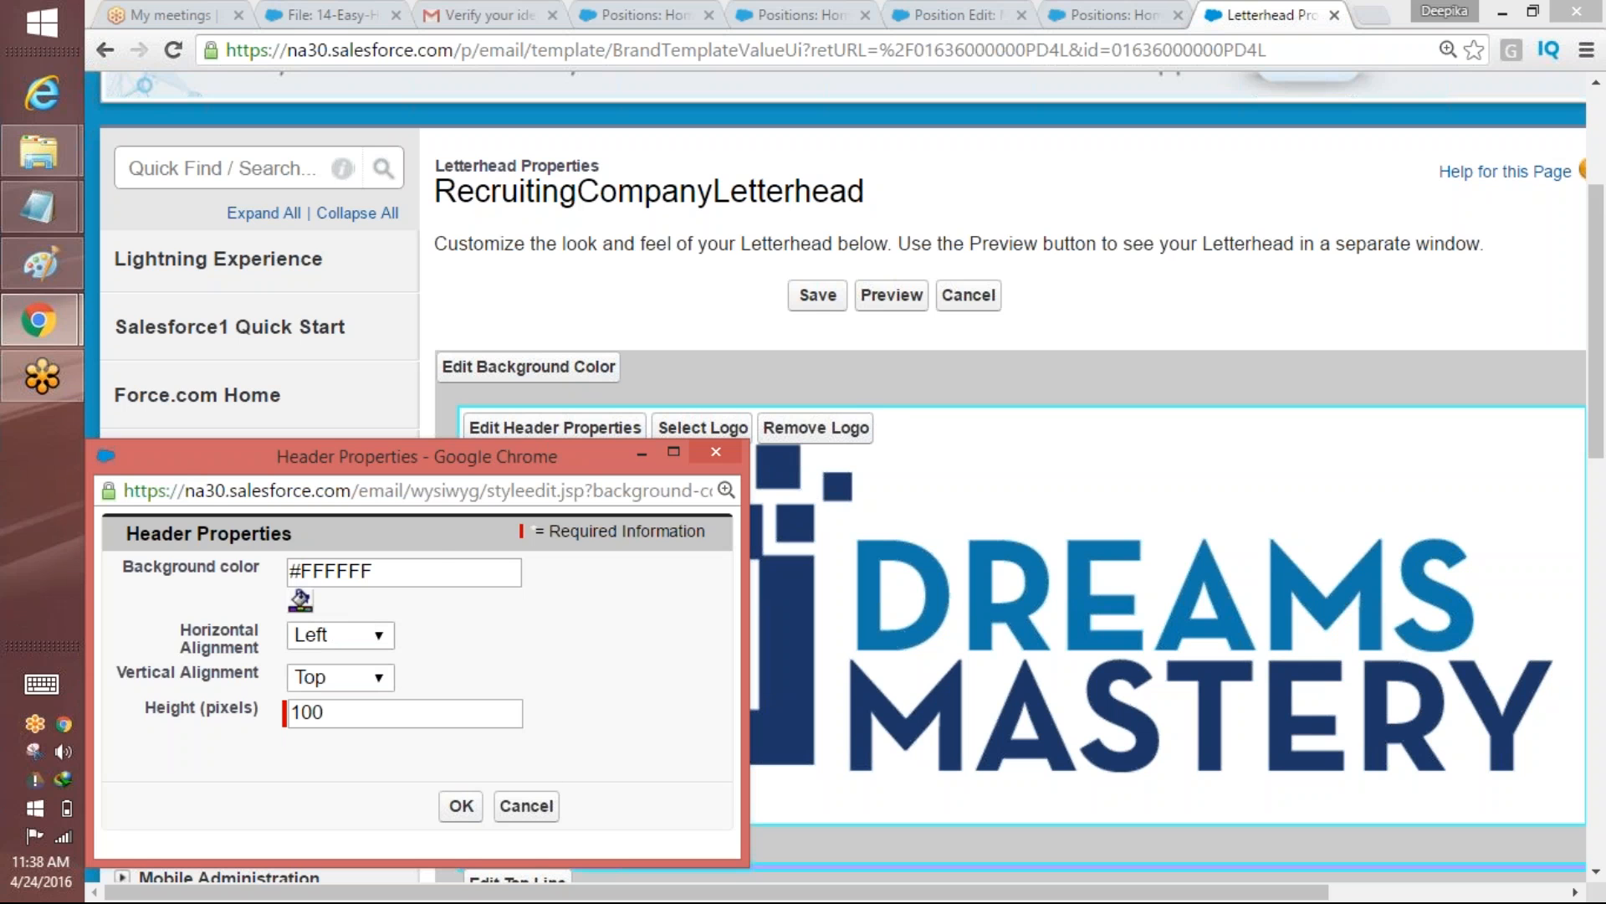
click(529, 807)
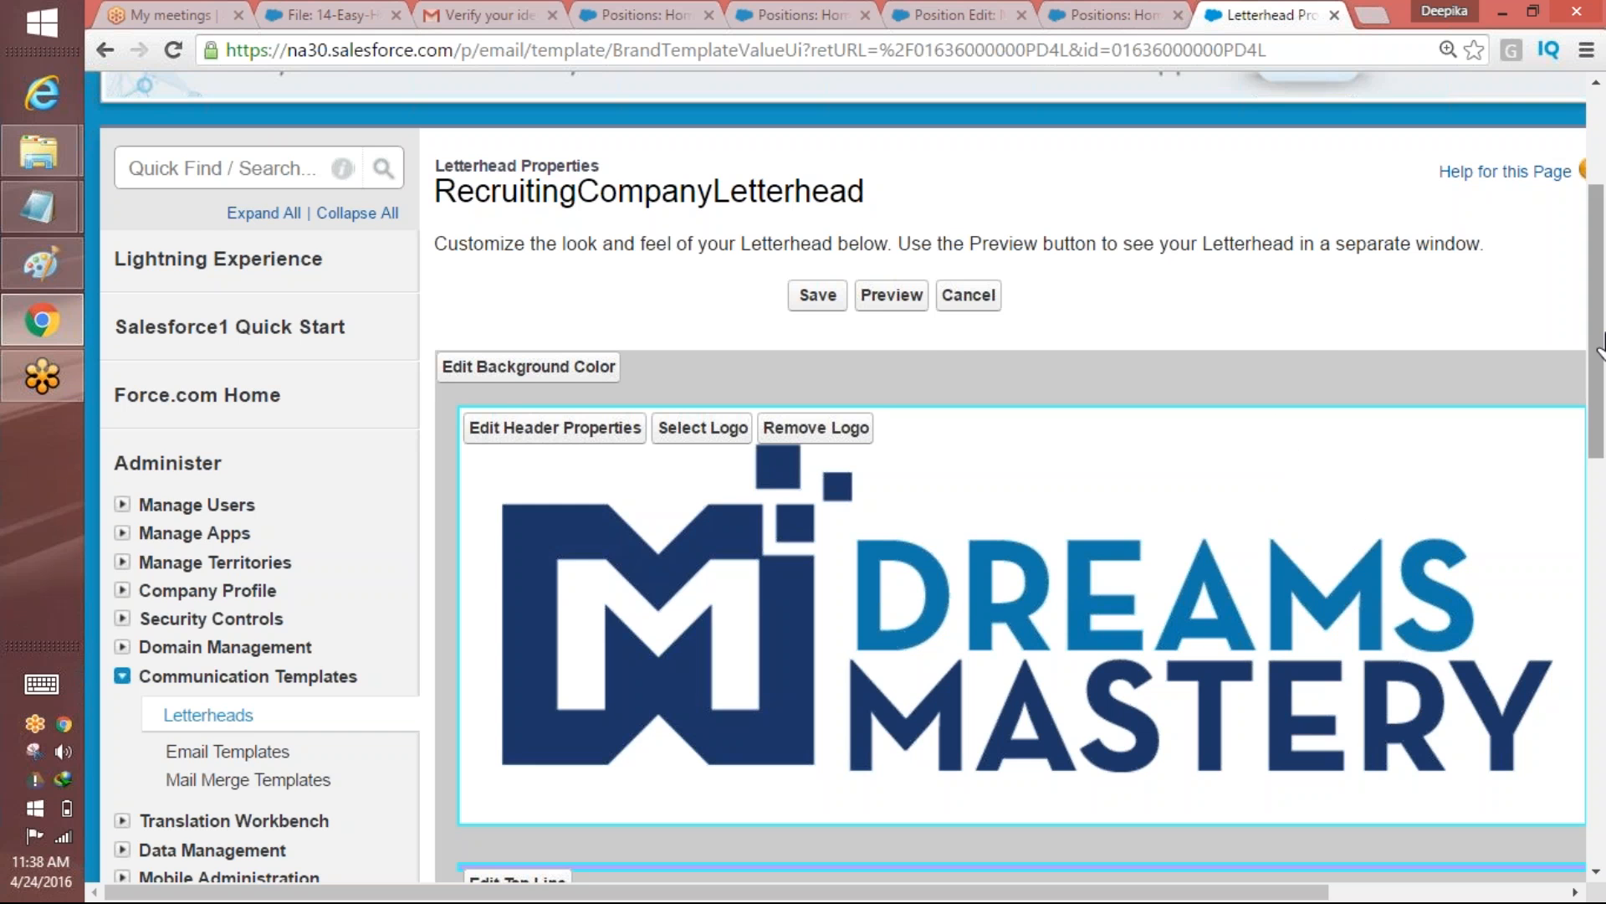
scroll(1599, 343, down, 5)
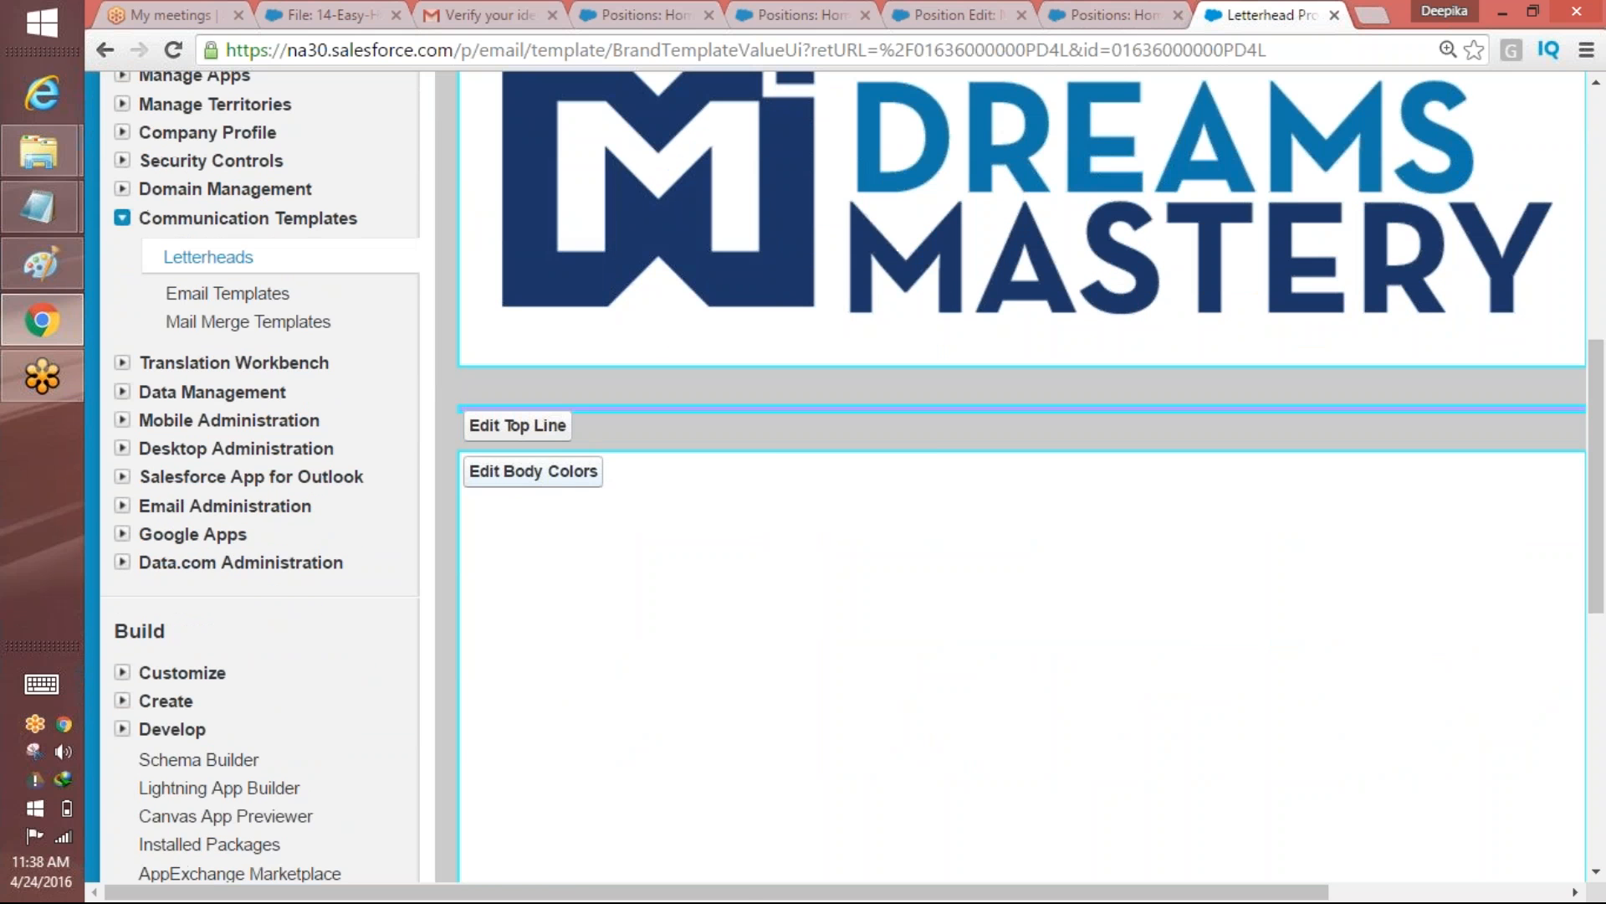
Set the letterhead body background colour to red (#FF0000) through Edit Body Colors.
click(562, 486)
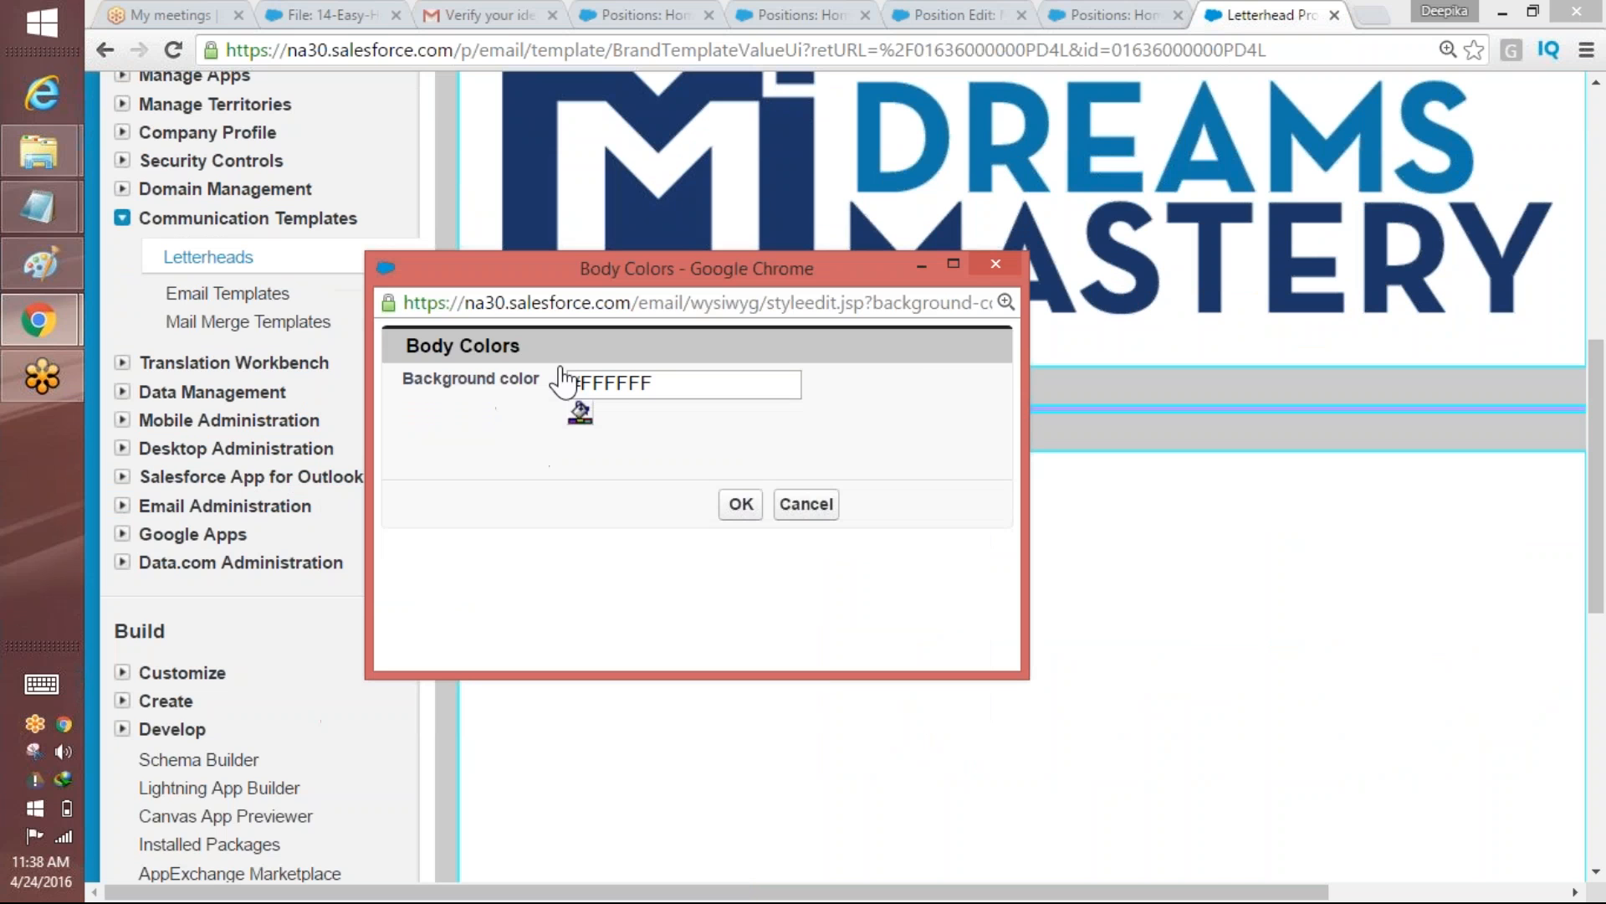
click(579, 418)
click(582, 416)
click(638, 517)
click(760, 697)
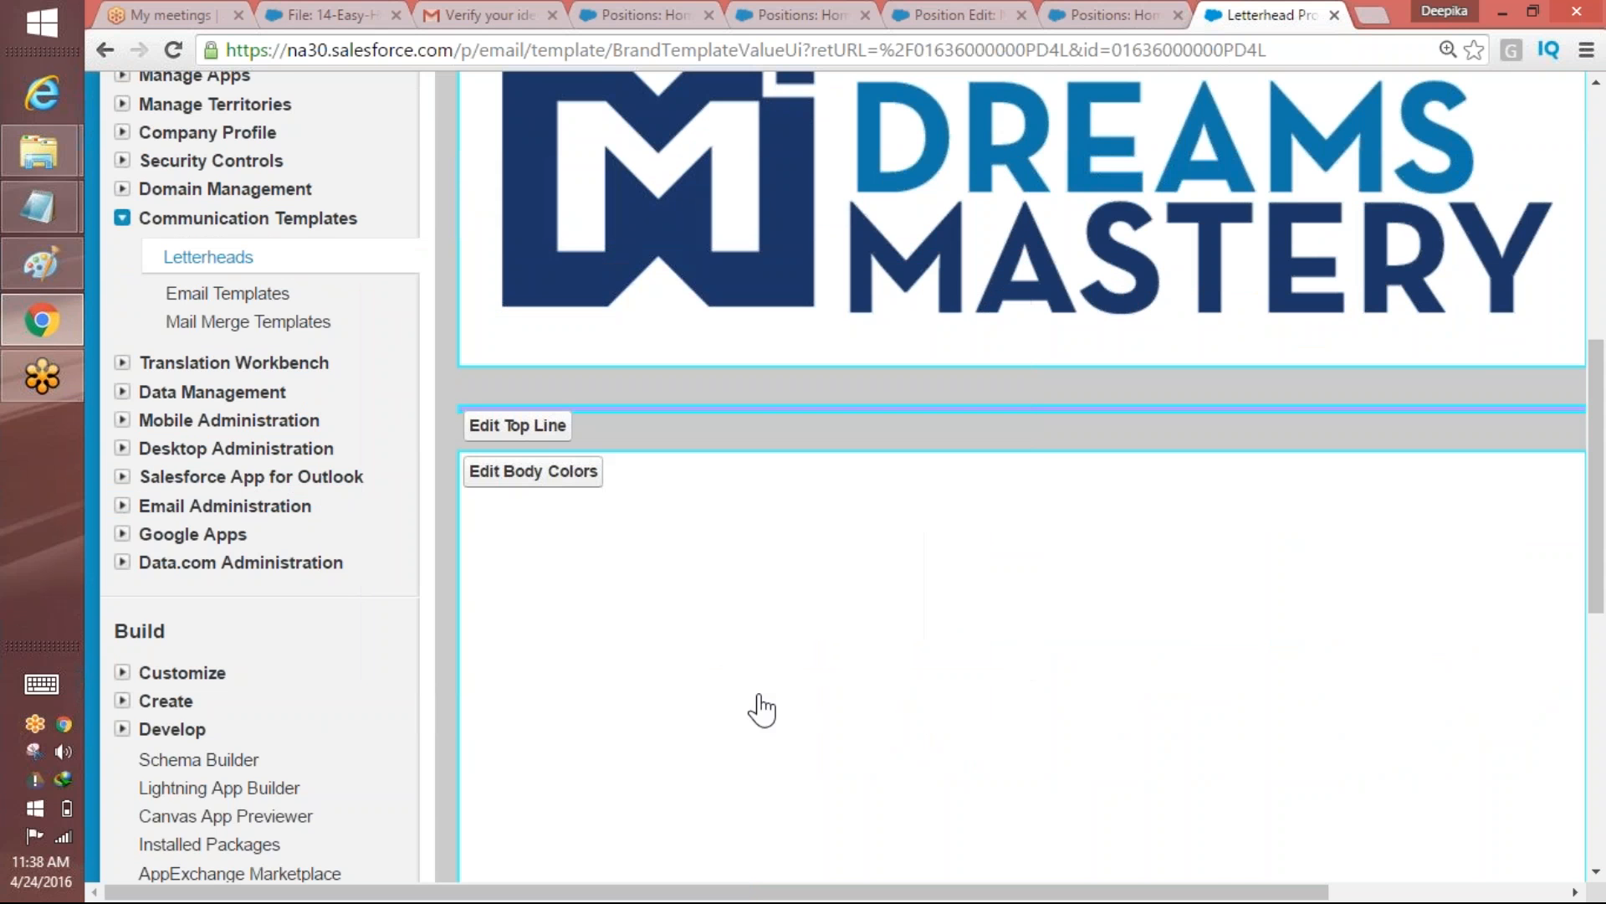
click(556, 473)
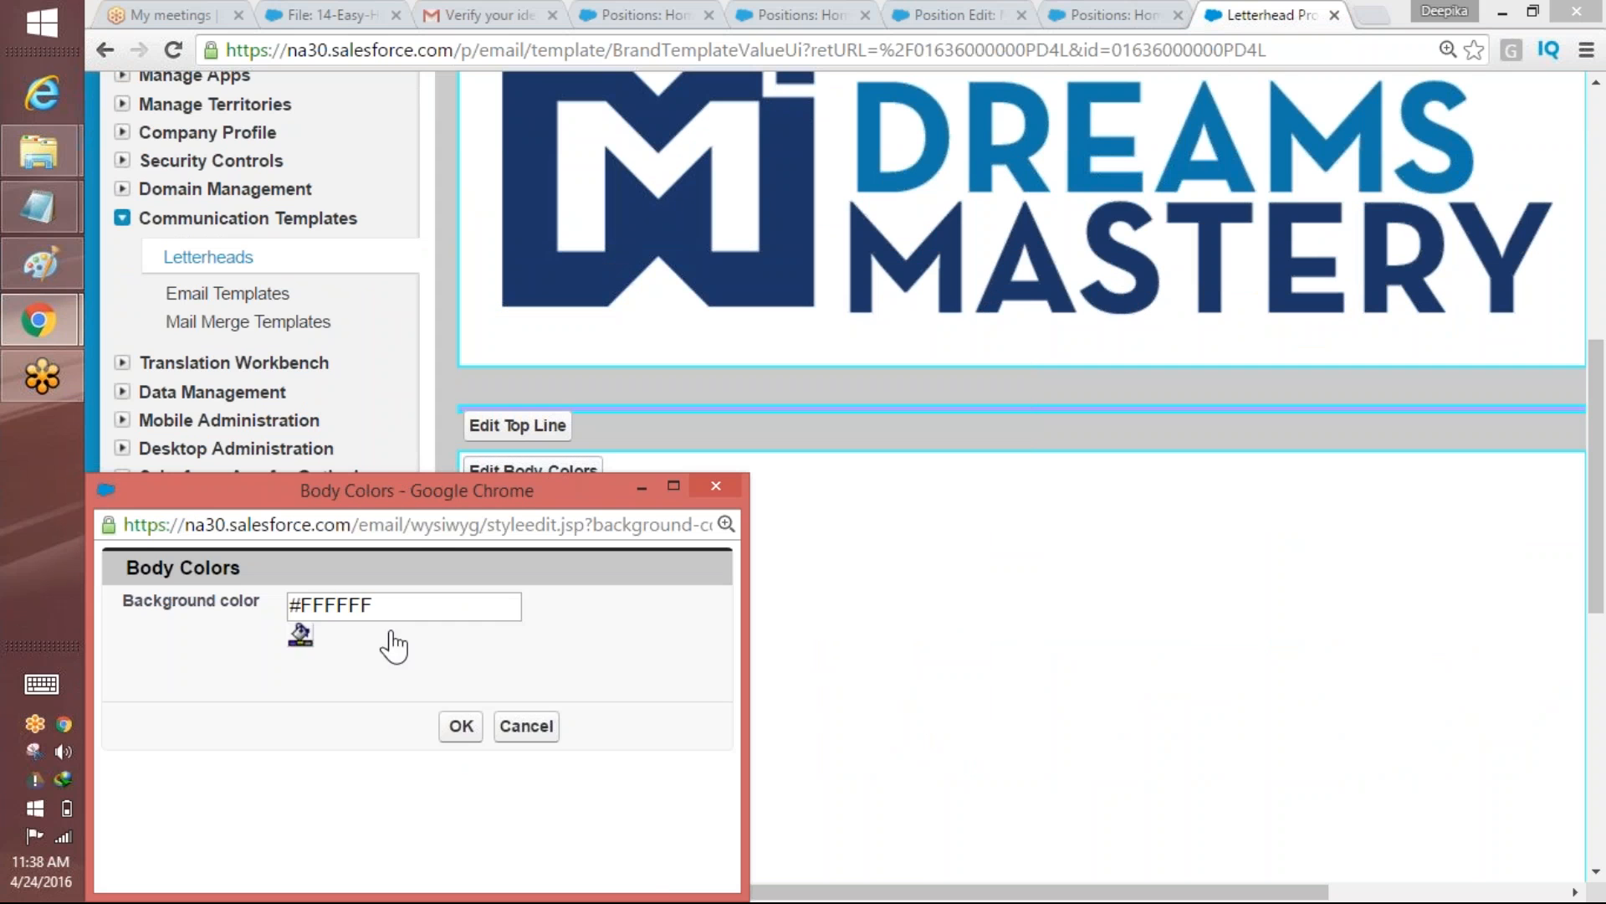
click(301, 635)
click(356, 714)
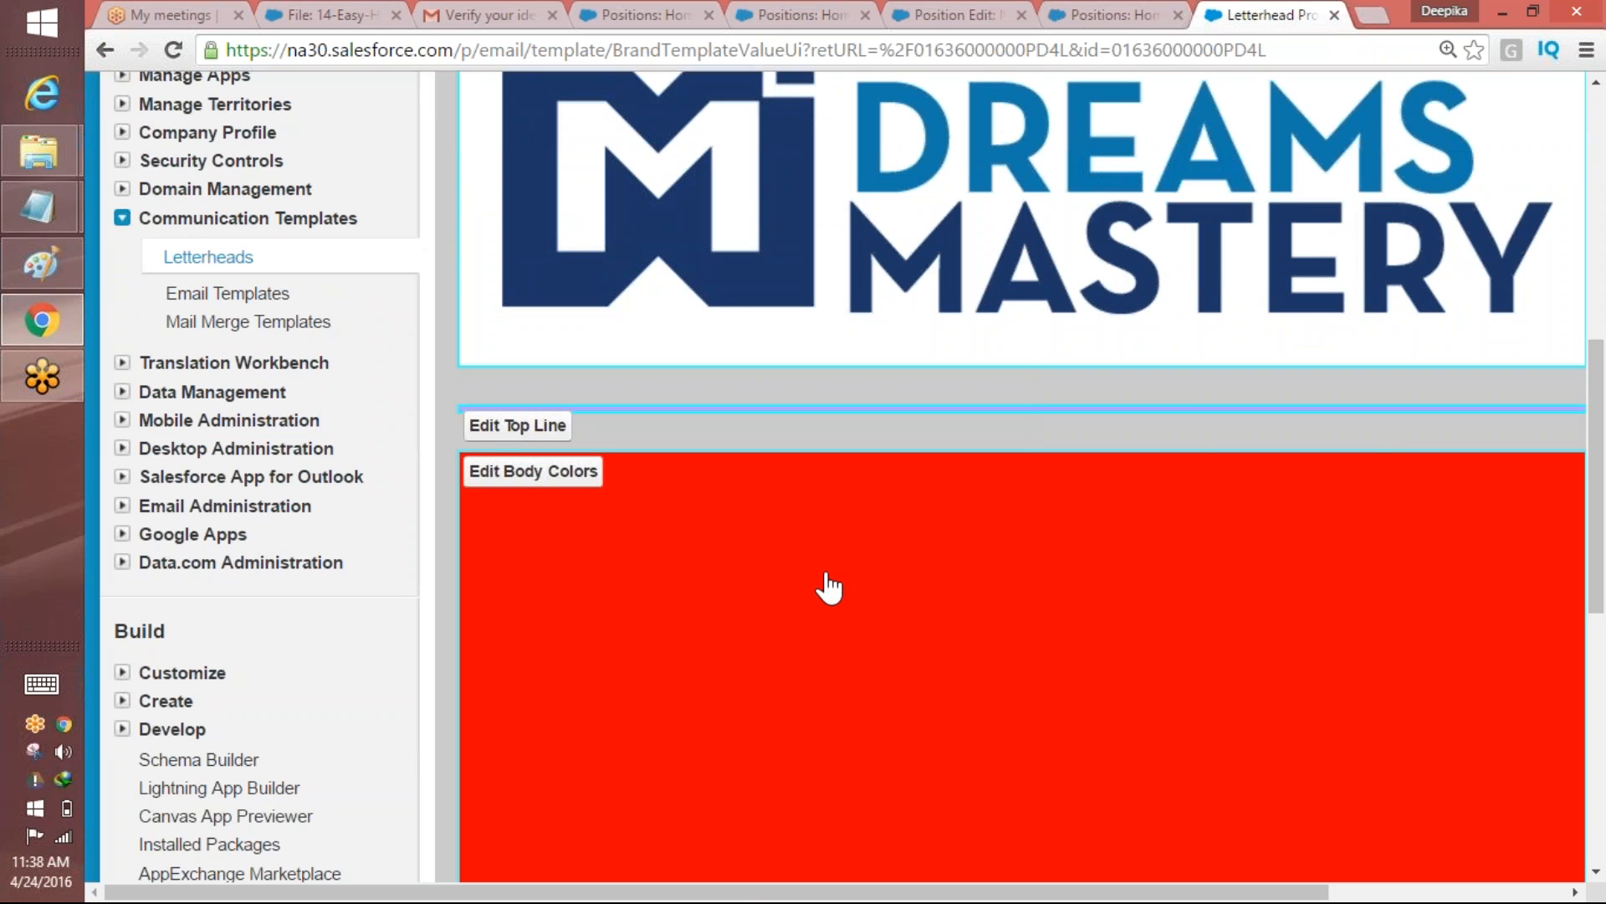
drag(1600, 477, 1602, 729)
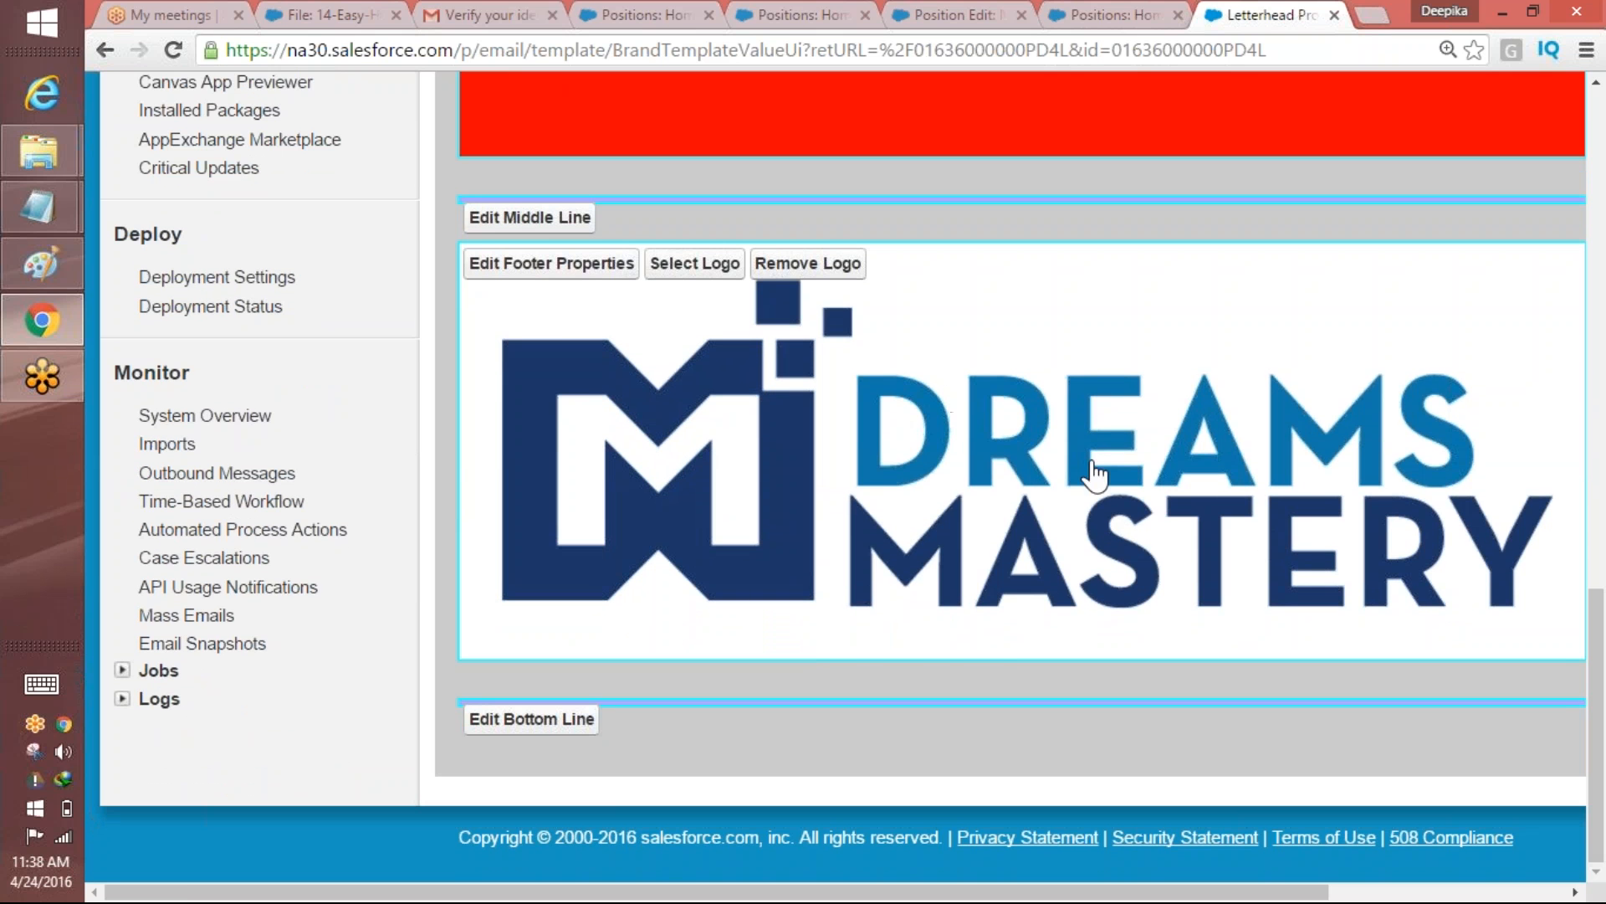
drag(1600, 645, 1597, 303)
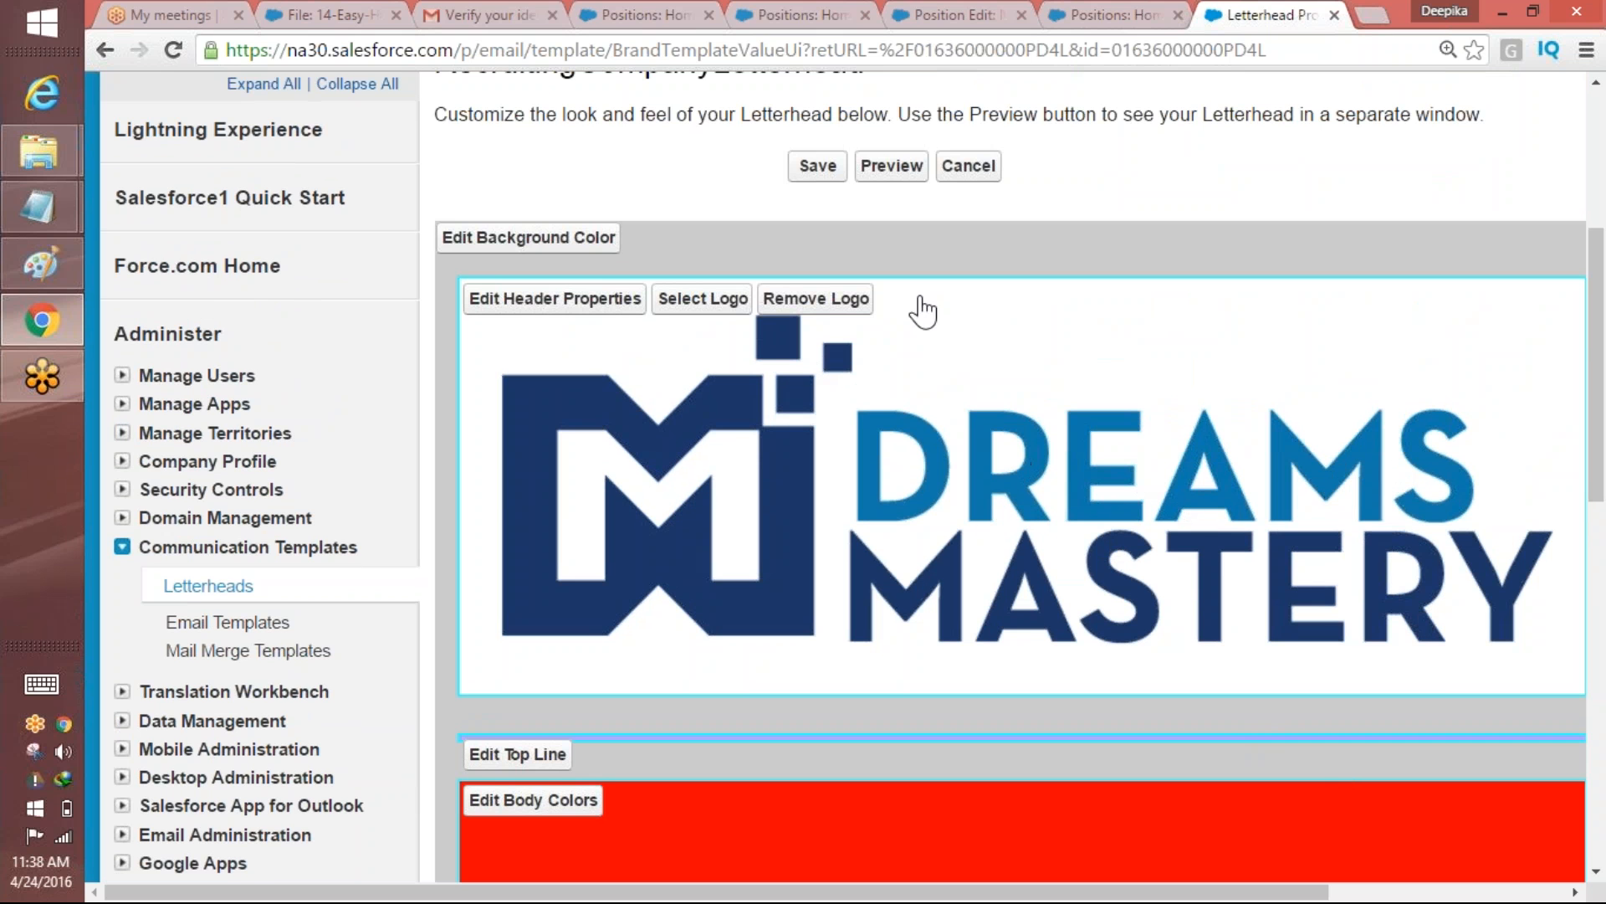
Check the red-bodied RecruitingCompanyLetterhead and its Dreams Mastery logos in preview, then save it.
click(887, 170)
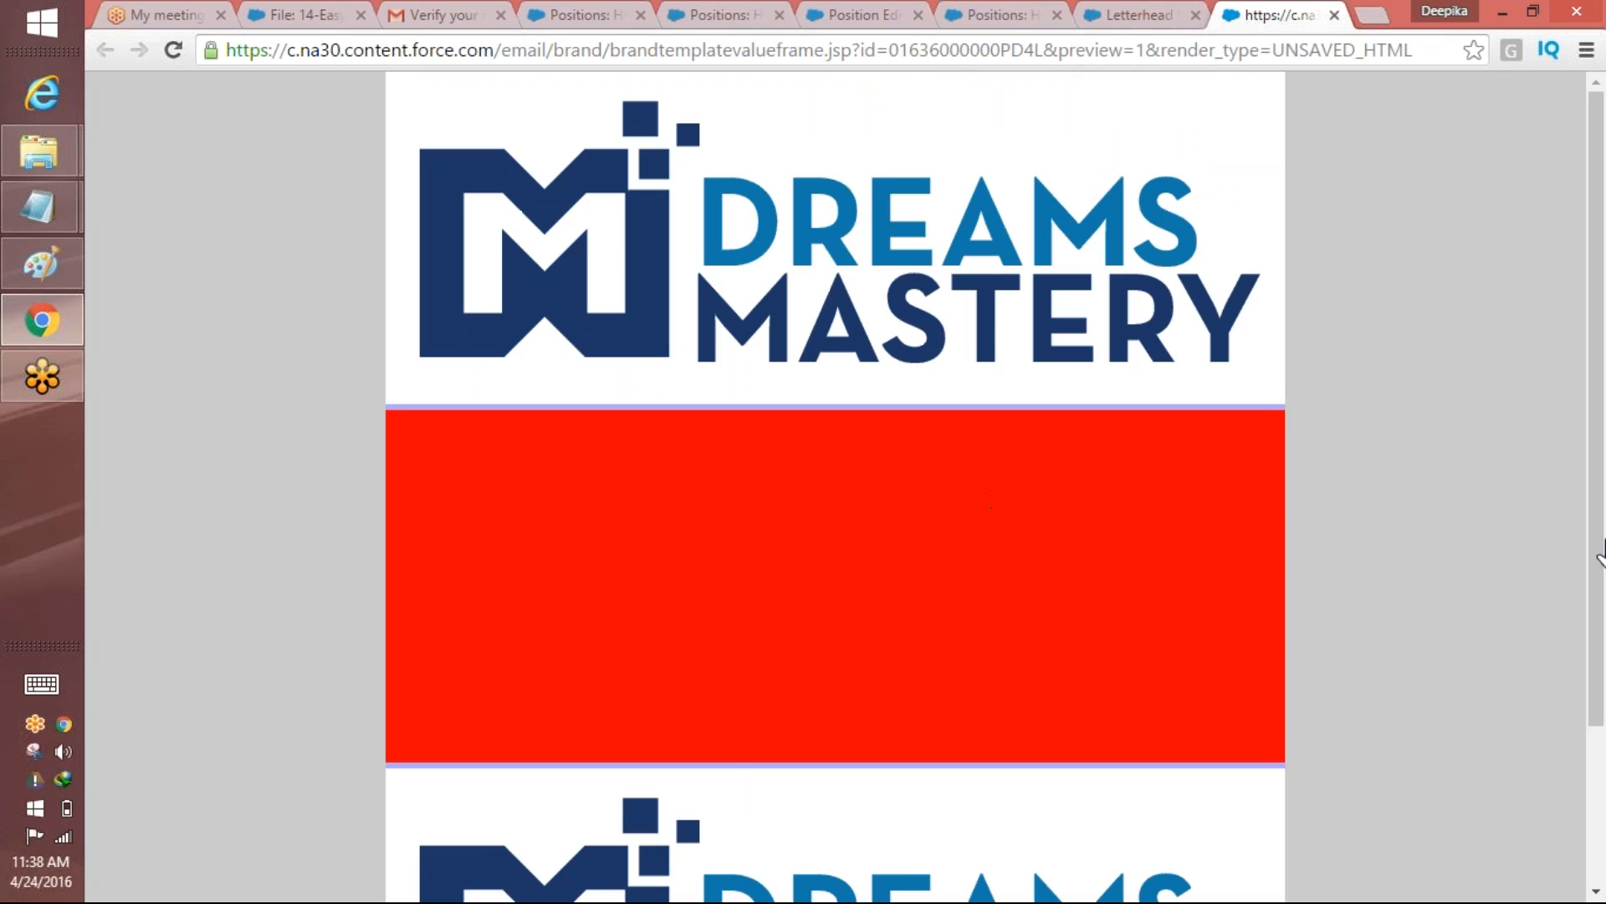
drag(1594, 372, 1594, 768)
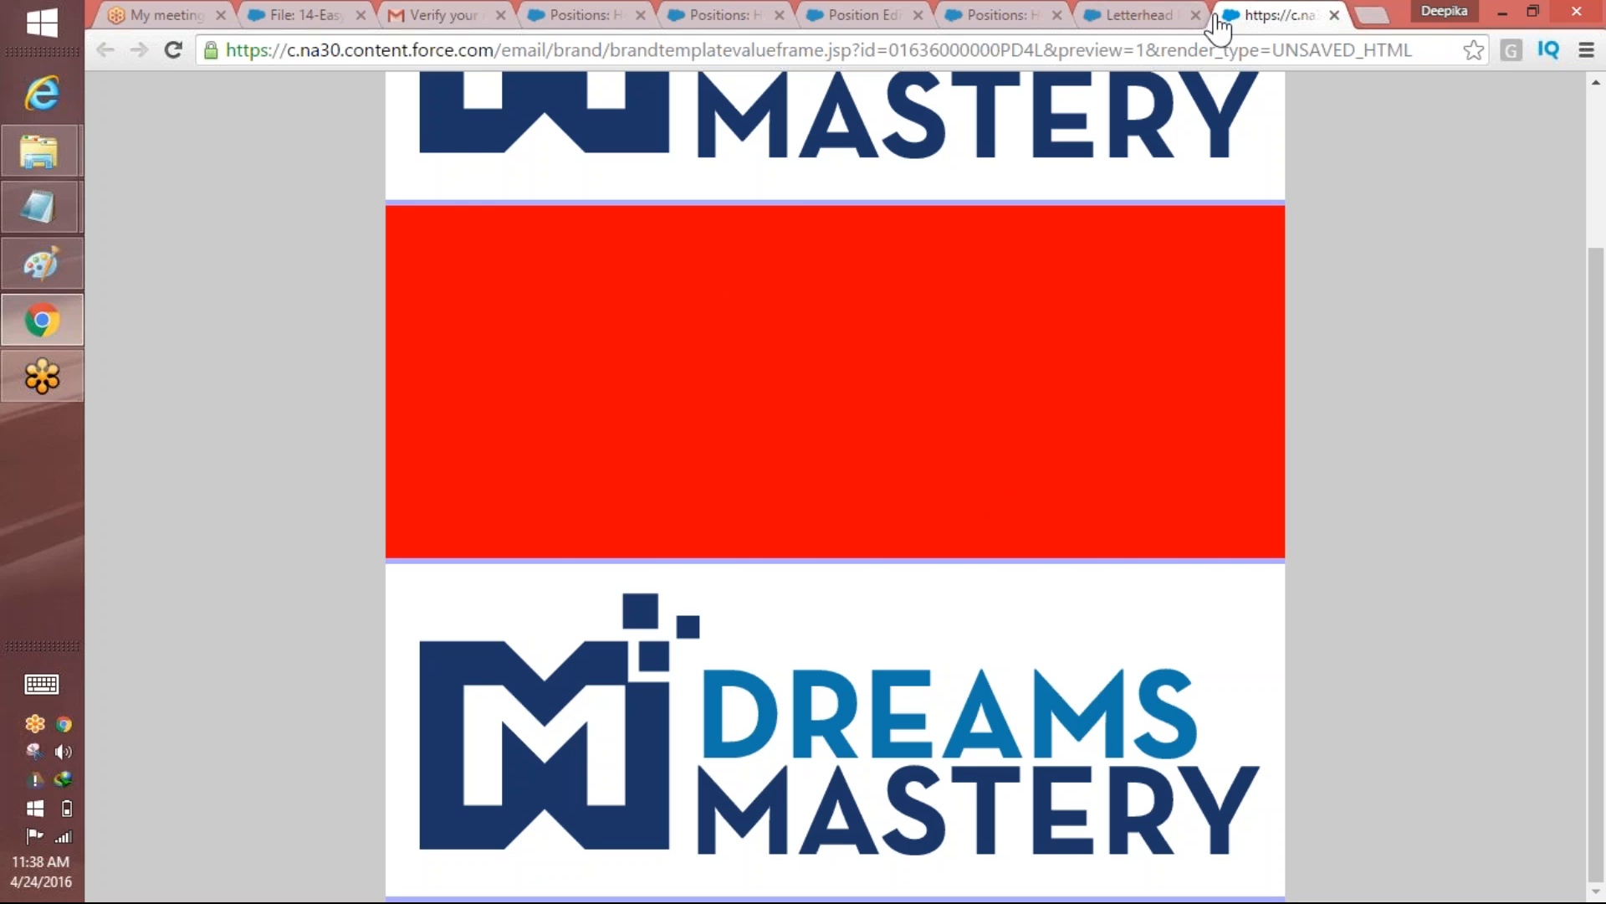
click(1335, 14)
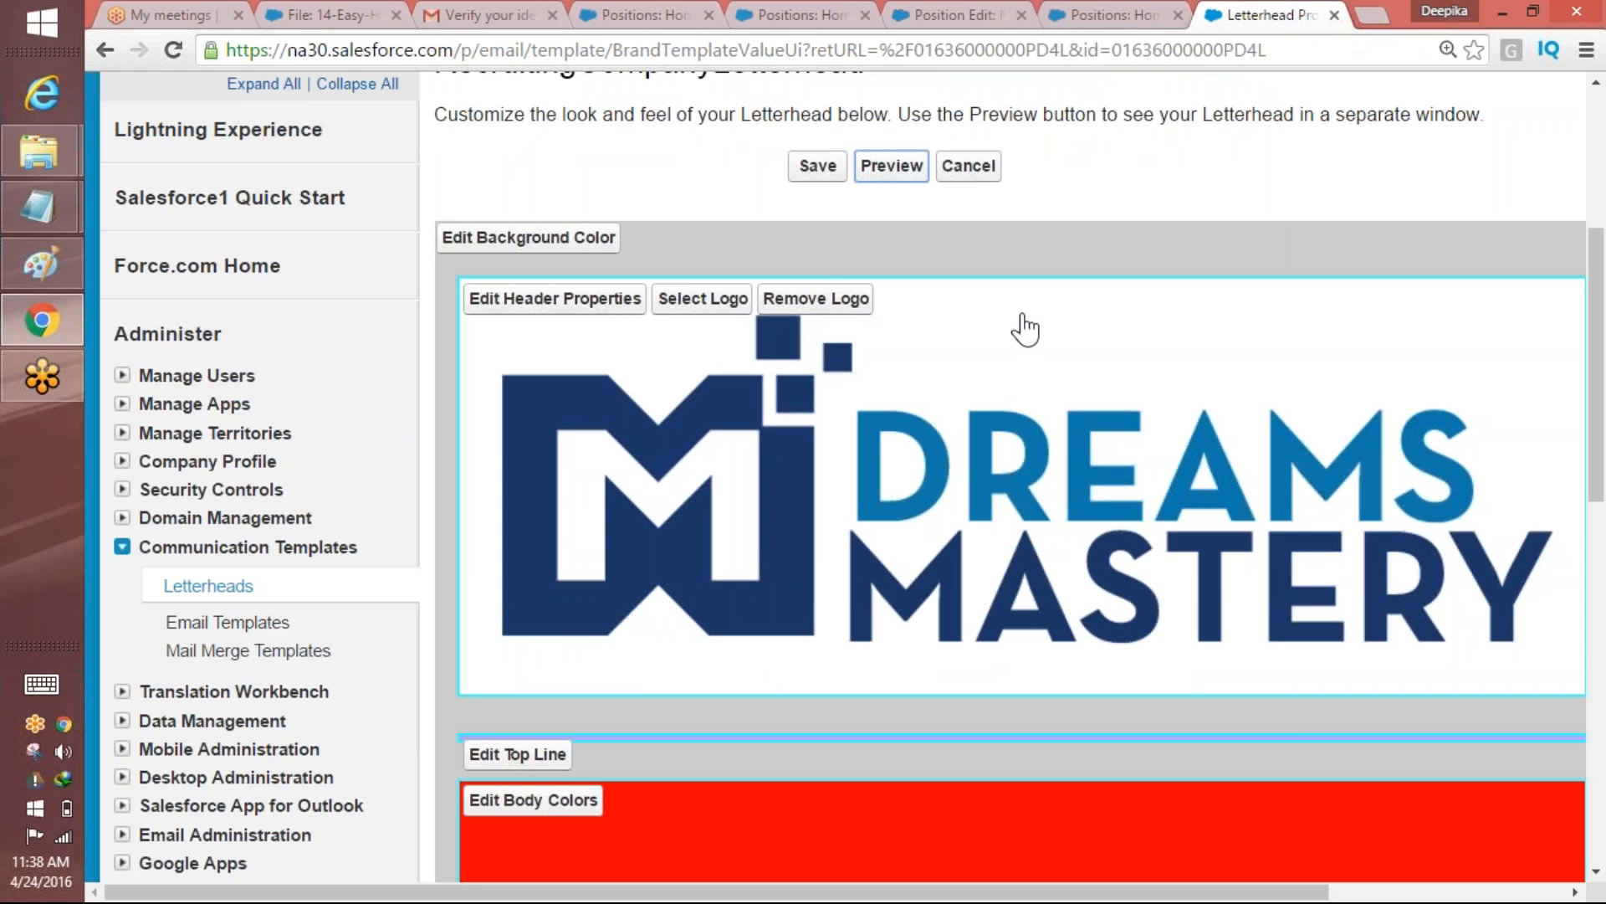
click(817, 166)
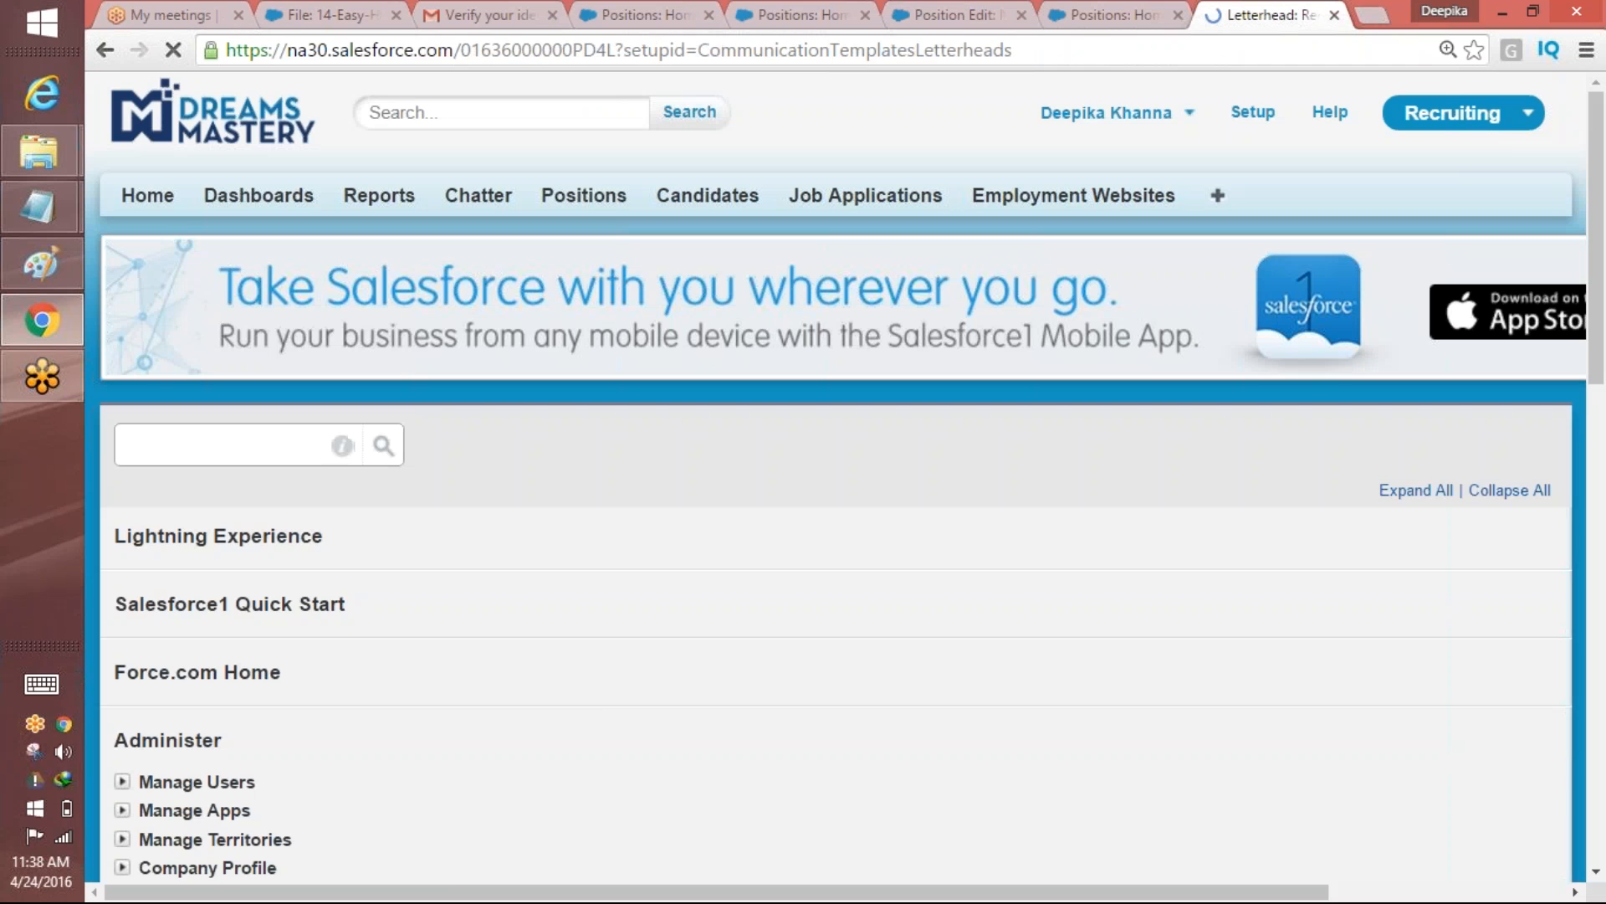
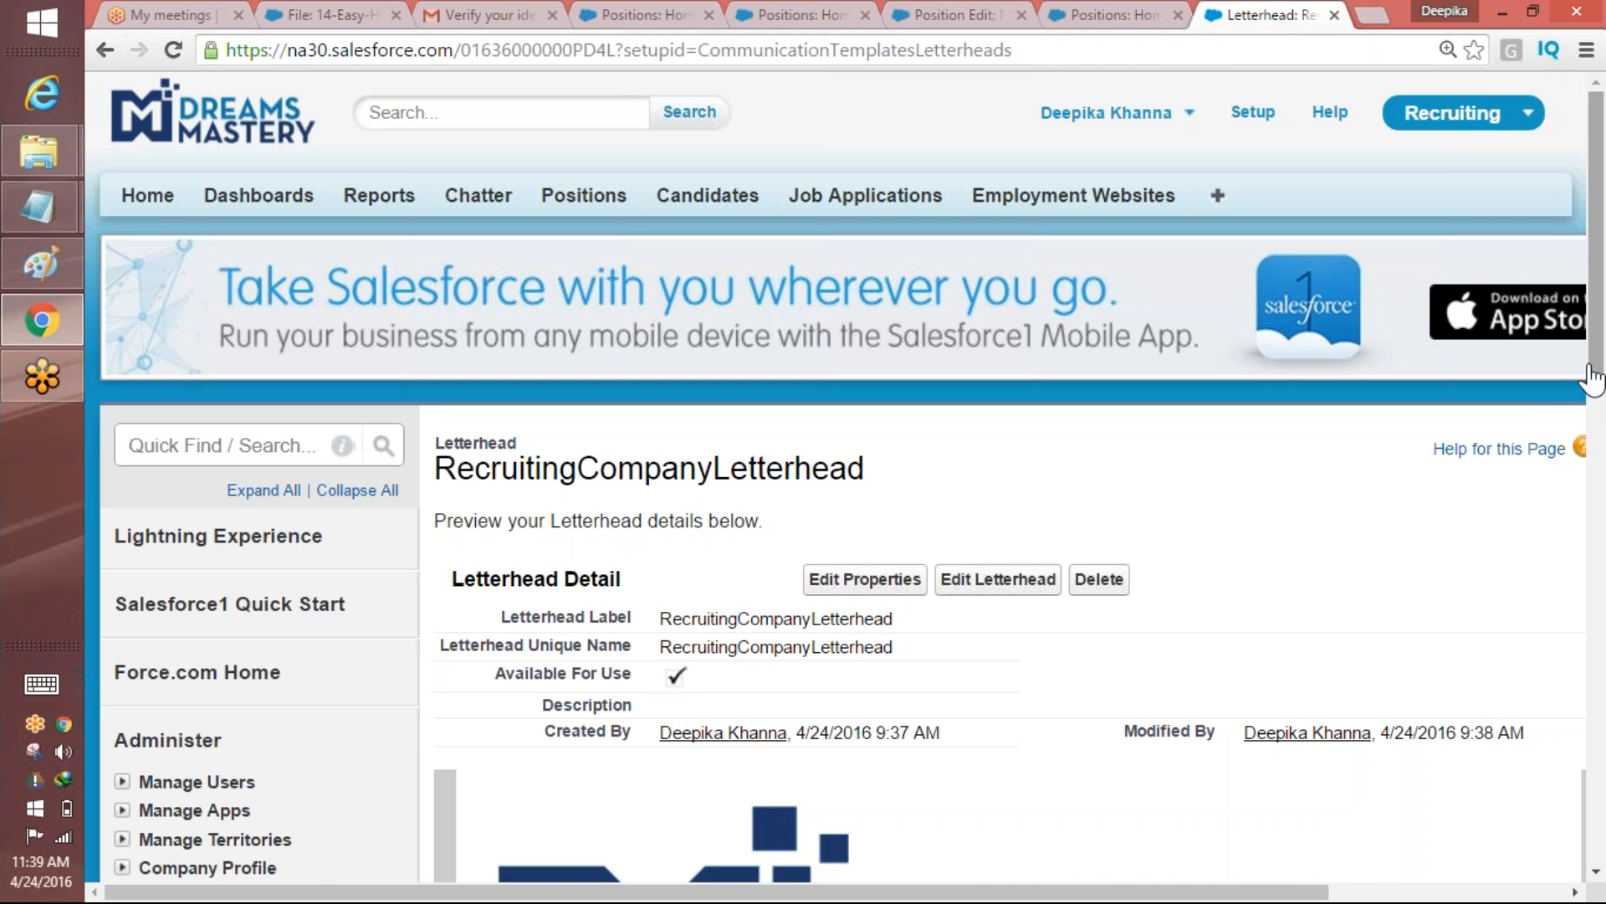
Find 'email tem' in setup Quick Find and go to the Email Templates list.
drag(1596, 381, 1470, 348)
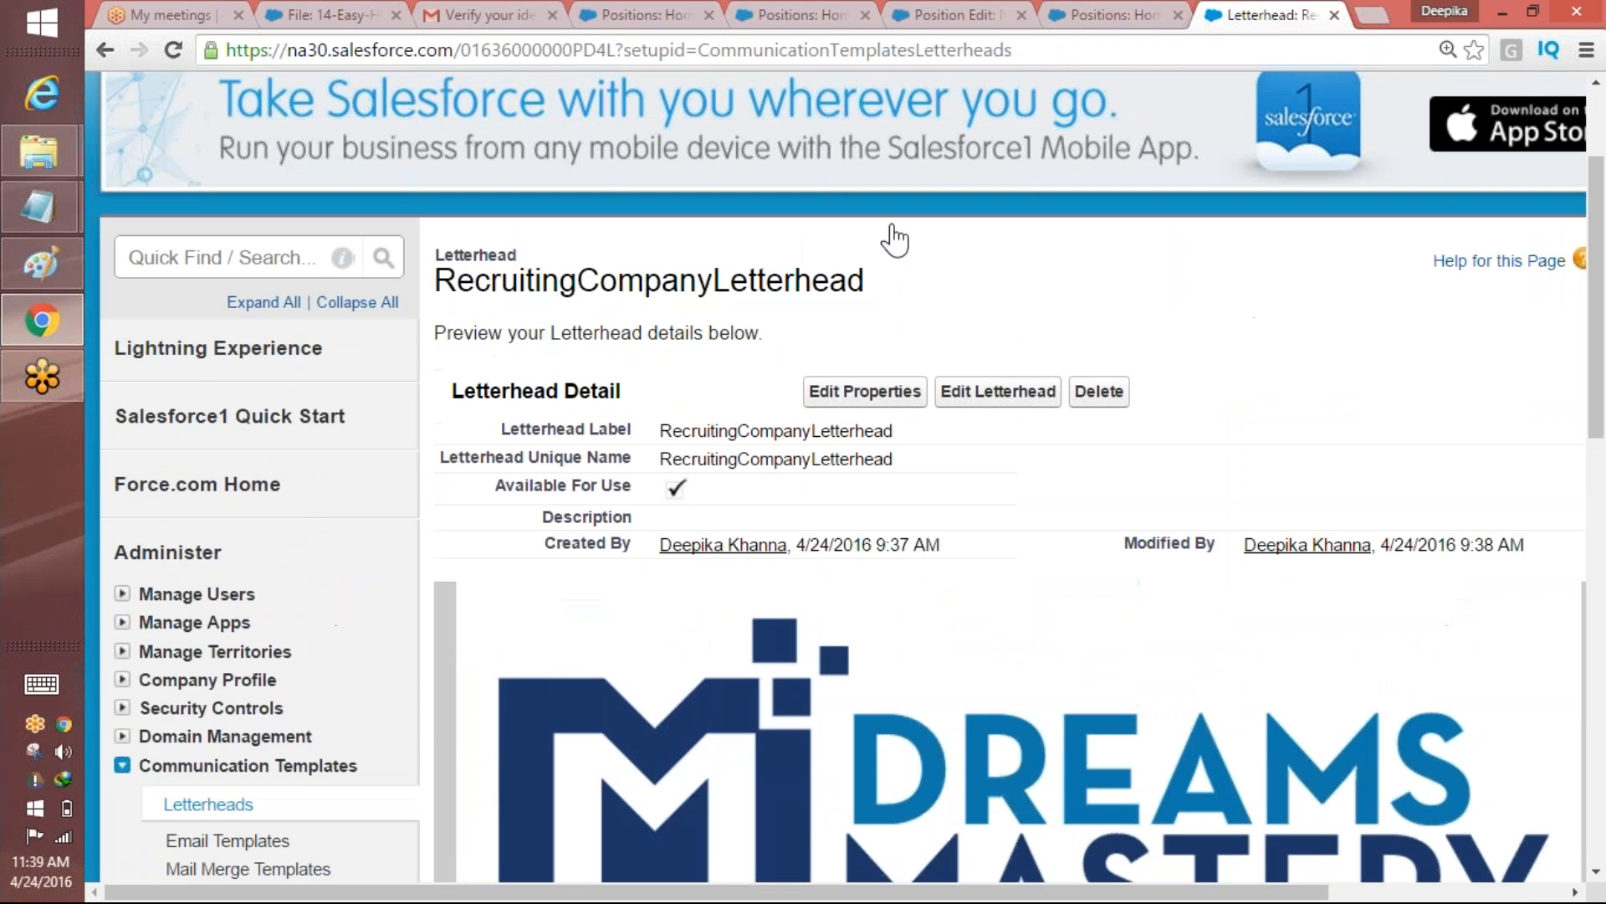
click(292, 258)
text(email)
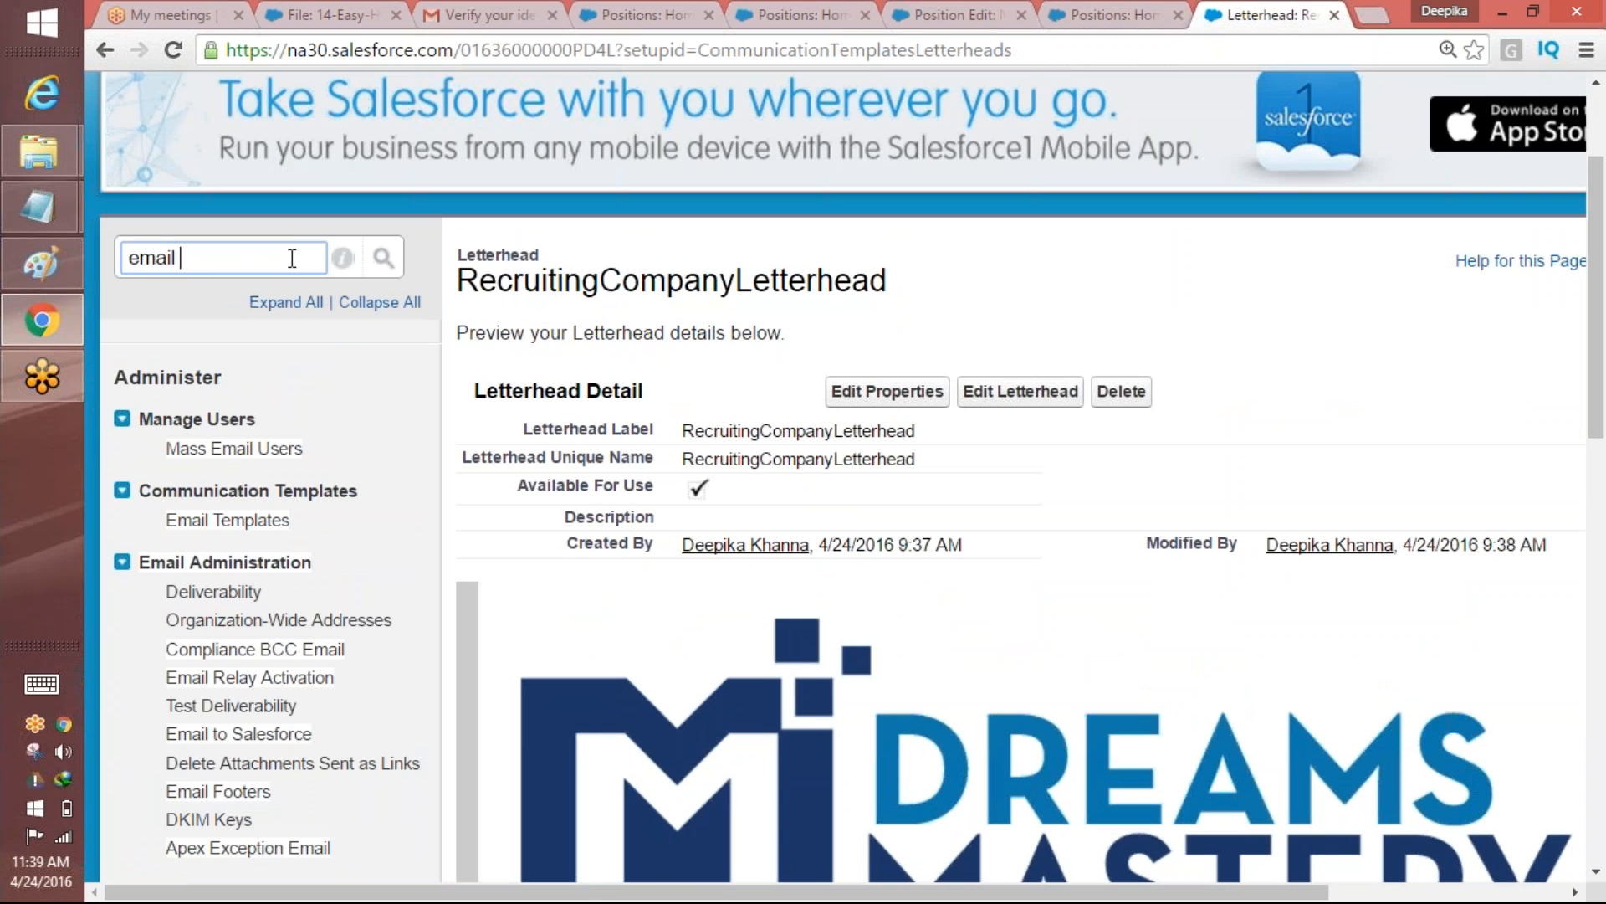
text( tem)
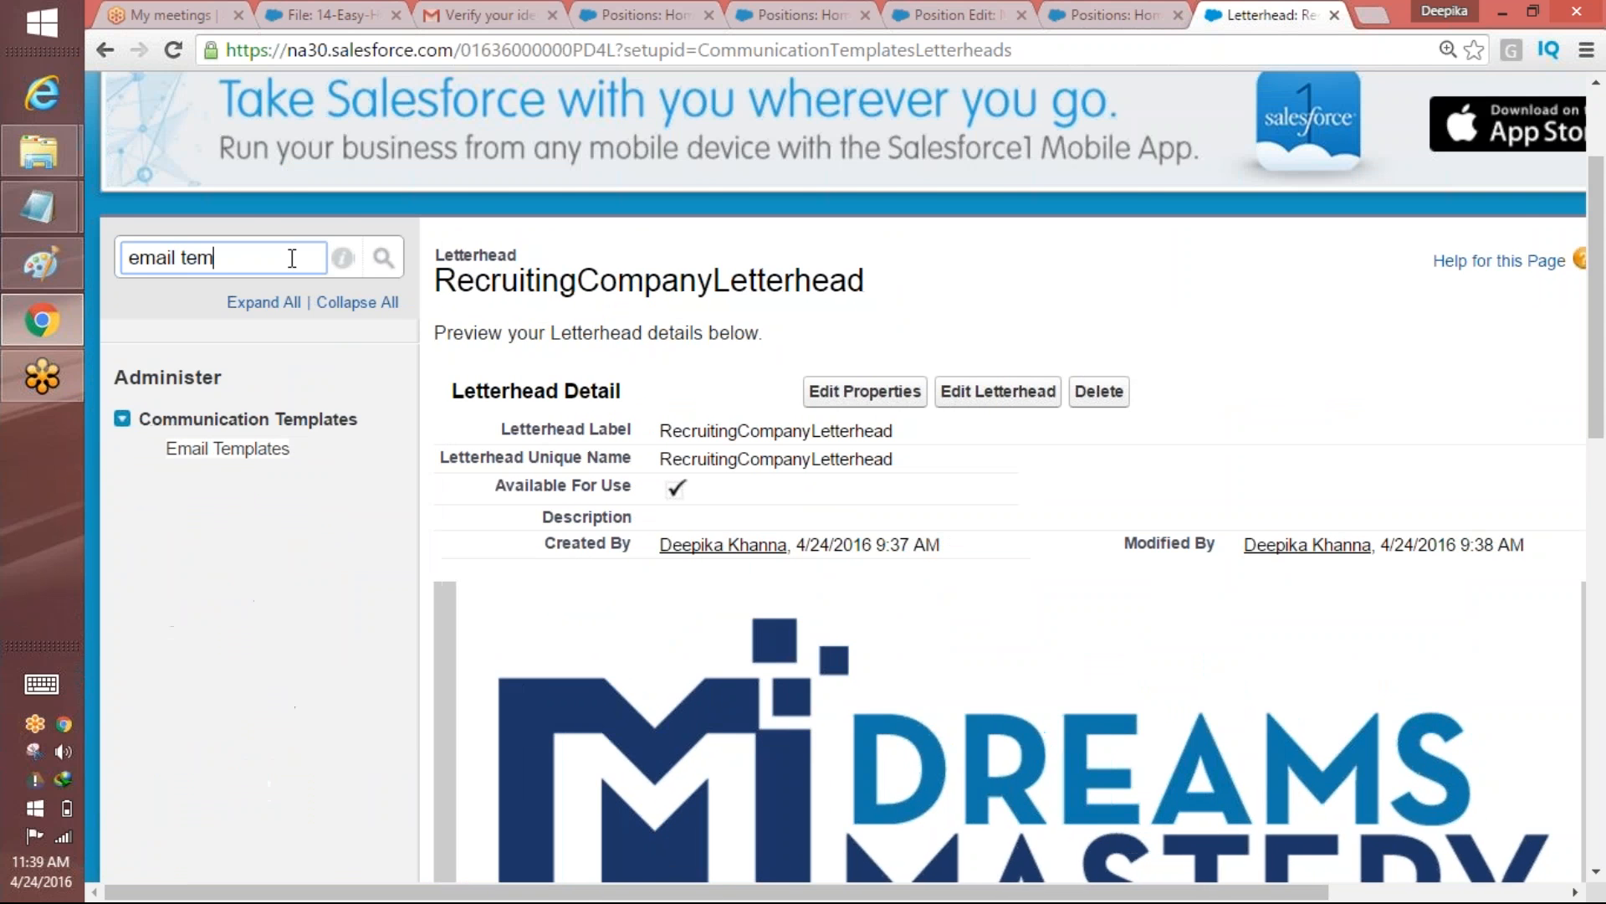
click(255, 450)
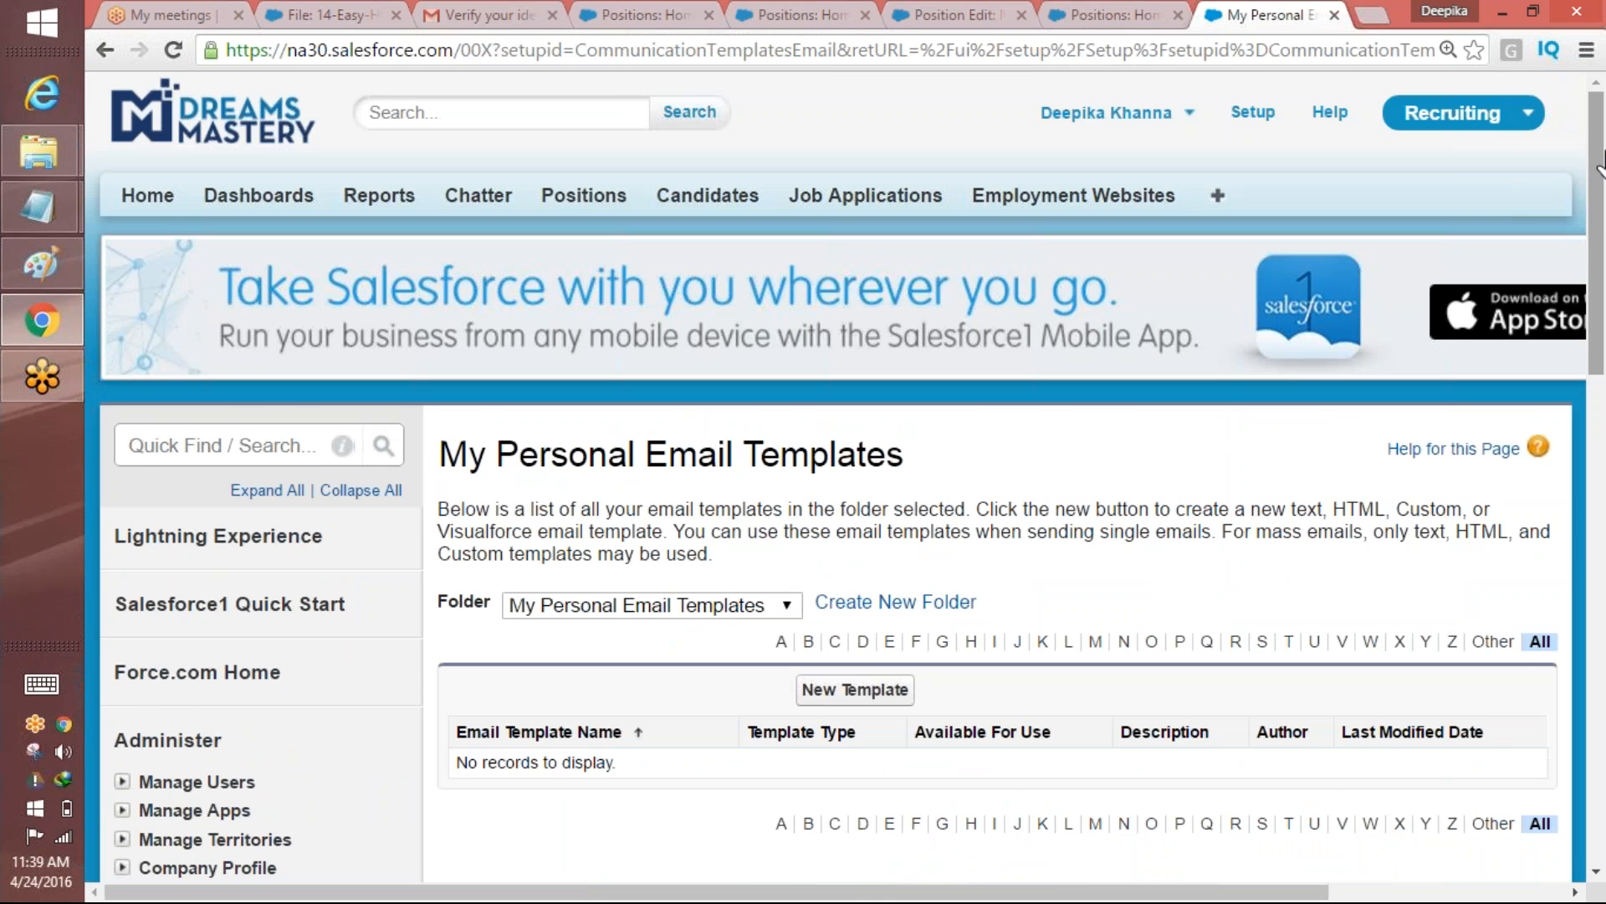
Start a new email template of type Text and move to its details form.
scroll(878, 569, down, 2)
click(868, 561)
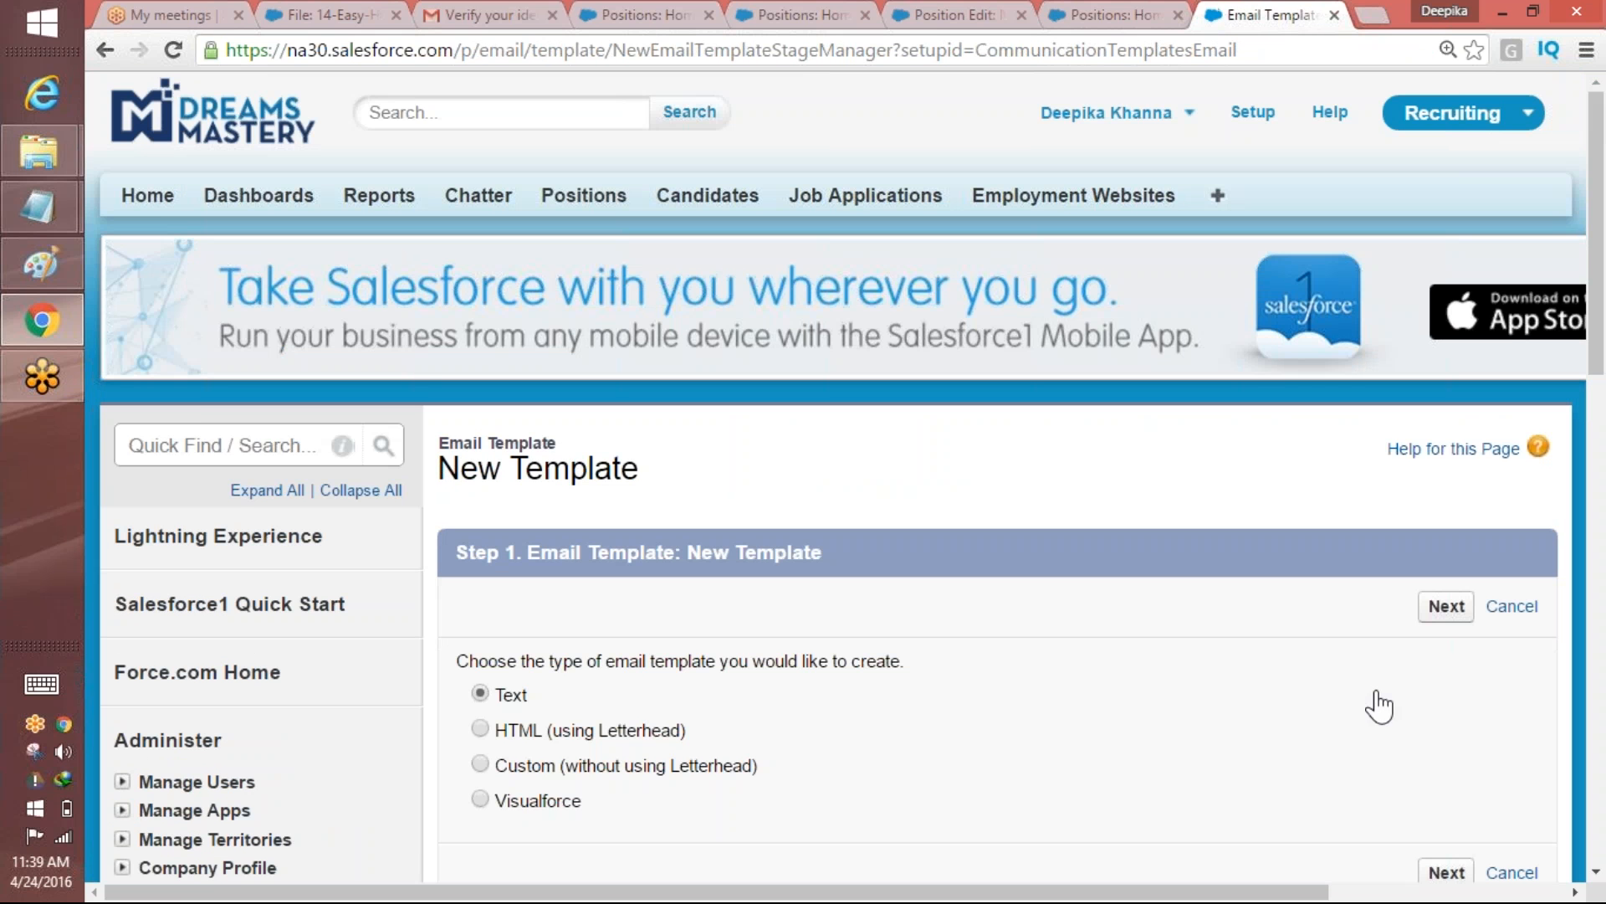
drag(1598, 306, 1598, 392)
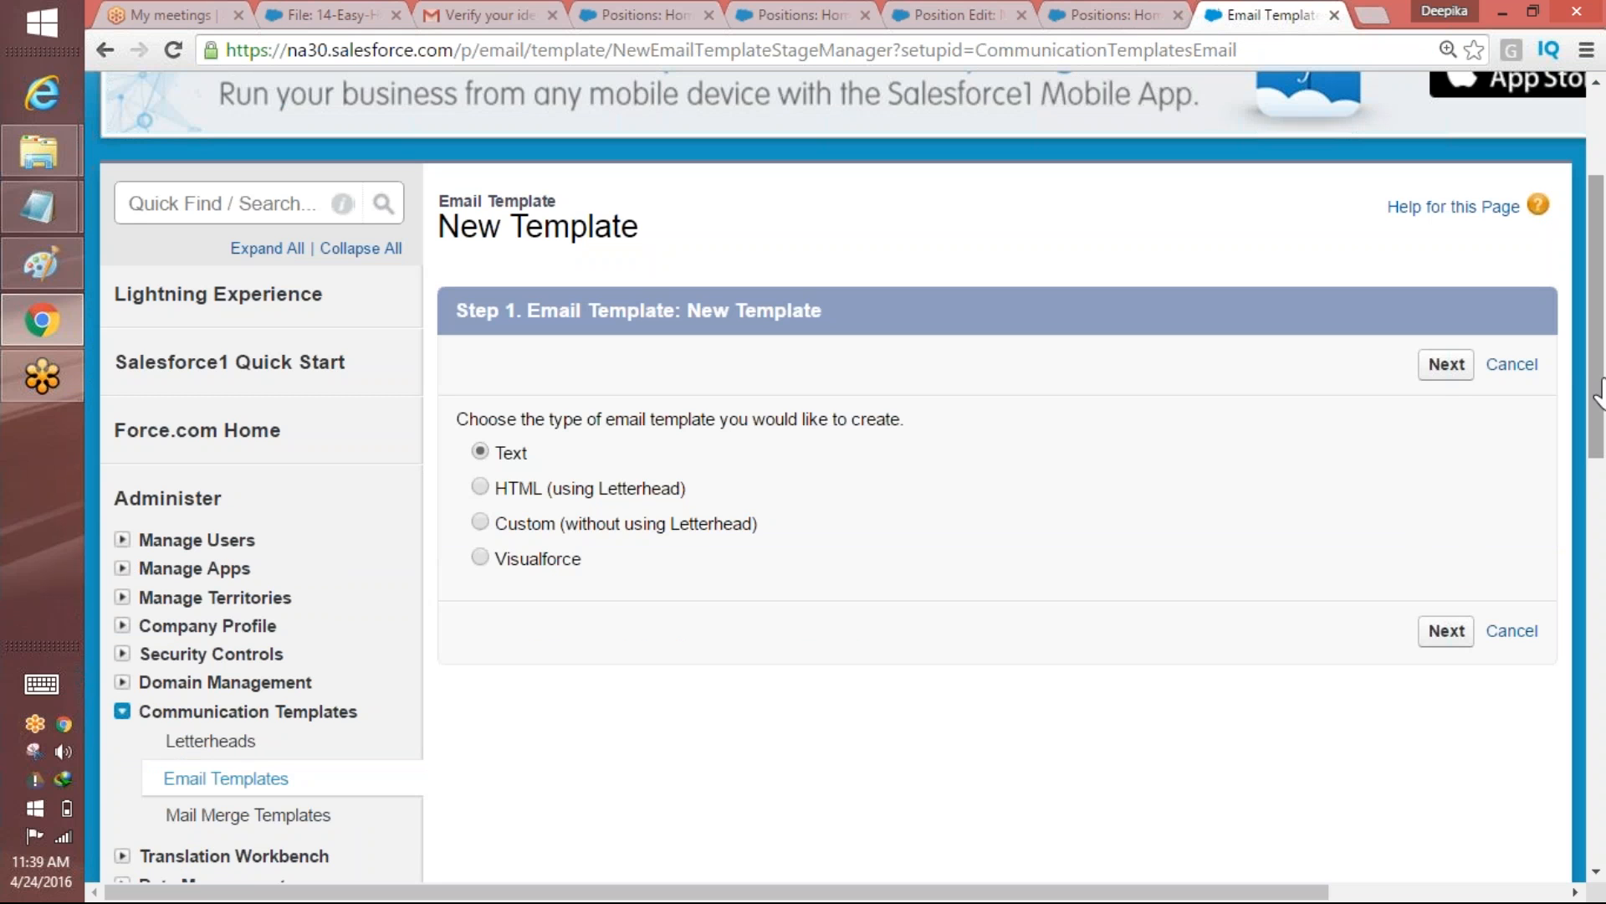
click(1450, 378)
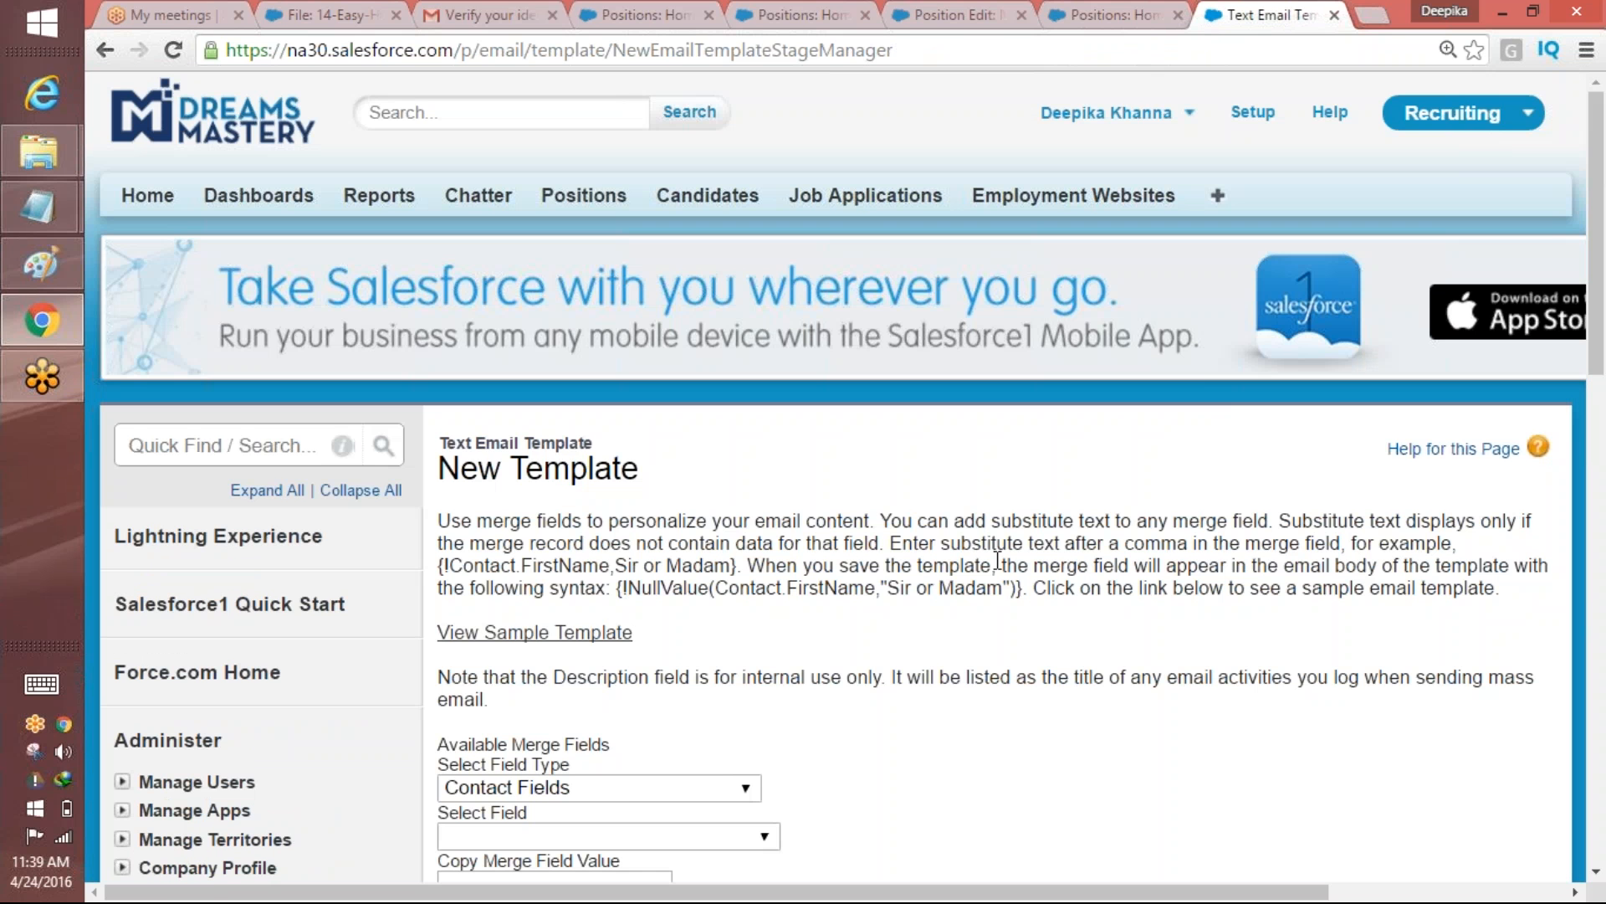
Write the body as 'Dear' above 'Thank you for joining our recruiting app..'.
drag(1598, 304, 1600, 548)
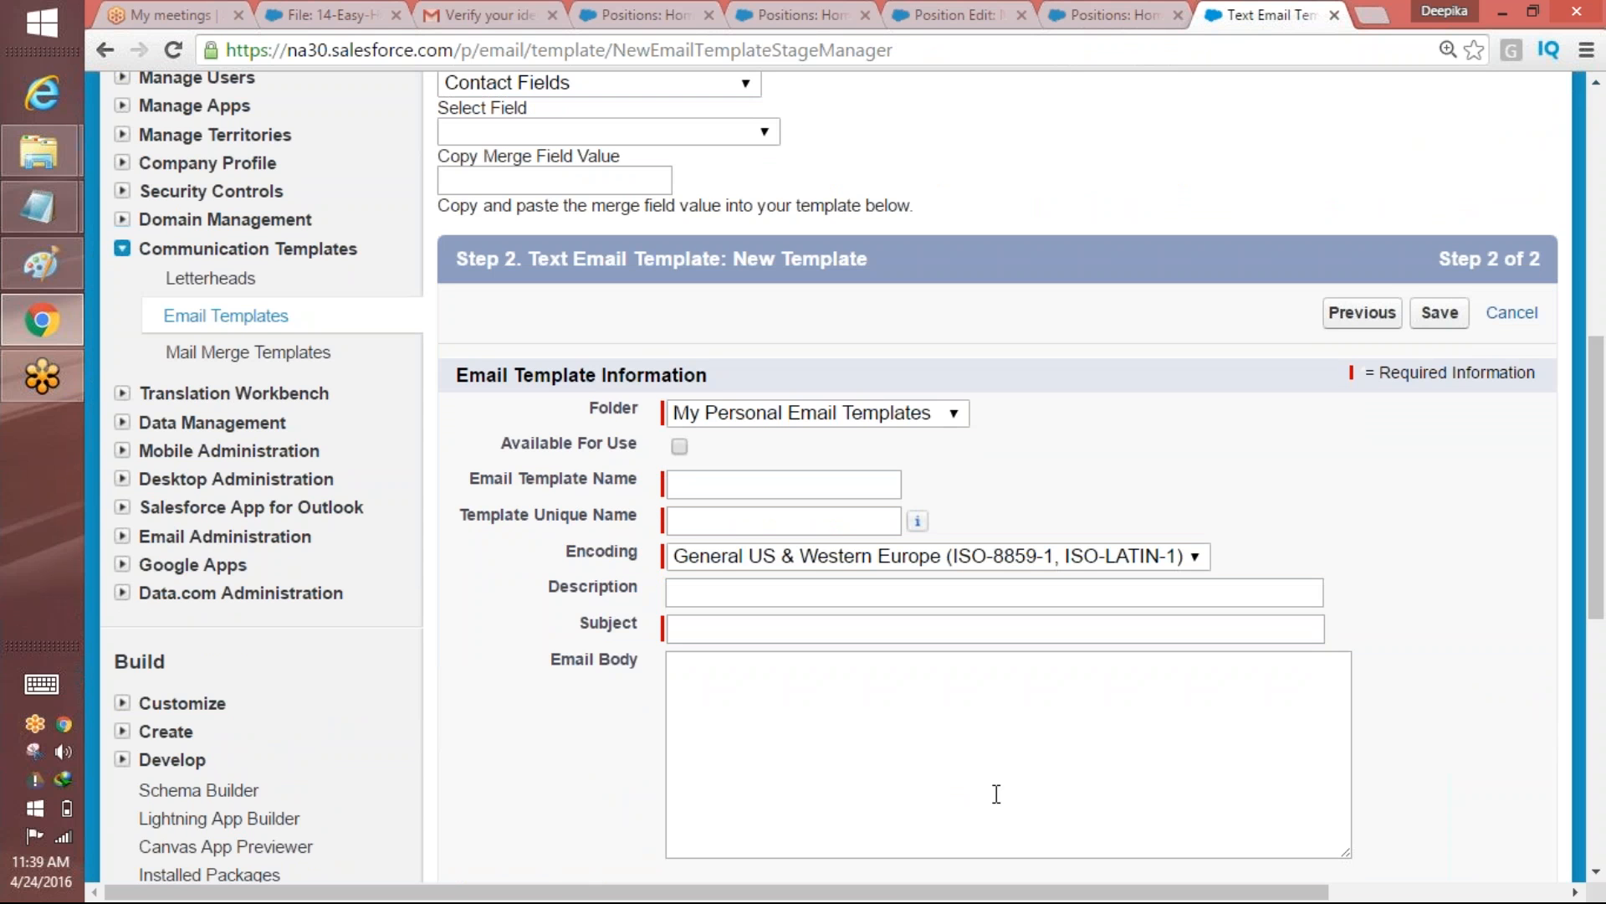
click(718, 724)
text(Thank you for)
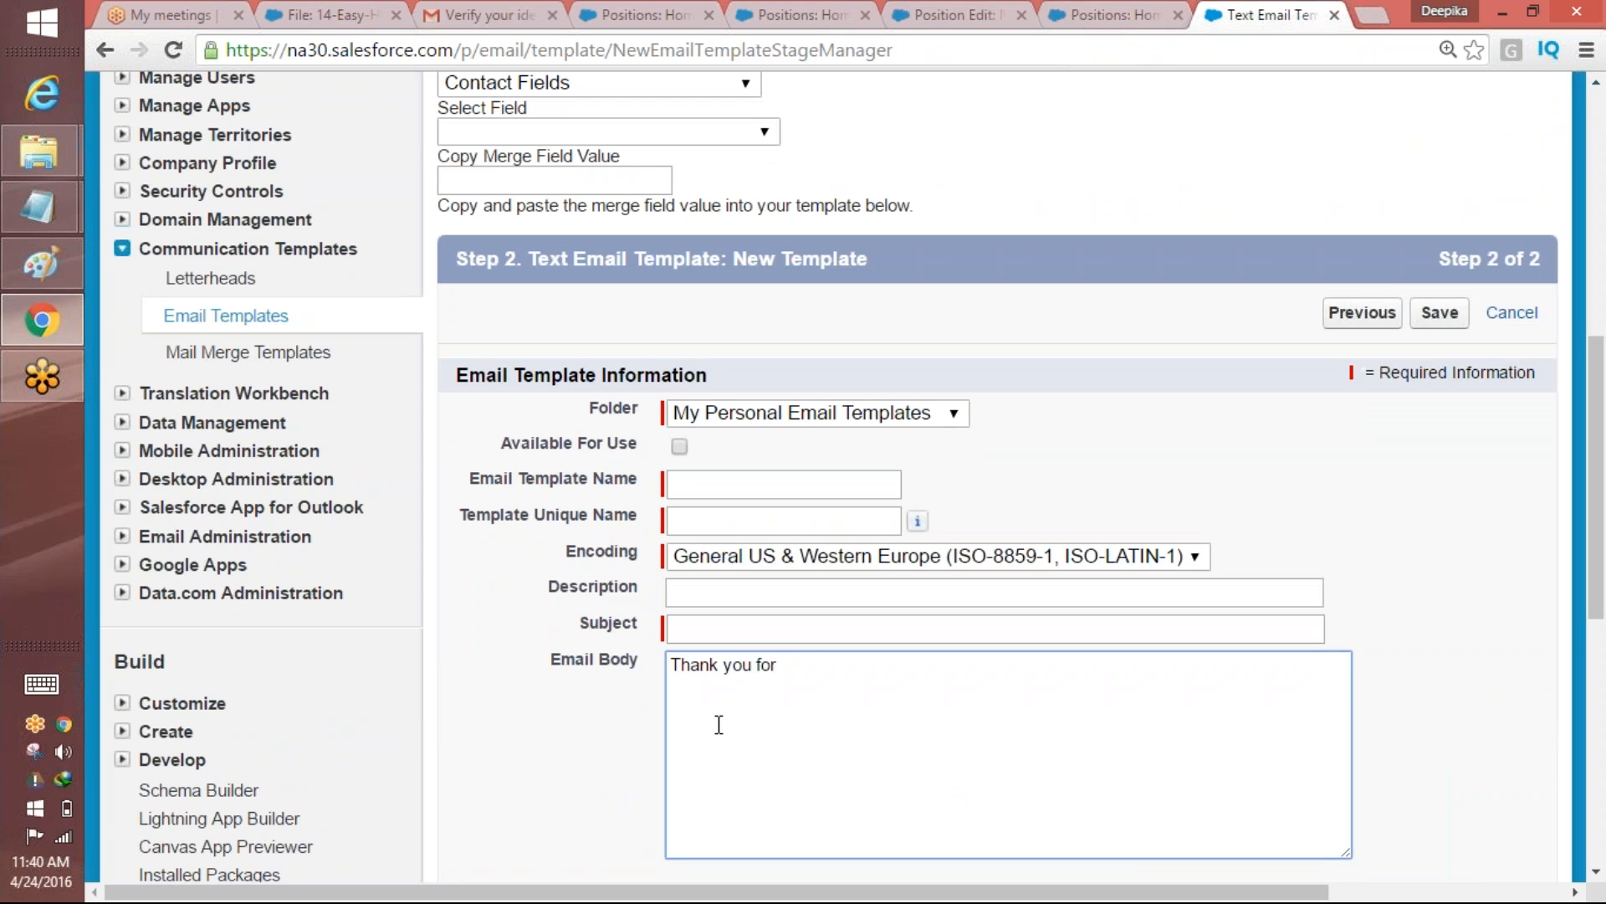
text(joining ou)
text(r recrui)
text(ting)
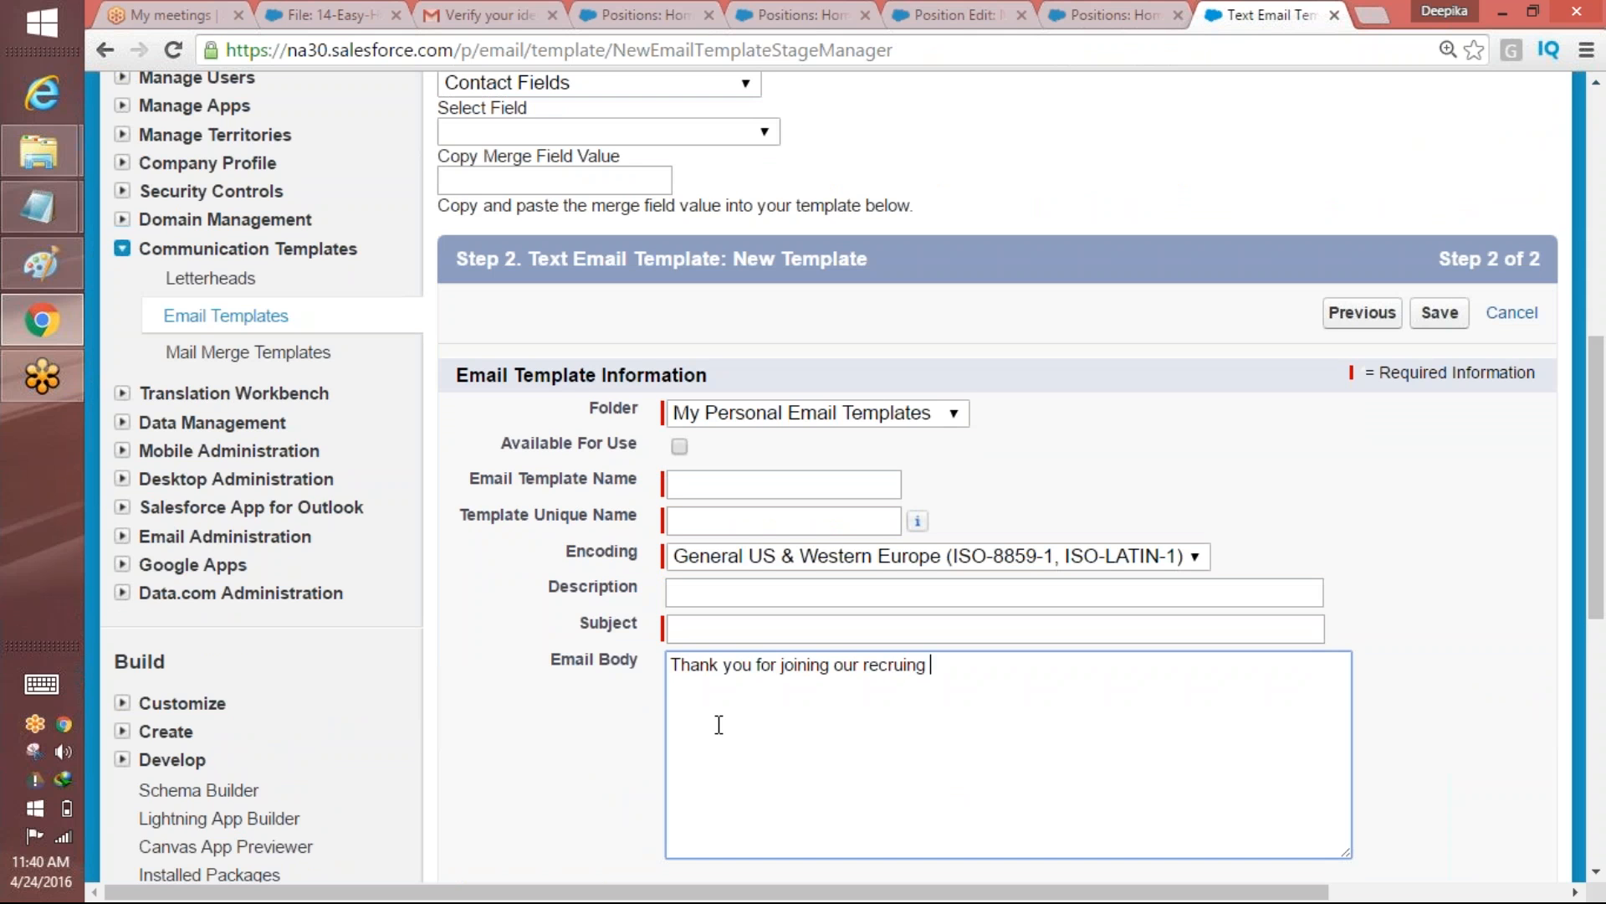
key(BackSpace)
key(BackSpace)
key(BackSpace)
key(BackSpace)
text(ting app..)
click(673, 669)
key(Return)
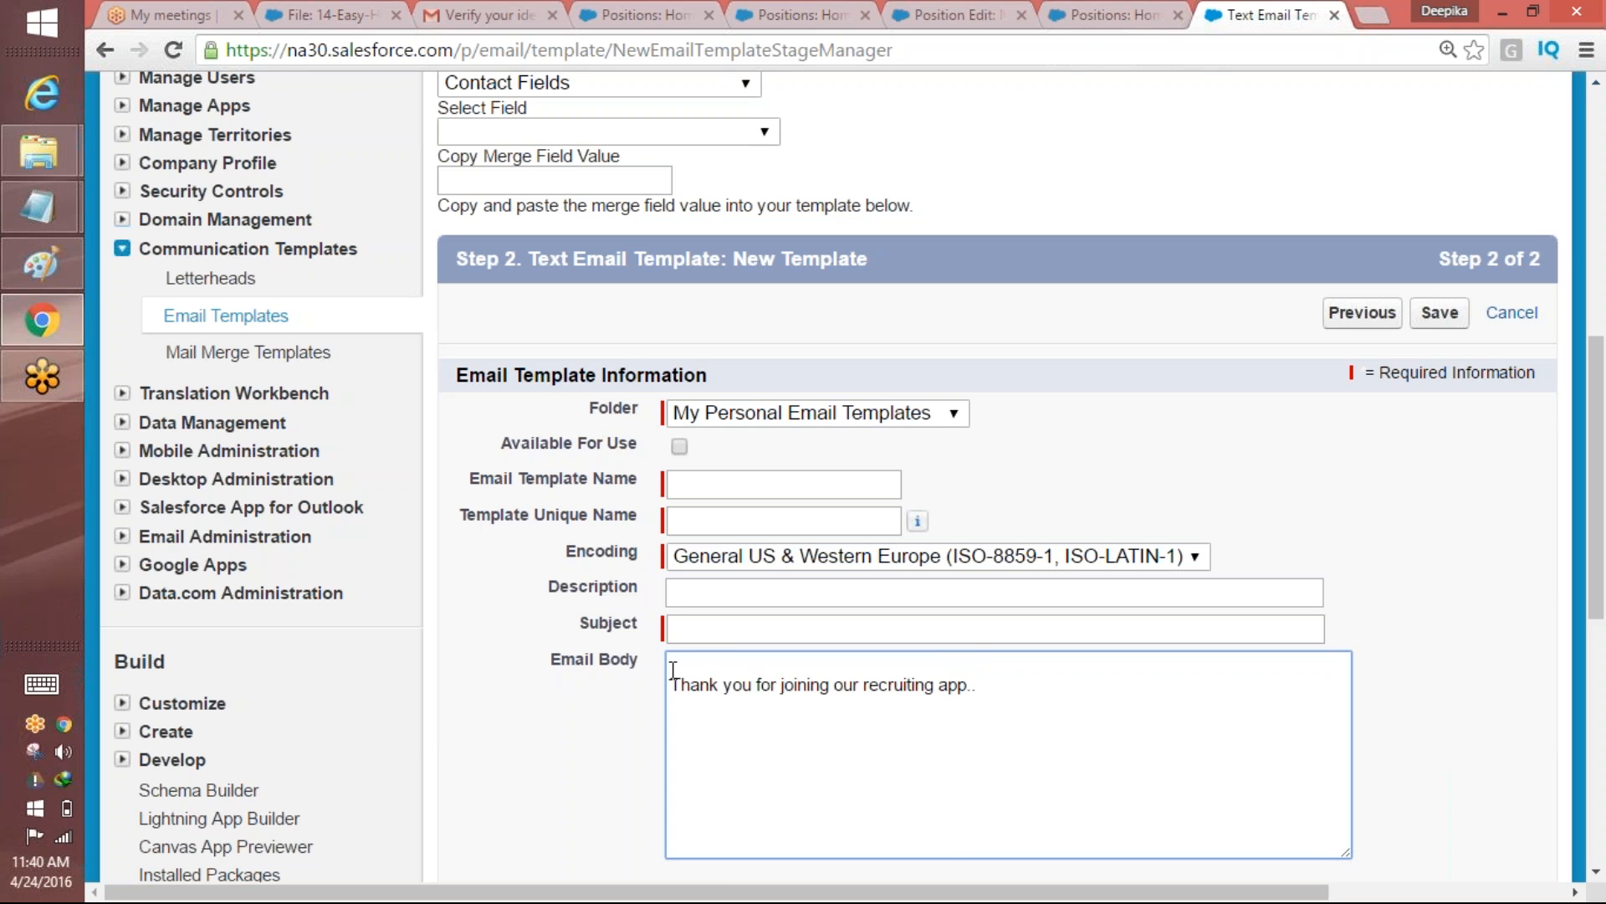
text(Dear)
scroll(1578, 458, up, 2)
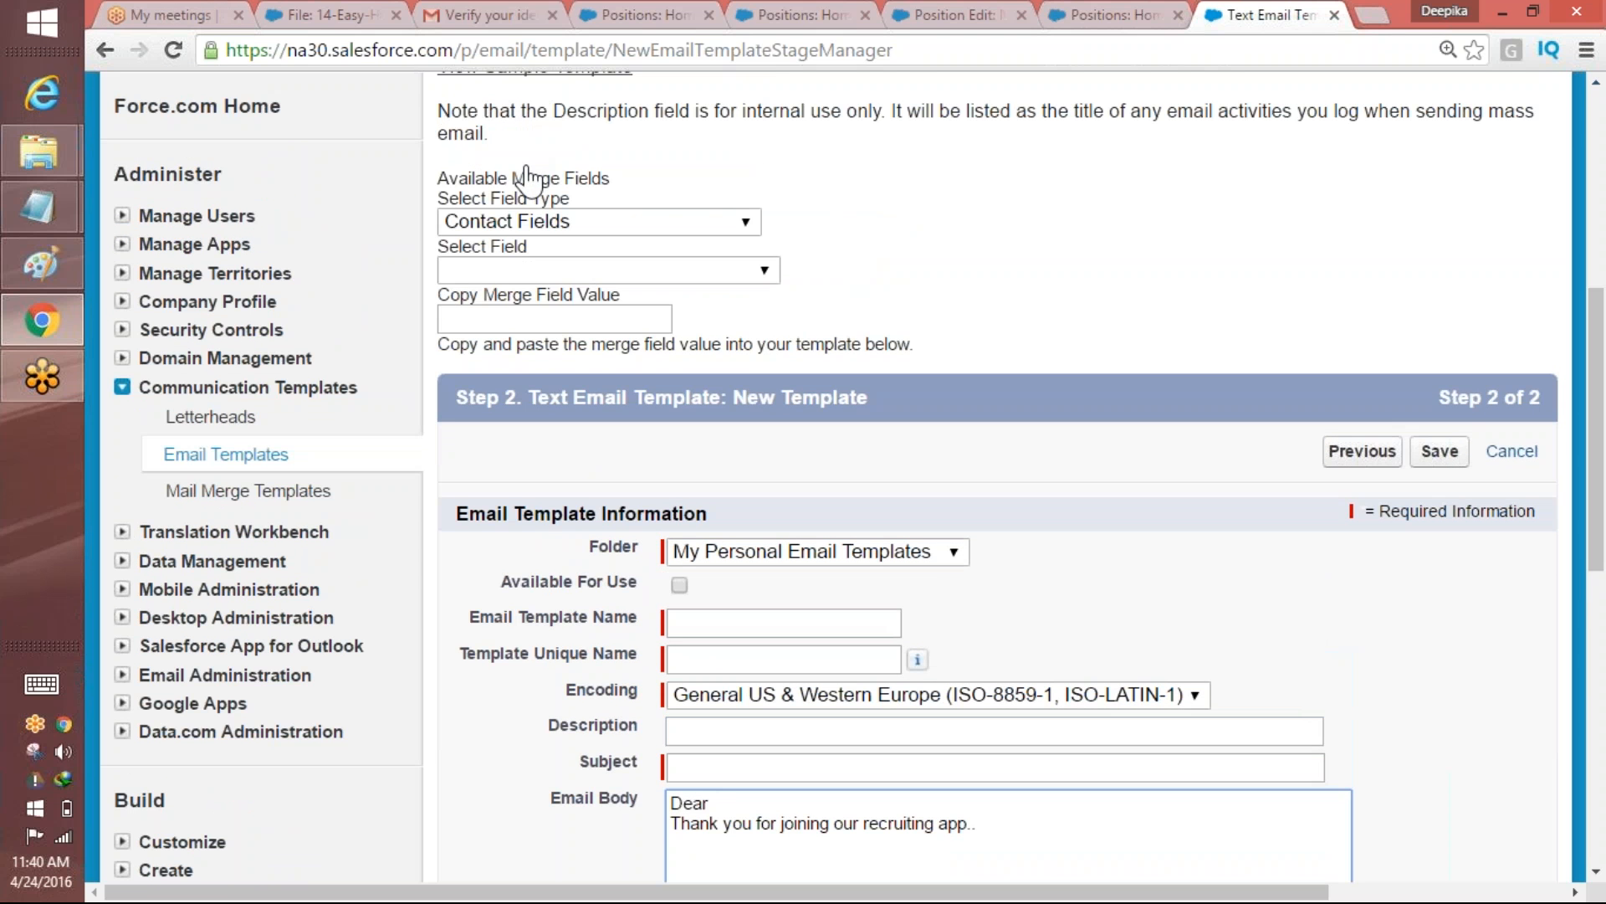
Insert the Candidate First Name merge field {!Candidate__c.First_Name__c} after 'Dear'.
click(538, 222)
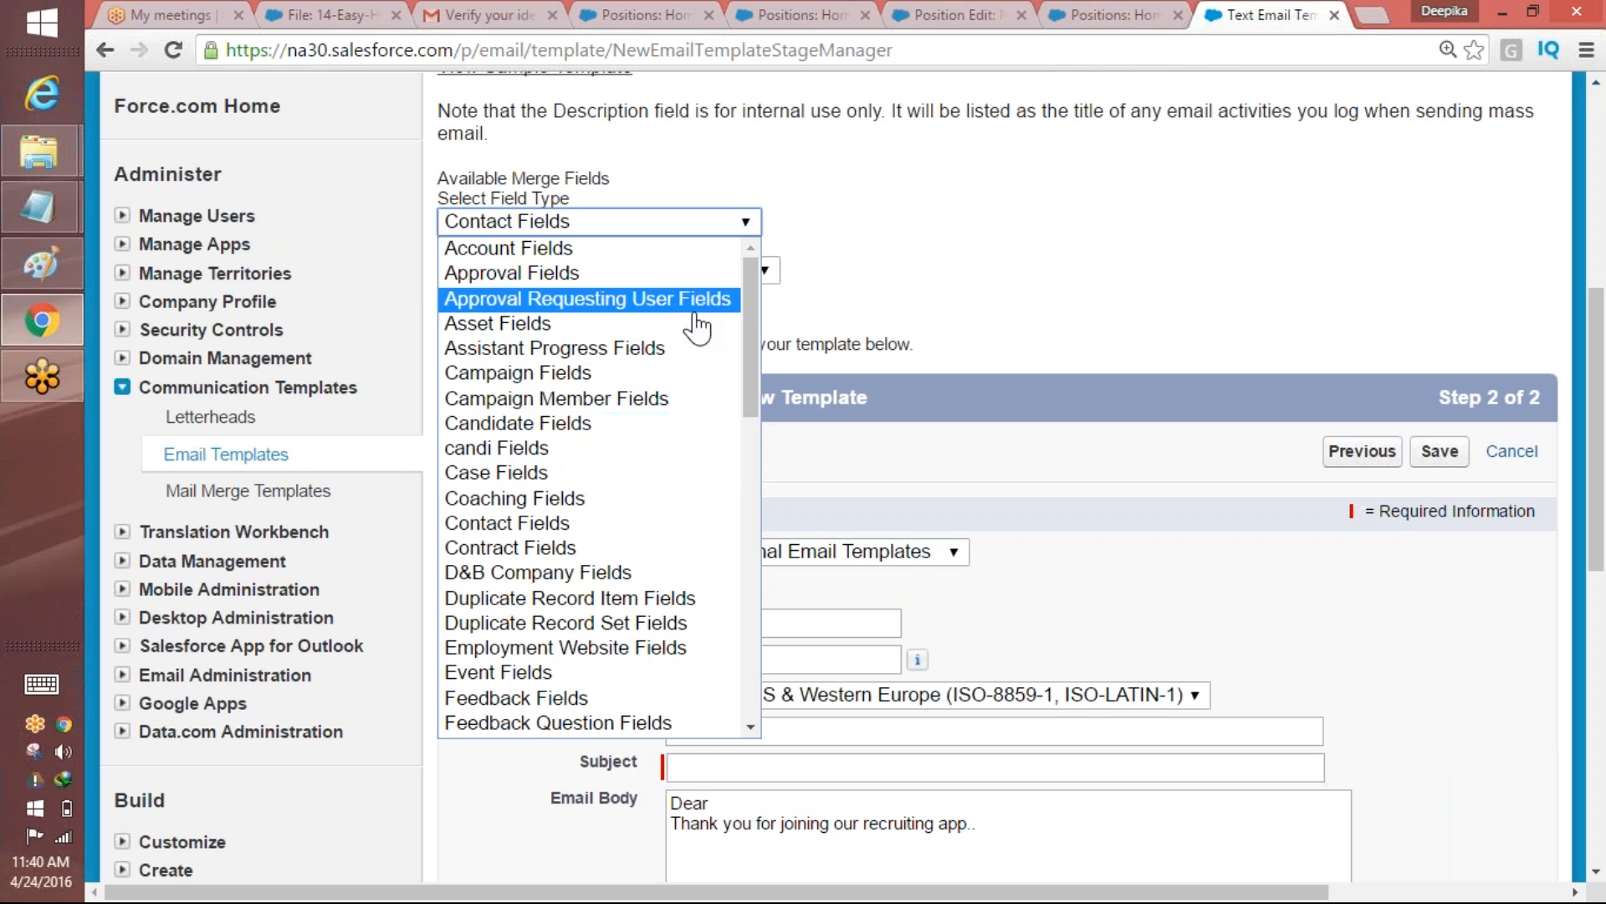
mouse_move(747, 360)
mouse_down()
mouse_move(764, 412)
mouse_move(753, 645)
mouse_move(742, 359)
mouse_up()
click(536, 424)
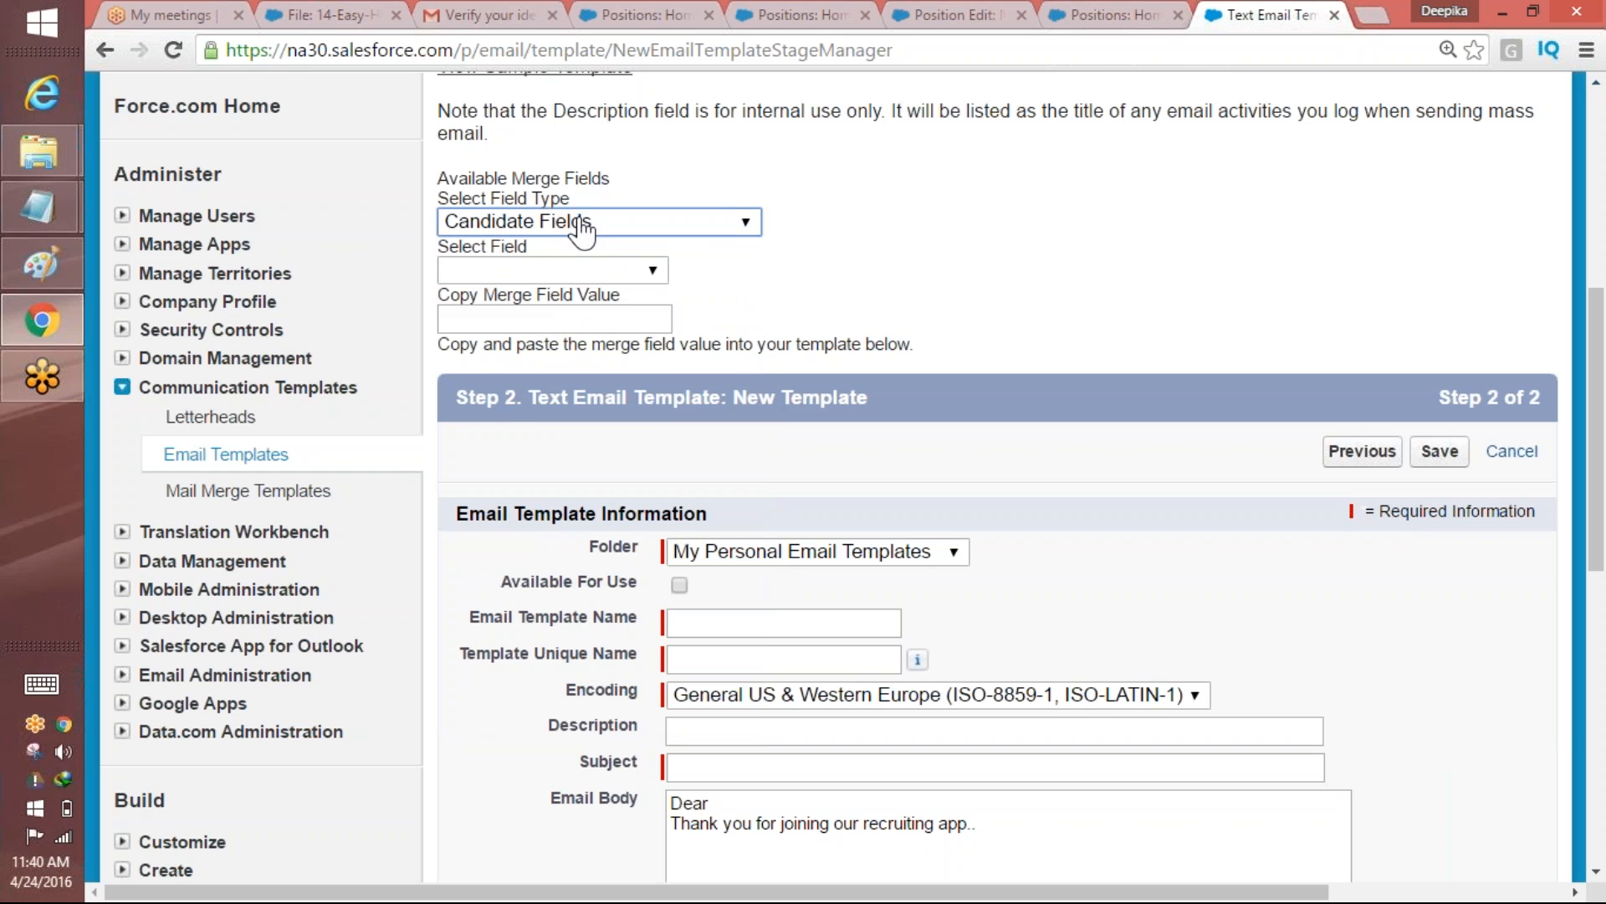
click(636, 272)
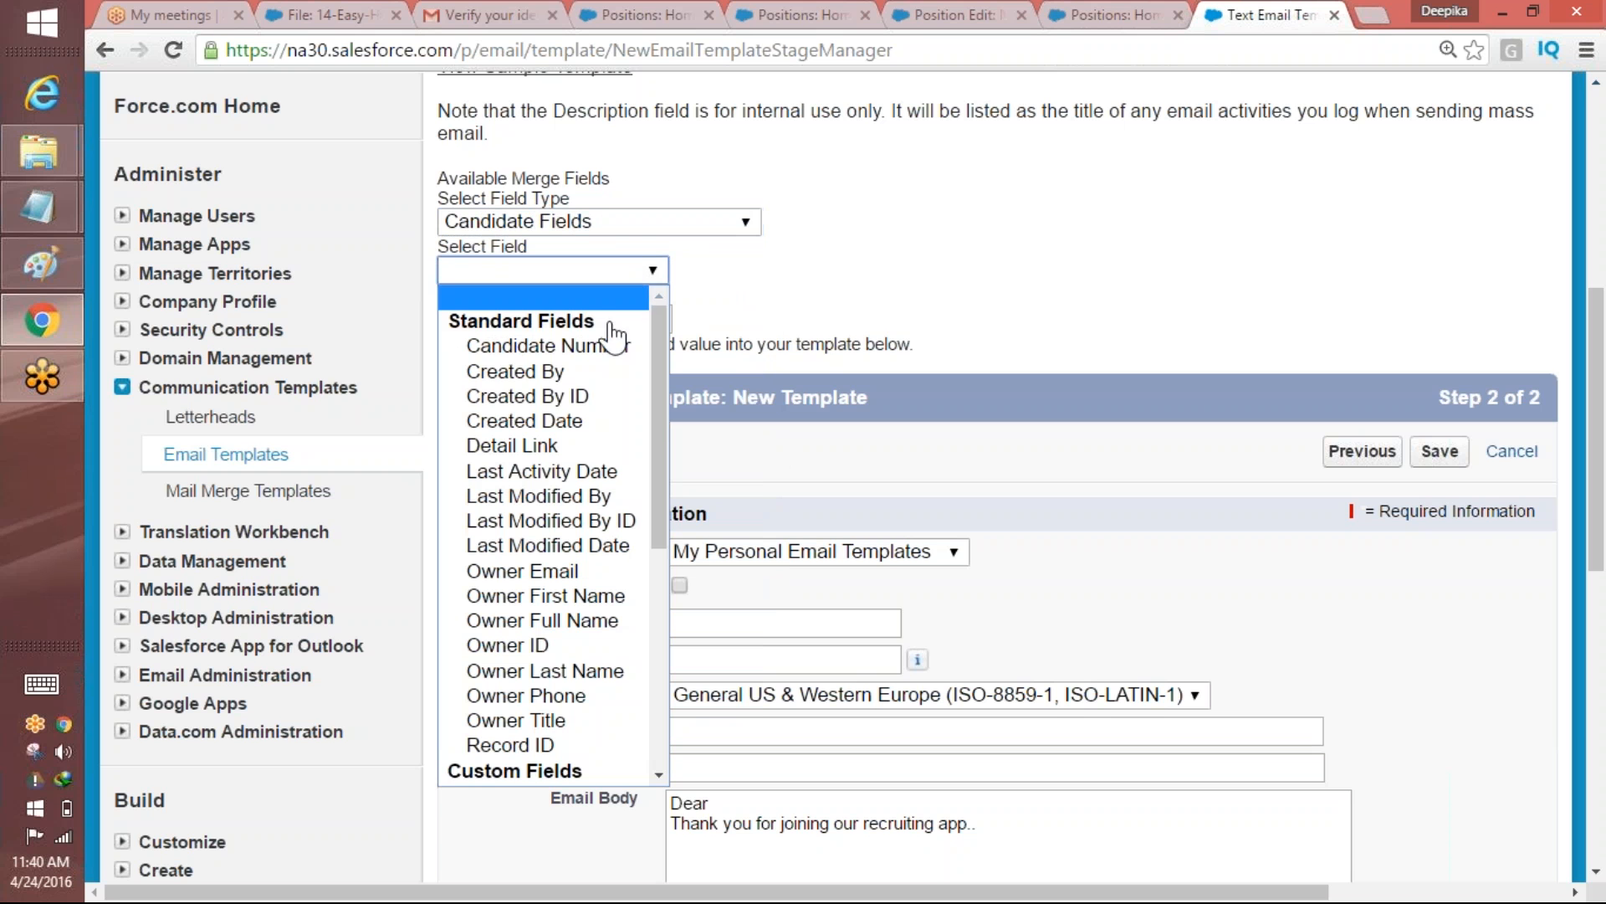
drag(669, 453, 685, 600)
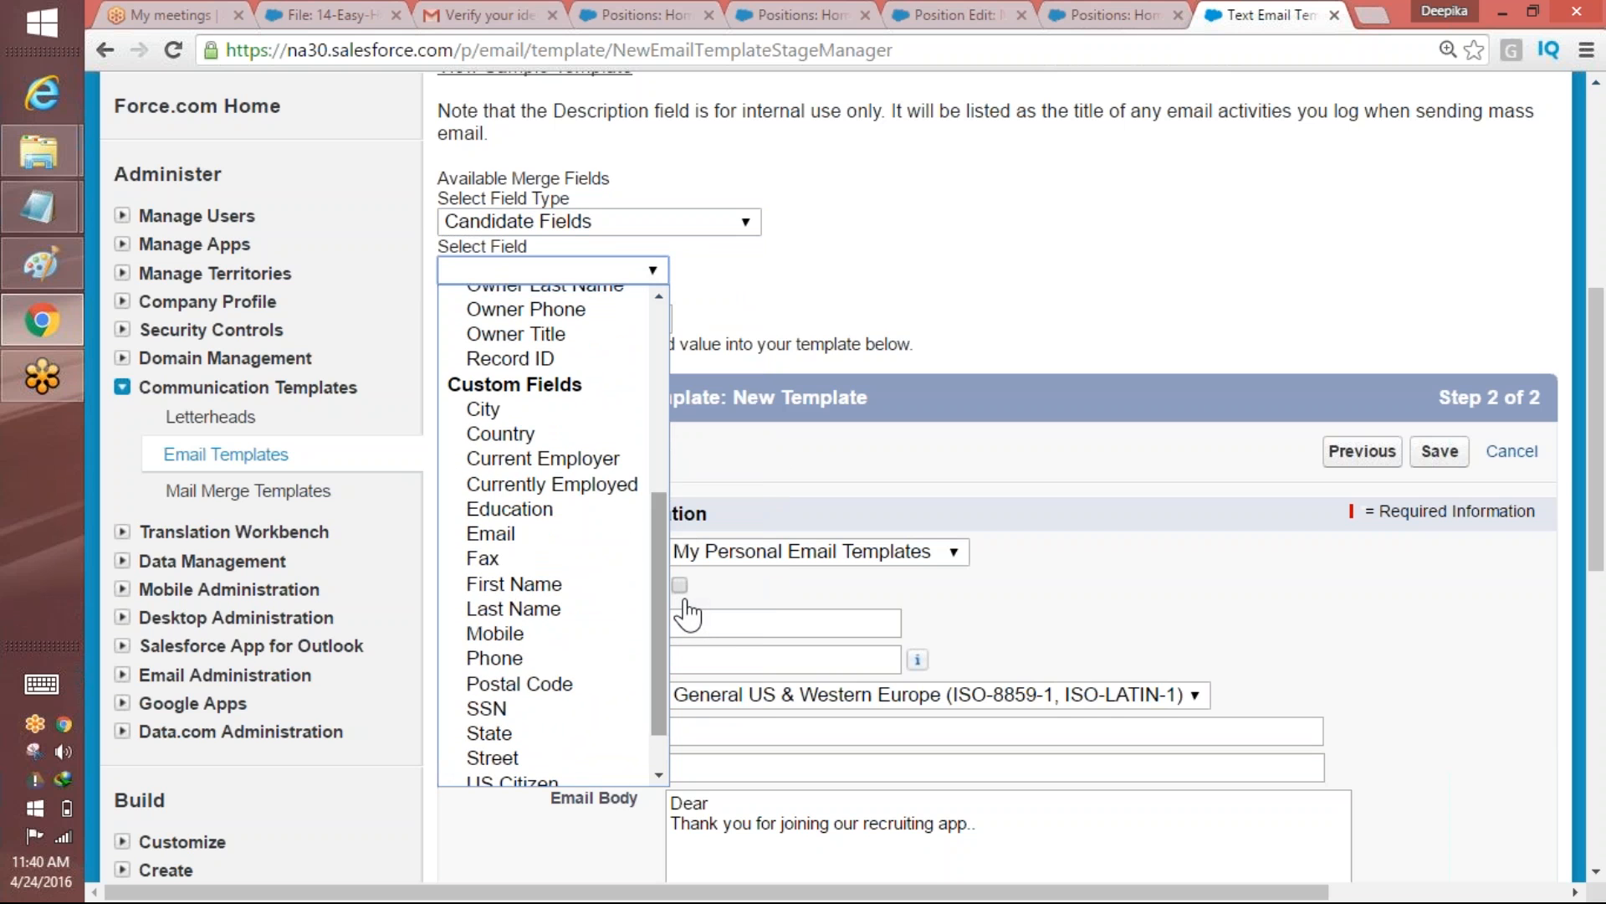
click(588, 586)
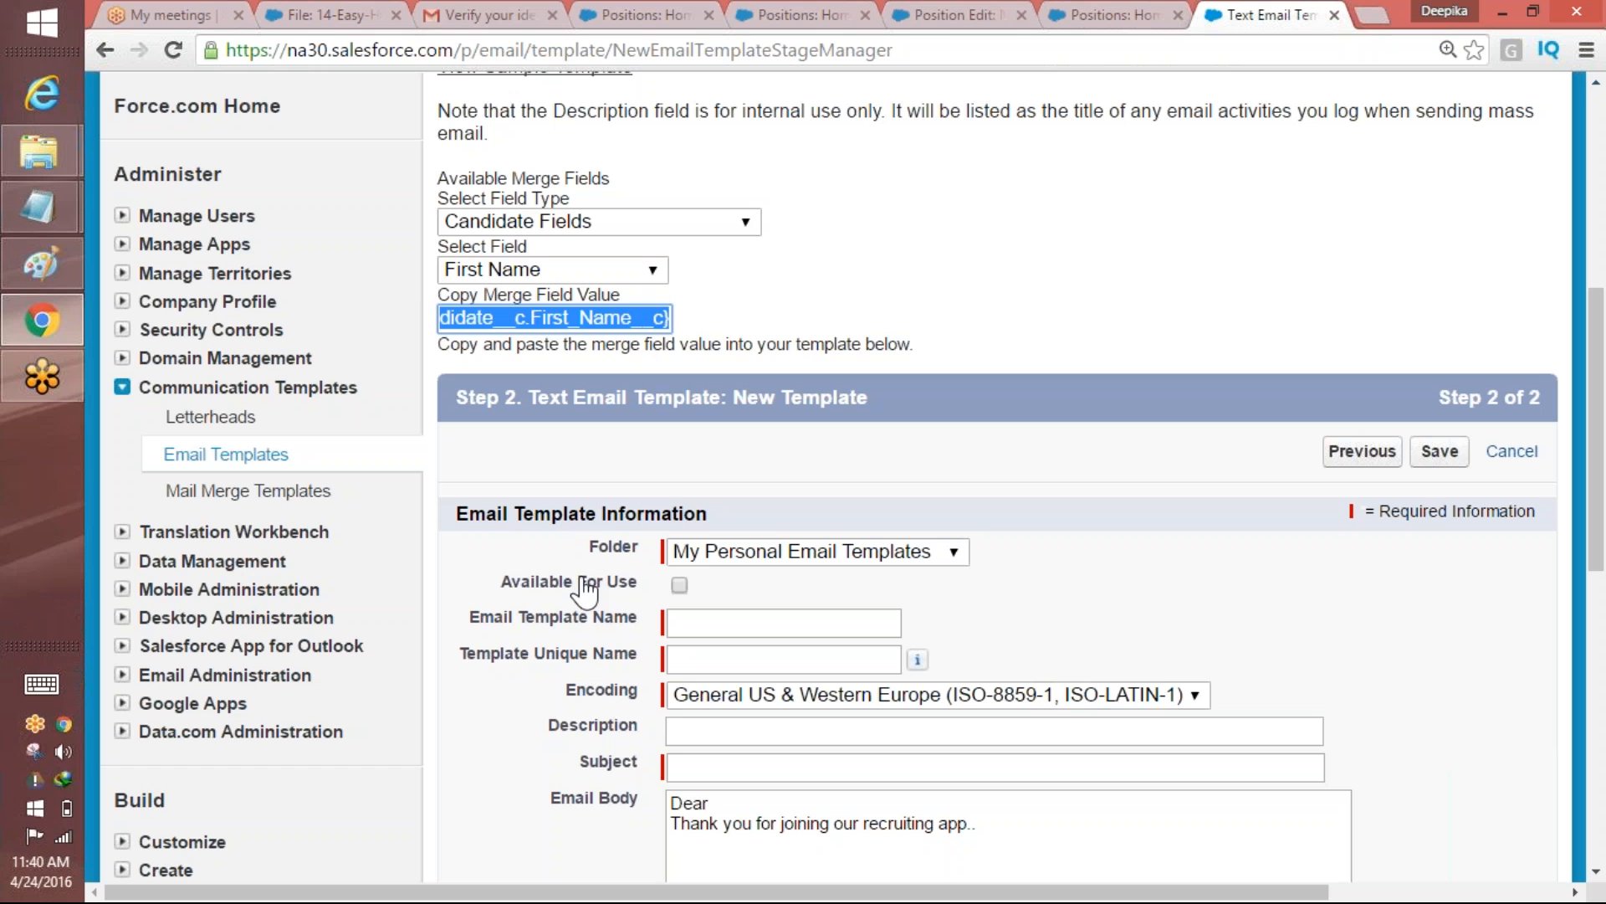
click(591, 329)
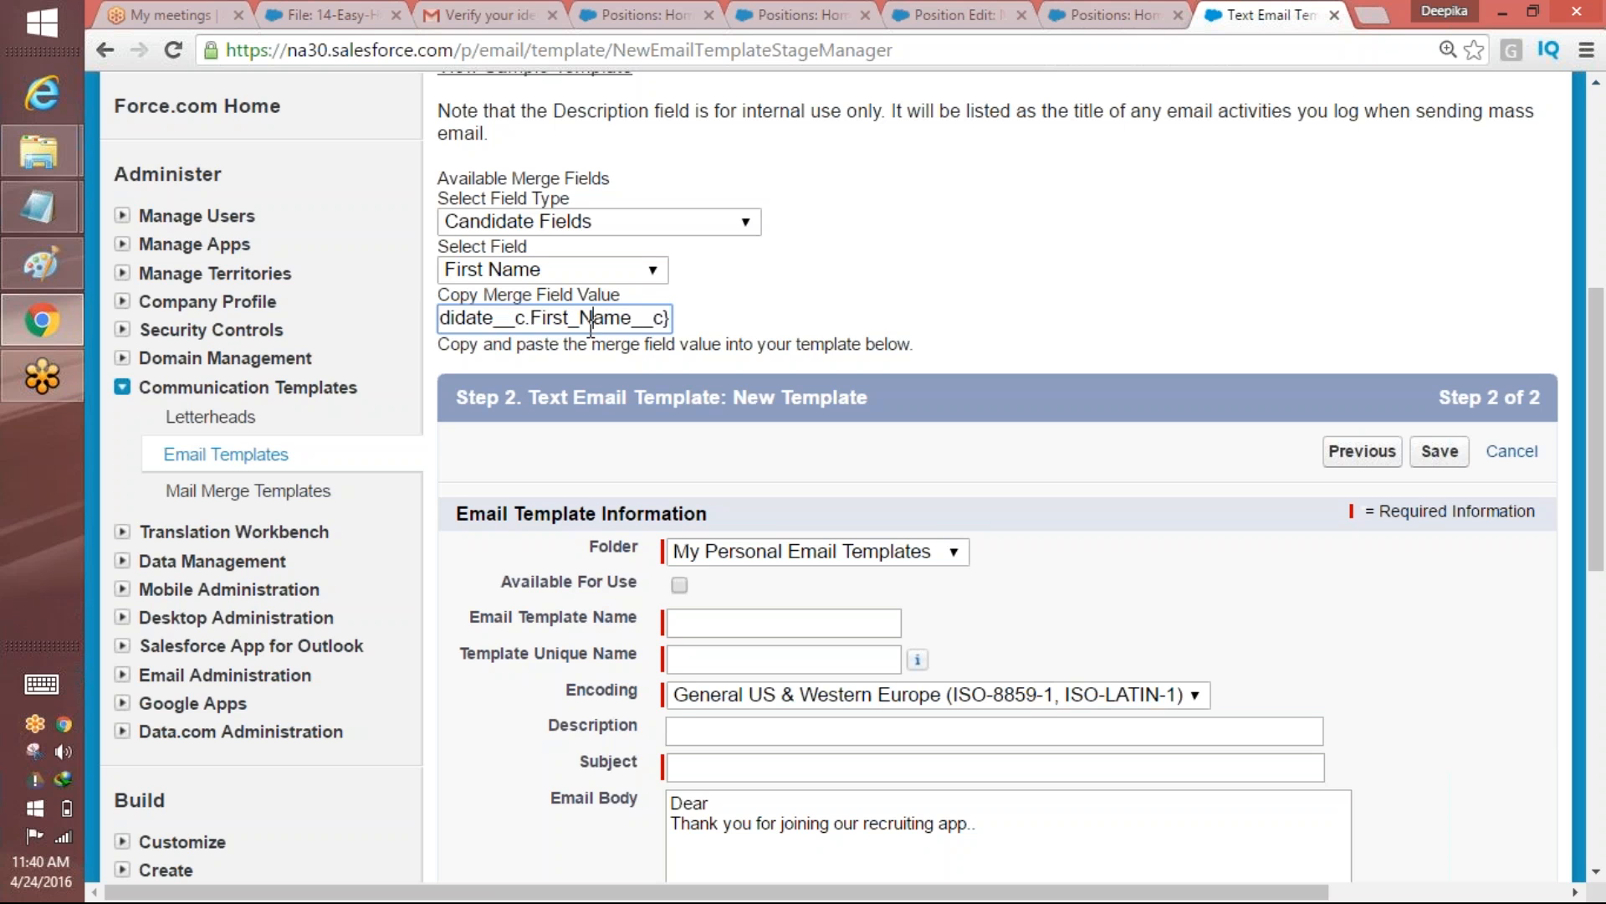
click(527, 323)
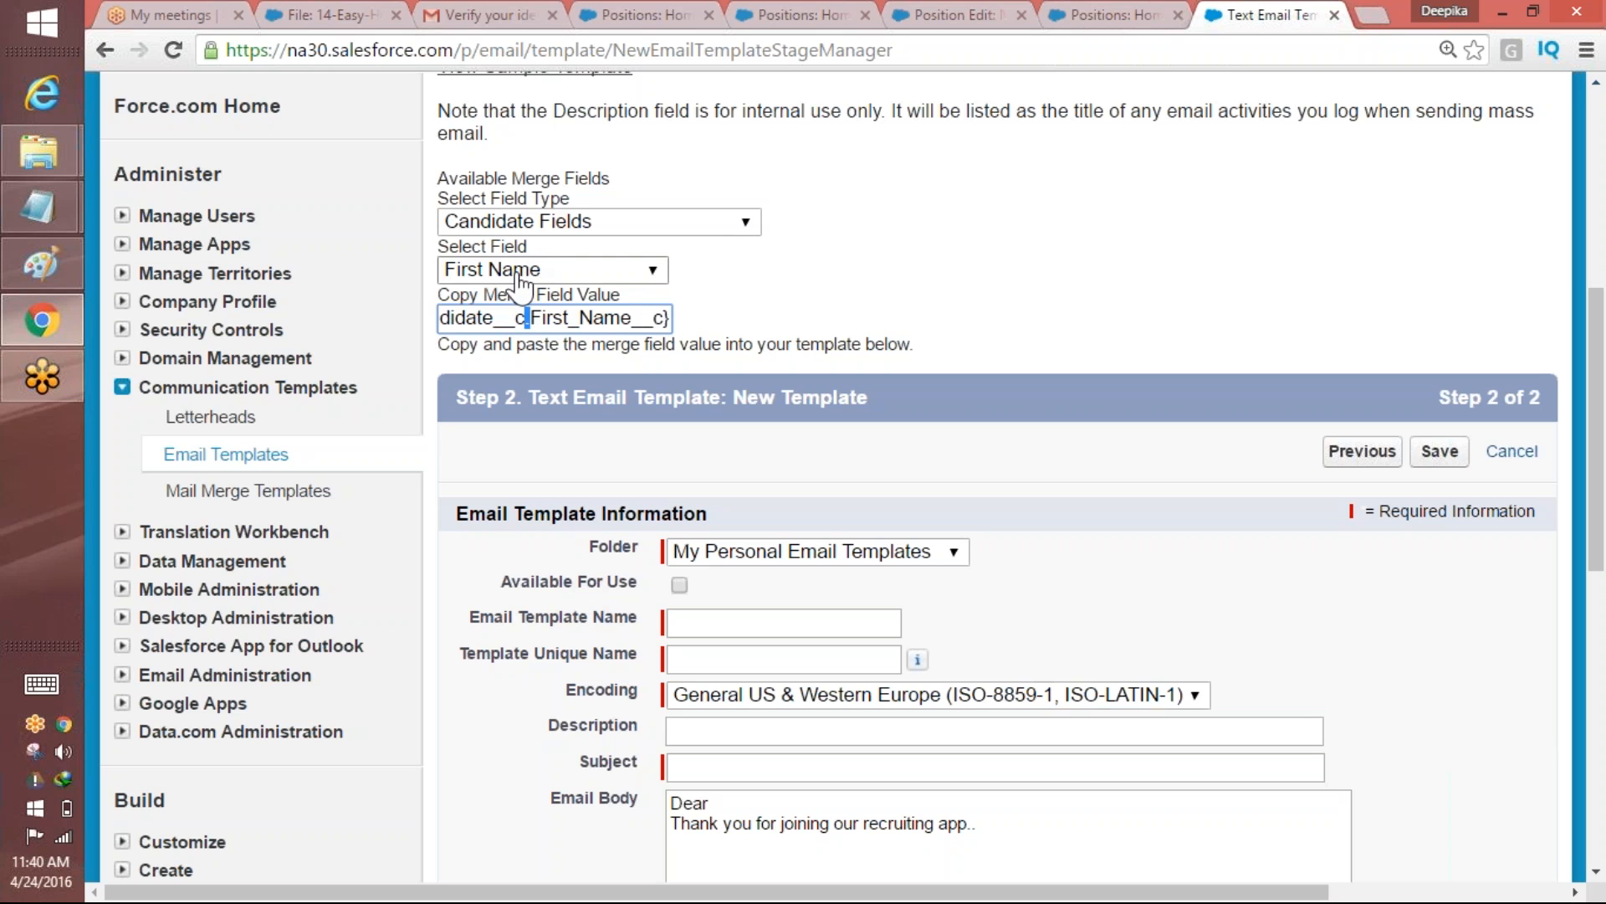
triple_click(516, 318)
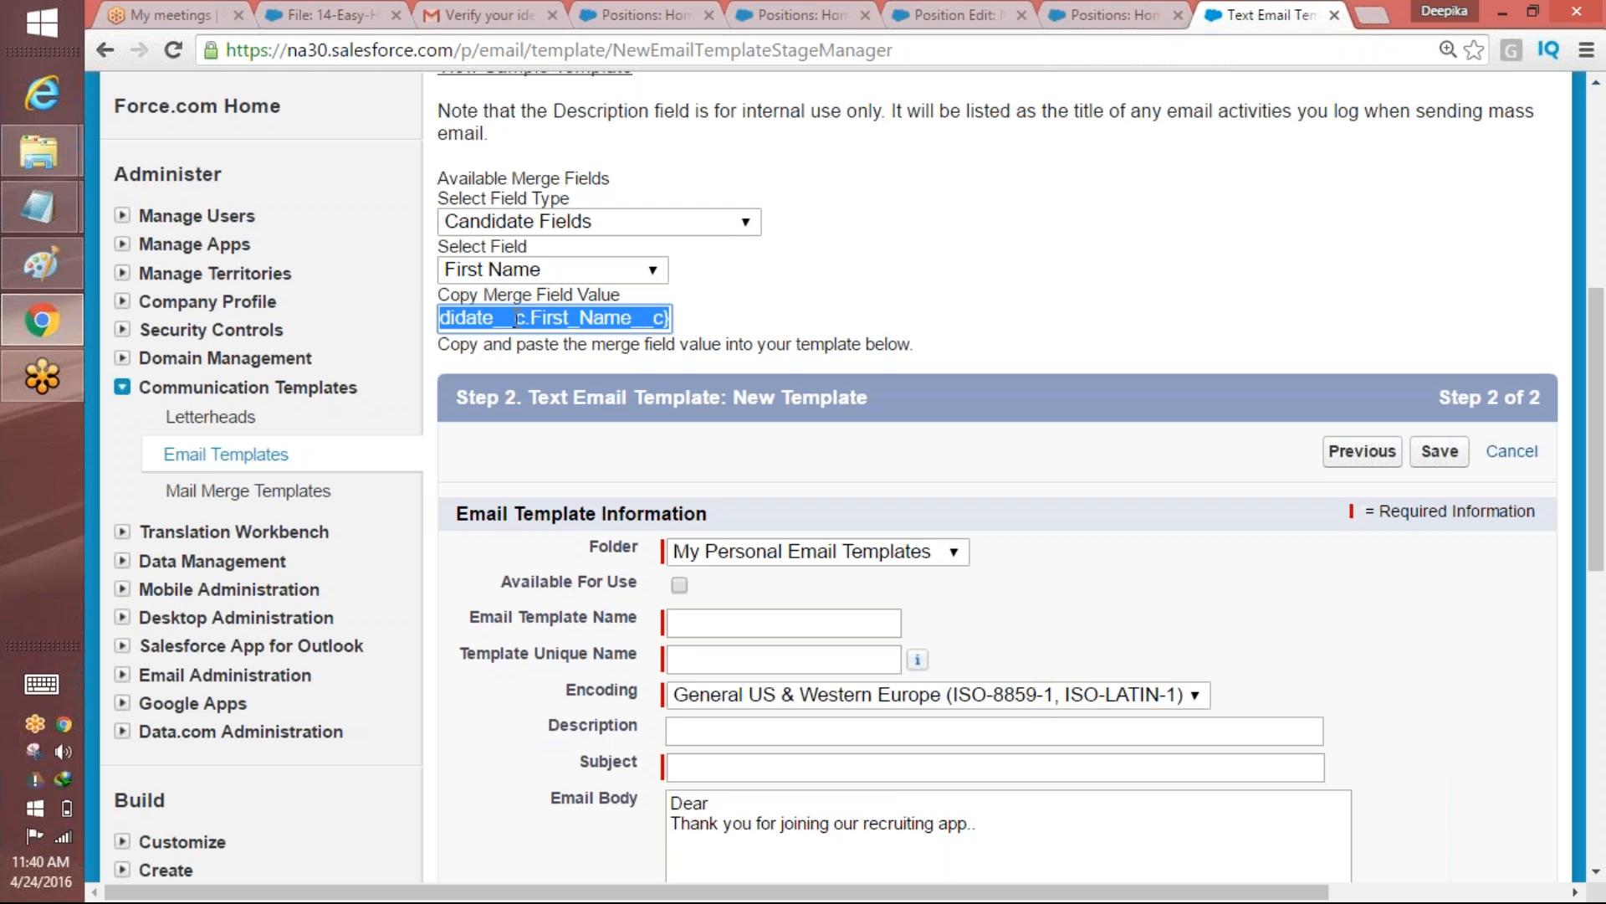
scroll(822, 635, down, 4)
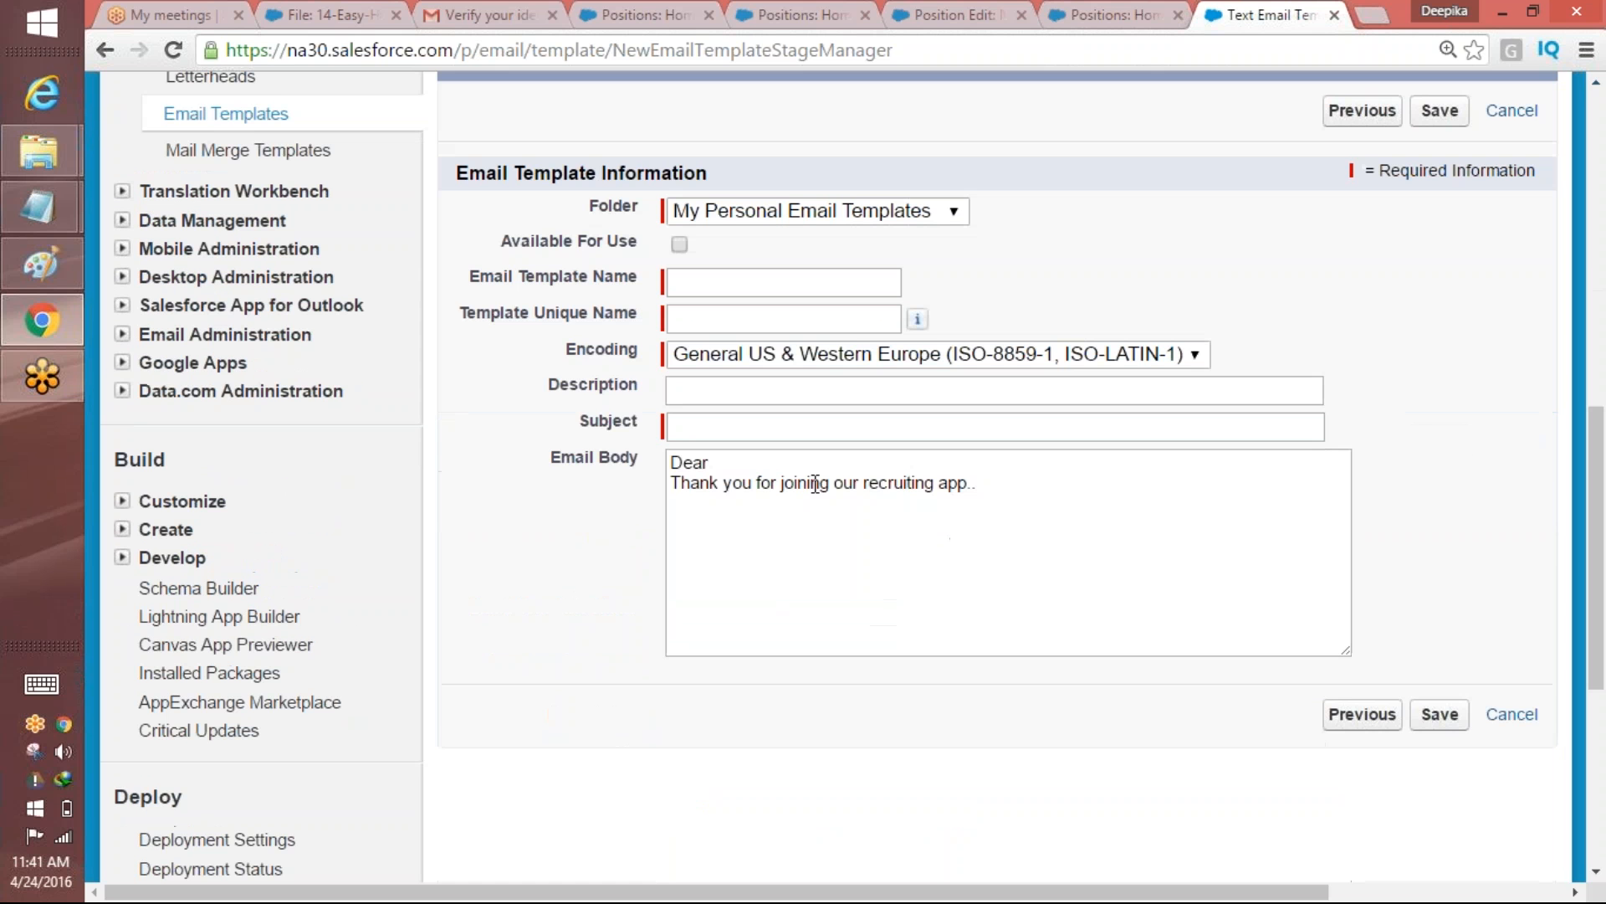
click(792, 465)
key(ctrl+v)
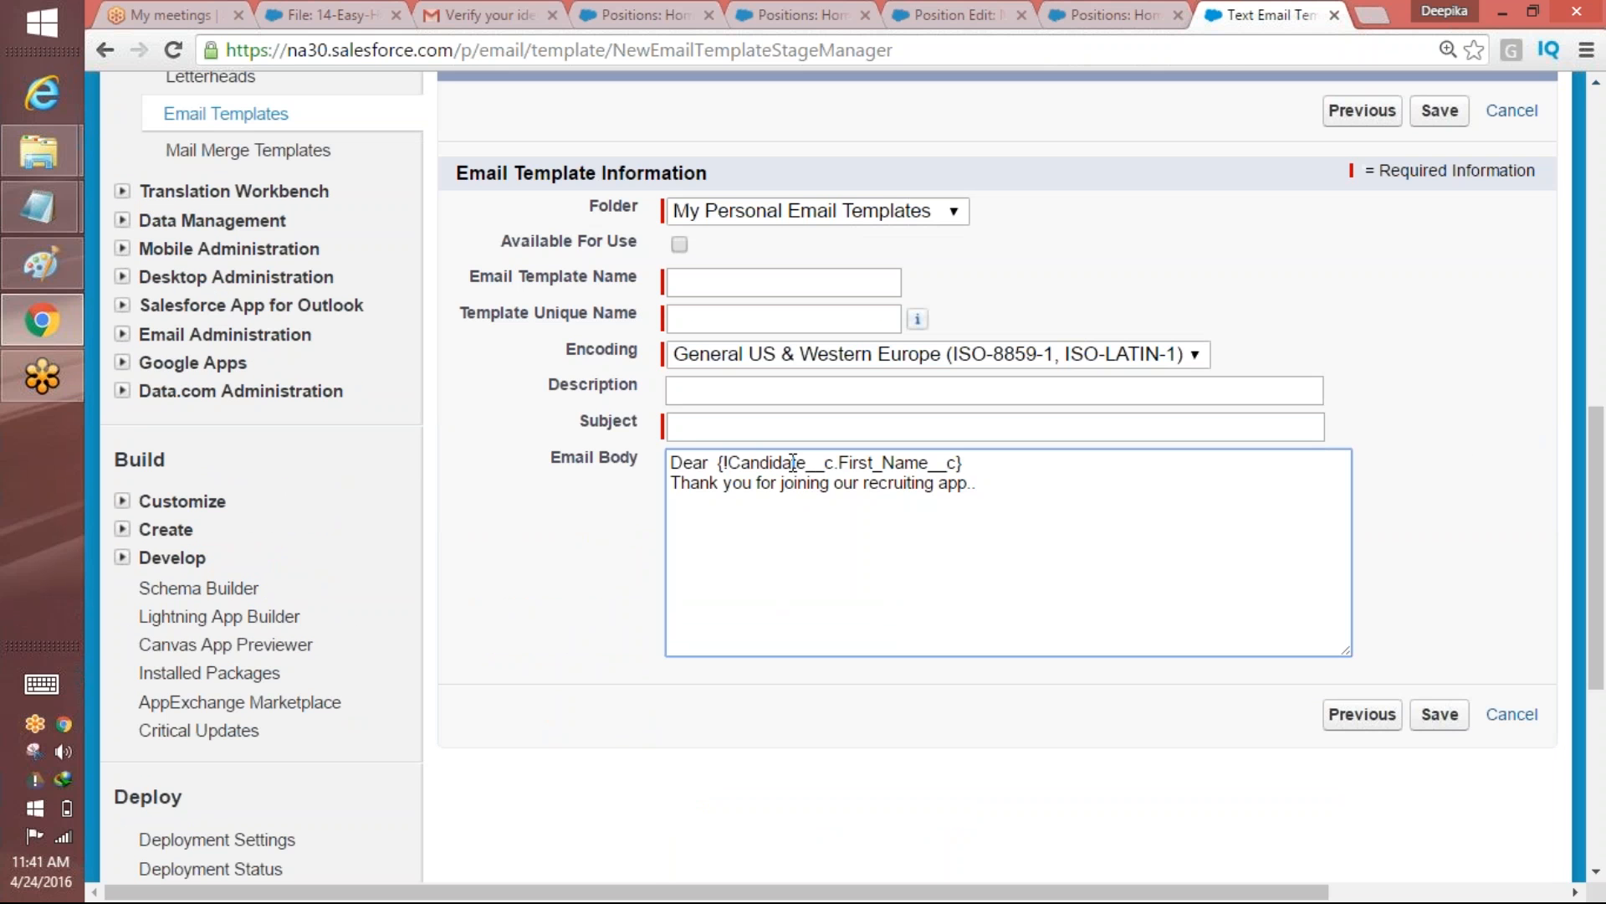
drag(719, 462, 964, 463)
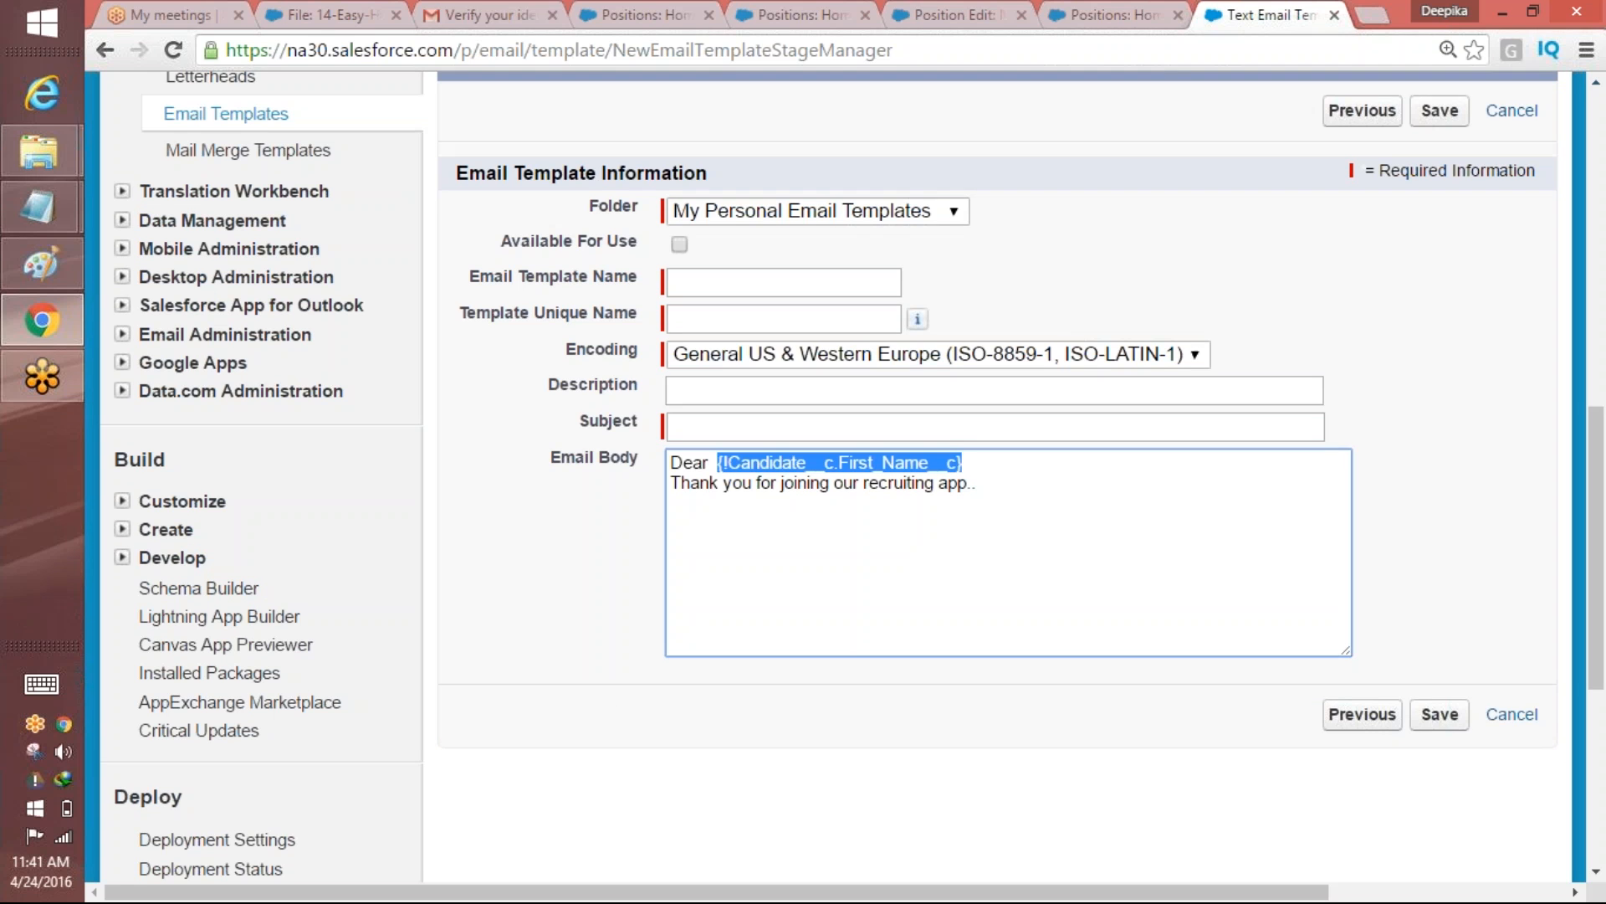
click(1008, 466)
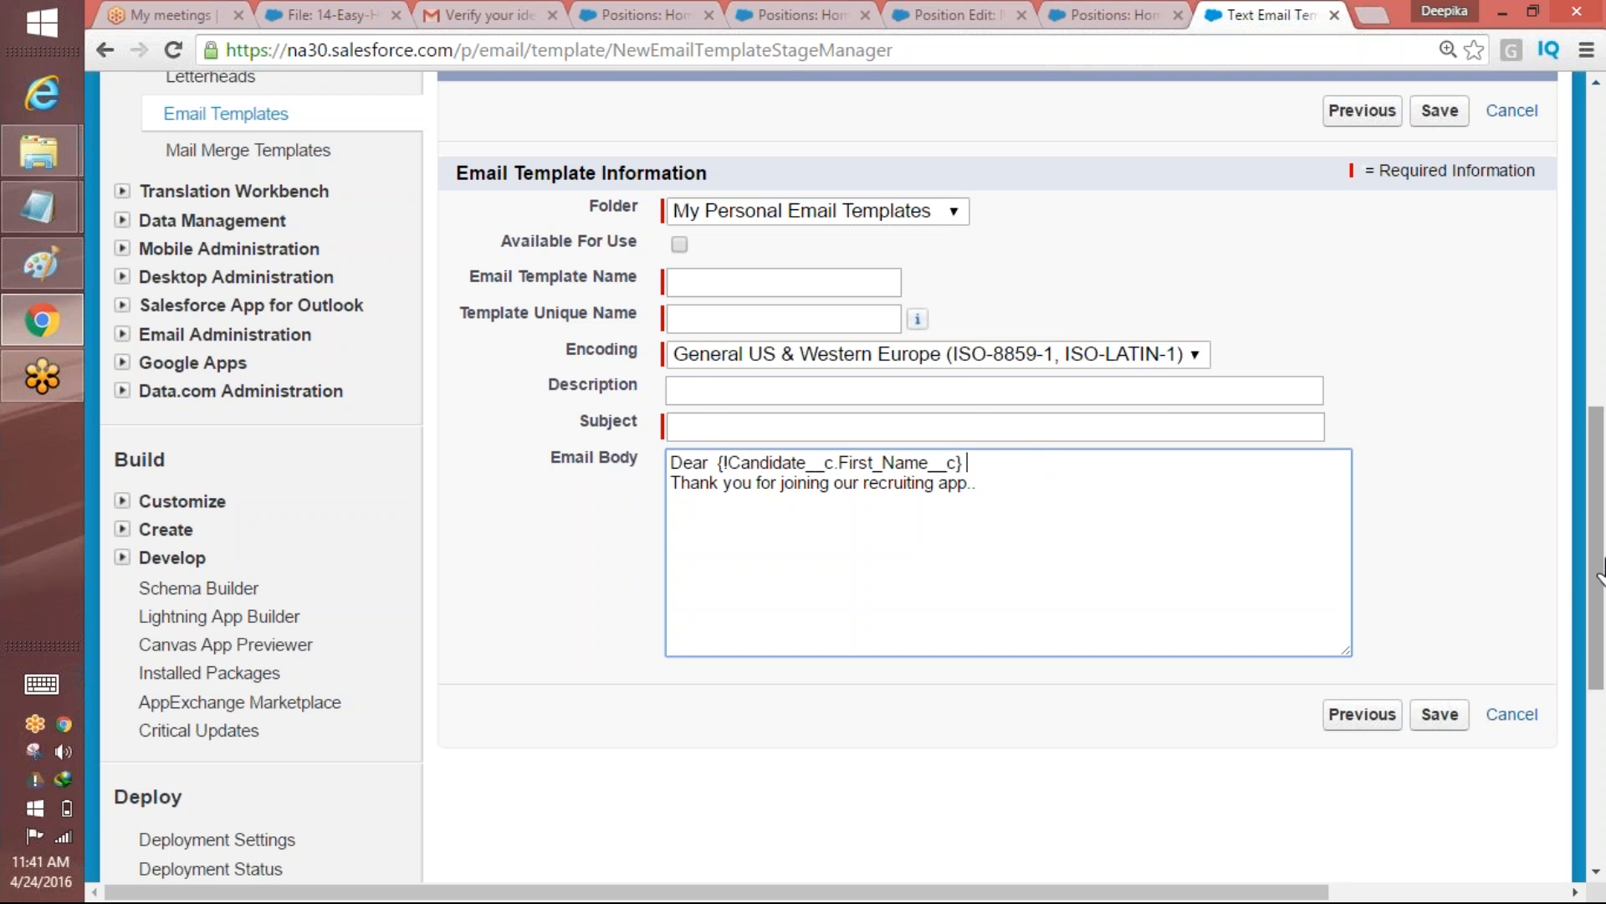
Generate the candidate Last Name merge field {!Candidate__c.Last_Name__c} for the greeting.
scroll(1597, 544, up, 5)
click(626, 339)
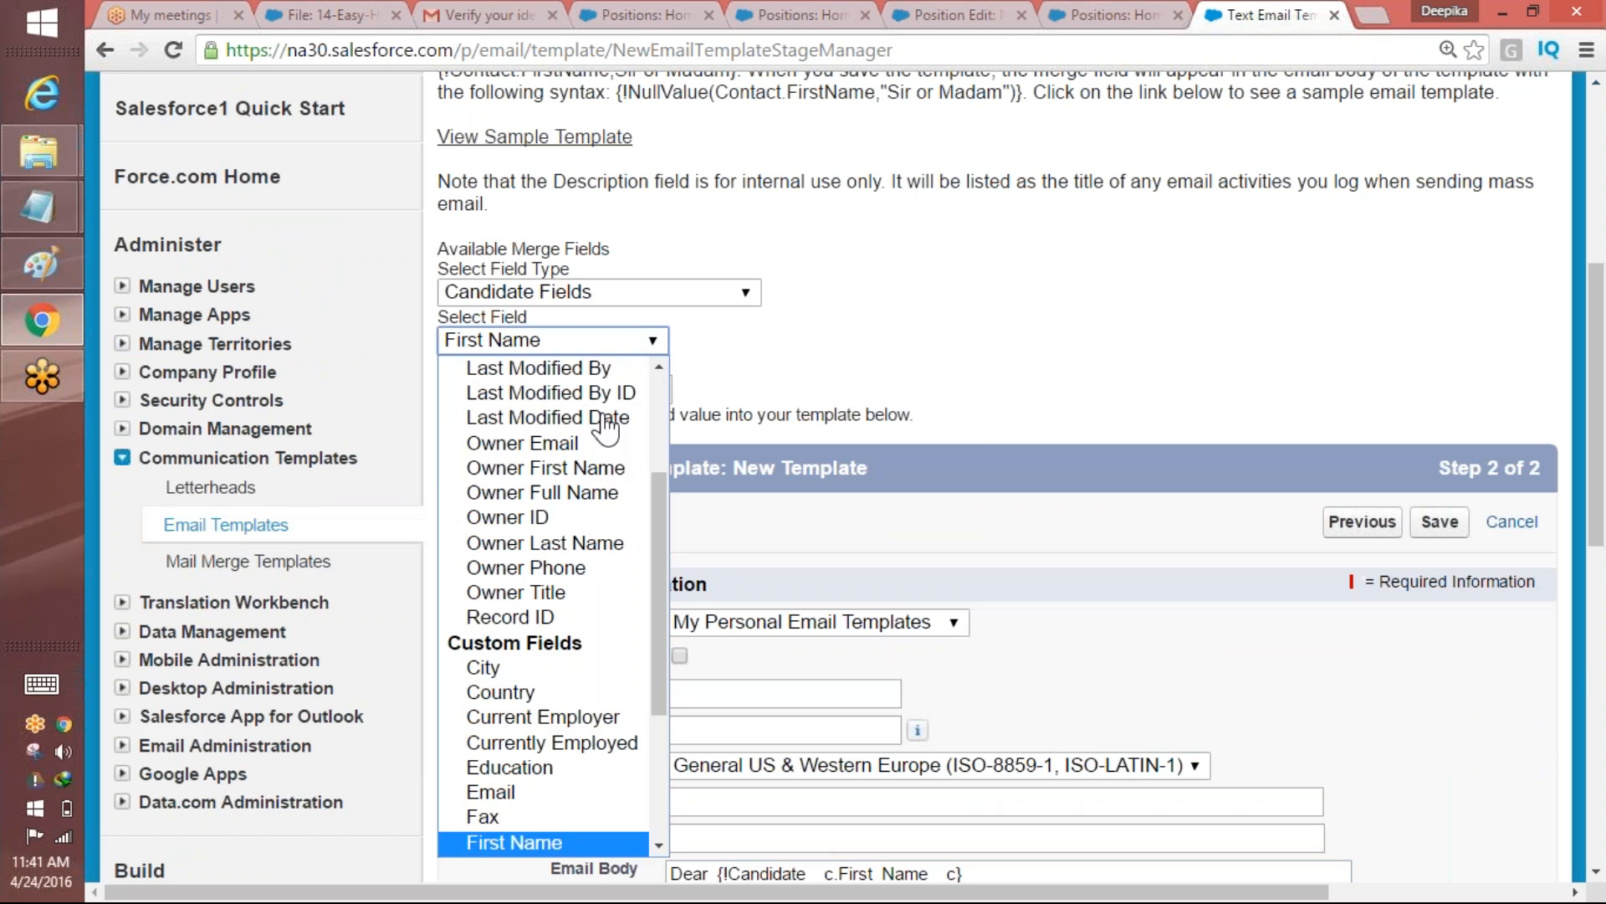
scroll(661, 674, down, 2)
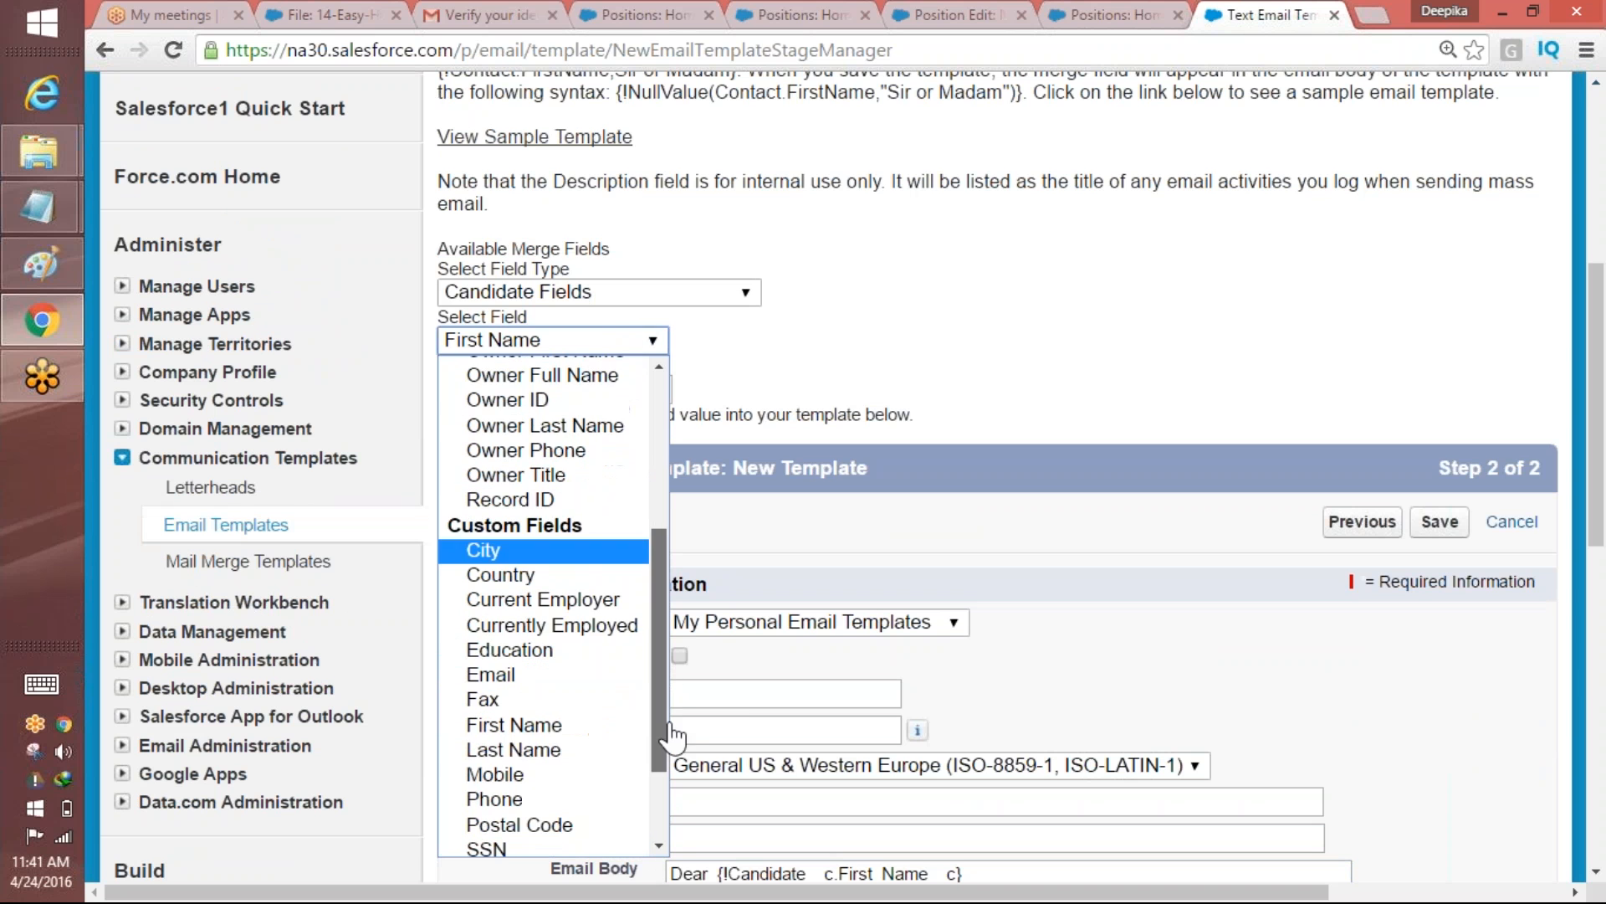
click(553, 753)
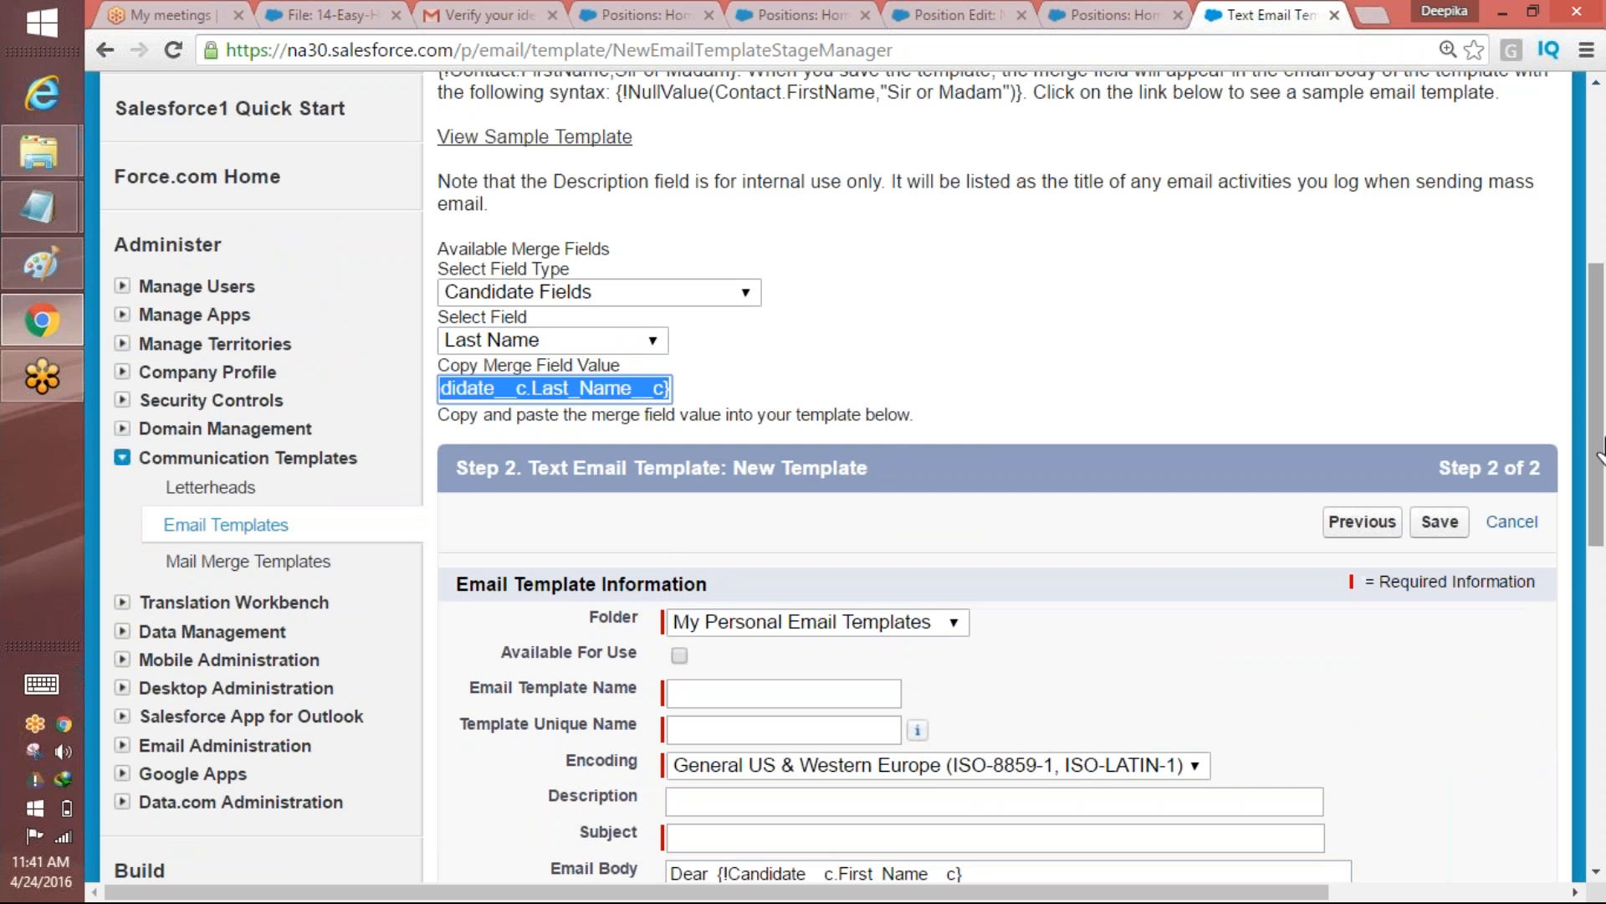
scroll(1165, 598, down, 3)
click(1166, 598)
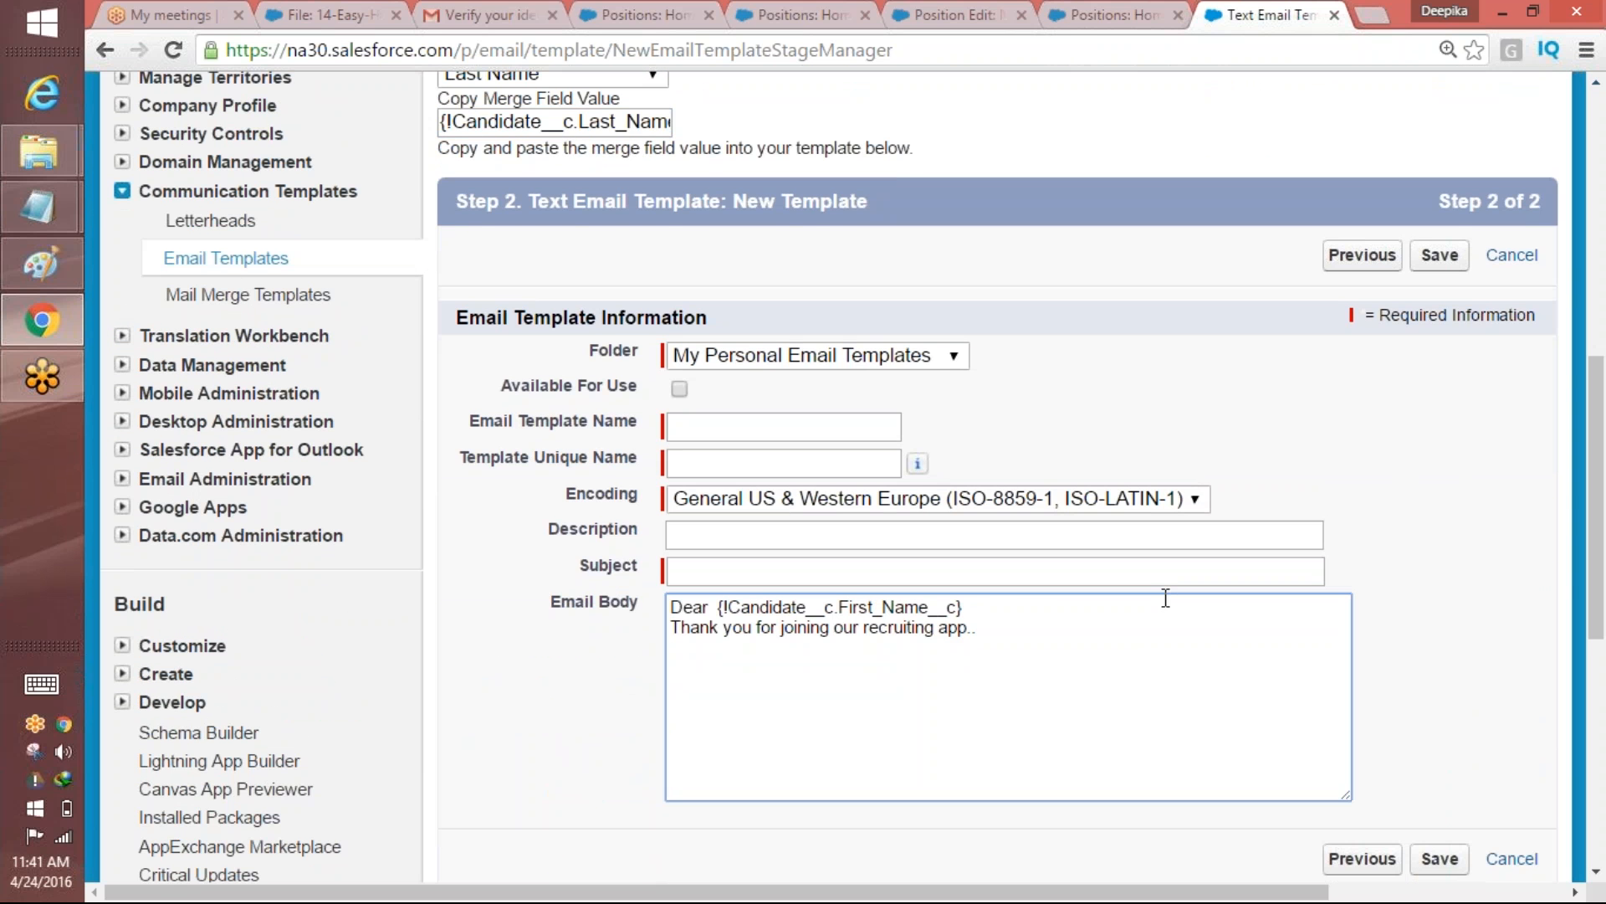
Insert {!Candidate__c.Last_Name__c} after the first name in the greeting.
key(ctrl+v)
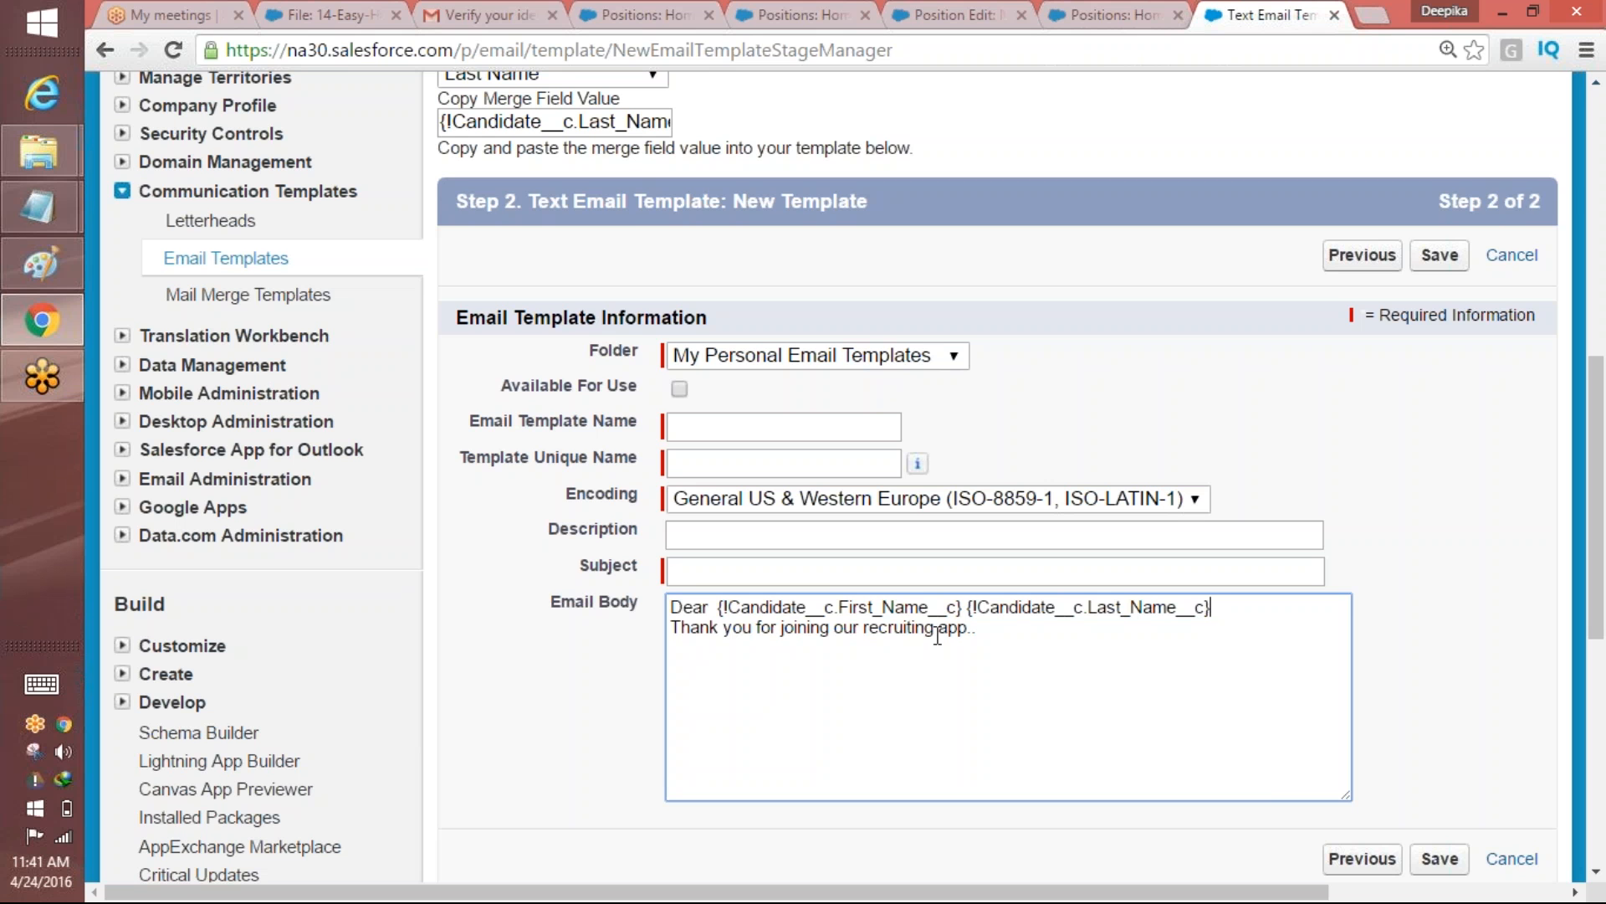
drag(964, 613, 969, 609)
drag(721, 609, 1220, 616)
click(969, 609)
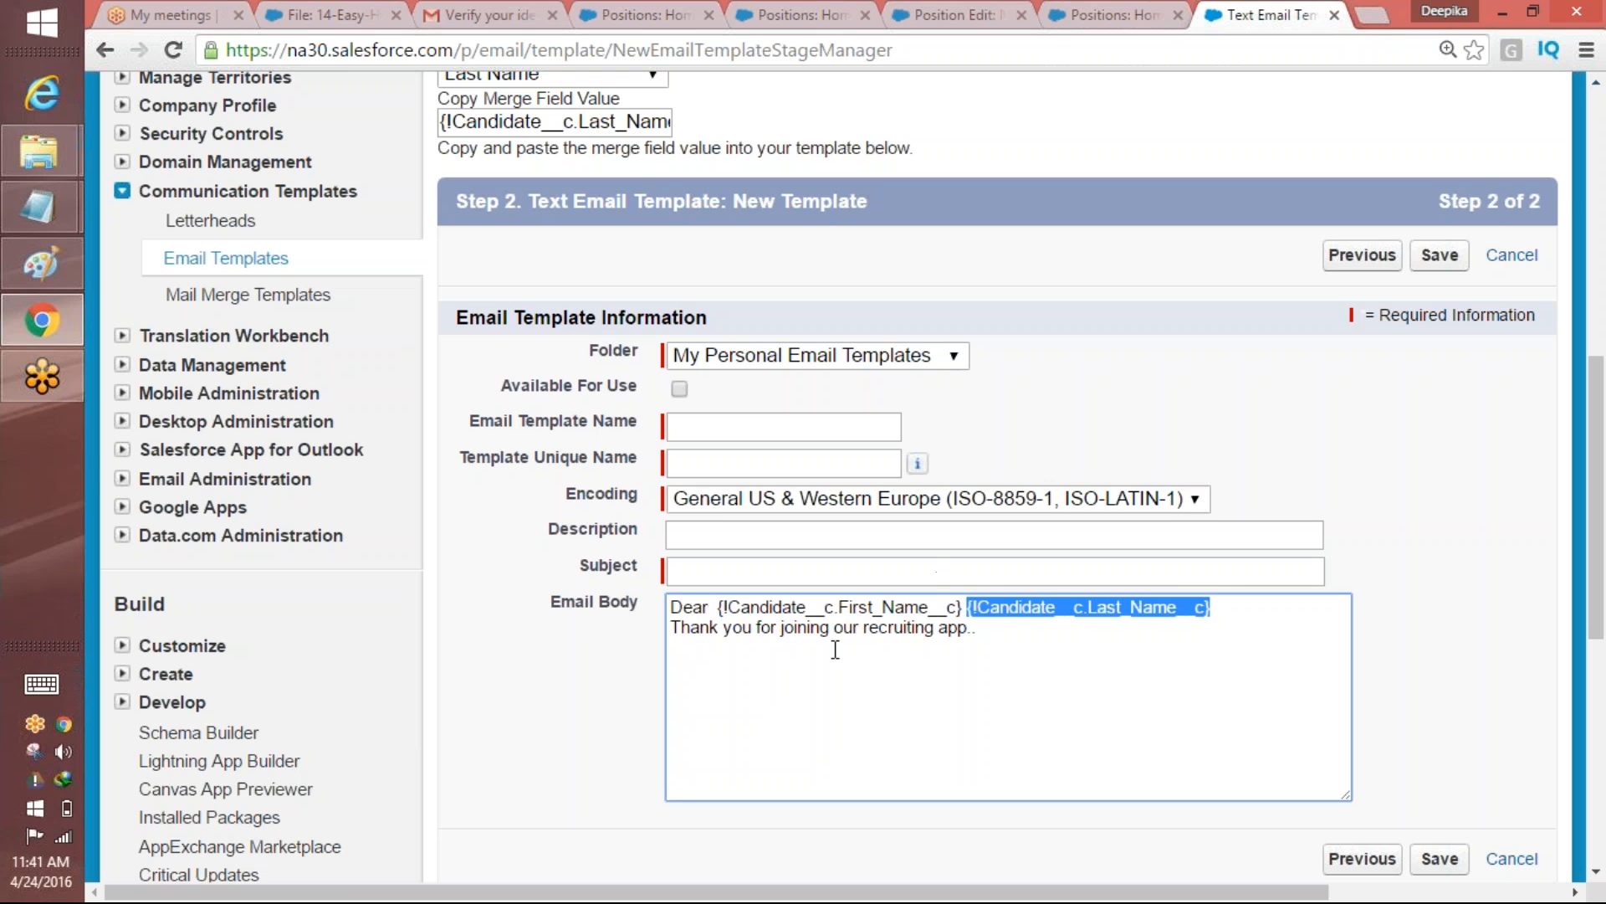
Add 'We are looking forward to serve you..' and mark the template Available For Use.
click(987, 629)
text(We )
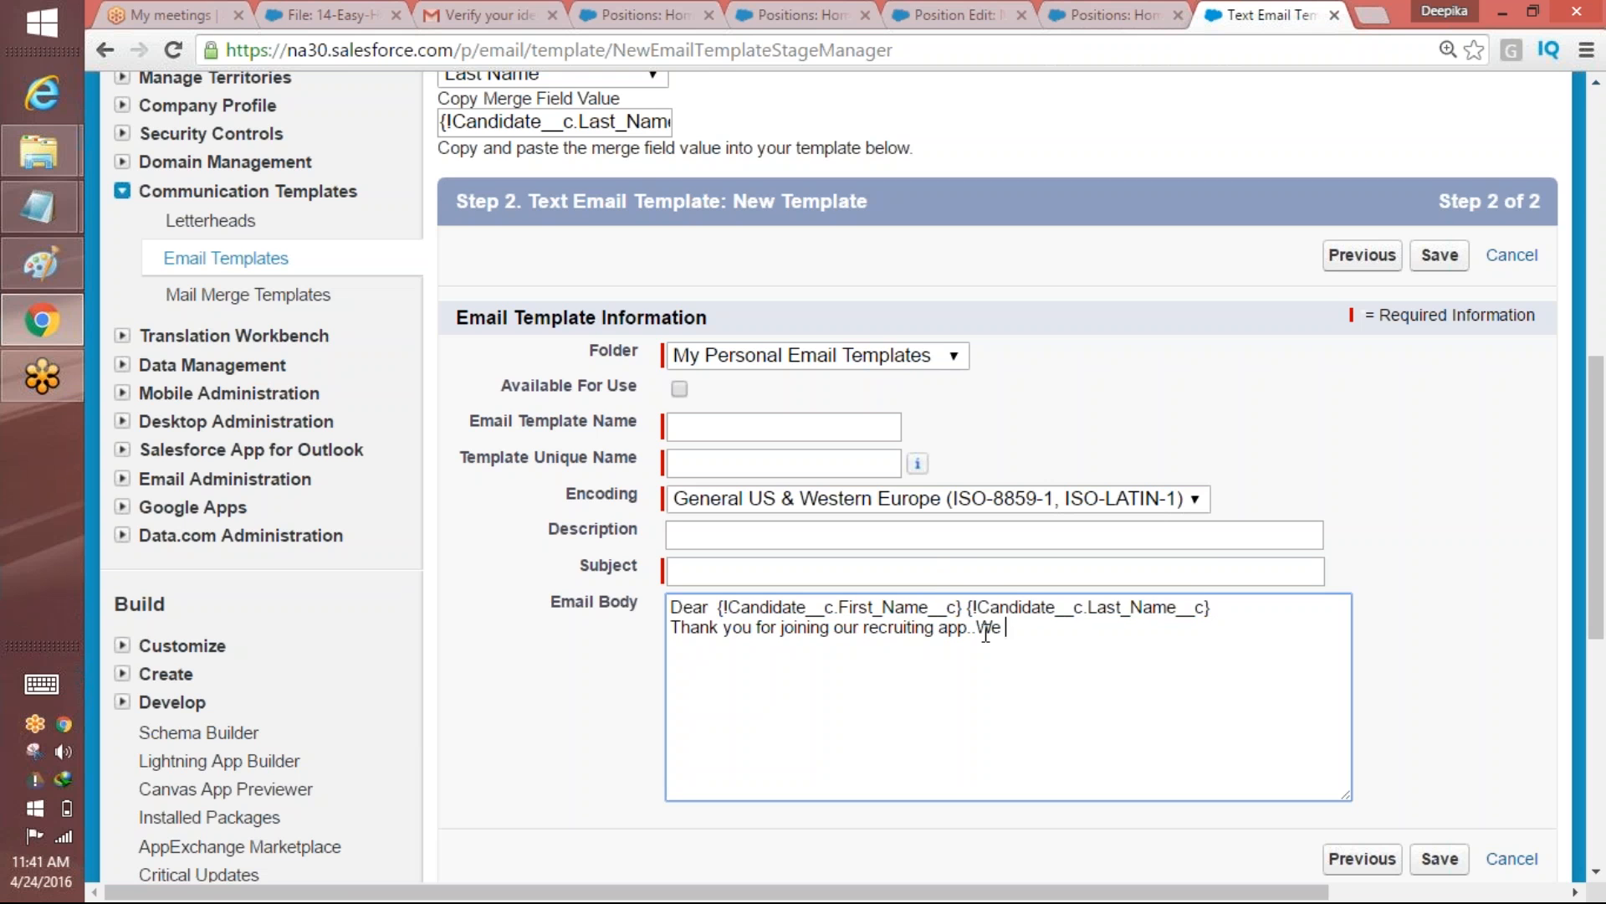
text(are looking f)
text(orwar)
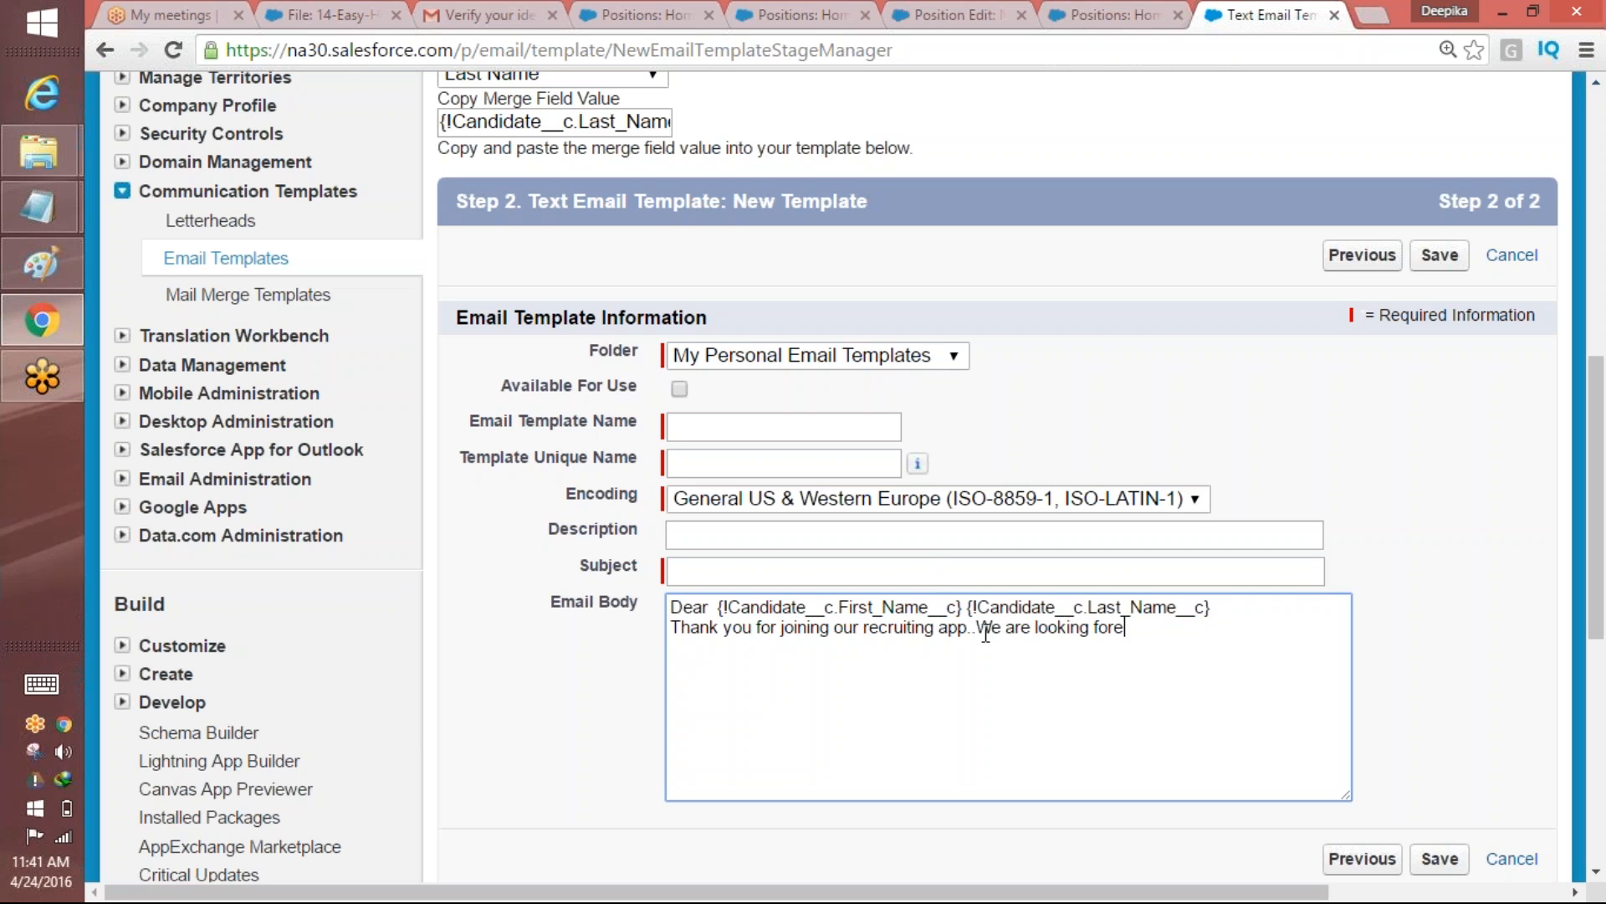
text(d to serve you..)
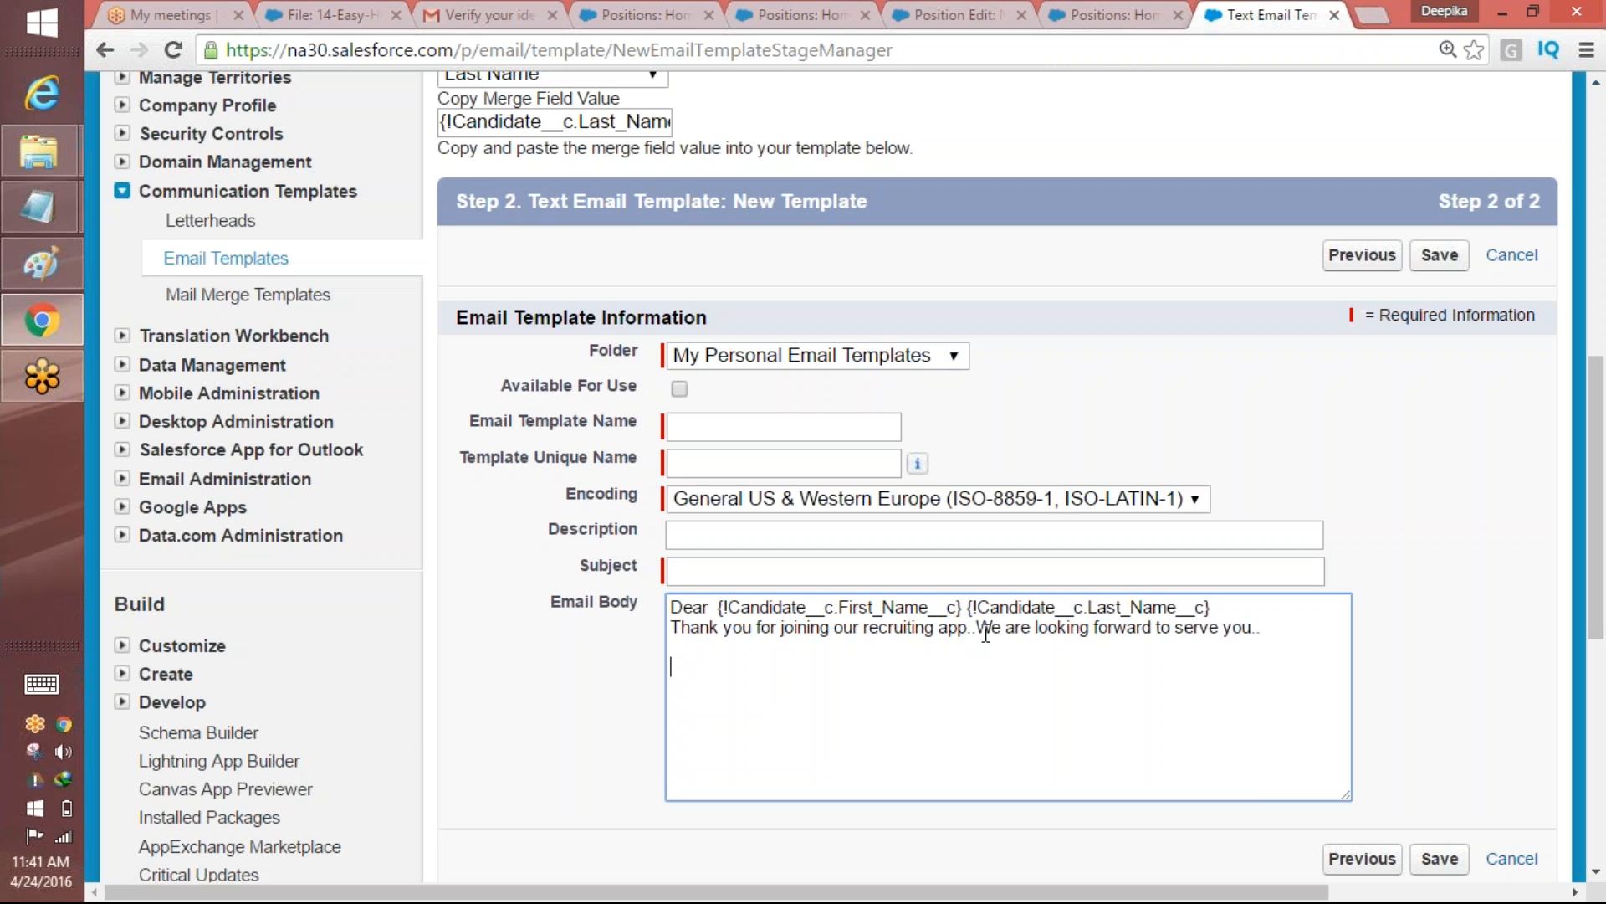
scroll(985, 633, up, 2)
click(679, 554)
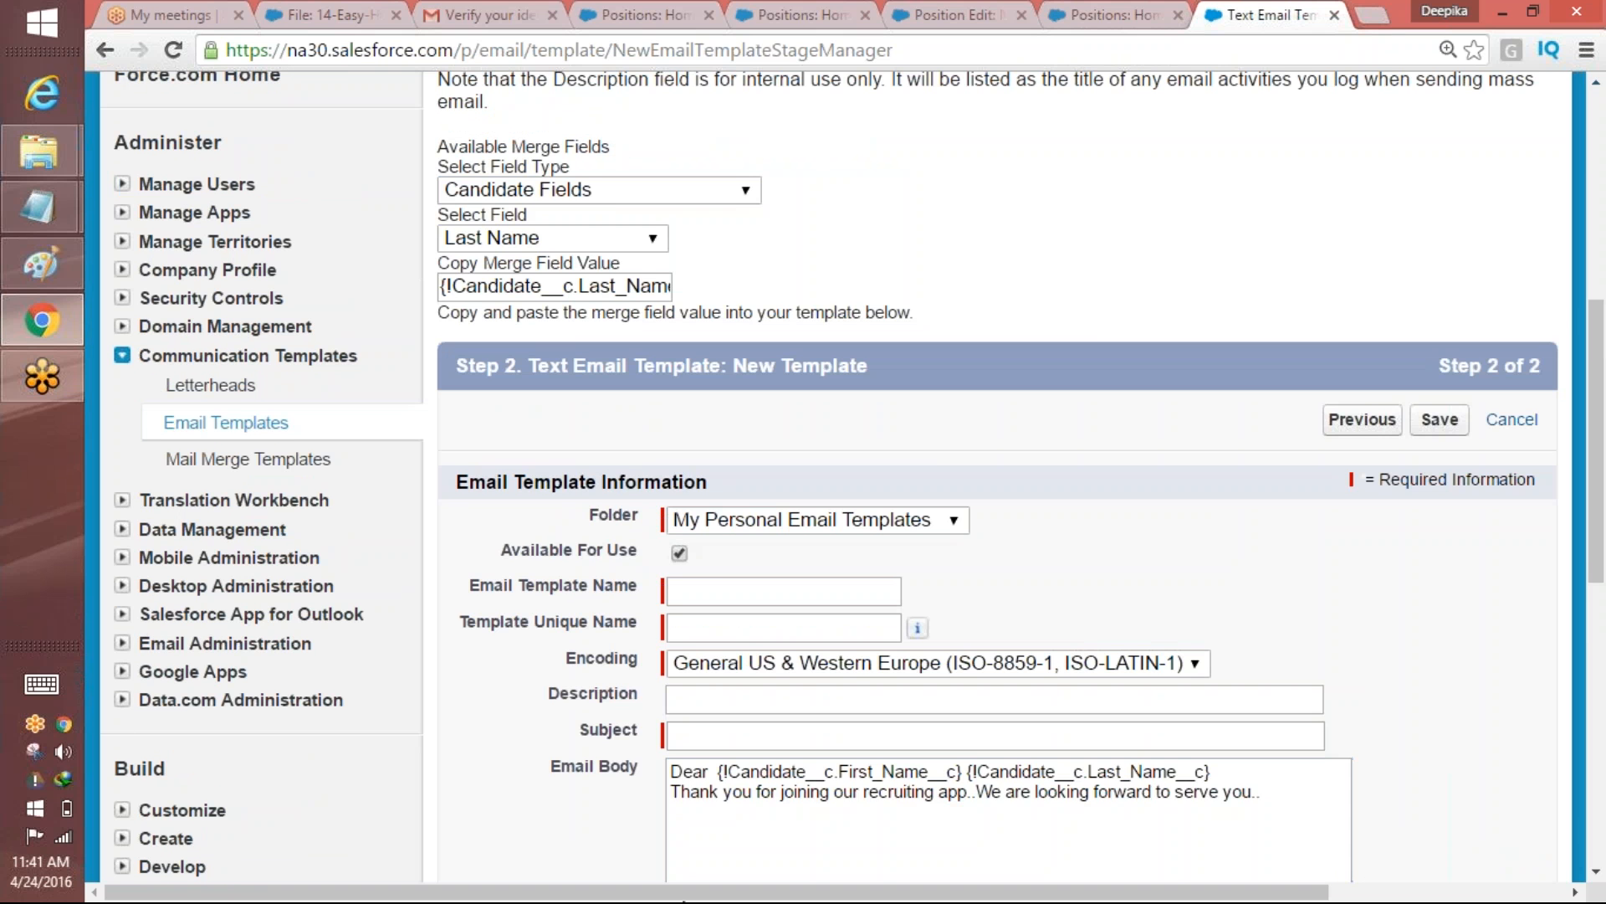
click(674, 793)
Add a blank line after the greeting and insert the {!User.FirstName} signature field.
key(Return)
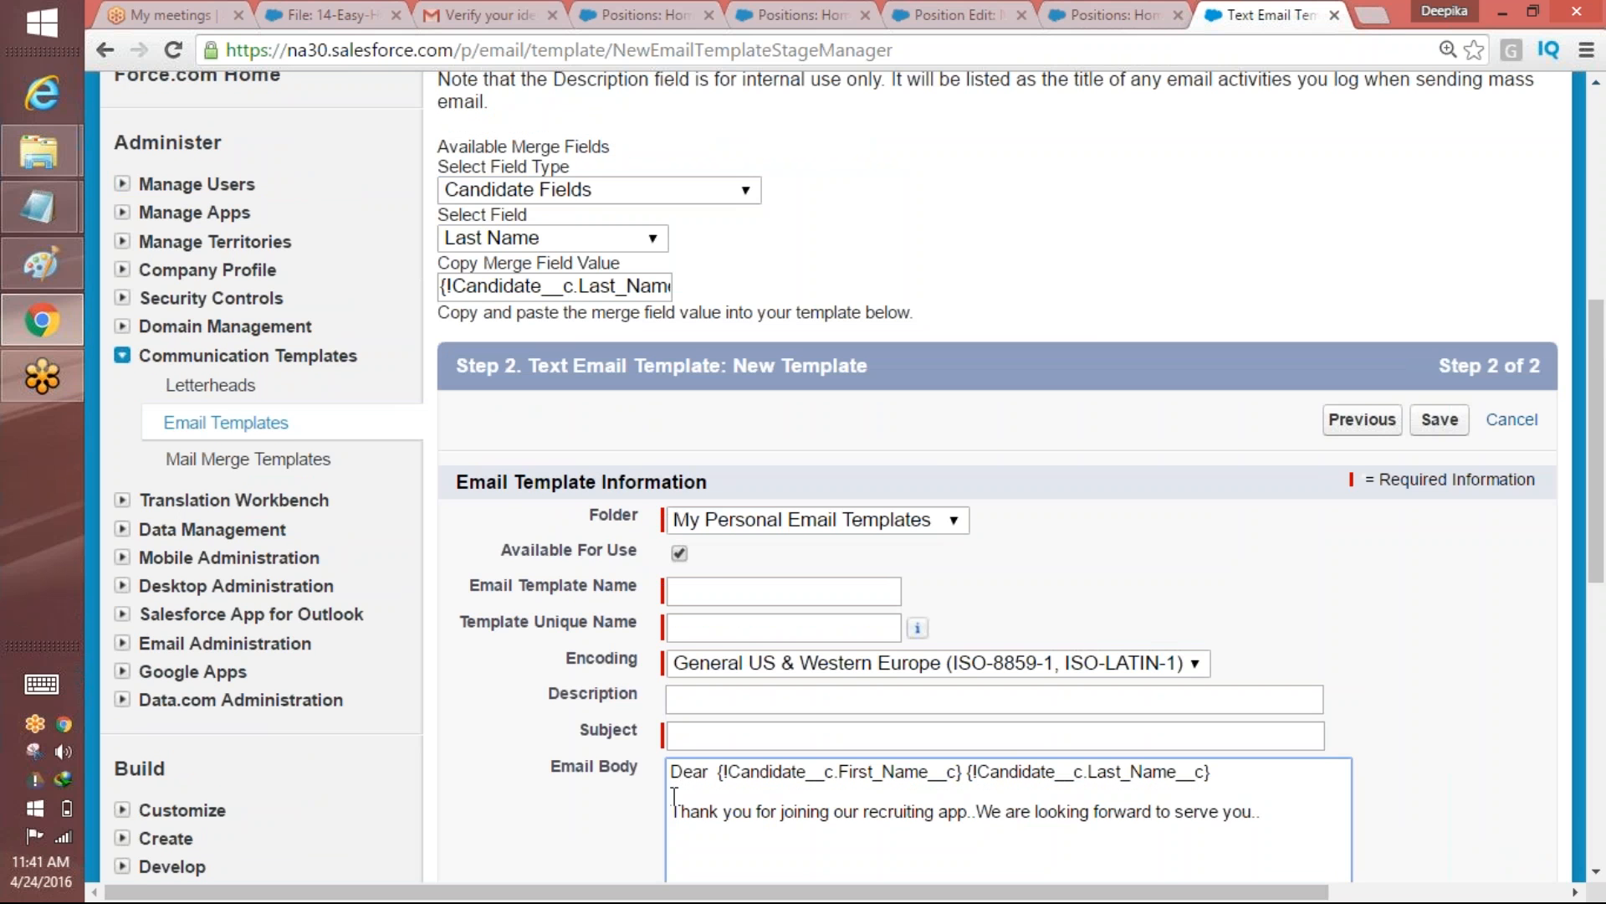
scroll(1564, 569, down, 1)
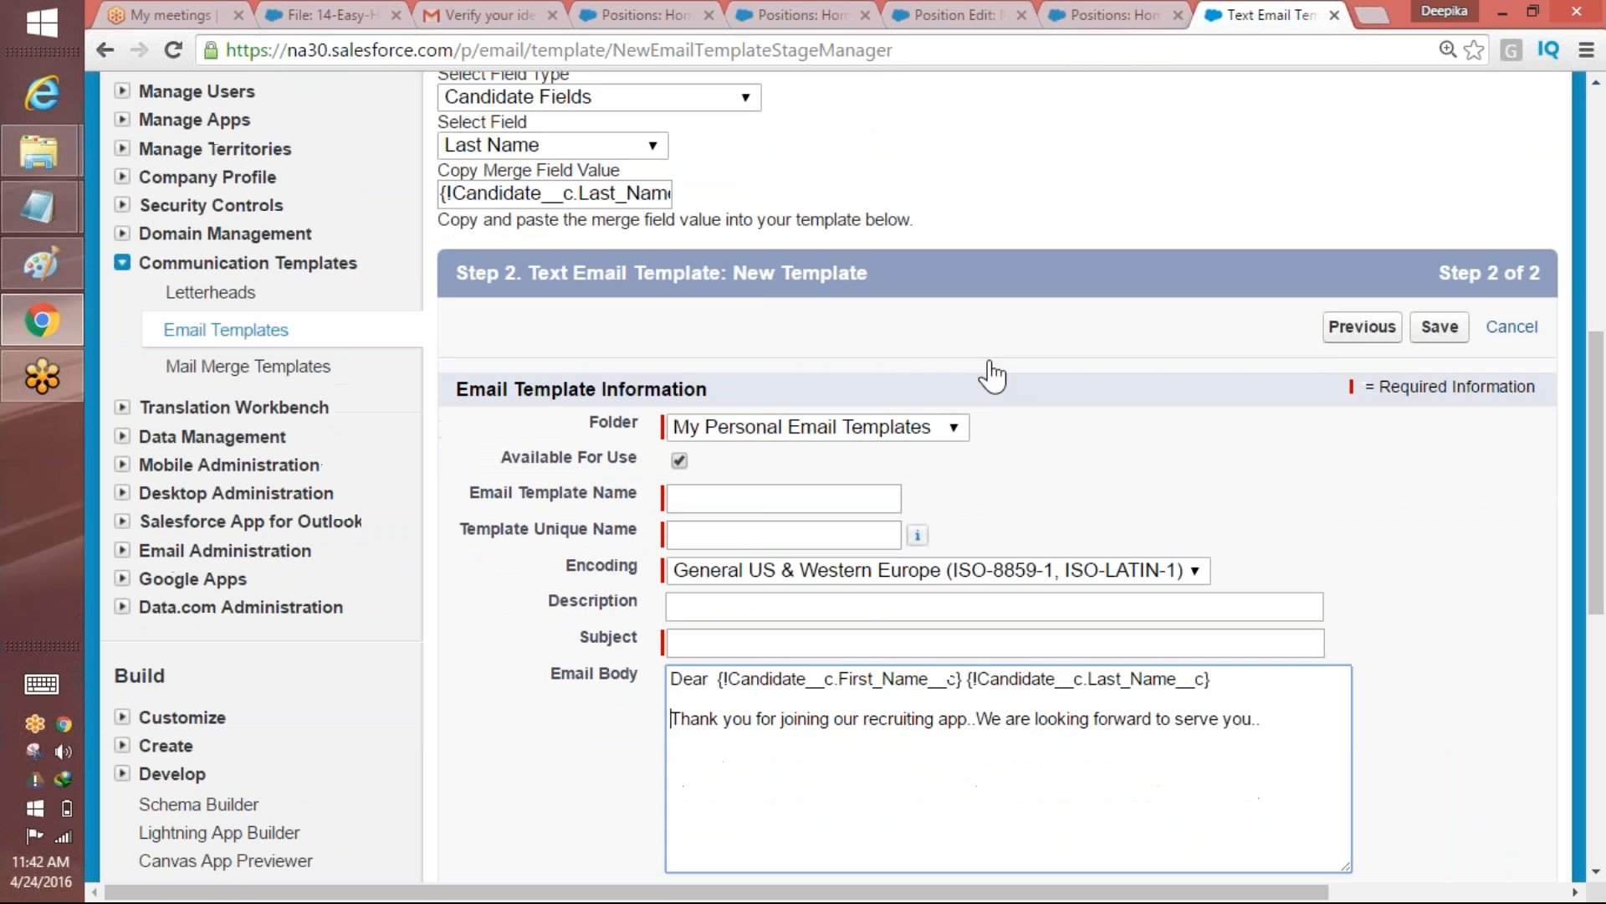
click(619, 97)
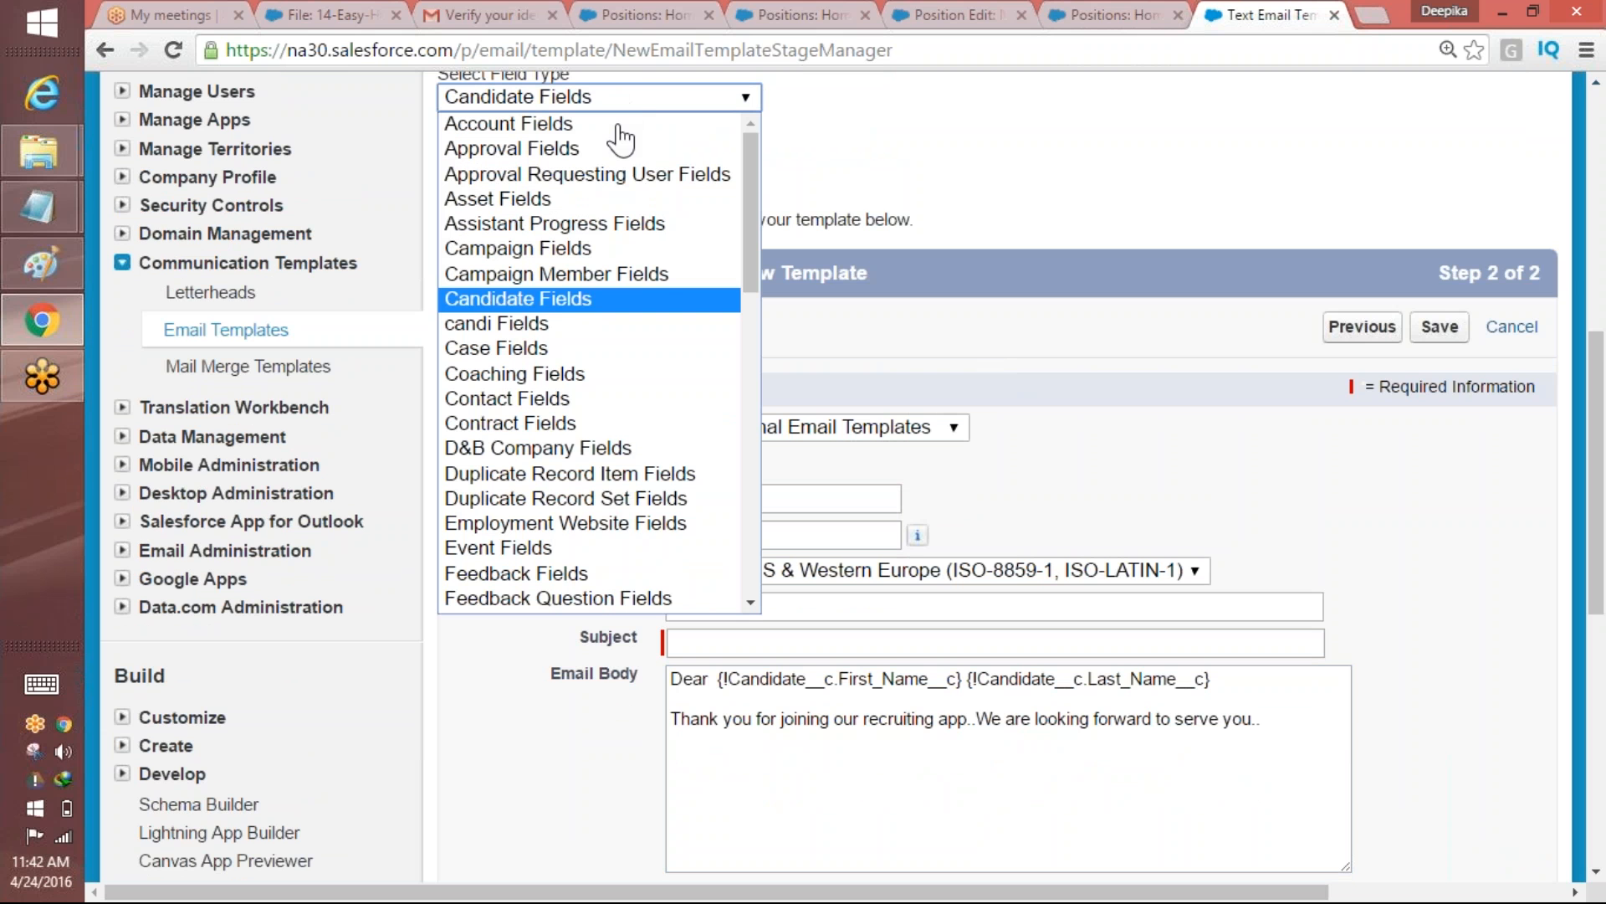
drag(750, 269, 757, 577)
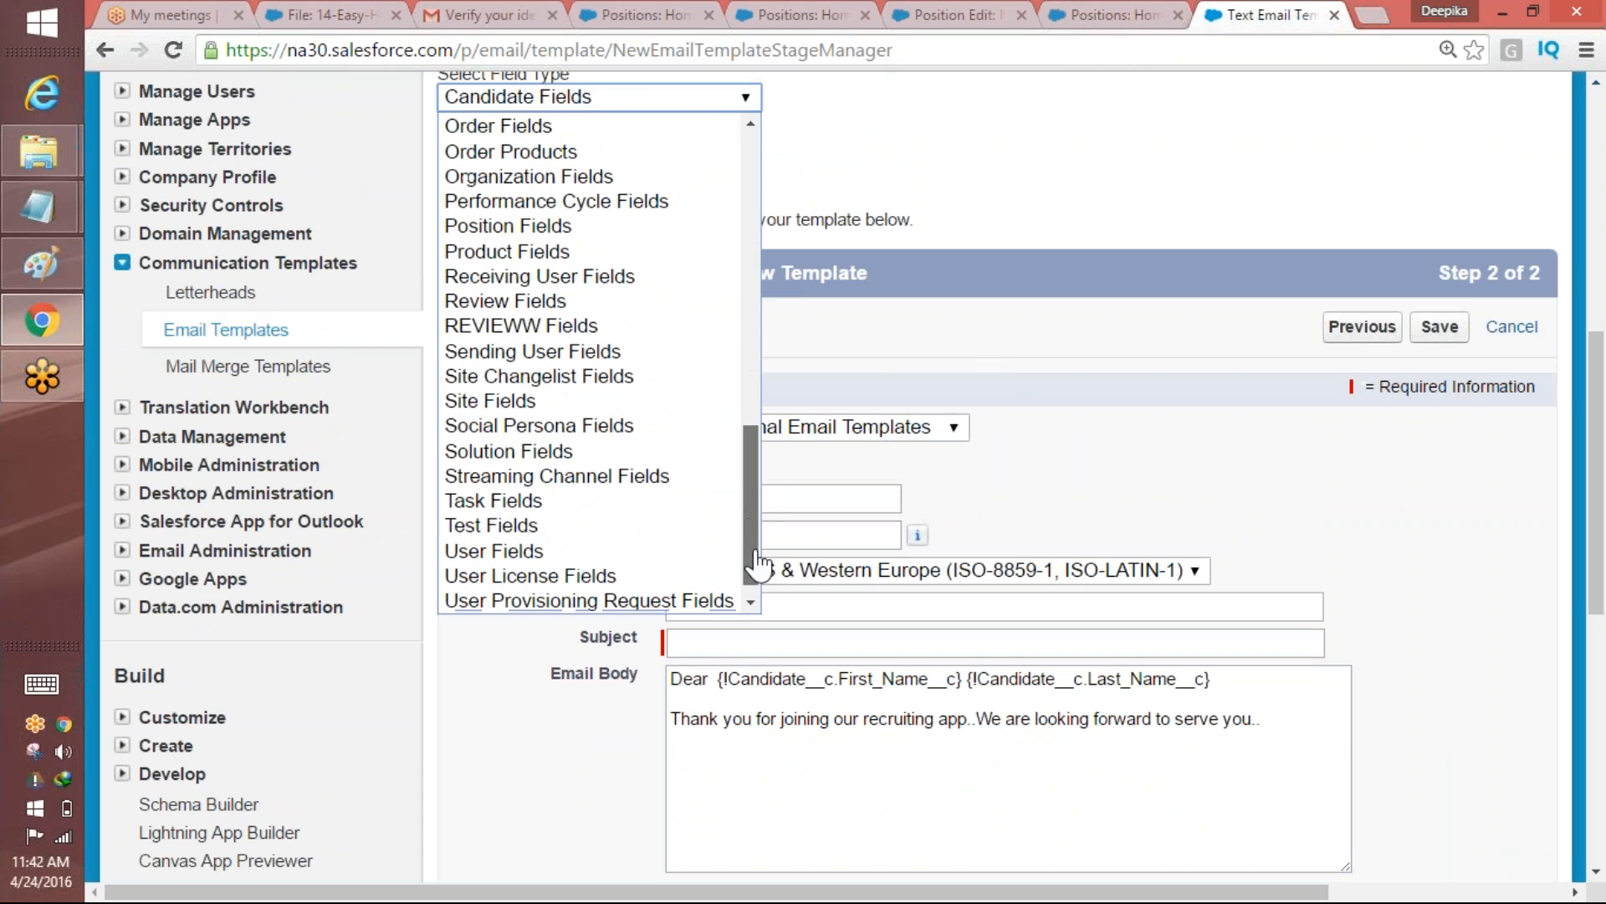
click(544, 556)
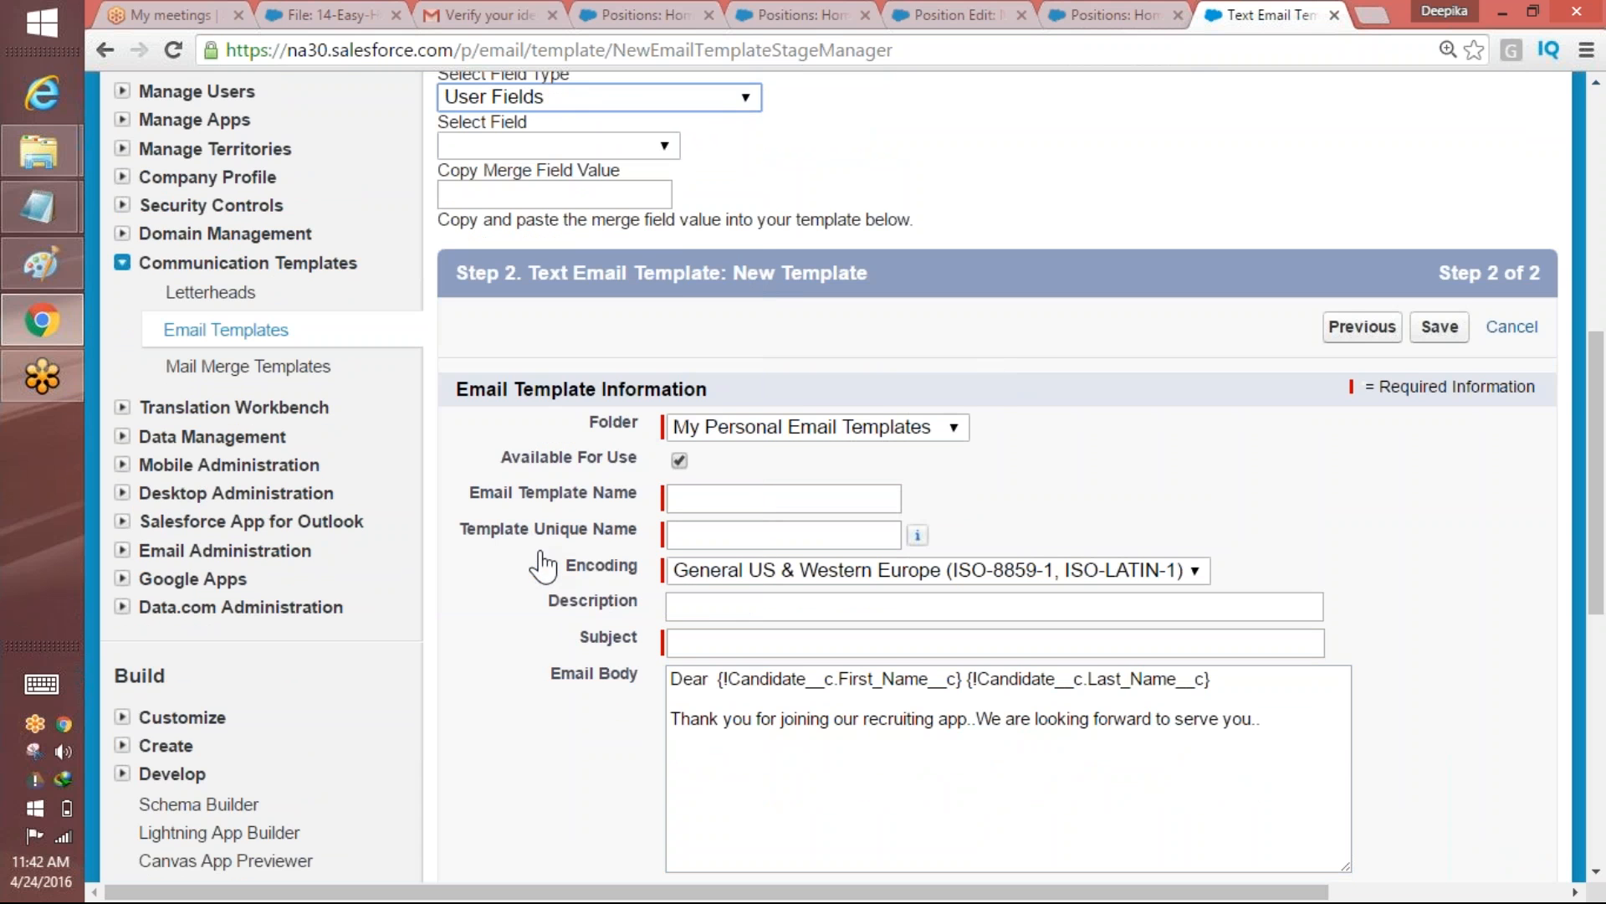
click(557, 149)
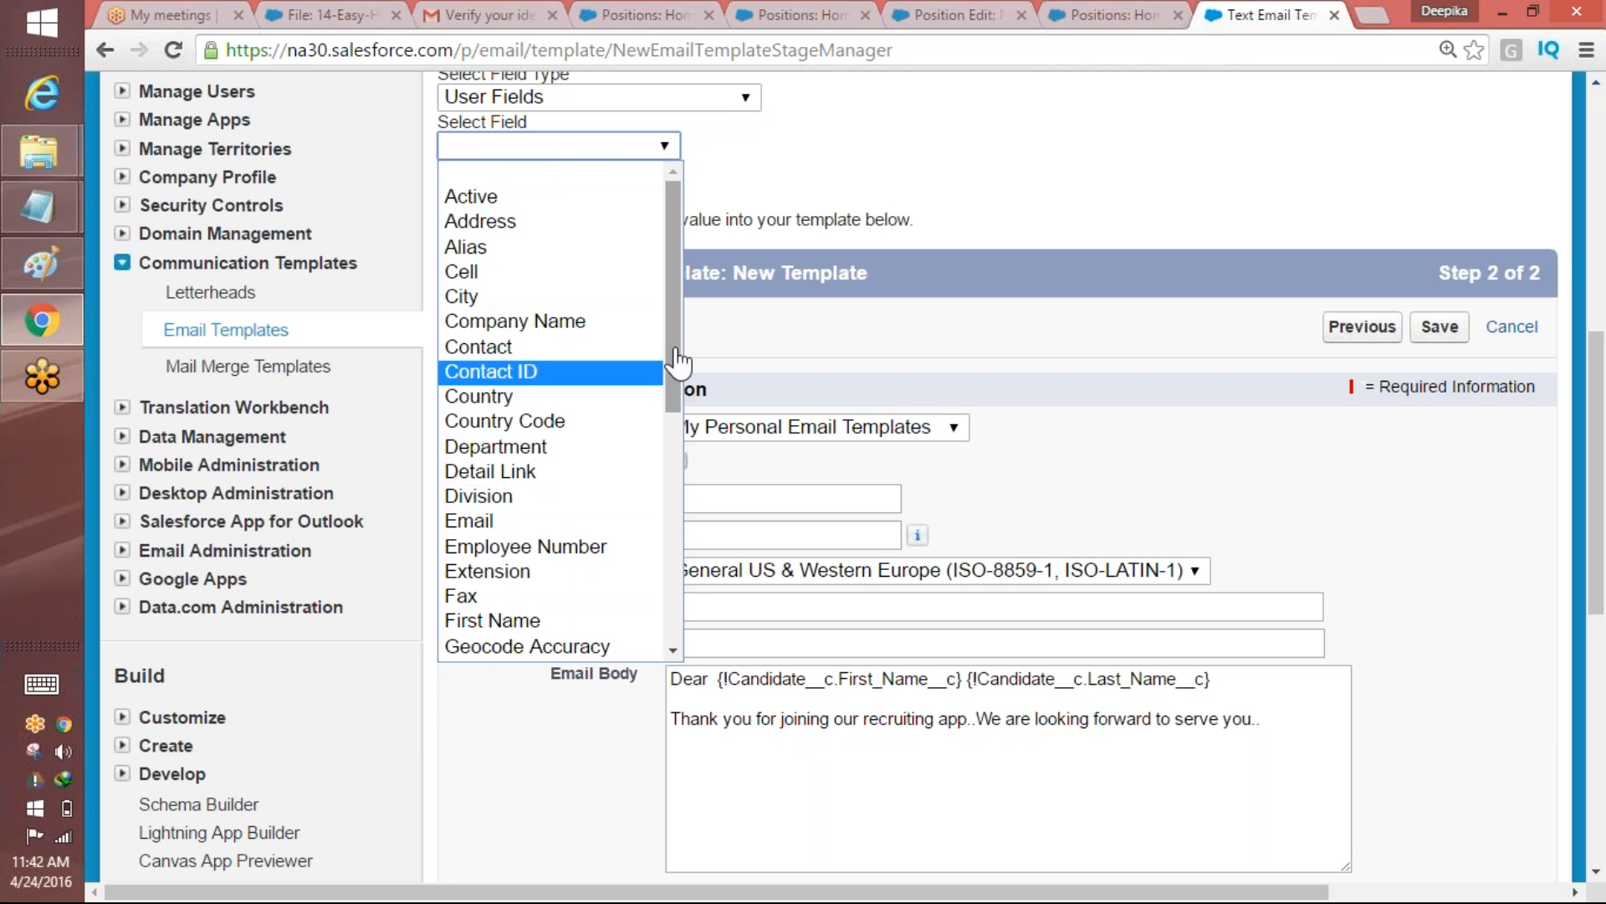
scroll(586, 419, down, 1)
click(550, 535)
key(ctrl+c)
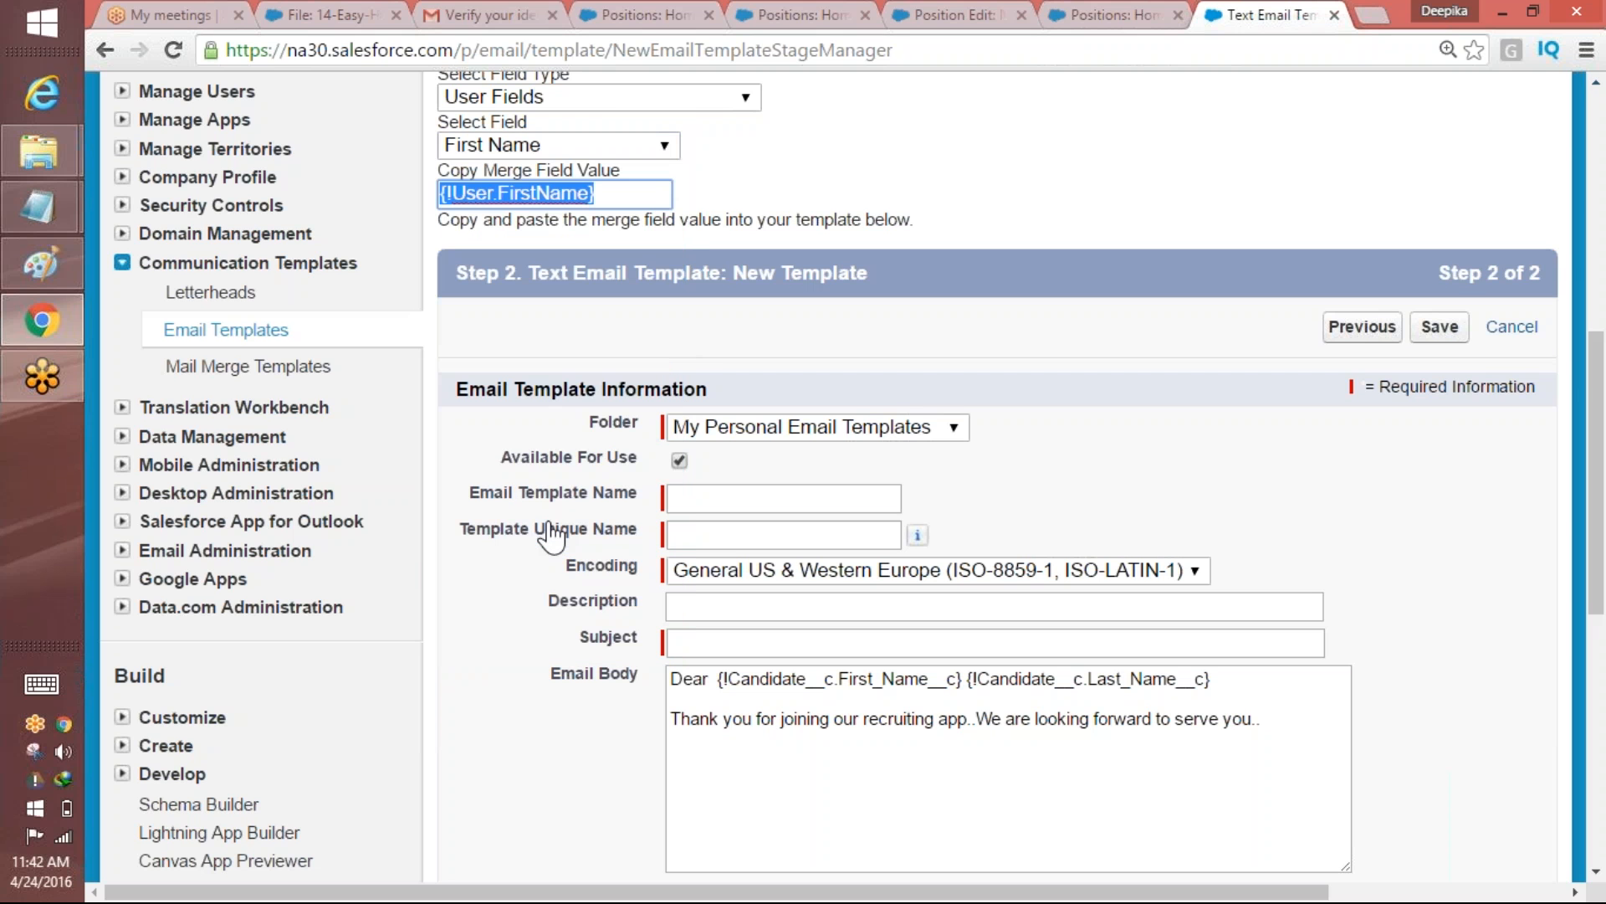
click(708, 755)
key(ctrl+v)
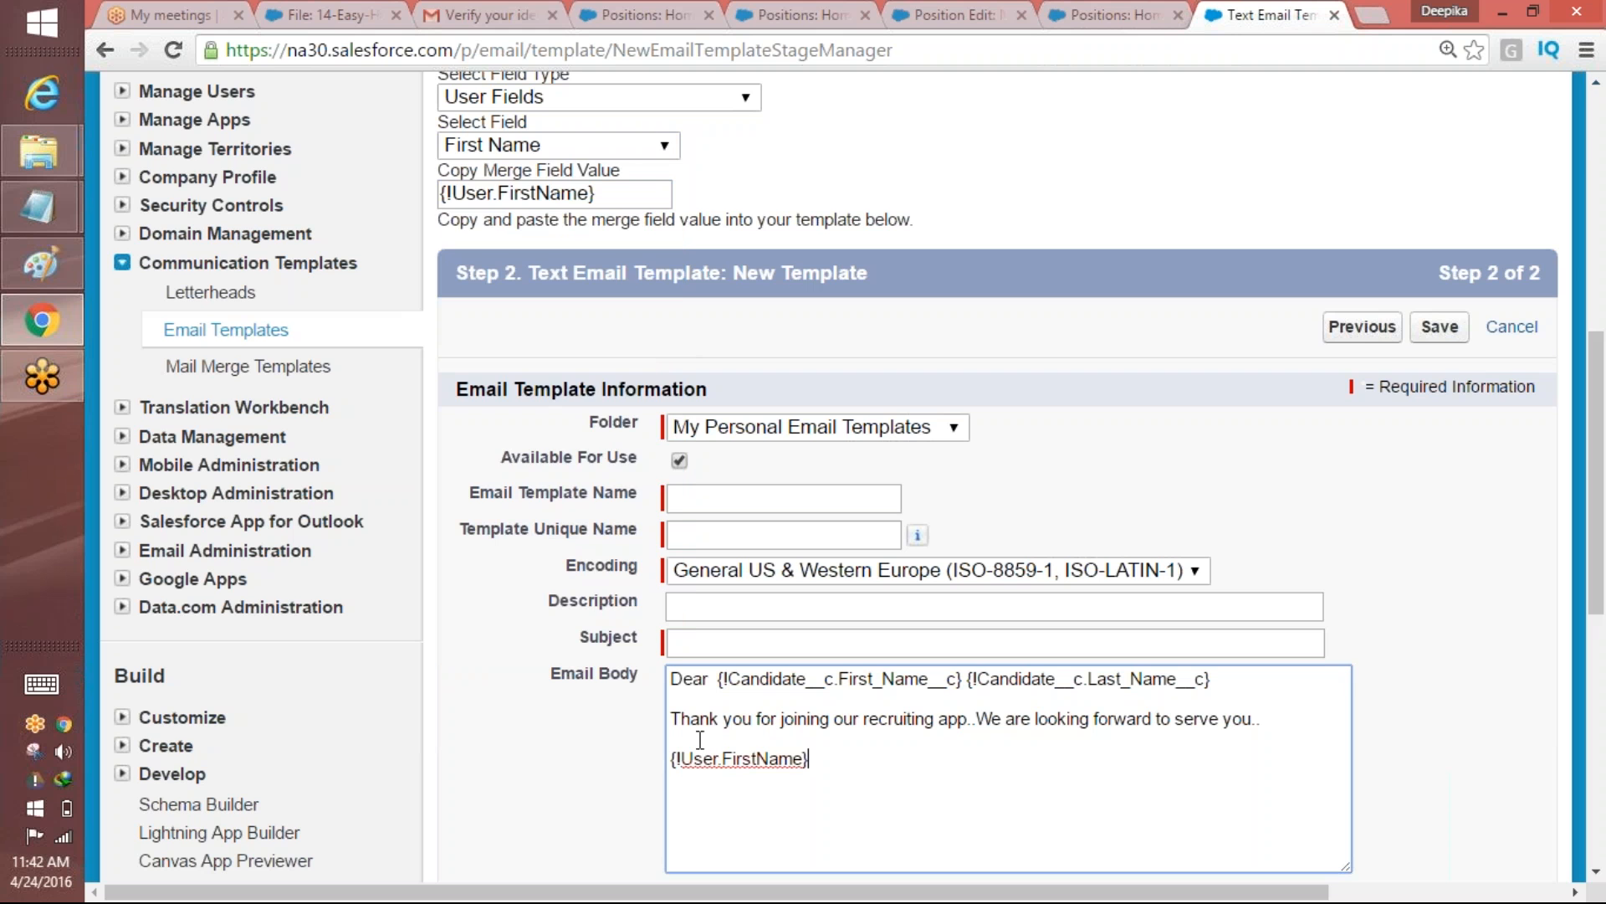
Add {!User.LastName} after the first name and {!User.Username} on the line below.
click(627, 151)
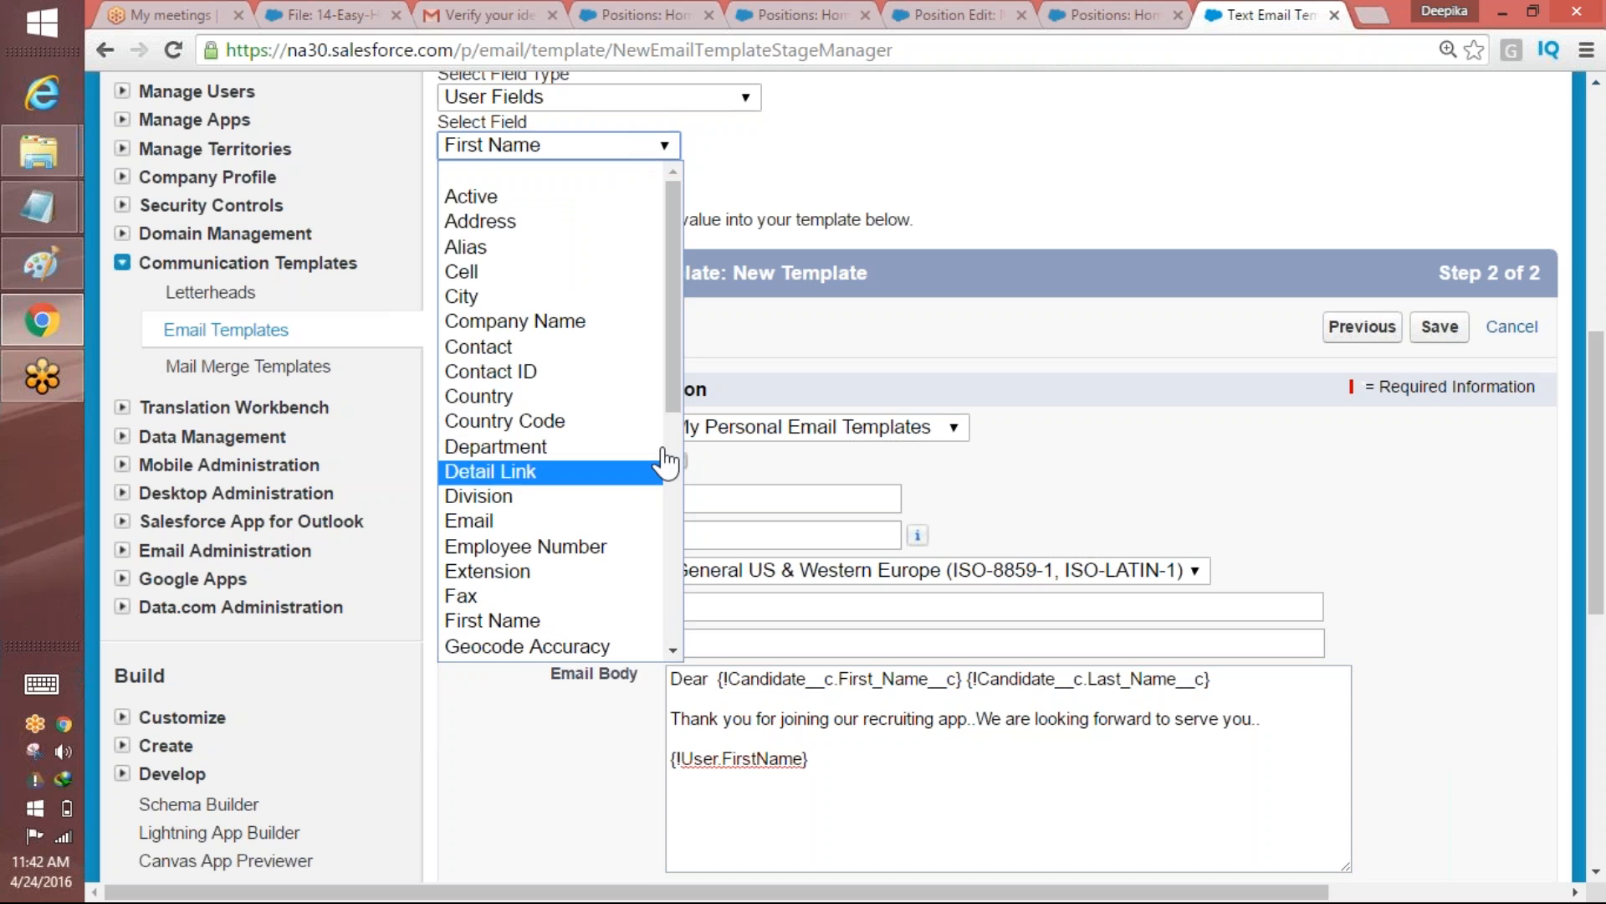
scroll(661, 435, down, 3)
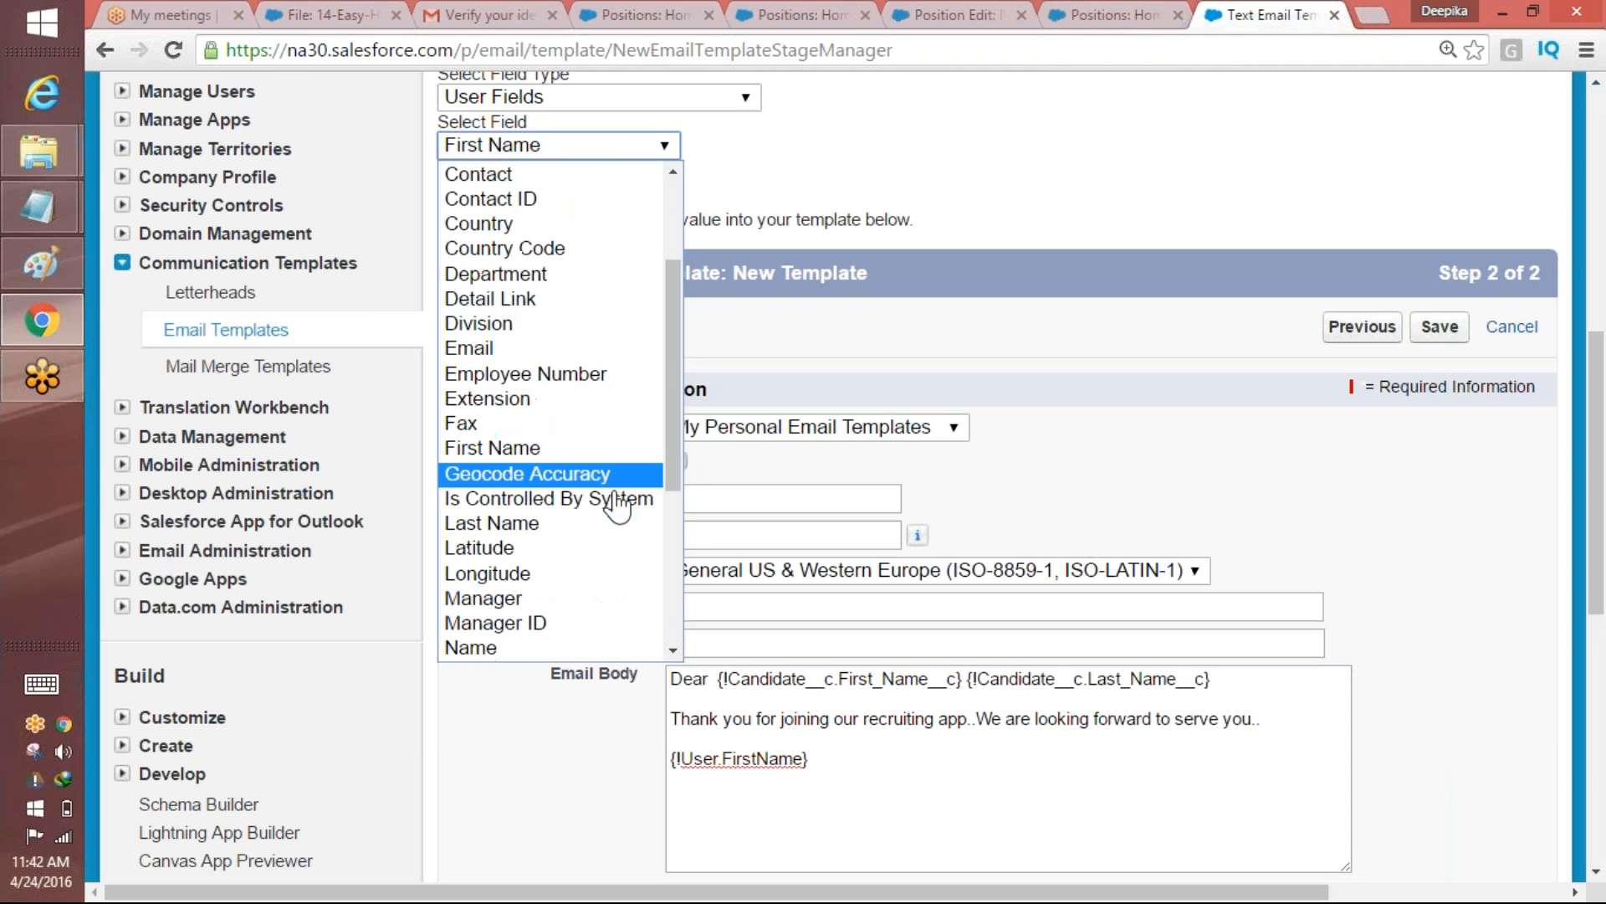
click(572, 523)
click(862, 763)
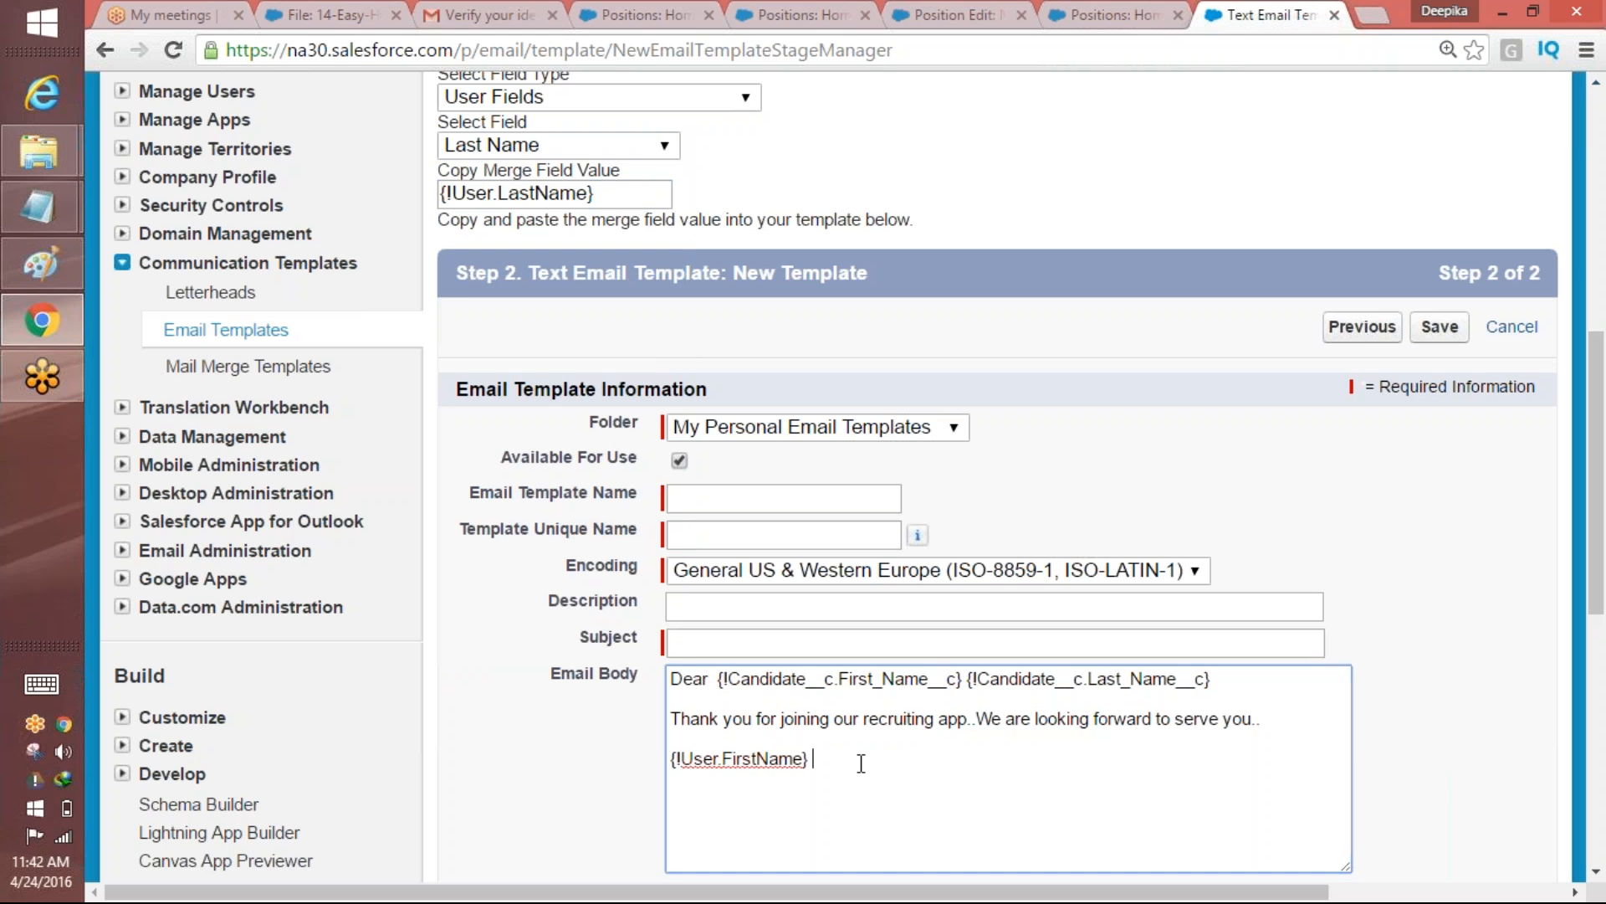
text({!User.LastName})
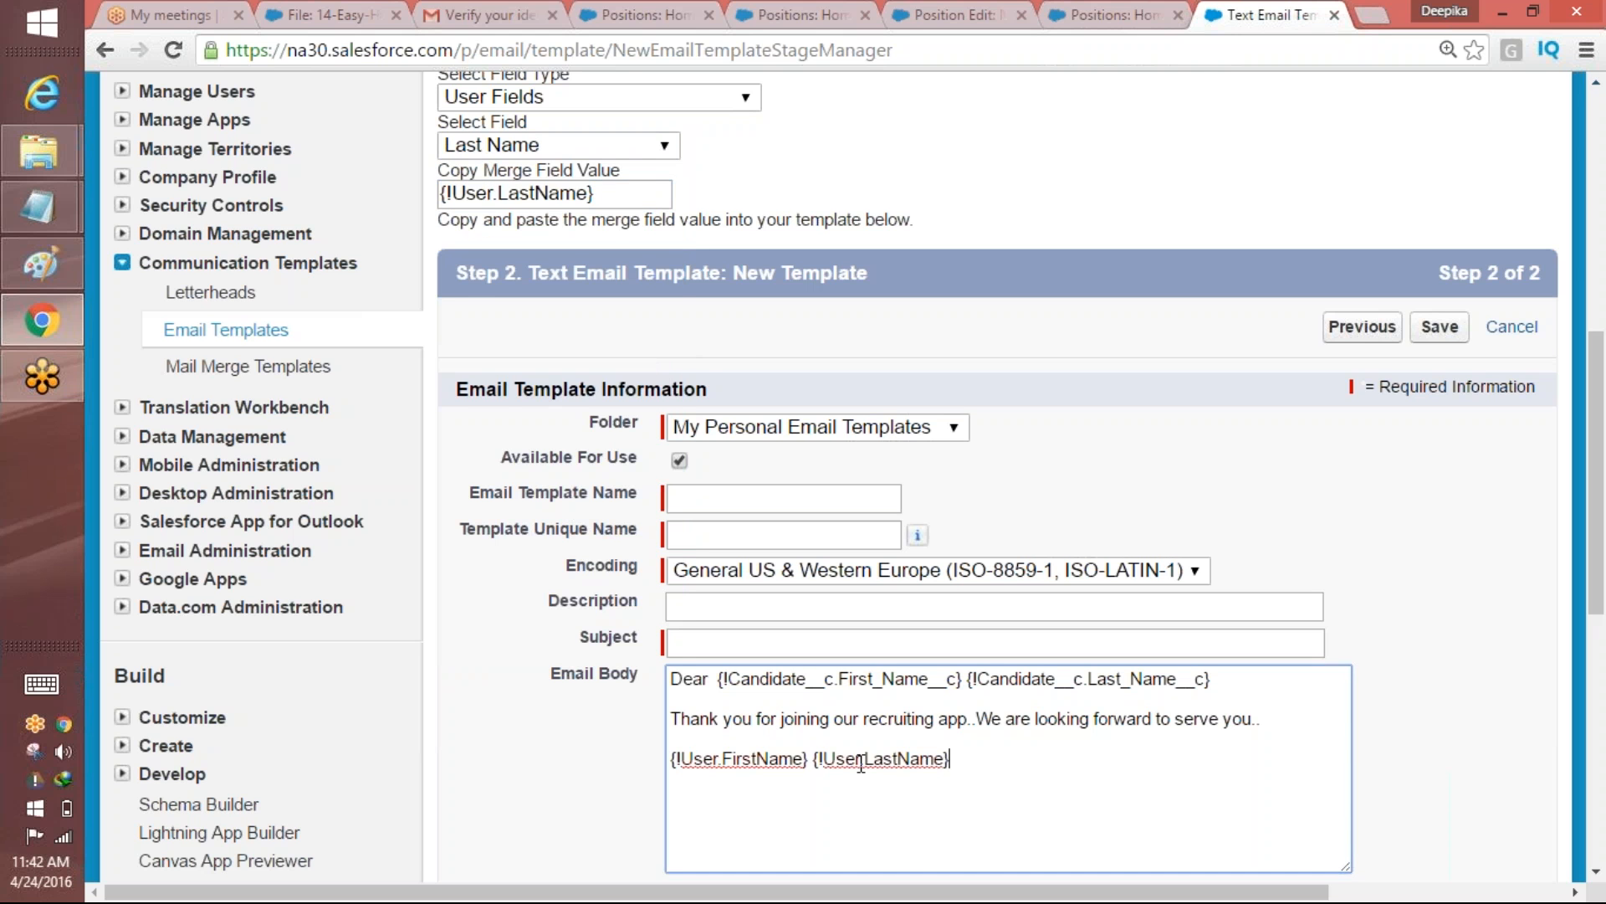
click(672, 148)
drag(674, 303, 688, 552)
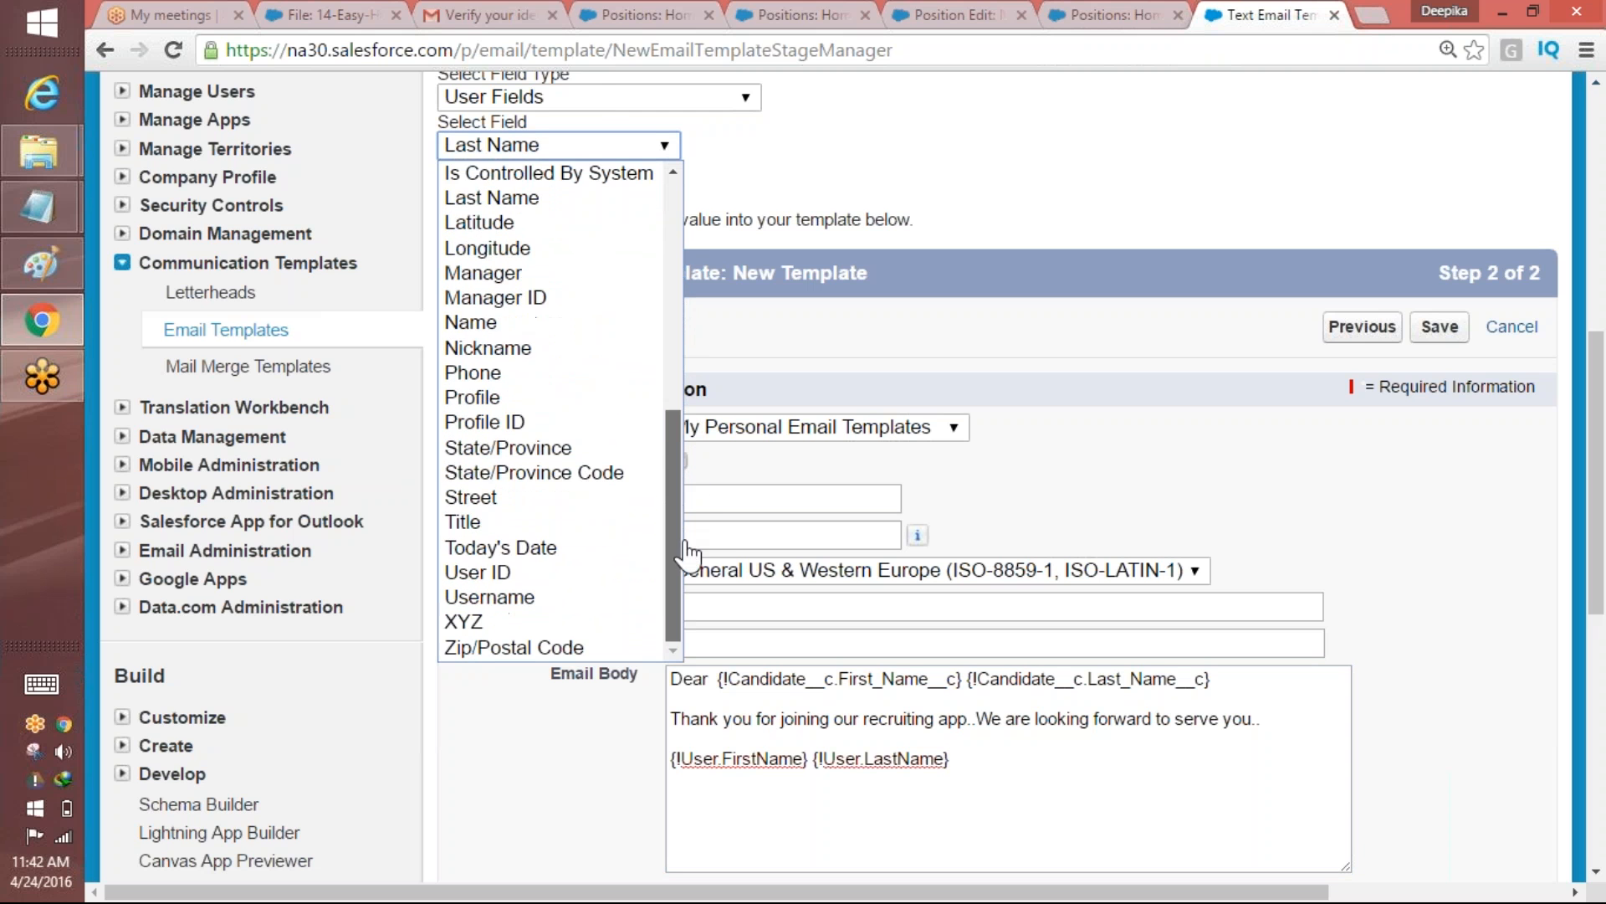
click(548, 597)
key(ctrl+c)
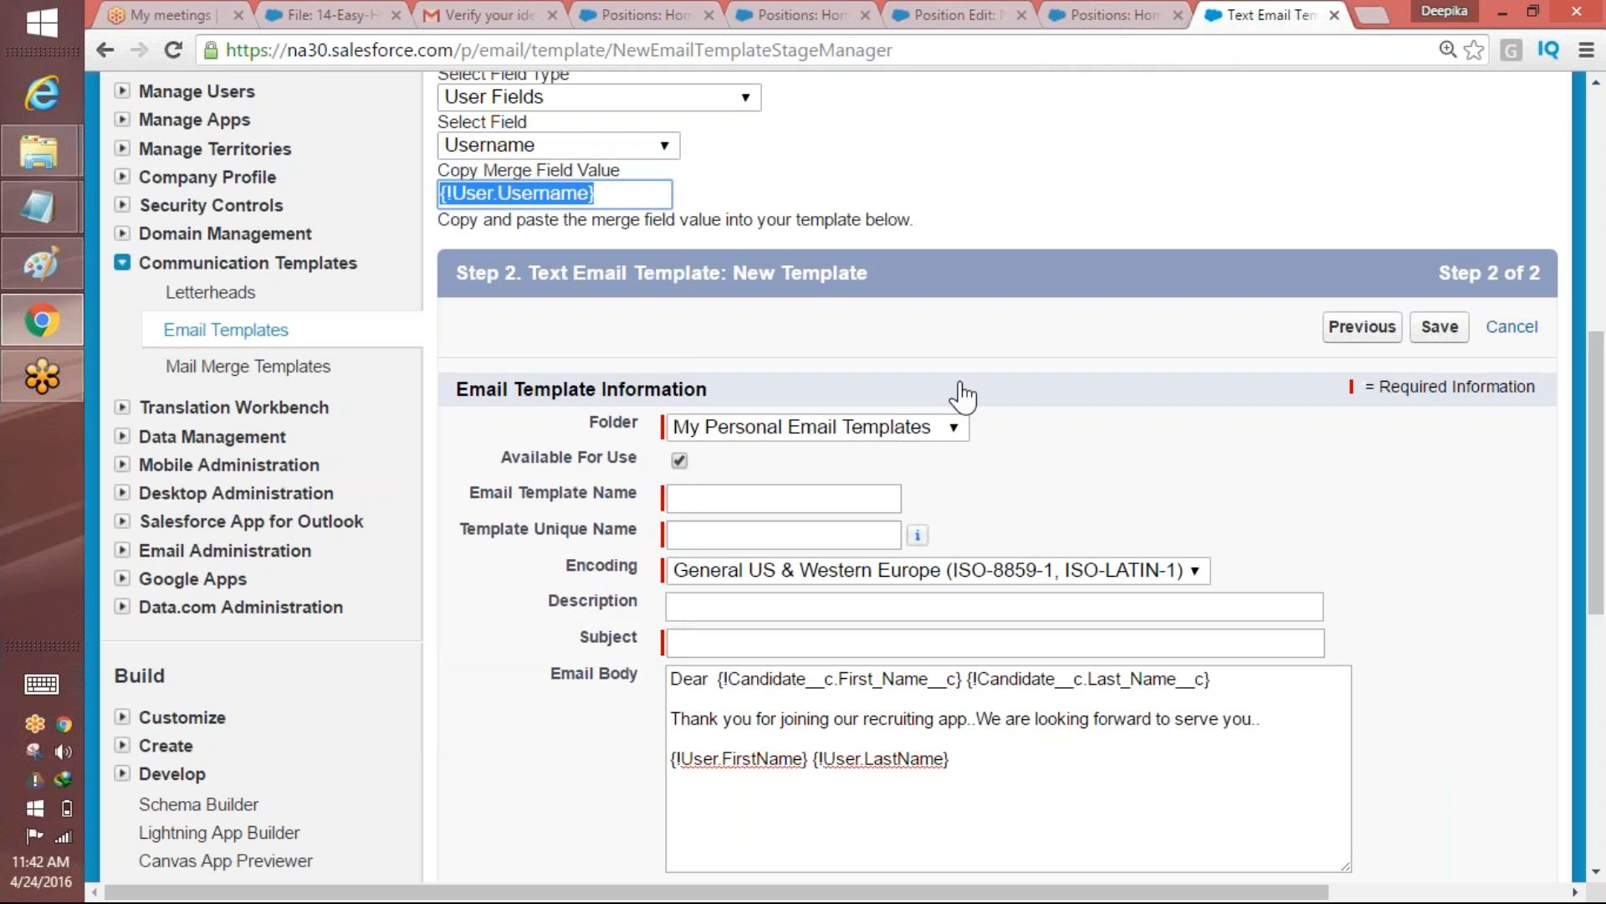
click(793, 791)
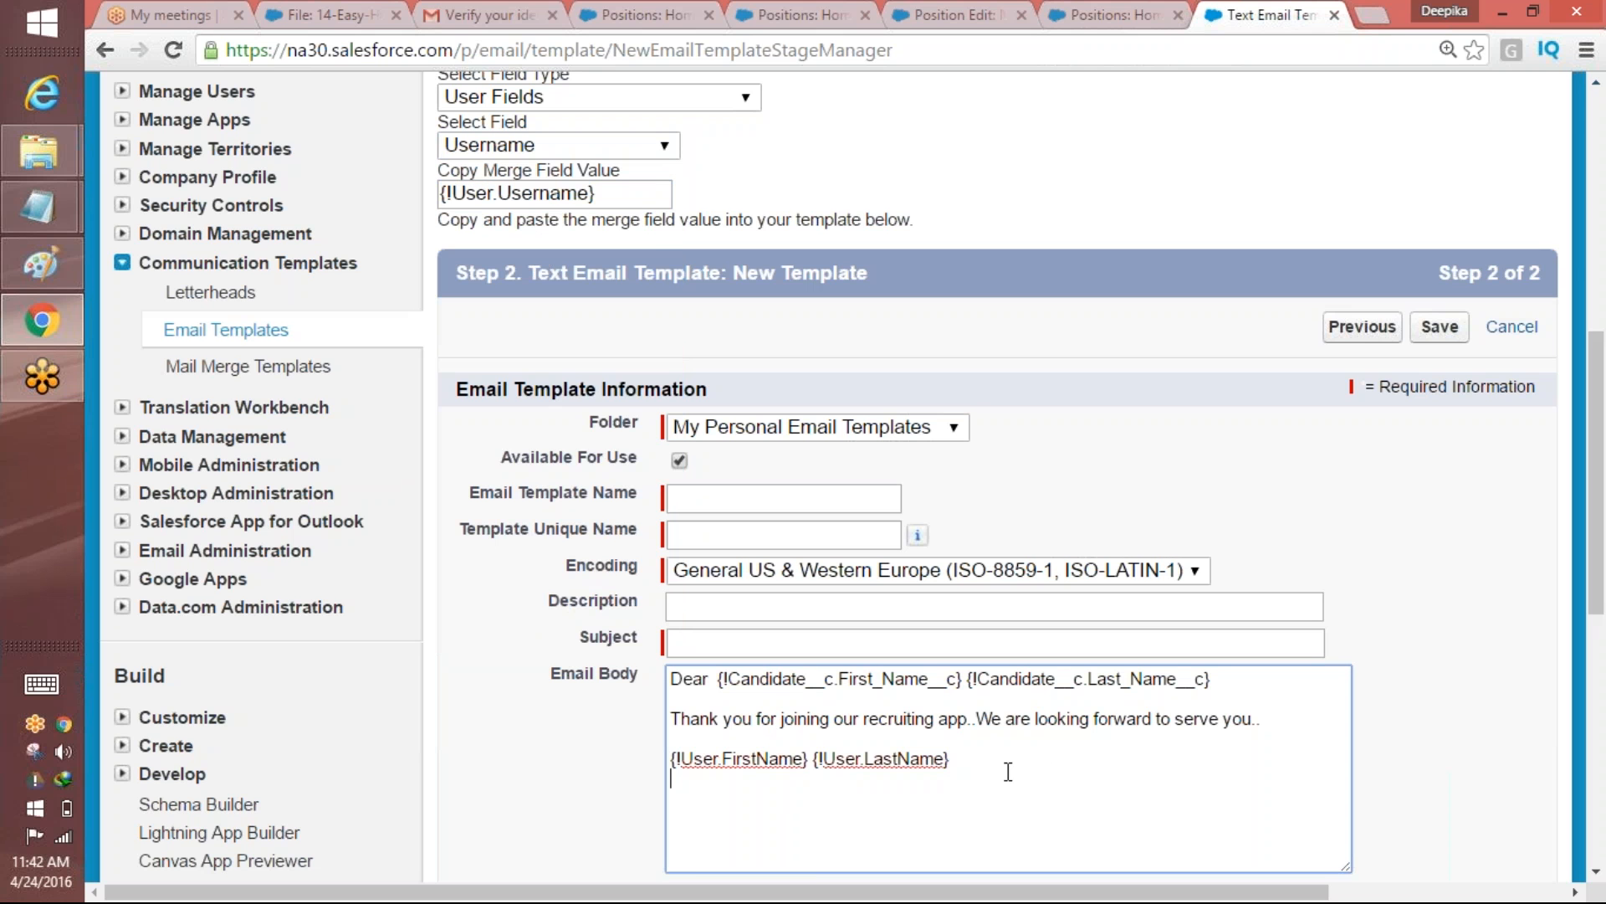
key(ctrl+v)
click(815, 759)
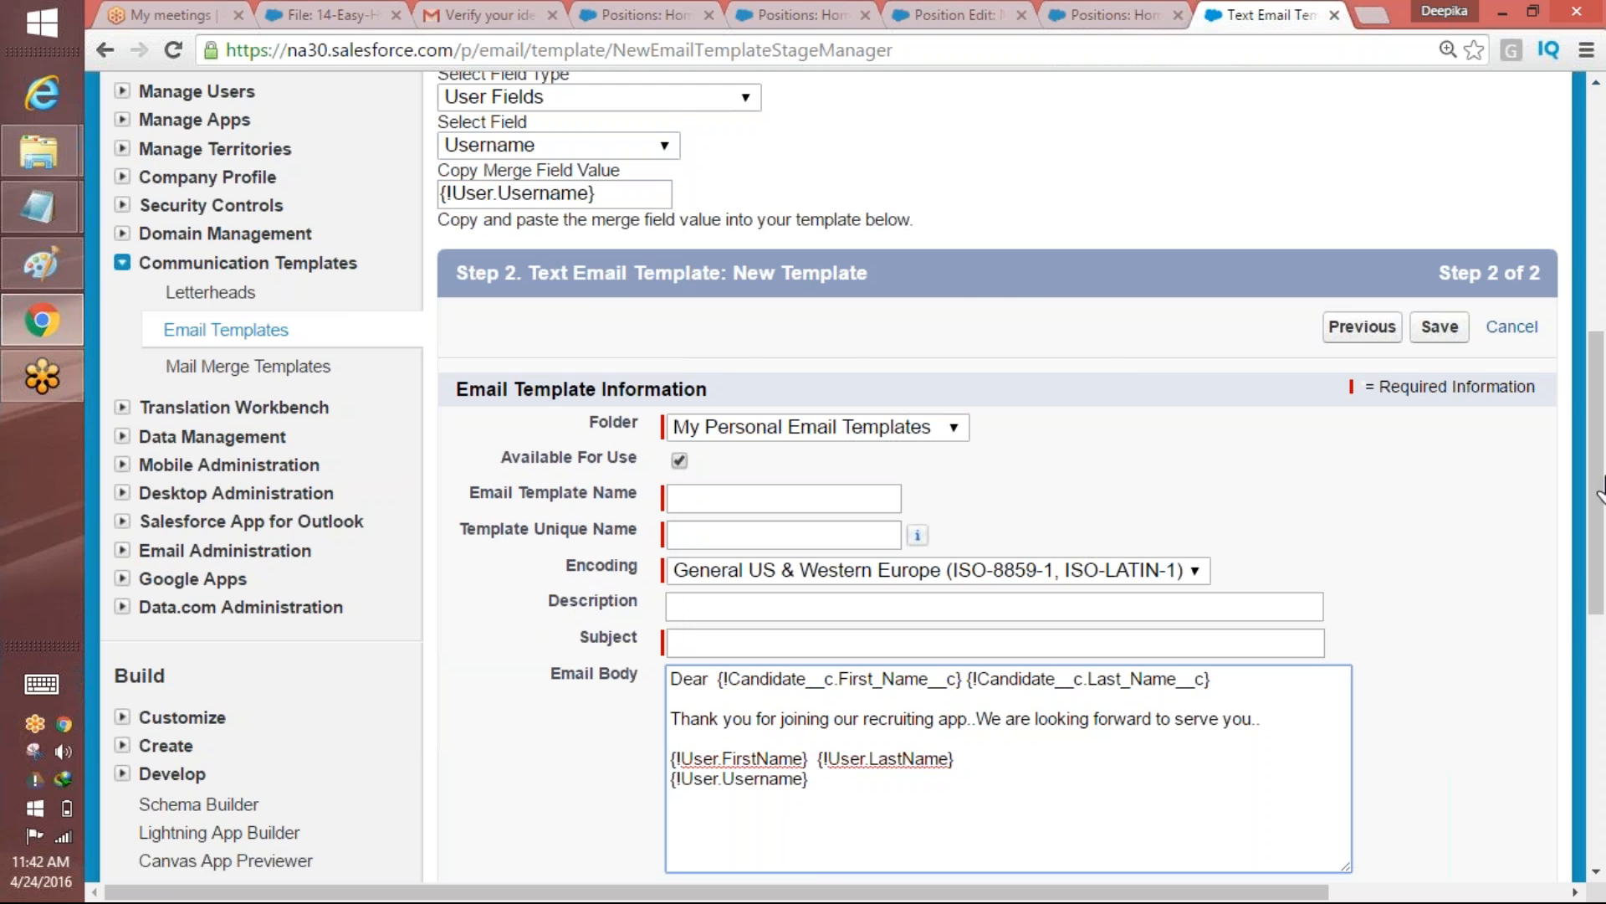
drag(1599, 489, 1599, 645)
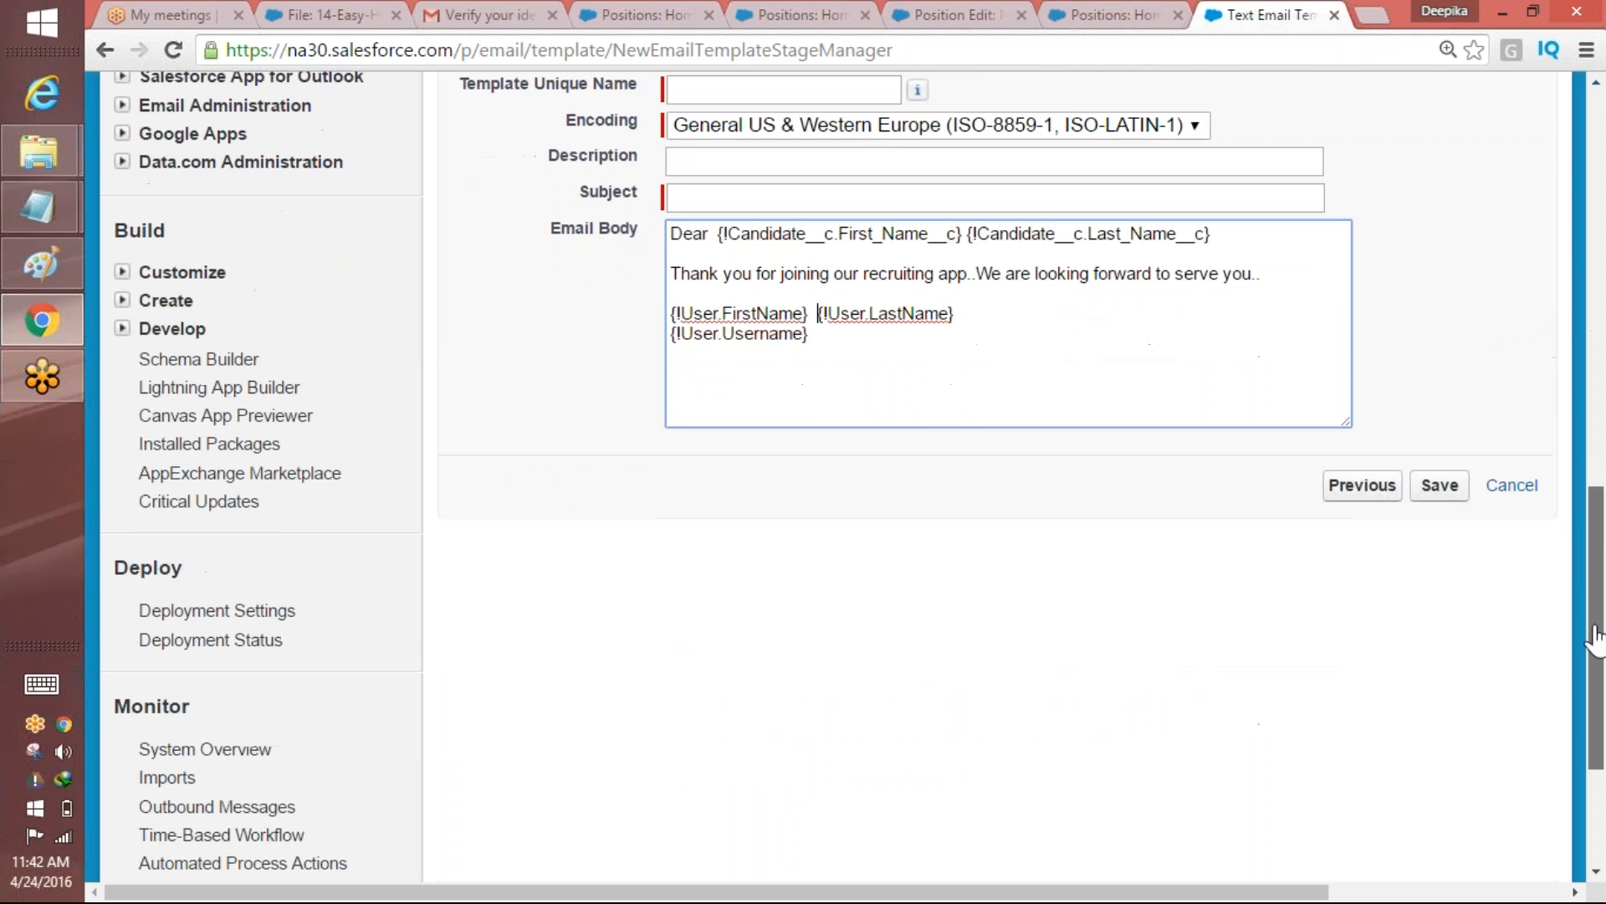
Try saving, then fill the required Email Template Name from the autocomplete suggestion for 'Text'.
click(1440, 490)
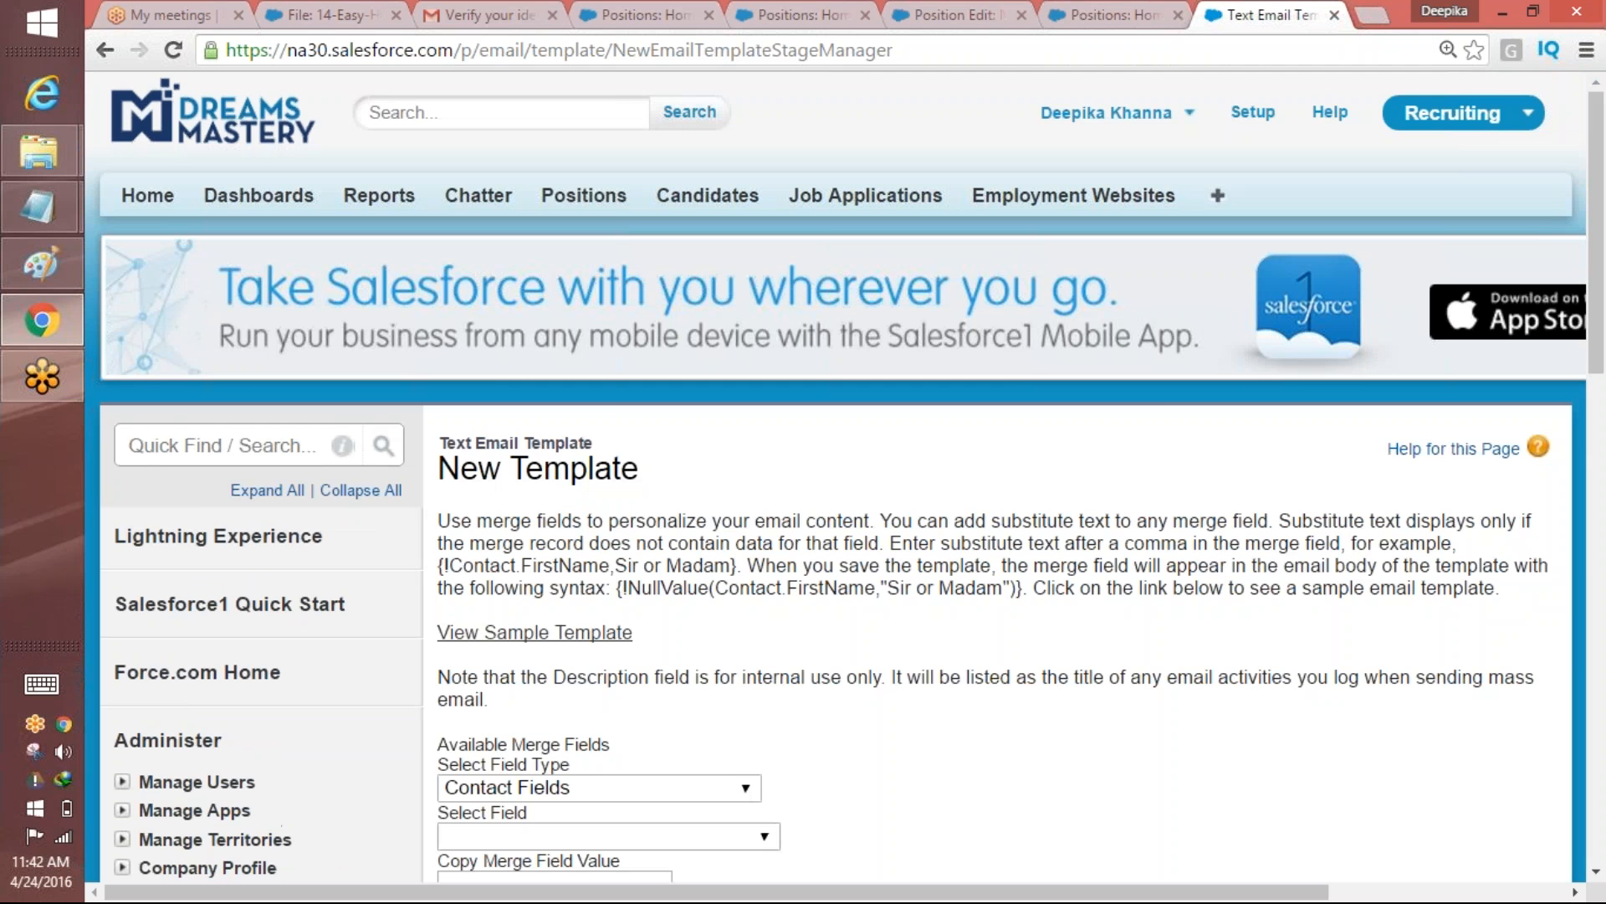
drag(1600, 249, 1600, 518)
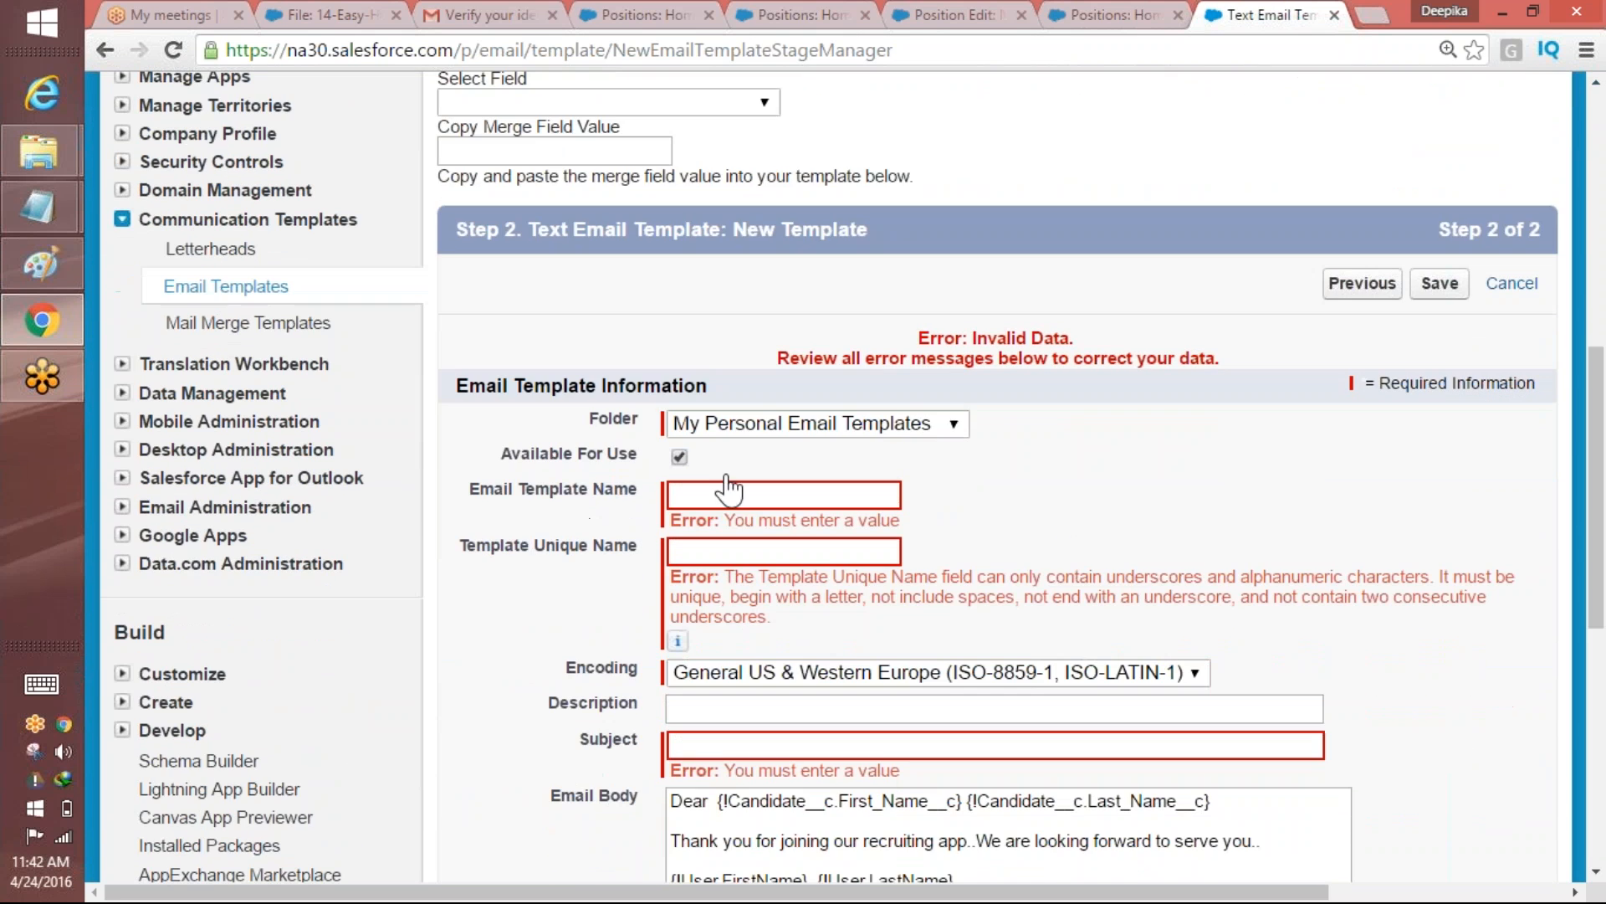
click(728, 492)
text(Text)
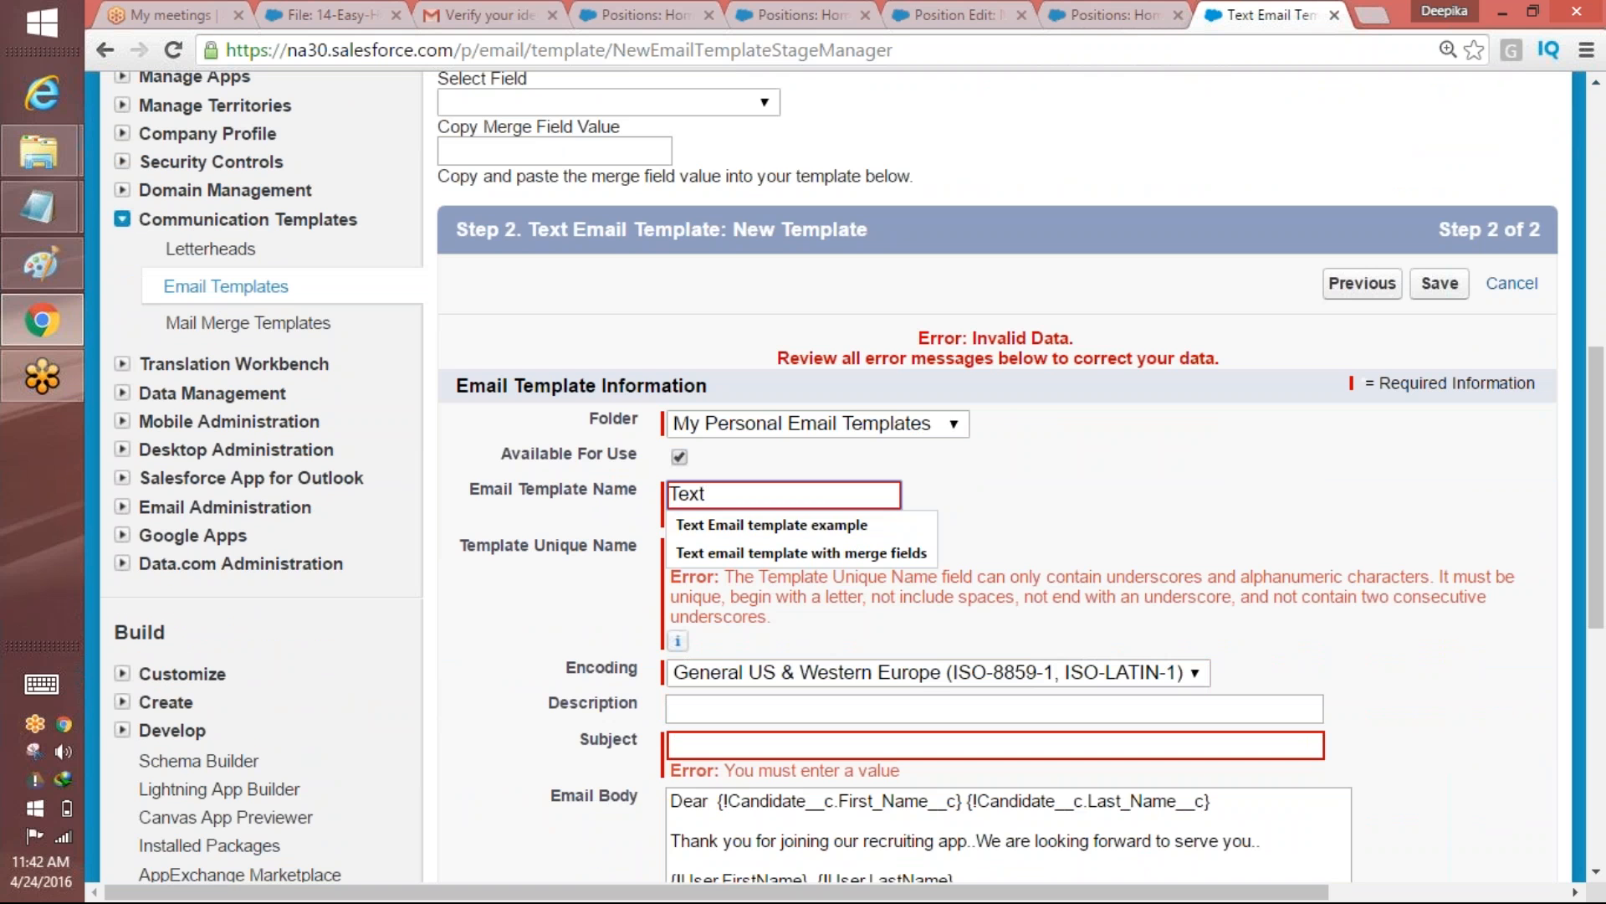
key(Down)
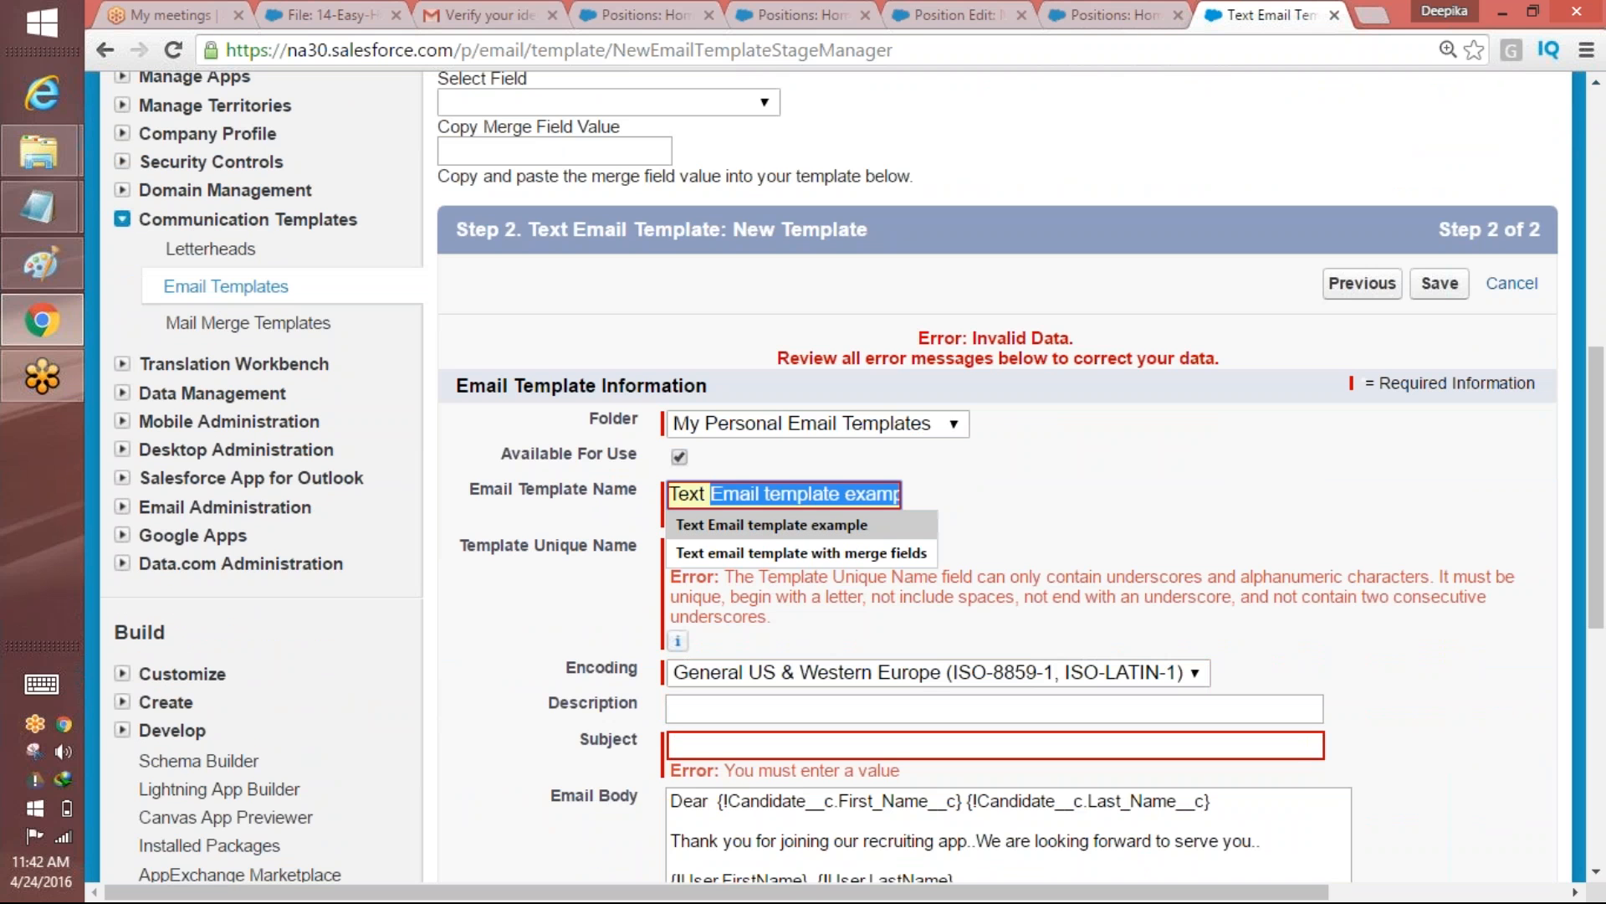
key(Tab)
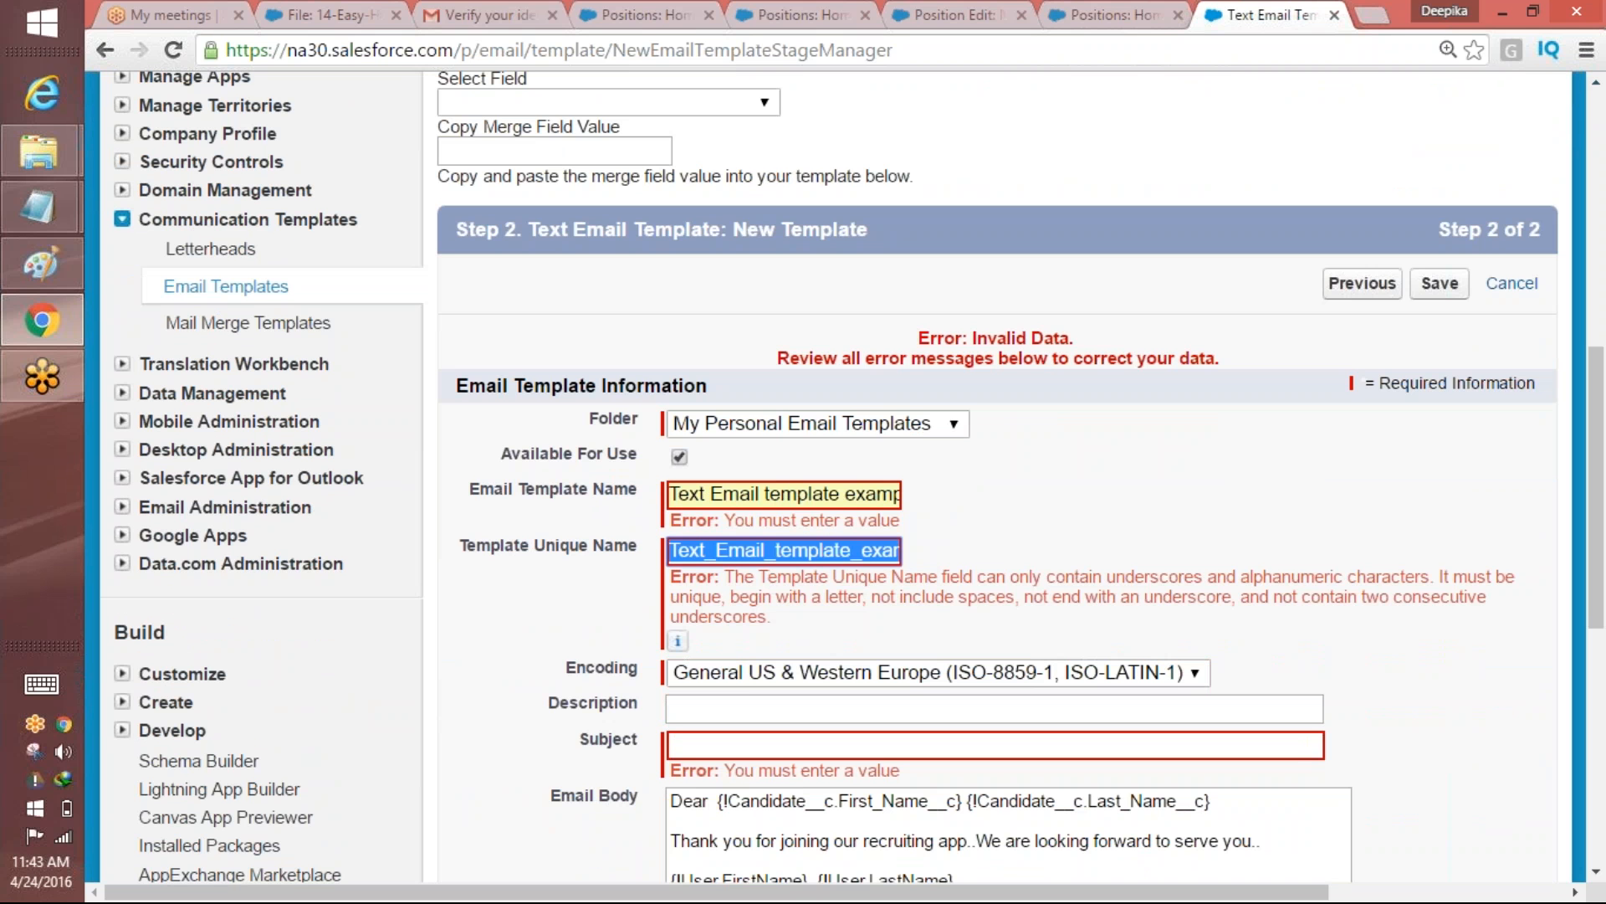
Set the Subject to 'welcome to salesforce' using the autocomplete suggestion.
scroll(751, 661, down, 3)
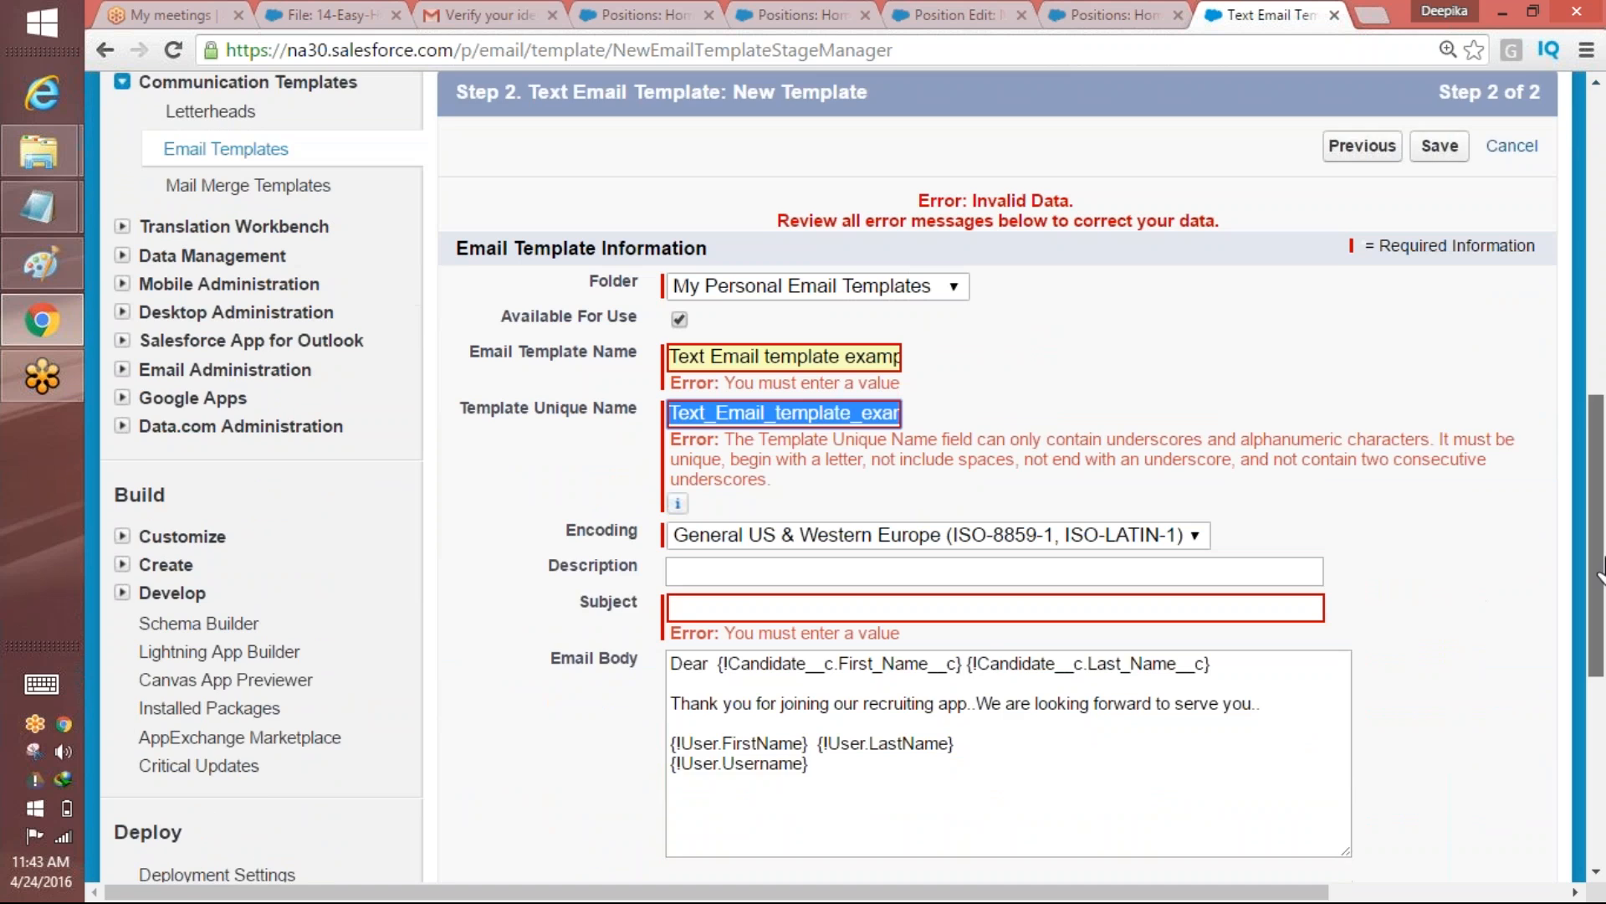
click(936, 493)
text(EMail)
key(BackSpace)
key(BackSpace)
key(BackSpace)
key(BackSpace)
key(BackSpace)
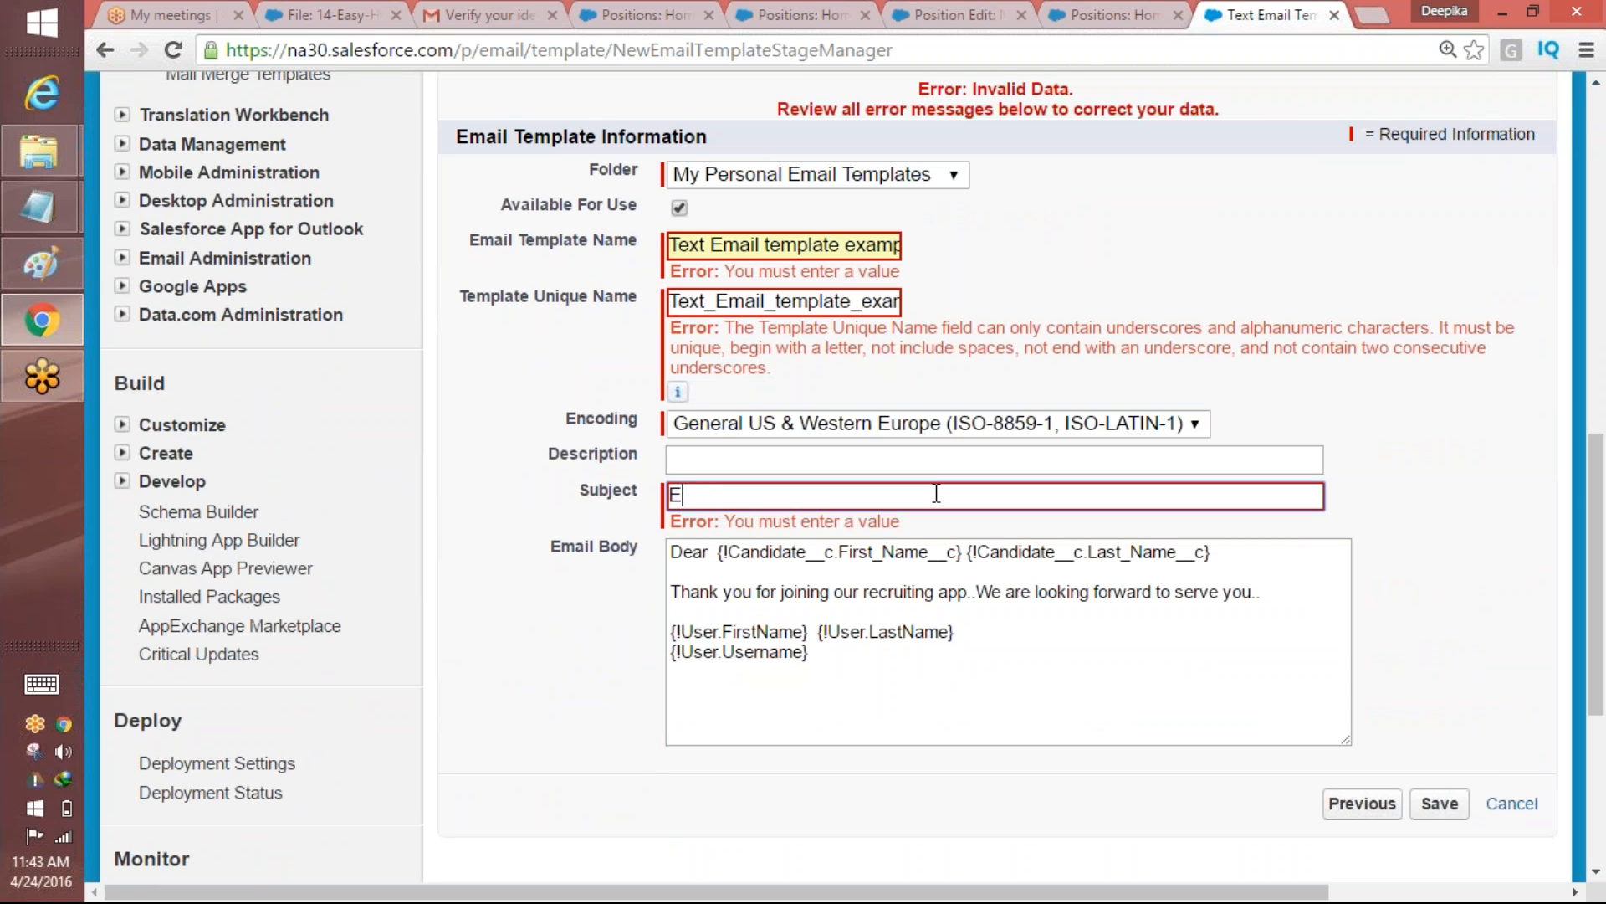
text(Send me)
key(BackSpace)
key(BackSpace)
key(BackSpace)
key(BackSpace)
key(BackSpace)
key(BackSpace)
key(BackSpace)
key(BackSpace)
text(Thank you)
key(BackSpace)
key(BackSpace)
key(BackSpace)
key(BackSpace)
key(BackSpace)
key(BackSpace)
key(BackSpace)
key(BackSpace)
key(BackSpace)
key(BackSpace)
text(We)
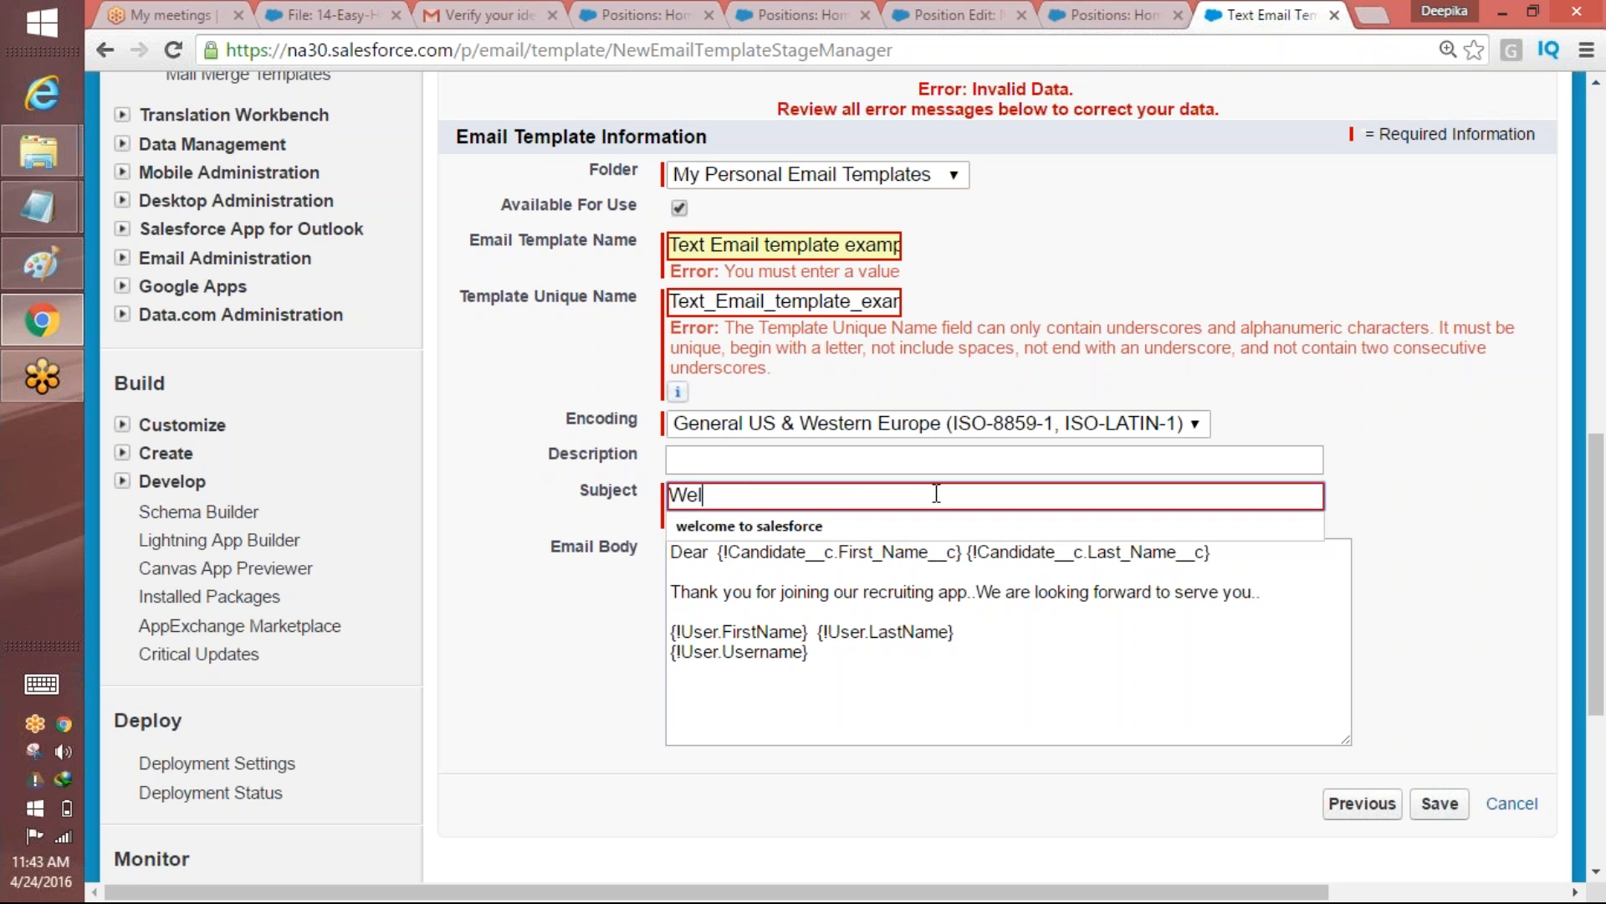
text(l)
click(880, 526)
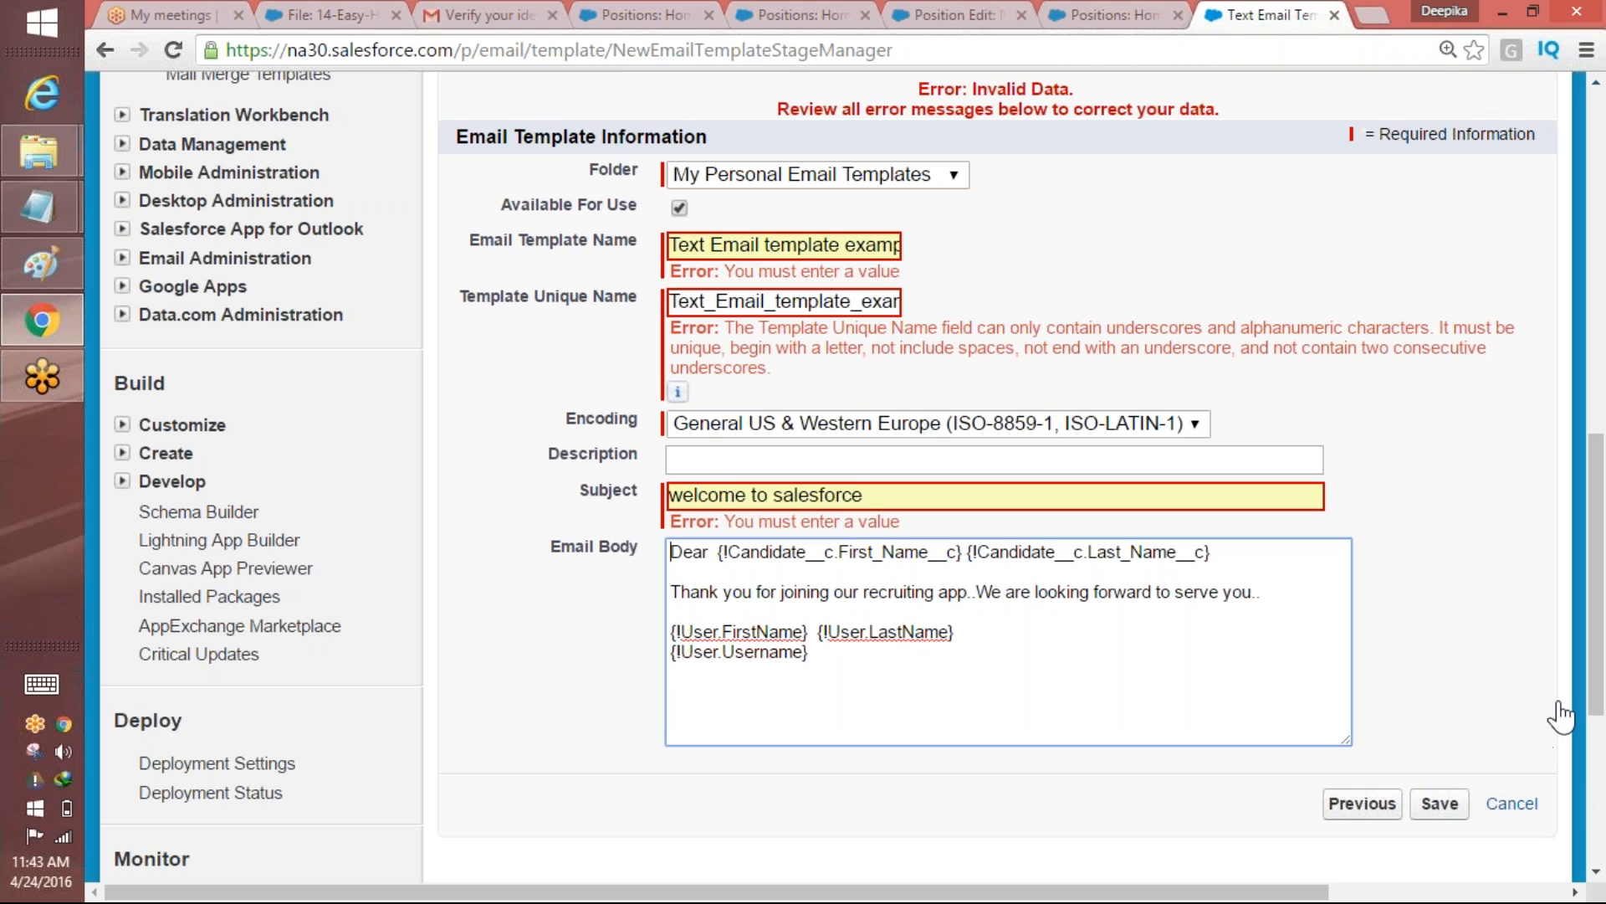
Save the text template and view its Send Test and Verify Merge Fields preview.
click(1435, 807)
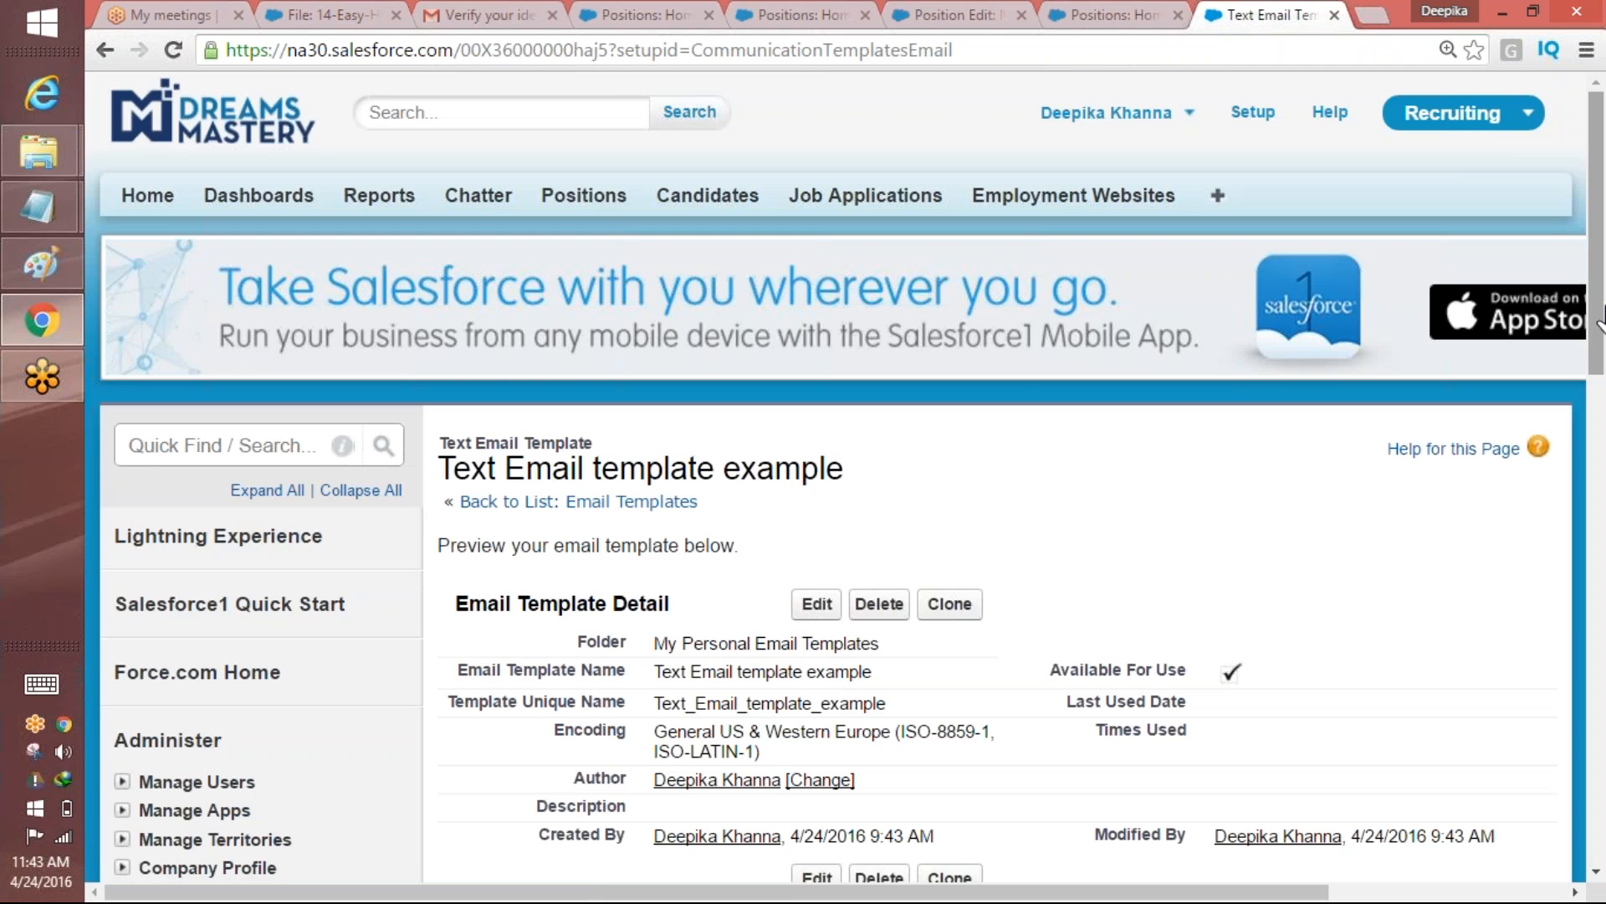
drag(1598, 317, 1592, 545)
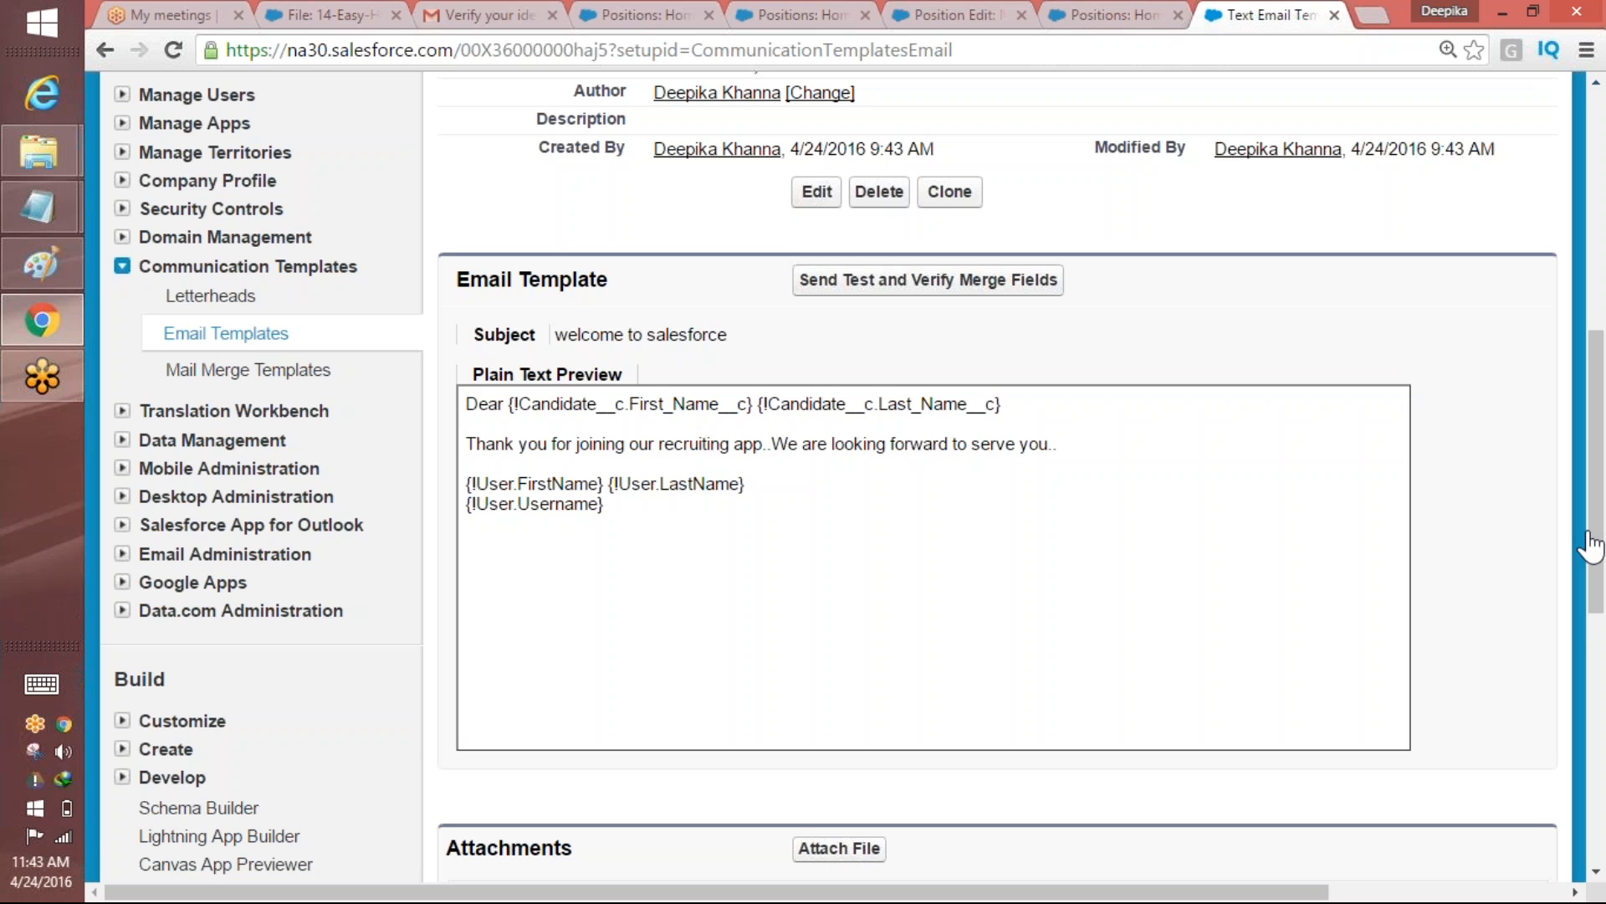
key(super+c)
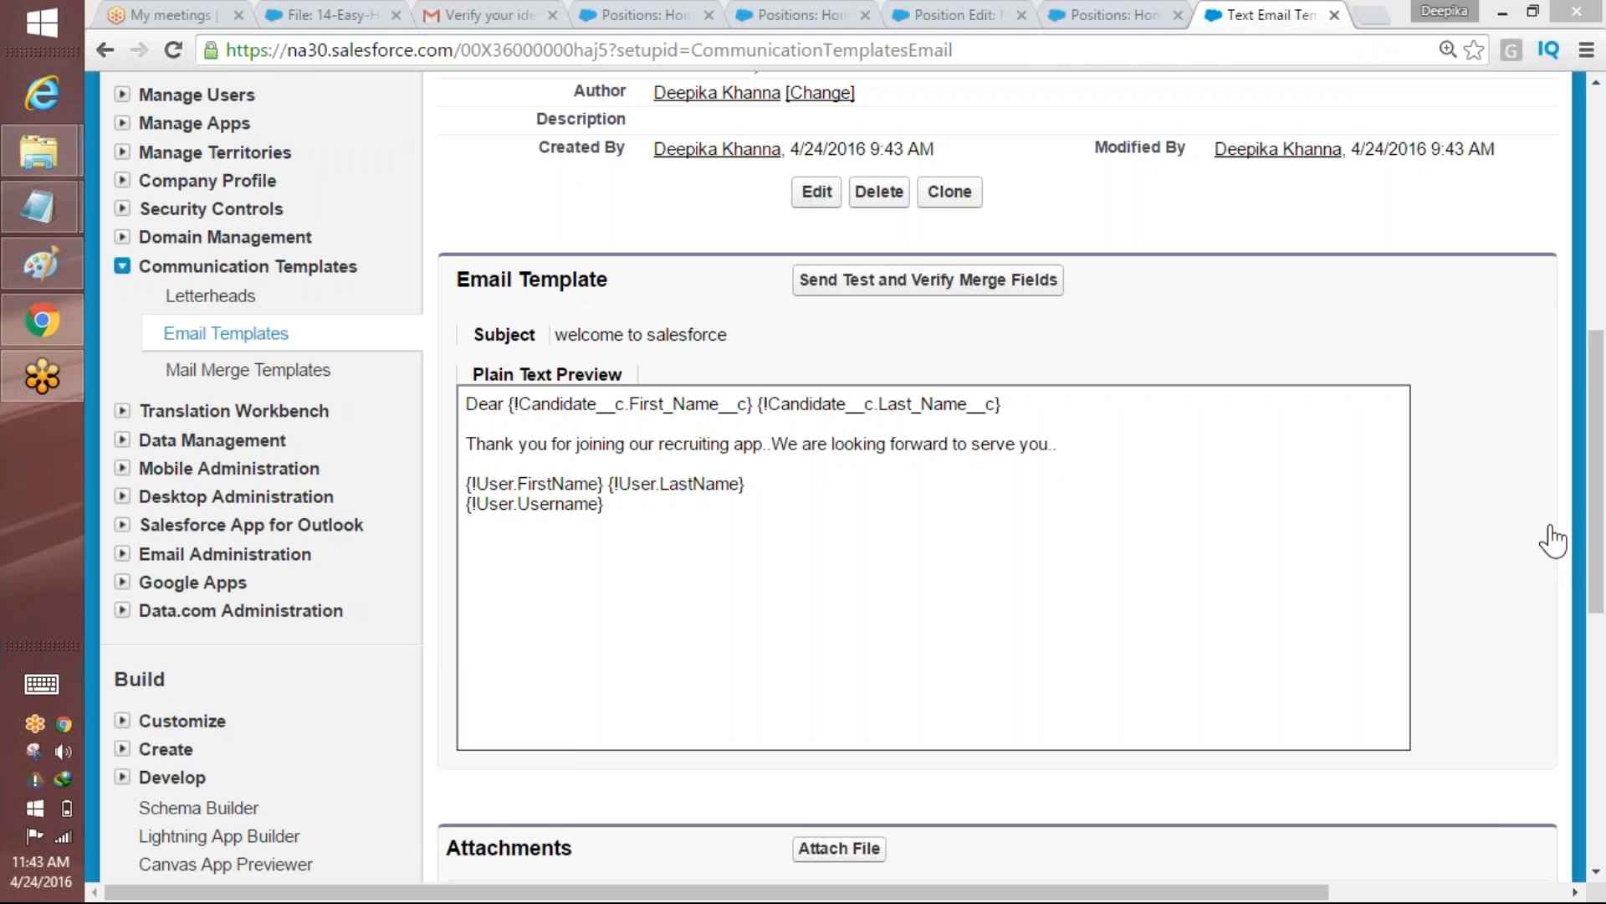
click(1029, 289)
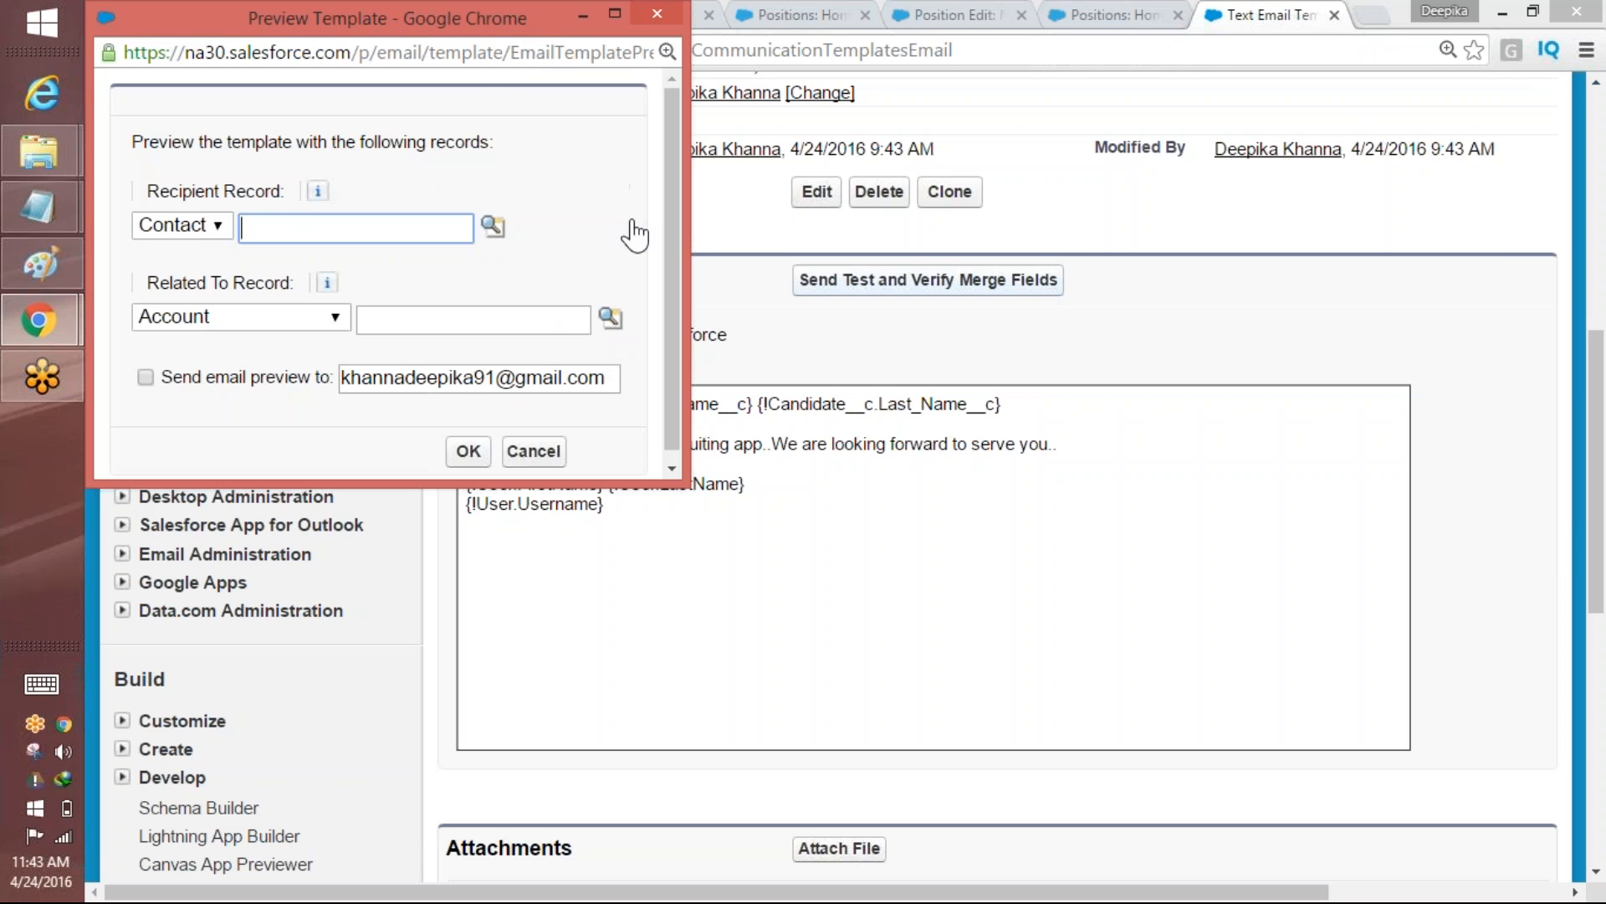
drag(472, 25, 517, 170)
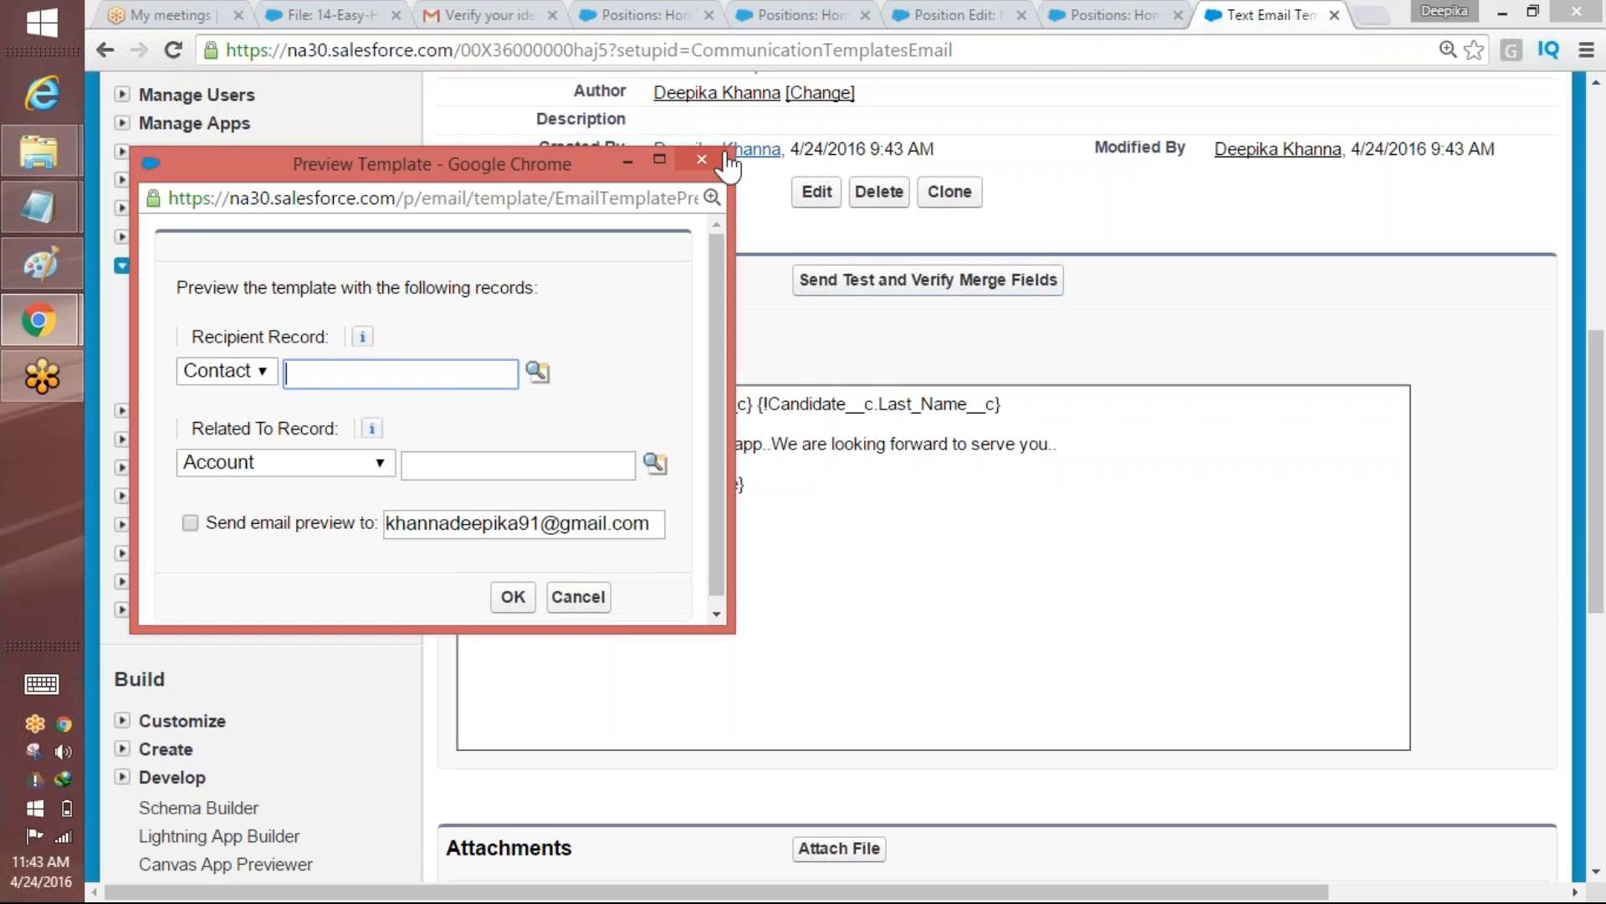
click(703, 159)
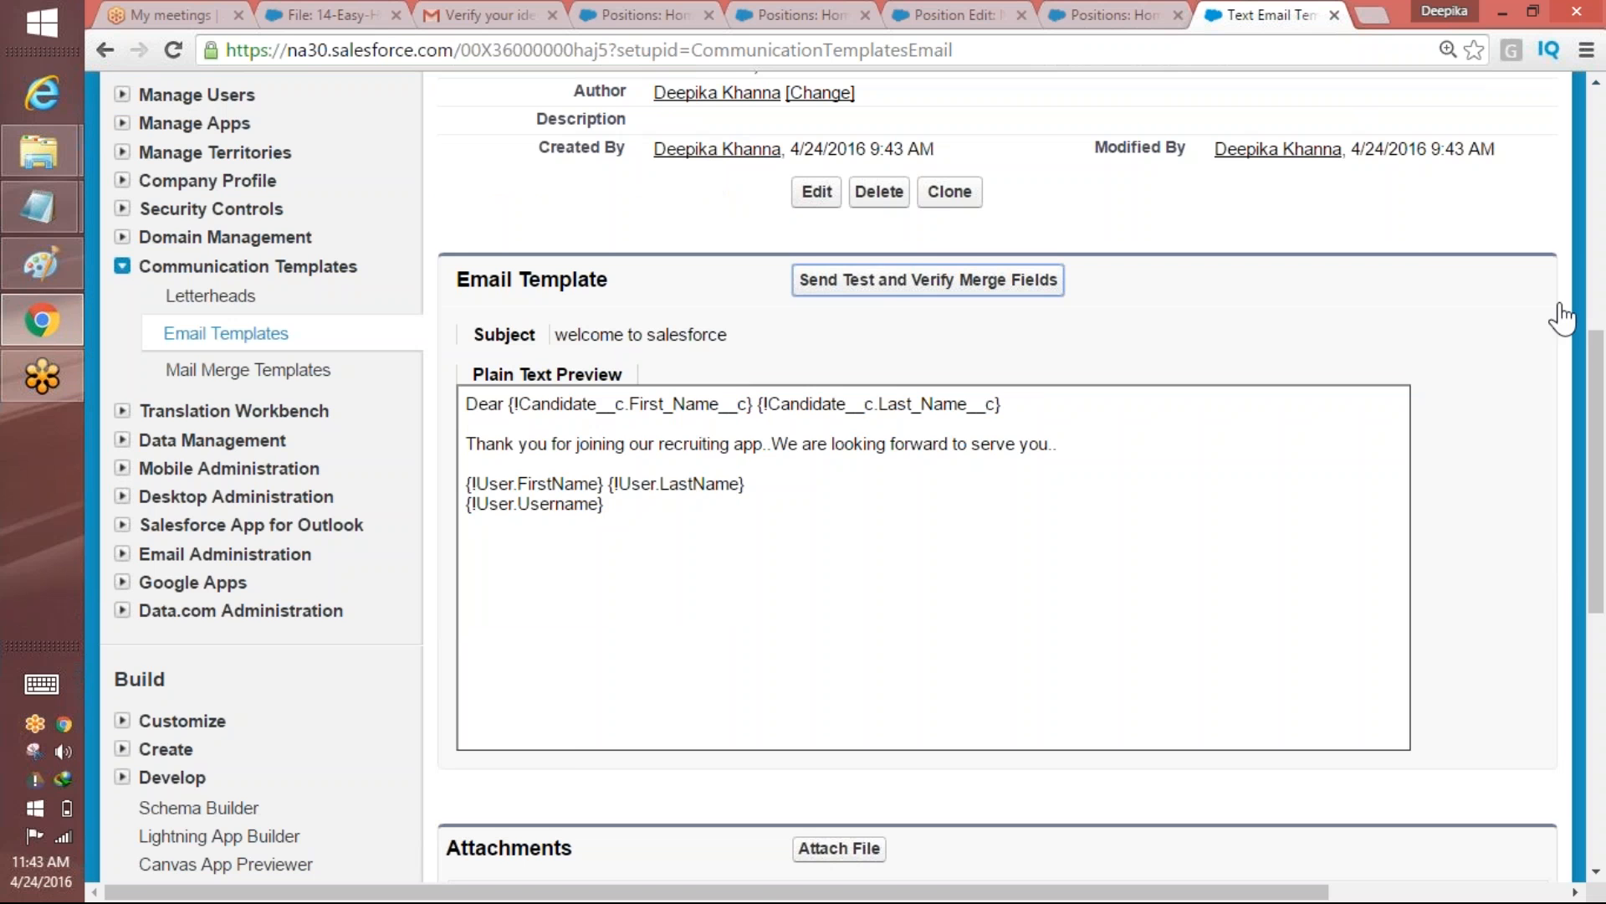
scroll(1598, 469, up, 5)
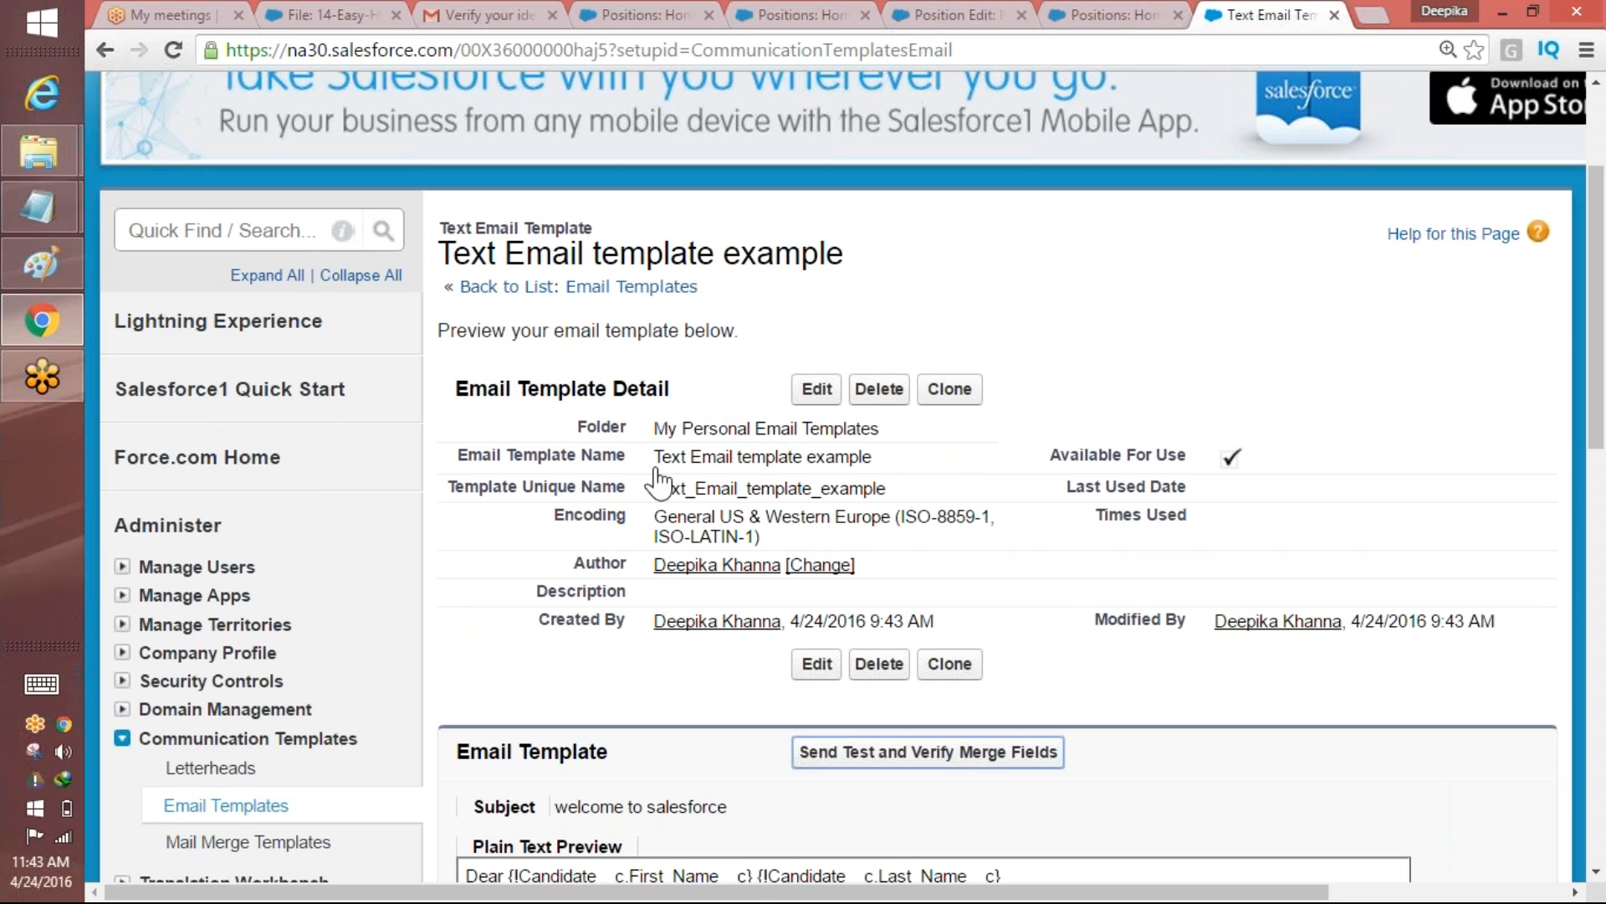
drag(653, 457, 885, 460)
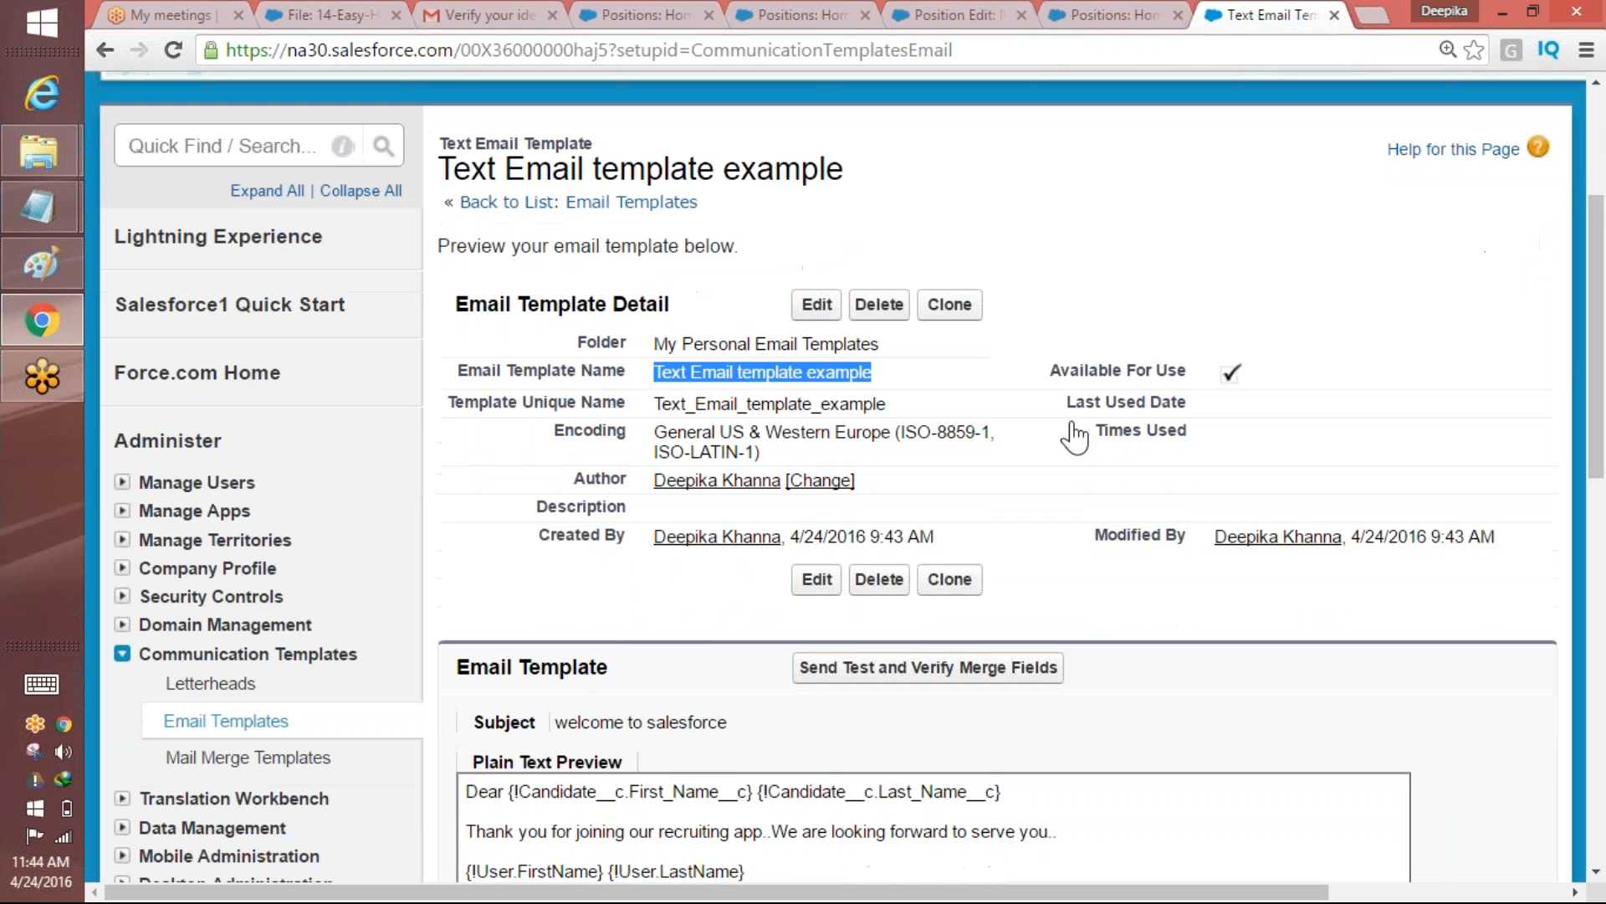
scroll(1074, 438, down, 1)
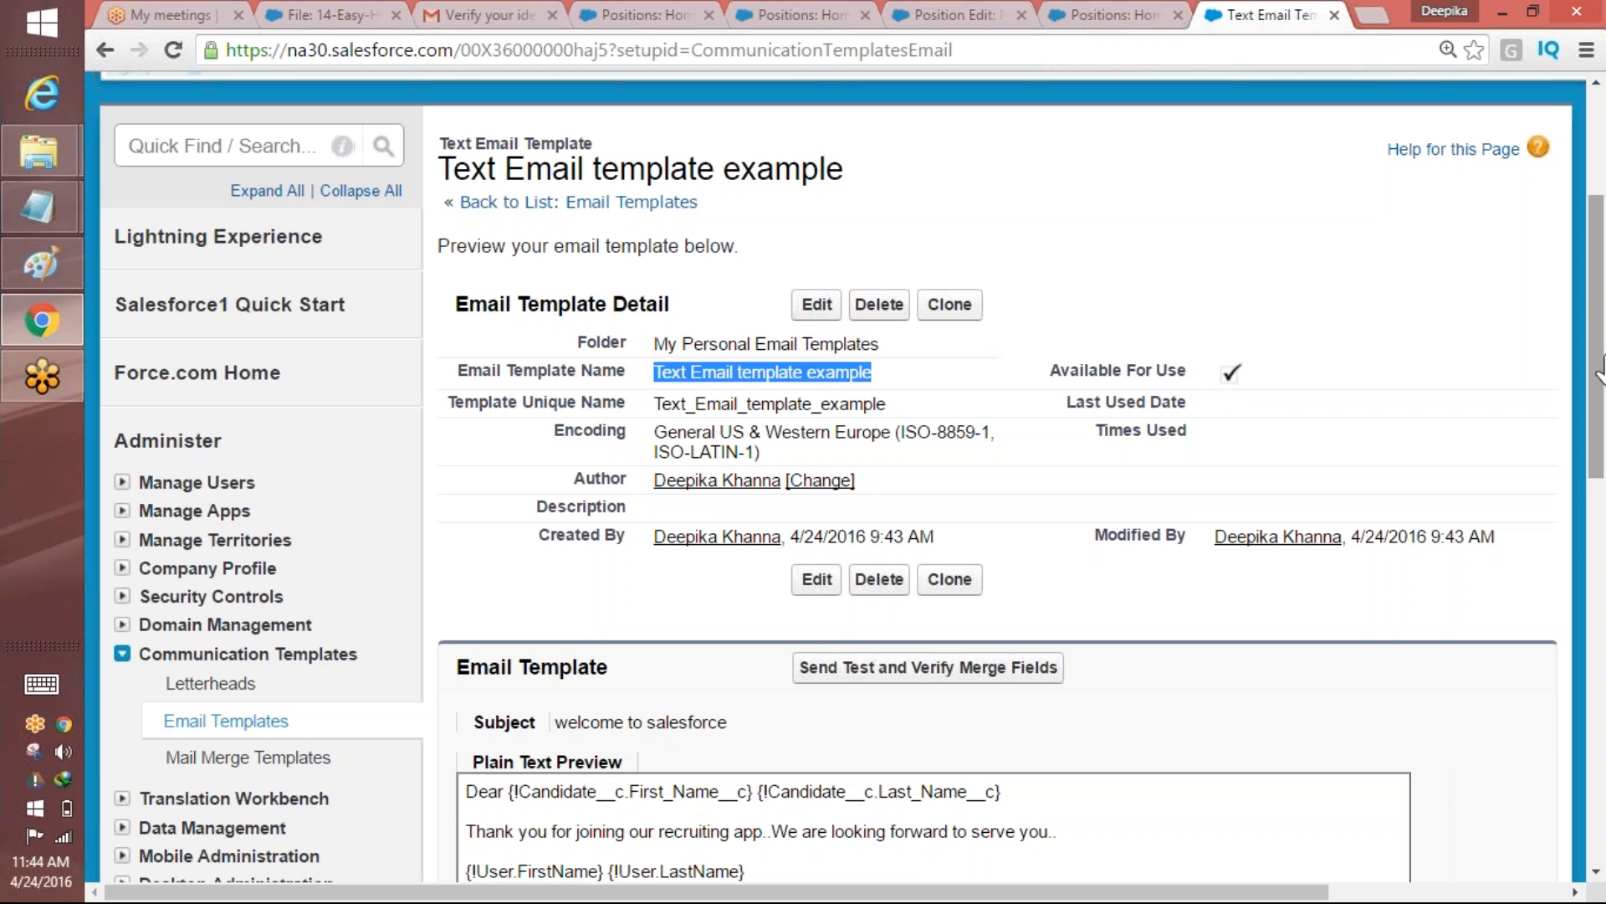
drag(1598, 352, 1598, 539)
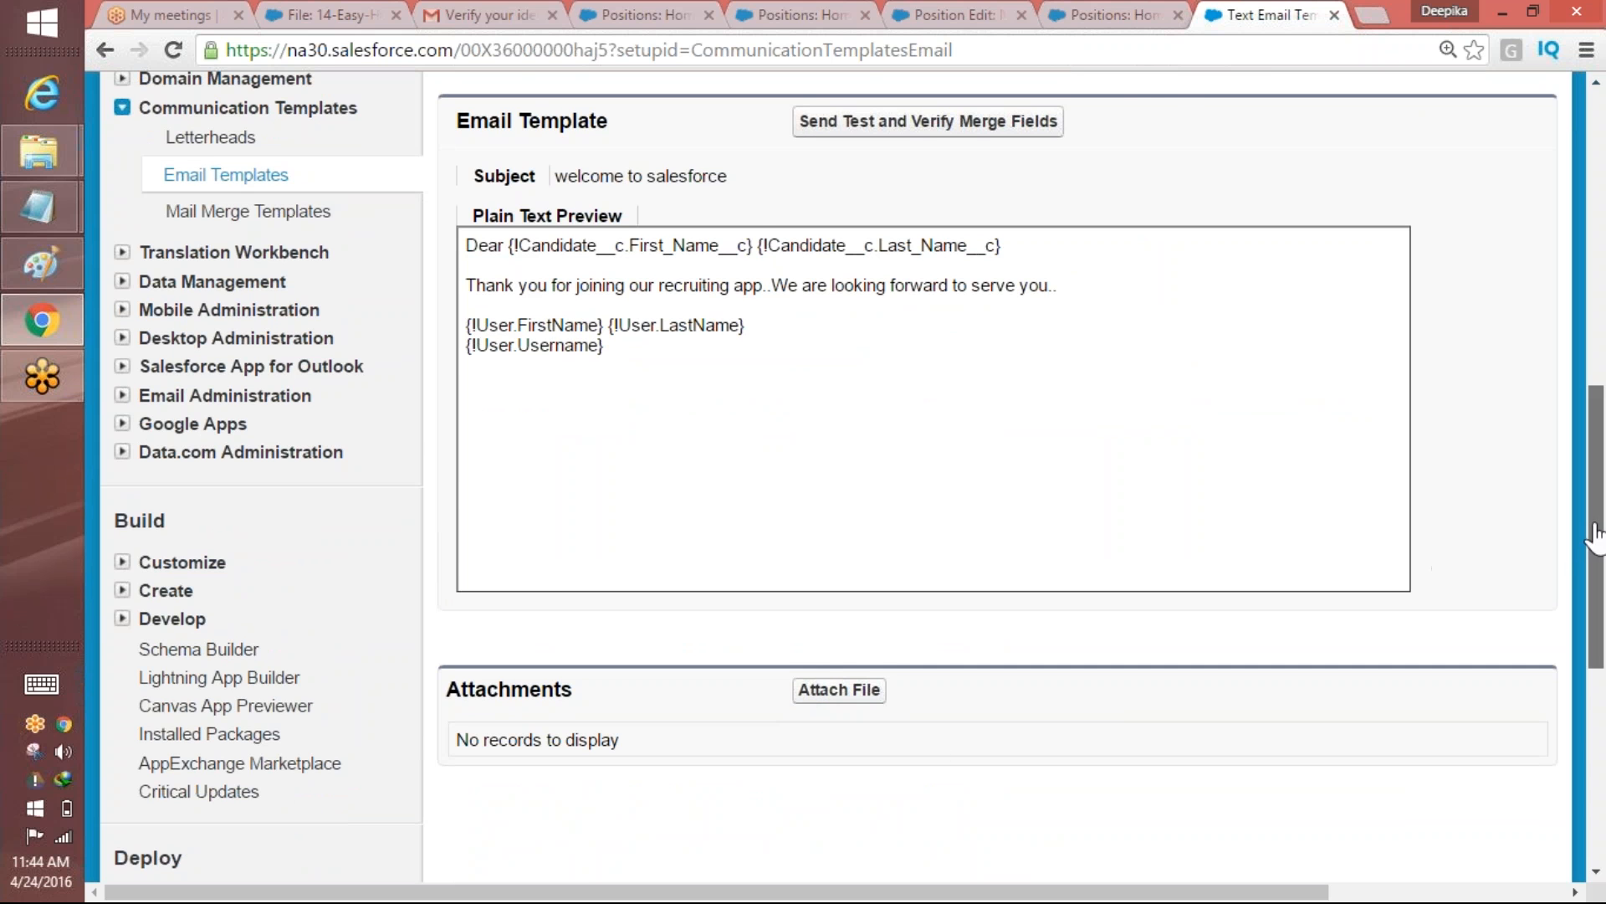
drag(1595, 516, 1595, 323)
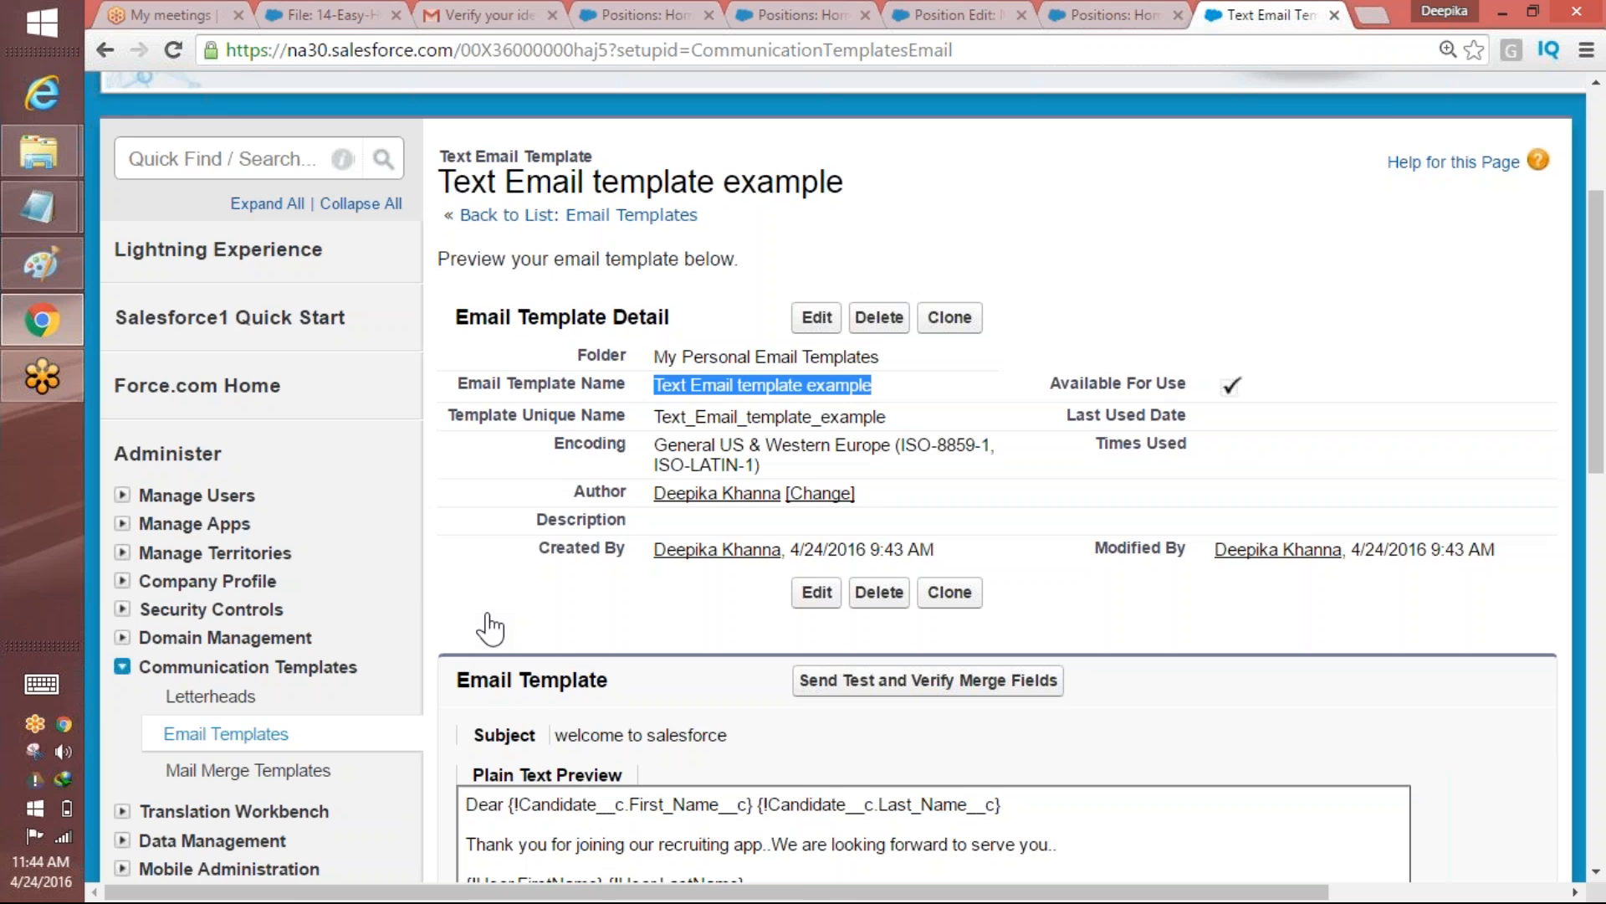
drag(1600, 222, 1595, 84)
scroll(1022, 706, down, 8)
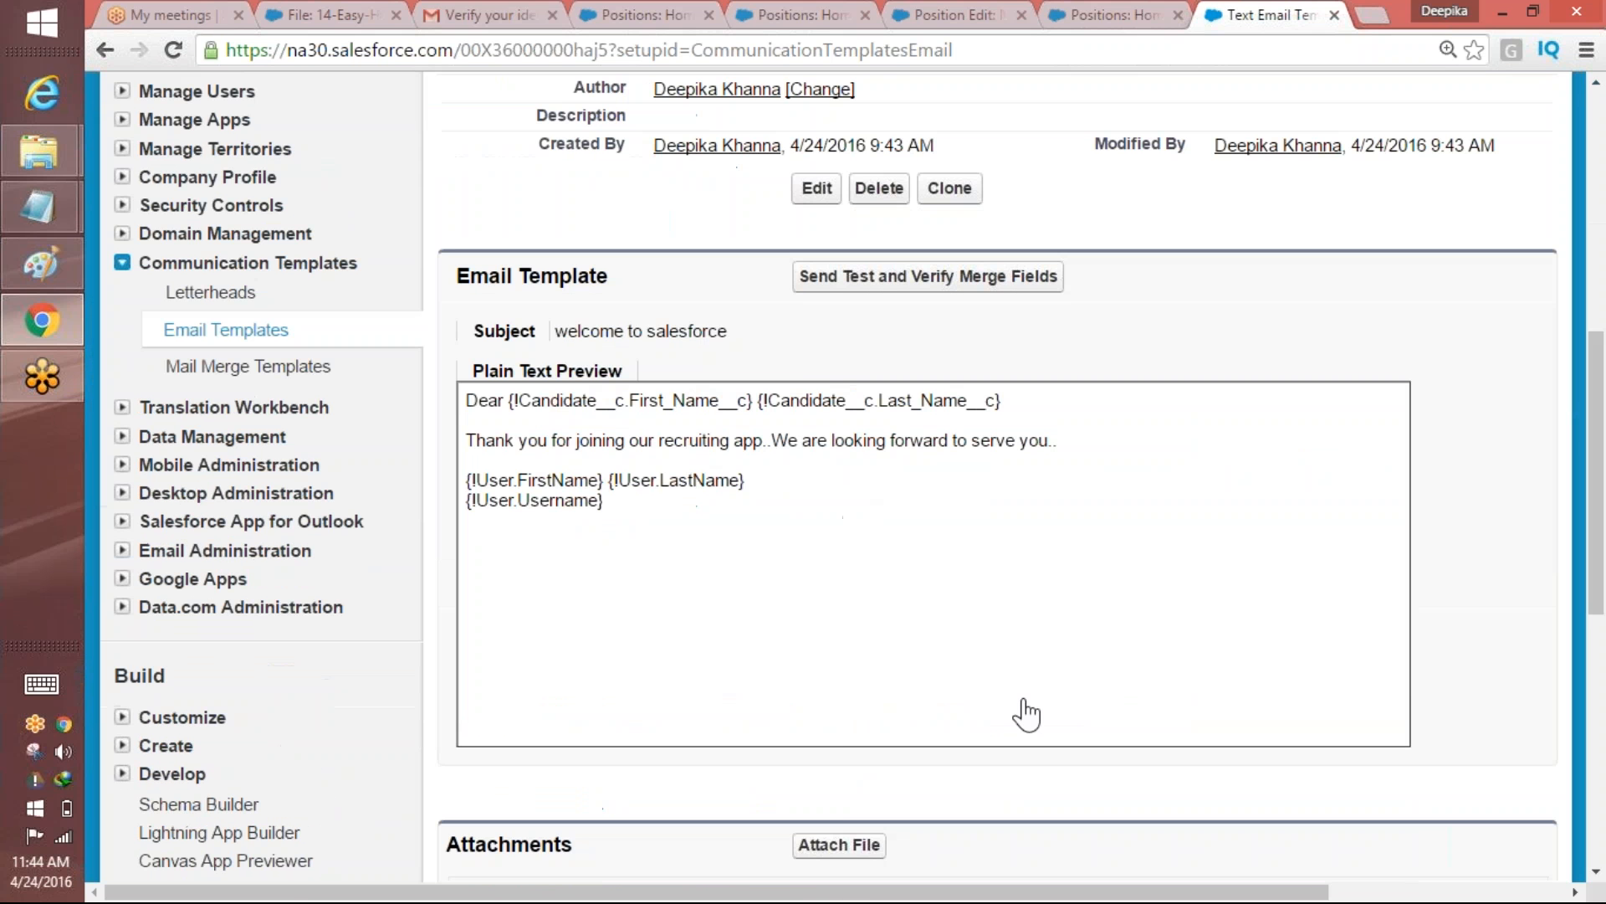
click(839, 845)
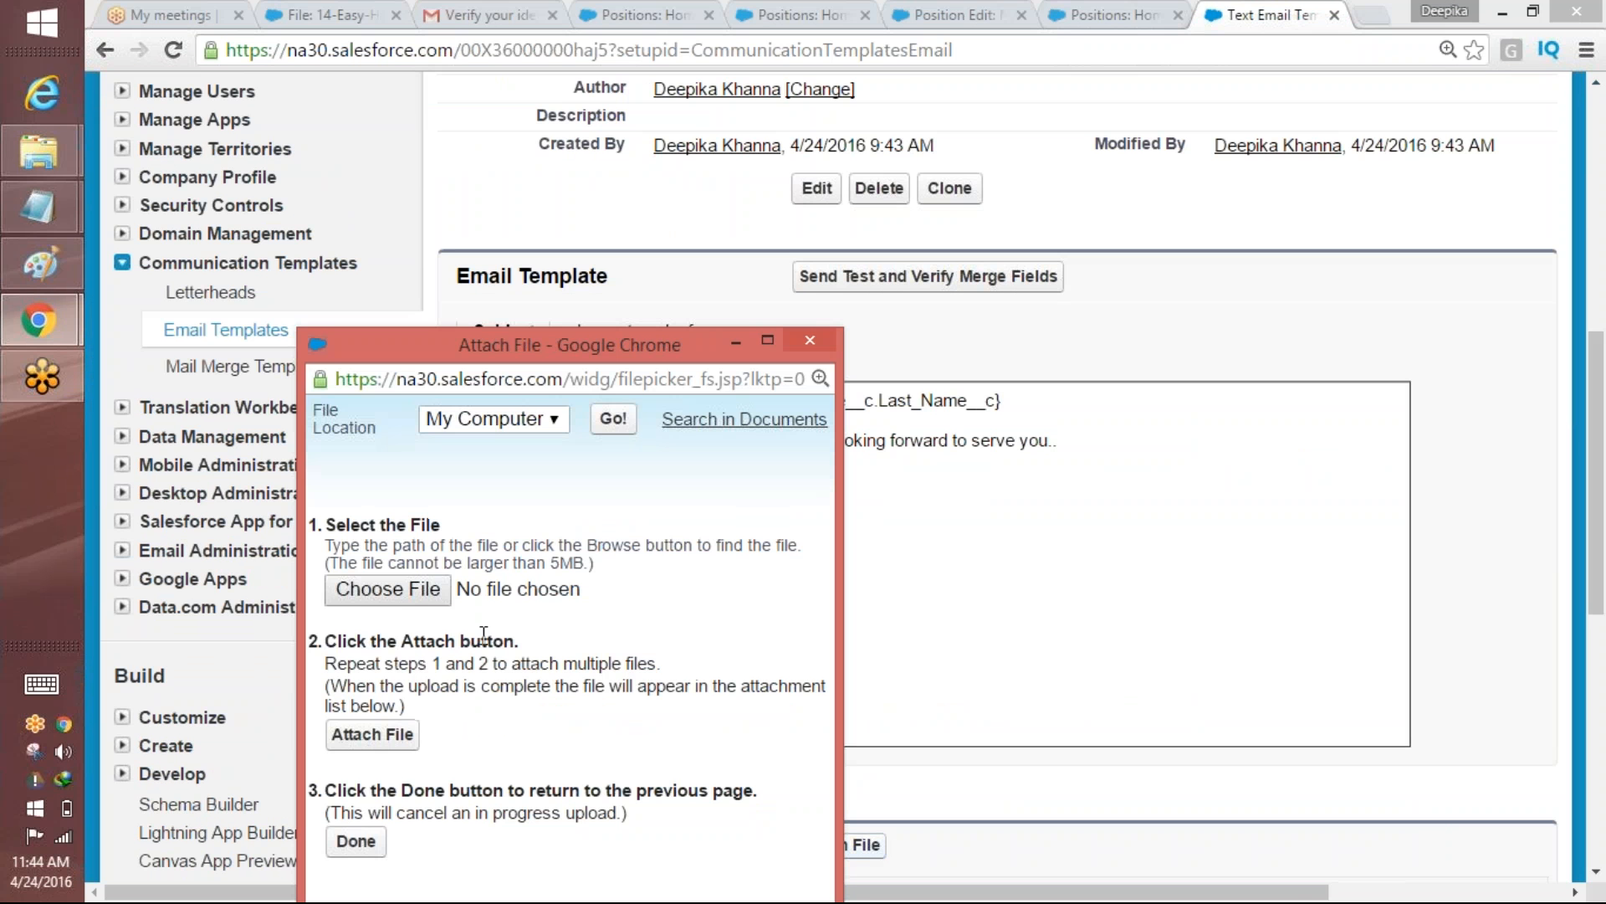
click(388, 589)
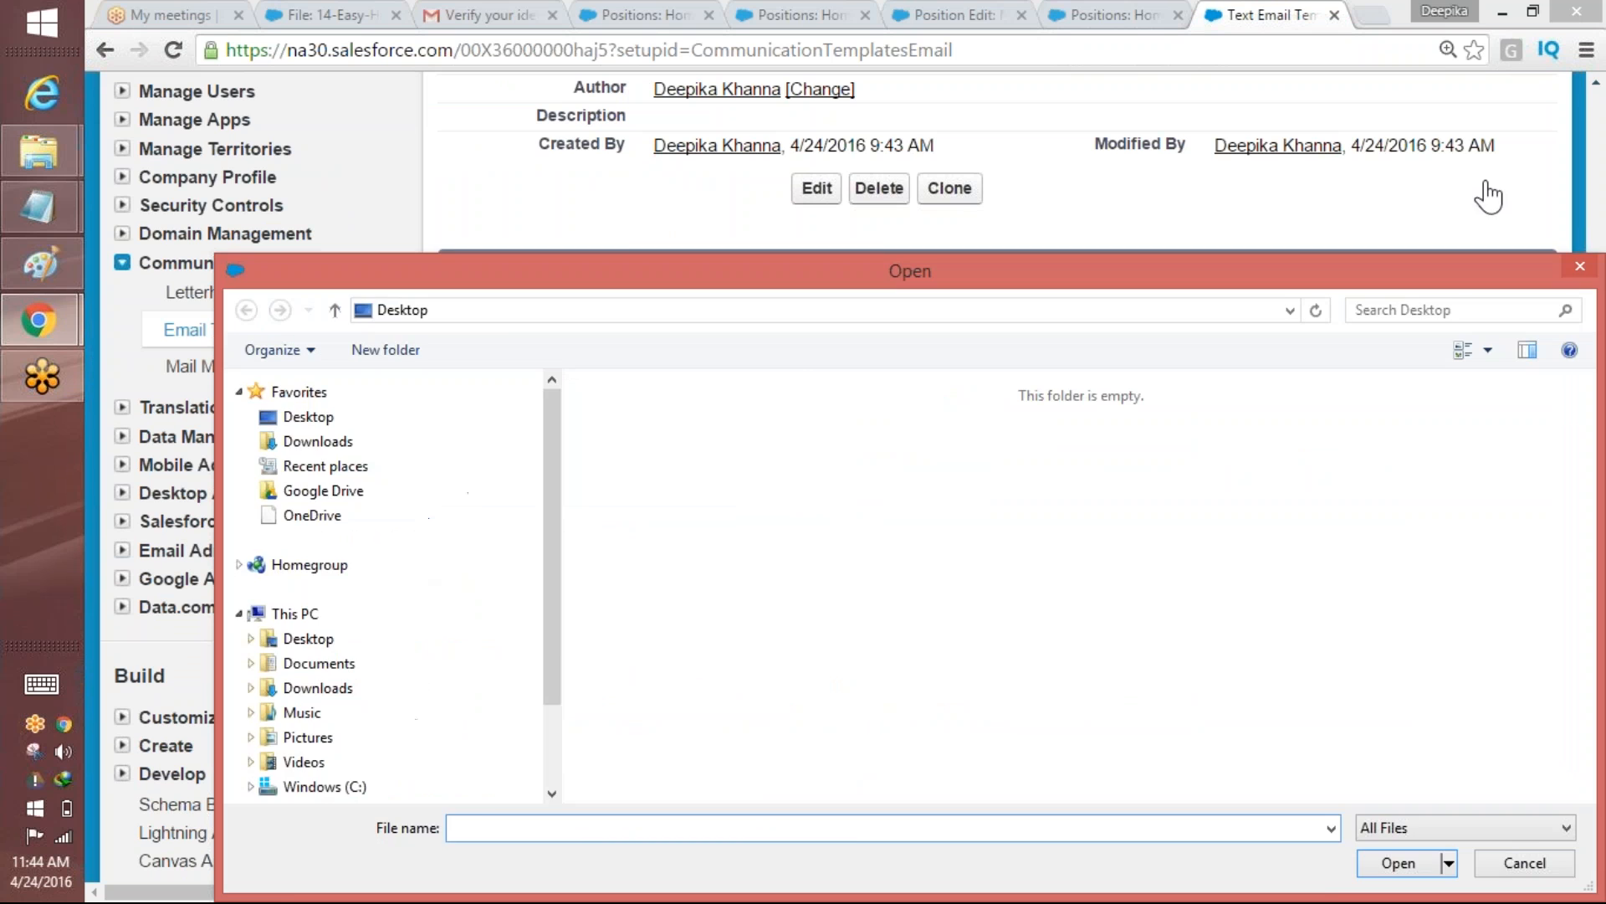
click(1580, 266)
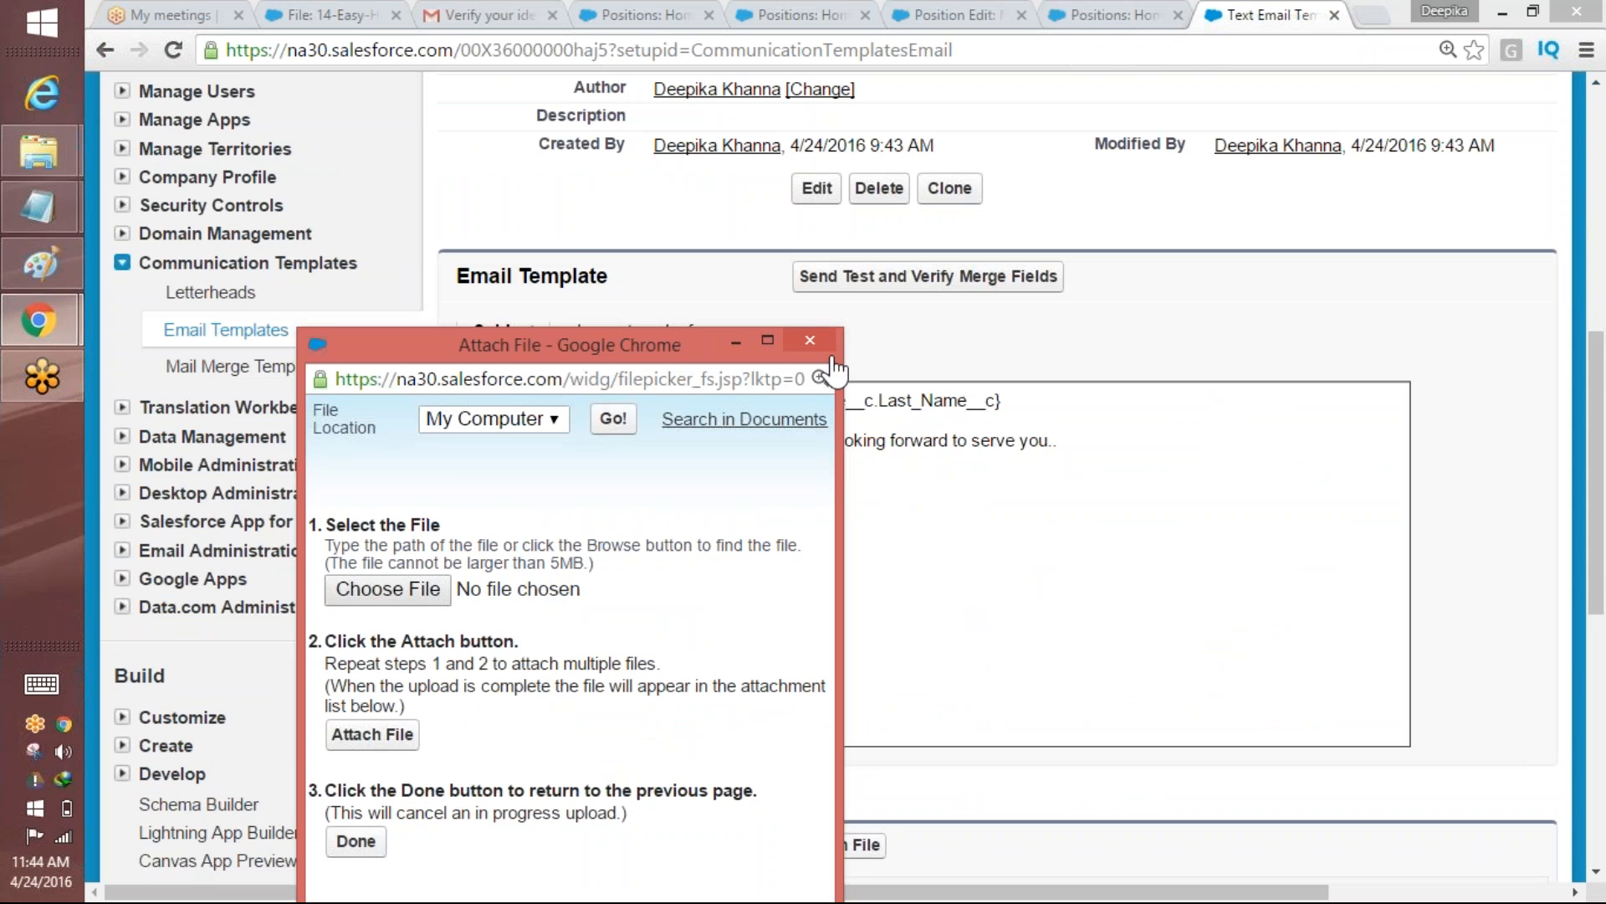
click(810, 340)
scroll(1600, 577, down, 2)
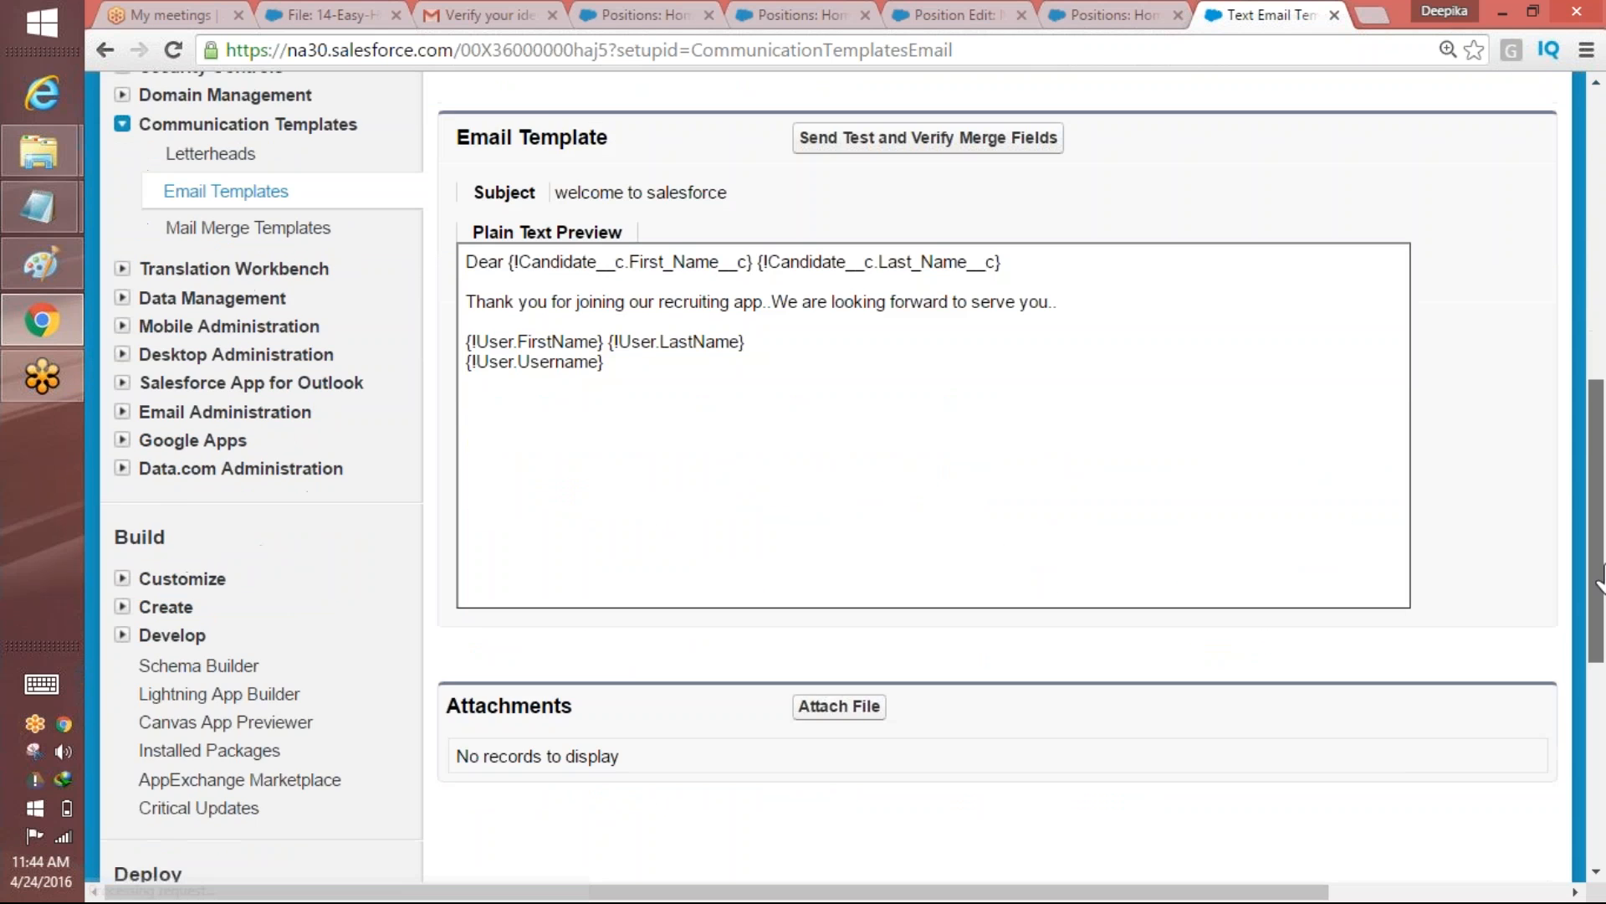
drag(1600, 577, 1600, 243)
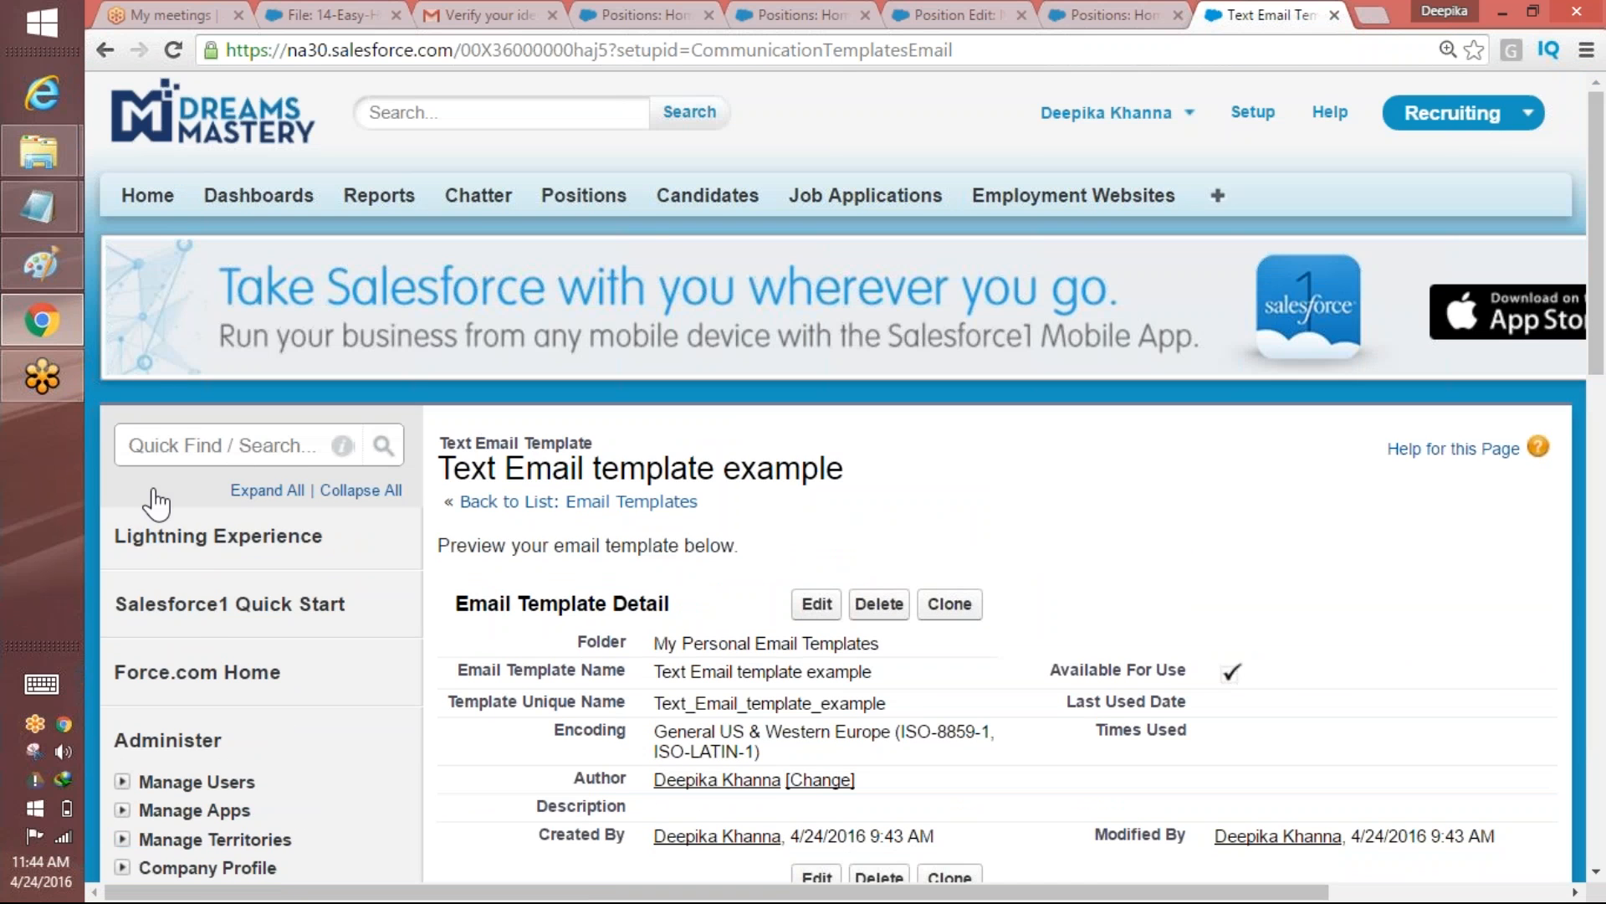
click(143, 445)
scroll(1600, 368, down, 3)
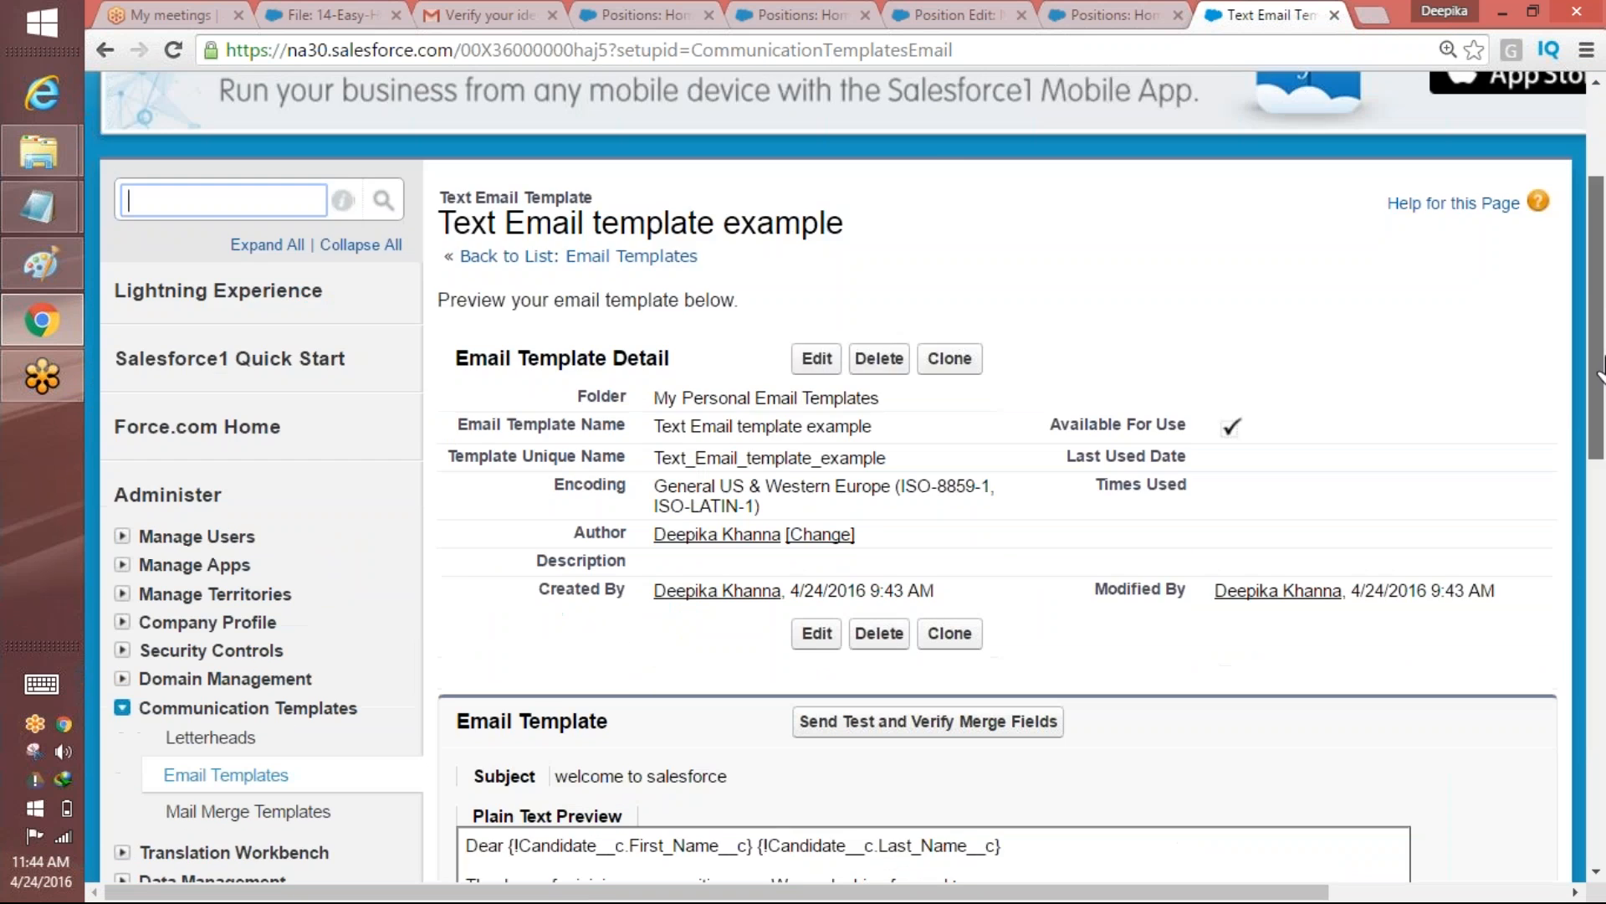
scroll(1600, 368, down, 4)
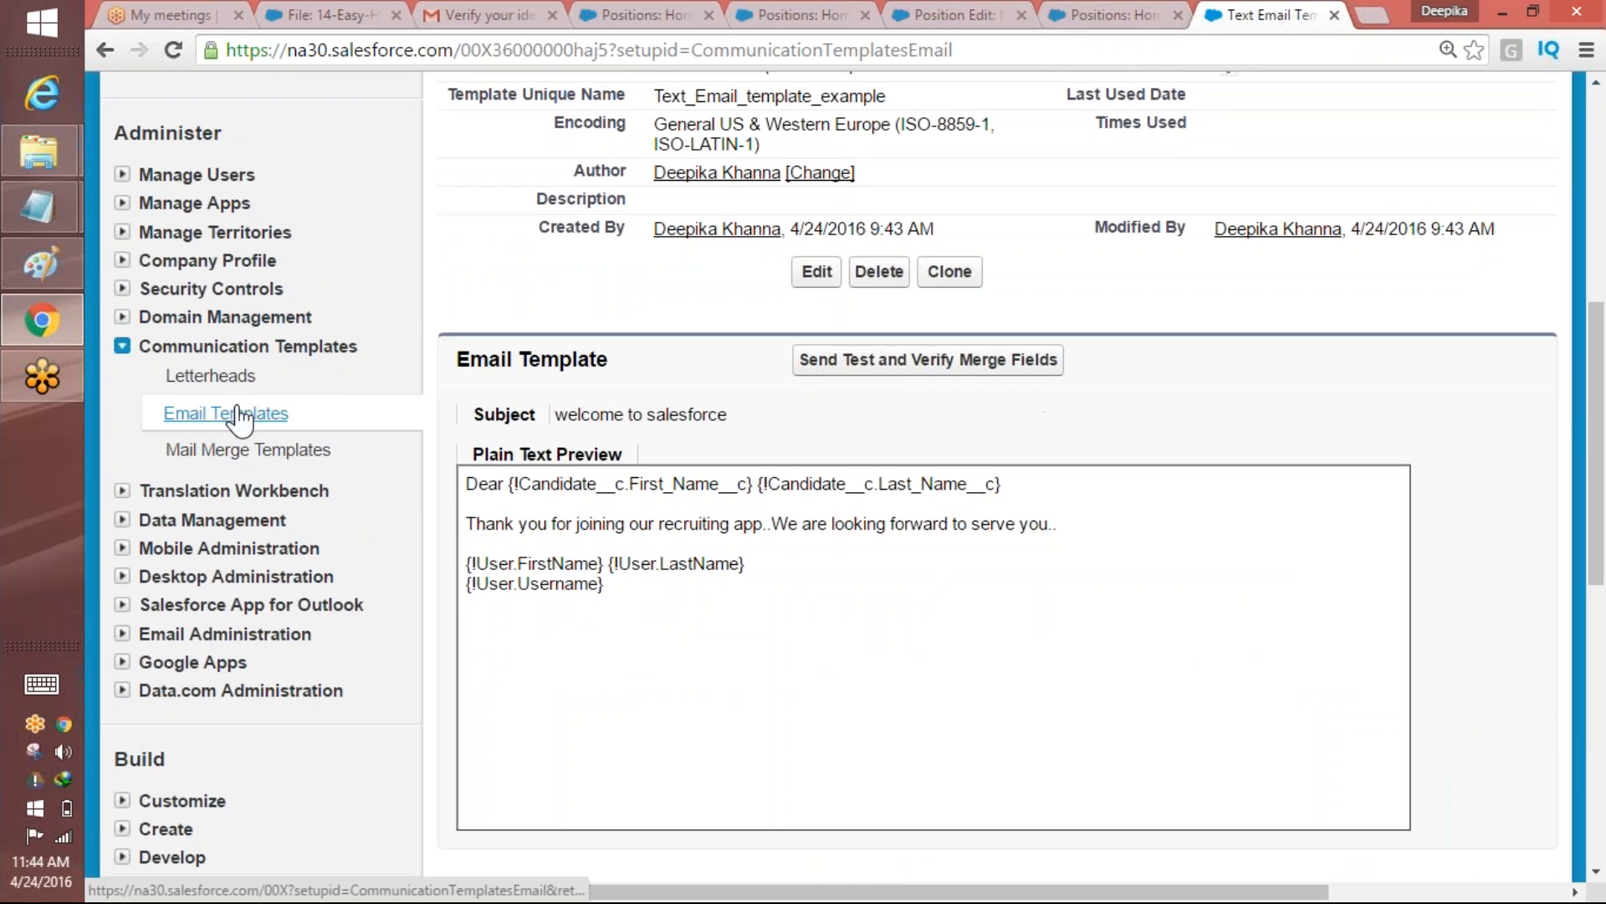
Start a new HTML email template that uses a letterhead.
click(240, 416)
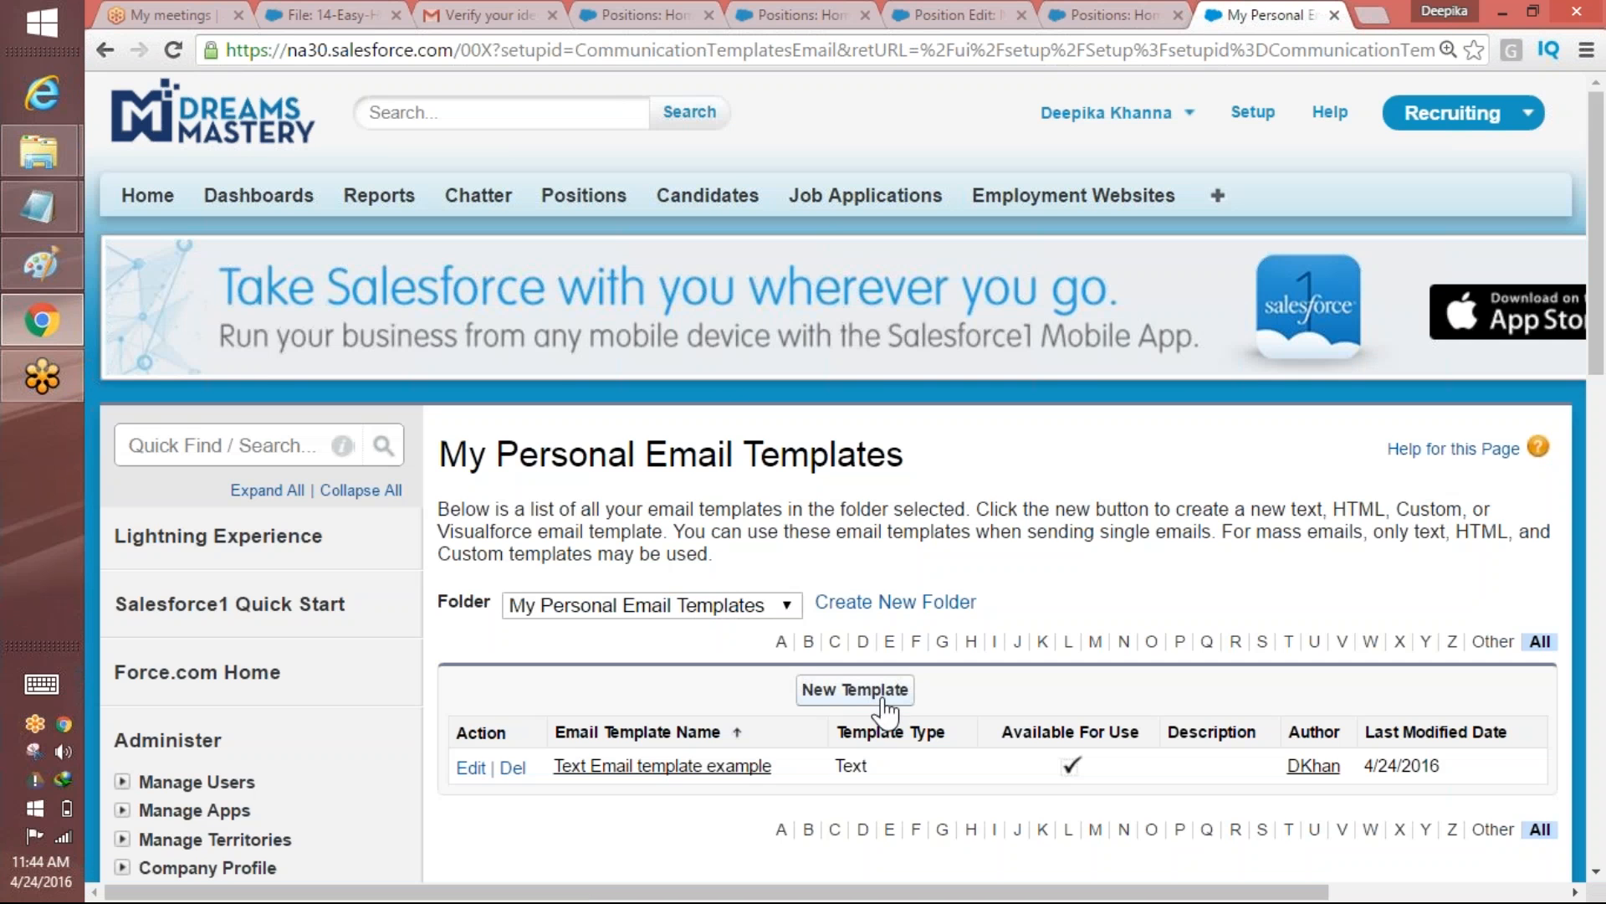
click(884, 701)
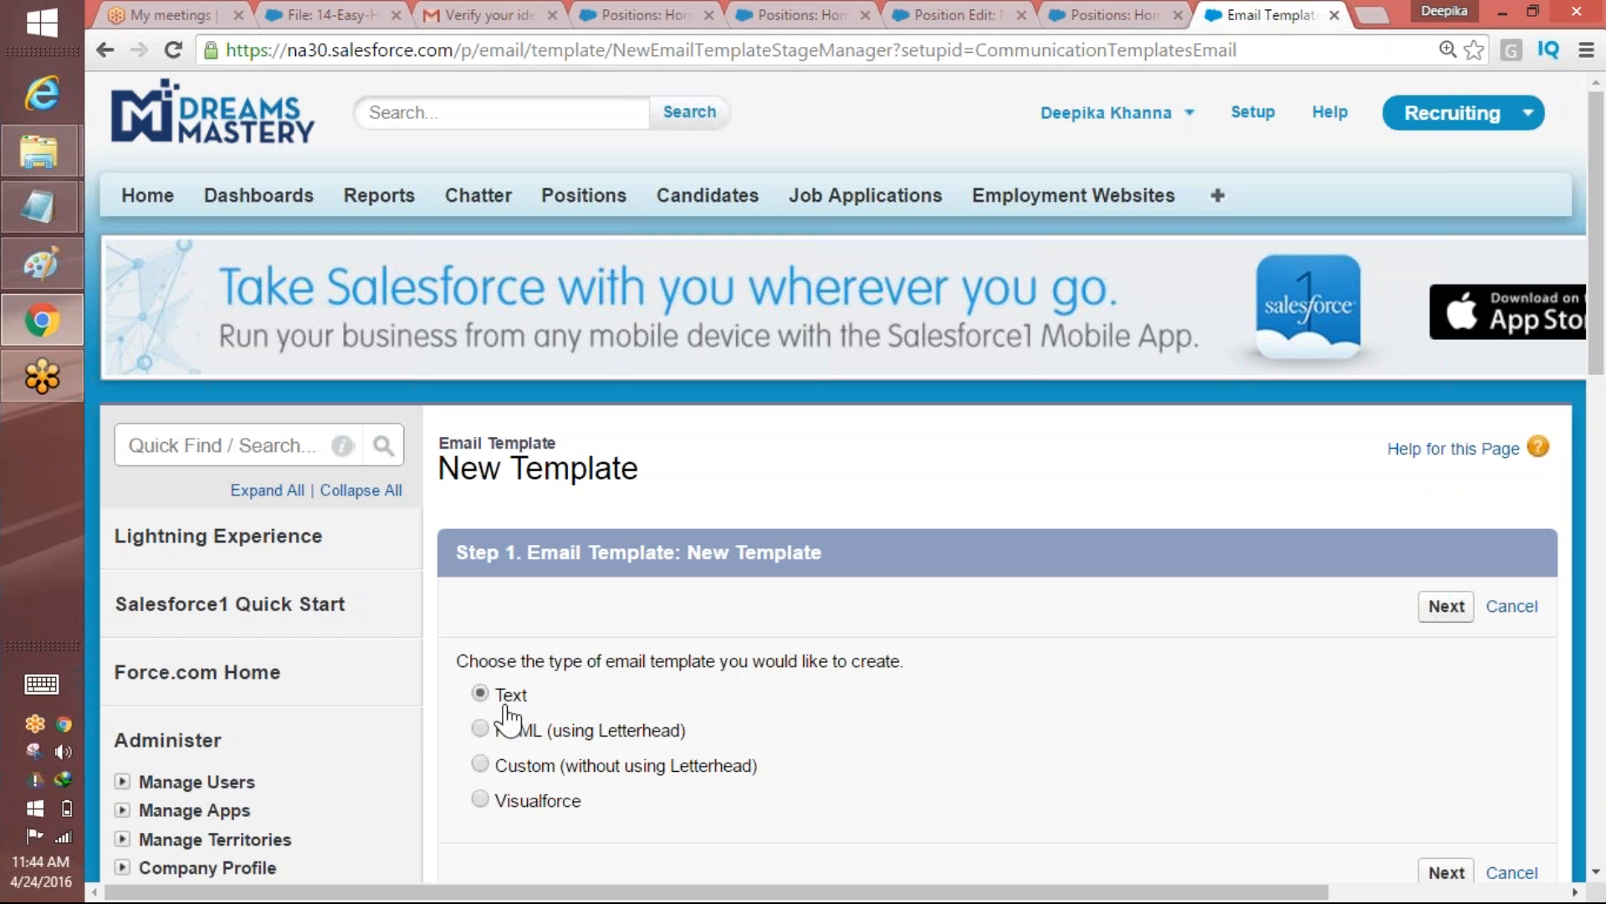
click(480, 731)
scroll(1477, 481, down, 6)
click(1447, 398)
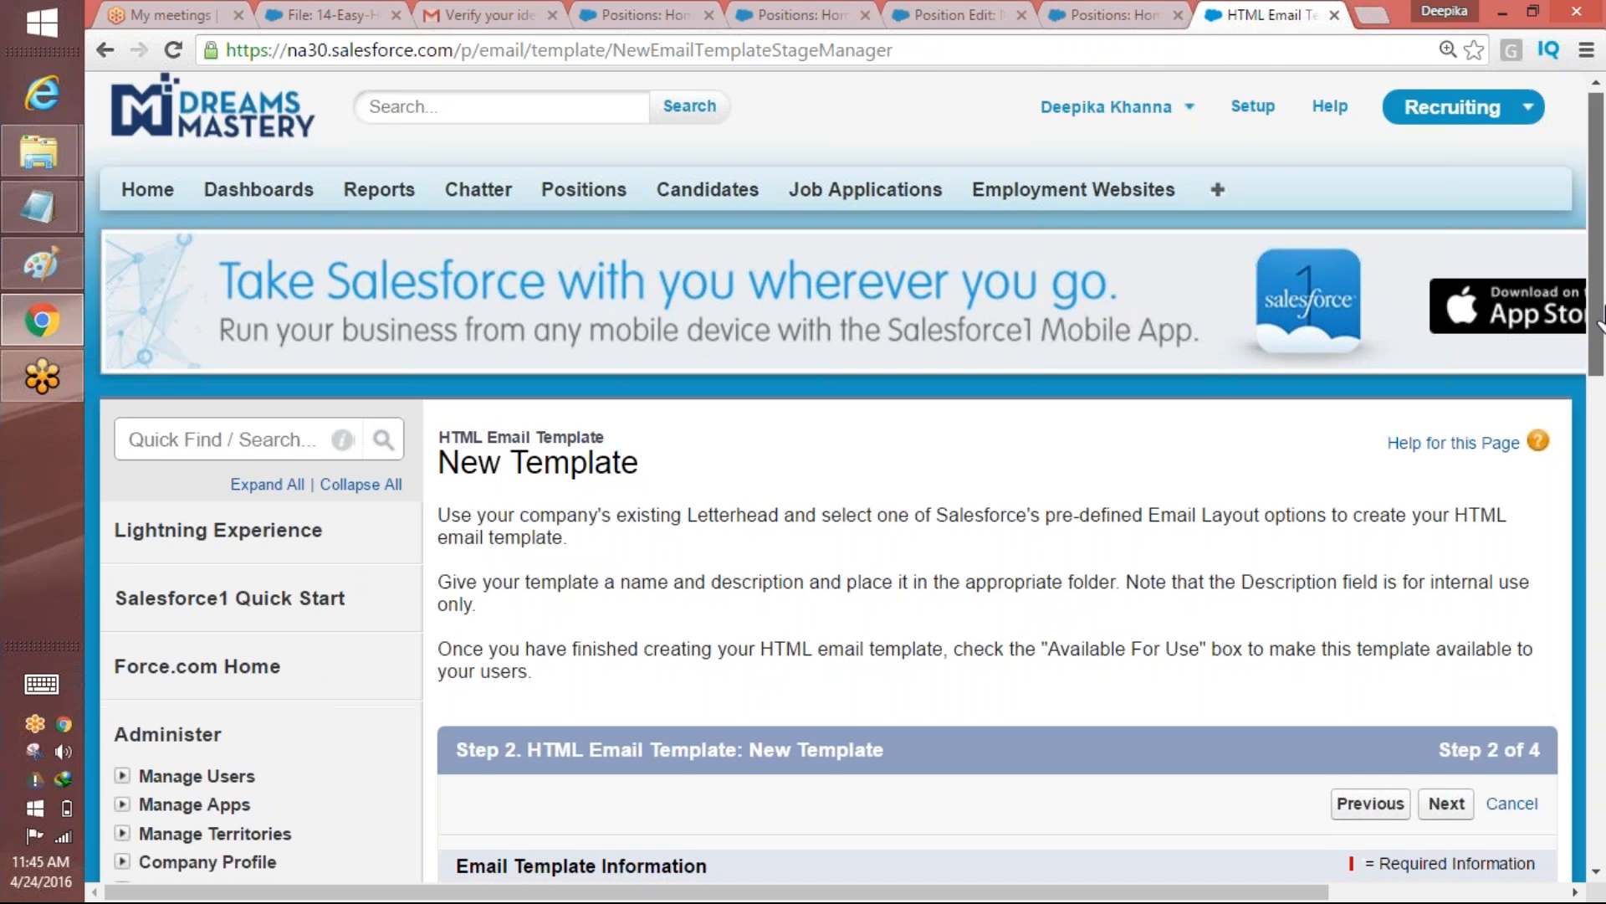
scroll(651, 456, down, 6)
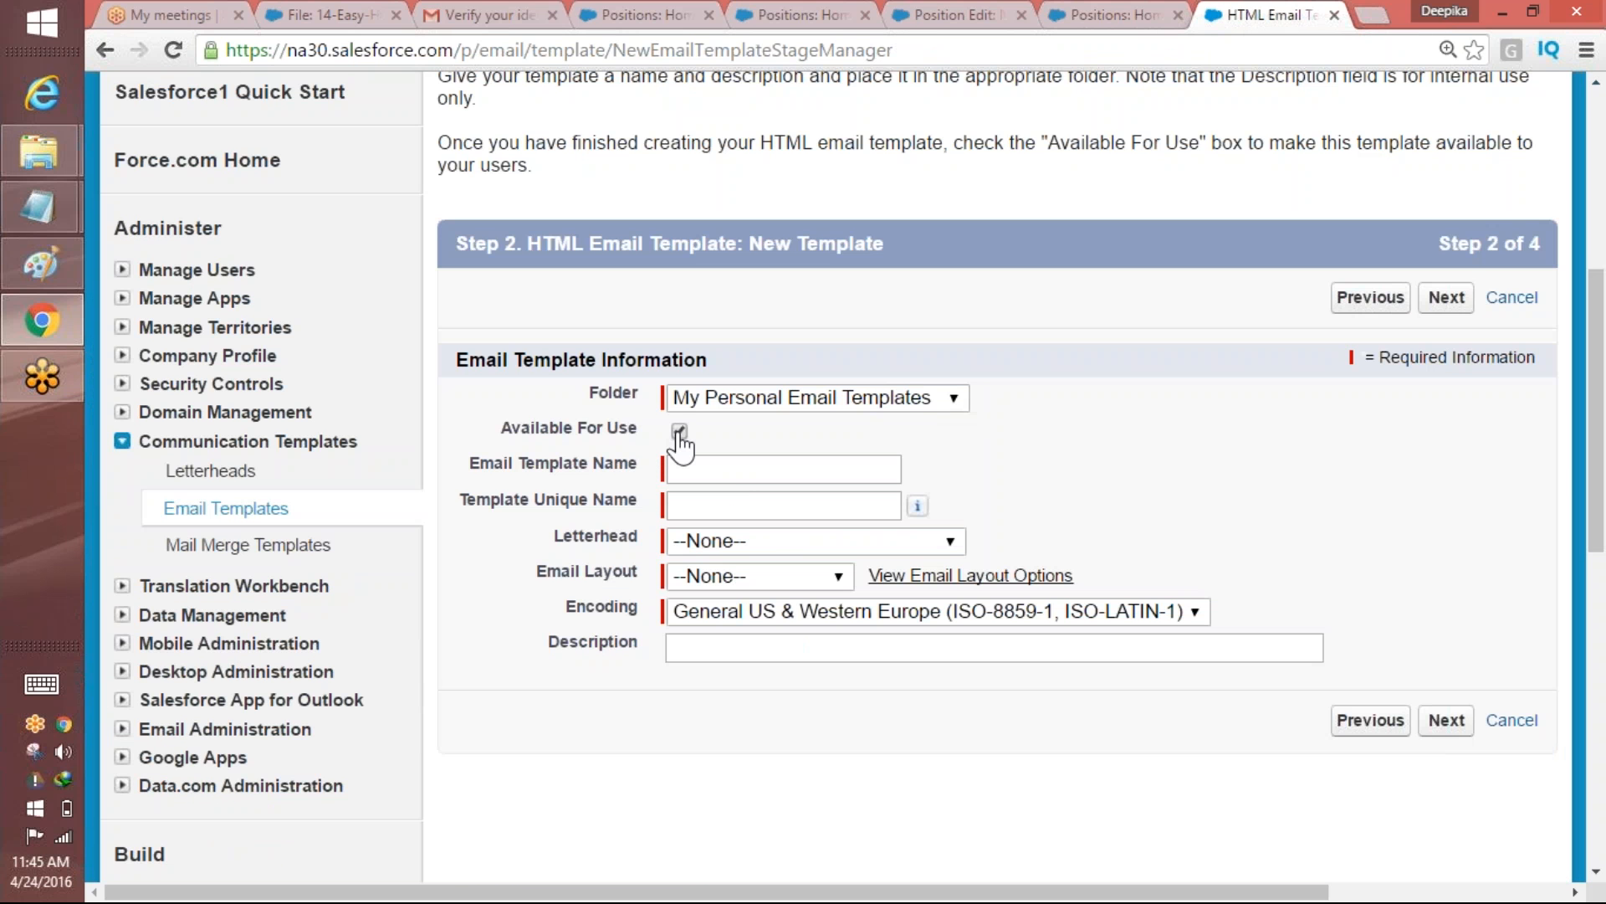
Name it 'Html with letterhead example', using RecruitingCompanyLetterhead with the Free Form Letter layout.
click(710, 464)
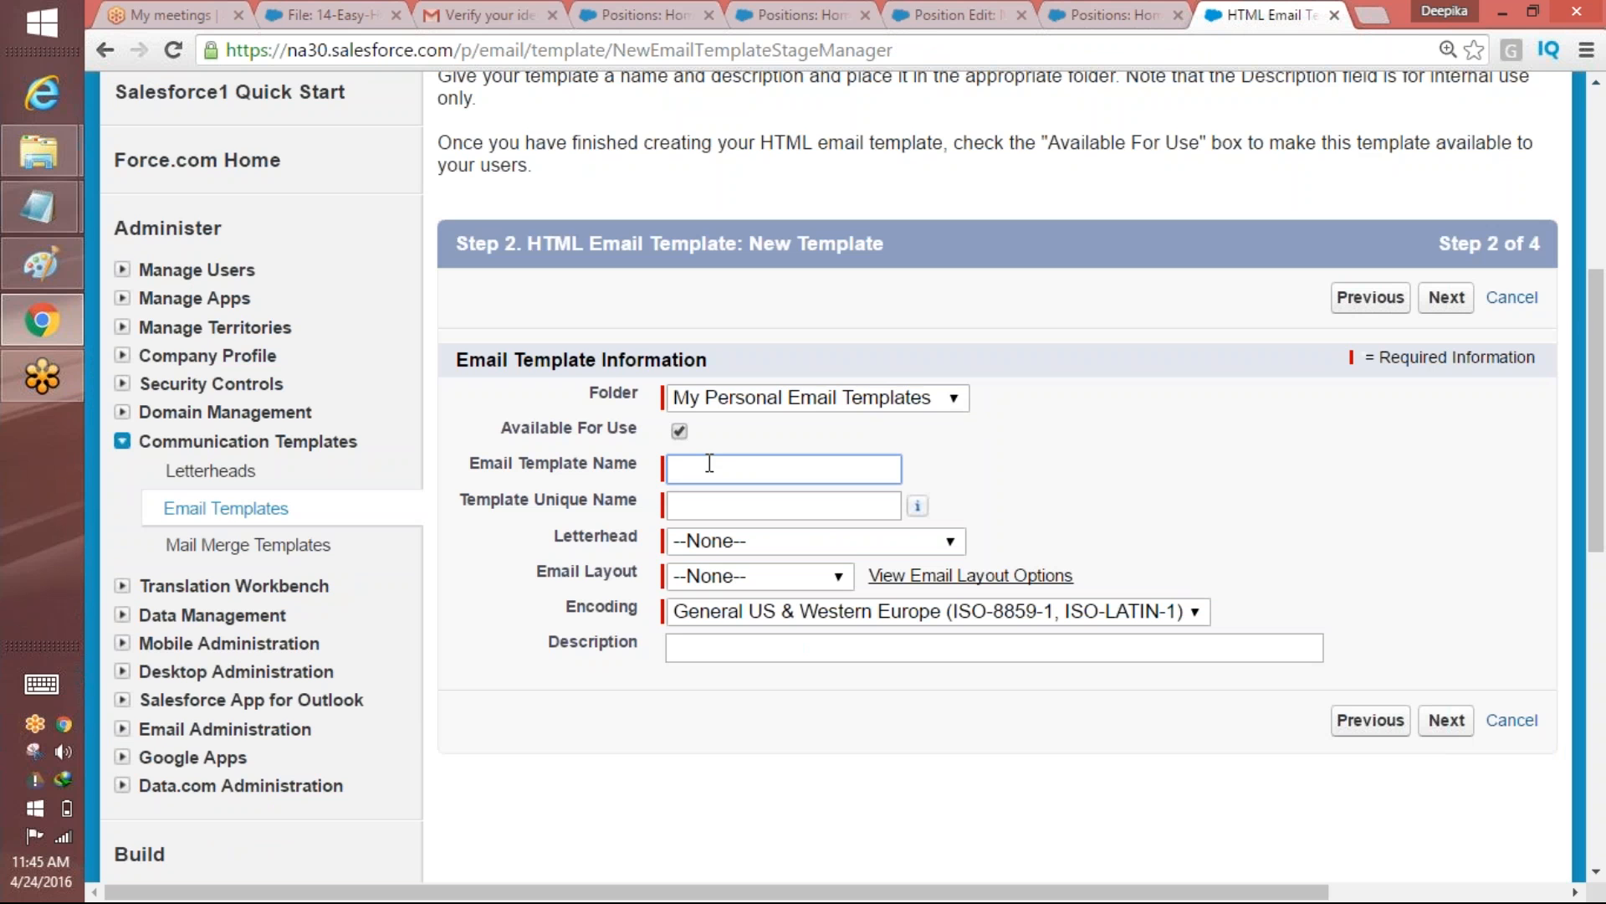
text(Html wit)
text(h letterhead )
text(example)
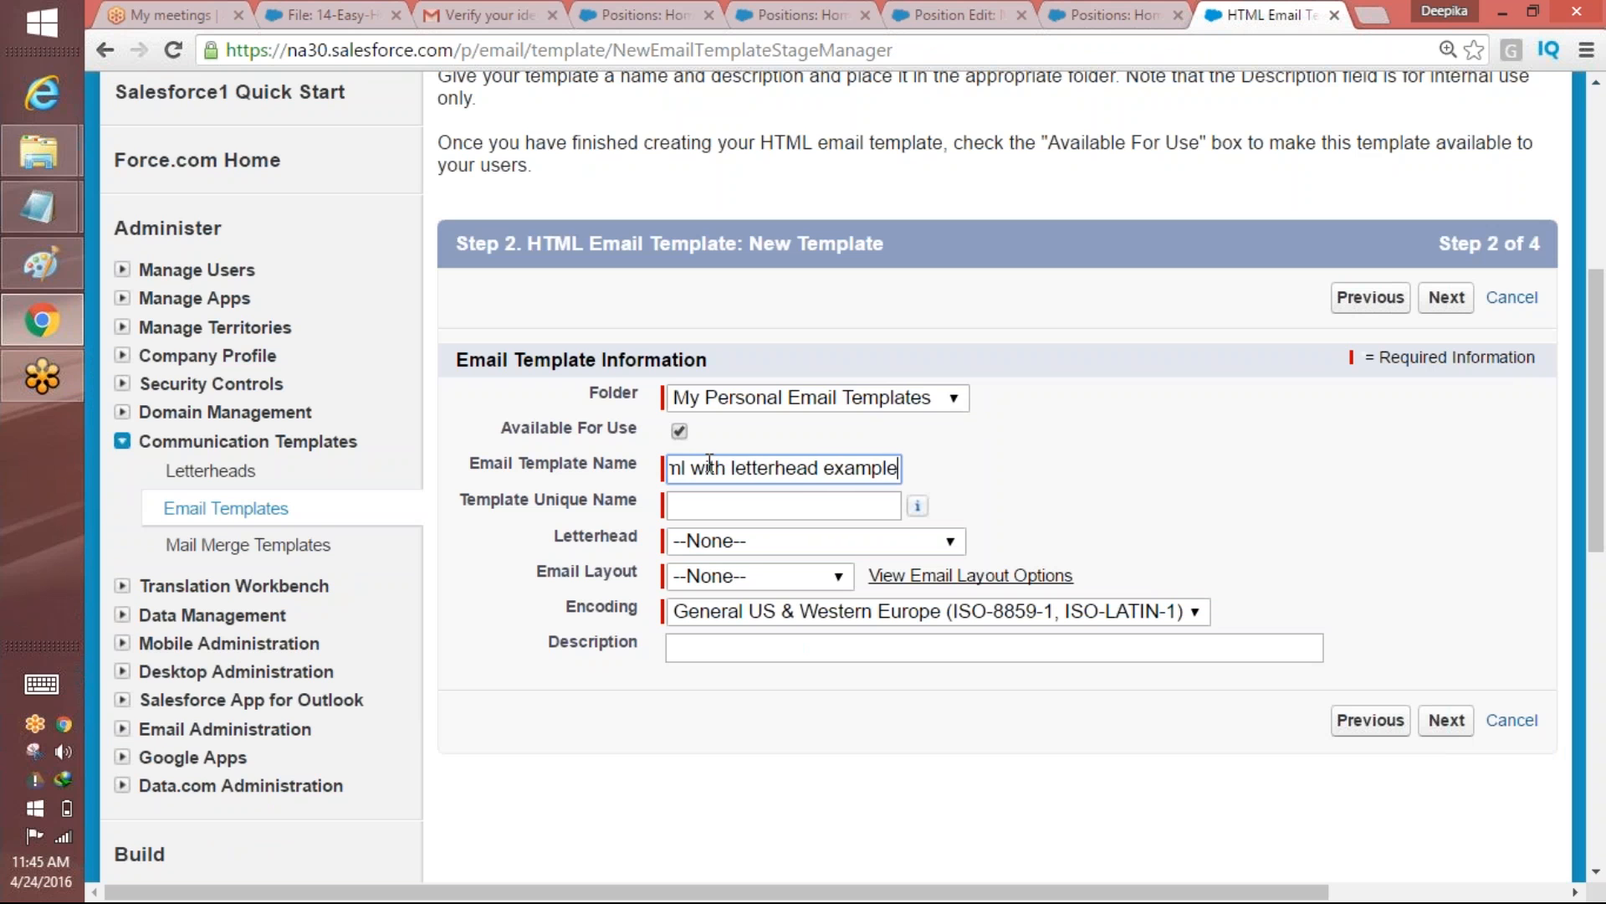
key(Tab)
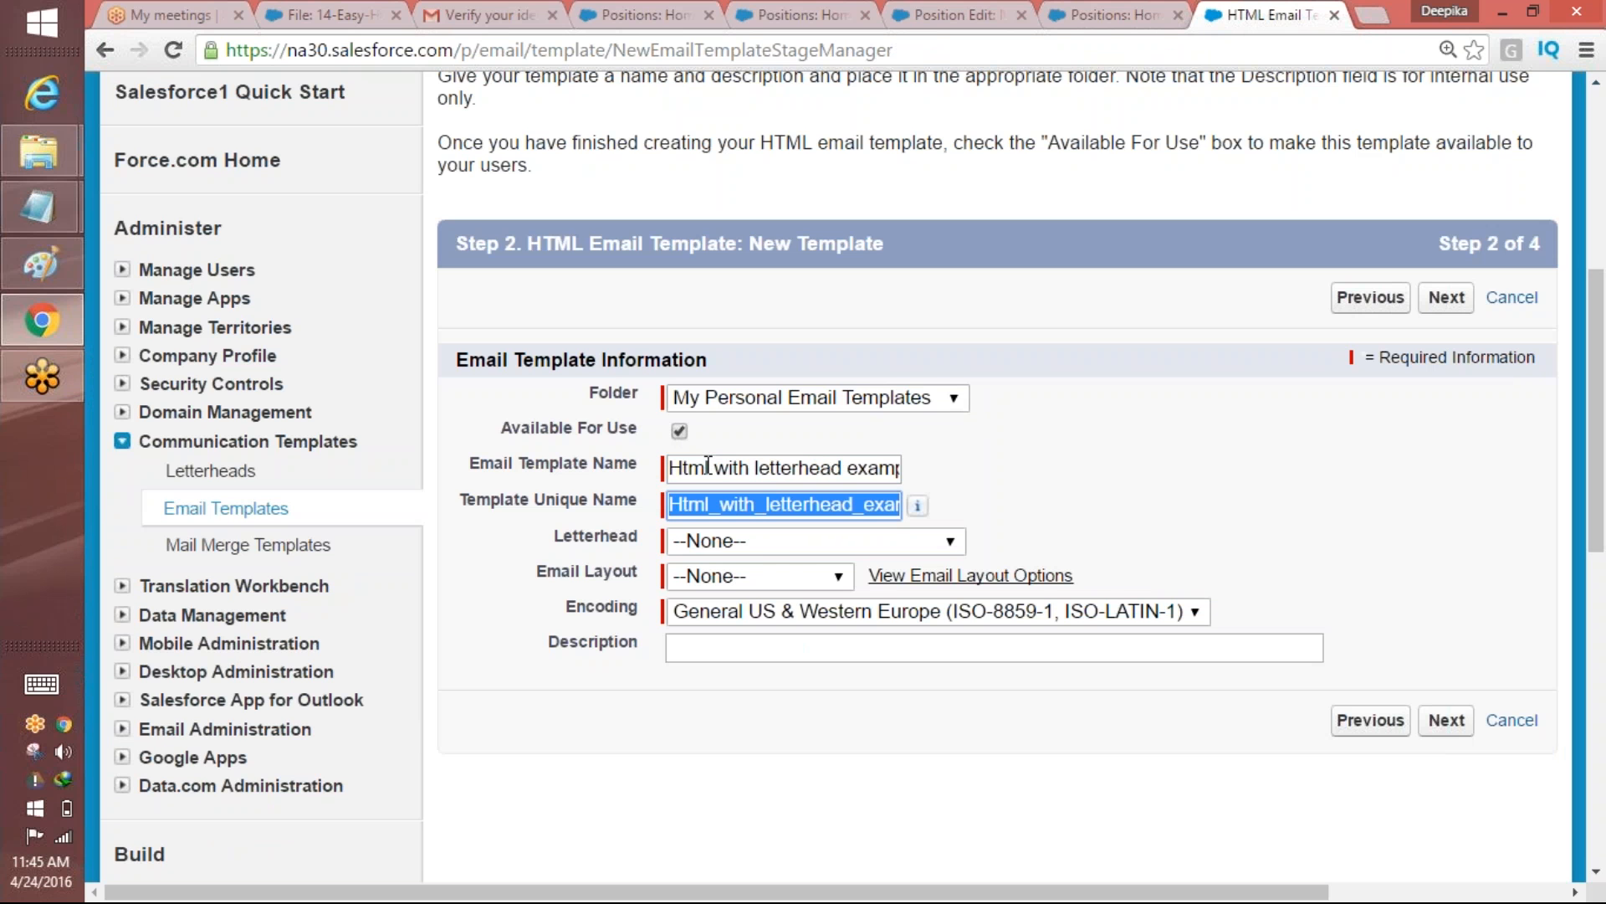
click(763, 543)
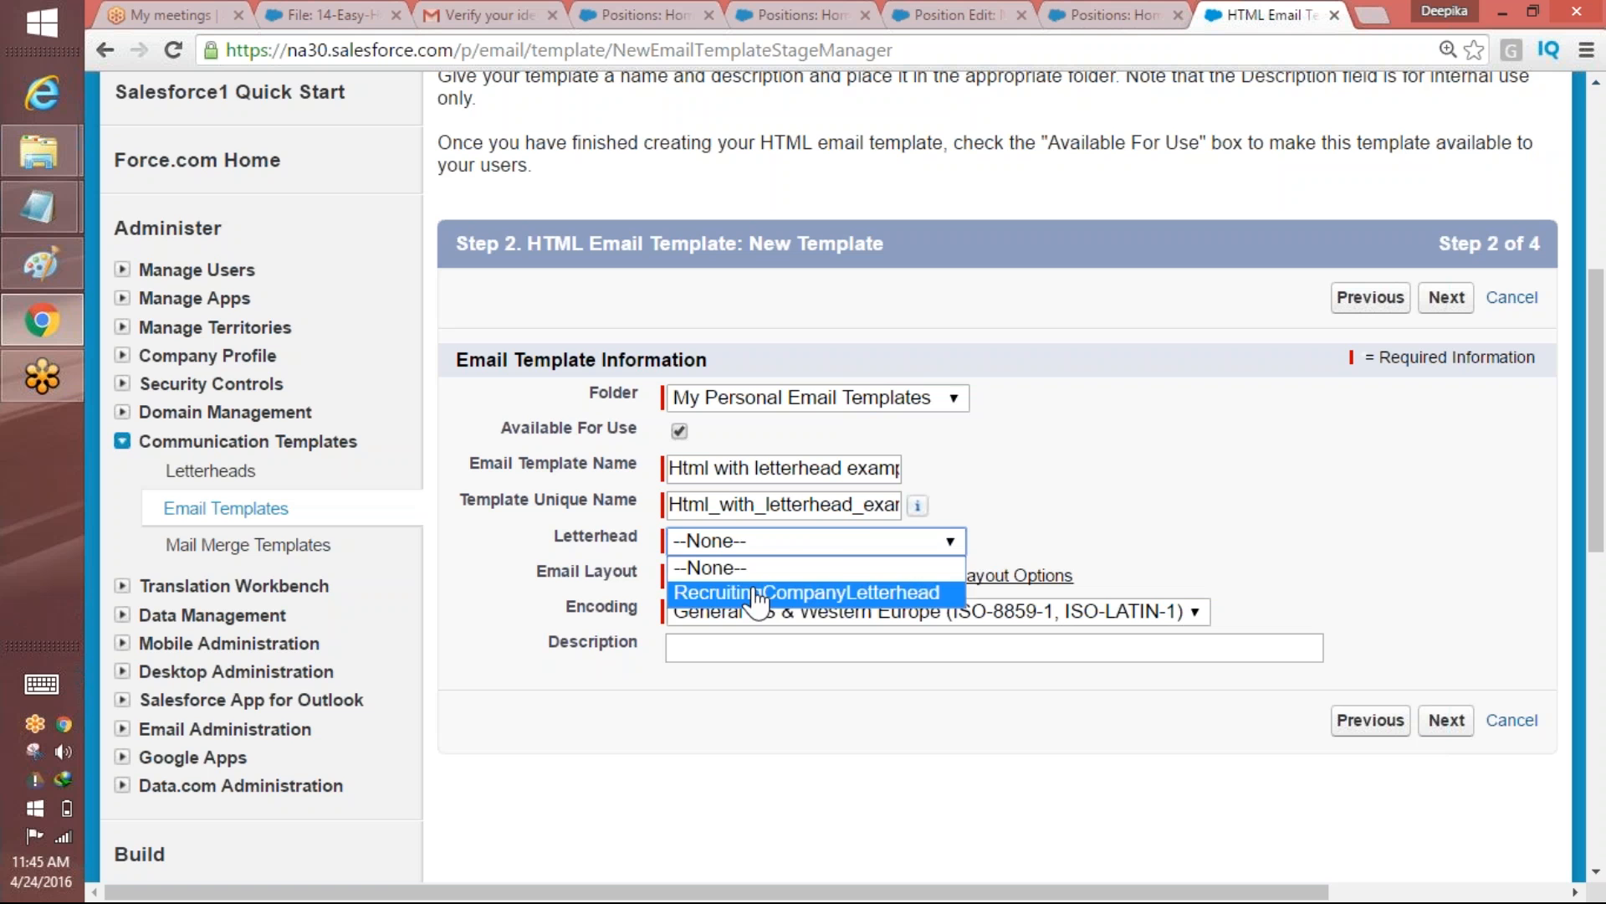
click(757, 592)
click(732, 577)
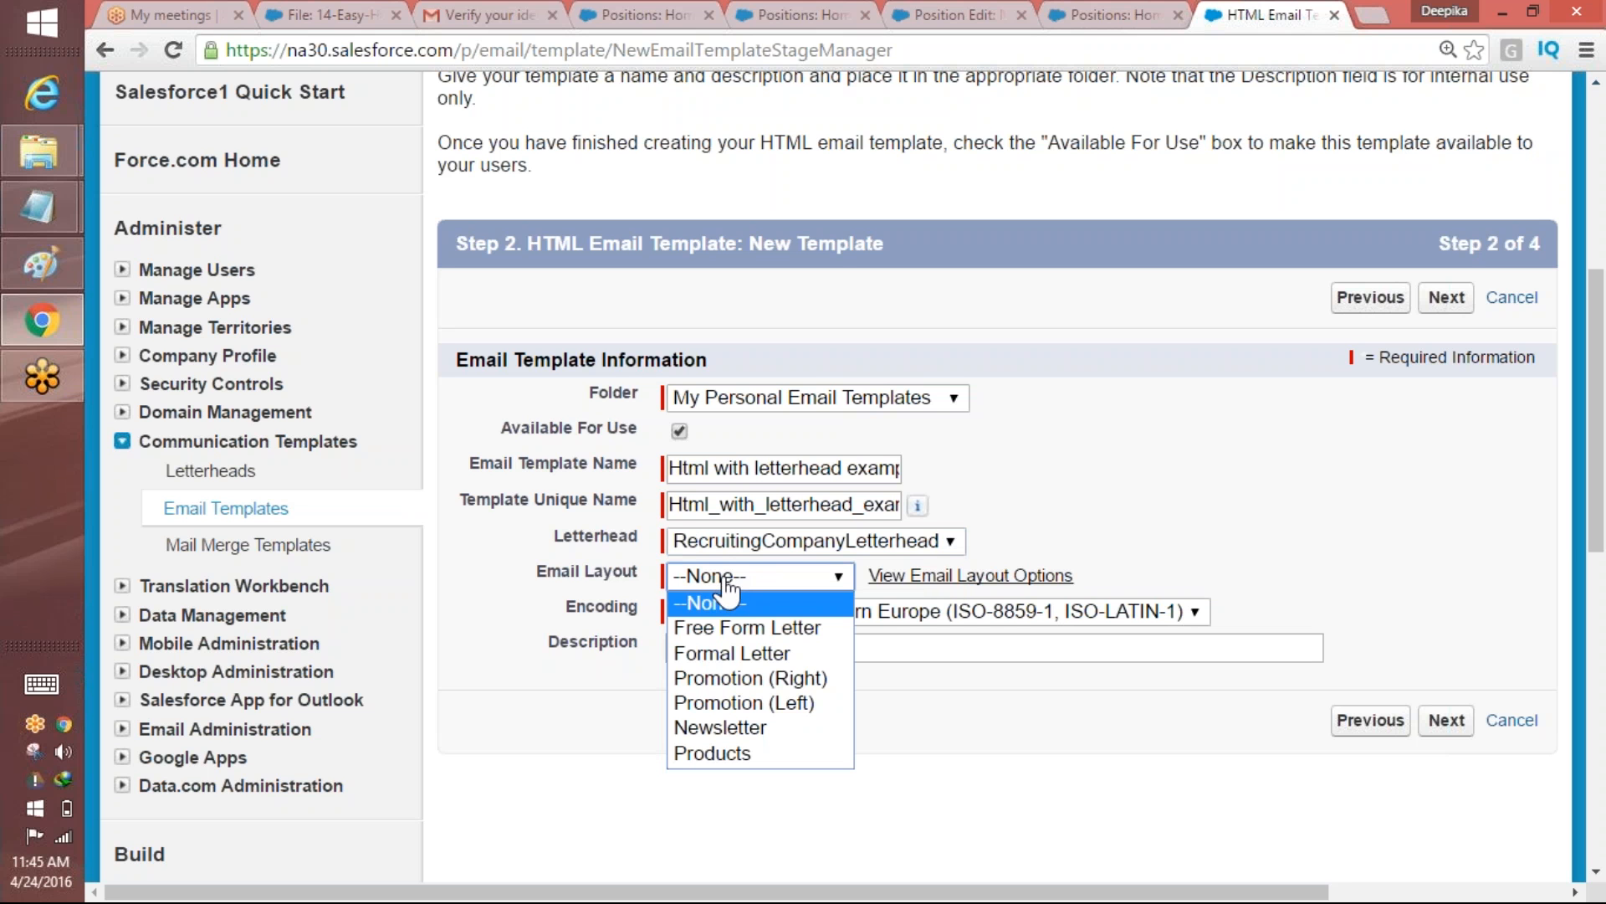
click(743, 636)
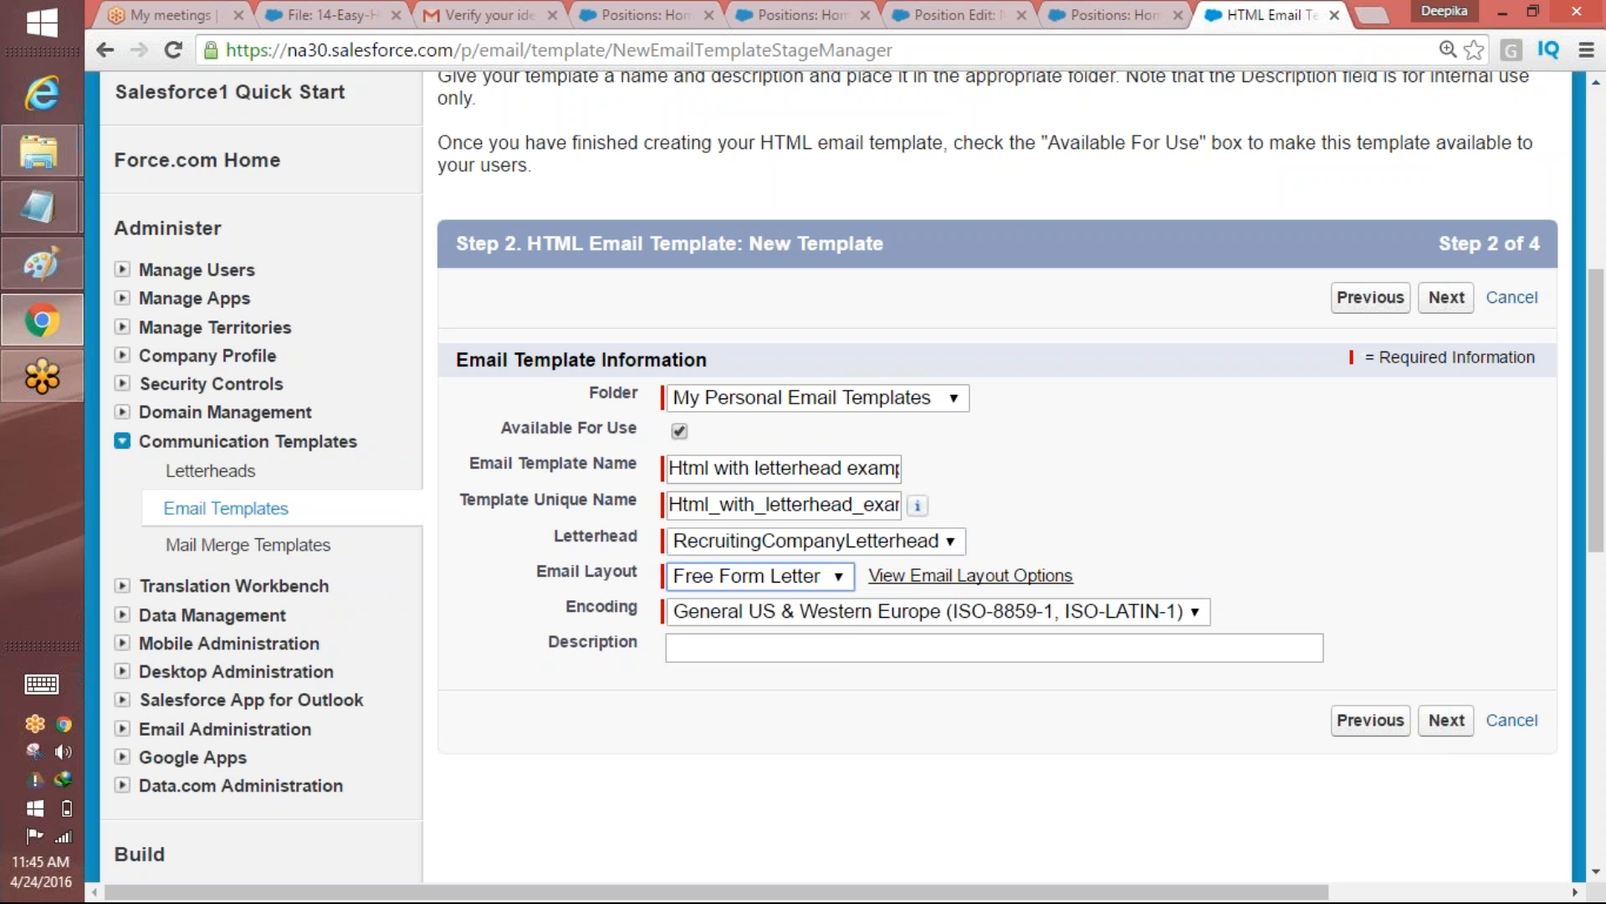
drag(1598, 431, 1598, 543)
scroll(1363, 513, up, 2)
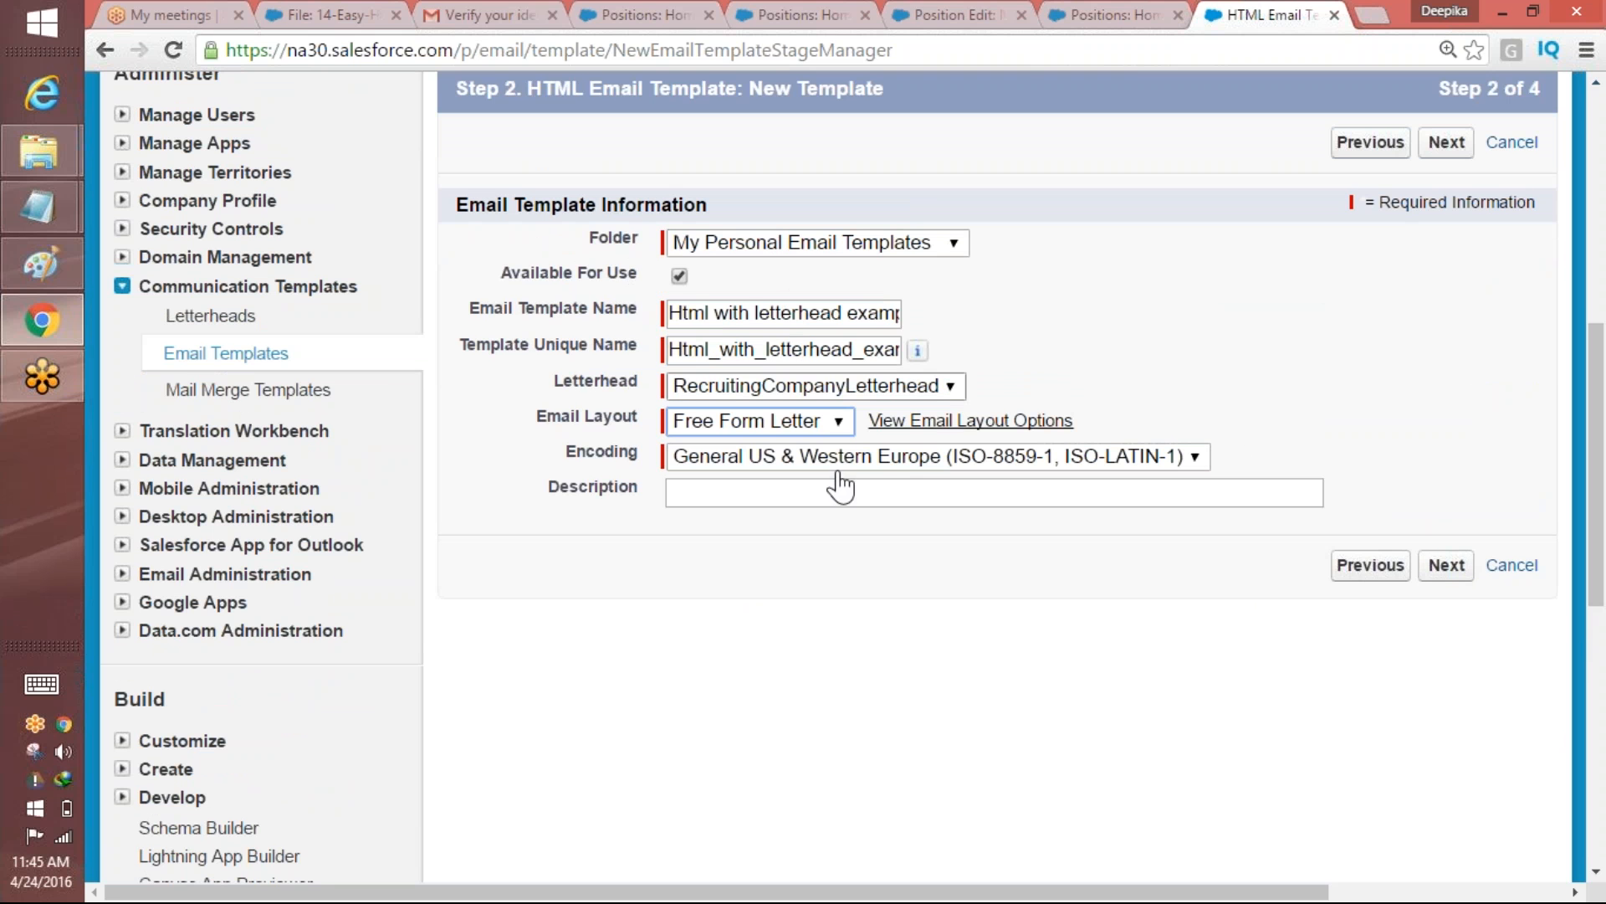
click(1454, 567)
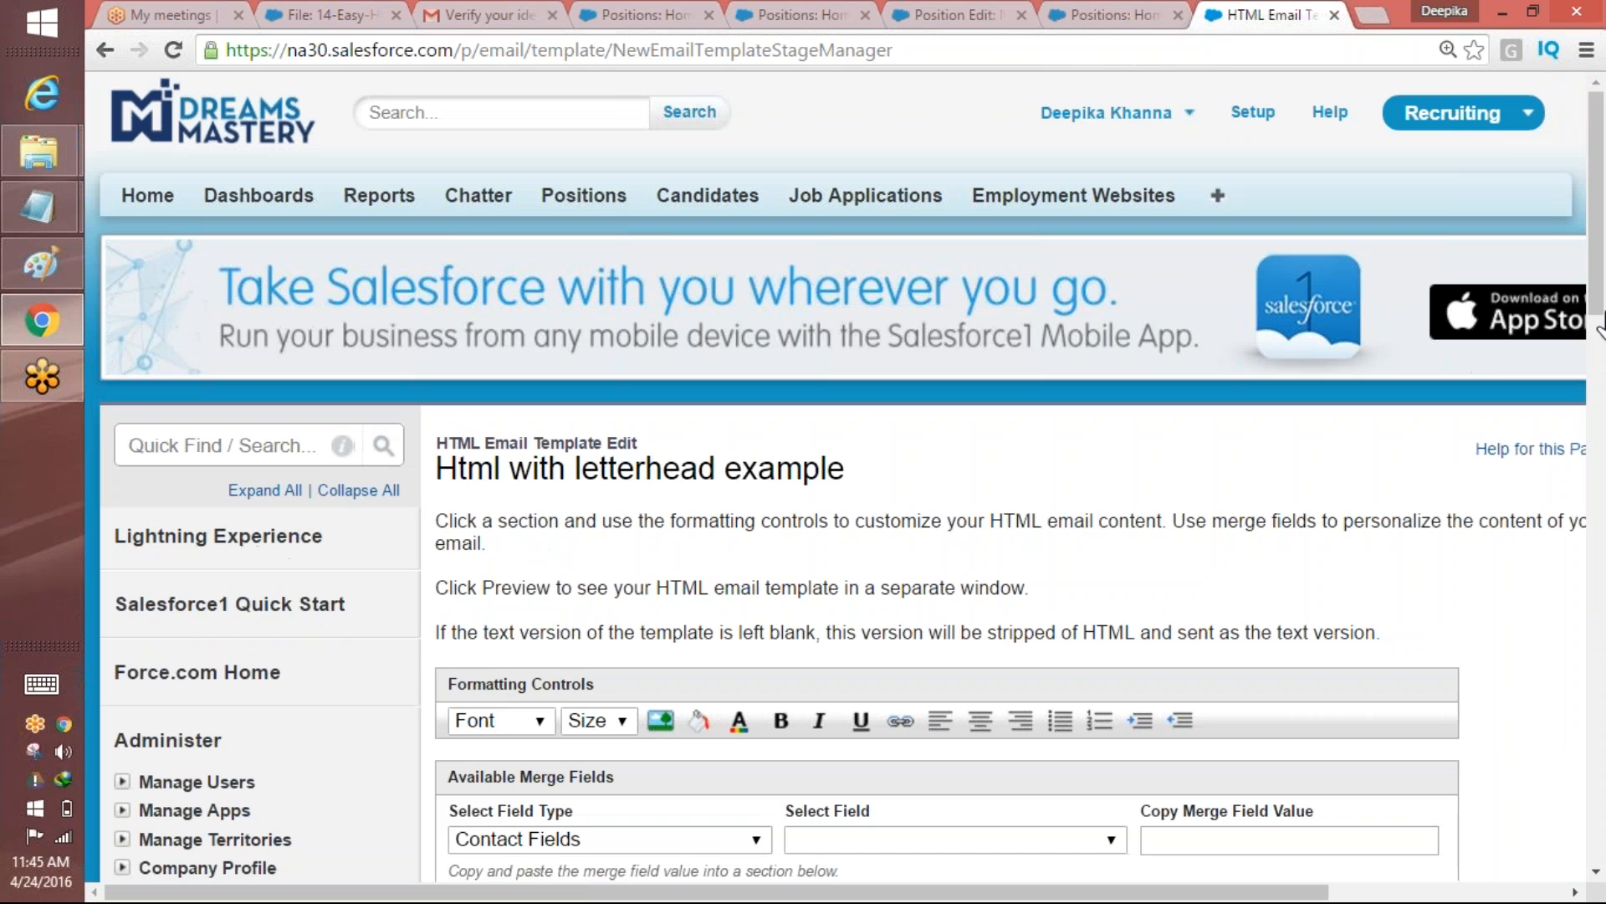
Type 'Thank you for being part of salesforce community..' message into the red body, then continue.
scroll(1600, 322, down, 5)
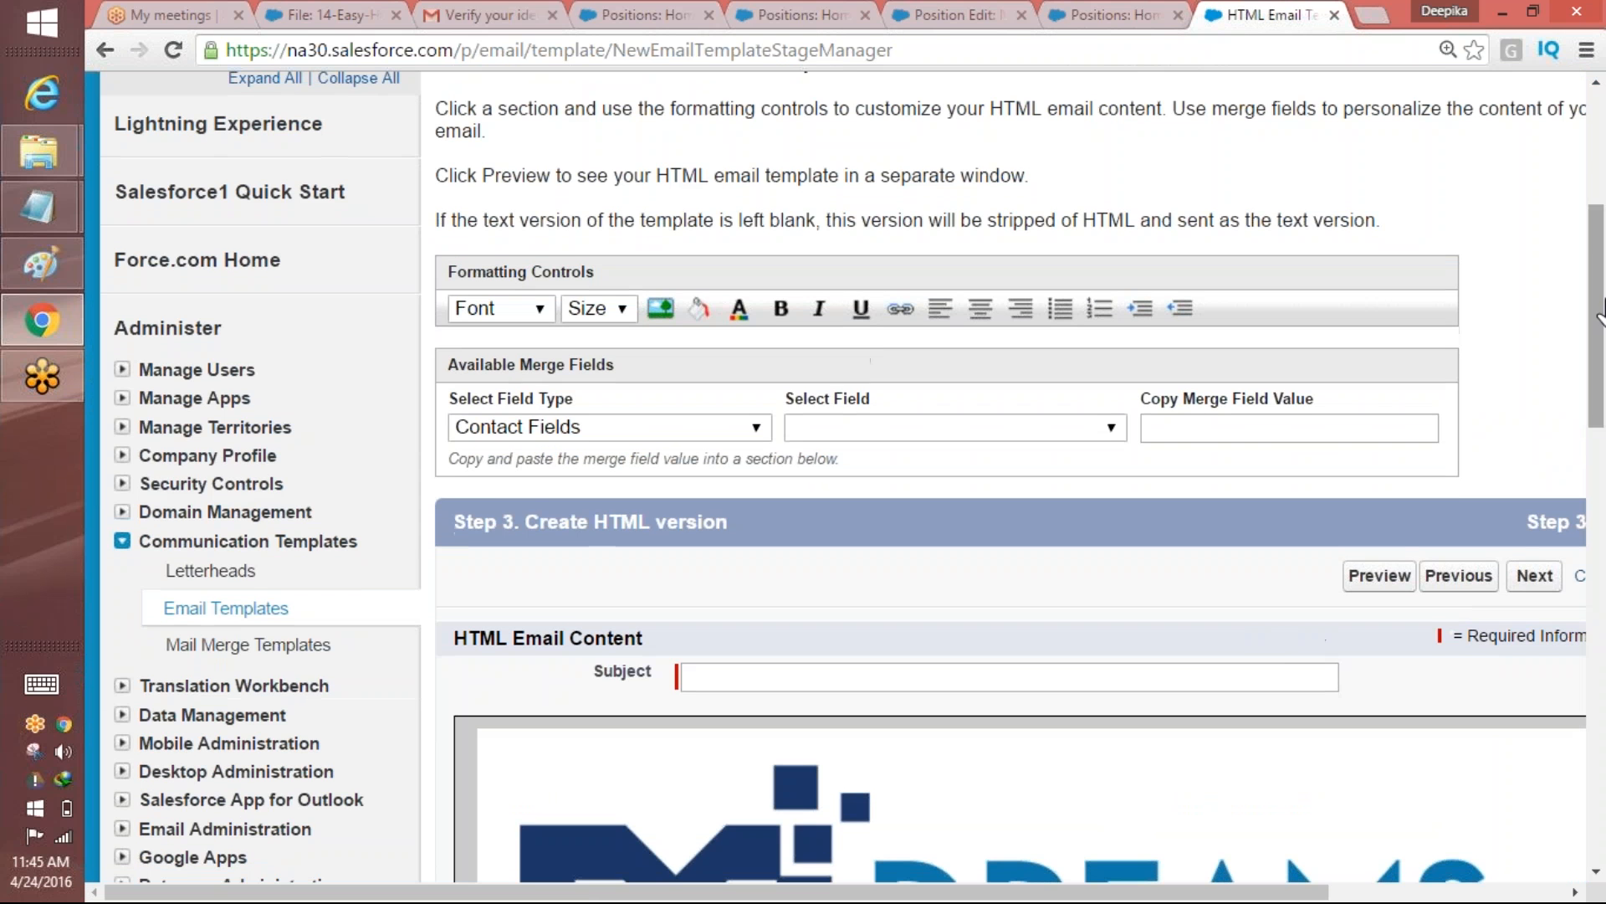
drag(1600, 312, 1600, 519)
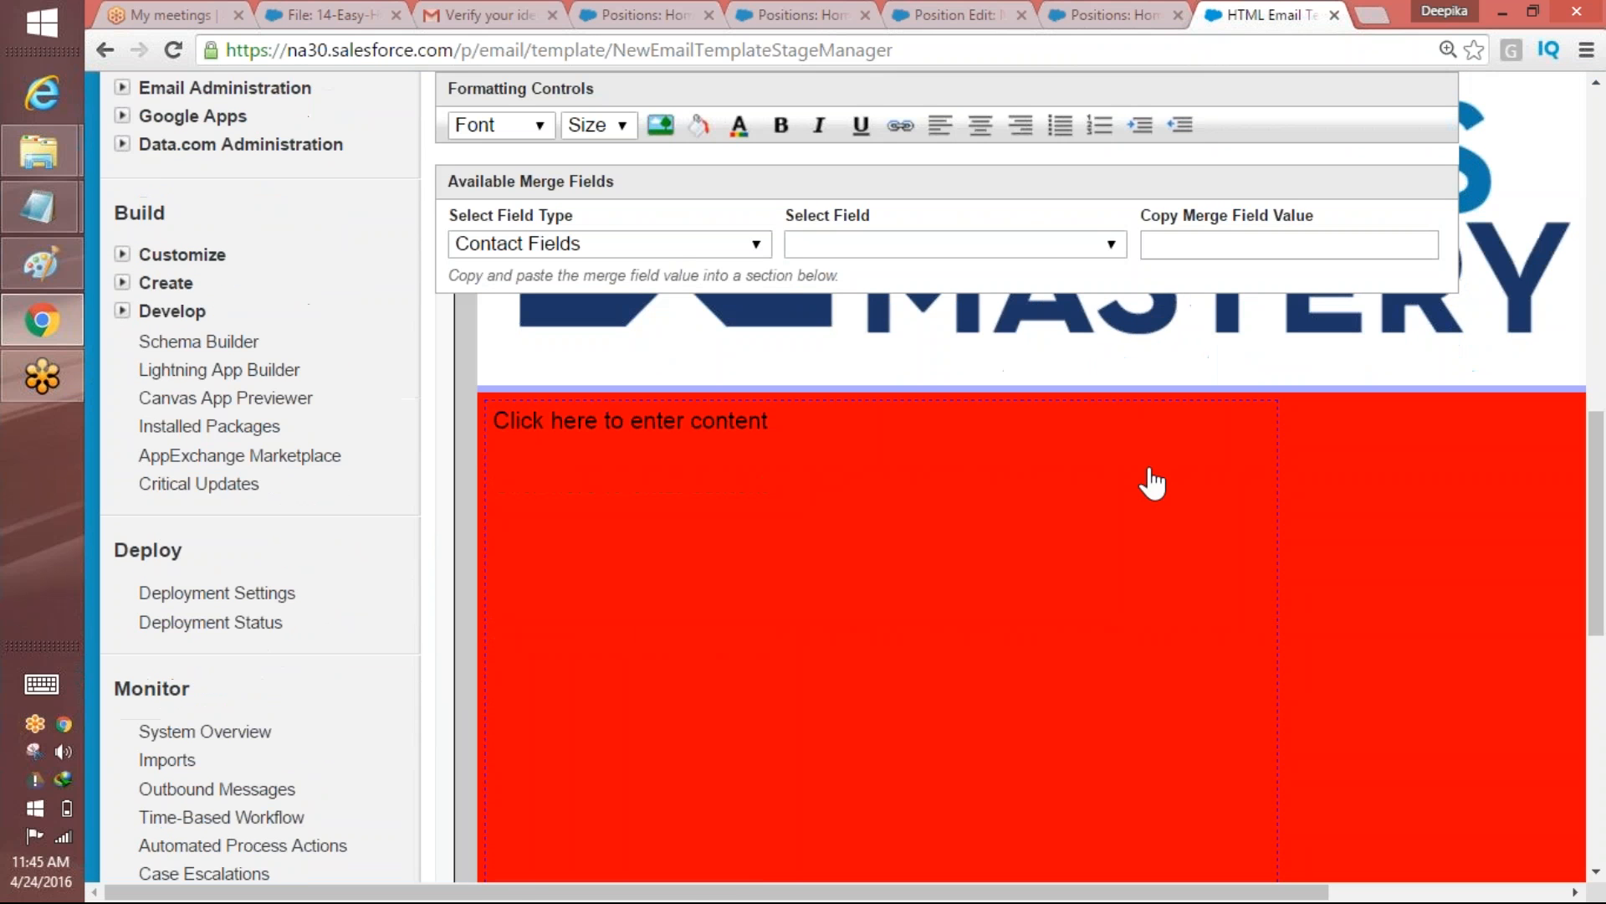
click(752, 448)
text(Th)
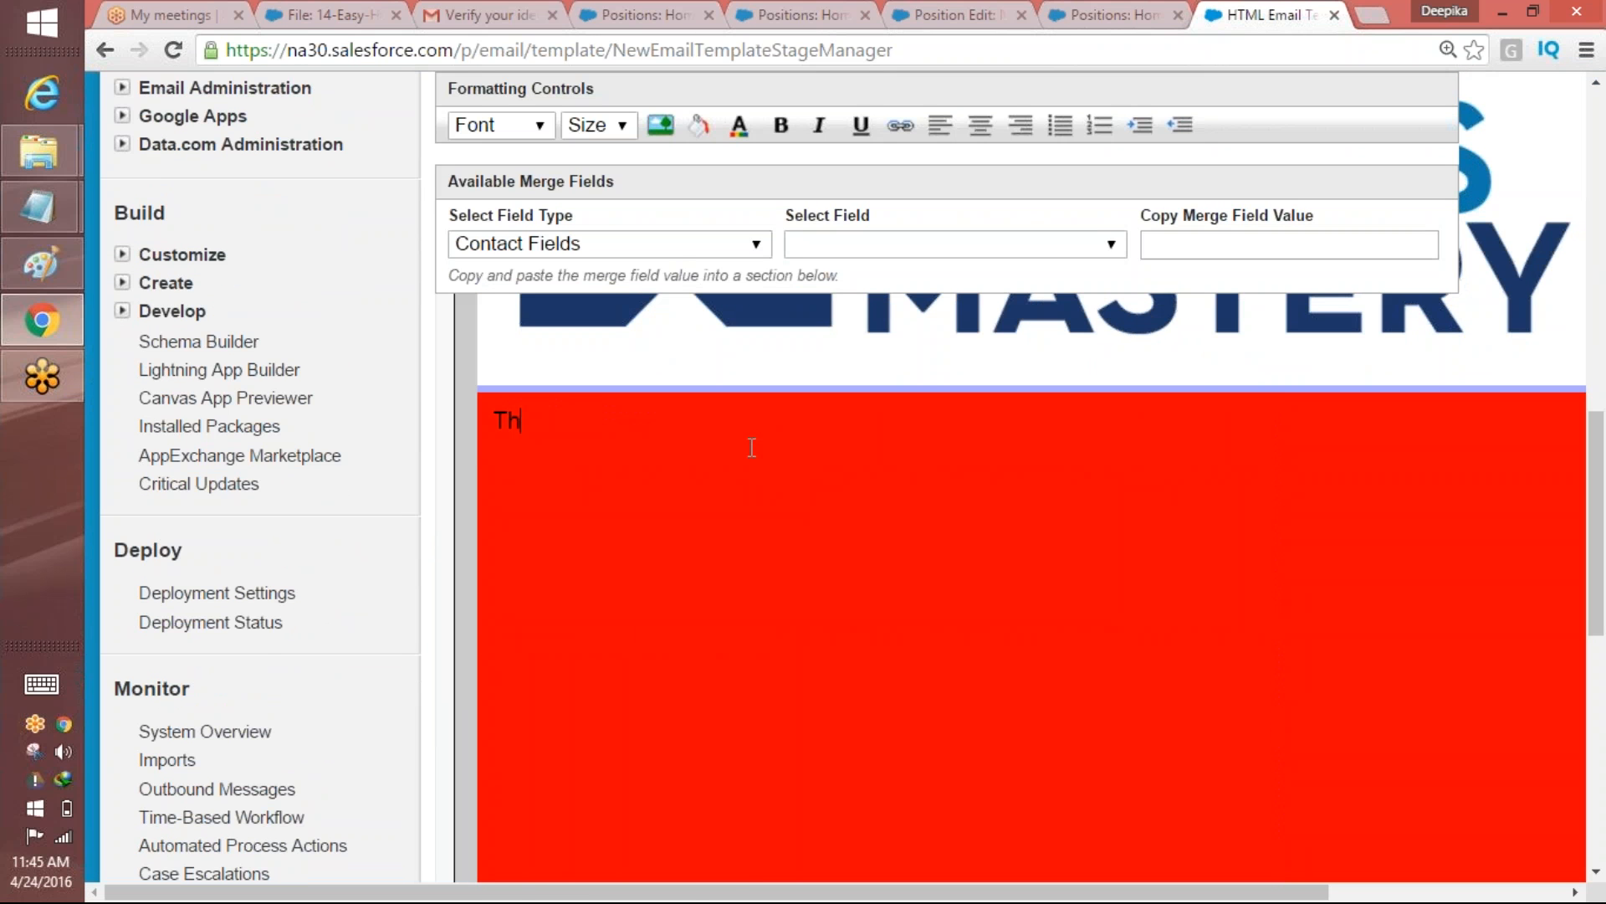
text(ank you  for bei)
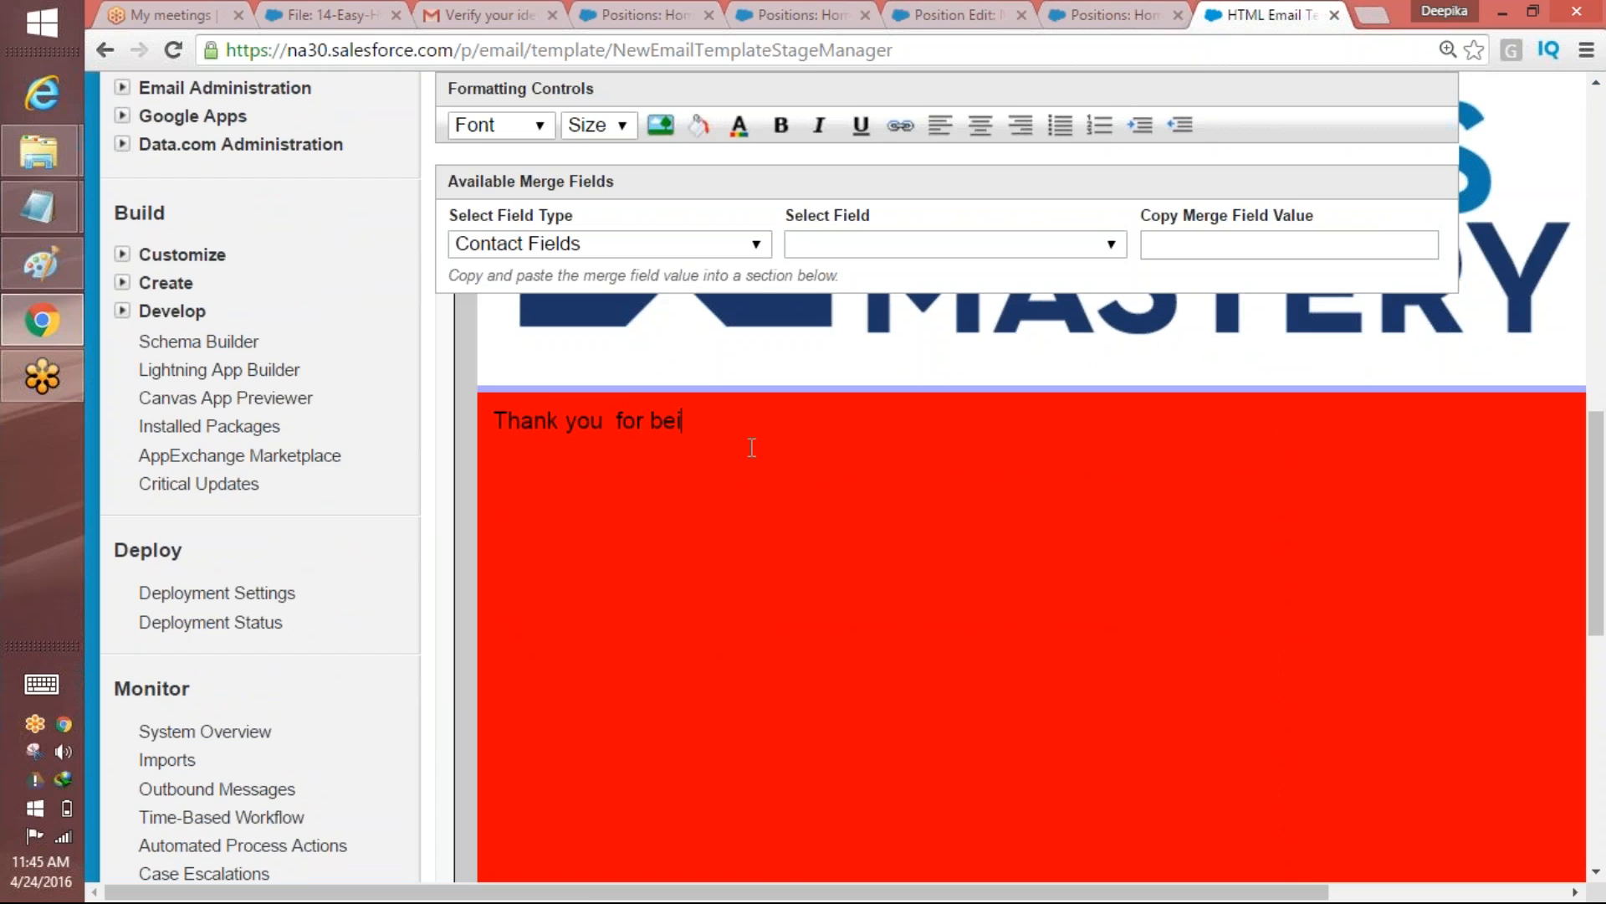
text(ng part of sales)
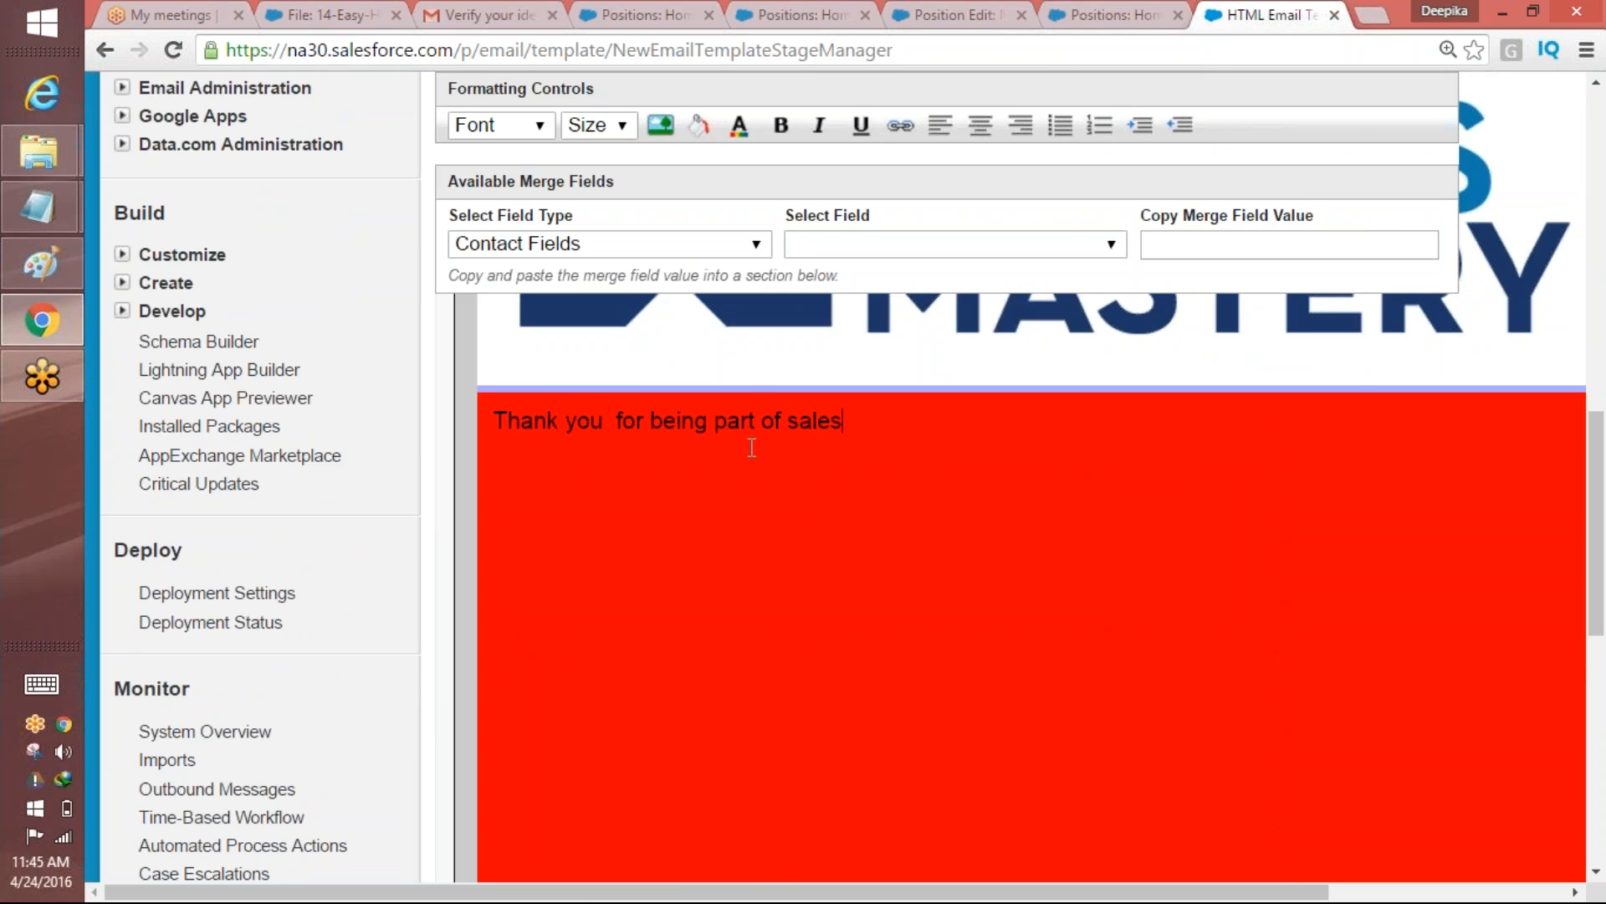
text(force communi)
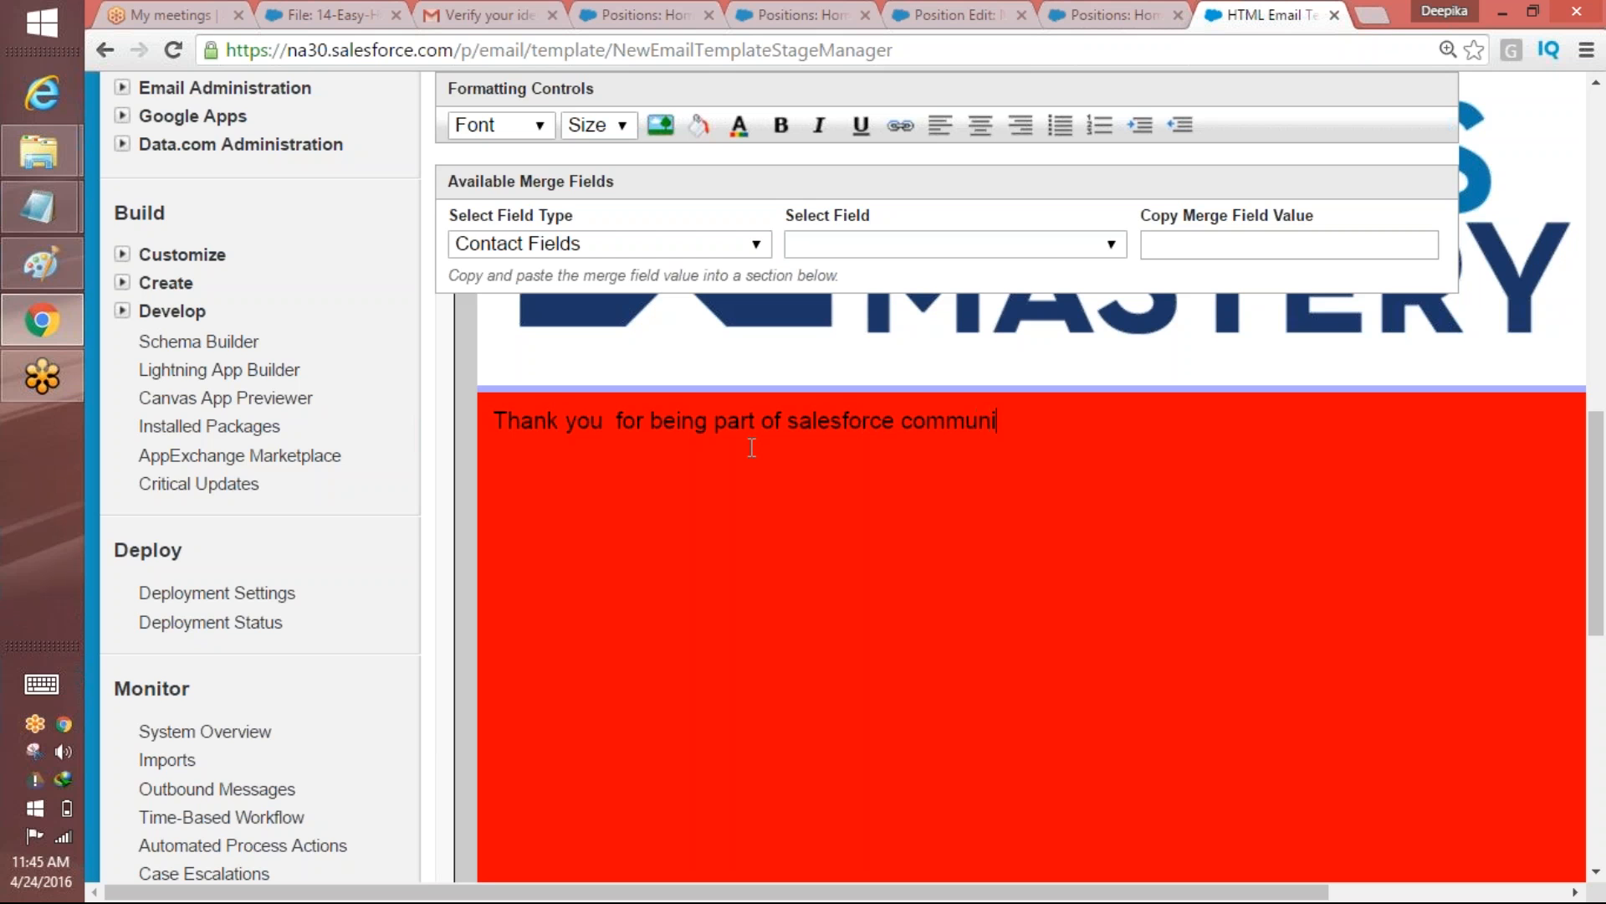
text(ty..we are loking )
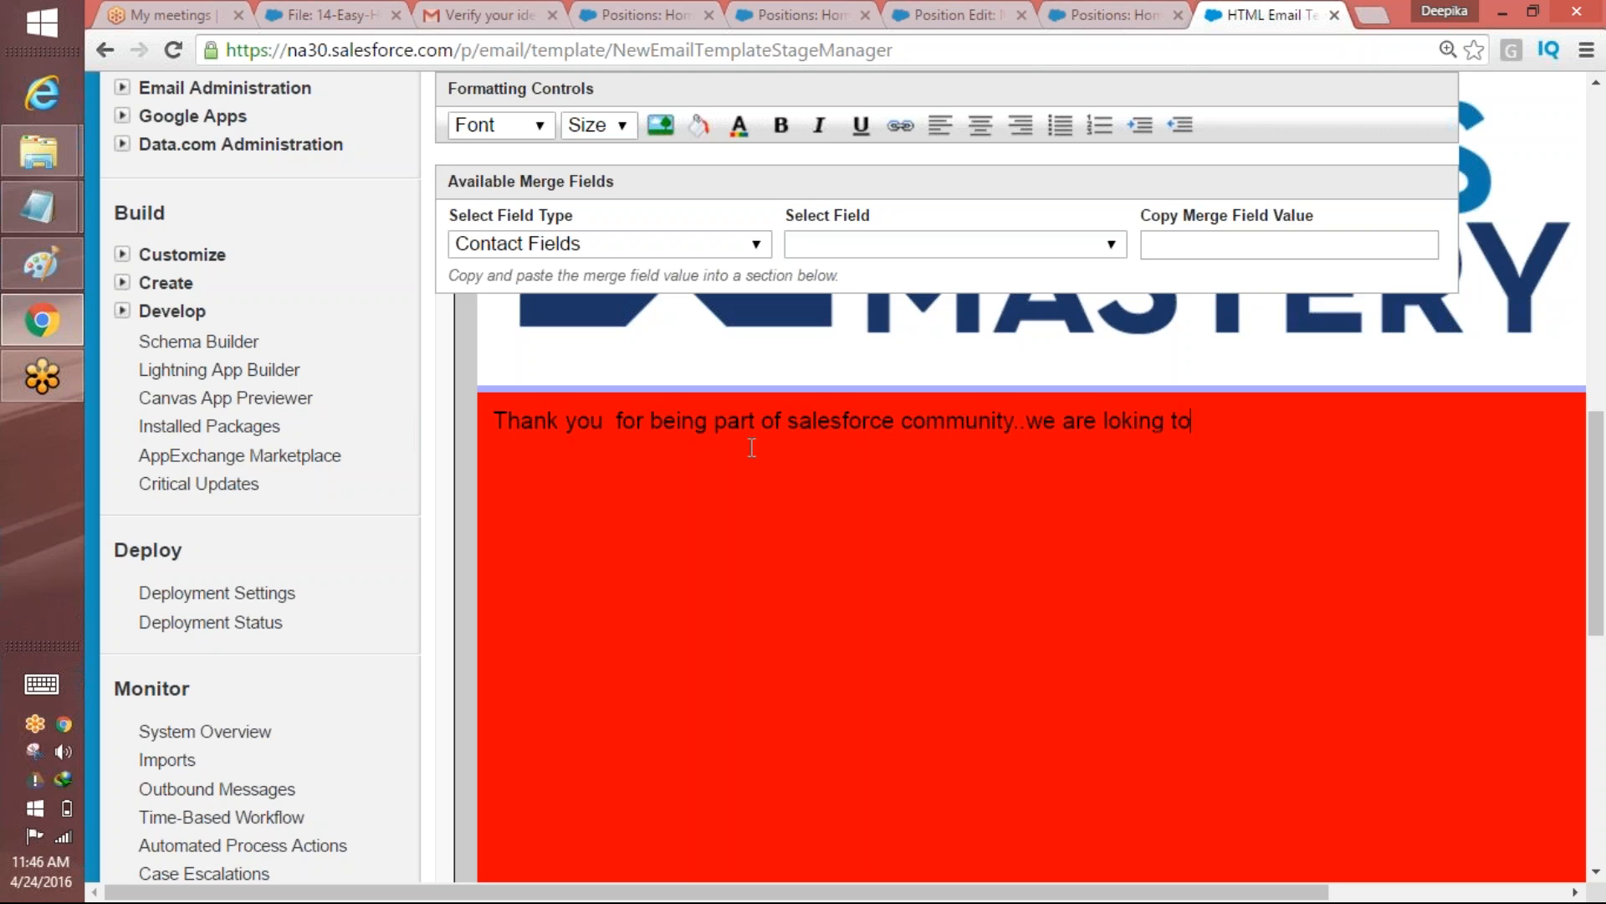
text(forward to helo)
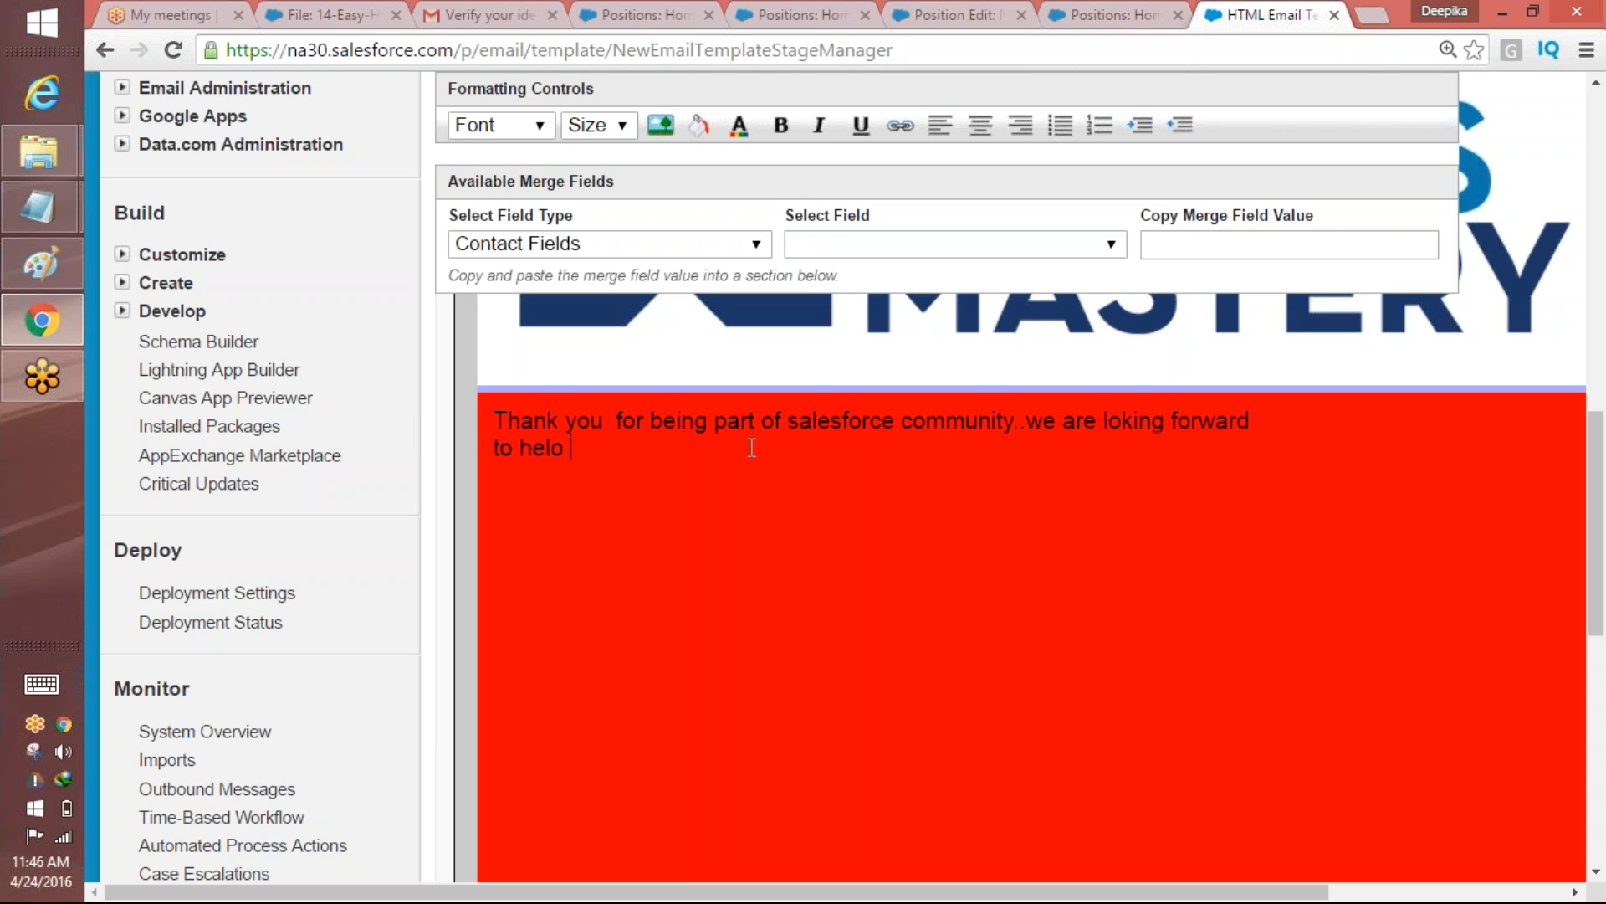
key(BackSpace)
text(po)
text(you/....)
drag(1600, 502, 1599, 469)
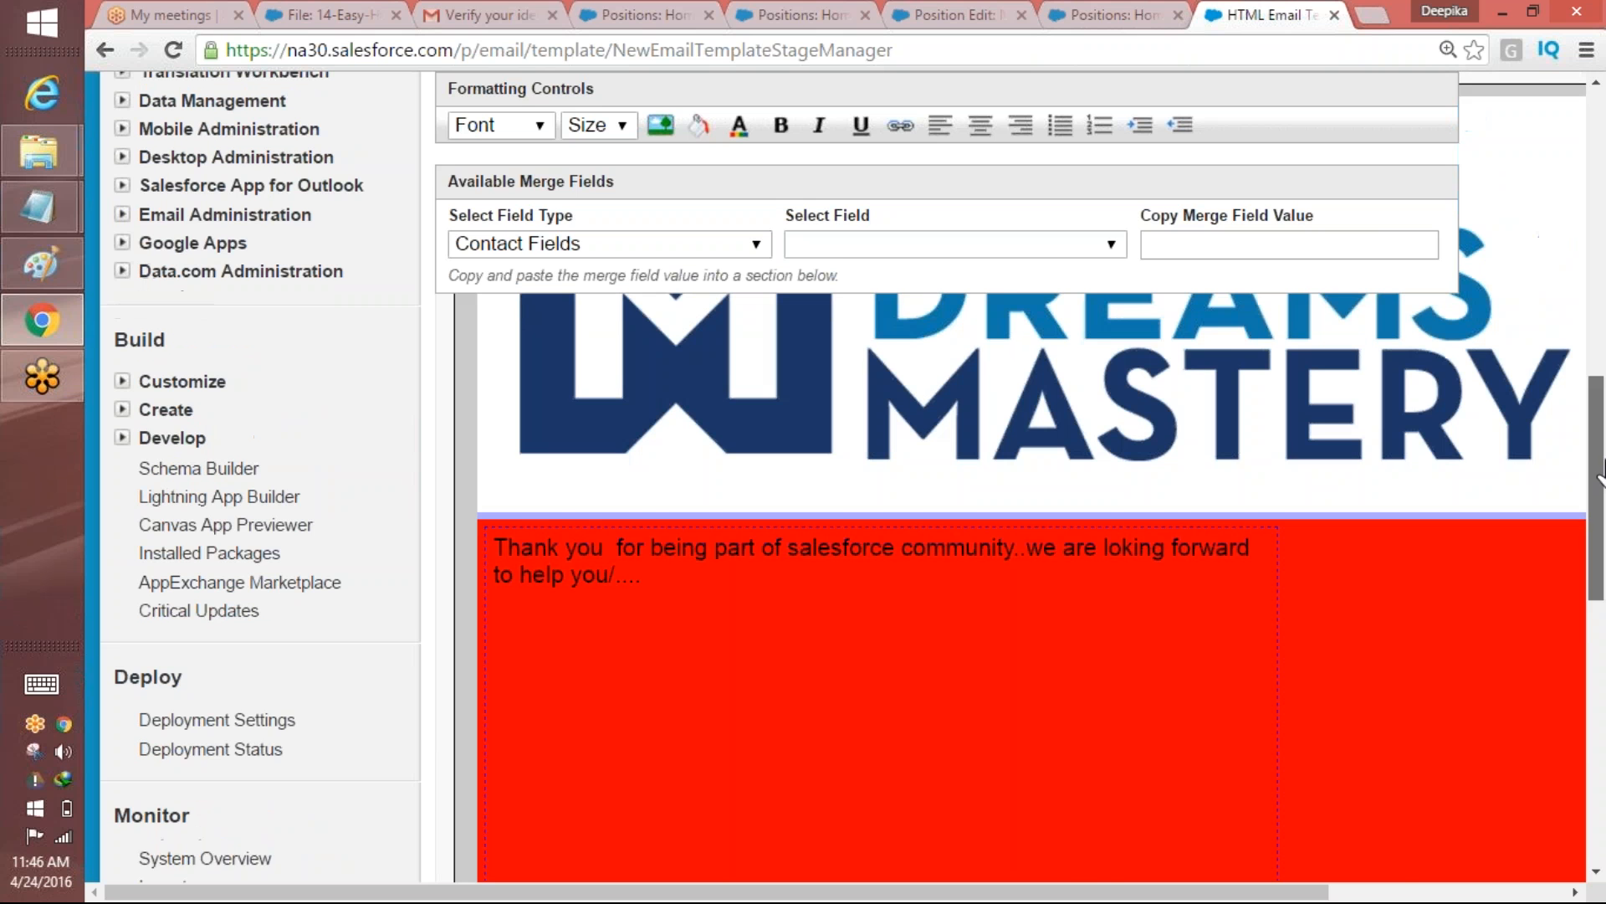
drag(1598, 536, 1600, 845)
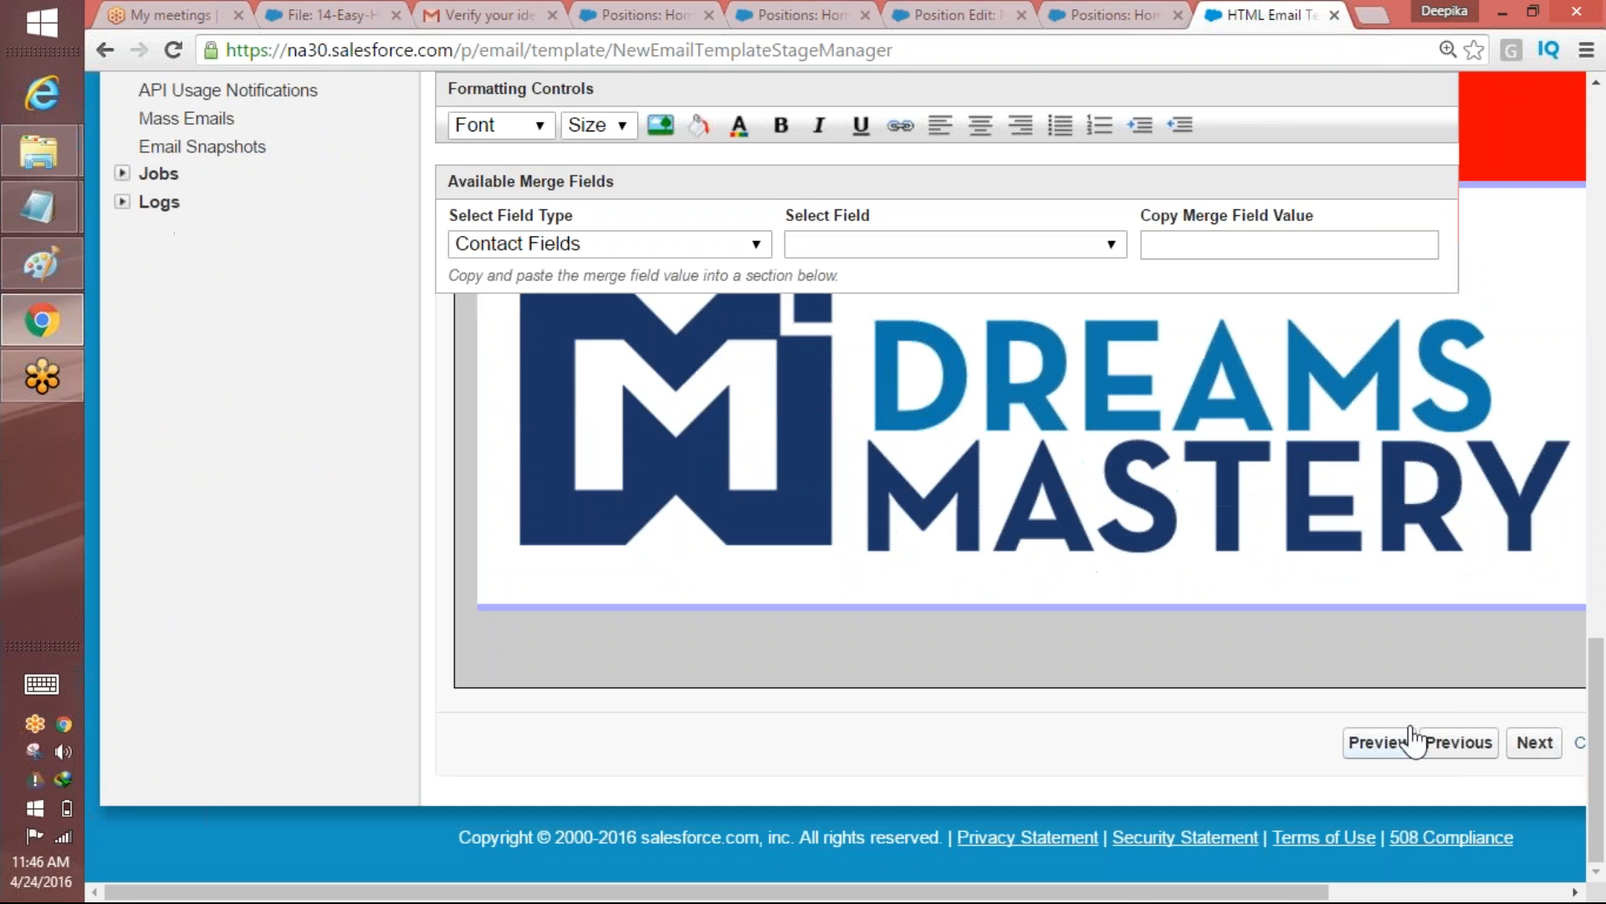
click(1533, 743)
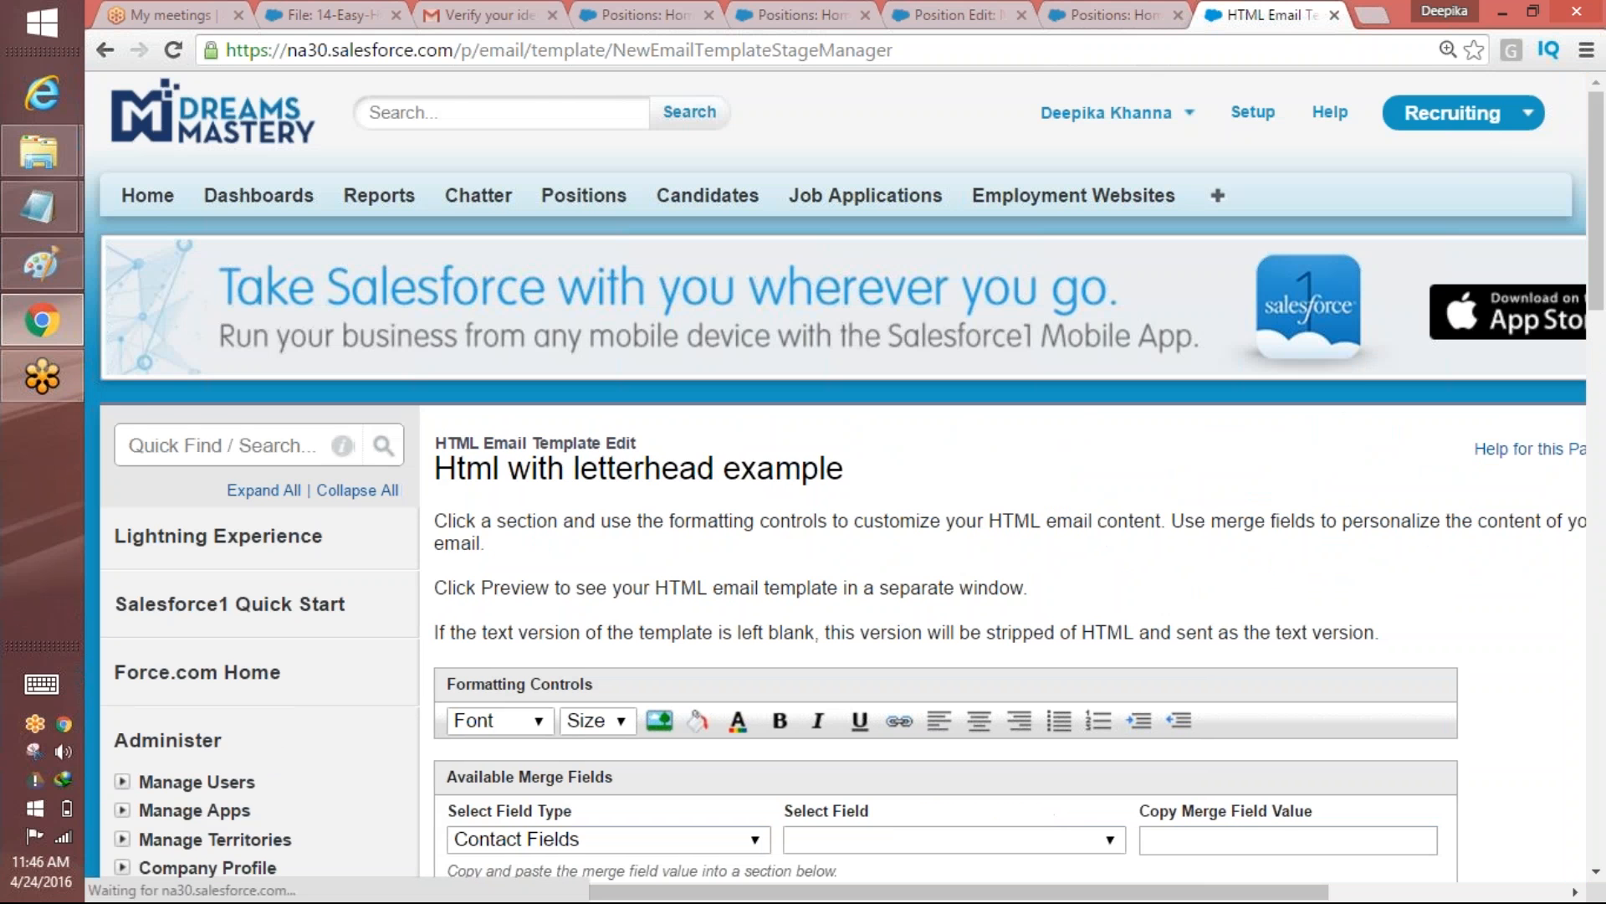
Enter 'From Recruting app' as the template's required subject and scroll to the page bottom.
scroll(1470, 303, down, 7)
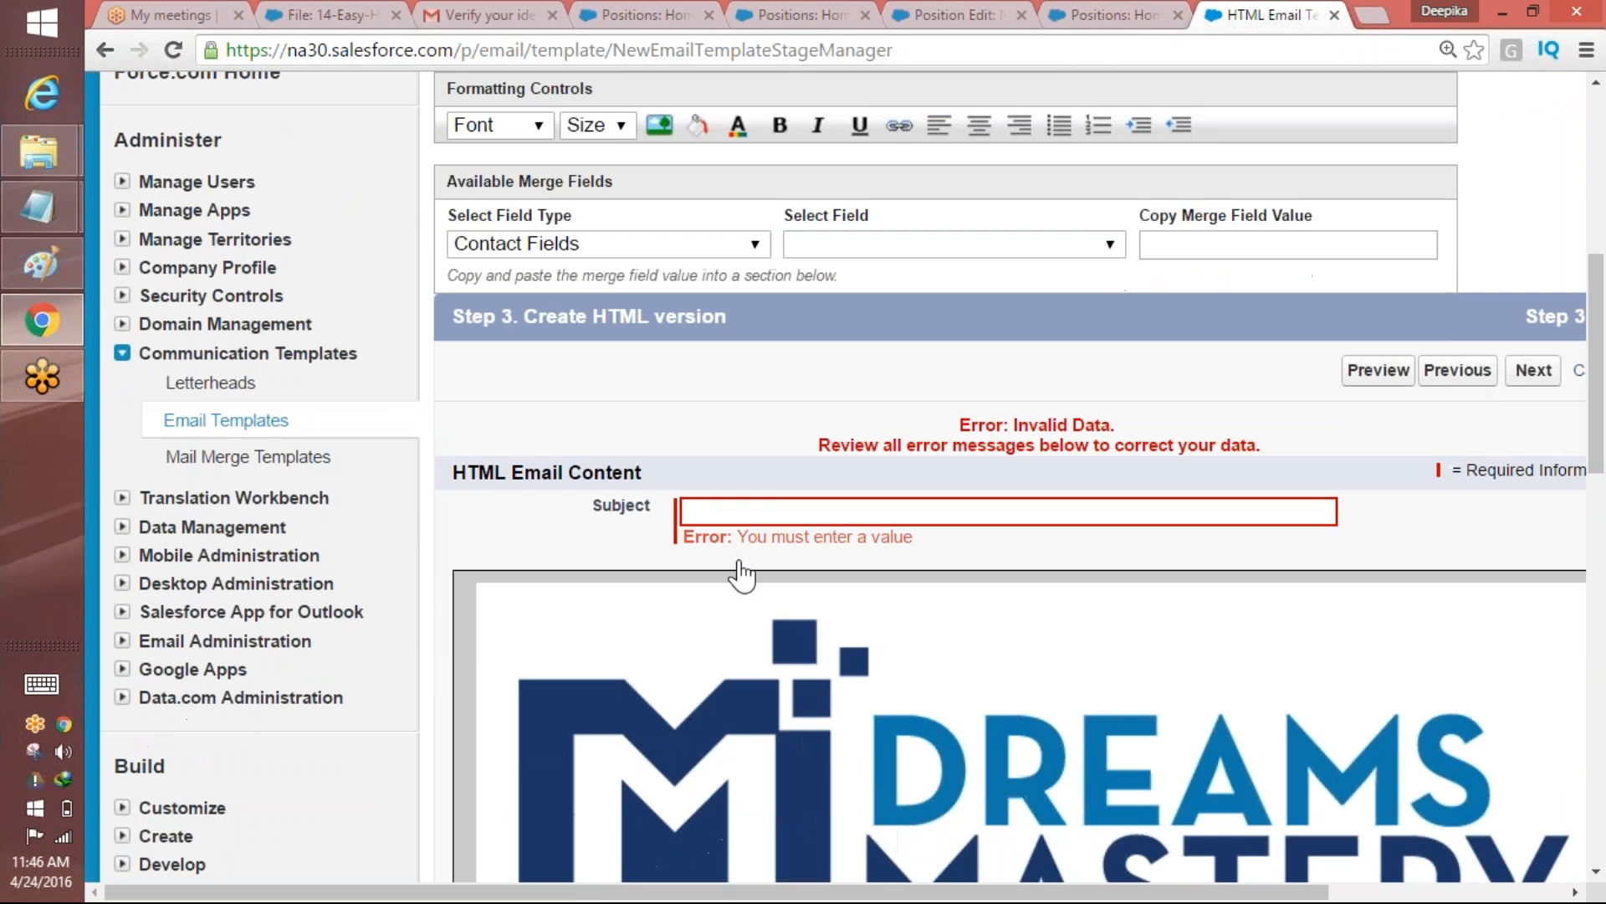
click(774, 507)
text(Hell)
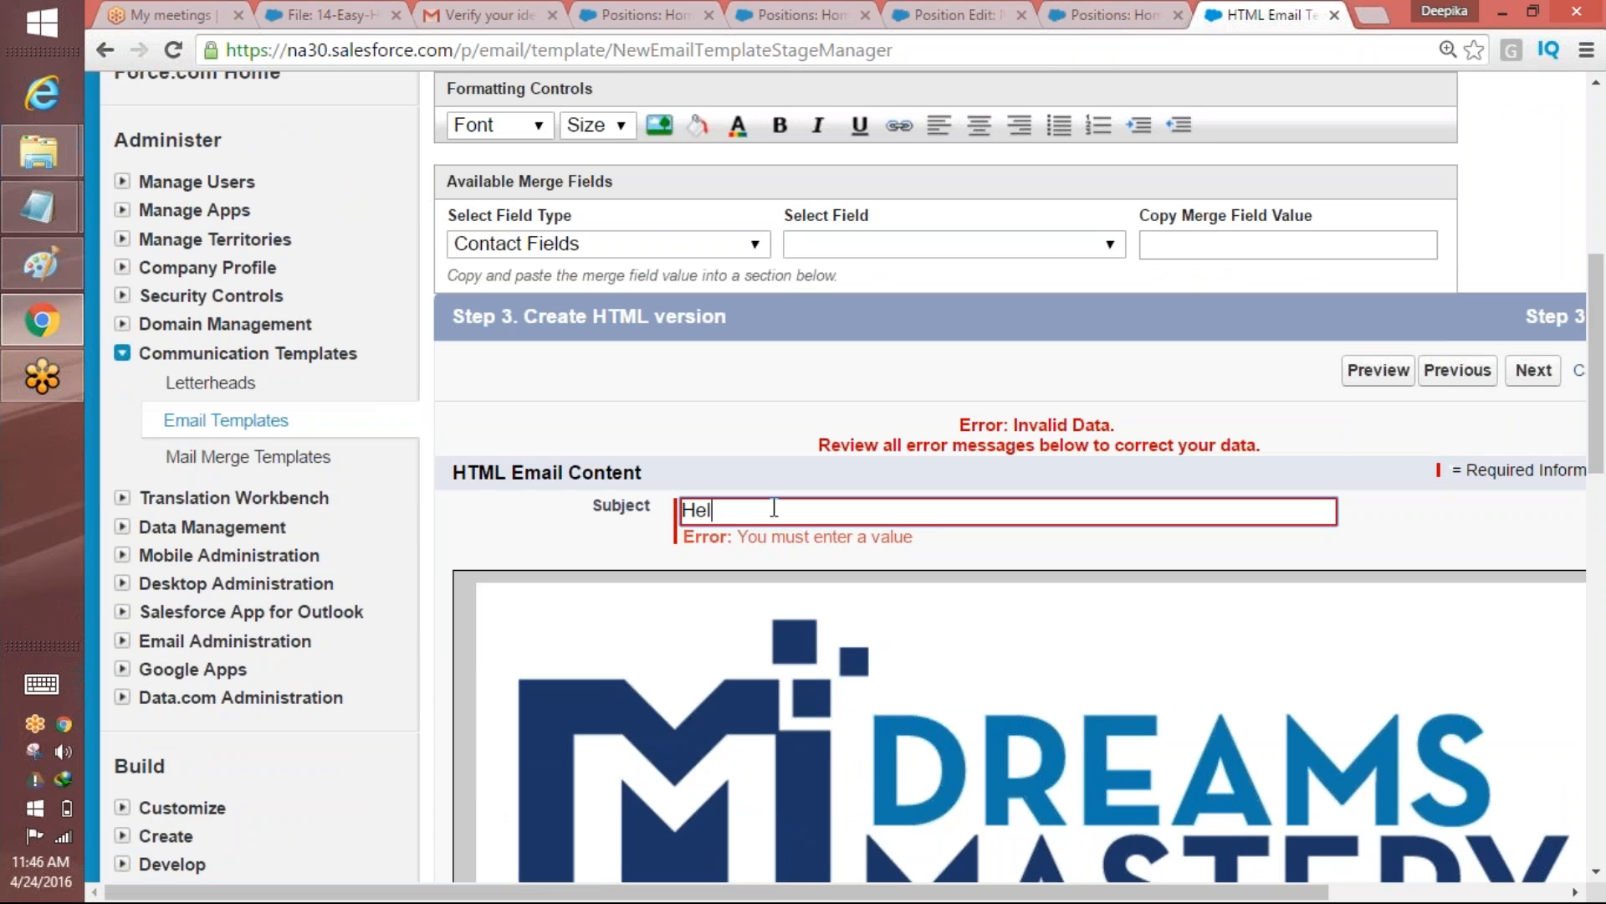
key(BackSpace)
key(BackSpace)
key(BackSpace)
key(BackSpace)
text(From sales)
key(BackSpace)
key(BackSpace)
key(BackSpace)
key(BackSpace)
key(BackSpace)
text(Recduting app)
drag(1599, 397, 1600, 734)
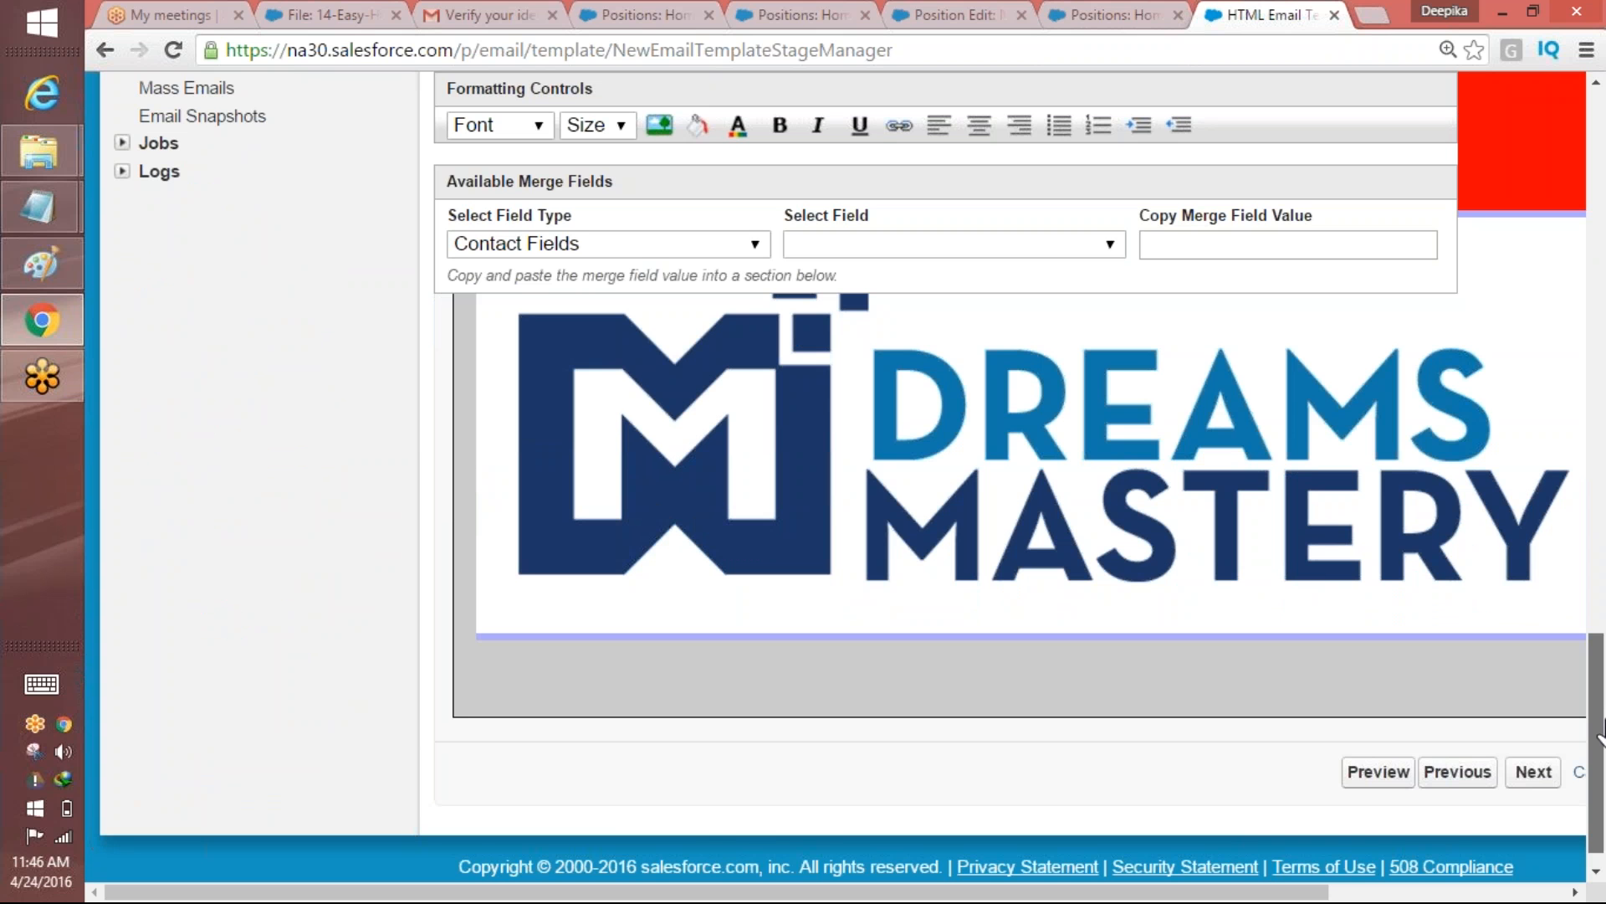
drag(1601, 735, 1594, 496)
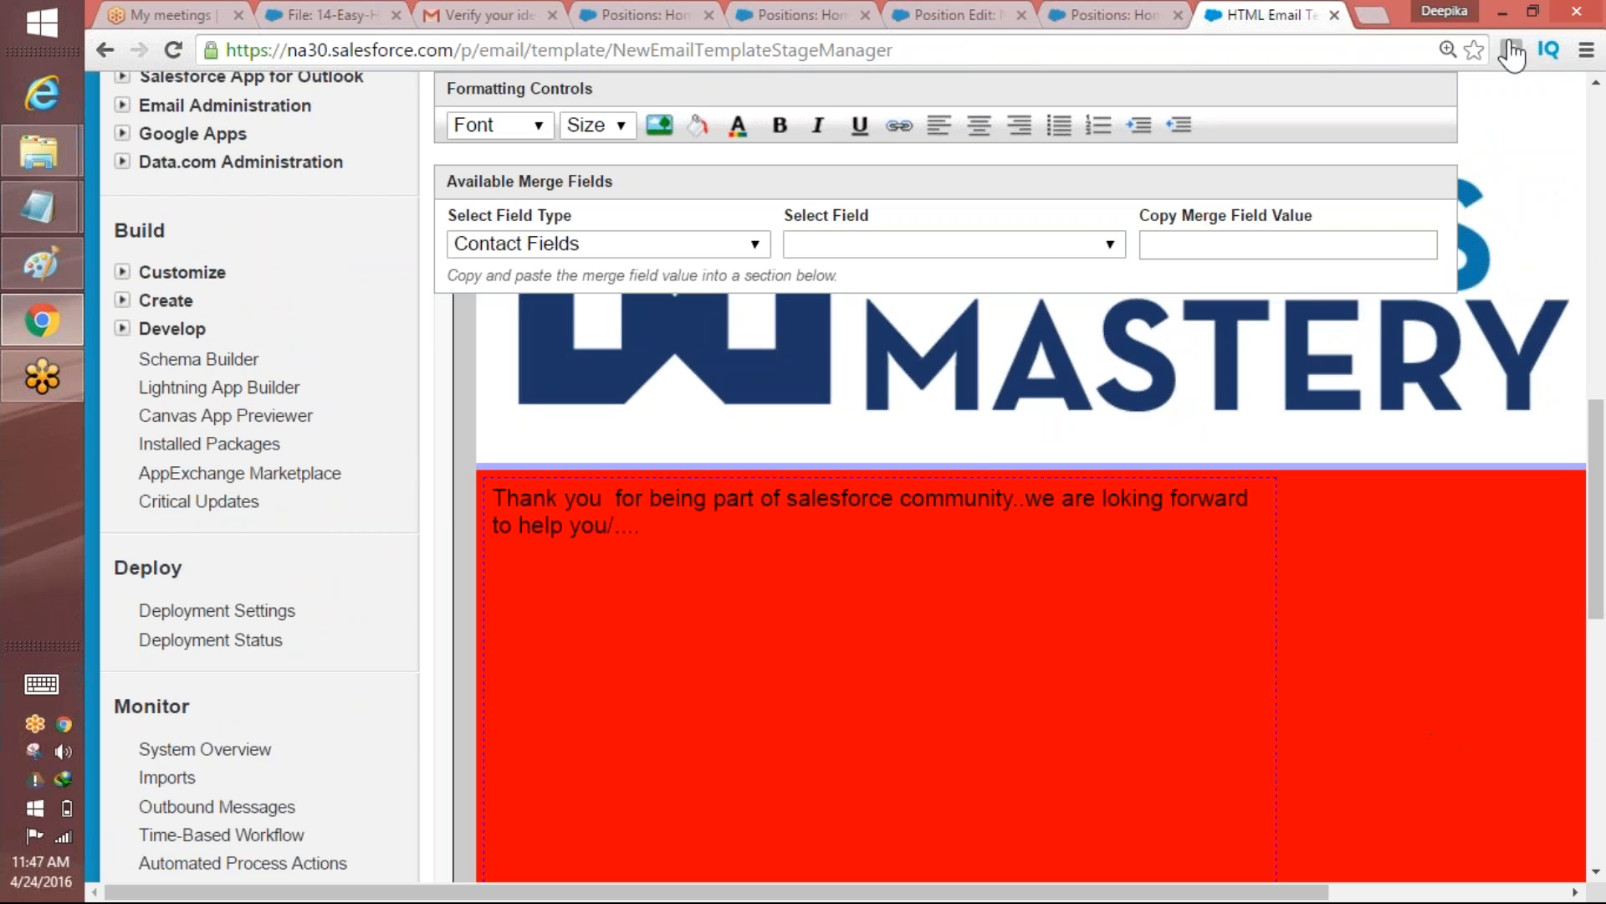
drag(1597, 482, 1597, 737)
Advance to the text-only version step, then return to the HTML content step.
click(1534, 741)
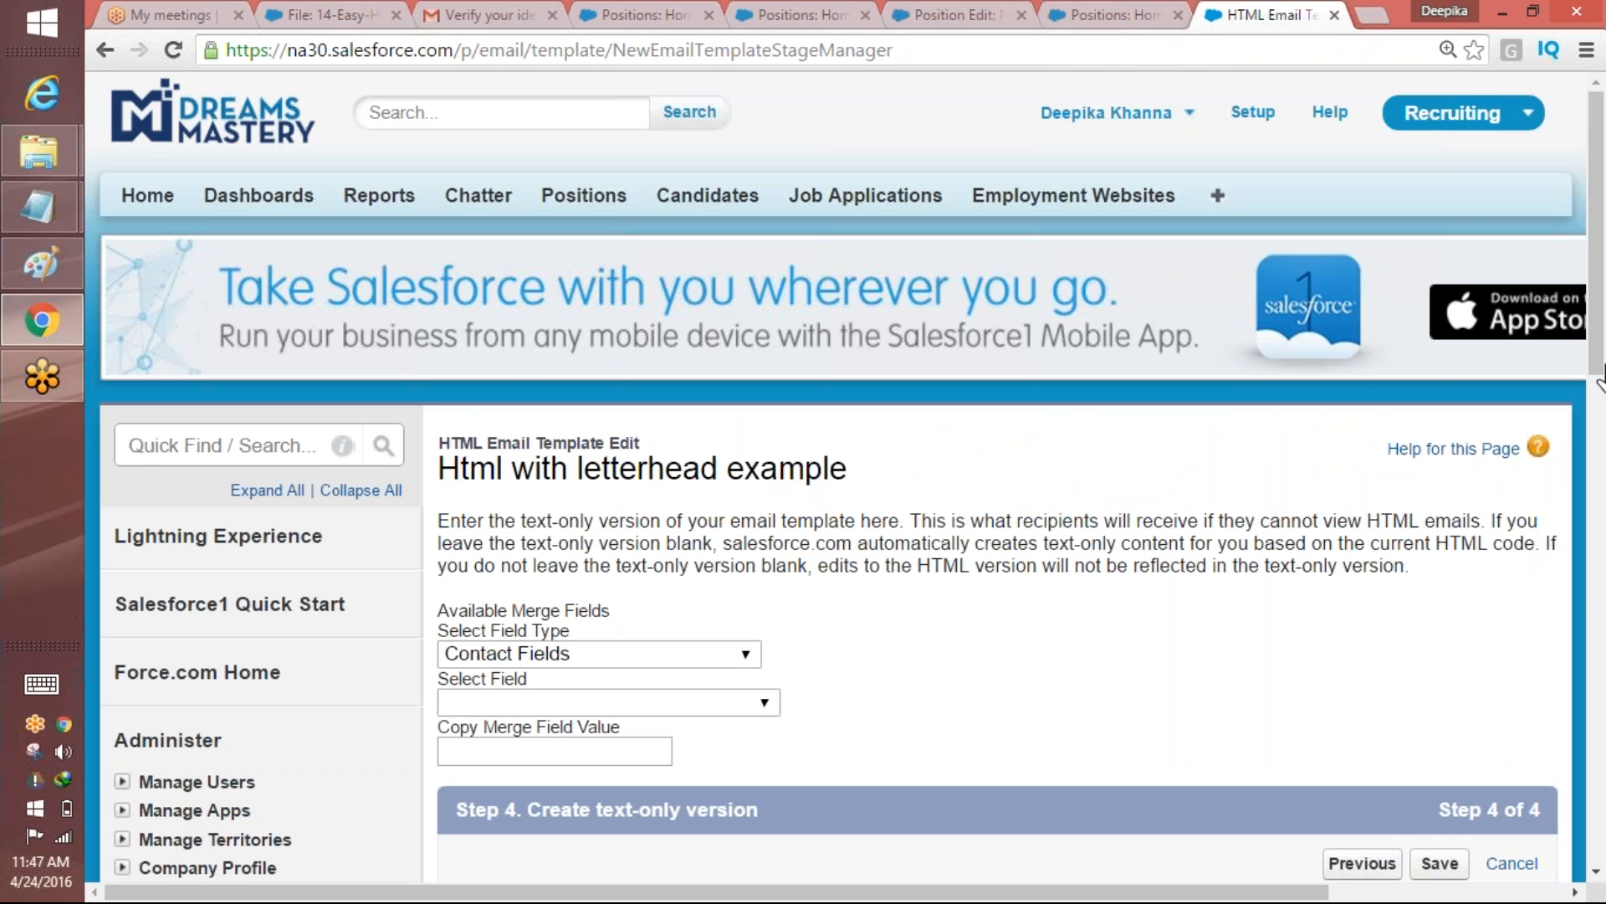
drag(1600, 378, 1600, 536)
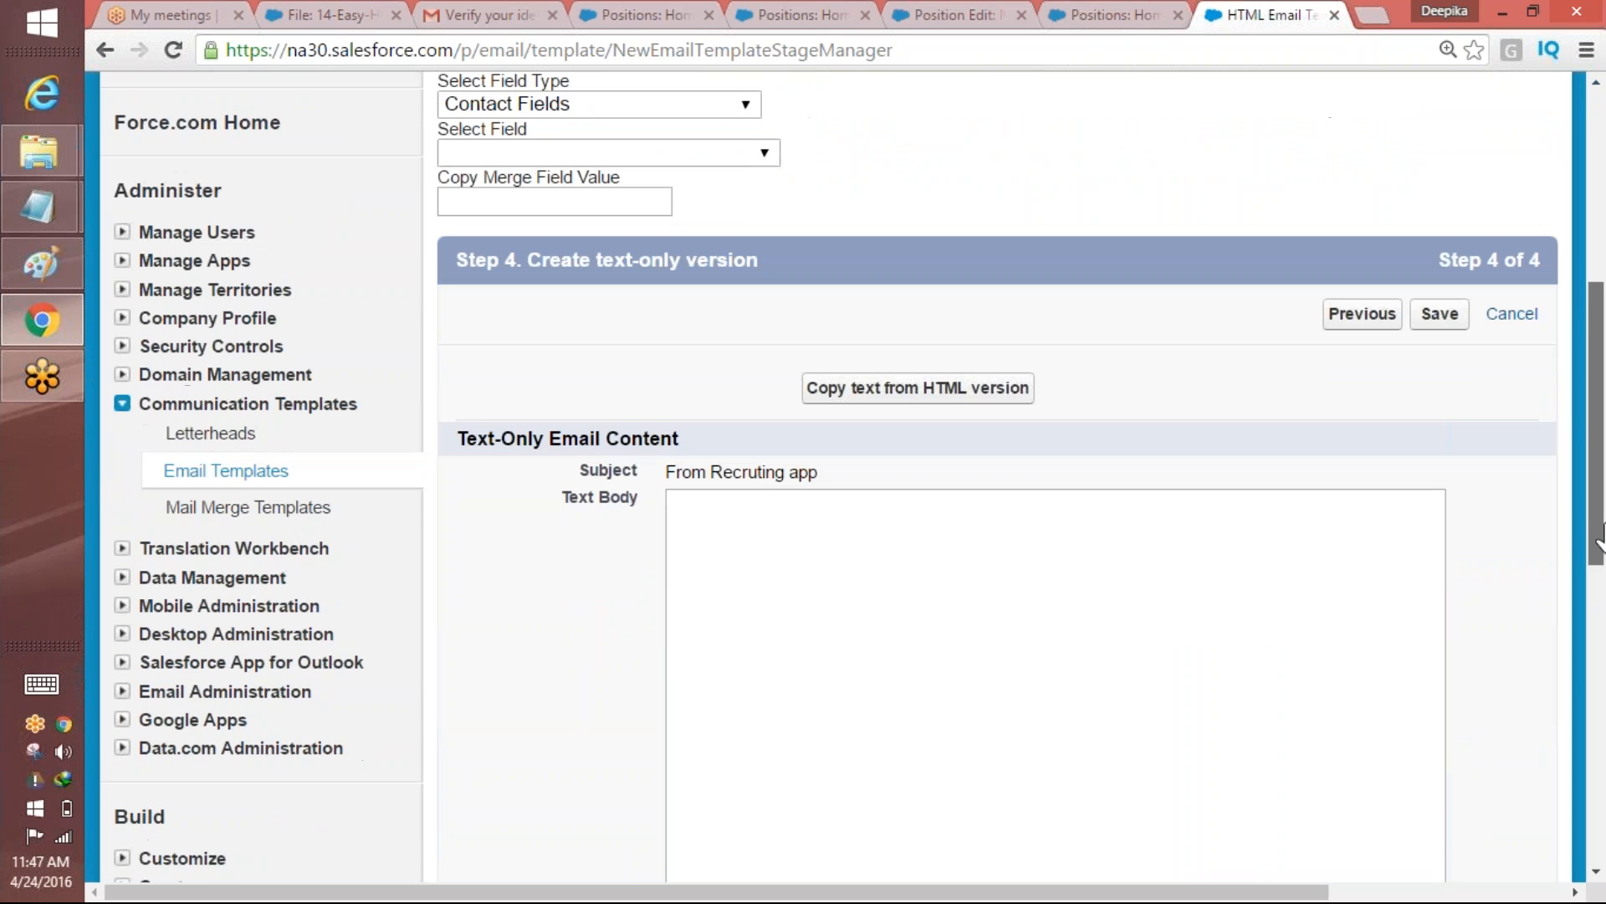
click(1362, 313)
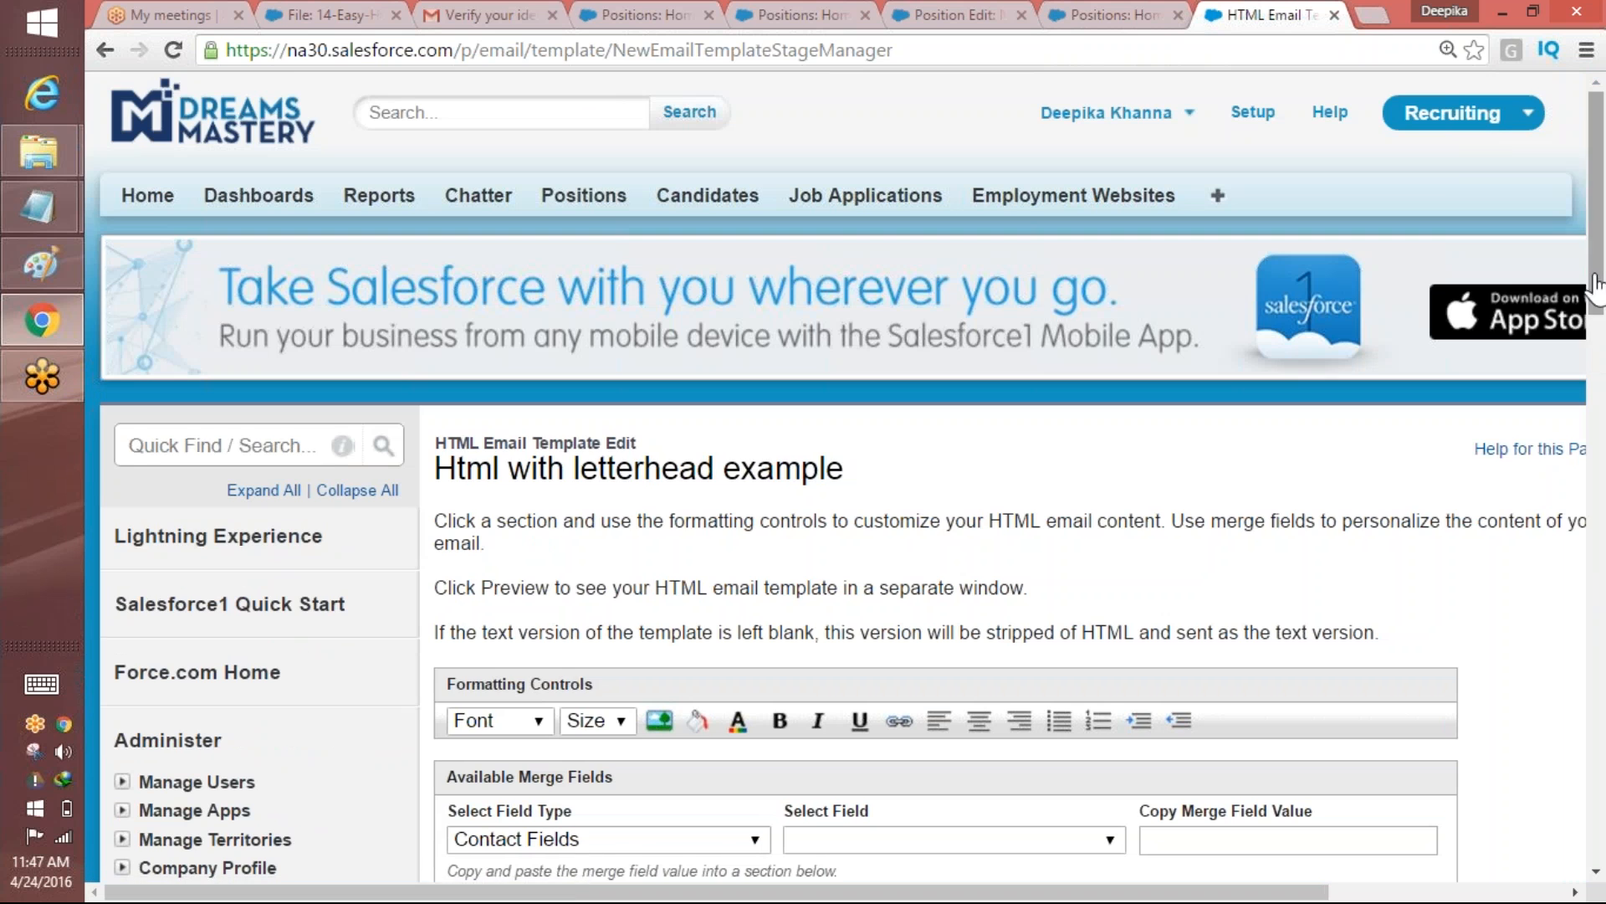
Copy the thank-you message from the red body section and go back to the text-only step.
drag(1599, 300, 1570, 530)
drag(674, 544, 484, 534)
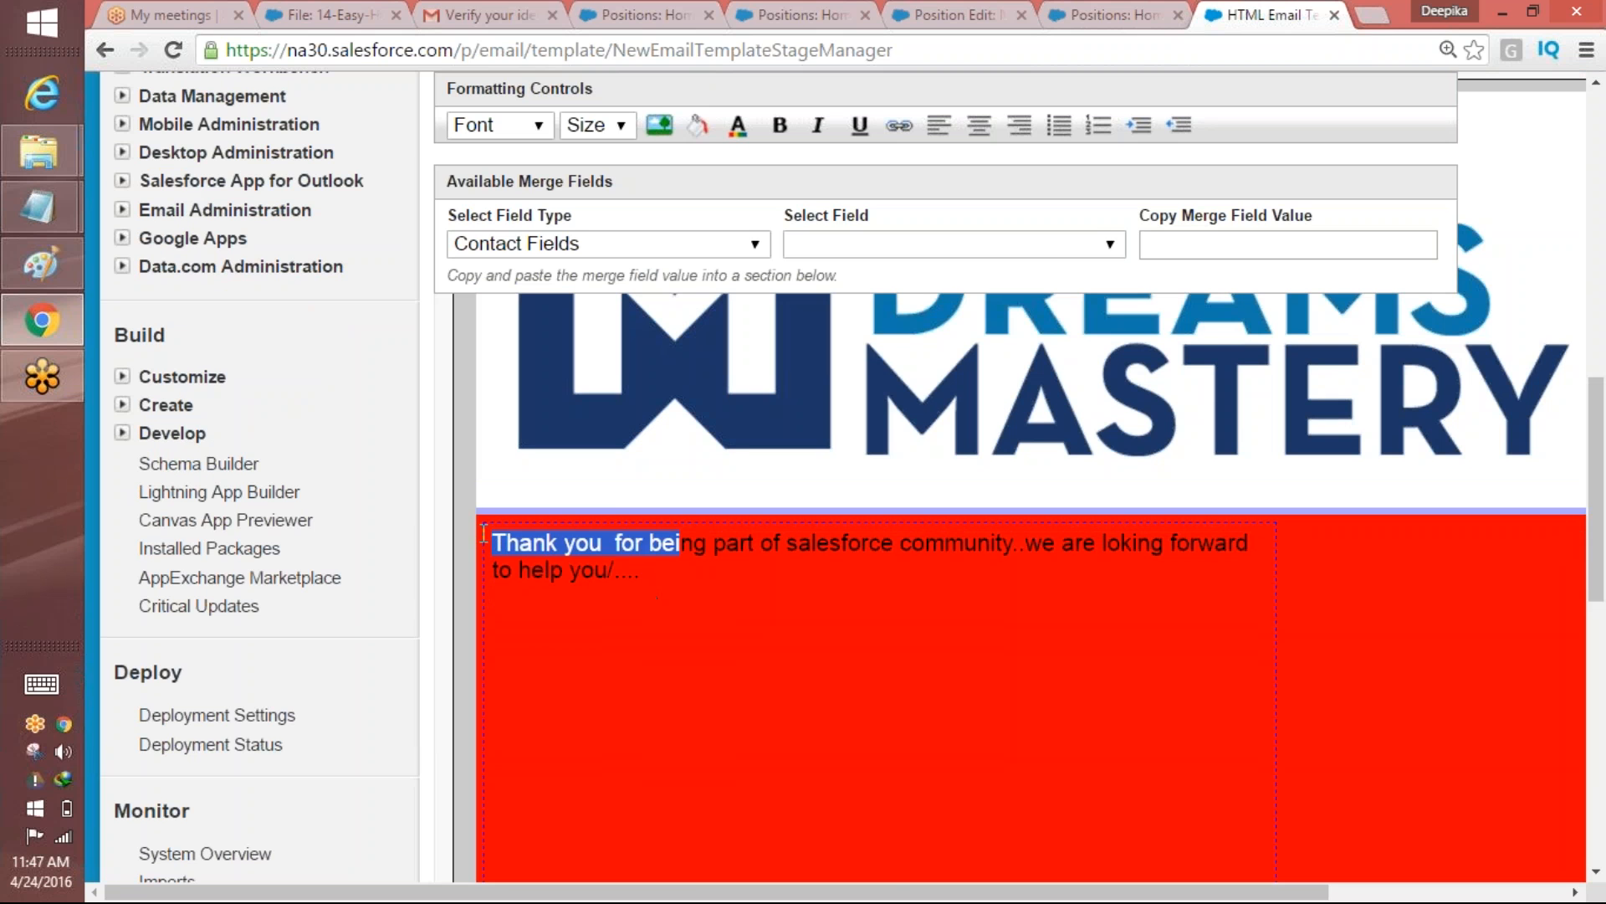
click(637, 573)
drag(636, 578, 490, 540)
key(ctrl+c)
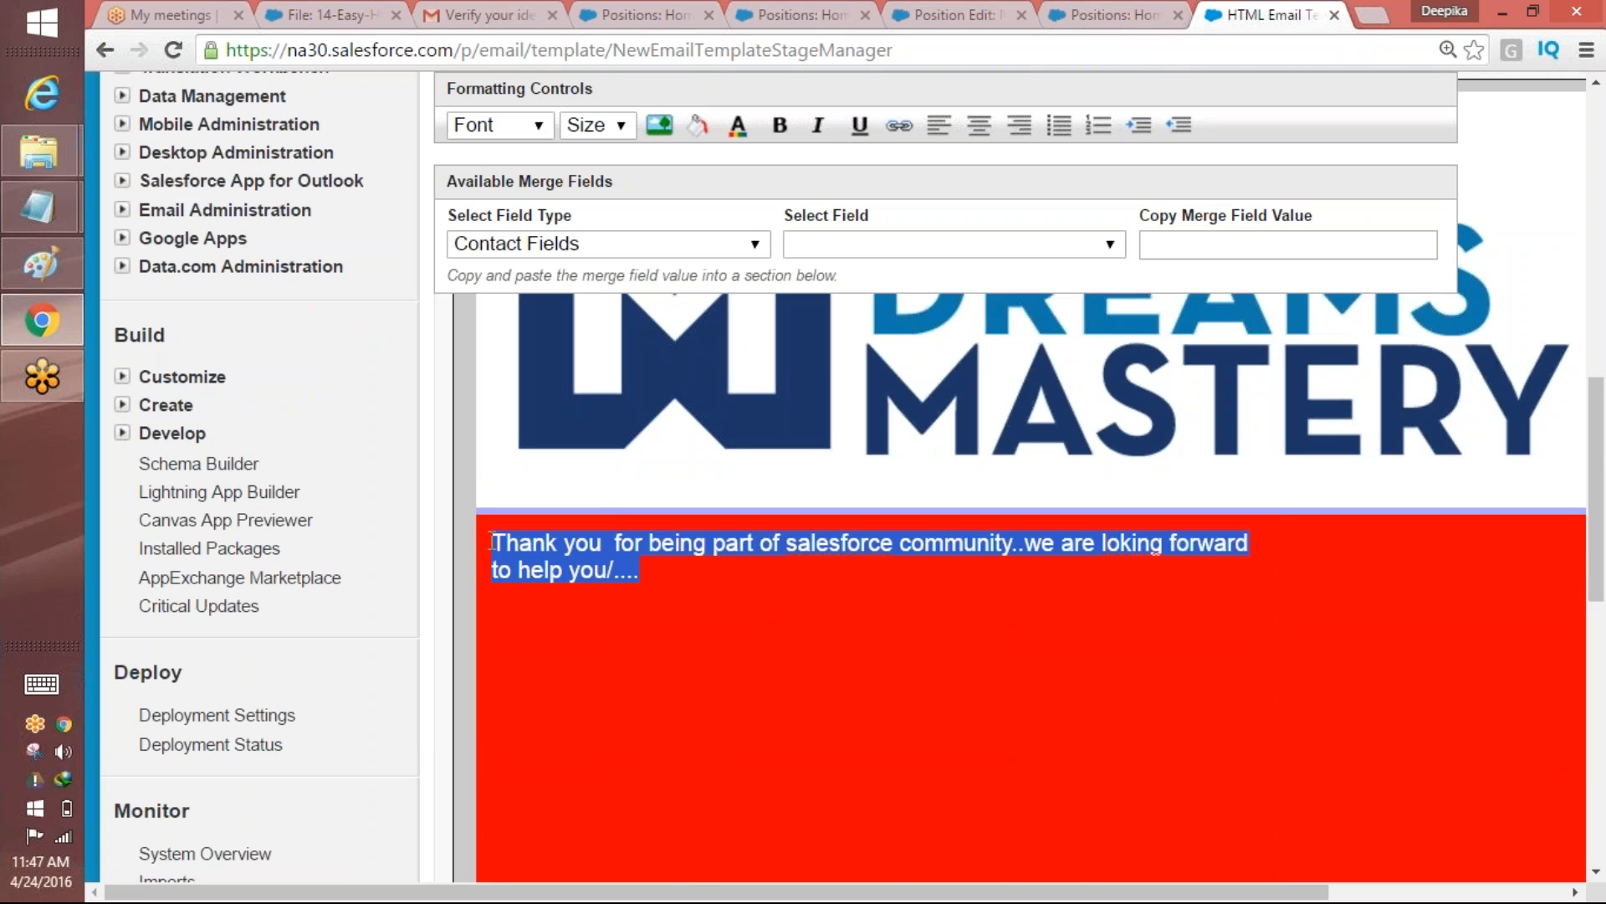
drag(1600, 439, 1600, 698)
click(1534, 742)
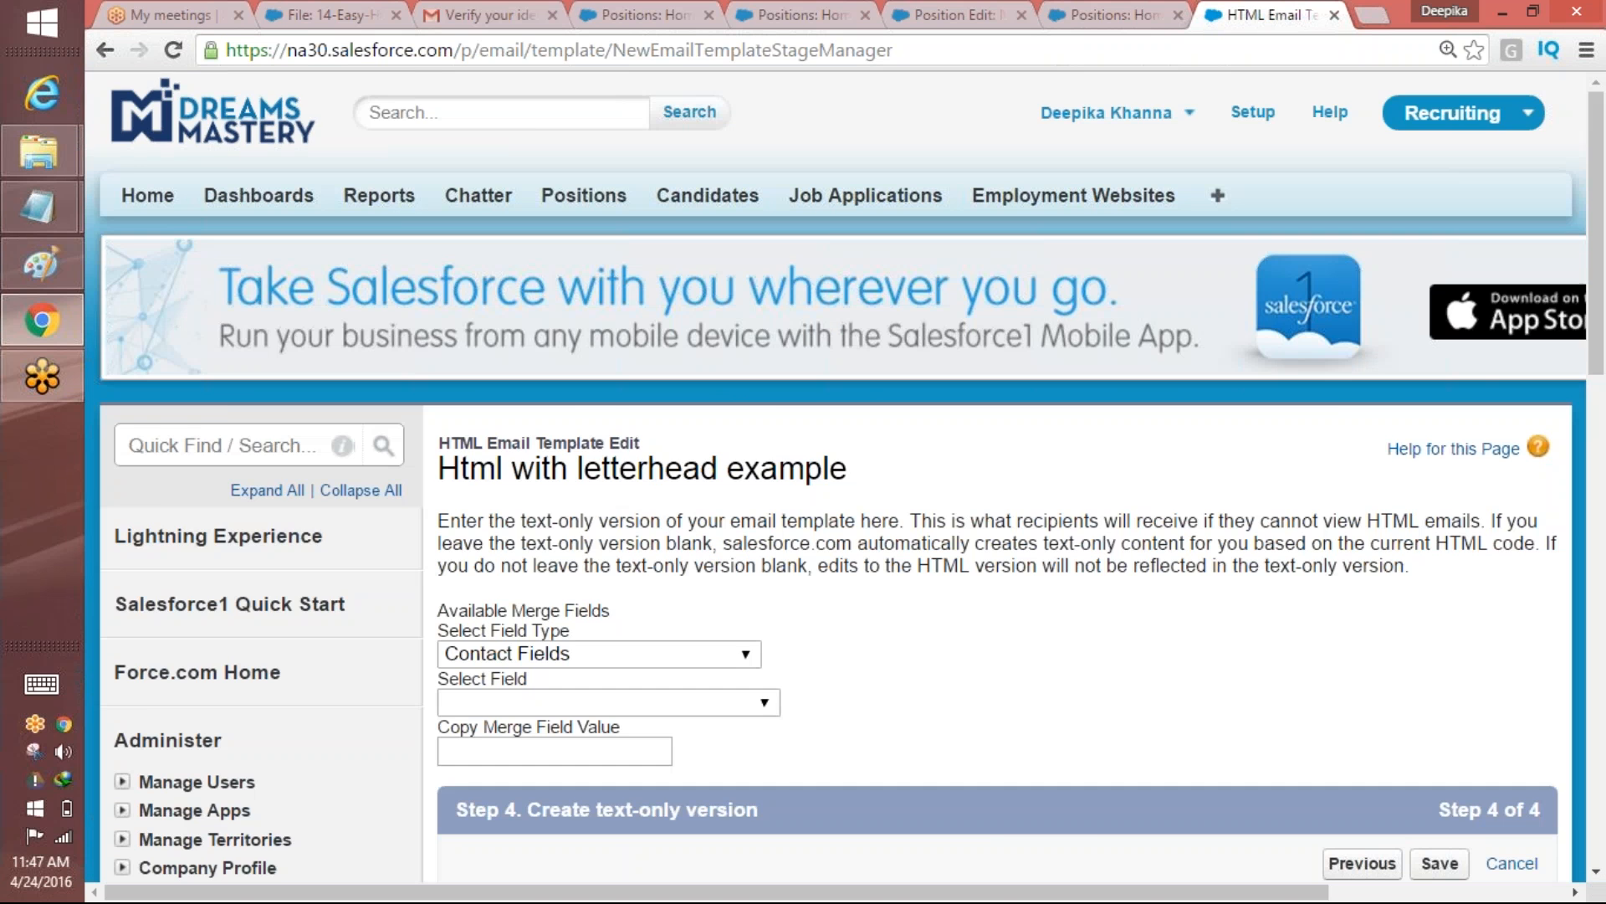
drag(1599, 283, 1602, 477)
Paste the thank-you message into the Text Body, add 'BODY BODY' filler text, and save the template.
click(1205, 502)
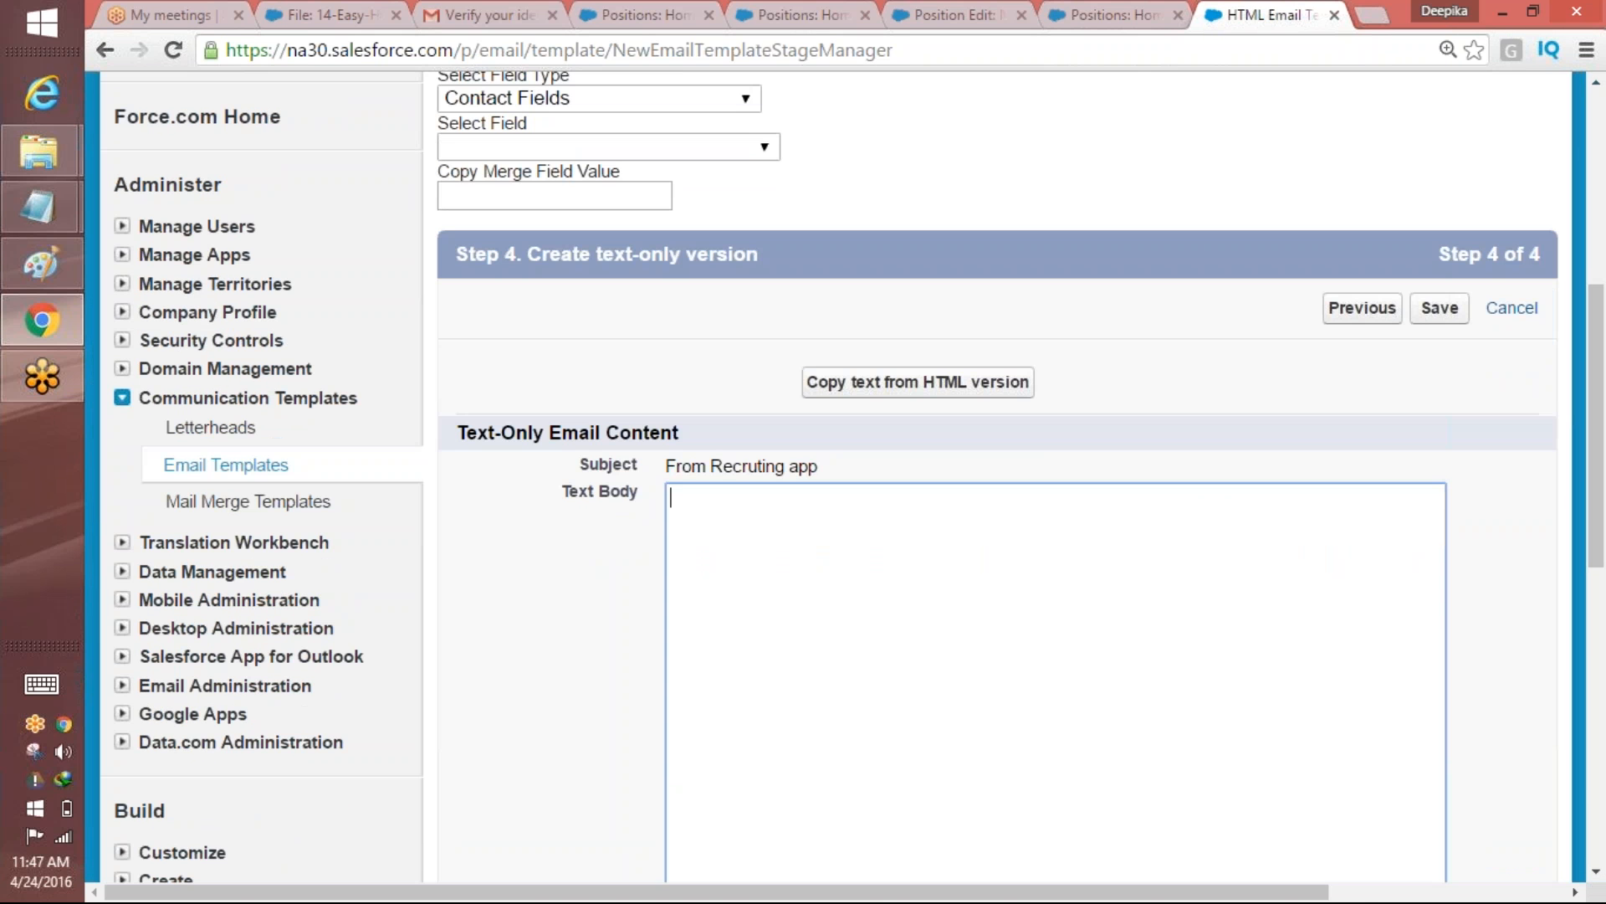
key(ctrl+v)
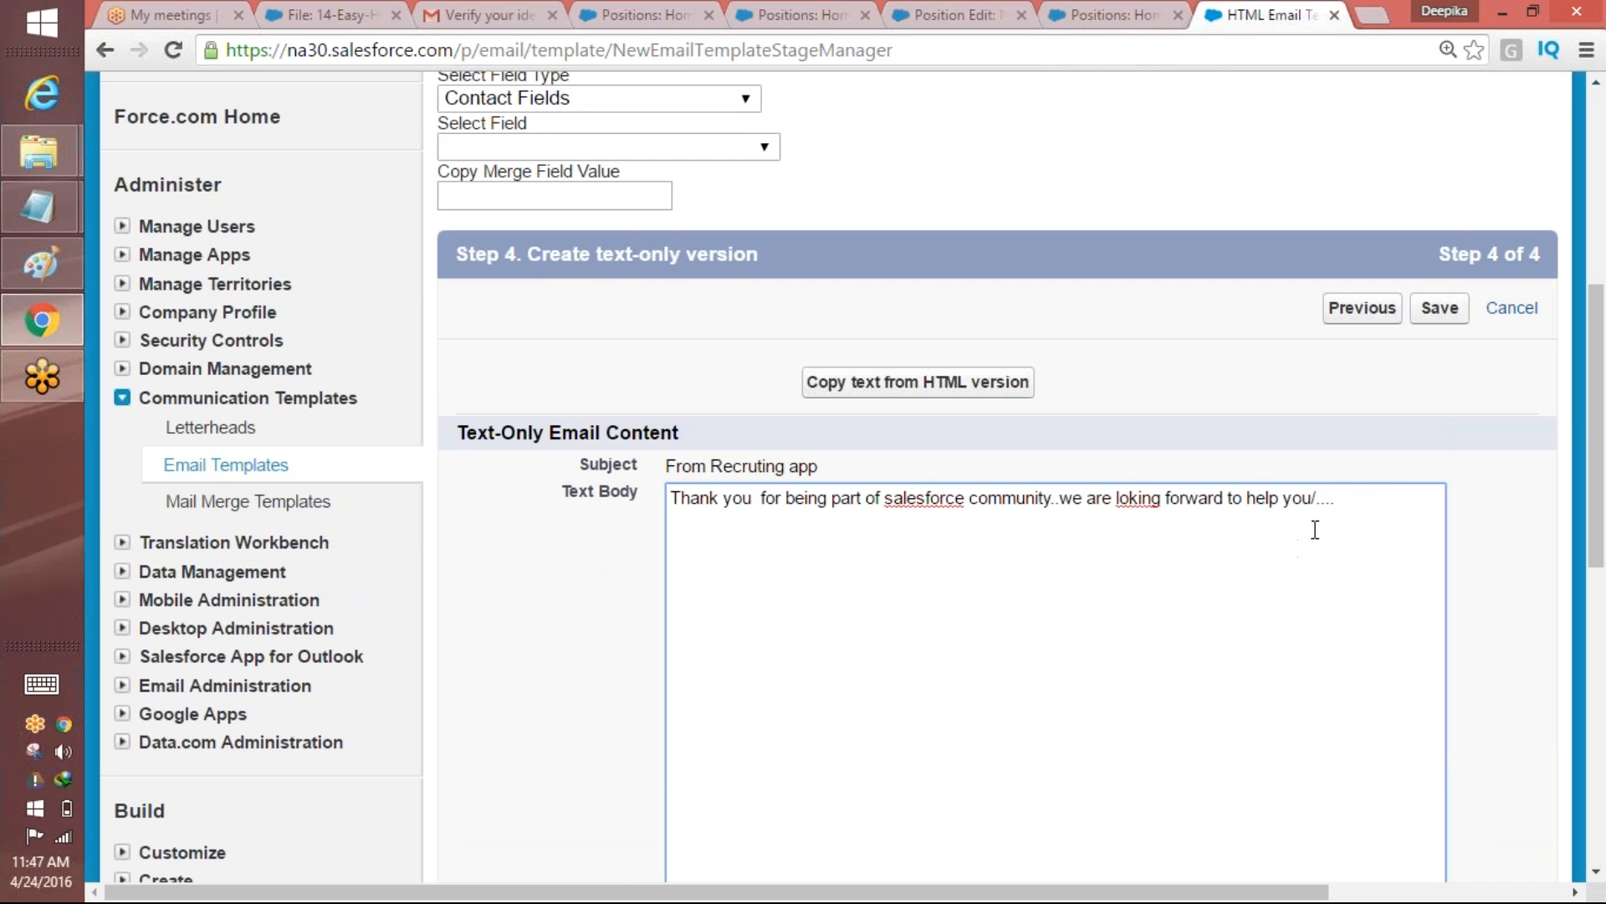
text(BODY BODY)
drag(1603, 437, 1600, 531)
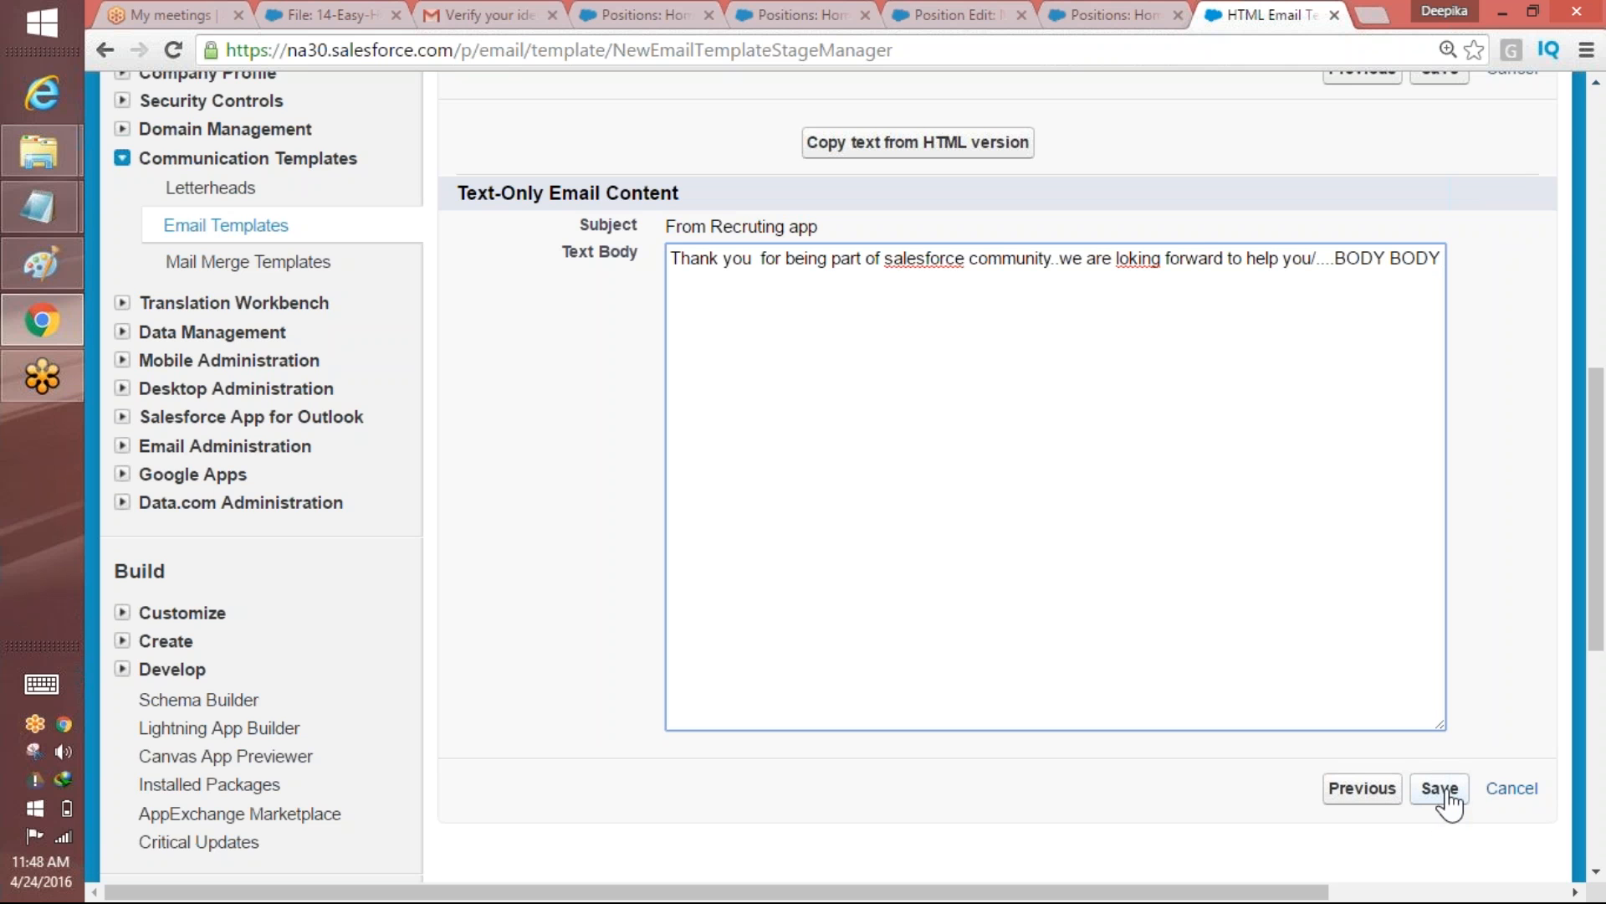
click(1057, 261)
text(BODY )
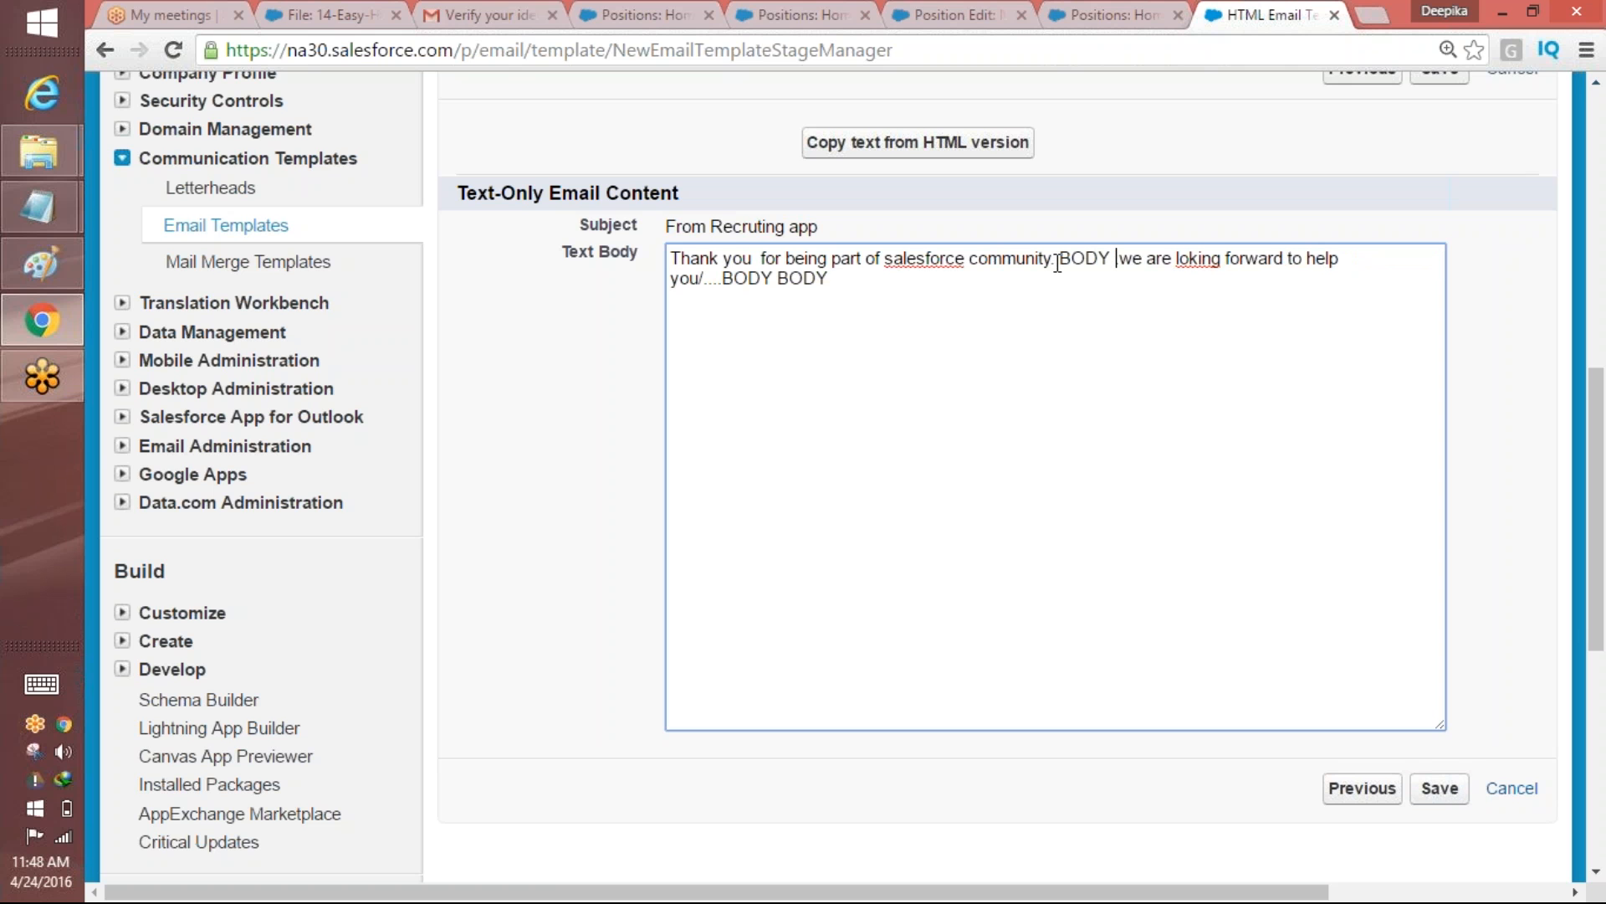
text(BODY)
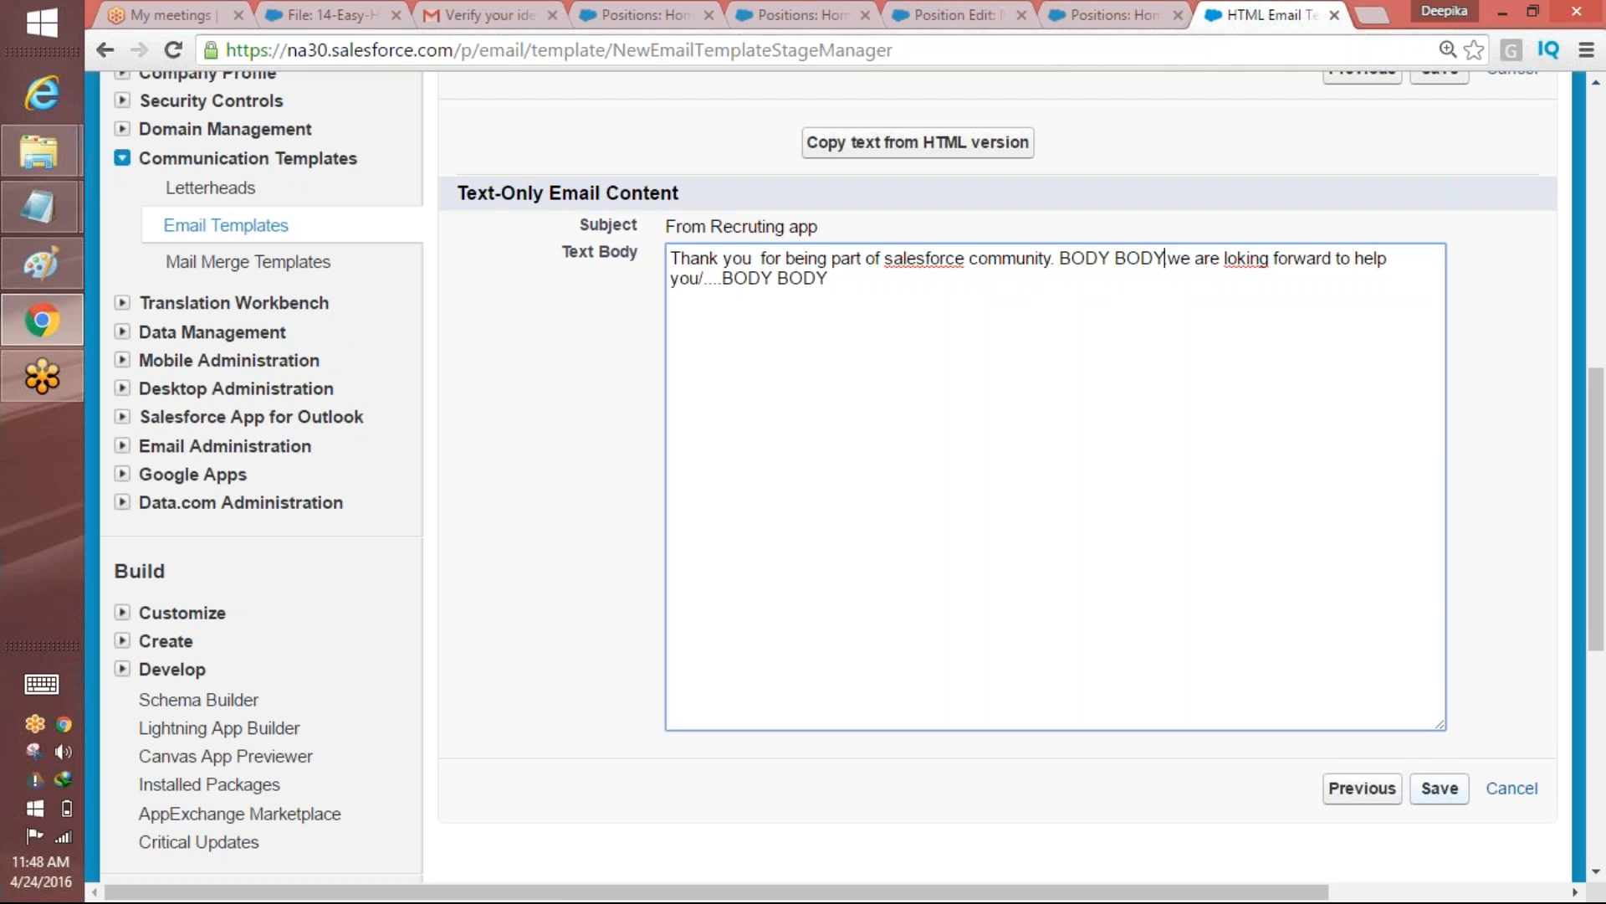
click(1439, 787)
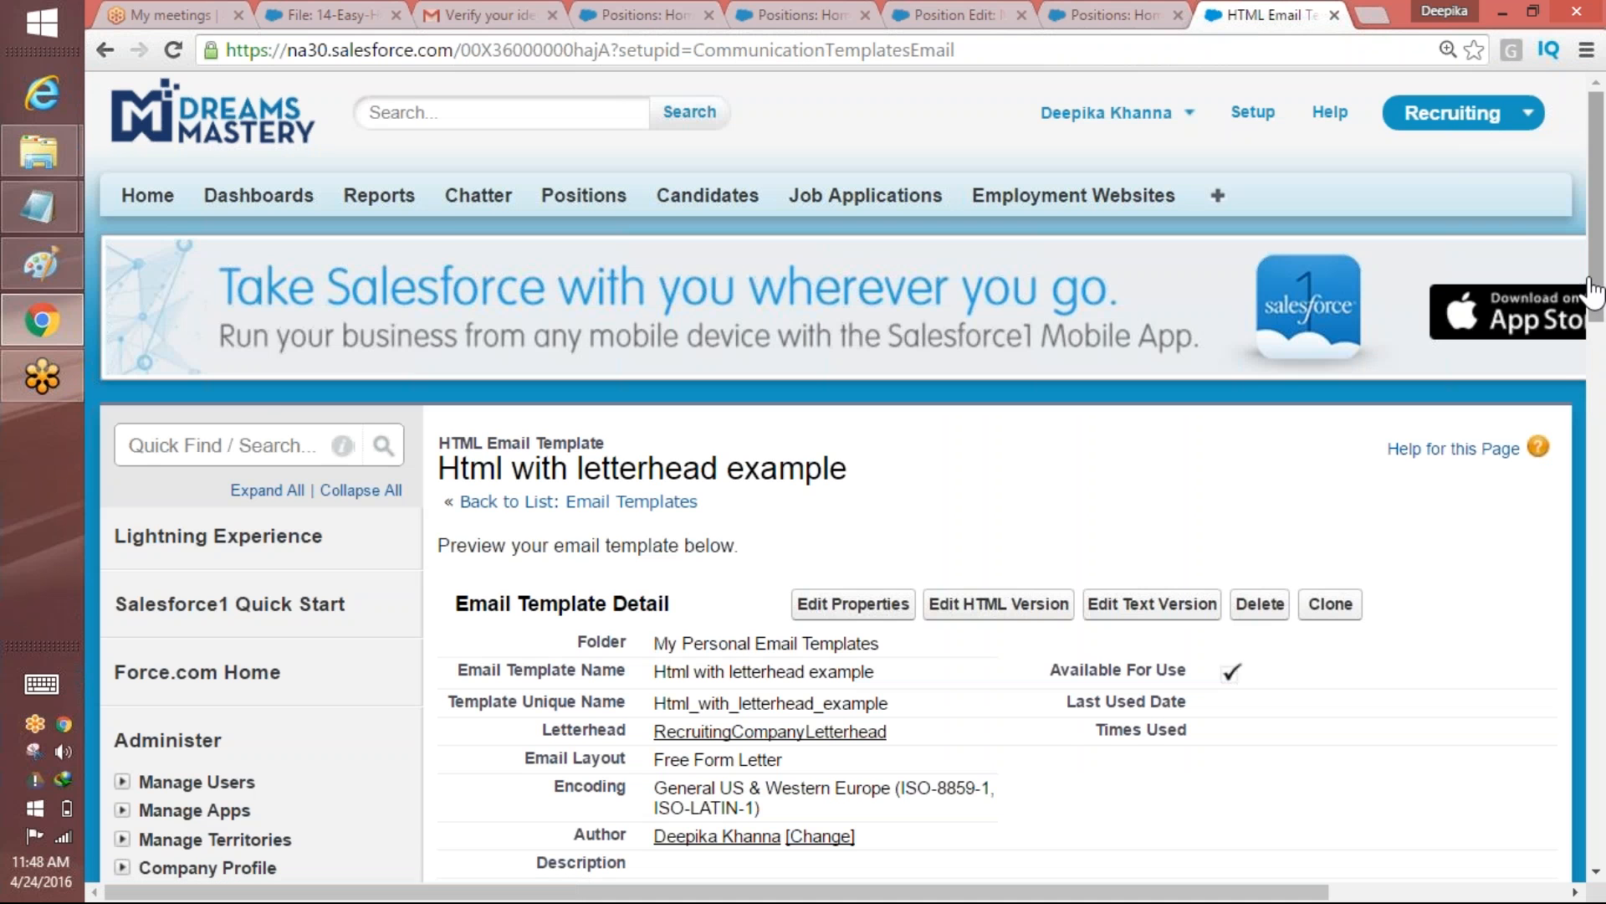
drag(1592, 288, 1600, 782)
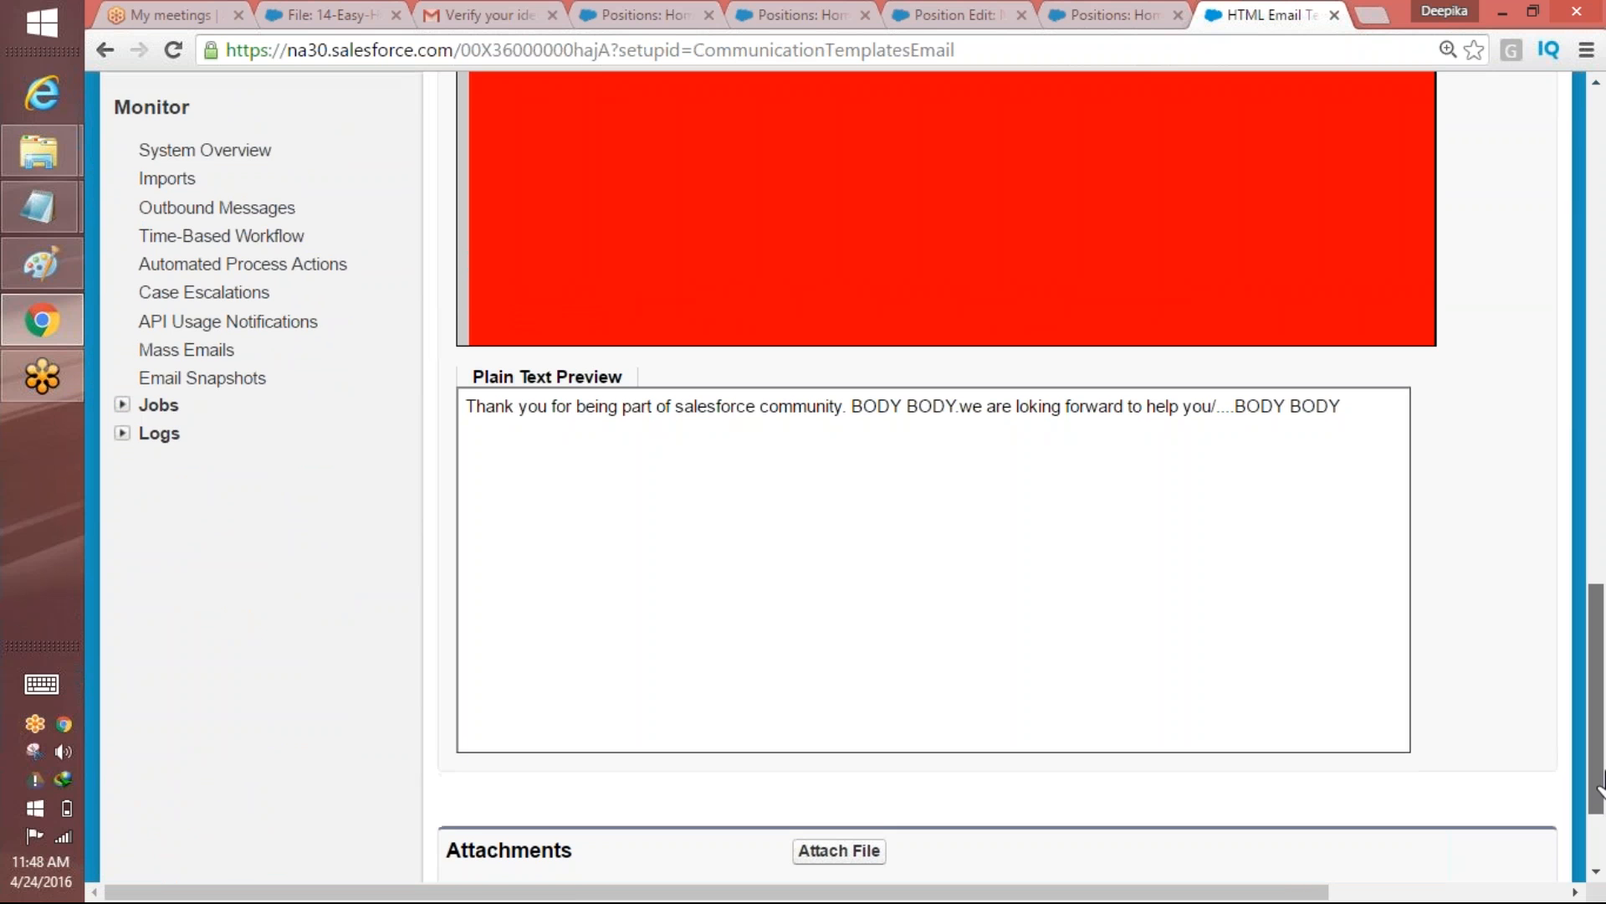
drag(1599, 782, 1596, 669)
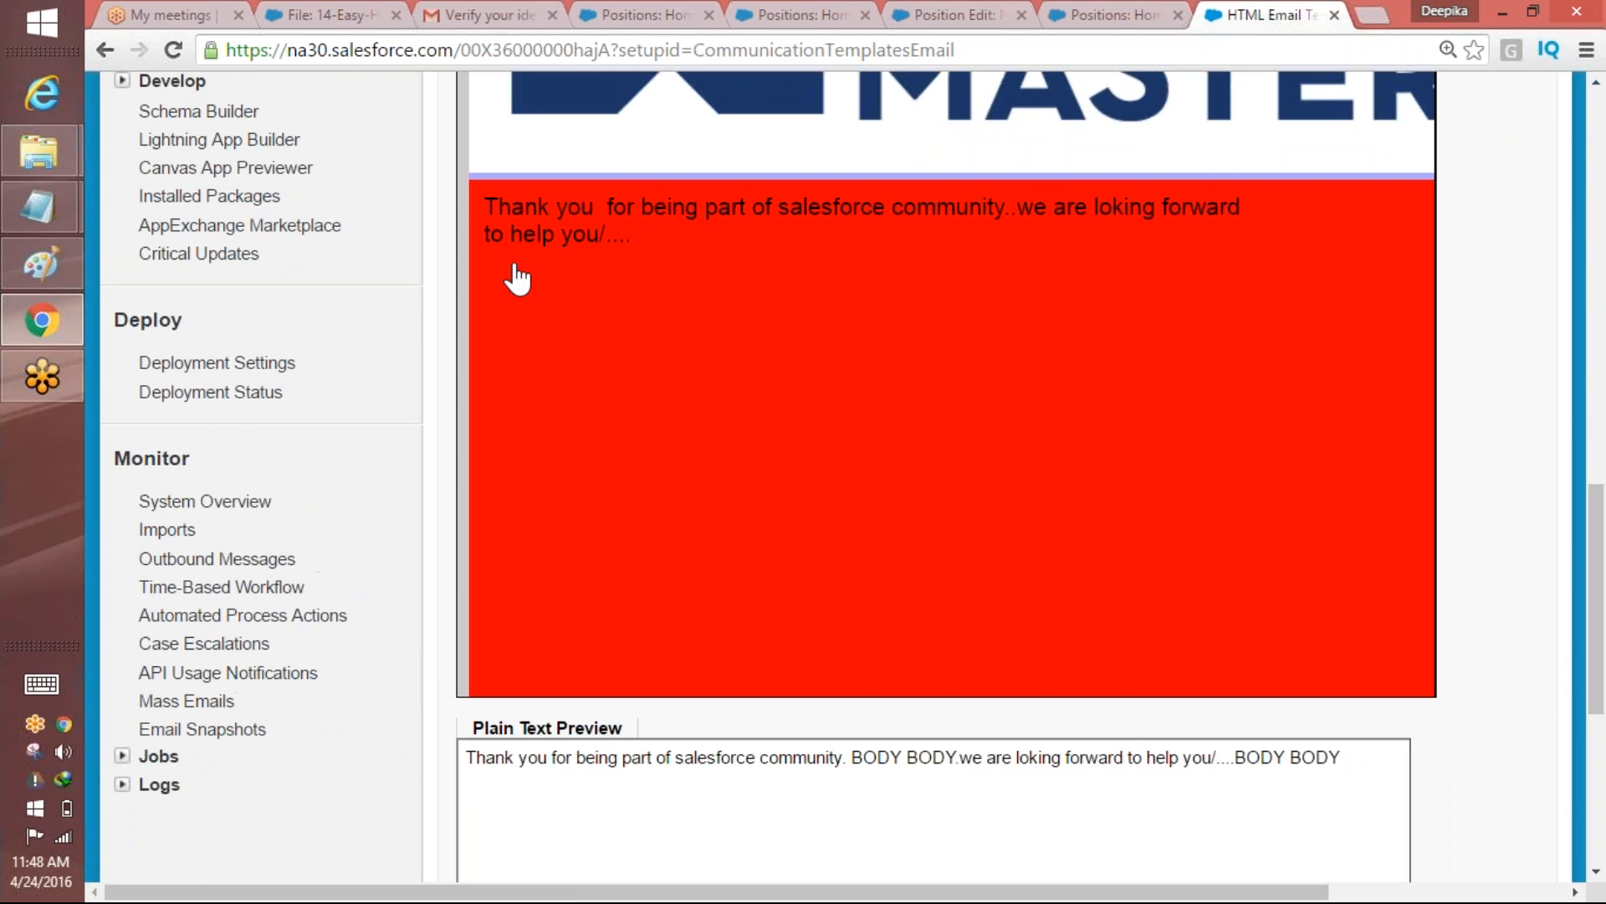
drag(485, 202, 649, 365)
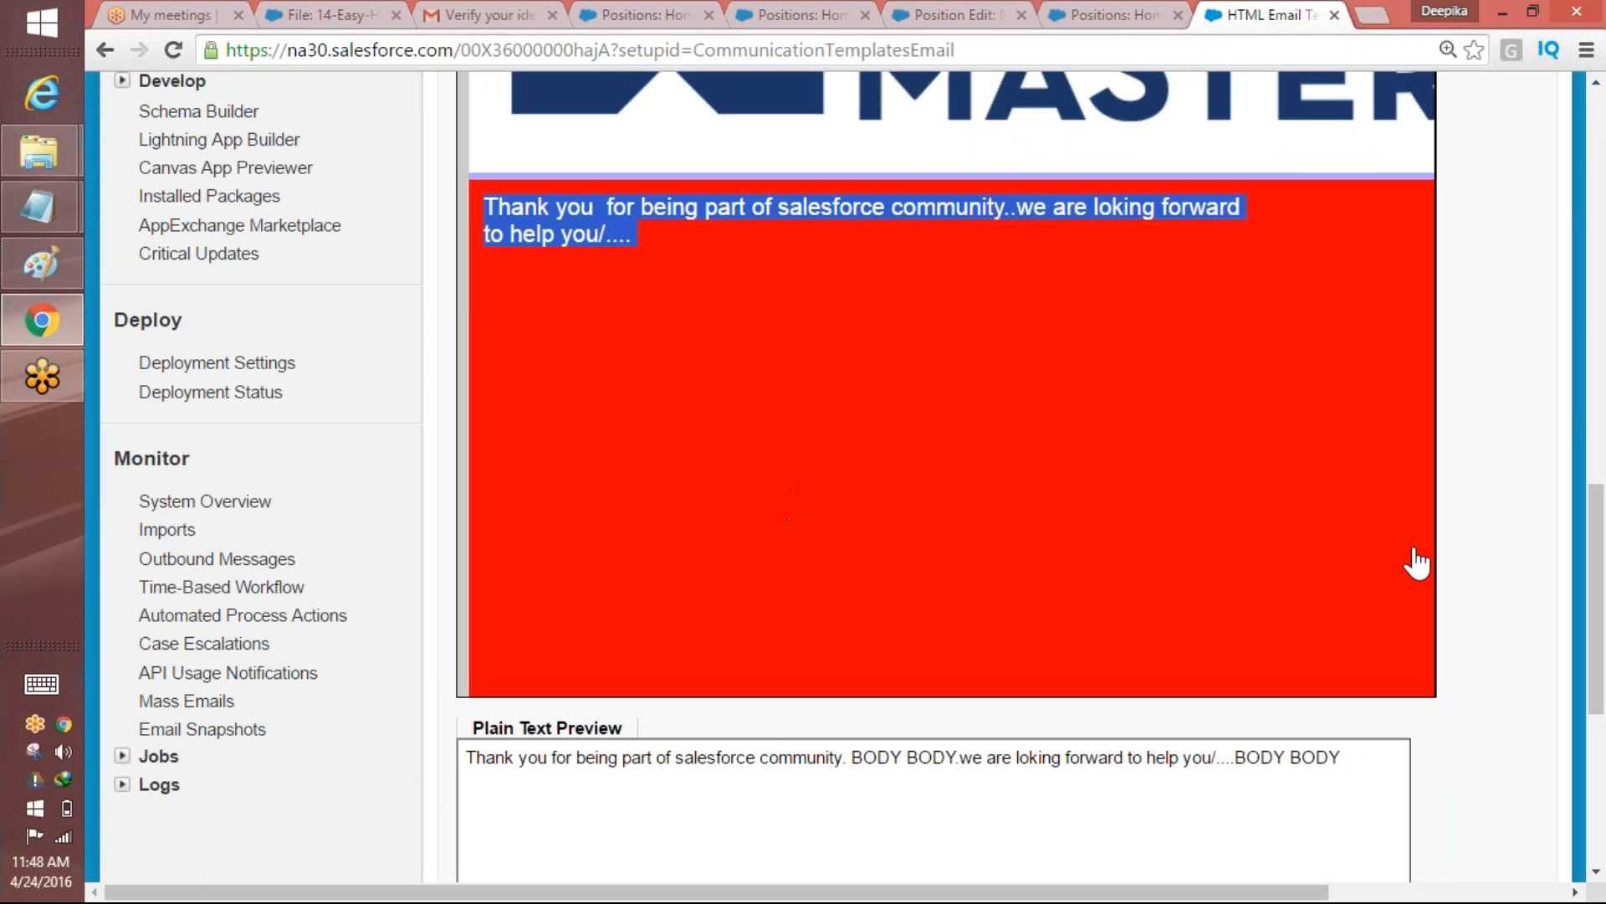
drag(1598, 552, 1597, 608)
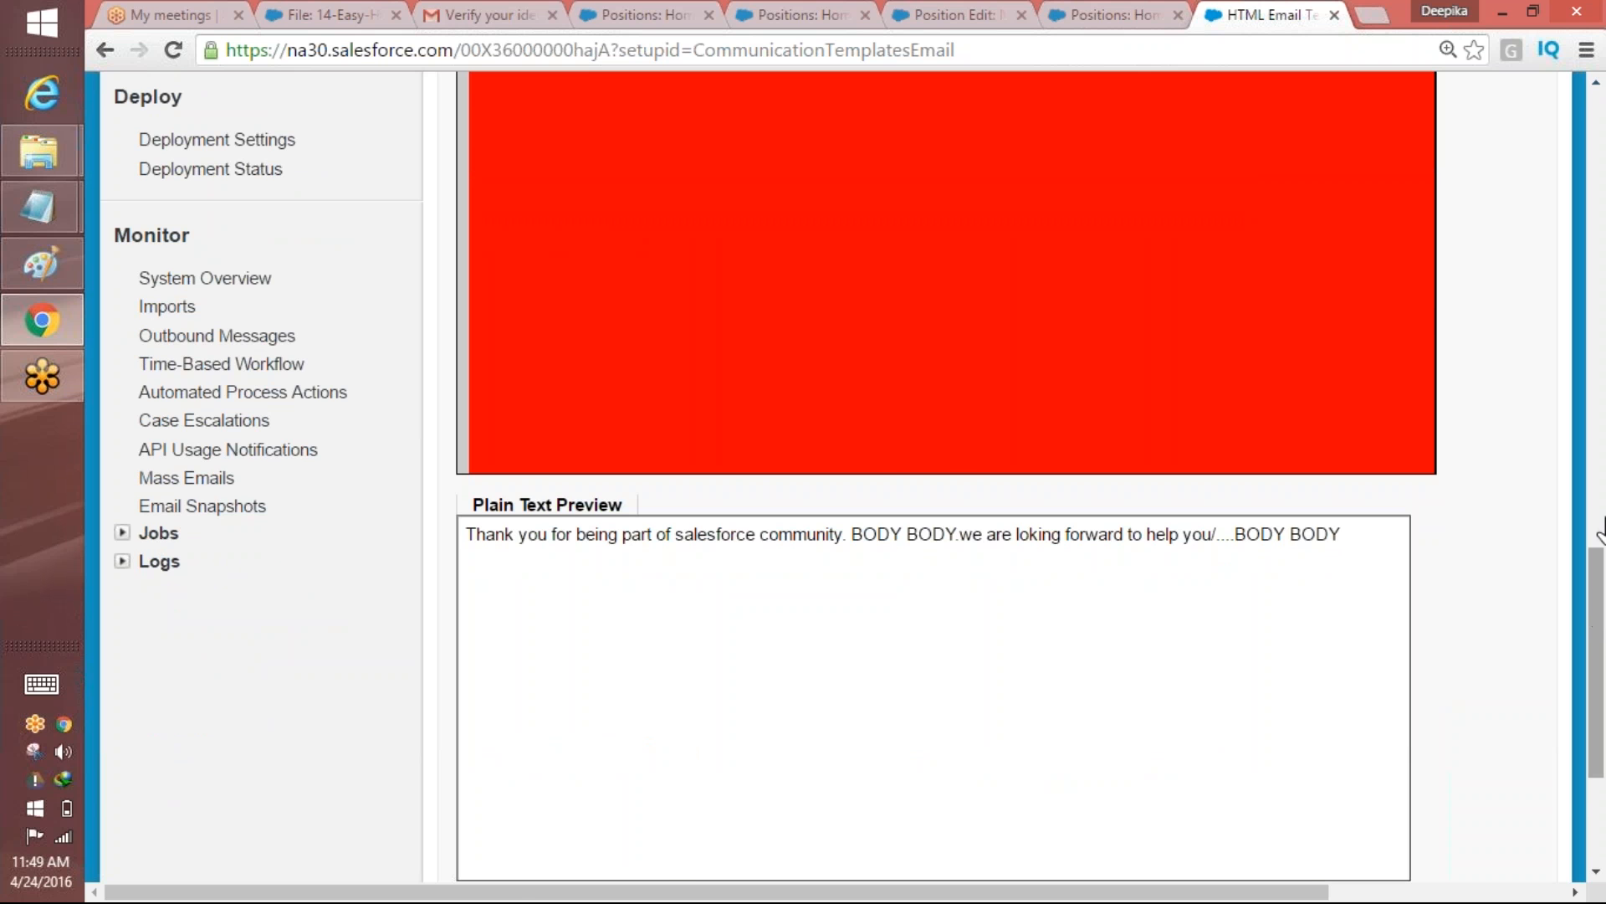
scroll(1597, 610, down, 4)
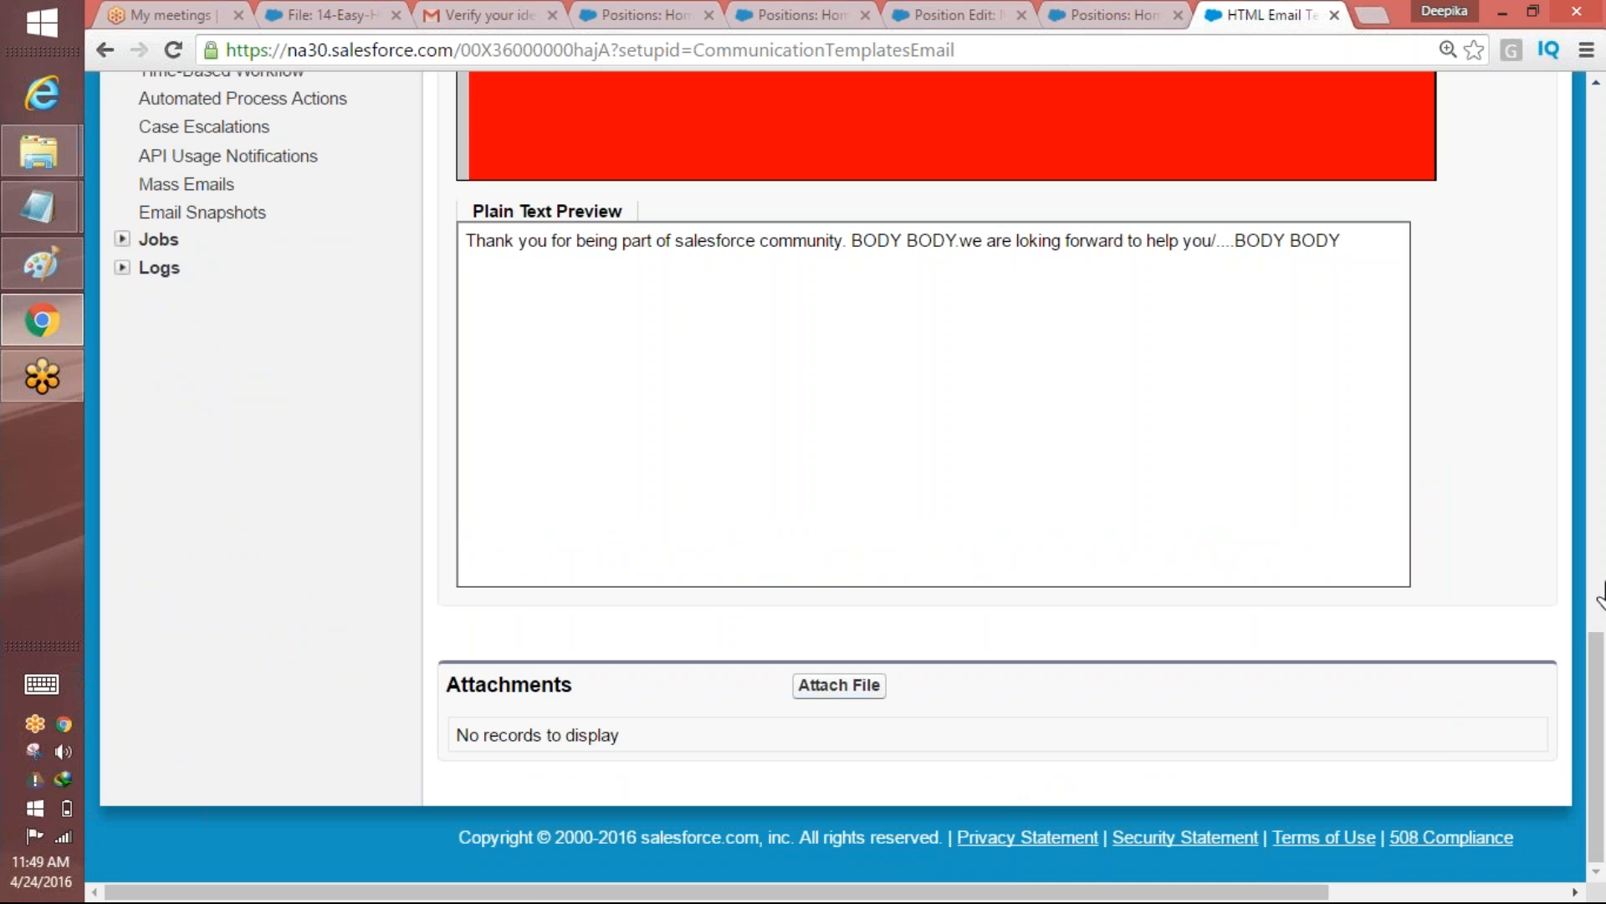
drag(1599, 677, 1598, 326)
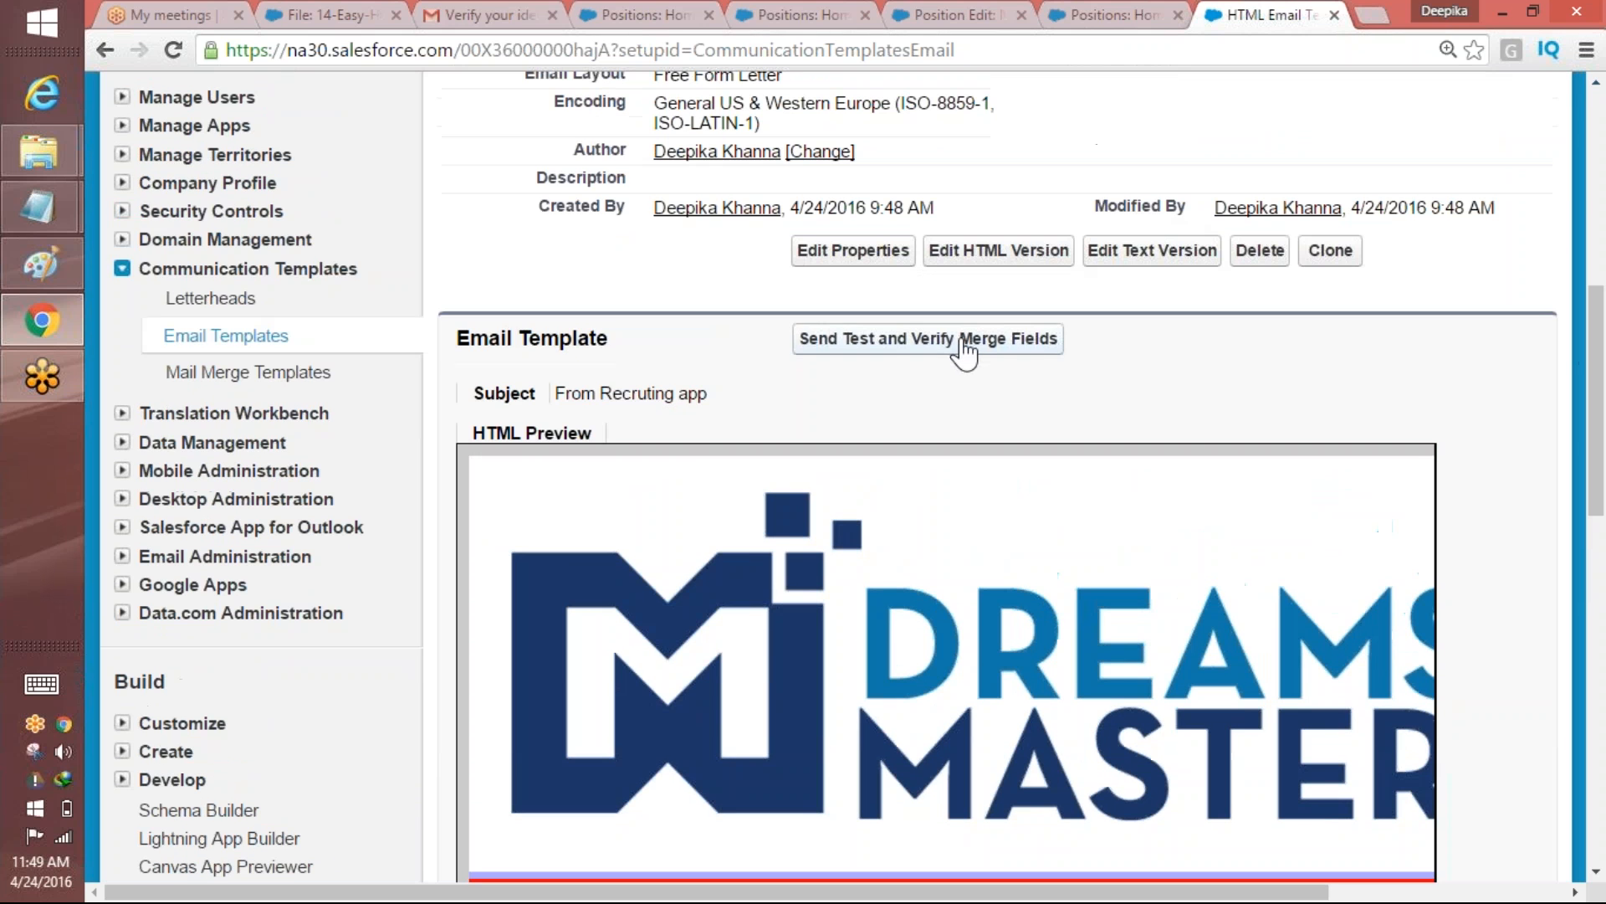
Send a test preview of the template to the preview address with User as recipient record type.
click(968, 350)
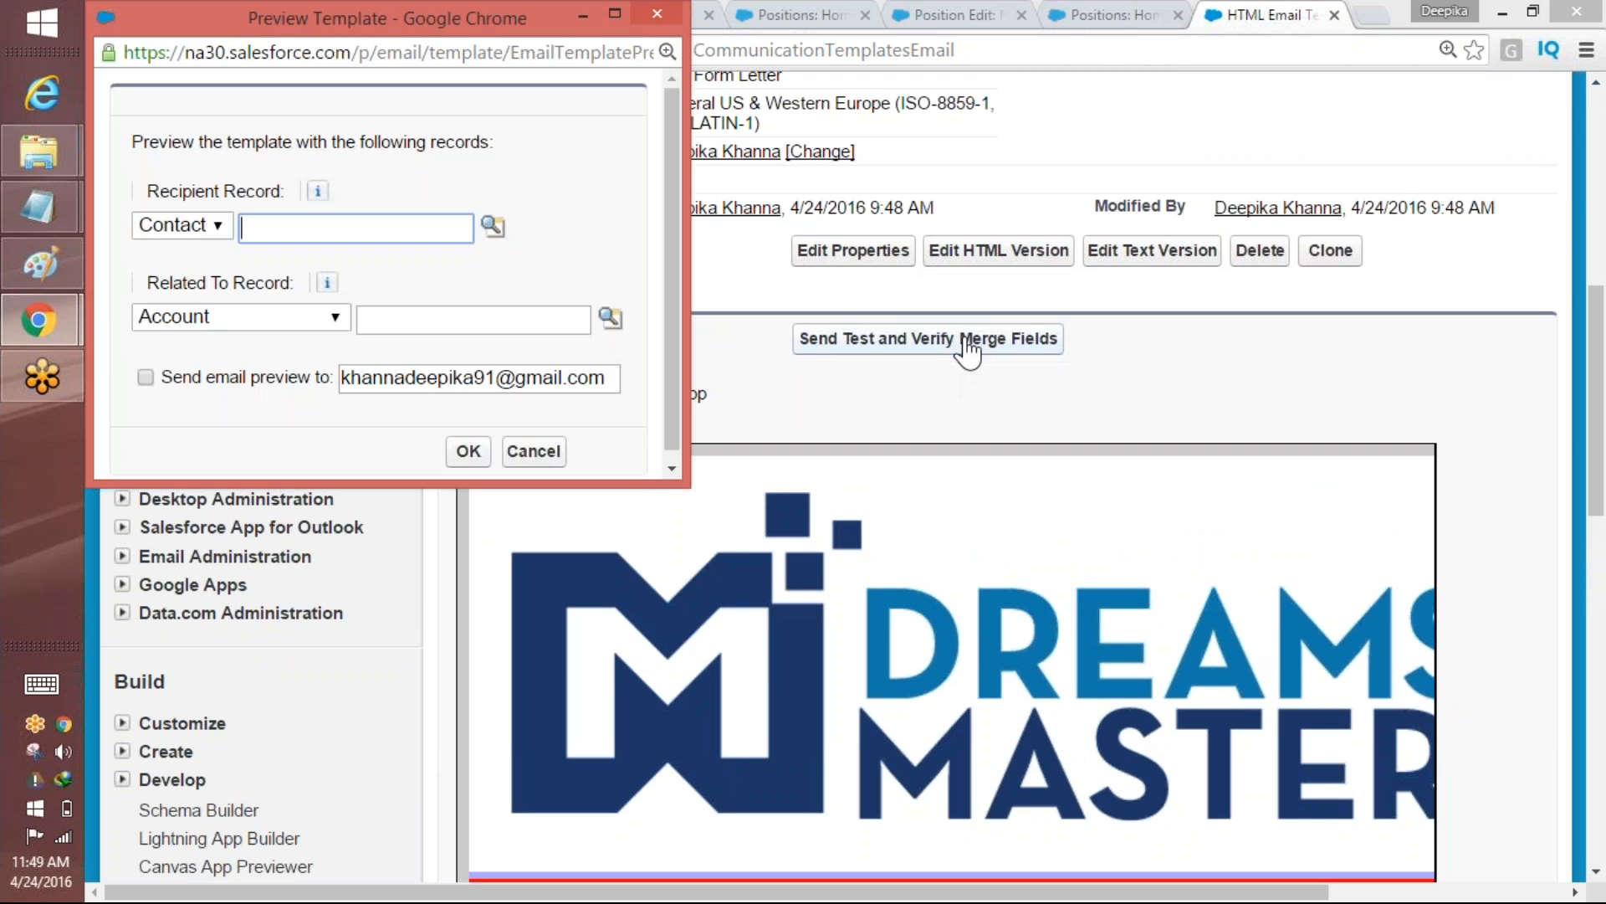
click(213, 231)
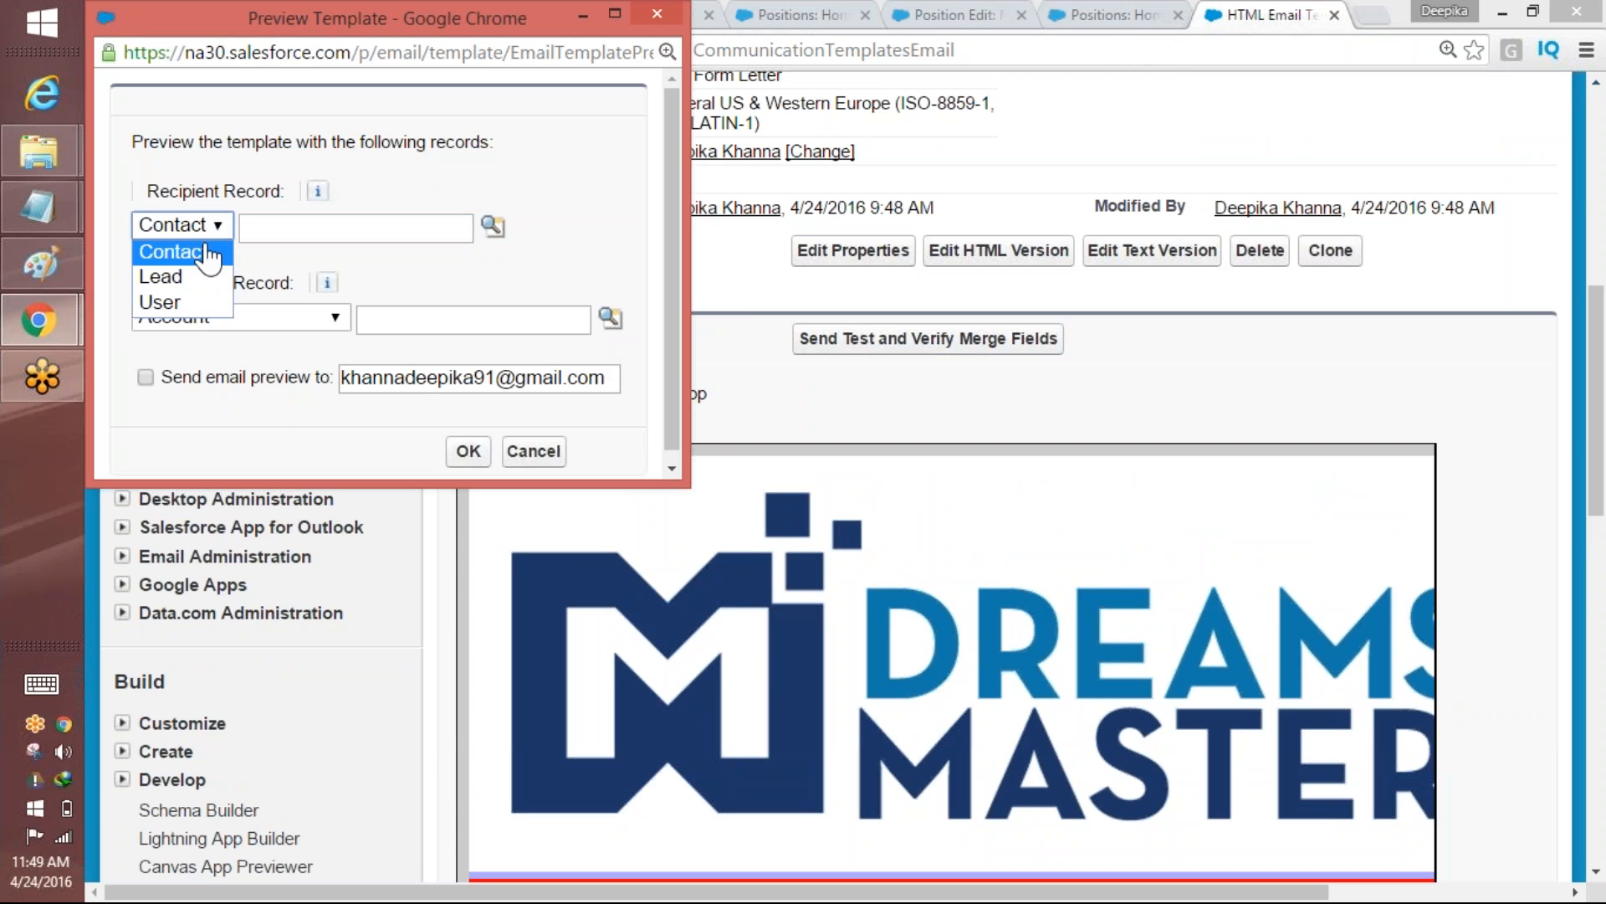
click(180, 303)
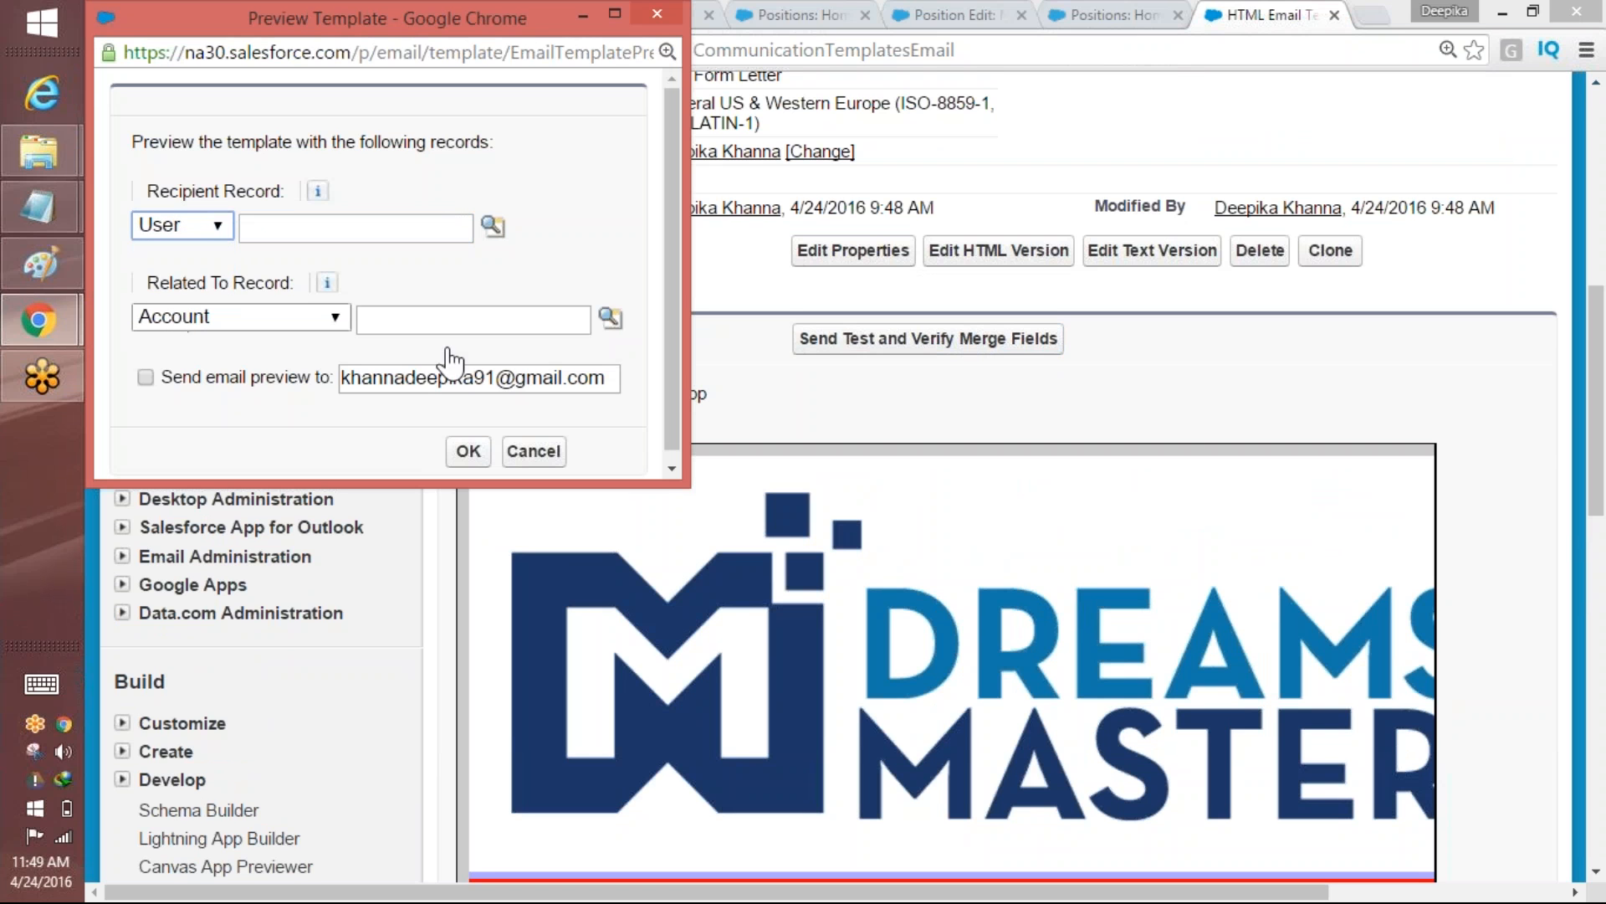
click(146, 378)
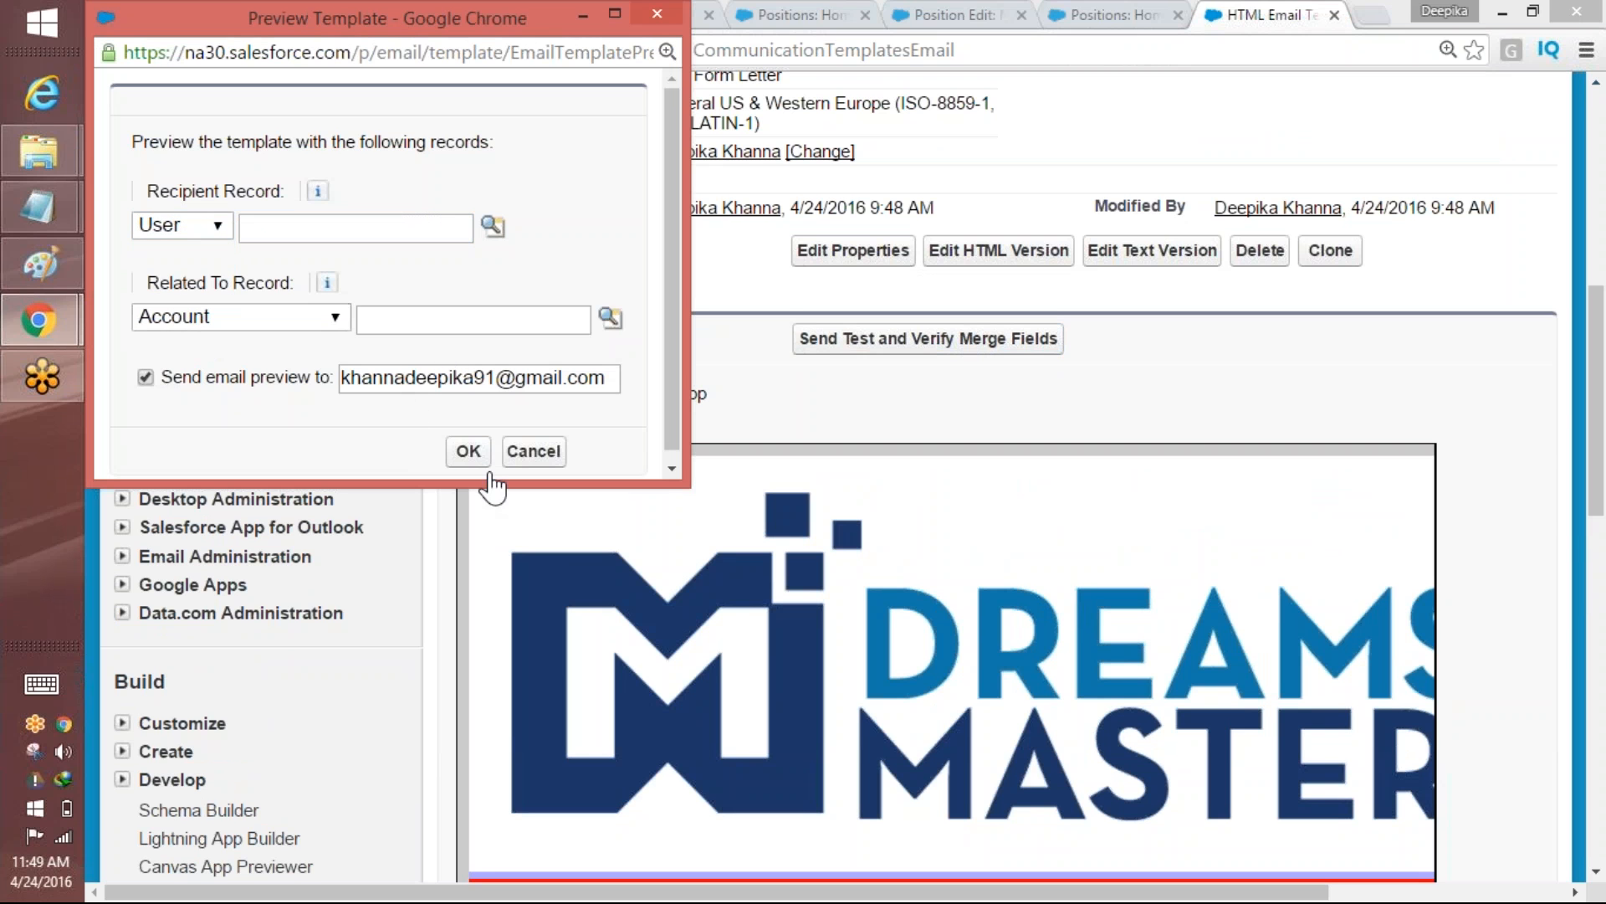
click(469, 451)
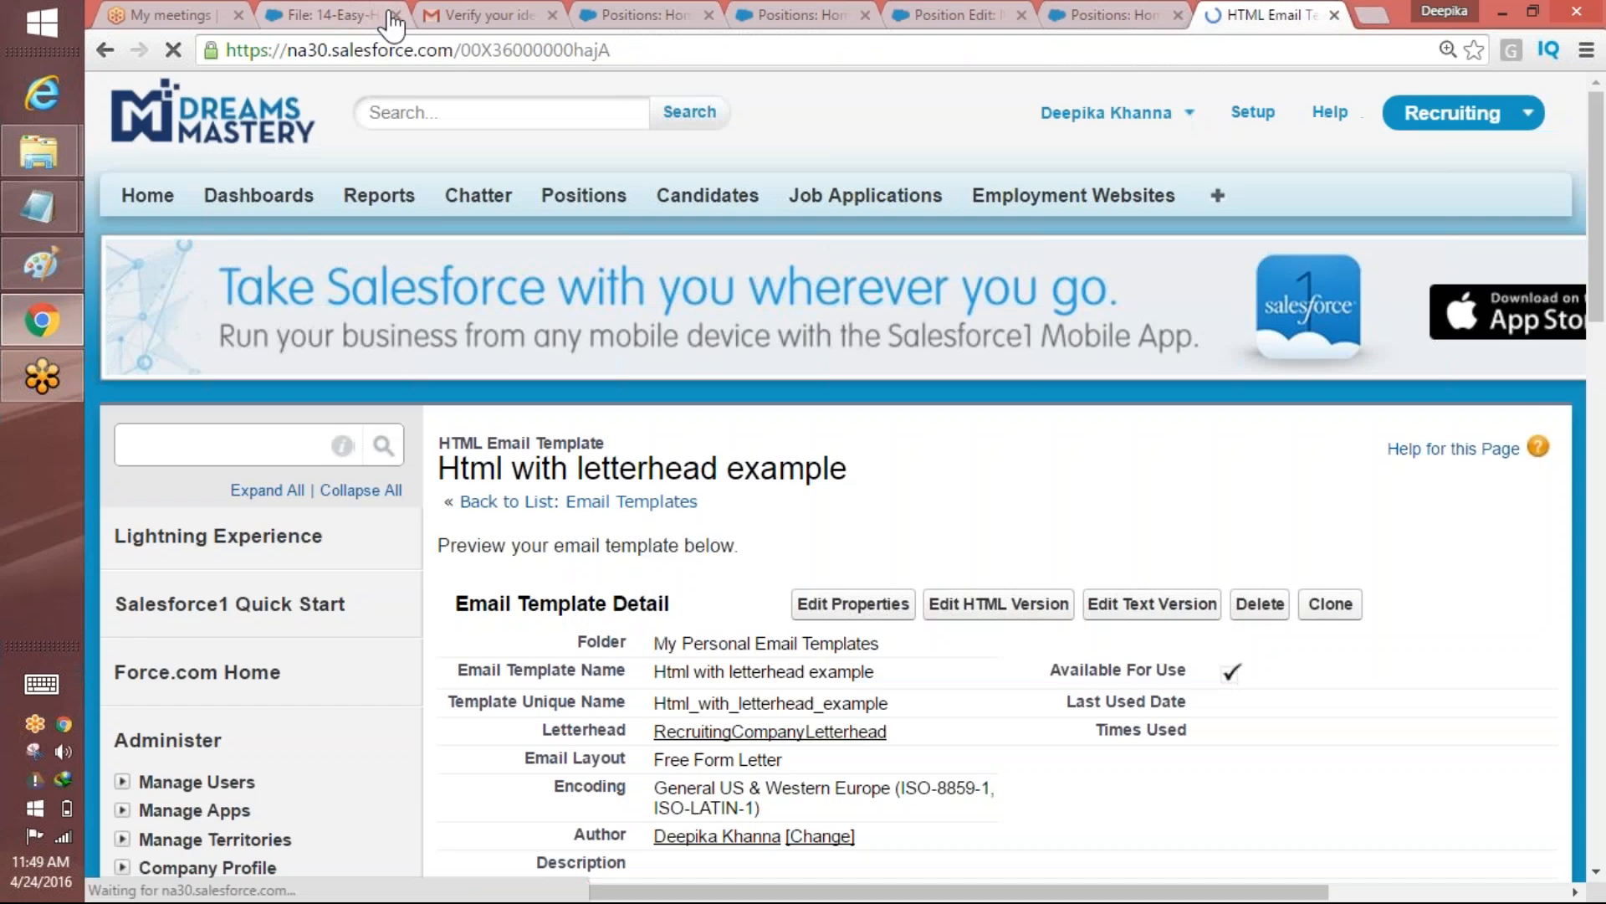
click(476, 15)
Open the 'From Recruting app' email in Gmail and display its images to reveal the letterhead logo.
click(155, 290)
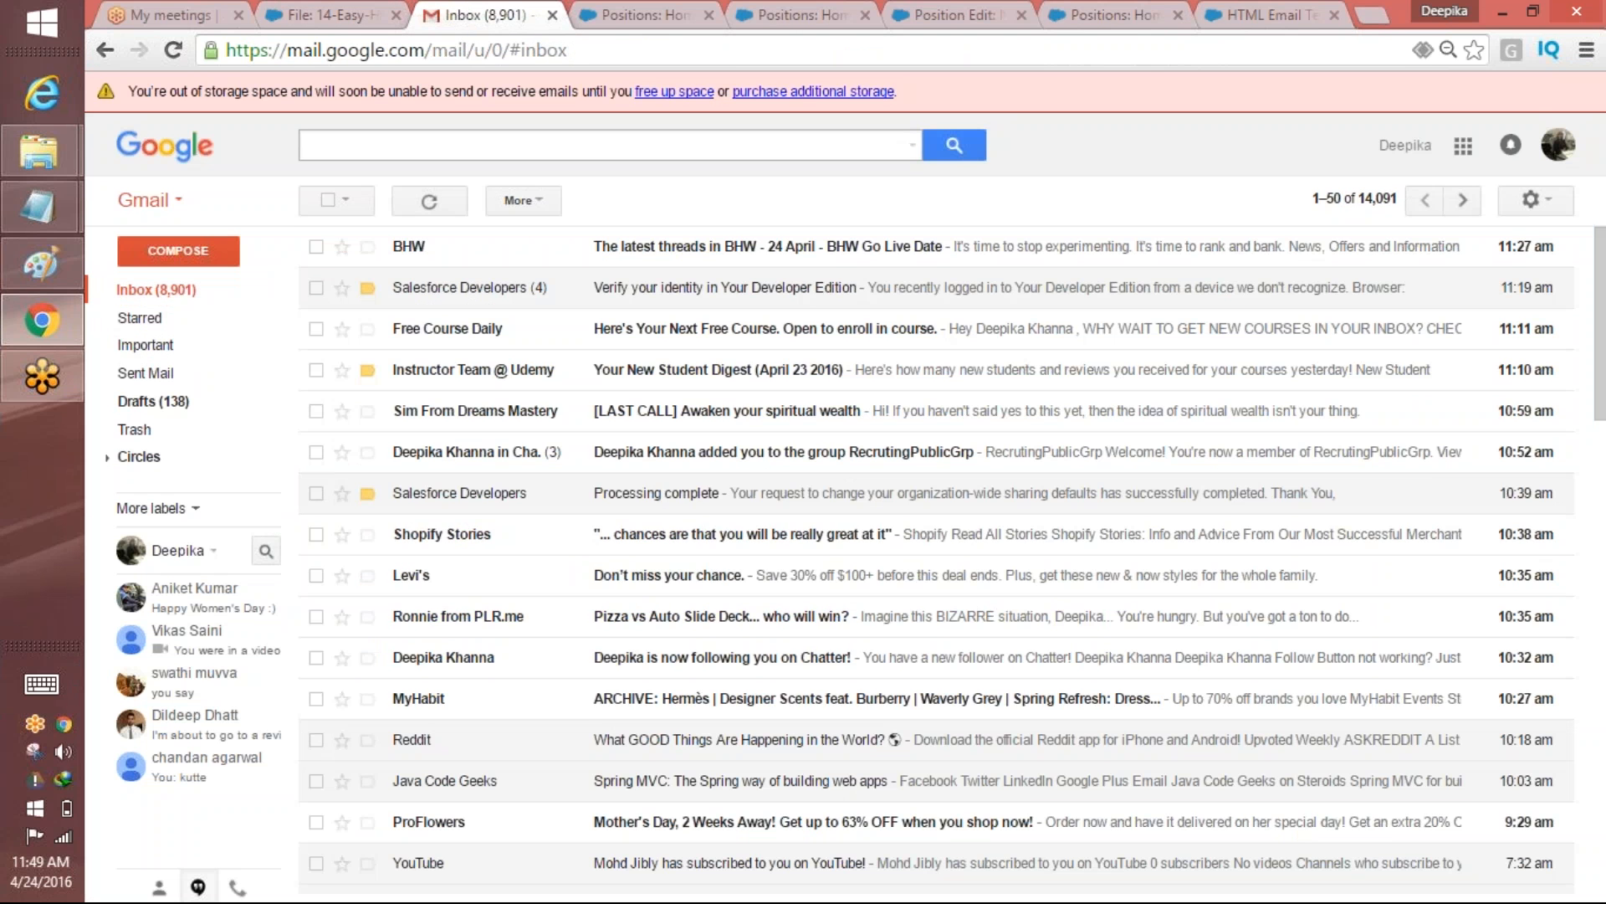
click(432, 248)
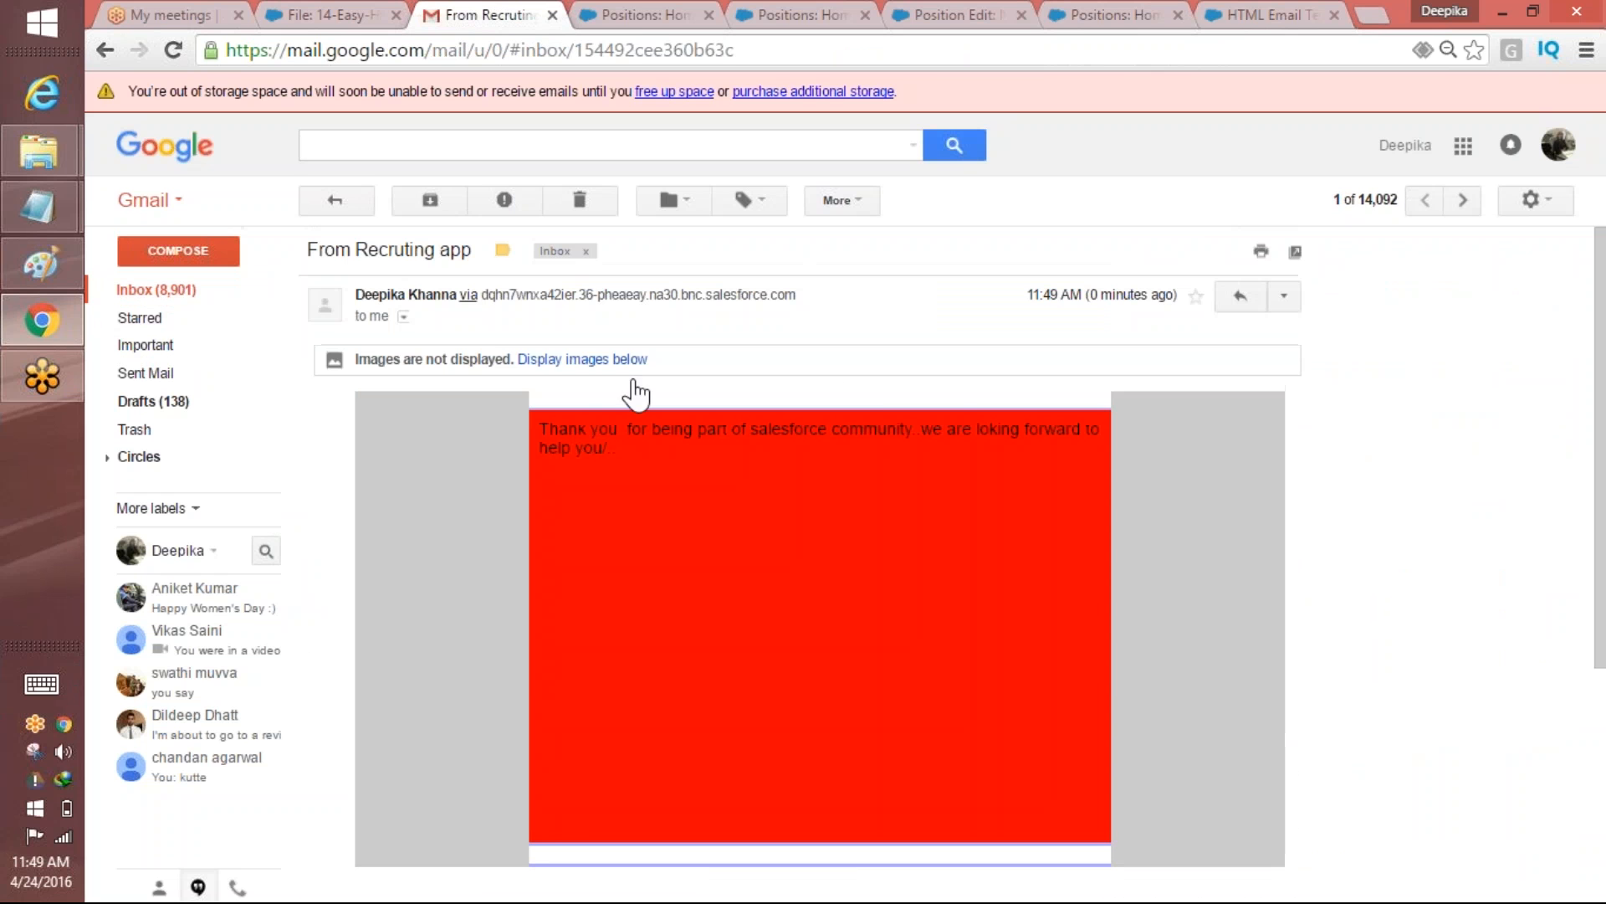
click(611, 360)
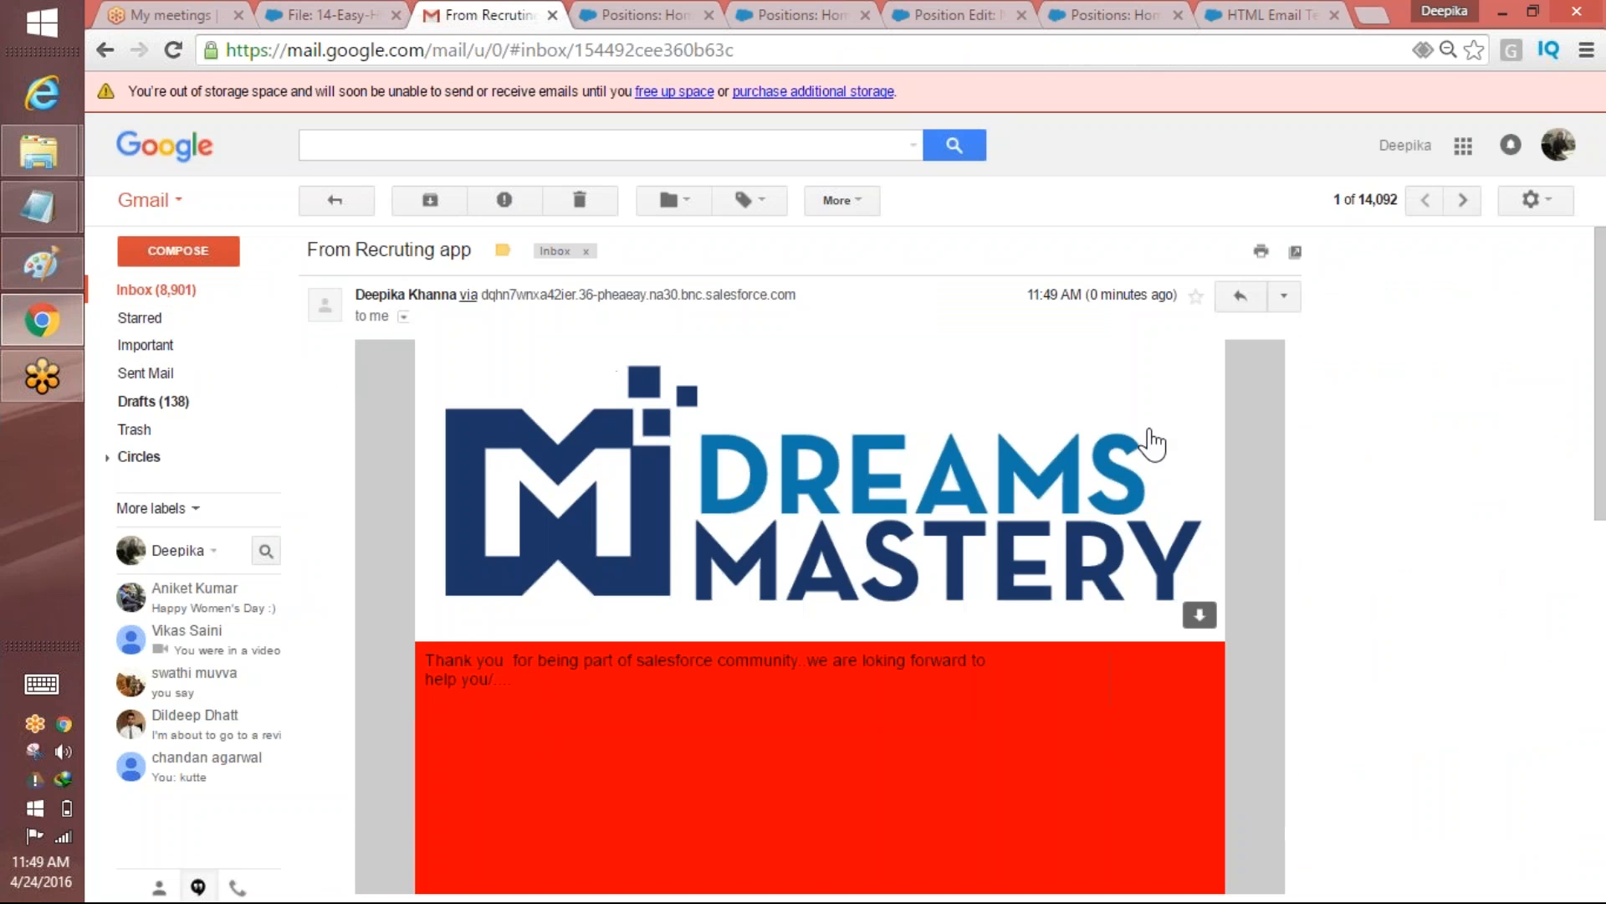
drag(1600, 422, 1598, 330)
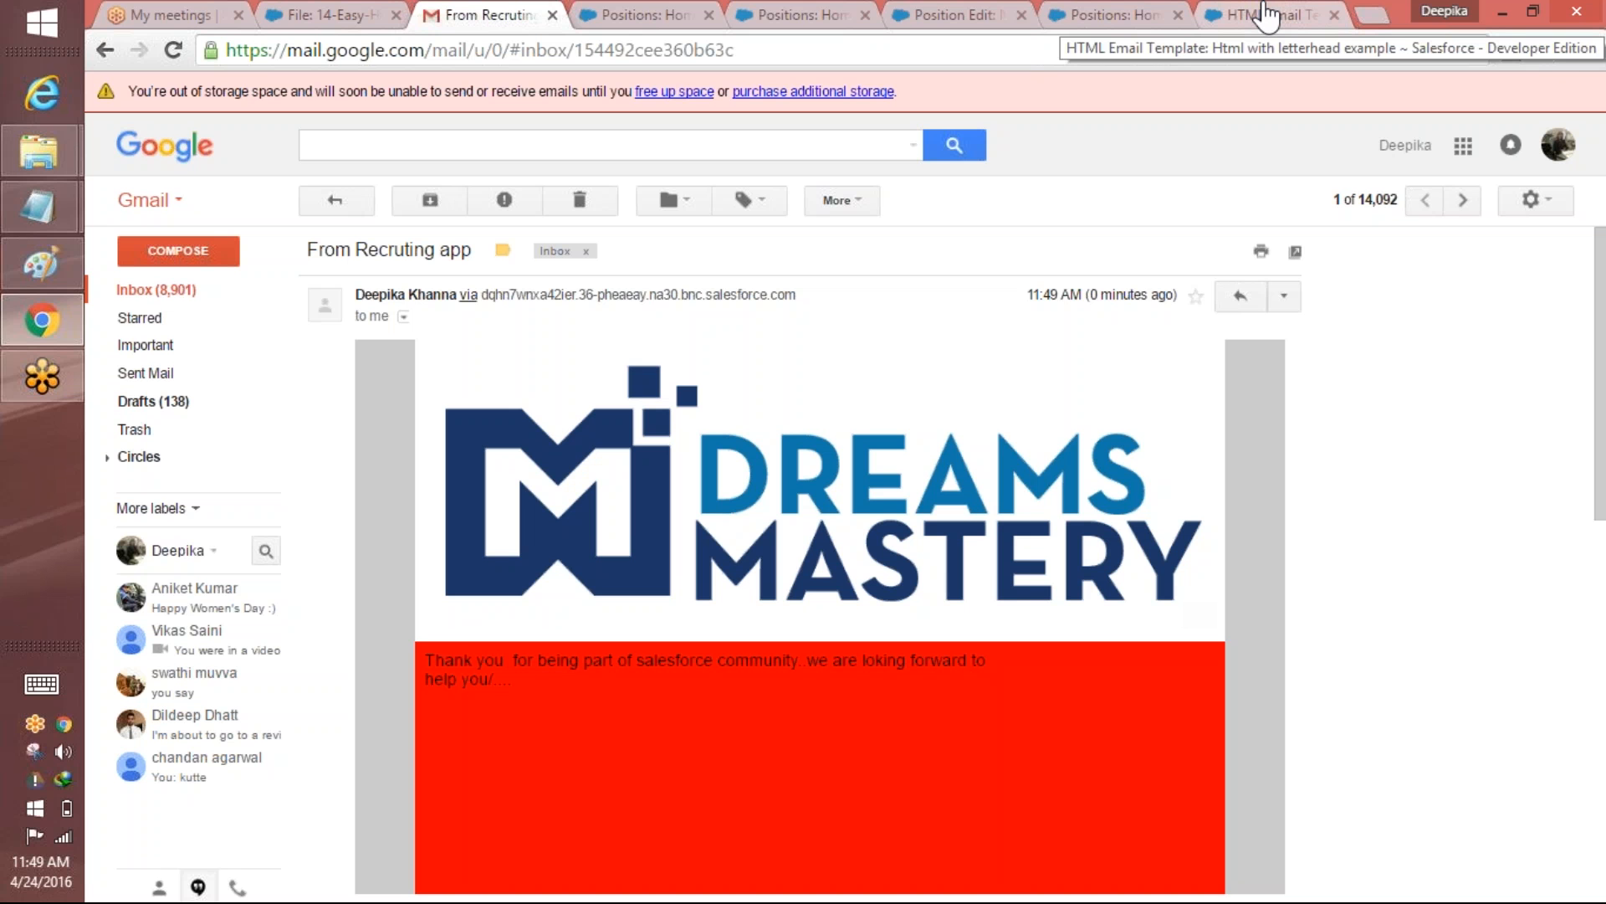
click(320, 29)
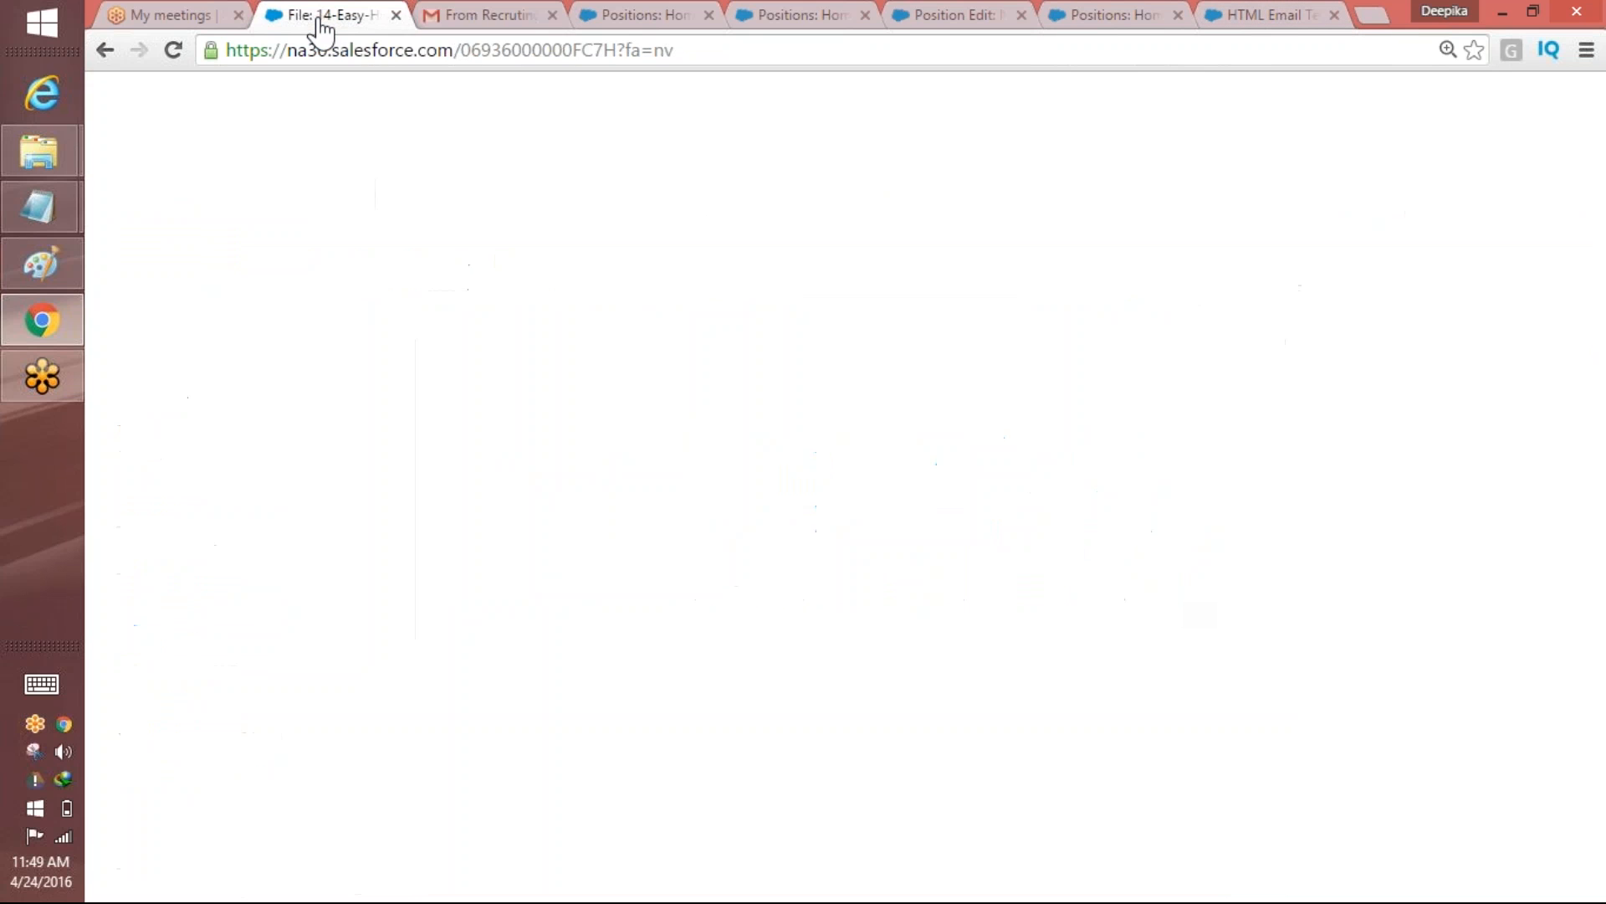
Go from the 14-Easy-Habits file page tab into Salesforce Setup's Force.com Home.
right_click(318, 18)
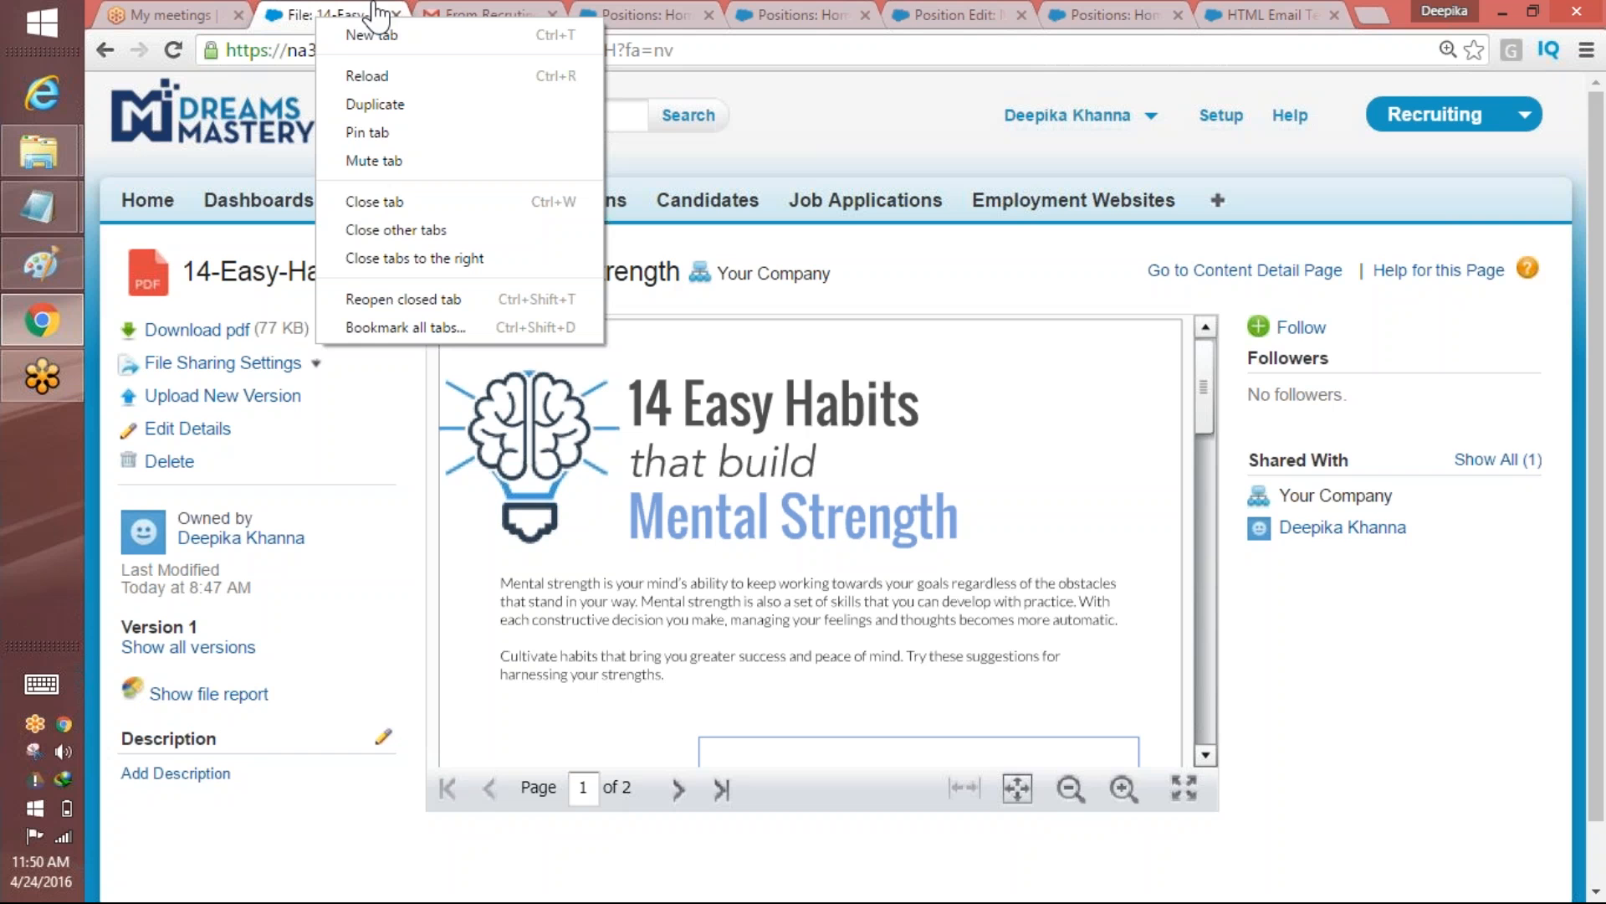
click(908, 131)
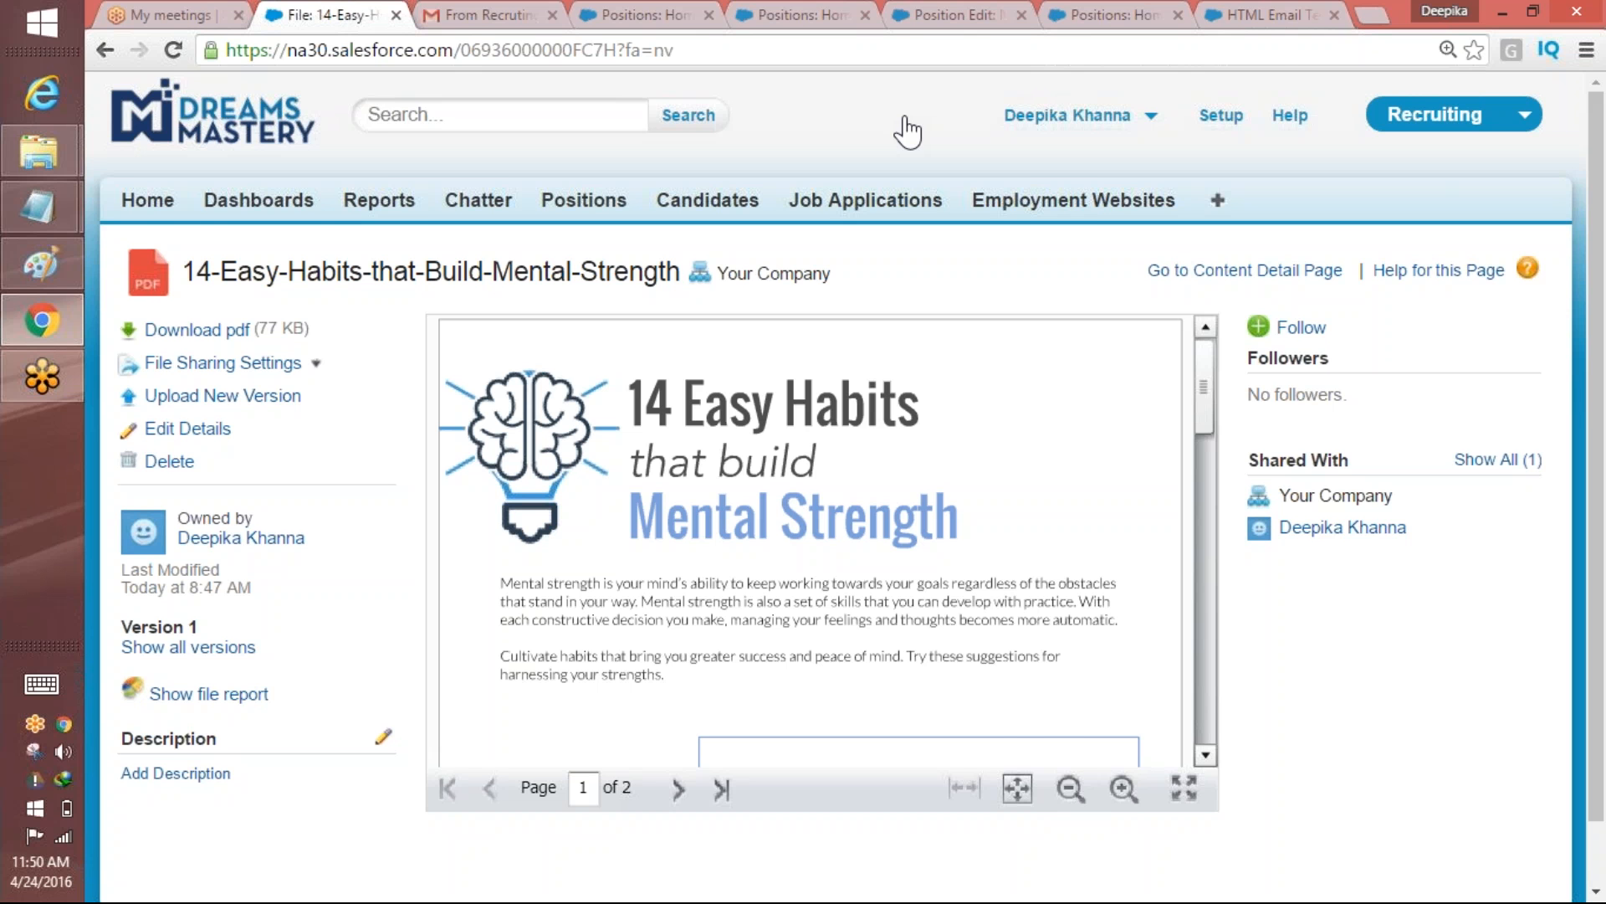
click(1221, 115)
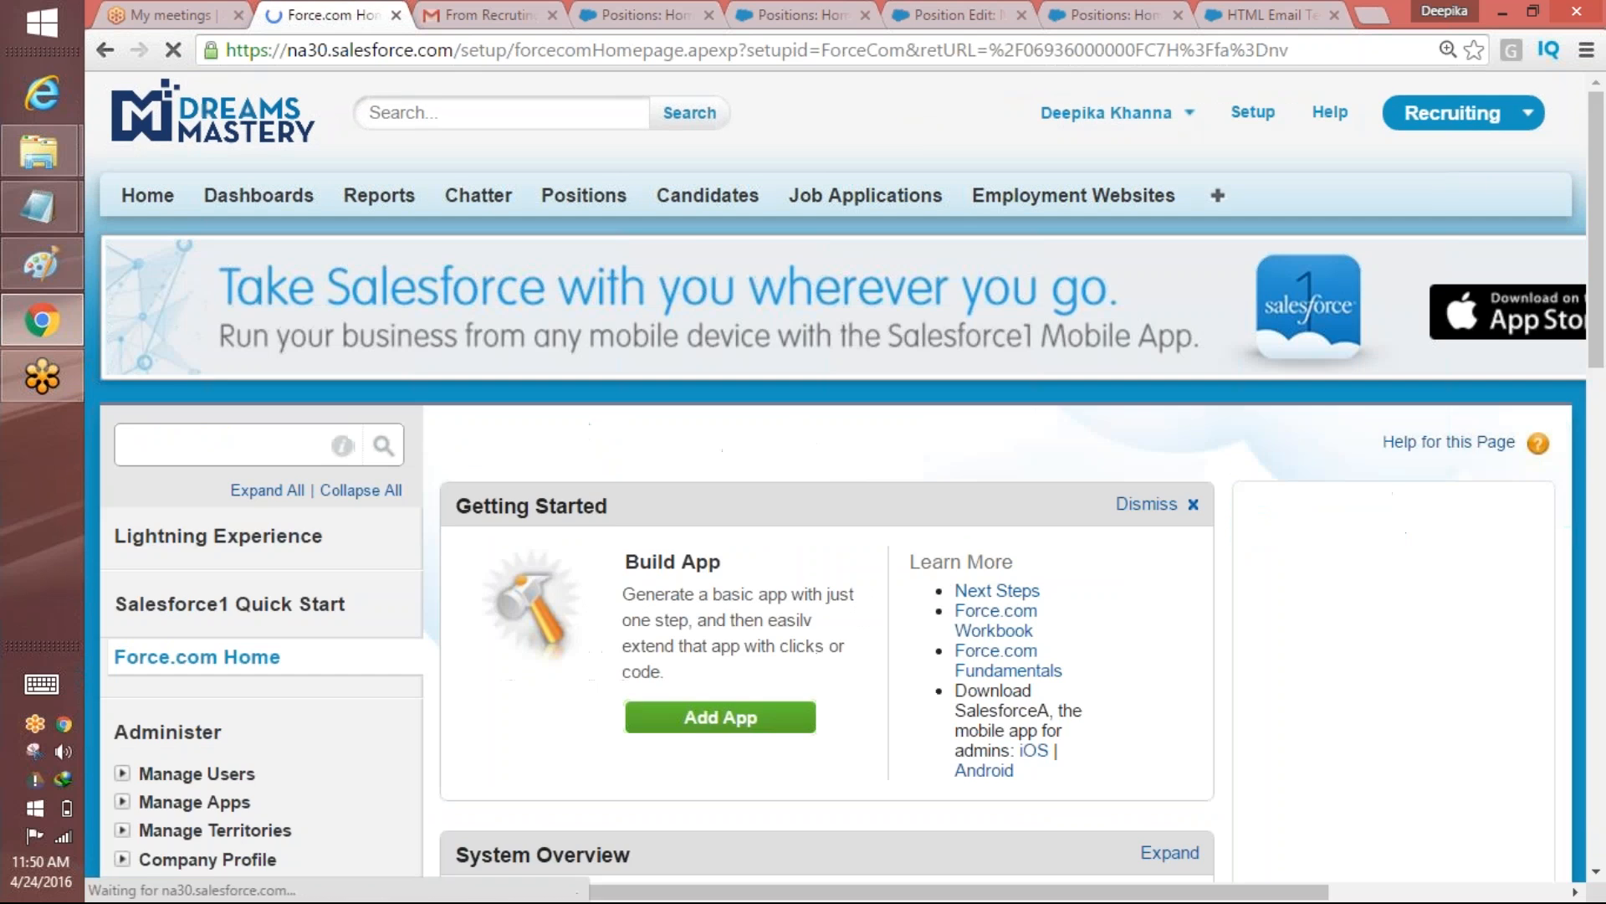
Reload the Force.com Setup home, then bring the Paint 'Record Types' sketch to the front.
scroll(1594, 418, down, 3)
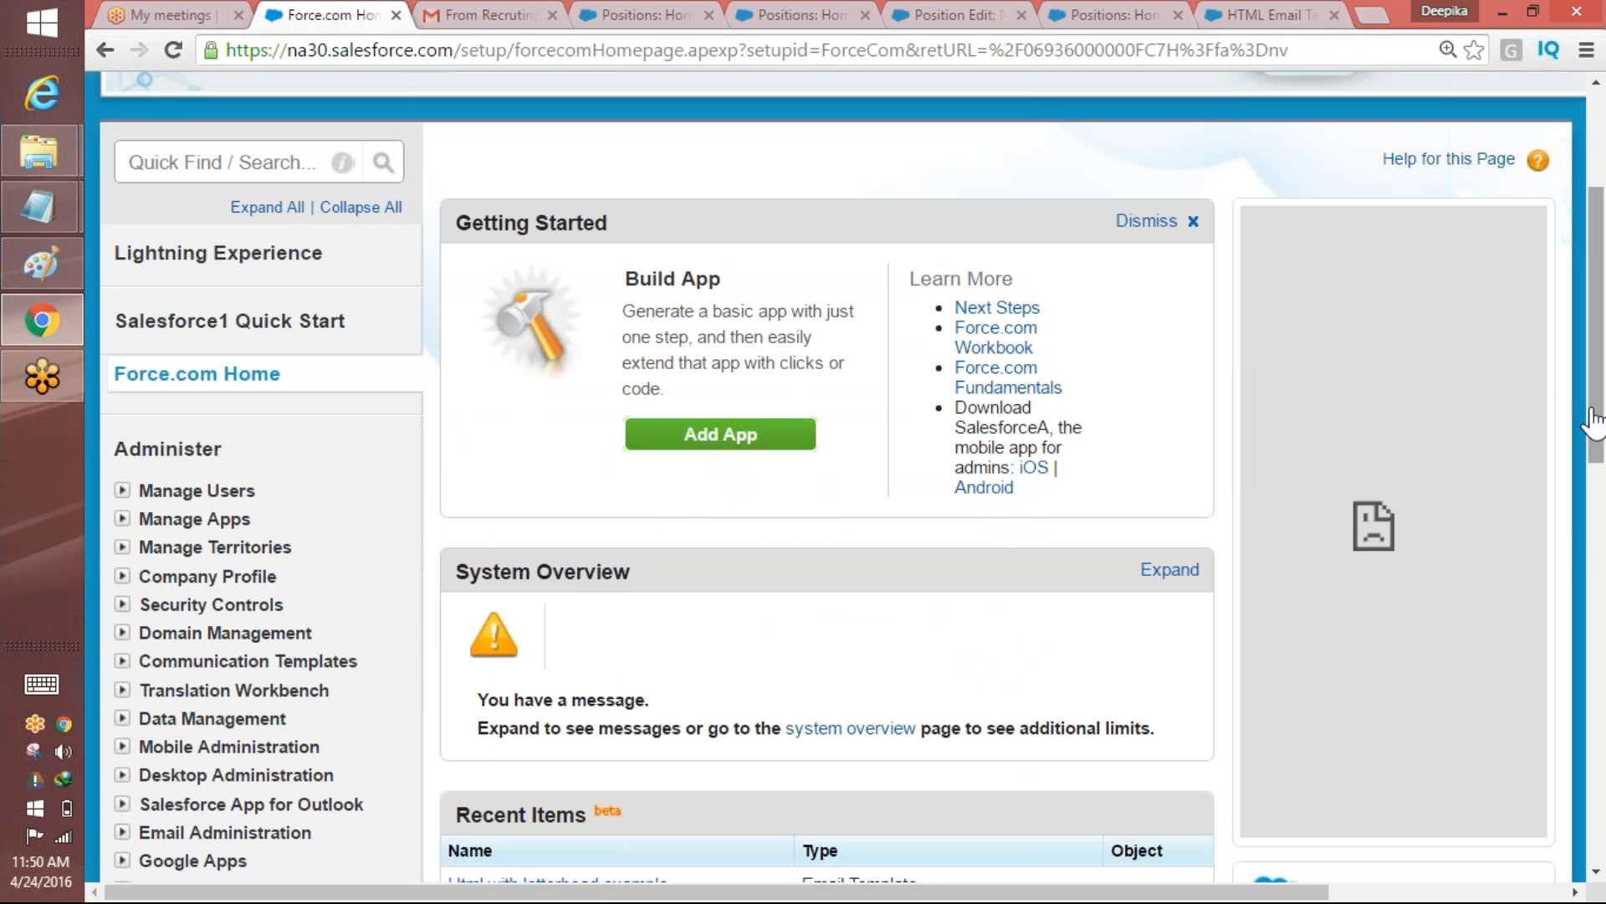
scroll(1594, 418, up, 3)
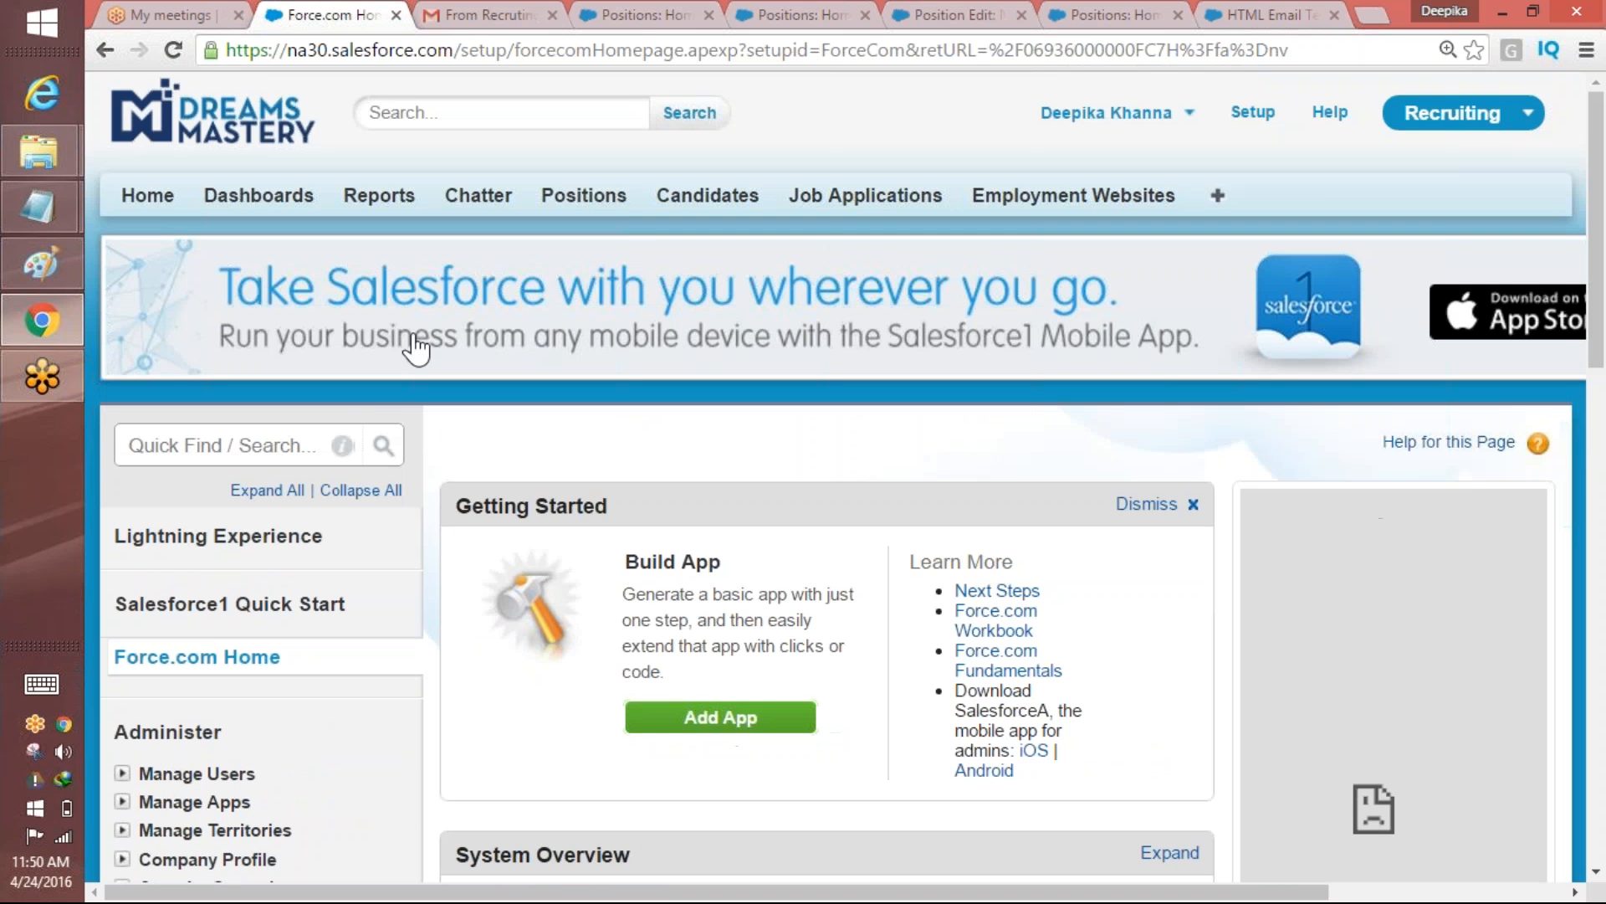
click(265, 436)
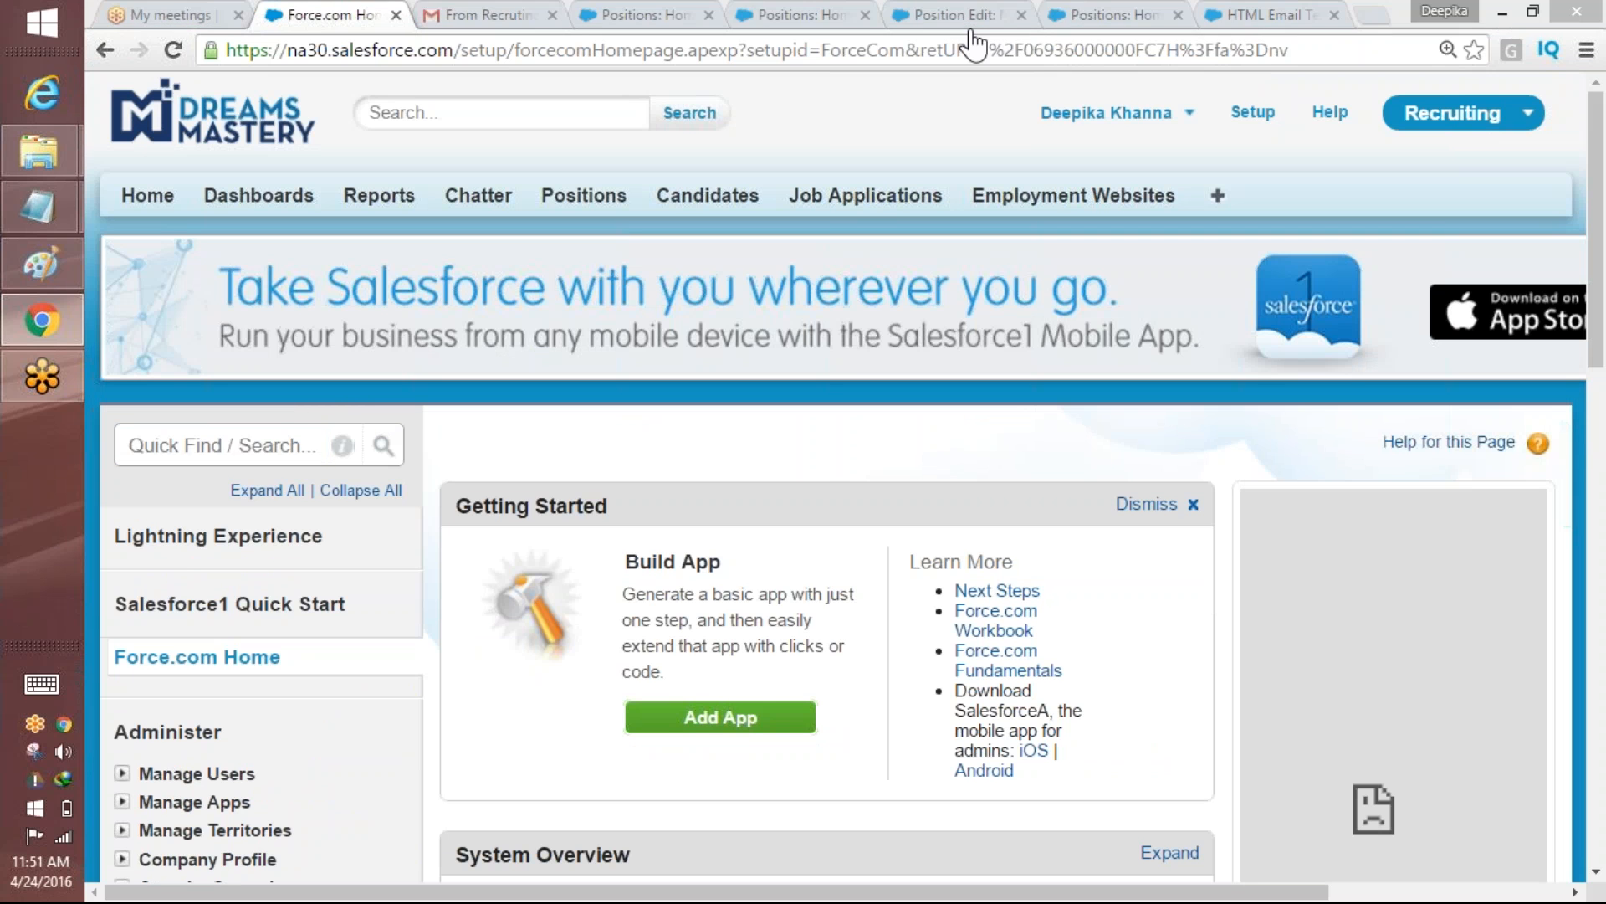
click(1575, 52)
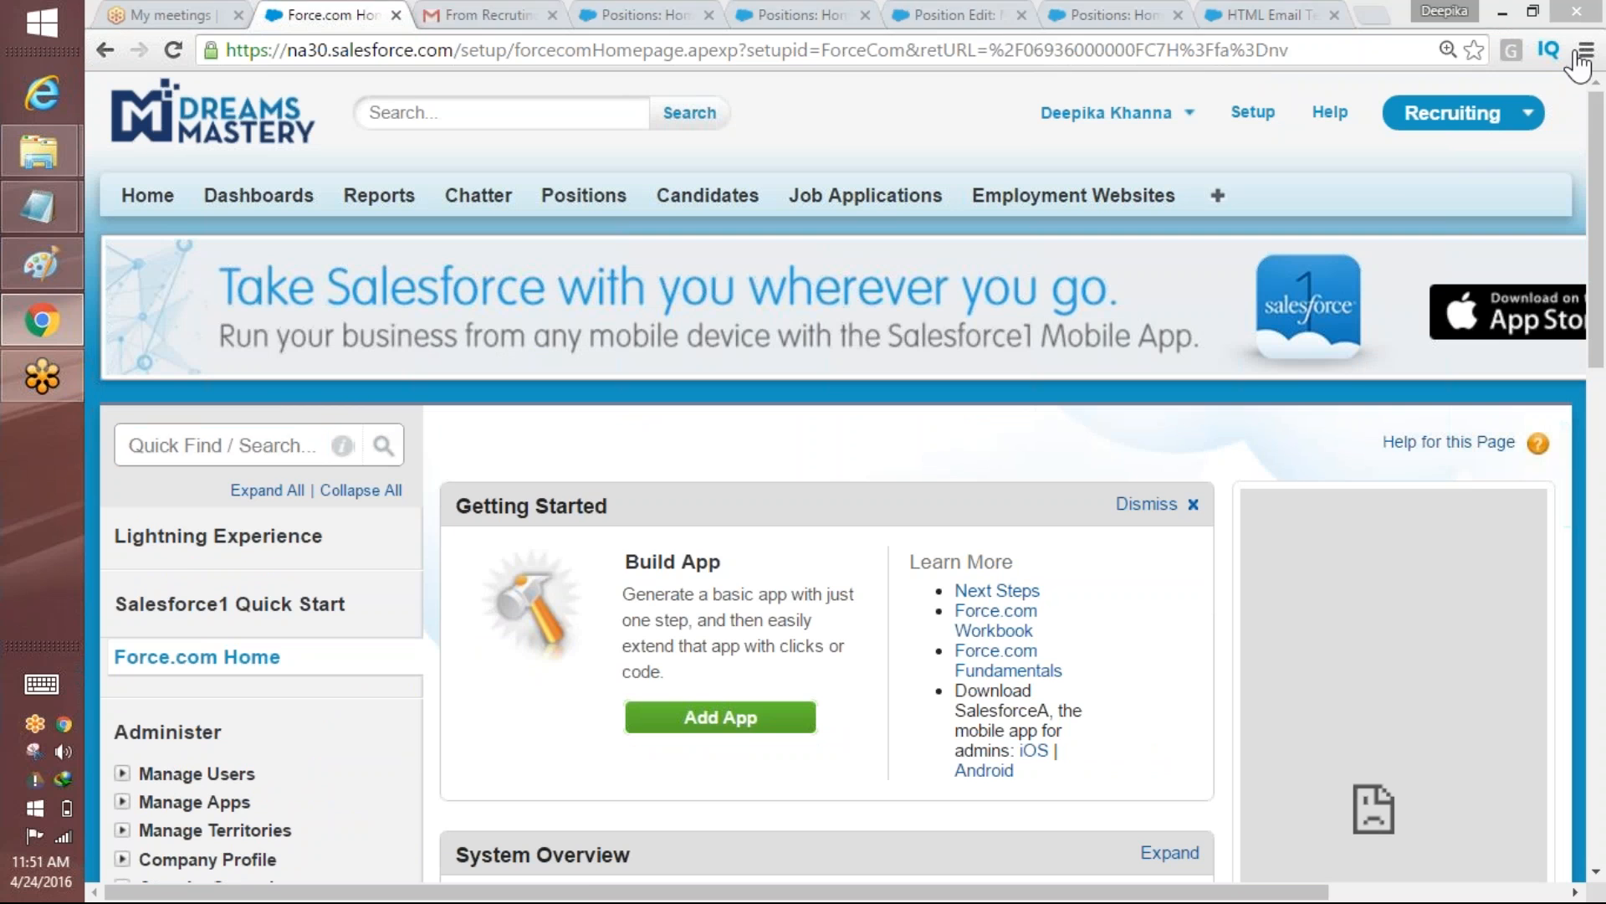
click(1253, 112)
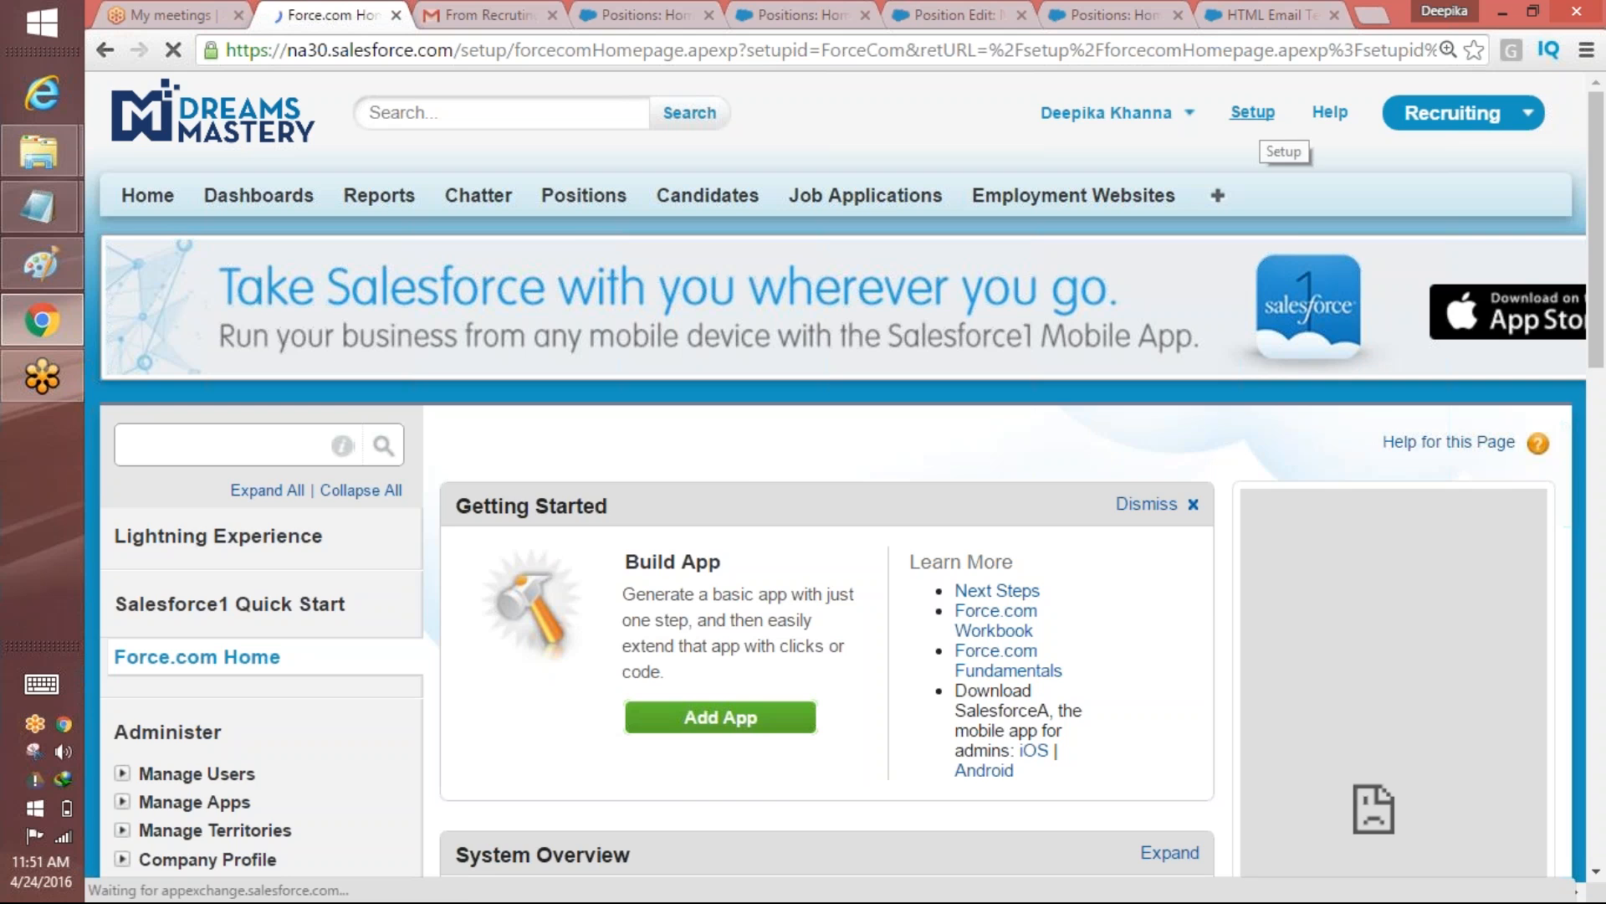
click(42, 264)
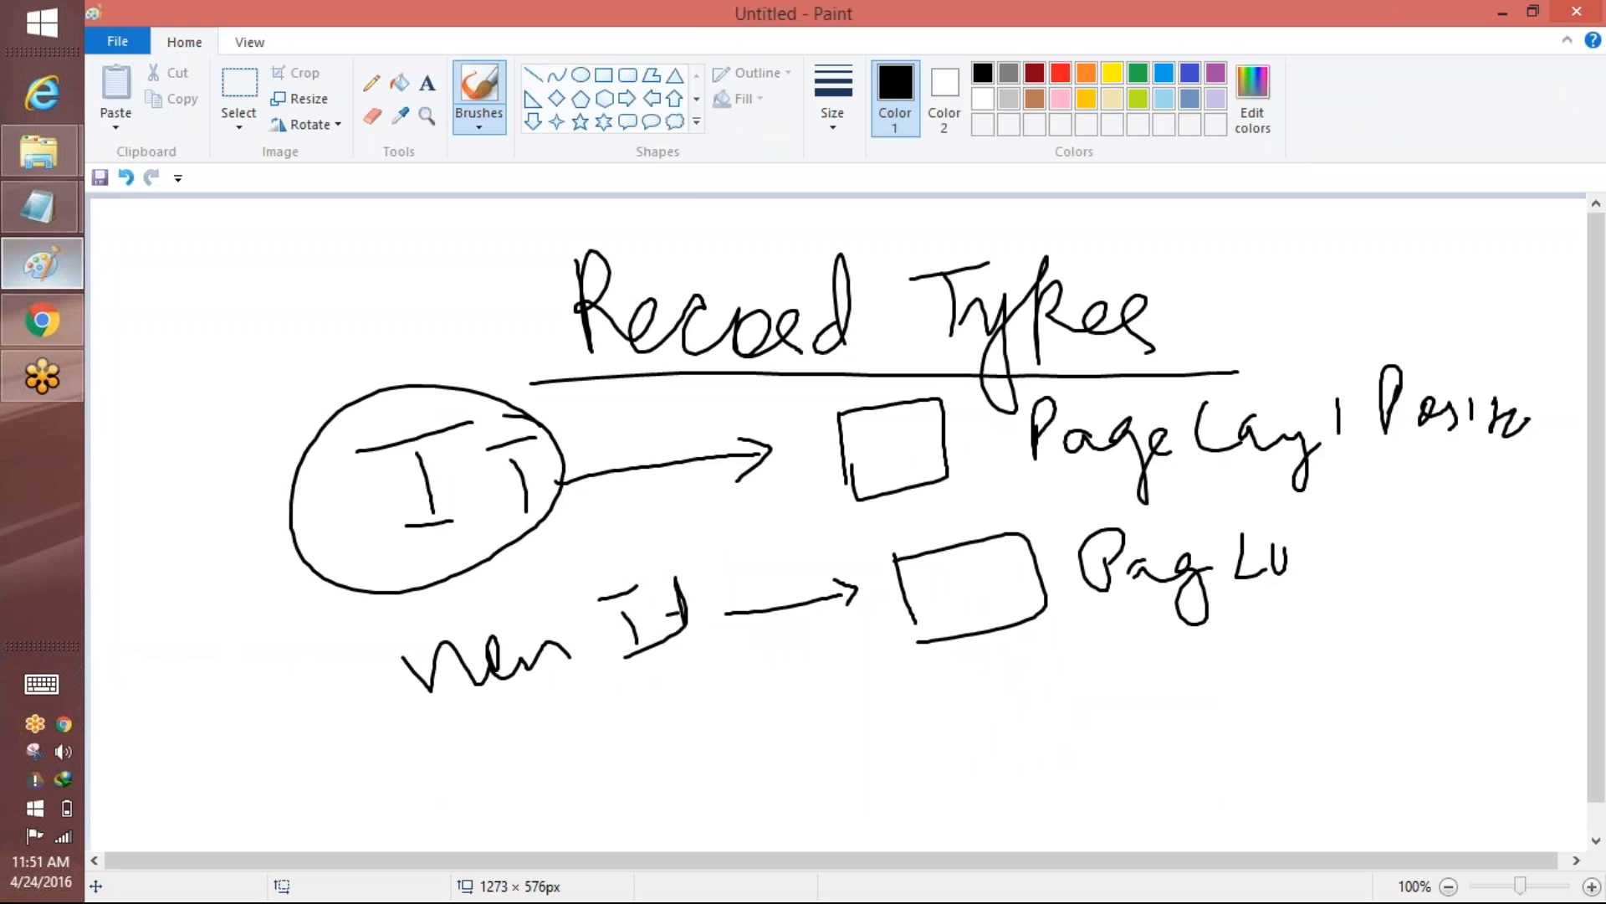
Start a new Paint canvas without saving the old drawing and handwrite 'Send an email'.
click(125, 42)
click(152, 81)
click(892, 463)
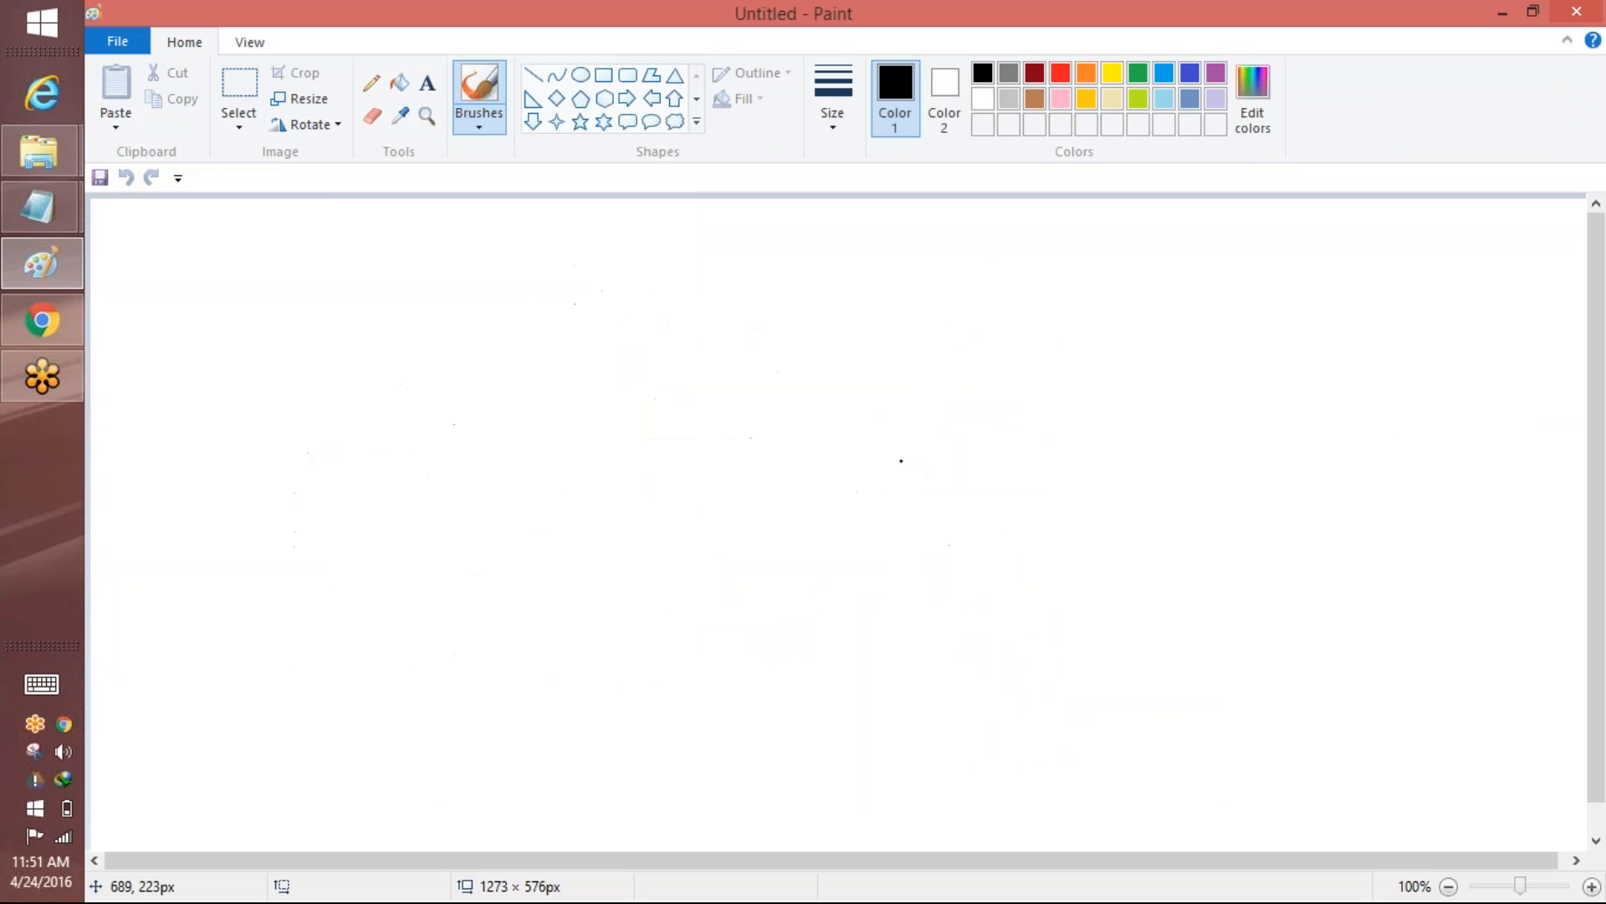
drag(360, 278, 345, 342)
drag(419, 301, 634, 317)
mouse_move(679, 311)
mouse_down()
mouse_move(774, 283)
mouse_move(836, 331)
mouse_move(882, 331)
mouse_up()
mouse_move(333, 465)
mouse_down()
mouse_move(347, 532)
mouse_move(441, 452)
mouse_move(599, 485)
mouse_move(676, 475)
mouse_up()
Handwrite 'Update a field', 'Create a Task' and 'Outbound message' below it, then return to Salesforce.
drag(744, 462, 788, 483)
mouse_move(847, 395)
mouse_down()
mouse_move(855, 509)
mouse_move(899, 448)
mouse_up()
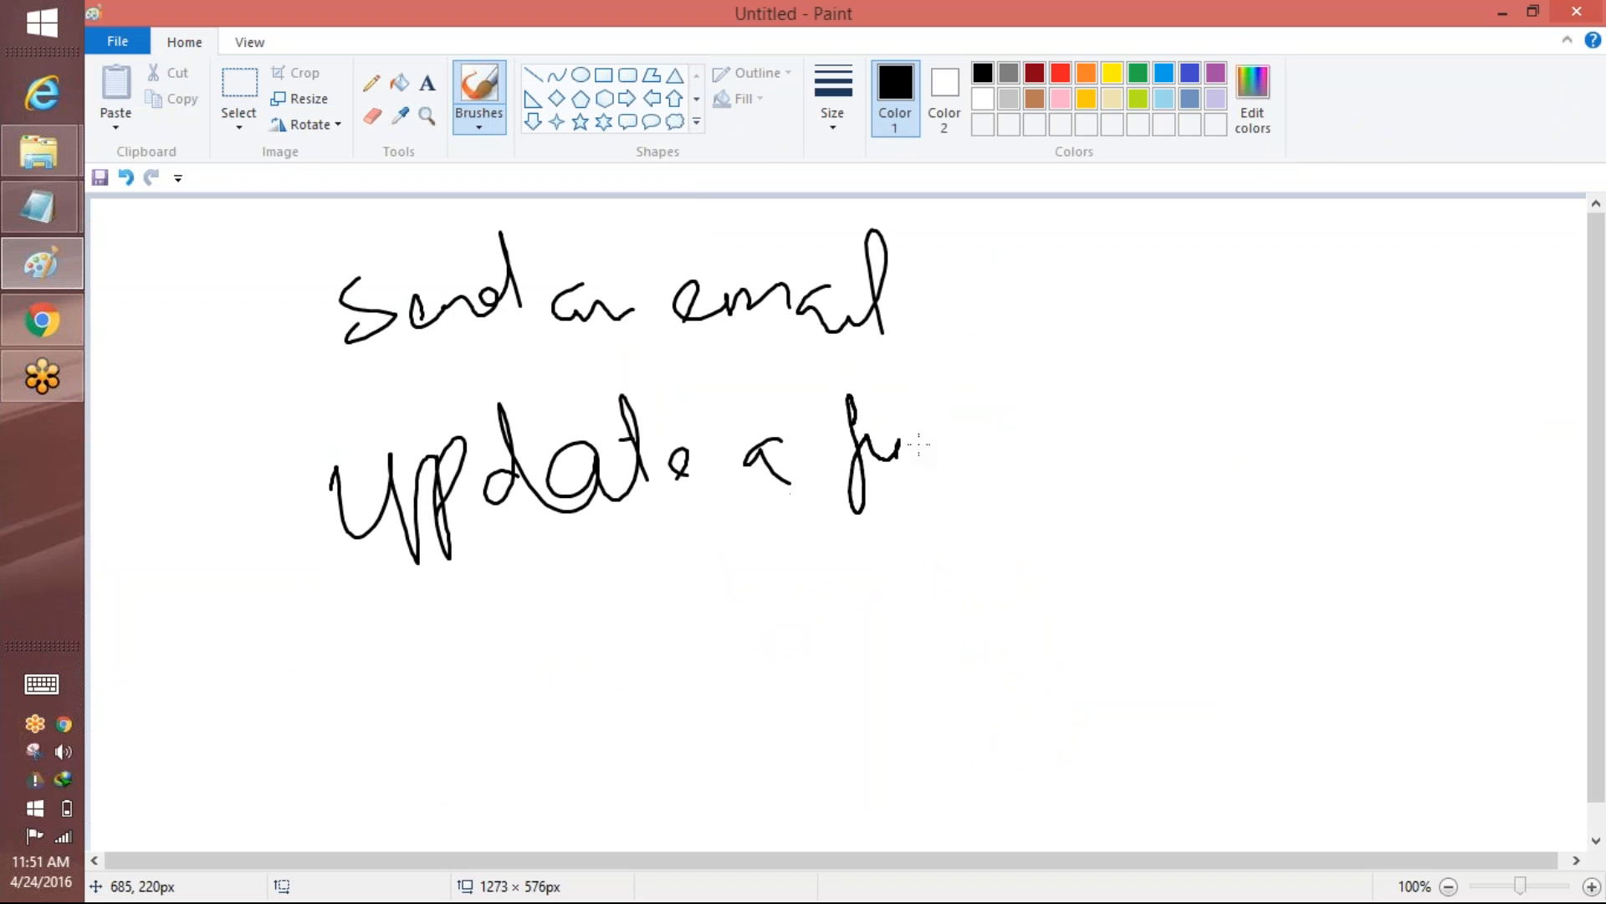
mouse_move(918, 355)
mouse_down()
mouse_move(960, 430)
mouse_move(970, 334)
mouse_up()
mouse_move(458, 599)
mouse_down()
mouse_move(479, 642)
mouse_move(595, 643)
mouse_move(617, 542)
mouse_move(656, 626)
mouse_up()
drag(641, 595, 657, 580)
mouse_move(728, 636)
mouse_down()
mouse_move(693, 605)
mouse_move(732, 641)
mouse_up()
drag(841, 576, 862, 613)
mouse_move(908, 549)
mouse_down()
mouse_move(959, 524)
mouse_move(947, 588)
mouse_up()
mouse_move(1005, 557)
mouse_down()
mouse_move(968, 581)
mouse_move(1062, 532)
mouse_move(1173, 584)
mouse_up()
drag(684, 740, 686, 804)
mouse_move(703, 803)
mouse_down()
mouse_move(644, 743)
mouse_move(828, 703)
mouse_move(908, 728)
mouse_move(1012, 667)
mouse_move(1167, 648)
mouse_move(1225, 506)
mouse_move(1214, 619)
mouse_up()
mouse_move(1270, 604)
mouse_down()
mouse_move(1337, 577)
mouse_move(1408, 609)
mouse_move(1456, 559)
mouse_move(1506, 552)
mouse_move(1536, 572)
mouse_up()
click(41, 320)
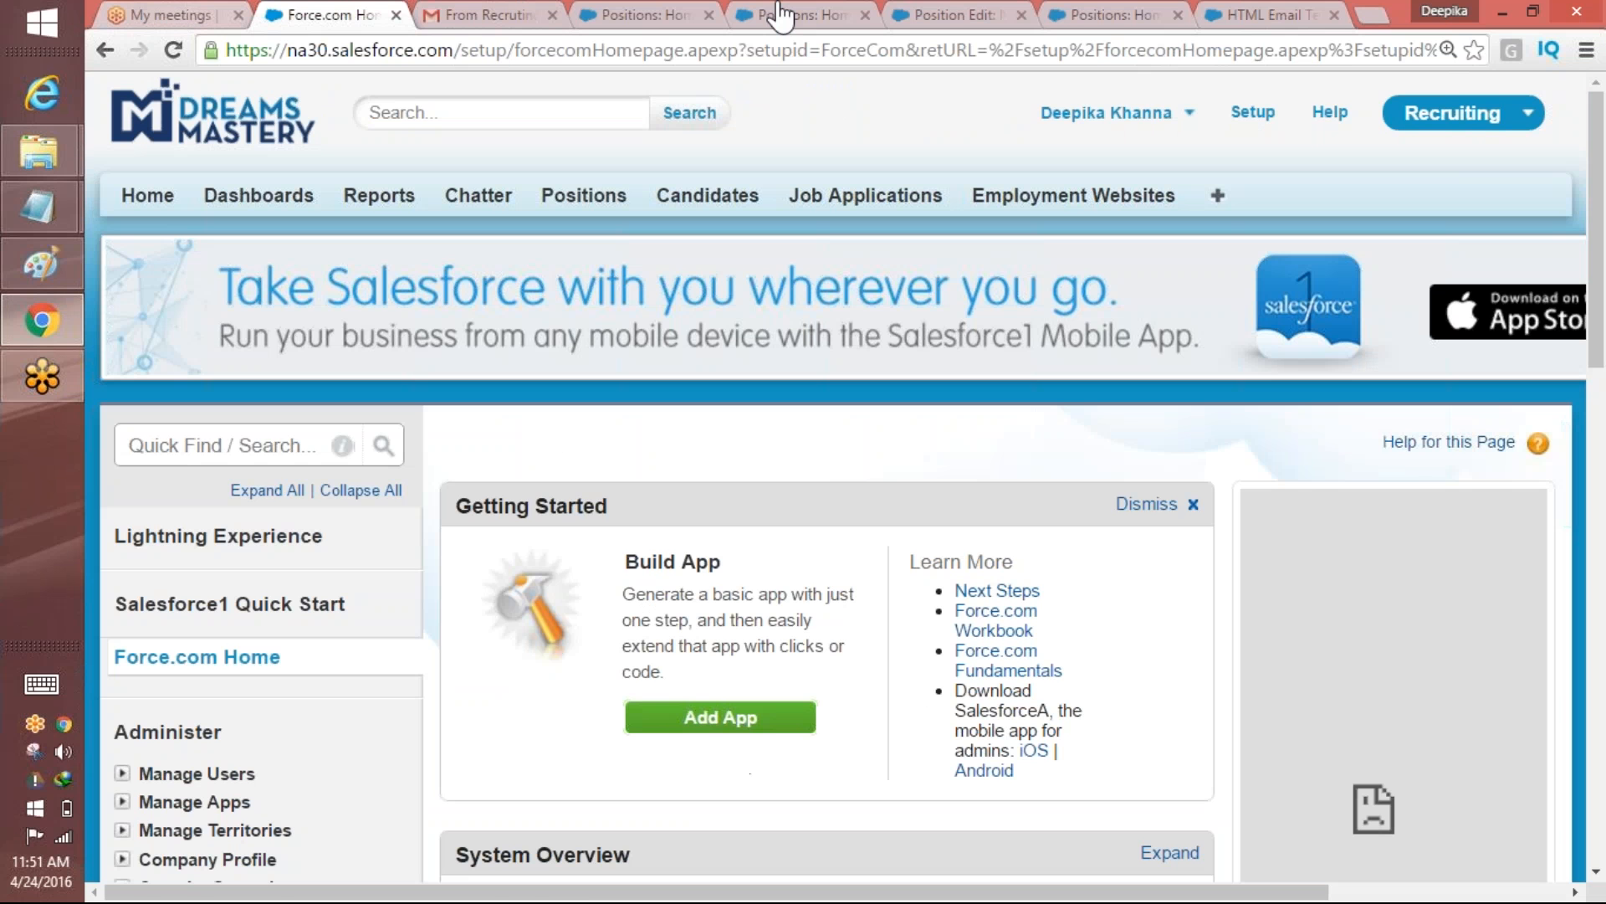
Filter the Setup Quick Find on 'workflow' to list the Workflow & Approvals items.
click(1252, 116)
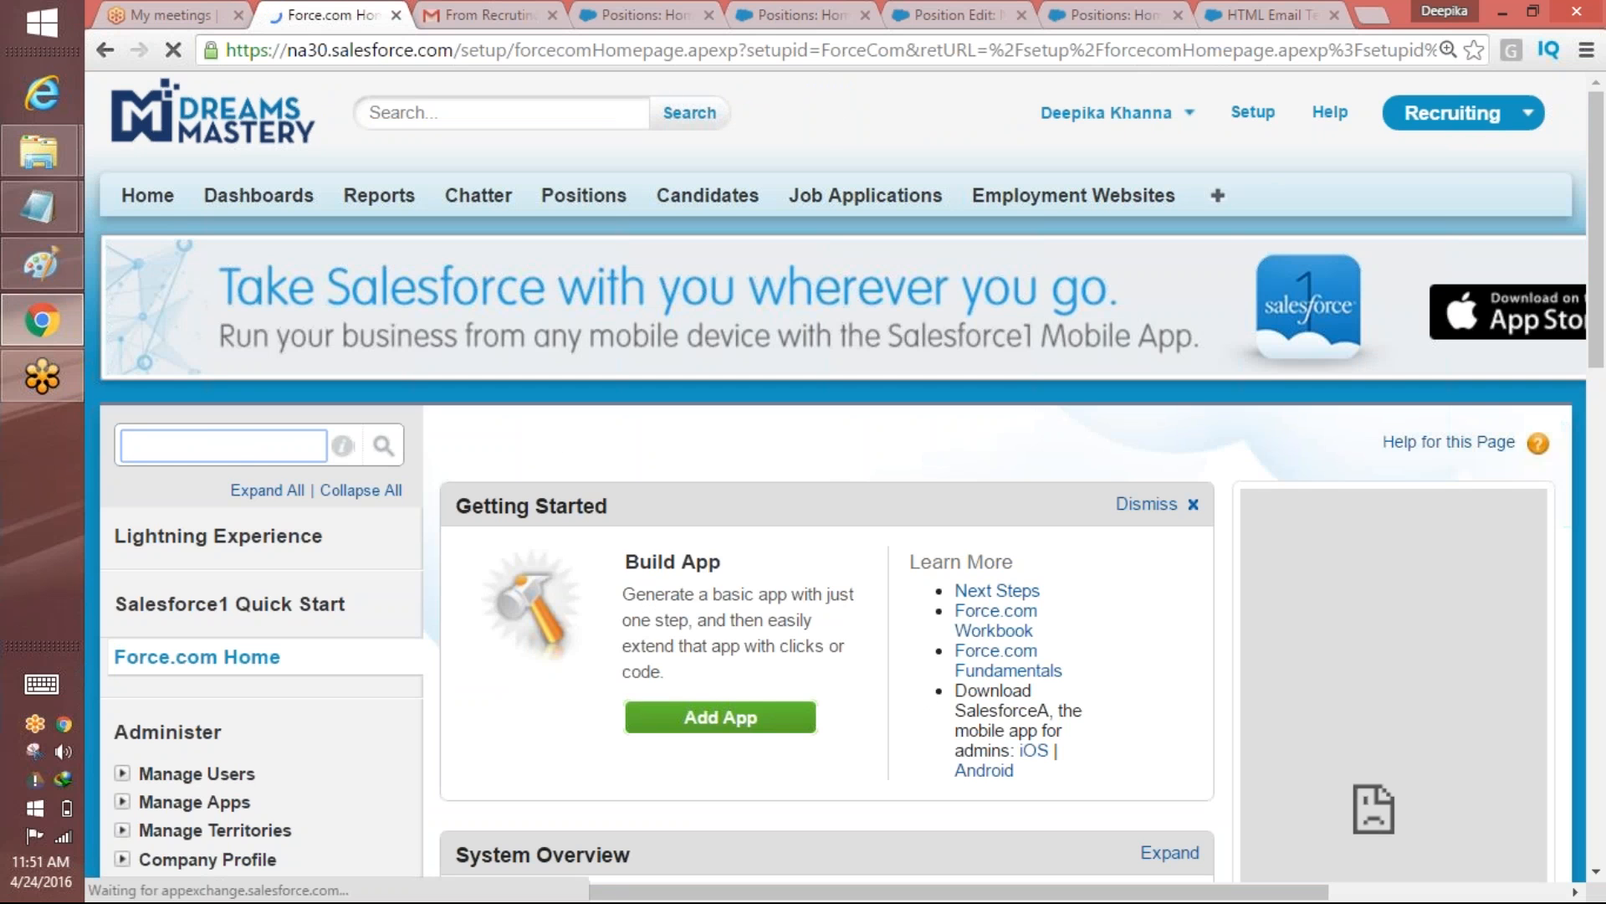
text(tem)
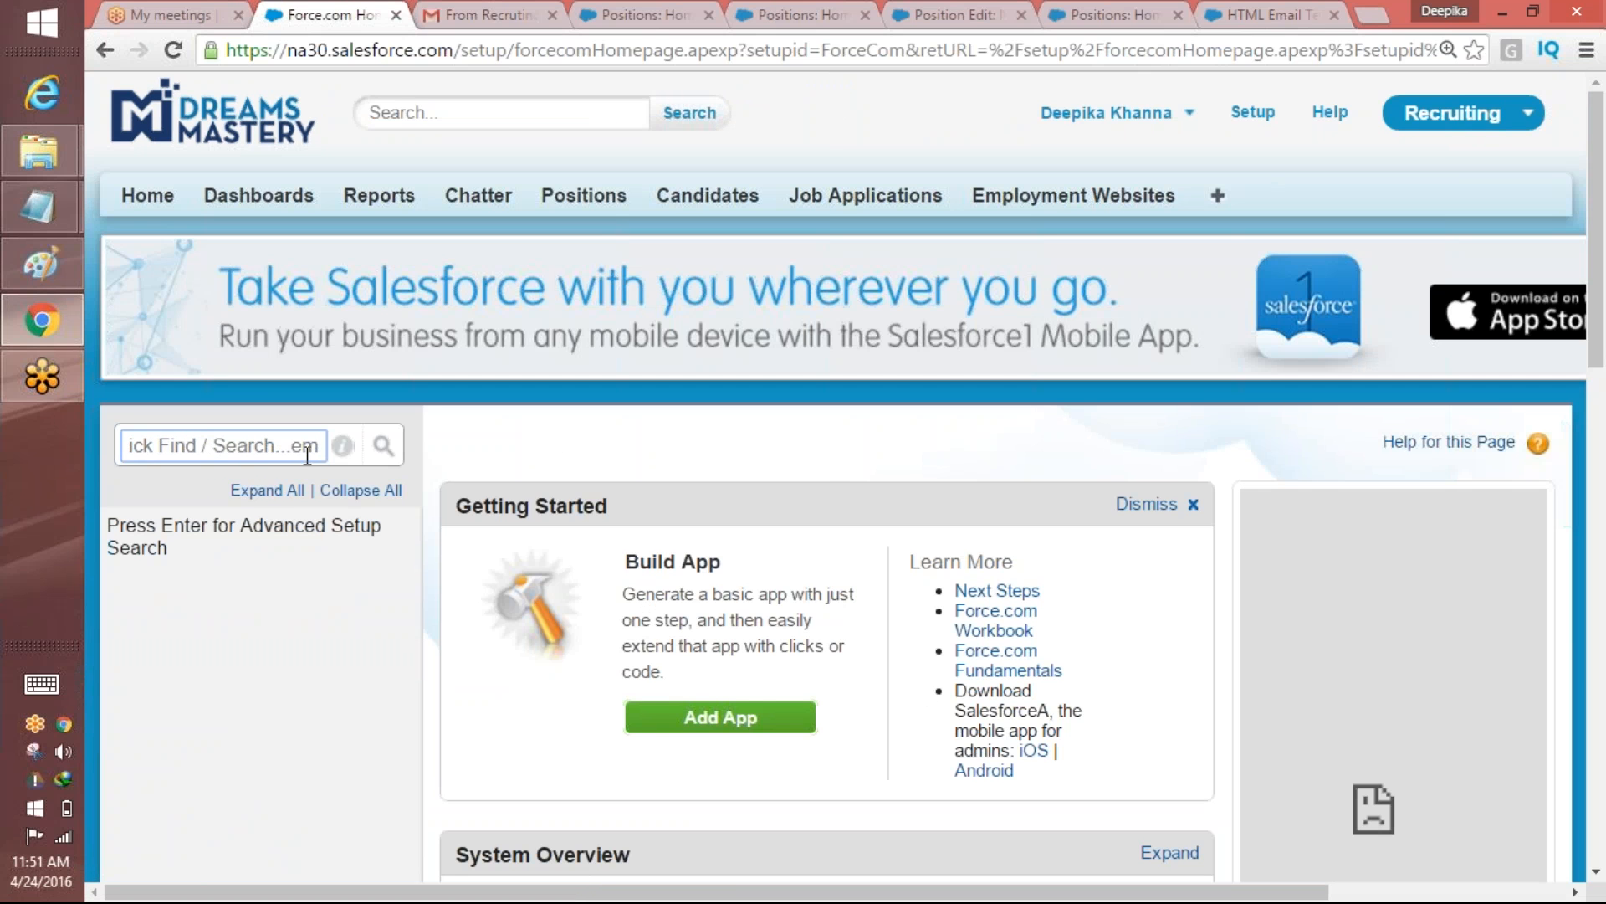
triple_click(293, 446)
text(em)
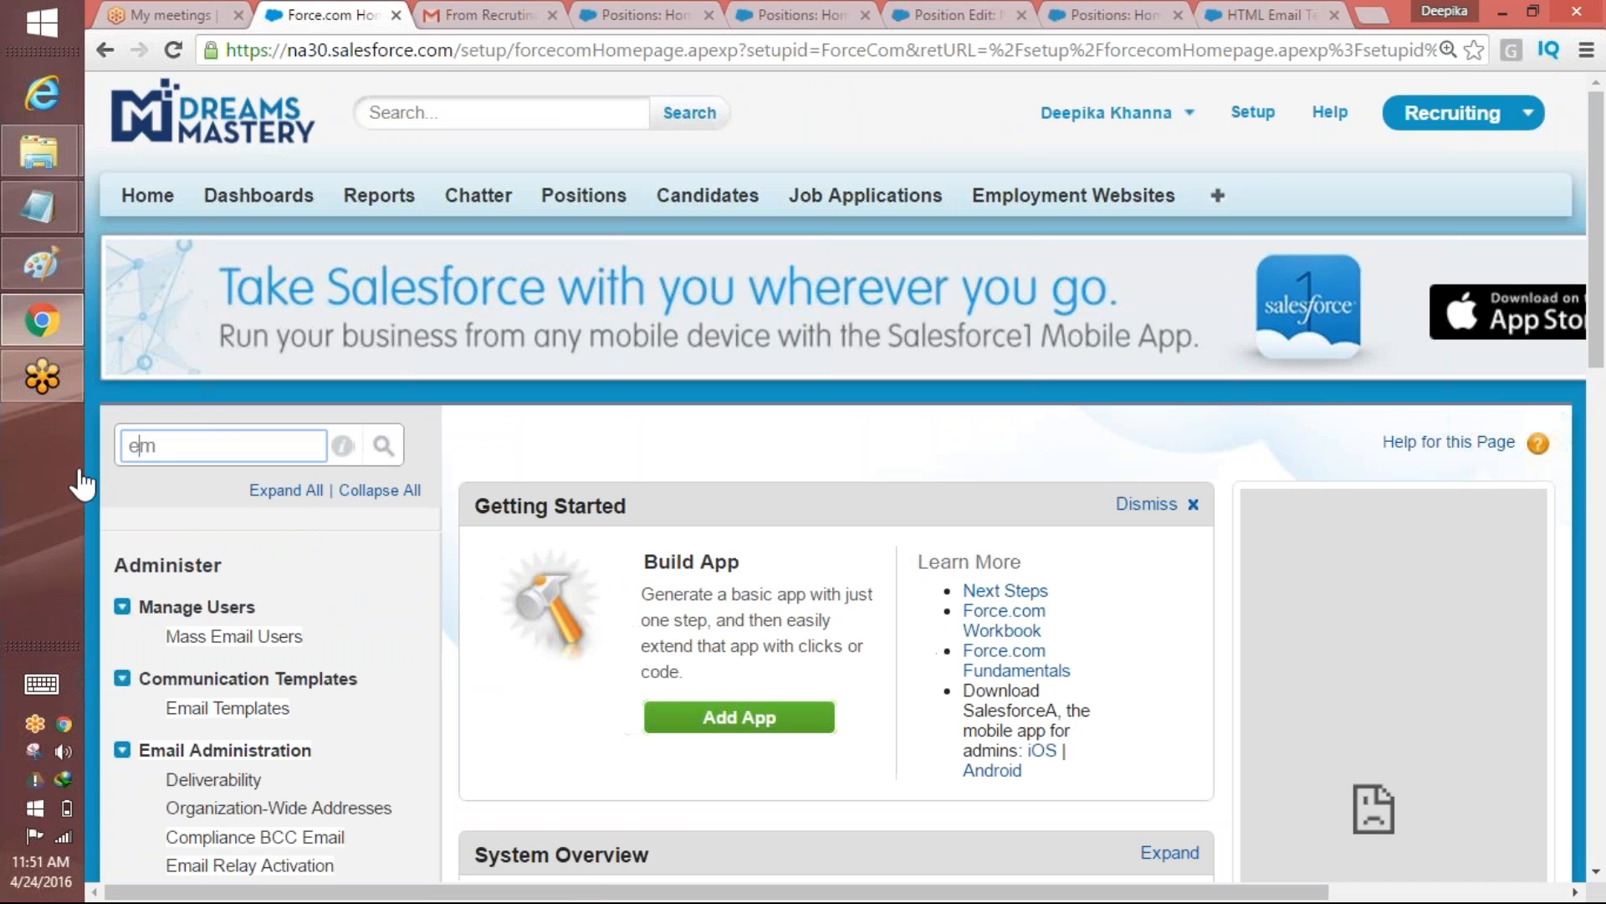
double_click(144, 446)
text(work)
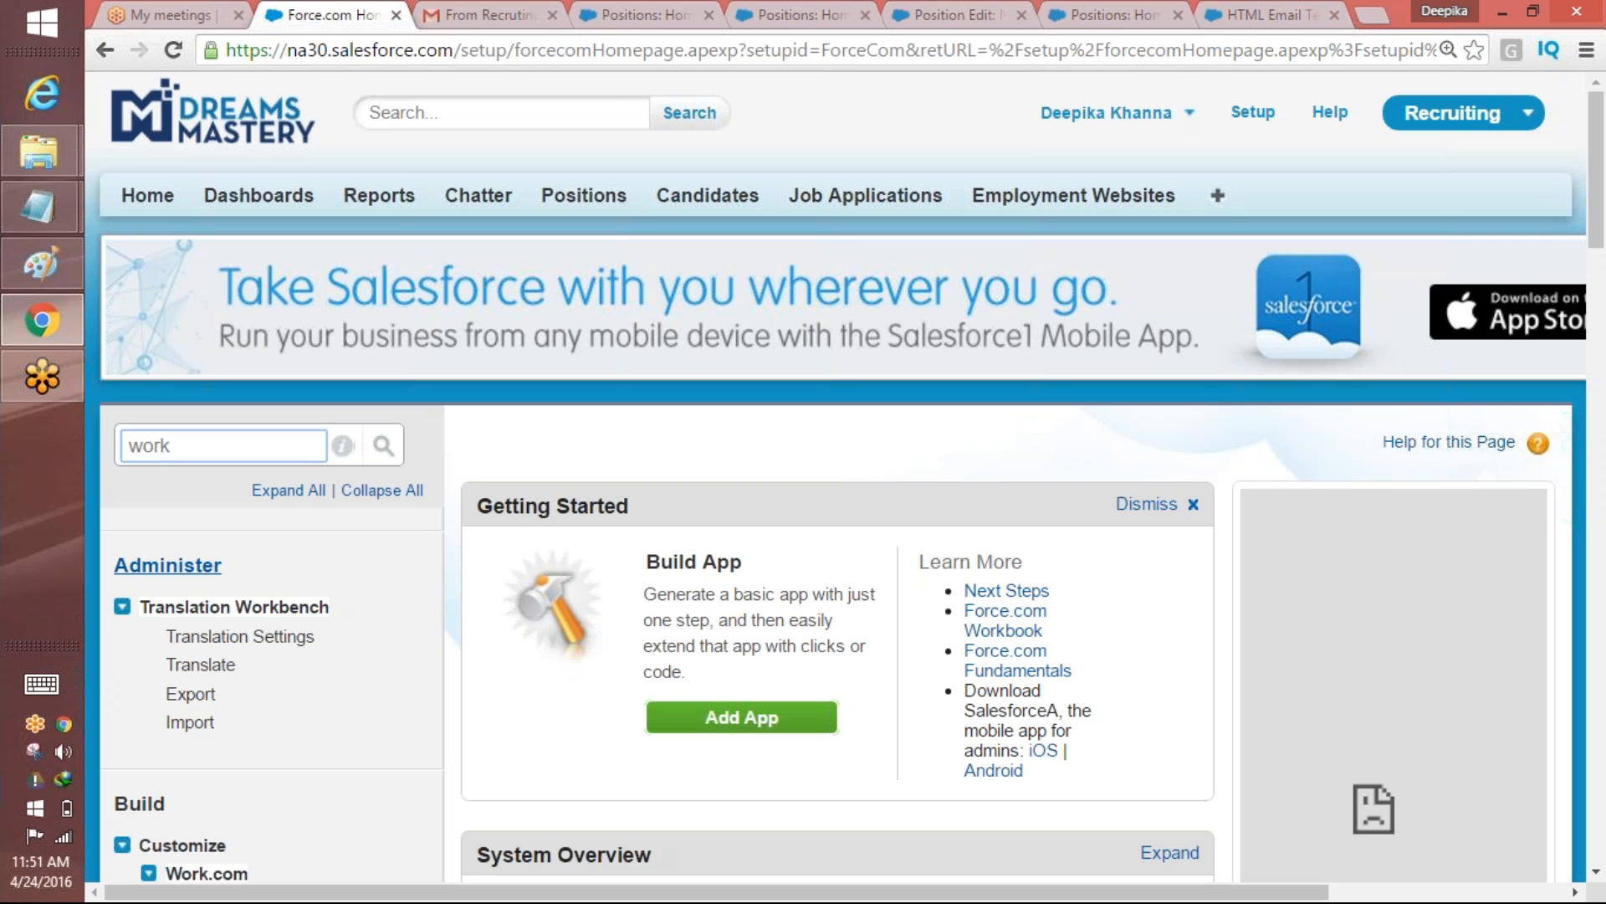
text(flo)
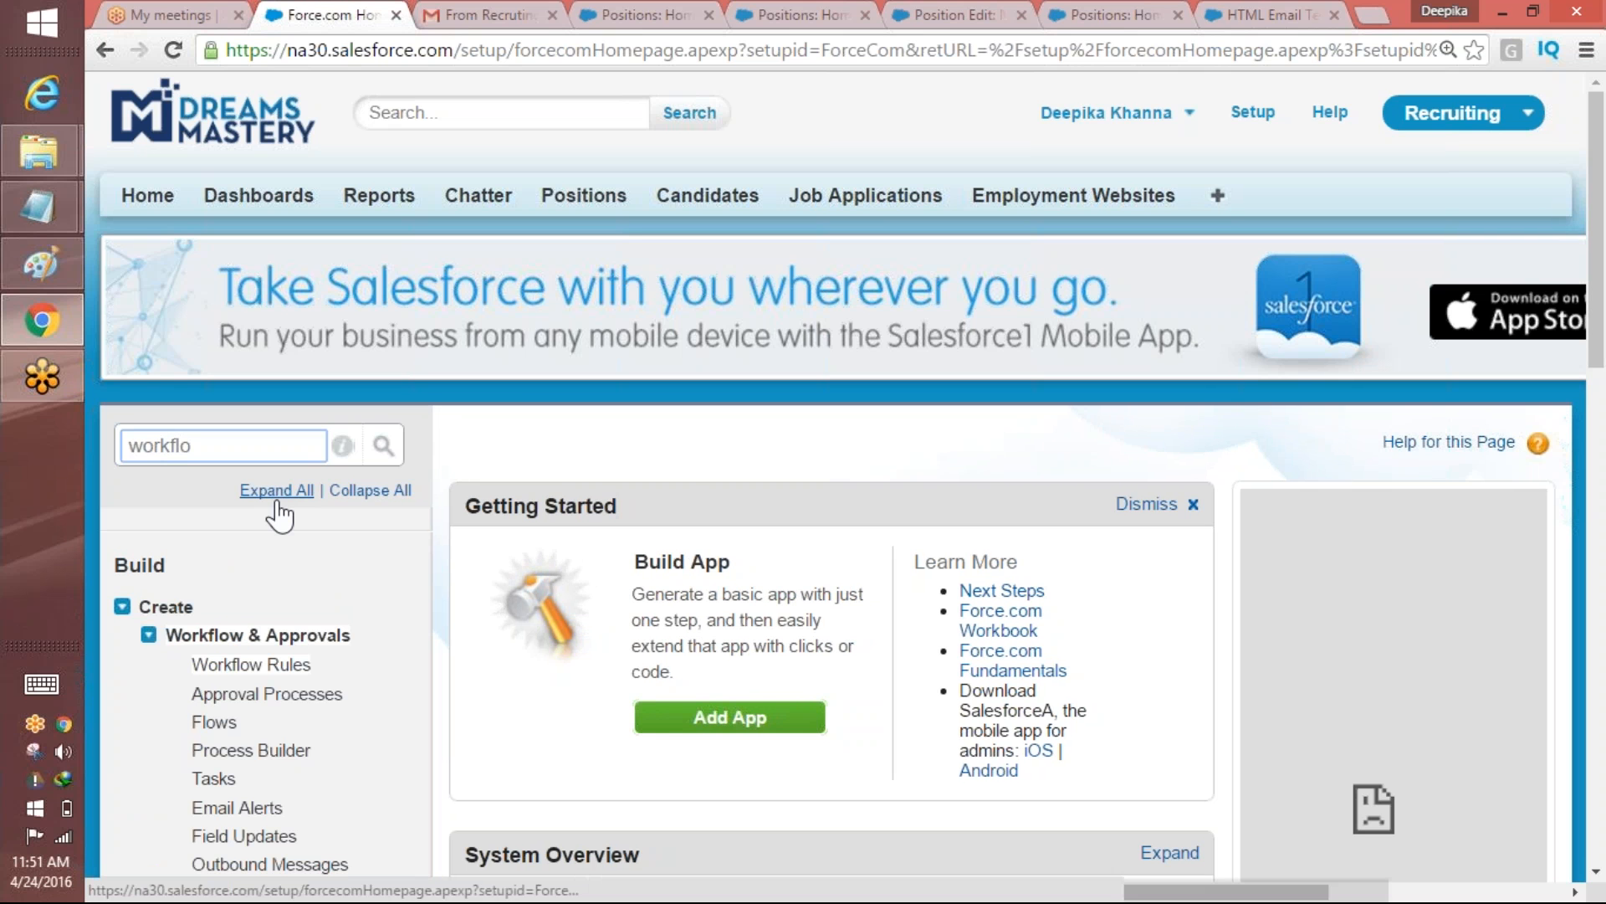
text(w)
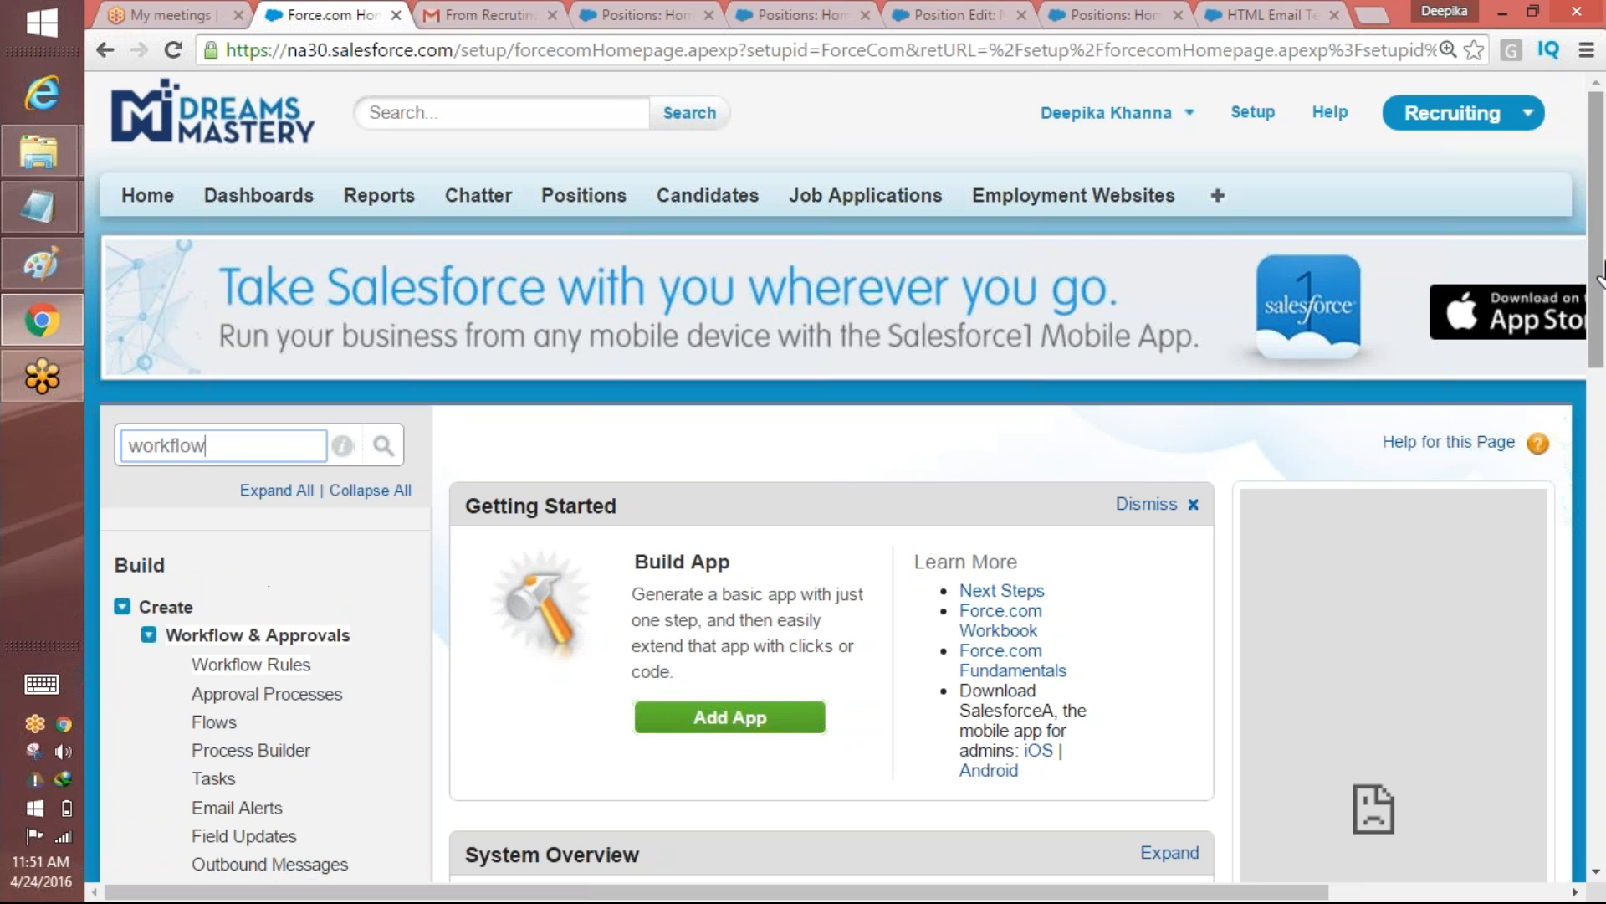
scroll(1601, 276, down, 4)
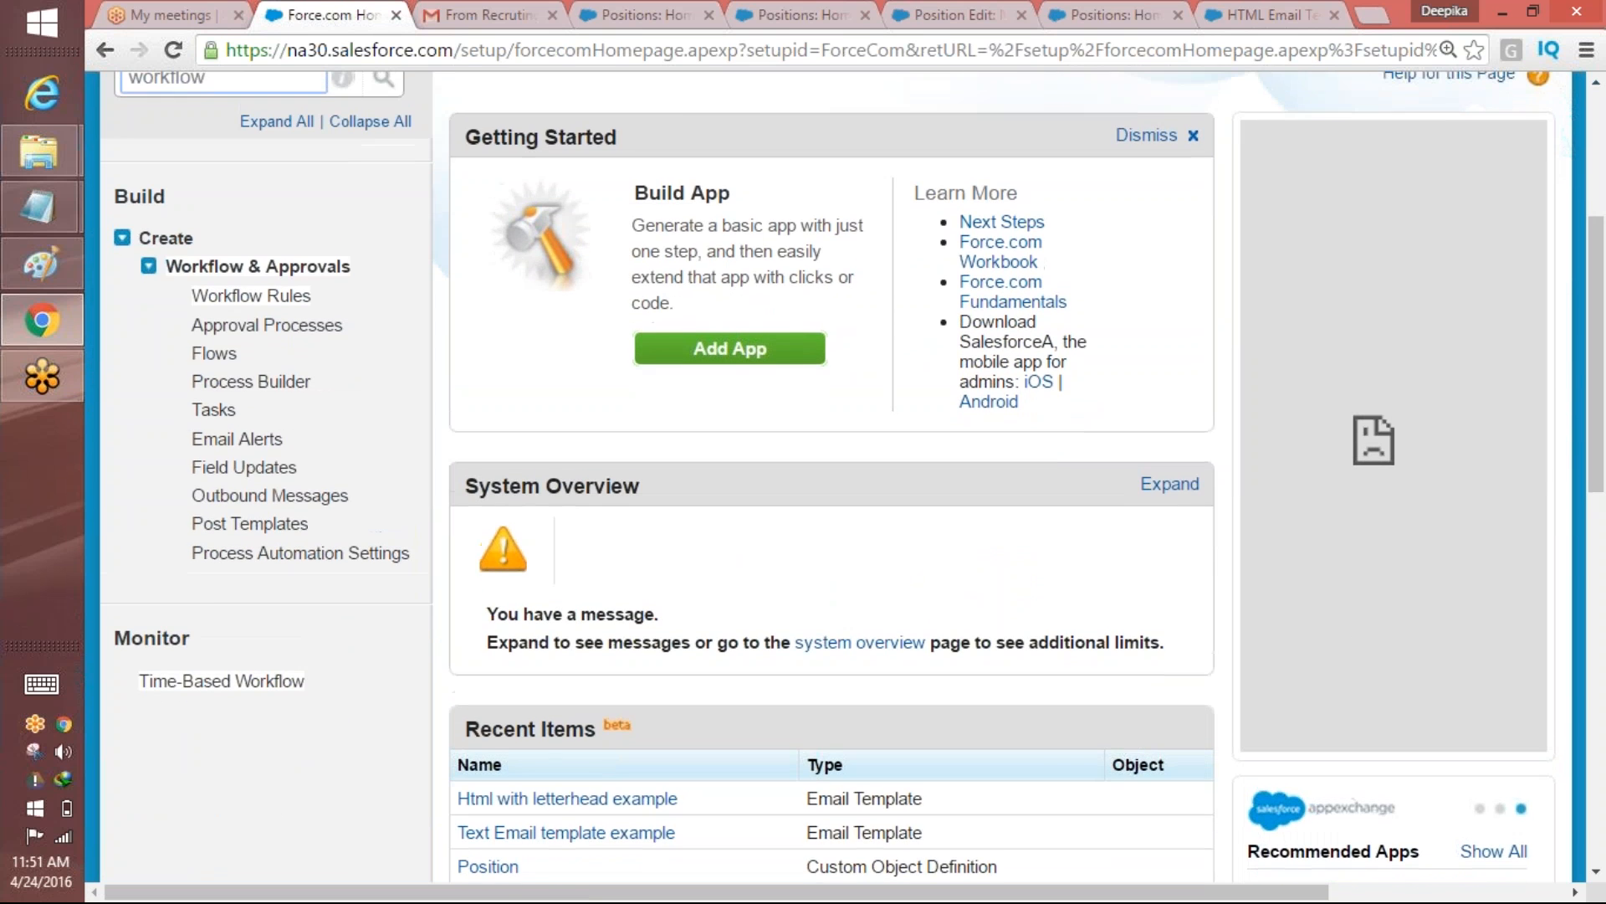
Open Workflow Rules and read through the Understanding Workflow page on tasks, alerts, updates and messages.
click(276, 298)
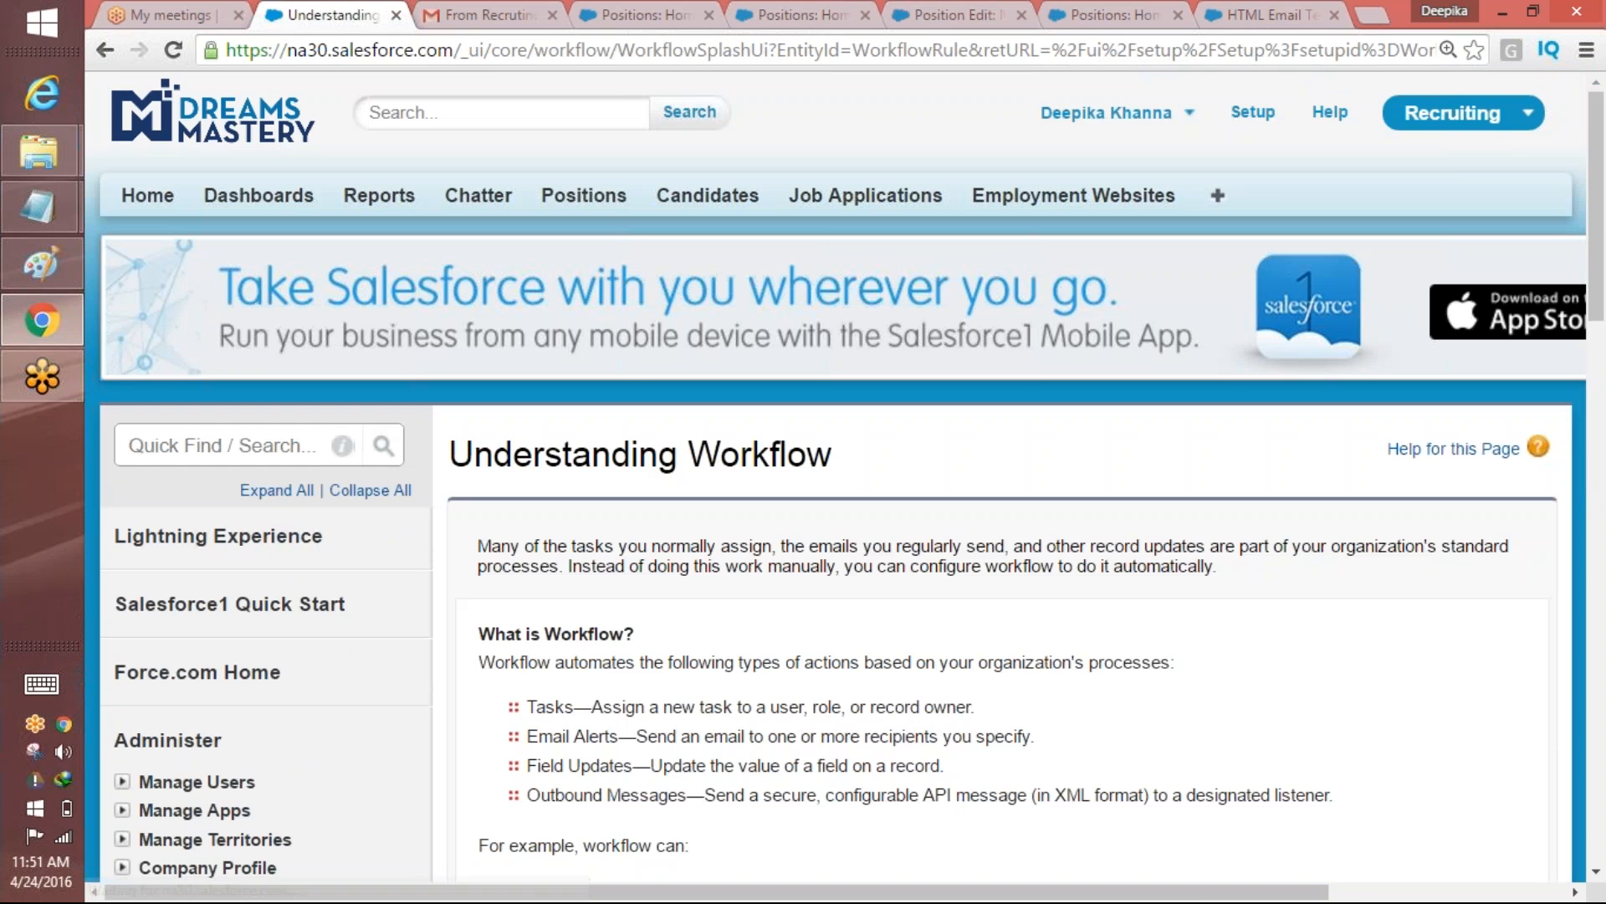
scroll(1600, 249, down, 2)
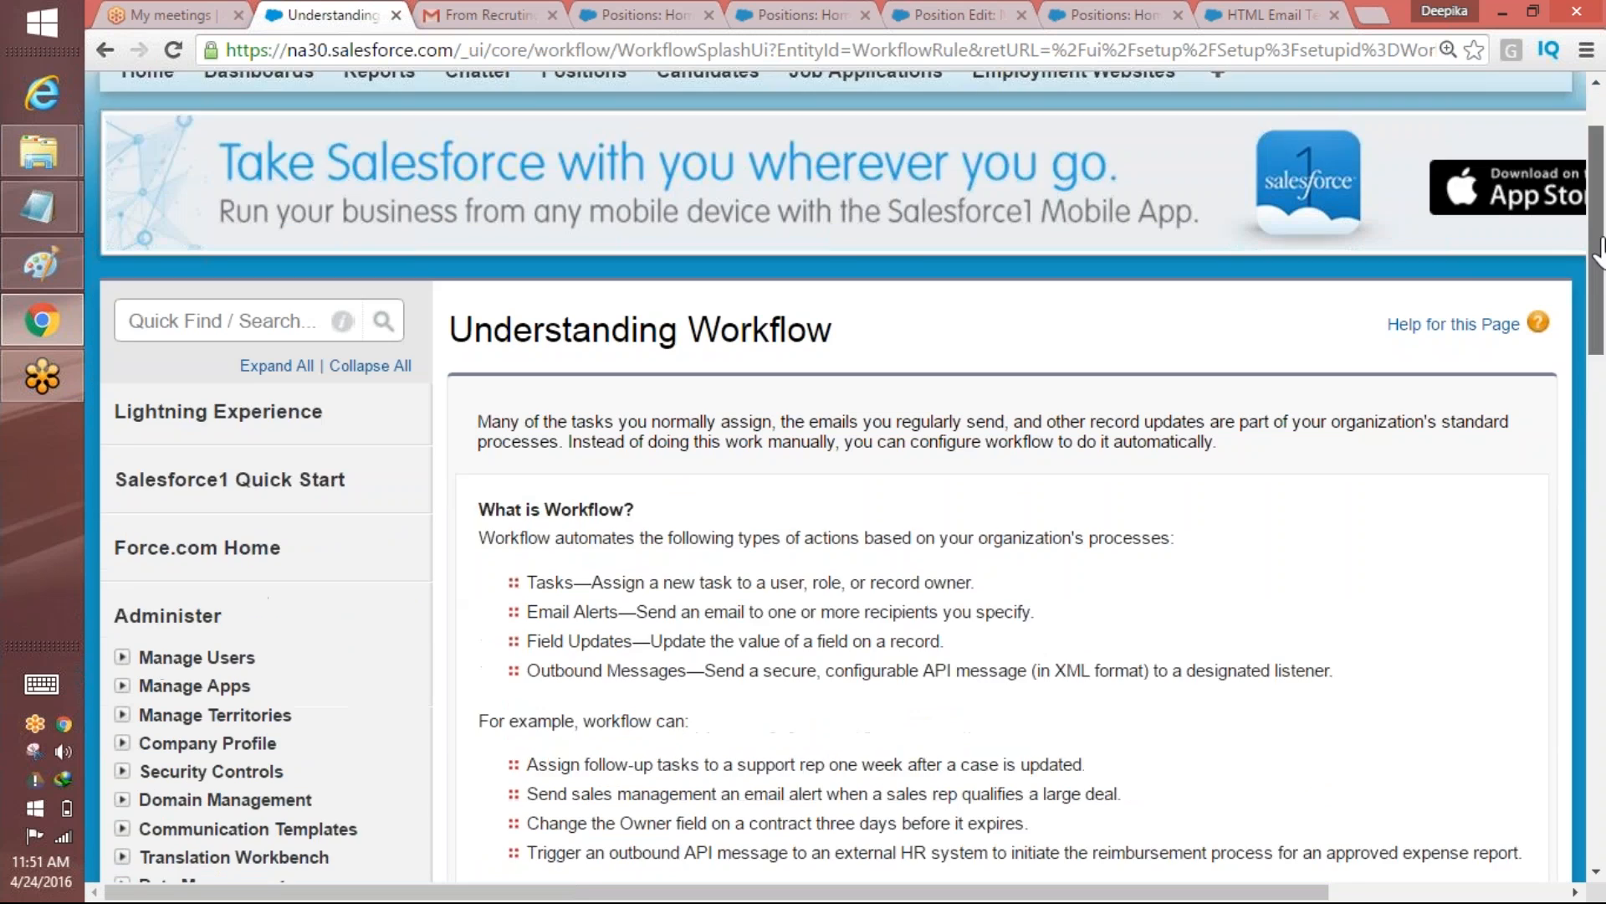
scroll(1599, 249, down, 2)
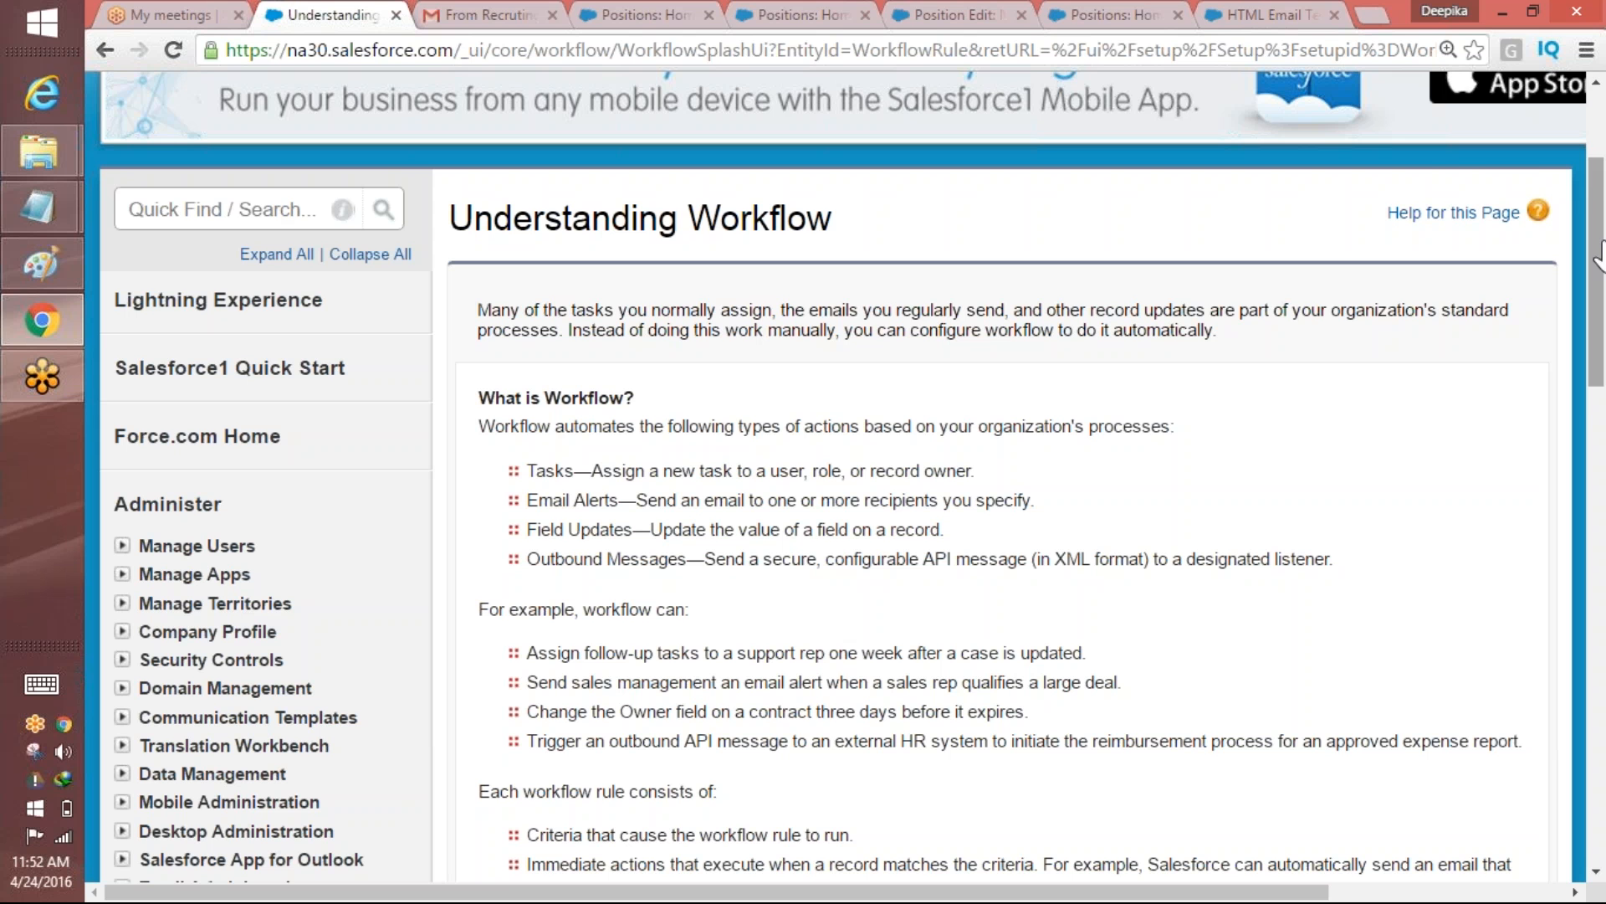
scroll(1213, 412, down, 1)
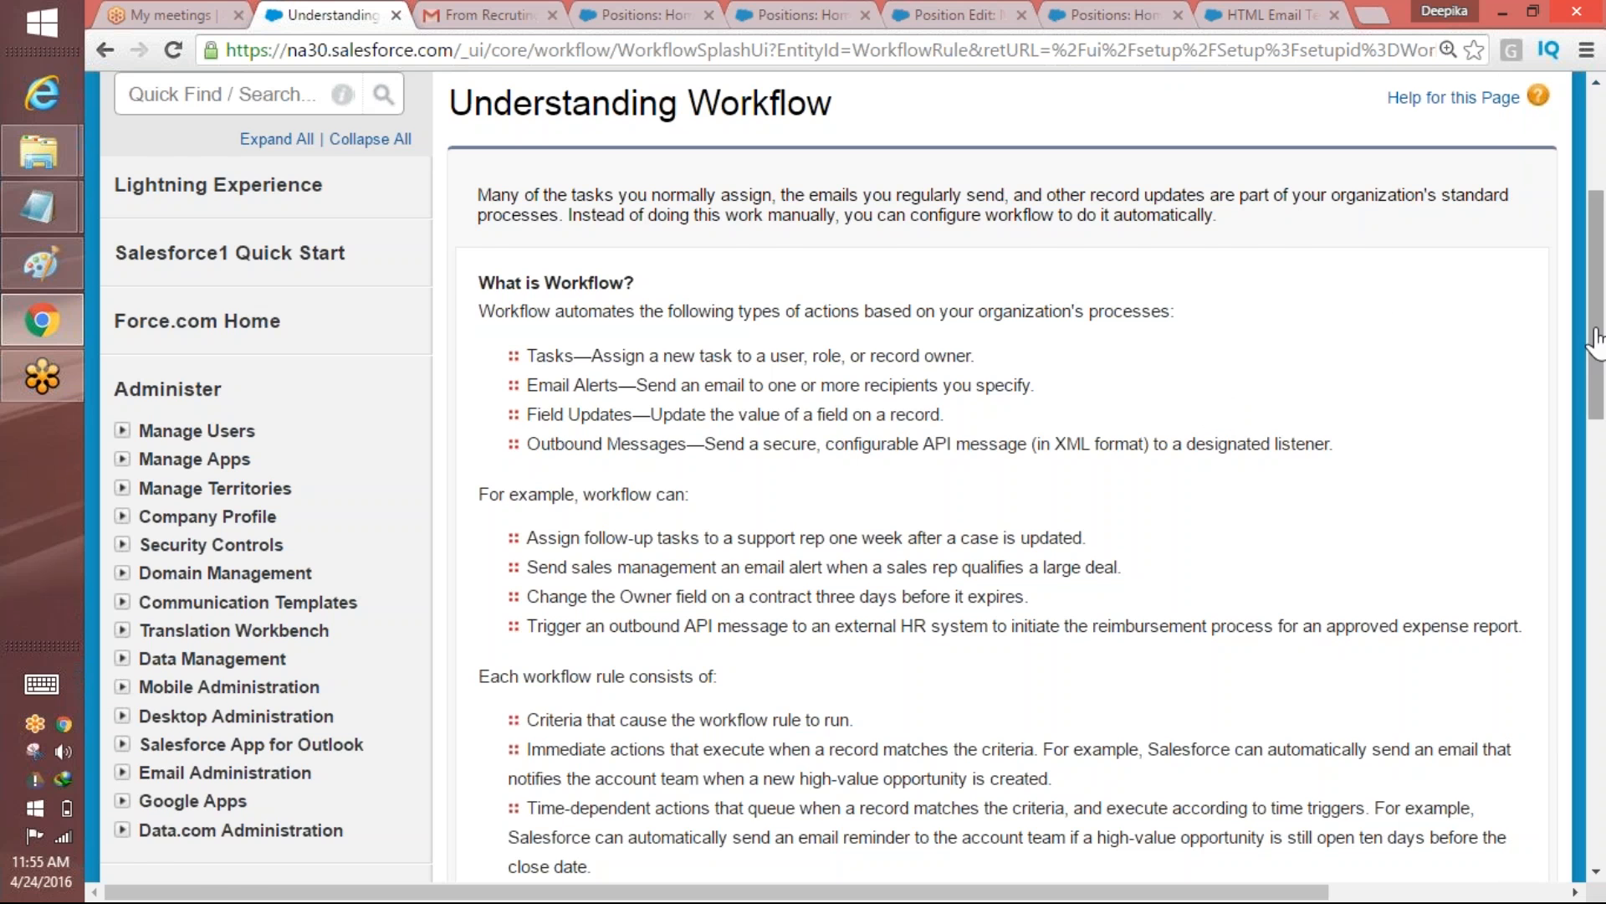
drag(1595, 338, 1590, 494)
Start a new workflow rule on the Candidate object and advance to Step 2.
click(505, 314)
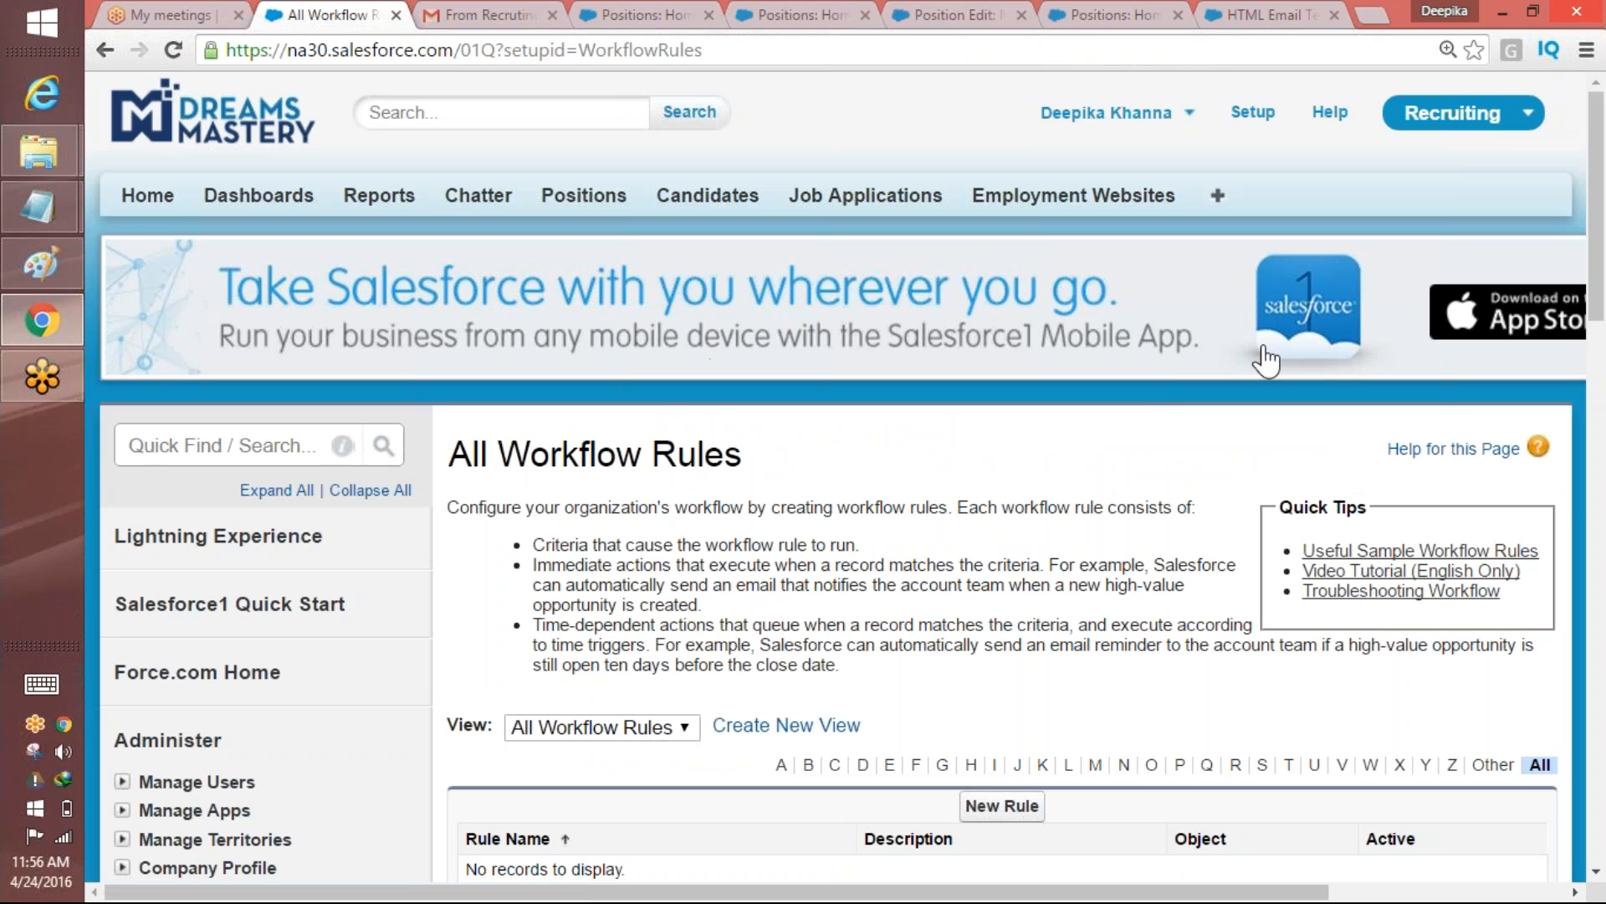
drag(1598, 280, 1599, 324)
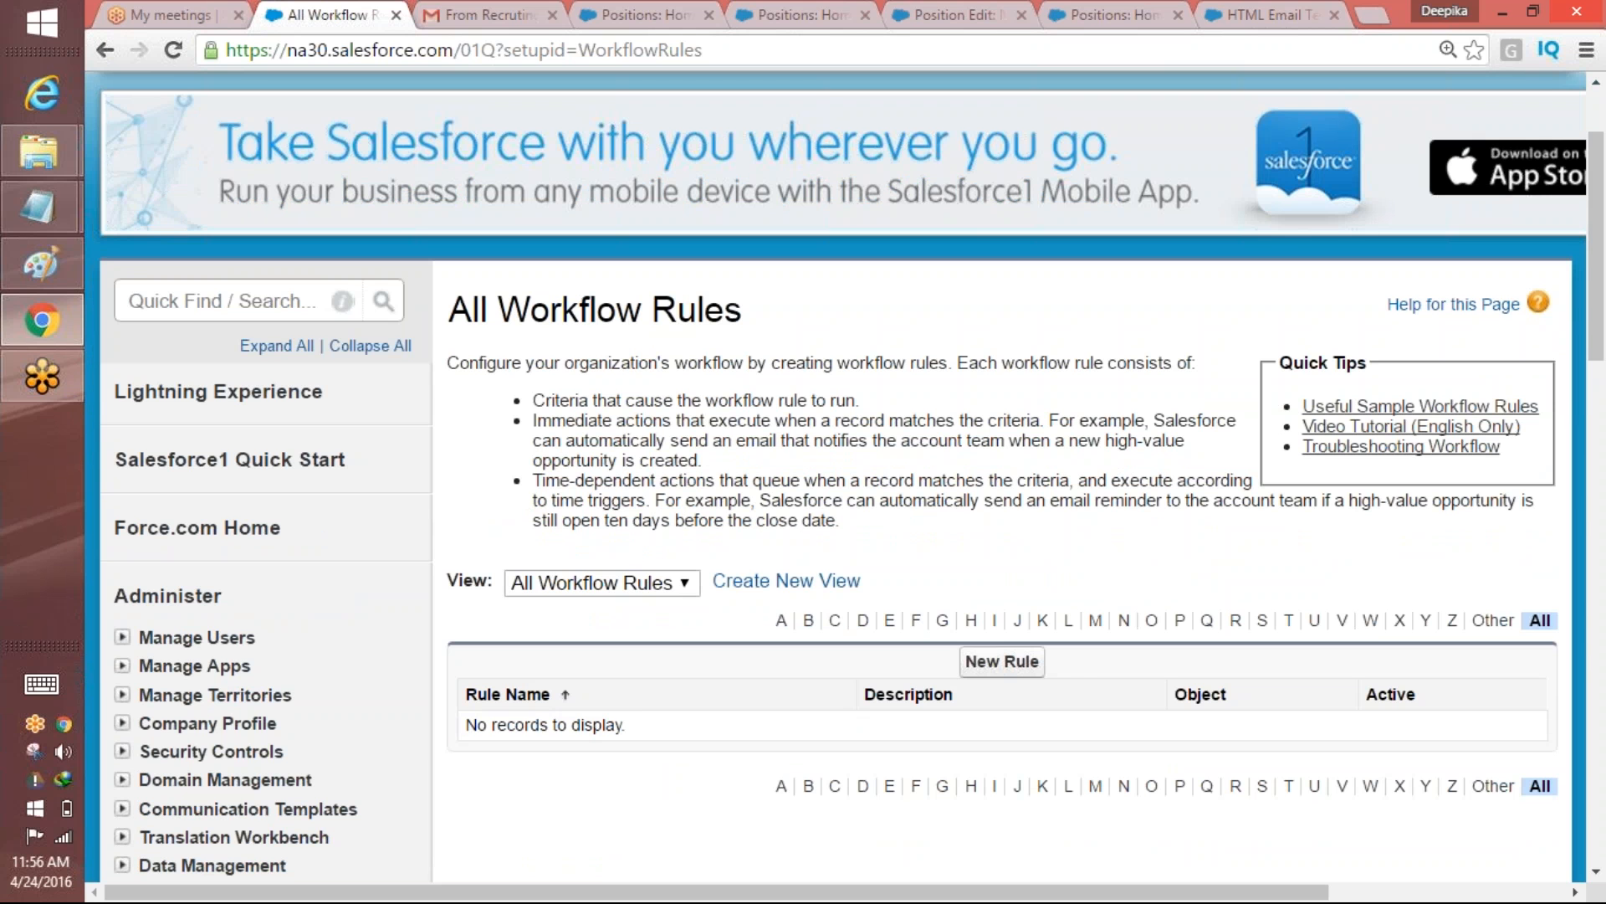
click(1010, 661)
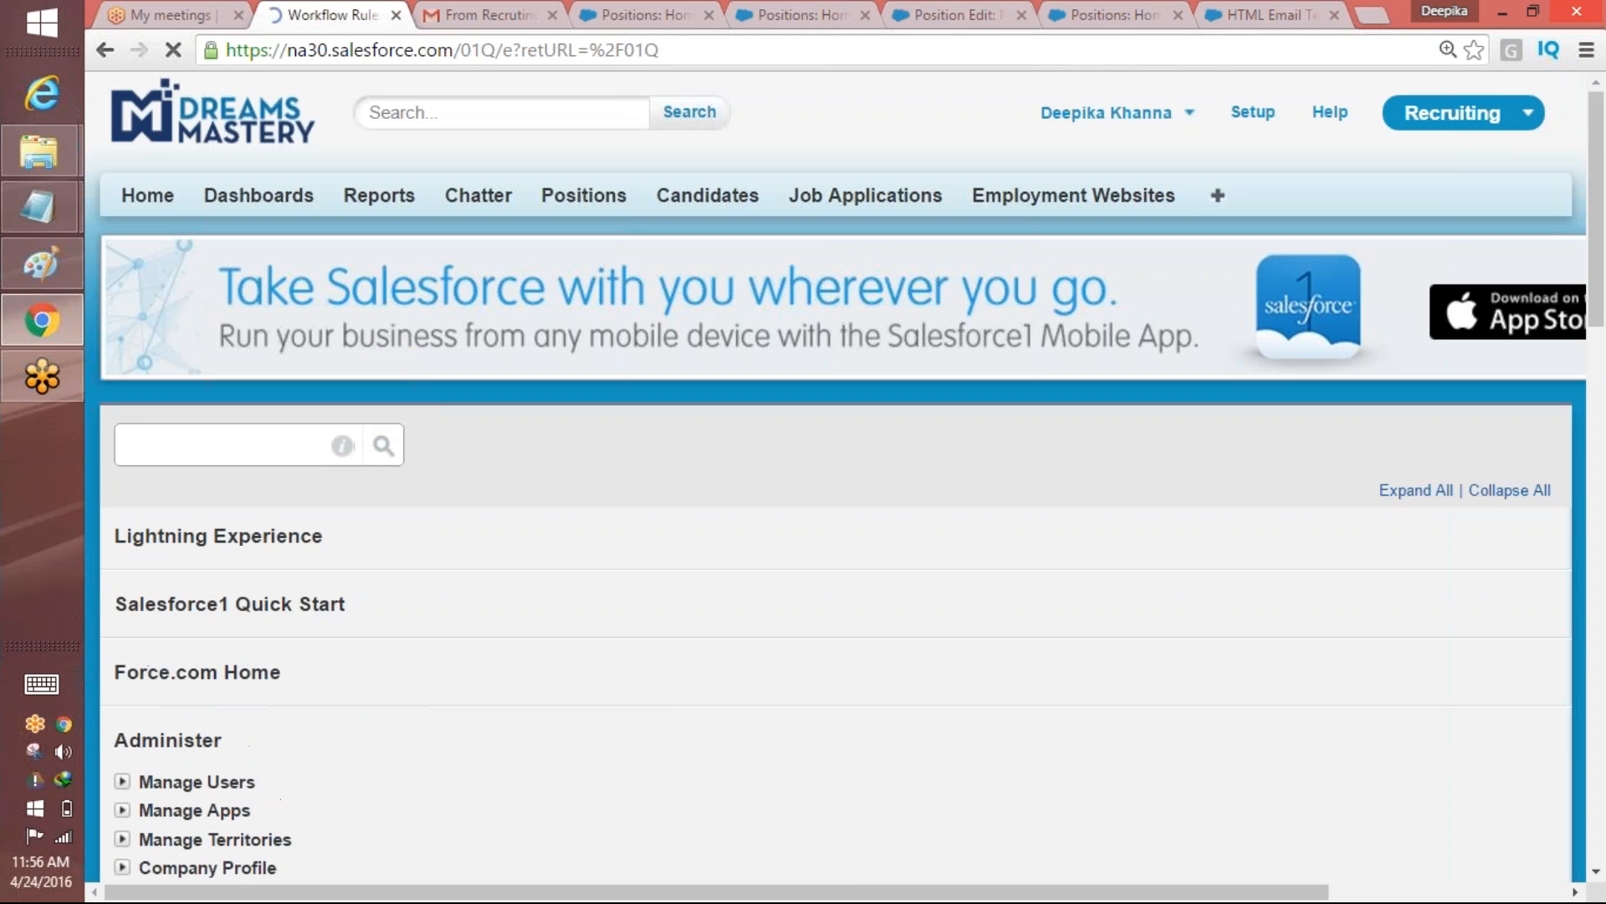
click(796, 719)
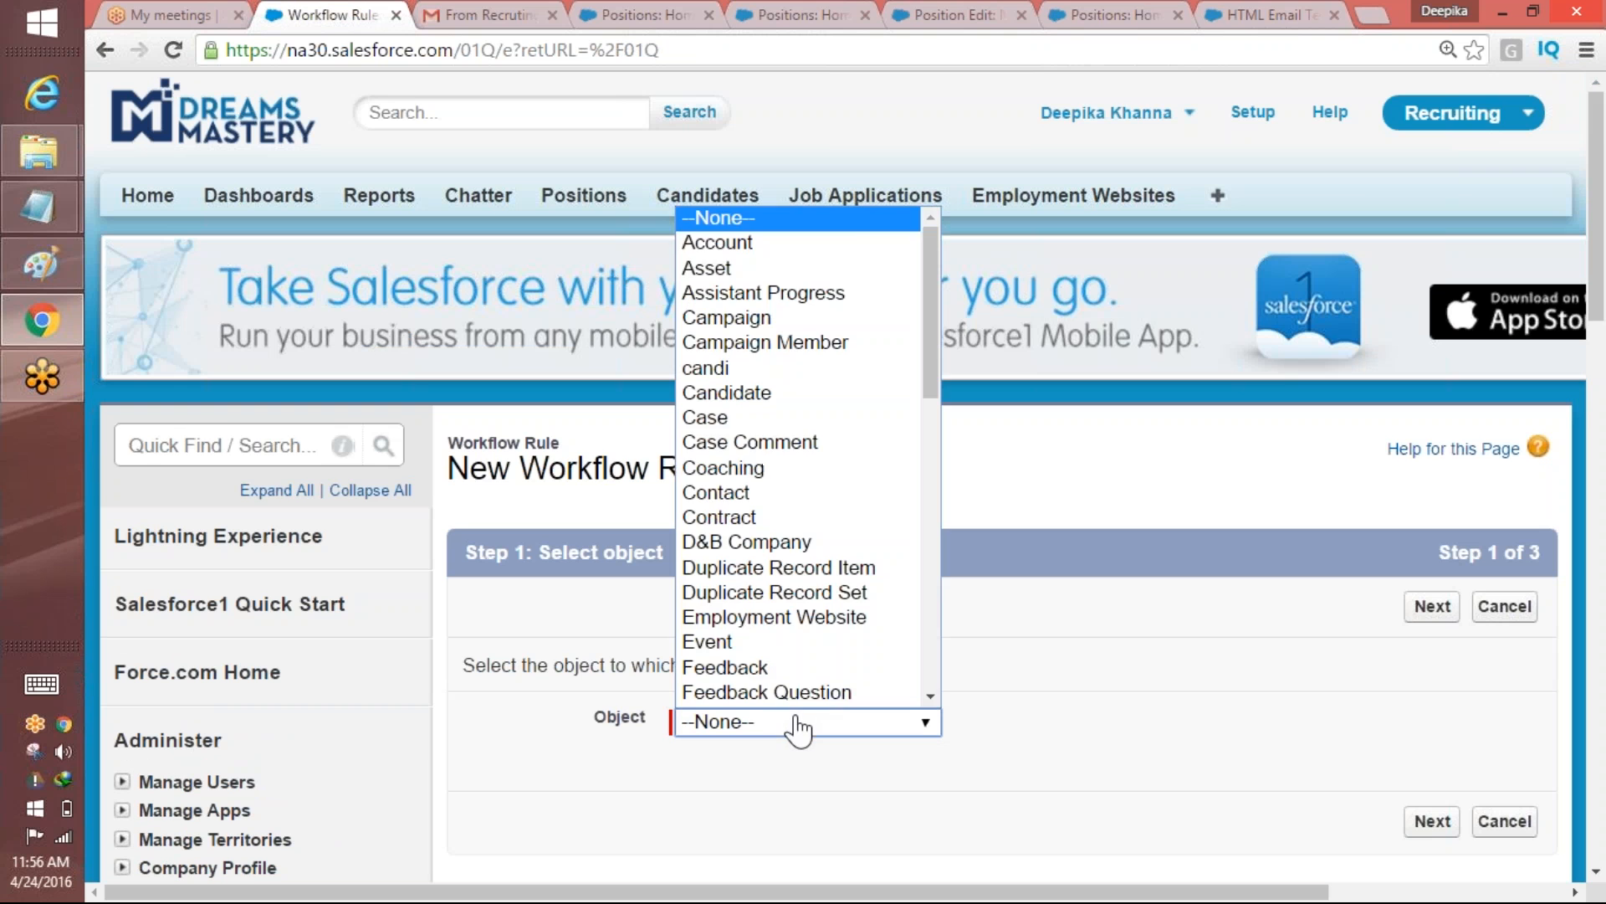
click(771, 395)
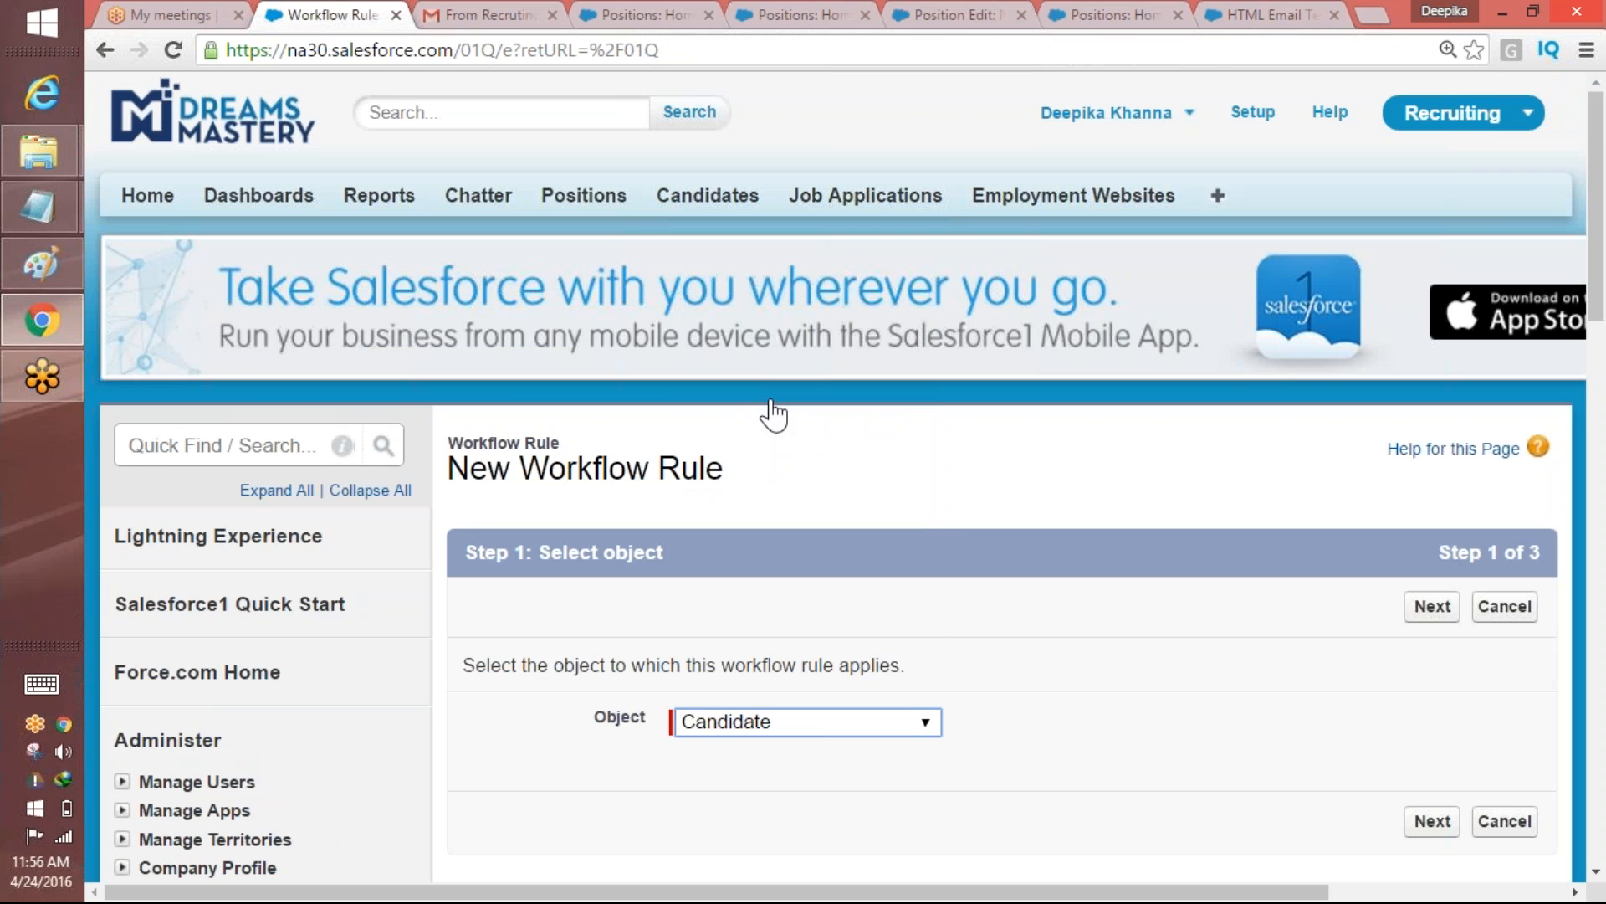
click(1431, 820)
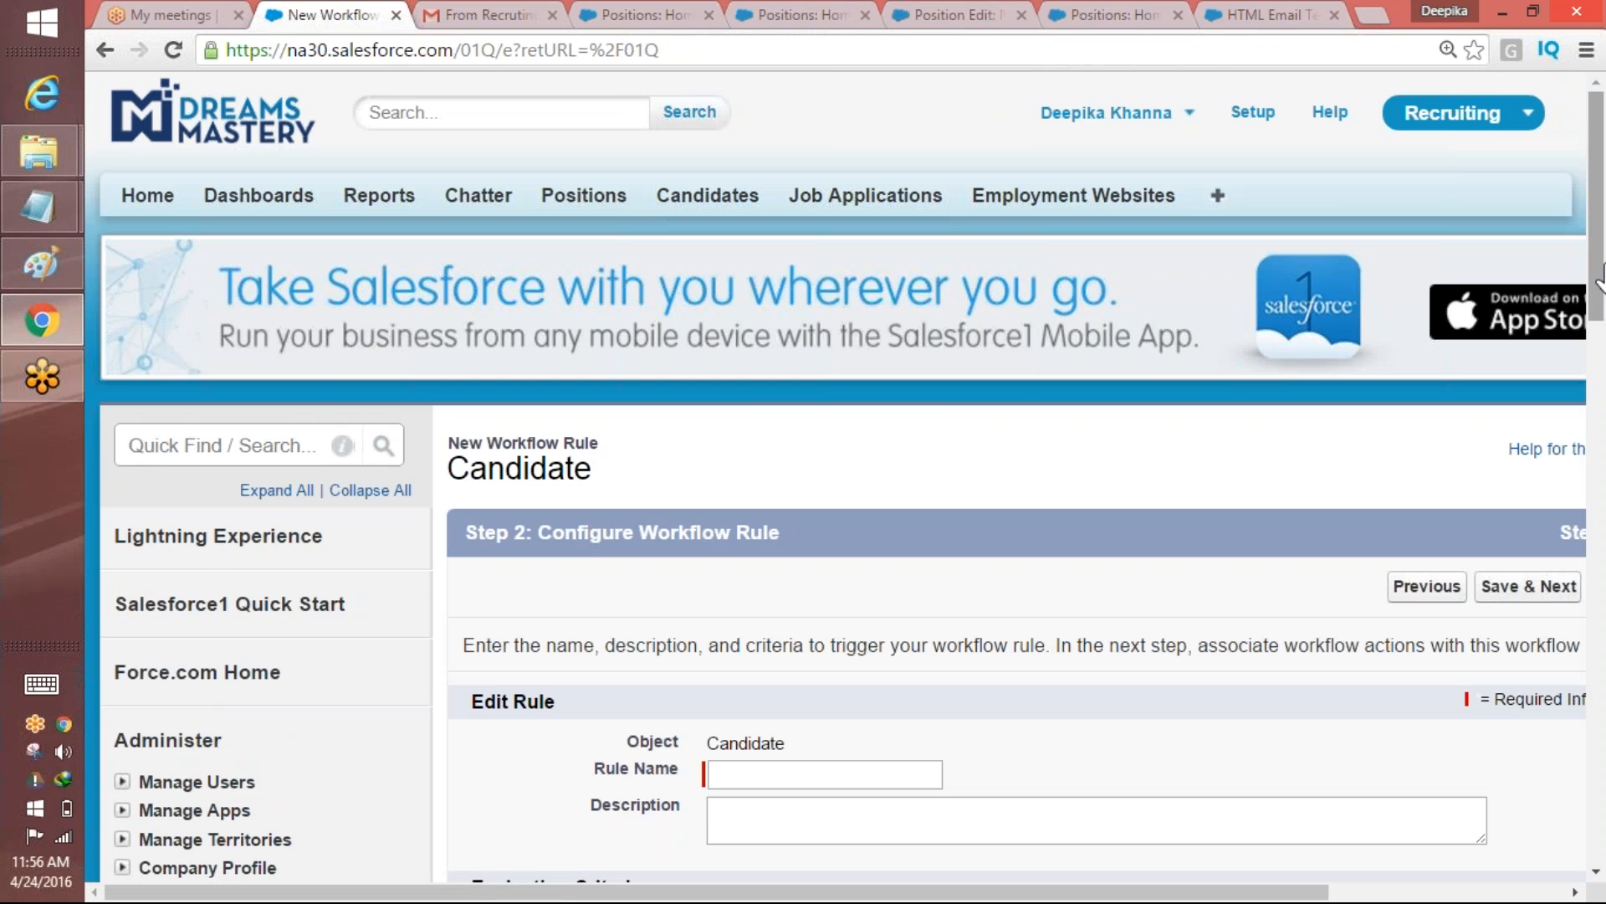
Set the first rule criterion to Candidate: Country equals US.
scroll(1599, 276, down, 4)
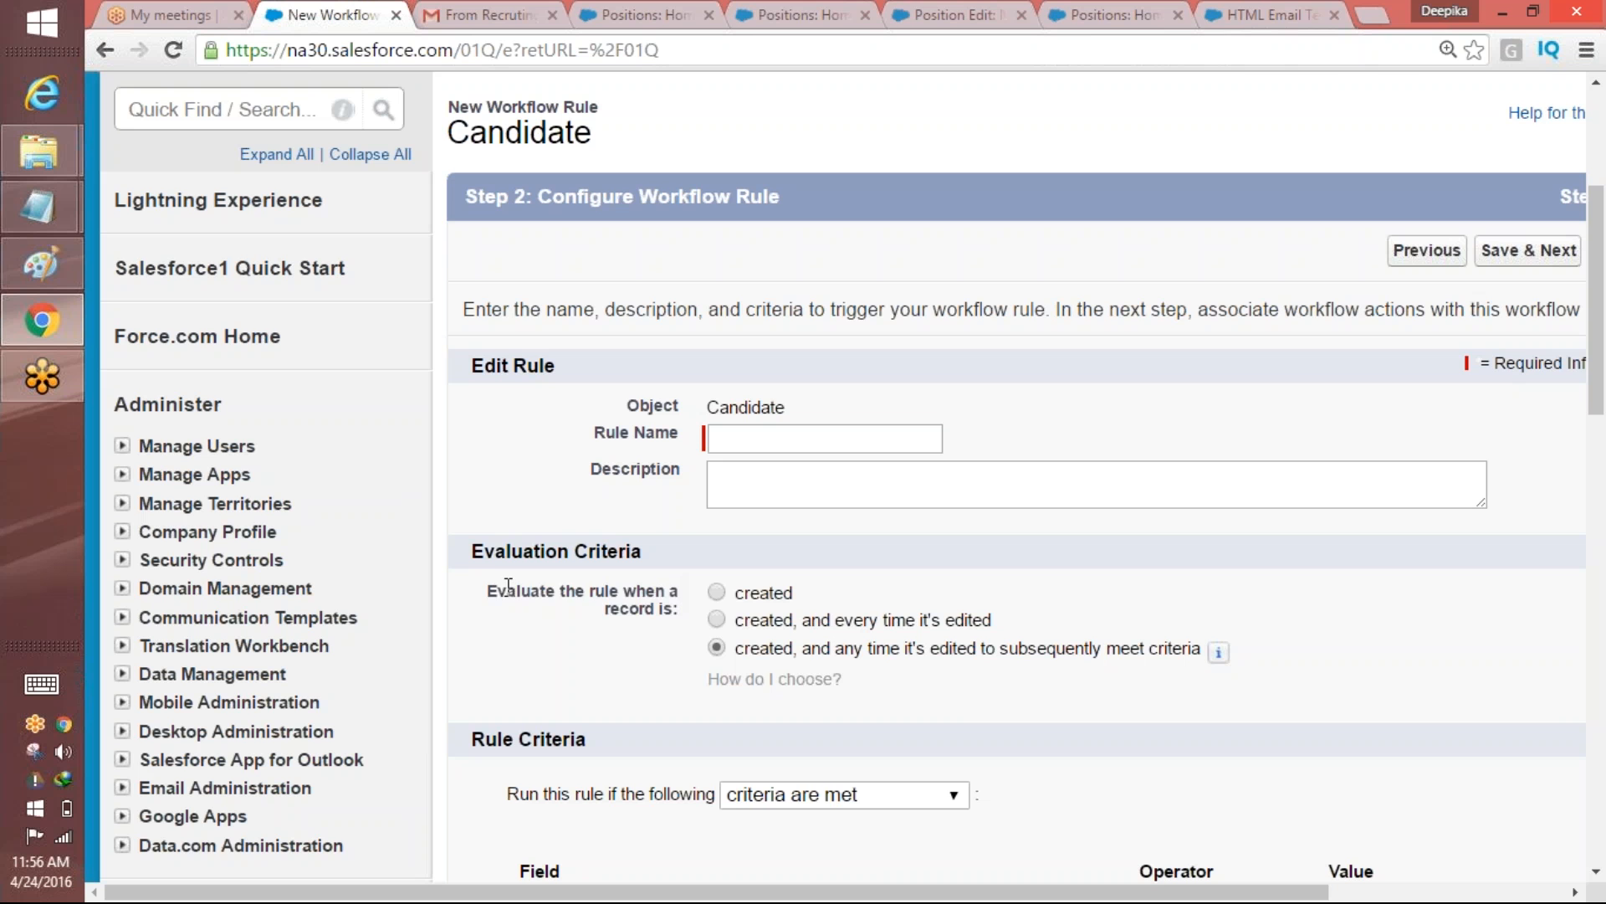
drag(487, 589, 663, 613)
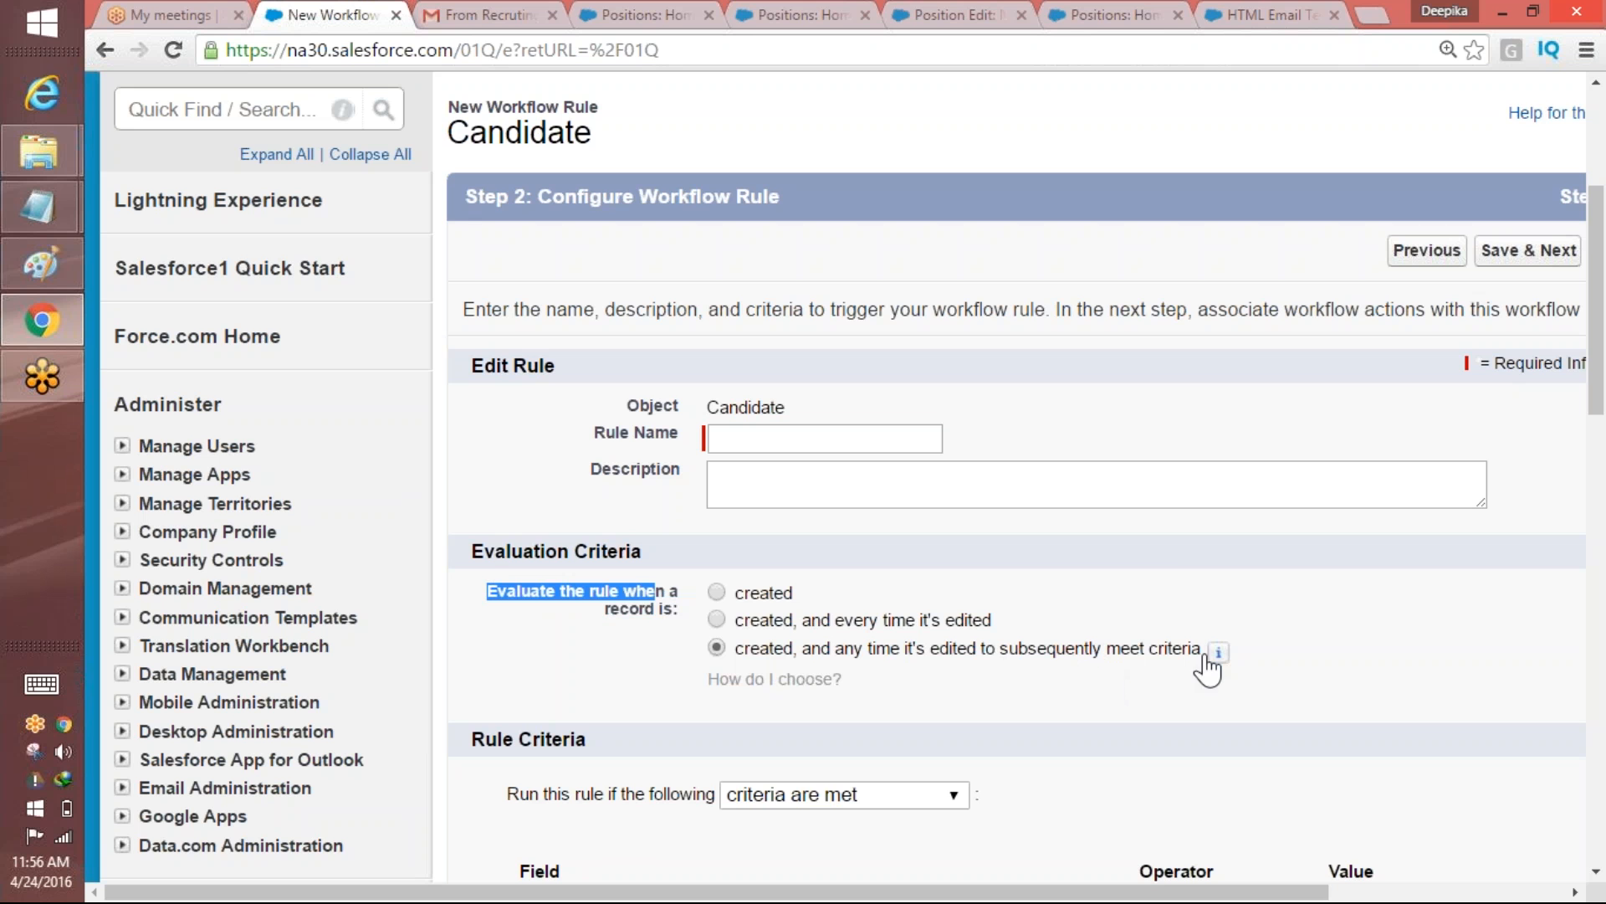
mouse_move(1218, 659)
scroll(1600, 435, down, 1)
scroll(1600, 443, down, 3)
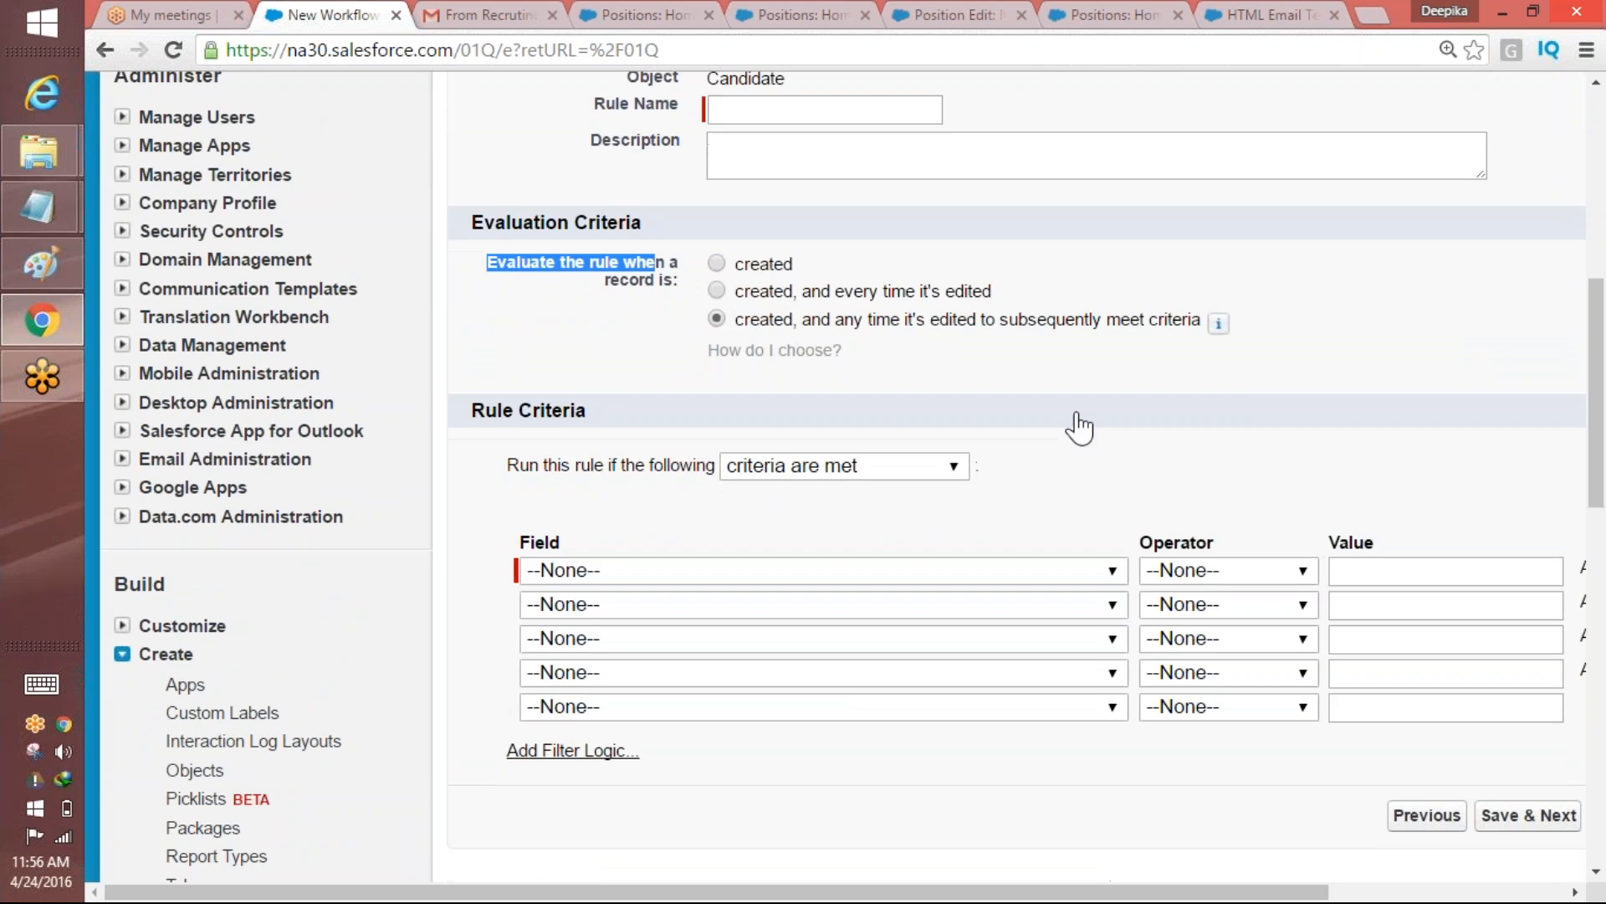
click(892, 575)
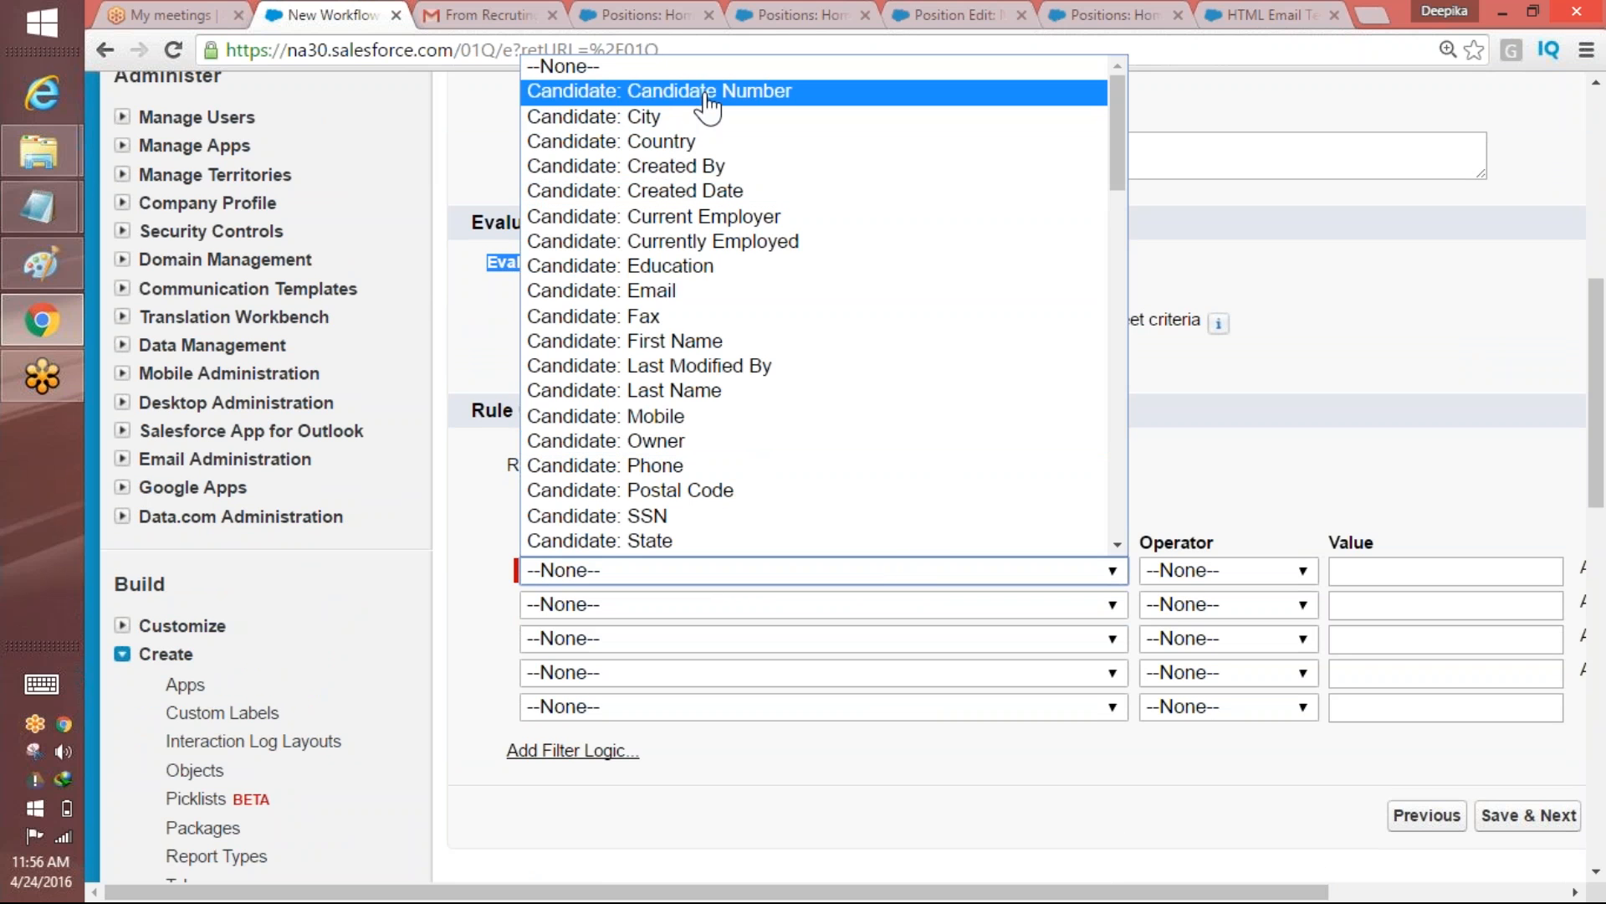
click(699, 142)
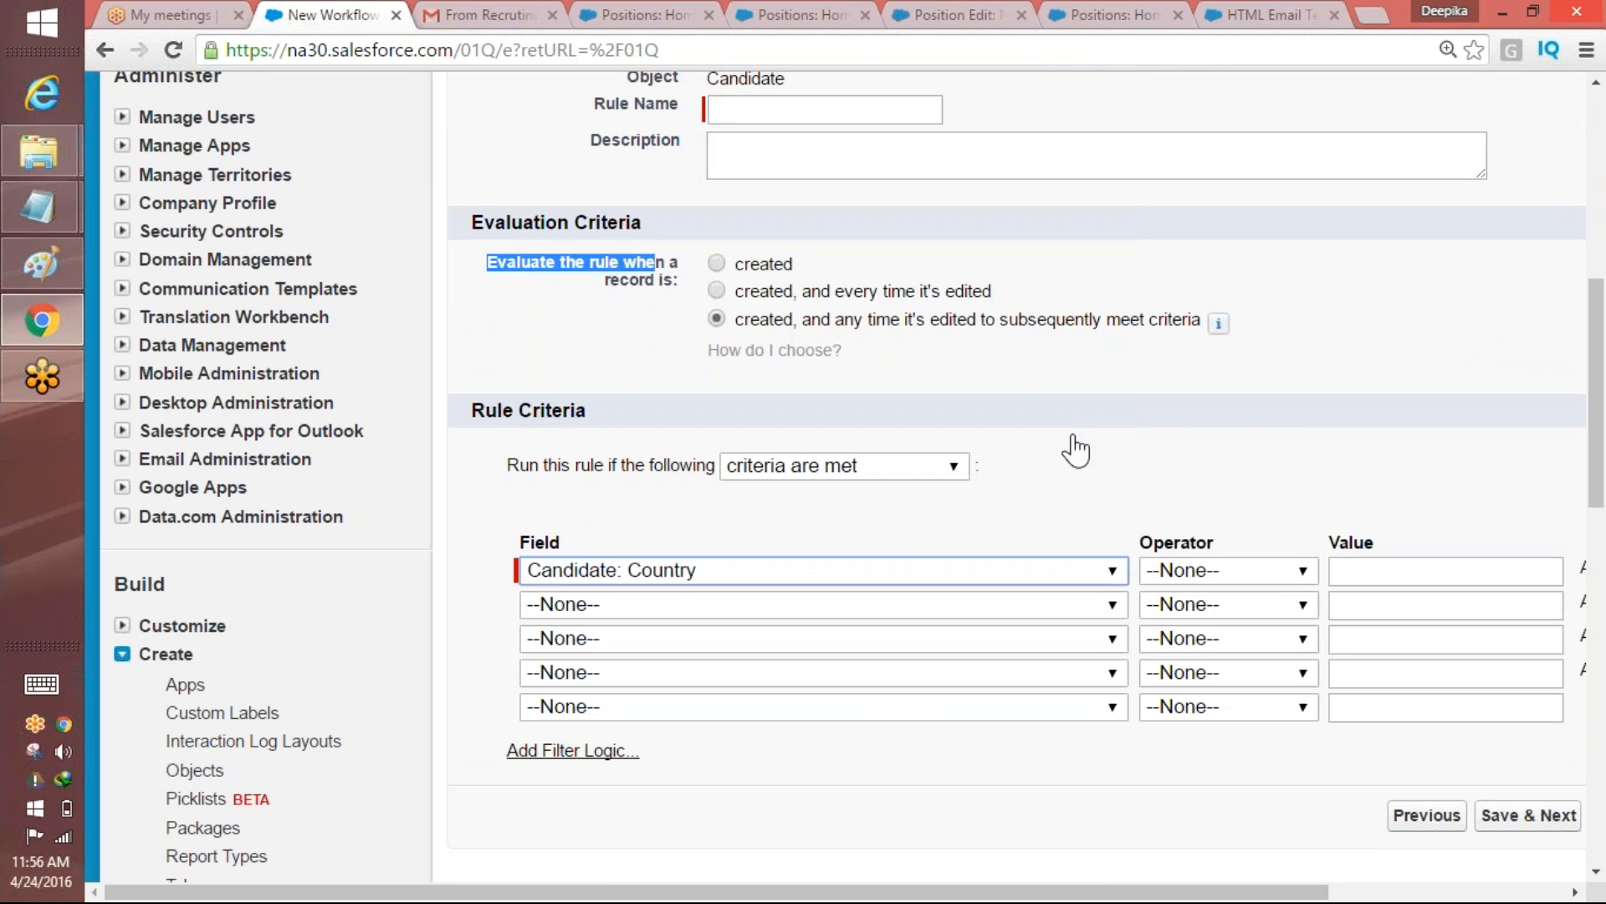
click(1303, 574)
click(1204, 623)
click(1348, 574)
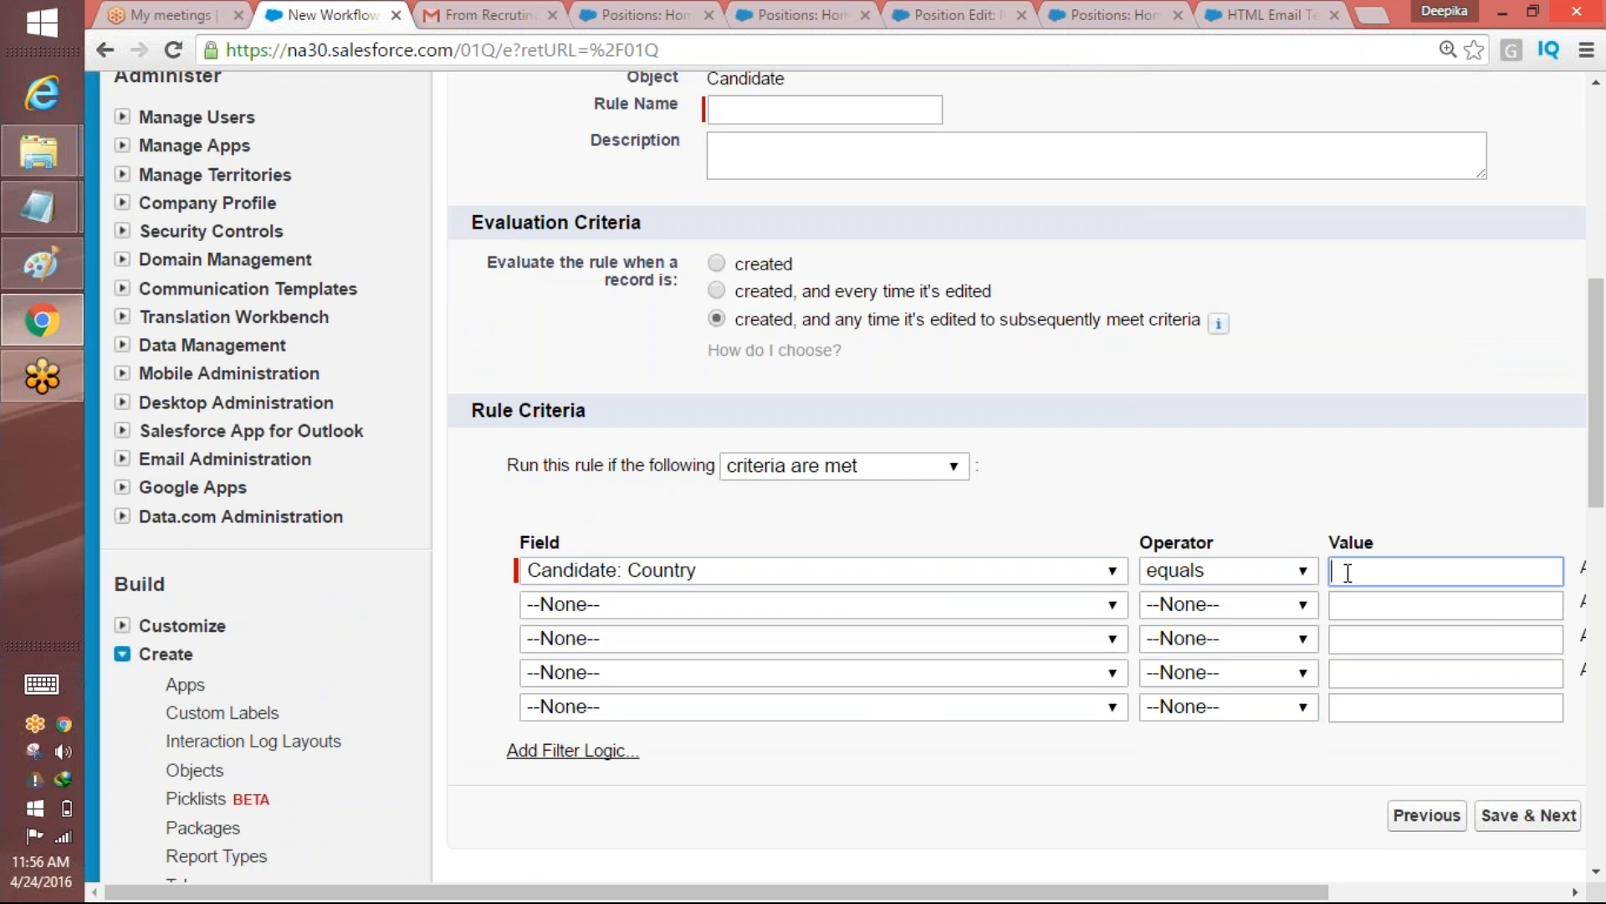
text(US)
click(1504, 337)
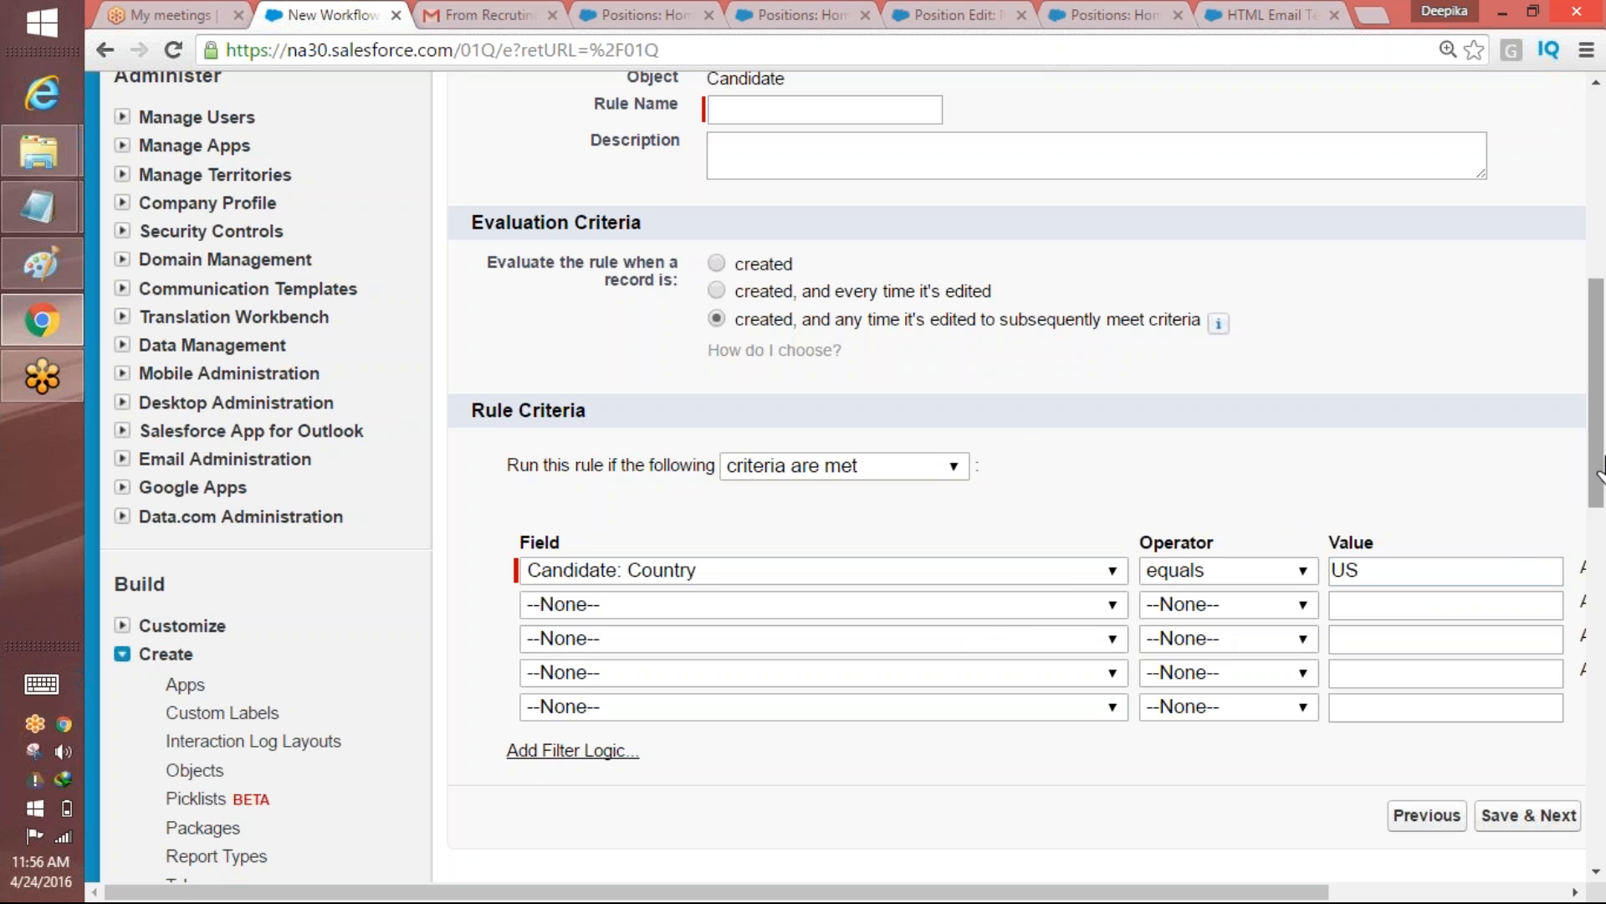
drag(1600, 473, 1600, 423)
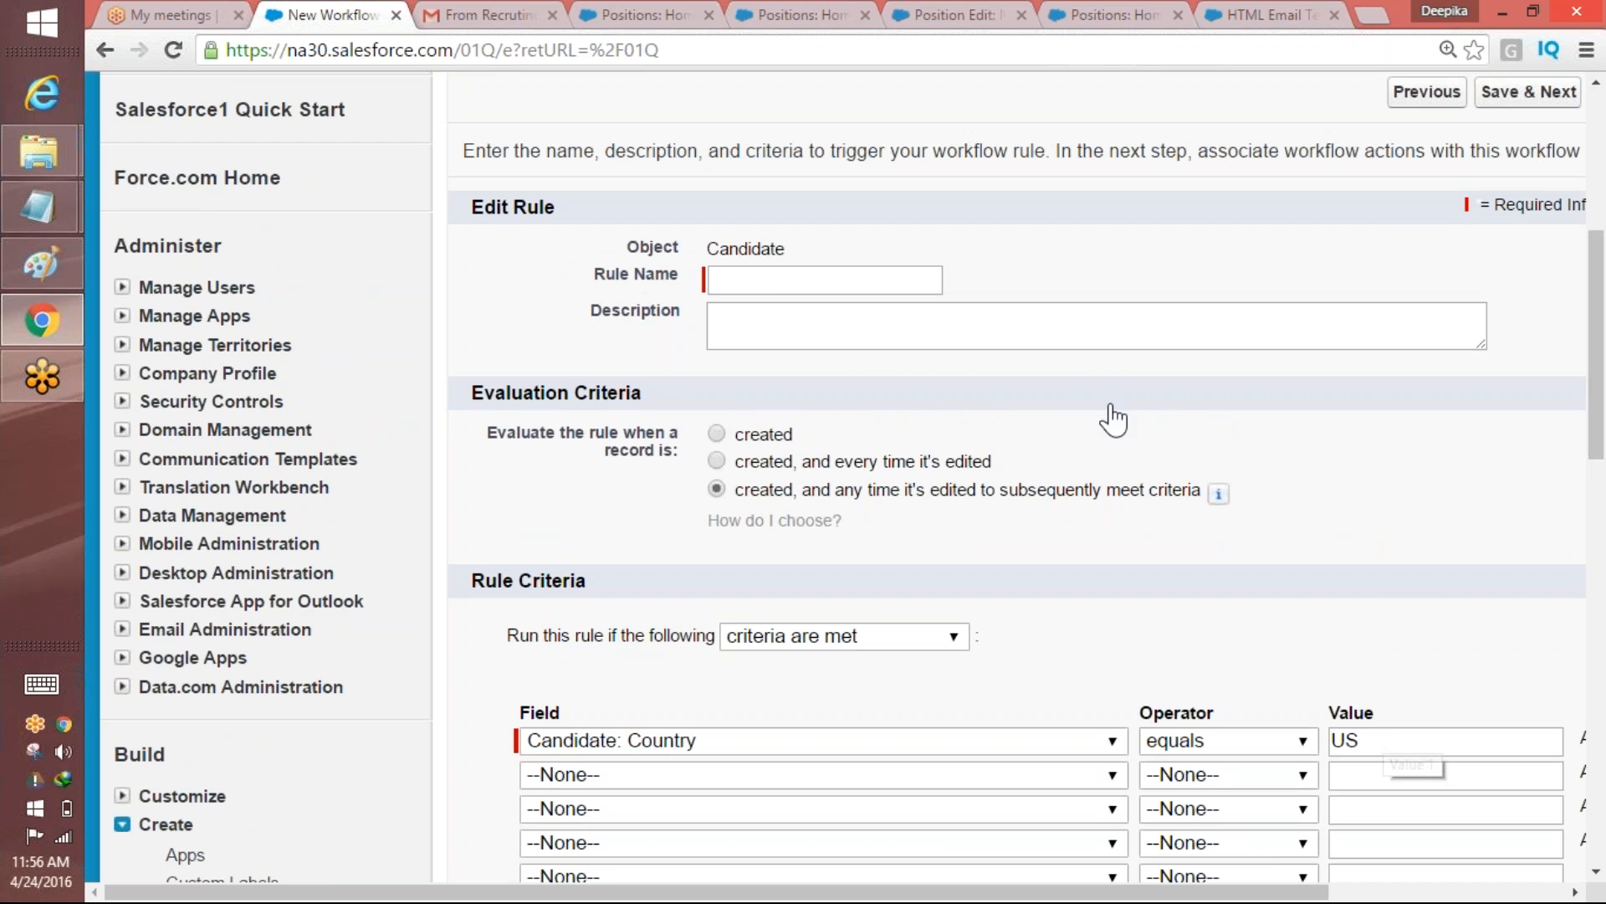
Name the rule 'New candidate from US' and save it.
click(771, 279)
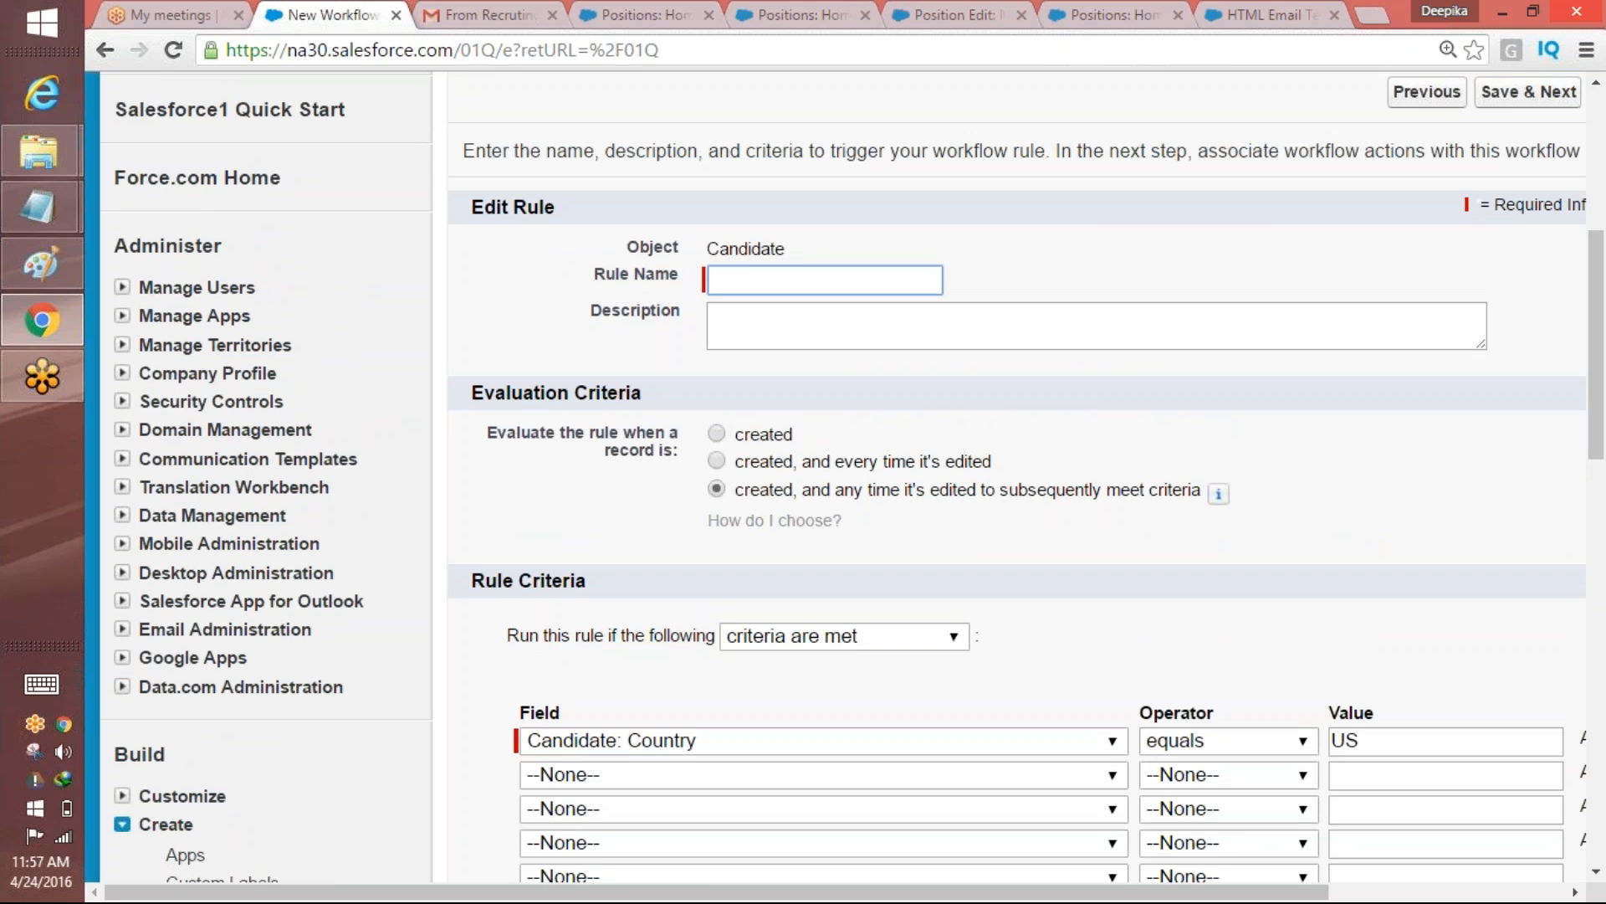
text(New candidate from US)
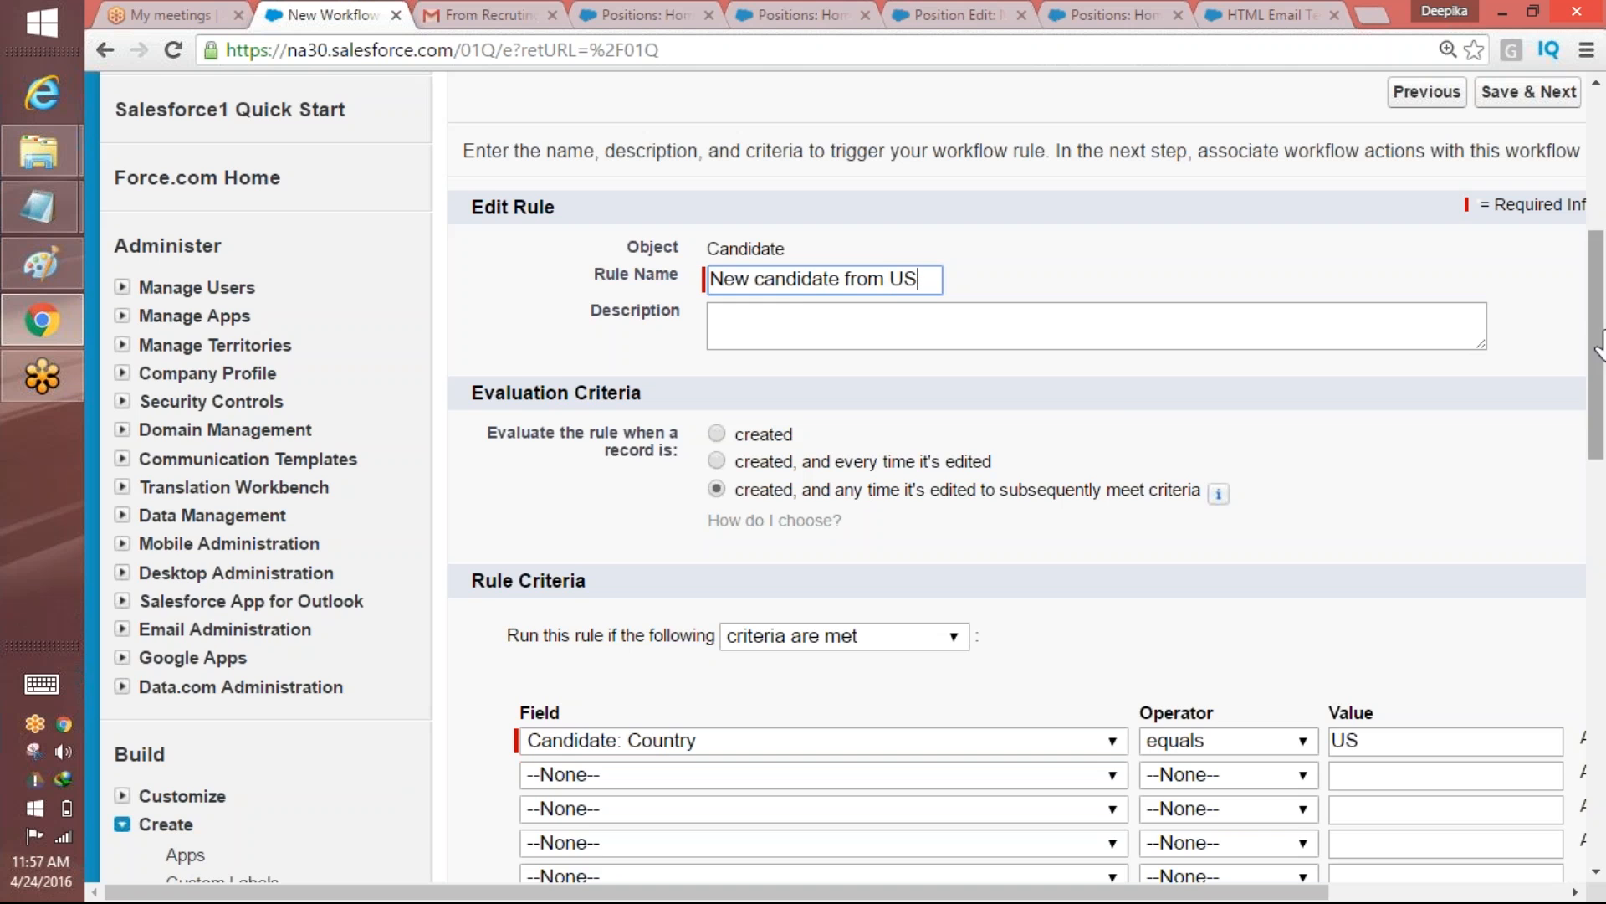
drag(1596, 343, 1596, 494)
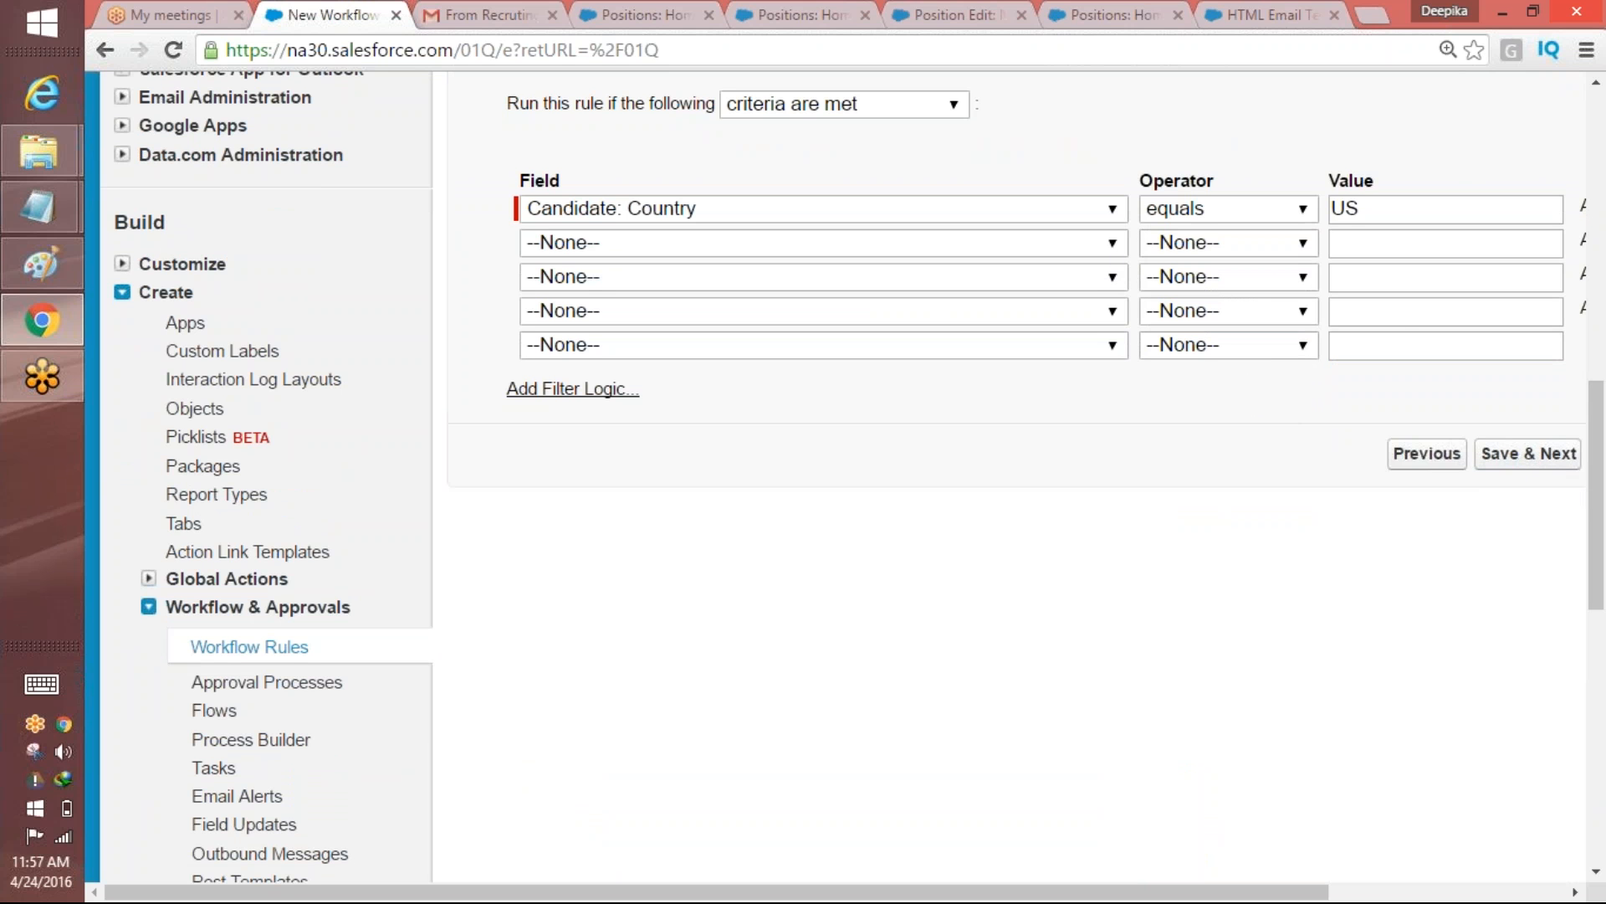
click(1530, 452)
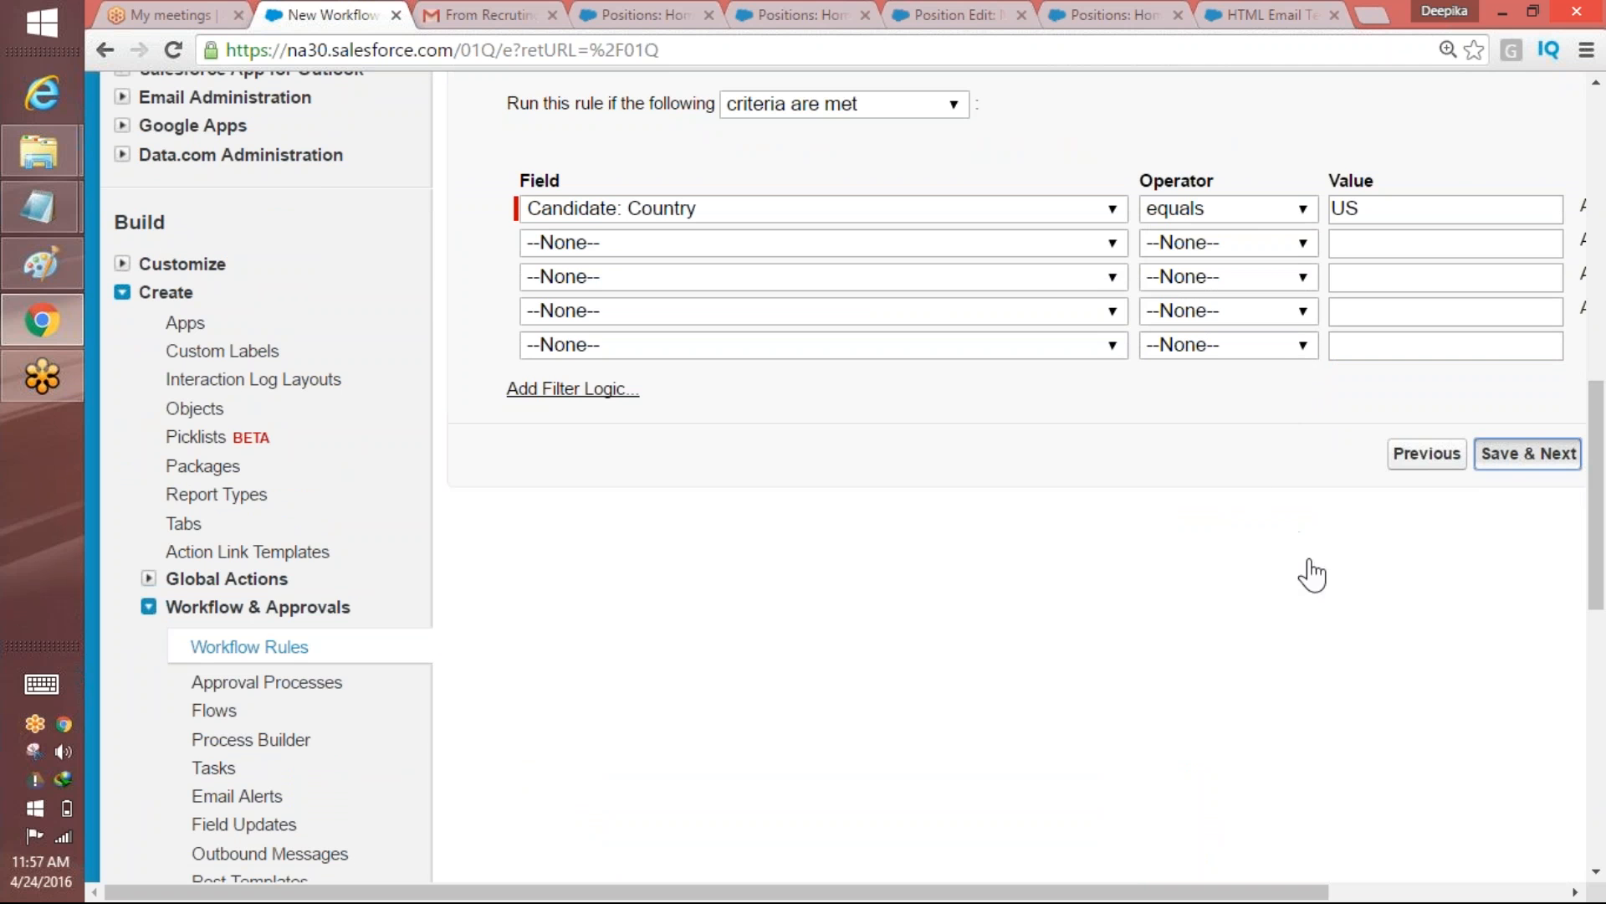
Switch the rule to 'formula evaluates to true' with the formula "united states".
drag(1600, 573, 1602, 464)
click(918, 409)
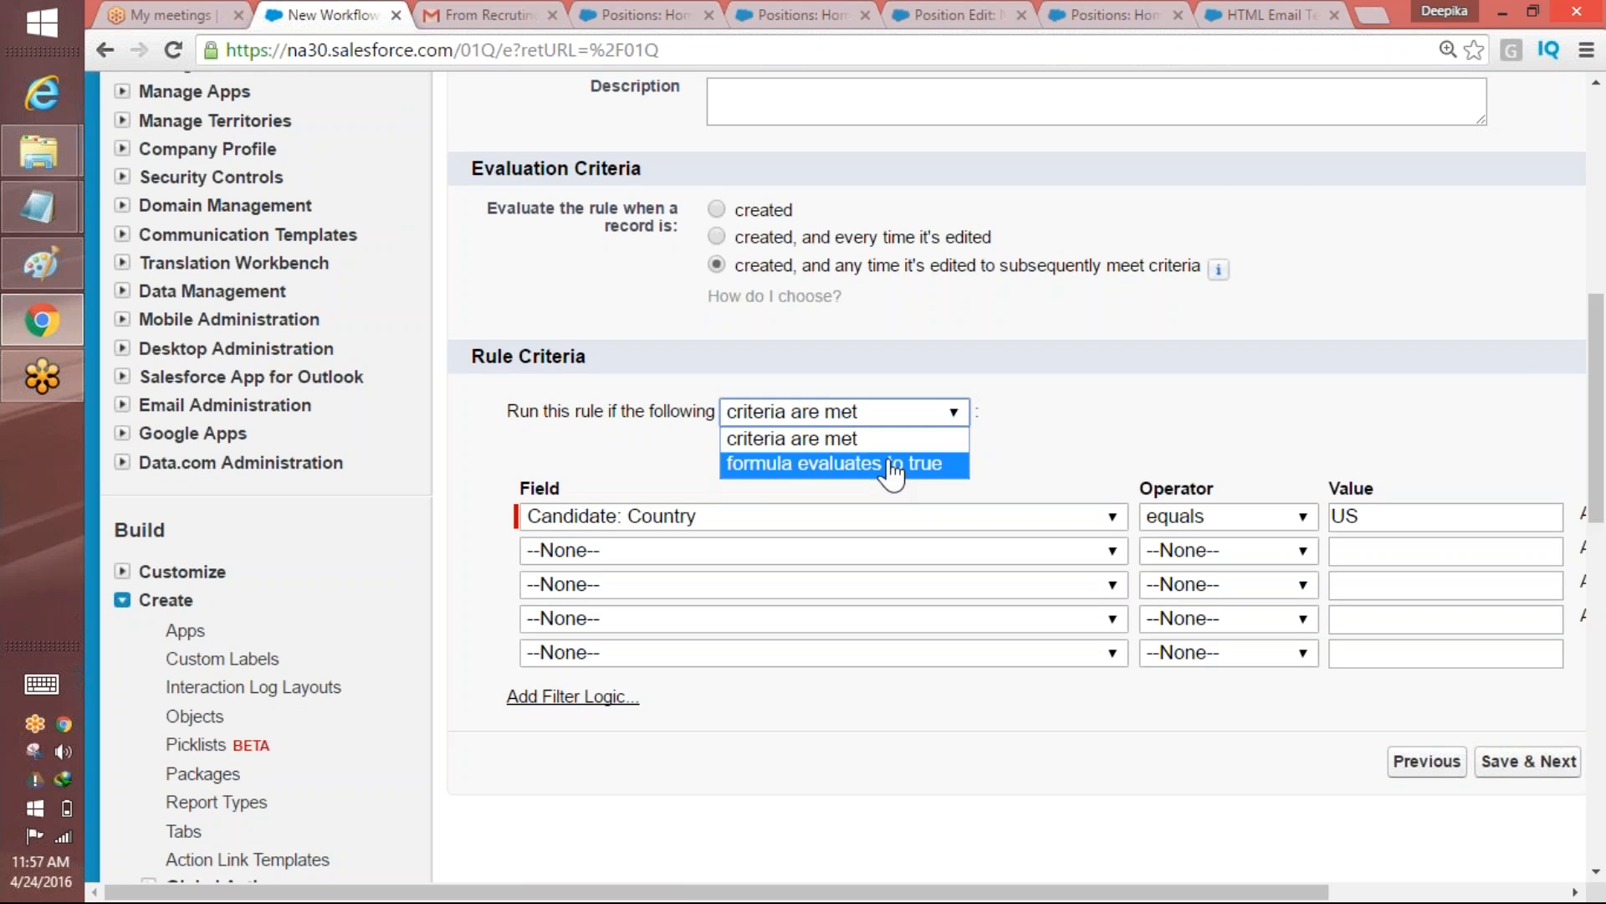
click(851, 469)
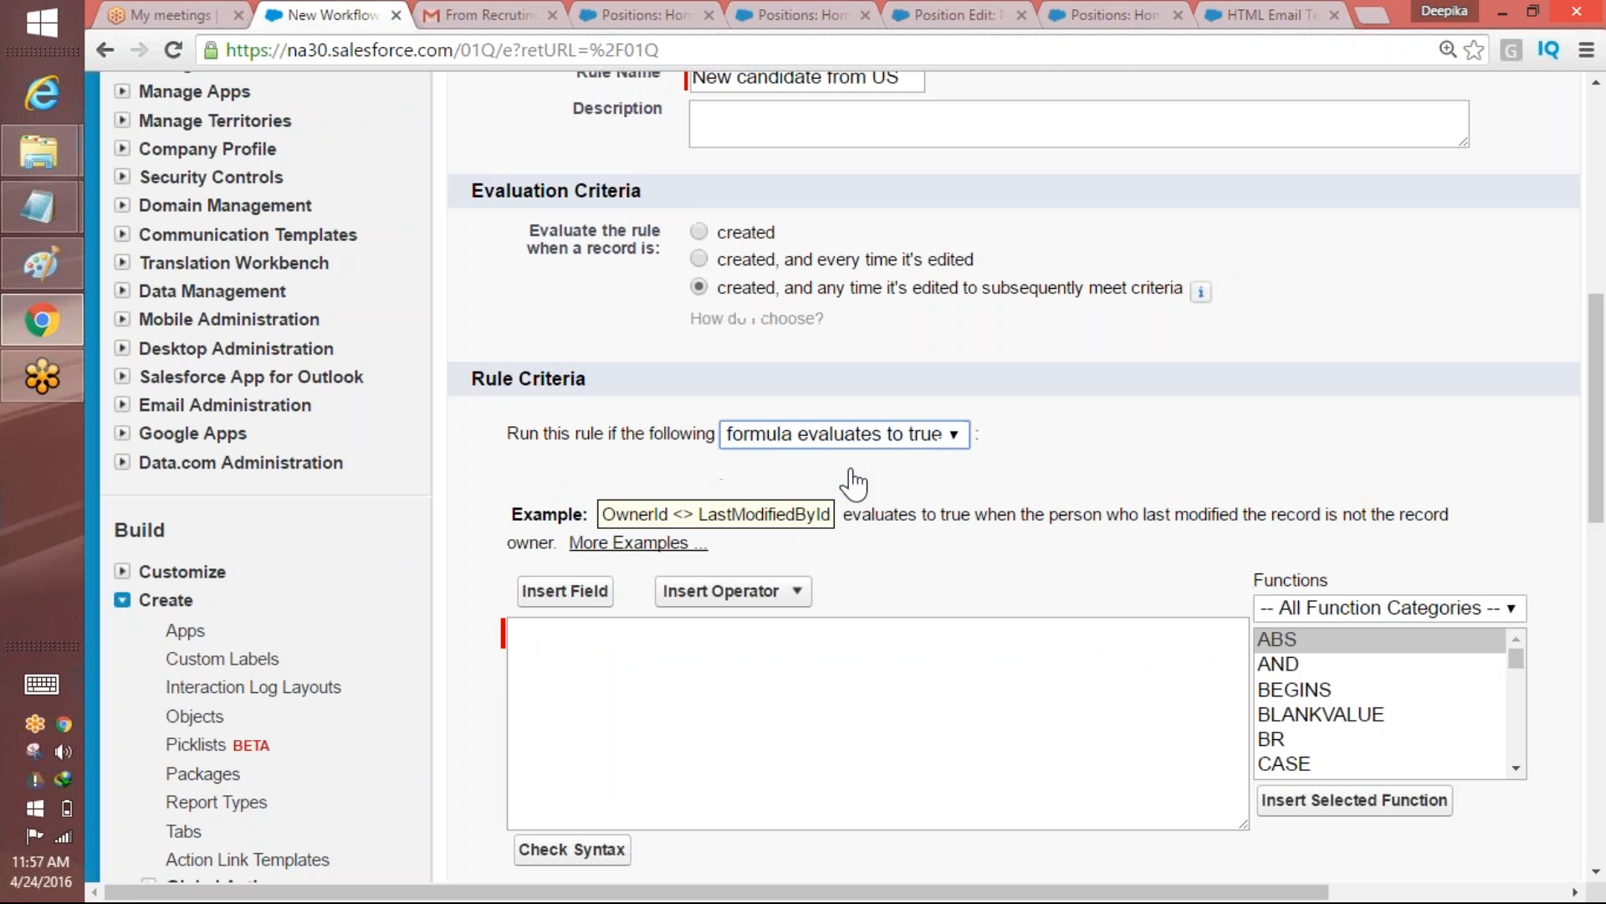
click(688, 671)
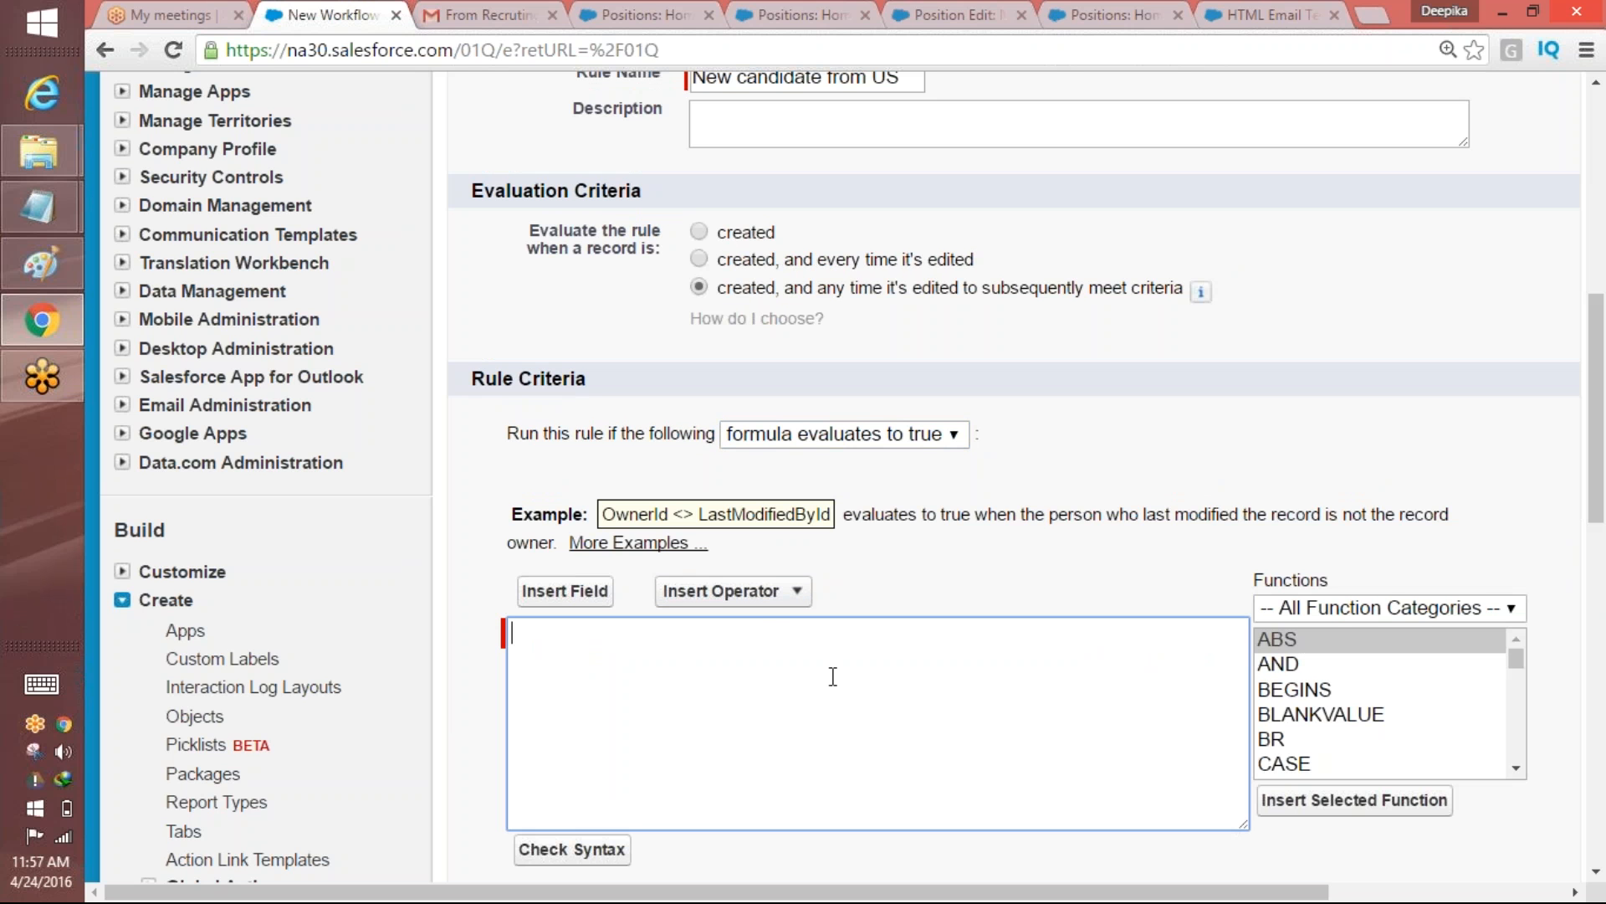
drag(1524, 681, 1529, 724)
click(938, 670)
text(")
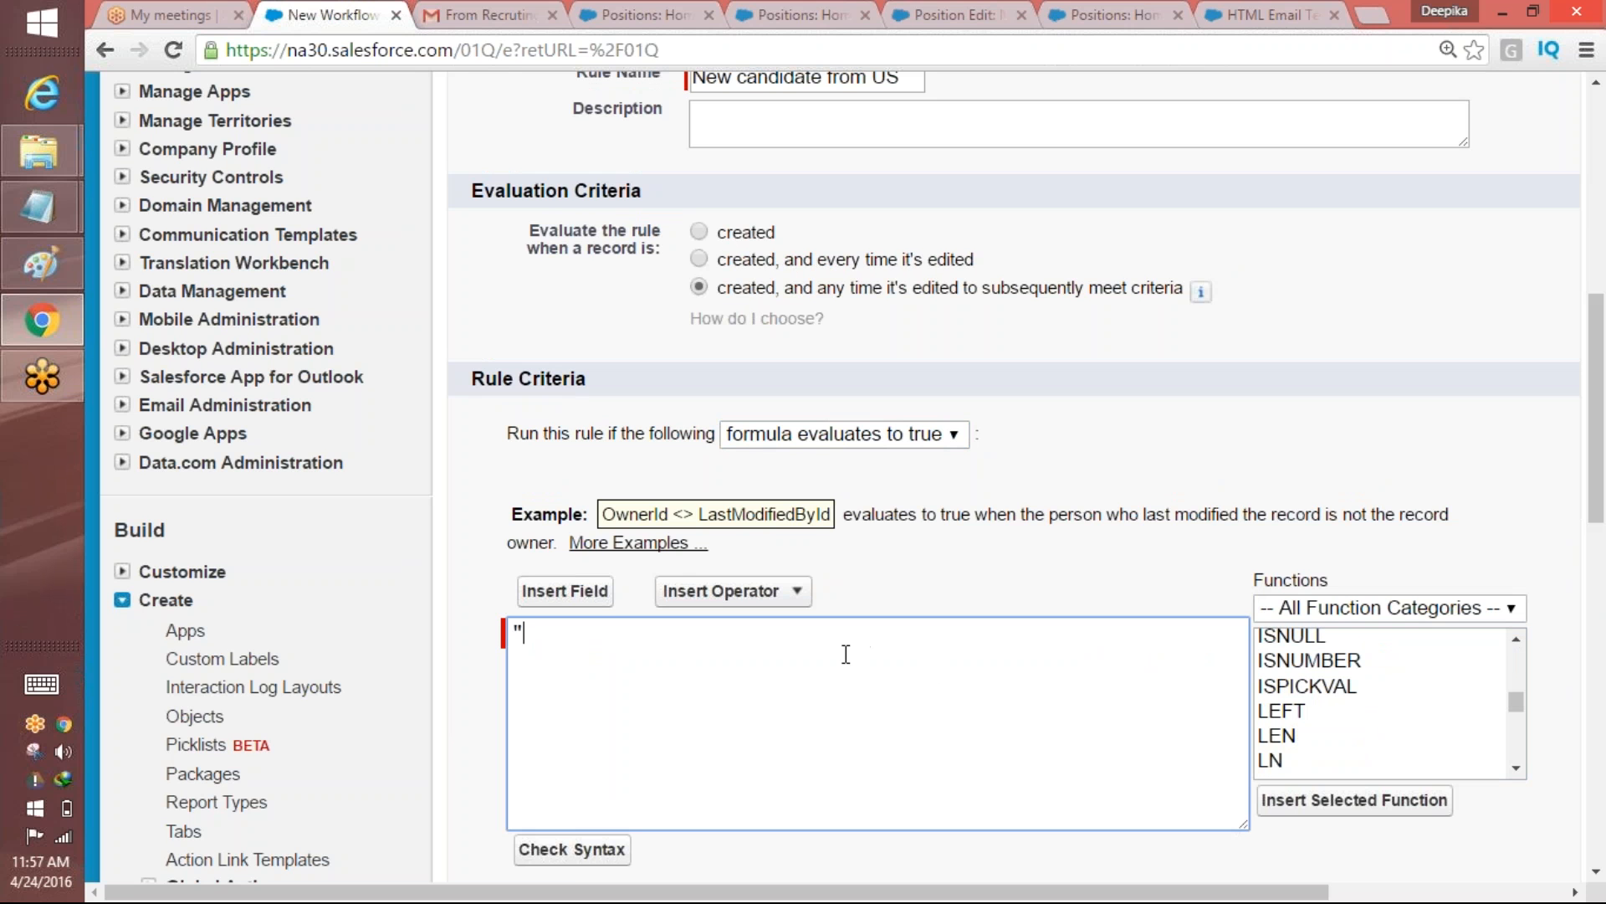
text(united states")
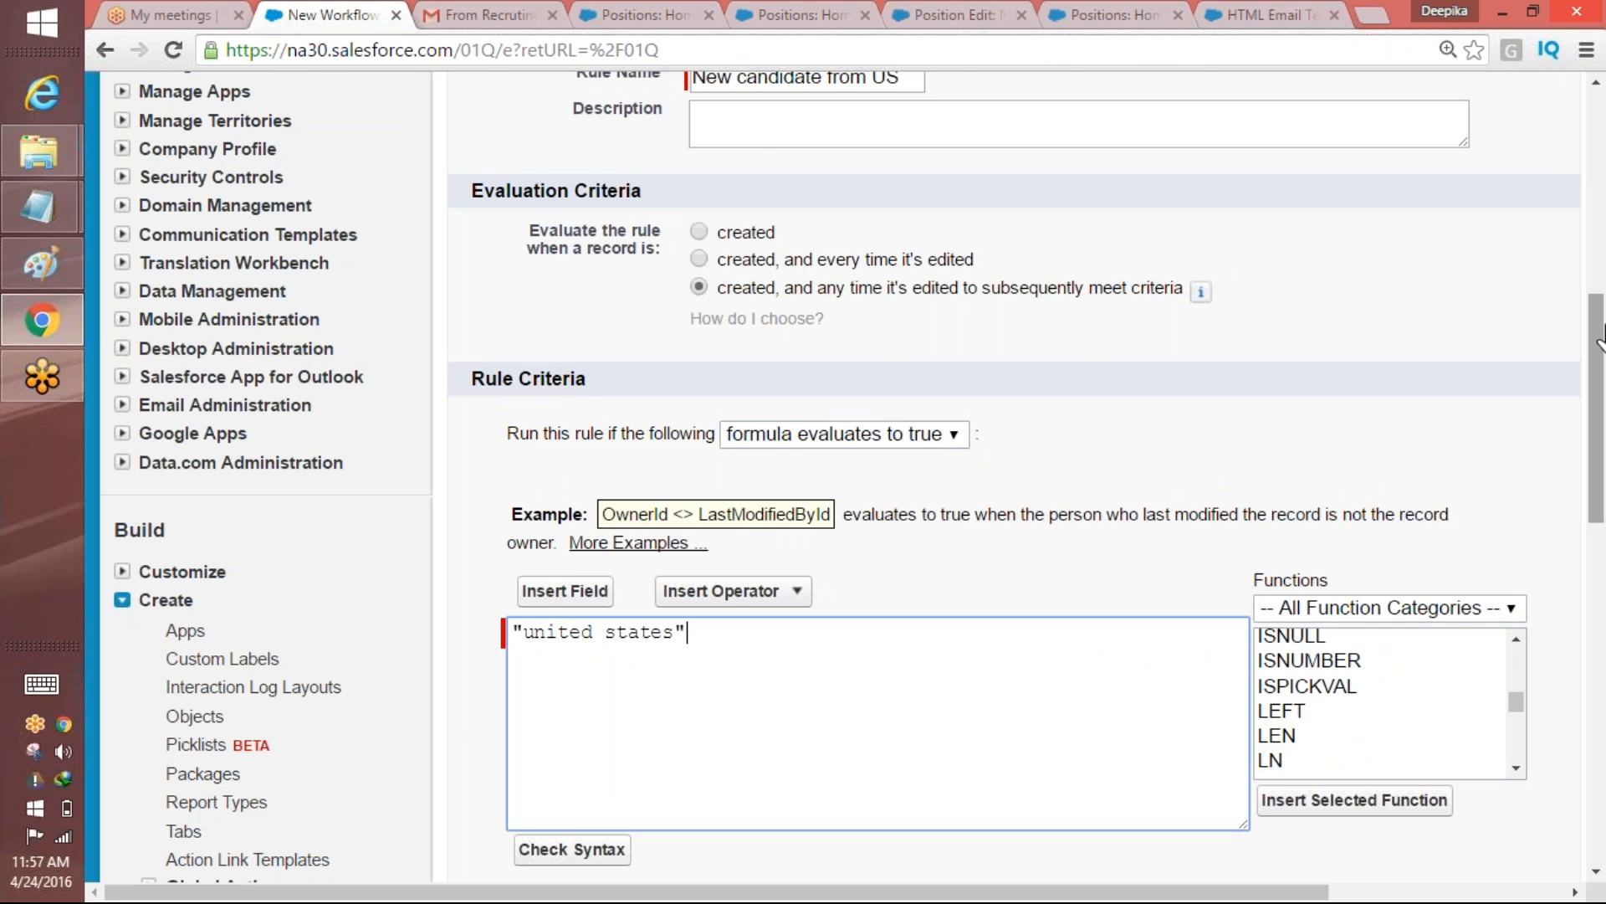
drag(1599, 332, 1599, 387)
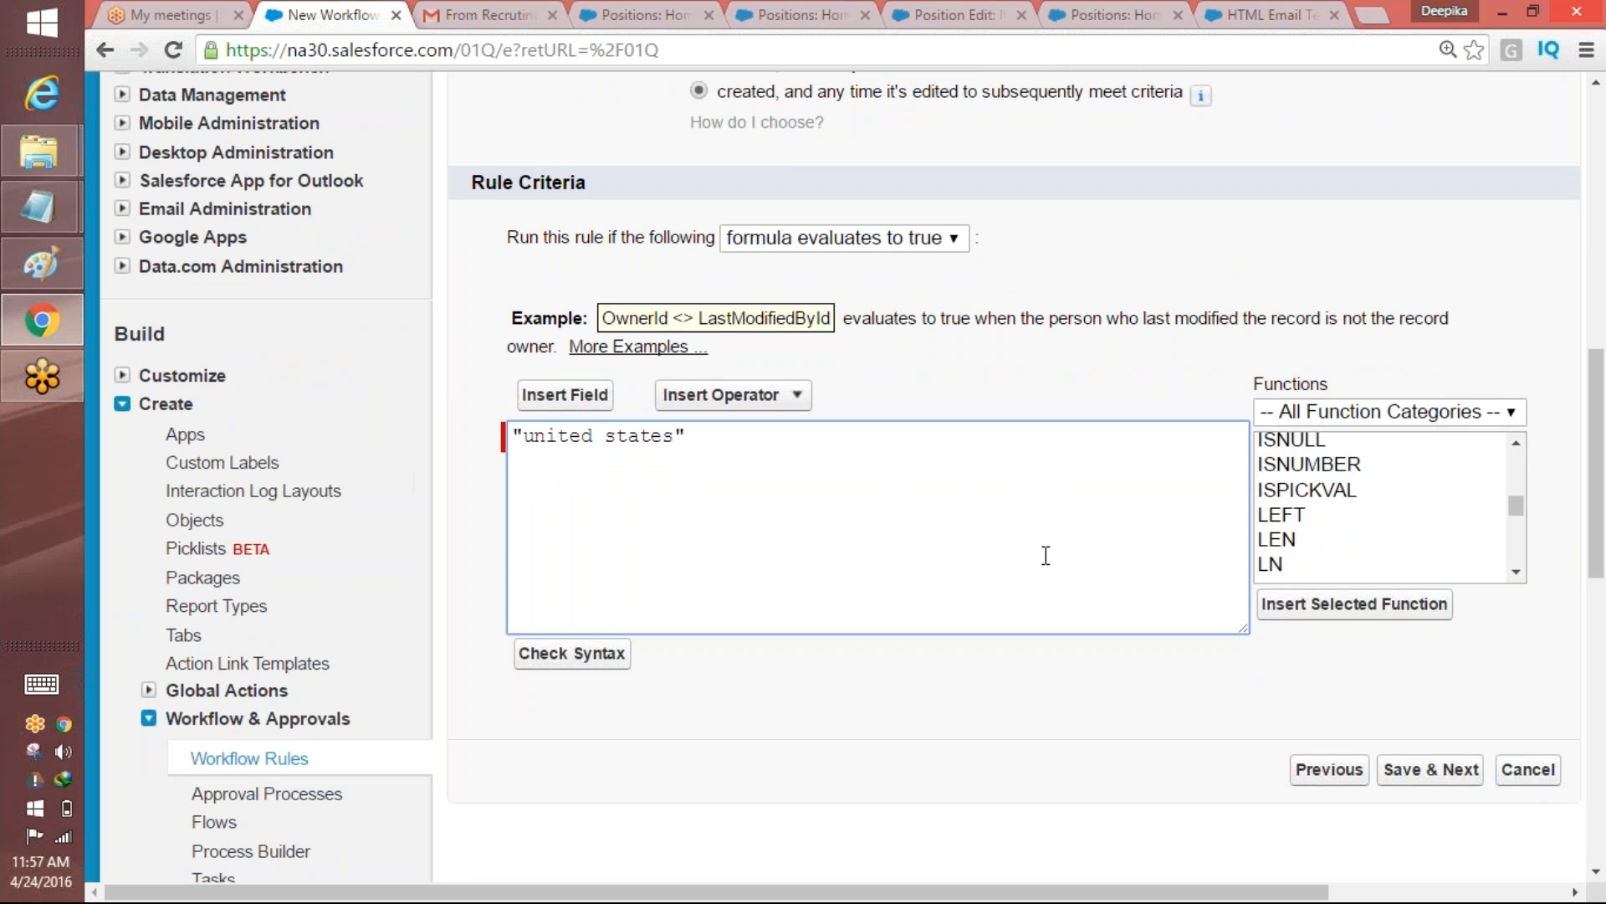
mouse_move(1599, 569)
mouse_down()
mouse_move(1600, 464)
mouse_move(1600, 551)
mouse_up()
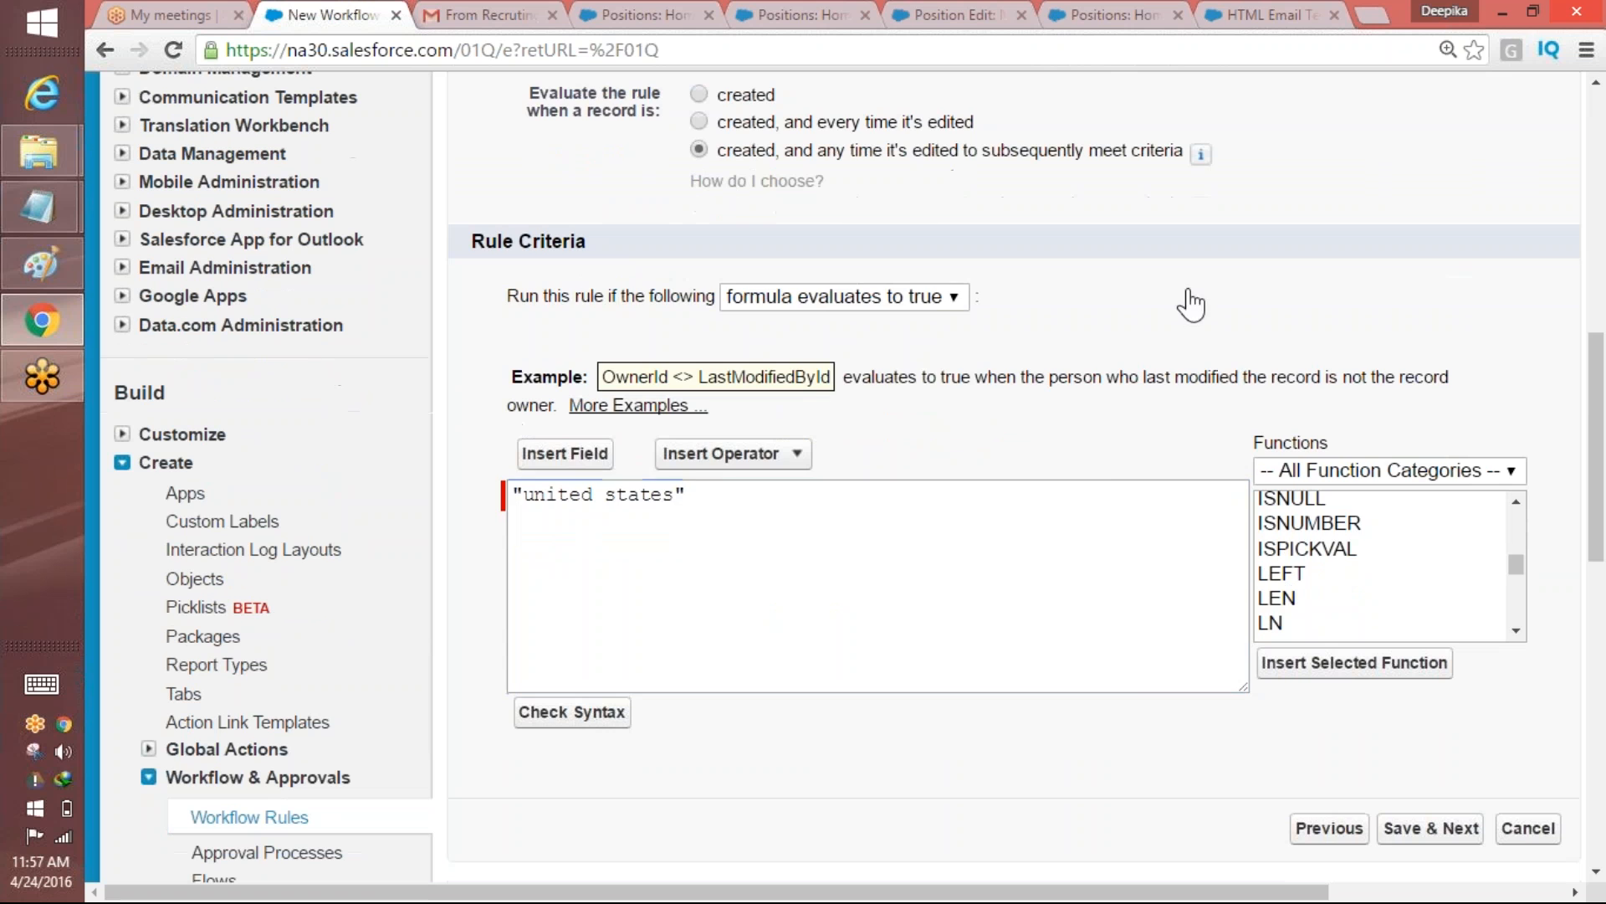
click(925, 300)
Revert to the Candidate: Country equals US criteria, save, and list the workflow action types.
click(849, 326)
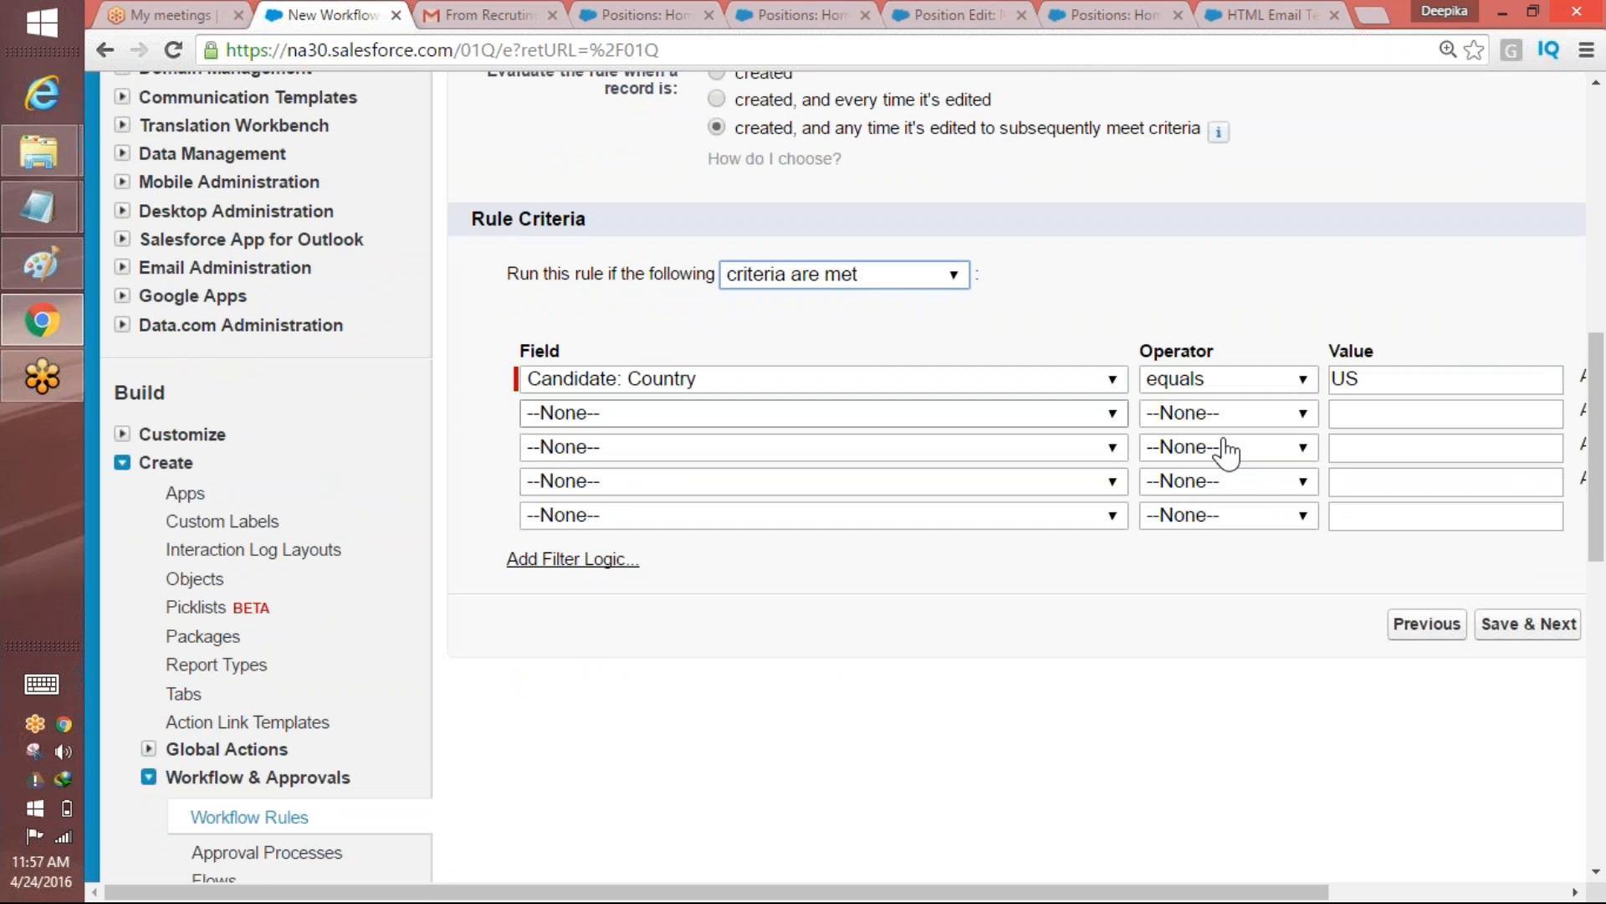
click(1496, 623)
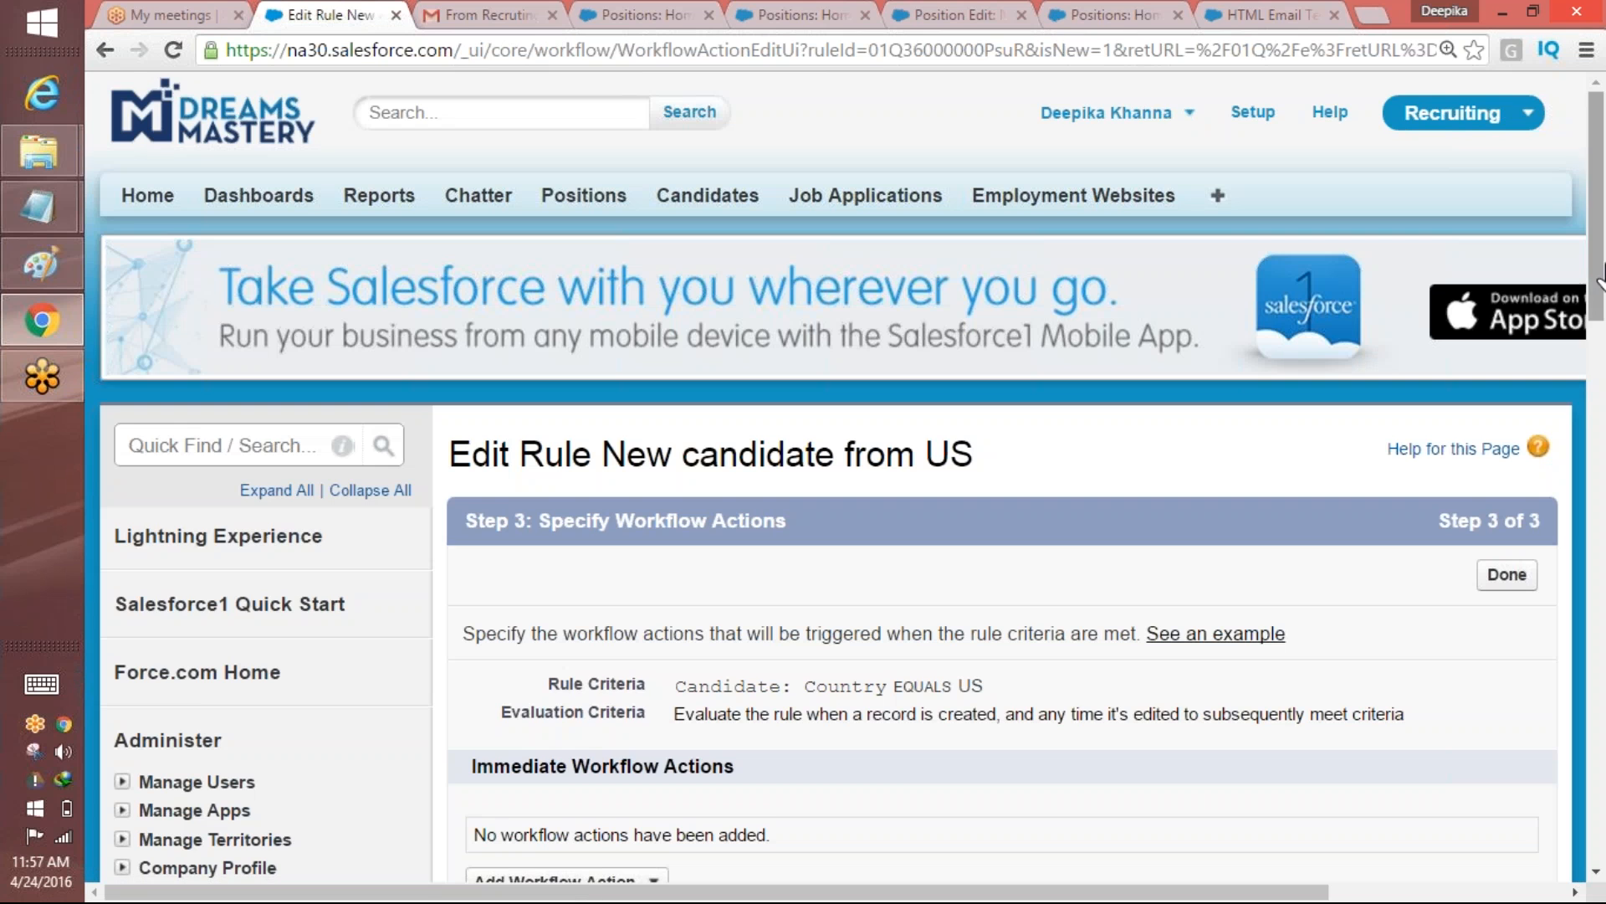
drag(1599, 275, 1599, 383)
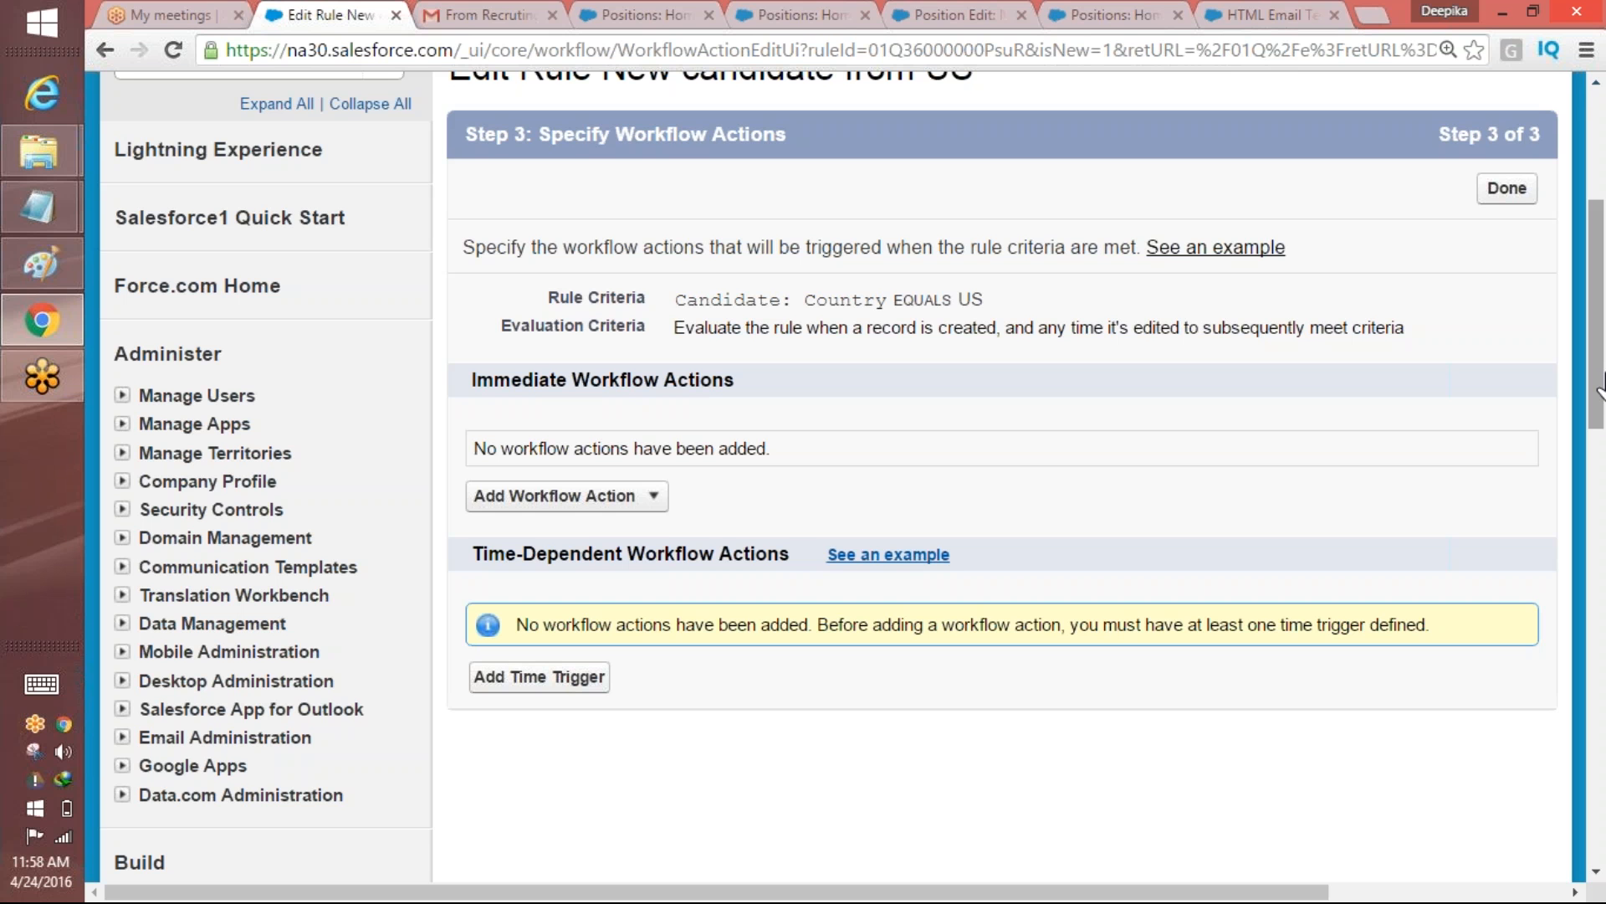
click(621, 499)
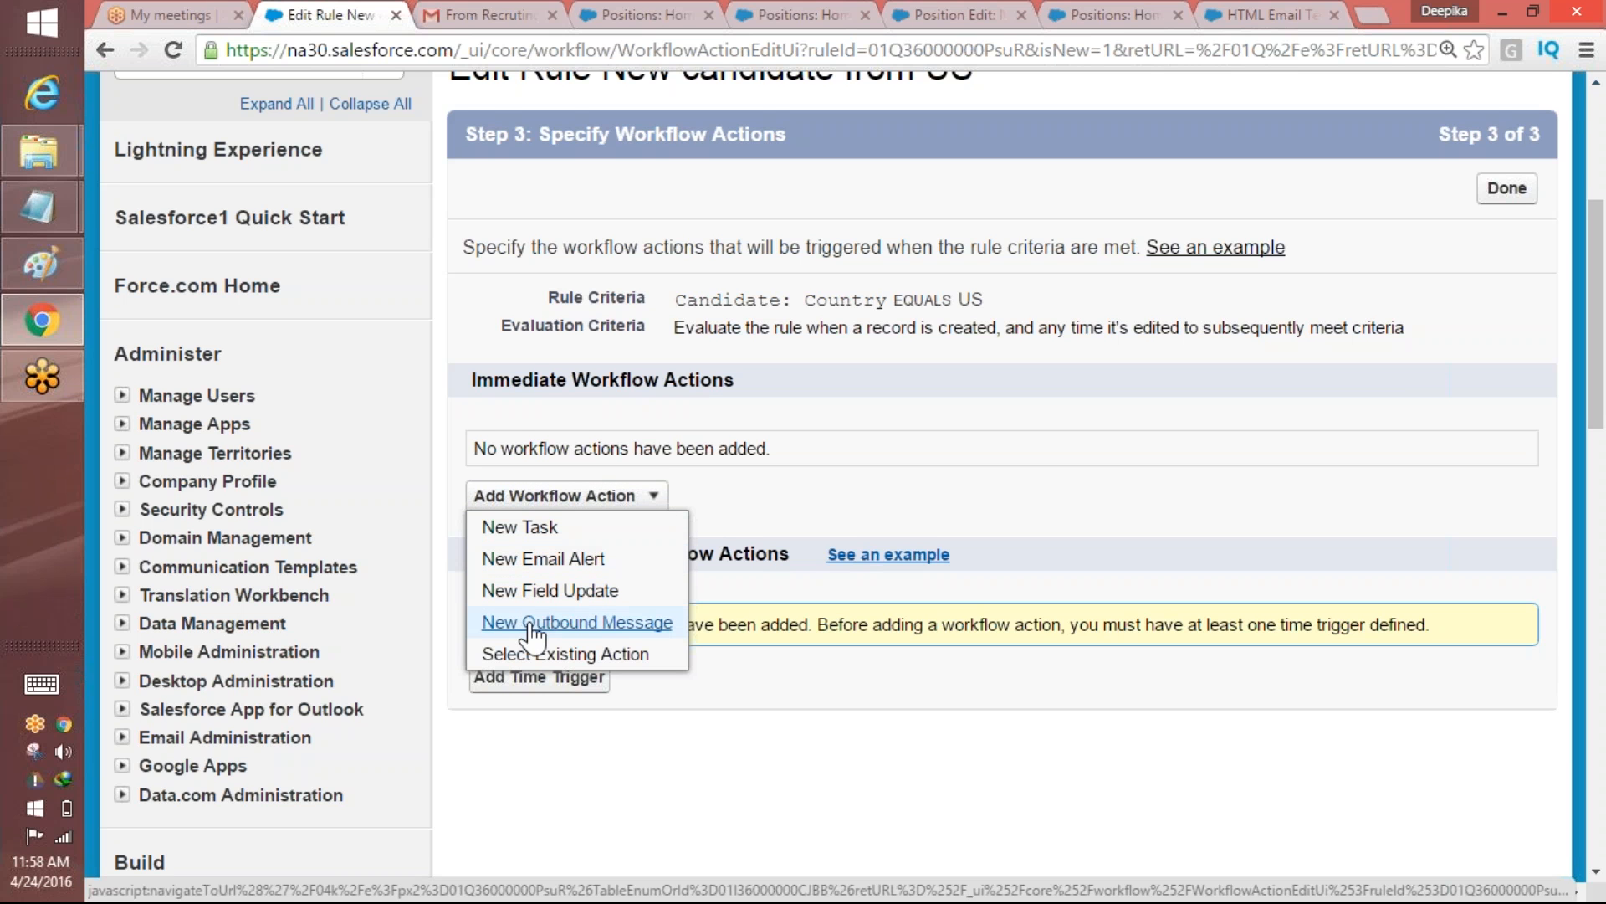
Create a New Email Alert described as 'Send Welcome message', auto-filling Unique Name Send_Welcome_message.
click(546, 560)
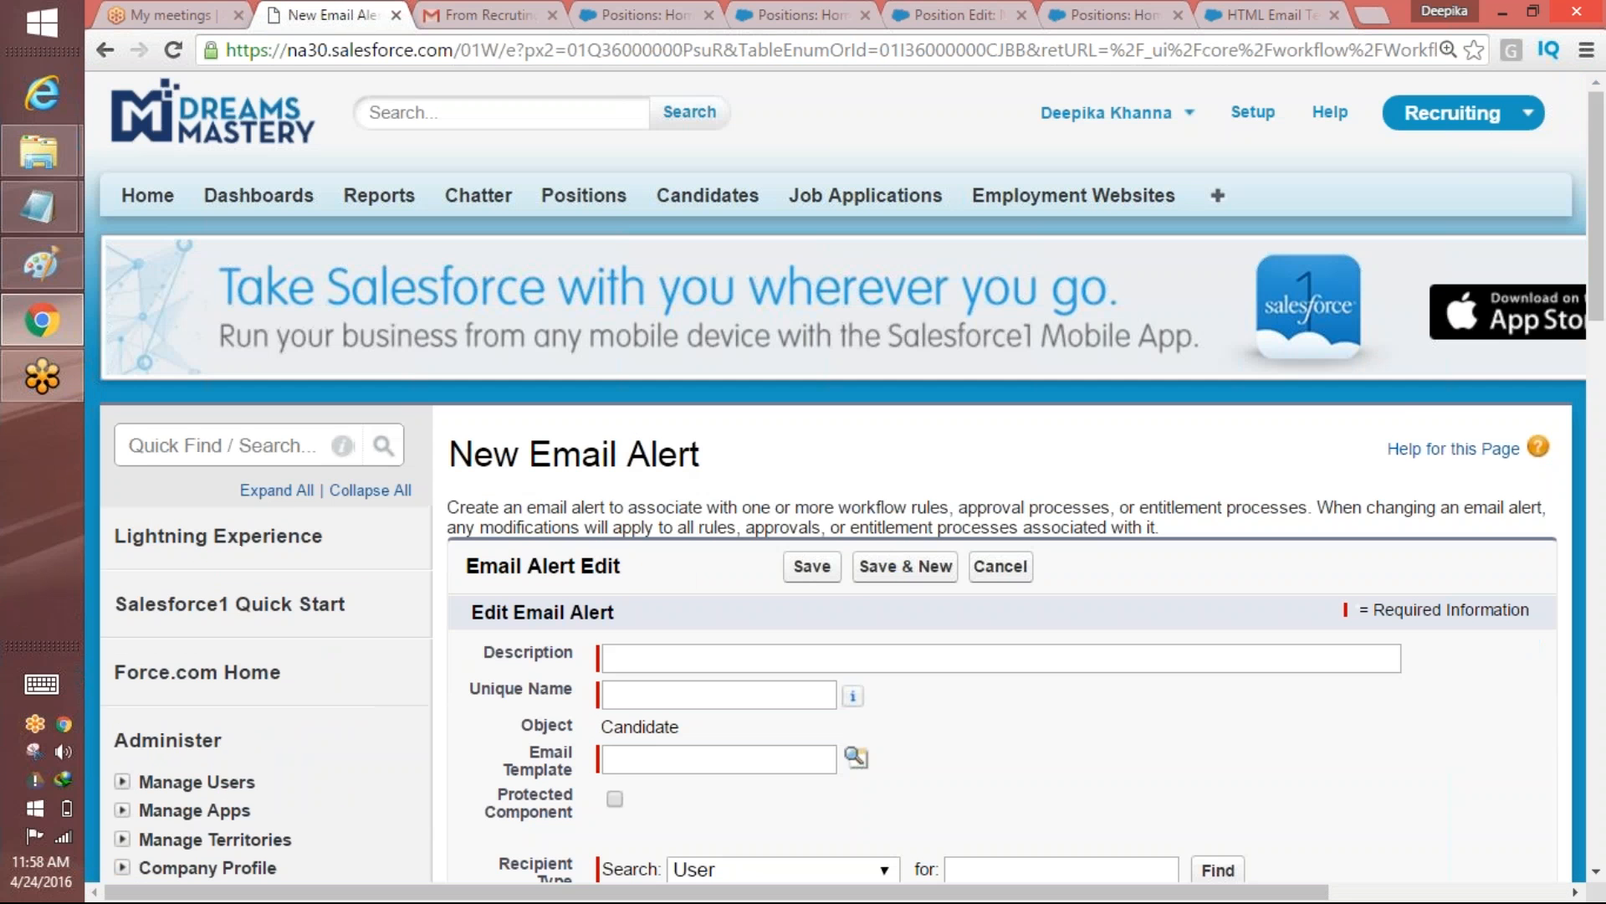
drag(1598, 251, 1597, 332)
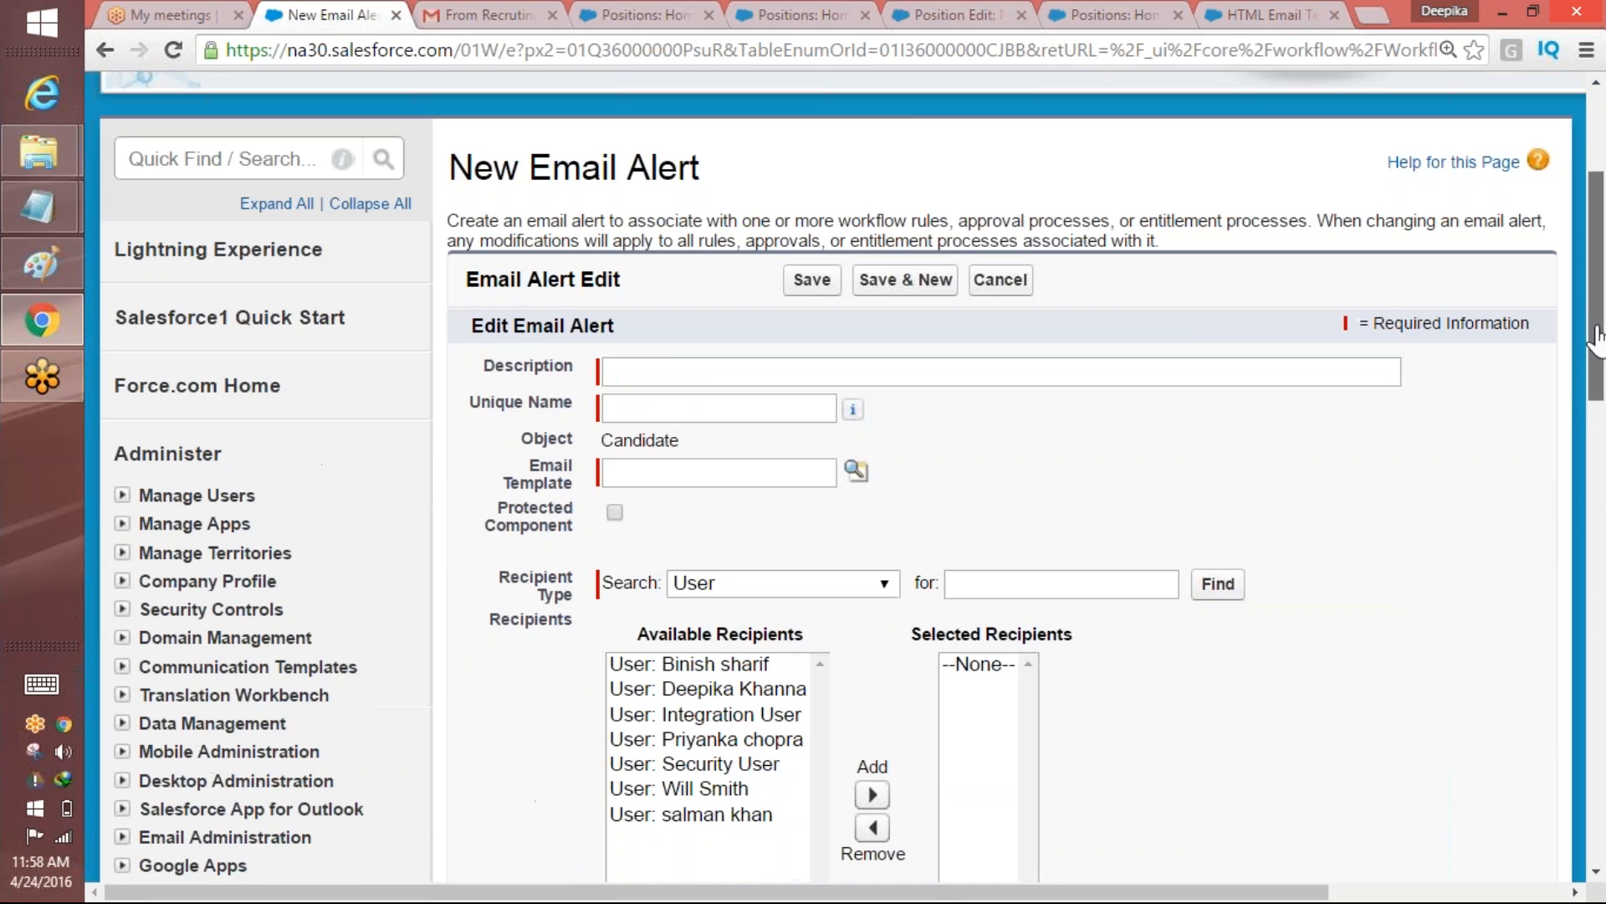
click(666, 364)
text(Sn)
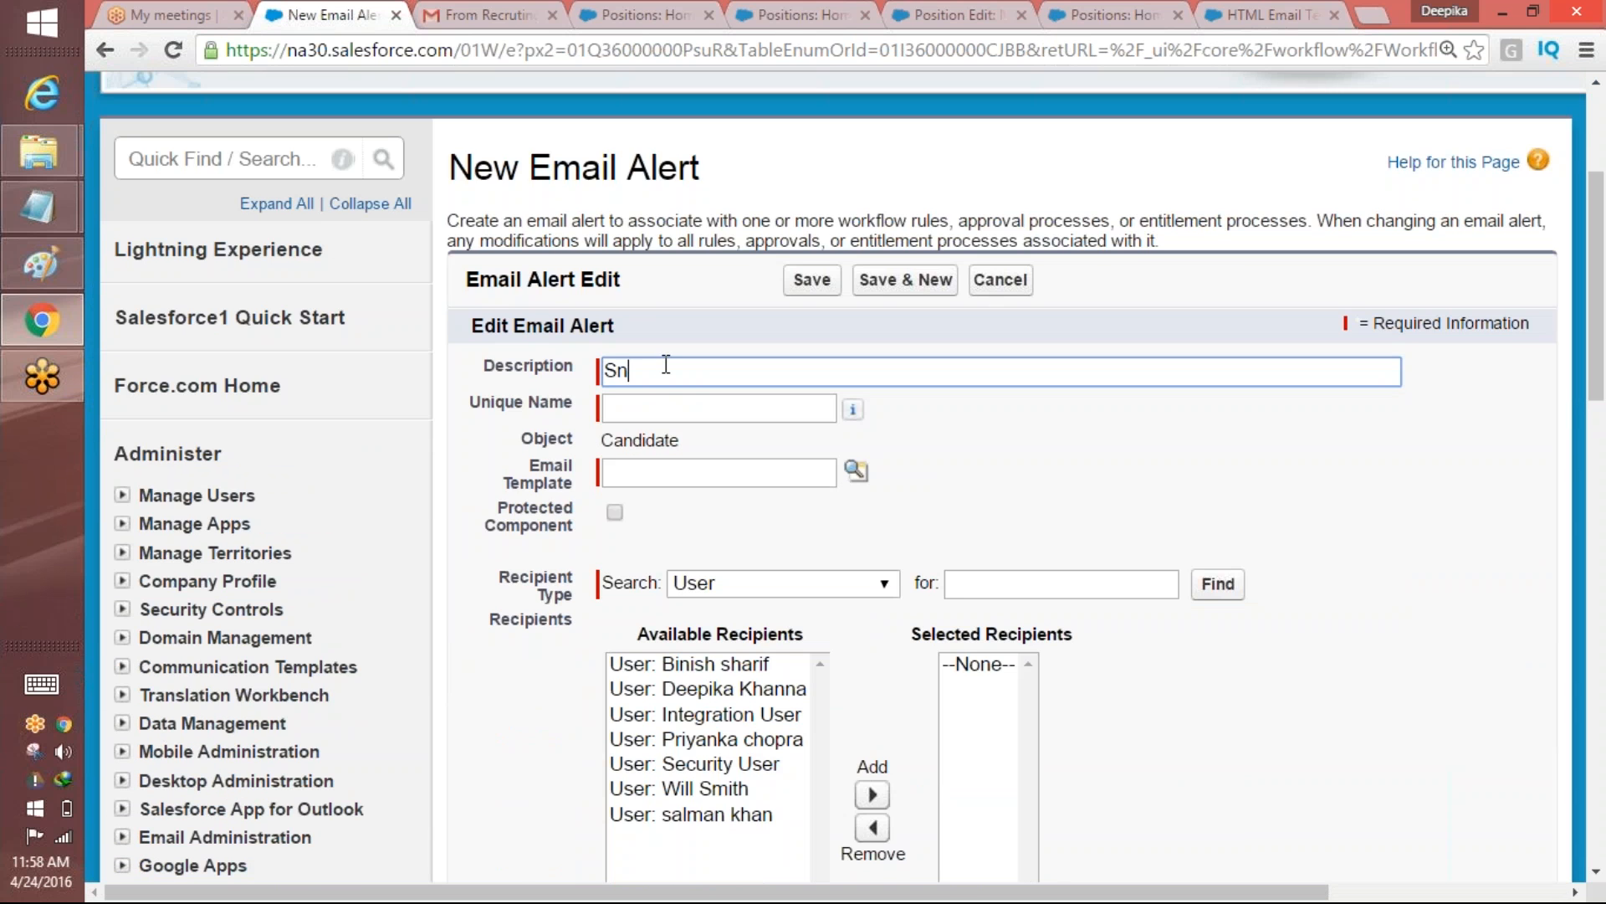
key(BackSpace)
text(end Welcome mes)
key(BackSpace)
key(BackSpace)
text(essg)
key(BackSpace)
text(age)
key(Tab)
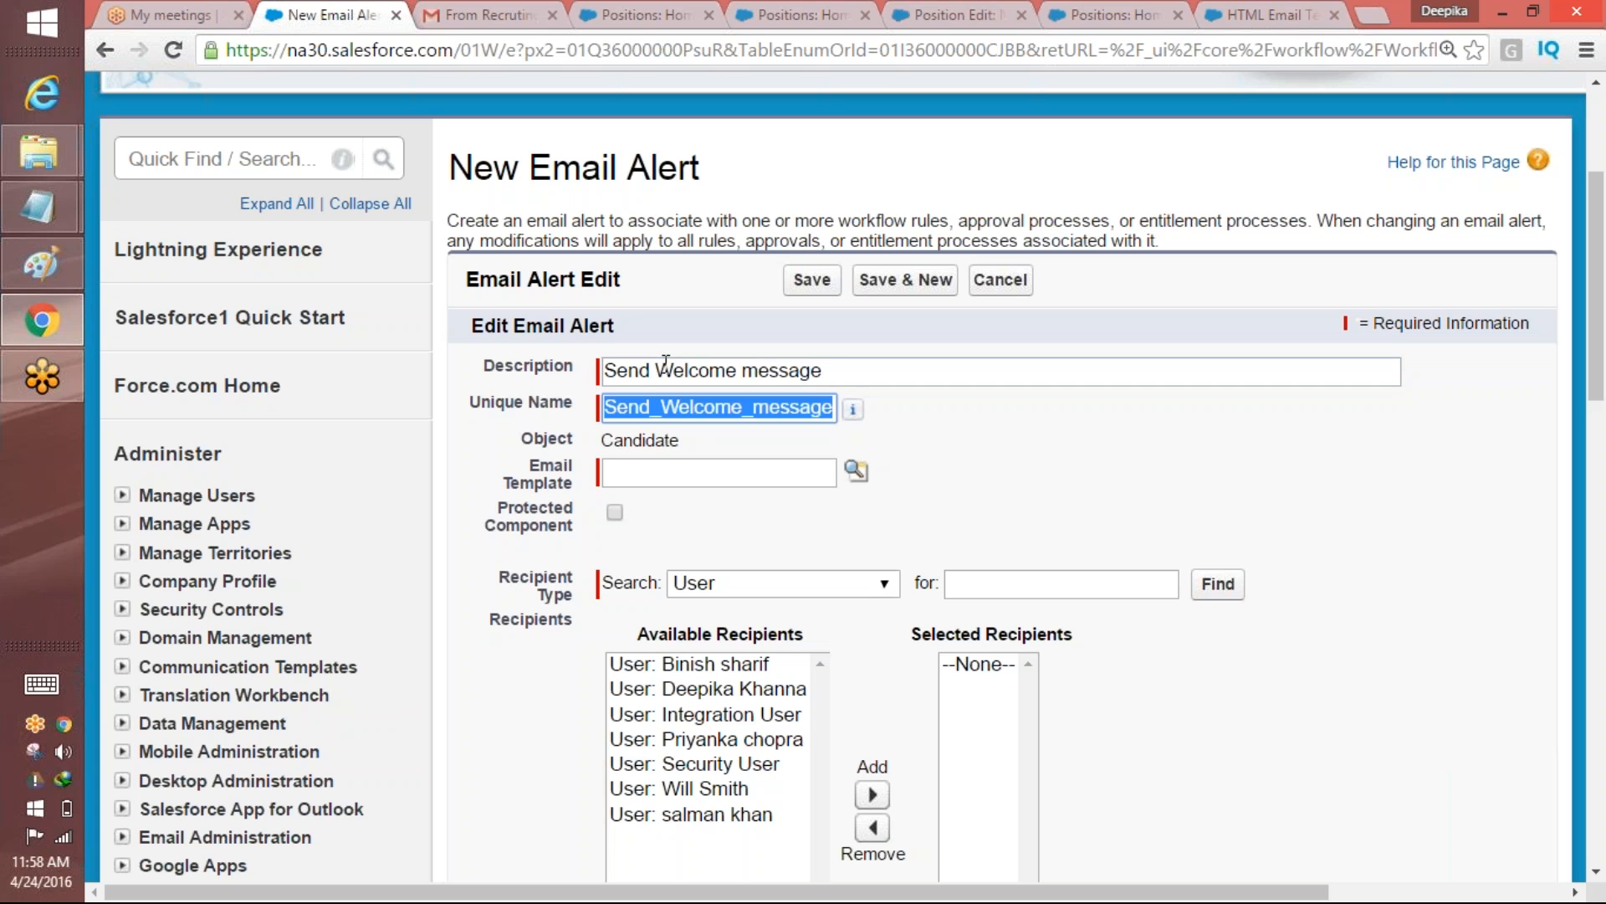
Browse the Unfiled Public Email Templates folder in the email template lookup.
click(855, 470)
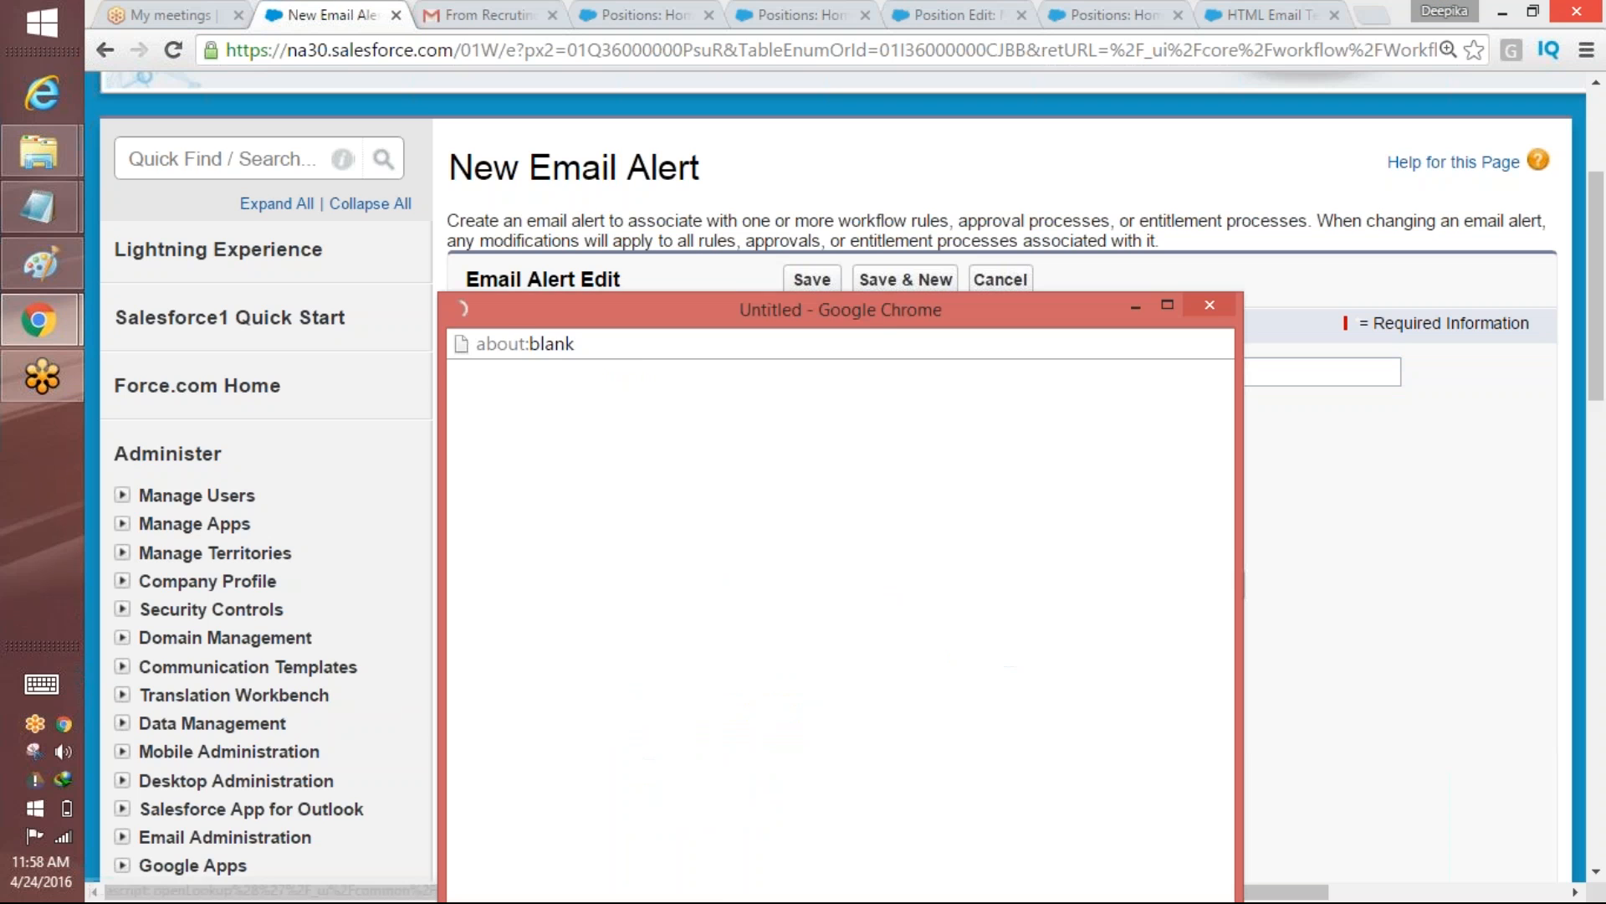
drag(905, 299, 911, 268)
click(726, 408)
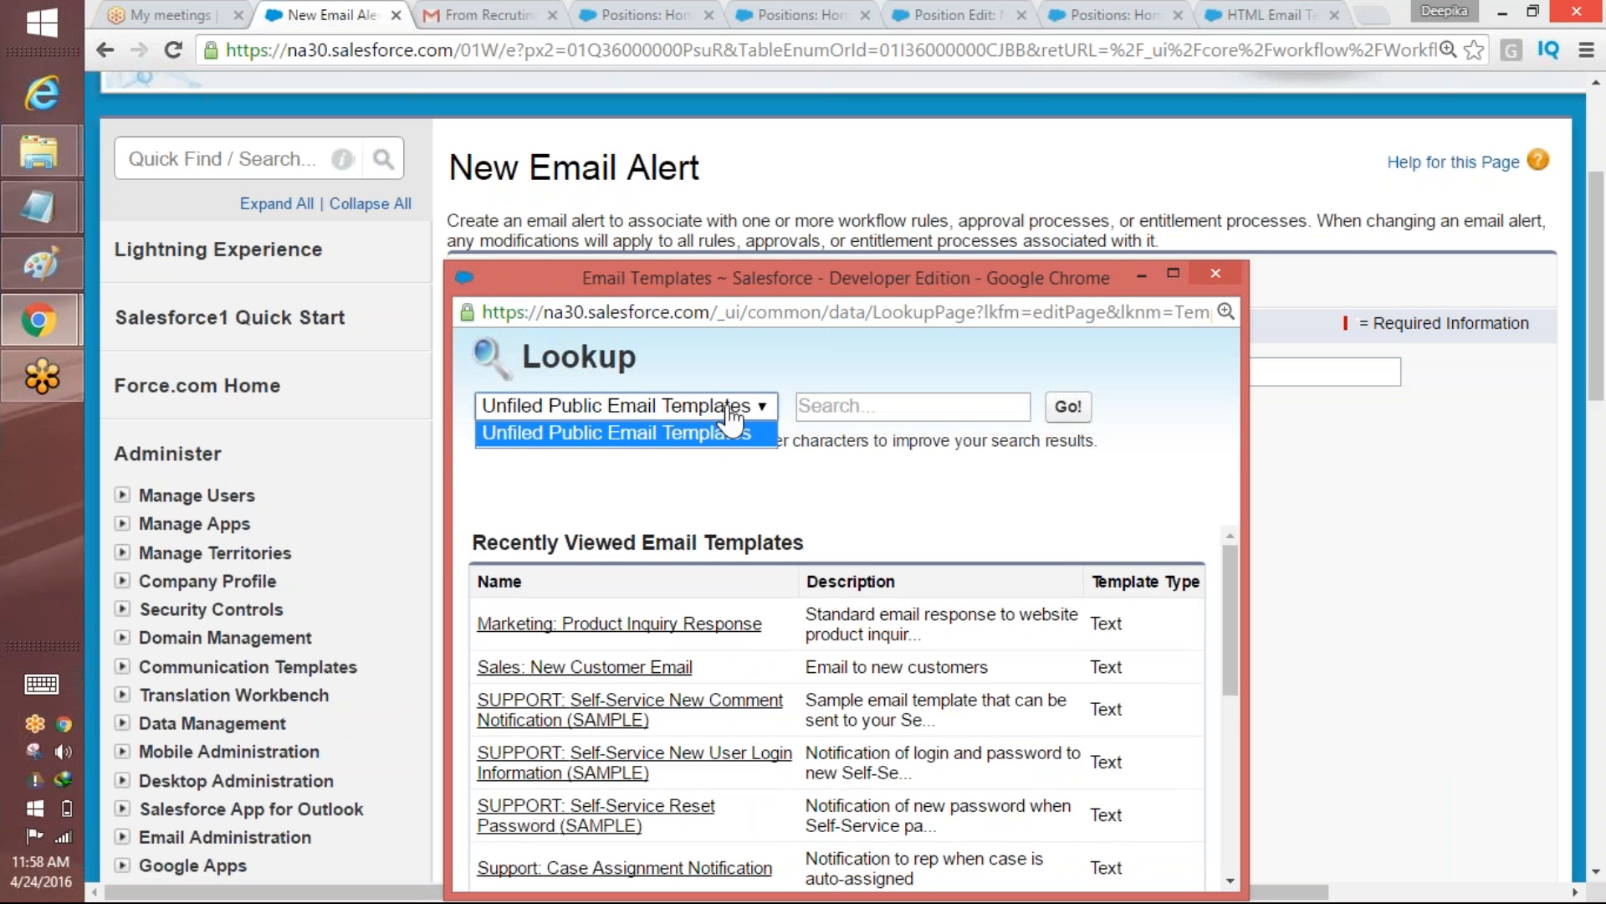
click(721, 427)
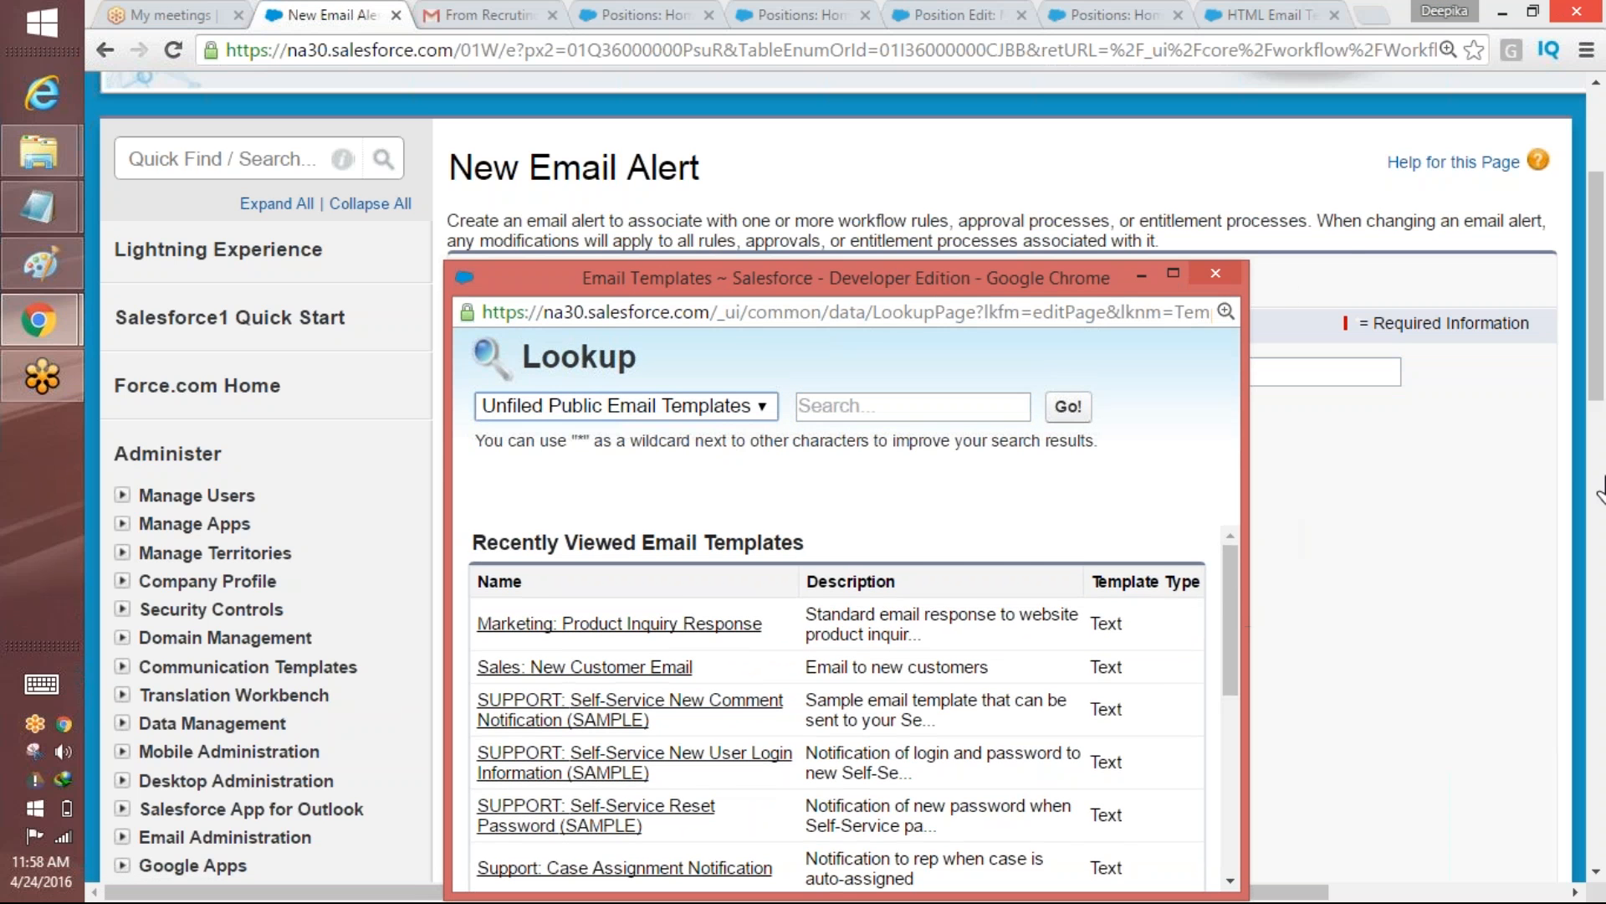
mouse_move(1598, 352)
mouse_down()
mouse_move(1600, 431)
mouse_move(1600, 355)
mouse_up()
click(859, 377)
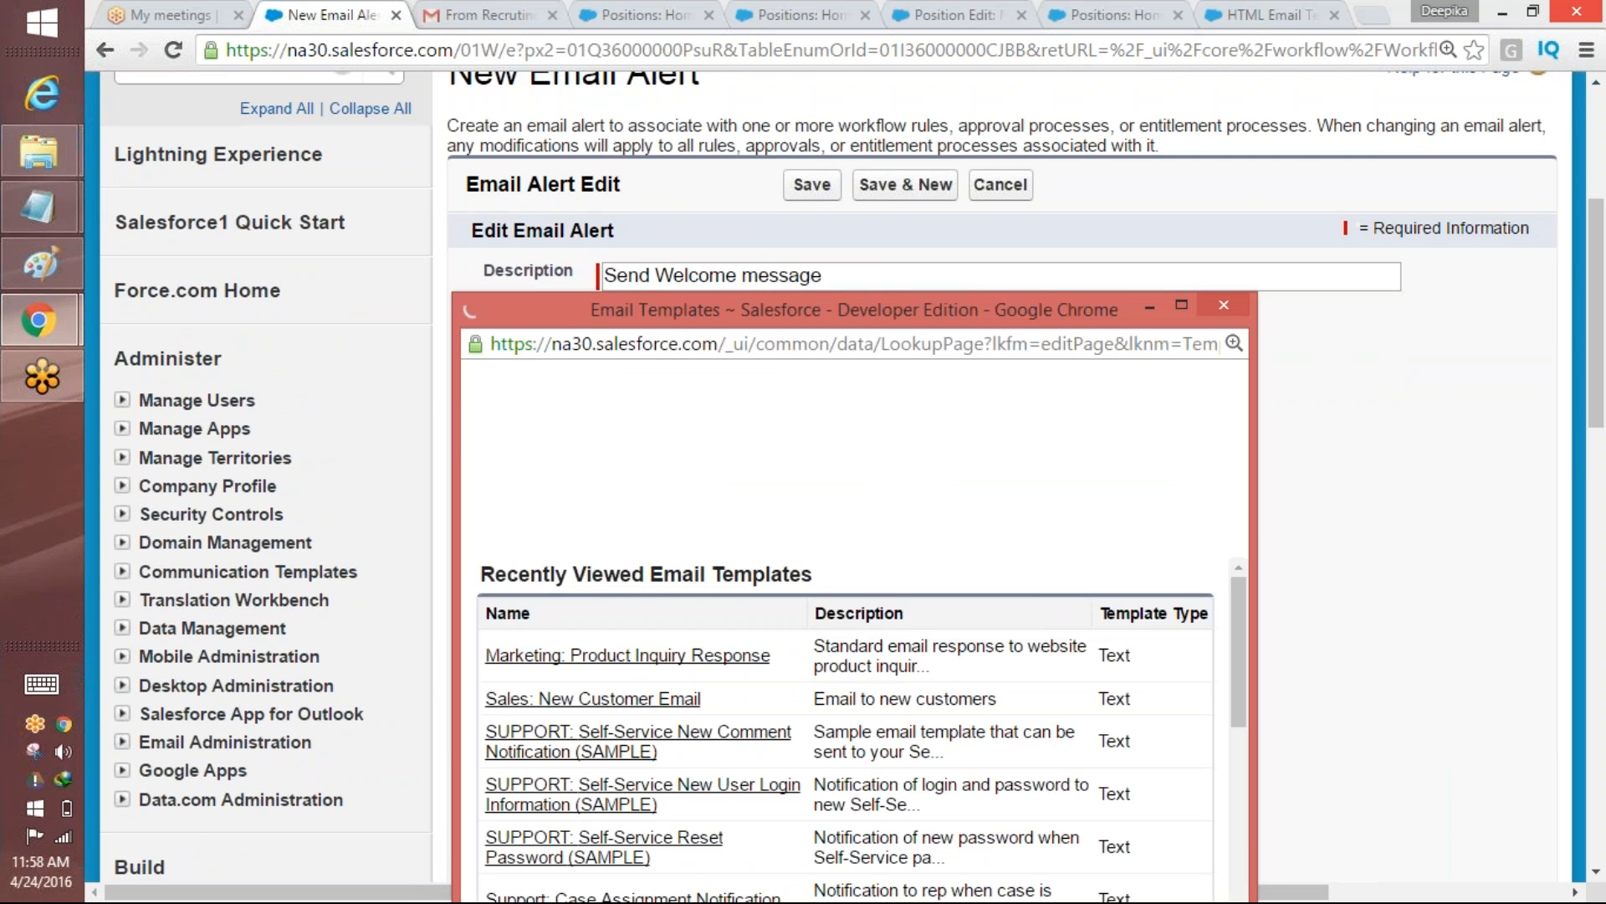
drag(921, 324, 944, 266)
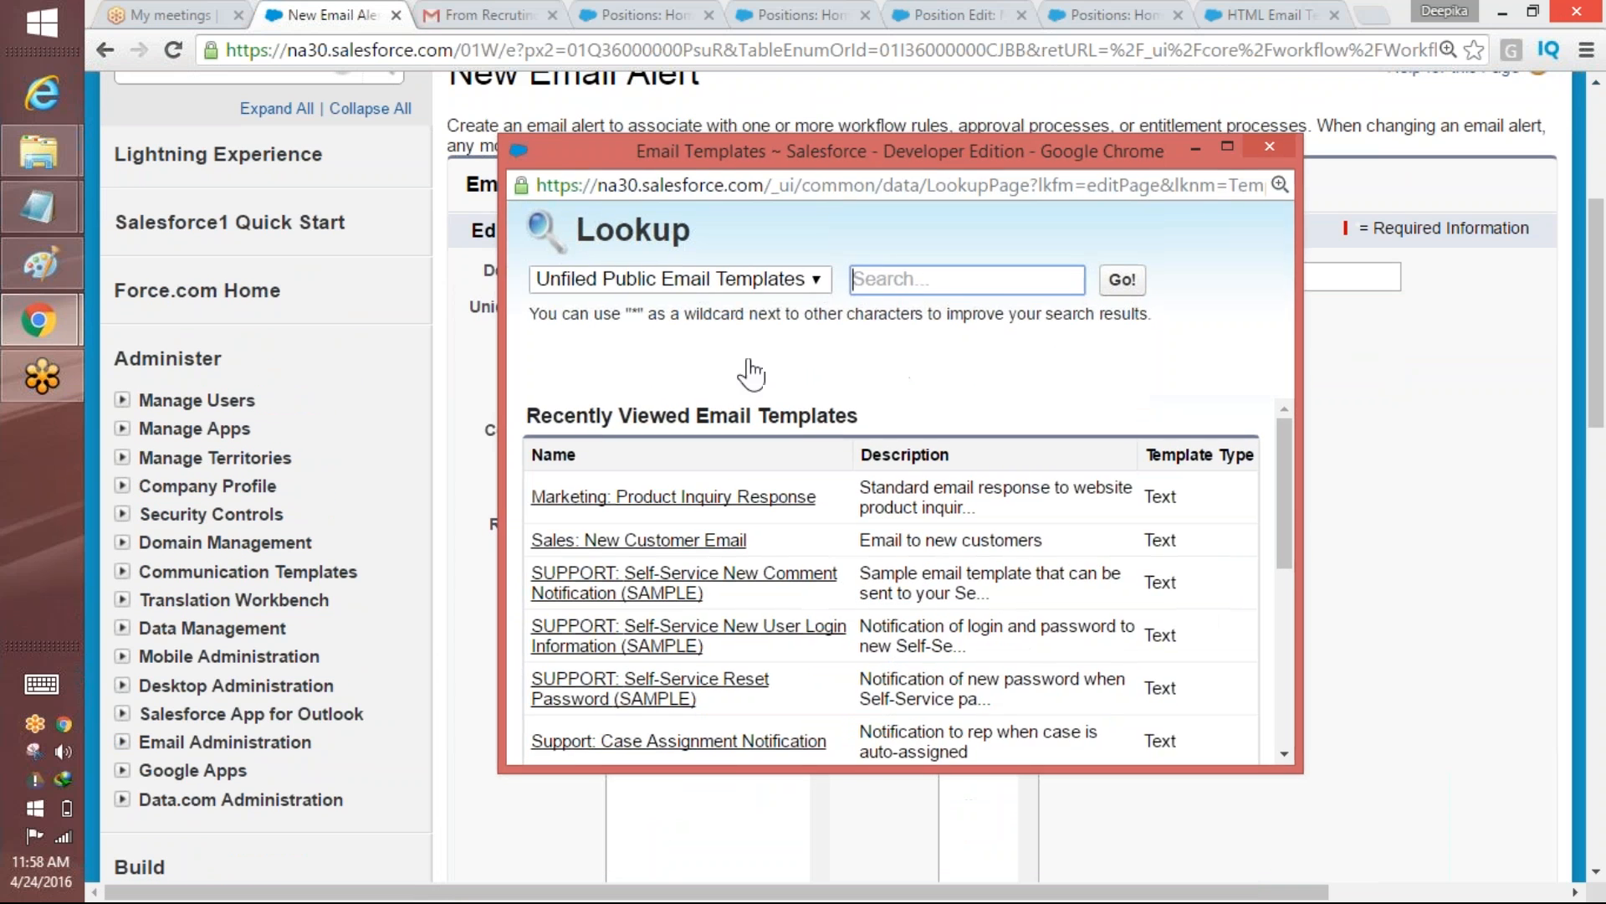
click(813, 279)
click(864, 276)
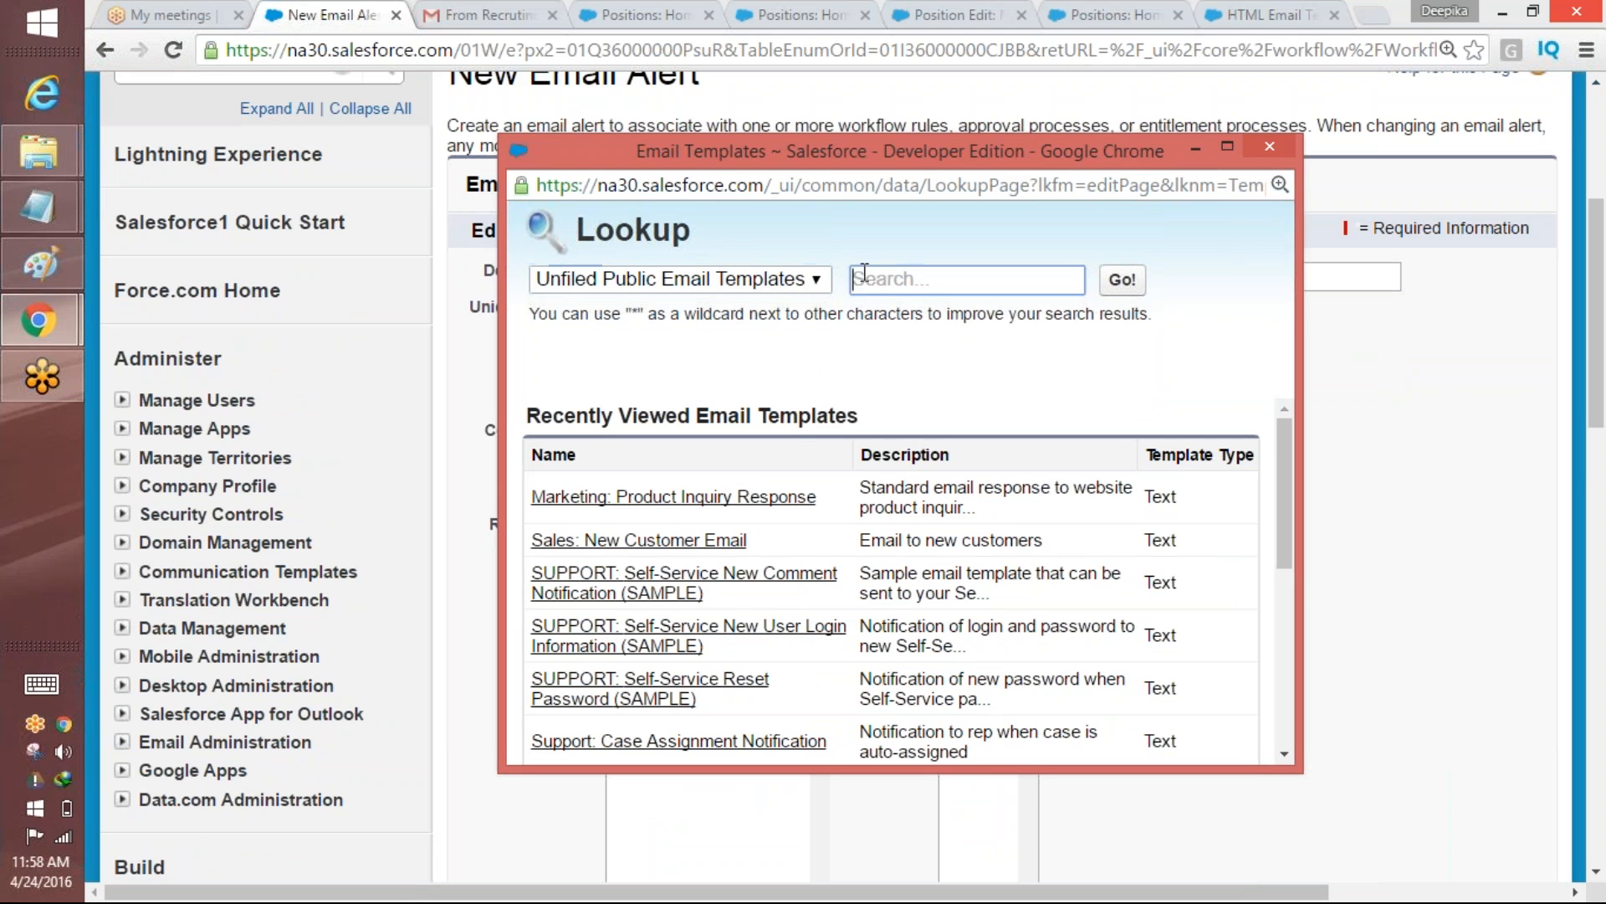
click(624, 279)
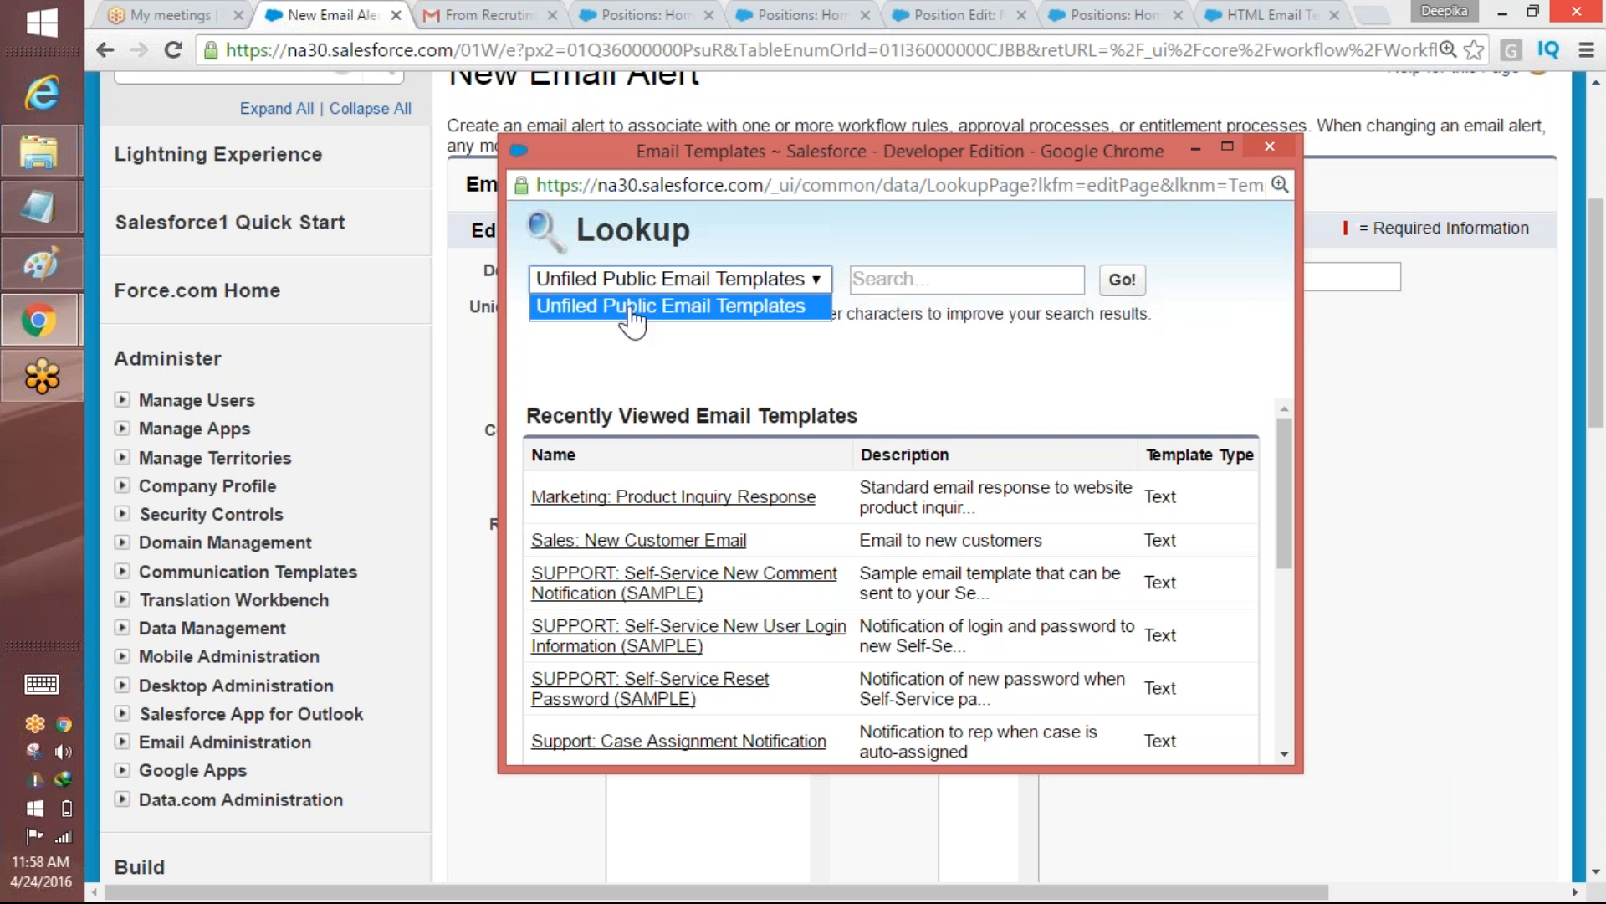
click(628, 304)
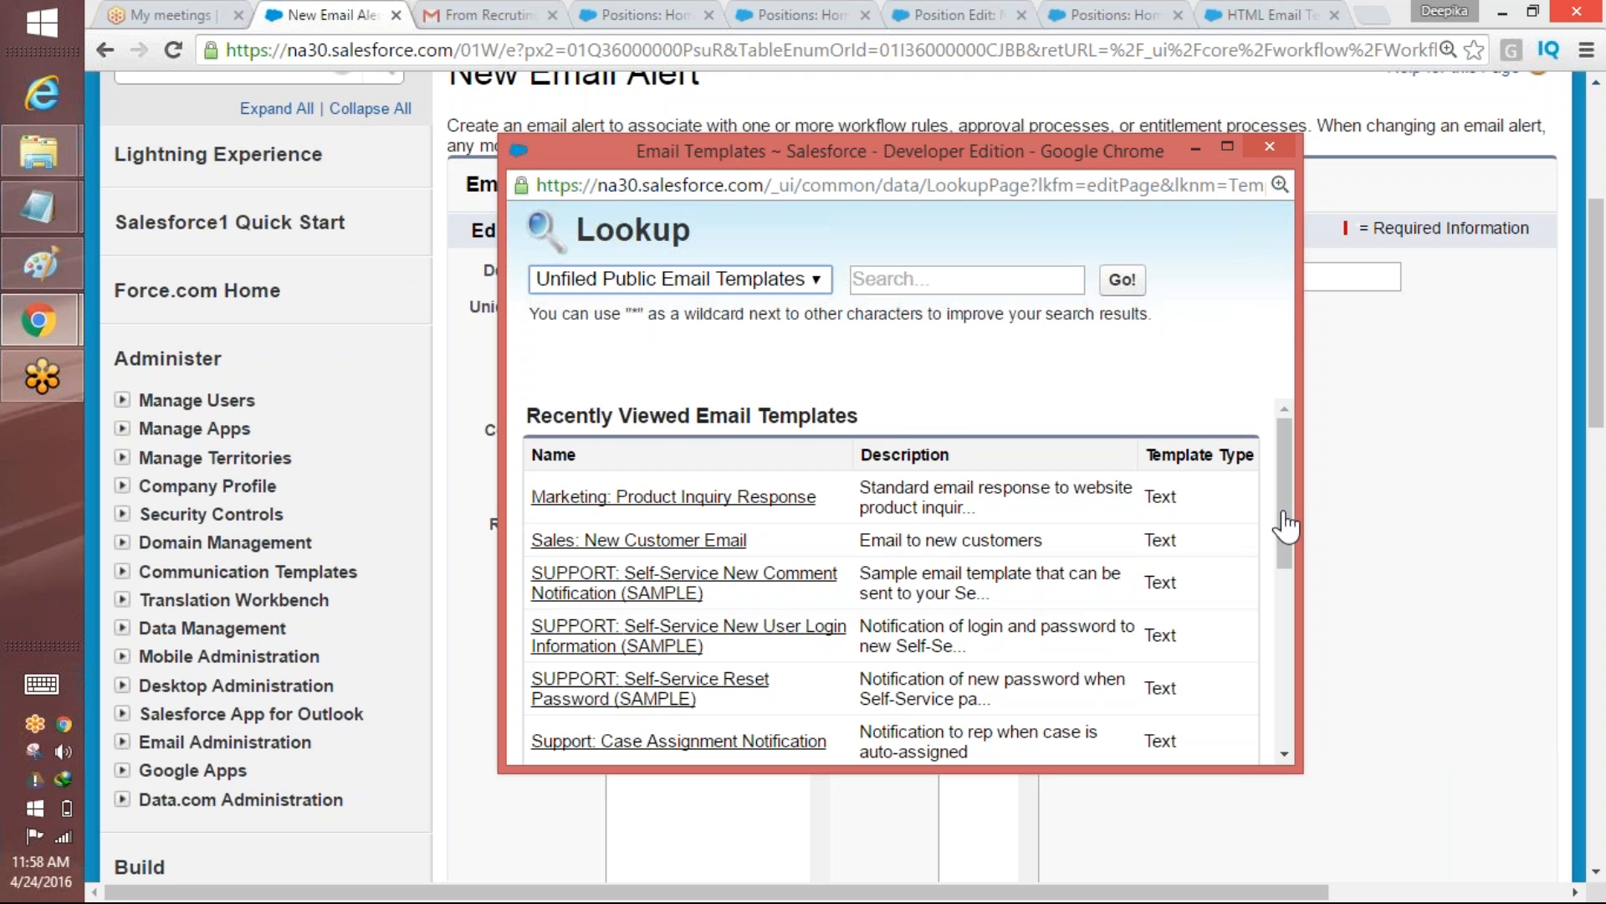
Search templates with the * wildcard, then close the lookup without choosing one.
scroll(1280, 520, down, 4)
drag(1294, 488, 1288, 423)
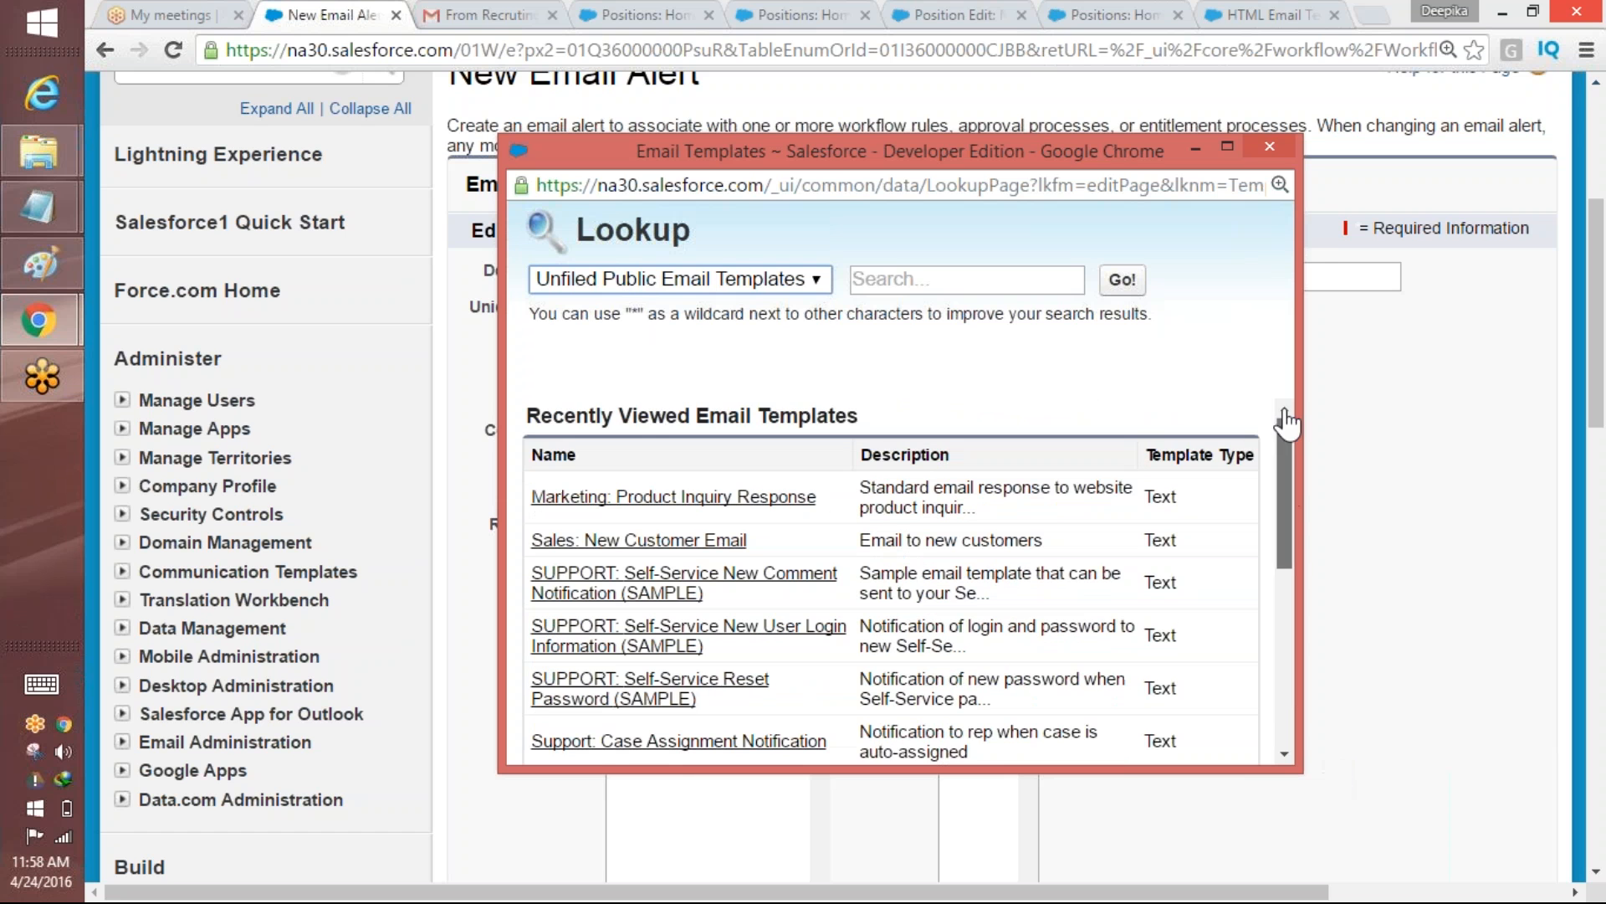
click(928, 279)
text(*)
key(Return)
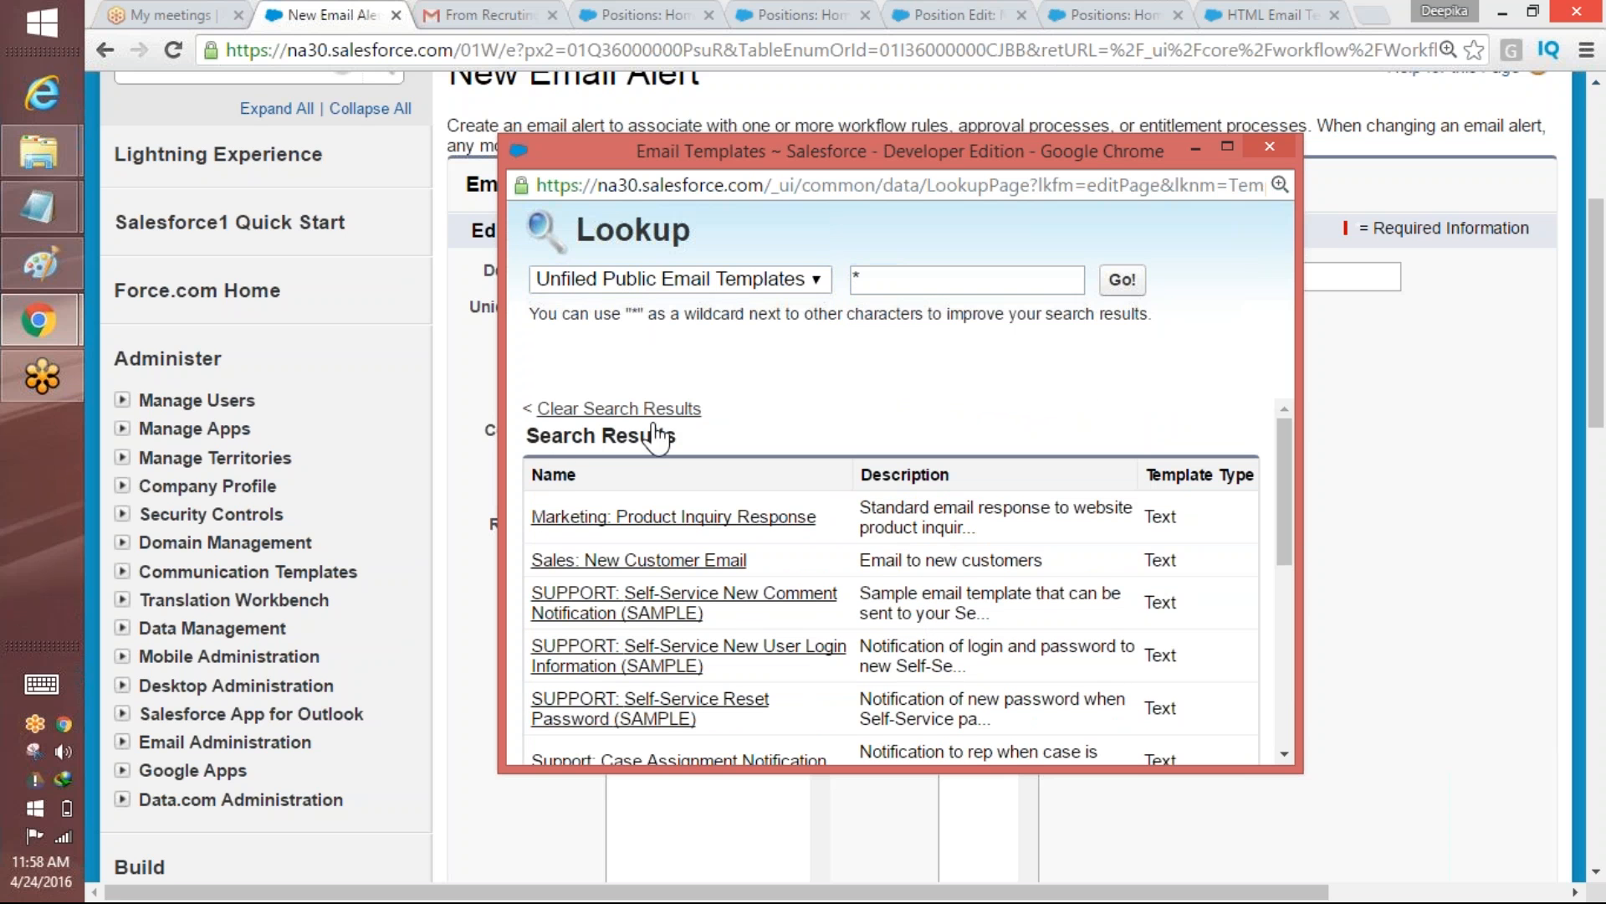
click(615, 410)
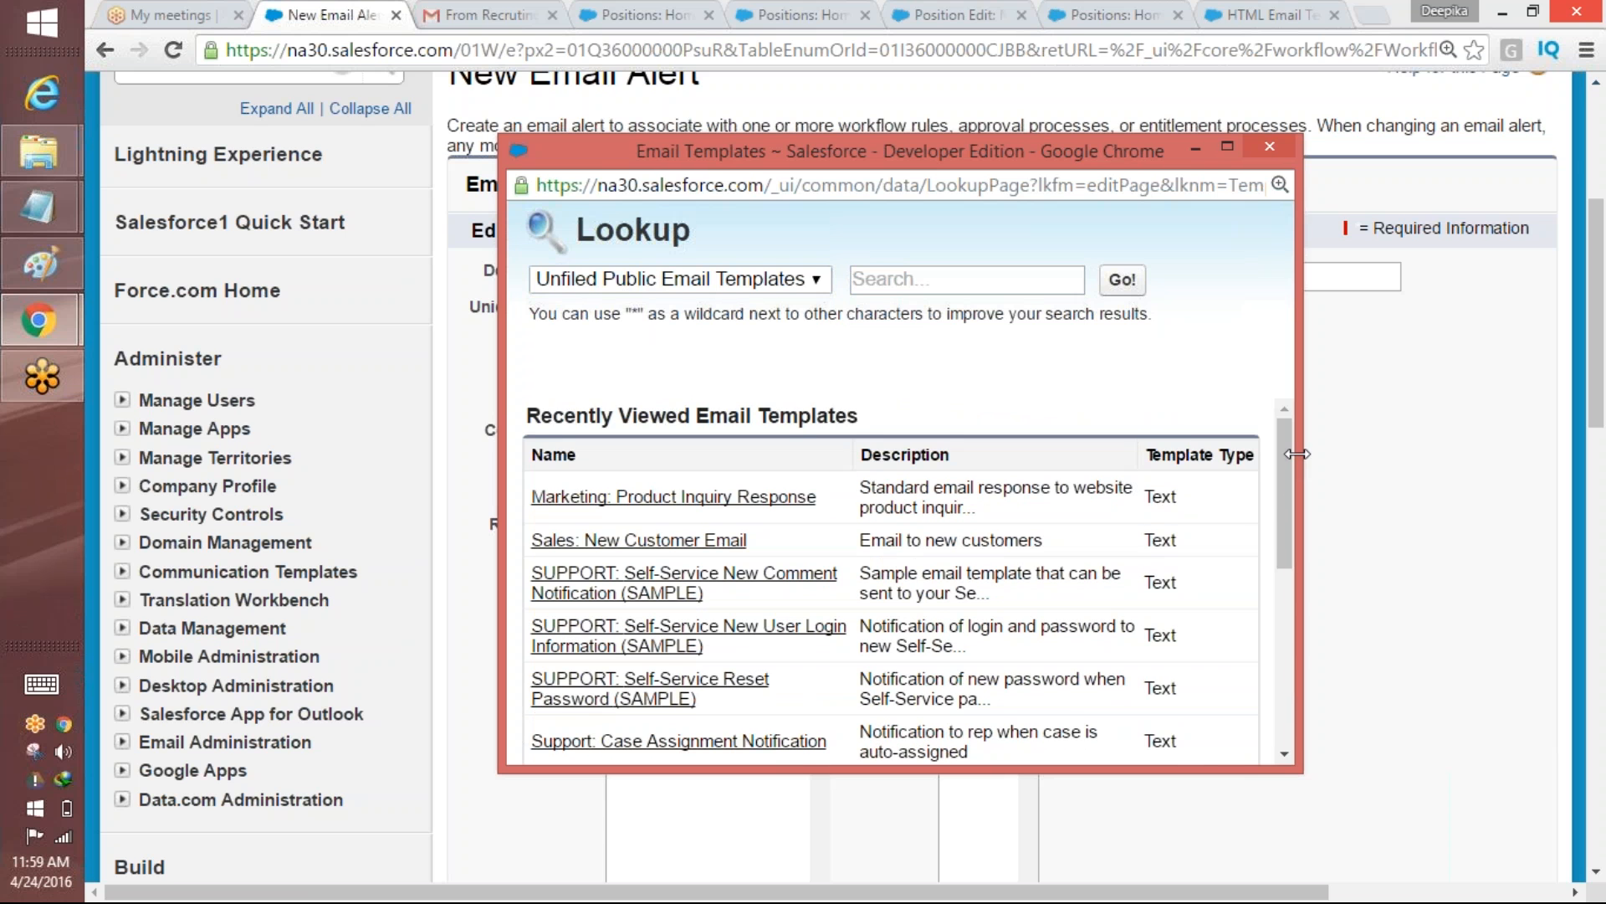
drag(1299, 453, 1256, 373)
click(1262, 148)
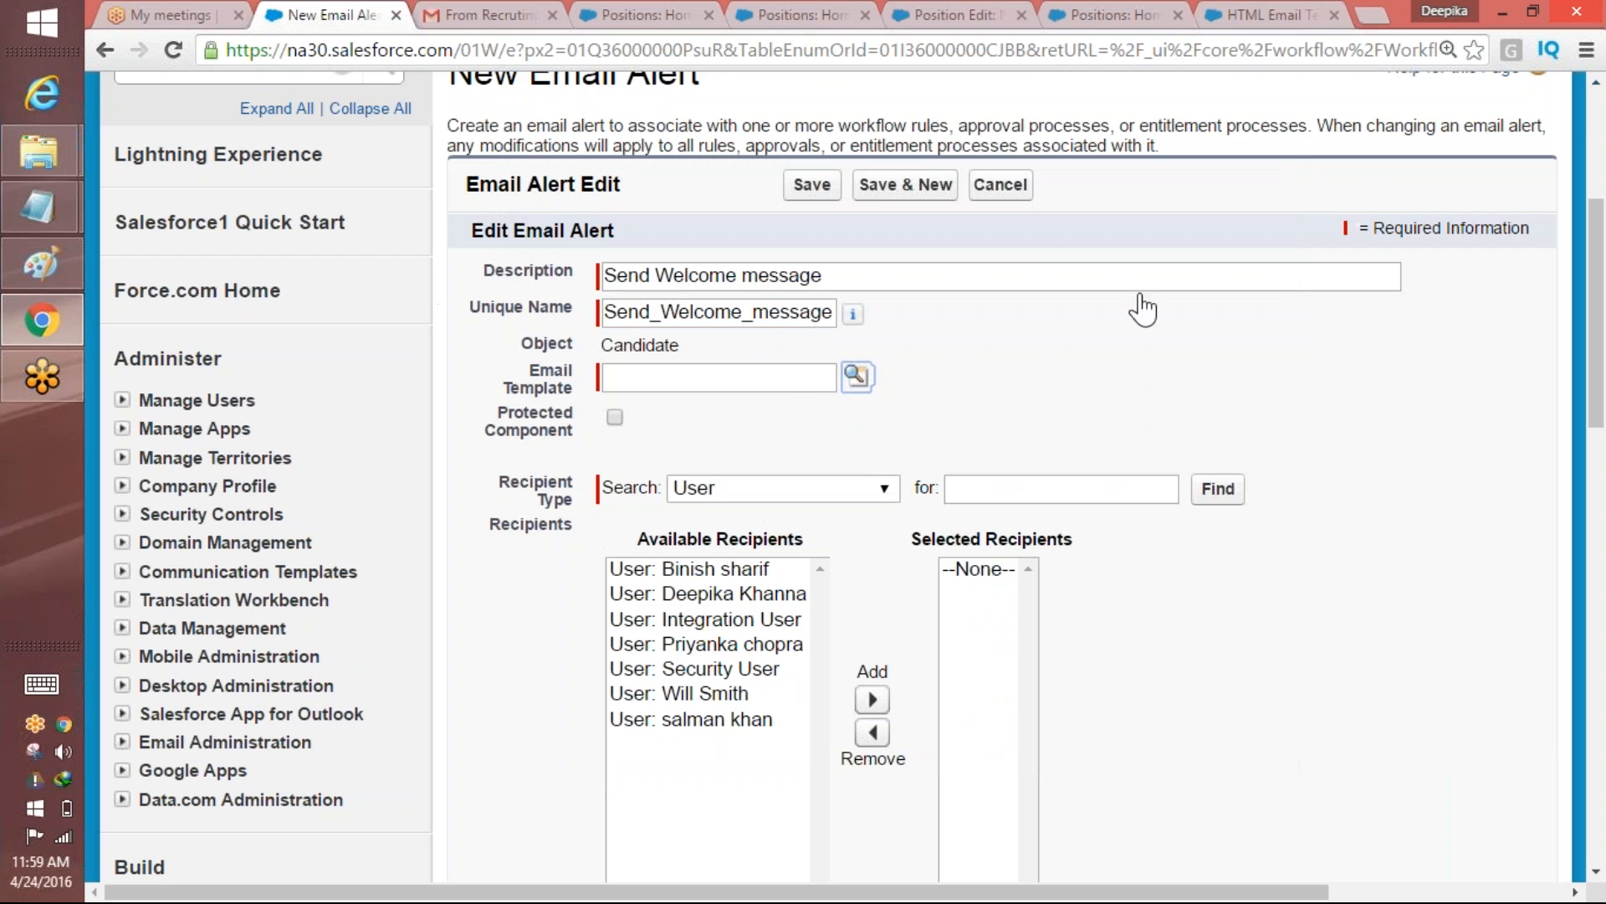
Leave the alert and open 'Html with letterhead example' from My Personal Email Templates.
click(1001, 184)
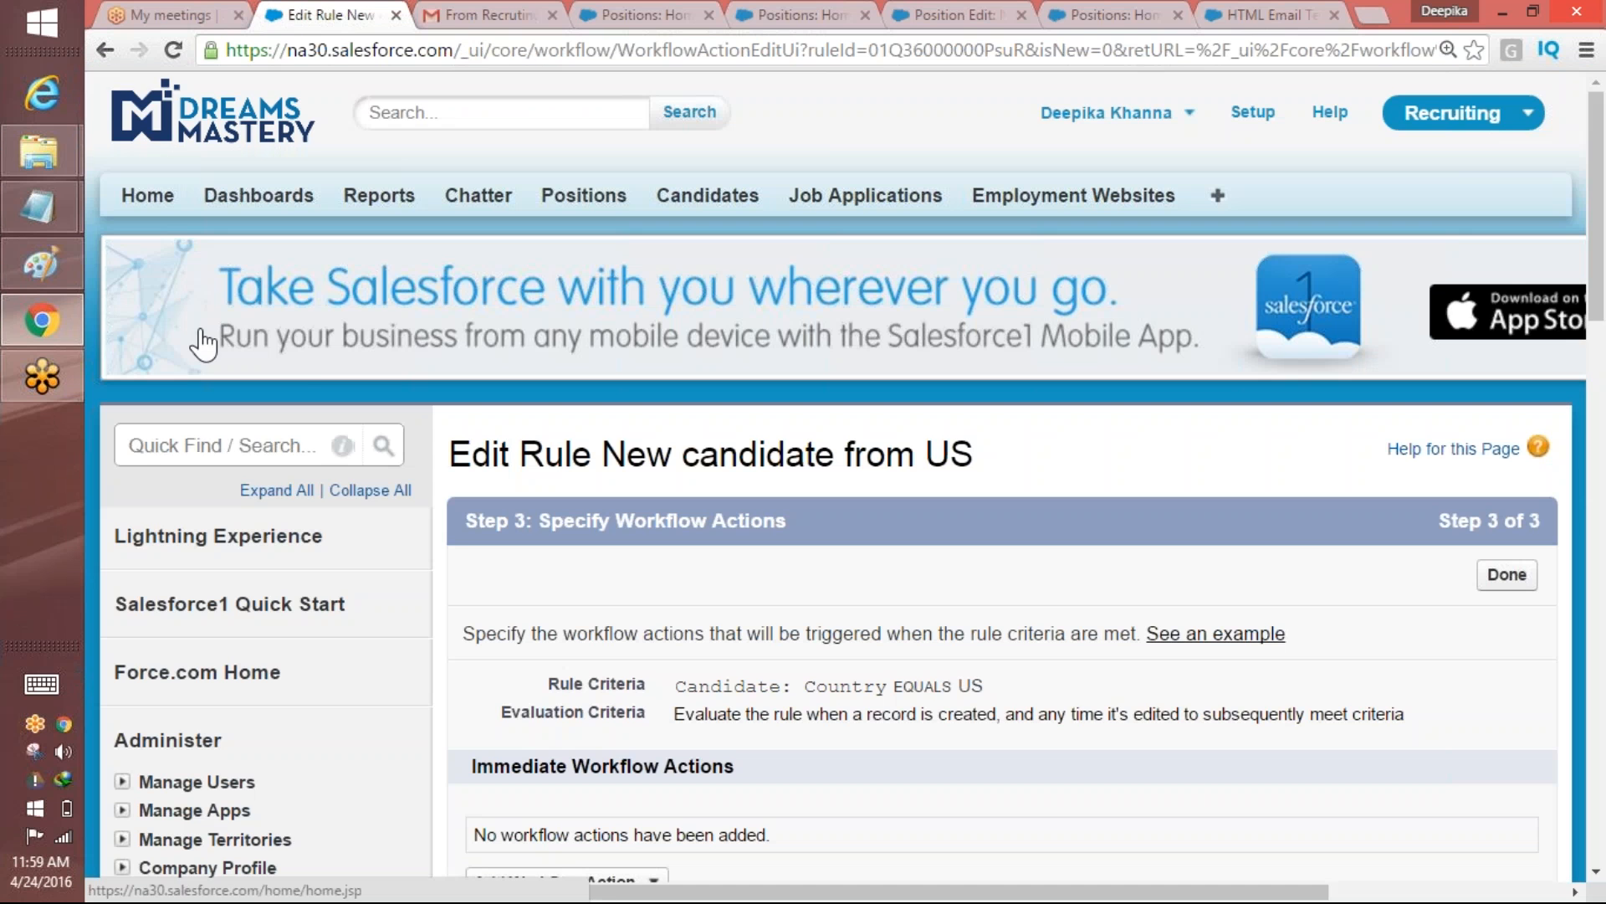
text(email)
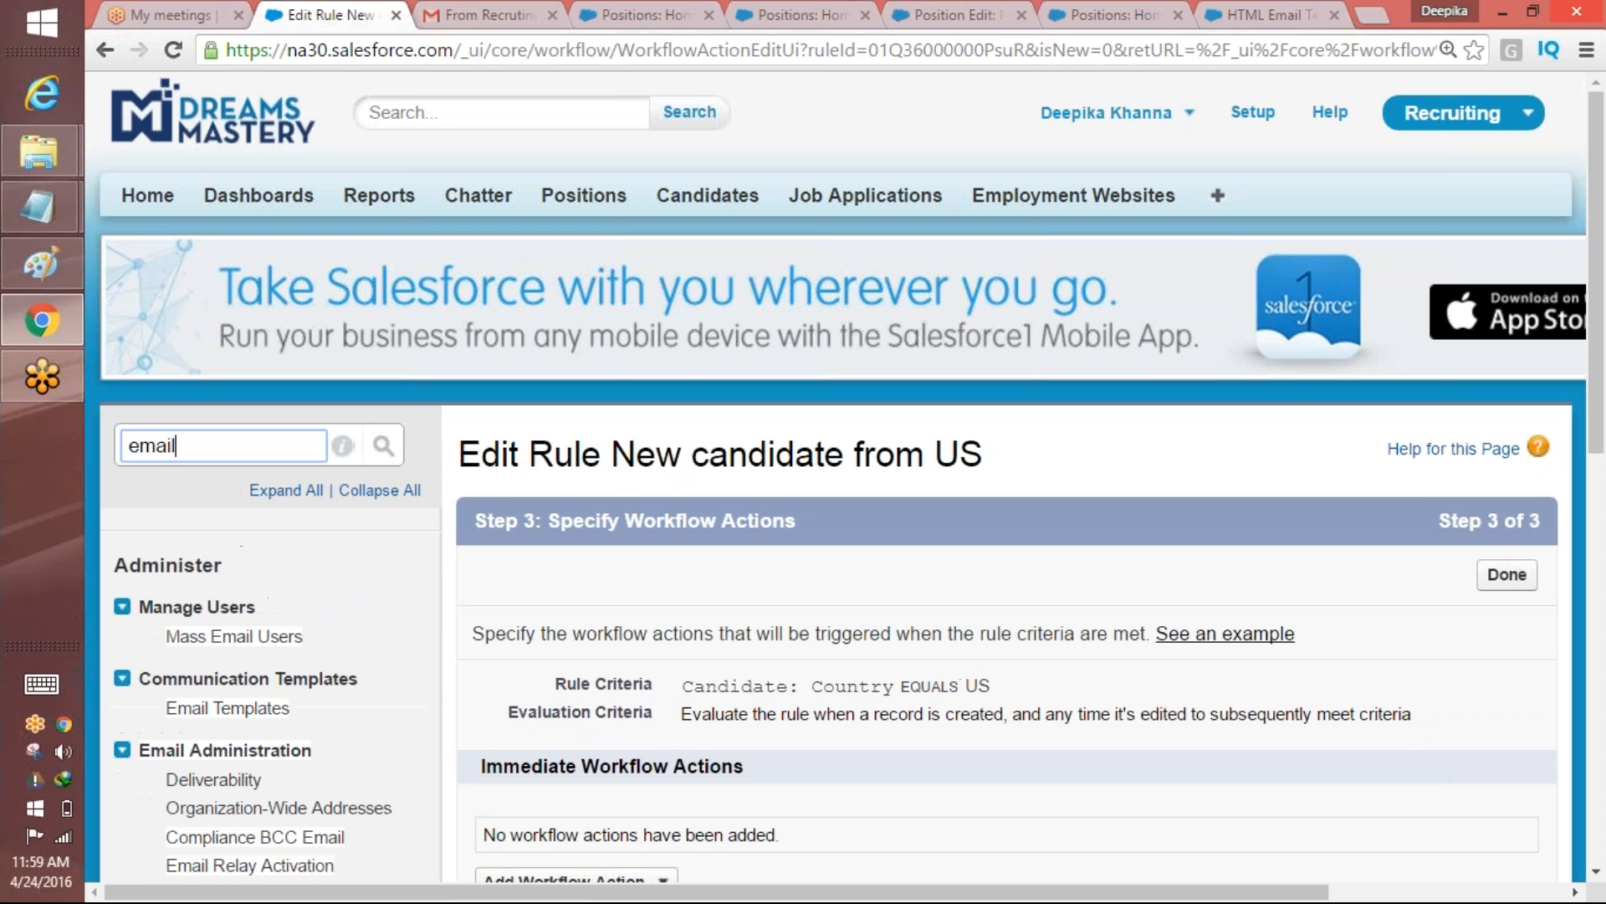
click(179, 711)
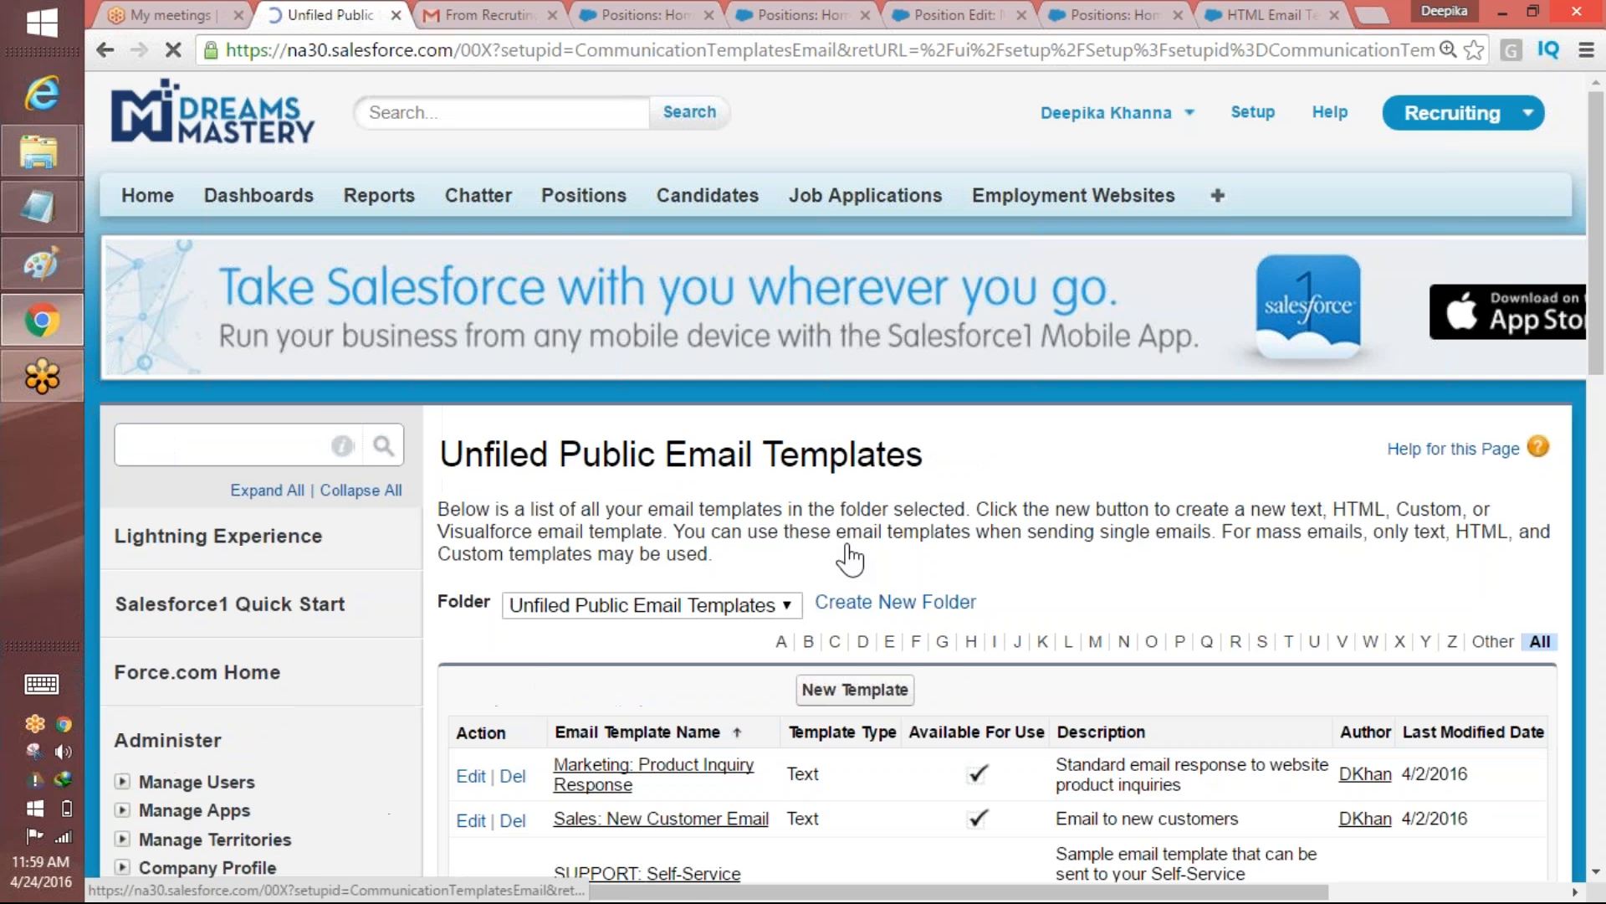
scroll(920, 460, down, 3)
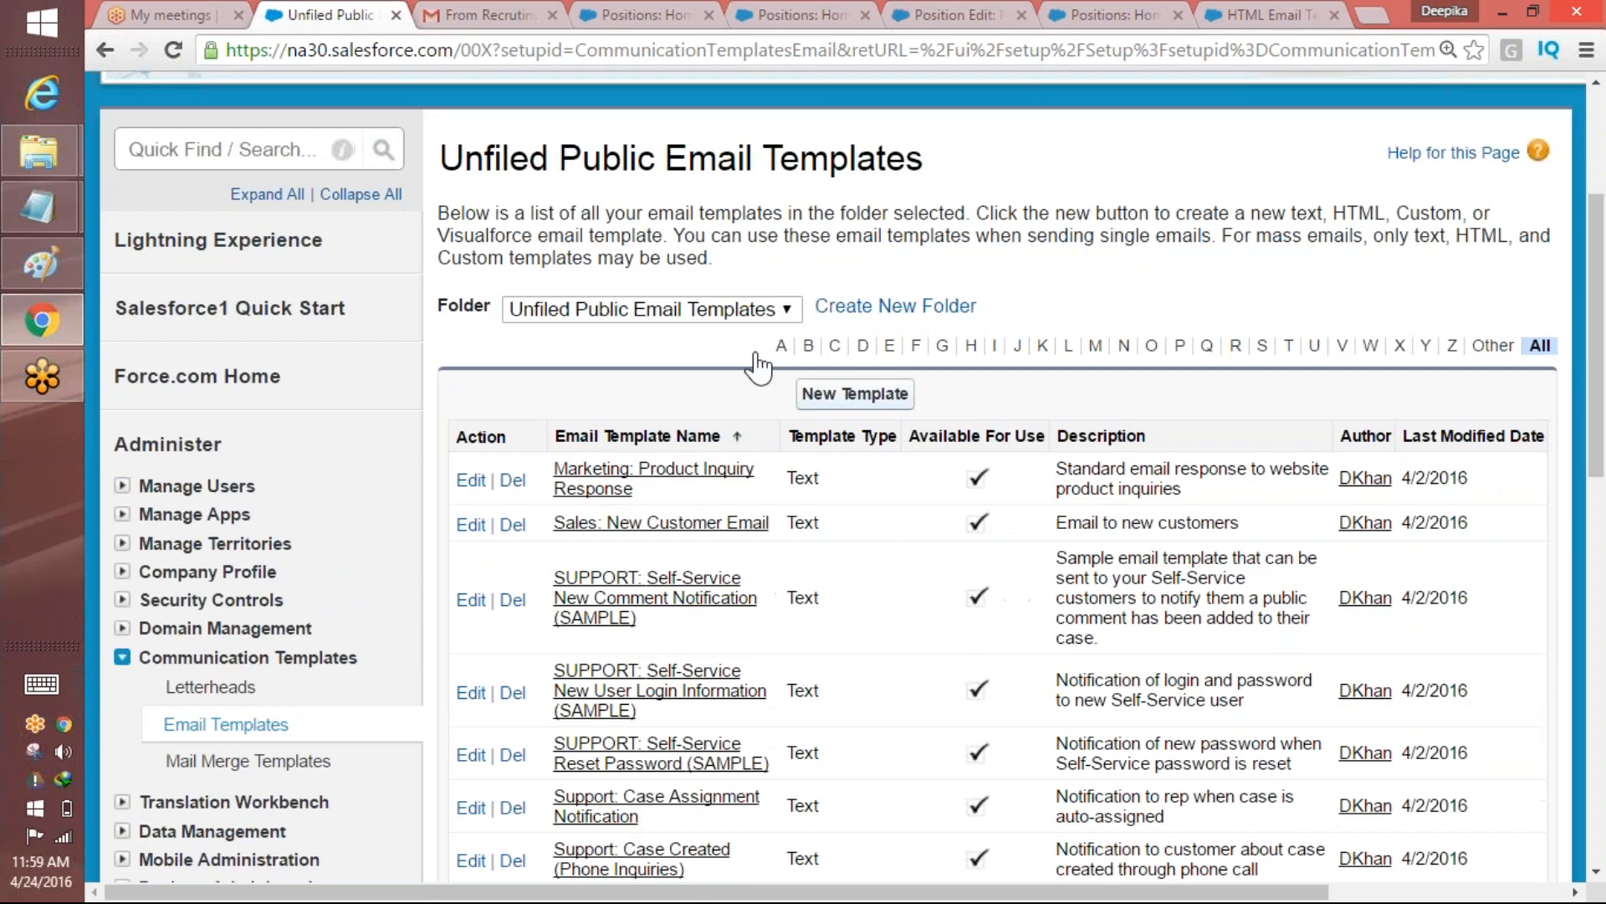
click(684, 312)
click(653, 360)
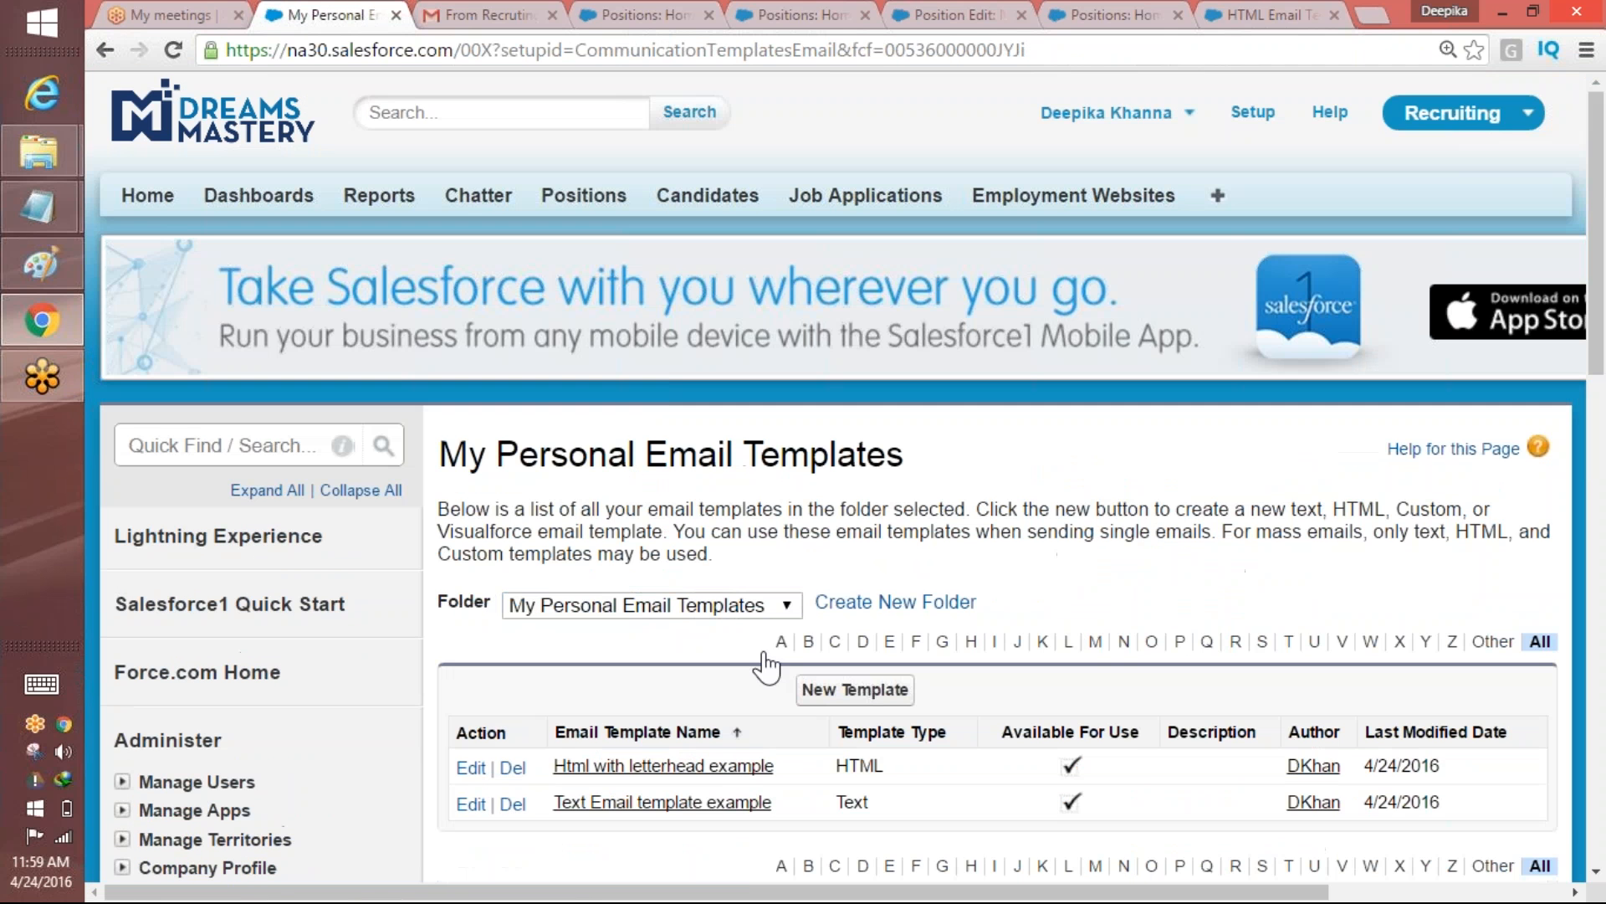
click(736, 768)
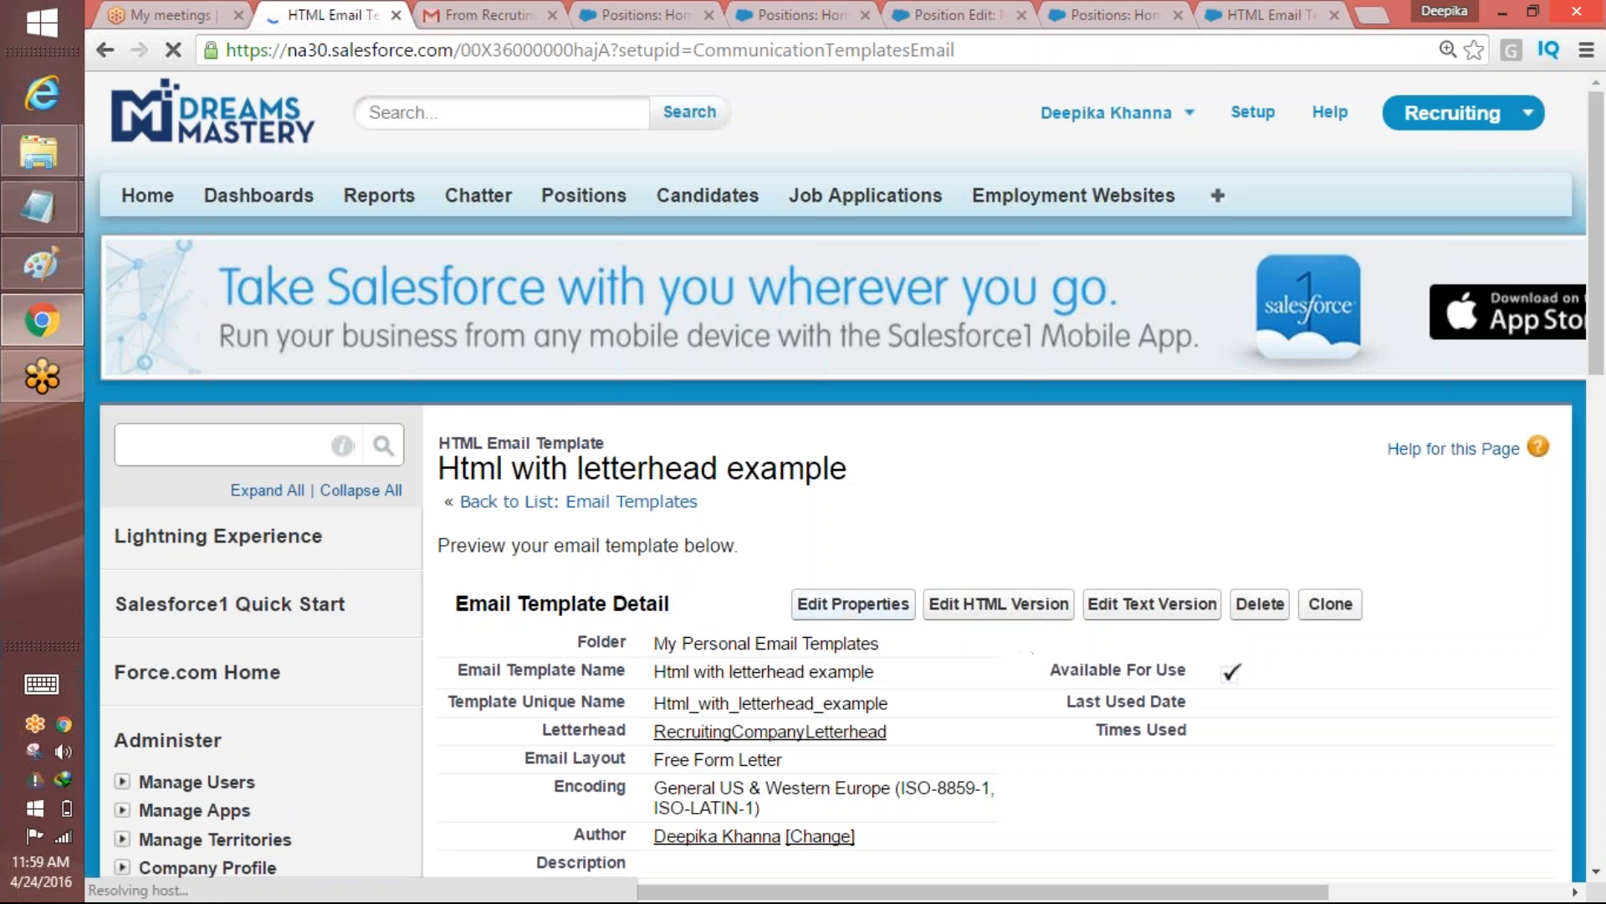
Check the Unfiled Public folder, then reopen 'Html with letterhead example' from My Personal Email Templates.
scroll(1600, 401, down, 5)
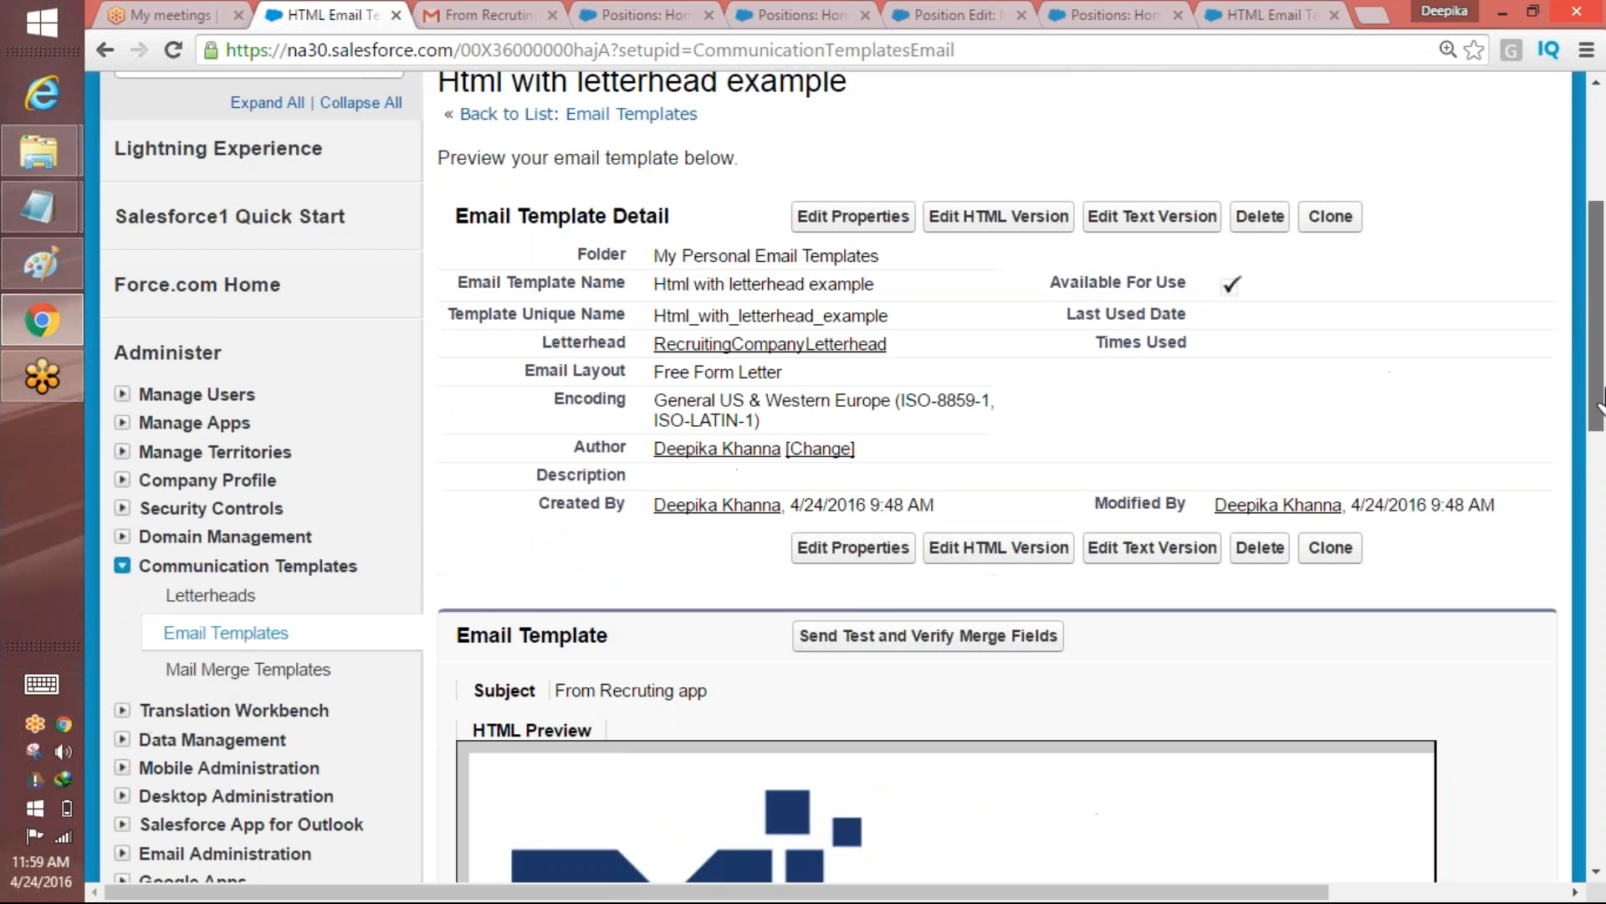
drag(1600, 400, 1579, 283)
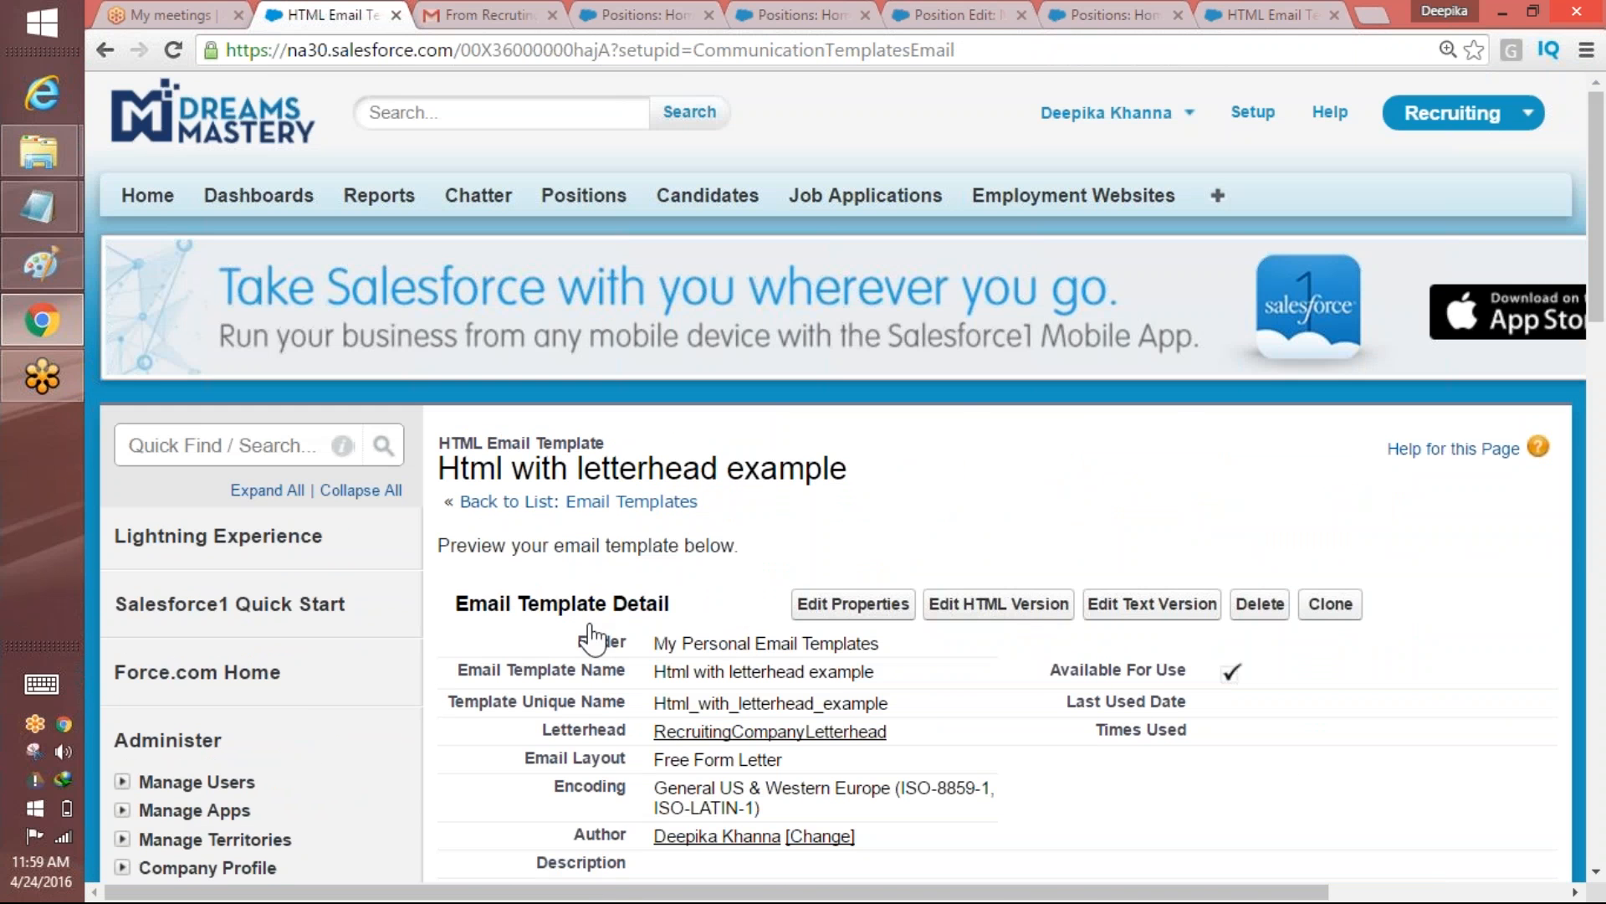
click(596, 502)
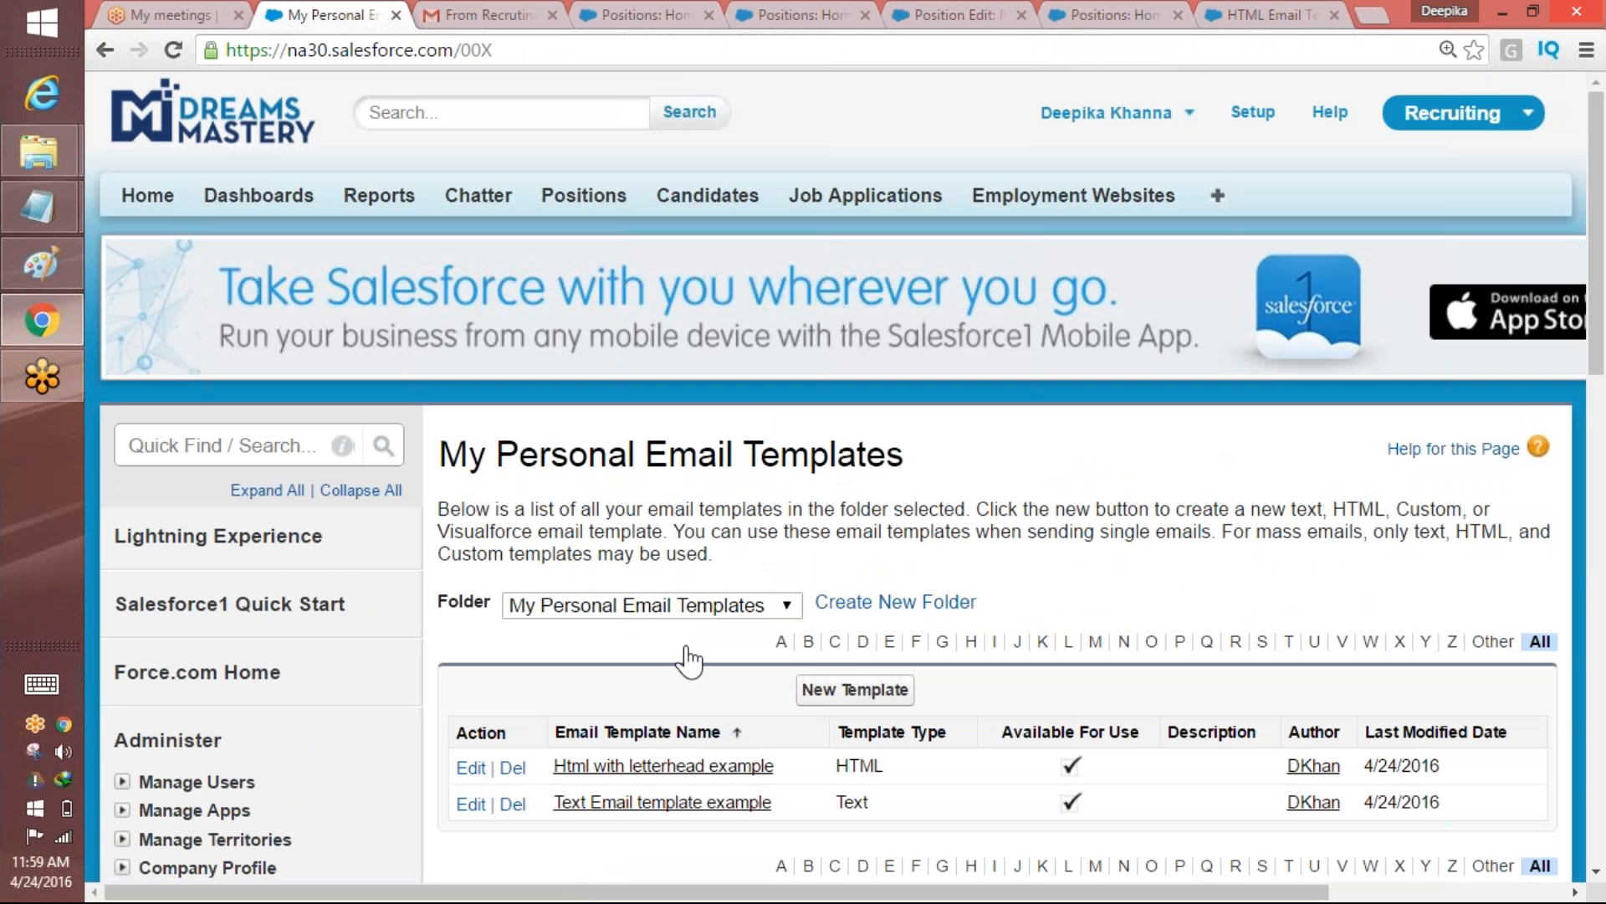
click(700, 606)
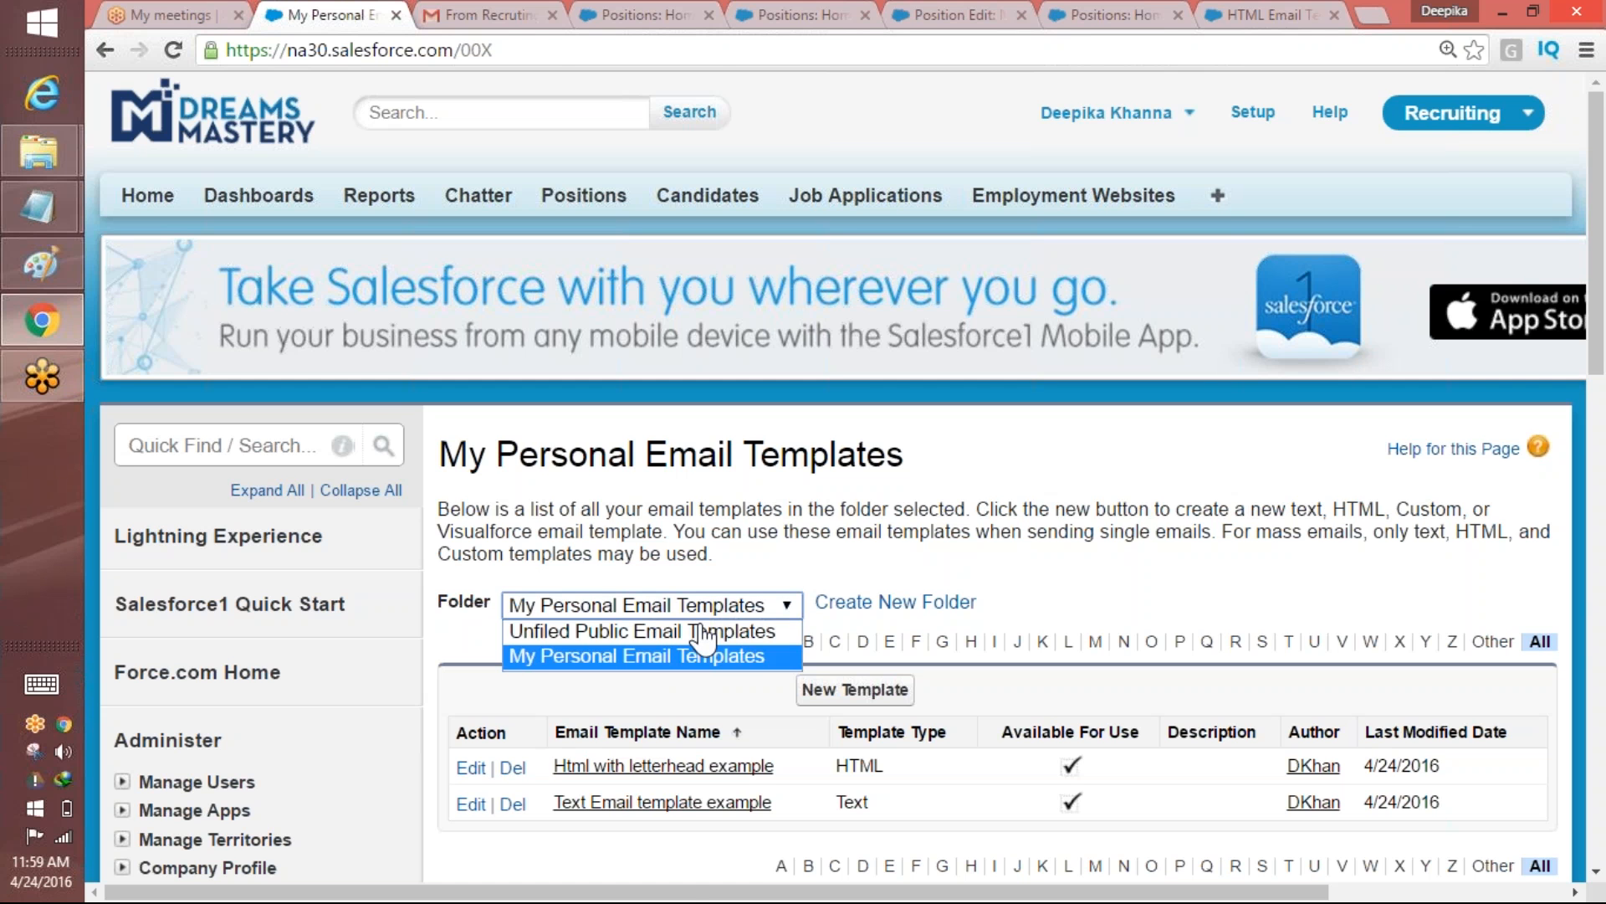
click(701, 629)
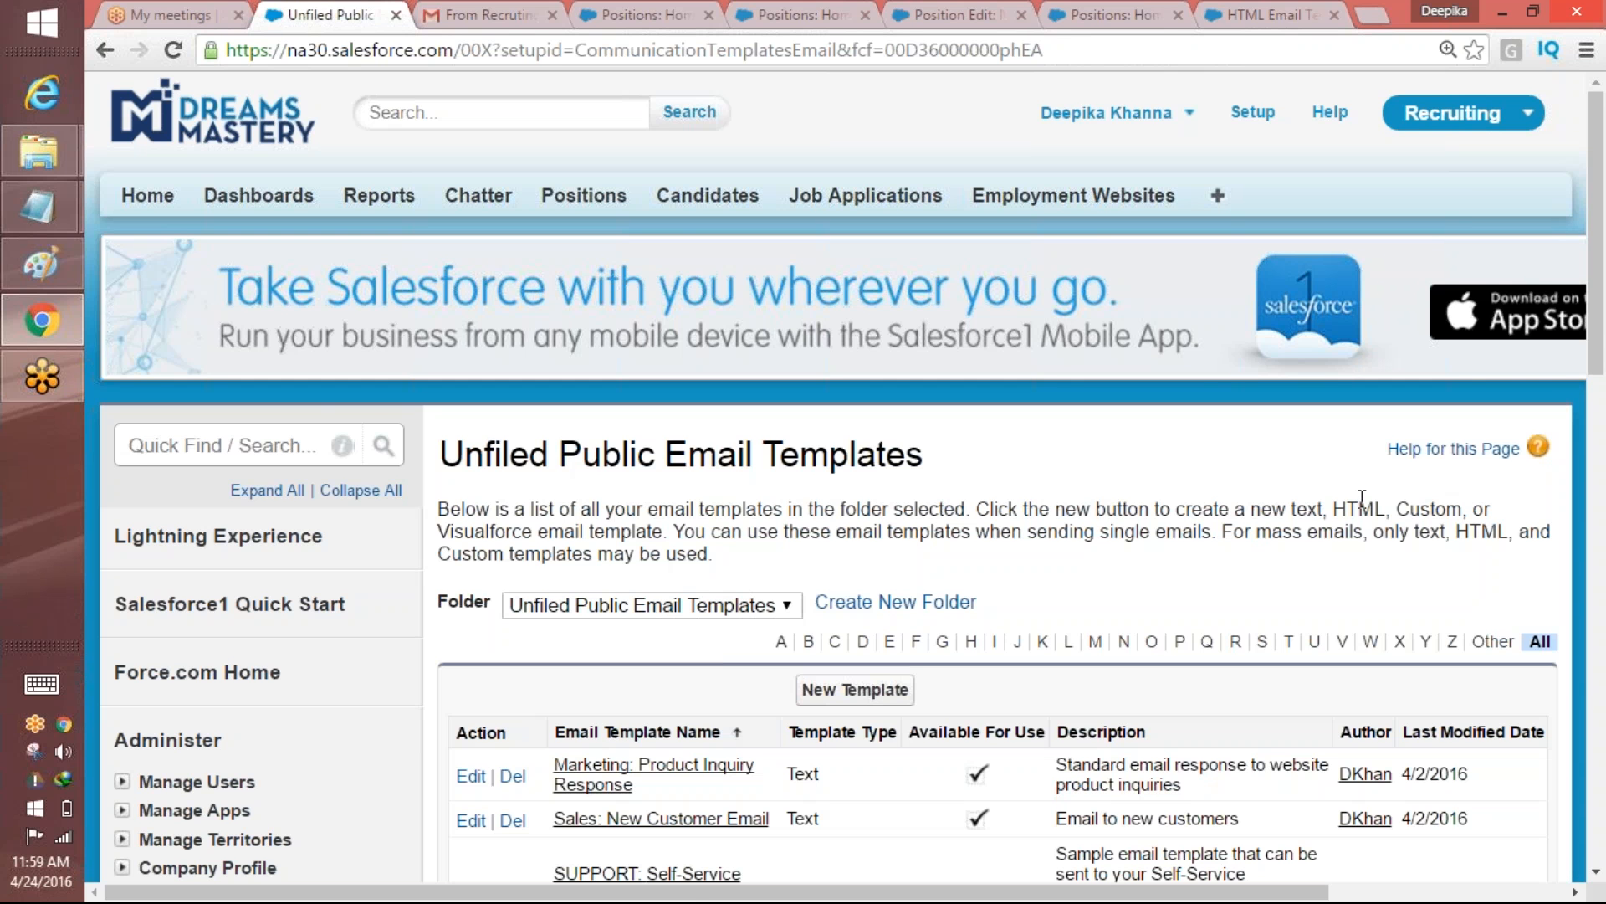
click(751, 617)
click(637, 656)
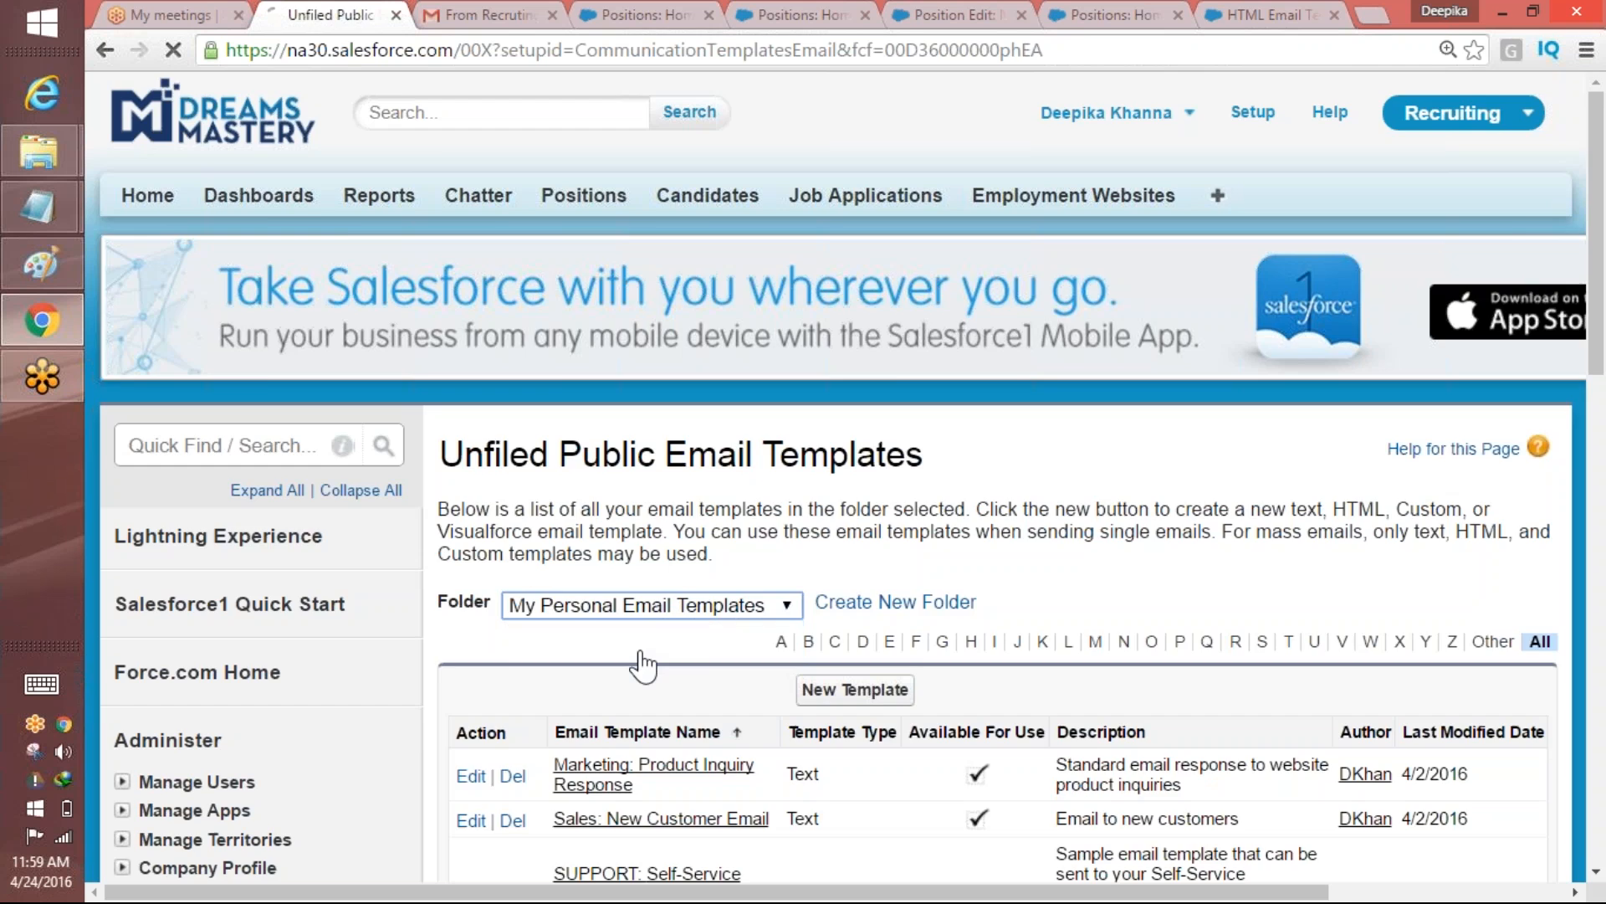
click(760, 768)
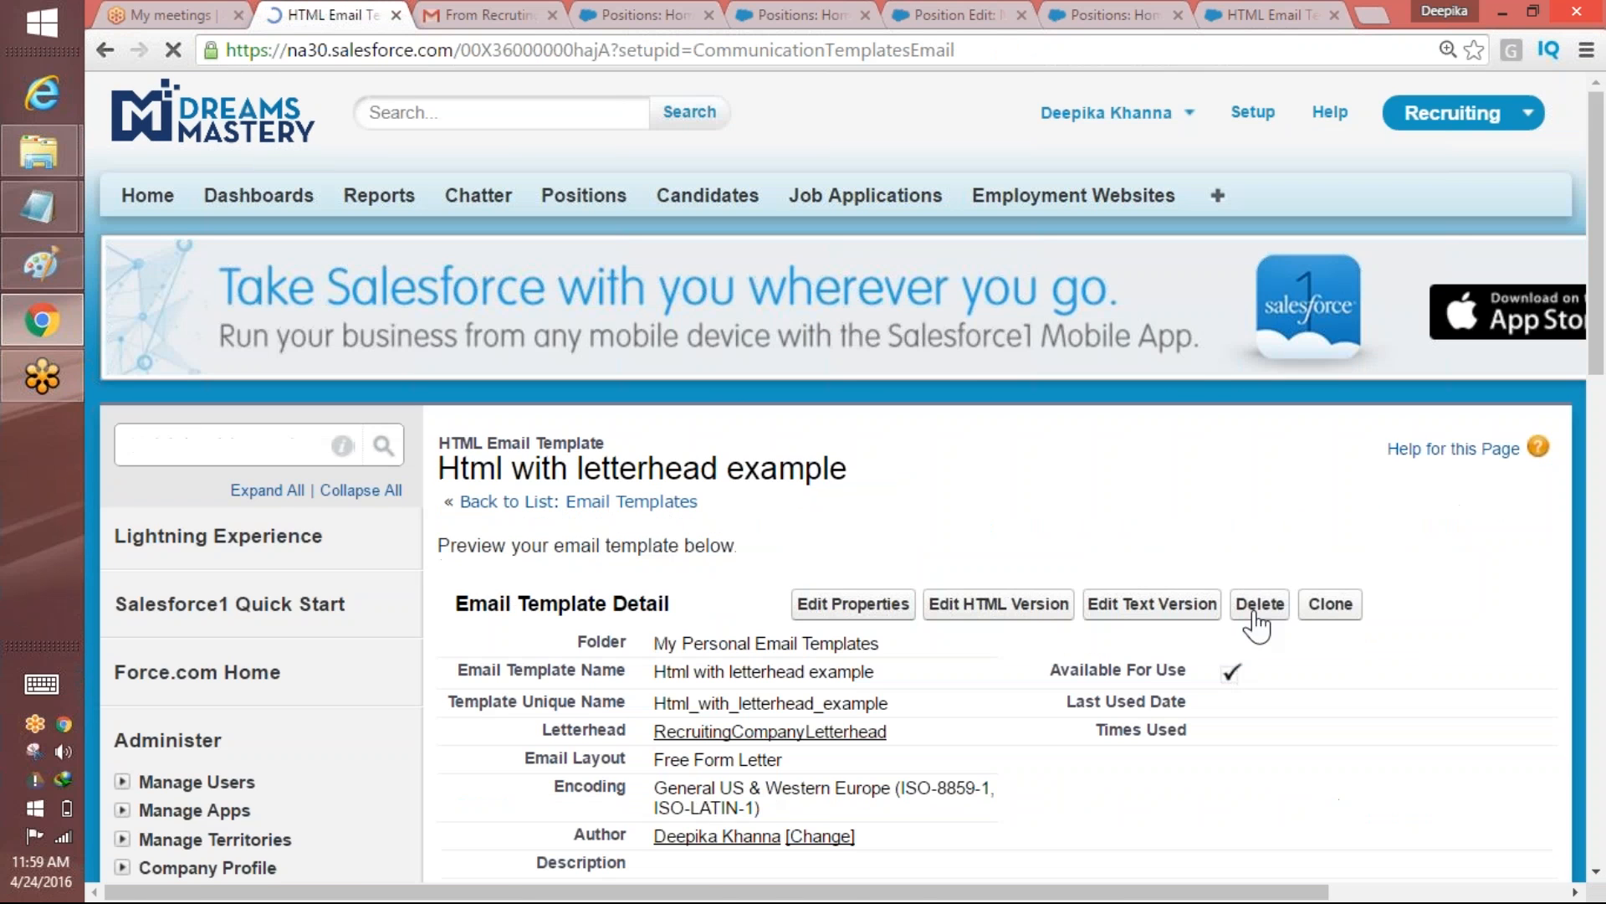
Move 'Html with letterhead example' into the Unfiled Public Email Templates folder.
click(1330, 604)
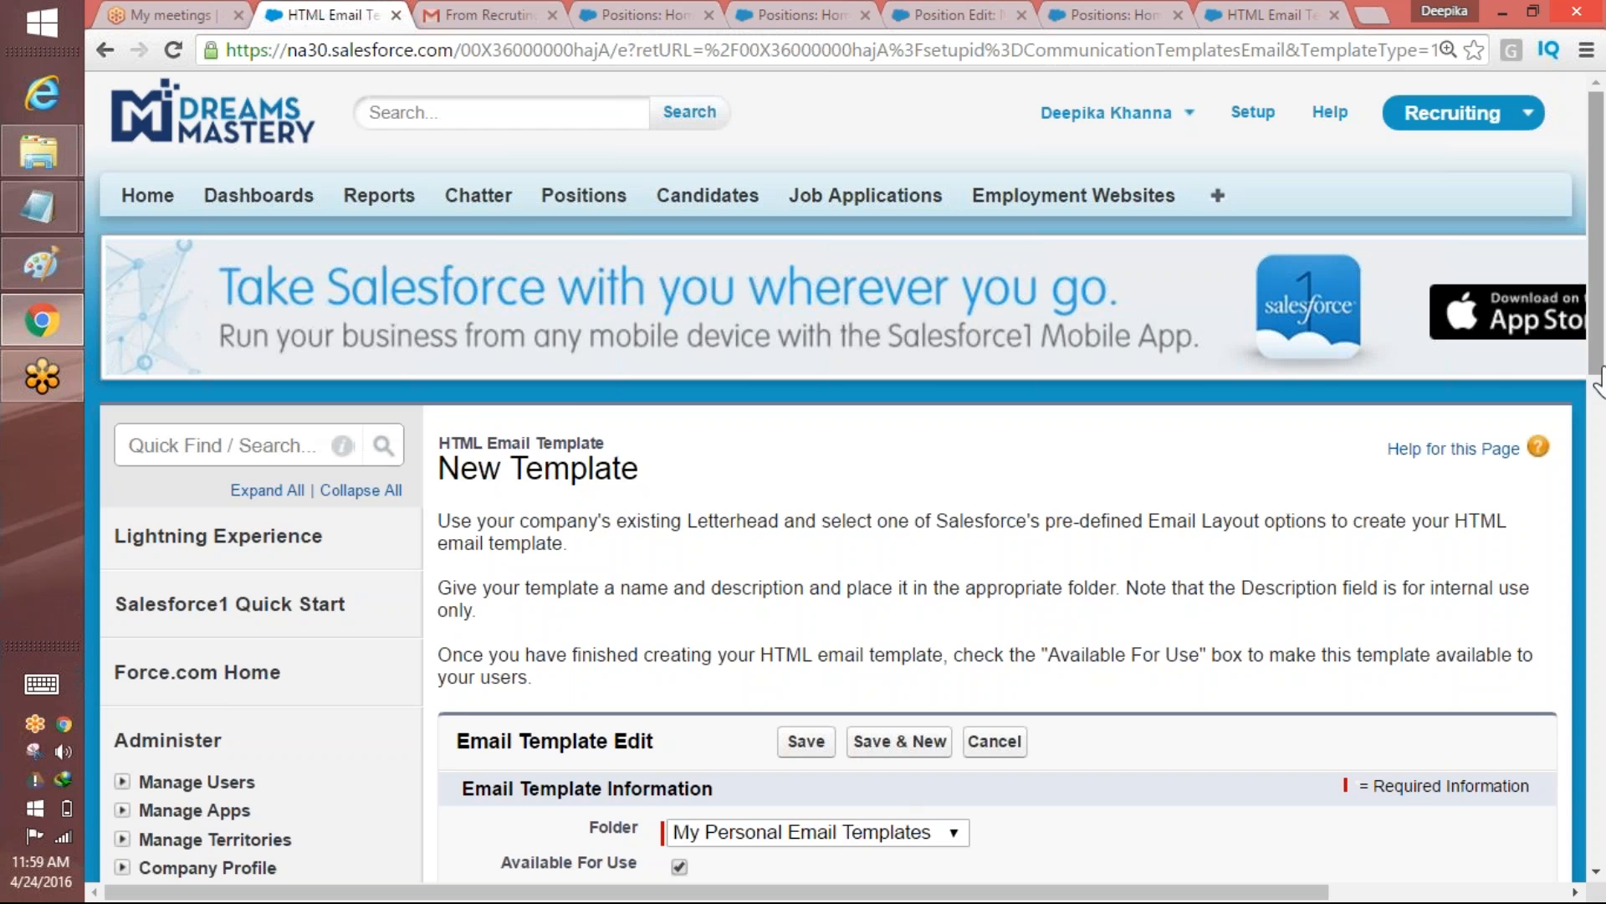
drag(1596, 357, 1596, 502)
click(904, 488)
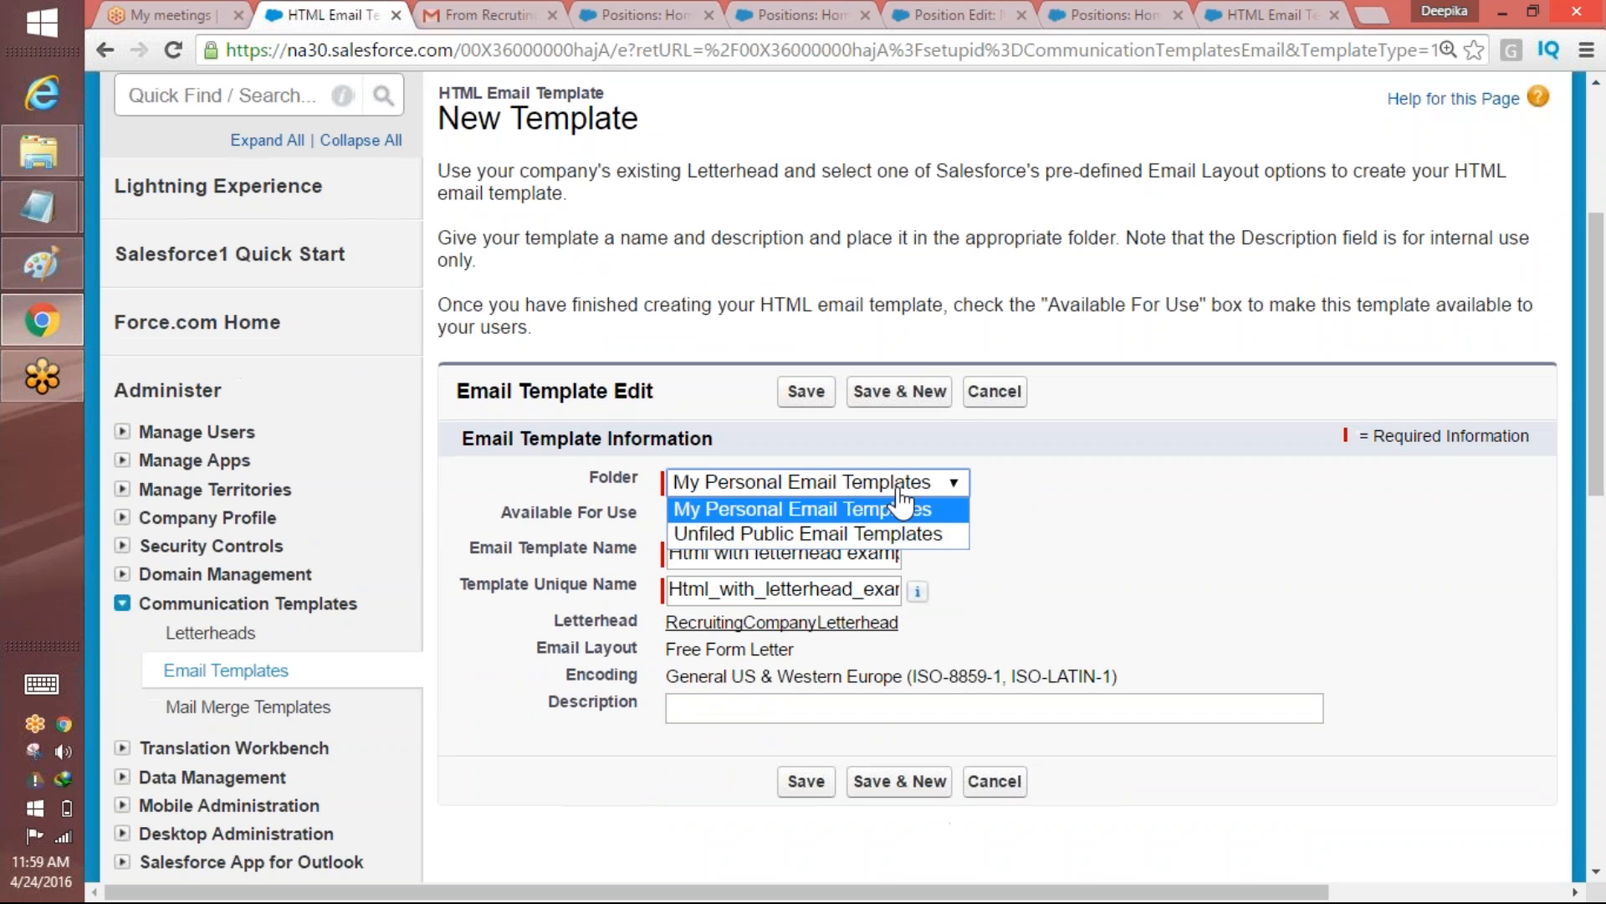
click(872, 534)
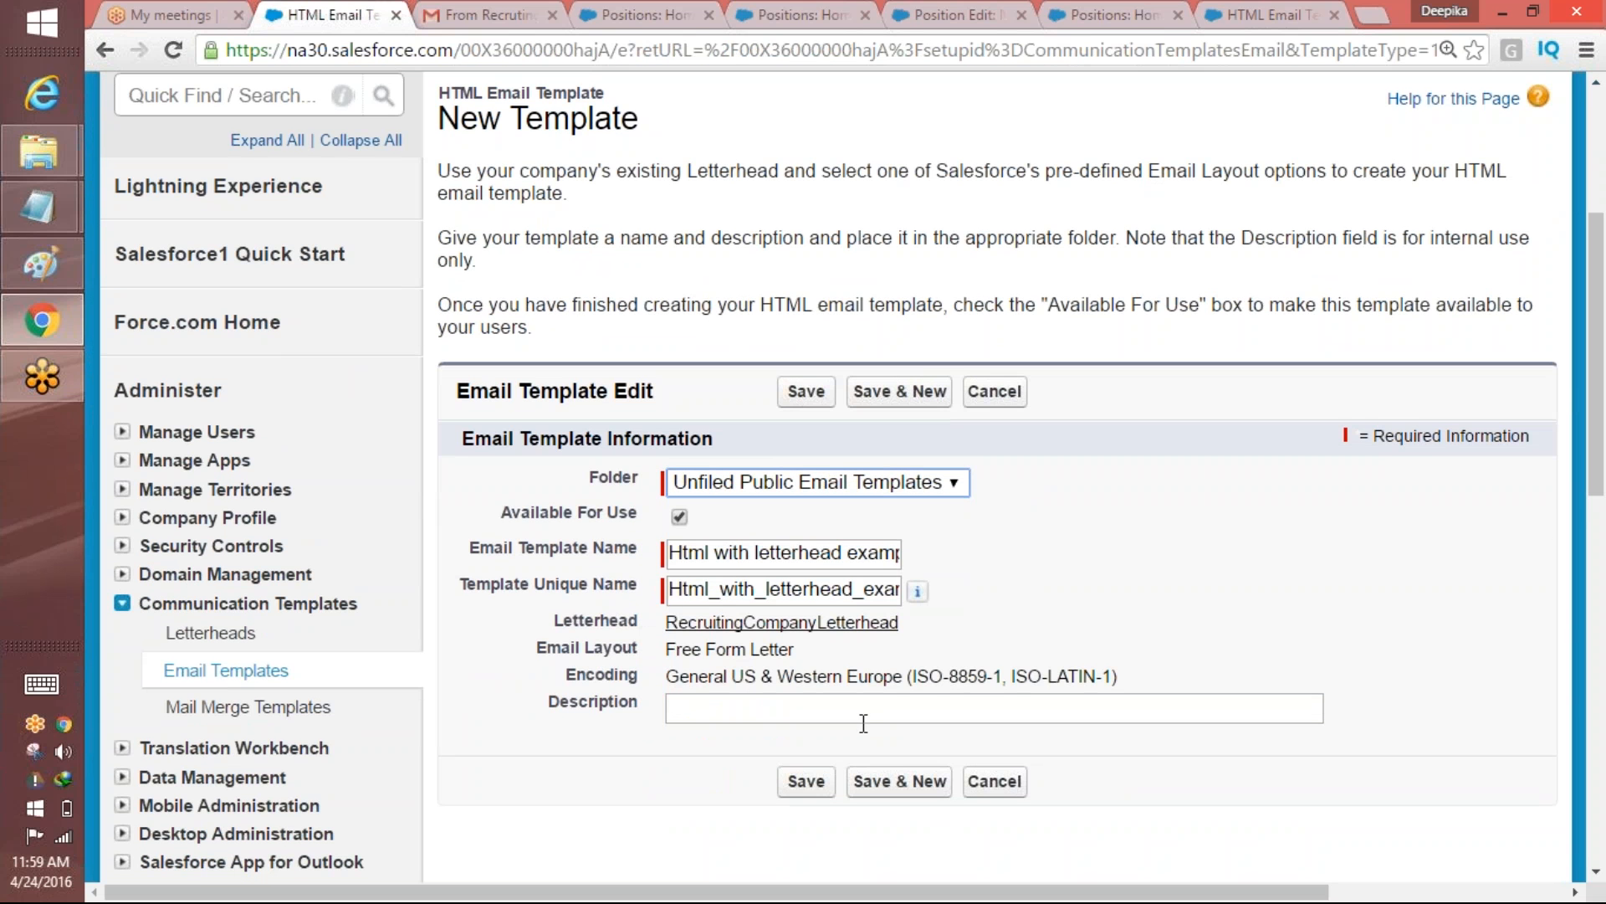
click(805, 783)
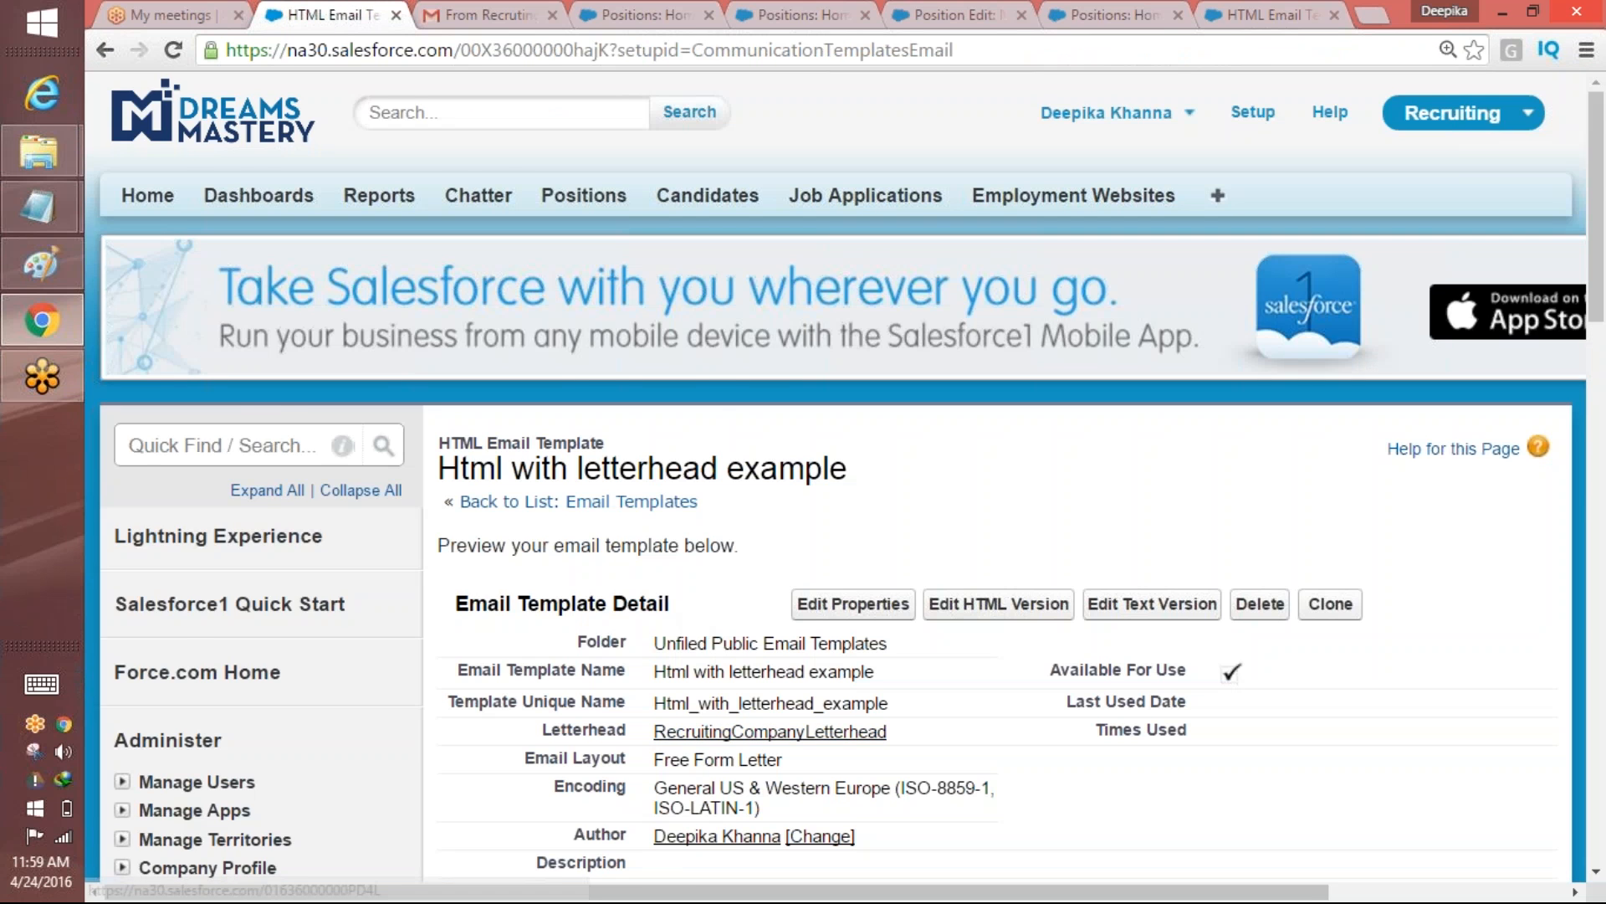
scroll(1599, 209, down, 3)
scroll(1599, 209, up, 3)
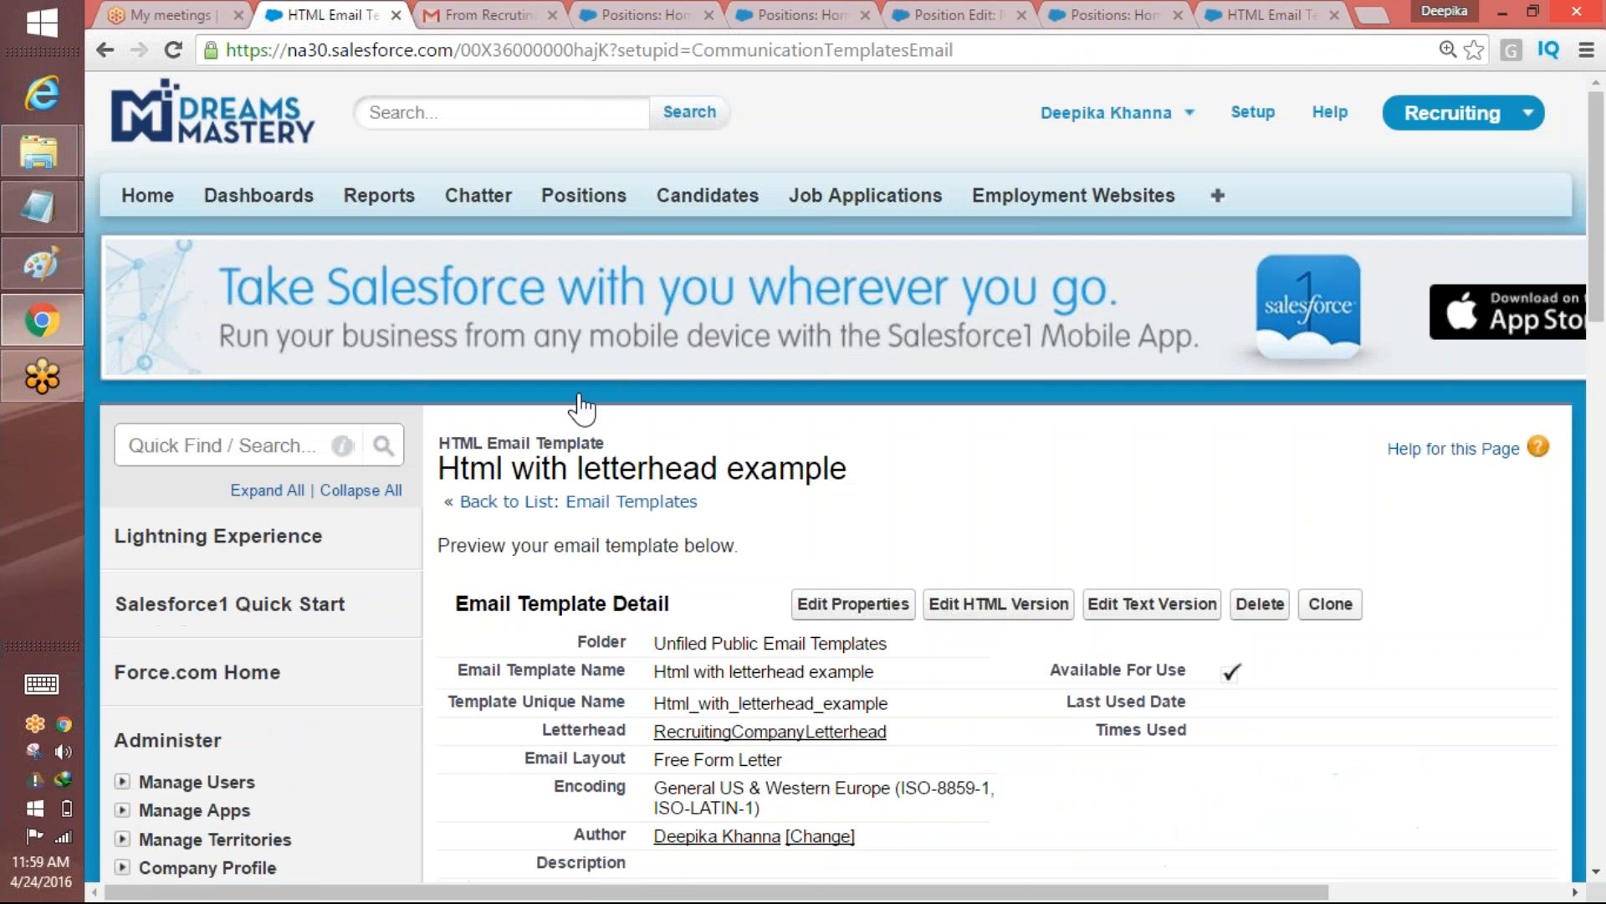
click(597, 502)
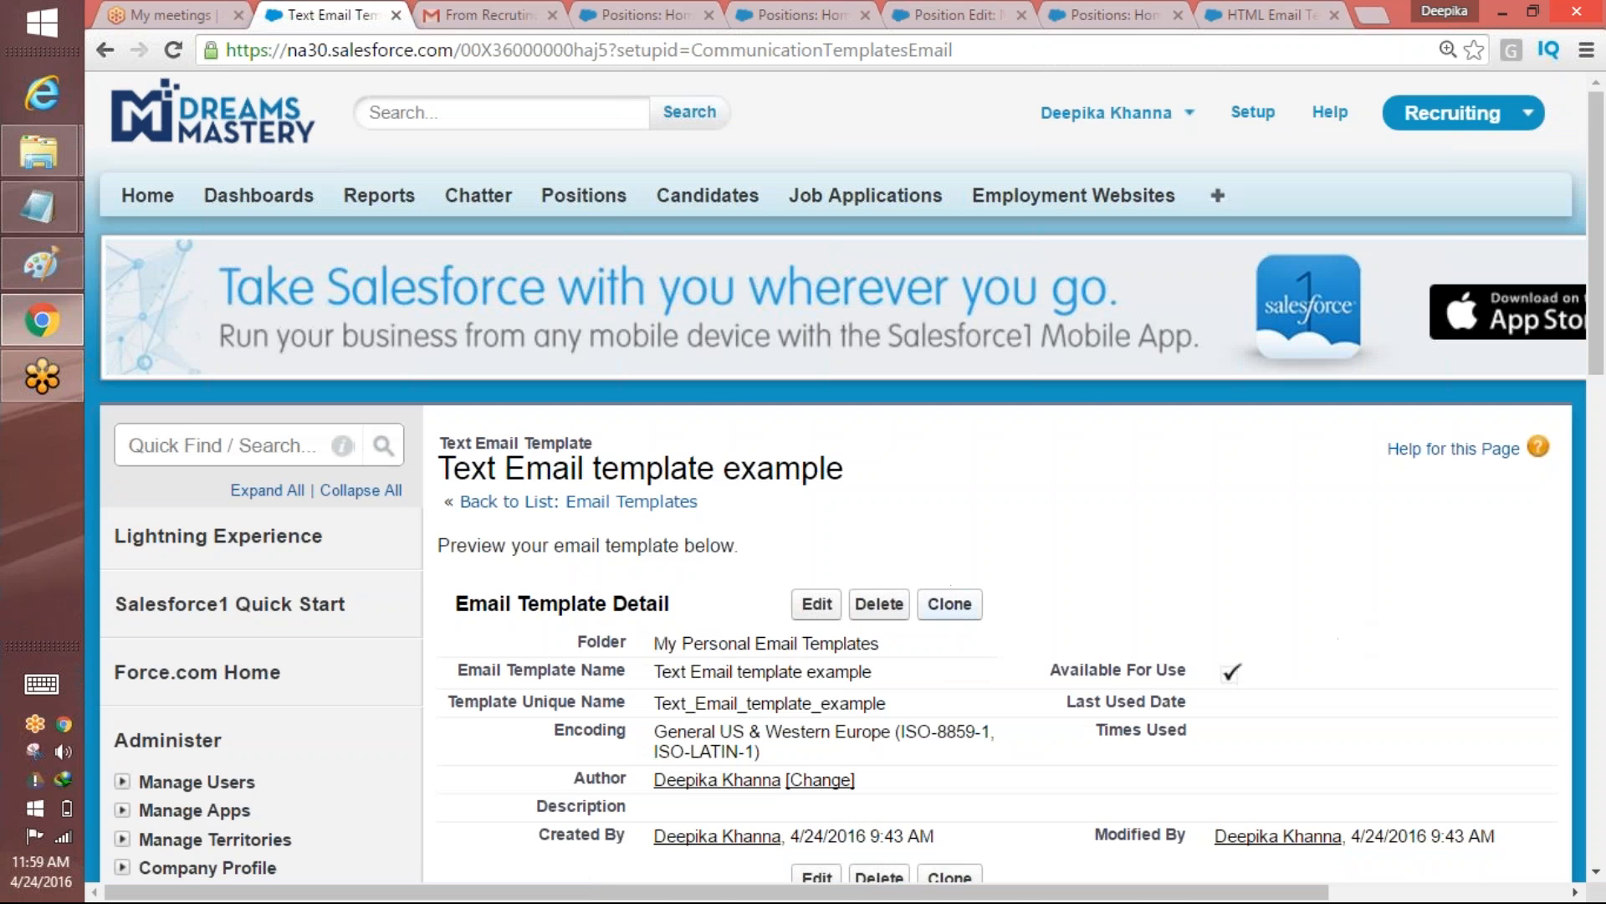
Move 'Text Email template example' into Unfiled Public Email Templates as well.
click(950, 603)
click(767, 855)
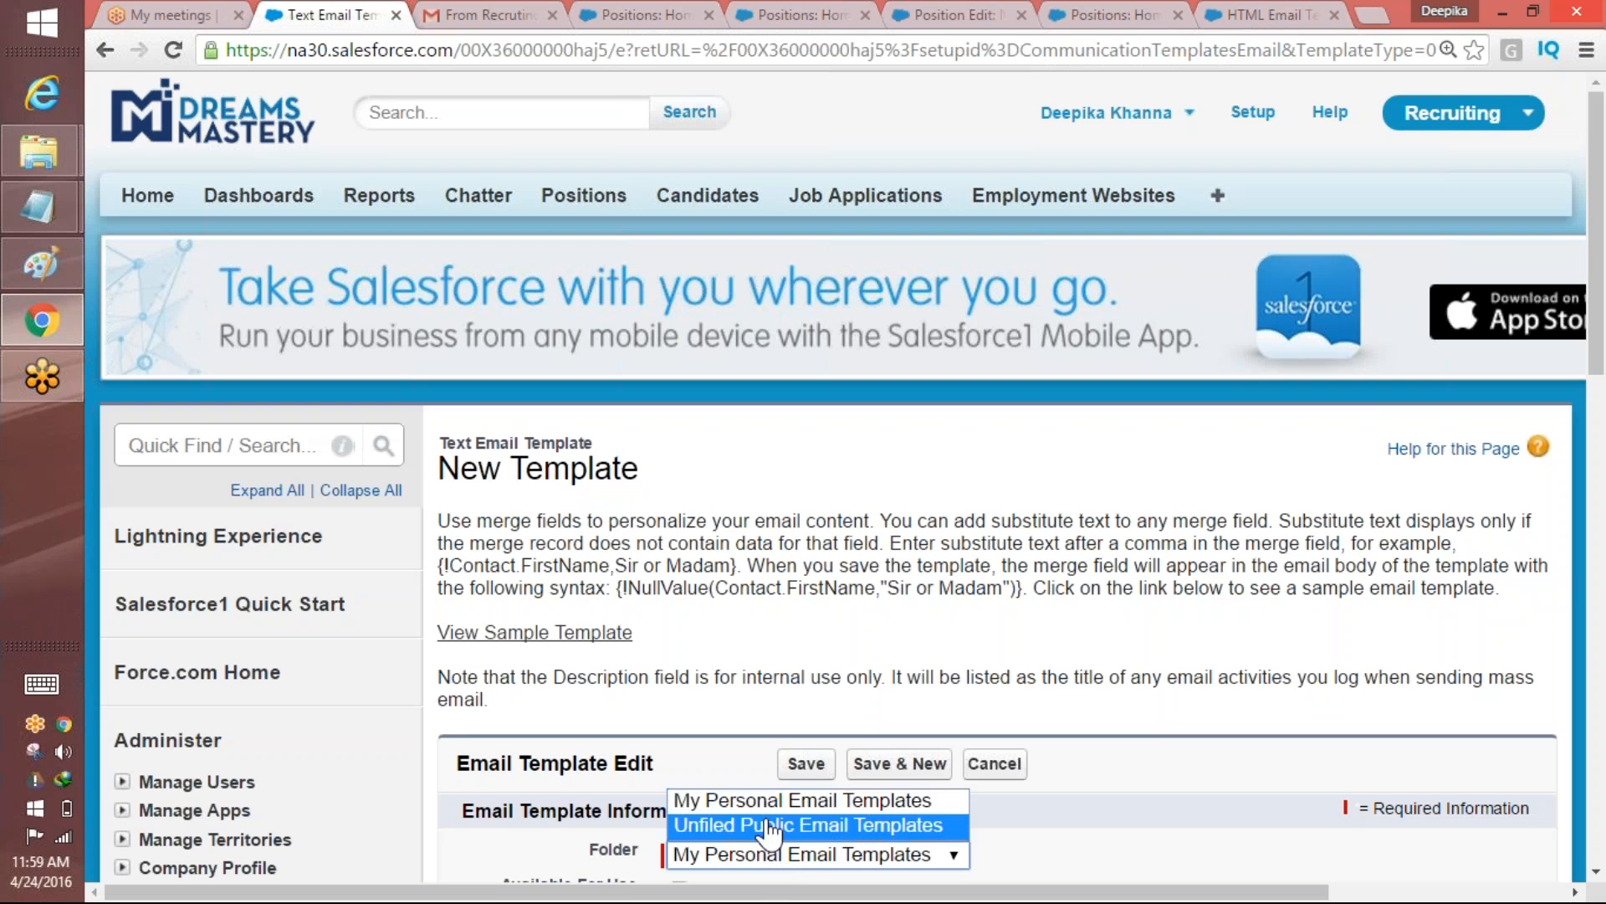
click(767, 826)
click(870, 766)
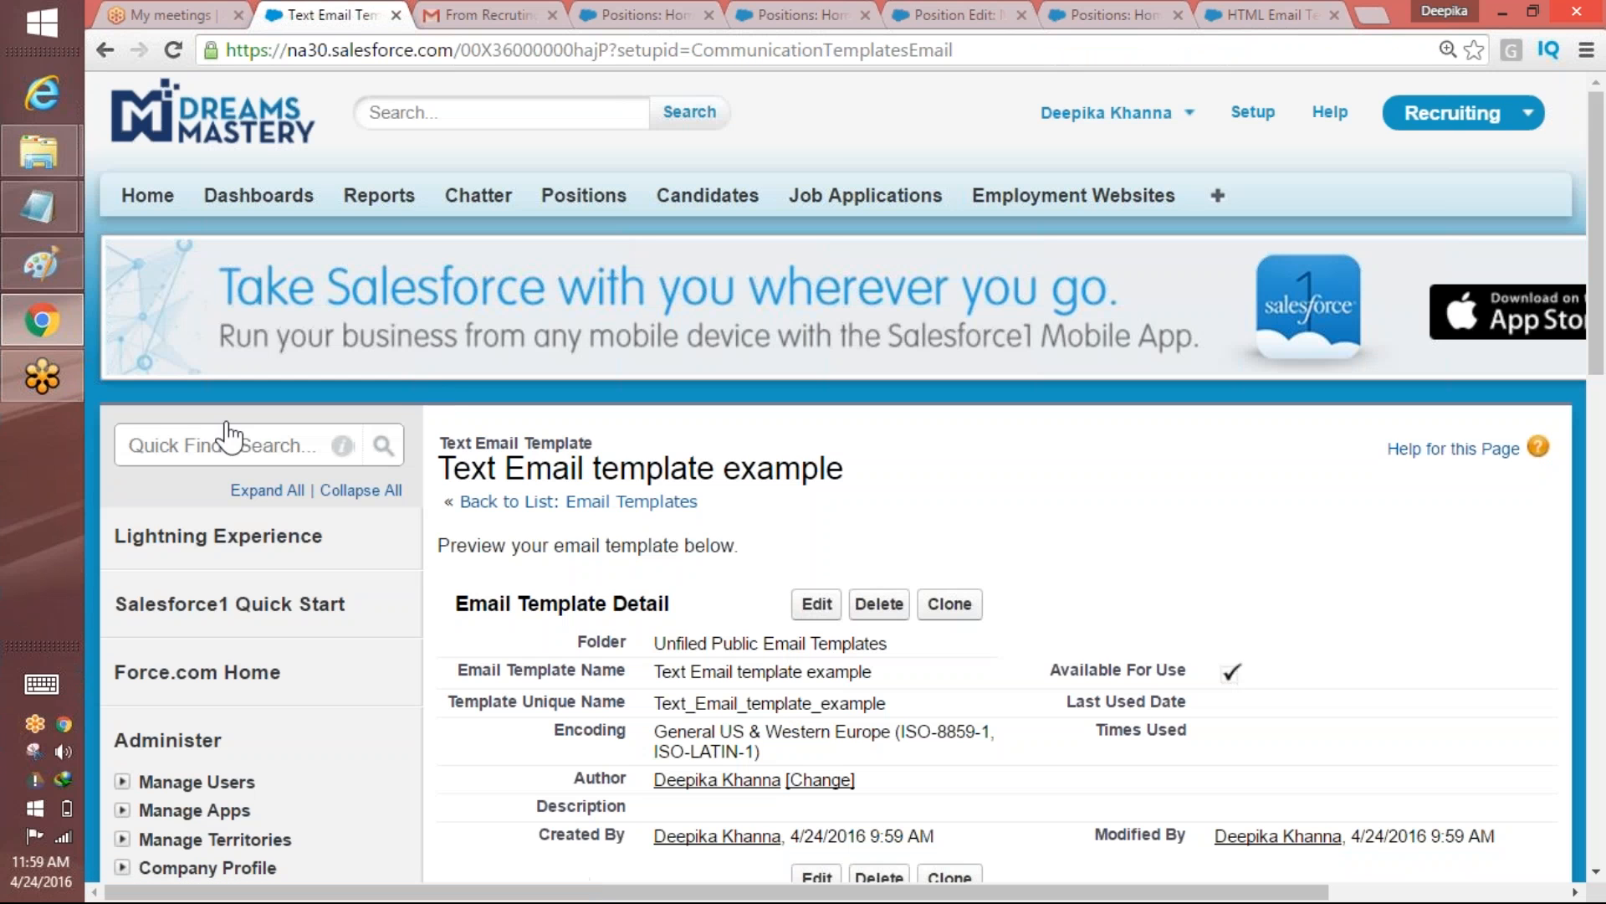
Find Workflow Rules via the setup search and open the 'New candidate from US' rule.
click(176, 456)
text(w)
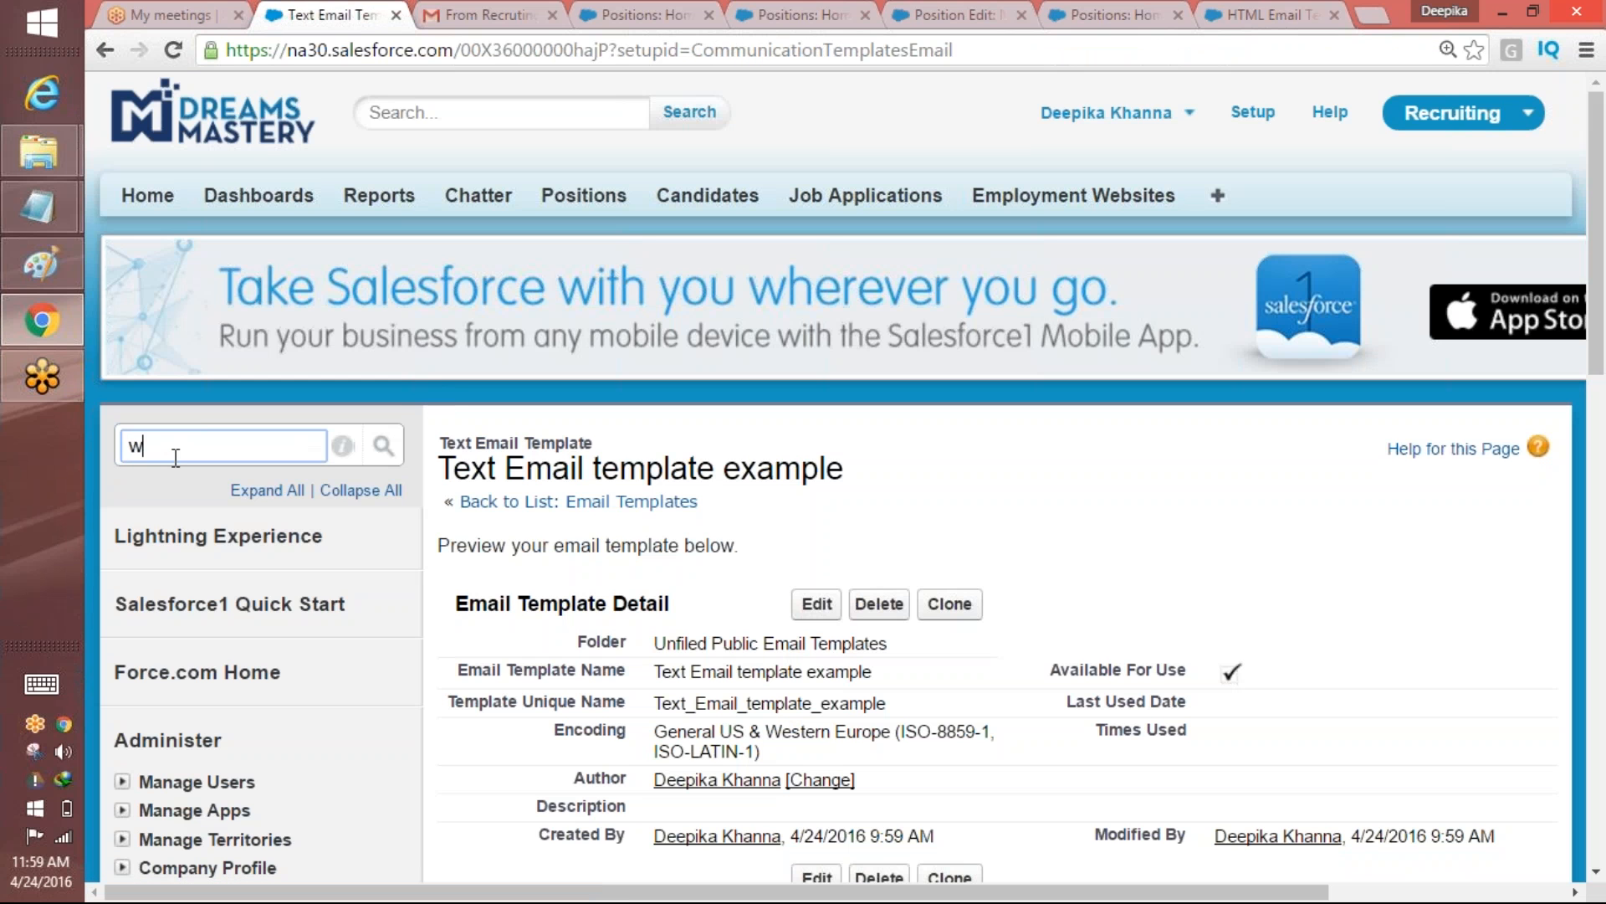
text(or)
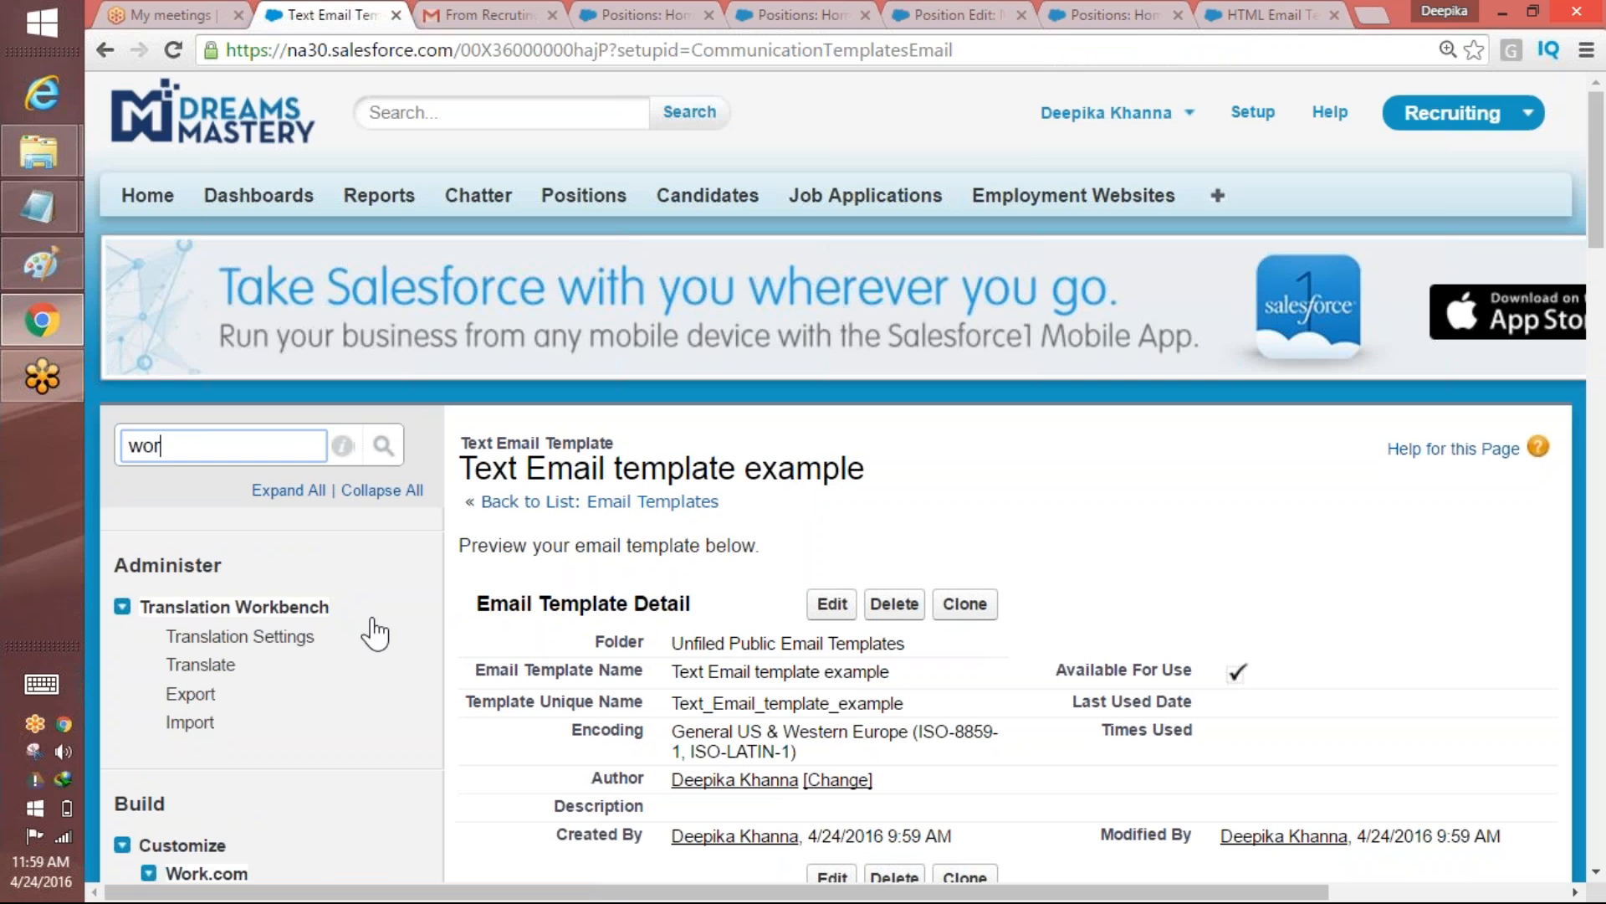
text(kflo)
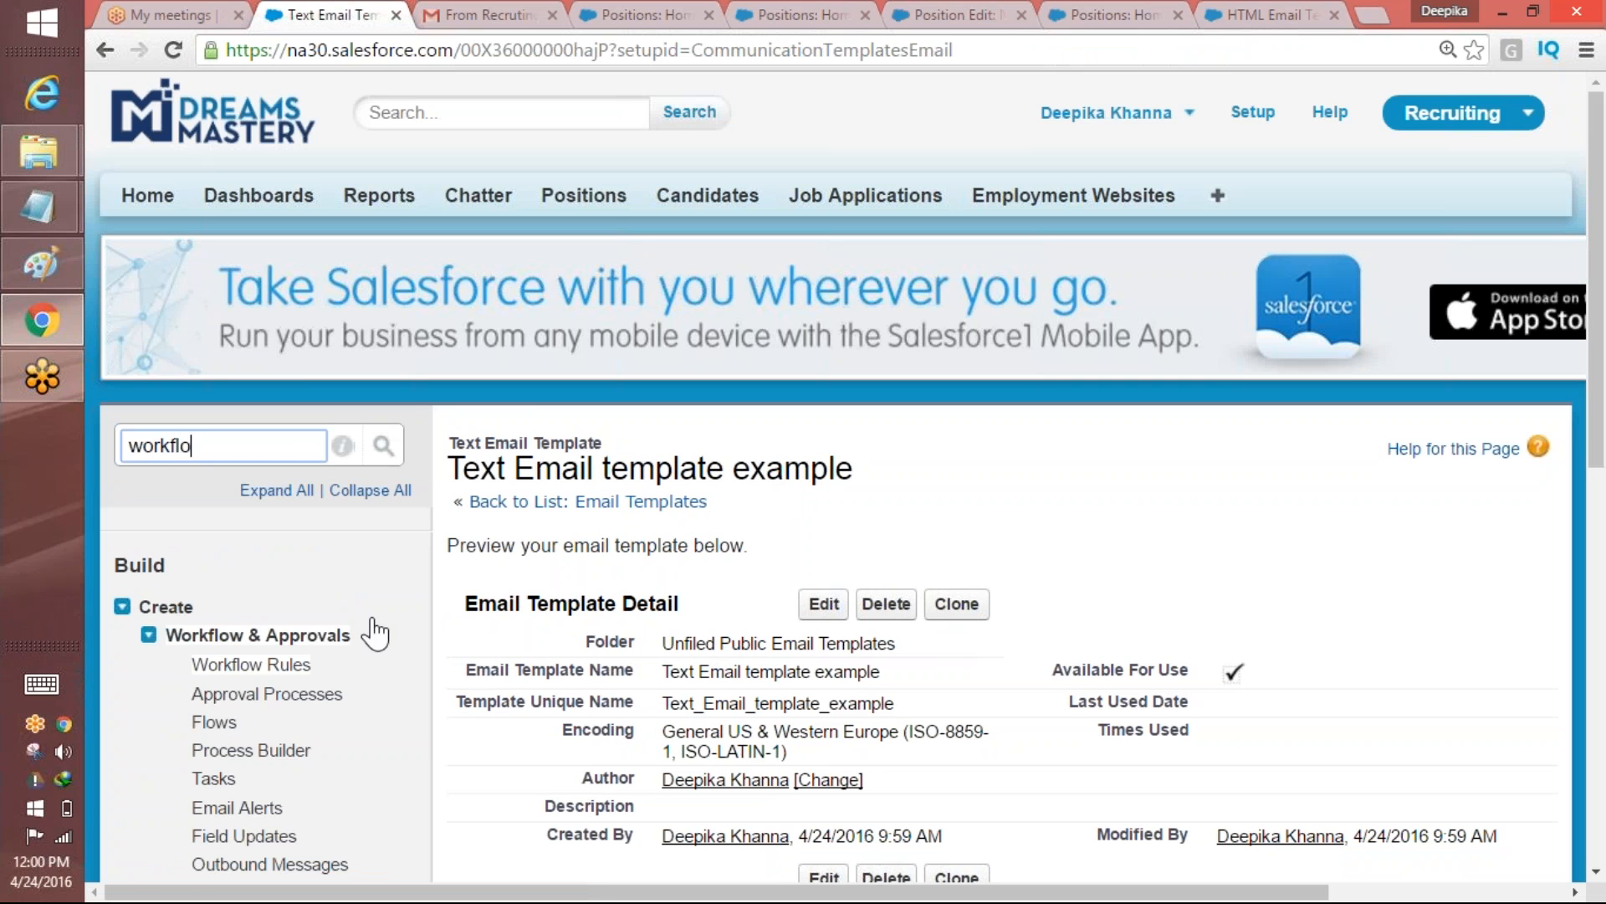
click(251, 665)
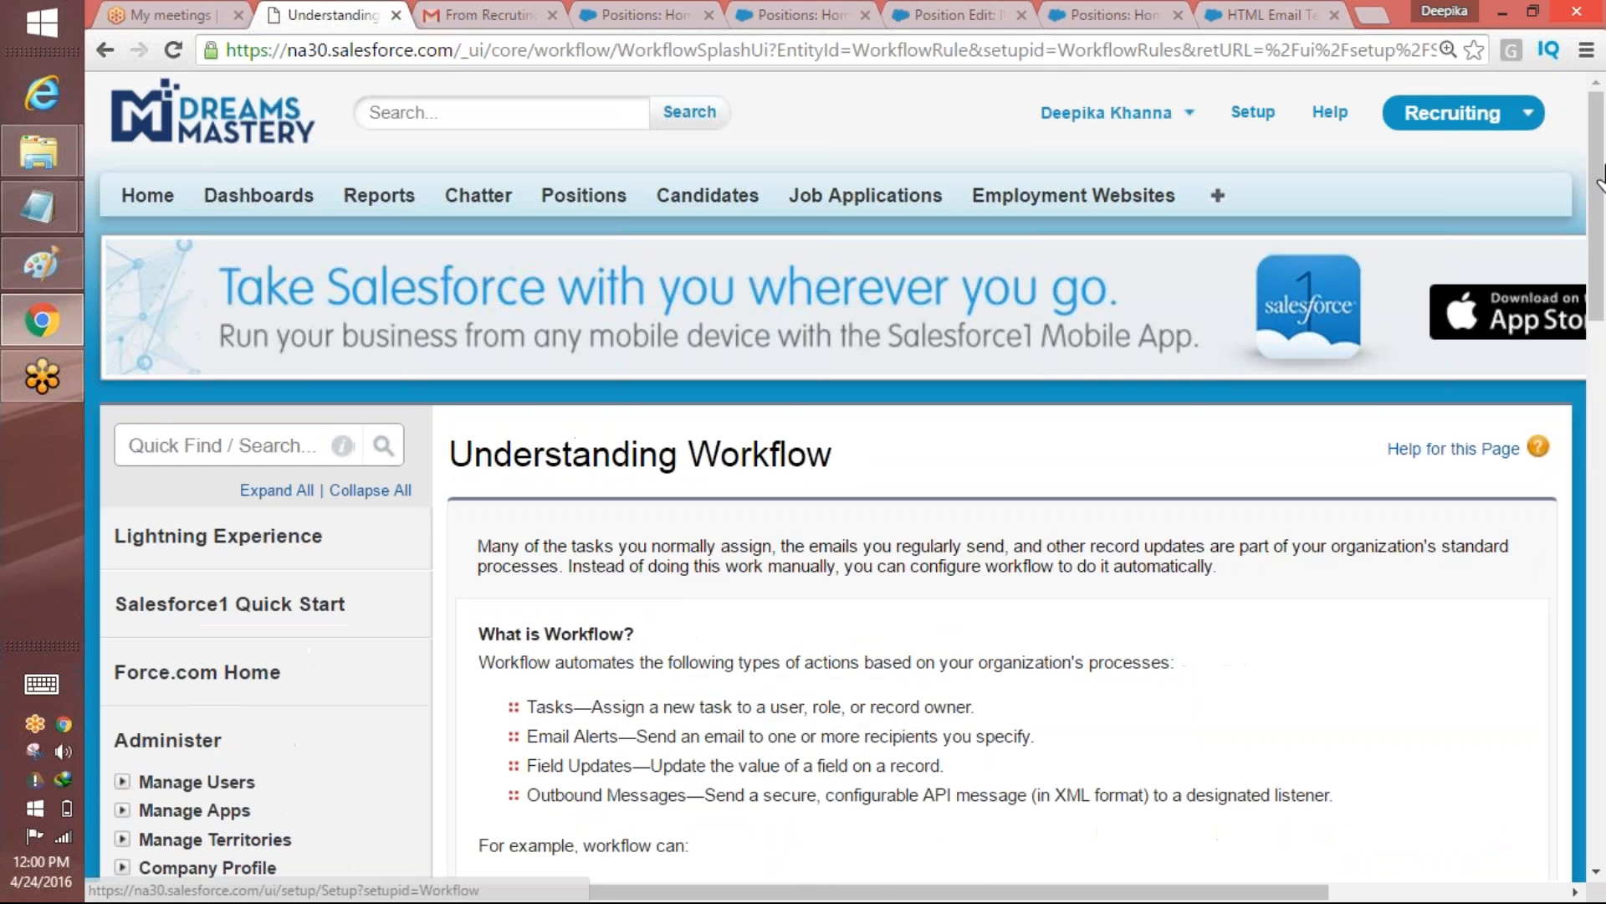
drag(1595, 147, 1589, 378)
click(543, 512)
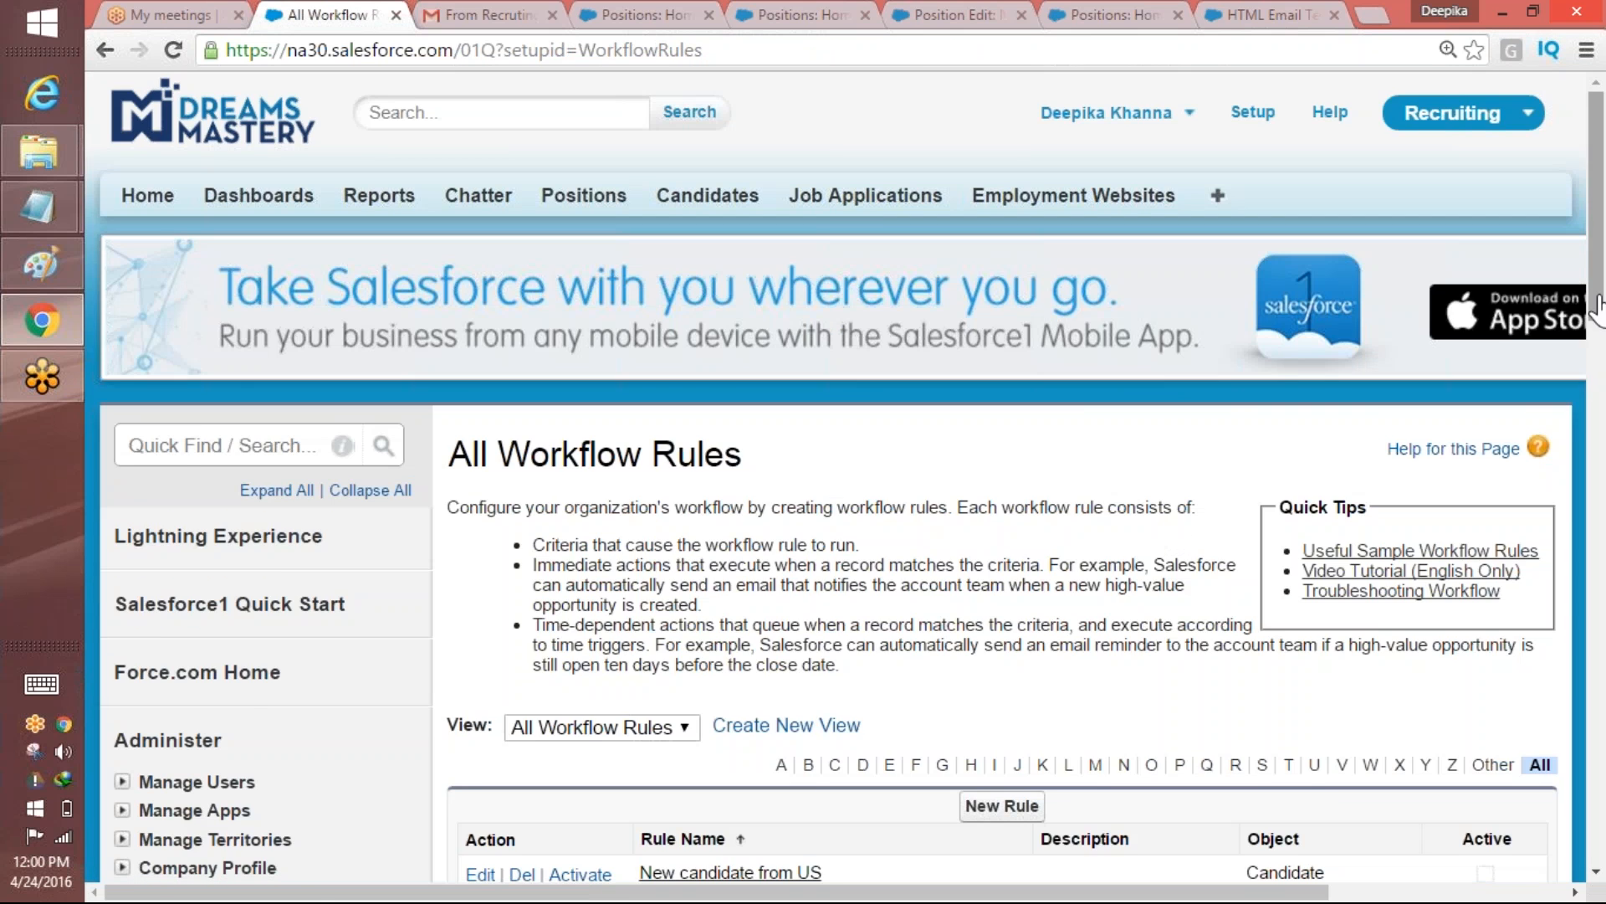
drag(1595, 210, 1594, 298)
click(725, 595)
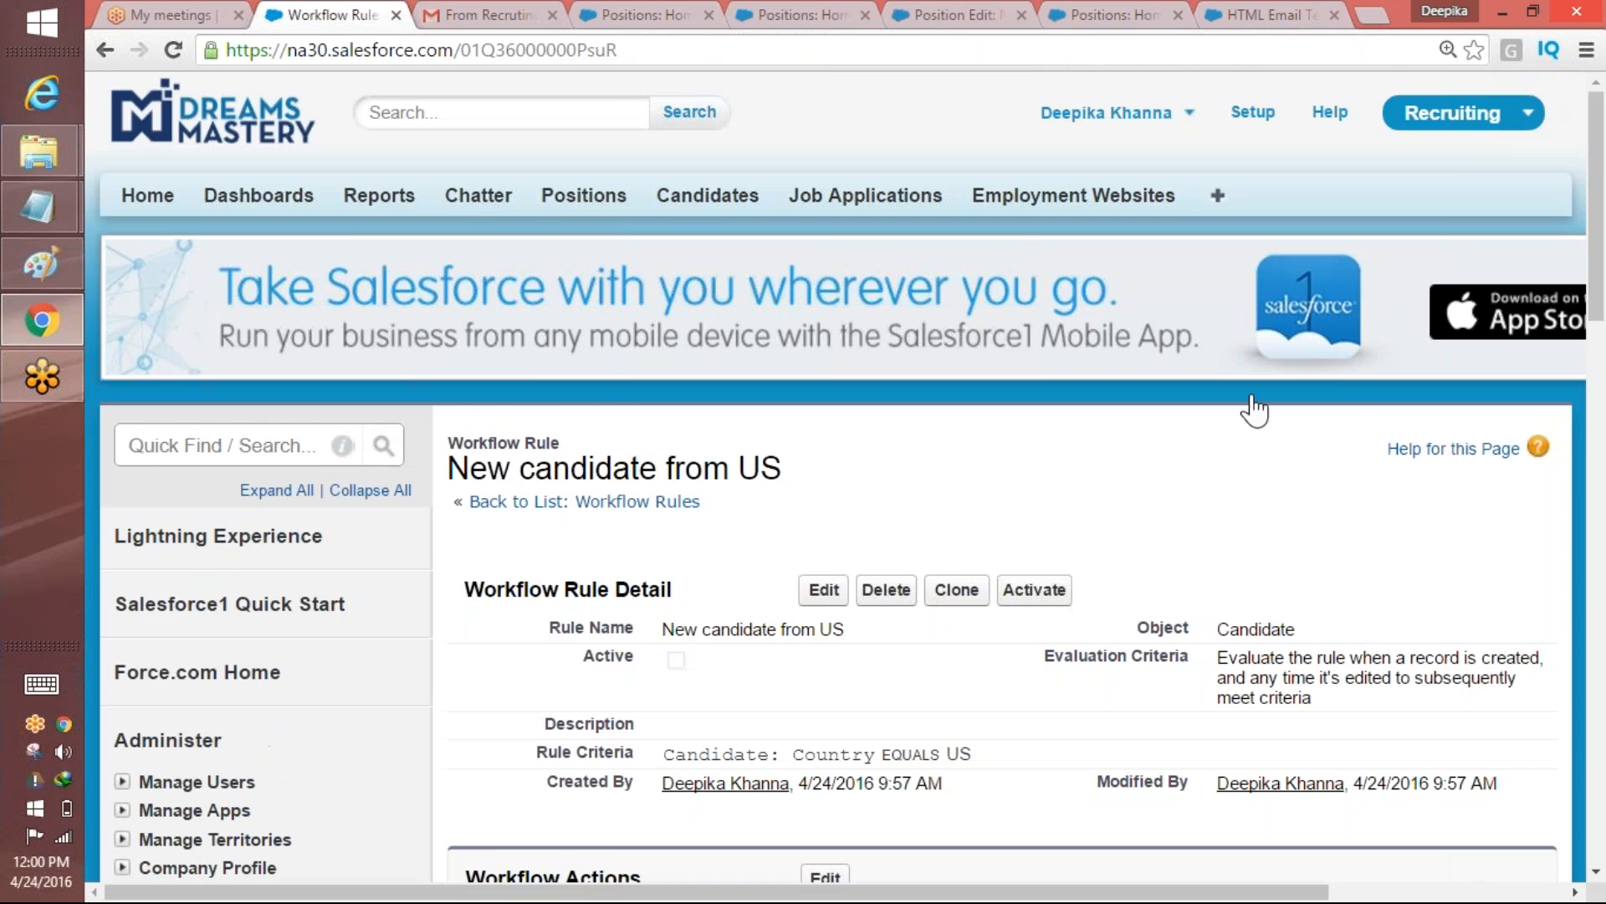
Re-save the rule and reach Step 3, Specify Workflow Actions.
scroll(1336, 365, down, 6)
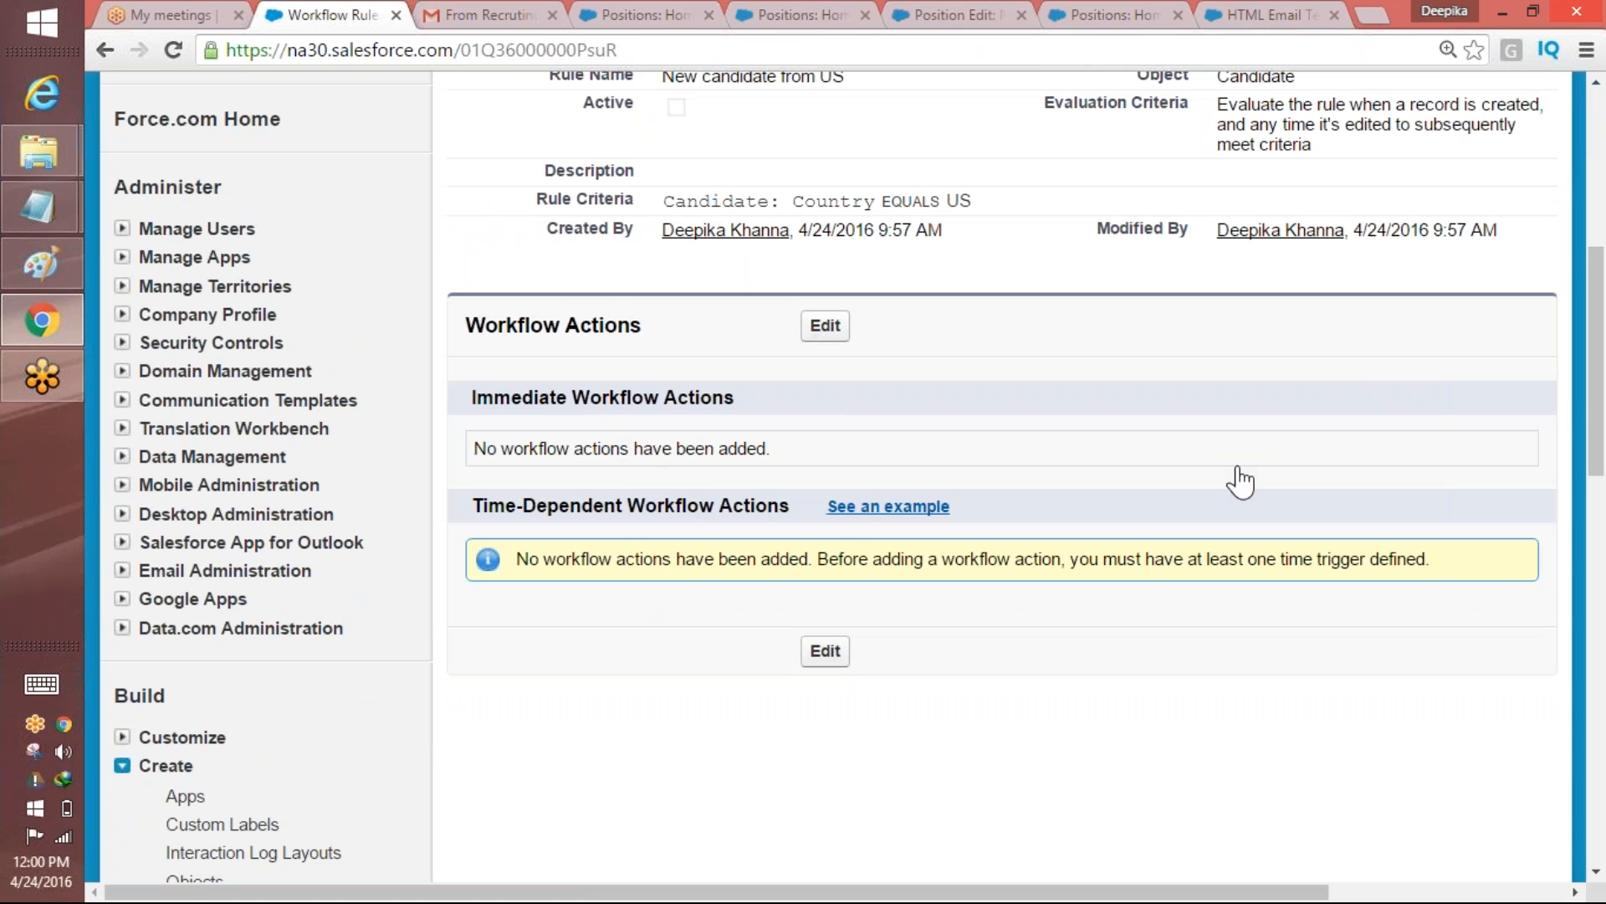
scroll(1594, 400, up, 4)
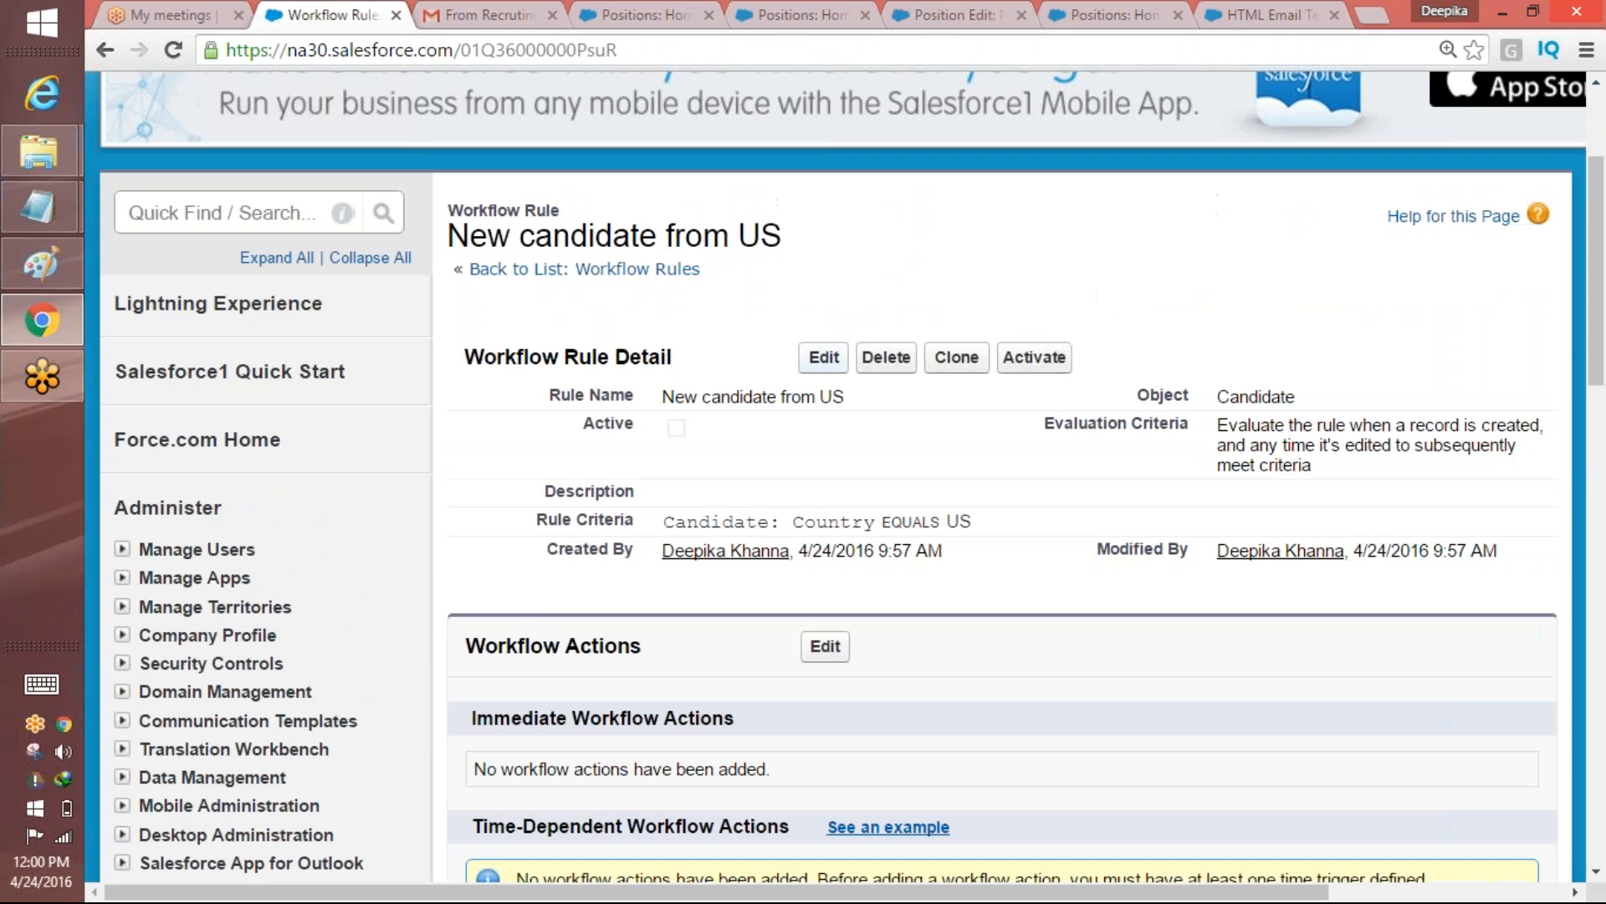
click(824, 357)
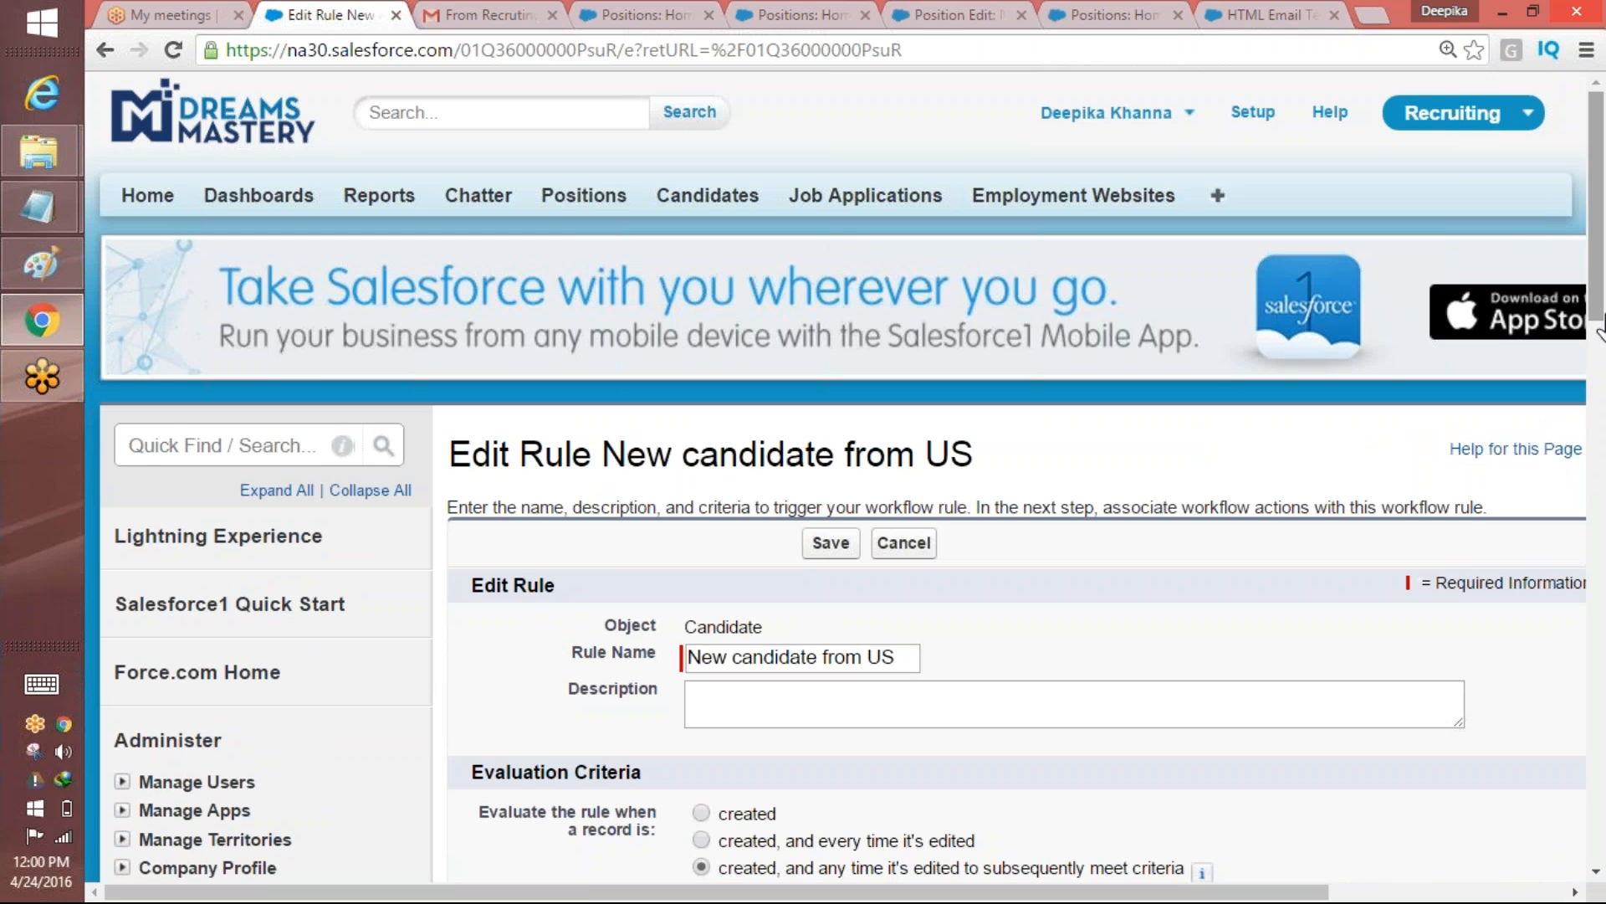
scroll(1581, 412, down, 8)
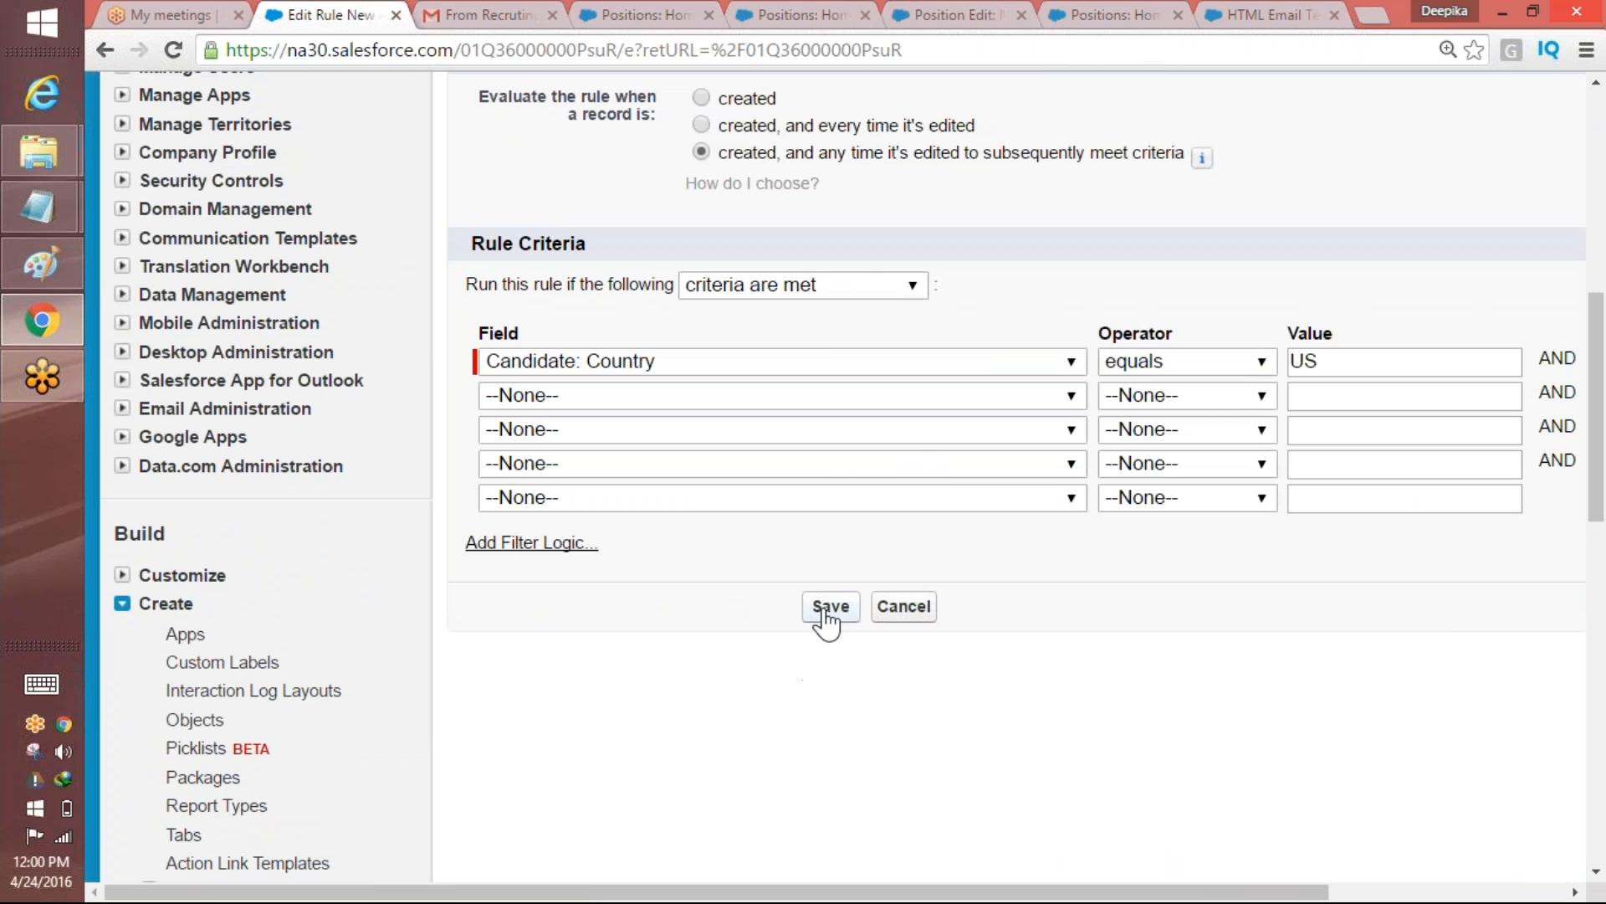
click(830, 608)
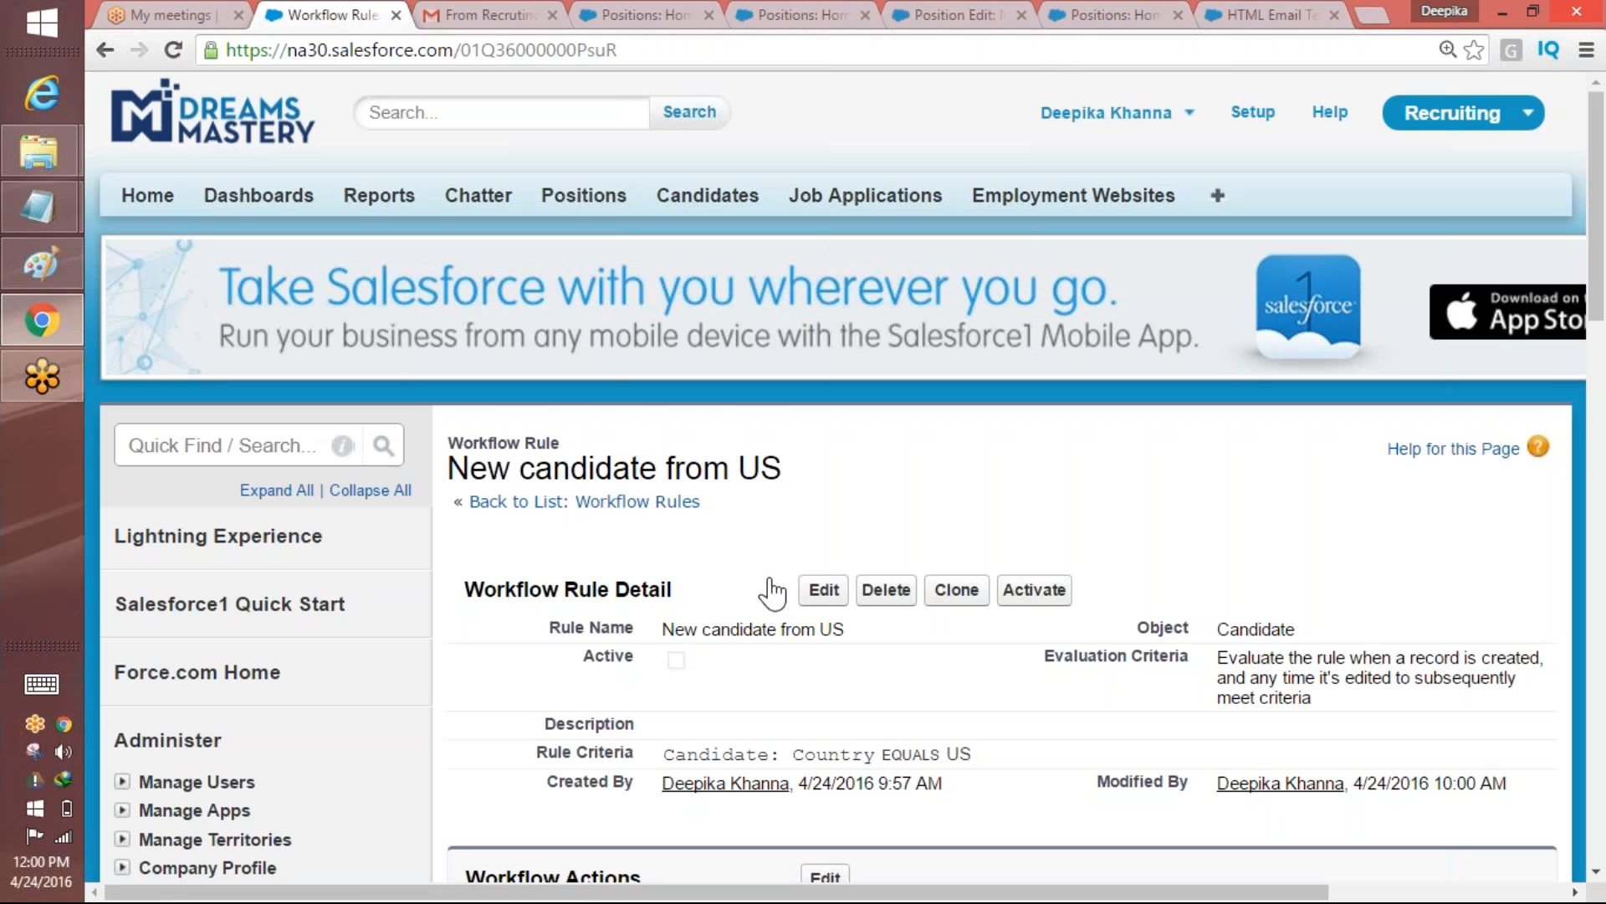
scroll(808, 694, down, 3)
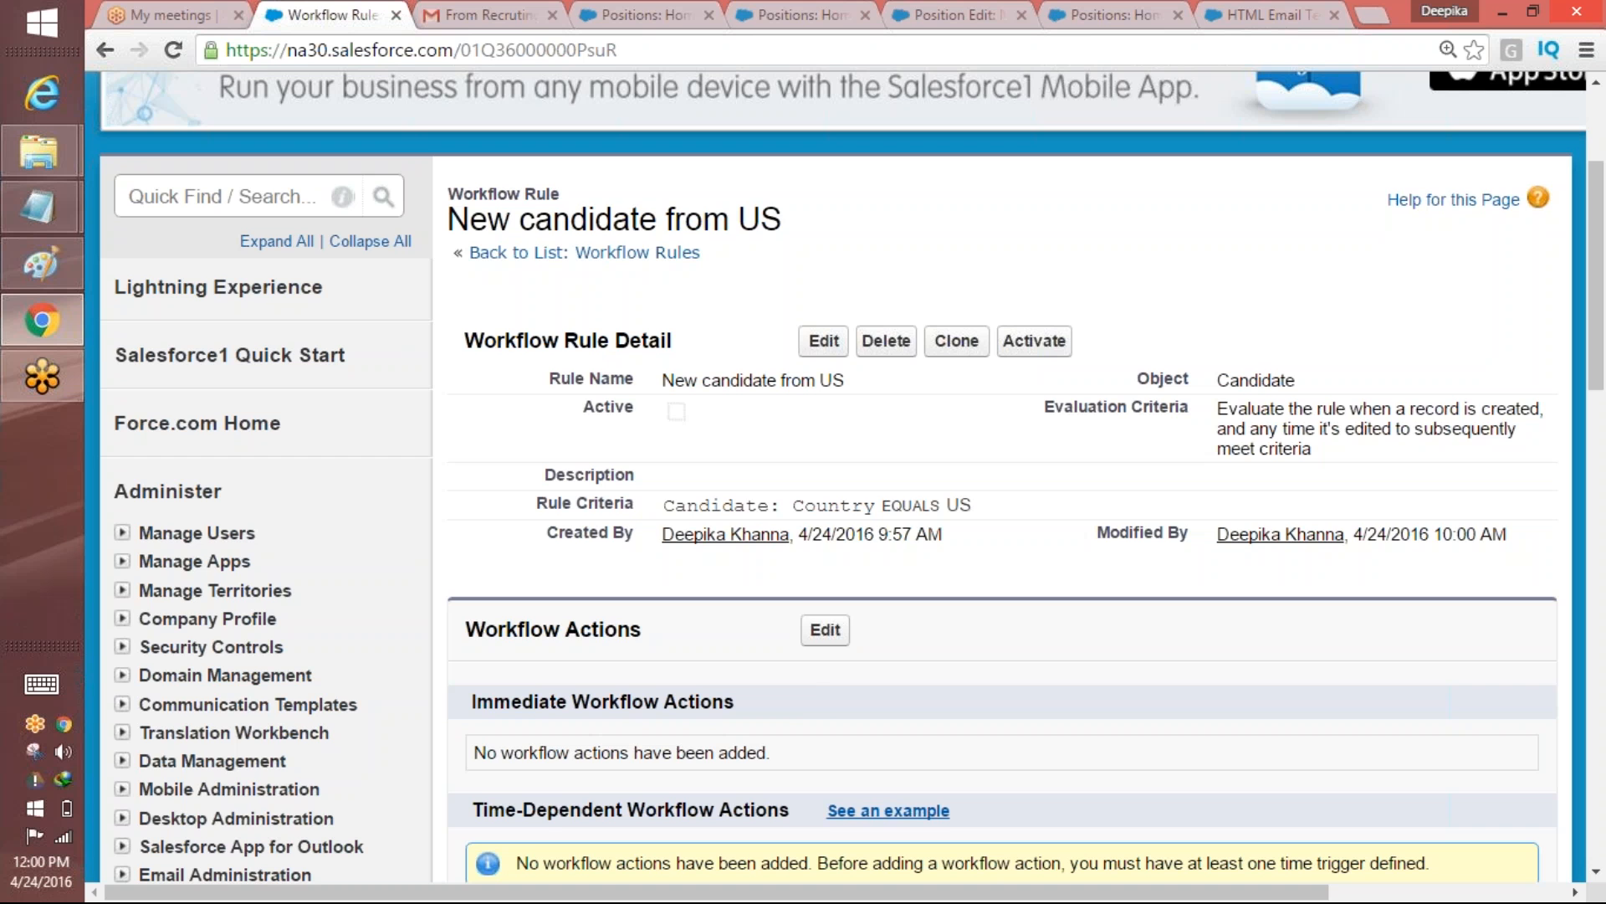
click(827, 631)
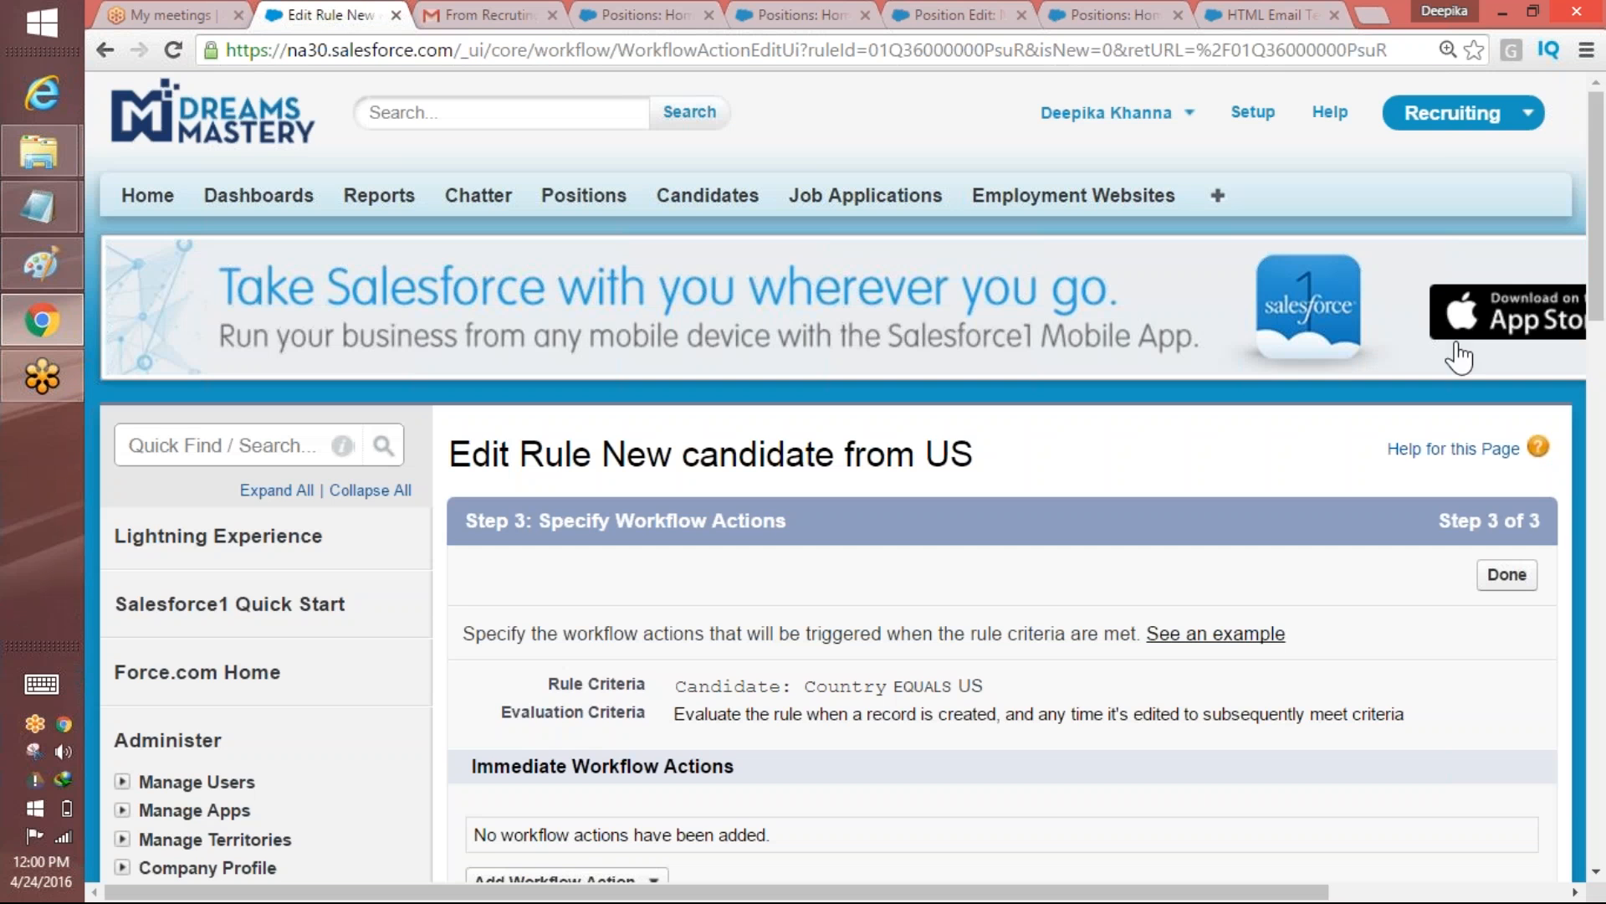
Try a new email alert described as 'Send Welcome message', then back out to the actions step.
scroll(1338, 348, down, 3)
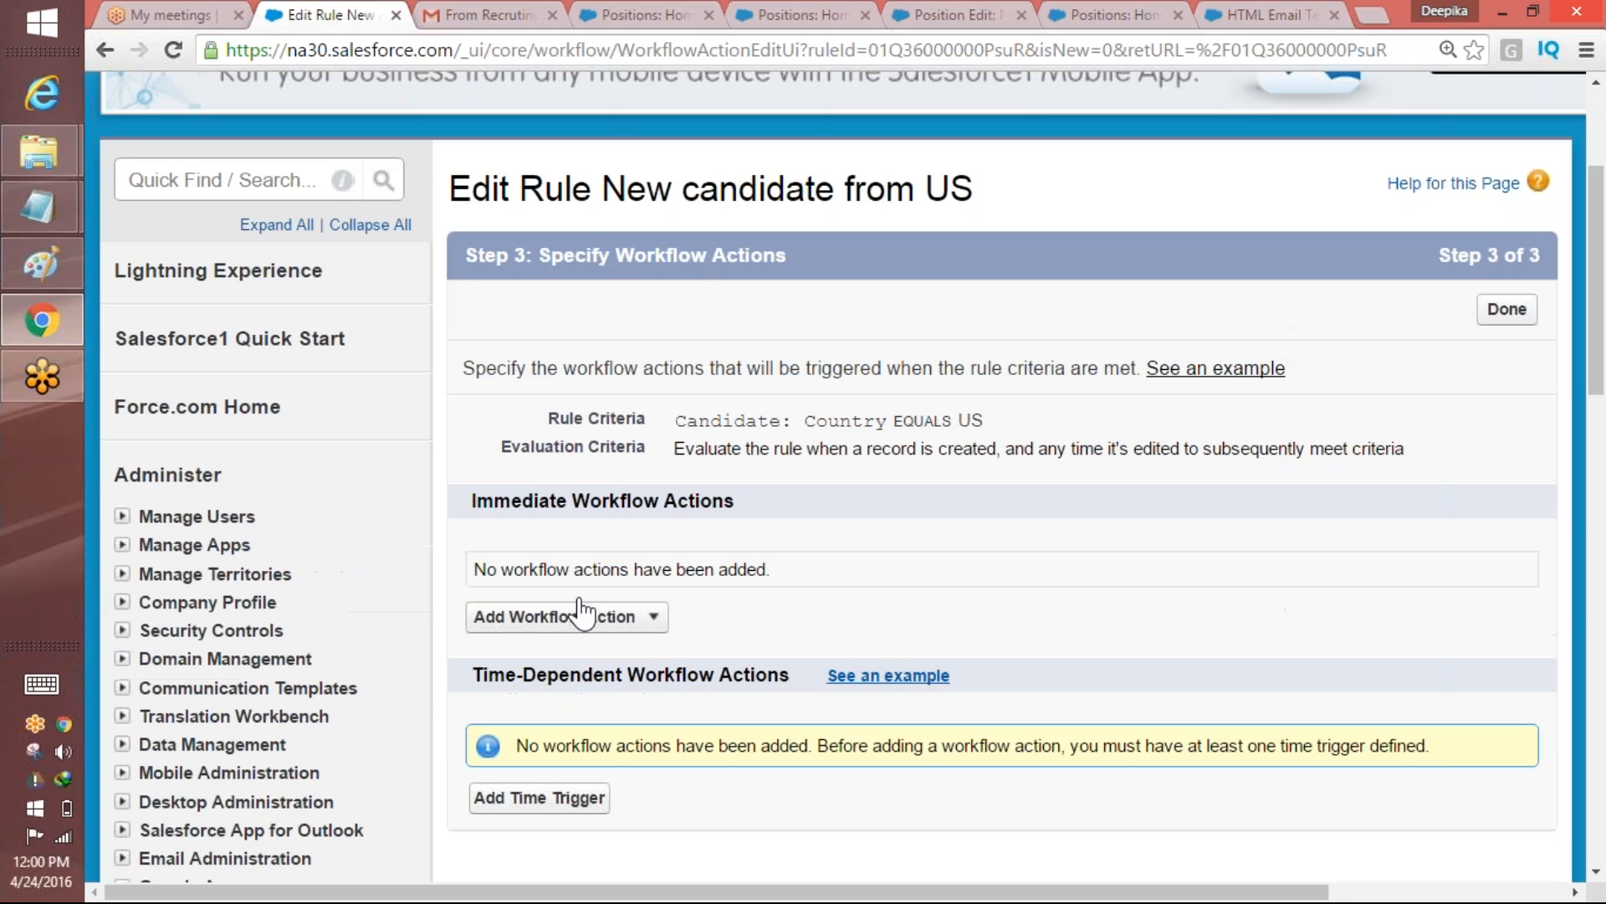
click(578, 616)
click(552, 679)
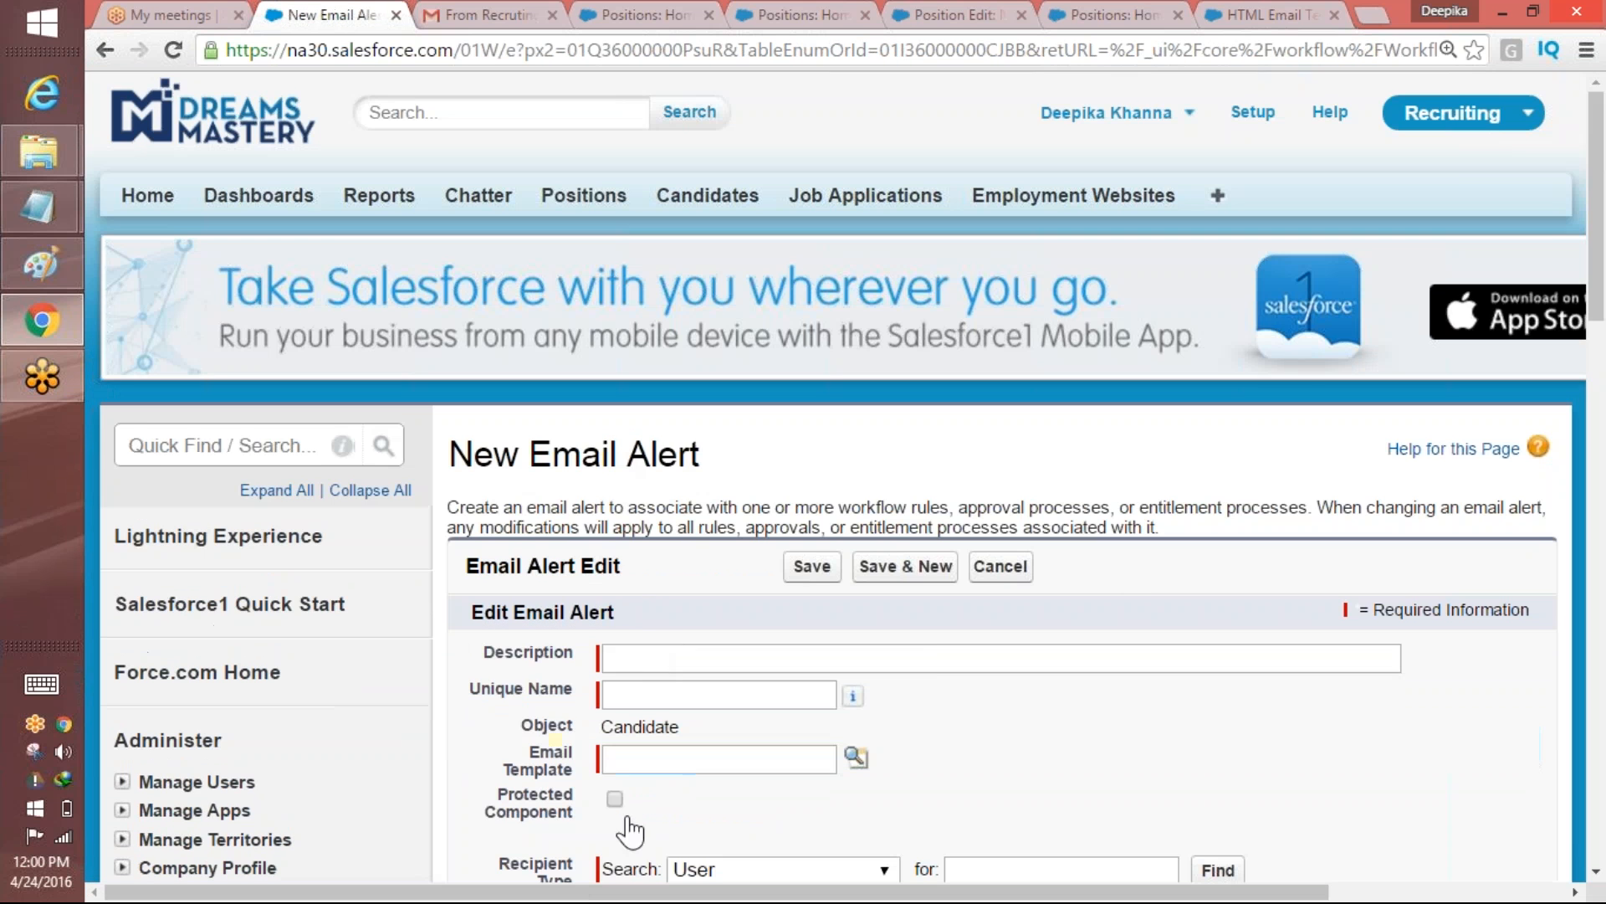
click(934, 657)
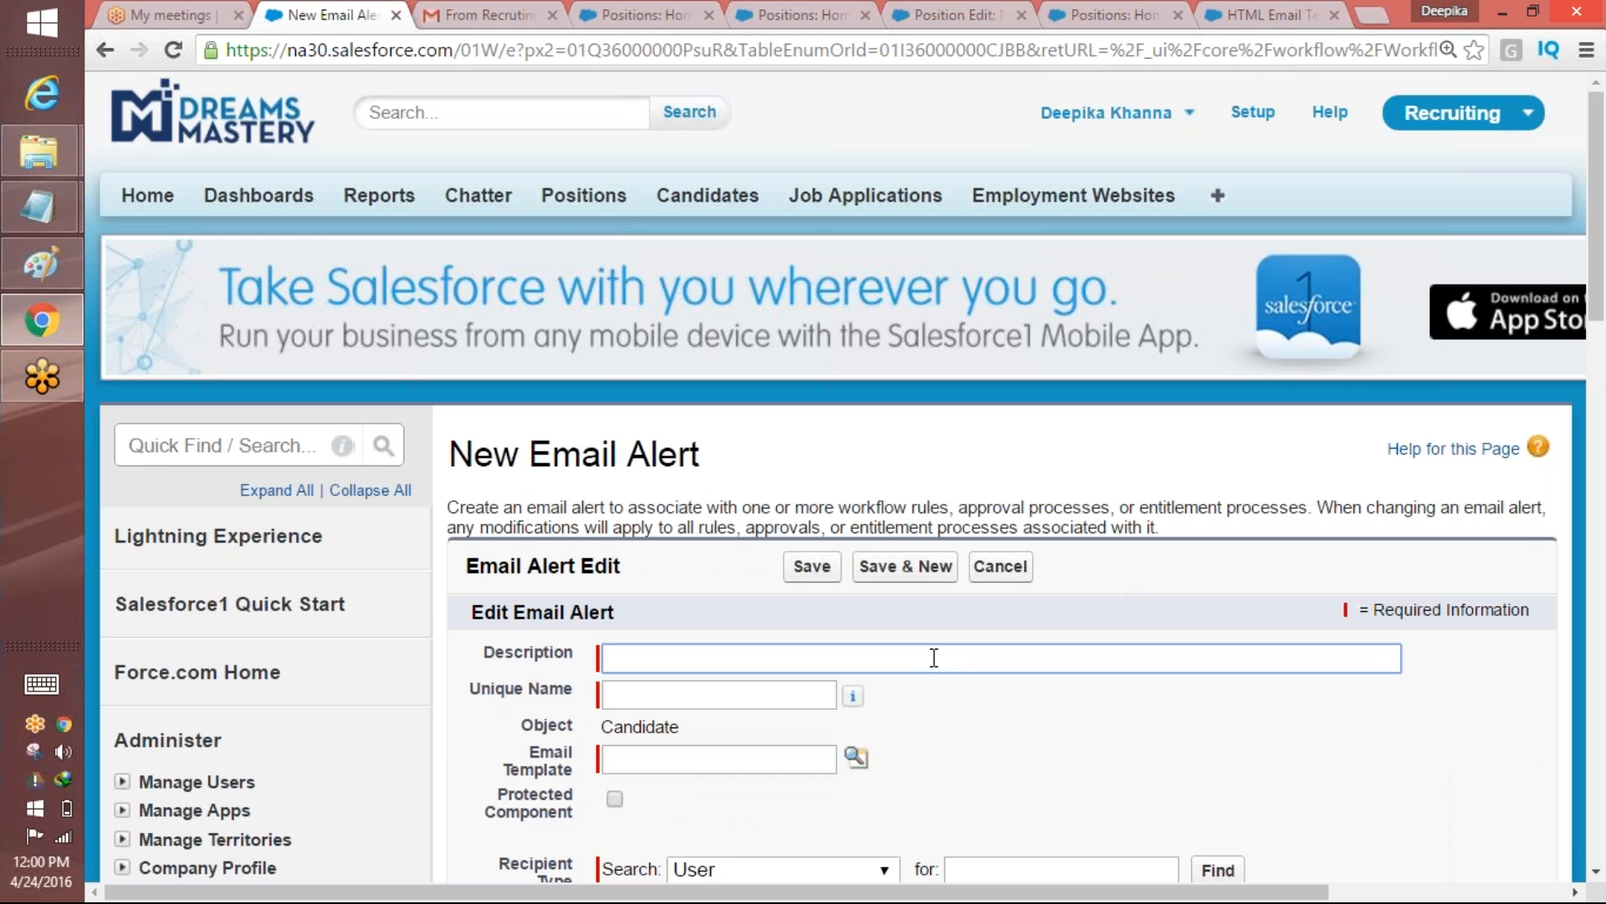
text(S)
key(BackSpace)
text(WeSe)
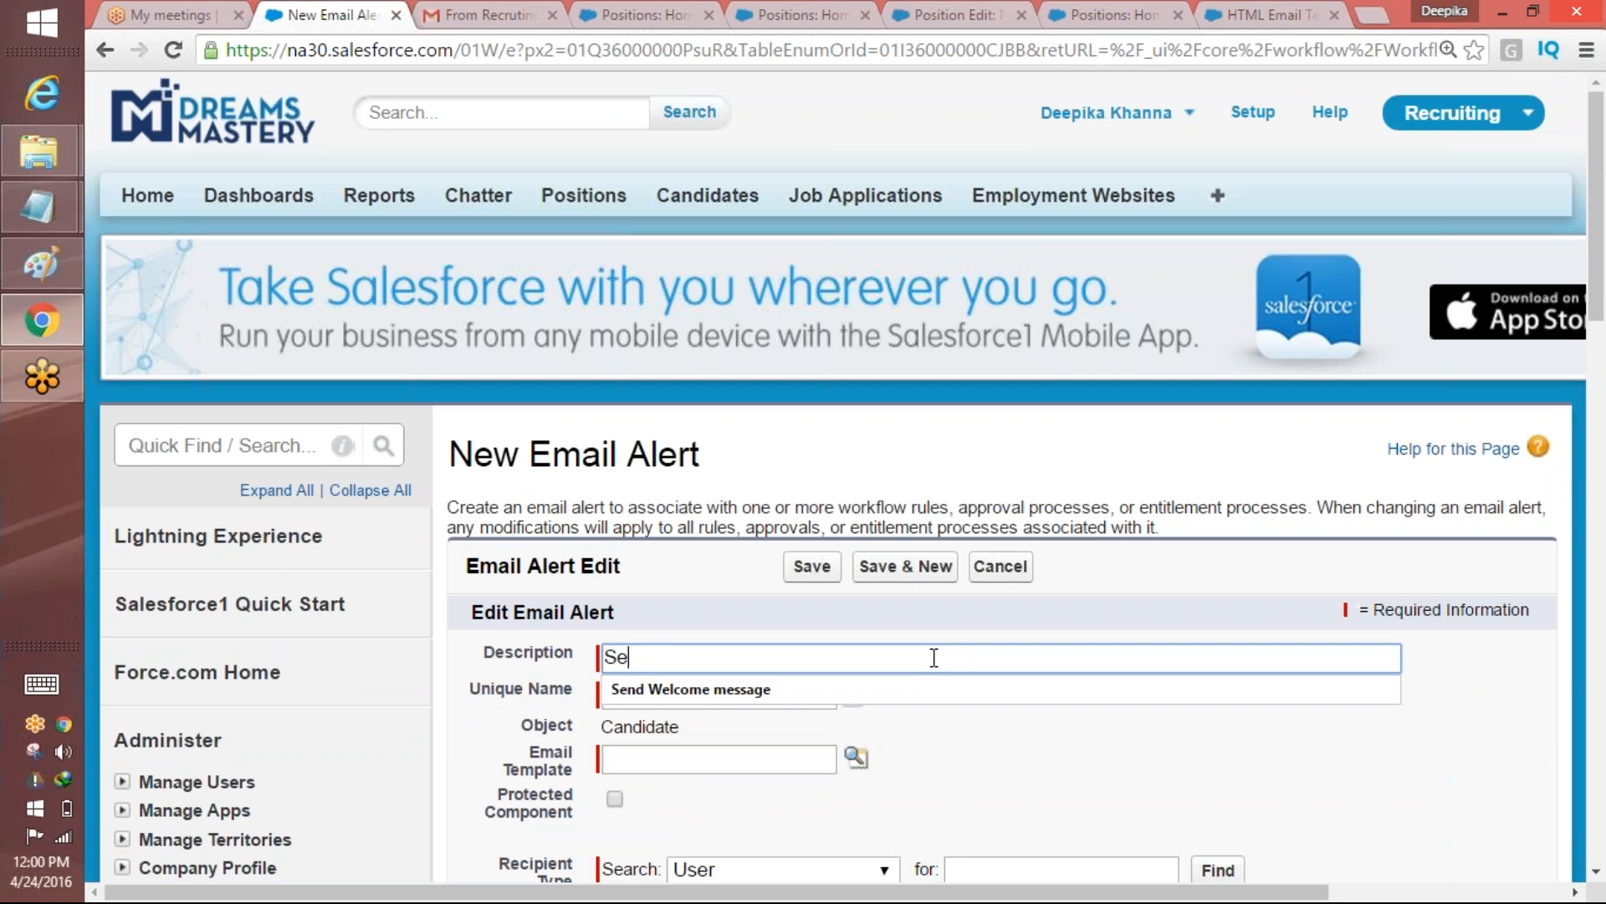
click(845, 725)
click(786, 658)
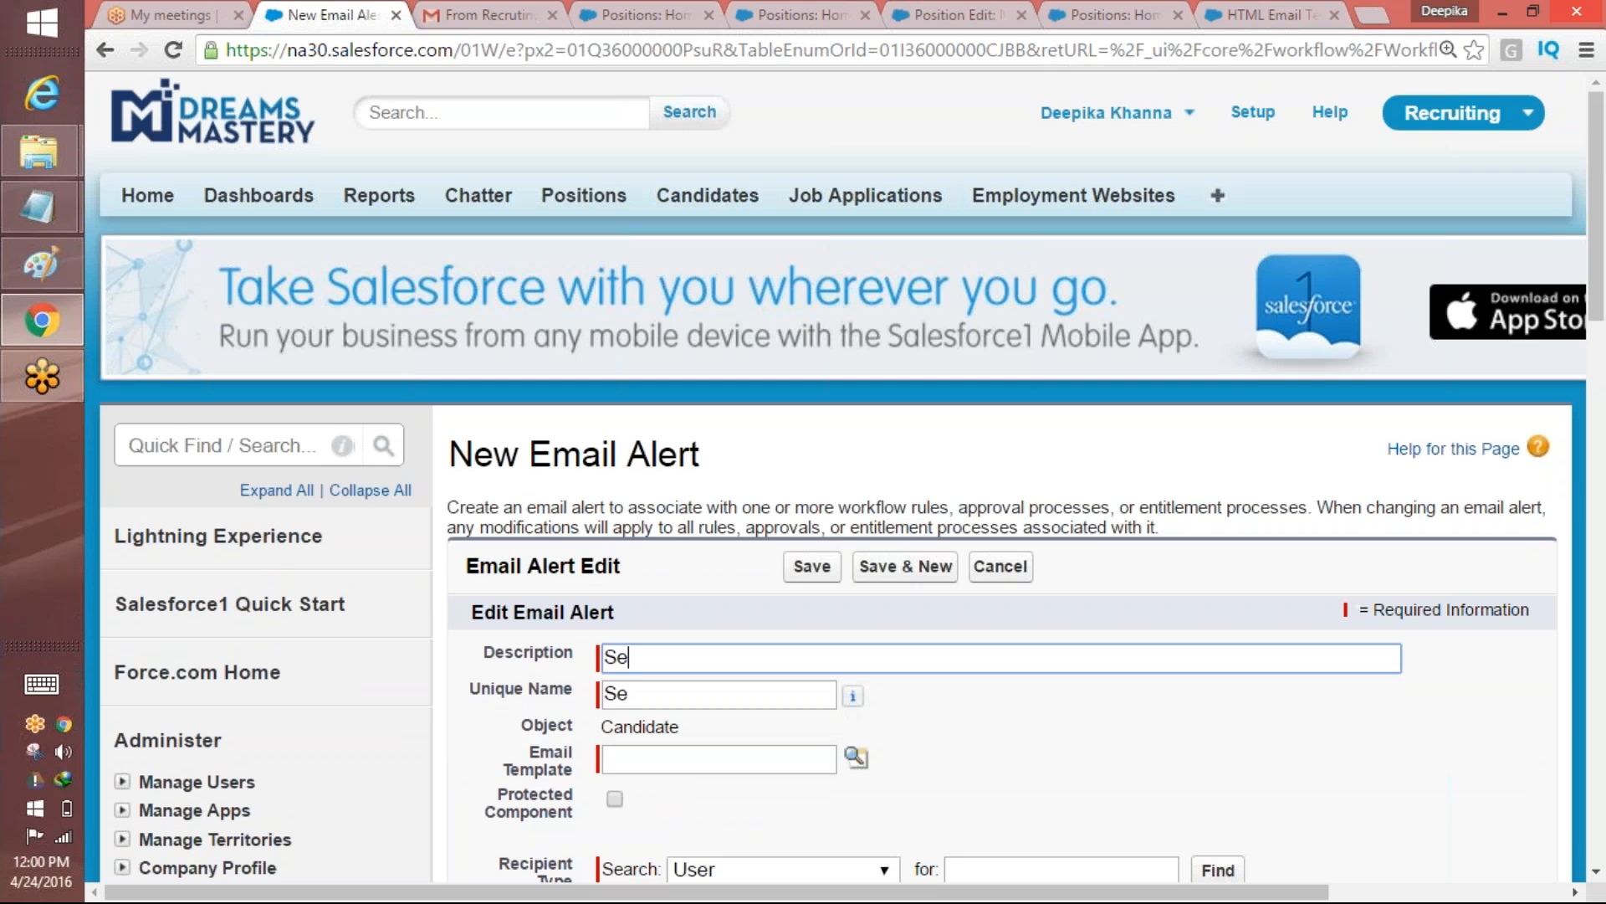
key(Down)
key(Down)
key(Return)
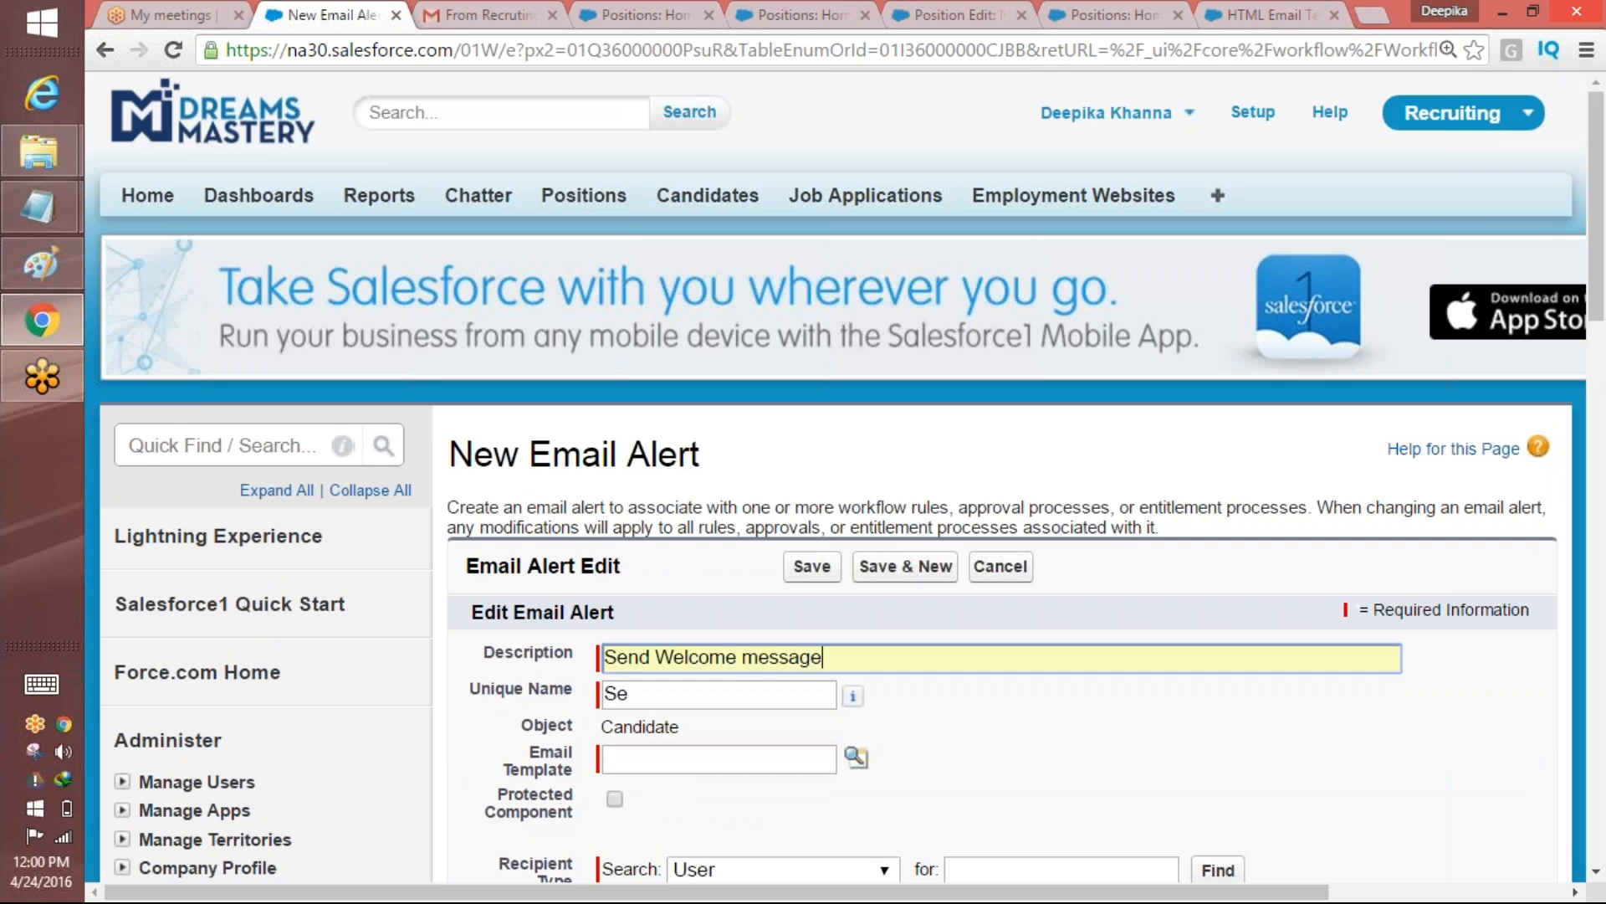
key(Tab)
key(alt+Left)
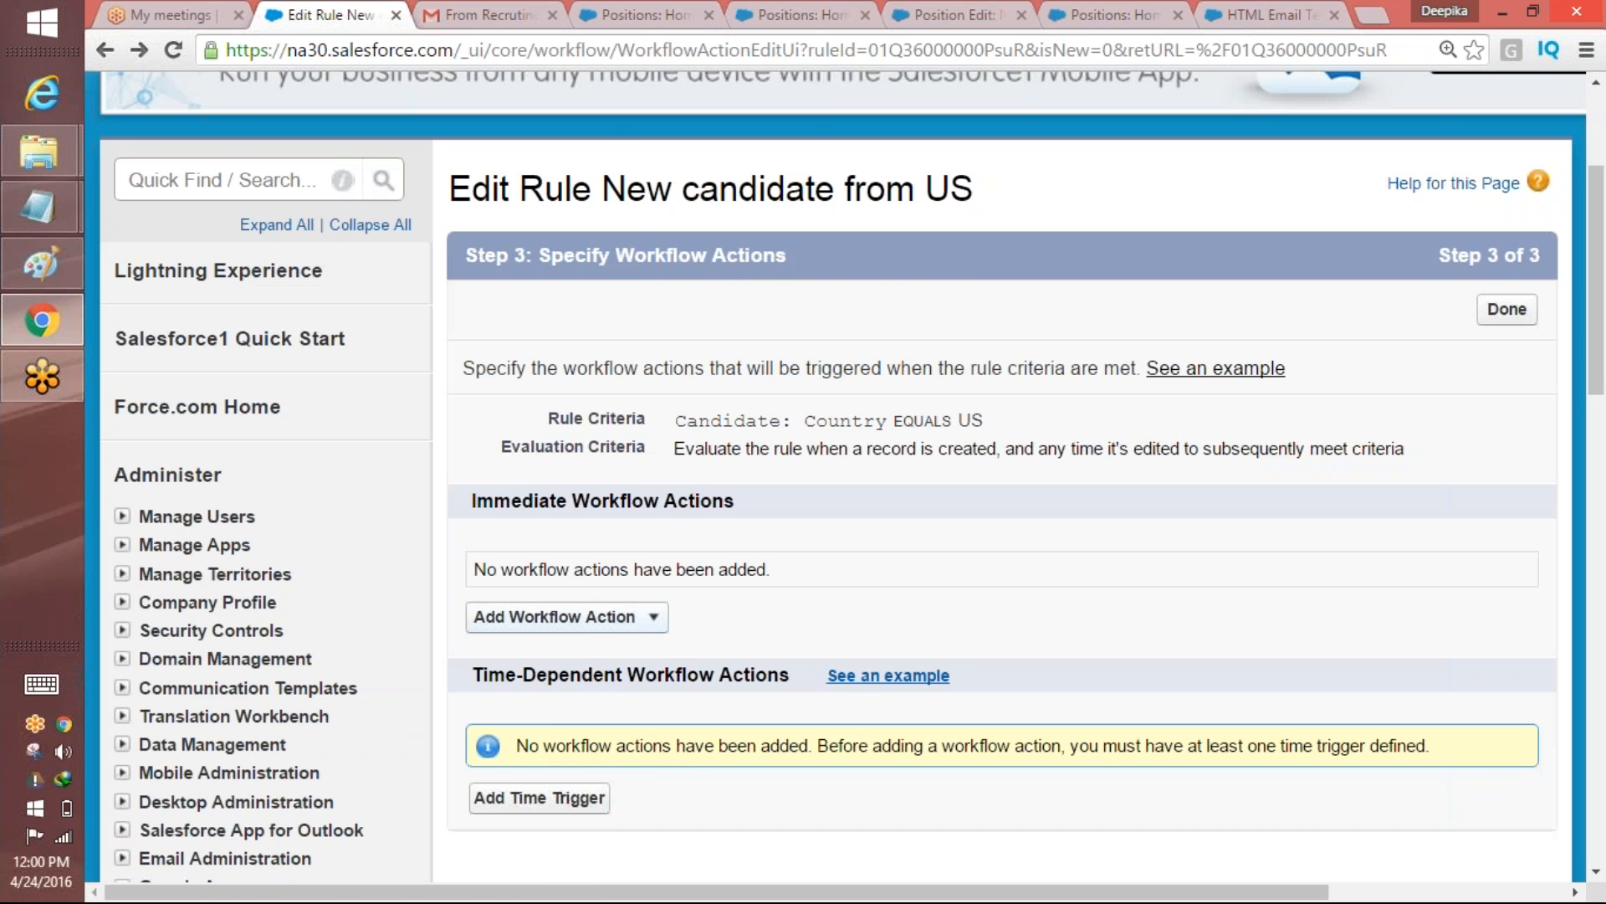
Start a fresh New Email Alert with description 'Send Welcome message' and auto-filled unique name.
click(565, 617)
click(582, 678)
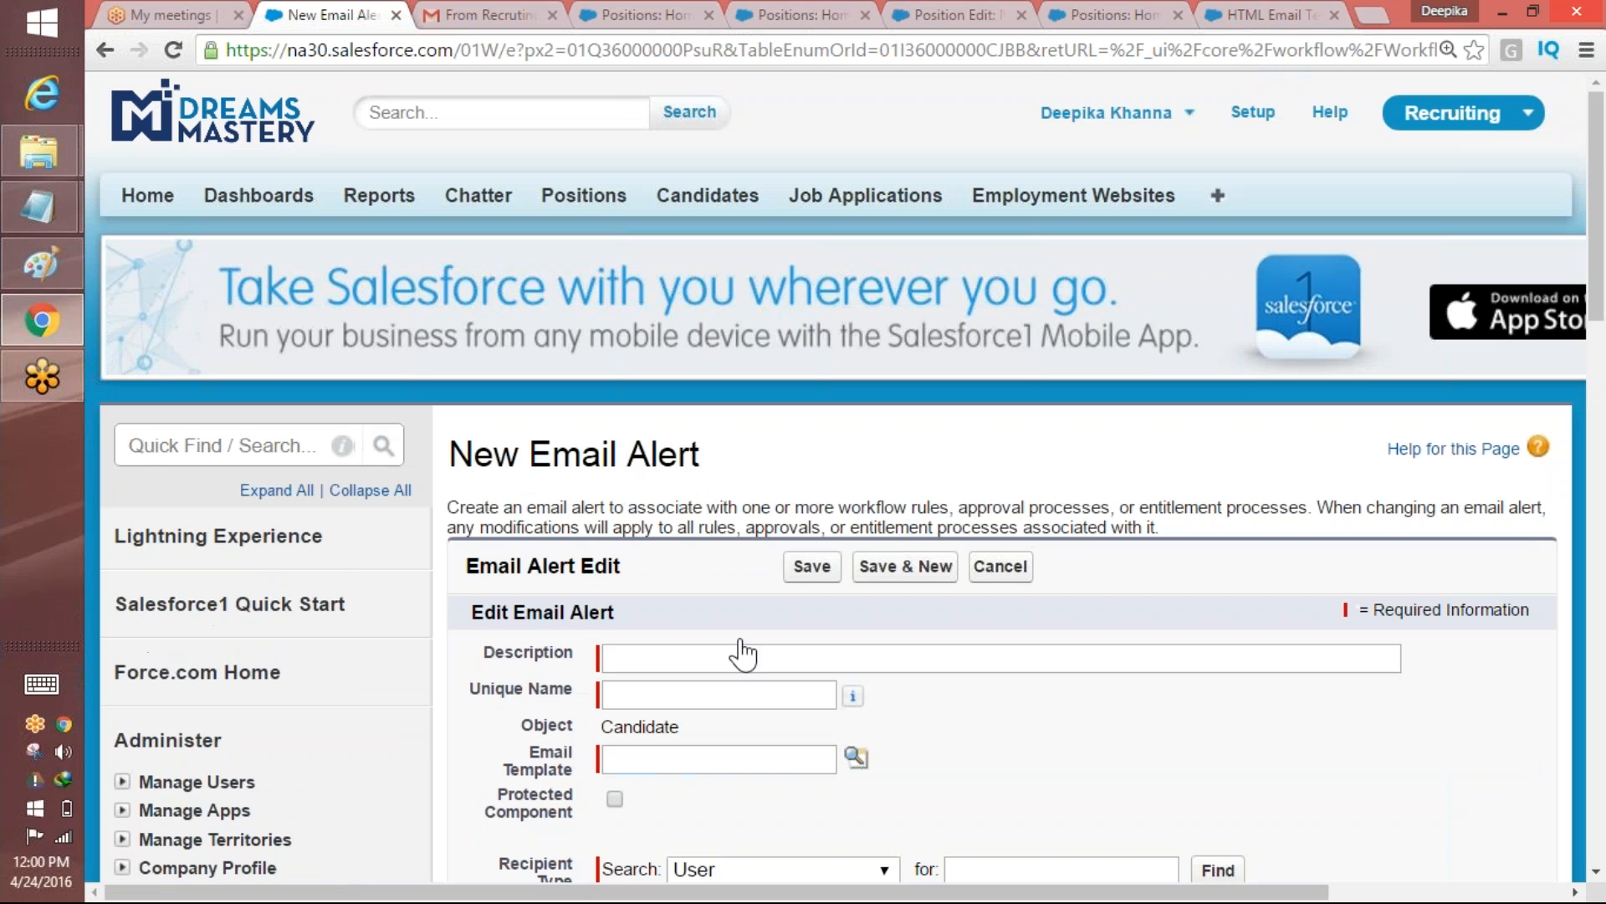
text(S)
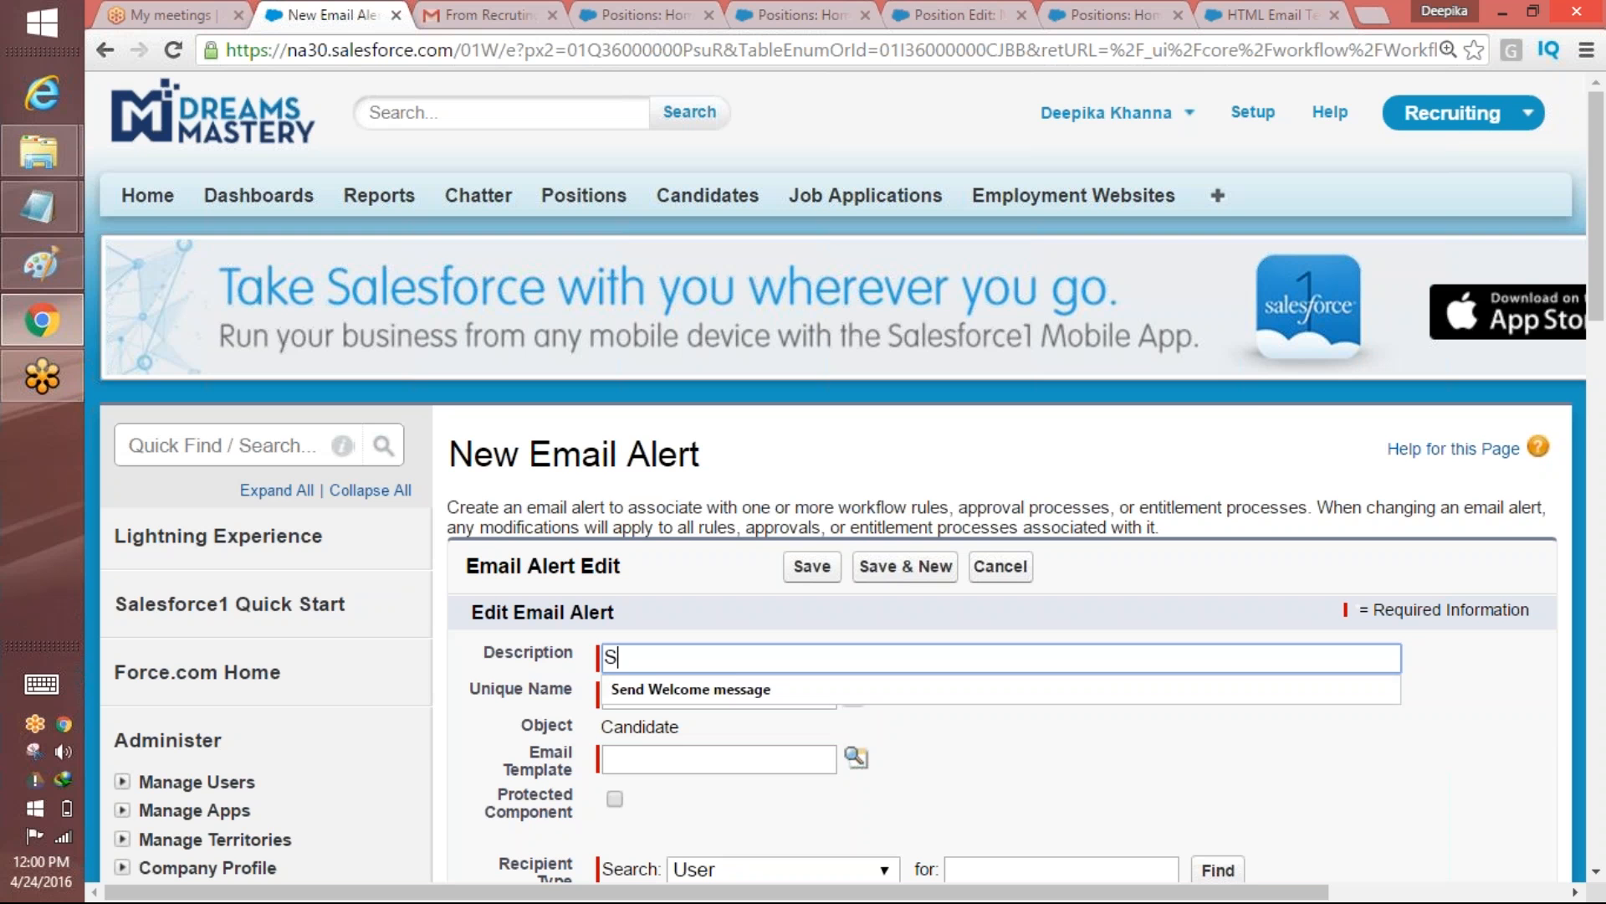
click(736, 690)
key(Tab)
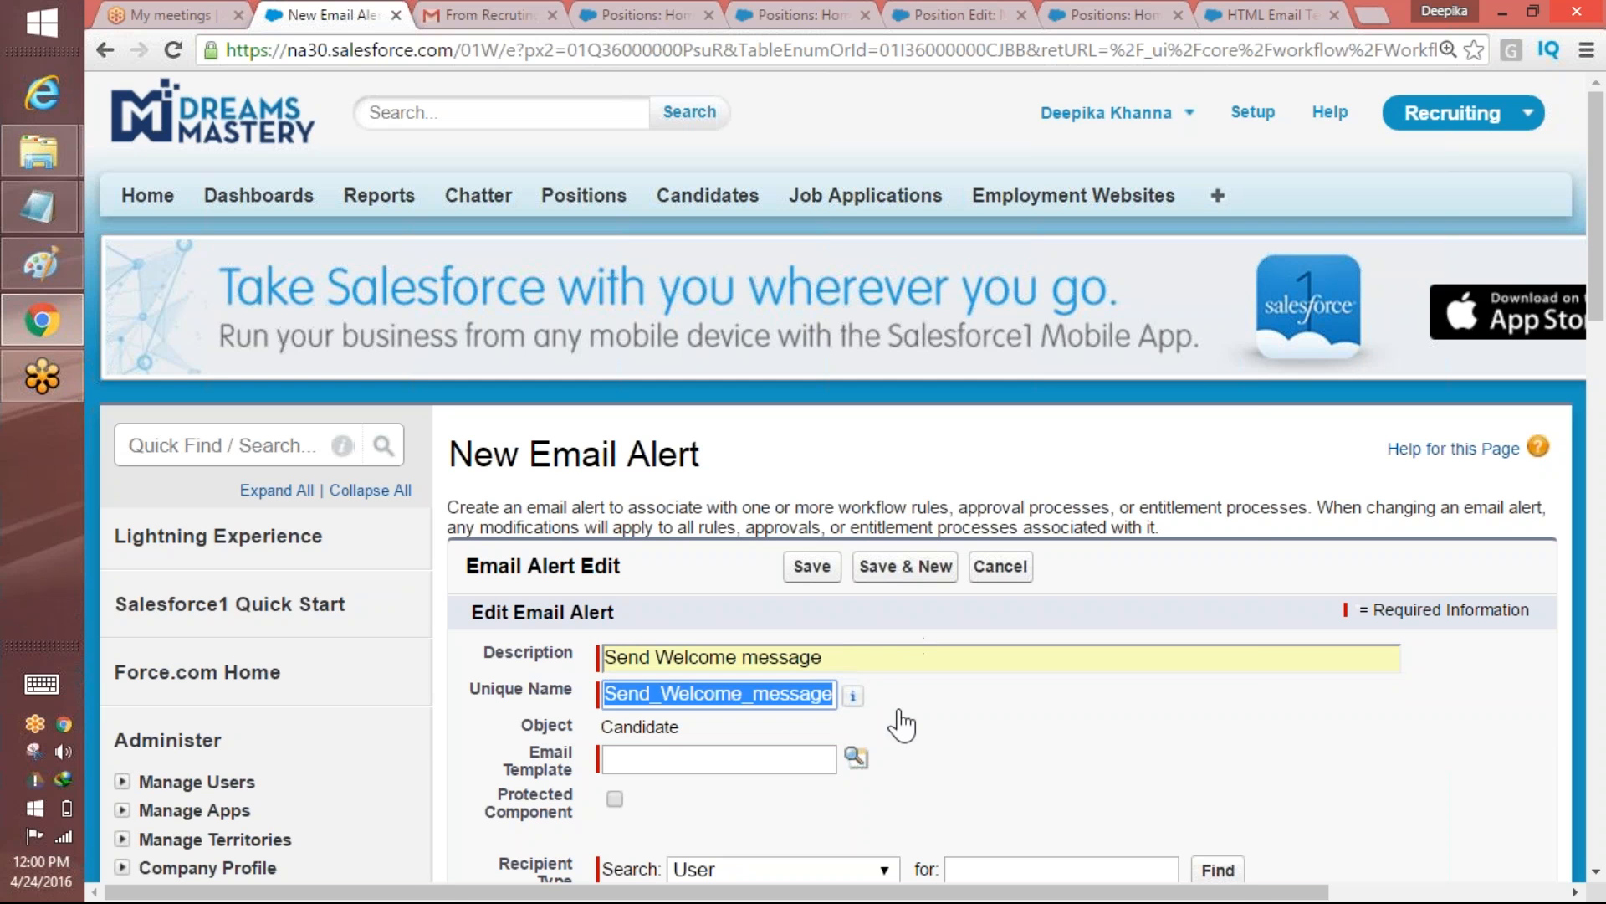
Choose the 'Html with letterhead example' template and mark the alert as a Protected Component.
click(855, 757)
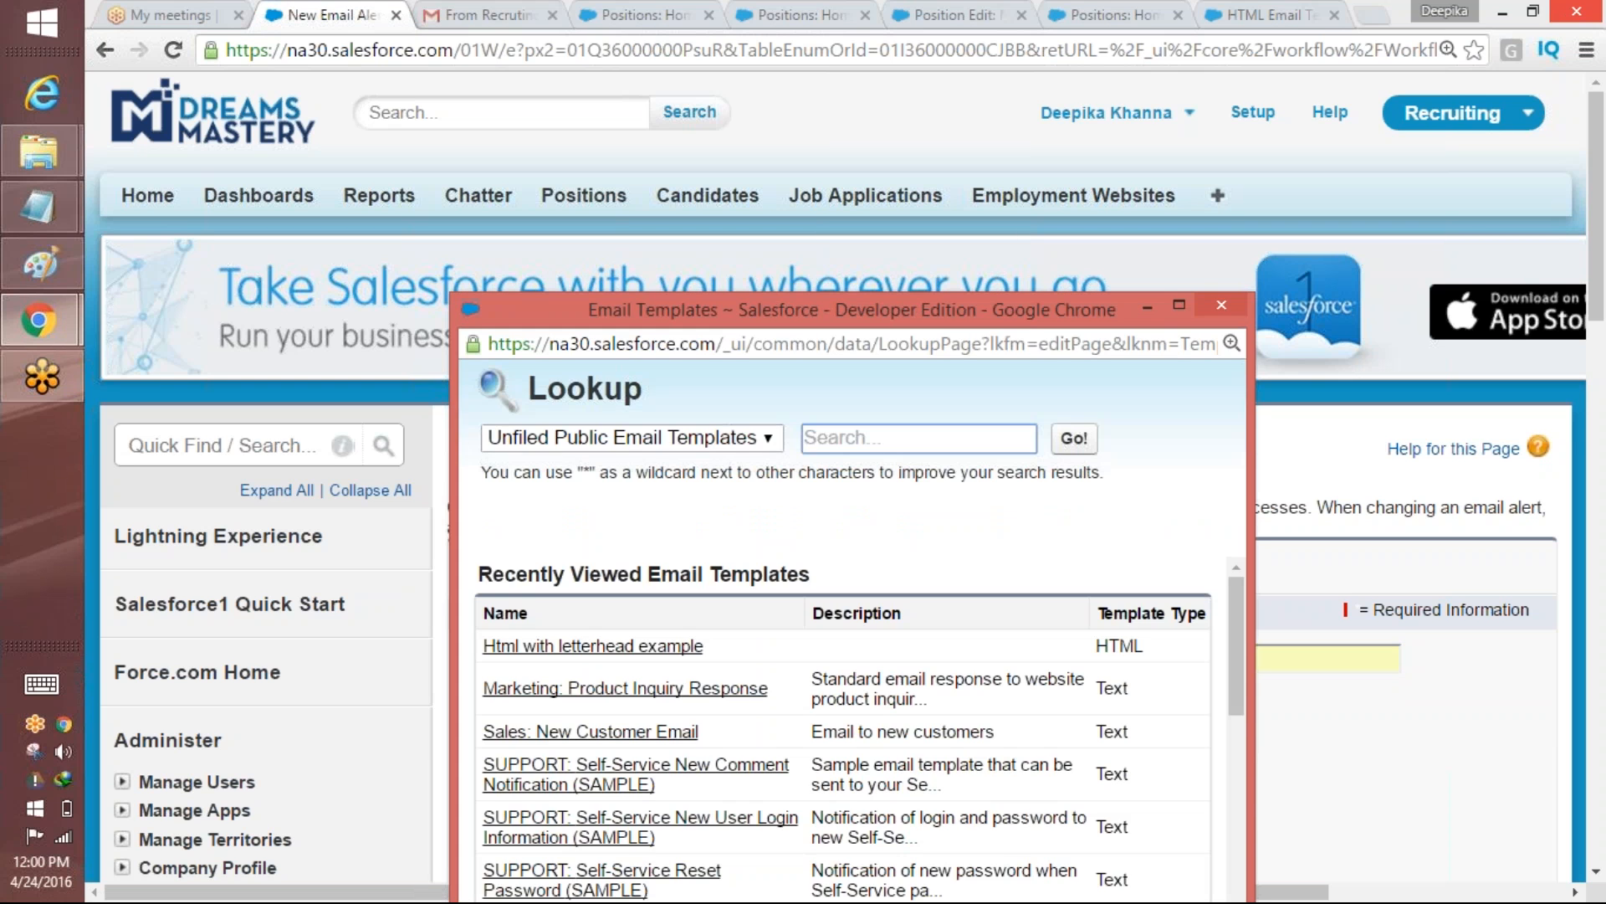
drag(1045, 309, 1106, 151)
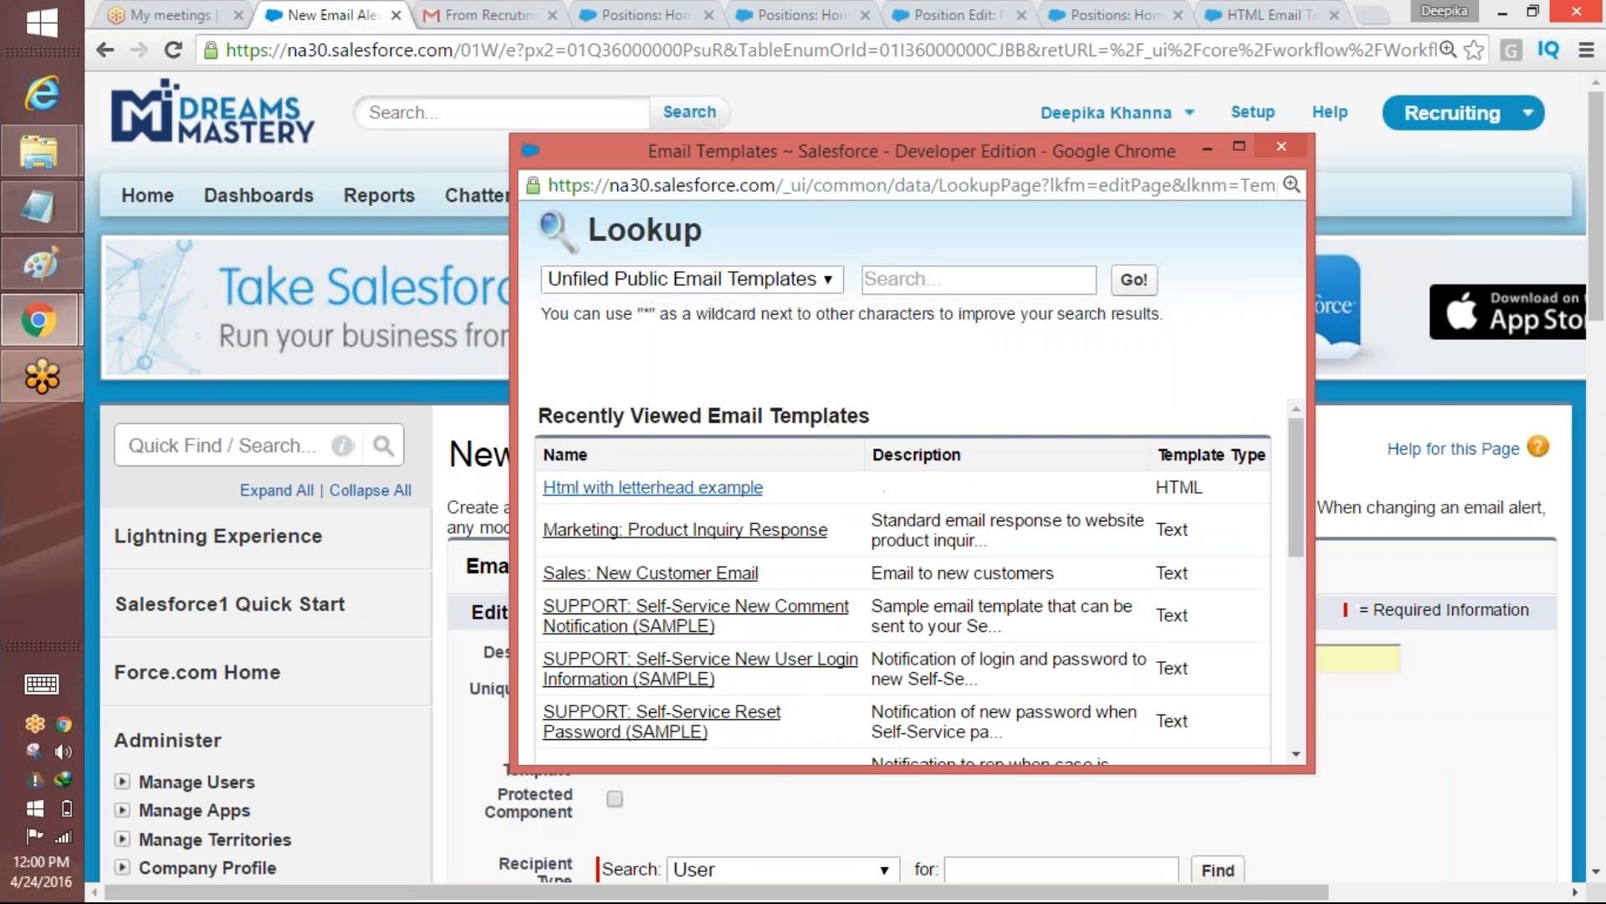
click(708, 494)
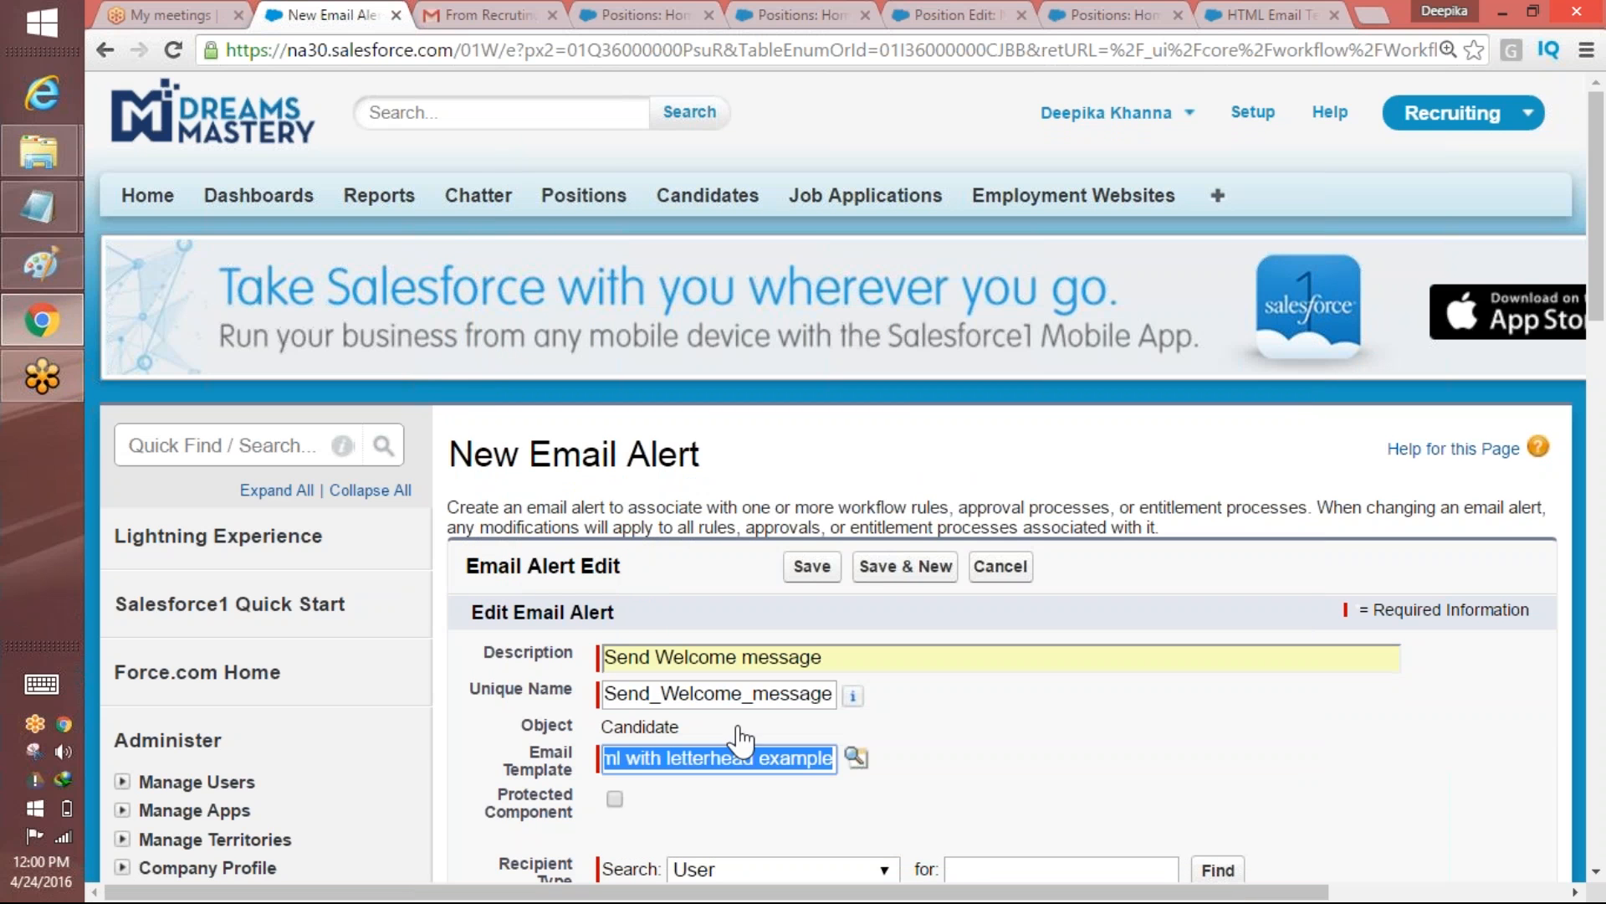
drag(1598, 287, 1599, 387)
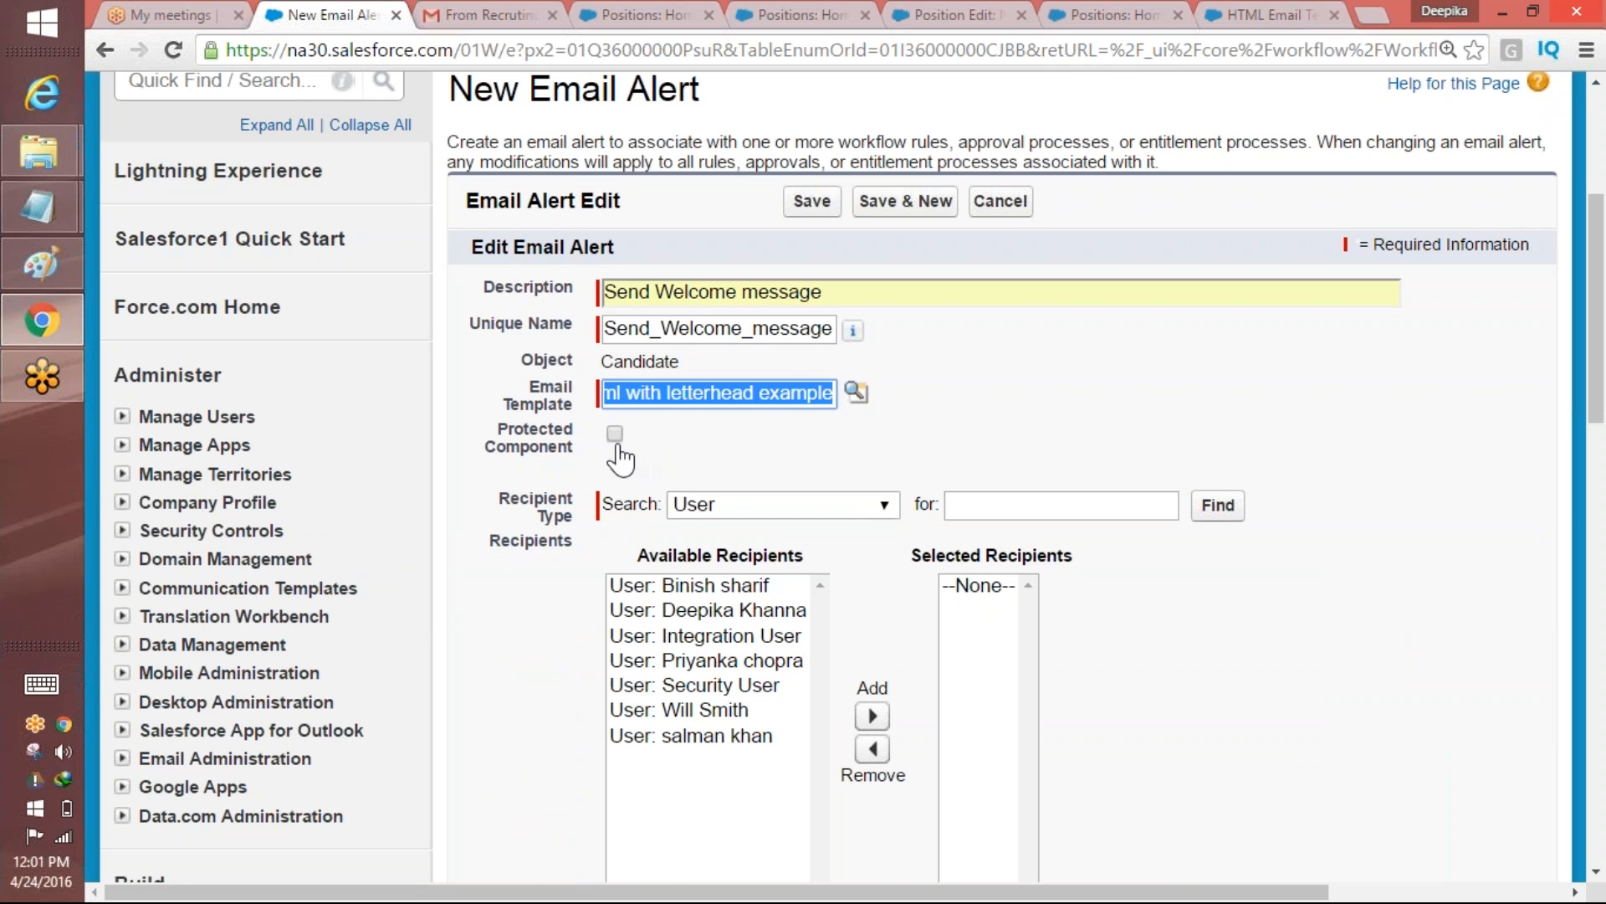
click(615, 441)
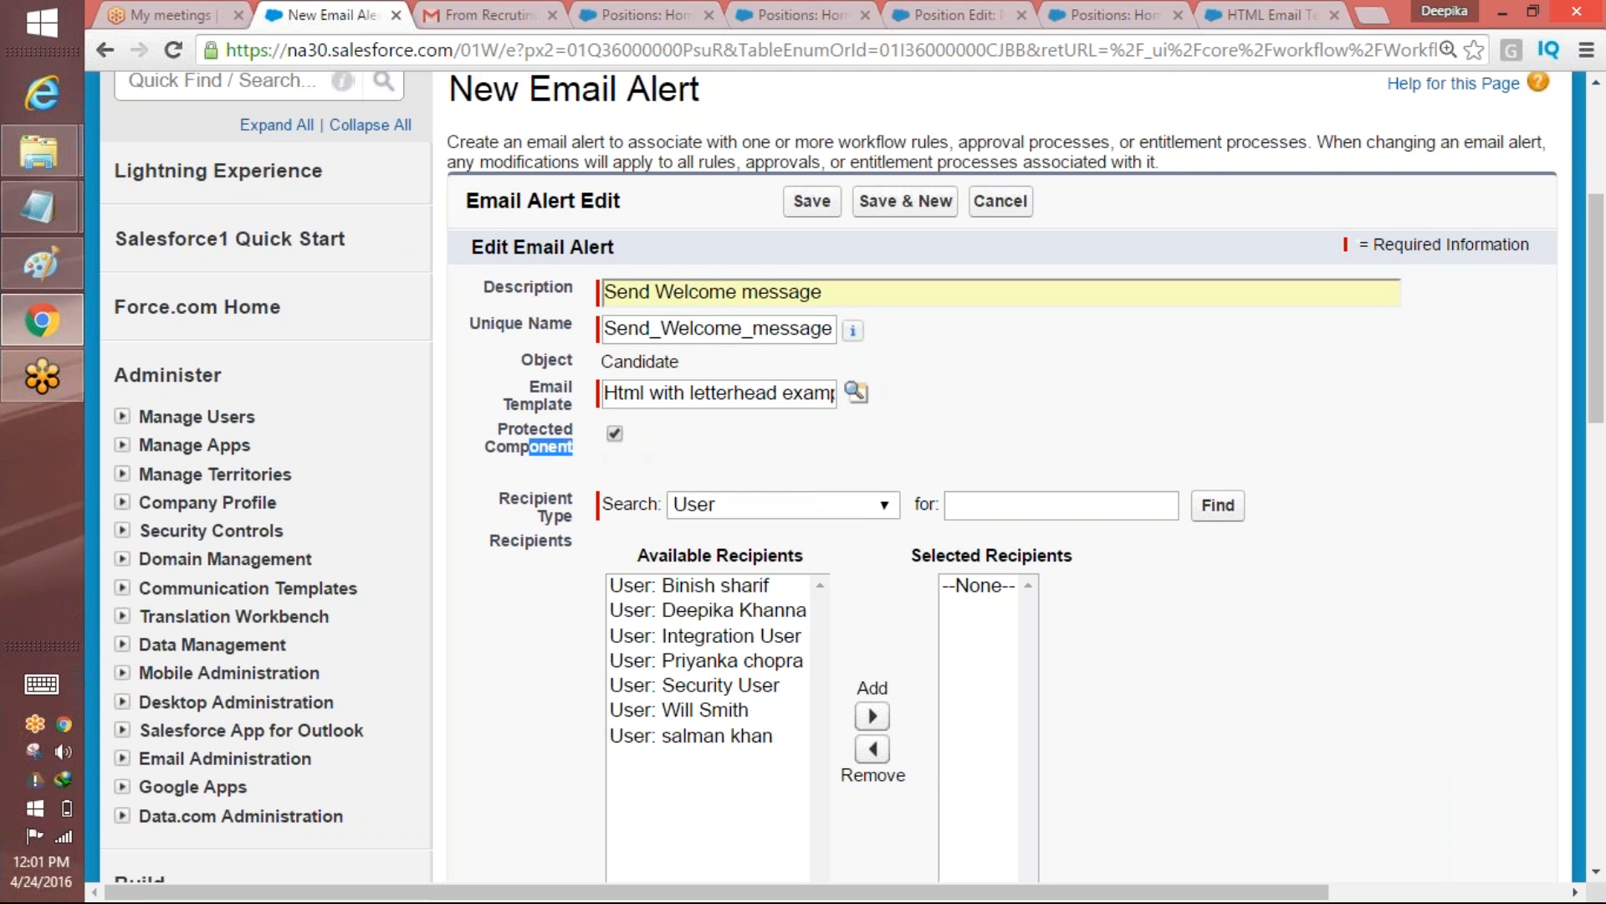
drag(575, 453, 493, 429)
key(ctrl+c)
click(1255, 14)
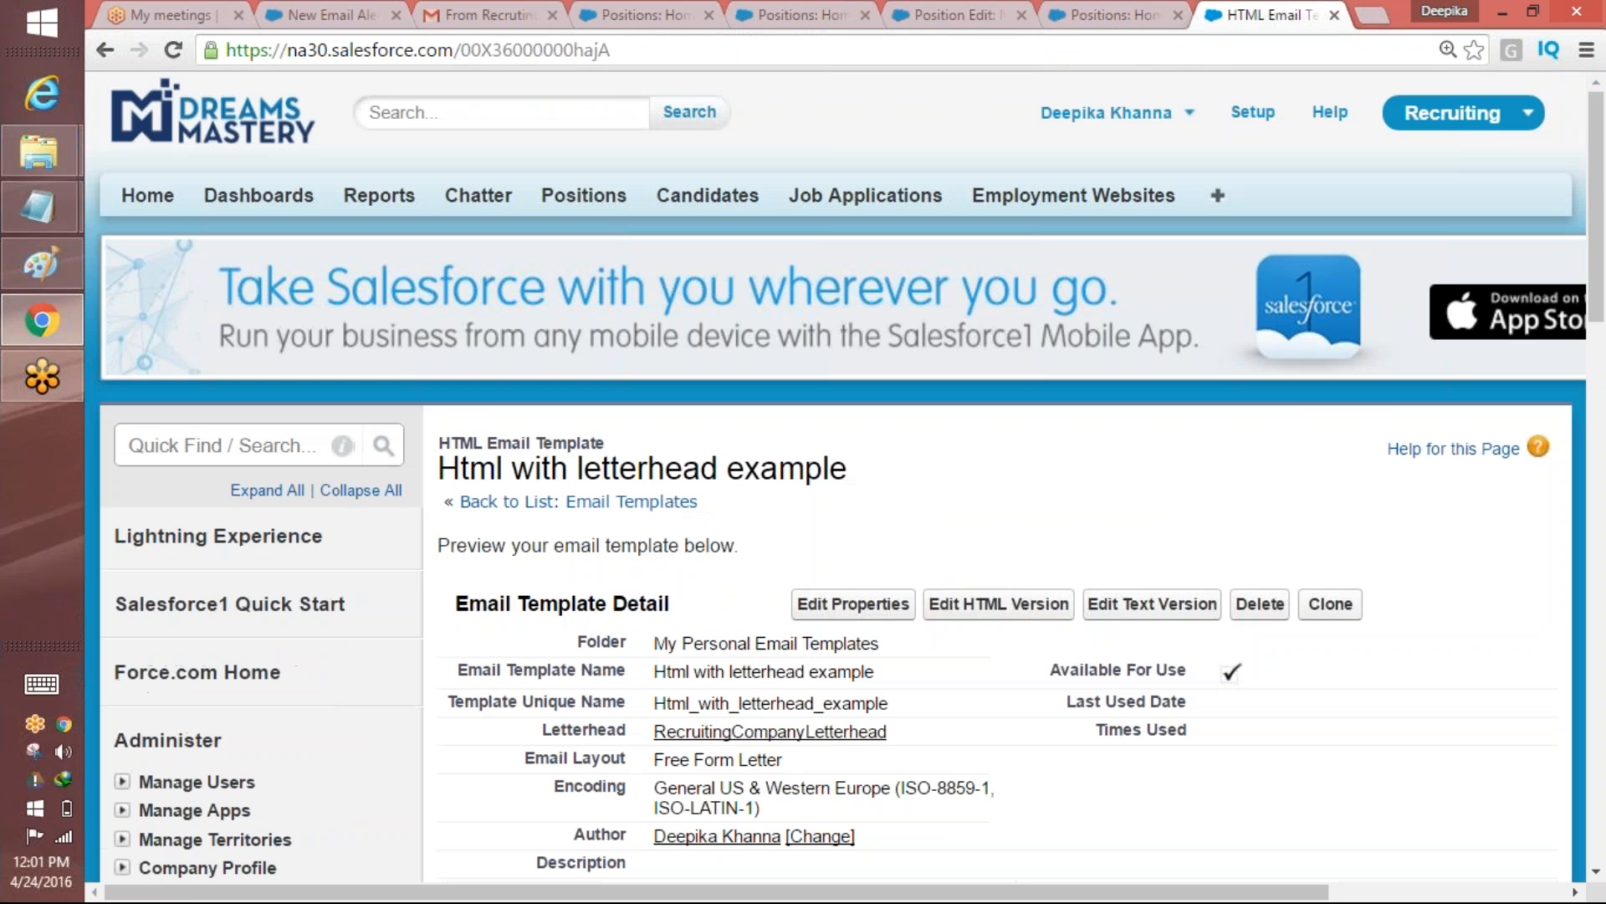
Search Google for 'Protected Component salesforce' from the Chrome address bar.
click(1211, 57)
click(1211, 57)
key(ctrl+v)
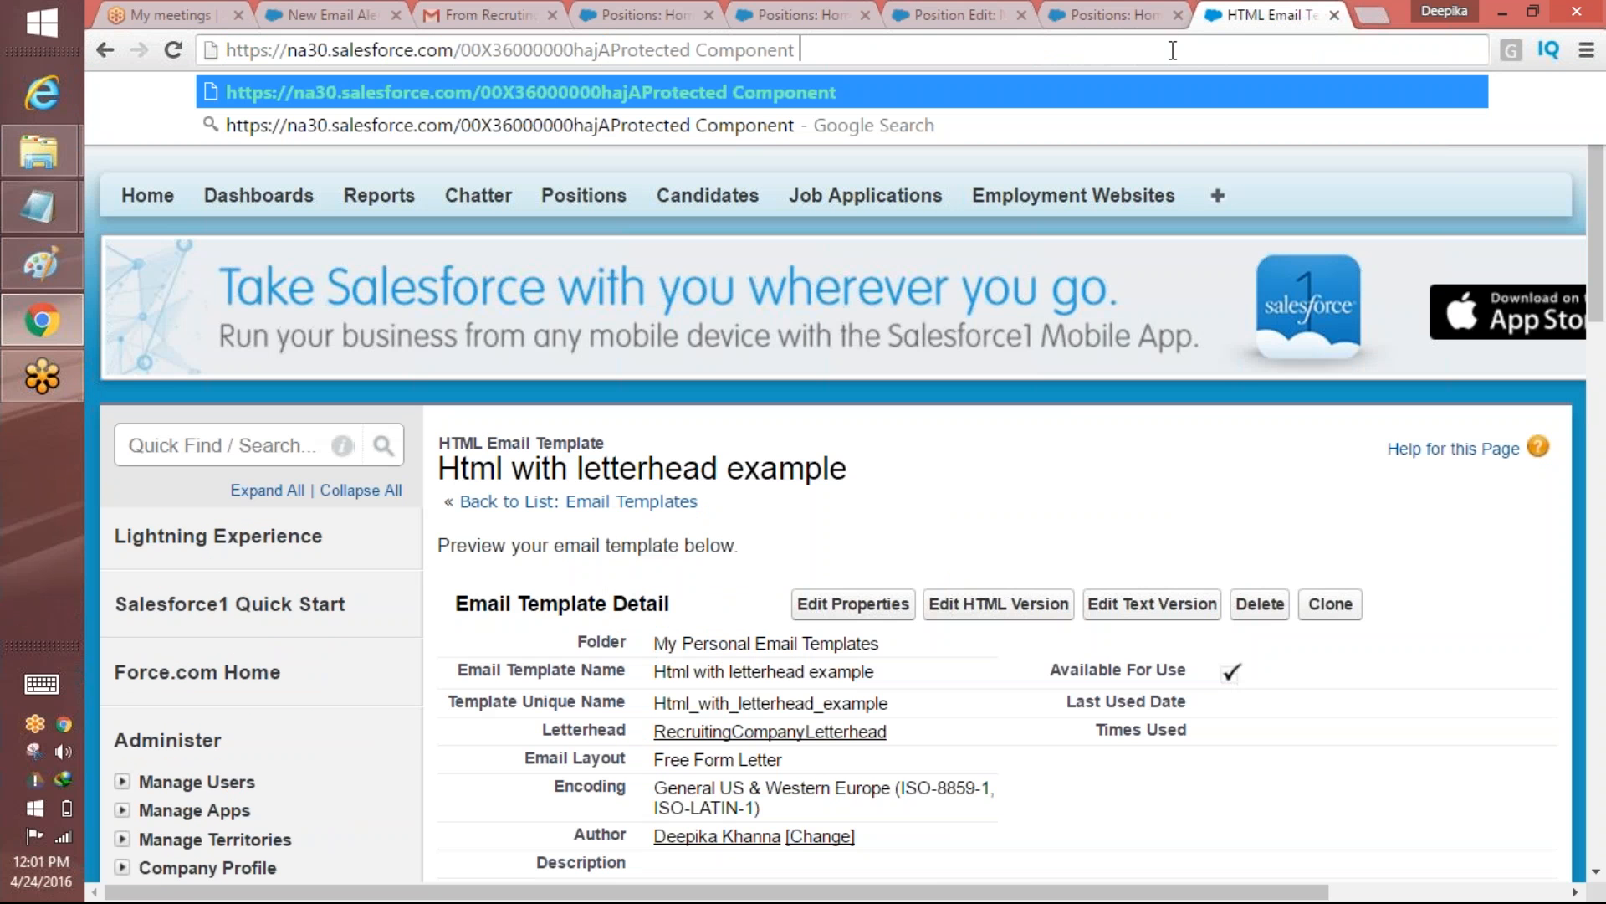
drag(1173, 51, 174, 99)
key(ctrl+v)
text(salesfo)
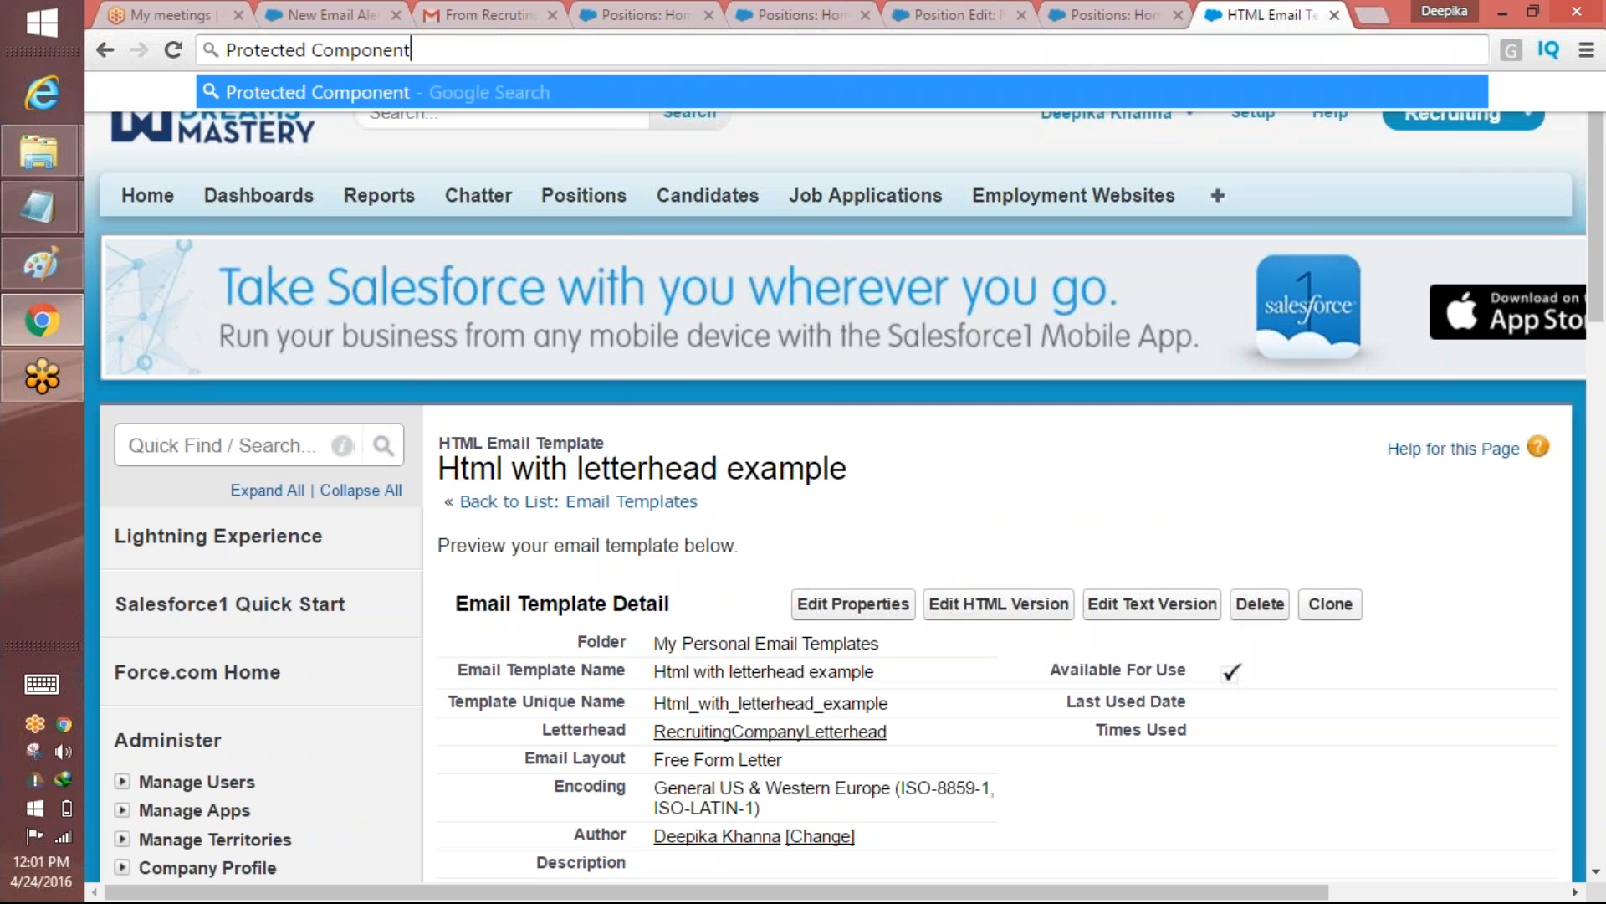
text(rce)
key(Return)
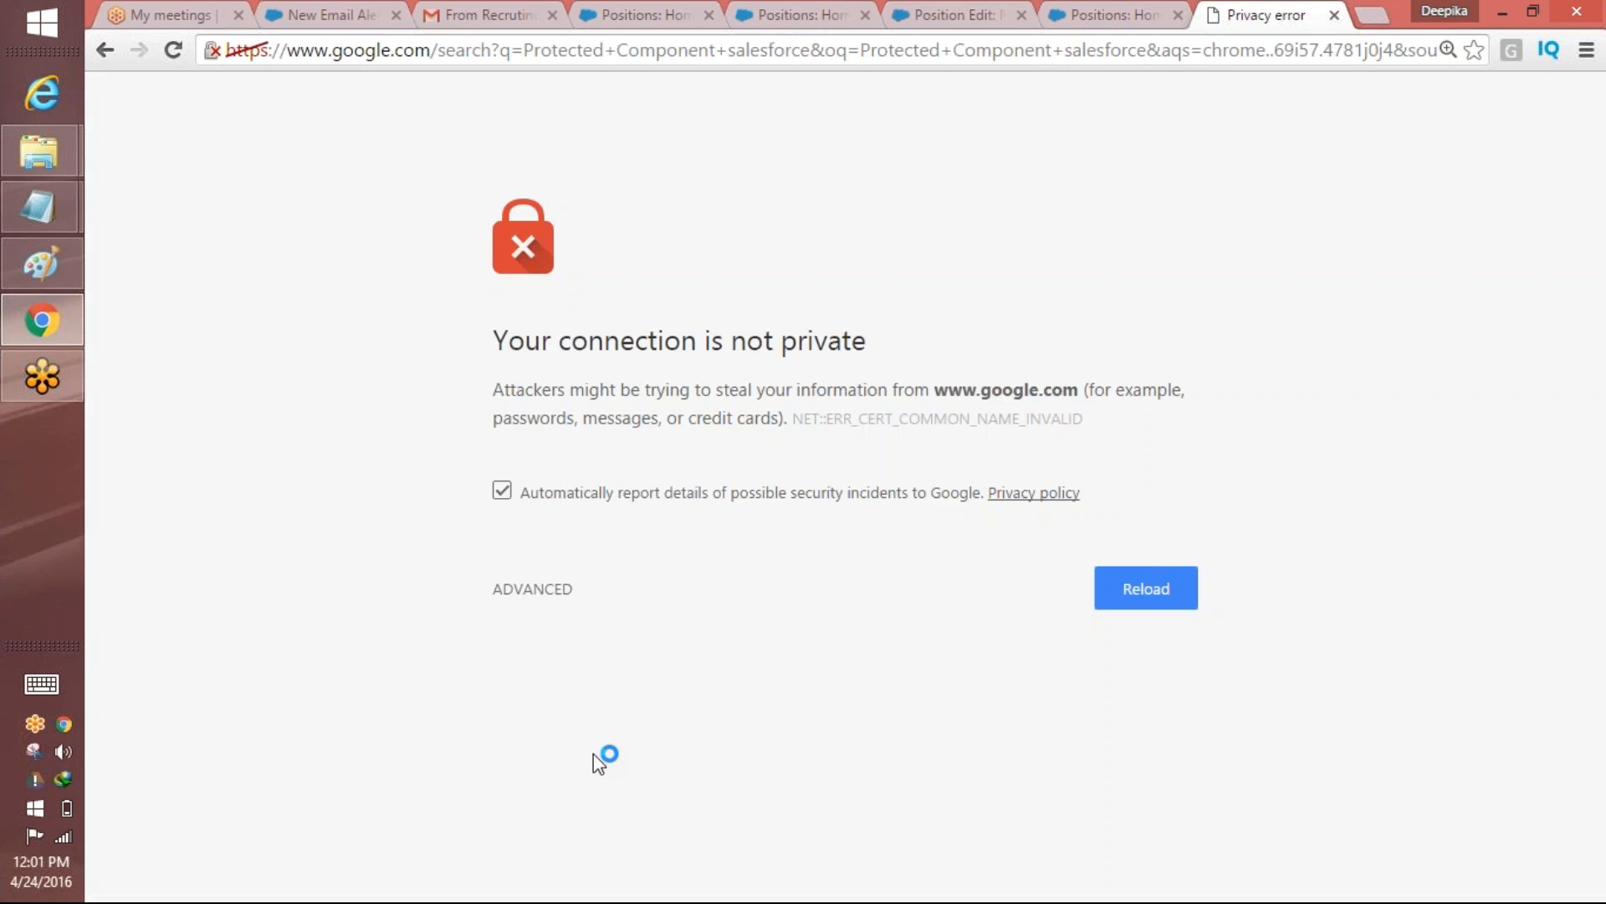
Retry the failed search and show the privacy error's advanced details.
click(529, 51)
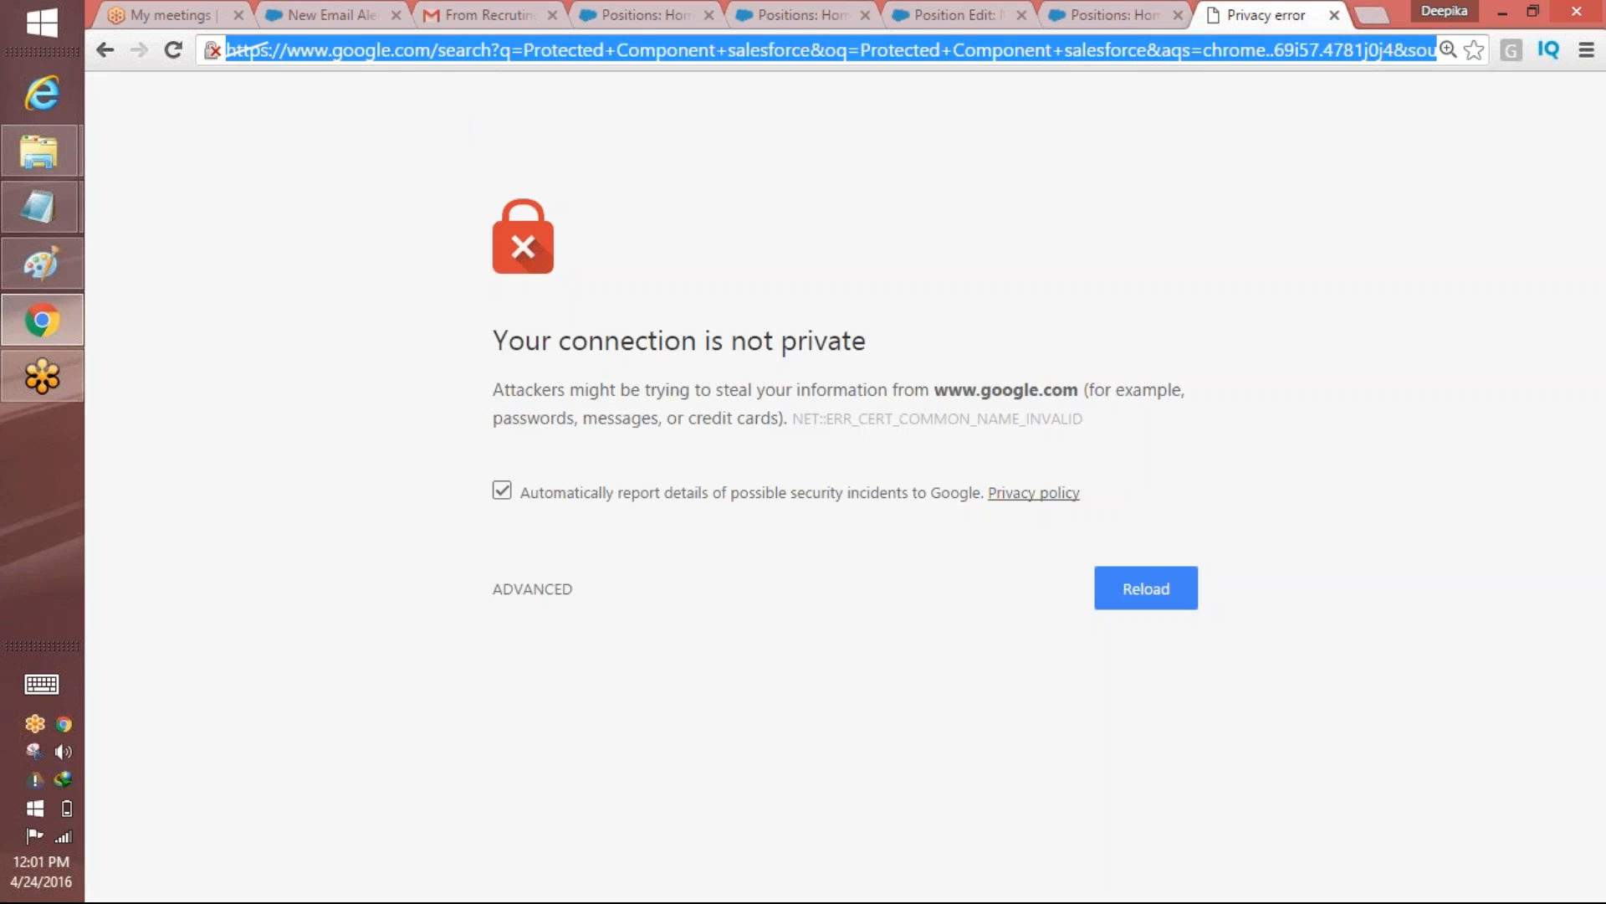
key(End)
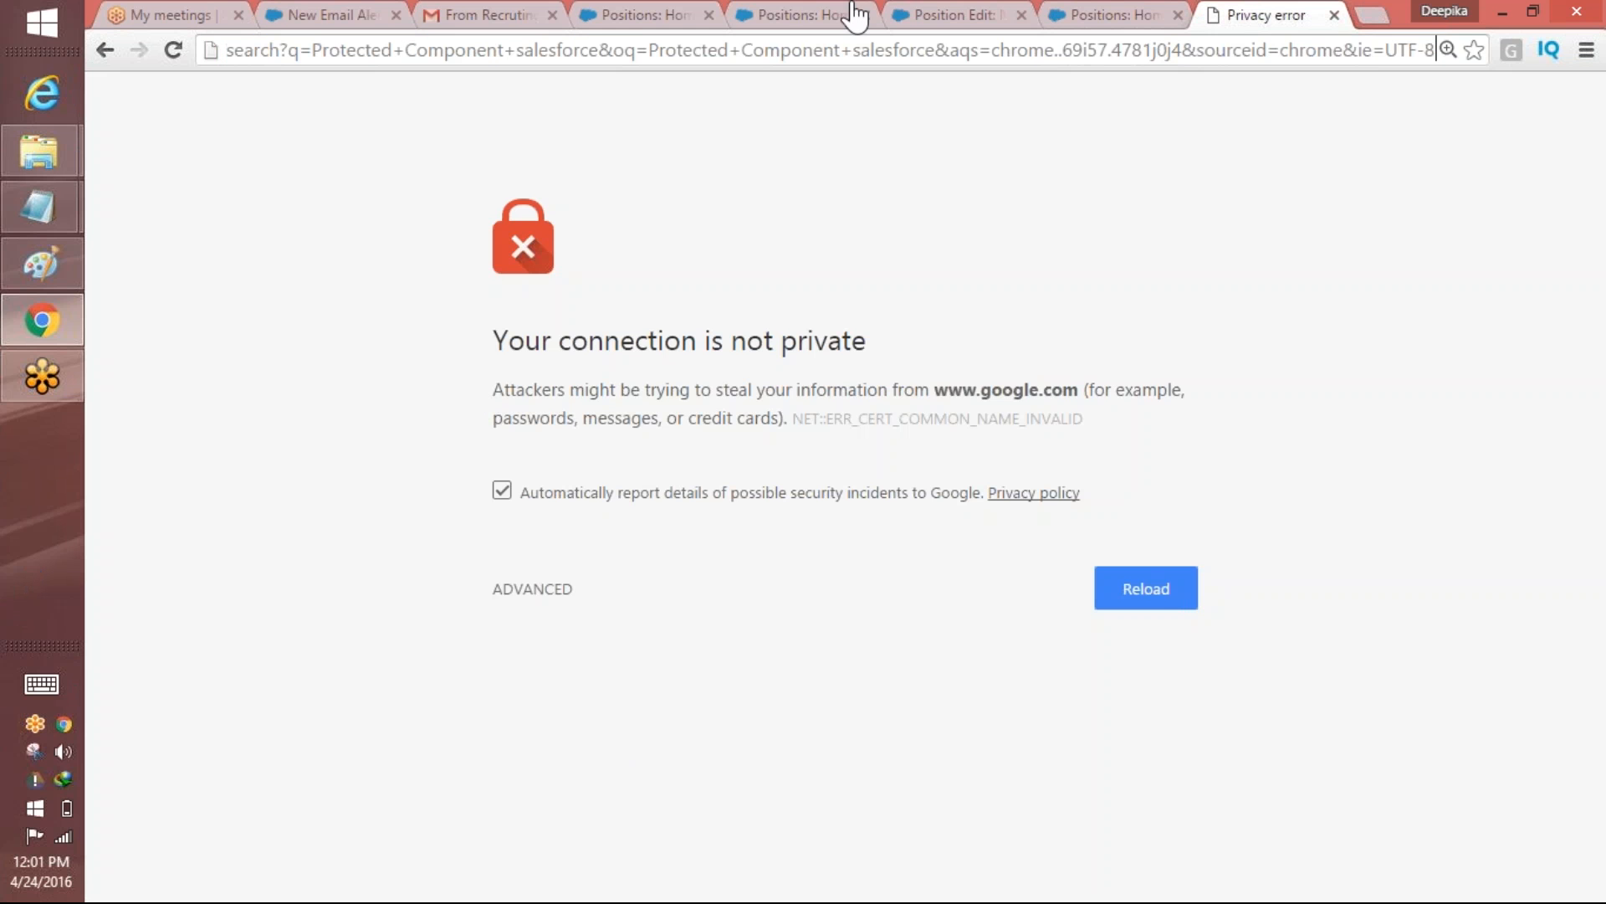
key(Return)
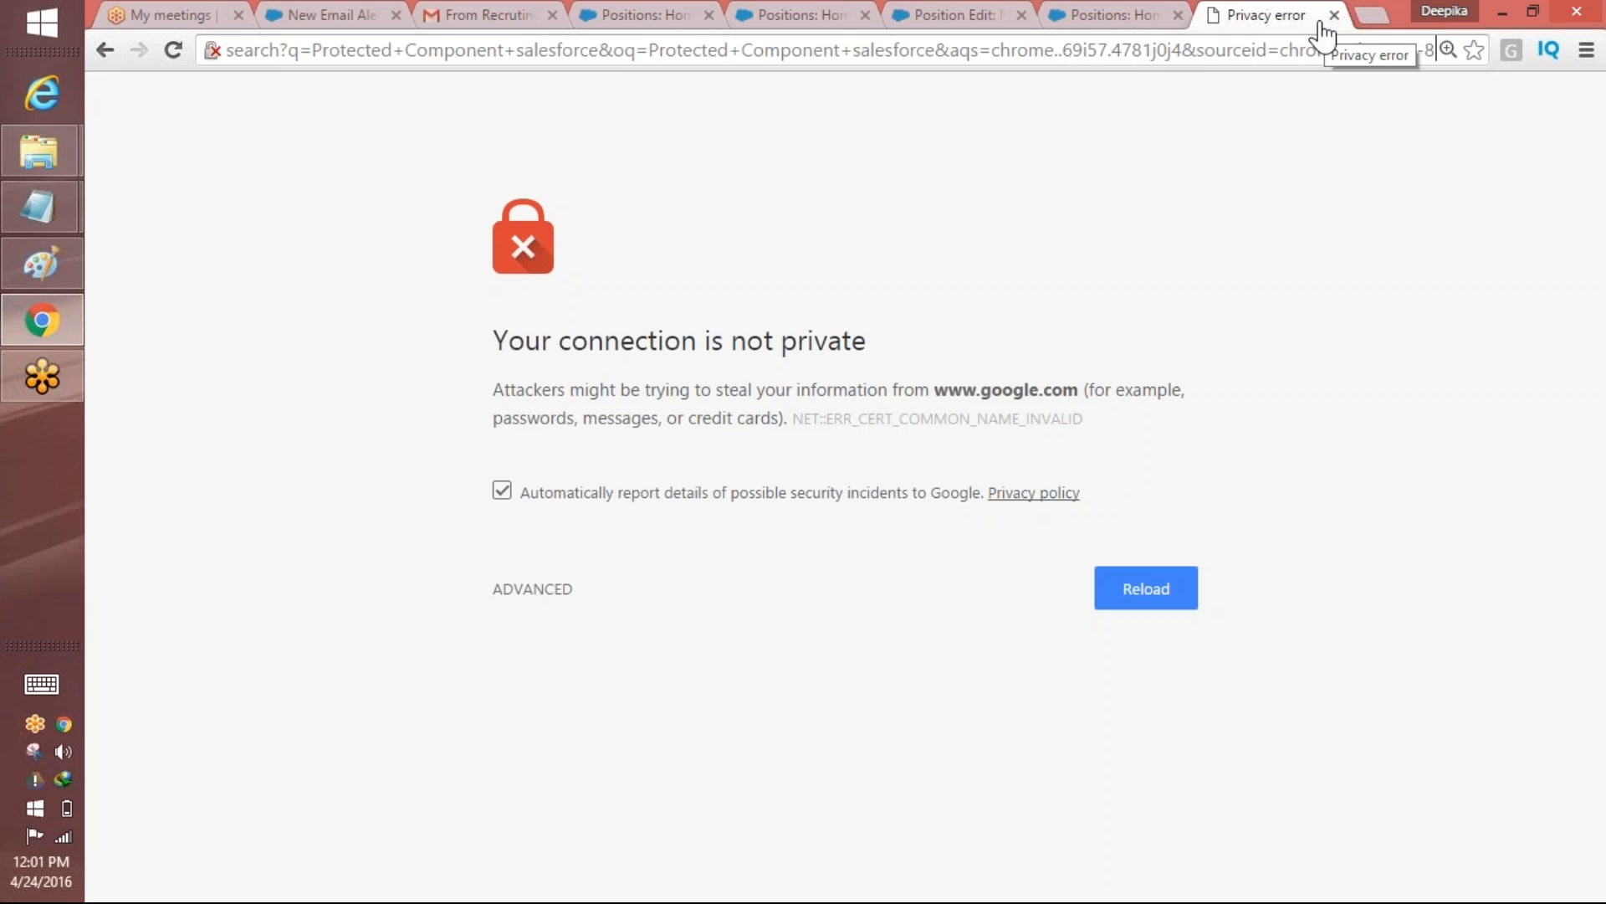
click(520, 586)
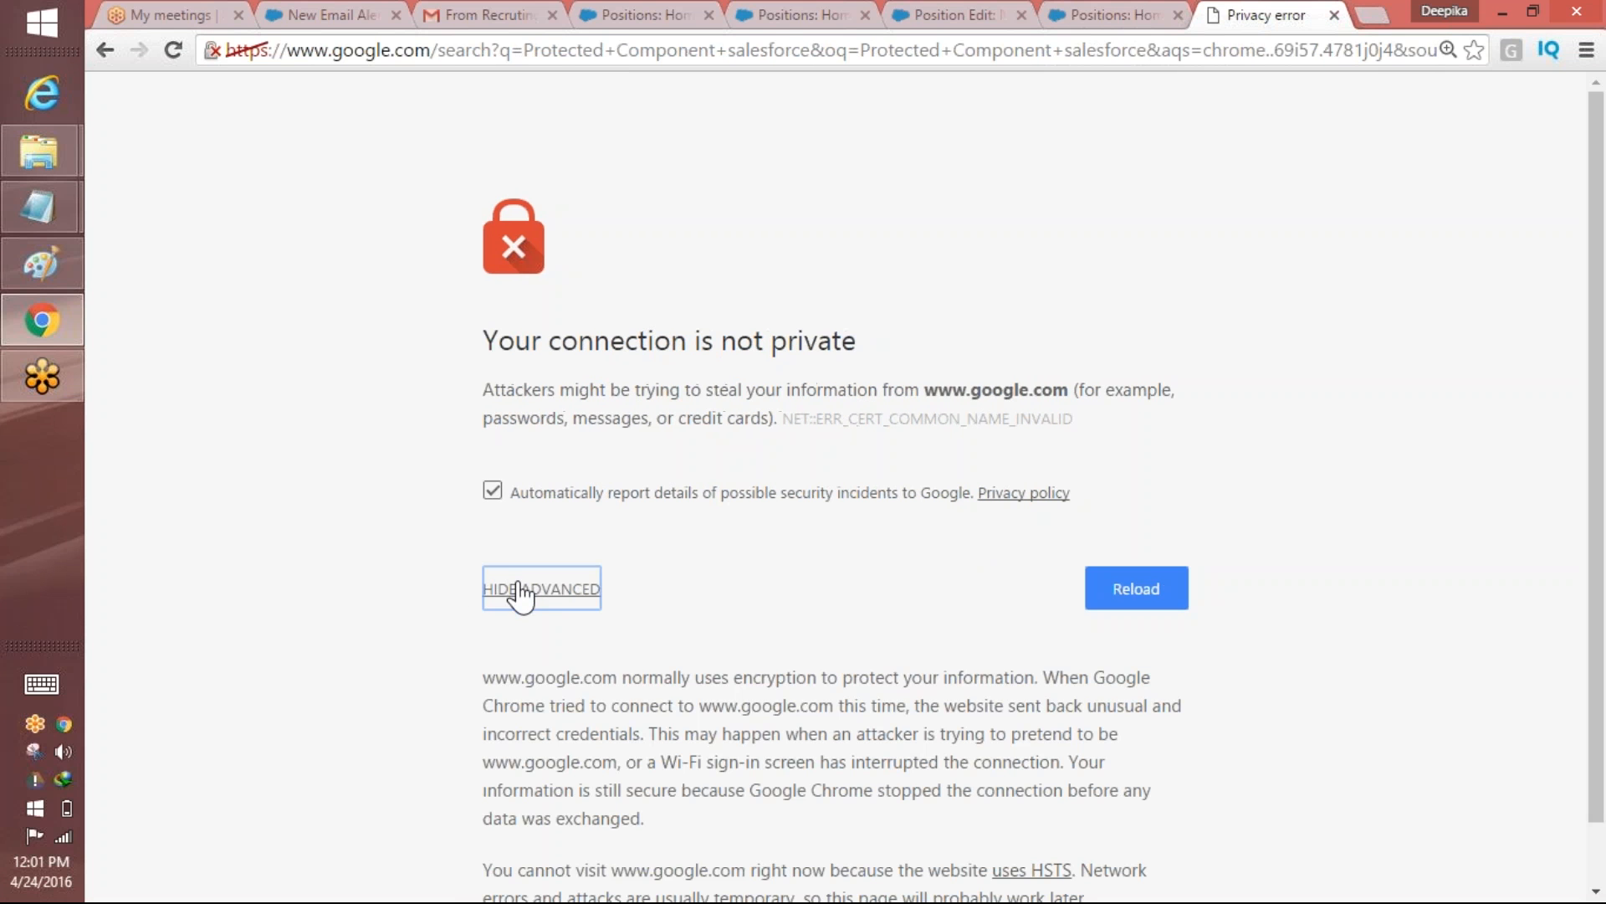
scroll(1600, 410, down, 2)
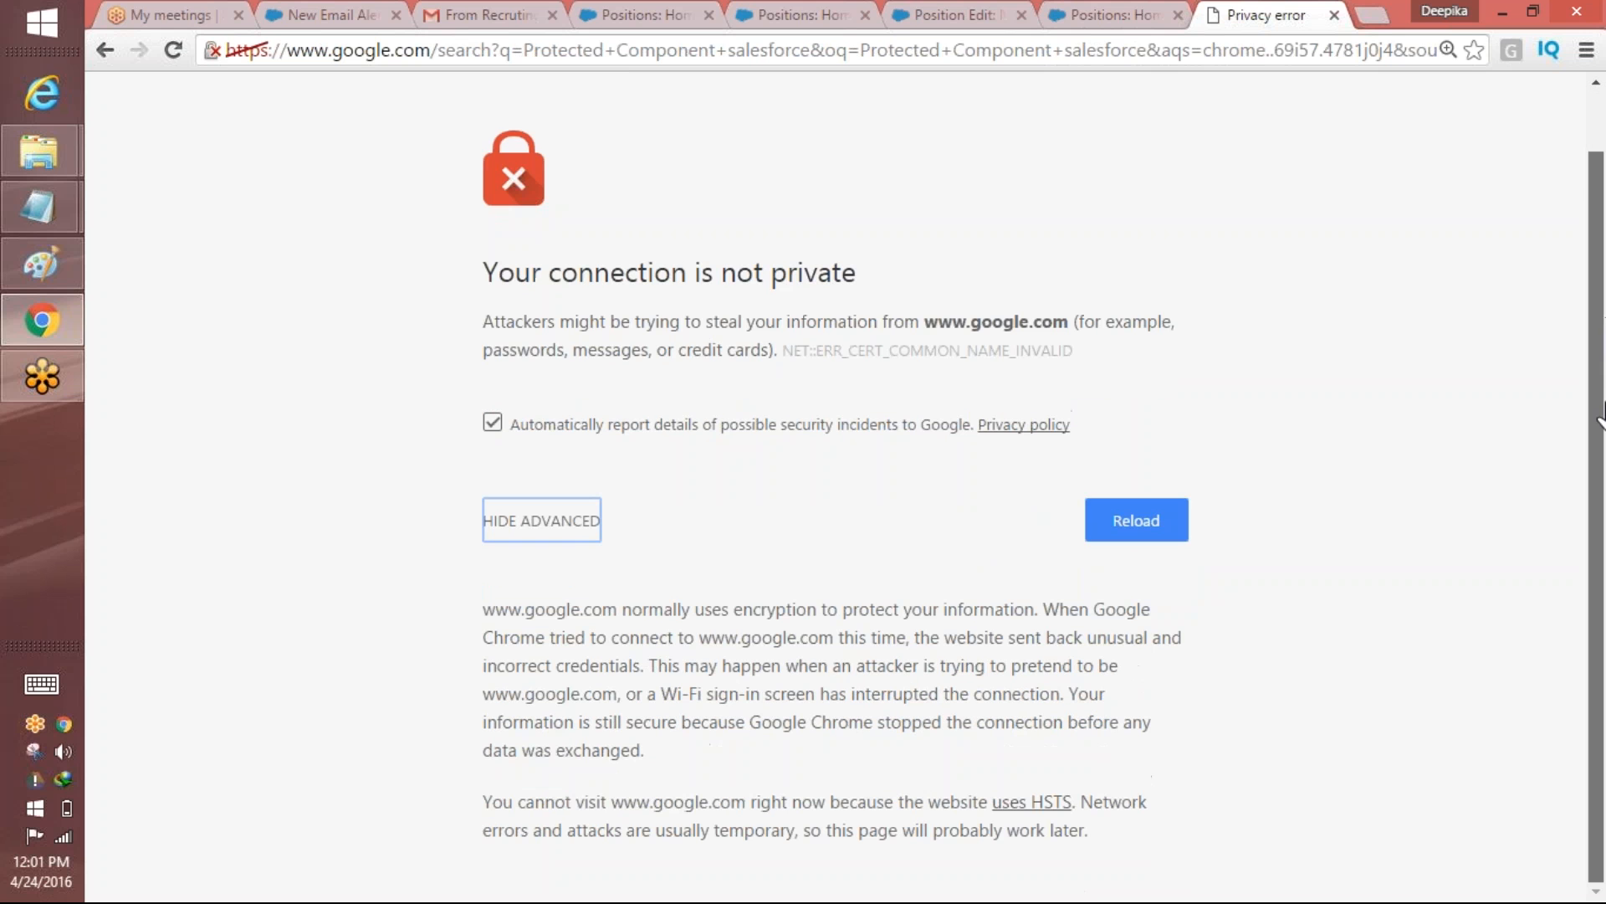
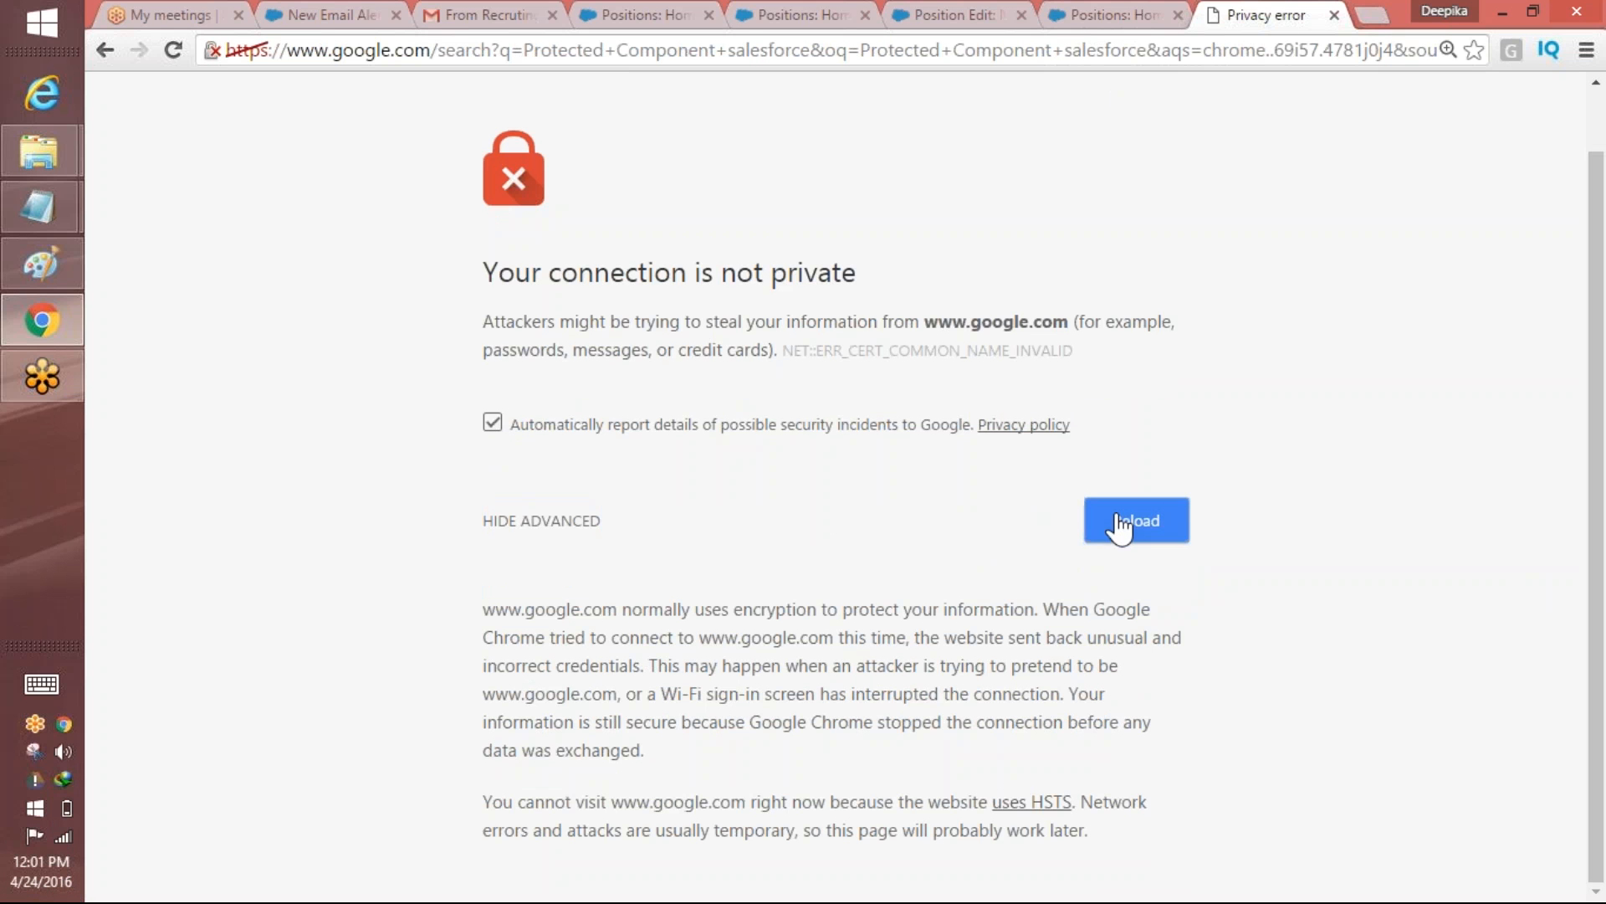
Close the privacy error page and check the Salesforce and Gmail tabs before returning to New Email Alert.
click(1333, 16)
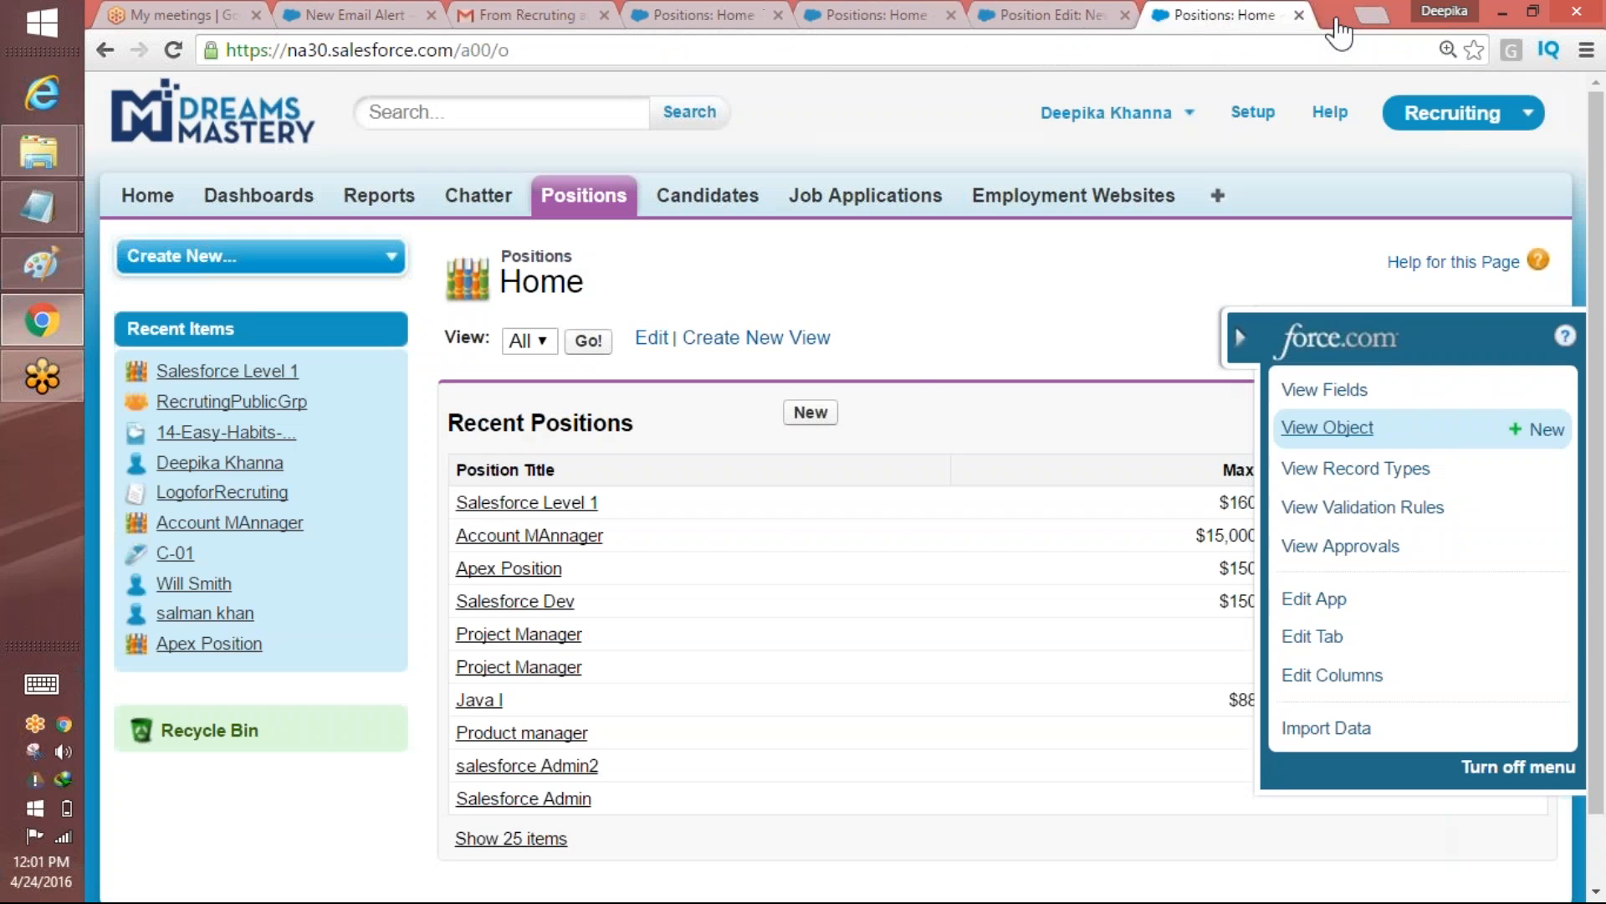
click(1096, 18)
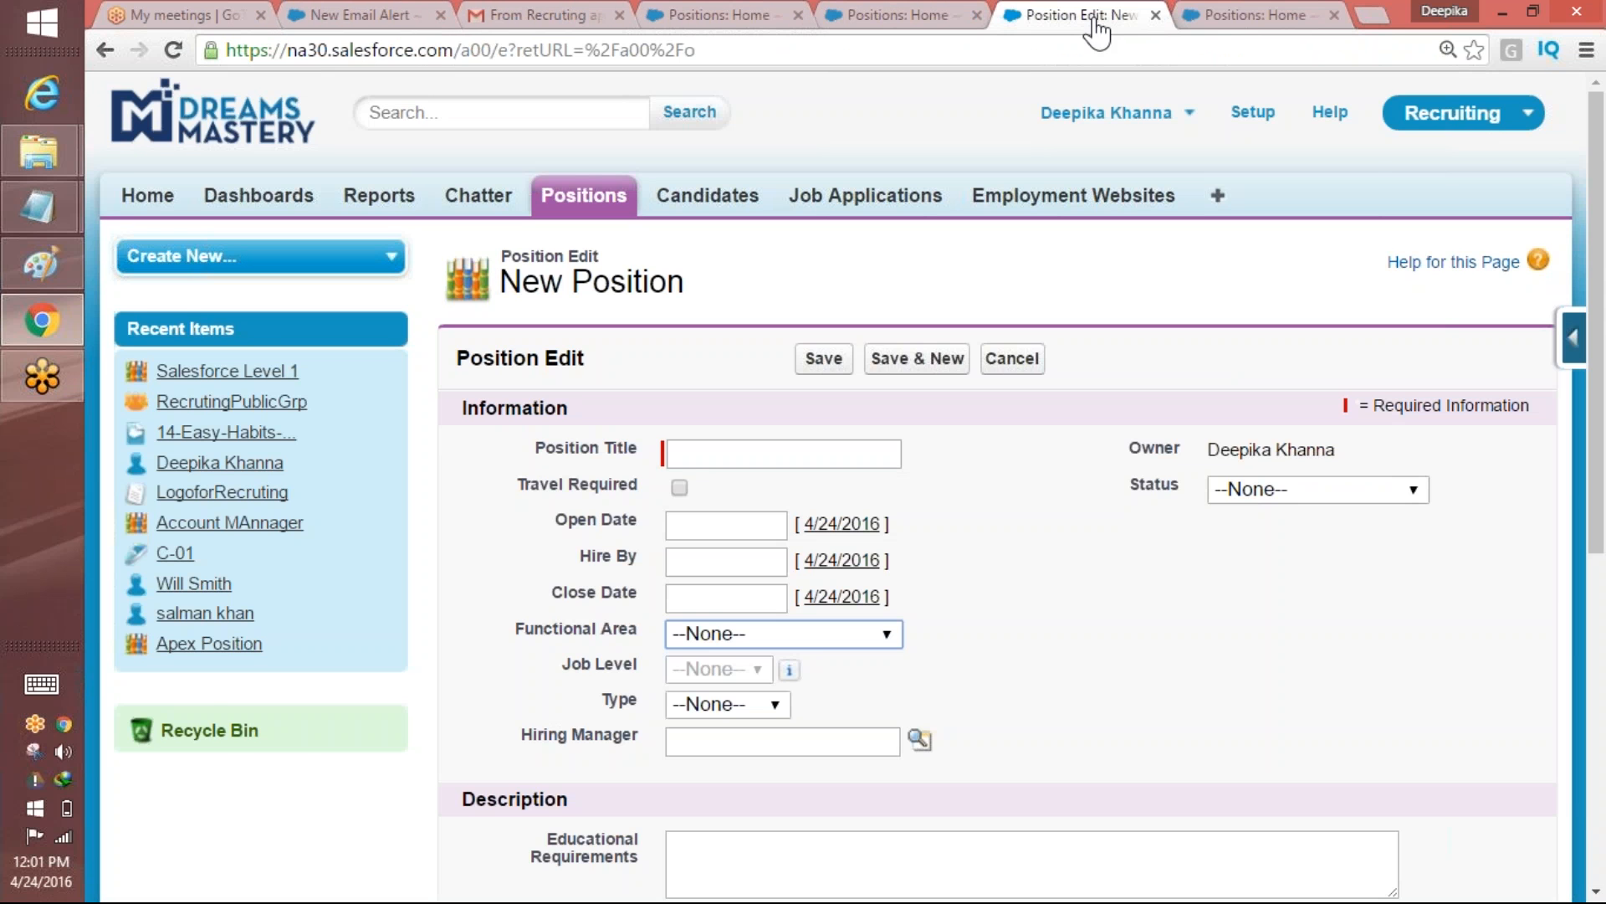
click(576, 26)
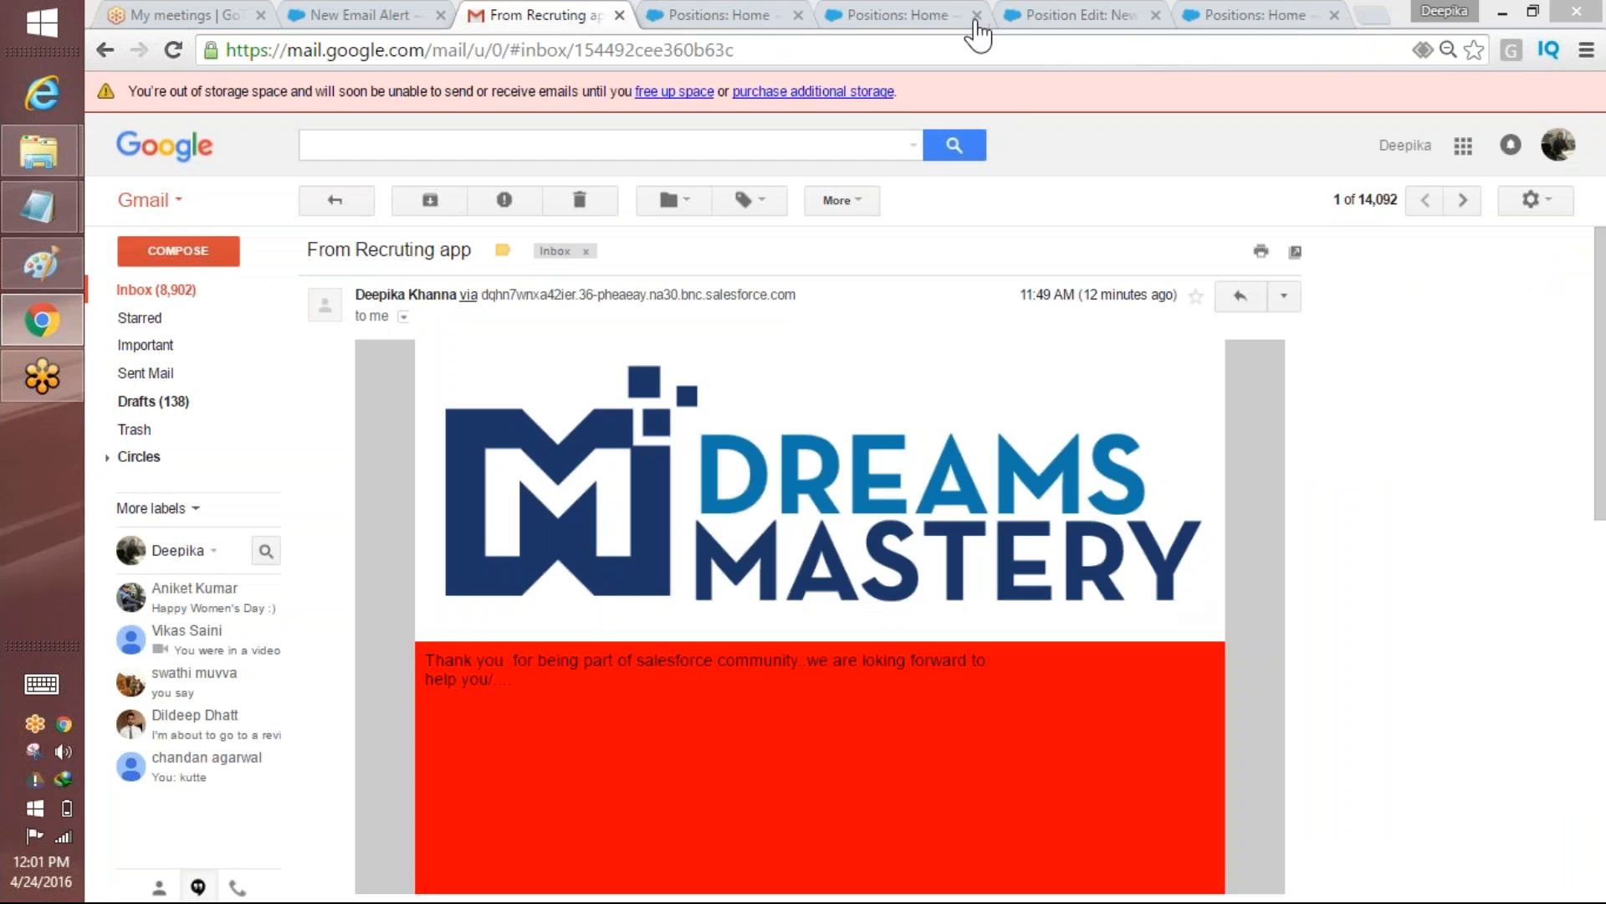
click(815, 25)
click(879, 16)
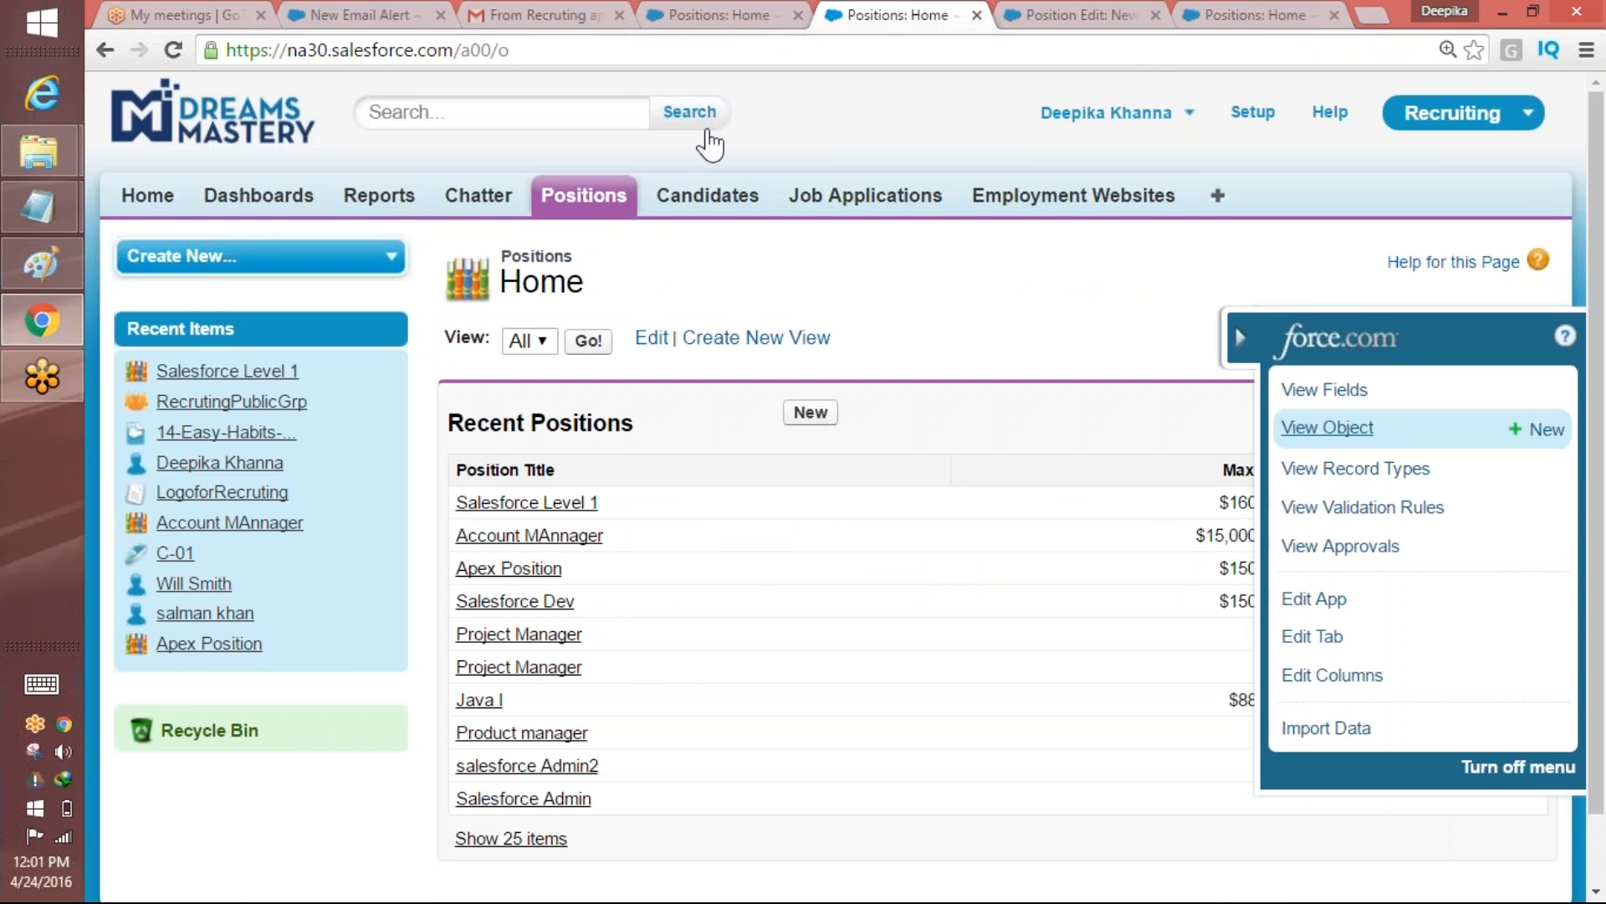
click(368, 15)
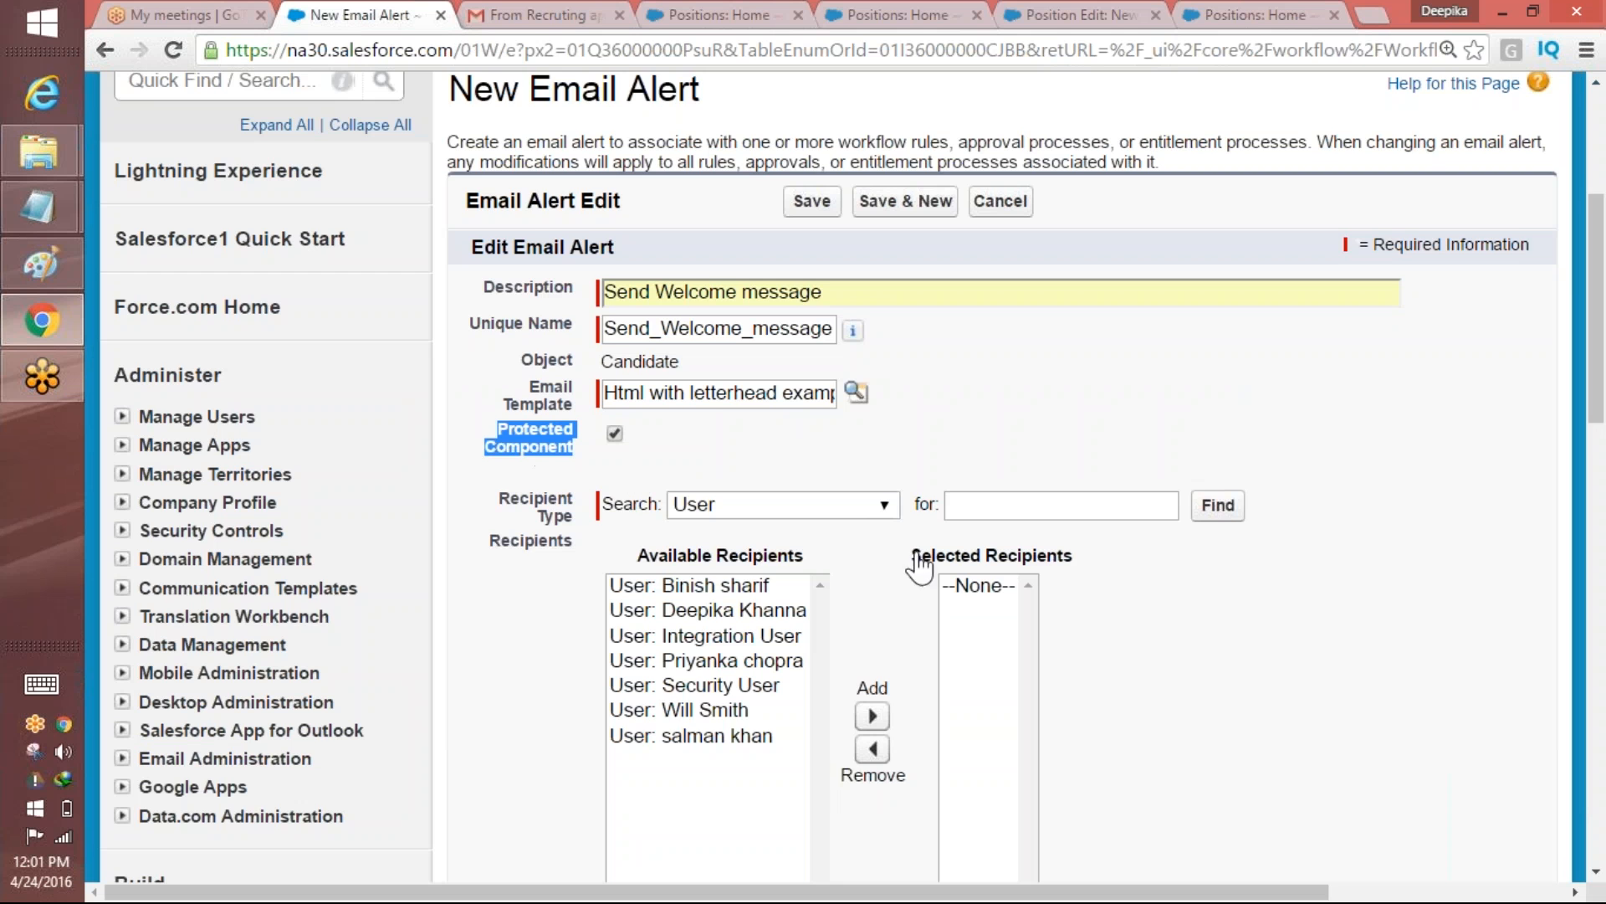
Scroll through the alert form and look over the available User recipients.
drag(1600, 237, 1600, 285)
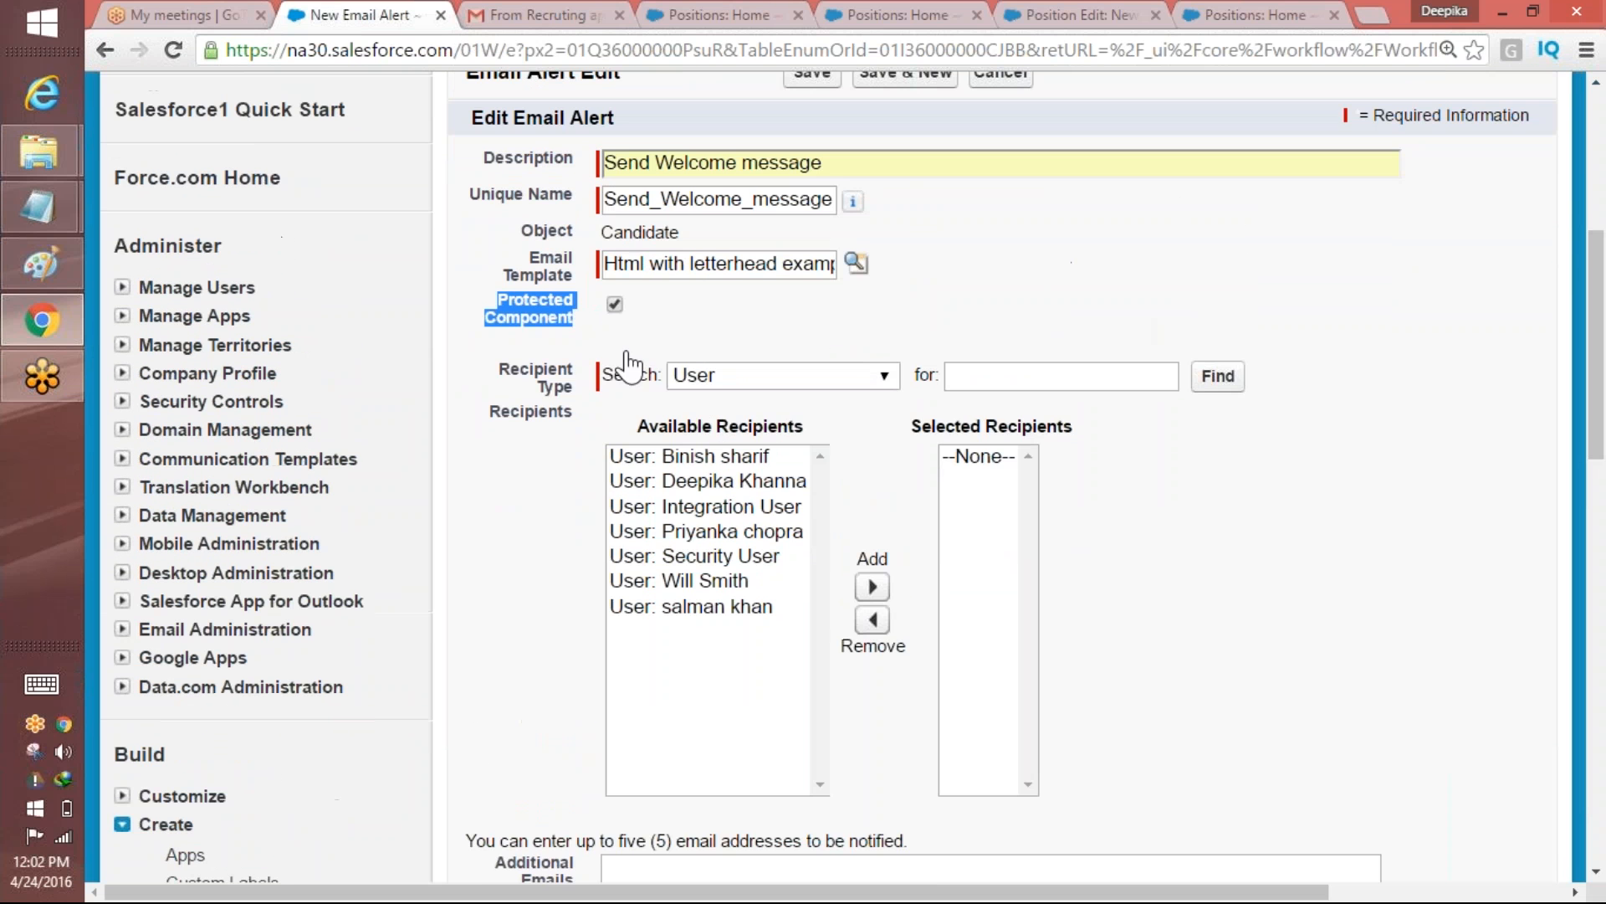
scroll(615, 320, up, 1)
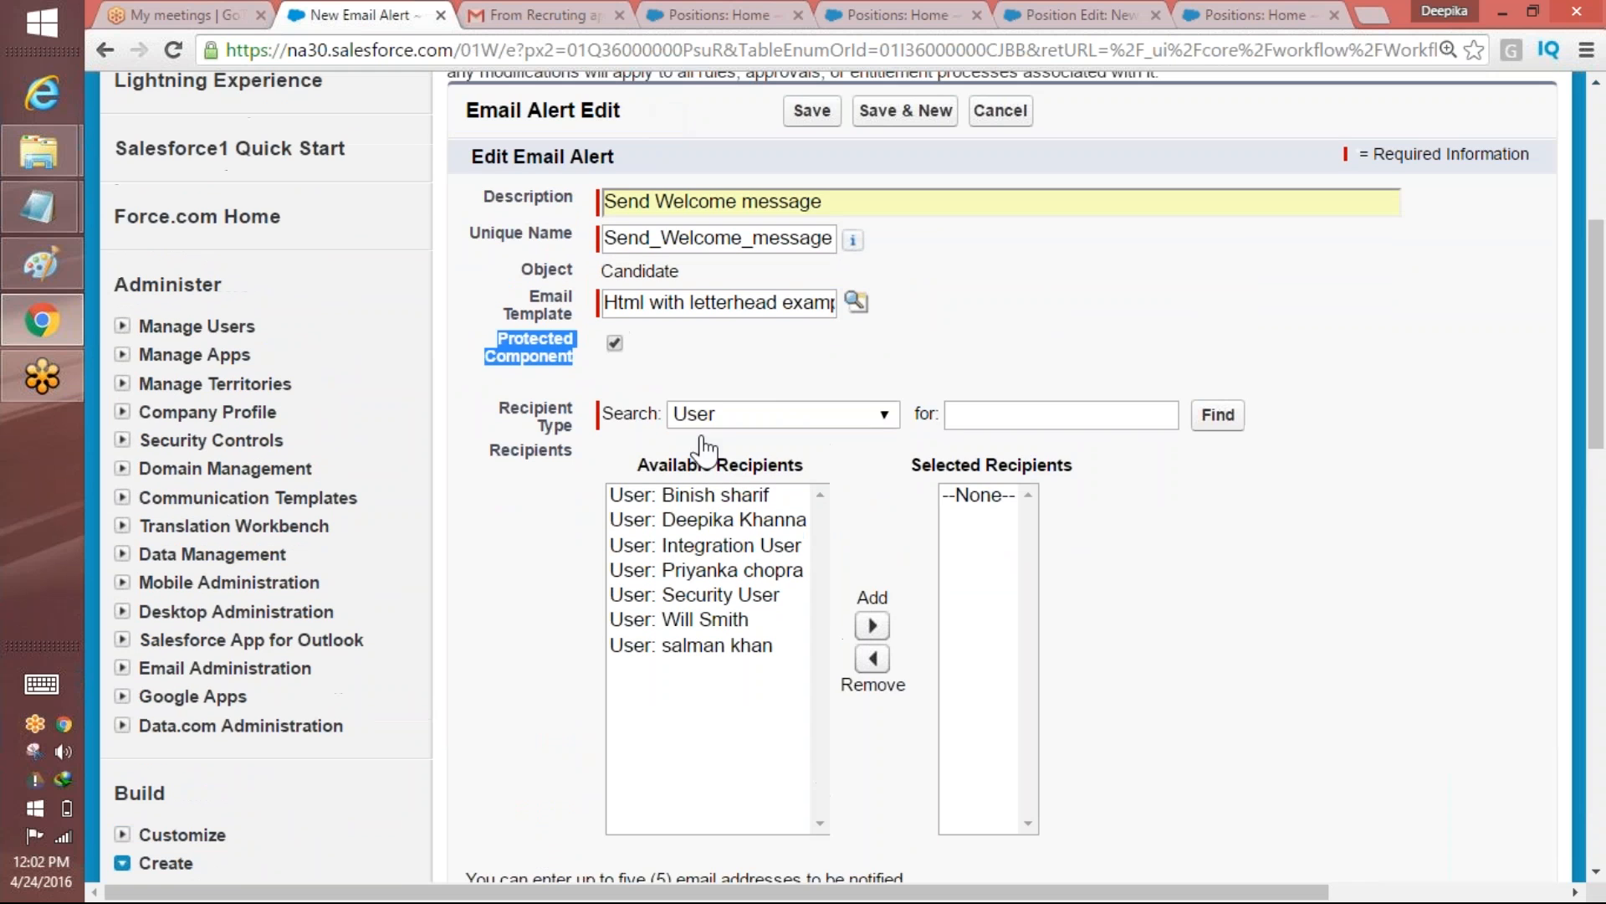
click(779, 521)
click(1588, 421)
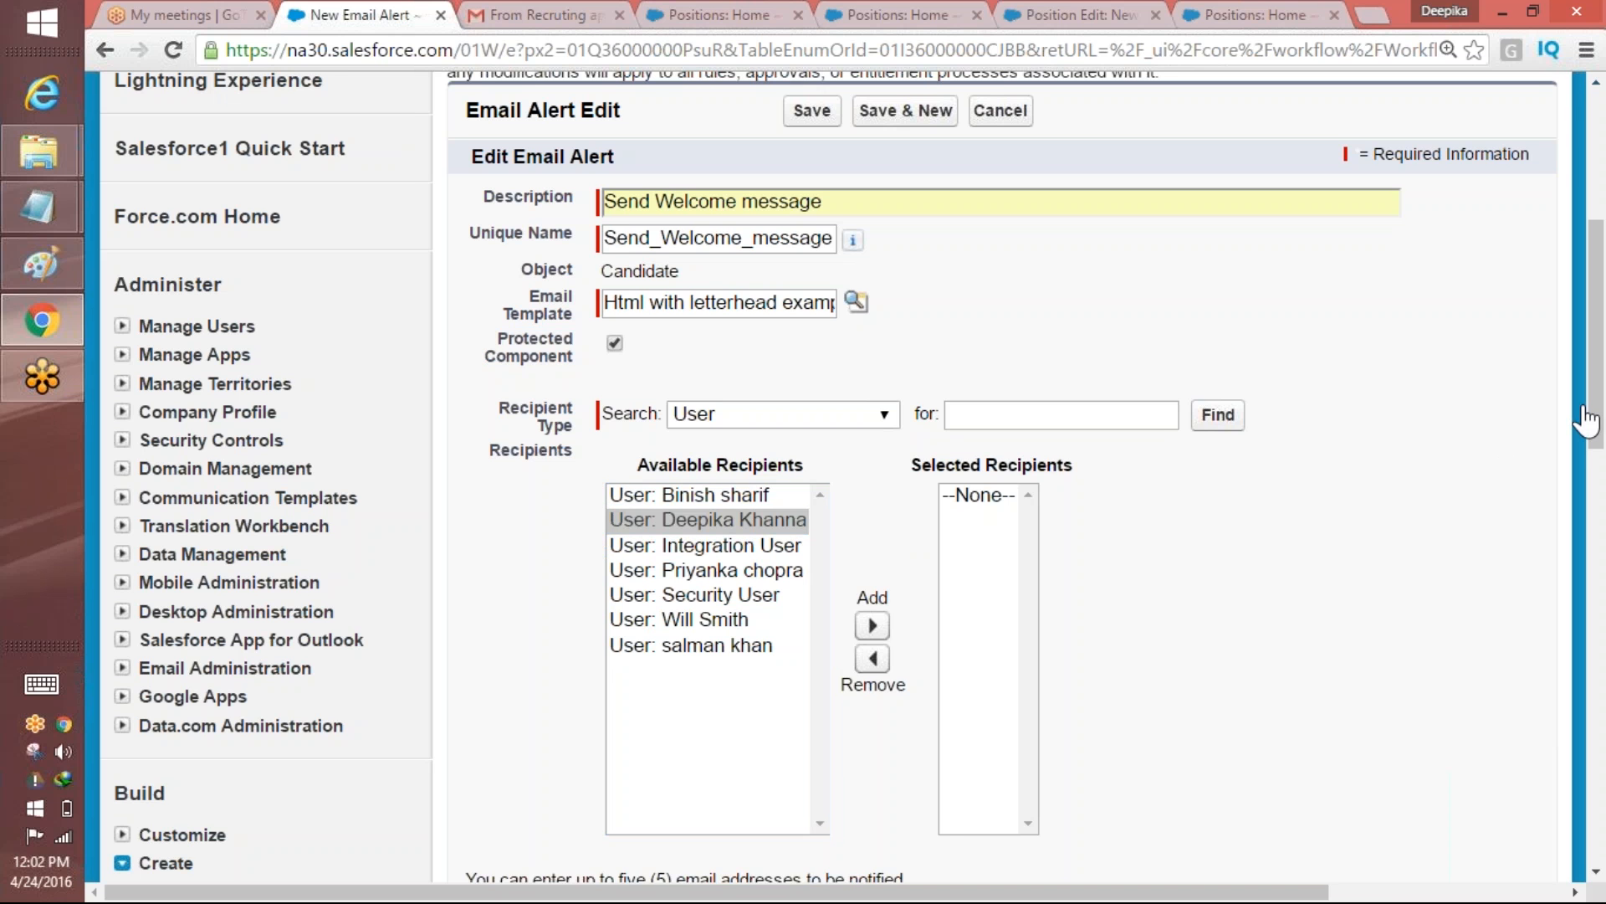
scroll(1587, 421, right, 2)
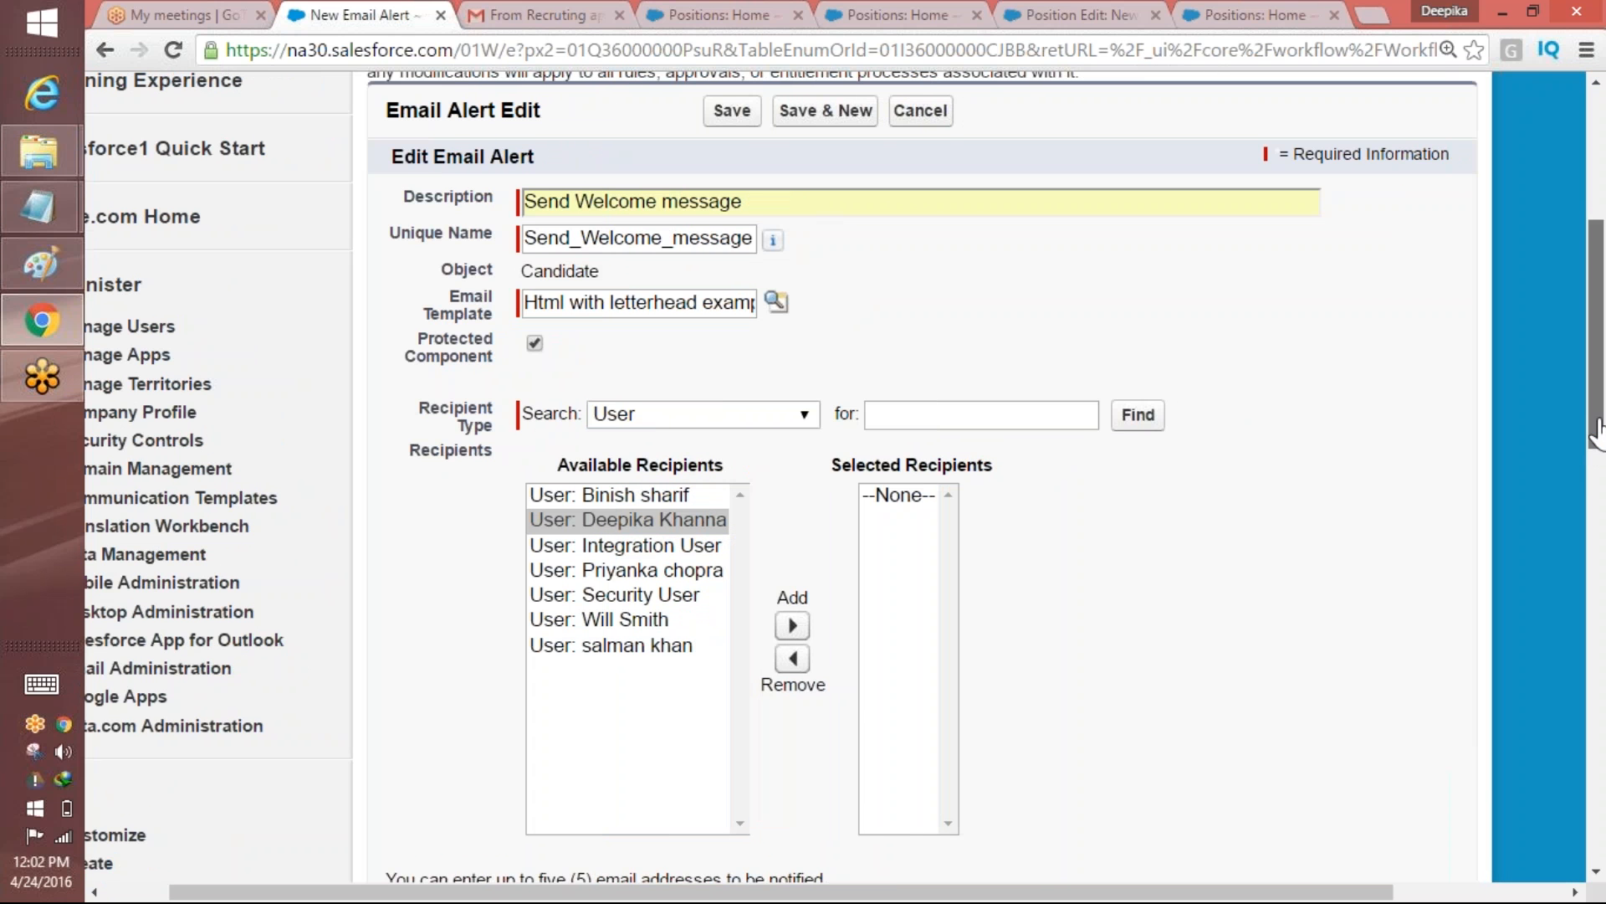
scroll(1596, 430, down, 1)
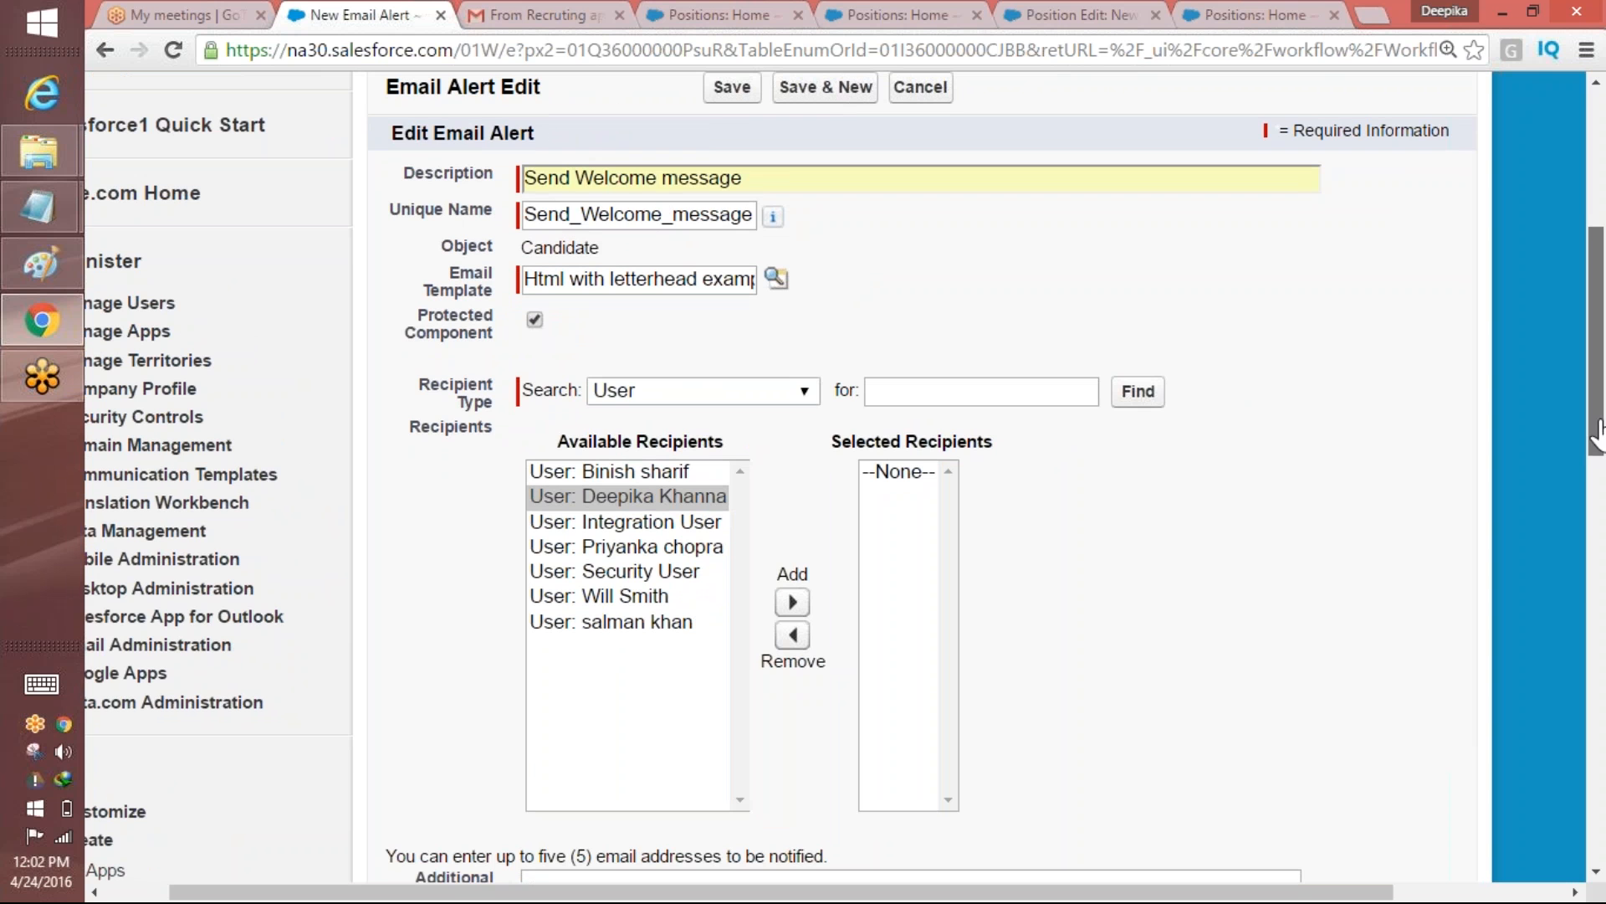
drag(1596, 431, 1598, 526)
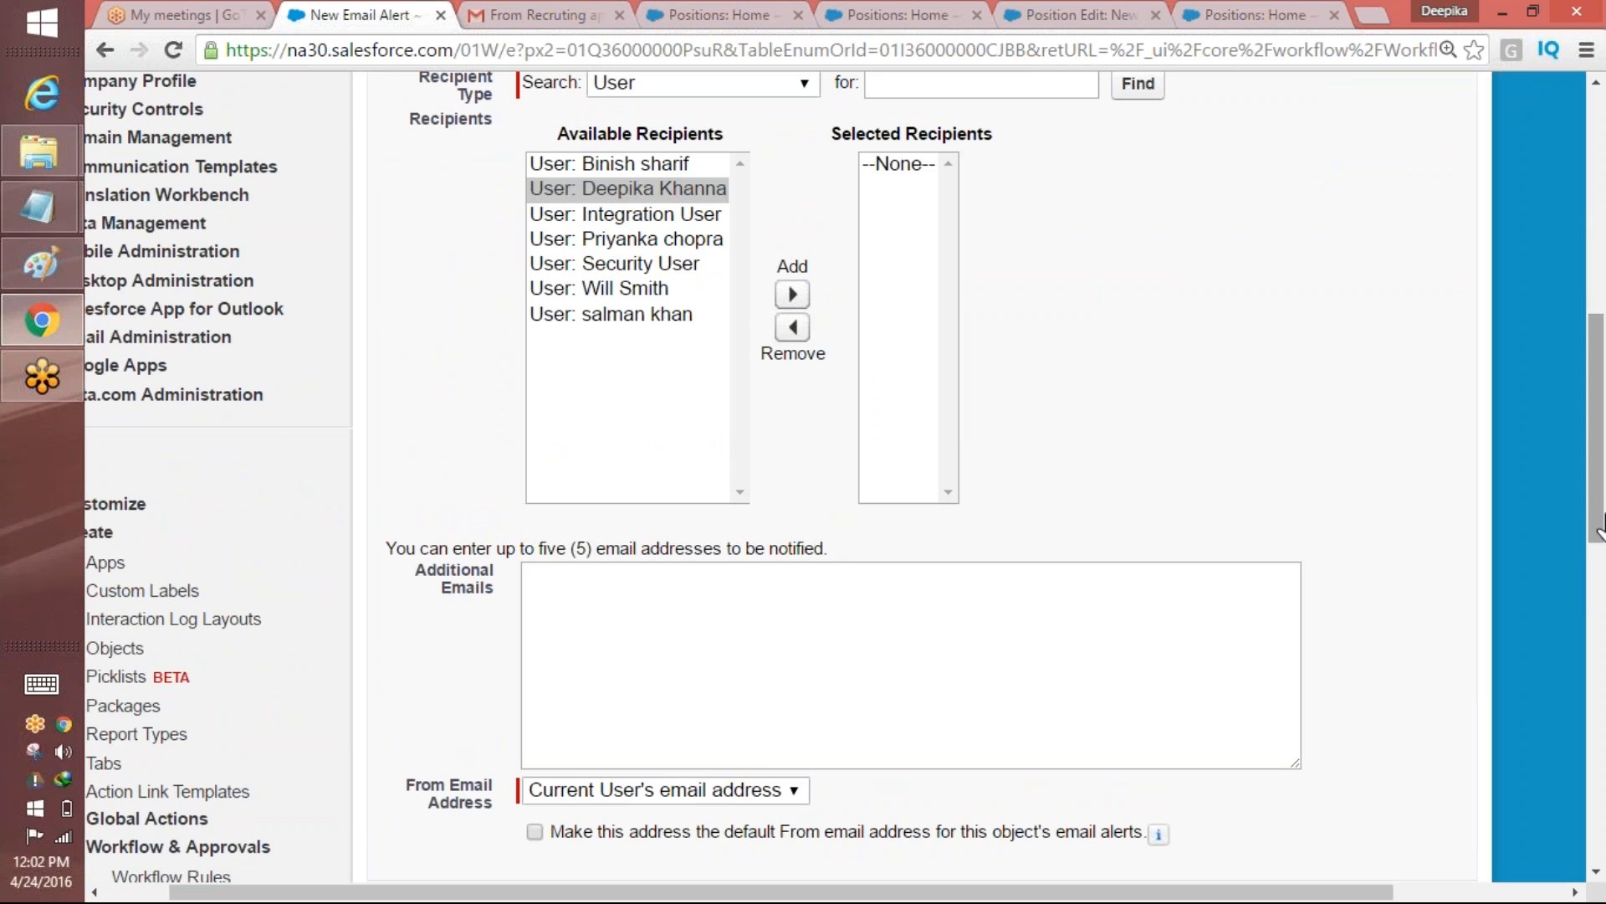
scroll(1600, 527, up, 4)
Switch the recipient type to Email Field and add 'Email Field: Email' to Selected Recipients.
click(774, 433)
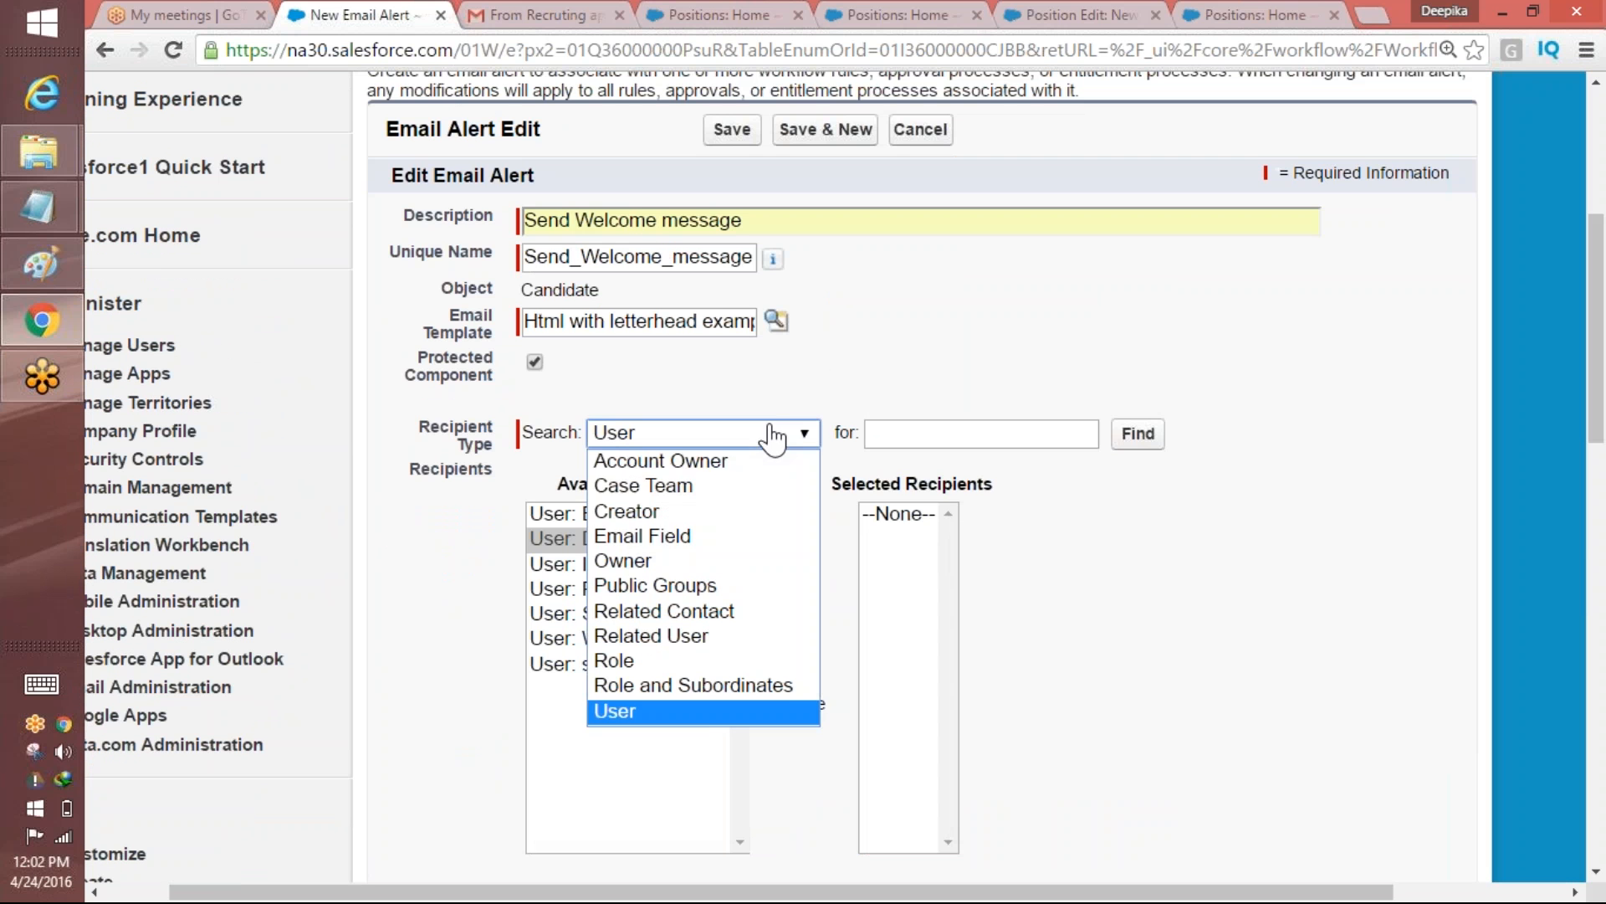
click(670, 542)
click(901, 431)
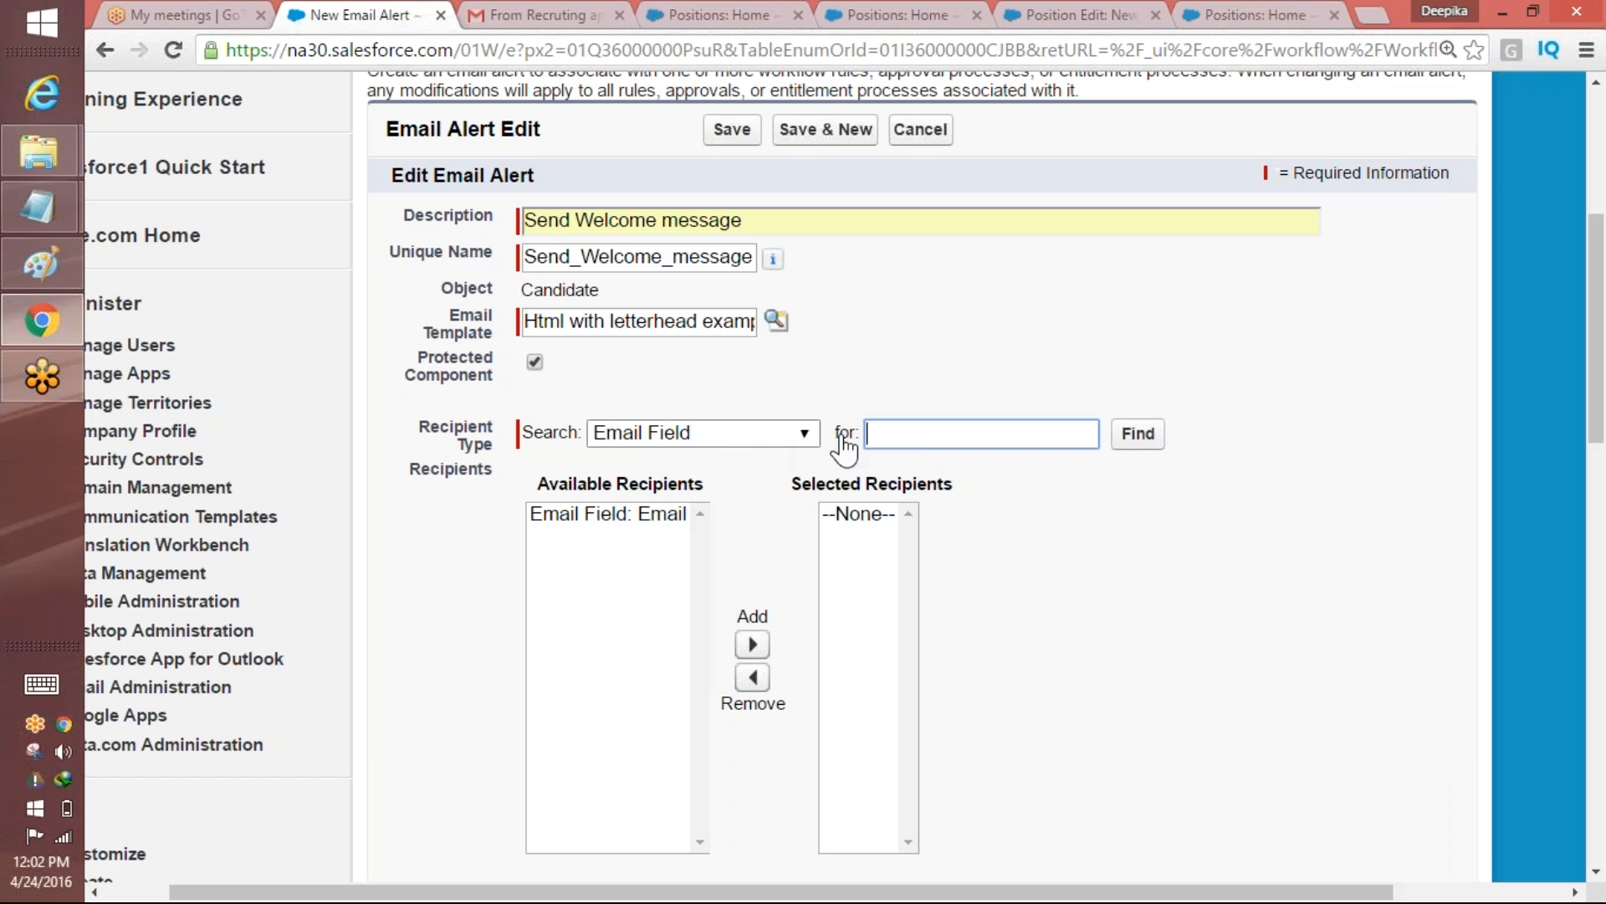
click(1106, 428)
click(1137, 436)
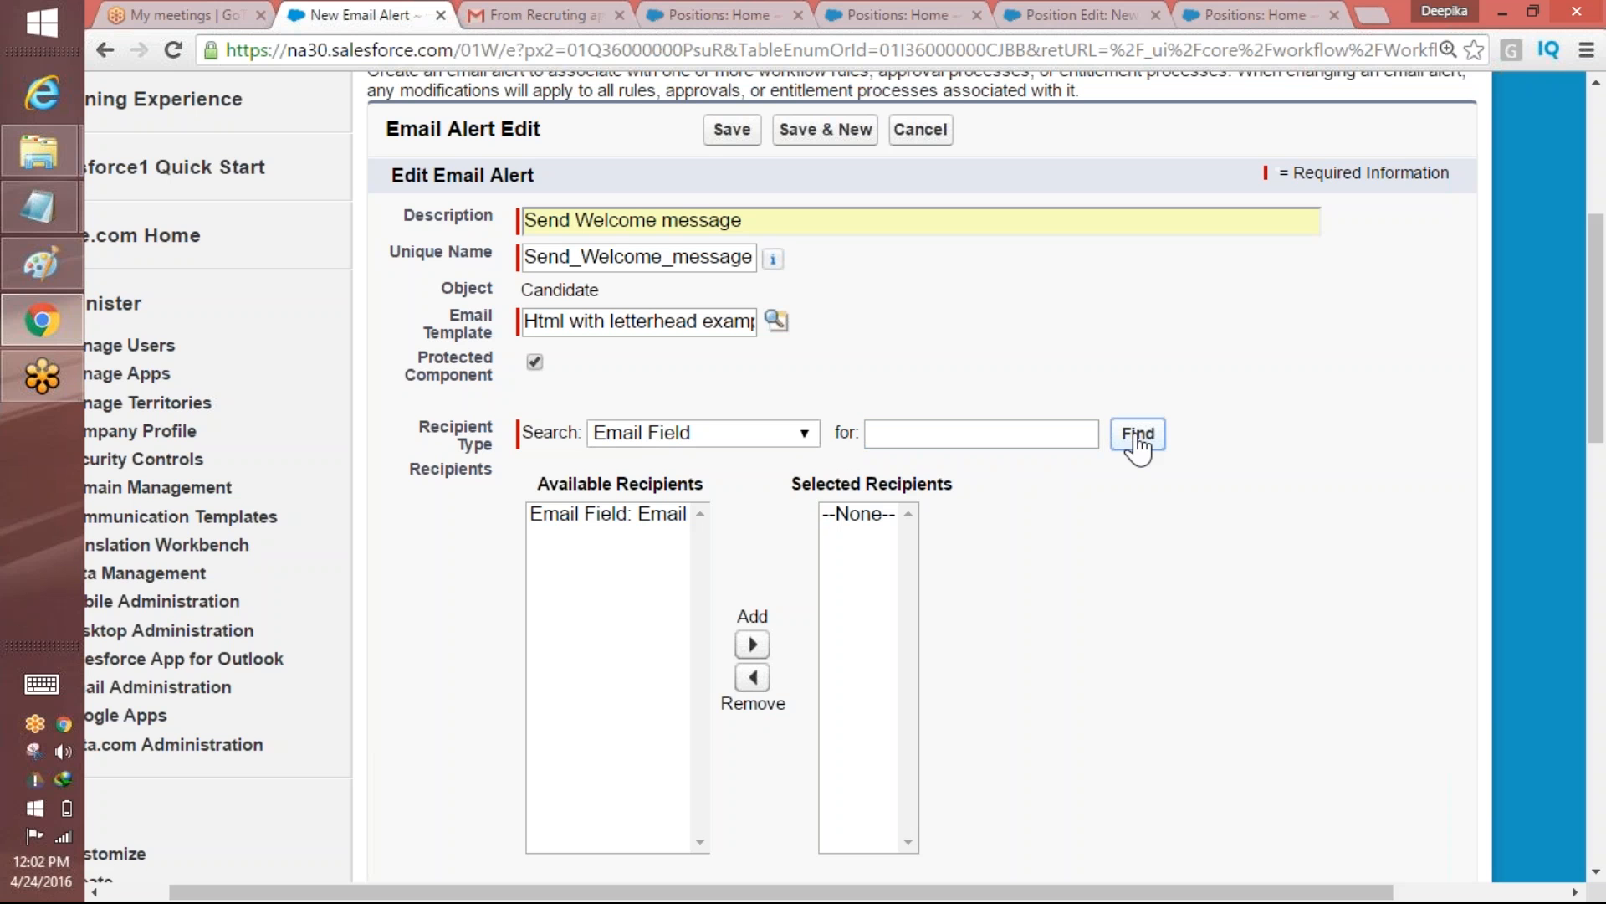
click(1138, 437)
click(646, 515)
click(753, 644)
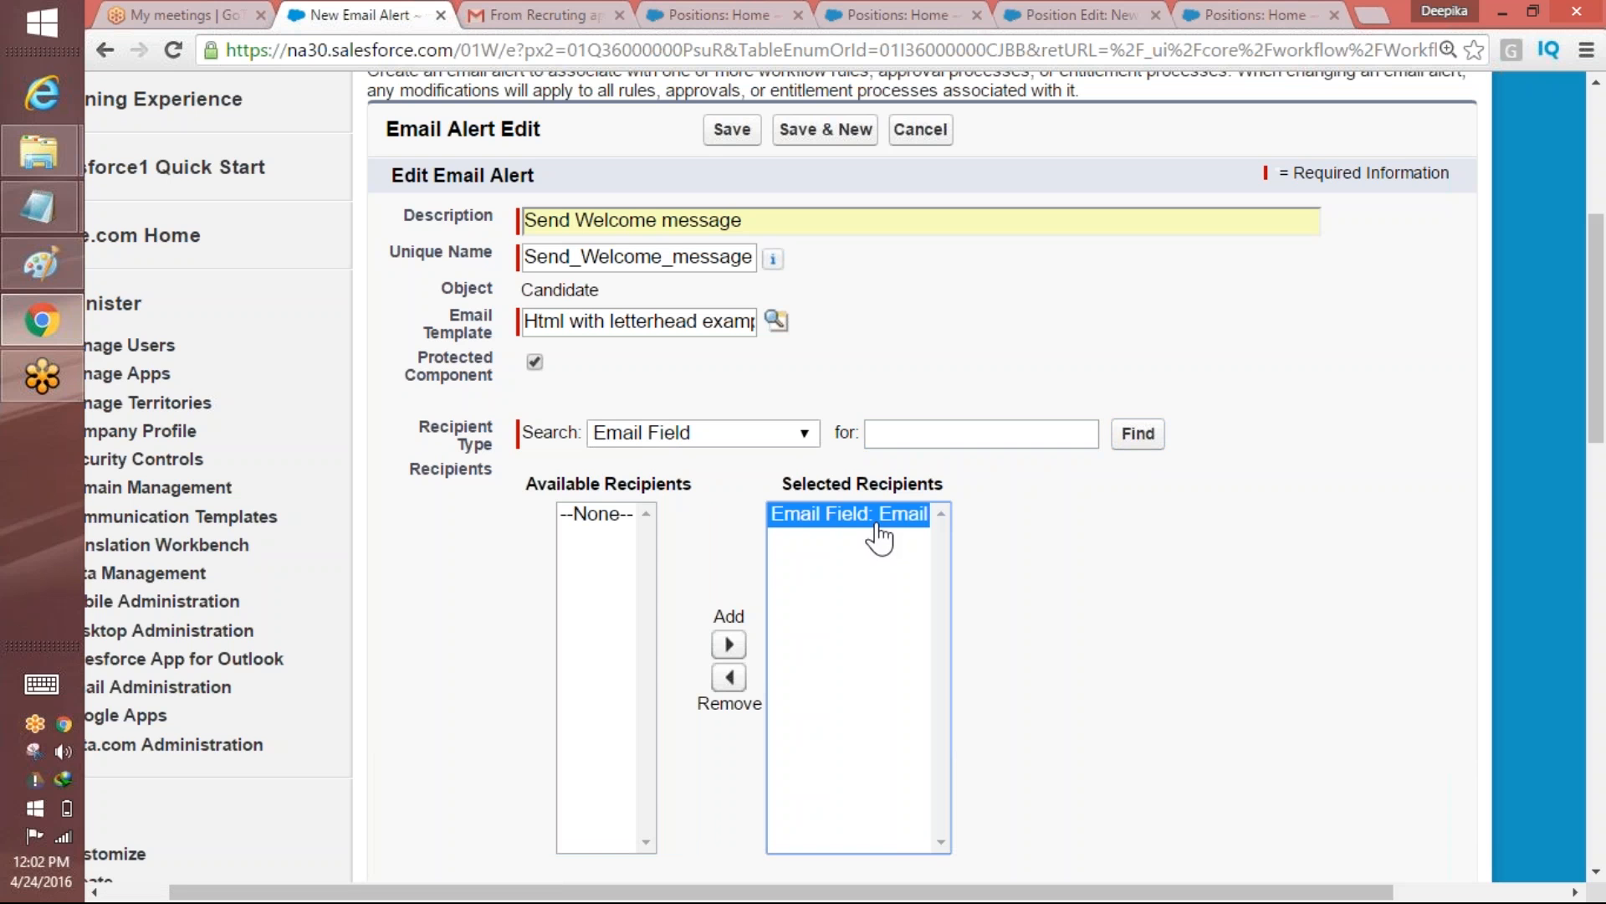
Enter two notification e-mail addresses in Additional Emails, one per line.
drag(1595, 430, 1481, 544)
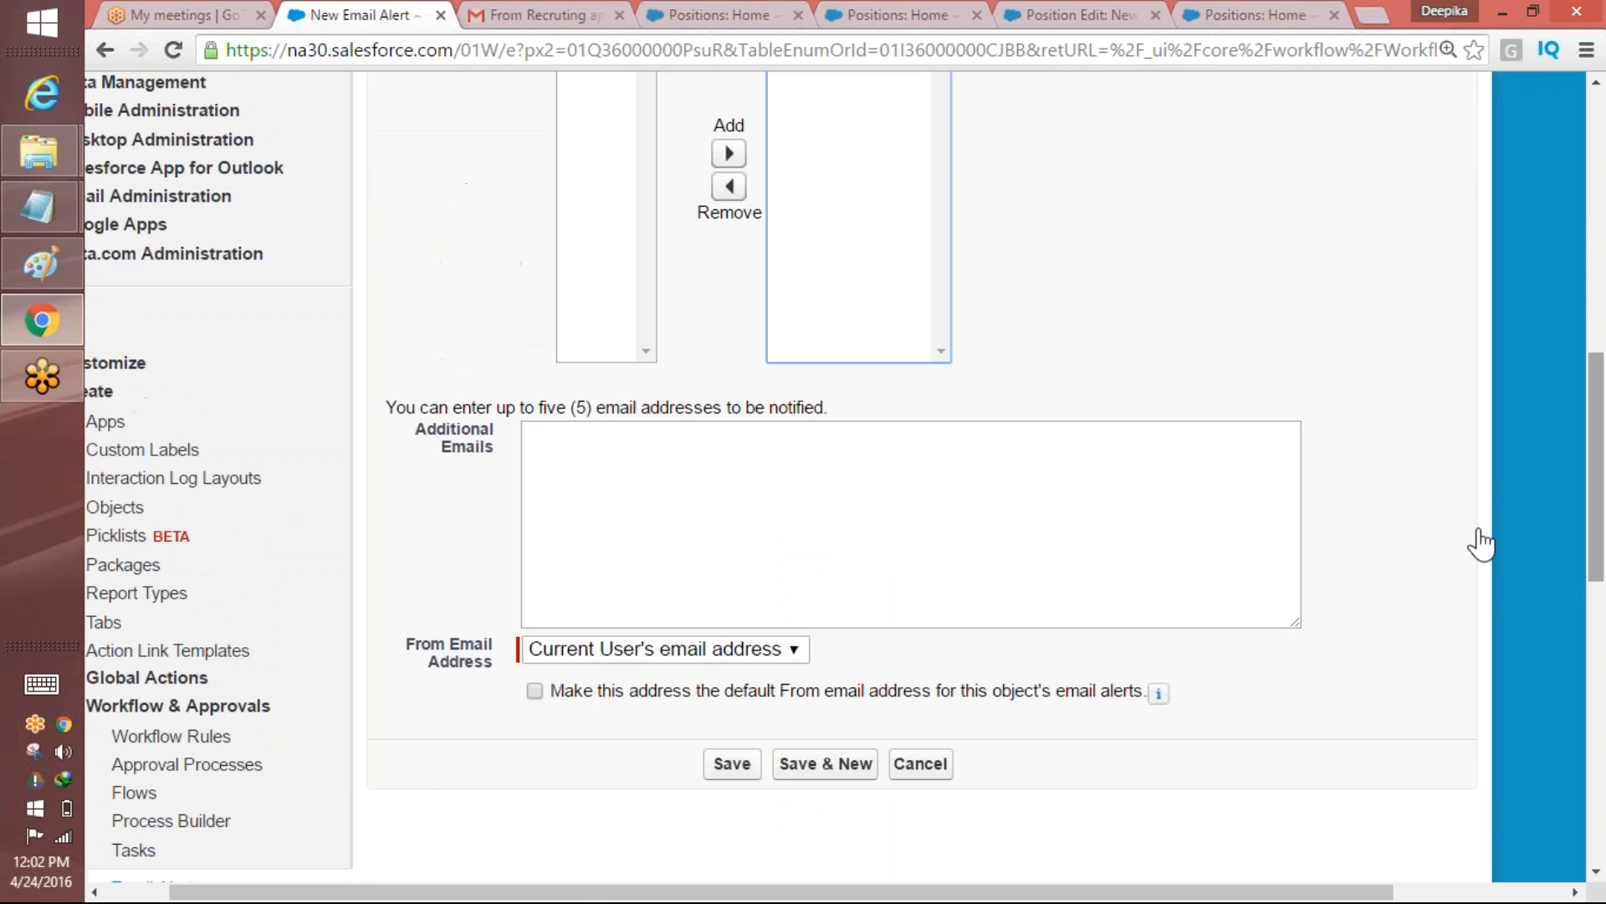
click(1036, 481)
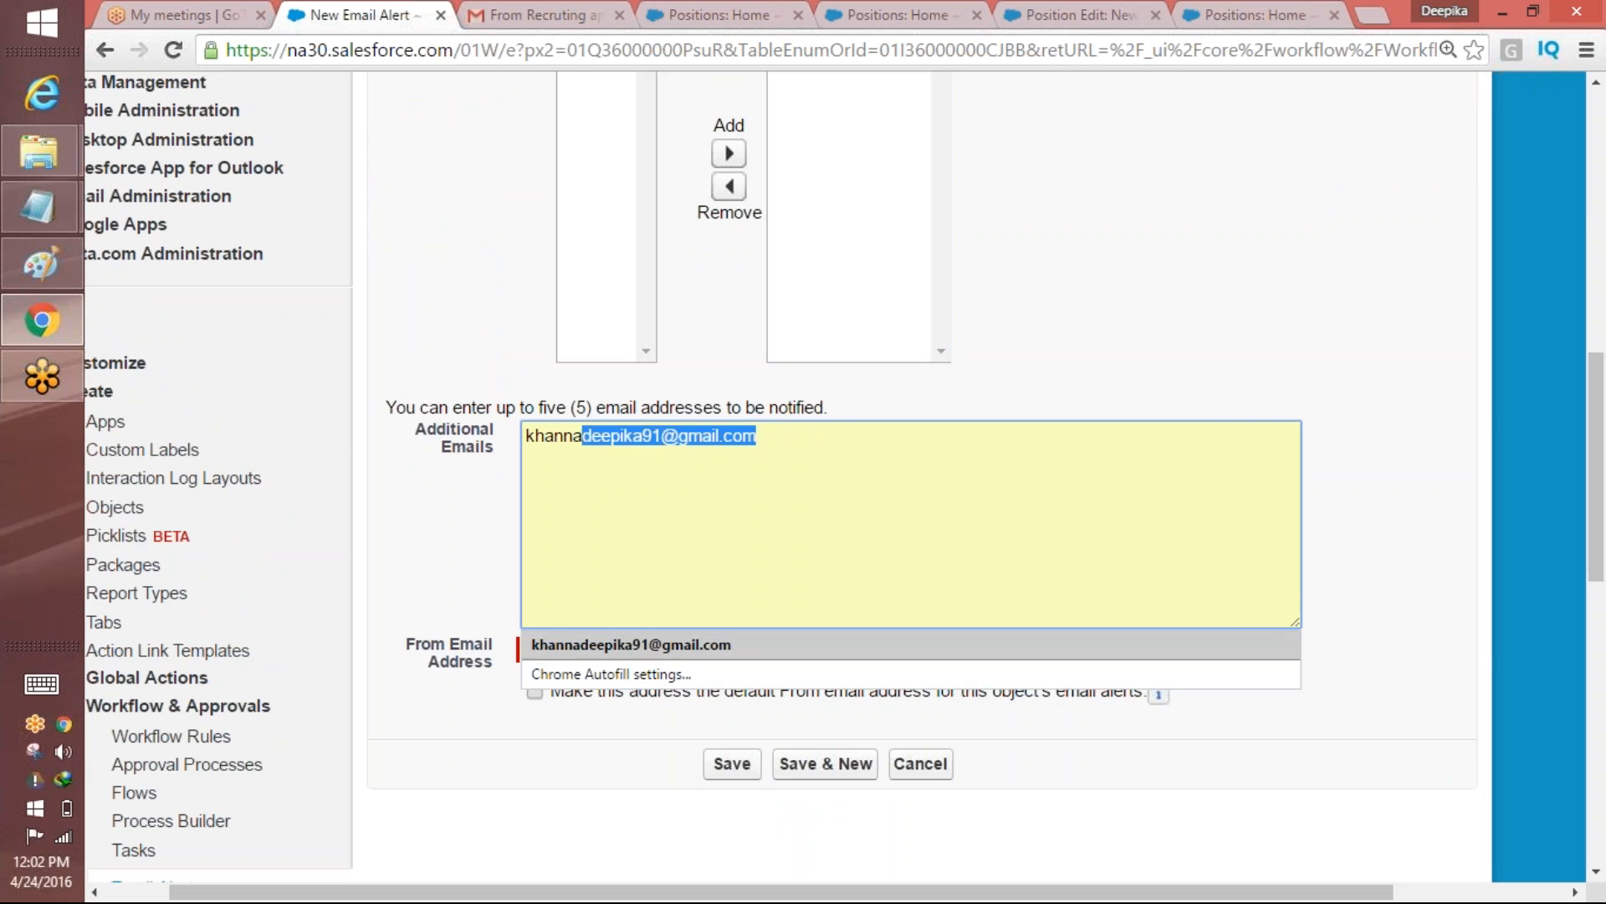
key(Down)
key(Return)
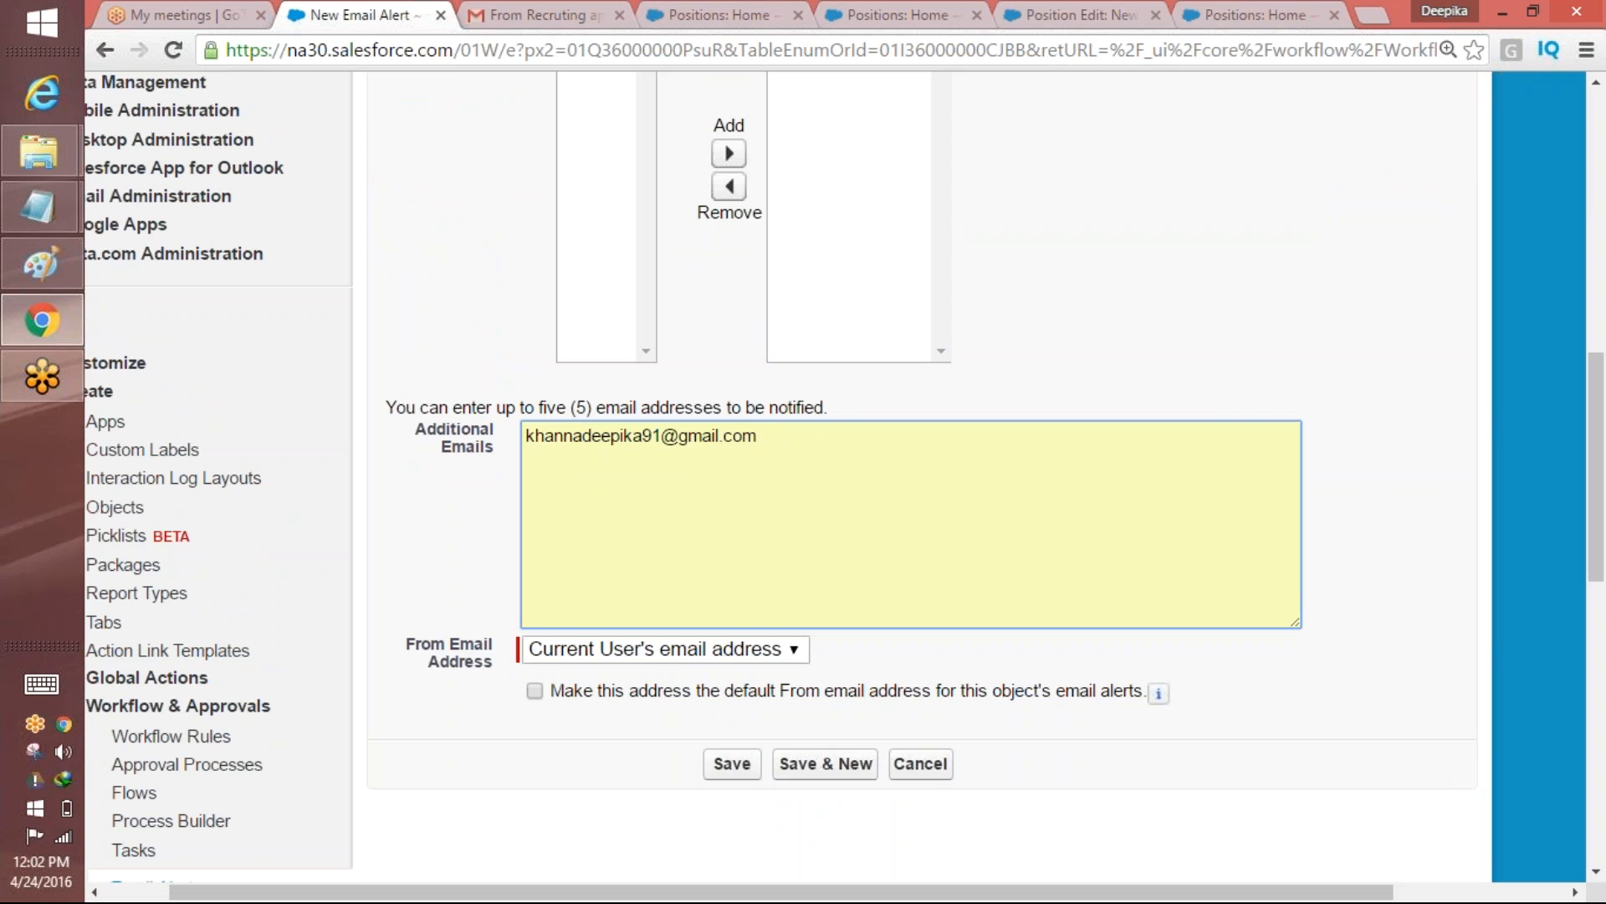
key(Down)
key(Return)
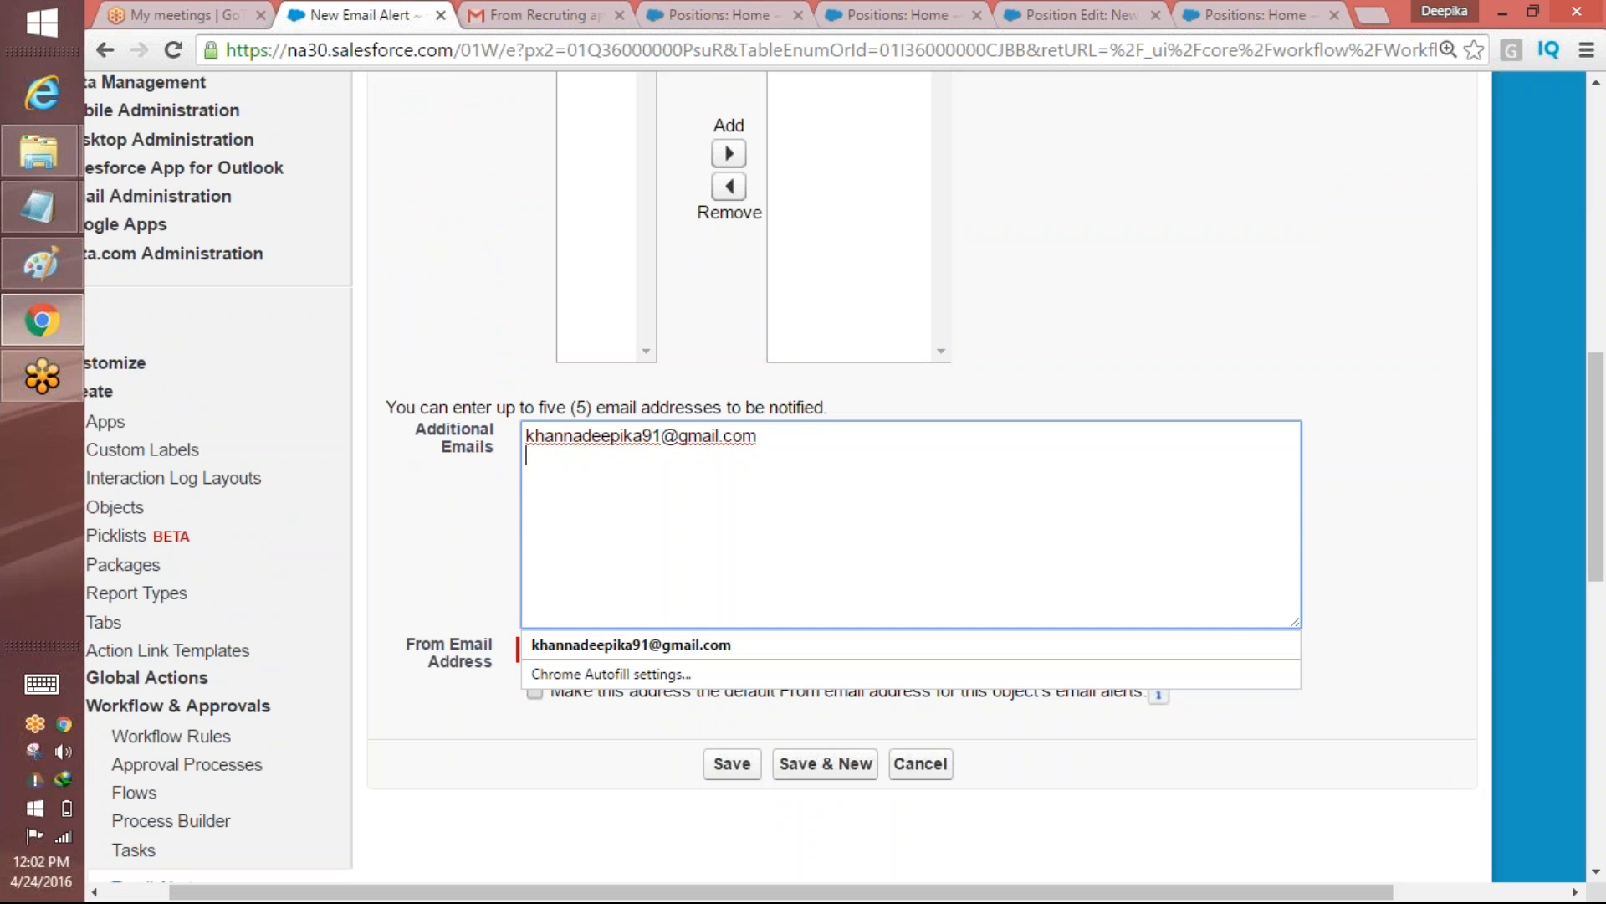
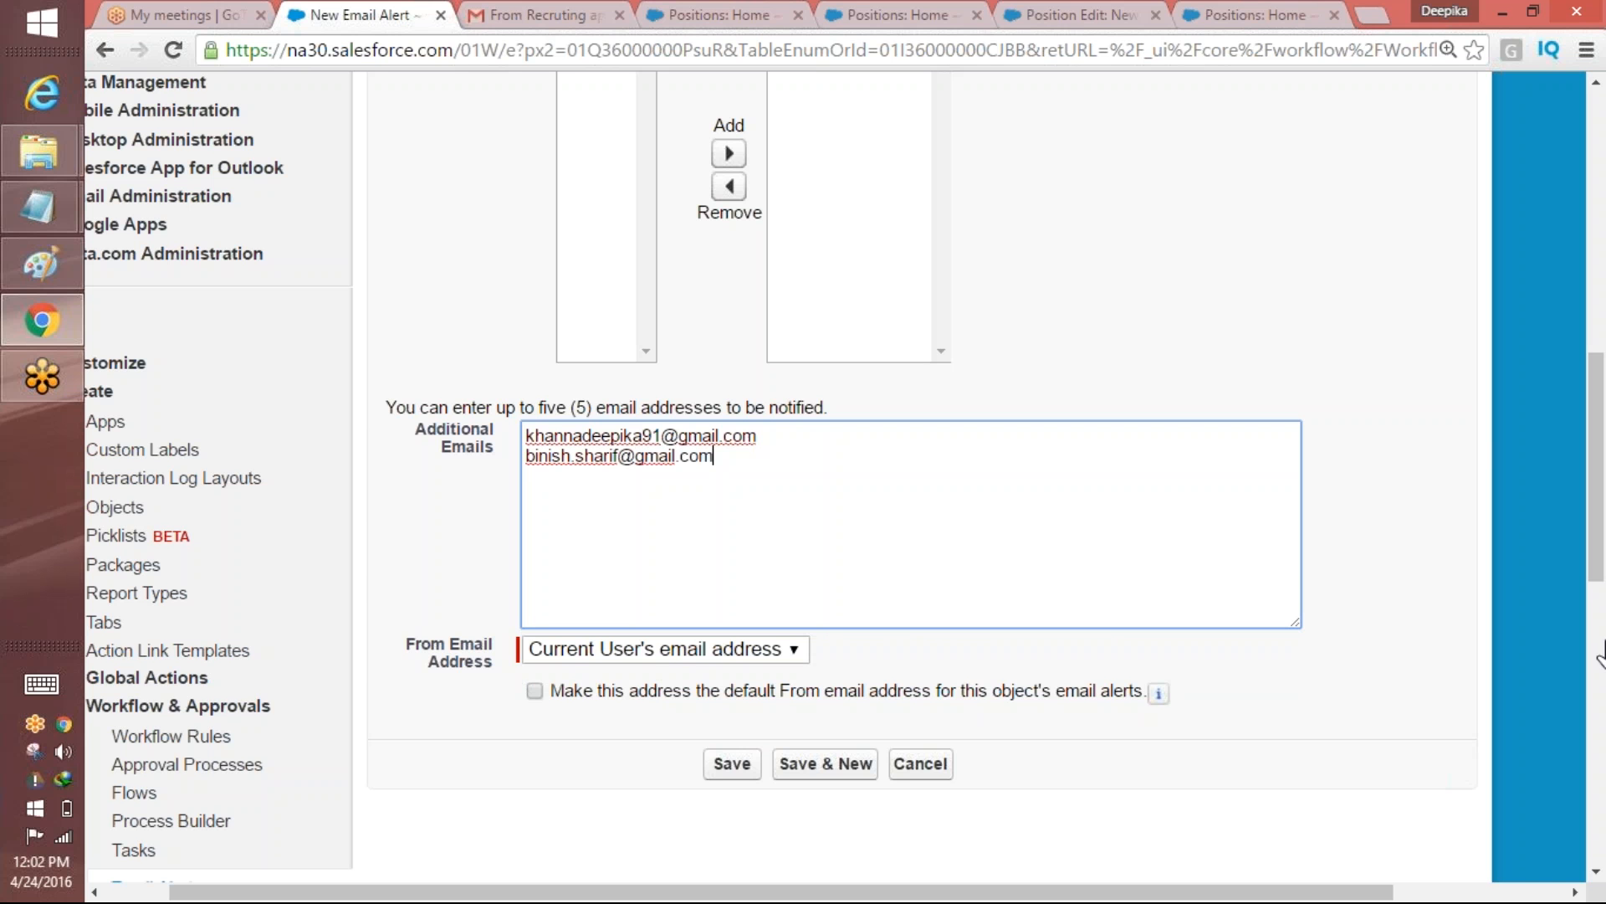
click(666, 657)
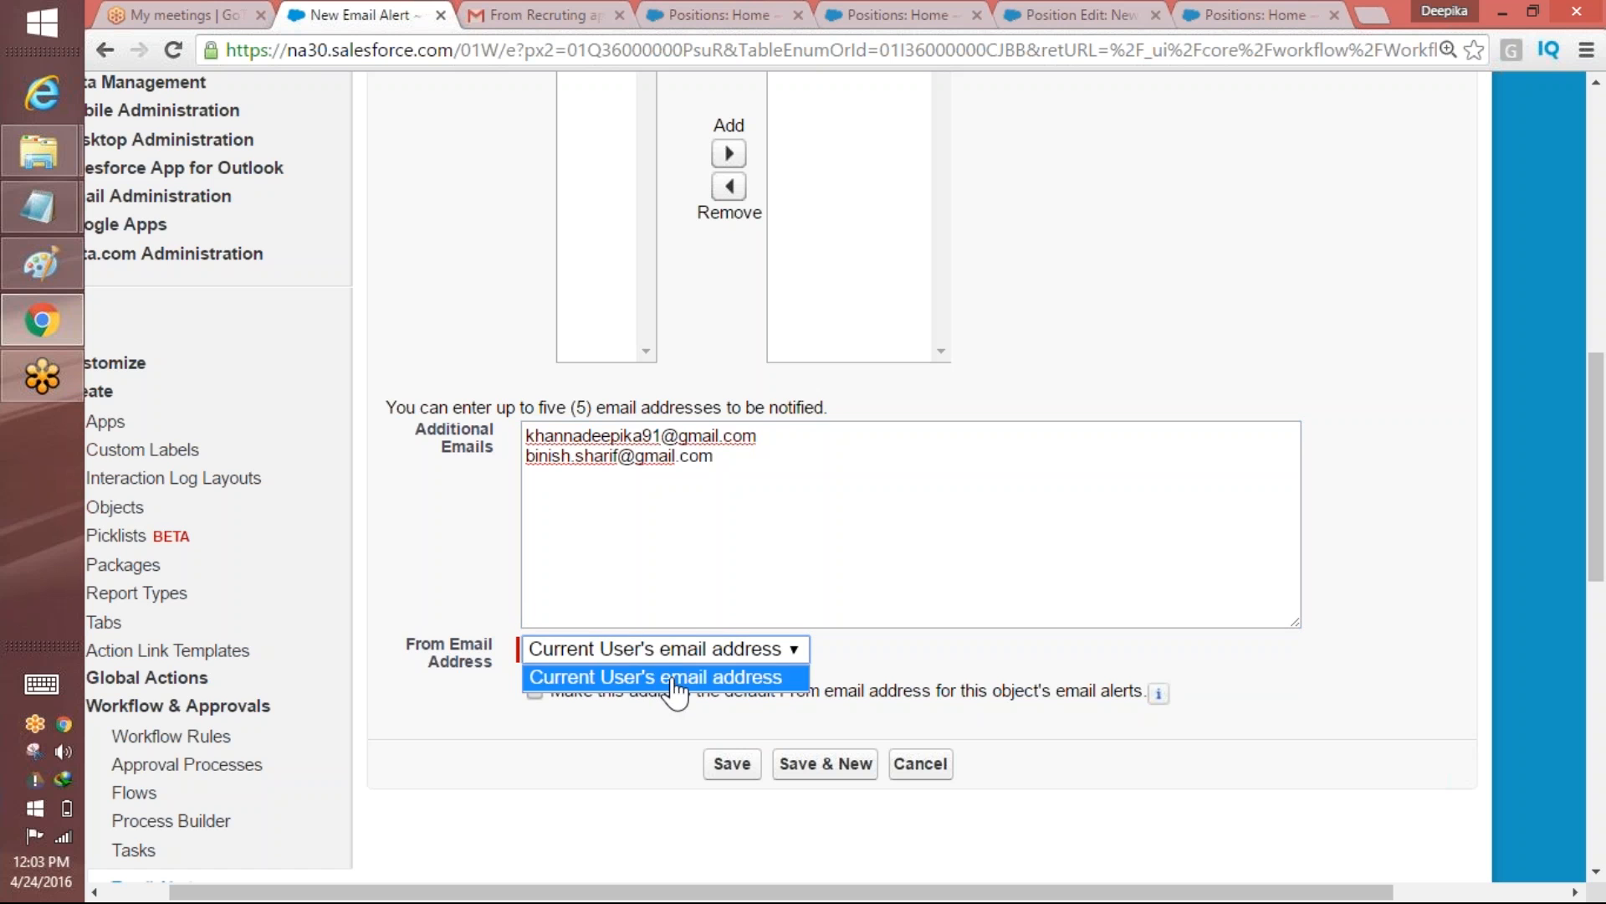
click(669, 676)
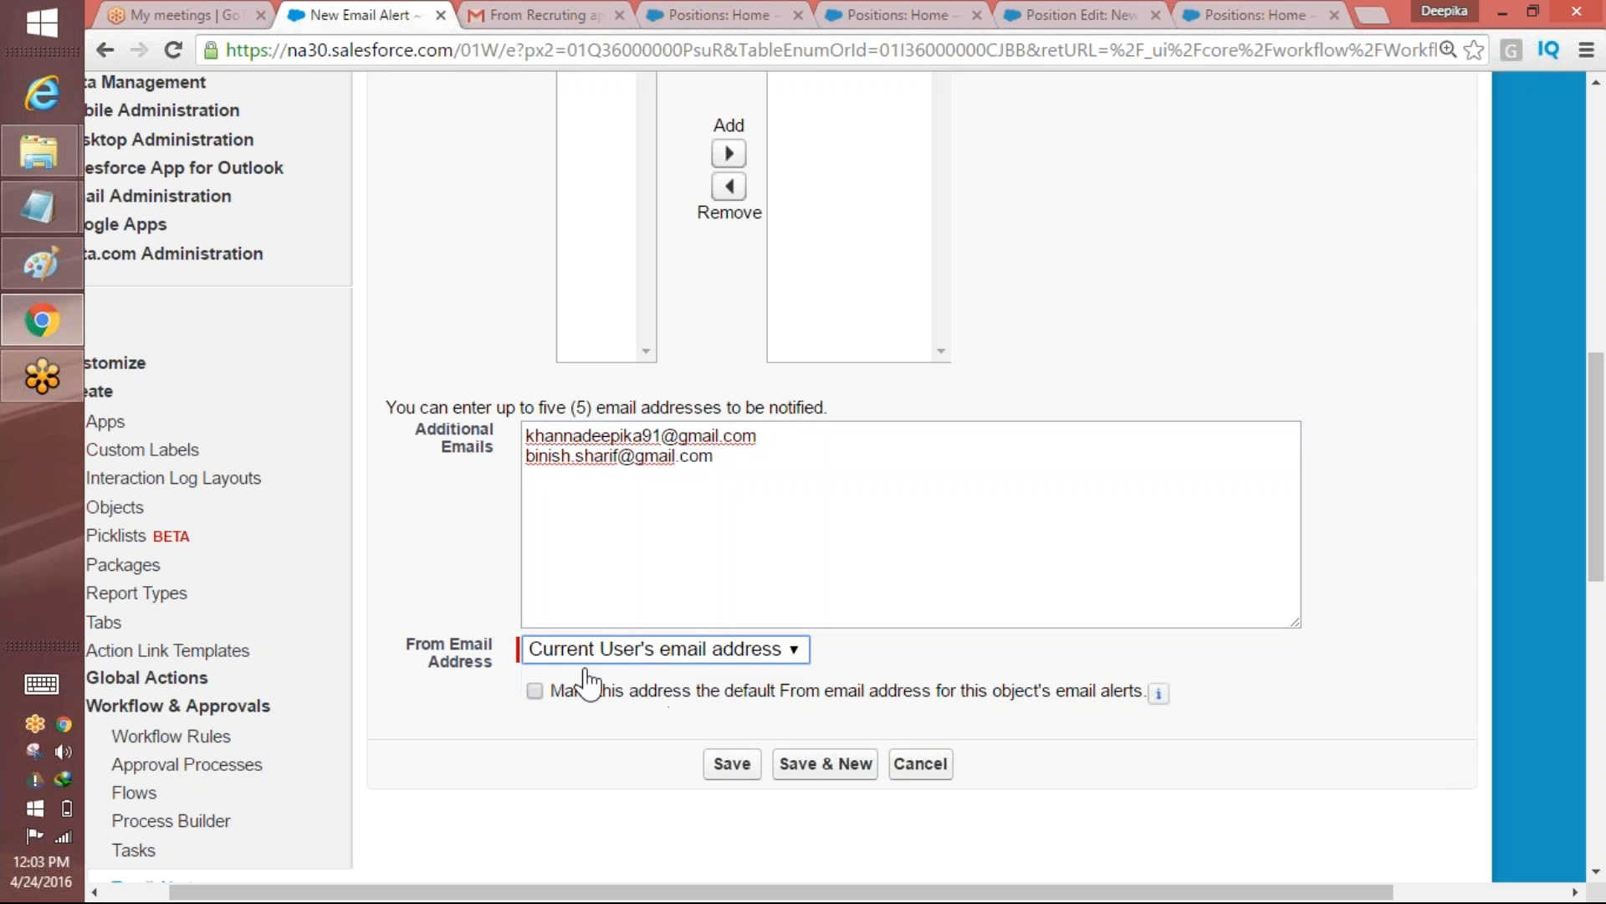
click(533, 691)
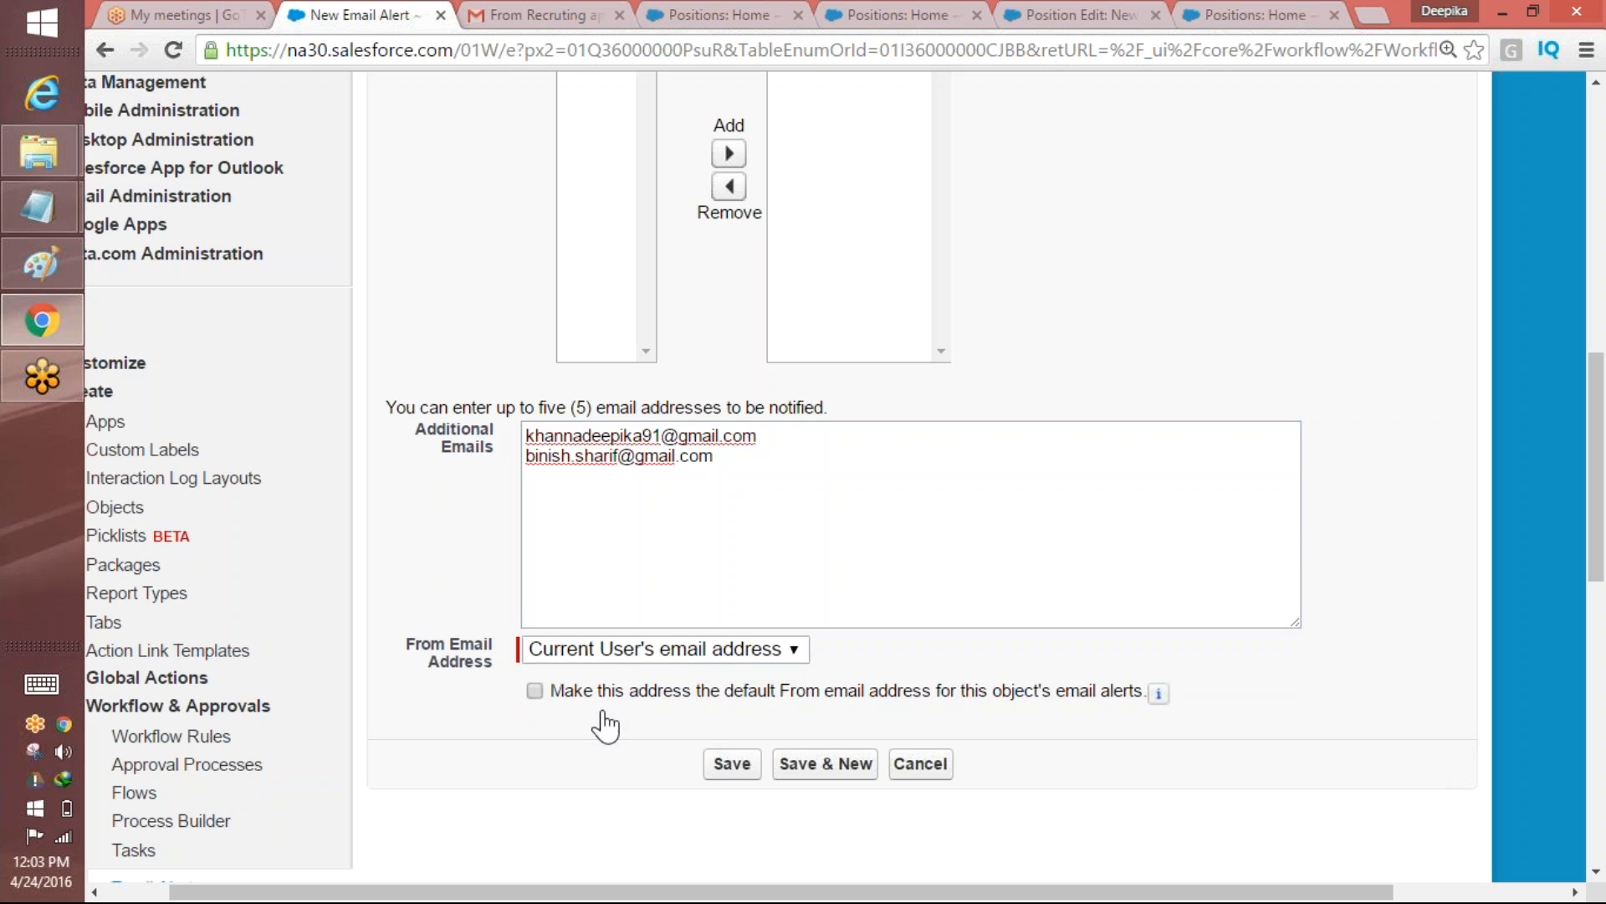
drag(1598, 529, 1598, 407)
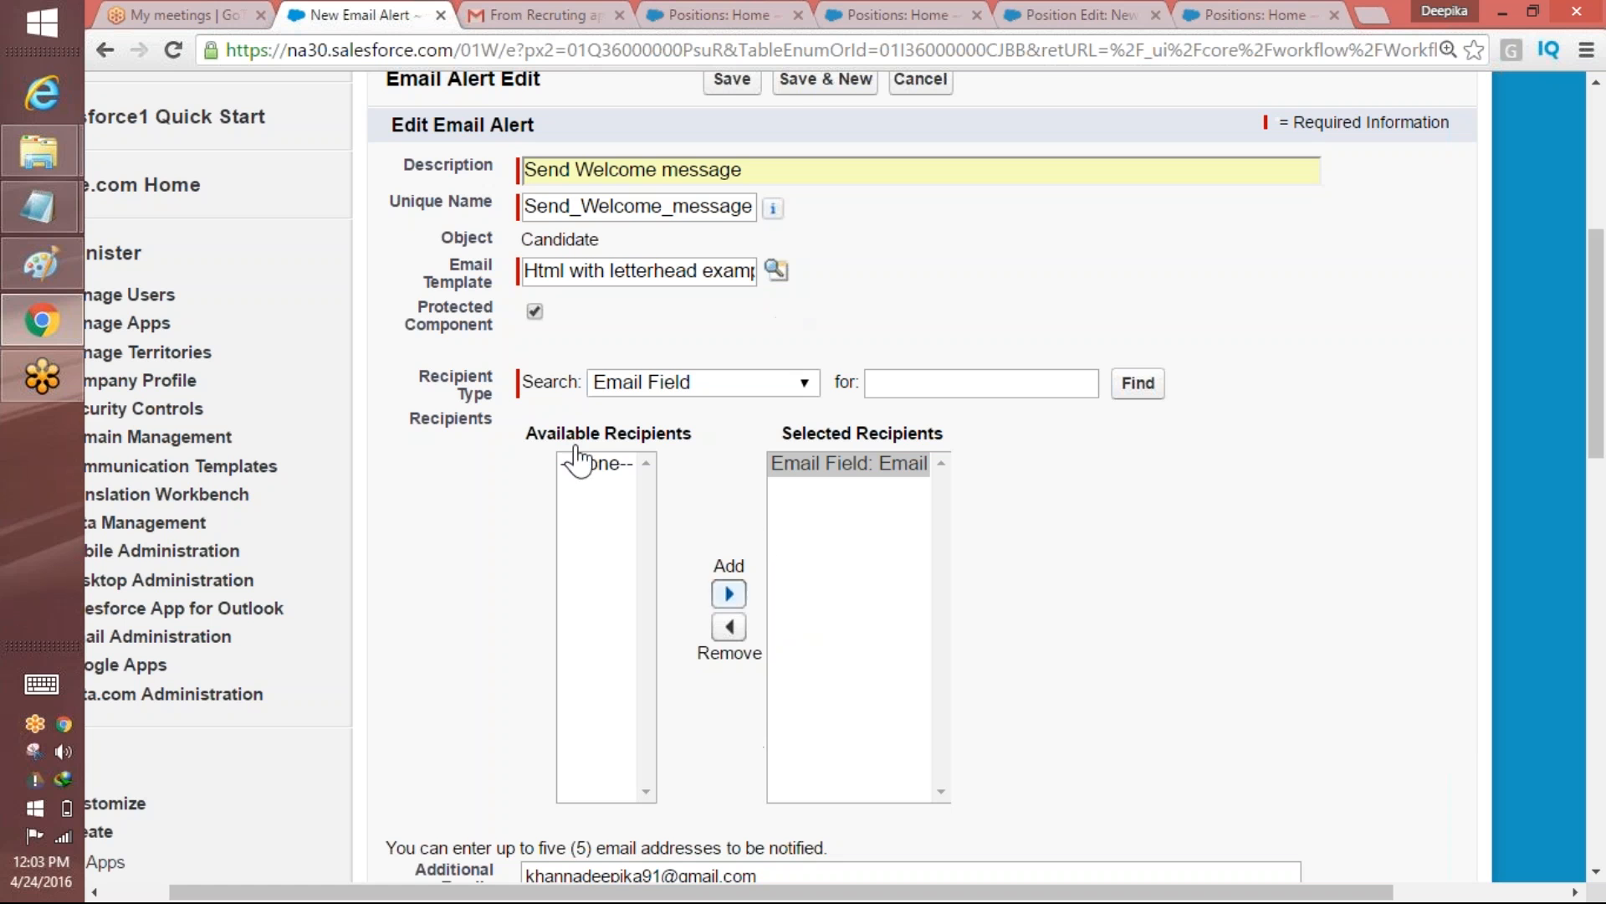
click(661, 388)
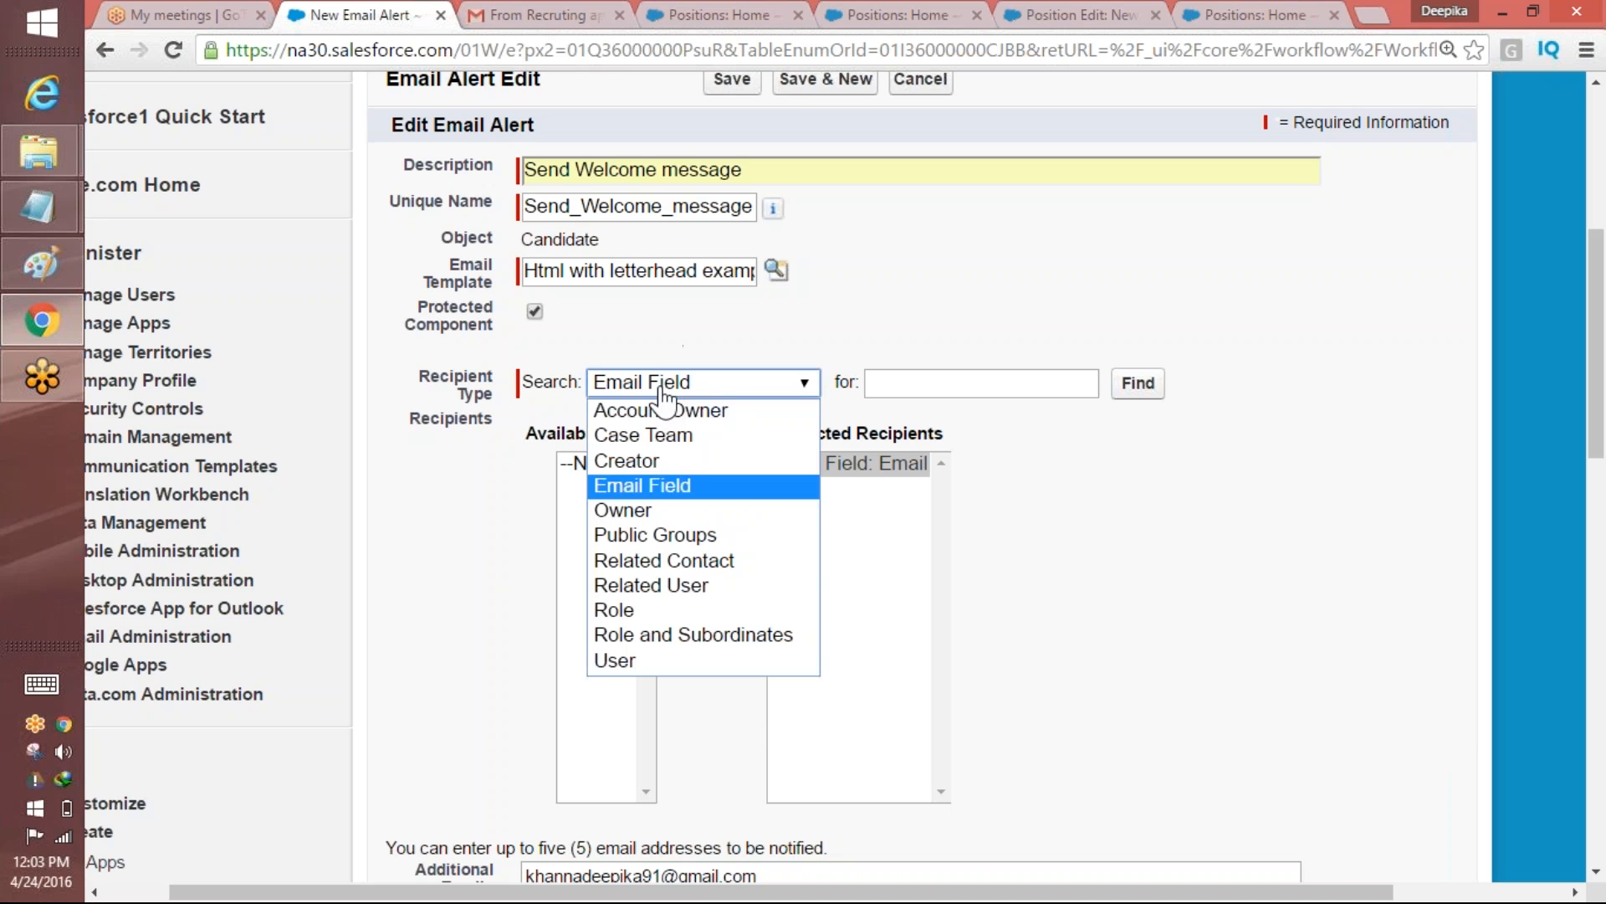
click(667, 493)
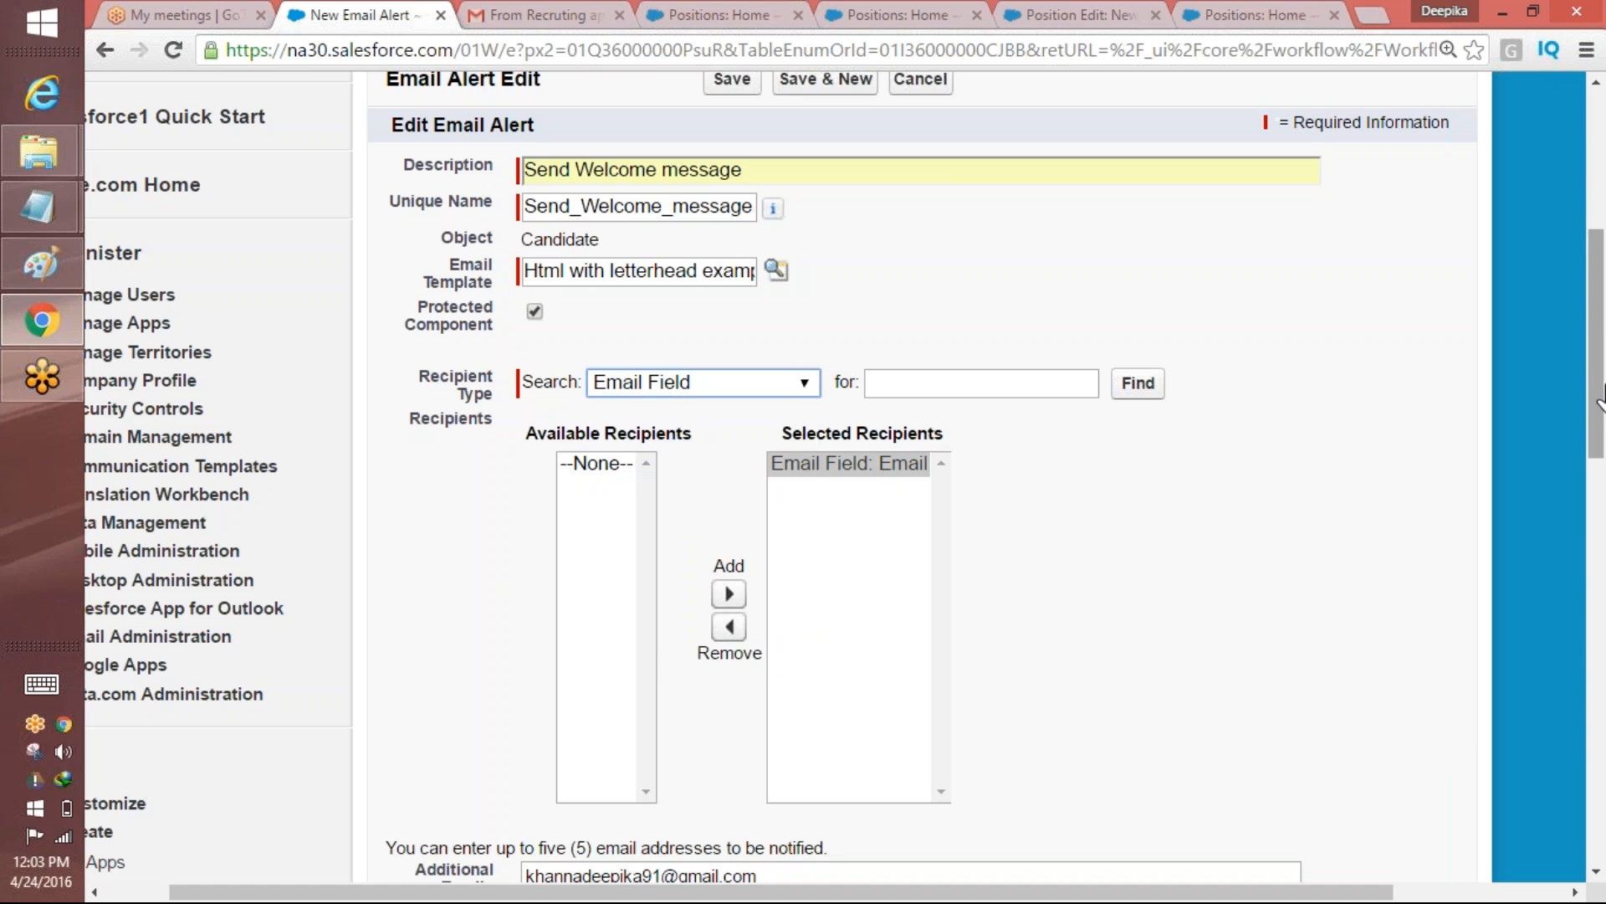
scroll(1600, 343, down, 8)
drag(902, 243, 502, 201)
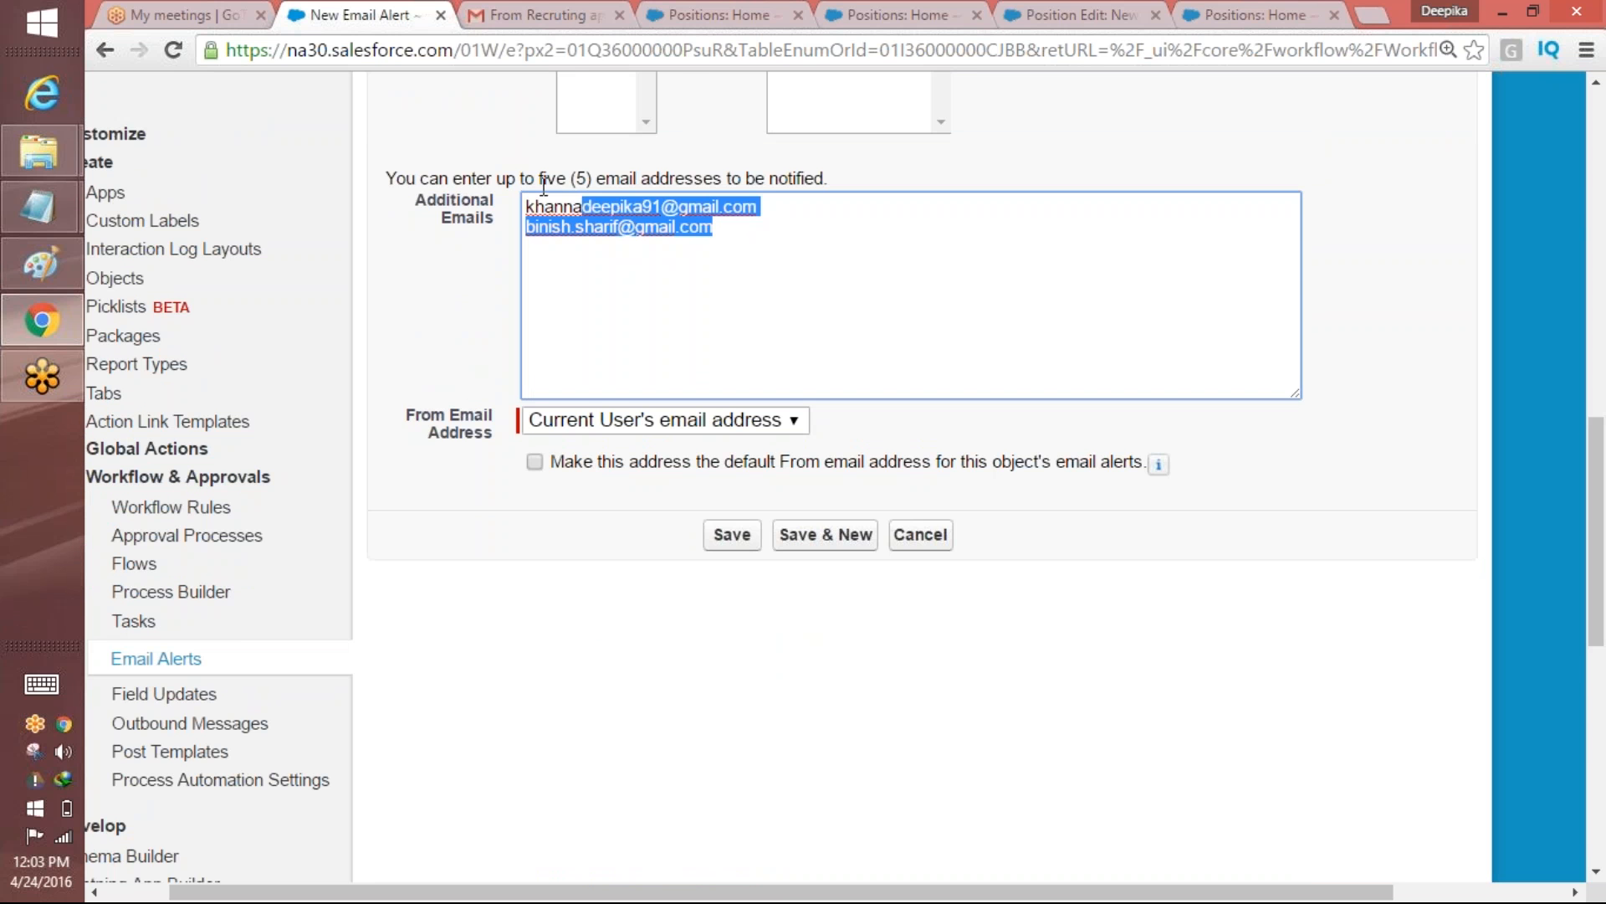
click(731, 535)
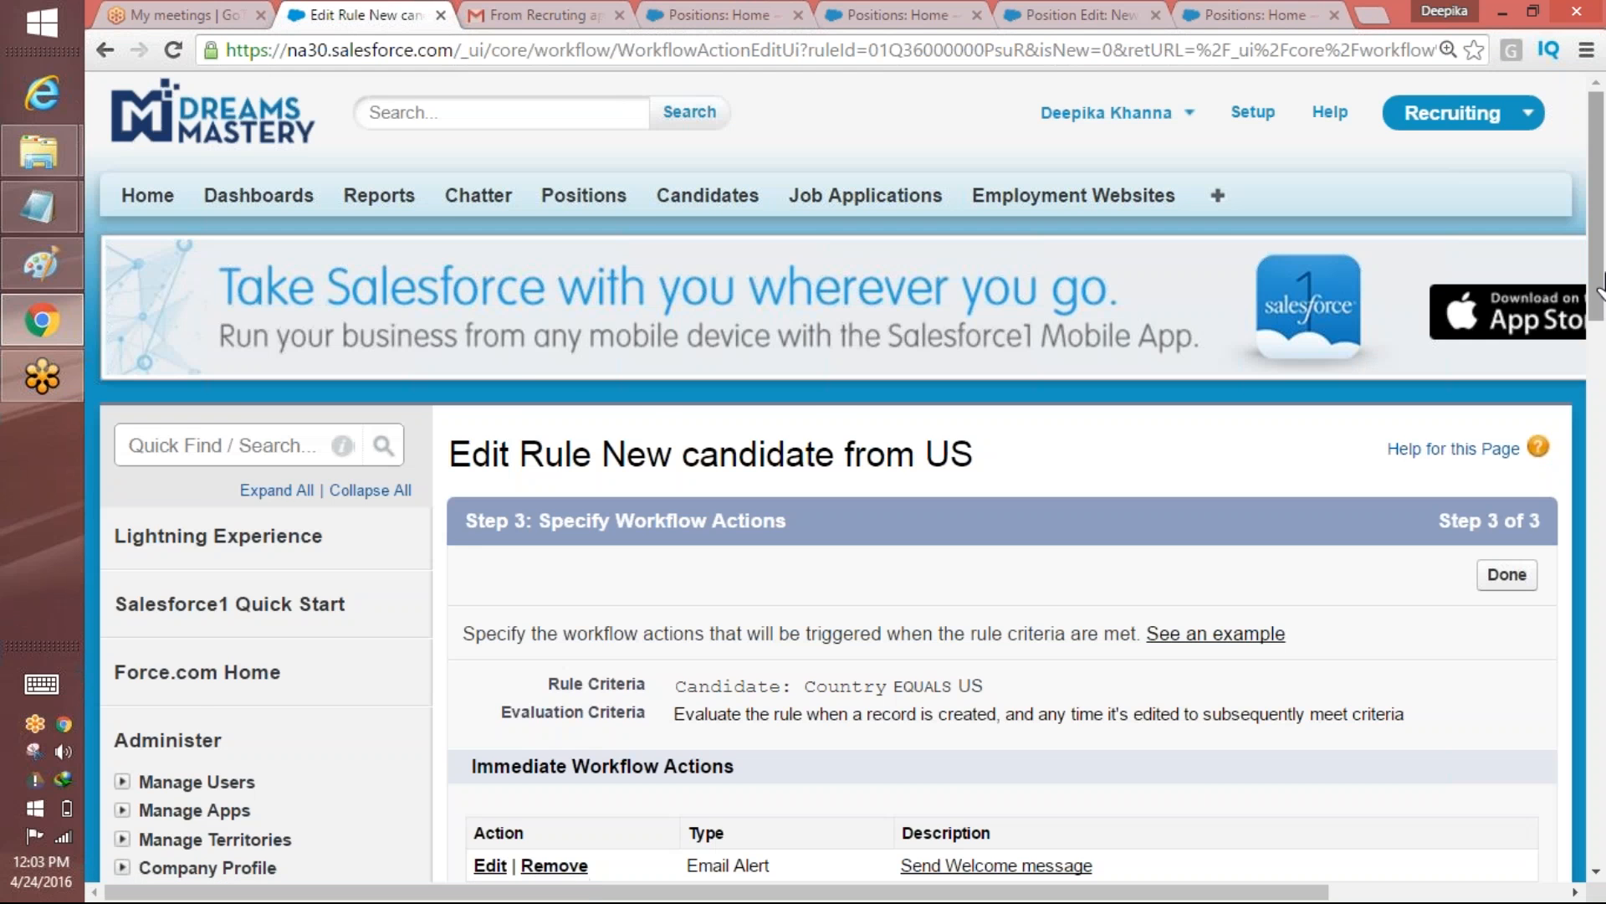
Review the rule page and highlight its Country EQUALS US criterion.
scroll(1600, 394, down, 5)
scroll(1598, 398, up, 3)
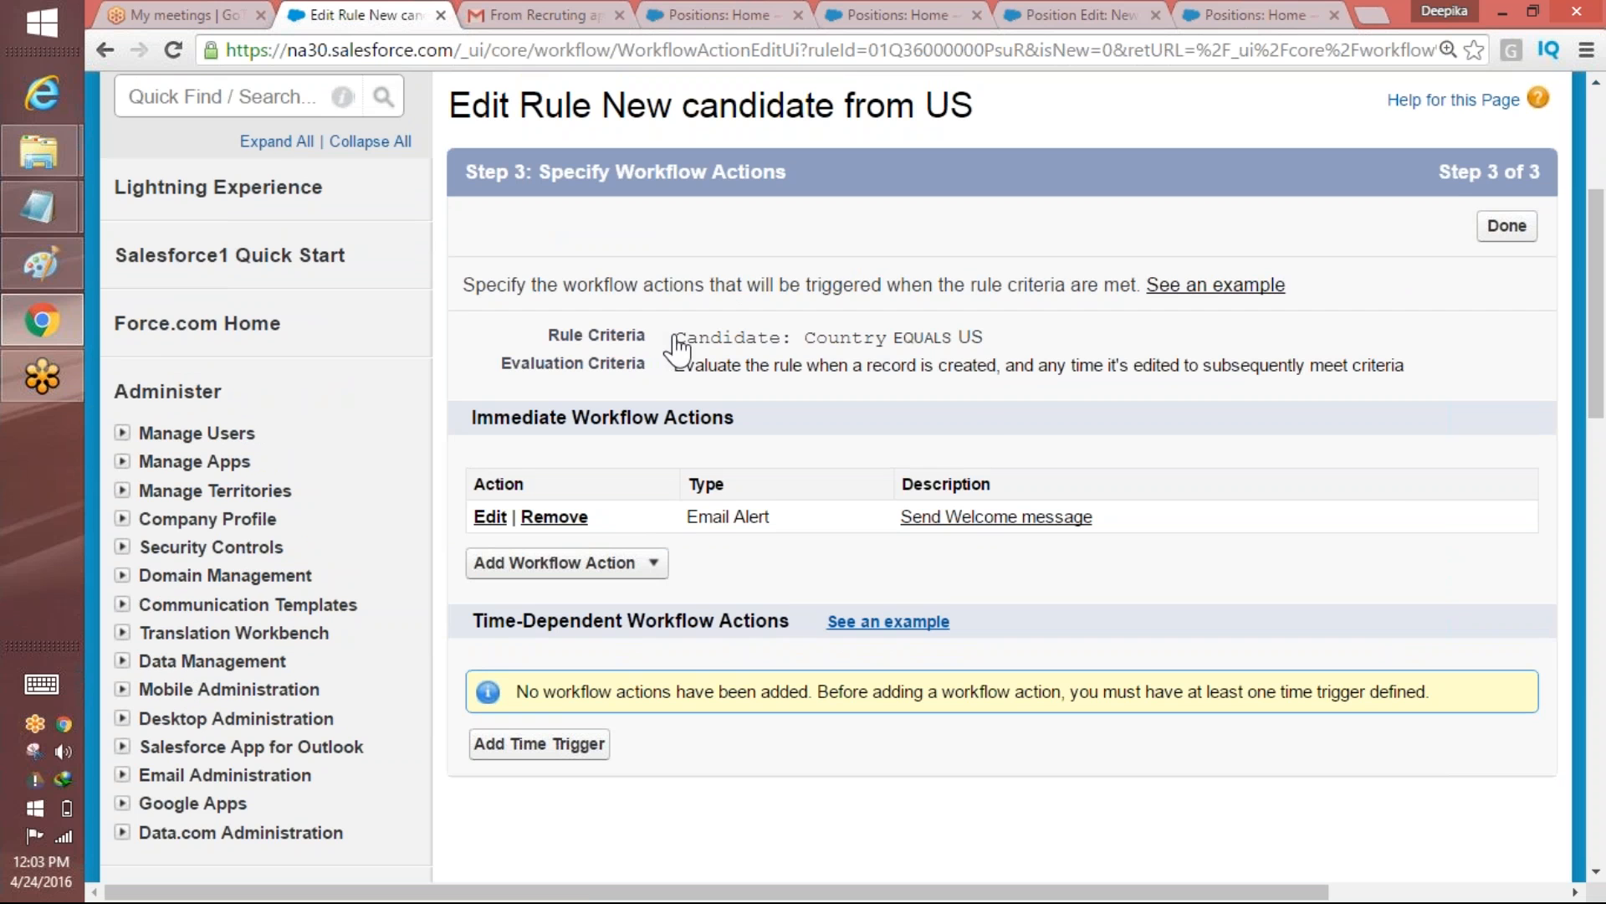
drag(670, 337, 986, 335)
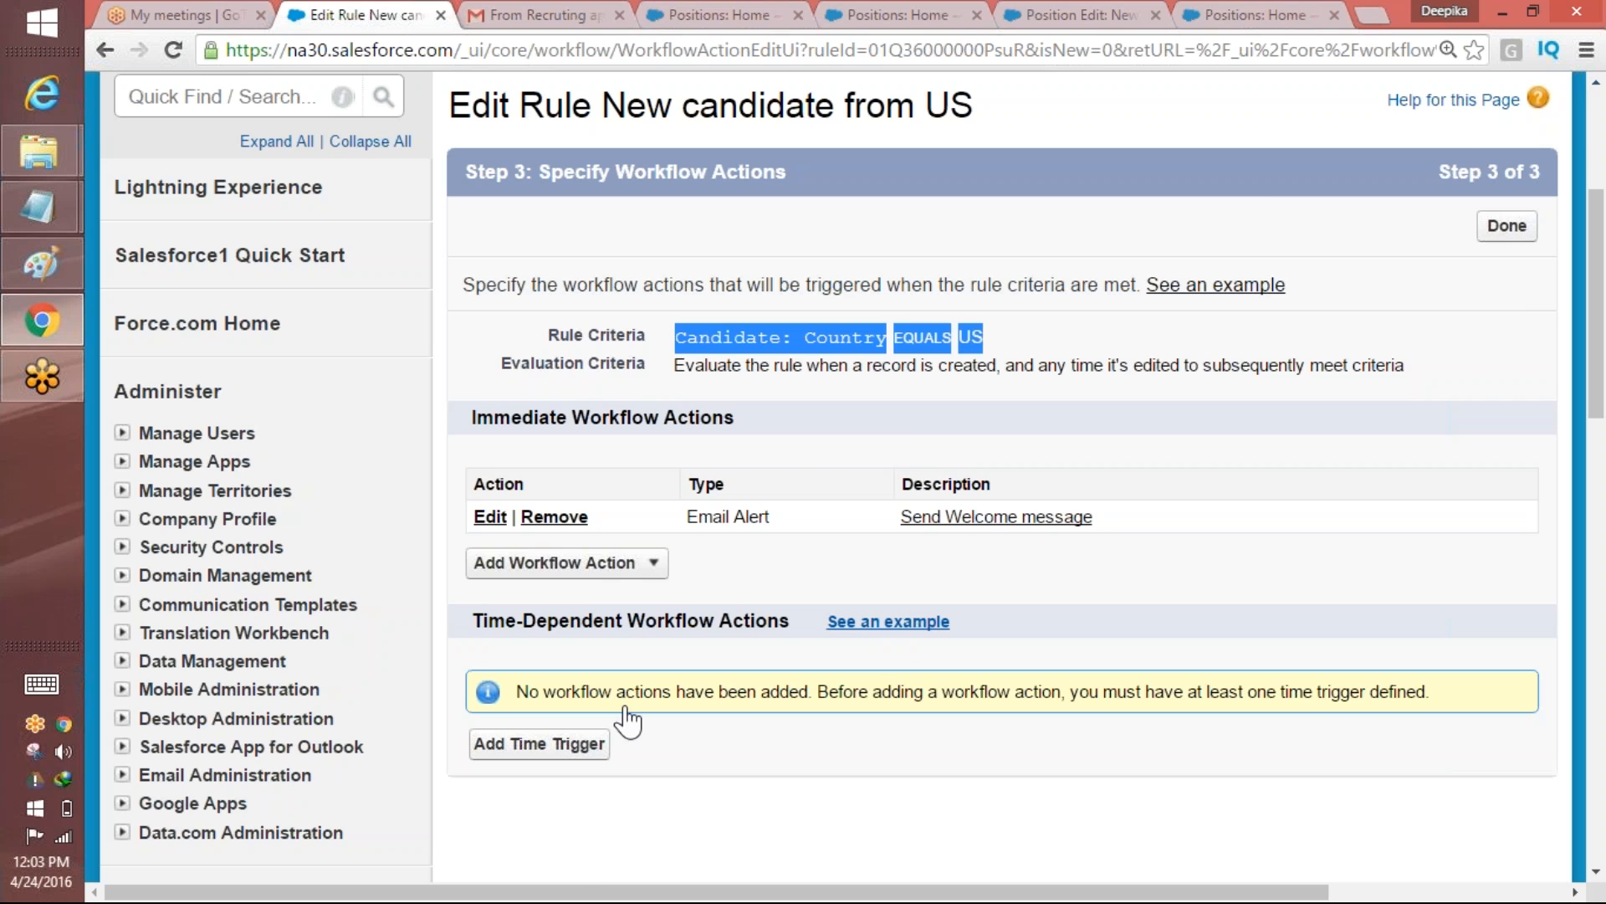
Finish the workflow actions, activate the rule, and briefly open Edit before cancelling.
click(1510, 229)
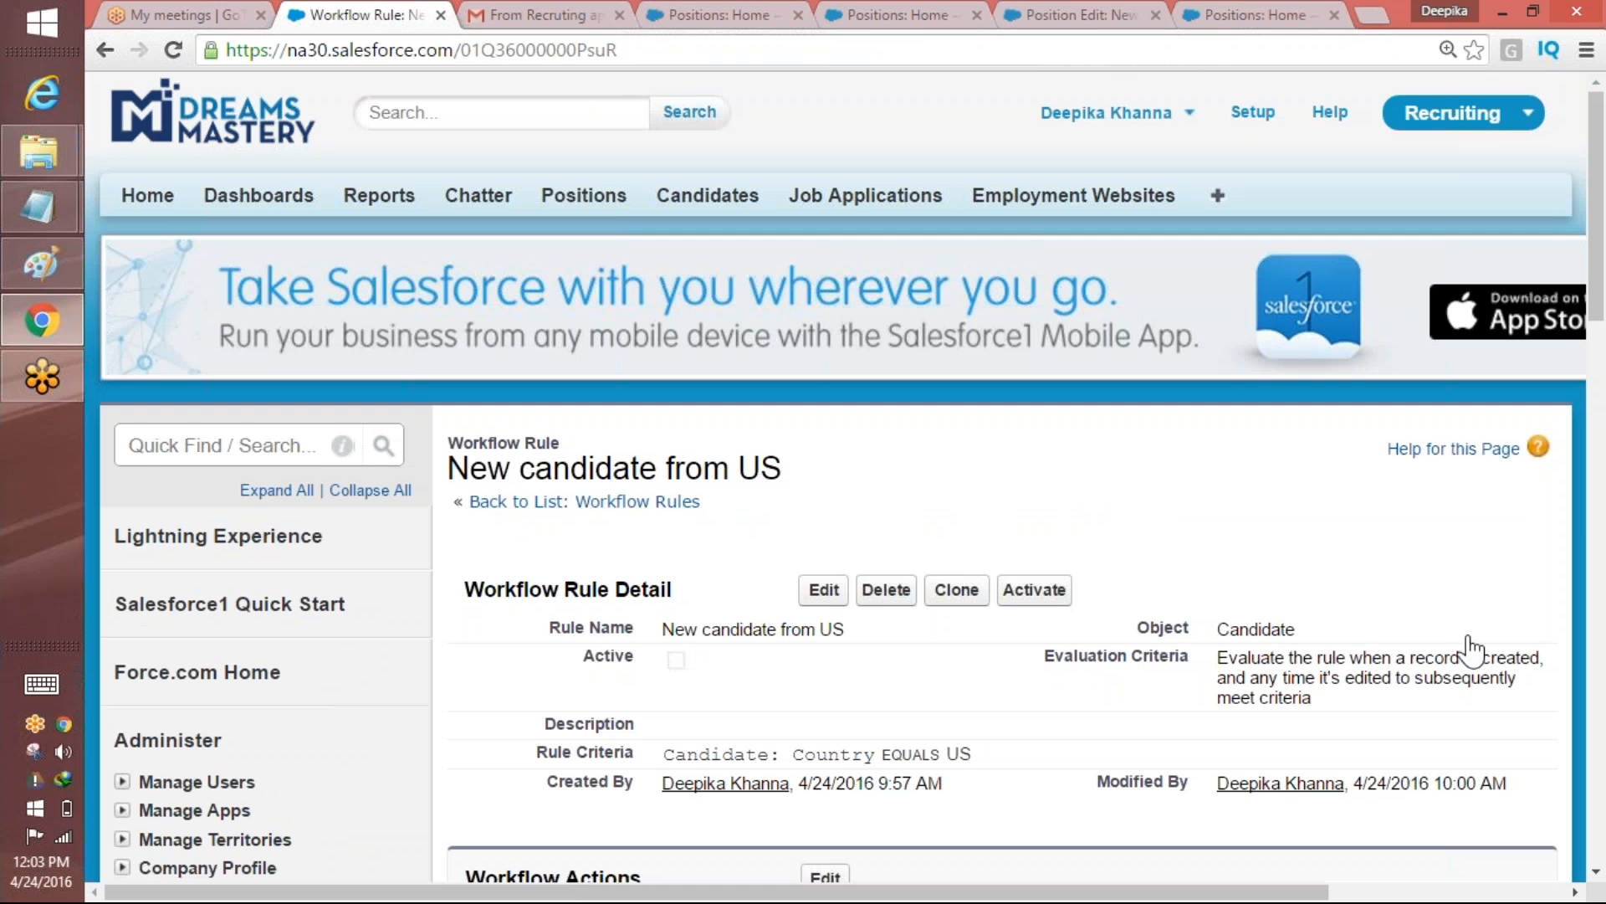
click(1034, 589)
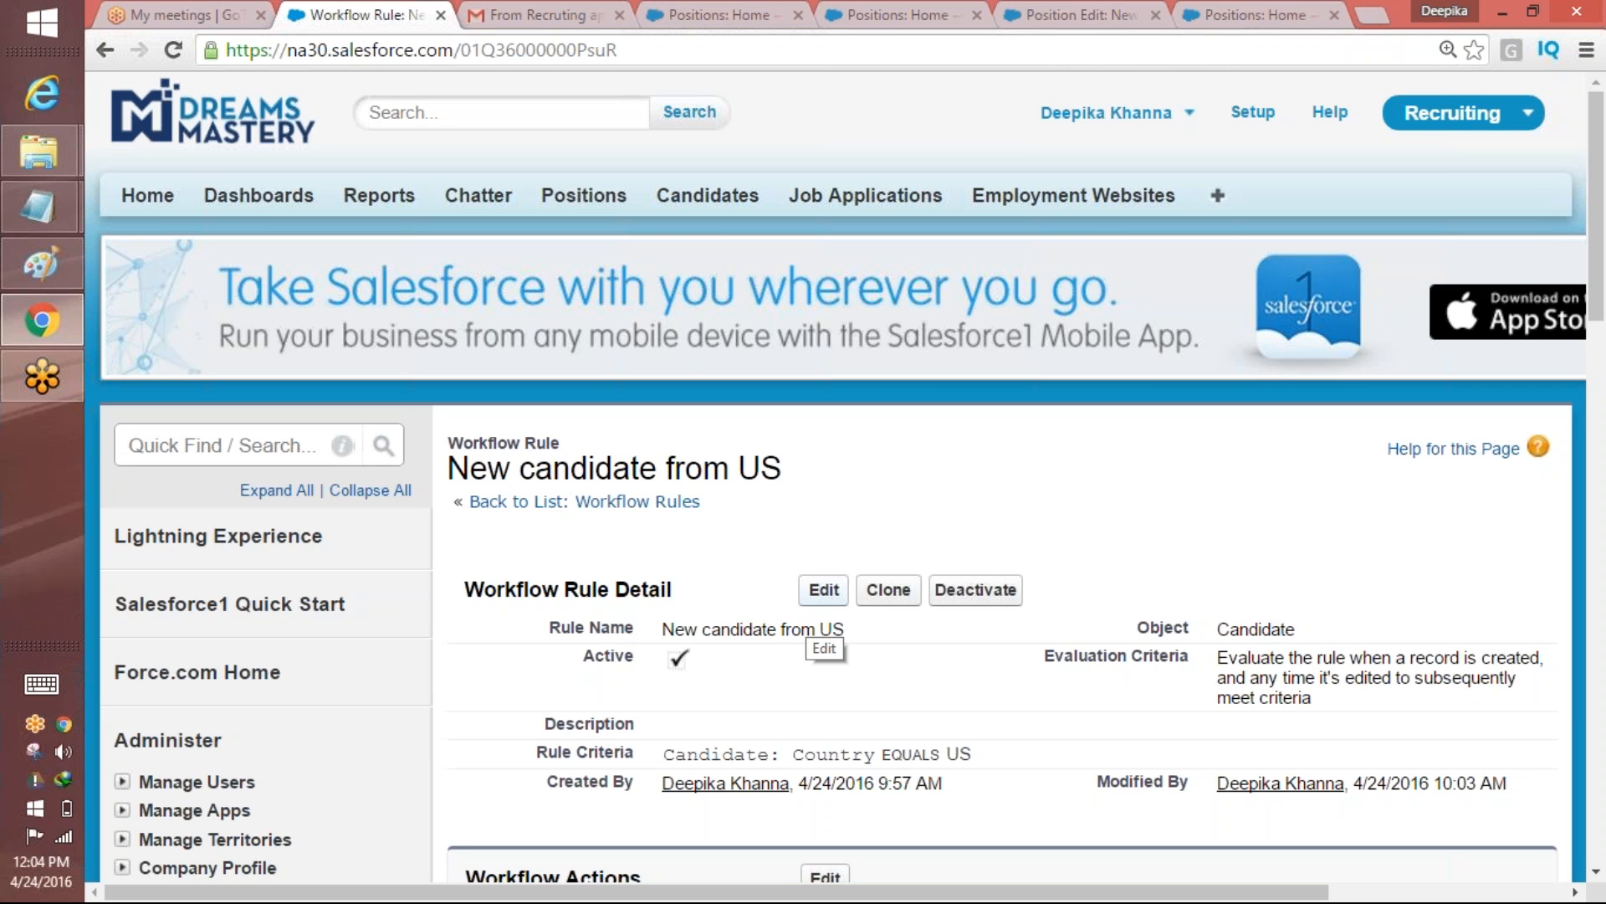
click(825, 590)
drag(1598, 260, 1598, 290)
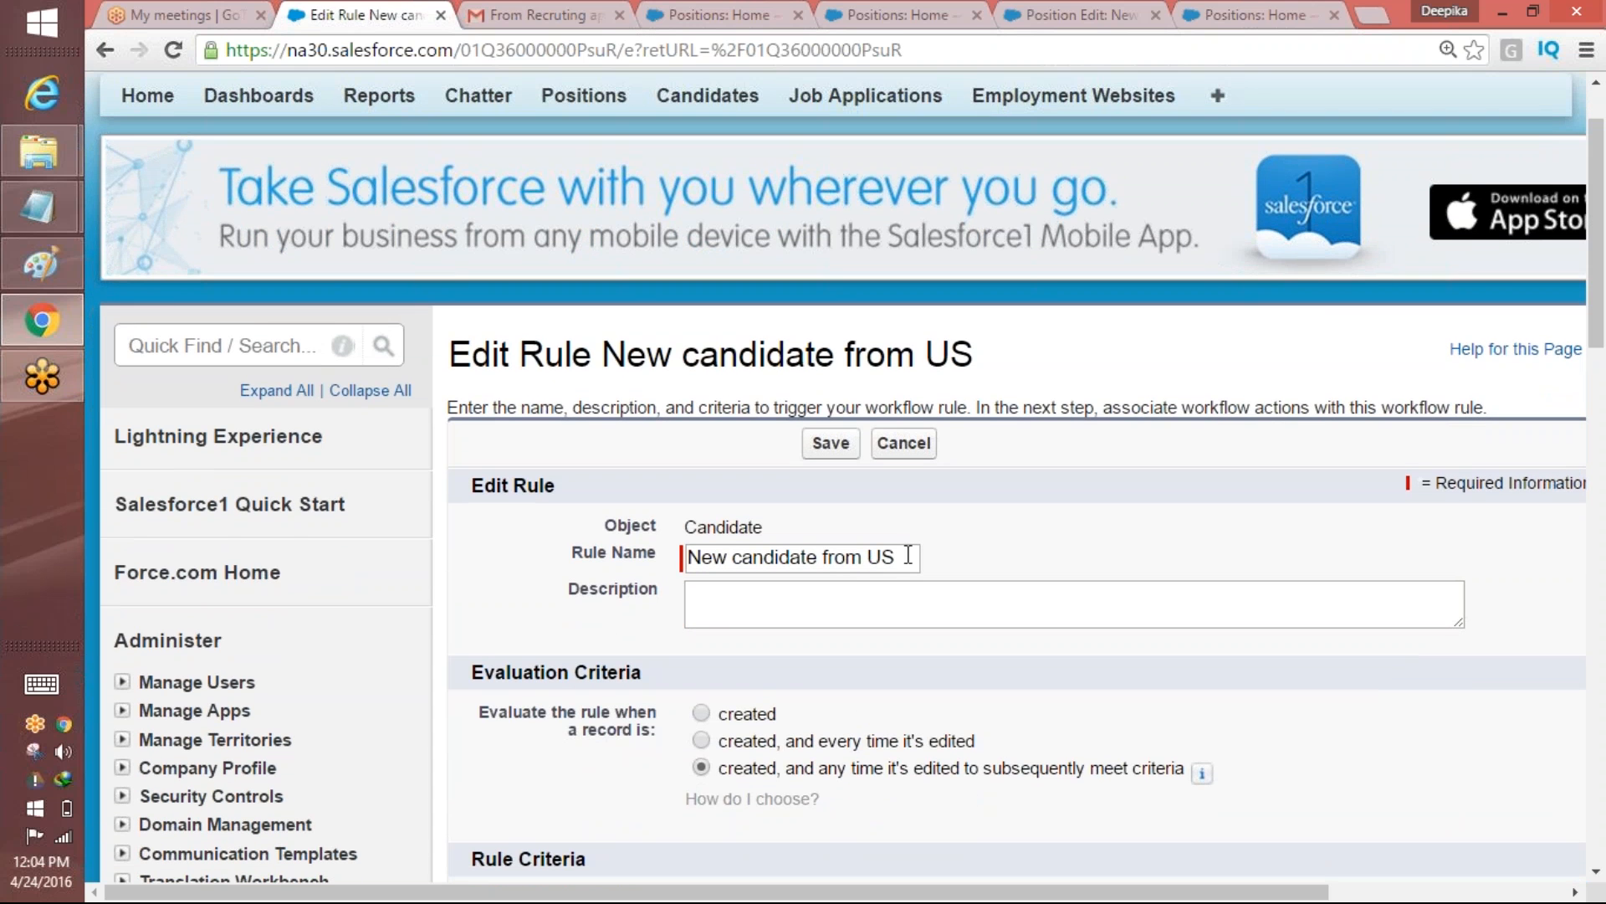
click(904, 443)
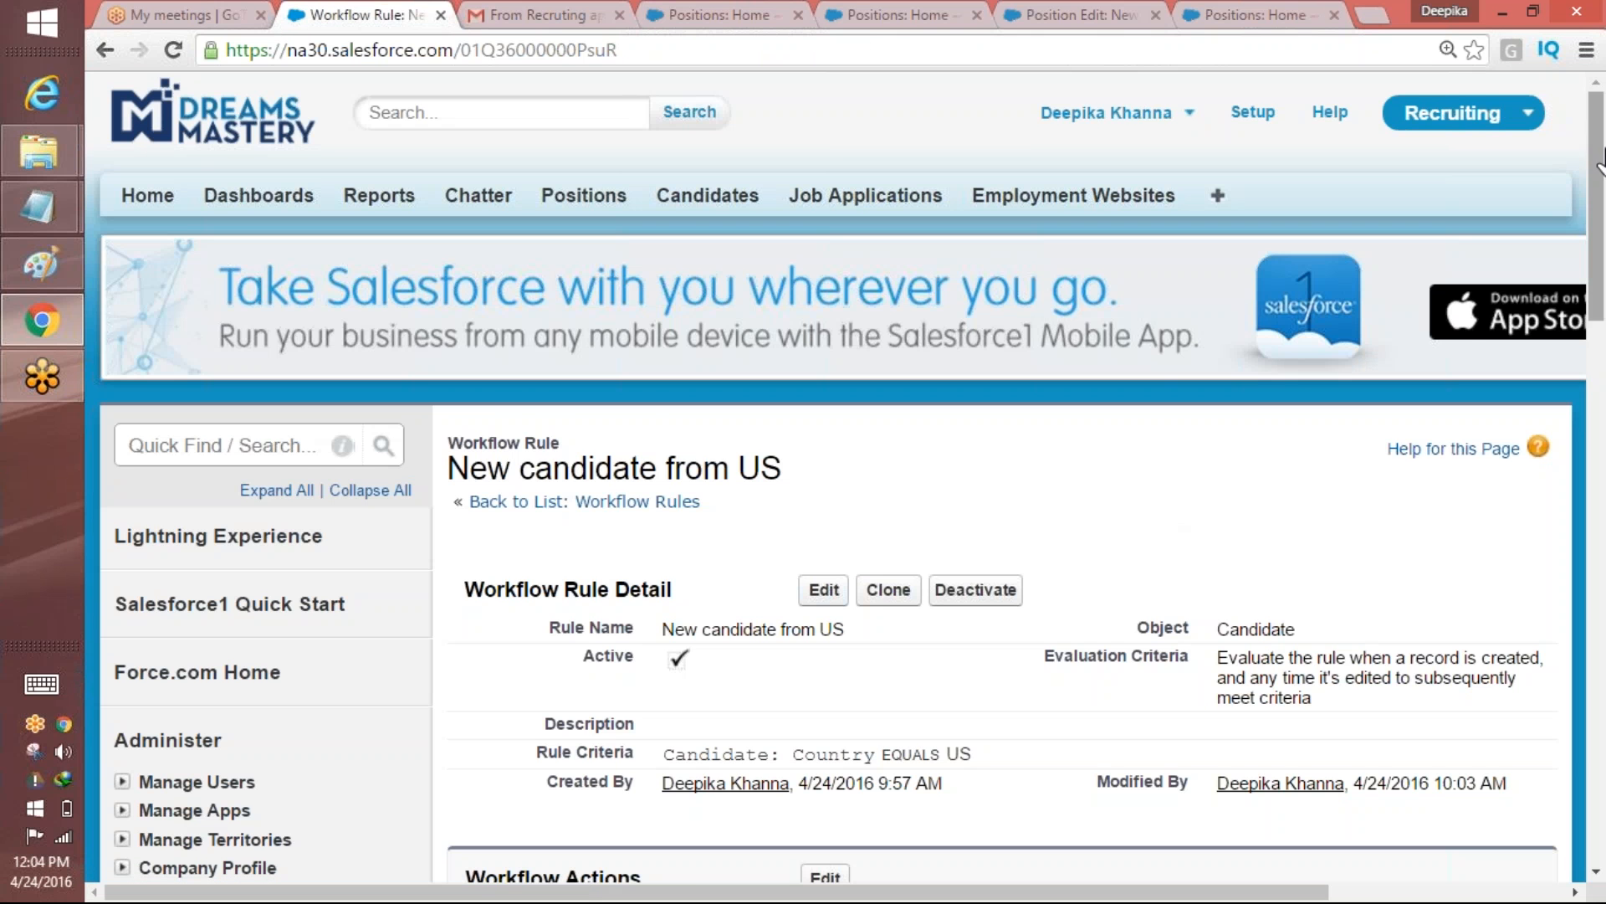
Scroll through the active rule's details to review its Workflow Actions.
drag(1599, 169, 1600, 269)
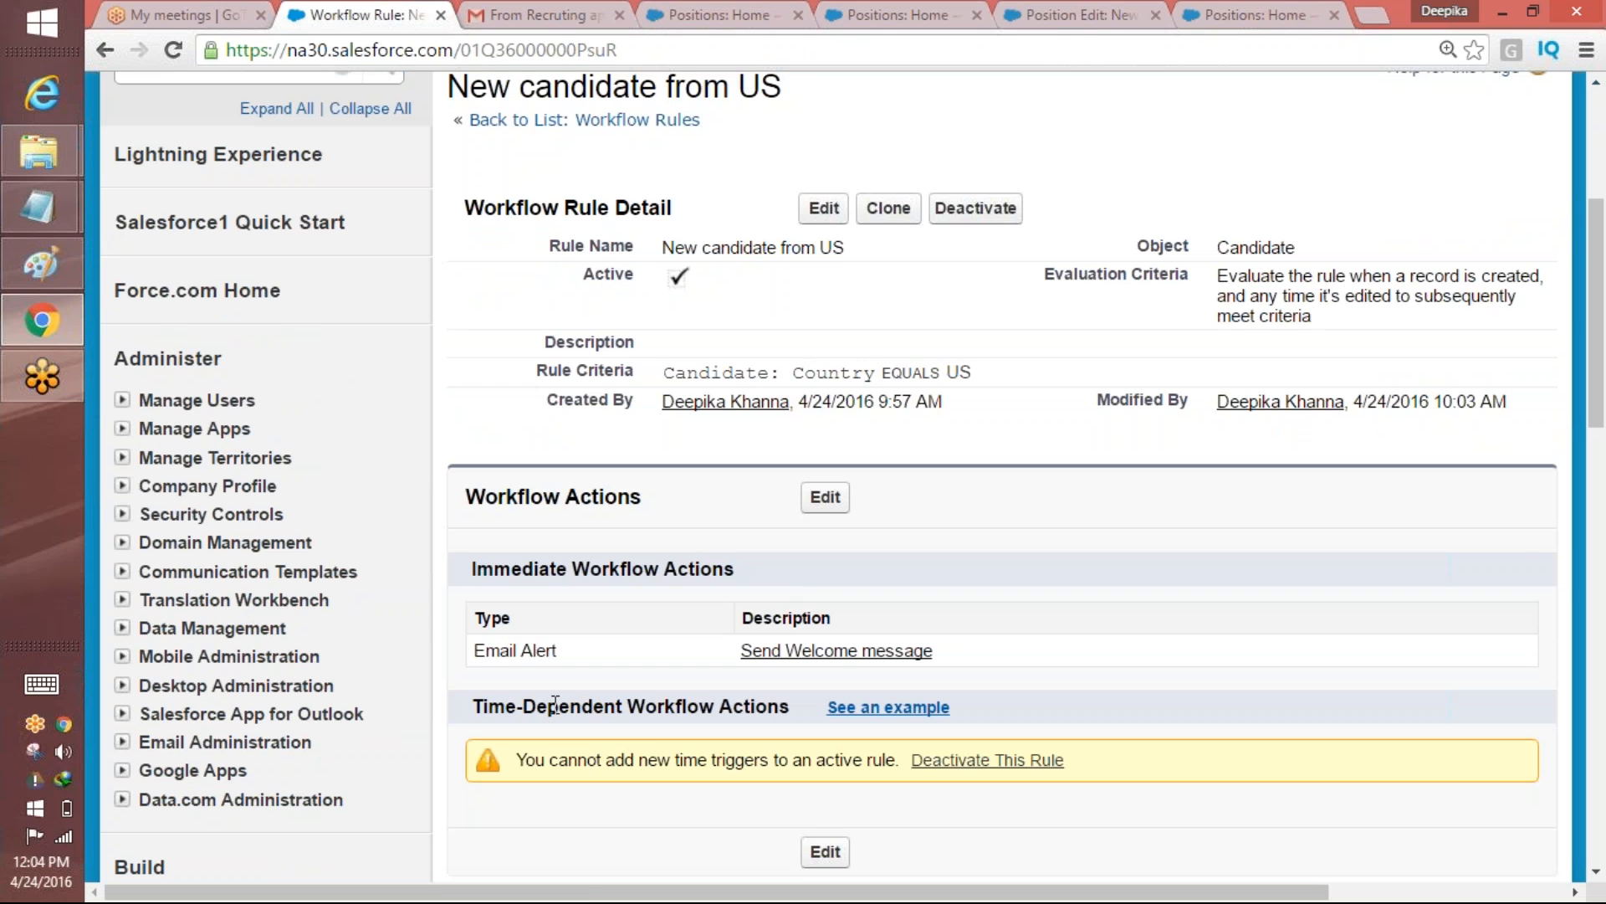
drag(569, 707, 801, 696)
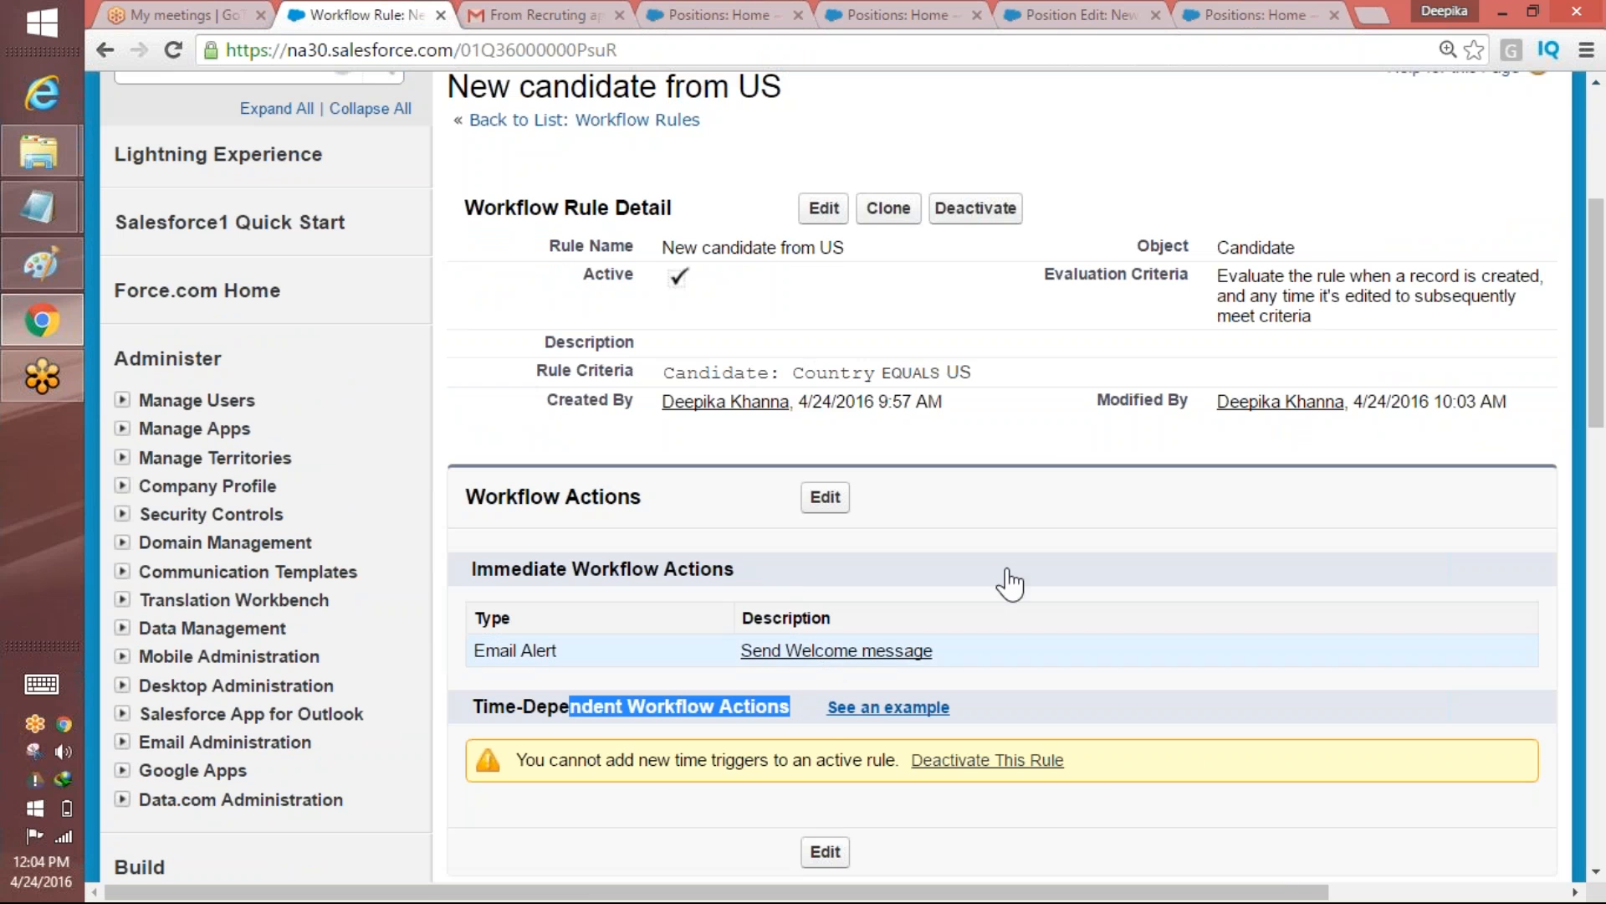
drag(1600, 369, 1600, 216)
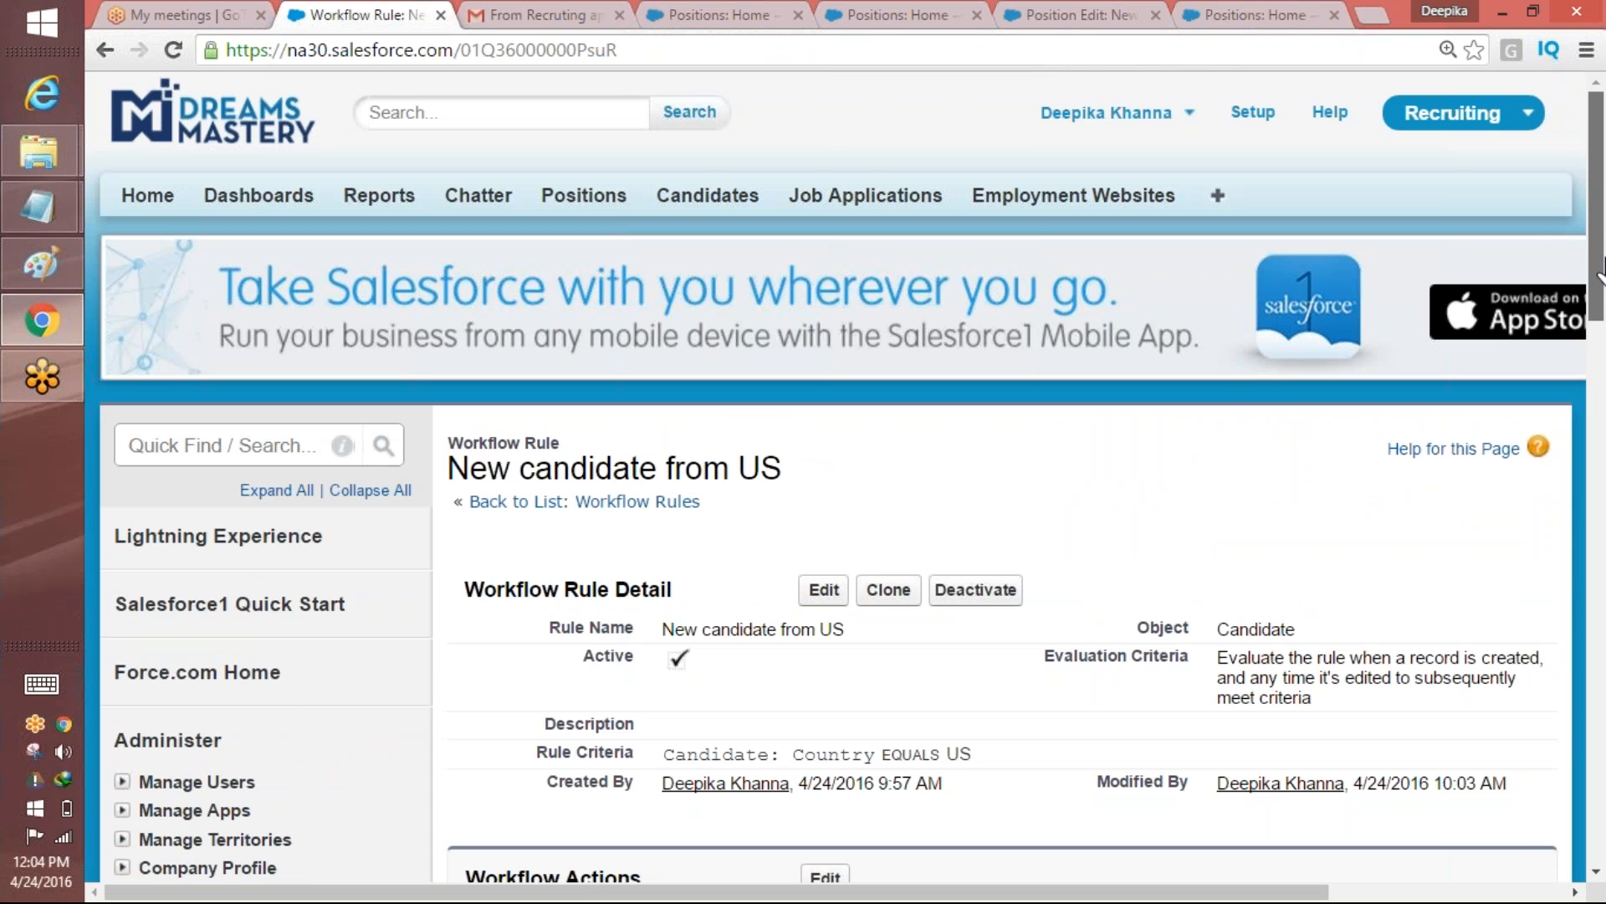
drag(1599, 273, 1600, 297)
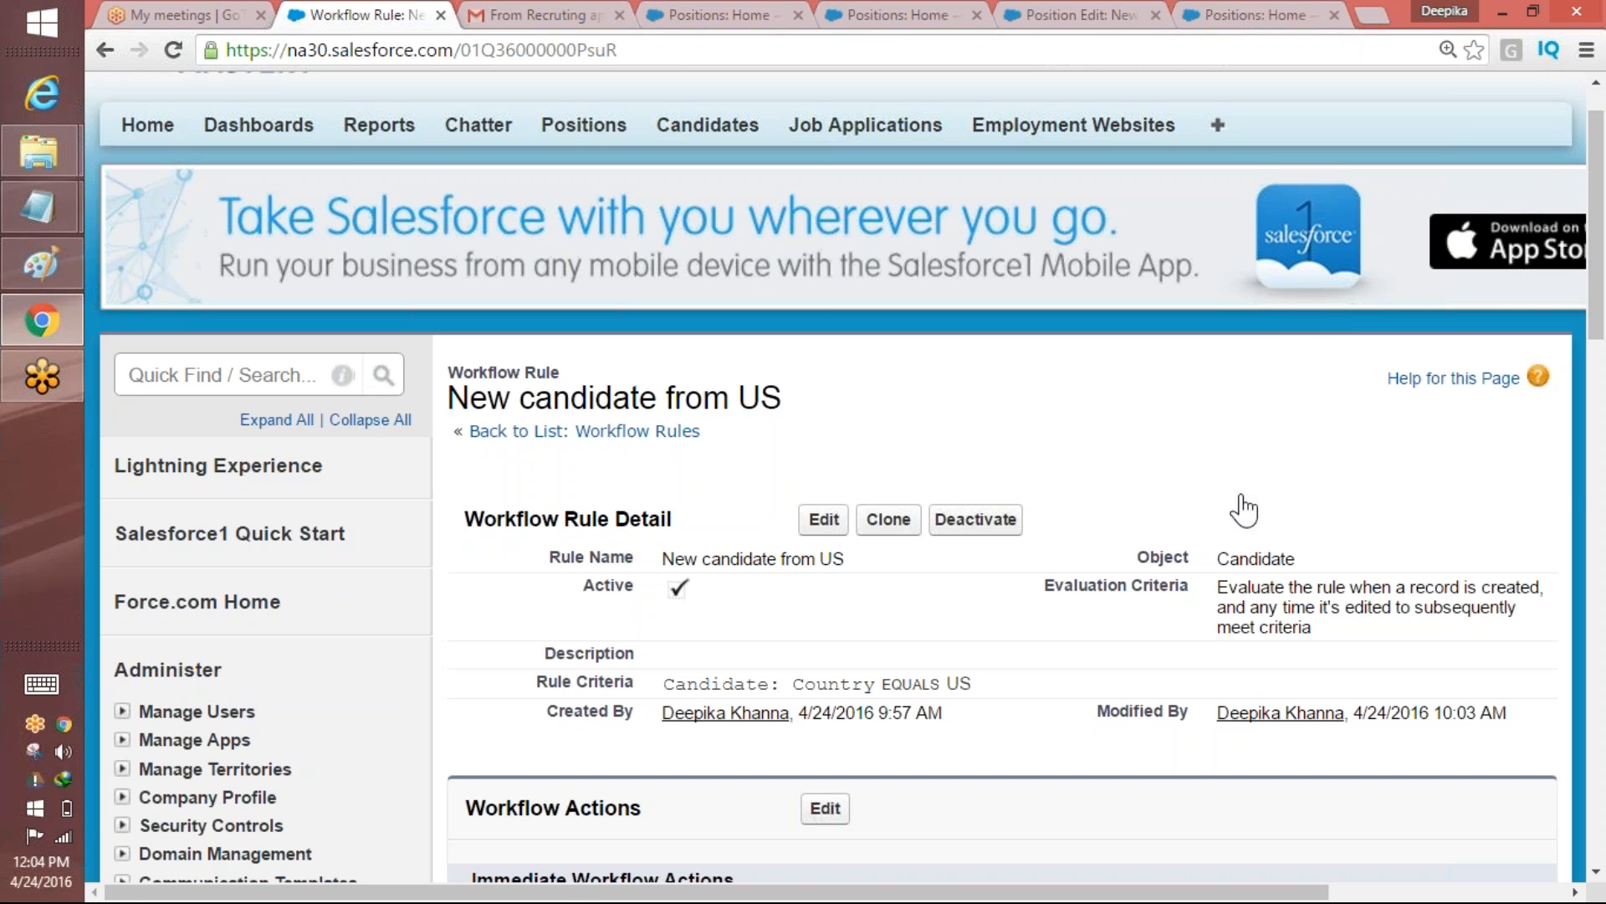
Start a new candidate record and fill in the first name, last name and mobile number.
click(682, 128)
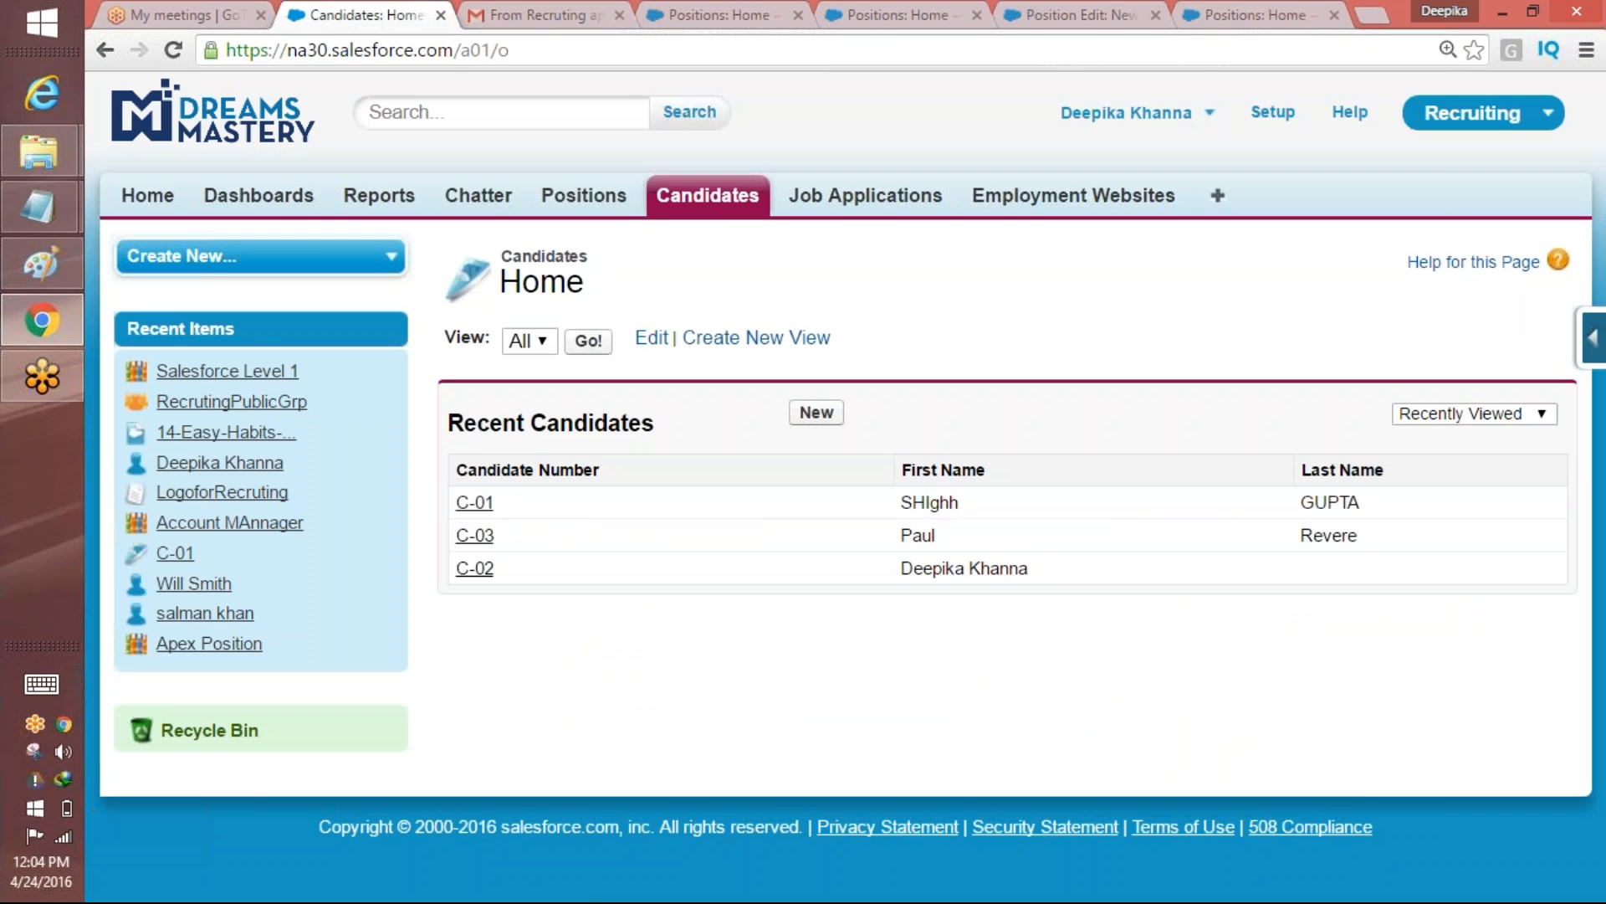
click(817, 412)
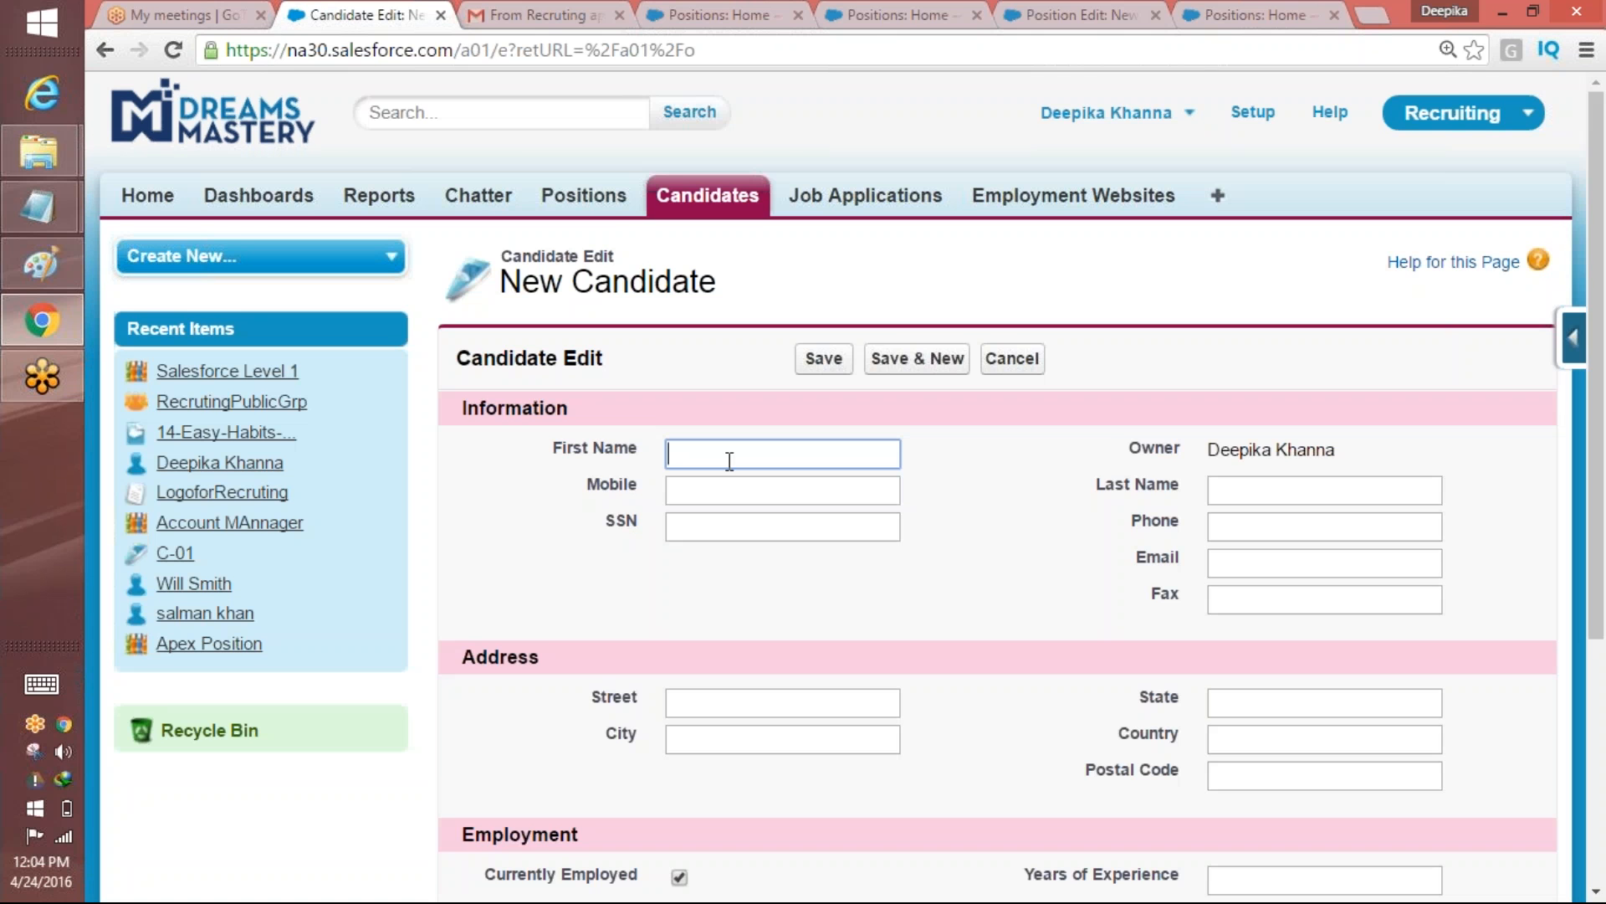
key(Tab)
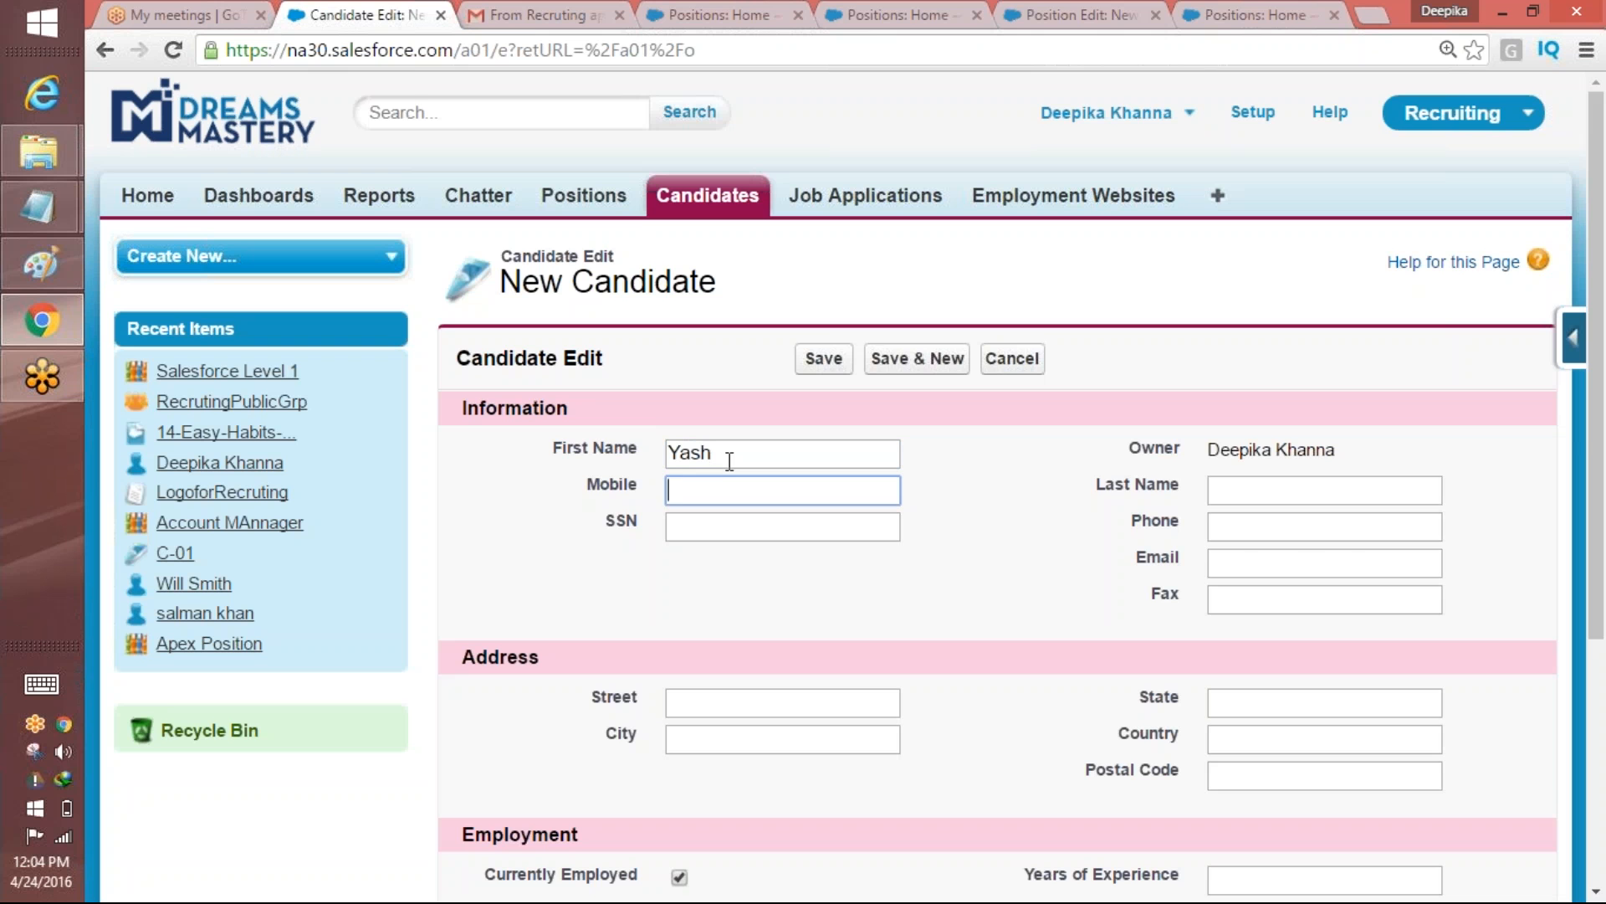
click(1264, 492)
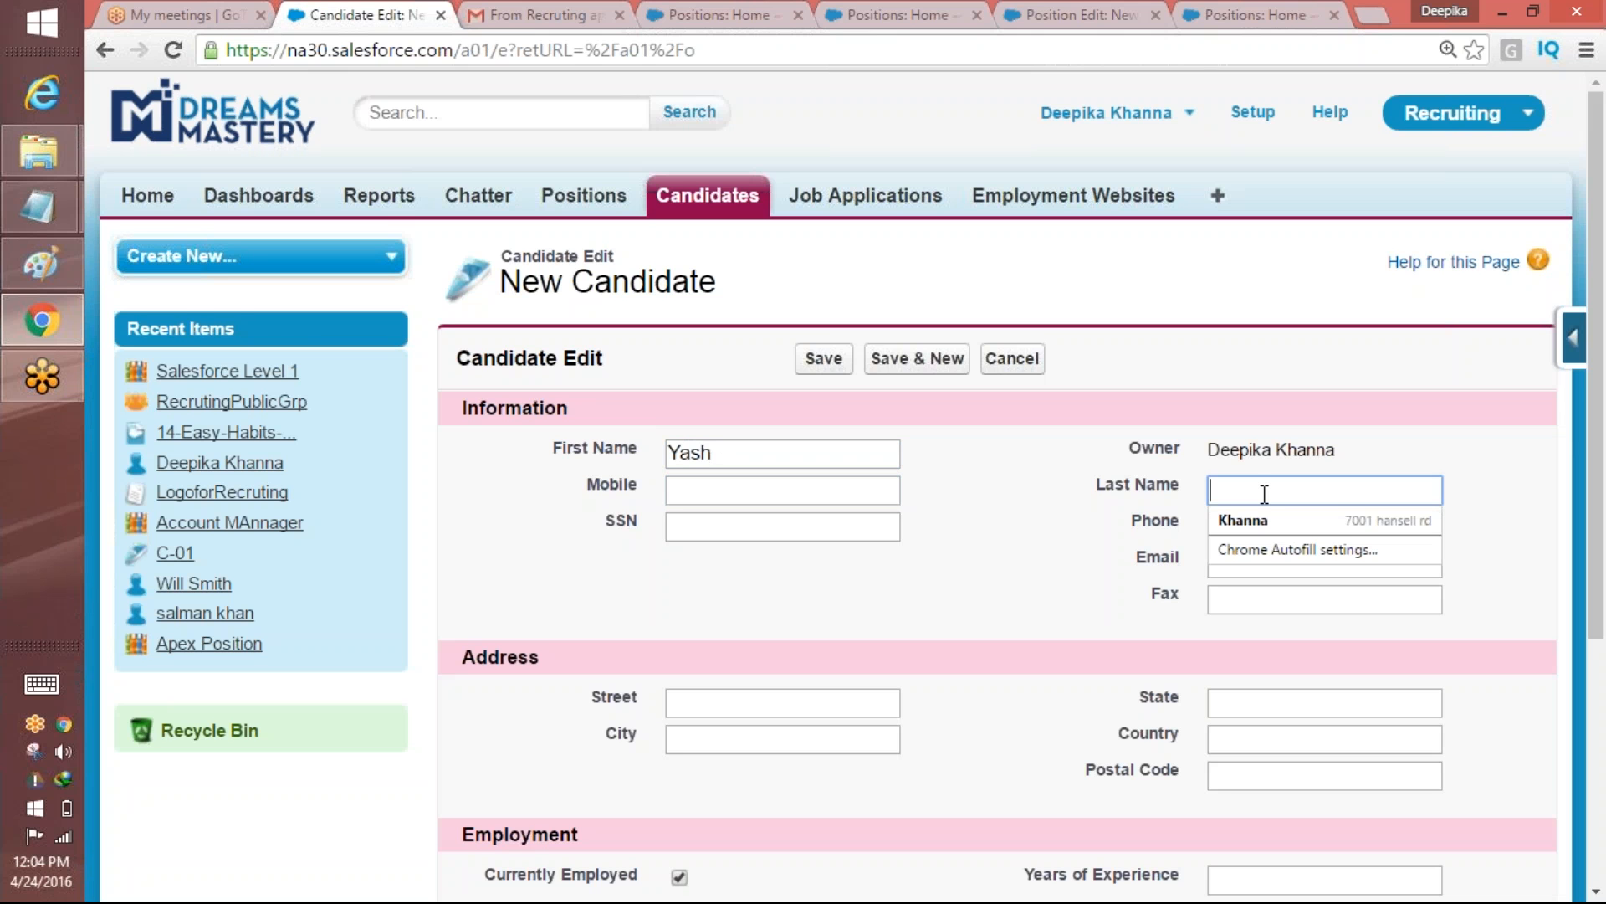
key(Tab)
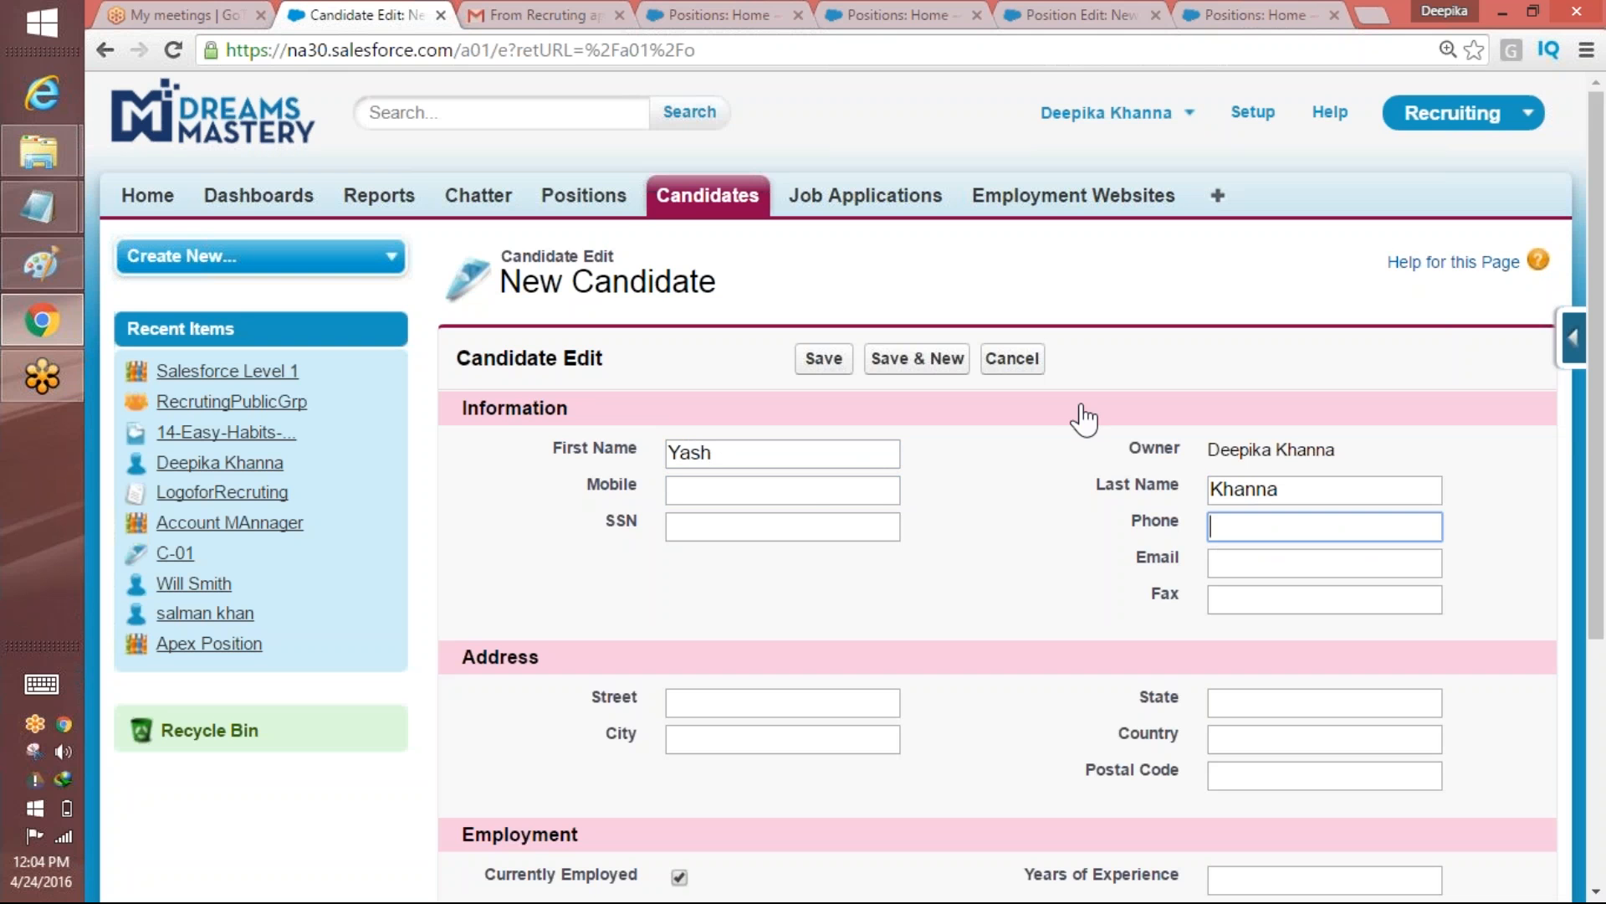
click(813, 494)
text(7211723)
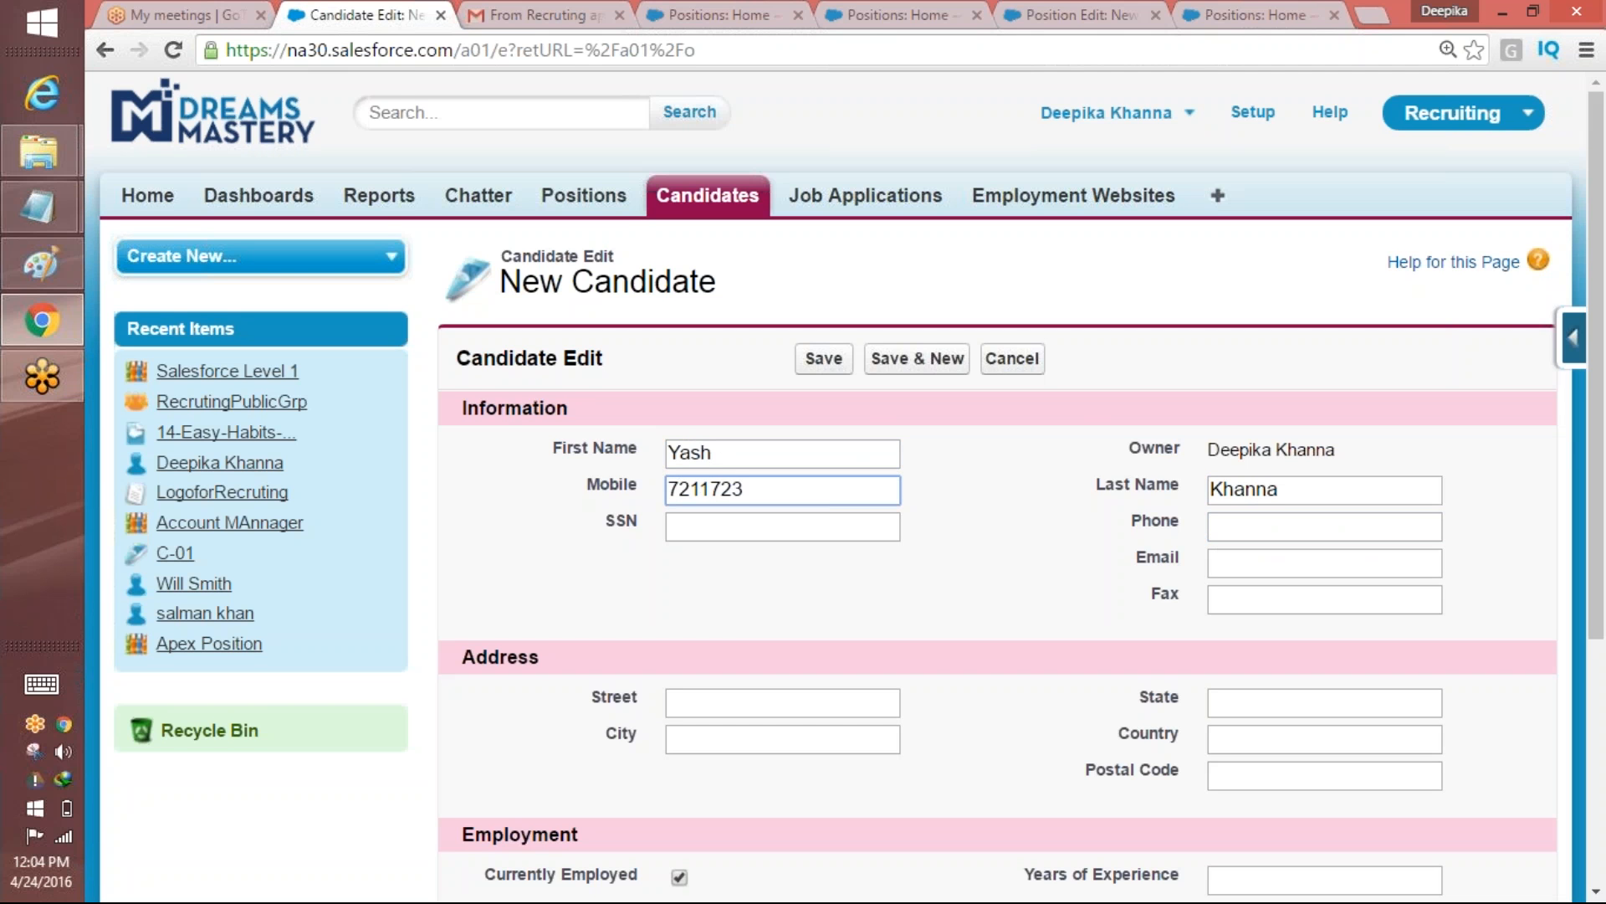
Enter the candidate's SSN and e-mail, set Education to HS Diploma, and save.
click(683, 525)
text(2131eqeqd)
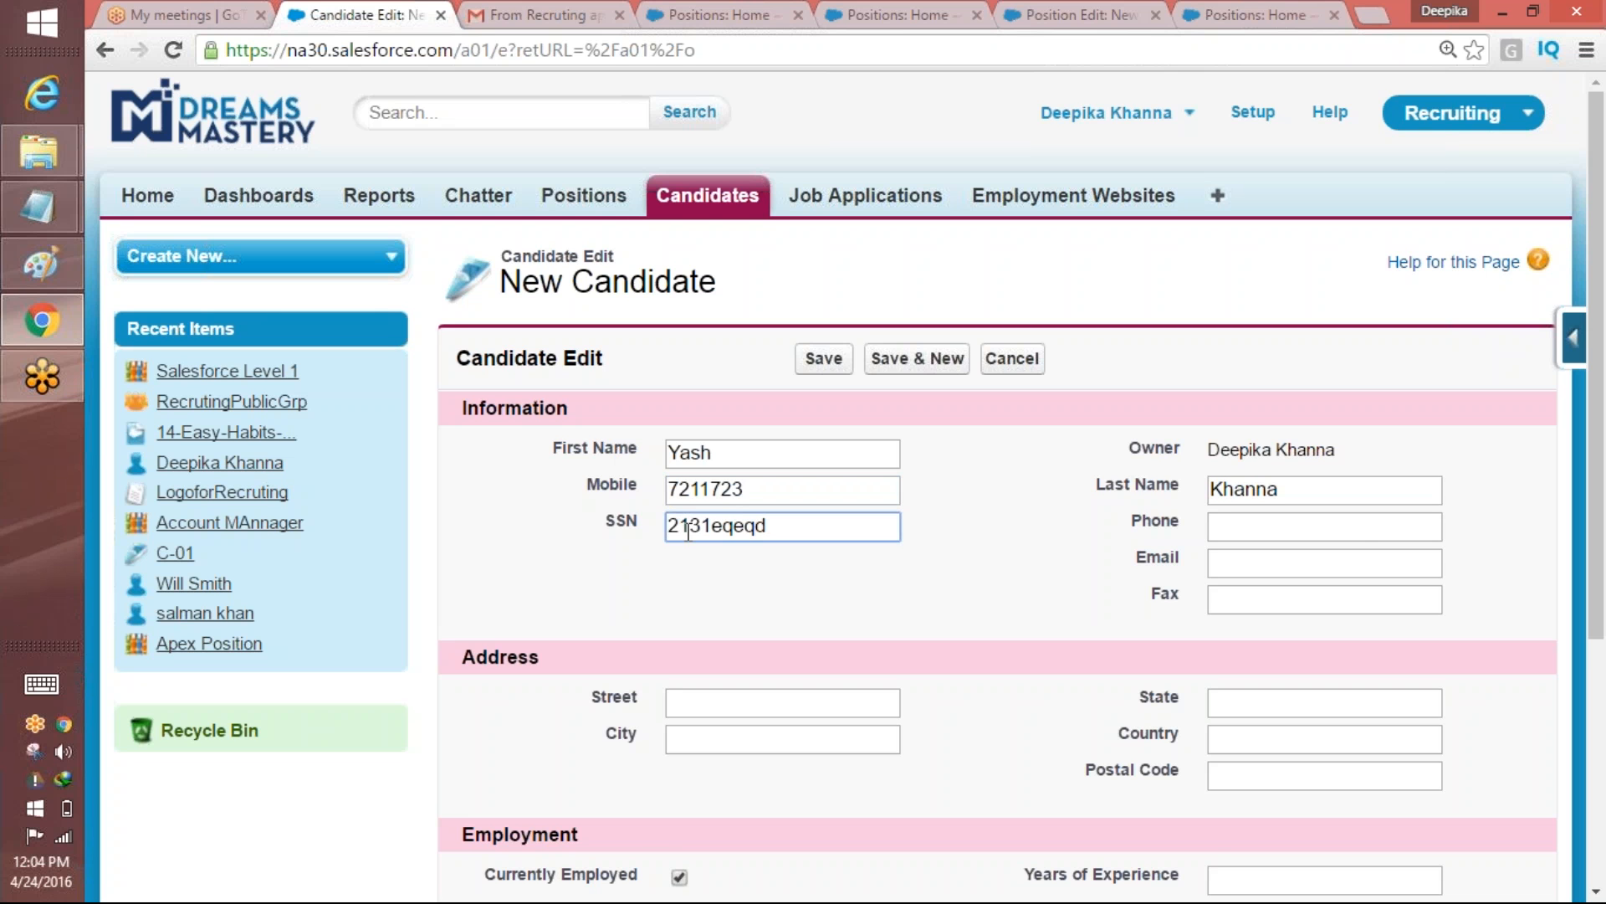
click(1271, 563)
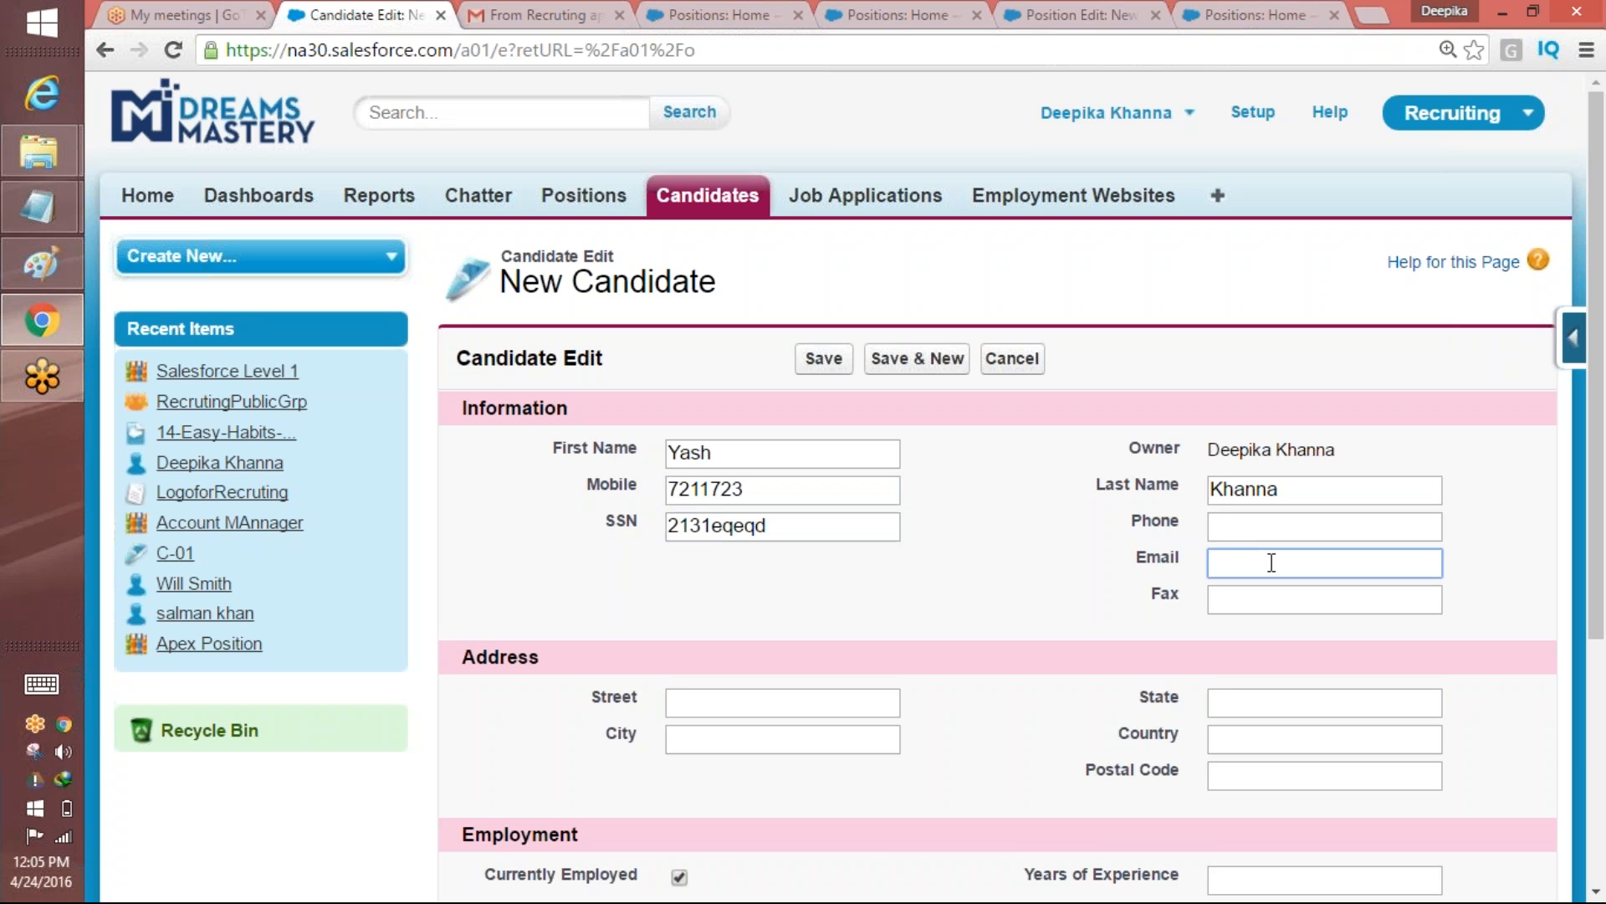
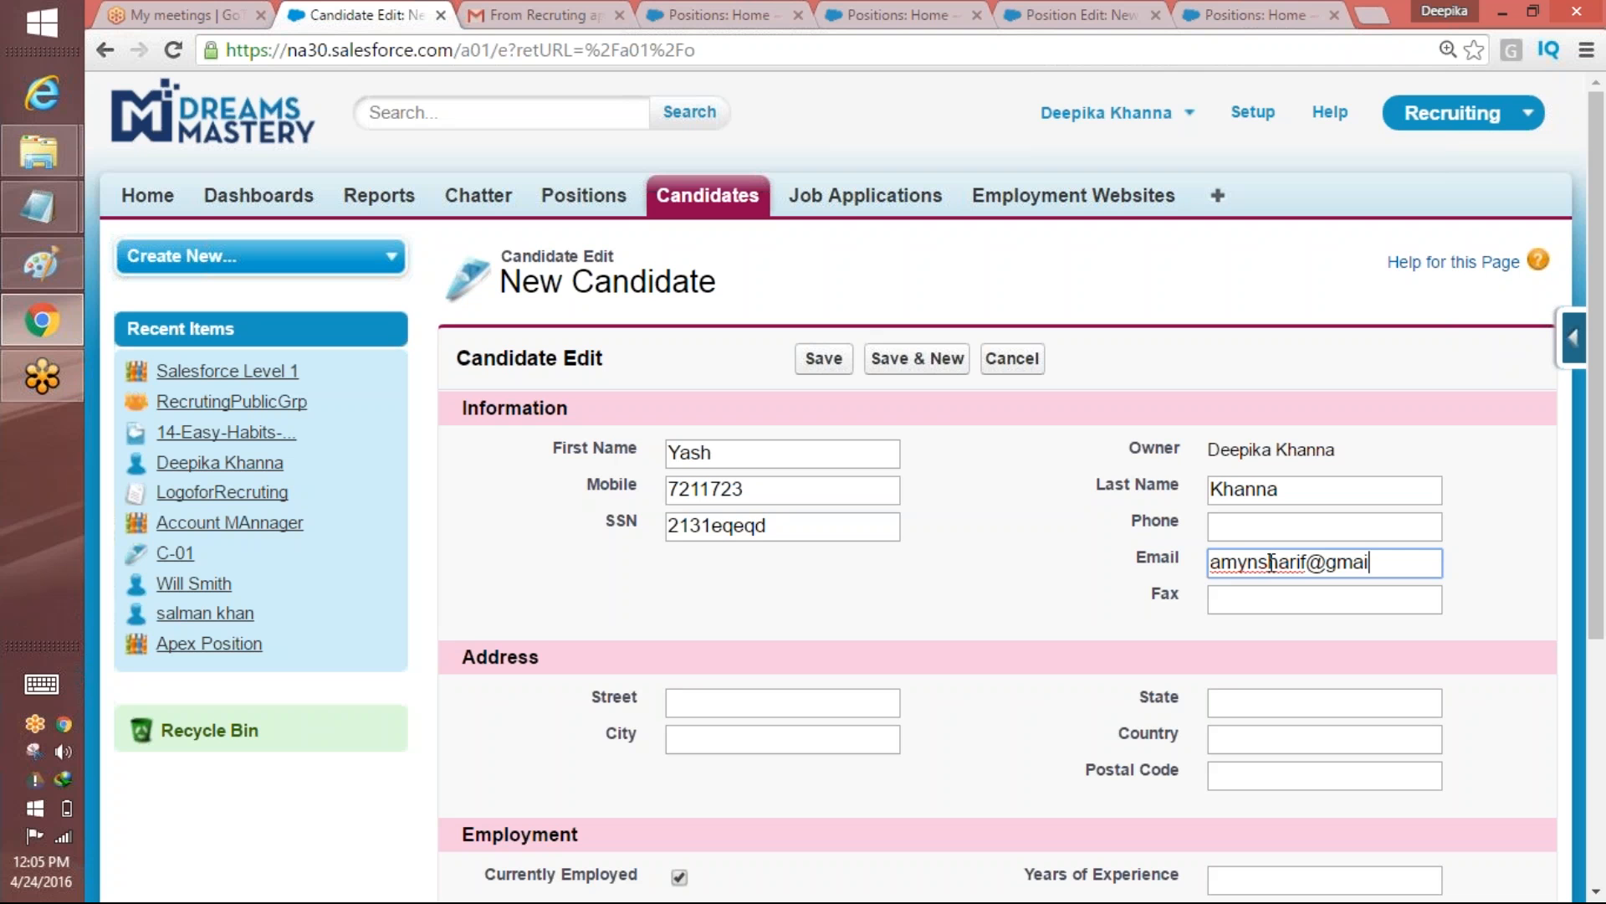
drag(1595, 603, 1595, 839)
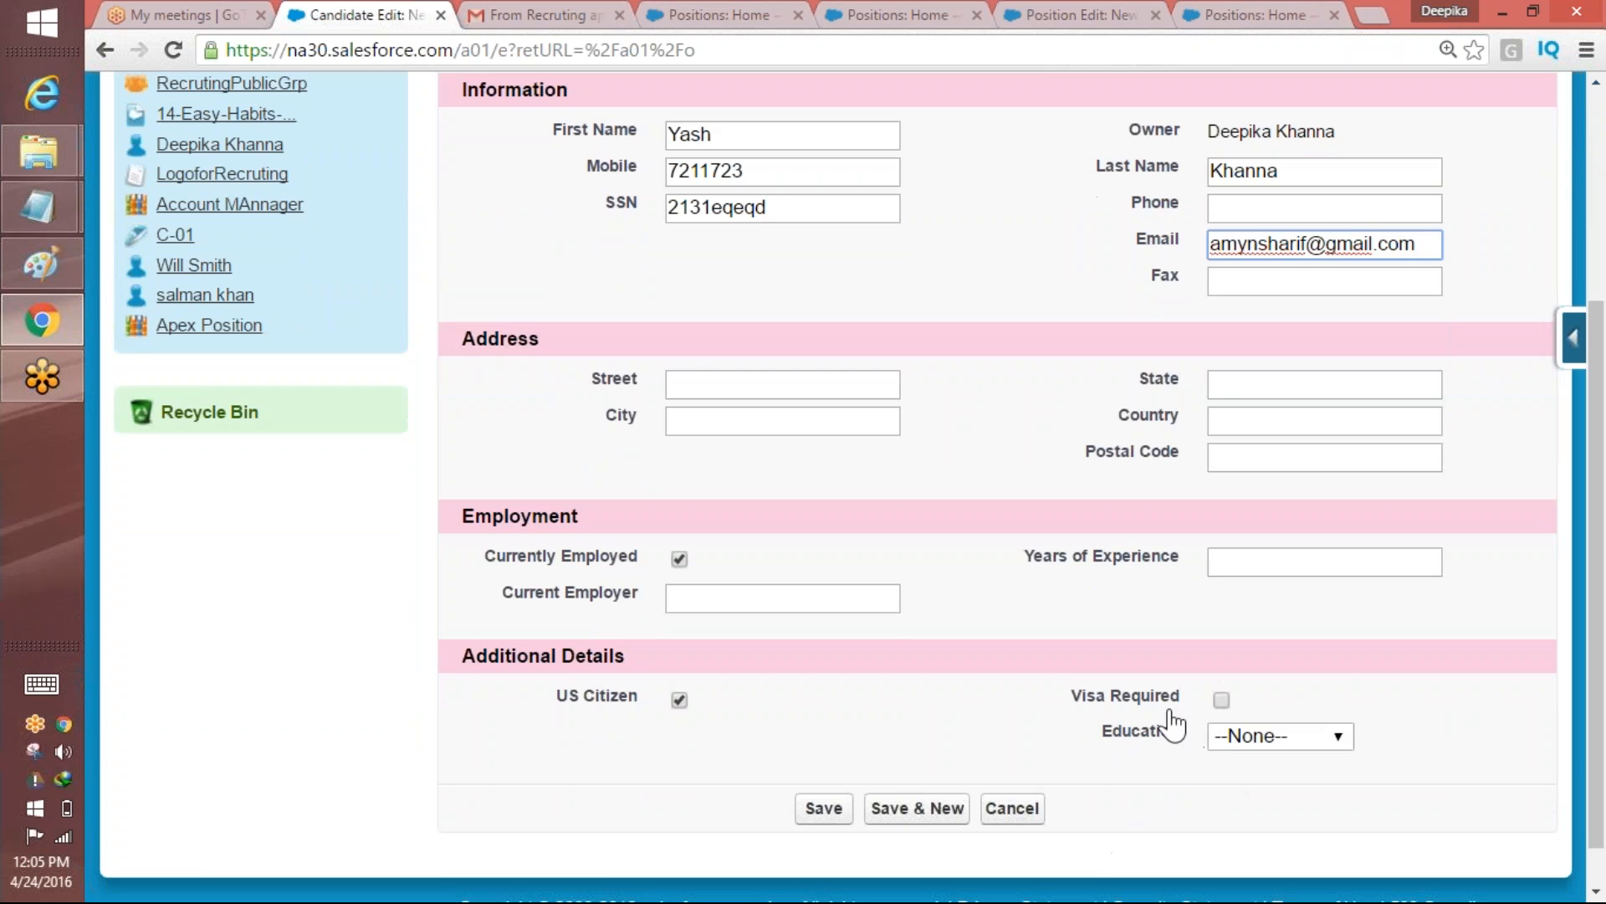
click(1280, 740)
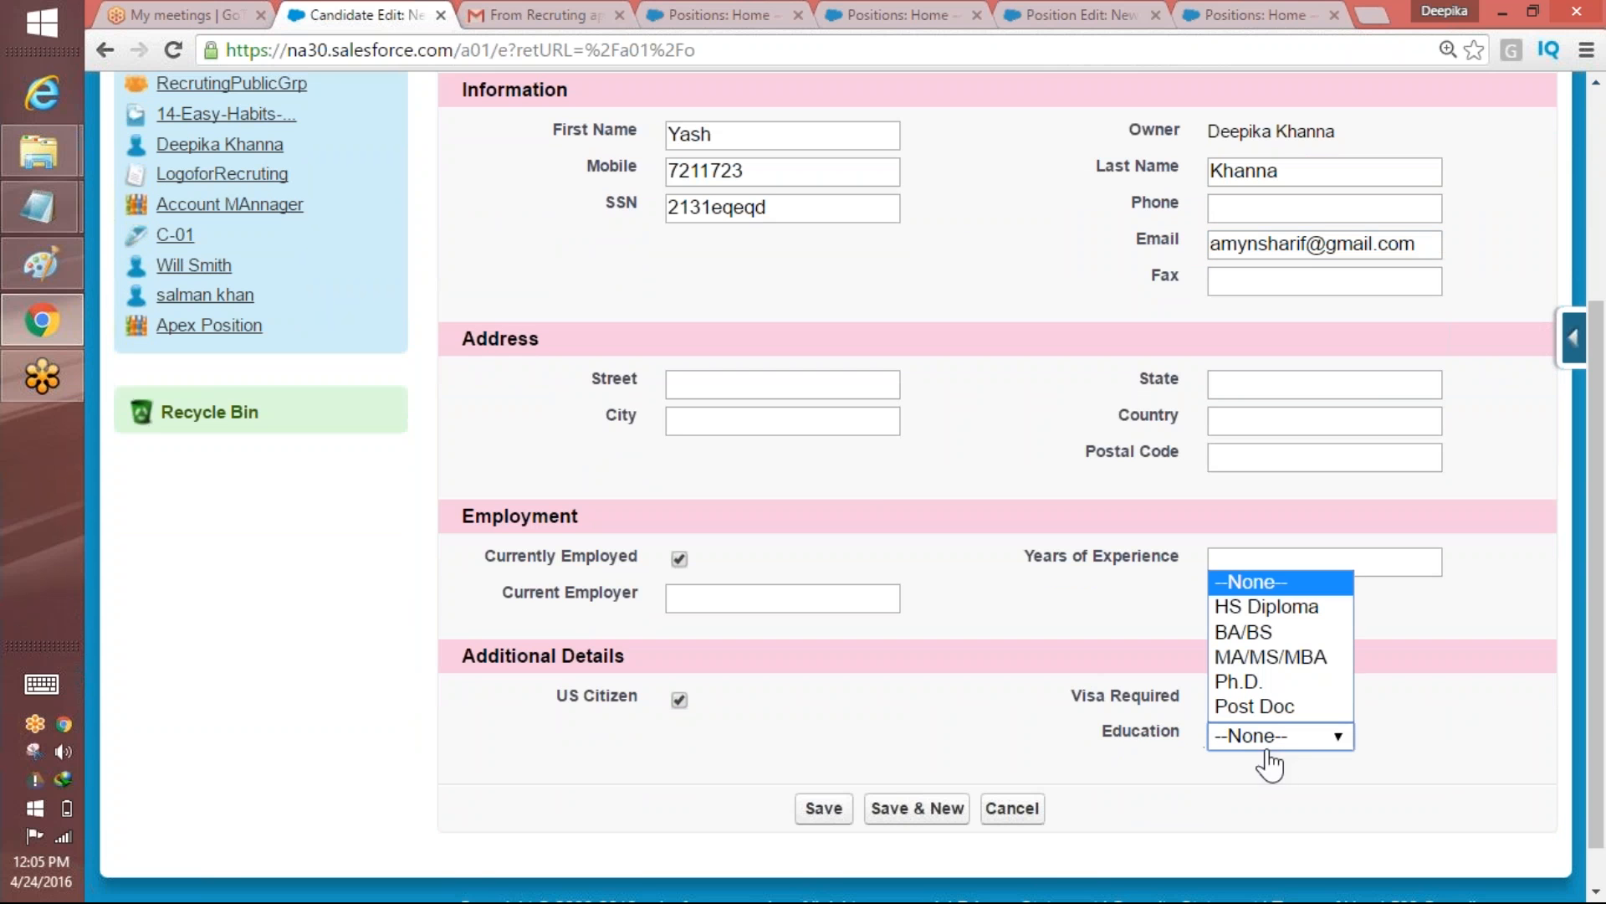
click(1268, 608)
click(814, 812)
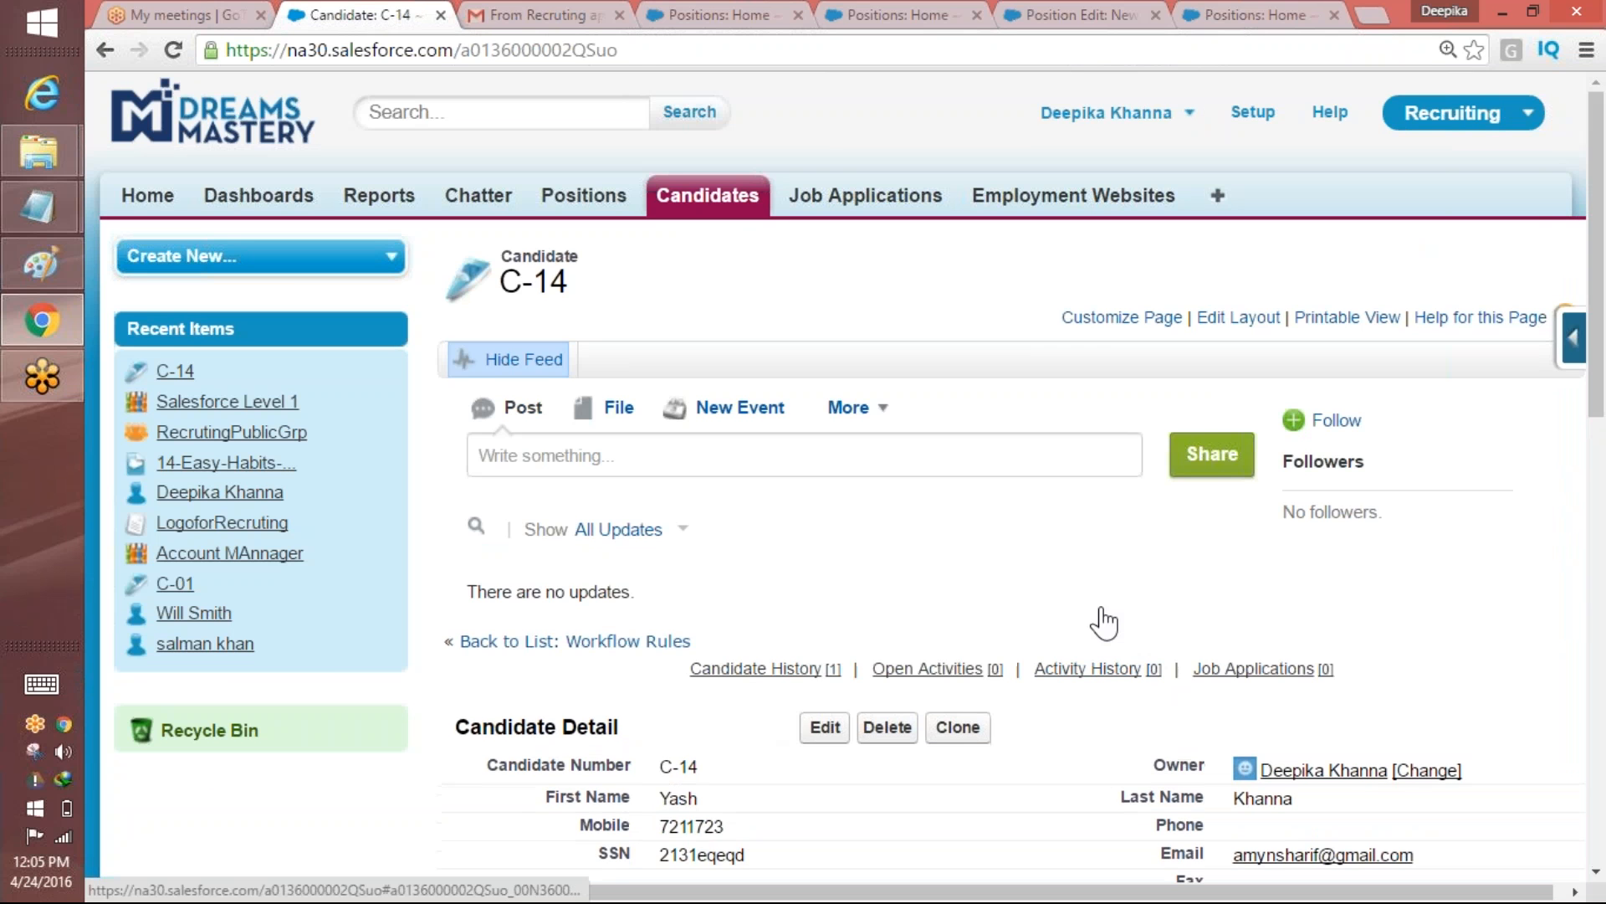
Edit candidate C-14, enter US as Country and save, then switch to Gmail.
click(825, 726)
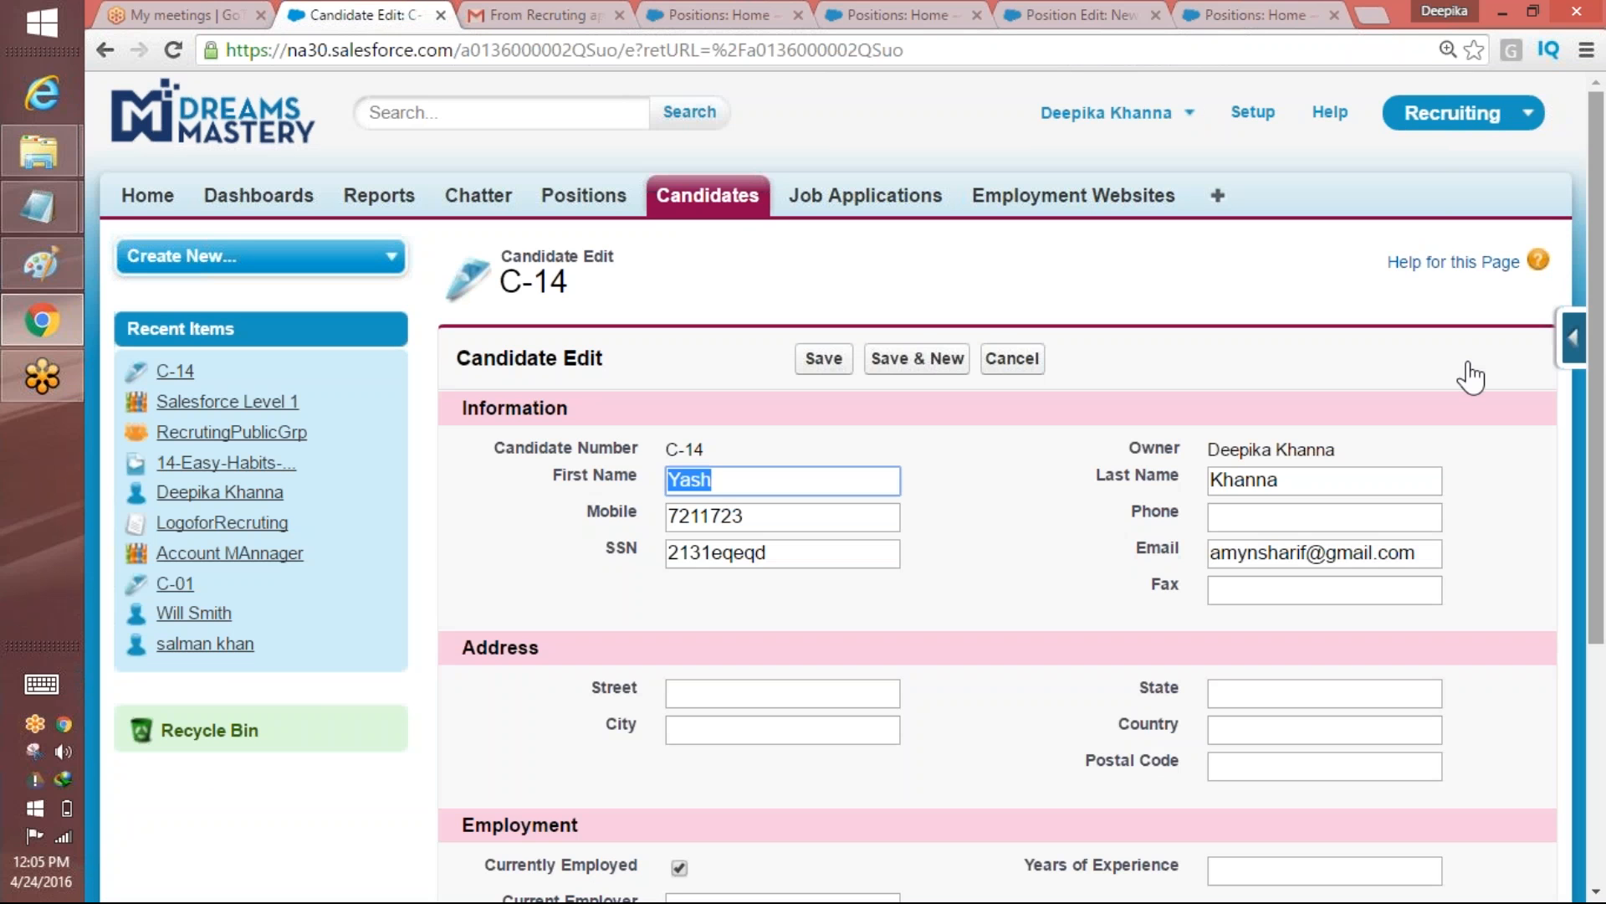
click(1273, 733)
text(US)
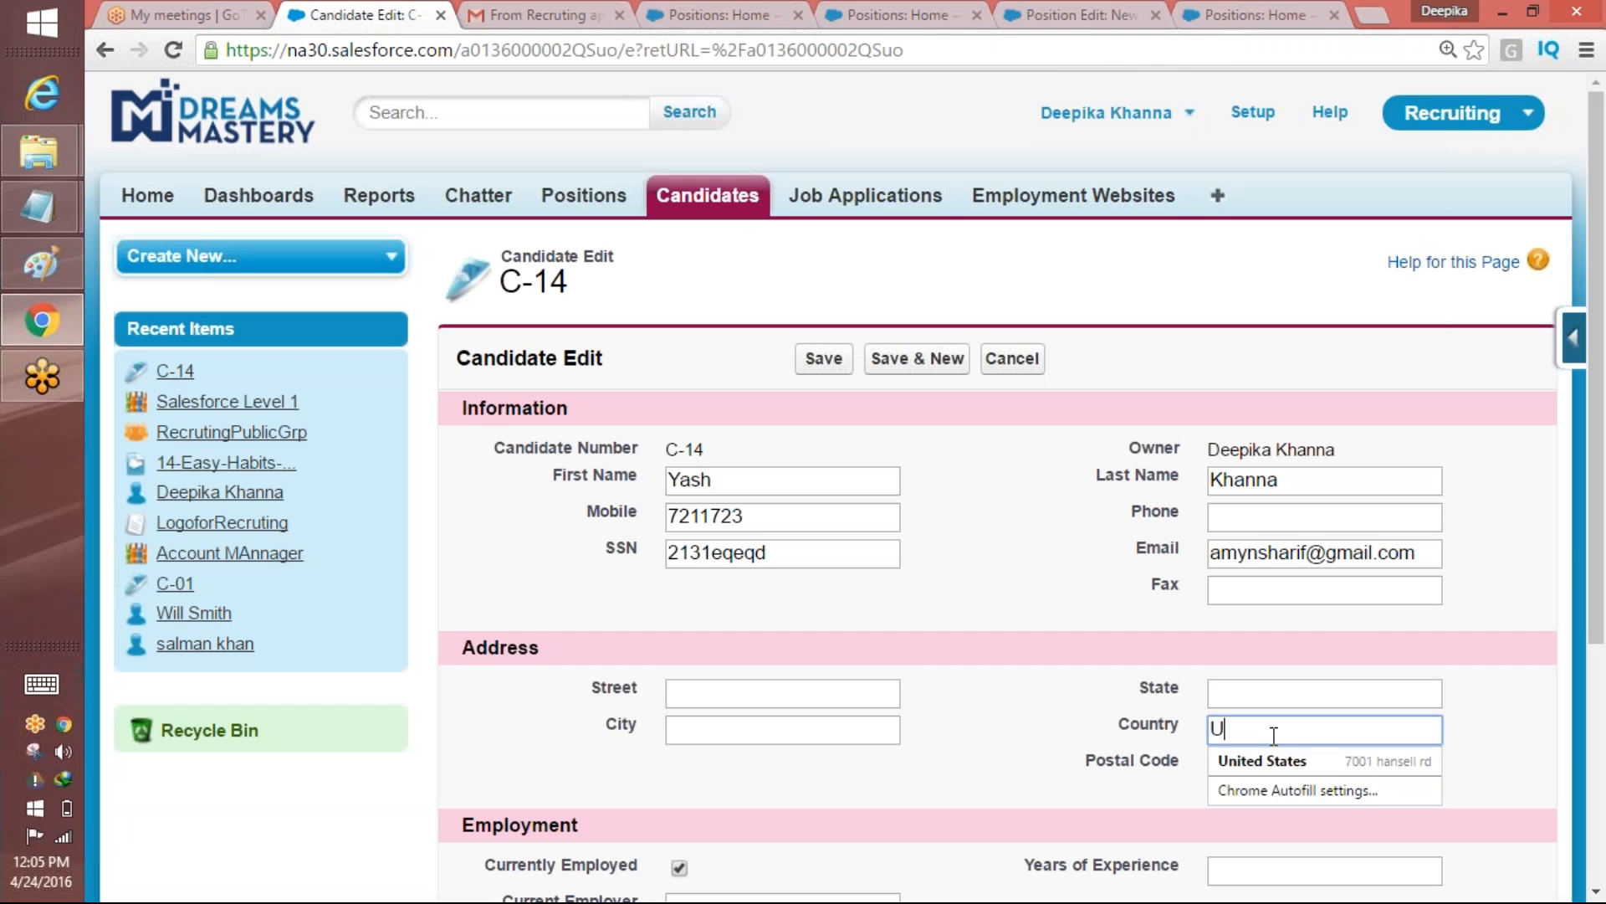
click(821, 360)
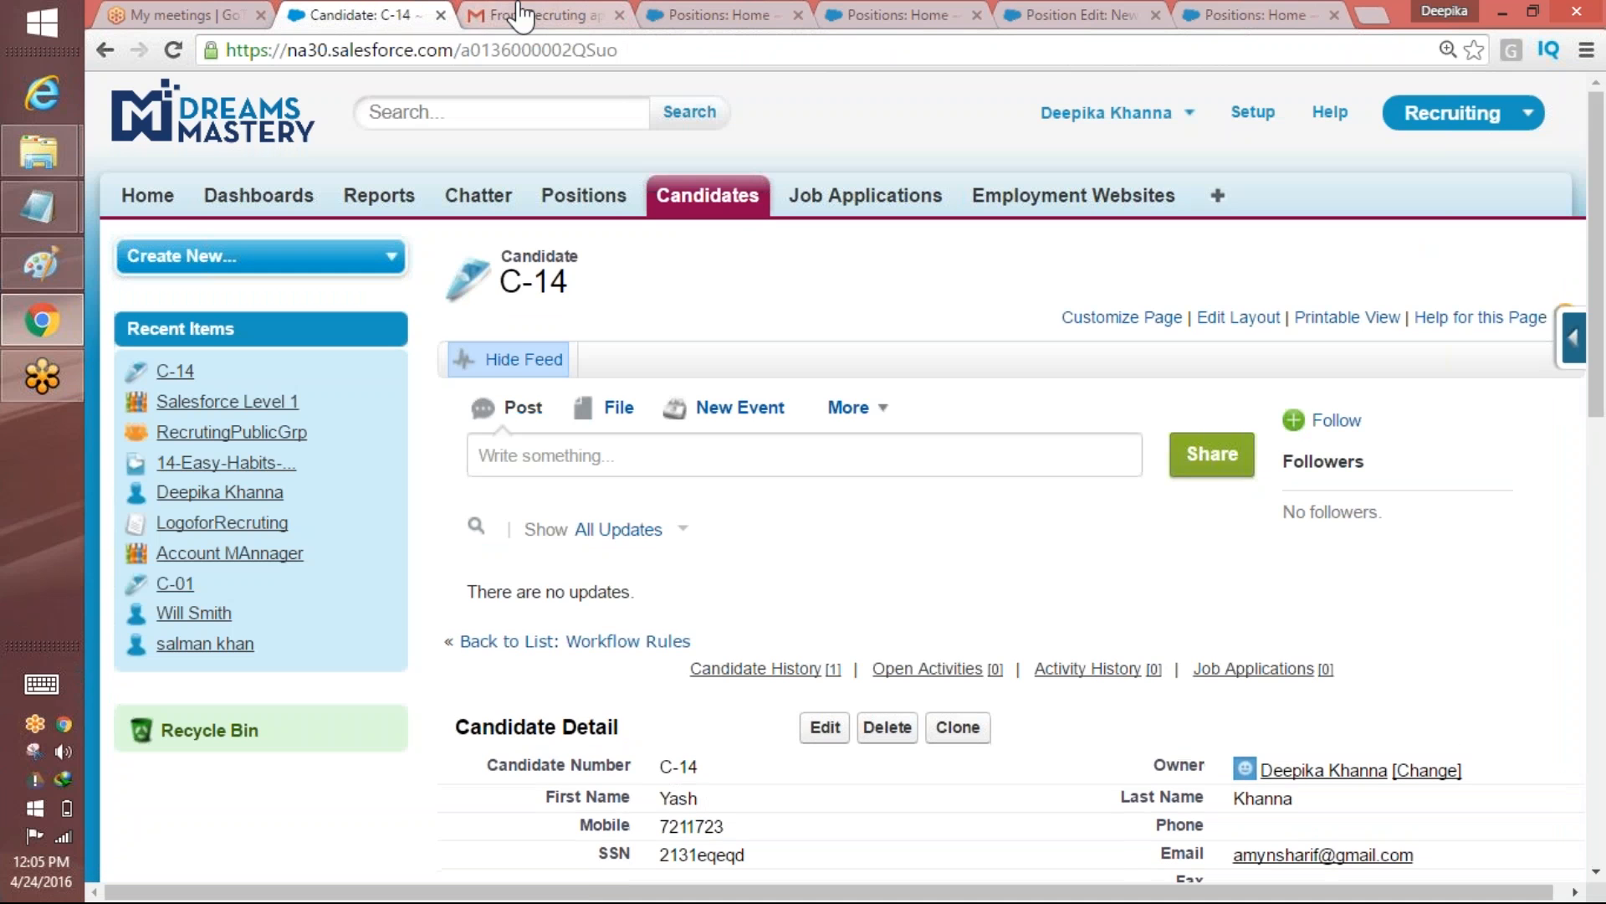
click(522, 15)
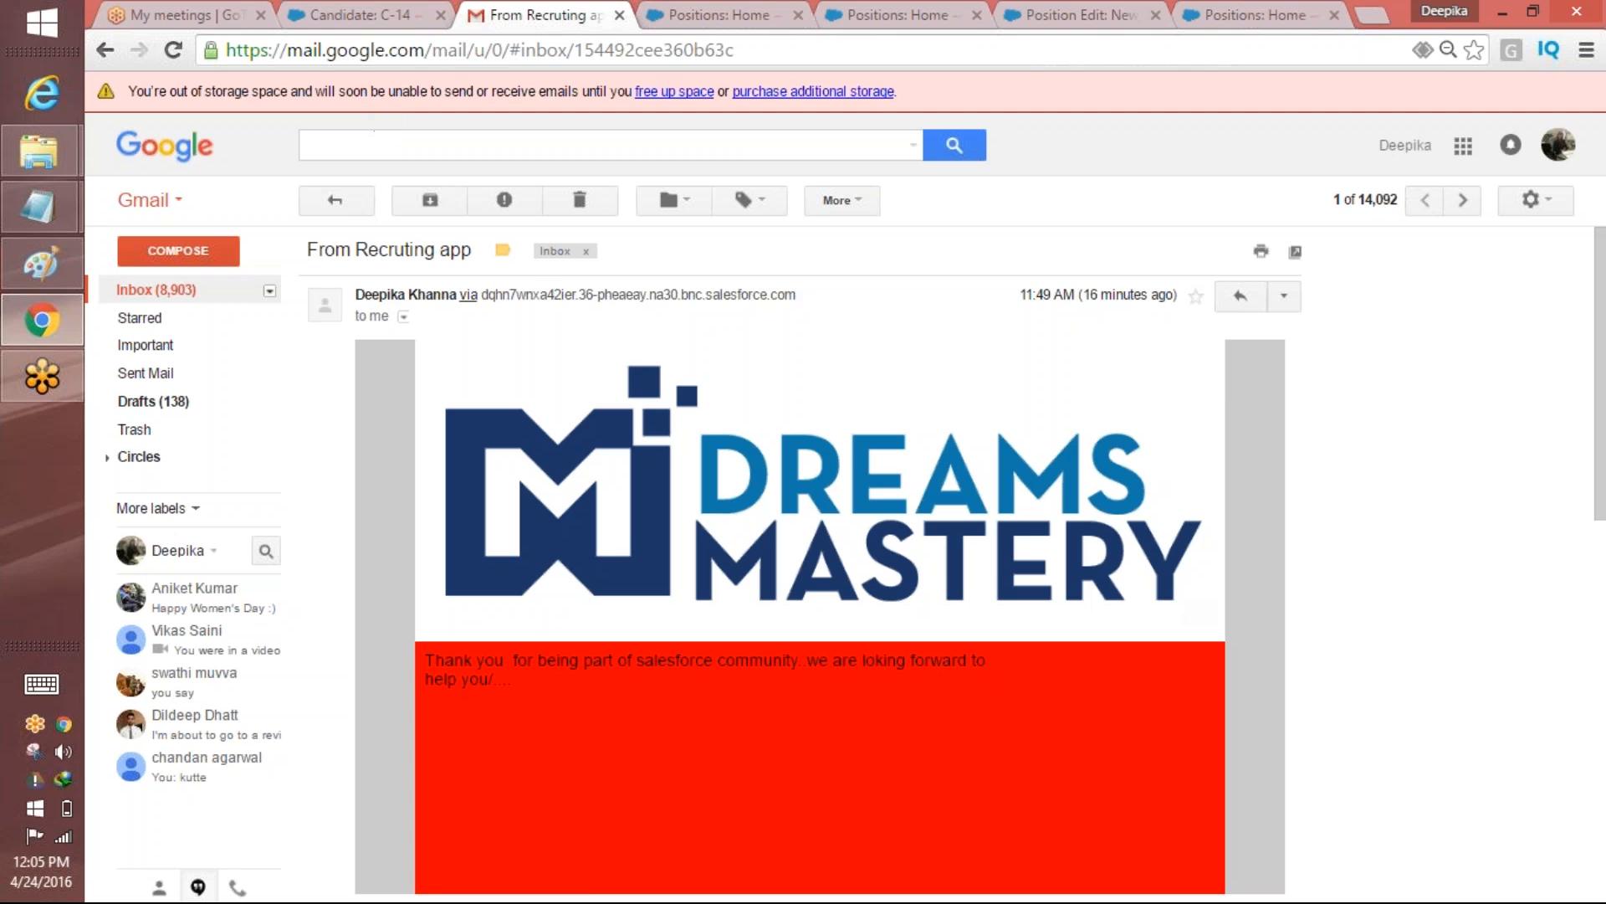
Open the newest 'From Recruting app' email, display its Dreams Mastery logo, then return to the New Position form.
click(155, 288)
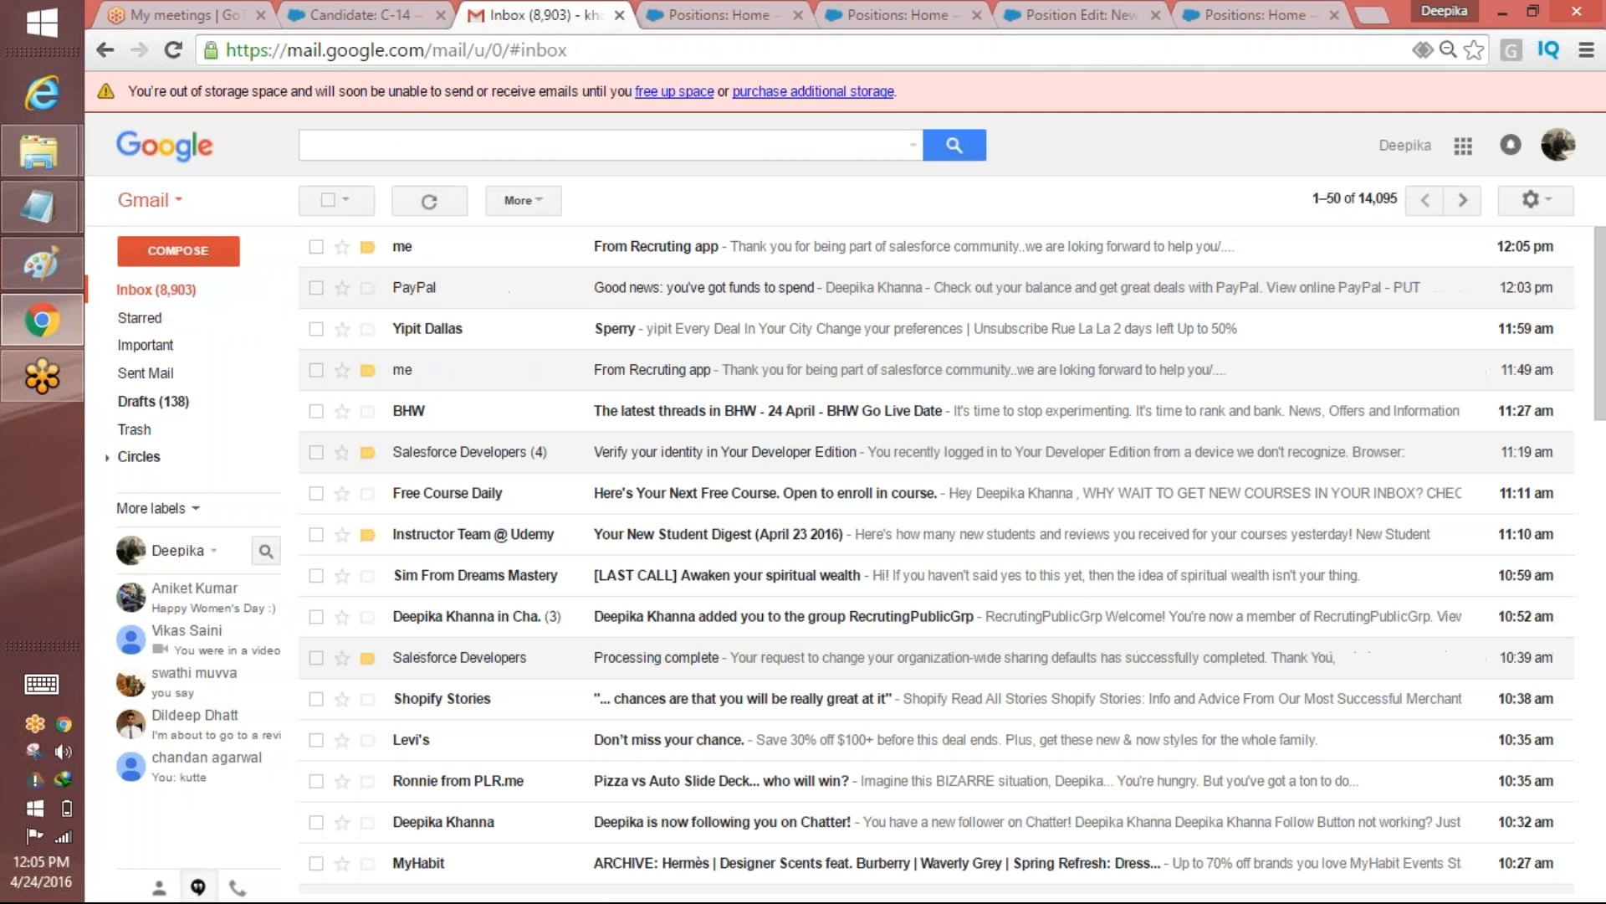
click(707, 251)
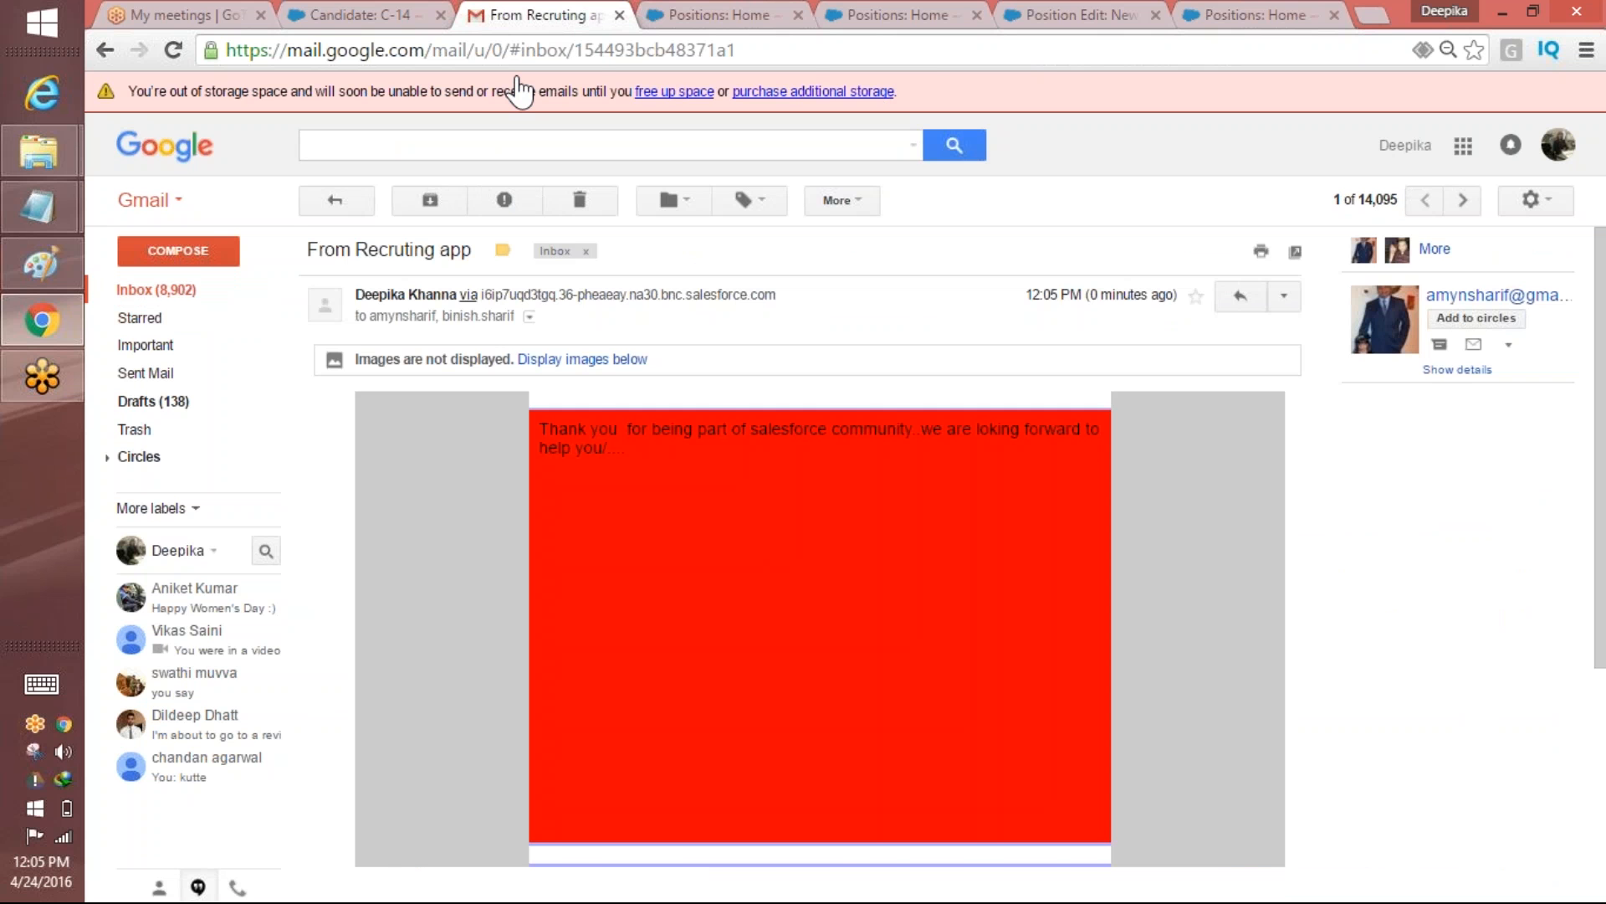
click(195, 290)
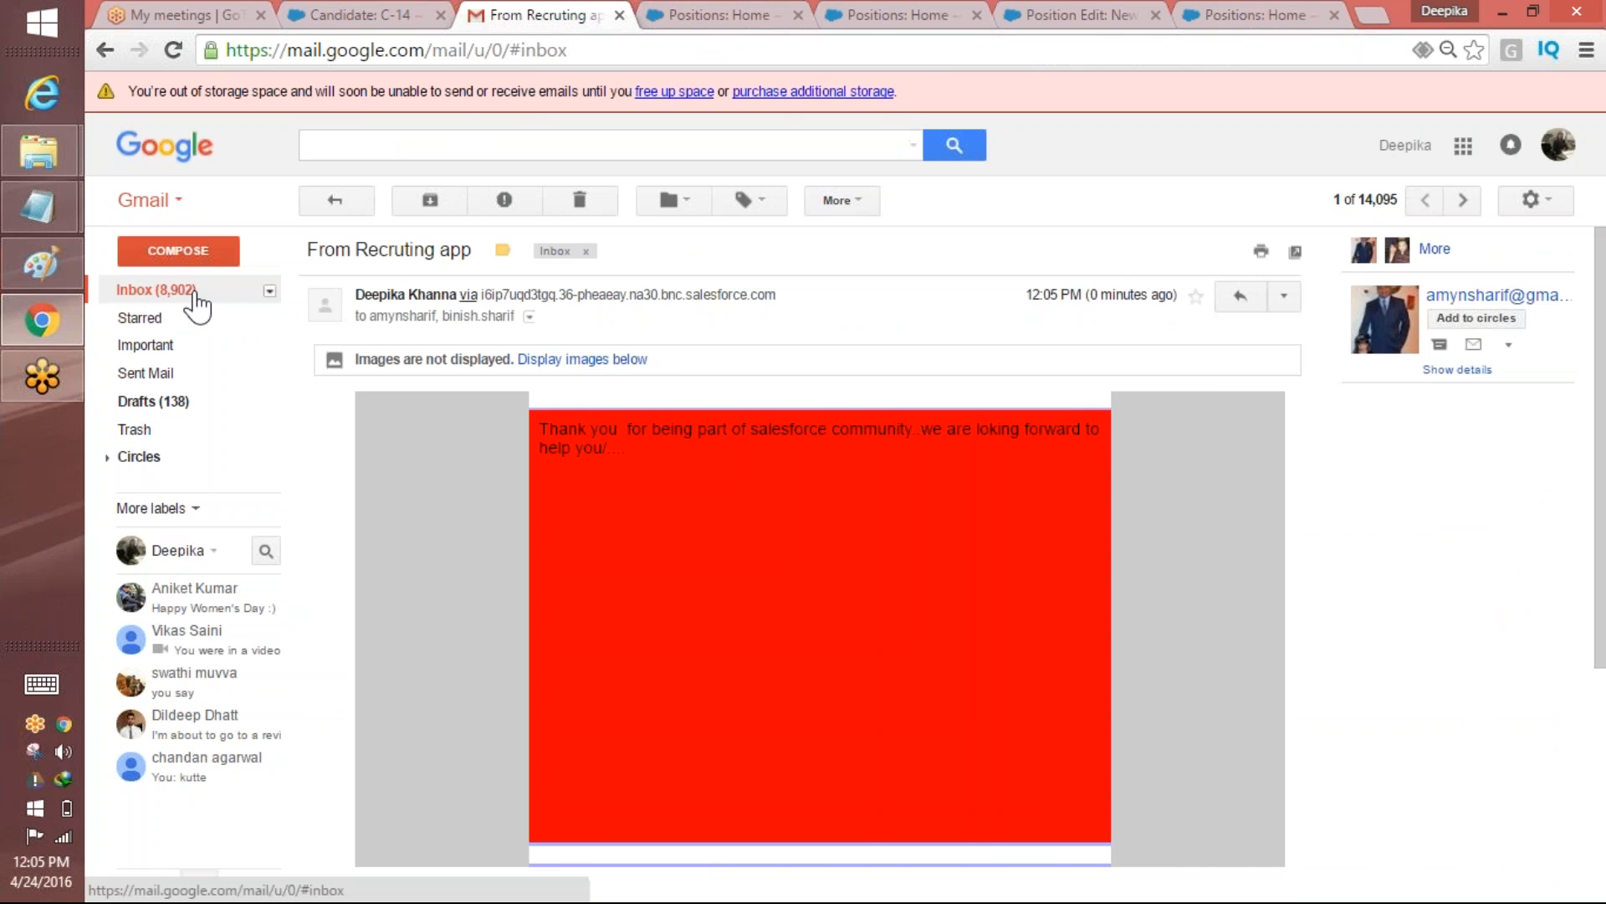
click(696, 259)
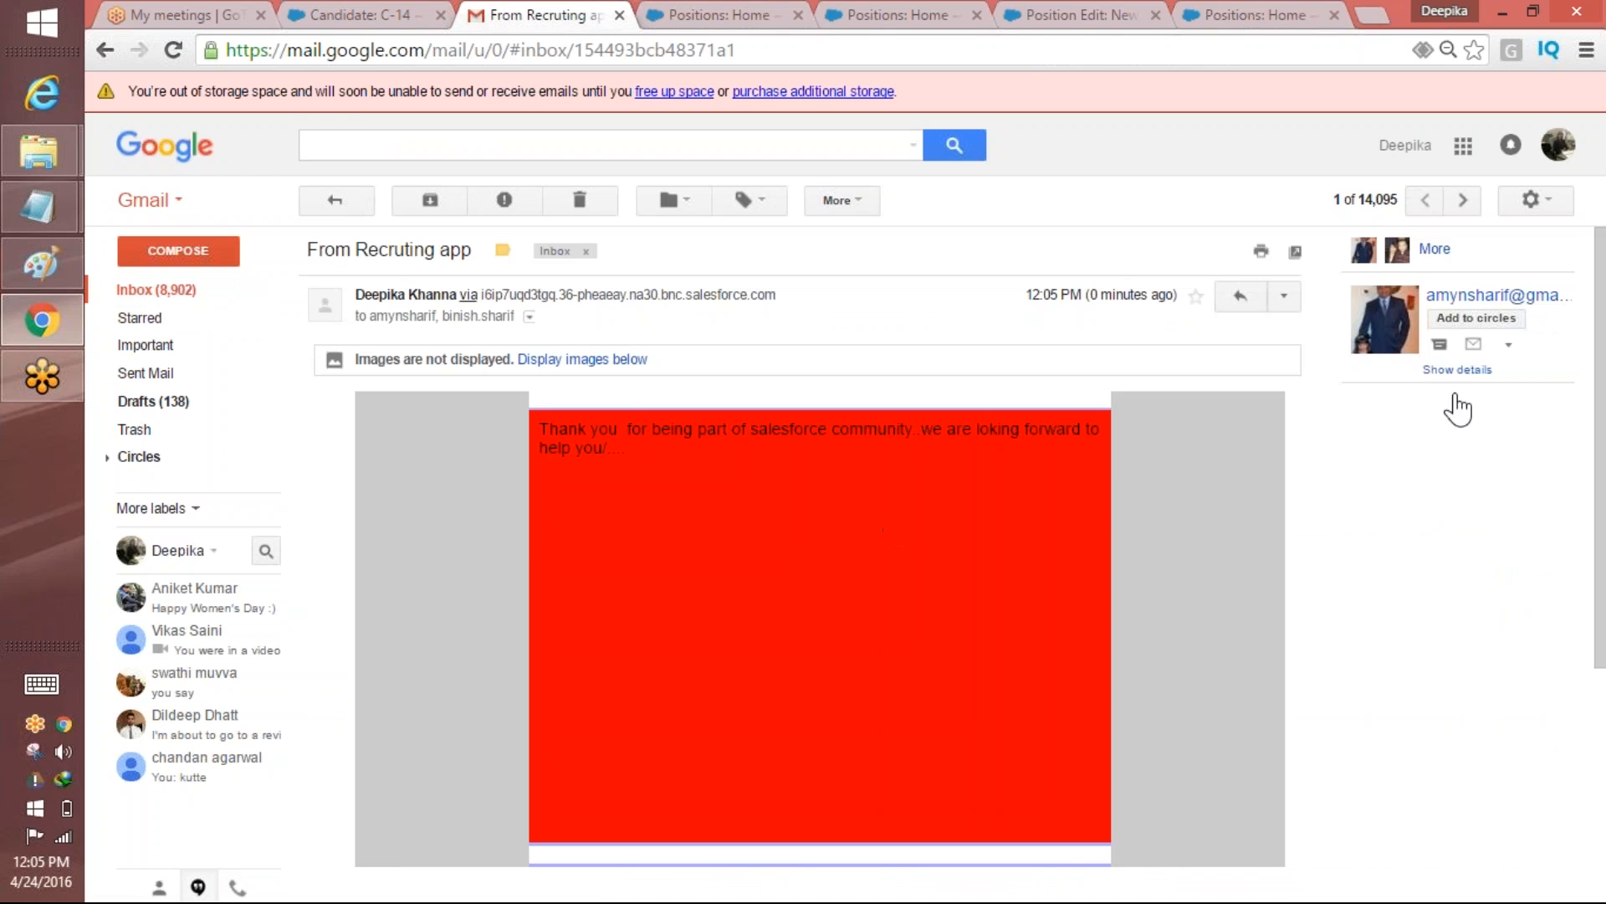
click(569, 360)
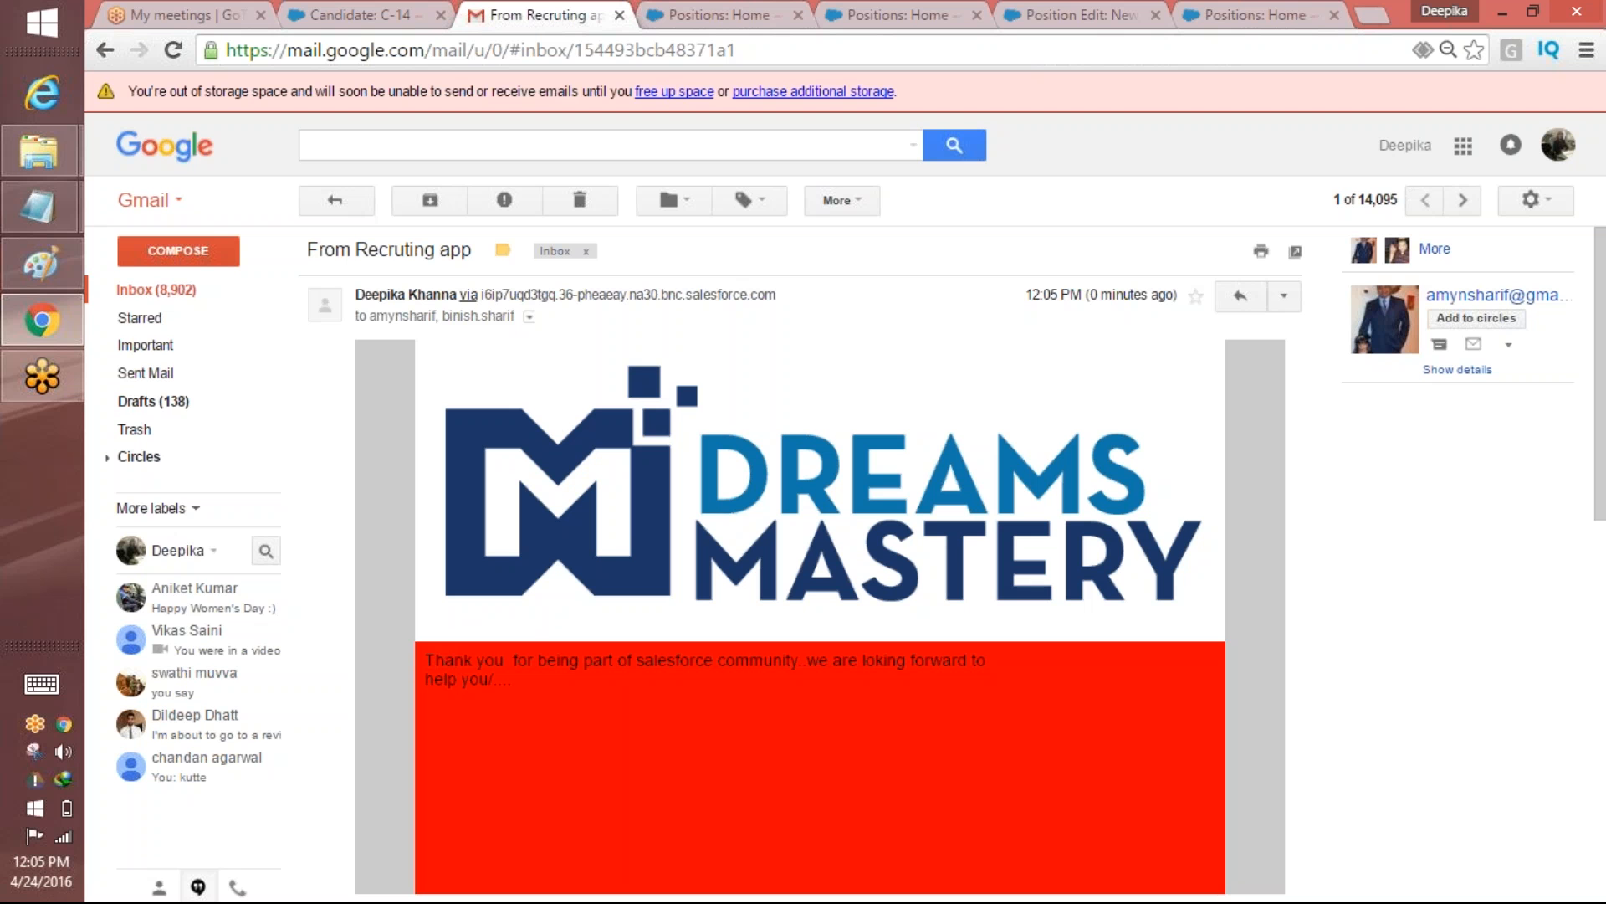
click(1101, 15)
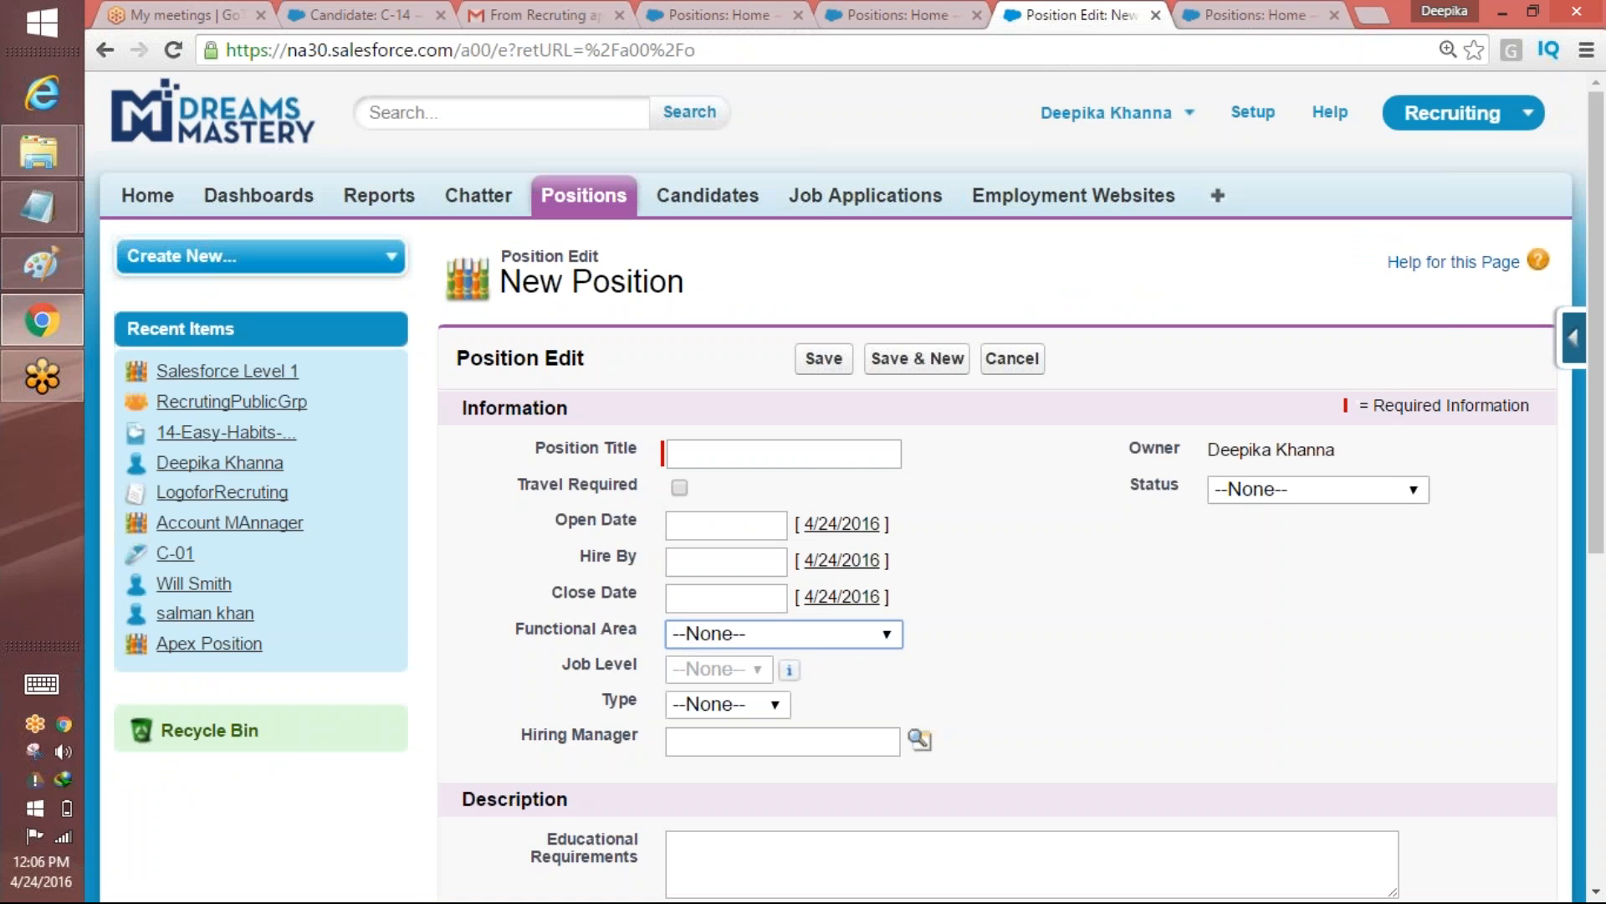